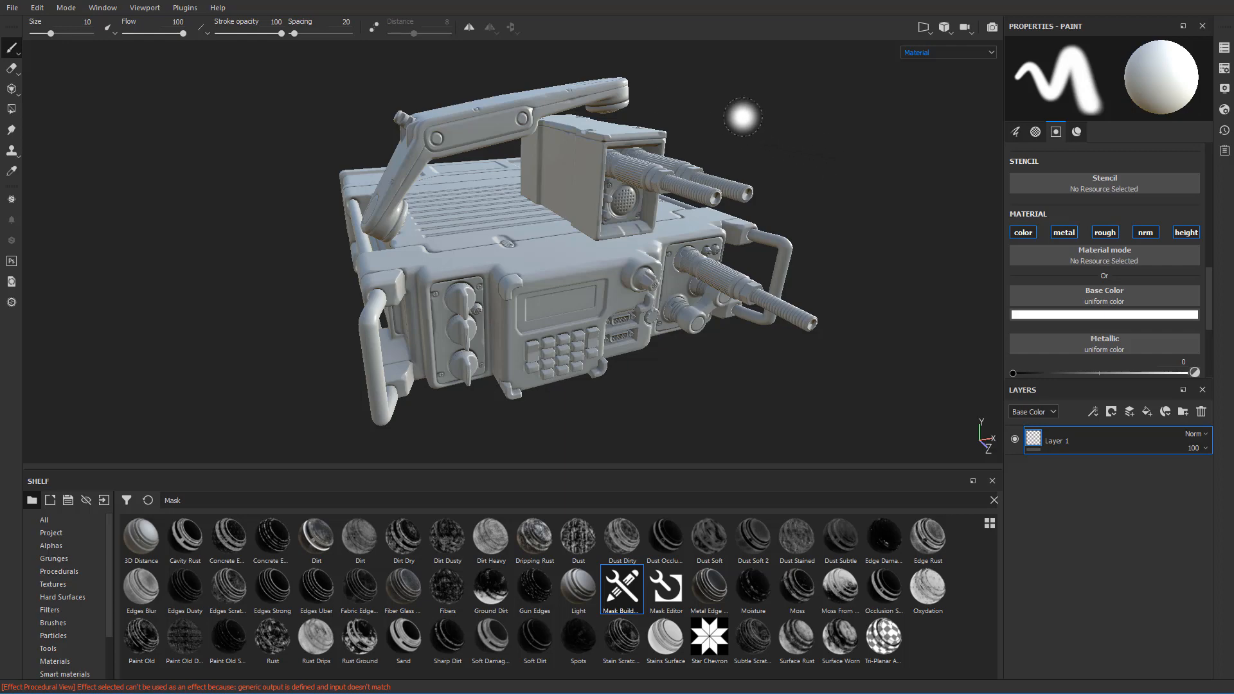
- Examine the untextured radio model from several angles, including the front panel, handles and cable connectors
{"action": "mouse_move", "coordinate": [812, 122]}
{"action": "left_mouse_down", "text": "alt"}
{"action": "mouse_move", "coordinate": [816, 146]}
{"action": "mouse_move", "coordinate": [840, 159]}
{"action": "mouse_move", "coordinate": [846, 124]}
{"action": "mouse_move", "coordinate": [804, 118]}
{"action": "mouse_move", "coordinate": [758, 145]}
{"action": "left_mouse_up", "text": "alt"}
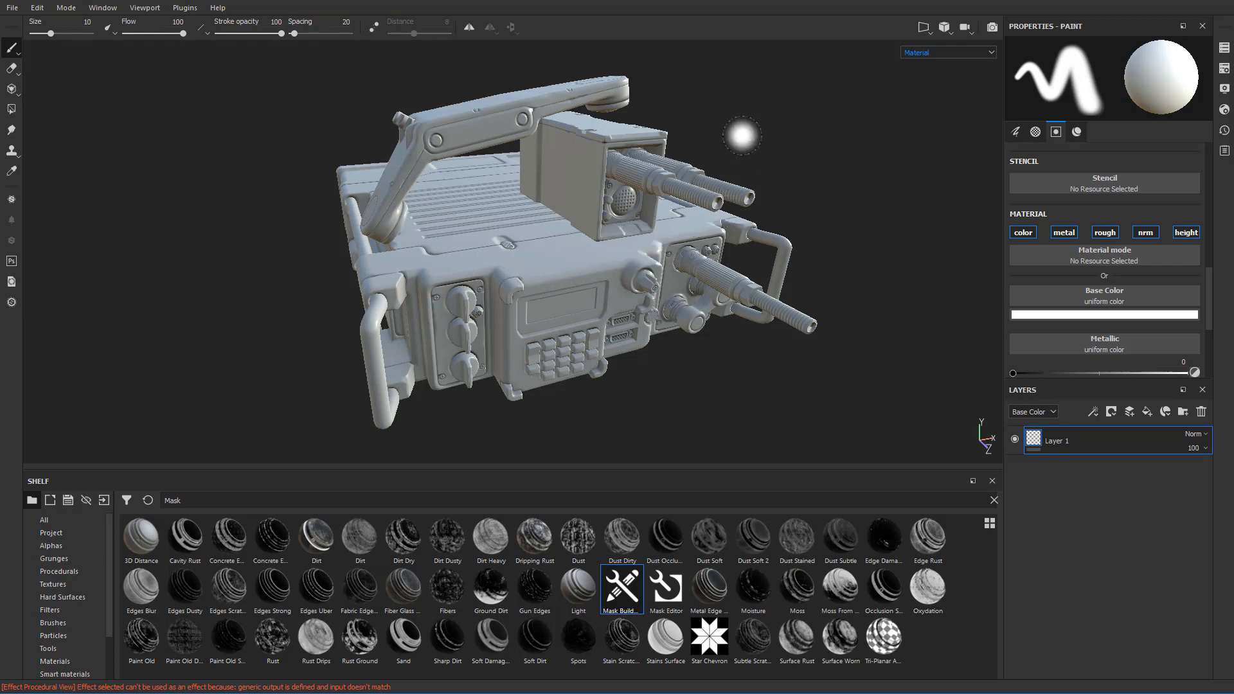
{"action": "mouse_move", "coordinate": [254, 168]}
{"action": "right_mouse_down", "text": "alt"}
{"action": "mouse_move", "coordinate": [270, 172]}
{"action": "mouse_move", "coordinate": [256, 173]}
{"action": "right_mouse_up", "text": "alt"}
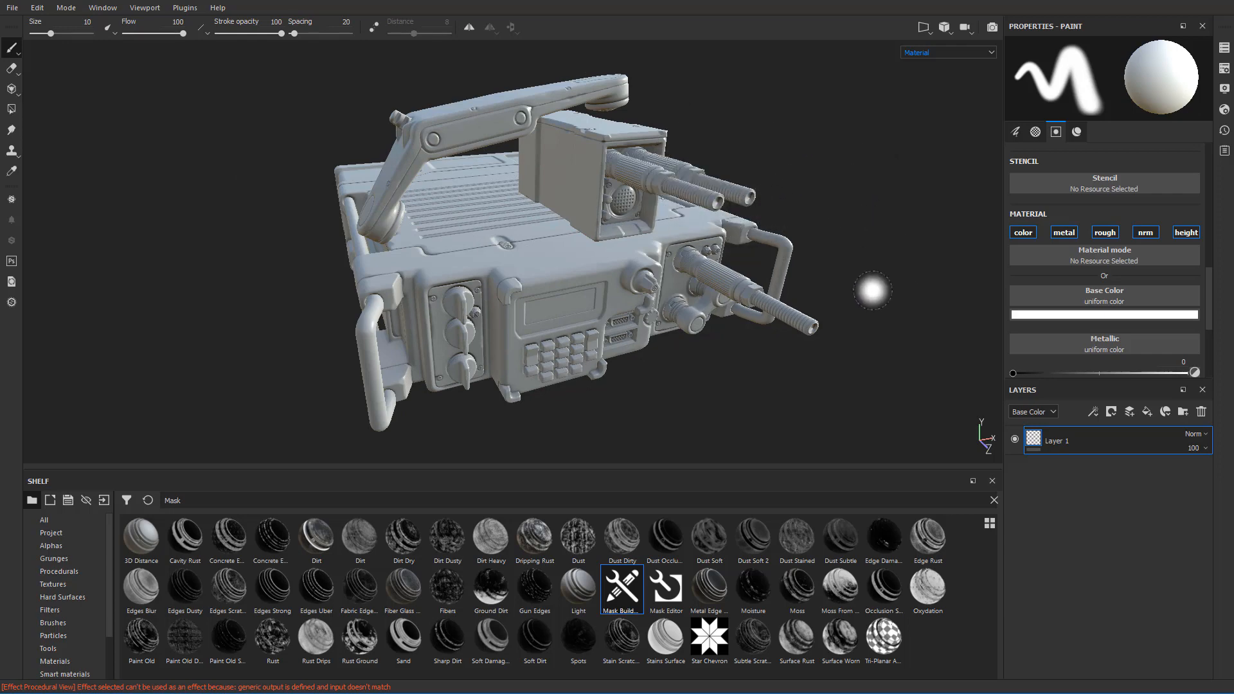
{"action": "left_click", "coordinate": [1081, 446]}
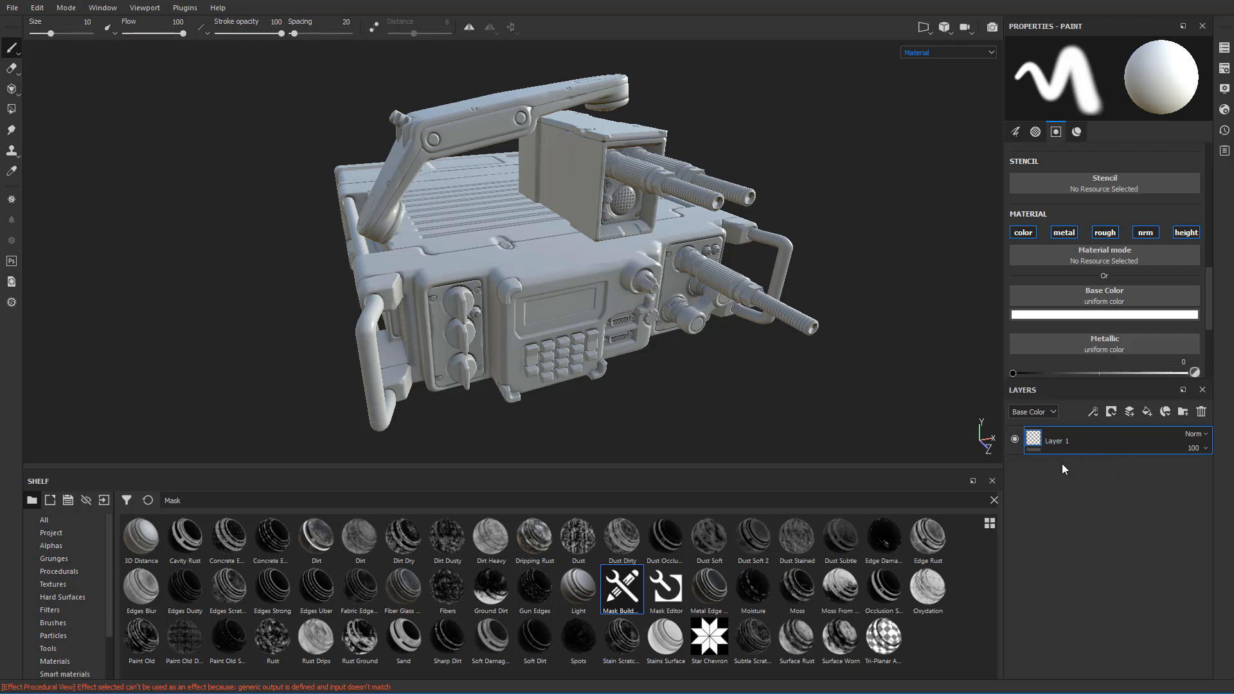
{"action": "left_click_drag", "start_coordinate": [758, 383], "coordinate": [757, 384], "text": "alt"}
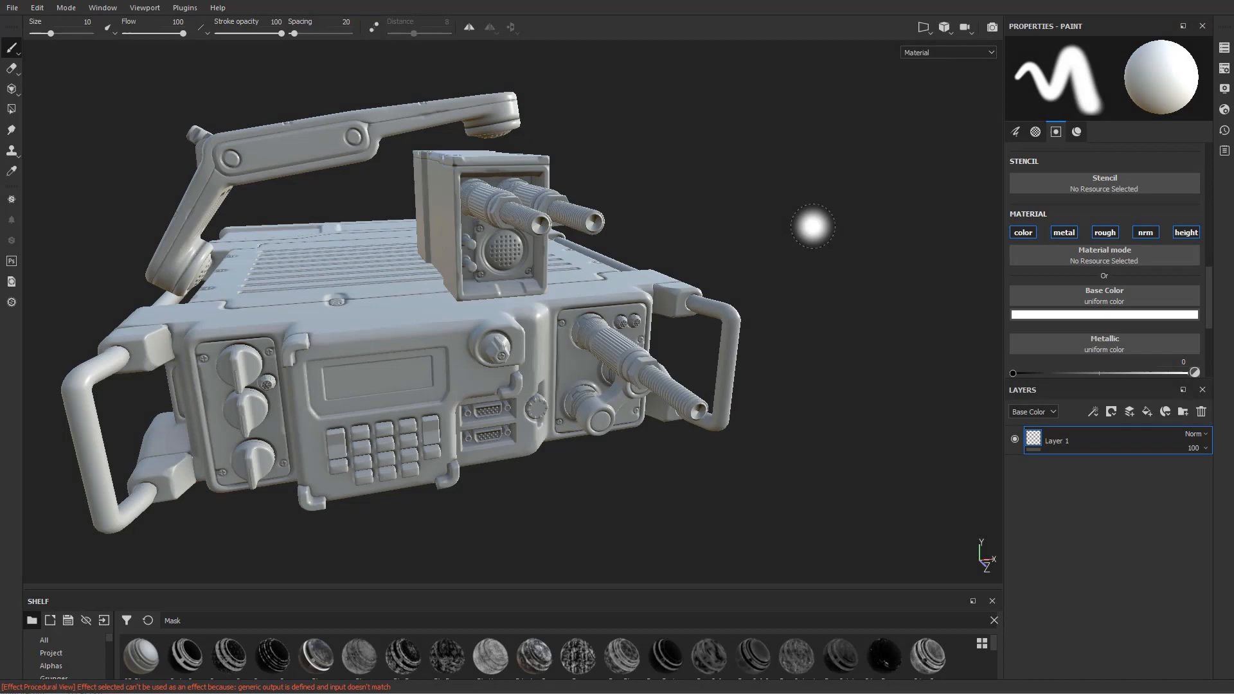
{"action": "scroll", "coordinate": [814, 225], "scroll_direction": "up", "scroll_amount": 5}
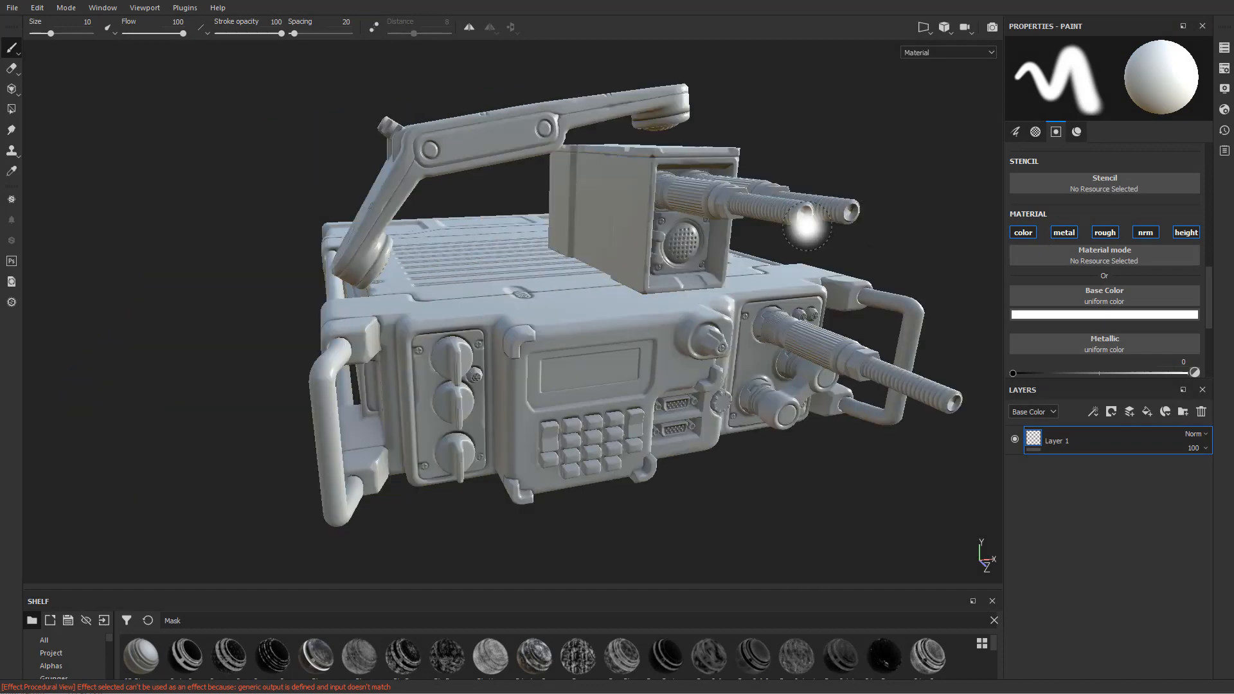
{"action": "left_click_drag", "start_coordinate": [760, 246], "coordinate": [574, 232], "text": "alt"}
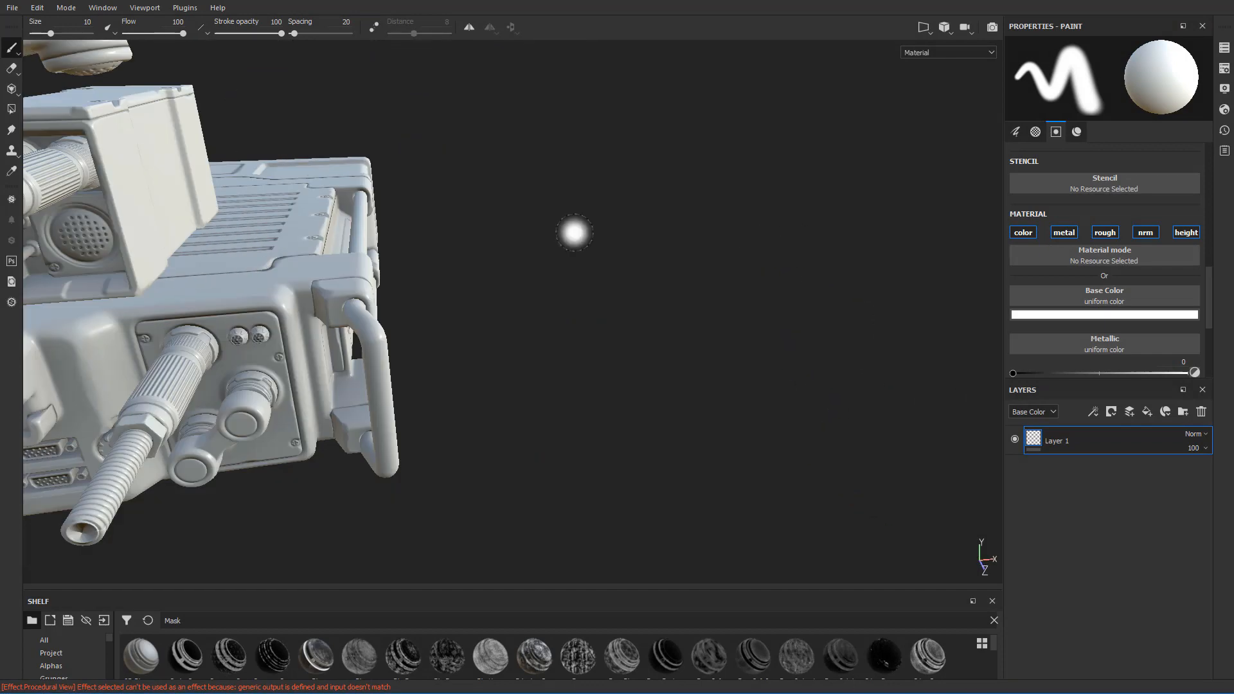
{"action": "left_click_drag", "start_coordinate": [848, 224], "coordinate": [577, 242], "text": "alt"}
{"action": "scroll", "coordinate": [579, 241], "scroll_direction": "down", "scroll_amount": 5}
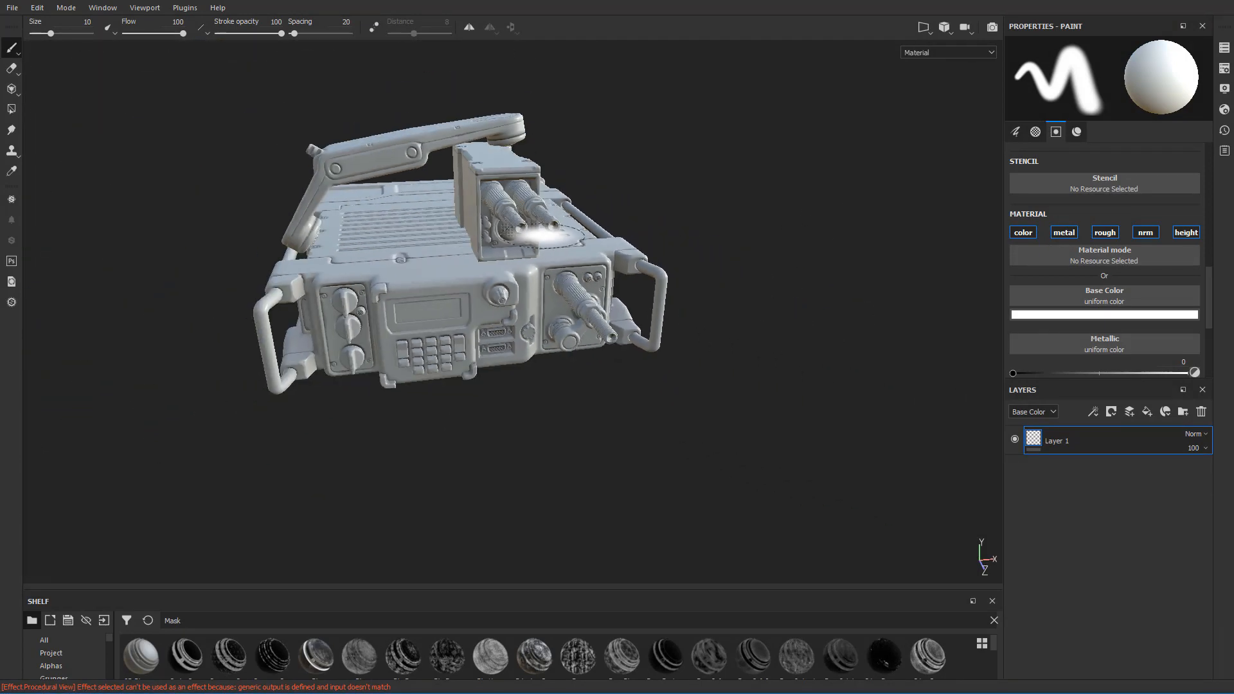
{"action": "left_click_drag", "start_coordinate": [734, 177], "coordinate": [739, 237], "text": "alt"}
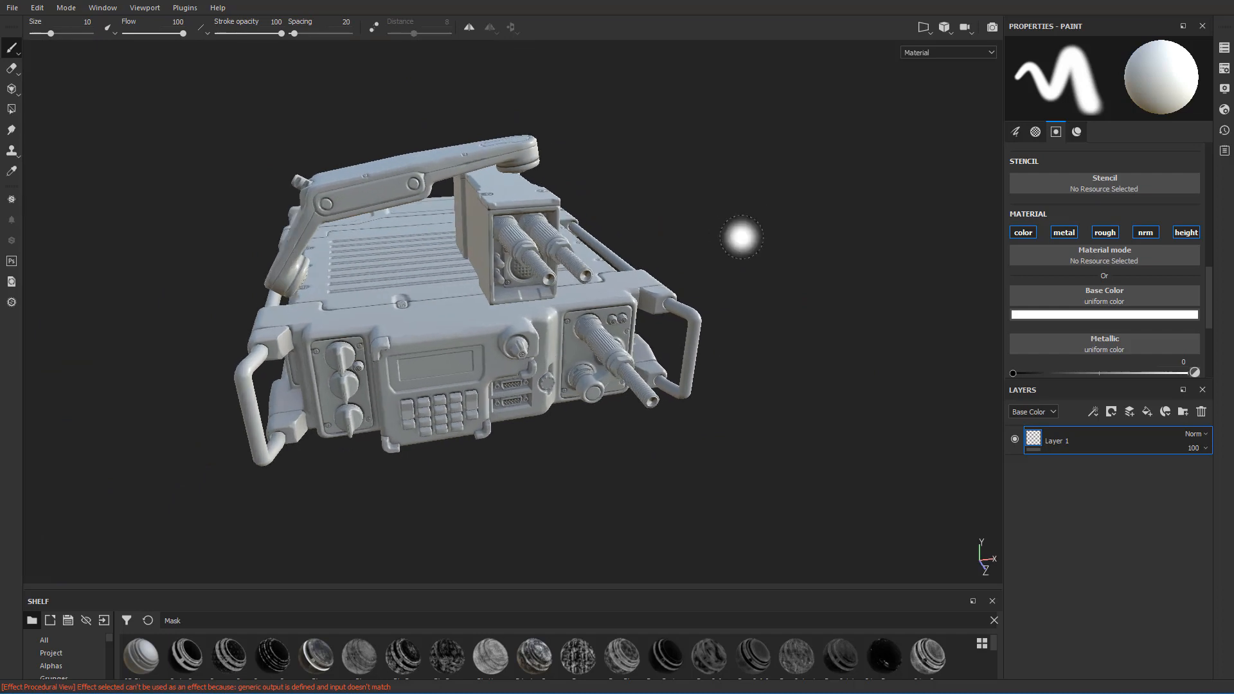
{"action": "scroll", "coordinate": [750, 242], "scroll_direction": "up", "scroll_amount": 2}
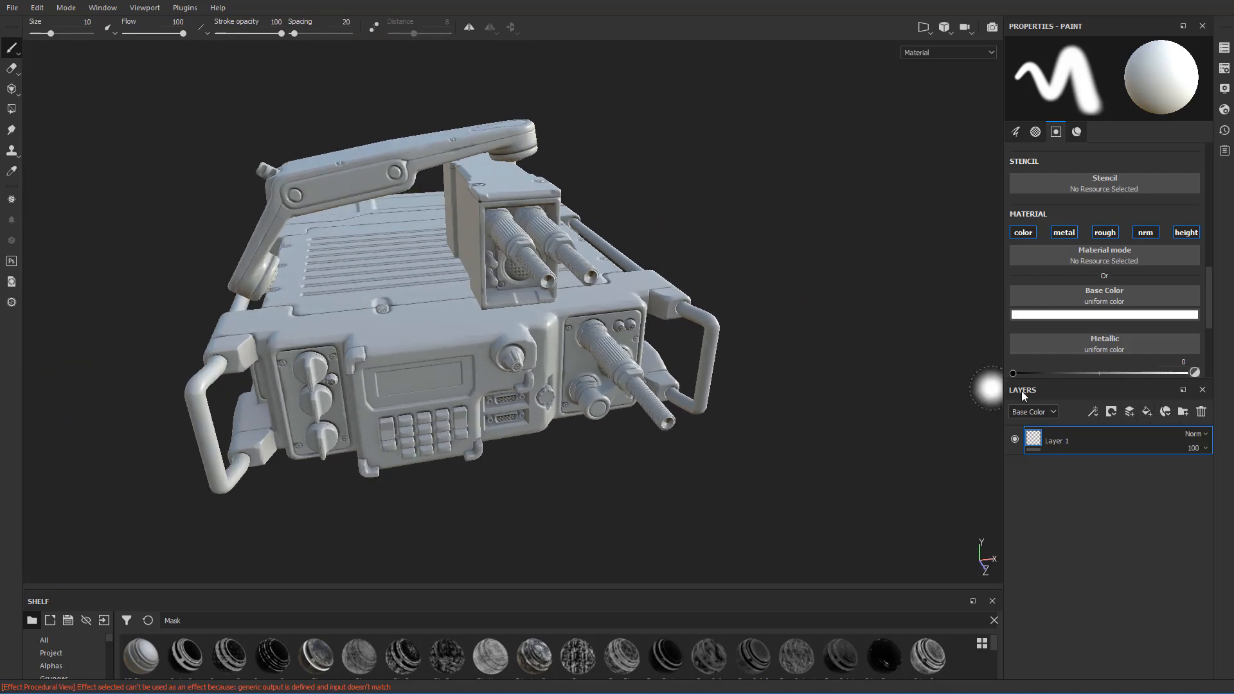
- Add a fill layer above Layer 1 and give it a medium green base color, about RGB 0.014, 0.217, 0.031
{"action": "left_click", "coordinate": [1147, 412]}
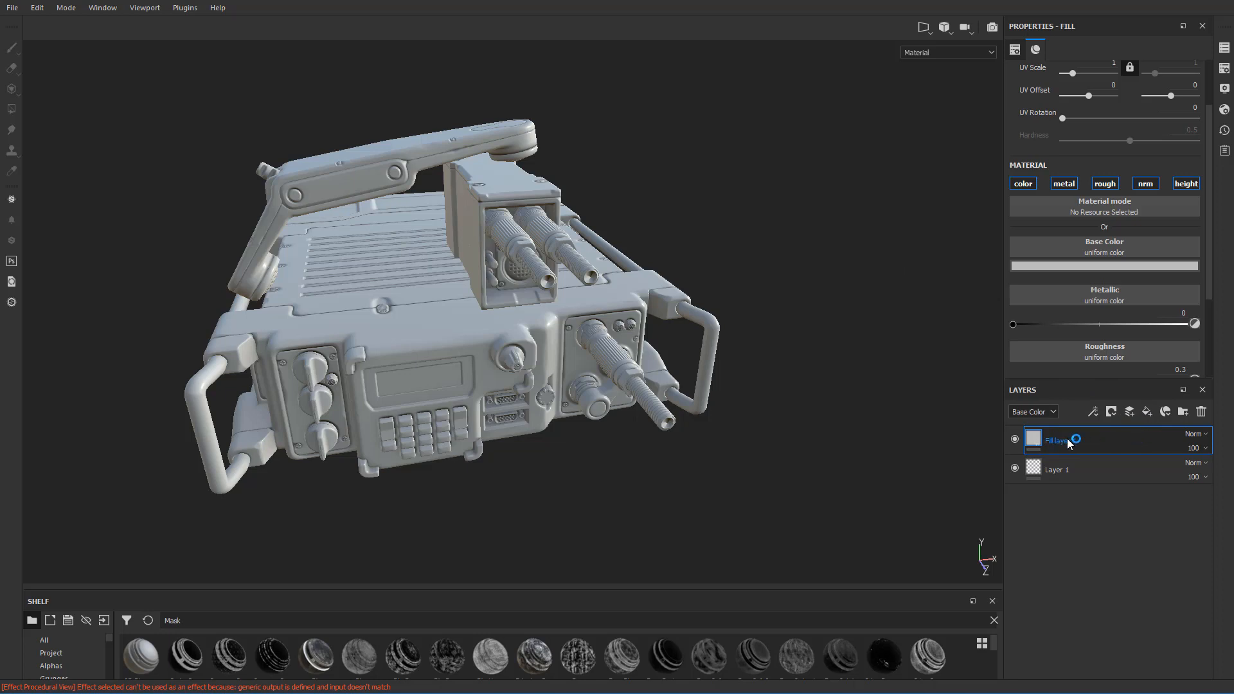
{"action": "left_click", "coordinate": [1078, 266]}
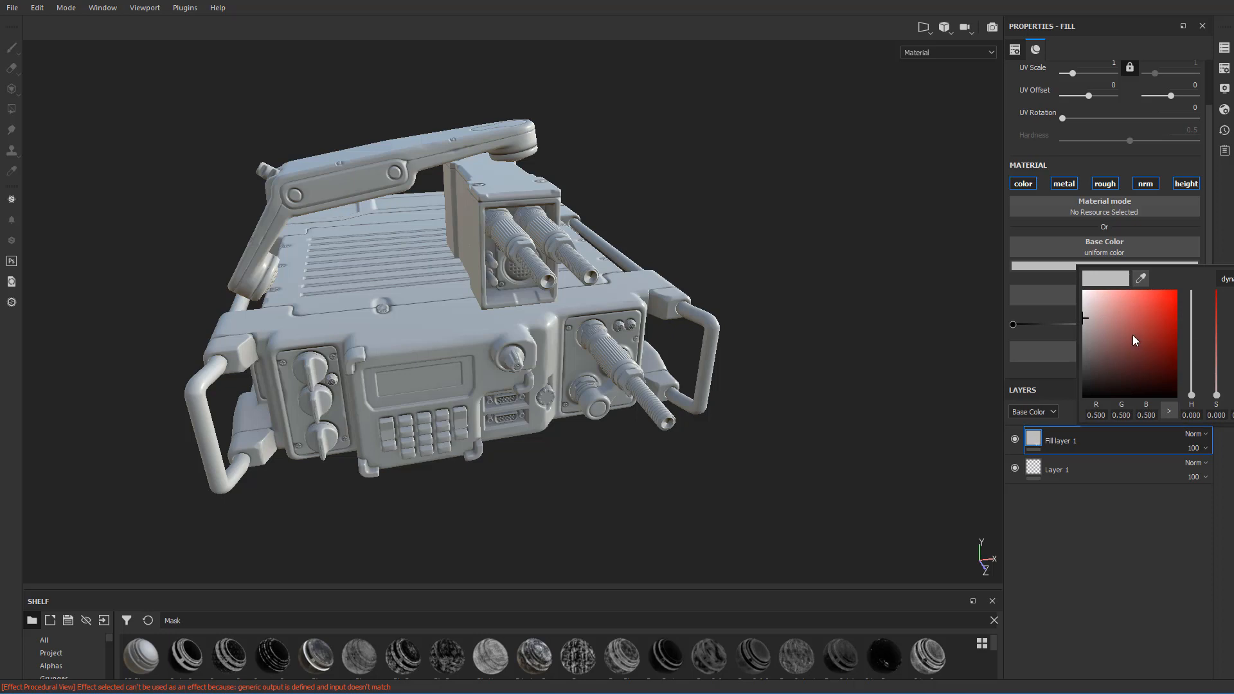
{"action": "mouse_move", "coordinate": [1132, 335]}
{"action": "left_mouse_down"}
{"action": "mouse_move", "coordinate": [1129, 348]}
{"action": "mouse_move", "coordinate": [1141, 327]}
{"action": "mouse_move", "coordinate": [1156, 356]}
{"action": "mouse_move", "coordinate": [1139, 352]}
{"action": "mouse_move", "coordinate": [1154, 339]}
{"action": "mouse_move", "coordinate": [1193, 361]}
{"action": "mouse_move", "coordinate": [1150, 347]}
{"action": "left_mouse_up"}
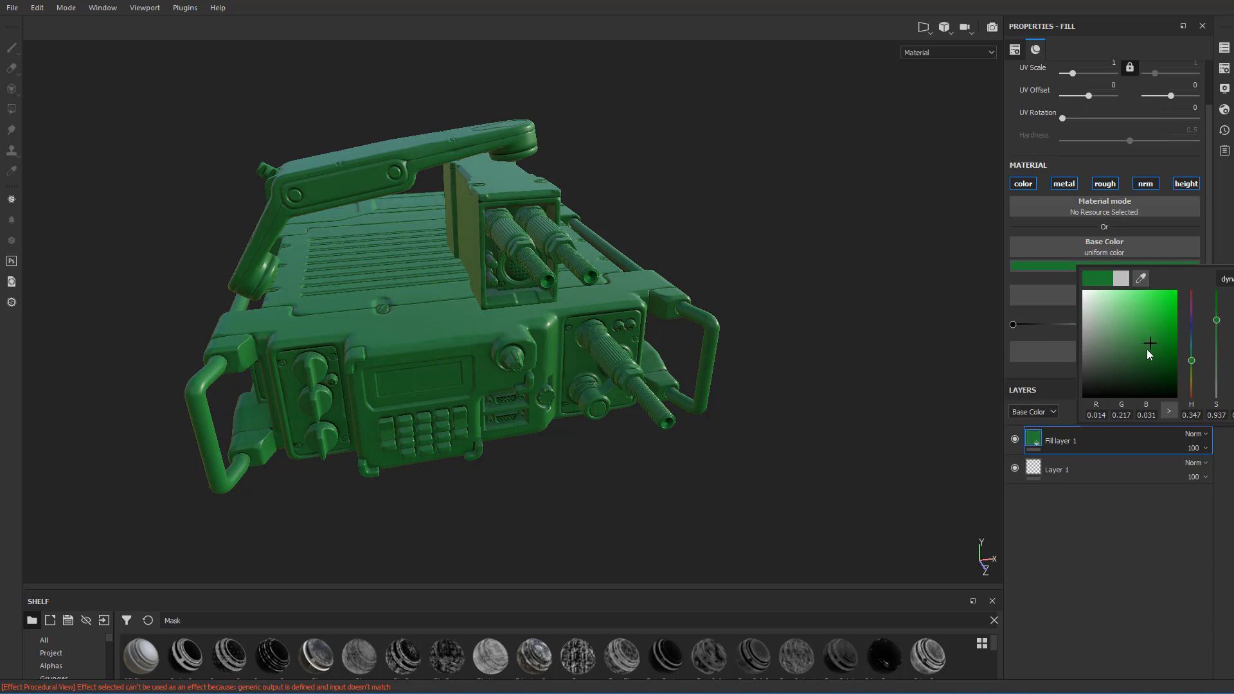
{"action": "left_click", "coordinate": [1108, 522]}
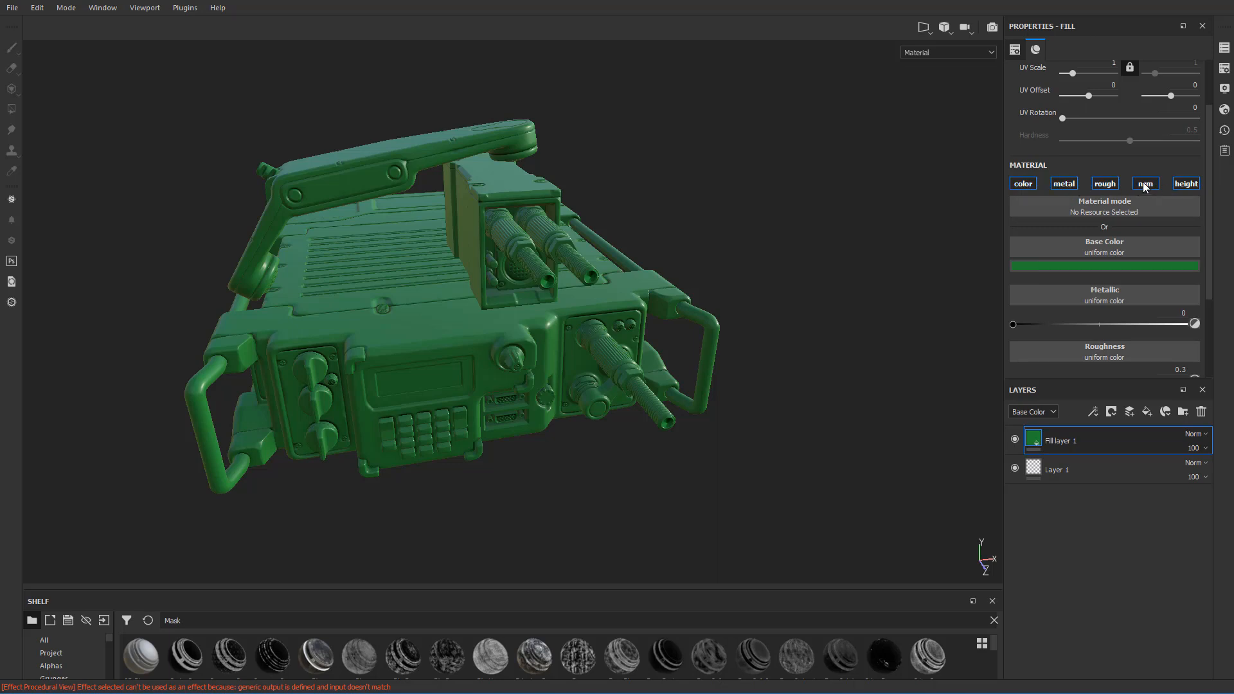
- Disable the metallic and normal channels in the green fill layer's material
{"action": "scroll", "coordinate": [762, 258], "scroll_direction": "up", "scroll_amount": 3}
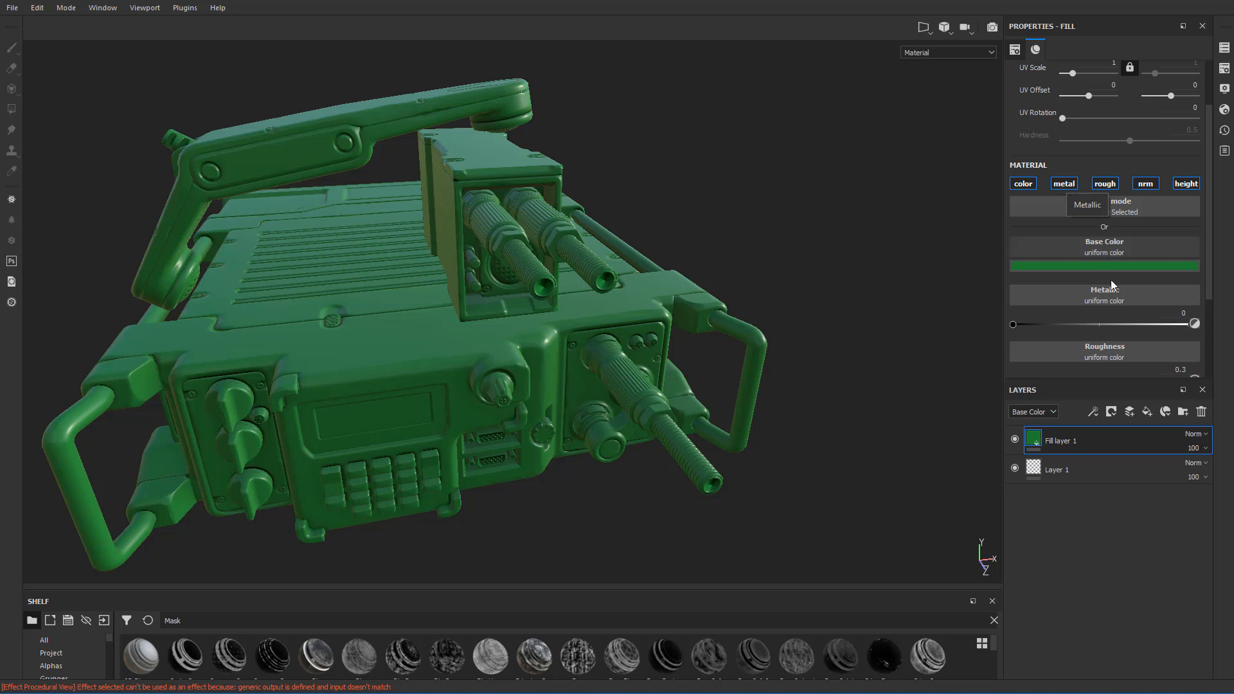
{"action": "mouse_move", "coordinate": [1015, 324]}
{"action": "left_mouse_down"}
{"action": "mouse_move", "coordinate": [1198, 335]}
{"action": "mouse_move", "coordinate": [1015, 328]}
{"action": "left_mouse_up"}
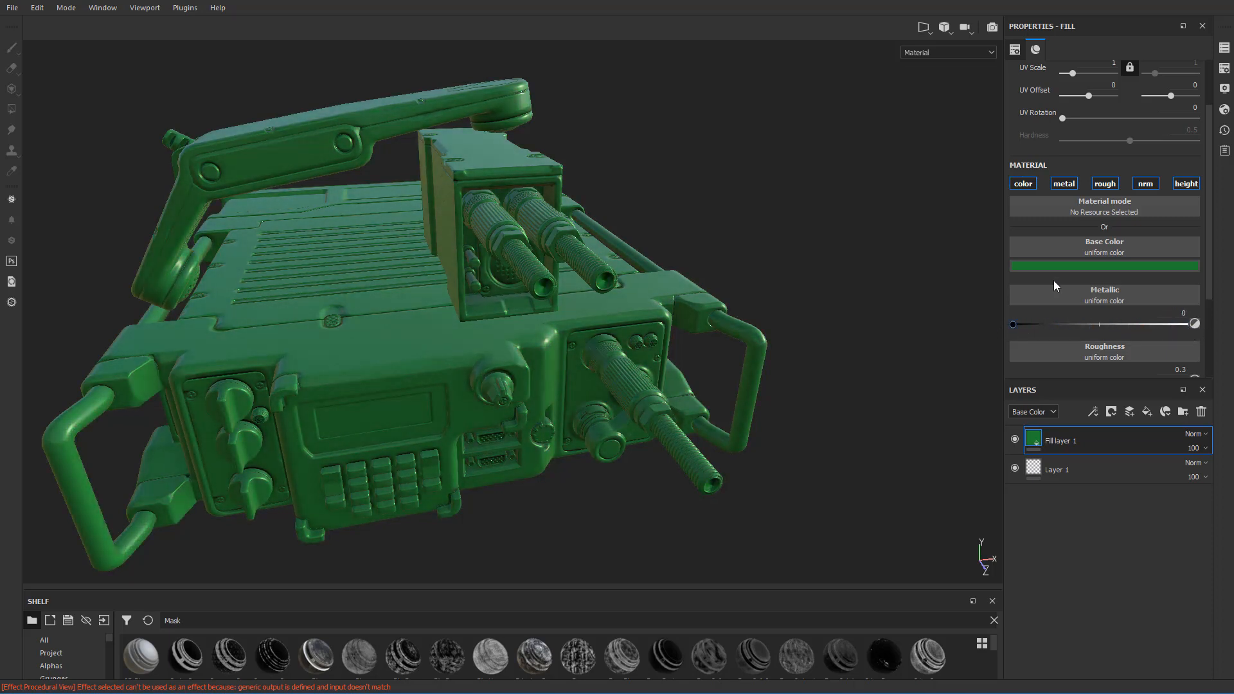
{"action": "left_click", "coordinate": [1063, 185]}
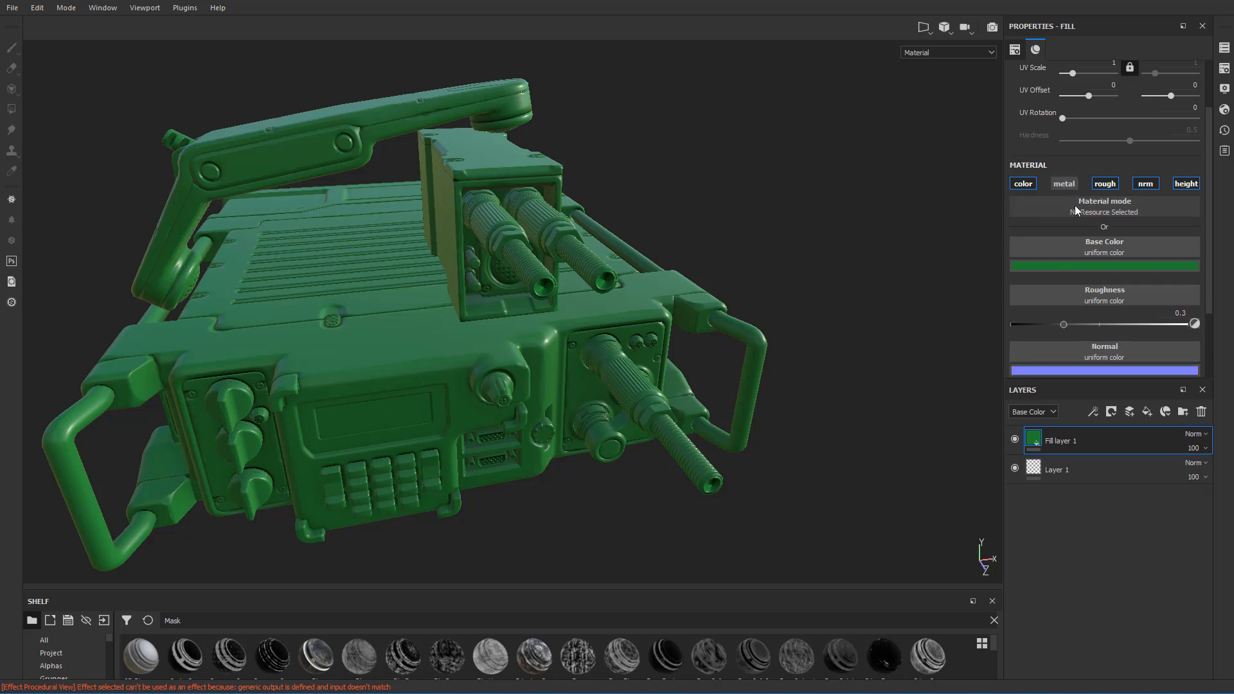
{"action": "left_click", "coordinate": [1146, 186]}
- Darken the fill layer's base color to a deep green with R 0.000, G 0.023 and B 0.009
{"action": "left_click_drag", "start_coordinate": [554, 271], "coordinate": [495, 156], "text": "alt"}
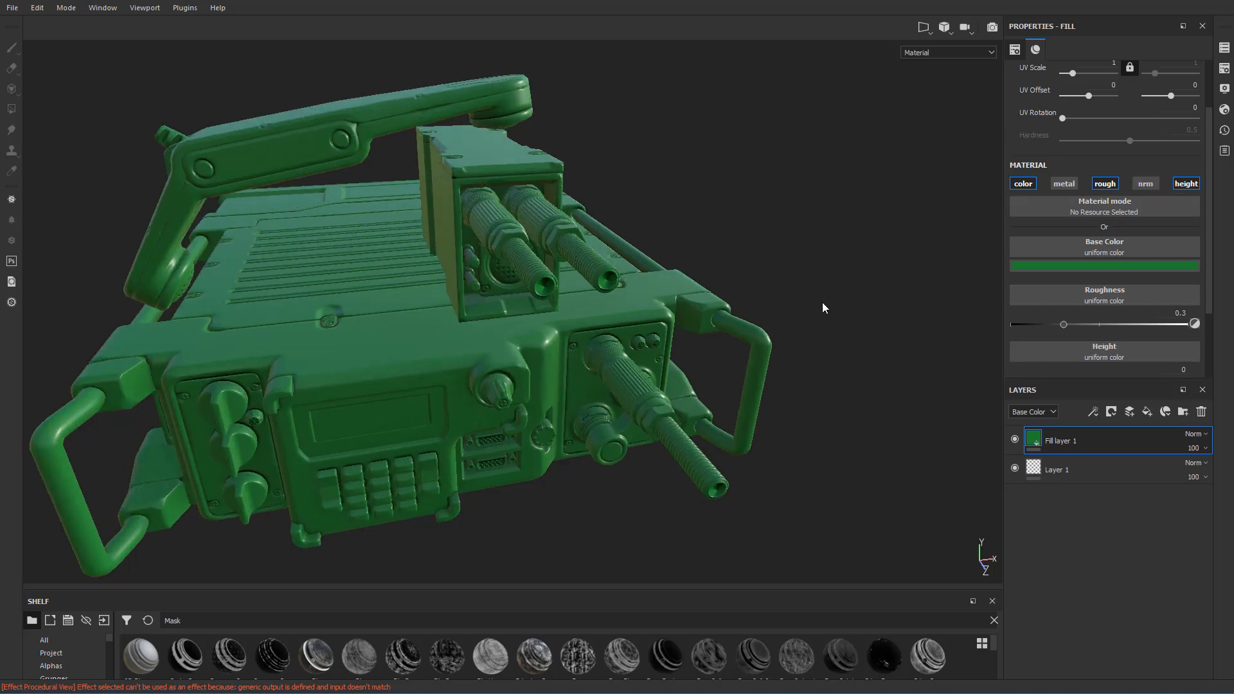
{"action": "mouse_move", "coordinate": [749, 301]}
{"action": "left_mouse_down", "text": "alt"}
{"action": "mouse_move", "coordinate": [669, 300]}
{"action": "mouse_move", "coordinate": [614, 397]}
{"action": "left_mouse_up", "text": "alt"}
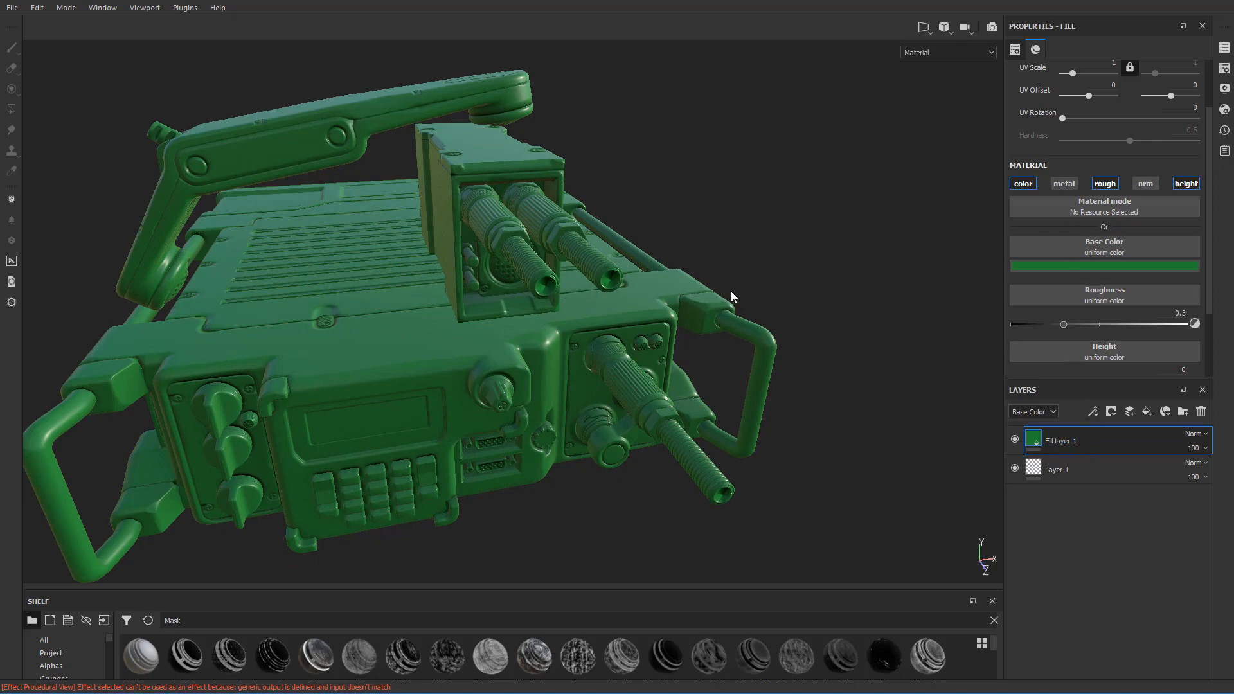
{"action": "scroll", "coordinate": [731, 292], "scroll_direction": "down", "scroll_amount": 1}
{"action": "scroll", "coordinate": [392, 293], "scroll_direction": "down", "scroll_amount": 2}
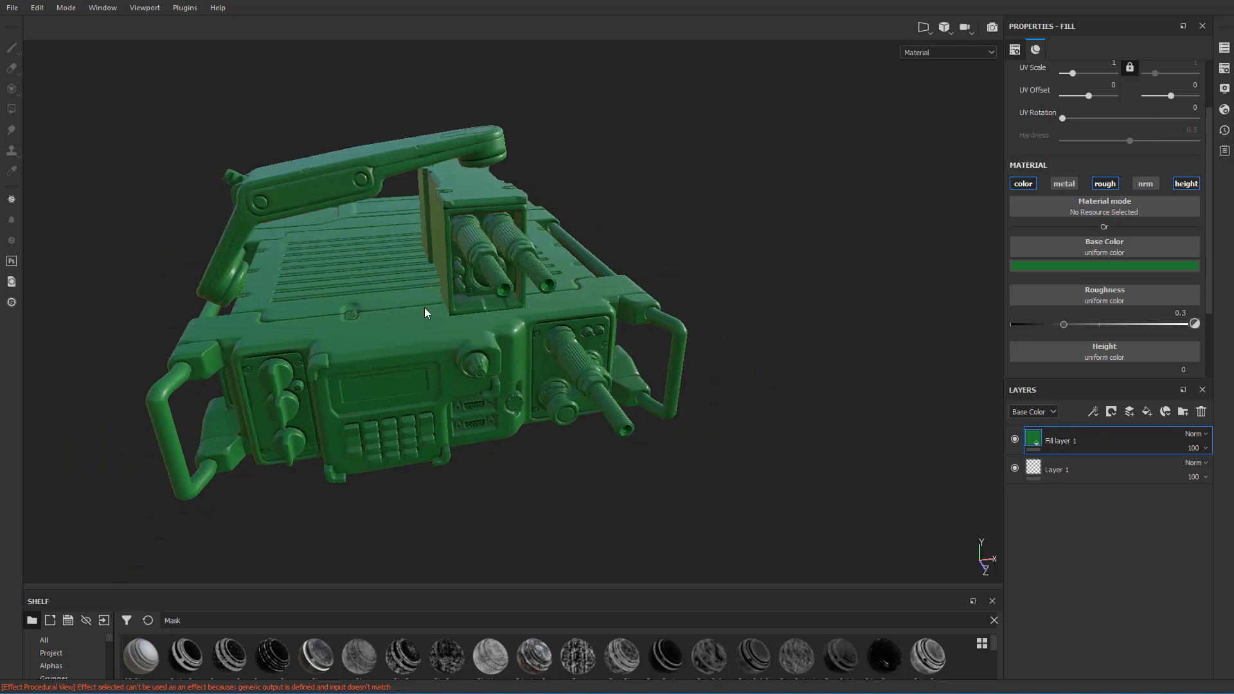
{"action": "scroll", "coordinate": [426, 308], "scroll_direction": "up", "scroll_amount": 3}
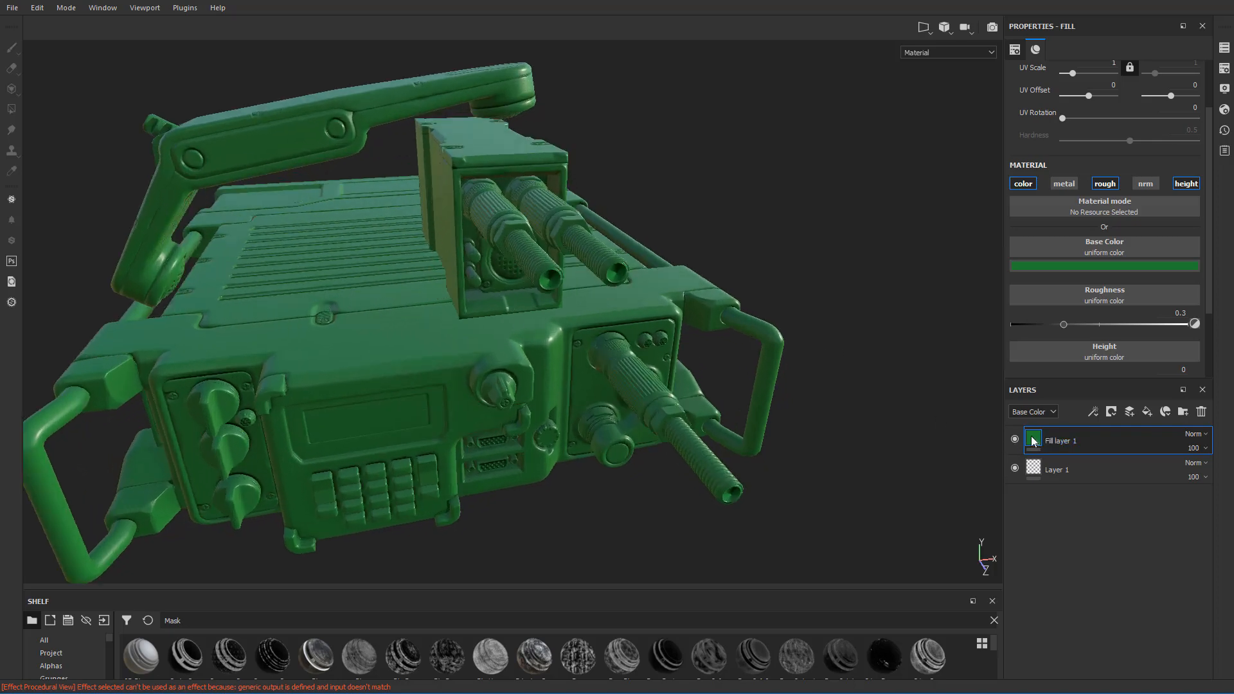
{"action": "left_click", "coordinate": [1080, 267]}
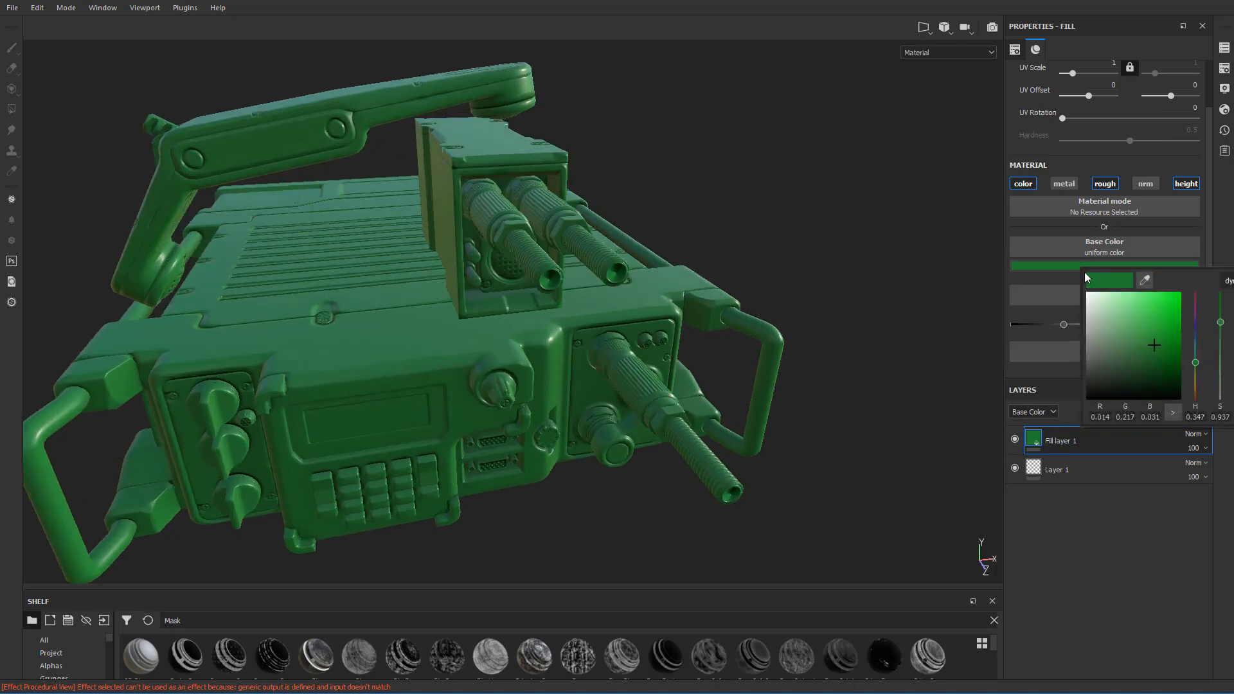
{"action": "left_click", "coordinate": [1100, 417]}
{"action": "type", "text": "0.0"}
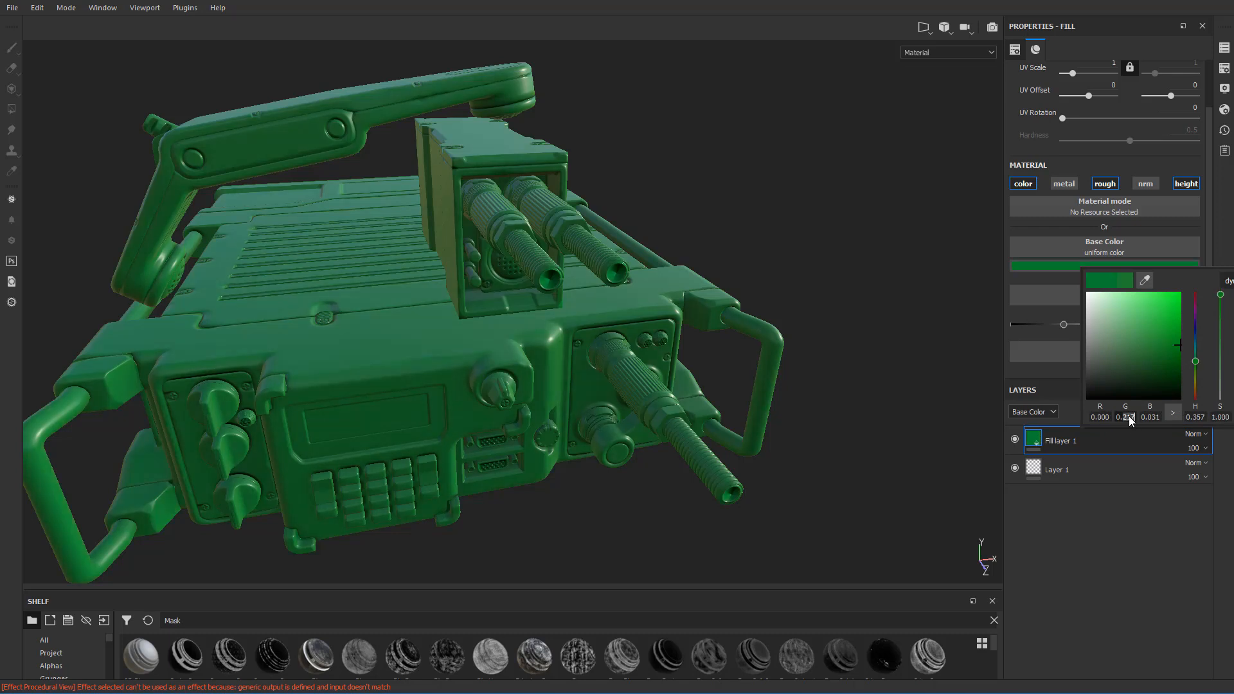
{"action": "type", "text": "023"}
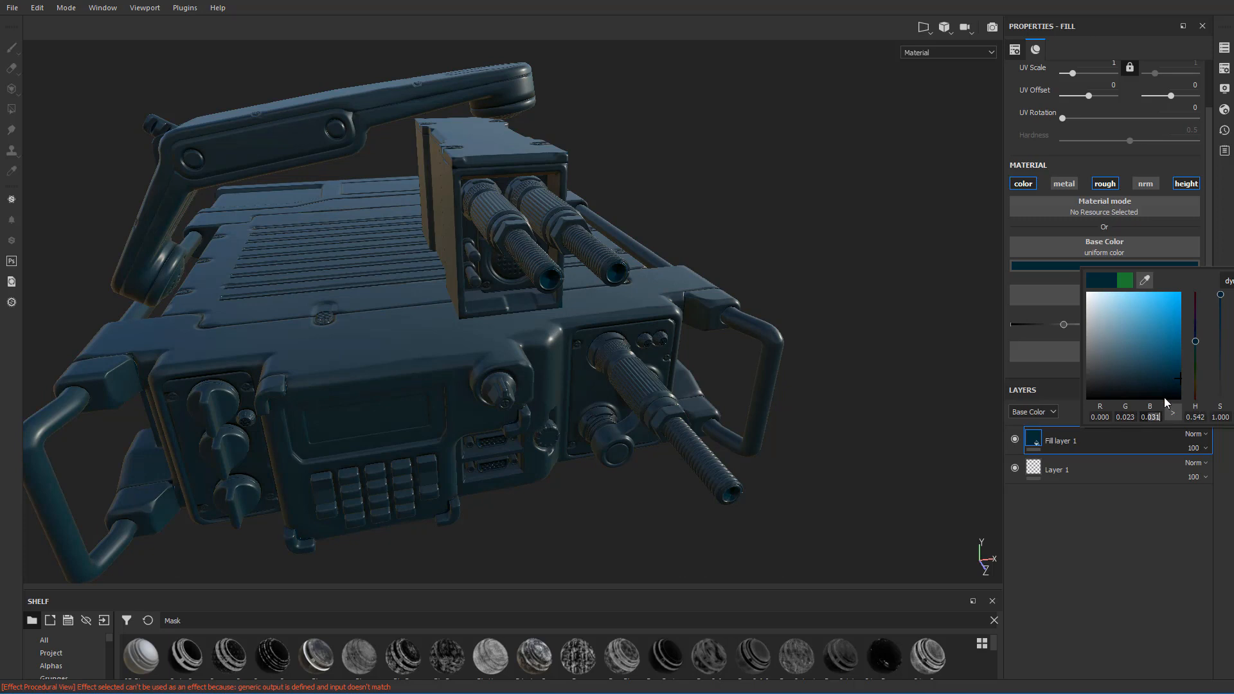
{"action": "key", "text": "BackSpace"}
{"action": "key", "text": "BackSpace"}
{"action": "type", "text": "09"}
{"action": "scroll", "coordinate": [605, 279], "scroll_direction": "up", "scroll_amount": 1}
{"action": "scroll", "coordinate": [608, 279], "scroll_direction": "down", "scroll_amount": 3}
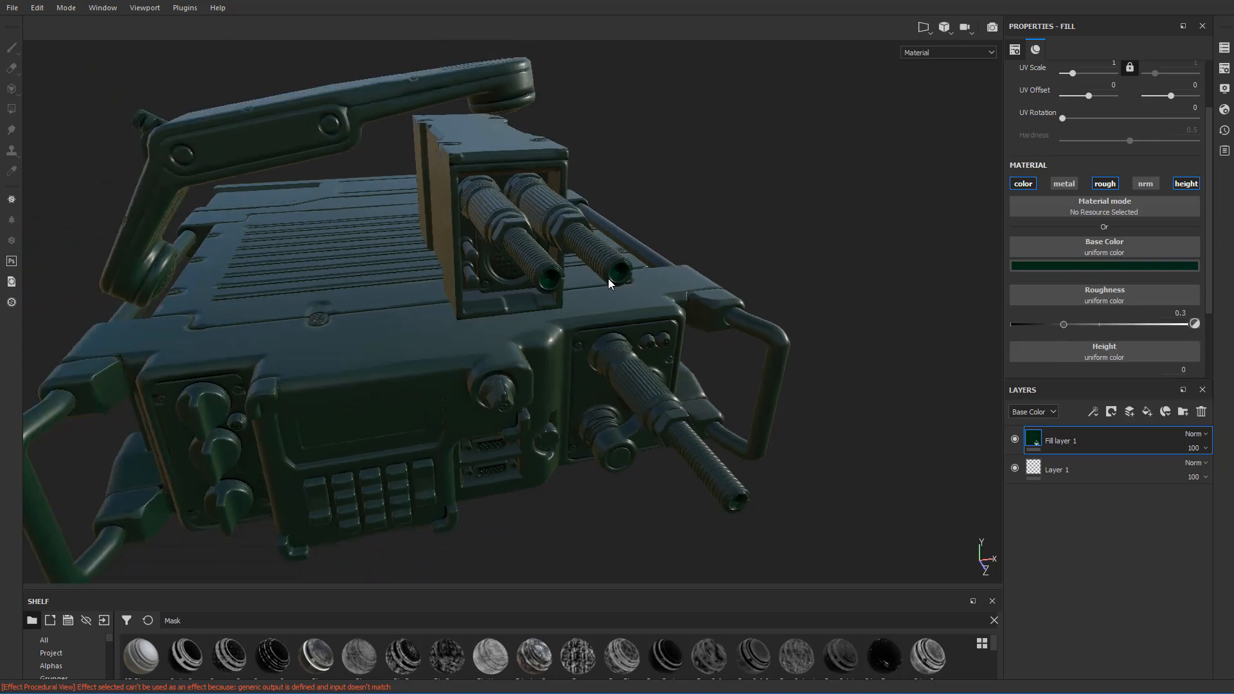
{"action": "scroll", "coordinate": [566, 287], "scroll_direction": "up", "scroll_amount": 1}
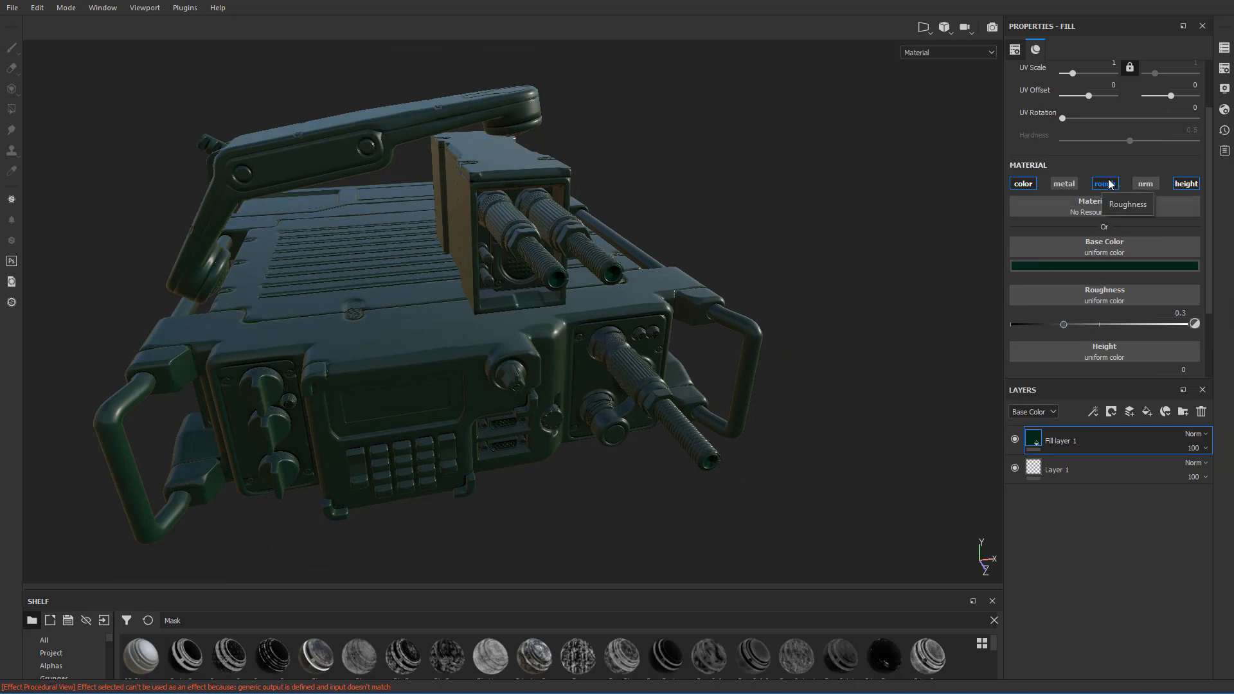
- Set the roughness of the dark green fill layer to 0.32
{"action": "mouse_move", "coordinate": [1072, 324]}
{"action": "left_mouse_down"}
{"action": "mouse_move", "coordinate": [1190, 333]}
{"action": "mouse_move", "coordinate": [1067, 328]}
{"action": "left_mouse_up"}
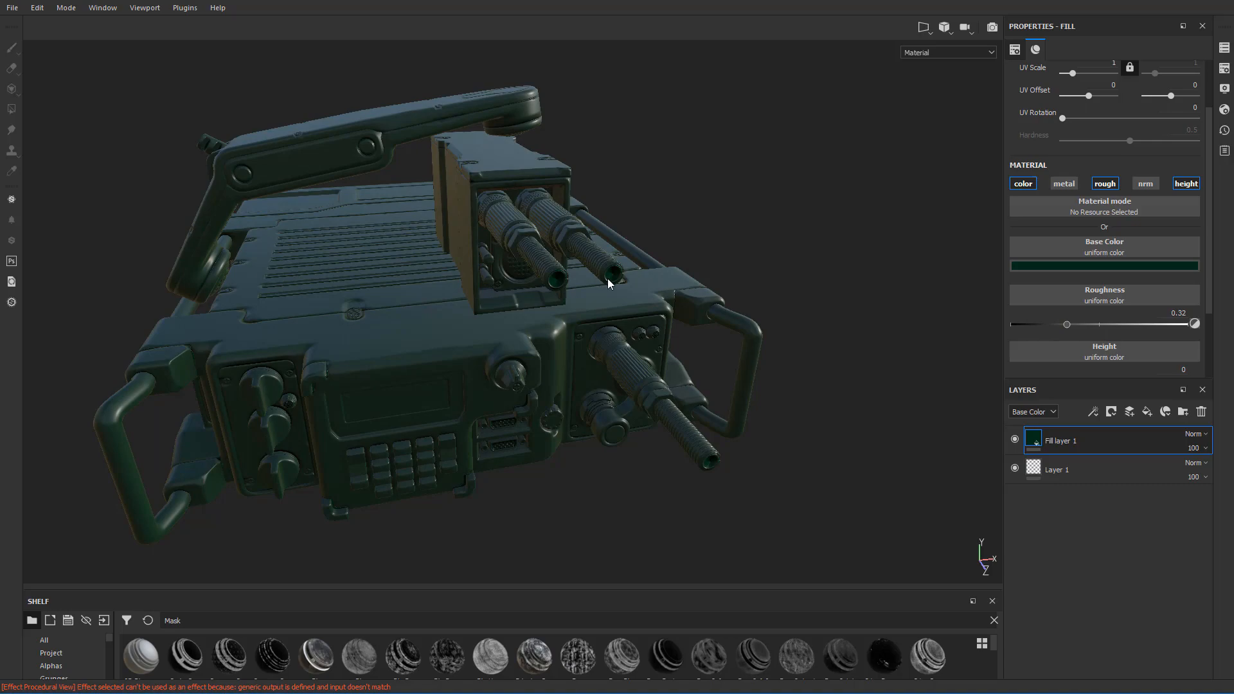
{"action": "left_click_drag", "start_coordinate": [607, 279], "coordinate": [625, 302], "text": "alt"}
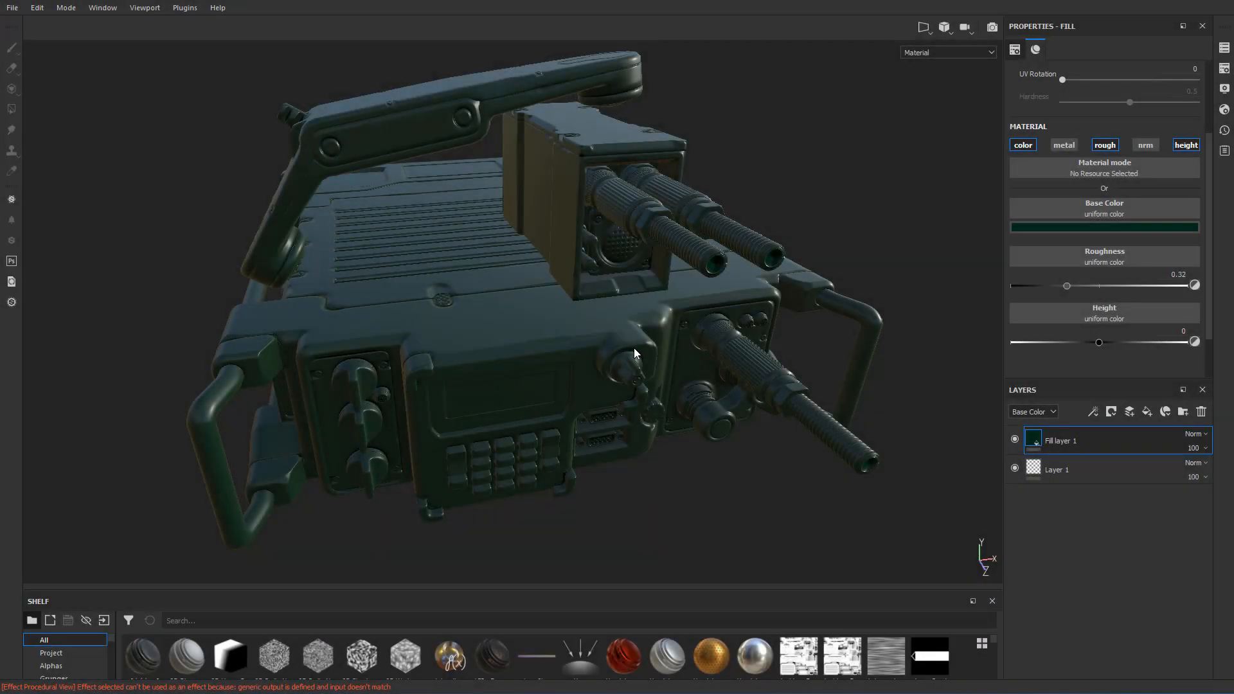
{"action": "scroll", "coordinate": [669, 356], "scroll_direction": "up", "scroll_amount": 2}
{"action": "left_click_drag", "start_coordinate": [621, 350], "coordinate": [638, 355], "text": "alt"}
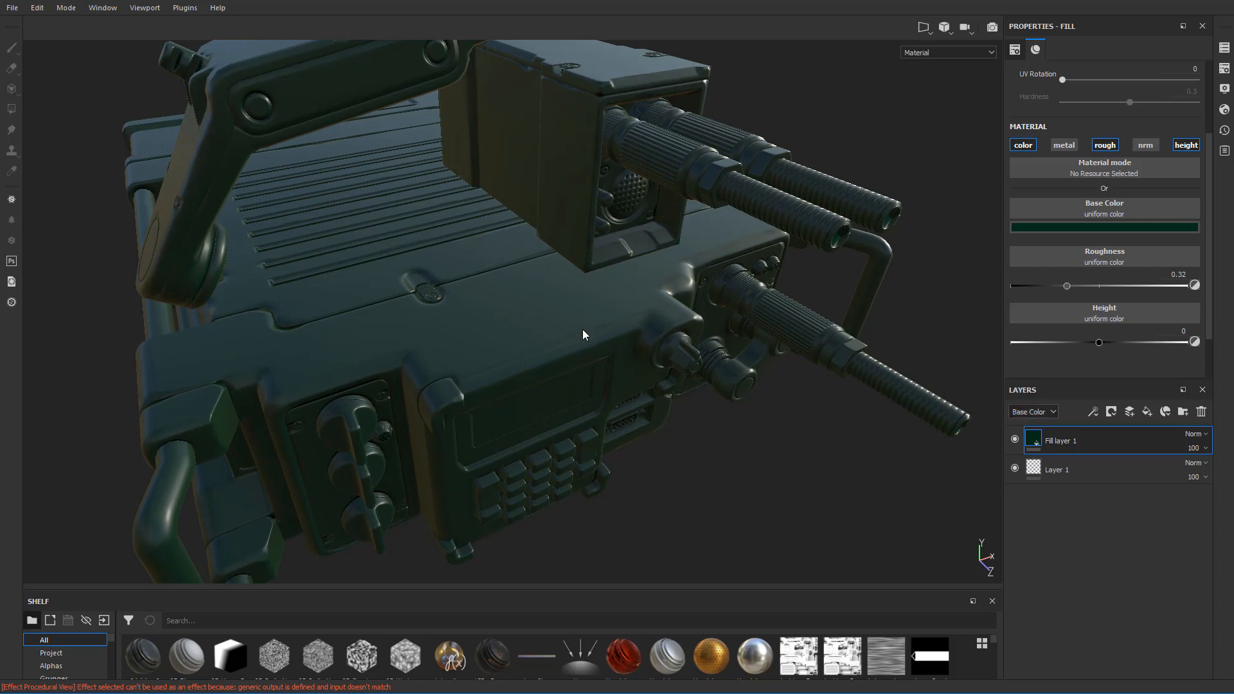
{"action": "scroll", "coordinate": [583, 329], "scroll_direction": "up", "scroll_amount": 6}
{"action": "left_click_drag", "start_coordinate": [555, 322], "coordinate": [634, 303], "text": "alt"}
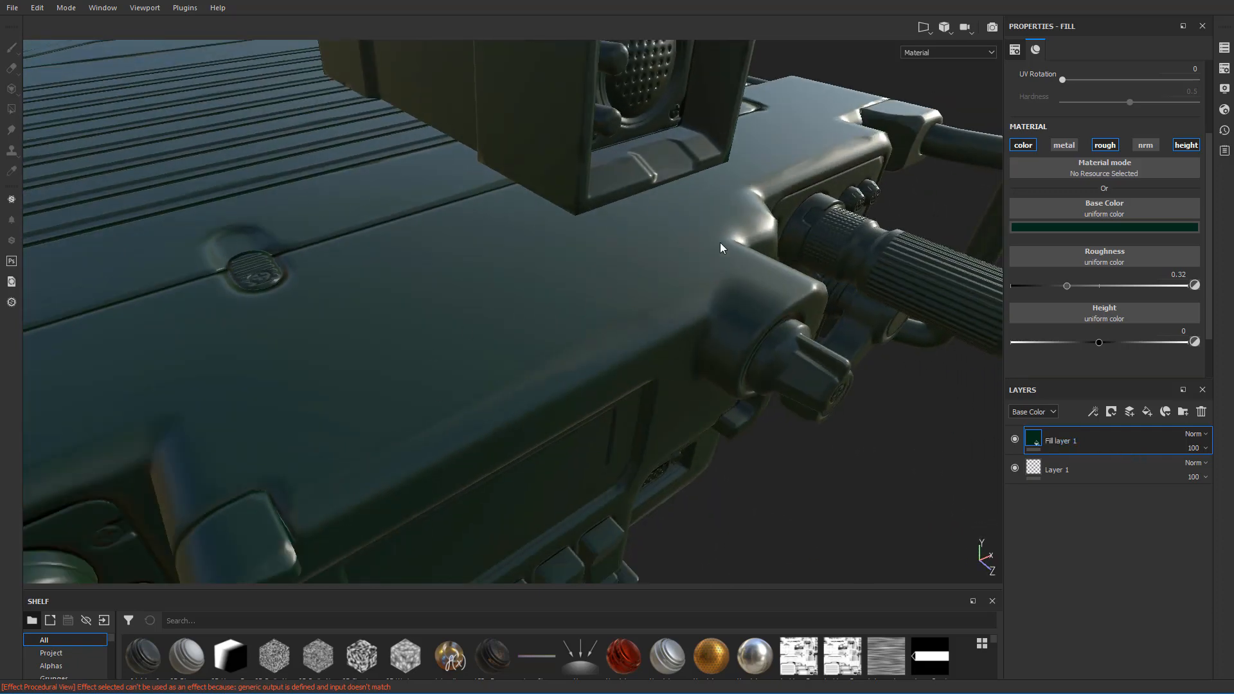
- Add a filter to the dark green fill layer and assign the MatFinish Rough filter to it
{"action": "right_click", "coordinate": [1070, 447]}
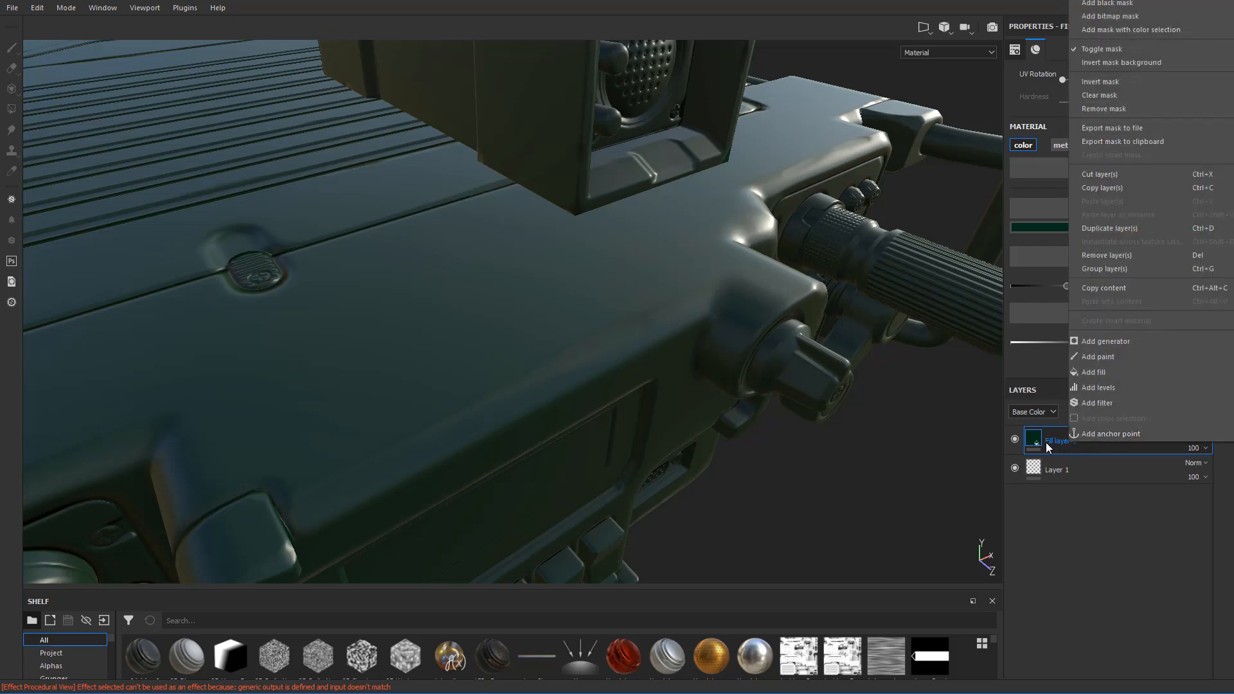
{"action": "left_click", "coordinate": [1113, 403]}
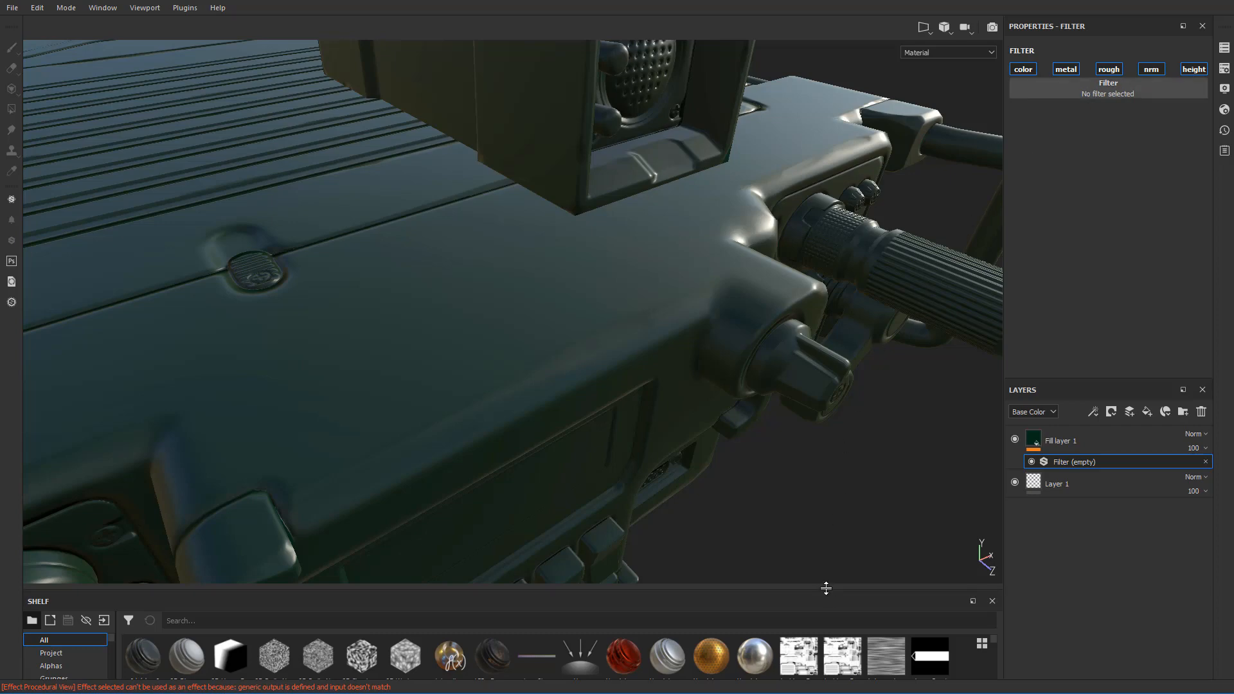
{"action": "left_click_drag", "start_coordinate": [828, 586], "coordinate": [828, 376]}
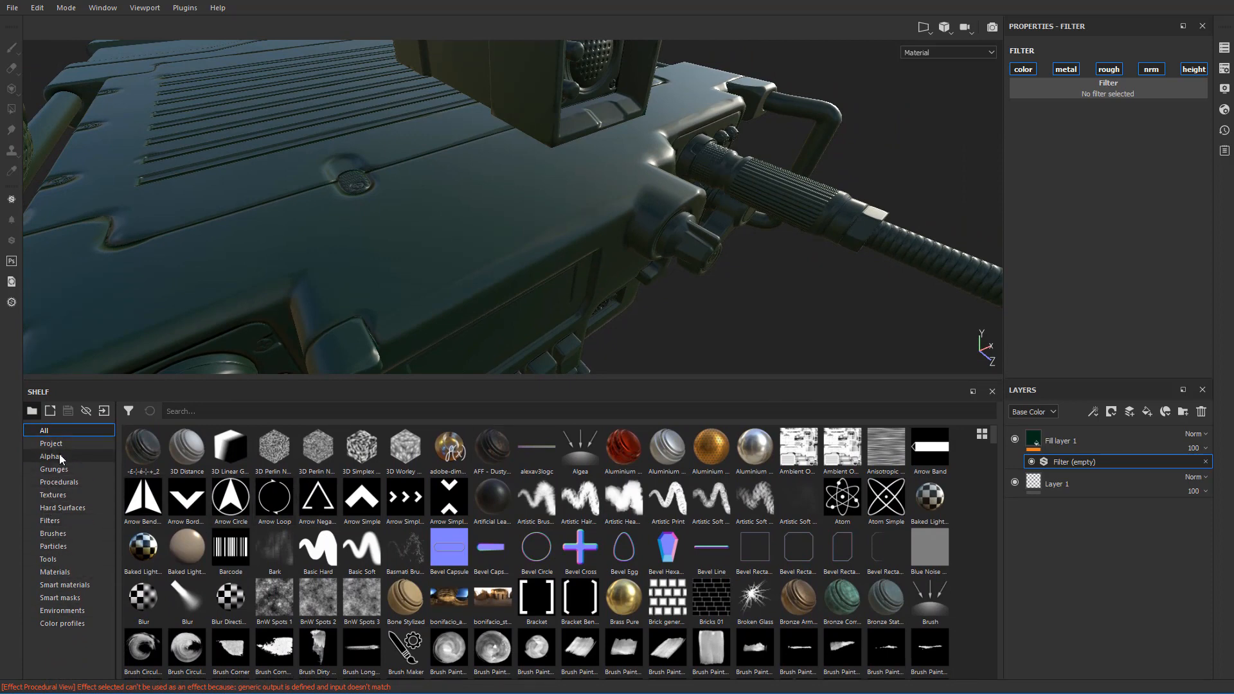
{"action": "left_click", "coordinate": [50, 521]}
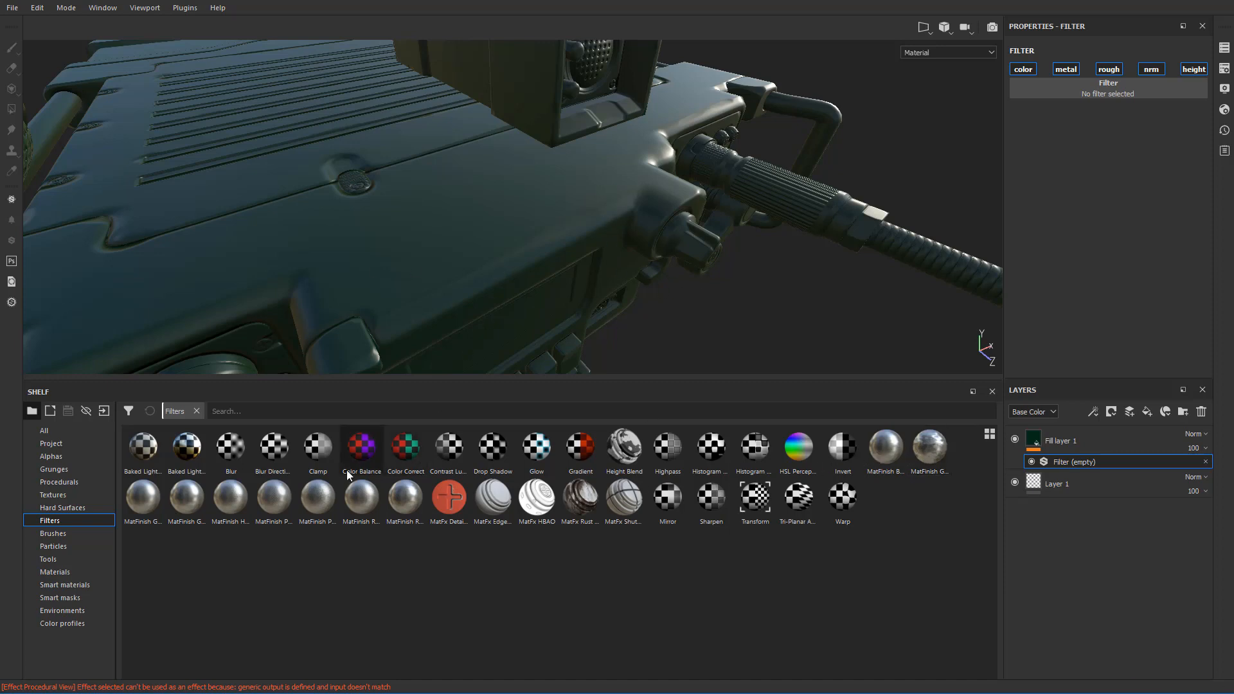
{"action": "left_click", "coordinate": [726, 410]}
{"action": "type", "text": "finish"}
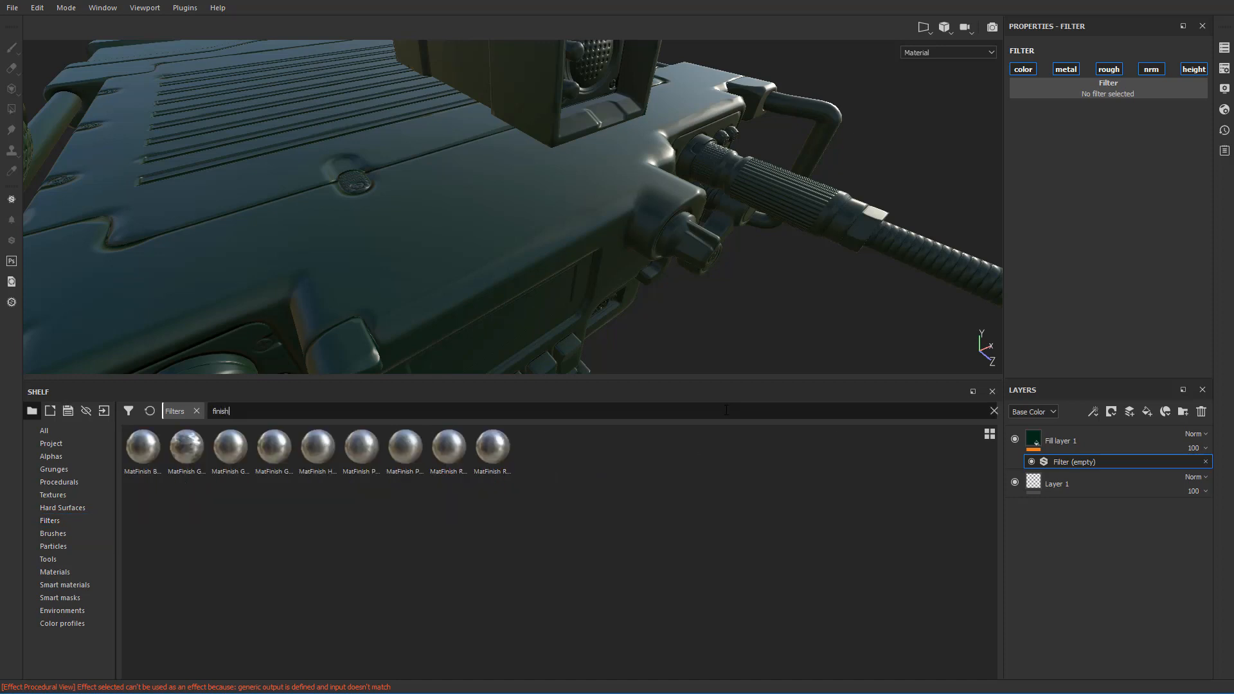
{"action": "type", "text": " rough"}
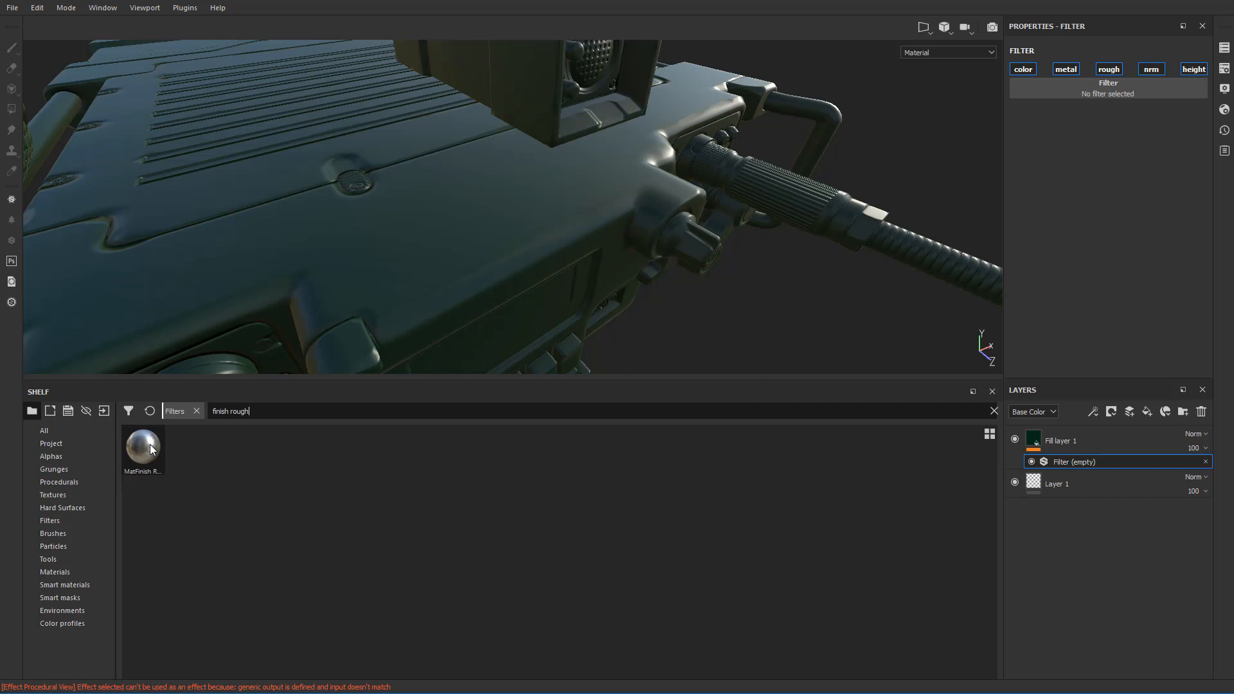
{"action": "left_click_drag", "start_coordinate": [143, 450], "coordinate": [1096, 89]}
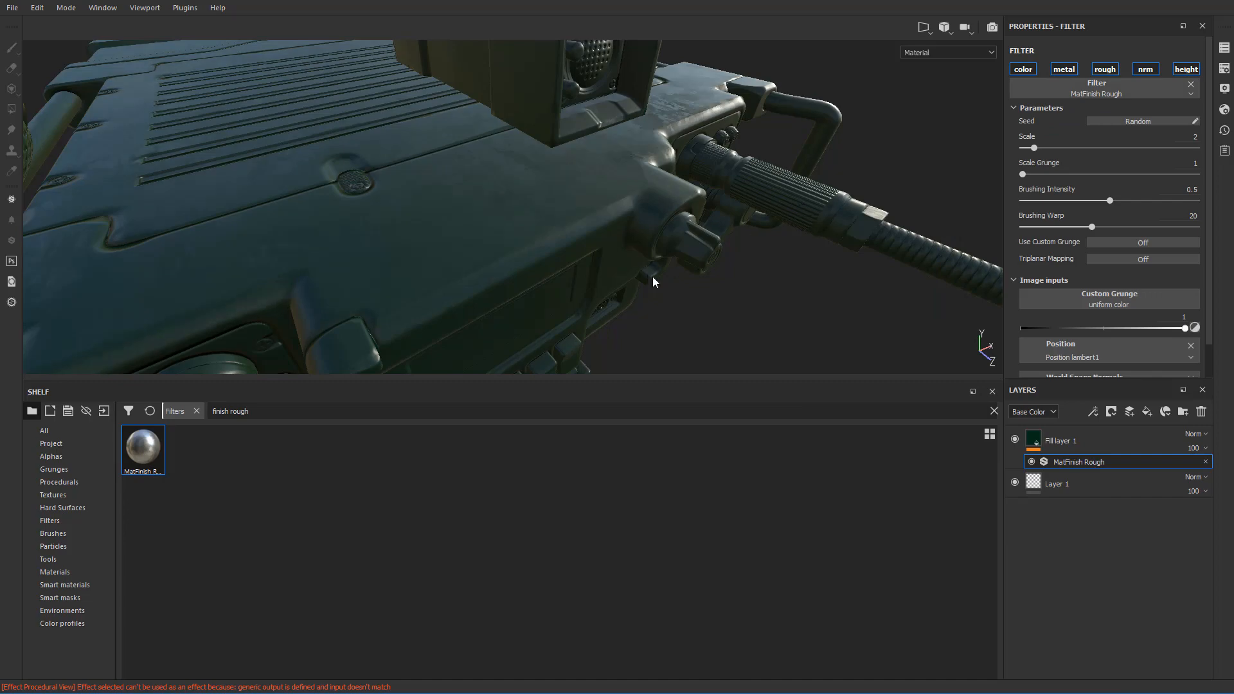
{"action": "left_click_drag", "start_coordinate": [631, 268], "coordinate": [670, 261], "text": "alt"}
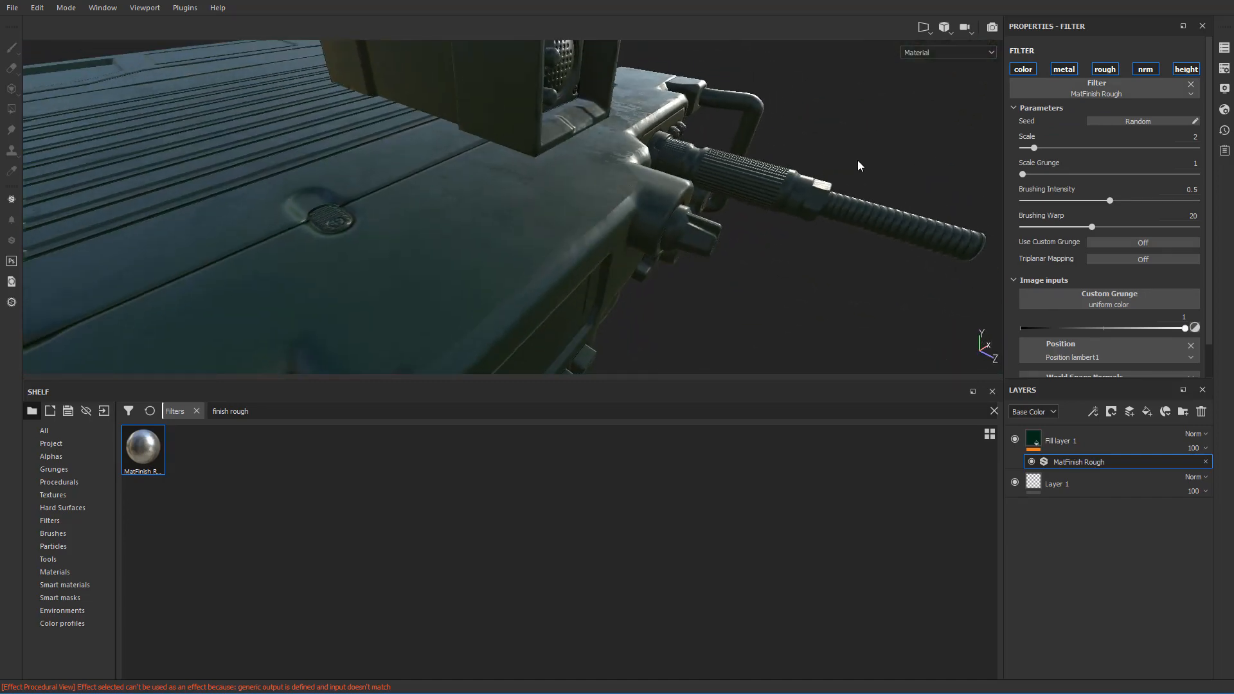
- Clear the fill layer's filter and reassign MatFinish Rough by searching for "finish rough" in the filter slot
{"action": "left_click", "coordinate": [1191, 85]}
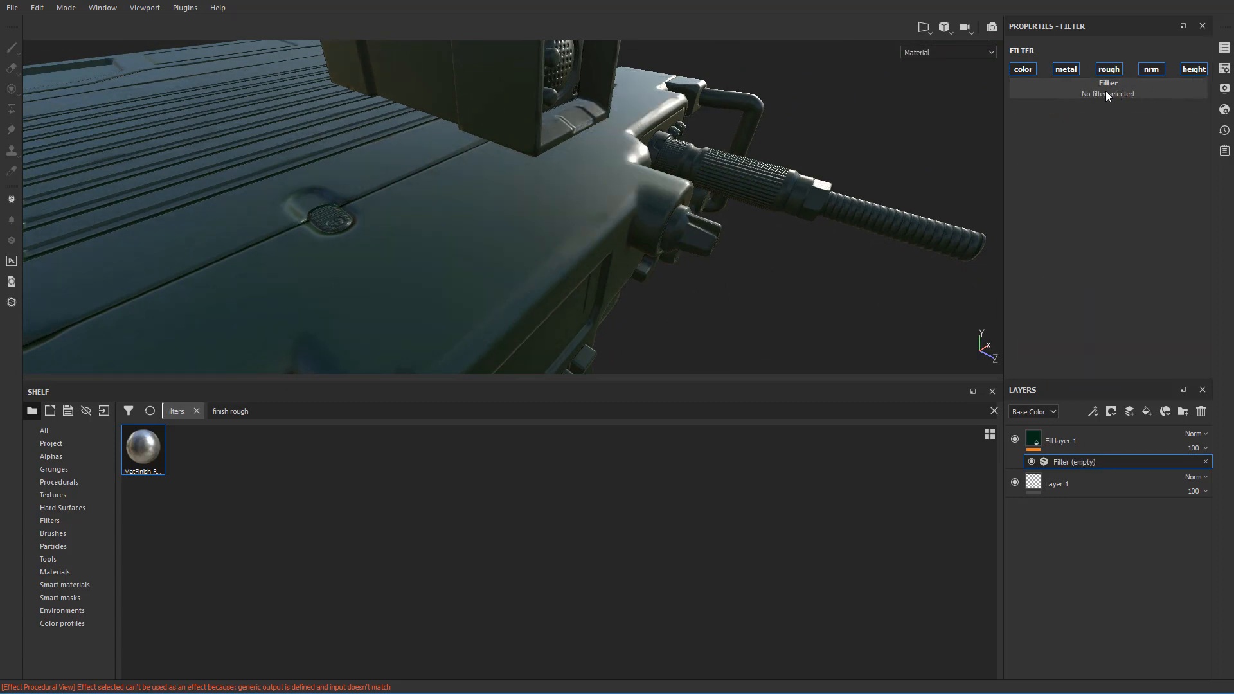
{"action": "left_click", "coordinate": [1106, 91]}
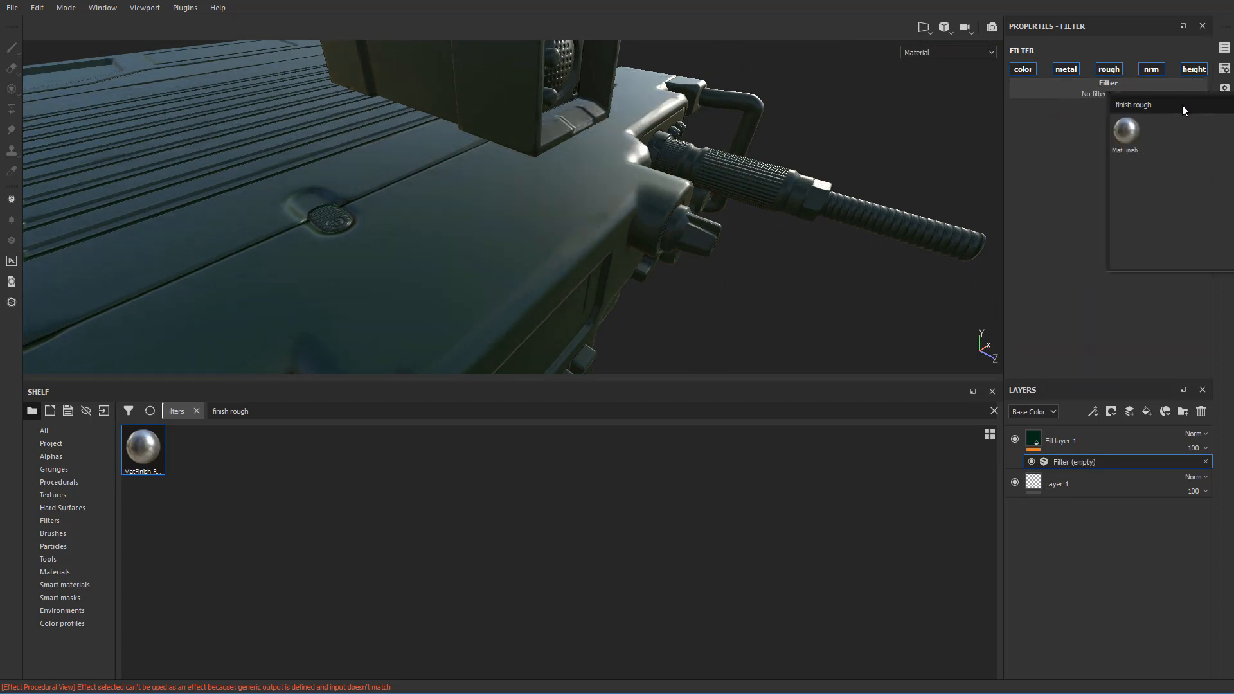
{"action": "key", "text": "BackSpace"}
{"action": "key", "text": "BackSpace"}
{"action": "key", "text": "BackSpace"}
{"action": "key", "text": "BackSpace"}
{"action": "key", "text": "BackSpace"}
{"action": "key", "text": "BackSpace"}
{"action": "key", "text": "BackSpace"}
{"action": "key", "text": "BackSpace"}
{"action": "key", "text": "BackSpace"}
{"action": "key", "text": "BackSpace"}
{"action": "key", "text": "BackSpace"}
{"action": "key", "text": "BackSpace"}
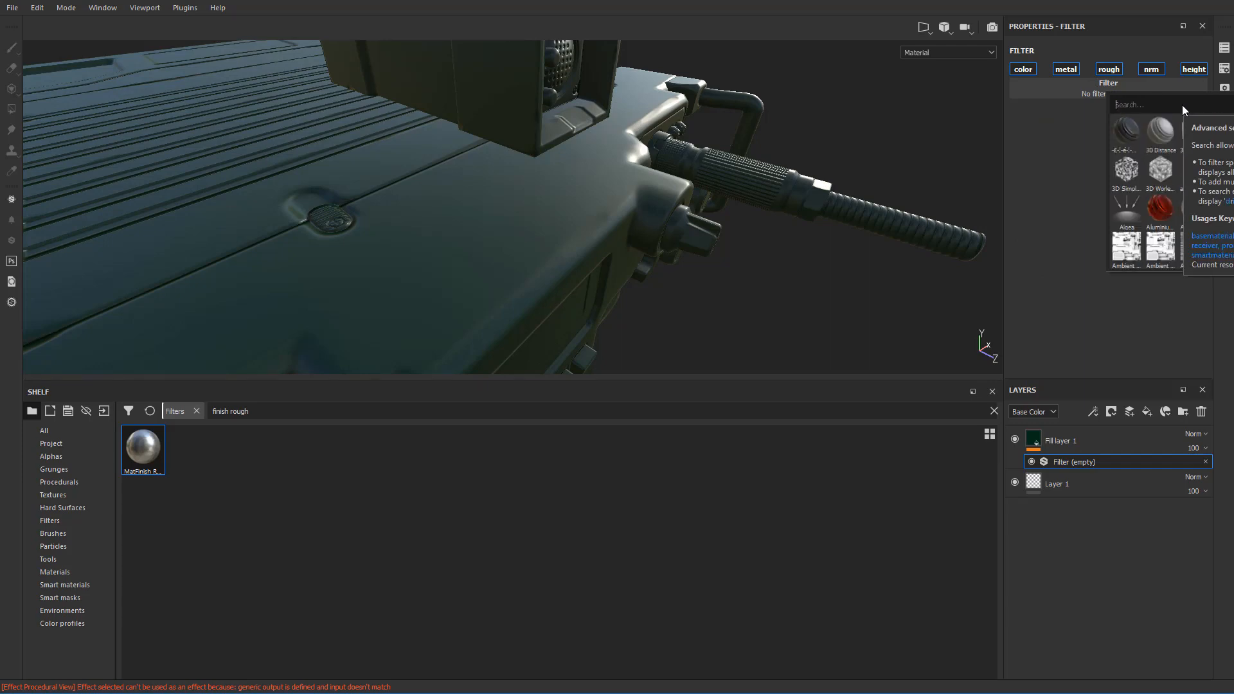
{"action": "type", "text": "finish rog"}
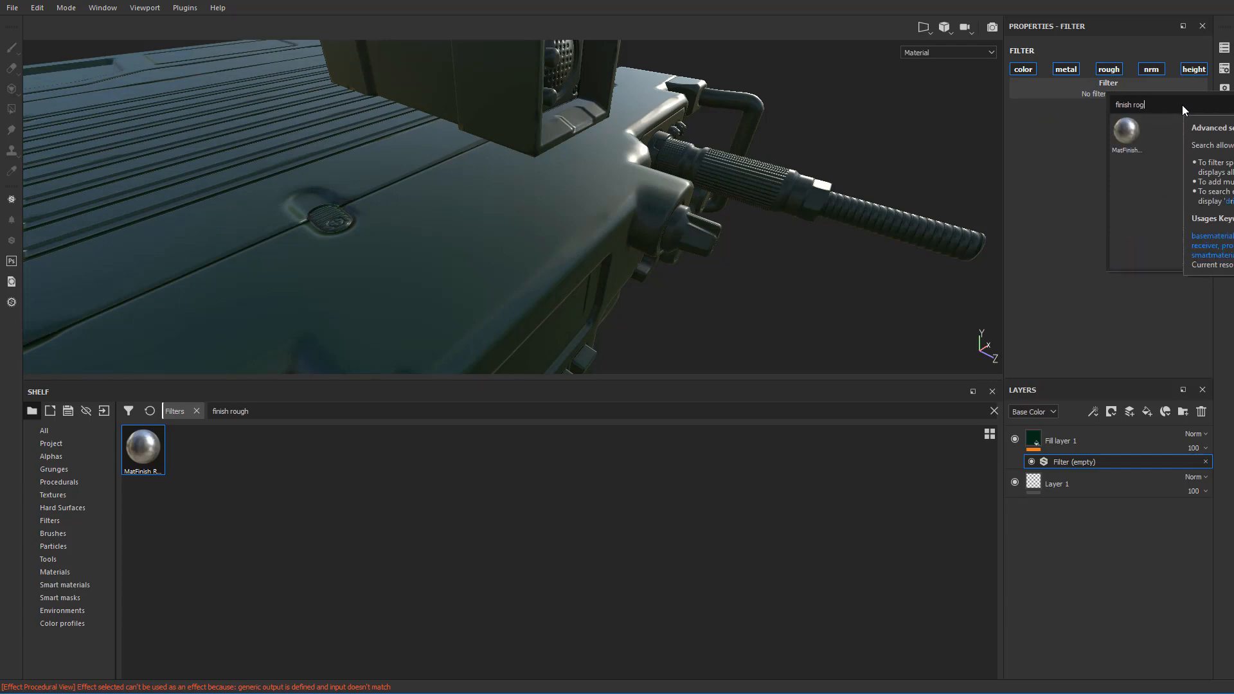
{"action": "key", "text": "BackSpace"}
{"action": "type", "text": "ugh"}
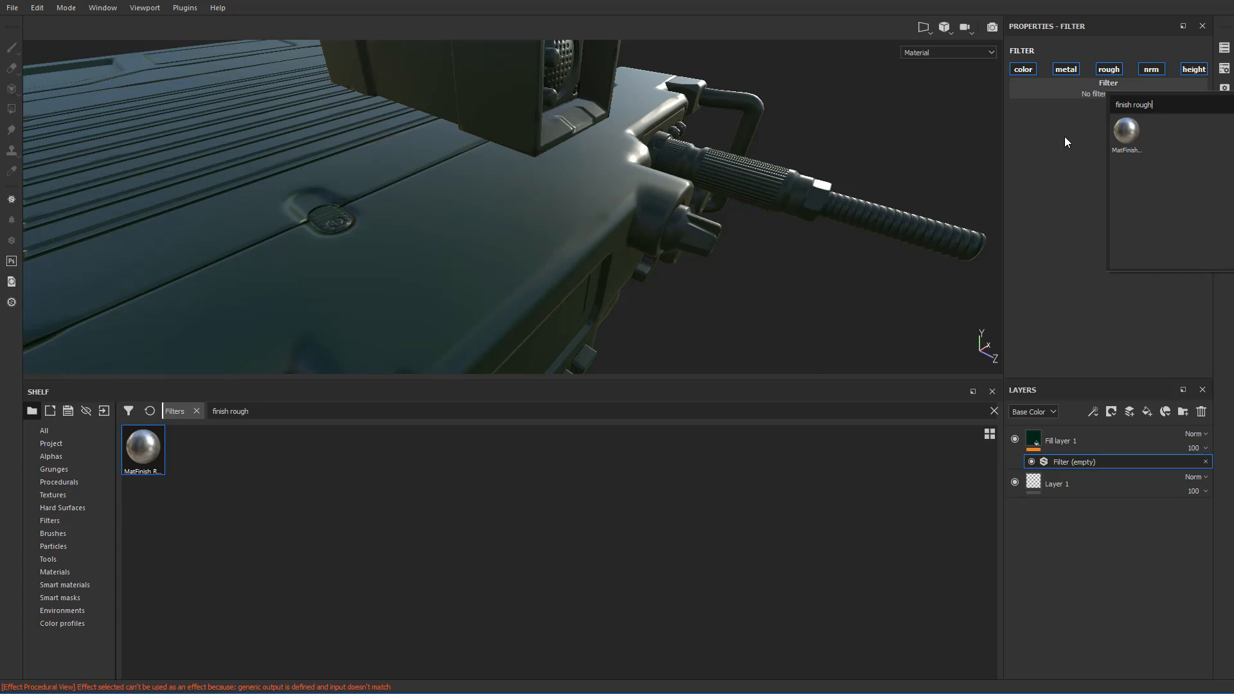
{"action": "left_click", "coordinate": [1126, 135]}
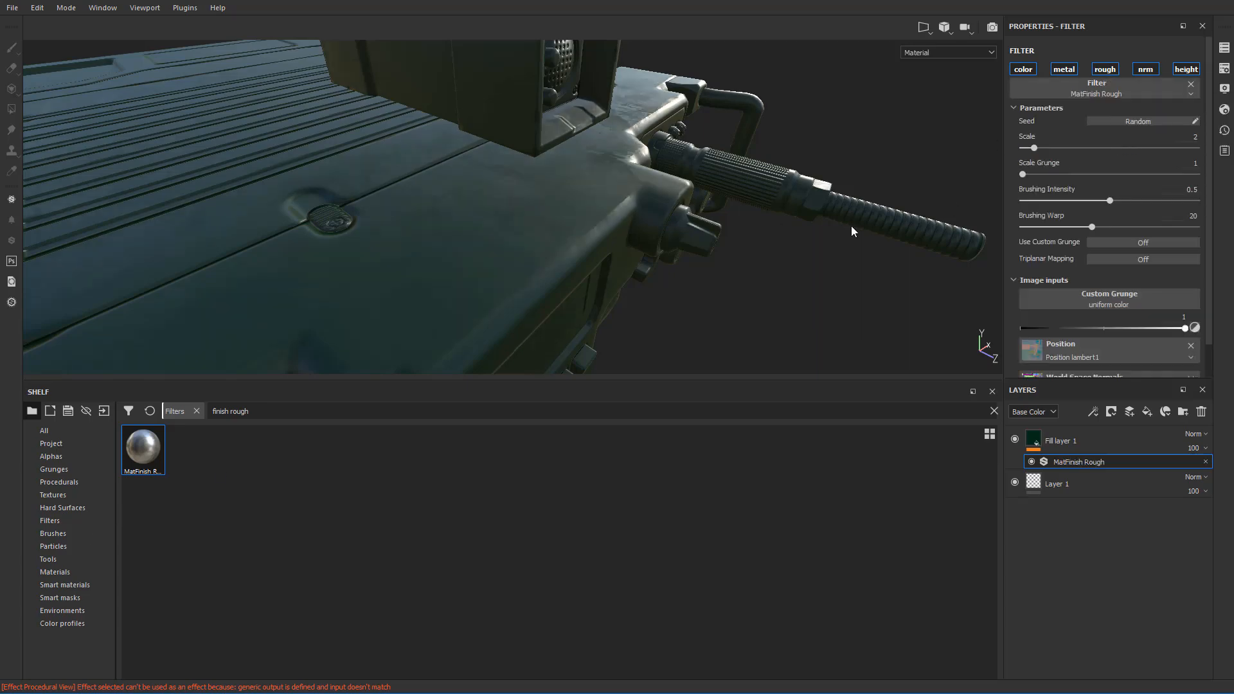
- Set the MatFinish Rough filter's Scale to 16 and Scale Grunge to 7
{"action": "left_click_drag", "start_coordinate": [822, 294], "coordinate": [764, 182], "text": "alt"}
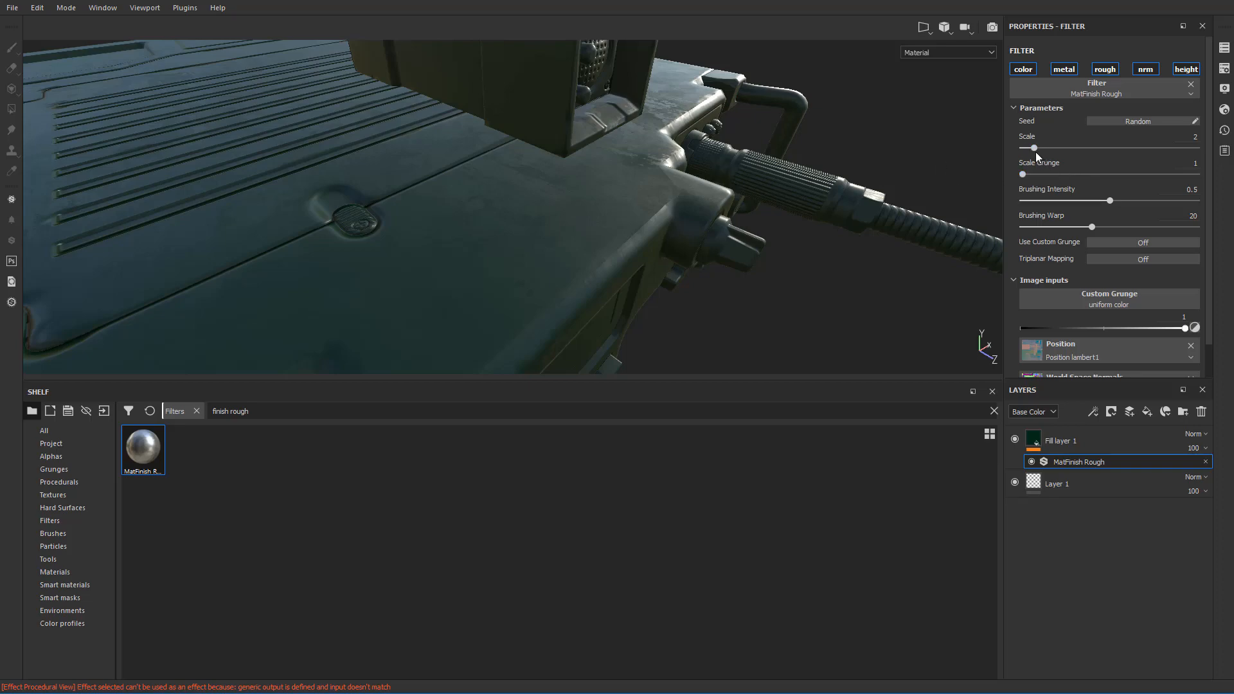
{"action": "middle_click_drag", "start_coordinate": [758, 164], "coordinate": [650, 180], "text": "alt"}
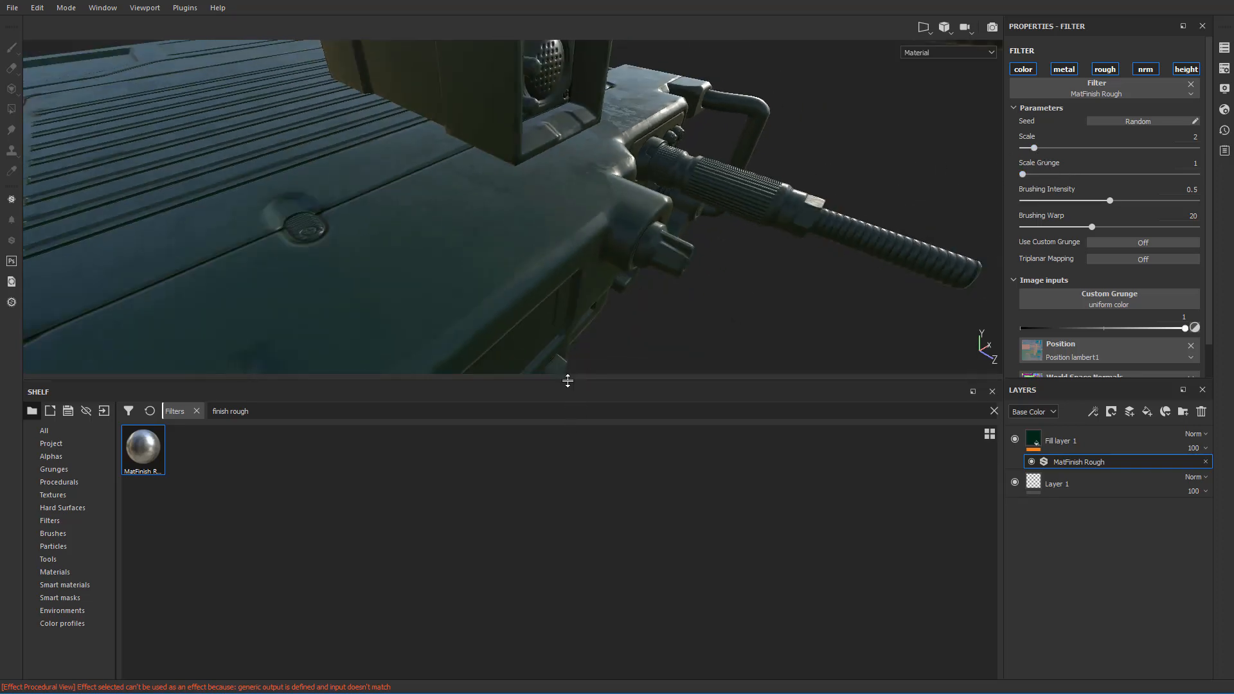
{"action": "left_click_drag", "start_coordinate": [568, 381], "coordinate": [575, 587]}
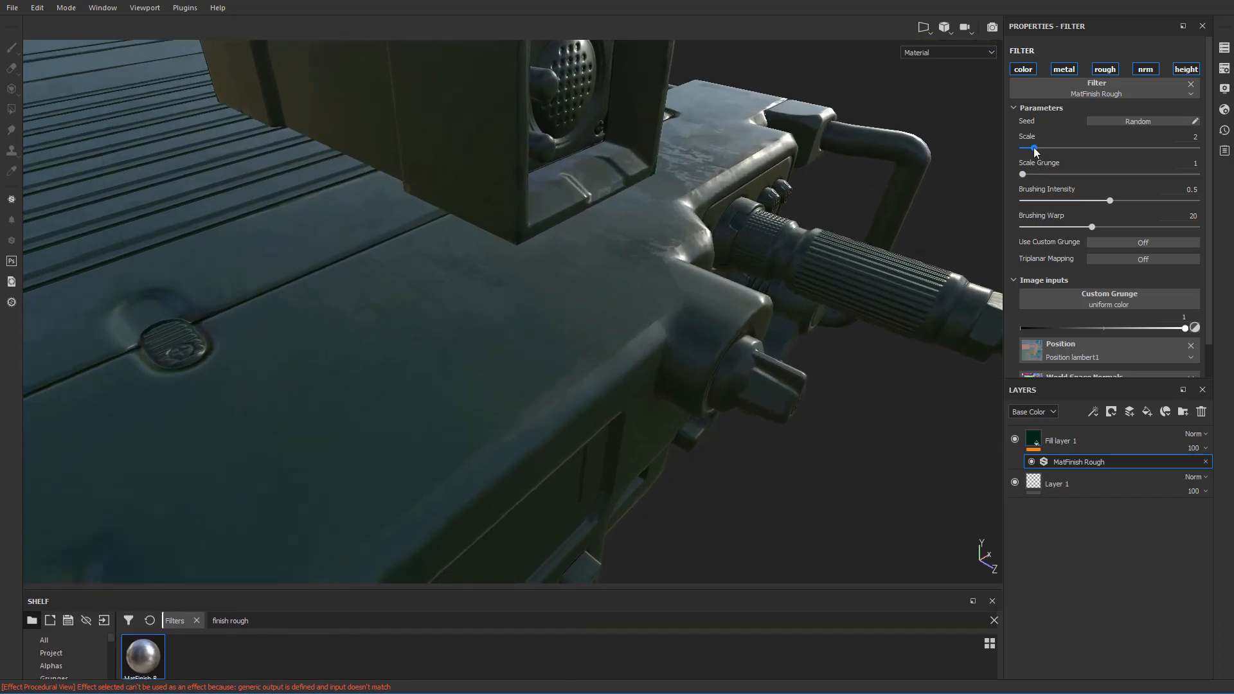
{"action": "left_click_drag", "start_coordinate": [1034, 148], "coordinate": [1200, 150]}
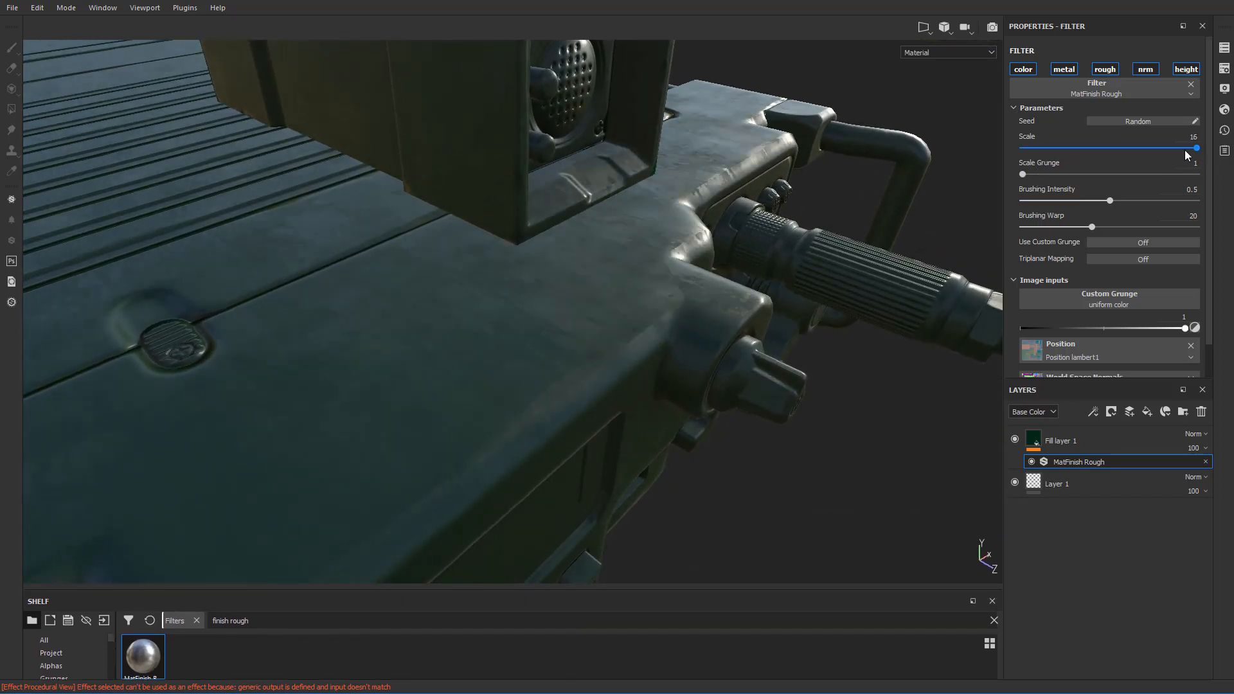
{"action": "left_click_drag", "start_coordinate": [1024, 175], "coordinate": [1097, 185]}
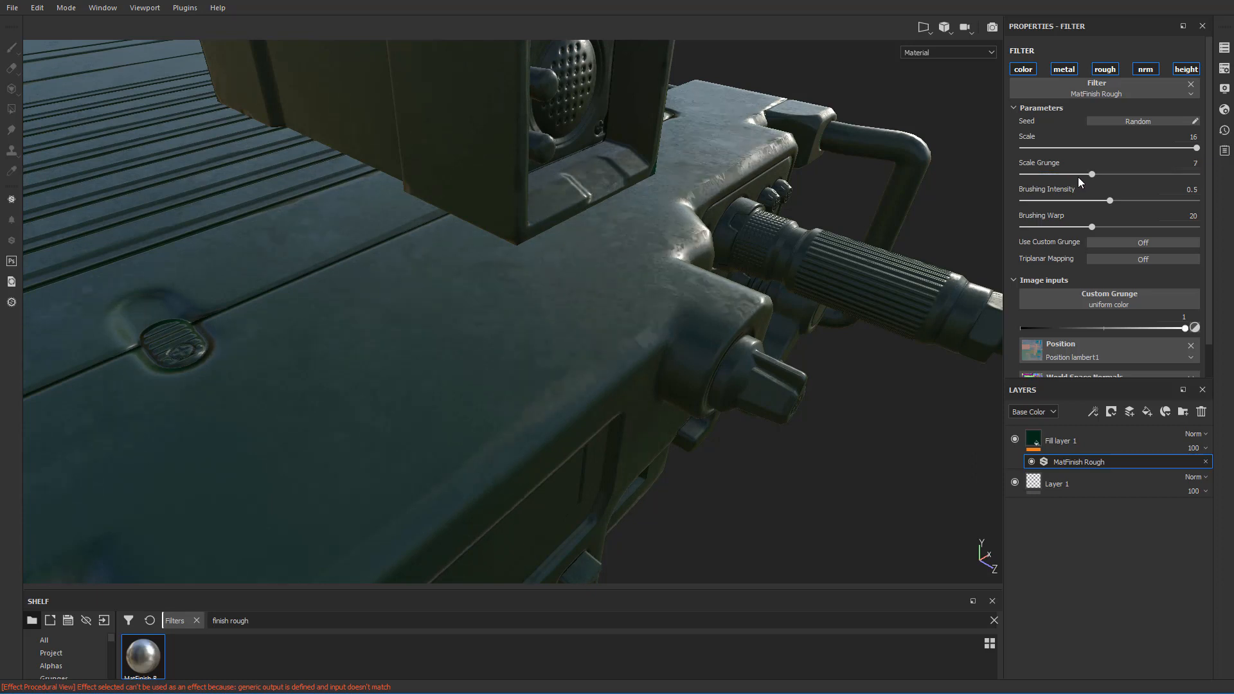
{"action": "mouse_move", "coordinate": [1097, 175]}
{"action": "left_mouse_down"}
{"action": "mouse_move", "coordinate": [1062, 176]}
{"action": "mouse_move", "coordinate": [1155, 181]}
{"action": "mouse_move", "coordinate": [1090, 178]}
{"action": "left_mouse_up"}
- Set the MatFinish Rough filter's Brushing Intensity to 0.15 and Brushing Warp to 25
{"action": "mouse_move", "coordinate": [1108, 204]}
{"action": "left_mouse_down"}
{"action": "mouse_move", "coordinate": [1051, 202]}
{"action": "mouse_move", "coordinate": [1079, 202]}
{"action": "left_mouse_up"}
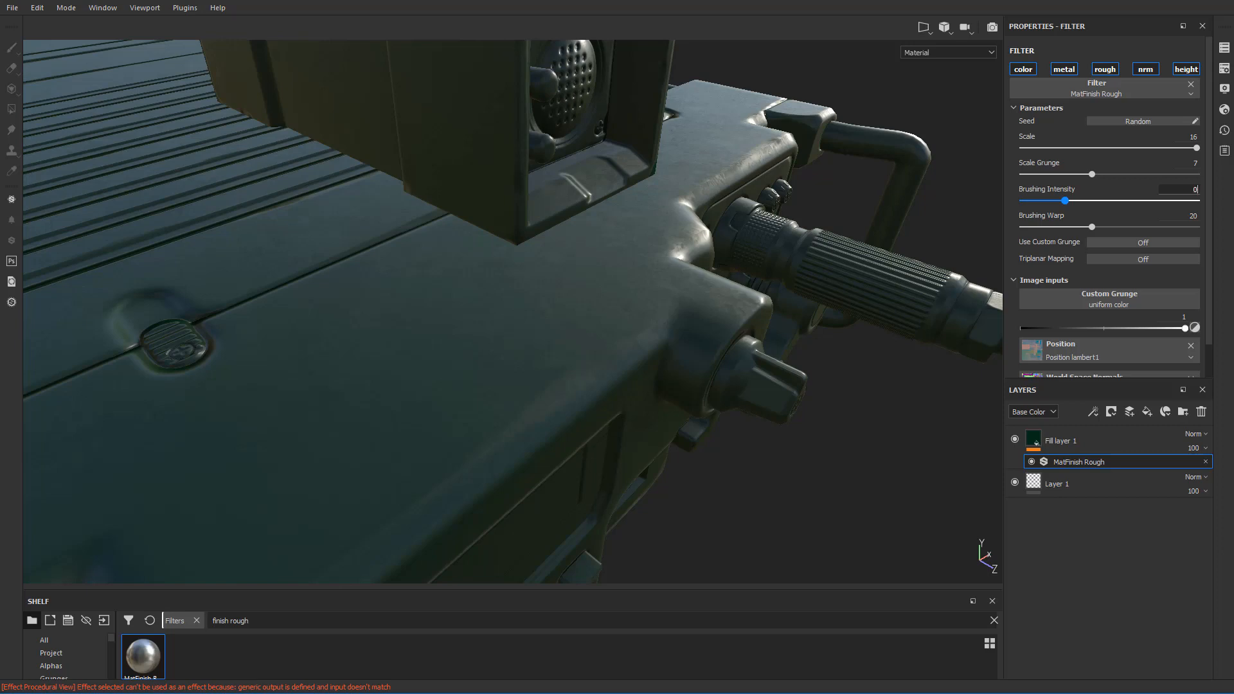
{"action": "key", "text": "Return"}
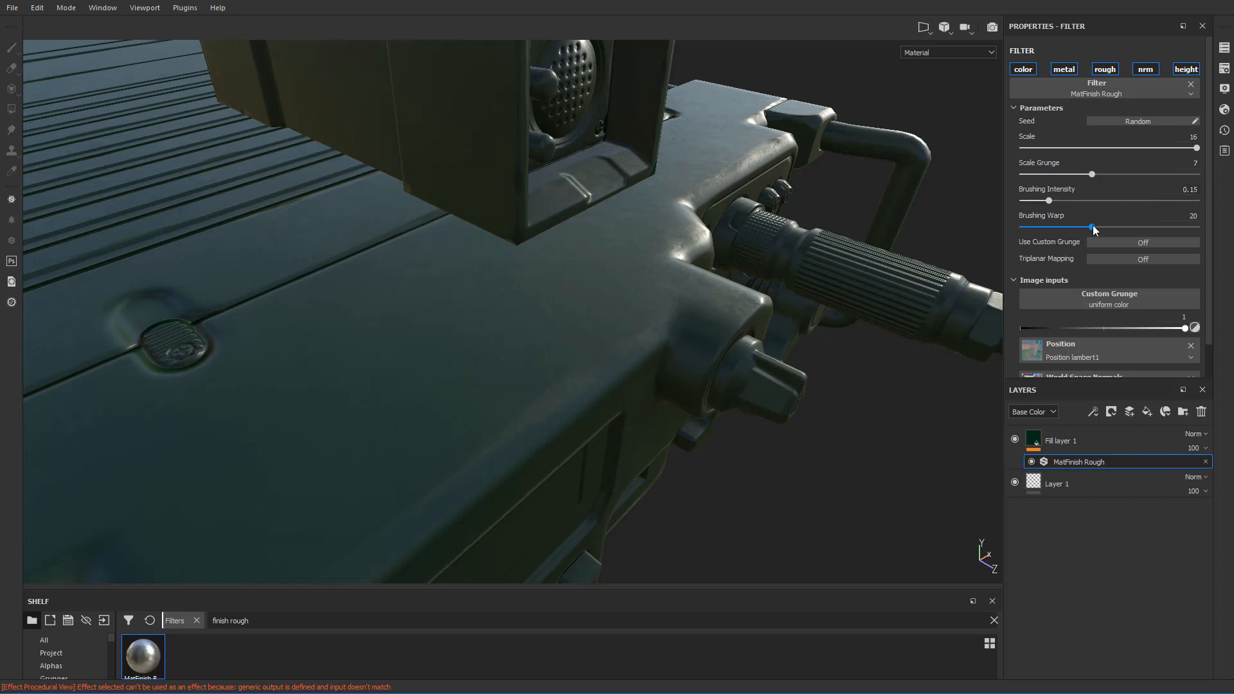
{"action": "mouse_move", "coordinate": [1092, 227]}
{"action": "left_mouse_down"}
{"action": "mouse_move", "coordinate": [1189, 228]}
{"action": "mouse_move", "coordinate": [1145, 227]}
{"action": "left_mouse_up"}
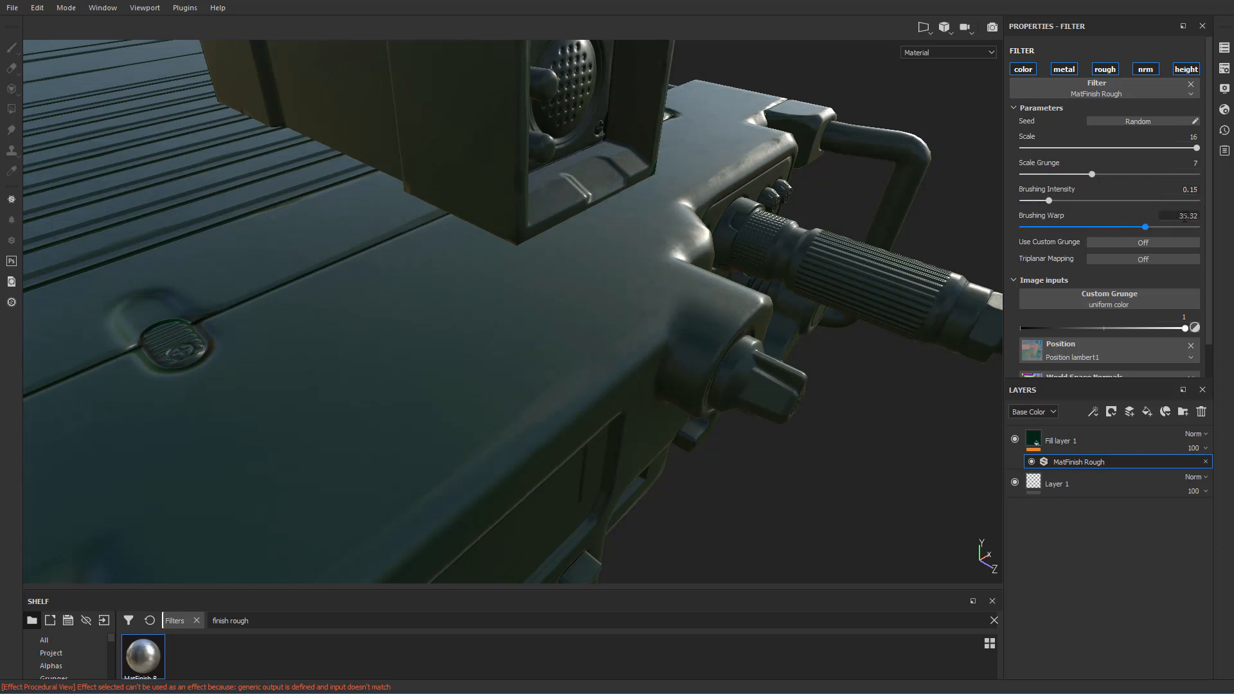
{"action": "left_click", "coordinate": [1185, 217]}
{"action": "type", "text": "25"}
{"action": "key", "text": "Return"}
- Add a second filter to the fill layer above MatFinish Rough and try to assign the Warp filter to it
{"action": "mouse_move", "coordinate": [931, 239]}
{"action": "left_mouse_down", "text": "alt"}
{"action": "mouse_move", "coordinate": [914, 253]}
{"action": "mouse_move", "coordinate": [917, 326]}
{"action": "mouse_move", "coordinate": [904, 267]}
{"action": "mouse_move", "coordinate": [866, 252]}
{"action": "mouse_move", "coordinate": [829, 289]}
{"action": "mouse_move", "coordinate": [830, 252]}
{"action": "mouse_move", "coordinate": [912, 270]}
{"action": "mouse_move", "coordinate": [897, 346]}
{"action": "mouse_move", "coordinate": [906, 318]}
{"action": "mouse_move", "coordinate": [827, 262]}
{"action": "mouse_move", "coordinate": [784, 319]}
{"action": "left_mouse_up", "text": "alt"}
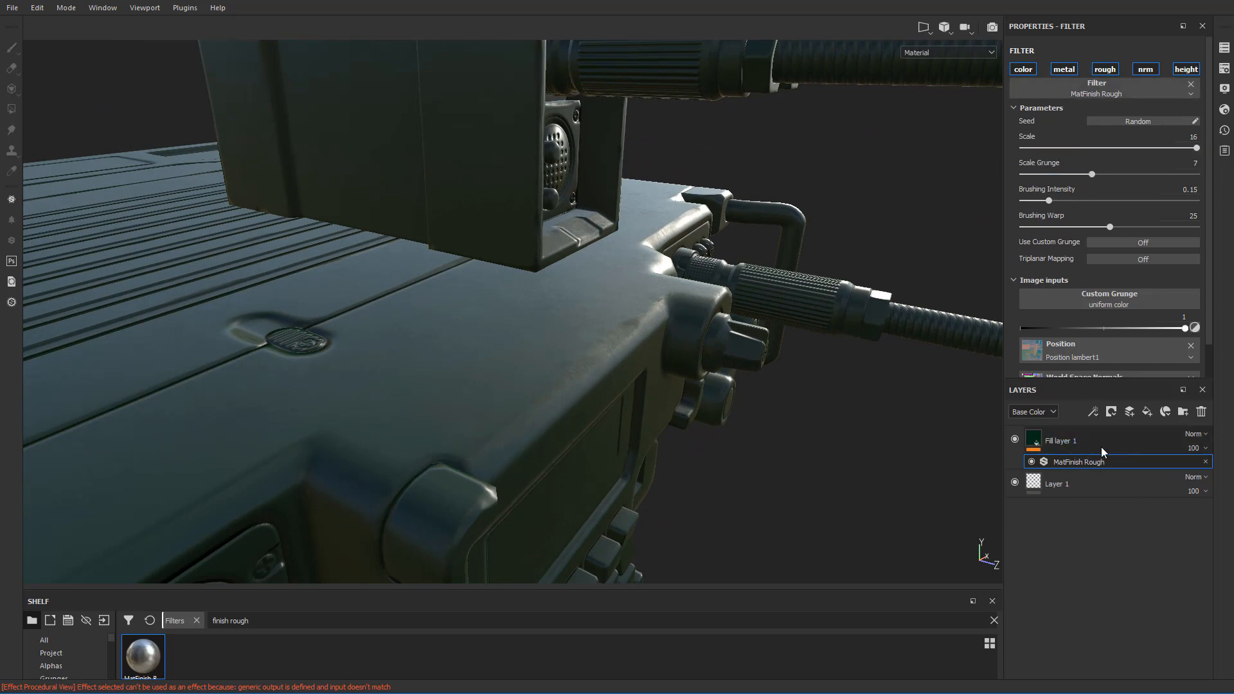
{"action": "scroll", "coordinate": [629, 308], "scroll_direction": "down", "scroll_amount": 2}
{"action": "scroll", "coordinate": [628, 312], "scroll_direction": "up", "scroll_amount": 2}
{"action": "left_click_drag", "start_coordinate": [629, 313], "coordinate": [653, 373], "text": "alt"}
{"action": "left_click_drag", "start_coordinate": [721, 306], "coordinate": [697, 338], "text": "alt"}
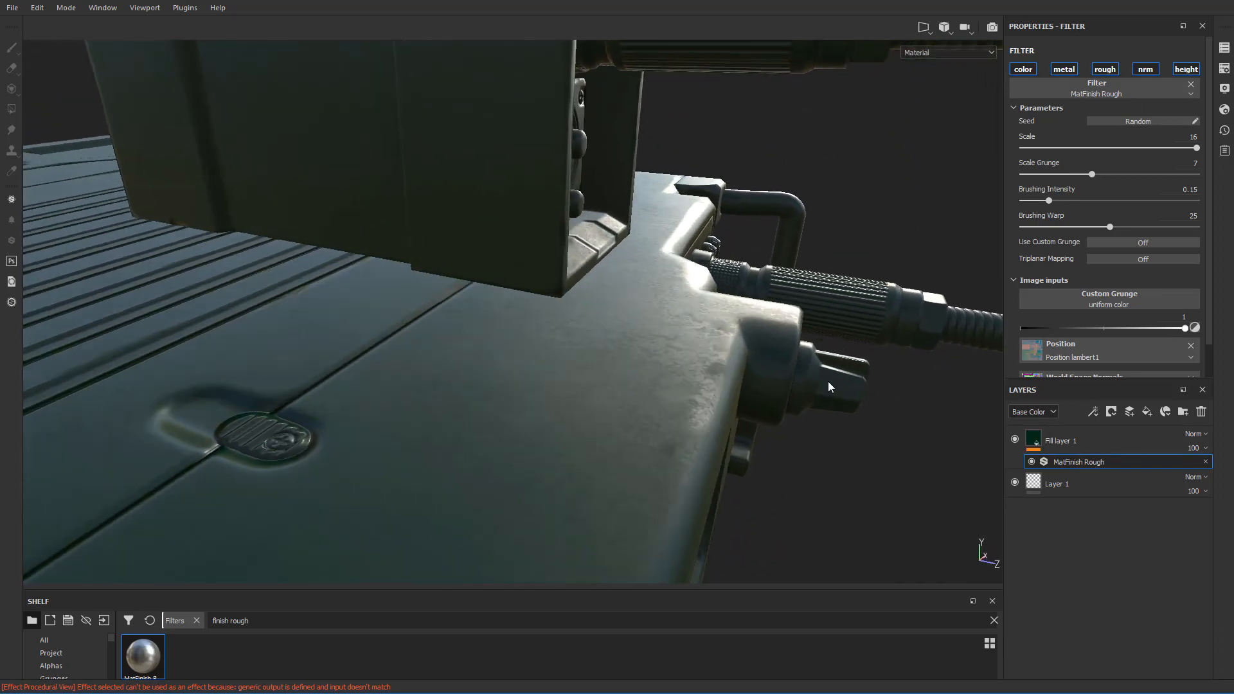
{"action": "left_click", "coordinate": [1069, 442]}
{"action": "right_click", "coordinate": [1069, 442]}
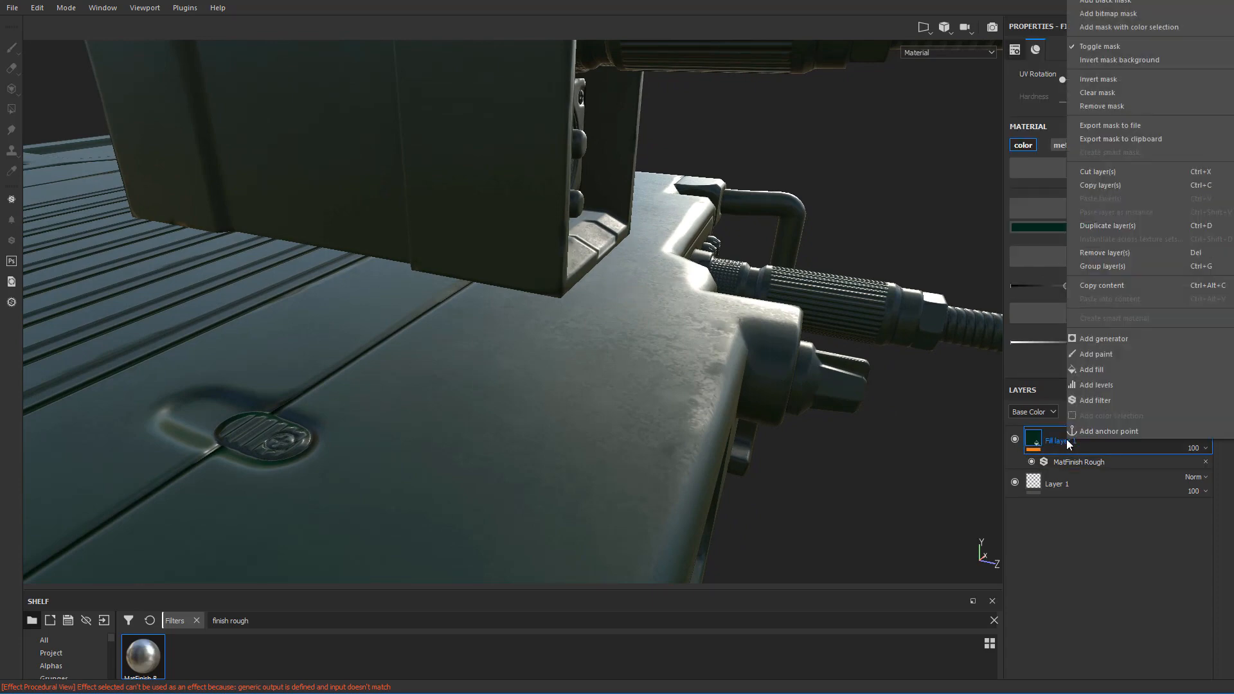
{"action": "left_click", "coordinate": [1108, 400]}
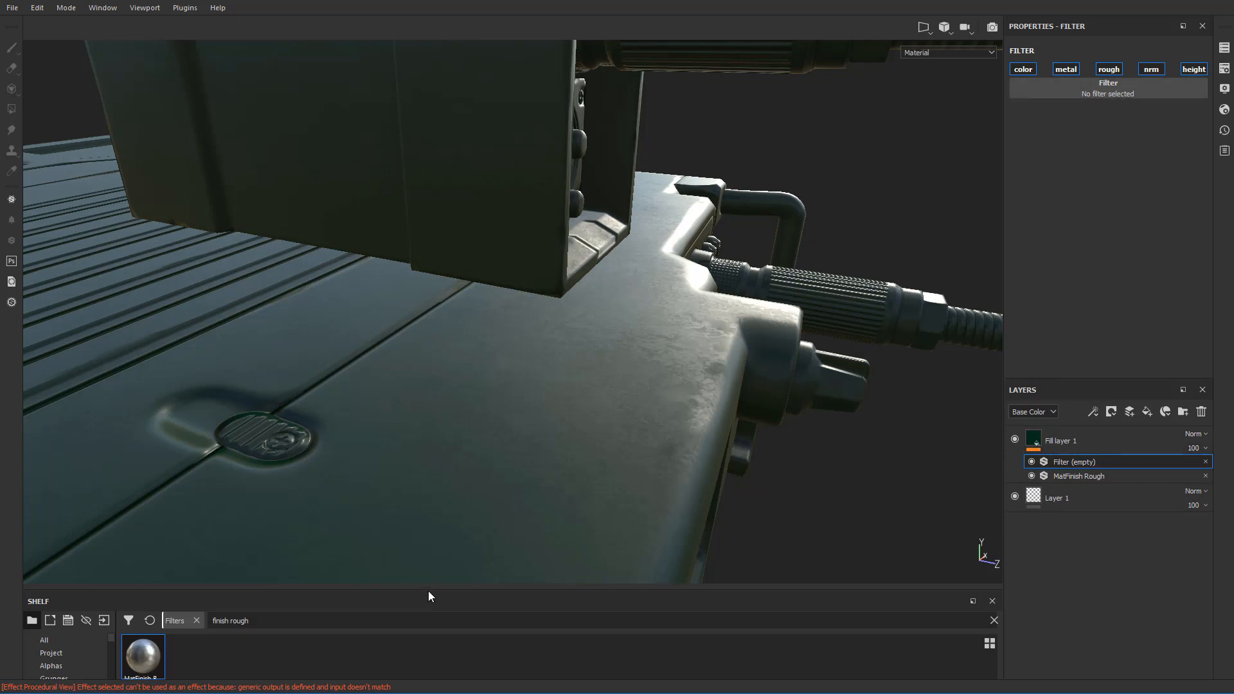
{"action": "left_click_drag", "start_coordinate": [427, 587], "coordinate": [423, 355]}
{"action": "left_click", "coordinate": [373, 387]}
{"action": "key", "text": "ctrl+a"}
{"action": "type", "text": "wa"}
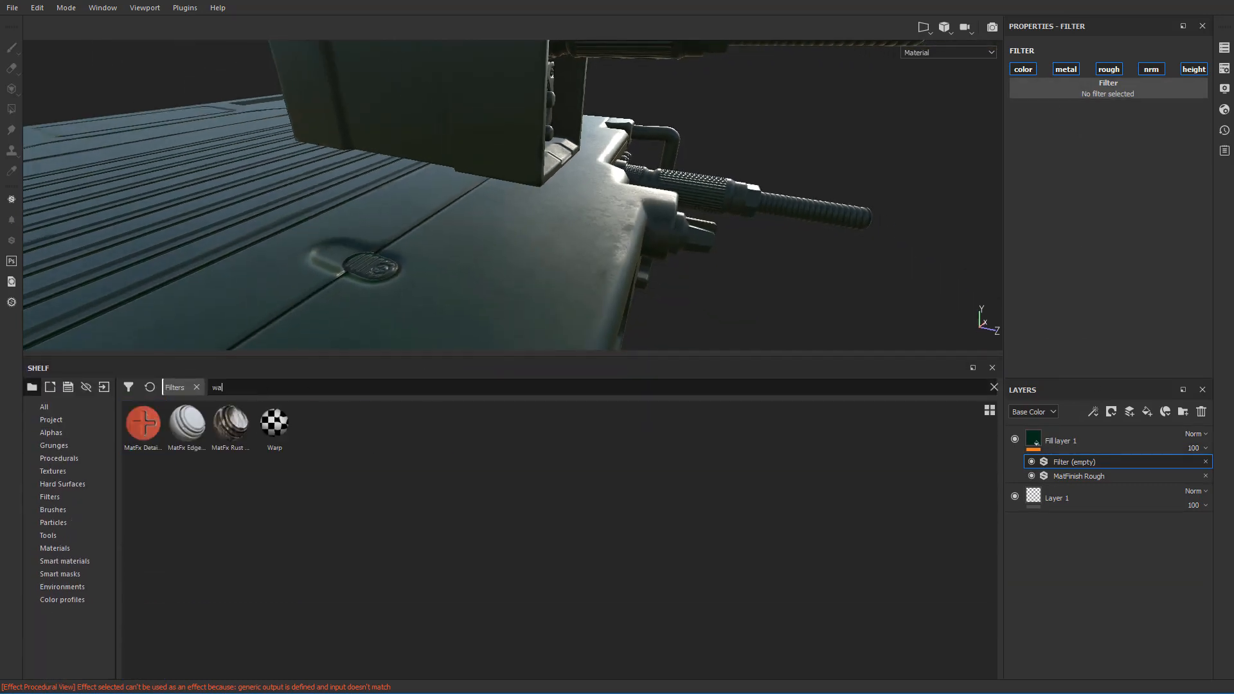
{"action": "type", "text": "rp"}
{"action": "mouse_move", "coordinate": [143, 423]}
{"action": "left_mouse_down"}
{"action": "mouse_move", "coordinate": [1110, 90]}
{"action": "mouse_move", "coordinate": [1103, 83]}
{"action": "left_mouse_up"}
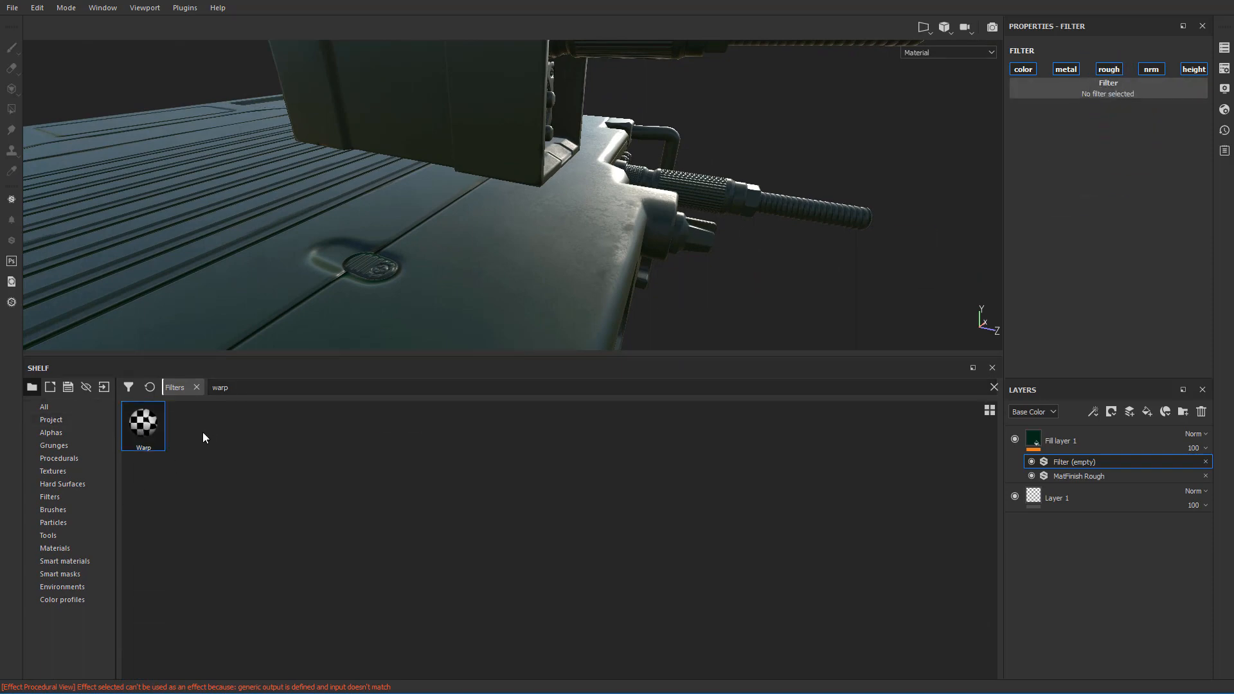
- Assign the Warp filter to the empty filter slot by searching for "warp" and inspect its effect on the radio
{"action": "left_click", "coordinate": [197, 387]}
{"action": "left_click", "coordinate": [1096, 91]}
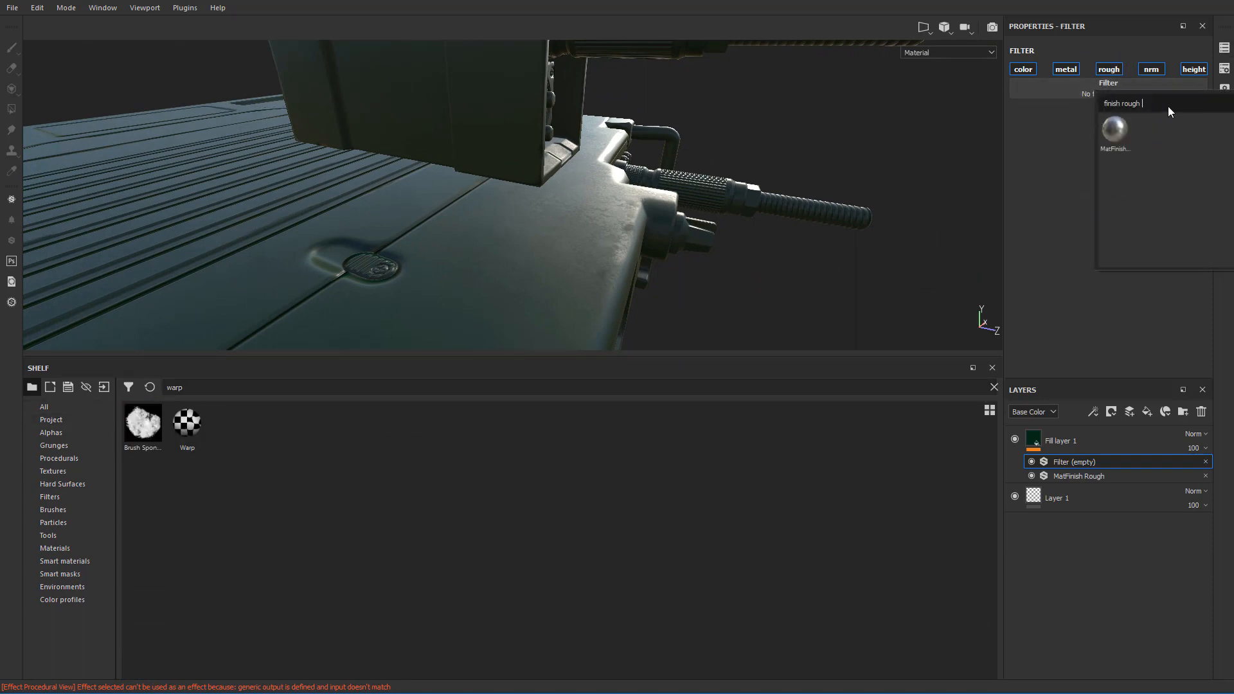
{"action": "key", "text": "ctrl+a"}
{"action": "type", "text": "warp"}
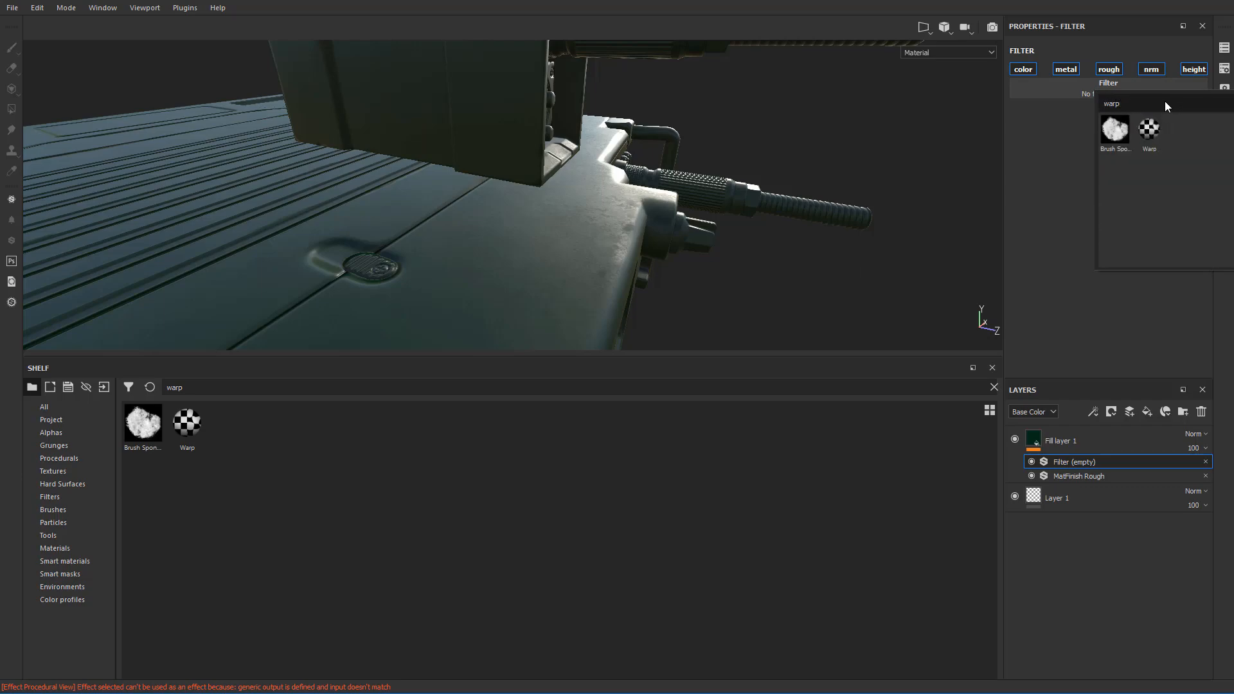
{"action": "left_click", "coordinate": [1150, 129]}
{"action": "left_click_drag", "start_coordinate": [829, 199], "coordinate": [796, 135], "text": "alt"}
{"action": "scroll", "coordinate": [719, 227], "scroll_direction": "down", "scroll_amount": 3}
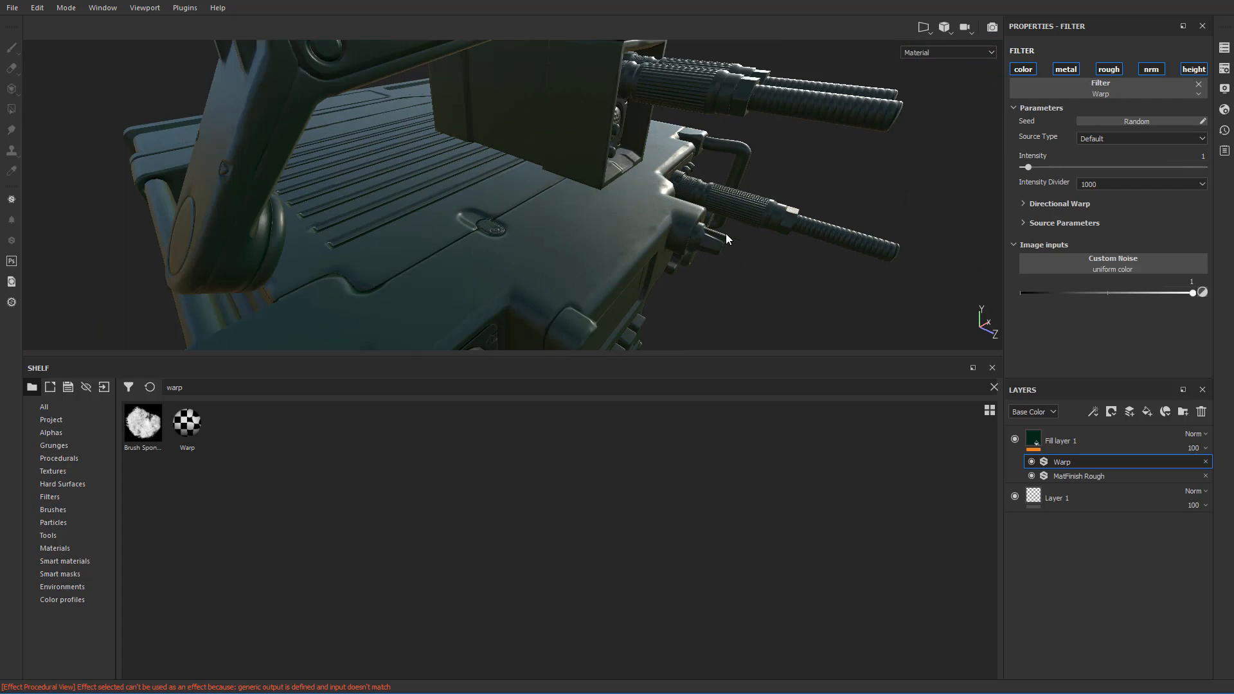
{"action": "left_click_drag", "start_coordinate": [726, 233], "coordinate": [733, 249], "text": "alt"}
- Clear Warp from the upper filter slot and reassign it from the shelf's filters
{"action": "left_click", "coordinate": [1199, 84]}
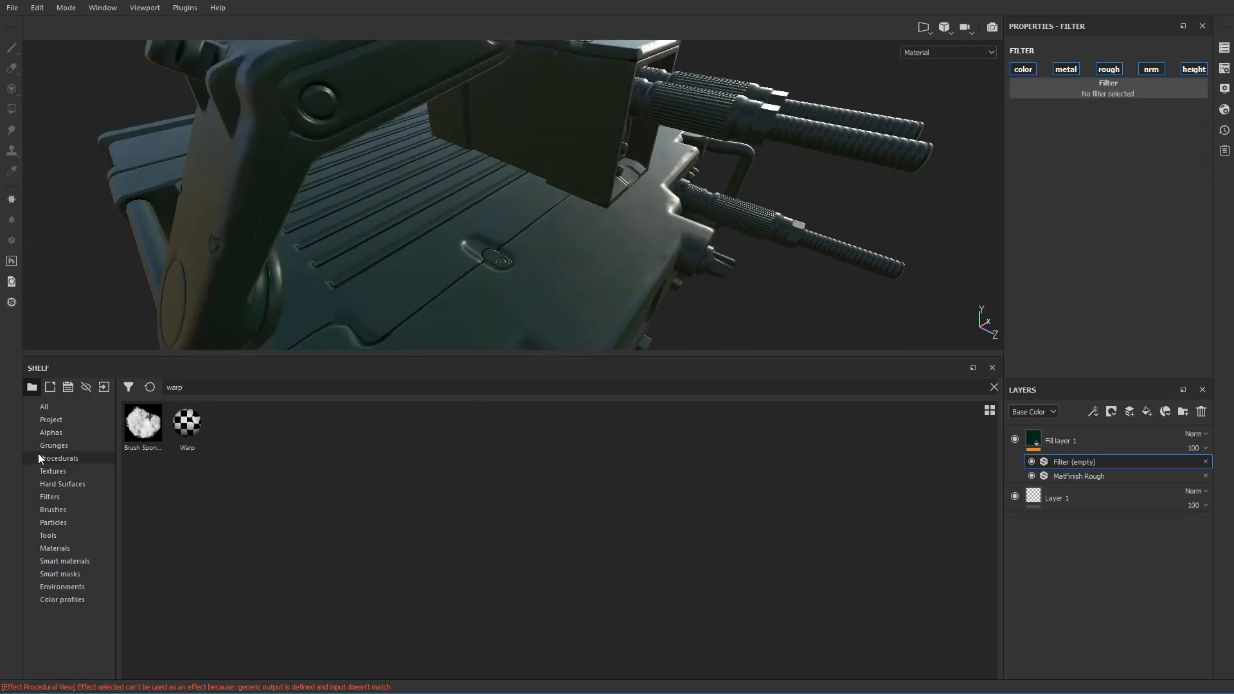
{"action": "left_click", "coordinate": [50, 497]}
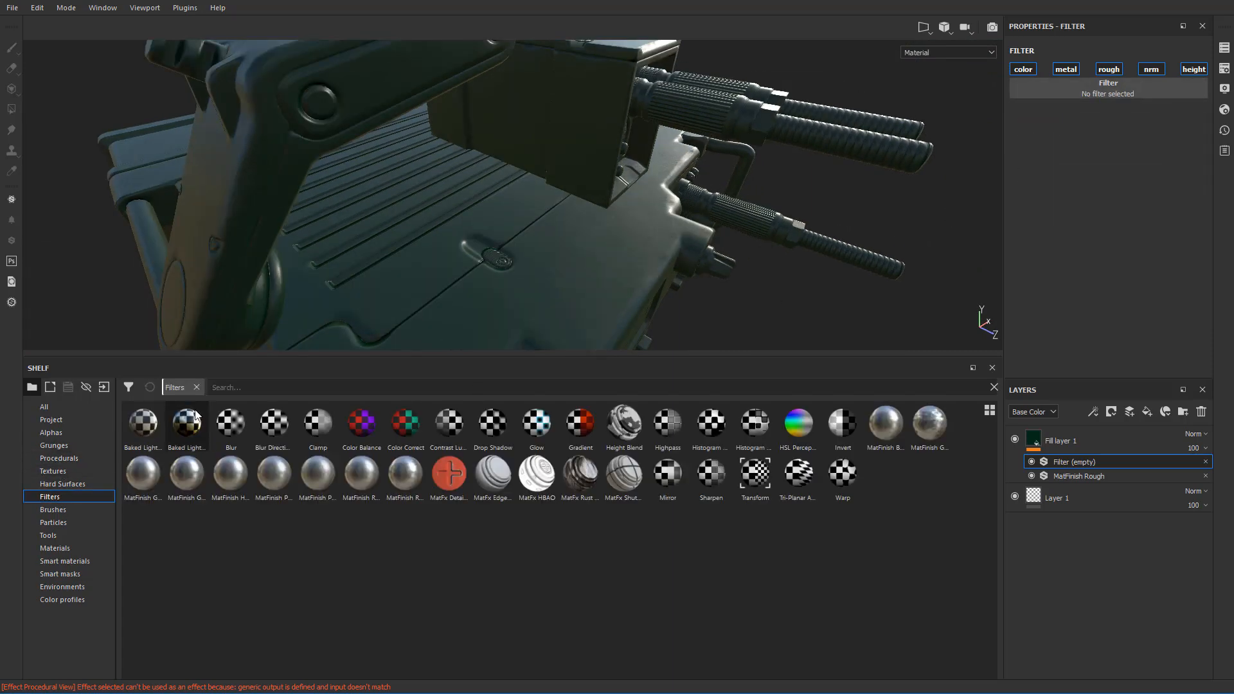
{"action": "left_click", "coordinate": [263, 386]}
{"action": "type", "text": "warp"}
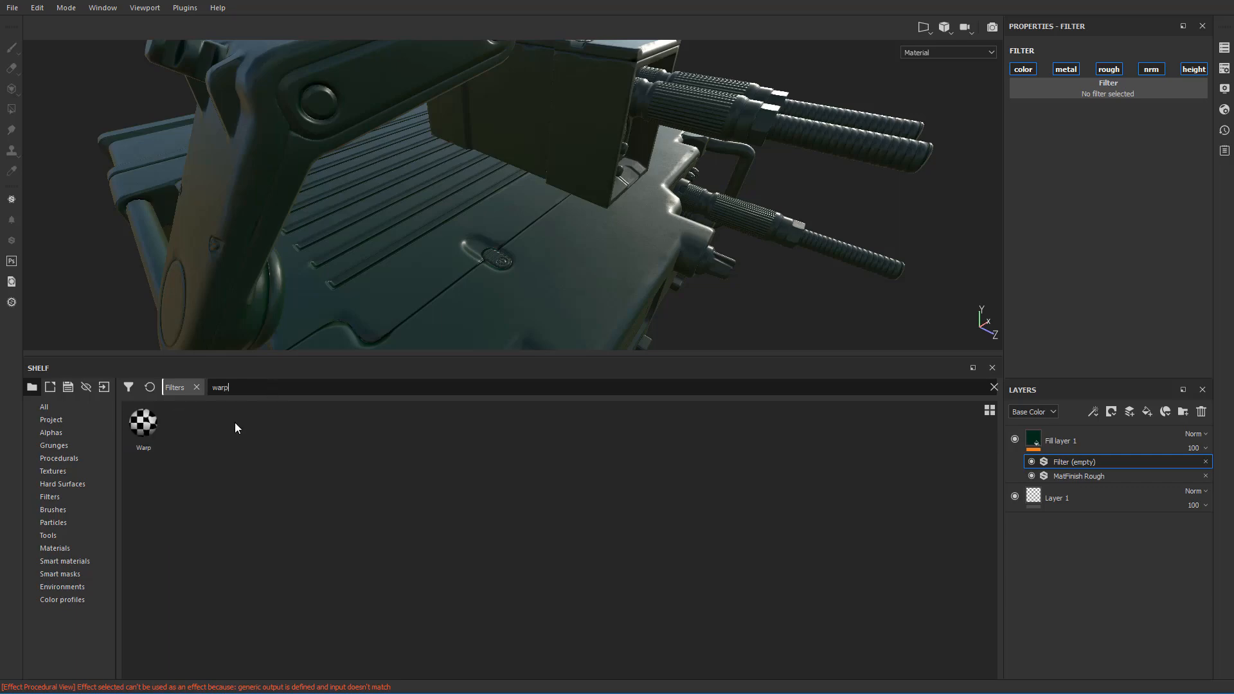
{"action": "left_click_drag", "start_coordinate": [143, 422], "coordinate": [1086, 88]}
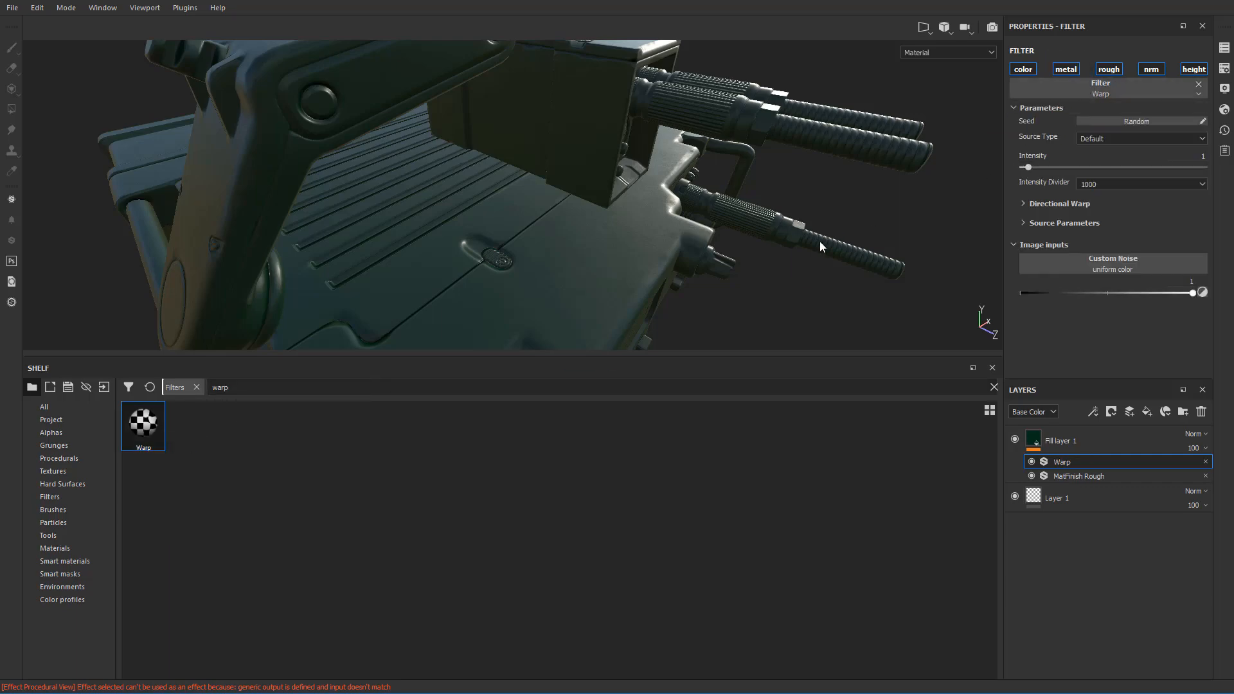
- Test the Warp filter's Intensity at values between 0 and 32 and compare the effect on the radio's upper surface
{"action": "left_click_drag", "start_coordinate": [819, 241], "coordinate": [603, 270], "text": "alt"}
{"action": "right_click_drag", "start_coordinate": [604, 270], "coordinate": [851, 206], "text": "alt"}
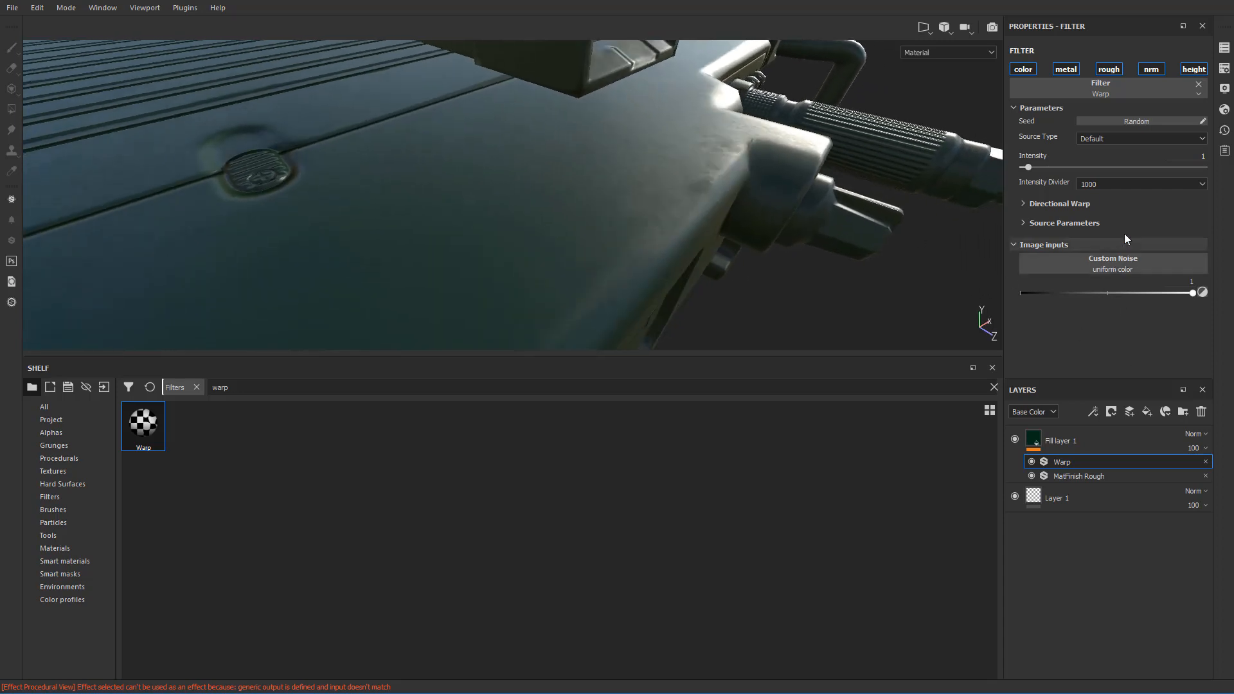
{"action": "left_click_drag", "start_coordinate": [1028, 167], "coordinate": [1139, 167]}
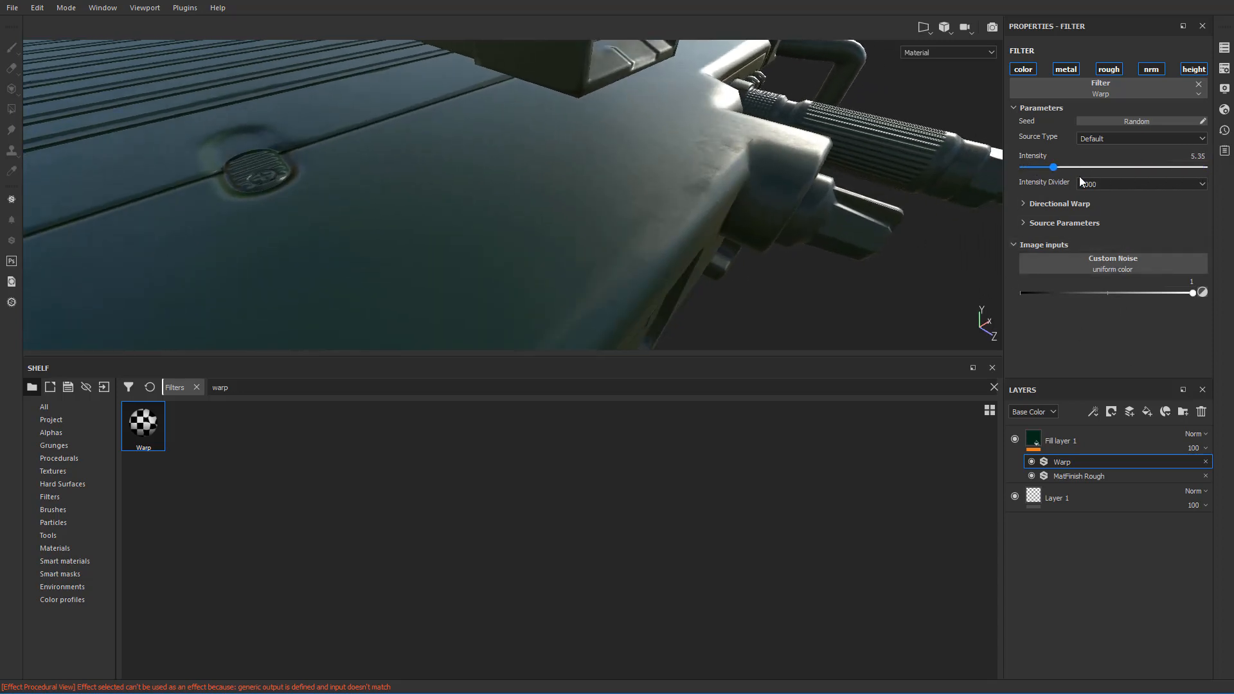
{"action": "left_click_drag", "start_coordinate": [1217, 174], "coordinate": [1080, 175]}
{"action": "left_click_drag", "start_coordinate": [788, 355], "coordinate": [793, 668]}
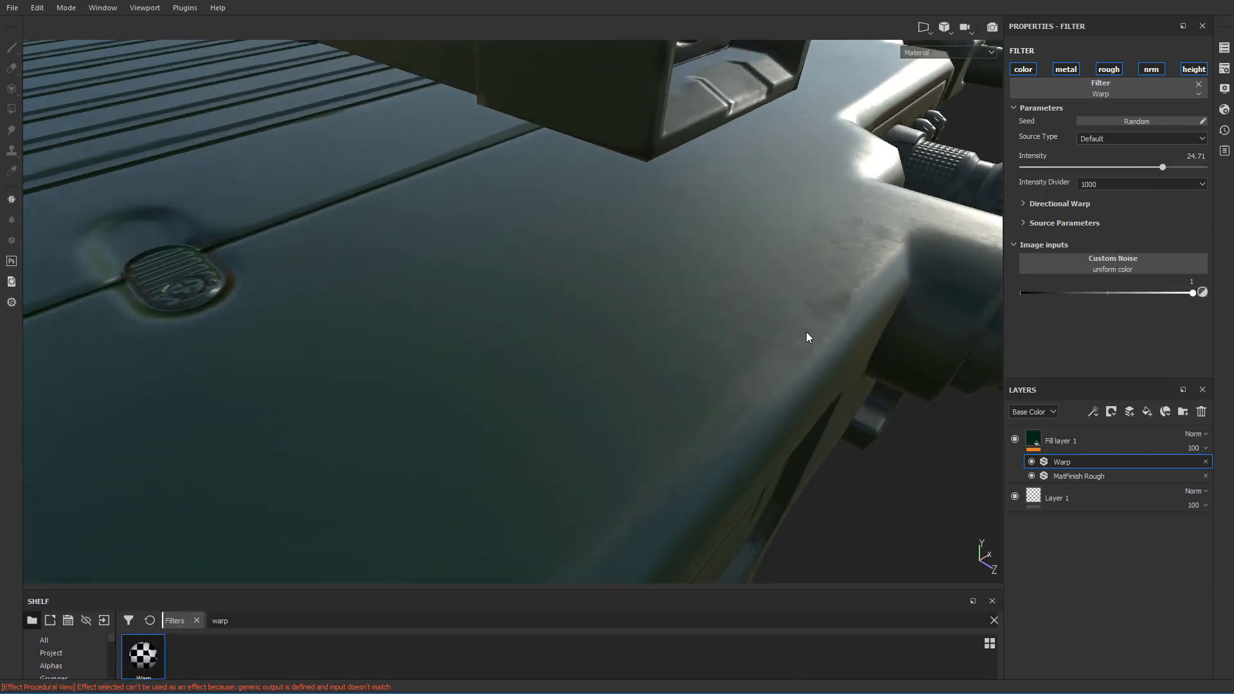
{"action": "left_click_drag", "start_coordinate": [1175, 166], "coordinate": [927, 199]}
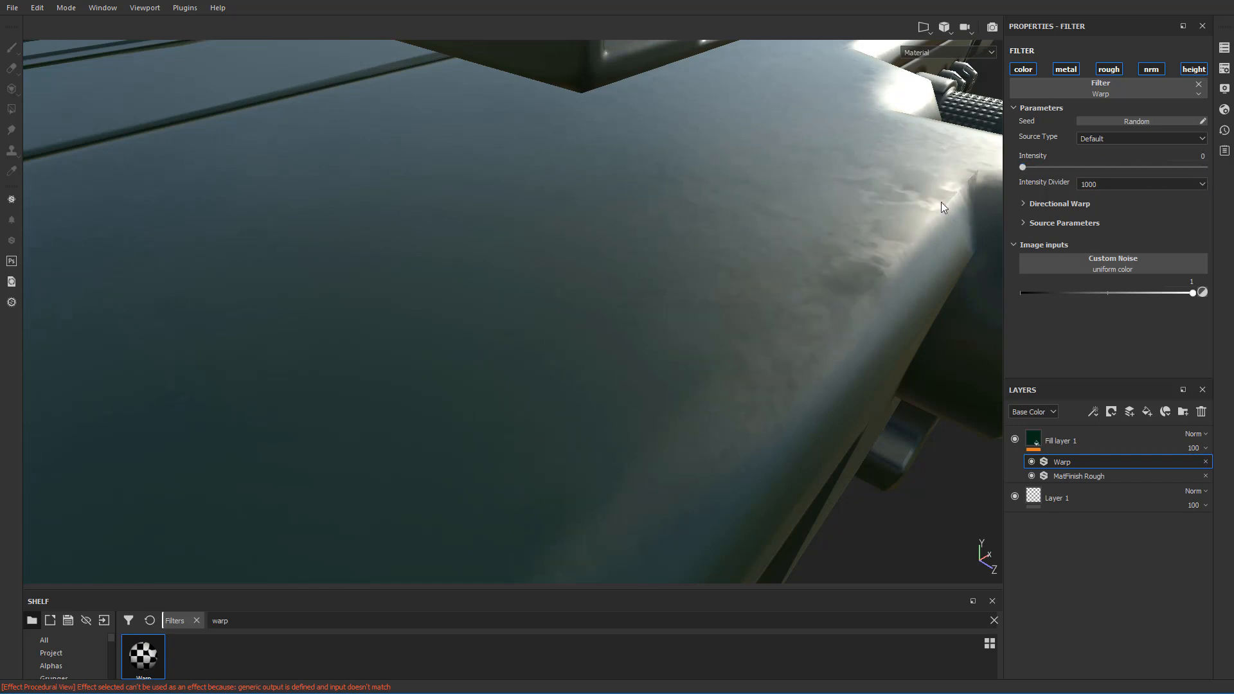
{"action": "left_click_drag", "start_coordinate": [1023, 167], "coordinate": [1204, 177]}
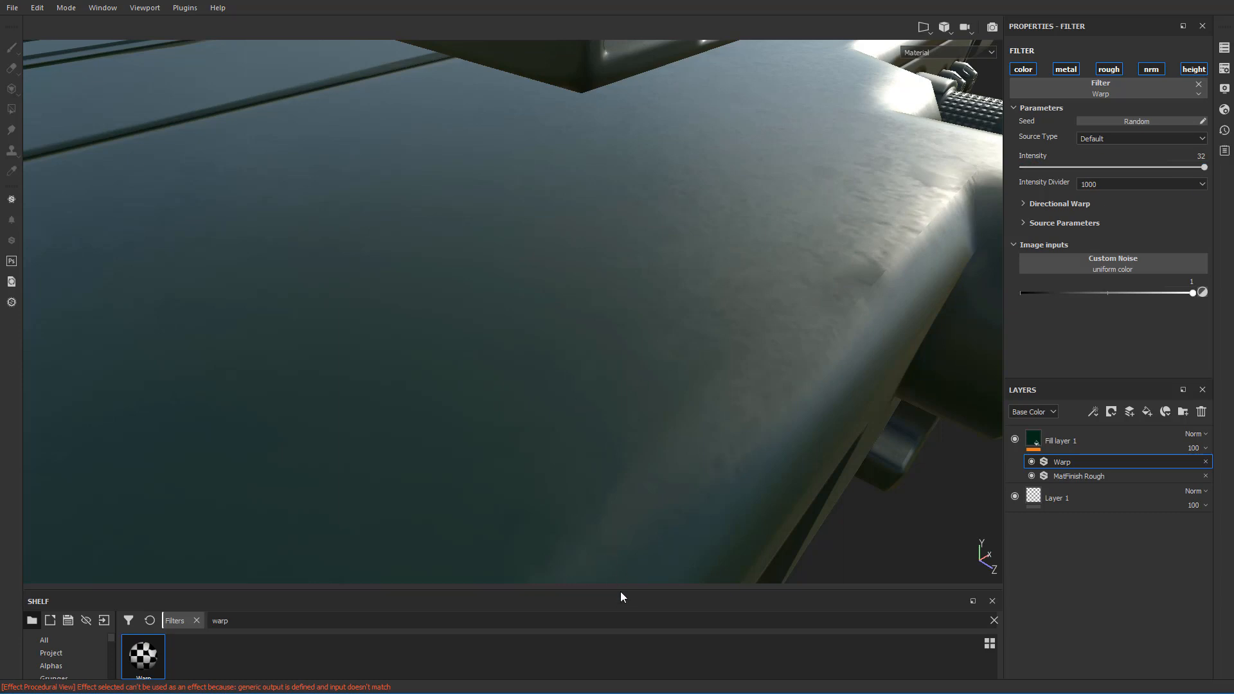
{"action": "left_click_drag", "start_coordinate": [621, 590], "coordinate": [621, 277]}
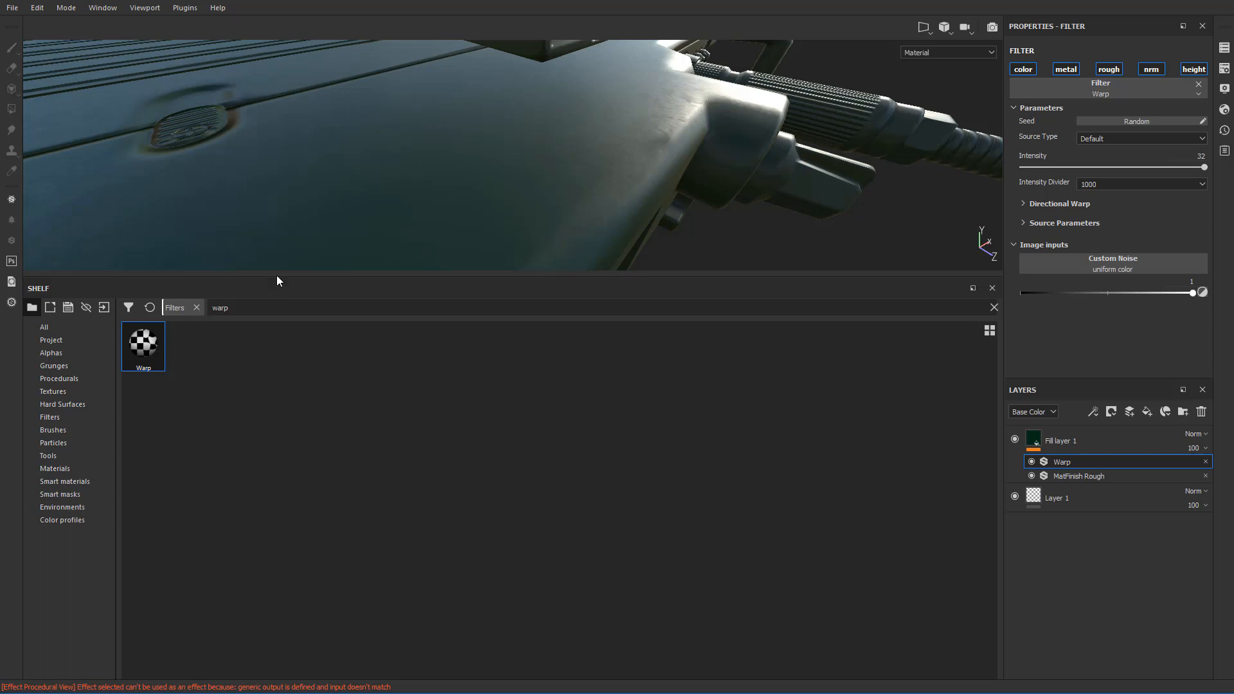
{"action": "left_click_drag", "start_coordinate": [277, 277], "coordinate": [303, 630]}
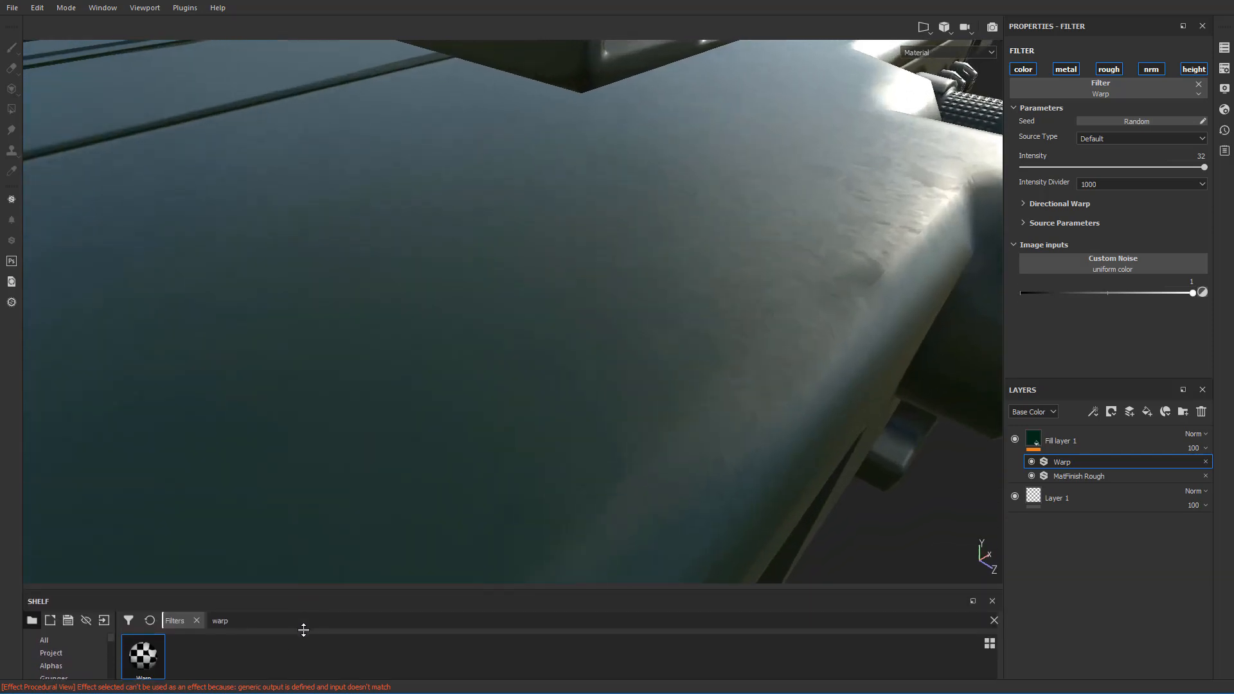
- Set the Warp filter's Intensity to 10 and check the result on the whole radio
{"action": "left_click", "coordinate": [1200, 156]}
{"action": "type", "text": "10"}
{"action": "key", "text": "Return"}
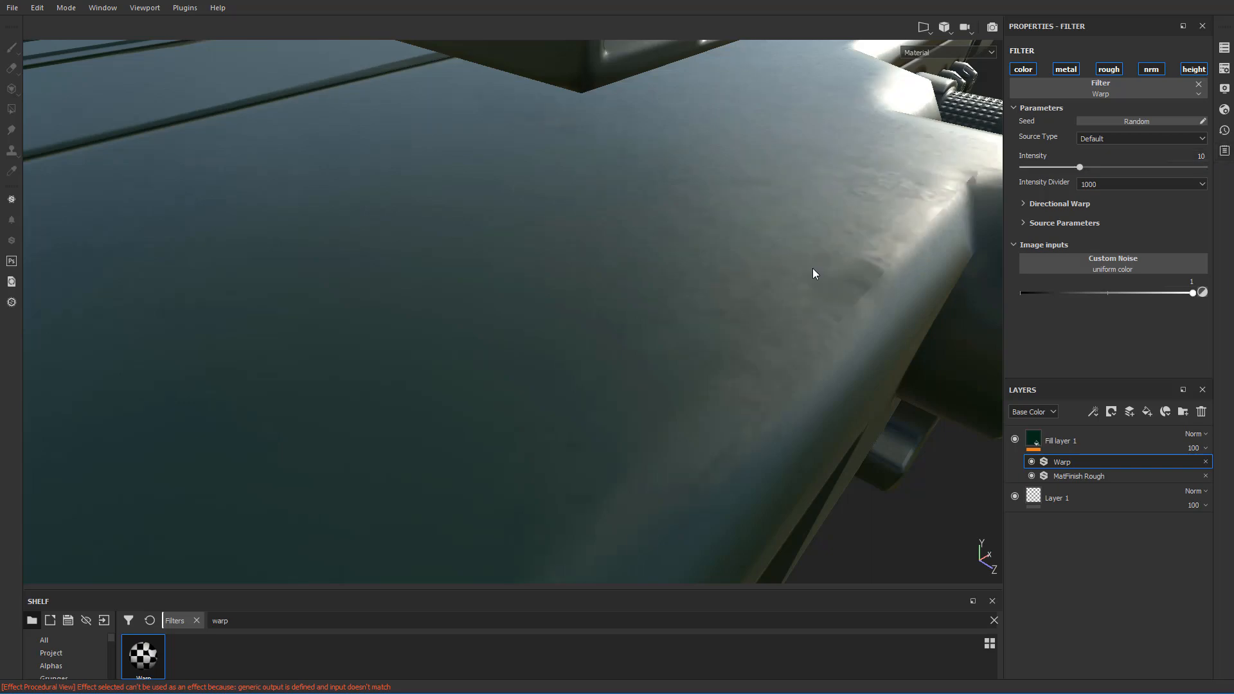
{"action": "scroll", "coordinate": [801, 267], "scroll_direction": "up", "scroll_amount": 1}
{"action": "scroll", "coordinate": [802, 267], "scroll_direction": "down", "scroll_amount": 2}
{"action": "left_click_drag", "start_coordinate": [807, 255], "coordinate": [580, 359], "text": "alt"}
{"action": "scroll", "coordinate": [605, 317], "scroll_direction": "down", "scroll_amount": 4}
{"action": "scroll", "coordinate": [580, 359], "scroll_direction": "down", "scroll_amount": 2}
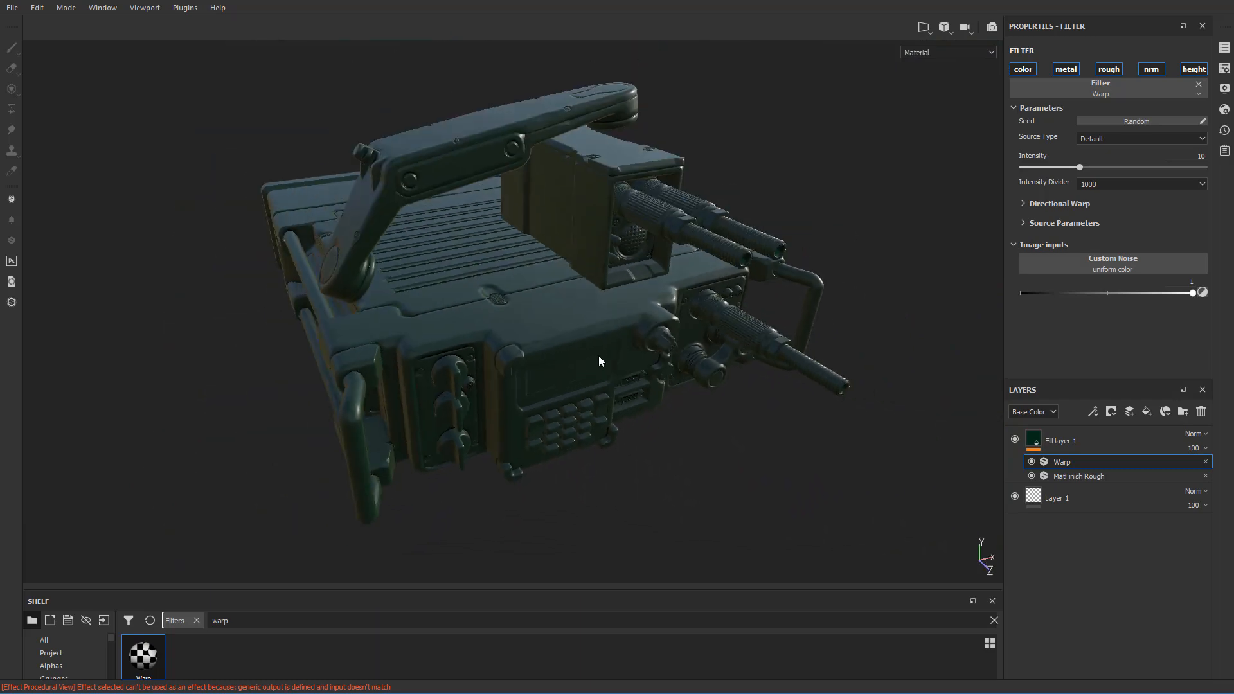
- Rename the dark green fill layer as Rubber_Base
{"action": "double_click", "coordinate": [1064, 441]}
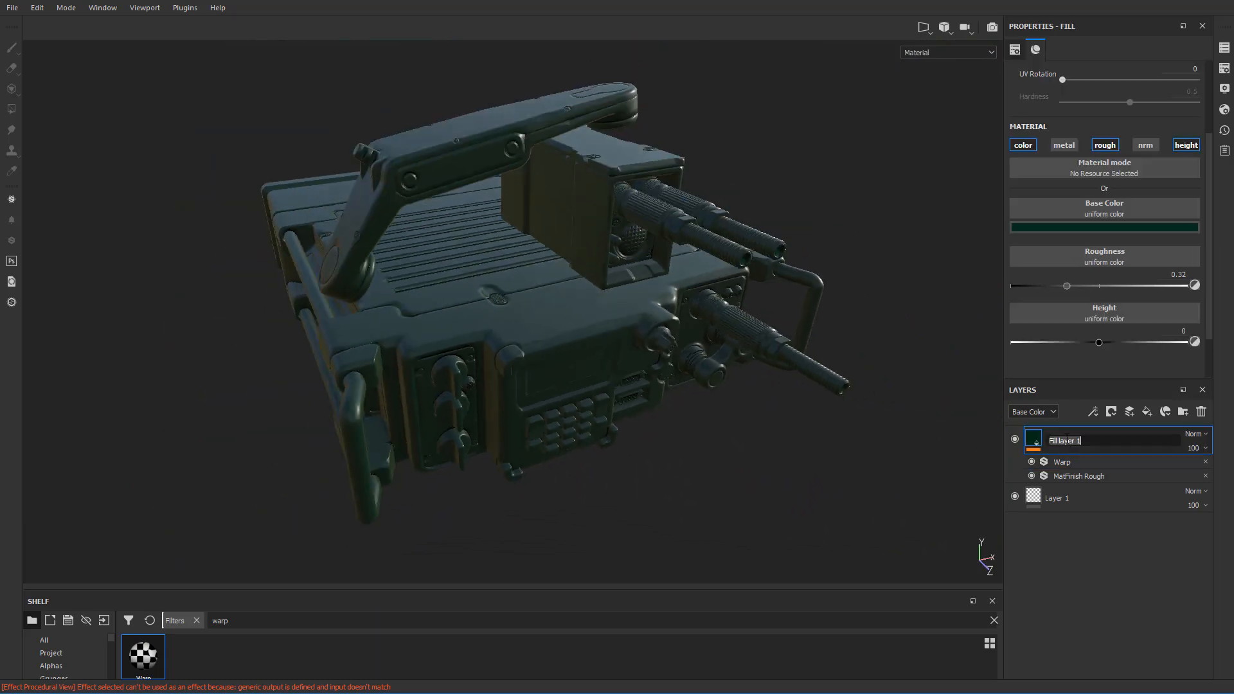
{"action": "type", "text": "Rubber_Base"}
{"action": "key", "text": "Return"}
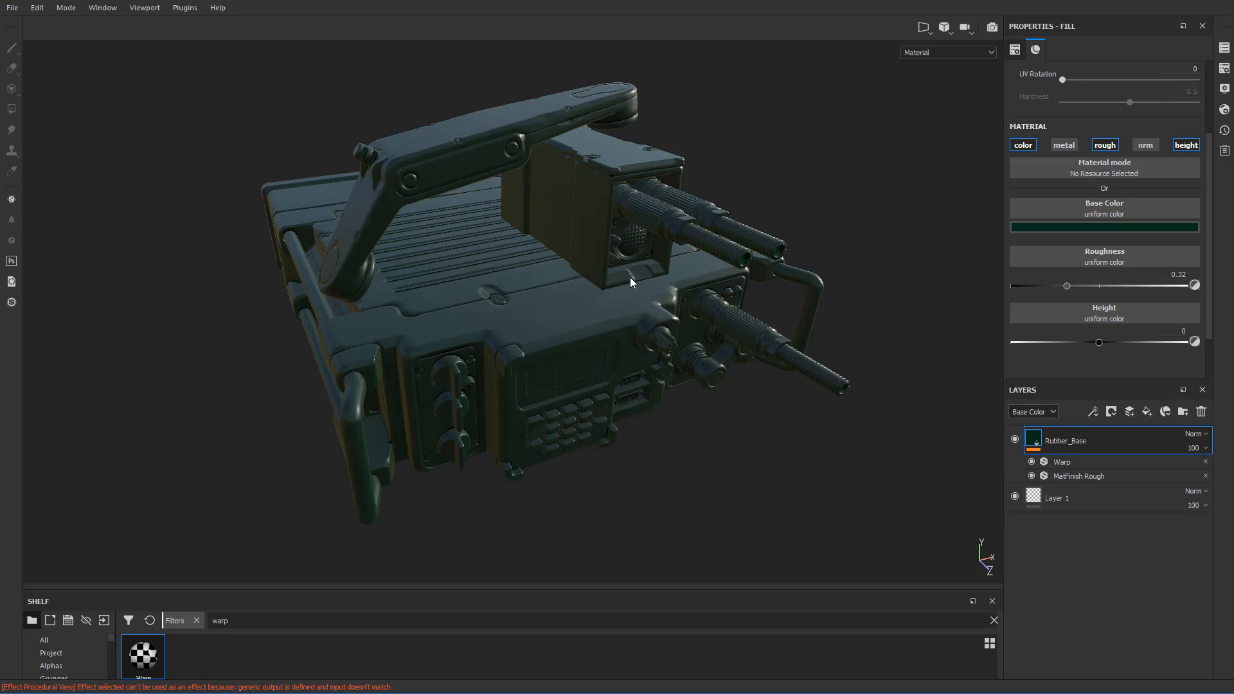
- Add a new fill layer above Rubber_Base and name it Scratches
{"action": "scroll", "coordinate": [631, 279], "scroll_direction": "up", "scroll_amount": 5}
{"action": "left_click_drag", "start_coordinate": [588, 262], "coordinate": [635, 242], "text": "alt"}
{"action": "scroll", "coordinate": [635, 270], "scroll_direction": "down", "scroll_amount": 3}
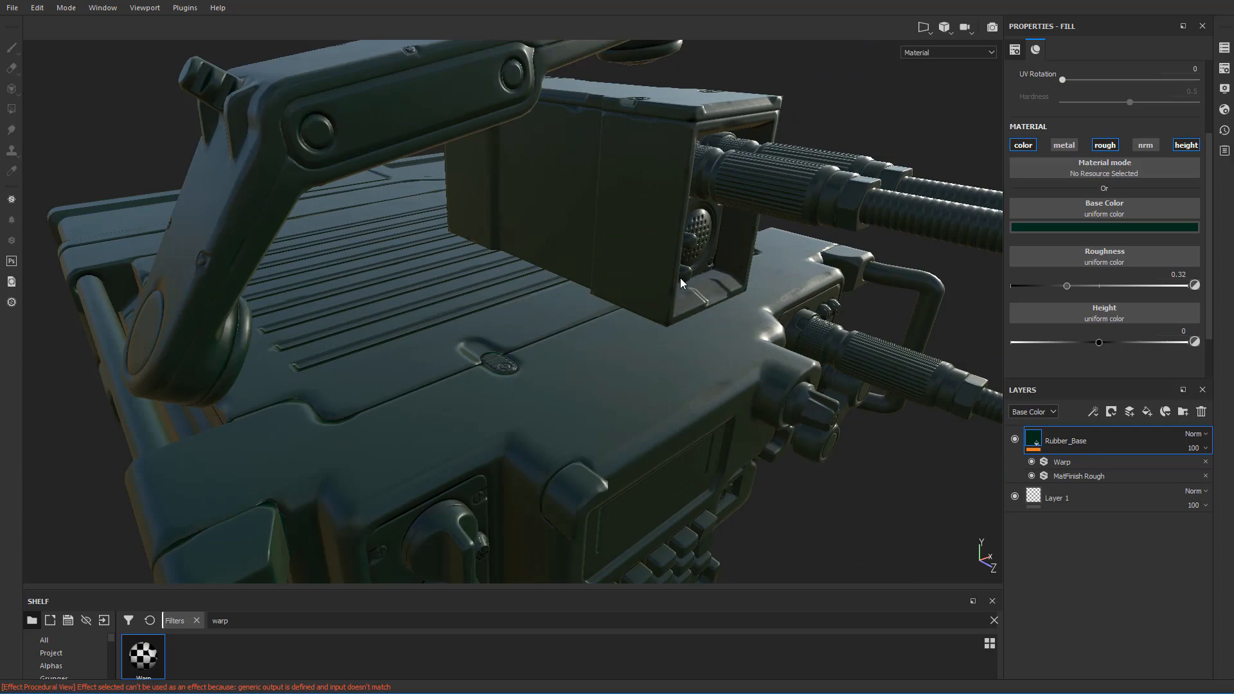
{"action": "left_click_drag", "start_coordinate": [680, 278], "coordinate": [736, 215], "text": "alt"}
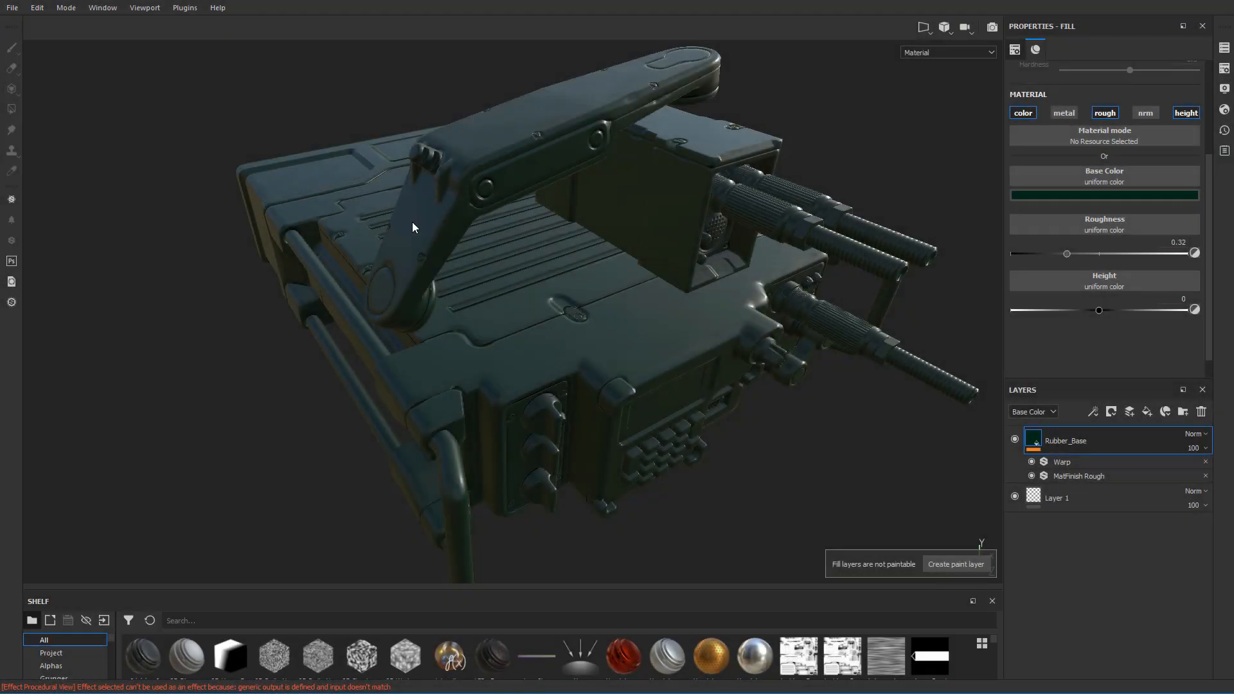
{"action": "left_click_drag", "start_coordinate": [412, 226], "coordinate": [833, 328], "text": "alt"}
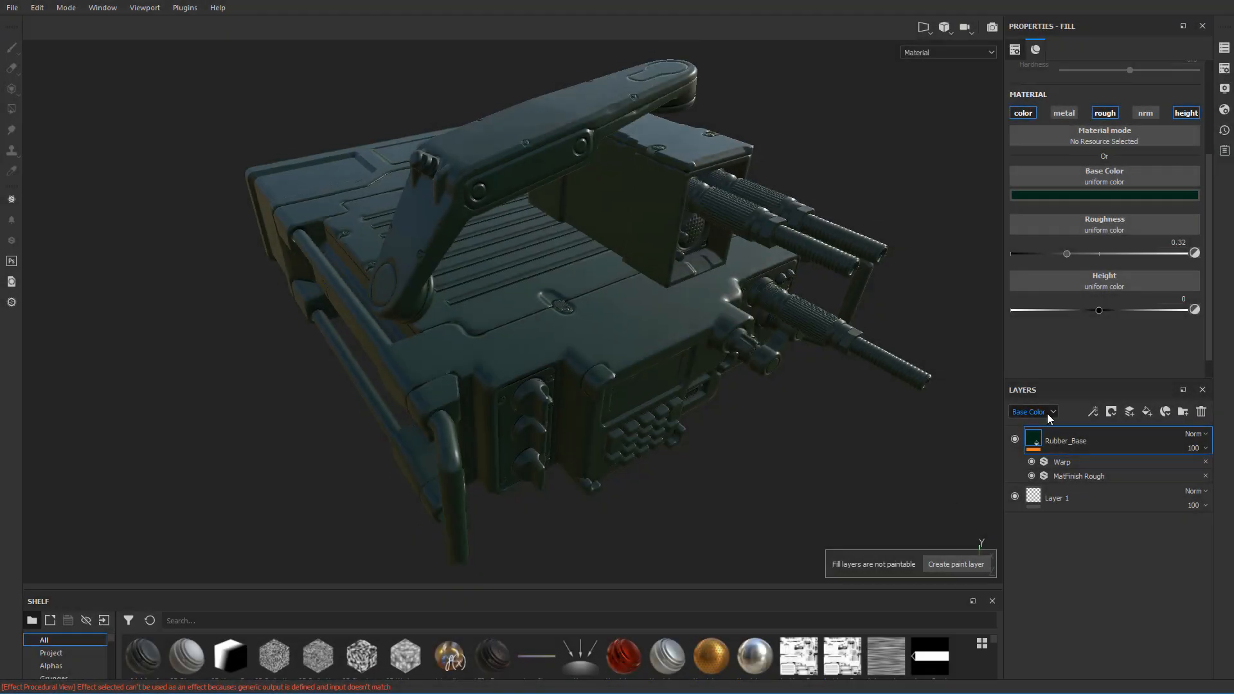
{"action": "scroll", "coordinate": [865, 402], "scroll_direction": "up", "scroll_amount": 1}
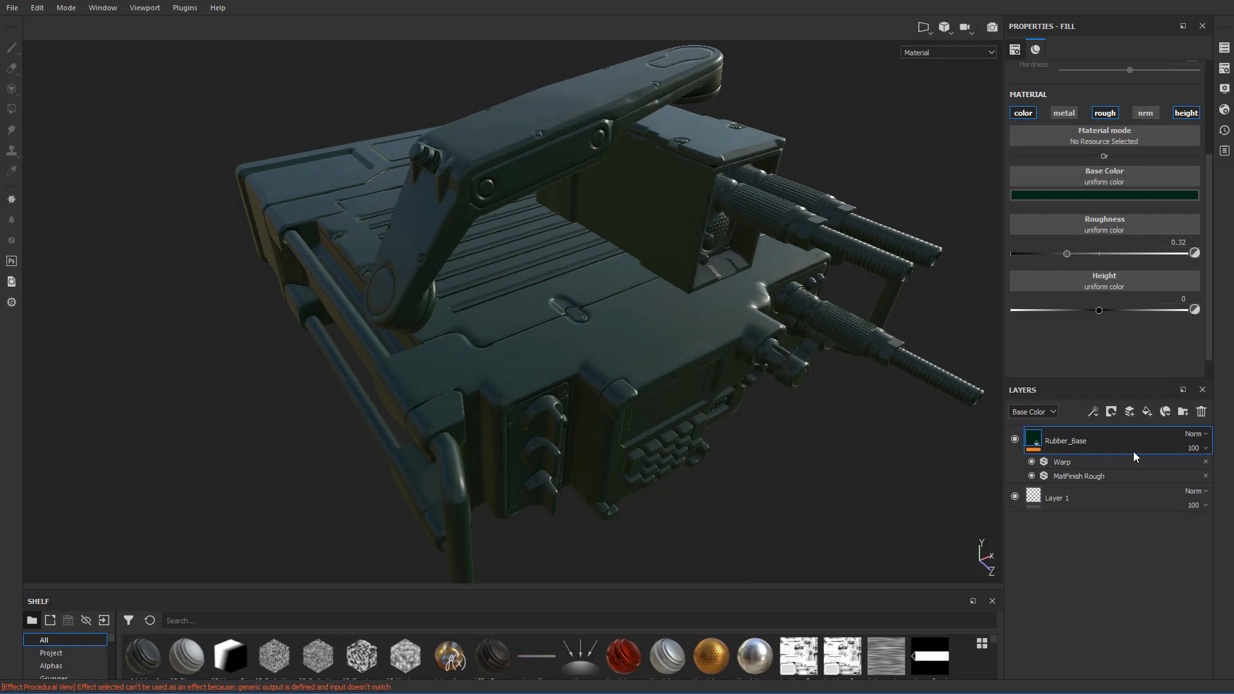
{"action": "left_click", "coordinate": [1148, 412]}
{"action": "double_click", "coordinate": [1057, 441]}
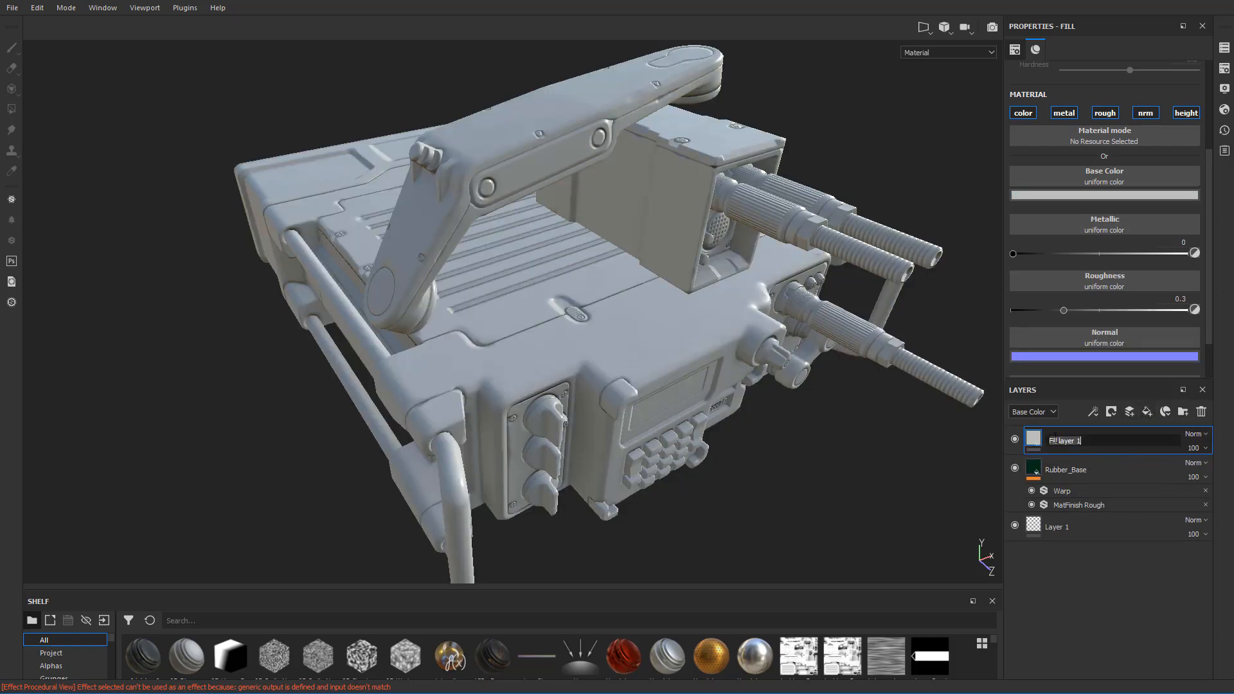
{"action": "type", "text": "Scratches"}
{"action": "key", "text": "Return"}
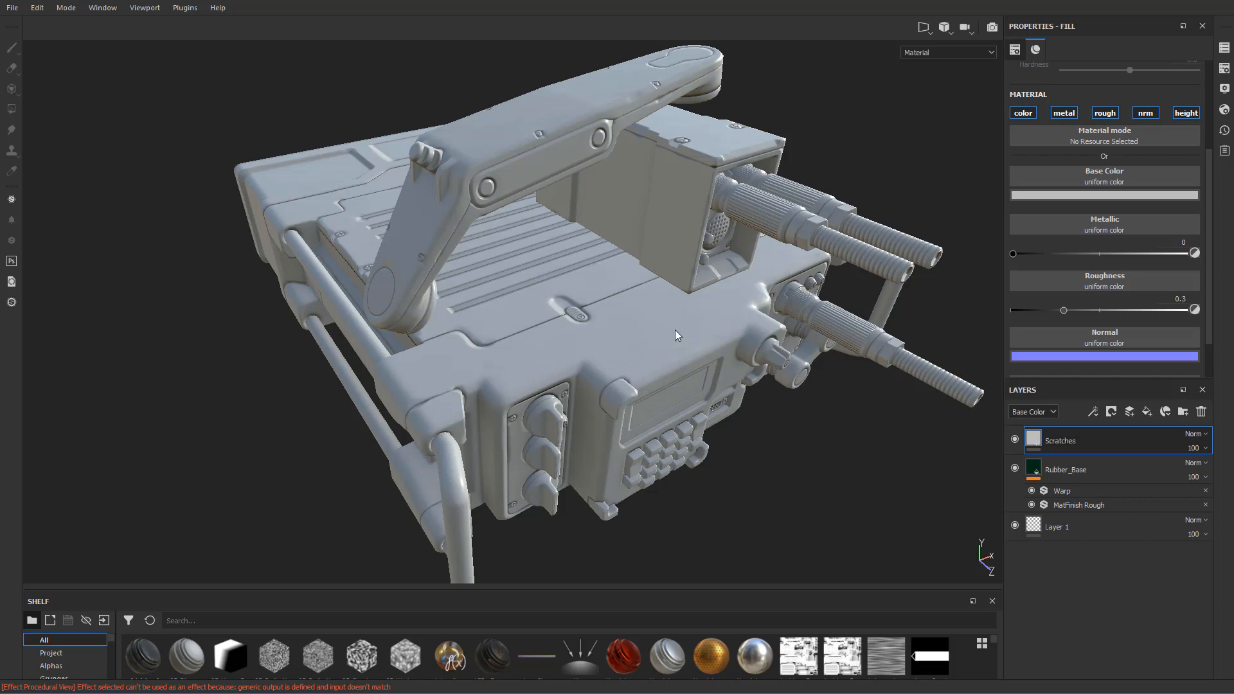
- Add a black mask to the Scratches layer and make the mask active for editing
{"action": "scroll", "coordinate": [673, 330], "scroll_direction": "up", "scroll_amount": 3}
{"action": "scroll", "coordinate": [673, 330], "scroll_direction": "down", "scroll_amount": 2}
{"action": "left_click_drag", "start_coordinate": [762, 317], "coordinate": [728, 312], "text": "alt"}
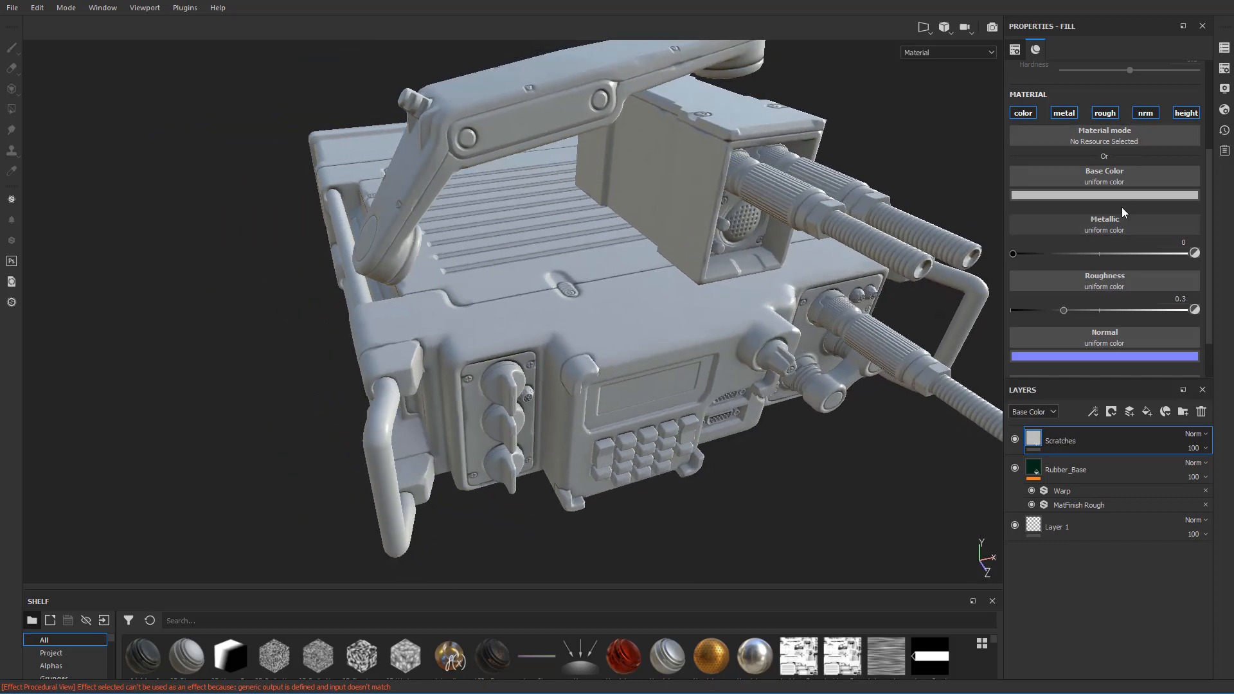
{"action": "right_click", "coordinate": [1060, 446]}
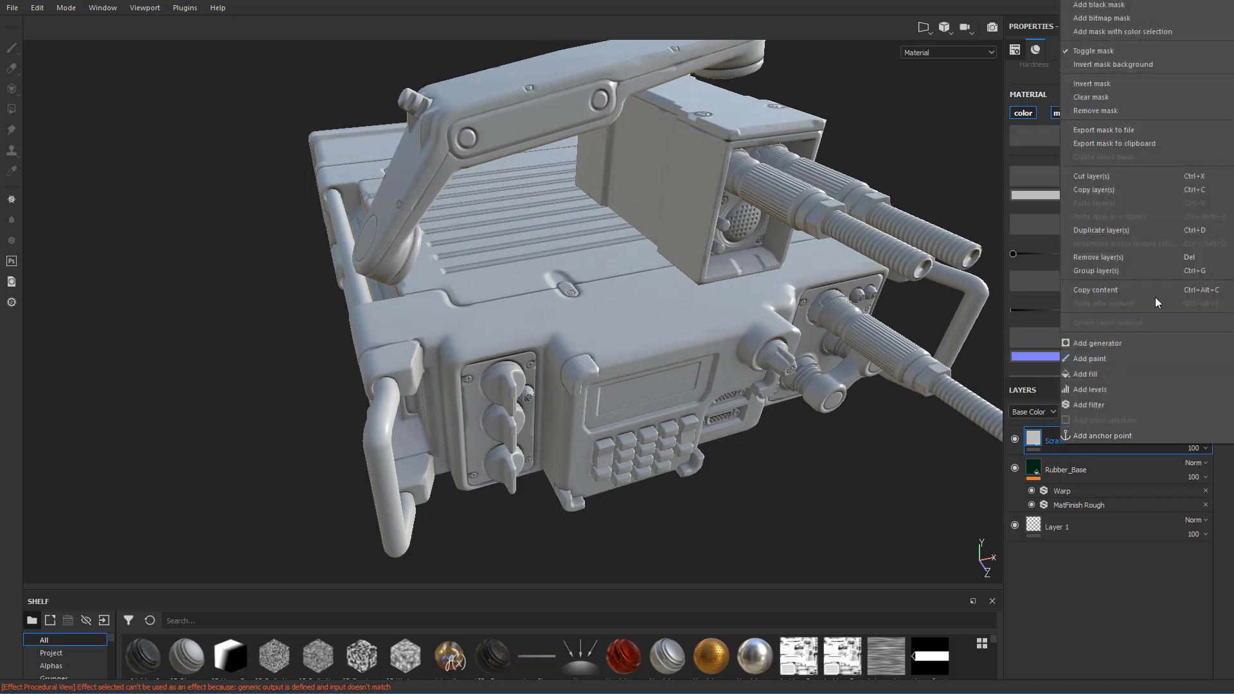
{"action": "left_click", "coordinate": [1126, 5]}
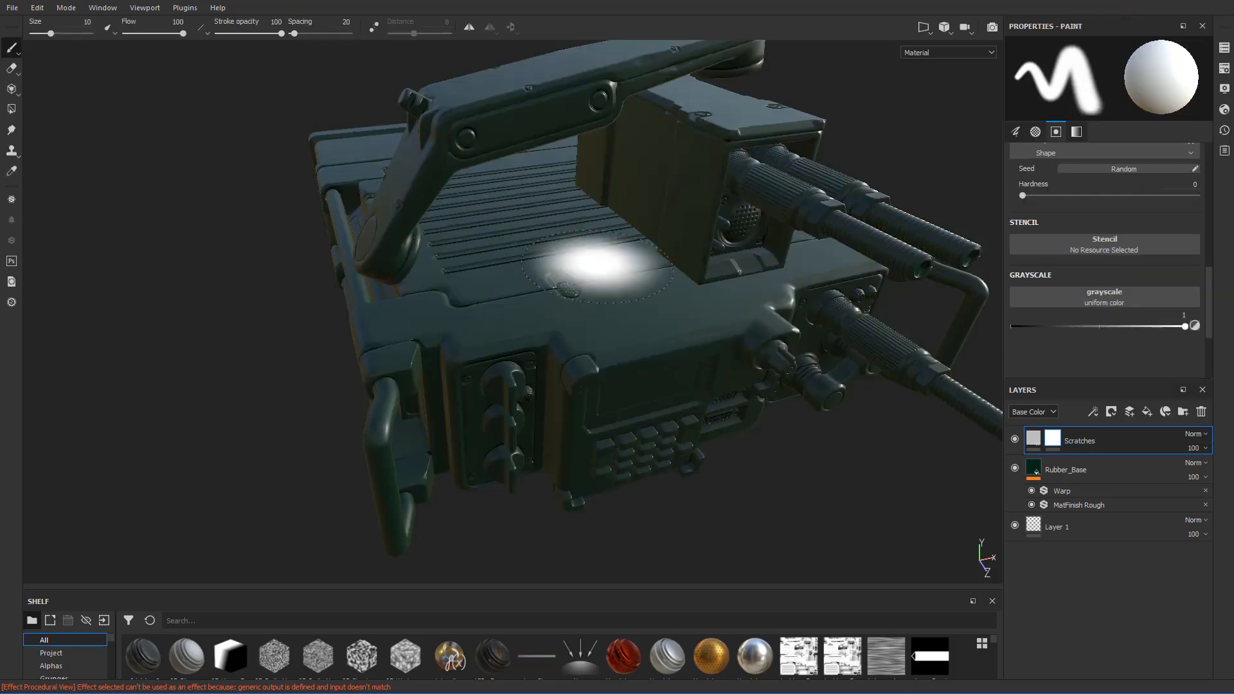
{"action": "left_click", "coordinate": [1052, 441]}
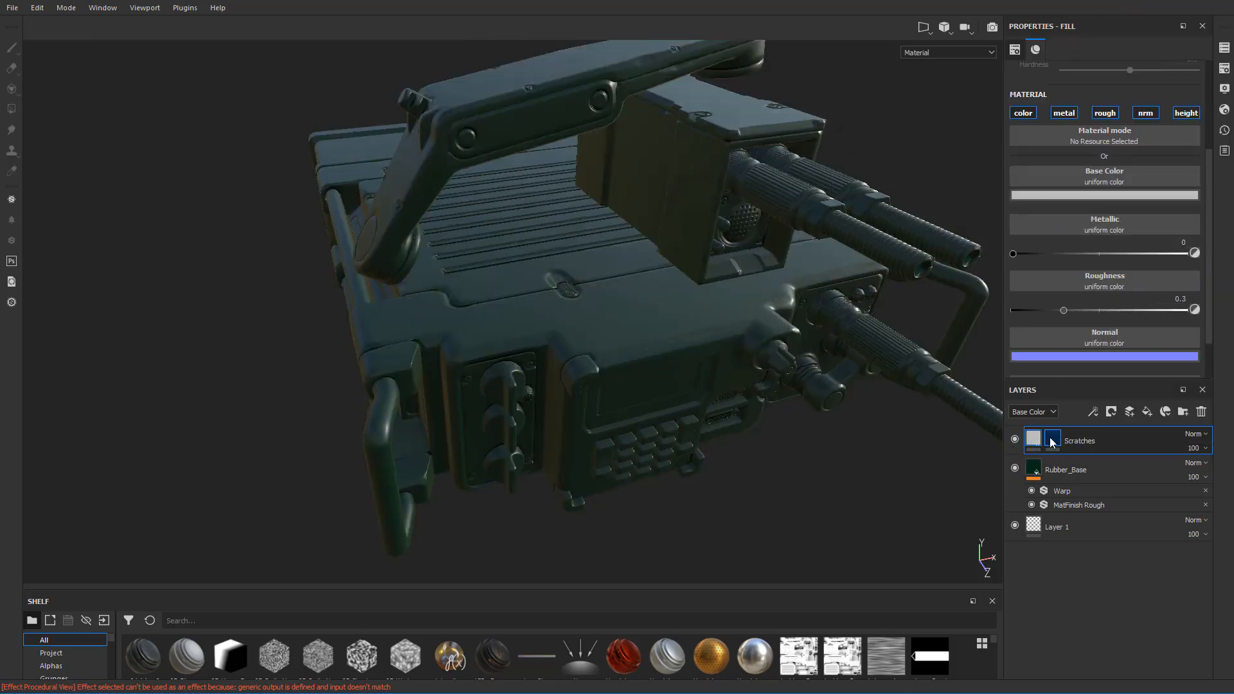
{"action": "left_click", "coordinate": [1052, 441]}
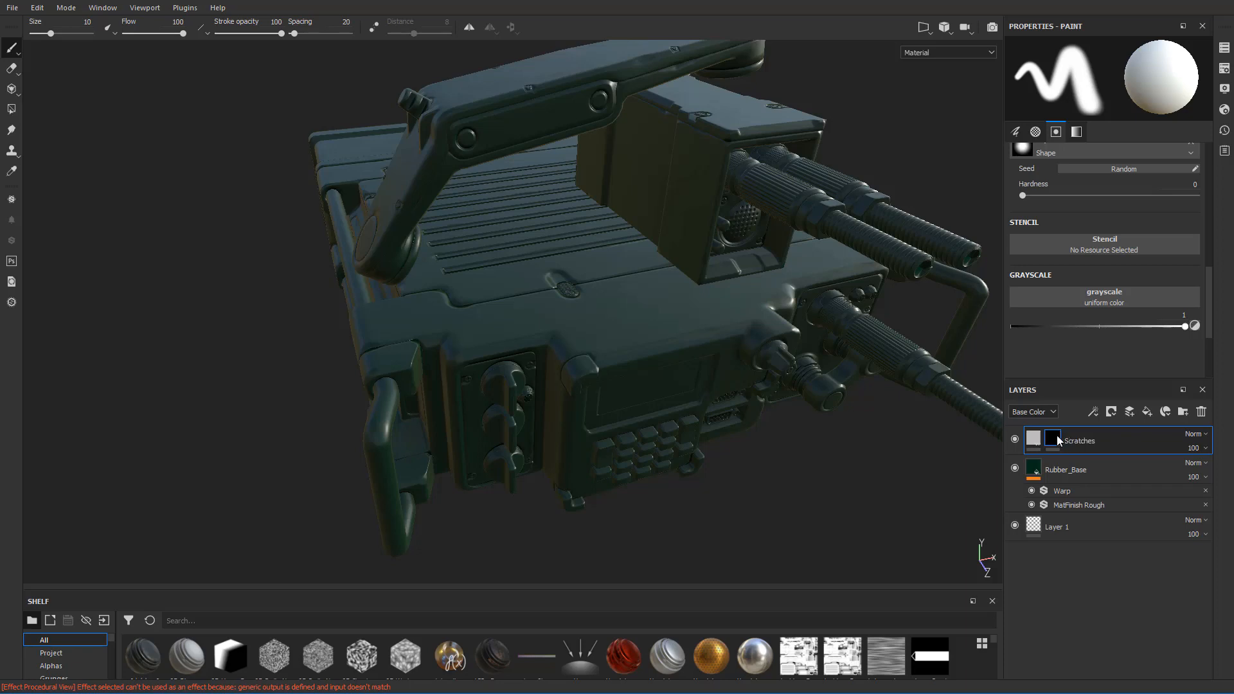
- Add a fill to the Scratches mask and assign Grunge Scratches Rough as its grayscale by searching for "grunge scratches"
{"action": "right_click", "coordinate": [1058, 441]}
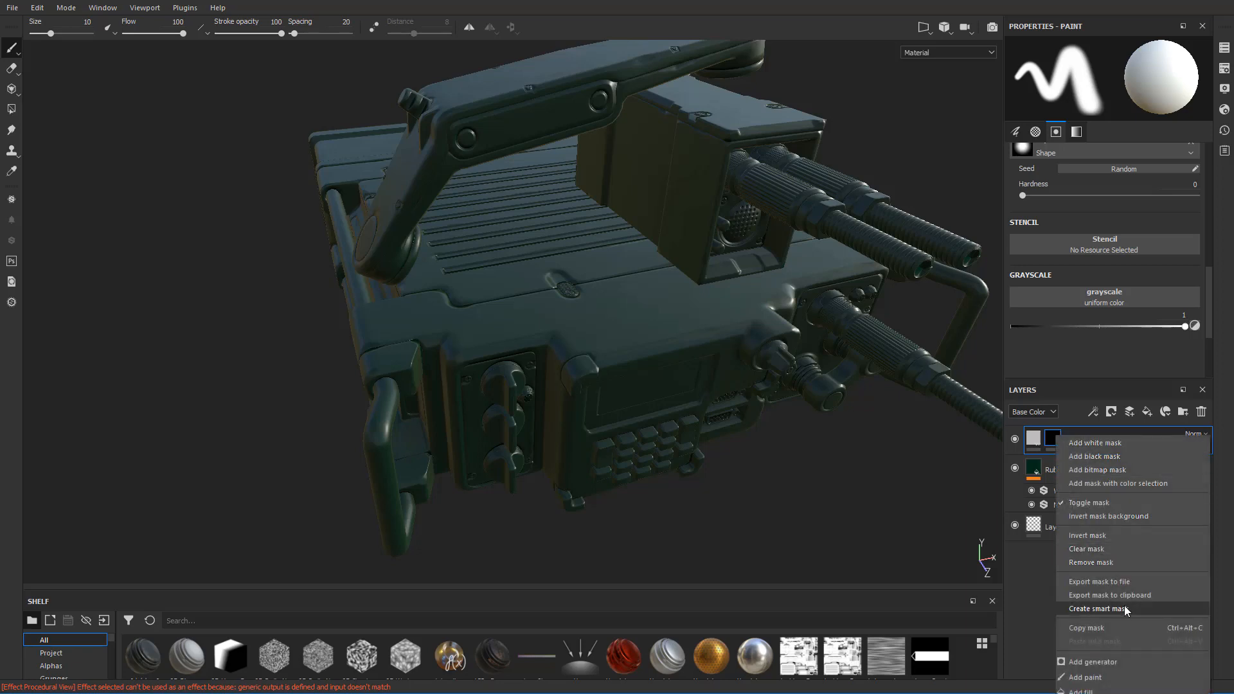
{"action": "left_click", "coordinate": [1123, 691]}
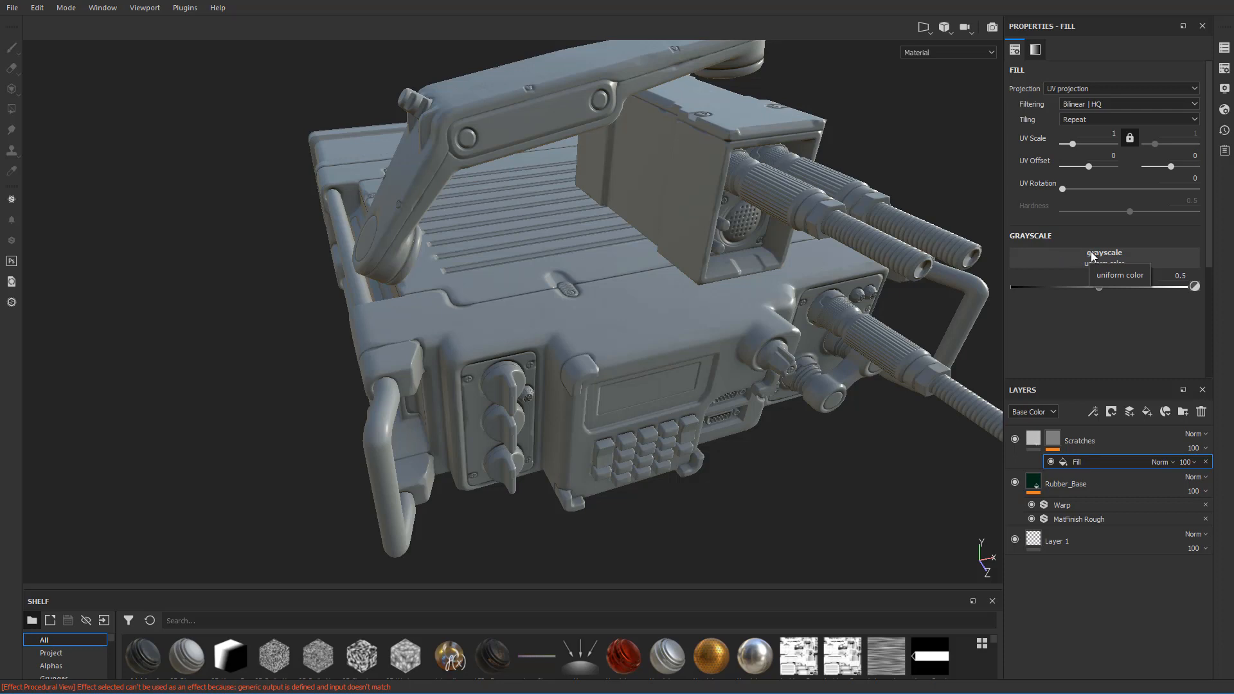
{"action": "left_click", "coordinate": [1091, 256]}
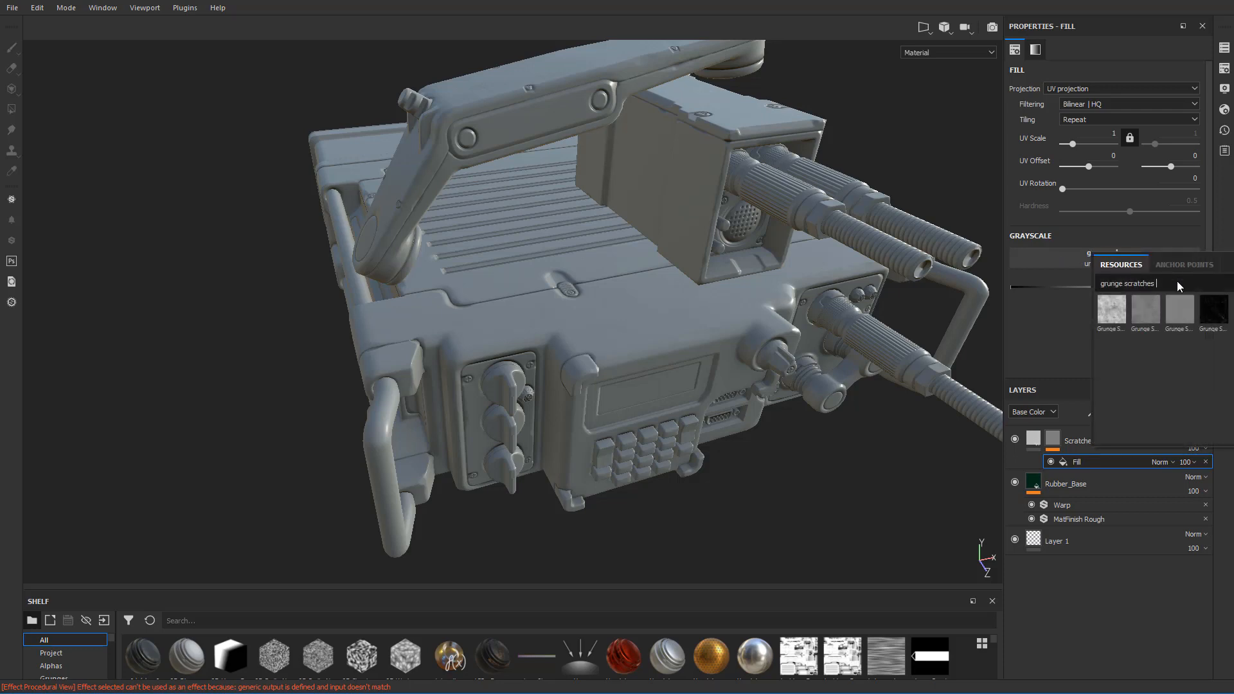
{"action": "key", "text": "ctrl+a"}
{"action": "type", "text": "grunge scratches"}
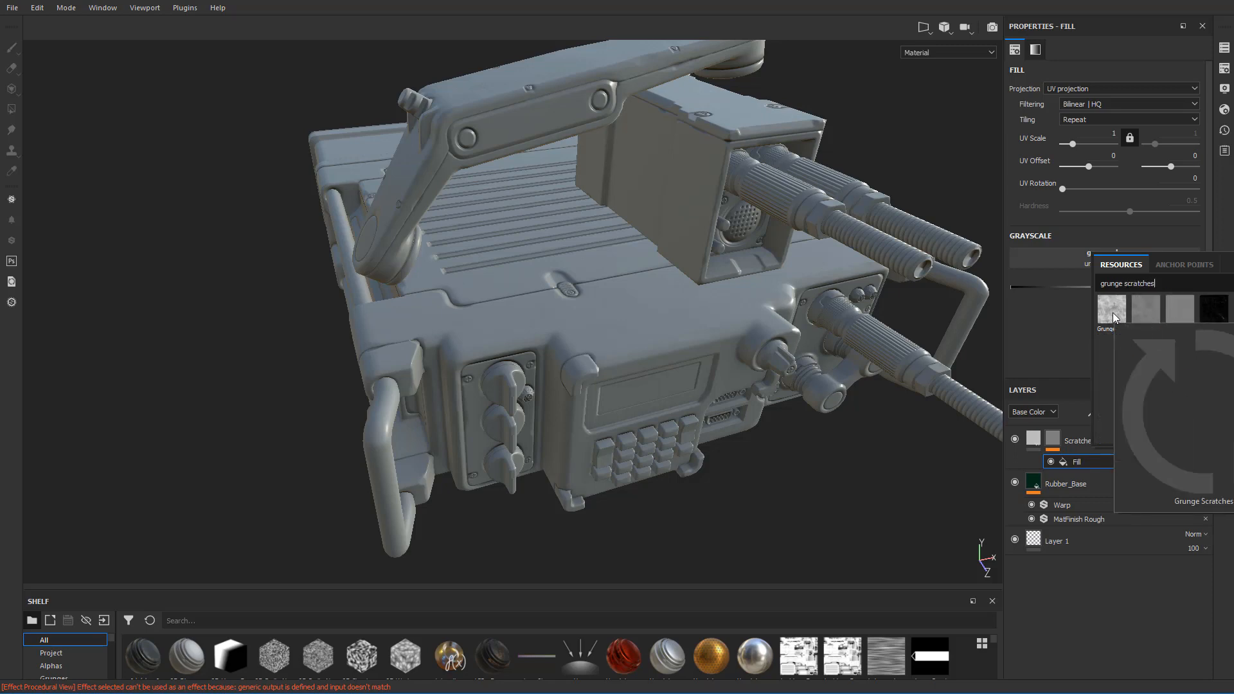
{"action": "mouse_move", "coordinate": [1211, 312]}
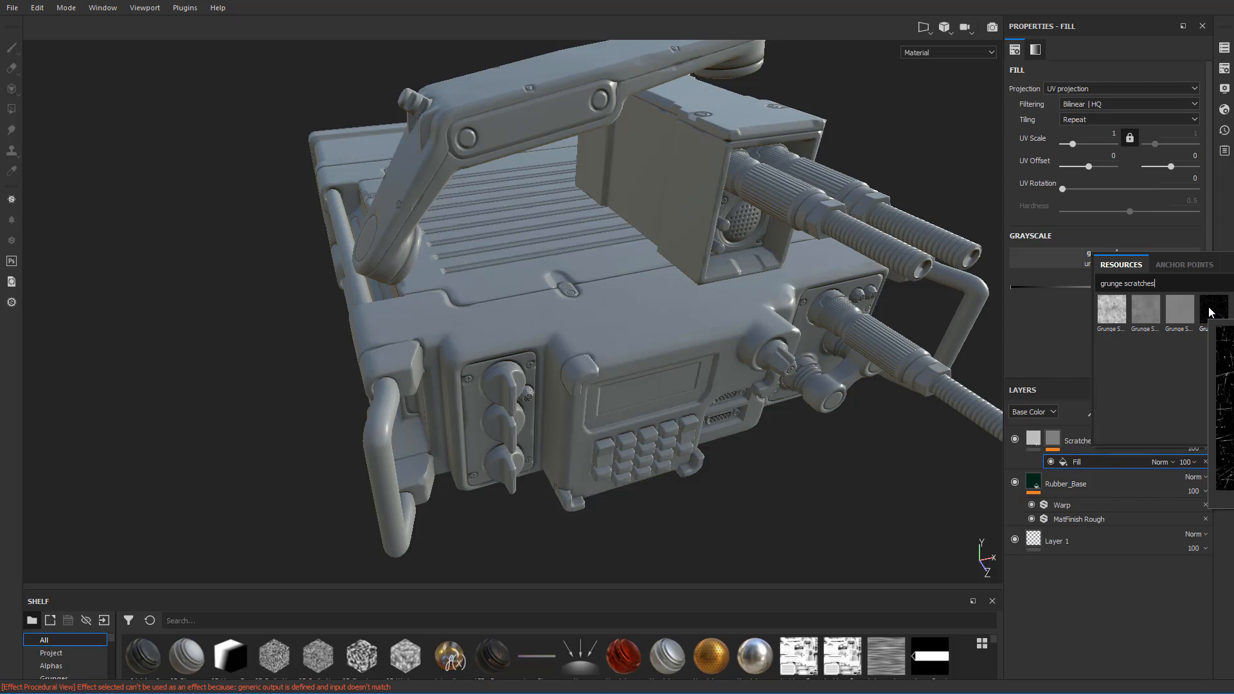
{"action": "left_click", "coordinate": [1211, 312]}
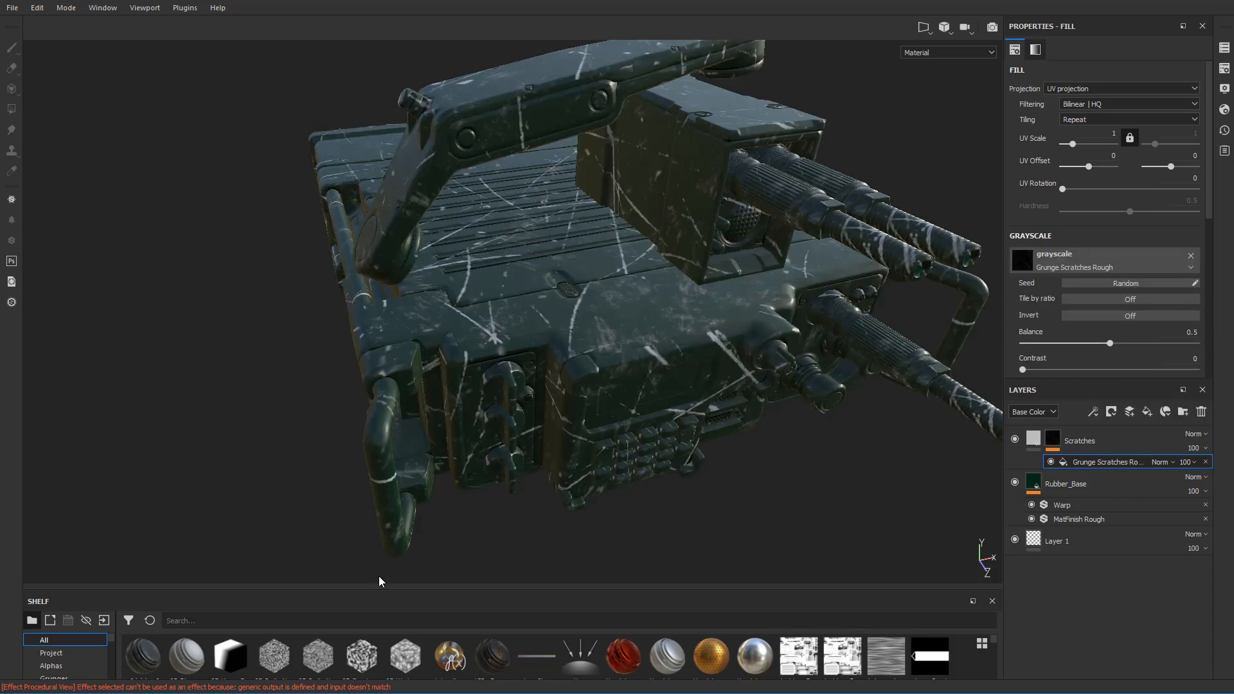
- Search the shelf's Grunges for "grunge scratches" and reassign Grunge Scratches Rough to the mask fill's cleared grayscale input
{"action": "left_click_drag", "start_coordinate": [384, 586], "coordinate": [384, 378]}
{"action": "left_click", "coordinate": [54, 465]}
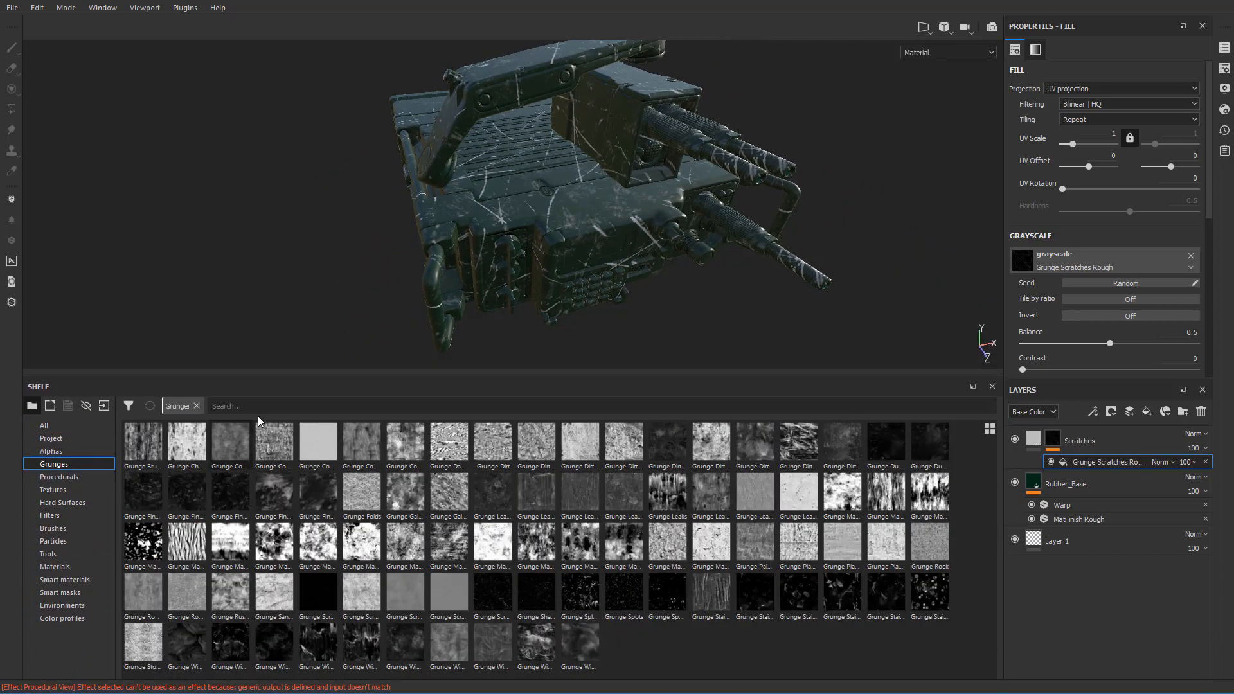
{"action": "left_click", "coordinate": [257, 406]}
{"action": "type", "text": "grunge sc"}
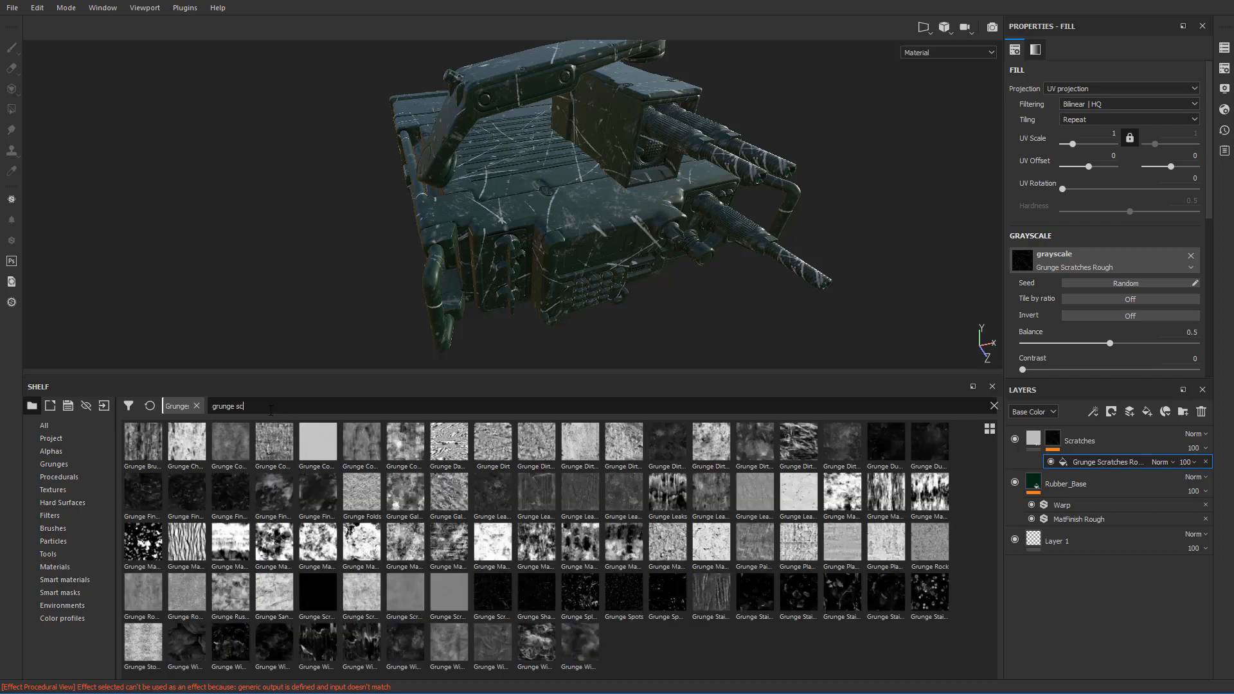
{"action": "type", "text": "ratches"}
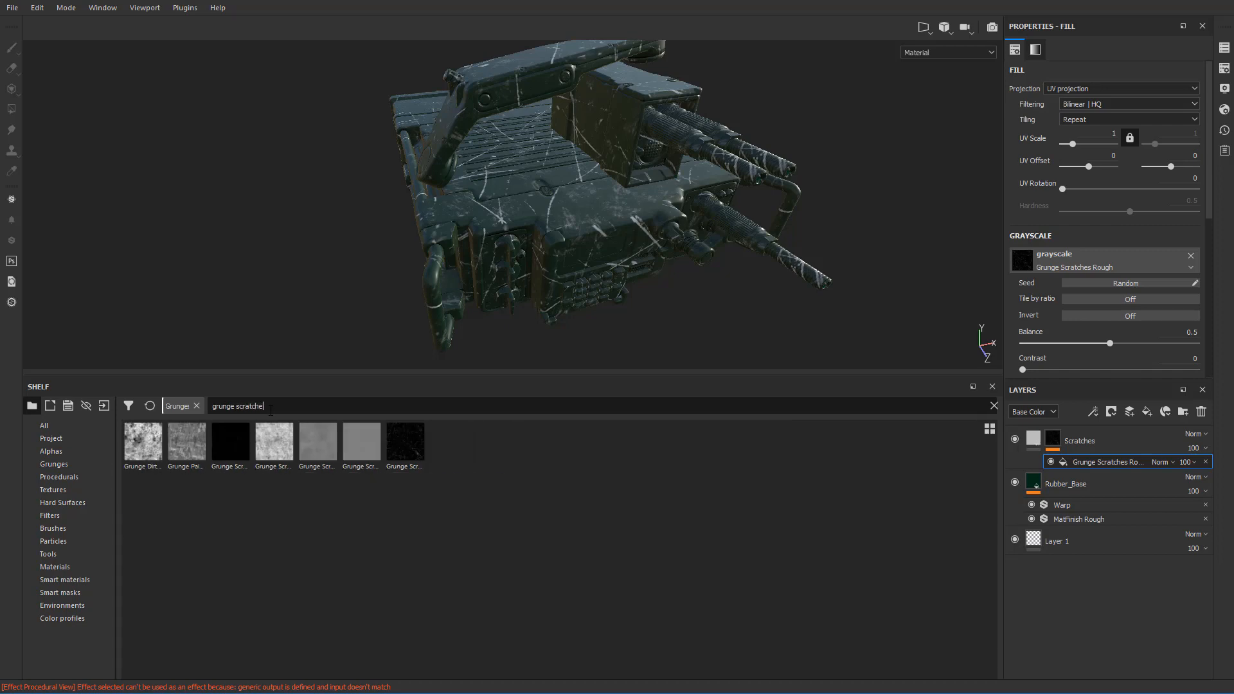
{"action": "mouse_move", "coordinate": [274, 426]}
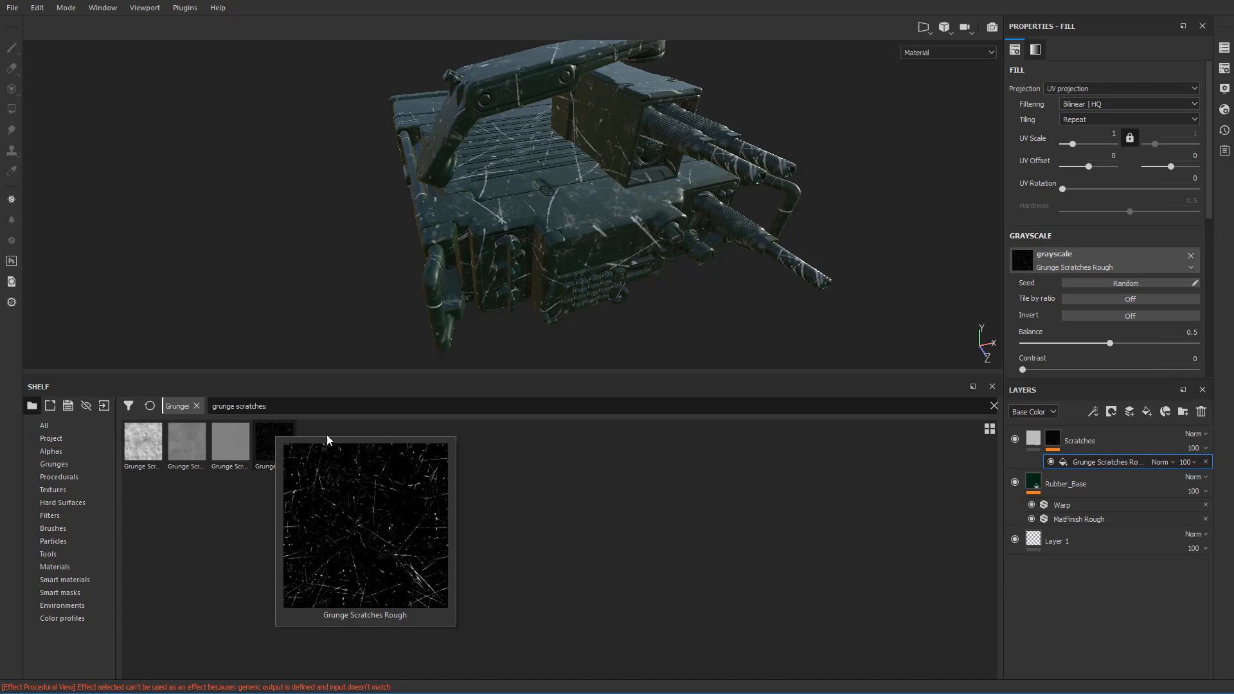
{"action": "left_click", "coordinate": [1192, 256]}
{"action": "left_click_drag", "start_coordinate": [287, 446], "coordinate": [1136, 256]}
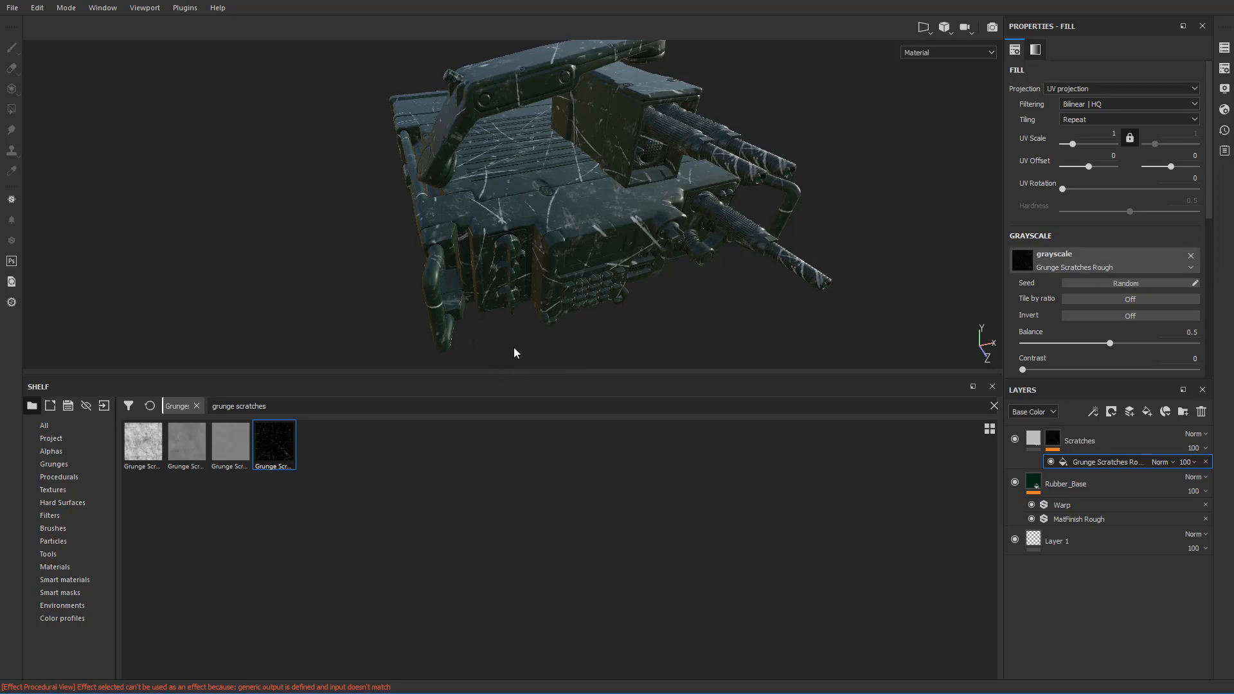
{"action": "left_click", "coordinate": [994, 406]}
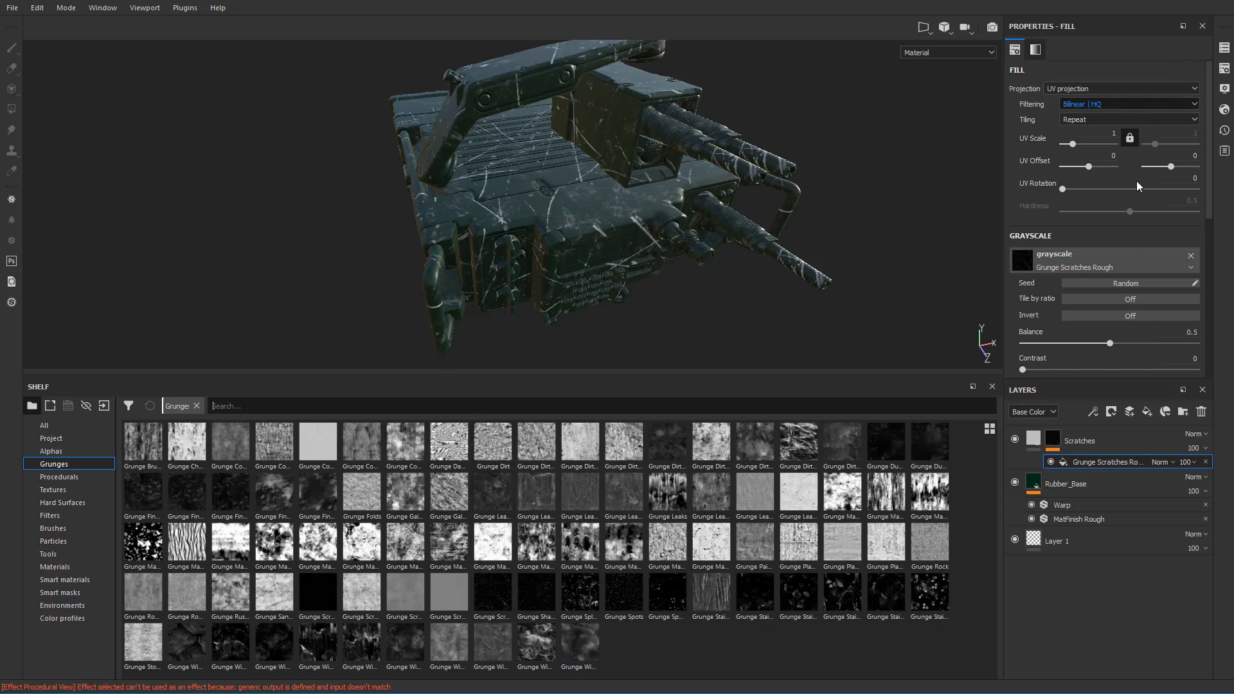
{"action": "scroll", "coordinate": [518, 233], "scroll_direction": "up", "scroll_amount": 3}
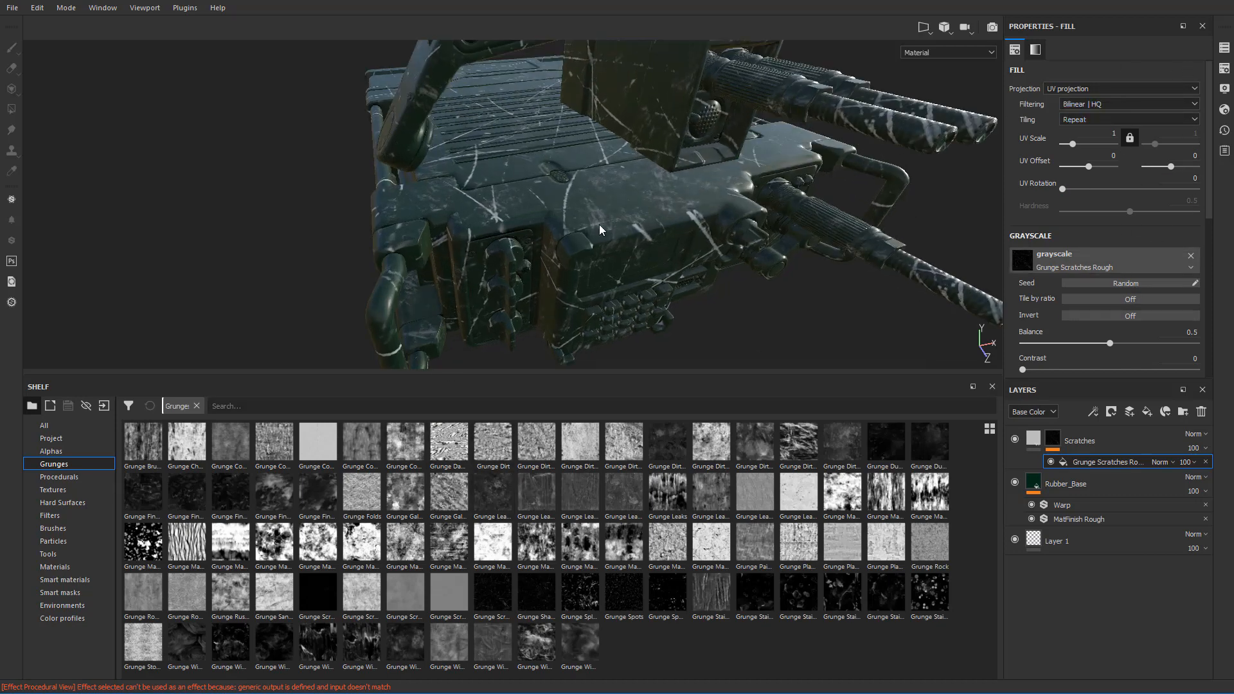
- Enlarge the 3D viewport by shrinking the shelf and inspect the scratches across the radio body
{"action": "scroll", "coordinate": [601, 226], "scroll_direction": "down", "scroll_amount": 3}
{"action": "left_click_drag", "start_coordinate": [662, 201], "coordinate": [663, 226], "text": "alt"}
{"action": "middle_click_drag", "start_coordinate": [663, 226], "coordinate": [628, 225], "text": "alt"}
{"action": "scroll", "coordinate": [628, 225], "scroll_direction": "up", "scroll_amount": 2}
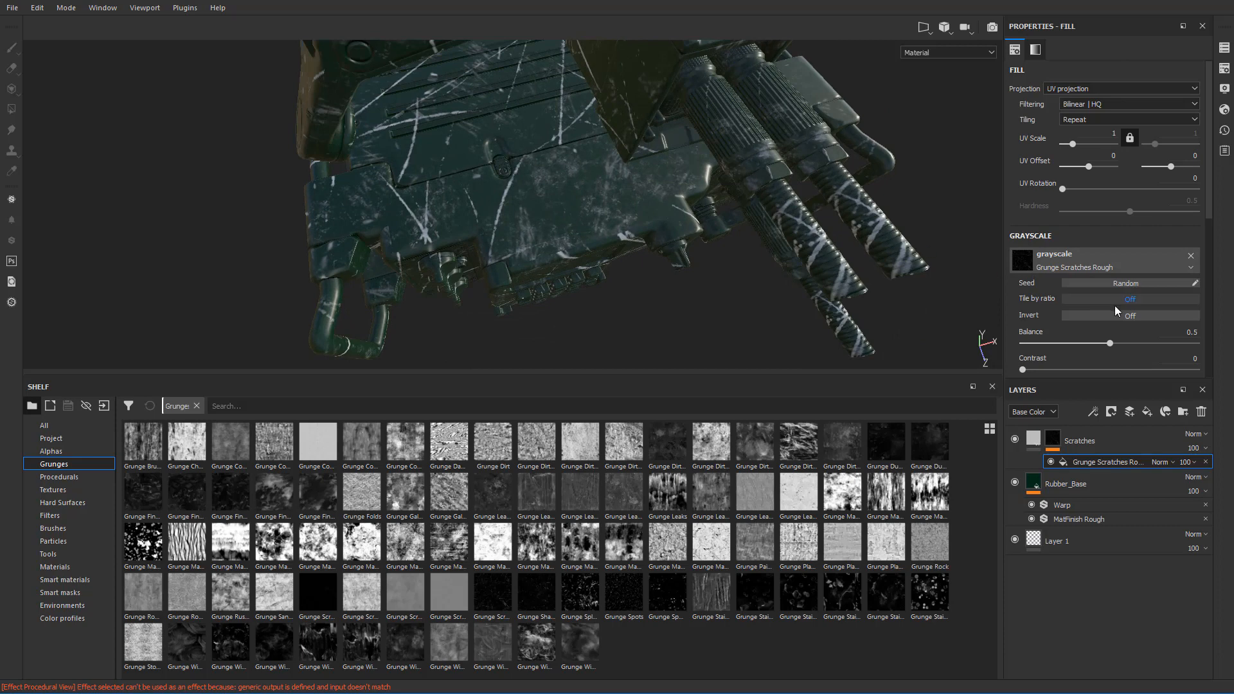
{"action": "scroll", "coordinate": [1130, 304], "scroll_direction": "down", "scroll_amount": 1}
{"action": "scroll", "coordinate": [1121, 261], "scroll_direction": "down", "scroll_amount": 1}
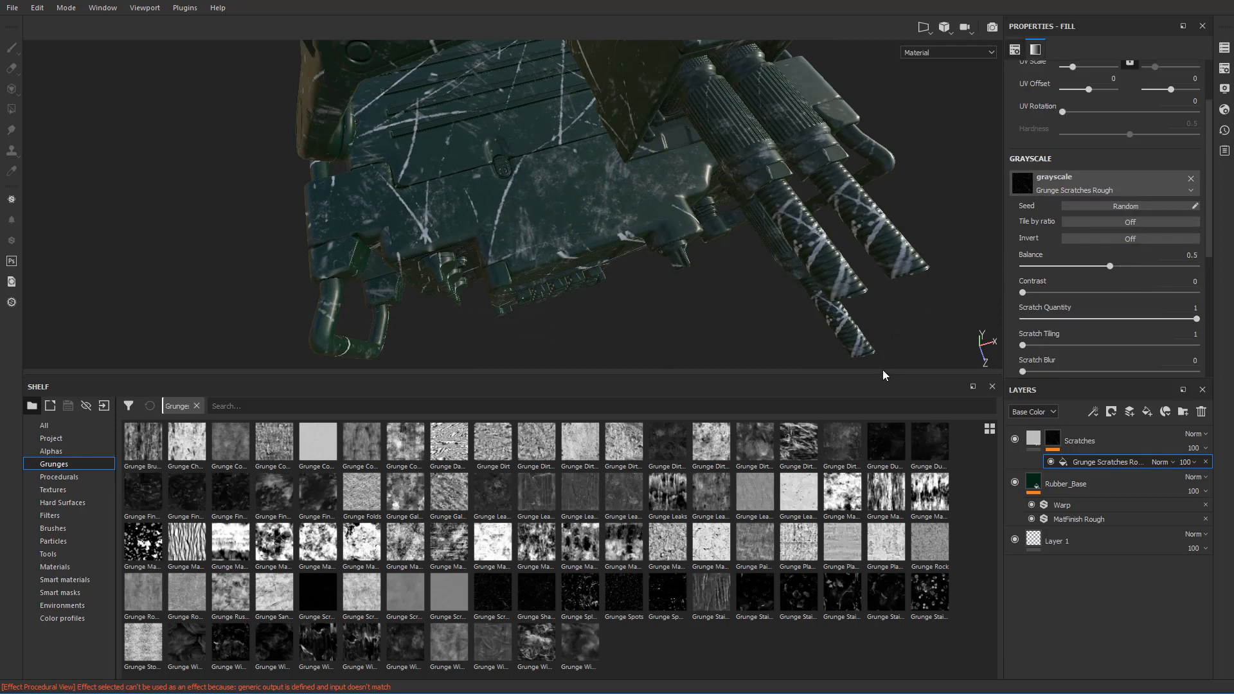
{"action": "left_click_drag", "start_coordinate": [884, 378], "coordinate": [884, 593]}
{"action": "left_click_drag", "start_coordinate": [831, 438], "coordinate": [783, 365], "text": "alt"}
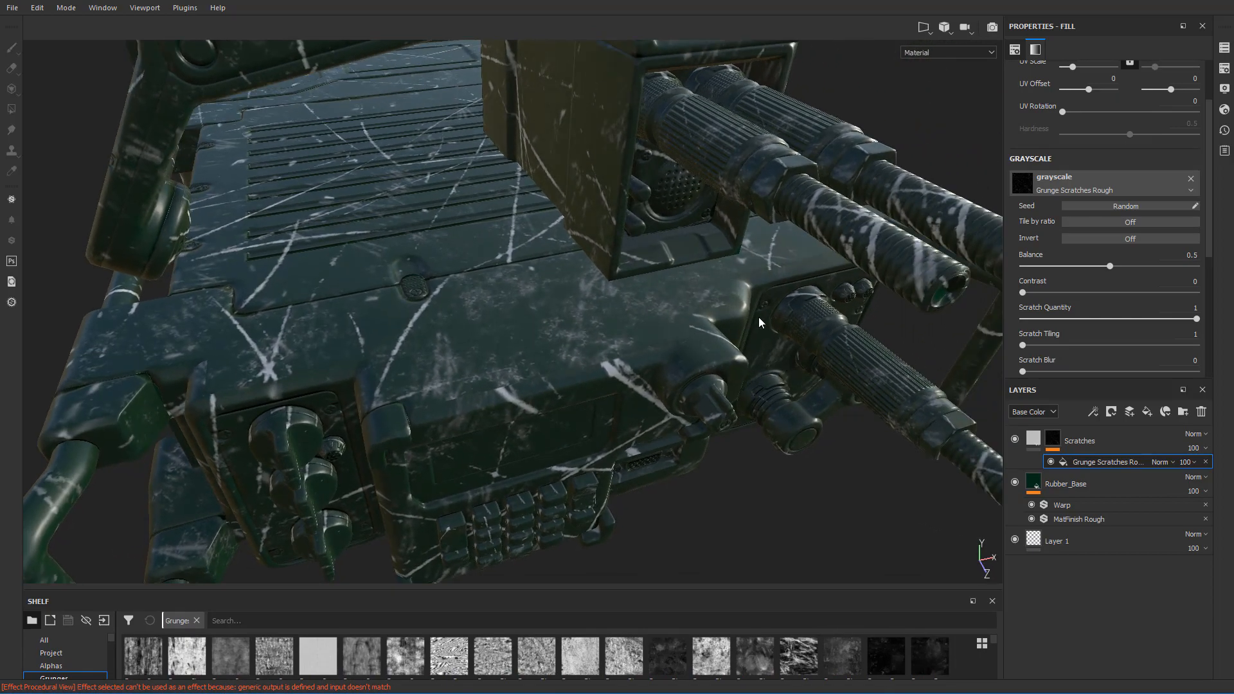
{"action": "left_click_drag", "start_coordinate": [568, 315], "coordinate": [610, 330], "text": "alt"}
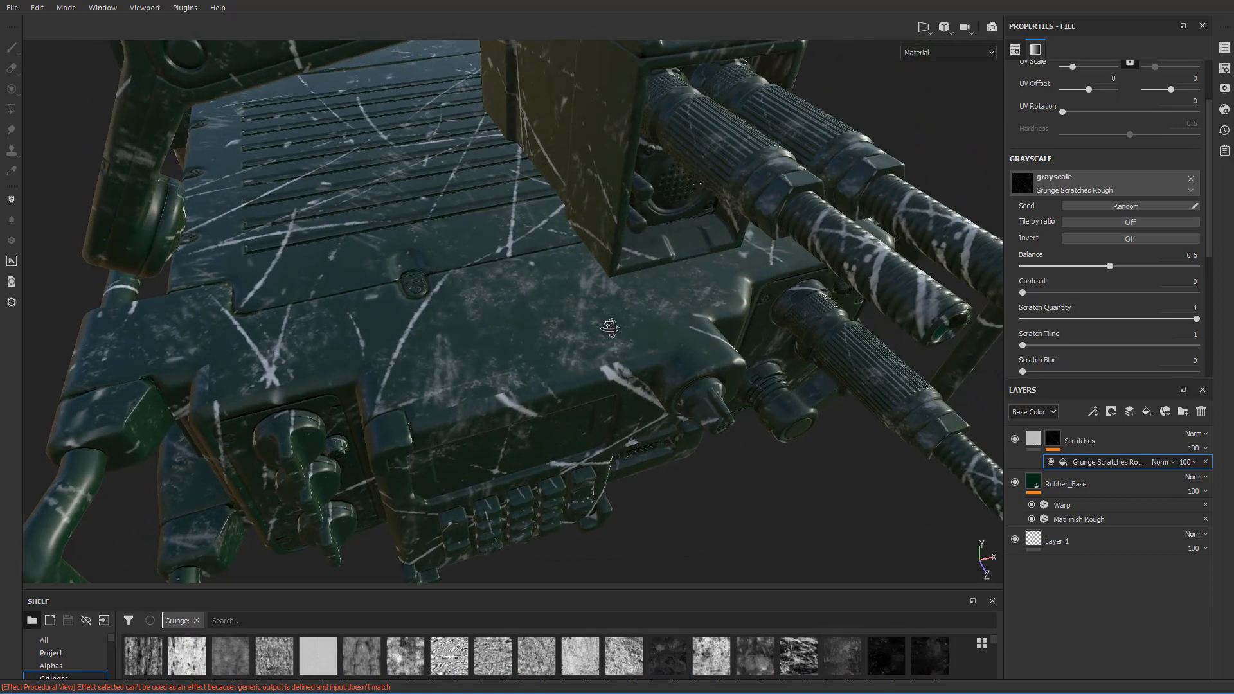
{"action": "scroll", "coordinate": [1159, 167], "scroll_direction": "up", "scroll_amount": 2}
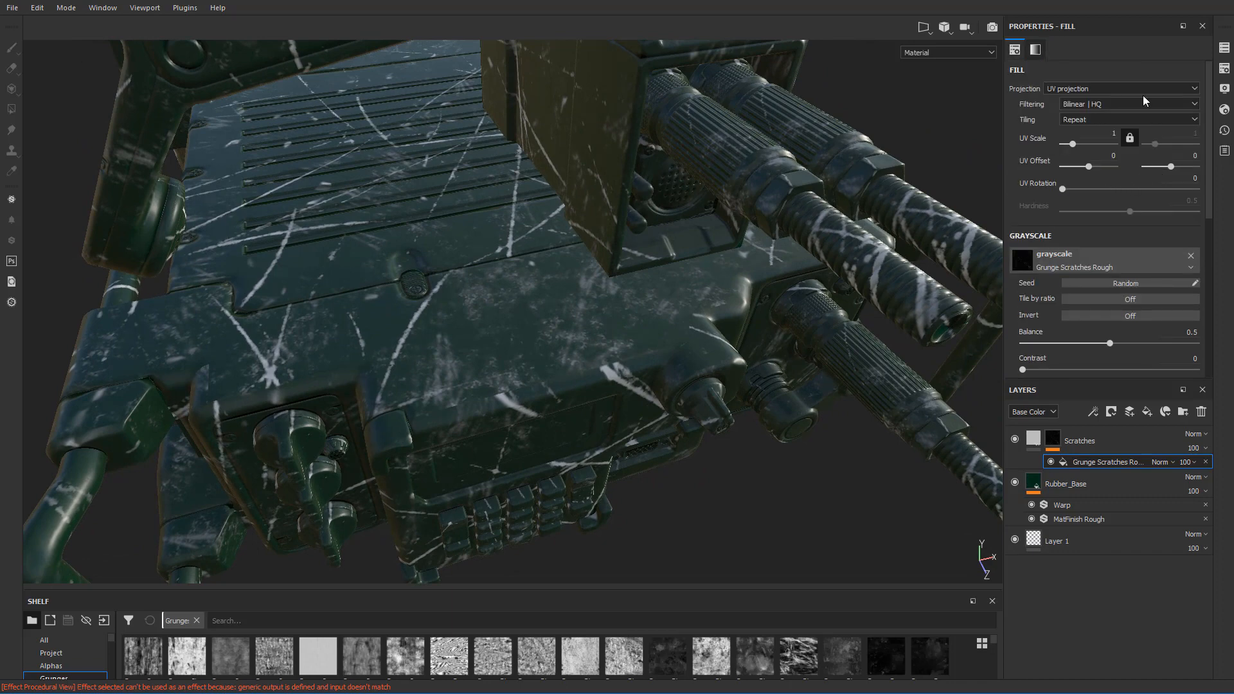
- Try tri-planar projection on the scratches mask fill and restore UV projection
{"action": "left_click", "coordinate": [1085, 91]}
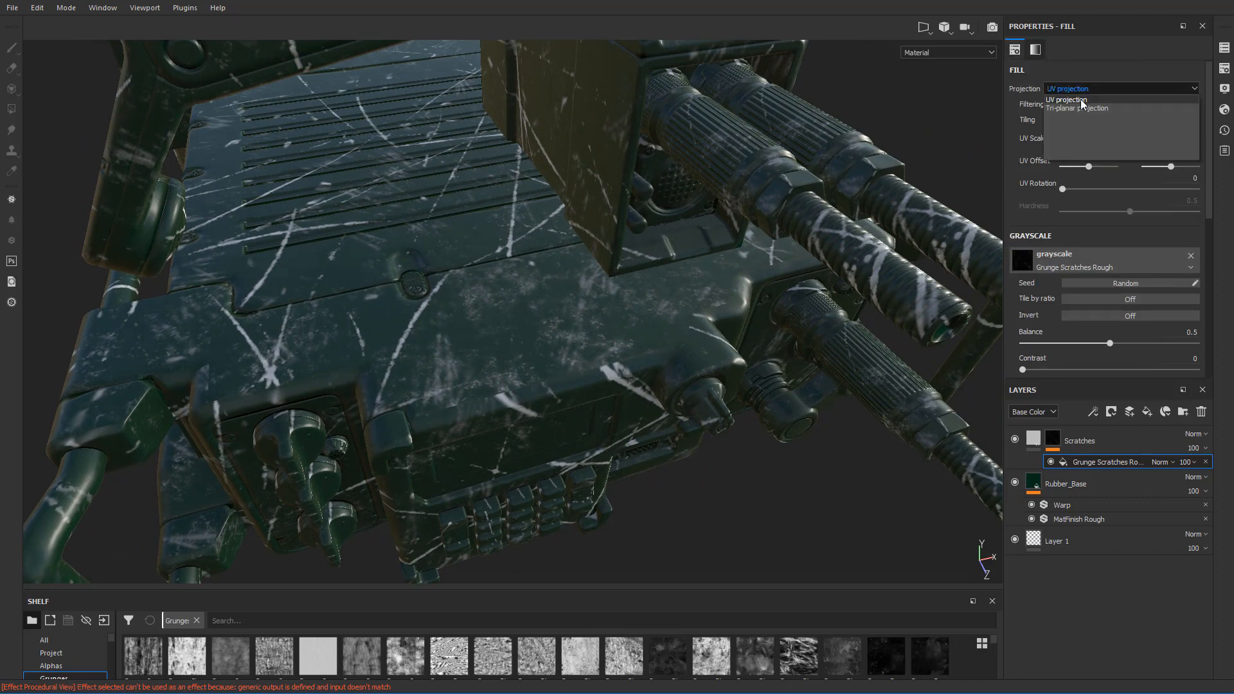
{"action": "left_click", "coordinate": [1081, 106]}
{"action": "left_click", "coordinate": [1082, 88]}
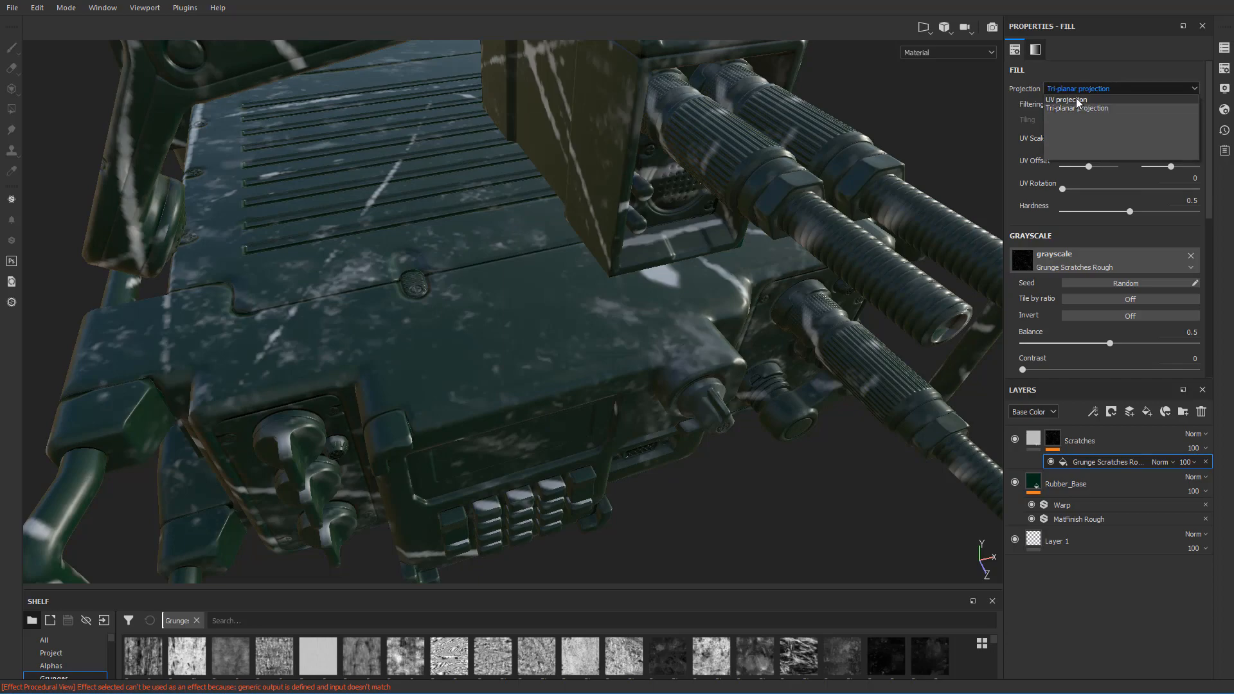
{"action": "left_click", "coordinate": [1078, 100]}
- Examine the scratches along the radio's front top edge for breaks at the UV seams
{"action": "middle_click_drag", "start_coordinate": [623, 352], "coordinate": [637, 290], "text": "alt"}
{"action": "scroll", "coordinate": [637, 291], "scroll_direction": "up", "scroll_amount": 2}
{"action": "left_click_drag", "start_coordinate": [500, 321], "coordinate": [566, 305], "text": "alt"}
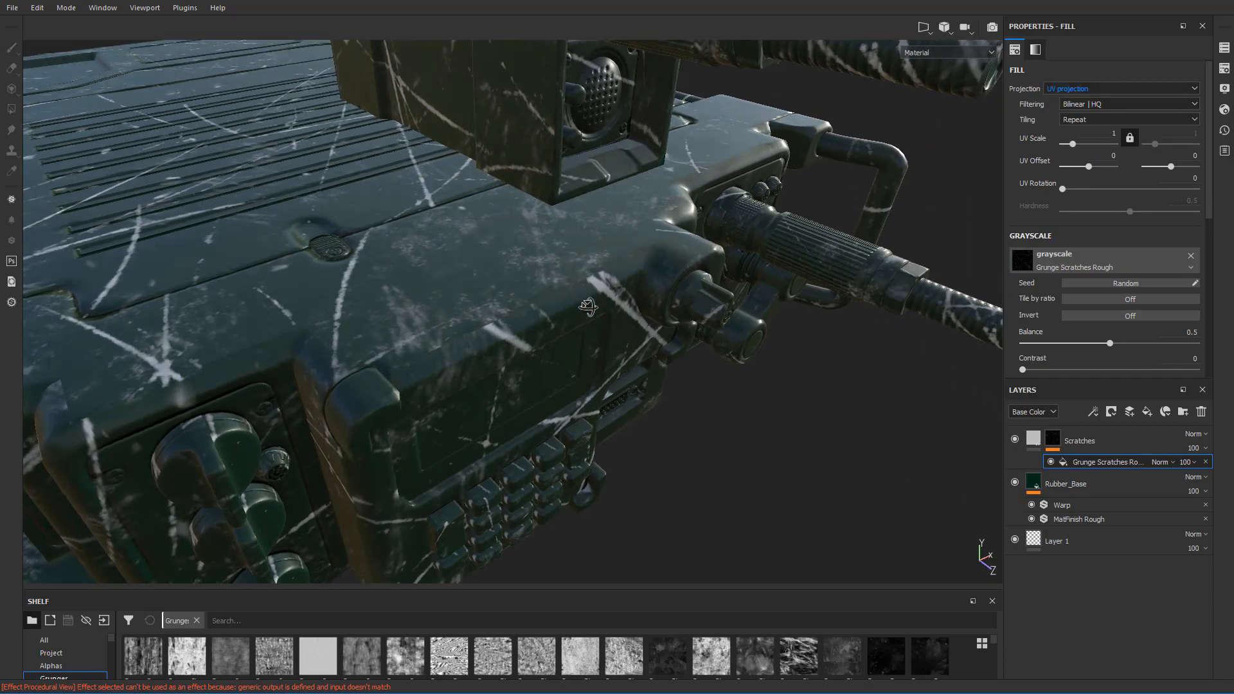
{"action": "scroll", "coordinate": [566, 305], "scroll_direction": "up", "scroll_amount": 2}
{"action": "scroll", "coordinate": [470, 326], "scroll_direction": "down", "scroll_amount": 1}
{"action": "scroll", "coordinate": [475, 329], "scroll_direction": "up", "scroll_amount": 4}
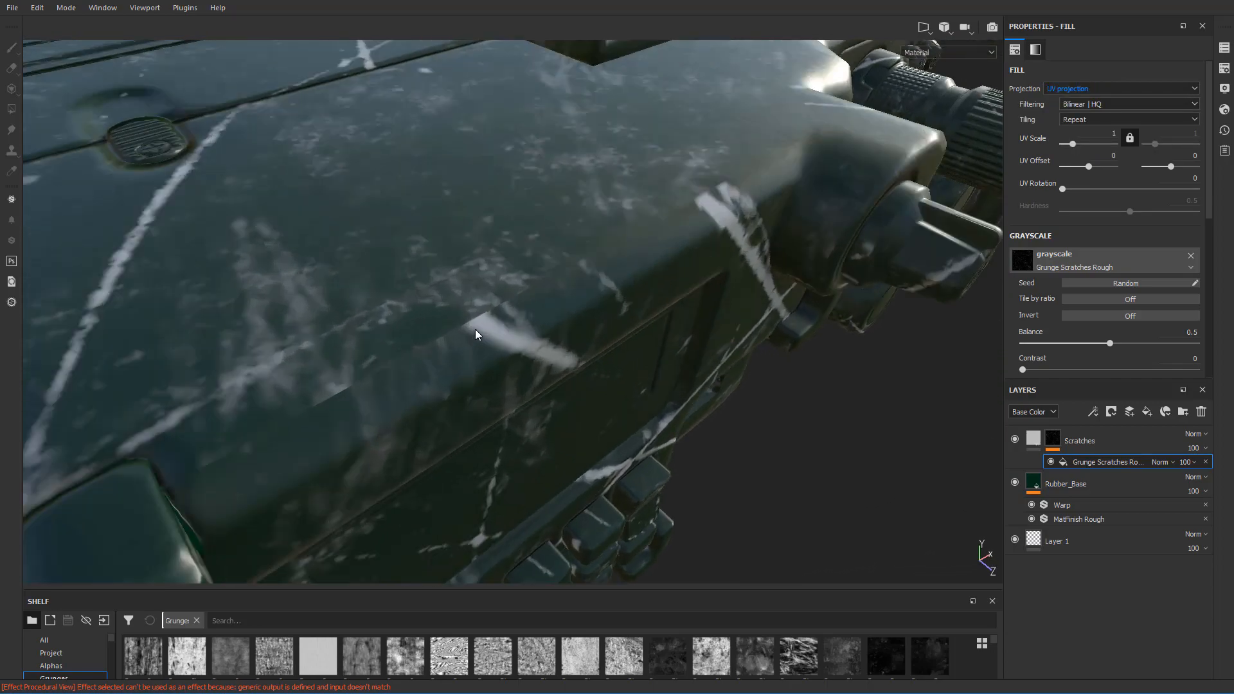
{"action": "scroll", "coordinate": [455, 313], "scroll_direction": "up", "scroll_amount": 2}
{"action": "scroll", "coordinate": [484, 317], "scroll_direction": "down", "scroll_amount": 5}
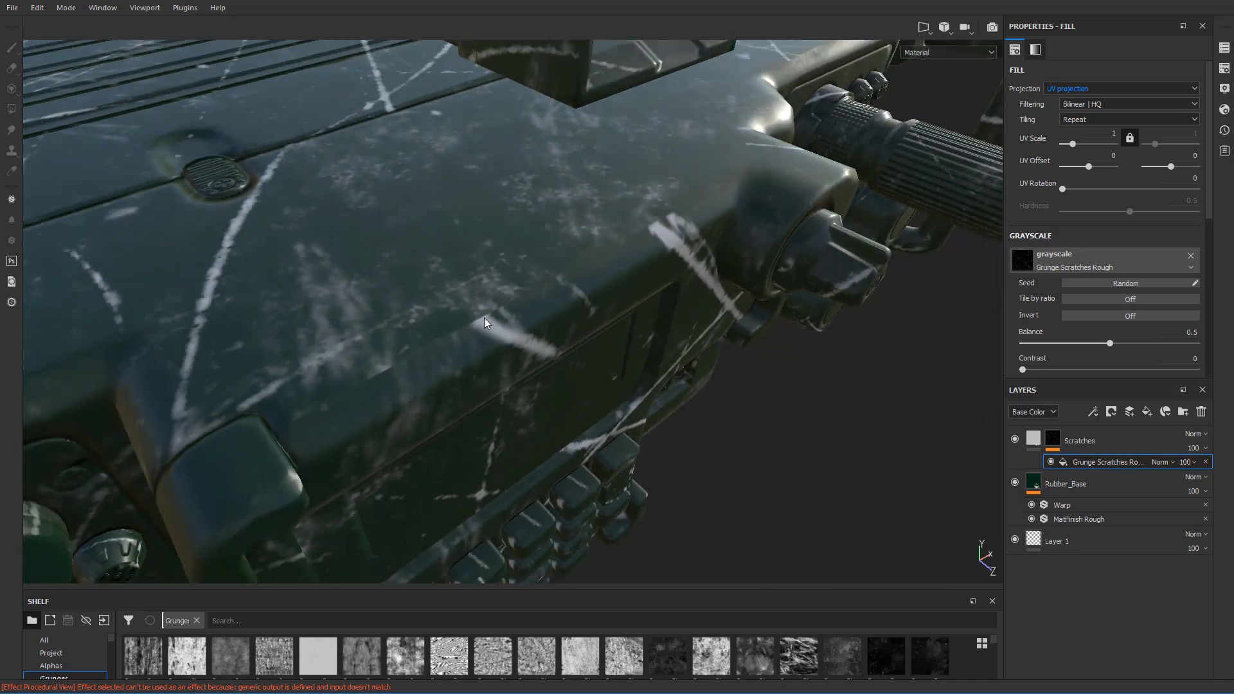
{"action": "scroll", "coordinate": [506, 330], "scroll_direction": "up", "scroll_amount": 2}
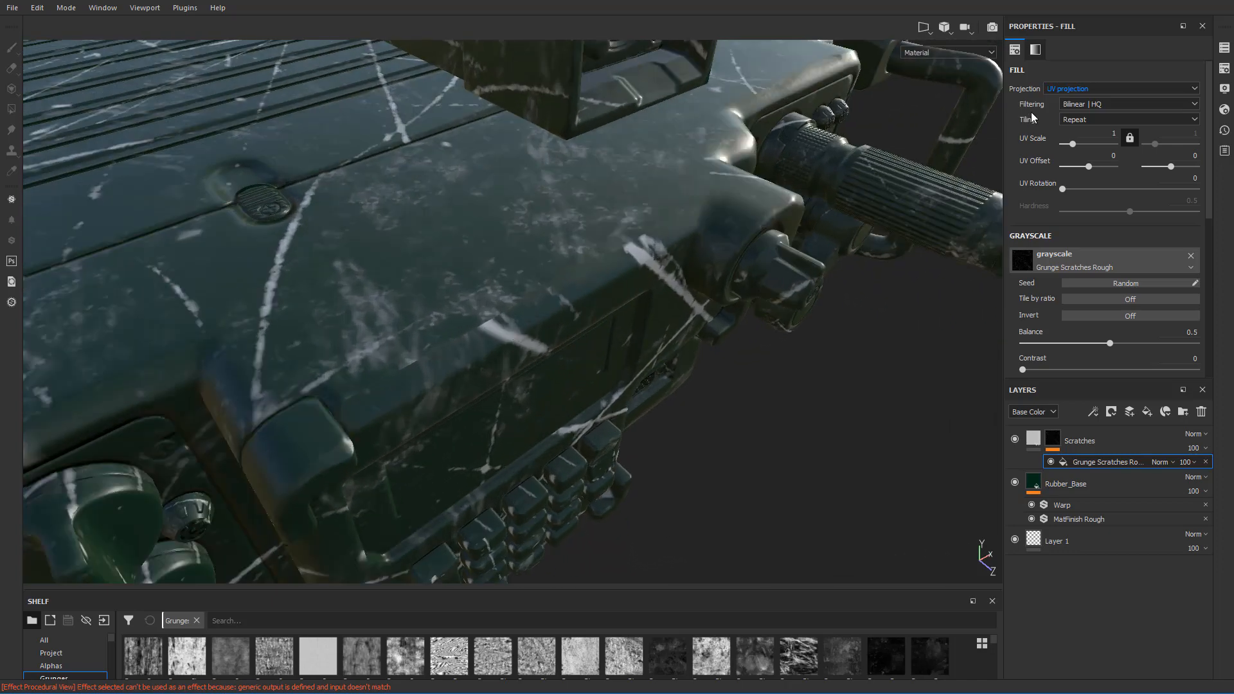
- Set the scratches mask fill's projection to Tri-planar projection and check the radio's front edge
{"action": "left_click", "coordinate": [1066, 86]}
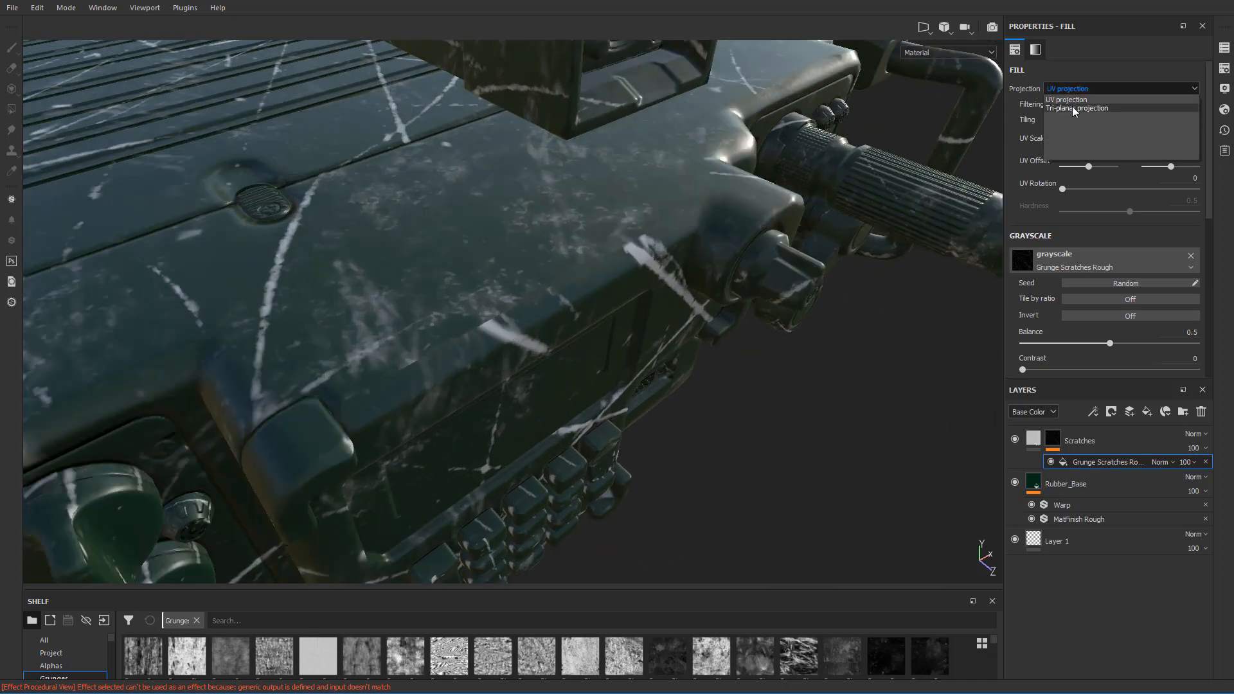
{"action": "left_click", "coordinate": [1072, 108]}
{"action": "left_click_drag", "start_coordinate": [636, 297], "coordinate": [710, 335], "text": "alt"}
{"action": "scroll", "coordinate": [604, 292], "scroll_direction": "up", "scroll_amount": 2}
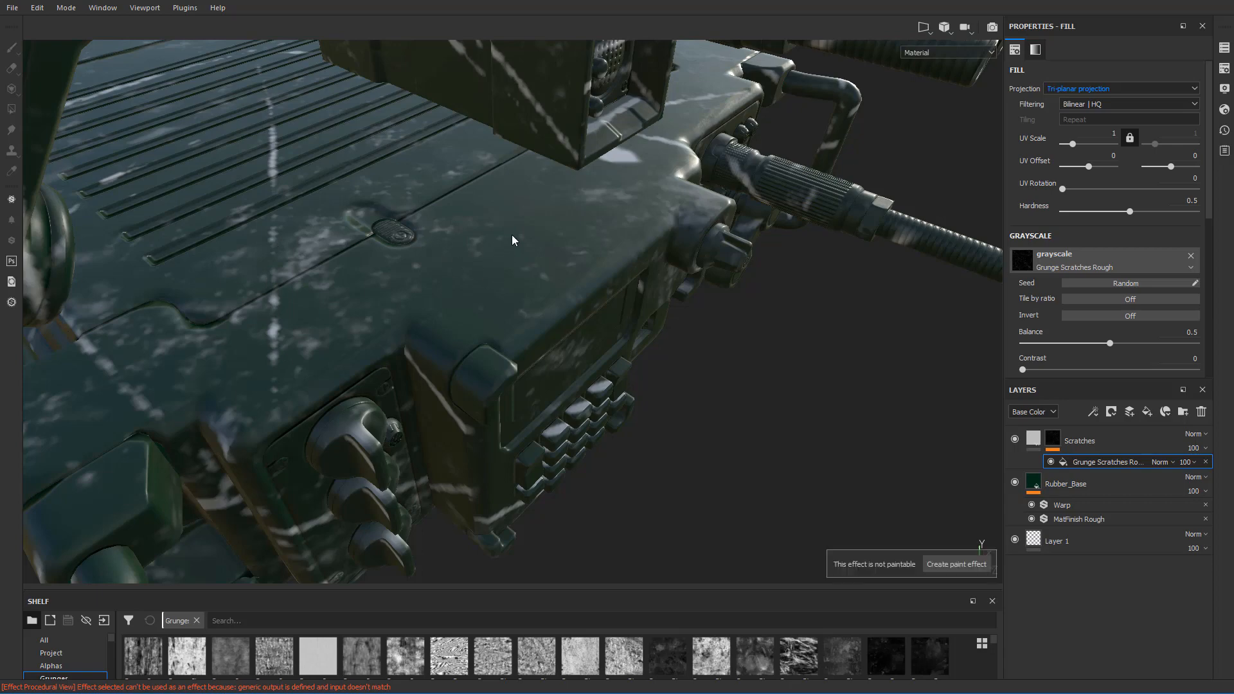
- Show the 3D and 2D views side by side and examine how the scratches run across the UV islands and the radio's front
{"action": "key", "text": "F1"}
{"action": "scroll", "coordinate": [769, 259], "scroll_direction": "up", "scroll_amount": 1}
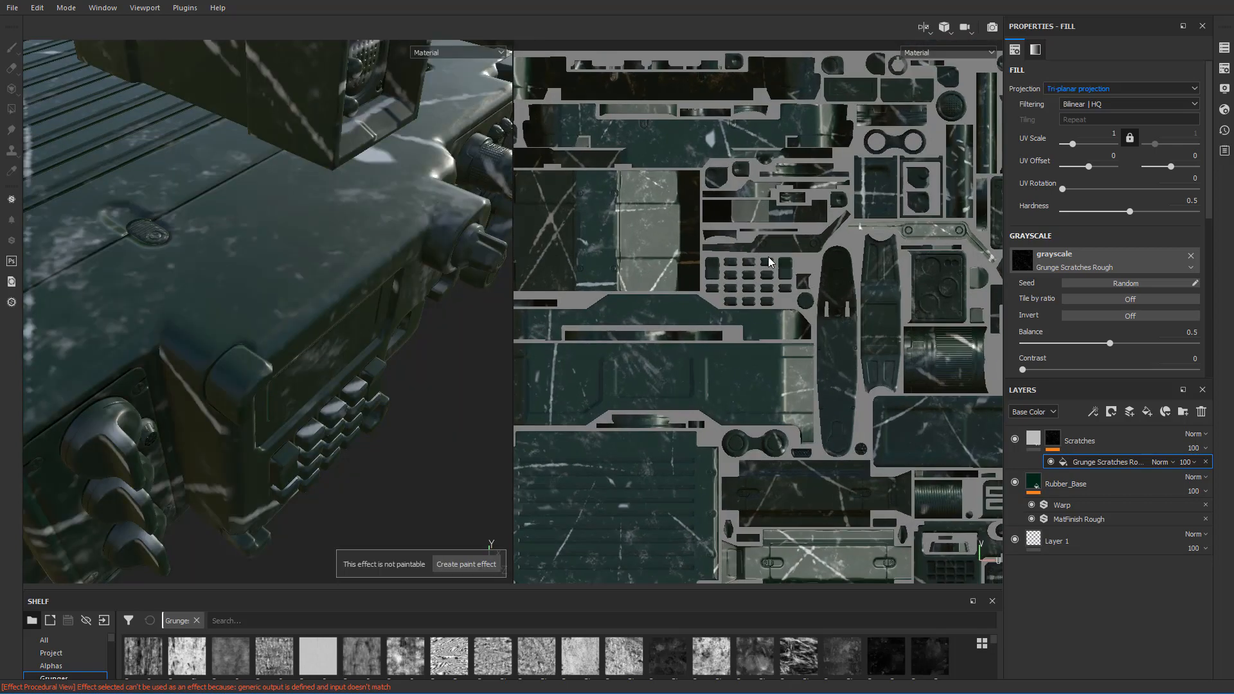
{"action": "scroll", "coordinate": [769, 259], "scroll_direction": "down", "scroll_amount": 1}
{"action": "scroll", "coordinate": [676, 312], "scroll_direction": "up", "scroll_amount": 1}
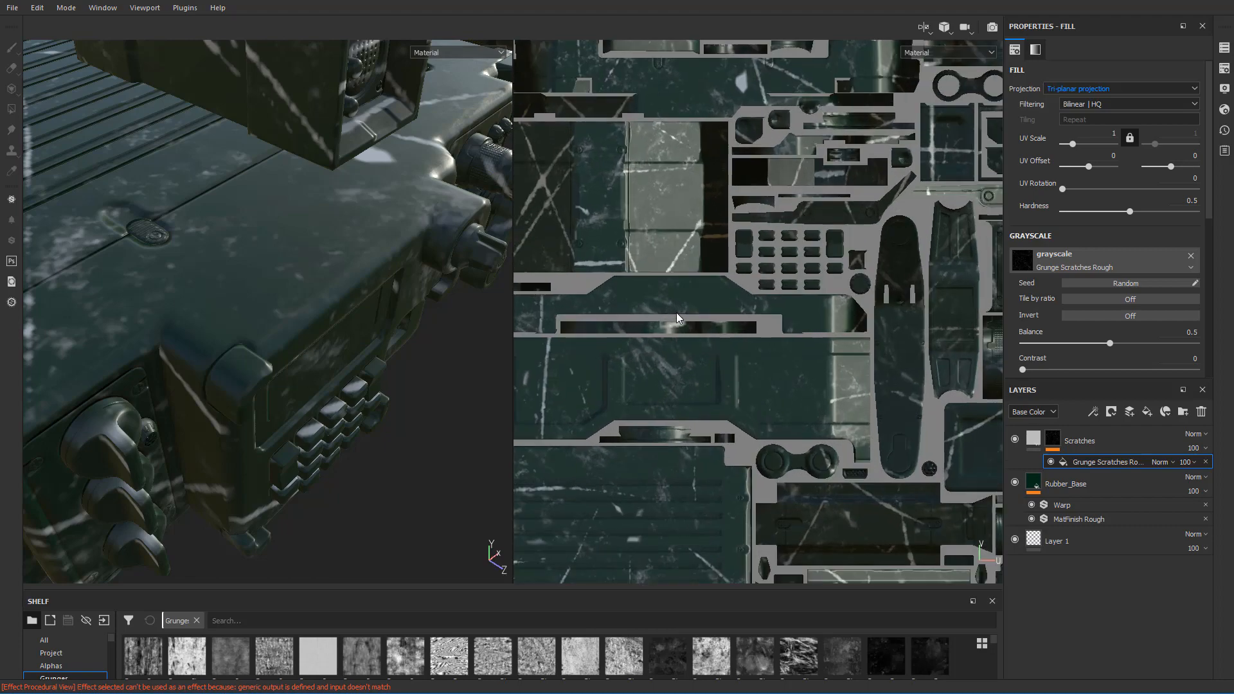
{"action": "scroll", "coordinate": [644, 279], "scroll_direction": "down", "scroll_amount": 1}
{"action": "scroll", "coordinate": [708, 352], "scroll_direction": "up", "scroll_amount": 1}
{"action": "scroll", "coordinate": [709, 358], "scroll_direction": "up", "scroll_amount": 1}
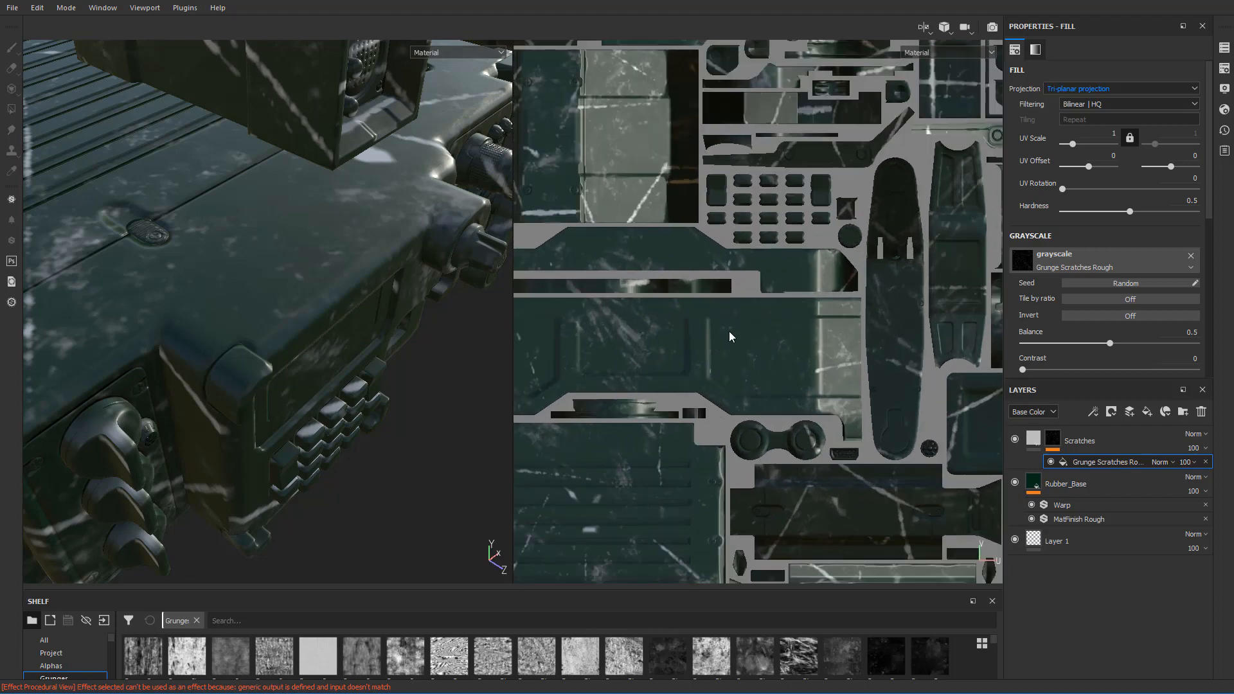
{"action": "scroll", "coordinate": [790, 307], "scroll_direction": "up", "scroll_amount": 1}
{"action": "scroll", "coordinate": [785, 318], "scroll_direction": "down", "scroll_amount": 1}
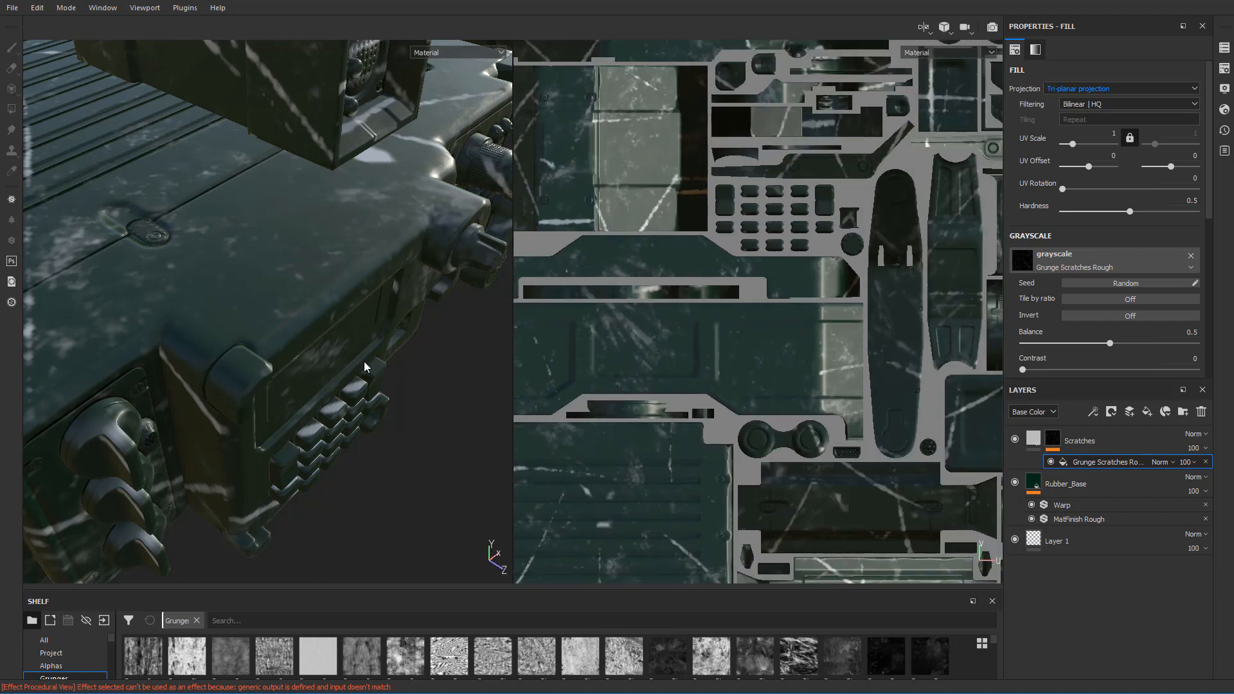
{"action": "left_click_drag", "start_coordinate": [401, 369], "coordinate": [259, 430], "text": "alt"}
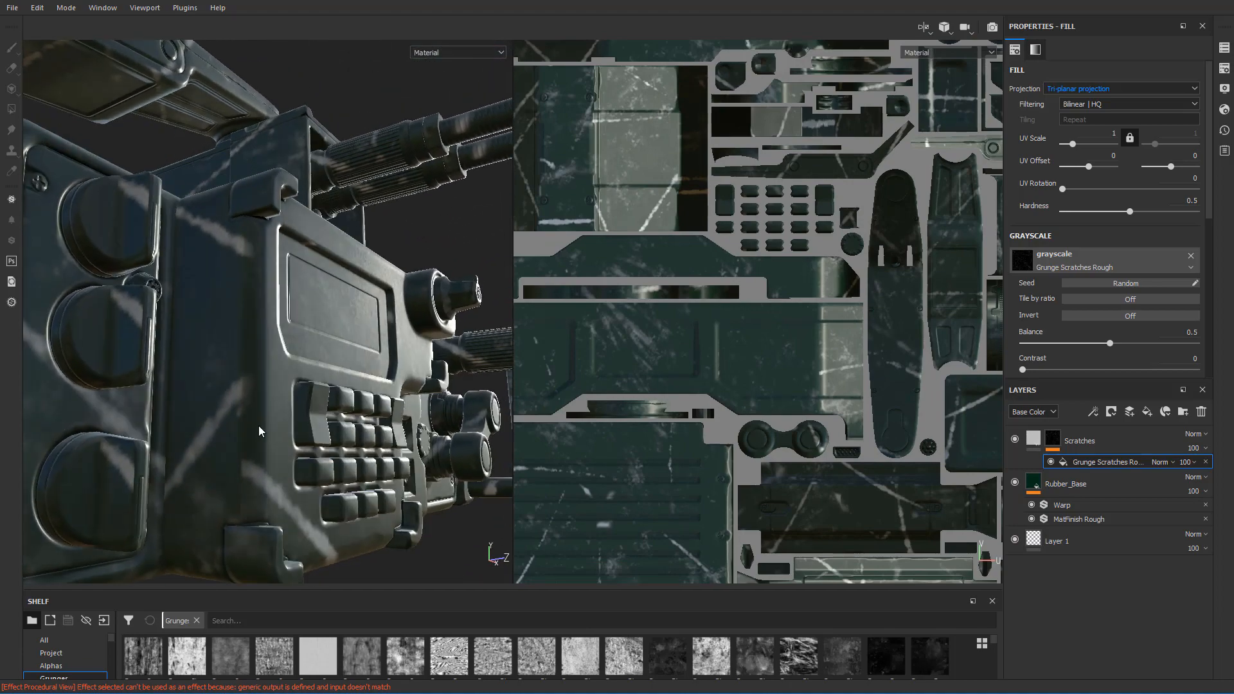
{"action": "left_click_drag", "start_coordinate": [252, 473], "coordinate": [431, 276], "text": "alt"}
- Switch the mask fill to UV projection to compare the scratches on the radio, and return it to Tri-planar projection
{"action": "left_click", "coordinate": [1076, 87]}
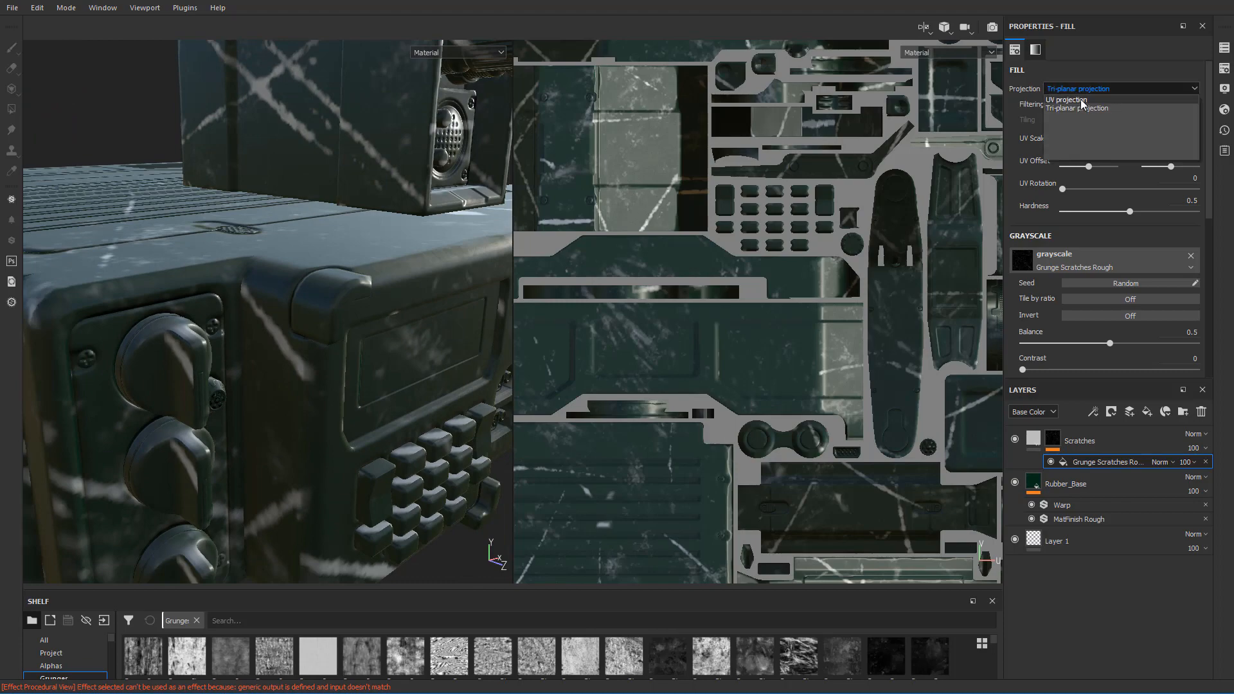
{"action": "left_click", "coordinate": [1081, 99]}
{"action": "left_click_drag", "start_coordinate": [398, 393], "coordinate": [330, 307], "text": "alt"}
{"action": "left_click", "coordinate": [1071, 89]}
{"action": "left_click", "coordinate": [1078, 108]}
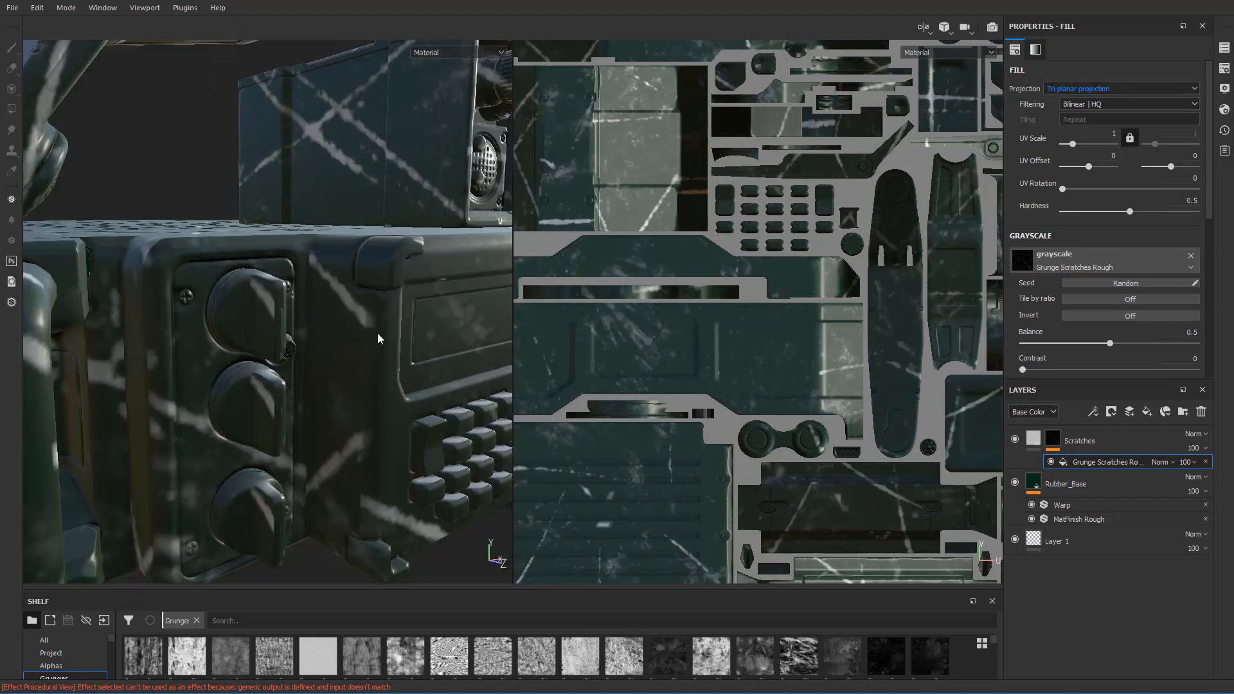
{"action": "left_click_drag", "start_coordinate": [378, 338], "coordinate": [334, 330], "text": "alt"}
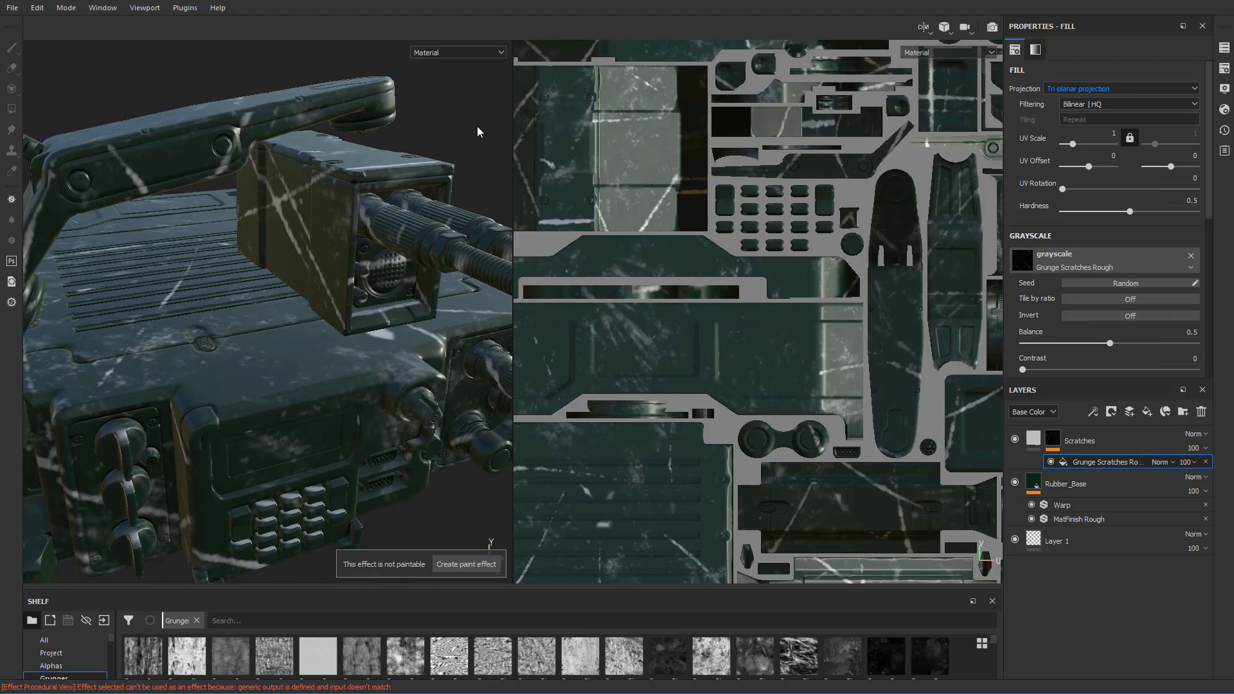
- Return to the 3D-only view and reframe the whole radio
{"action": "key", "text": "F2"}
{"action": "mouse_move", "coordinate": [715, 203]}
{"action": "left_mouse_down", "text": "alt"}
{"action": "mouse_move", "coordinate": [663, 314]}
{"action": "mouse_move", "coordinate": [617, 283]}
{"action": "left_mouse_up", "text": "alt"}
{"action": "scroll", "coordinate": [666, 311], "scroll_direction": "down", "scroll_amount": 4}
{"action": "middle_click_drag", "start_coordinate": [595, 298], "coordinate": [568, 317], "text": "alt"}
{"action": "scroll", "coordinate": [568, 317], "scroll_direction": "up", "scroll_amount": 3}
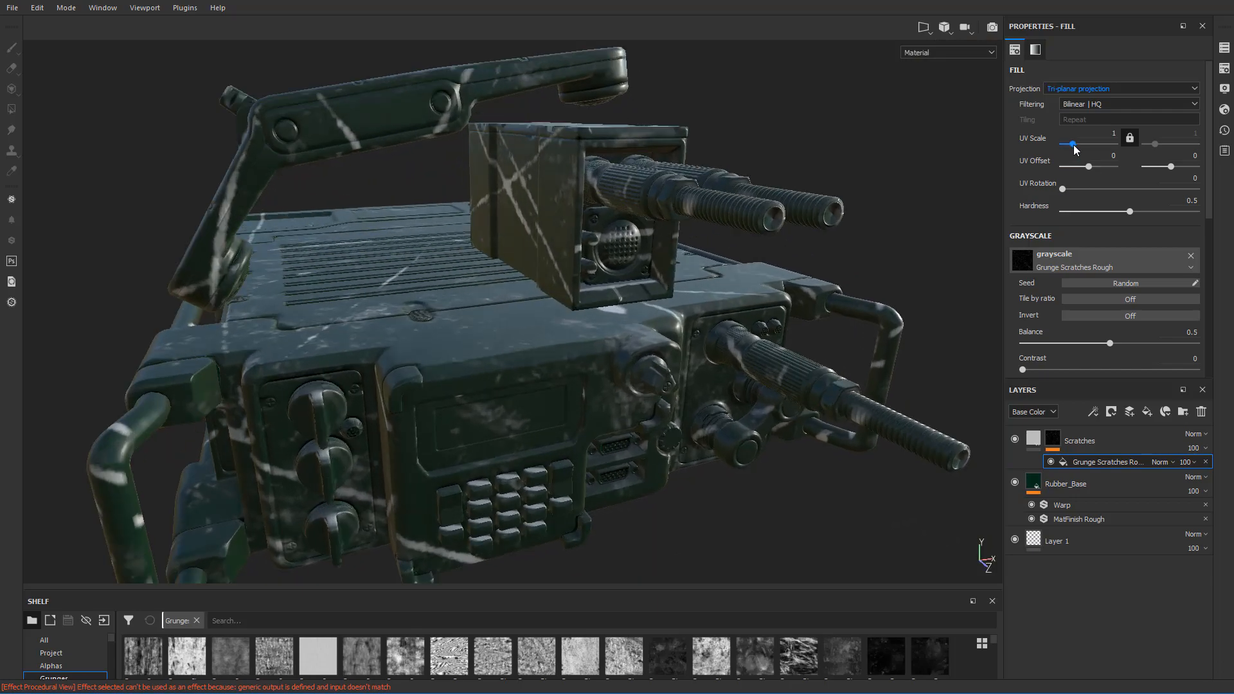
- Set the scratches mask fill's UV scale to 1.25 and check the result on the radio
{"action": "left_click_drag", "start_coordinate": [1075, 149], "coordinate": [1104, 145]}
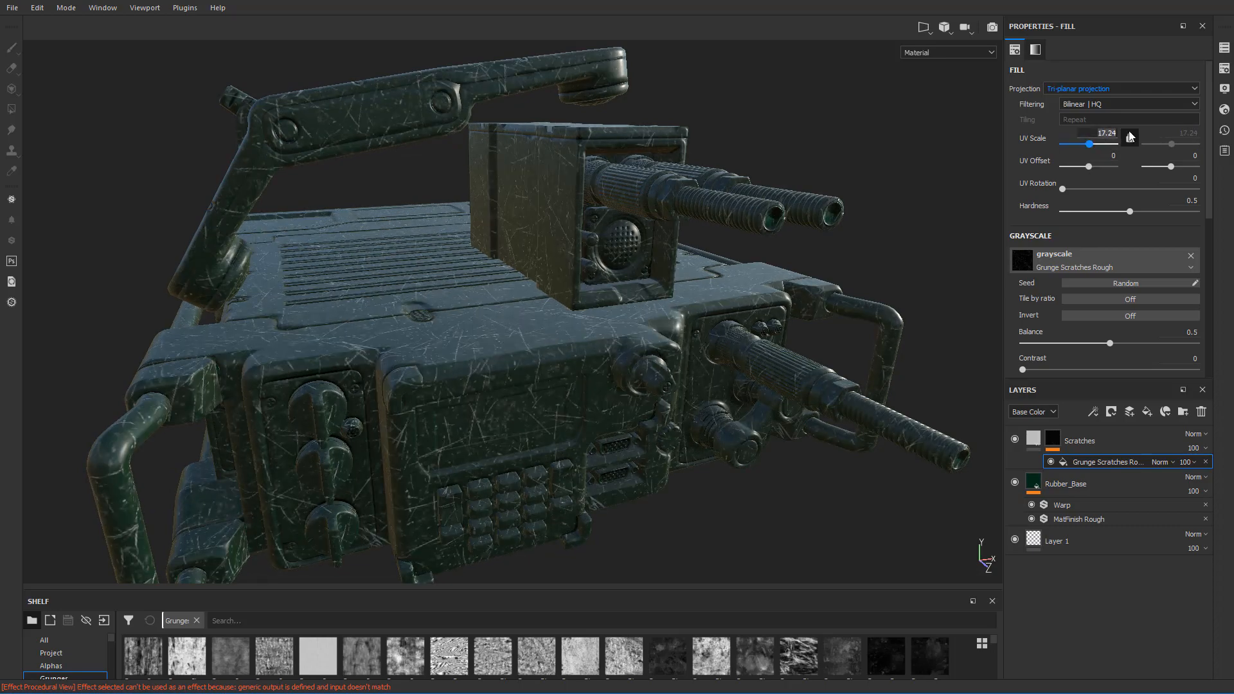
{"action": "type", "text": "1.25"}
{"action": "key", "text": "Return"}
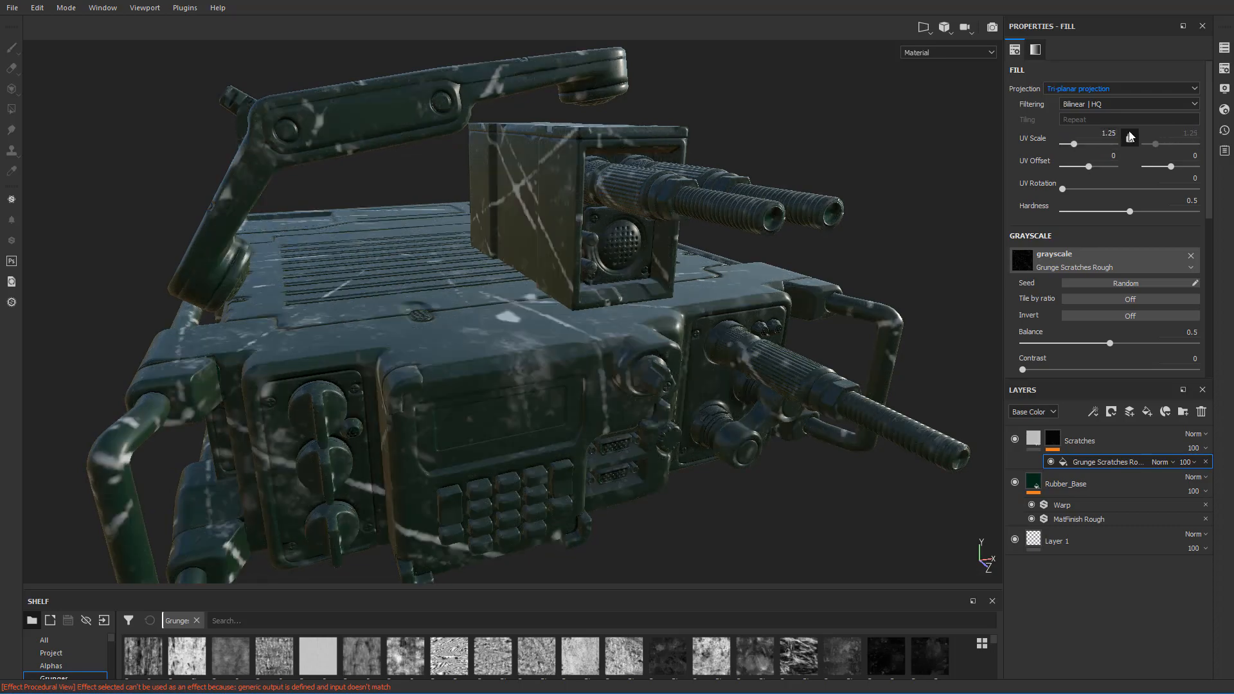
{"action": "left_click_drag", "start_coordinate": [585, 254], "coordinate": [600, 294], "text": "alt"}
{"action": "middle_click_drag", "start_coordinate": [600, 294], "coordinate": [602, 258], "text": "alt"}
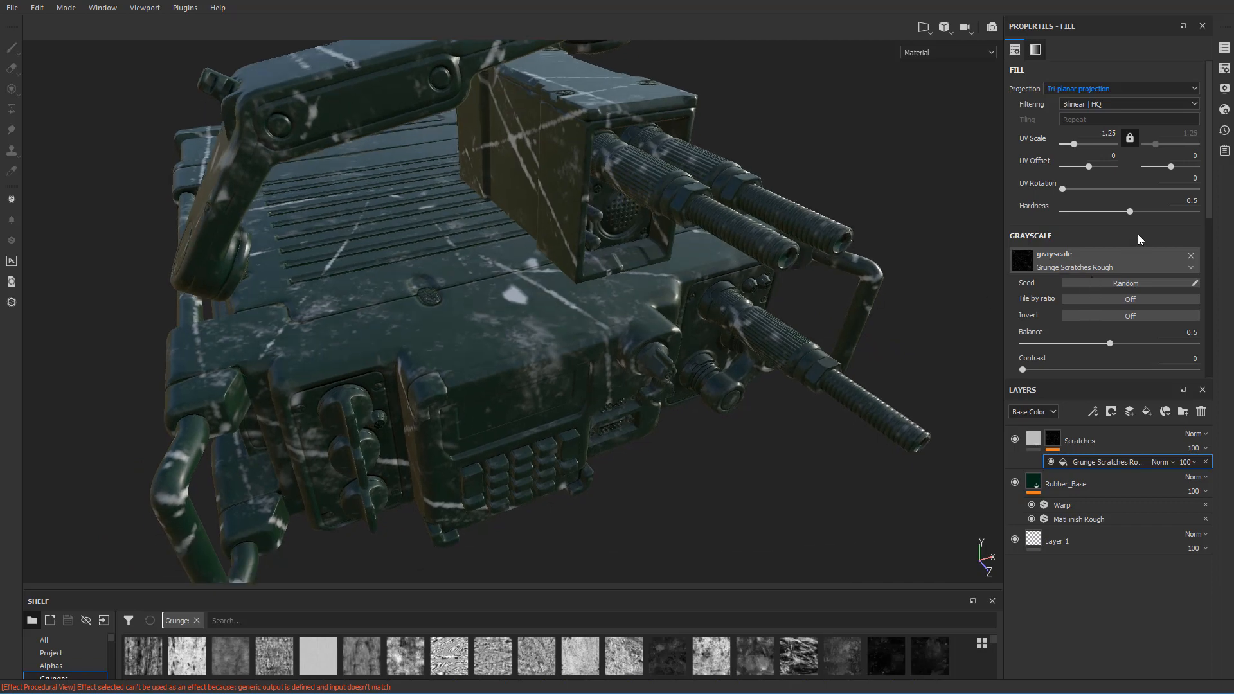
- Set the grunge's Scratch Quantity to 0.5
{"action": "left_click_drag", "start_coordinate": [1206, 199], "coordinate": [1214, 270]}
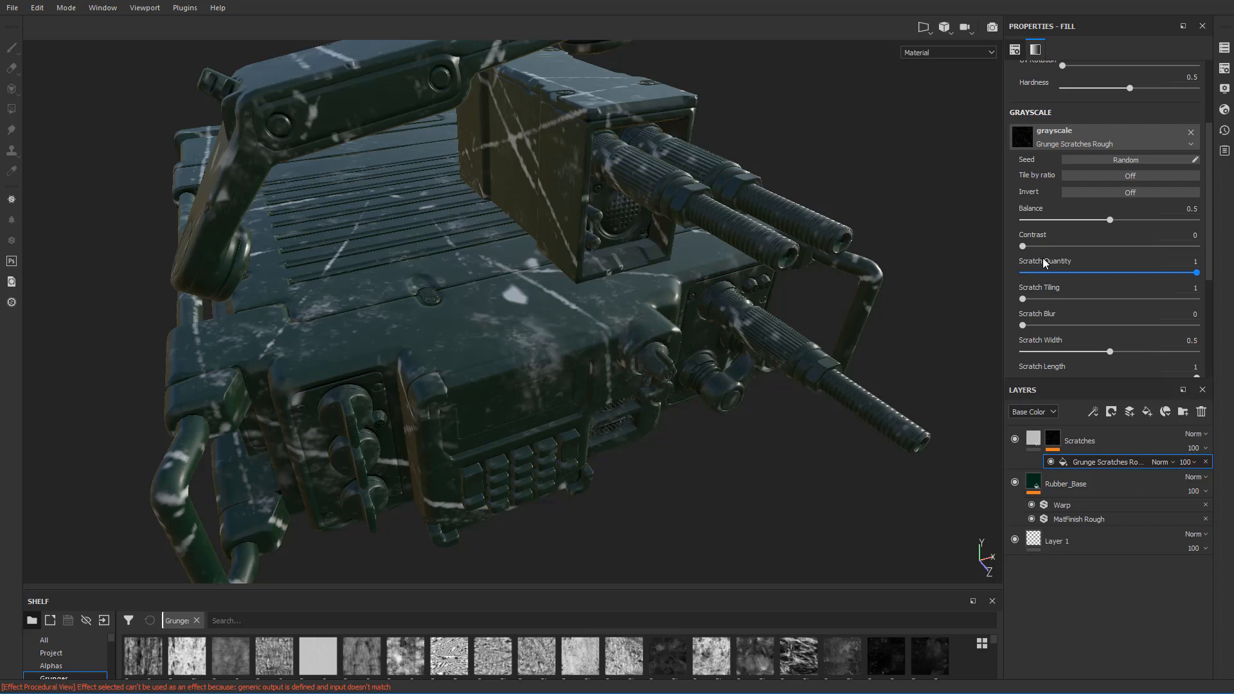
{"action": "left_click_drag", "start_coordinate": [1197, 275], "coordinate": [1119, 279]}
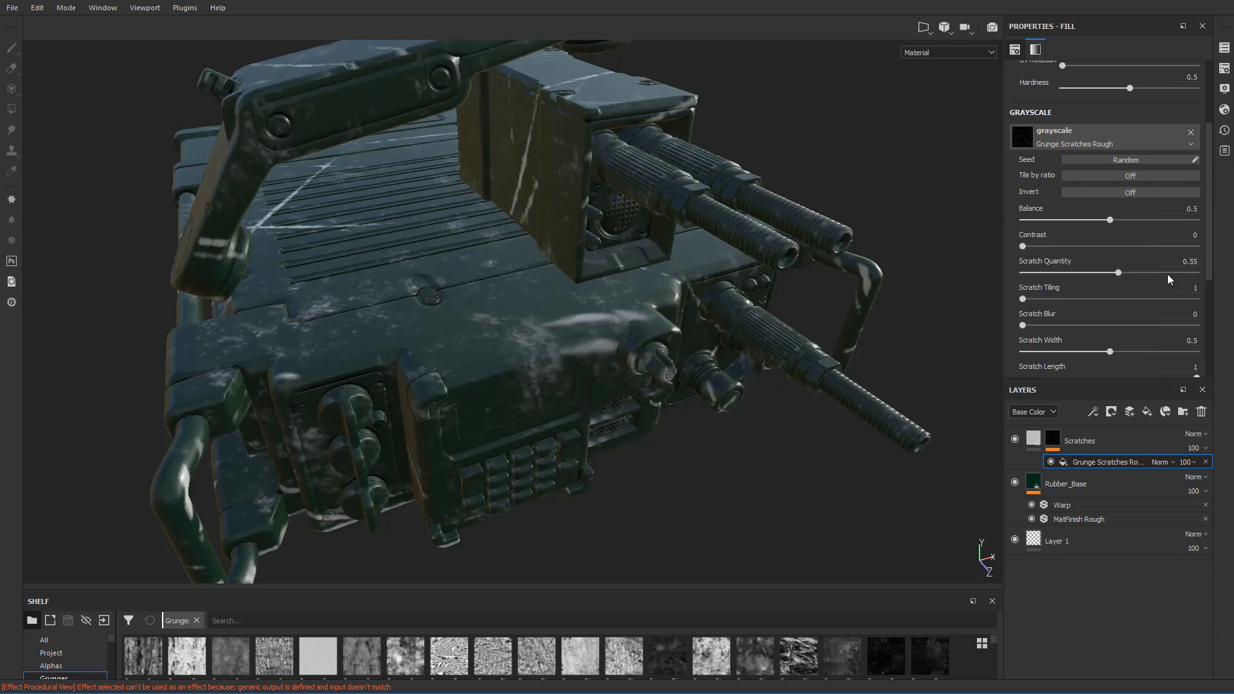
{"action": "left_click", "coordinate": [1184, 262]}
{"action": "type", "text": "0.5"}
{"action": "key", "text": "Return"}
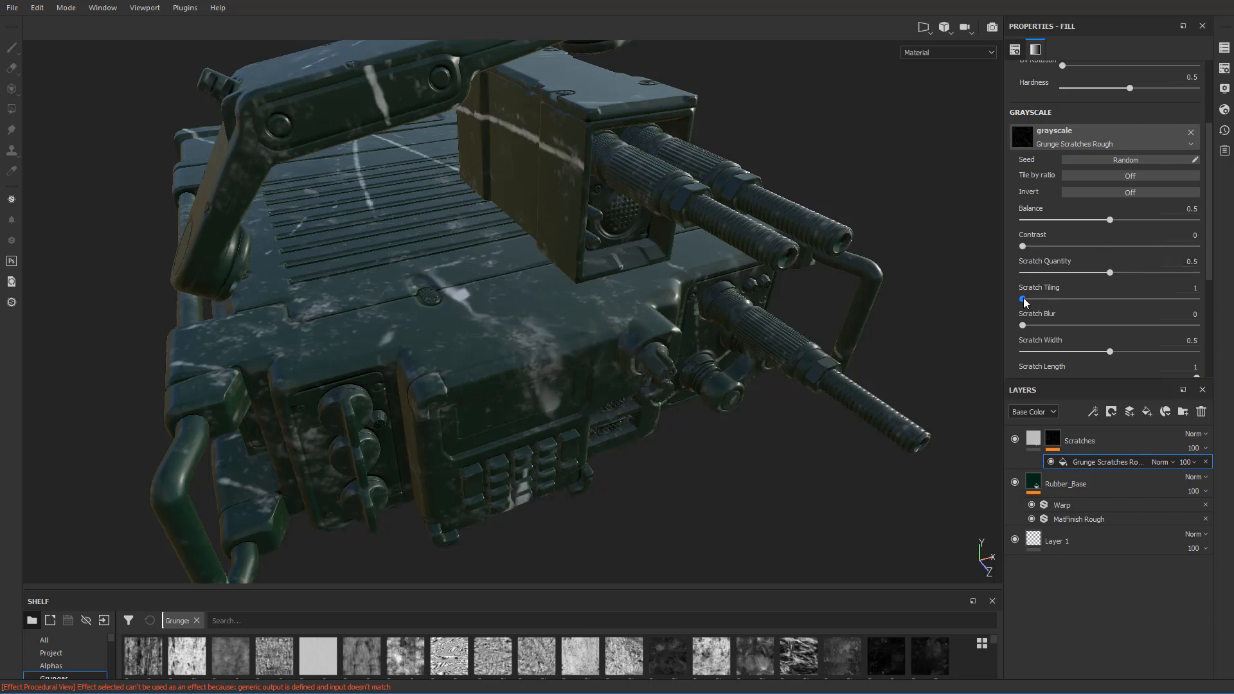
- Set the grunge's Scratch Tiling to 6 and Scratch Width to 0.06
{"action": "left_click_drag", "start_coordinate": [1024, 299], "coordinate": [1214, 308]}
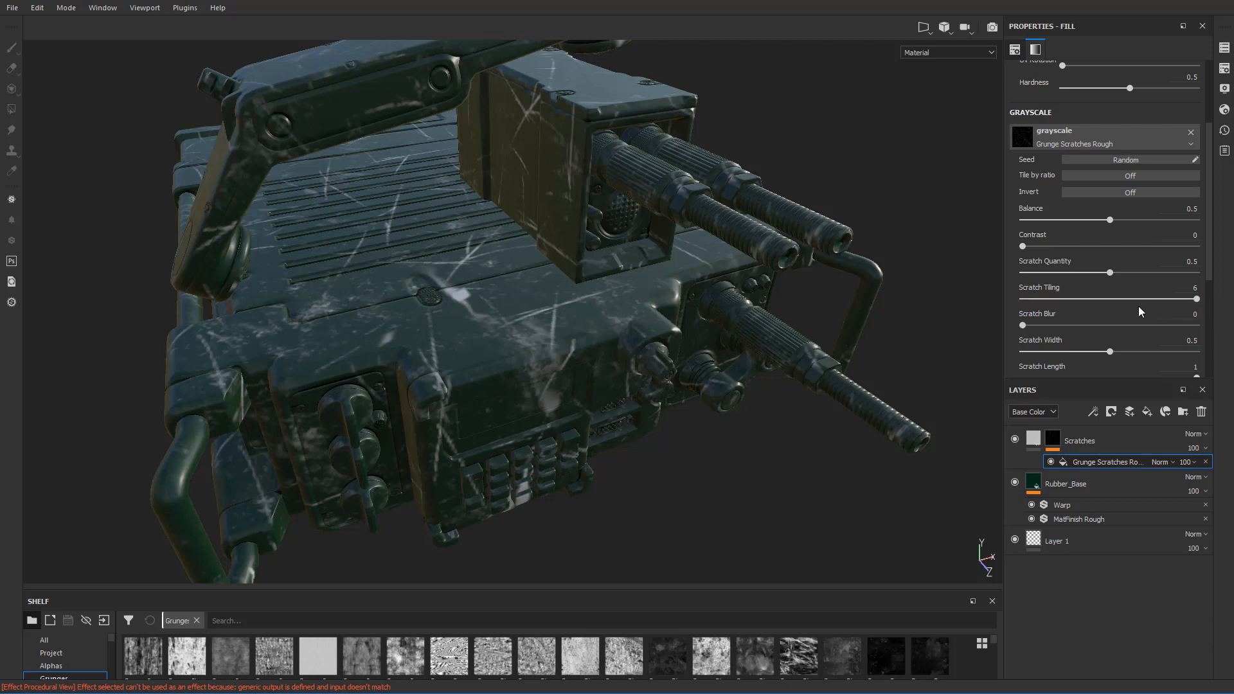
{"action": "left_click_drag", "start_coordinate": [1110, 352], "coordinate": [1037, 348]}
{"action": "left_click", "coordinate": [1190, 341]}
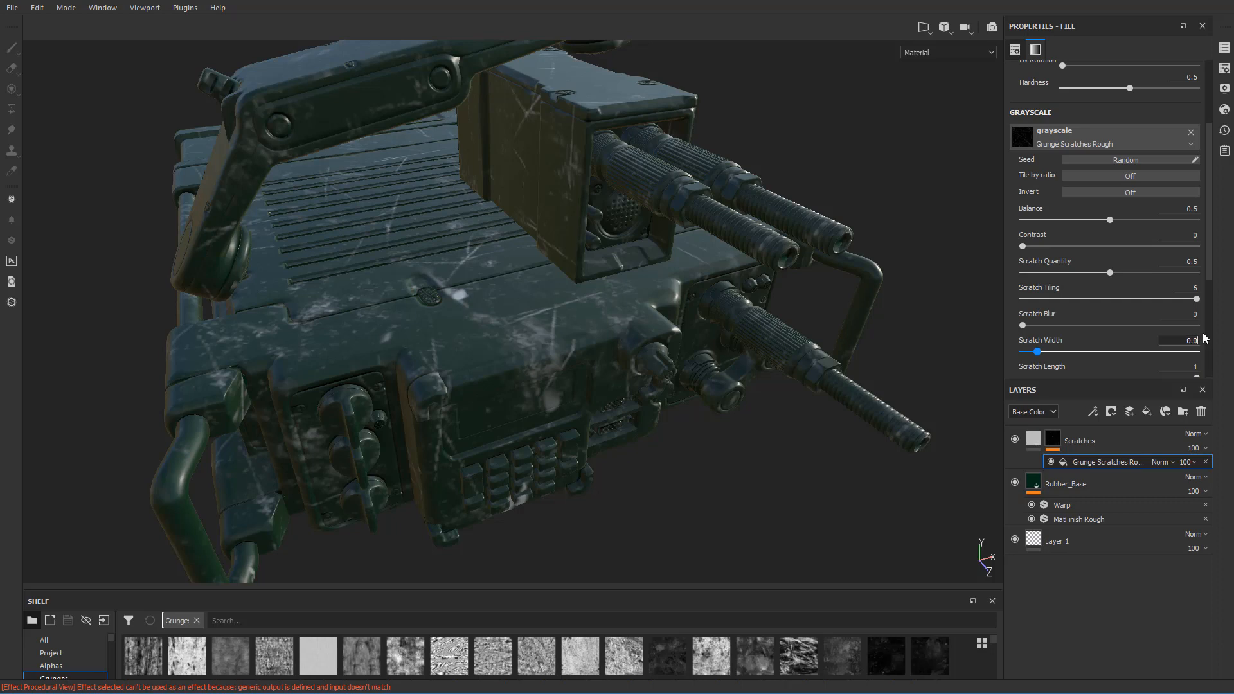
{"action": "type", "text": "6"}
{"action": "key", "text": "Return"}
- Try other Scratch Length and Scratch Masking amounts, restoring the length to 1 and the masking to 0.25
{"action": "scroll", "coordinate": [1214, 292], "scroll_direction": "down", "scroll_amount": 1}
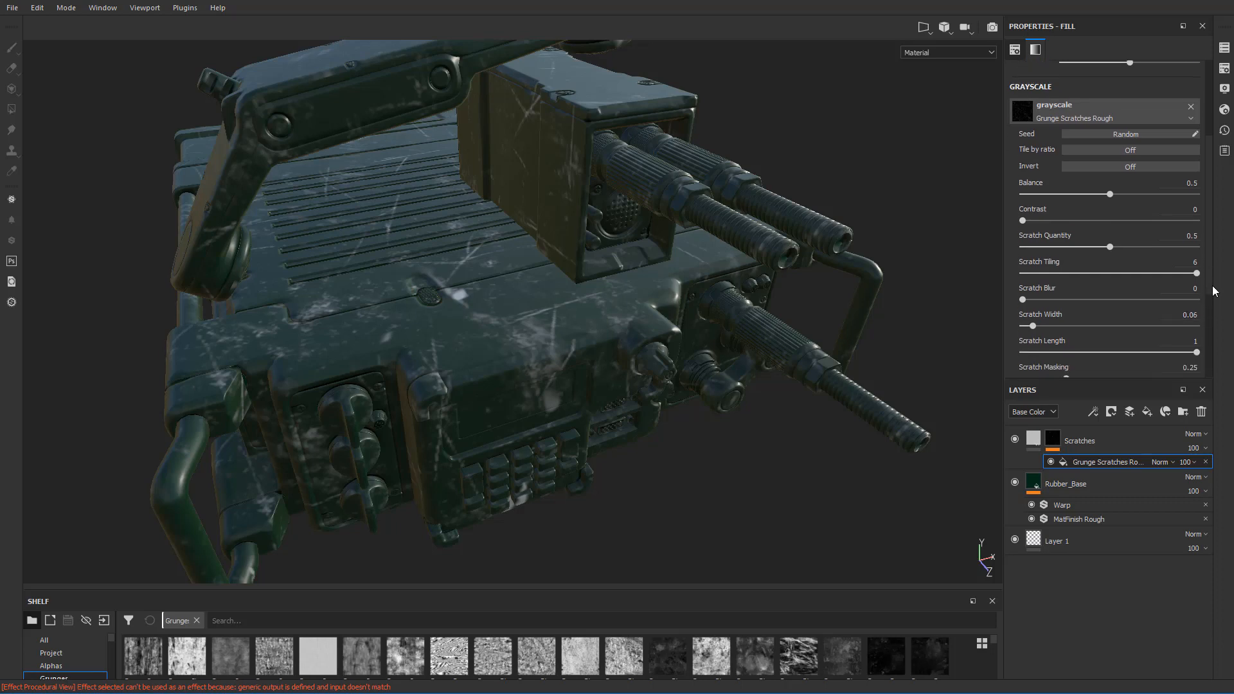
{"action": "scroll", "coordinate": [1214, 290], "scroll_direction": "down", "scroll_amount": 3}
{"action": "mouse_move", "coordinate": [1196, 276]}
{"action": "left_mouse_down"}
{"action": "mouse_move", "coordinate": [1043, 276]}
{"action": "mouse_move", "coordinate": [1206, 282]}
{"action": "mouse_move", "coordinate": [996, 278]}
{"action": "mouse_move", "coordinate": [1206, 282]}
{"action": "left_mouse_up"}
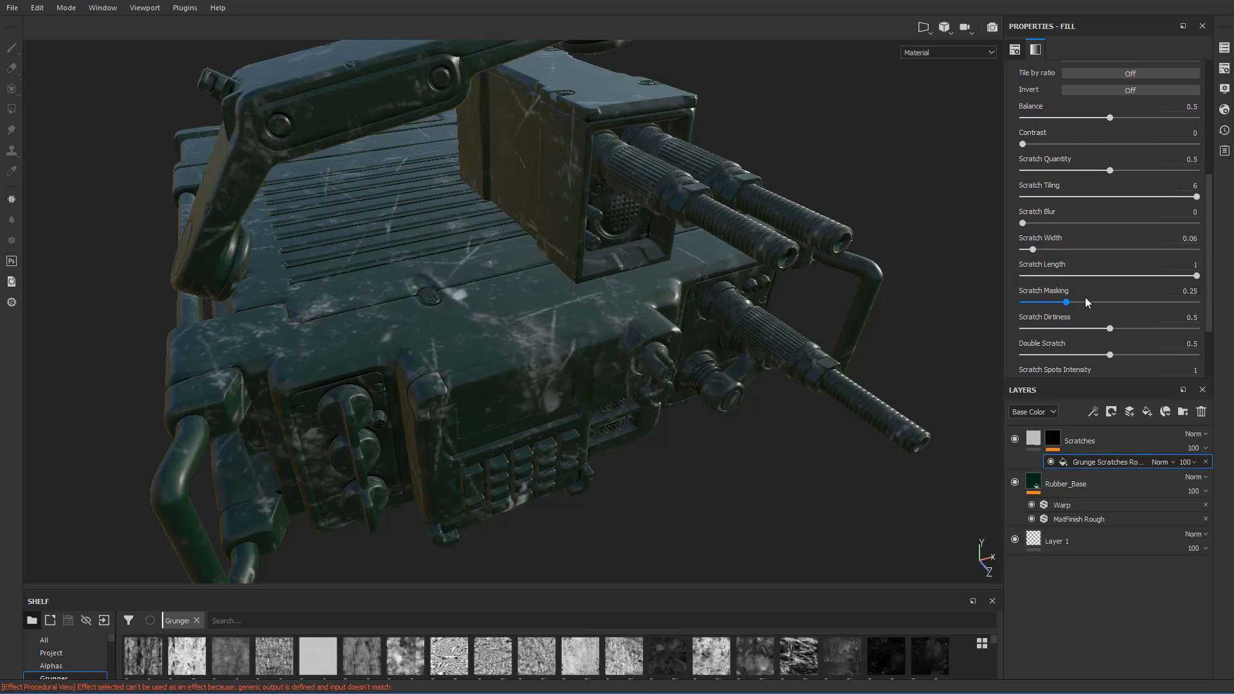
{"action": "left_click_drag", "start_coordinate": [1067, 302], "coordinate": [1206, 293]}
{"action": "type", "text": "0.25"}
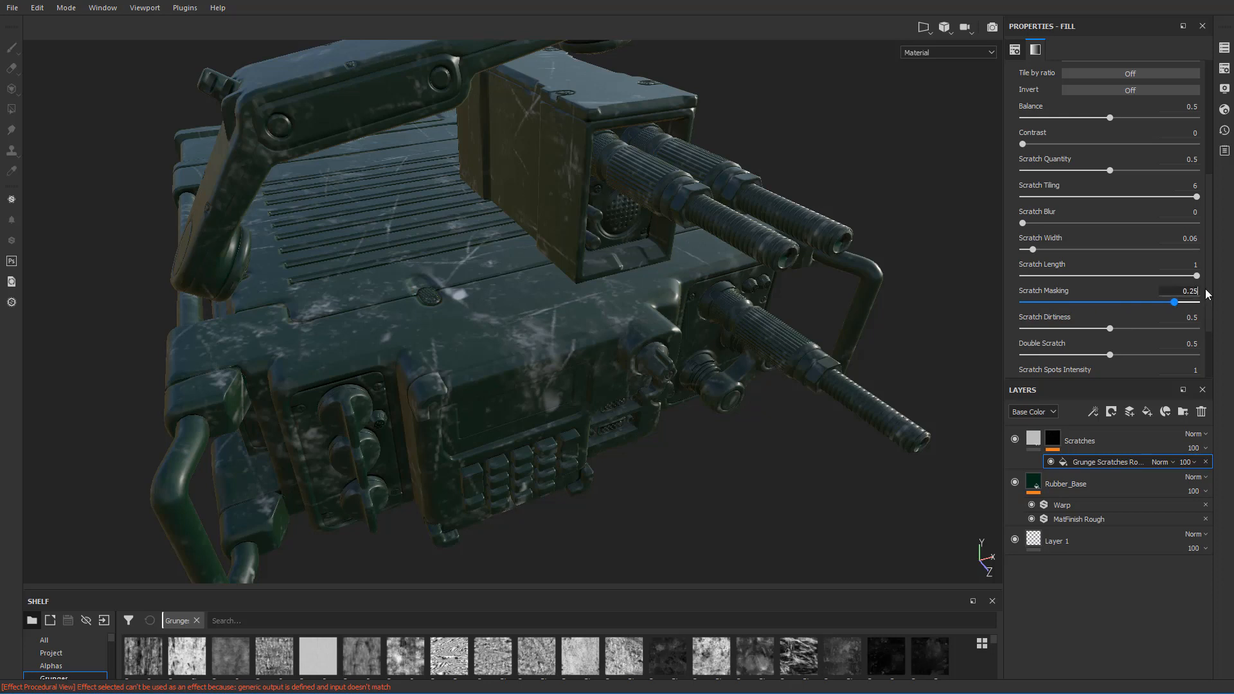
{"action": "key", "text": "Return"}
{"action": "scroll", "coordinate": [1214, 311], "scroll_direction": "down", "scroll_amount": 2}
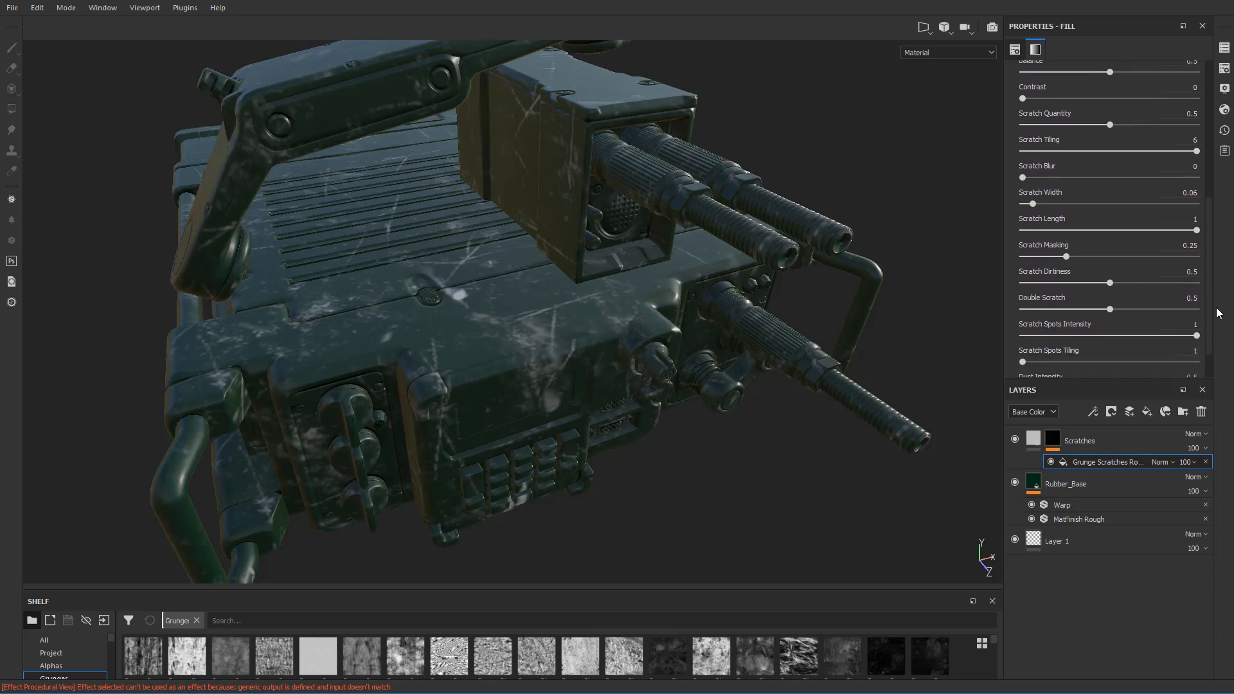
{"action": "scroll", "coordinate": [1219, 313], "scroll_direction": "down", "scroll_amount": 1}
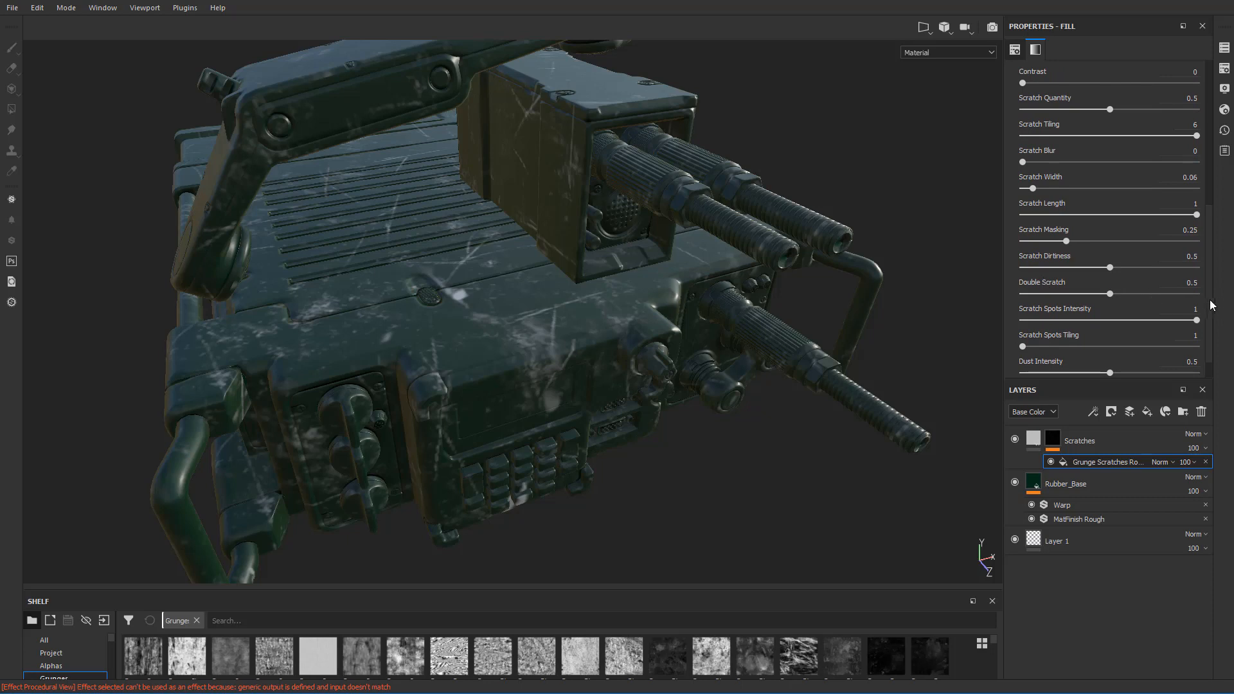
- Set the scratches grunge's Scratch Spots Tiling to 3, Dust Intensity to 1 and Dust Tiling to 16
{"action": "scroll", "coordinate": [1125, 296], "scroll_direction": "down", "scroll_amount": 2}
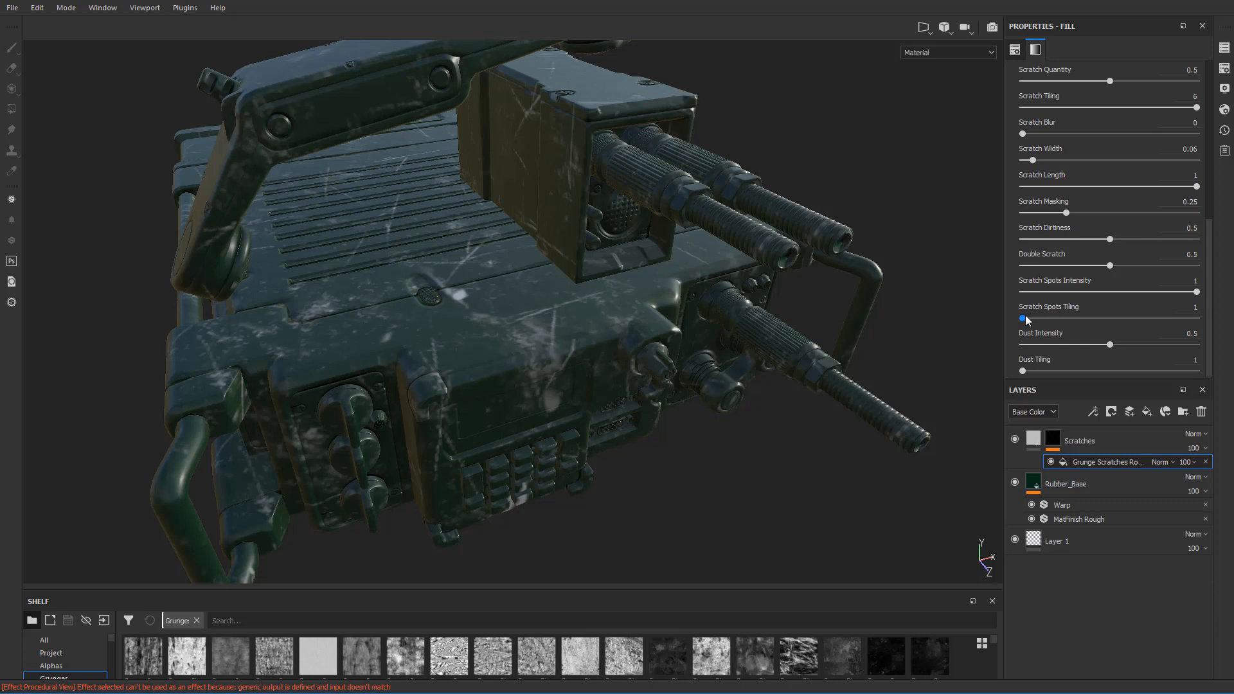
{"action": "left_click_drag", "start_coordinate": [1024, 318], "coordinate": [1093, 324]}
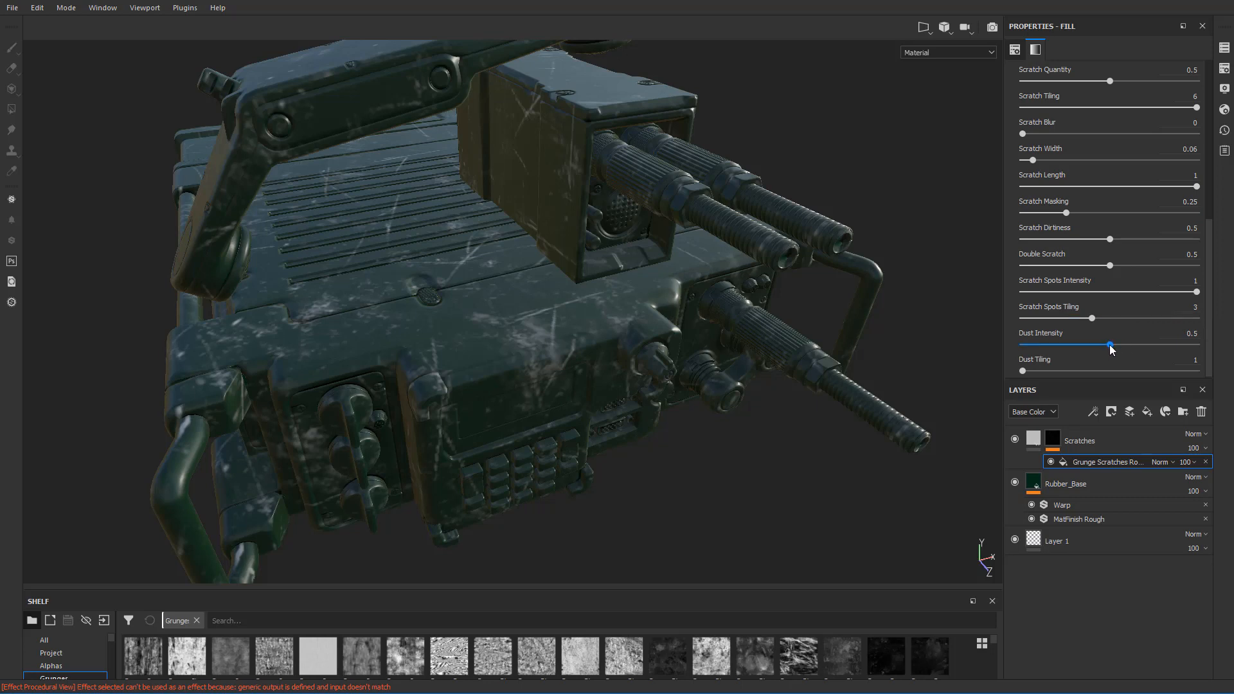
{"action": "left_click_drag", "start_coordinate": [1109, 344], "coordinate": [1206, 351]}
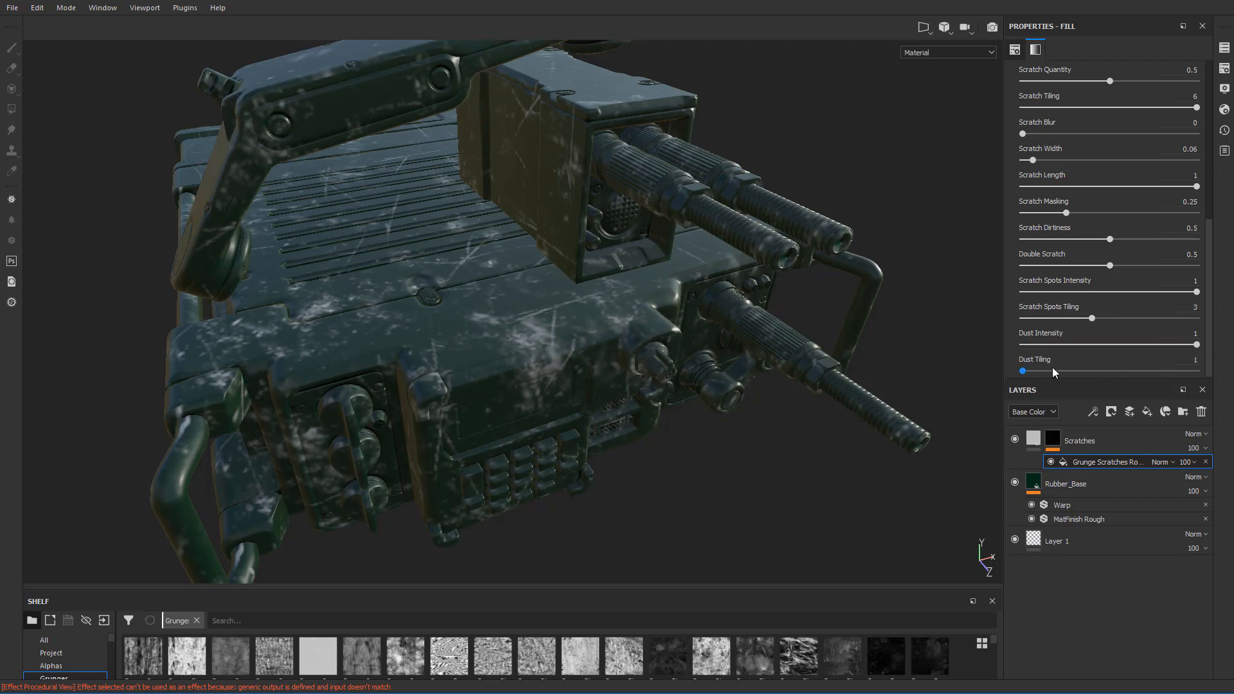
{"action": "left_click_drag", "start_coordinate": [1024, 369], "coordinate": [1198, 372]}
- Examine the scratch and dust pattern on the radio from several distances and review the mask fill's grunge parameters
{"action": "left_click_drag", "start_coordinate": [734, 306], "coordinate": [611, 328], "text": "alt"}
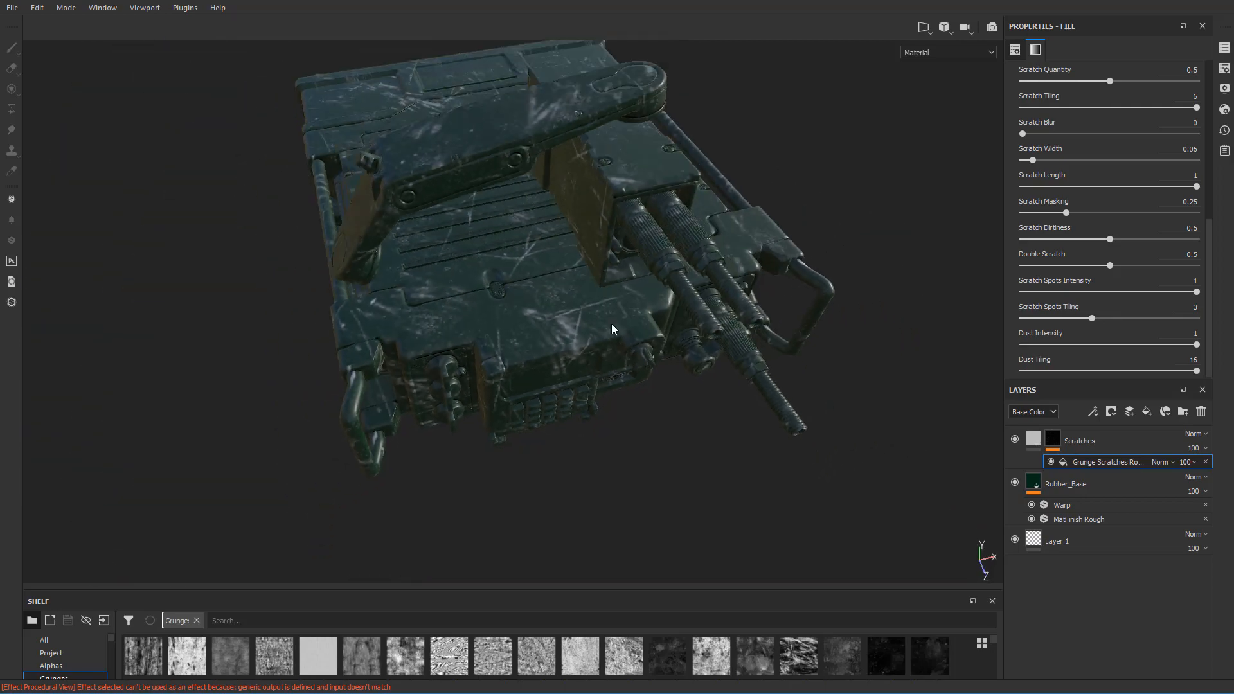
{"action": "scroll", "coordinate": [612, 323], "scroll_direction": "up", "scroll_amount": 3}
{"action": "left_click_drag", "start_coordinate": [610, 370], "coordinate": [862, 331], "text": "alt"}
{"action": "scroll", "coordinate": [562, 342], "scroll_direction": "up", "scroll_amount": 5}
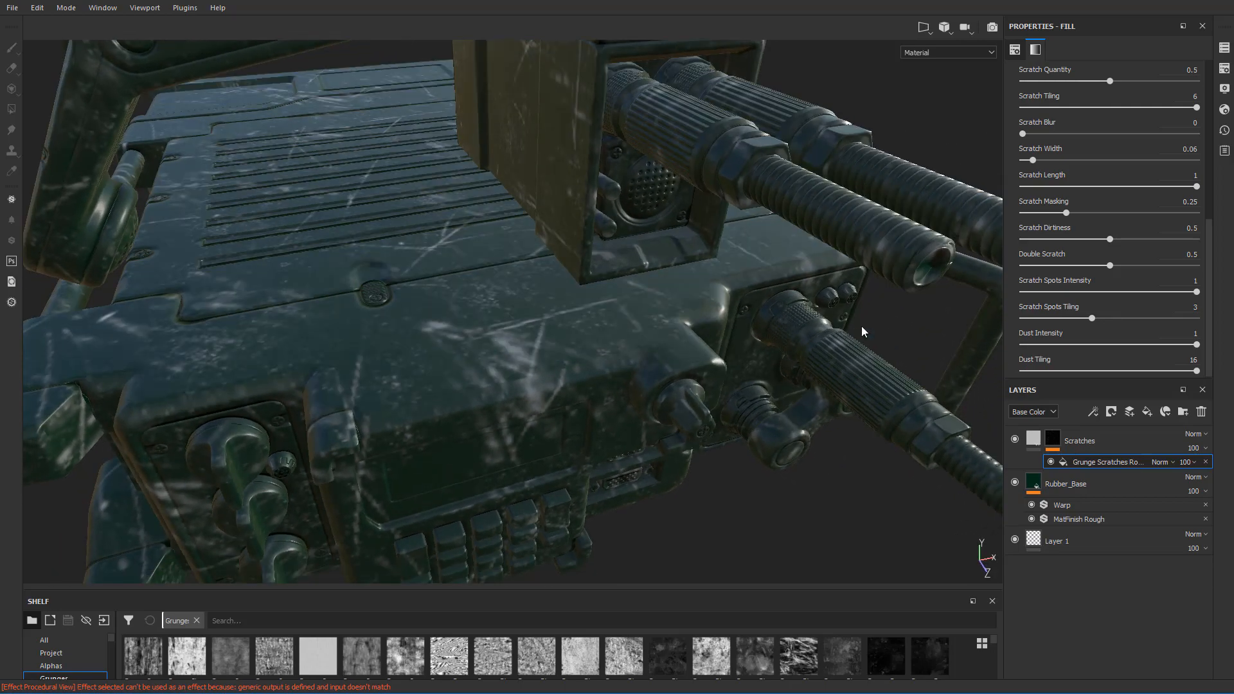
{"action": "scroll", "coordinate": [1173, 250], "scroll_direction": "up", "scroll_amount": 4}
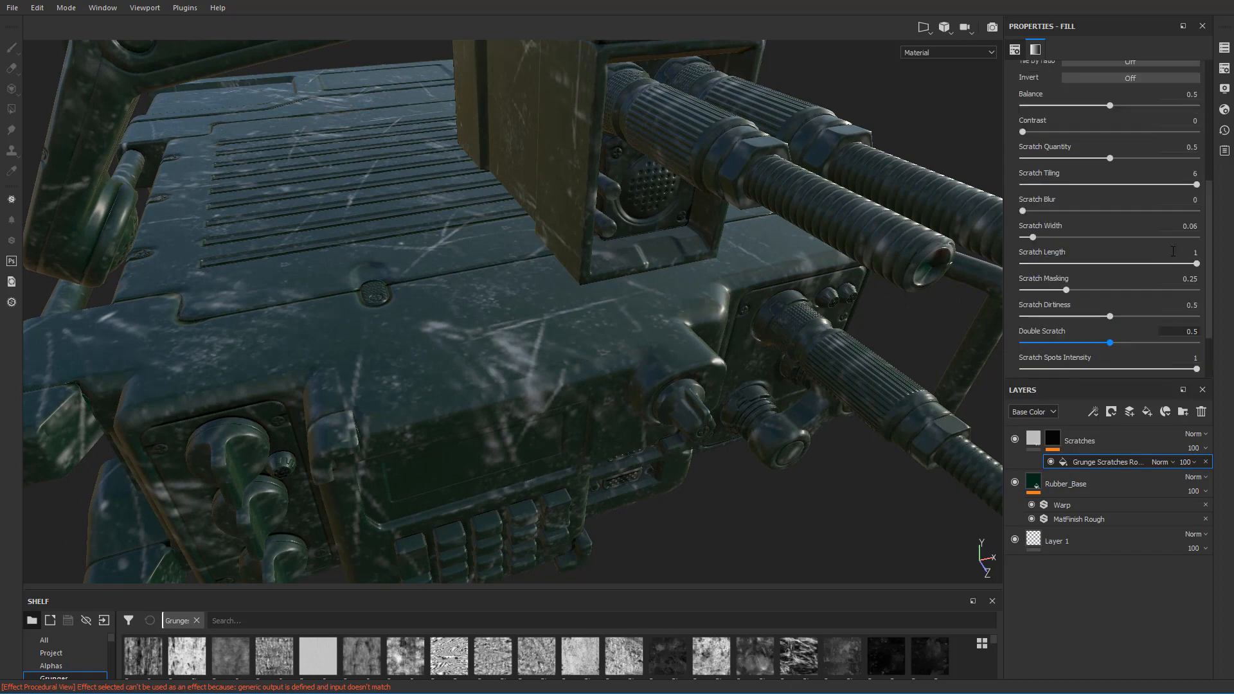
{"action": "scroll", "coordinate": [1174, 251], "scroll_direction": "up", "scroll_amount": 5}
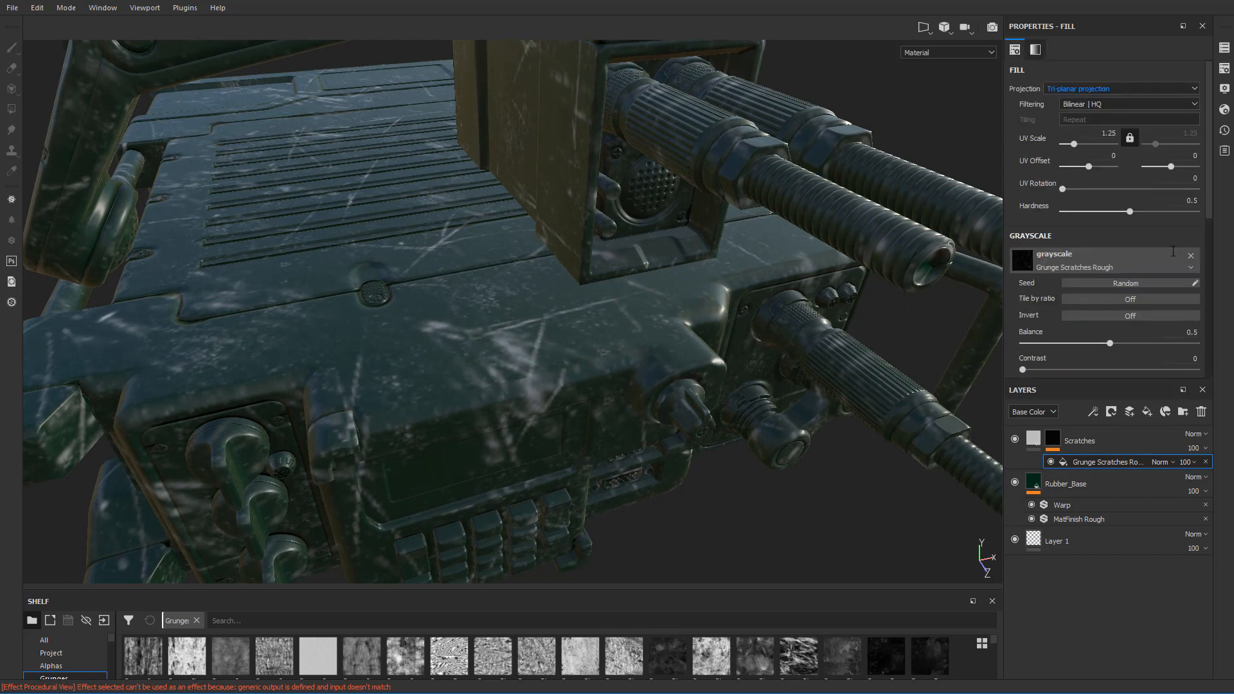
{"action": "scroll", "coordinate": [1173, 251], "scroll_direction": "down", "scroll_amount": 5}
{"action": "scroll", "coordinate": [1157, 257], "scroll_direction": "up", "scroll_amount": 6}
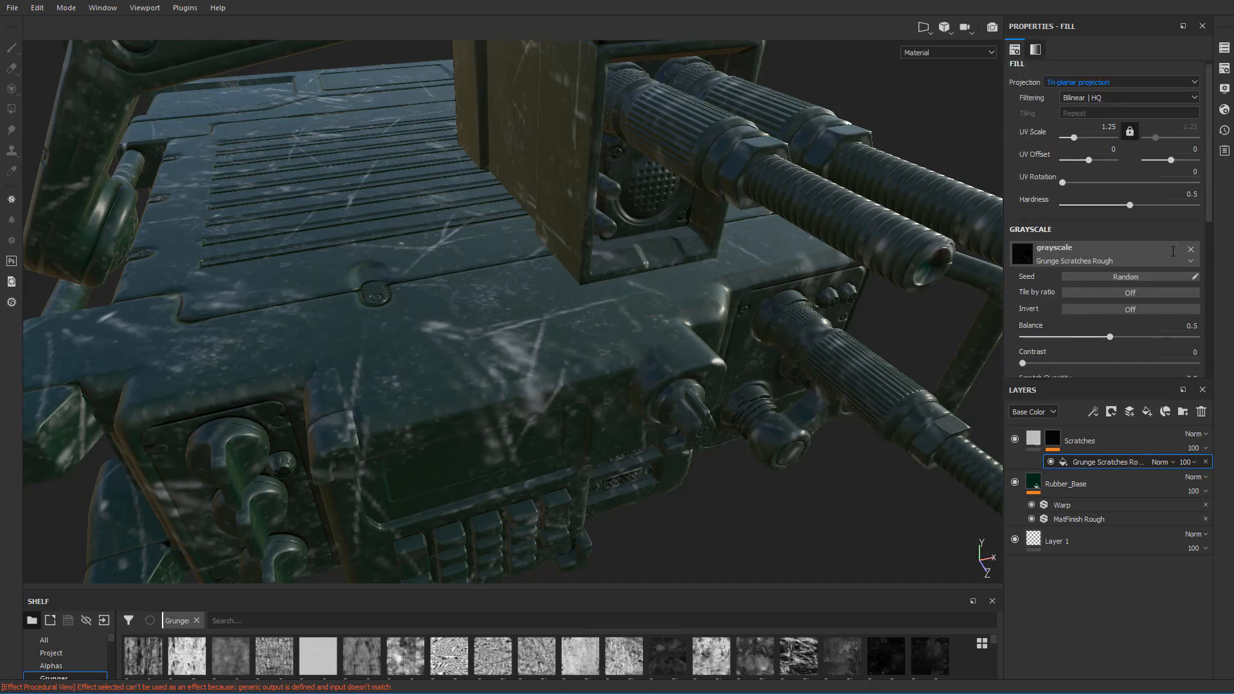
{"action": "scroll", "coordinate": [614, 313], "scroll_direction": "up", "scroll_amount": 3}
{"action": "scroll", "coordinate": [532, 324], "scroll_direction": "down", "scroll_amount": 5}
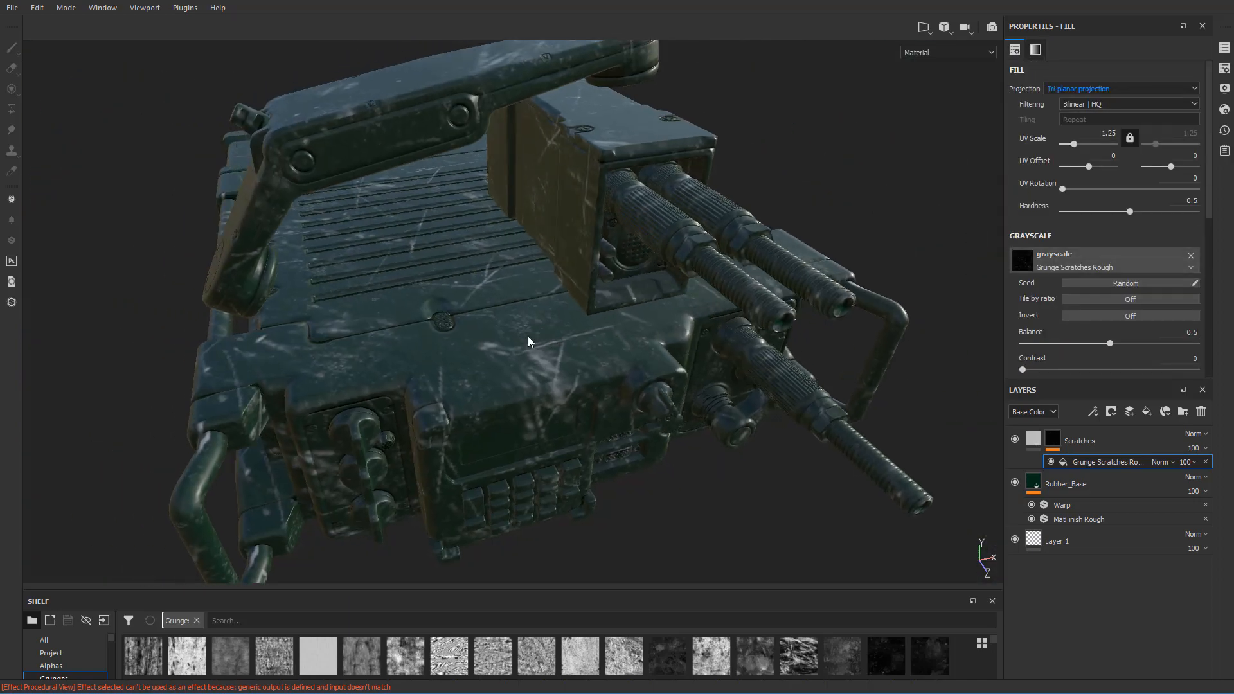
{"action": "scroll", "coordinate": [529, 343], "scroll_direction": "up", "scroll_amount": 4}
{"action": "scroll", "coordinate": [530, 344], "scroll_direction": "down", "scroll_amount": 4}
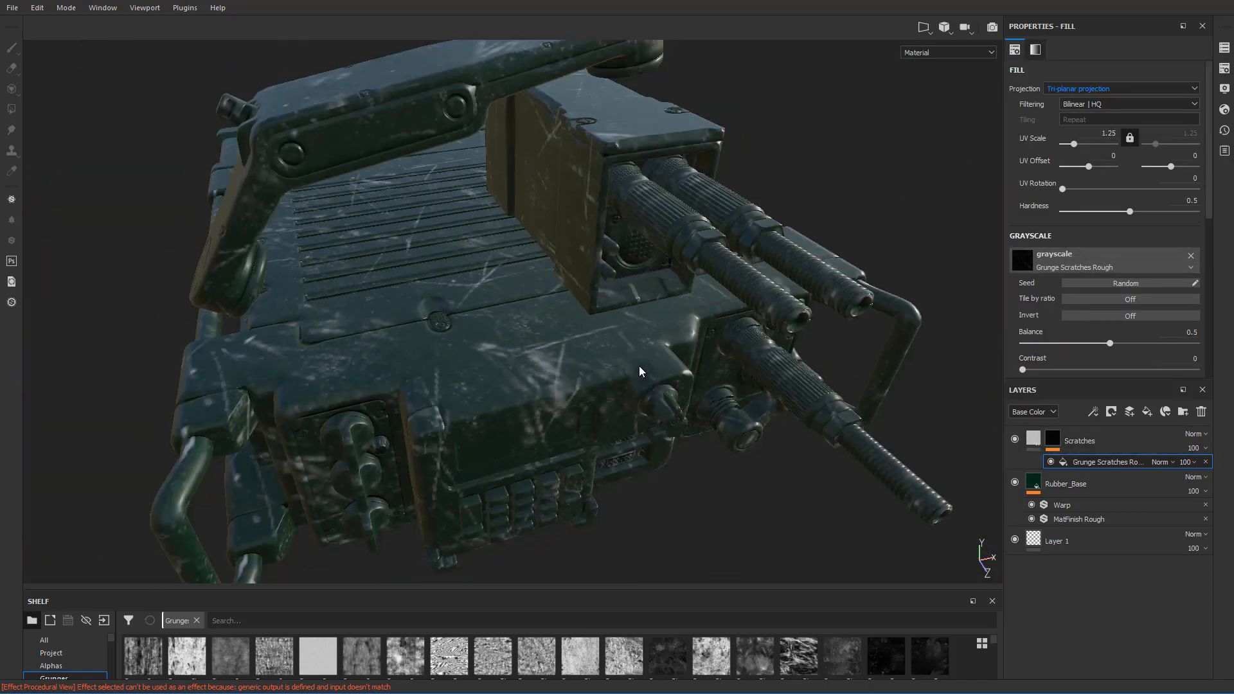
{"action": "scroll", "coordinate": [643, 373], "scroll_direction": "up", "scroll_amount": 4}
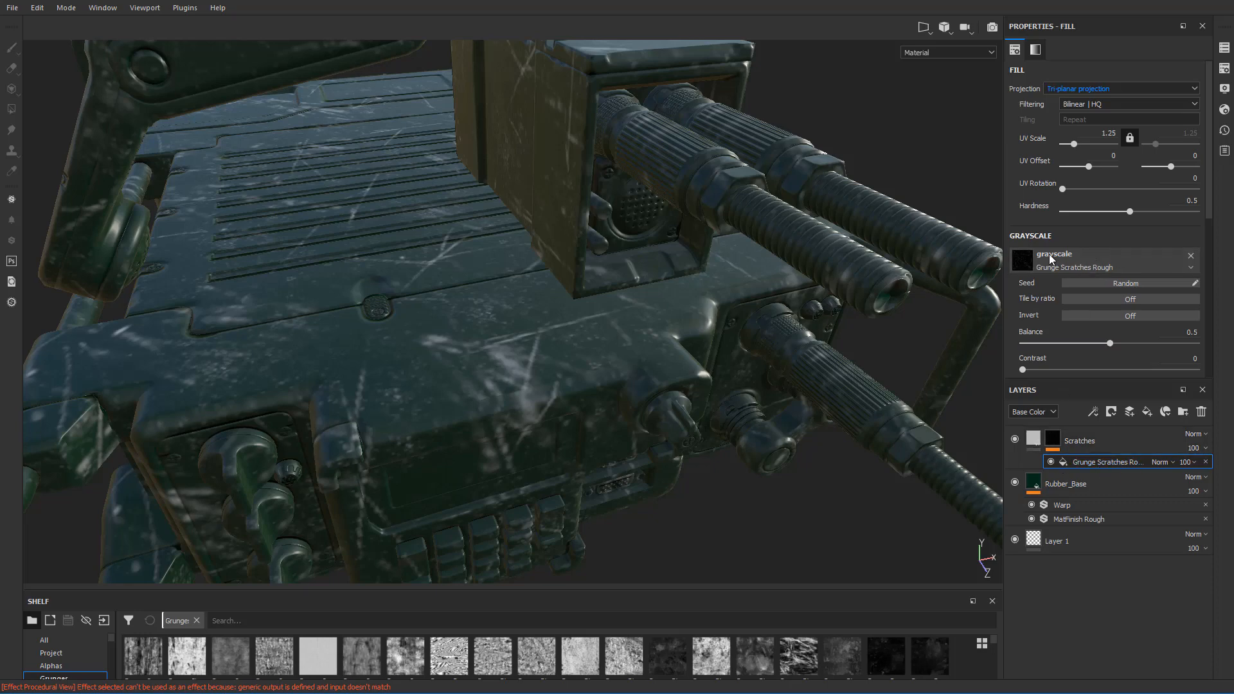
- Turn off the color, metallic and normal channels of the Scratches layer, keeping only roughness and height
{"action": "left_click", "coordinate": [1033, 441]}
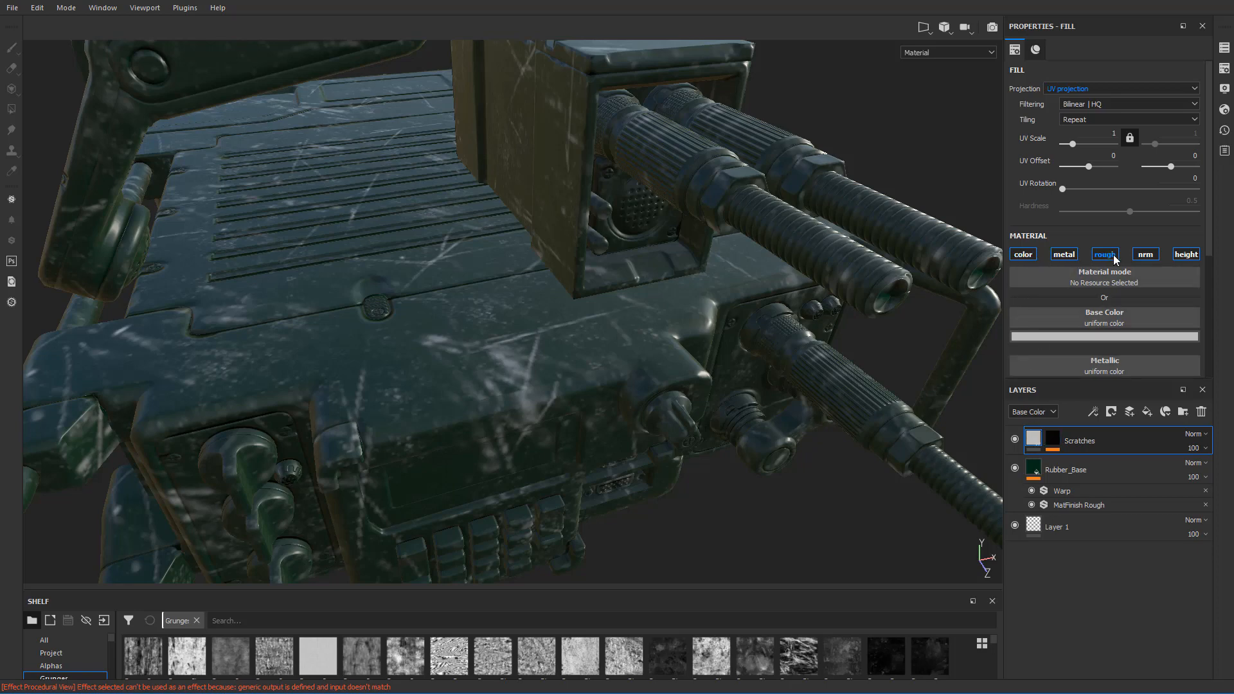
{"action": "left_click", "coordinate": [1024, 257]}
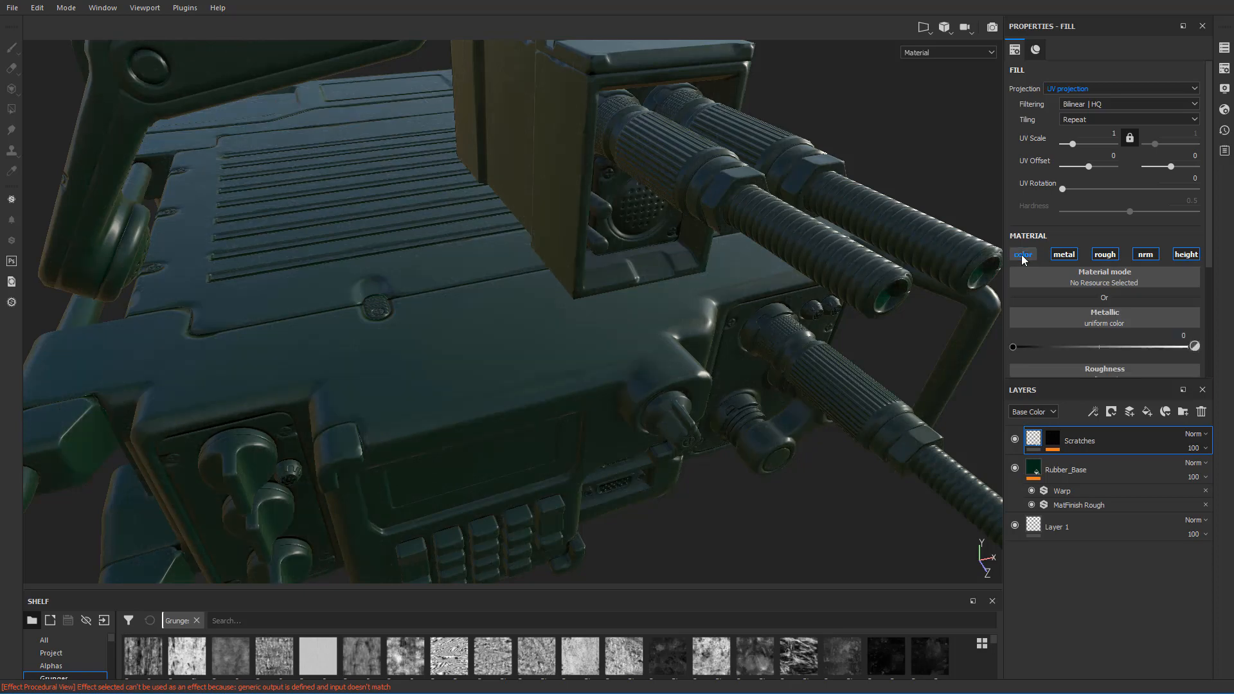
{"action": "left_click", "coordinate": [1066, 256]}
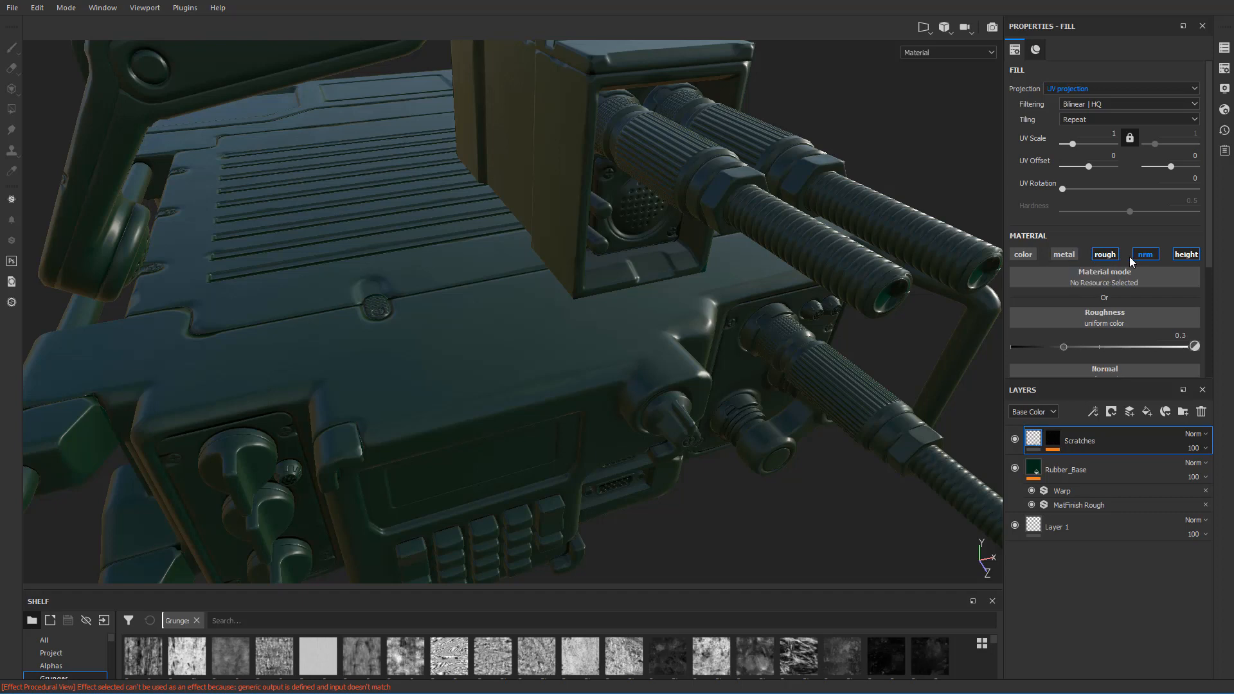
{"action": "left_click", "coordinate": [1146, 255]}
{"action": "left_click_drag", "start_coordinate": [598, 310], "coordinate": [776, 293], "text": "alt"}
{"action": "scroll", "coordinate": [775, 293], "scroll_direction": "up", "scroll_amount": 3}
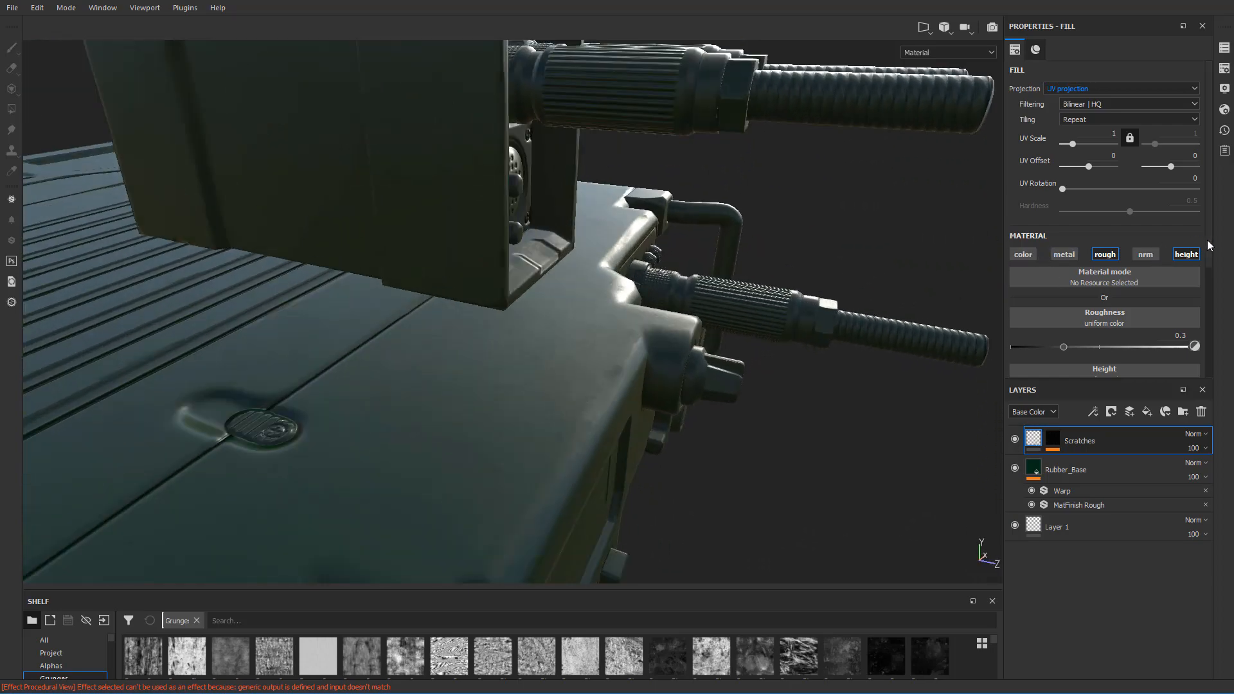
{"action": "left_click", "coordinate": [1029, 257]}
{"action": "left_click", "coordinate": [1022, 256]}
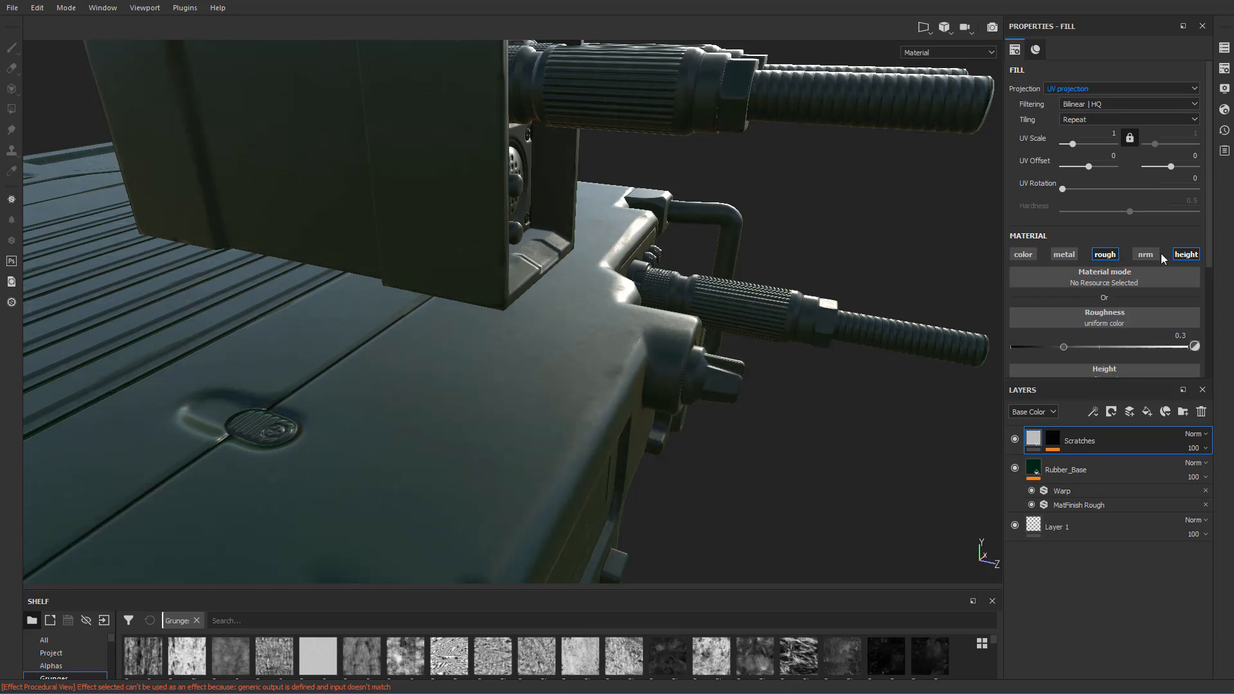
- Set the Scratches layer's height to -0.015
{"action": "scroll", "coordinate": [1209, 251], "scroll_direction": "down", "scroll_amount": 3}
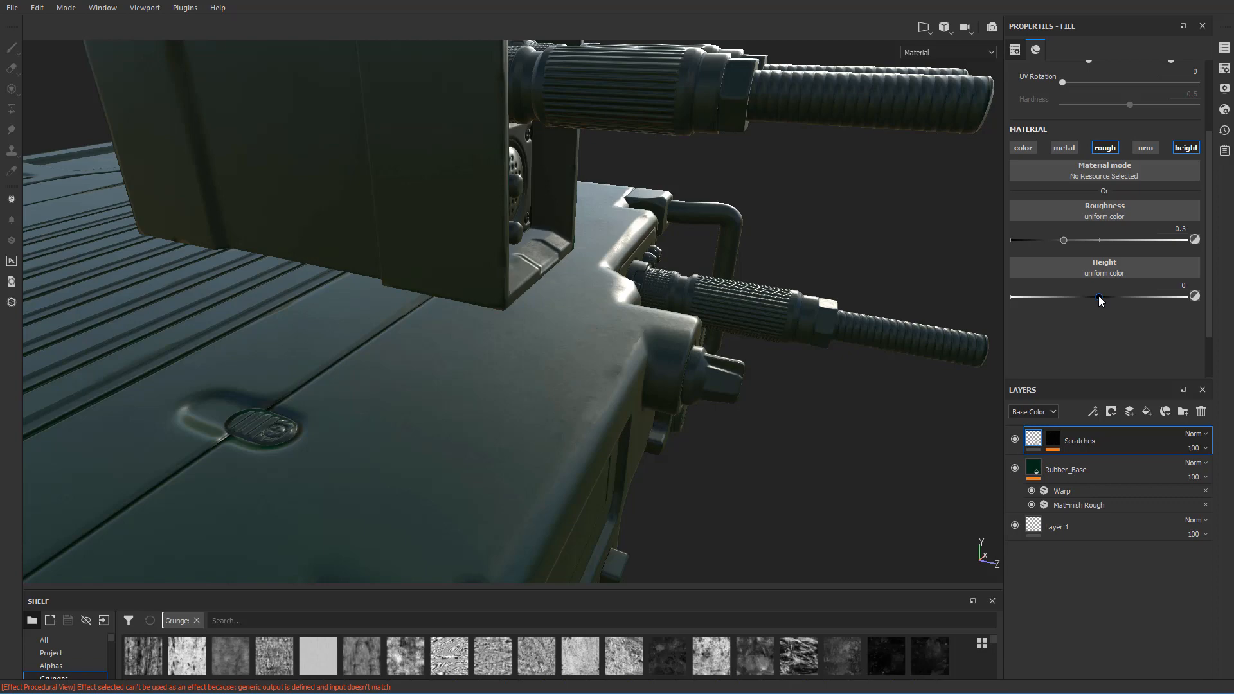
{"action": "mouse_move", "coordinate": [1099, 297]}
{"action": "left_mouse_down"}
{"action": "mouse_move", "coordinate": [1050, 295]}
{"action": "mouse_move", "coordinate": [1087, 308]}
{"action": "left_mouse_up"}
{"action": "left_click", "coordinate": [1176, 286]}
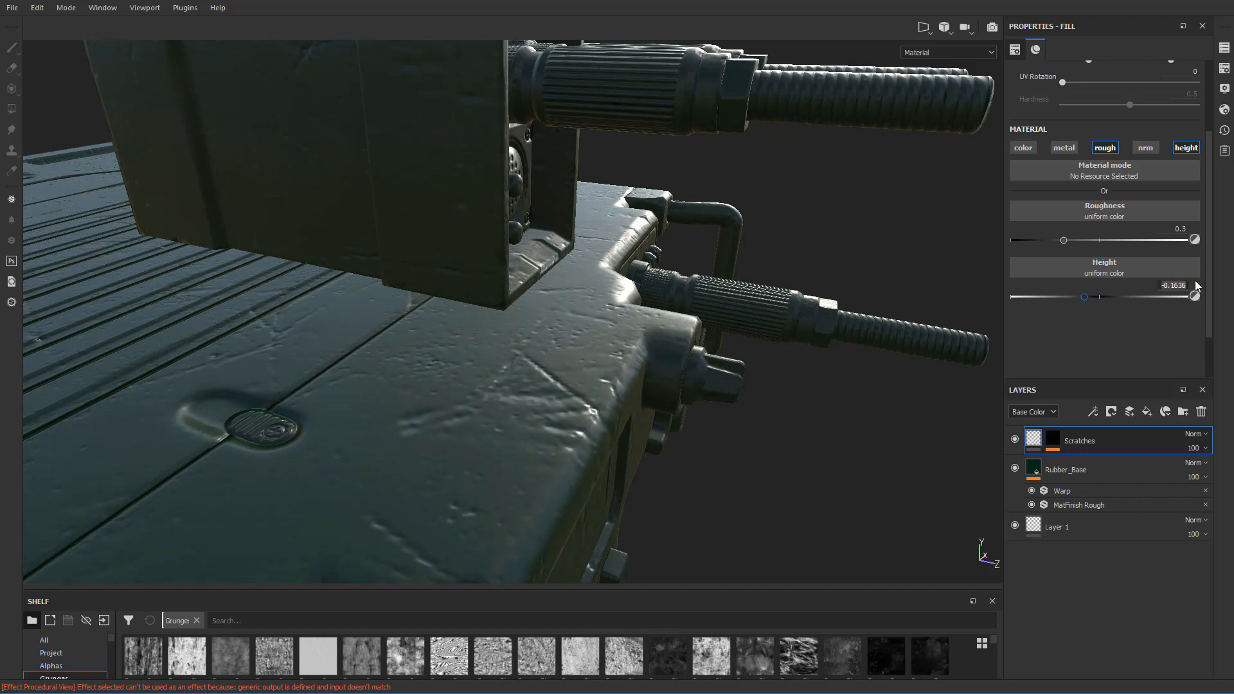
{"action": "type", "text": "-0.015"}
{"action": "key", "text": "Return"}
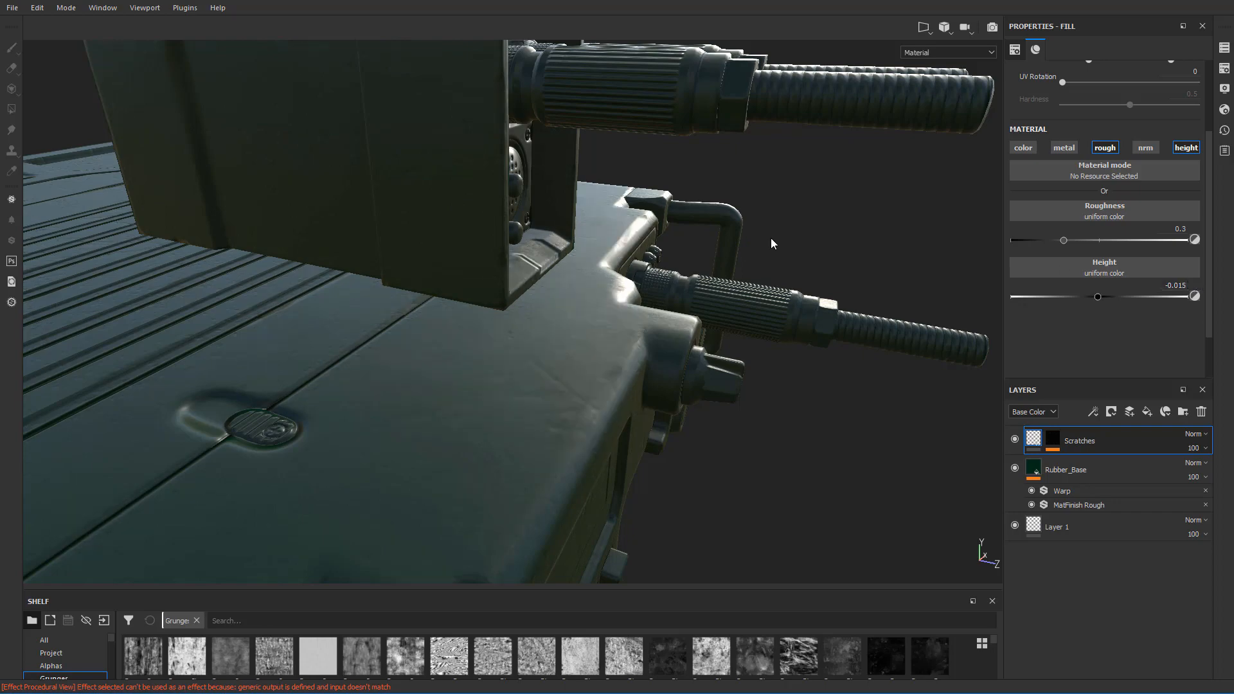
- Set the Scratches layer's roughness to 0.7
{"action": "left_click_drag", "start_coordinate": [771, 243], "coordinate": [695, 340], "text": "alt"}
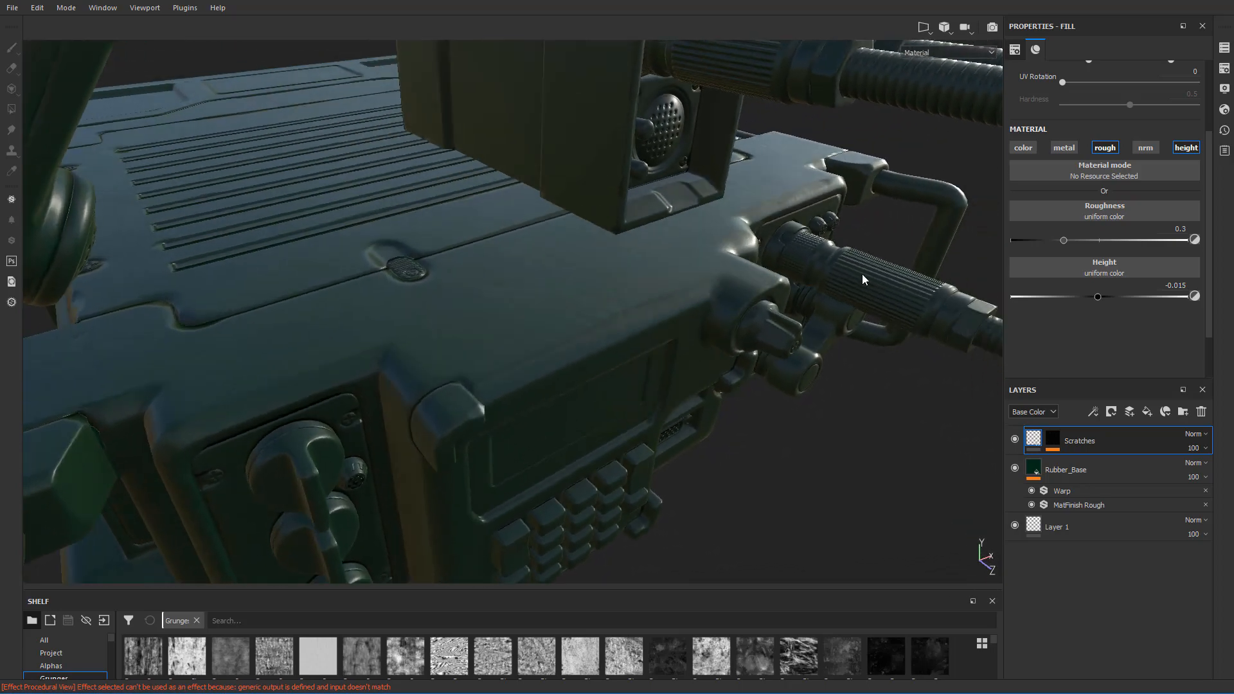
{"action": "left_click_drag", "start_coordinate": [863, 280], "coordinate": [964, 261], "text": "alt"}
{"action": "left_click_drag", "start_coordinate": [1064, 241], "coordinate": [1138, 251]}
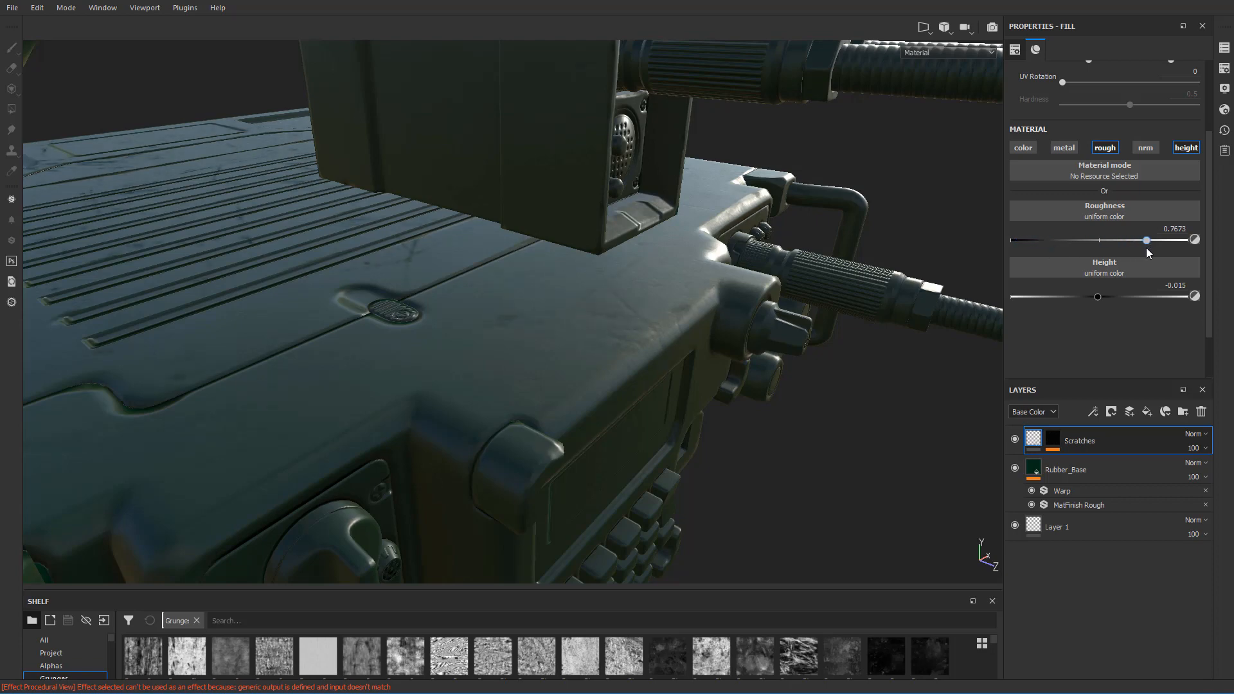
{"action": "left_click", "coordinate": [1179, 227]}
{"action": "type", "text": "0.7"}
{"action": "key", "text": "Return"}
- Inspect the roughness and height scratches on the radio's top, front panel and connectors from several angles
{"action": "left_click_drag", "start_coordinate": [814, 245], "coordinate": [616, 332], "text": "alt"}
{"action": "scroll", "coordinate": [615, 332], "scroll_direction": "down", "scroll_amount": 8}
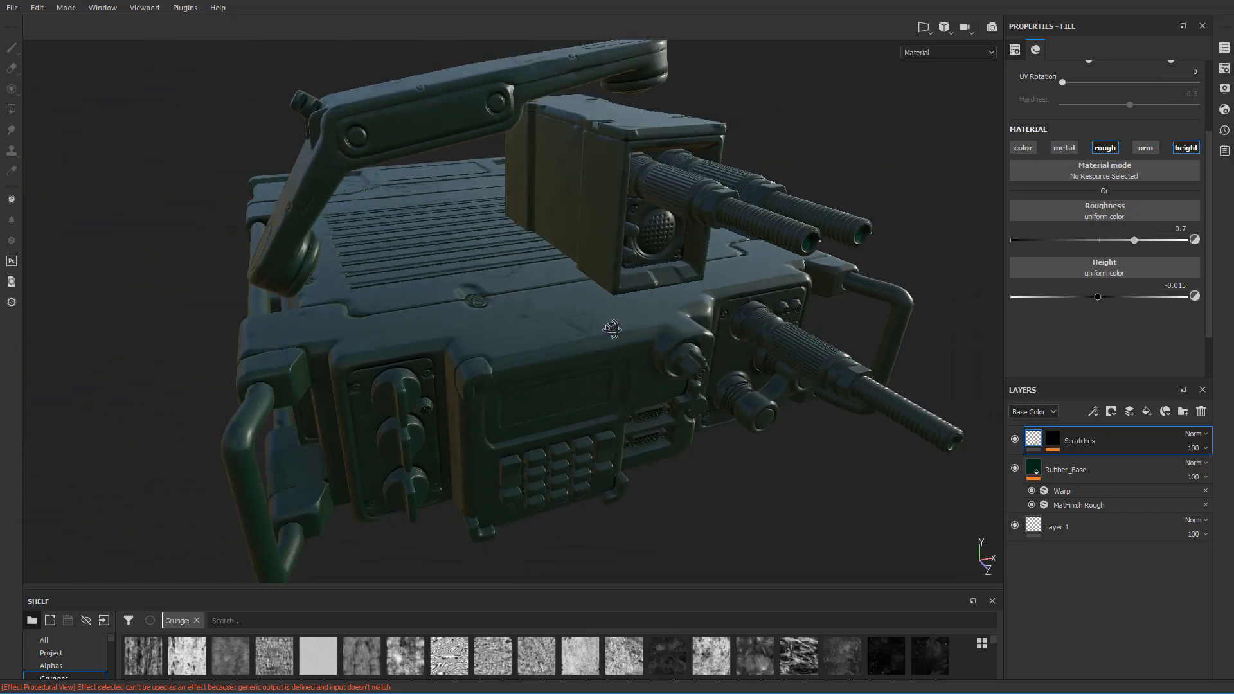
{"action": "scroll", "coordinate": [590, 354], "scroll_direction": "up", "scroll_amount": 5}
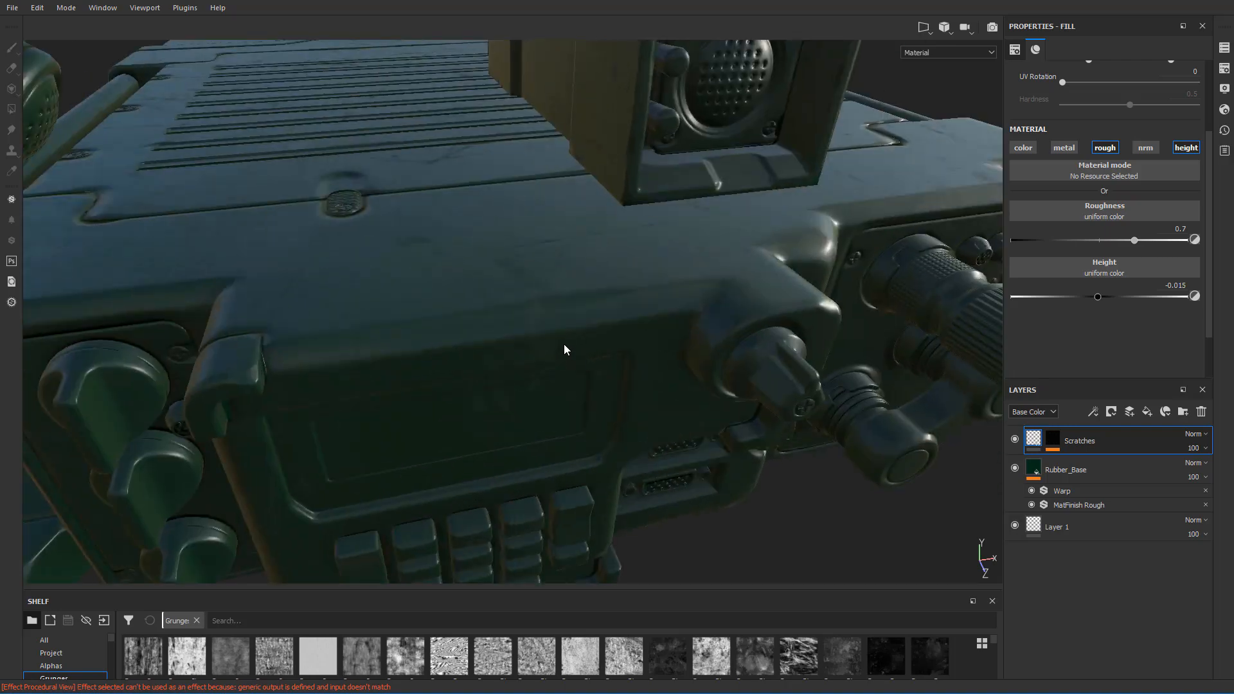
{"action": "left_click_drag", "start_coordinate": [565, 347], "coordinate": [706, 307], "text": "alt"}
{"action": "left_click_drag", "start_coordinate": [801, 440], "coordinate": [617, 353], "text": "alt"}
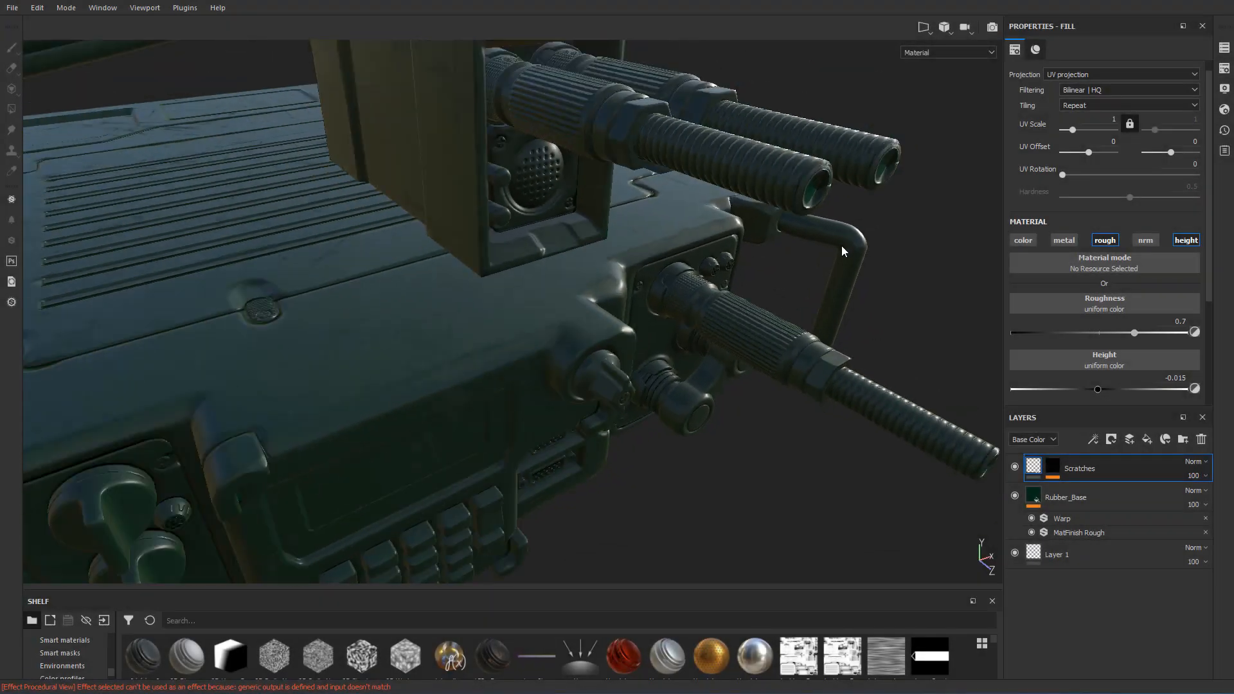
{"action": "left_click_drag", "start_coordinate": [842, 246], "coordinate": [733, 281], "text": "alt"}
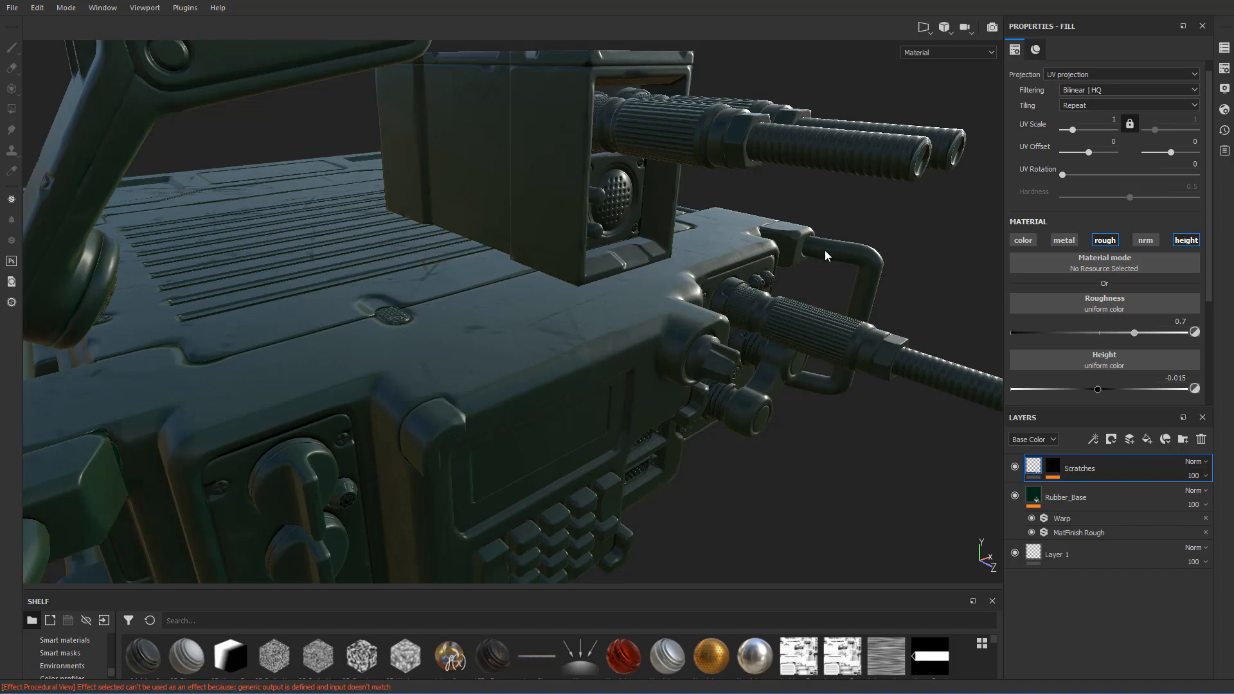
{"action": "scroll", "coordinate": [825, 256], "scroll_direction": "down", "scroll_amount": 3}
{"action": "mouse_move", "coordinate": [825, 252]}
{"action": "left_mouse_down", "text": "alt"}
{"action": "mouse_move", "coordinate": [813, 267]}
{"action": "mouse_move", "coordinate": [812, 253]}
{"action": "left_mouse_up", "text": "alt"}
{"action": "scroll", "coordinate": [808, 257], "scroll_direction": "up", "scroll_amount": 3}
{"action": "left_click_drag", "start_coordinate": [728, 249], "coordinate": [714, 277], "text": "alt"}
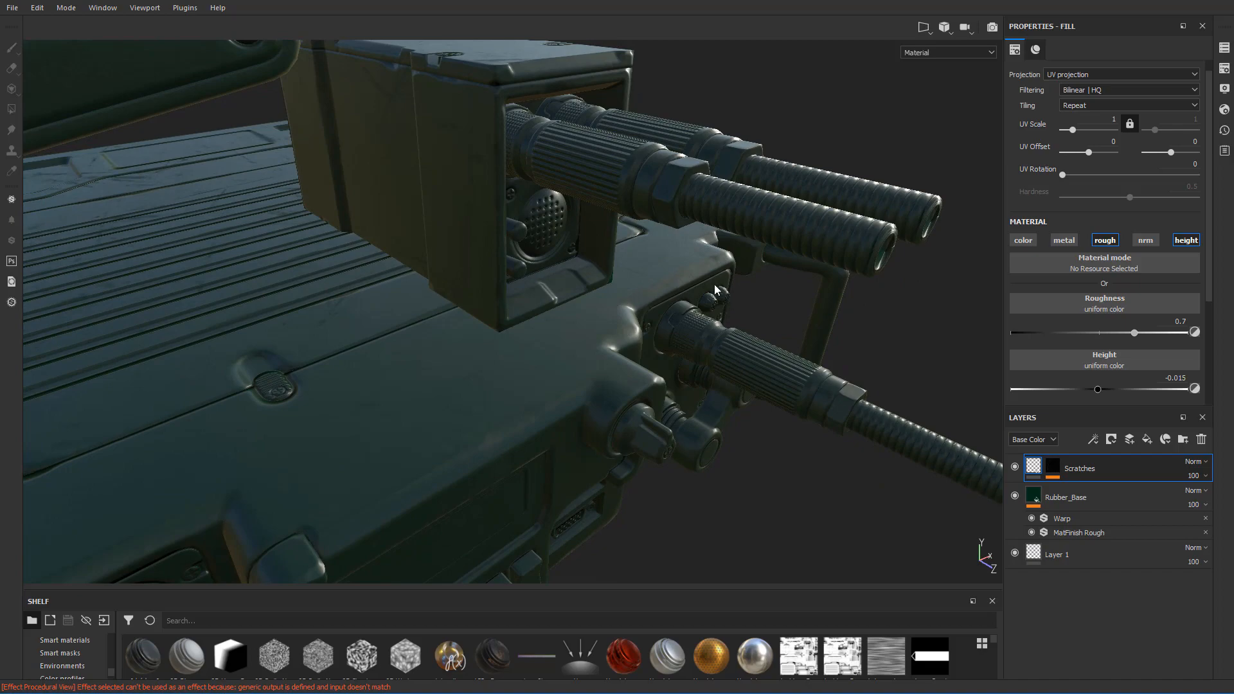
{"action": "left_click_drag", "start_coordinate": [774, 316], "coordinate": [765, 325], "text": "alt"}
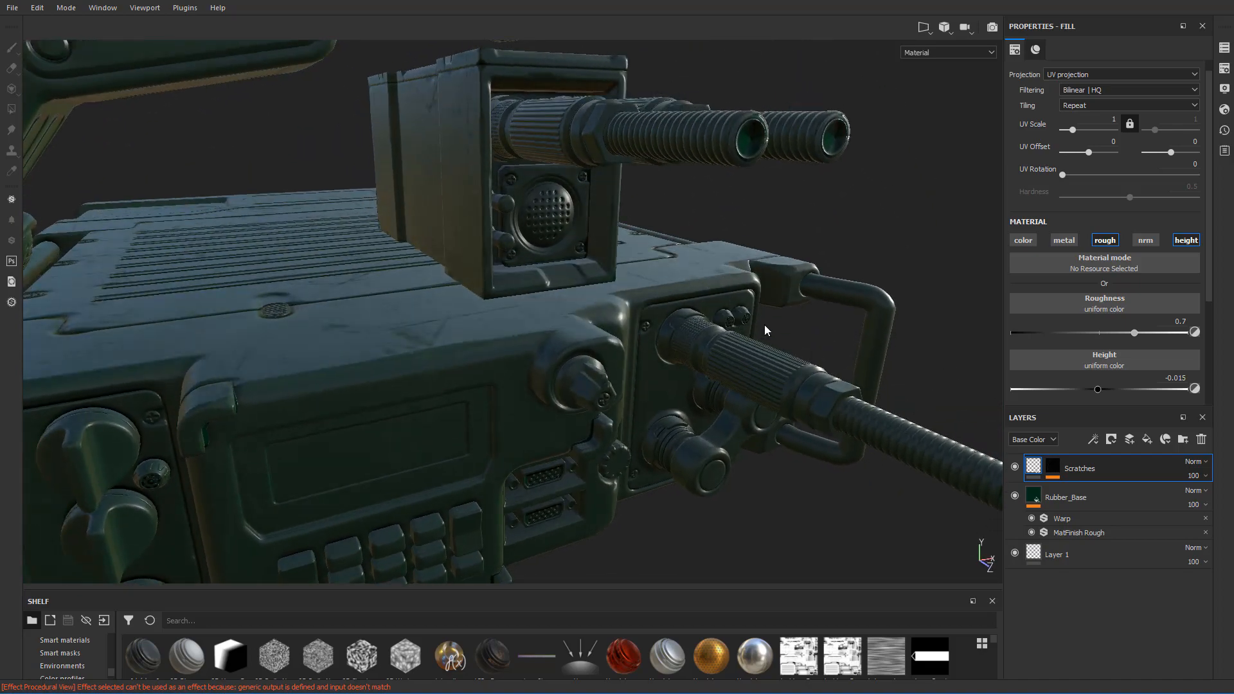
{"action": "left_click_drag", "start_coordinate": [634, 317], "coordinate": [633, 290], "text": "alt"}
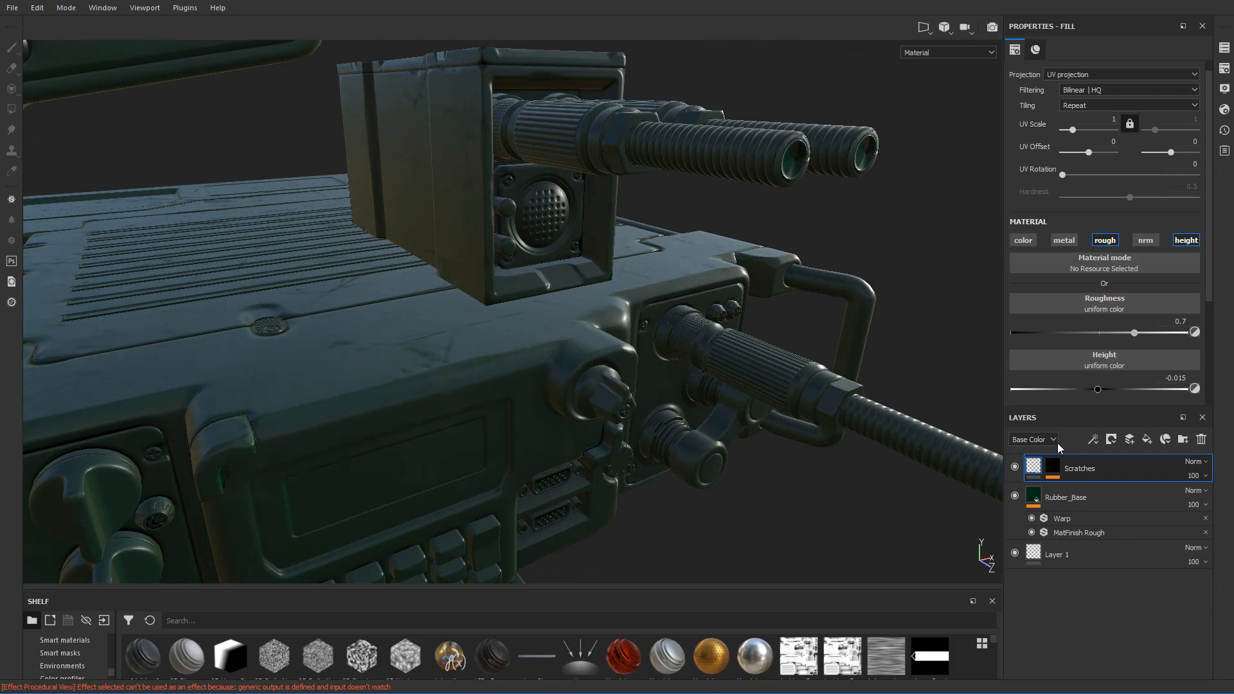
- Add a new fill layer above Scratches with a black mask, and add a fill effect to that mask
{"action": "left_click", "coordinate": [1152, 438]}
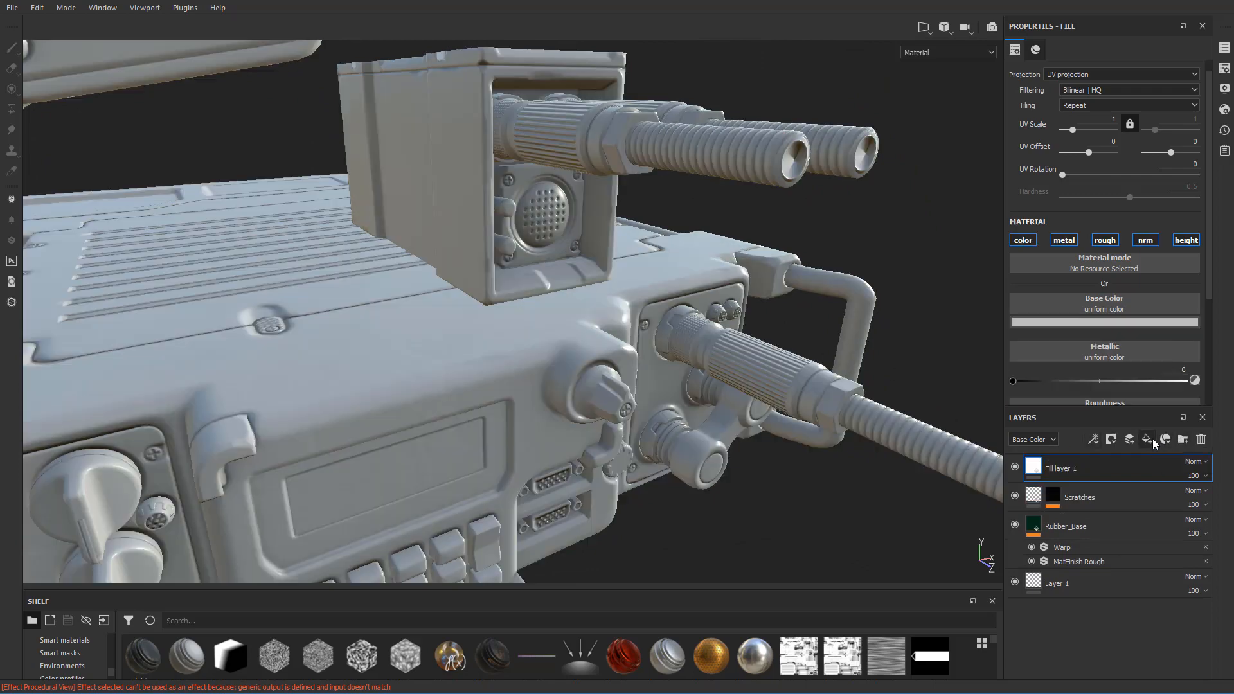
{"action": "right_click", "coordinate": [1063, 472]}
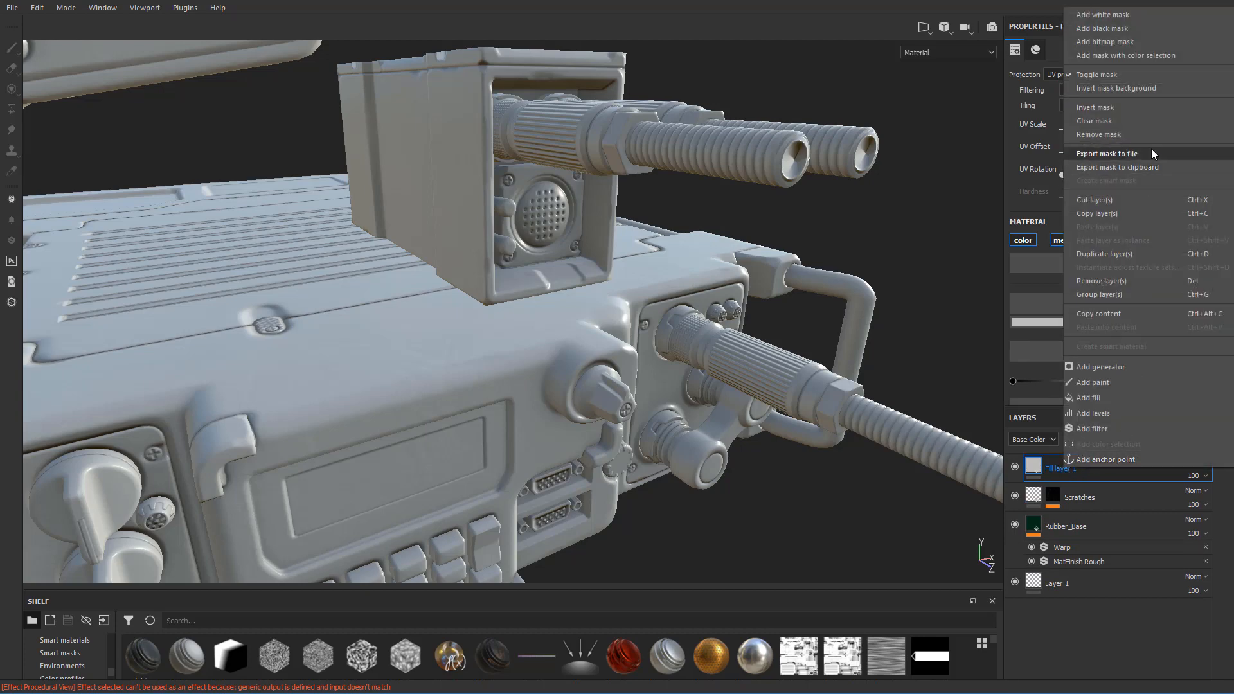
{"action": "left_click", "coordinate": [1110, 30]}
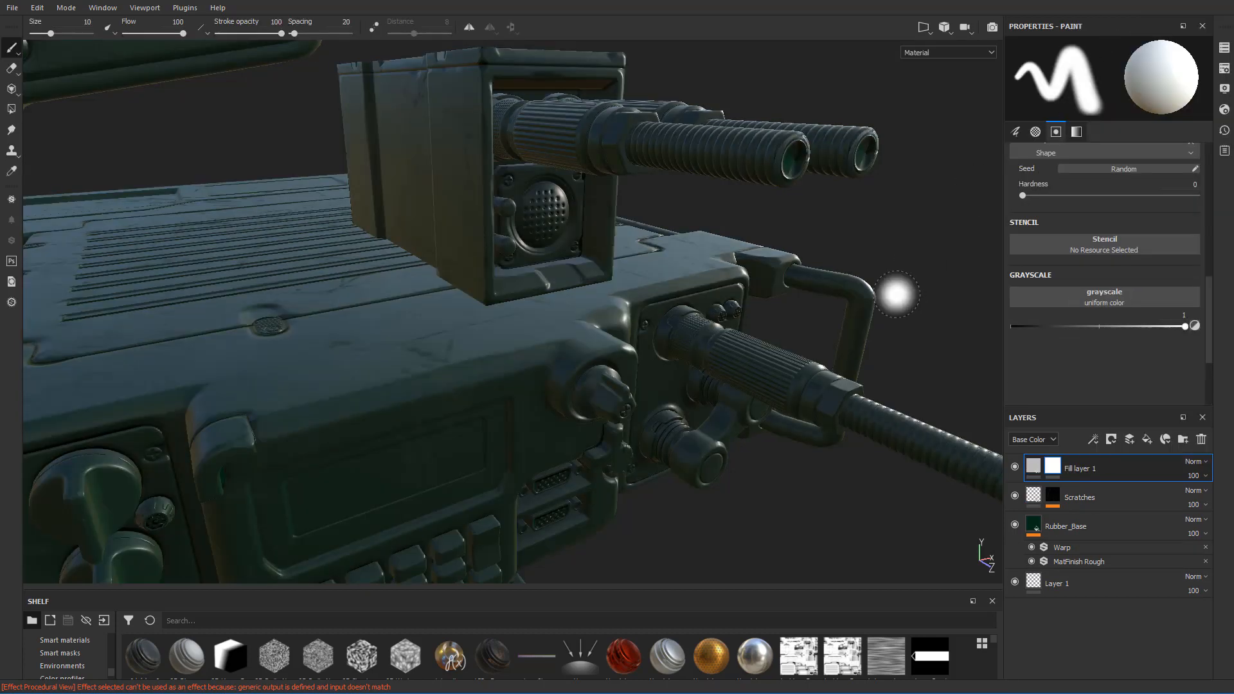
{"action": "right_click", "coordinate": [1055, 463]}
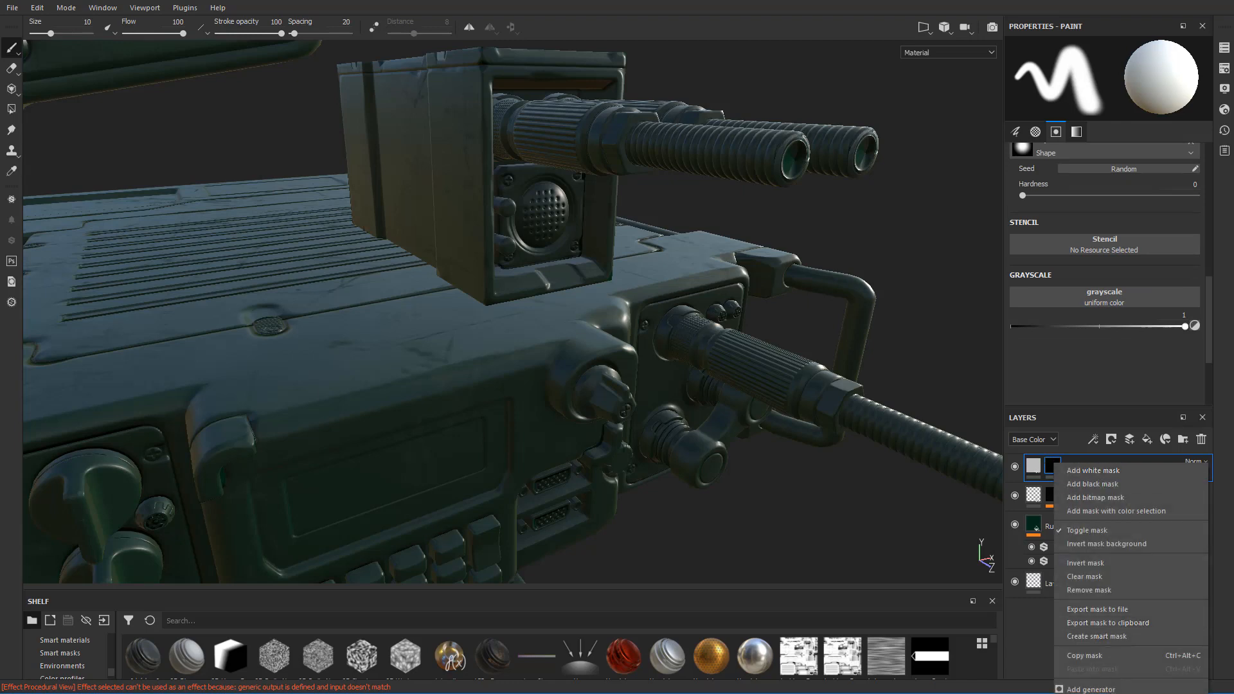
{"action": "left_click", "coordinate": [1085, 693]}
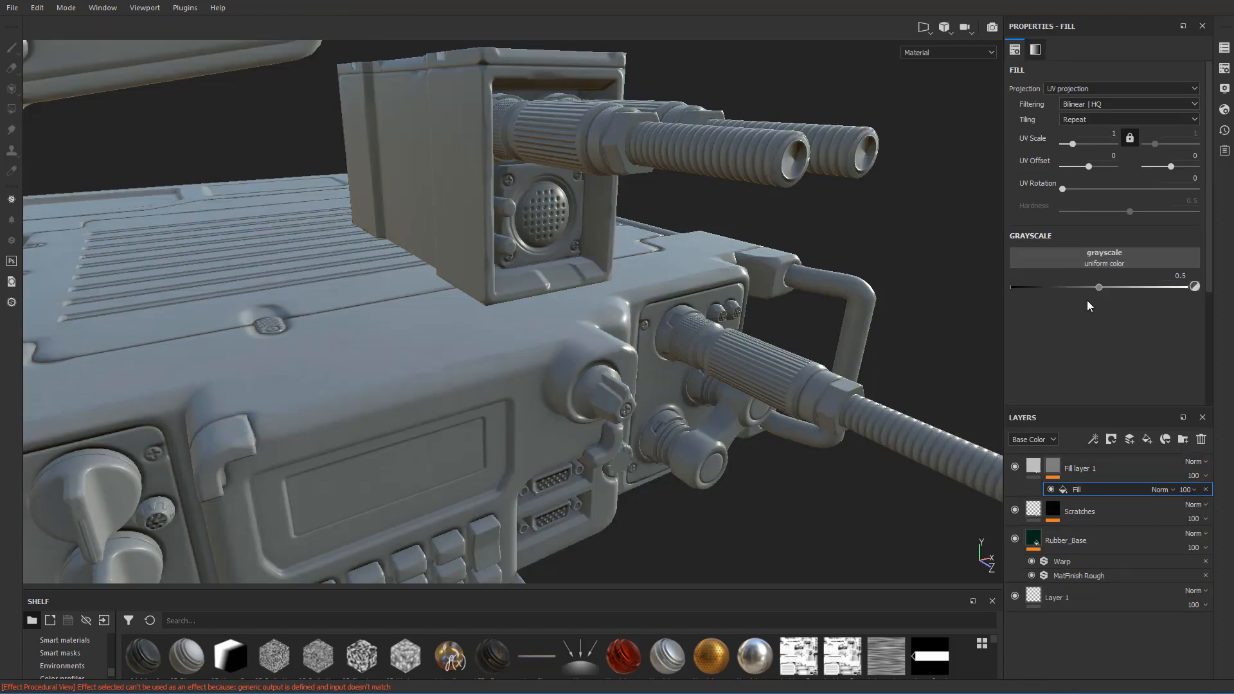
- Assign the Metal Edge Wear generator as the grayscale source of the fill effect in the layer's mask
{"action": "left_click", "coordinate": [1075, 252]}
{"action": "type", "text": "metal edge"}
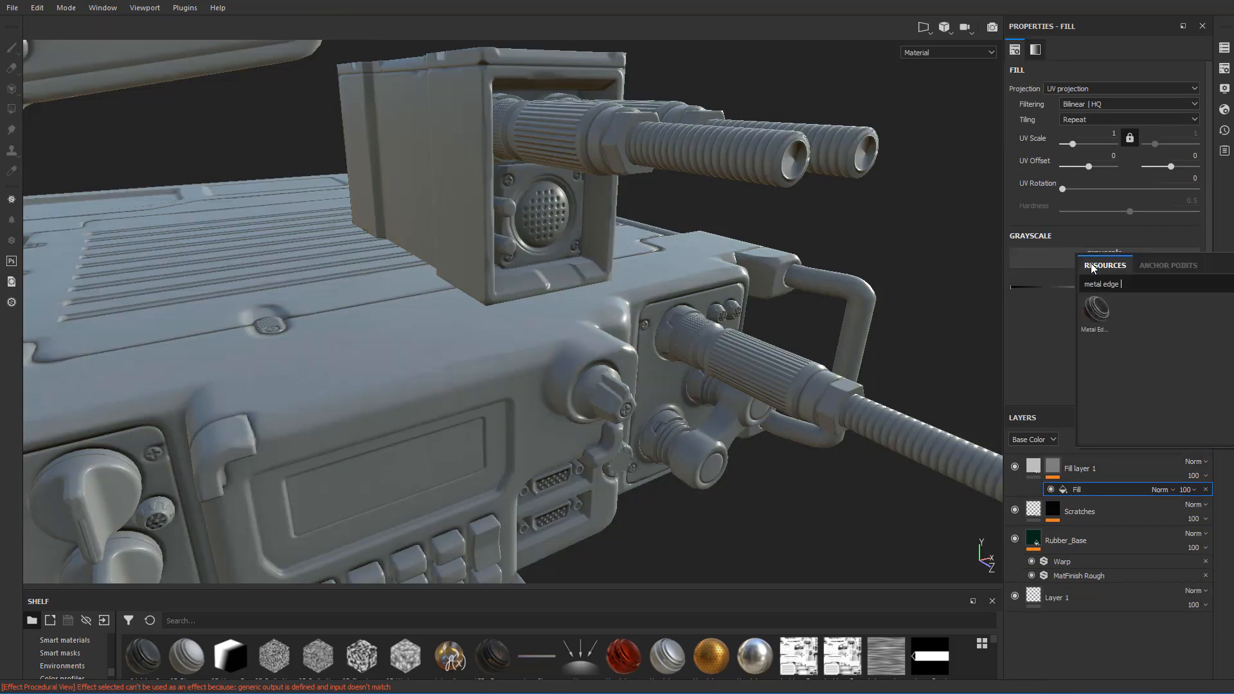
{"action": "key", "text": "BackSpace"}
{"action": "key", "text": "BackSpace"}
{"action": "key", "text": "BackSpace"}
{"action": "key", "text": "BackSpace"}
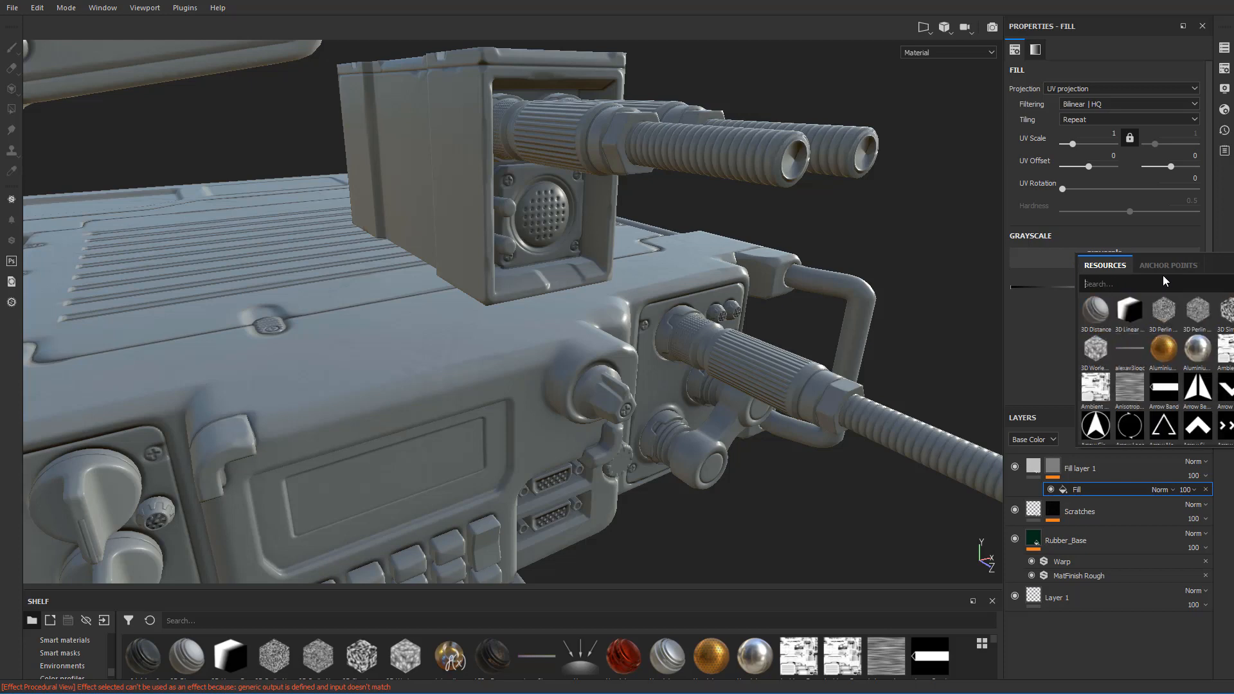
{"action": "type", "text": "dge"}
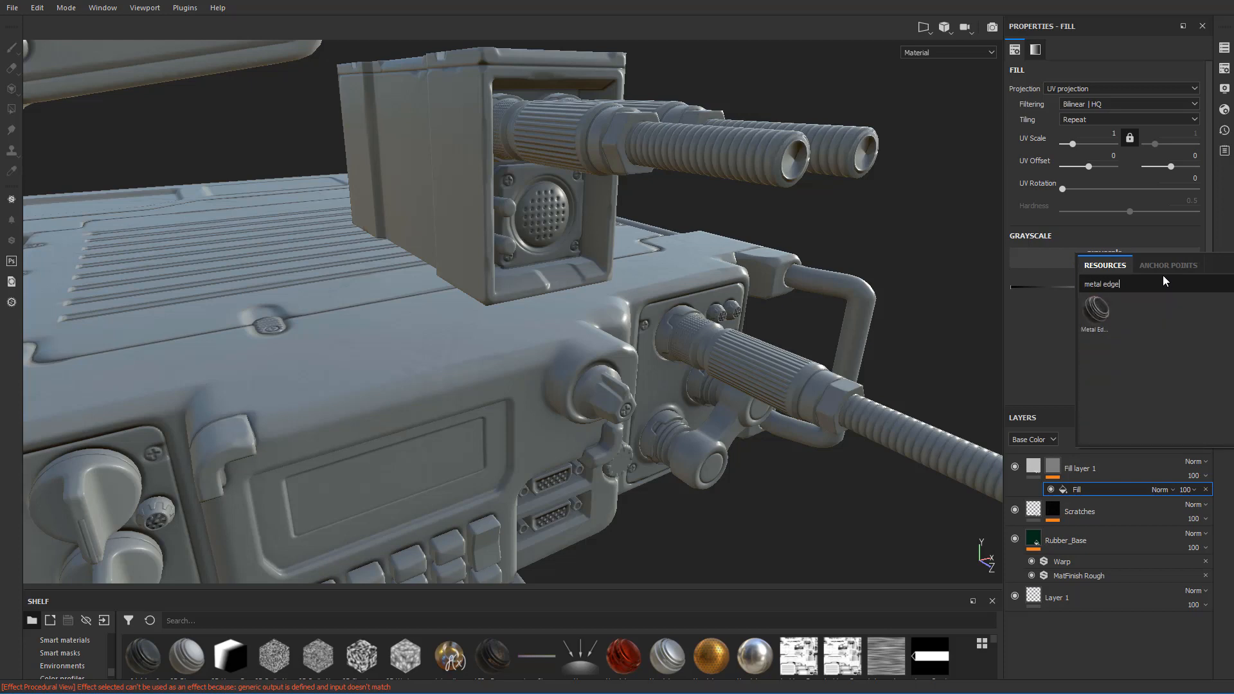
{"action": "mouse_move", "coordinate": [1104, 303]}
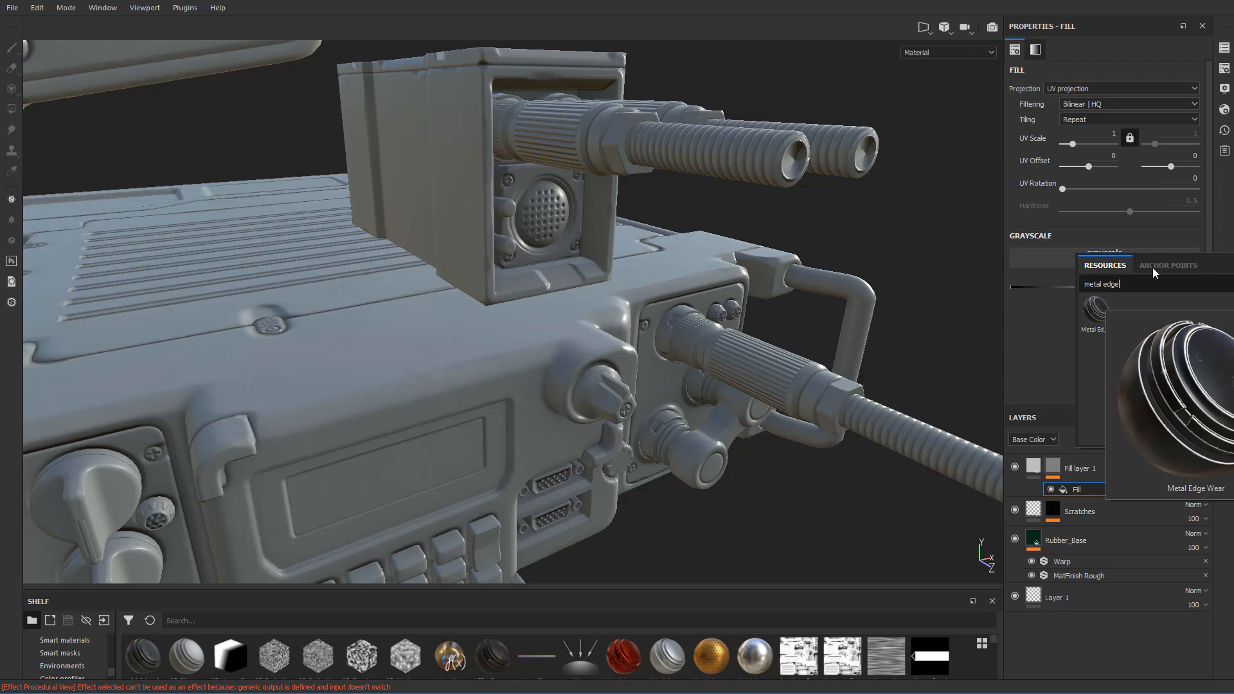
{"action": "left_click", "coordinate": [1095, 309]}
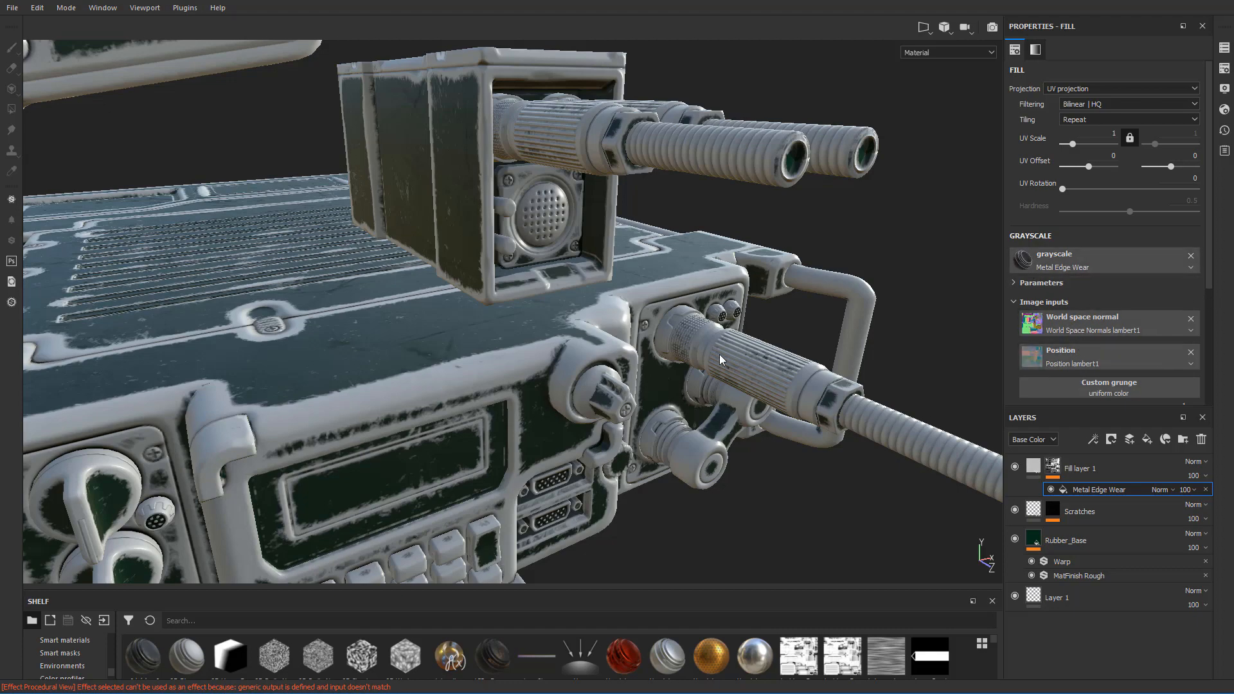
- Set the Wear Level of the Metal Edge Wear mask effect to 0.83
{"action": "left_click_drag", "start_coordinate": [513, 384], "coordinate": [1000, 334], "text": "alt"}
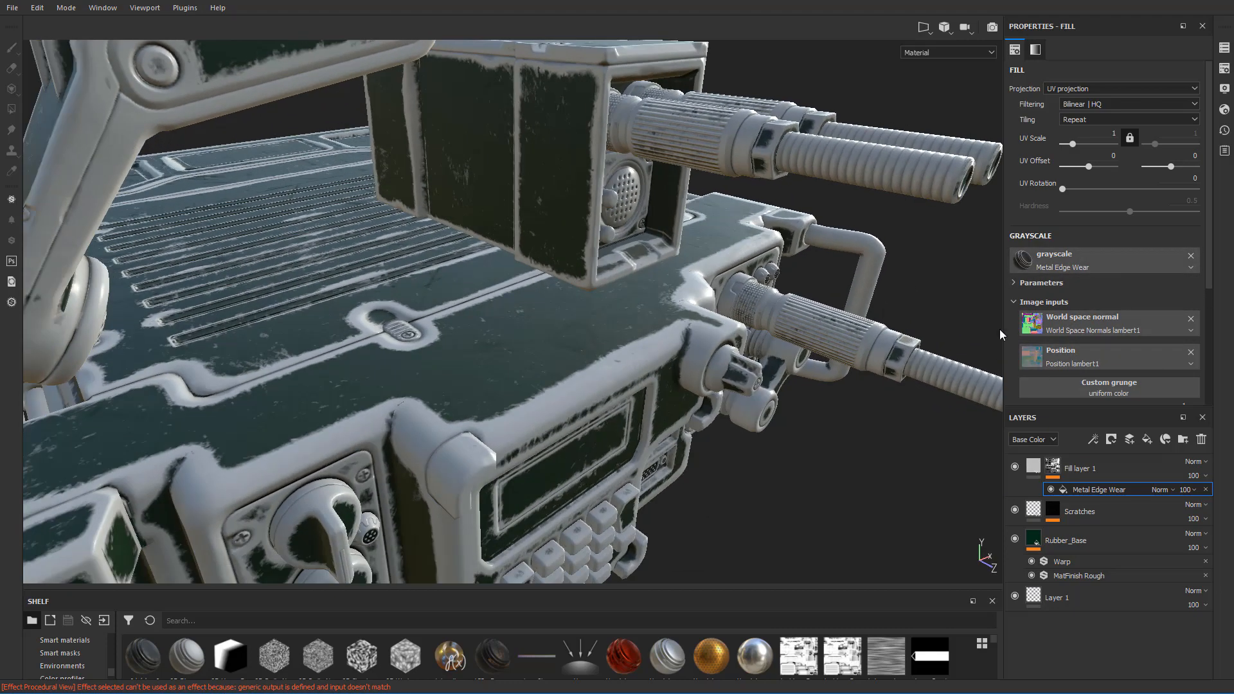
{"action": "left_click", "coordinate": [1031, 473]}
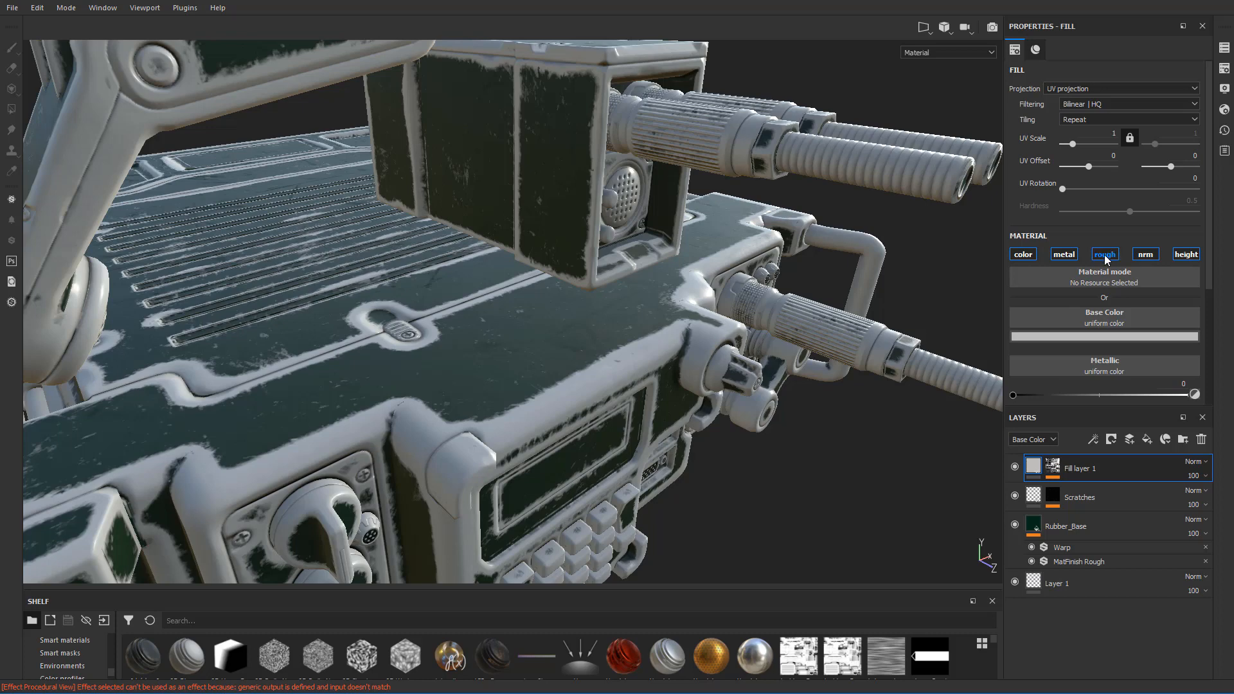
{"action": "left_click", "coordinate": [1054, 470]}
{"action": "left_click", "coordinate": [1089, 489]}
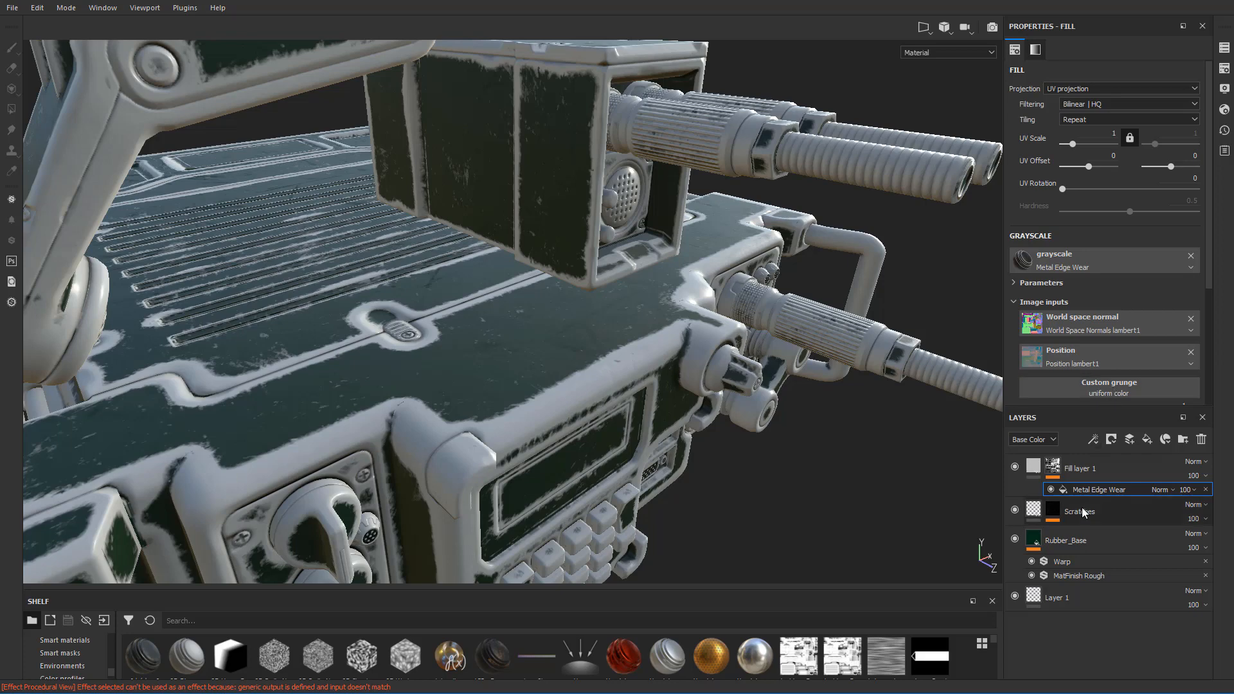
{"action": "double_click", "coordinate": [1093, 490]}
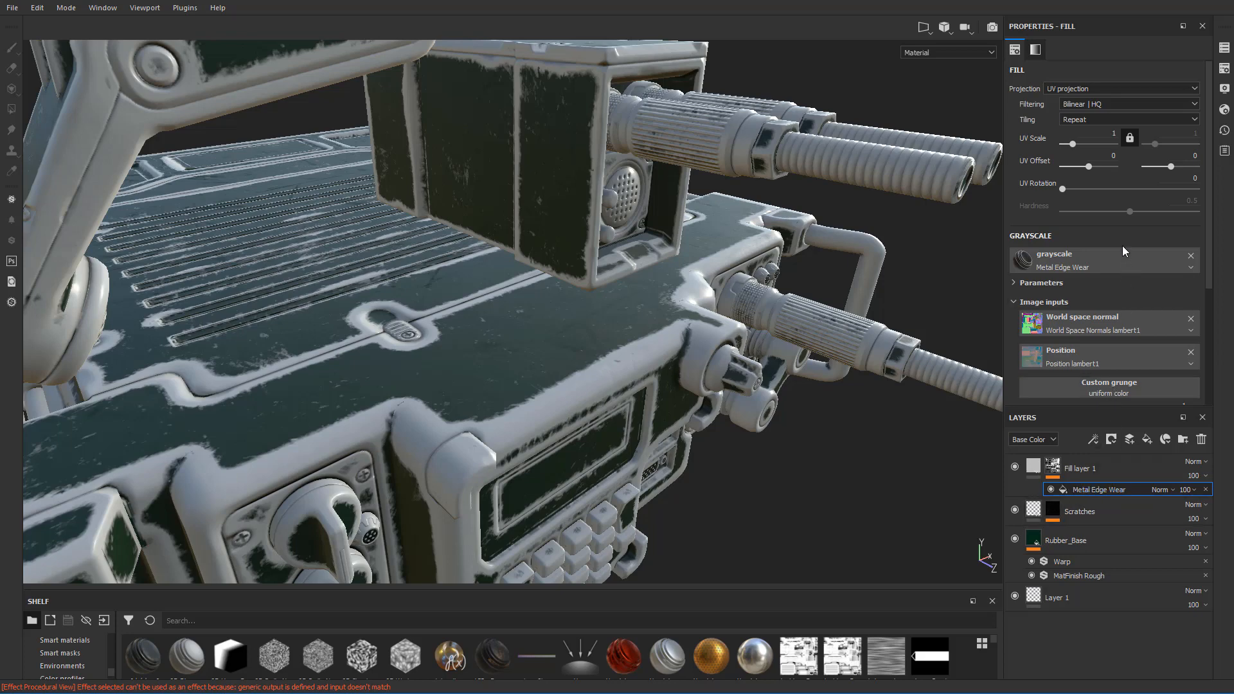
{"action": "scroll", "coordinate": [1123, 248], "scroll_direction": "down", "scroll_amount": 5}
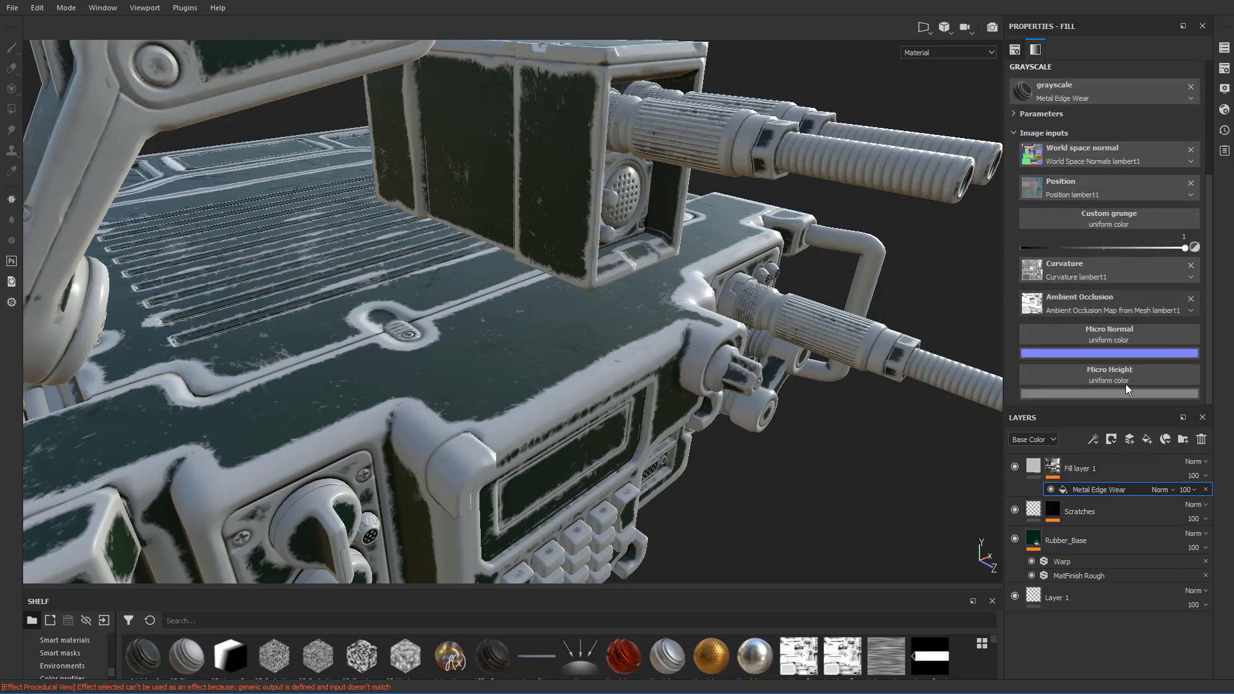
{"action": "scroll", "coordinate": [1123, 309], "scroll_direction": "up", "scroll_amount": 5}
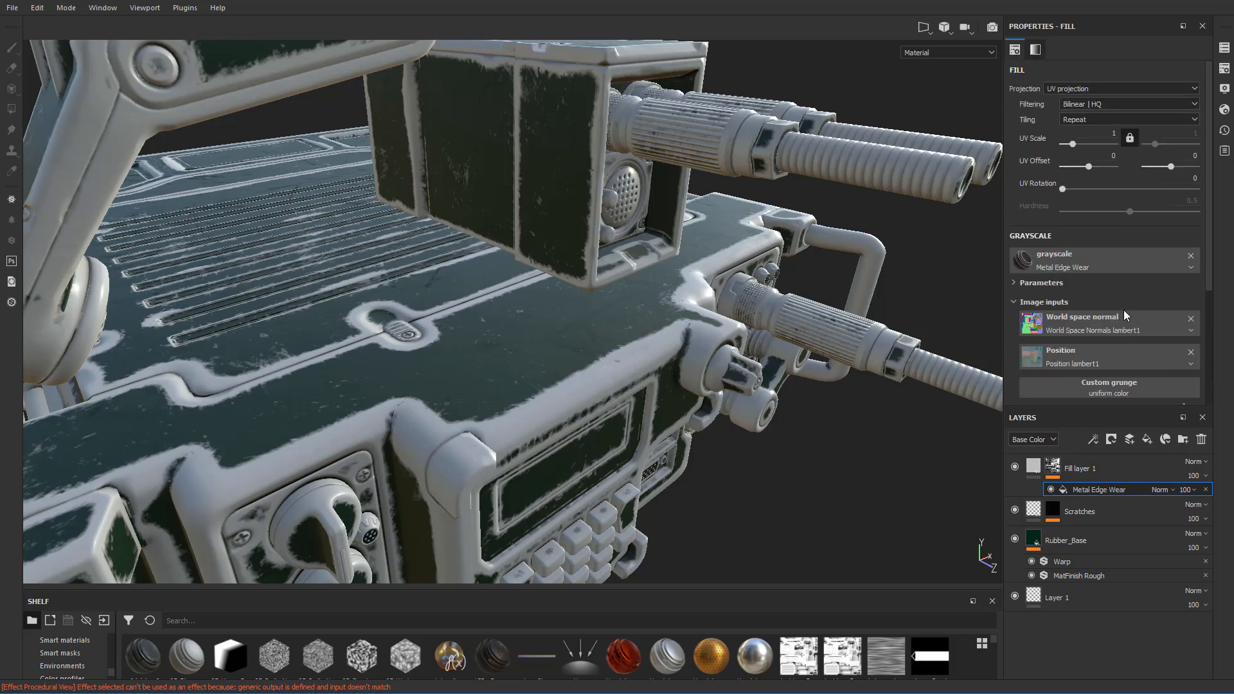
{"action": "scroll", "coordinate": [1124, 310], "scroll_direction": "down", "scroll_amount": 1}
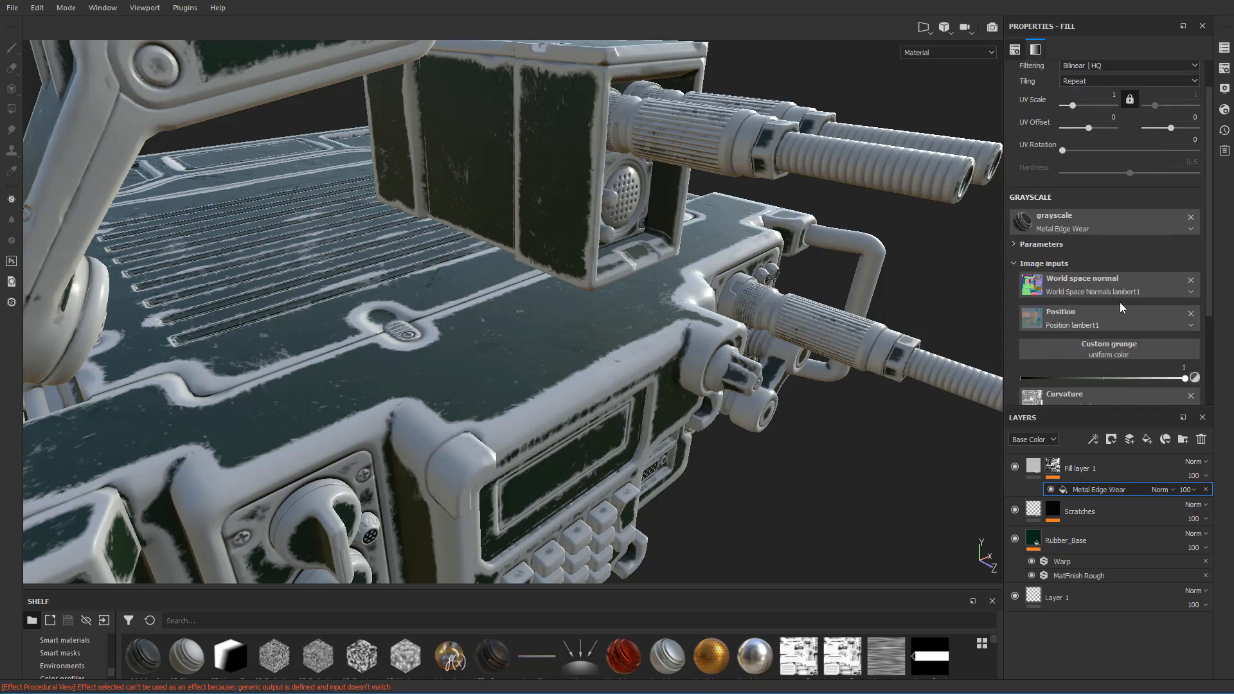
{"action": "left_click", "coordinate": [1014, 246]}
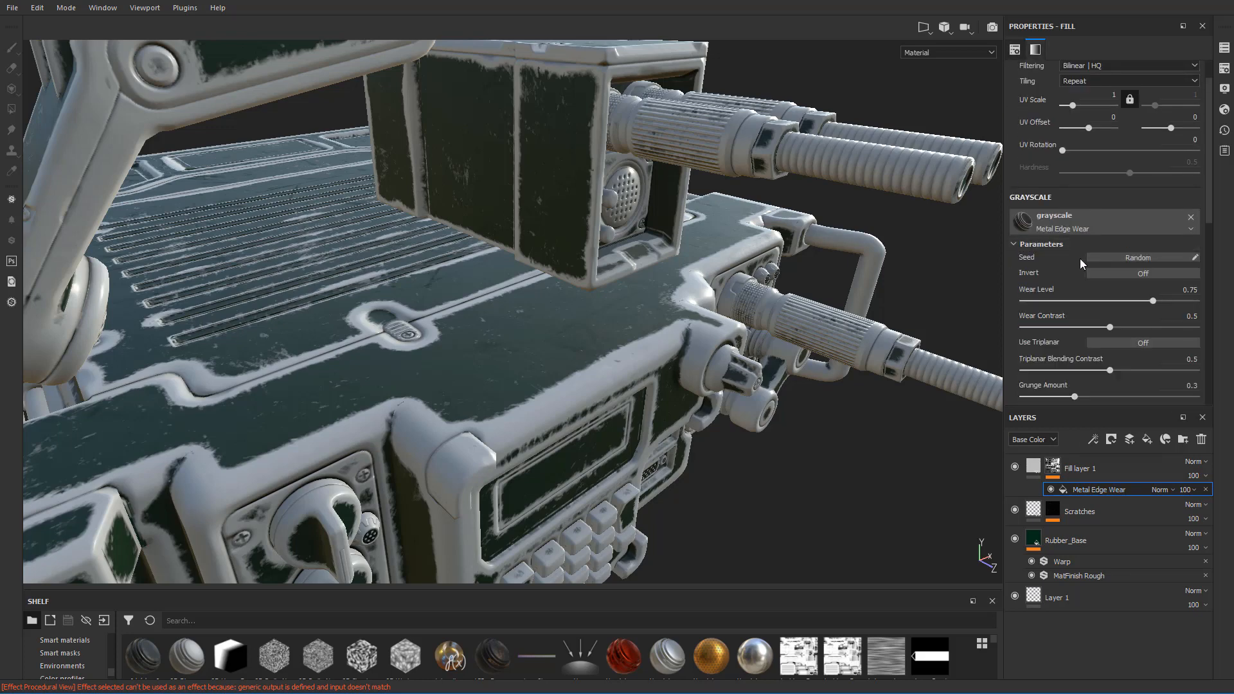
{"action": "scroll", "coordinate": [1080, 258], "scroll_direction": "down", "scroll_amount": 1}
{"action": "scroll", "coordinate": [1096, 267], "scroll_direction": "down", "scroll_amount": 1}
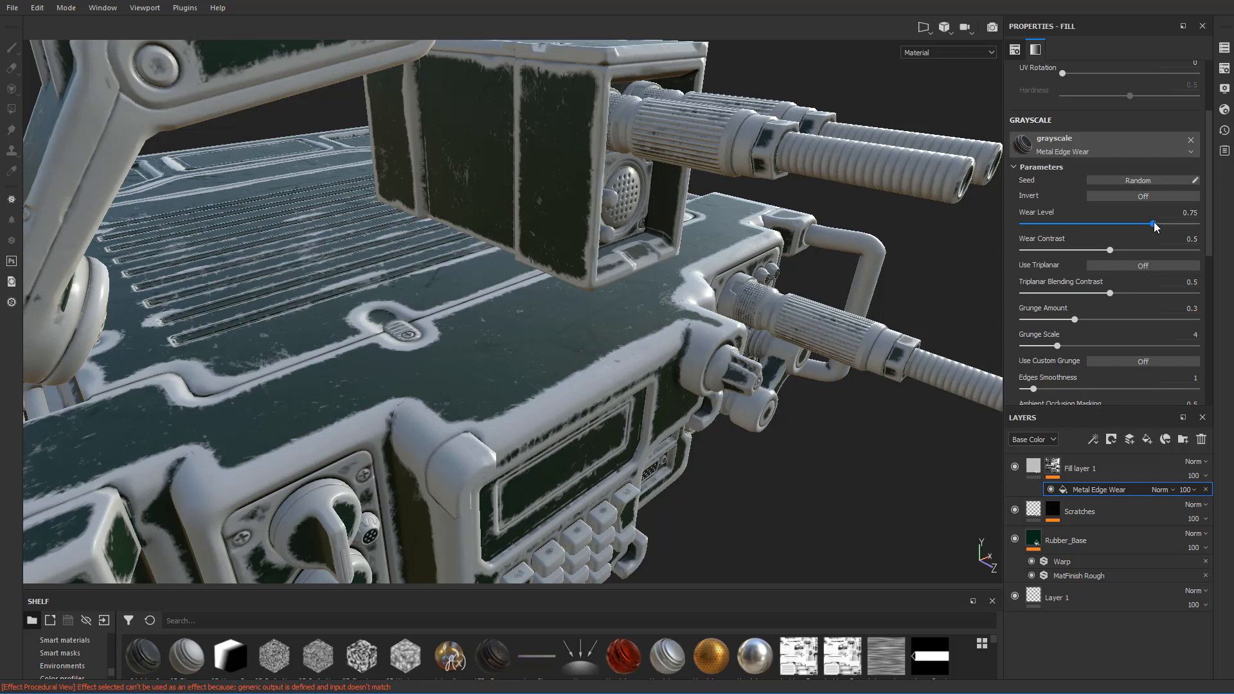
{"action": "left_click_drag", "start_coordinate": [1155, 222], "coordinate": [1168, 228]}
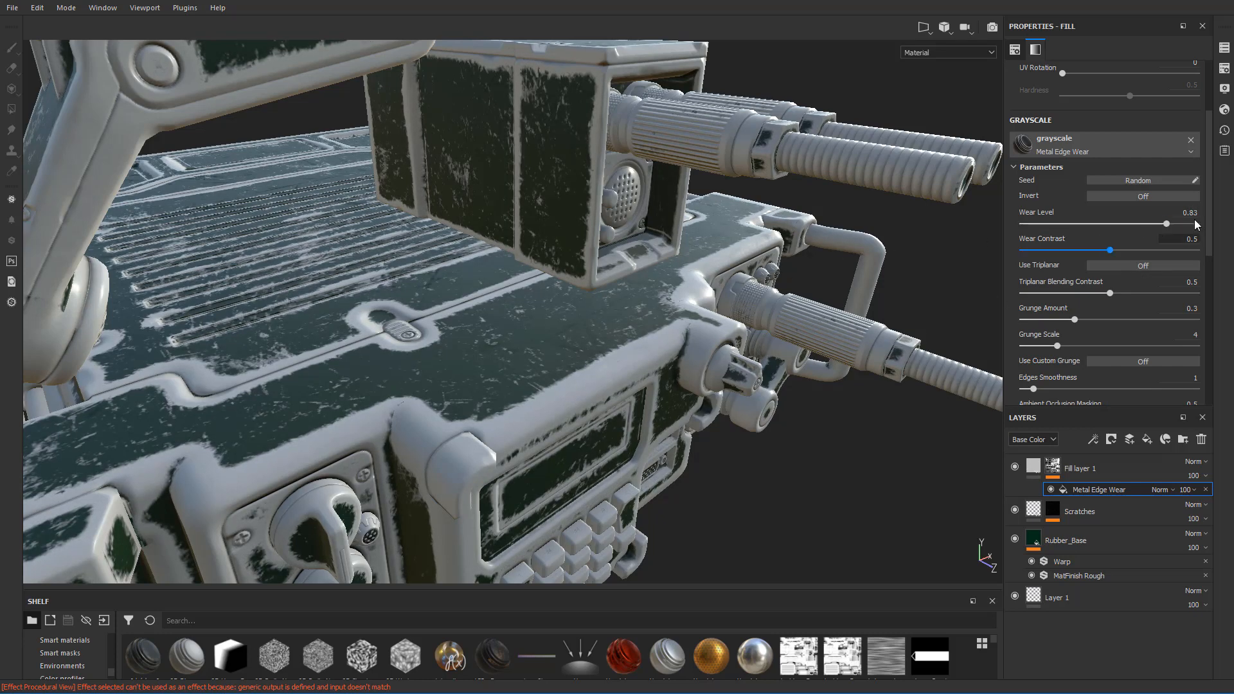
- Set the Edges Smoothness of the Metal Edge Wear mask effect to 1.65
{"action": "scroll", "coordinate": [1181, 238], "scroll_direction": "down", "scroll_amount": 2}
{"action": "scroll", "coordinate": [1182, 238], "scroll_direction": "down", "scroll_amount": 4}
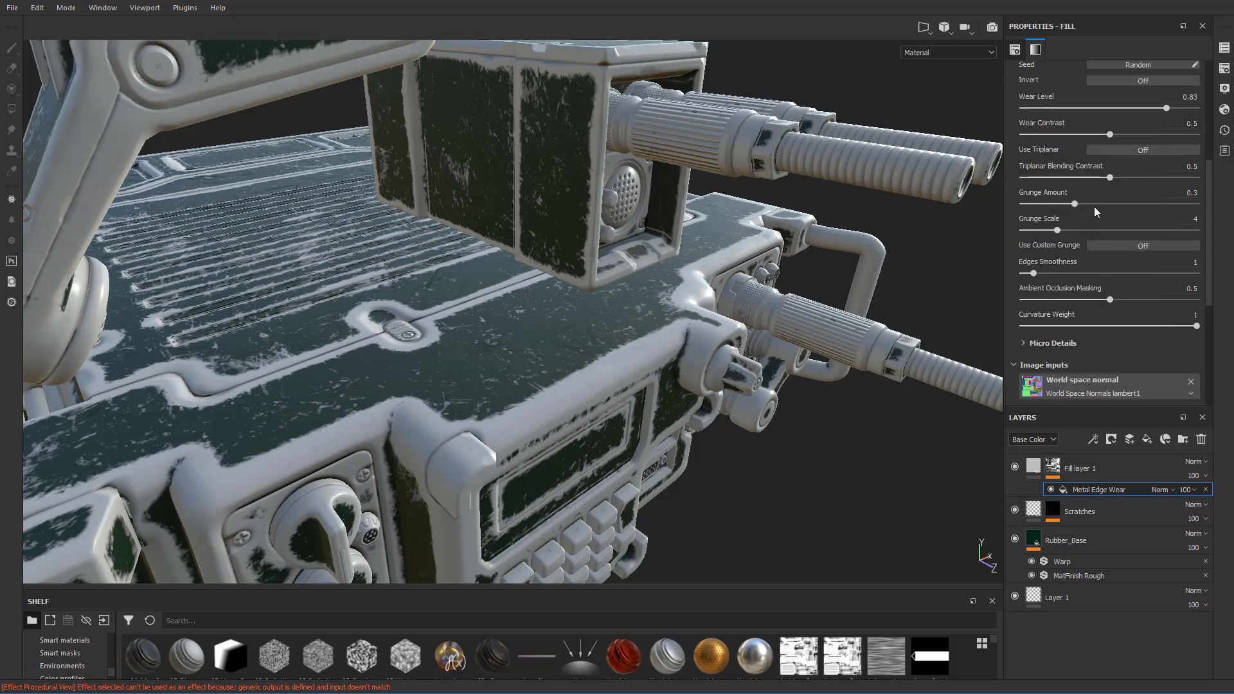
{"action": "scroll", "coordinate": [1103, 216], "scroll_direction": "down", "scroll_amount": 2}
{"action": "scroll", "coordinate": [1103, 216], "scroll_direction": "up", "scroll_amount": 2}
{"action": "left_click_drag", "start_coordinate": [1033, 273], "coordinate": [1041, 274]}
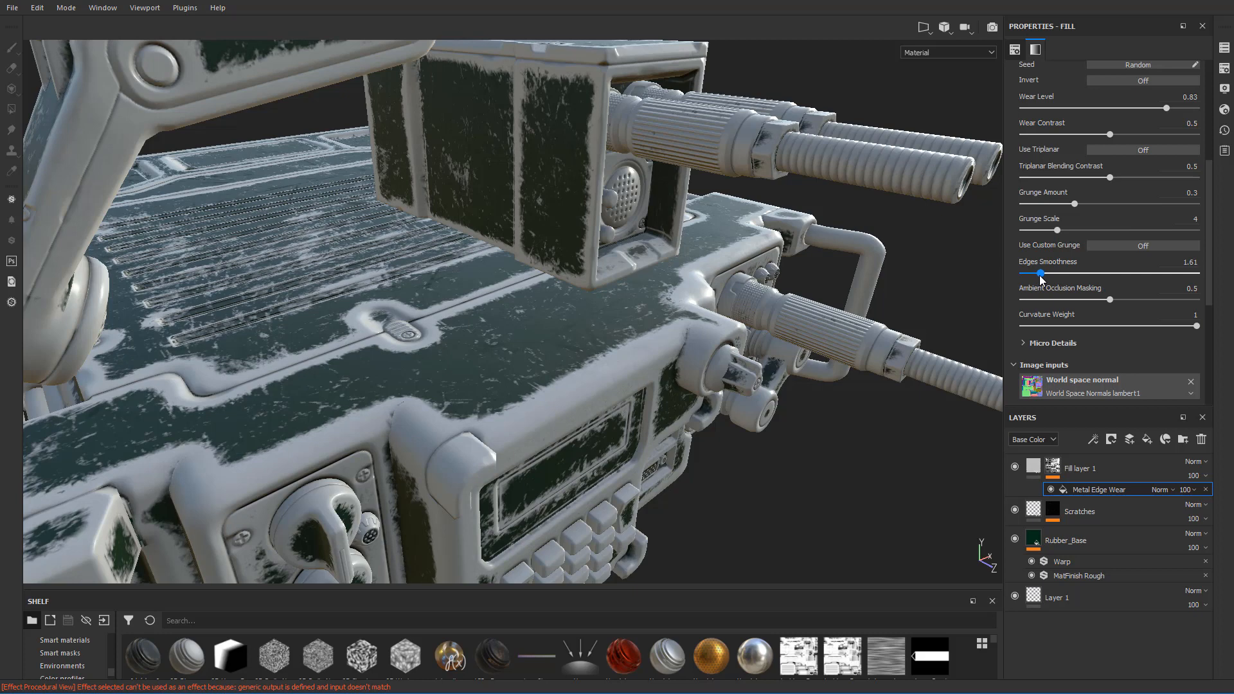
{"action": "left_click", "coordinate": [1190, 262]}
{"action": "type", "text": "1.65"}
{"action": "key", "text": "Return"}
- Try a Grunge Amount of 0.87 on the Metal Edge Wear mask effect and undo it
{"action": "left_click_drag", "start_coordinate": [1079, 206], "coordinate": [1173, 213]}
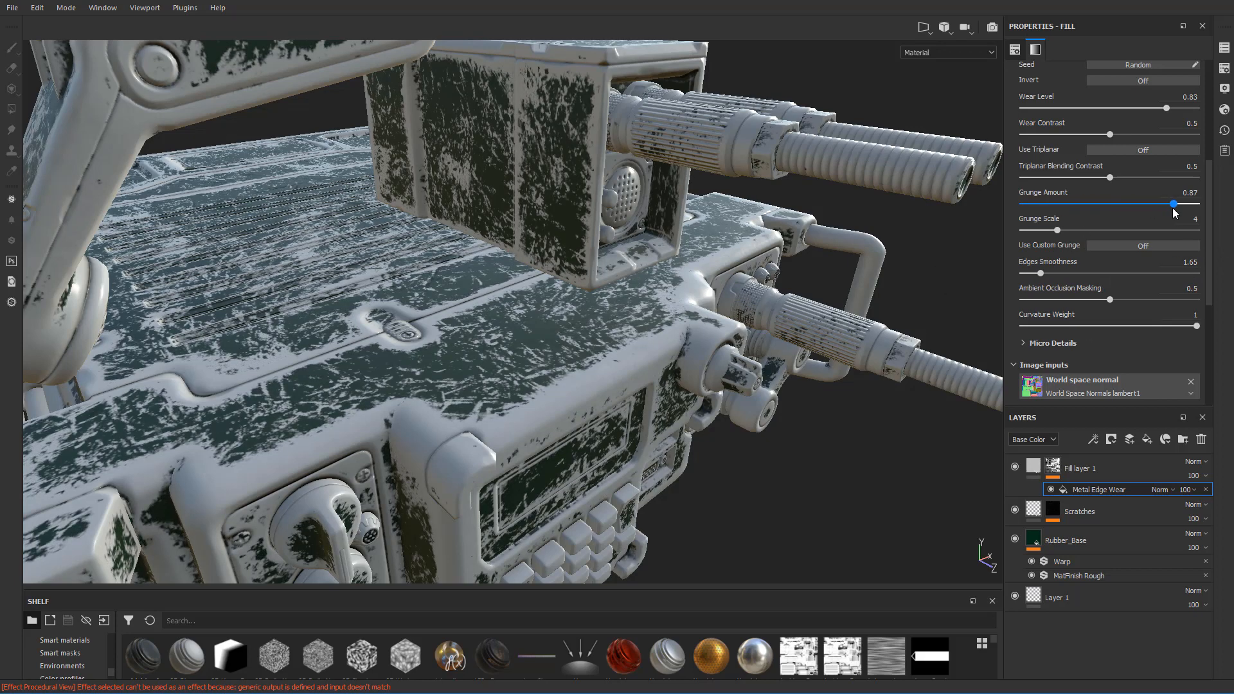
{"action": "key", "text": "ctrl+z"}
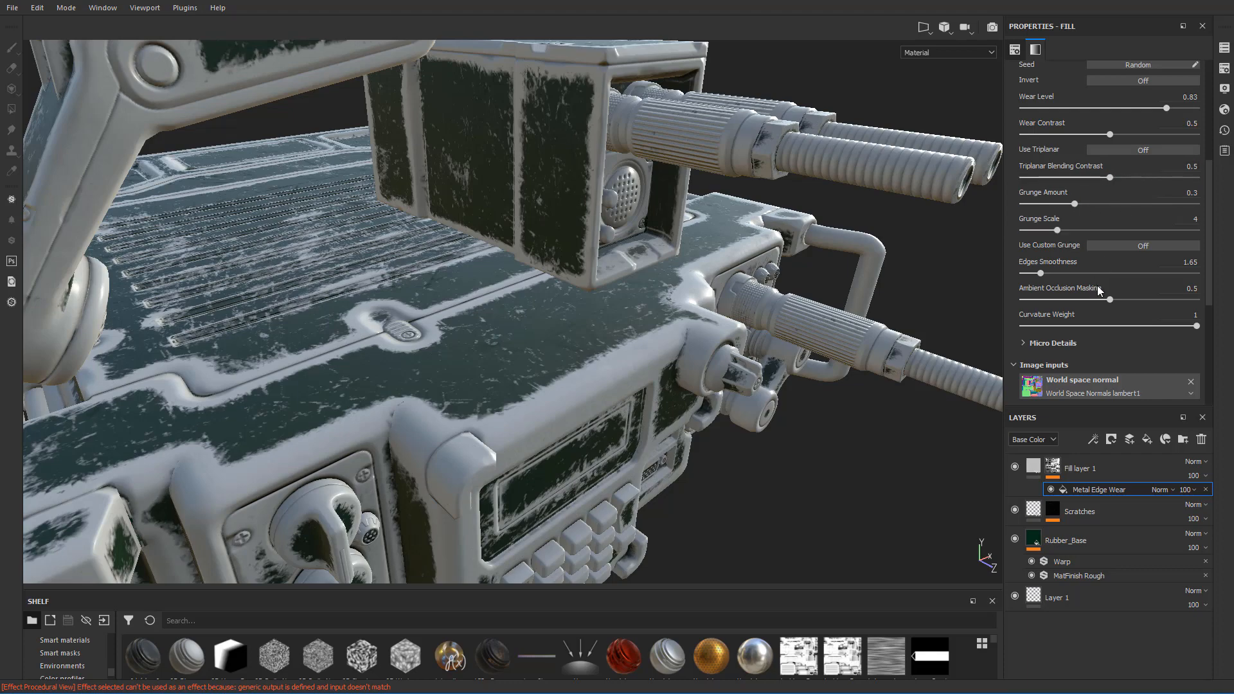
{"action": "mouse_move", "coordinate": [1198, 327]}
{"action": "left_mouse_down"}
{"action": "mouse_move", "coordinate": [1021, 330]}
{"action": "mouse_move", "coordinate": [1215, 331]}
{"action": "left_mouse_up"}
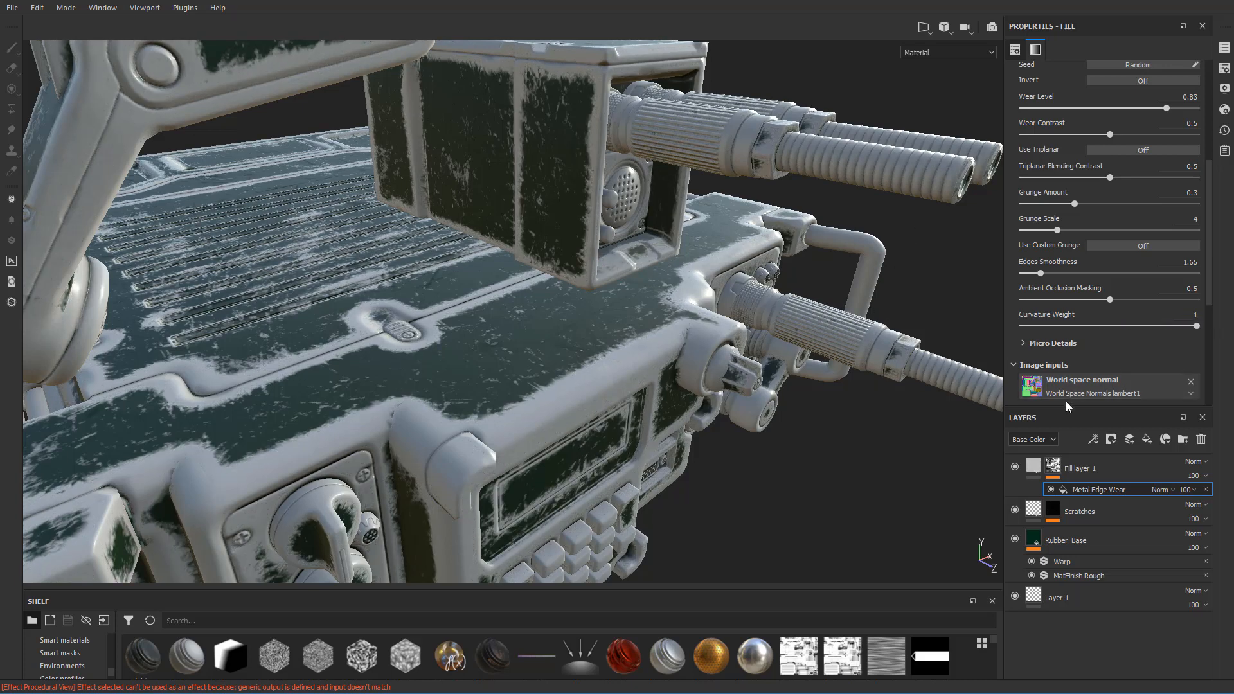
- Disable the color channel of the edge wear fill layer and set its roughness to 0.5
{"action": "left_click", "coordinate": [1033, 466]}
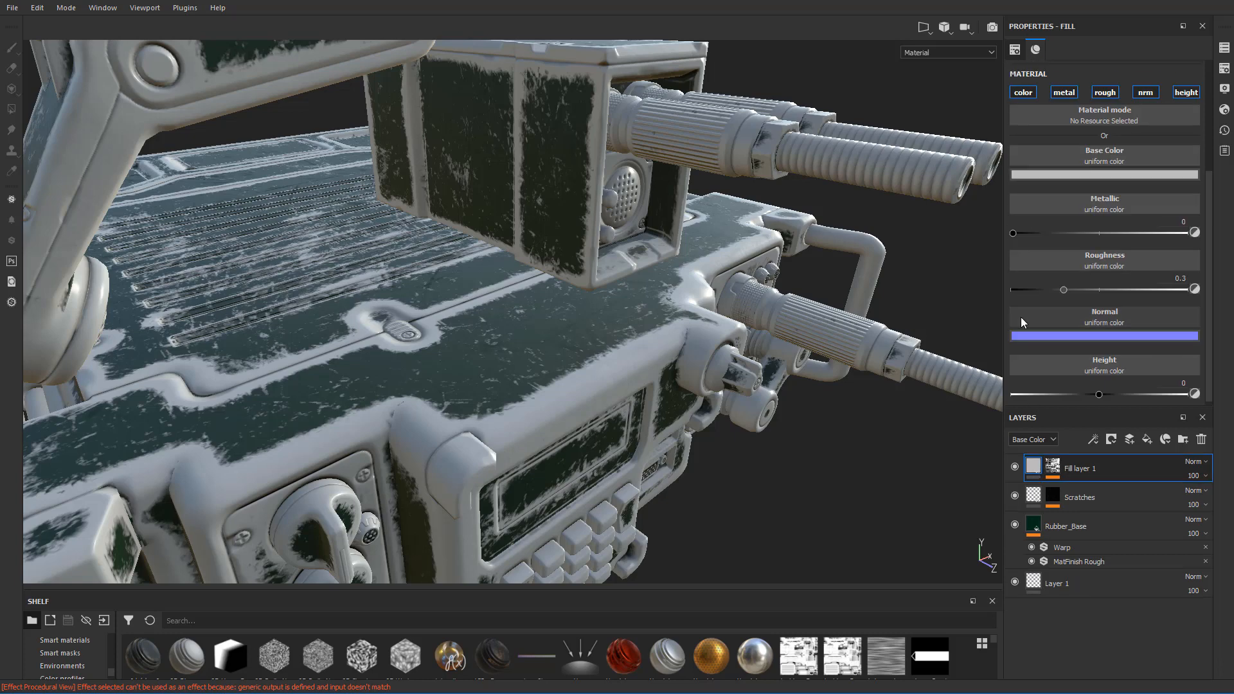
{"action": "left_click", "coordinate": [1023, 91]}
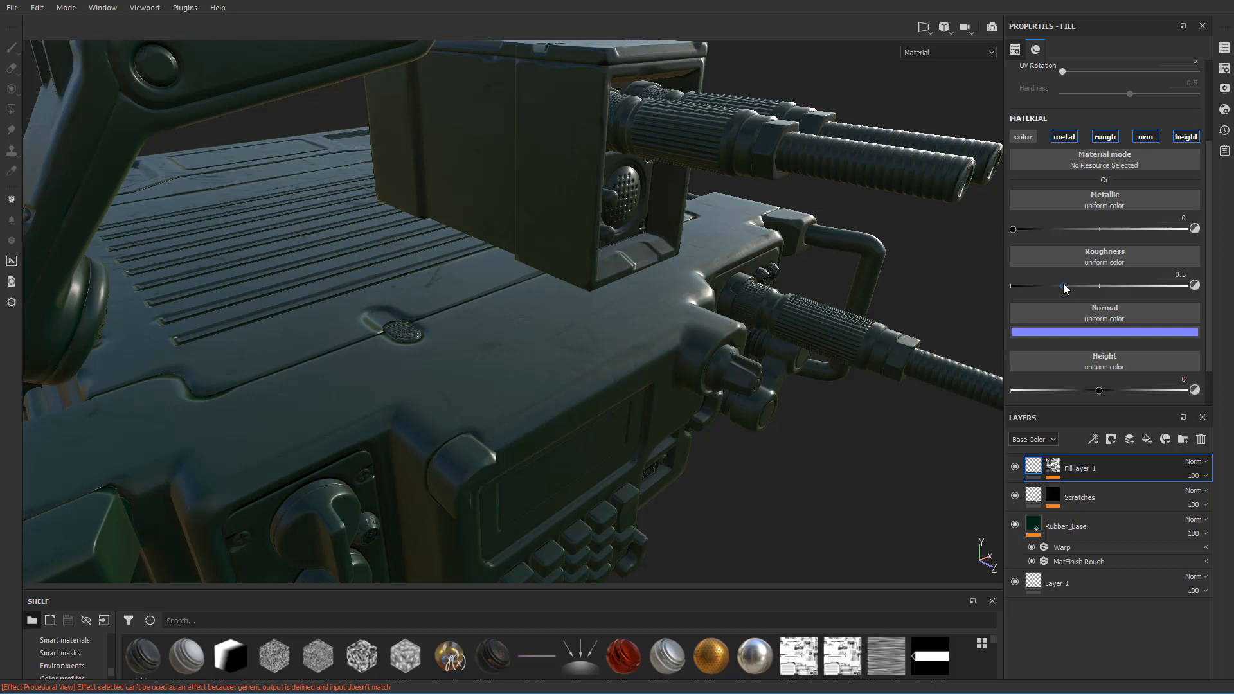
{"action": "left_click_drag", "start_coordinate": [1064, 286], "coordinate": [1100, 288]}
{"action": "left_click", "coordinate": [1183, 274]}
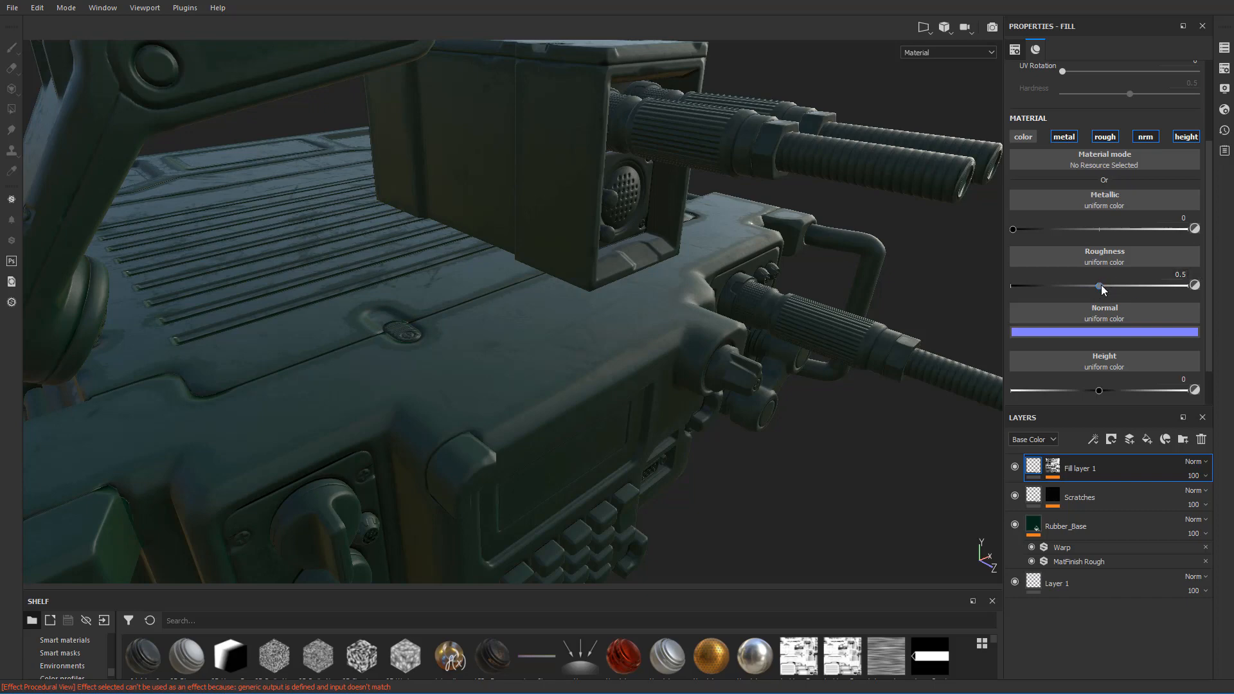
{"action": "left_click_drag", "start_coordinate": [1102, 285], "coordinate": [1153, 291]}
{"action": "key", "text": "ctrl+z"}
{"action": "left_click_drag", "start_coordinate": [730, 332], "coordinate": [818, 322], "text": "alt"}
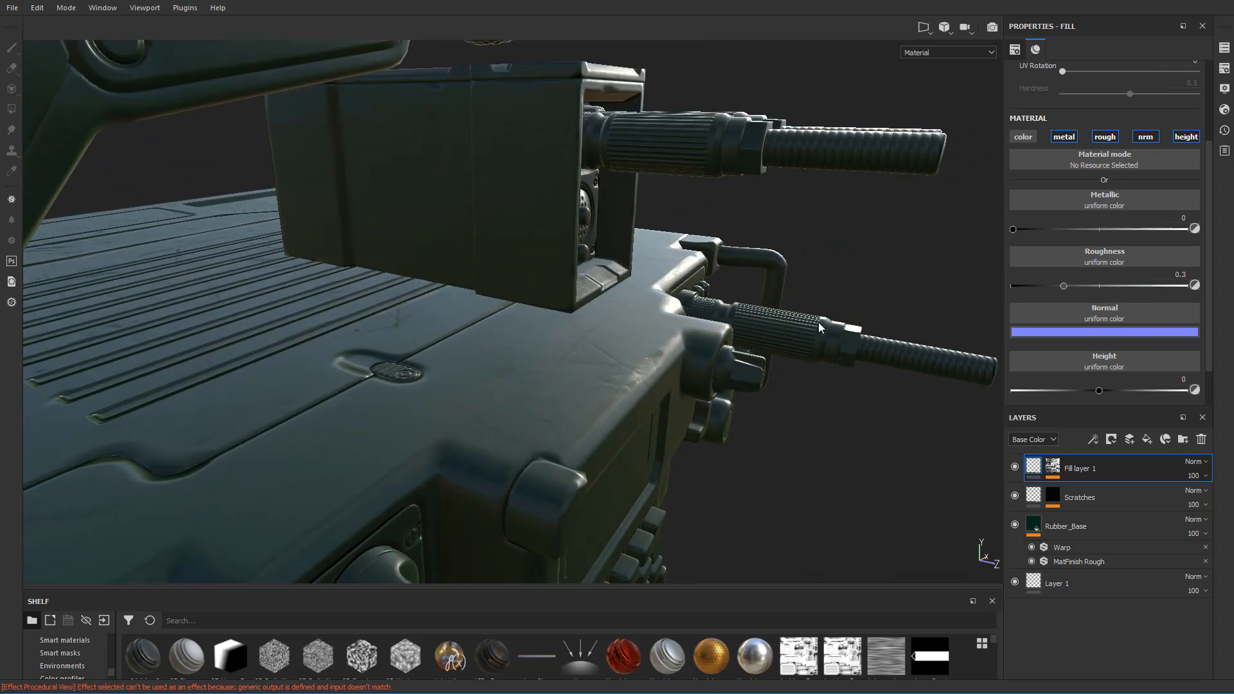
{"action": "left_click", "coordinate": [1183, 273]}
{"action": "type", "text": "0.5"}
{"action": "key", "text": "Return"}
- Rename the edge wear fill layer as Edge_Roughness
{"action": "left_click_drag", "start_coordinate": [824, 270], "coordinate": [680, 342], "text": "alt"}
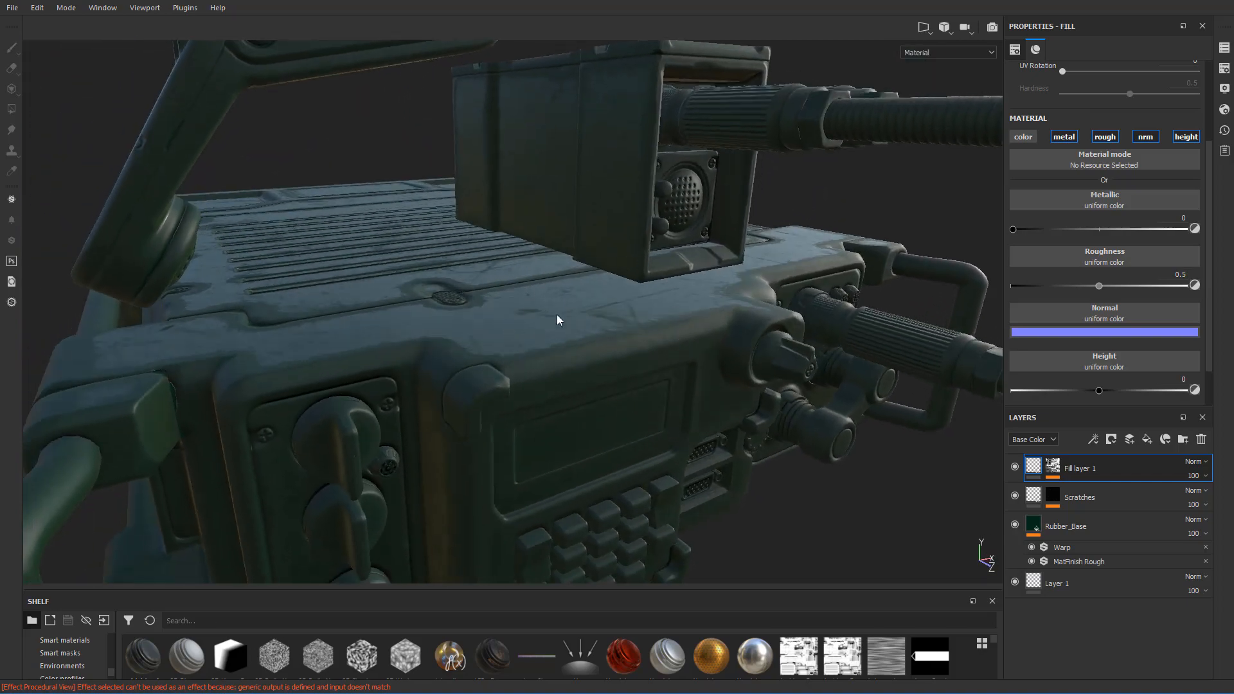
{"action": "left_click_drag", "start_coordinate": [558, 319], "coordinate": [745, 404], "text": "alt"}
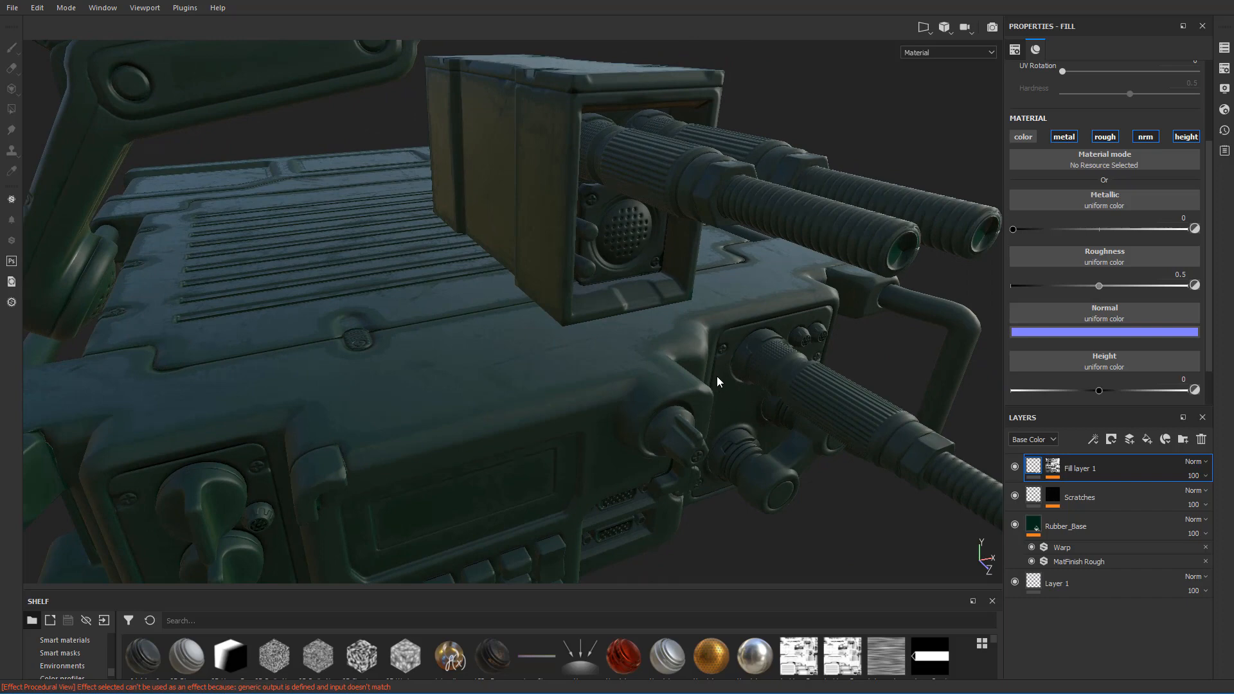
{"action": "left_click_drag", "start_coordinate": [716, 376], "coordinate": [710, 376], "text": "alt"}
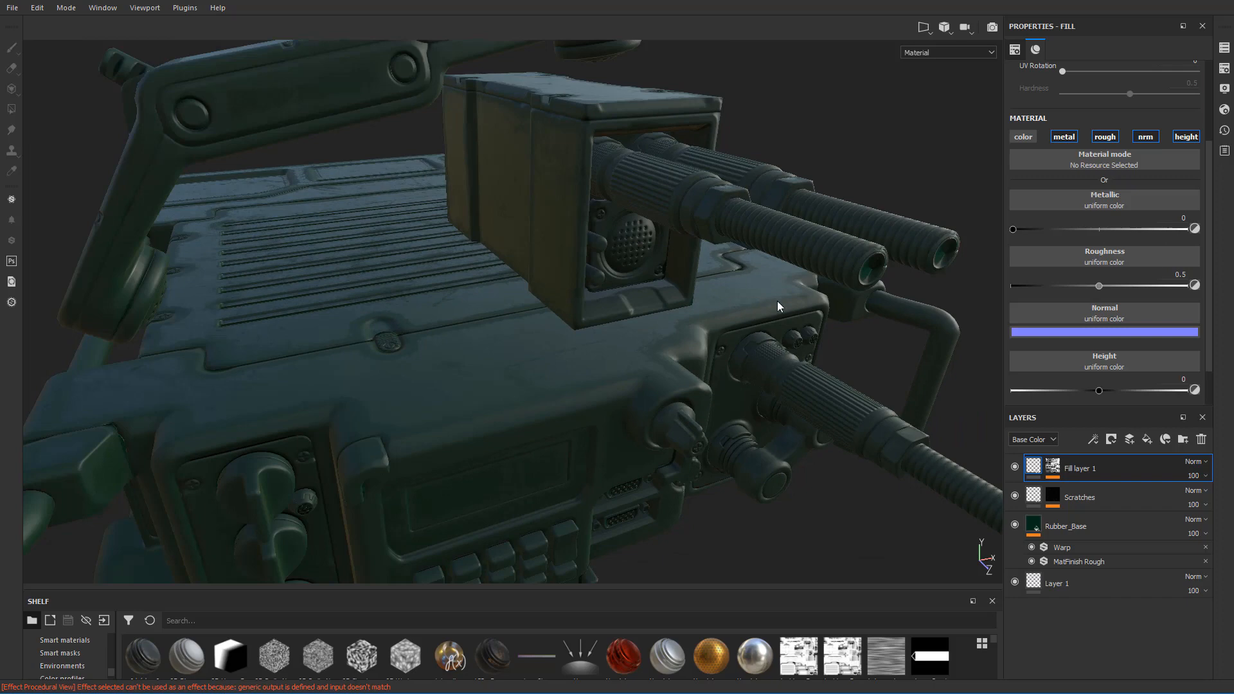
{"action": "left_click_drag", "start_coordinate": [838, 170], "coordinate": [823, 191], "text": "alt"}
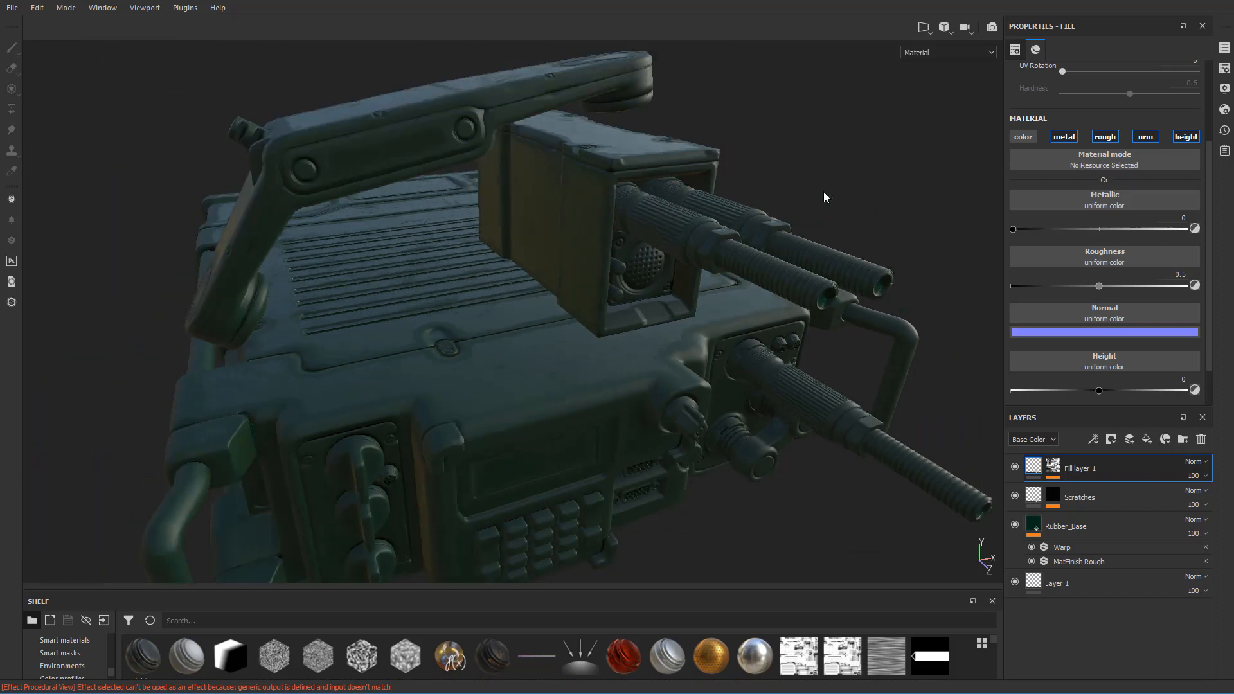
{"action": "double_click", "coordinate": [1080, 469]}
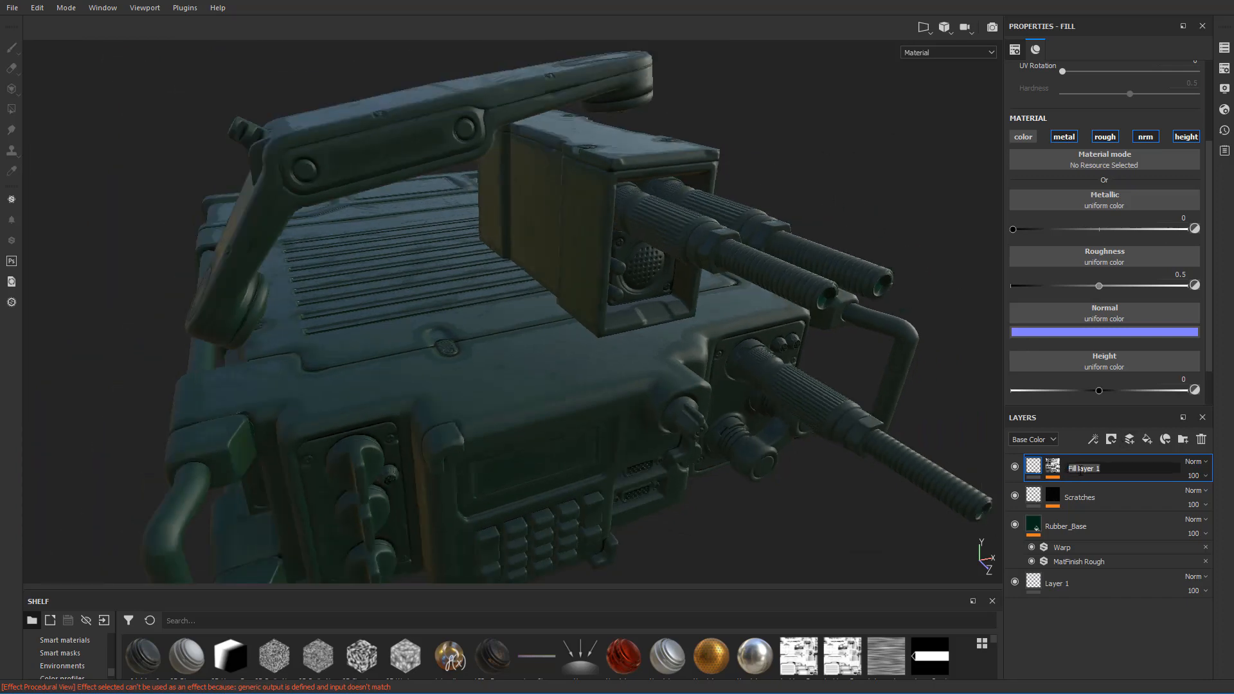
{"action": "type", "text": "Edge_Roughness"}
{"action": "key", "text": "Return"}
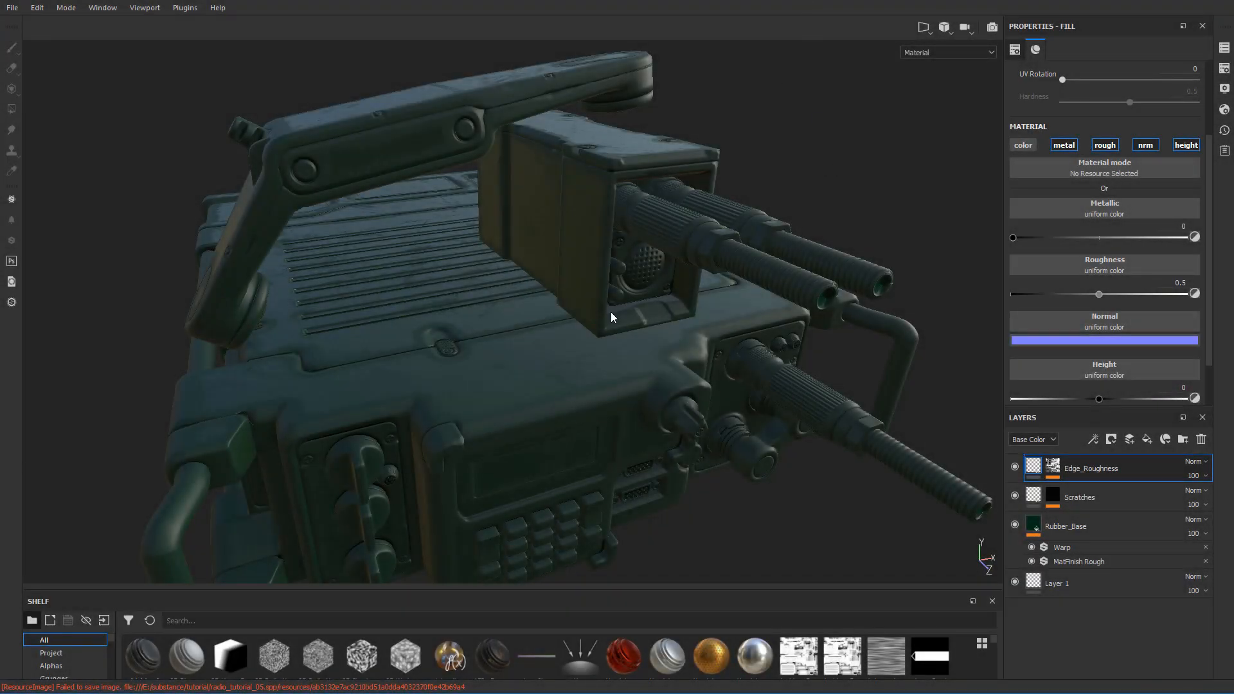
- Add a fill layer on top of Edge_Roughness and set its base color to a near-black of 0.011 for R, G and B
{"action": "scroll", "coordinate": [610, 318], "scroll_direction": "up", "scroll_amount": 4}
{"action": "scroll", "coordinate": [611, 320], "scroll_direction": "down", "scroll_amount": 4}
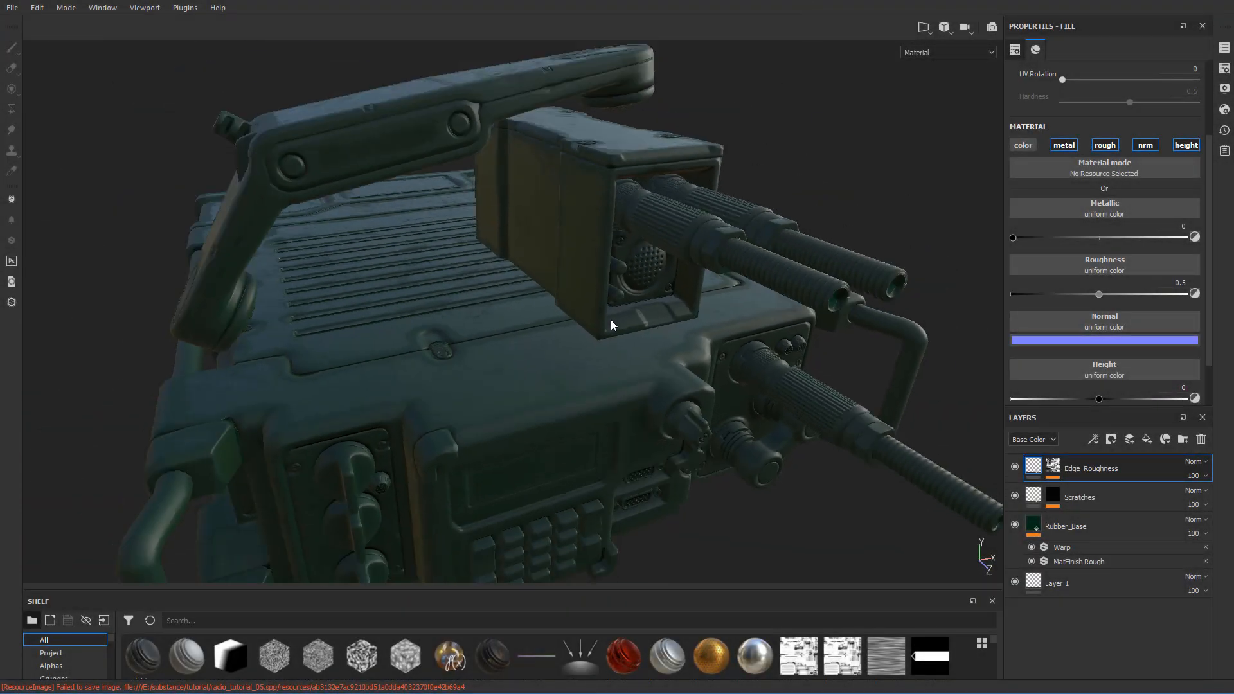
{"action": "scroll", "coordinate": [610, 319], "scroll_direction": "down", "scroll_amount": 3}
{"action": "scroll", "coordinate": [611, 318], "scroll_direction": "up", "scroll_amount": 5}
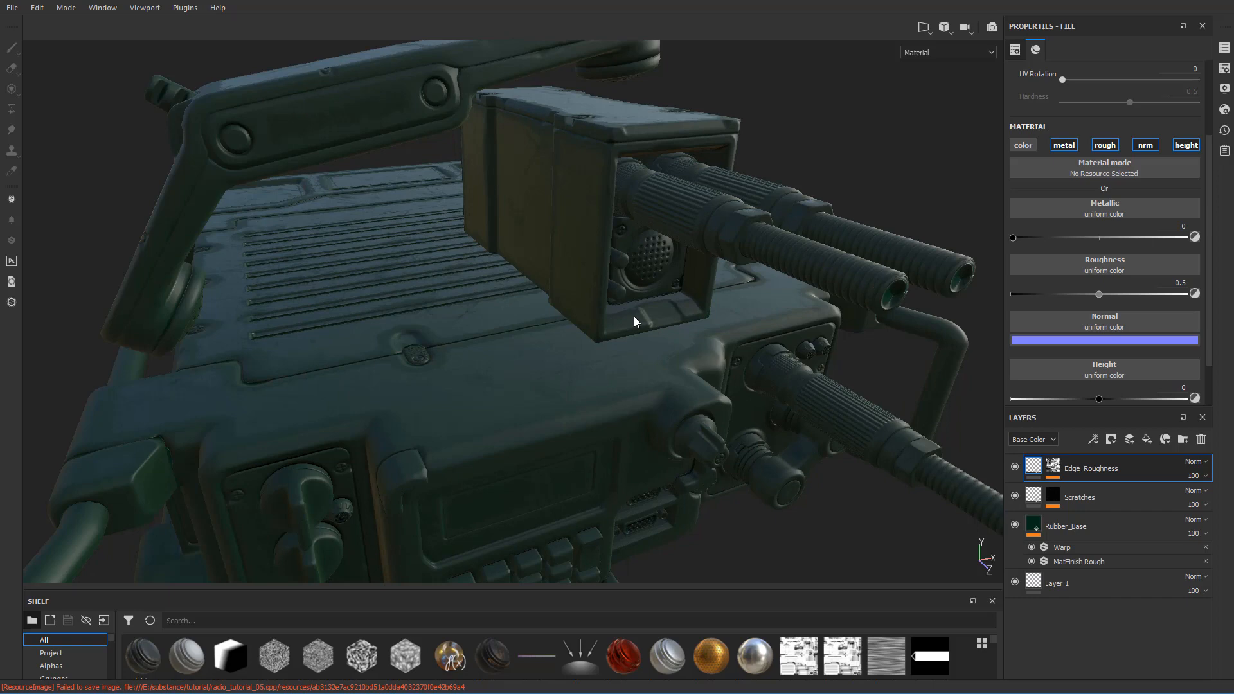
{"action": "scroll", "coordinate": [626, 316], "scroll_direction": "up", "scroll_amount": 2}
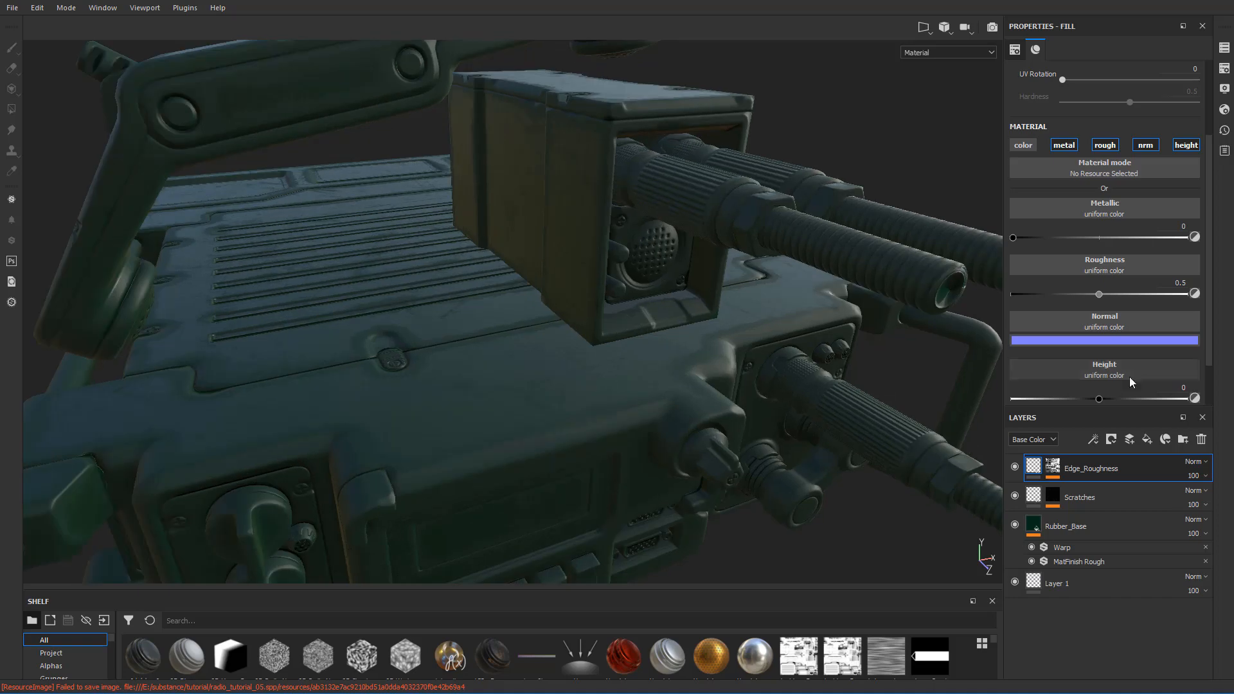
{"action": "left_click", "coordinate": [1147, 441]}
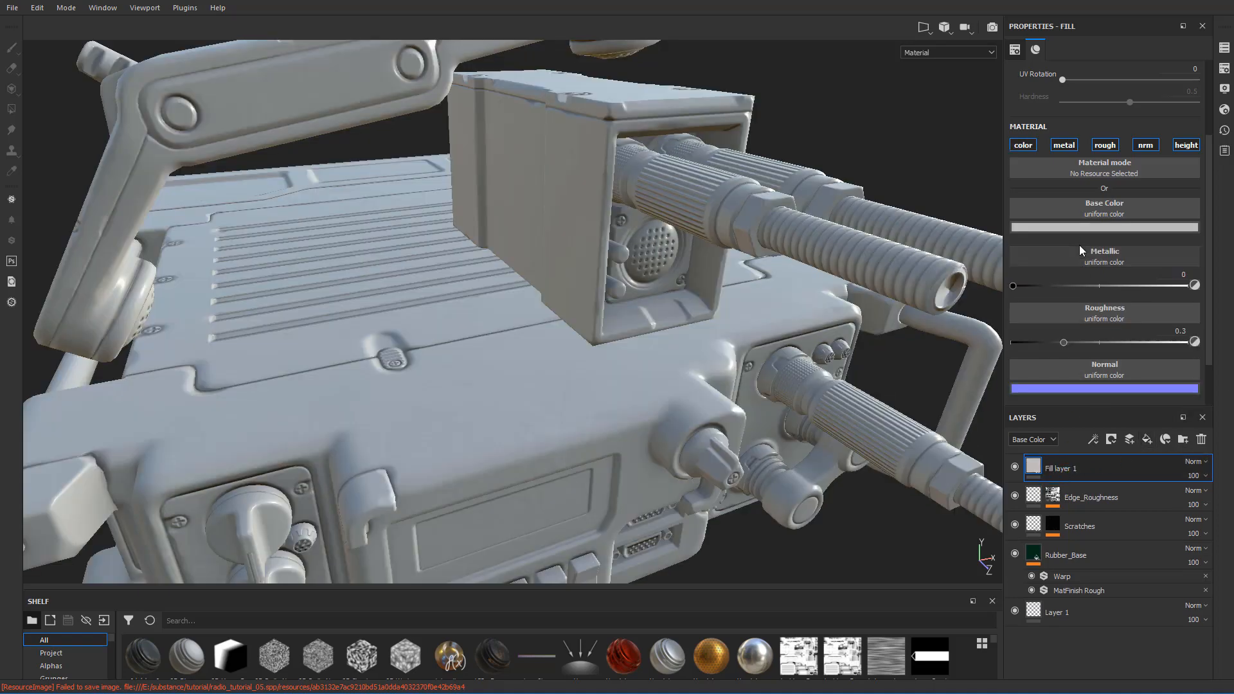
{"action": "left_click", "coordinate": [1071, 226]}
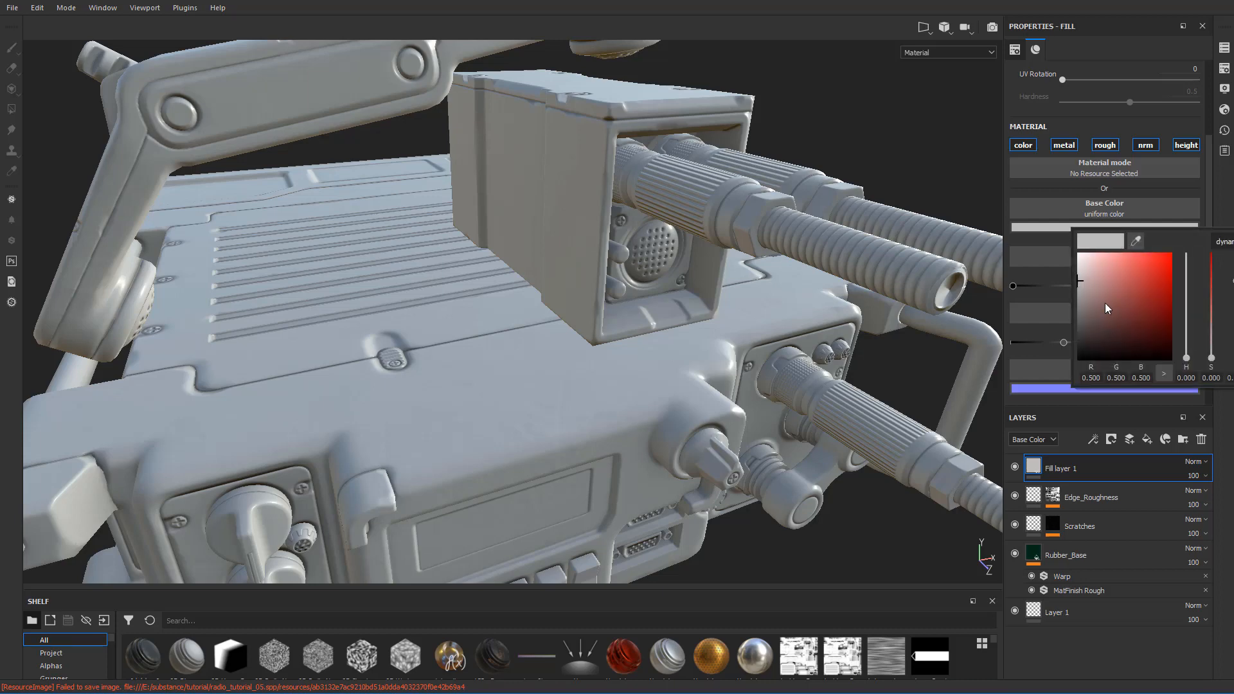
{"action": "left_click_drag", "start_coordinate": [1105, 303], "coordinate": [1069, 348]}
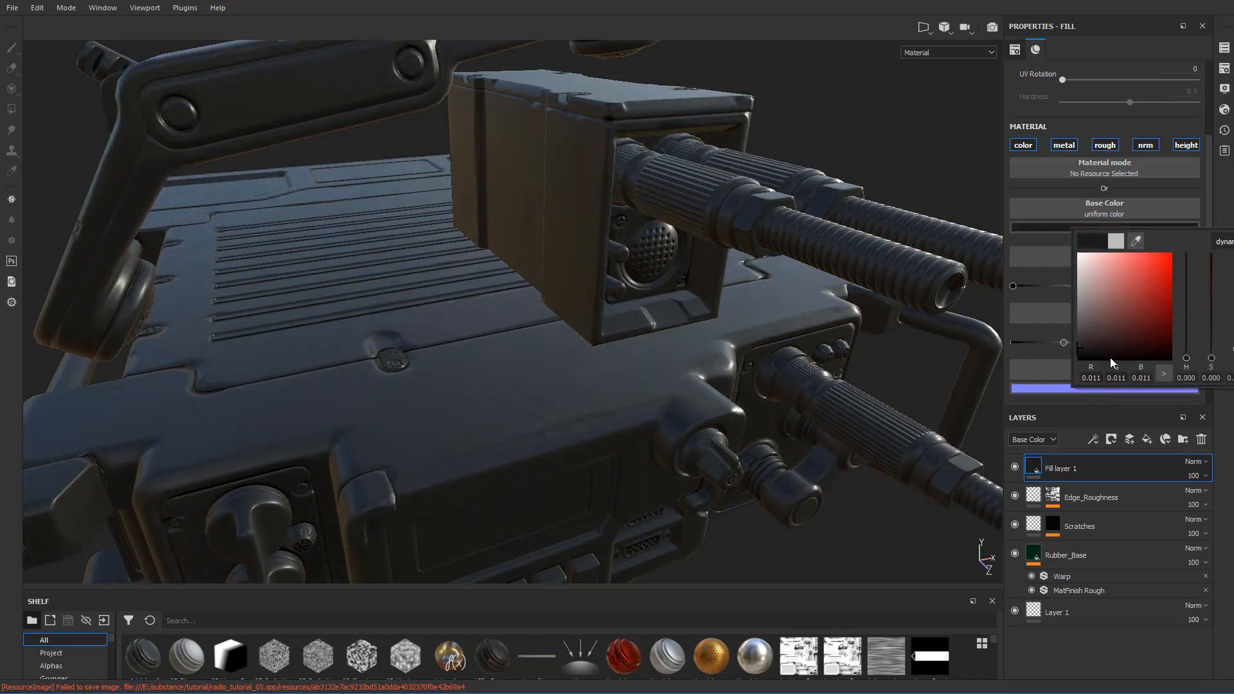
{"action": "left_click", "coordinate": [900, 126]}
- Set the new fill layer's roughness to 0.75
{"action": "left_click_drag", "start_coordinate": [1070, 340], "coordinate": [1139, 345]}
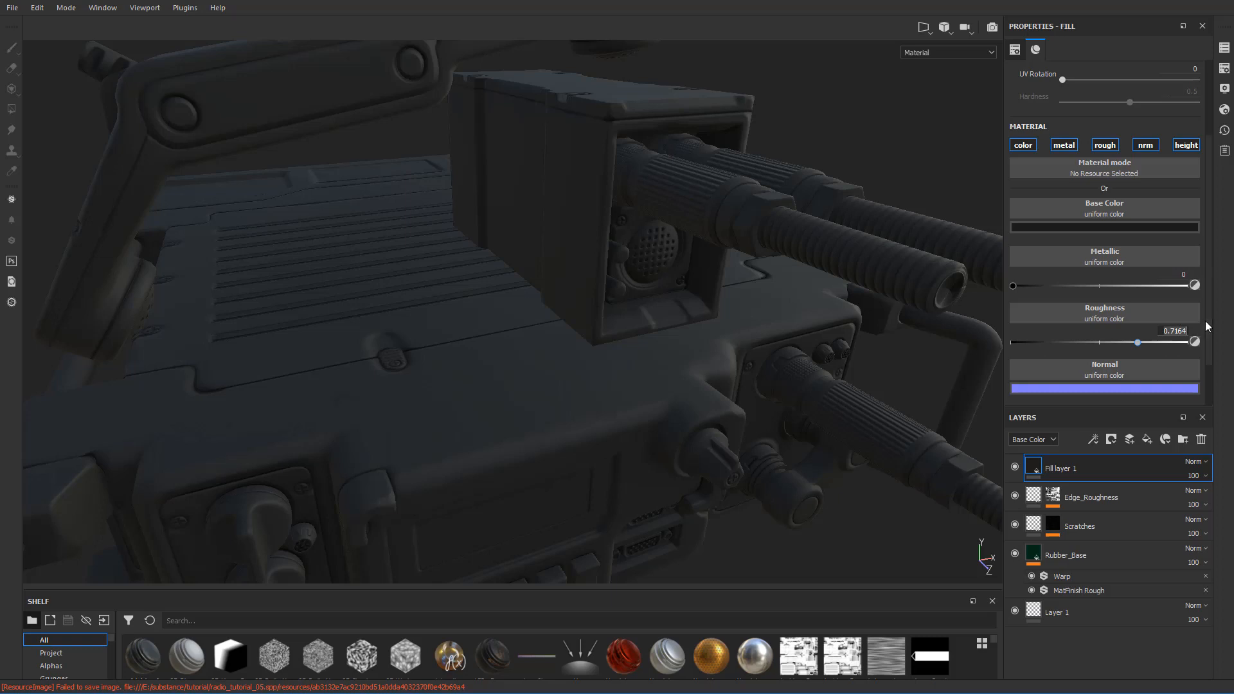
{"action": "type", "text": ".75"}
{"action": "key", "text": "Return"}
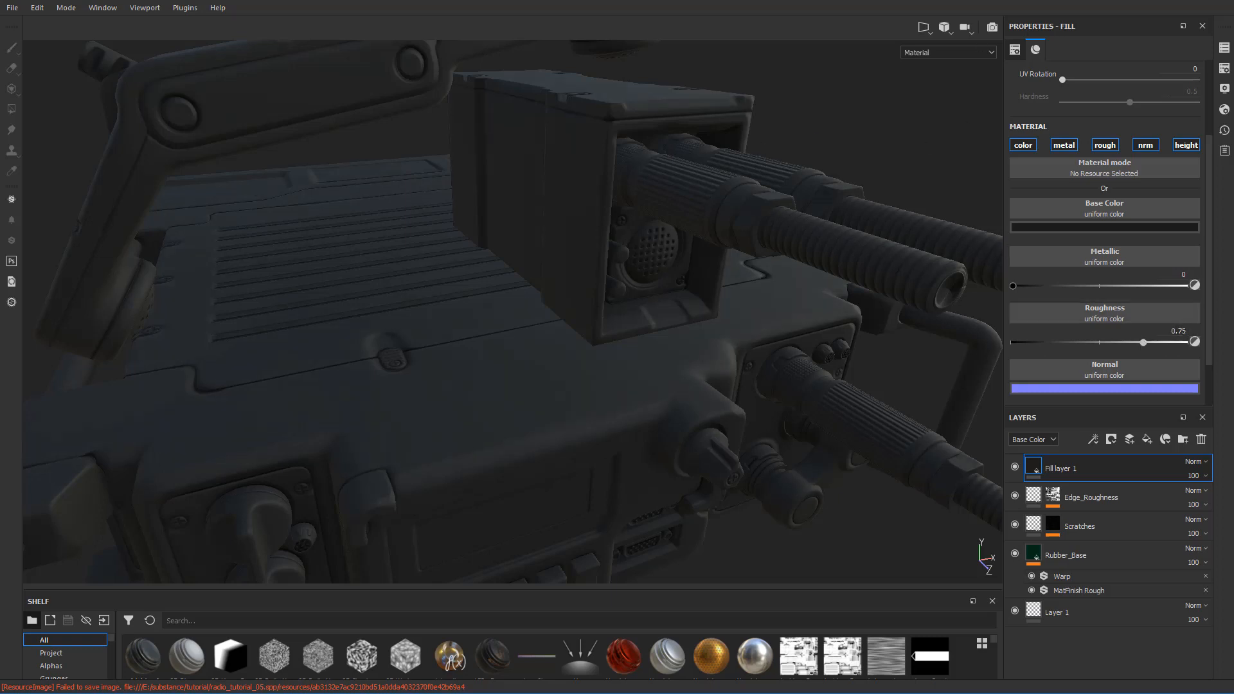
- Add a black mask to the new fill layer and attach an empty generator to that mask
{"action": "right_click", "coordinate": [1074, 468]}
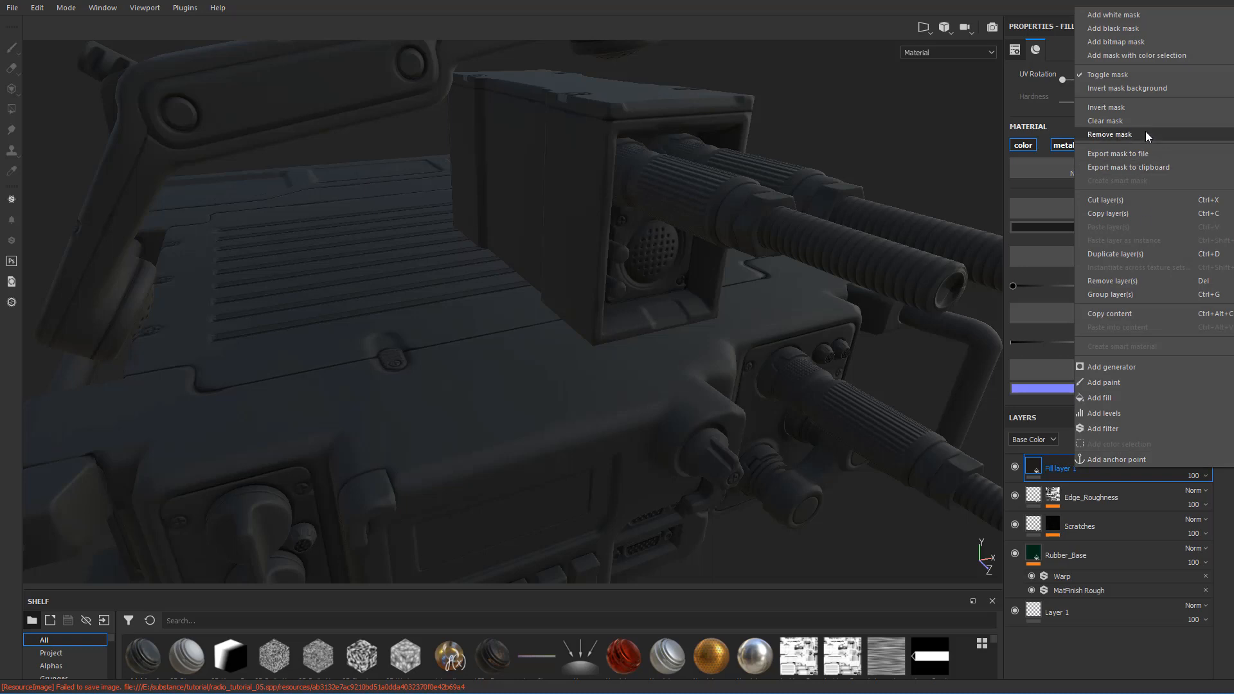
{"action": "left_click", "coordinate": [1132, 26]}
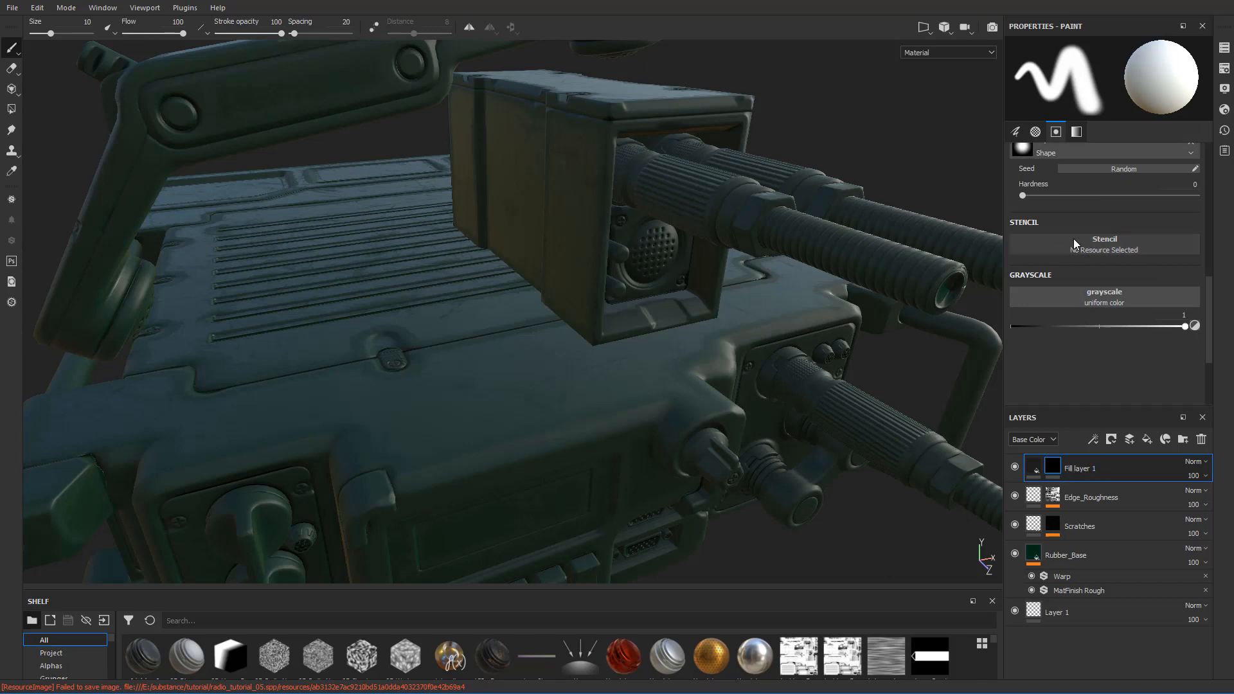
{"action": "right_click", "coordinate": [1053, 468]}
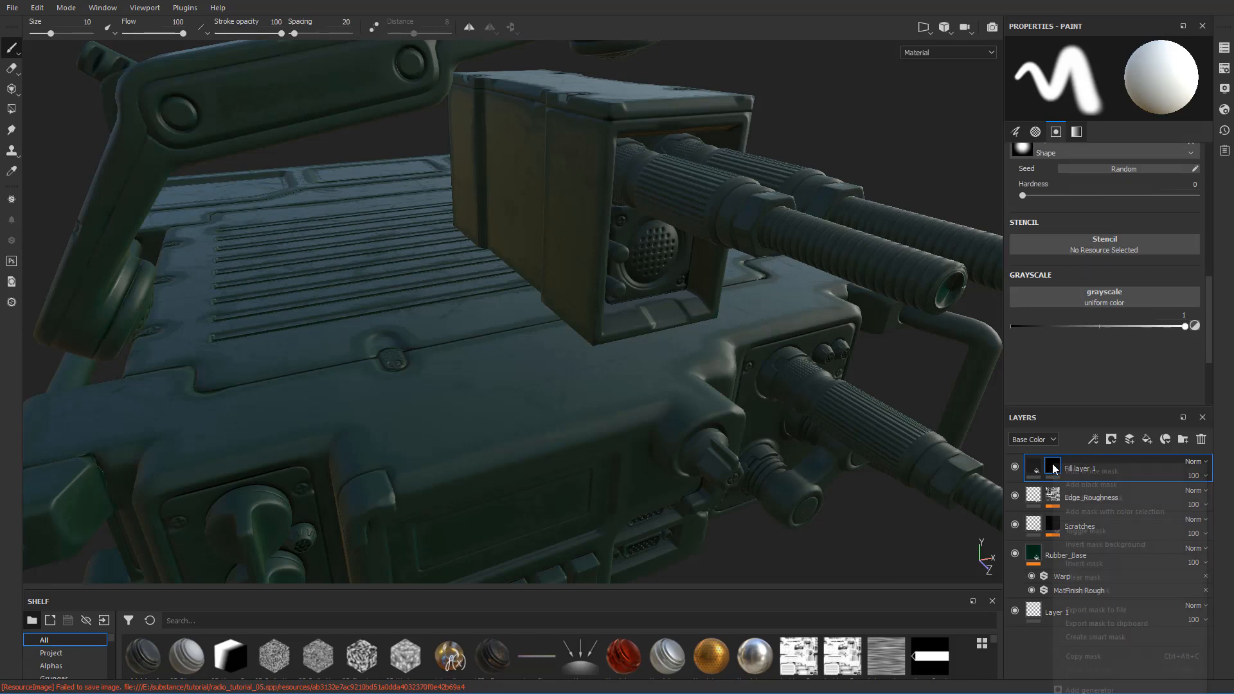
{"action": "left_click", "coordinate": [1121, 691]}
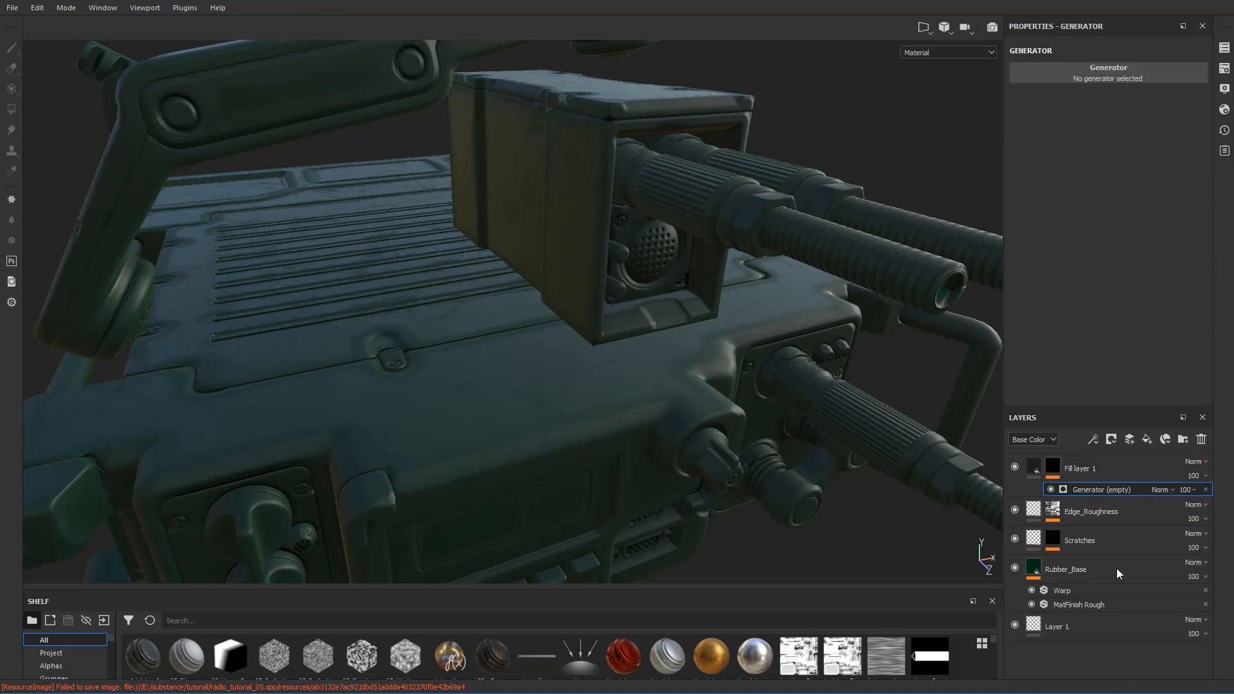
- Assign the Mask Builder - Legacy generator to the new layer's mask
{"action": "left_click", "coordinate": [1067, 69]}
{"action": "type", "text": "mask buil"}
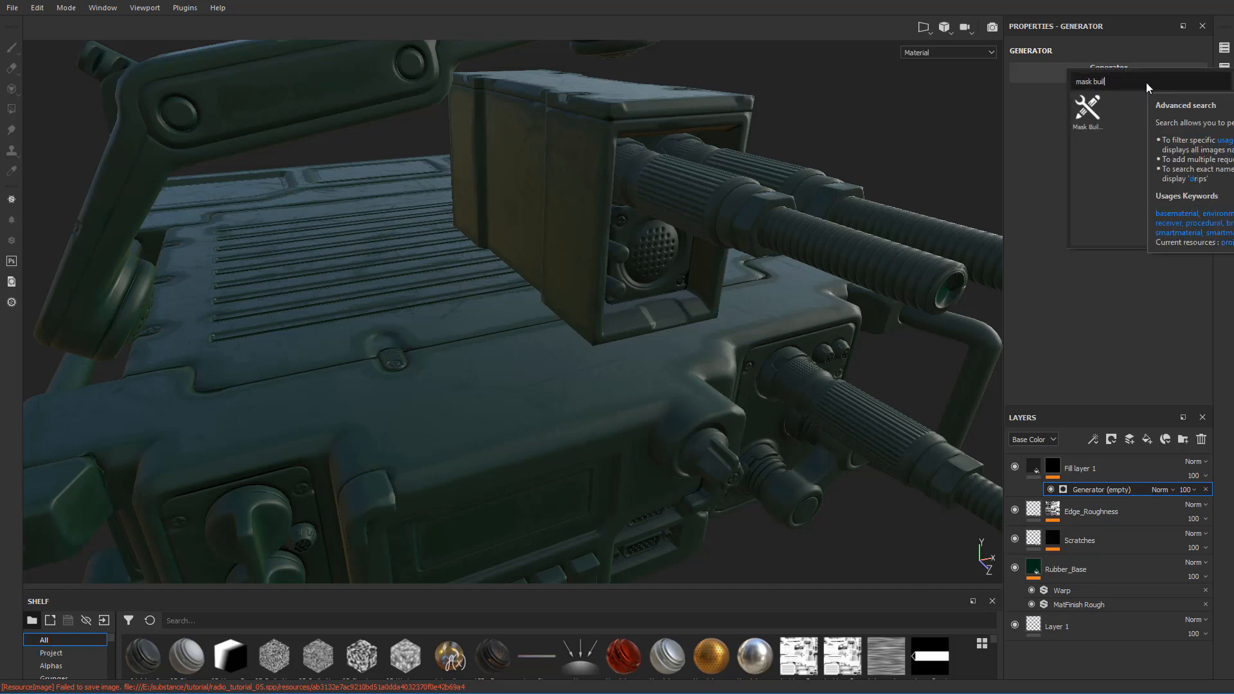
{"action": "key", "text": "BackSpace"}
{"action": "key", "text": "BackSpace"}
{"action": "type", "text": "il"}
{"action": "left_click", "coordinate": [1082, 111]}
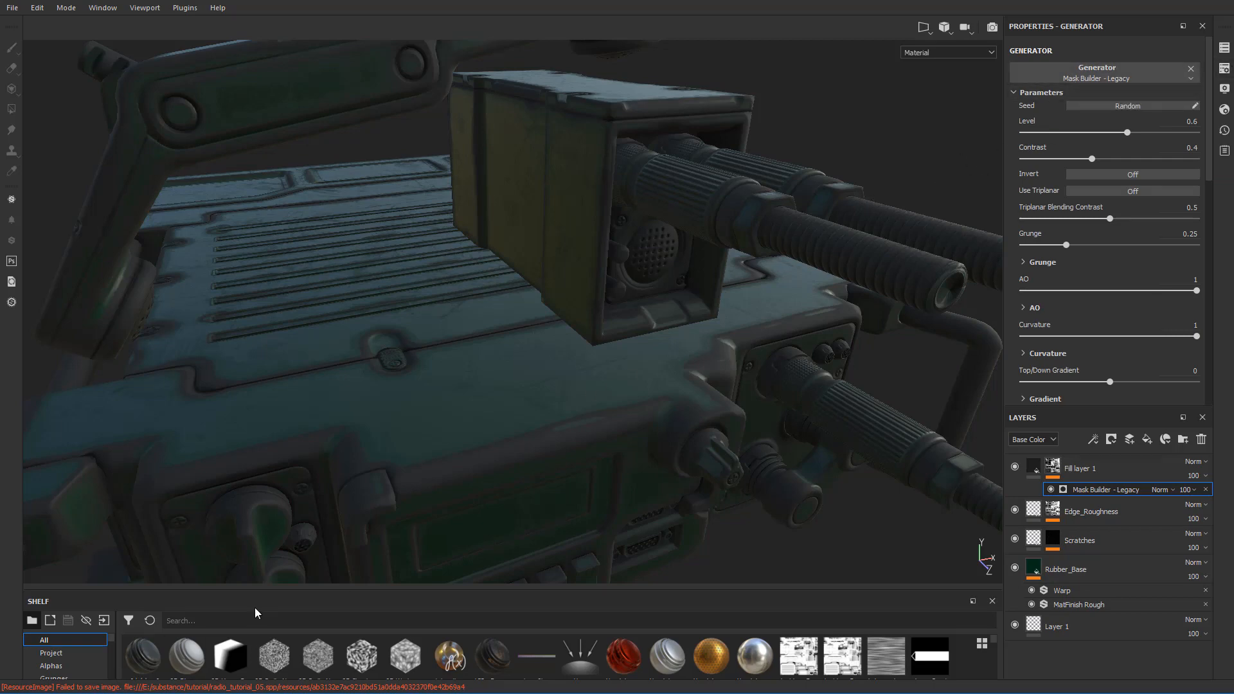
- Search the shelf for "mask buil" to locate the Mask Builder generator there
{"action": "left_click_drag", "start_coordinate": [259, 587], "coordinate": [275, 395]}
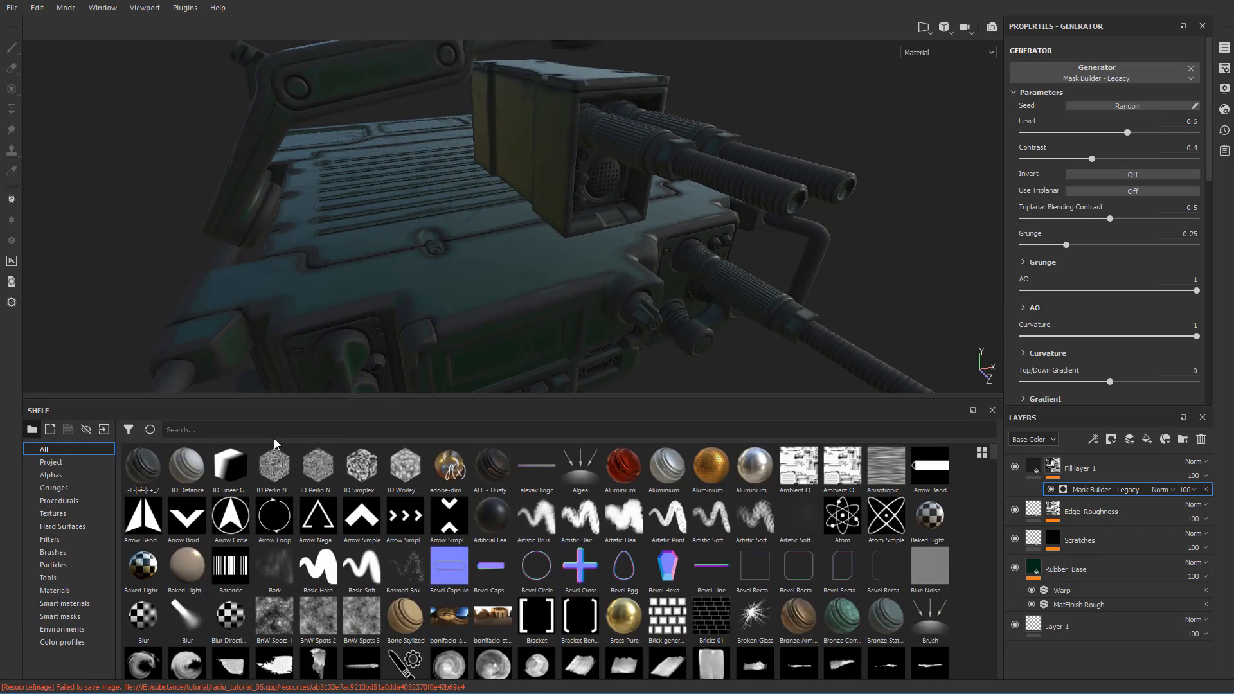
{"action": "left_click", "coordinate": [271, 432]}
{"action": "type", "text": "mask buil"}
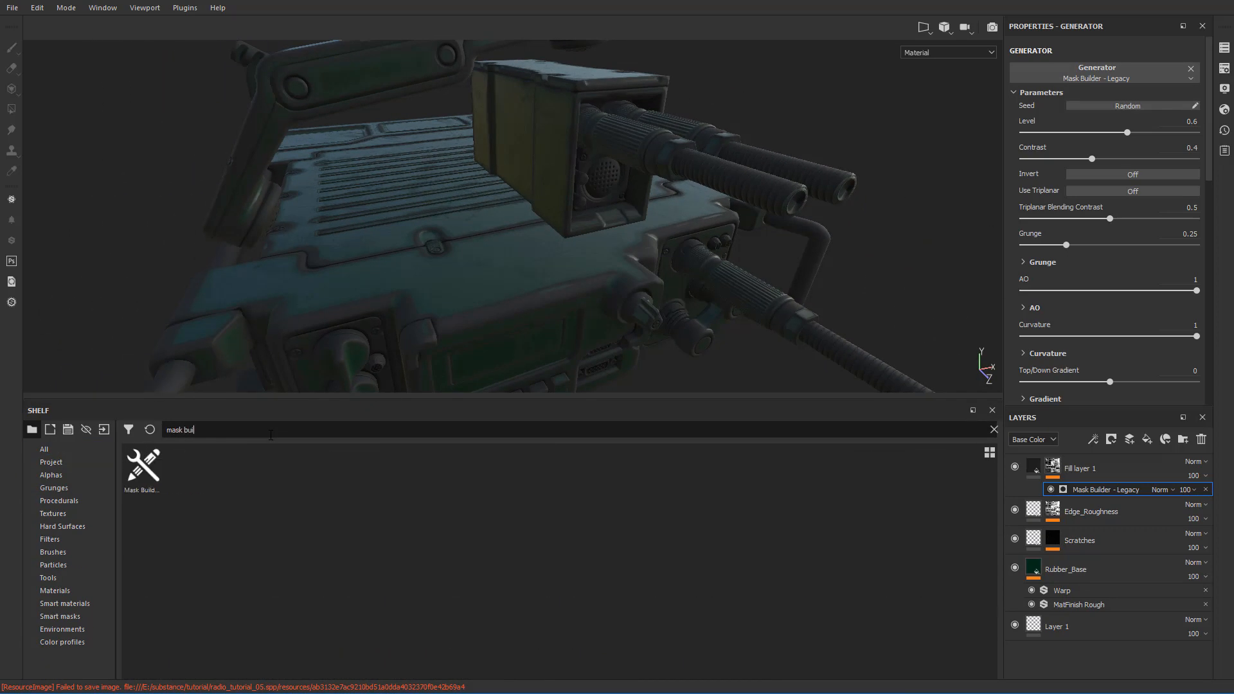
{"action": "left_click_drag", "start_coordinate": [146, 488], "coordinate": [1093, 89]}
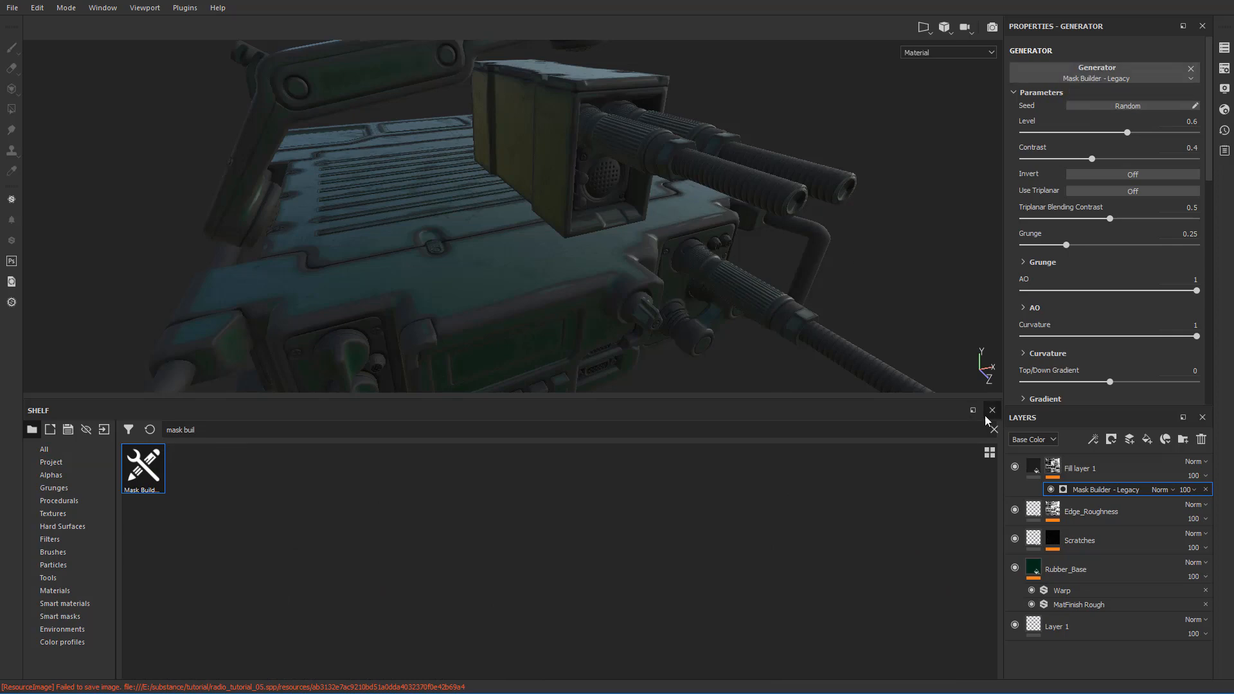
{"action": "left_click_drag", "start_coordinate": [885, 399], "coordinate": [853, 682]}
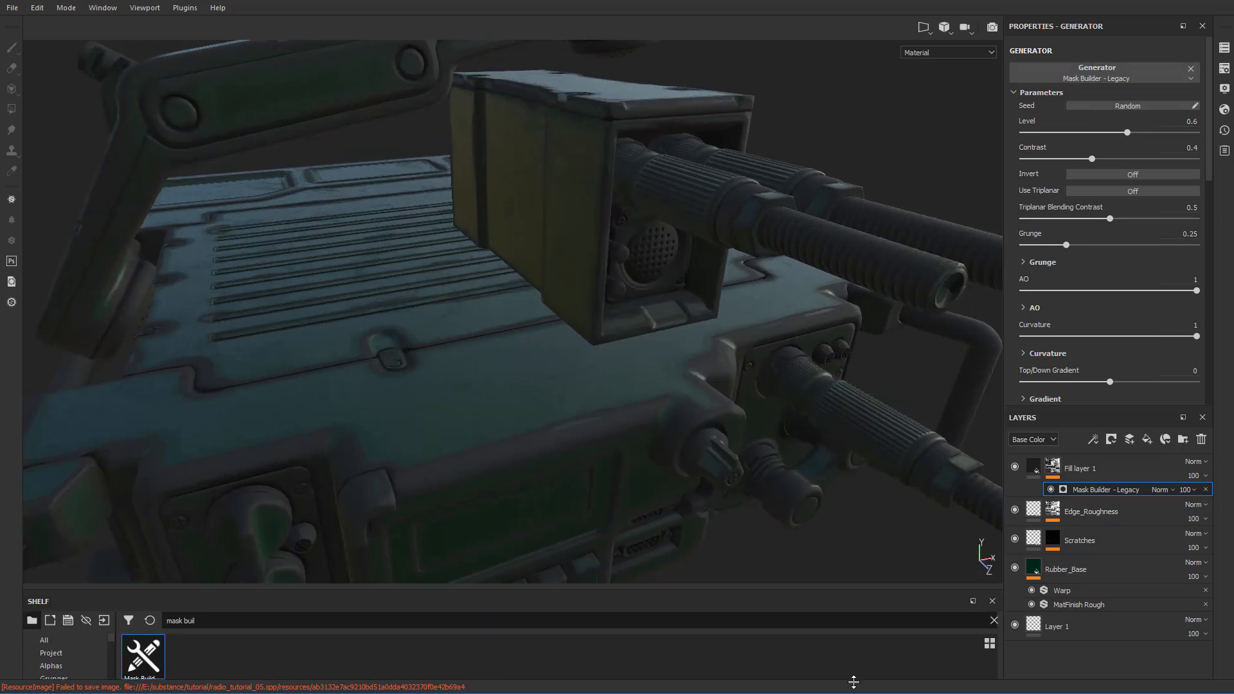
{"action": "left_click", "coordinate": [852, 545]}
- Set the mask builder's Level to 0.2 and its Contrast to 0.43
{"action": "mouse_move", "coordinate": [682, 406]}
{"action": "right_mouse_down", "text": "alt"}
{"action": "mouse_move", "coordinate": [691, 398]}
{"action": "mouse_move", "coordinate": [625, 364]}
{"action": "mouse_move", "coordinate": [607, 389]}
{"action": "right_mouse_up", "text": "alt"}
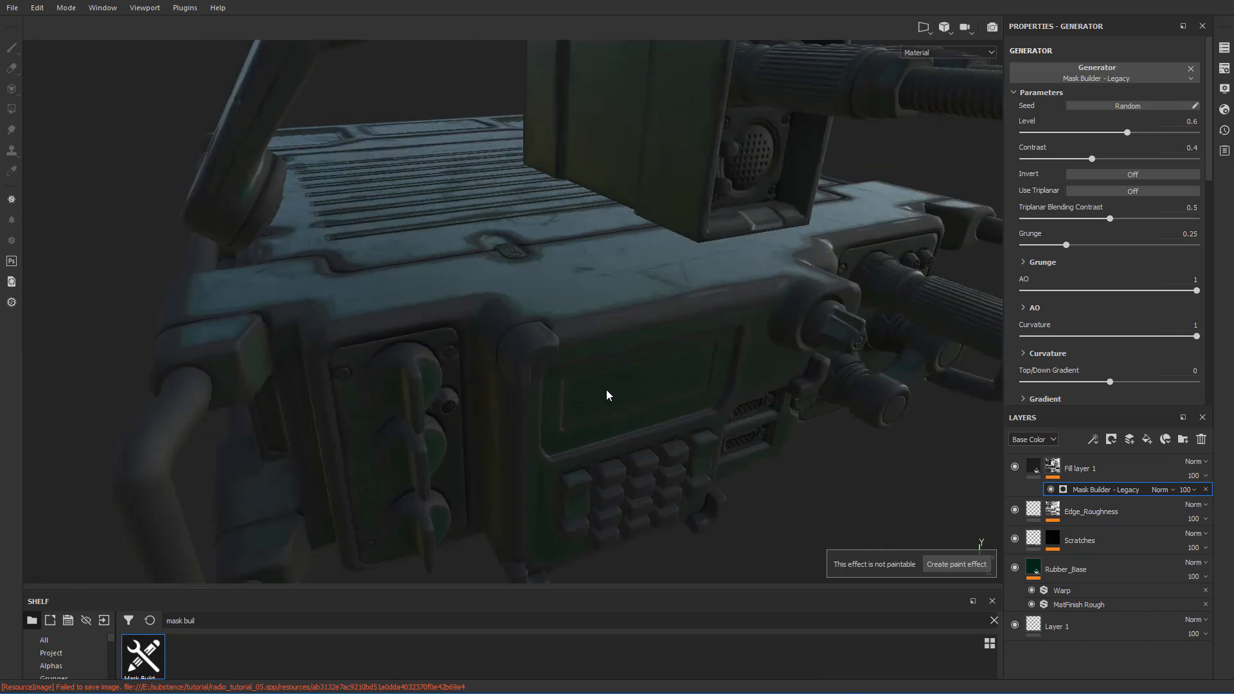
{"action": "left_click_drag", "start_coordinate": [607, 390], "coordinate": [616, 364], "text": "alt"}
{"action": "middle_click_drag", "start_coordinate": [615, 365], "coordinate": [599, 377], "text": "alt"}
{"action": "left_click_drag", "start_coordinate": [600, 377], "coordinate": [685, 349], "text": "alt"}
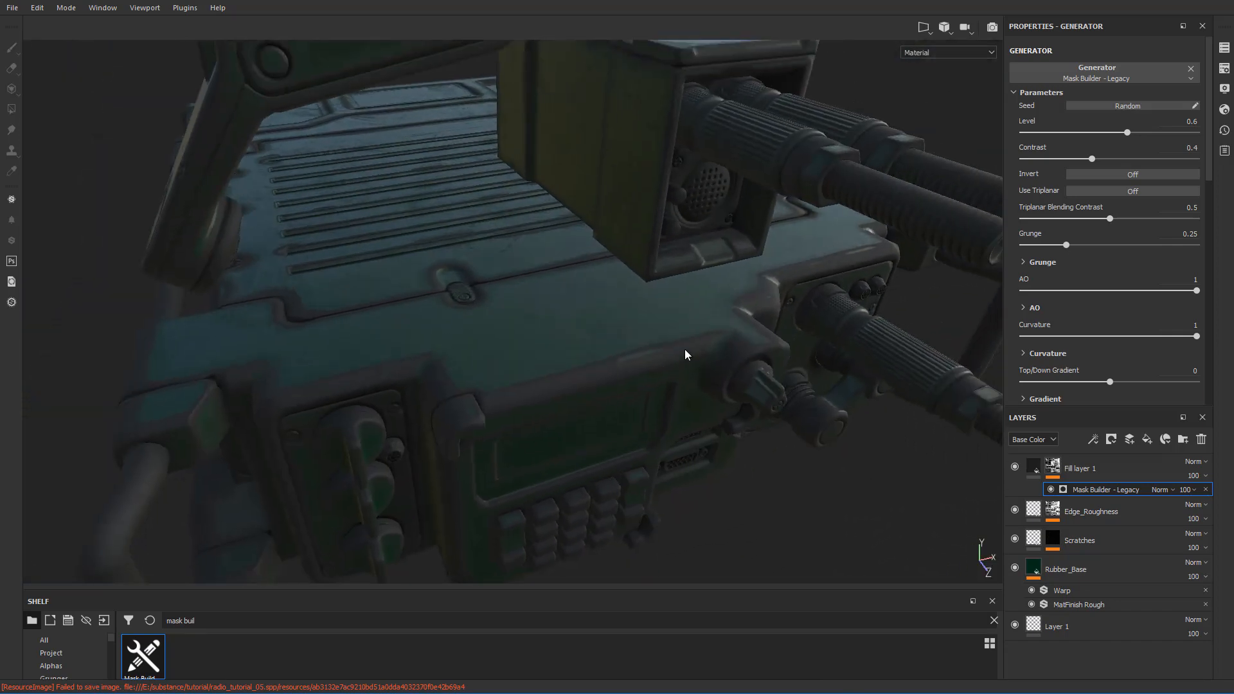
{"action": "right_click_drag", "start_coordinate": [684, 349], "coordinate": [739, 364], "text": "alt"}
{"action": "scroll", "coordinate": [701, 380], "scroll_direction": "down", "scroll_amount": 3}
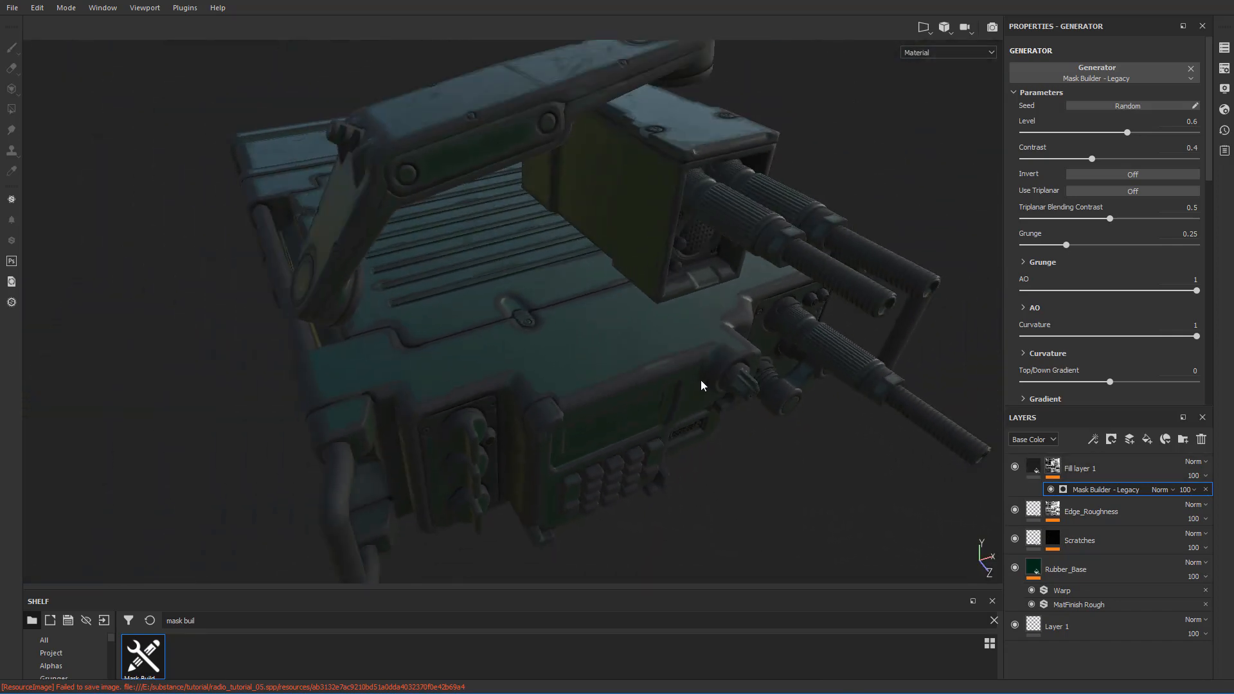
{"action": "scroll", "coordinate": [701, 380], "scroll_direction": "up", "scroll_amount": 5}
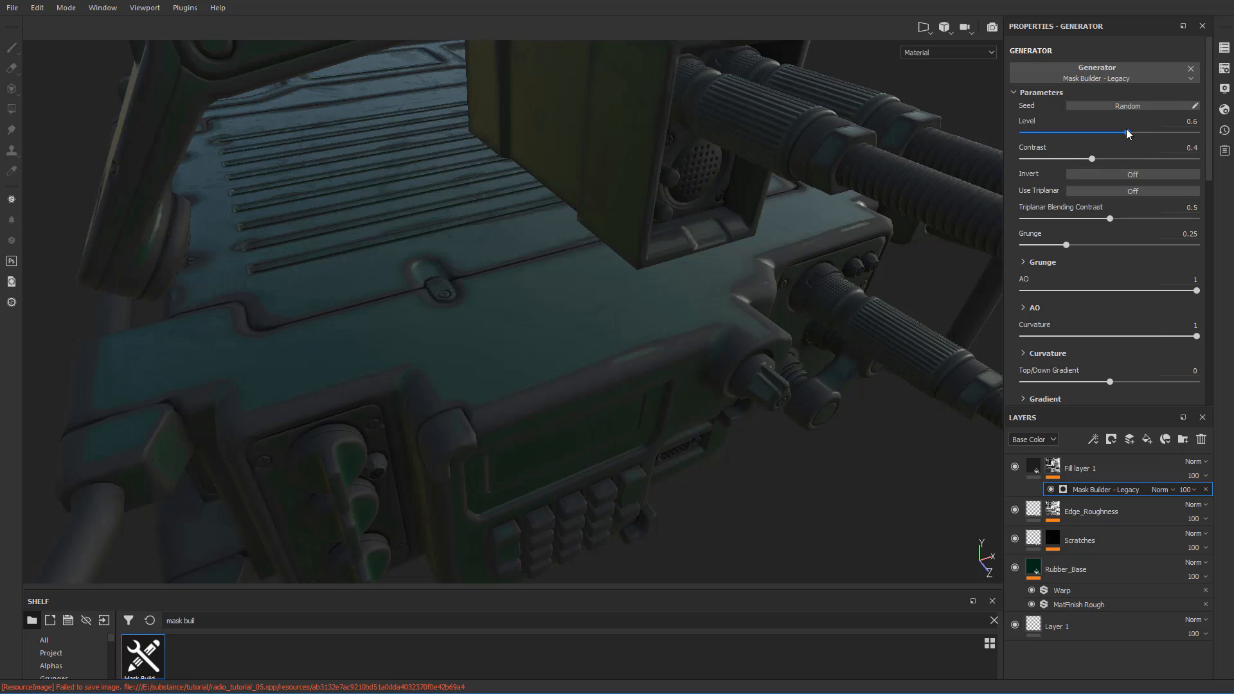
{"action": "left_click_drag", "start_coordinate": [1128, 133], "coordinate": [1056, 142]}
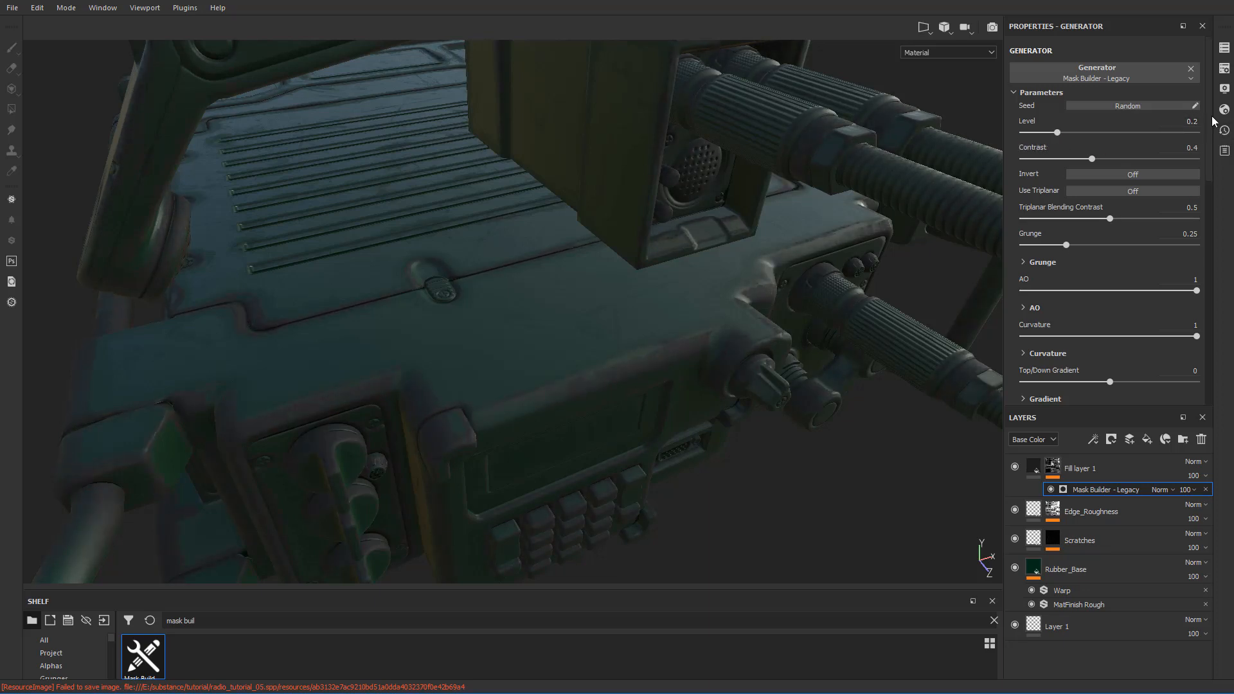
{"action": "left_click_drag", "start_coordinate": [1092, 159], "coordinate": [1097, 156]}
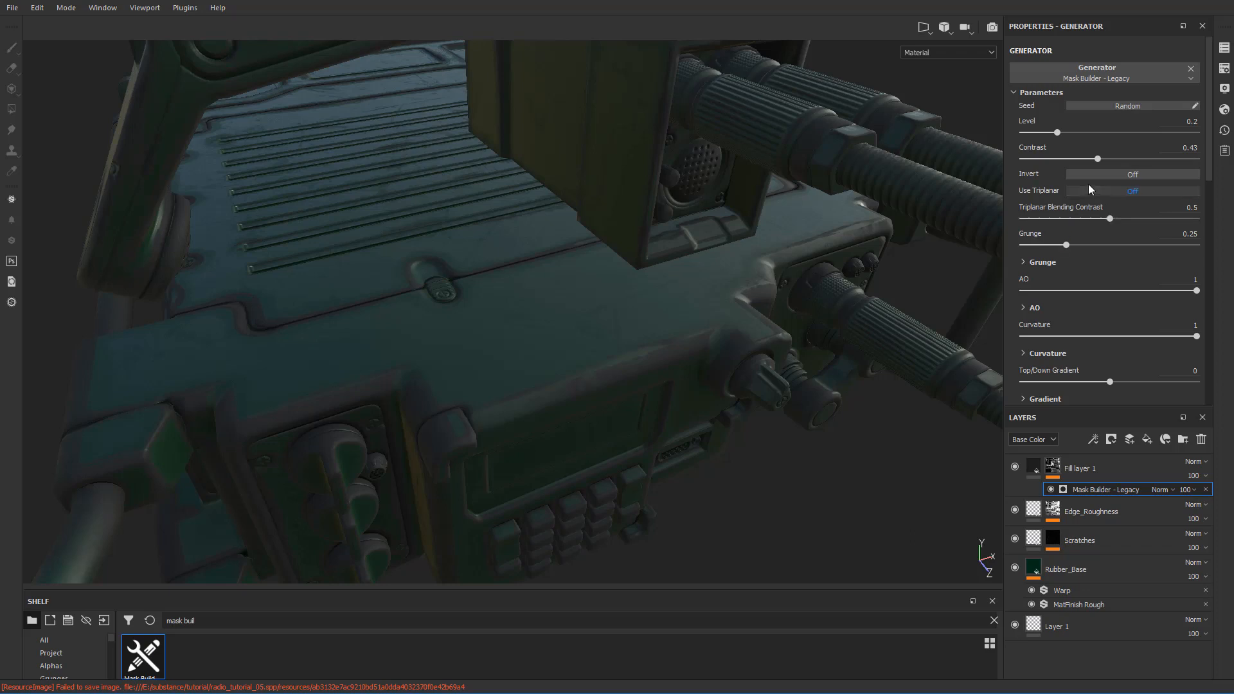
- Set the mask builder's Grunge amount to 0.35
{"action": "left_click_drag", "start_coordinate": [1065, 249], "coordinate": [1087, 249]}
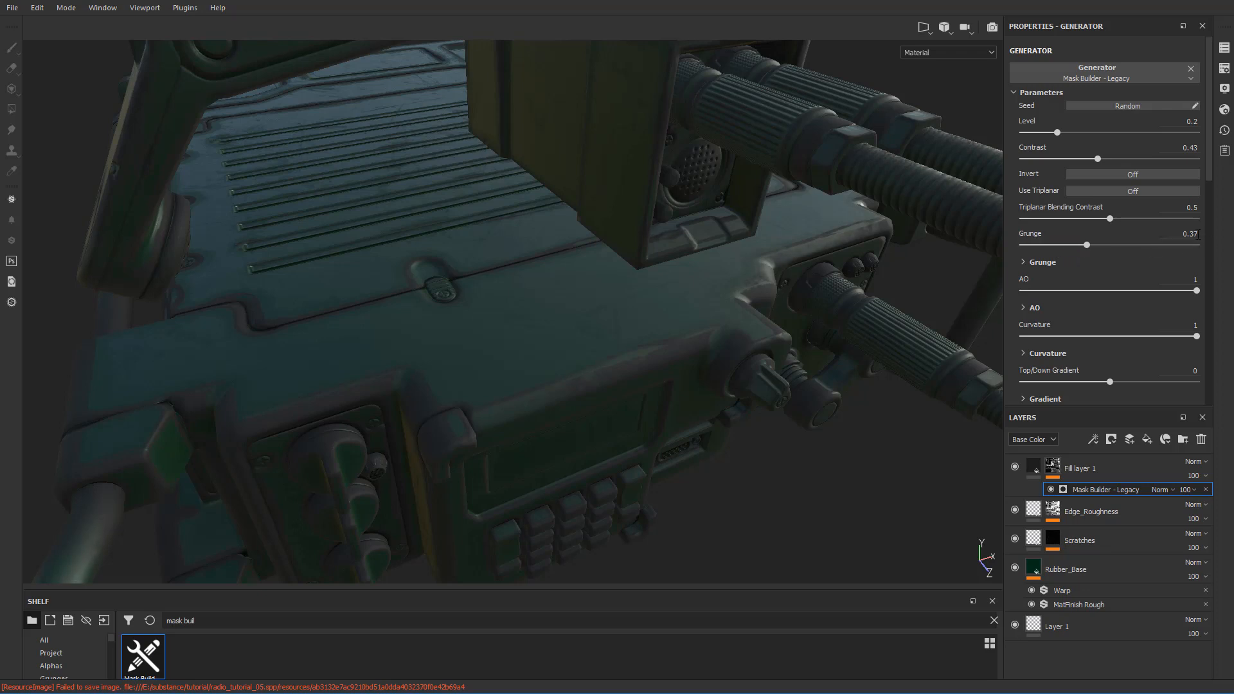
{"action": "key", "text": "BackSpace"}
{"action": "type", "text": "5"}
{"action": "key", "text": "Return"}
- Expand the mask builder's AO parameters and set the AO amount to 1
{"action": "left_click", "coordinate": [1022, 307]}
{"action": "scroll", "coordinate": [1071, 304], "scroll_direction": "down", "scroll_amount": 1}
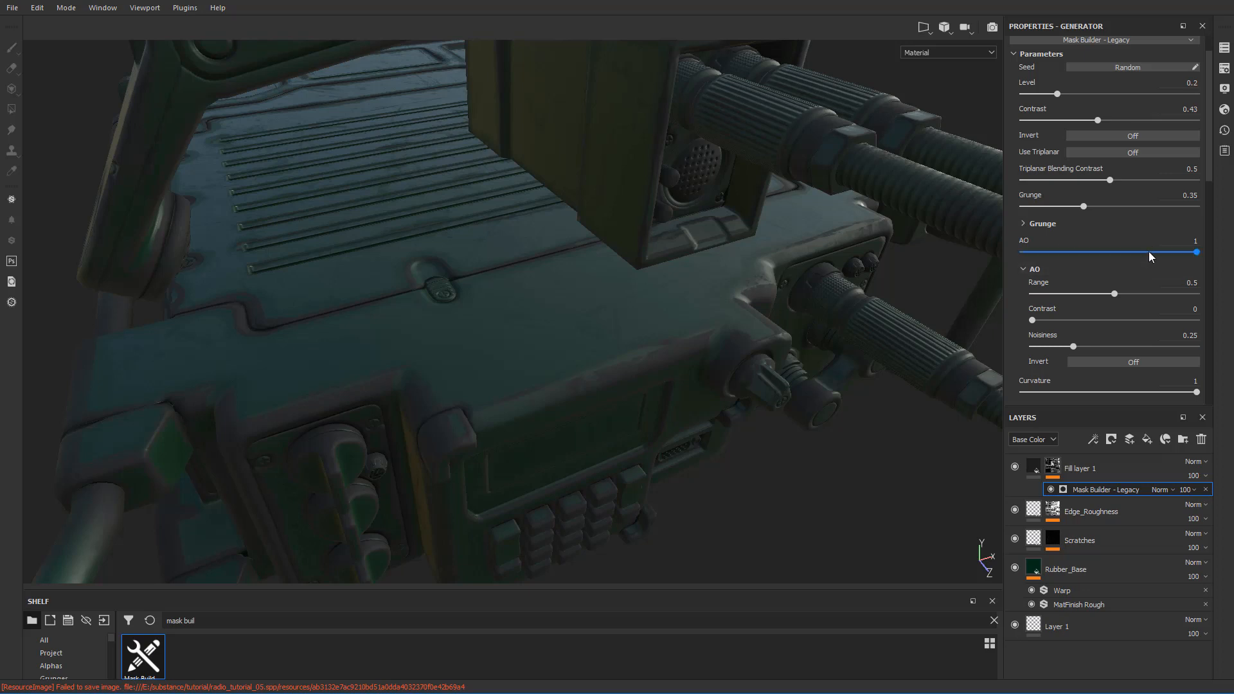
{"action": "mouse_move", "coordinate": [1196, 252]}
{"action": "left_mouse_down"}
{"action": "mouse_move", "coordinate": [1070, 252]}
{"action": "mouse_move", "coordinate": [1201, 256]}
{"action": "left_mouse_up"}
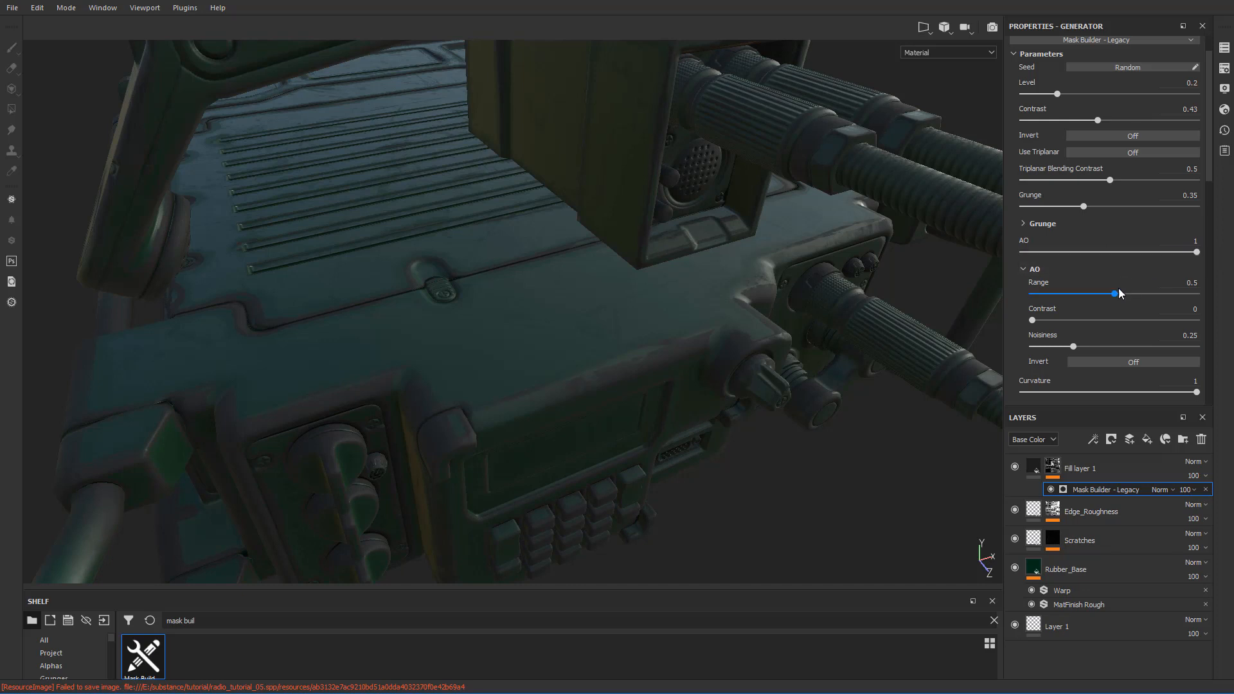
- Set the mask builder's Top/Down Gradient to 0.92 and its Curvature amount to 0.3
{"action": "scroll", "coordinate": [1082, 326], "scroll_direction": "down", "scroll_amount": 1}
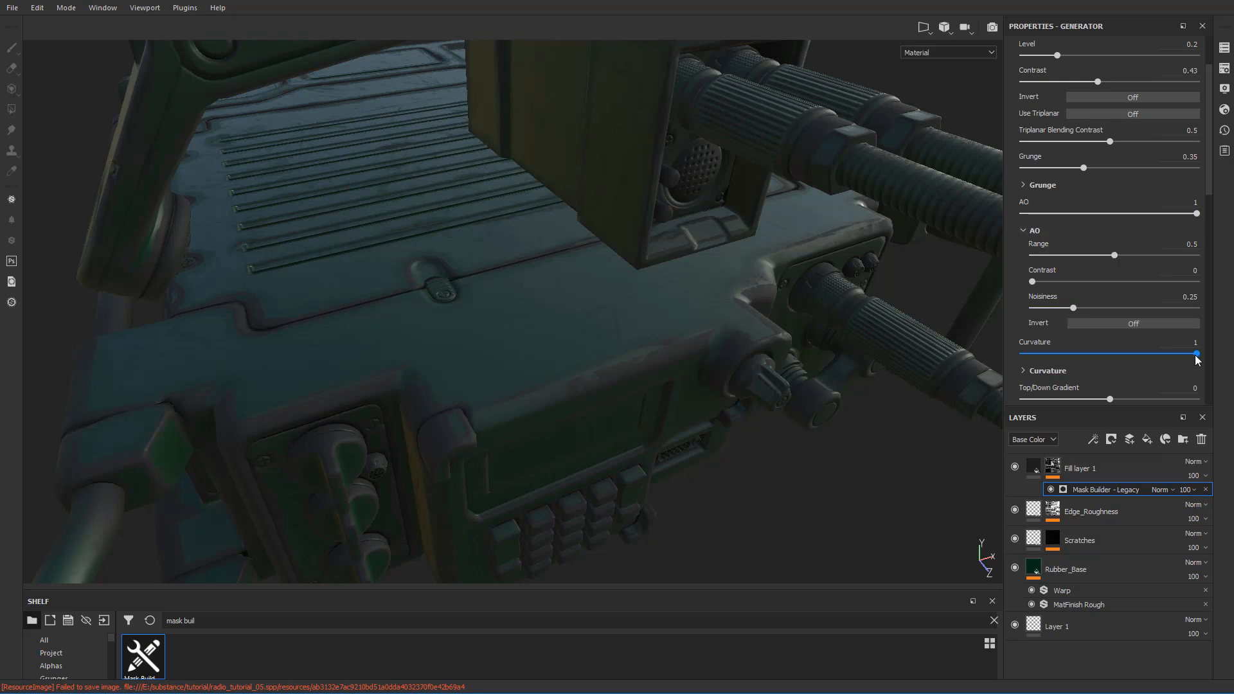
{"action": "scroll", "coordinate": [1194, 350], "scroll_direction": "down", "scroll_amount": 1}
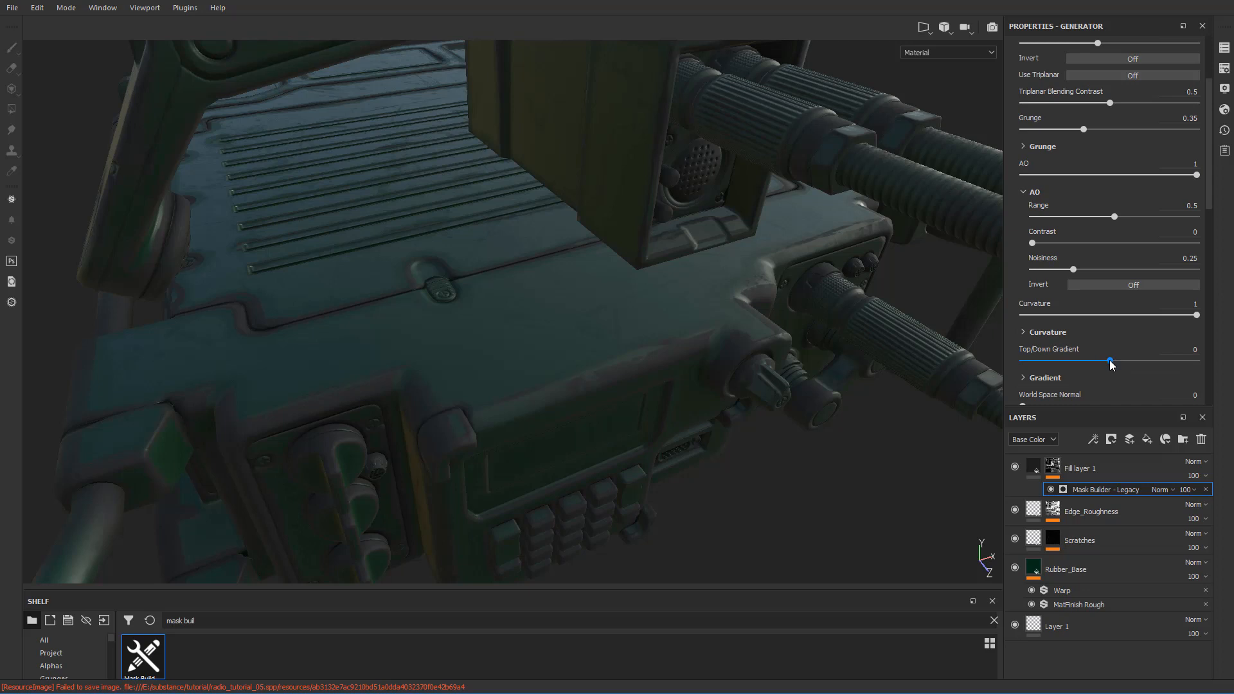
{"action": "left_click_drag", "start_coordinate": [1110, 361], "coordinate": [1189, 369]}
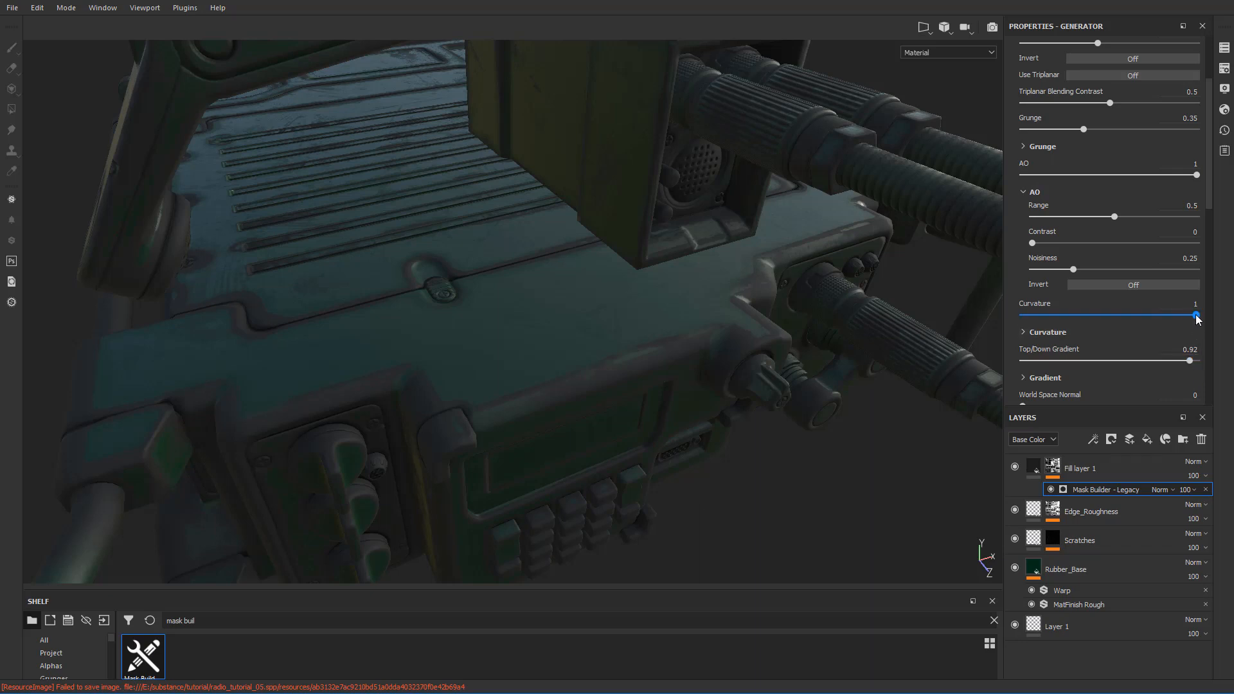
{"action": "left_click_drag", "start_coordinate": [1197, 318], "coordinate": [1075, 317]}
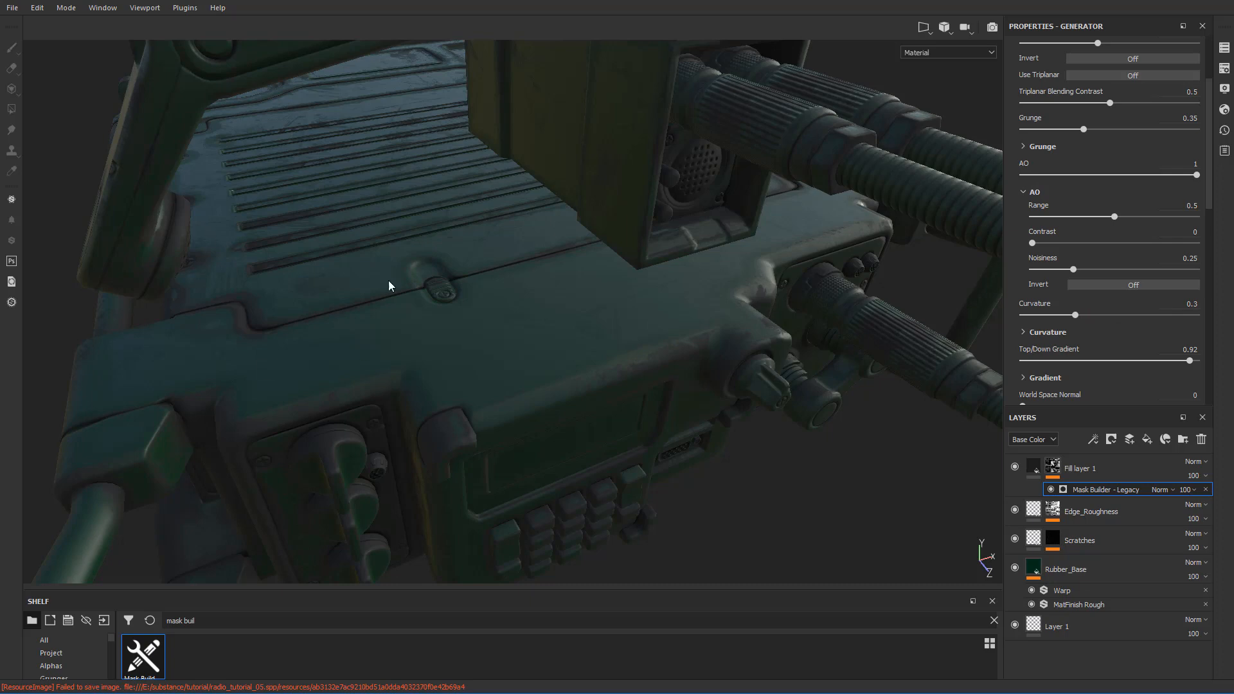
- Inspect the dark wear mask on the radio's body, handles and connectors from several angles and distances
{"action": "left_click_drag", "start_coordinate": [403, 385], "coordinate": [759, 309], "text": "alt"}
{"action": "scroll", "coordinate": [415, 423], "scroll_direction": "down", "scroll_amount": 3}
{"action": "left_click_drag", "start_coordinate": [437, 405], "coordinate": [713, 308], "text": "alt"}
{"action": "scroll", "coordinate": [521, 386], "scroll_direction": "down", "scroll_amount": 3}
{"action": "scroll", "coordinate": [515, 376], "scroll_direction": "up", "scroll_amount": 3}
{"action": "scroll", "coordinate": [516, 413], "scroll_direction": "down", "scroll_amount": 2}
{"action": "left_click_drag", "start_coordinate": [516, 414], "coordinate": [750, 284], "text": "alt"}
{"action": "scroll", "coordinate": [532, 341], "scroll_direction": "up", "scroll_amount": 3}
{"action": "scroll", "coordinate": [546, 336], "scroll_direction": "down", "scroll_amount": 3}
{"action": "left_click_drag", "start_coordinate": [546, 336], "coordinate": [573, 344], "text": "alt"}
{"action": "scroll", "coordinate": [1098, 307], "scroll_direction": "down", "scroll_amount": 2}
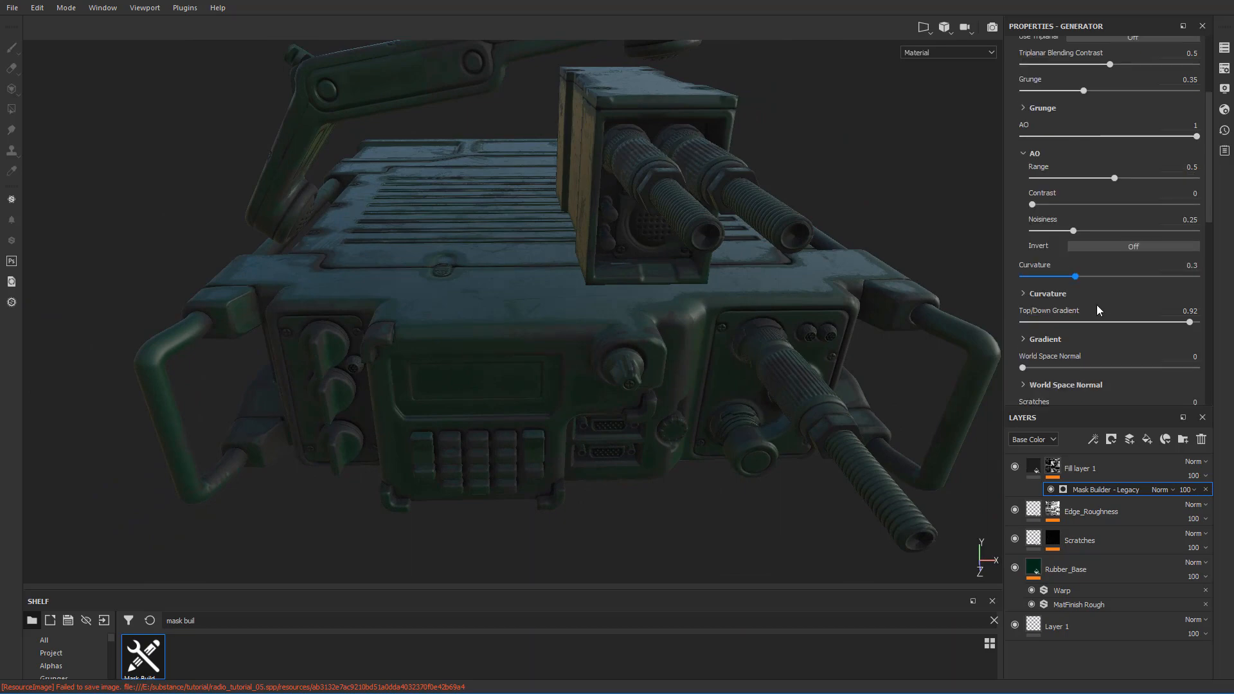
{"action": "left_click_drag", "start_coordinate": [797, 315], "coordinate": [928, 232], "text": "alt"}
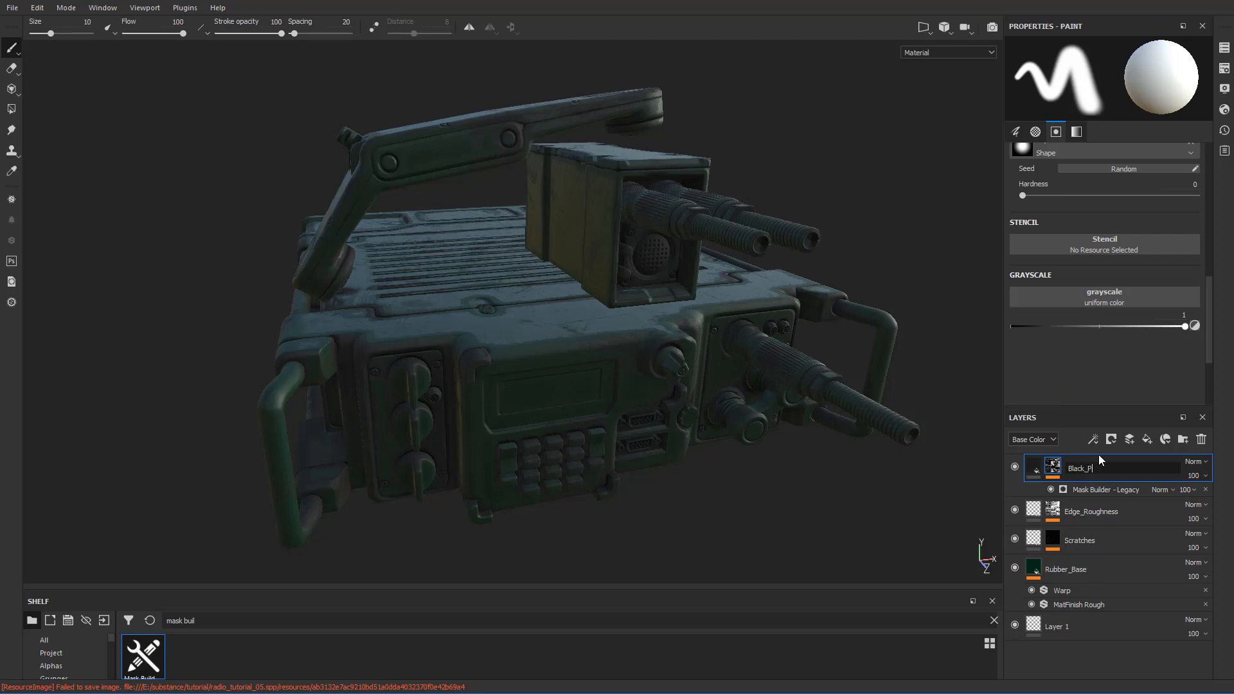
- Rename the new fill layer as Black_Plastic_Wear
{"action": "type", "text": "ear"}
{"action": "key", "text": "Return"}
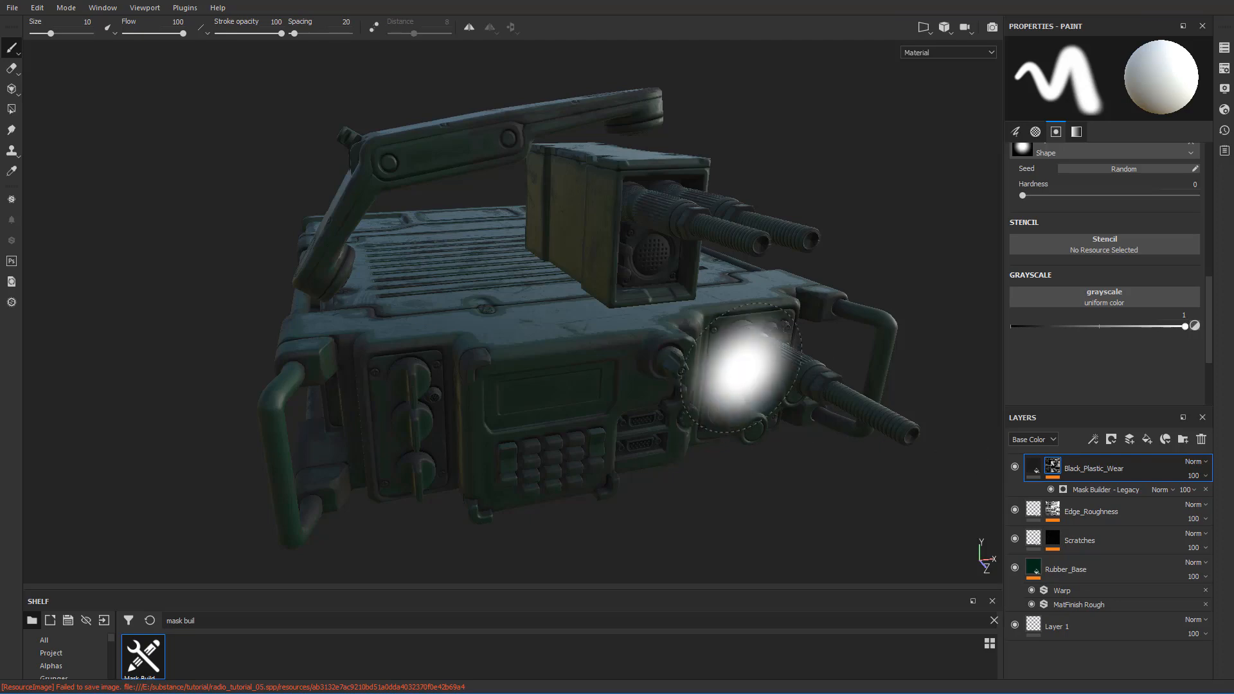
{"action": "right_click_drag", "start_coordinate": [830, 198], "coordinate": [822, 202], "text": "alt"}
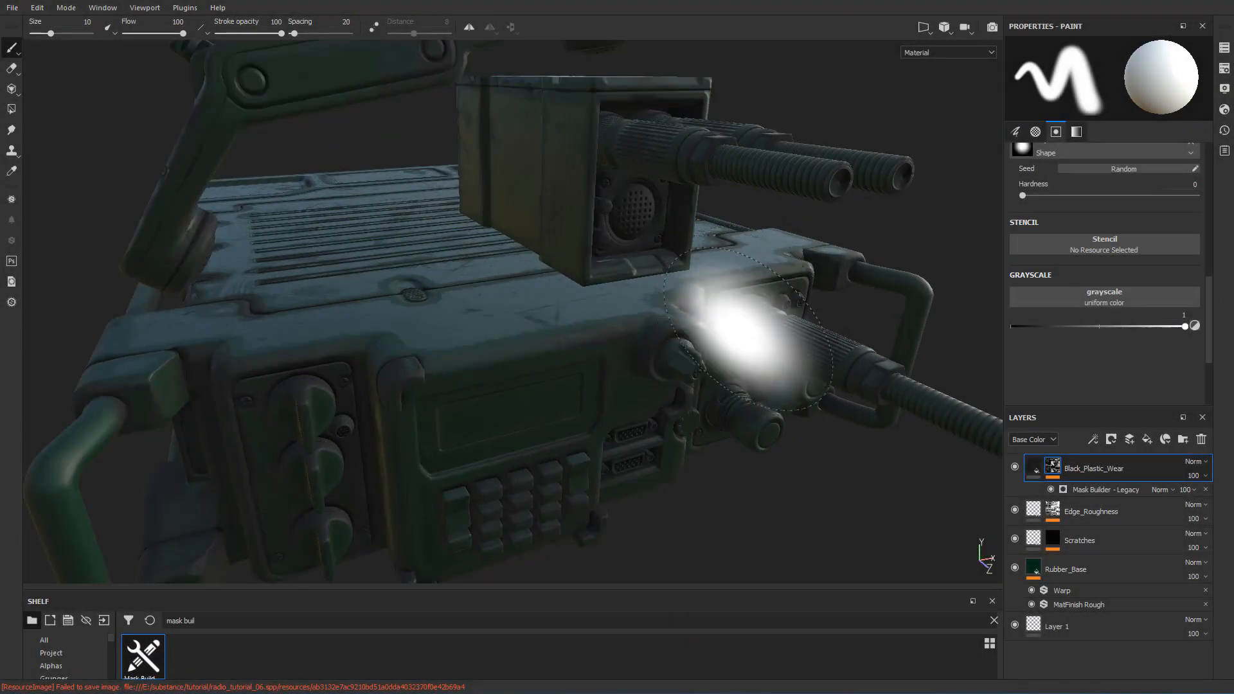
- Add a new fill layer above Black_Plastic_Wear and name it Green_Plastic_Wear
{"action": "mouse_move", "coordinate": [749, 329]}
{"action": "right_mouse_down", "text": "alt"}
{"action": "mouse_move", "coordinate": [763, 342]}
{"action": "mouse_move", "coordinate": [777, 322]}
{"action": "right_mouse_up", "text": "alt"}
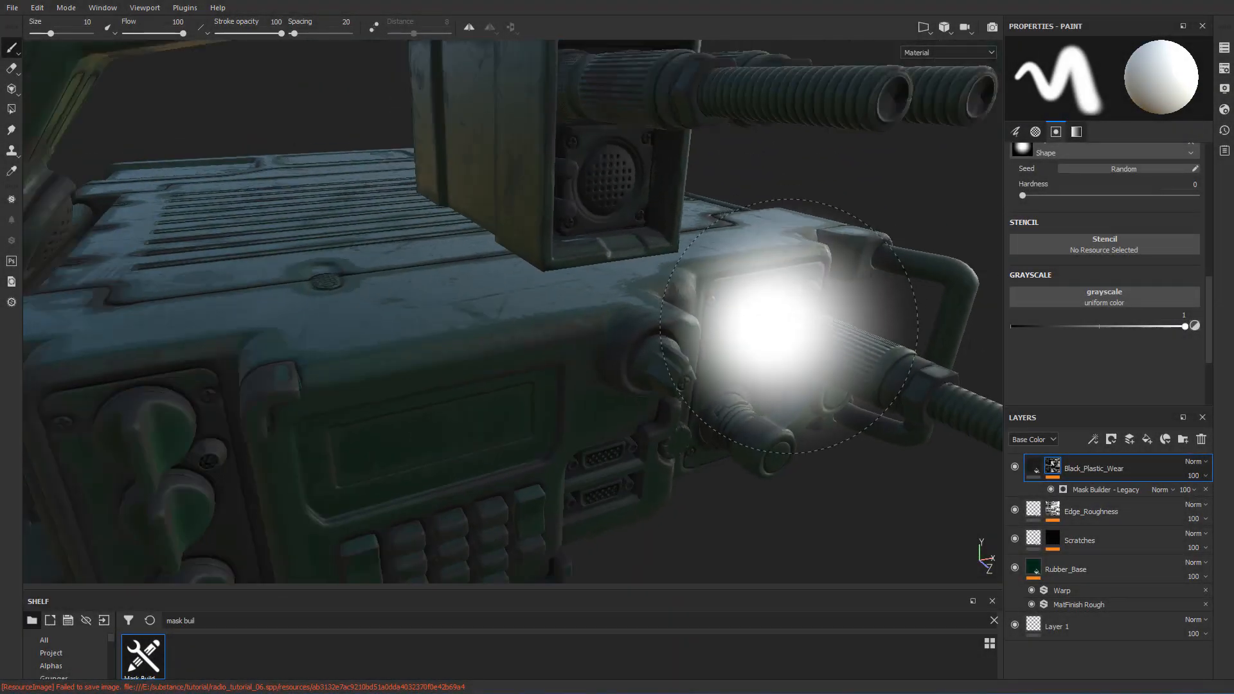
{"action": "scroll", "coordinate": [874, 204], "scroll_direction": "down", "scroll_amount": 1}
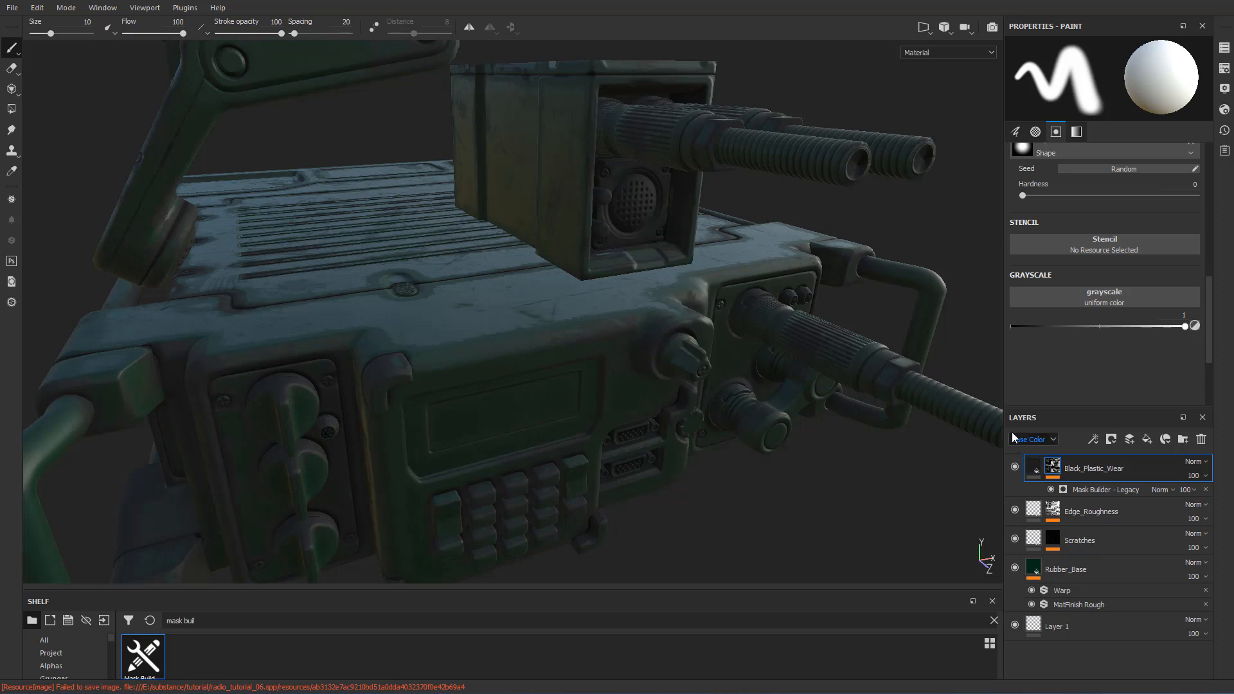
{"action": "left_click", "coordinate": [1147, 440]}
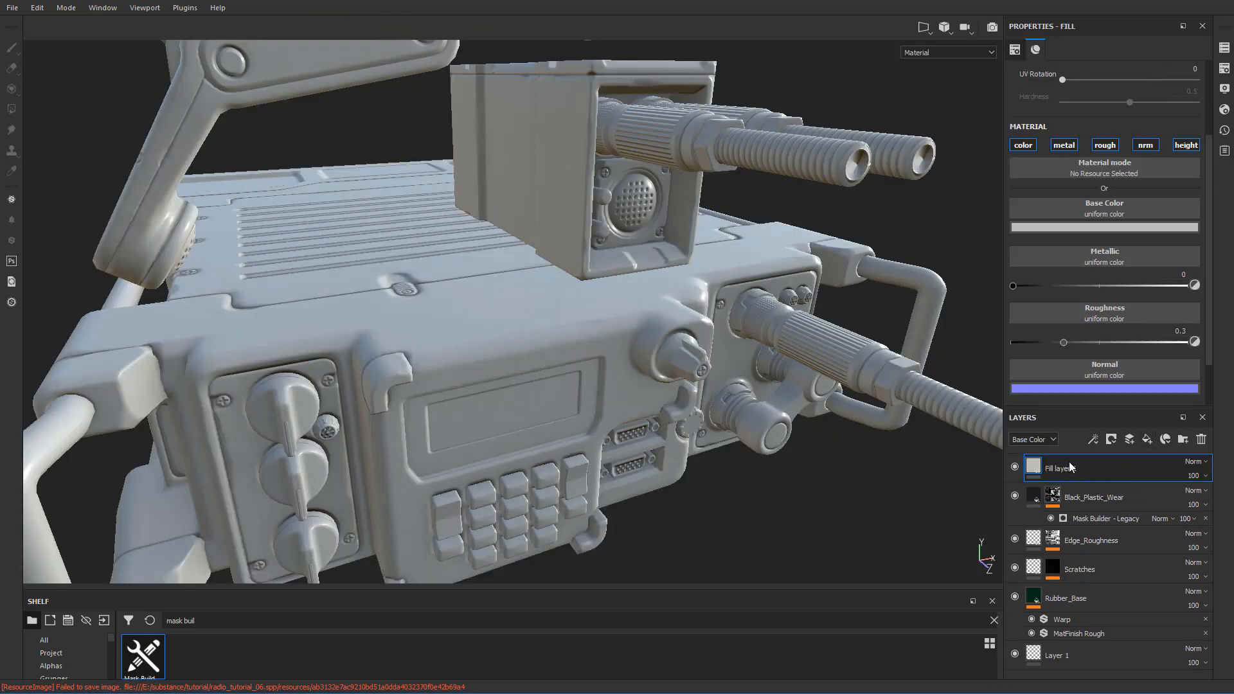
{"action": "double_click", "coordinate": [1070, 472]}
{"action": "type", "text": "Gree"}
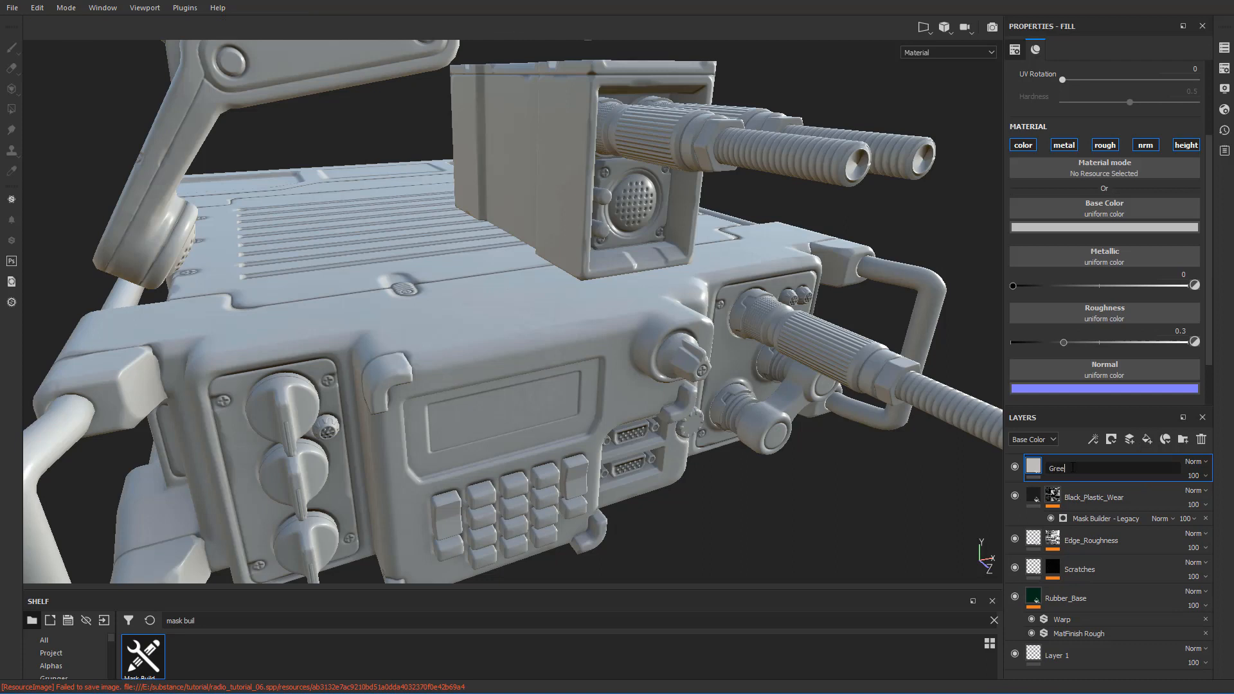
{"action": "type", "text": "n_plastic_w"}
{"action": "key", "text": "BackSpace"}
{"action": "type", "text": "P"}
{"action": "key", "text": "Return"}
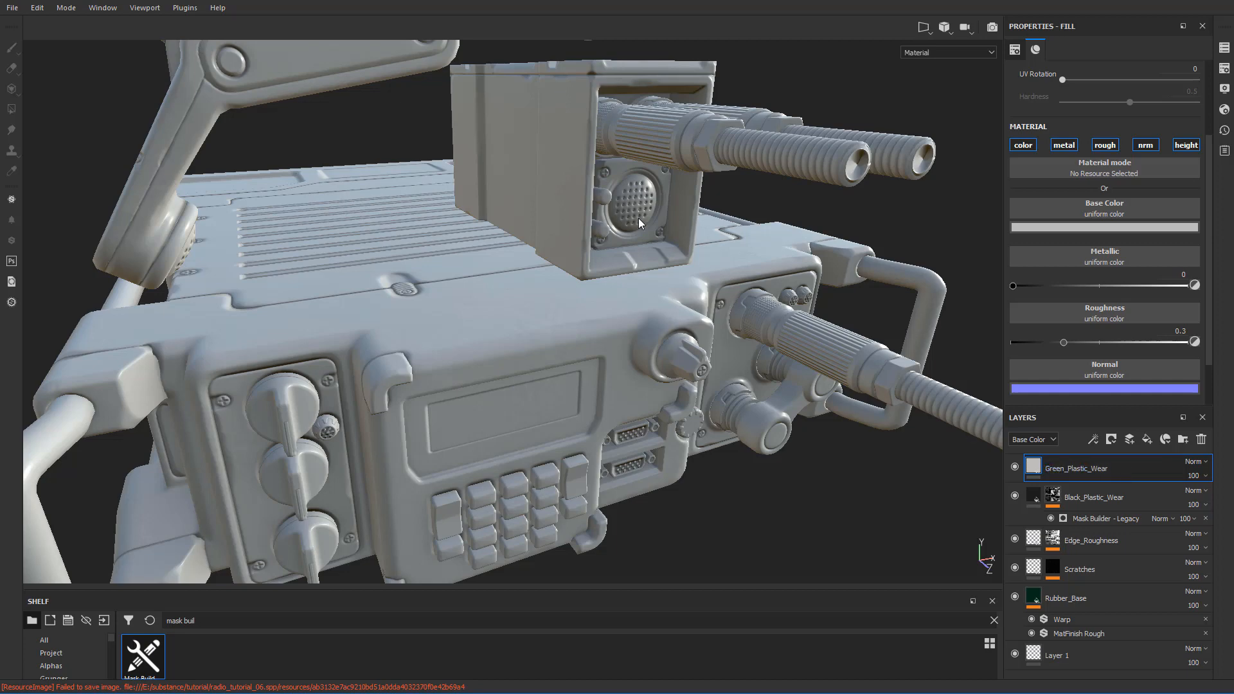
- Toggle the Green_Plastic_Wear layer's visibility and examine the existing dark wear on the radio's front, top and knobs from several distances
{"action": "right_click_drag", "start_coordinate": [639, 219], "coordinate": [584, 284], "text": "alt"}
{"action": "scroll", "coordinate": [584, 283], "scroll_direction": "down", "scroll_amount": 4}
{"action": "left_click", "coordinate": [844, 492]}
{"action": "scroll", "coordinate": [522, 281], "scroll_direction": "up", "scroll_amount": 4}
{"action": "scroll", "coordinate": [523, 281], "scroll_direction": "down", "scroll_amount": 3}
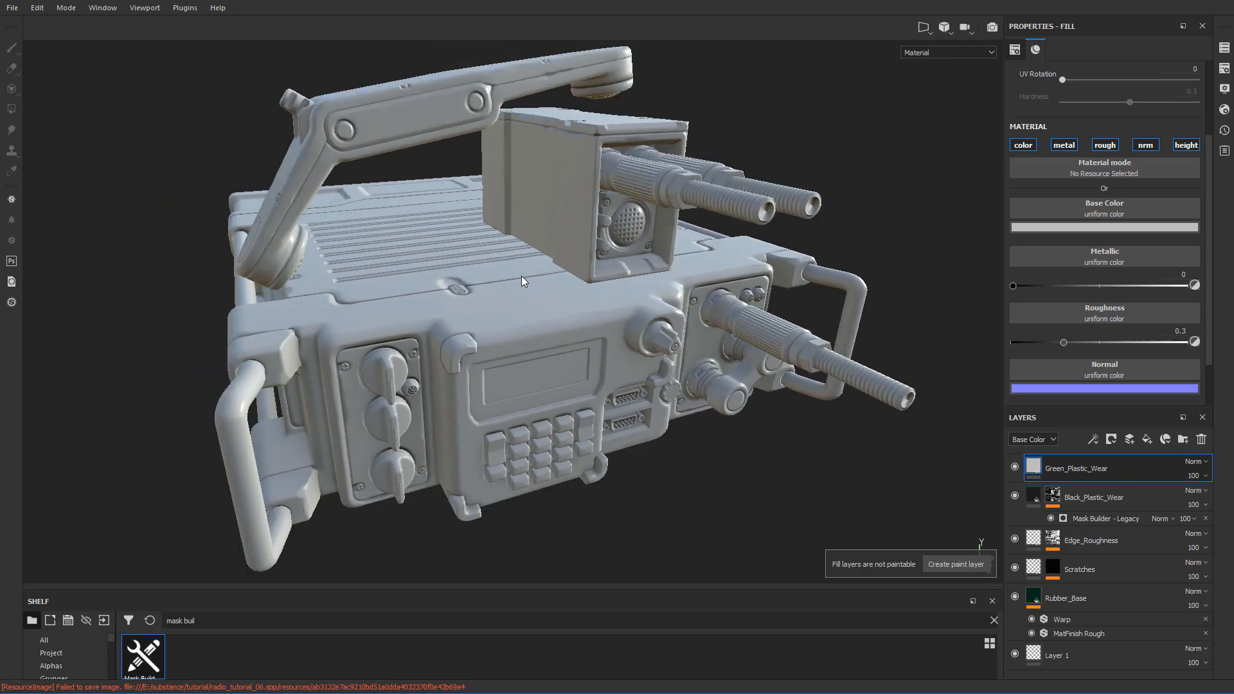
{"action": "left_click", "coordinate": [1015, 467]}
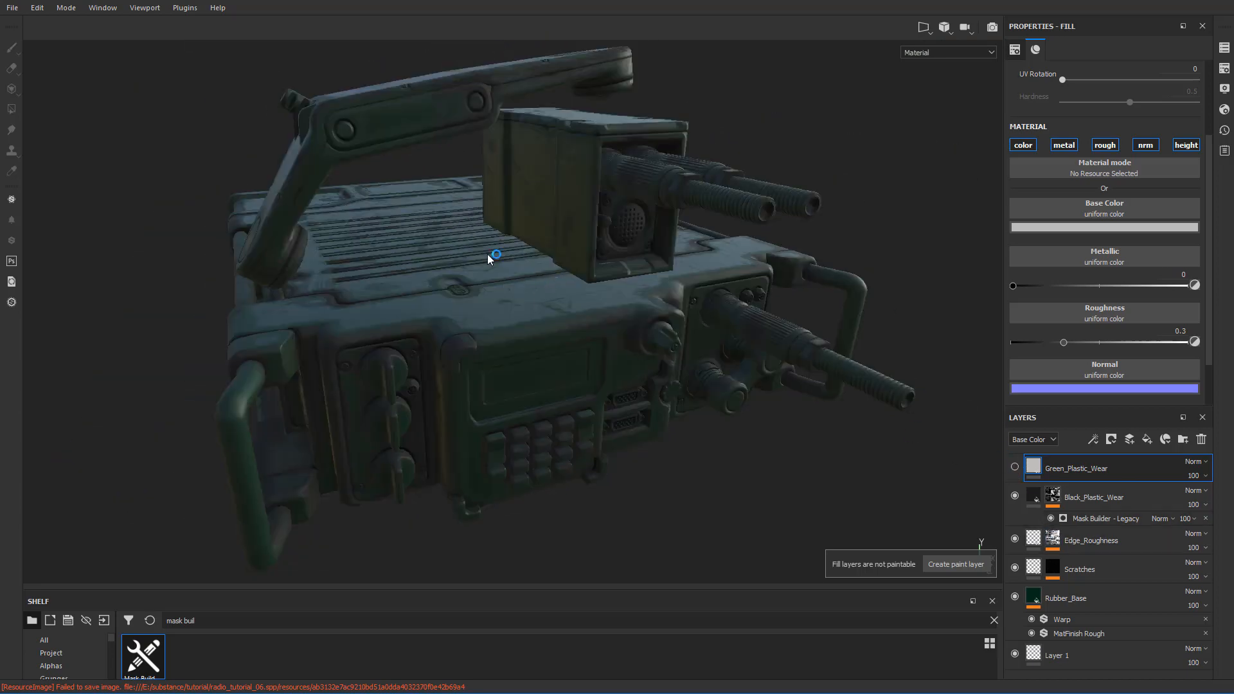
{"action": "left_click", "coordinate": [1015, 467]}
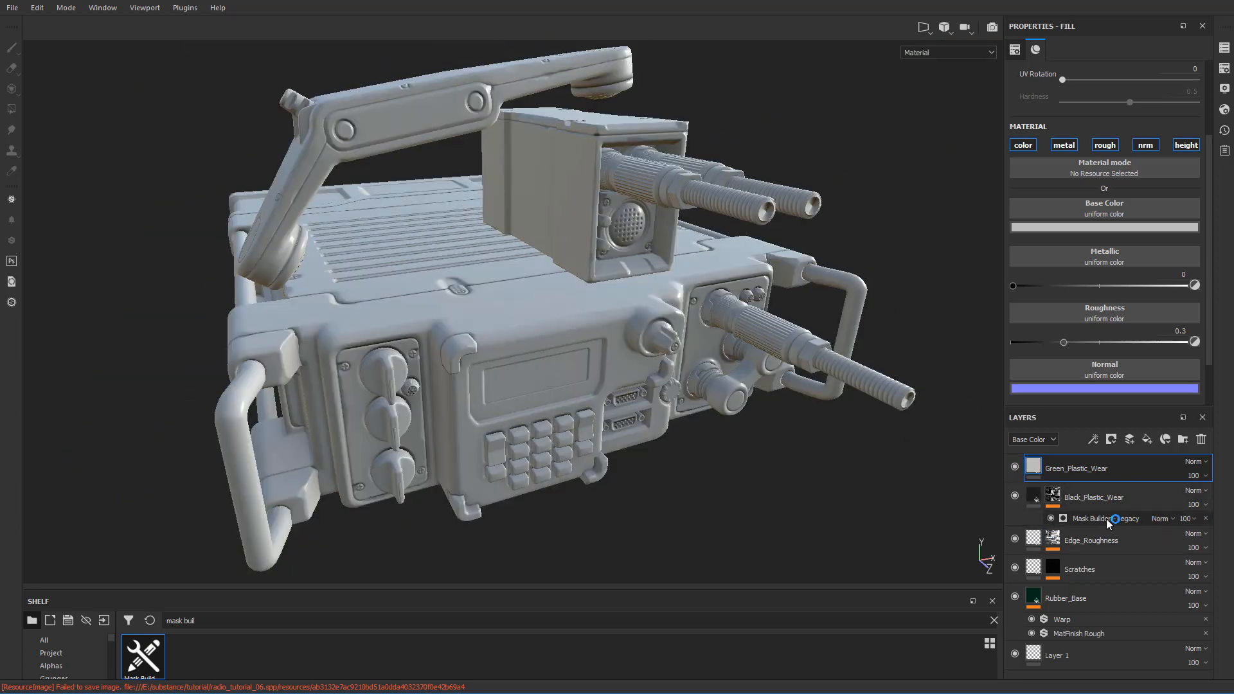
{"action": "left_click", "coordinate": [1015, 467]}
{"action": "left_click_drag", "start_coordinate": [898, 445], "coordinate": [706, 358], "text": "alt"}
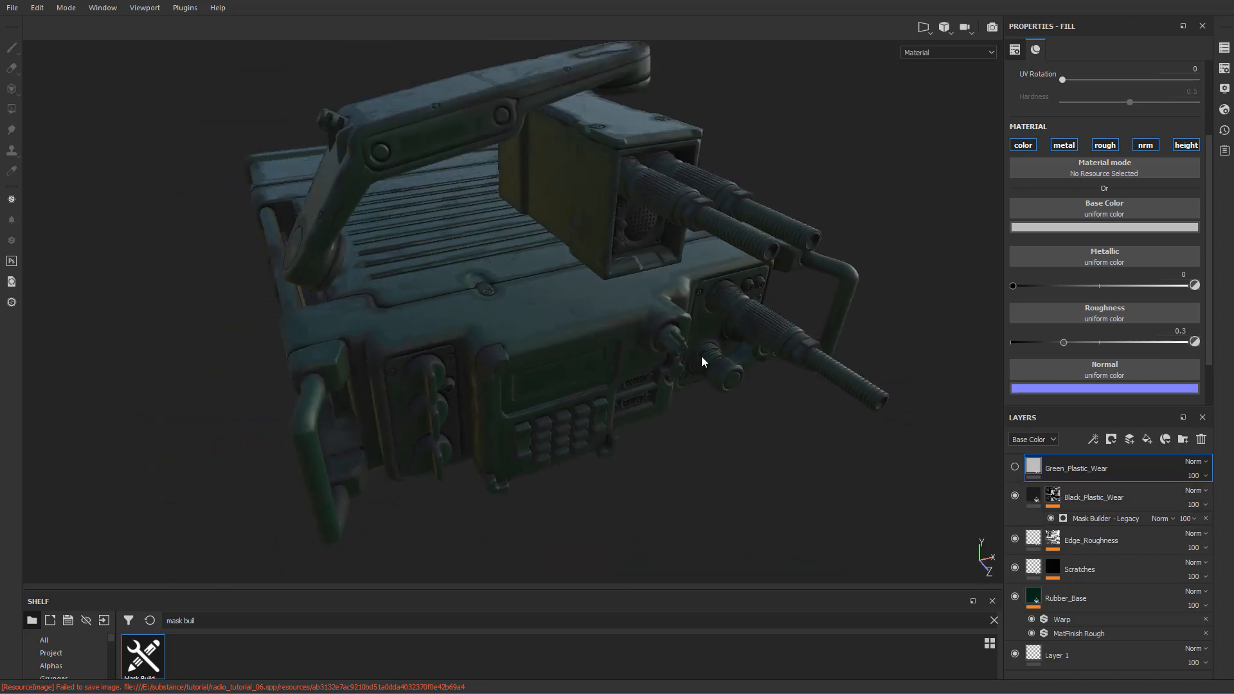
{"action": "scroll", "coordinate": [591, 331], "scroll_direction": "up", "scroll_amount": 8}
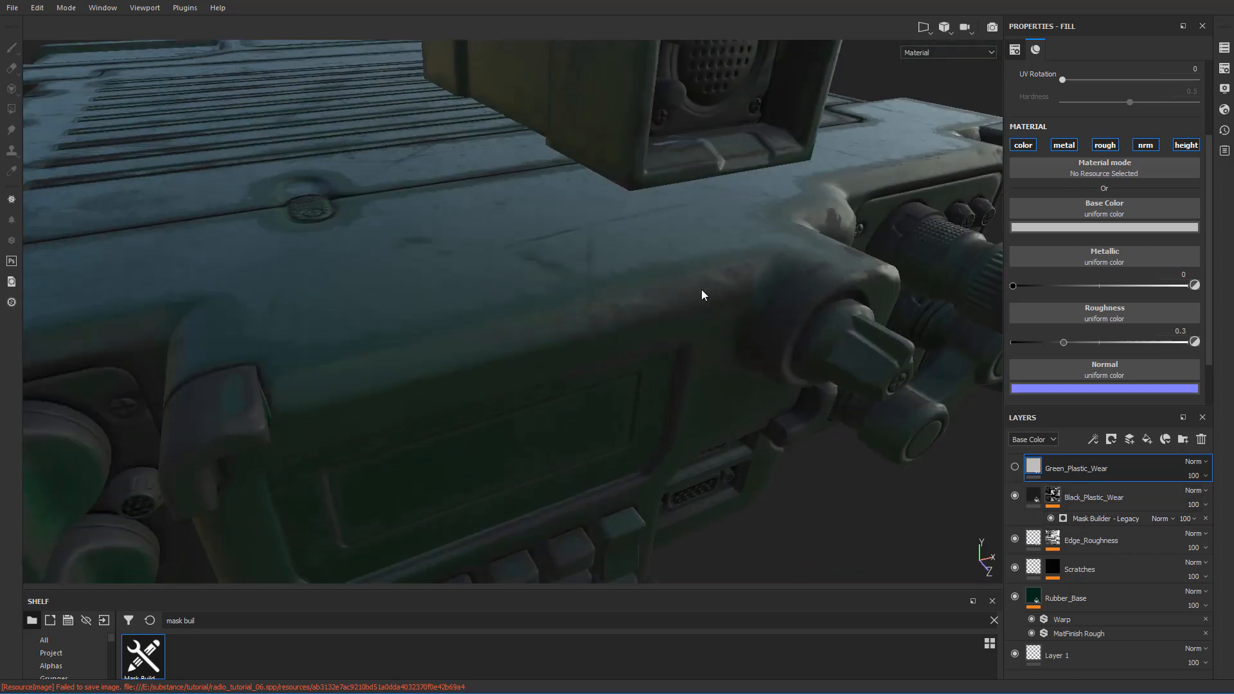
{"action": "scroll", "coordinate": [700, 289], "scroll_direction": "down", "scroll_amount": 1}
{"action": "right_click_drag", "start_coordinate": [705, 284], "coordinate": [654, 314], "text": "alt"}
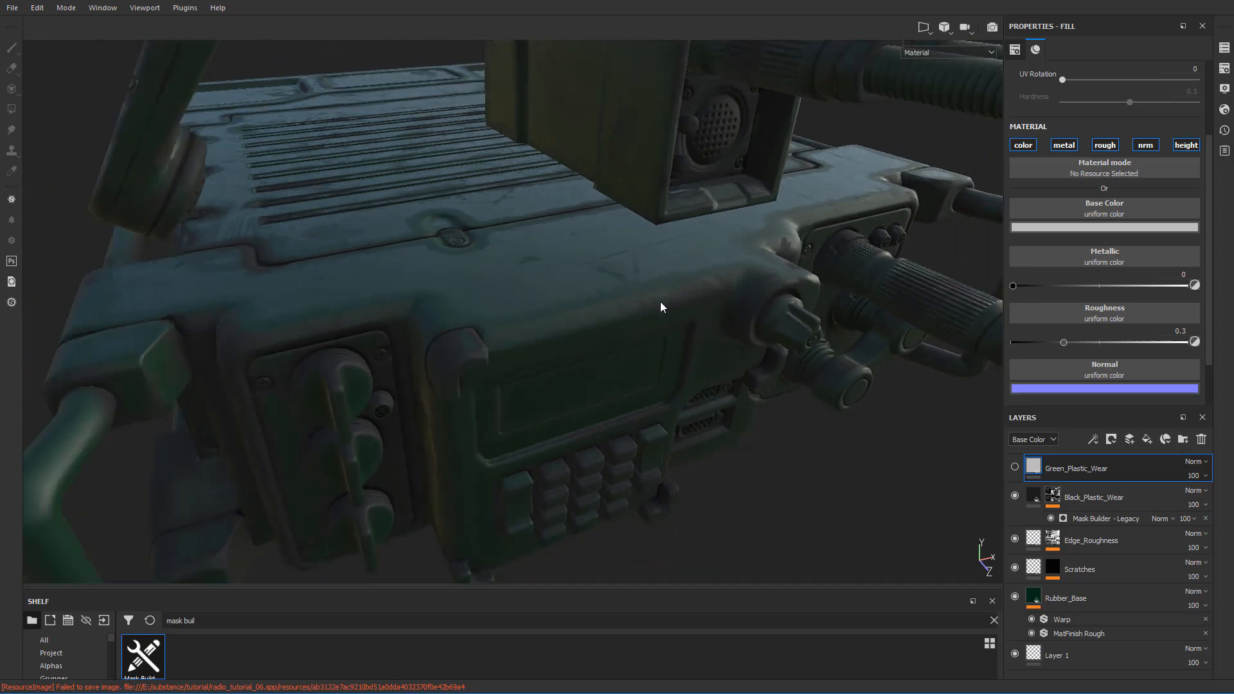
{"action": "left_click_drag", "start_coordinate": [660, 302], "coordinate": [604, 293], "text": "alt"}
{"action": "scroll", "coordinate": [598, 335], "scroll_direction": "down", "scroll_amount": 3}
{"action": "scroll", "coordinate": [604, 336], "scroll_direction": "up", "scroll_amount": 4}
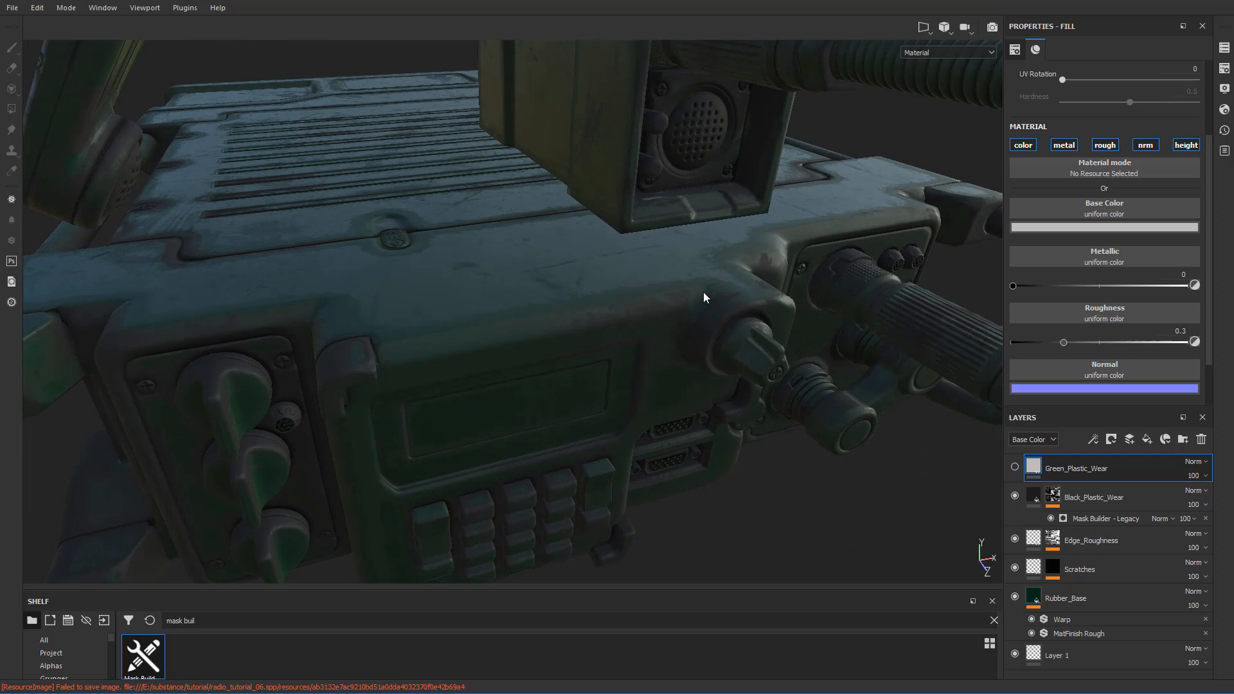
{"action": "left_click", "coordinate": [1015, 467]}
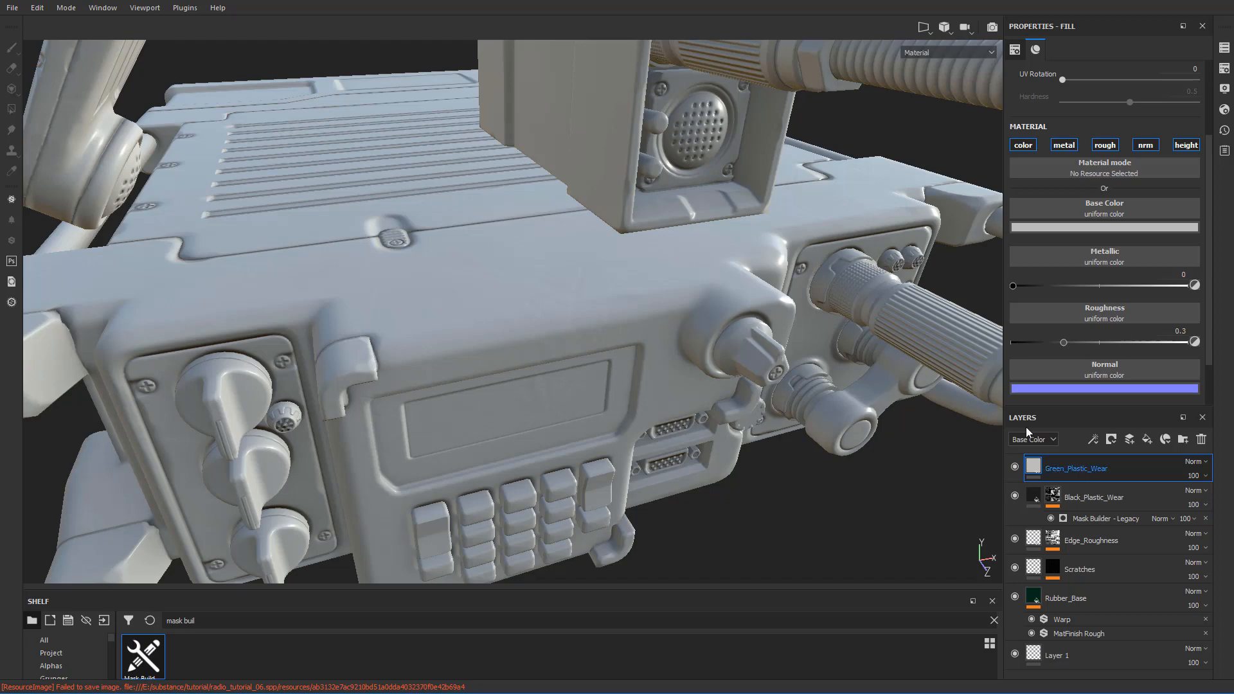
- Disable the metal, normal and height channels of the Green_Plastic_Wear layer
{"action": "right_click", "coordinate": [1083, 467]}
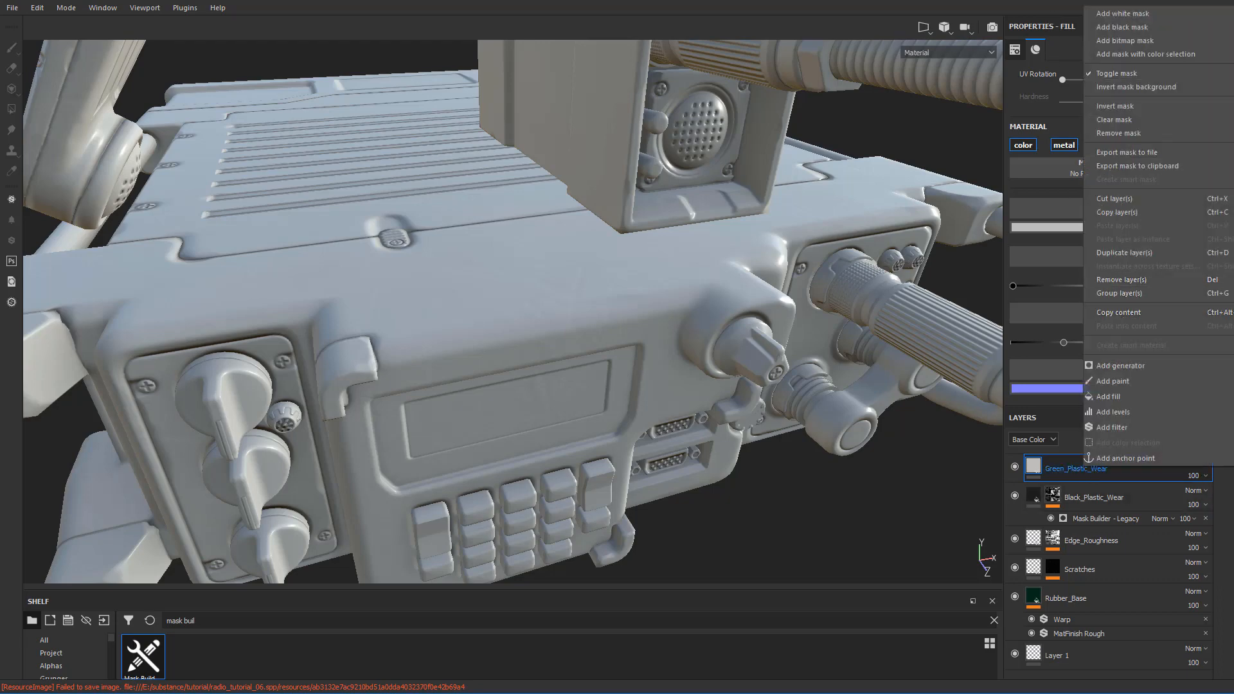
{"action": "left_click", "coordinate": [1073, 145]}
{"action": "left_click", "coordinate": [1074, 146]}
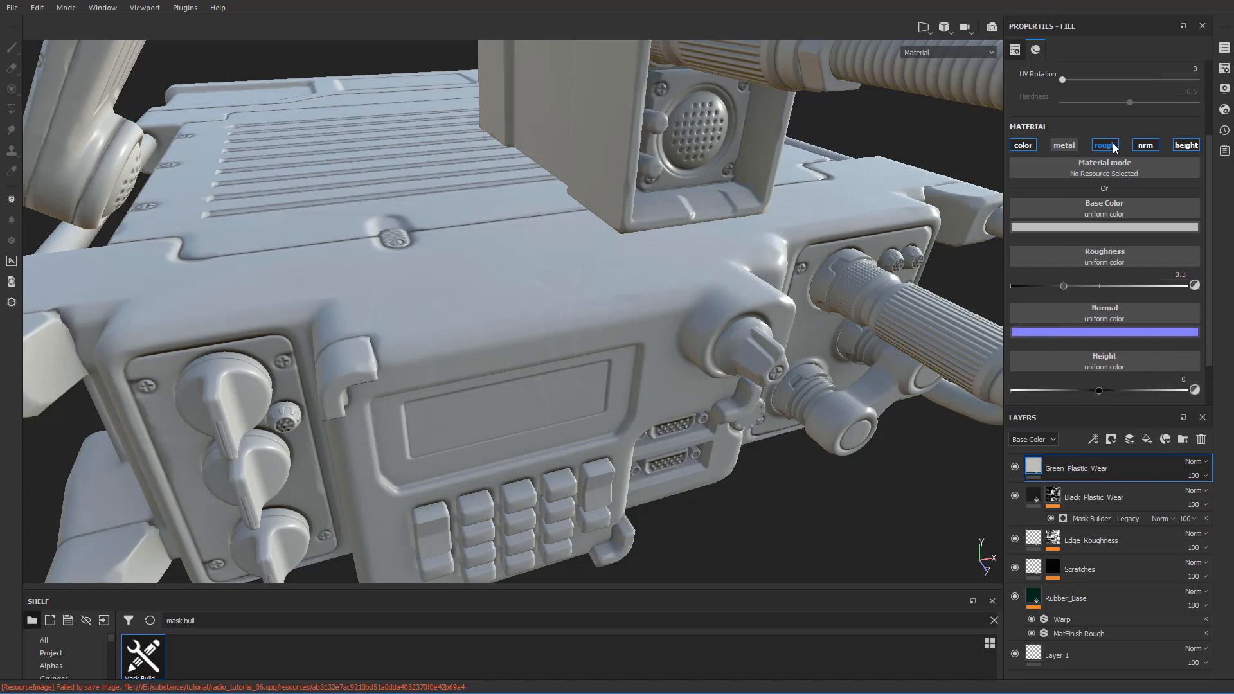
{"action": "left_click", "coordinate": [1145, 146]}
{"action": "left_click", "coordinate": [1186, 146]}
- Add a black mask to Green_Plastic_Wear and give it a Mask Builder - Legacy generator
{"action": "right_click", "coordinate": [1078, 475]}
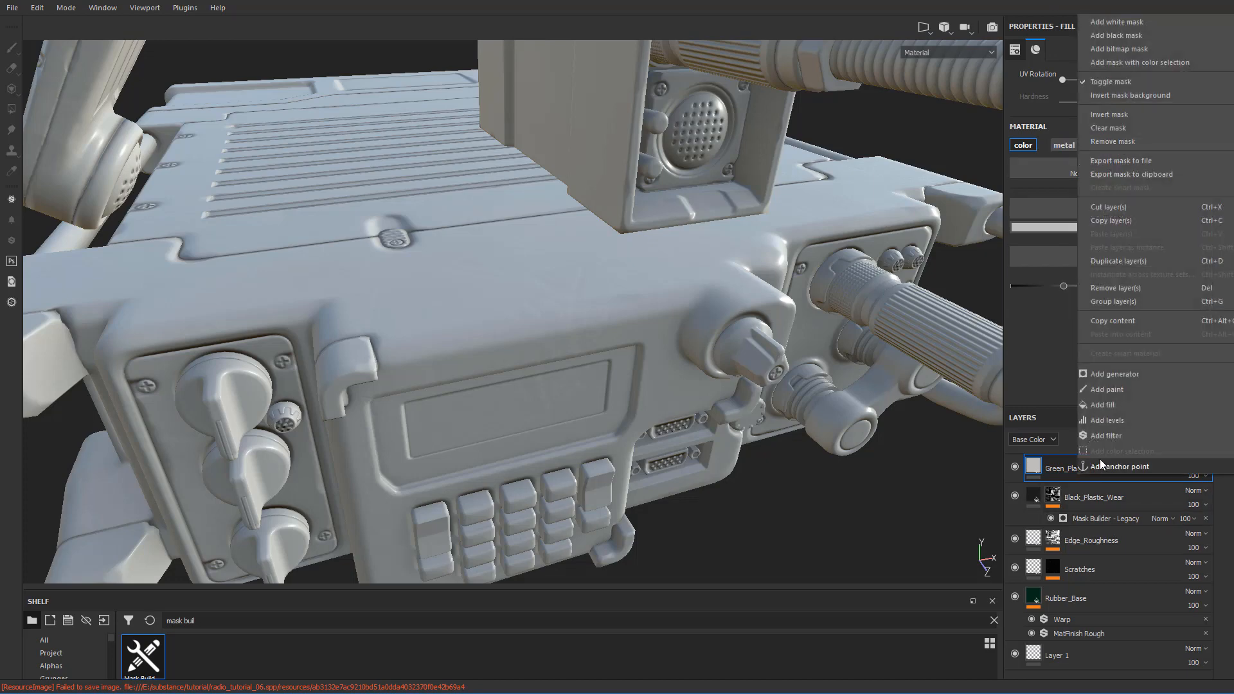
{"action": "left_click", "coordinate": [1124, 35]}
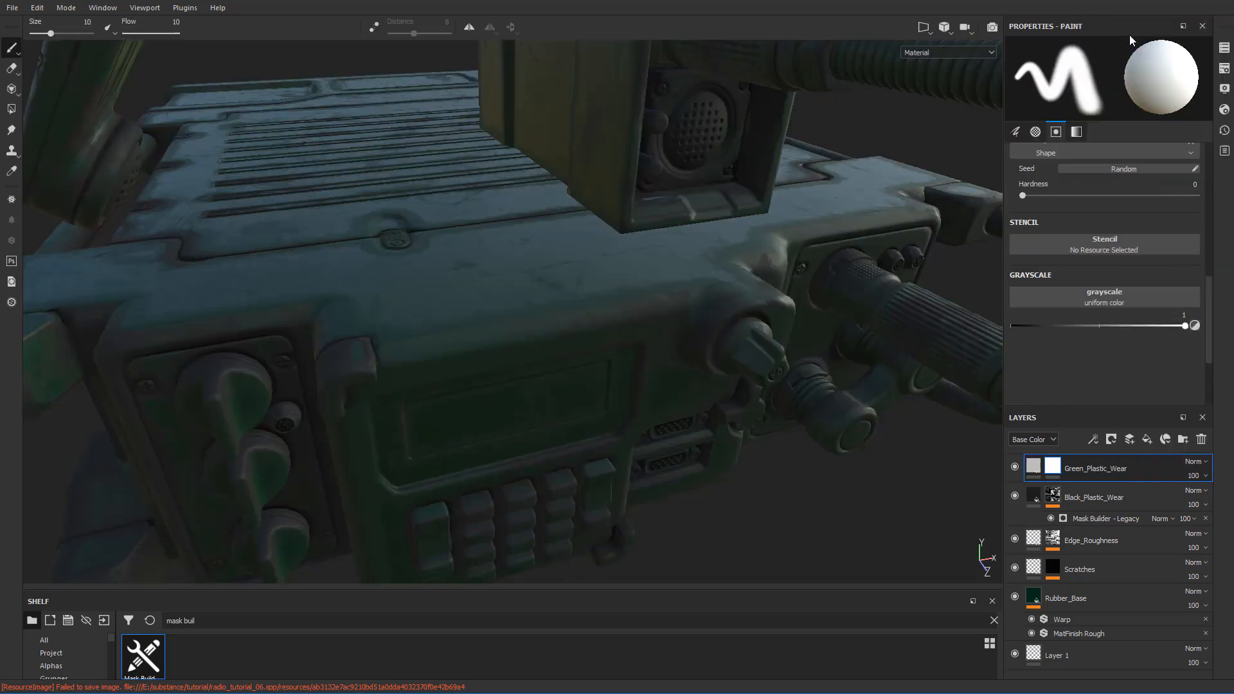
{"action": "right_click", "coordinate": [1057, 468]}
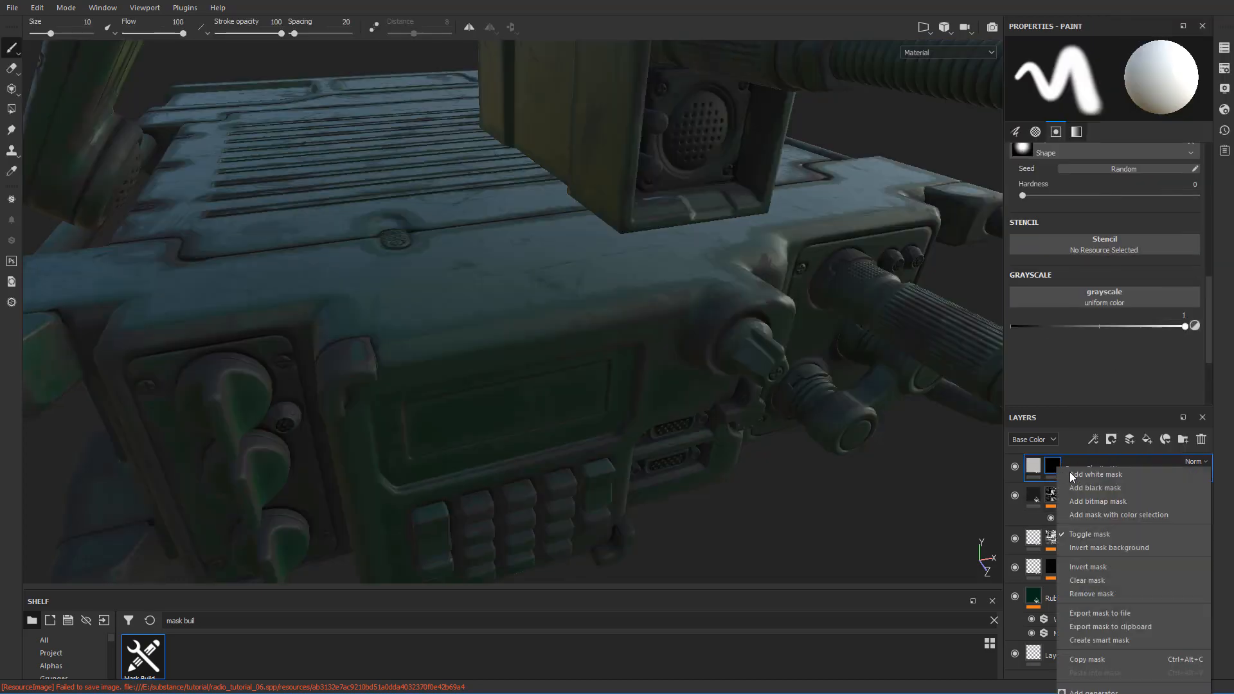
{"action": "left_click", "coordinate": [1118, 689]}
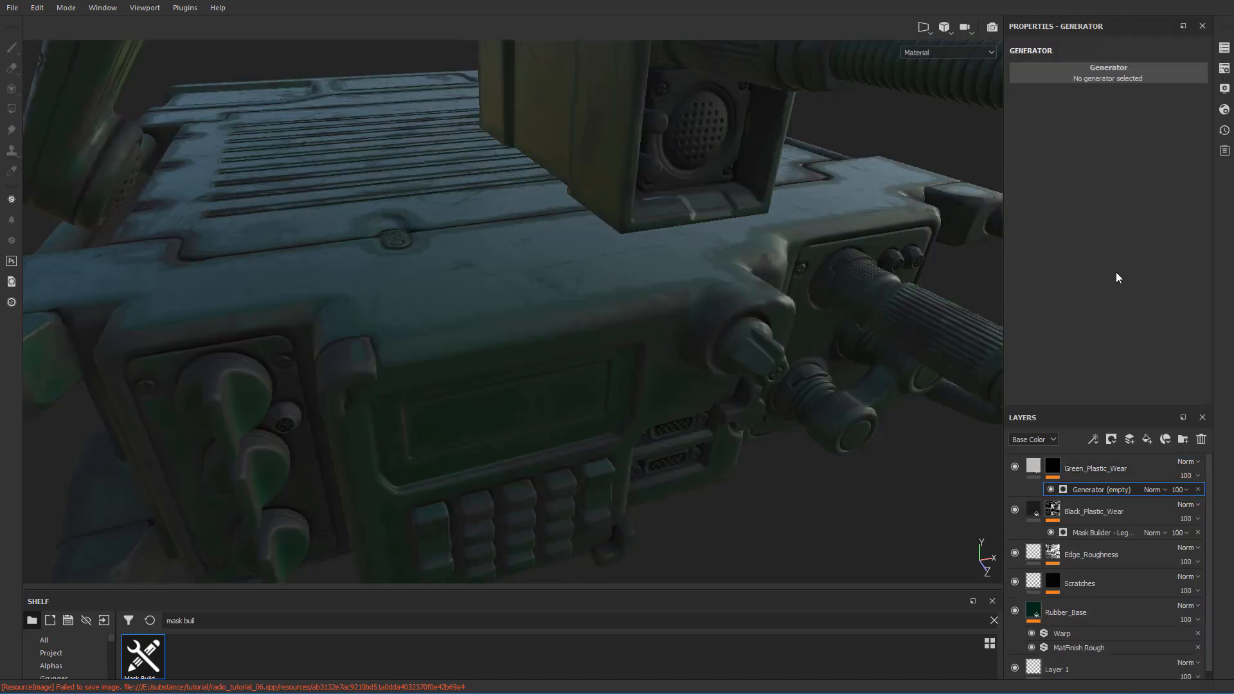
{"action": "left_click", "coordinate": [1110, 76]}
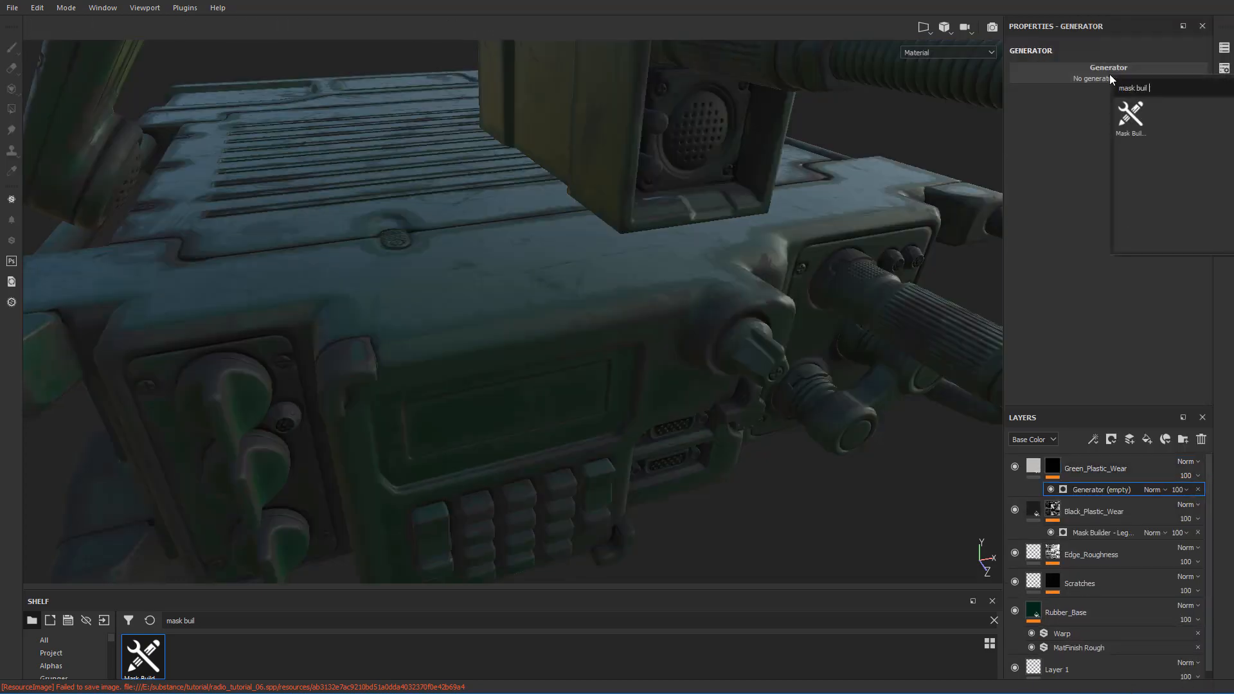
{"action": "left_click", "coordinate": [1135, 111]}
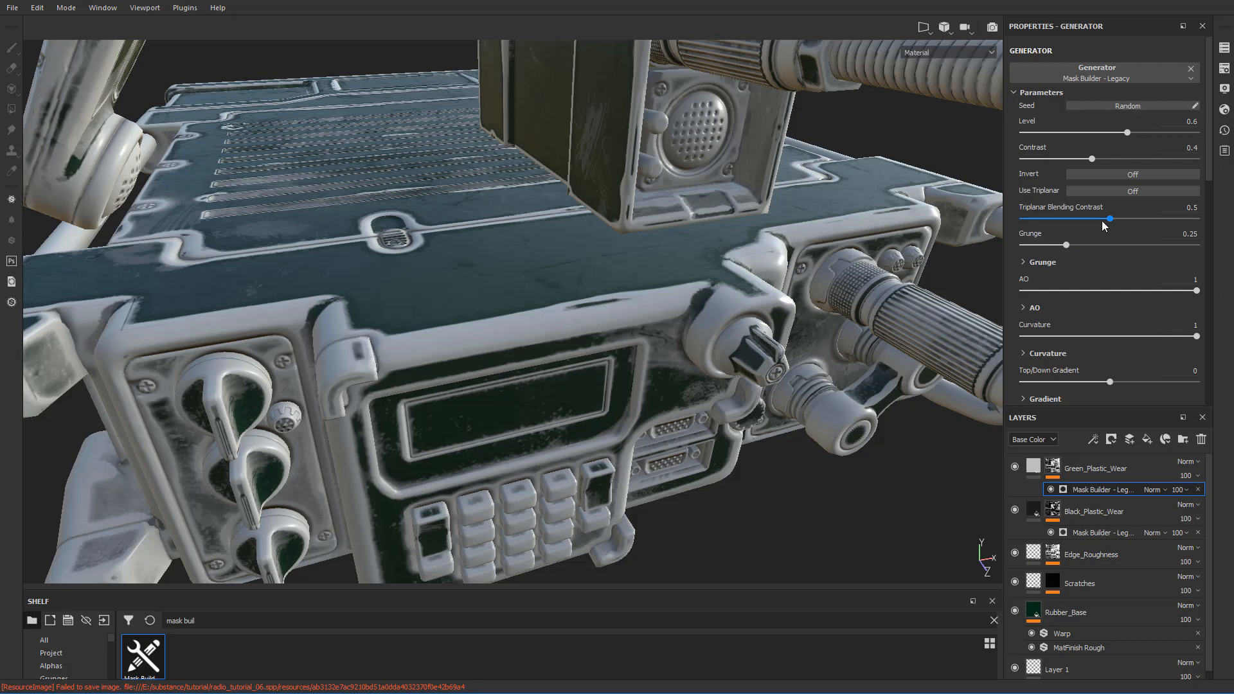
- Set the new mask builder's Level to 0.2, Contrast to 0.43 and Grunge to 0.5, with a grunge Scale of 5
{"action": "mouse_move", "coordinate": [1124, 132]}
{"action": "left_mouse_down"}
{"action": "mouse_move", "coordinate": [1058, 132]}
{"action": "mouse_move", "coordinate": [1117, 163]}
{"action": "mouse_move", "coordinate": [1097, 161]}
{"action": "left_mouse_up"}
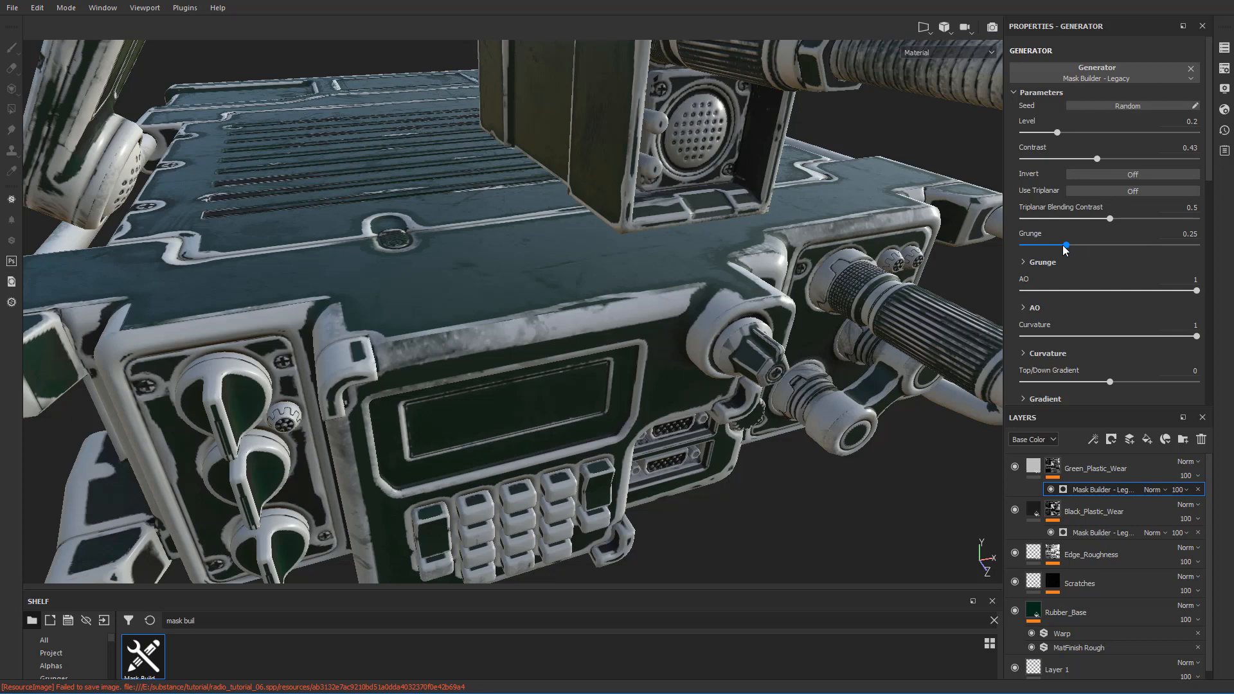
{"action": "left_click_drag", "start_coordinate": [1067, 249], "coordinate": [1110, 250]}
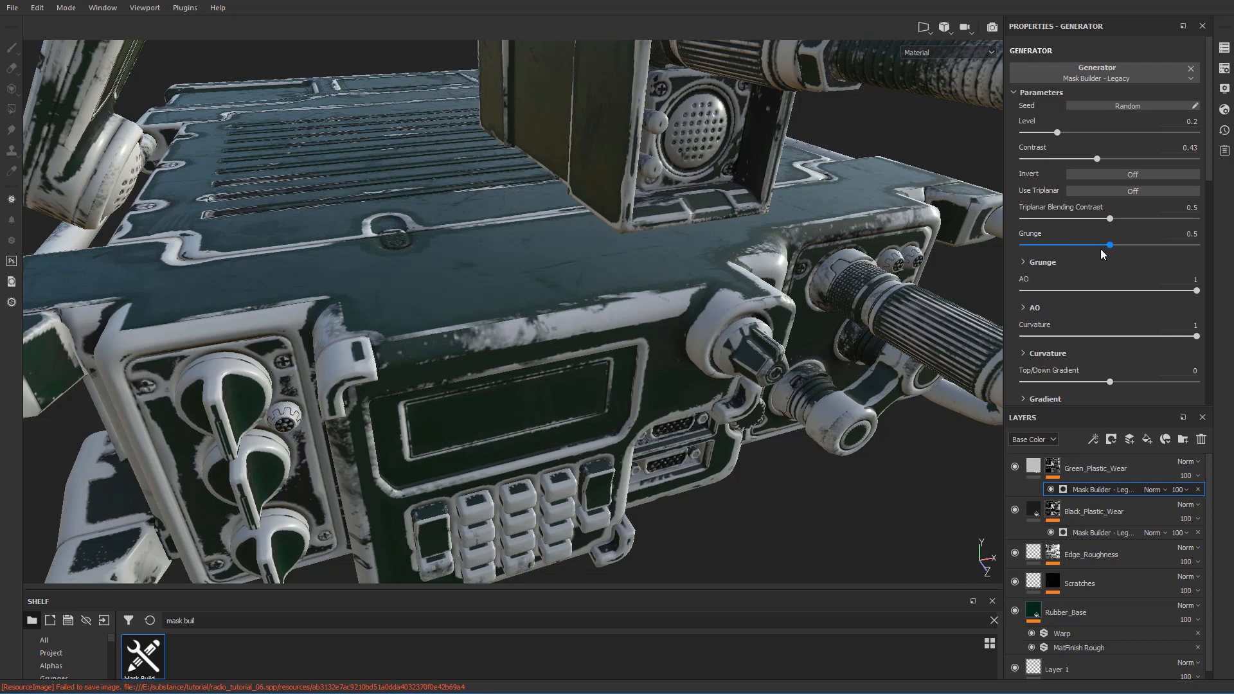
{"action": "left_click", "coordinate": [1025, 262]}
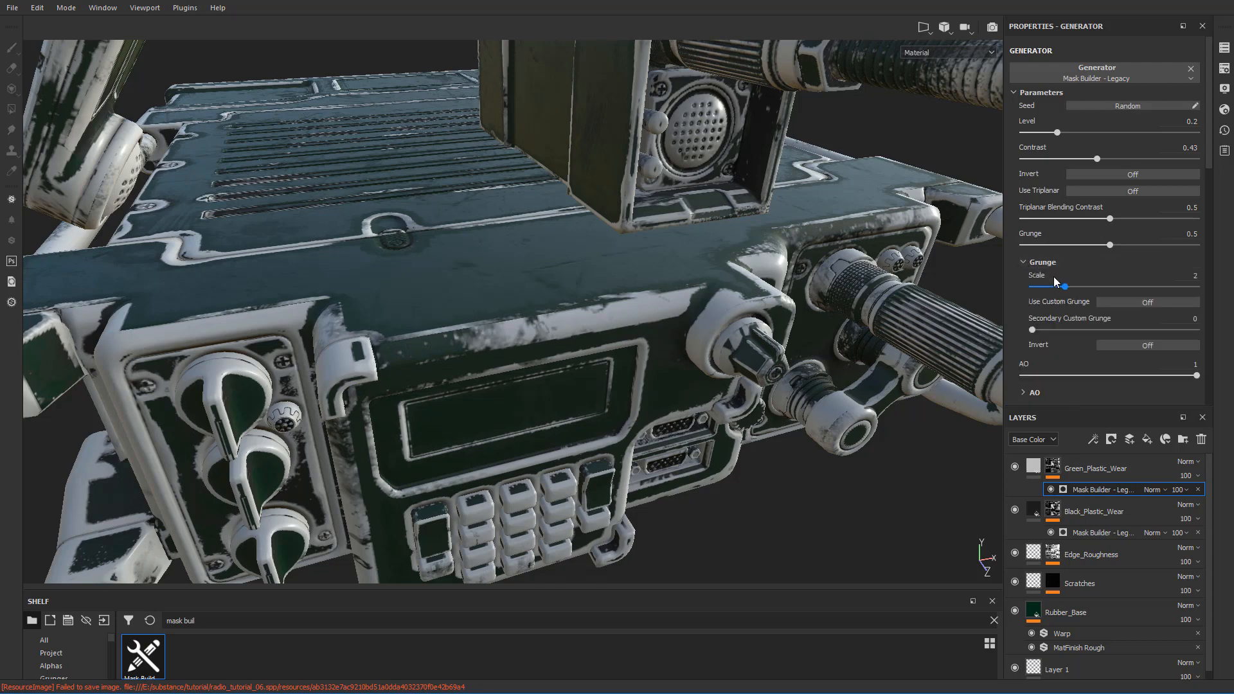
{"action": "mouse_move", "coordinate": [1073, 290]}
{"action": "left_mouse_down"}
{"action": "mouse_move", "coordinate": [1050, 287]}
{"action": "mouse_move", "coordinate": [1066, 287]}
{"action": "left_mouse_up"}
{"action": "left_click_drag", "start_coordinate": [1067, 286], "coordinate": [1117, 288]}
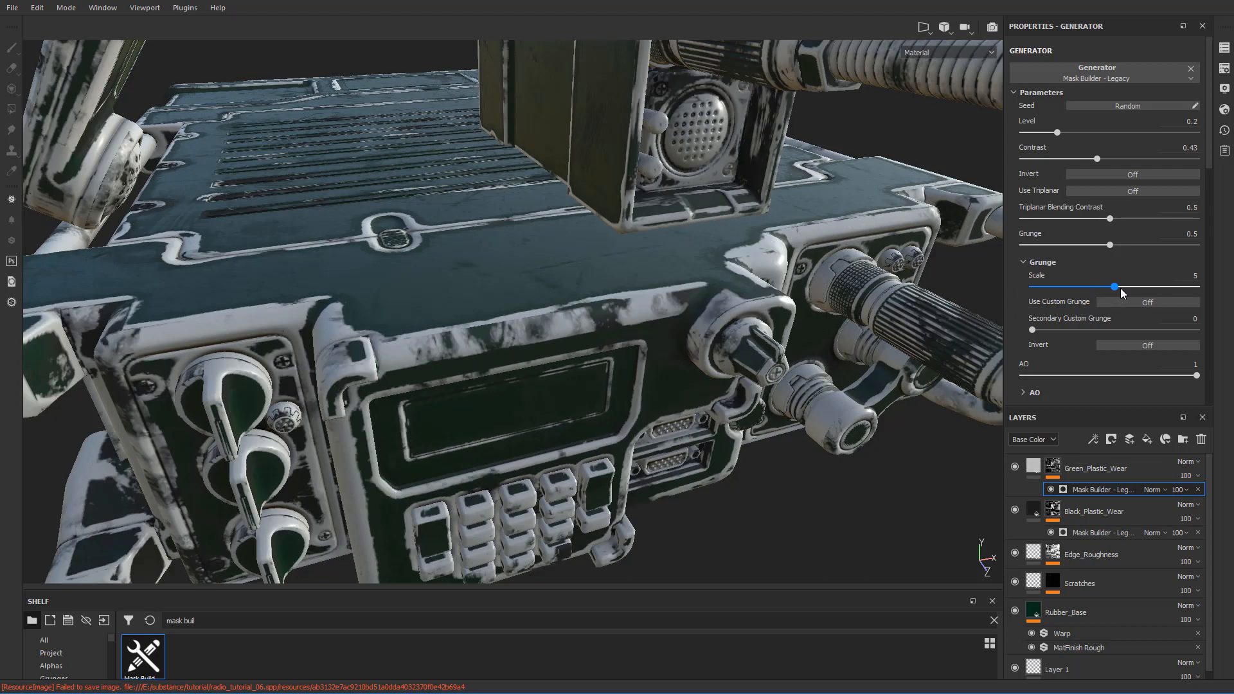
{"action": "left_click", "coordinate": [1023, 261]}
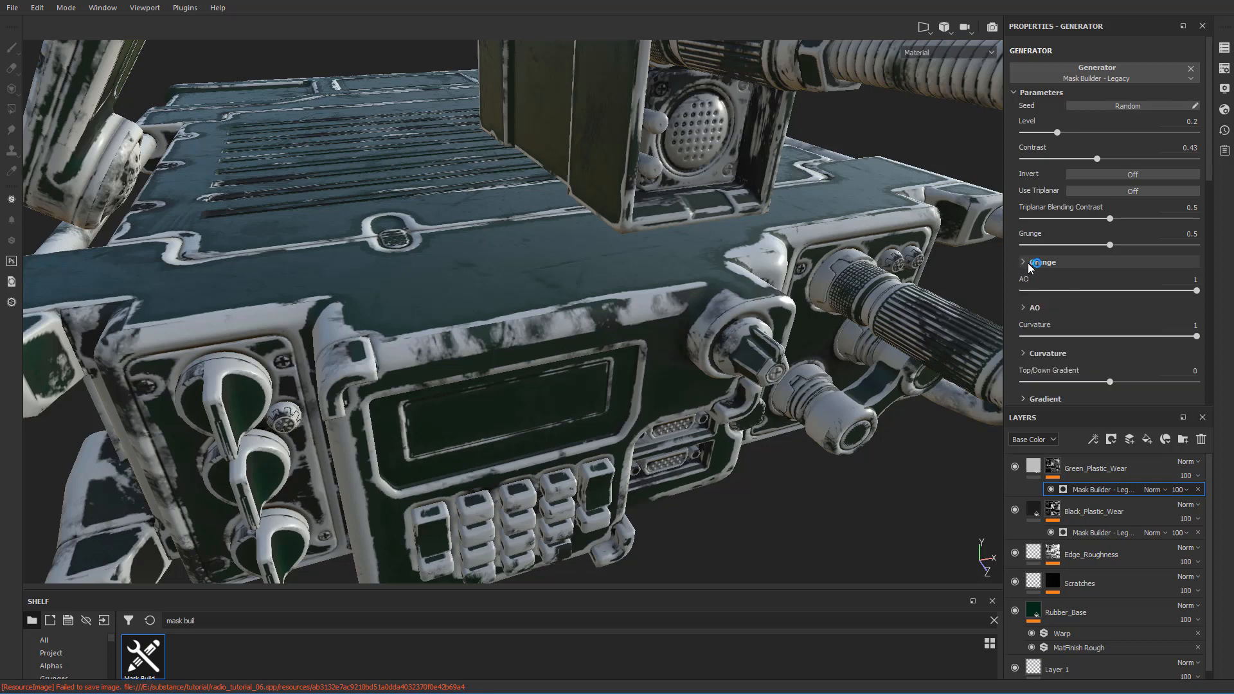
- Set the Noisiness in the mask builder's AO parameters to 0.5
{"action": "left_click", "coordinate": [1049, 307]}
{"action": "scroll", "coordinate": [1049, 307], "scroll_direction": "down", "scroll_amount": 1}
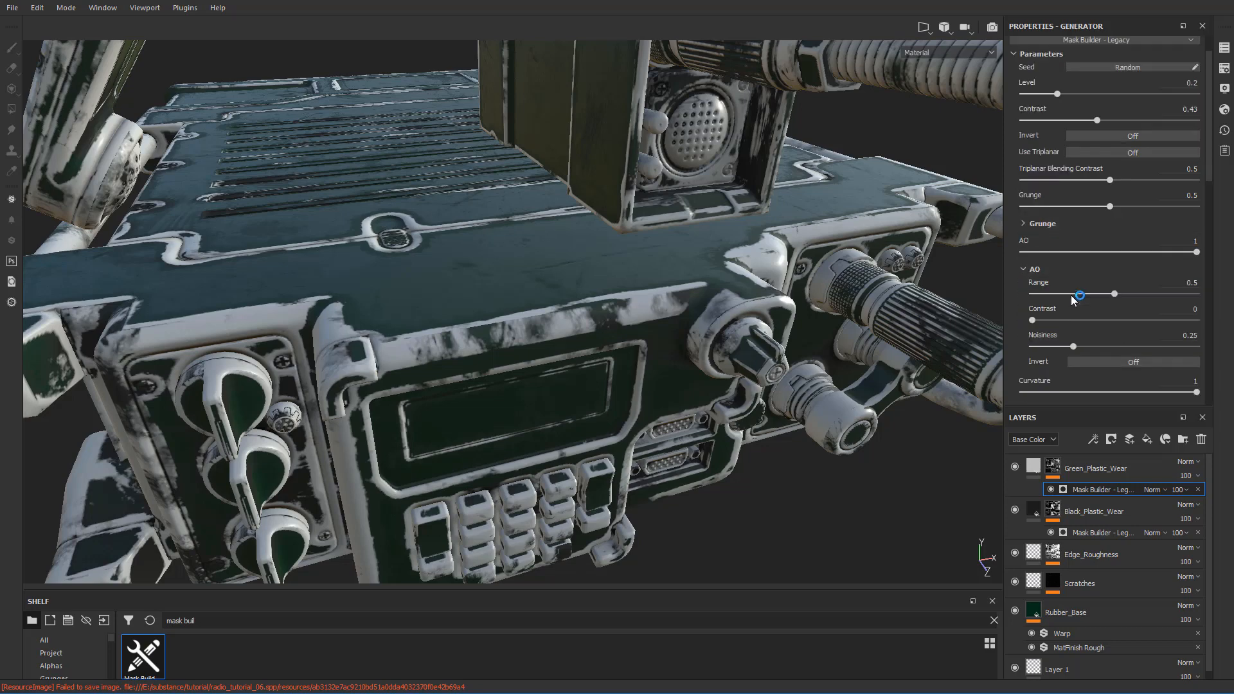
{"action": "left_click_drag", "start_coordinate": [1073, 345], "coordinate": [1114, 351]}
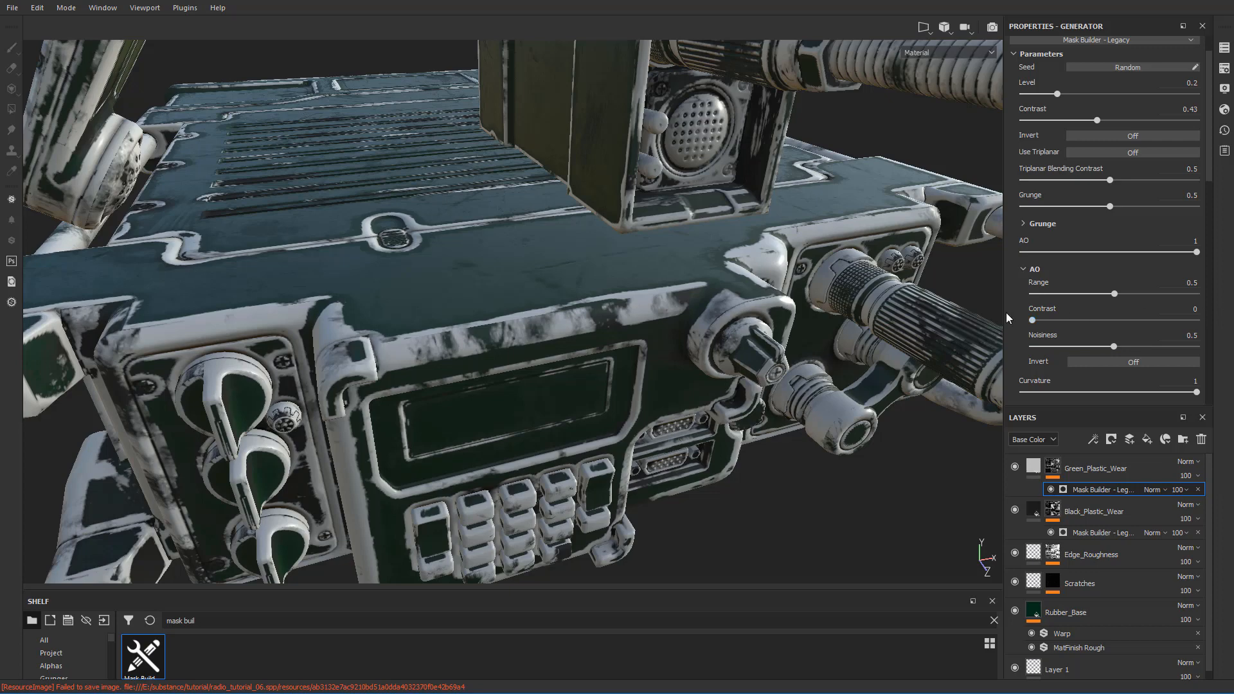
- Check the worn edges up close and set the mask builder's curvature Convex Range to 0.38
{"action": "scroll", "coordinate": [1125, 352], "scroll_direction": "down", "scroll_amount": 1}
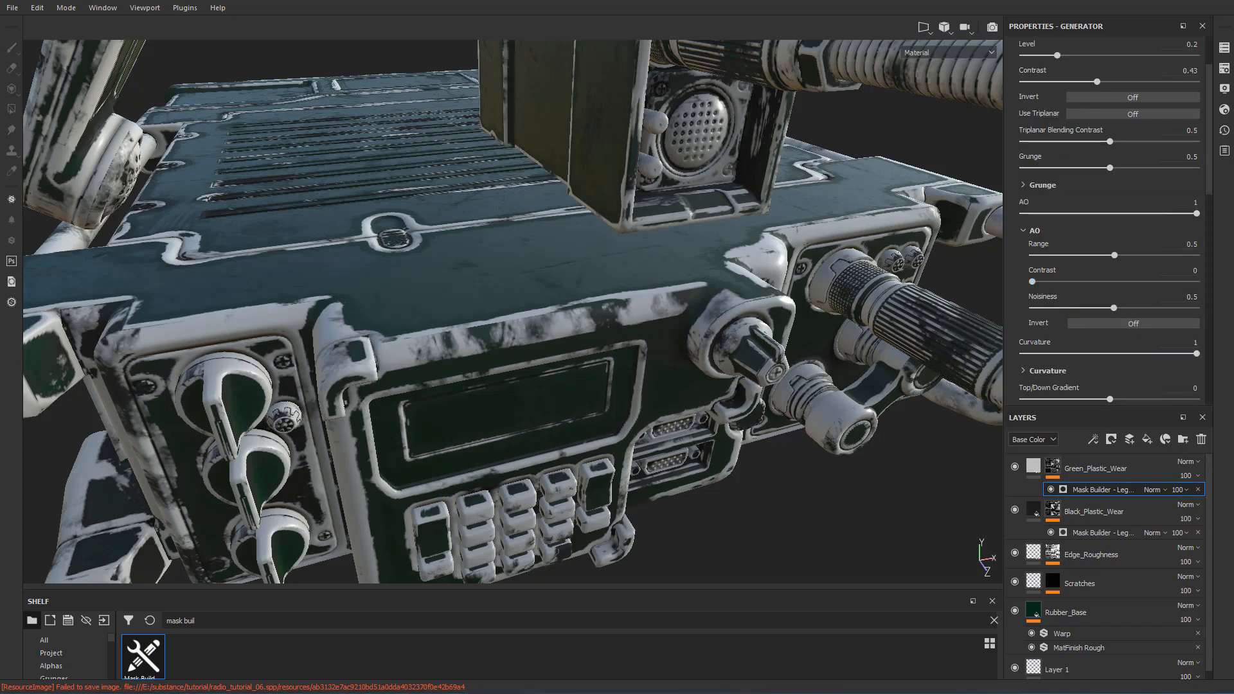
{"action": "scroll", "coordinate": [1106, 322], "scroll_direction": "down", "scroll_amount": 1}
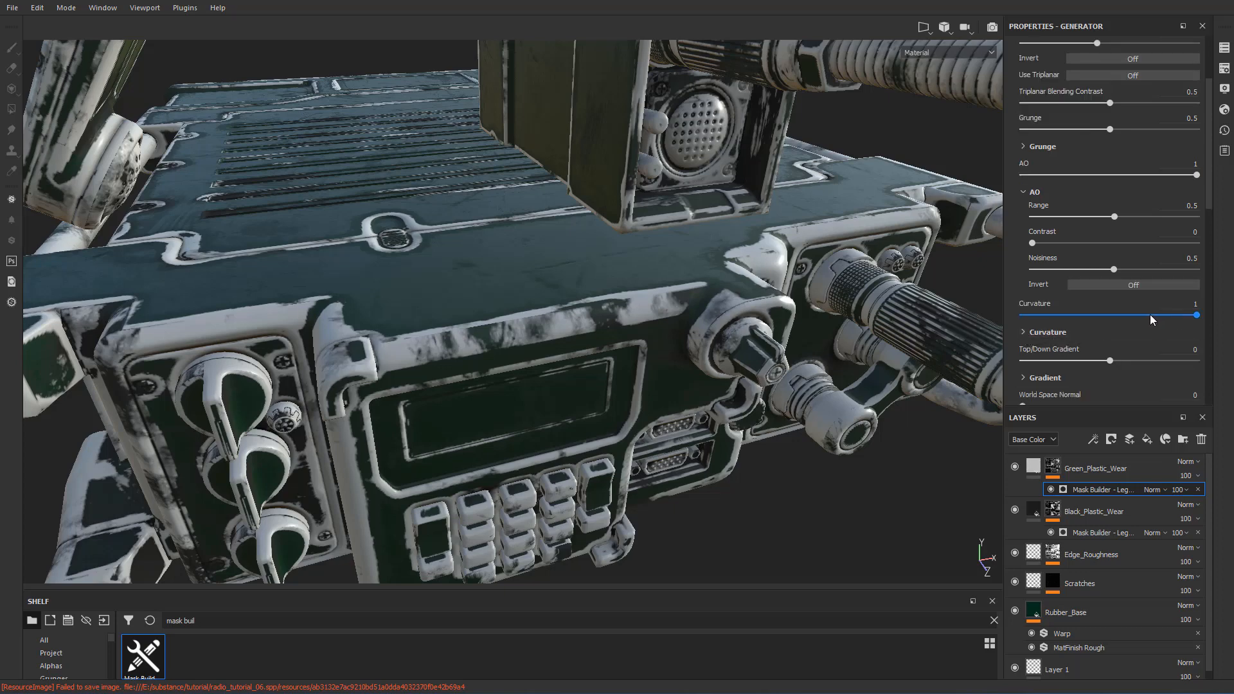
{"action": "left_click", "coordinate": [1087, 332]}
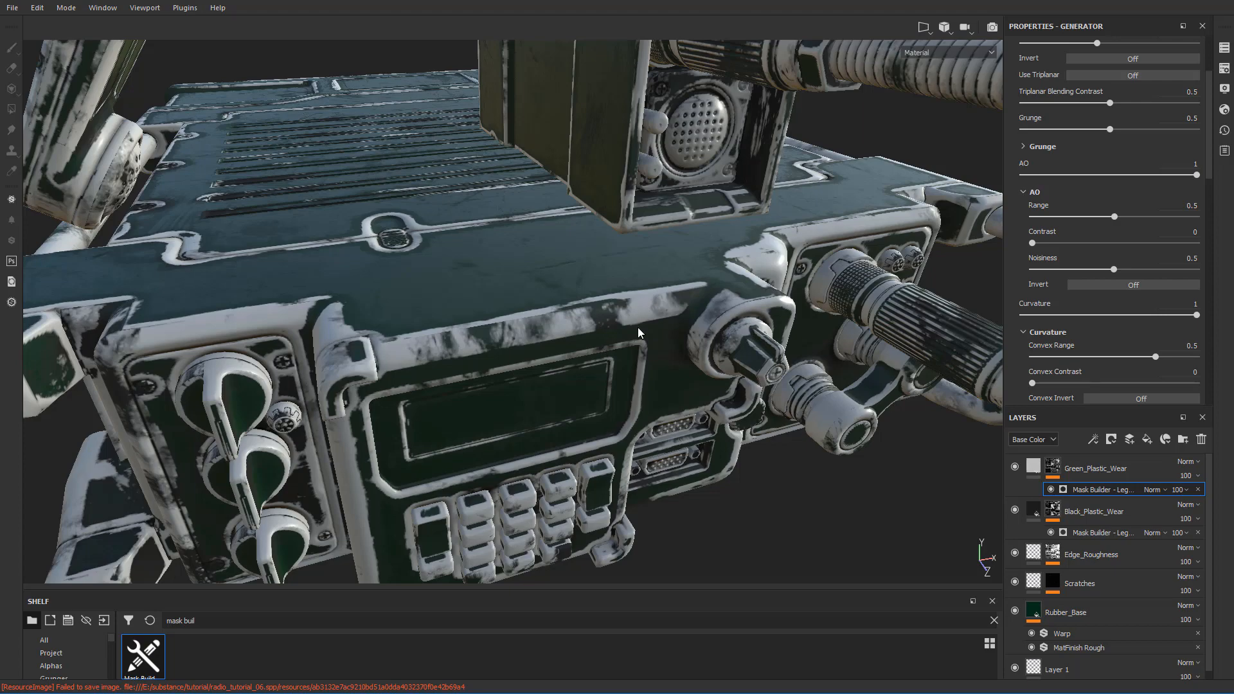
{"action": "scroll", "coordinate": [580, 330], "scroll_direction": "up", "scroll_amount": 5}
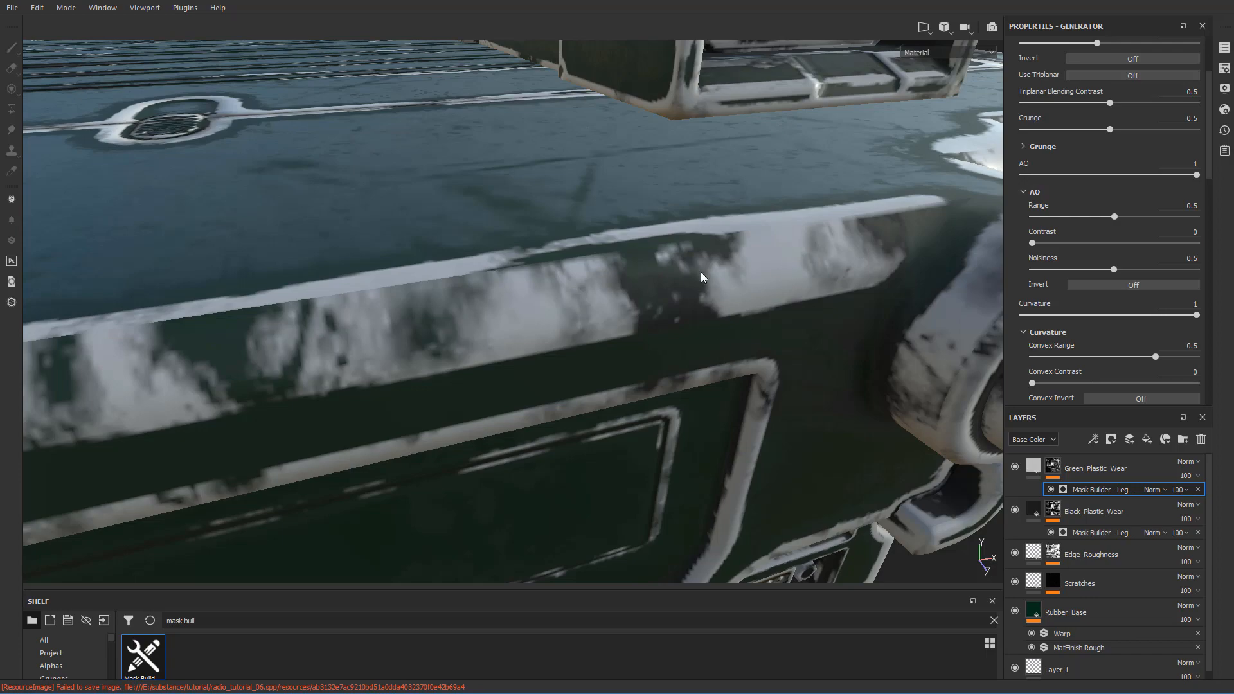
{"action": "scroll", "coordinate": [740, 290], "scroll_direction": "down", "scroll_amount": 8}
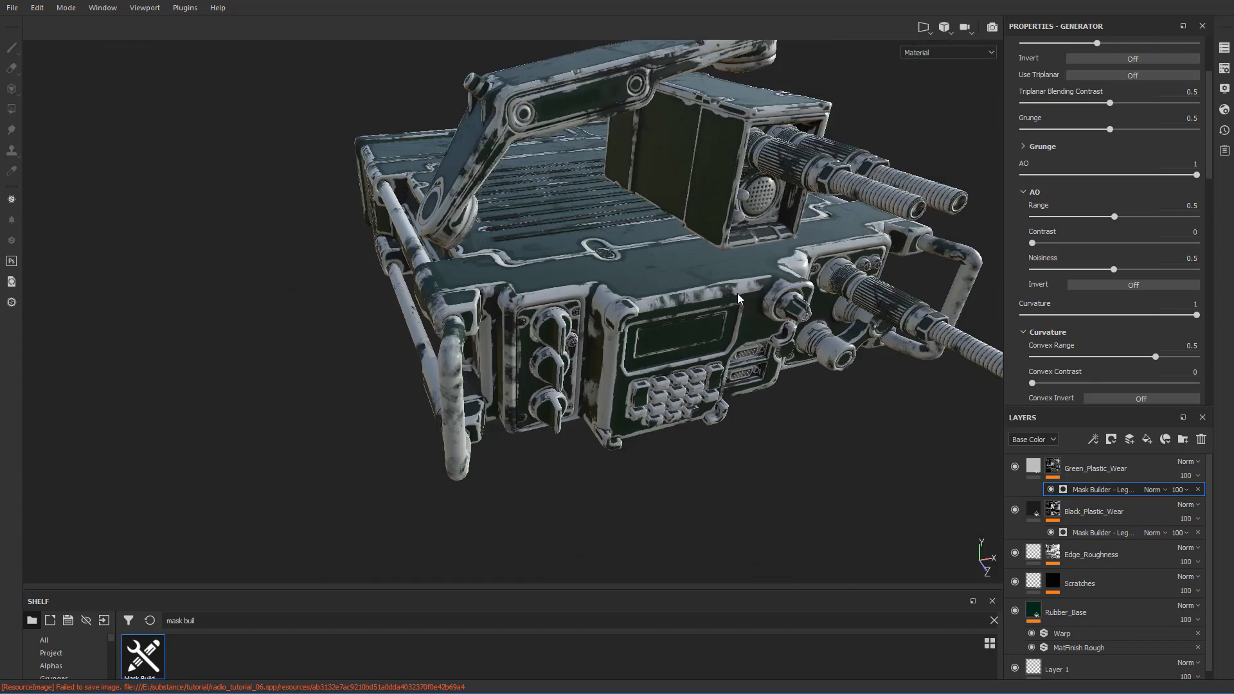
{"action": "scroll", "coordinate": [738, 293], "scroll_direction": "up", "scroll_amount": 4}
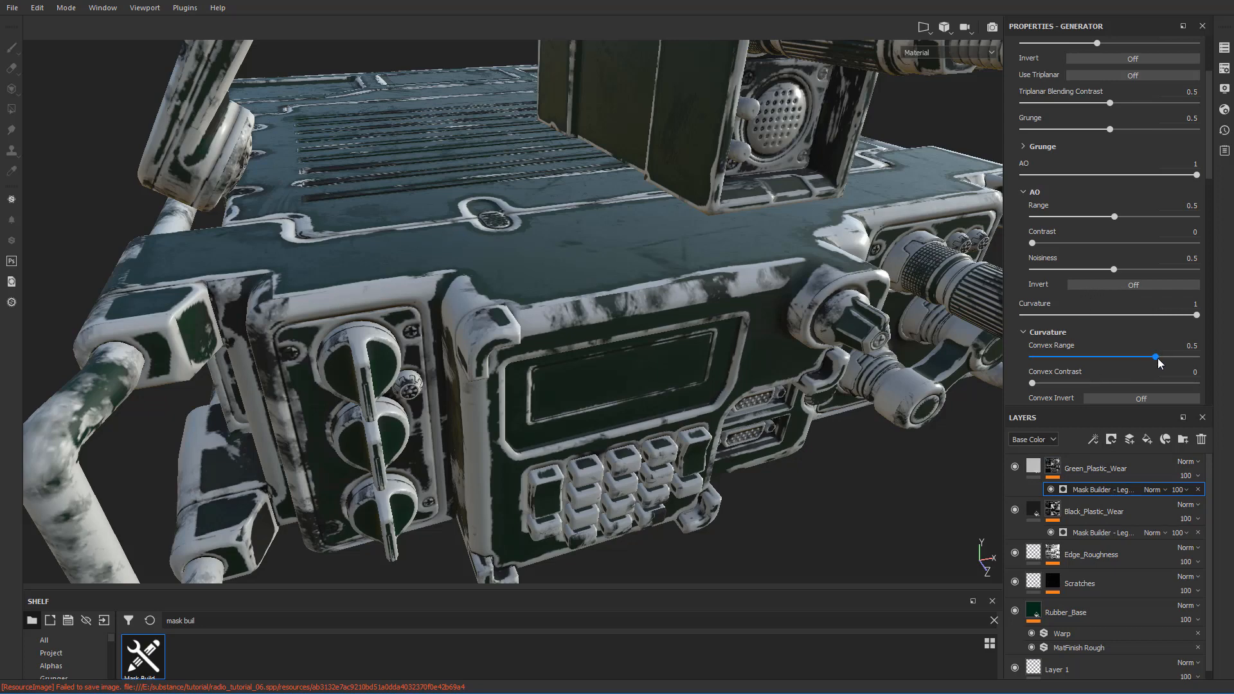
{"action": "mouse_move", "coordinate": [1158, 358]}
{"action": "left_mouse_down"}
{"action": "mouse_move", "coordinate": [1132, 358]}
{"action": "mouse_move", "coordinate": [1147, 358]}
{"action": "left_mouse_up"}
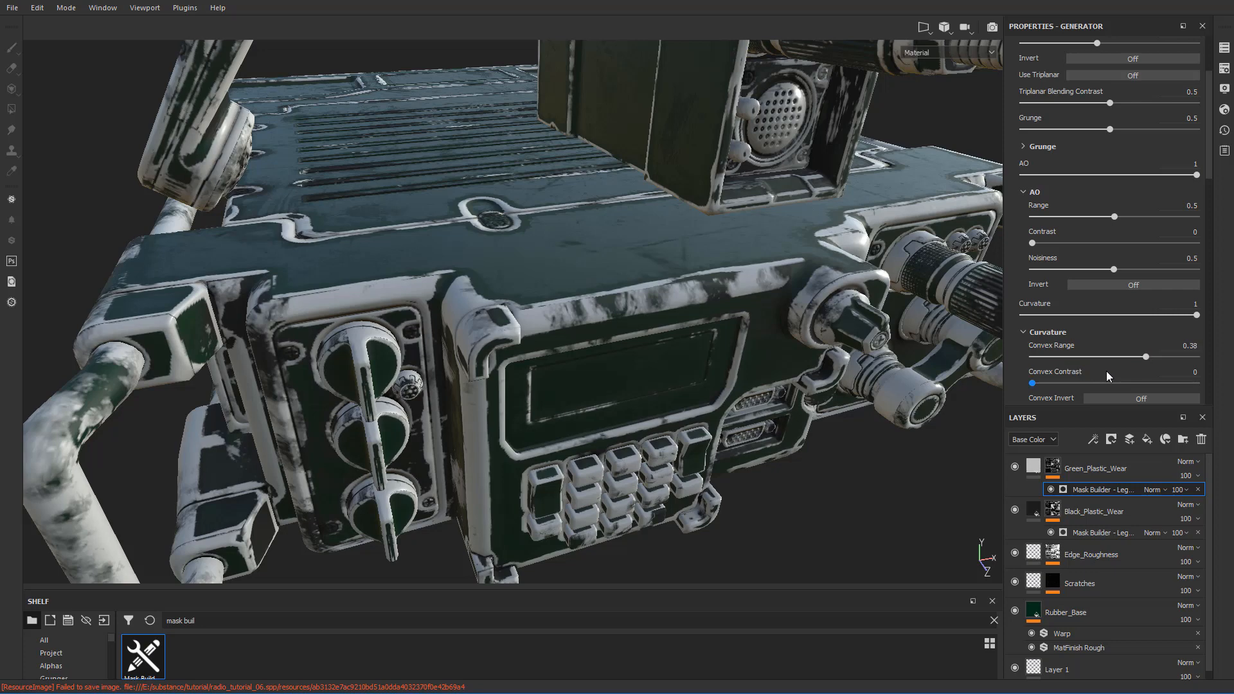
- Set the mask builder's curvature Concave Range to 0.65 and test the curvature Smoothness, returning it to 0
{"action": "scroll", "coordinate": [1121, 355], "scroll_direction": "down", "scroll_amount": 2}
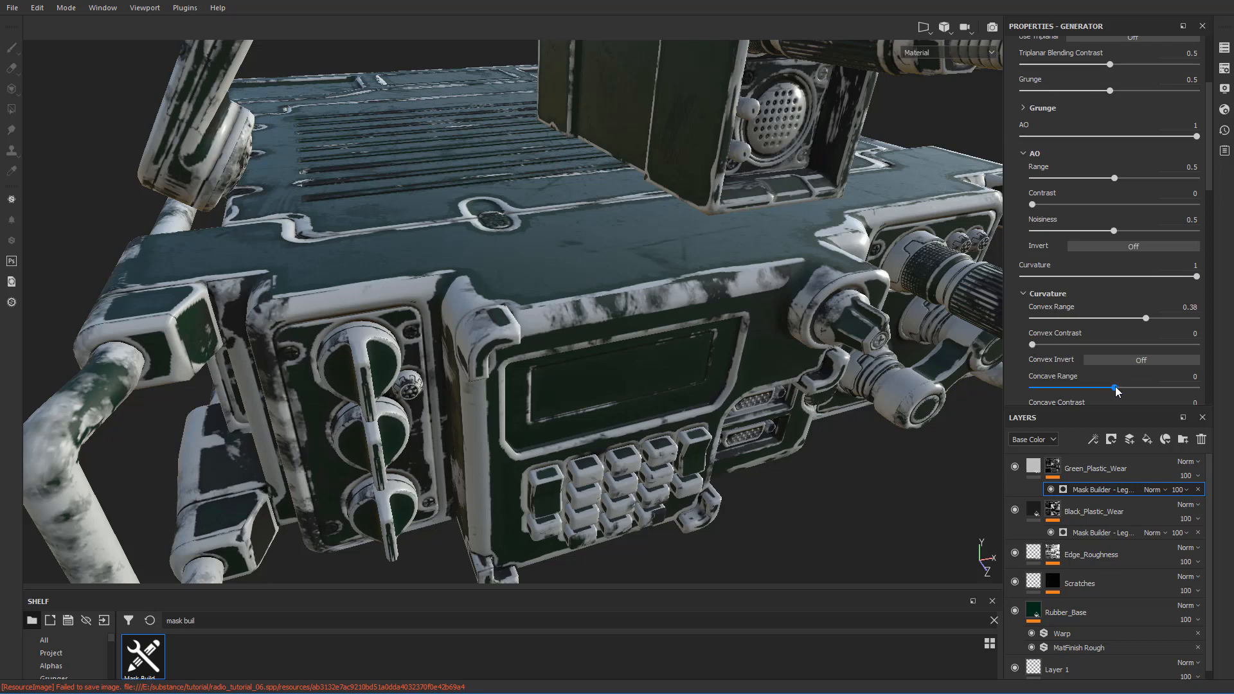
{"action": "left_click_drag", "start_coordinate": [1116, 387], "coordinate": [1166, 391]}
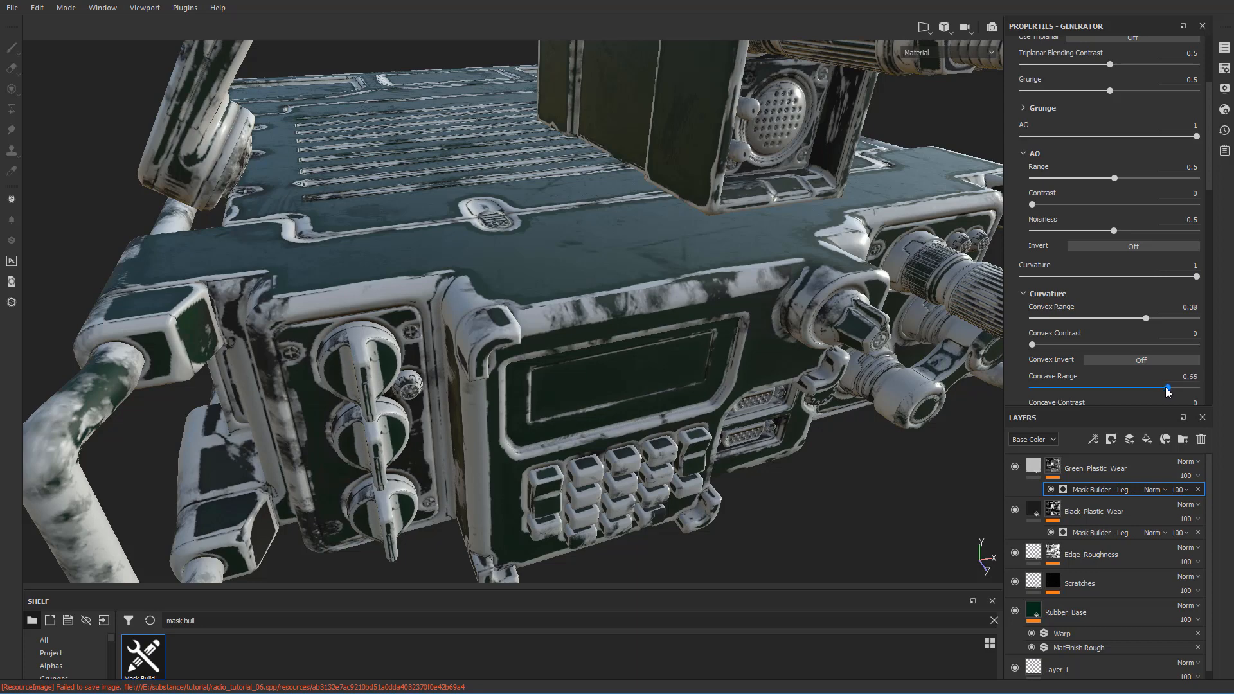
{"action": "scroll", "coordinate": [1132, 378], "scroll_direction": "down", "scroll_amount": 1}
{"action": "scroll", "coordinate": [1131, 372], "scroll_direction": "down", "scroll_amount": 1}
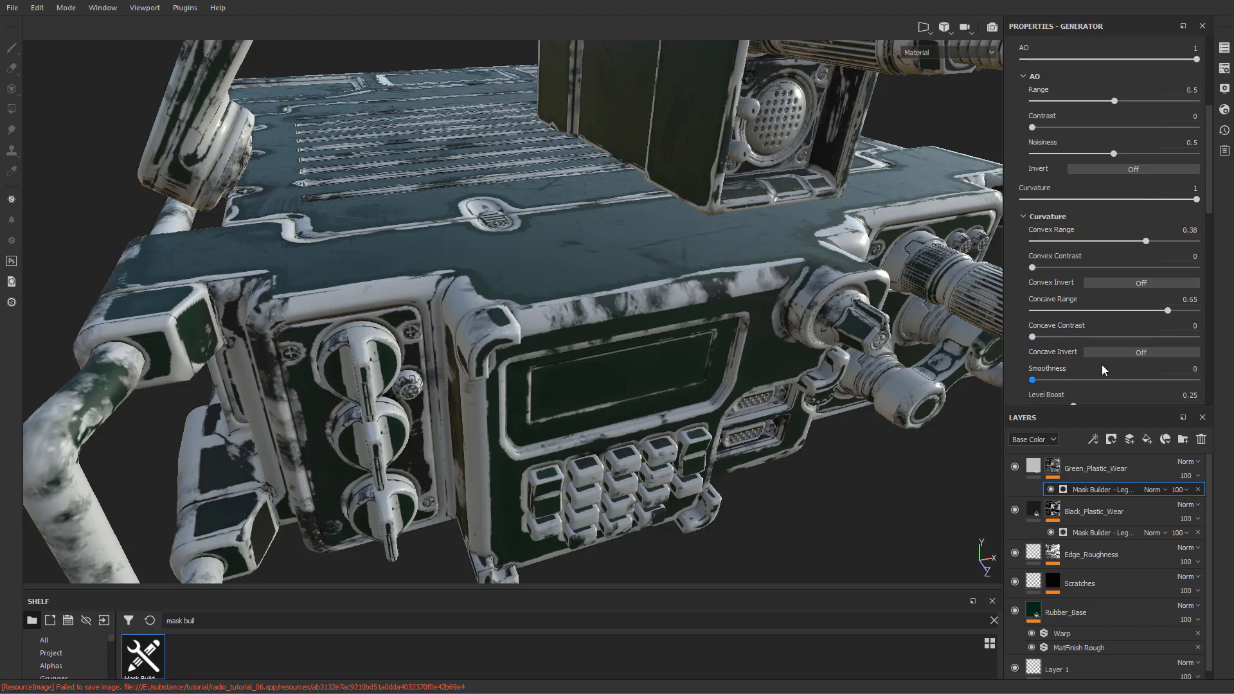
{"action": "left_click_drag", "start_coordinate": [1040, 379], "coordinate": [1069, 381]}
{"action": "left_click_drag", "start_coordinate": [1071, 386], "coordinate": [1032, 384]}
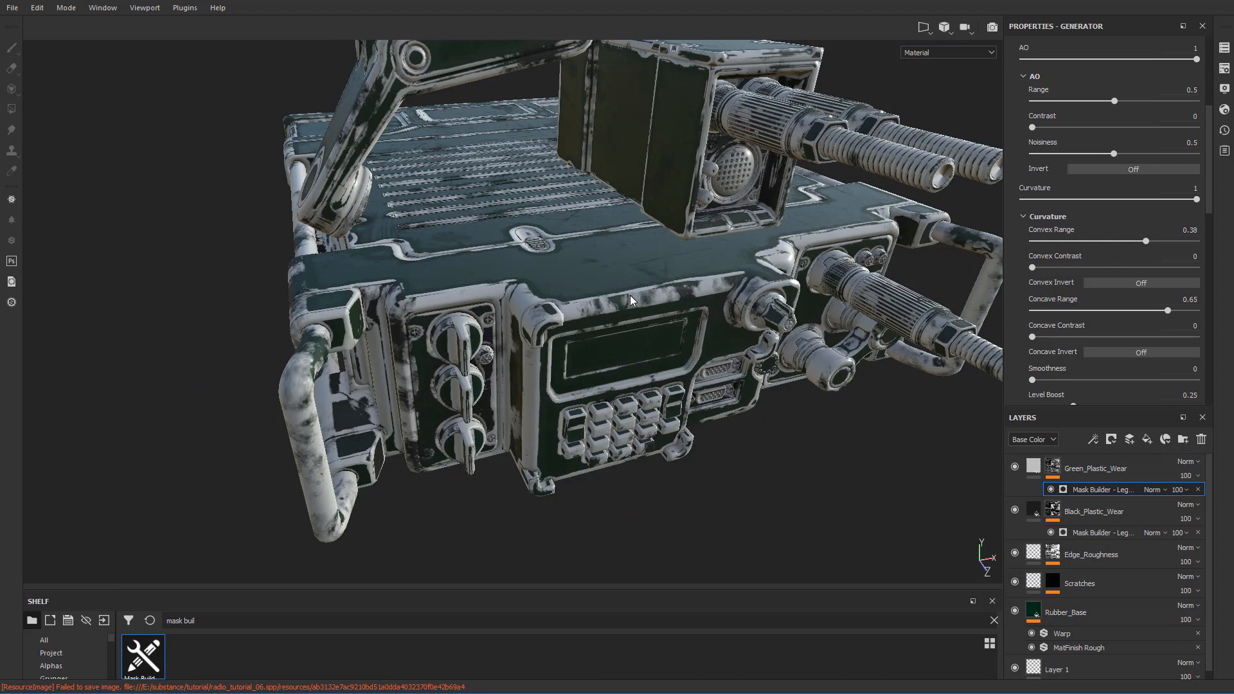
- Try several curvature Smoothness values on the front edge wear, settling on 0.15
{"action": "scroll", "coordinate": [630, 295], "scroll_direction": "up", "scroll_amount": 5}
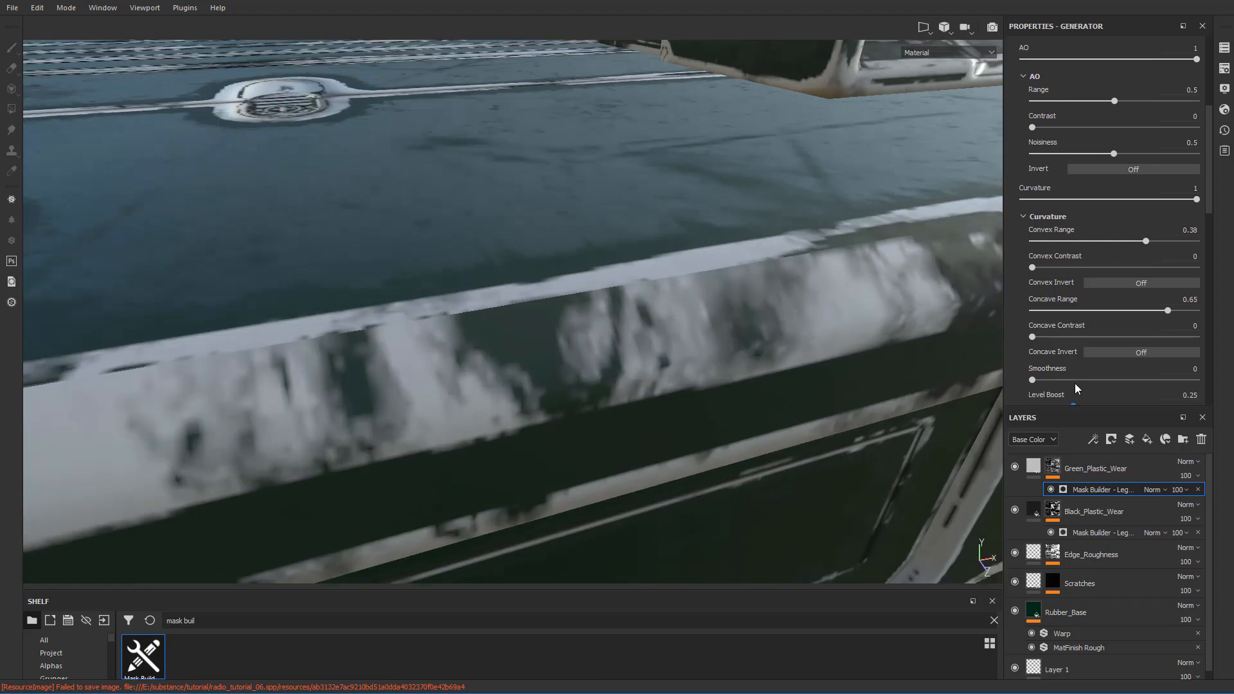
{"action": "left_click_drag", "start_coordinate": [1037, 382], "coordinate": [1041, 381]}
{"action": "left_click", "coordinate": [1175, 368]}
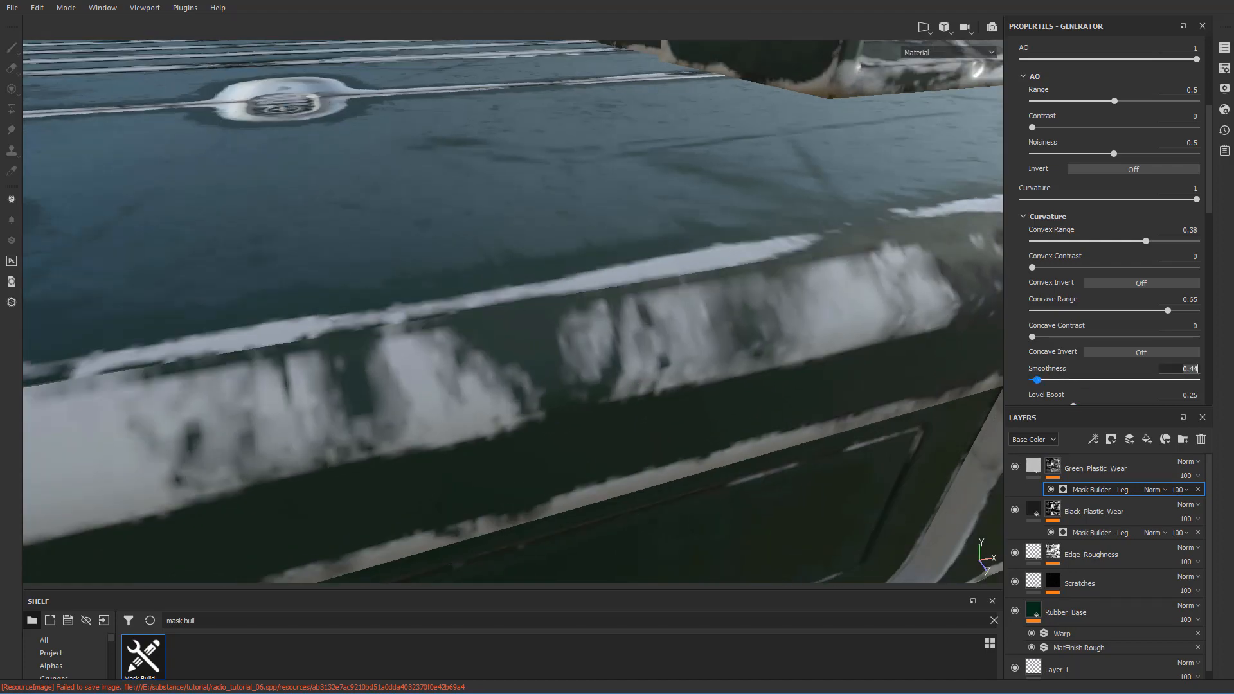
{"action": "type", "text": "0.1"}
{"action": "key", "text": "Return"}
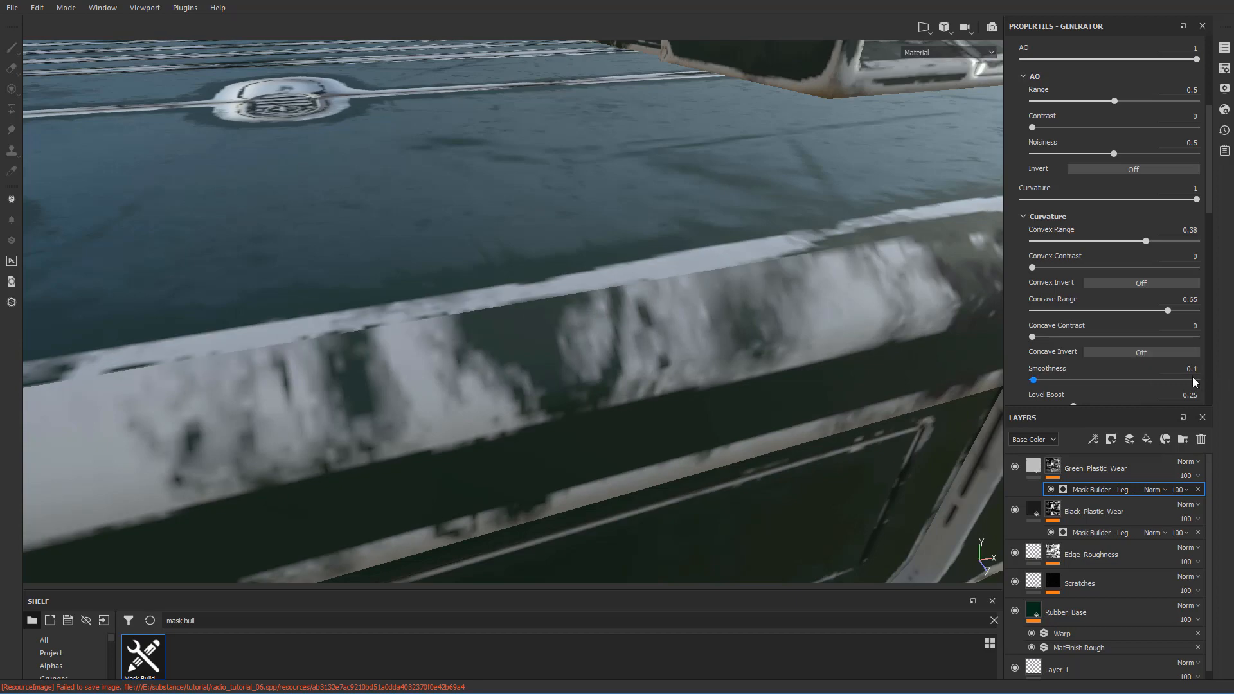
{"action": "left_click", "coordinate": [1192, 369]}
{"action": "type", "text": "2"}
{"action": "key", "text": "Return"}
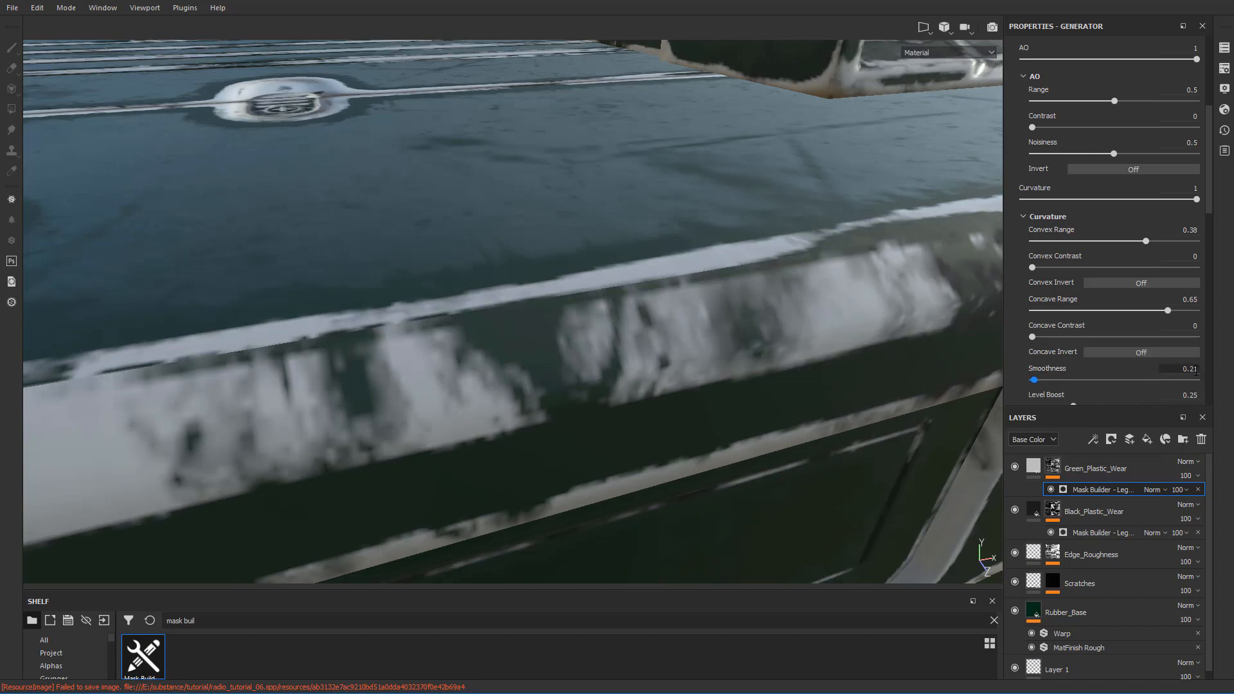
{"action": "left_click", "coordinate": [1188, 369]}
{"action": "key", "text": "Return"}
- Check the edge wear up close and set the mask builder's curvature Level Boost to 0.65
{"action": "scroll", "coordinate": [635, 344], "scroll_direction": "down", "scroll_amount": 5}
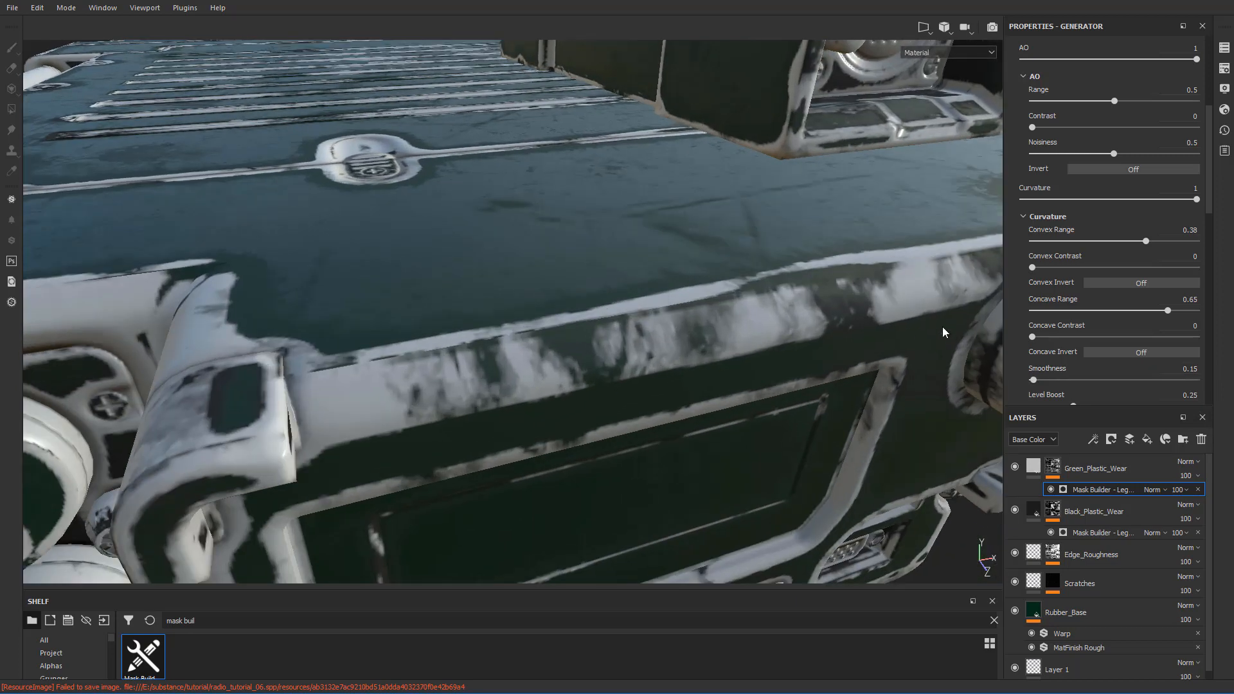
{"action": "scroll", "coordinate": [1103, 351], "scroll_direction": "down", "scroll_amount": 1}
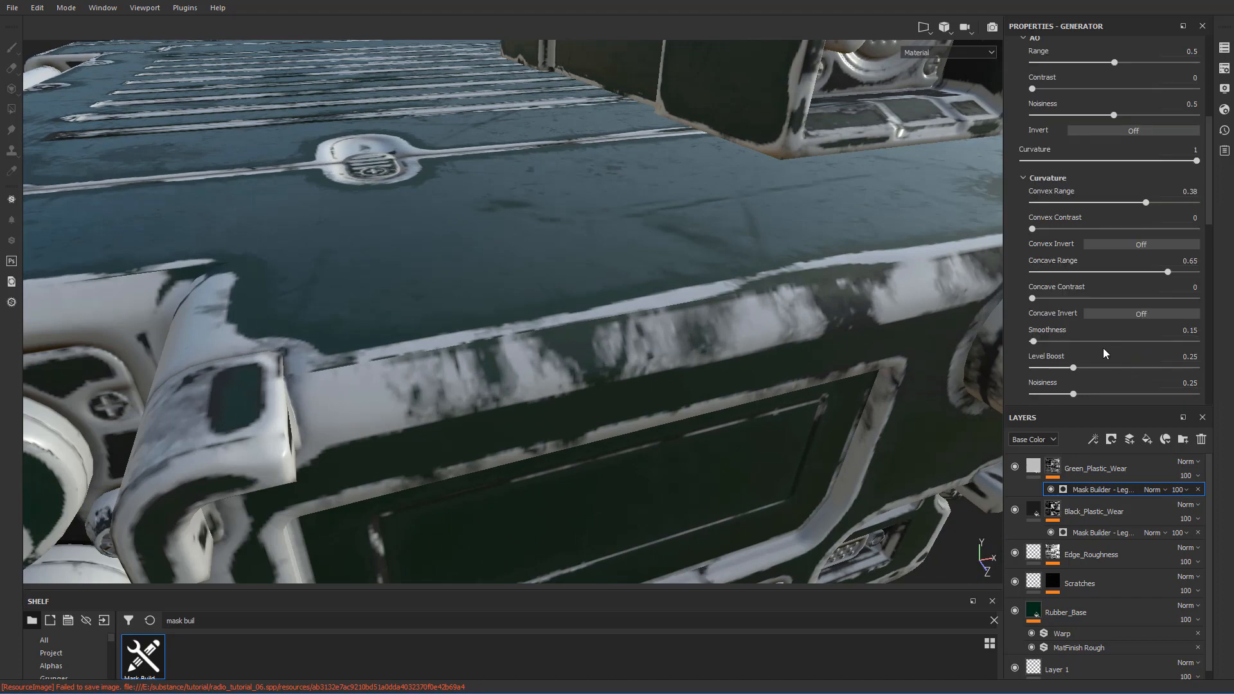
{"action": "scroll", "coordinate": [672, 347], "scroll_direction": "up", "scroll_amount": 3}
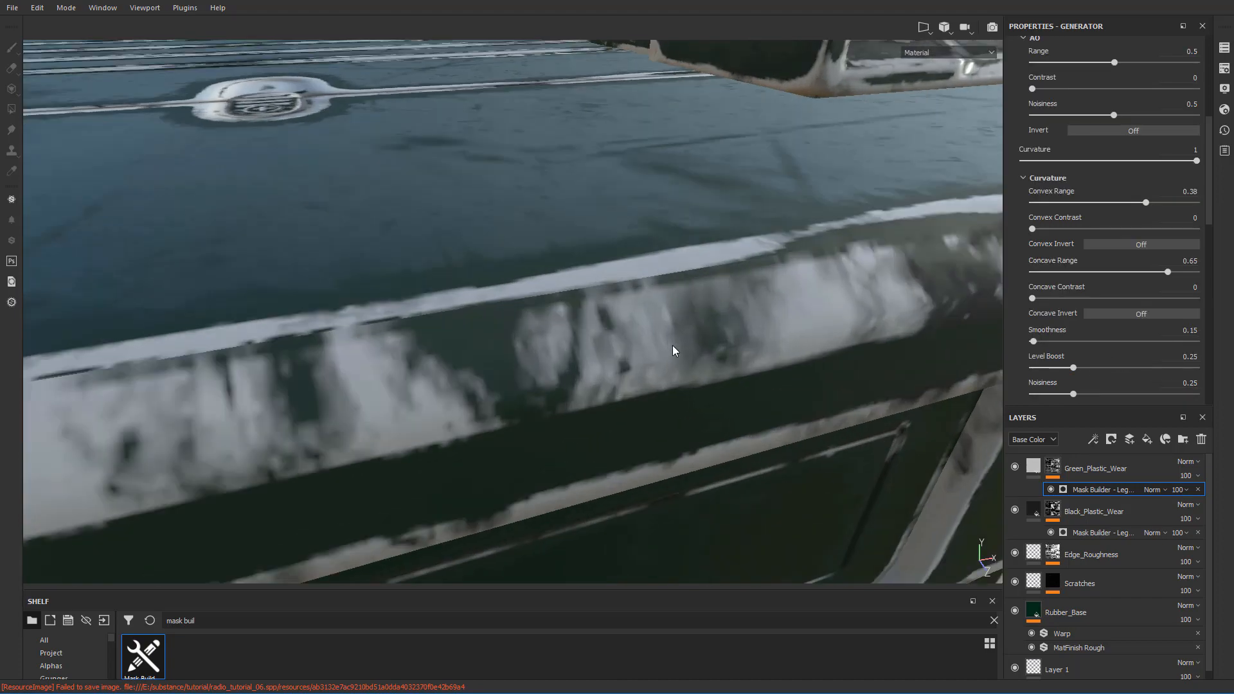
{"action": "scroll", "coordinate": [706, 354], "scroll_direction": "down", "scroll_amount": 6}
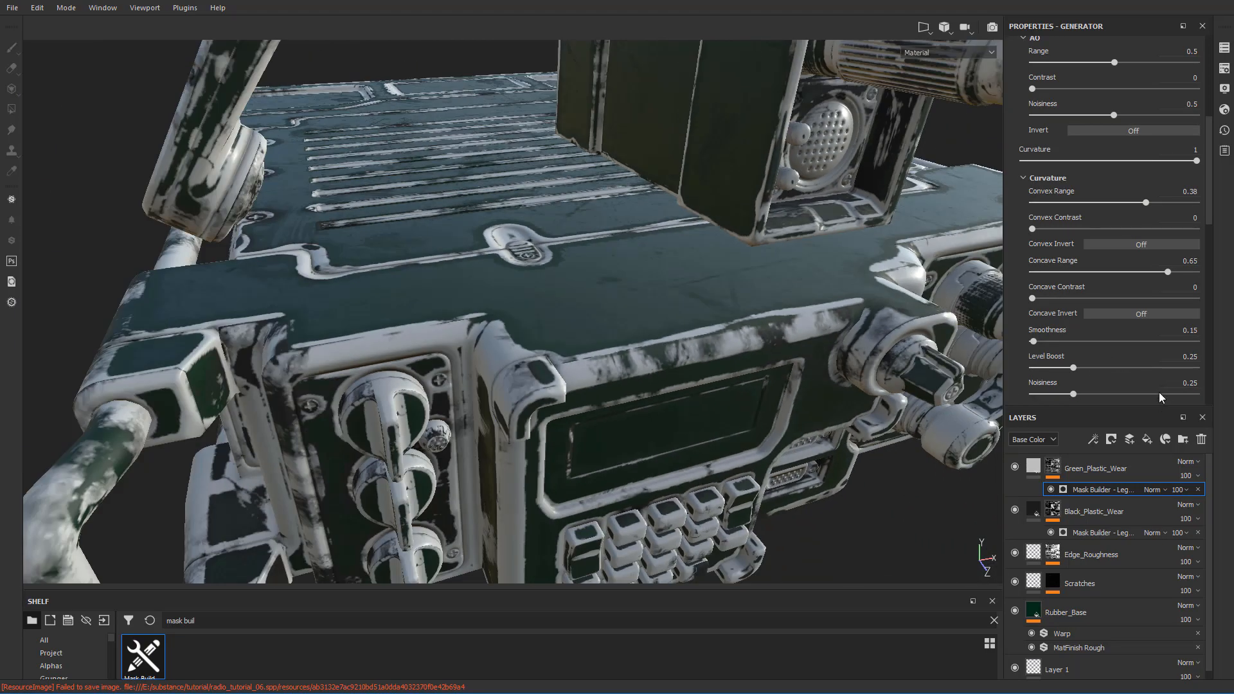
{"action": "scroll", "coordinate": [1085, 342], "scroll_direction": "down", "scroll_amount": 1}
{"action": "left_click_drag", "start_coordinate": [1069, 331], "coordinate": [1140, 339]}
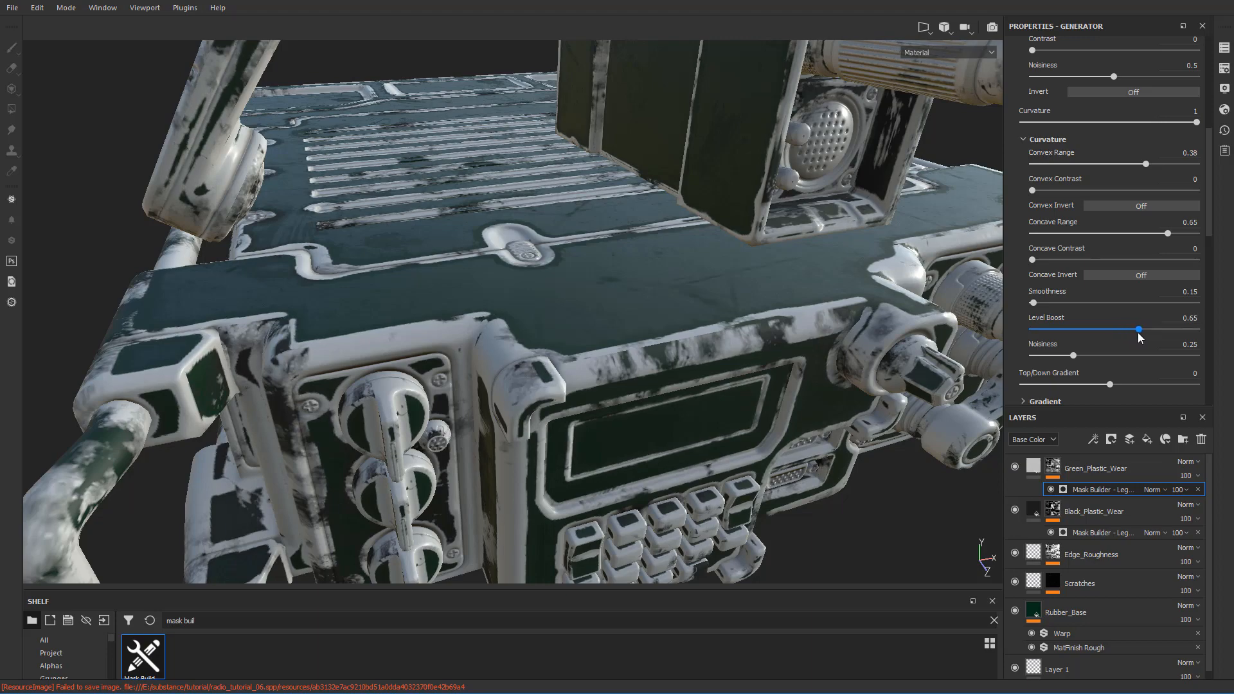
- Inspect the front panel's worn edges and set the mask builder's curvature Smoothness to 0.1
{"action": "scroll", "coordinate": [755, 362], "scroll_direction": "up", "scroll_amount": 3}
{"action": "scroll", "coordinate": [753, 363], "scroll_direction": "down", "scroll_amount": 5}
{"action": "left_click_drag", "start_coordinate": [749, 359], "coordinate": [575, 352], "text": "alt"}
{"action": "scroll", "coordinate": [670, 340], "scroll_direction": "up", "scroll_amount": 5}
{"action": "scroll", "coordinate": [718, 411], "scroll_direction": "down", "scroll_amount": 3}
{"action": "scroll", "coordinate": [511, 358], "scroll_direction": "up", "scroll_amount": 3}
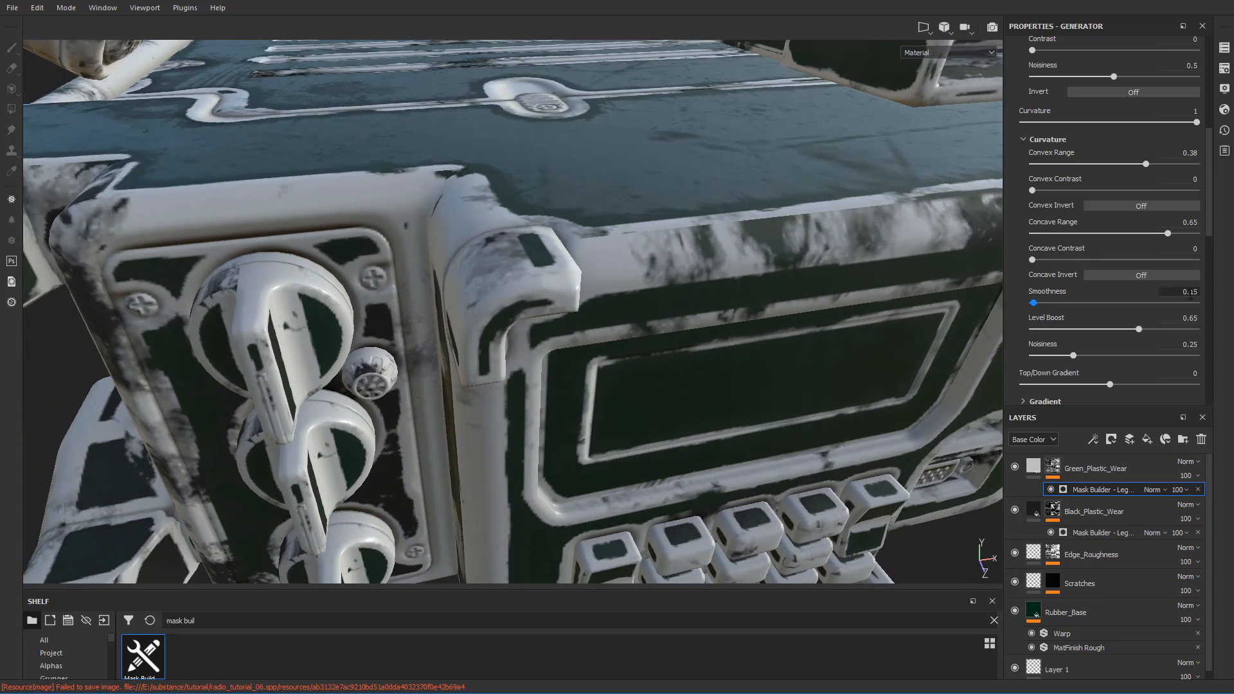
{"action": "left_click", "coordinate": [1193, 293]}
{"action": "type", "text": ".1"}
{"action": "key", "text": "Return"}
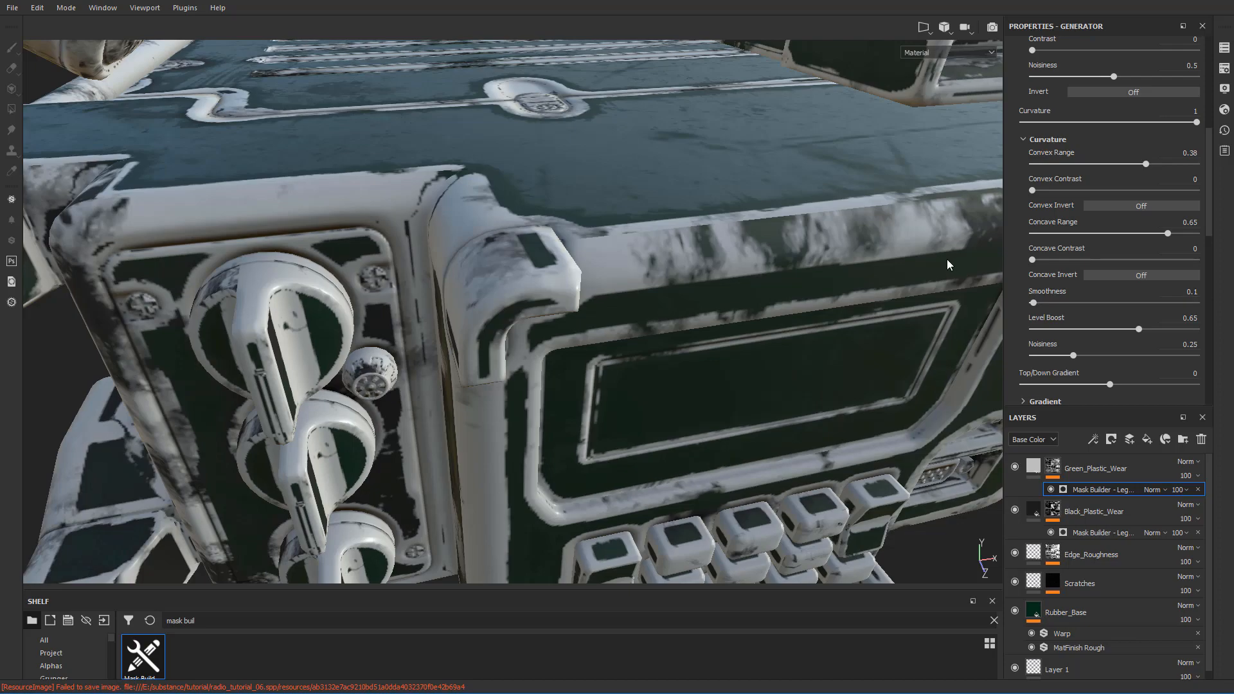
- Examine the wear mask across the radio's body, handles and connectors from several angles and distances
{"action": "scroll", "coordinate": [948, 265], "scroll_direction": "down", "scroll_amount": 5}
{"action": "left_click_drag", "start_coordinate": [946, 264], "coordinate": [843, 301], "text": "alt"}
{"action": "middle_click_drag", "start_coordinate": [844, 300], "coordinate": [545, 325], "text": "alt"}
{"action": "left_click_drag", "start_coordinate": [545, 325], "coordinate": [910, 384], "text": "alt"}
{"action": "scroll", "coordinate": [702, 354], "scroll_direction": "up", "scroll_amount": 3}
{"action": "scroll", "coordinate": [702, 349], "scroll_direction": "down", "scroll_amount": 6}
{"action": "scroll", "coordinate": [734, 315], "scroll_direction": "up", "scroll_amount": 4}
{"action": "scroll", "coordinate": [734, 315], "scroll_direction": "down", "scroll_amount": 2}
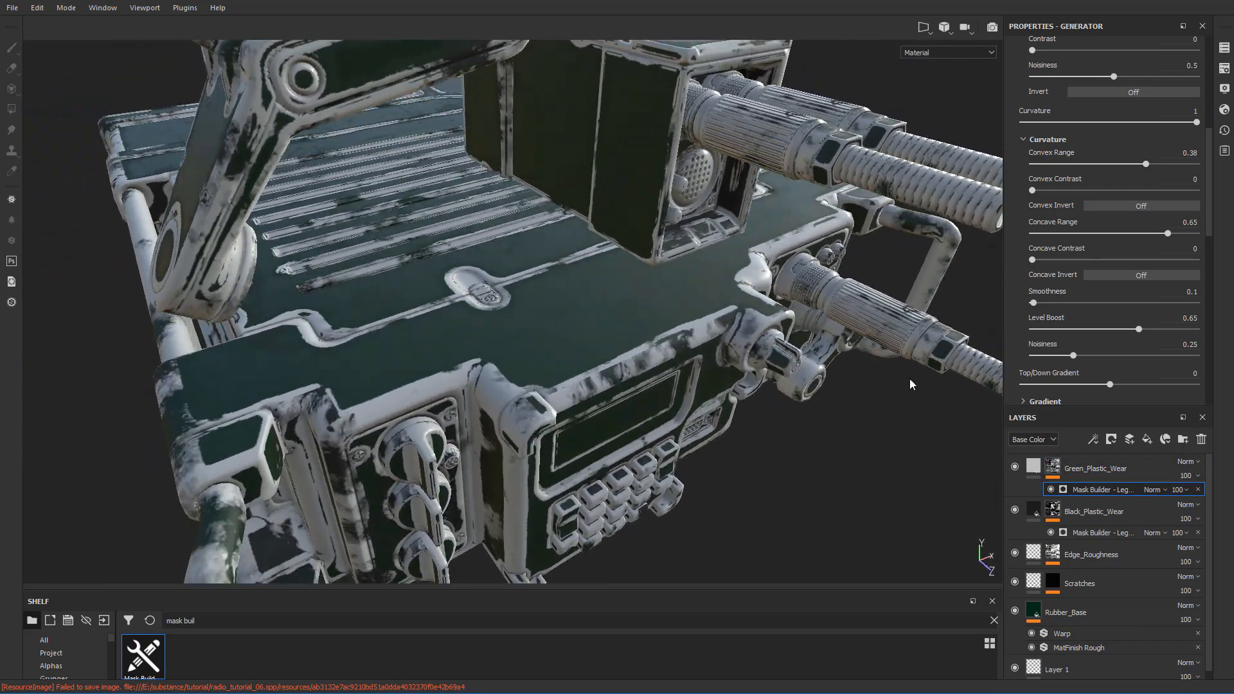
- Set the Green_Plastic_Wear fill's base color to dark green with RGB values 0, 0.021 and 0.019
{"action": "left_click", "coordinate": [1034, 468]}
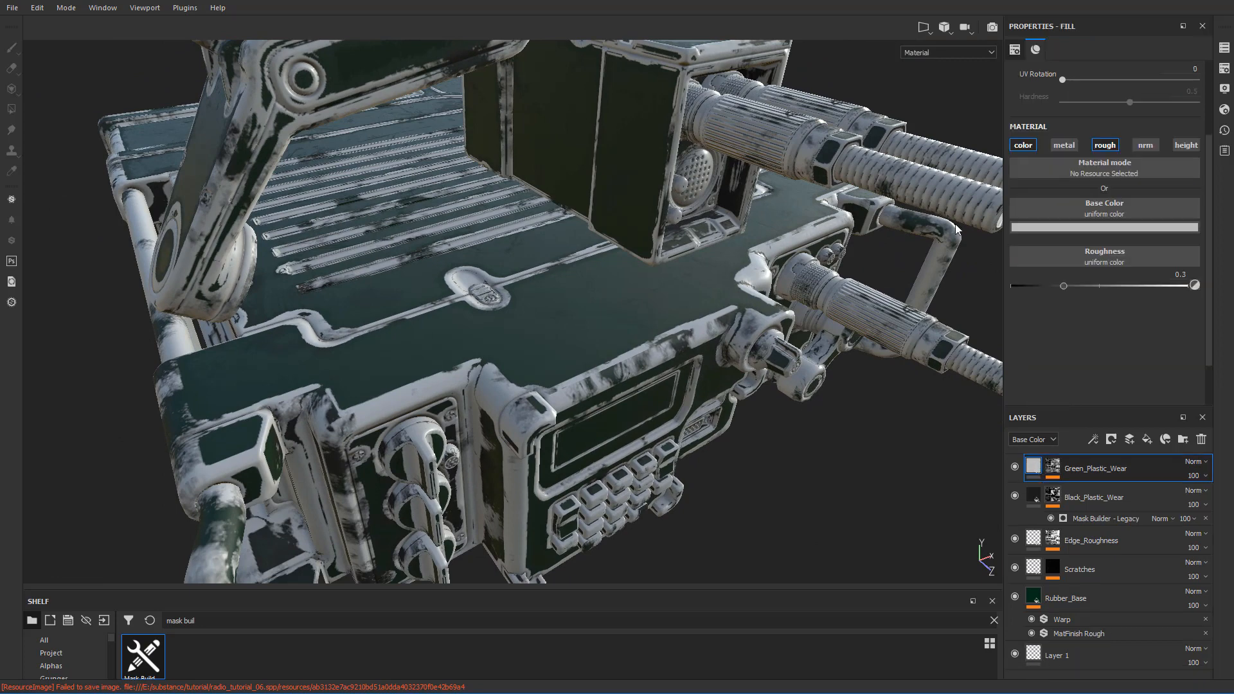
{"action": "left_click", "coordinate": [1064, 228]}
{"action": "double_click", "coordinate": [1083, 378]}
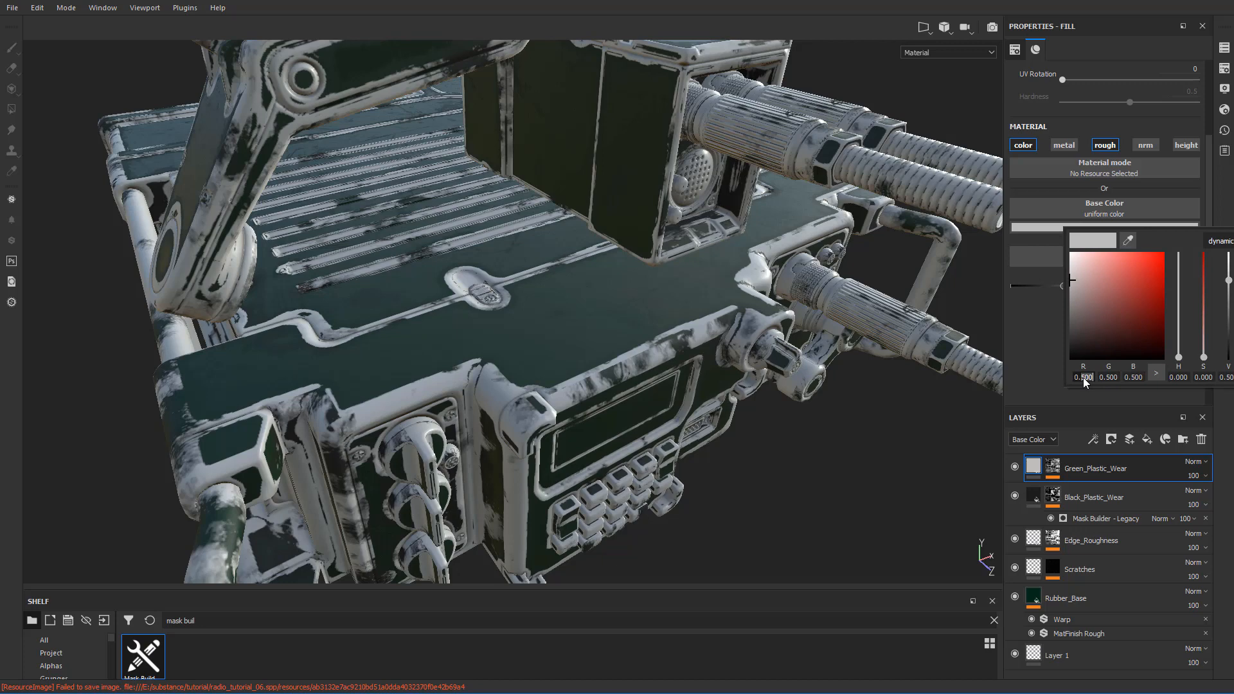
{"action": "type", "text": "0"}
{"action": "double_click", "coordinate": [1110, 377]}
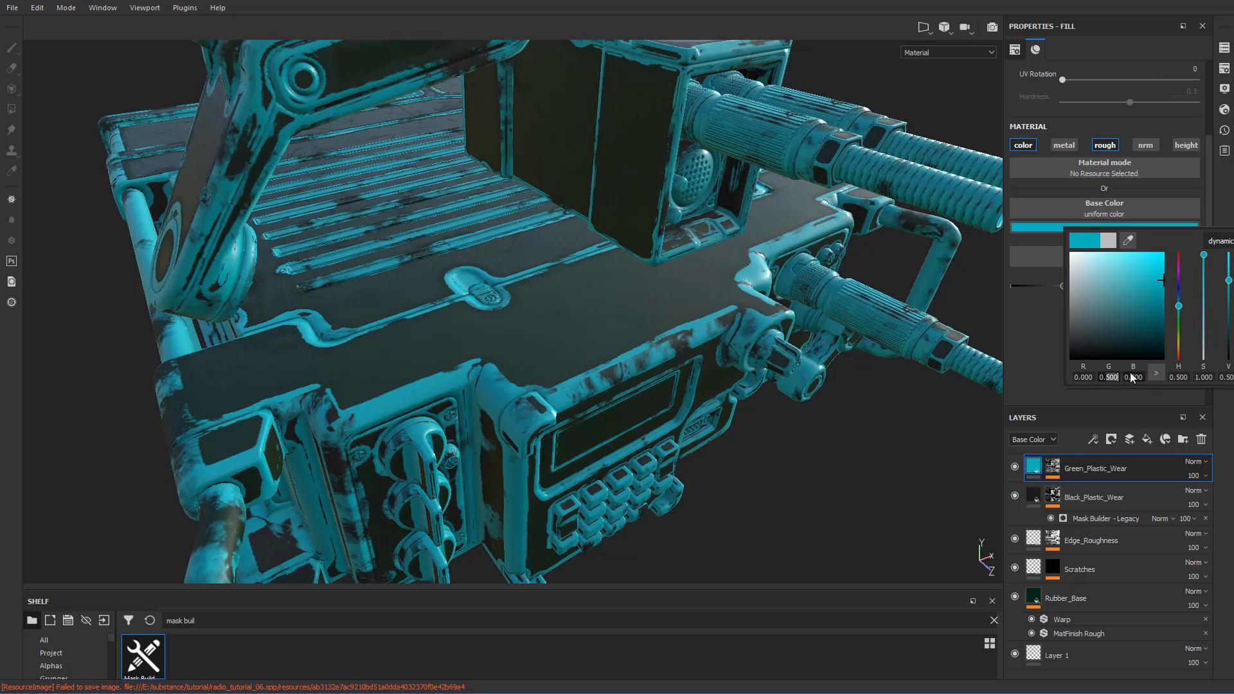
{"action": "type", "text": "021"}
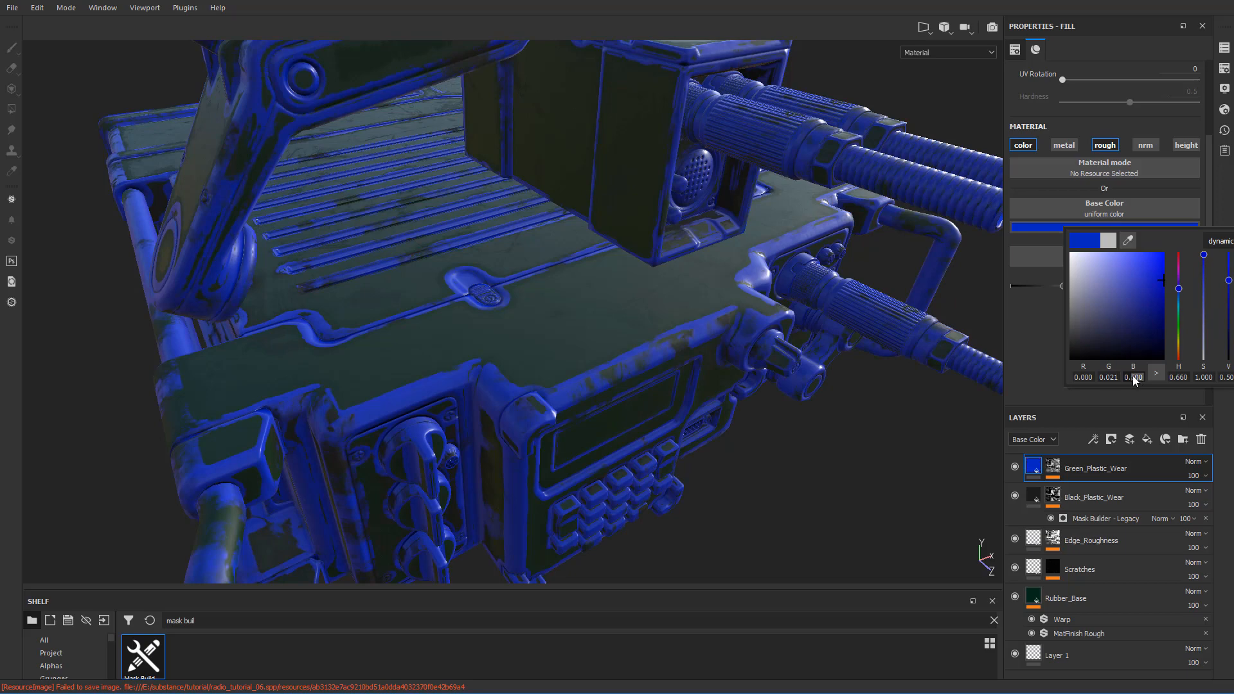
{"action": "type", "text": "01"}
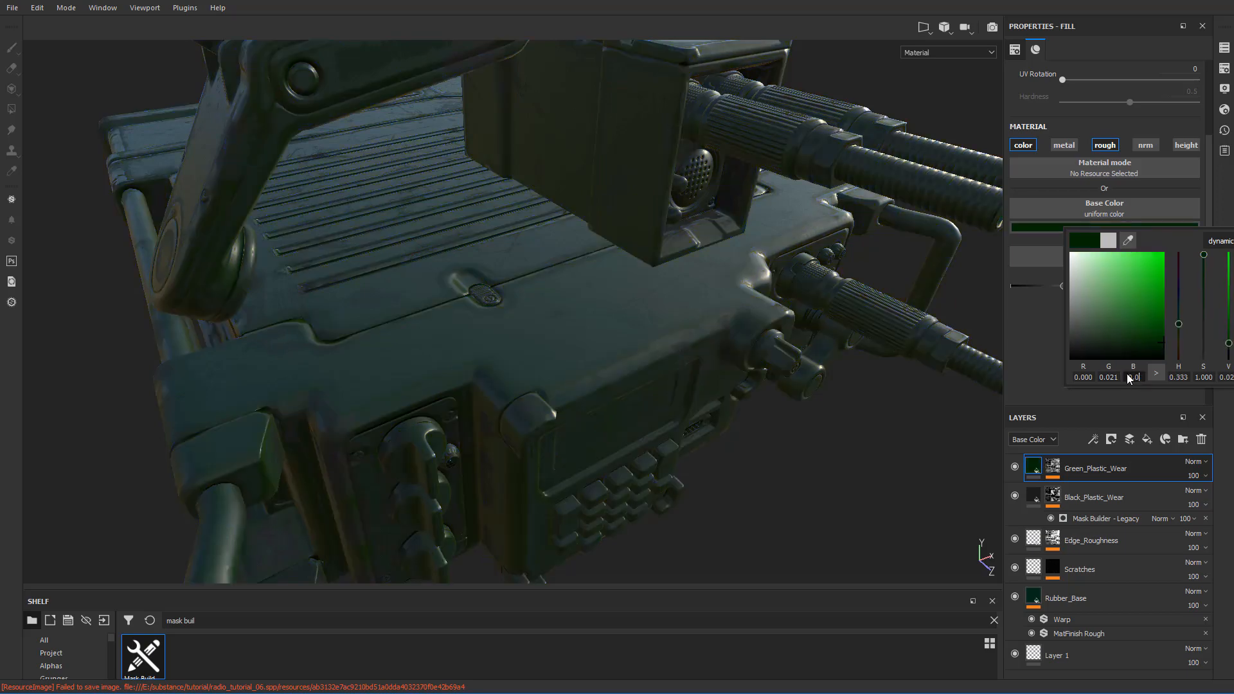
{"action": "type", "text": "9"}
- Compare the radio's front and edges with the Green_Plastic_Wear layer hidden and shown
{"action": "left_click_drag", "start_coordinate": [858, 347], "coordinate": [720, 308], "text": "alt"}
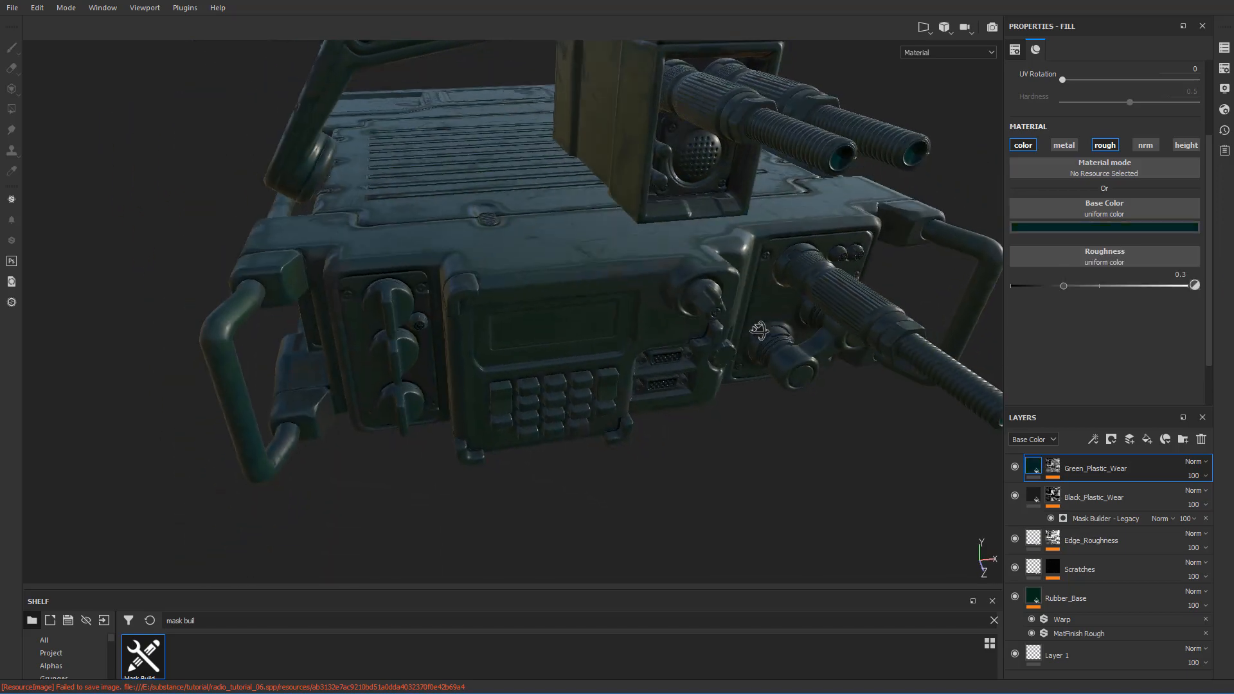
{"action": "scroll", "coordinate": [631, 322], "scroll_direction": "up", "scroll_amount": 5}
{"action": "left_click_drag", "start_coordinate": [631, 322], "coordinate": [734, 360], "text": "alt"}
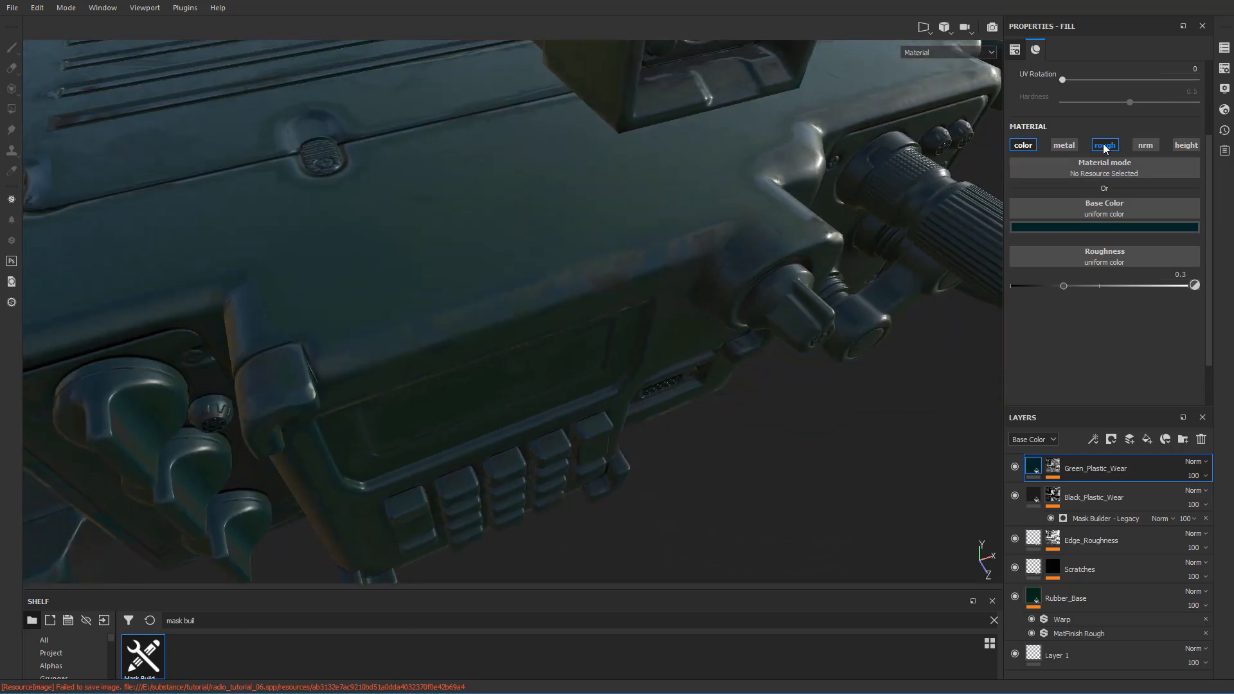
{"action": "left_click", "coordinate": [1013, 468]}
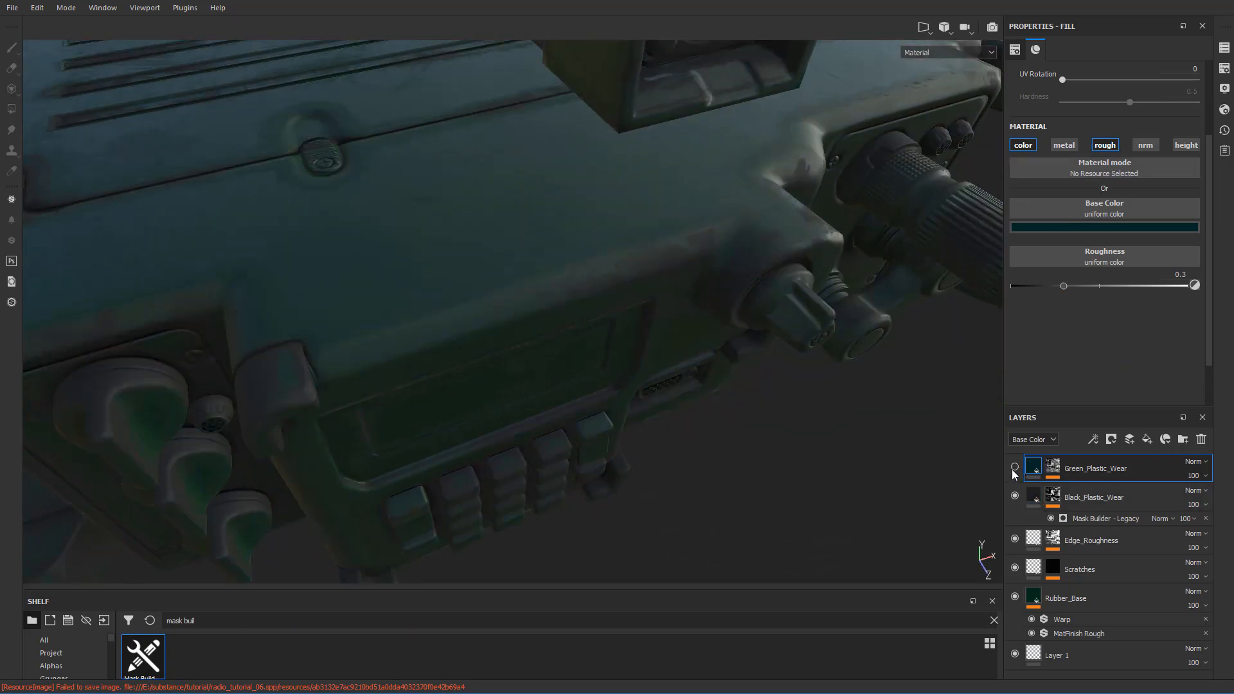
{"action": "left_click", "coordinate": [1013, 468]}
{"action": "mouse_move", "coordinate": [643, 321]}
{"action": "left_mouse_down", "text": "alt"}
{"action": "mouse_move", "coordinate": [537, 358]}
{"action": "mouse_move", "coordinate": [579, 324]}
{"action": "mouse_move", "coordinate": [765, 367]}
{"action": "mouse_move", "coordinate": [716, 257]}
{"action": "mouse_move", "coordinate": [648, 322]}
{"action": "left_mouse_up", "text": "alt"}
{"action": "scroll", "coordinate": [629, 366], "scroll_direction": "up", "scroll_amount": 3}
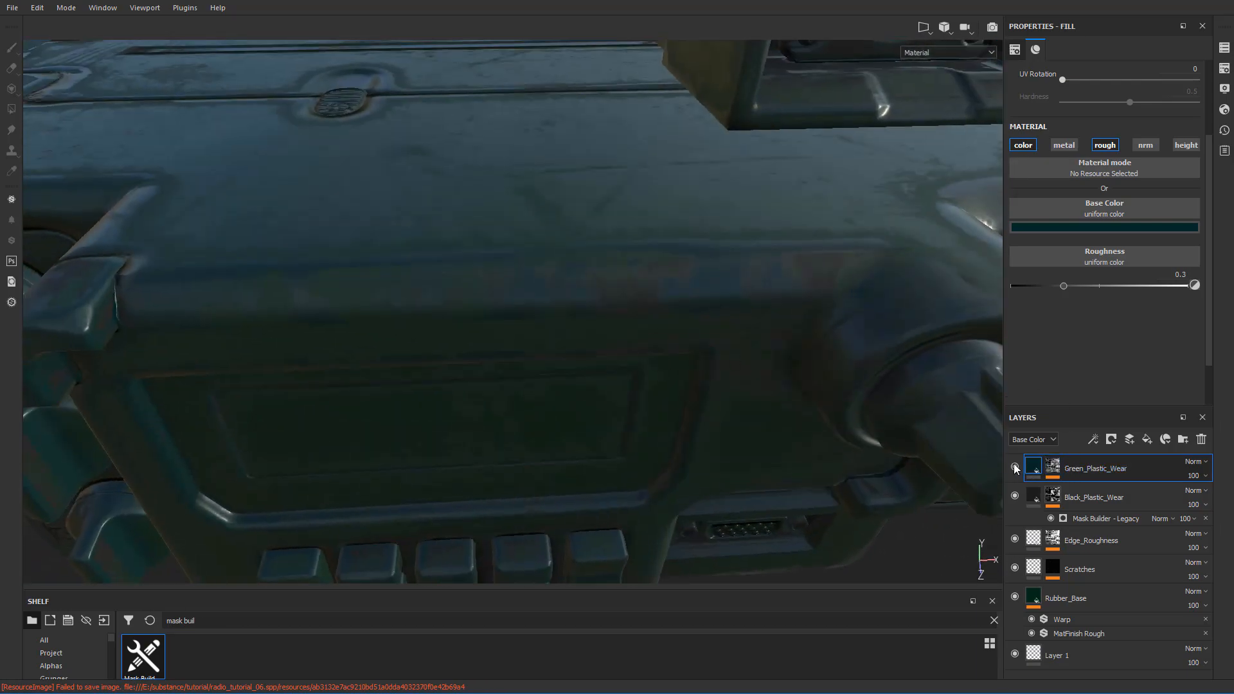
{"action": "left_click", "coordinate": [1015, 467]}
{"action": "left_click_drag", "start_coordinate": [771, 358], "coordinate": [665, 399], "text": "alt"}
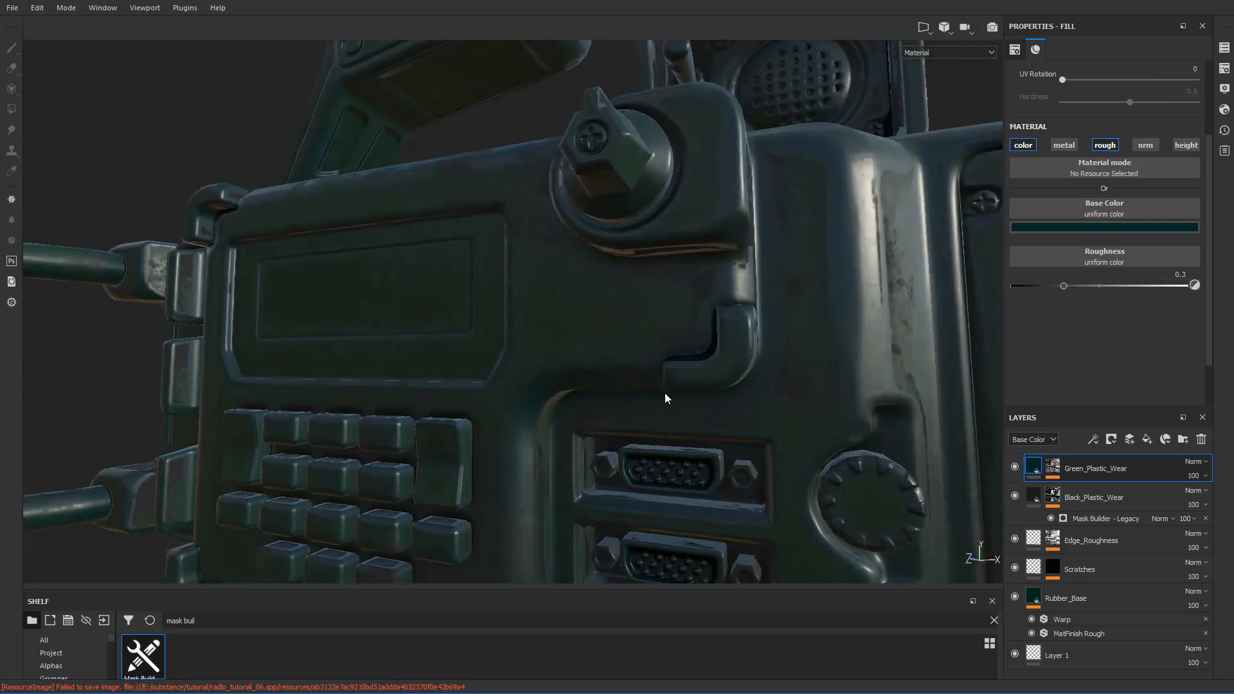
{"action": "left_click", "coordinate": [1017, 467]}
{"action": "left_click", "coordinate": [1016, 466]}
{"action": "left_click_drag", "start_coordinate": [582, 299], "coordinate": [560, 362], "text": "alt"}
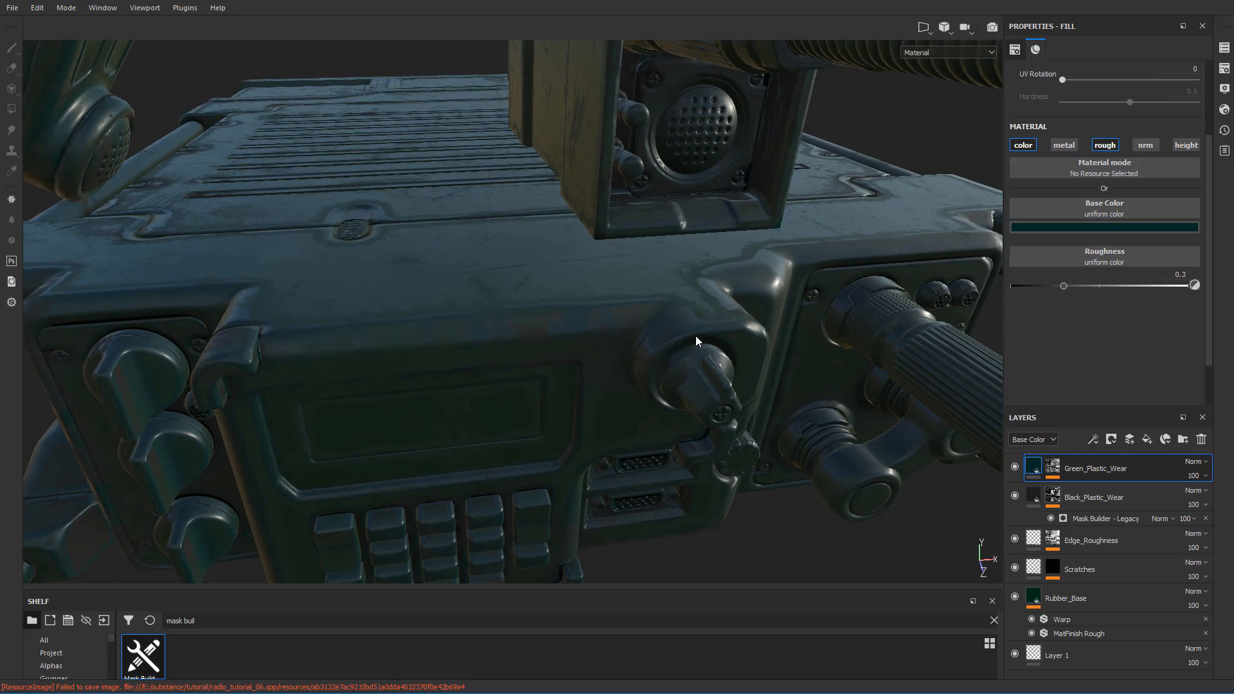
{"action": "left_click_drag", "start_coordinate": [977, 289], "coordinate": [939, 274], "text": "alt"}
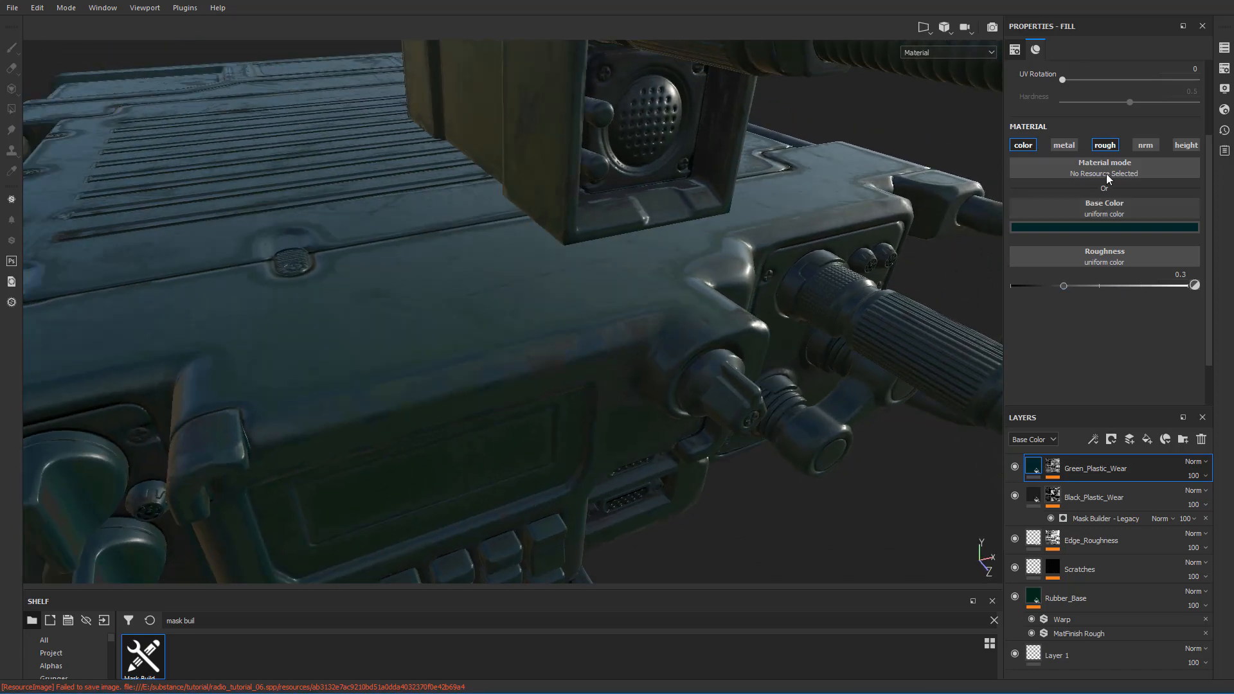
- Turn off the roughness channel of the Green_Plastic_Wear fill, comparing the surface with it on and off
{"action": "left_click", "coordinate": [1105, 145]}
{"action": "scroll", "coordinate": [689, 335], "scroll_direction": "up", "scroll_amount": 2}
{"action": "scroll", "coordinate": [698, 338], "scroll_direction": "down", "scroll_amount": 1}
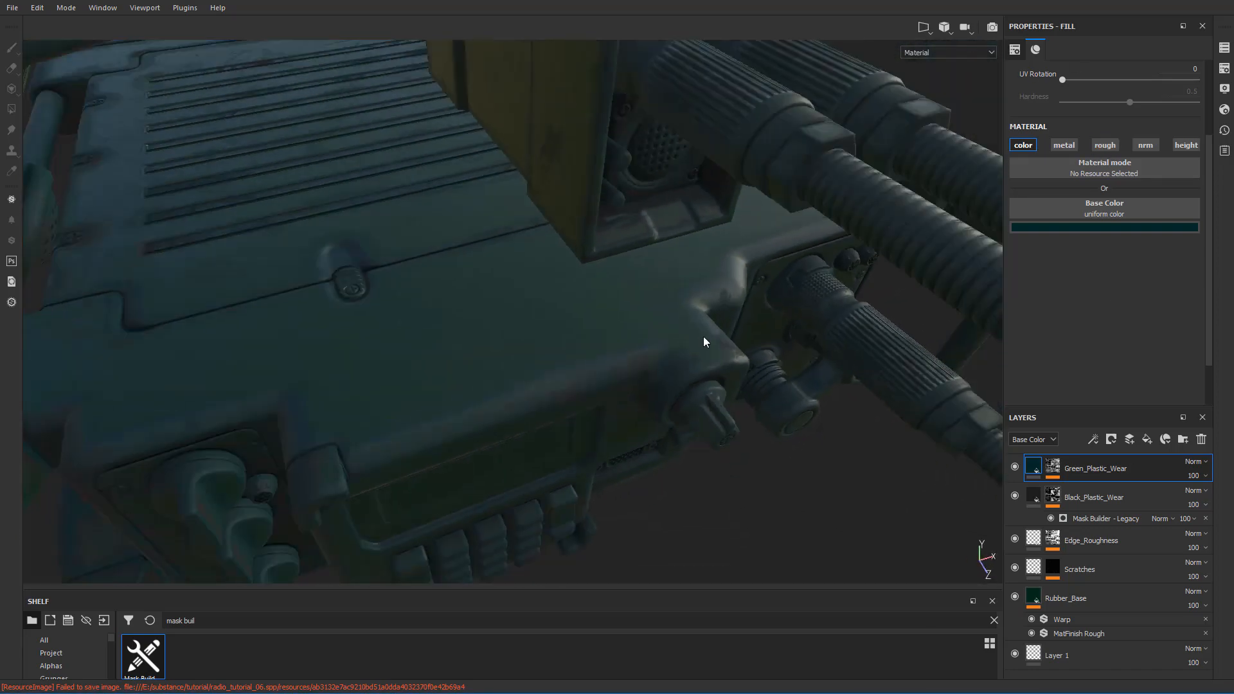
{"action": "middle_click_drag", "start_coordinate": [705, 342], "coordinate": [788, 334], "text": "alt"}
{"action": "scroll", "coordinate": [788, 334], "scroll_direction": "up", "scroll_amount": 3}
{"action": "left_click_drag", "start_coordinate": [788, 333], "coordinate": [820, 350], "text": "alt"}
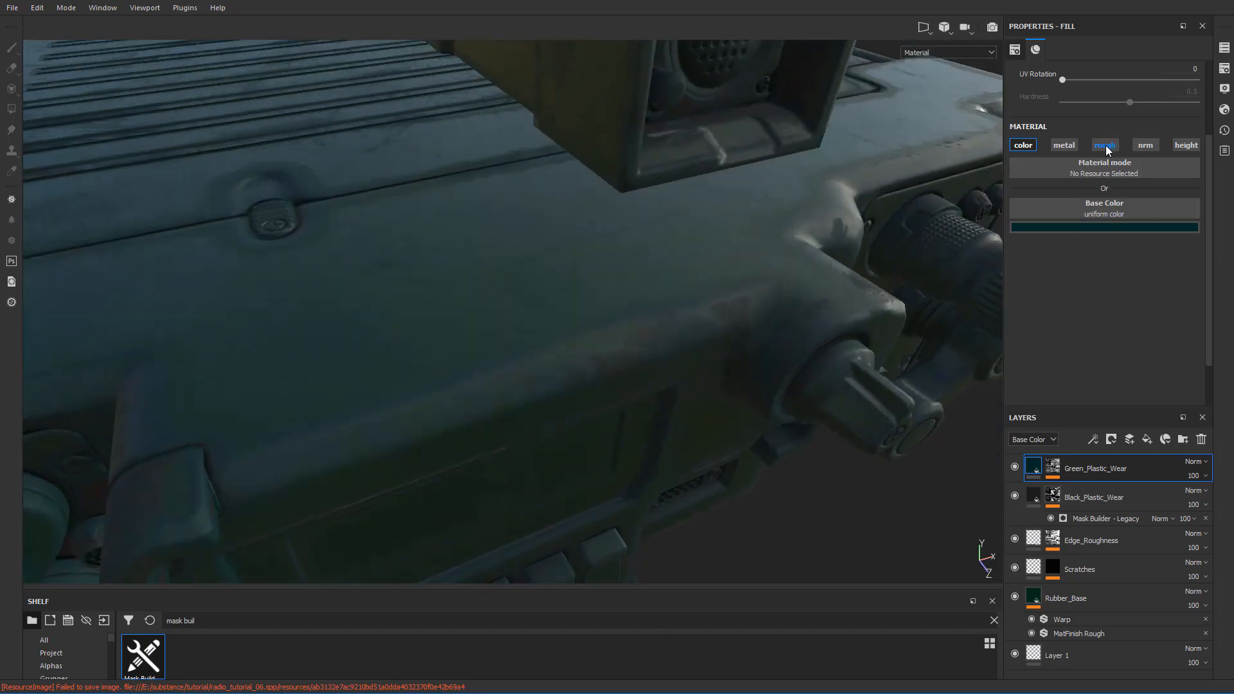
{"action": "left_click", "coordinate": [1105, 145]}
{"action": "left_click", "coordinate": [1105, 145]}
- Compare the color-only Green_Plastic_Wear layer hidden and shown on the radio's edges and top
{"action": "left_click_drag", "start_coordinate": [732, 310], "coordinate": [649, 407], "text": "alt"}
{"action": "scroll", "coordinate": [782, 334], "scroll_direction": "down", "scroll_amount": 2}
{"action": "scroll", "coordinate": [792, 341], "scroll_direction": "up", "scroll_amount": 2}
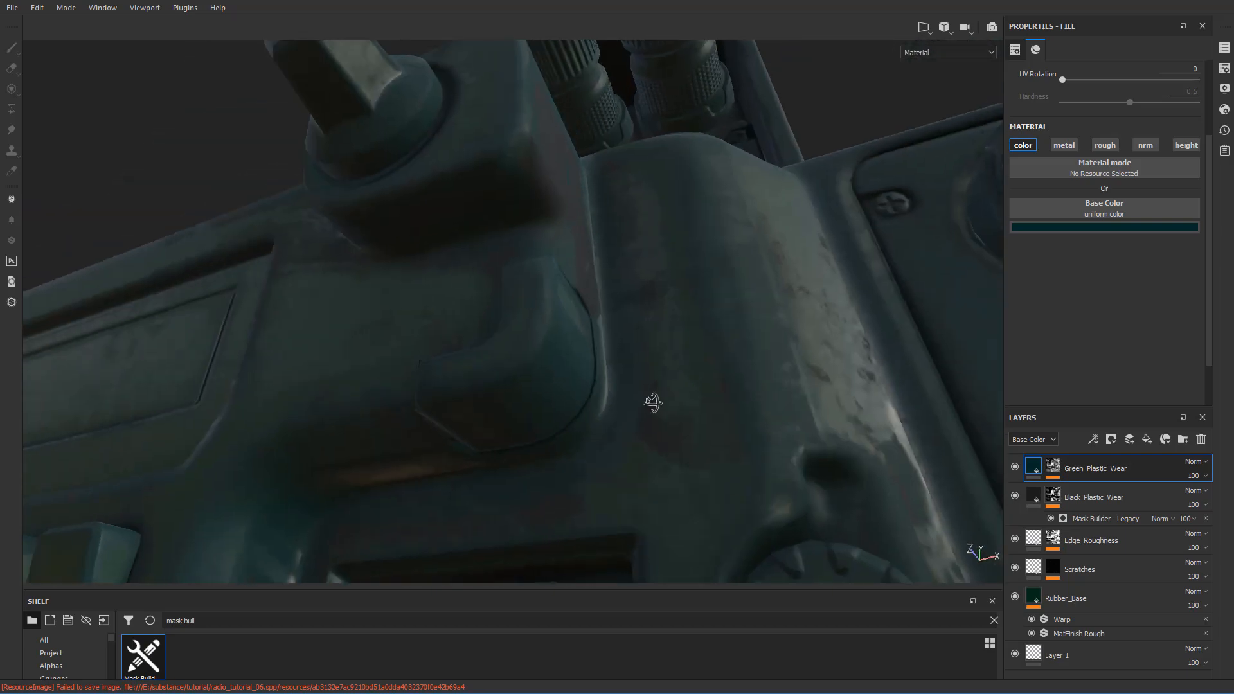
{"action": "left_click", "coordinate": [1015, 467]}
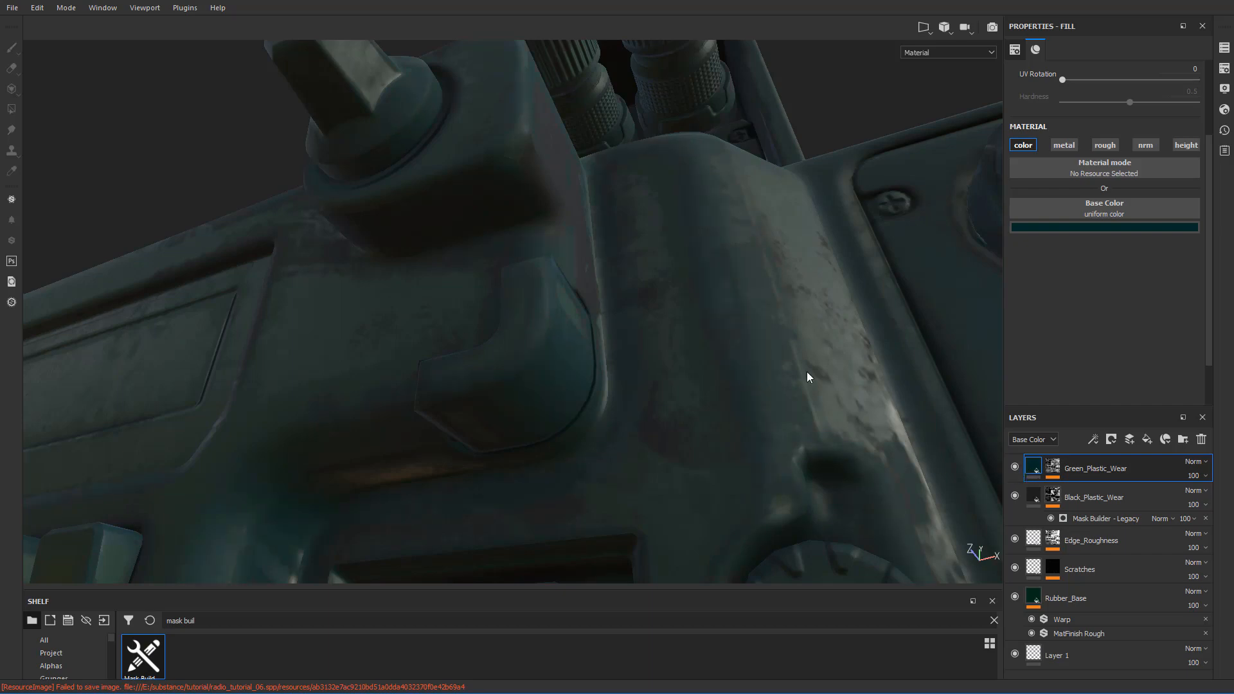
{"action": "left_click_drag", "start_coordinate": [808, 378], "coordinate": [1001, 446], "text": "alt"}
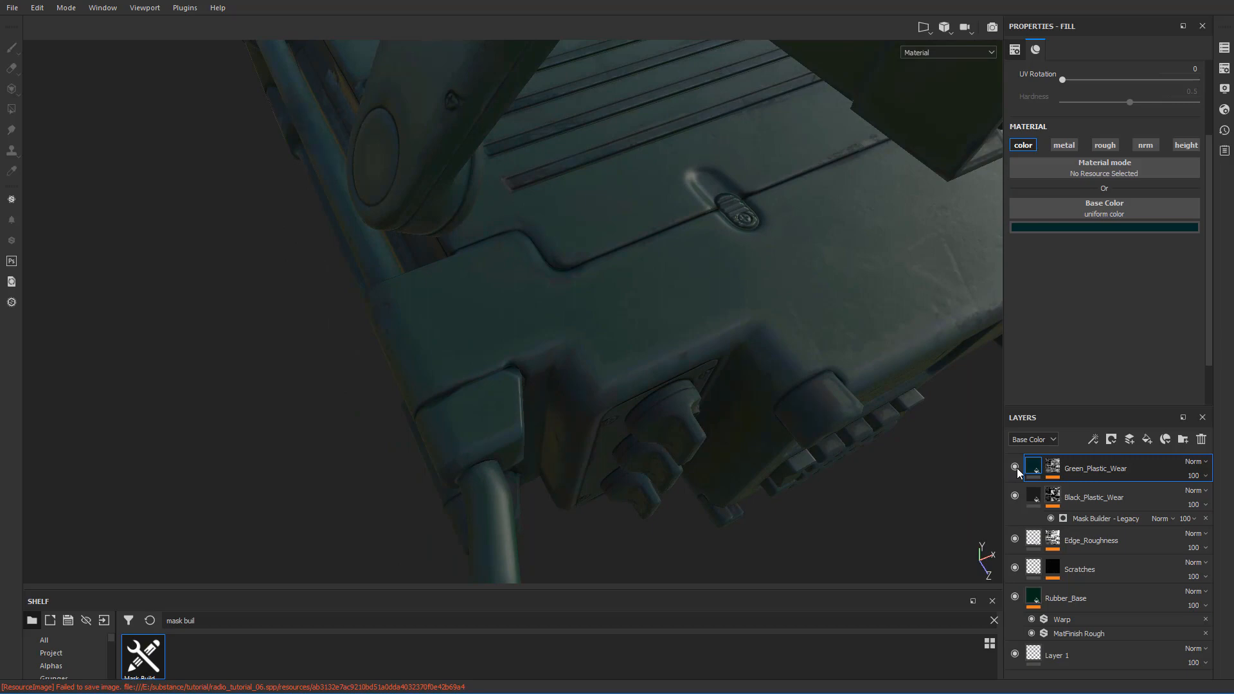
{"action": "left_click", "coordinate": [1016, 468]}
{"action": "left_click_drag", "start_coordinate": [771, 399], "coordinate": [552, 330], "text": "alt"}
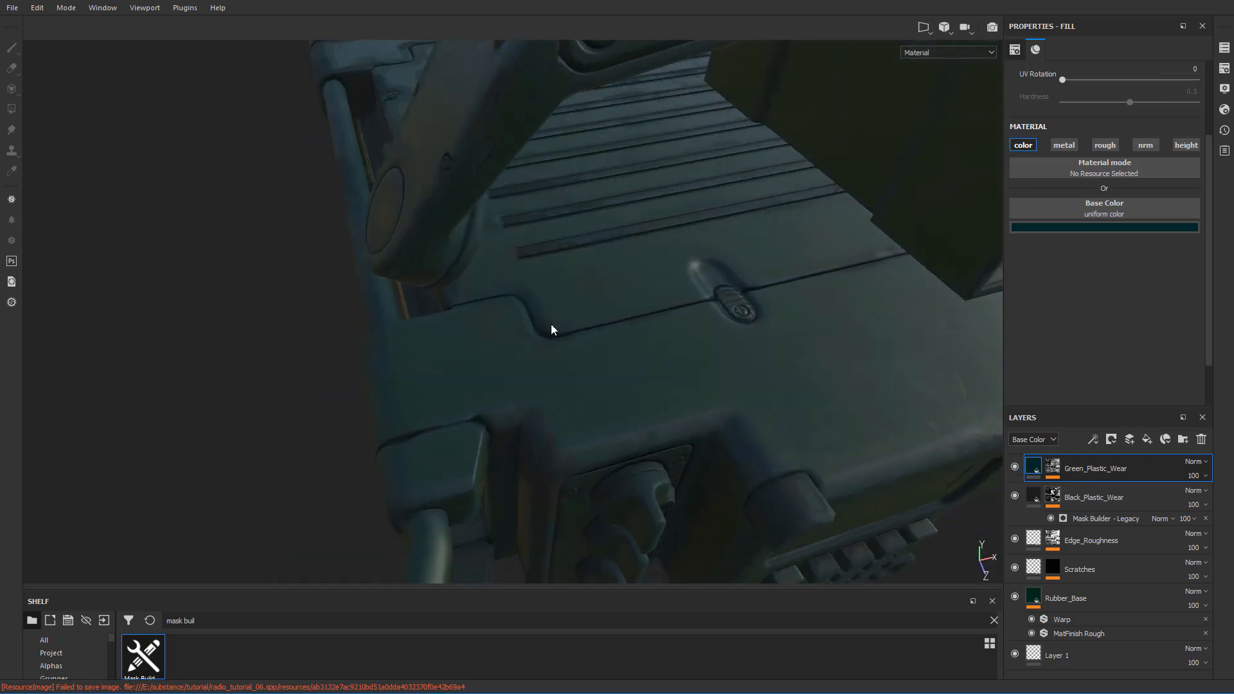
{"action": "left_click", "coordinate": [1015, 468]}
{"action": "left_click_drag", "start_coordinate": [797, 437], "coordinate": [570, 362], "text": "alt"}
{"action": "scroll", "coordinate": [608, 355], "scroll_direction": "down", "scroll_amount": 3}
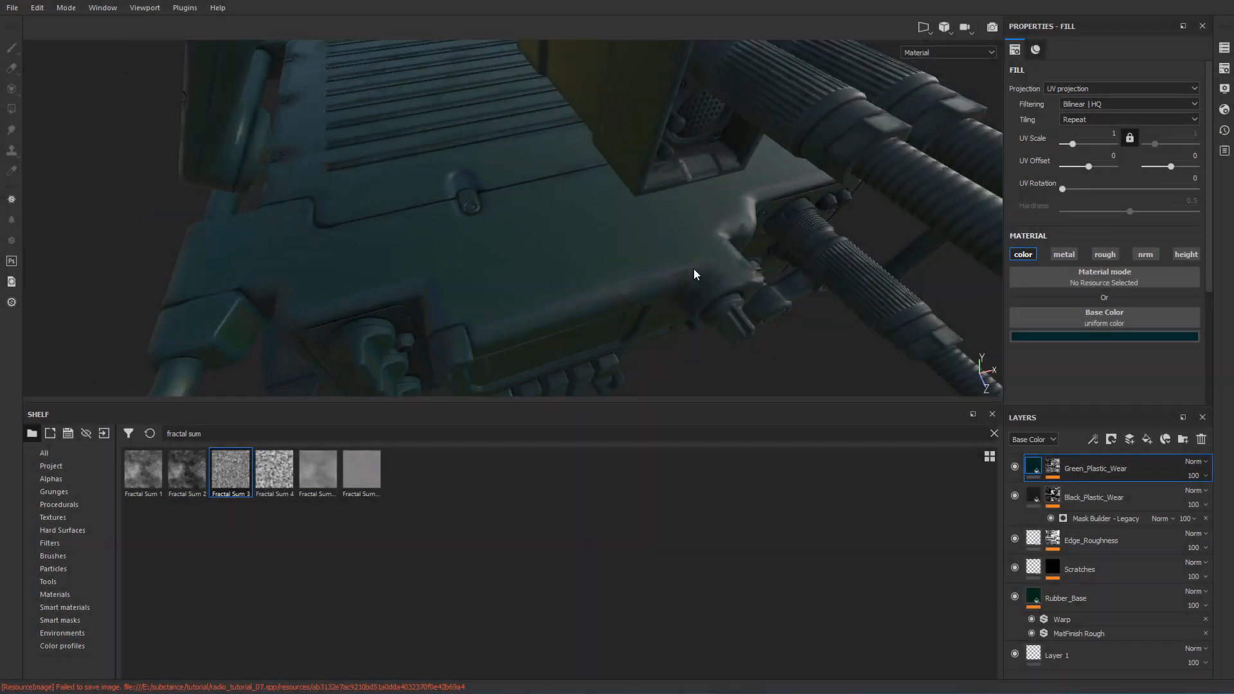
- Add a new fill layer above Green_Plastic_Wear and give it a black mask
{"action": "scroll", "coordinate": [693, 268], "scroll_direction": "up", "scroll_amount": 1}
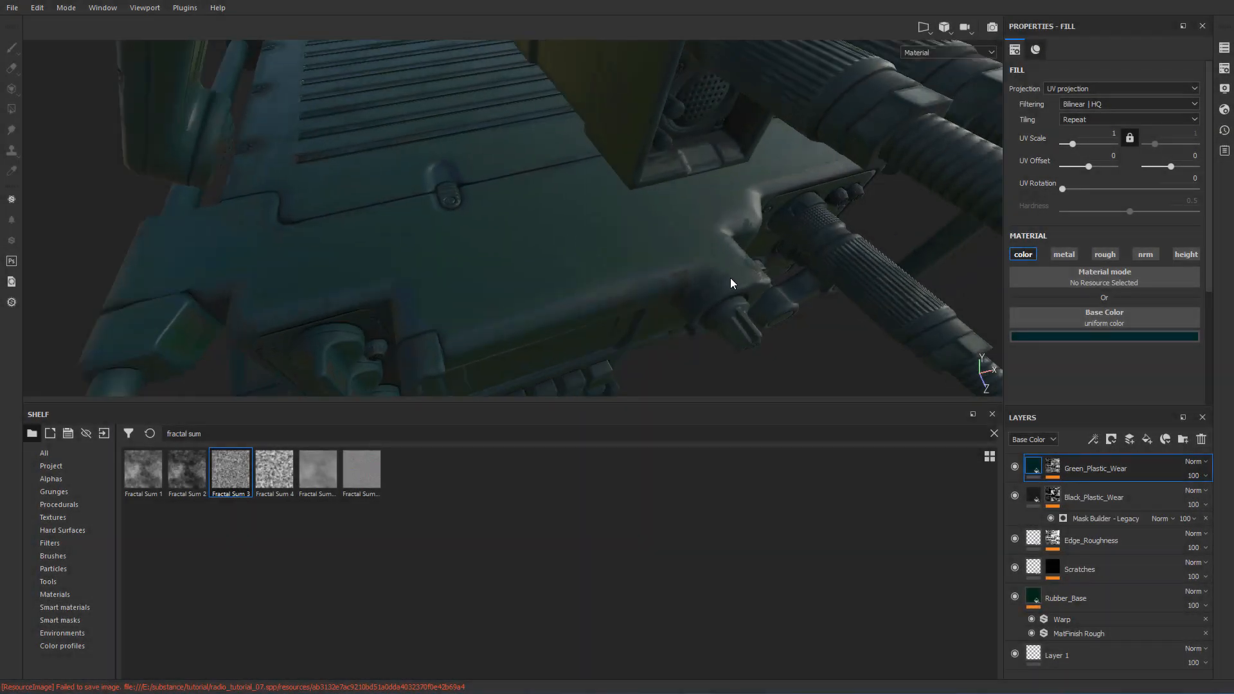
{"action": "scroll", "coordinate": [706, 253], "scroll_direction": "up", "scroll_amount": 1}
{"action": "scroll", "coordinate": [584, 193], "scroll_direction": "up", "scroll_amount": 2}
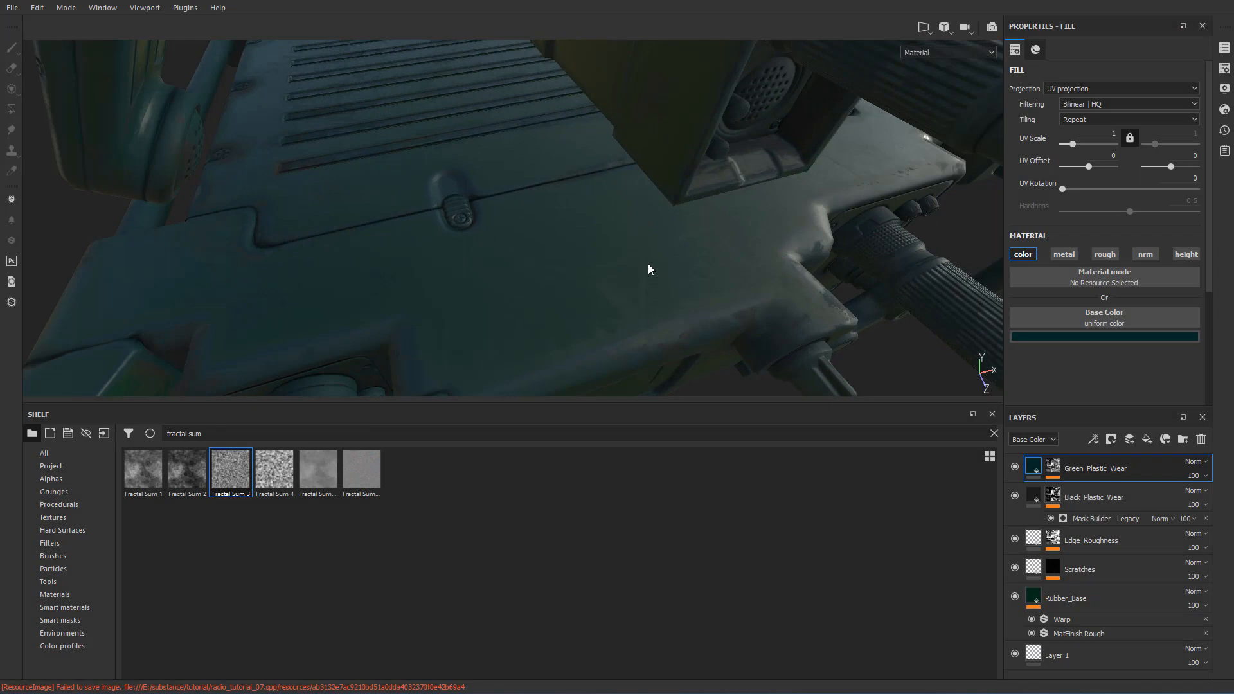
{"action": "left_click_drag", "start_coordinate": [665, 222], "coordinate": [773, 255], "text": "alt"}
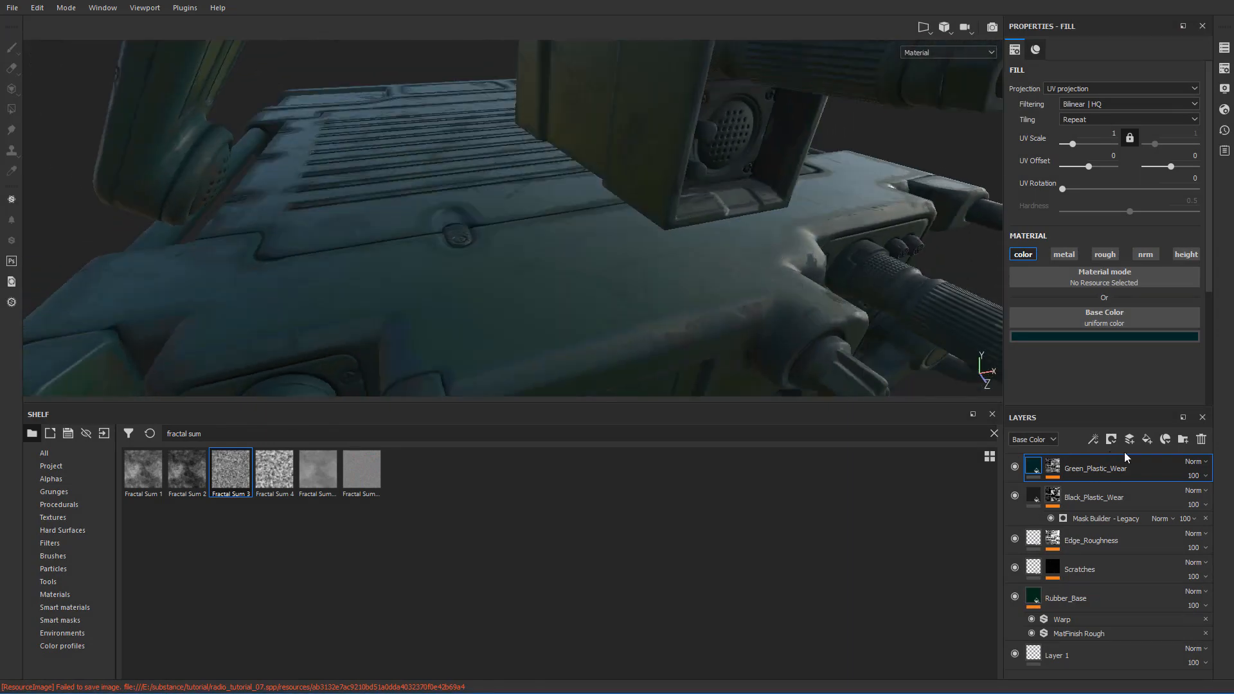
{"action": "left_click", "coordinate": [1148, 439]}
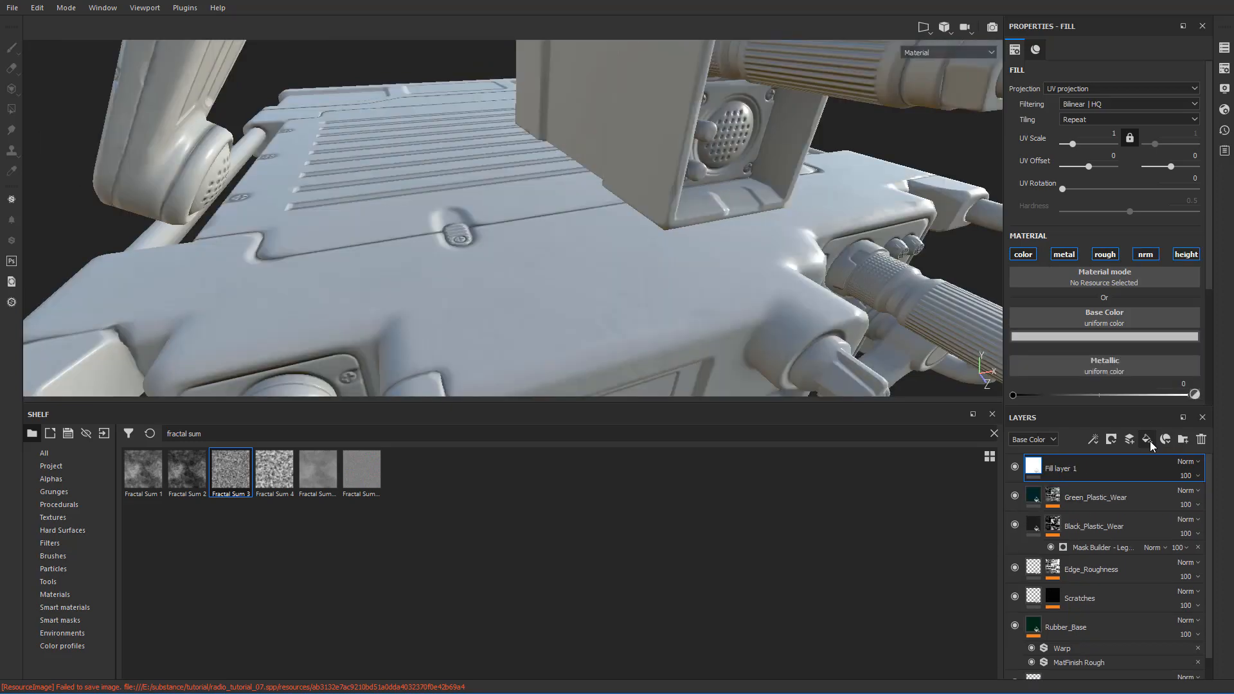
{"action": "right_click", "coordinate": [1070, 472]}
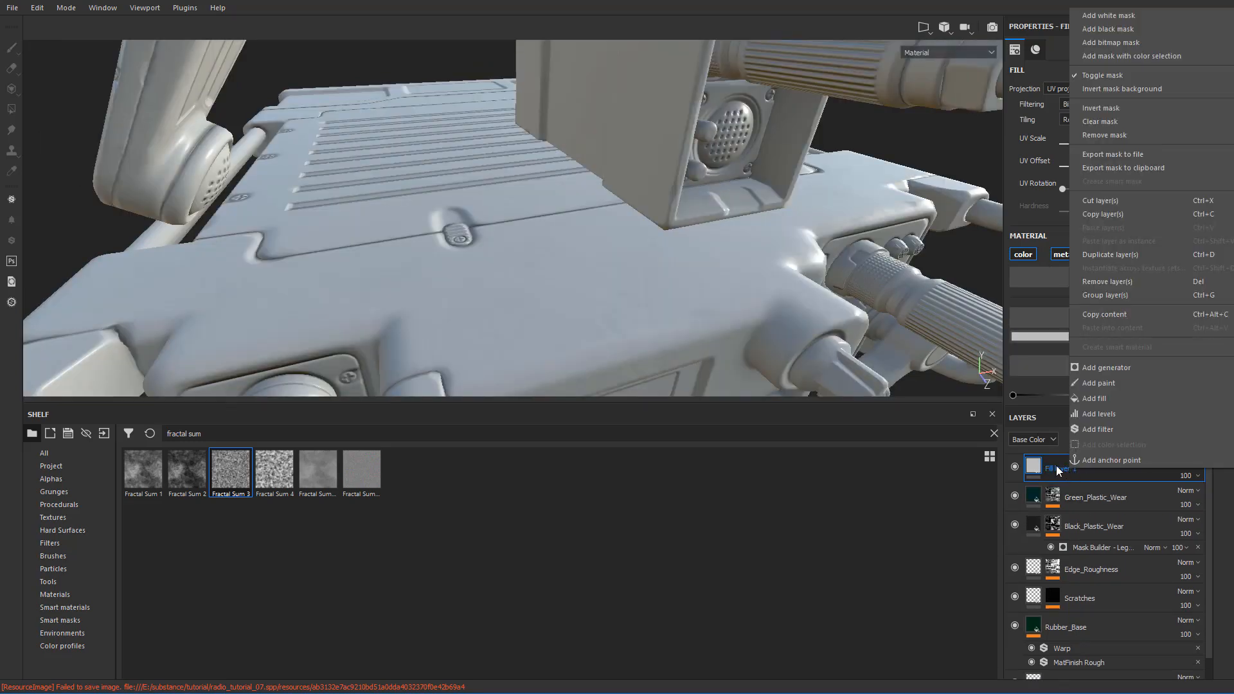
{"action": "left_click", "coordinate": [1132, 30]}
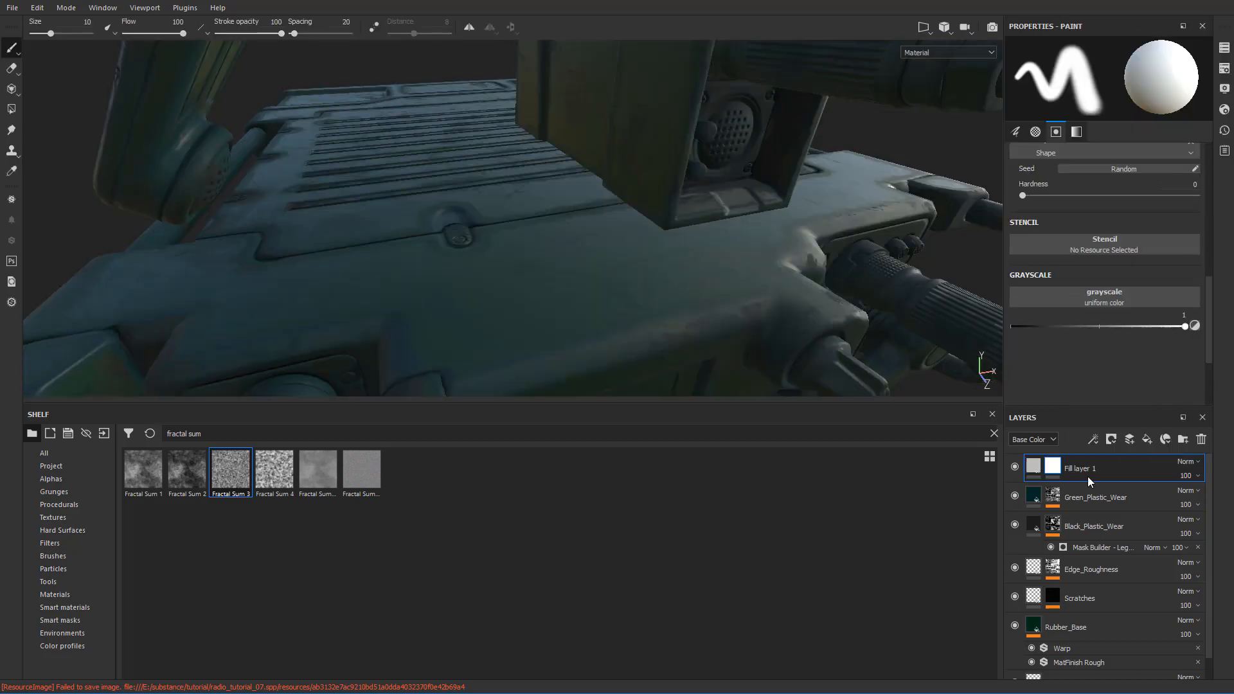
- Enlarge the layer stack area and add a fill effect to the new top layer's black mask
{"action": "right_click", "coordinate": [1052, 468]}
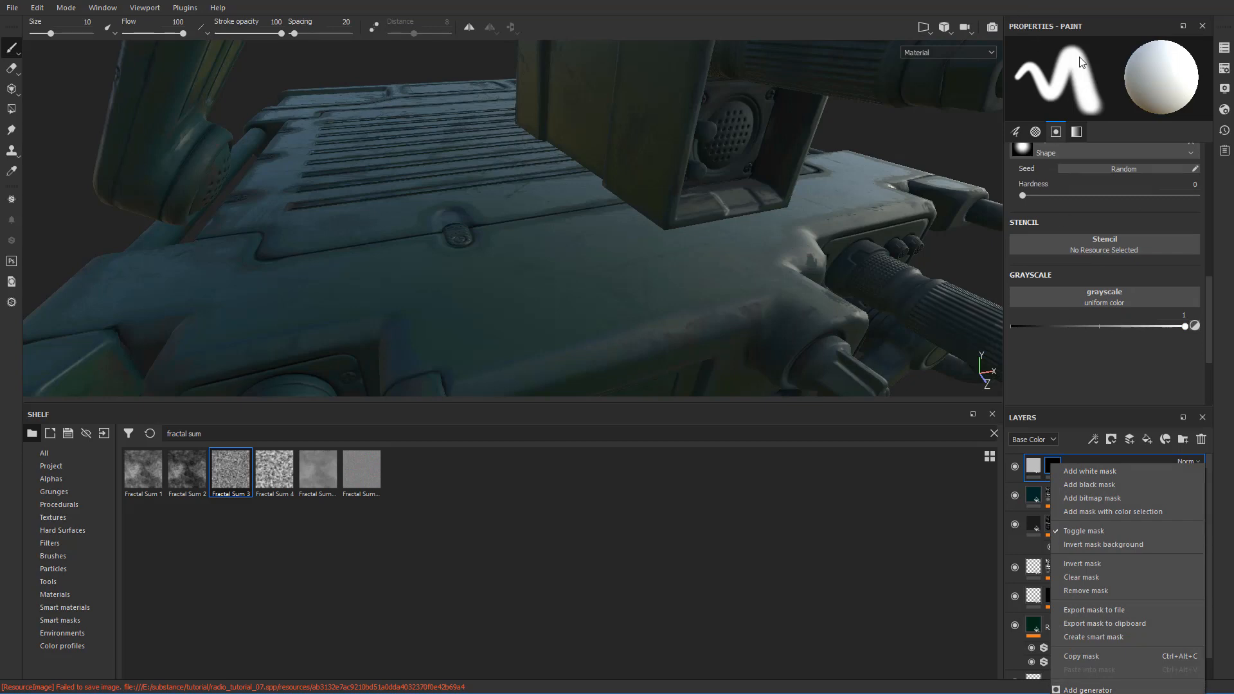
{"action": "left_click", "coordinate": [1075, 413]}
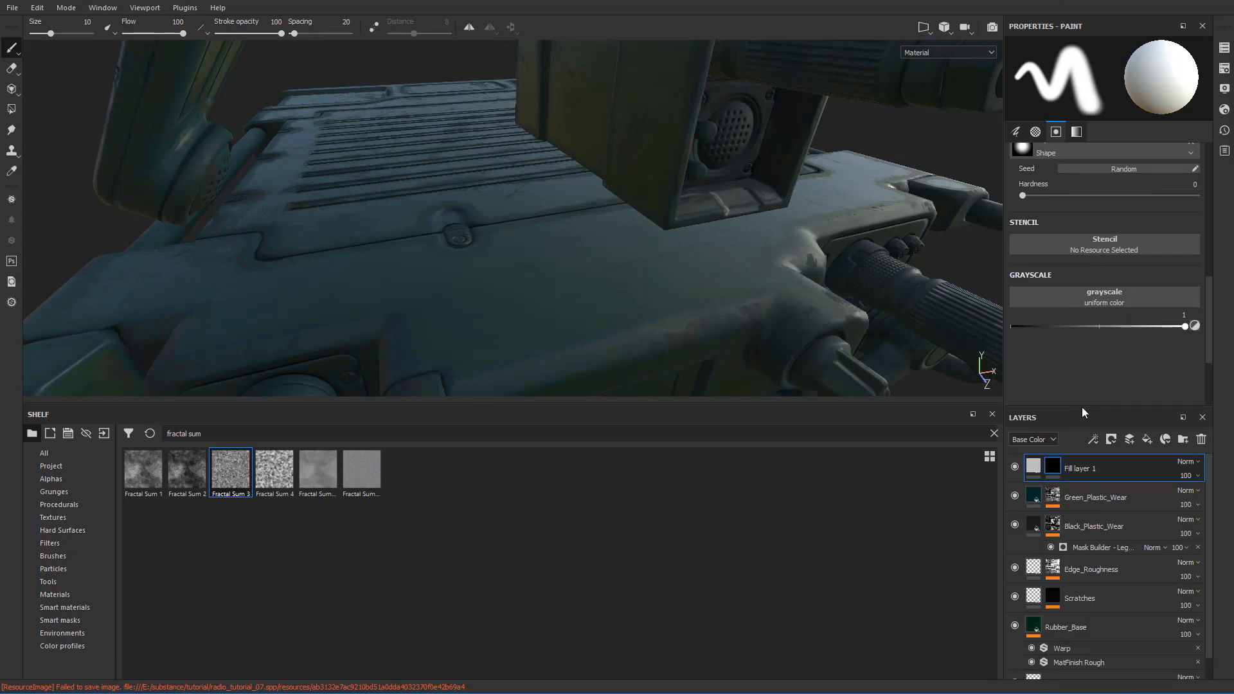
{"action": "left_click_drag", "start_coordinate": [1082, 407], "coordinate": [1087, 317]}
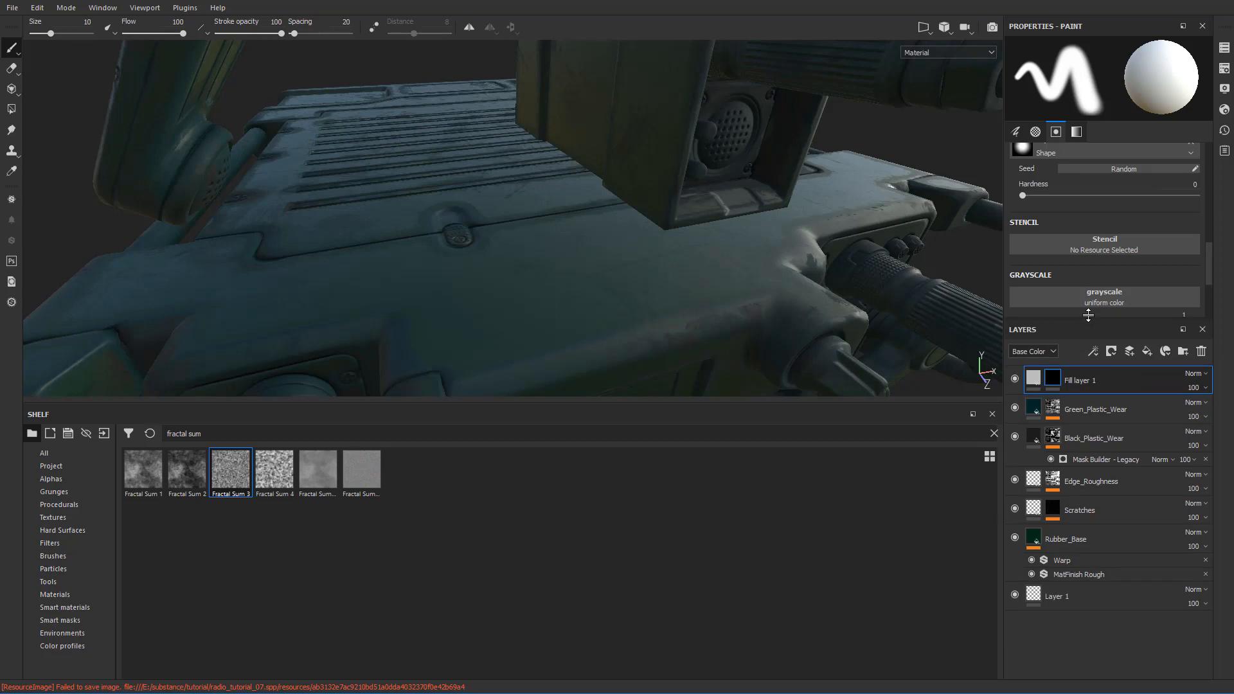
{"action": "right_click", "coordinate": [1054, 376]}
{"action": "left_click", "coordinate": [1093, 633]}
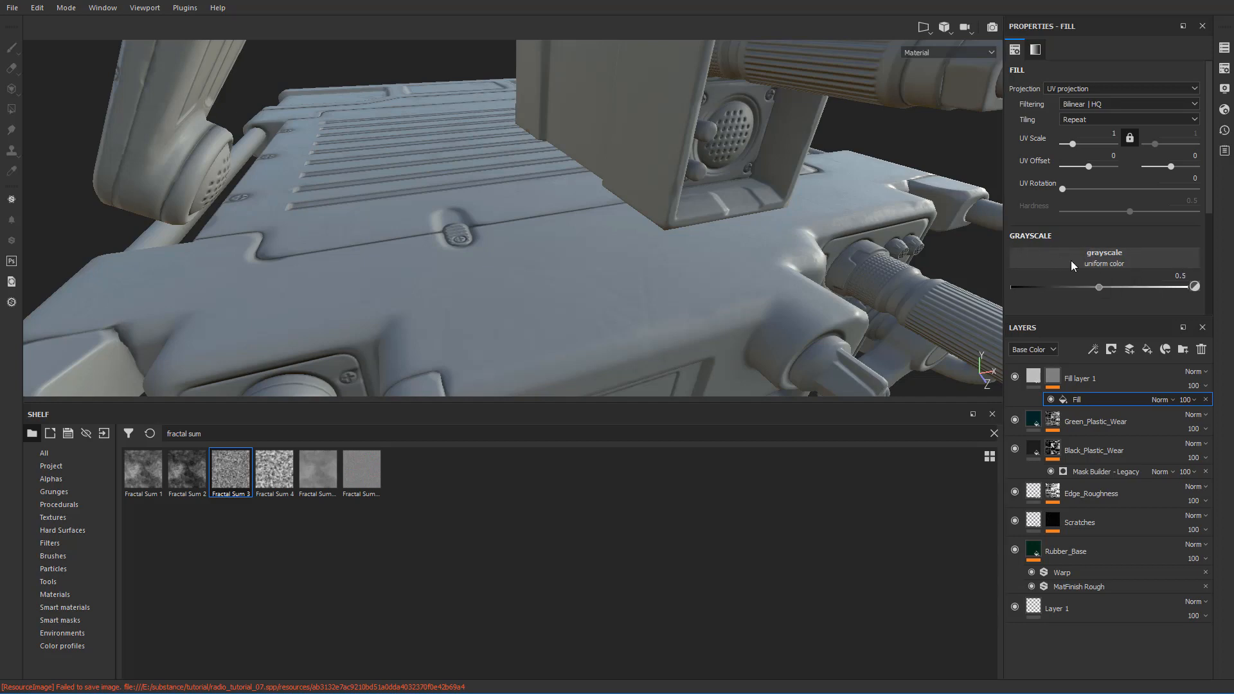
- Search the shelf for fractal and assign Fractal Sum 3 as the mask fill's grayscale texture
{"action": "left_click", "coordinate": [993, 434]}
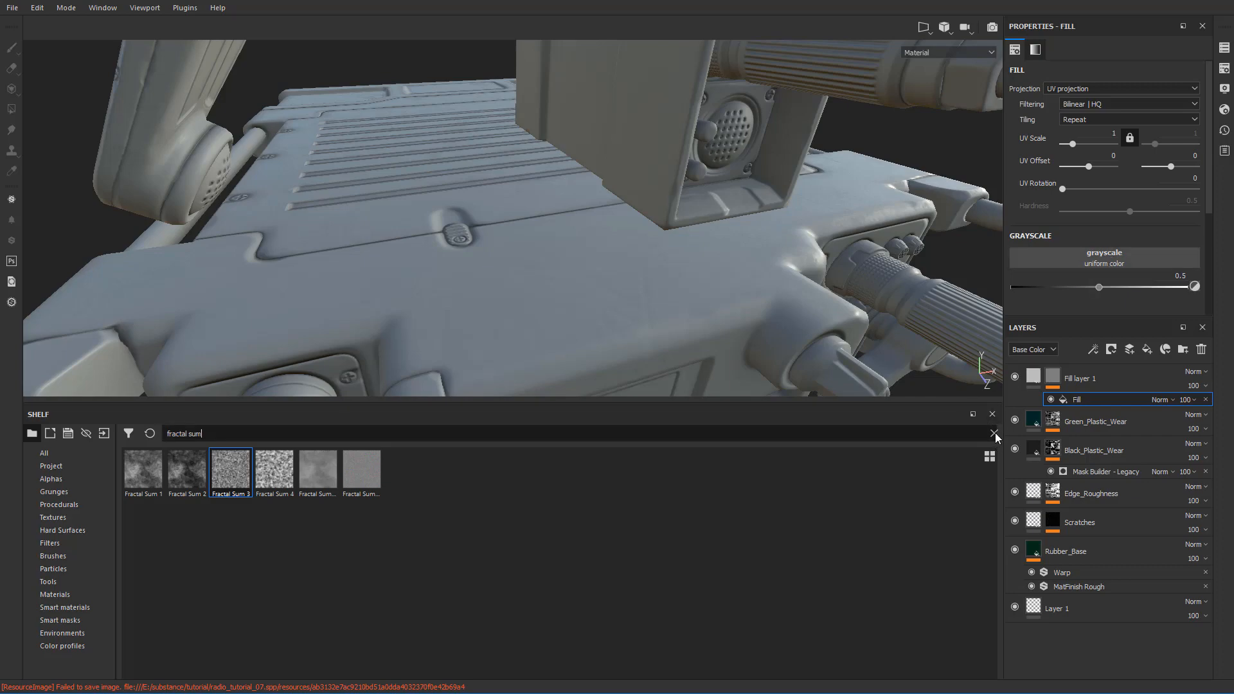
{"action": "left_click", "coordinate": [239, 435]}
{"action": "type", "text": "fractal"}
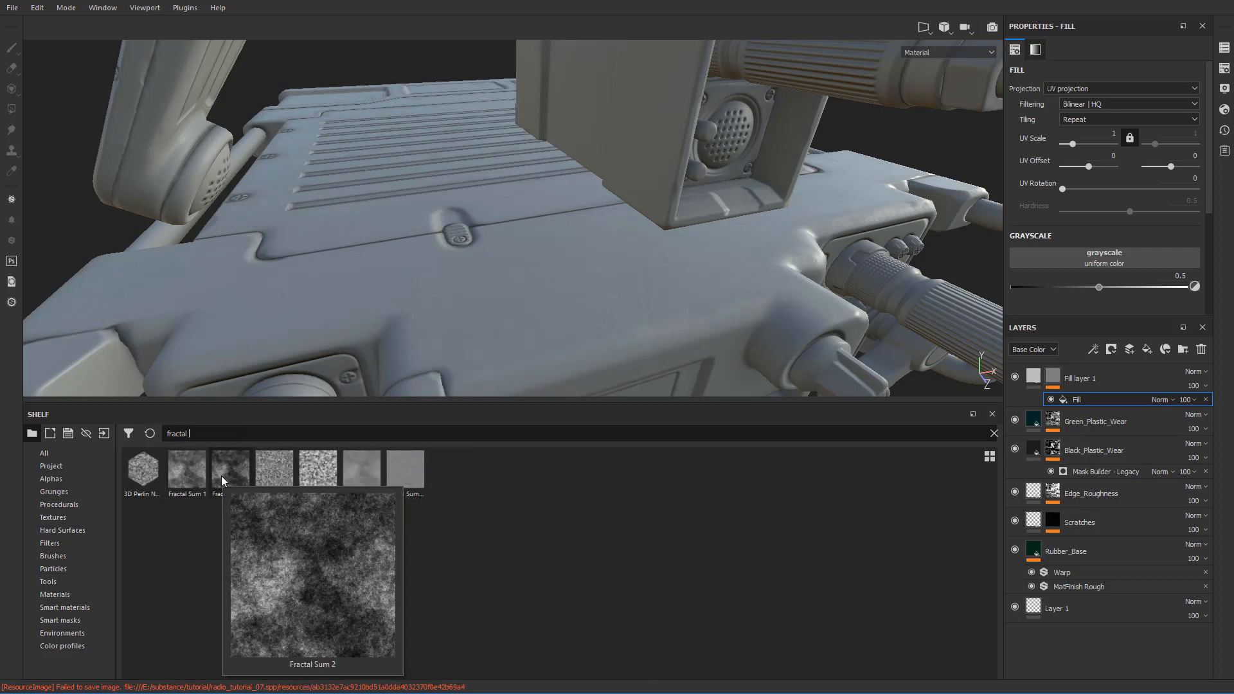
{"action": "mouse_move", "coordinate": [315, 470]}
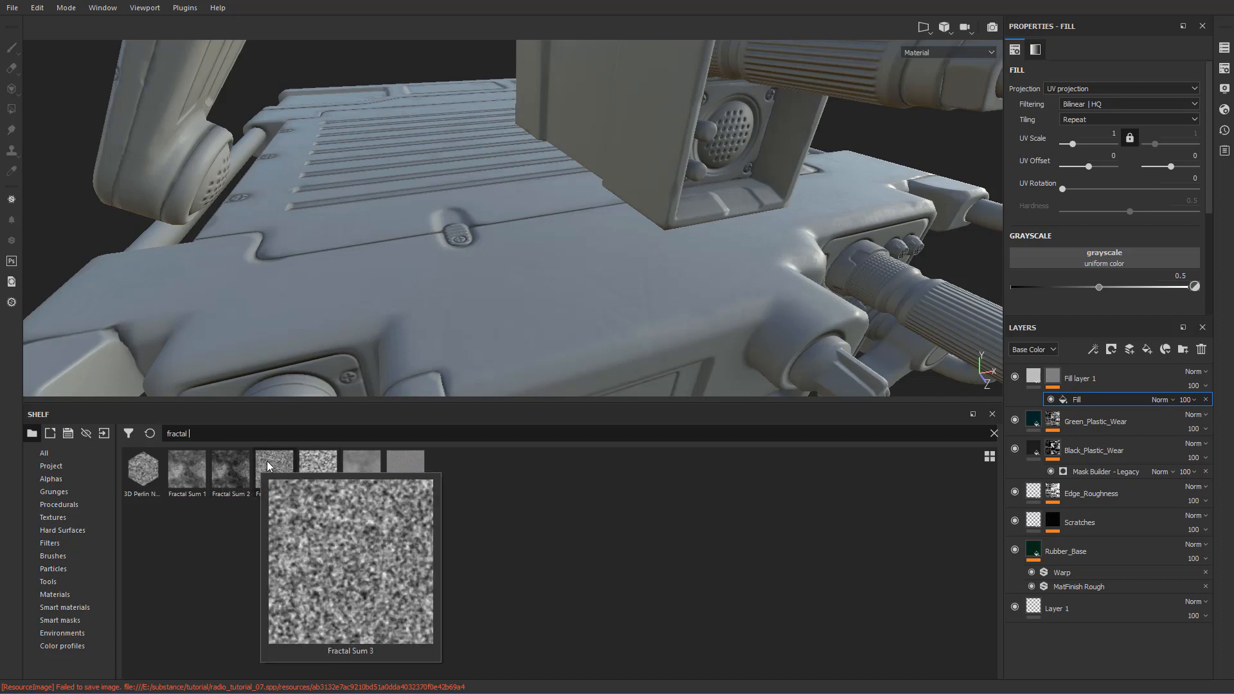
{"action": "left_click_drag", "start_coordinate": [275, 470], "coordinate": [1092, 256]}
{"action": "left_click_drag", "start_coordinate": [697, 267], "coordinate": [683, 196], "text": "alt"}
{"action": "scroll", "coordinate": [681, 193], "scroll_direction": "down", "scroll_amount": 2}
{"action": "scroll", "coordinate": [679, 200], "scroll_direction": "up", "scroll_amount": 4}
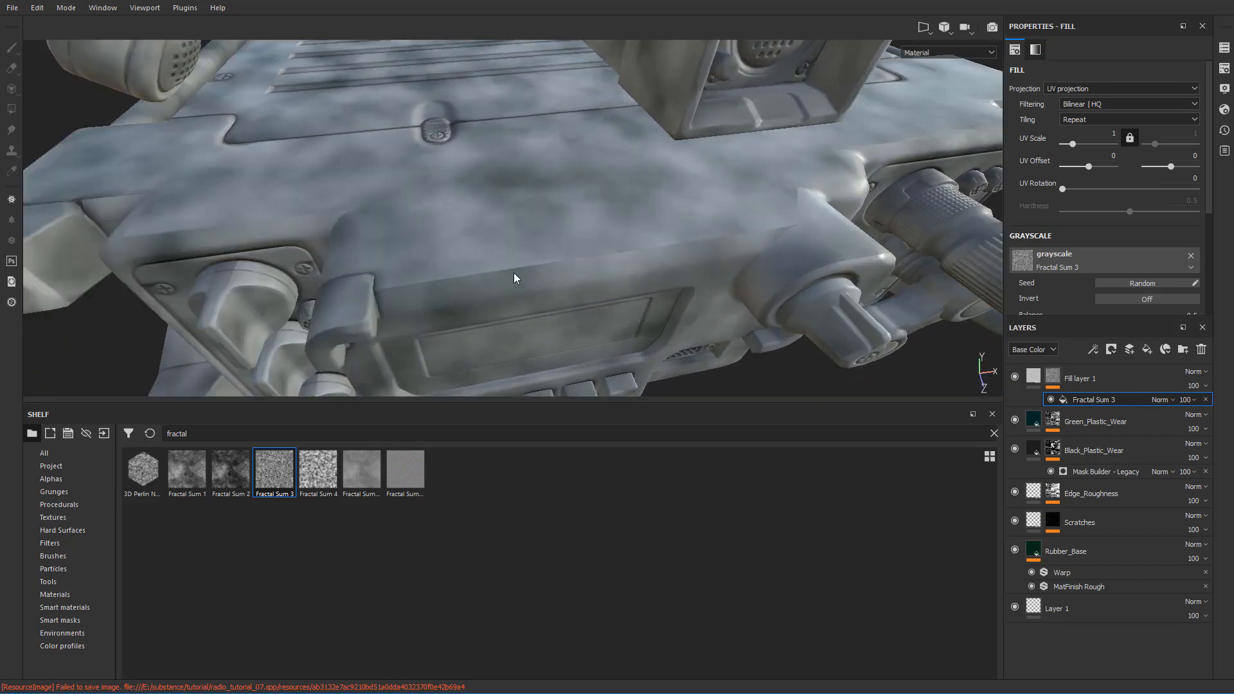
- Set the Fractal Sum 3 mask fill to tri-planar projection with a UV scale of 60
{"action": "left_click", "coordinate": [1089, 90]}
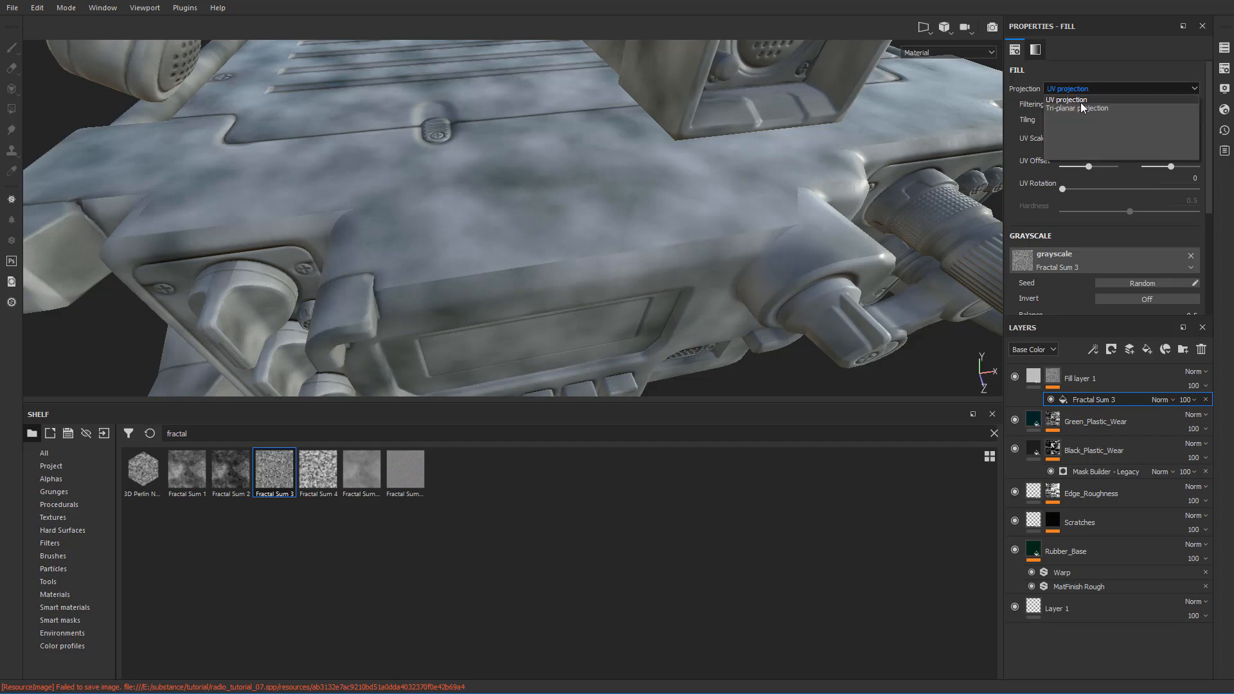
{"action": "left_click", "coordinate": [1081, 108]}
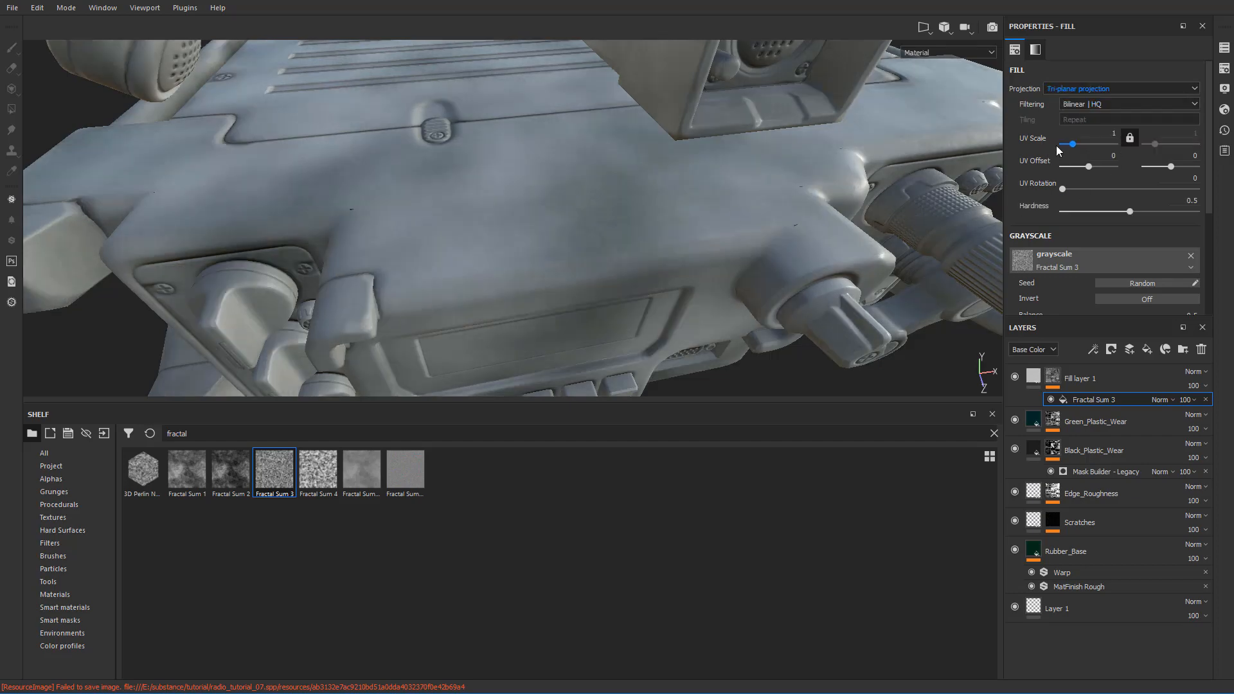
{"action": "left_click_drag", "start_coordinate": [1074, 146], "coordinate": [1100, 142]}
{"action": "left_click", "coordinate": [1105, 133]}
{"action": "type", "text": "60"}
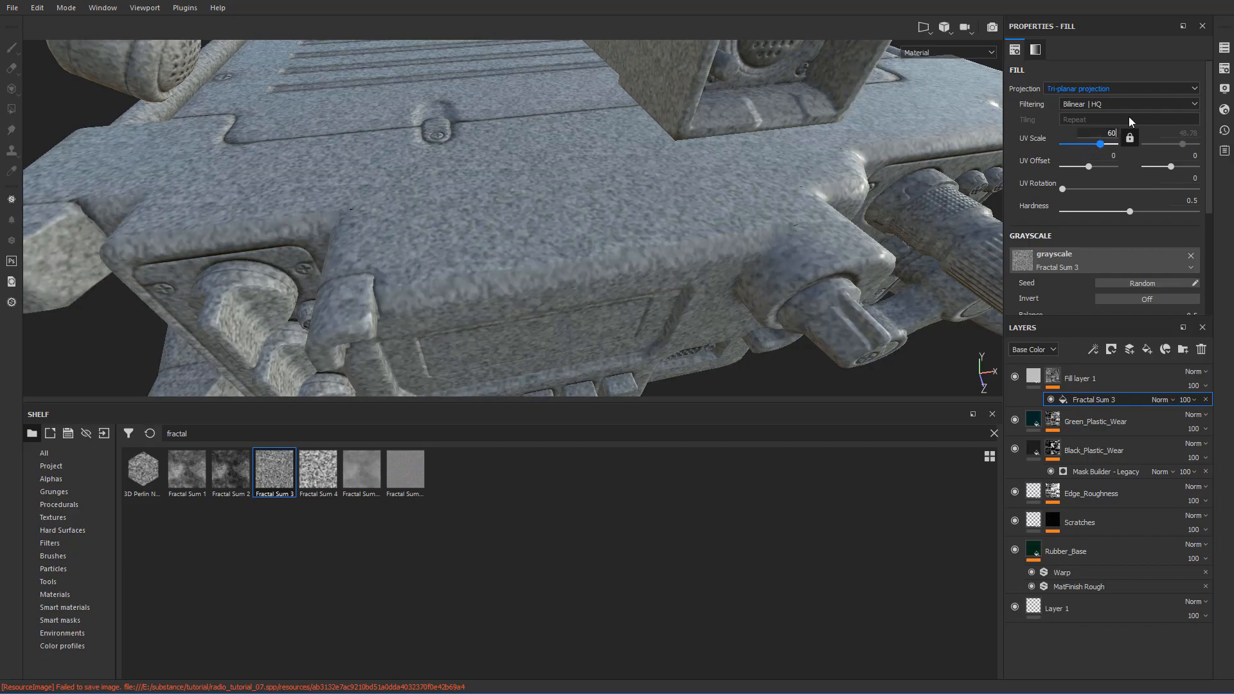
{"action": "key", "text": "Return"}
{"action": "scroll", "coordinate": [804, 132], "scroll_direction": "down", "scroll_amount": 3}
{"action": "scroll", "coordinate": [758, 153], "scroll_direction": "up", "scroll_amount": 4}
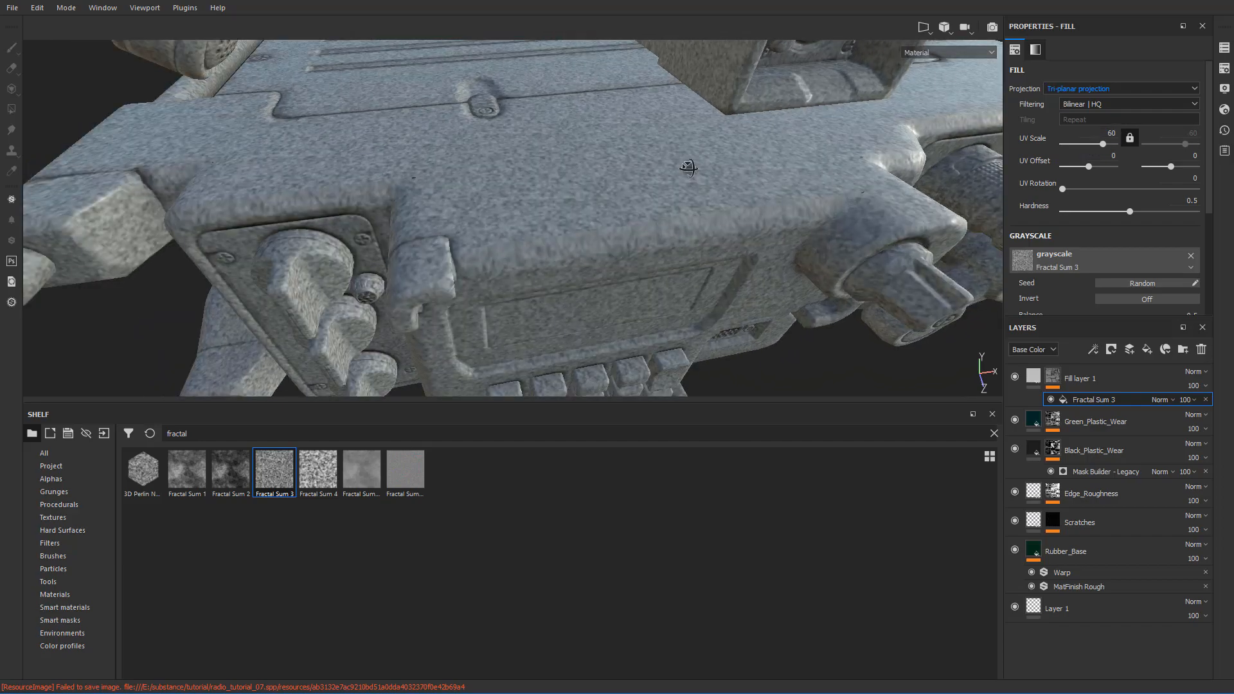
- Examine the fractal noise over the radio's body and add a Levels effect to Fill layer 1's mask
{"action": "left_click_drag", "start_coordinate": [688, 166], "coordinate": [611, 238], "text": "alt"}
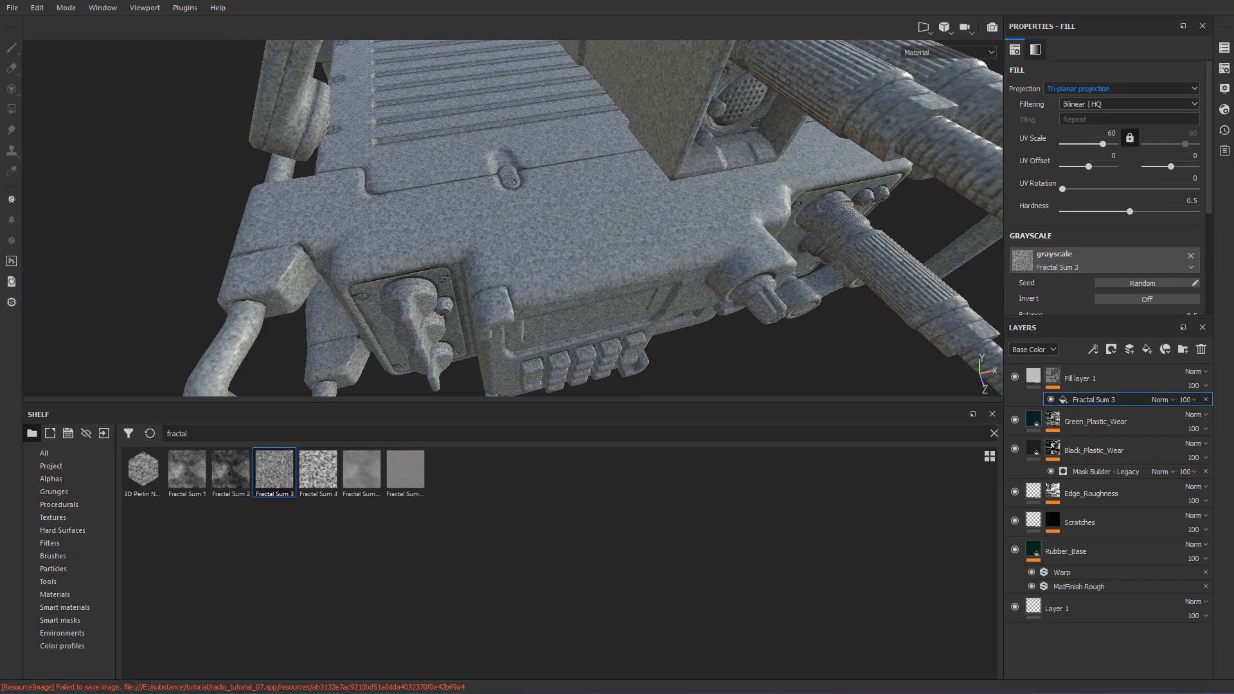
{"action": "left_click_drag", "start_coordinate": [745, 145], "coordinate": [761, 178], "text": "alt"}
{"action": "scroll", "coordinate": [724, 276], "scroll_direction": "up", "scroll_amount": 4}
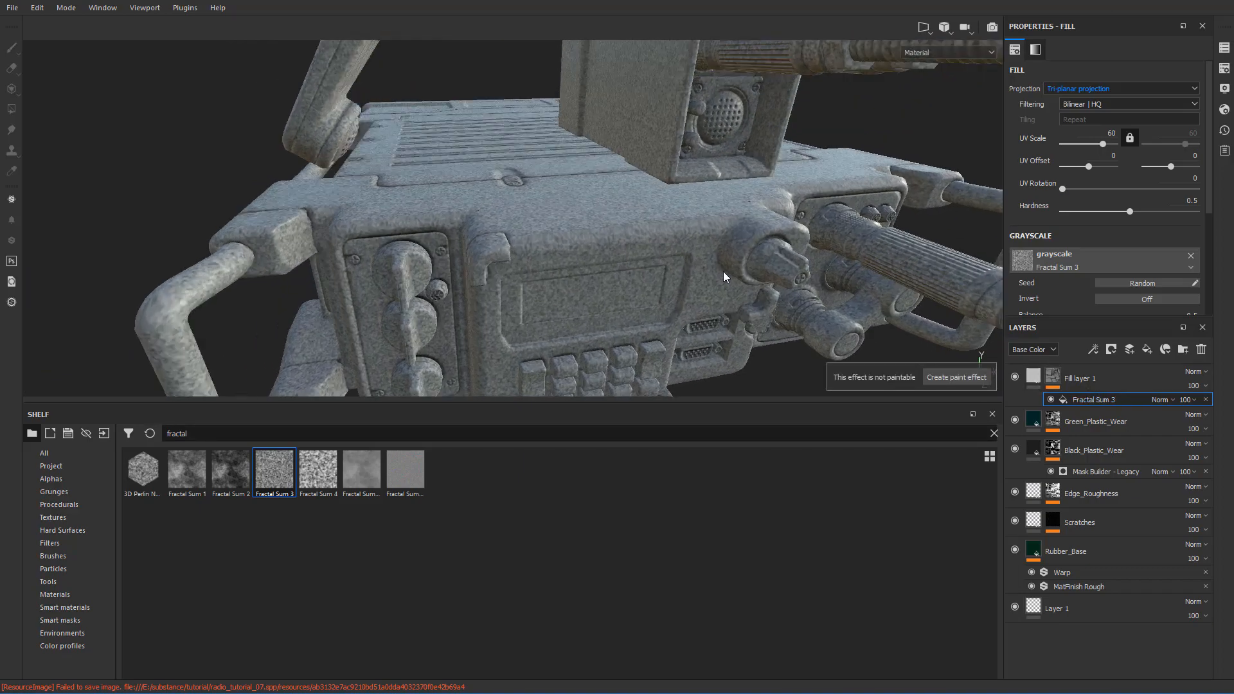
{"action": "left_click_drag", "start_coordinate": [725, 275], "coordinate": [708, 295], "text": "alt"}
{"action": "left_click", "coordinate": [1055, 385]}
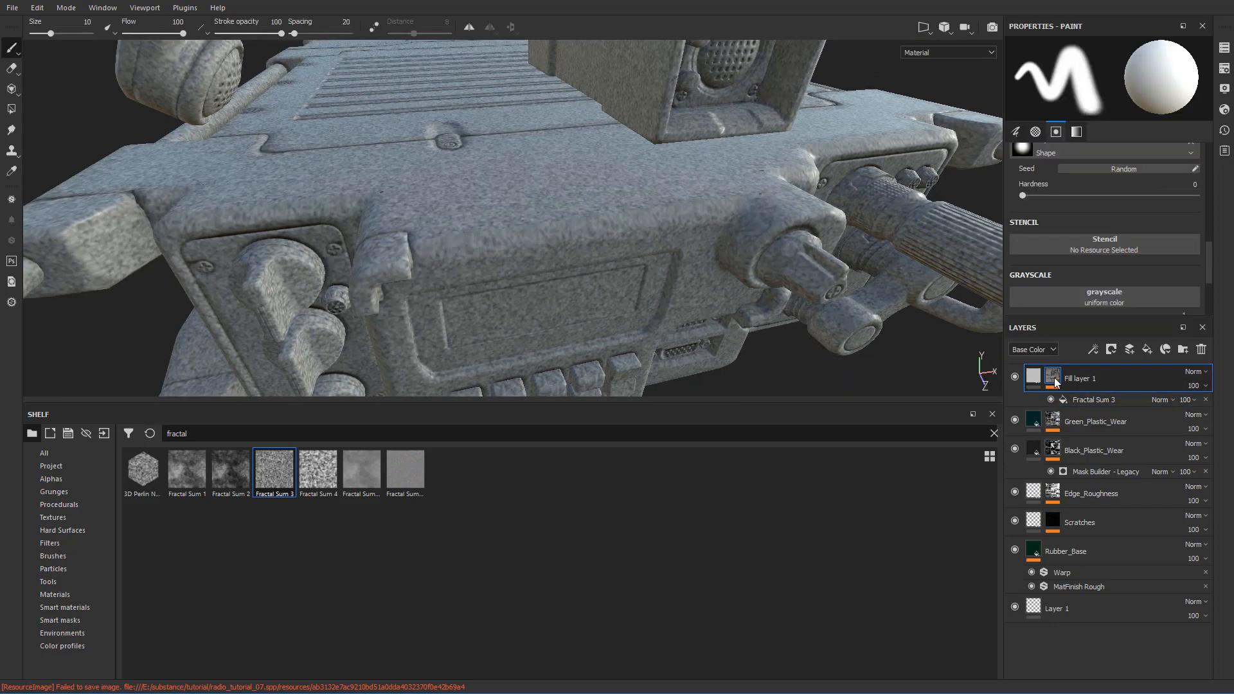
{"action": "right_click", "coordinate": [1057, 383]}
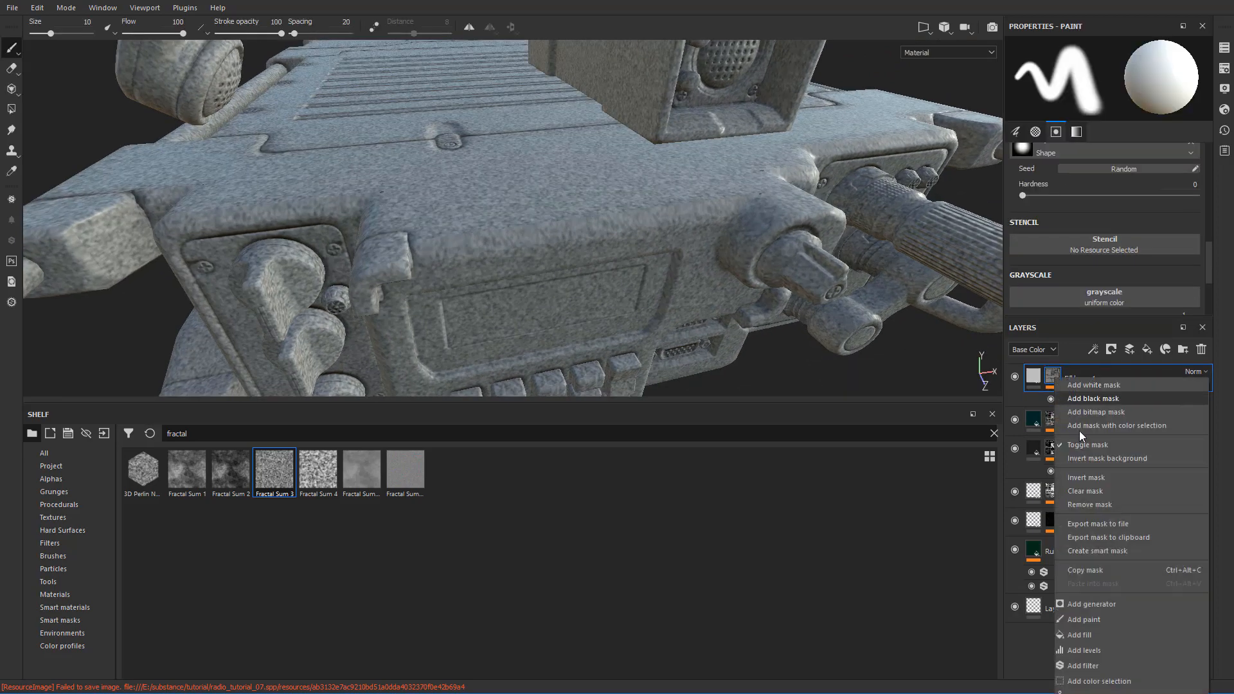
{"action": "left_click", "coordinate": [1105, 650]}
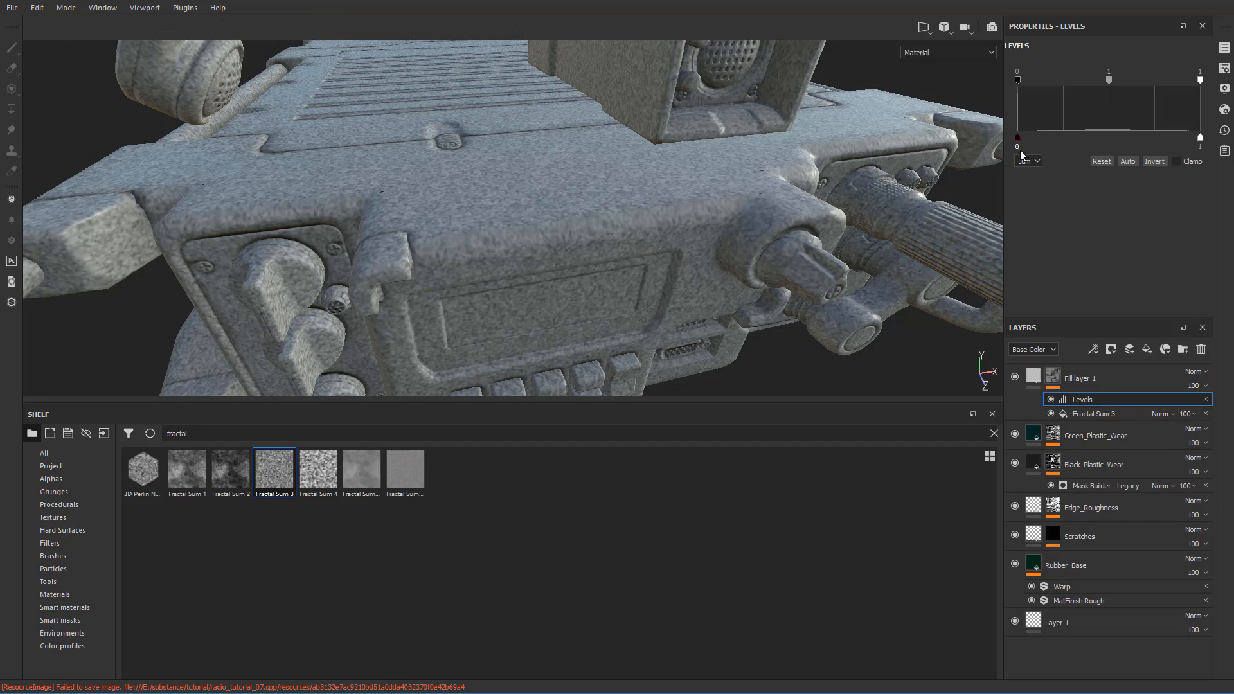
- Set the mask Levels' midtone to 0.92 and lower the input white level to 0.261
{"action": "double_click", "coordinate": [1109, 74]}
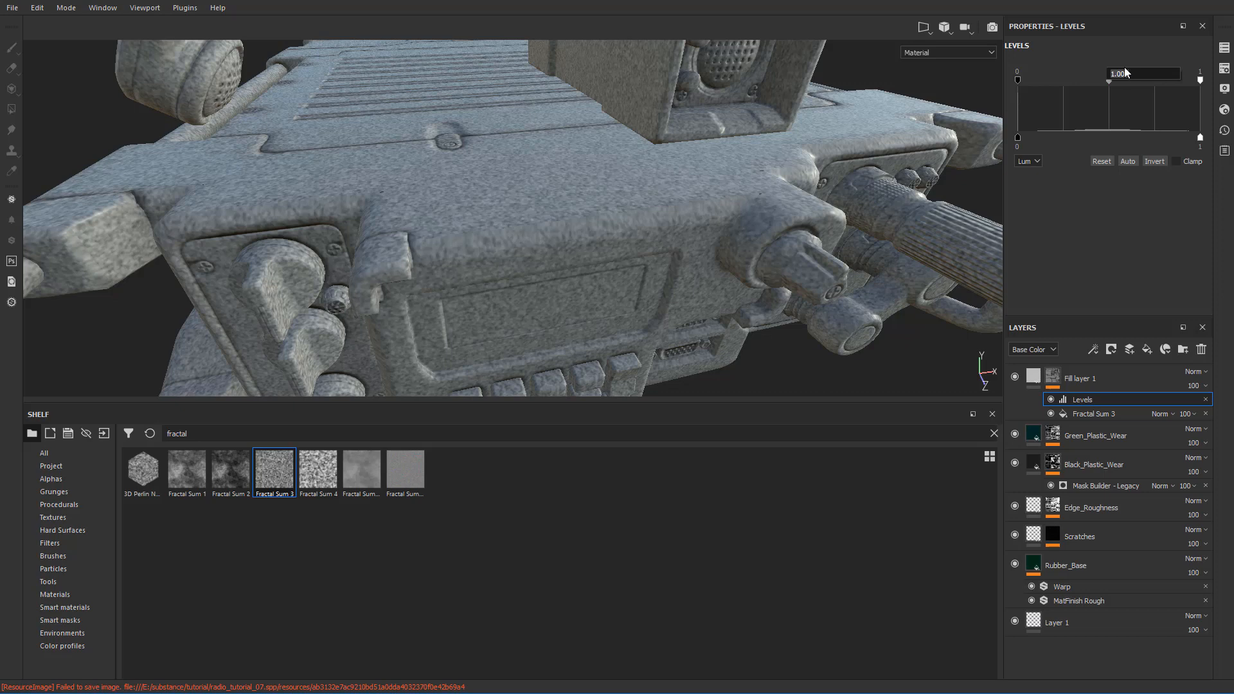
{"action": "type", "text": "0.92"}
{"action": "key", "text": "Return"}
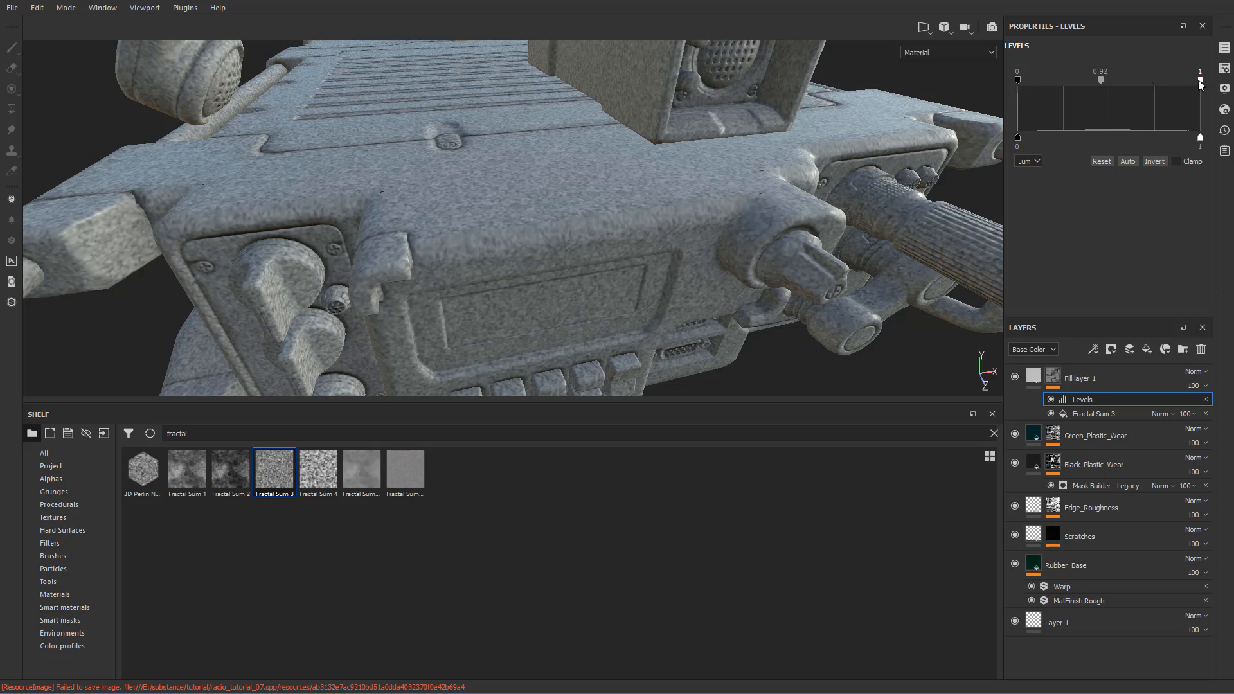
{"action": "left_click_drag", "start_coordinate": [1199, 84], "coordinate": [1062, 85]}
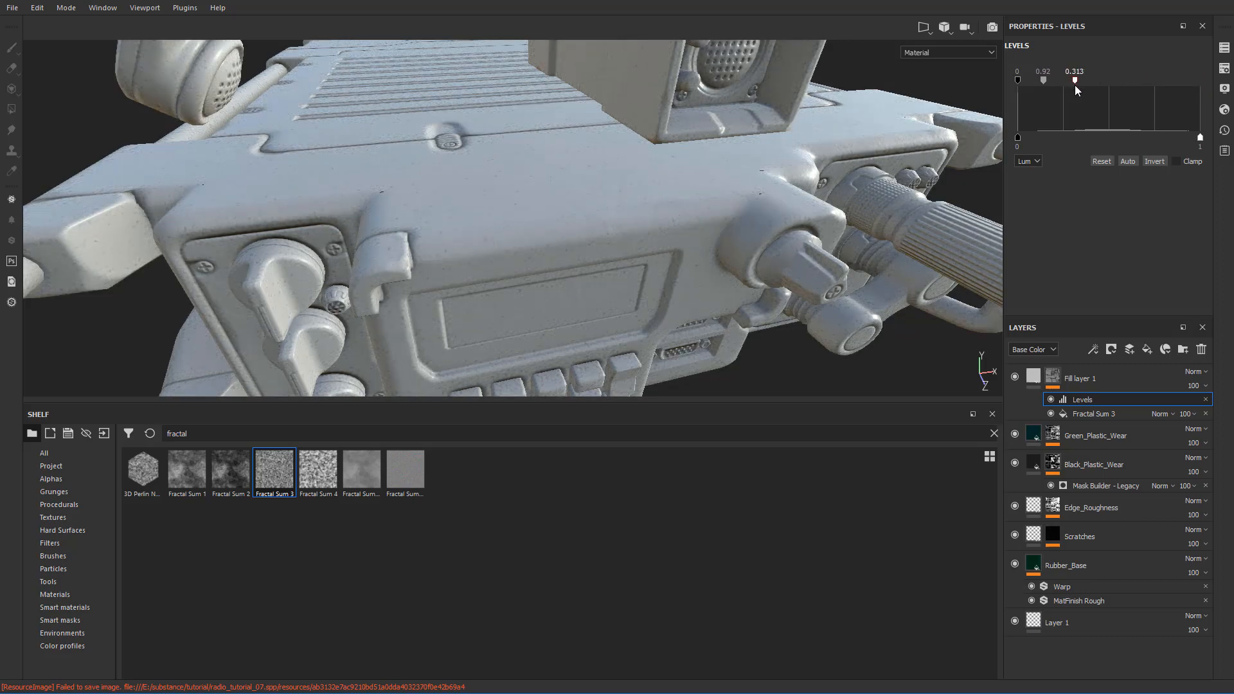
{"action": "left_click_drag", "start_coordinate": [1064, 86], "coordinate": [1064, 75]}
- Invert the mask Levels to leave only small specks, and enter 0.261 for the input white level
{"action": "left_click_drag", "start_coordinate": [668, 177], "coordinate": [681, 213], "text": "alt"}
{"action": "scroll", "coordinate": [680, 210], "scroll_direction": "up", "scroll_amount": 3}
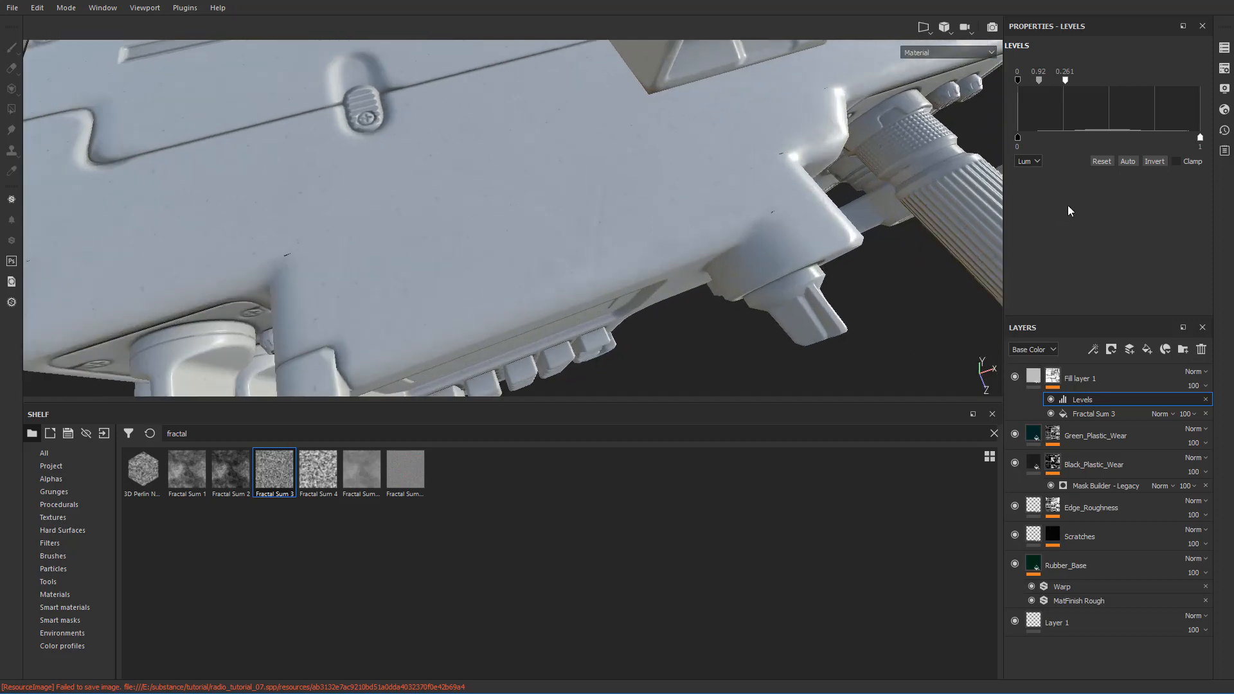
{"action": "left_click", "coordinate": [1153, 165]}
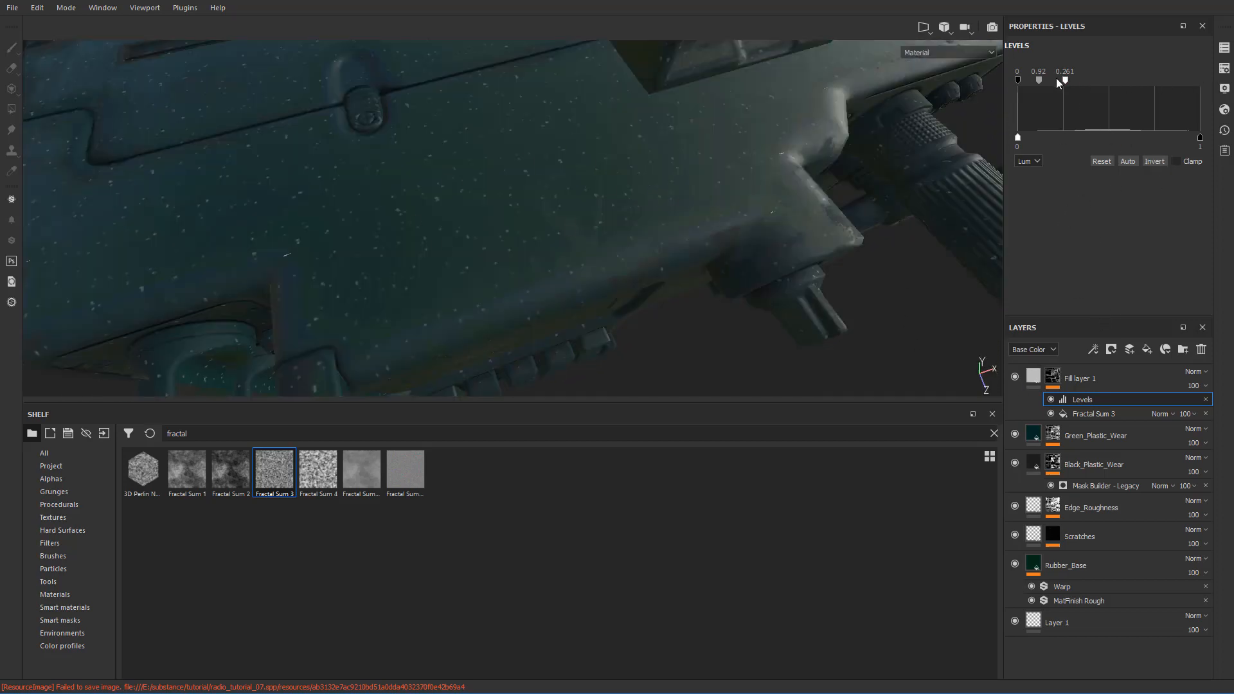
{"action": "mouse_move", "coordinate": [1062, 80]}
{"action": "left_mouse_down"}
{"action": "mouse_move", "coordinate": [1112, 85]}
{"action": "mouse_move", "coordinate": [1072, 99]}
{"action": "left_mouse_up"}
{"action": "double_click", "coordinate": [1067, 72]}
{"action": "type", "text": "0.261"}
{"action": "key", "text": "Return"}
- Inspect the specks on the radio, try a higher input white level, and set it back to 0.261
{"action": "left_click_drag", "start_coordinate": [553, 161], "coordinate": [608, 193], "text": "alt"}
{"action": "scroll", "coordinate": [600, 164], "scroll_direction": "down", "scroll_amount": 4}
{"action": "scroll", "coordinate": [604, 163], "scroll_direction": "up", "scroll_amount": 5}
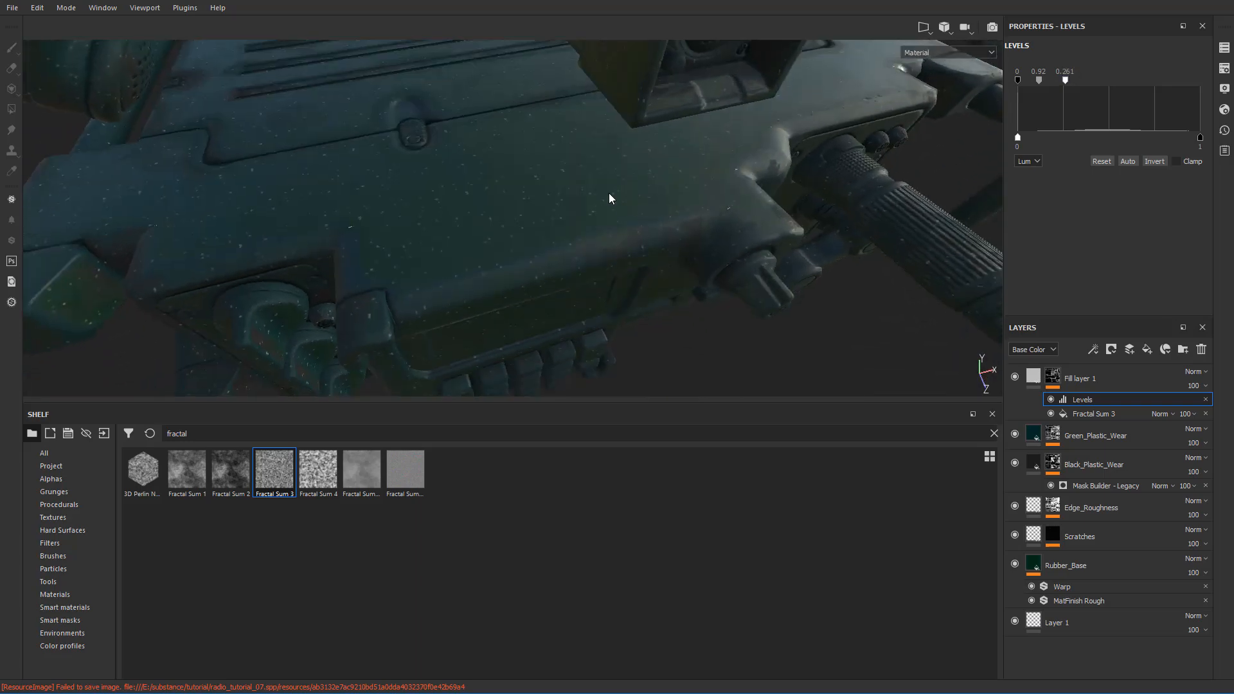
{"action": "middle_click_drag", "start_coordinate": [609, 194], "coordinate": [646, 232], "text": "alt"}
{"action": "scroll", "coordinate": [646, 232], "scroll_direction": "down", "scroll_amount": 3}
{"action": "mouse_move", "coordinate": [646, 232]}
{"action": "left_mouse_down", "text": "alt"}
{"action": "mouse_move", "coordinate": [628, 165]}
{"action": "mouse_move", "coordinate": [635, 218]}
{"action": "left_mouse_up", "text": "alt"}
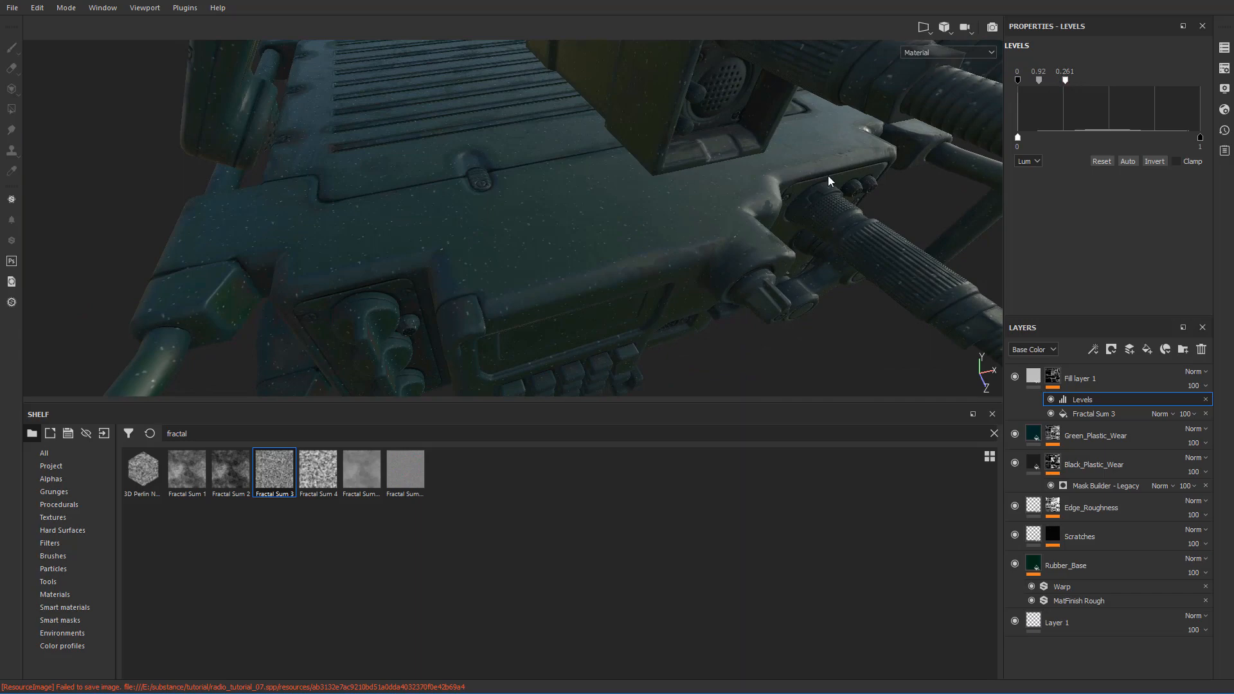
{"action": "left_click_drag", "start_coordinate": [1065, 80], "coordinate": [1085, 90]}
{"action": "double_click", "coordinate": [1078, 72]}
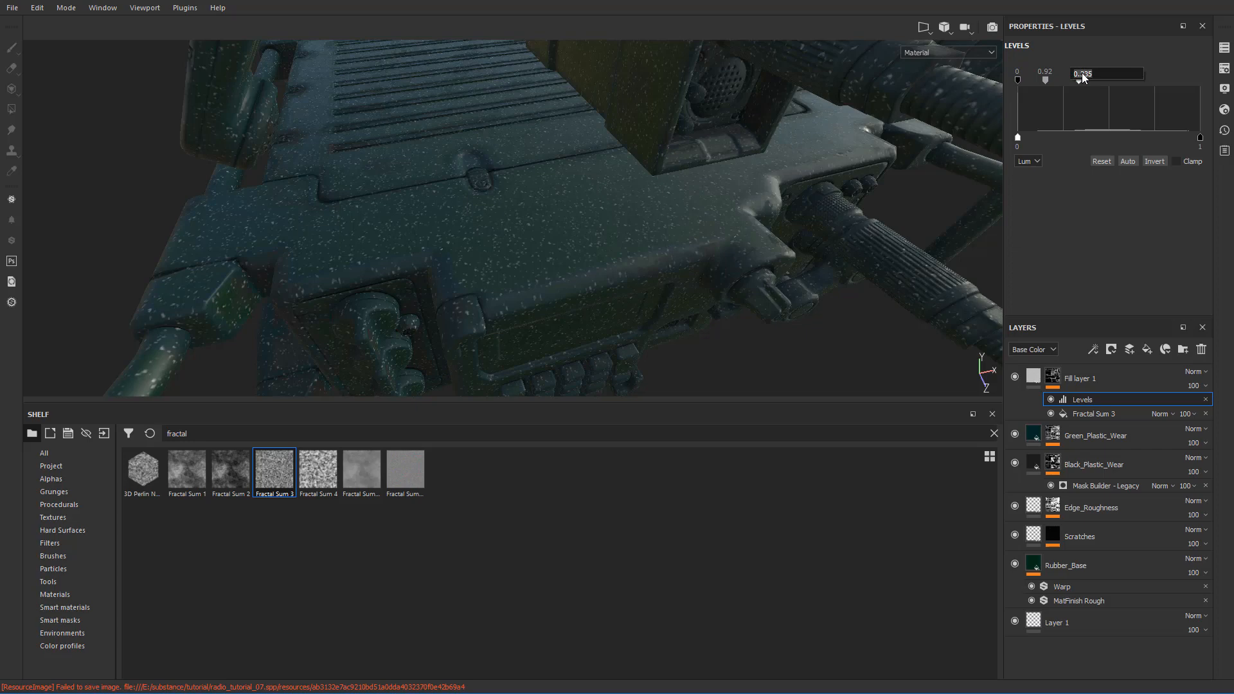
{"action": "type", "text": ".261"}
{"action": "key", "text": "Return"}
- Turn off the metal, normal and height channels of Fill layer 1, leaving only color and roughness
{"action": "left_click_drag", "start_coordinate": [829, 135], "coordinate": [682, 217], "text": "alt"}
{"action": "scroll", "coordinate": [733, 185], "scroll_direction": "down", "scroll_amount": 4}
{"action": "scroll", "coordinate": [666, 159], "scroll_direction": "up", "scroll_amount": 4}
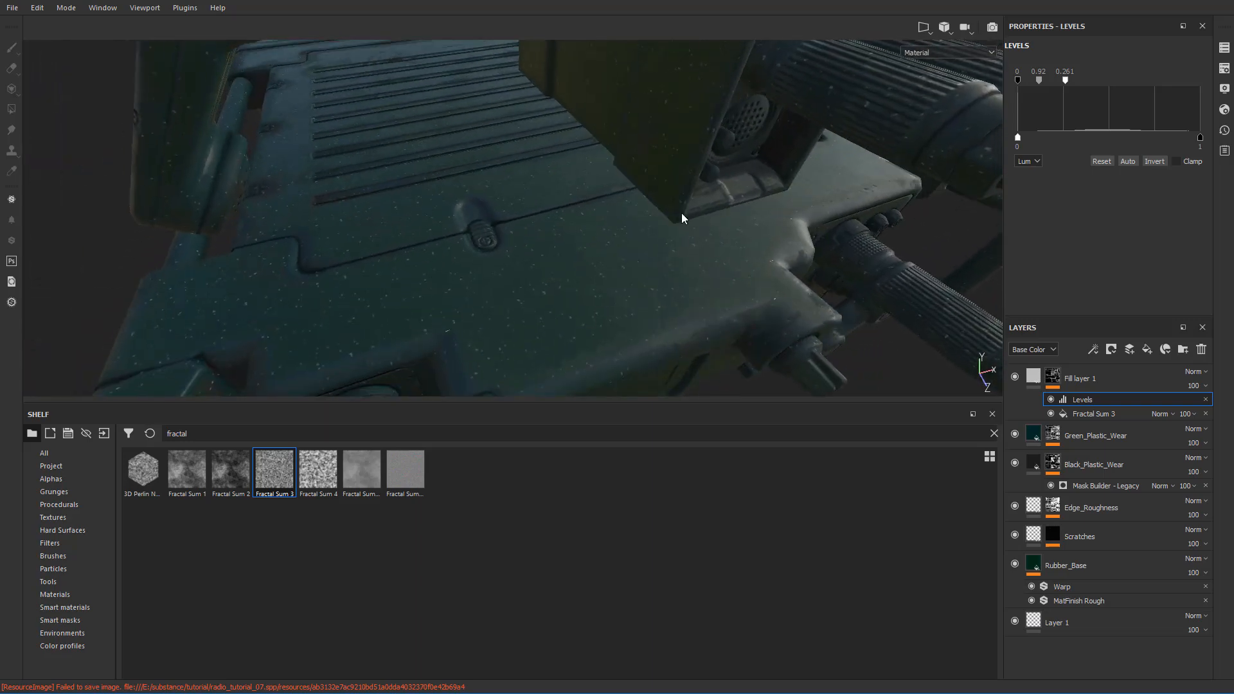
{"action": "left_click", "coordinate": [1034, 378]}
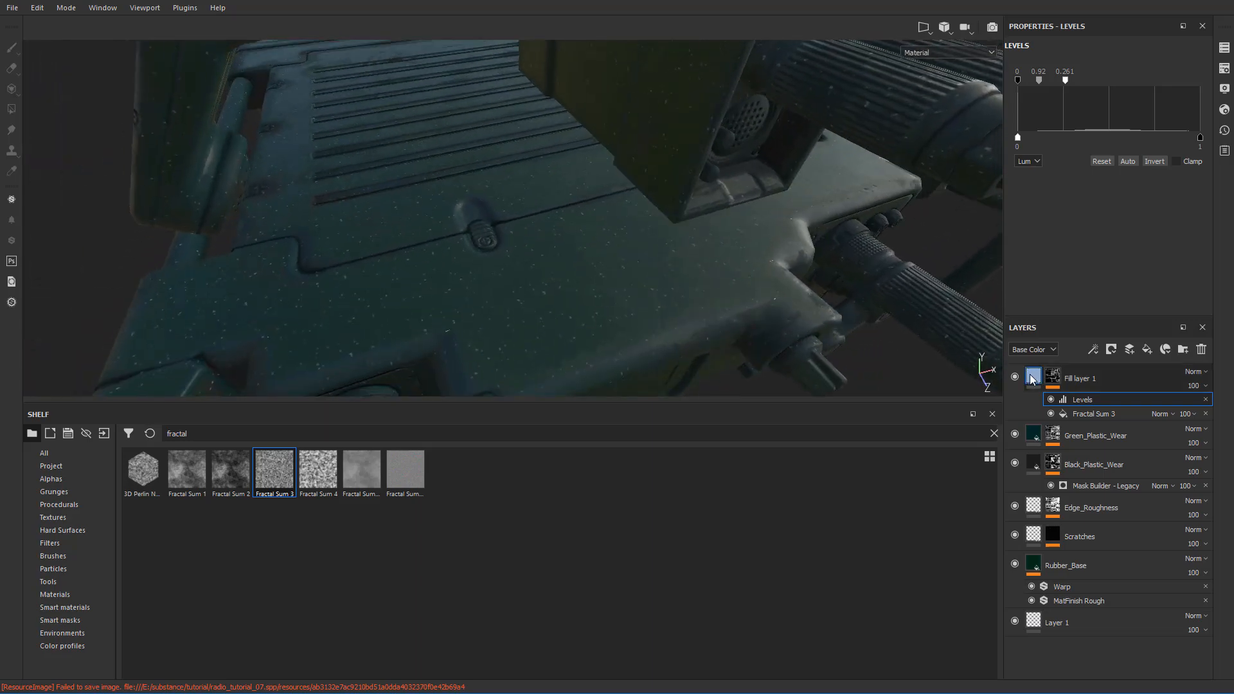
{"action": "left_click_drag", "start_coordinate": [722, 230], "coordinate": [873, 325], "text": "alt"}
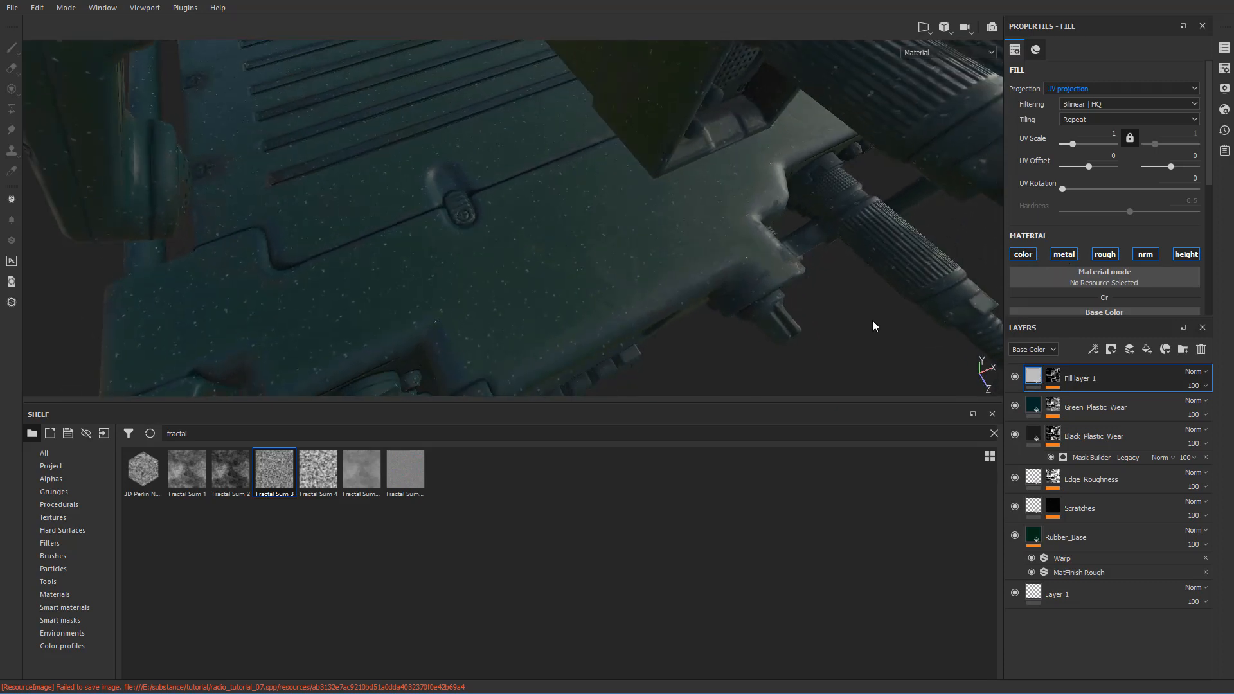
{"action": "left_click", "coordinate": [1065, 256]}
{"action": "left_click", "coordinate": [1145, 254]}
{"action": "left_click", "coordinate": [1186, 254]}
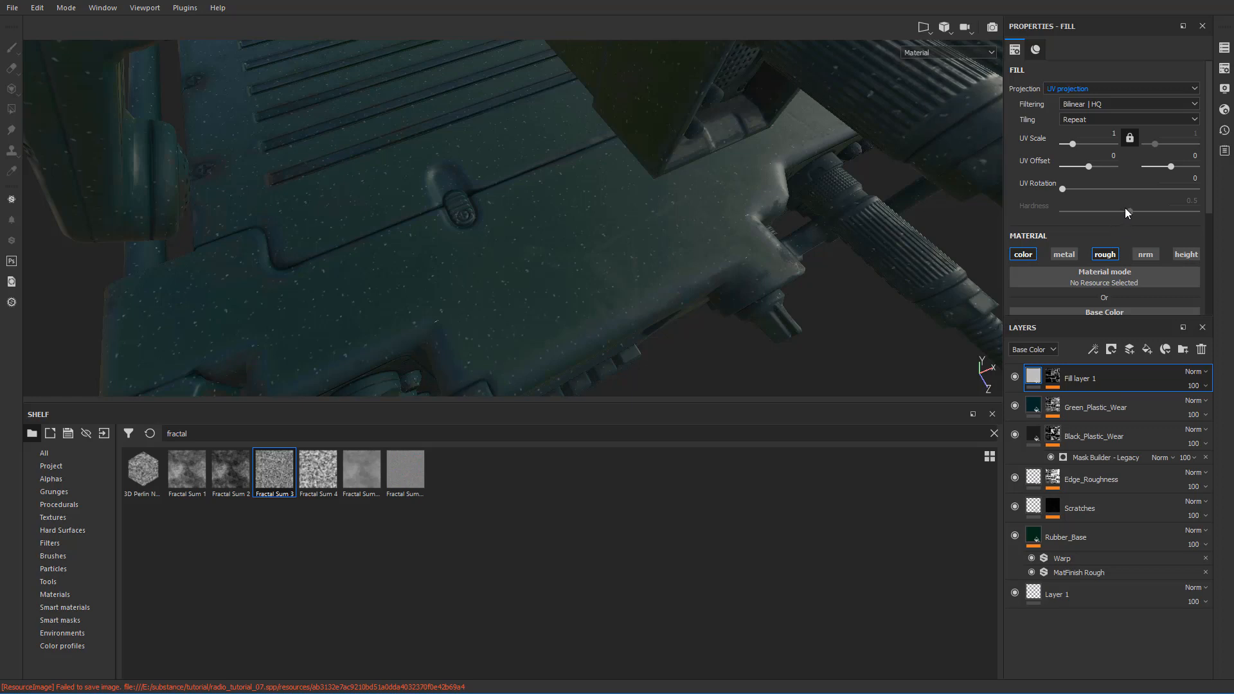
- Set the roughness of Fill layer 1 to 0.6 and check the specks on the radio
{"action": "scroll", "coordinate": [1125, 207], "scroll_direction": "down", "scroll_amount": 3}
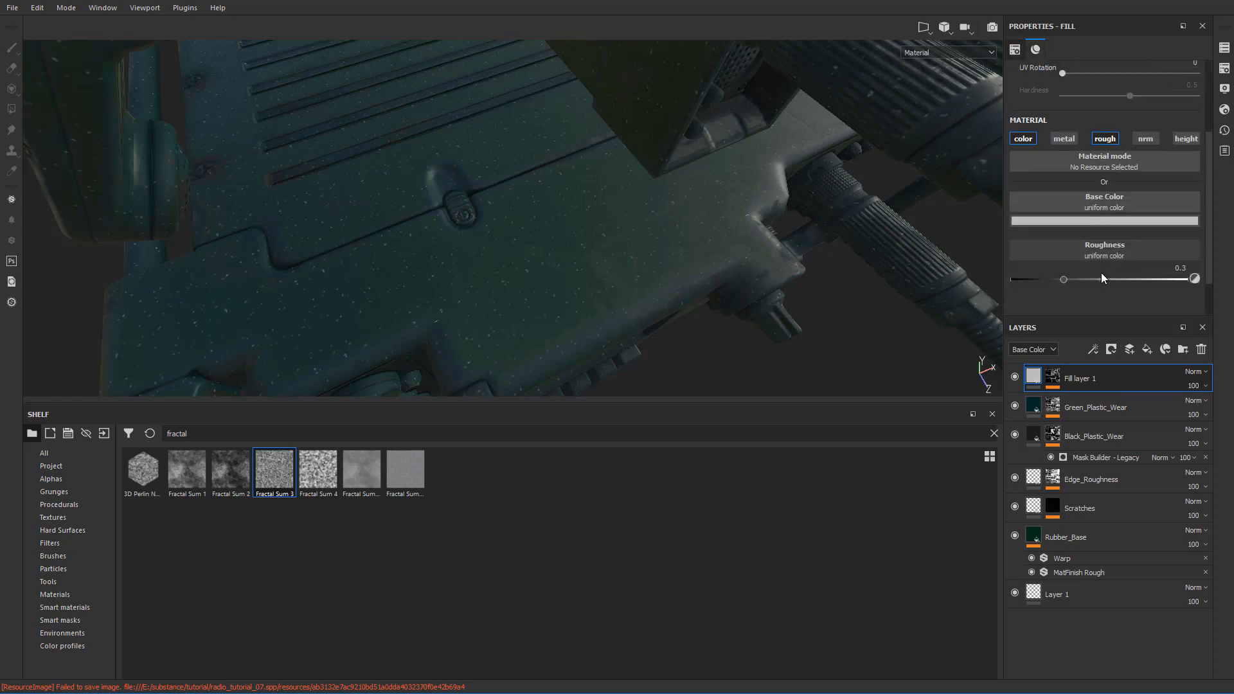
{"action": "left_click_drag", "start_coordinate": [1078, 281], "coordinate": [1124, 280]}
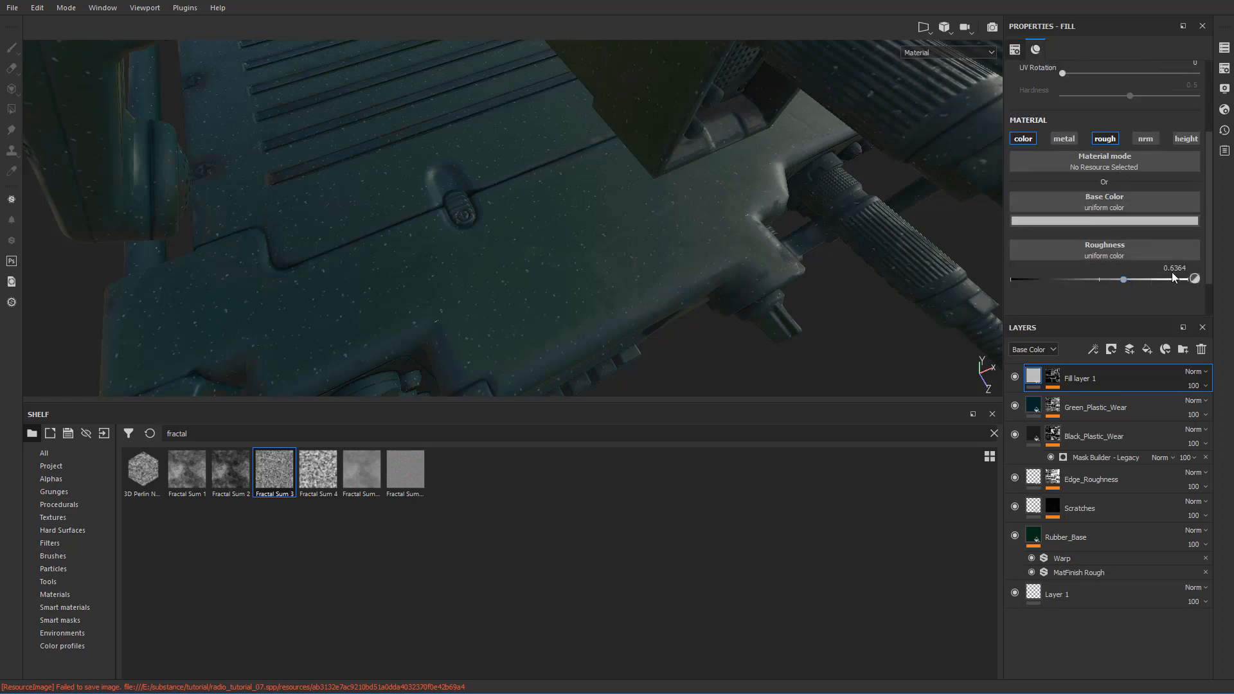
{"action": "type", "text": ".6"}
{"action": "key", "text": "Return"}
{"action": "left_click_drag", "start_coordinate": [813, 262], "coordinate": [860, 195], "text": "alt"}
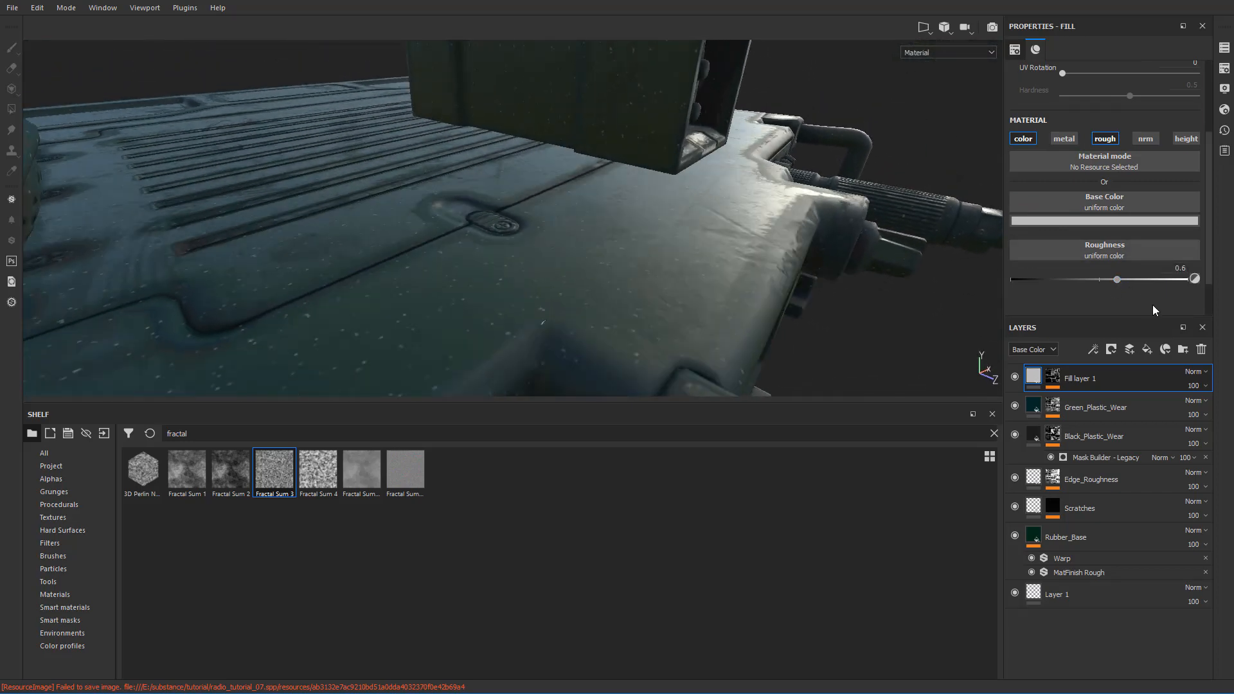
- Try a higher roughness for Fill layer 1 and set it back to 0.6
{"action": "left_click_drag", "start_coordinate": [1116, 281], "coordinate": [1145, 281]}
{"action": "left_click", "coordinate": [1116, 286]}
{"action": "left_click", "coordinate": [1192, 265]}
{"action": "type", "text": "0.61"}
{"action": "key", "text": "Return"}
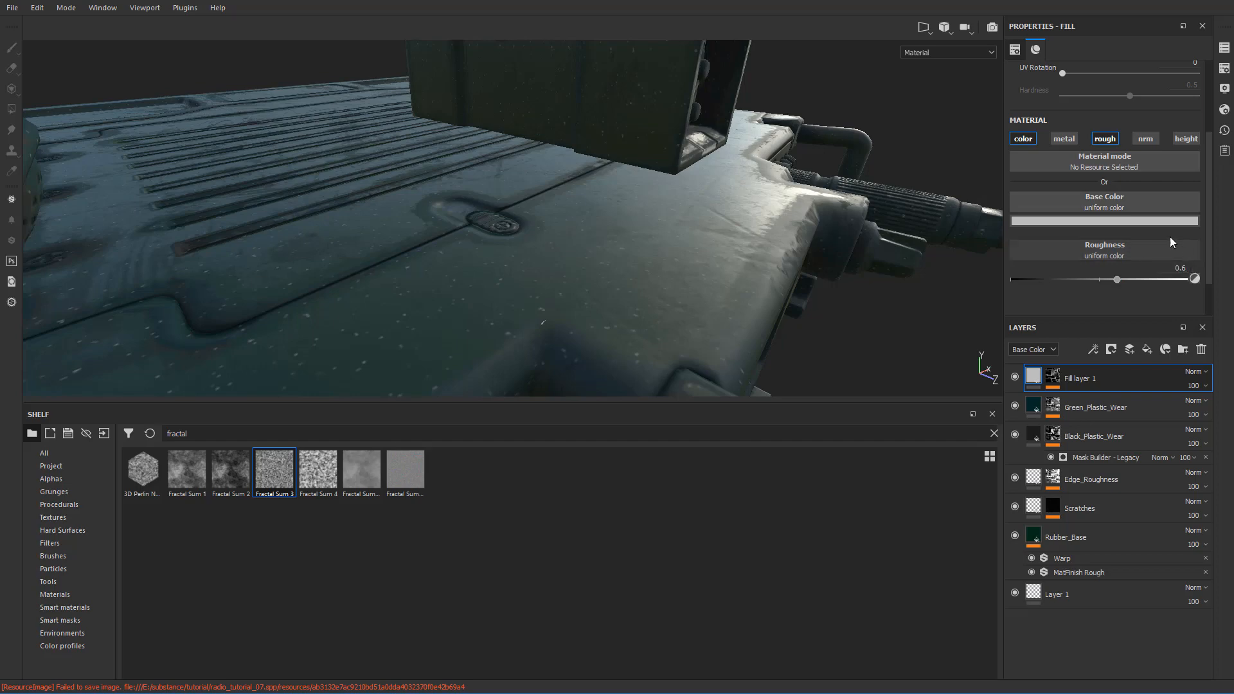
- Set the base color of Fill layer 1 to a brownish grey with RGB values 0.147, 0.134 and 0.115
{"action": "left_click_drag", "start_coordinate": [682, 267], "coordinate": [1051, 244], "text": "alt"}
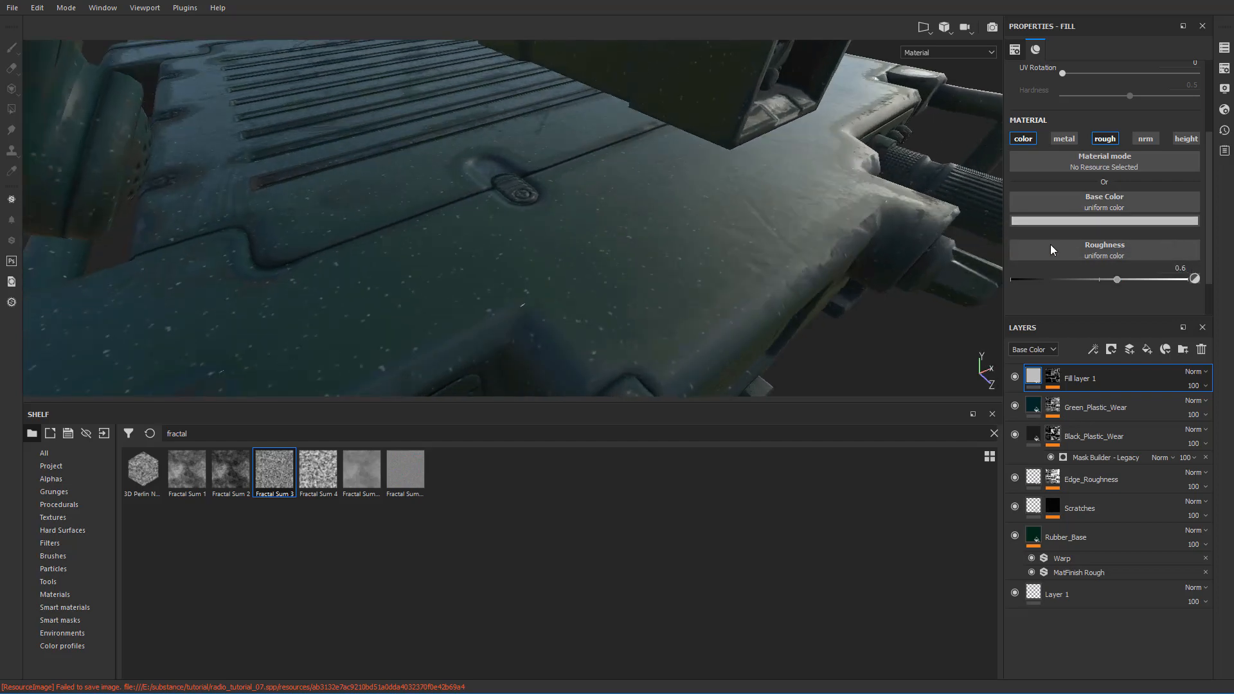
{"action": "left_click", "coordinate": [1073, 221]}
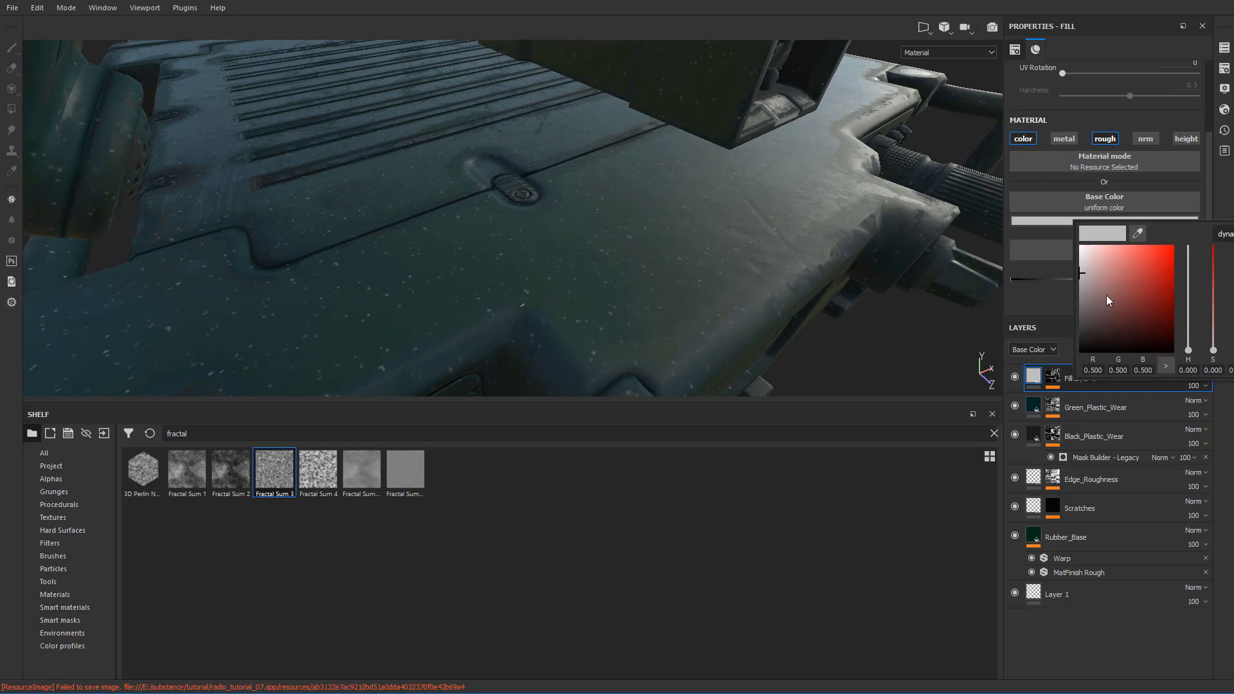
{"action": "double_click", "coordinate": [1093, 371]}
{"action": "type", "text": "147"}
{"action": "key", "text": "Return"}
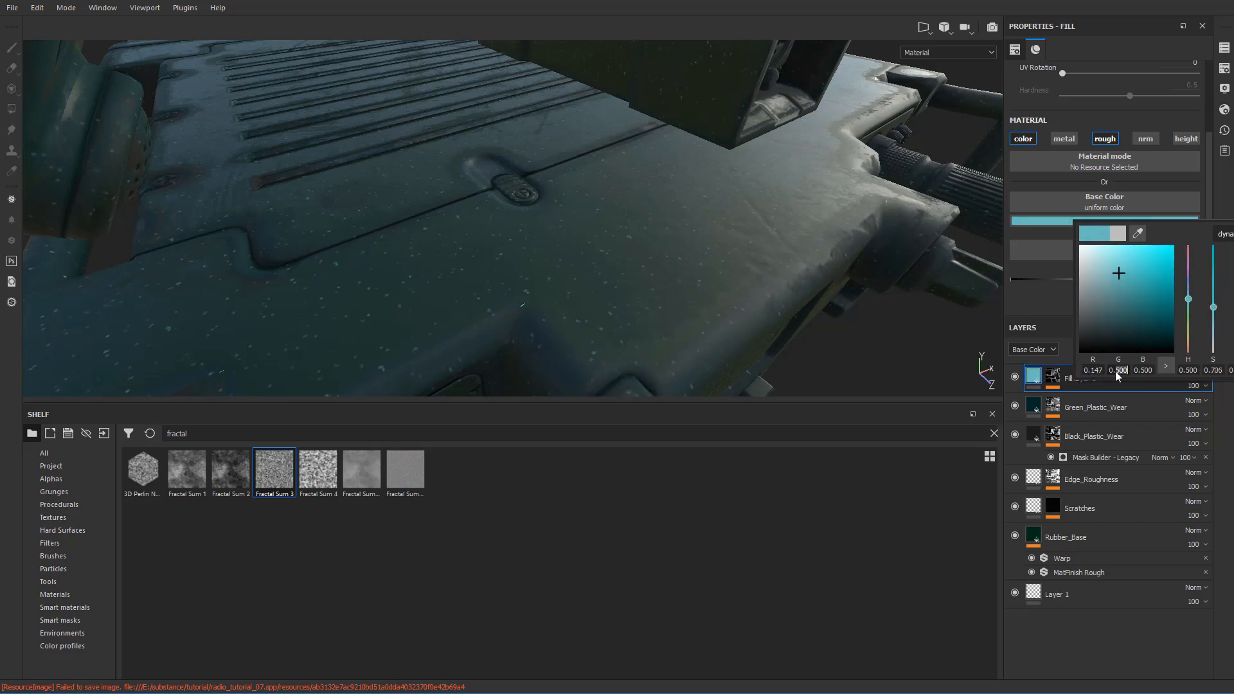
{"action": "type", "text": "134"}
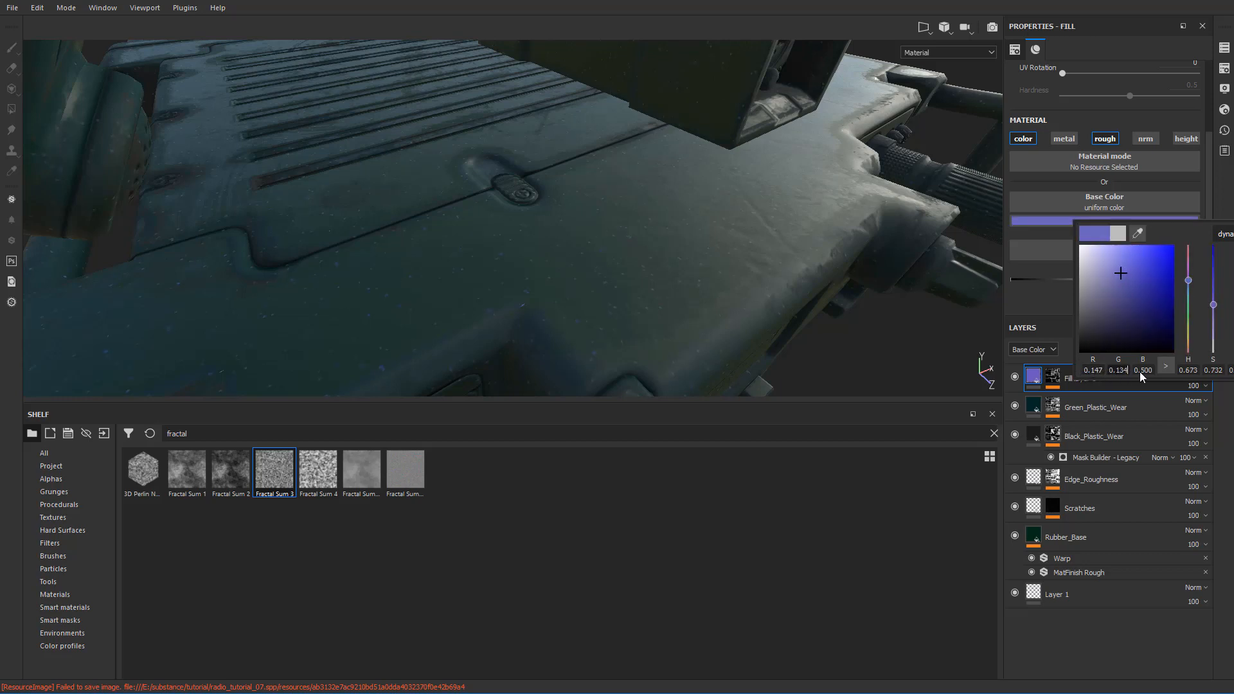
{"action": "double_click", "coordinate": [1144, 370]}
{"action": "type", "text": "115"}
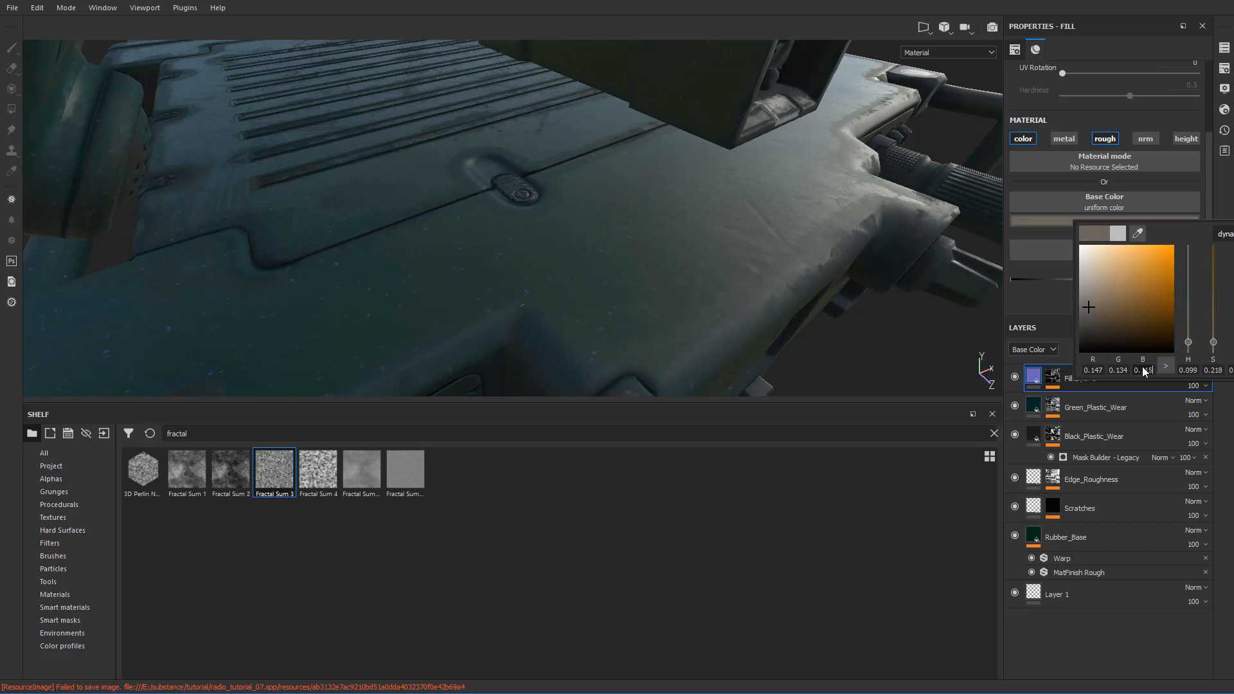
- Shrink the shelf to enlarge the viewport and inspect the recolored specks on the radio
{"action": "left_click_drag", "start_coordinate": [915, 278], "coordinate": [615, 249], "text": "alt"}
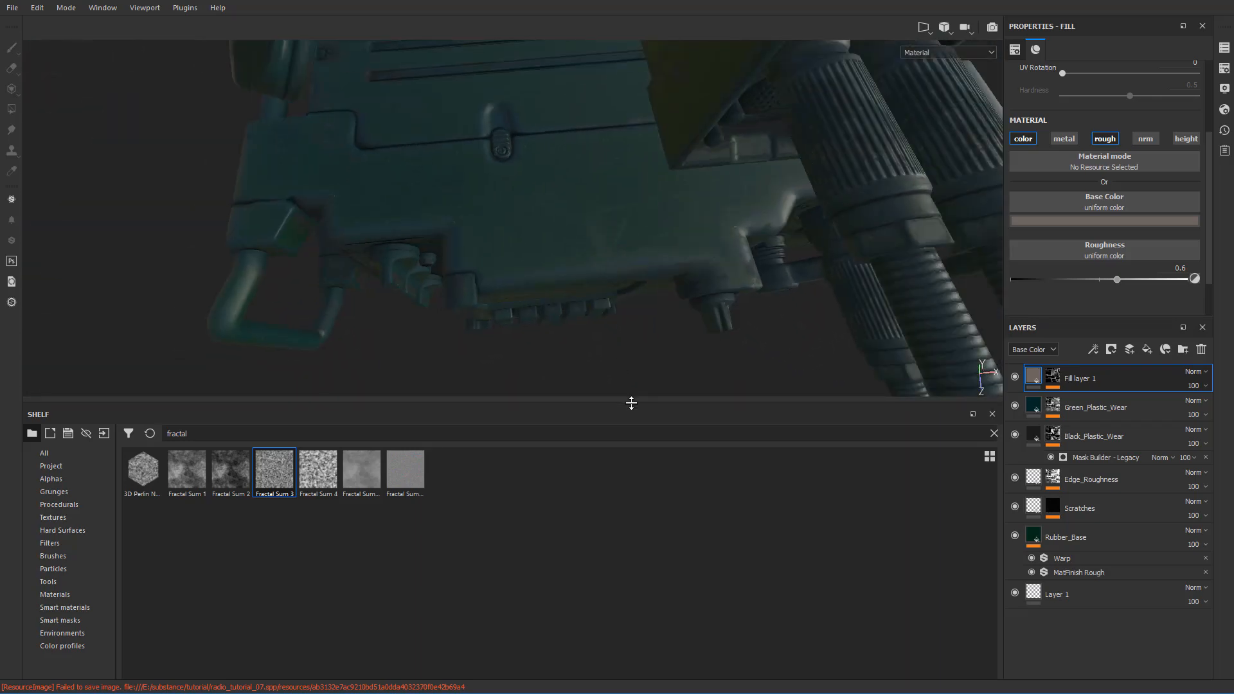
{"action": "left_click_drag", "start_coordinate": [632, 403], "coordinate": [631, 590]}
{"action": "left_click_drag", "start_coordinate": [713, 373], "coordinate": [627, 298], "text": "alt"}
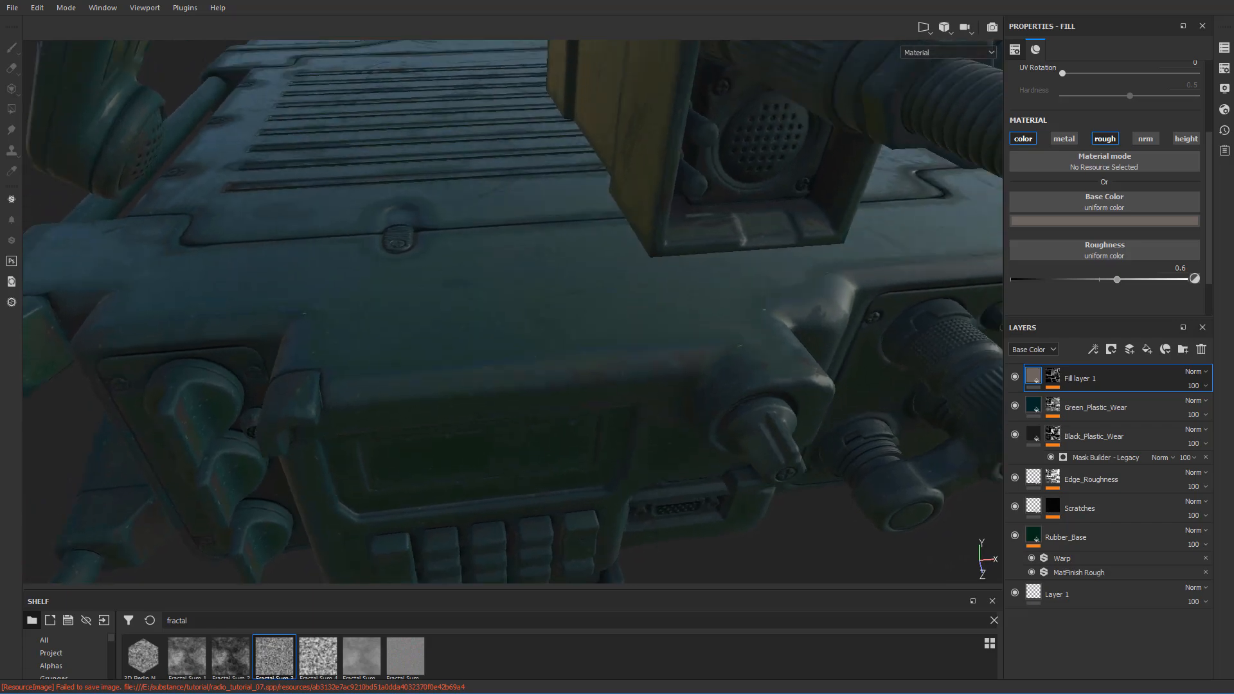
{"action": "left_click_drag", "start_coordinate": [722, 187], "coordinate": [790, 193], "text": "alt"}
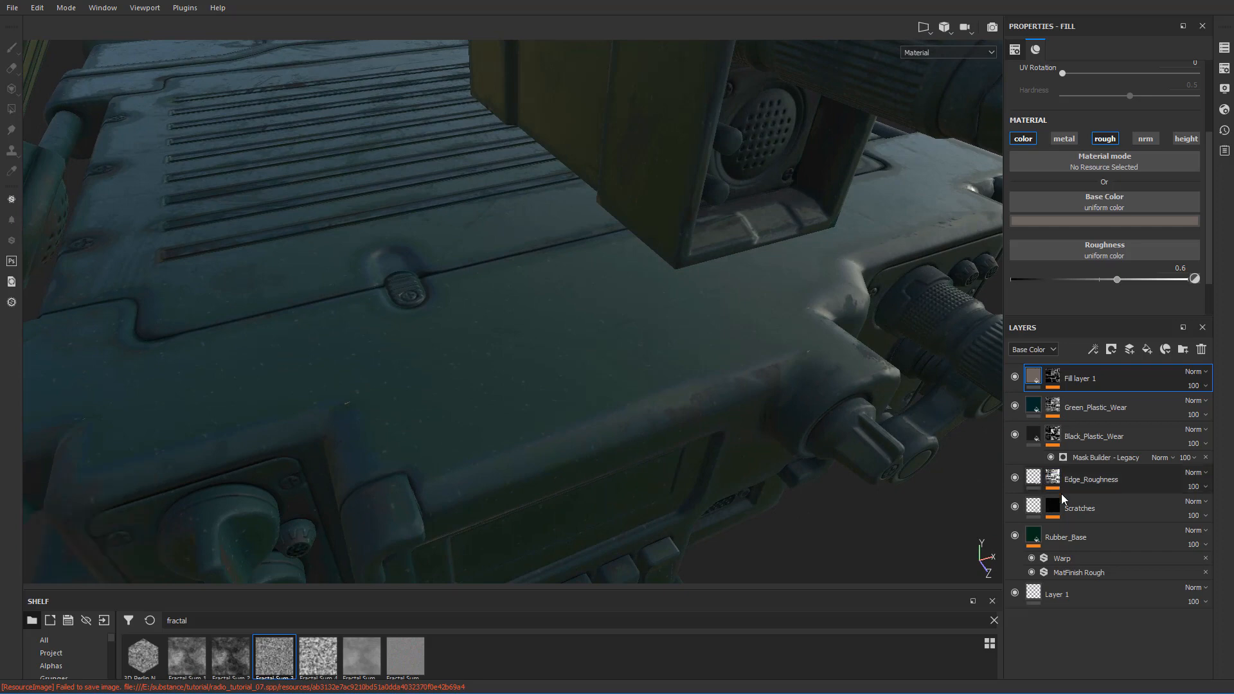
- Rename Fill layer 1 as Spots_discolor
{"action": "left_click", "coordinate": [1108, 535], "text": "shift"}
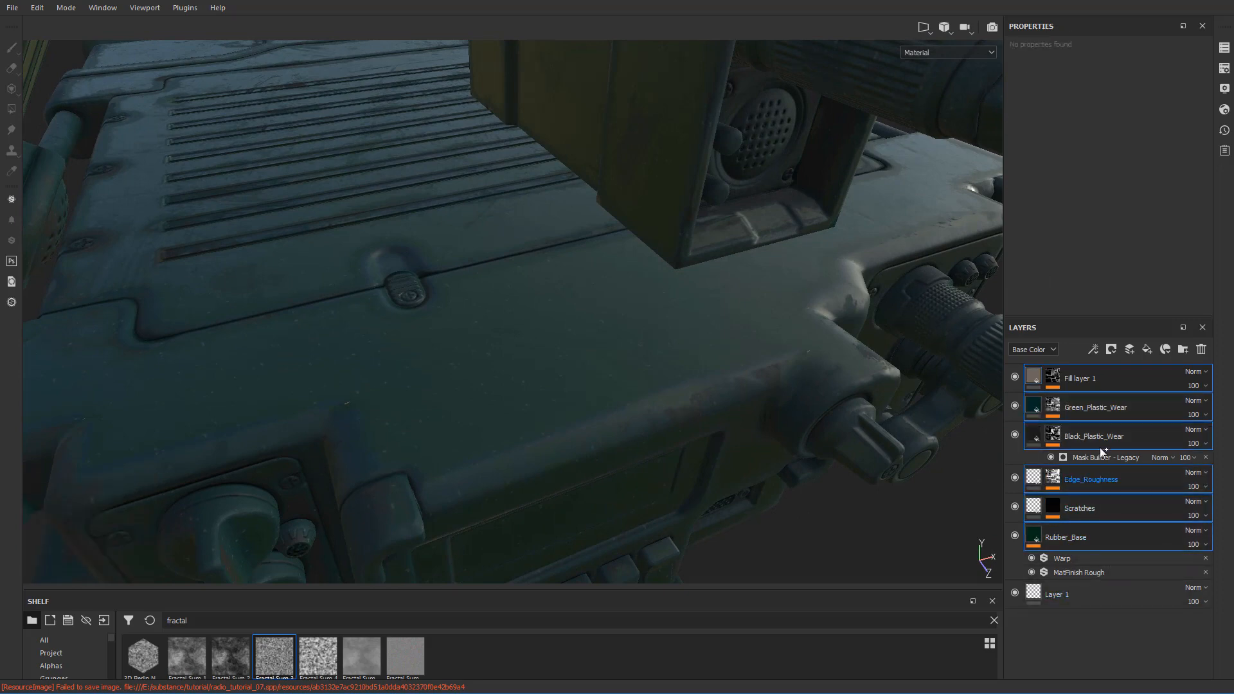
{"action": "left_click", "coordinate": [1089, 378]}
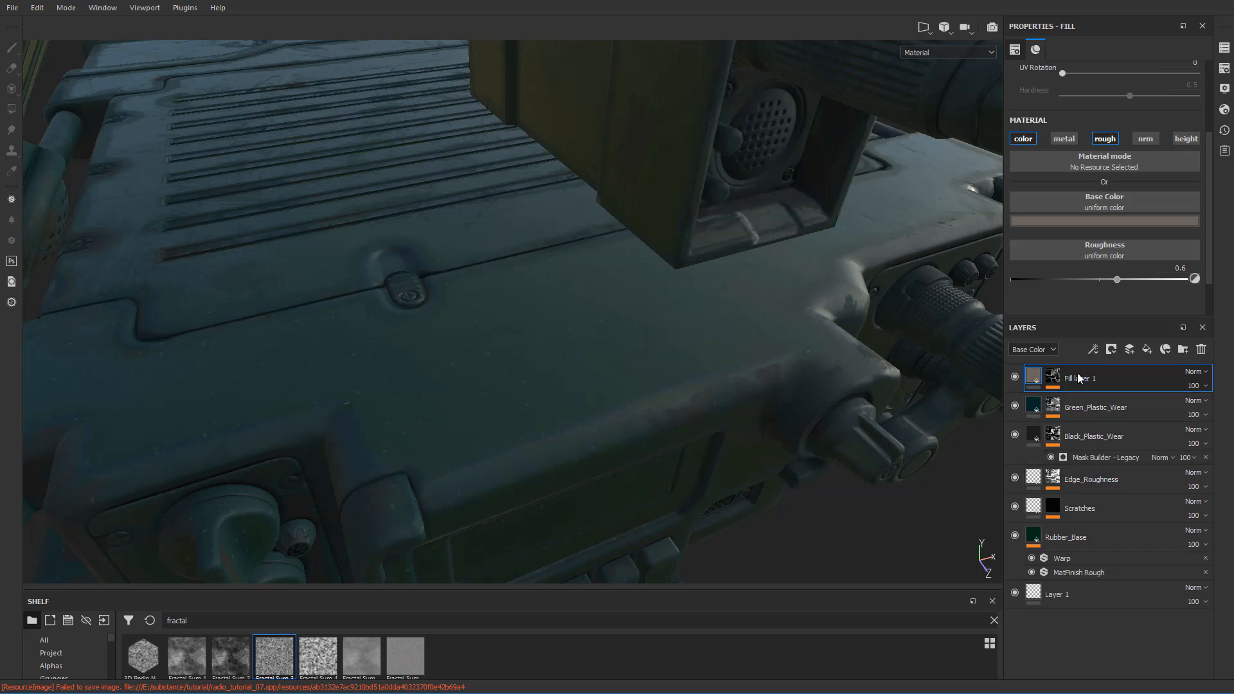
{"action": "double_click", "coordinate": [1078, 379]}
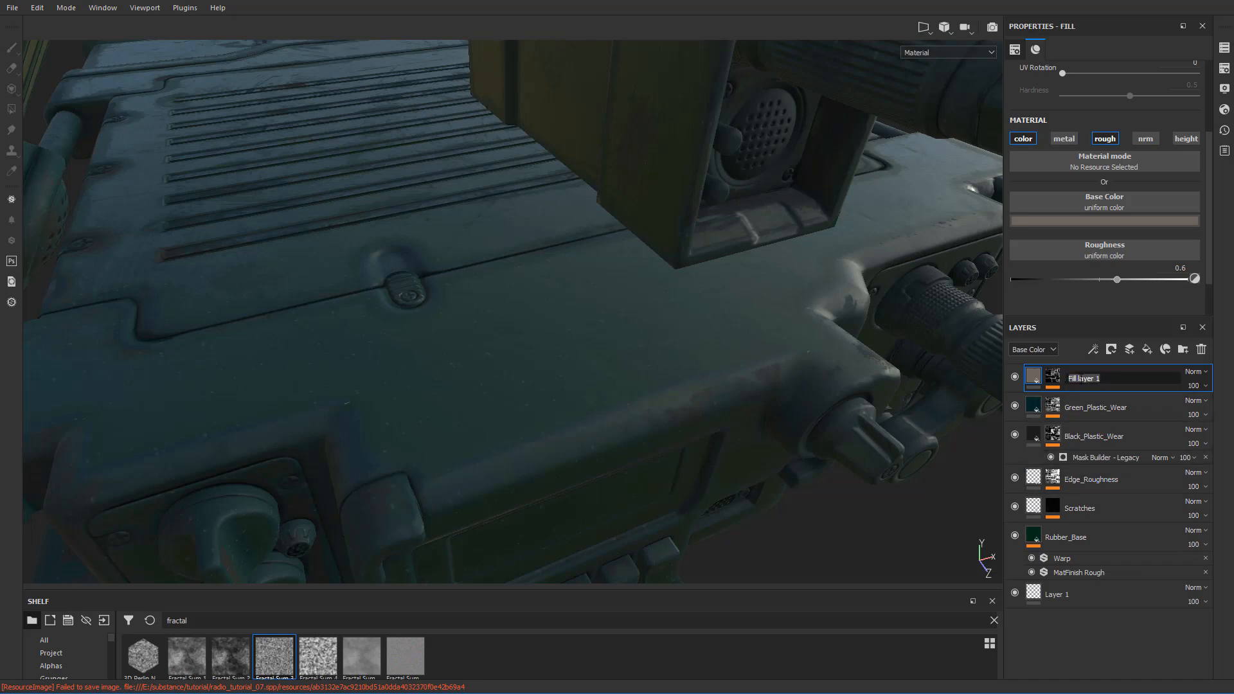
{"action": "type", "text": "Spots_discolor"}
{"action": "key", "text": "Return"}
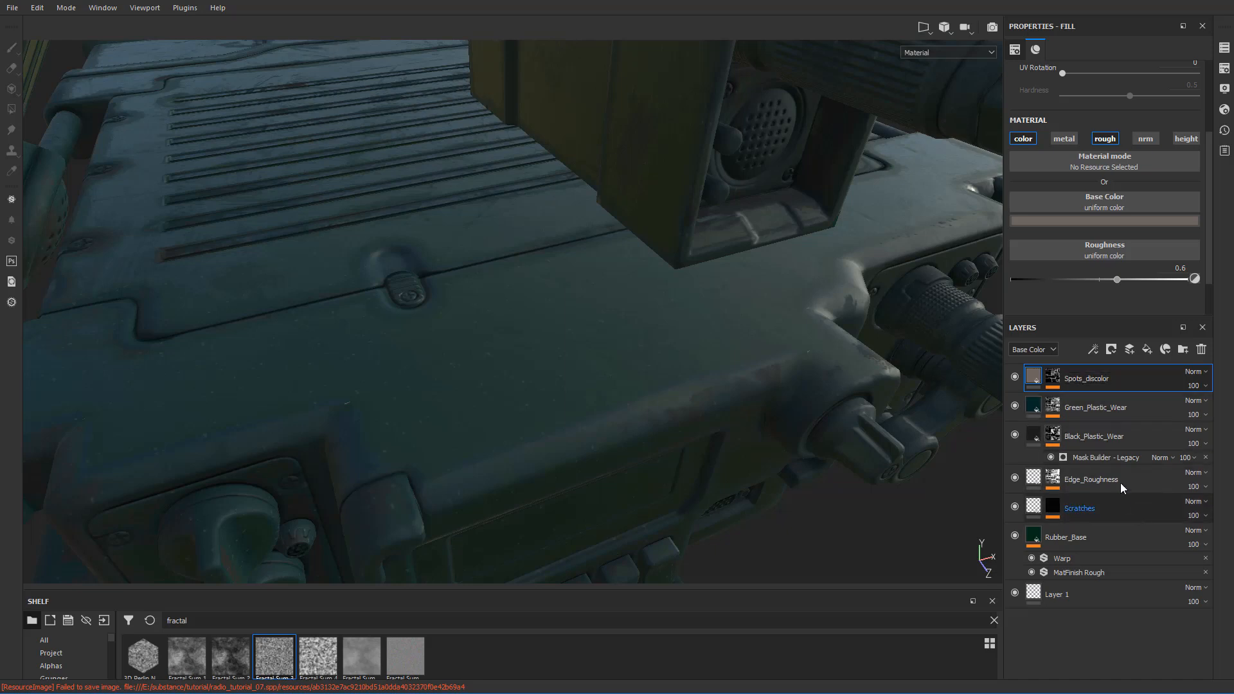
- Try grouping the layers from Spots_discolor to Rubber_Base, and undo the grouping
{"action": "left_click", "coordinate": [1120, 536], "text": "shift"}
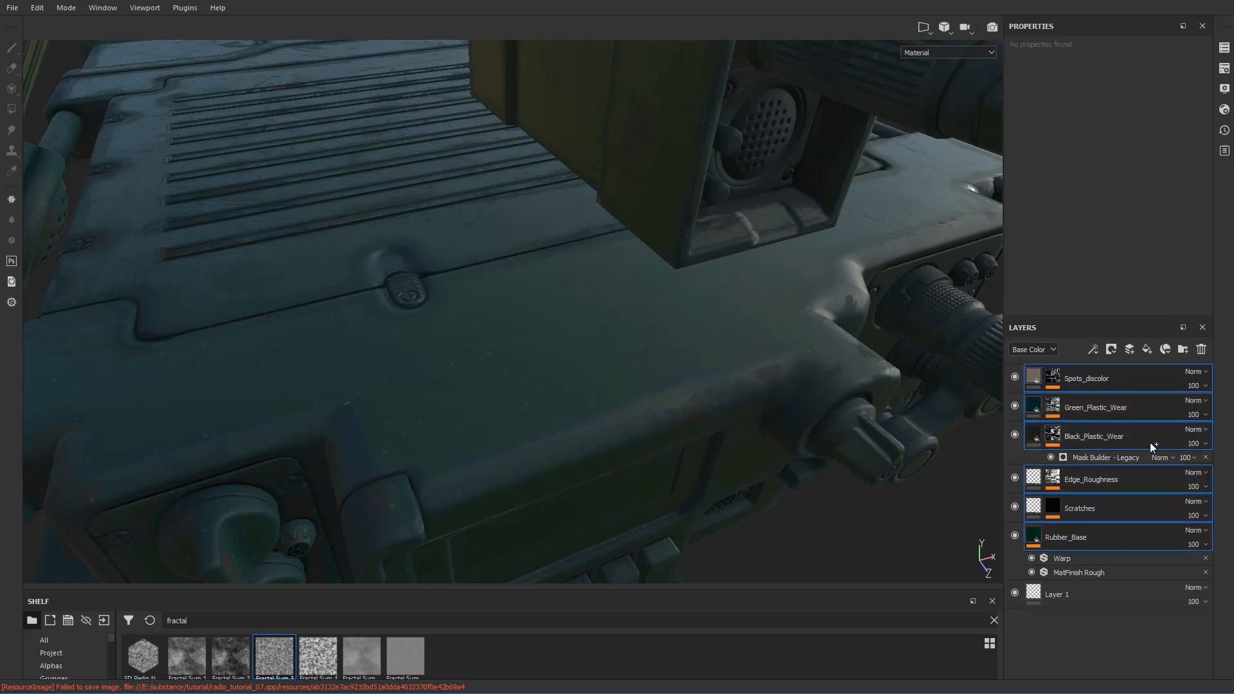
{"action": "key", "text": "ctrl+g"}
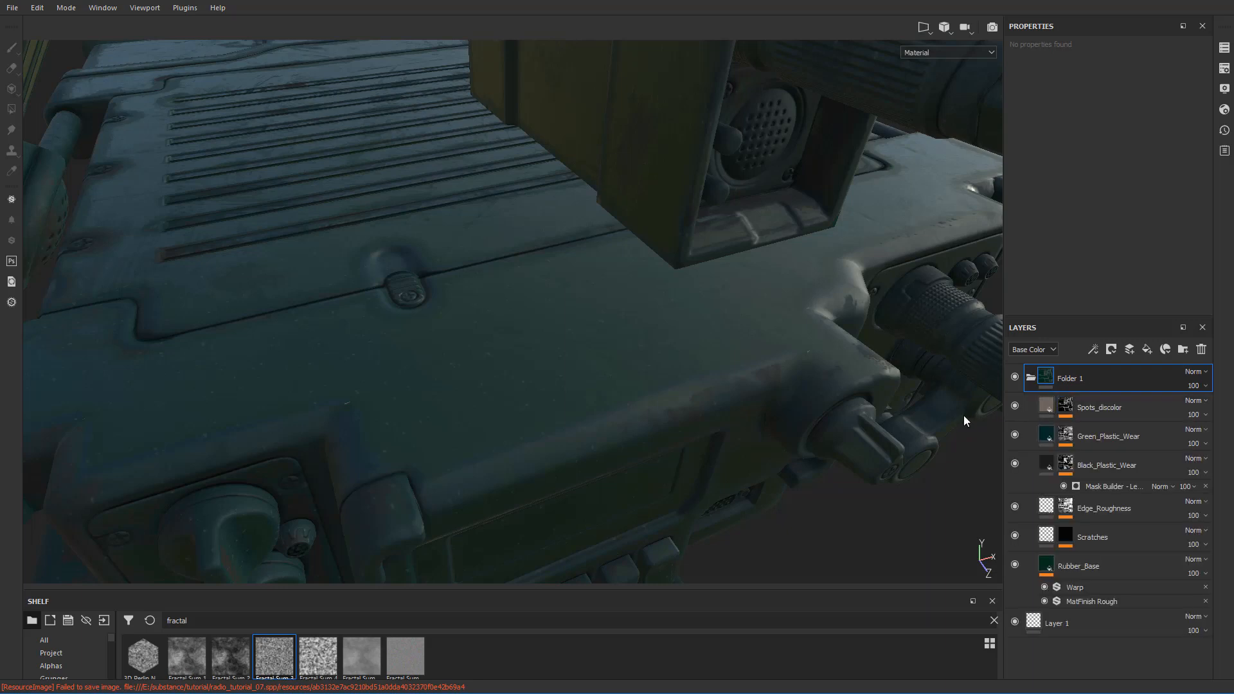
{"action": "key", "text": "ctrl+z"}
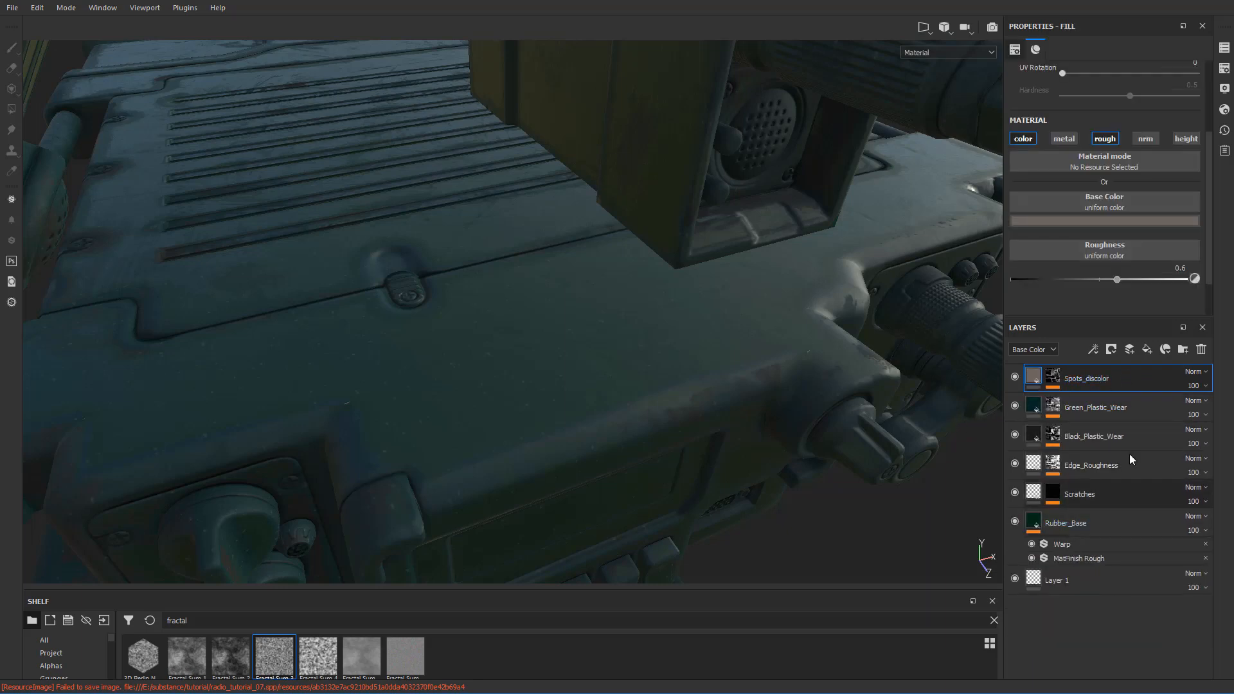
- Add a new folder and move all layers from Spots_discolor through Rubber_Base into it
{"action": "left_click", "coordinate": [1183, 349]}
{"action": "left_click", "coordinate": [1101, 408]}
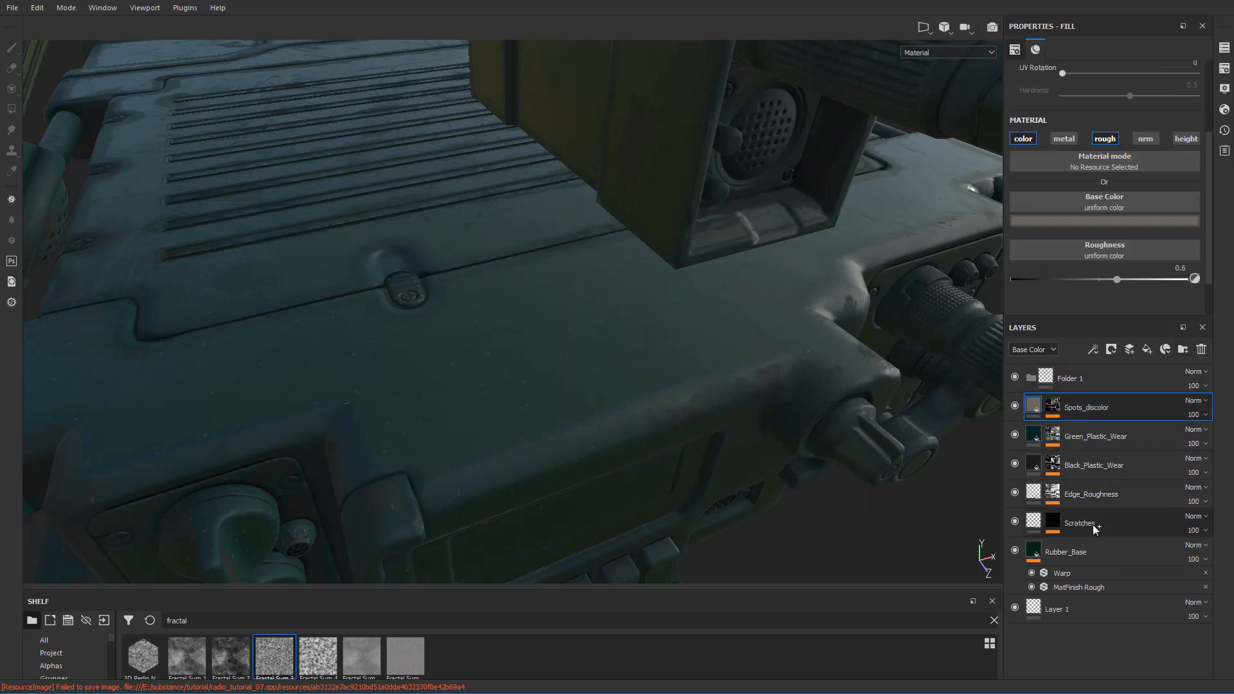
{"action": "left_click", "coordinate": [1118, 558], "text": "shift"}
{"action": "left_click_drag", "start_coordinate": [1081, 409], "coordinate": [1074, 377]}
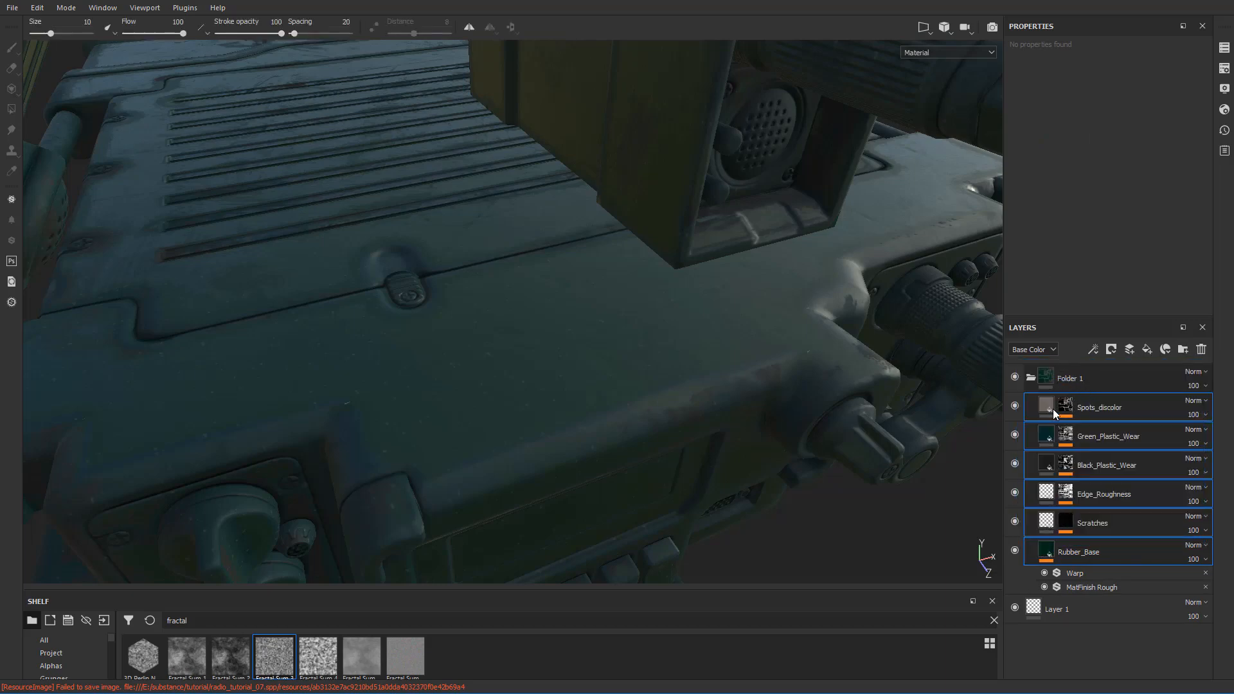
- Toggle the new folder's visibility off and on, and rename the folder as Green_Plastic_Base
{"action": "left_click", "coordinate": [1015, 377]}
{"action": "left_click", "coordinate": [1015, 378]}
{"action": "double_click", "coordinate": [1067, 381]}
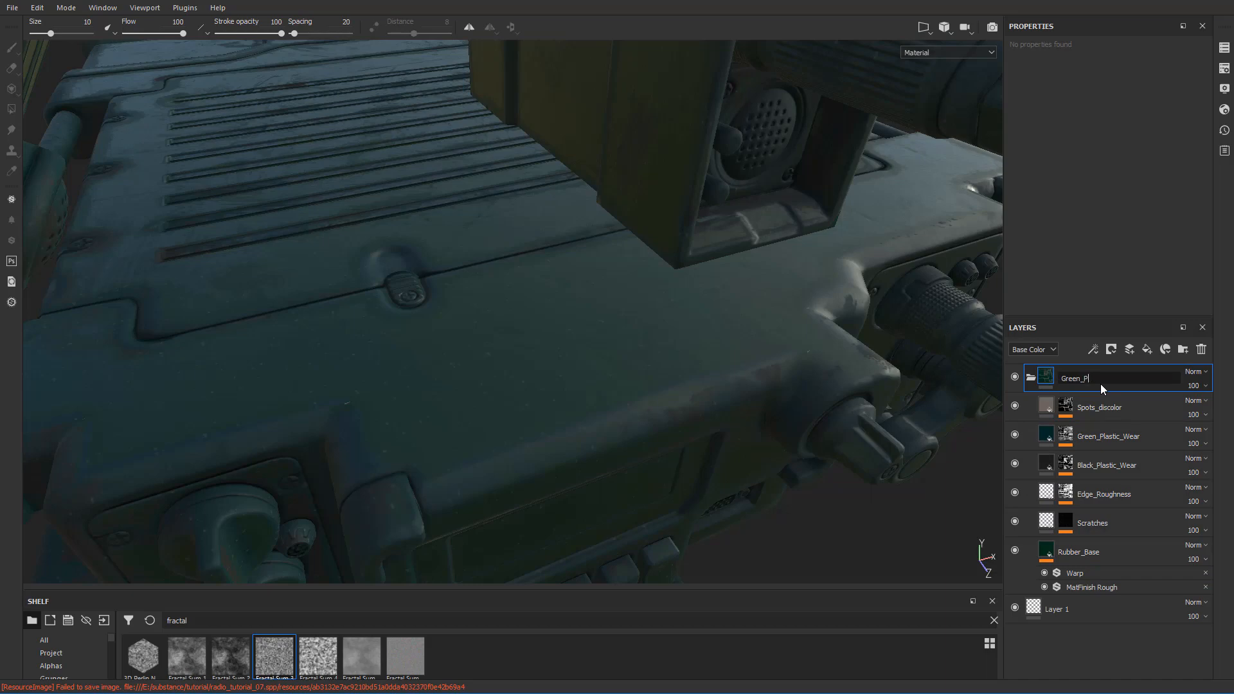
{"action": "type", "text": "Green_Plastic_Base"}
{"action": "key", "text": "Return"}
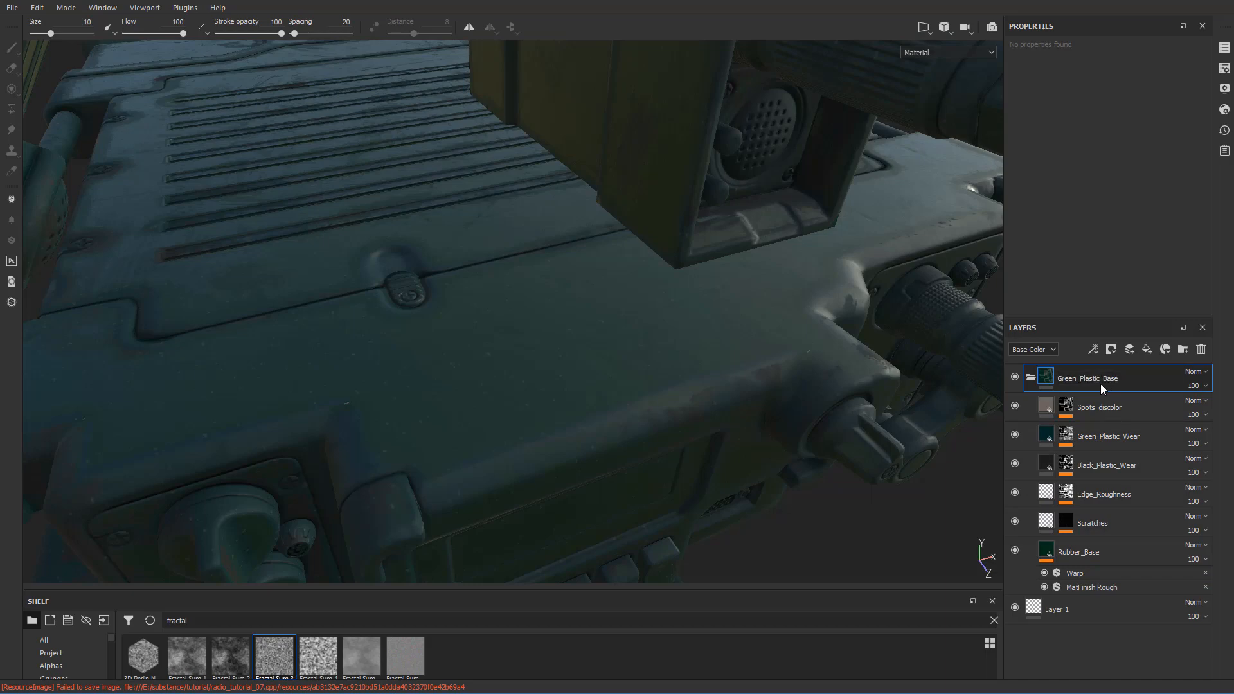
- Collapse the Green_Plastic_Base folder and look over the textured radio from different angles
{"action": "left_click_drag", "start_coordinate": [870, 336], "coordinate": [589, 354], "text": "alt"}
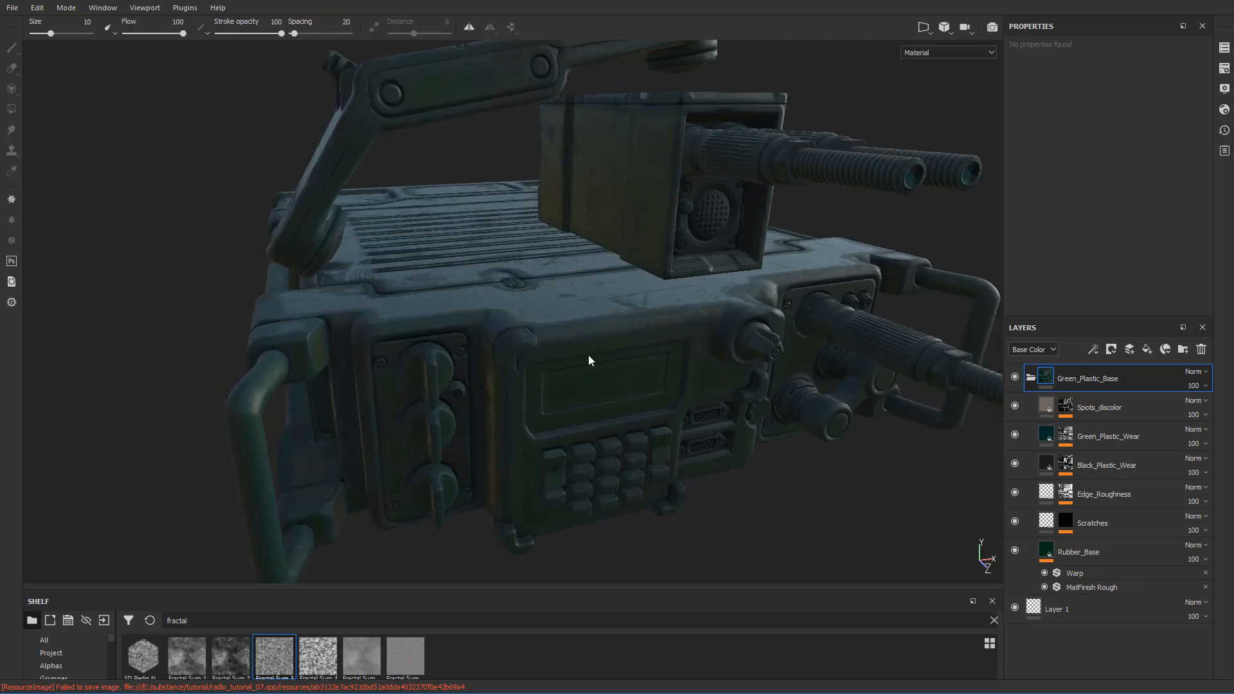
{"action": "left_click", "coordinate": [1028, 379]}
{"action": "left_click_drag", "start_coordinate": [746, 325], "coordinate": [681, 380], "text": "alt"}
{"action": "scroll", "coordinate": [584, 333], "scroll_direction": "down", "scroll_amount": 3}
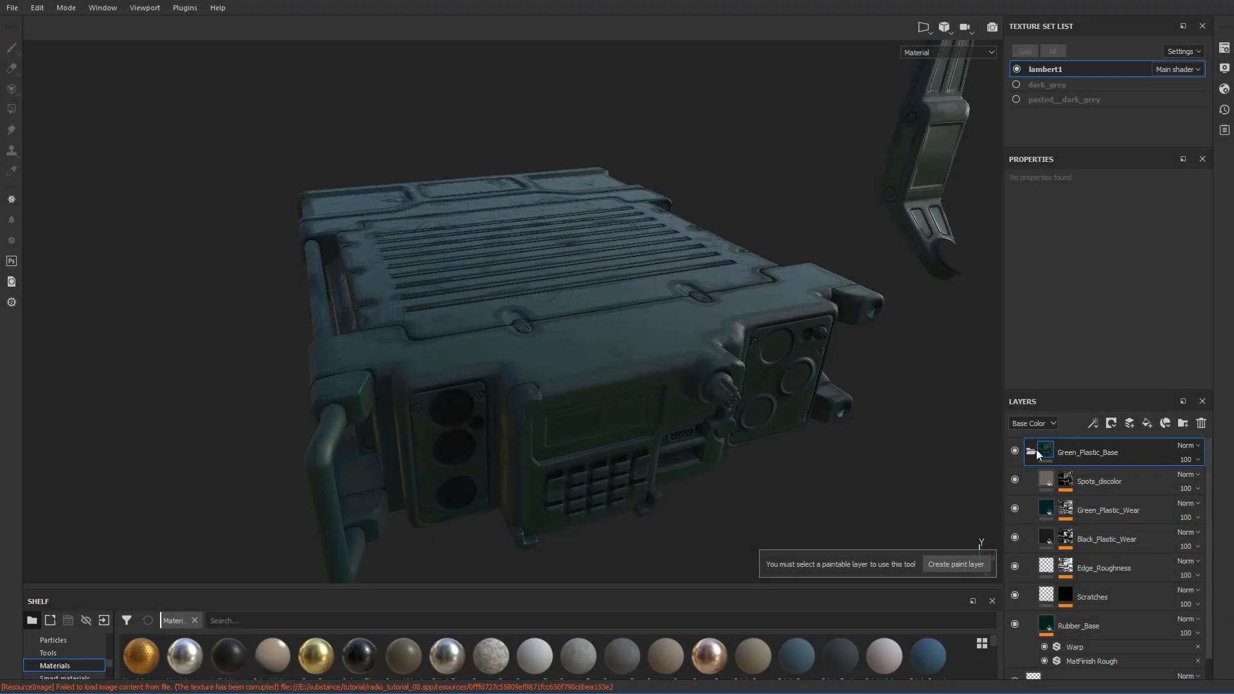
{"action": "left_click", "coordinate": [1032, 451]}
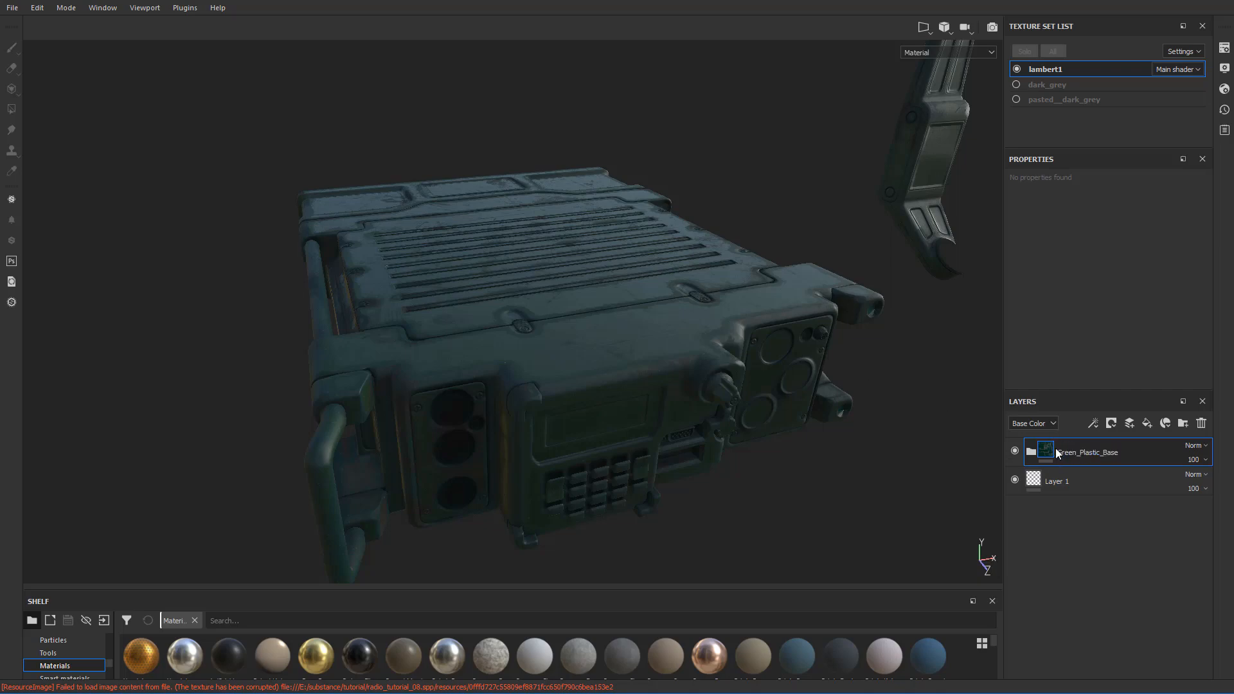
{"action": "mouse_move", "coordinate": [862, 414]}
{"action": "left_mouse_down", "text": "alt"}
{"action": "mouse_move", "coordinate": [876, 463]}
{"action": "mouse_move", "coordinate": [721, 440]}
{"action": "mouse_move", "coordinate": [727, 394]}
{"action": "mouse_move", "coordinate": [720, 411]}
{"action": "mouse_move", "coordinate": [367, 362]}
{"action": "left_mouse_up", "text": "alt"}
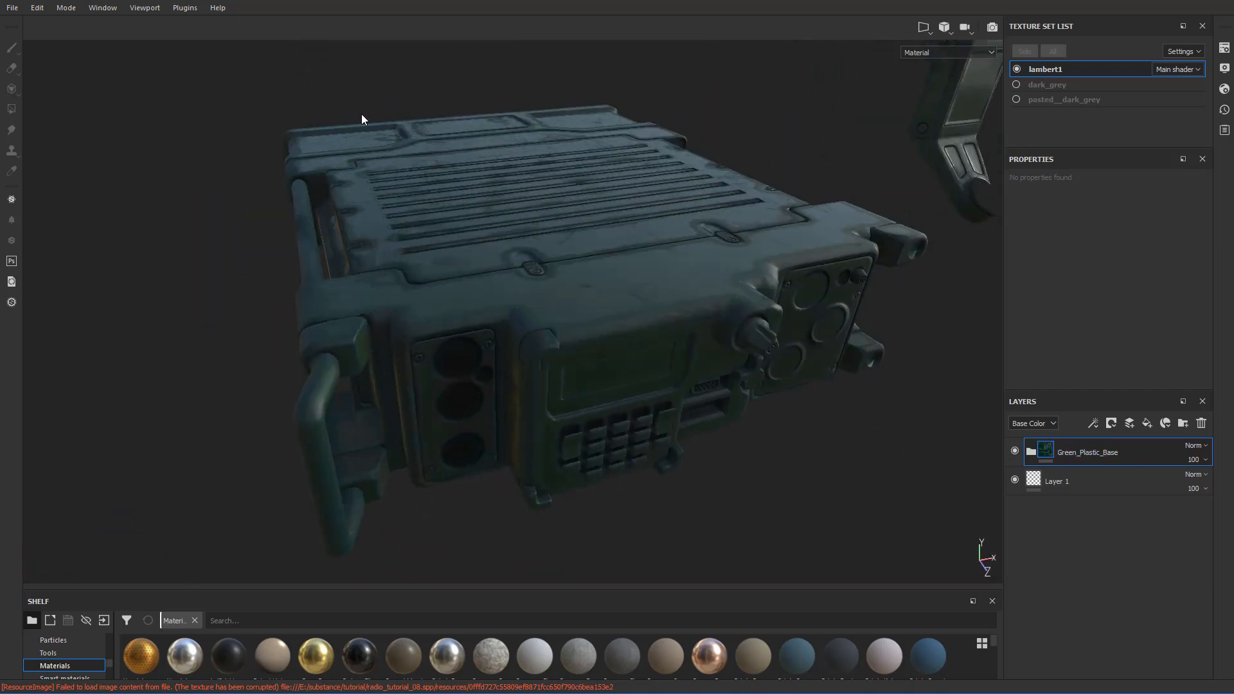
{"action": "left_click_drag", "start_coordinate": [490, 160], "coordinate": [791, 276], "text": "alt"}
- Hide the Green_Plastic_Base folder and add a fill layer named Rubber_Base above it
{"action": "left_click", "coordinate": [1015, 450]}
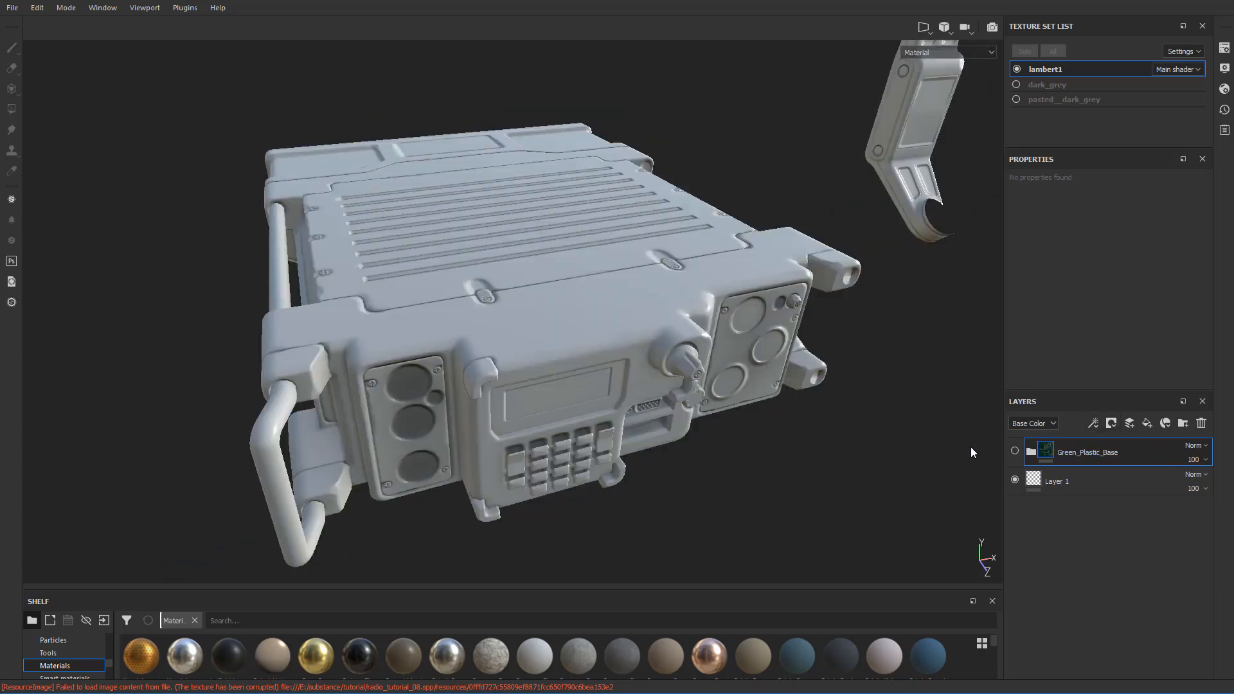
{"action": "left_click", "coordinate": [1147, 423]}
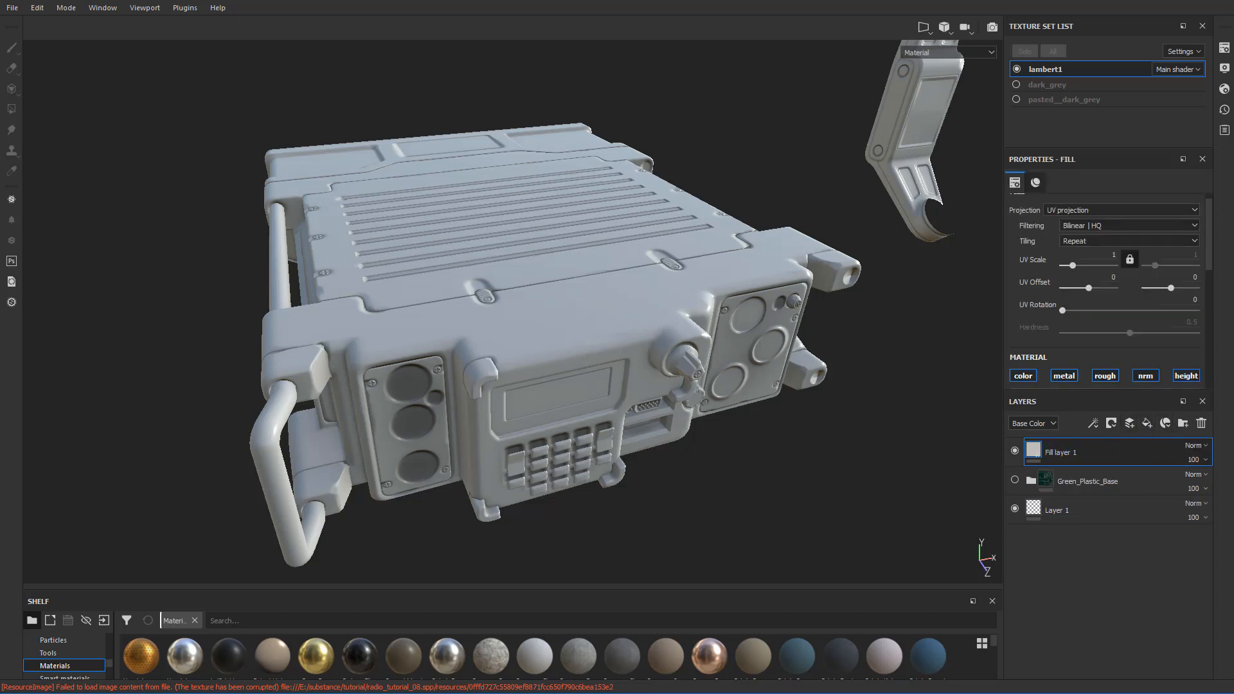
{"action": "double_click", "coordinate": [1064, 455]}
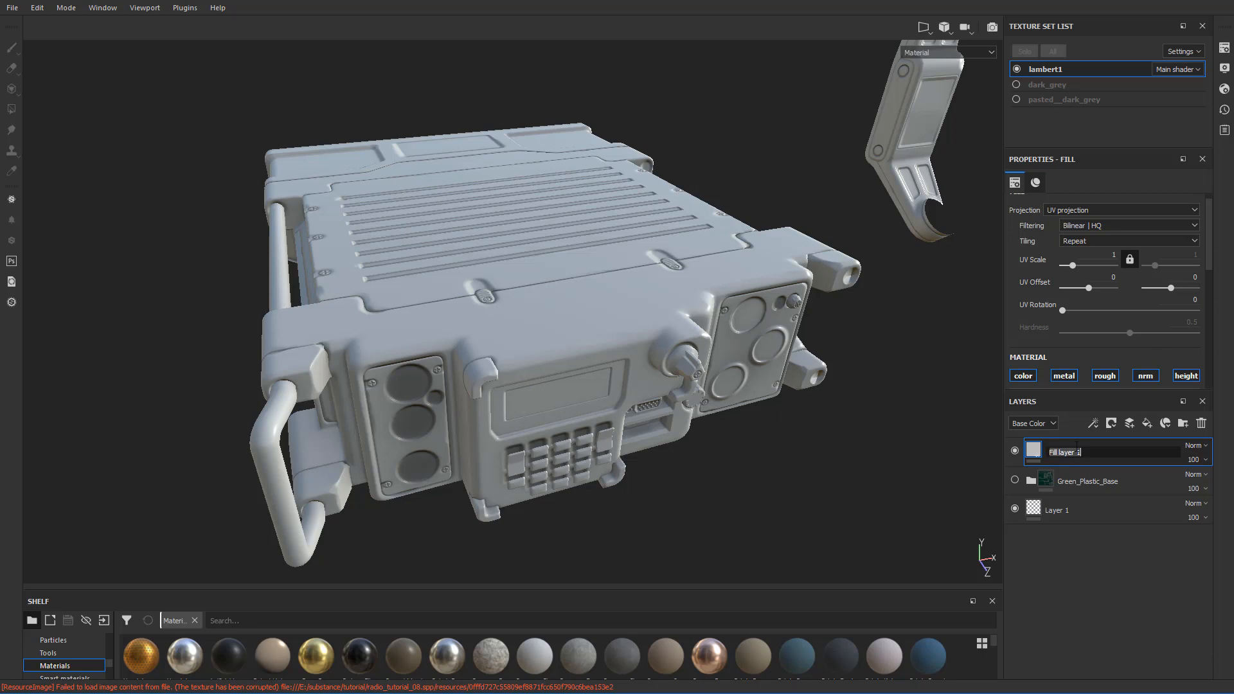
{"action": "type", "text": "Rubber_Base"}
{"action": "key", "text": "Return"}
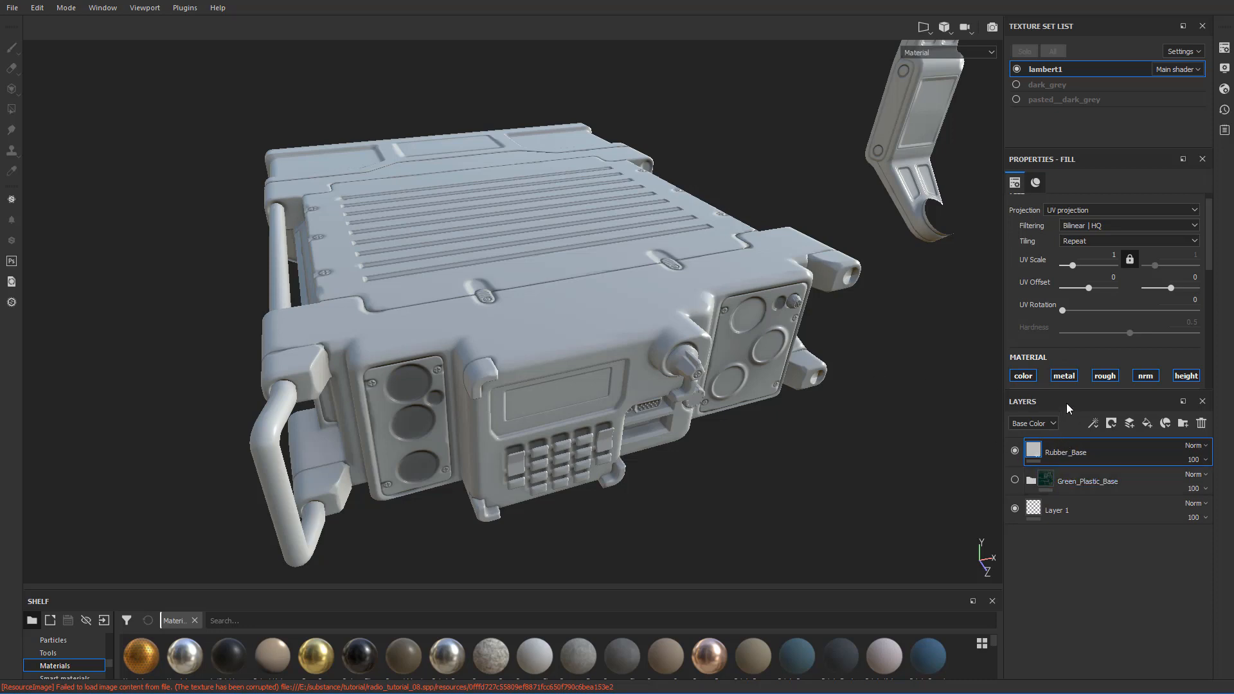
- Turn off the metal, normal and height channels of the new Rubber_Base layer, leaving only color and roughness
{"action": "left_click_drag", "start_coordinate": [953, 290], "coordinate": [933, 292], "text": "alt"}
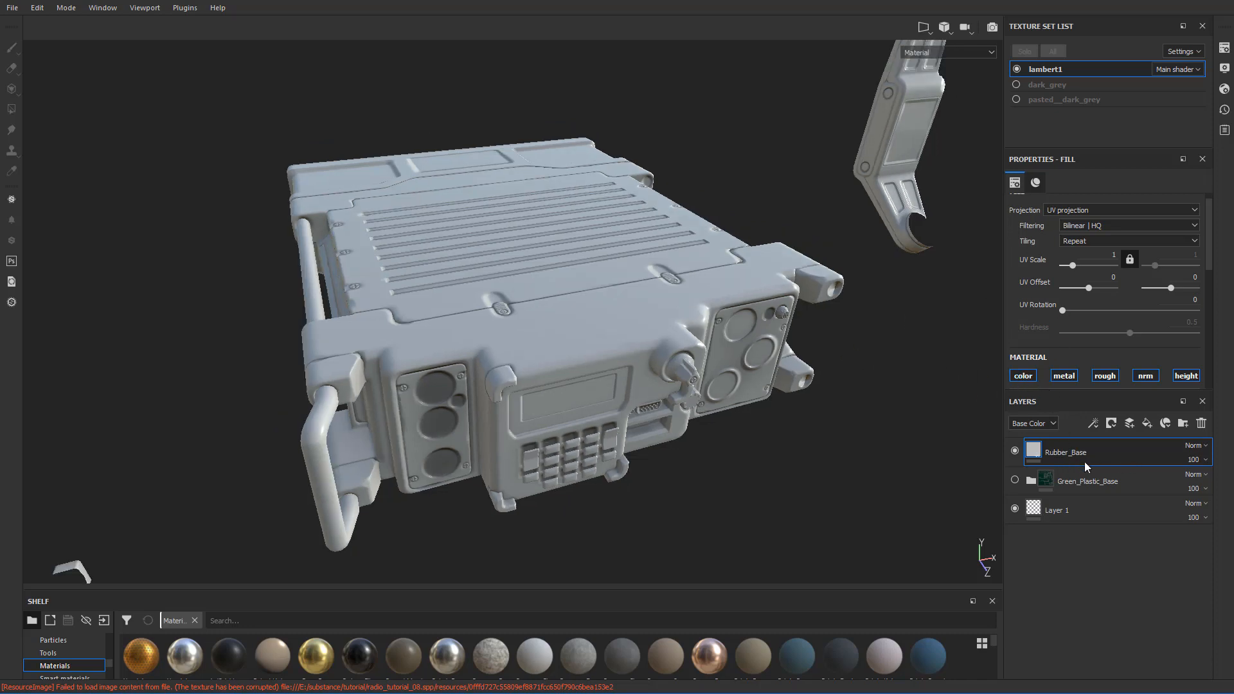
{"action": "left_click", "coordinate": [1065, 376]}
{"action": "left_click", "coordinate": [1145, 376]}
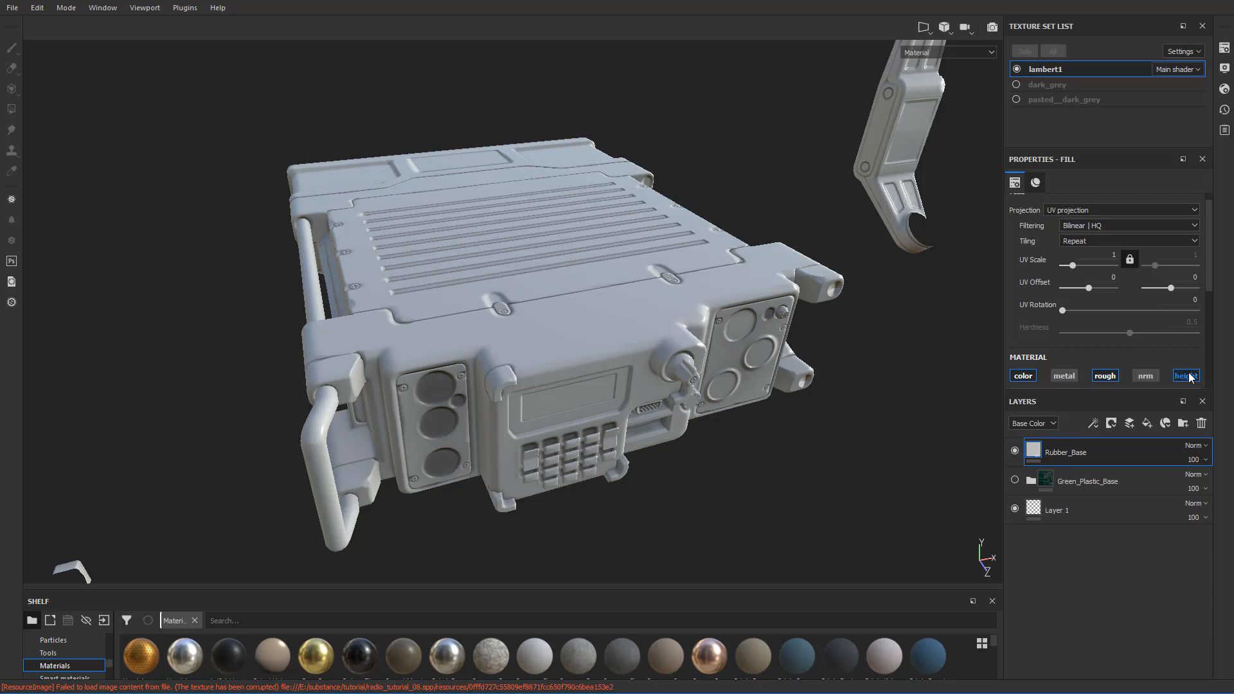
- Set the base color of the new Rubber_Base layer to black
{"action": "scroll", "coordinate": [1073, 344], "scroll_direction": "down", "scroll_amount": 2}
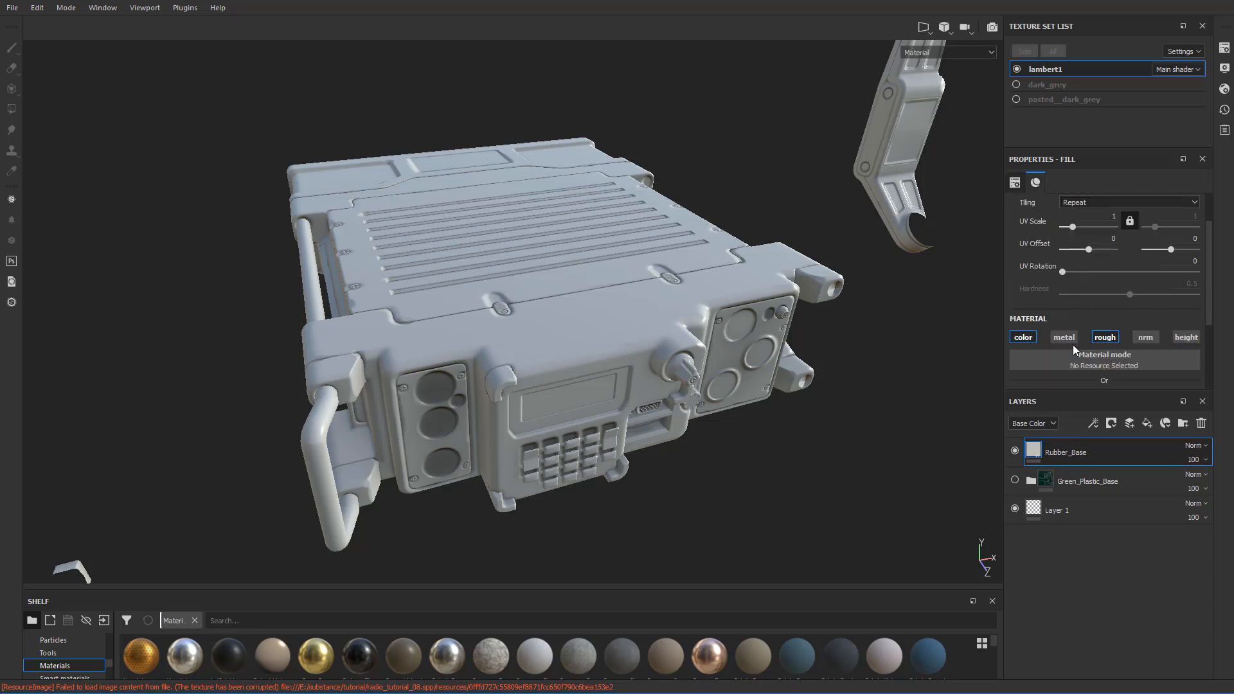
{"action": "scroll", "coordinate": [1073, 345], "scroll_direction": "down", "scroll_amount": 4}
{"action": "left_click", "coordinate": [1086, 343]}
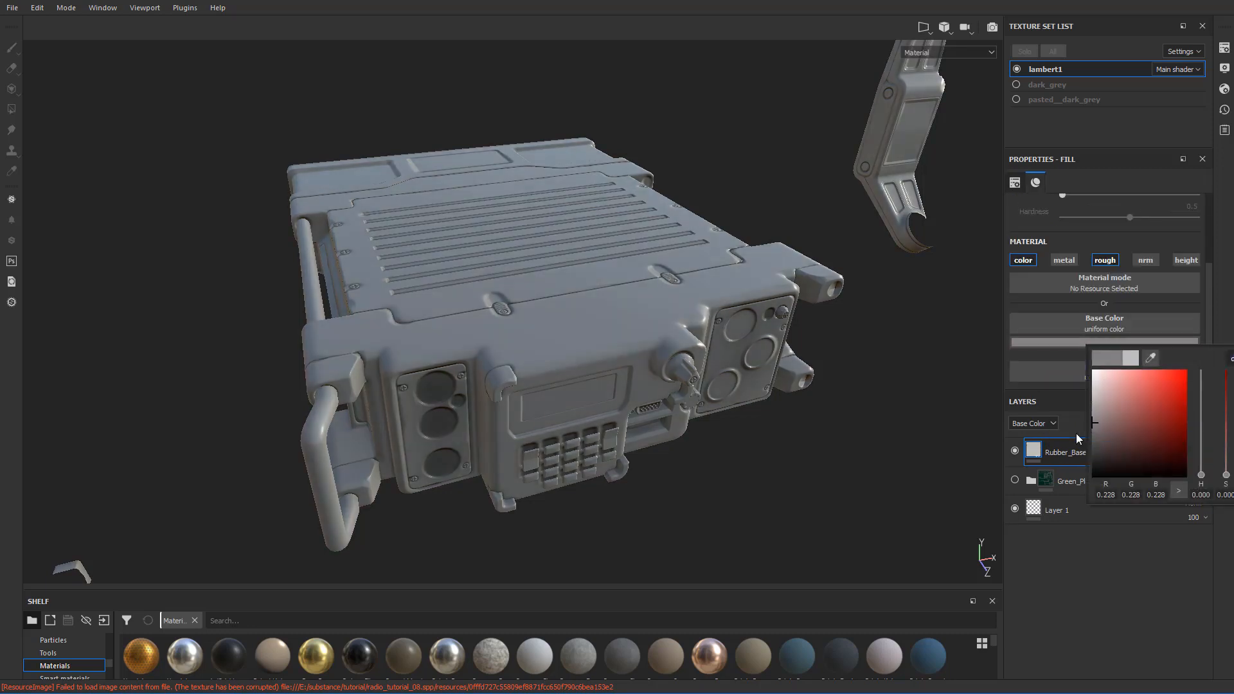
{"action": "left_click_drag", "start_coordinate": [1077, 434], "coordinate": [1008, 508]}
{"action": "left_click", "coordinate": [1035, 302]}
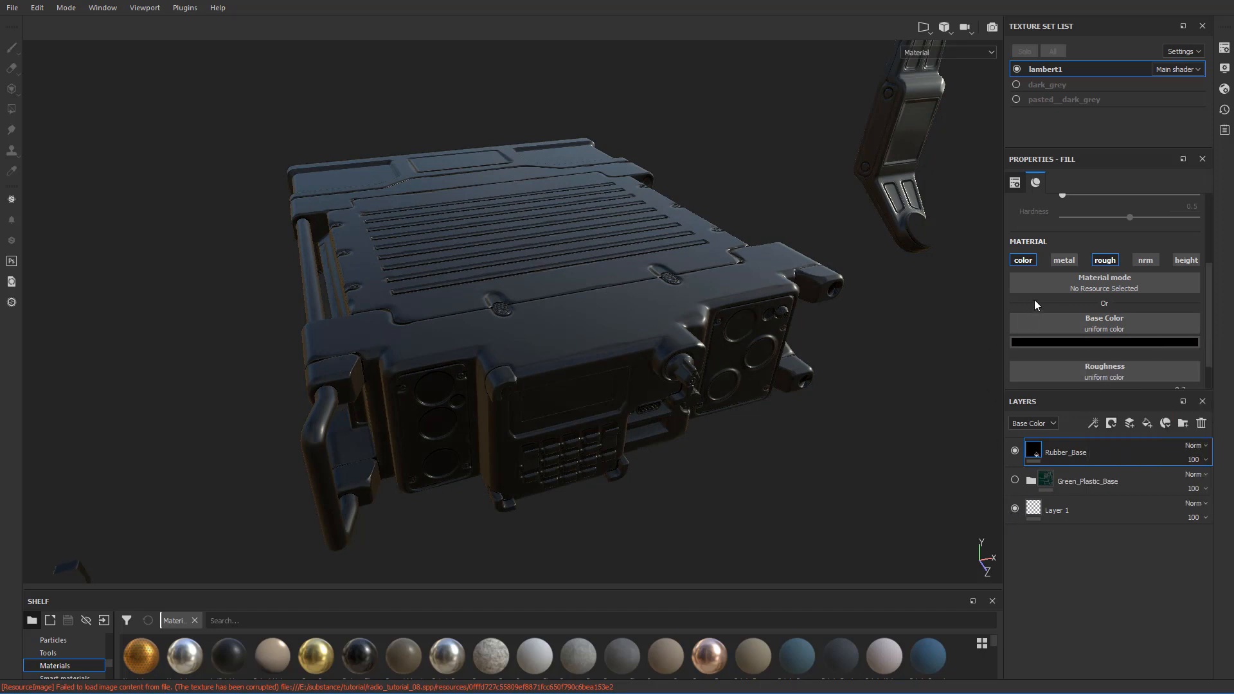
{"action": "scroll", "coordinate": [1054, 327], "scroll_direction": "down", "scroll_amount": 1}
{"action": "left_click_drag", "start_coordinate": [1066, 367], "coordinate": [1070, 365]}
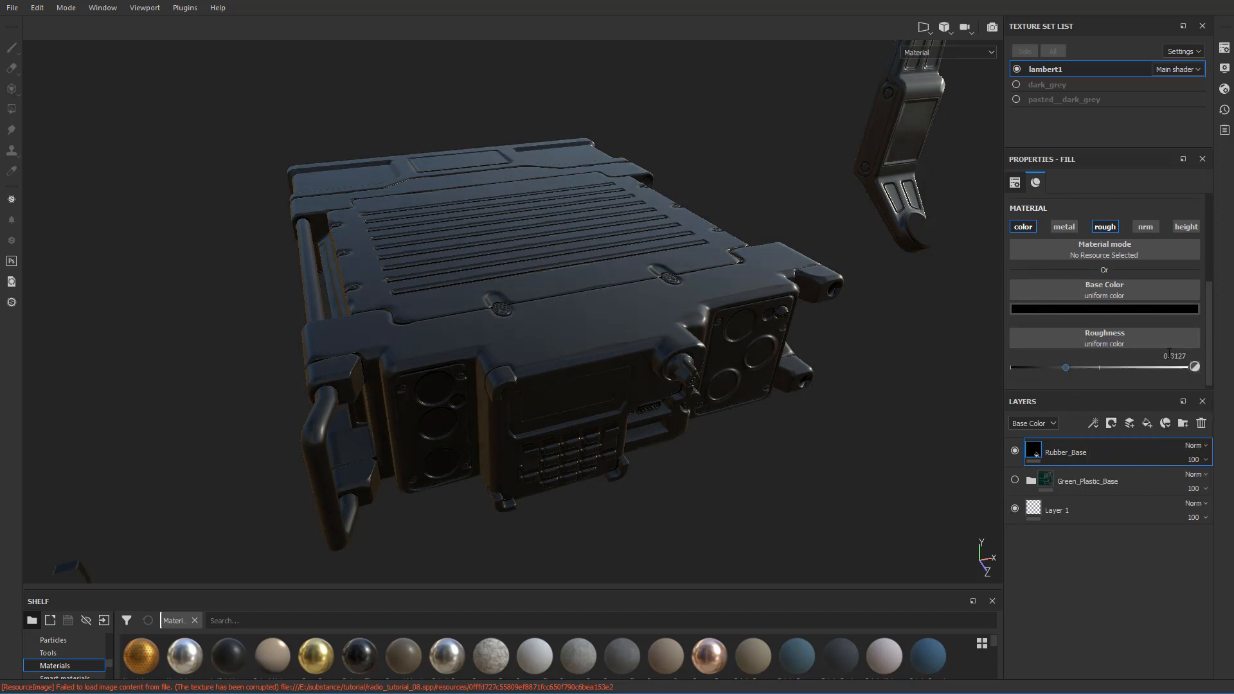
{"action": "key", "text": "ctrl+z"}
- Add a filter to the Rubber_Base layer and assign MatFinish Rough to it
{"action": "right_click", "coordinate": [1078, 453]}
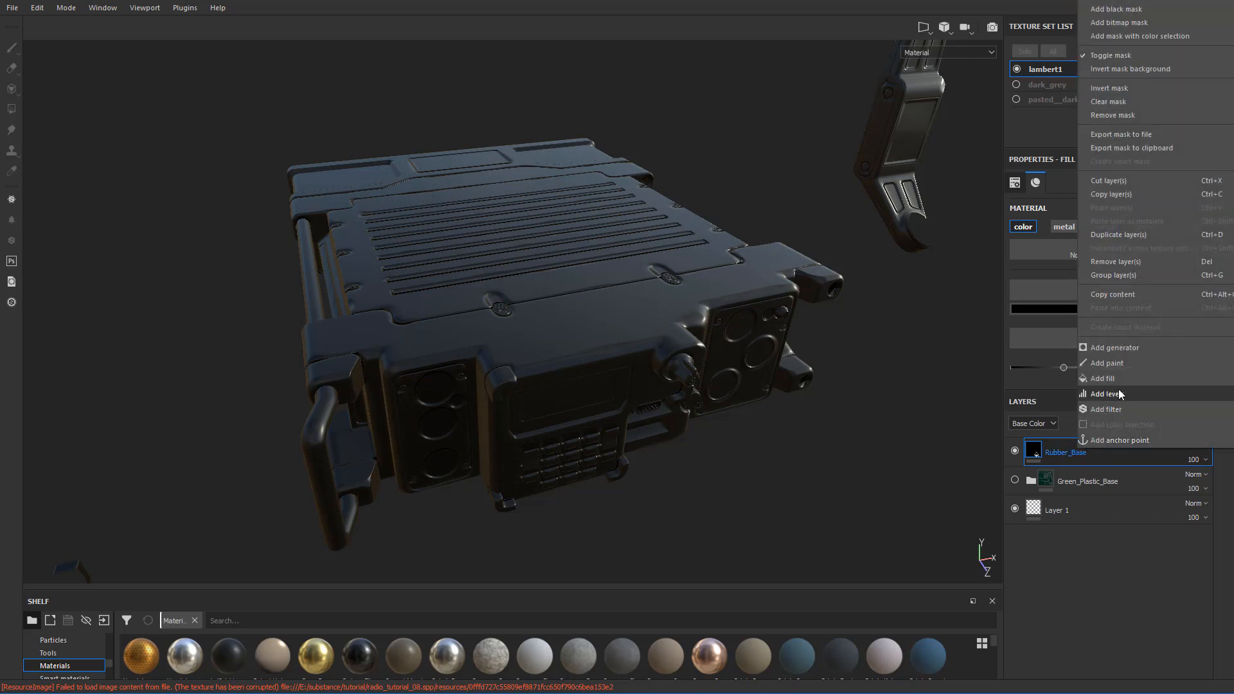
{"action": "left_click", "coordinate": [1120, 410]}
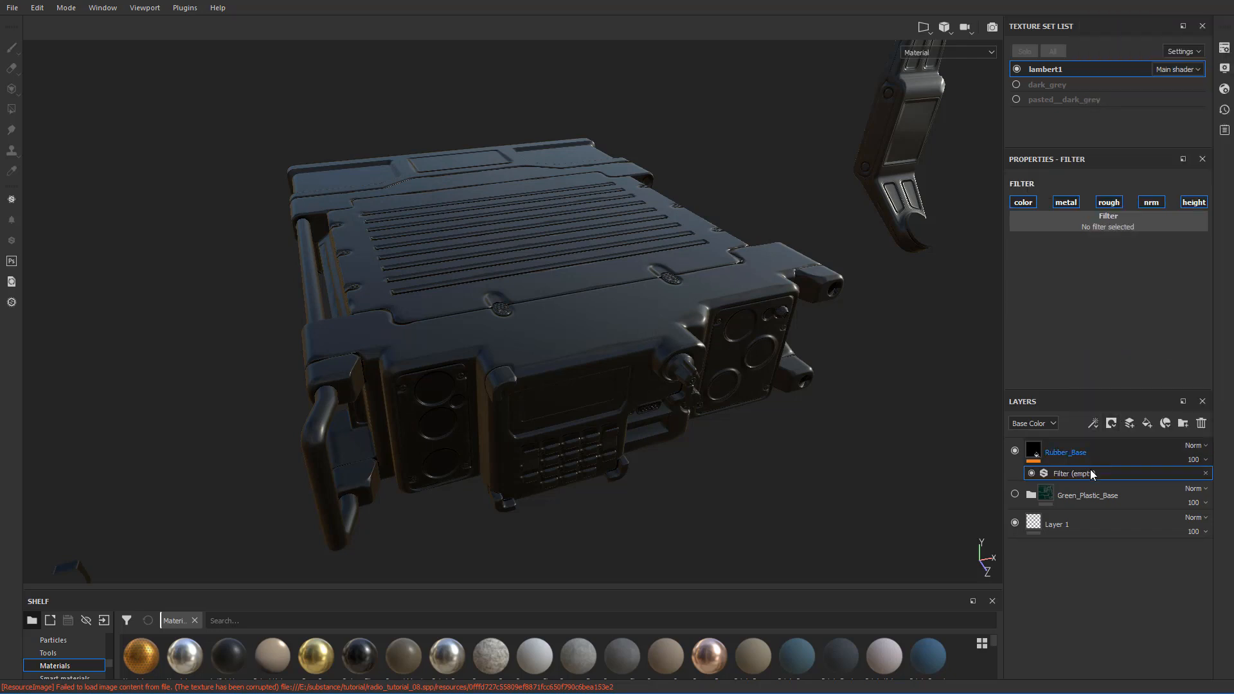
{"action": "left_click", "coordinate": [1097, 220]}
{"action": "type", "text": "warp"}
{"action": "mouse_move", "coordinate": [1146, 237]}
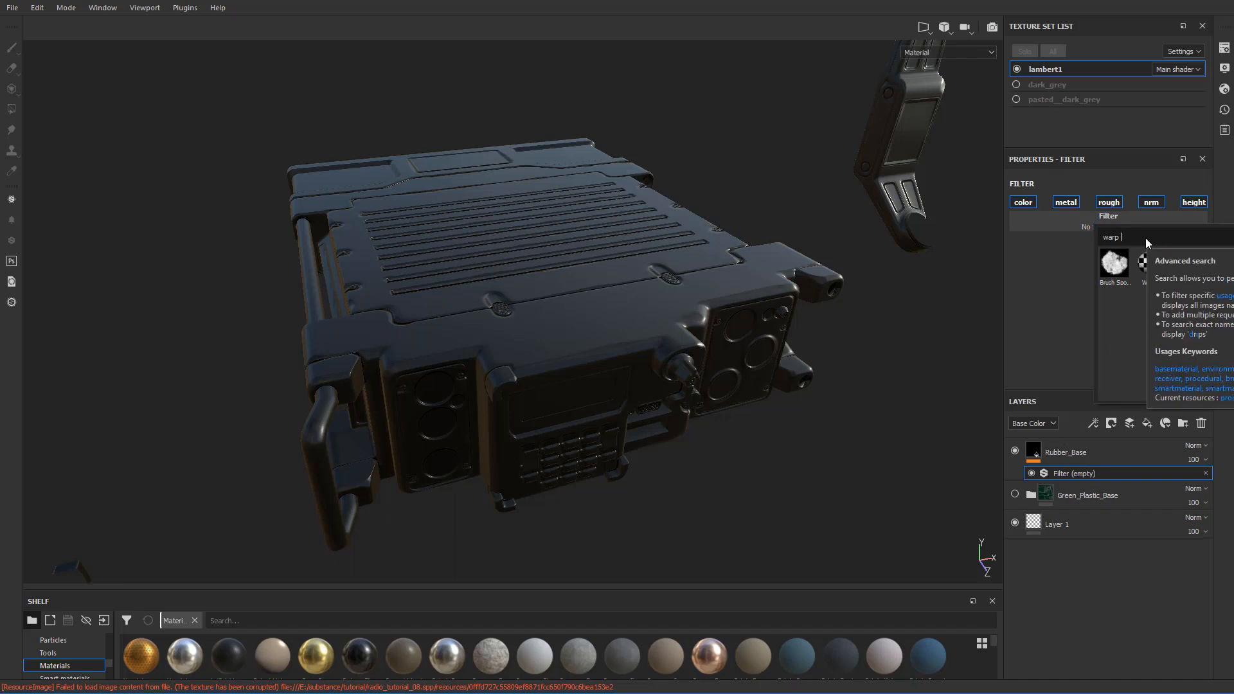
{"action": "key", "text": "BackSpace"}
{"action": "key", "text": "BackSpace"}
{"action": "key", "text": "BackSpace"}
{"action": "key", "text": "BackSpace"}
{"action": "type", "text": "mat fin"}
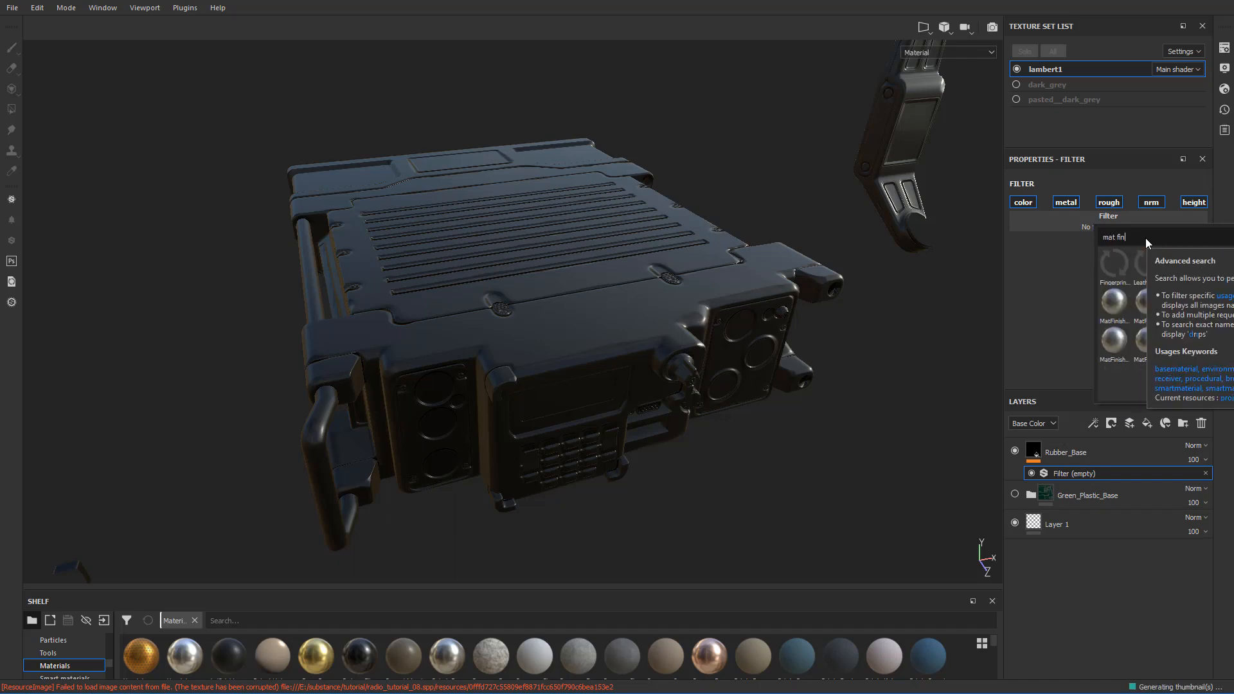
{"action": "type", "text": "ish rough"}
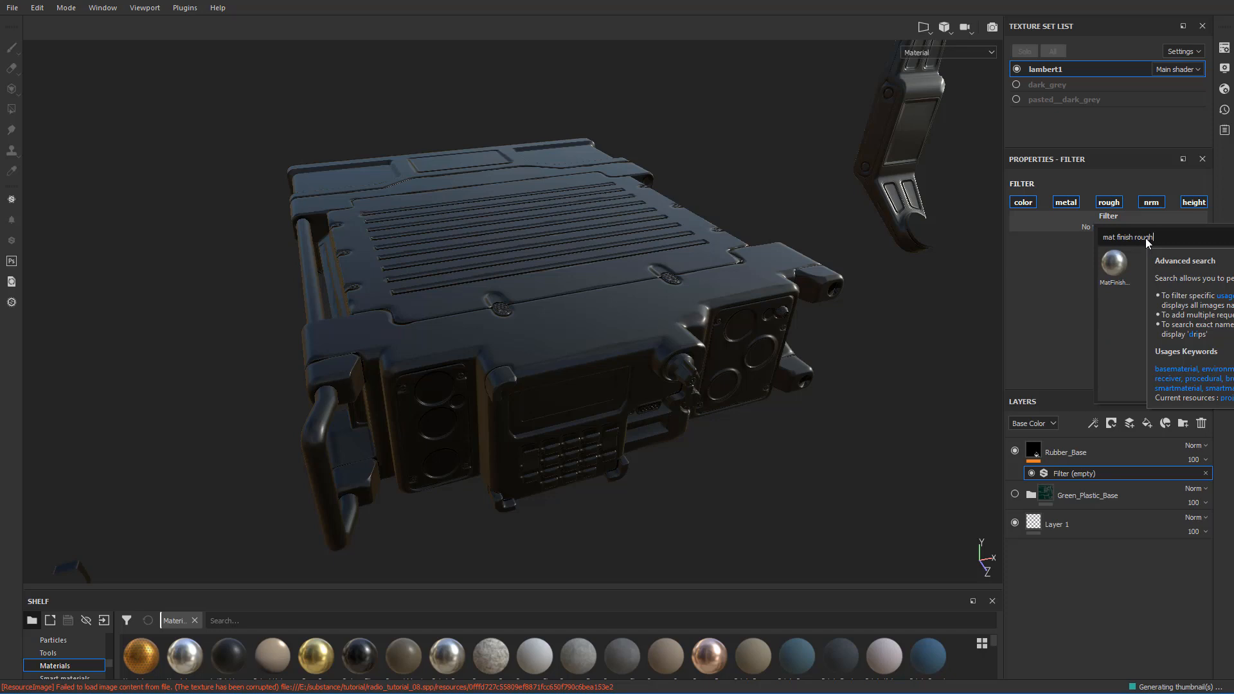
{"action": "left_click", "coordinate": [1114, 265]}
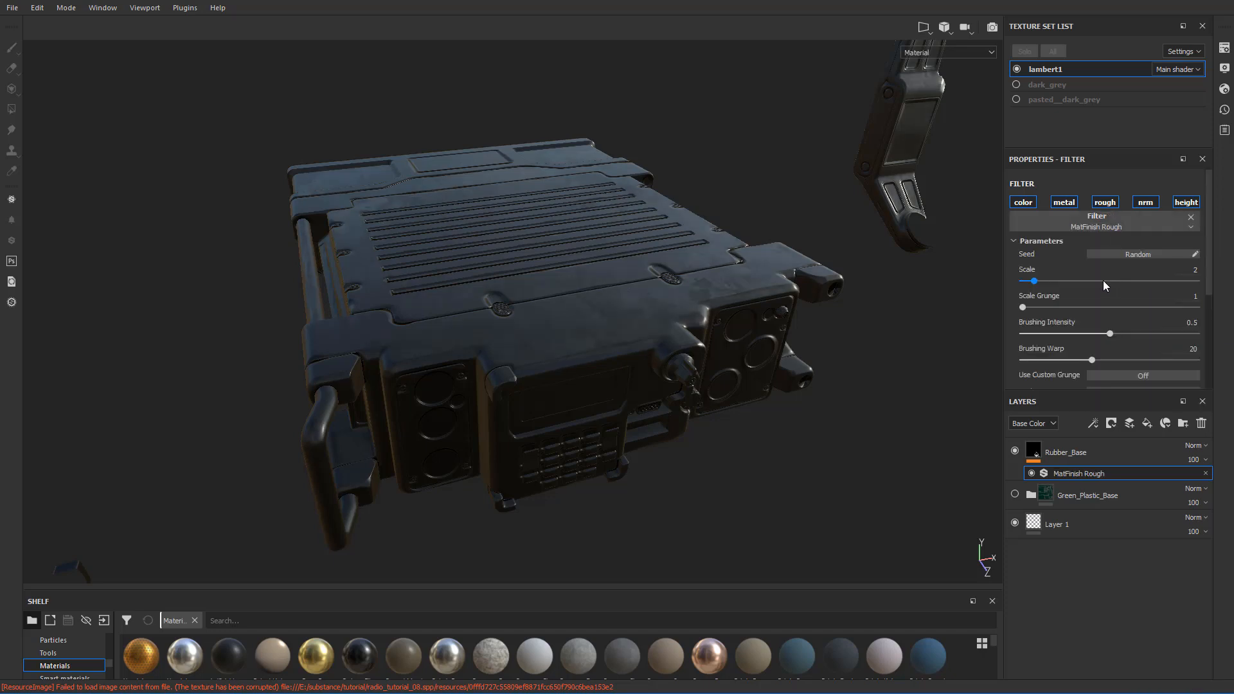
- Set the MatFinish Rough filter's scale to 3 and its brushing intensity to 0.16
{"action": "left_click_drag", "start_coordinate": [1031, 279], "coordinate": [1044, 285]}
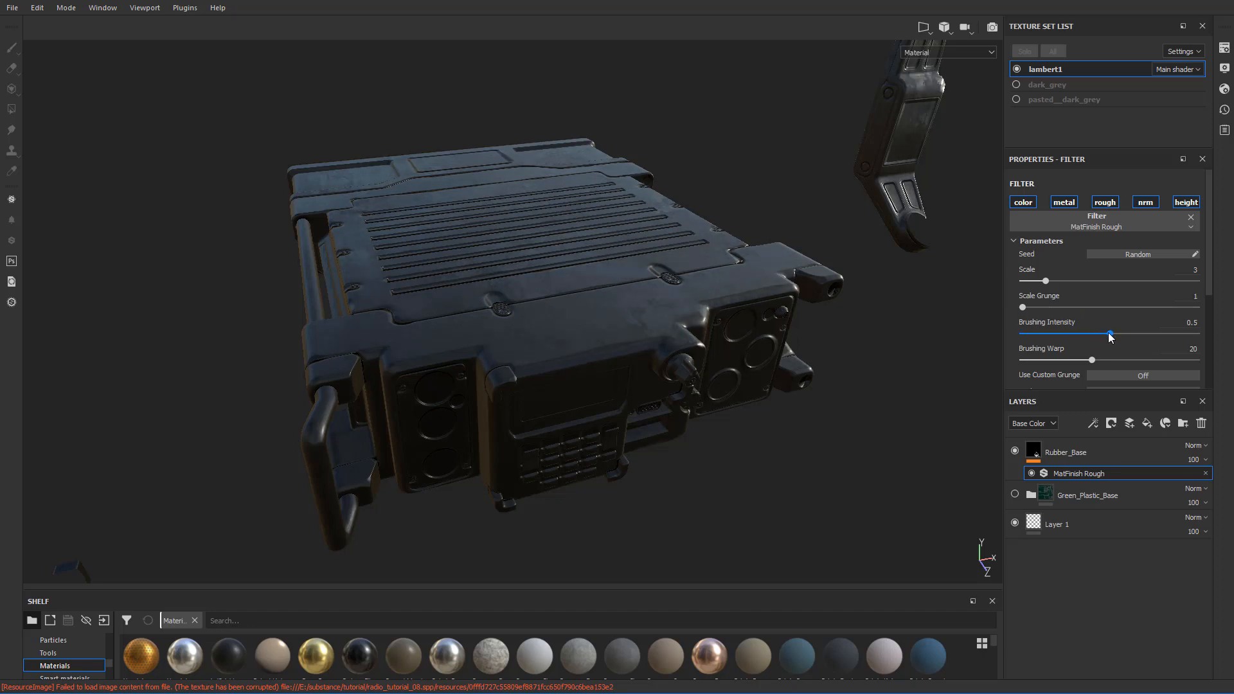
{"action": "left_click_drag", "start_coordinate": [1109, 335], "coordinate": [1076, 330]}
{"action": "scroll", "coordinate": [1060, 325], "scroll_direction": "down", "scroll_amount": 2}
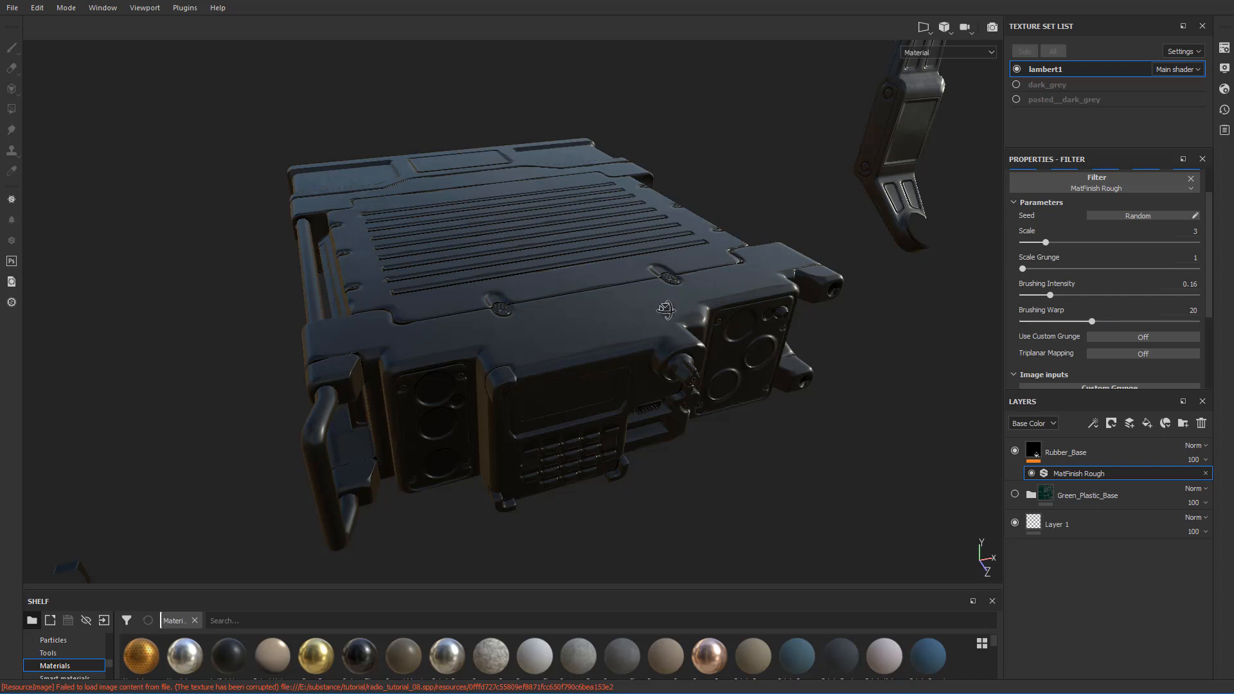
{"action": "mouse_move", "coordinate": [666, 311]}
{"action": "left_mouse_down", "text": "alt"}
{"action": "mouse_move", "coordinate": [867, 301]}
{"action": "mouse_move", "coordinate": [837, 283]}
{"action": "mouse_move", "coordinate": [850, 310]}
{"action": "mouse_move", "coordinate": [869, 288]}
{"action": "mouse_move", "coordinate": [1042, 349]}
{"action": "left_mouse_up", "text": "alt"}
{"action": "scroll", "coordinate": [836, 288], "scroll_direction": "up", "scroll_amount": 3}
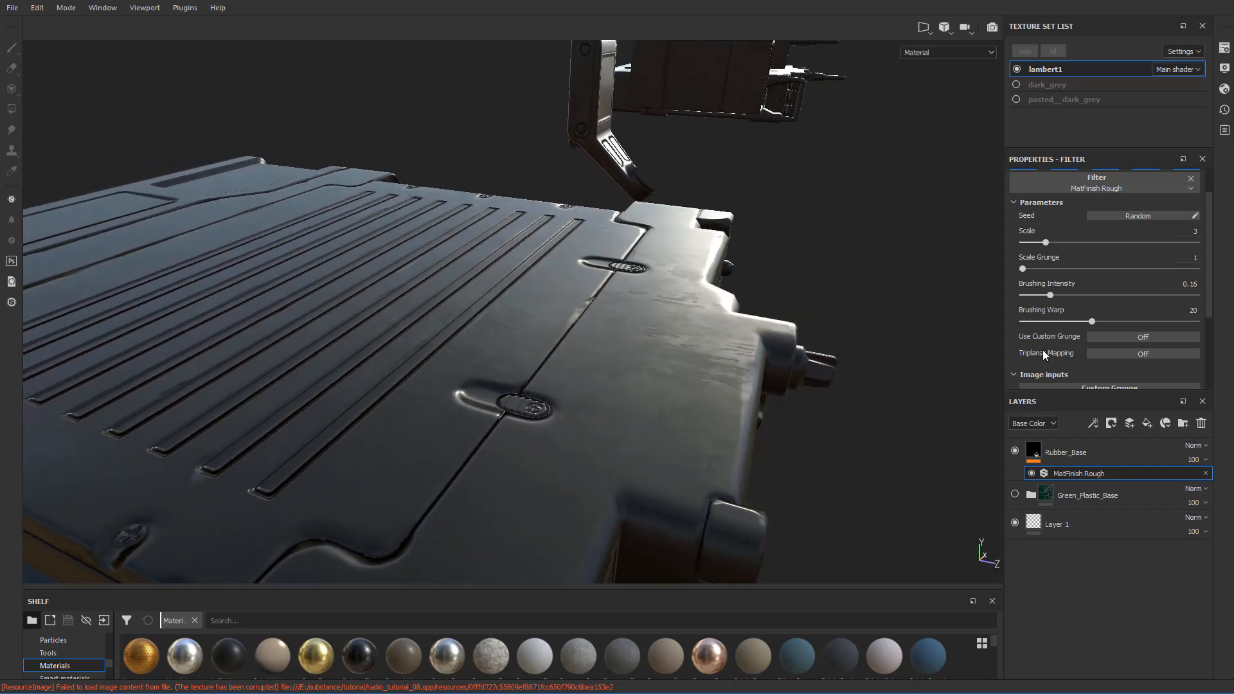
- Add a second filter to the Rubber_Base layer and assign Warp to it
{"action": "left_click", "coordinate": [1072, 453]}
{"action": "right_click", "coordinate": [1072, 454]}
{"action": "left_click", "coordinate": [1100, 416]}
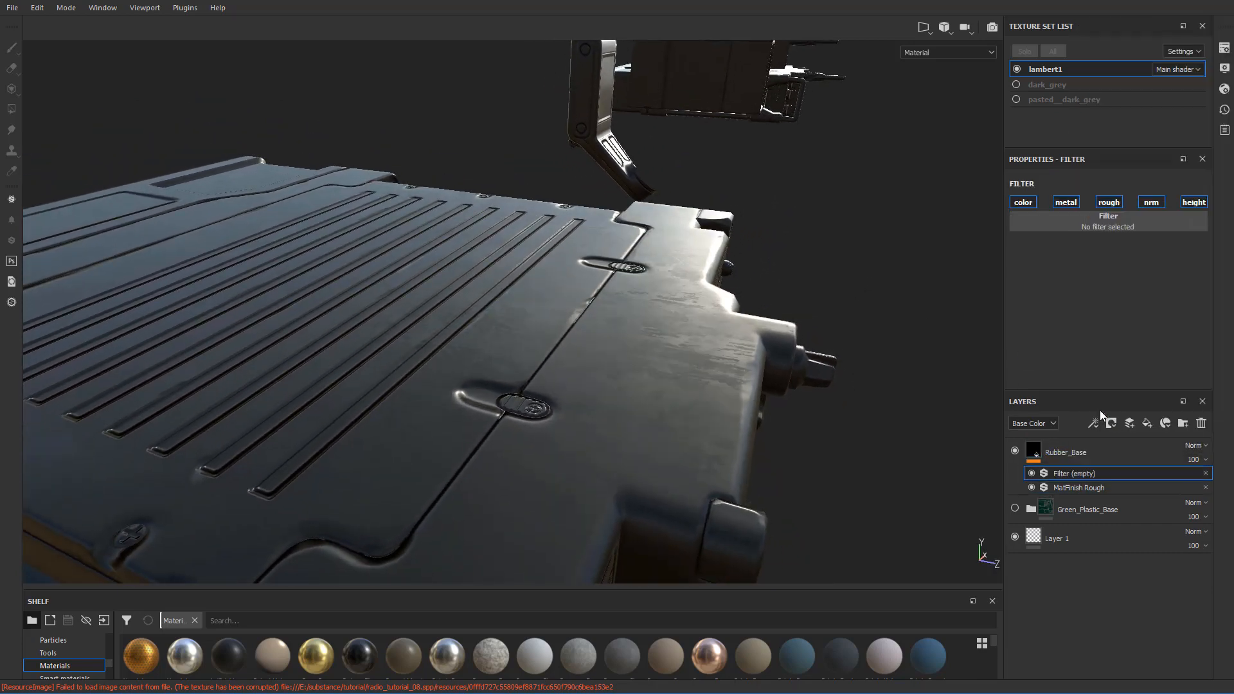
{"action": "left_click", "coordinate": [1132, 223]}
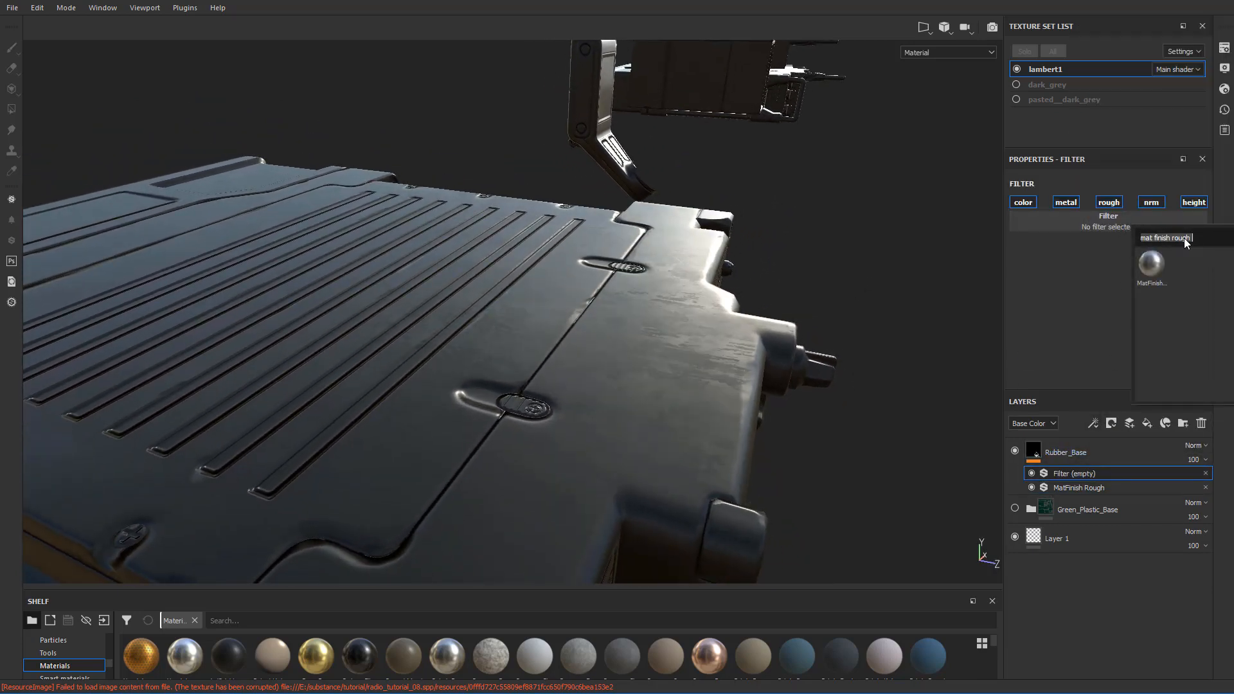
{"action": "key", "text": "ctrl+a"}
{"action": "key", "text": "BackSpace"}
{"action": "type", "text": "warp"}
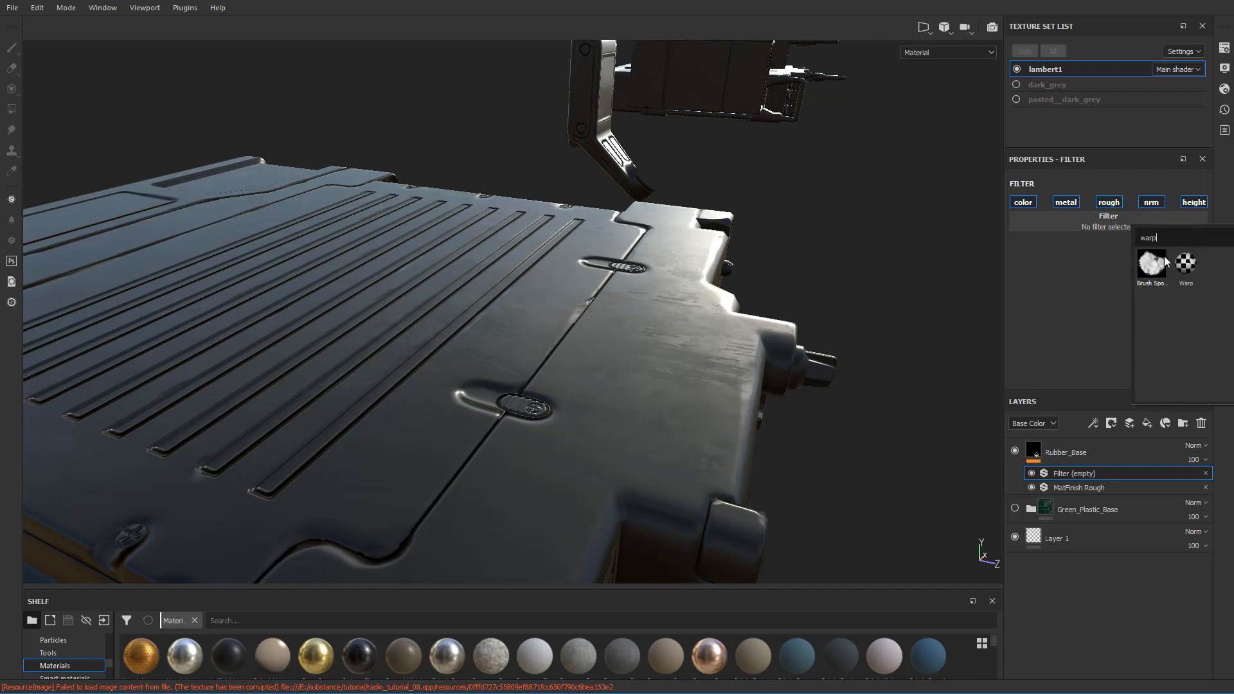
{"action": "left_click", "coordinate": [1186, 263]}
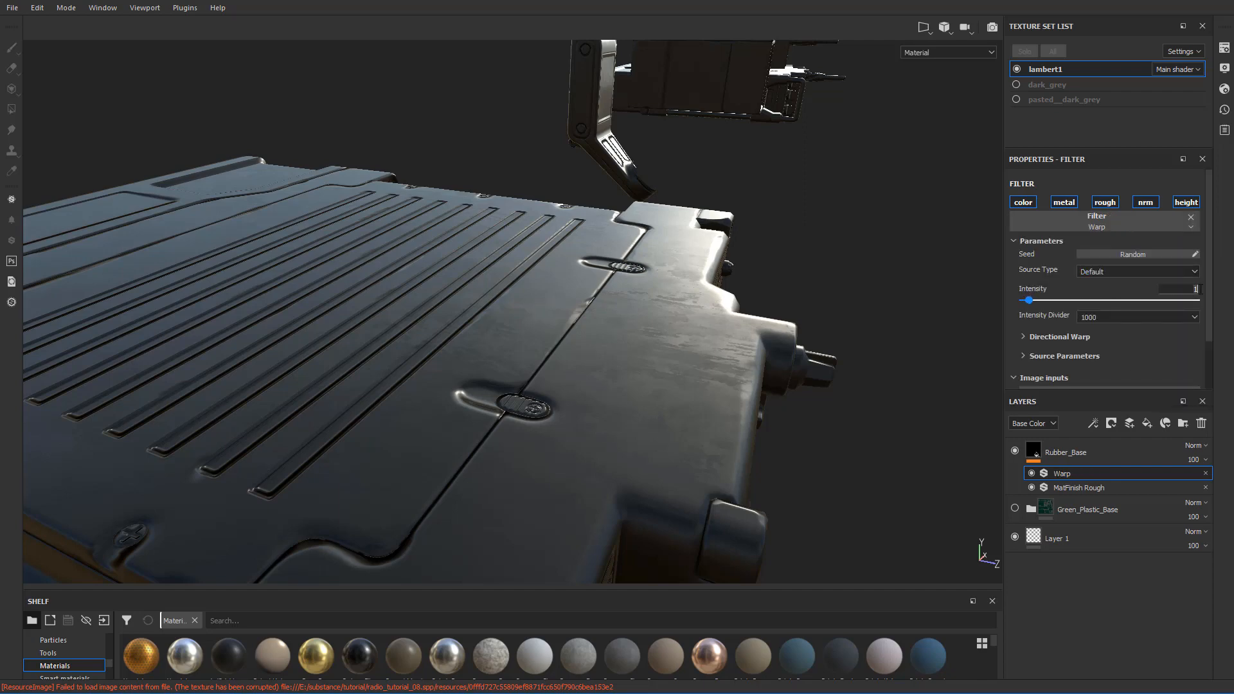
- Set the Warp filter's intensity to 9
{"action": "left_click_drag", "start_coordinate": [1029, 300], "coordinate": [1124, 300]}
{"action": "type", "text": "9"}
{"action": "key", "text": "Return"}
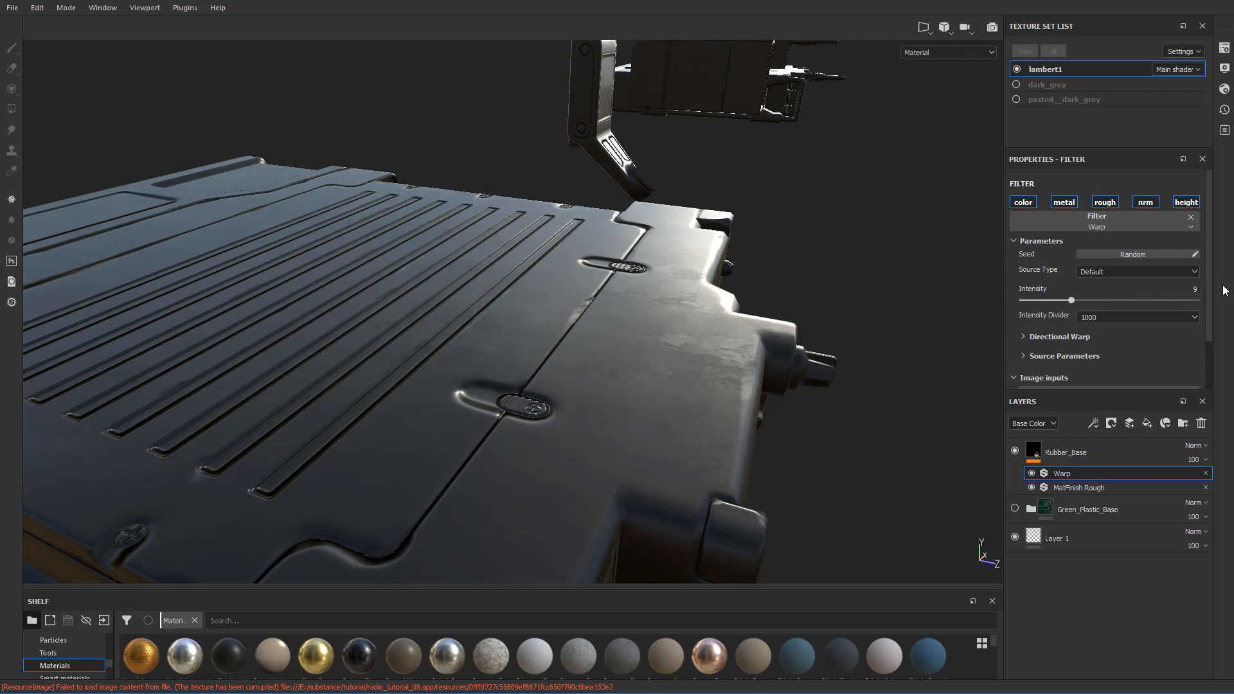
{"action": "mouse_move", "coordinate": [1078, 303]}
{"action": "left_mouse_down"}
{"action": "mouse_move", "coordinate": [1001, 303]}
{"action": "mouse_move", "coordinate": [1094, 301]}
{"action": "left_mouse_up"}
{"action": "type", "text": "9"}
{"action": "key", "text": "Return"}
{"action": "left_click_drag", "start_coordinate": [837, 283], "coordinate": [960, 421], "text": "alt"}
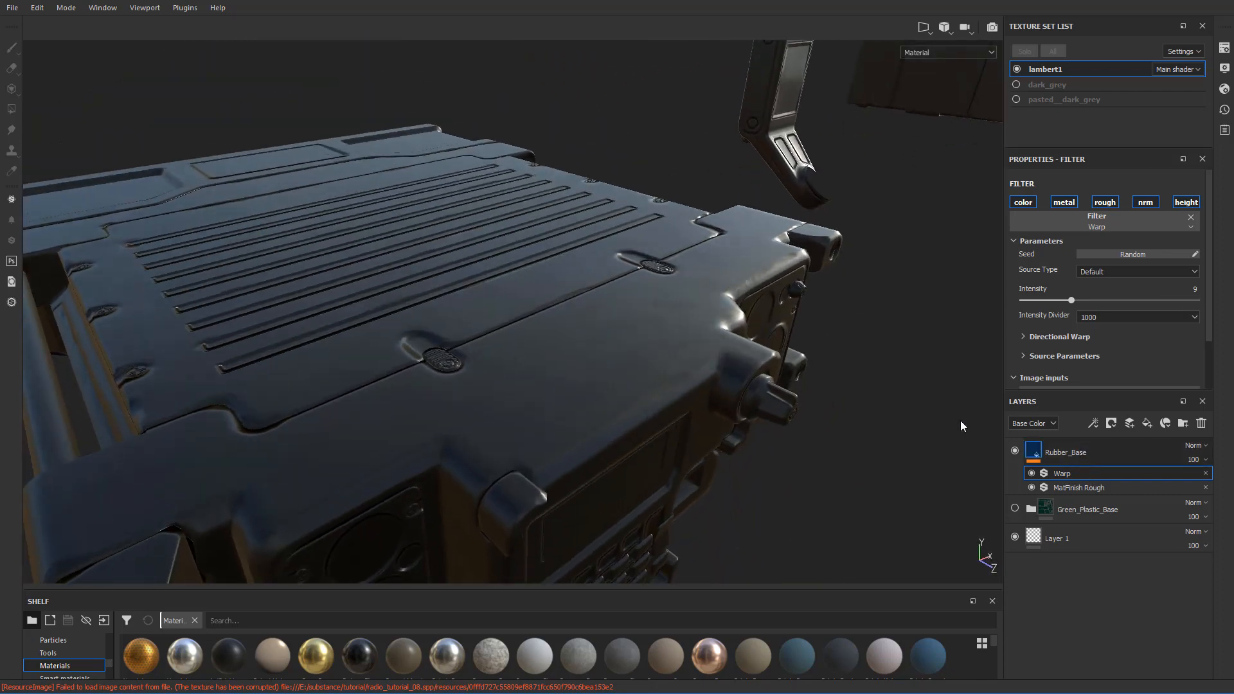
- Create a fill layer above Rubber_Base and rename it Dirt
{"action": "left_click", "coordinate": [1078, 454]}
{"action": "left_click_drag", "start_coordinate": [869, 360], "coordinate": [916, 368], "text": "alt"}
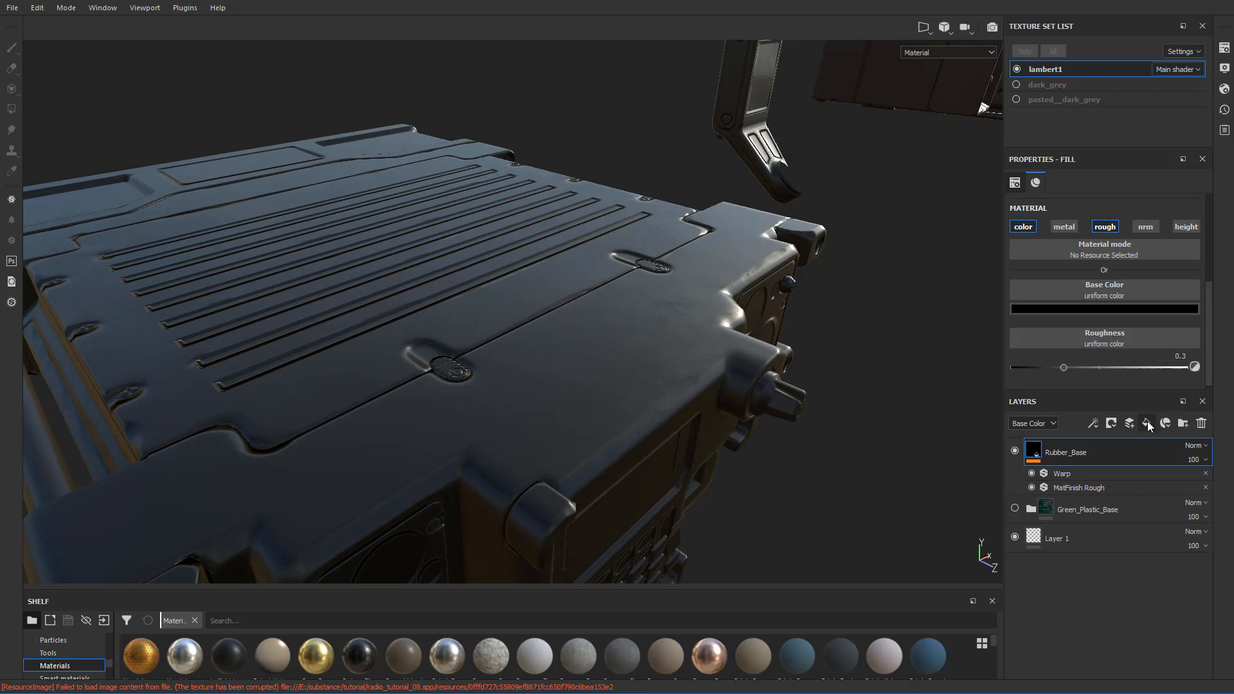
{"action": "left_click", "coordinate": [1147, 421]}
{"action": "double_click", "coordinate": [1078, 453]}
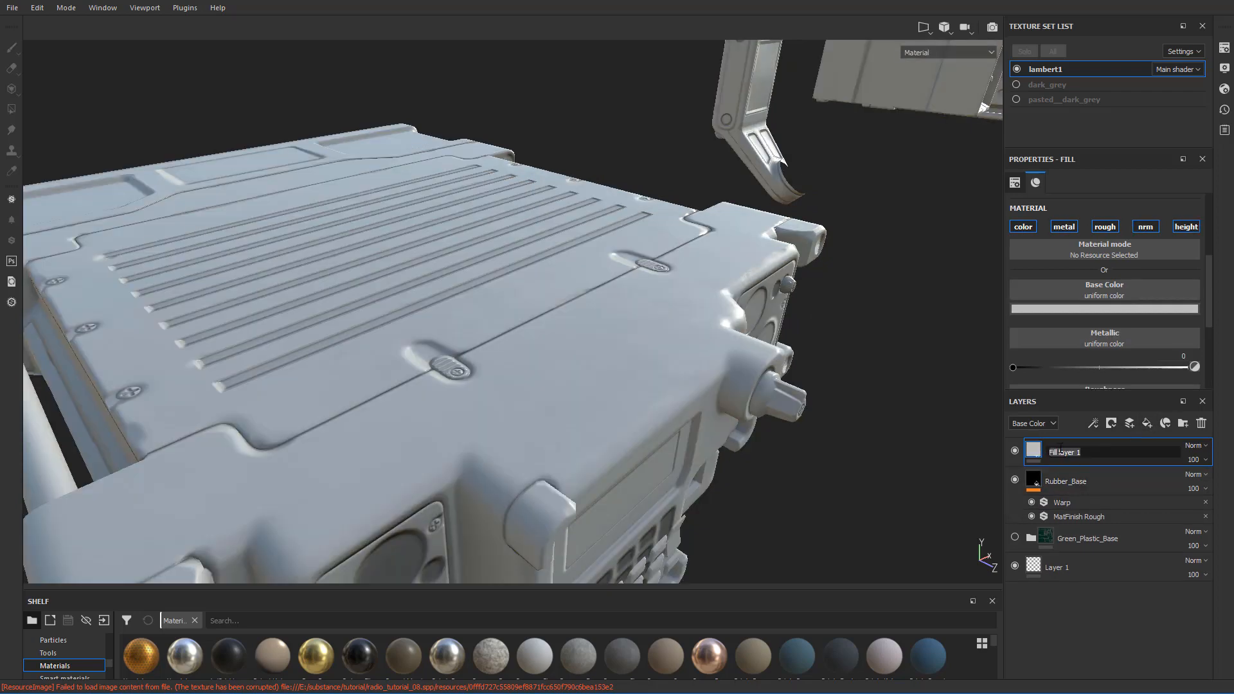
{"action": "type", "text": "Dirt"}
{"action": "key", "text": "Return"}
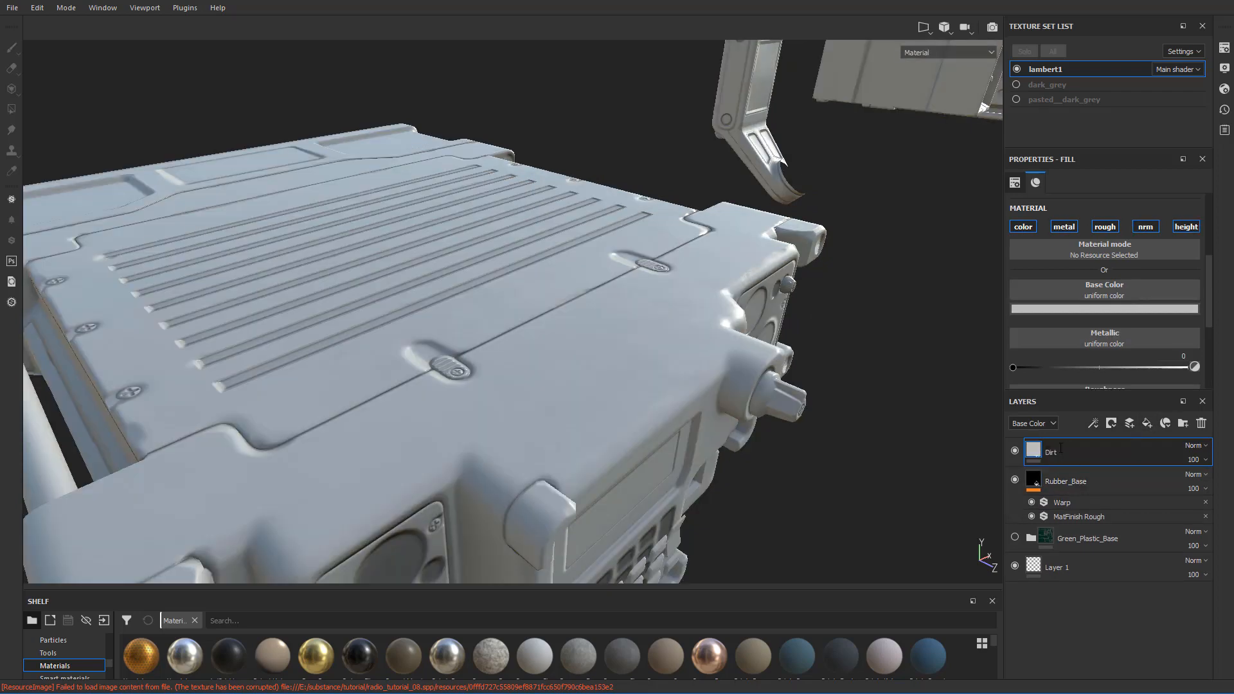
- Disable the metal, normal and height channels on the Dirt layer, keeping only color and roughness
{"action": "left_click", "coordinate": [1064, 226]}
{"action": "left_click", "coordinate": [1146, 226]}
{"action": "left_click", "coordinate": [1175, 229]}
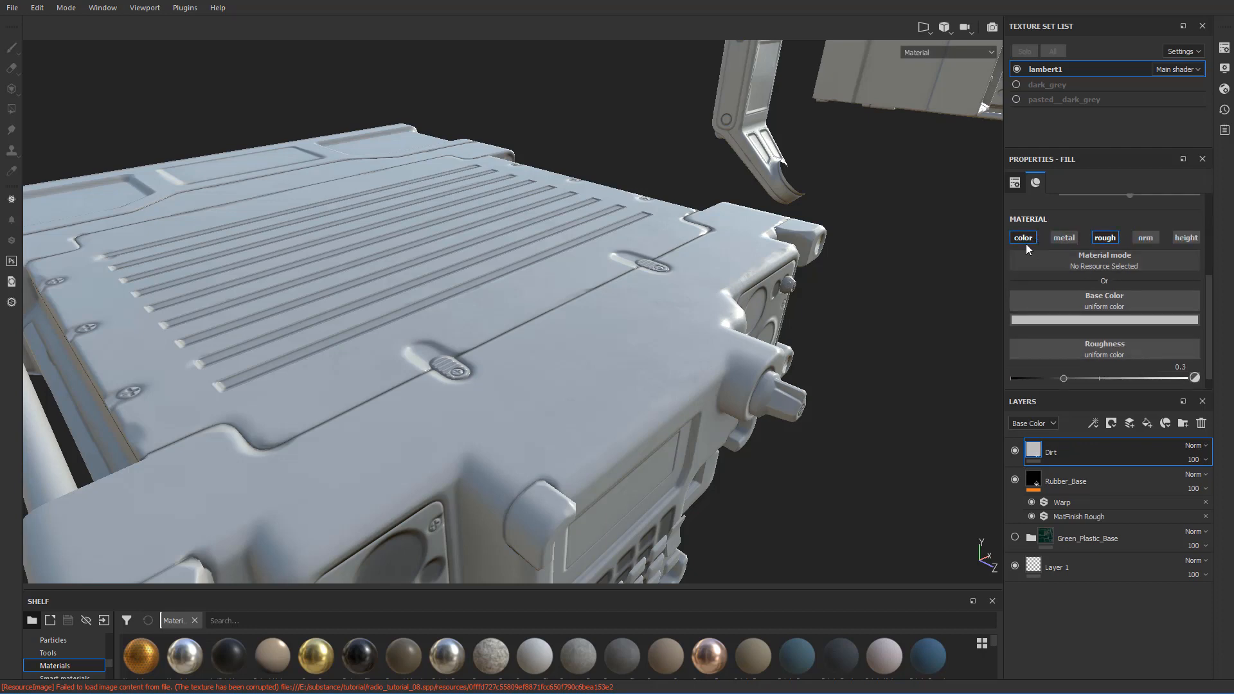
- Set the Dirt layer's base color to a dark brown with RGB values 0.027, 0.023 and 0.018
{"action": "left_click", "coordinate": [1103, 320]}
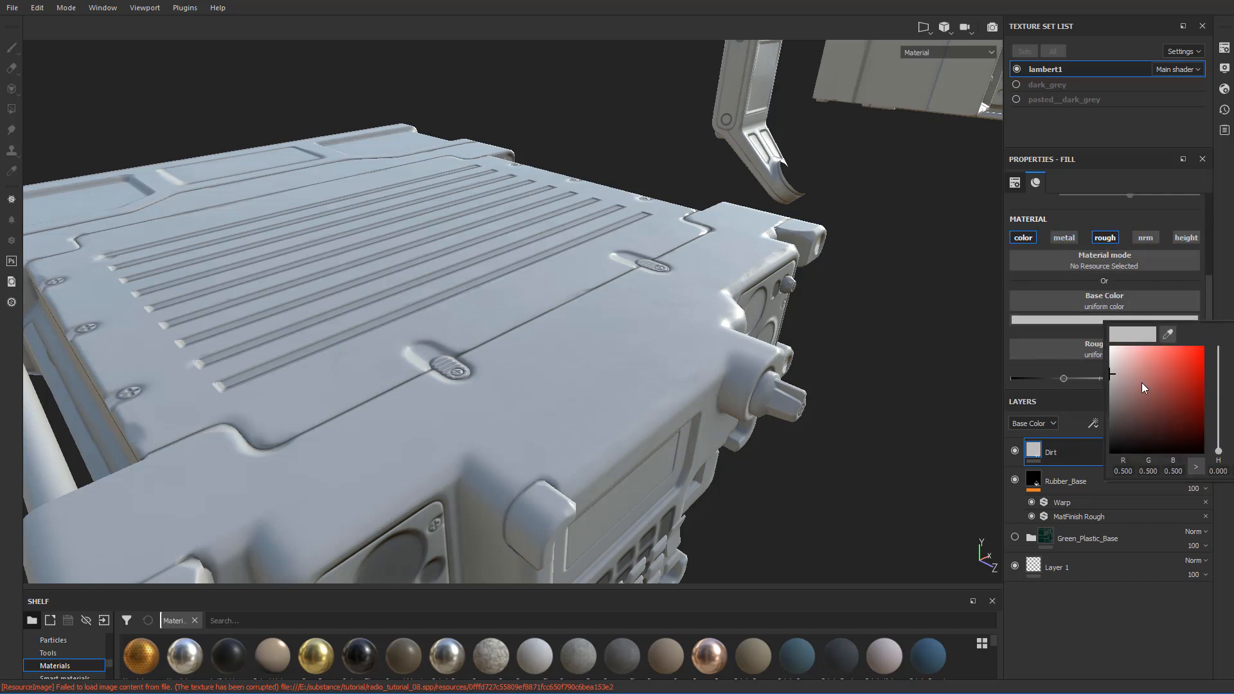
{"action": "left_click", "coordinate": [1132, 470]}
{"action": "type", "text": "0.027"}
{"action": "key", "text": "Return"}
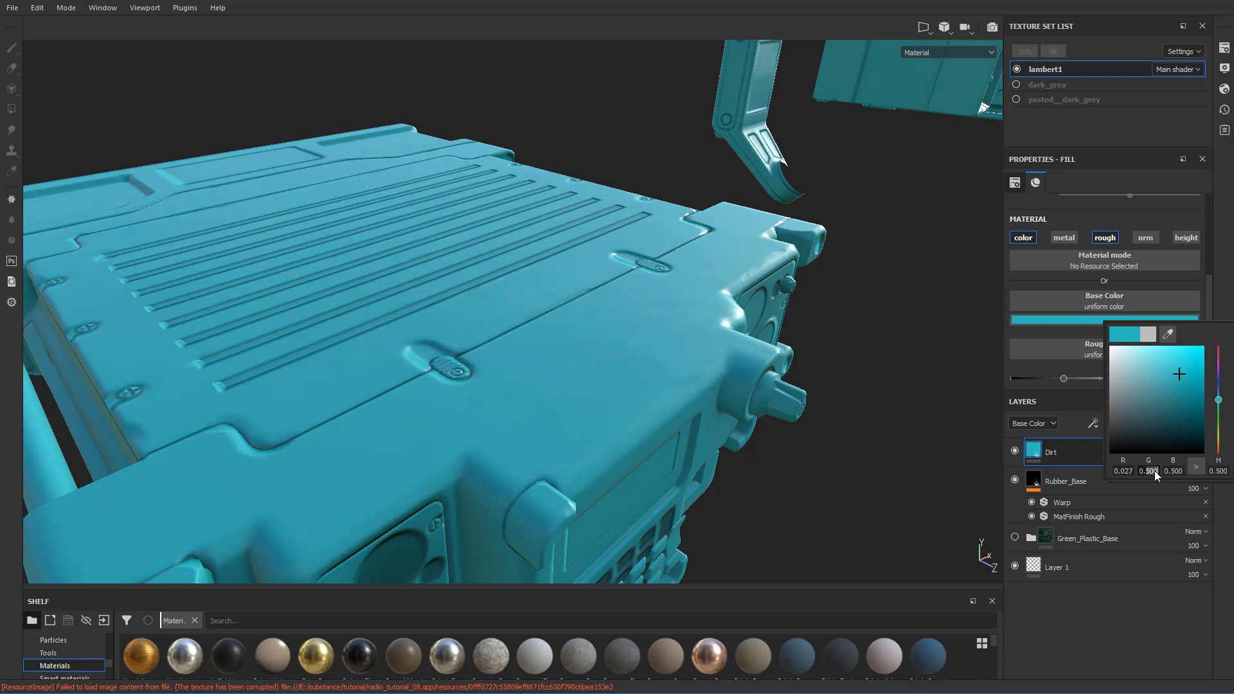
{"action": "type", "text": "0.027"}
{"action": "key", "text": "Return"}
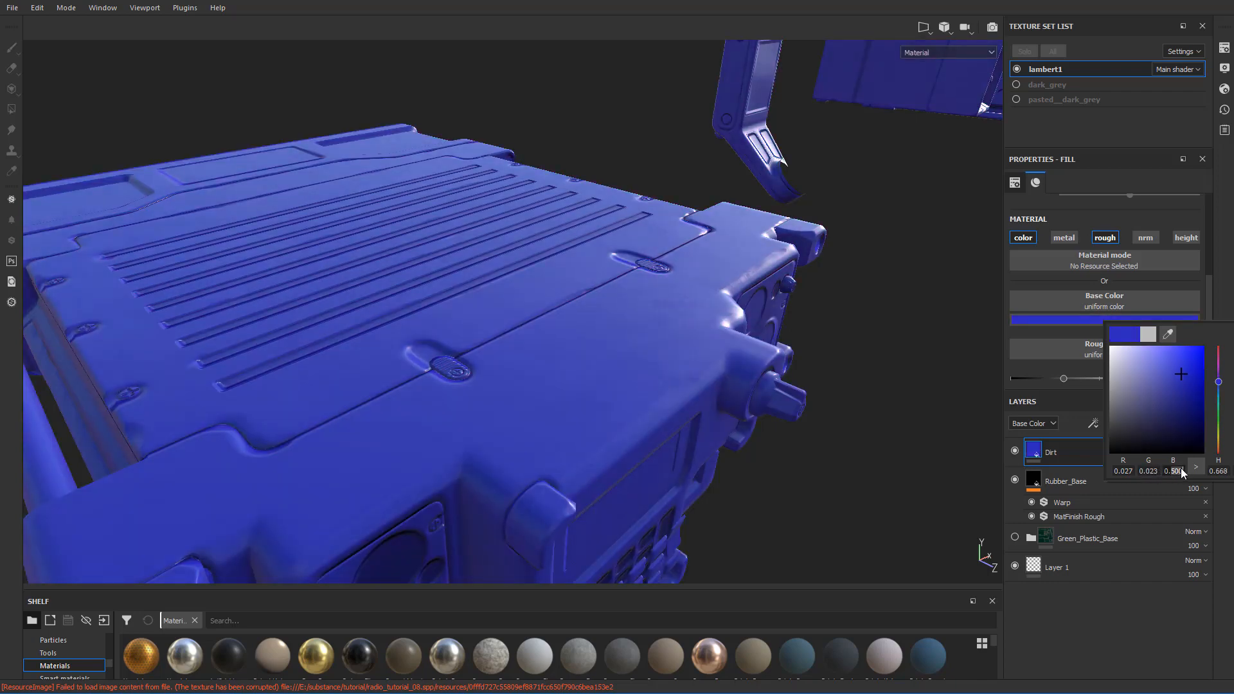
{"action": "type", "text": "0.018"}
{"action": "key", "text": "Return"}
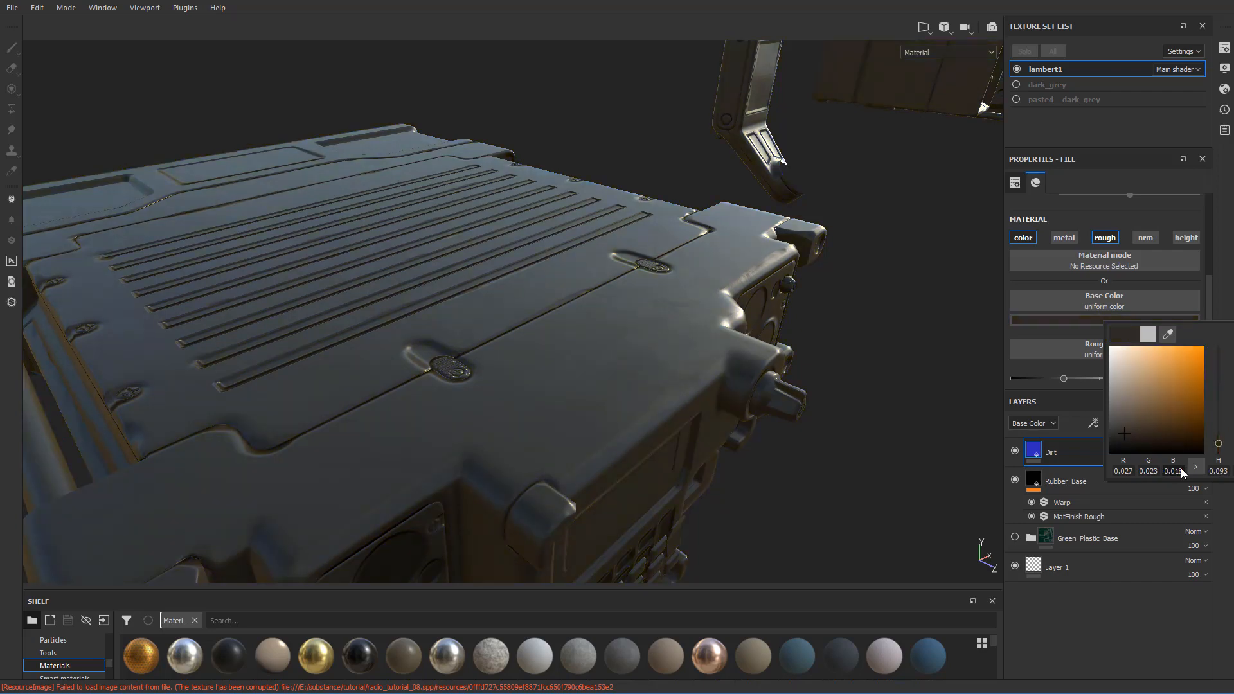
- Raise the Dirt layer's roughness to a high, nearly fully rough value
{"action": "left_click_drag", "start_coordinate": [931, 327], "coordinate": [912, 366], "text": "alt"}
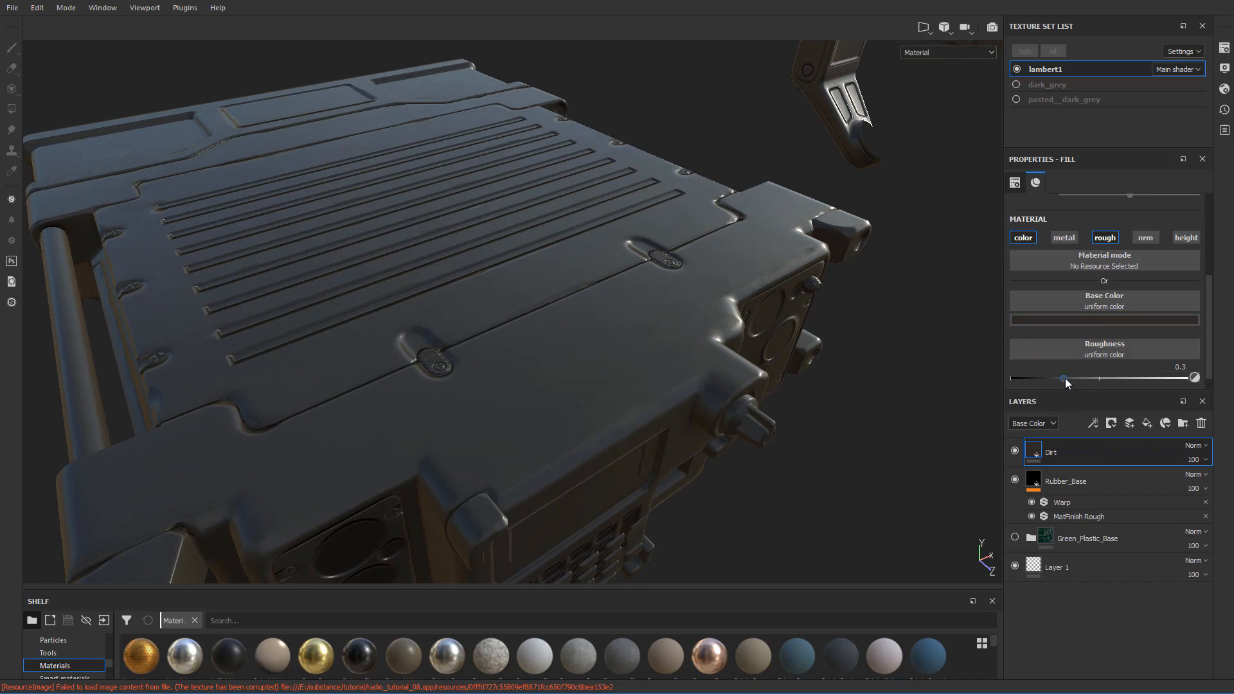
{"action": "left_click_drag", "start_coordinate": [1066, 378], "coordinate": [1157, 378]}
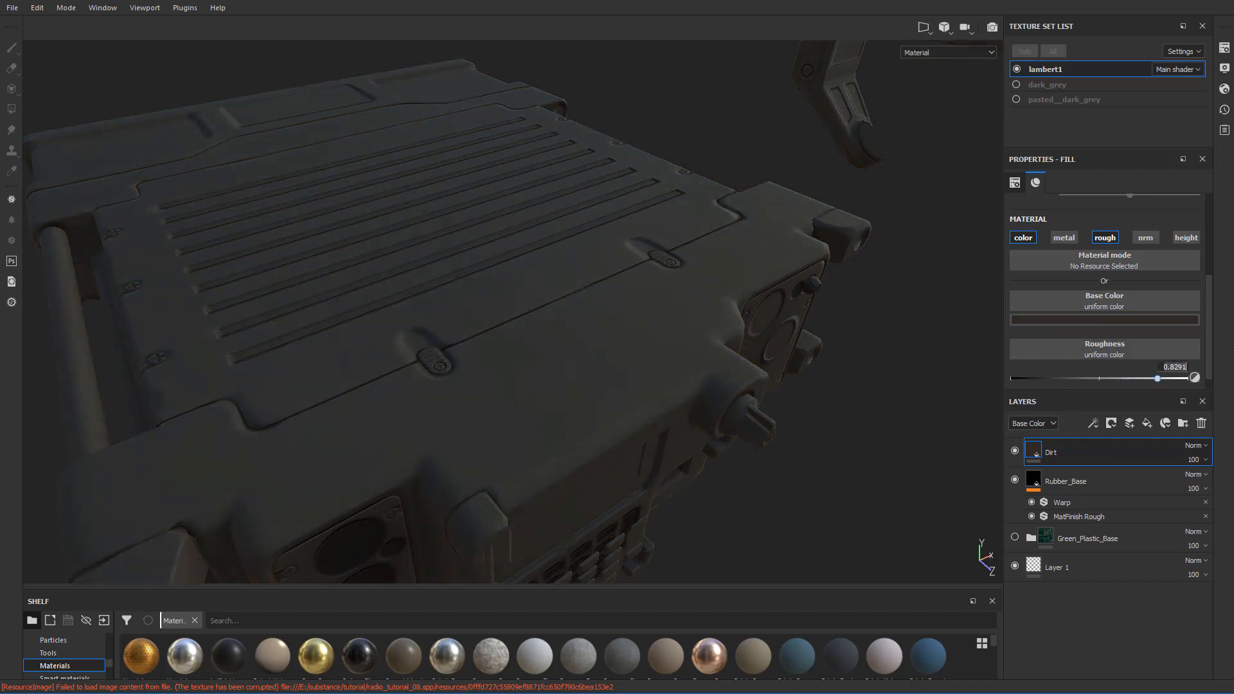
{"action": "left_click_drag", "start_coordinate": [1157, 377], "coordinate": [1170, 378]}
- Add a black mask to the Dirt layer and apply a Dirt generator to the mask
{"action": "right_click", "coordinate": [1062, 448]}
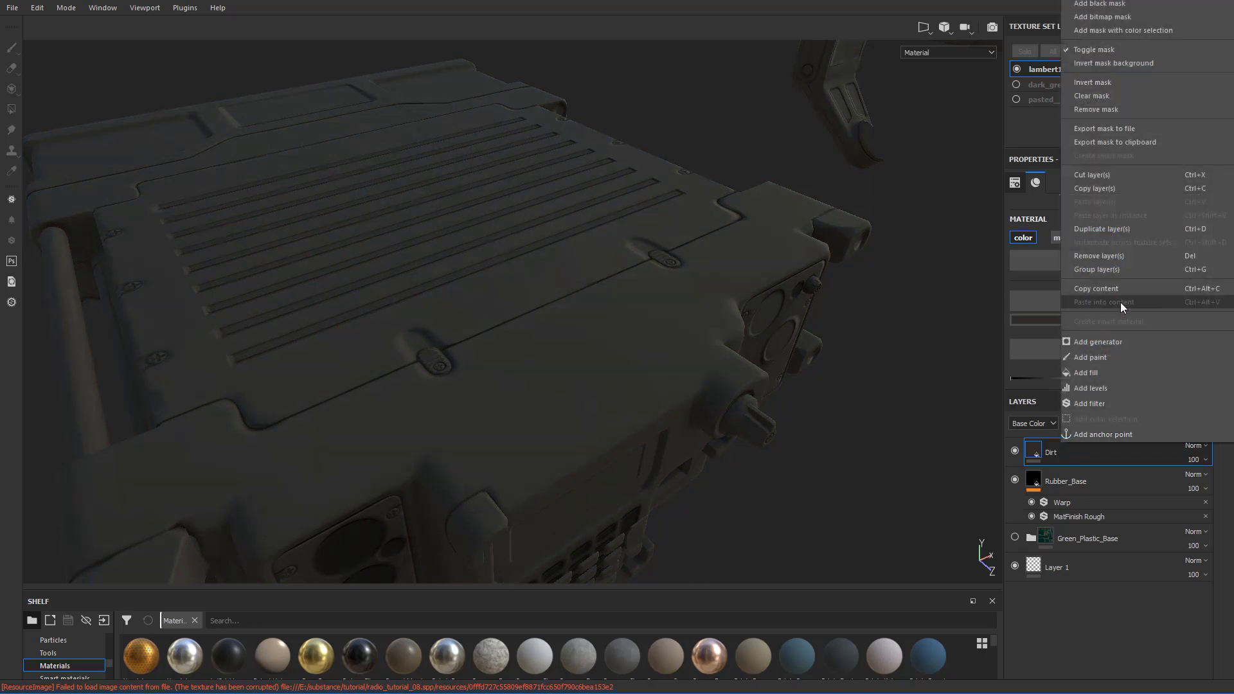
{"action": "left_click", "coordinate": [1123, 3]}
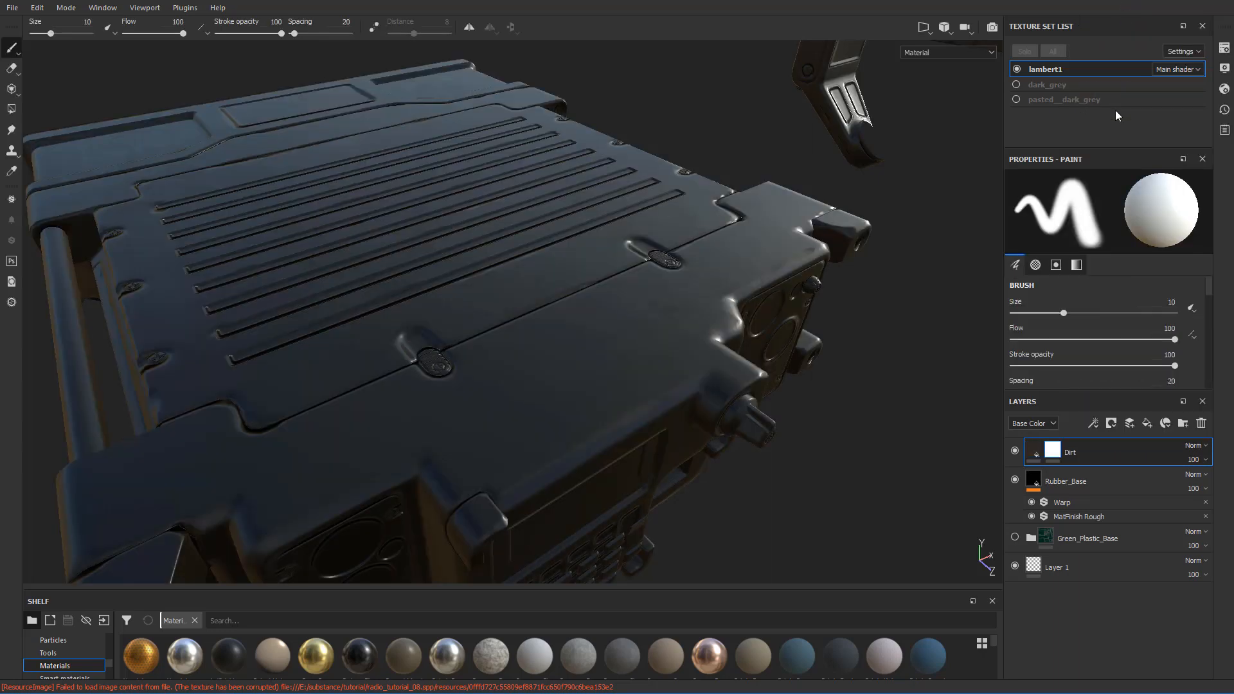
{"action": "right_click", "coordinate": [1055, 450]}
{"action": "left_click", "coordinate": [1125, 673]}
{"action": "left_click", "coordinate": [1090, 203]}
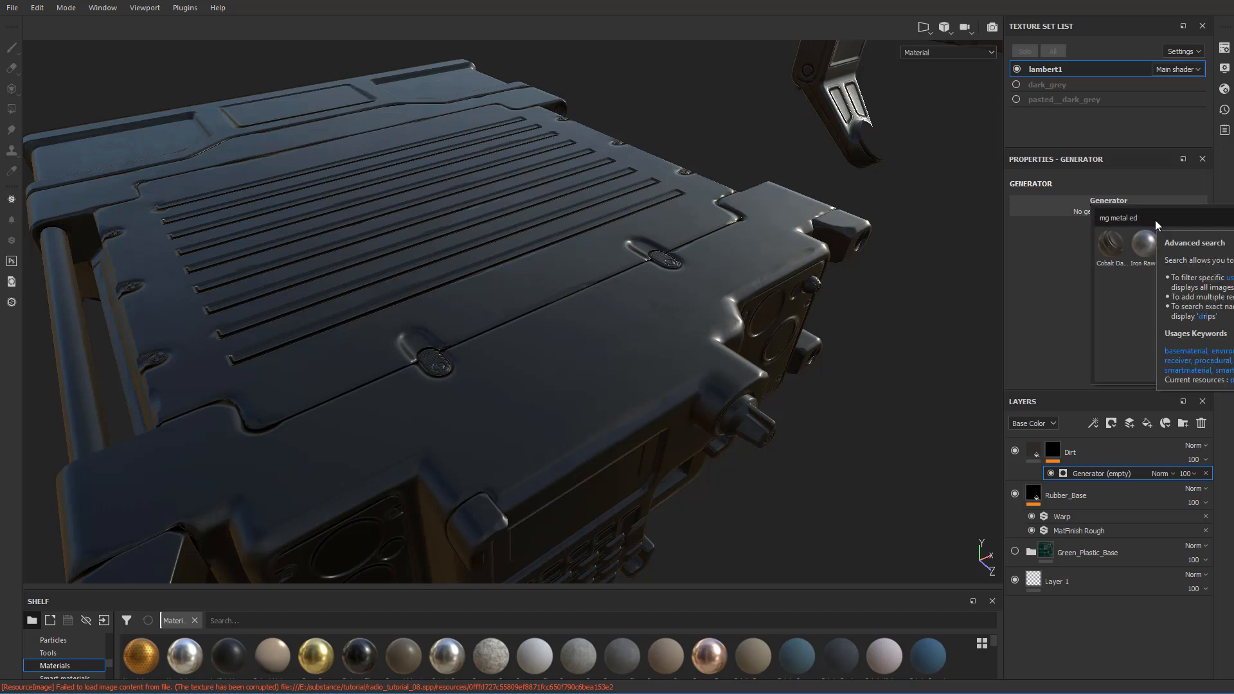
{"action": "key", "text": "ctrl+a"}
{"action": "type", "text": "dirt"}
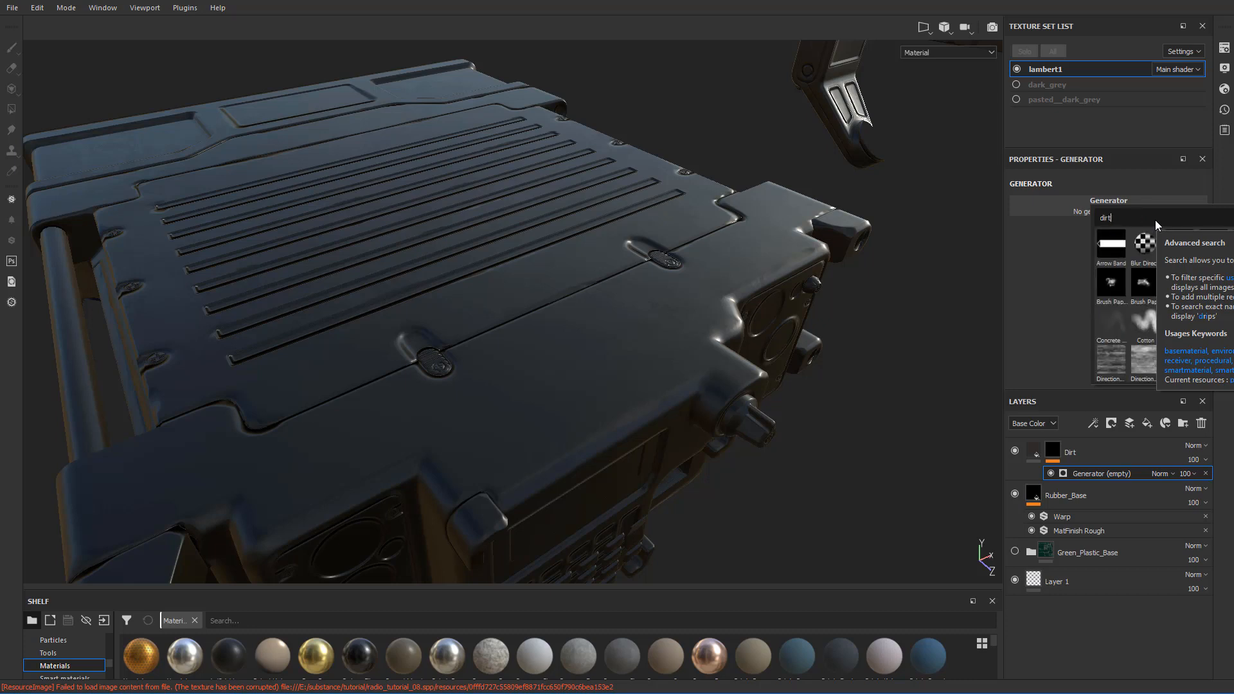
{"action": "key", "text": "Home"}
{"action": "type", "text": "mg"}
{"action": "key", "text": "End"}
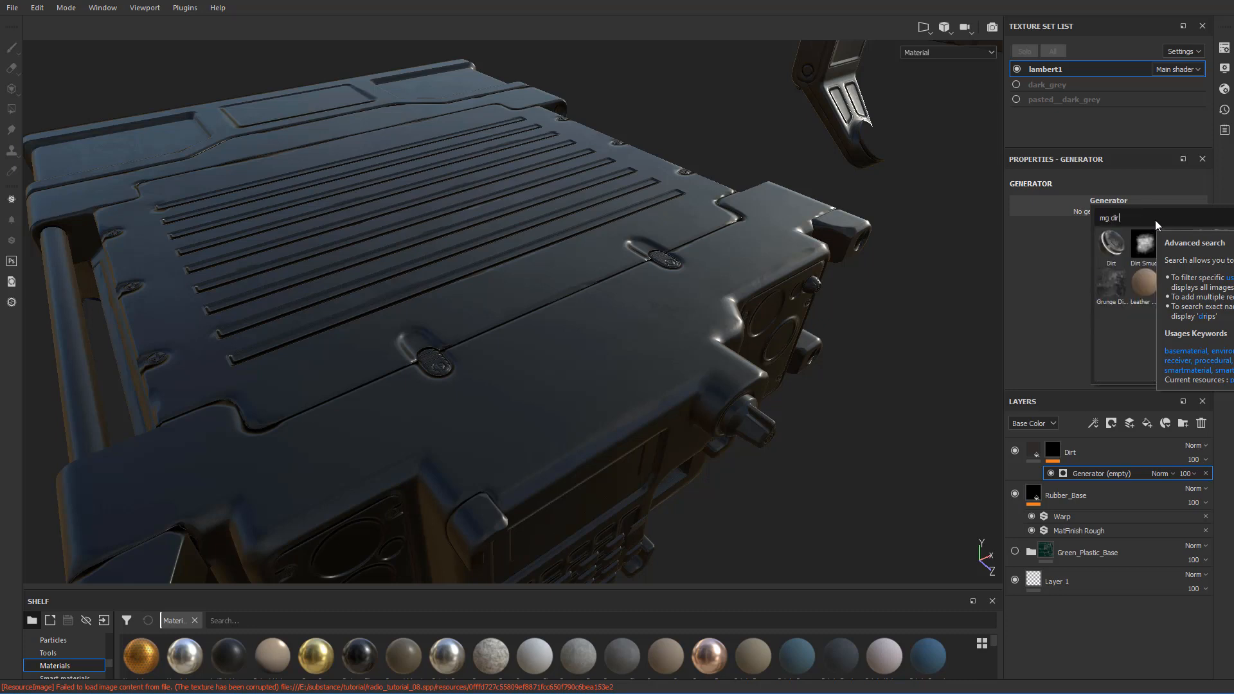
{"action": "left_click", "coordinate": [1105, 242]}
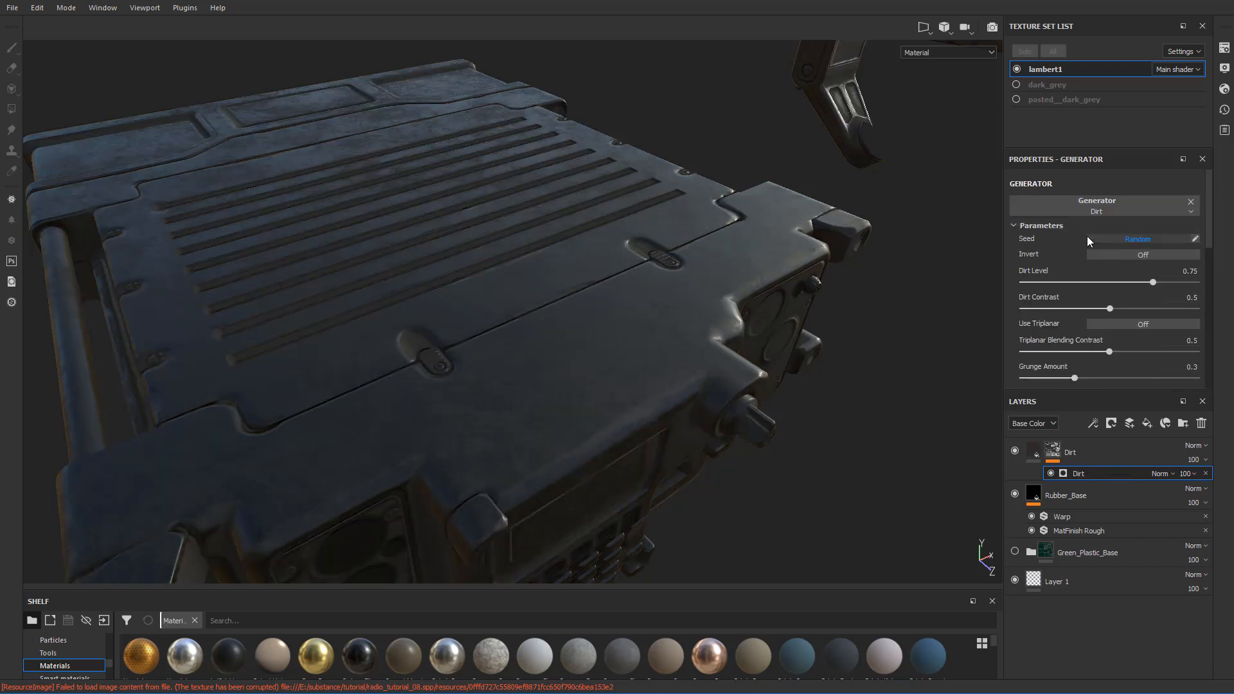
- Turn on triplanar for the Dirt generator and set its dirt level to 0.75
{"action": "left_click_drag", "start_coordinate": [871, 278], "coordinate": [906, 355], "text": "alt"}
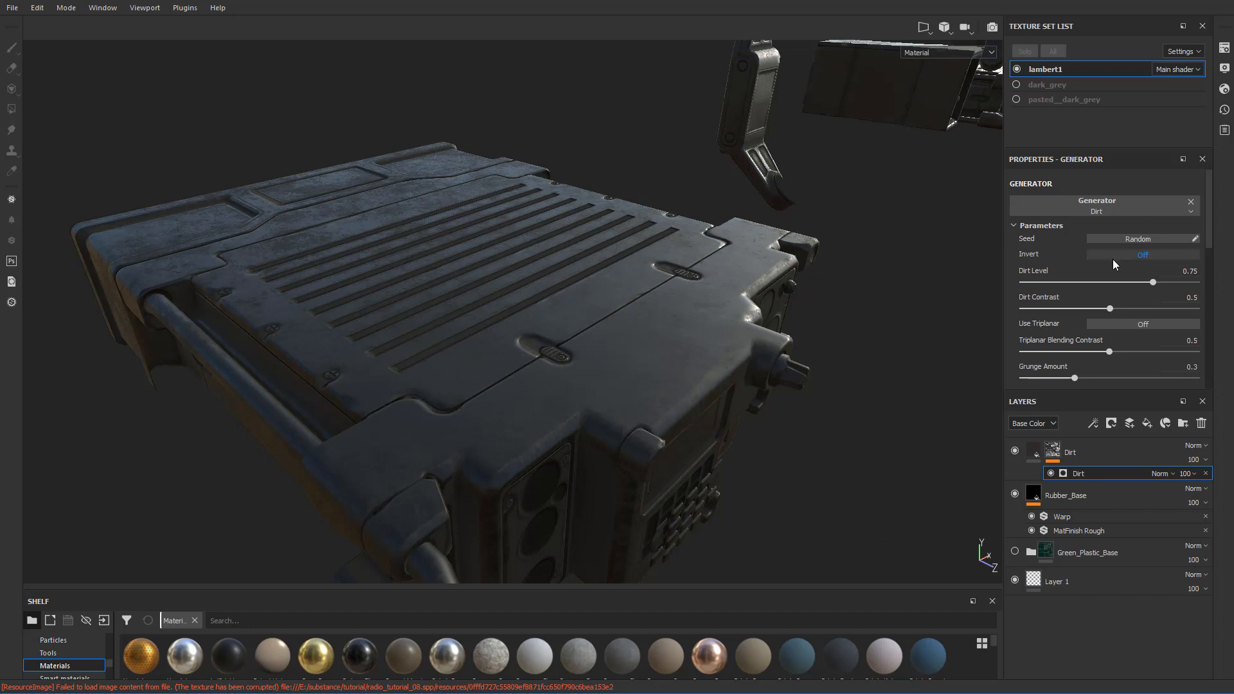
{"action": "left_click", "coordinate": [1143, 326]}
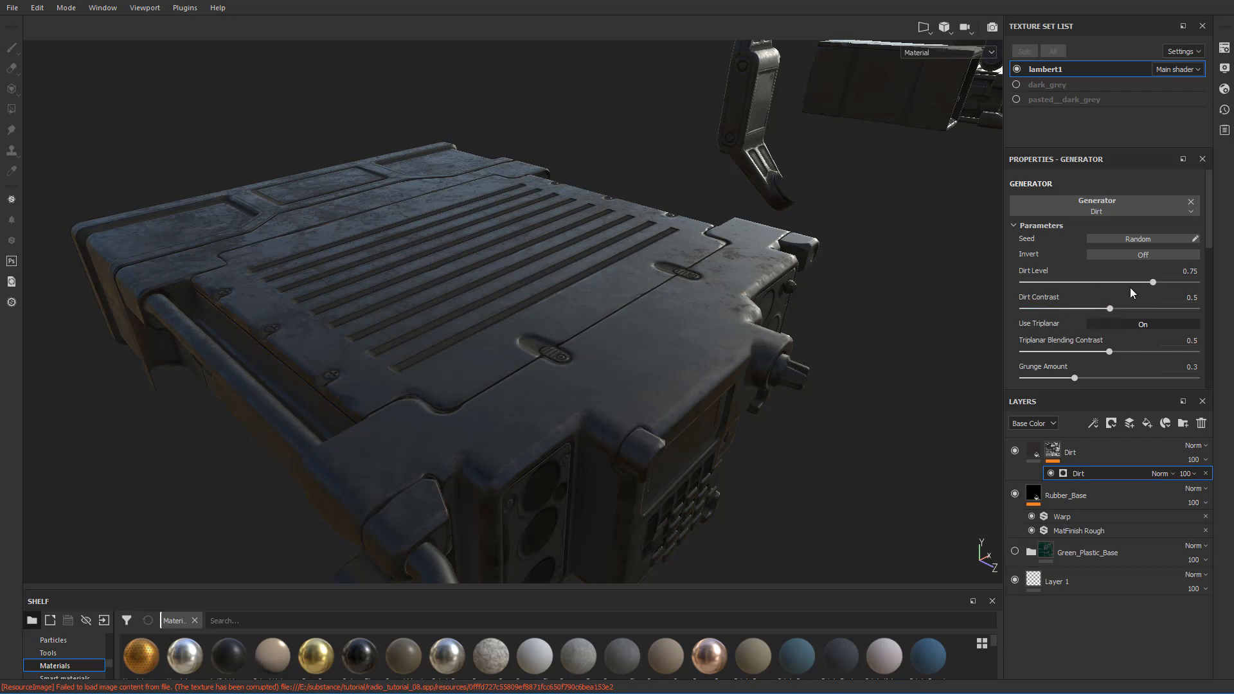
{"action": "mouse_move", "coordinate": [1152, 283]}
{"action": "left_mouse_down"}
{"action": "mouse_move", "coordinate": [1171, 285]}
{"action": "mouse_move", "coordinate": [1151, 283]}
{"action": "left_mouse_up"}
{"action": "left_click", "coordinate": [1185, 275]}
{"action": "key", "text": "BackSpace"}
{"action": "type", "text": "5"}
{"action": "key", "text": "Return"}
- Try higher dirt contrast and triplanar blending contrast on the Dirt generator, returning each to 0.5
{"action": "left_click_drag", "start_coordinate": [1110, 309], "coordinate": [1191, 304]}
{"action": "left_click", "coordinate": [1195, 299]}
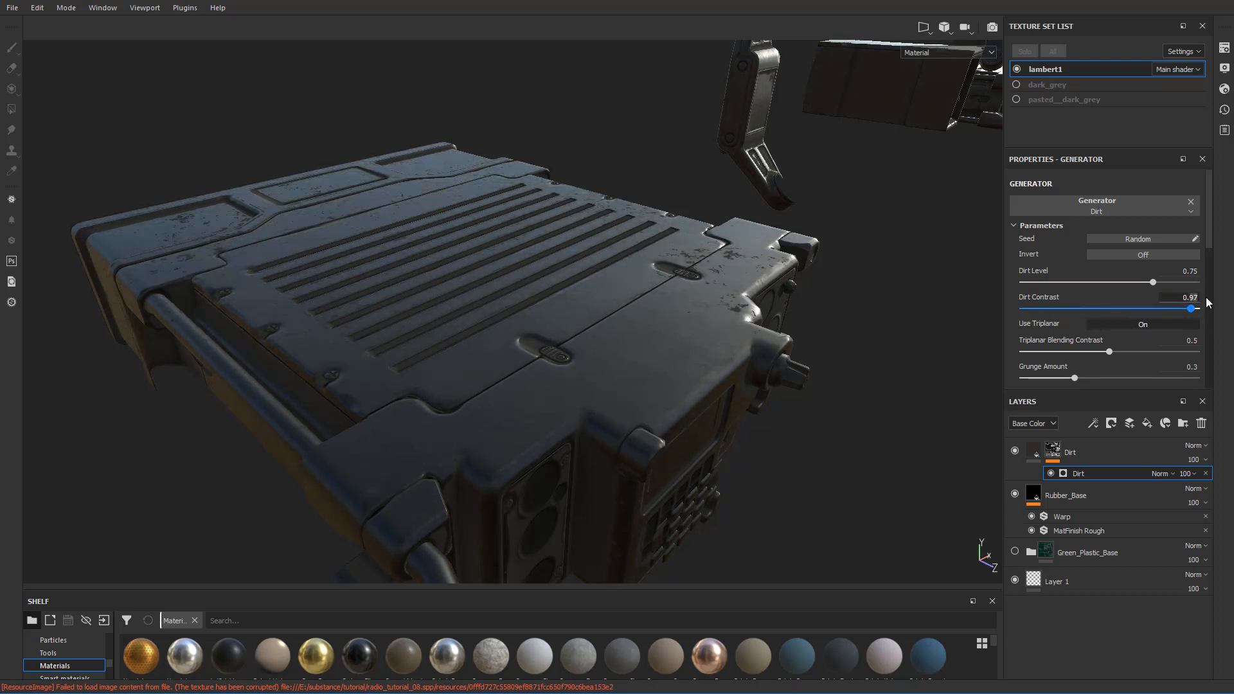
{"action": "type", "text": "0.5"}
{"action": "key", "text": "Return"}
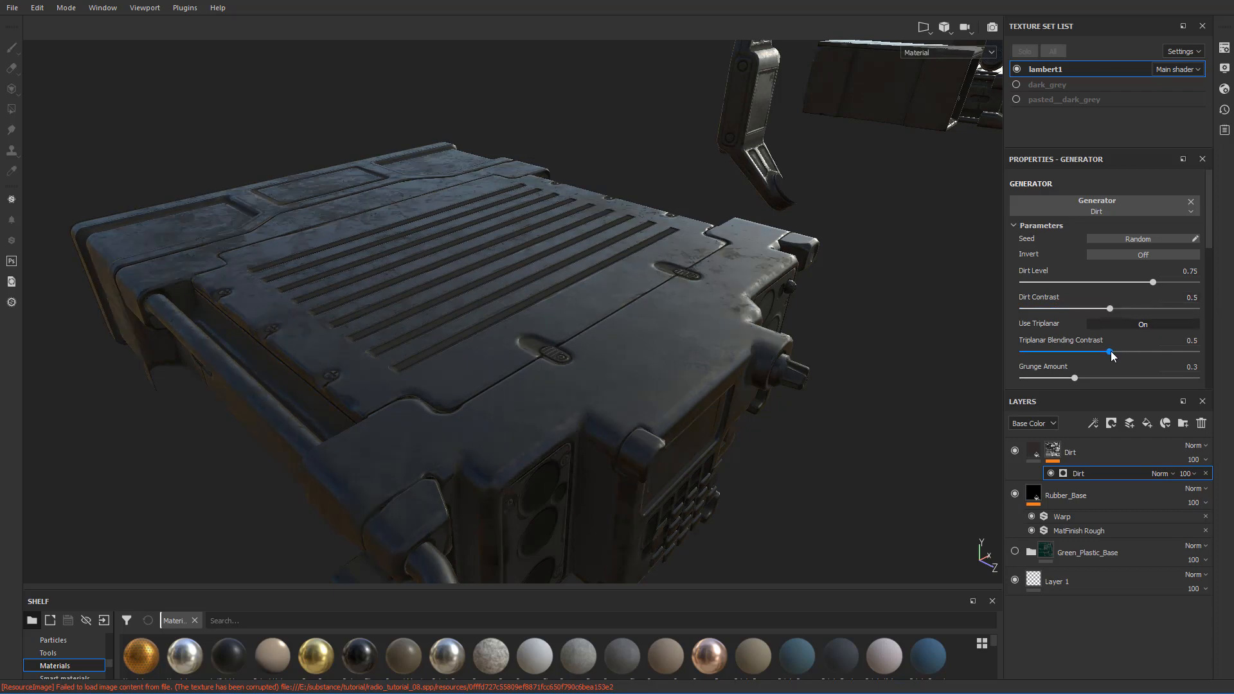
{"action": "left_click_drag", "start_coordinate": [1110, 351], "coordinate": [1188, 352]}
{"action": "left_click", "coordinate": [1190, 341]}
{"action": "type", "text": "0.5"}
{"action": "key", "text": "Return"}
- Try grunge amounts of 0.25, 1 and 0.016 on the Dirt generator
{"action": "left_click_drag", "start_coordinate": [1075, 377], "coordinate": [1066, 374]}
{"action": "left_click", "coordinate": [1194, 365]}
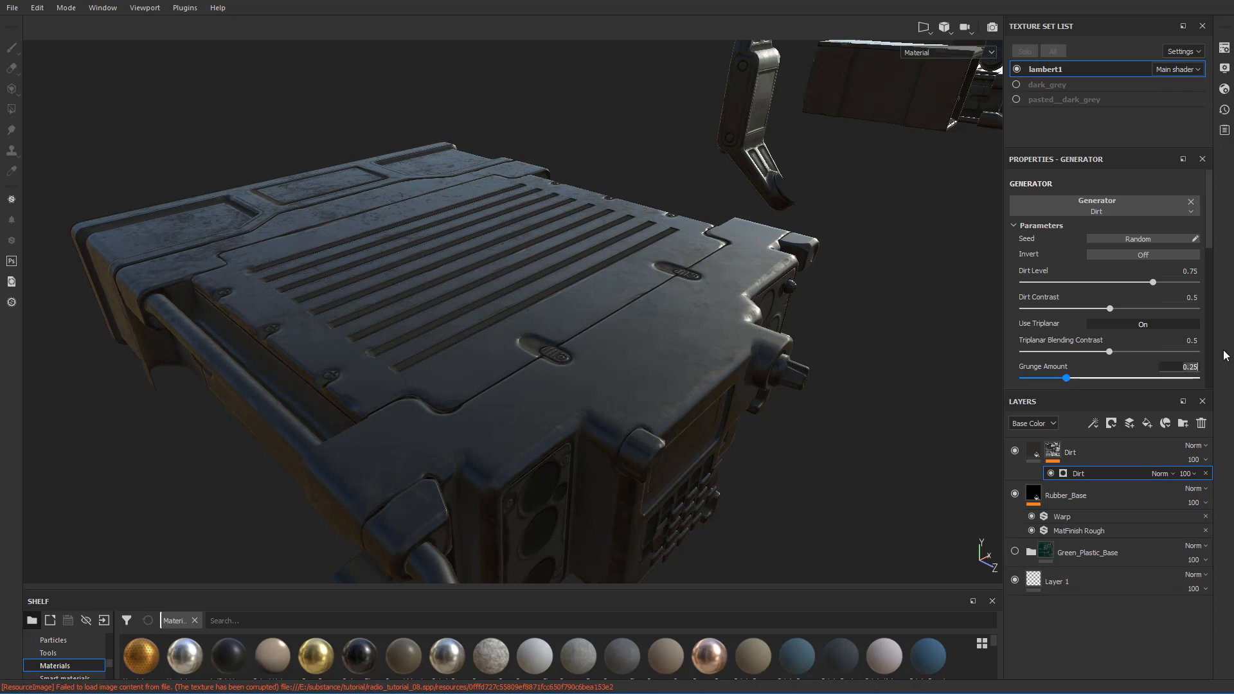
{"action": "type", "text": "1"}
{"action": "key", "text": "Return"}
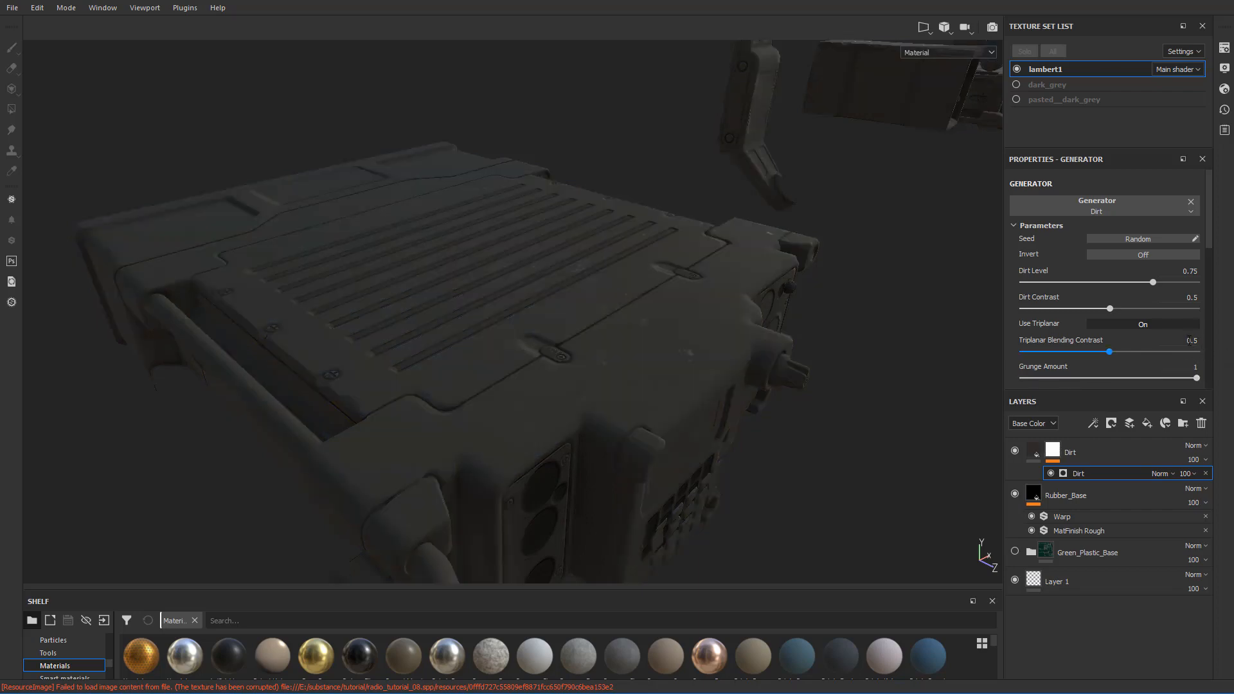
{"action": "left_click", "coordinate": [1194, 365]}
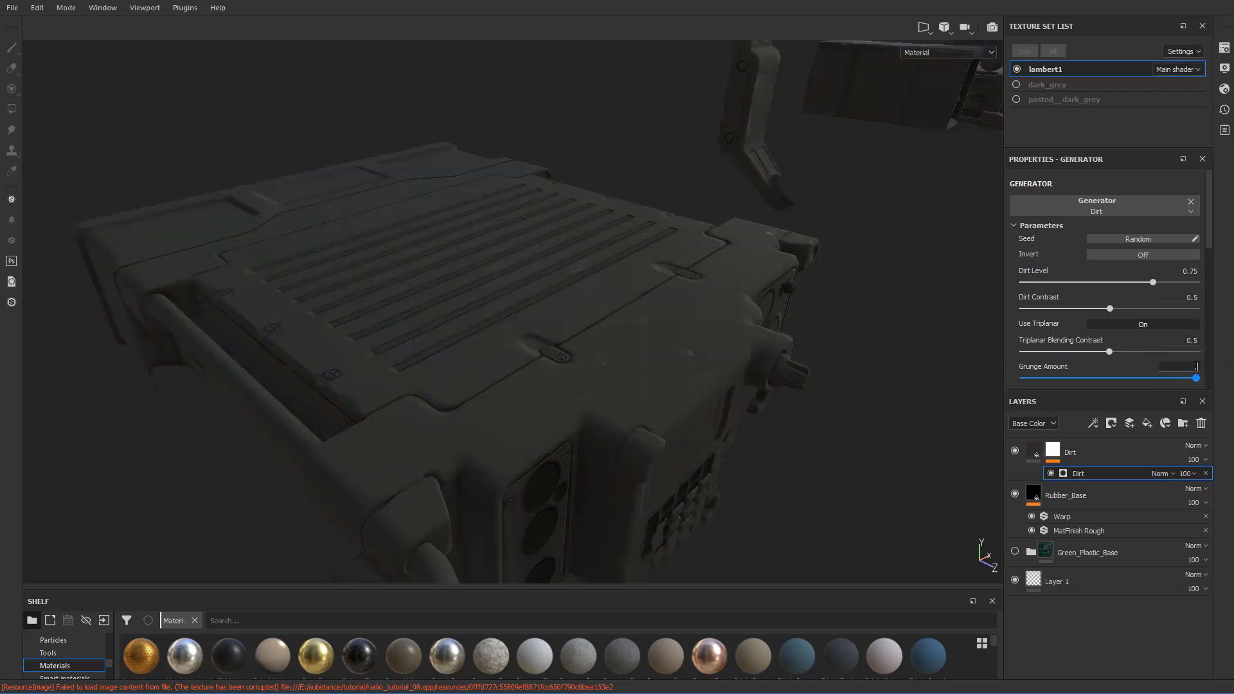
{"action": "type", "text": ".016"}
{"action": "key", "text": "Return"}
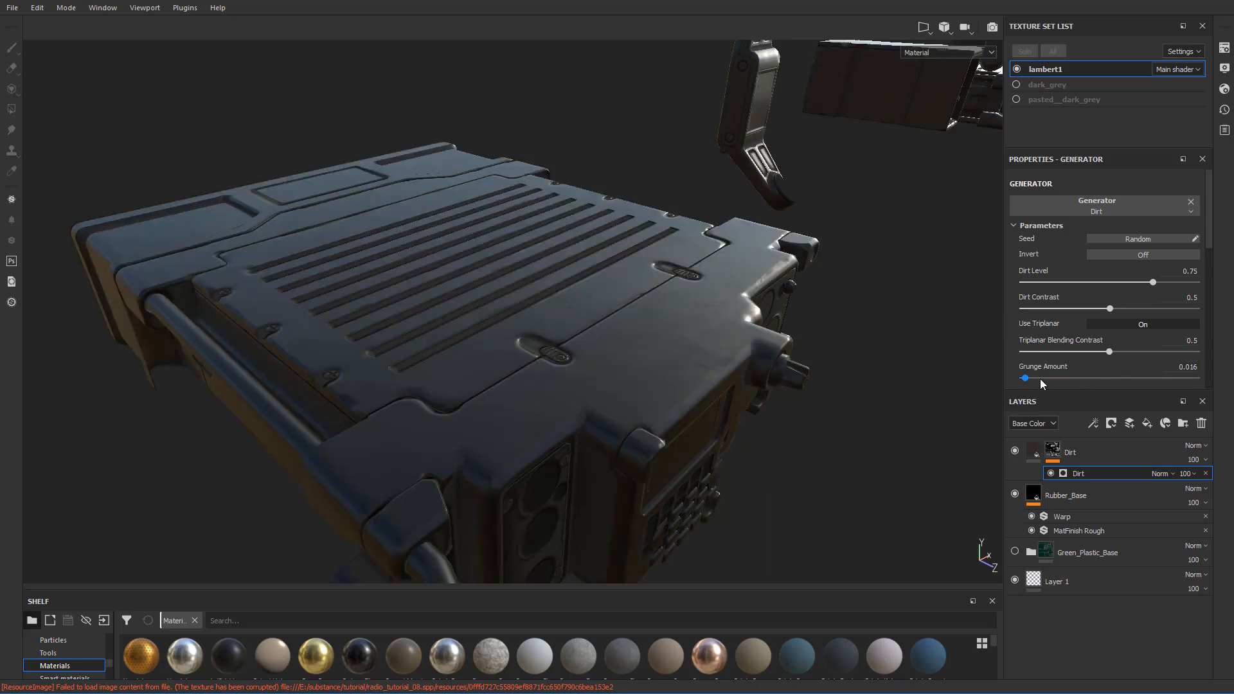
- Set the Dirt generator's grunge amount to 0.16
{"action": "left_click_drag", "start_coordinate": [1041, 379], "coordinate": [1052, 380]}
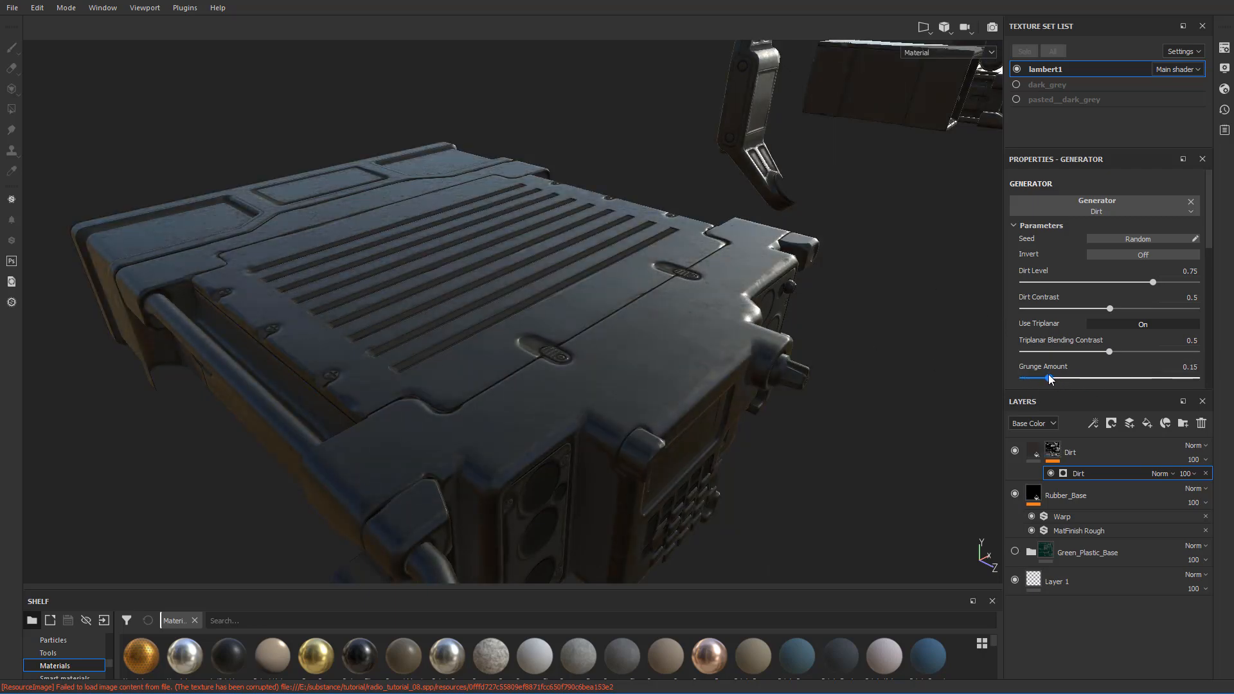
{"action": "left_click_drag", "start_coordinate": [746, 349], "coordinate": [842, 339], "text": "alt"}
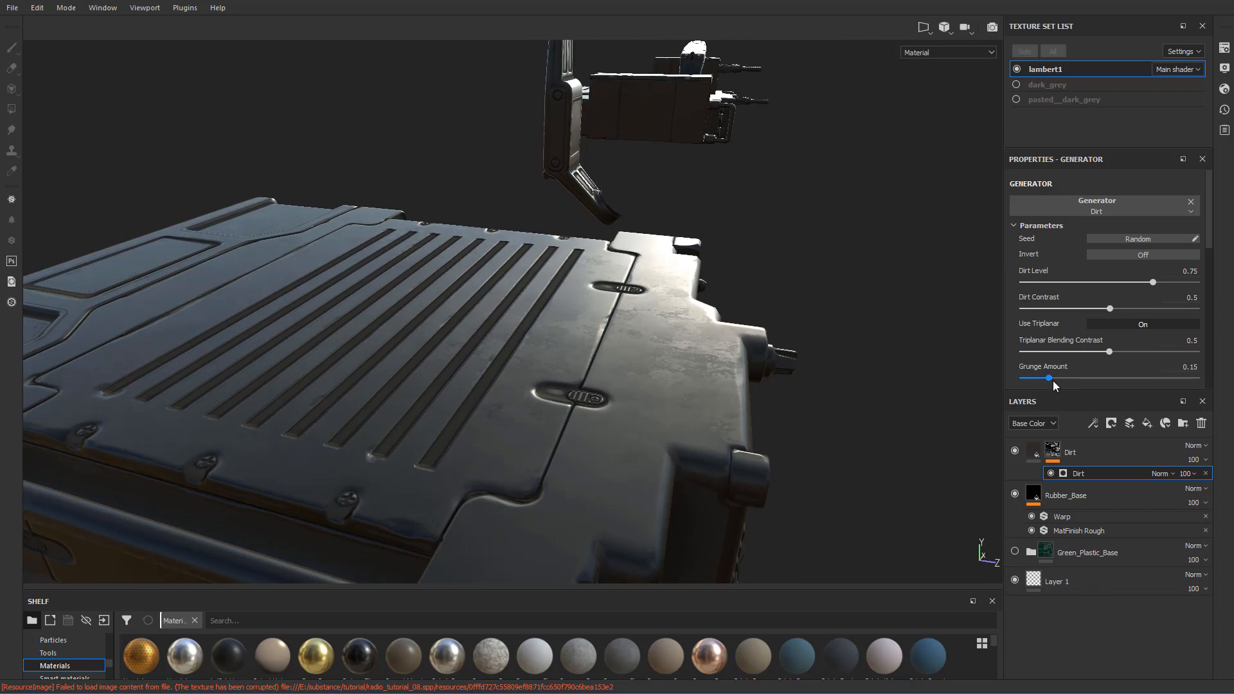
{"action": "left_click_drag", "start_coordinate": [1052, 380], "coordinate": [1062, 378]}
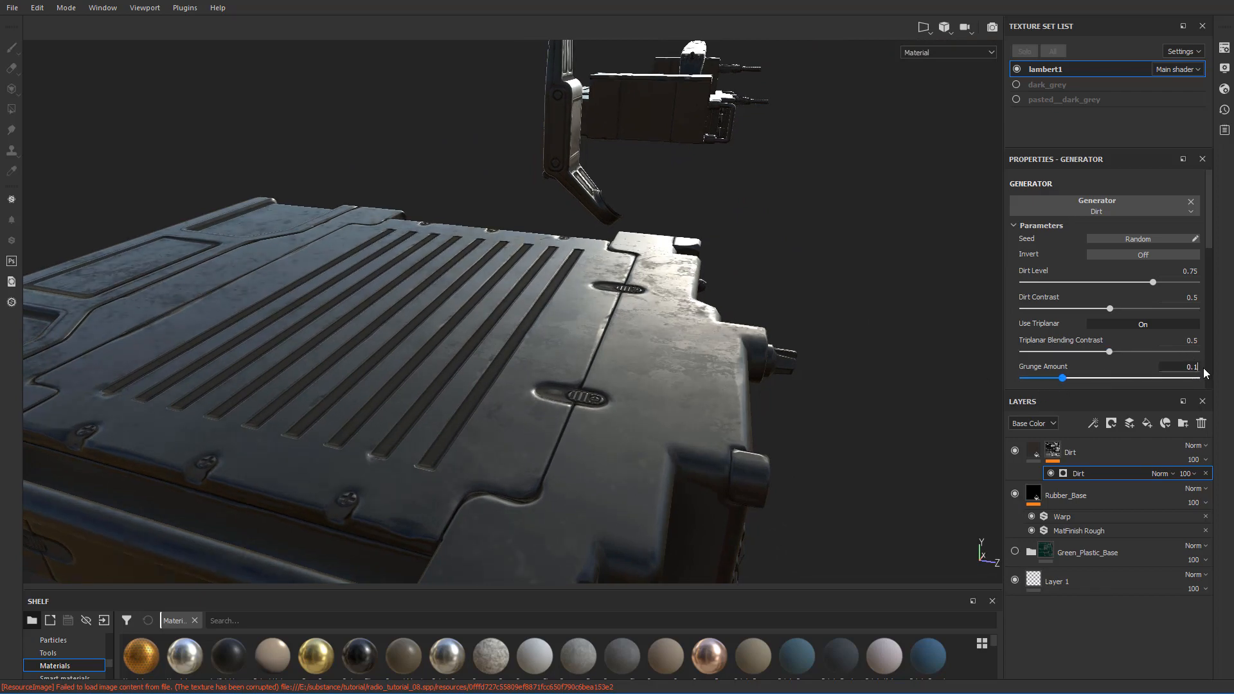
{"action": "type", "text": "6"}
{"action": "key", "text": "Return"}
- Lower the Dirt generator's edges masking to 0.25
{"action": "scroll", "coordinate": [1096, 292], "scroll_direction": "down", "scroll_amount": 3}
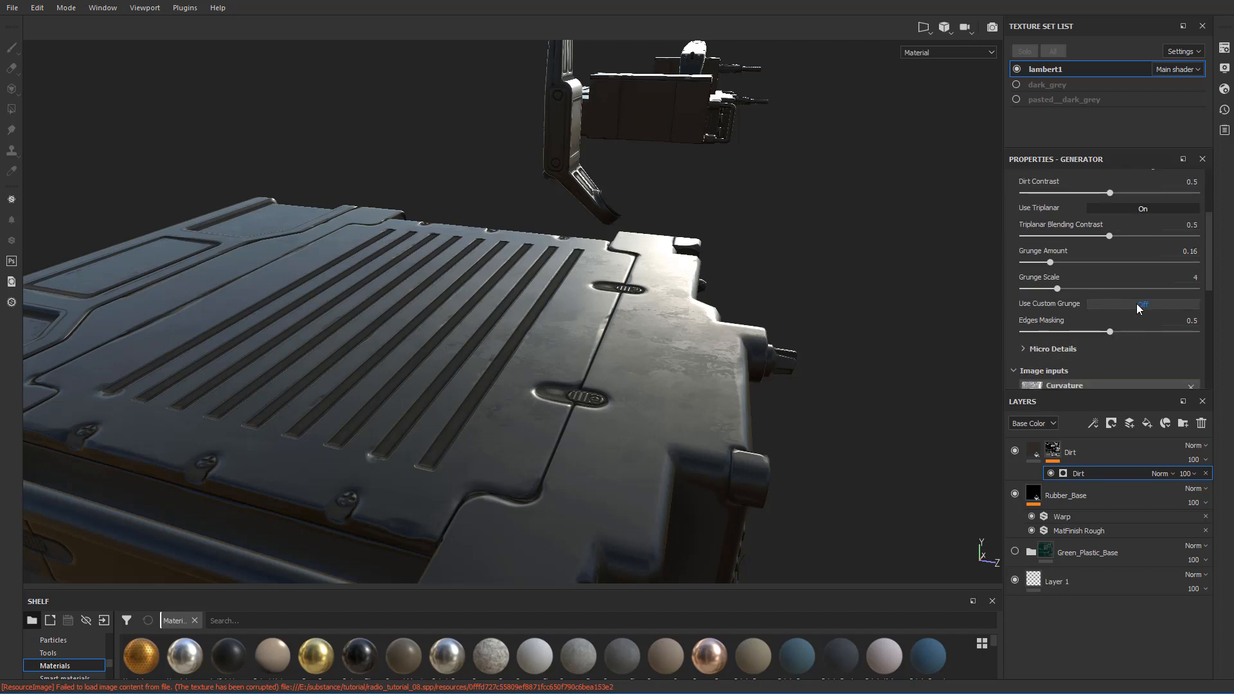
{"action": "left_click_drag", "start_coordinate": [1110, 331], "coordinate": [1053, 333]}
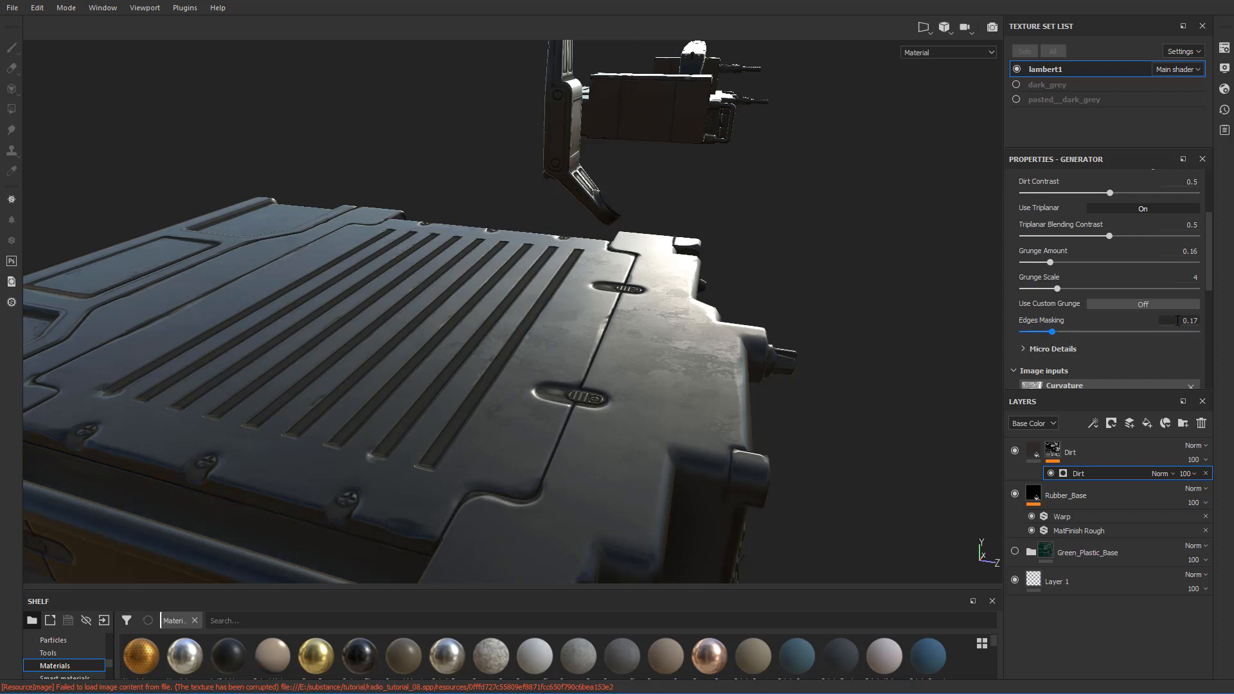
{"action": "left_click", "coordinate": [1191, 320]}
{"action": "type", "text": ".258"}
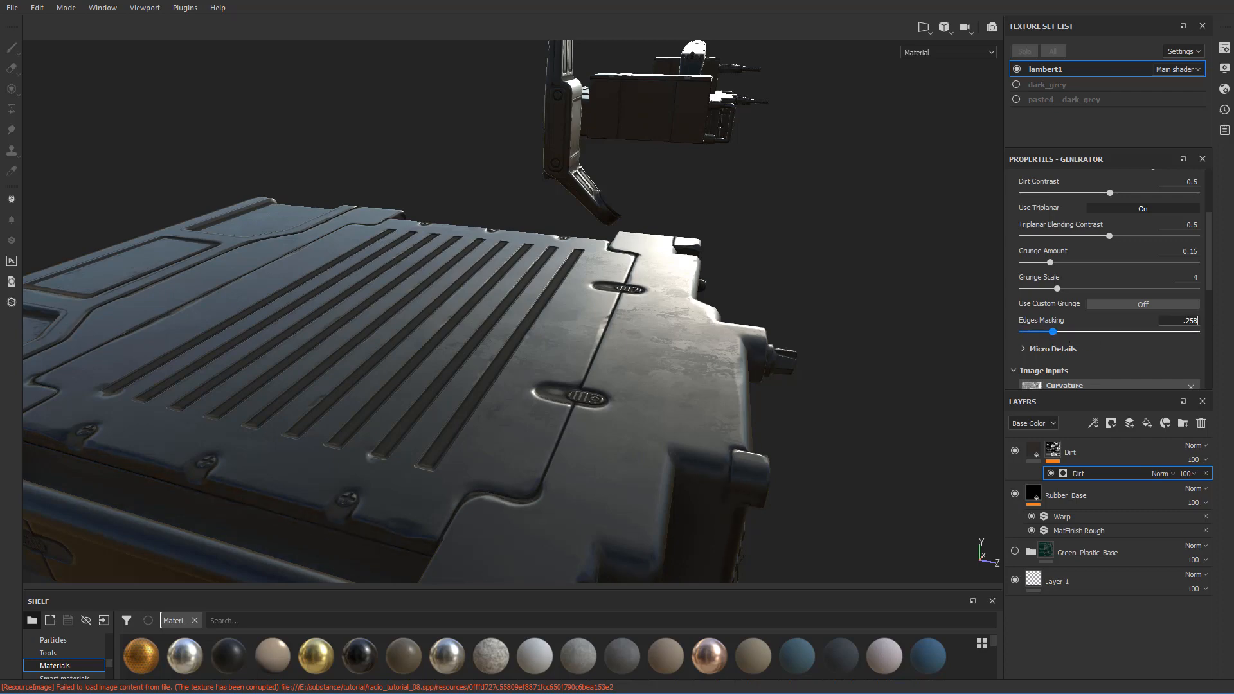
{"action": "key", "text": "Return"}
- Examine the dirt on the radio's top surface and edges from several angles and distances
{"action": "mouse_move", "coordinate": [831, 306]}
{"action": "left_mouse_down", "text": "alt"}
{"action": "mouse_move", "coordinate": [693, 346]}
{"action": "mouse_move", "coordinate": [639, 327]}
{"action": "mouse_move", "coordinate": [648, 362]}
{"action": "mouse_move", "coordinate": [770, 365]}
{"action": "mouse_move", "coordinate": [711, 336]}
{"action": "mouse_move", "coordinate": [689, 364]}
{"action": "left_mouse_up", "text": "alt"}
{"action": "scroll", "coordinate": [695, 367], "scroll_direction": "down", "scroll_amount": 2}
{"action": "mouse_move", "coordinate": [753, 393]}
{"action": "left_mouse_down", "text": "alt"}
{"action": "mouse_move", "coordinate": [734, 322]}
{"action": "mouse_move", "coordinate": [722, 377]}
{"action": "left_mouse_up", "text": "alt"}
{"action": "scroll", "coordinate": [735, 322], "scroll_direction": "down", "scroll_amount": 2}
{"action": "scroll", "coordinate": [736, 322], "scroll_direction": "up", "scroll_amount": 3}
{"action": "middle_click_drag", "start_coordinate": [722, 378], "coordinate": [703, 325], "text": "alt"}
{"action": "scroll", "coordinate": [702, 326], "scroll_direction": "up", "scroll_amount": 1}
{"action": "left_click_drag", "start_coordinate": [703, 325], "coordinate": [932, 305], "text": "alt"}
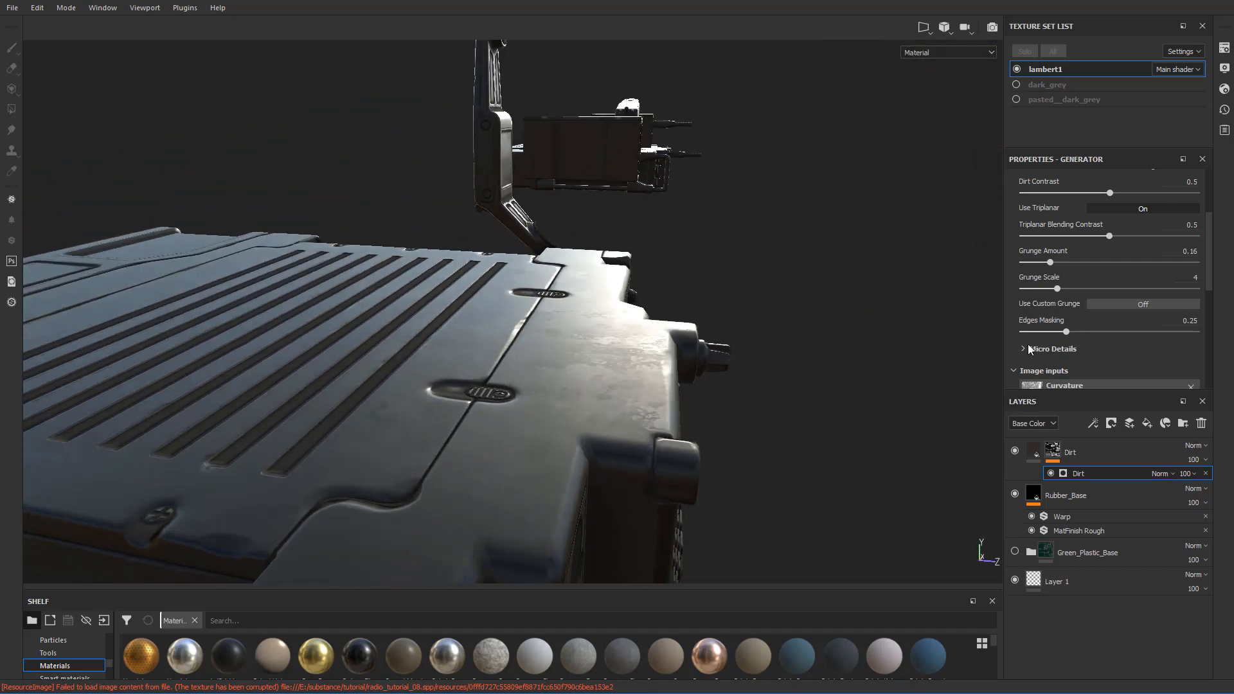
- Compare the radio with and without the Dirt layer by toggling its visibility, and check the result around the front
{"action": "left_click", "coordinate": [1016, 451]}
{"action": "left_click", "coordinate": [1016, 451]}
{"action": "left_click", "coordinate": [1016, 451]}
{"action": "left_click", "coordinate": [1016, 451]}
{"action": "left_click_drag", "start_coordinate": [810, 399], "coordinate": [774, 376], "text": "alt"}
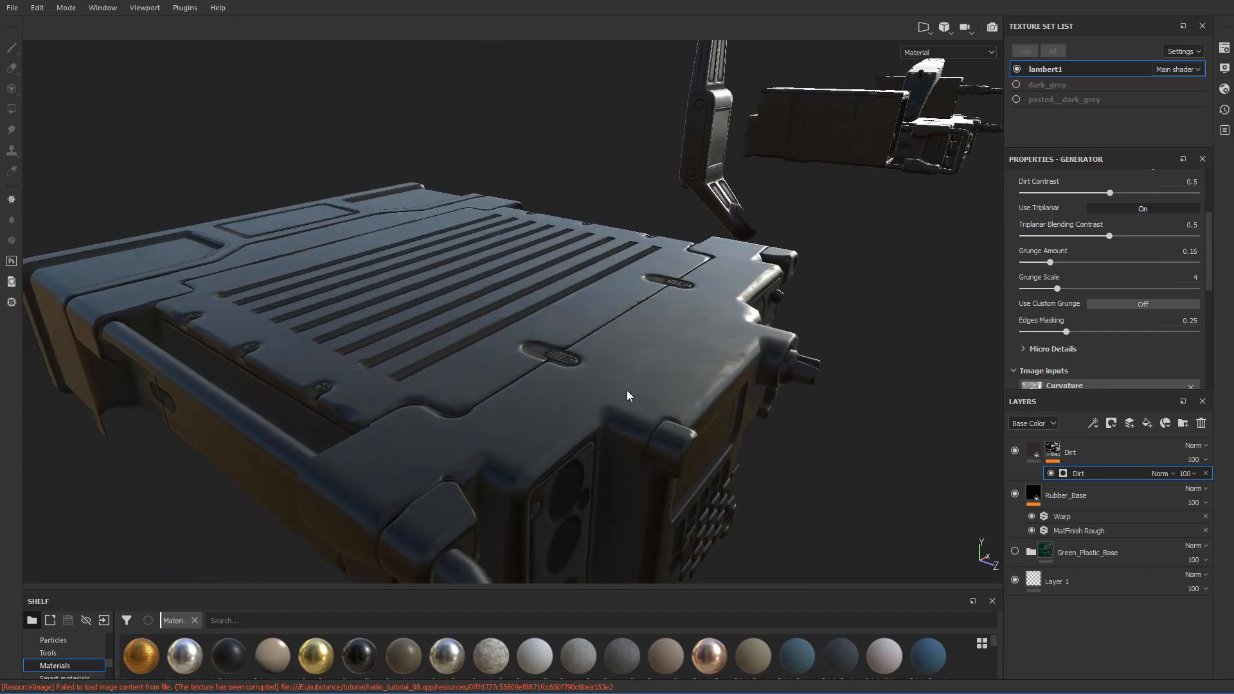
{"action": "left_click_drag", "start_coordinate": [628, 396], "coordinate": [672, 389], "text": "alt"}
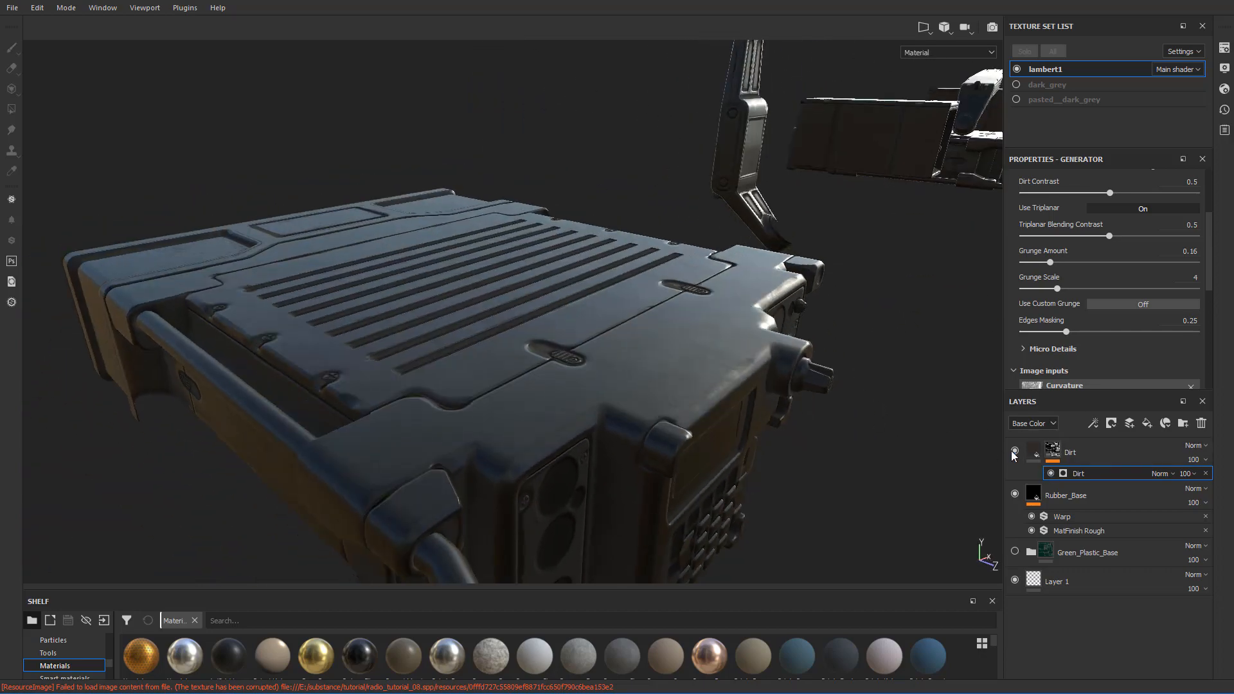
{"action": "left_click", "coordinate": [1013, 451]}
{"action": "left_click", "coordinate": [1013, 452]}
{"action": "mouse_move", "coordinate": [788, 421]}
{"action": "left_mouse_down", "text": "alt"}
{"action": "mouse_move", "coordinate": [674, 422]}
{"action": "mouse_move", "coordinate": [716, 380]}
{"action": "mouse_move", "coordinate": [581, 361]}
{"action": "mouse_move", "coordinate": [614, 353]}
{"action": "mouse_move", "coordinate": [628, 331]}
{"action": "left_mouse_up", "text": "alt"}
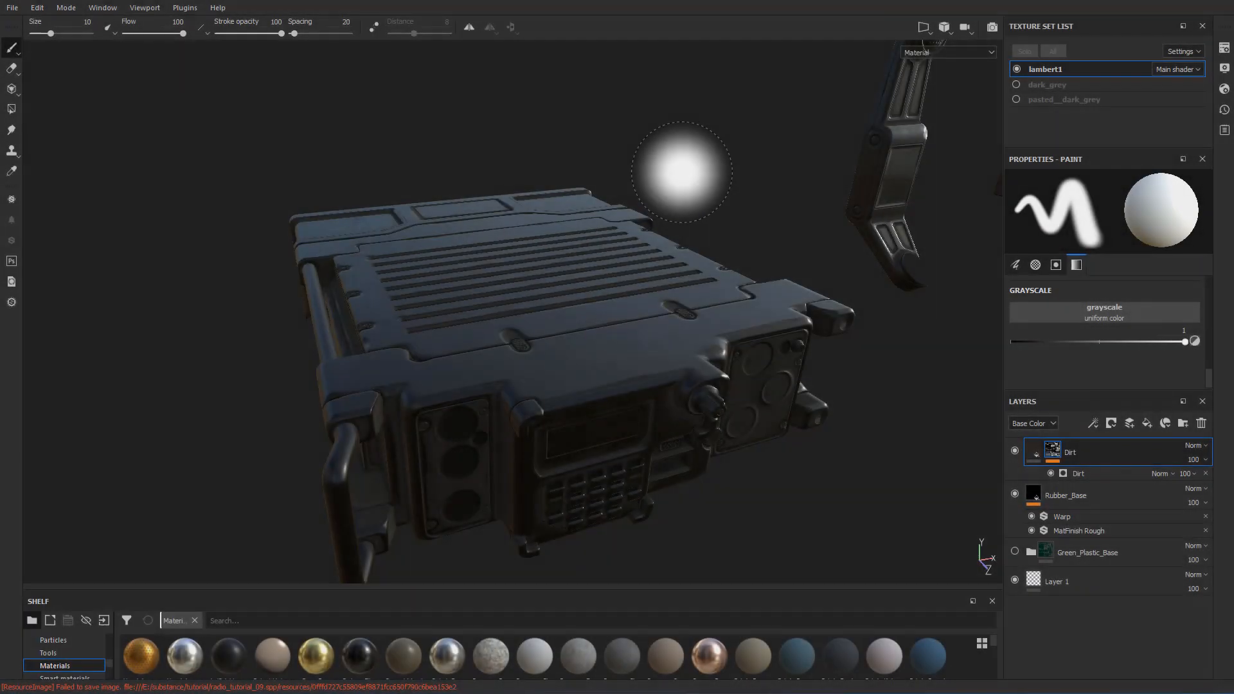
{"action": "mouse_move", "coordinate": [685, 172]}
{"action": "left_mouse_down", "text": "alt"}
{"action": "mouse_move", "coordinate": [727, 152]}
{"action": "mouse_move", "coordinate": [719, 161]}
{"action": "left_mouse_up", "text": "alt"}
{"action": "scroll", "coordinate": [721, 156], "scroll_direction": "up", "scroll_amount": 1}
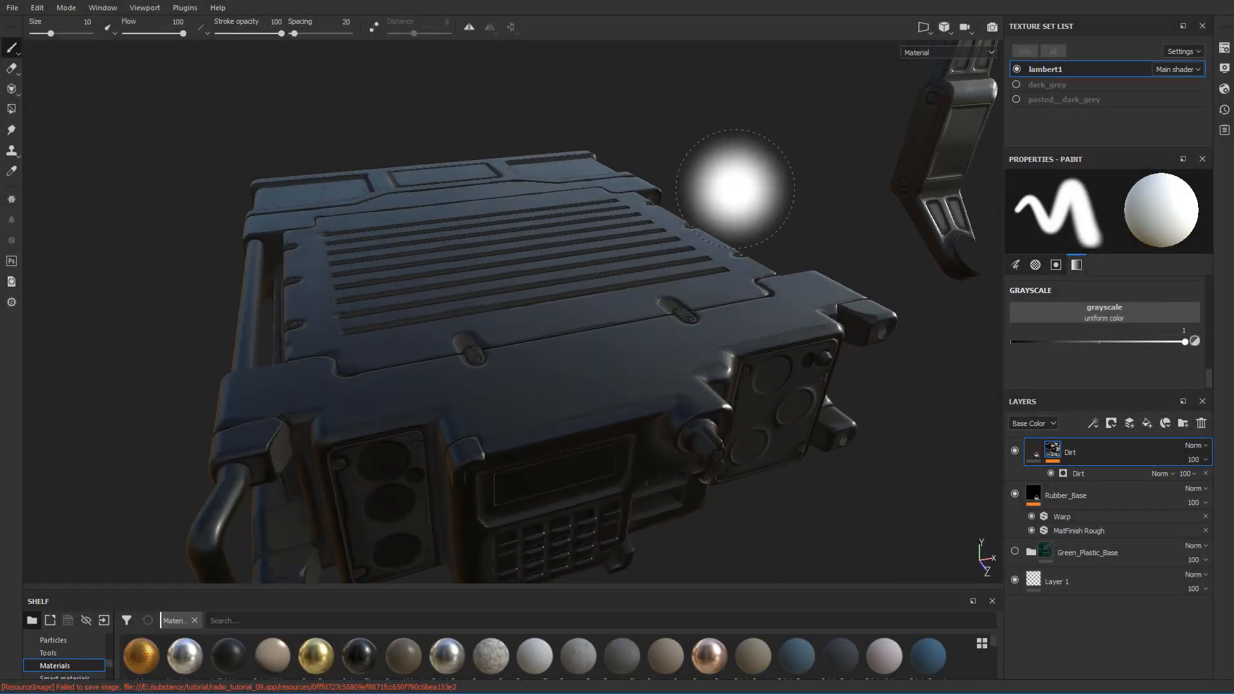
{"action": "left_click_drag", "start_coordinate": [862, 262], "coordinate": [862, 234], "text": "alt"}
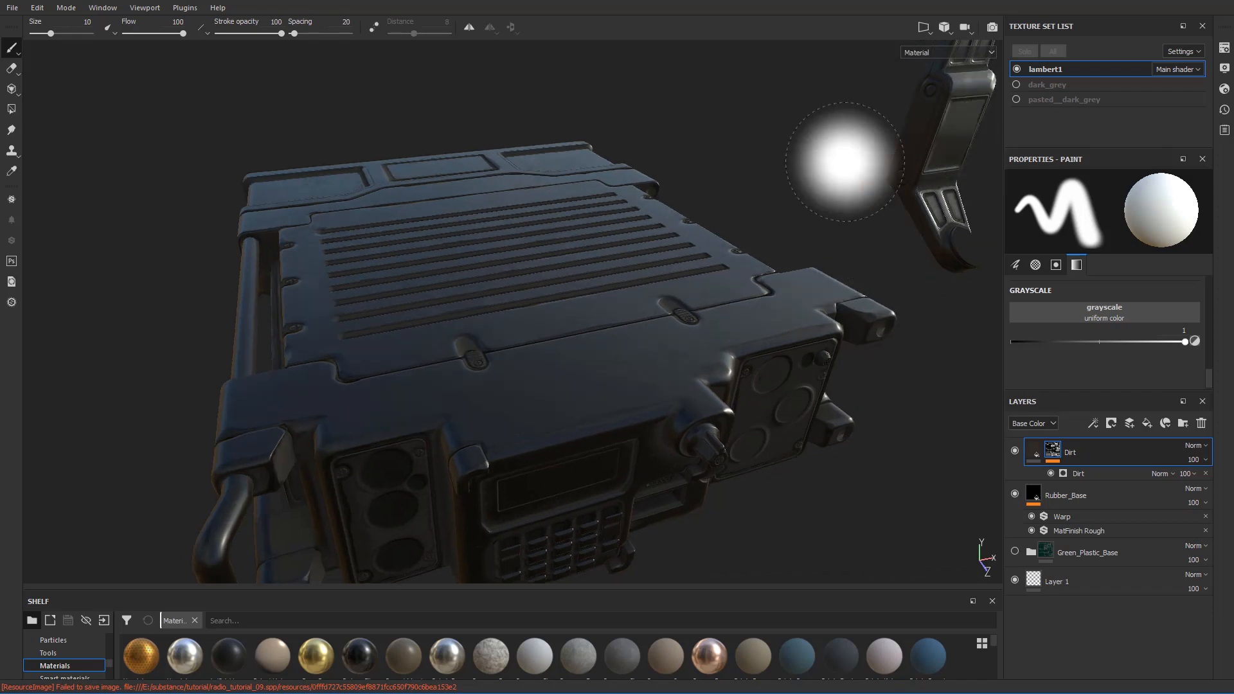
- Hide the Texture Set List to leave more room for the properties and layers
{"action": "left_click", "coordinate": [1203, 27]}
{"action": "right_click", "coordinate": [1105, 25]}
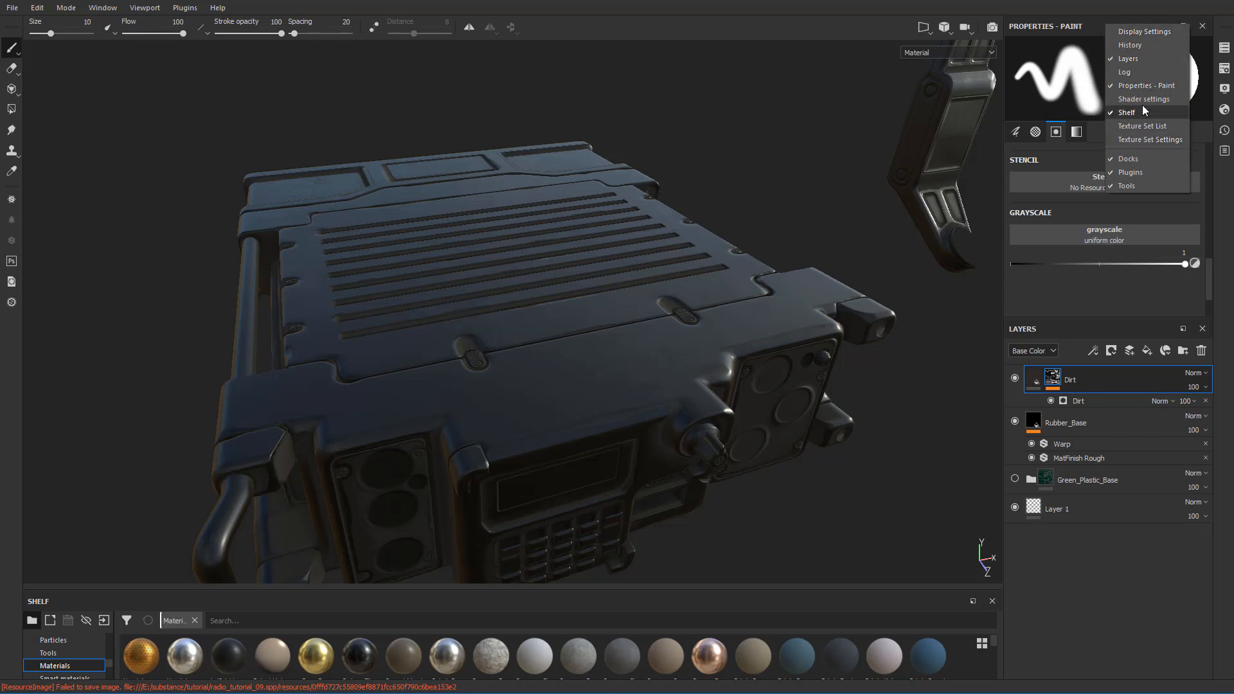
{"action": "left_click", "coordinate": [1144, 126]}
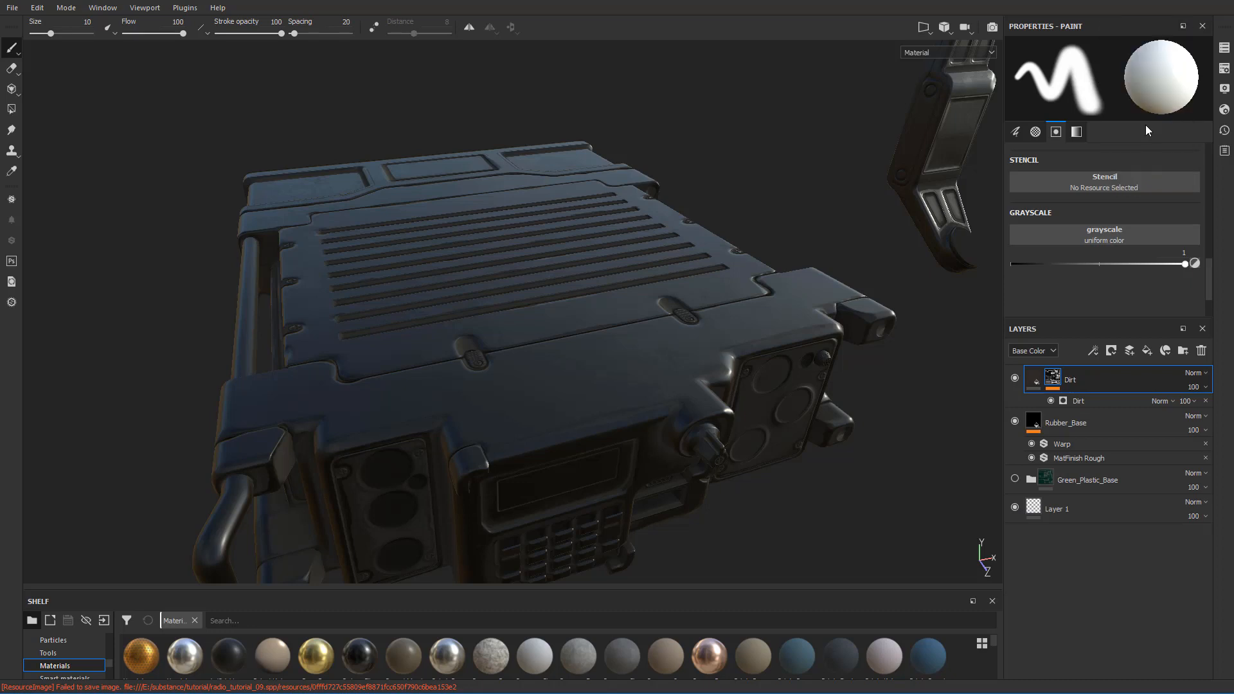
{"action": "left_click", "coordinate": [1204, 26]}
- Add a fill layer above the Dirt layer and name it Scratches
{"action": "left_click", "coordinate": [1151, 348]}
{"action": "double_click", "coordinate": [1070, 379]}
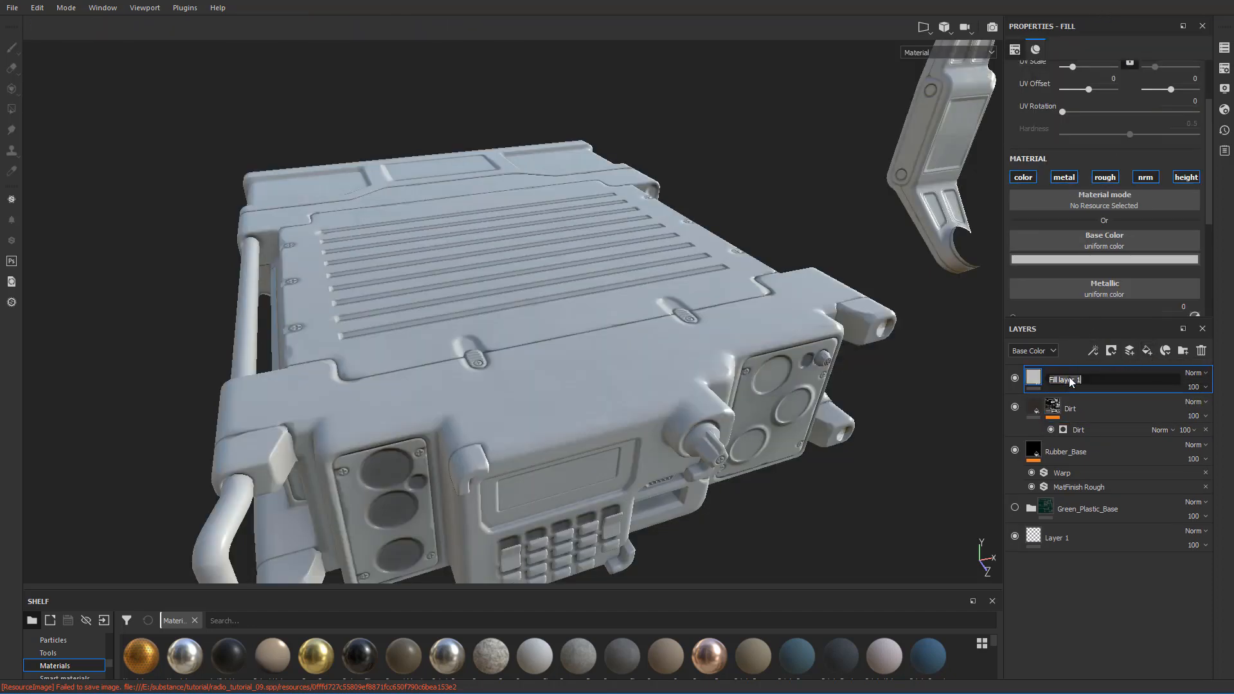
{"action": "type", "text": "Scratches"}
{"action": "key", "text": "Return"}
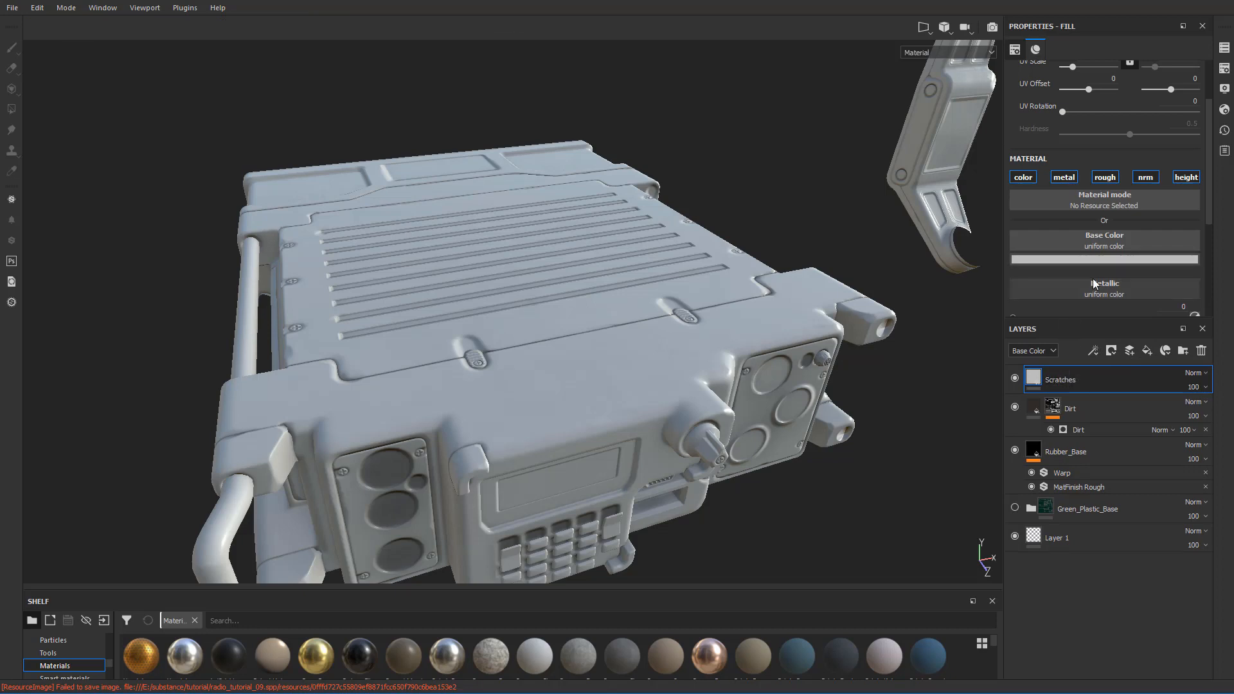
- Limit the Scratches layer to roughness and height, with roughness at about 0.71 and height at -0.015
{"action": "scroll", "coordinate": [1093, 278], "scroll_direction": "down", "scroll_amount": 3}
{"action": "scroll", "coordinate": [1070, 223], "scroll_direction": "up", "scroll_amount": 1}
{"action": "left_click", "coordinate": [1023, 100]}
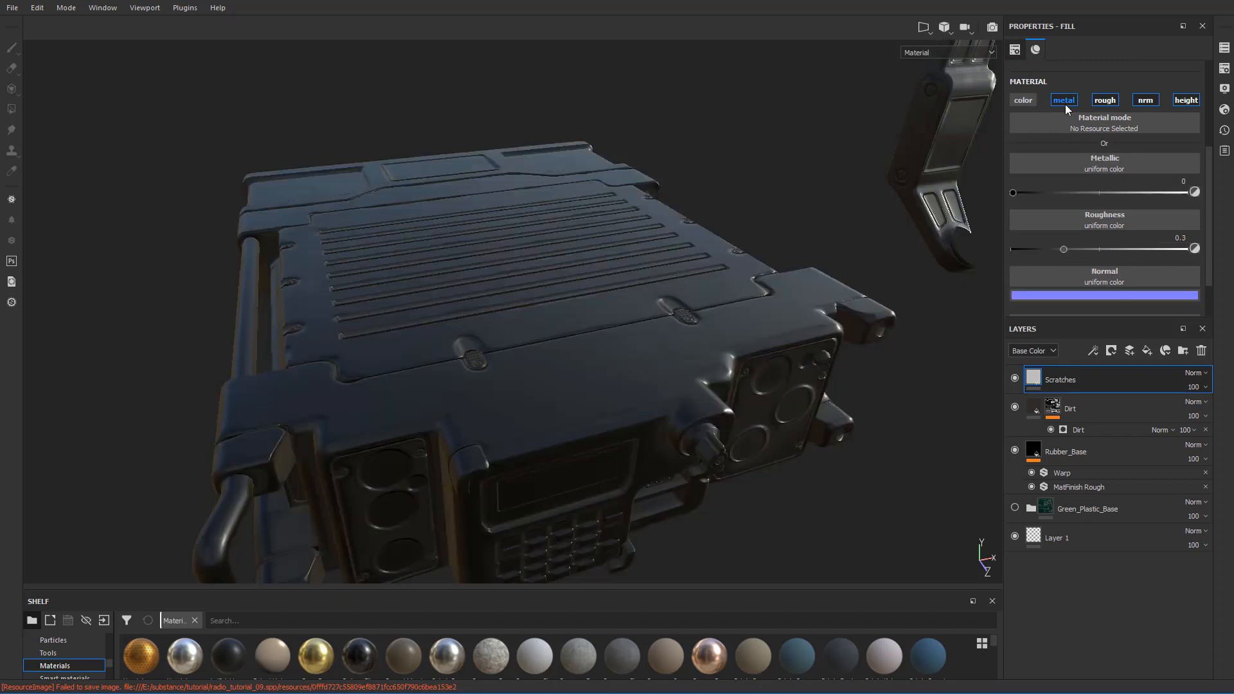
{"action": "left_click", "coordinate": [1064, 101]}
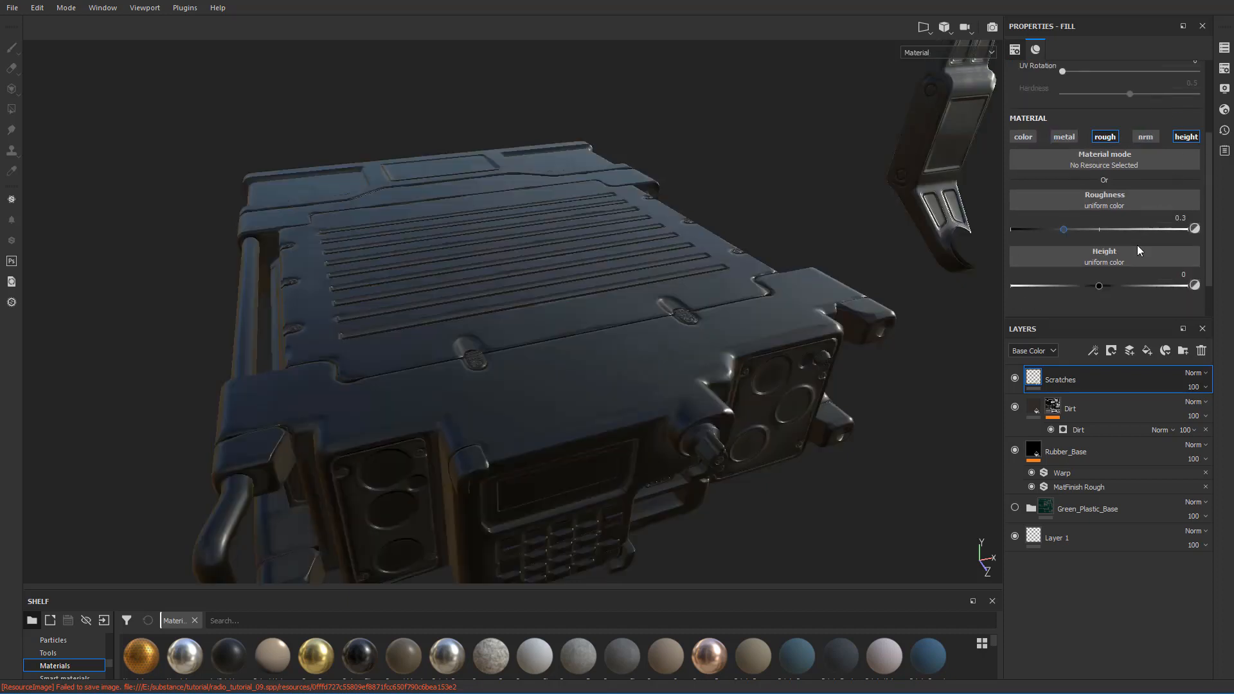
{"action": "left_click_drag", "start_coordinate": [1072, 229], "coordinate": [1141, 233]}
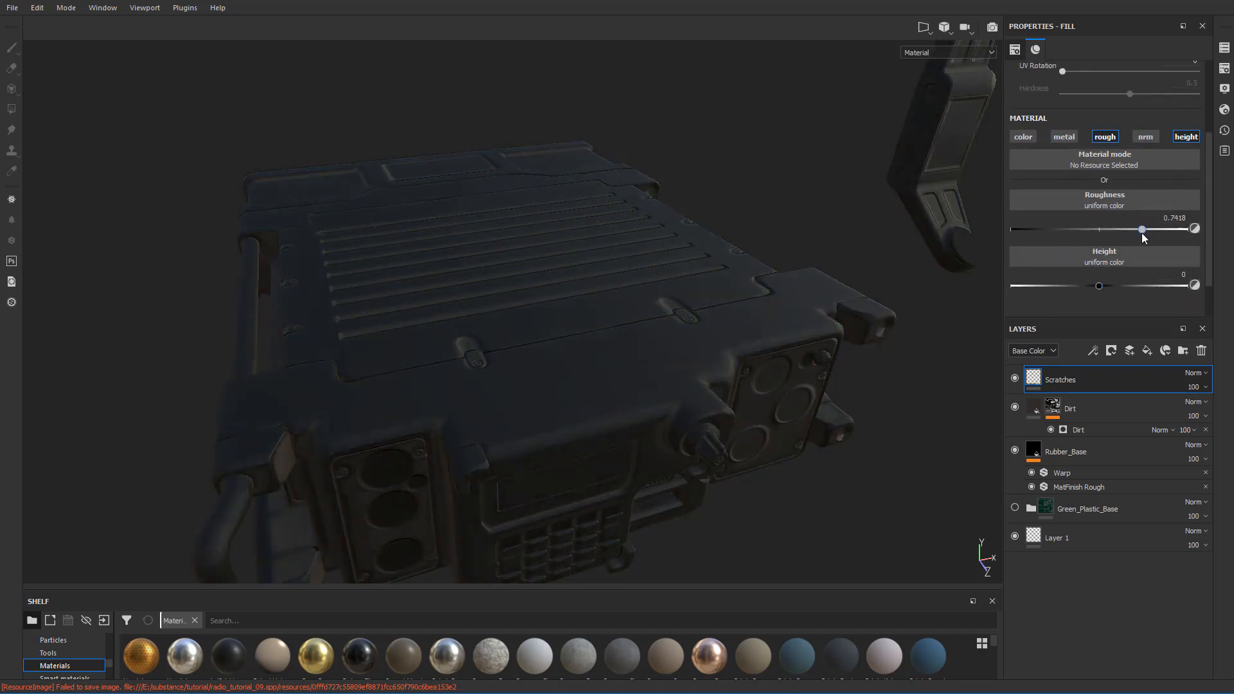
{"action": "left_click_drag", "start_coordinate": [1107, 287], "coordinate": [1108, 287]}
{"action": "right_click", "coordinate": [1066, 379]}
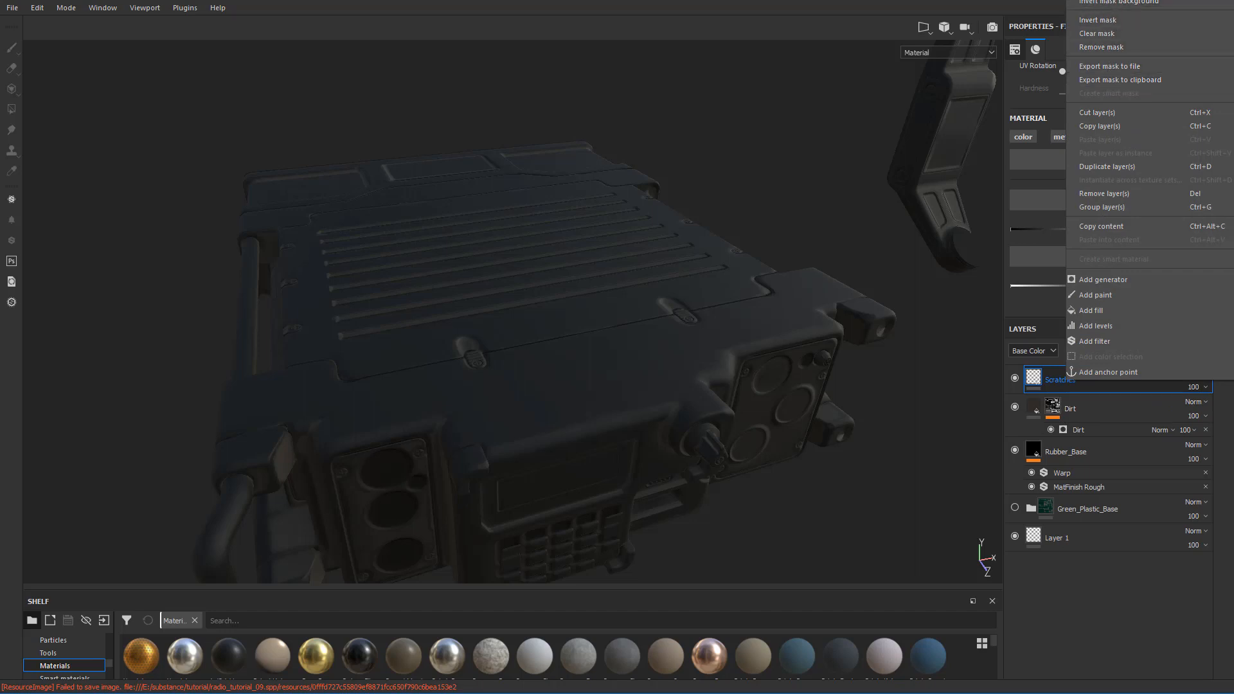
{"action": "key", "text": "Escape"}
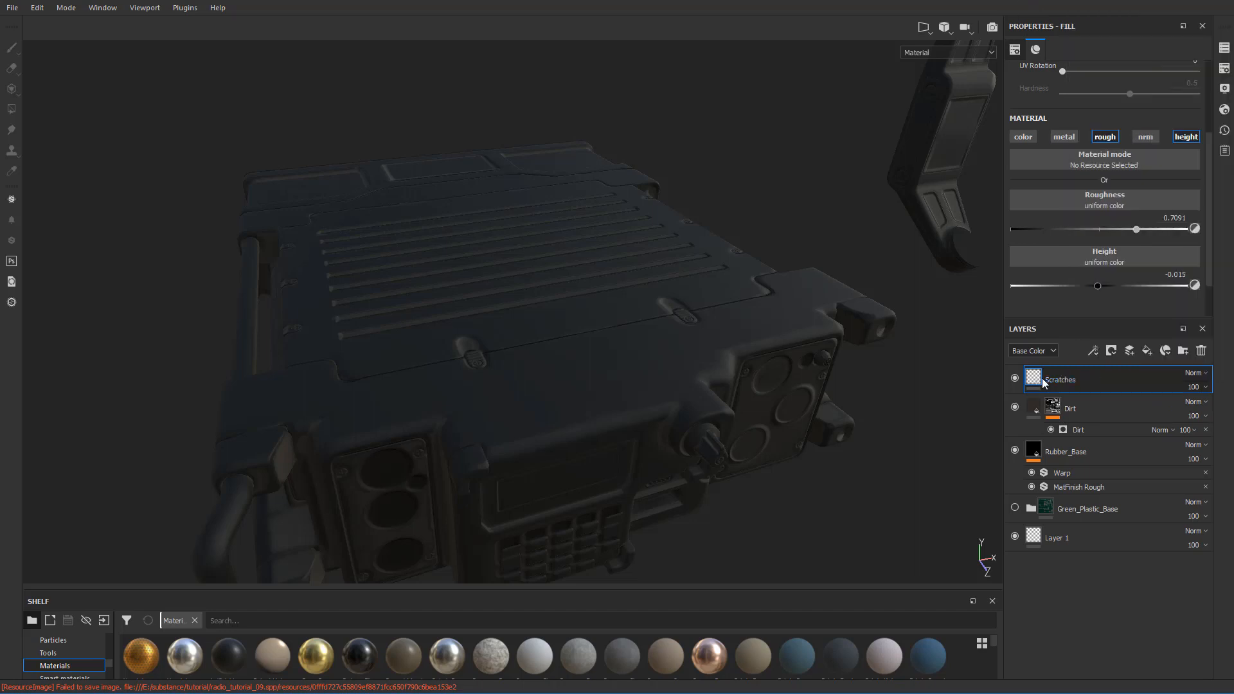
{"action": "double_click", "coordinate": [1071, 379]}
{"action": "right_click", "coordinate": [1071, 380]}
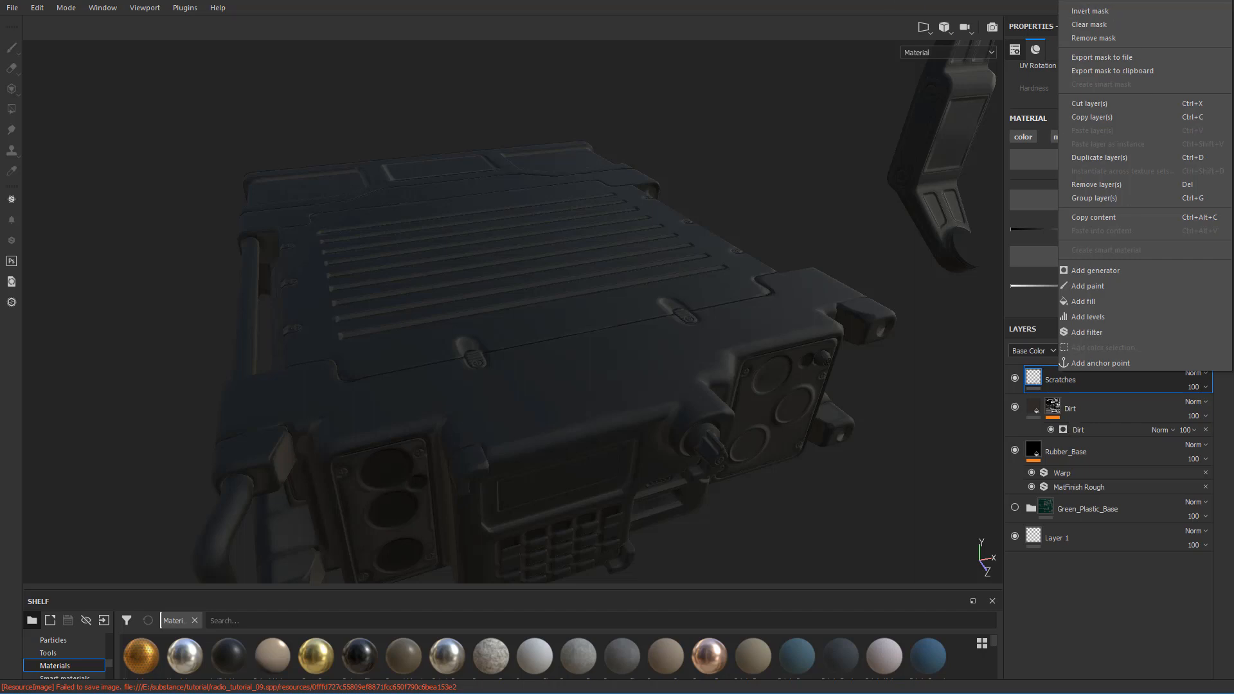
{"action": "key", "text": "Escape"}
{"action": "right_click", "coordinate": [1086, 383]}
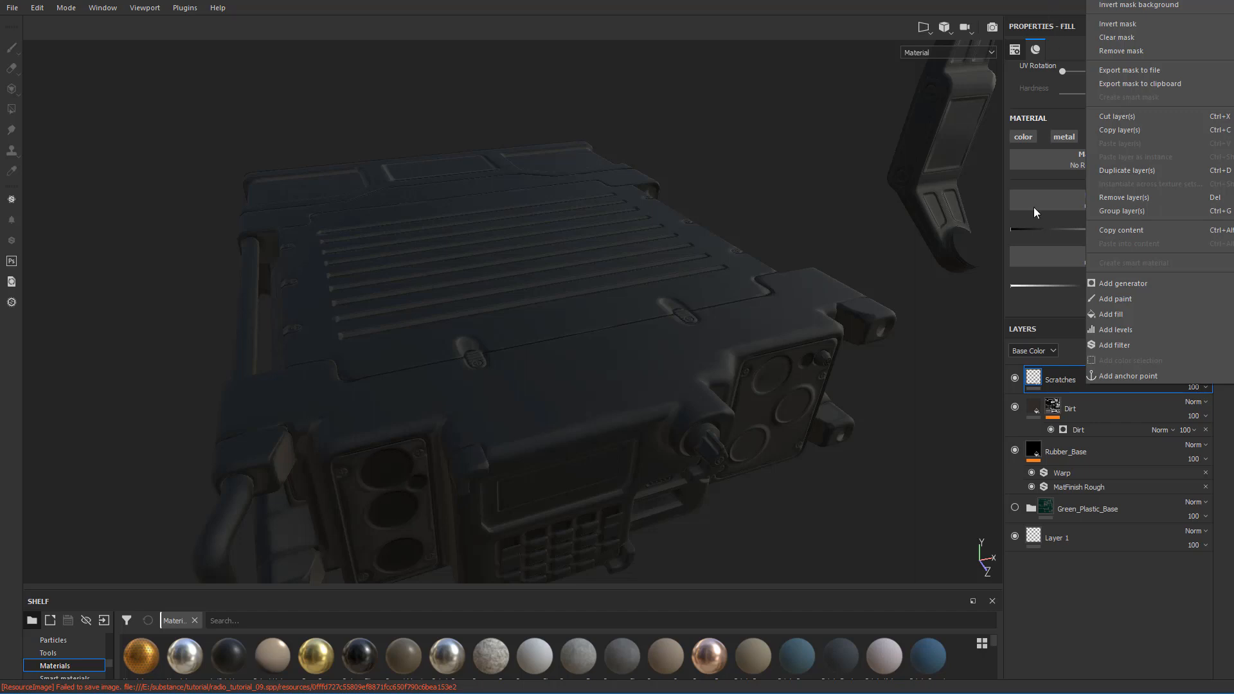
{"action": "left_click", "coordinate": [1070, 333]}
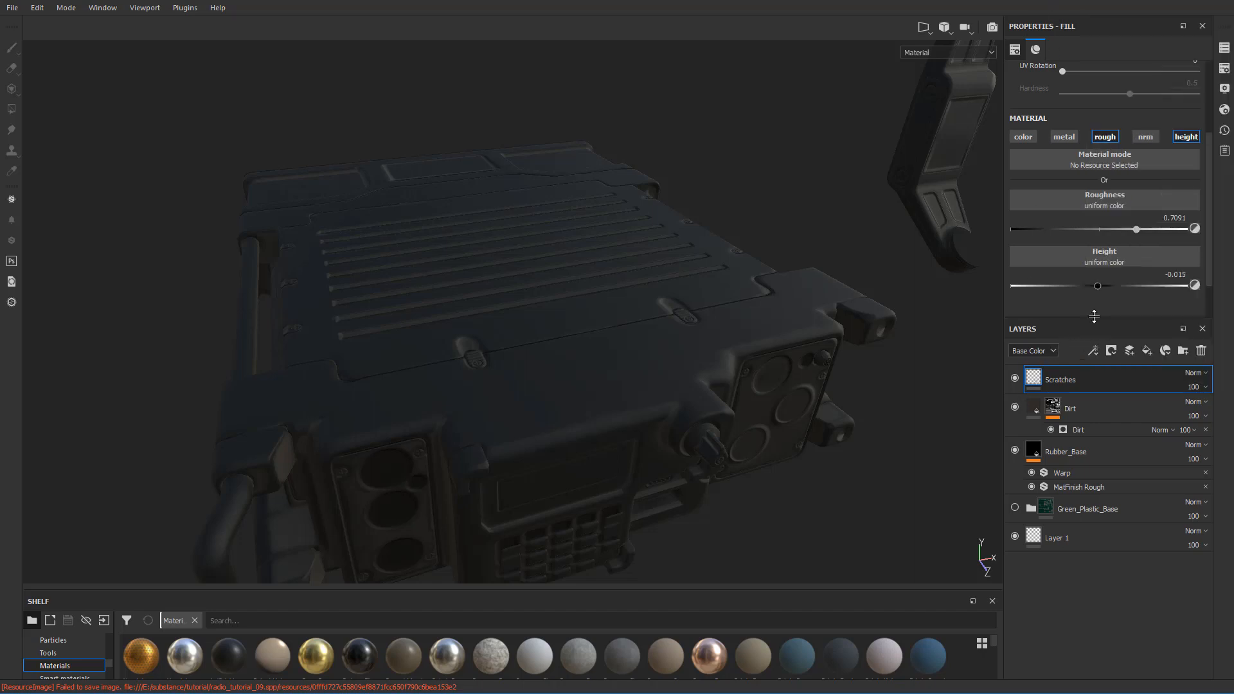
- Enlarge the properties area and add a black mask to the Scratches layer
{"action": "left_click_drag", "start_coordinate": [1094, 316], "coordinate": [1094, 407]}
{"action": "right_click", "coordinate": [1058, 472]}
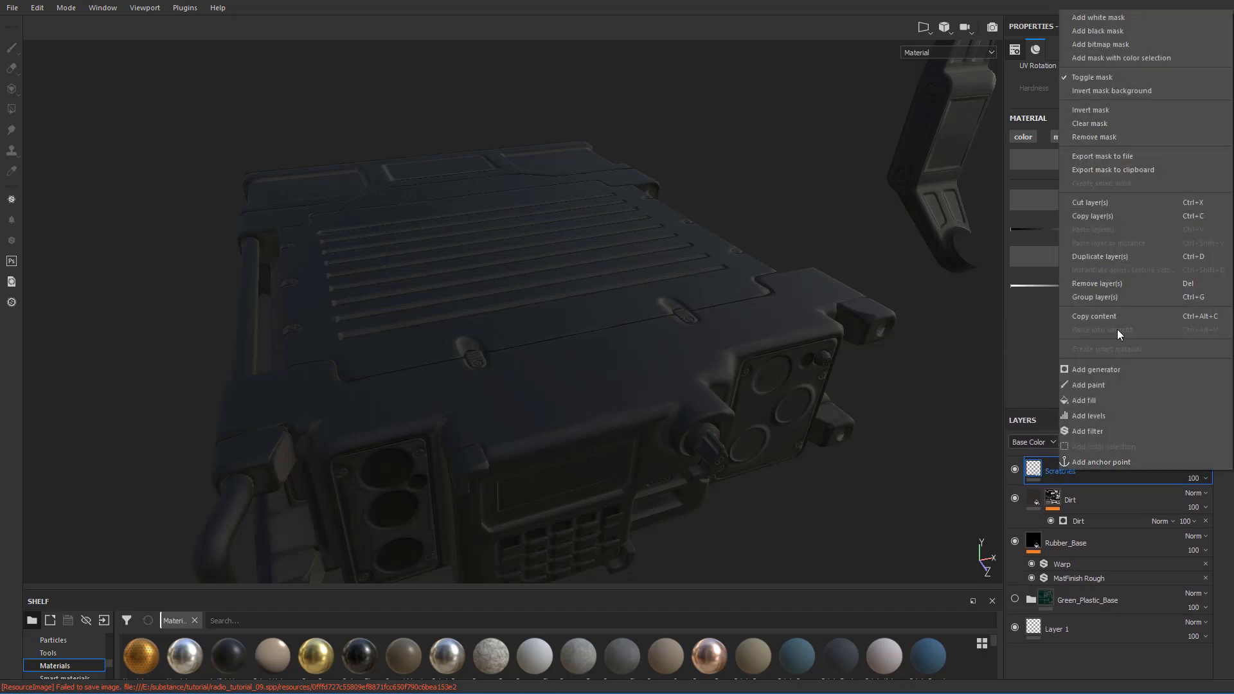
{"action": "left_click", "coordinate": [1129, 29]}
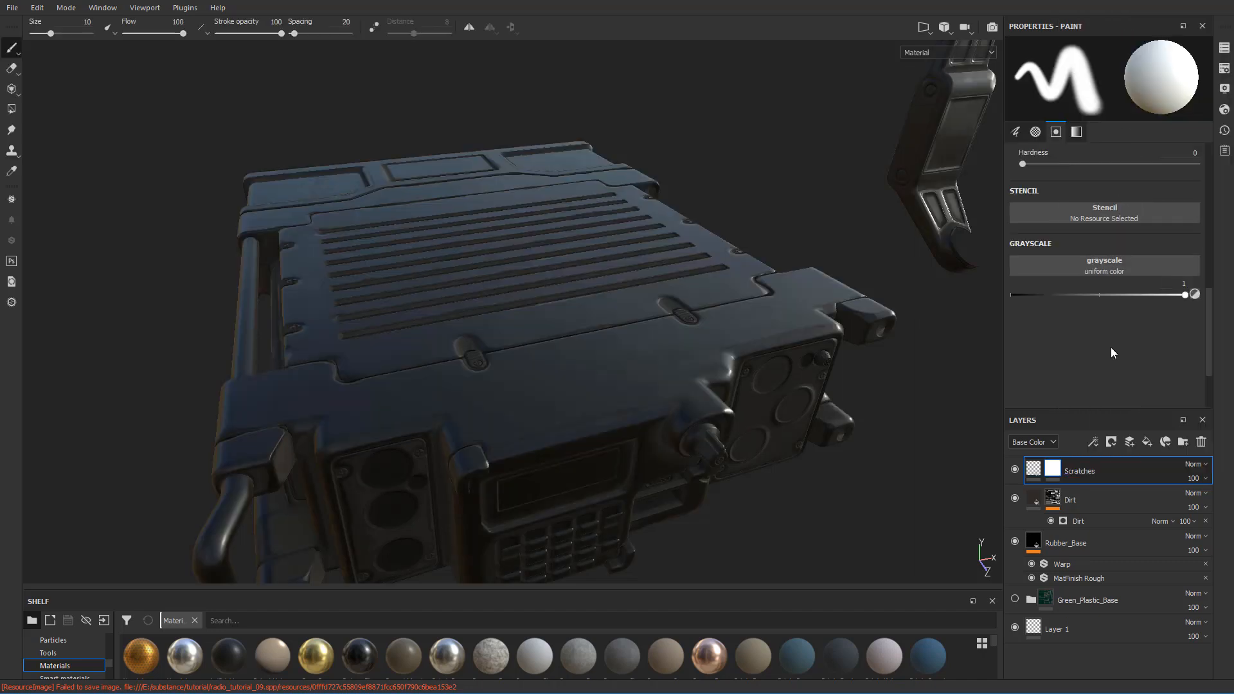
- Add a fill to the Scratches layer's mask and use the Grunge Scratches Rough texture as its grayscale
{"action": "right_click", "coordinate": [1052, 469]}
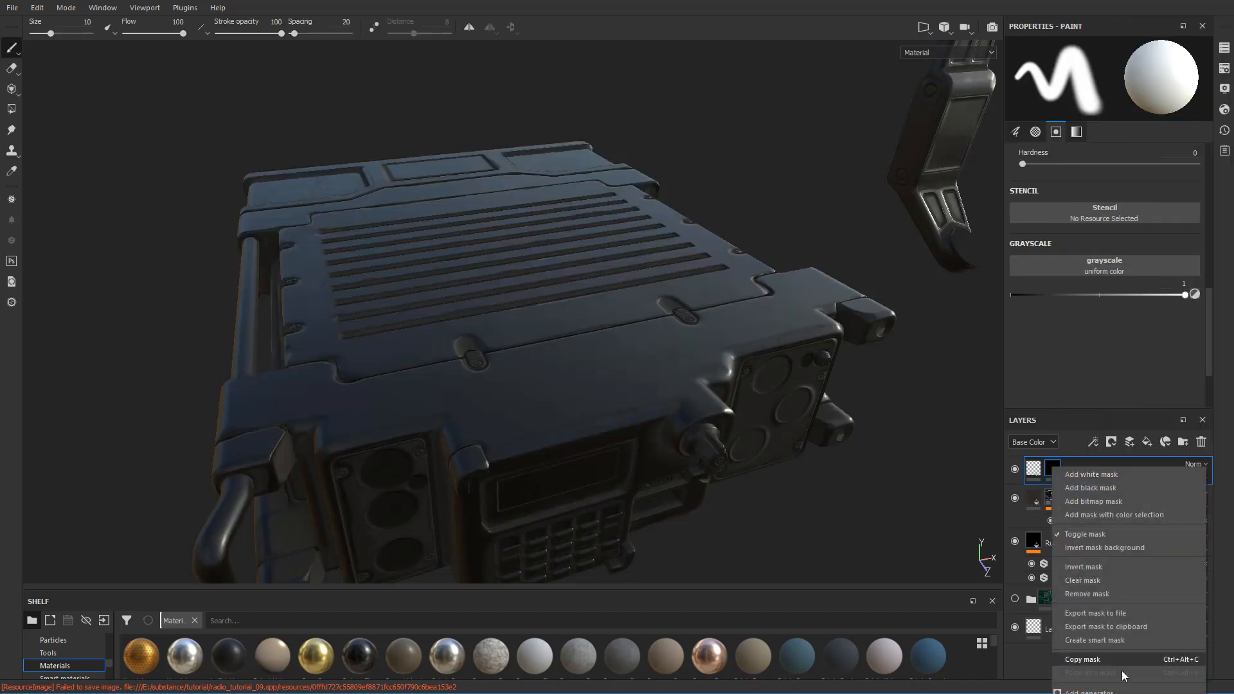
{"action": "left_click", "coordinate": [1107, 693]}
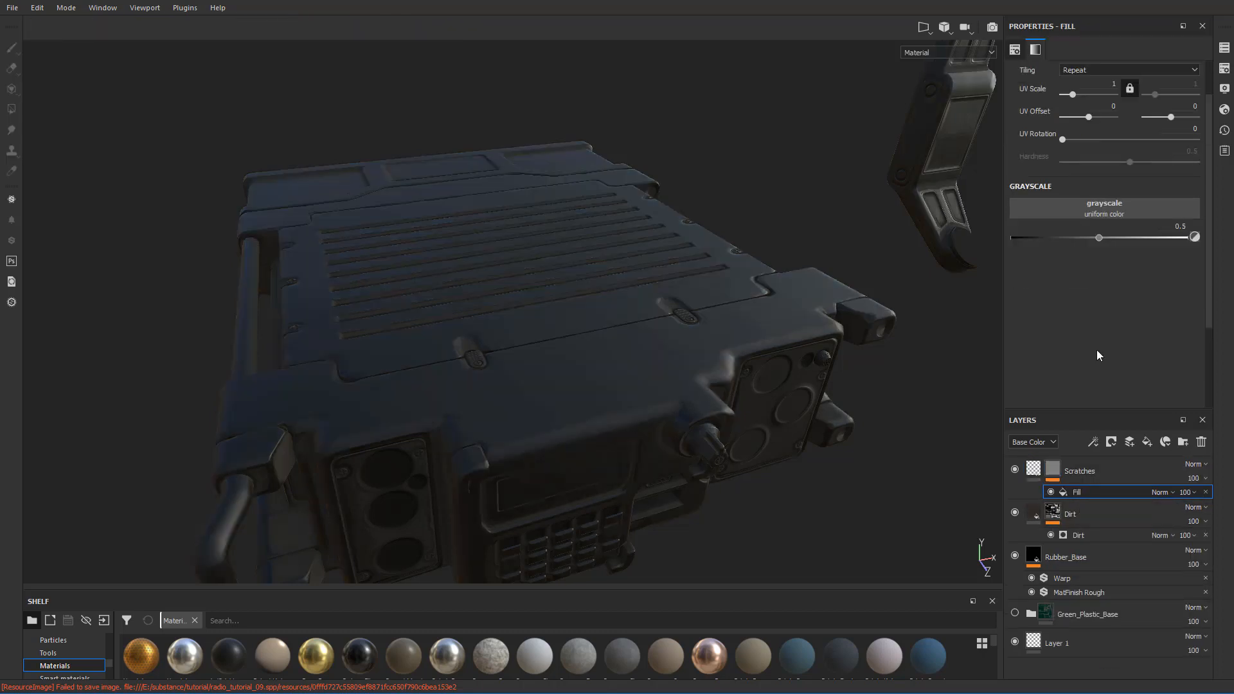
{"action": "left_click", "coordinate": [1110, 215]}
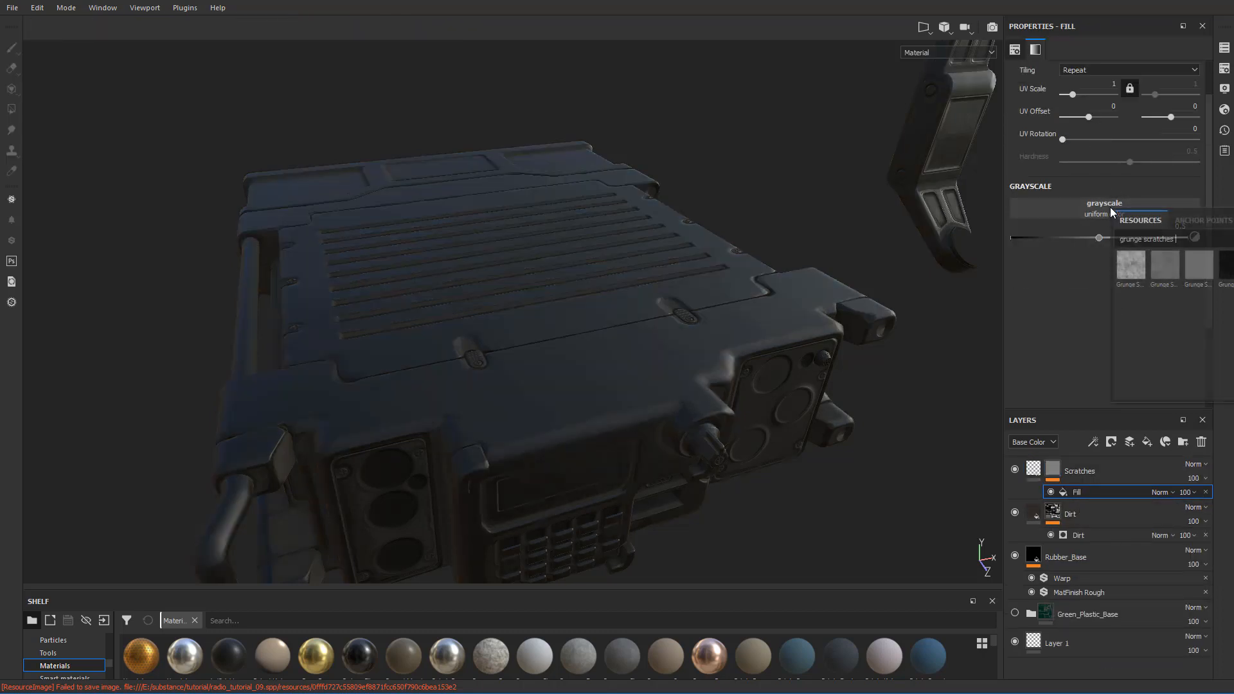
{"action": "key", "text": "ctrl+BackSpace"}
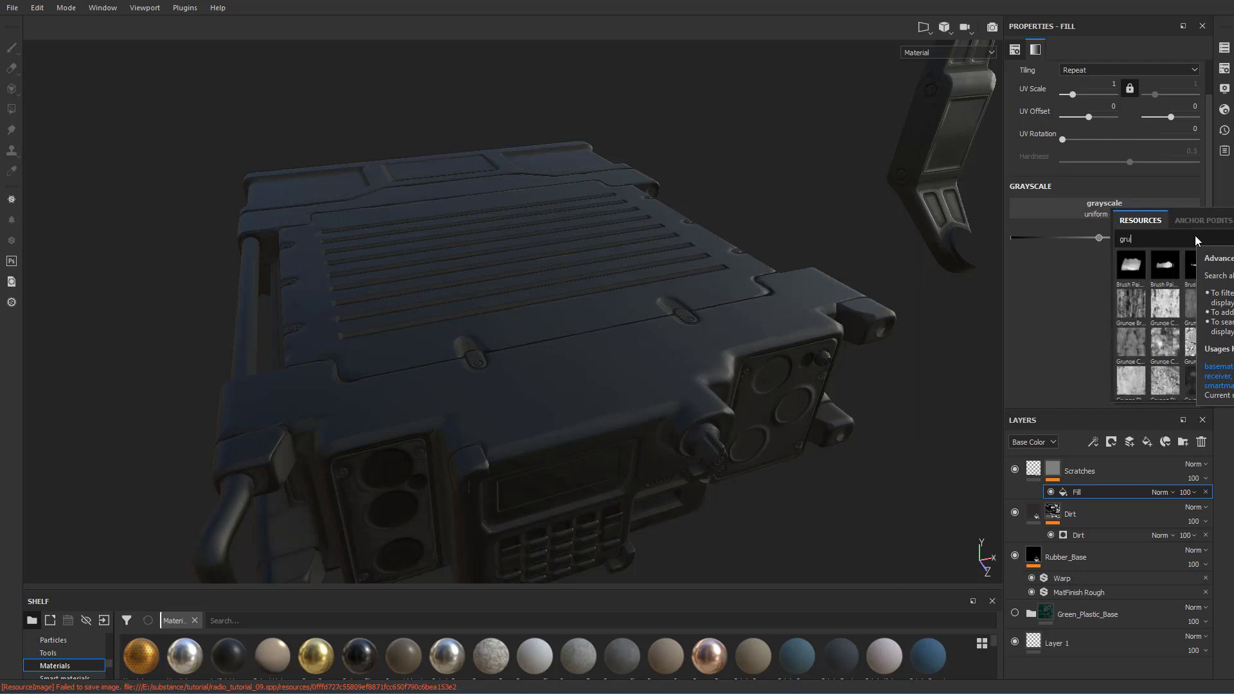
{"action": "type", "text": "scratches"}
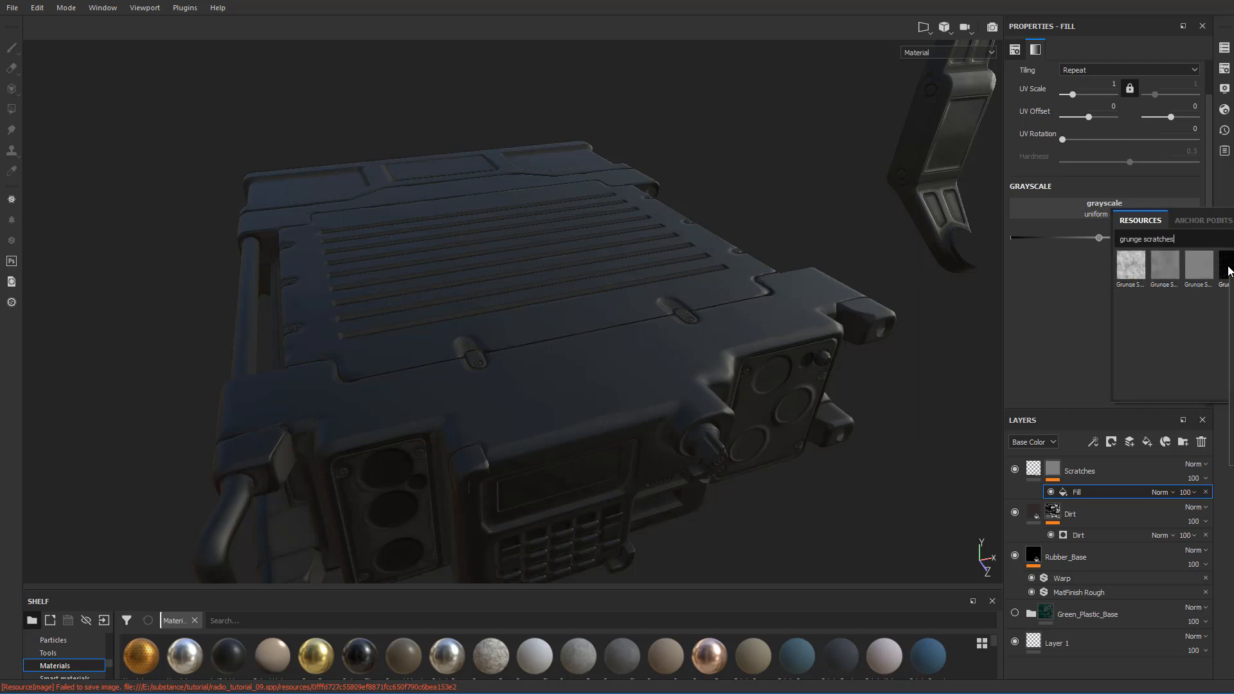
{"action": "left_click", "coordinate": [1227, 266]}
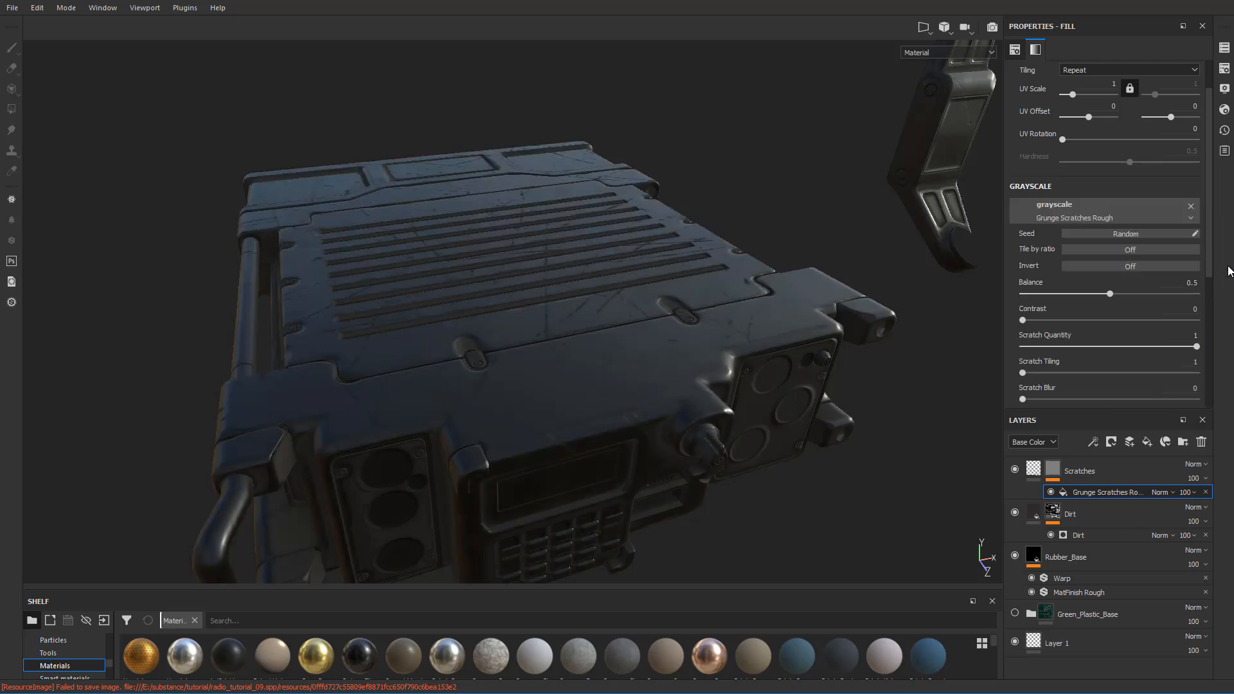
- Switch the grunge fill to tri-planar projection and set its UV scale to 1.5
{"action": "left_click_drag", "start_coordinate": [754, 187], "coordinate": [797, 222], "text": "alt"}
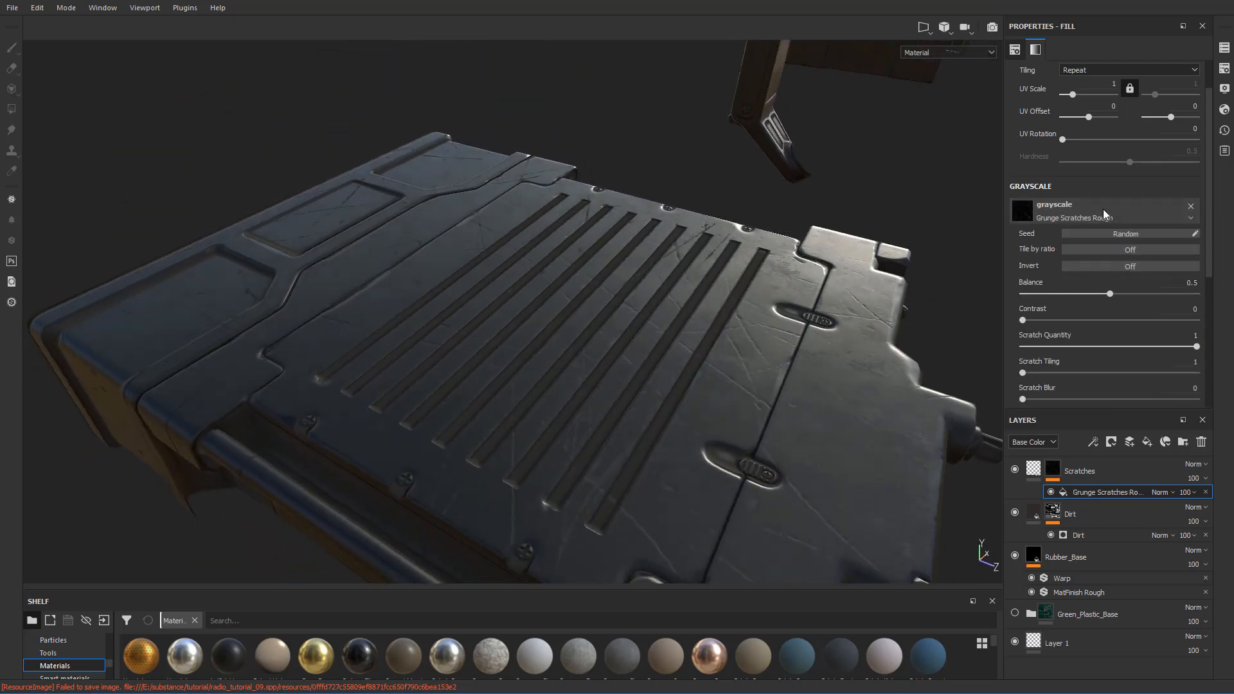
{"action": "scroll", "coordinate": [1106, 212], "scroll_direction": "up", "scroll_amount": 2}
{"action": "left_click", "coordinate": [1082, 83]}
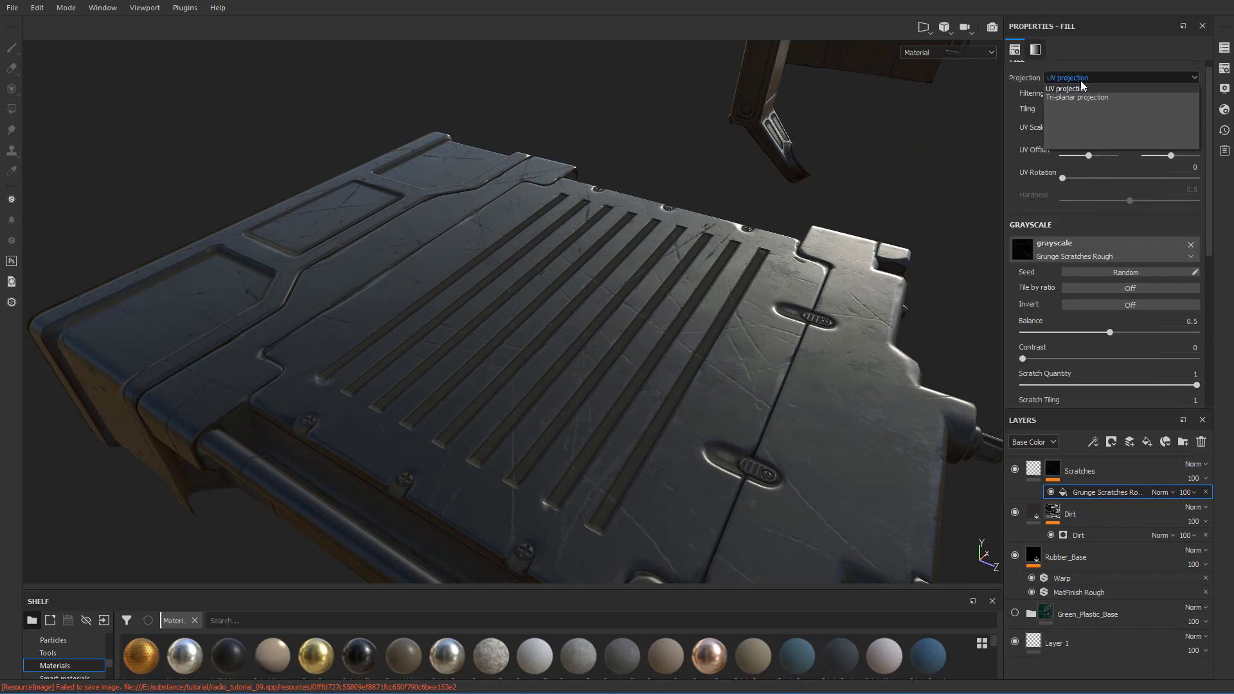
{"action": "left_click", "coordinate": [1083, 94]}
{"action": "left_click", "coordinate": [1099, 122]}
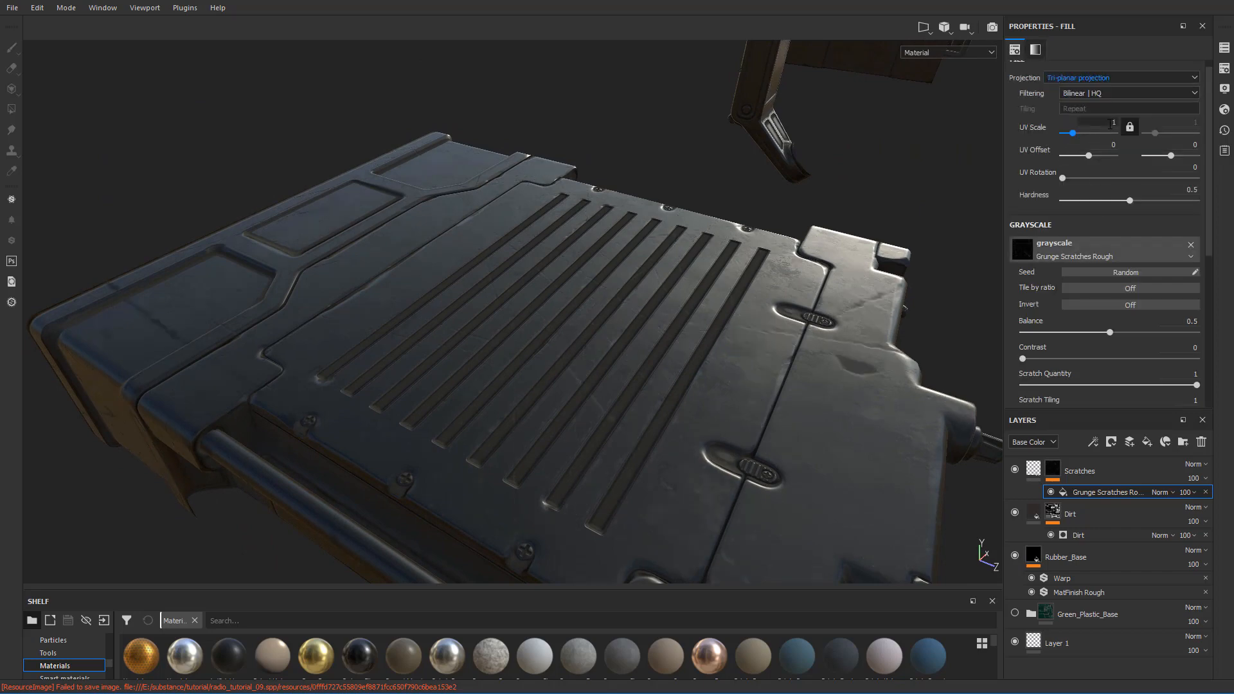
{"action": "type", "text": "1.25"}
{"action": "key", "text": "Return"}
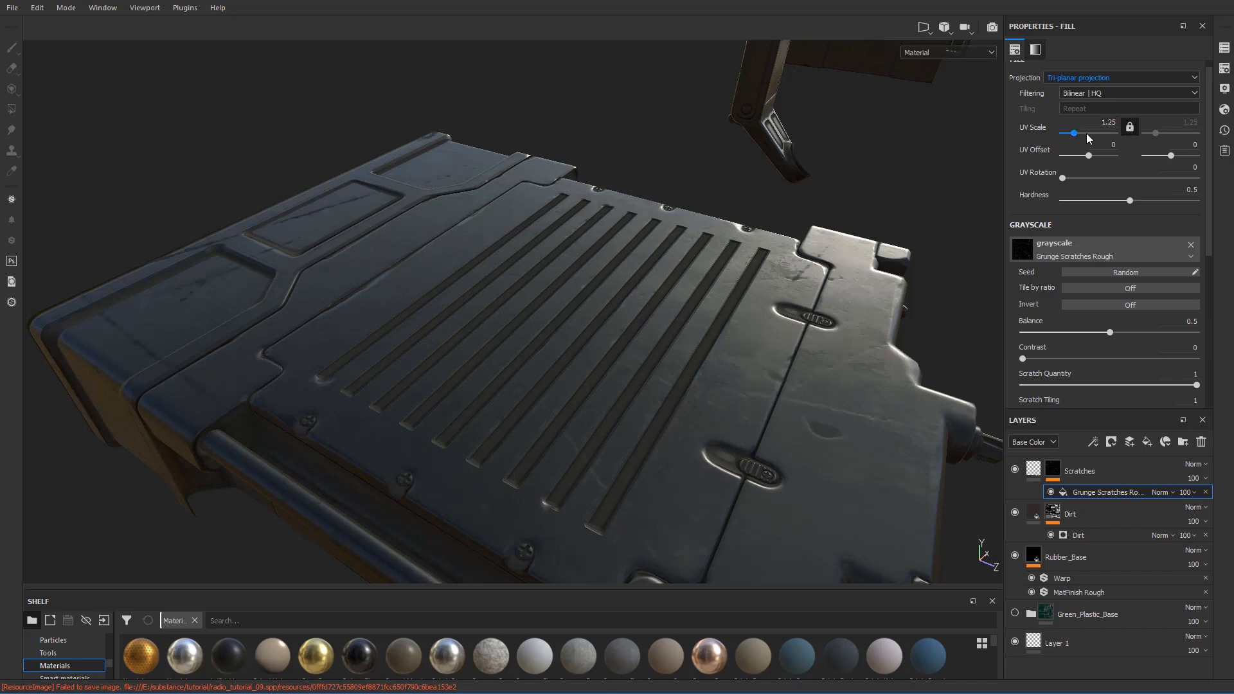
{"action": "type", "text": "1.5"}
{"action": "key", "text": "Return"}
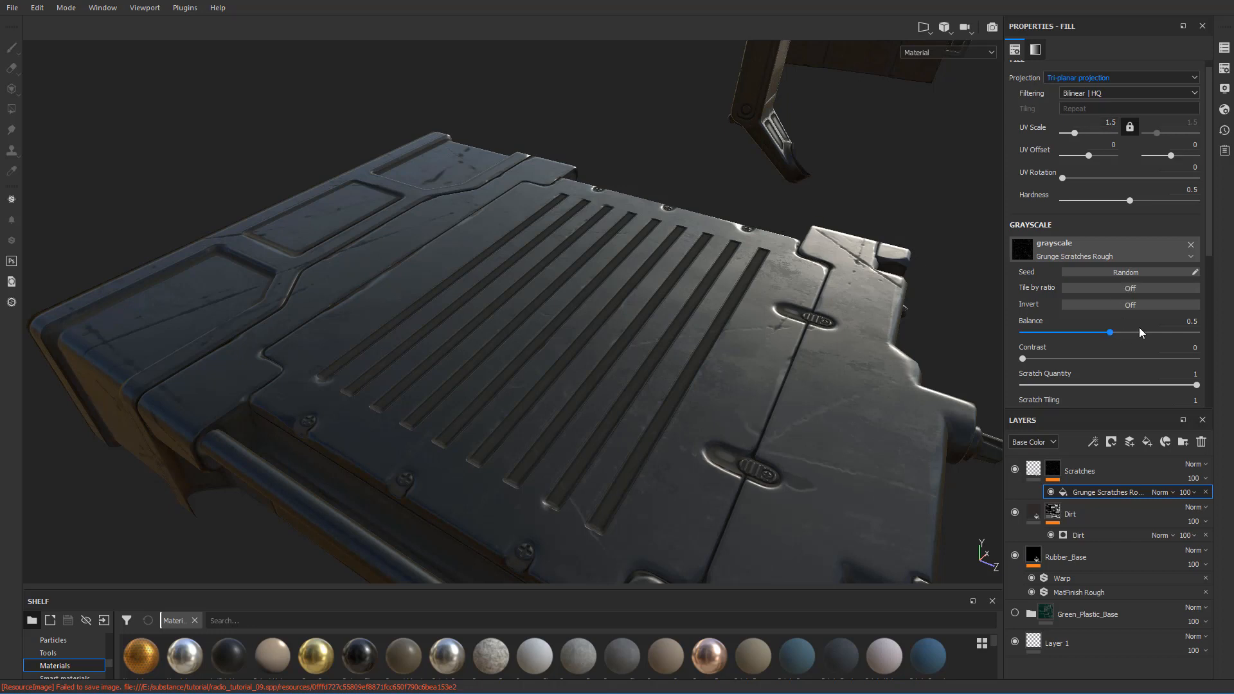
- Set the grunge's Scratch Quantity to 0.5, Scratch Tiling to 6 and Scratch Width to about 0.07
{"action": "scroll", "coordinate": [1119, 309], "scroll_direction": "down", "scroll_amount": 1}
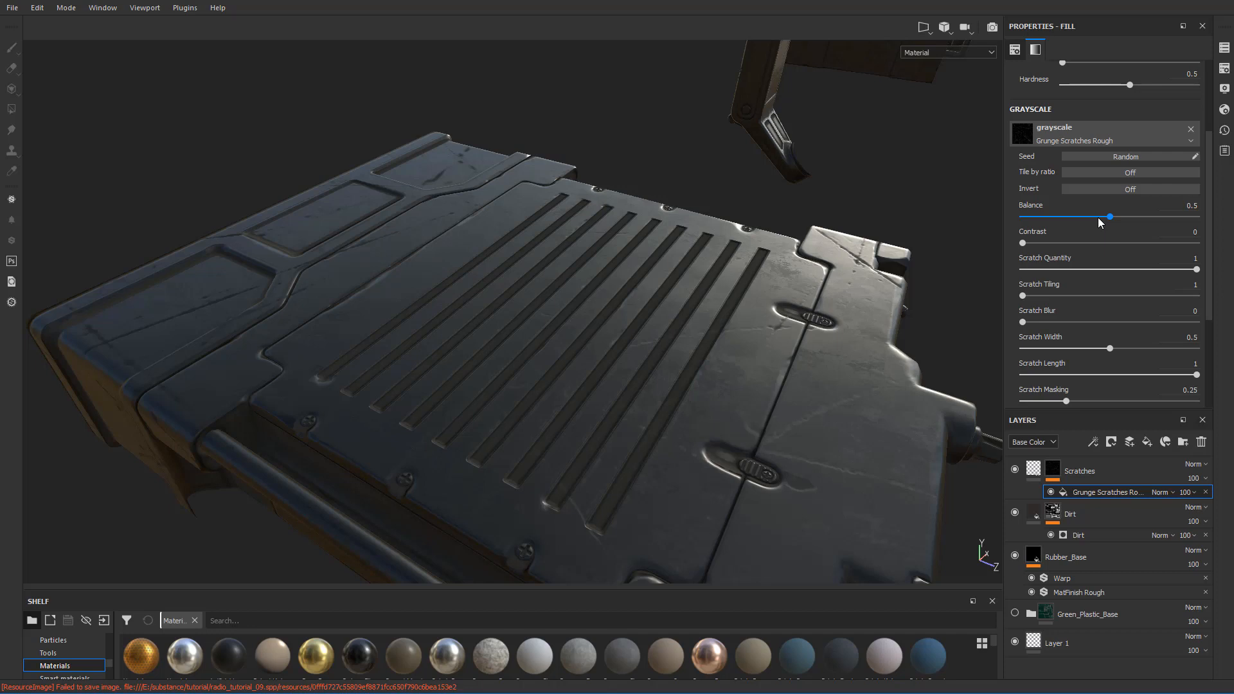
{"action": "left_click_drag", "start_coordinate": [1107, 217], "coordinate": [1108, 216]}
{"action": "left_click", "coordinate": [1199, 206]}
{"action": "key", "text": "BackSpace"}
{"action": "key", "text": "Return"}
{"action": "left_click_drag", "start_coordinate": [1197, 270], "coordinate": [1217, 253]}
{"action": "type", "text": "0.5"}
{"action": "key", "text": "Return"}
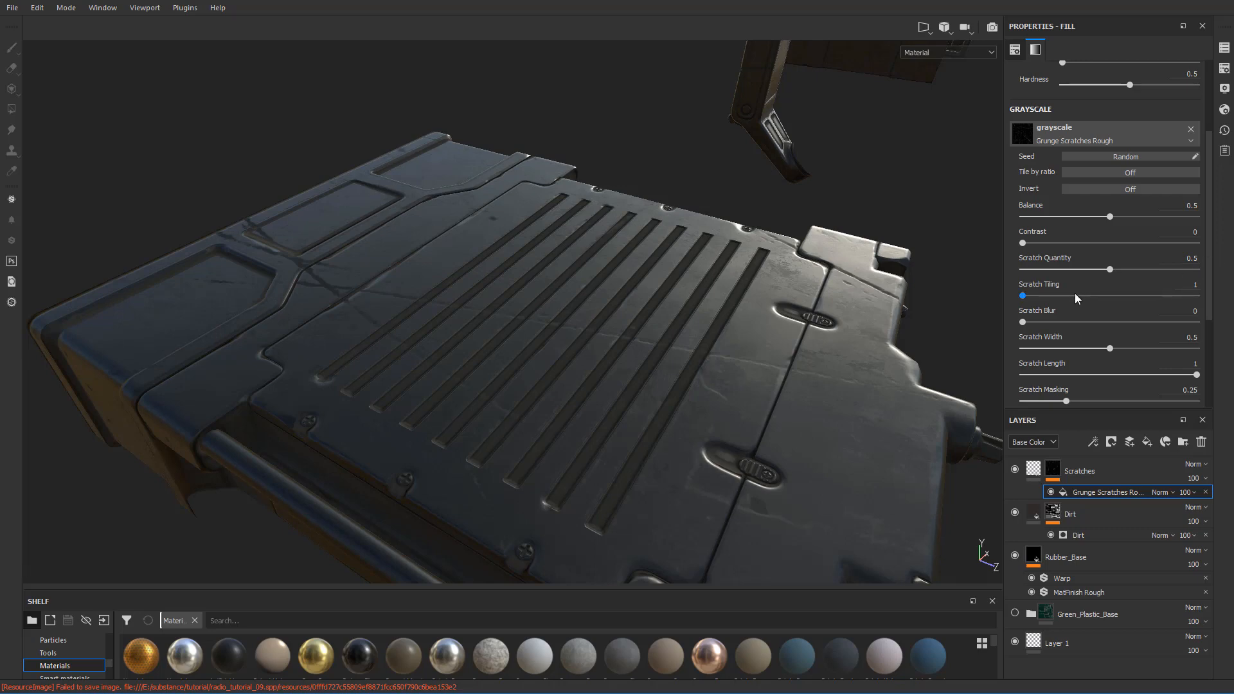
{"action": "left_click_drag", "start_coordinate": [1021, 296], "coordinate": [1186, 294]}
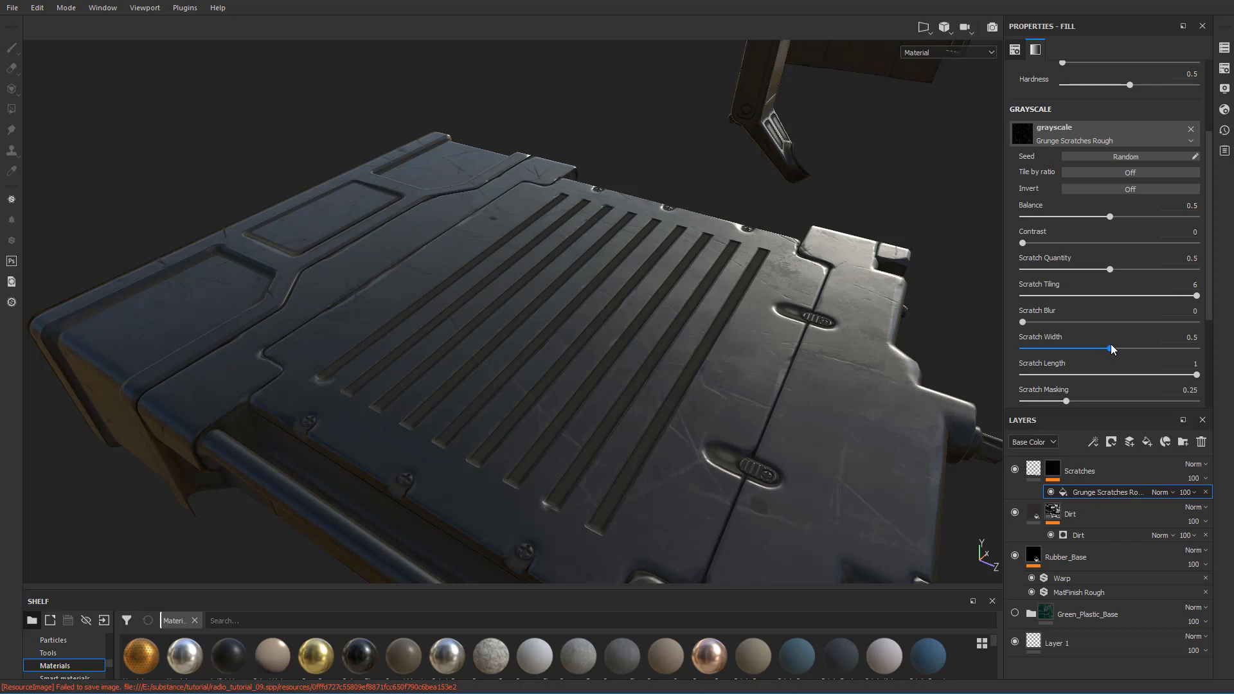
{"action": "left_click_drag", "start_coordinate": [1105, 348], "coordinate": [1035, 357]}
{"action": "left_click_drag", "start_coordinate": [837, 341], "coordinate": [797, 312], "text": "alt"}
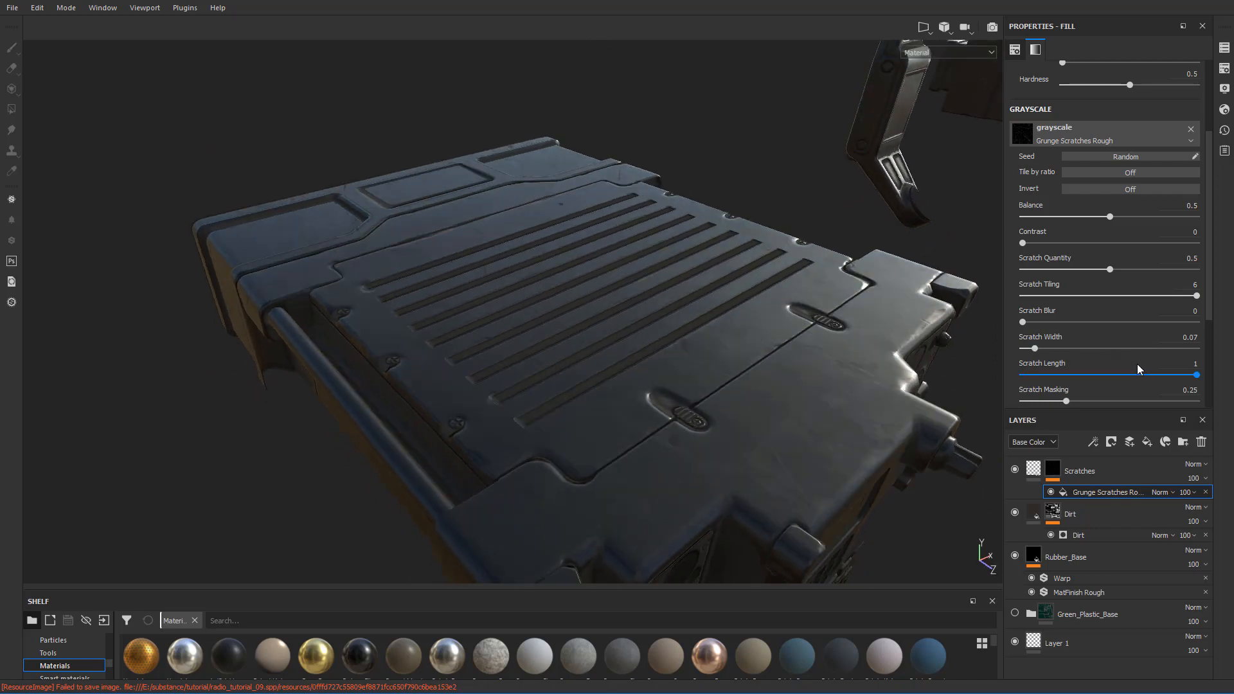
- Set the grunge's Scratch Spots Tiling to 3, Dust Intensity to 1 and Dust Tiling to 16
{"action": "scroll", "coordinate": [1137, 364], "scroll_direction": "down", "scroll_amount": 1}
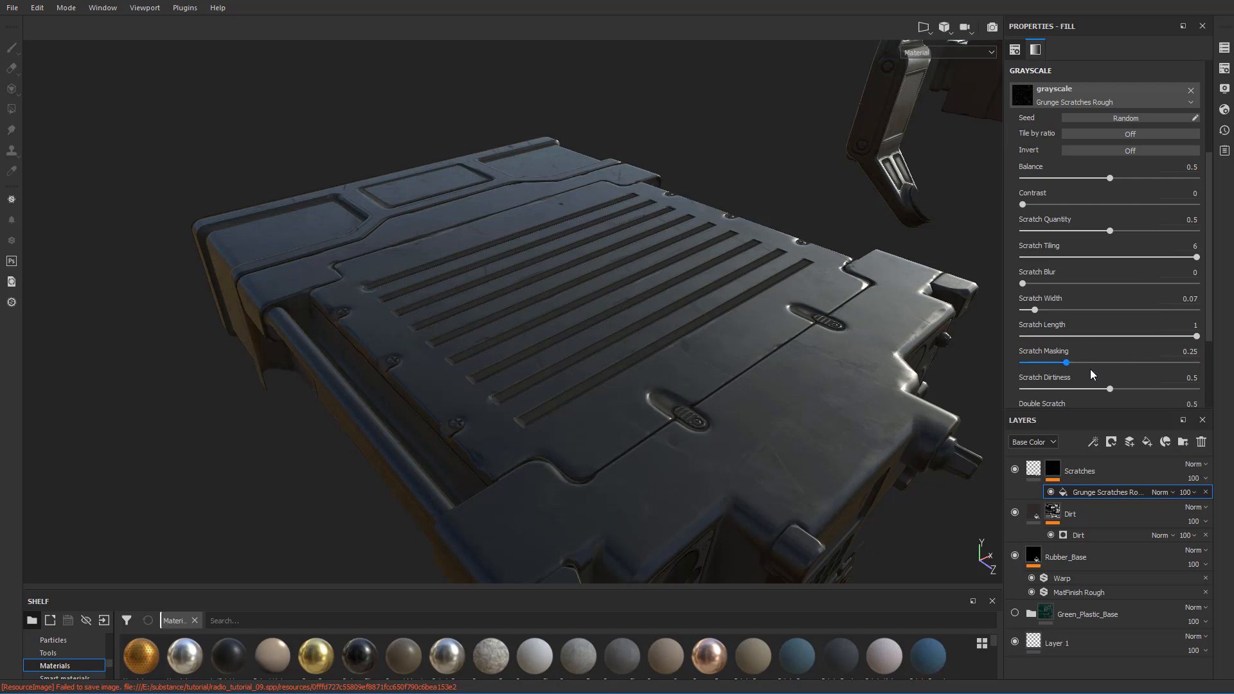
{"action": "mouse_move", "coordinate": [1110, 388]}
{"action": "left_mouse_down"}
{"action": "mouse_move", "coordinate": [1097, 389]}
{"action": "mouse_move", "coordinate": [1108, 388]}
{"action": "left_mouse_up"}
{"action": "scroll", "coordinate": [1107, 382], "scroll_direction": "down", "scroll_amount": 1}
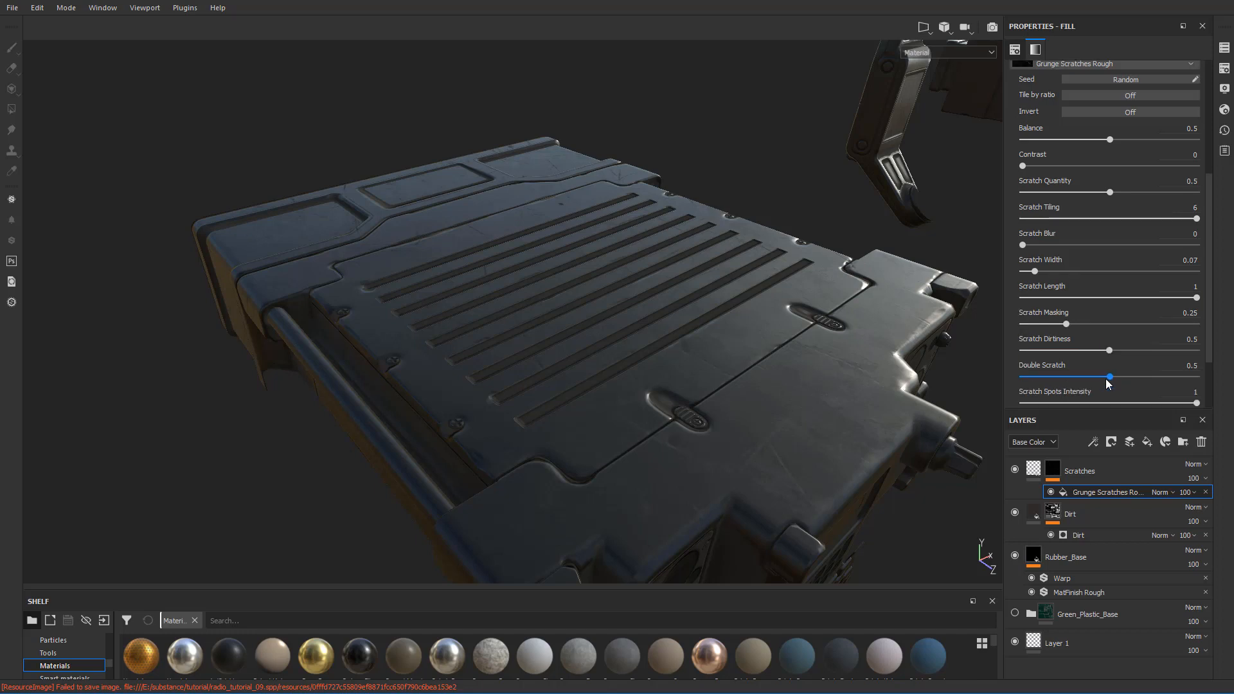
{"action": "scroll", "coordinate": [1101, 366], "scroll_direction": "down", "scroll_amount": 1}
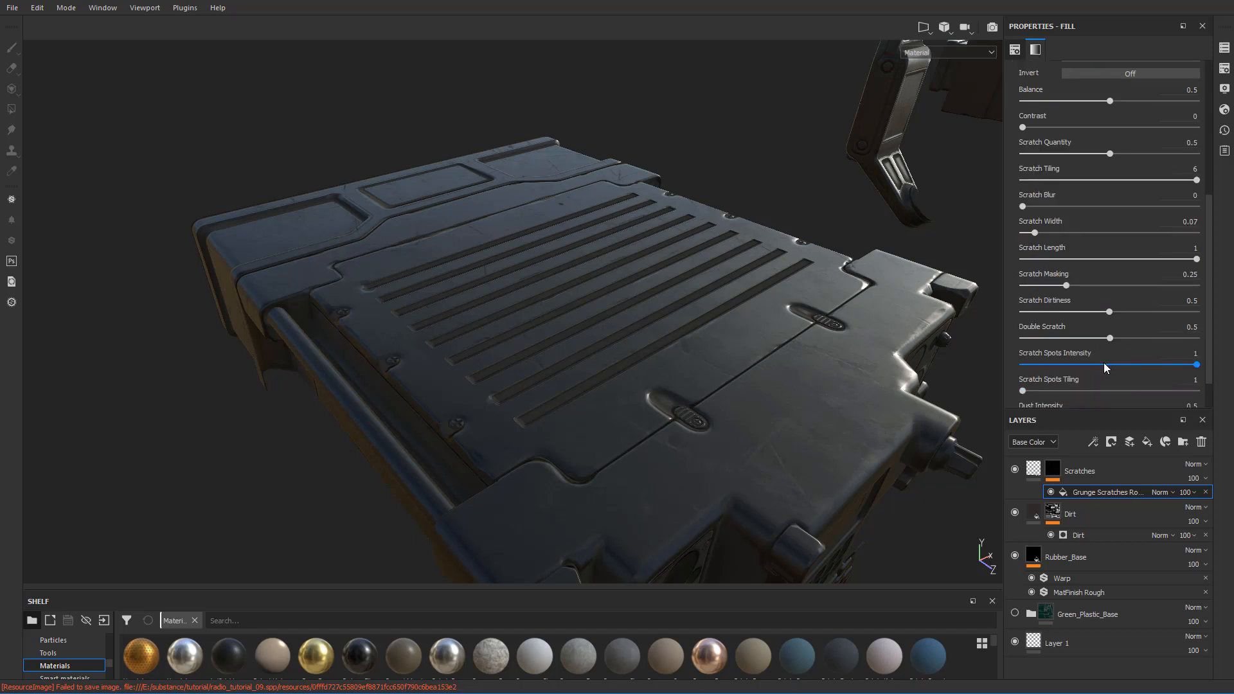
{"action": "left_click_drag", "start_coordinate": [1023, 391], "coordinate": [1083, 393]}
{"action": "scroll", "coordinate": [1091, 393], "scroll_direction": "down", "scroll_amount": 1}
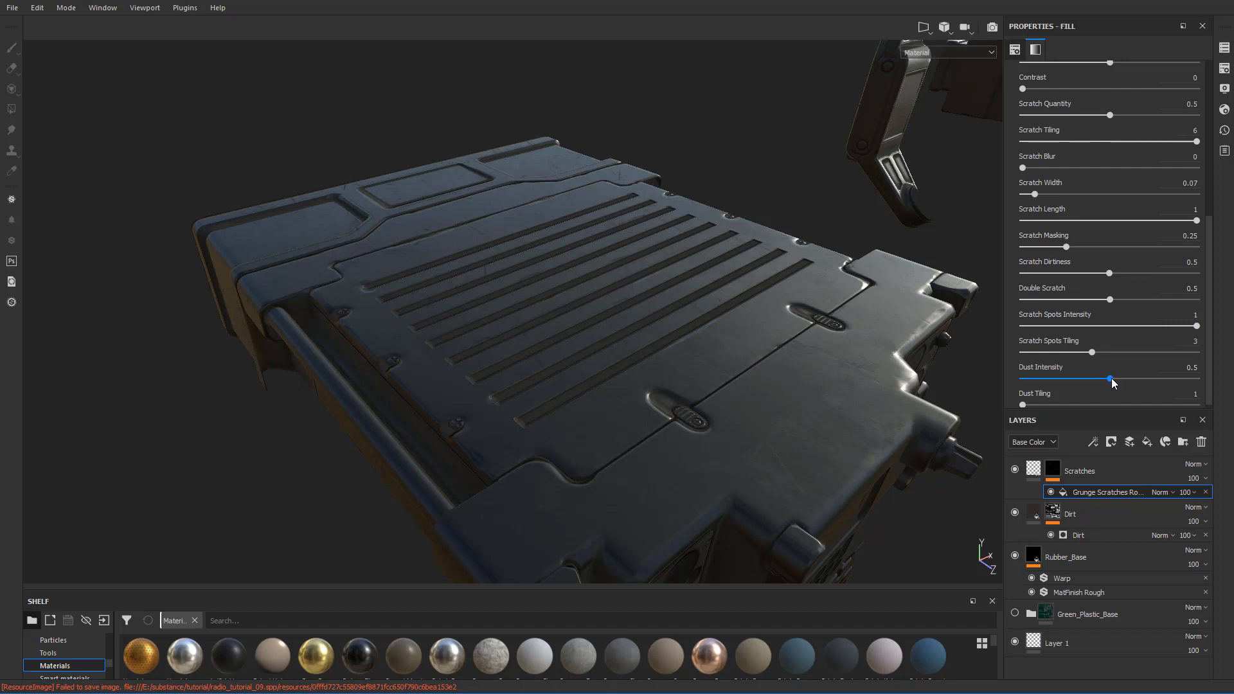
{"action": "left_click_drag", "start_coordinate": [1112, 380], "coordinate": [1199, 380]}
{"action": "scroll", "coordinate": [1093, 350], "scroll_direction": "down", "scroll_amount": 1}
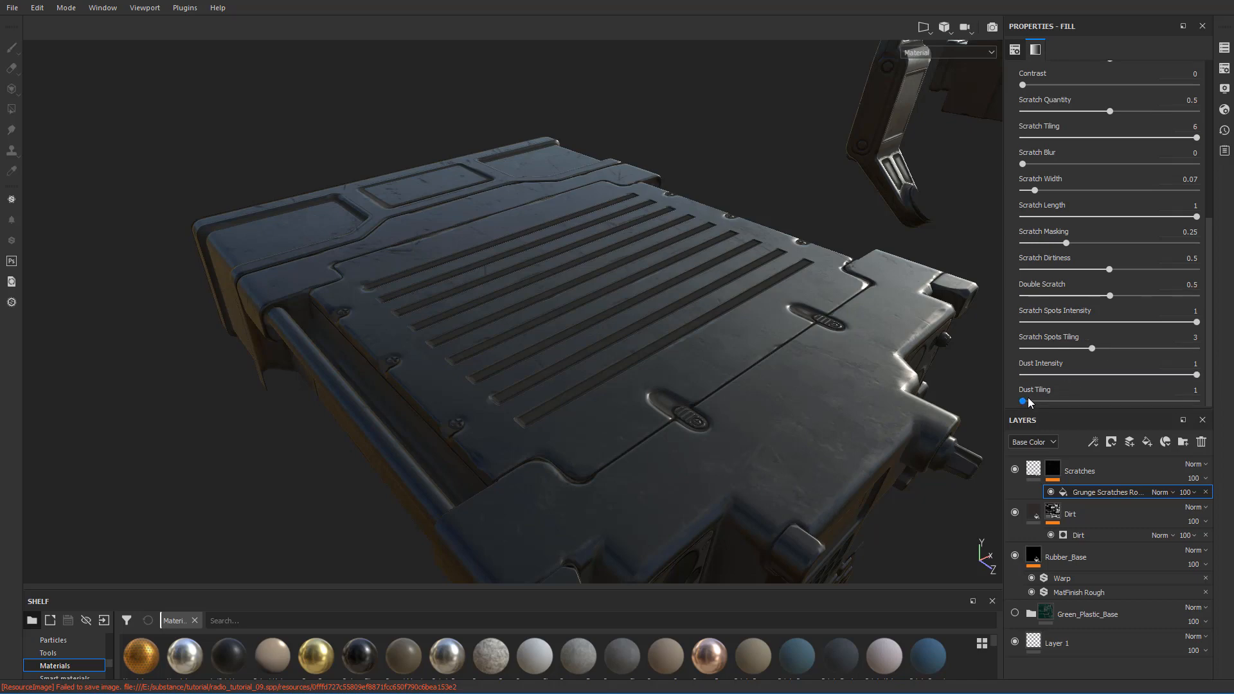
{"action": "left_click_drag", "start_coordinate": [1026, 405], "coordinate": [1197, 402]}
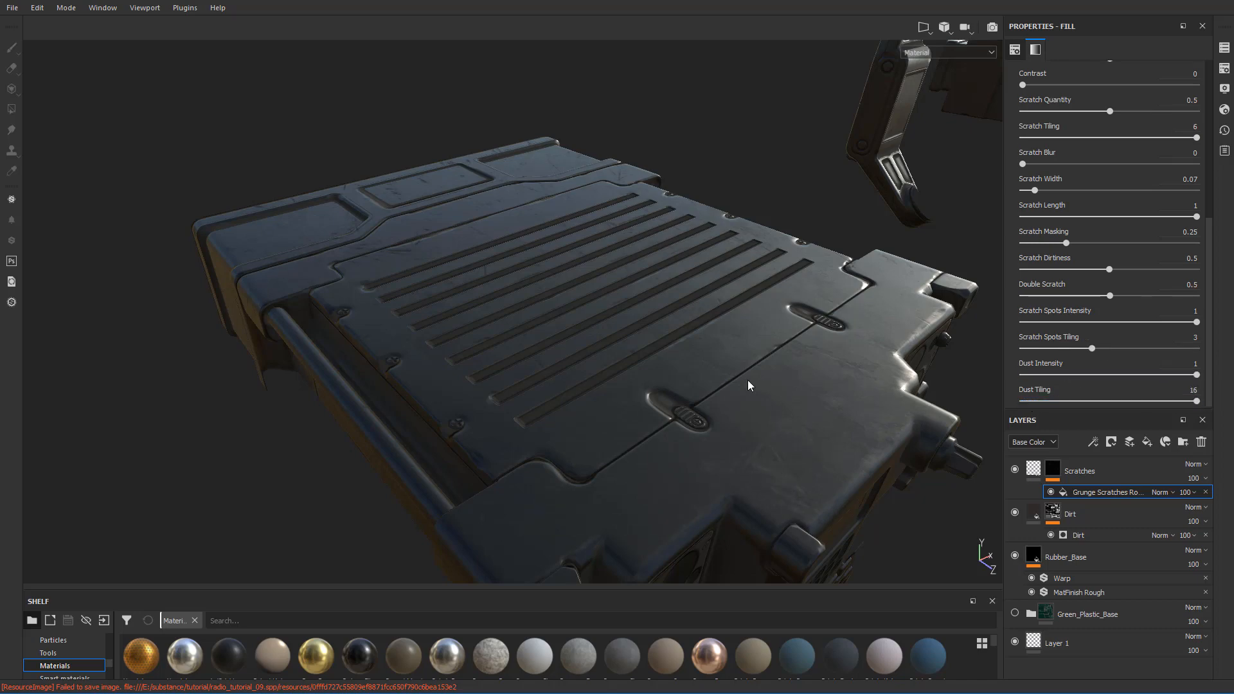
- Try a UV scale of 1 on the scratches grunge and restore it to 1.5
{"action": "left_click_drag", "start_coordinate": [749, 386], "coordinate": [863, 356], "text": "alt"}
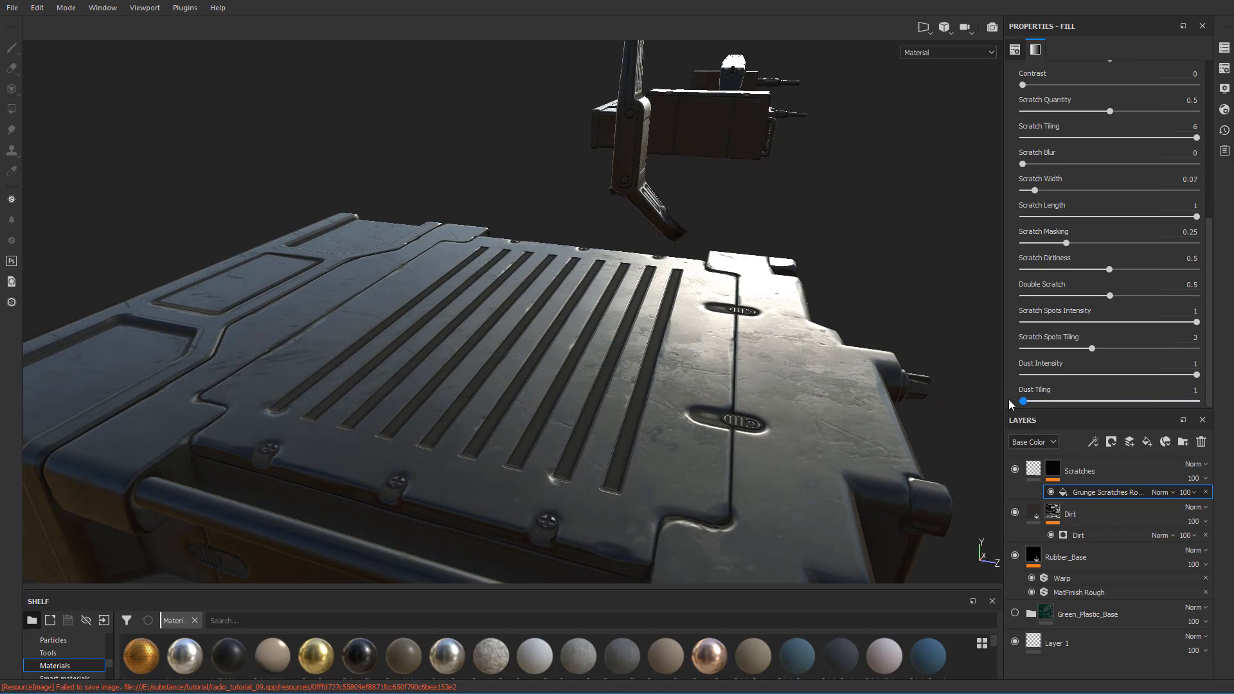
{"action": "left_click_drag", "start_coordinate": [852, 399], "coordinate": [565, 307], "text": "alt"}
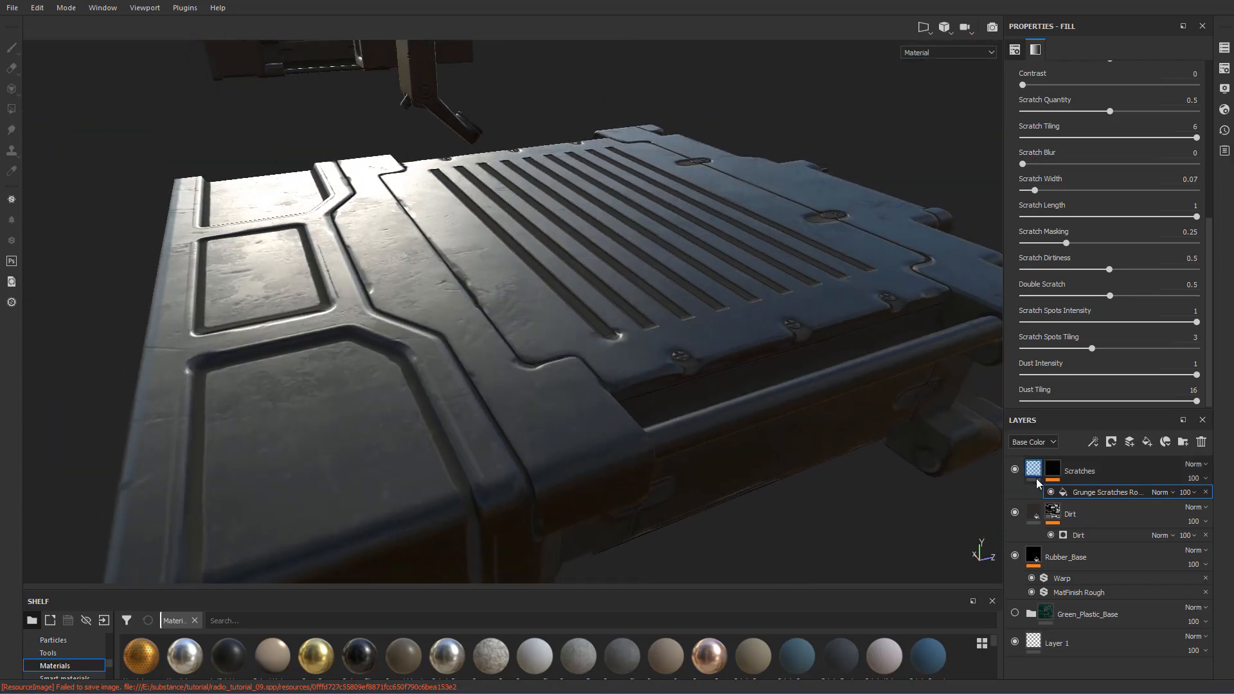
{"action": "scroll", "coordinate": [1090, 229], "scroll_direction": "up", "scroll_amount": 5}
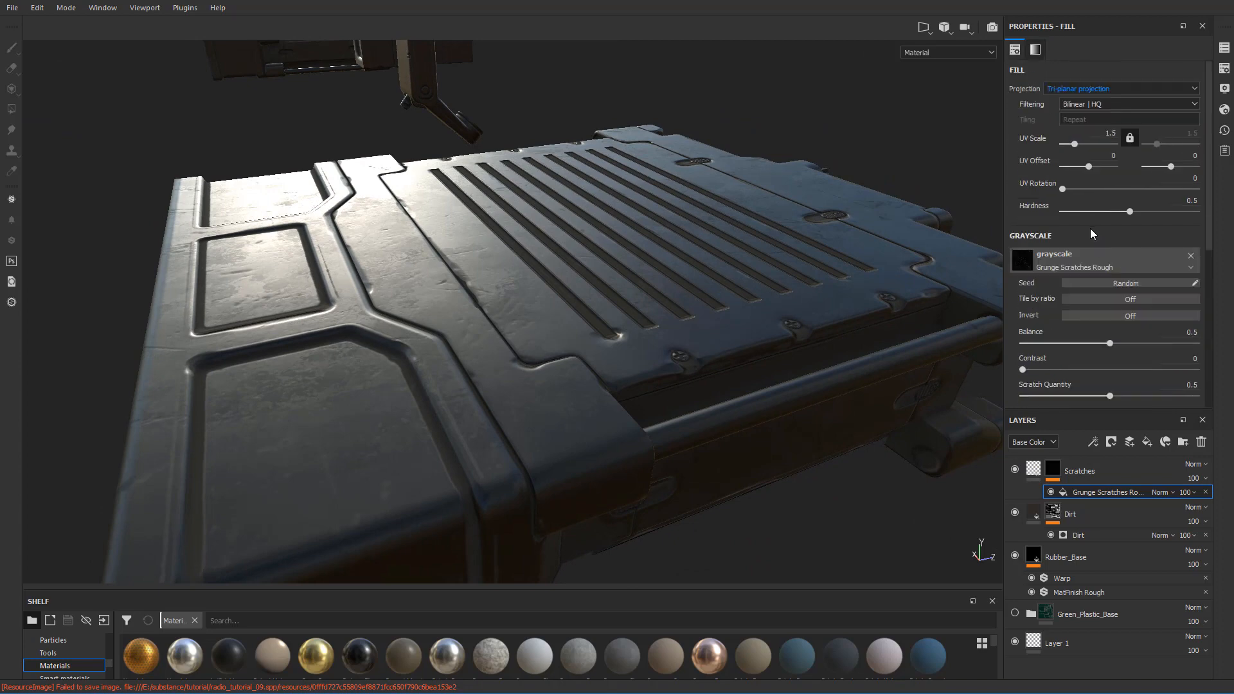
{"action": "left_click_drag", "start_coordinate": [1070, 147], "coordinate": [1111, 144]}
{"action": "type", "text": "1"}
{"action": "key", "text": "Return"}
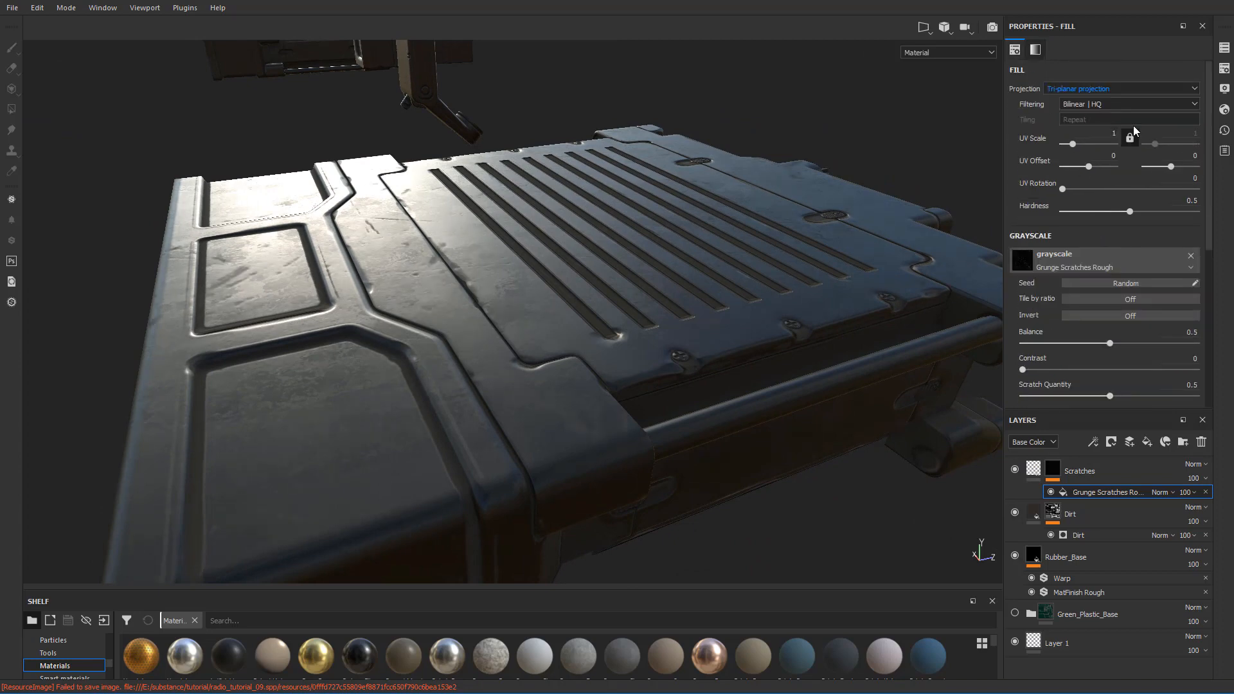
{"action": "left_click_drag", "start_coordinate": [447, 299], "coordinate": [431, 429], "text": "alt"}
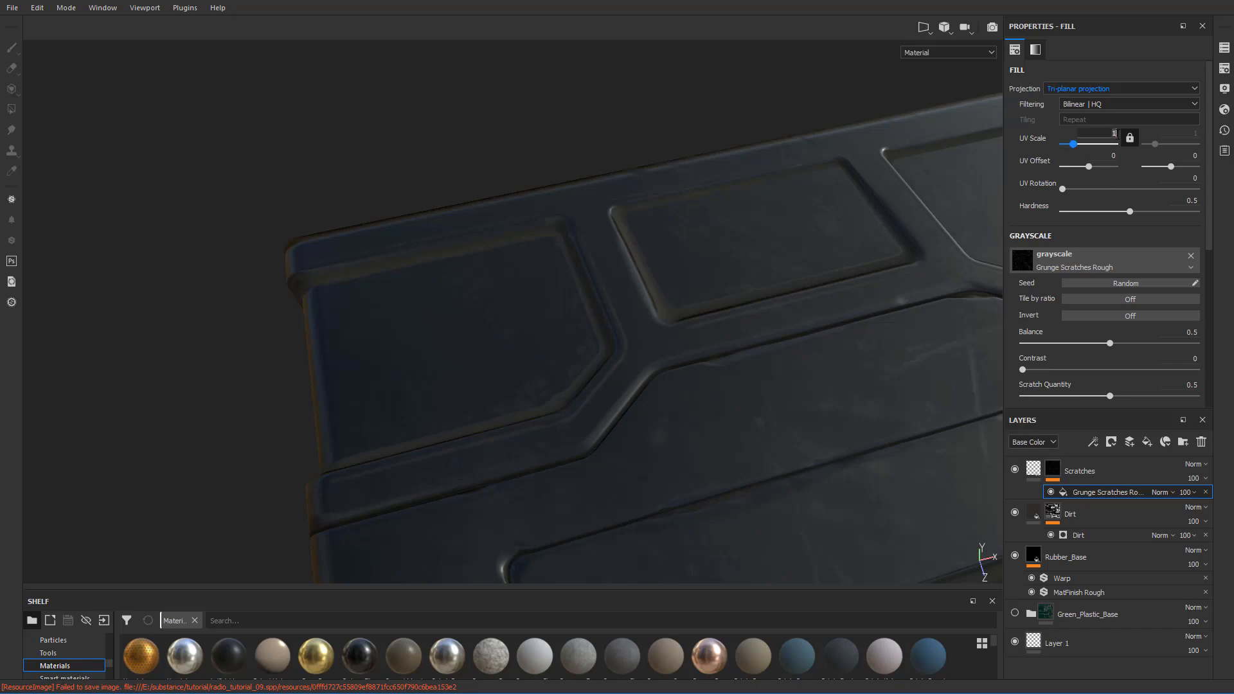
{"action": "key", "text": "Return"}
- Raise the grunge's Scratch Quantity to about 0.6 and check the scratches across the radio body
{"action": "left_click_drag", "start_coordinate": [839, 287], "coordinate": [959, 273], "text": "alt"}
{"action": "right_click_drag", "start_coordinate": [959, 273], "coordinate": [919, 280], "text": "alt"}
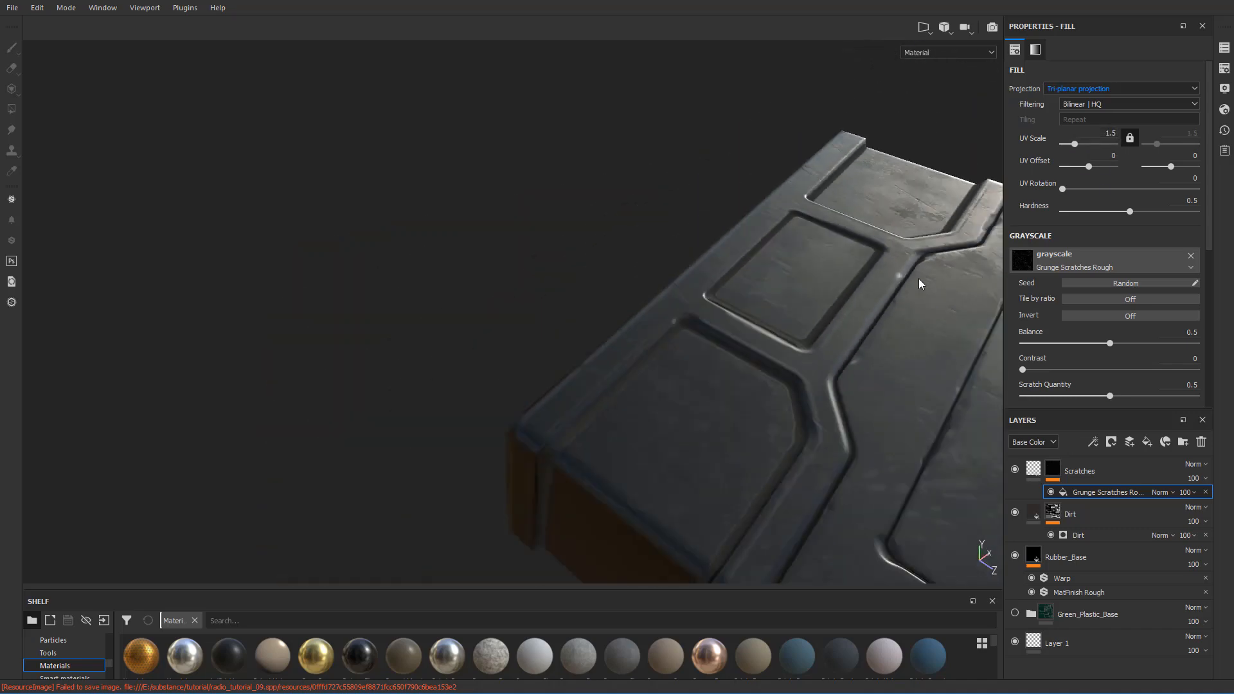
{"action": "middle_click_drag", "start_coordinate": [916, 283], "coordinate": [665, 273], "text": "alt"}
{"action": "left_click_drag", "start_coordinate": [665, 273], "coordinate": [973, 318], "text": "alt"}
{"action": "scroll", "coordinate": [1113, 337], "scroll_direction": "down", "scroll_amount": 2}
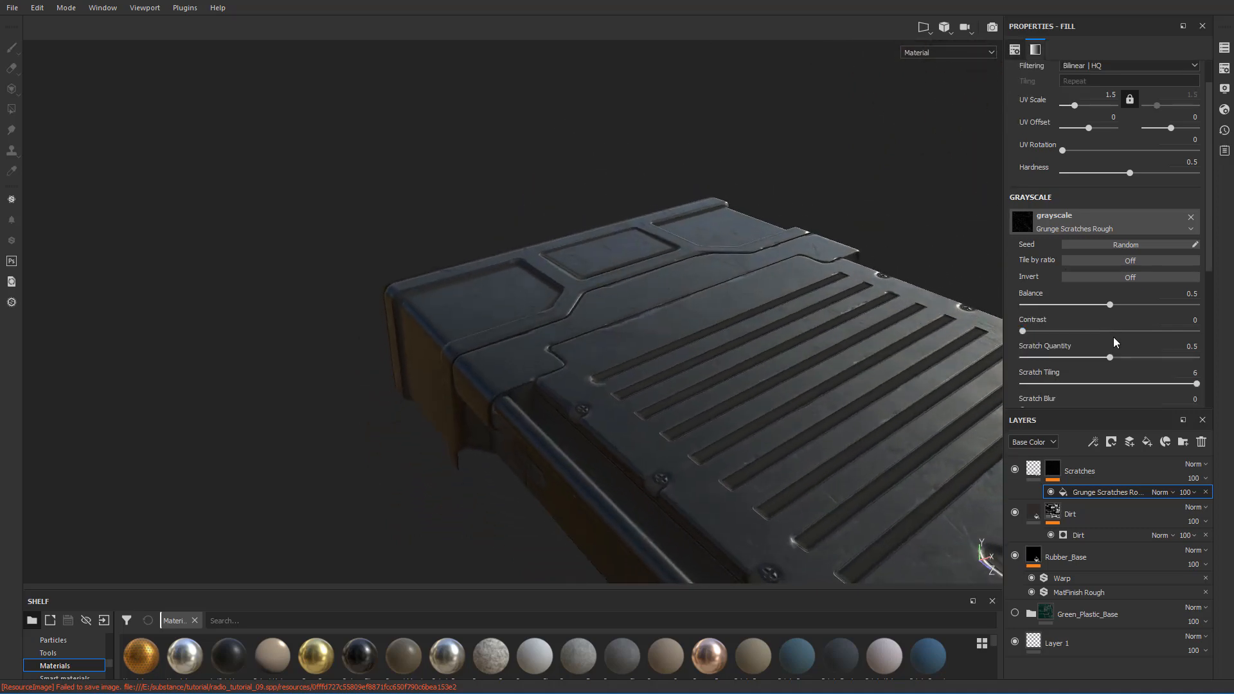
{"action": "mouse_move", "coordinate": [1112, 318]}
{"action": "left_mouse_down"}
{"action": "mouse_move", "coordinate": [1078, 317]}
{"action": "mouse_move", "coordinate": [1142, 321]}
{"action": "mouse_move", "coordinate": [1095, 322]}
{"action": "mouse_move", "coordinate": [1127, 319]}
{"action": "left_mouse_up"}
{"action": "left_click_drag", "start_coordinate": [681, 327], "coordinate": [606, 374], "text": "alt"}
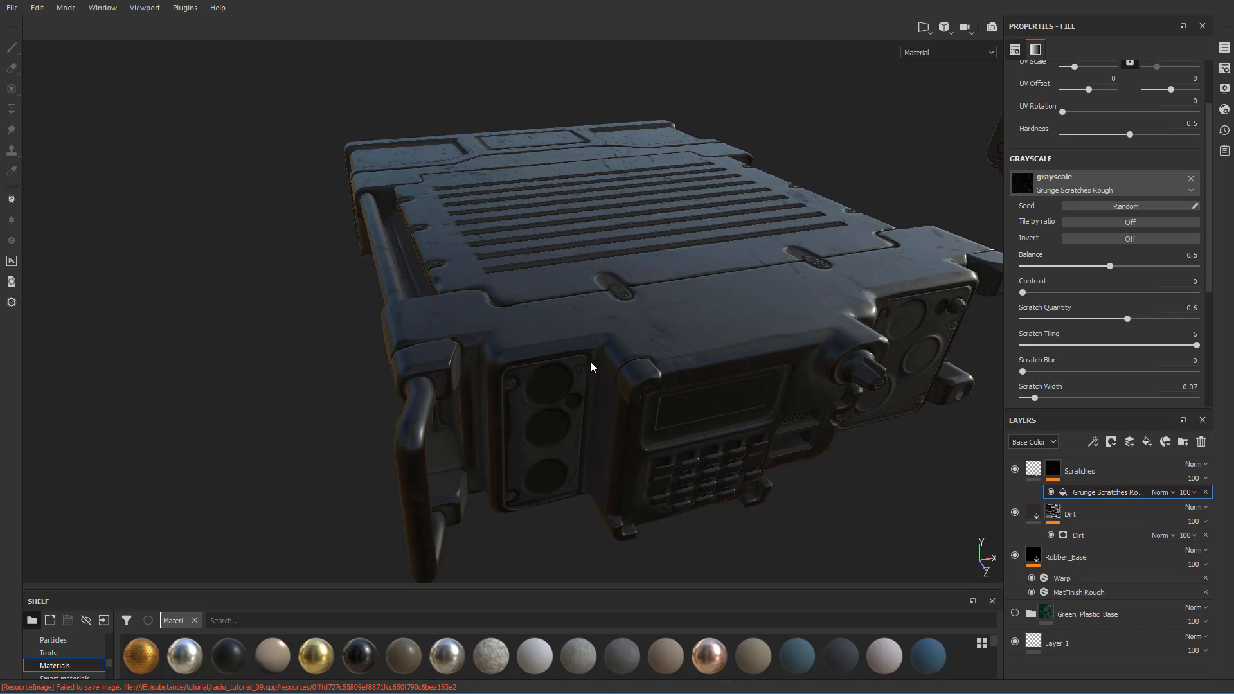
{"action": "left_click_drag", "start_coordinate": [580, 343], "coordinate": [625, 363], "text": "alt"}
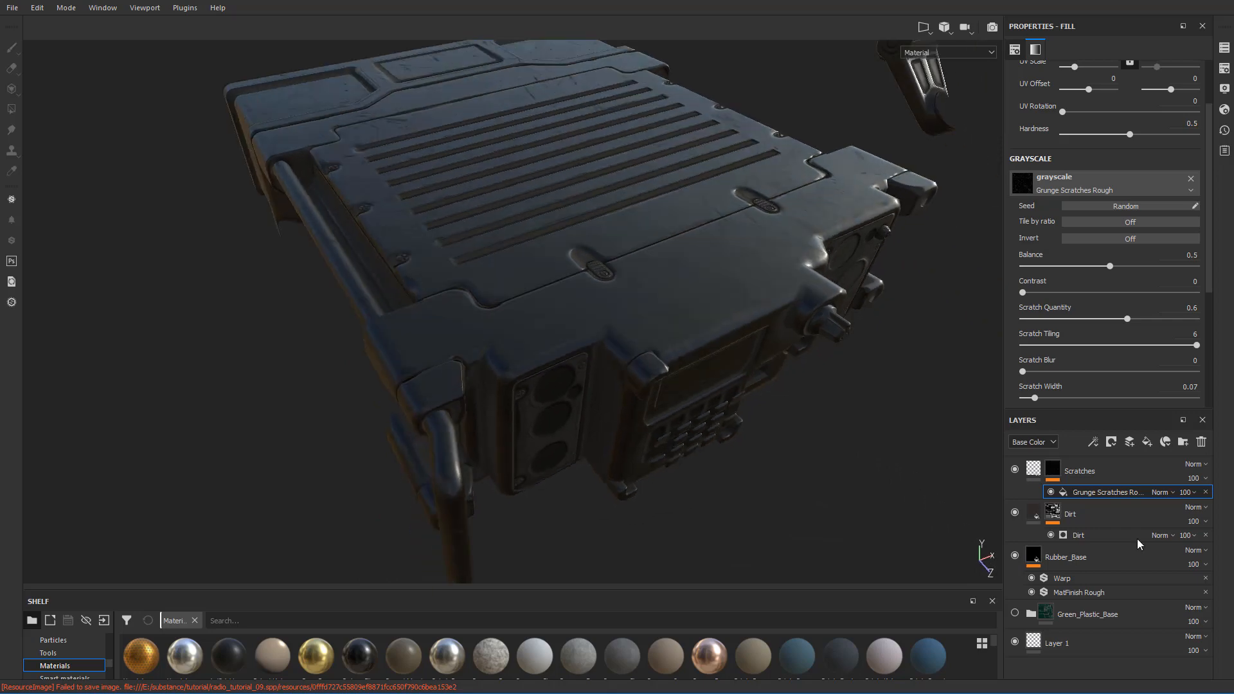
- Add a fill layer above the Scratches layer and name it Edge_Roughness
{"action": "left_click", "coordinate": [1094, 469]}
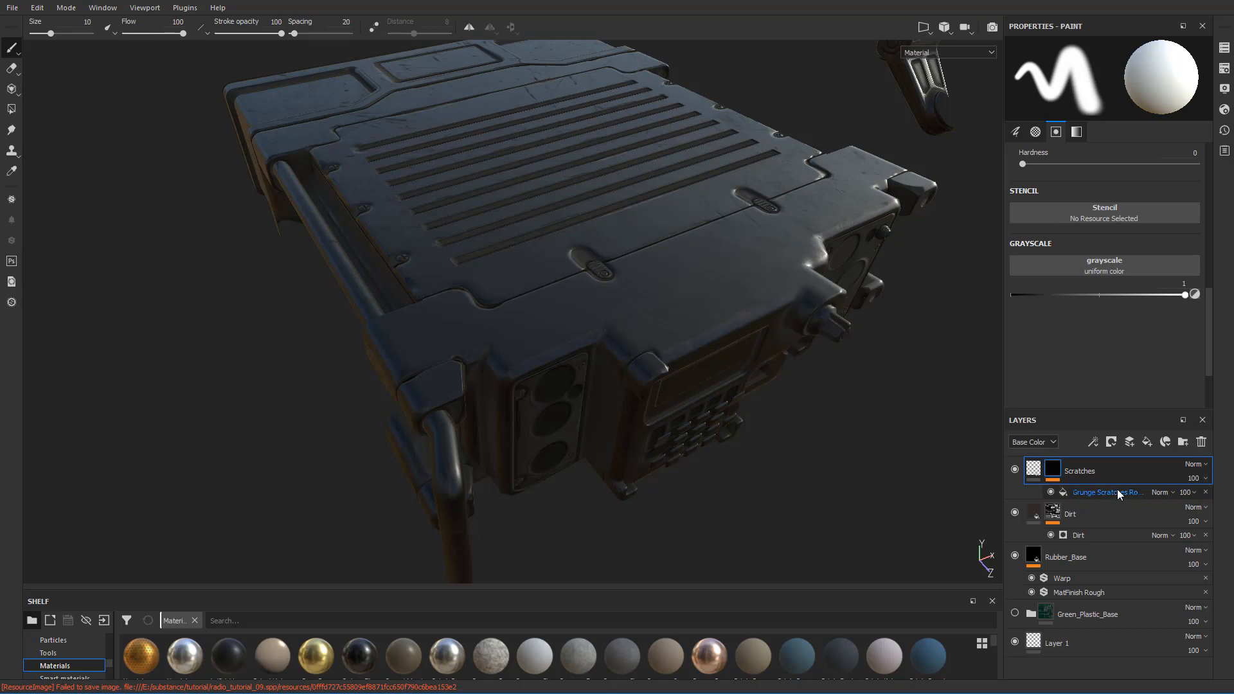
{"action": "left_click_drag", "start_coordinate": [739, 406], "coordinate": [753, 366], "text": "alt"}
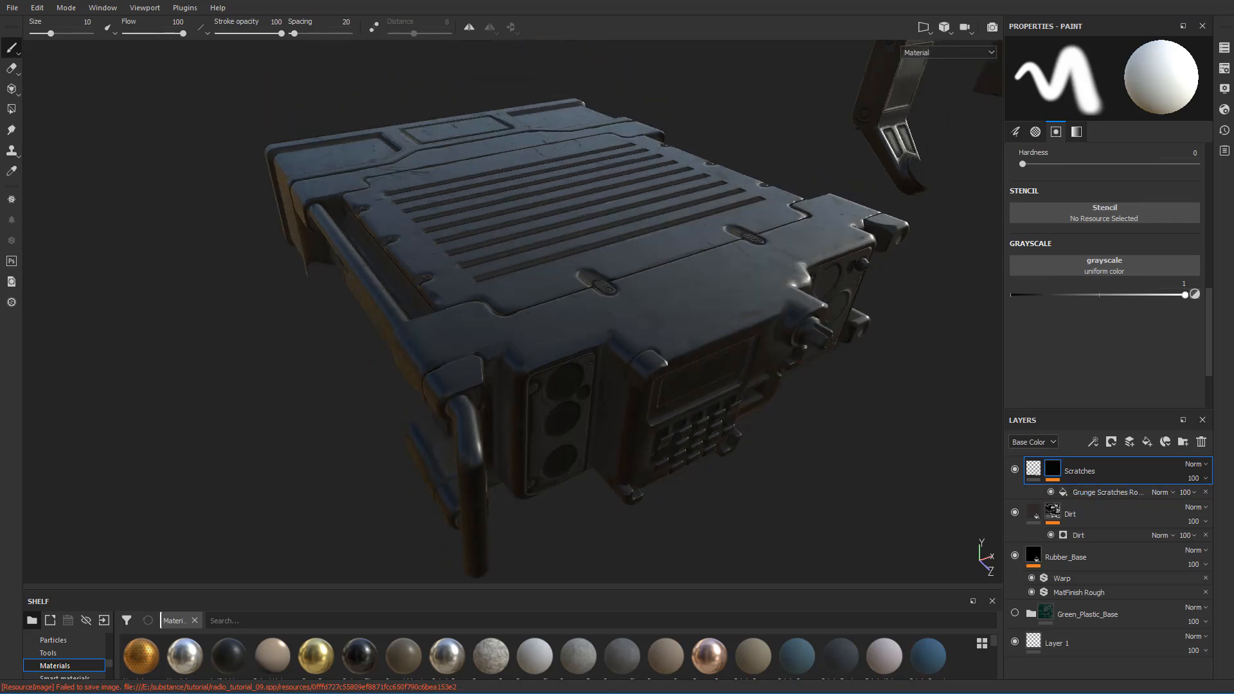
{"action": "left_click", "coordinate": [1151, 443]}
{"action": "double_click", "coordinate": [1073, 470]}
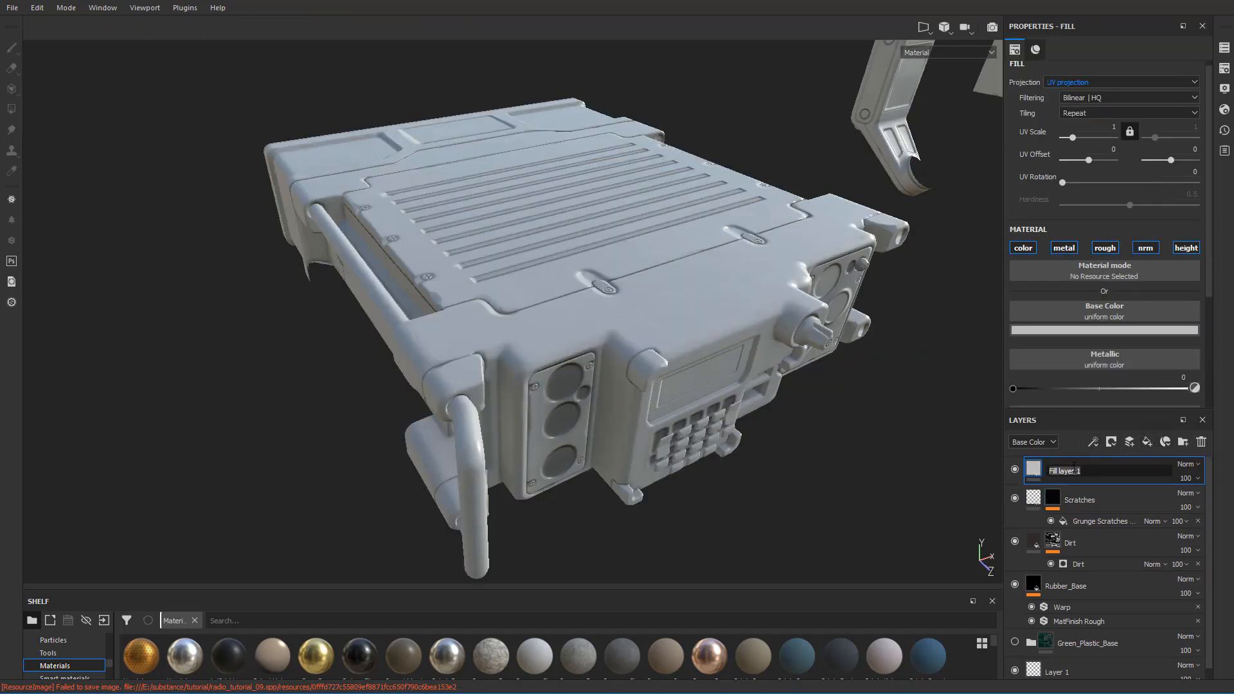
{"action": "type", "text": "Edg"}
{"action": "key", "text": "BackSpace"}
{"action": "key", "text": "BackSpace"}
{"action": "key", "text": "BackSpace"}
{"action": "type", "text": "Roughness"}
{"action": "key", "text": "Return"}
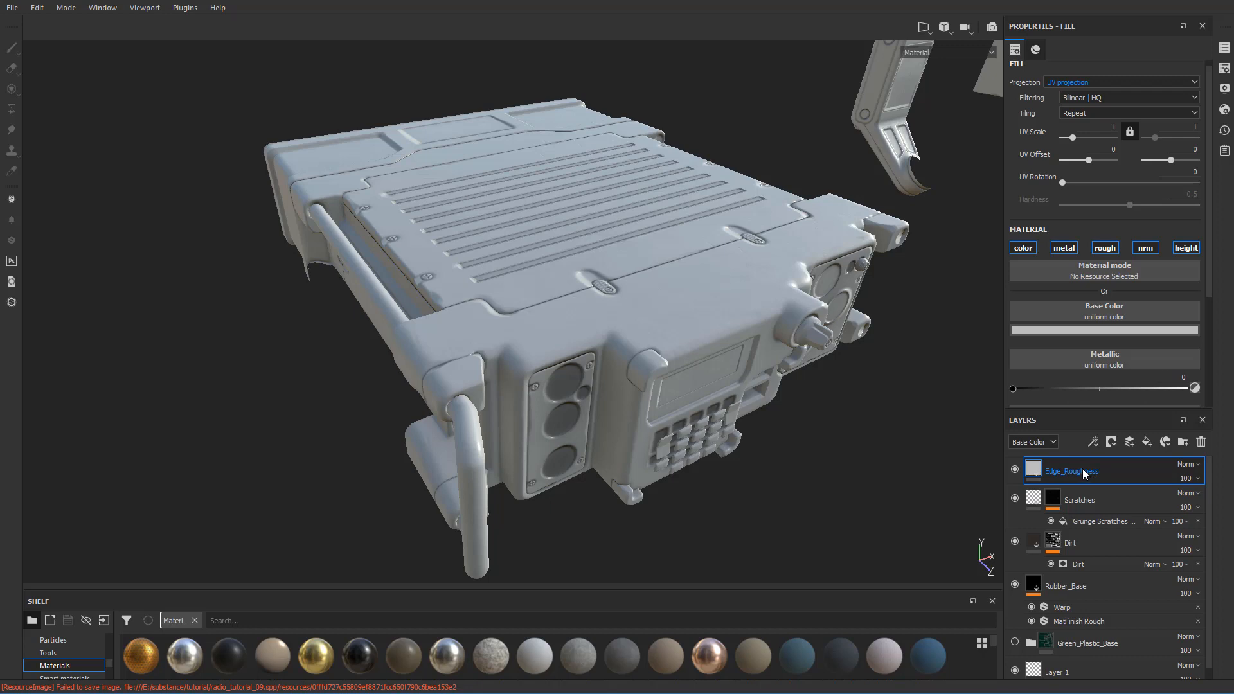
- Limit the Edge_Roughness layer to the roughness channel by disabling color, metal, normal and height
{"action": "left_click", "coordinate": [1023, 247]}
{"action": "left_click", "coordinate": [1063, 247]}
{"action": "left_click", "coordinate": [1148, 252]}
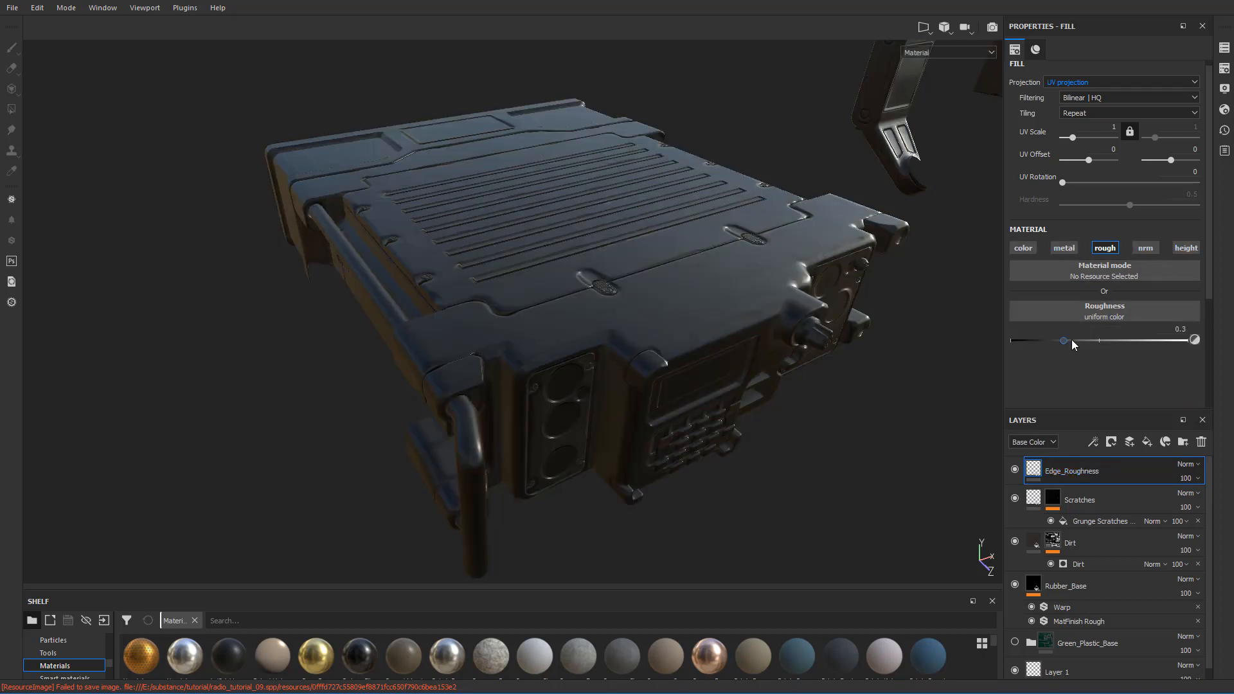
- Set the Edge_Roughness layer's roughness to 0.5 and toggle its visibility to compare the effect on the radio
{"action": "left_click_drag", "start_coordinate": [1071, 339], "coordinate": [1151, 342]}
{"action": "left_click", "coordinate": [1177, 329]}
{"action": "type", "text": "0.5"}
{"action": "key", "text": "Return"}
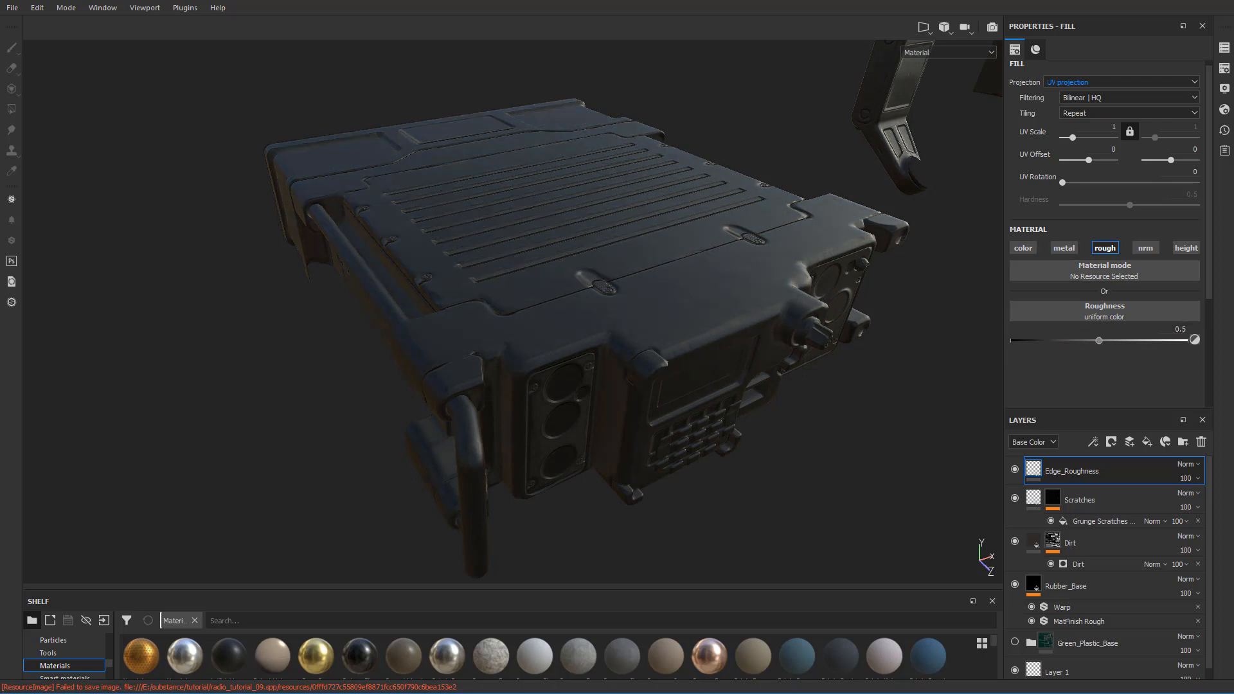
{"action": "left_click", "coordinate": [1016, 468]}
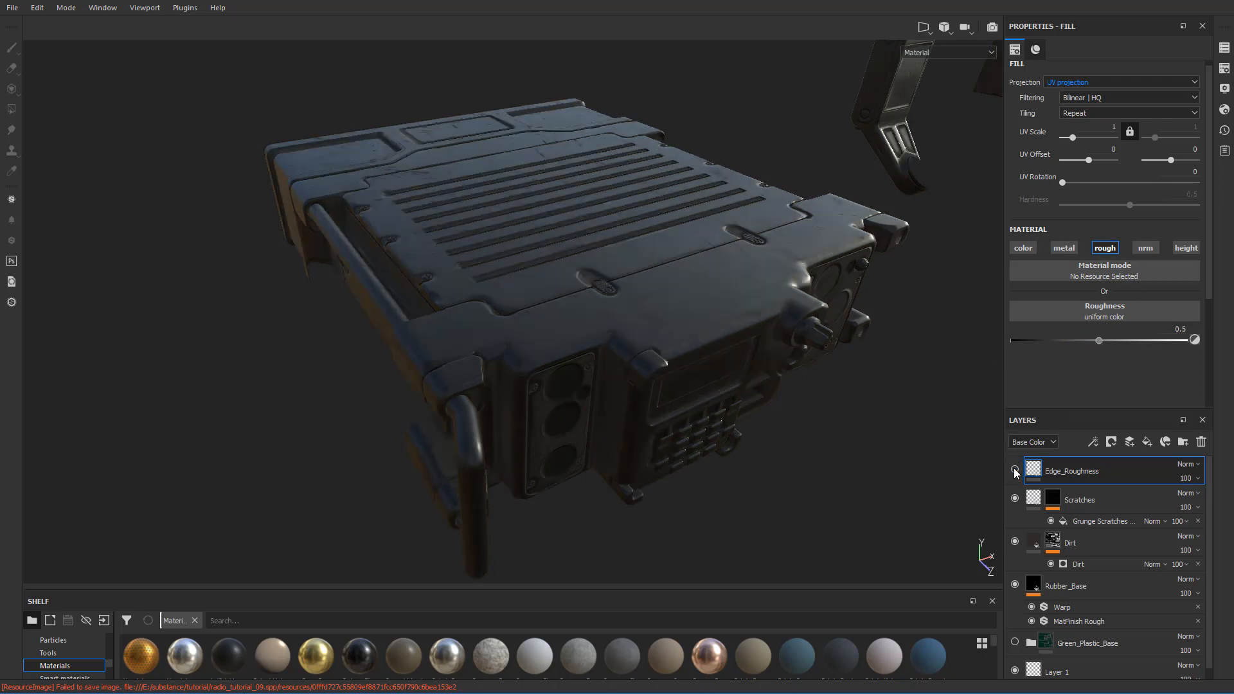
{"action": "left_click", "coordinate": [1015, 469]}
- Add a black mask to the Edge_Roughness layer and add a fill effect to that mask
{"action": "right_click", "coordinate": [1105, 469]}
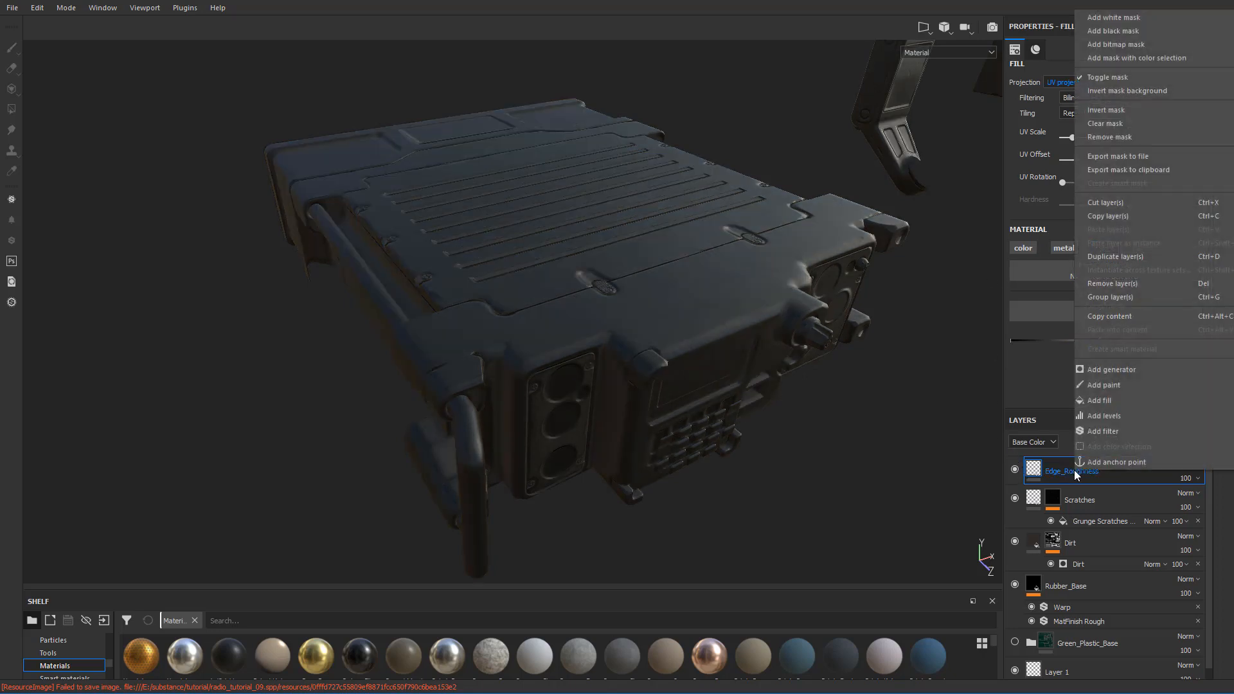
{"action": "left_click", "coordinate": [1119, 27]}
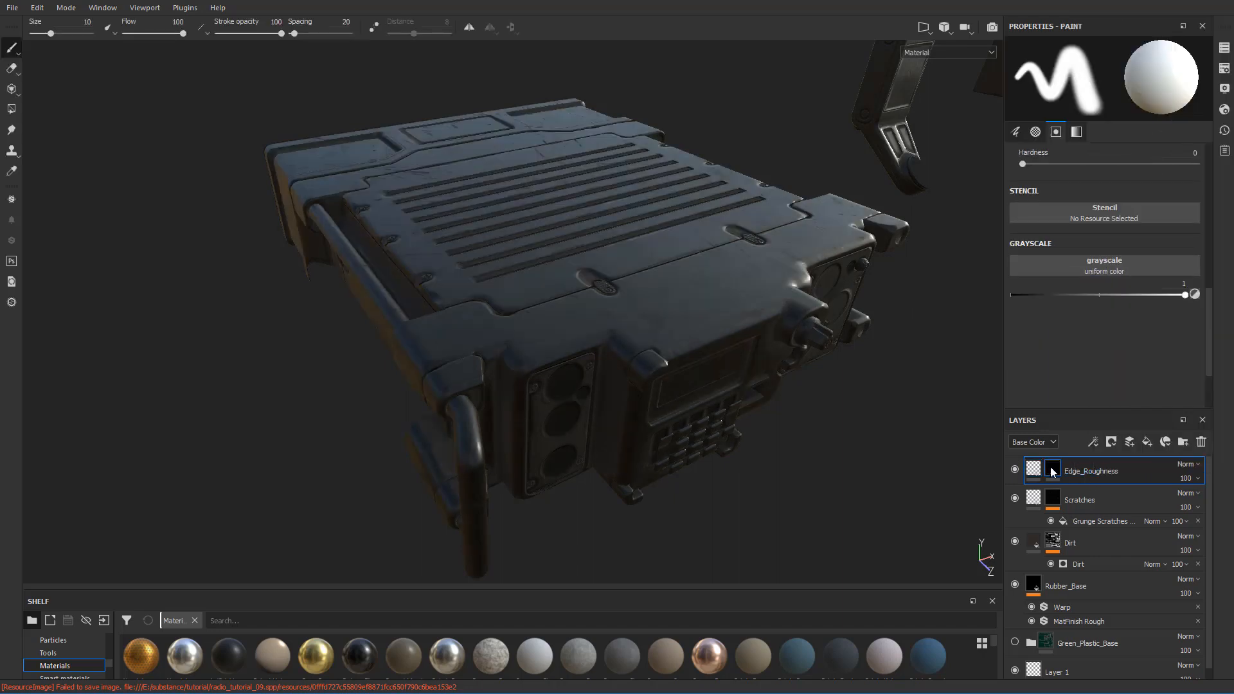
{"action": "right_click", "coordinate": [1053, 471]}
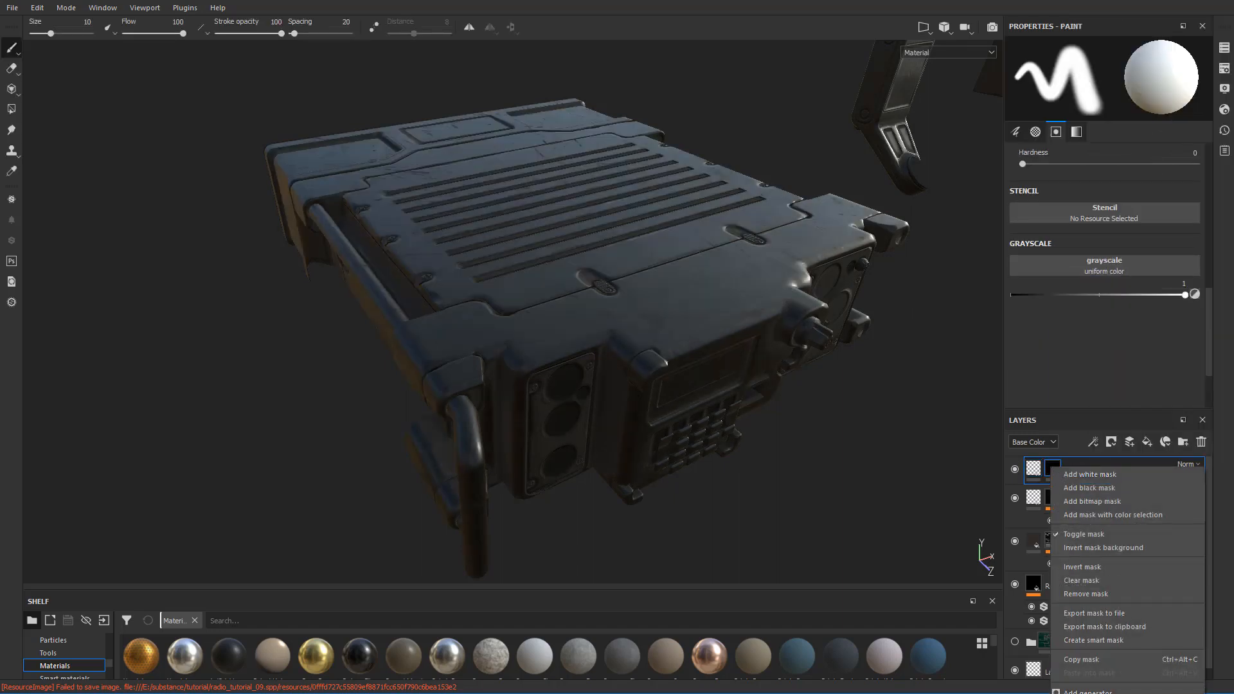
{"action": "left_click", "coordinate": [1087, 693]}
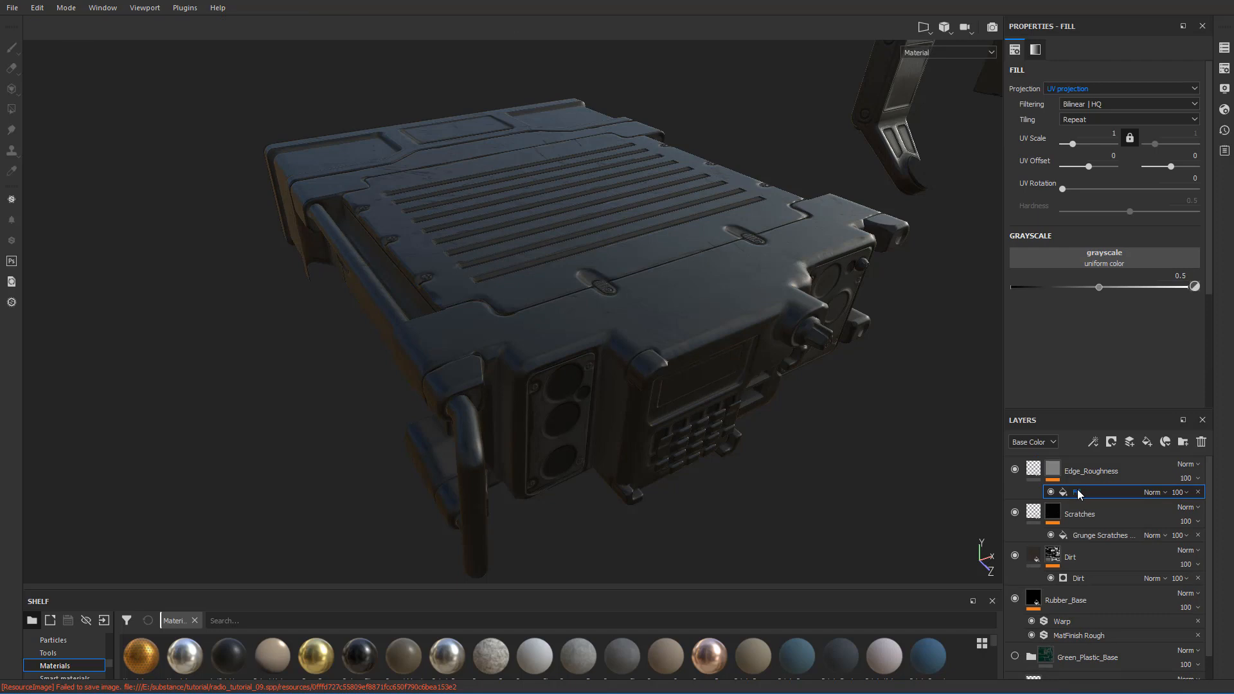
- Find the Metal Edge Wear resource and assign it as the grayscale source of the Edge_Roughness mask fill
{"action": "left_click", "coordinate": [1107, 257]}
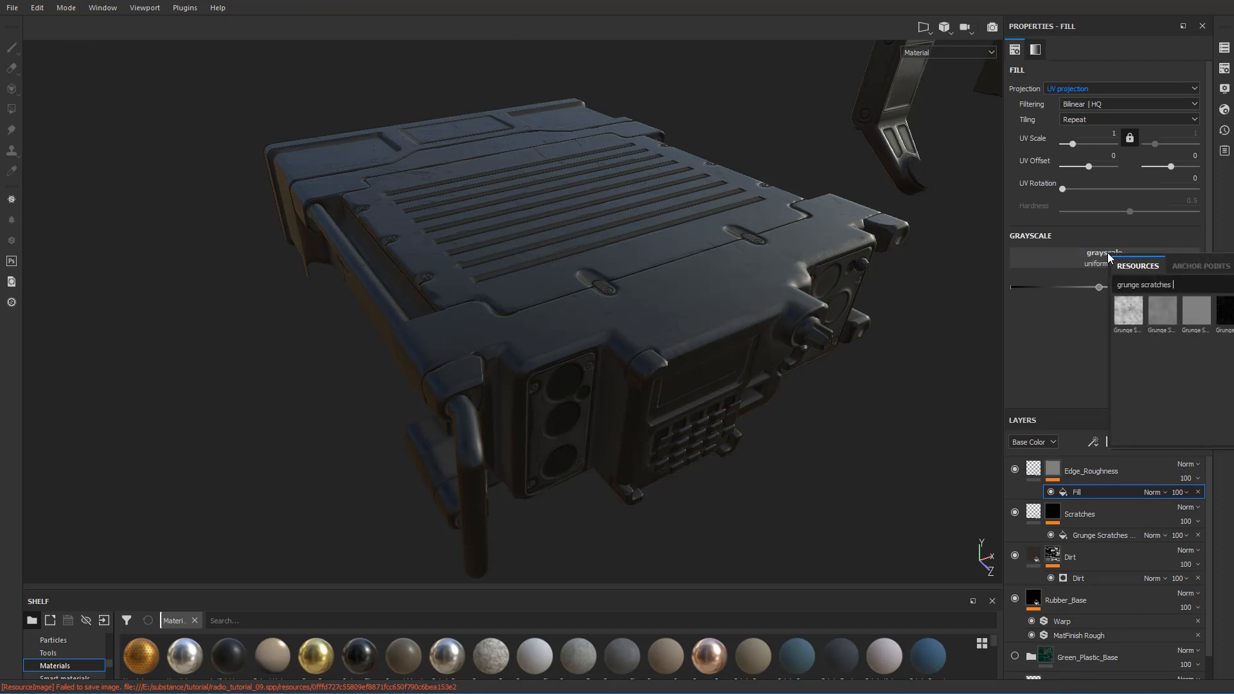
{"action": "key", "text": "ctrl+a"}
{"action": "key", "text": "BackSpace"}
{"action": "type", "text": "mg"}
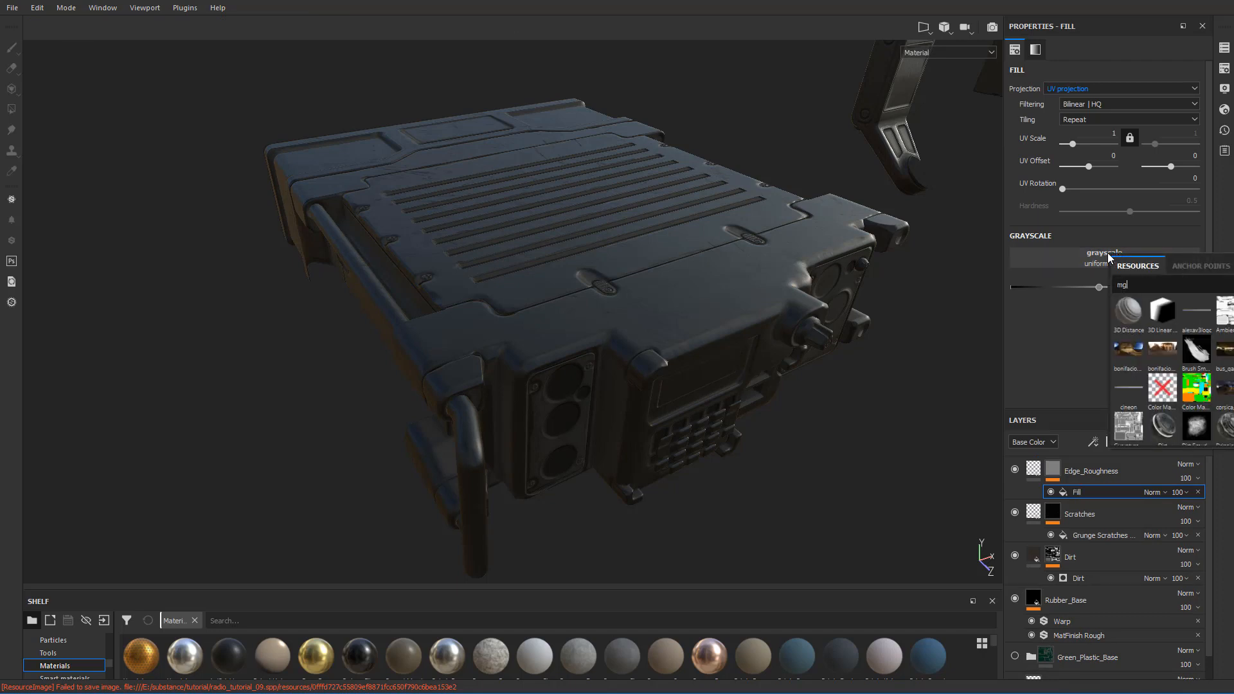
{"action": "type", "text": "_metal"}
{"action": "key", "text": "ctrl+a"}
{"action": "key", "text": "BackSpace"}
{"action": "type", "text": "metal edge"}
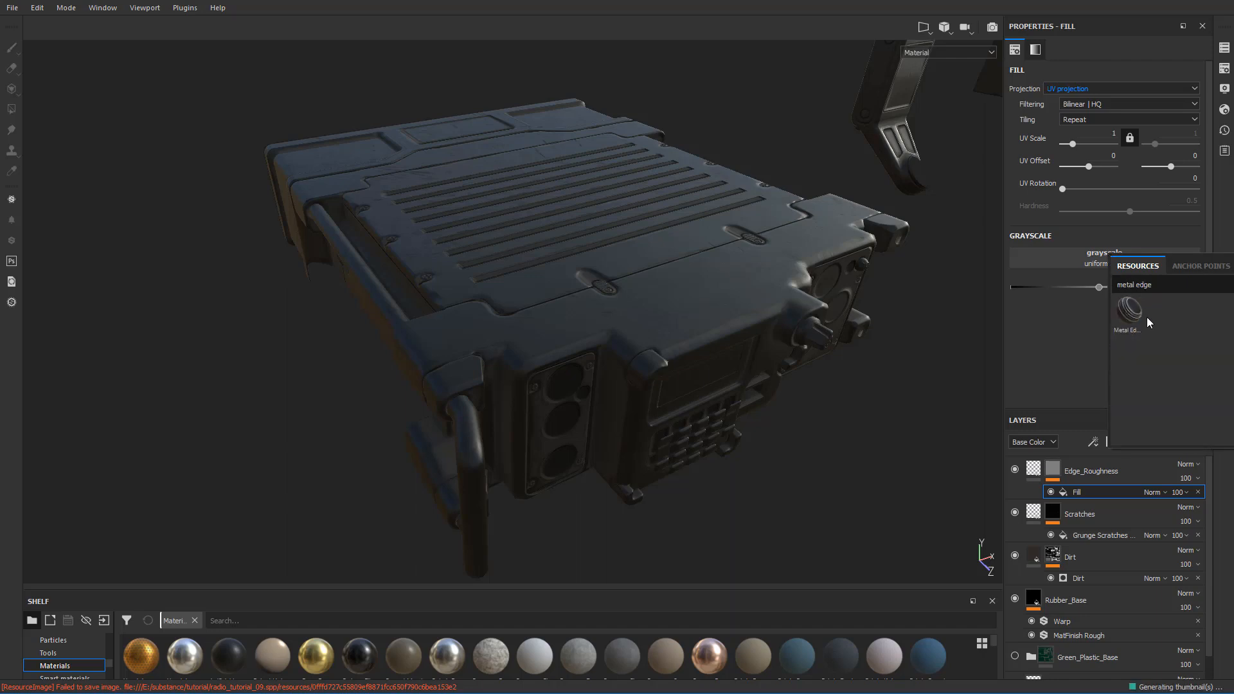
{"action": "left_click", "coordinate": [1132, 310]}
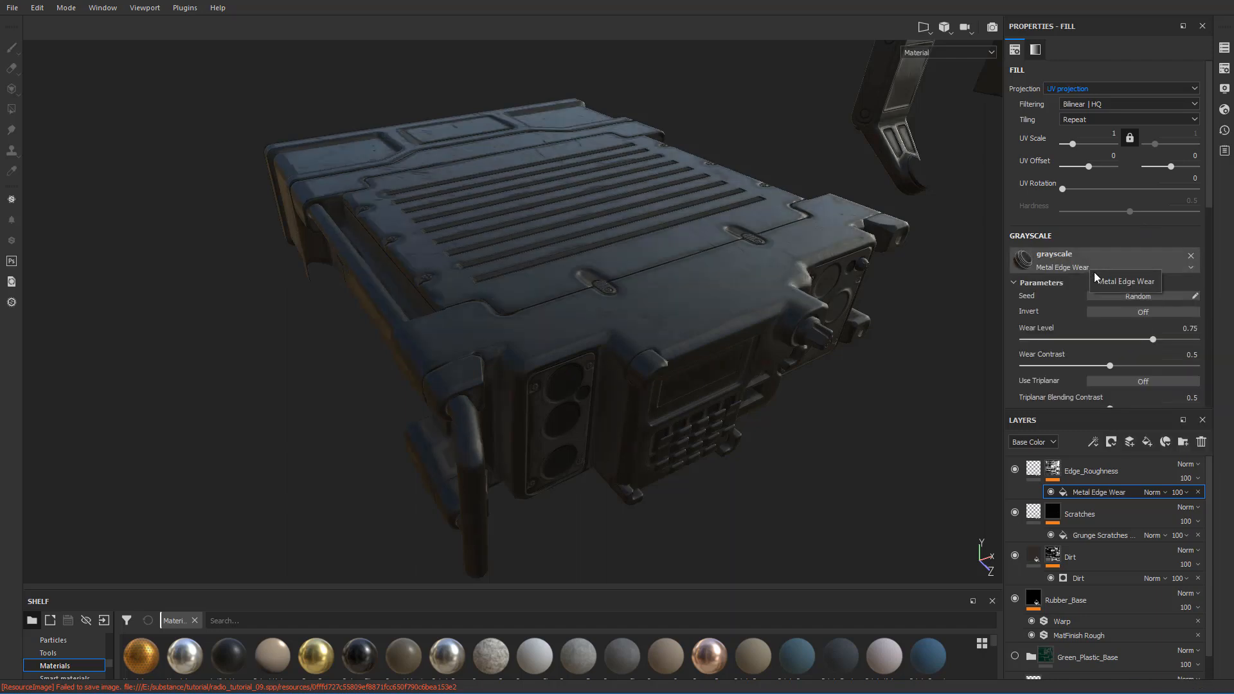
- Set the edge wear's Wear Level to 0.83, turn on Use Triplanar and reduce the Grunge Amount to 0.25
{"action": "scroll", "coordinate": [1102, 298], "scroll_direction": "down", "scroll_amount": 2}
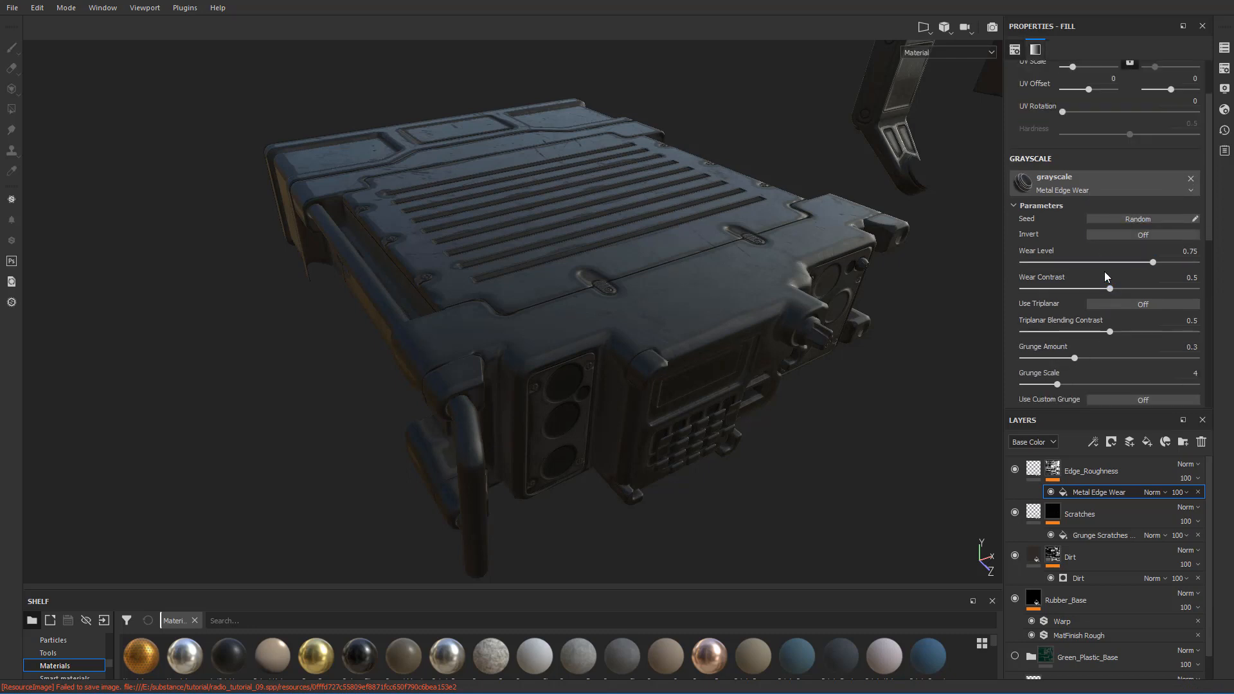
{"action": "left_click_drag", "start_coordinate": [1153, 262], "coordinate": [1167, 273]}
{"action": "mouse_move", "coordinate": [1118, 289]}
{"action": "left_mouse_down"}
{"action": "mouse_move", "coordinate": [1065, 289]}
{"action": "mouse_move", "coordinate": [1199, 288]}
{"action": "mouse_move", "coordinate": [1085, 288]}
{"action": "mouse_move", "coordinate": [1136, 295]}
{"action": "mouse_move", "coordinate": [1110, 298]}
{"action": "left_mouse_up"}
{"action": "left_click", "coordinate": [1109, 331]}
{"action": "left_click", "coordinate": [1150, 304]}
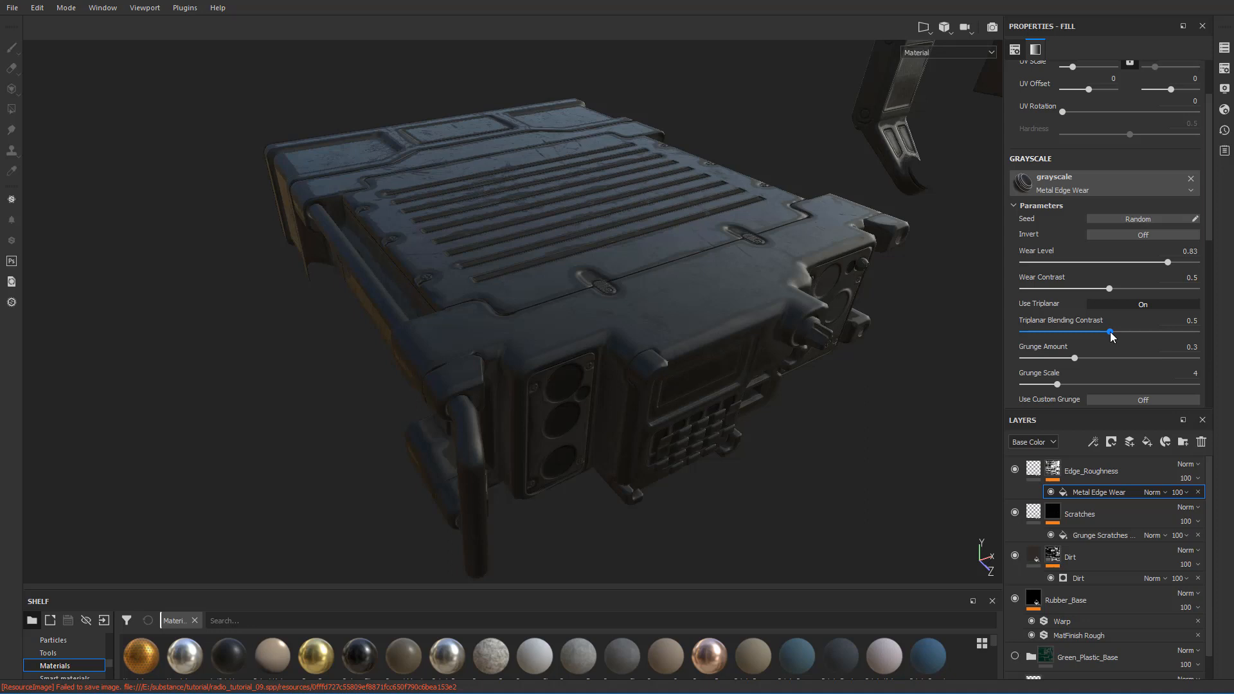
{"action": "left_click_drag", "start_coordinate": [1073, 358], "coordinate": [1066, 362]}
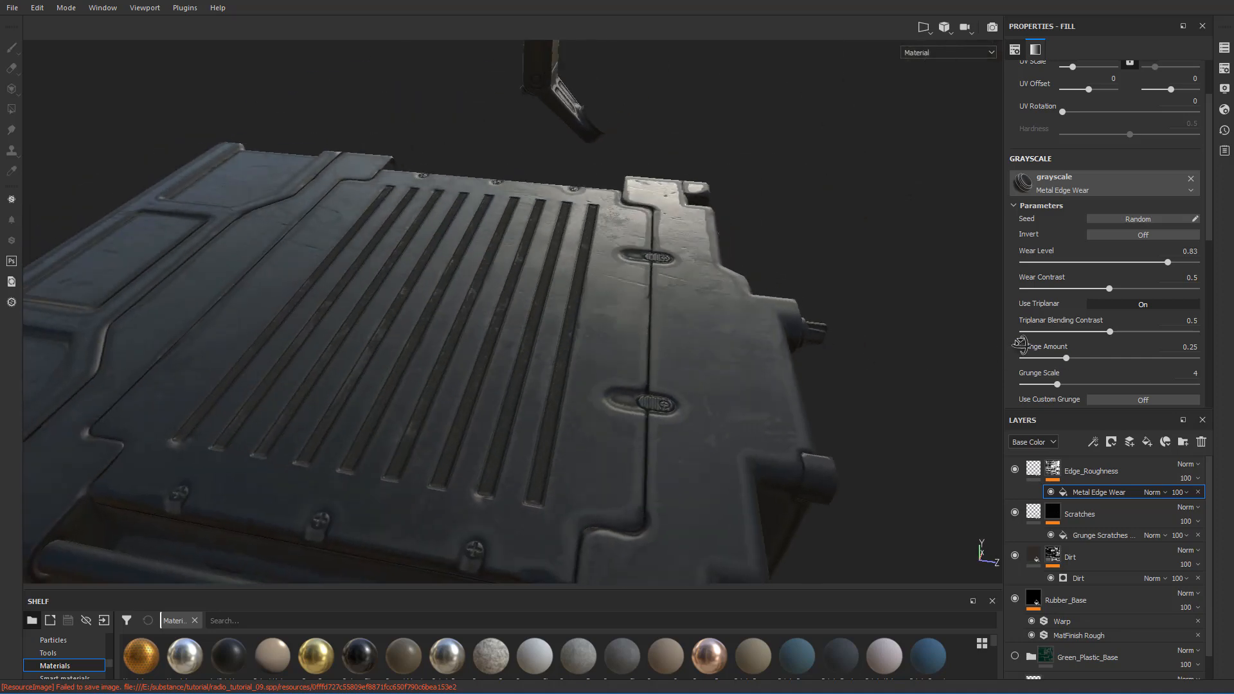
{"action": "mouse_move", "coordinate": [1069, 357]}
{"action": "left_mouse_down"}
{"action": "mouse_move", "coordinate": [1117, 360]}
{"action": "mouse_move", "coordinate": [1068, 359]}
{"action": "left_mouse_up"}
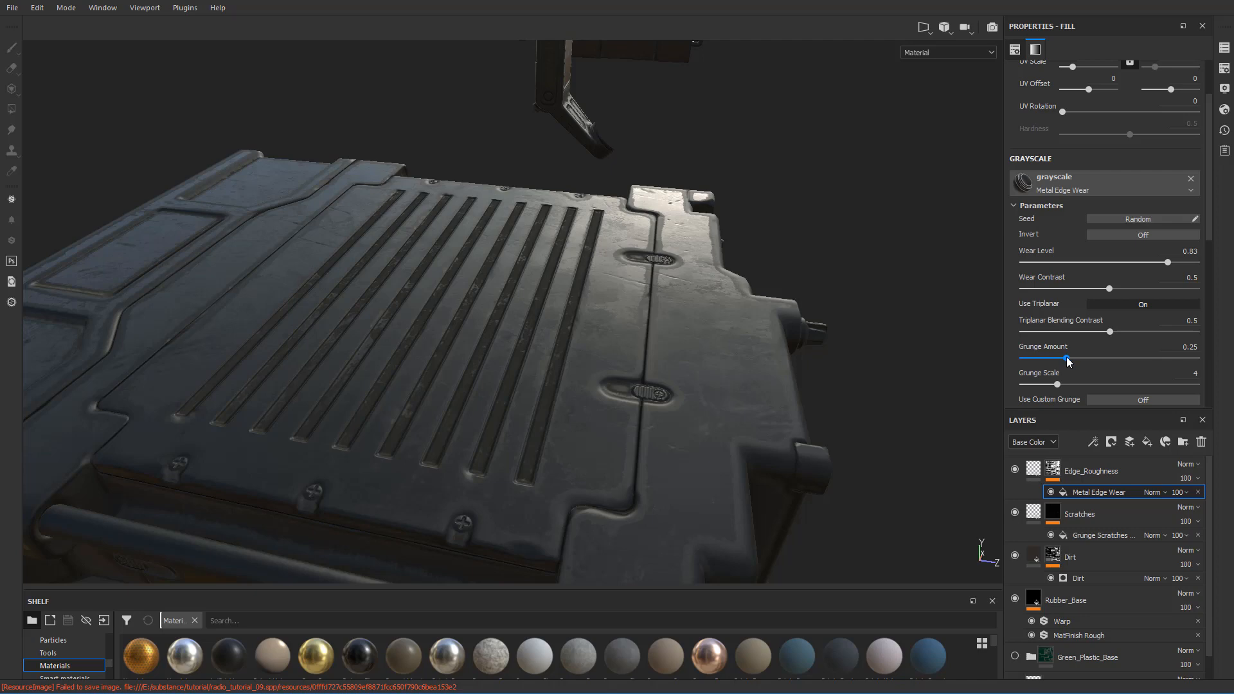
- Set the edge wear's Edges Smoothness to 1.65
{"action": "scroll", "coordinate": [1064, 357], "scroll_direction": "down", "scroll_amount": 1}
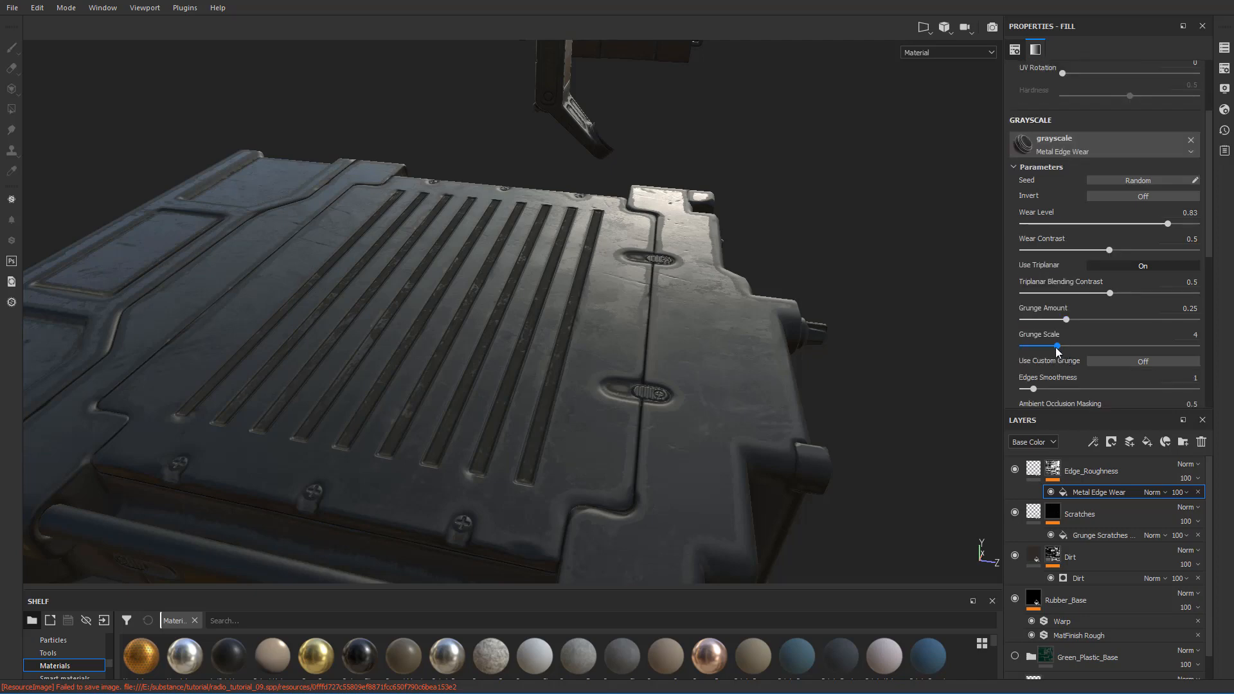
{"action": "scroll", "coordinate": [1058, 350], "scroll_direction": "down", "scroll_amount": 1}
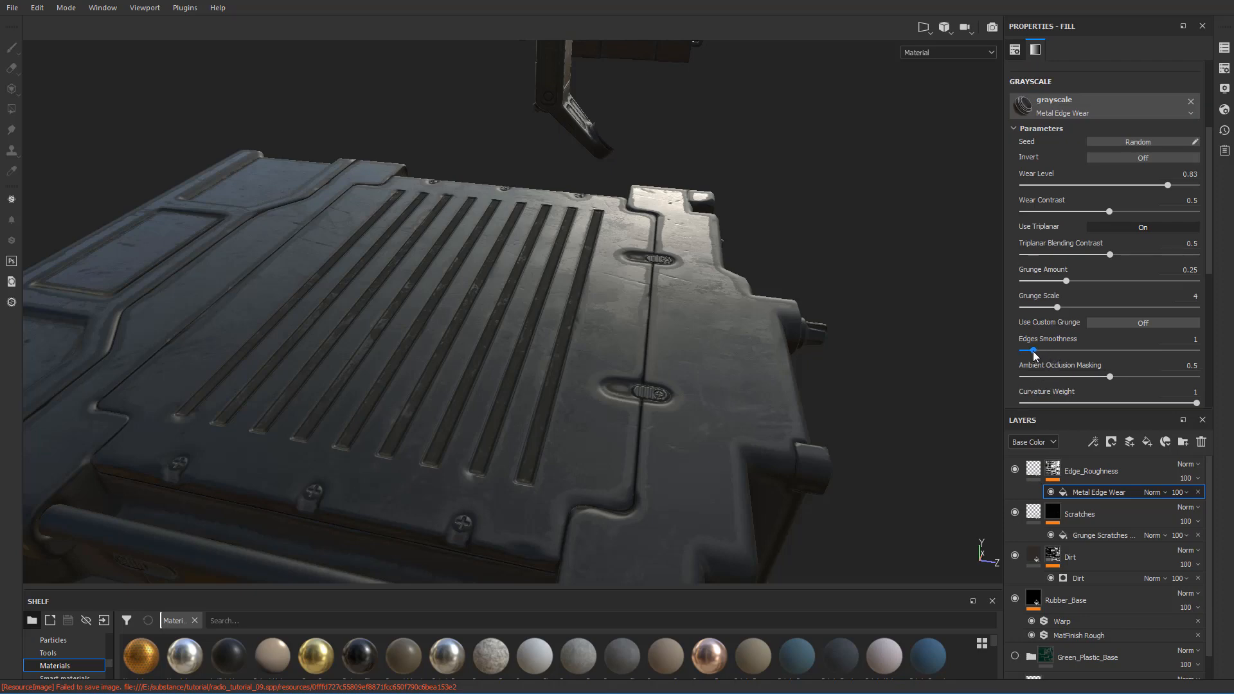
{"action": "mouse_move", "coordinate": [1033, 351]}
{"action": "left_mouse_down"}
{"action": "mouse_move", "coordinate": [1063, 352]}
{"action": "mouse_move", "coordinate": [1041, 349]}
{"action": "left_mouse_up"}
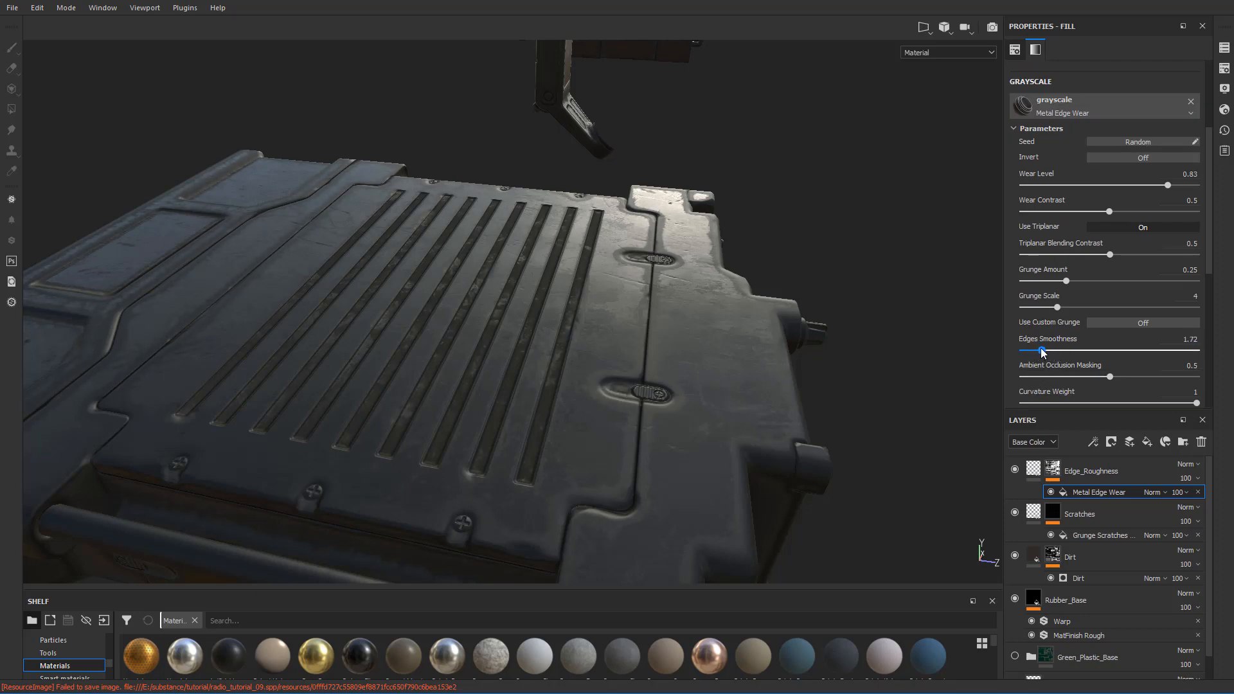
{"action": "left_click", "coordinate": [1193, 340]}
{"action": "key", "text": "BackSpace"}
{"action": "key", "text": "BackSpace"}
{"action": "type", "text": "65"}
{"action": "key", "text": "Return"}
{"action": "scroll", "coordinate": [1101, 376], "scroll_direction": "down", "scroll_amount": 3}
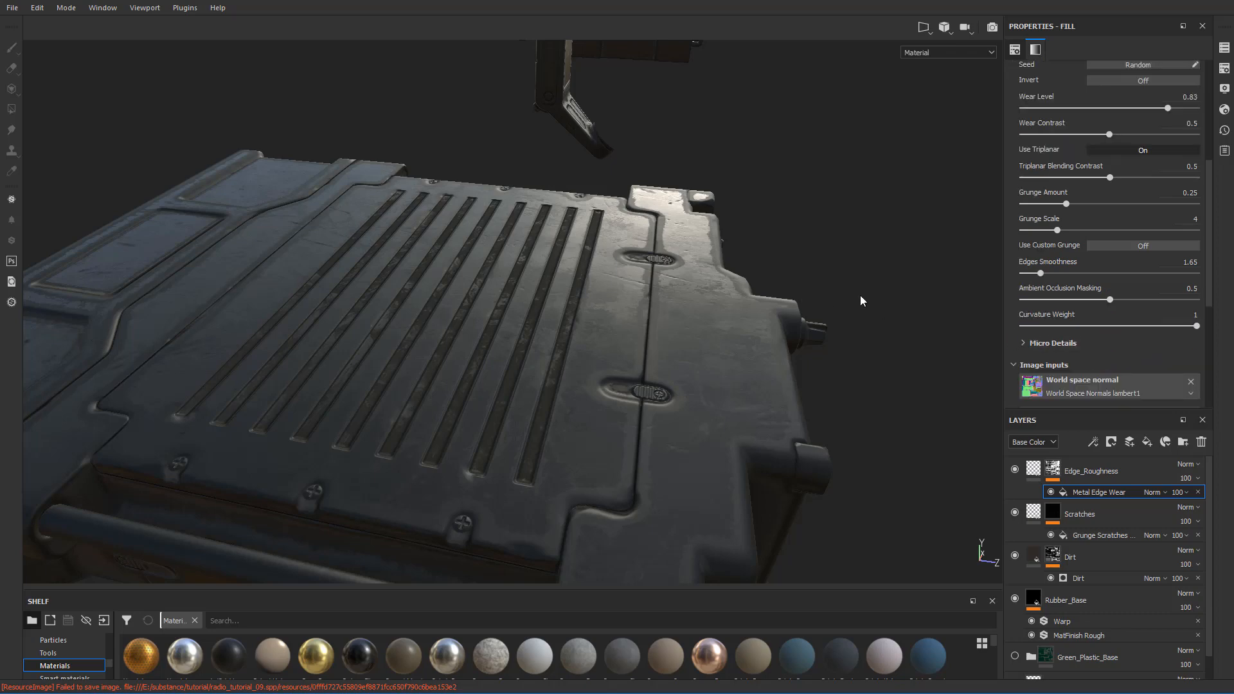
- Examine the radio's edges from several angles with the Edge_Roughness layer hidden and shown
{"action": "left_click_drag", "start_coordinate": [861, 295], "coordinate": [578, 301], "text": "alt"}
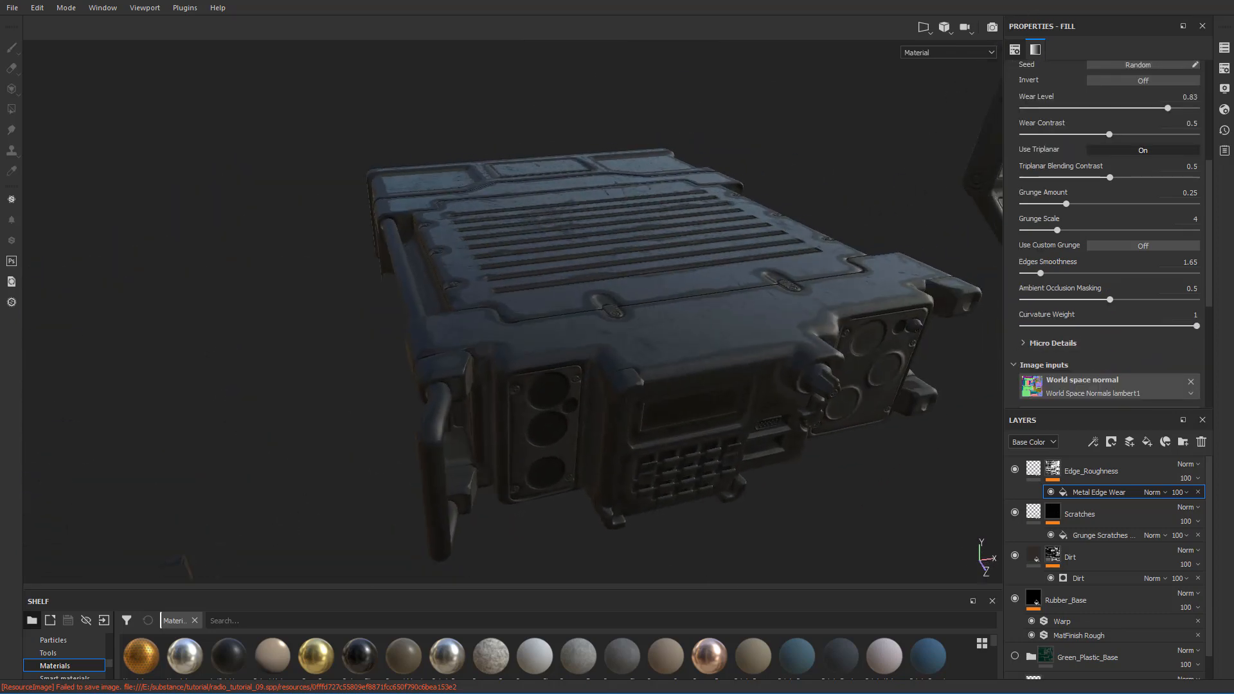
{"action": "left_click_drag", "start_coordinate": [893, 201], "coordinate": [912, 410], "text": "alt"}
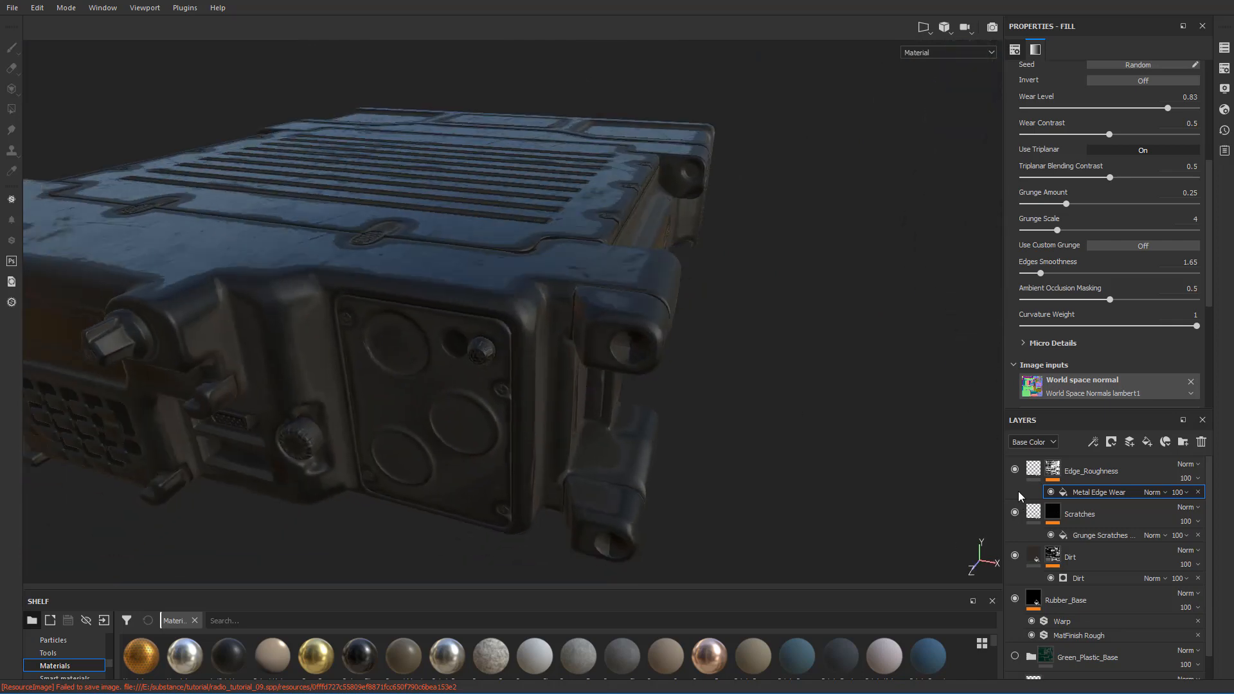
{"action": "left_click", "coordinate": [1015, 472]}
{"action": "left_click", "coordinate": [1016, 472]}
{"action": "left_click_drag", "start_coordinate": [810, 306], "coordinate": [832, 398], "text": "alt"}
{"action": "left_click", "coordinate": [1017, 468]}
{"action": "left_click", "coordinate": [1017, 468]}
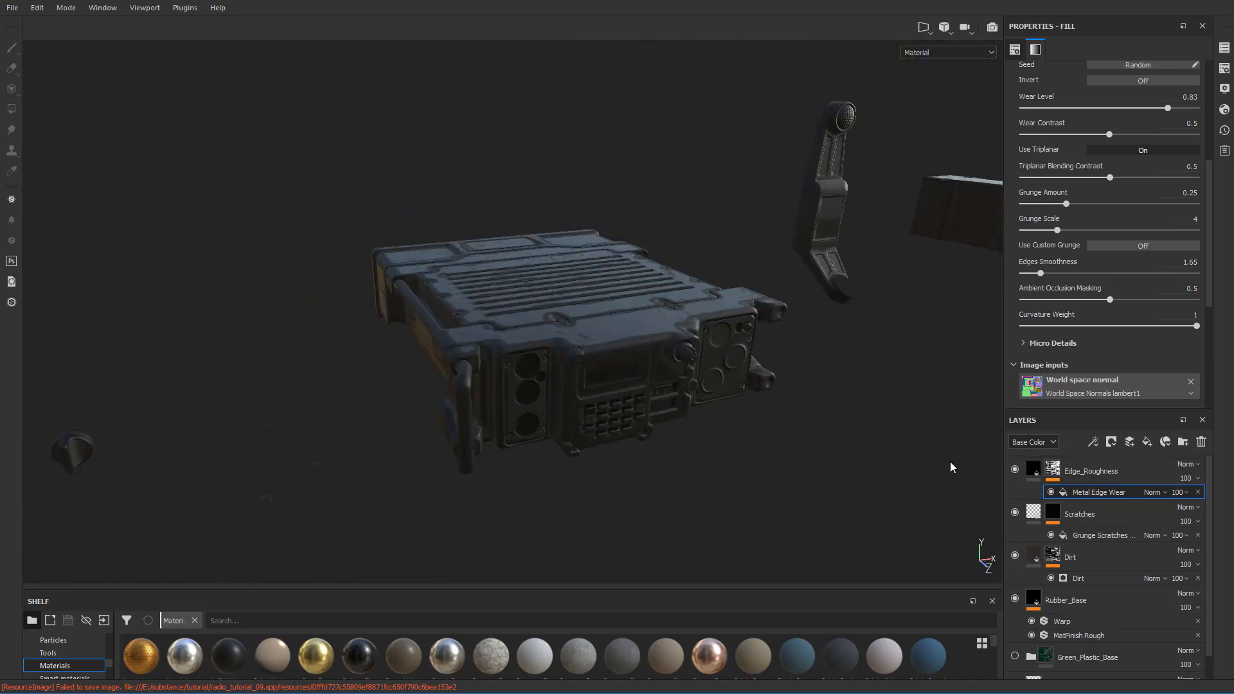
- Group the layers from Edge_Roughness down to Rubber_Base into a folder named Black_Rubber_Base
{"action": "left_click", "coordinate": [1097, 472]}
{"action": "scroll", "coordinate": [1104, 534], "scroll_direction": "down", "scroll_amount": 1}
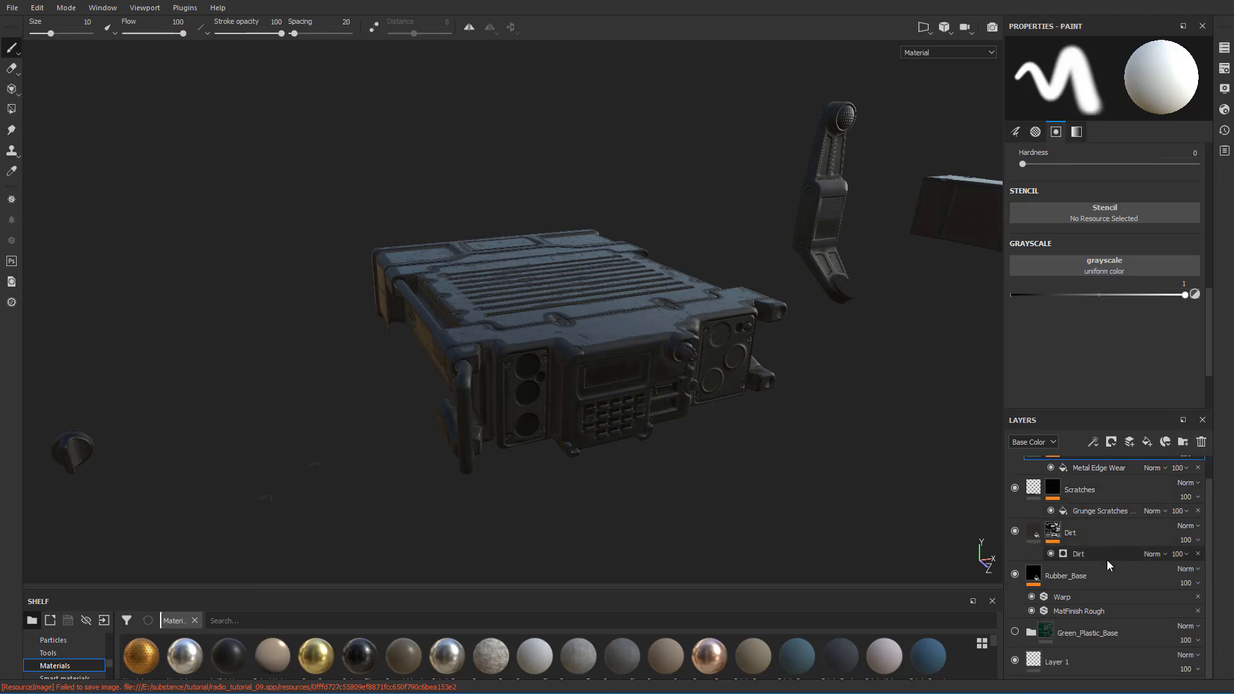
{"action": "left_click_drag", "start_coordinate": [1074, 410], "coordinate": [1075, 314]}
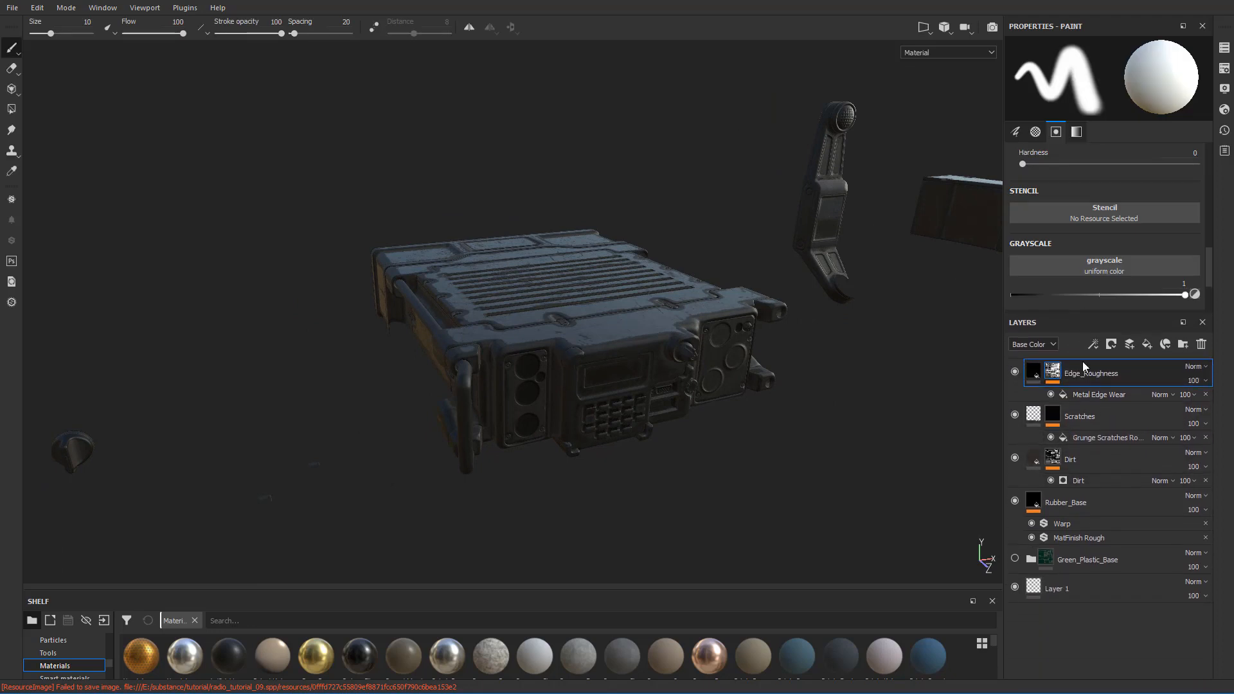
{"action": "left_click", "coordinate": [1103, 499], "text": "shift"}
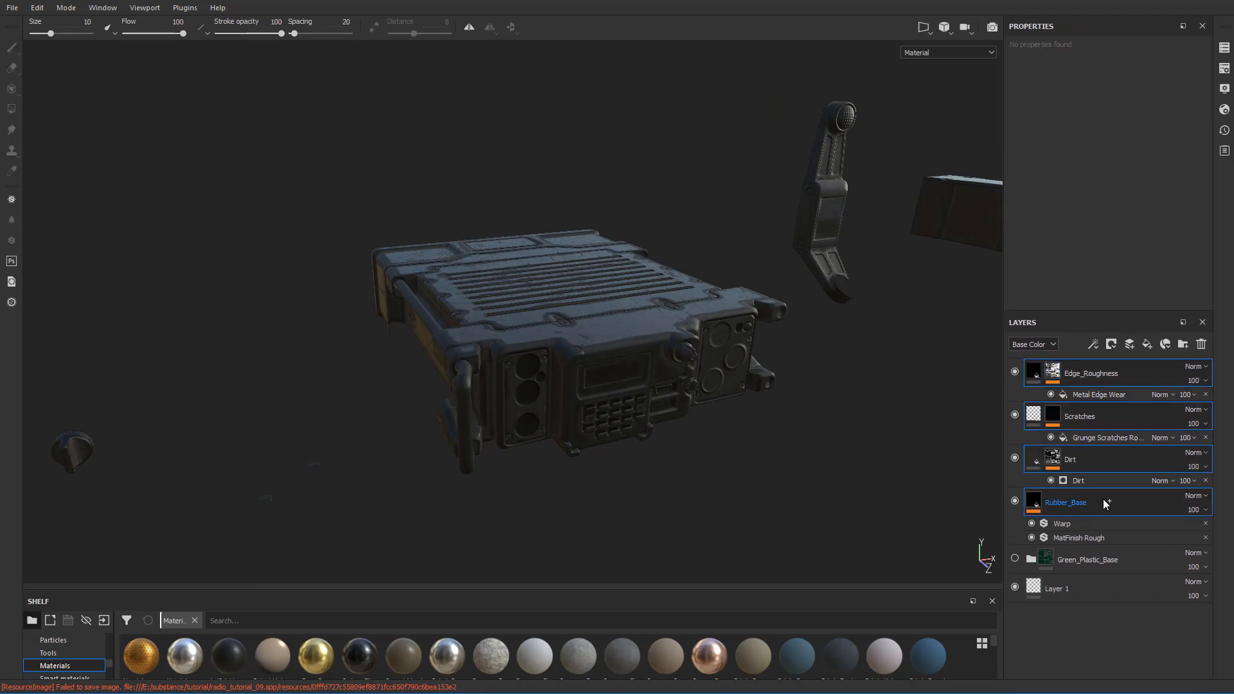
{"action": "key", "text": "ctrl+g"}
{"action": "double_click", "coordinate": [1074, 374]}
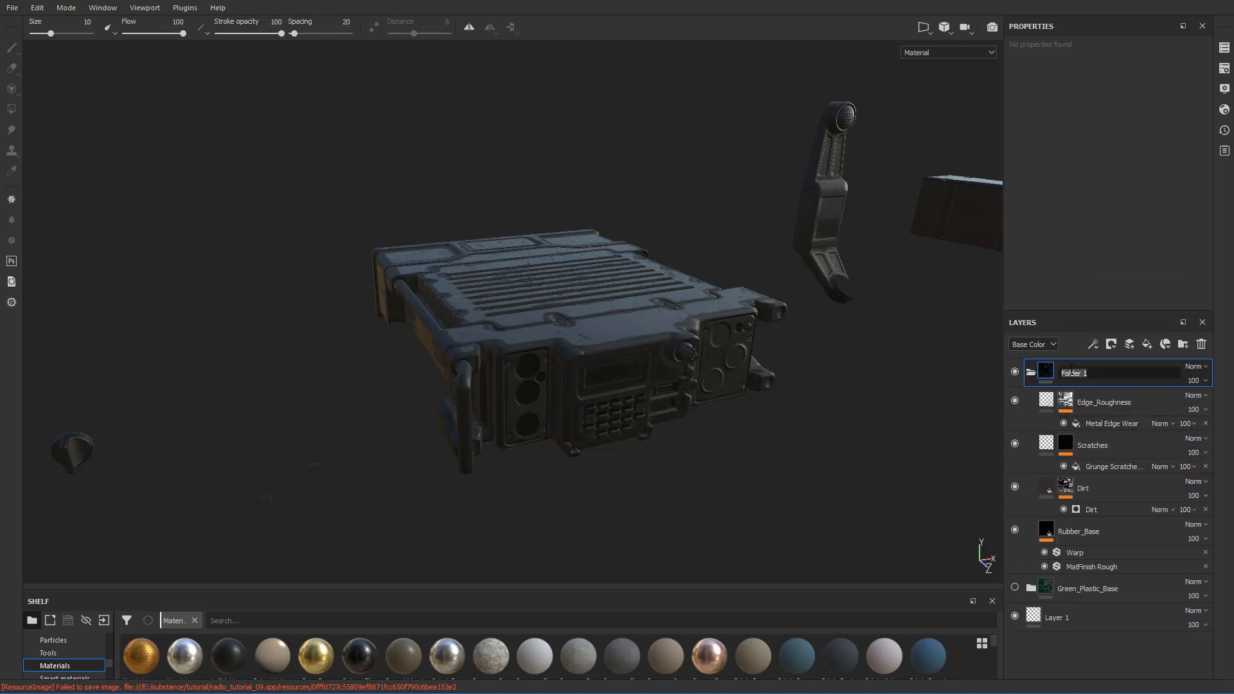
{"action": "type", "text": "Bka"}
{"action": "key", "text": "BackSpace"}
{"action": "key", "text": "BackSpace"}
{"action": "type", "text": "lack_Rubber_Base"}
{"action": "key", "text": "Return"}
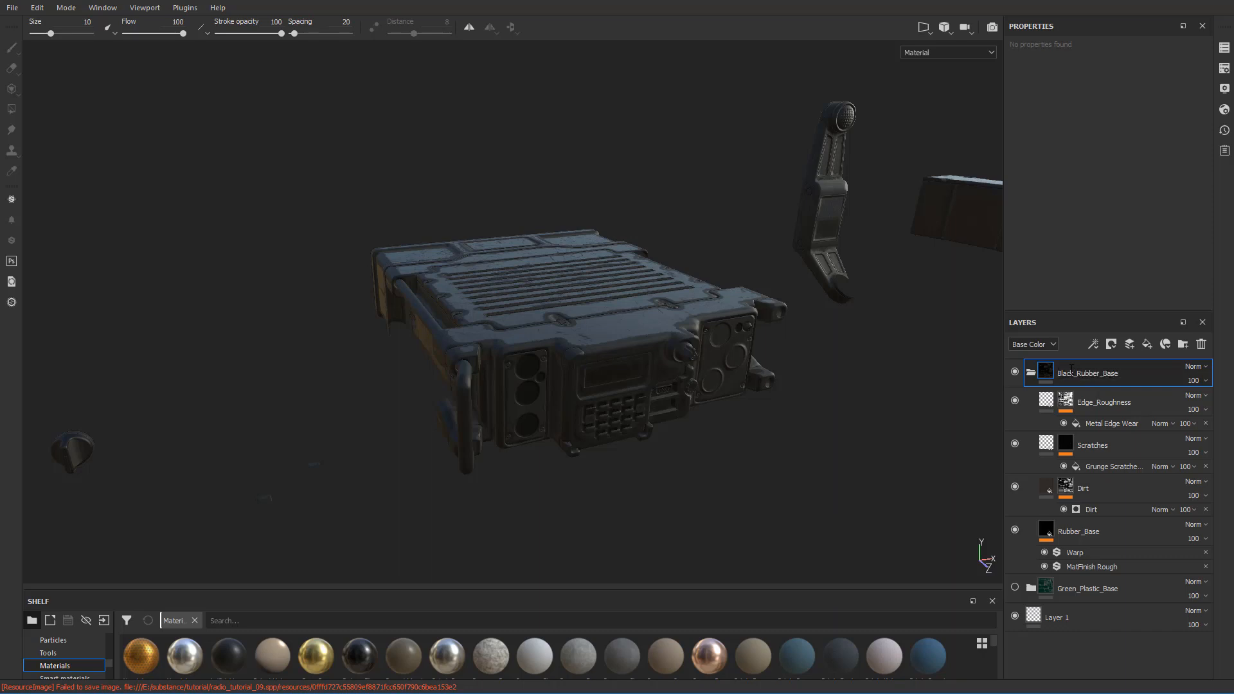
- Collapse the Black_Rubber_Base folder, show Green_Plastic_Base, and toggle the rubber folder's visibility to compare the two materials
{"action": "left_click", "coordinate": [1027, 375]}
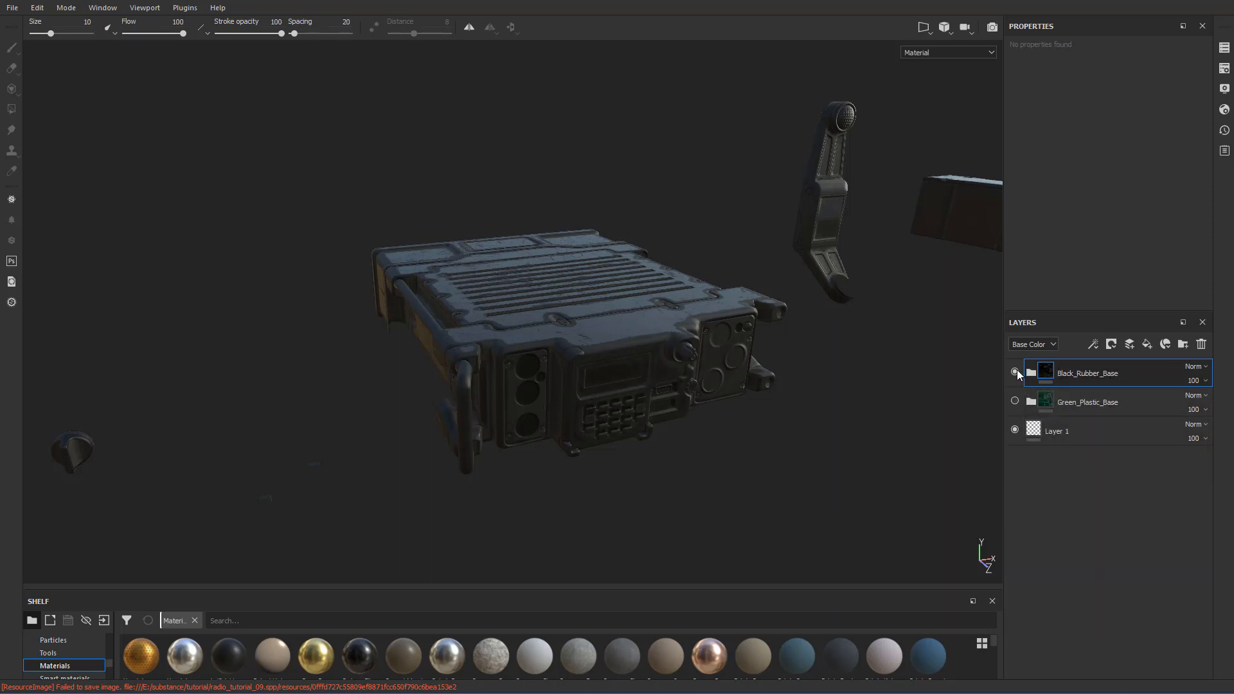
{"action": "left_click", "coordinate": [1014, 373]}
{"action": "left_click_drag", "start_coordinate": [818, 325], "coordinate": [985, 379], "text": "alt"}
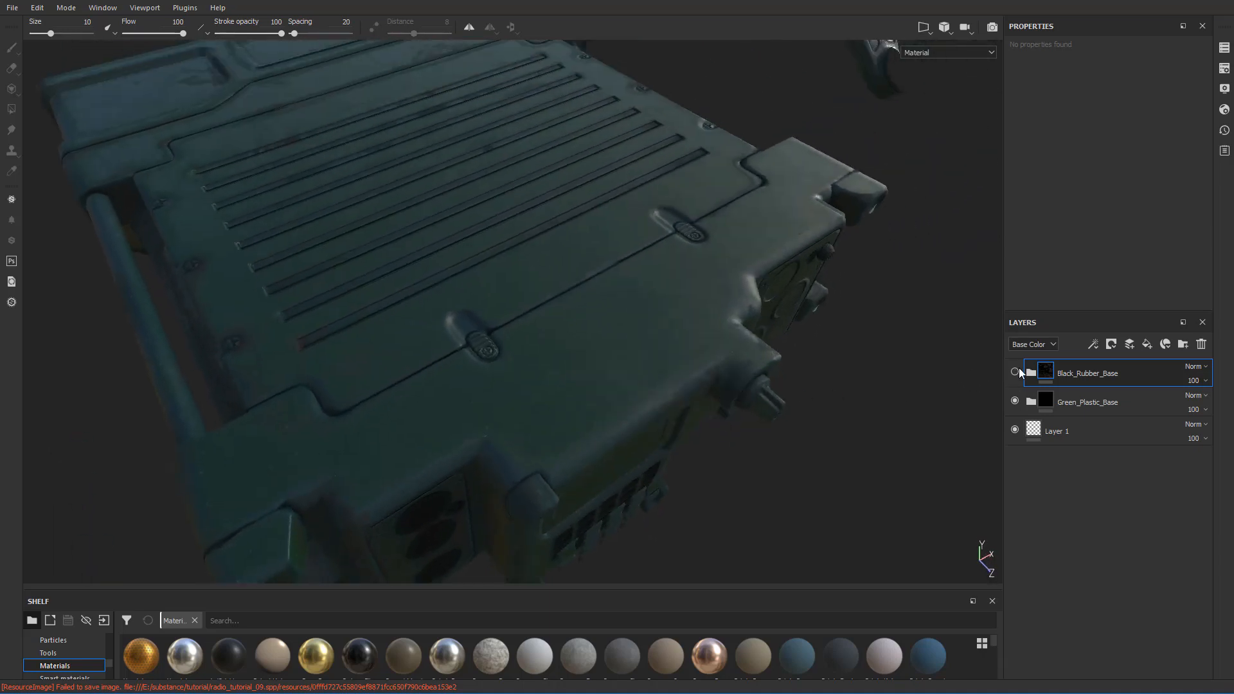
{"action": "left_click", "coordinate": [1015, 371]}
{"action": "left_click", "coordinate": [1017, 371]}
{"action": "left_click", "coordinate": [1016, 371]}
- Hide the Black_Rubber_Base folder and select the Green_Plastic_Base folder
{"action": "left_click_drag", "start_coordinate": [878, 394], "coordinate": [848, 330], "text": "alt"}
{"action": "right_click_drag", "start_coordinate": [849, 335], "coordinate": [821, 342], "text": "alt"}
{"action": "left_click_drag", "start_coordinate": [821, 342], "coordinate": [801, 350], "text": "alt"}
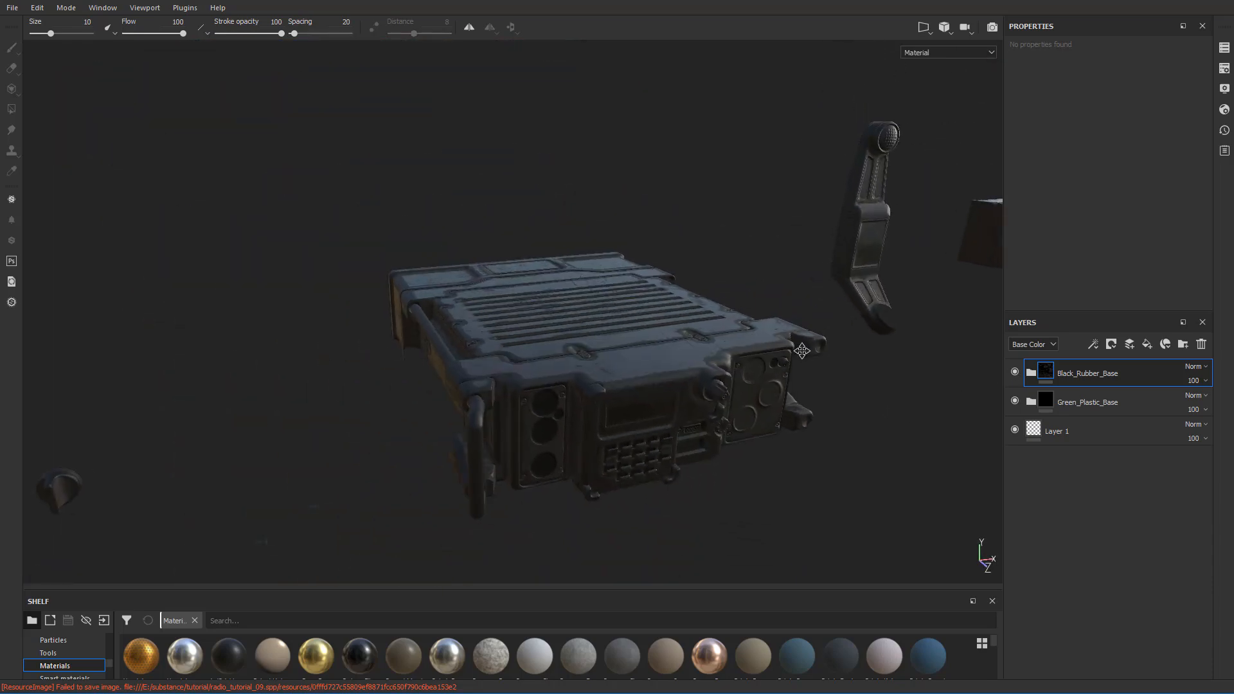
{"action": "right_click_drag", "start_coordinate": [801, 350], "coordinate": [843, 389], "text": "alt"}
{"action": "left_click_drag", "start_coordinate": [844, 390], "coordinate": [864, 392], "text": "alt"}
{"action": "right_click_drag", "start_coordinate": [865, 392], "coordinate": [849, 398], "text": "alt"}
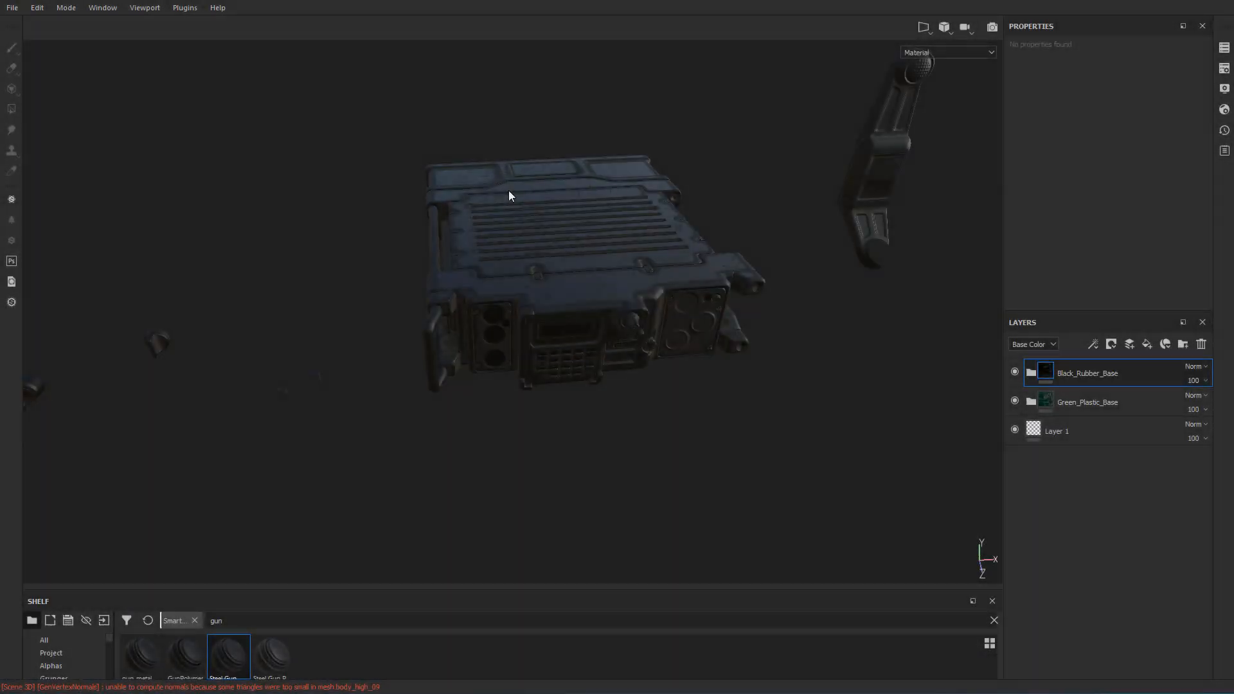
{"action": "right_click_drag", "start_coordinate": [507, 191], "coordinate": [669, 206], "text": "alt"}
{"action": "left_click_drag", "start_coordinate": [669, 206], "coordinate": [606, 237], "text": "alt"}
{"action": "right_click_drag", "start_coordinate": [739, 309], "coordinate": [988, 354], "text": "alt"}
{"action": "left_click", "coordinate": [1015, 372]}
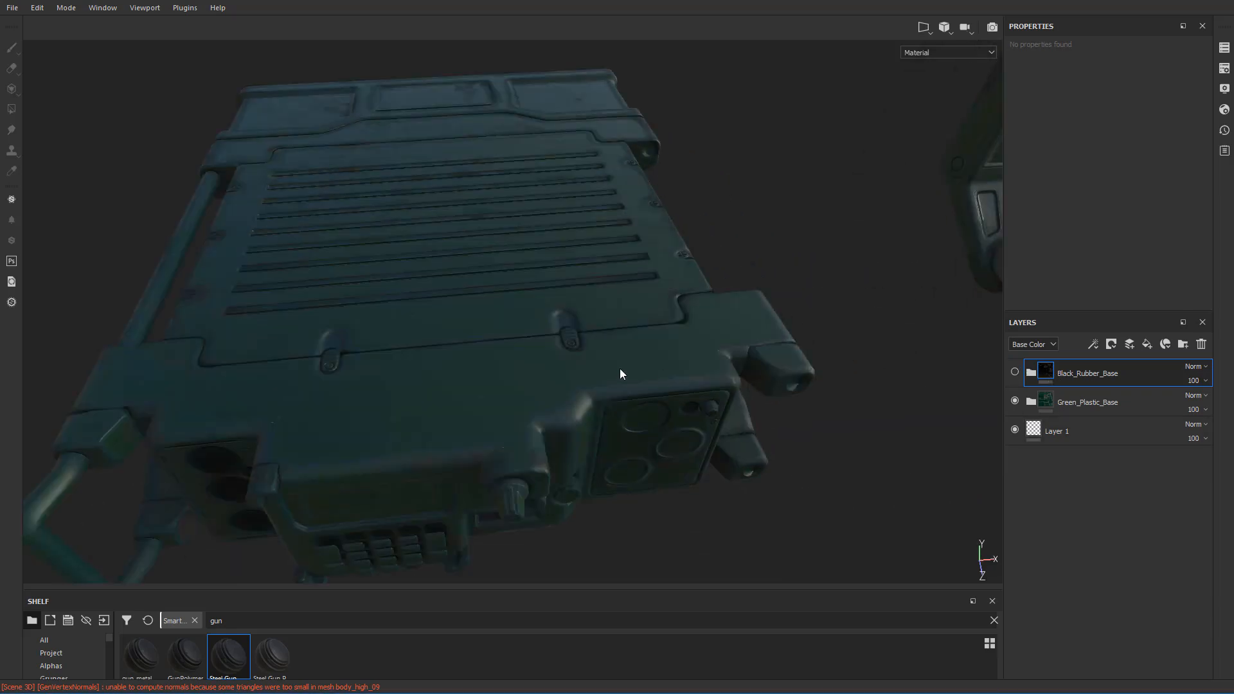
{"action": "left_click", "coordinate": [1104, 408]}
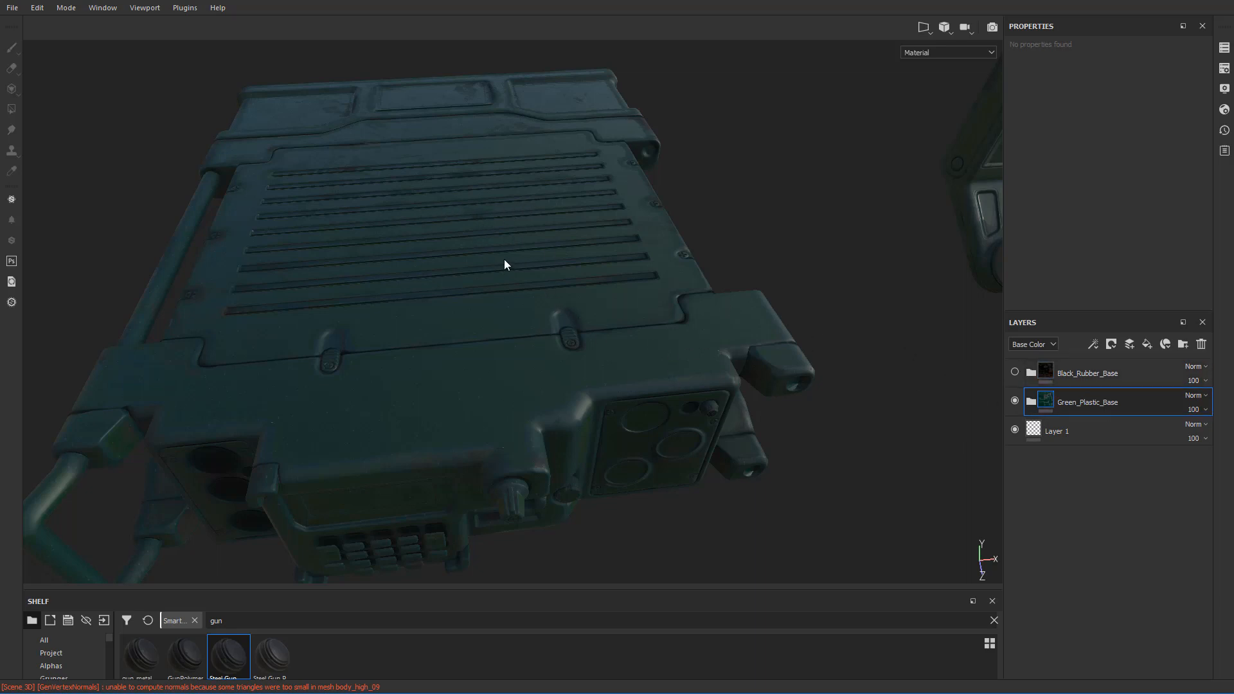
- Examine the green plastic material on the radio's top panel, front corner and handset
{"action": "scroll", "coordinate": [506, 260], "scroll_direction": "down", "scroll_amount": 5}
{"action": "middle_click_drag", "start_coordinate": [900, 186], "coordinate": [701, 221], "text": "alt"}
{"action": "middle_click_drag", "start_coordinate": [408, 269], "coordinate": [575, 311], "text": "alt"}
{"action": "scroll", "coordinate": [451, 314], "scroll_direction": "up", "scroll_amount": 5}
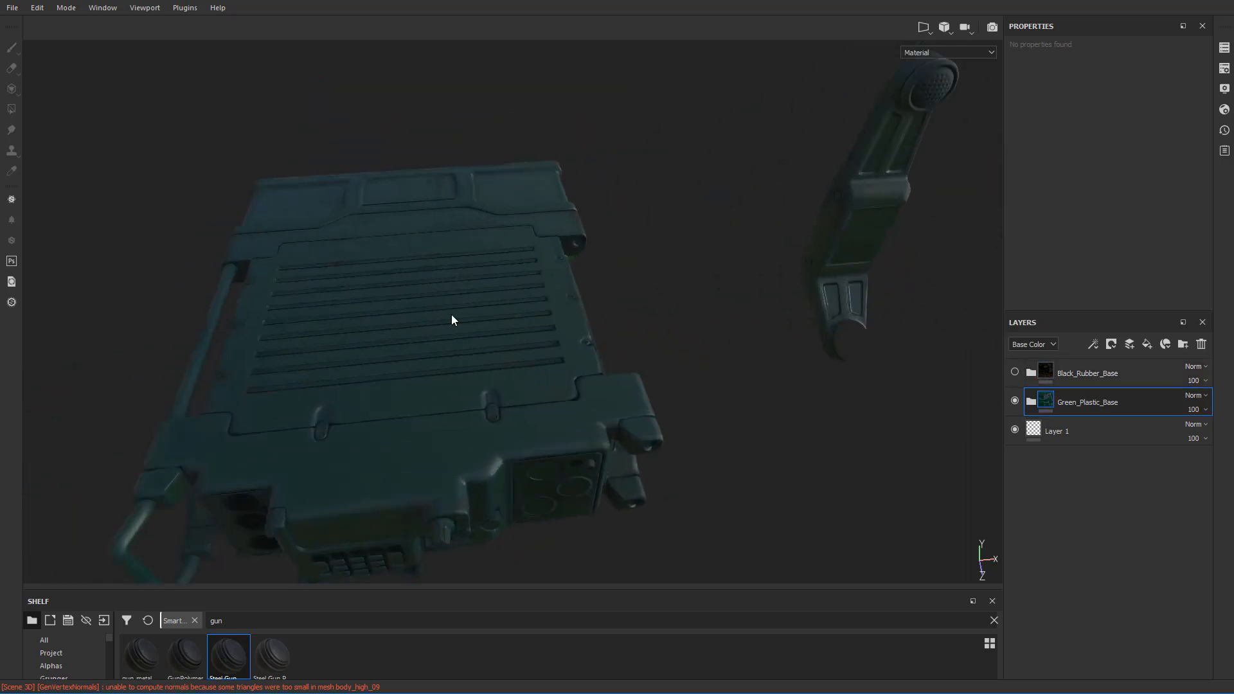
{"action": "scroll", "coordinate": [553, 381], "scroll_direction": "up", "scroll_amount": 4}
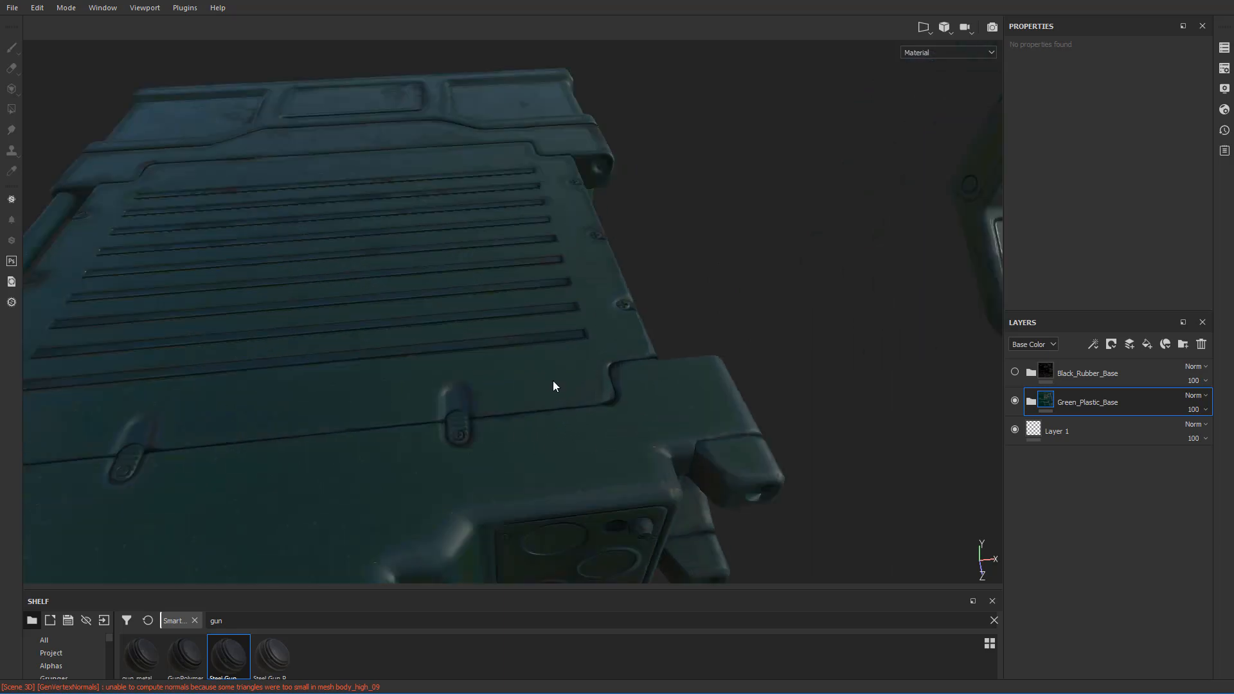
{"action": "mouse_move", "coordinate": [550, 379]}
{"action": "left_mouse_down", "text": "alt"}
{"action": "mouse_move", "coordinate": [560, 438]}
{"action": "mouse_move", "coordinate": [550, 395]}
{"action": "left_mouse_up", "text": "alt"}
{"action": "scroll", "coordinate": [550, 396], "scroll_direction": "down", "scroll_amount": 2}
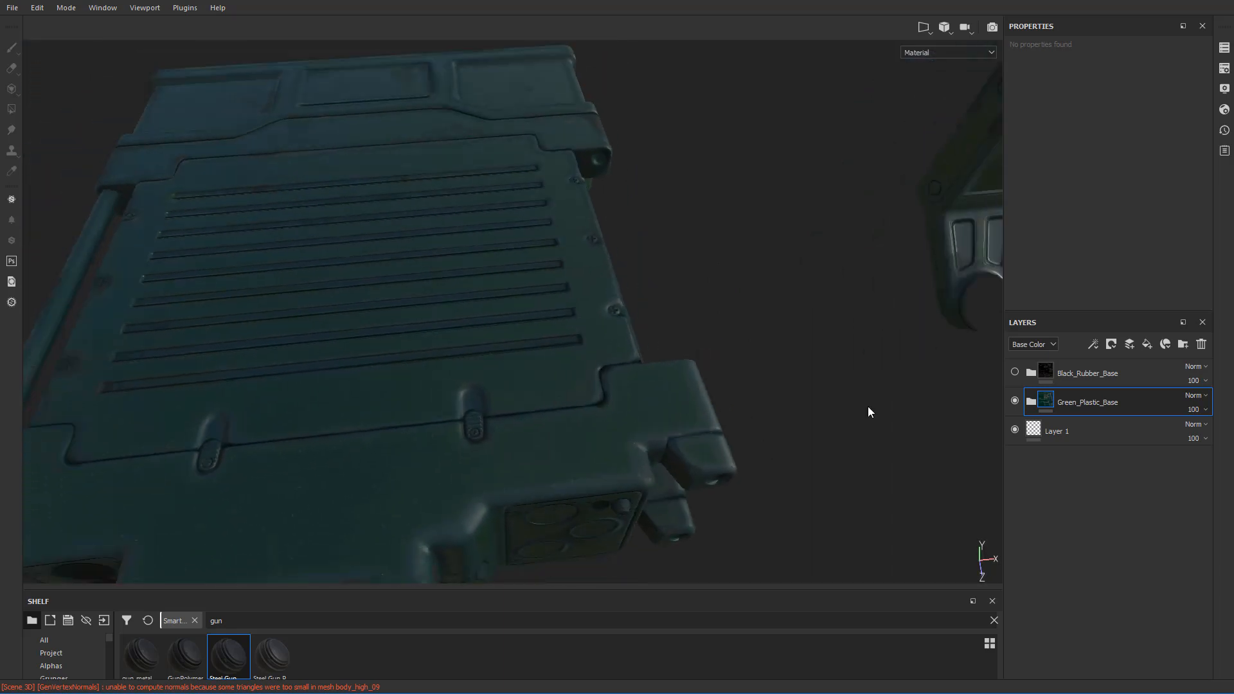
- Show the Black_Rubber_Base folder, clear the shelf search, and enlarge the shelf to browse the smart materials
{"action": "left_click", "coordinate": [1015, 371]}
{"action": "left_click", "coordinate": [993, 620]}
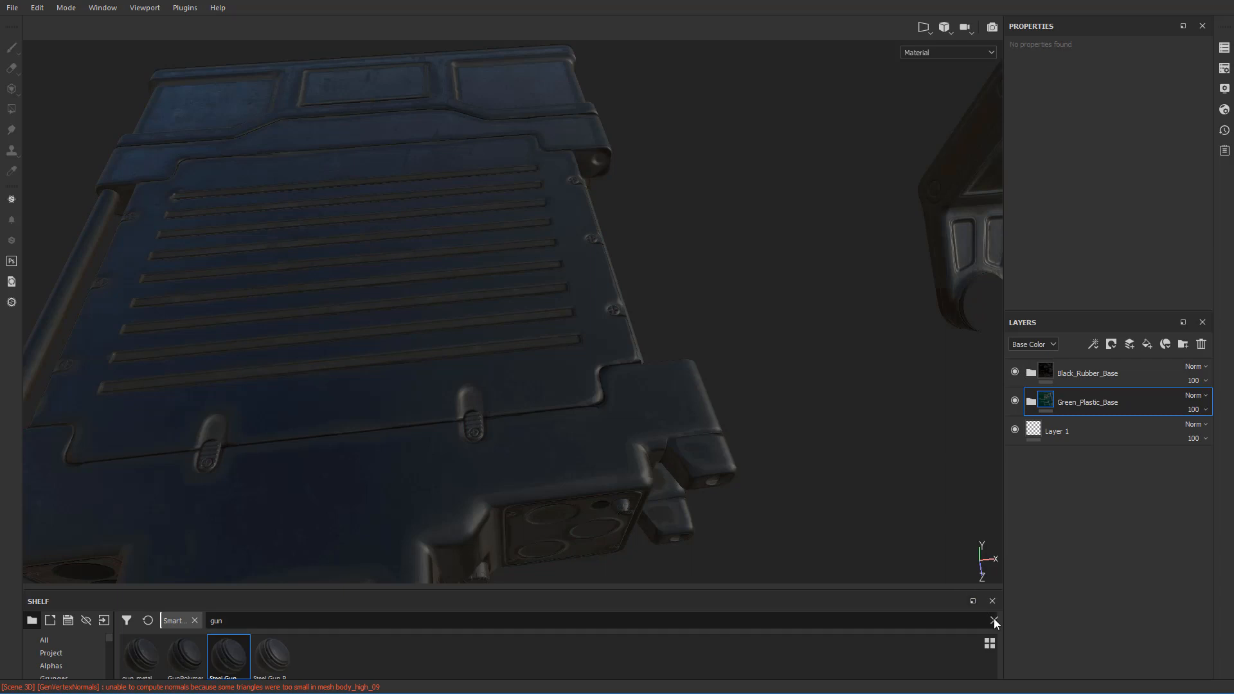
{"action": "left_click_drag", "start_coordinate": [896, 589], "coordinate": [898, 421]}
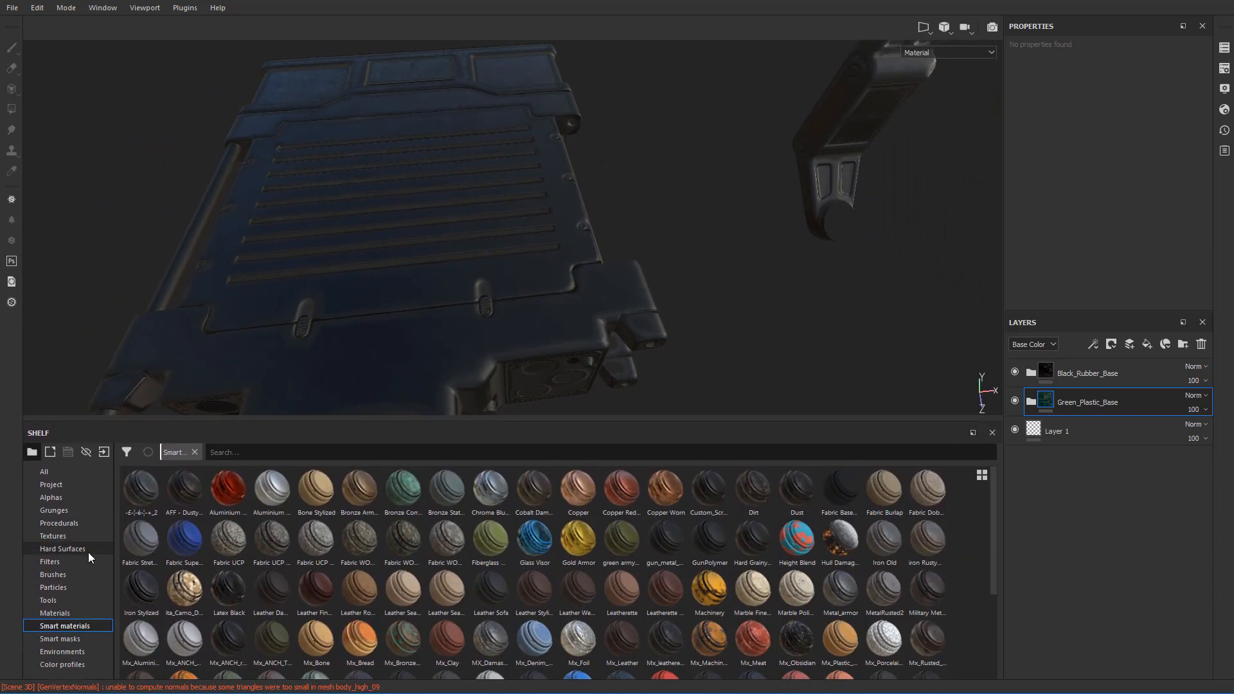
{"action": "left_click", "coordinate": [63, 614]}
{"action": "left_click", "coordinate": [63, 623]}
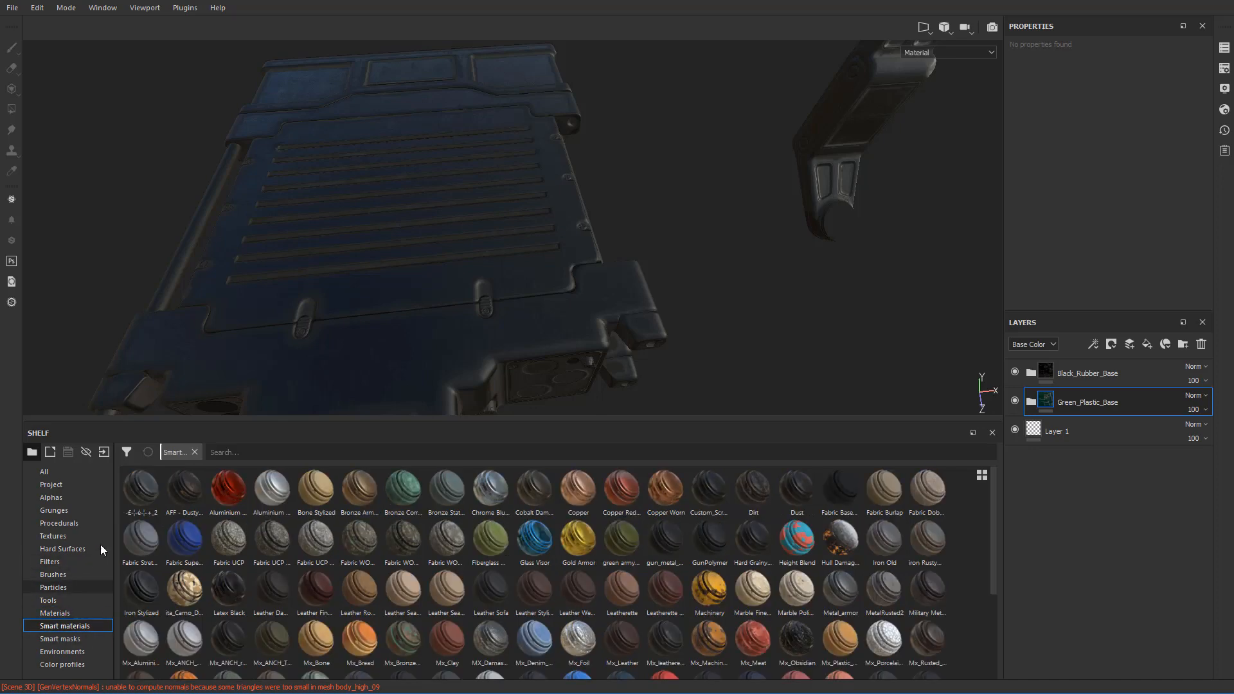
- Search the smart materials for "gun" and add Steel Gun Matte above the Black_Rubber_Base folder
{"action": "left_click", "coordinate": [327, 452]}
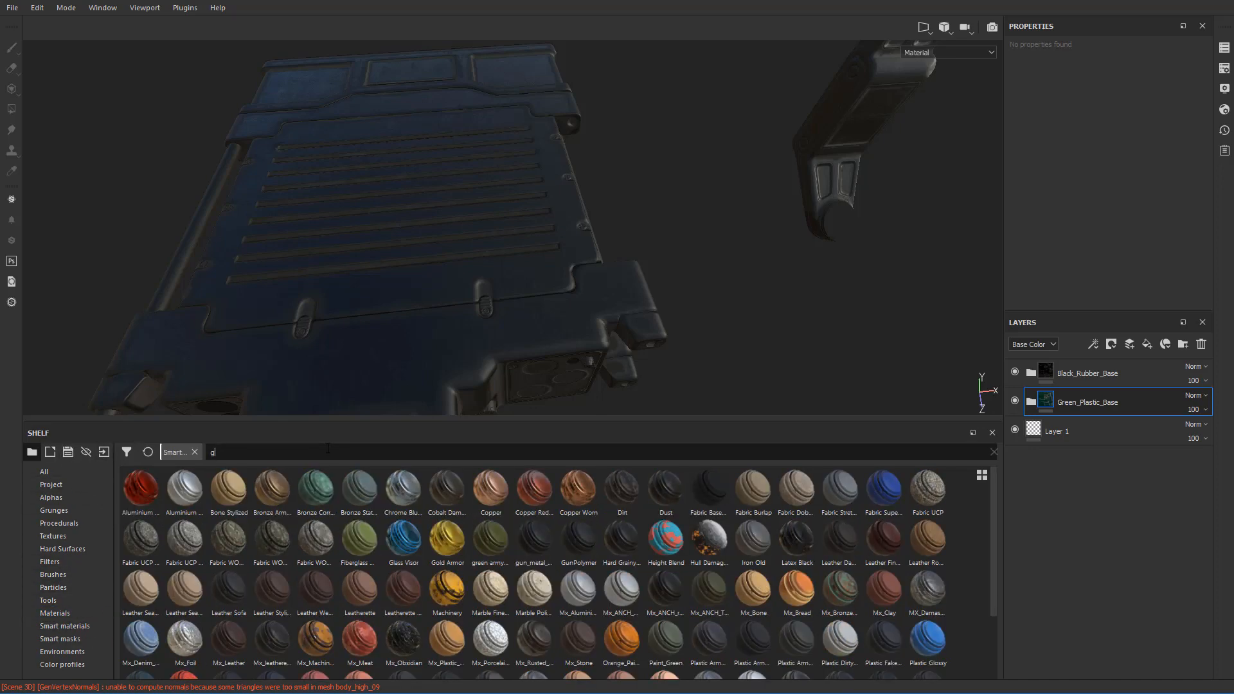
{"action": "type", "text": "gun"}
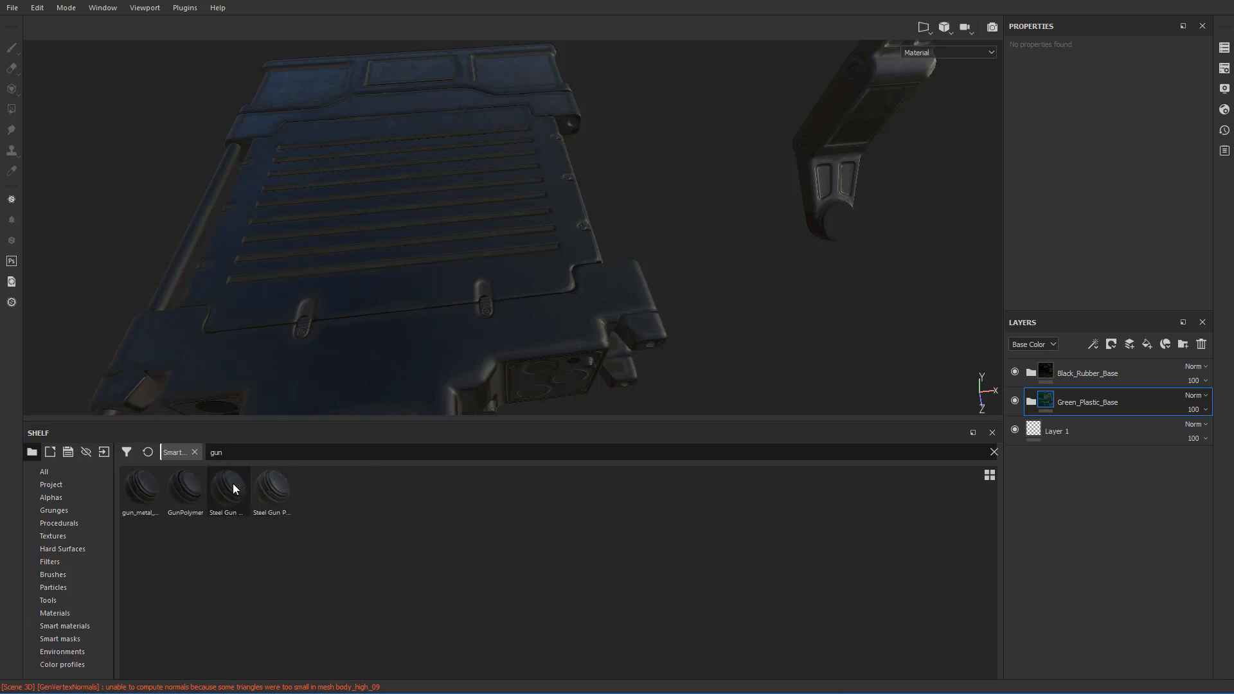
{"action": "mouse_move", "coordinate": [224, 503]}
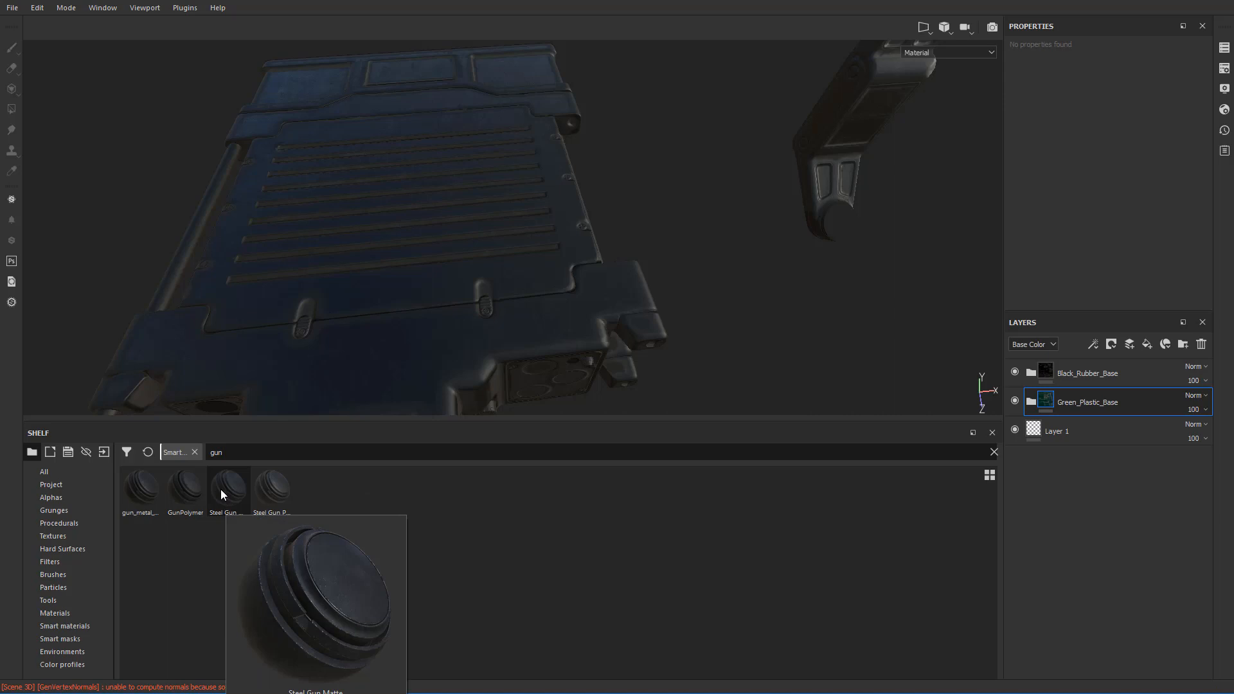
{"action": "left_click_drag", "start_coordinate": [221, 489], "coordinate": [1110, 360]}
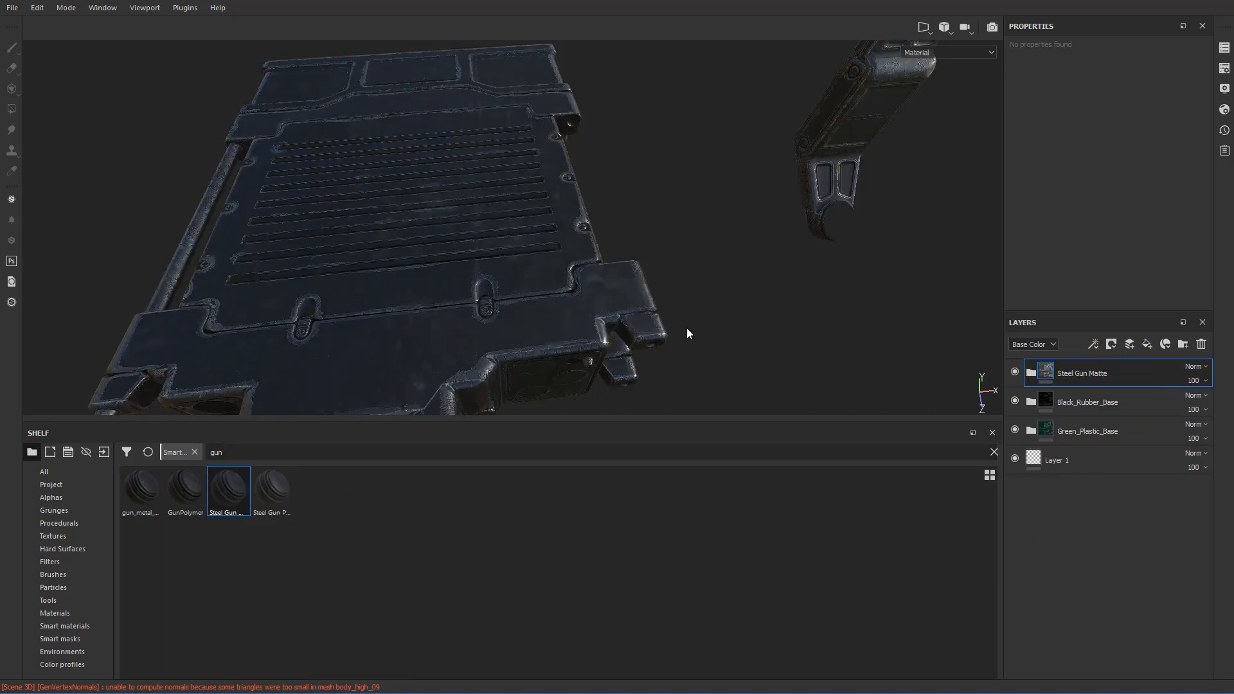
- Expand the Steel Gun Matte folder and toggle its Sharpen layer off and on to check the effect on the radio's body
{"action": "left_click", "coordinate": [1029, 373]}
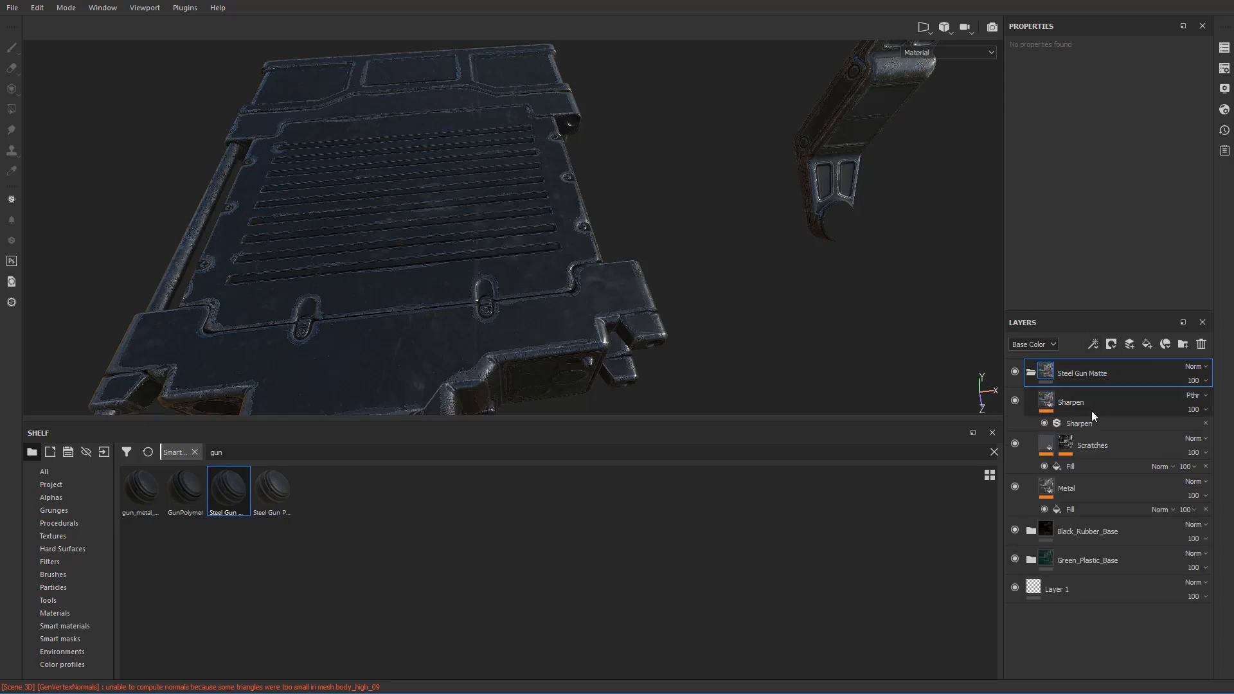
{"action": "scroll", "coordinate": [576, 278], "scroll_direction": "up", "scroll_amount": 3}
{"action": "left_click_drag", "start_coordinate": [566, 290], "coordinate": [561, 334], "text": "alt"}
{"action": "middle_click_drag", "start_coordinate": [562, 334], "coordinate": [634, 311], "text": "alt"}
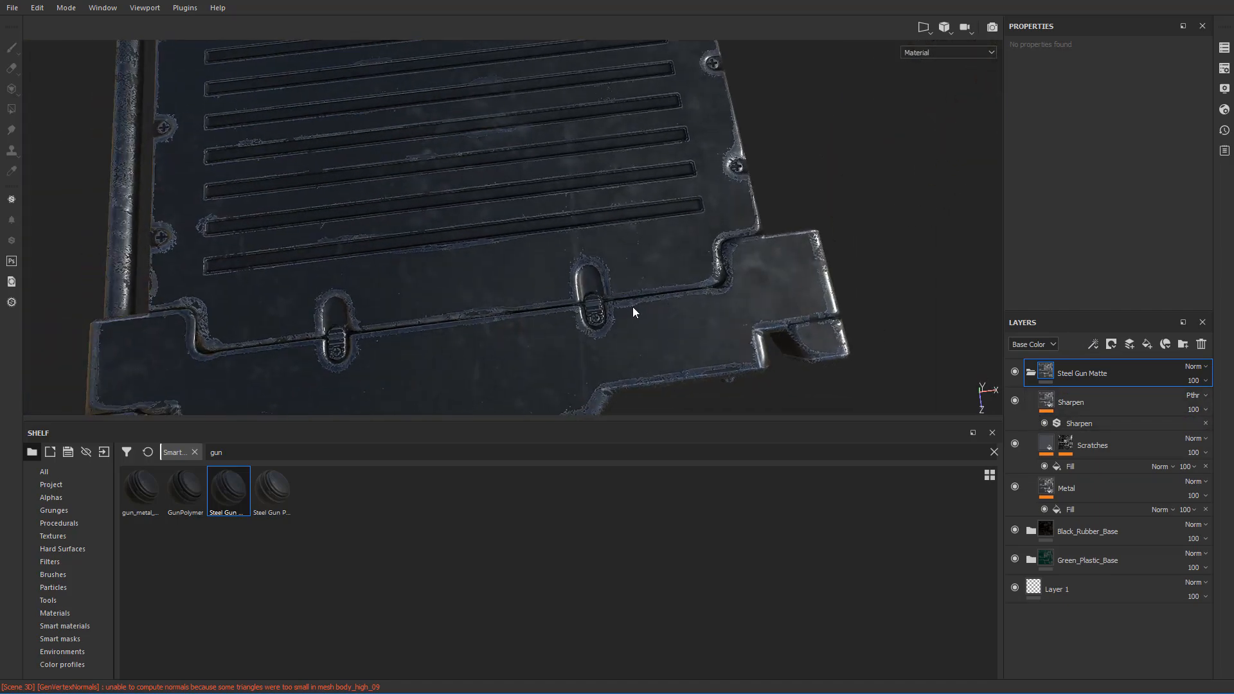
{"action": "left_click_drag", "start_coordinate": [634, 311], "coordinate": [630, 278], "text": "alt"}
{"action": "left_click", "coordinate": [1035, 405]}
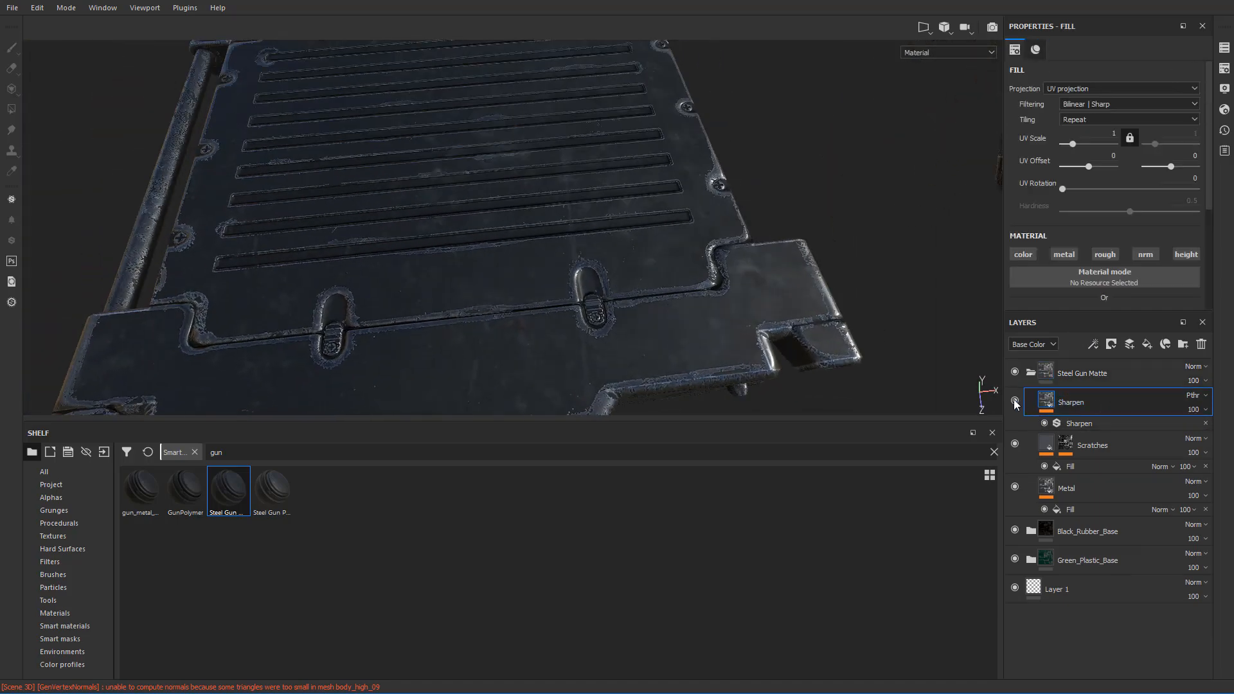
{"action": "left_click", "coordinate": [1014, 401]}
{"action": "left_click", "coordinate": [1015, 401]}
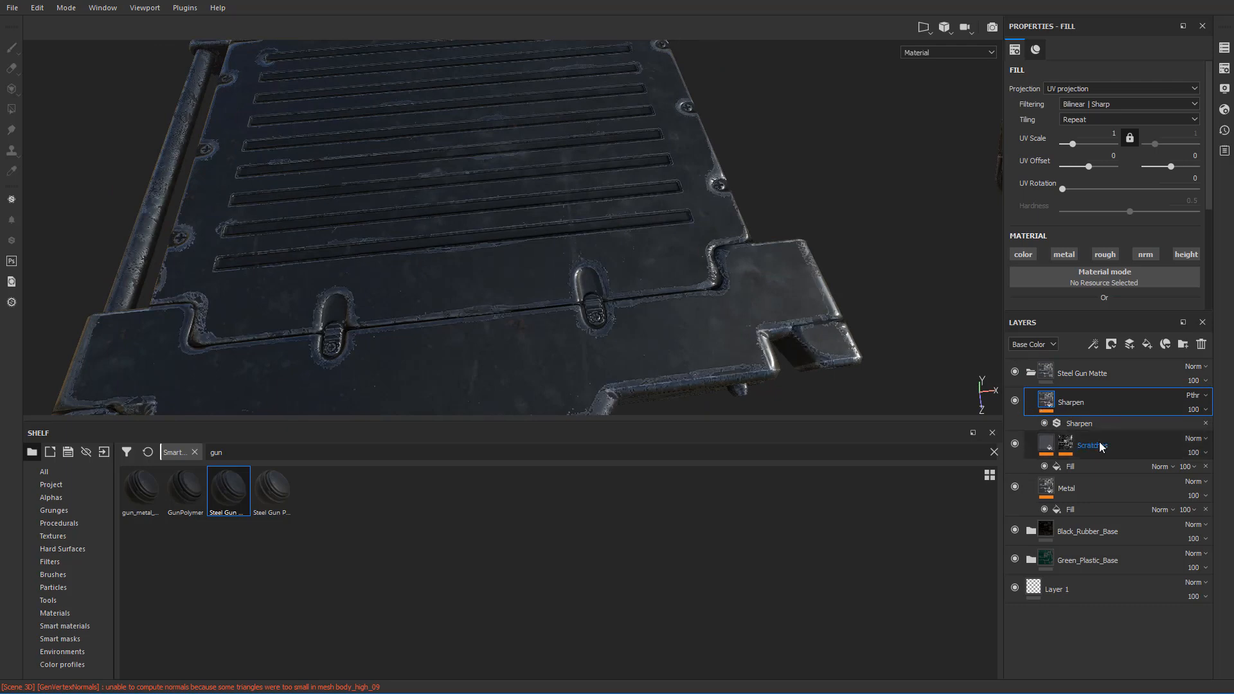
- Toggle the visibility of the Scratches and Metal layers off and back on to compare what each contributes
{"action": "left_click", "coordinate": [1089, 442]}
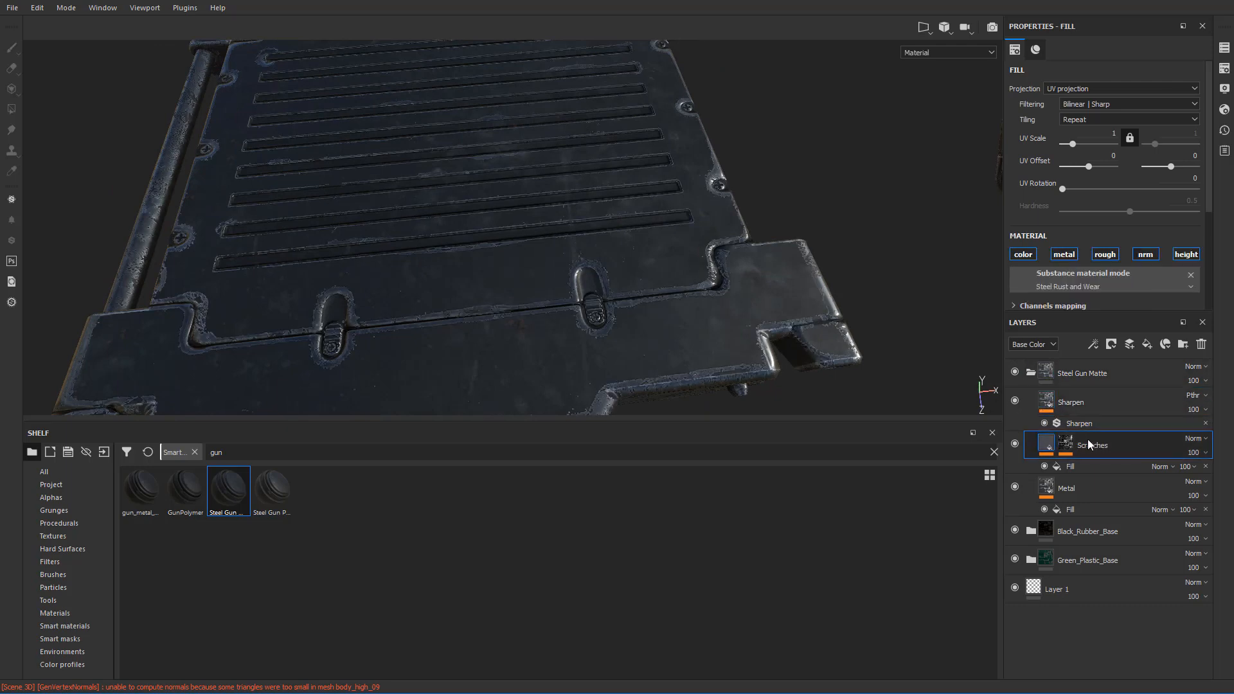
{"action": "left_click", "coordinate": [1015, 443]}
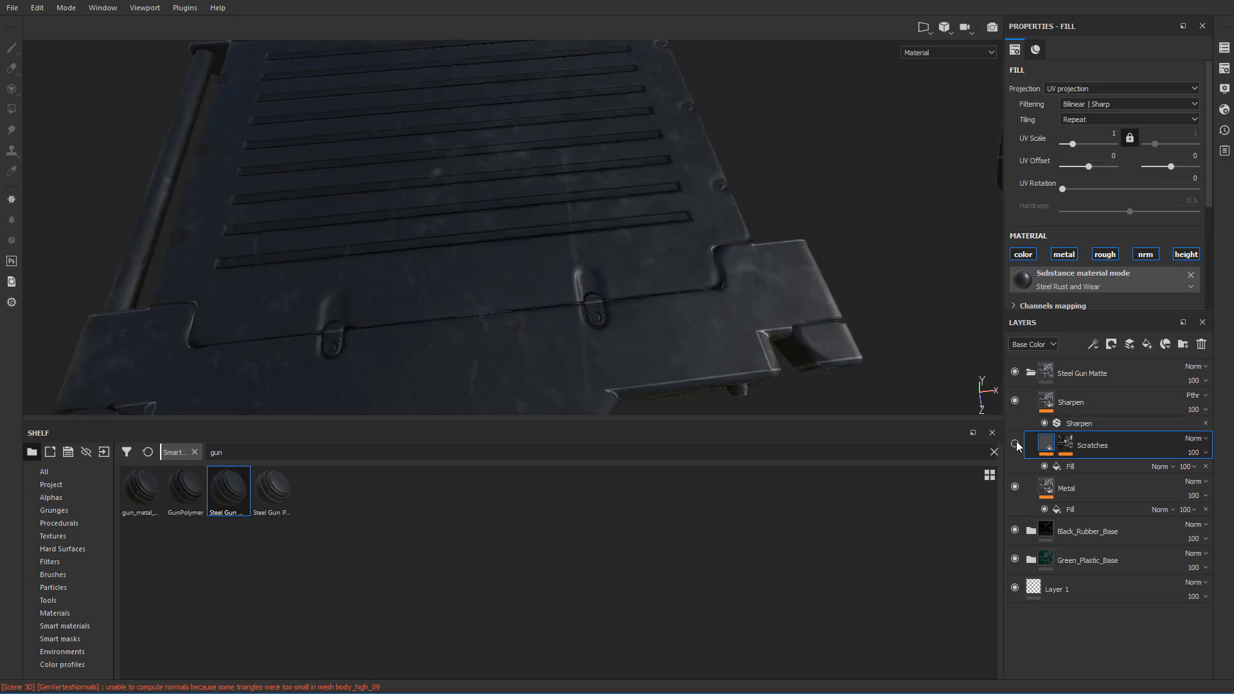
{"action": "left_click", "coordinate": [1015, 443]}
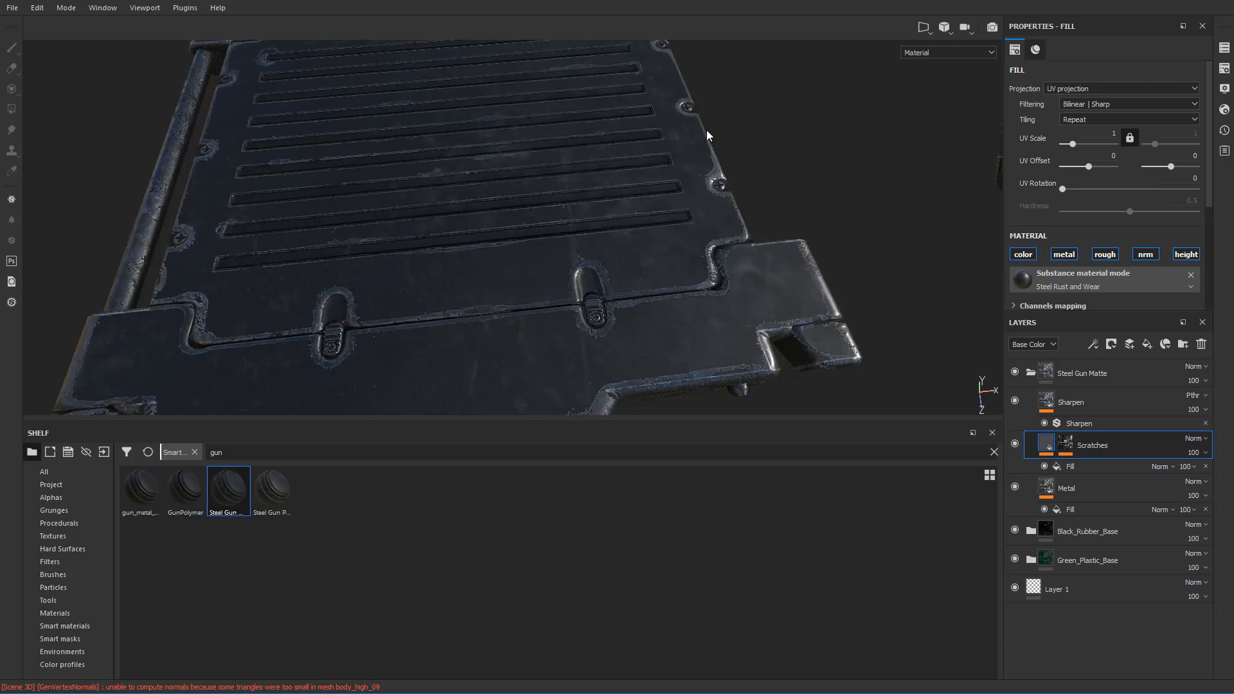
{"action": "left_click", "coordinate": [1015, 444]}
{"action": "left_click", "coordinate": [1015, 486]}
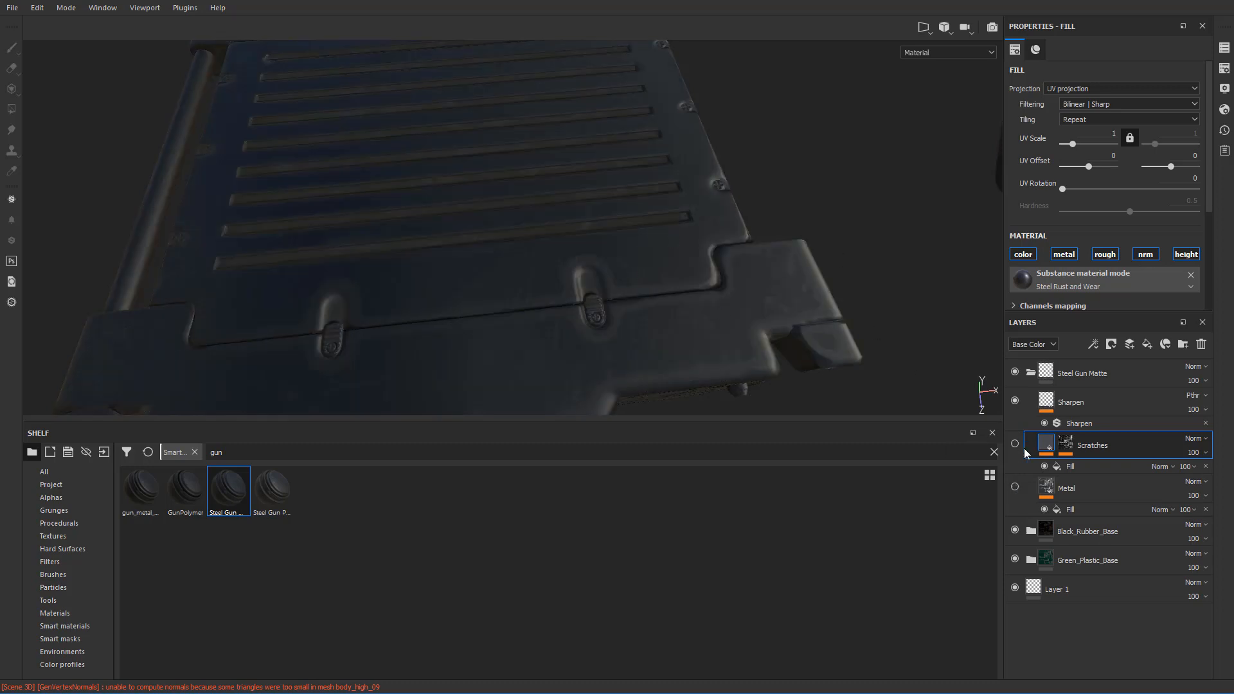
{"action": "left_click", "coordinate": [1014, 486]}
{"action": "left_click", "coordinate": [1015, 444]}
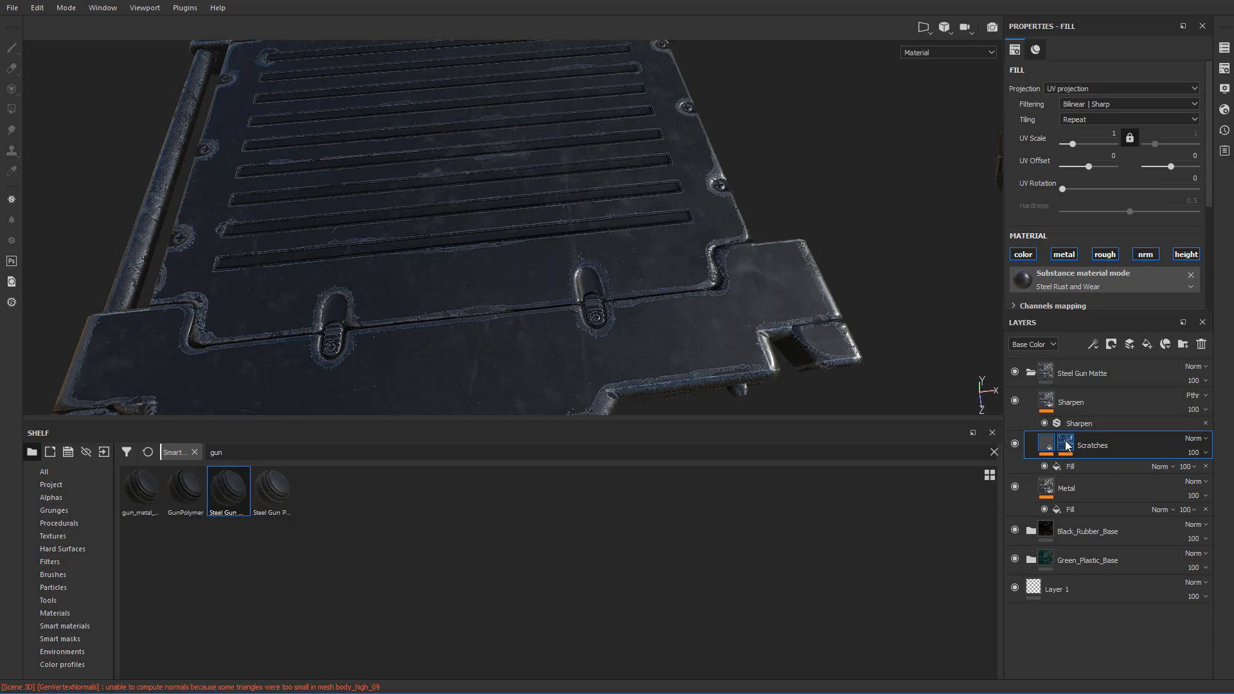
- Test the Sharpen filter on the Scratches layer's mask at intensity 0, and delete it from the mask
{"action": "left_click", "coordinate": [1067, 444]}
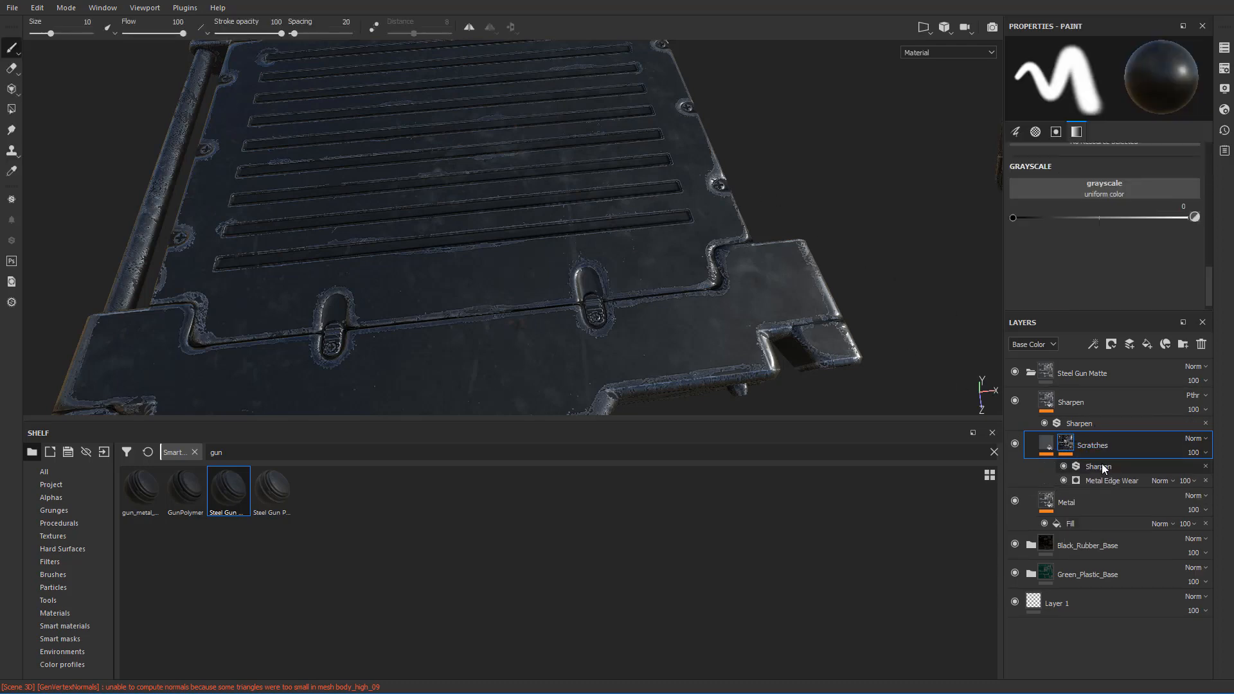
{"action": "left_click", "coordinate": [1103, 467]}
{"action": "left_click", "coordinate": [1063, 467]}
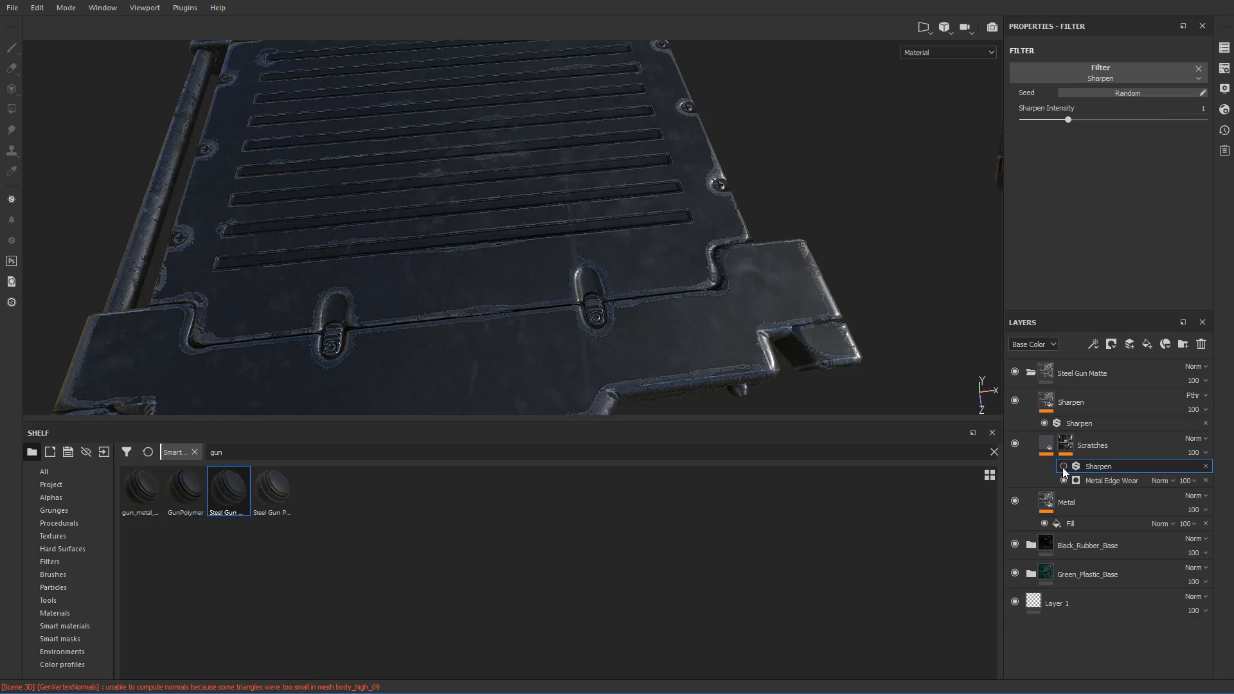
{"action": "left_click", "coordinate": [1063, 467]}
{"action": "left_click_drag", "start_coordinate": [1067, 119], "coordinate": [960, 117]}
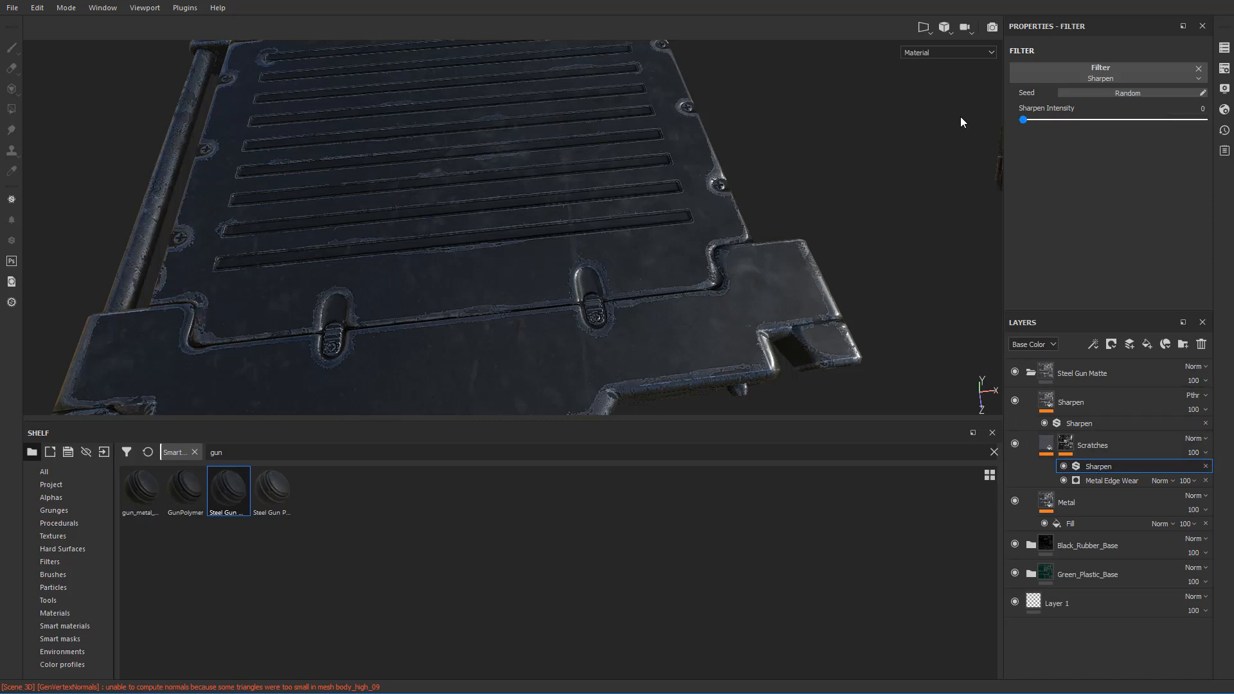
{"action": "left_click", "coordinate": [1205, 466]}
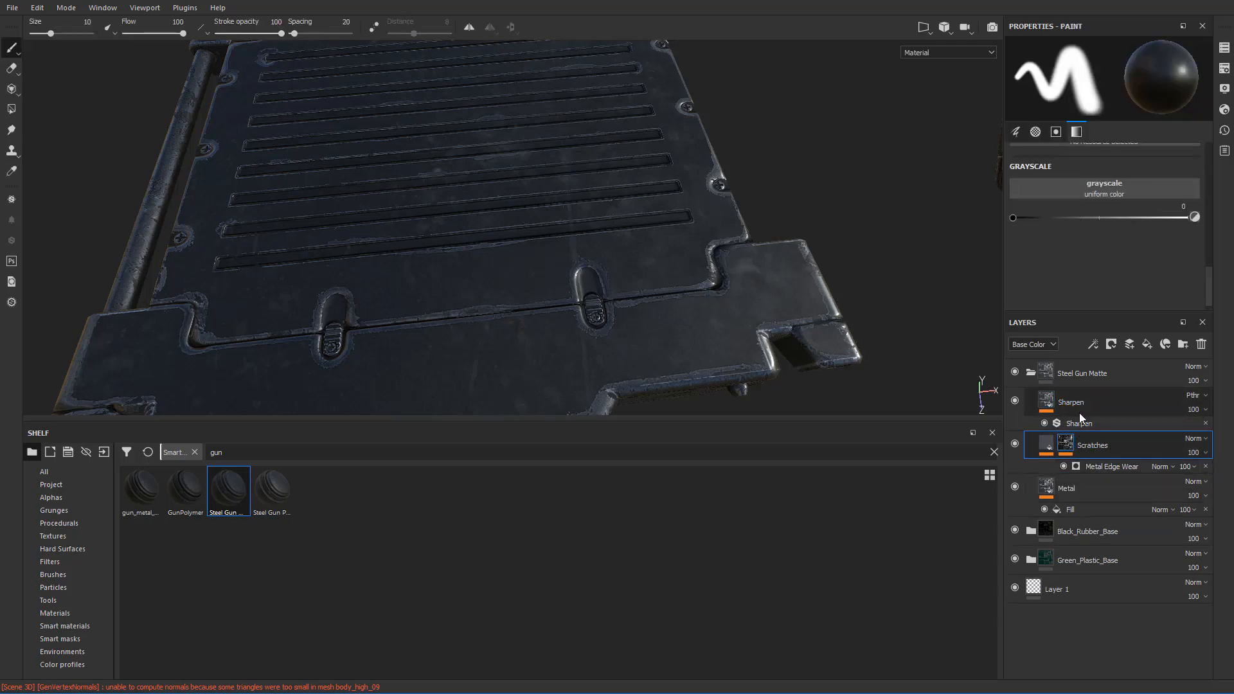
- In the Scratches mask's Metal Edge Wear generator, set Wear Level to 0.75, Wear Contrast to 0.5 and Triplanar Blending Contrast to 0
{"action": "left_click", "coordinate": [1107, 466]}
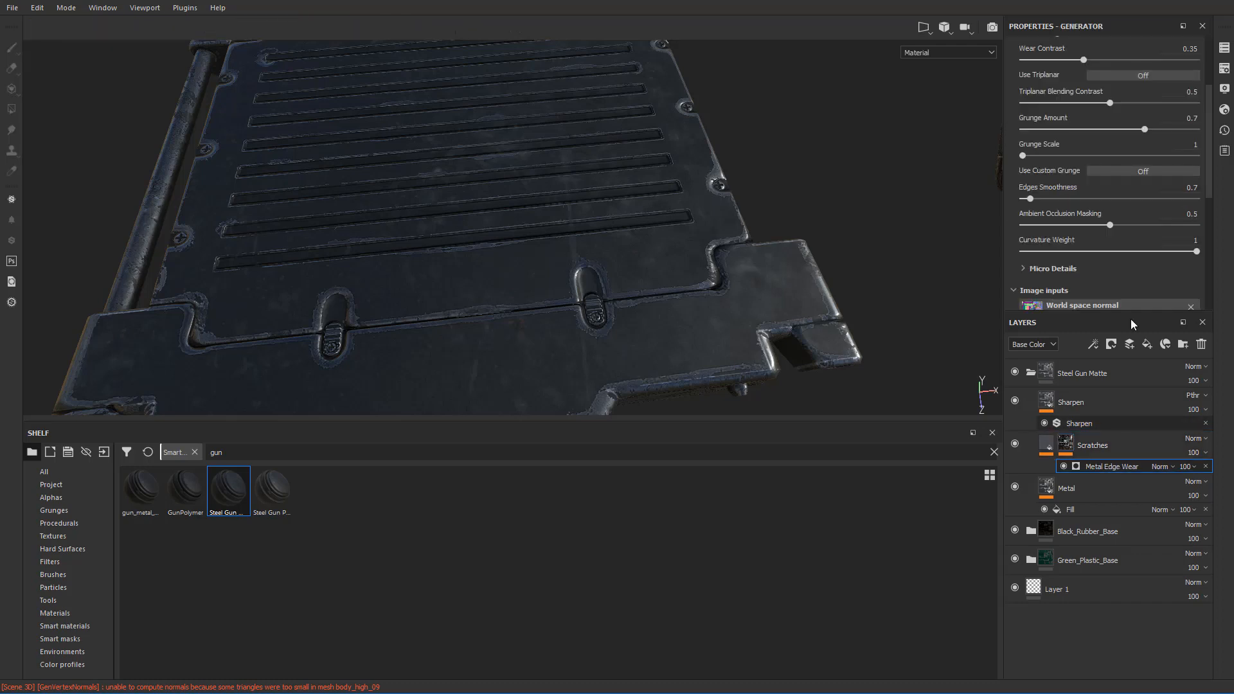
{"action": "scroll", "coordinate": [1135, 185], "scroll_direction": "up", "scroll_amount": 3}
{"action": "scroll", "coordinate": [1084, 231], "scroll_direction": "up", "scroll_amount": 2}
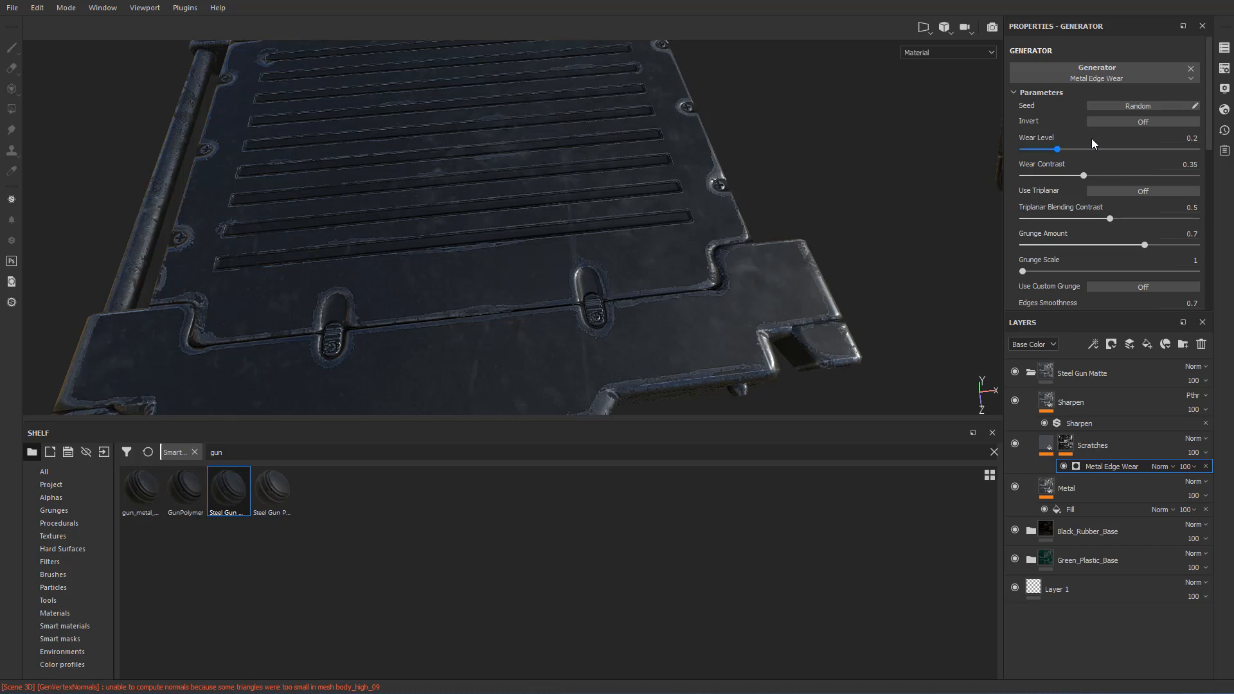
{"action": "left_click_drag", "start_coordinate": [1059, 151], "coordinate": [1153, 149]}
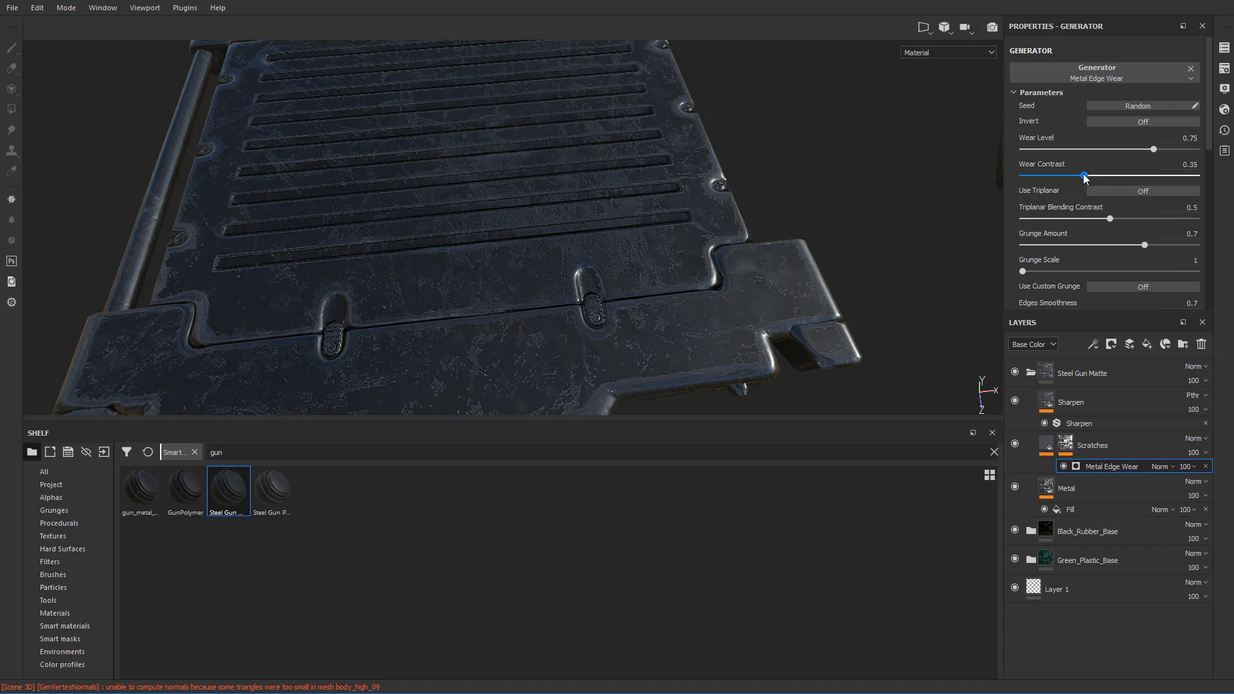
{"action": "left_click_drag", "start_coordinate": [1085, 178], "coordinate": [1009, 217]}
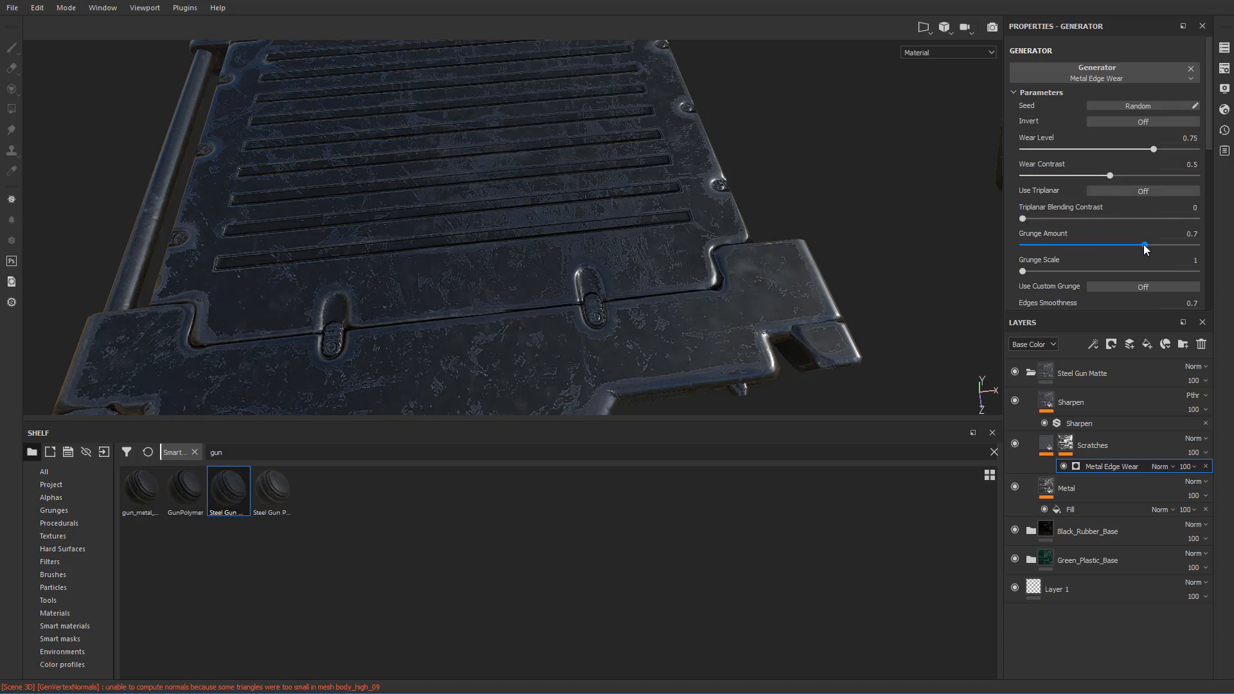
- Set the Metal Edge Wear generator's Grunge Amount to 0.3 and its Grunge Scale to 4
{"action": "left_click_drag", "start_coordinate": [1146, 248], "coordinate": [1071, 233]}
{"action": "left_click_drag", "start_coordinate": [839, 203], "coordinate": [838, 204], "text": "alt"}
{"action": "scroll", "coordinate": [848, 192], "scroll_direction": "up", "scroll_amount": 3}
{"action": "middle_click_drag", "start_coordinate": [839, 203], "coordinate": [871, 152], "text": "alt"}
{"action": "scroll", "coordinate": [871, 151], "scroll_direction": "down", "scroll_amount": 5}
{"action": "left_click_drag", "start_coordinate": [871, 151], "coordinate": [872, 194], "text": "alt"}
{"action": "scroll", "coordinate": [869, 157], "scroll_direction": "up", "scroll_amount": 4}
{"action": "left_click_drag", "start_coordinate": [1022, 271], "coordinate": [1071, 272]}
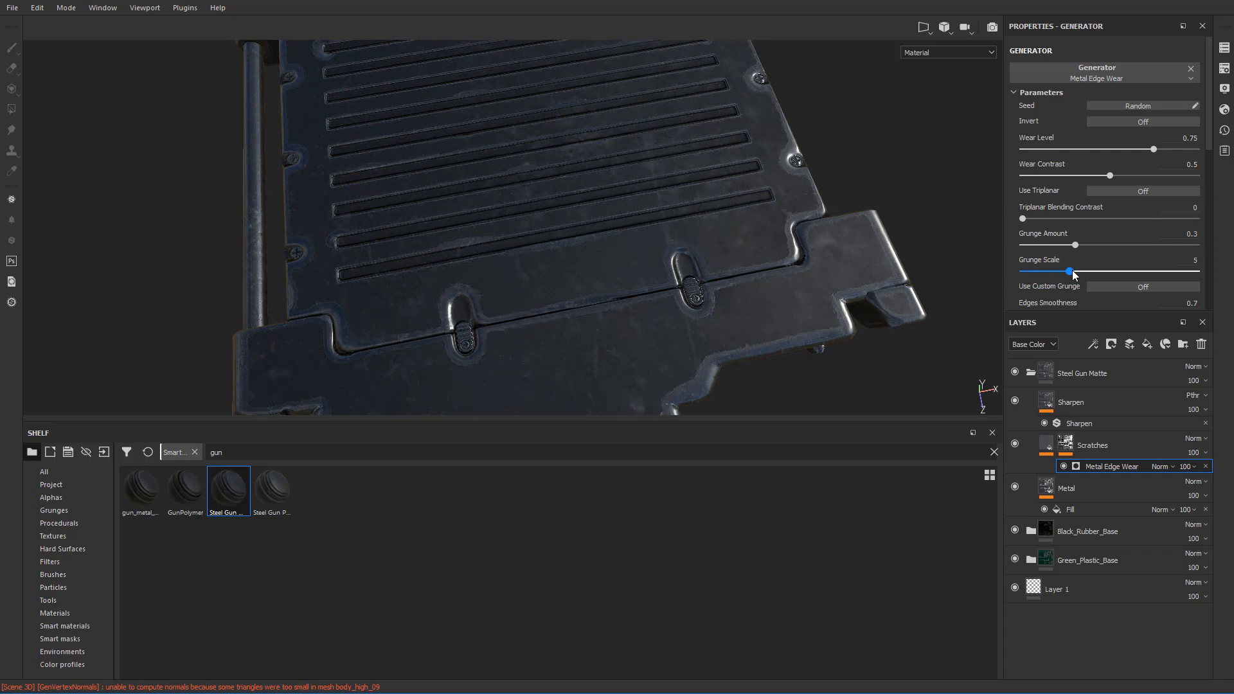
{"action": "mouse_move", "coordinate": [1060, 272]}
{"action": "left_mouse_down"}
{"action": "mouse_move", "coordinate": [1087, 273]}
{"action": "mouse_move", "coordinate": [1046, 269]}
{"action": "left_mouse_up"}
{"action": "left_click_drag", "start_coordinate": [889, 216], "coordinate": [888, 211], "text": "alt"}
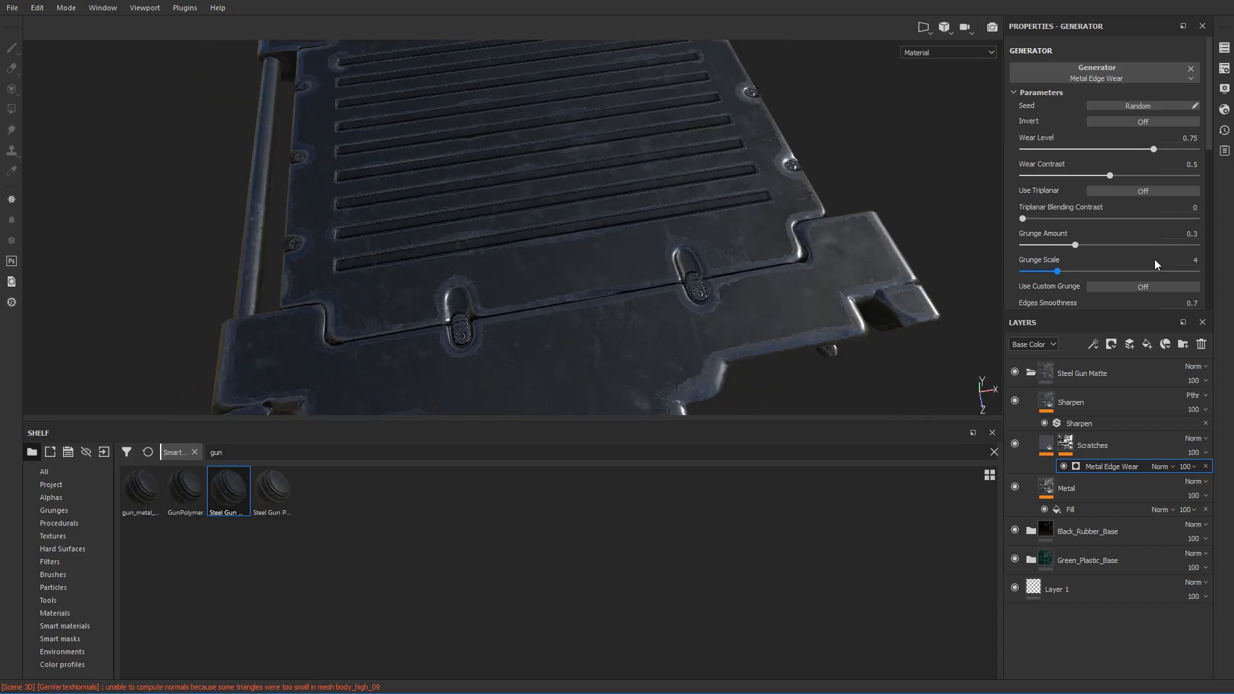
- Set the Metal Edge Wear generator's Edges Smoothness to 3.1 and check the edges on the radio's body
{"action": "scroll", "coordinate": [1154, 260], "scroll_direction": "down", "scroll_amount": 2}
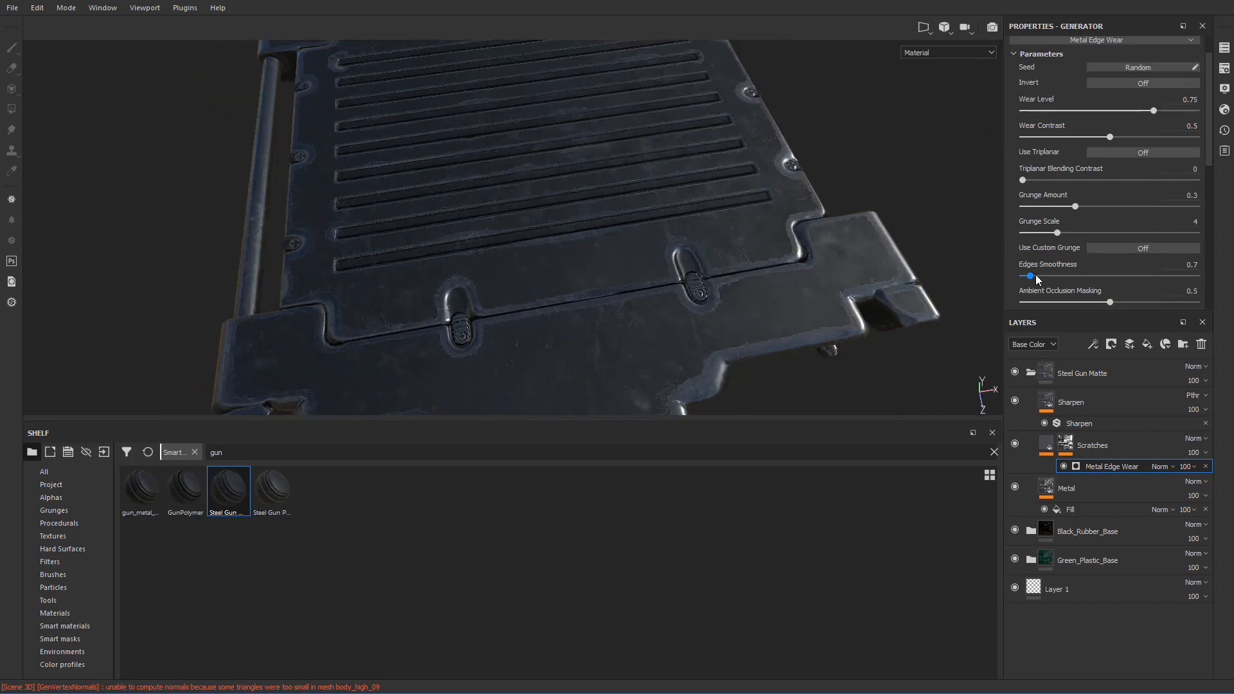
{"action": "left_click_drag", "start_coordinate": [1030, 276], "coordinate": [1058, 276]}
{"action": "left_click_drag", "start_coordinate": [906, 156], "coordinate": [946, 228], "text": "alt"}
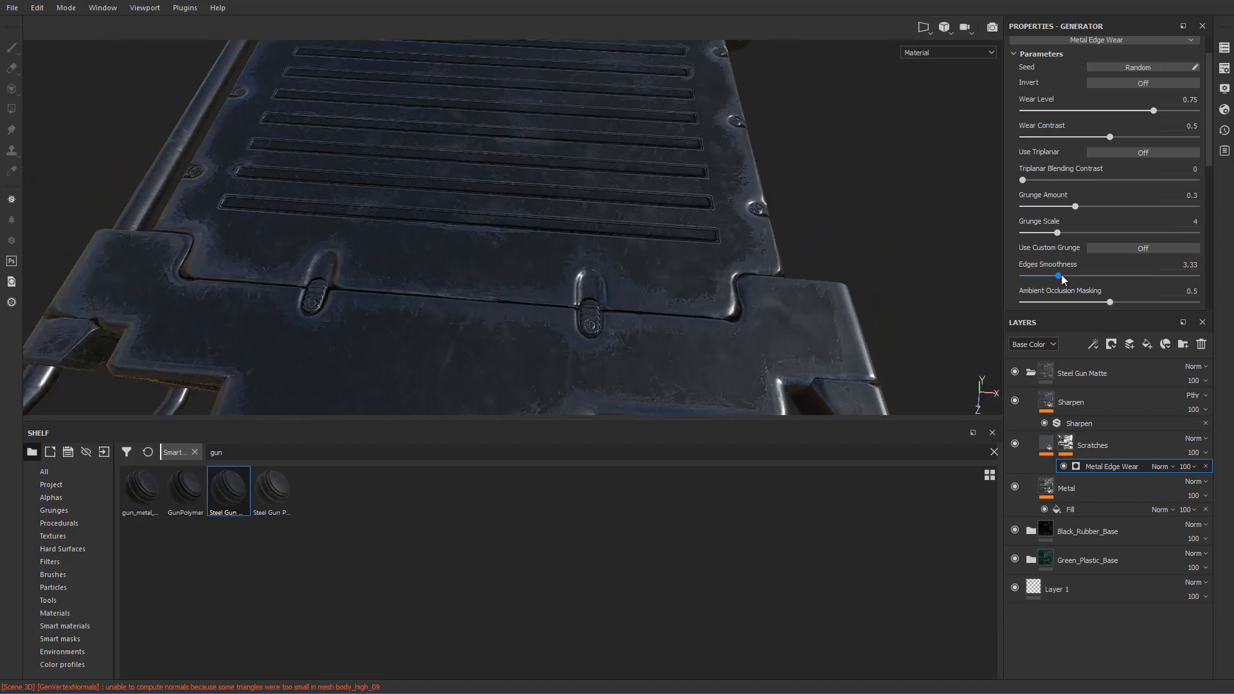
{"action": "mouse_move", "coordinate": [1062, 278]}
{"action": "left_mouse_down"}
{"action": "mouse_move", "coordinate": [1036, 274]}
{"action": "mouse_move", "coordinate": [1060, 273]}
{"action": "left_mouse_up"}
{"action": "left_click_drag", "start_coordinate": [1180, 264], "coordinate": [1222, 264]}
{"action": "type", "text": "3.1"}
{"action": "key", "text": "Return"}
{"action": "scroll", "coordinate": [1132, 265], "scroll_direction": "down", "scroll_amount": 2}
{"action": "scroll", "coordinate": [1132, 261], "scroll_direction": "down", "scroll_amount": 2}
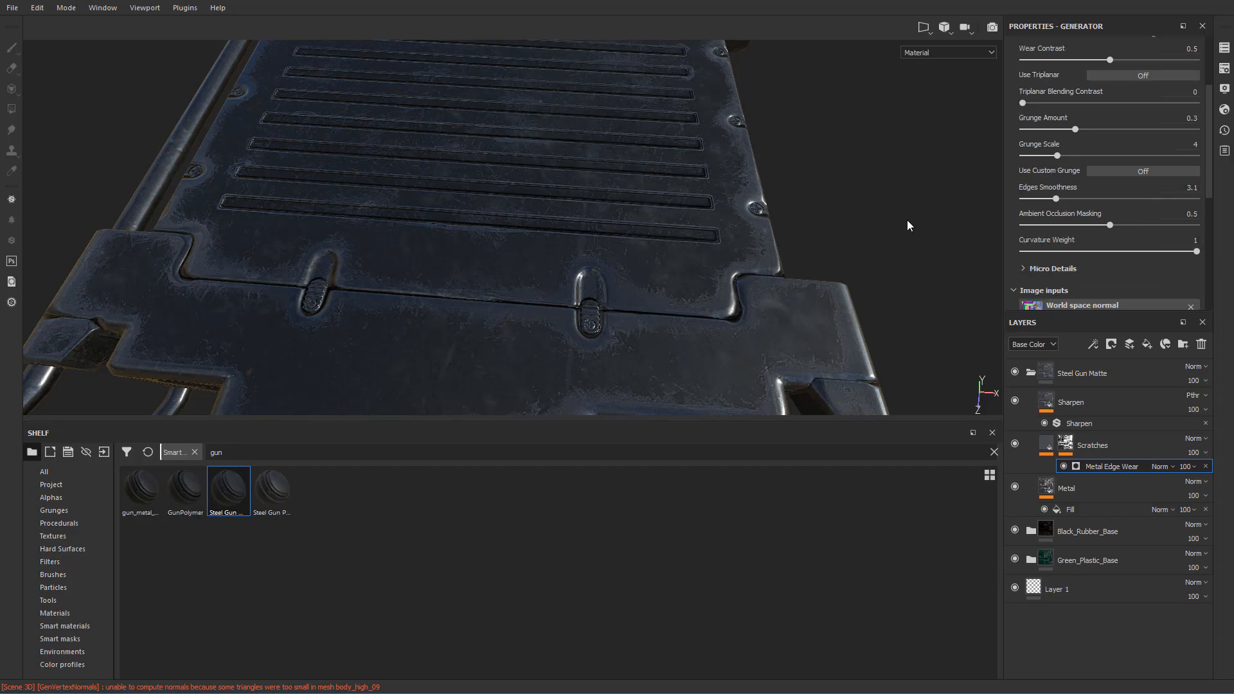
{"action": "left_click_drag", "start_coordinate": [907, 220], "coordinate": [842, 143], "text": "alt"}
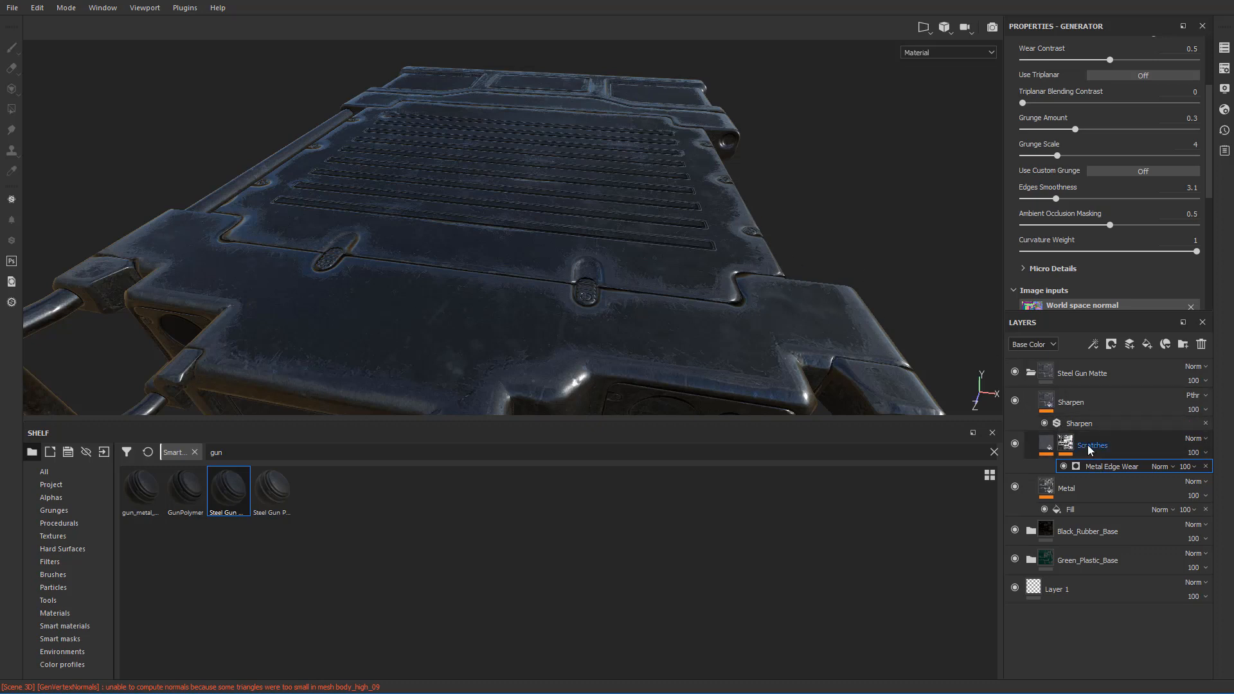
- Set the metal roughness of the Scratches layer's Steel Rust and Wear material to 0.075 and check the radio's body
{"action": "left_click", "coordinate": [1045, 446]}
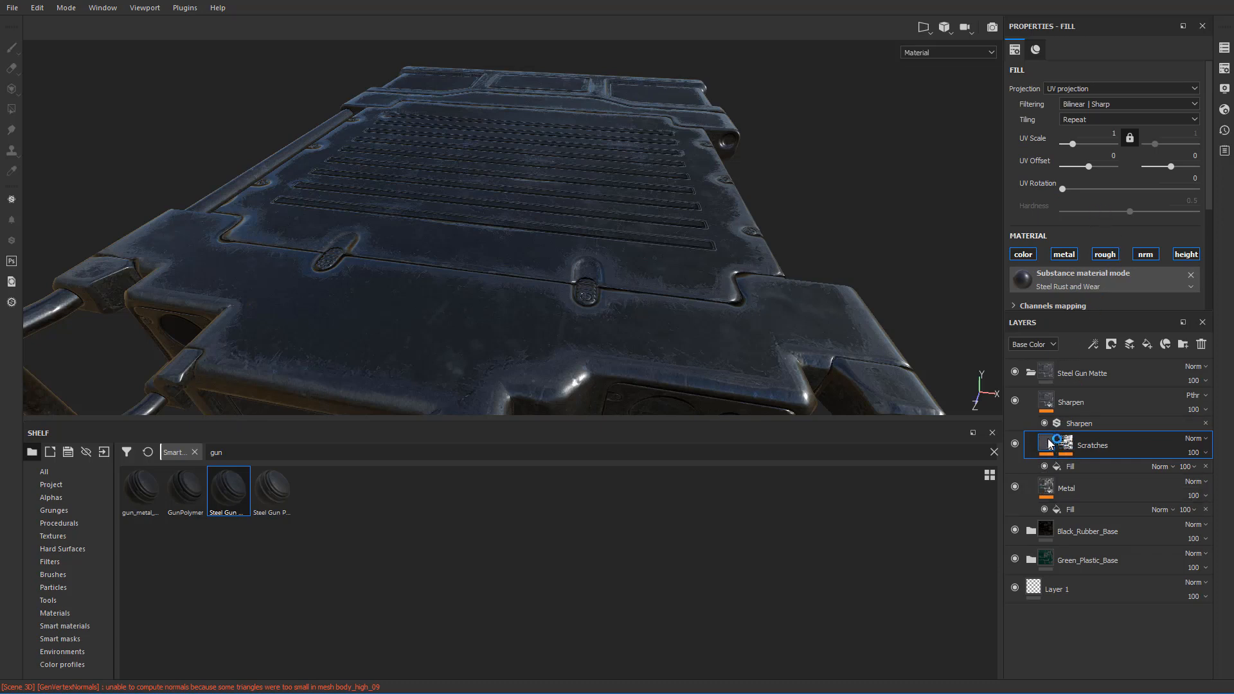
{"action": "scroll", "coordinate": [1085, 237], "scroll_direction": "down", "scroll_amount": 1}
{"action": "scroll", "coordinate": [1085, 237], "scroll_direction": "down", "scroll_amount": 3}
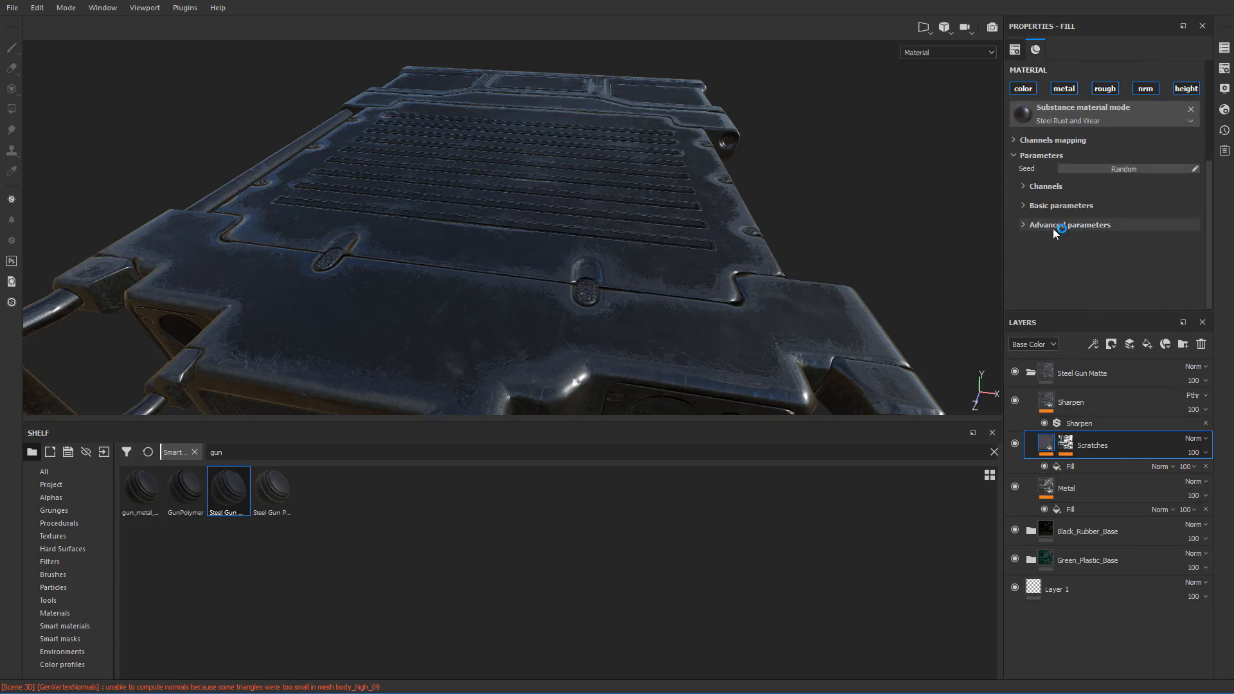
{"action": "left_click", "coordinate": [1023, 225]}
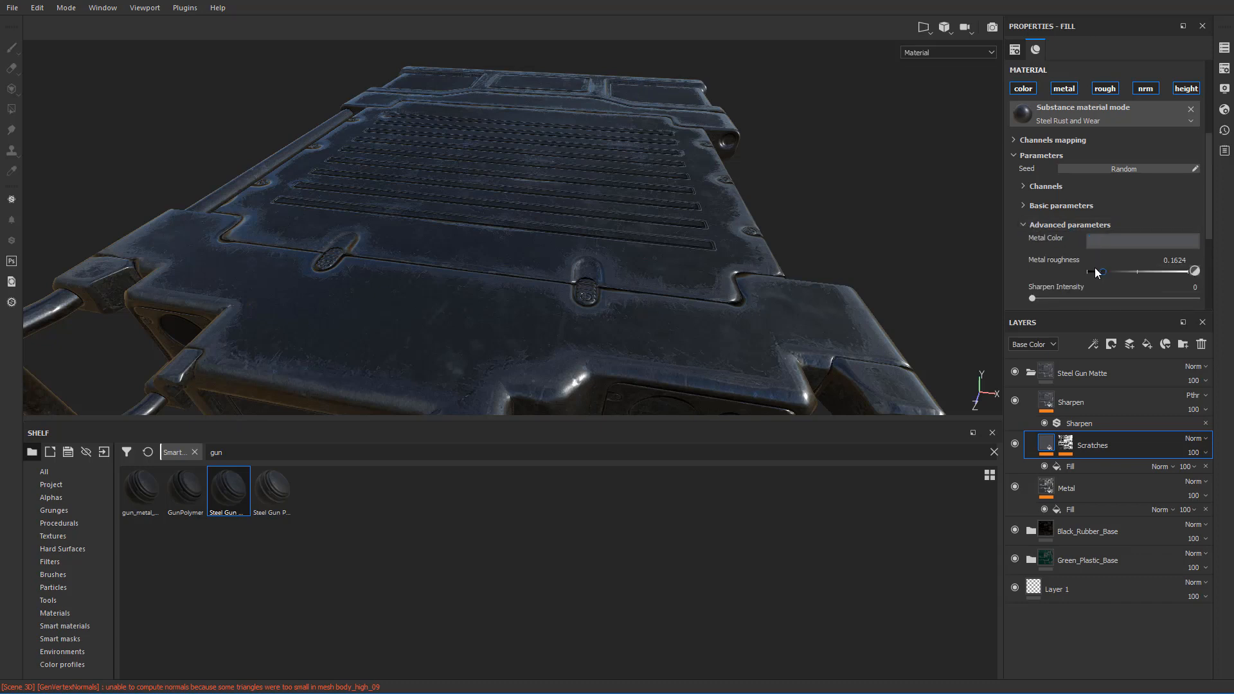
{"action": "left_click_drag", "start_coordinate": [1101, 272], "coordinate": [1048, 277]}
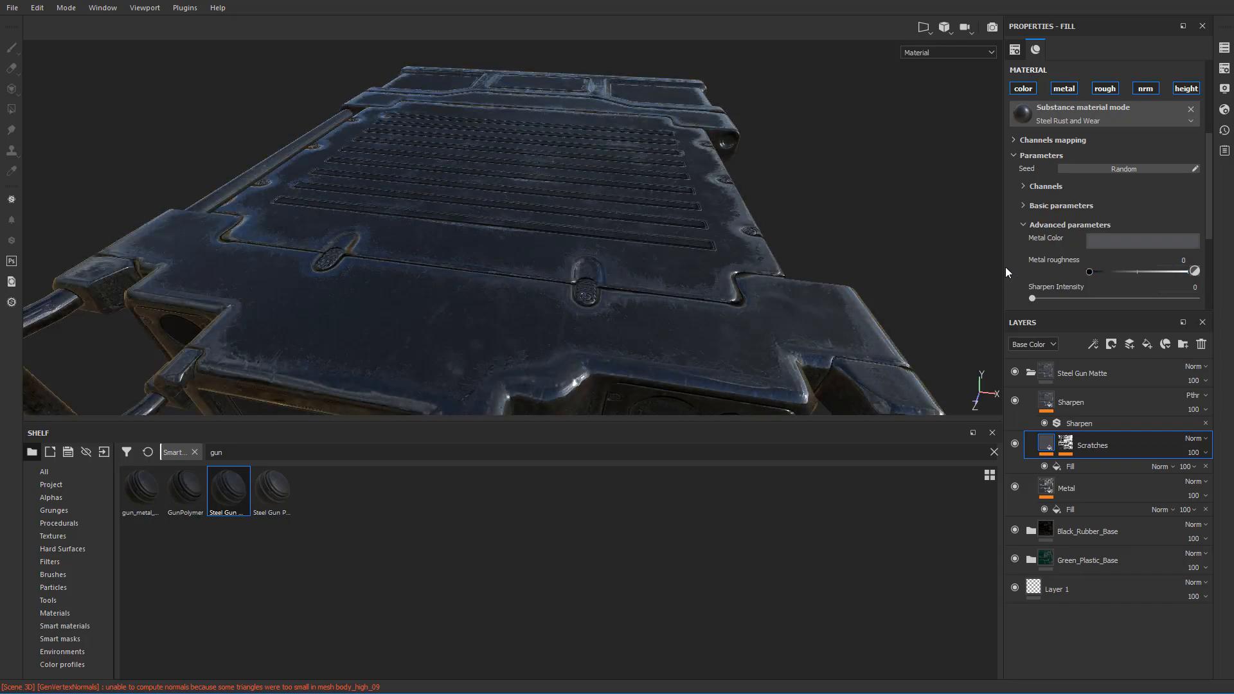
{"action": "left_click_drag", "start_coordinate": [853, 210], "coordinate": [910, 262], "text": "alt"}
{"action": "middle_click_drag", "start_coordinate": [910, 261], "coordinate": [754, 235], "text": "alt"}
{"action": "left_click", "coordinate": [1179, 259]}
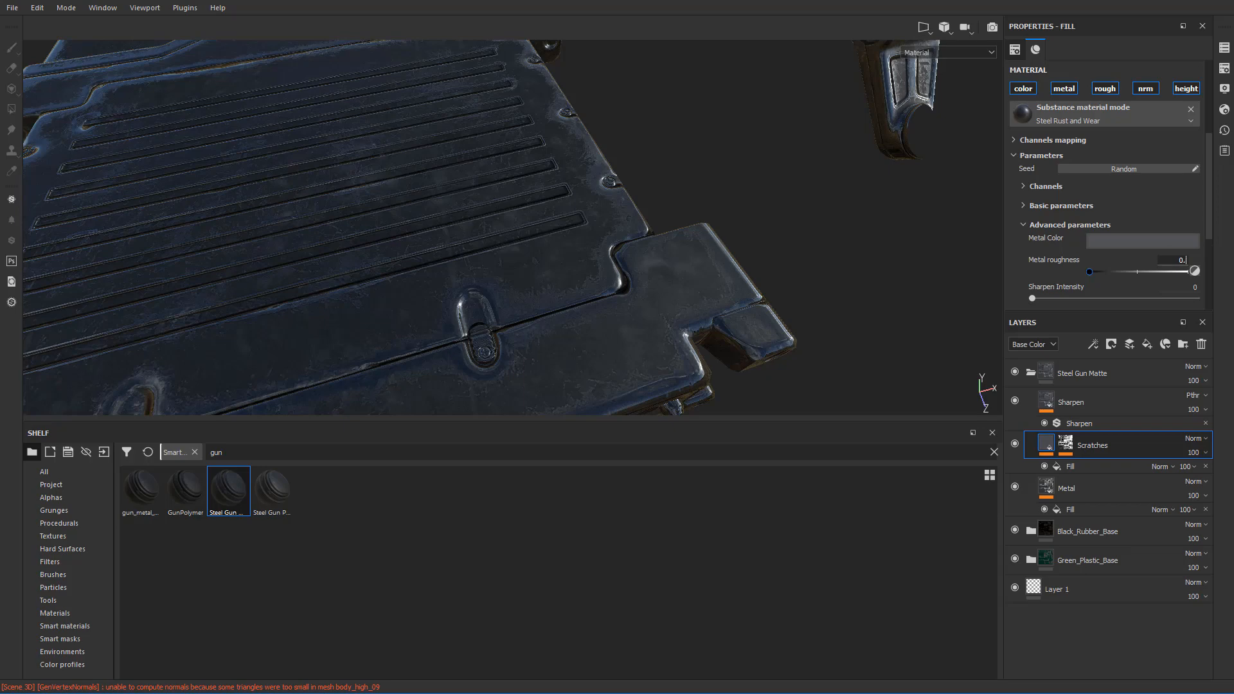
{"action": "key", "text": "Return"}
{"action": "left_click_drag", "start_coordinate": [781, 172], "coordinate": [604, 164], "text": "alt"}
{"action": "middle_click_drag", "start_coordinate": [604, 164], "coordinate": [603, 172], "text": "alt"}
{"action": "left_click_drag", "start_coordinate": [603, 173], "coordinate": [592, 253], "text": "alt"}
{"action": "left_click_drag", "start_coordinate": [792, 206], "coordinate": [791, 262], "text": "alt"}
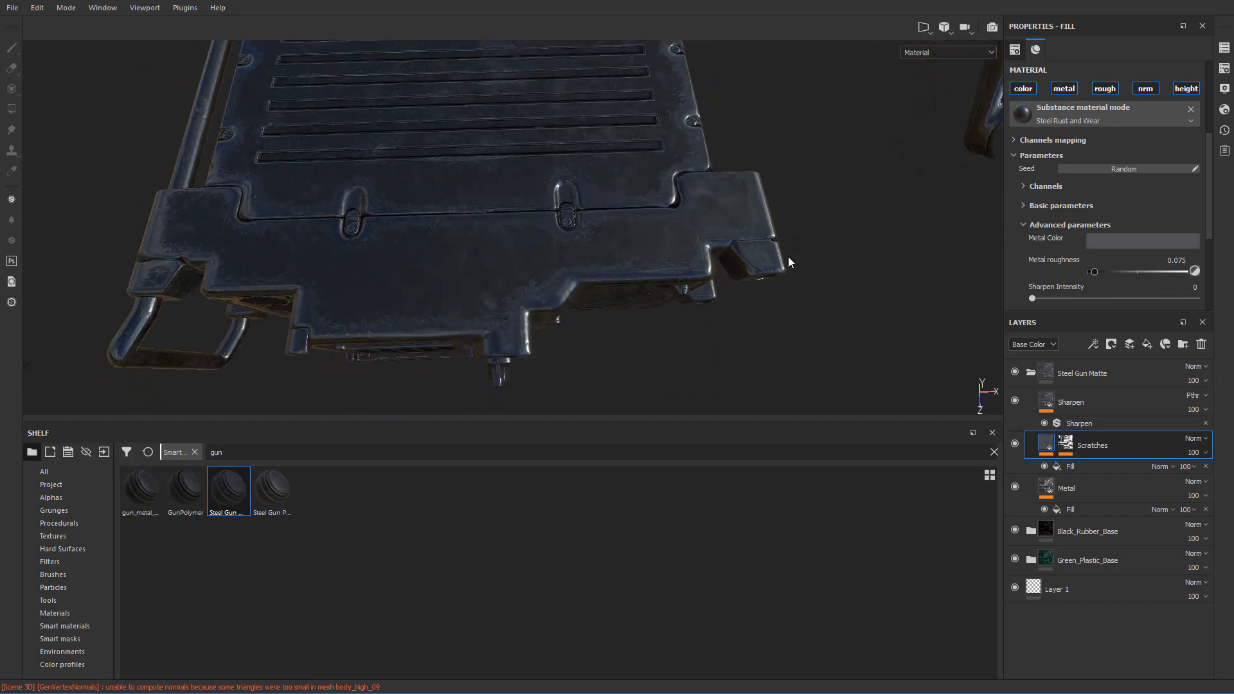
- Toggle the visibility of the collapsed Steel Gun Matte and Black_Rubber_Base folders to compare the metal with the materials beneath it
{"action": "left_click", "coordinate": [1028, 372]}
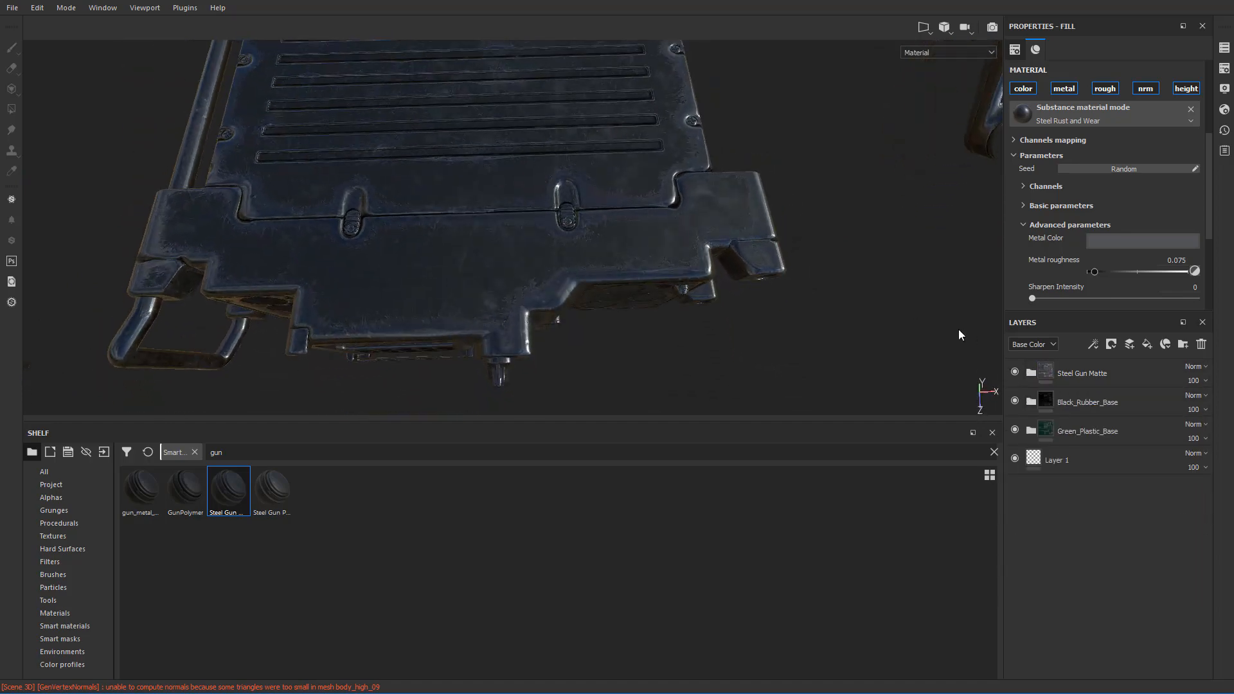
{"action": "left_click_drag", "start_coordinate": [958, 330], "coordinate": [918, 300], "text": "alt"}
{"action": "left_click", "coordinate": [1015, 372]}
{"action": "left_click_drag", "start_coordinate": [812, 272], "coordinate": [752, 202], "text": "alt"}
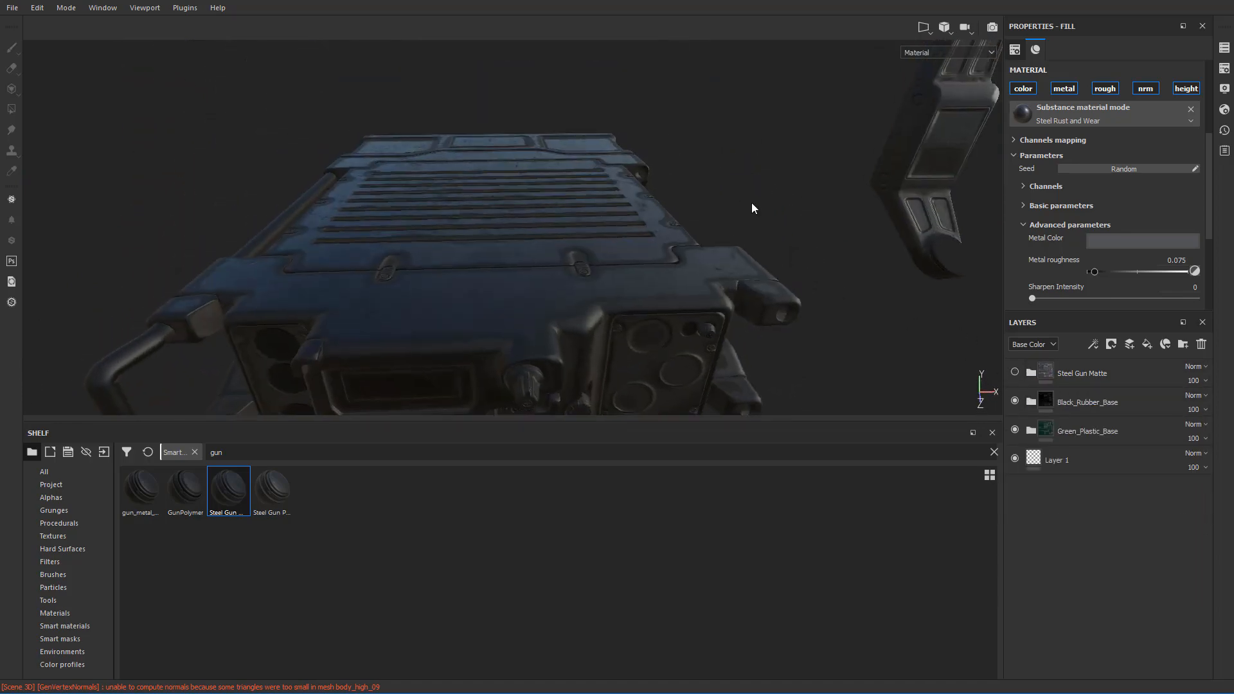
{"action": "left_click", "coordinate": [1015, 401]}
{"action": "left_click", "coordinate": [1015, 401]}
{"action": "left_click", "coordinate": [1015, 372]}
{"action": "left_click_drag", "start_coordinate": [899, 270], "coordinate": [534, 131], "text": "alt"}
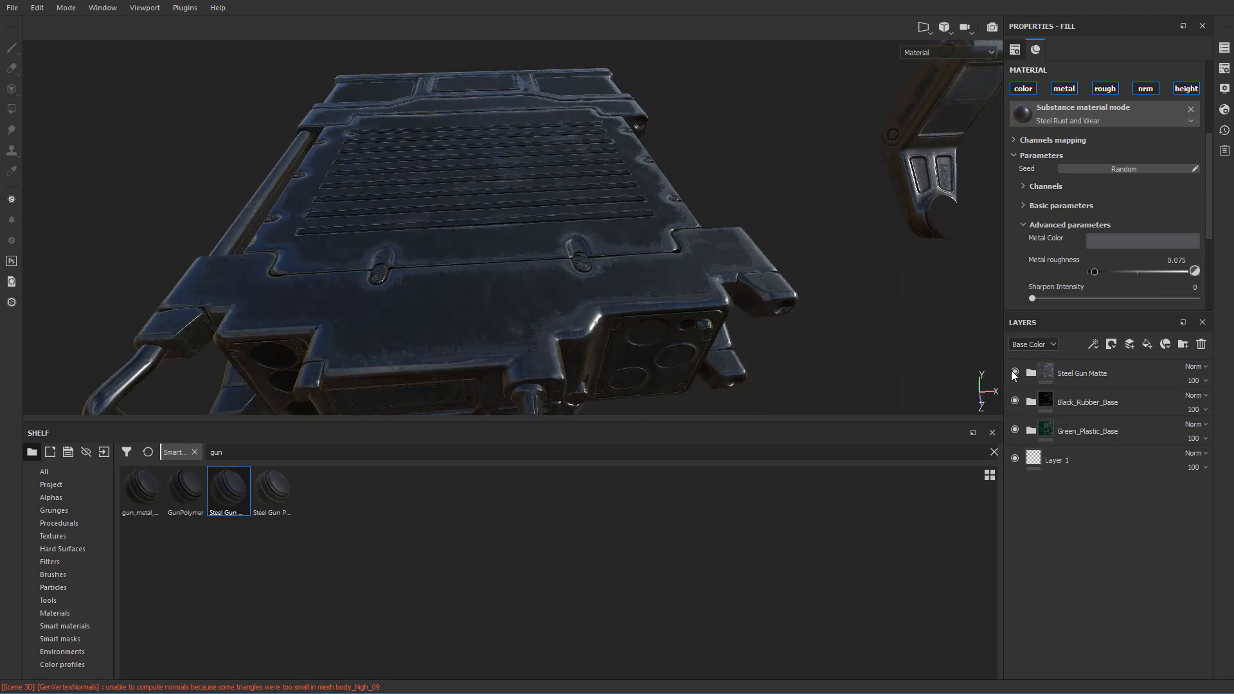
{"action": "left_click", "coordinate": [1014, 373]}
{"action": "left_click", "coordinate": [1015, 374]}
{"action": "left_click", "coordinate": [1014, 375]}
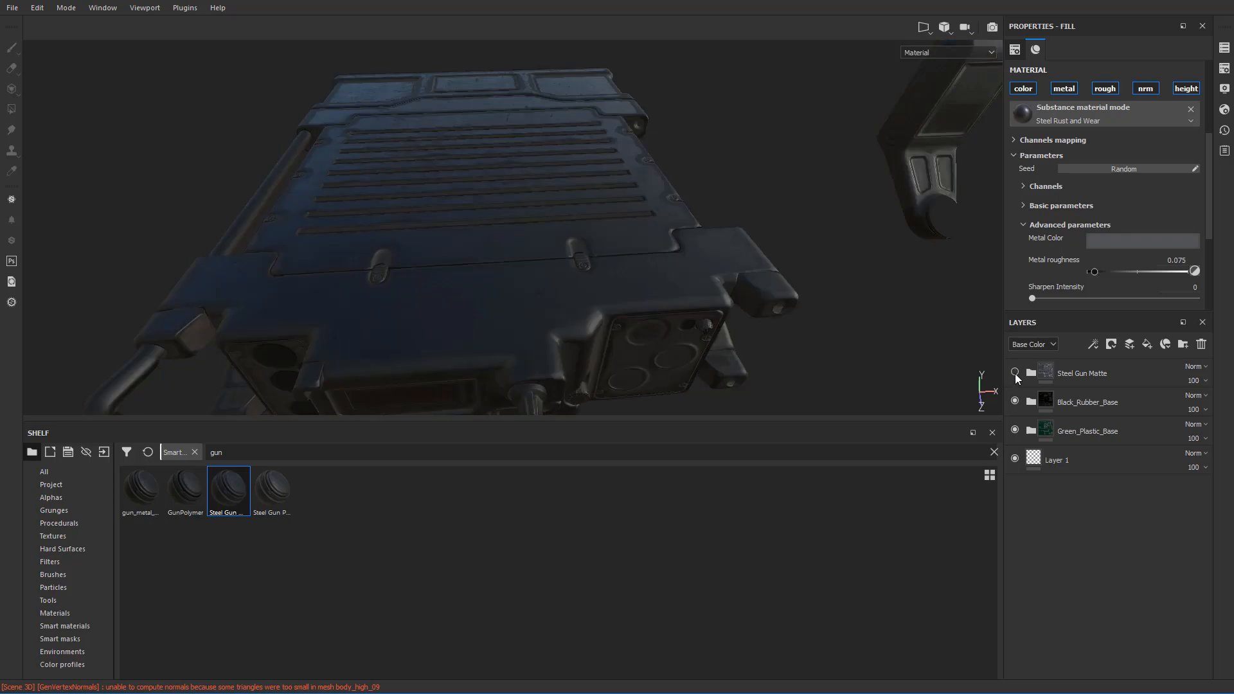
{"action": "left_click", "coordinate": [1015, 372]}
{"action": "left_click_drag", "start_coordinate": [852, 265], "coordinate": [763, 219], "text": "alt"}
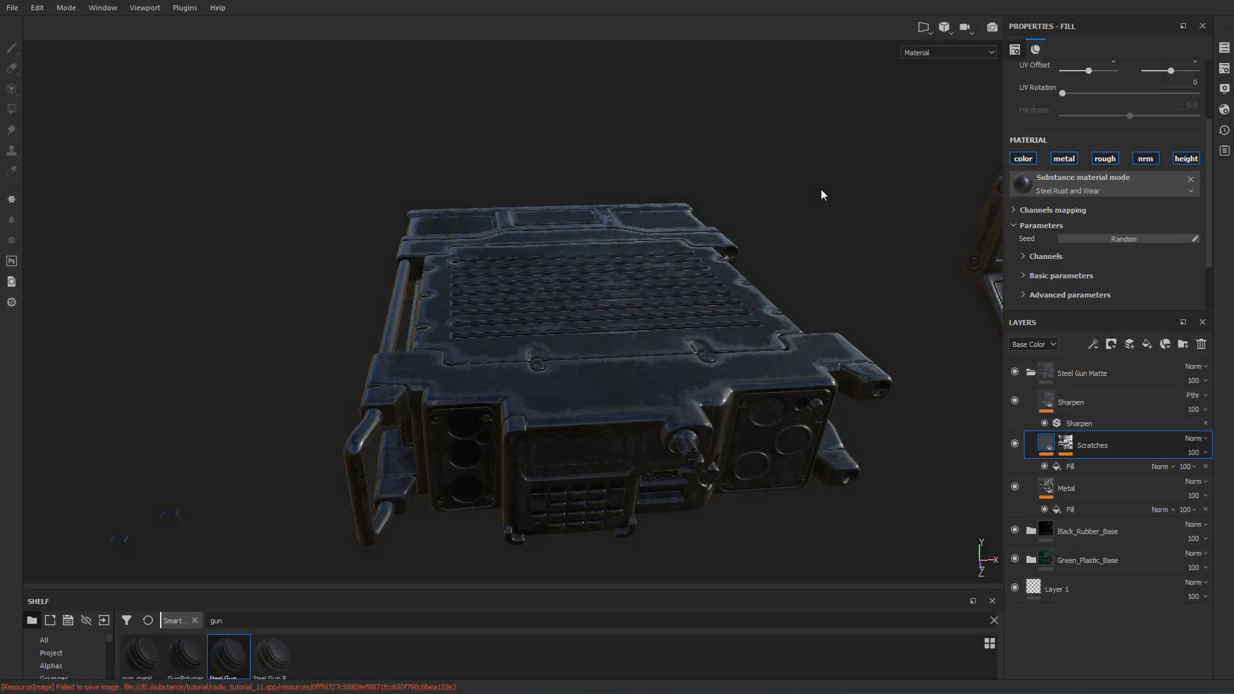
- Collapse the Steel Gun Matte folder, inspect the radio's ID mesh map, and return to the material display
{"action": "left_click_drag", "start_coordinate": [821, 193], "coordinate": [764, 222], "text": "alt"}
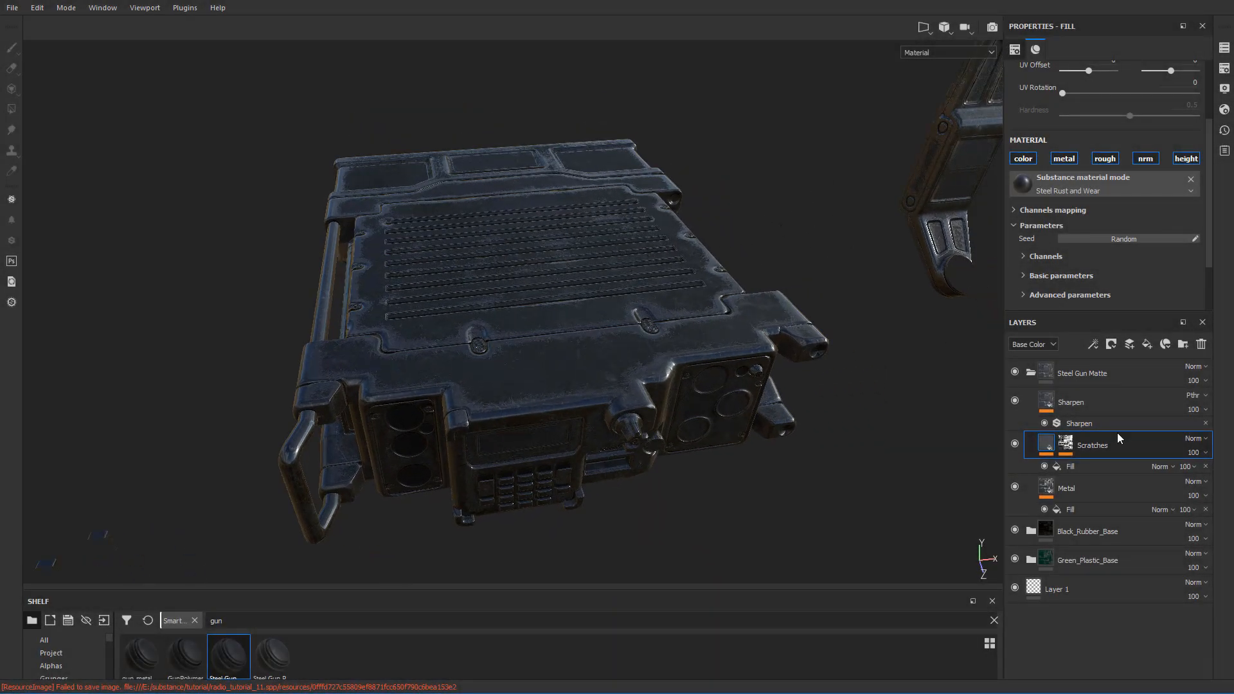
{"action": "left_click", "coordinate": [1030, 373]}
{"action": "left_click", "coordinate": [936, 52]}
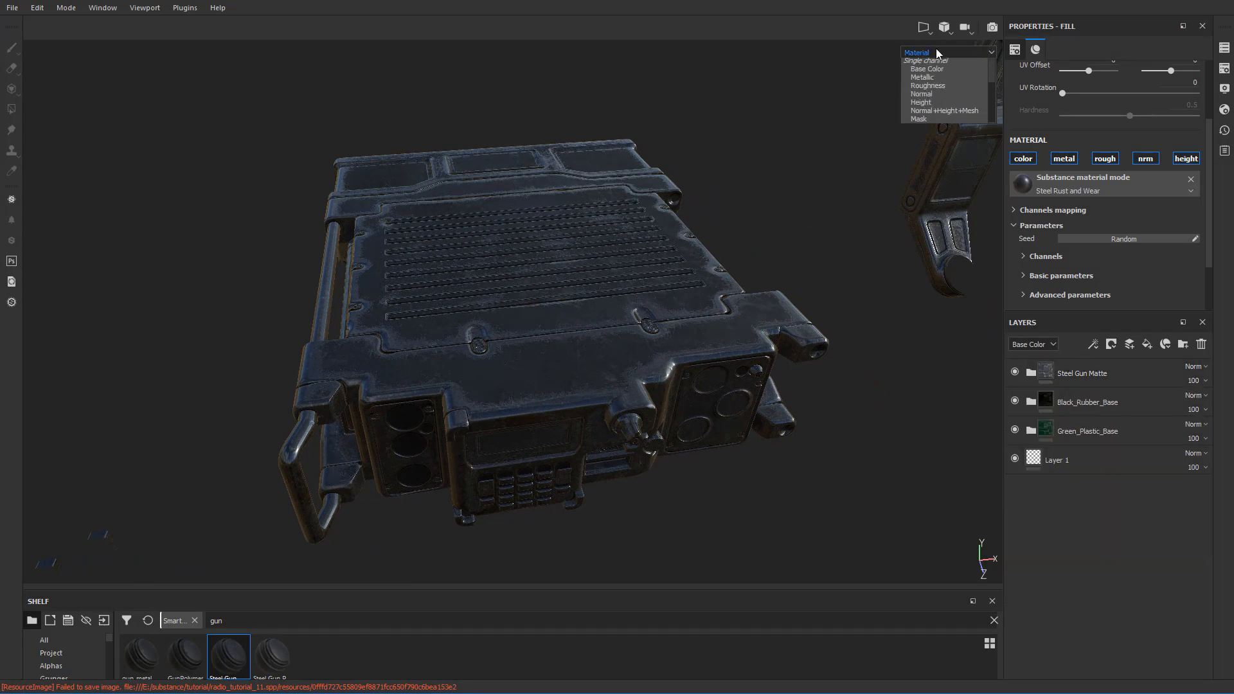
{"action": "scroll", "coordinate": [939, 71], "scroll_direction": "down", "scroll_amount": 3}
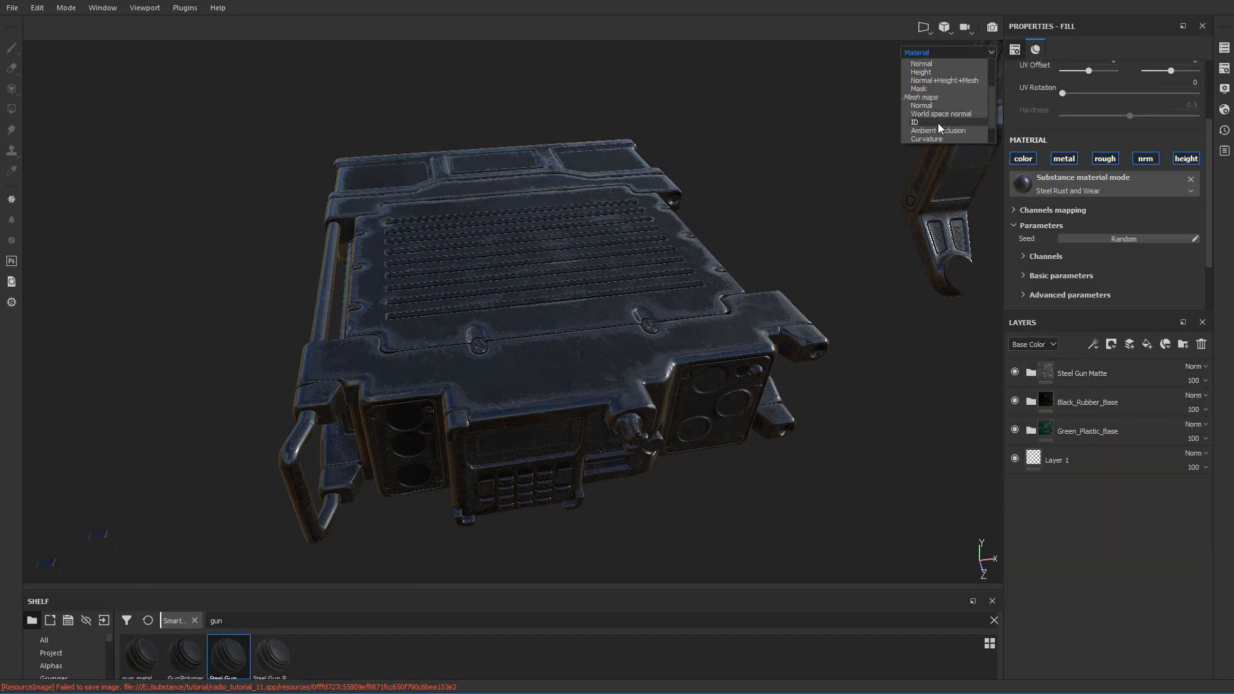
{"action": "left_click", "coordinate": [939, 123]}
{"action": "left_click_drag", "start_coordinate": [811, 168], "coordinate": [581, 264], "text": "alt"}
{"action": "scroll", "coordinate": [649, 235], "scroll_direction": "down", "scroll_amount": 1}
{"action": "scroll", "coordinate": [657, 224], "scroll_direction": "up", "scroll_amount": 2}
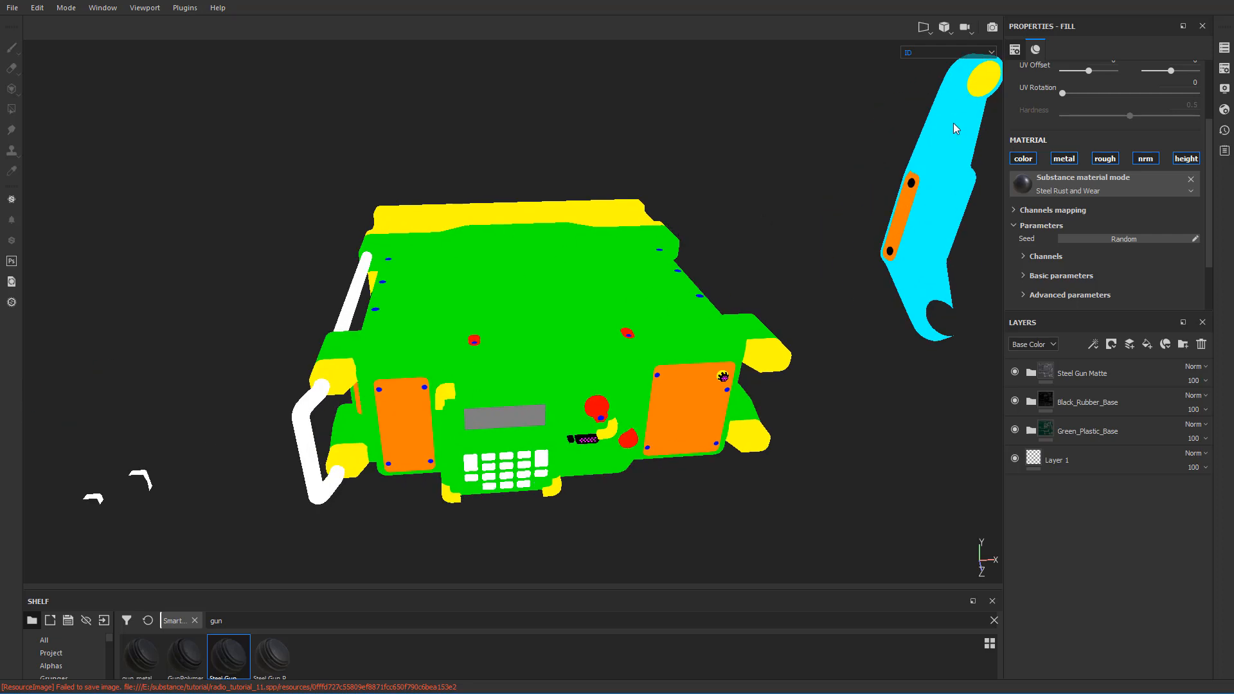
{"action": "left_click", "coordinate": [945, 53]}
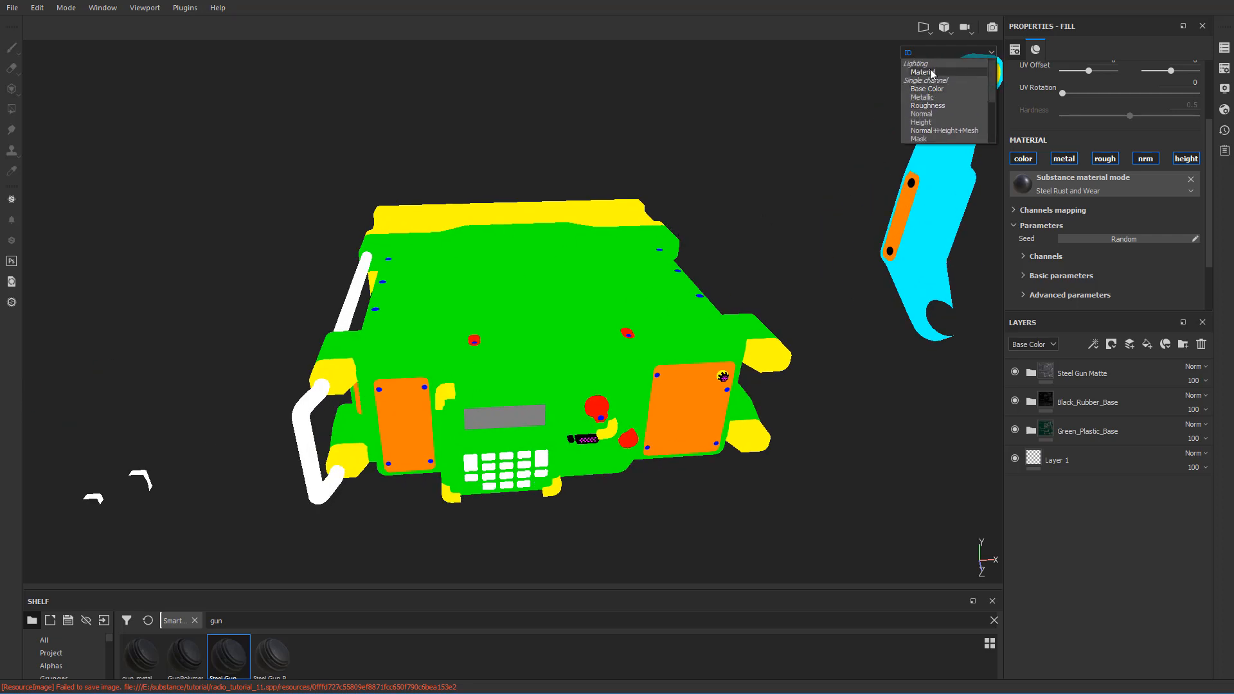
{"action": "left_click", "coordinate": [932, 73]}
{"action": "left_click_drag", "start_coordinate": [750, 220], "coordinate": [762, 235], "text": "alt"}
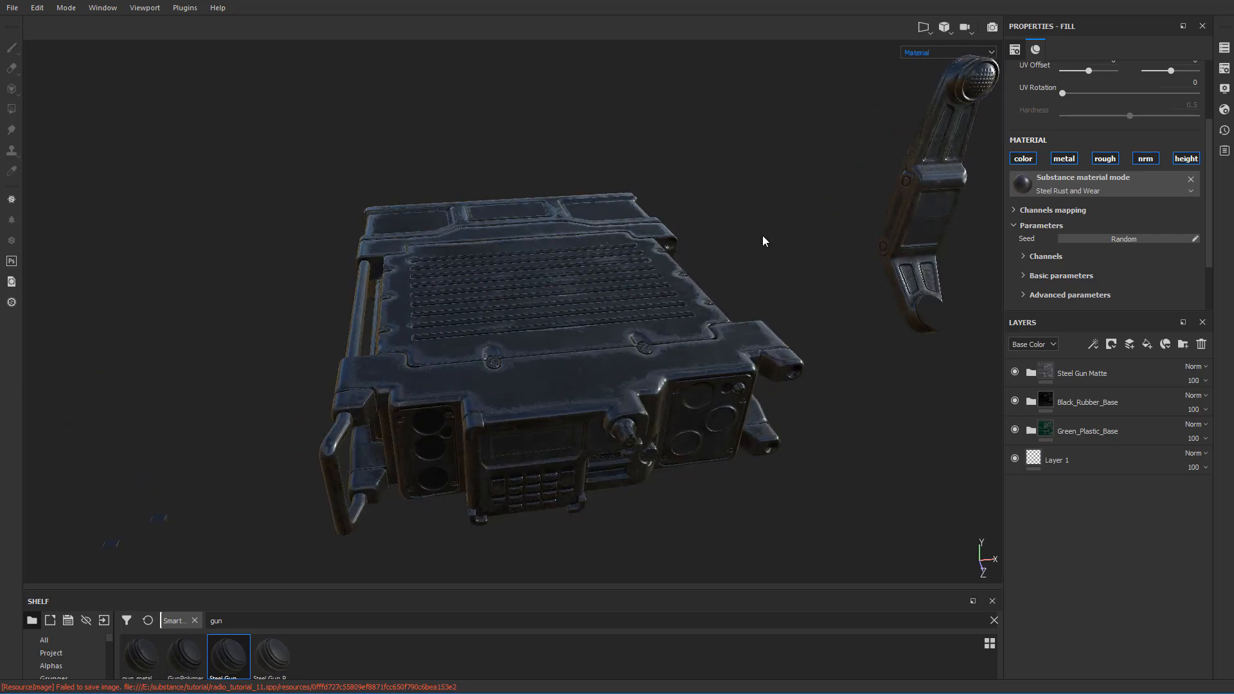
- Cycle through the radio's baked mesh maps, including ID, normal and world space normal, and return to the material display
{"action": "key", "text": "b"}
{"action": "key", "text": "b"}
{"action": "key", "text": "b"}
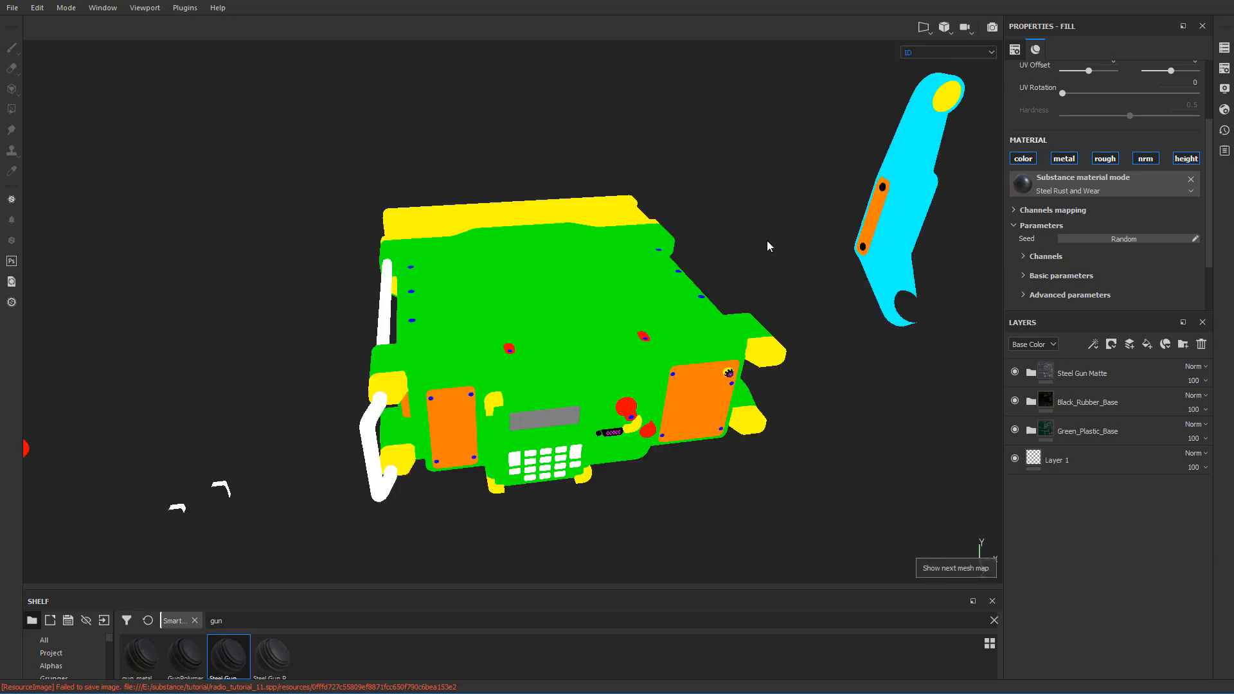
{"action": "key", "text": "b"}
{"action": "key", "text": "b"}
{"action": "key", "text": "b"}
{"action": "key", "text": "b"}
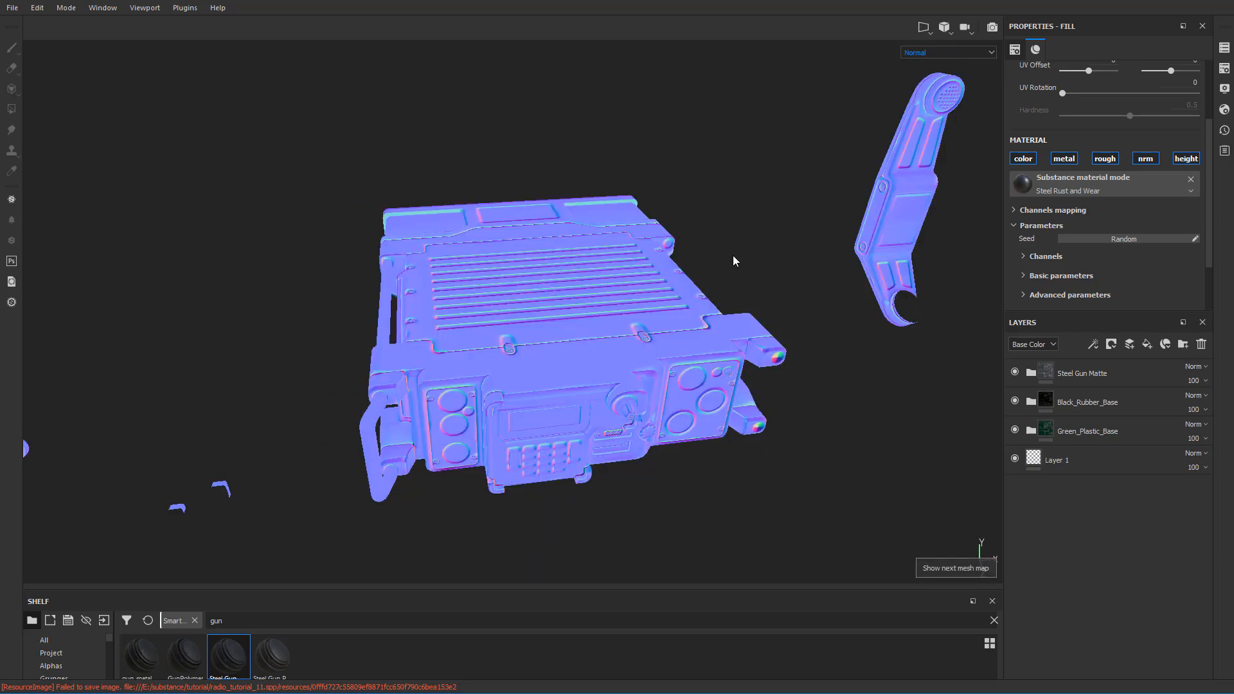
{"action": "key", "text": "b"}
{"action": "key", "text": "b"}
{"action": "key", "text": "b"}
{"action": "key", "text": "b"}
{"action": "key", "text": "b"}
{"action": "key", "text": "b"}
{"action": "key", "text": "b"}
{"action": "key", "text": "b"}
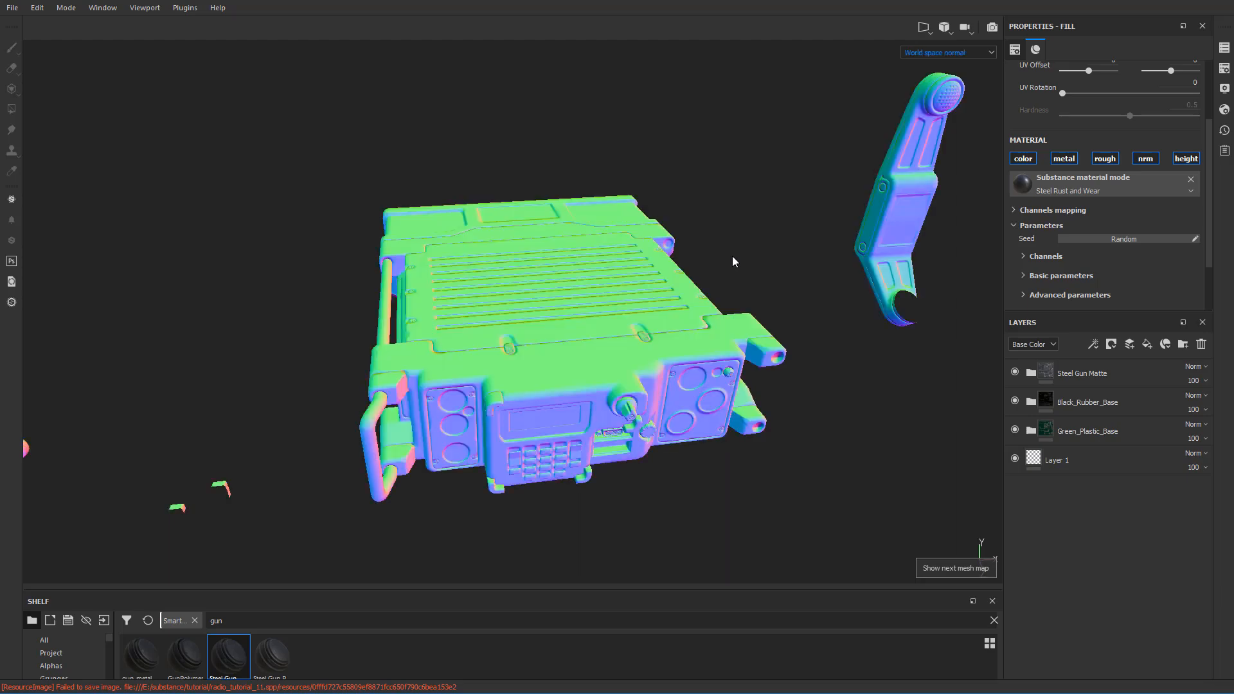
{"action": "key", "text": "b"}
{"action": "key", "text": "b"}
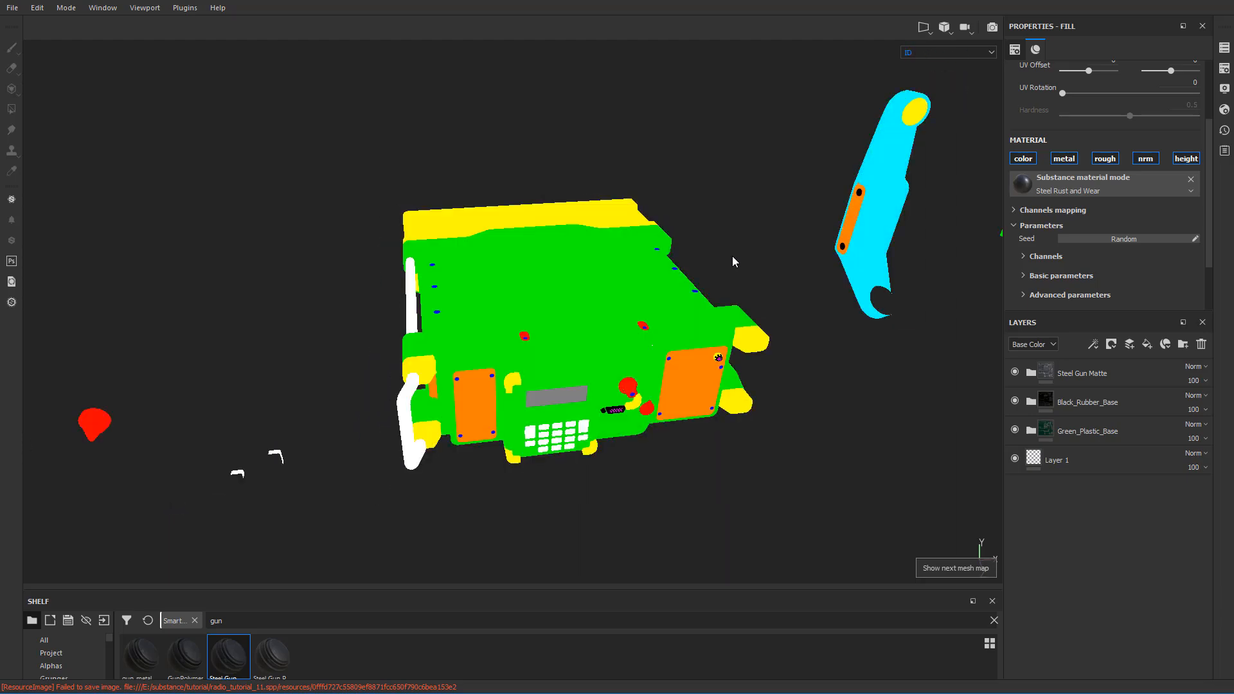
{"action": "key", "text": "m"}
{"action": "scroll", "coordinate": [731, 260], "scroll_direction": "up", "scroll_amount": 2}
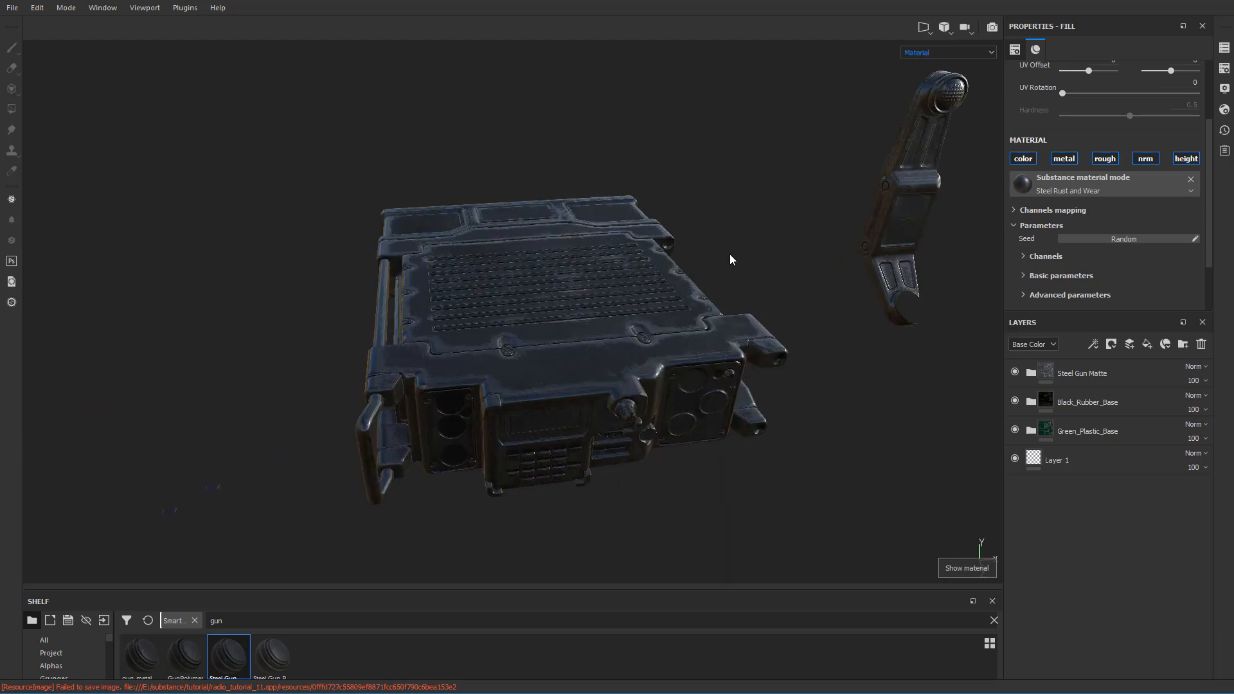
{"action": "scroll", "coordinate": [747, 251], "scroll_direction": "up", "scroll_amount": 3}
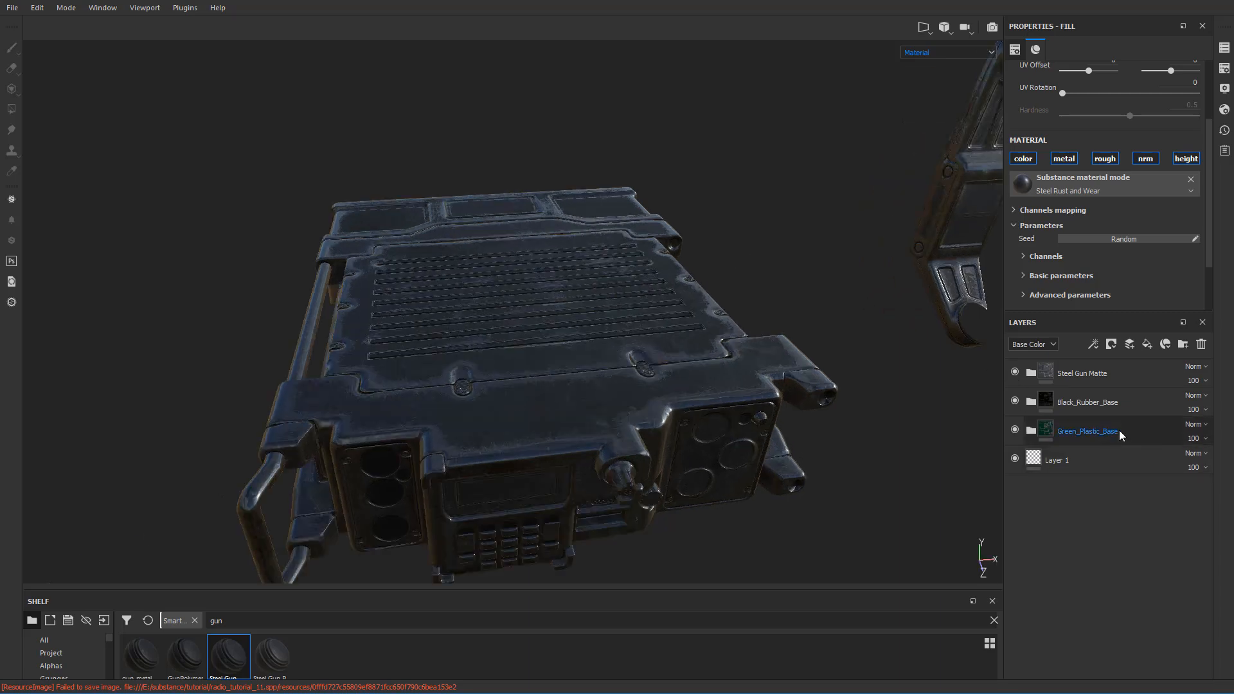
- Rename the Steel Gun Matte folder as Dark_Metal
{"action": "double_click", "coordinate": [1092, 374]}
{"action": "type", "text": "D"}
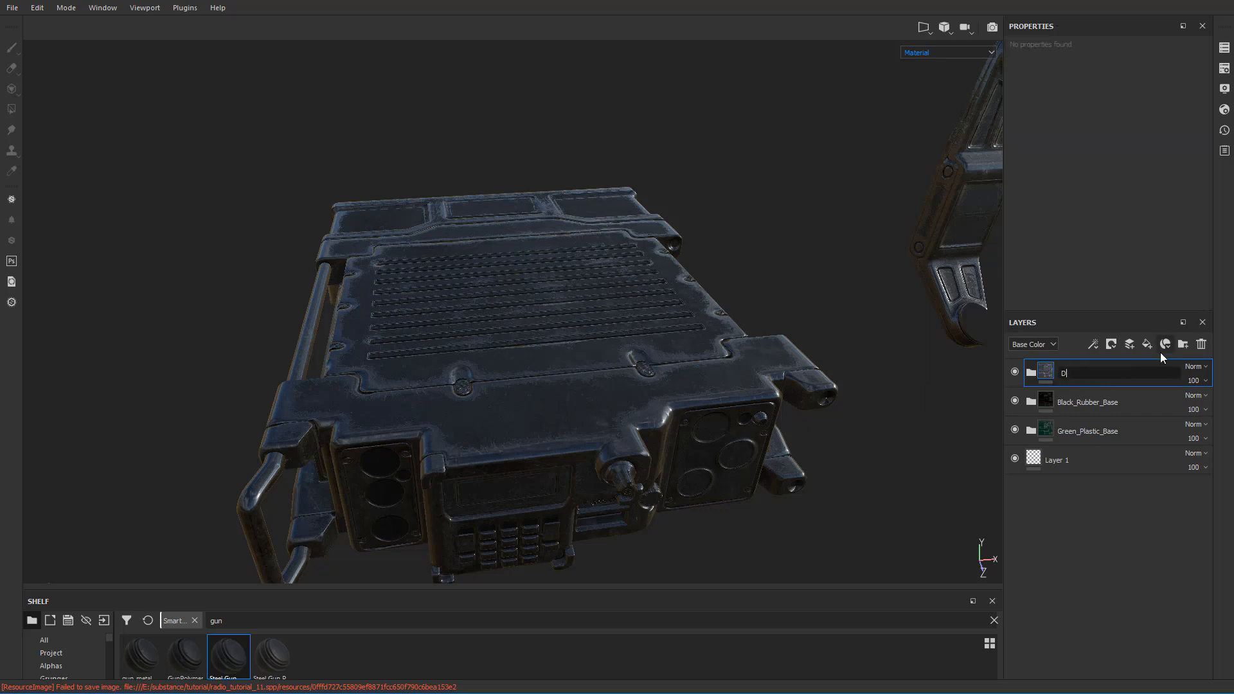
{"action": "type", "text": "ark_Metal"}
{"action": "key", "text": "Return"}
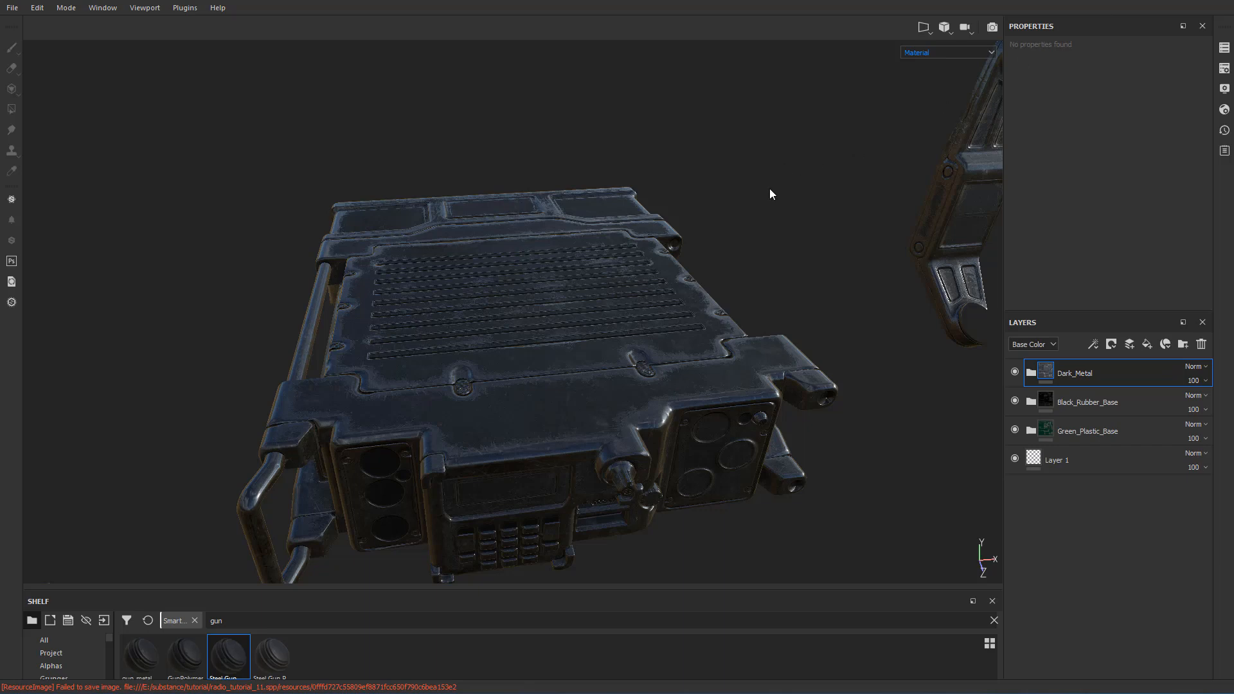
{"action": "left_click_drag", "start_coordinate": [771, 193], "coordinate": [814, 245], "text": "alt"}
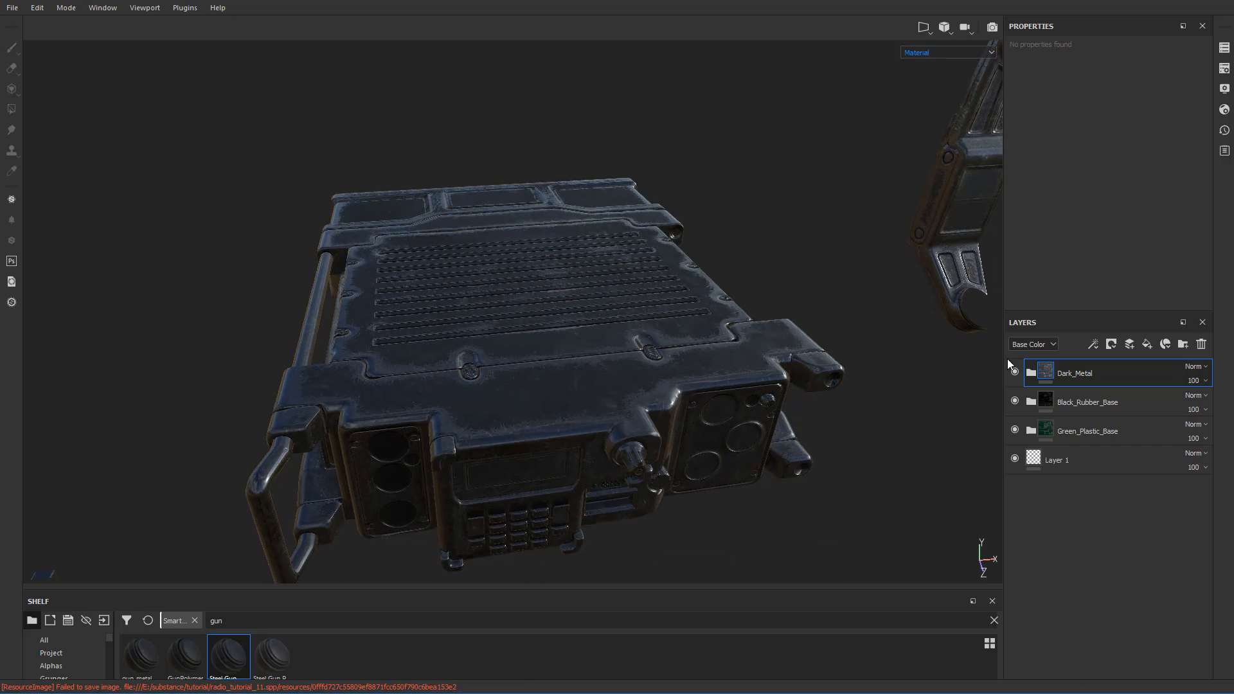
- Hide the Dark_Metal and Black_Rubber_Base folders and add a mask with color selection to the Green_Plastic_Base folder
{"action": "left_click", "coordinate": [1015, 402]}
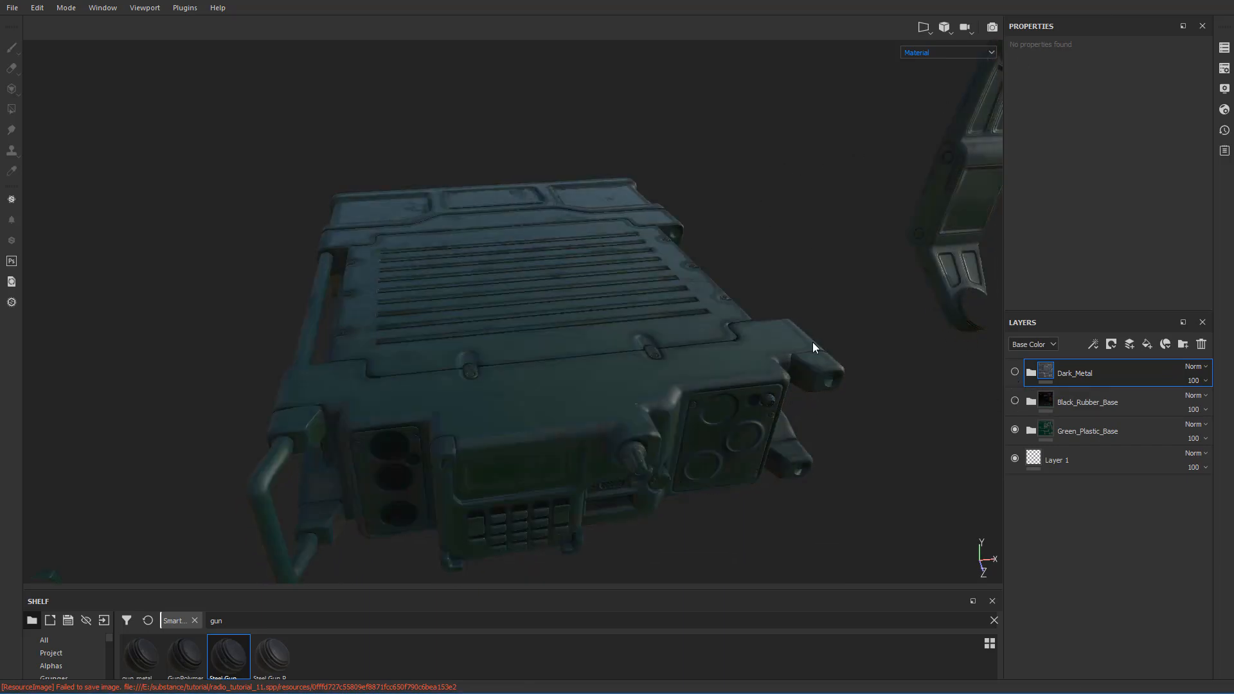
{"action": "left_click_drag", "start_coordinate": [813, 341], "coordinate": [835, 396], "text": "alt"}
{"action": "left_click", "coordinate": [1096, 429]}
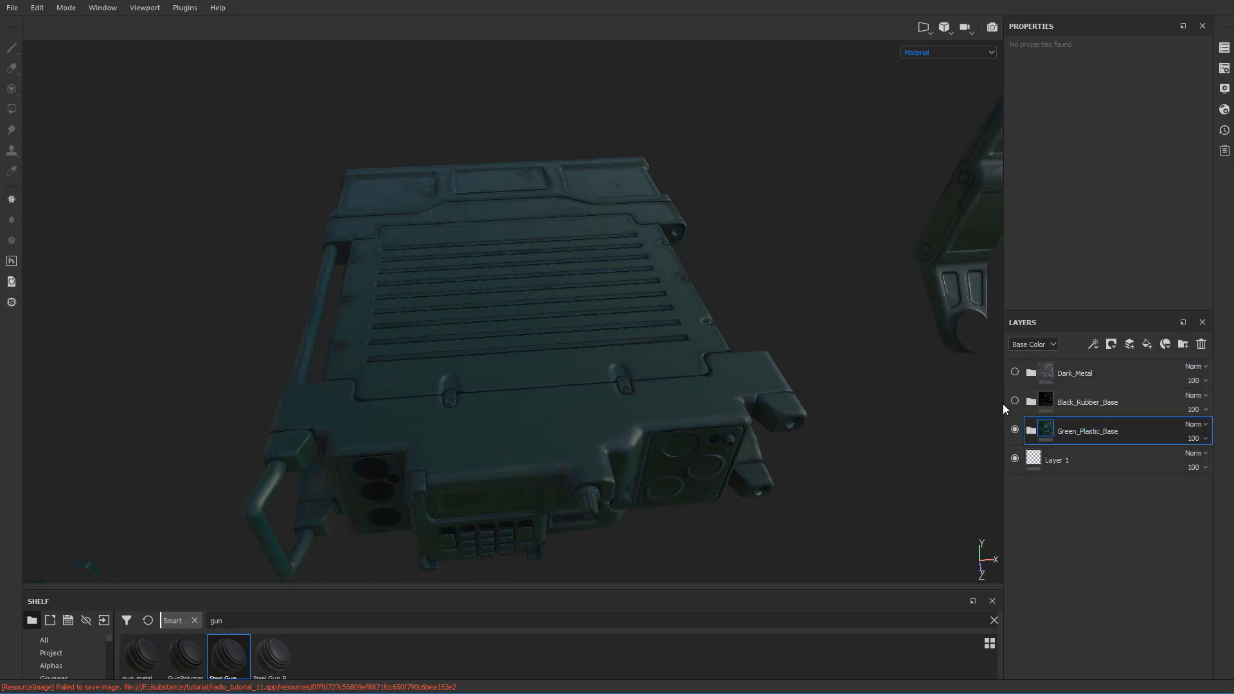
{"action": "right_click", "coordinate": [1083, 431]}
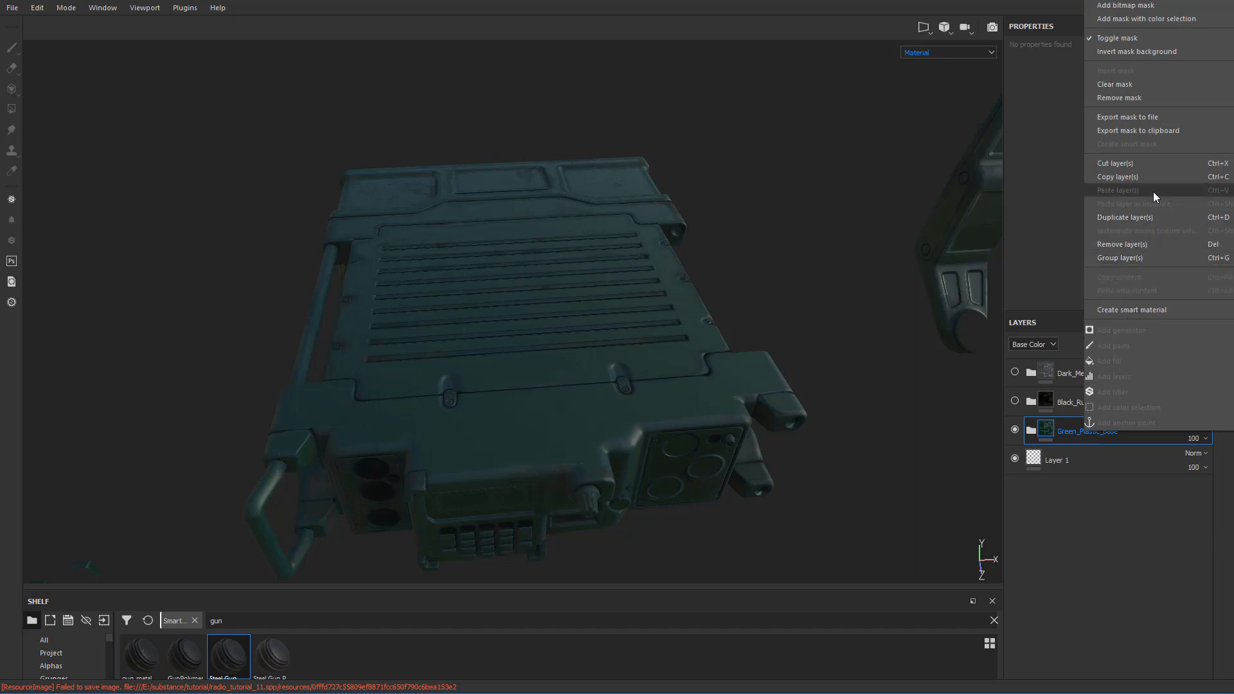
{"action": "left_click", "coordinate": [1139, 18]}
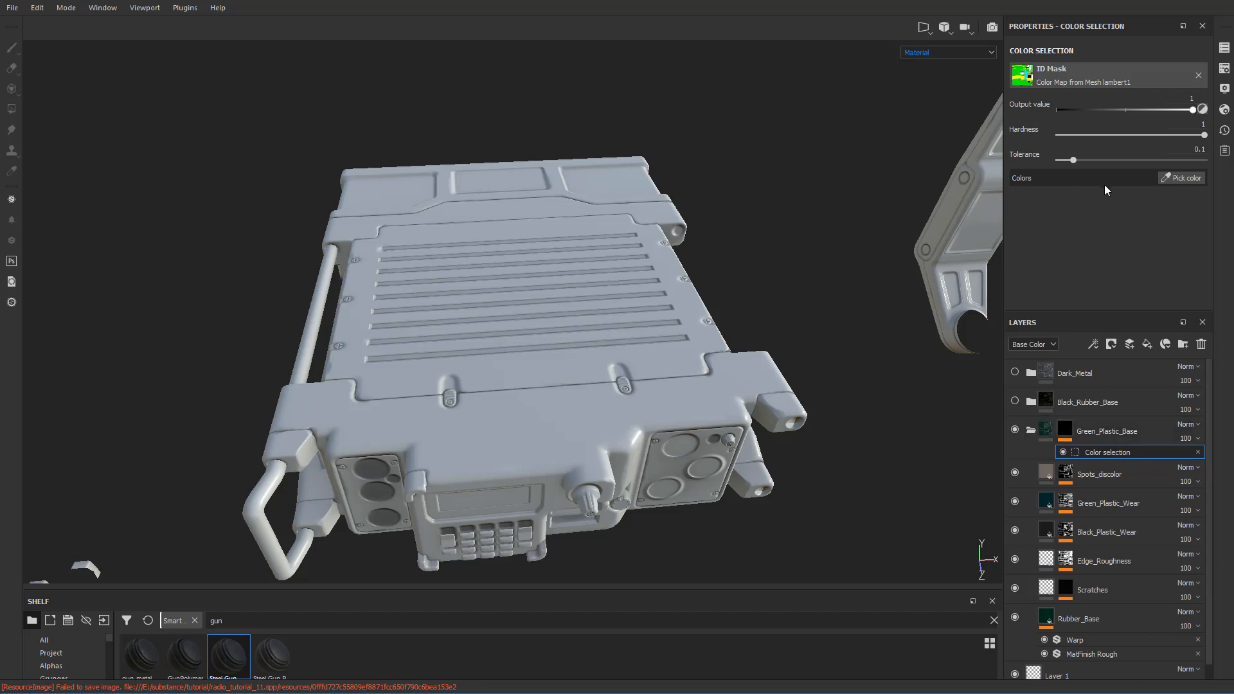
- Pick the radio body's green ID color for the Green_Plastic_Base mask and check the masked area
{"action": "left_click", "coordinate": [1179, 178]}
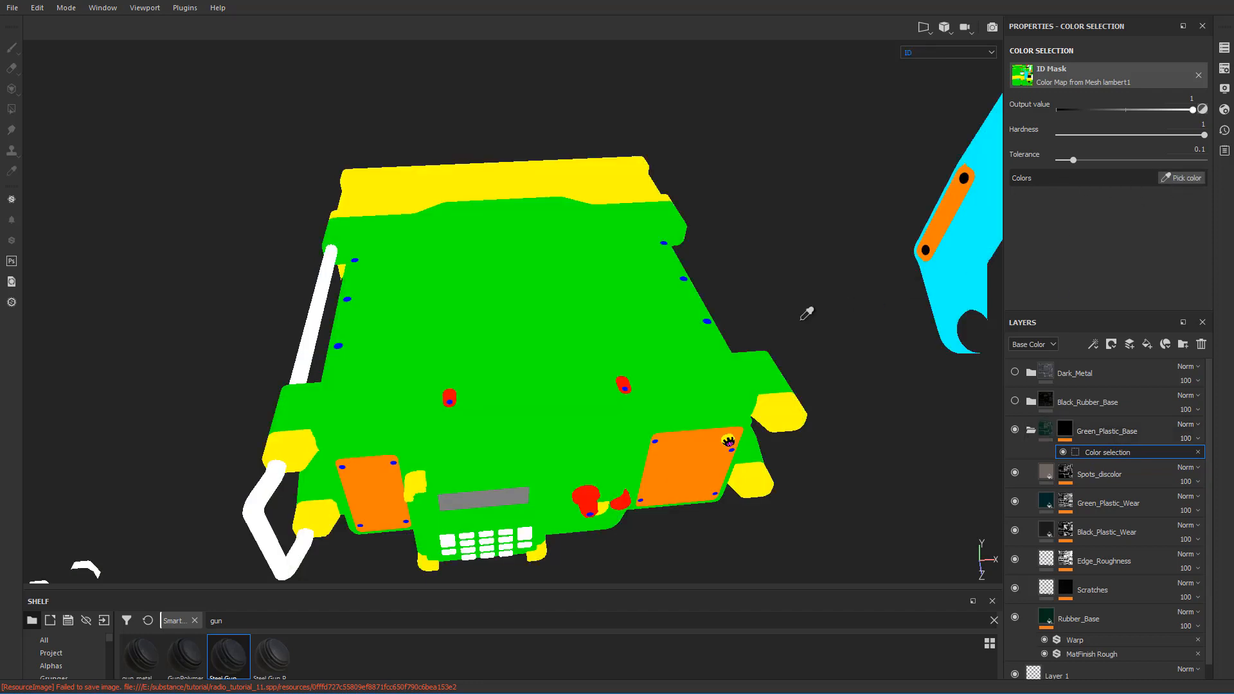
{"action": "left_click", "coordinate": [714, 379]}
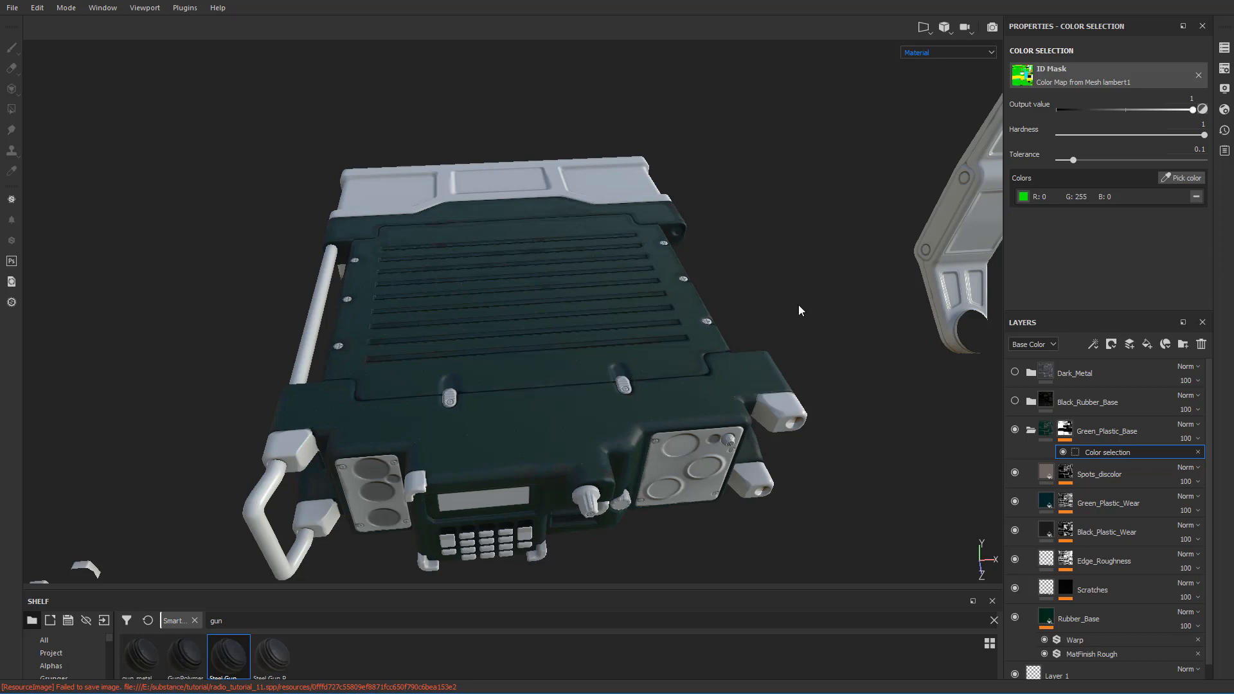
{"action": "mouse_move", "coordinate": [776, 323]}
{"action": "left_mouse_down", "text": "alt"}
{"action": "mouse_move", "coordinate": [762, 360]}
{"action": "mouse_move", "coordinate": [761, 317]}
{"action": "left_mouse_up", "text": "alt"}
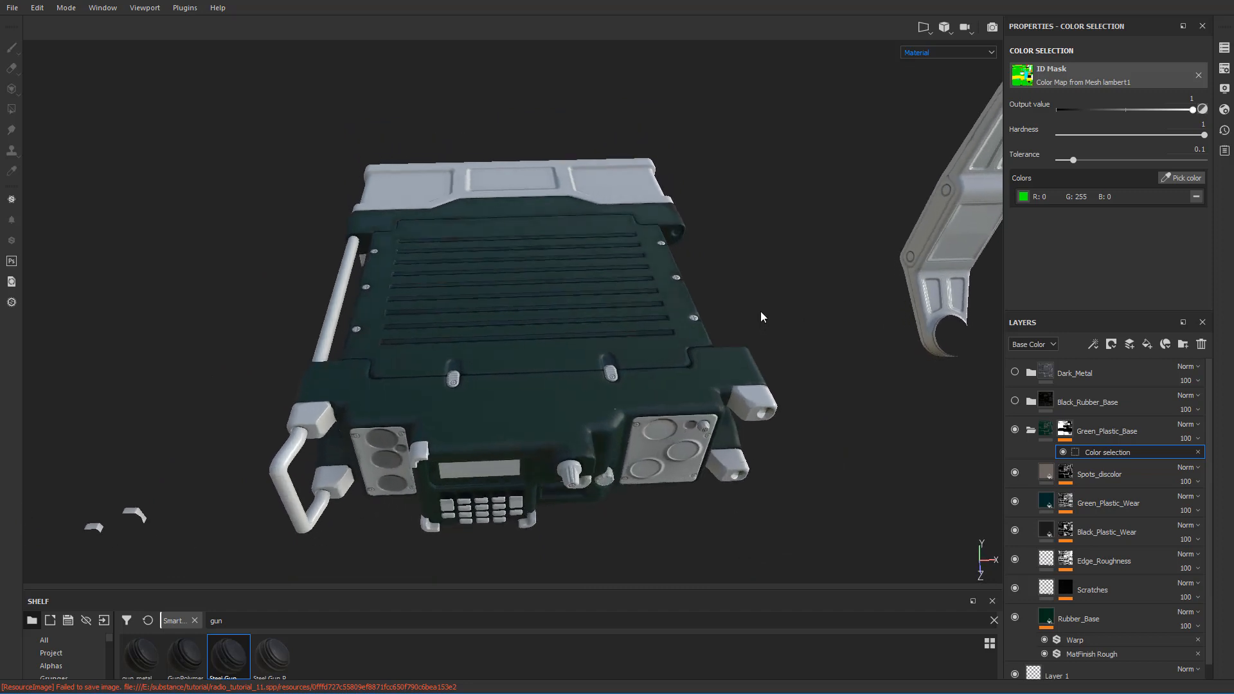
- Show the Black_Rubber_Base folder, enlarge the Properties area and add a mask with color selection to the folder
{"action": "left_click", "coordinate": [1078, 404]}
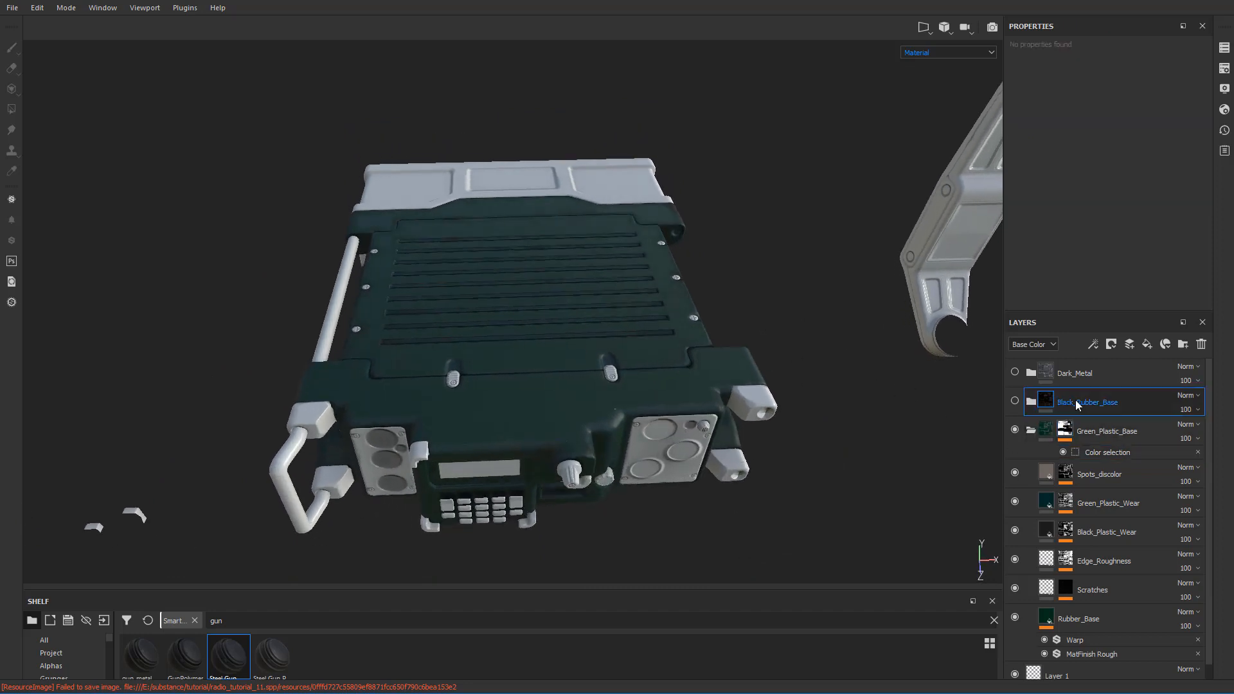
{"action": "left_click", "coordinate": [1015, 401]}
{"action": "right_click", "coordinate": [1091, 402]}
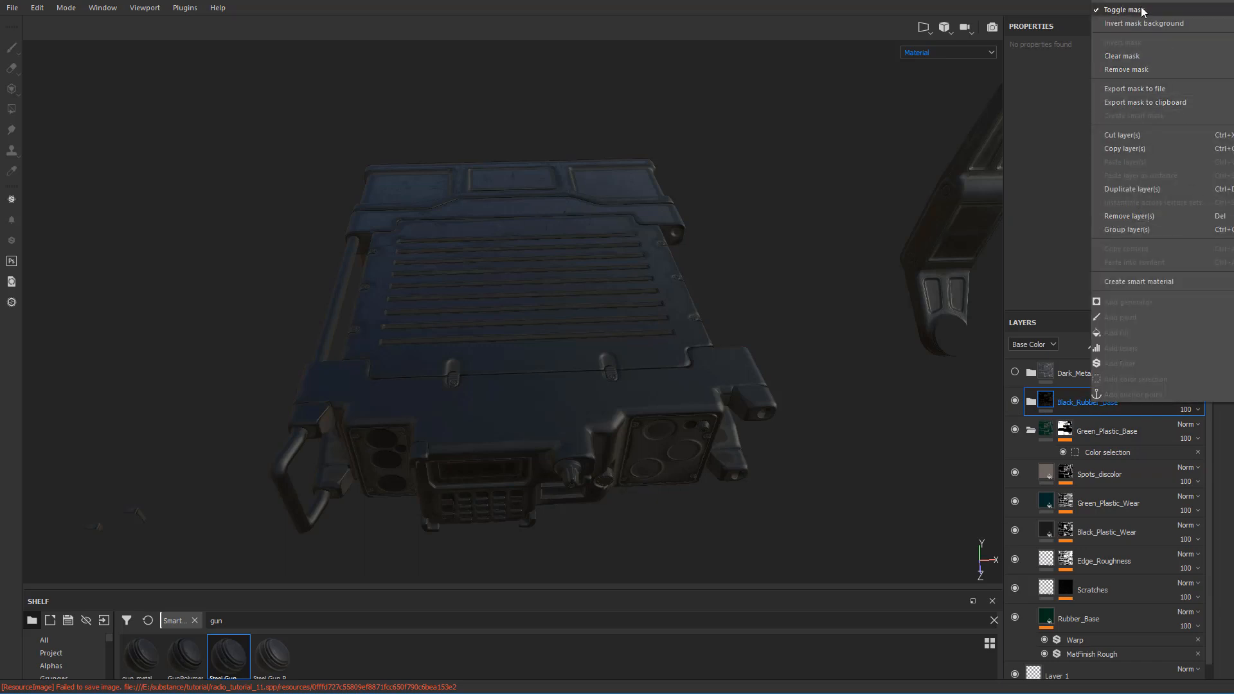
{"action": "left_click", "coordinate": [1063, 407]}
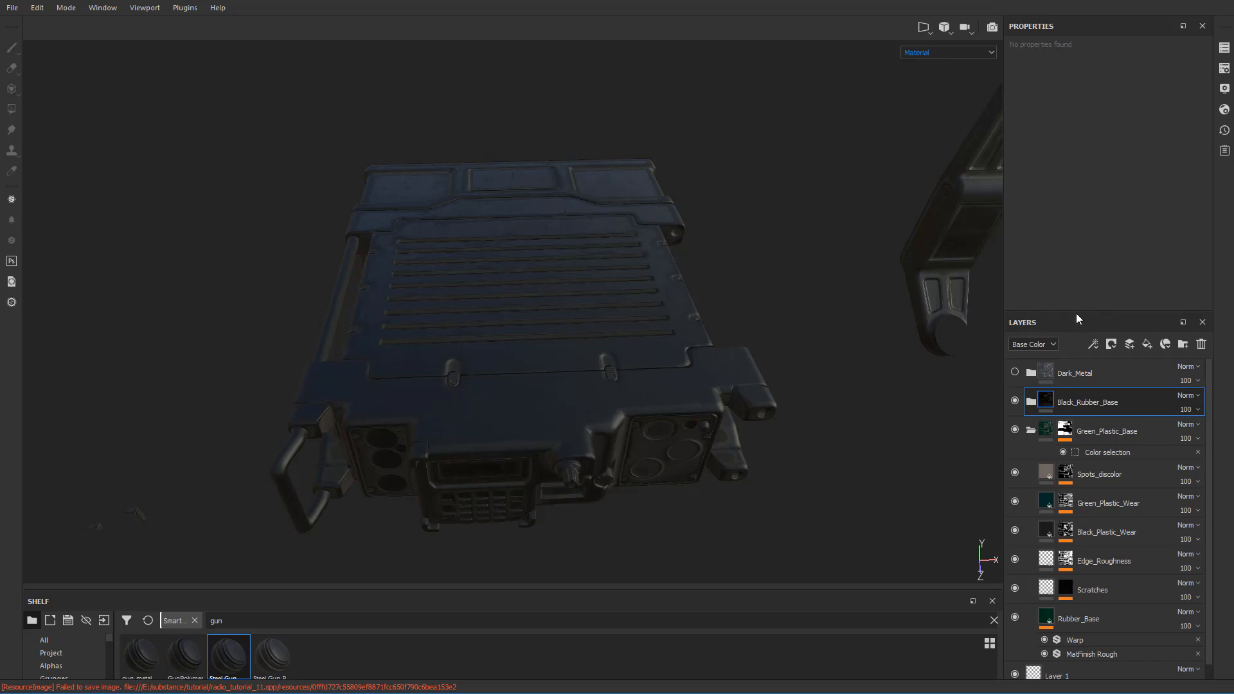
{"action": "left_click_drag", "start_coordinate": [1077, 314], "coordinate": [1085, 460]}
{"action": "right_click", "coordinate": [1075, 520]}
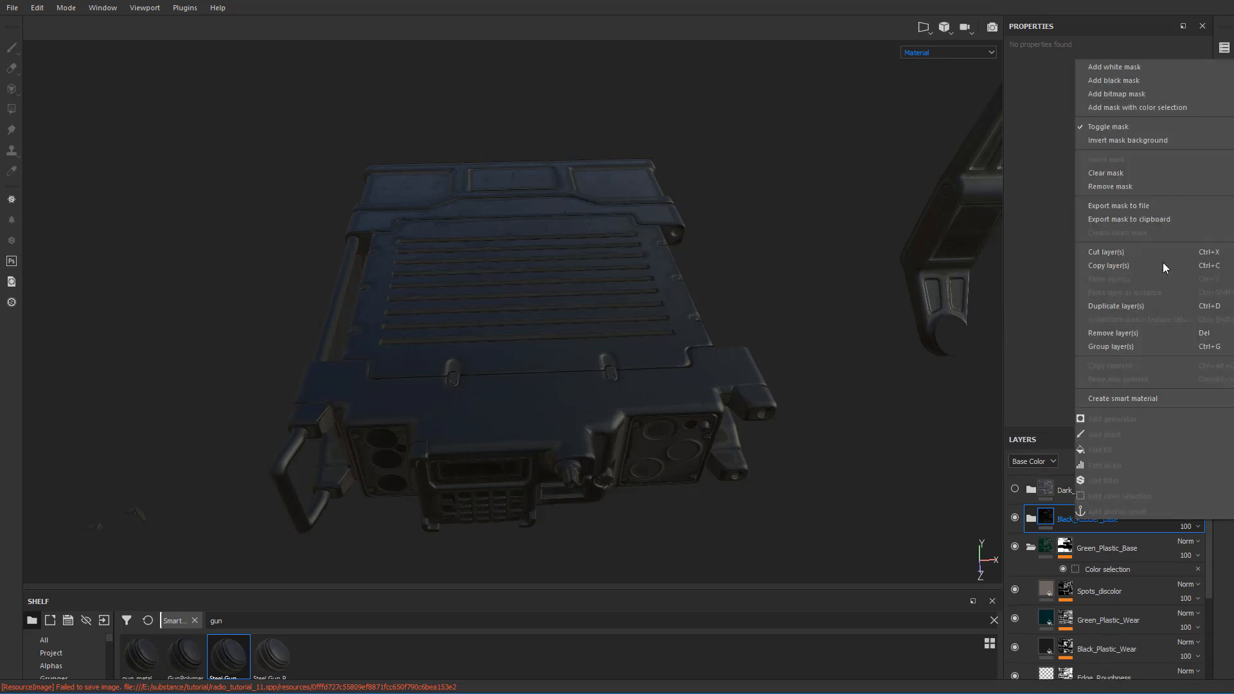
{"action": "left_click", "coordinate": [1127, 108]}
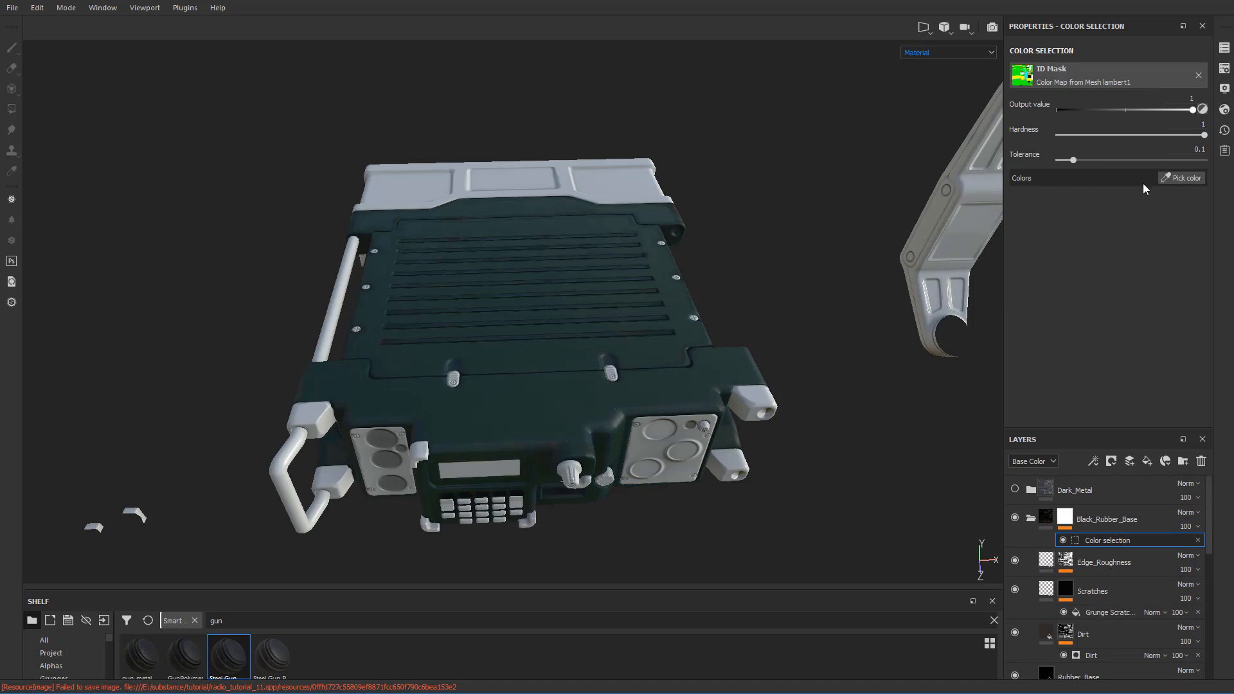
- Pick the yellow ID color of the corner bumpers for the Black_Rubber_Base mask and check the masked parts up close
{"action": "left_click", "coordinate": [1182, 178]}
{"action": "left_click", "coordinate": [768, 404]}
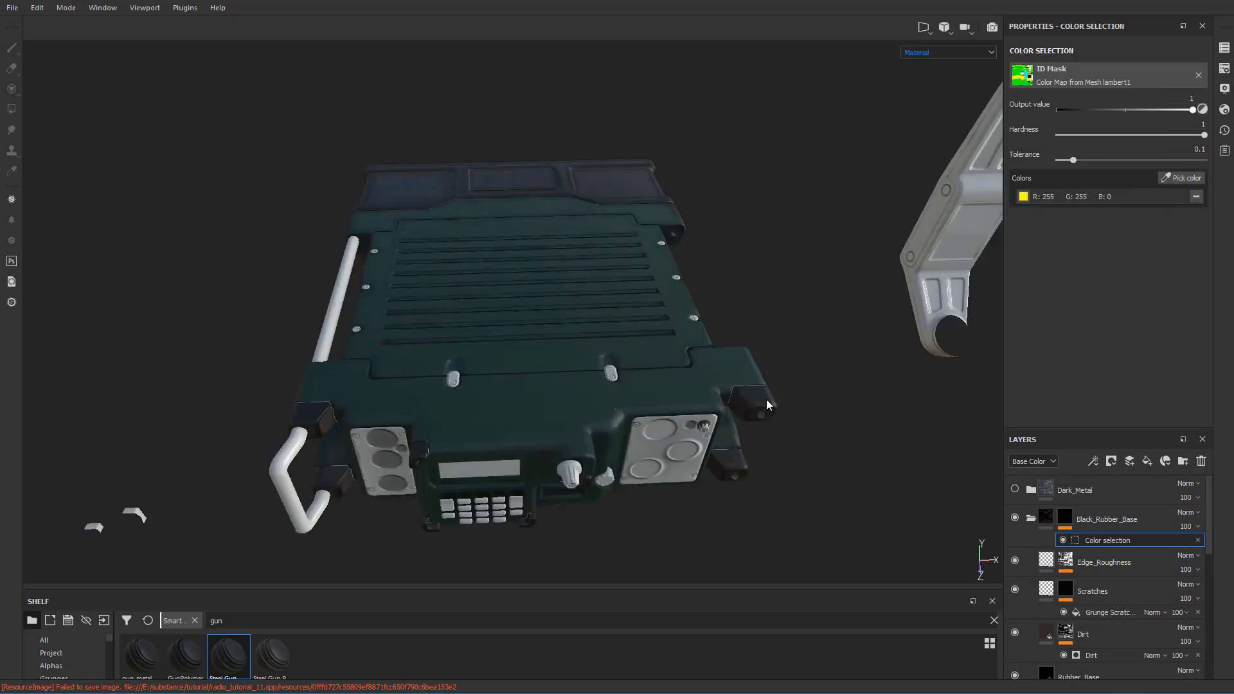
{"action": "left_click_drag", "start_coordinate": [755, 295], "coordinate": [762, 246], "text": "alt"}
{"action": "middle_click_drag", "start_coordinate": [762, 245], "coordinate": [672, 228], "text": "alt"}
{"action": "left_click_drag", "start_coordinate": [673, 228], "coordinate": [670, 306], "text": "alt"}
{"action": "scroll", "coordinate": [670, 306], "scroll_direction": "up", "scroll_amount": 3}
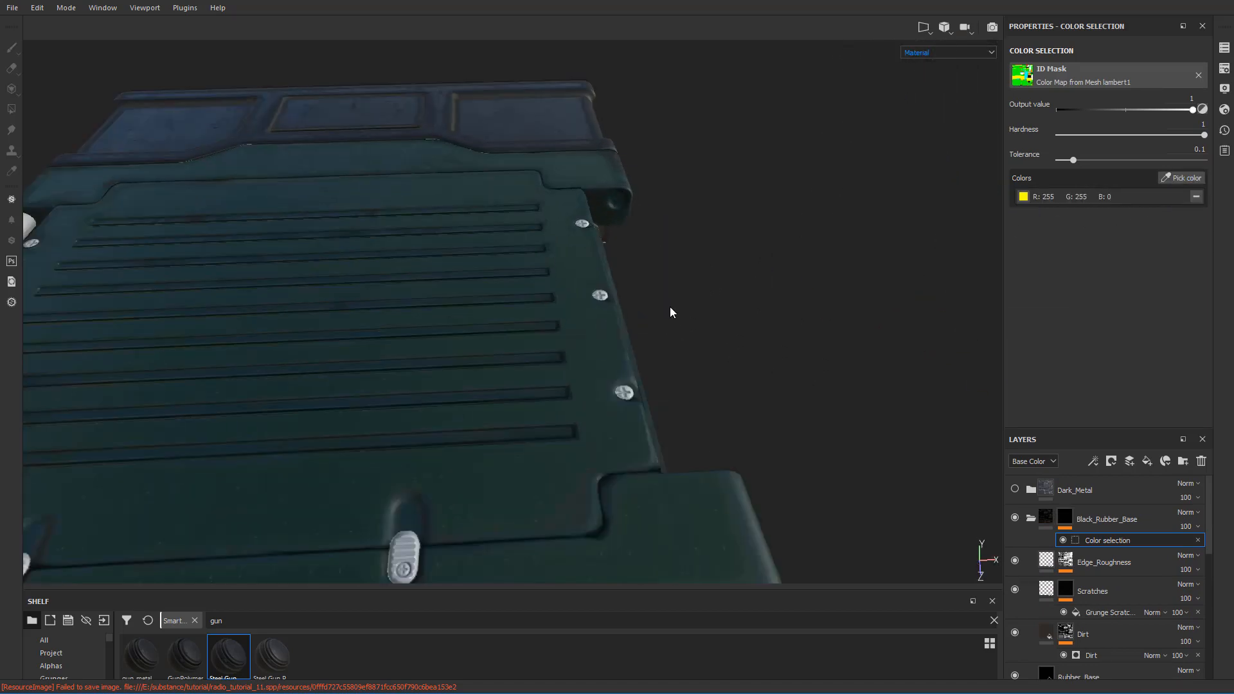
{"action": "middle_click_drag", "start_coordinate": [669, 307], "coordinate": [655, 277], "text": "alt"}
{"action": "scroll", "coordinate": [655, 277], "scroll_direction": "down", "scroll_amount": 2}
{"action": "left_click_drag", "start_coordinate": [655, 277], "coordinate": [659, 264], "text": "alt"}
{"action": "middle_click_drag", "start_coordinate": [658, 264], "coordinate": [664, 295], "text": "alt"}
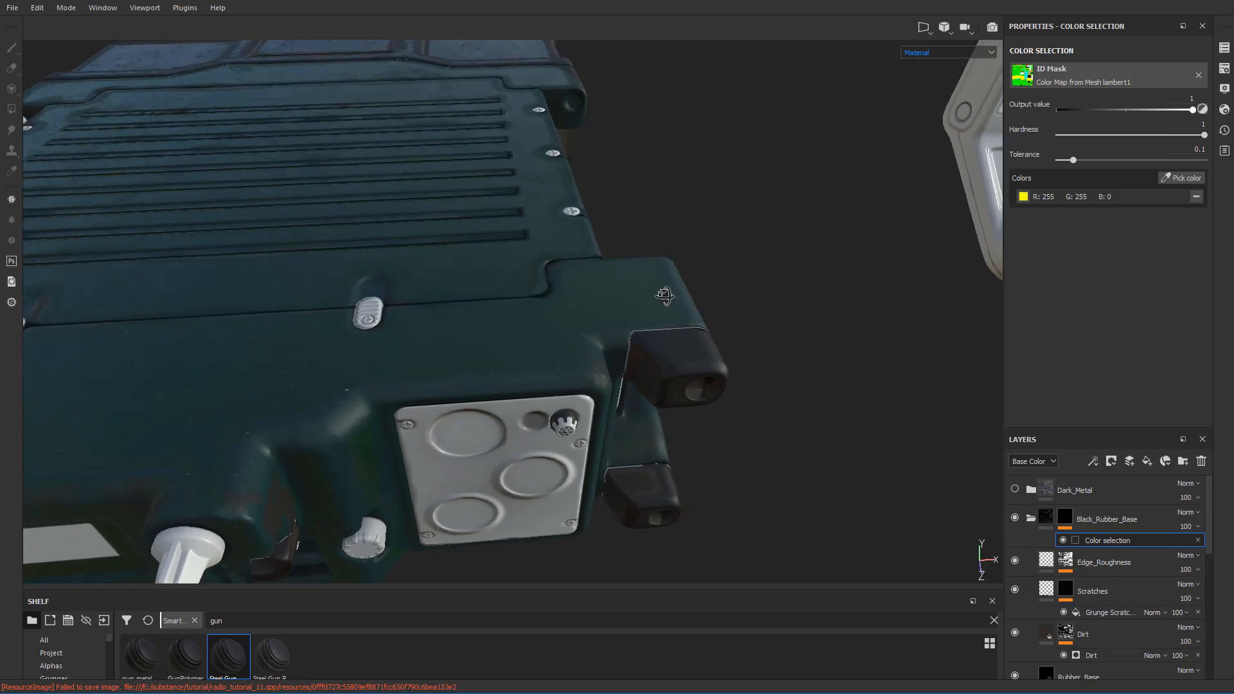
{"action": "left_click_drag", "start_coordinate": [664, 295], "coordinate": [688, 393], "text": "alt"}
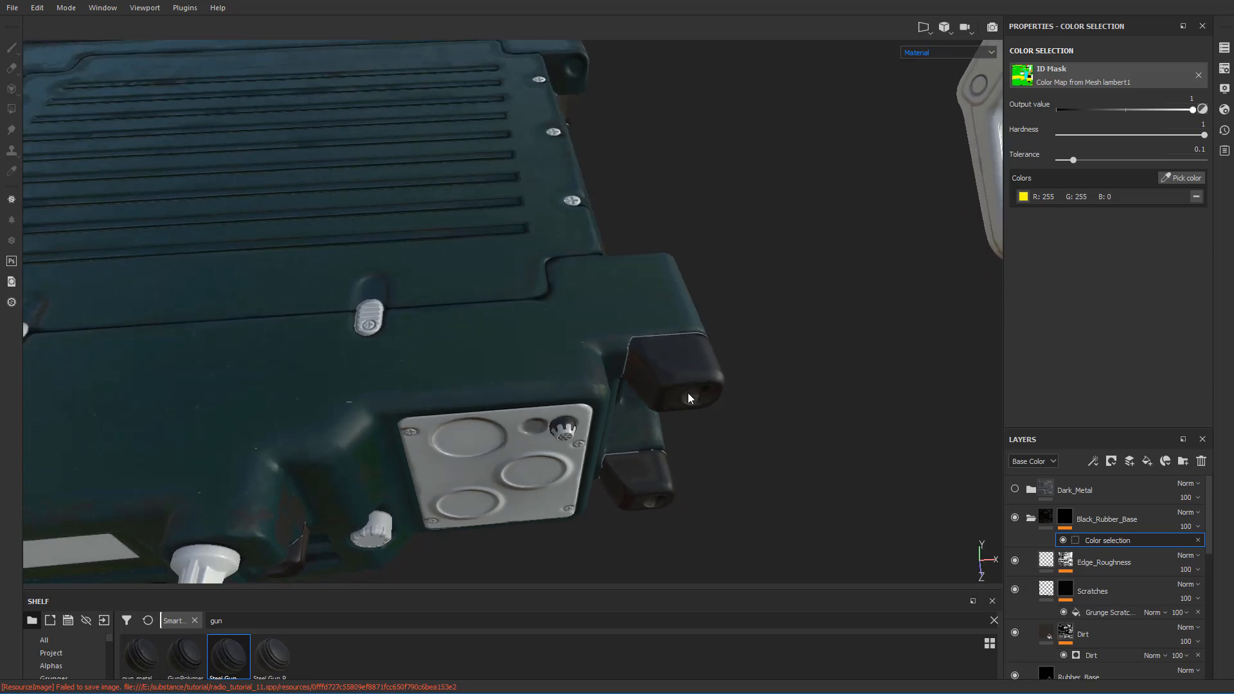
- Show the Dark_Metal folder and add a mask with color selection to it
{"action": "left_click", "coordinate": [1015, 488]}
{"action": "left_click", "coordinate": [1086, 491]}
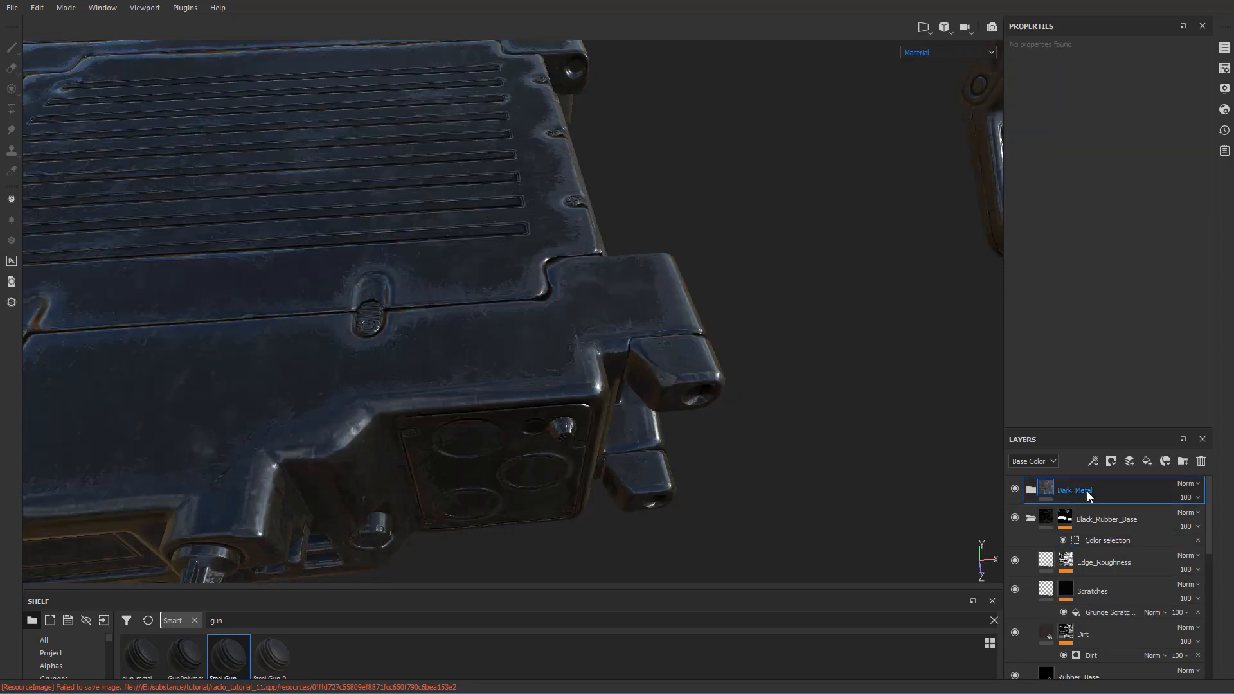
{"action": "right_click", "coordinate": [1086, 491]}
{"action": "left_click", "coordinate": [1151, 78]}
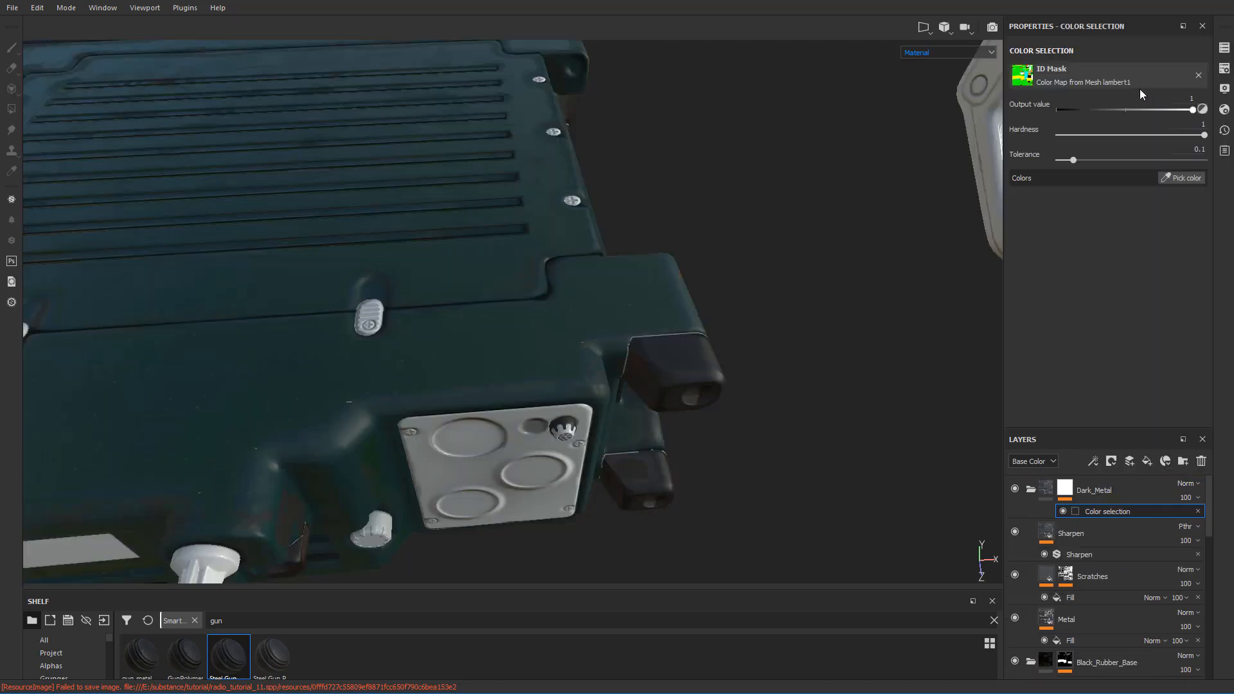
- Pick the orange ID color of the front side panels for the Dark_Metal mask, inspect the bumper seams and collapse the folder
{"action": "left_click", "coordinate": [1177, 176]}
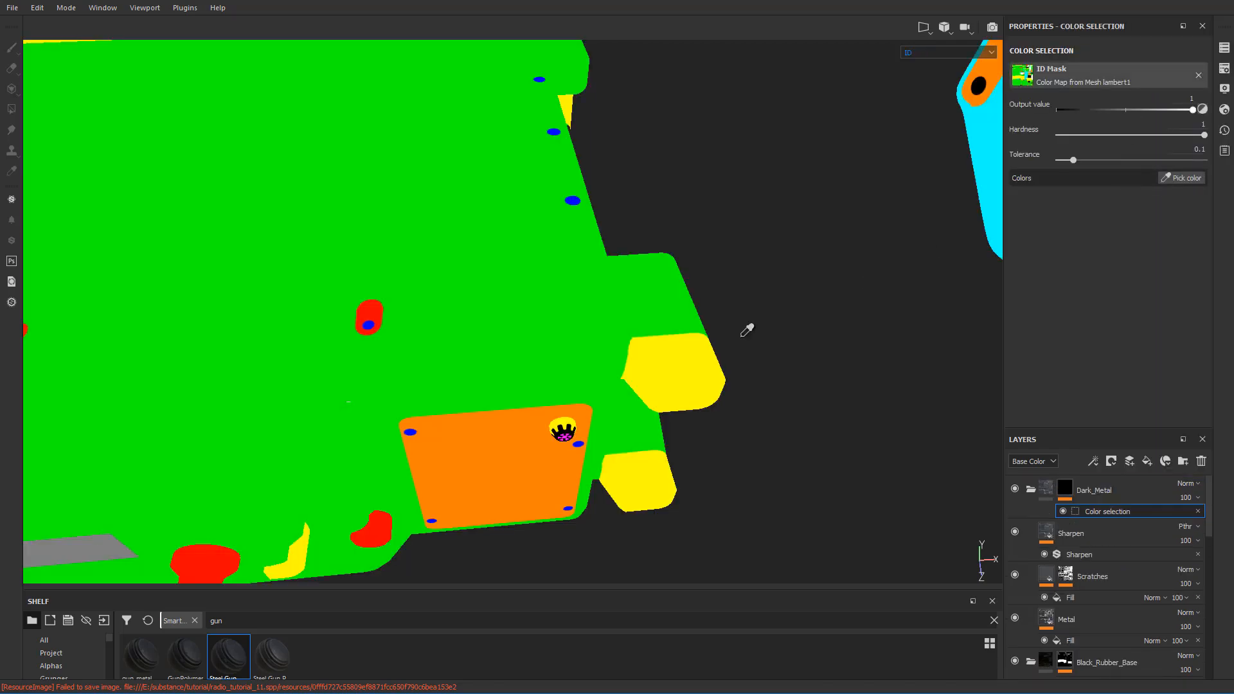
{"action": "left_click_drag", "start_coordinate": [652, 424], "coordinate": [670, 362], "text": "alt"}
{"action": "scroll", "coordinate": [728, 318], "scroll_direction": "down", "scroll_amount": 3}
{"action": "scroll", "coordinate": [670, 361], "scroll_direction": "up", "scroll_amount": 4}
{"action": "middle_click_drag", "start_coordinate": [771, 382], "coordinate": [657, 381], "text": "alt"}
{"action": "scroll", "coordinate": [657, 380], "scroll_direction": "up", "scroll_amount": 3}
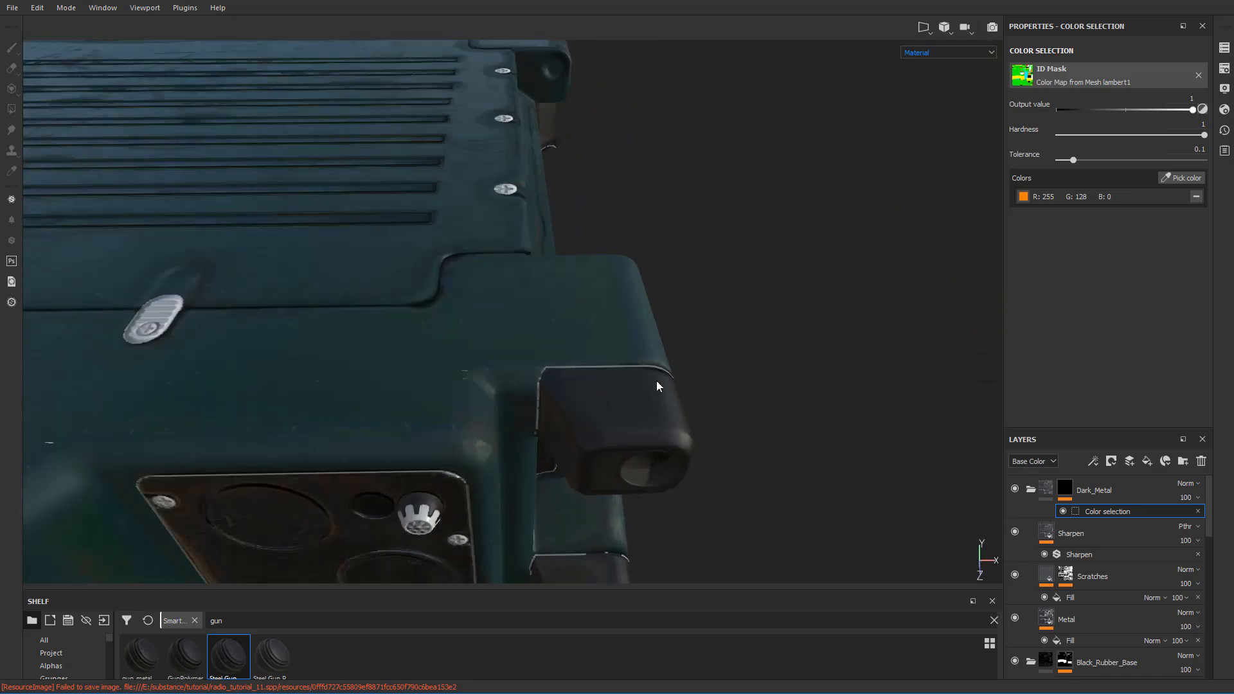
{"action": "left_click_drag", "start_coordinate": [657, 381], "coordinate": [623, 427], "text": "alt"}
{"action": "mouse_move", "coordinate": [624, 427]}
{"action": "middle_mouse_down", "text": "alt"}
{"action": "mouse_move", "coordinate": [604, 408]}
{"action": "mouse_move", "coordinate": [617, 403]}
{"action": "middle_mouse_up", "text": "alt"}
{"action": "scroll", "coordinate": [620, 407], "scroll_direction": "up", "scroll_amount": 3}
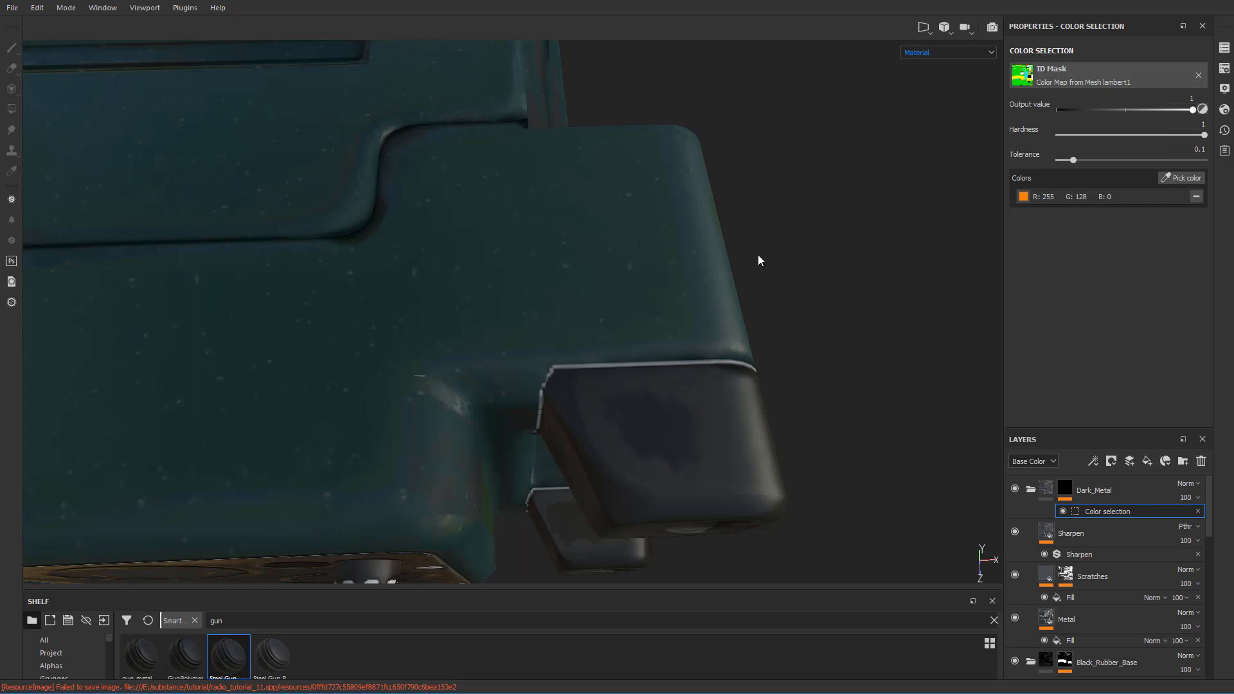
{"action": "left_click", "coordinate": [1031, 493]}
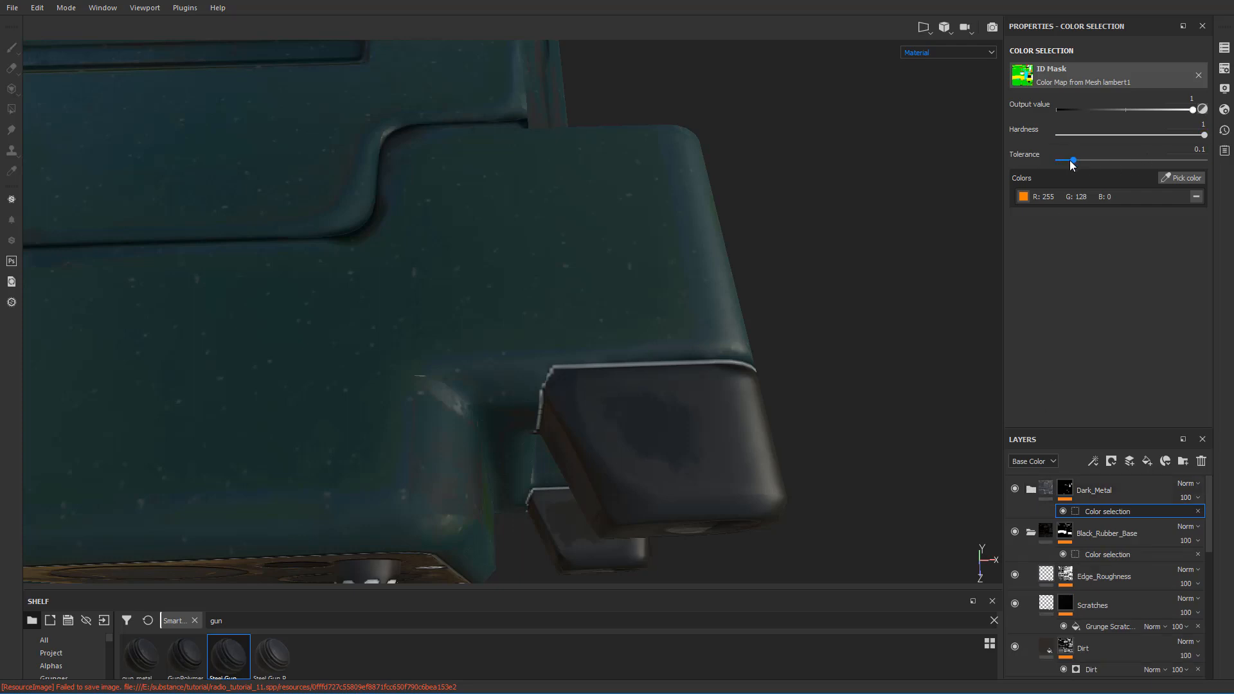
- Try tolerances of 0.03 and 0.51 on the Dark_Metal color selection and compare the panel edges
{"action": "left_click_drag", "start_coordinate": [1071, 161], "coordinate": [1064, 159]}
{"action": "left_click_drag", "start_coordinate": [697, 367], "coordinate": [596, 249], "text": "alt"}
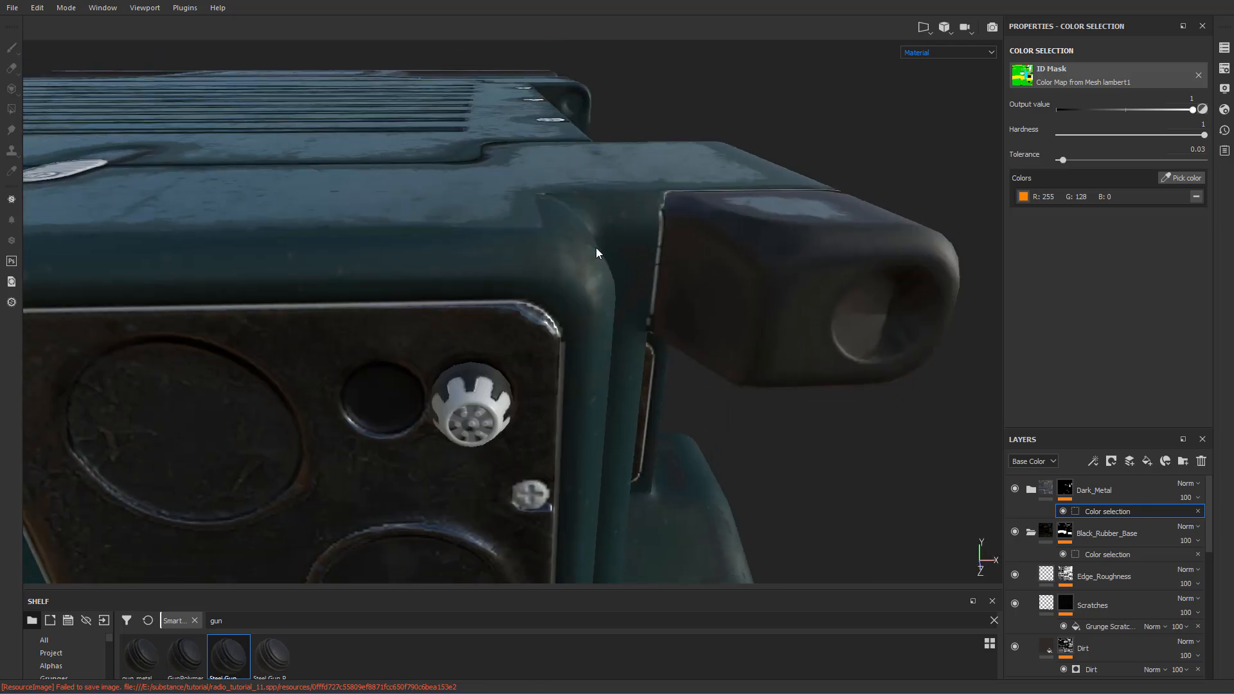
{"action": "scroll", "coordinate": [597, 250], "scroll_direction": "up", "scroll_amount": 3}
{"action": "left_click_drag", "start_coordinate": [1067, 161], "coordinate": [1133, 166]}
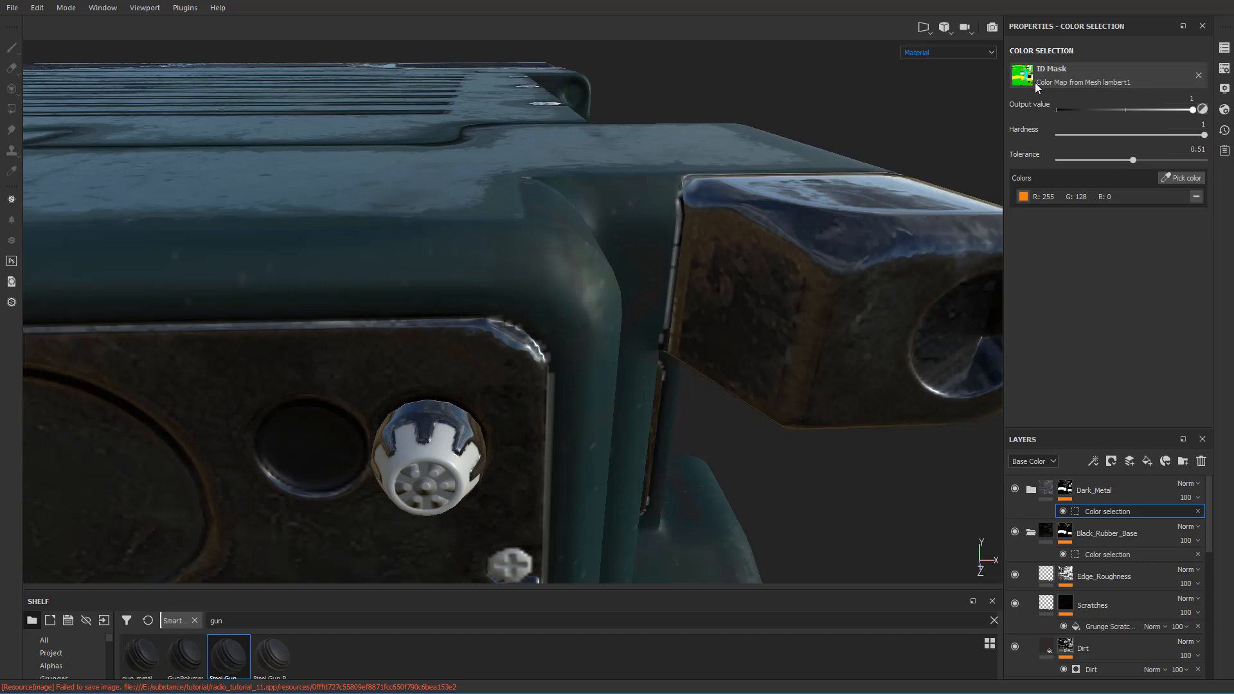
{"action": "left_click_drag", "start_coordinate": [657, 333], "coordinate": [628, 320], "text": "alt"}
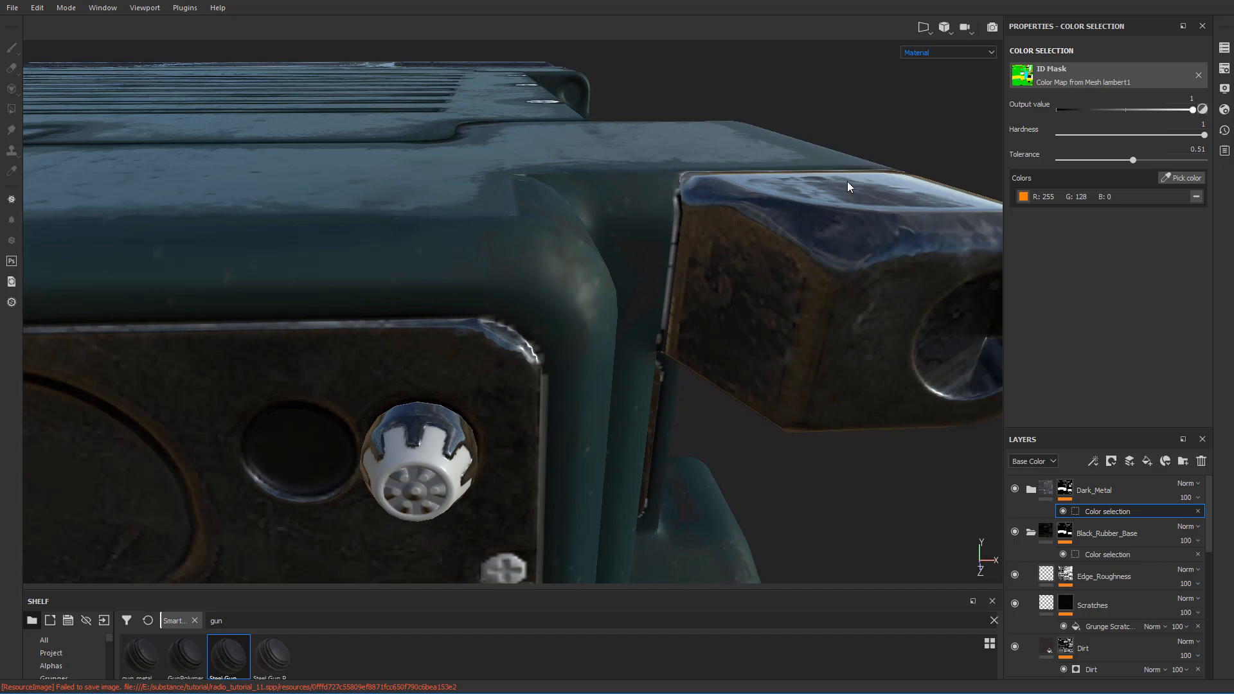
- Examine the color borders around the orange panel in the ID map, then return to the material display
{"action": "left_click", "coordinate": [932, 52]}
{"action": "scroll", "coordinate": [928, 133], "scroll_direction": "down", "scroll_amount": 5}
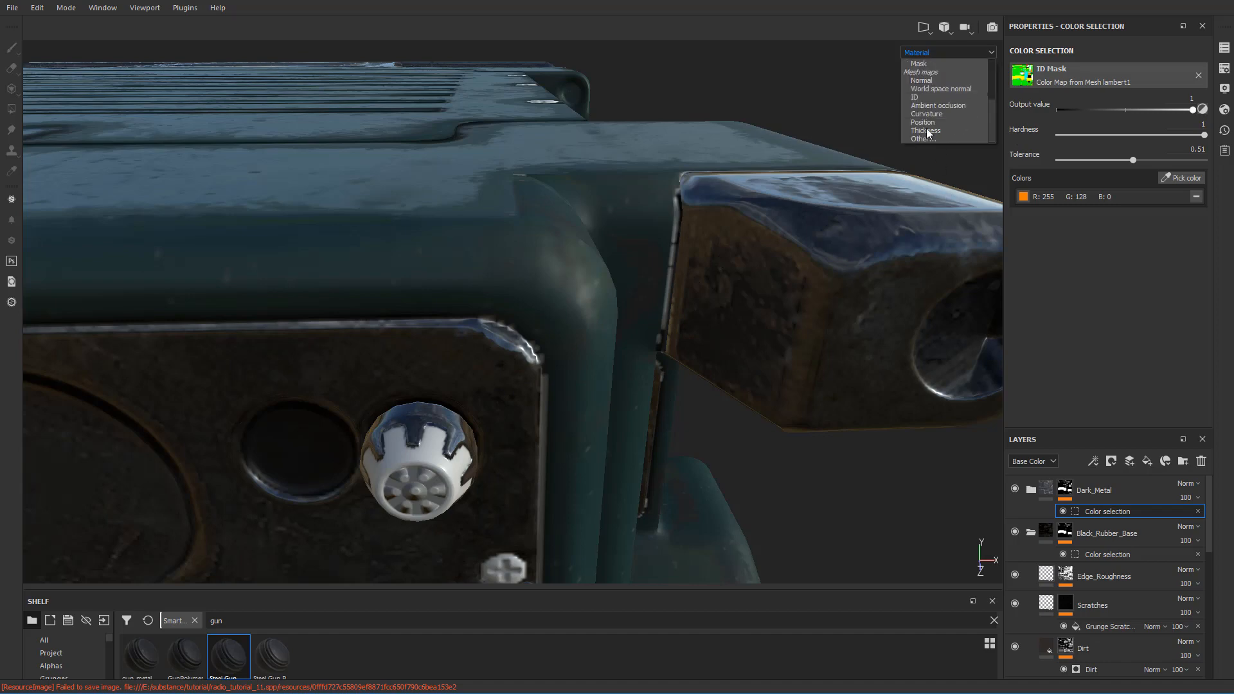
{"action": "left_click", "coordinate": [915, 97]}
{"action": "scroll", "coordinate": [480, 368], "scroll_direction": "up", "scroll_amount": 5}
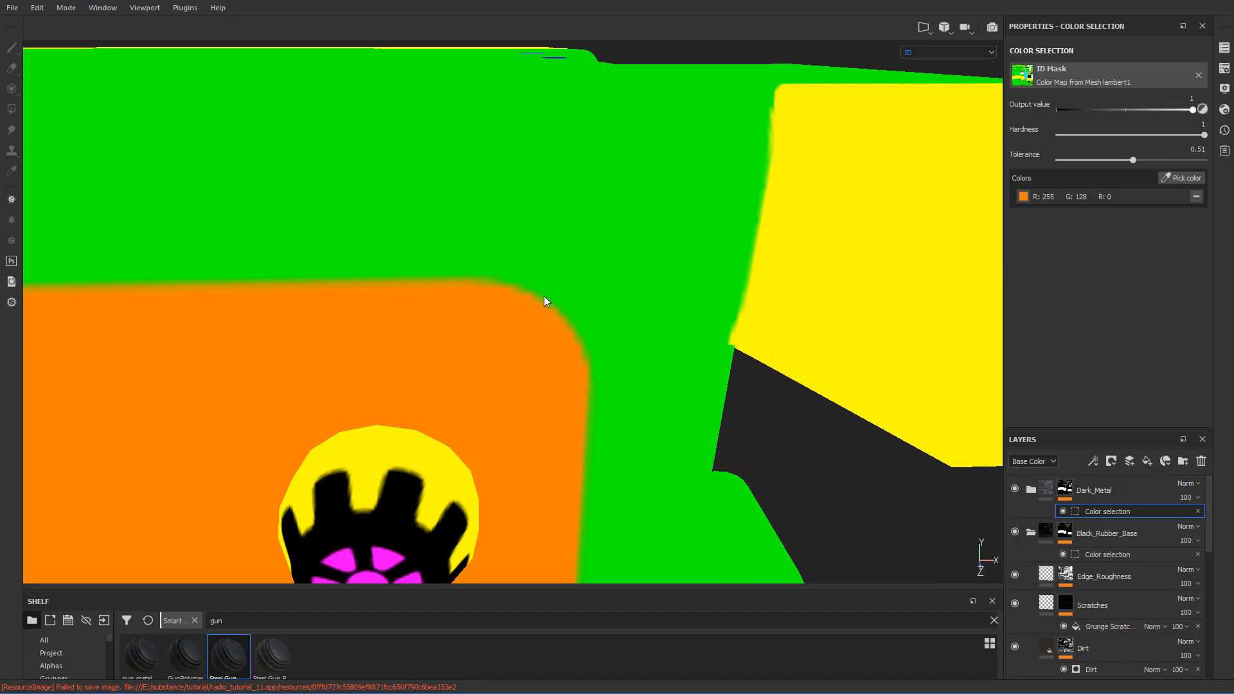
{"action": "scroll", "coordinate": [521, 295], "scroll_direction": "down", "scroll_amount": 3}
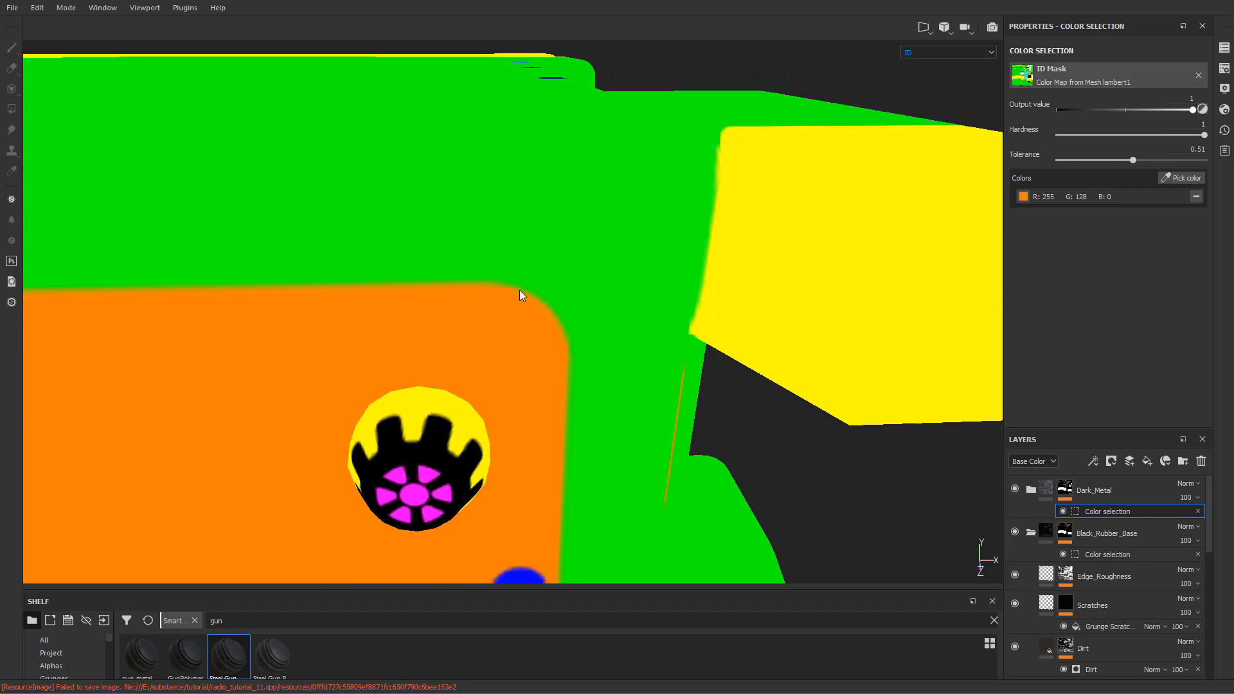
{"action": "scroll", "coordinate": [521, 295], "scroll_direction": "up", "scroll_amount": 2}
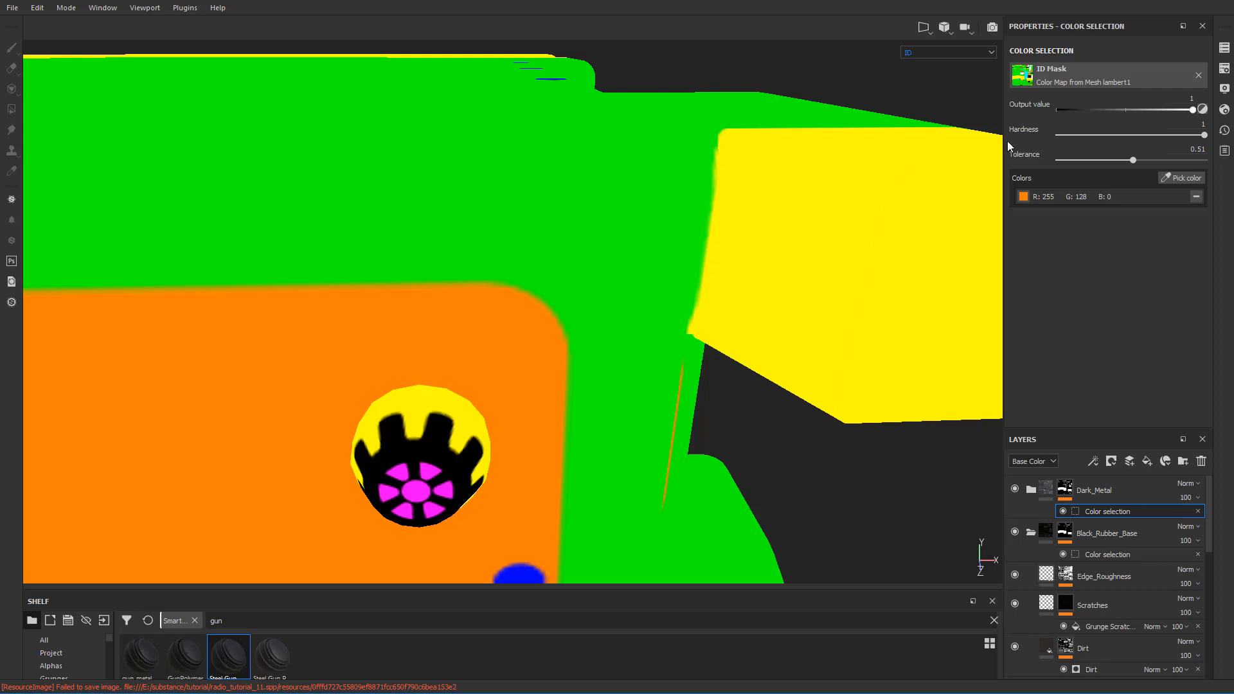
{"action": "left_click", "coordinate": [967, 52]}
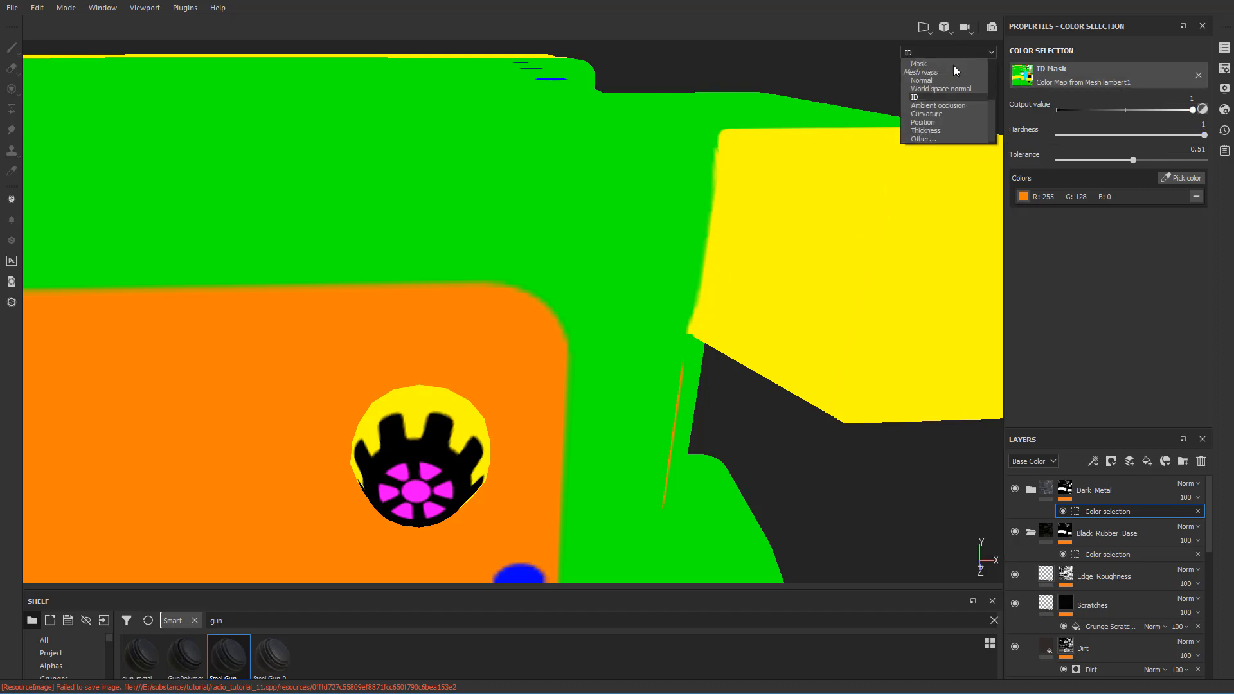
{"action": "left_click", "coordinate": [935, 71]}
- Lower the Dark_Metal color selection tolerance to 0.45 and check the front of the radio
{"action": "scroll", "coordinate": [605, 263], "scroll_direction": "down", "scroll_amount": 5}
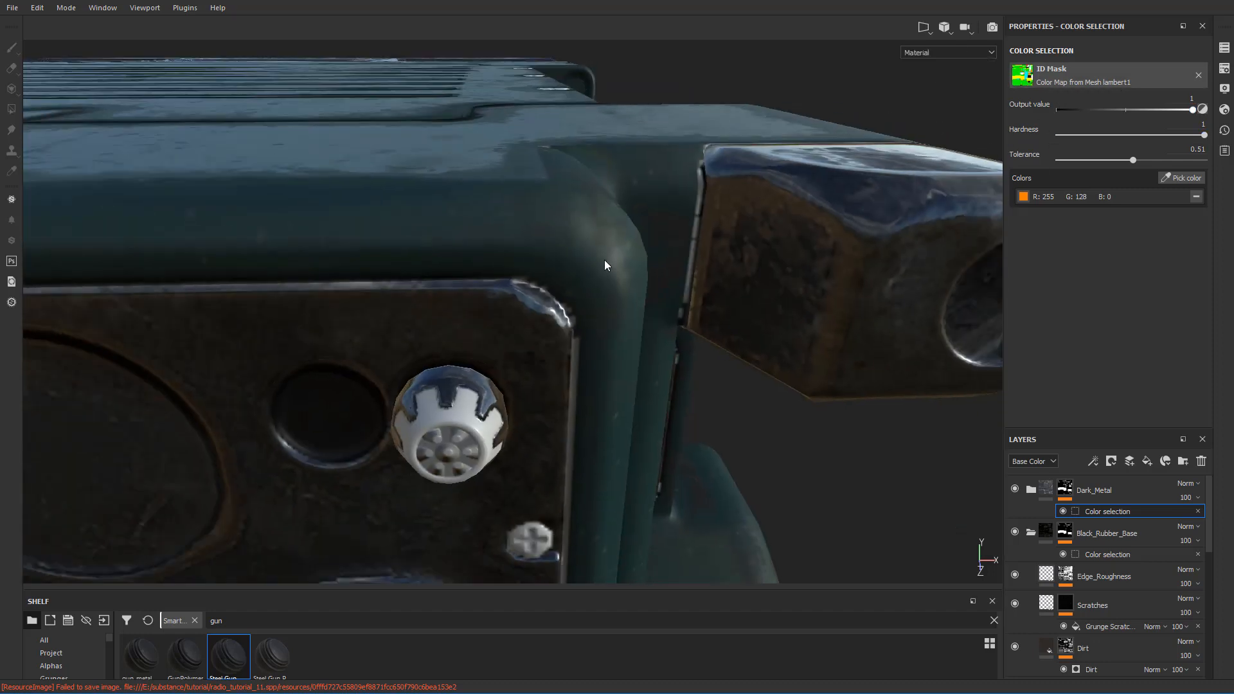
{"action": "left_click_drag", "start_coordinate": [606, 263], "coordinate": [807, 380], "text": "alt"}
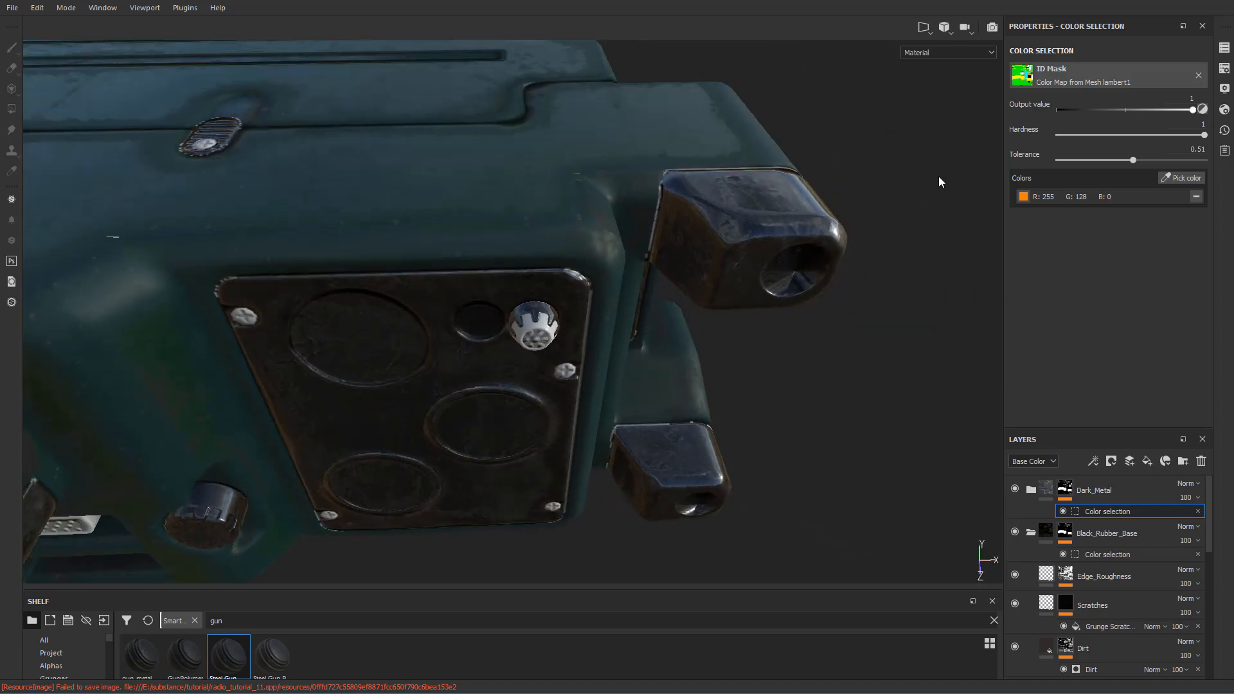
{"action": "mouse_move", "coordinate": [1125, 159]}
{"action": "left_mouse_down"}
{"action": "mouse_move", "coordinate": [1057, 161]}
{"action": "mouse_move", "coordinate": [1129, 165]}
{"action": "left_mouse_up"}
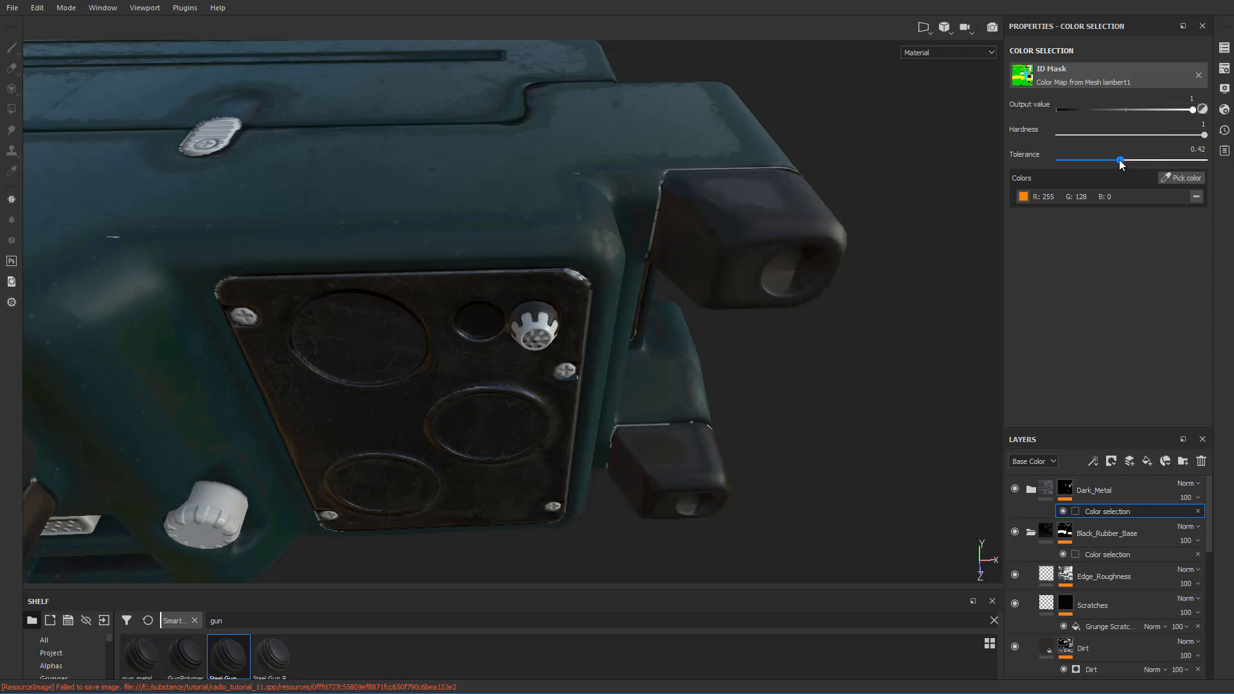
{"action": "left_click_drag", "start_coordinate": [1122, 160], "coordinate": [1124, 160]}
{"action": "scroll", "coordinate": [254, 229], "scroll_direction": "down", "scroll_amount": 5}
{"action": "middle_click_drag", "start_coordinate": [255, 228], "coordinate": [574, 325], "text": "alt"}
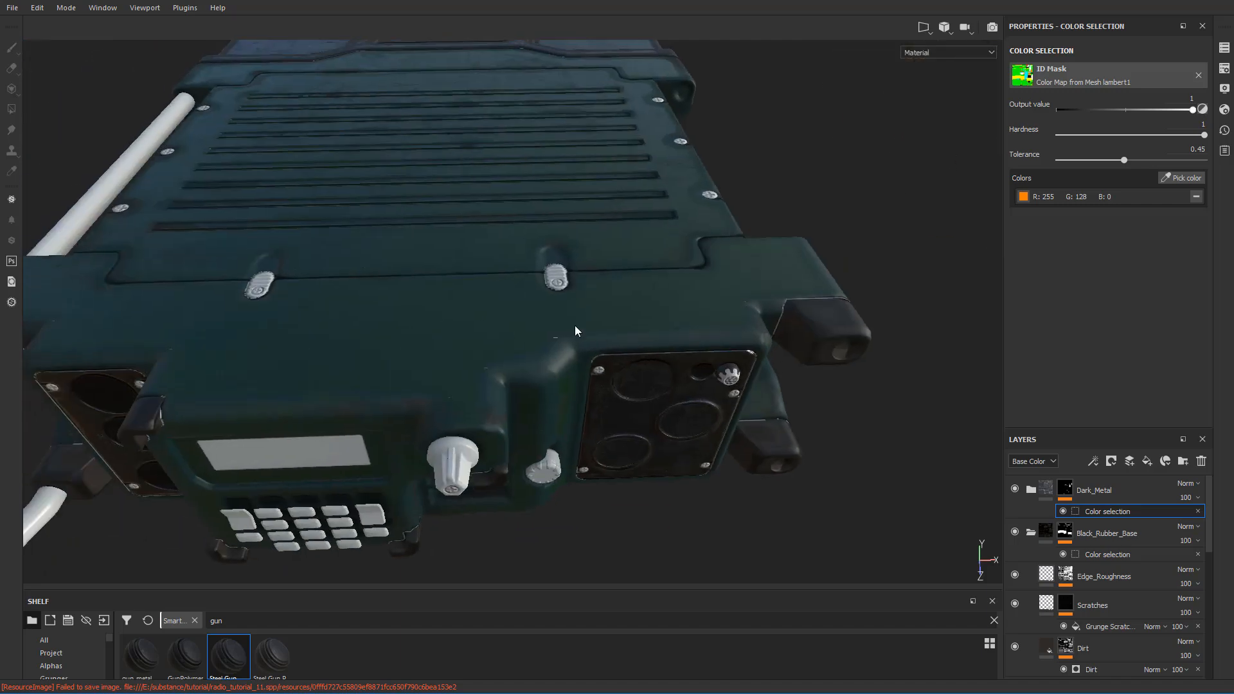
{"action": "scroll", "coordinate": [575, 326], "scroll_direction": "down", "scroll_amount": 3}
- Try a tolerance of 0.38 on the Dark_Metal color selection and set it back to 0.45
{"action": "mouse_move", "coordinate": [1114, 169]}
{"action": "left_mouse_down"}
{"action": "mouse_move", "coordinate": [1085, 168]}
{"action": "mouse_move", "coordinate": [1114, 167]}
{"action": "left_mouse_up"}
{"action": "left_click", "coordinate": [1202, 149]}
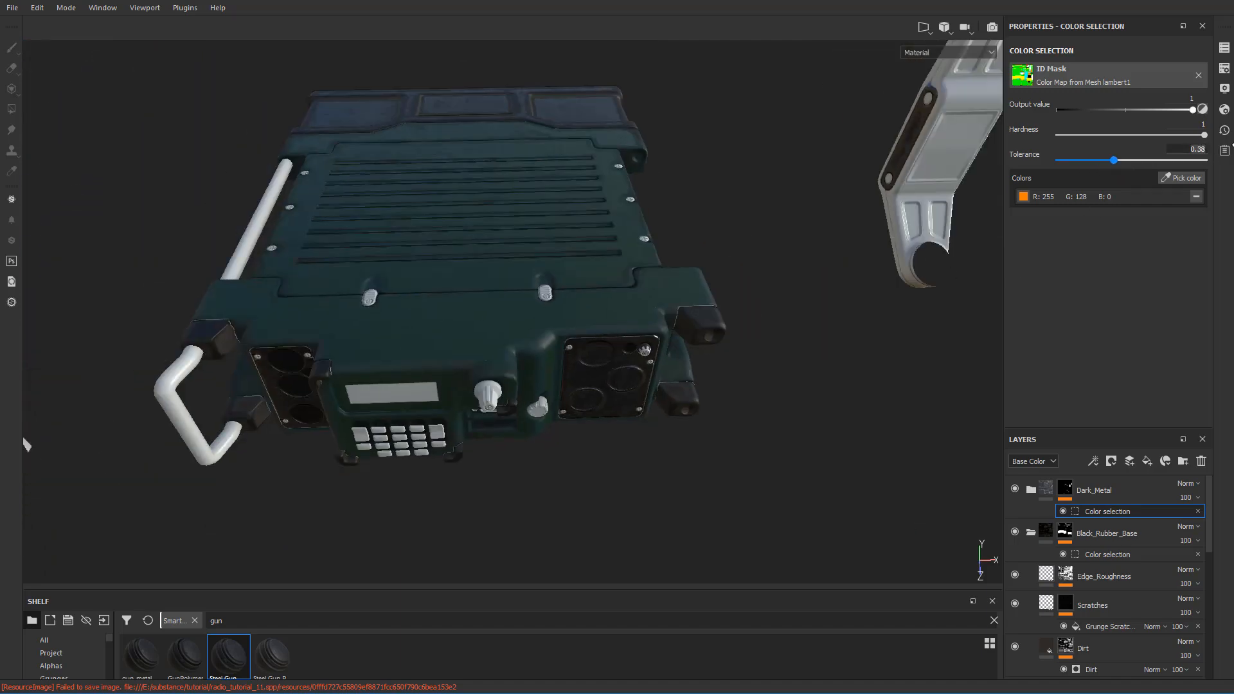
{"action": "key", "text": "BackSpace"}
{"action": "key", "text": "BackSpace"}
{"action": "key", "text": "BackSpace"}
{"action": "key", "text": "BackSpace"}
{"action": "type", "text": "0.45"}
{"action": "key", "text": "Return"}
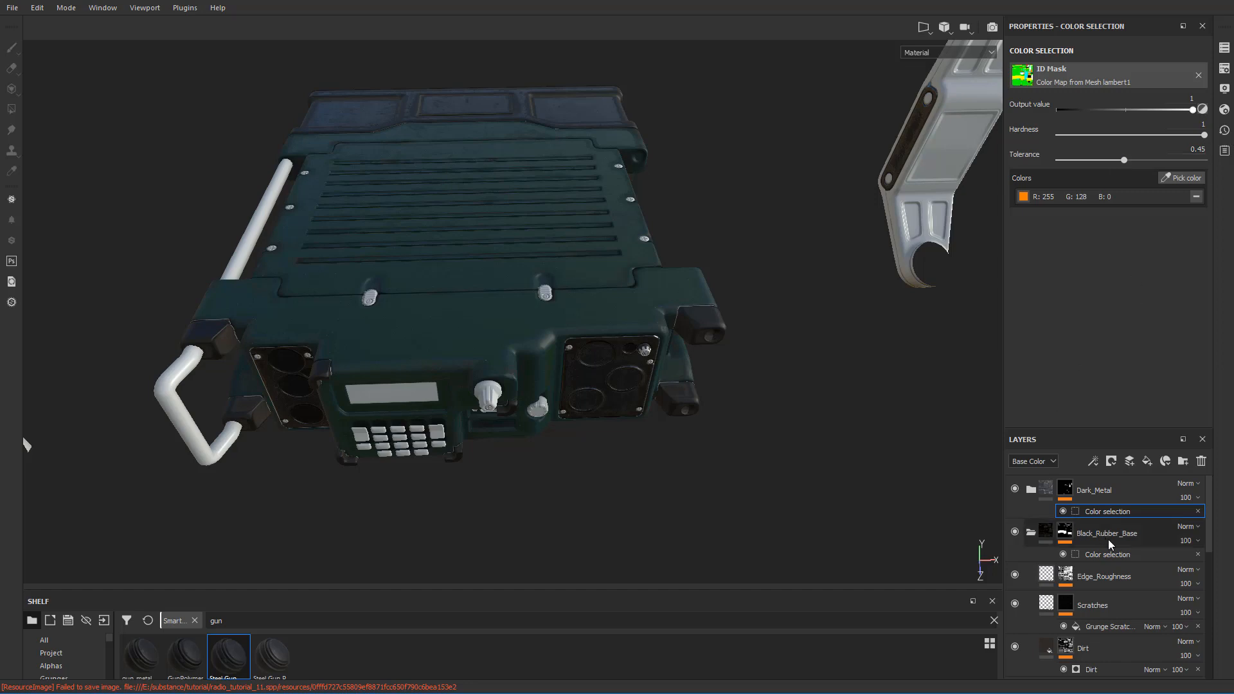
- Raise the Black_Rubber_Base color selection tolerance to 0.9 and check the radio's display, knobs and bumpers
{"action": "left_click", "coordinate": [1115, 556]}
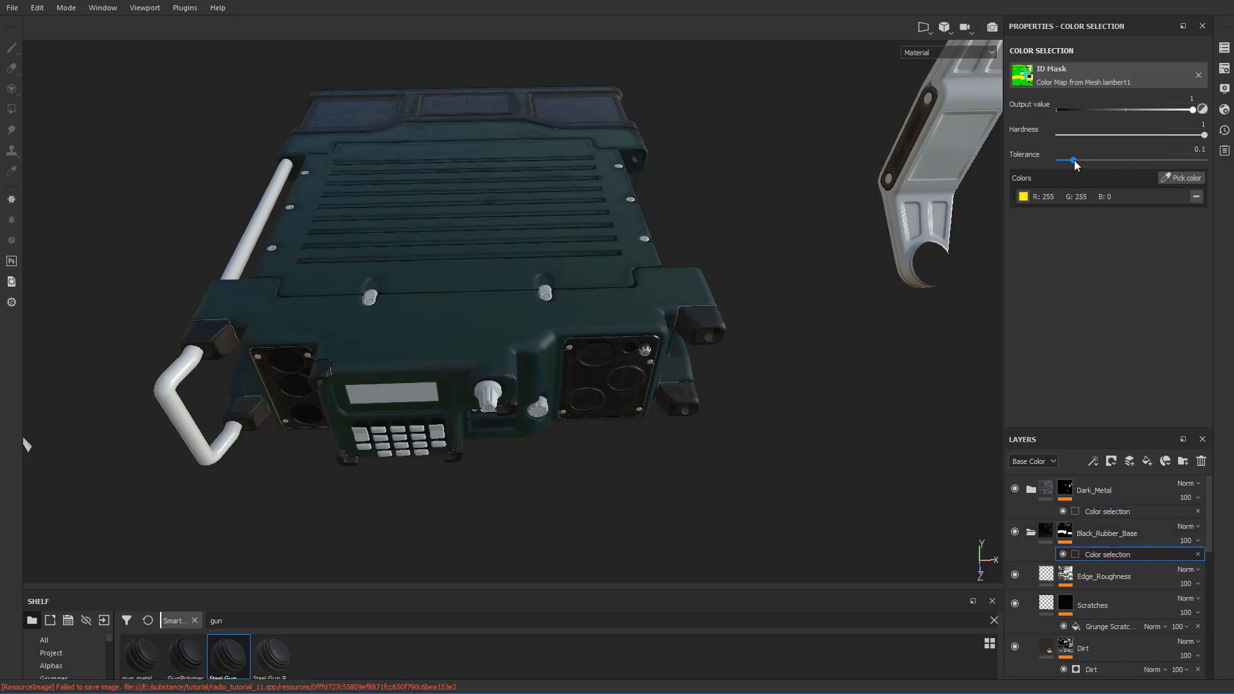
{"action": "left_click_drag", "start_coordinate": [1074, 160], "coordinate": [1172, 160]}
{"action": "right_click_drag", "start_coordinate": [730, 351], "coordinate": [1059, 241], "text": "alt"}
{"action": "mouse_move", "coordinate": [1171, 160]}
{"action": "left_mouse_down"}
{"action": "mouse_move", "coordinate": [1118, 161]}
{"action": "mouse_move", "coordinate": [1200, 162]}
{"action": "mouse_move", "coordinate": [1166, 165]}
{"action": "mouse_move", "coordinate": [1190, 169]}
{"action": "left_mouse_up"}
{"action": "scroll", "coordinate": [281, 516], "scroll_direction": "down", "scroll_amount": 4}
{"action": "middle_click_drag", "start_coordinate": [333, 407], "coordinate": [511, 330], "text": "alt"}
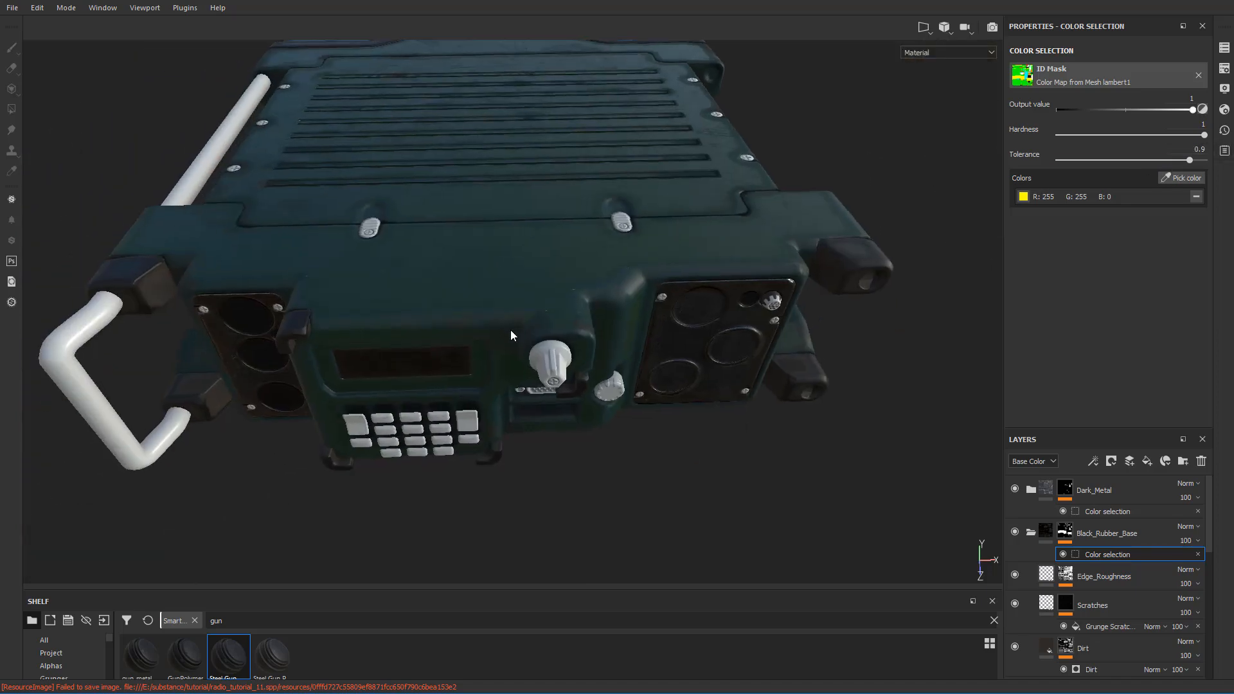
{"action": "scroll", "coordinate": [510, 330], "scroll_direction": "up", "scroll_amount": 2}
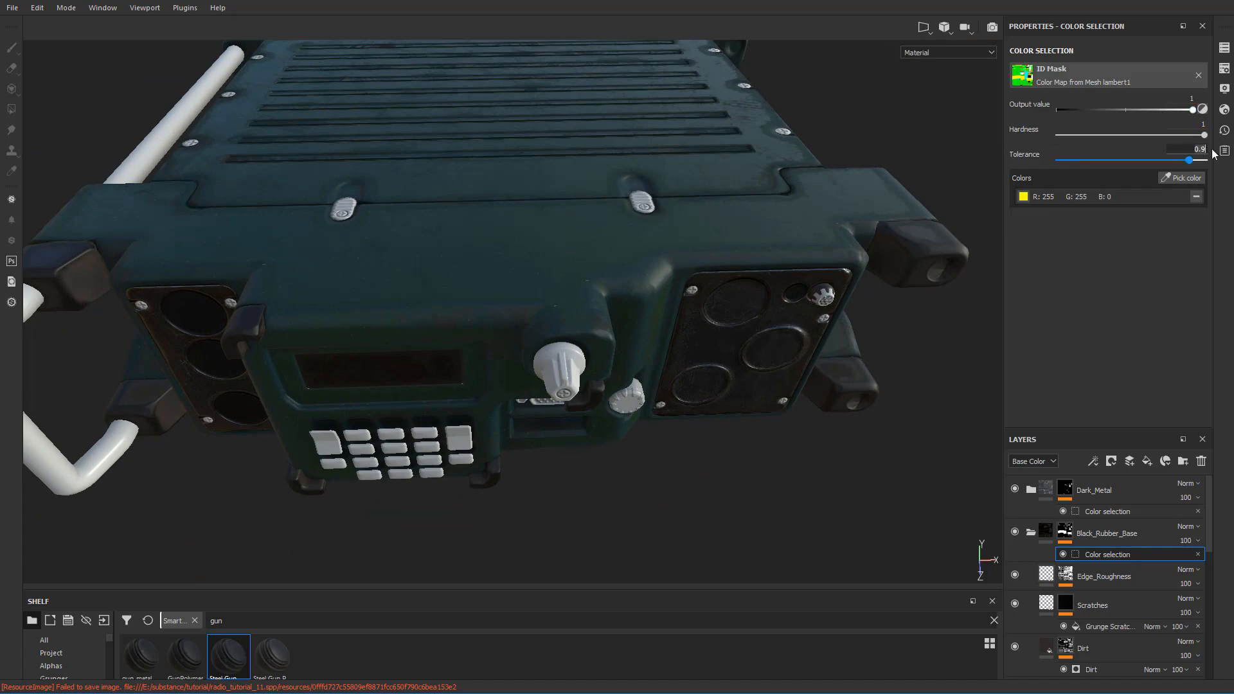
- Fine-tune the Black_Rubber_Base color selection tolerance by comparing 0.85, 0.86 and 0.87, and settle on 0.86
{"action": "type", "text": ".85"}
{"action": "key", "text": "Return"}
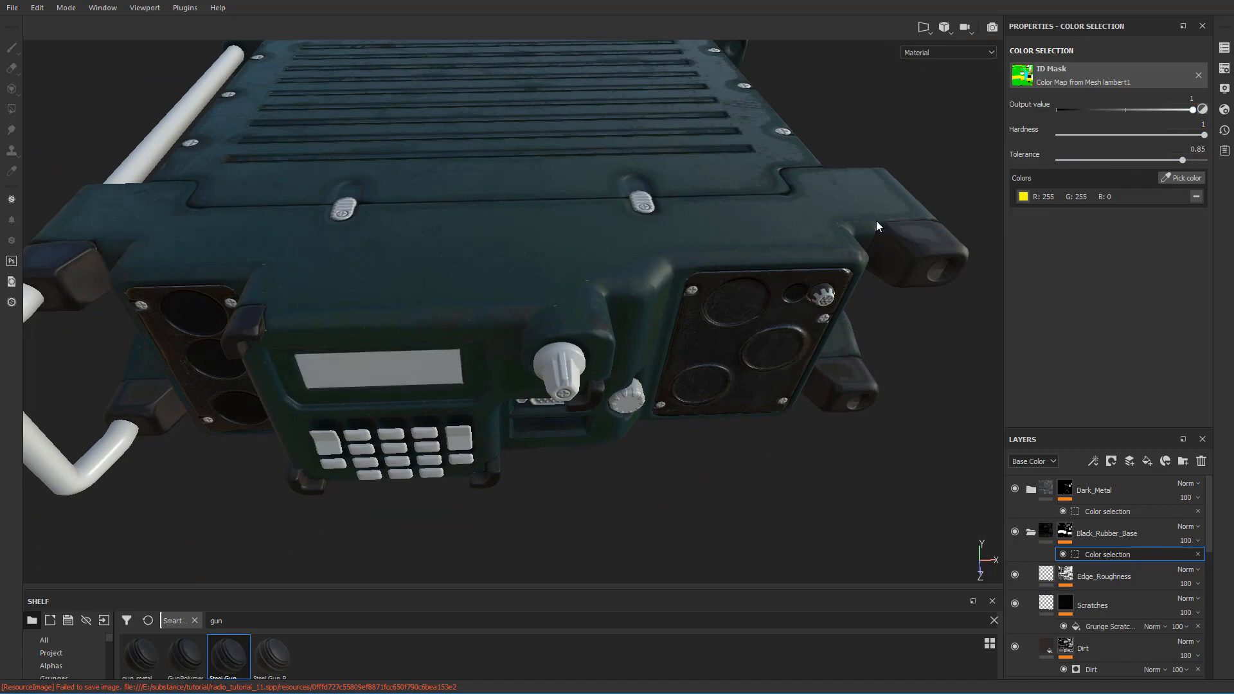
{"action": "type", "text": ".86"}
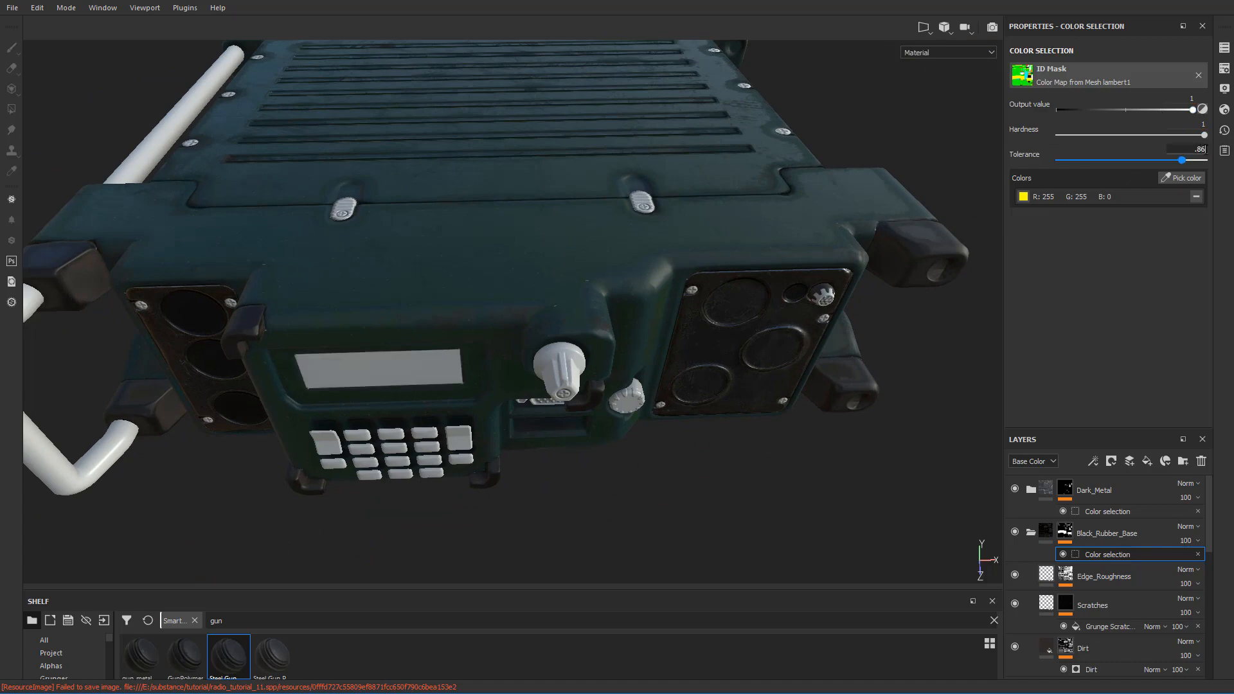
{"action": "key", "text": "Return"}
{"action": "double_click", "coordinate": [1206, 149]}
{"action": "type", "text": ".87"}
{"action": "key", "text": "Return"}
{"action": "double_click", "coordinate": [1206, 150]}
{"action": "type", "text": ".86"}
{"action": "key", "text": "Return"}
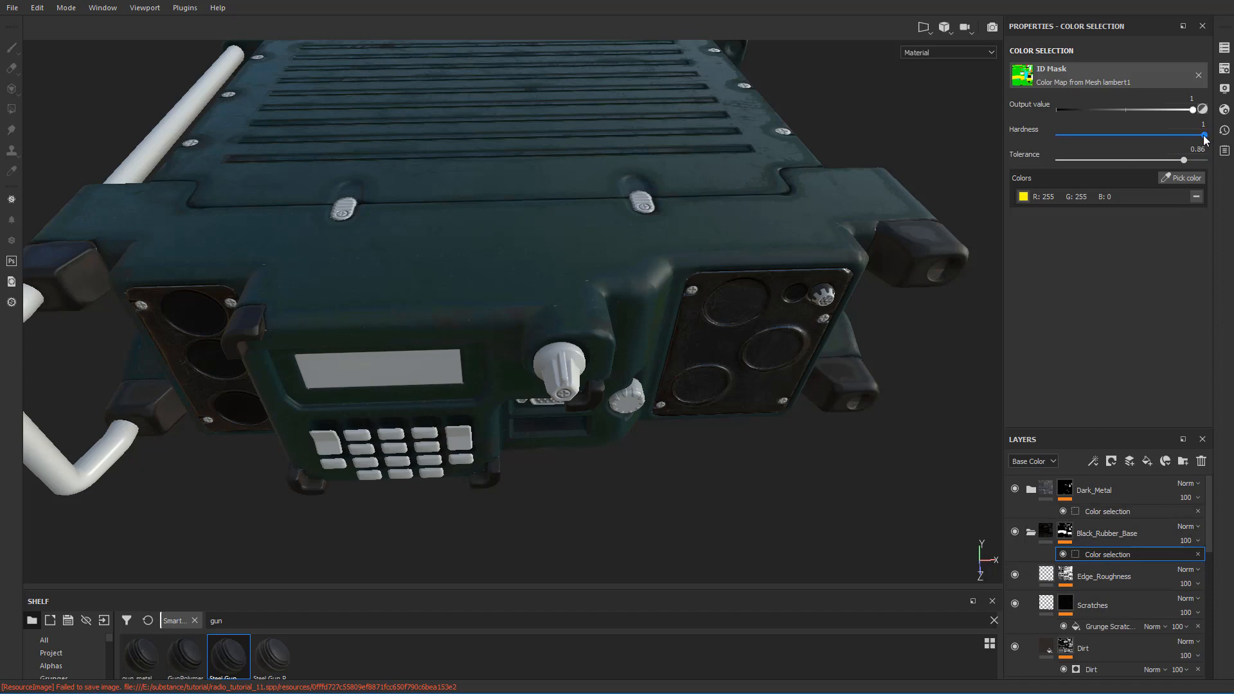
- Set the Green_Plastic_Base color selection tolerance to 0.8
{"action": "mouse_move", "coordinate": [1205, 135]}
{"action": "left_mouse_down"}
{"action": "mouse_move", "coordinate": [1119, 135]}
{"action": "mouse_move", "coordinate": [1227, 148]}
{"action": "mouse_move", "coordinate": [1013, 132]}
{"action": "mouse_move", "coordinate": [1228, 140]}
{"action": "mouse_move", "coordinate": [1117, 111]}
{"action": "mouse_move", "coordinate": [1189, 111]}
{"action": "mouse_move", "coordinate": [1075, 110]}
{"action": "mouse_move", "coordinate": [1202, 110]}
{"action": "mouse_move", "coordinate": [1073, 111]}
{"action": "mouse_move", "coordinate": [1223, 116]}
{"action": "left_mouse_up"}
{"action": "left_click", "coordinate": [1032, 532]}
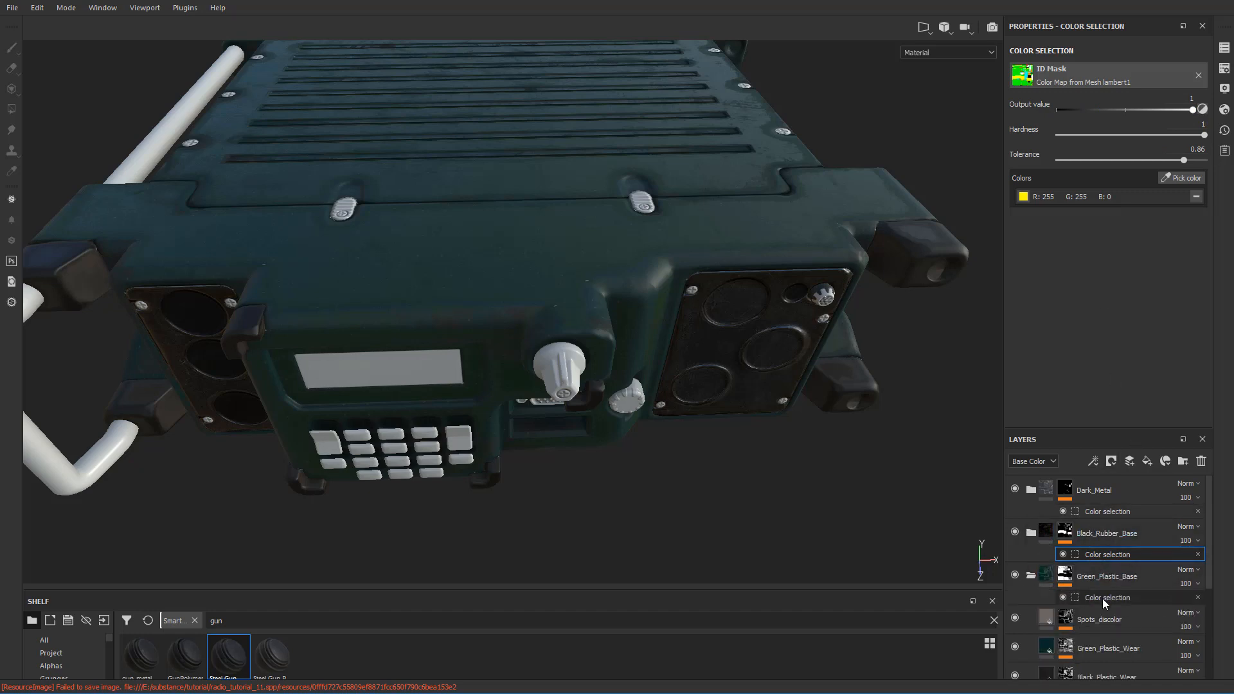
{"action": "left_click", "coordinate": [1102, 598]}
{"action": "mouse_move", "coordinate": [1084, 158]}
{"action": "left_mouse_down"}
{"action": "mouse_move", "coordinate": [1204, 167]}
{"action": "mouse_move", "coordinate": [1176, 162]}
{"action": "left_mouse_up"}
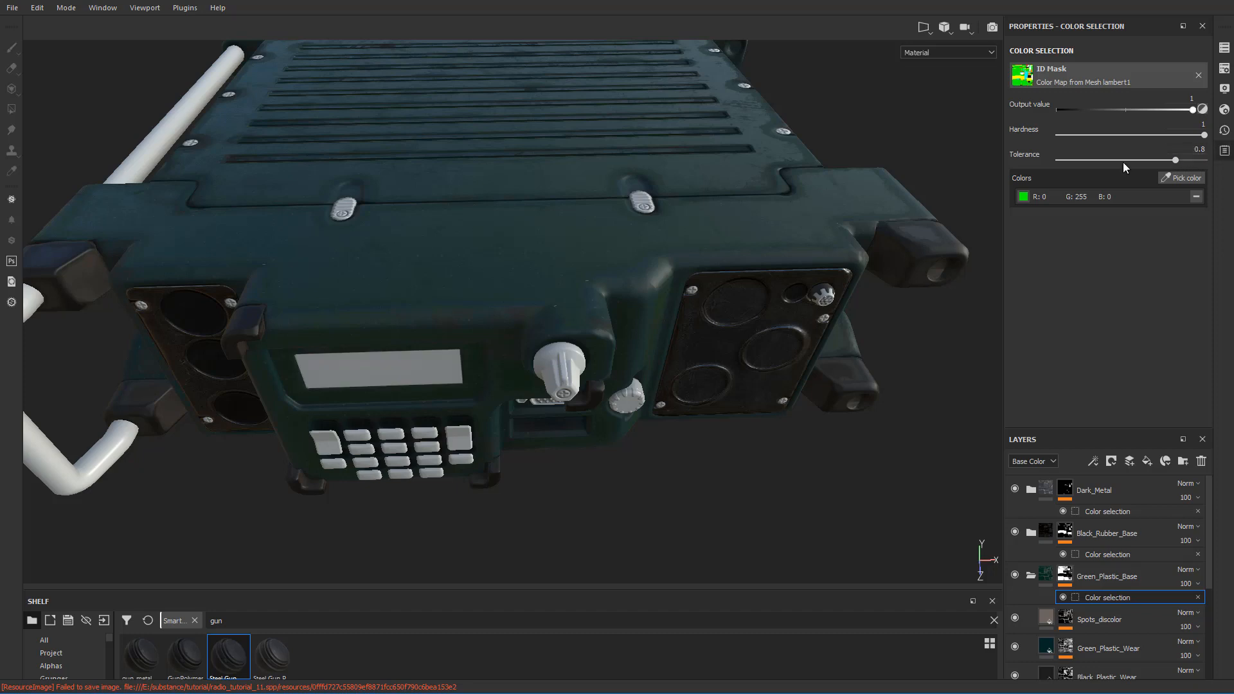
{"action": "scroll", "coordinate": [684, 368], "scroll_direction": "down", "scroll_amount": 6}
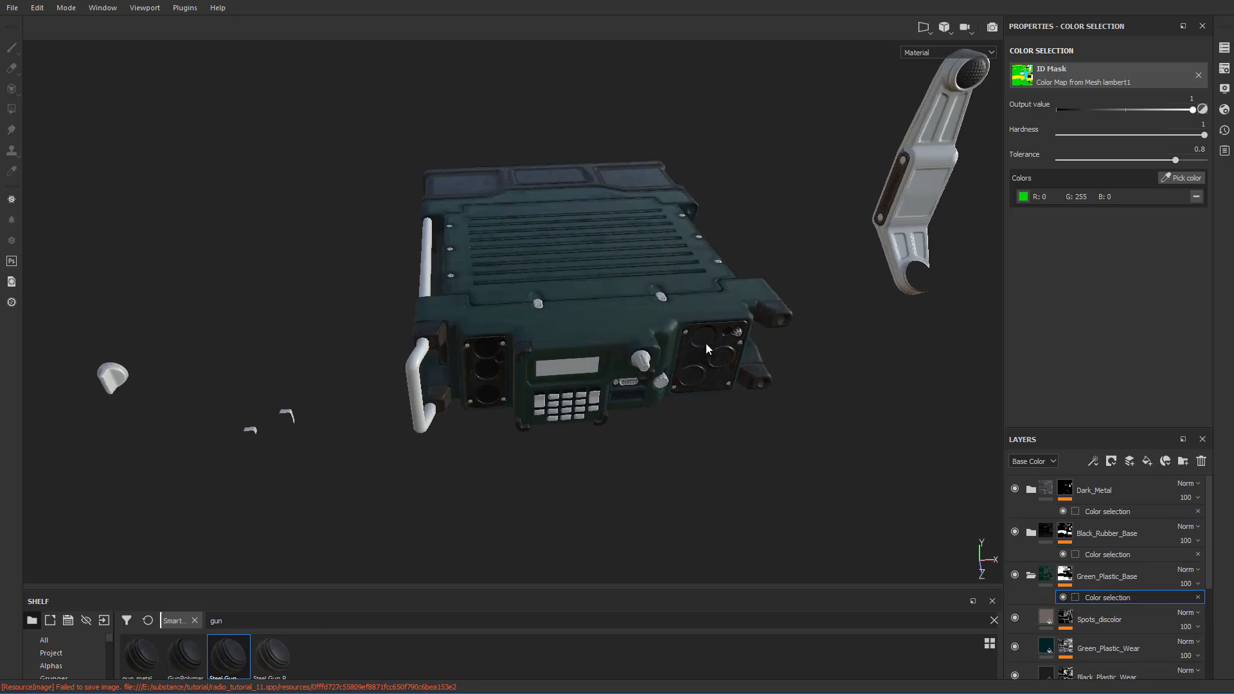
{"action": "scroll", "coordinate": [706, 349], "scroll_direction": "down", "scroll_amount": 2}
{"action": "left_click_drag", "start_coordinate": [1176, 162], "coordinate": [1211, 150]}
{"action": "type", "text": ".8"}
{"action": "key", "text": "Return"}
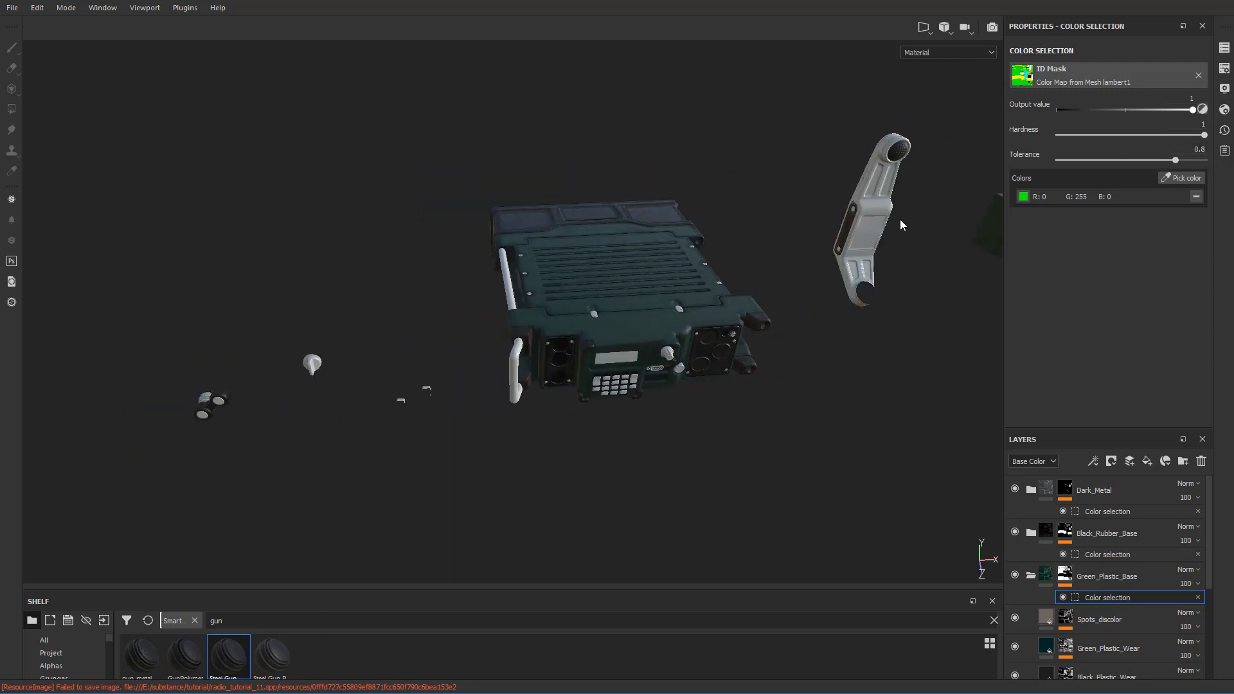
- Examine the green plastic edges on the radio's front, bumpers and ribbed top cover from several angles
{"action": "left_click_drag", "start_coordinate": [862, 309], "coordinate": [783, 273], "text": "alt"}
{"action": "middle_click_drag", "start_coordinate": [783, 273], "coordinate": [695, 267], "text": "alt"}
{"action": "scroll", "coordinate": [692, 266], "scroll_direction": "up", "scroll_amount": 6}
{"action": "left_click_drag", "start_coordinate": [722, 270], "coordinate": [671, 276], "text": "alt"}
{"action": "scroll", "coordinate": [667, 315], "scroll_direction": "down", "scroll_amount": 5}
{"action": "scroll", "coordinate": [656, 311], "scroll_direction": "up", "scroll_amount": 4}
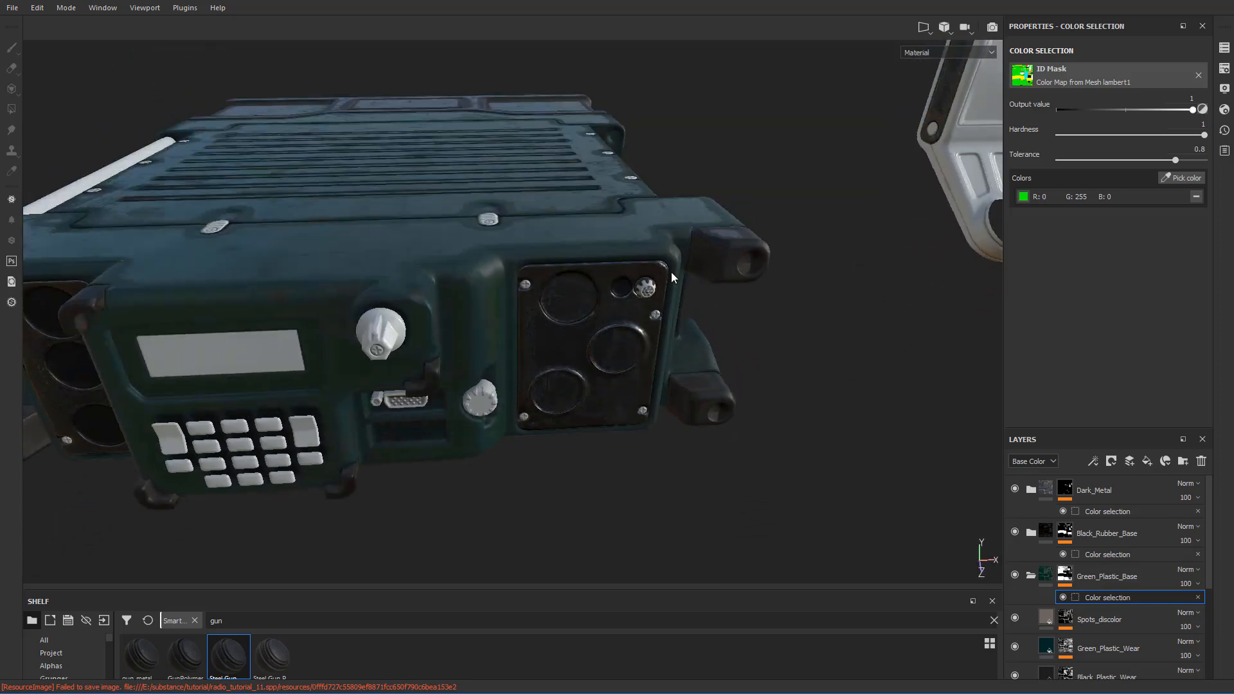
{"action": "middle_click_drag", "start_coordinate": [671, 276], "coordinate": [678, 321], "text": "alt"}
{"action": "scroll", "coordinate": [677, 322], "scroll_direction": "up", "scroll_amount": 3}
{"action": "left_click_drag", "start_coordinate": [678, 322], "coordinate": [604, 274], "text": "alt"}
{"action": "scroll", "coordinate": [672, 334], "scroll_direction": "down", "scroll_amount": 6}
{"action": "scroll", "coordinate": [672, 294], "scroll_direction": "down", "scroll_amount": 5}
{"action": "scroll", "coordinate": [666, 295], "scroll_direction": "up", "scroll_amount": 5}
{"action": "scroll", "coordinate": [665, 312], "scroll_direction": "down", "scroll_amount": 4}
{"action": "scroll", "coordinate": [607, 276], "scroll_direction": "up", "scroll_amount": 6}
{"action": "left_click_drag", "start_coordinate": [693, 329], "coordinate": [719, 330], "text": "alt"}
{"action": "scroll", "coordinate": [686, 318], "scroll_direction": "down", "scroll_amount": 5}
{"action": "scroll", "coordinate": [662, 360], "scroll_direction": "up", "scroll_amount": 4}
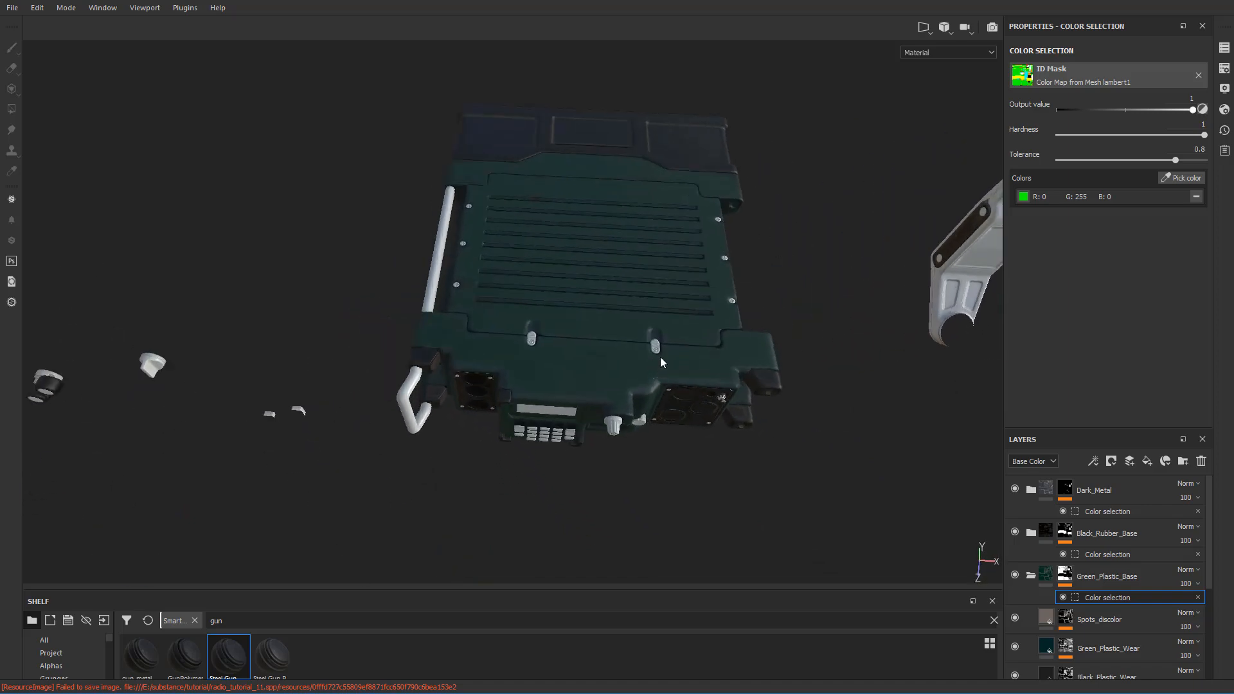
{"action": "left_click_drag", "start_coordinate": [661, 359], "coordinate": [537, 319], "text": "alt"}
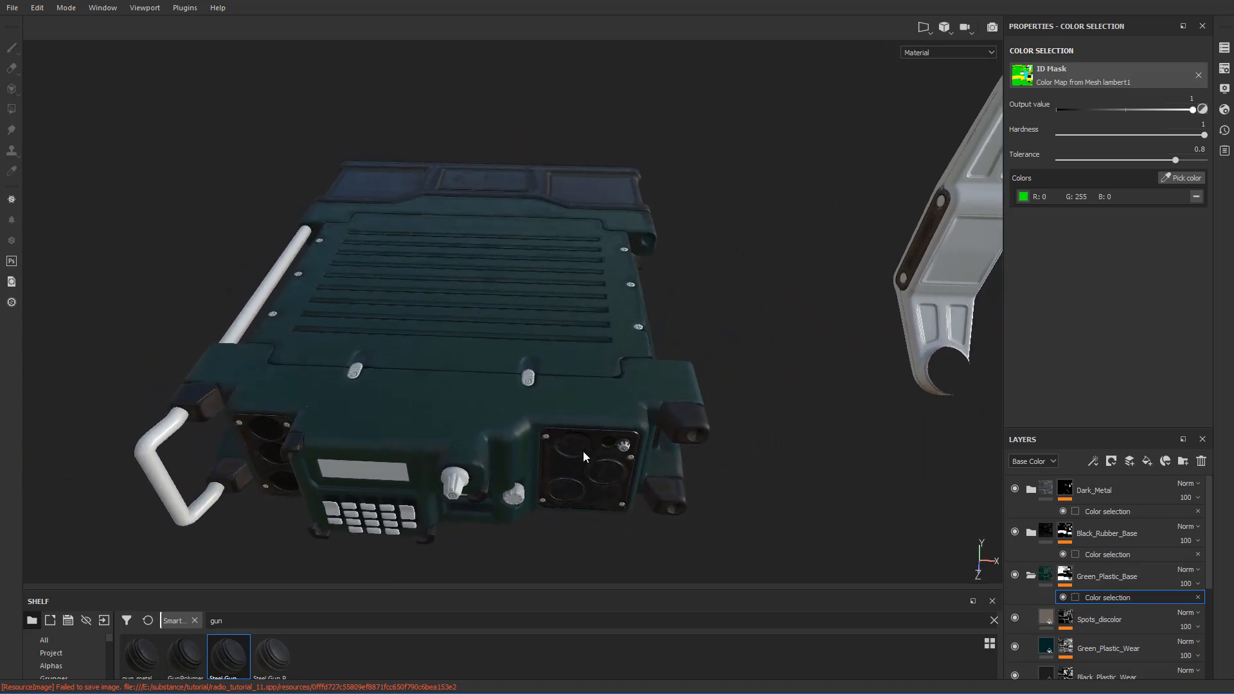
- Examine the handset and the separate green box and plate beside the radio for material coverage
{"action": "scroll", "coordinate": [604, 462], "scroll_direction": "down", "scroll_amount": 4}
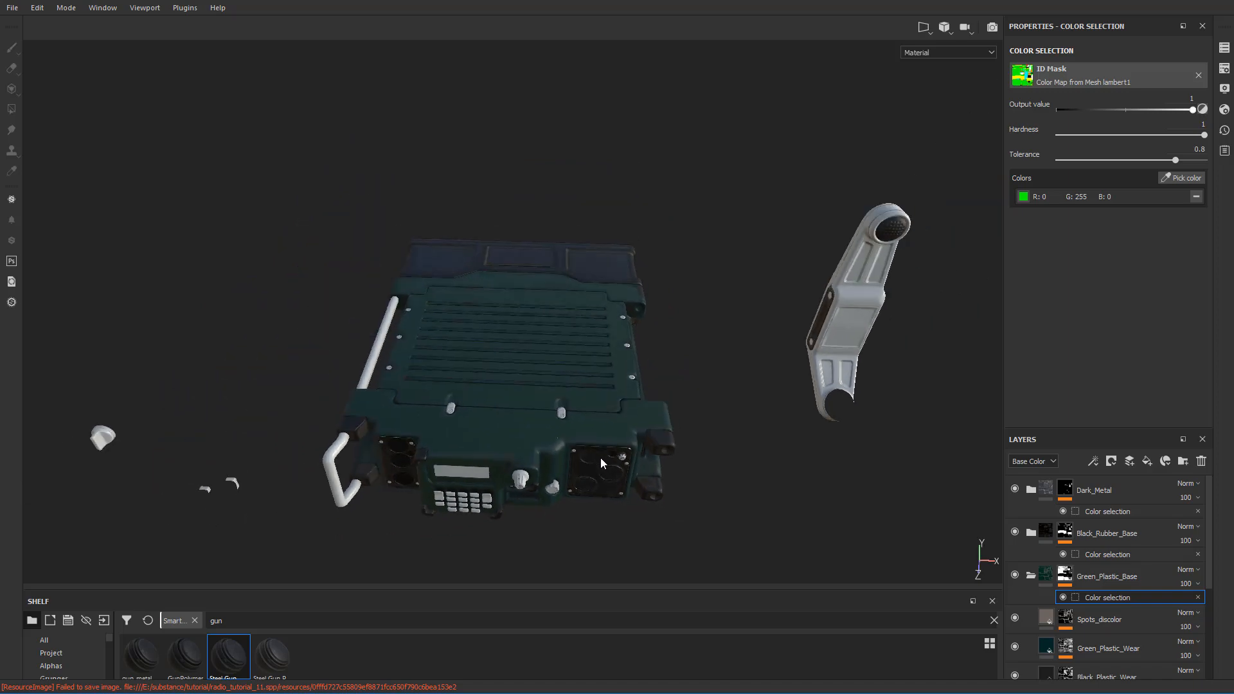
{"action": "scroll", "coordinate": [598, 457], "scroll_direction": "up", "scroll_amount": 3}
{"action": "scroll", "coordinate": [606, 457], "scroll_direction": "down", "scroll_amount": 5}
{"action": "middle_click_drag", "start_coordinate": [606, 456], "coordinate": [405, 406], "text": "alt"}
{"action": "scroll", "coordinate": [584, 384], "scroll_direction": "up", "scroll_amount": 4}
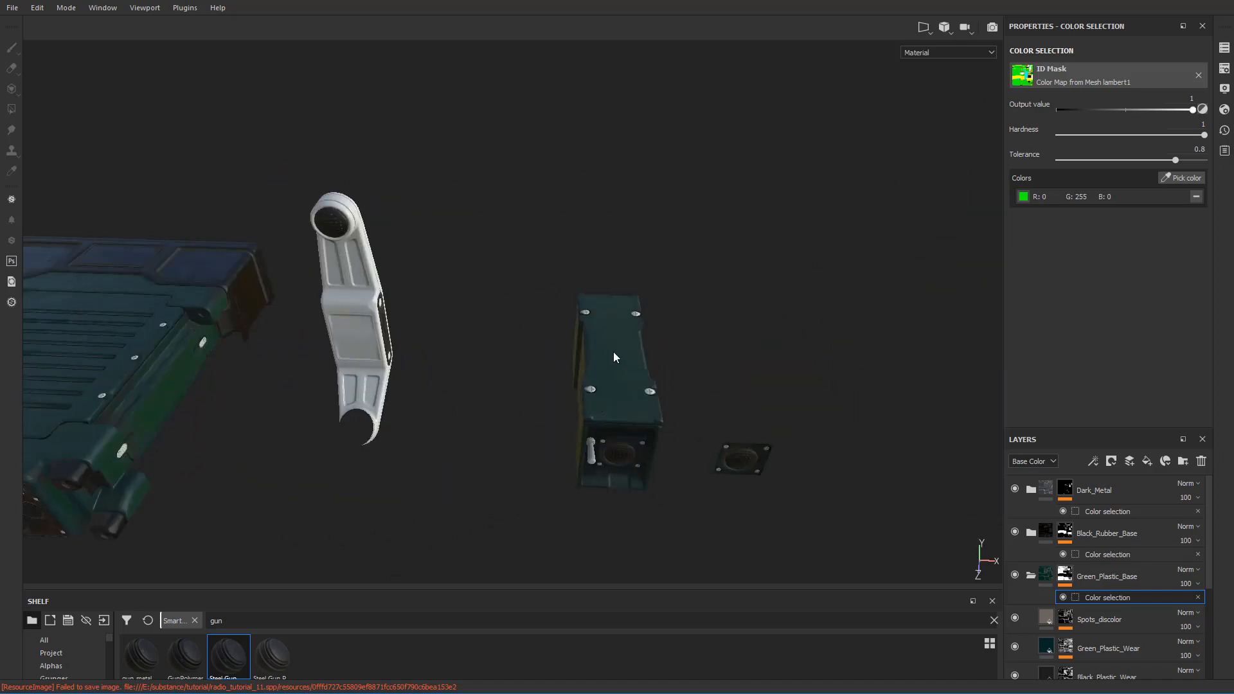
{"action": "middle_click_drag", "start_coordinate": [385, 360], "coordinate": [630, 330], "text": "alt"}
{"action": "scroll", "coordinate": [561, 387], "scroll_direction": "down", "scroll_amount": 5}
{"action": "middle_click_drag", "start_coordinate": [431, 379], "coordinate": [496, 354], "text": "alt"}
{"action": "scroll", "coordinate": [502, 355], "scroll_direction": "up", "scroll_amount": 3}
{"action": "left_click_drag", "start_coordinate": [540, 360], "coordinate": [585, 356], "text": "alt"}
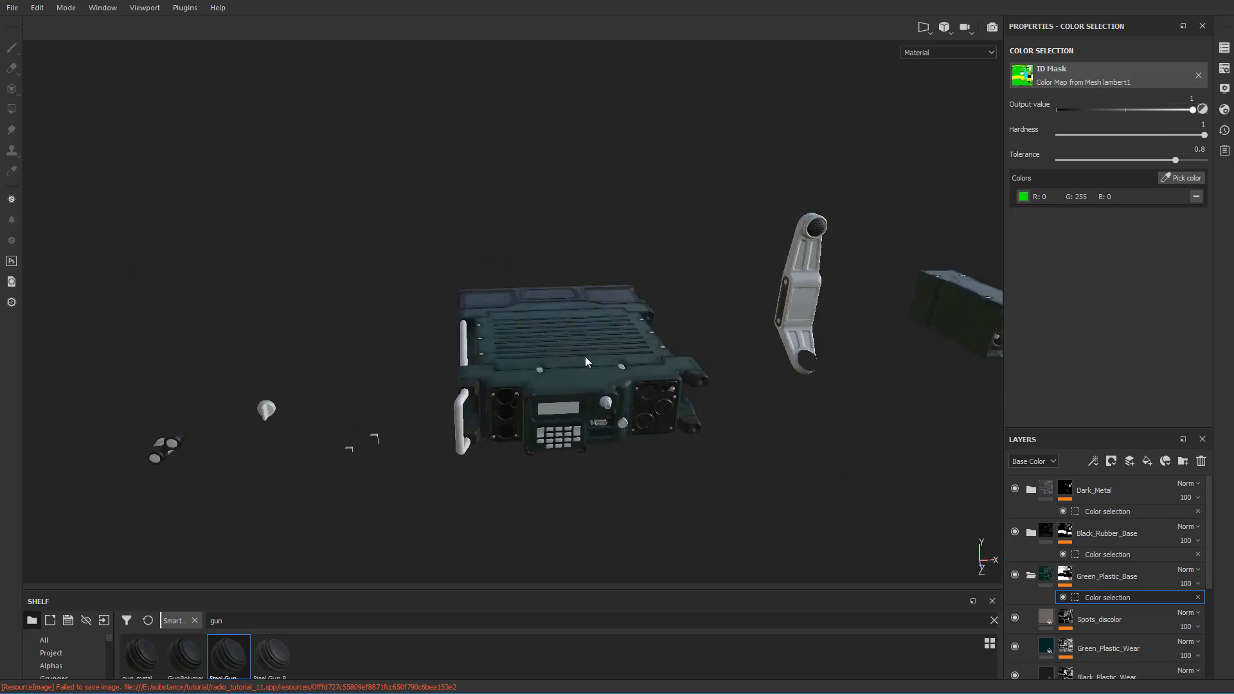
- Examine the radio's front panel up close, including the keypad, knobs and connector plates
{"action": "middle_click_drag", "start_coordinate": [585, 356], "coordinate": [546, 325], "text": "alt"}
{"action": "scroll", "coordinate": [546, 326], "scroll_direction": "up", "scroll_amount": 3}
{"action": "middle_click_drag", "start_coordinate": [690, 364], "coordinate": [587, 350], "text": "alt"}
{"action": "scroll", "coordinate": [587, 351], "scroll_direction": "up", "scroll_amount": 3}
{"action": "left_click_drag", "start_coordinate": [587, 379], "coordinate": [572, 344], "text": "alt"}
{"action": "scroll", "coordinate": [504, 351], "scroll_direction": "down", "scroll_amount": 3}
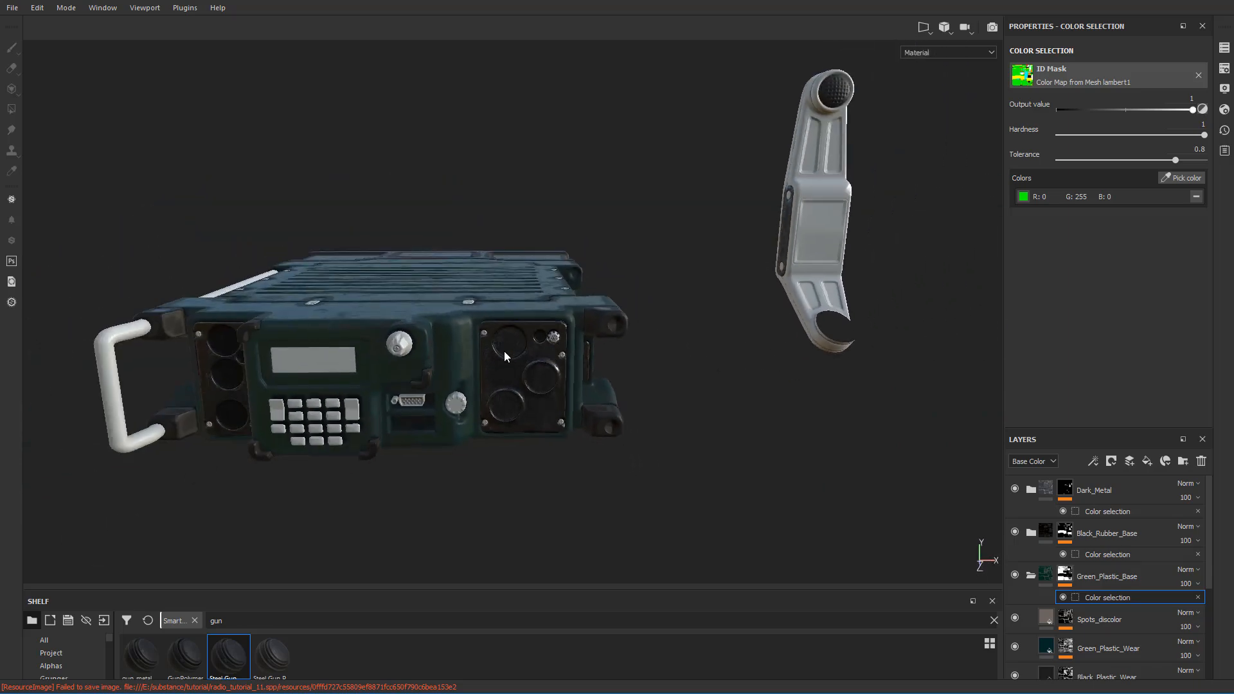
{"action": "middle_click_drag", "start_coordinate": [504, 351], "coordinate": [529, 355], "text": "alt"}
{"action": "left_click_drag", "start_coordinate": [528, 355], "coordinate": [554, 350], "text": "alt"}
{"action": "middle_click_drag", "start_coordinate": [554, 350], "coordinate": [610, 387], "text": "alt"}
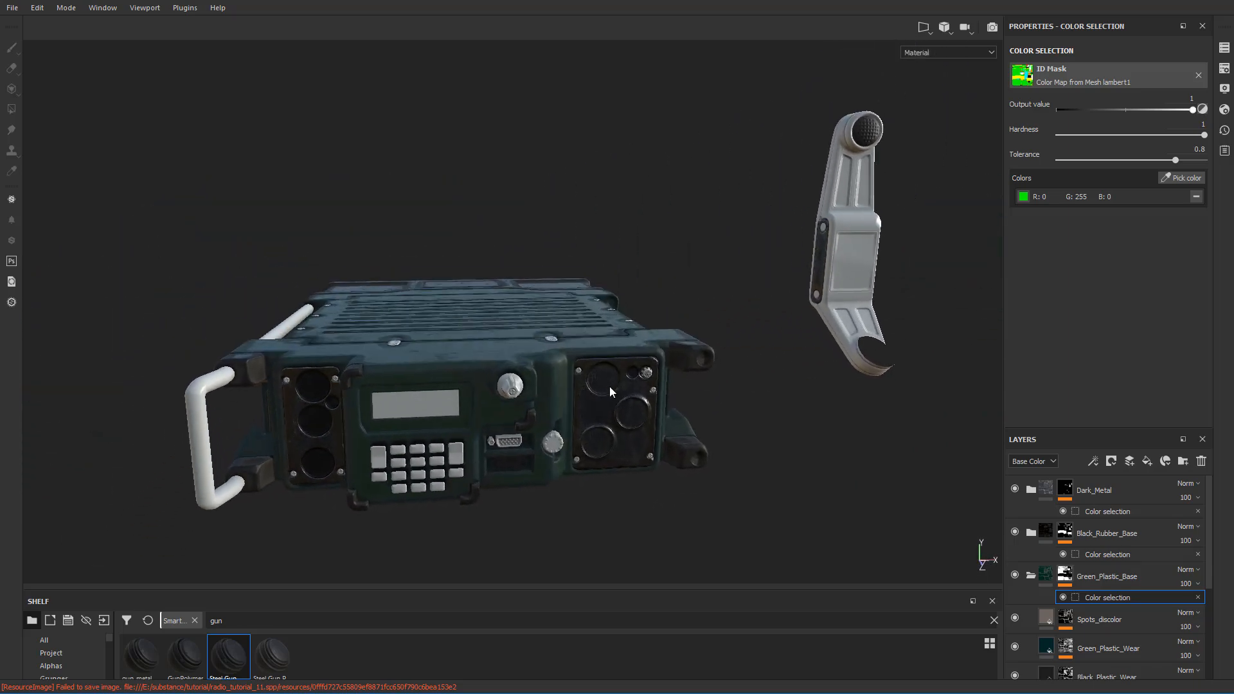
{"action": "left_click_drag", "start_coordinate": [610, 387], "coordinate": [587, 355], "text": "alt"}
{"action": "middle_click_drag", "start_coordinate": [587, 355], "coordinate": [610, 379], "text": "alt"}
{"action": "left_click_drag", "start_coordinate": [611, 380], "coordinate": [592, 368], "text": "alt"}
{"action": "middle_click_drag", "start_coordinate": [592, 367], "coordinate": [594, 332], "text": "alt"}
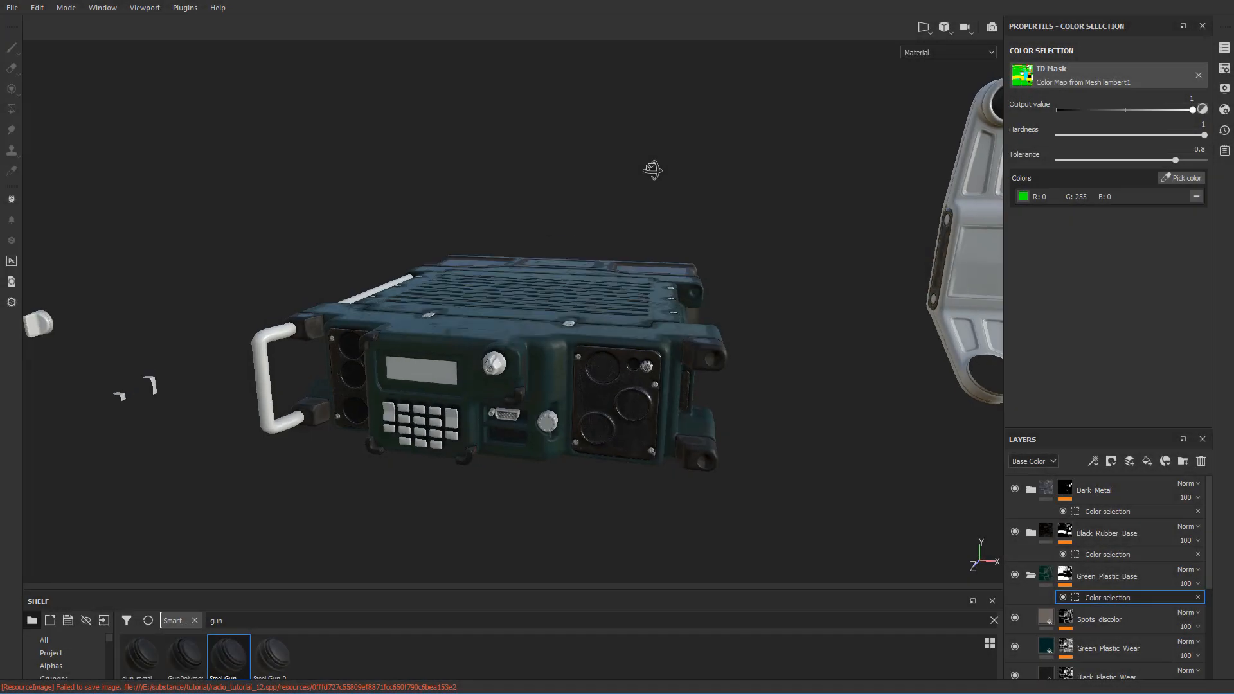
- Inspect the radio's top cover, rear block and corner bumpers from above and from the front corner
{"action": "left_click_drag", "start_coordinate": [653, 170], "coordinate": [680, 238], "text": "alt"}
{"action": "scroll", "coordinate": [680, 238], "scroll_direction": "up", "scroll_amount": 3}
{"action": "scroll", "coordinate": [680, 247], "scroll_direction": "down", "scroll_amount": 2}
{"action": "middle_click_drag", "start_coordinate": [682, 249], "coordinate": [746, 287], "text": "alt"}
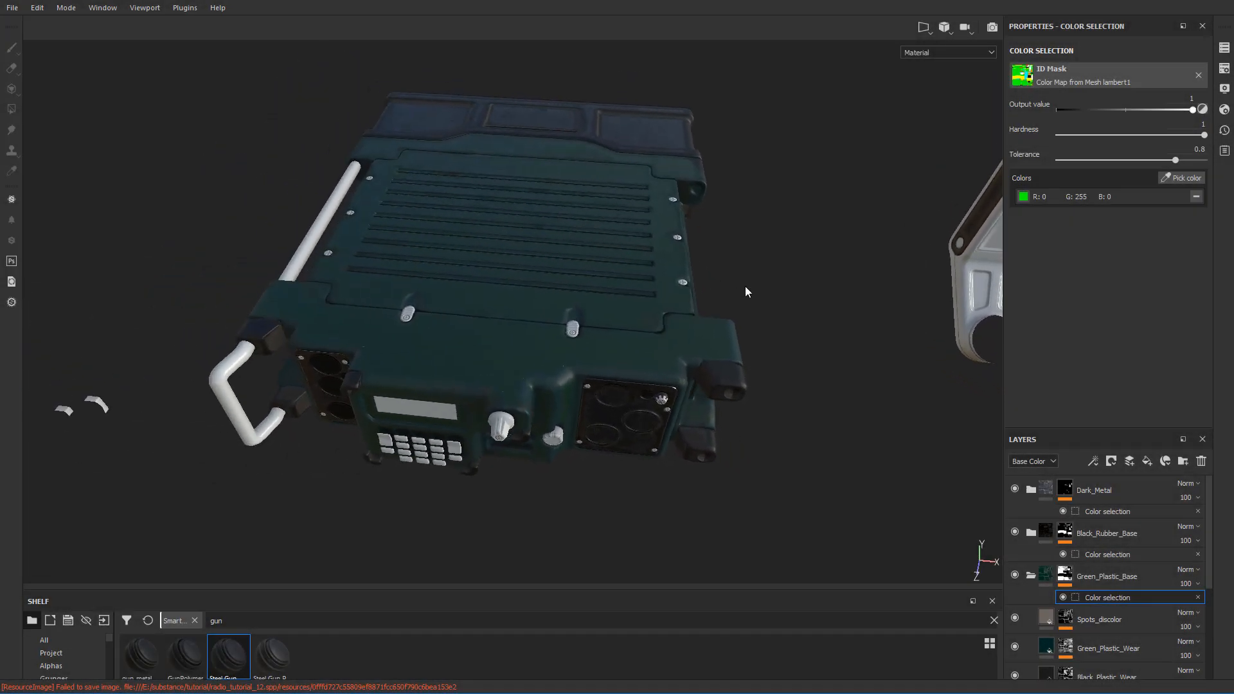
{"action": "scroll", "coordinate": [746, 286], "scroll_direction": "up", "scroll_amount": 3}
{"action": "left_click_drag", "start_coordinate": [745, 287], "coordinate": [736, 255], "text": "alt"}
{"action": "left_click_drag", "start_coordinate": [815, 373], "coordinate": [812, 353], "text": "alt"}
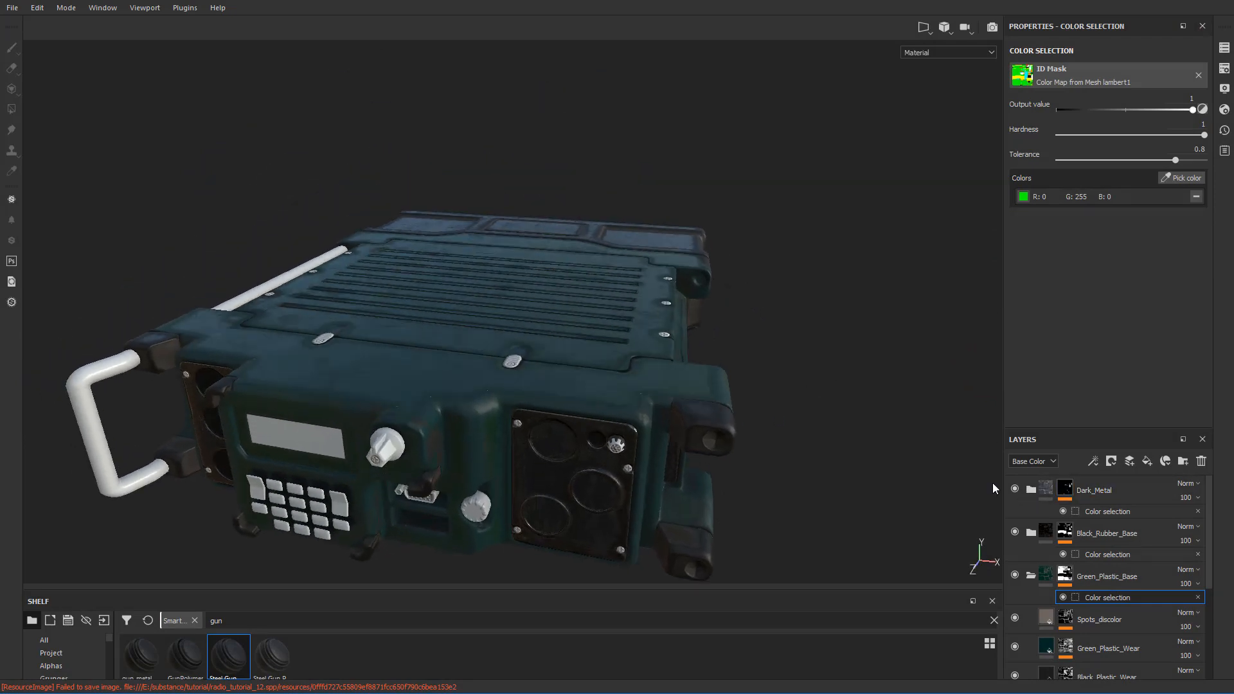
{"action": "middle_click_drag", "start_coordinate": [720, 354], "coordinate": [728, 298], "text": "alt"}
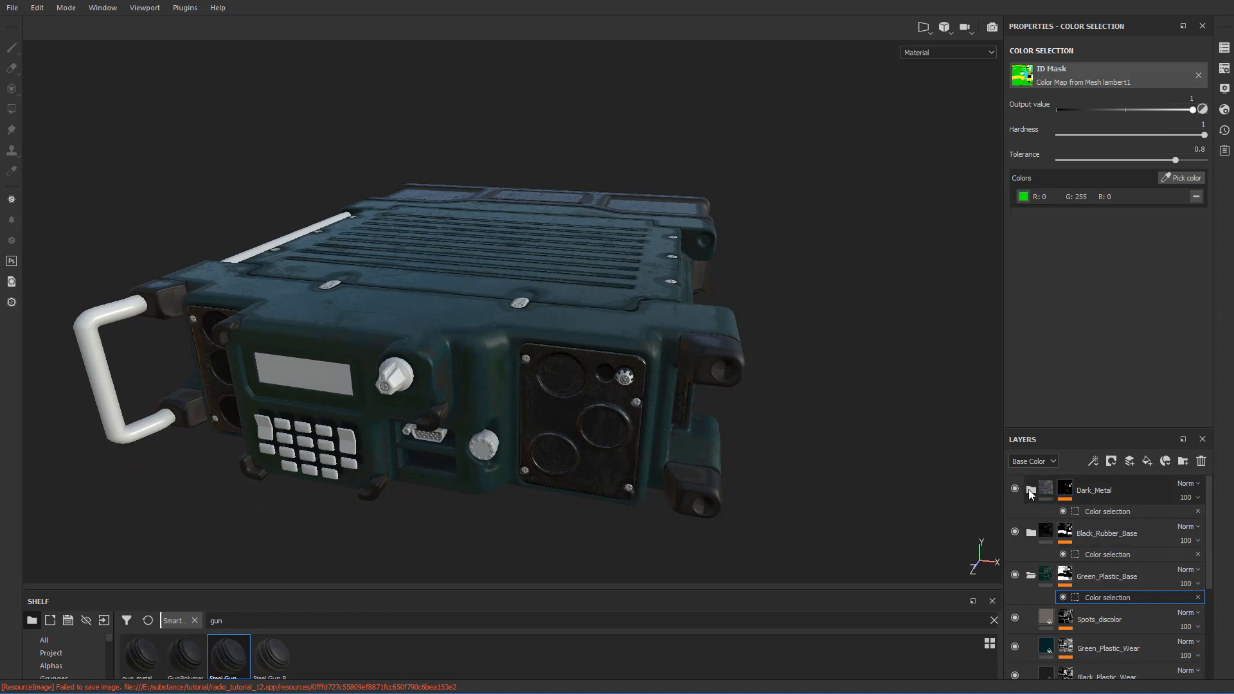
- Hide the Dark_Metal folder and collapse the Green_Plastic_Base folder
{"action": "left_click", "coordinate": [1030, 491]}
{"action": "left_click", "coordinate": [1017, 491]}
{"action": "left_click", "coordinate": [1031, 492]}
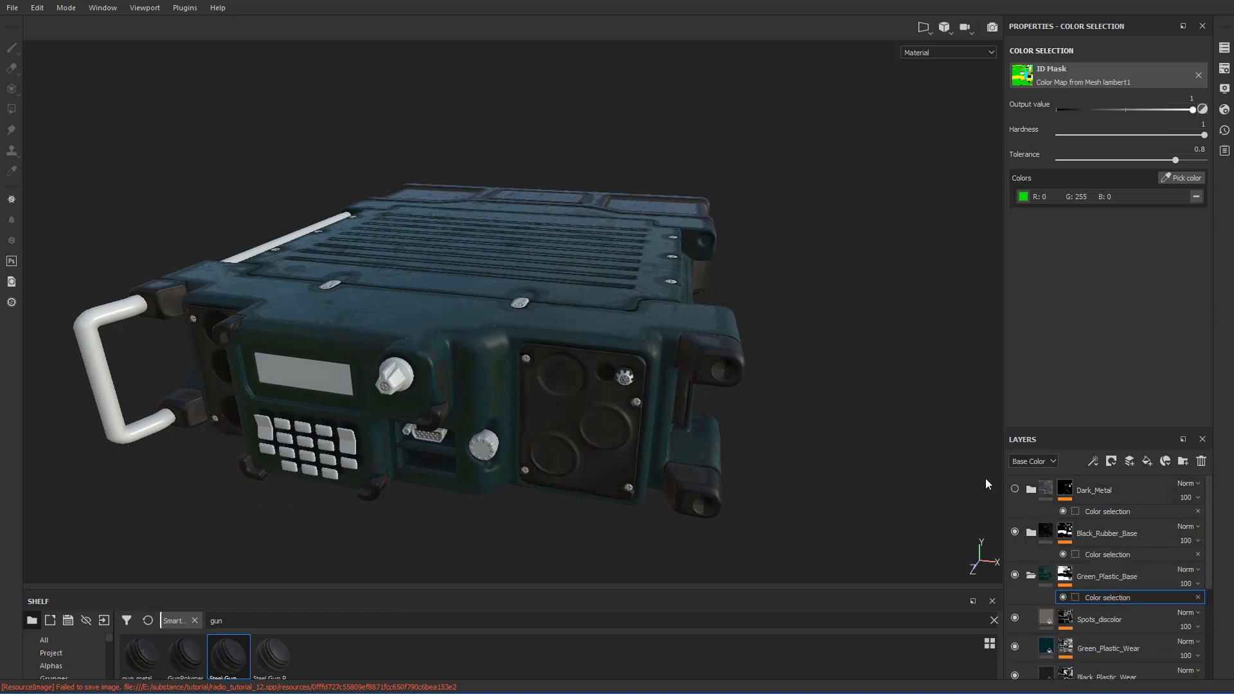
{"action": "left_click", "coordinate": [1028, 575]}
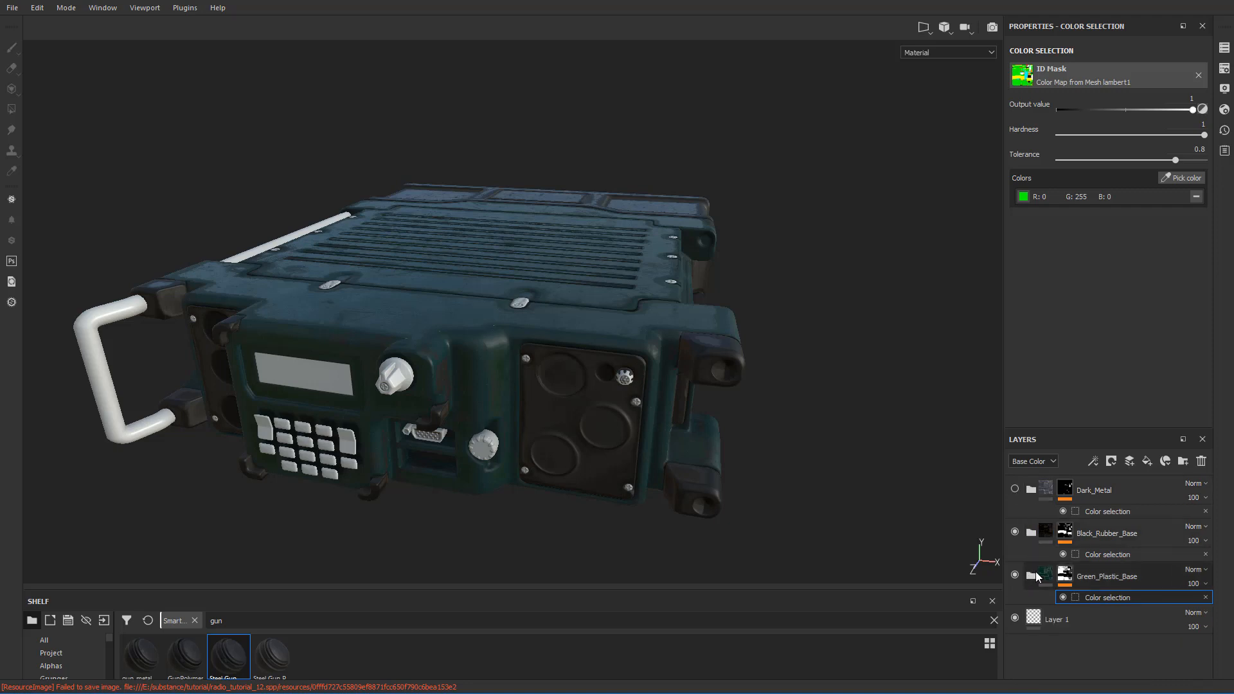
- Remove the color selection from the Green_Plastic_Base folder's mask
{"action": "left_click", "coordinate": [1114, 574]}
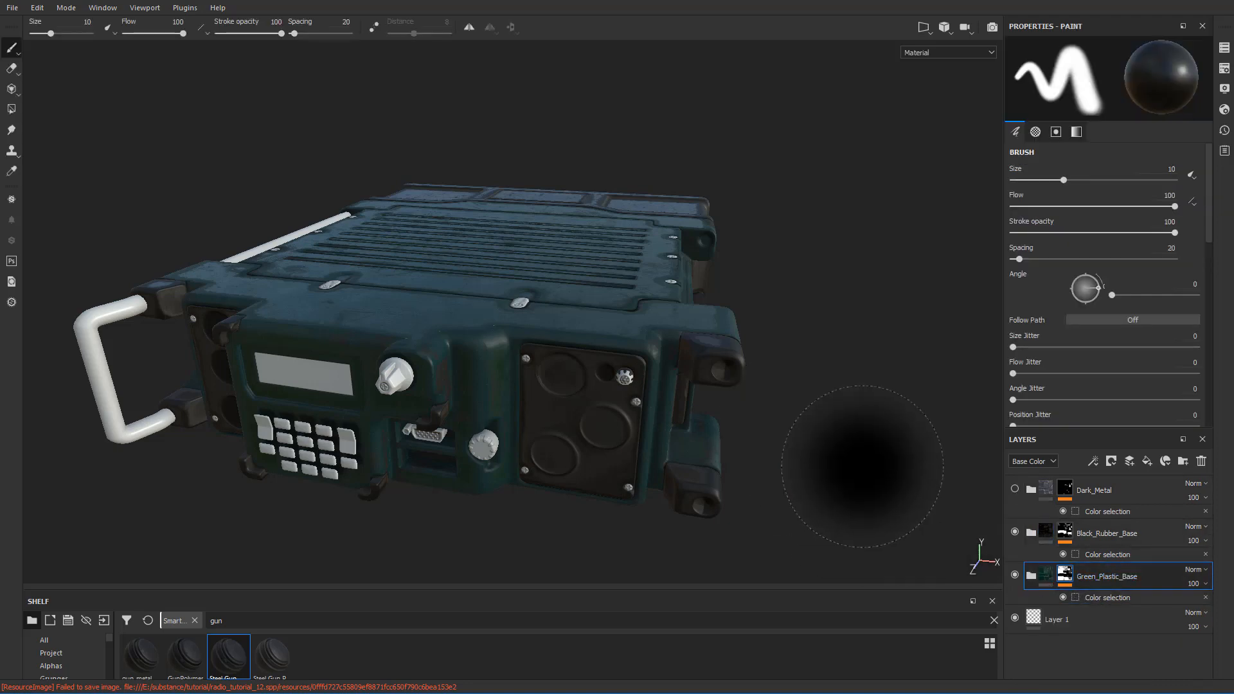
{"action": "left_click", "coordinate": [1164, 598]}
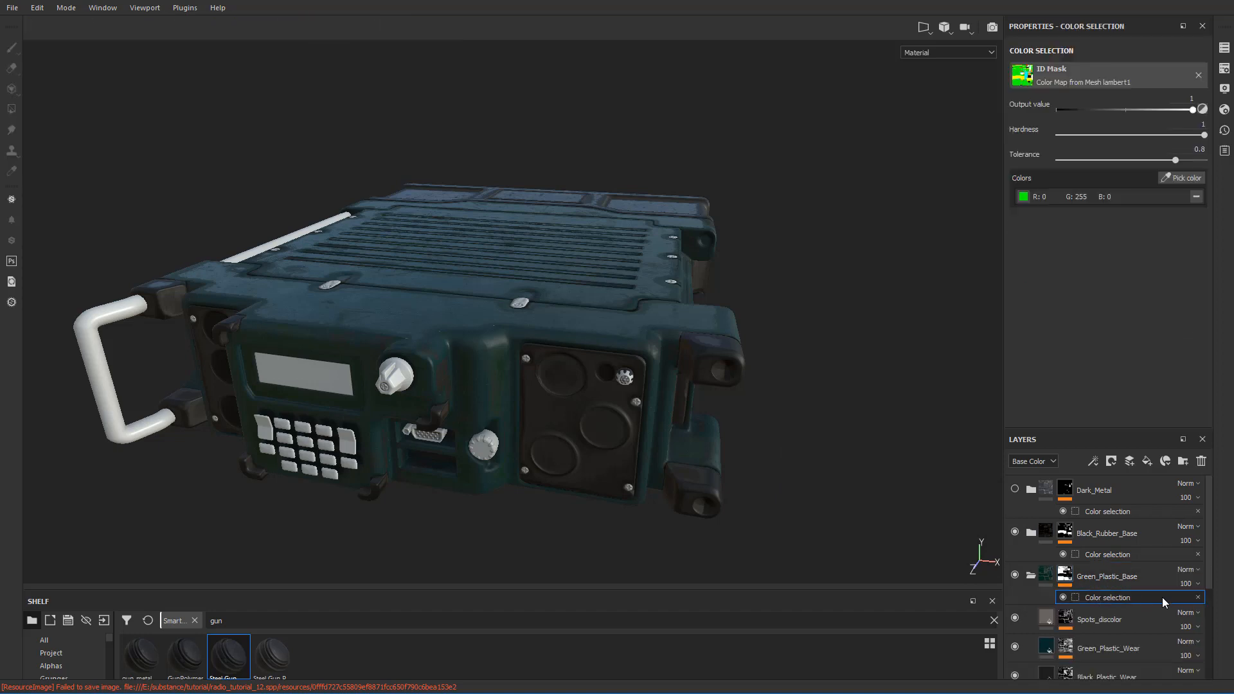
{"action": "left_click", "coordinate": [1199, 598]}
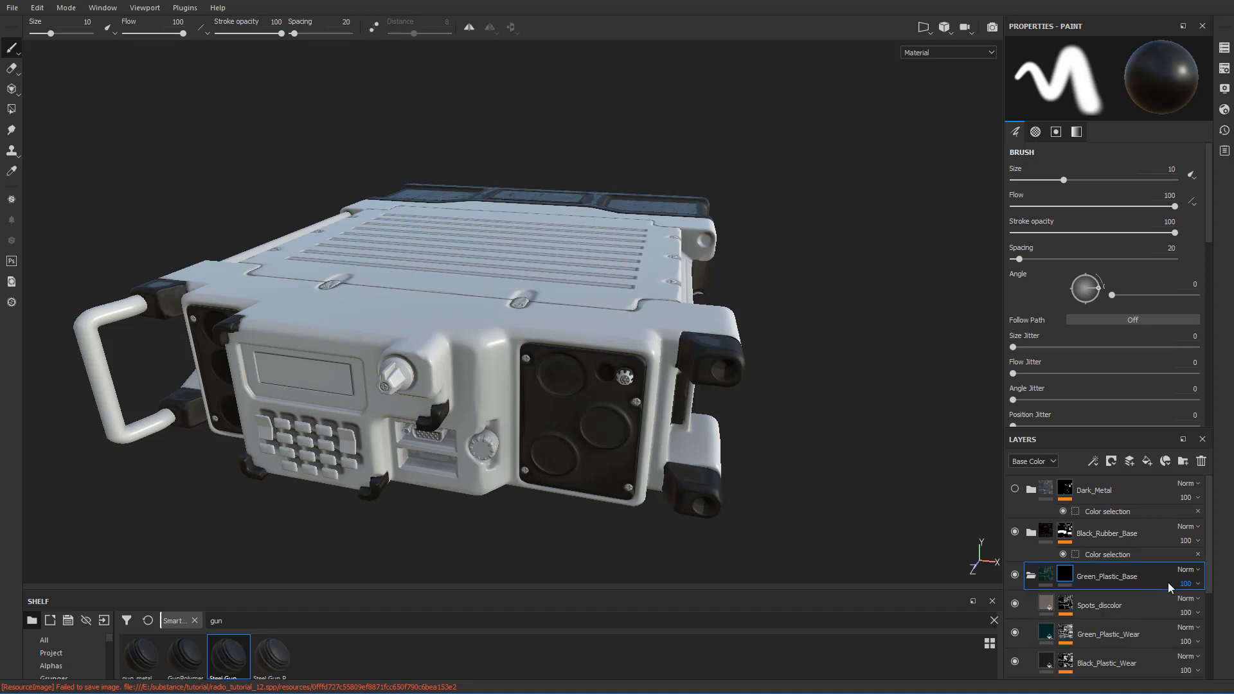
{"action": "key", "text": "ctrl+z"}
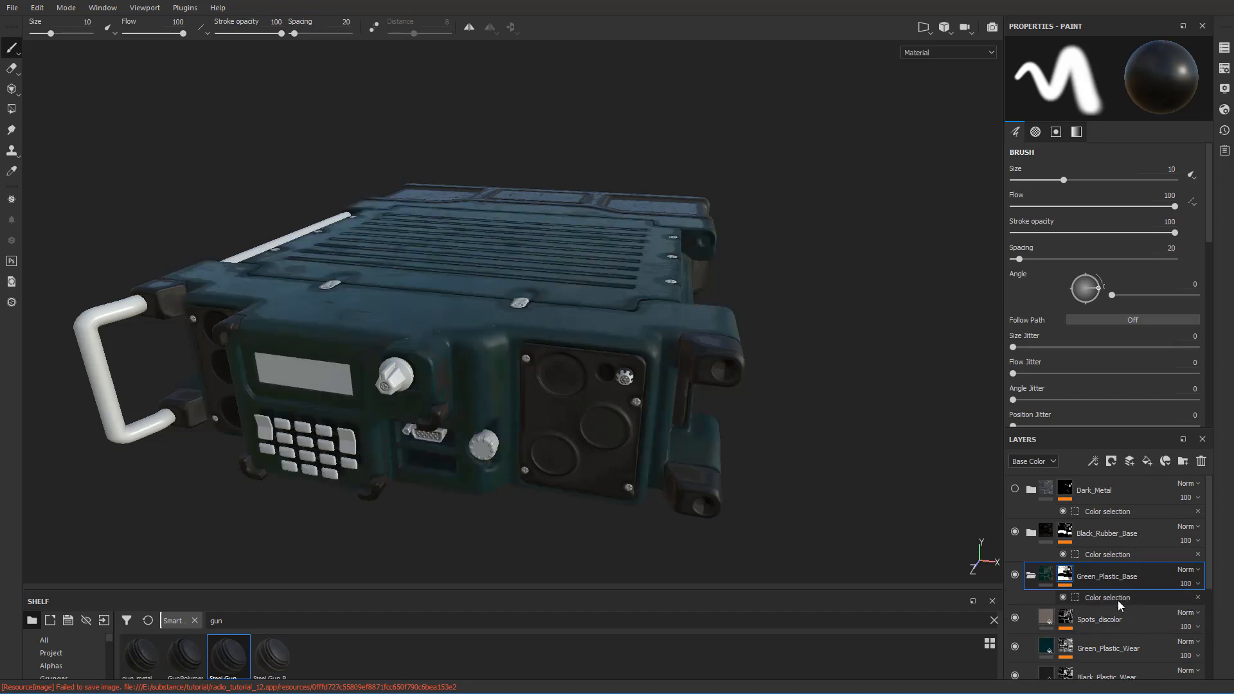
{"action": "left_click", "coordinate": [1119, 598]}
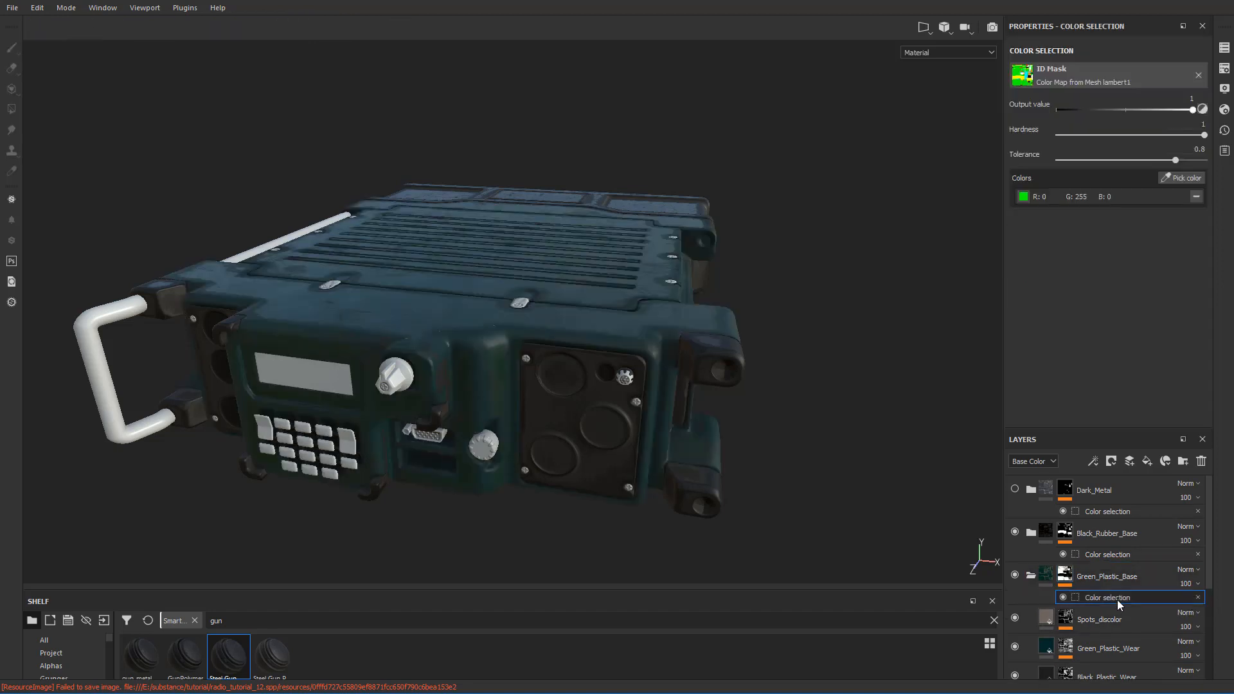
{"action": "left_click", "coordinate": [1198, 598]}
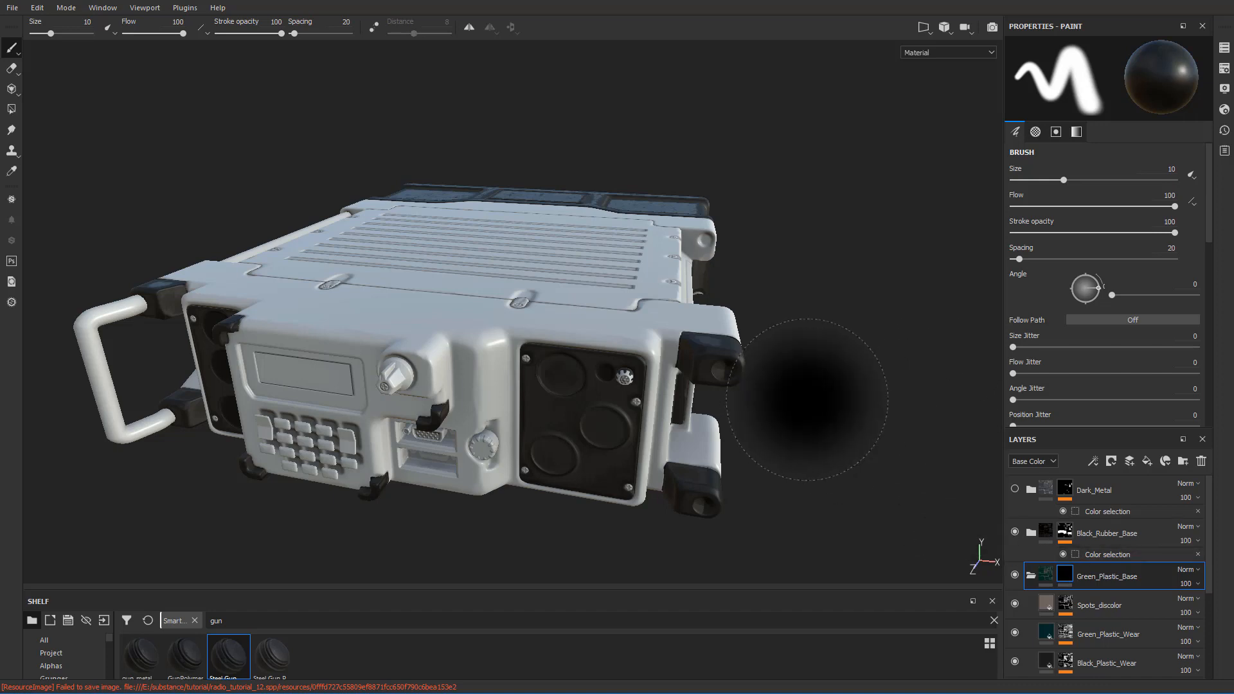
- Paint white into the Green_Plastic_Base mask across the radio's top cover with a size 10 brush
{"action": "left_click_drag", "start_coordinate": [812, 345], "coordinate": [819, 361], "text": "alt"}
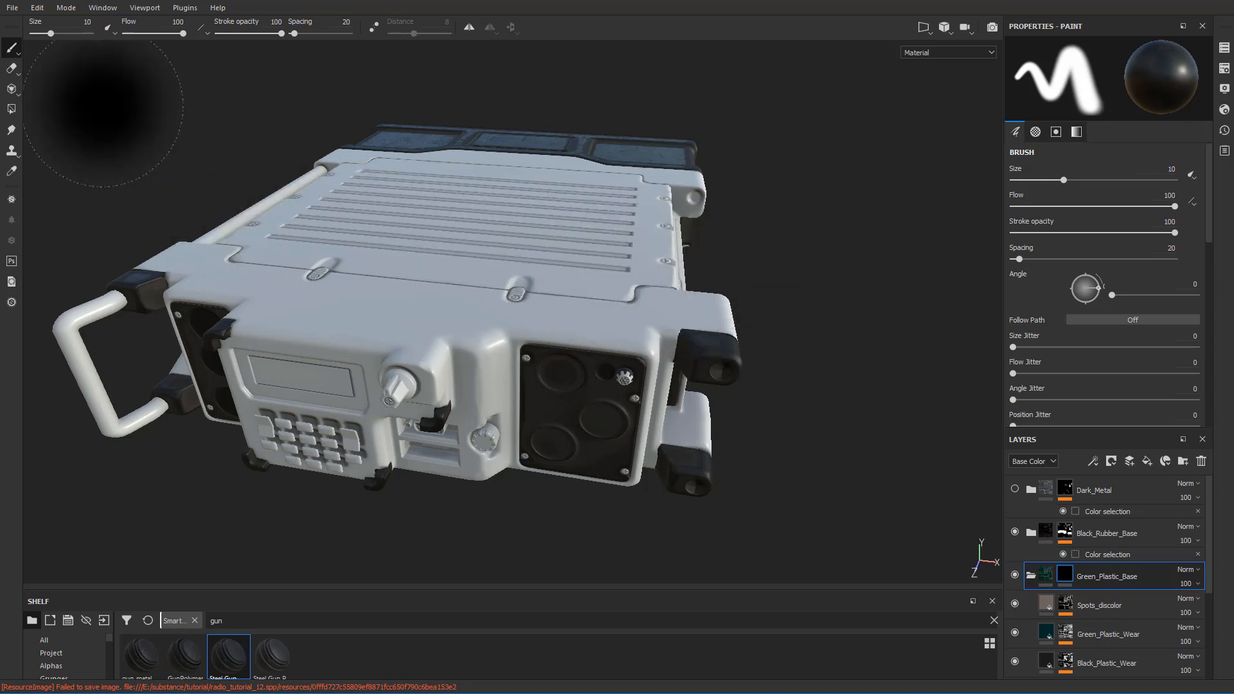
{"action": "mouse_move", "coordinate": [15, 57]}
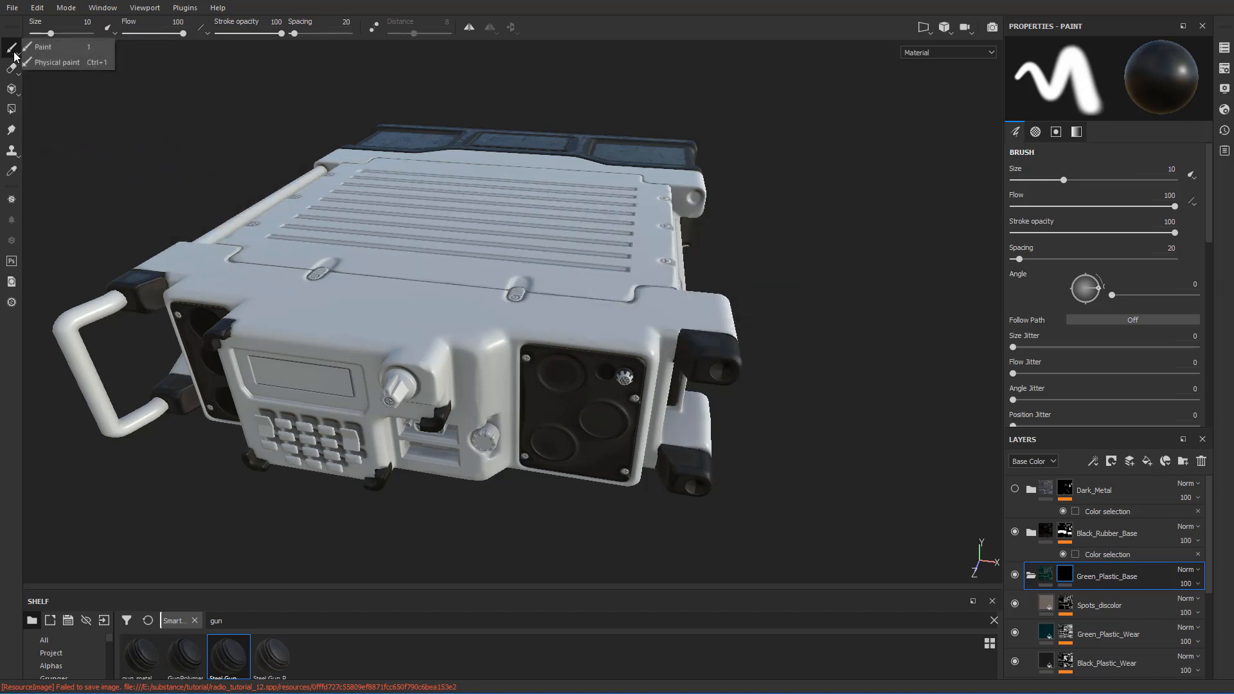
{"action": "left_click", "coordinate": [51, 49]}
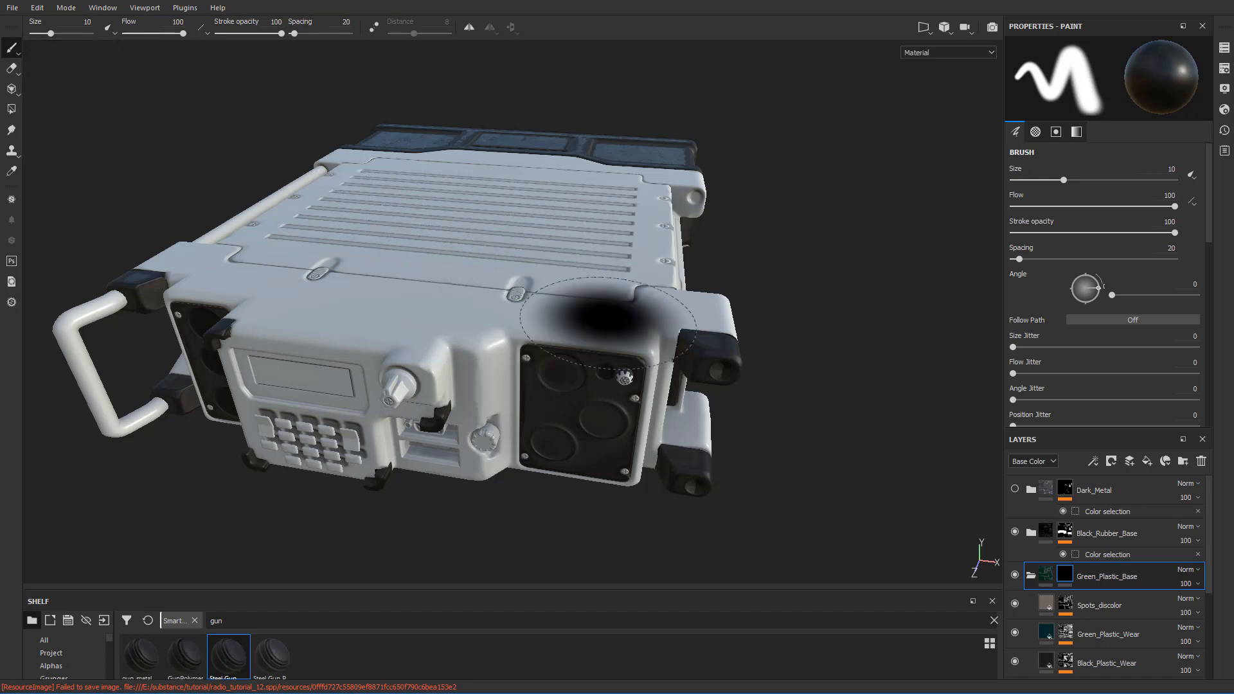
{"action": "mouse_move", "coordinate": [630, 267]}
{"action": "left_mouse_down", "text": "alt"}
{"action": "mouse_move", "coordinate": [758, 257]}
{"action": "mouse_move", "coordinate": [510, 257]}
{"action": "left_mouse_up", "text": "alt"}
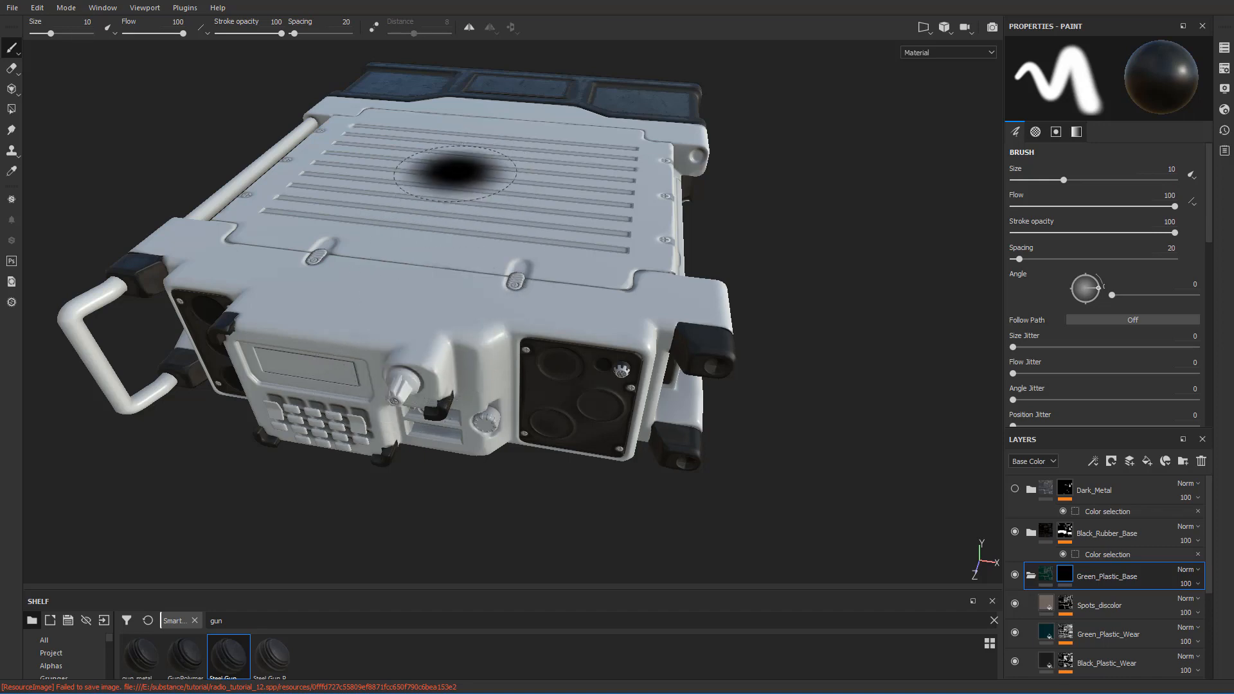
{"action": "key", "text": "x"}
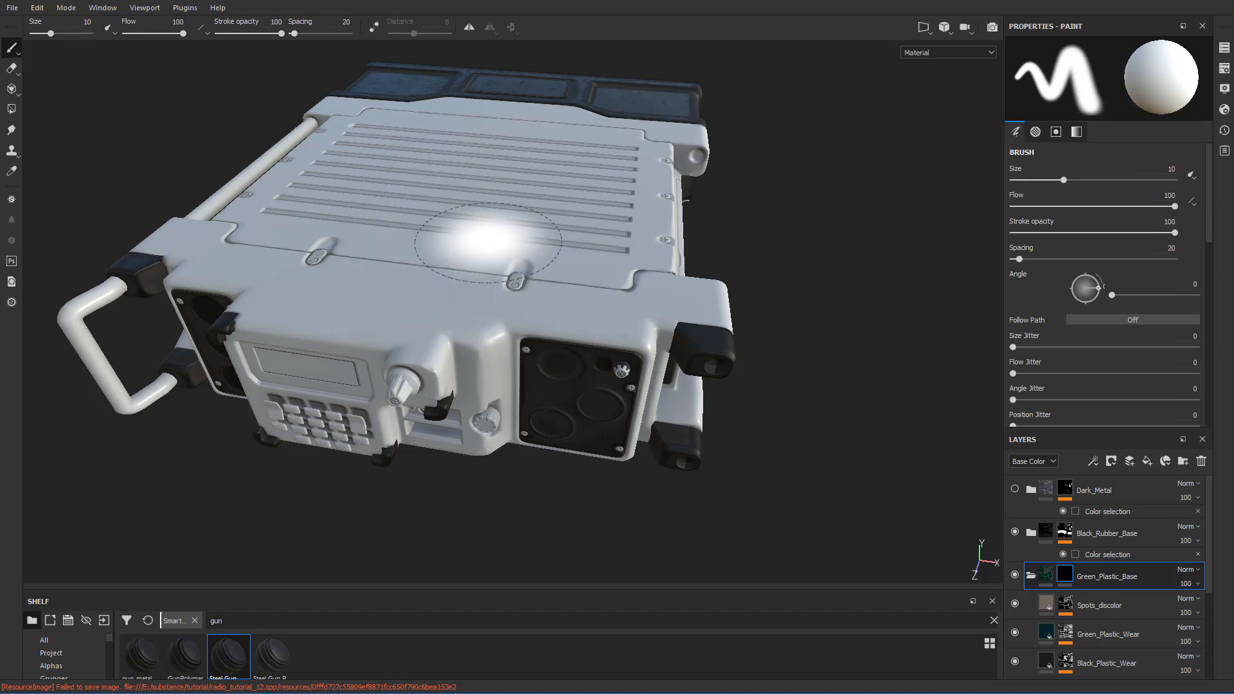
{"action": "mouse_move", "coordinate": [427, 268]}
{"action": "left_mouse_down"}
{"action": "mouse_move", "coordinate": [508, 238]}
{"action": "mouse_move", "coordinate": [371, 283]}
{"action": "mouse_move", "coordinate": [335, 248]}
{"action": "mouse_move", "coordinate": [412, 212]}
{"action": "mouse_move", "coordinate": [502, 222]}
{"action": "mouse_move", "coordinate": [516, 290]}
{"action": "mouse_move", "coordinate": [594, 299]}
{"action": "left_mouse_up"}
- Reduce the brush size to 6.2 and paint more of the Green_Plastic_Base mask over the keypad, knobs and connector plate
{"action": "mouse_move", "coordinate": [829, 290]}
{"action": "right_mouse_down", "text": "ctrl"}
{"action": "mouse_move", "coordinate": [741, 289]}
{"action": "mouse_move", "coordinate": [873, 289]}
{"action": "right_mouse_up", "text": "ctrl"}
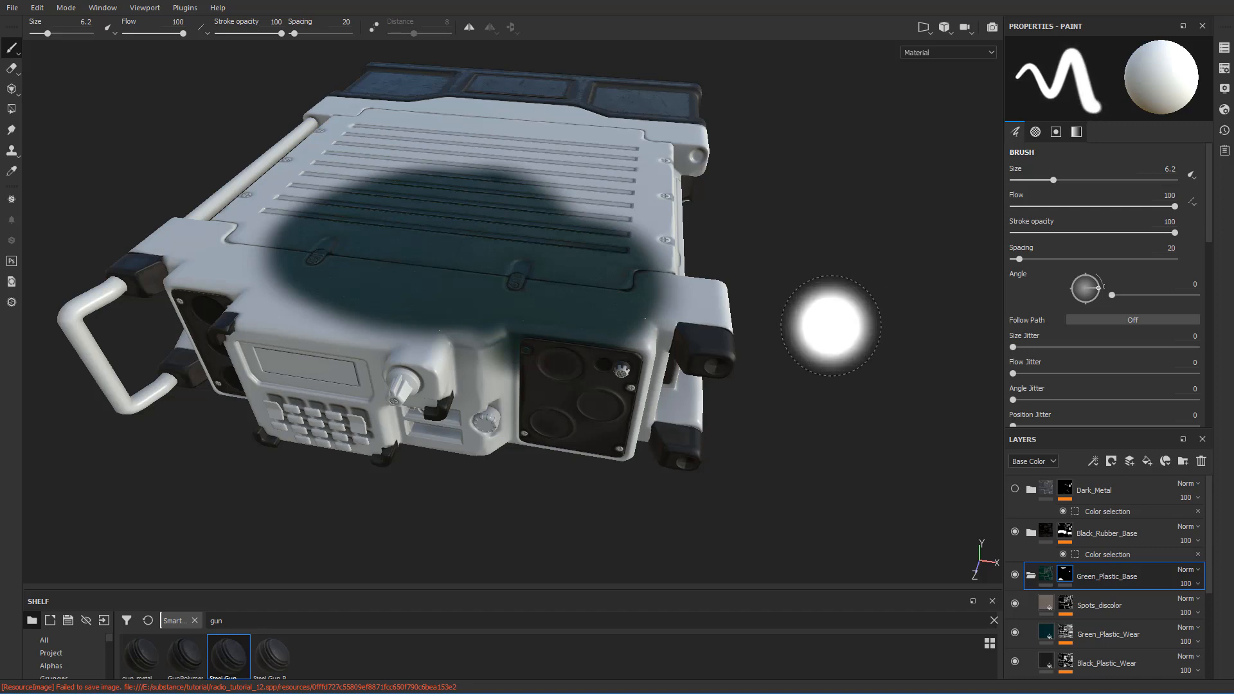
{"action": "mouse_move", "coordinate": [646, 267]}
{"action": "left_mouse_down"}
{"action": "mouse_move", "coordinate": [617, 212]}
{"action": "mouse_move", "coordinate": [551, 255]}
{"action": "mouse_move", "coordinate": [437, 161]}
{"action": "mouse_move", "coordinate": [270, 308]}
{"action": "mouse_move", "coordinate": [412, 364]}
{"action": "left_mouse_up"}
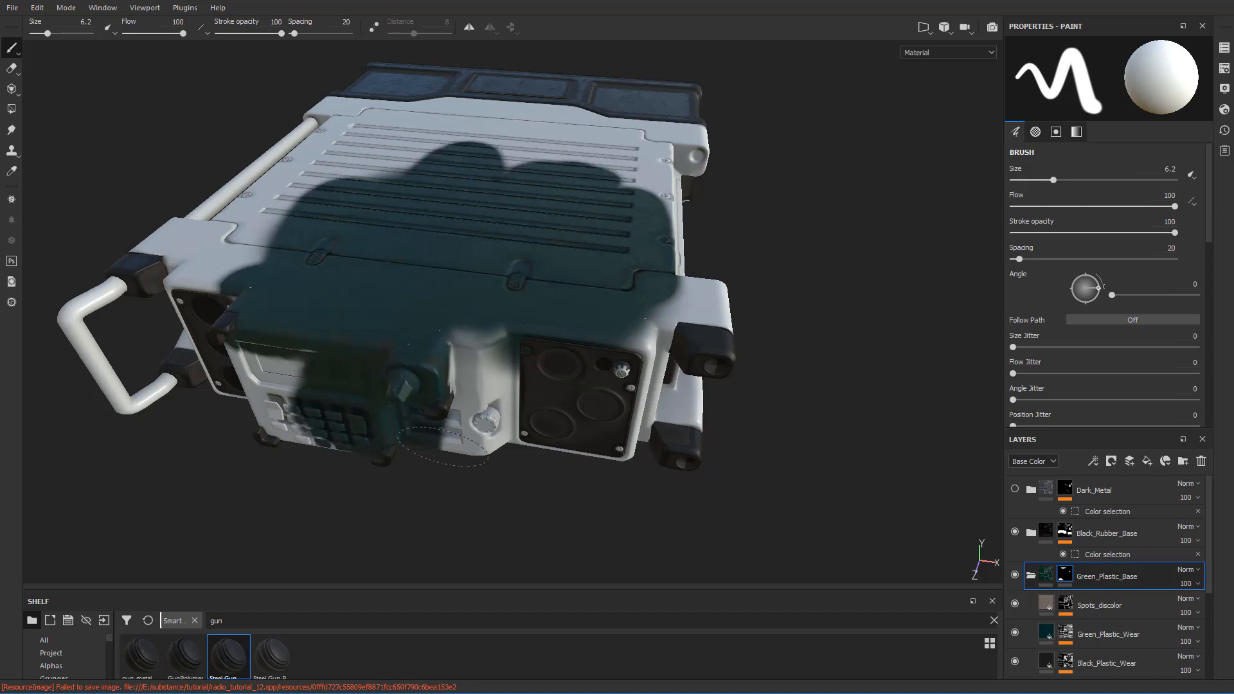
{"action": "left_click_drag", "start_coordinate": [443, 447], "coordinate": [609, 310]}
{"action": "mouse_move", "coordinate": [629, 399]}
{"action": "left_mouse_down"}
{"action": "mouse_move", "coordinate": [704, 302]}
{"action": "mouse_move", "coordinate": [749, 317]}
{"action": "left_mouse_up"}
{"action": "middle_click_drag", "start_coordinate": [749, 317], "coordinate": [777, 412], "text": "alt"}
{"action": "left_click_drag", "start_coordinate": [744, 327], "coordinate": [753, 326], "text": "alt"}
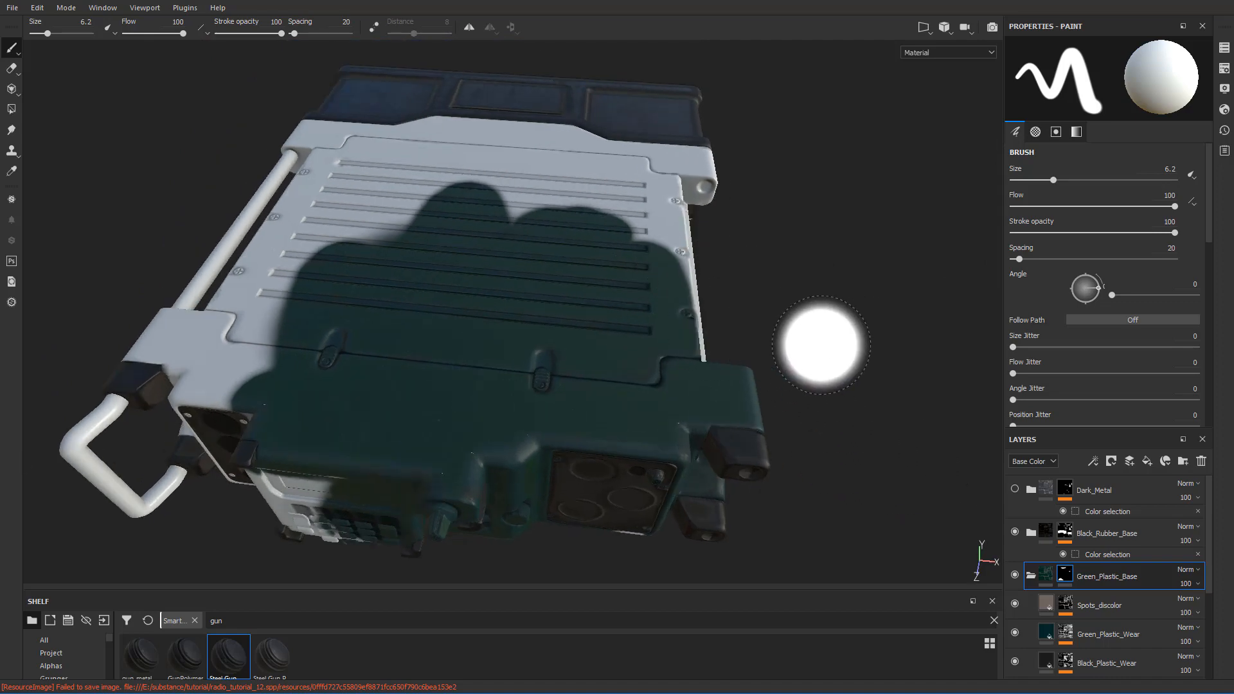
- Replace the painted Green_Plastic_Base mask with a fresh black mask
{"action": "right_click", "coordinate": [1067, 580]}
{"action": "key", "text": "Escape"}
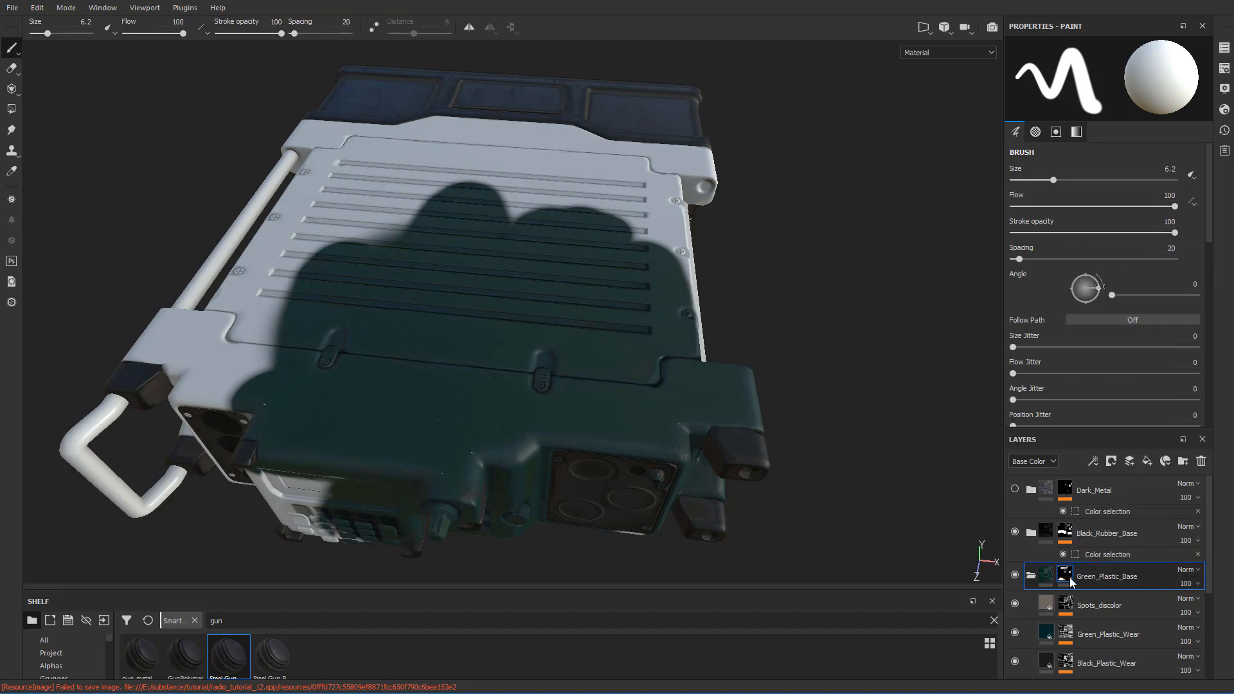
{"action": "right_click", "coordinate": [1067, 580]}
{"action": "left_click", "coordinate": [1120, 281]}
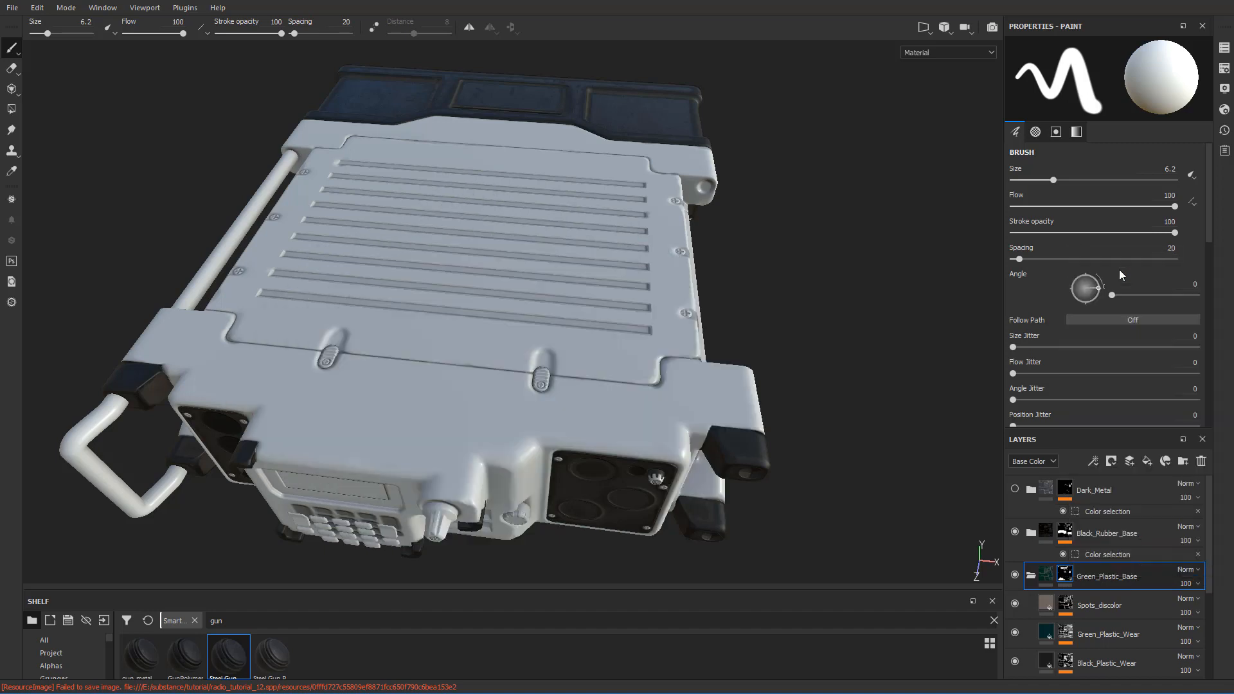
- Mask the Green_Plastic_Base folder with a color selection that uses the green ID color
{"action": "right_click", "coordinate": [1067, 573]}
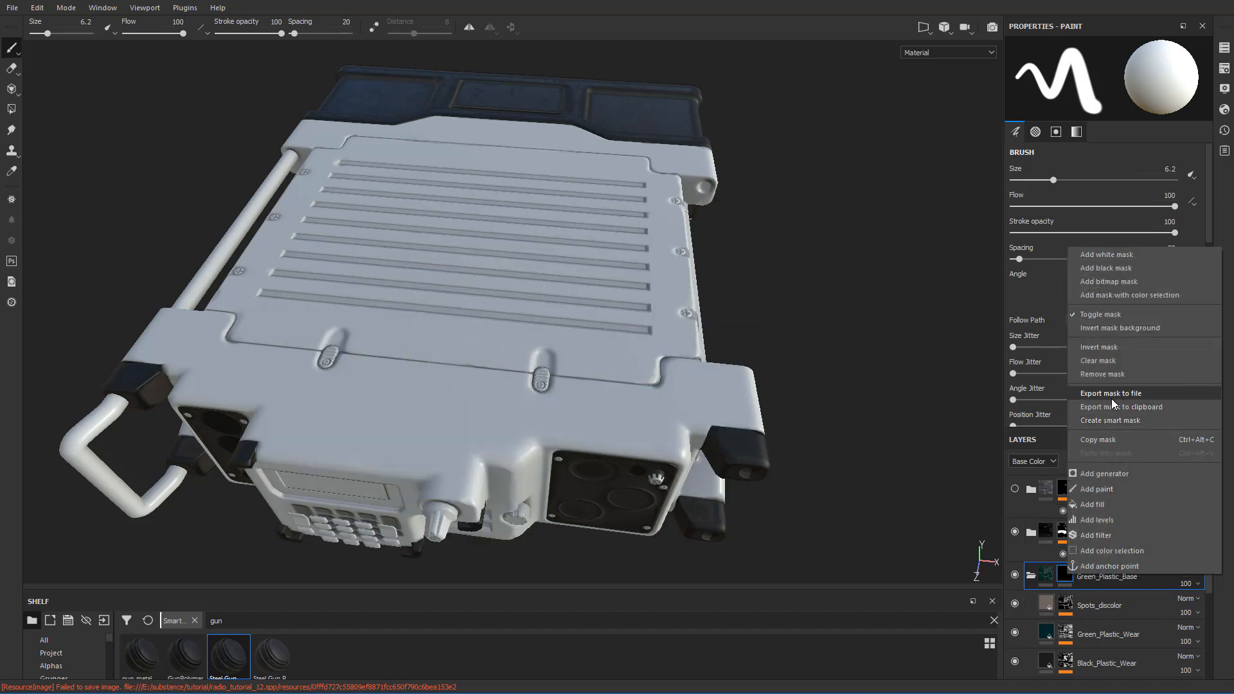
{"action": "left_click", "coordinate": [1124, 296]}
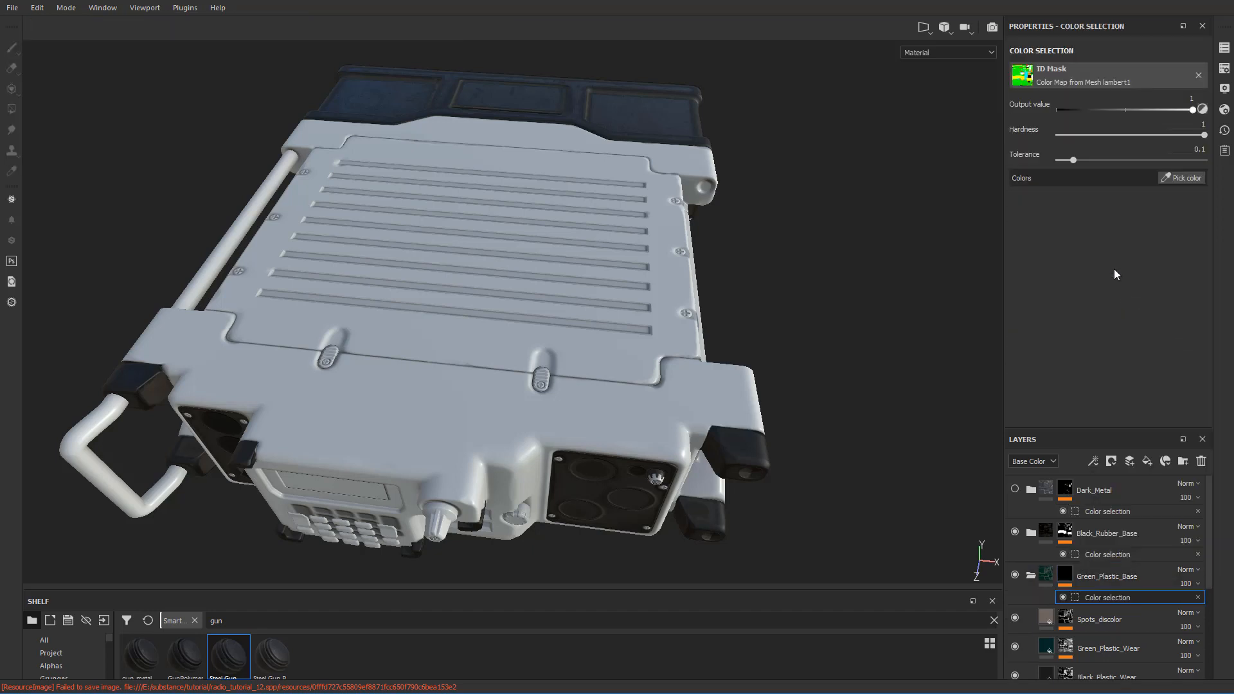
{"action": "left_click", "coordinate": [1171, 179]}
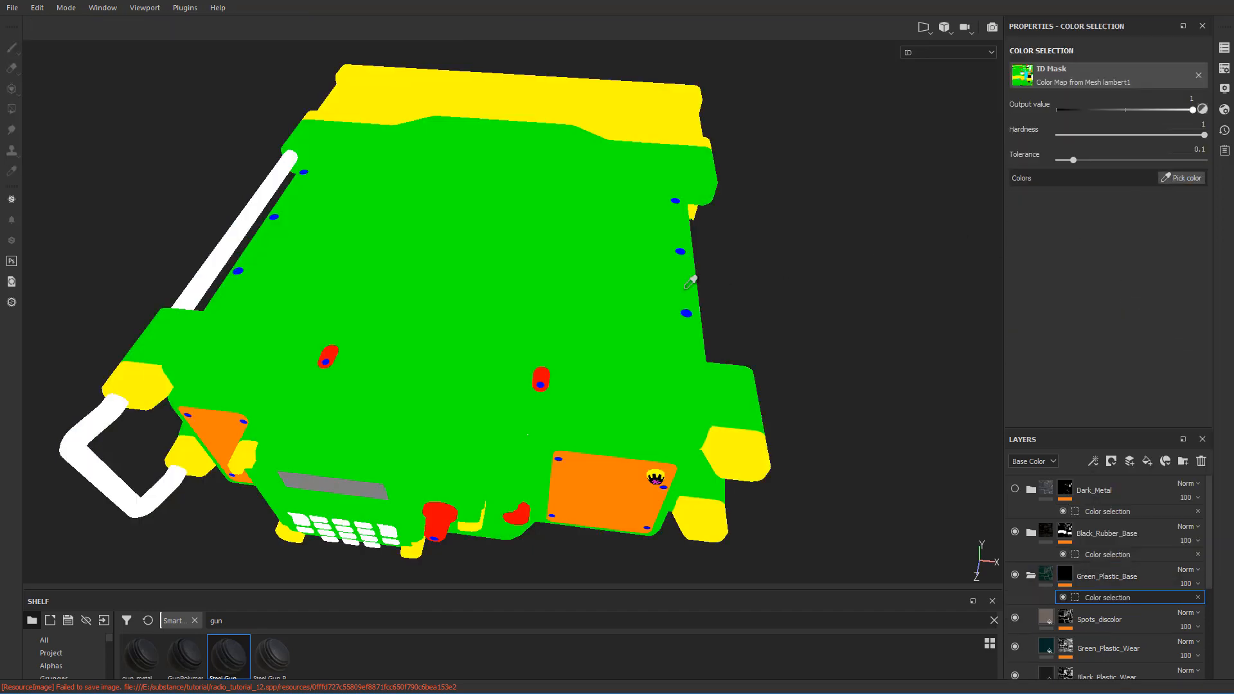
{"action": "left_click", "coordinate": [590, 286]}
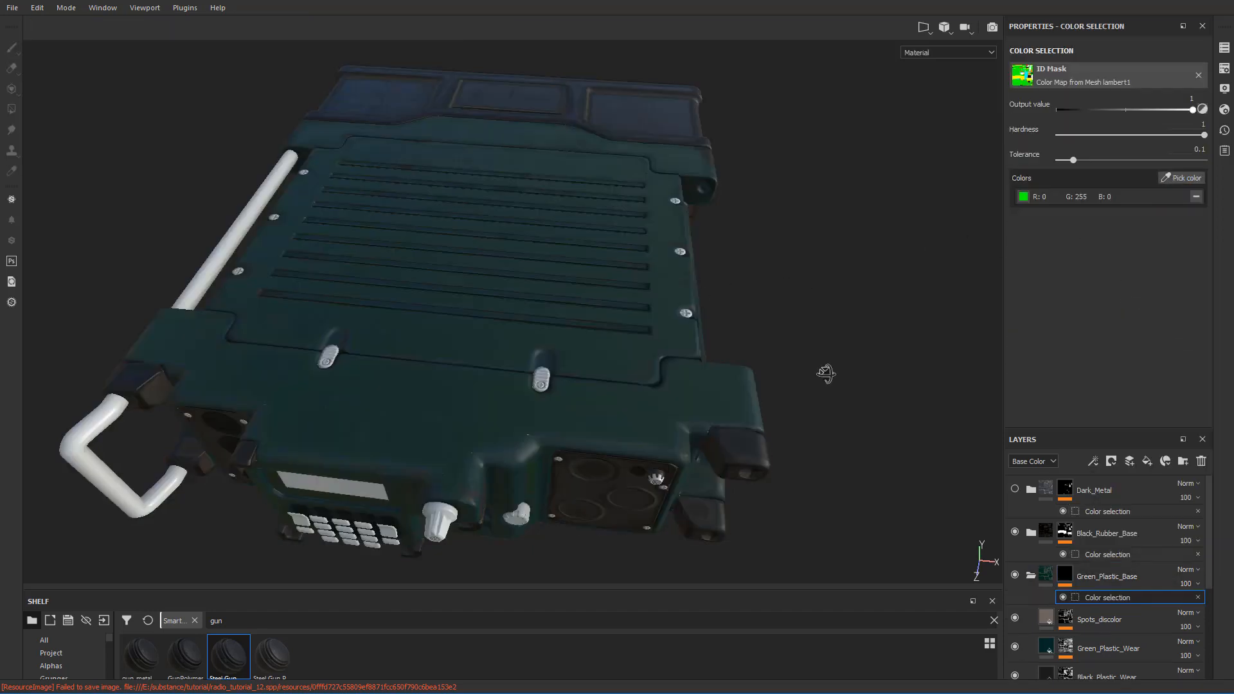
- Check the mask edges around the corner and rubber foot and set the color selection's tolerance to 0.05
{"action": "left_click_drag", "start_coordinate": [826, 374], "coordinate": [801, 336], "text": "alt"}
{"action": "middle_click_drag", "start_coordinate": [802, 336], "coordinate": [780, 290], "text": "alt"}
{"action": "left_click_drag", "start_coordinate": [779, 290], "coordinate": [735, 369], "text": "alt"}
{"action": "right_click_drag", "start_coordinate": [736, 369], "coordinate": [674, 331], "text": "alt"}
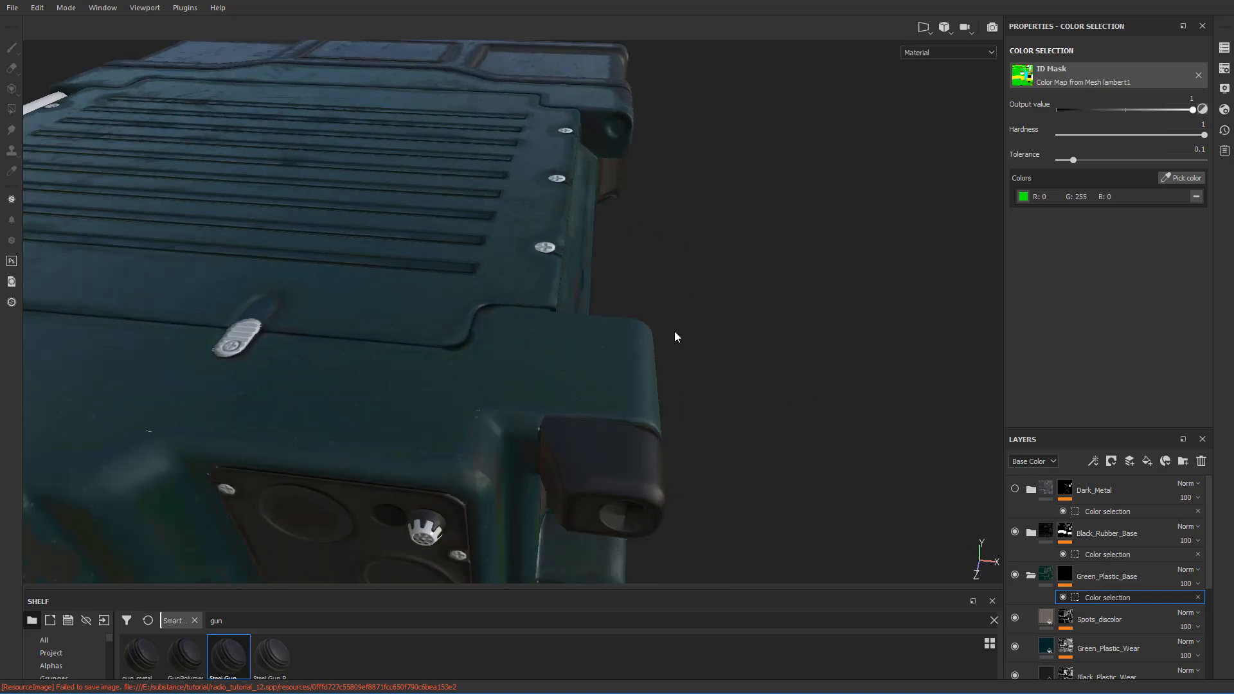
{"action": "middle_click_drag", "start_coordinate": [673, 331], "coordinate": [736, 299], "text": "alt"}
{"action": "left_click_drag", "start_coordinate": [736, 299], "coordinate": [816, 329], "text": "alt"}
{"action": "mouse_move", "coordinate": [1073, 159]}
{"action": "left_mouse_down"}
{"action": "mouse_move", "coordinate": [1182, 167]}
{"action": "mouse_move", "coordinate": [1067, 164]}
{"action": "left_mouse_up"}
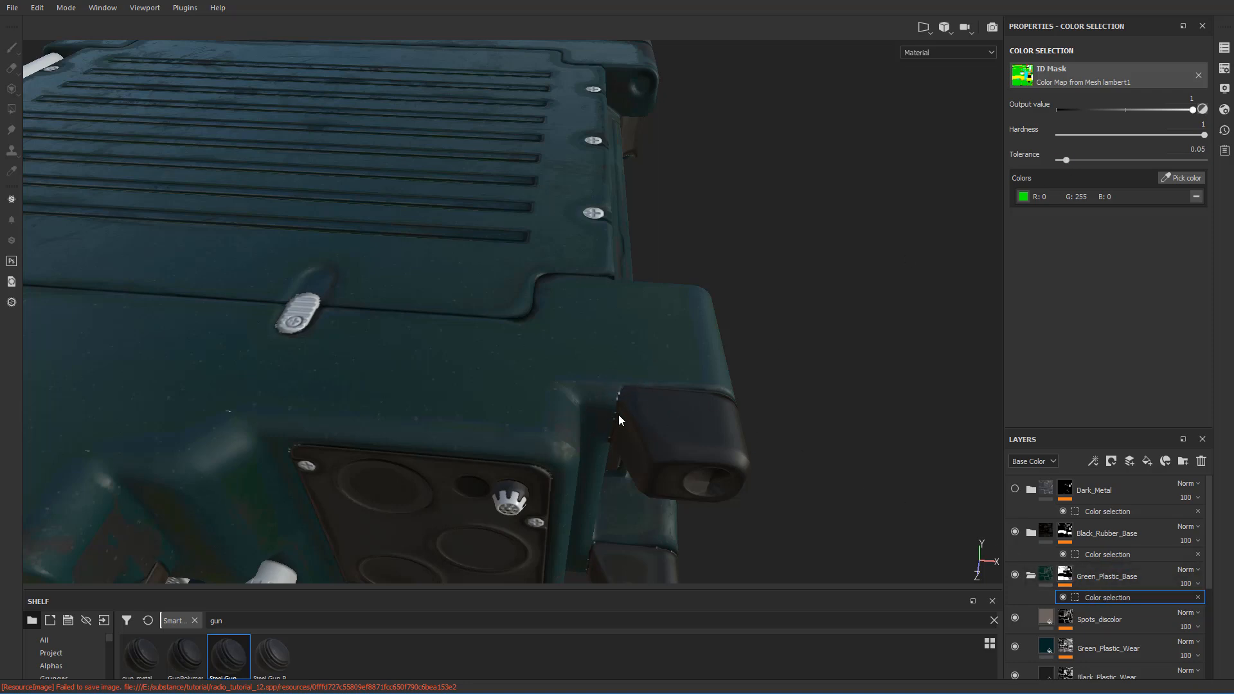
- Add a paint effect to the Green_Plastic_Base mask and reduce the brush size to 2.28
{"action": "left_click", "coordinate": [1071, 578]}
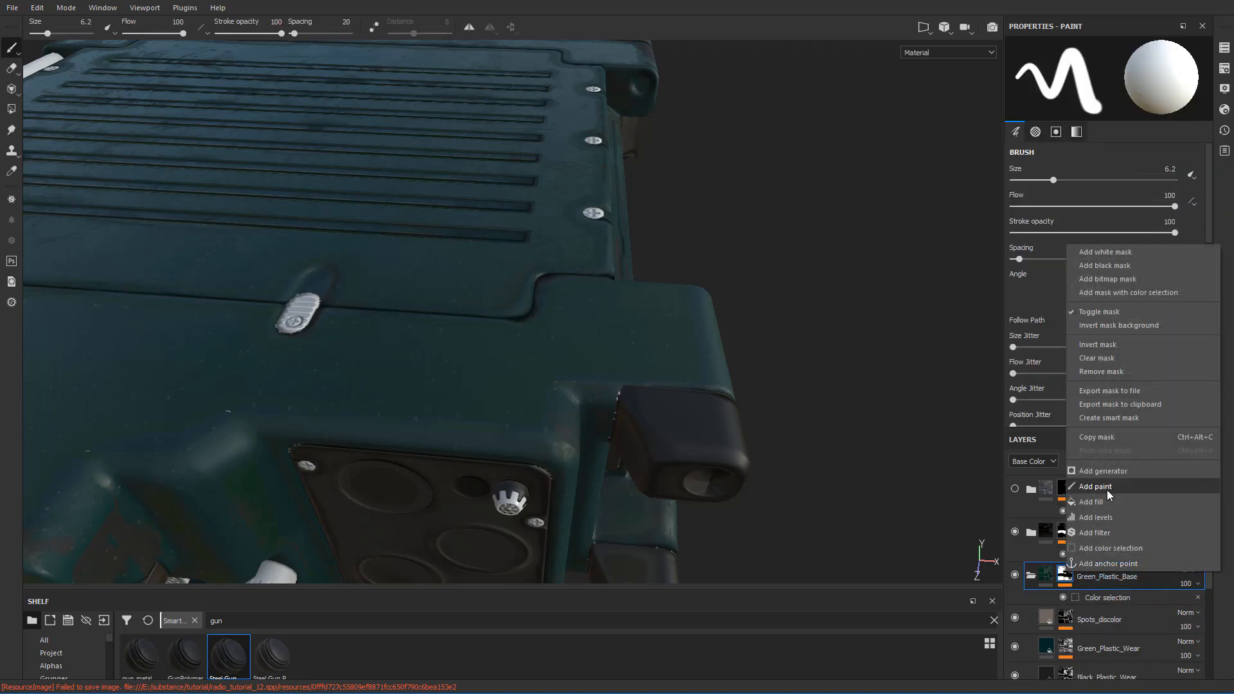
{"action": "left_click", "coordinate": [1107, 490]}
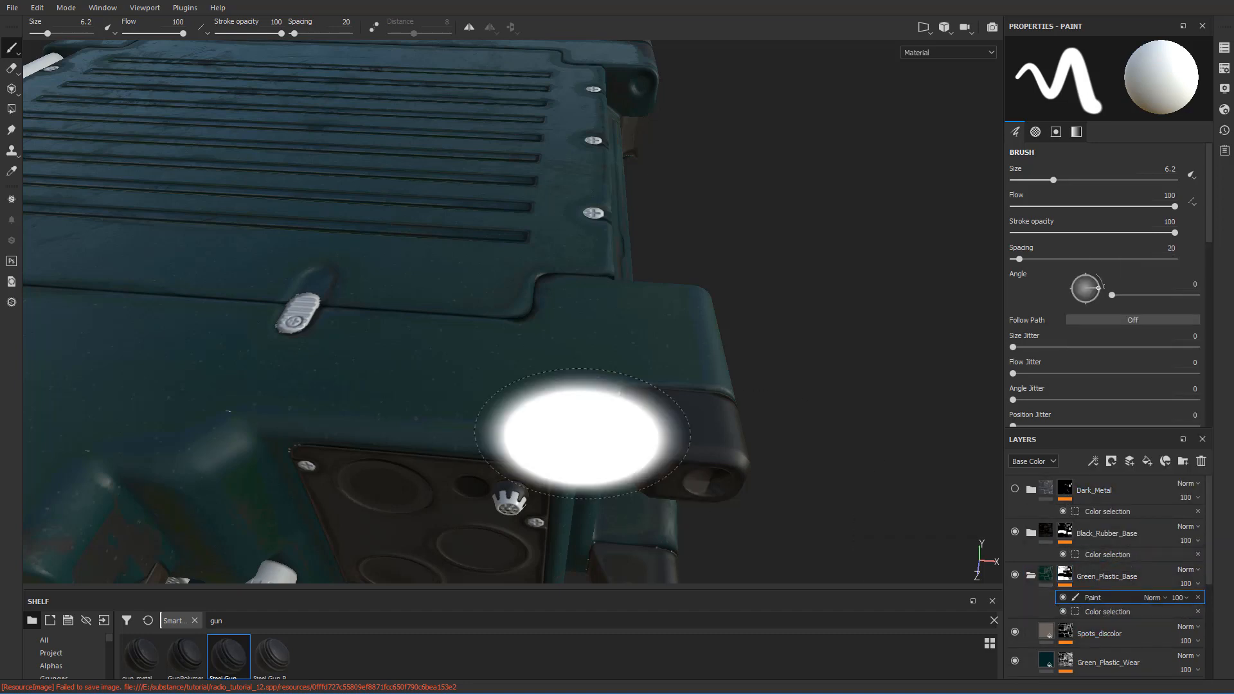
{"action": "right_click_drag", "start_coordinate": [654, 352], "coordinate": [621, 353], "text": "ctrl"}
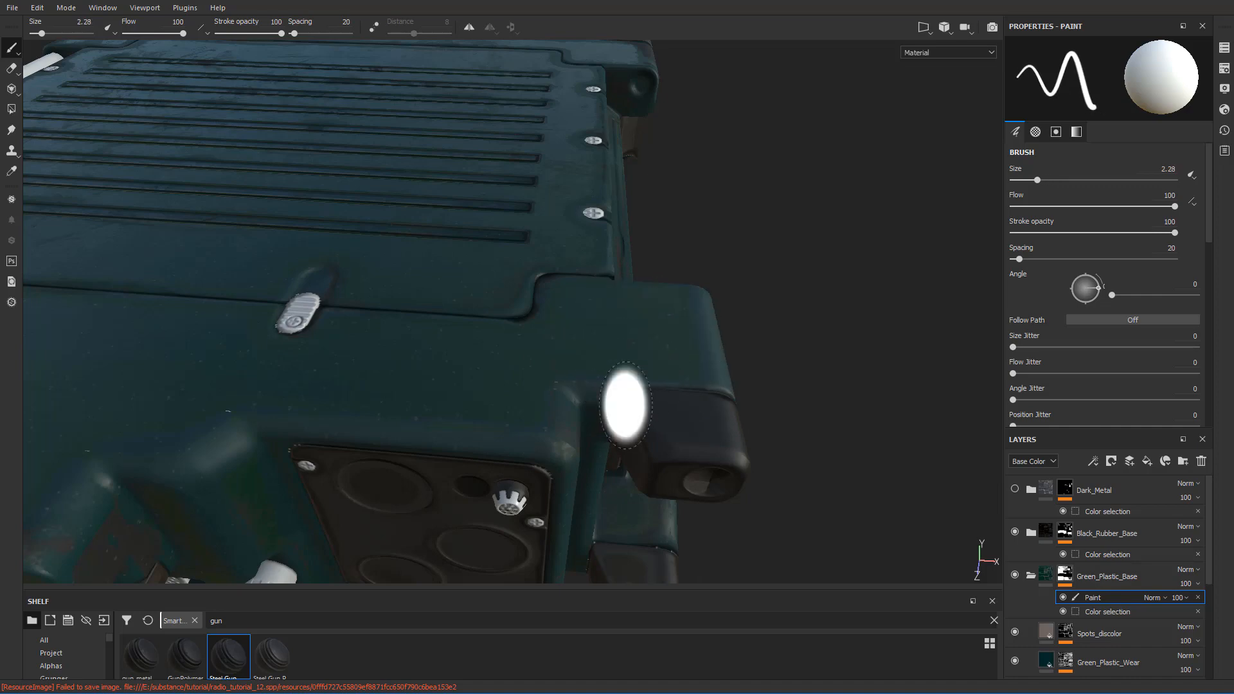
{"action": "mouse_move", "coordinate": [787, 350]}
{"action": "left_mouse_down", "text": "alt"}
{"action": "mouse_move", "coordinate": [765, 309]}
{"action": "mouse_move", "coordinate": [763, 218]}
{"action": "mouse_move", "coordinate": [750, 427]}
{"action": "left_mouse_up", "text": "alt"}
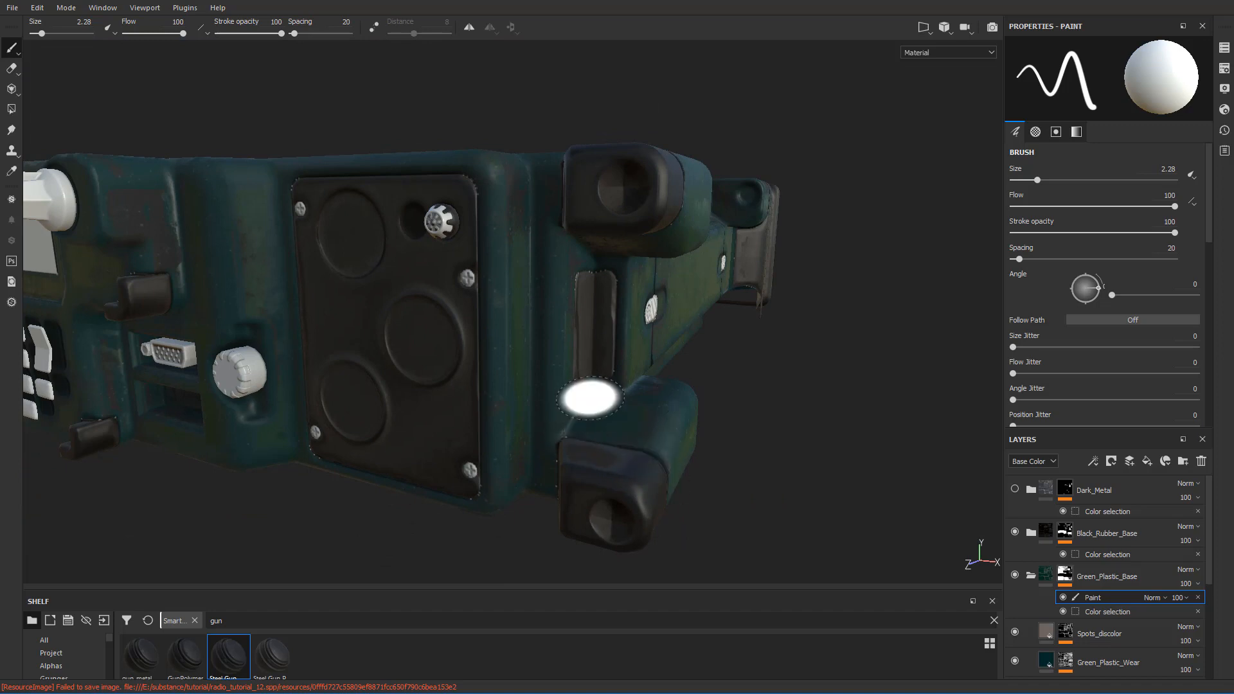
{"action": "left_click_drag", "start_coordinate": [899, 335], "coordinate": [893, 360], "text": "alt"}
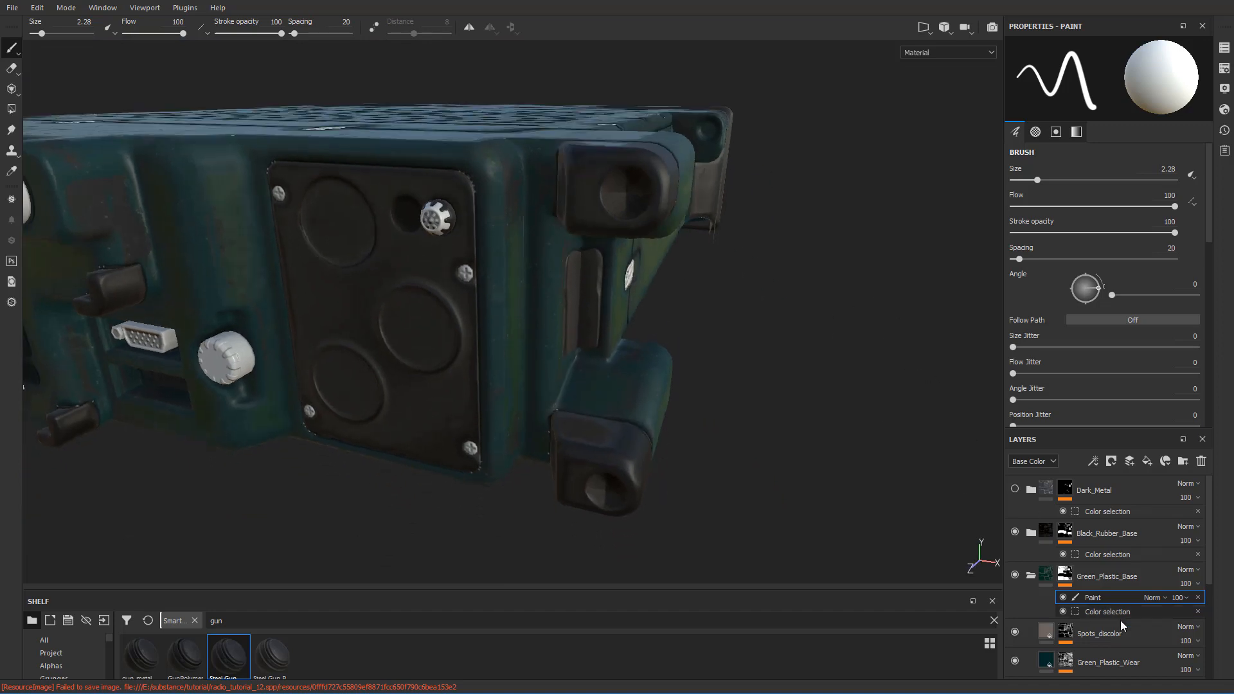
- Set the tolerance of the Green_Plastic_Base color selection to 0.33
{"action": "left_click", "coordinate": [1101, 612]}
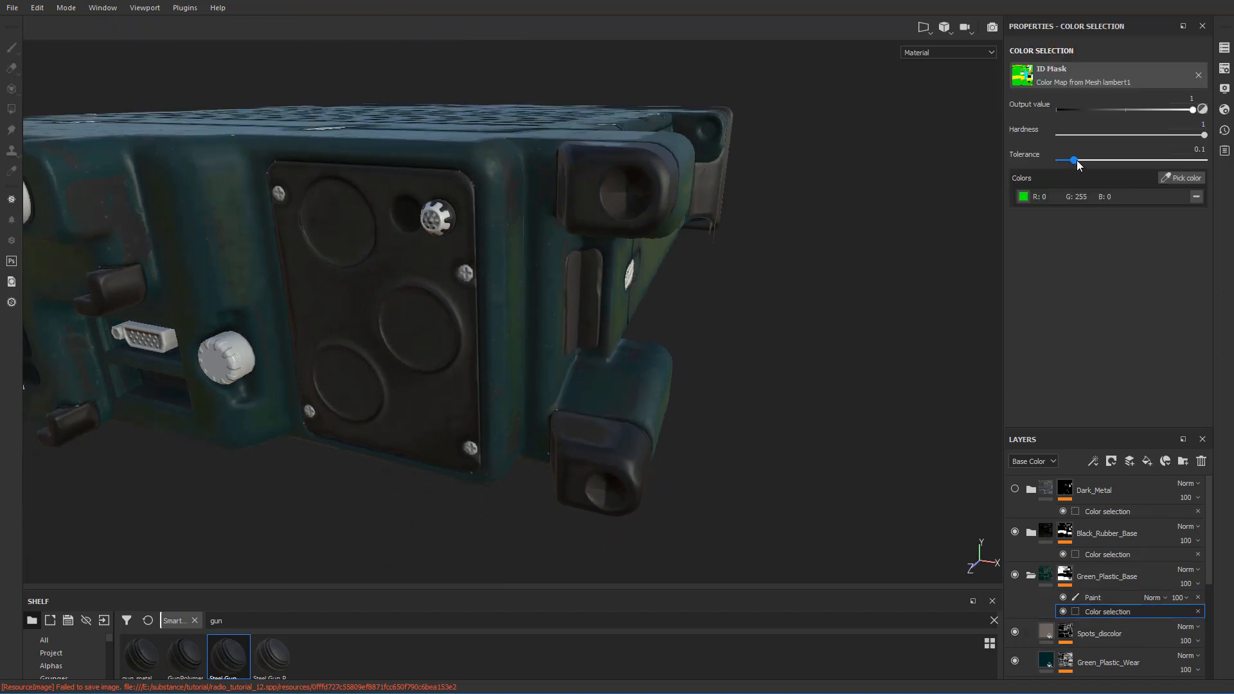
{"action": "left_click_drag", "start_coordinate": [1107, 164], "coordinate": [1155, 165]}
{"action": "left_click_drag", "start_coordinate": [862, 251], "coordinate": [821, 301], "text": "alt"}
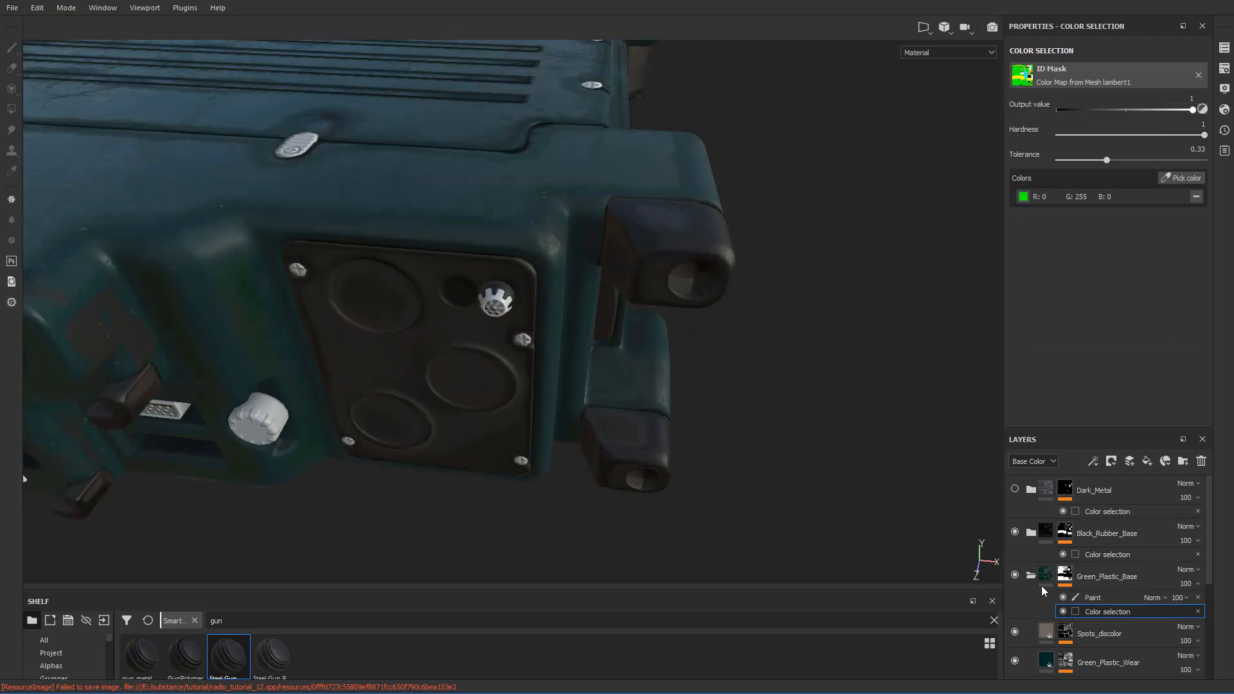
- Touch up the Green_Plastic_Base mask on its paint effect along the seams beside the rubber feet
{"action": "left_click_drag", "start_coordinate": [695, 336], "coordinate": [615, 319], "text": "alt"}
{"action": "left_click", "coordinate": [1099, 597]}
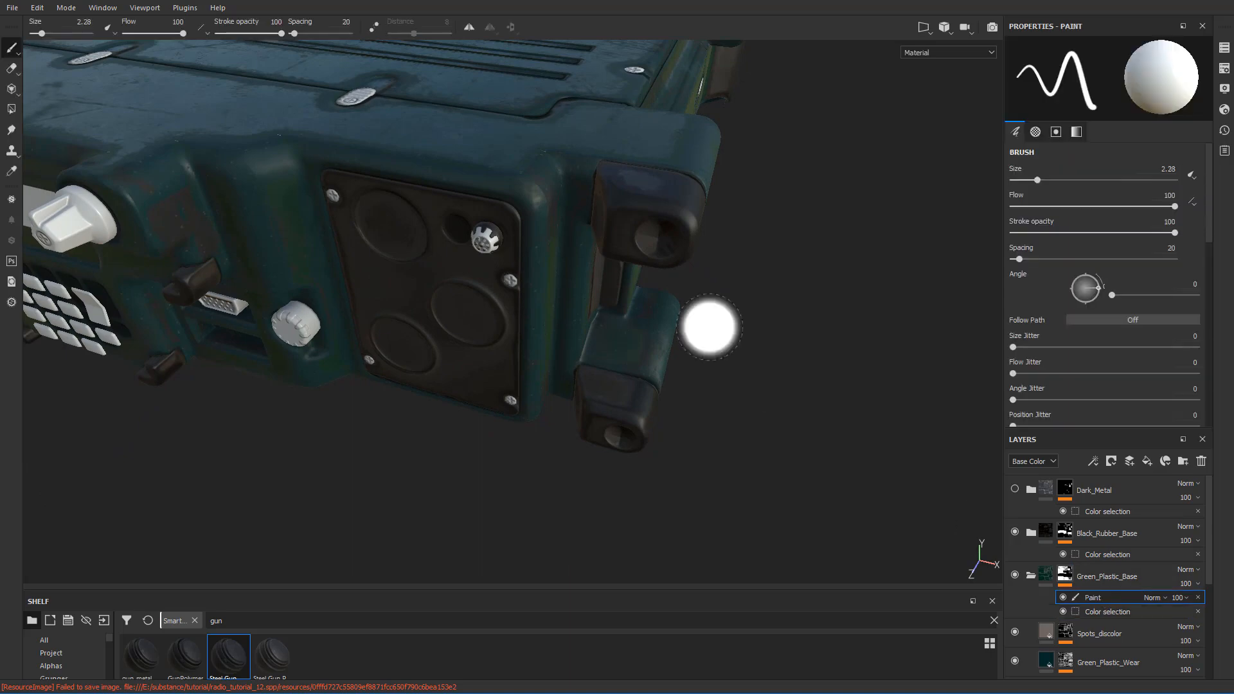
{"action": "mouse_move", "coordinate": [585, 209]}
{"action": "left_mouse_down", "text": "alt"}
{"action": "mouse_move", "coordinate": [762, 243]}
{"action": "mouse_move", "coordinate": [794, 413]}
{"action": "mouse_move", "coordinate": [829, 428]}
{"action": "left_mouse_up", "text": "alt"}
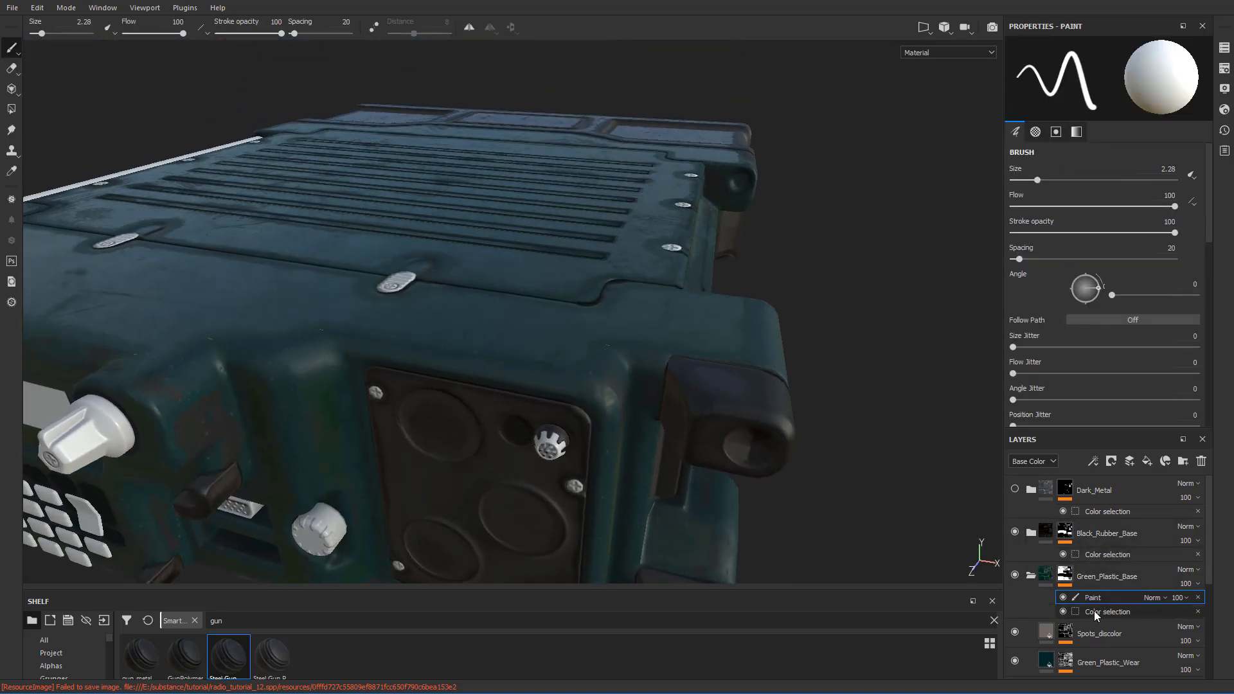
{"action": "left_click_drag", "start_coordinate": [749, 377], "coordinate": [682, 341], "text": "alt"}
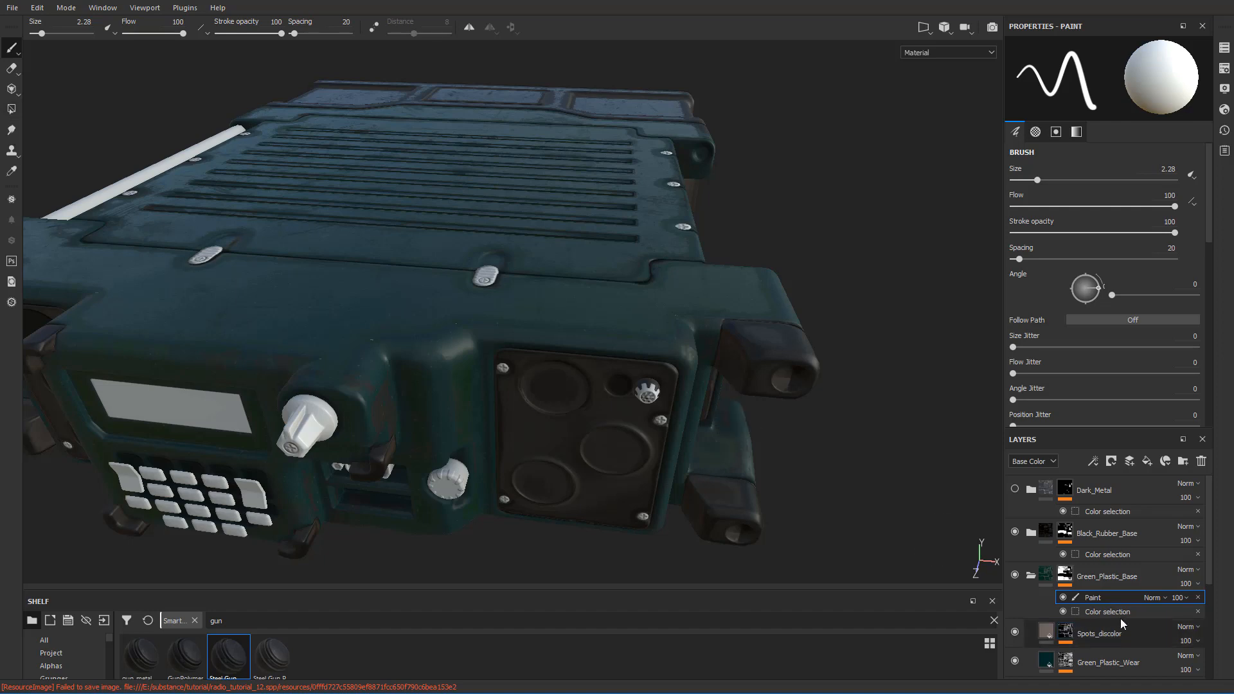
- Remove the color selection from the Green_Plastic_Base mask and paint more white over the front corner above the speaker plate
{"action": "left_click", "coordinate": [1199, 613]}
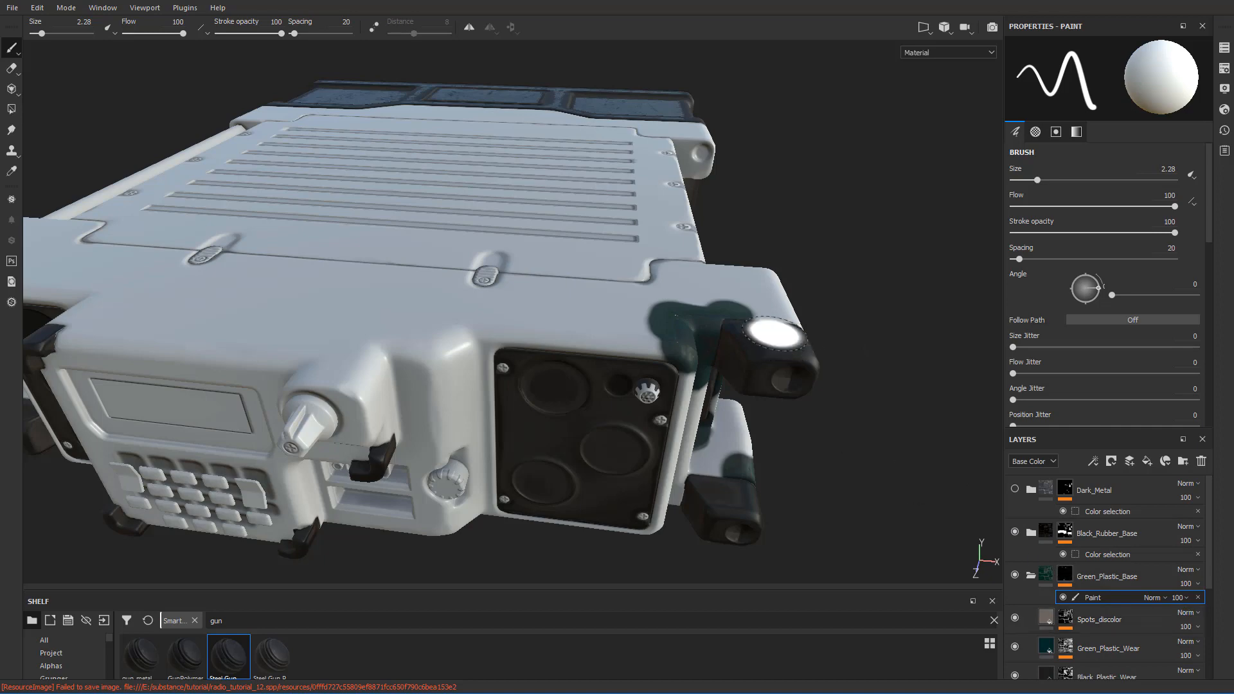
{"action": "left_click_drag", "start_coordinate": [759, 309], "coordinate": [643, 333]}
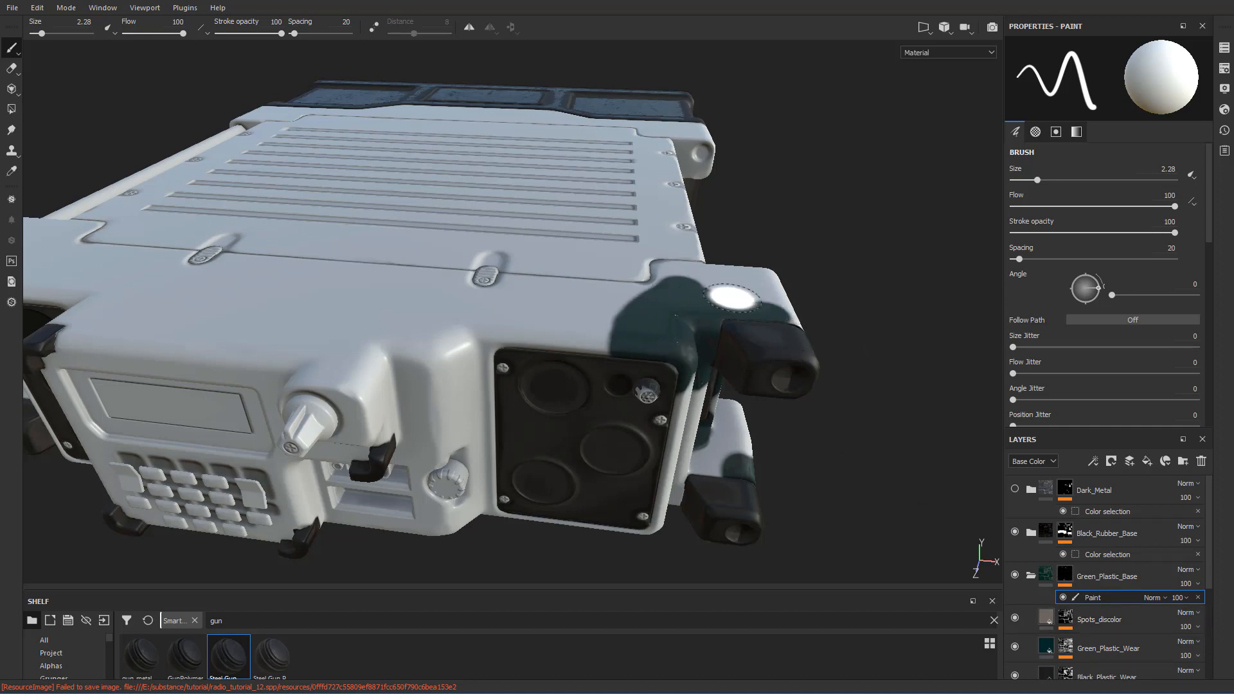
{"action": "mouse_move", "coordinate": [818, 243]}
{"action": "left_mouse_down", "text": "alt"}
{"action": "mouse_move", "coordinate": [840, 273]}
{"action": "mouse_move", "coordinate": [672, 311]}
{"action": "left_mouse_up", "text": "alt"}
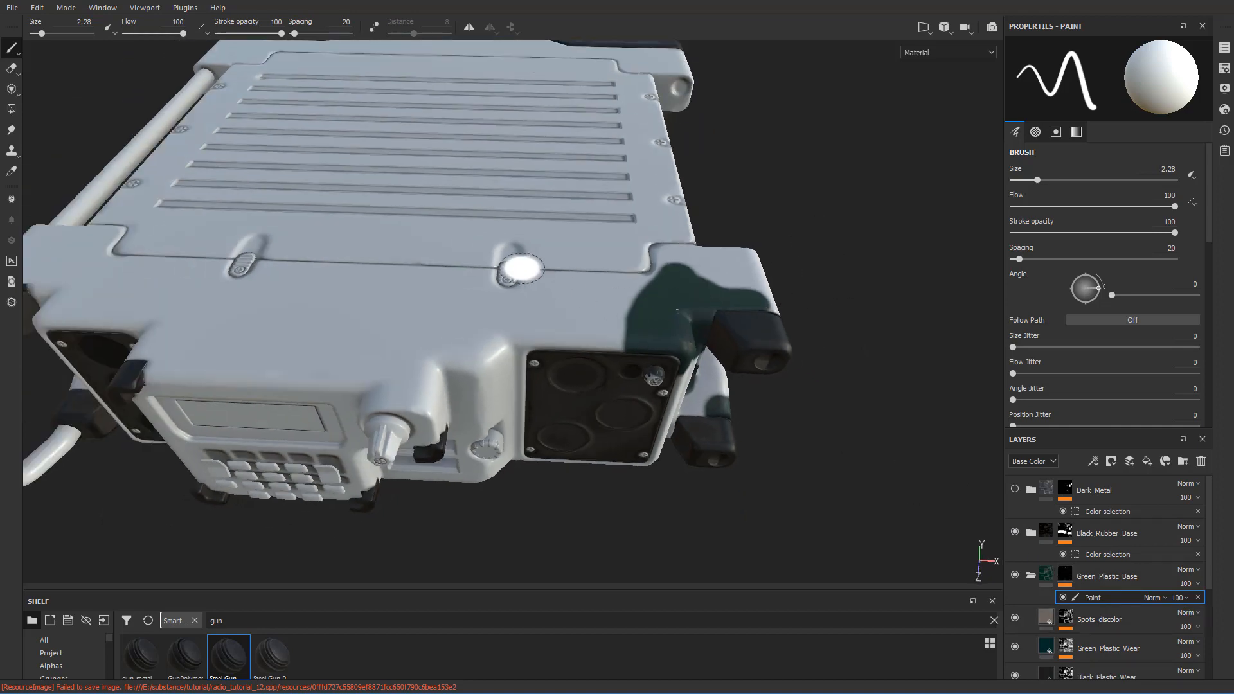
{"action": "mouse_move", "coordinate": [515, 270]}
{"action": "left_mouse_down", "text": "alt"}
{"action": "mouse_move", "coordinate": [650, 311]}
{"action": "mouse_move", "coordinate": [643, 296]}
{"action": "left_mouse_up", "text": "alt"}
{"action": "scroll", "coordinate": [642, 296], "scroll_direction": "up", "scroll_amount": 2}
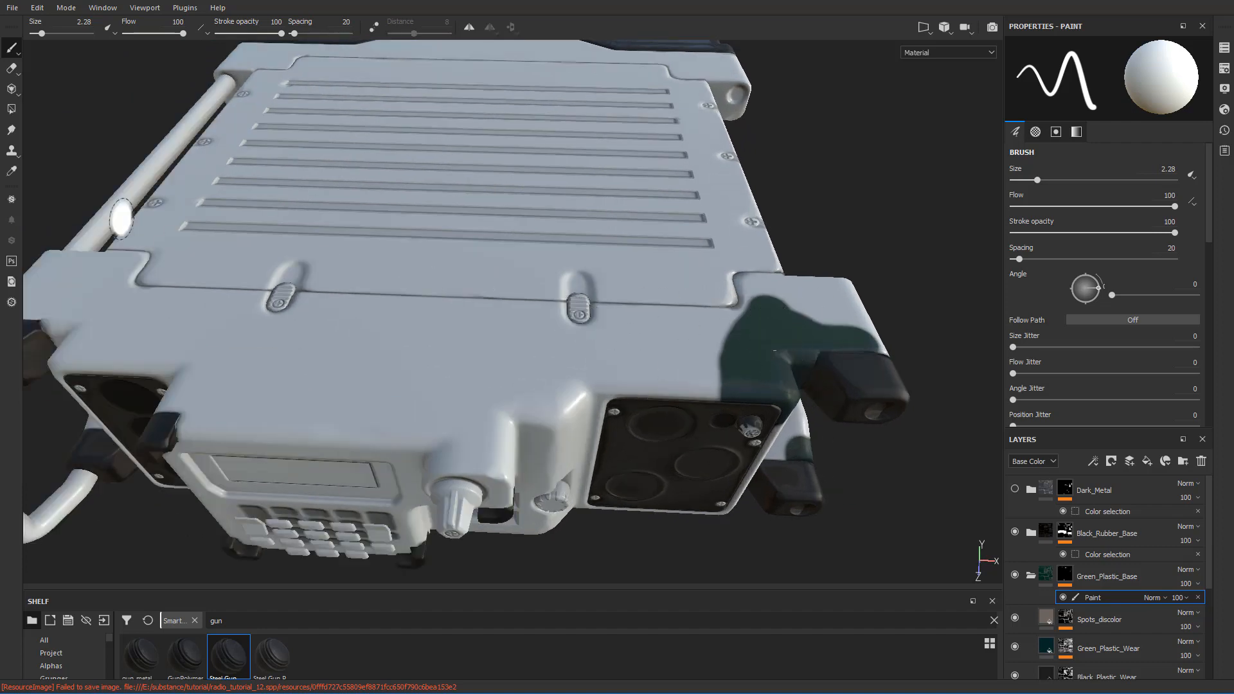
- Activate Polygon Fill and compare the split, 3D-only and 2D-only views, returning to the split view
{"action": "left_click", "coordinate": [11, 109]}
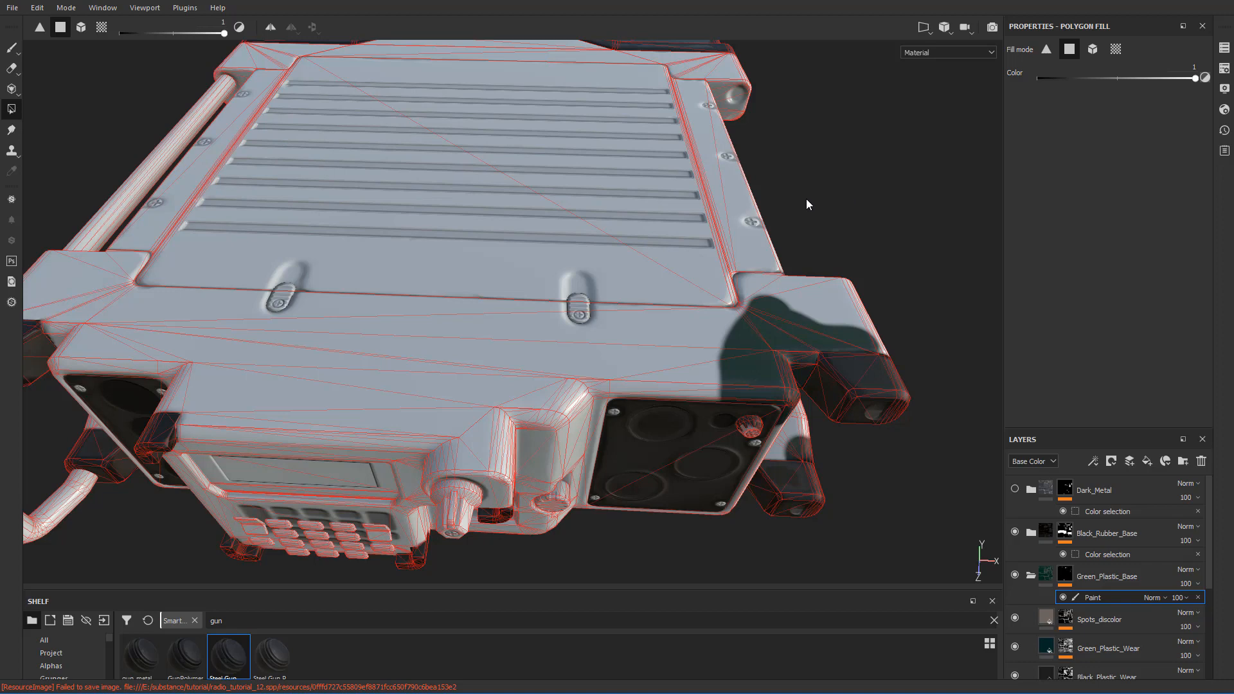
{"action": "key", "text": "F1"}
{"action": "key", "text": "f"}
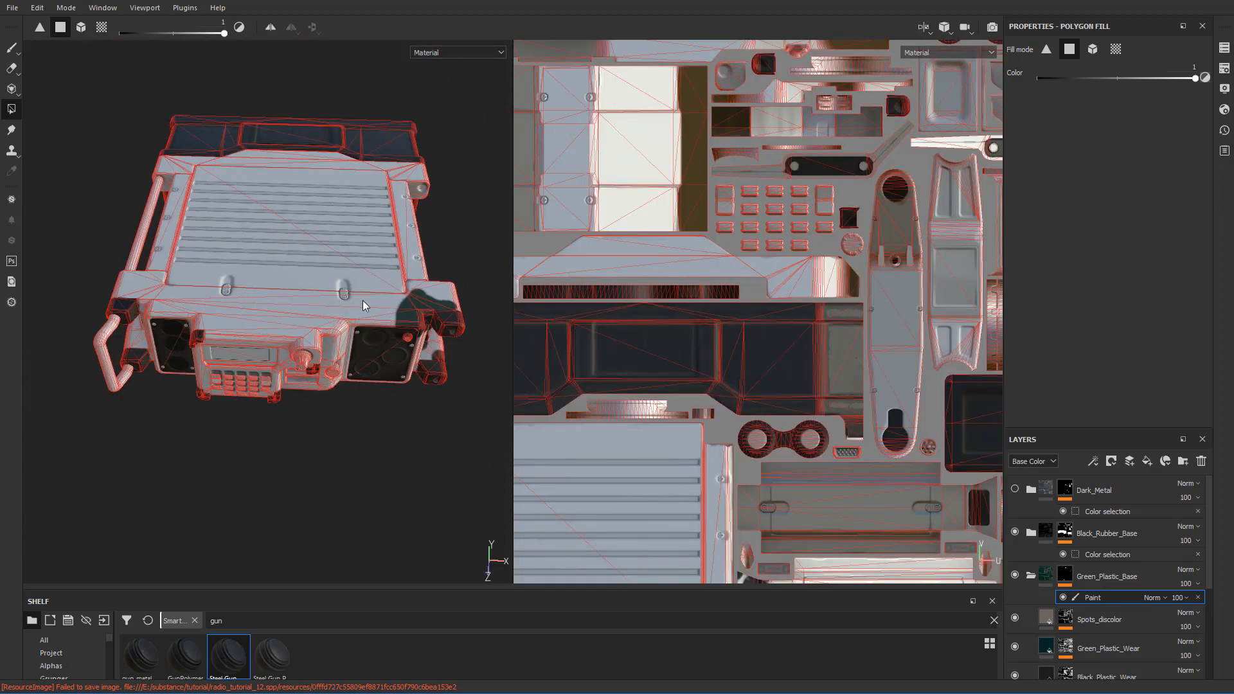
{"action": "scroll", "coordinate": [361, 300], "scroll_direction": "up", "scroll_amount": 4}
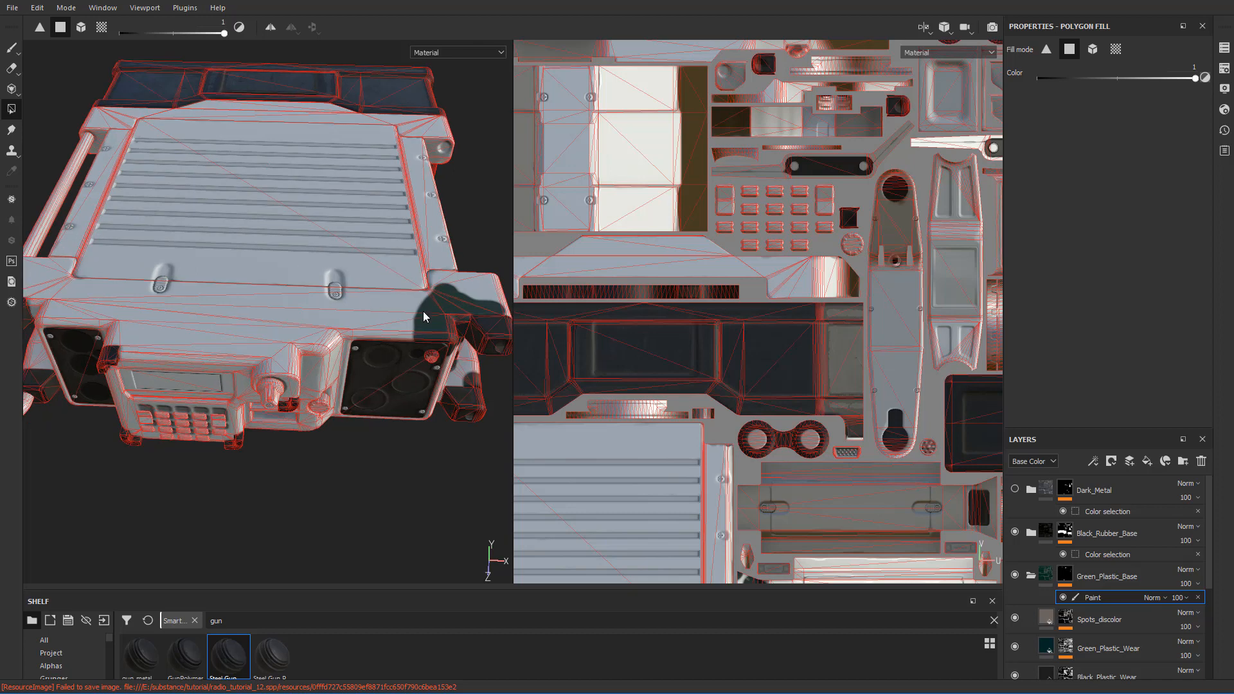
{"action": "scroll", "coordinate": [422, 316], "scroll_direction": "down", "scroll_amount": 3}
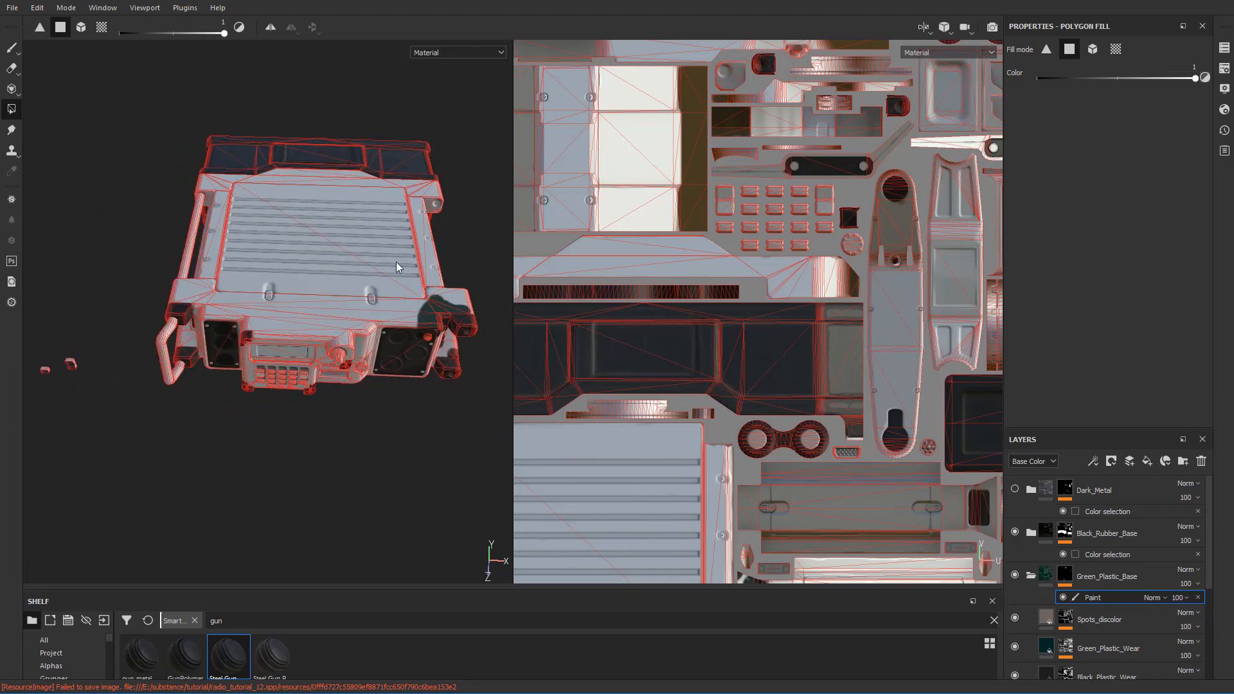
{"action": "key", "text": "F2"}
{"action": "scroll", "coordinate": [598, 315], "scroll_direction": "up", "scroll_amount": 2}
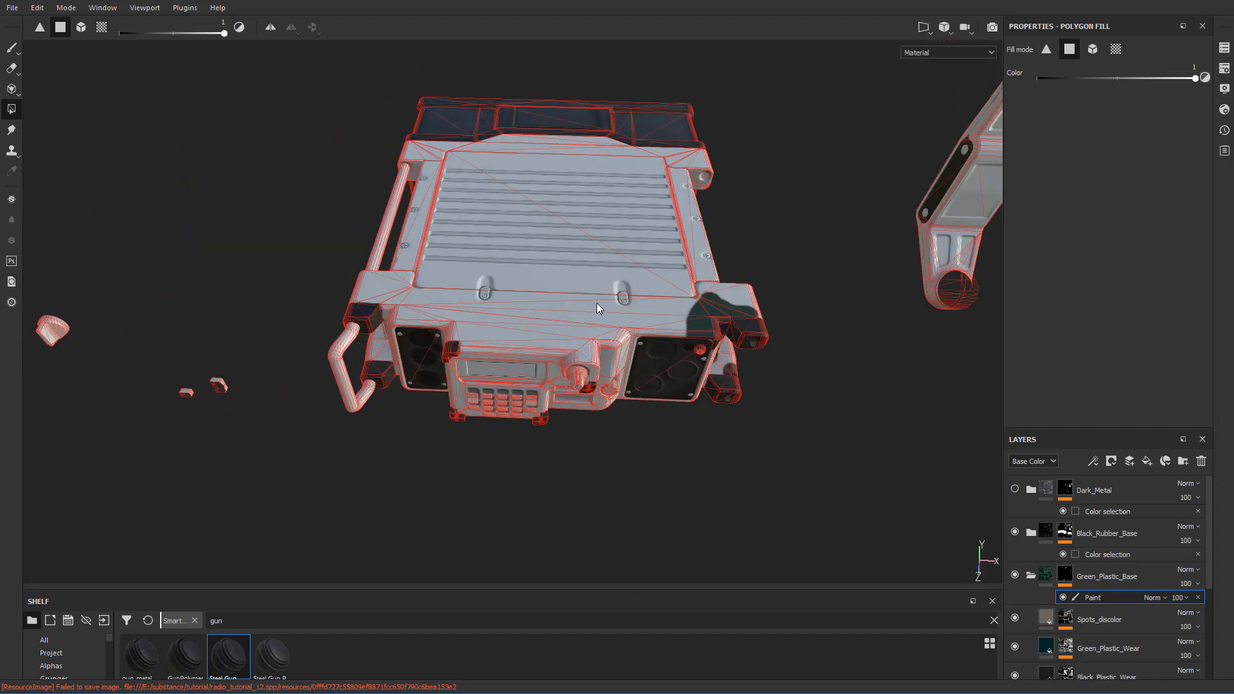
{"action": "key", "text": "F3"}
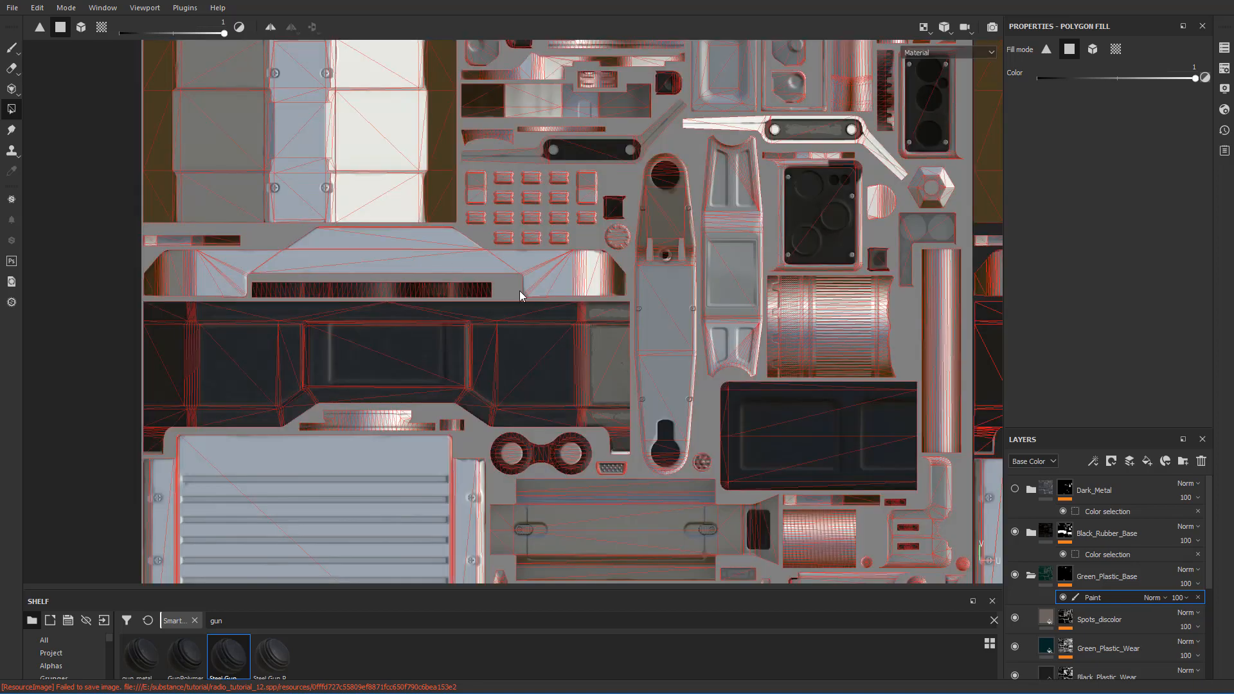
{"action": "key", "text": "F1"}
{"action": "scroll", "coordinate": [381, 314], "scroll_direction": "up", "scroll_amount": 5}
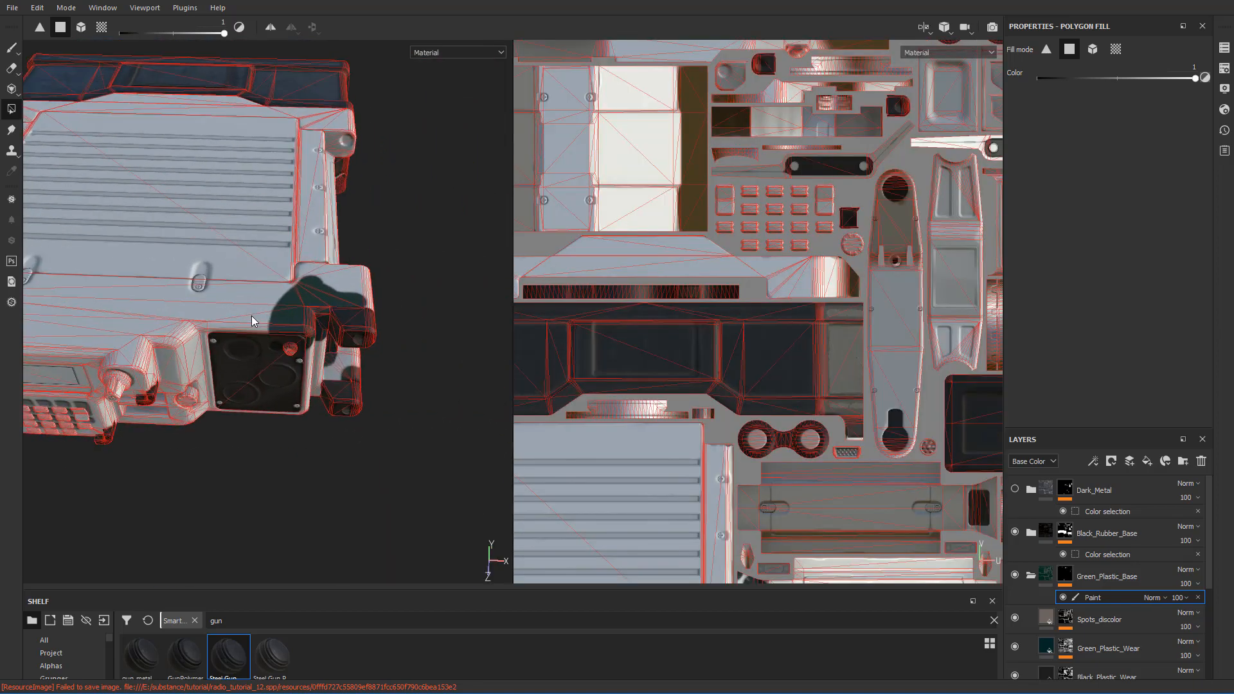
{"action": "scroll", "coordinate": [252, 316], "scroll_direction": "up", "scroll_amount": 2}
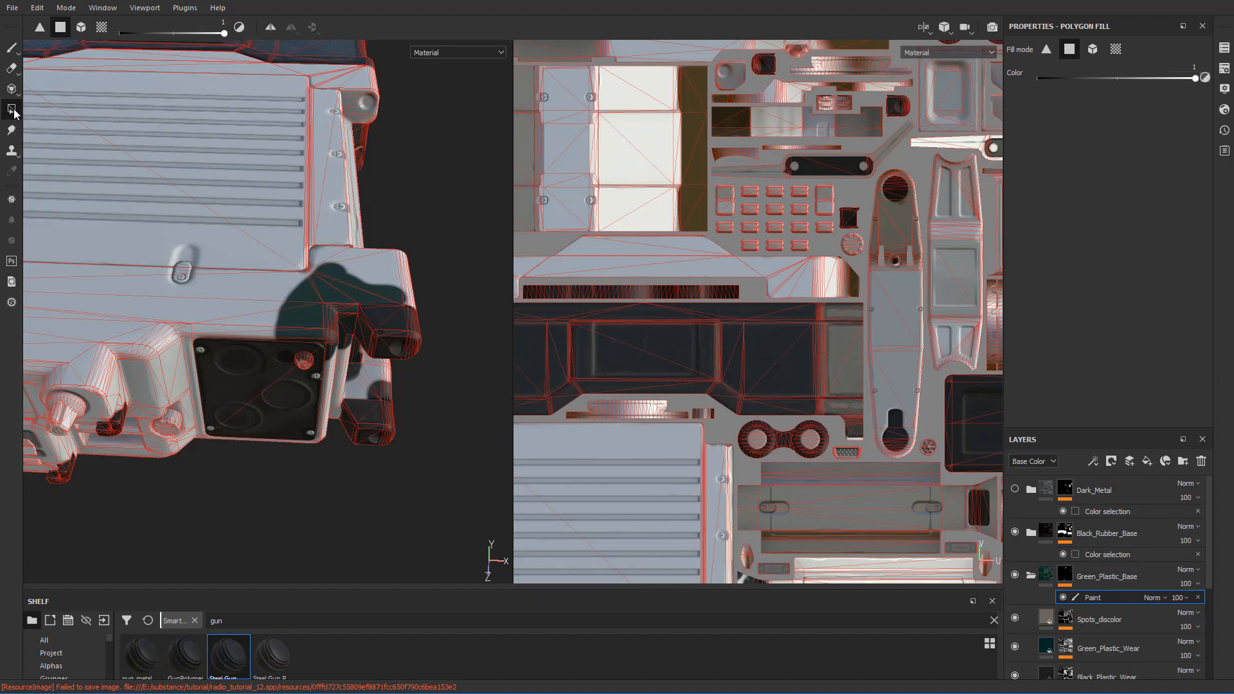
- Fill the top polygons of the front corner above the rubber foot with white in the Green_Plastic_Base mask
{"action": "right_click_drag", "start_coordinate": [364, 240], "coordinate": [428, 309], "text": "alt"}
{"action": "left_click", "coordinate": [353, 246]}
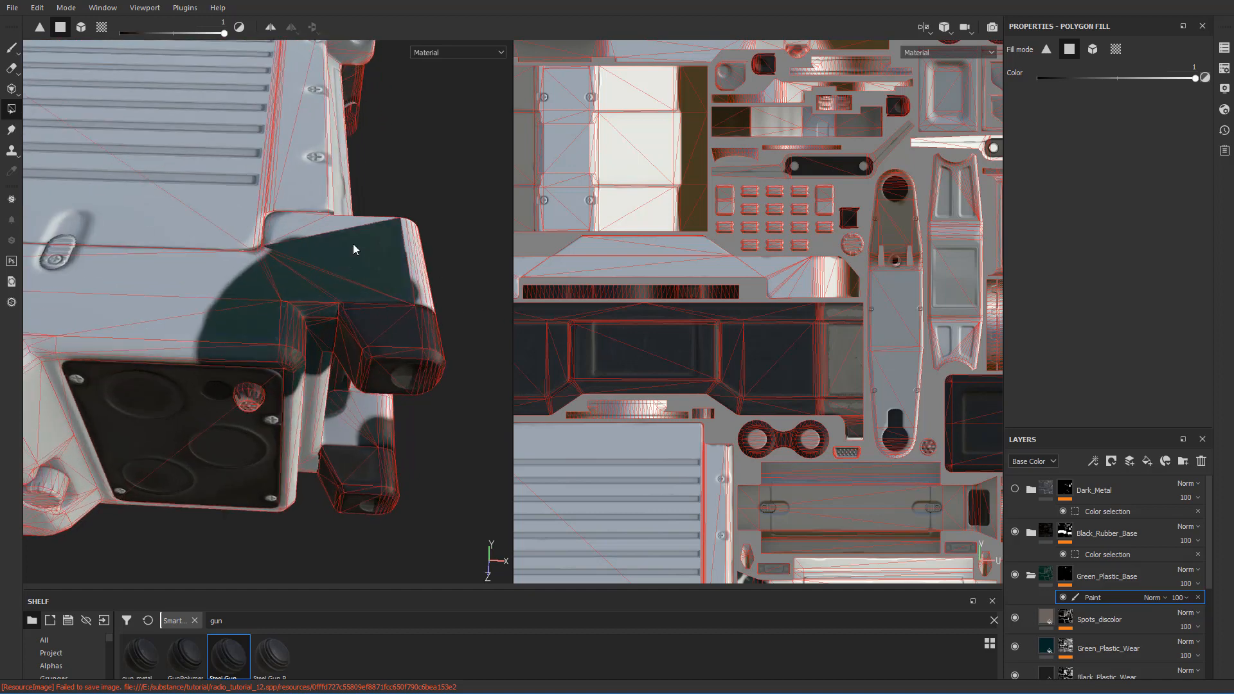
{"action": "left_click", "coordinate": [333, 219]}
{"action": "middle_click_drag", "start_coordinate": [250, 282], "coordinate": [301, 304], "text": "alt"}
{"action": "right_click_drag", "start_coordinate": [301, 304], "coordinate": [328, 322], "text": "alt"}
- Fill the polygons of the front top strip above the black speaker plate in the Green_Plastic_Base mask
{"action": "left_click", "coordinate": [252, 284]}
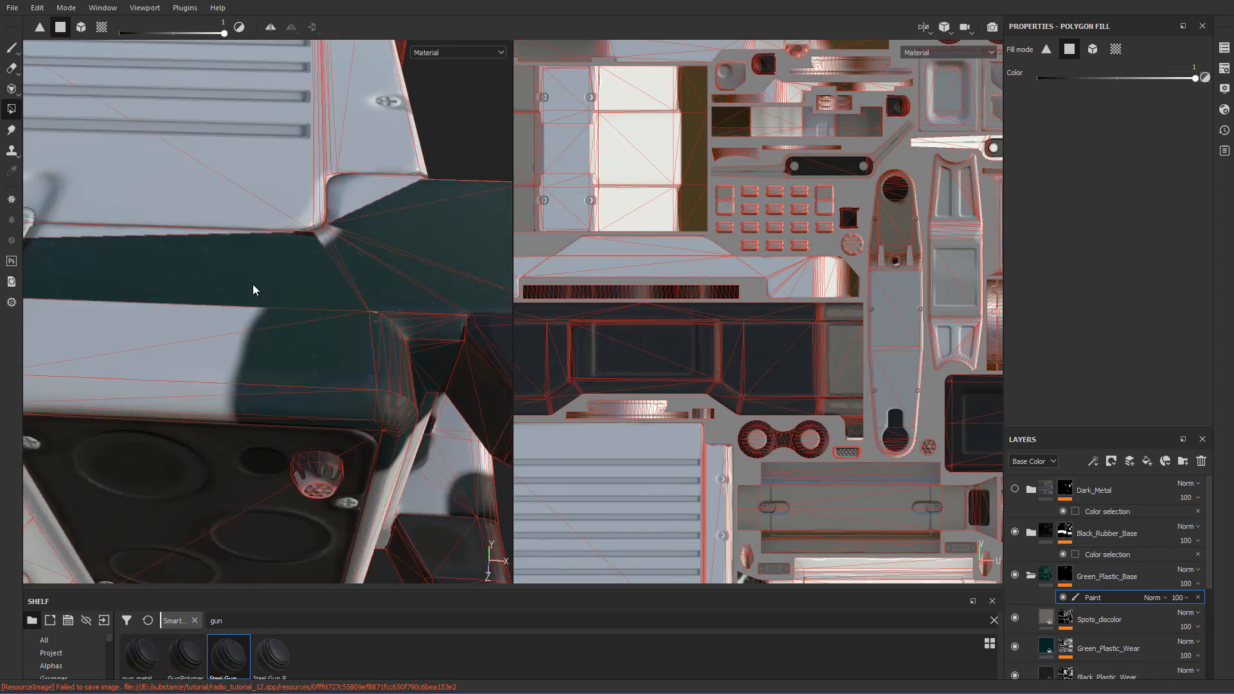
{"action": "left_click", "coordinate": [202, 325]}
{"action": "middle_click_drag", "start_coordinate": [202, 325], "coordinate": [283, 321], "text": "alt"}
{"action": "left_click", "coordinate": [276, 346]}
{"action": "left_click", "coordinate": [220, 371]}
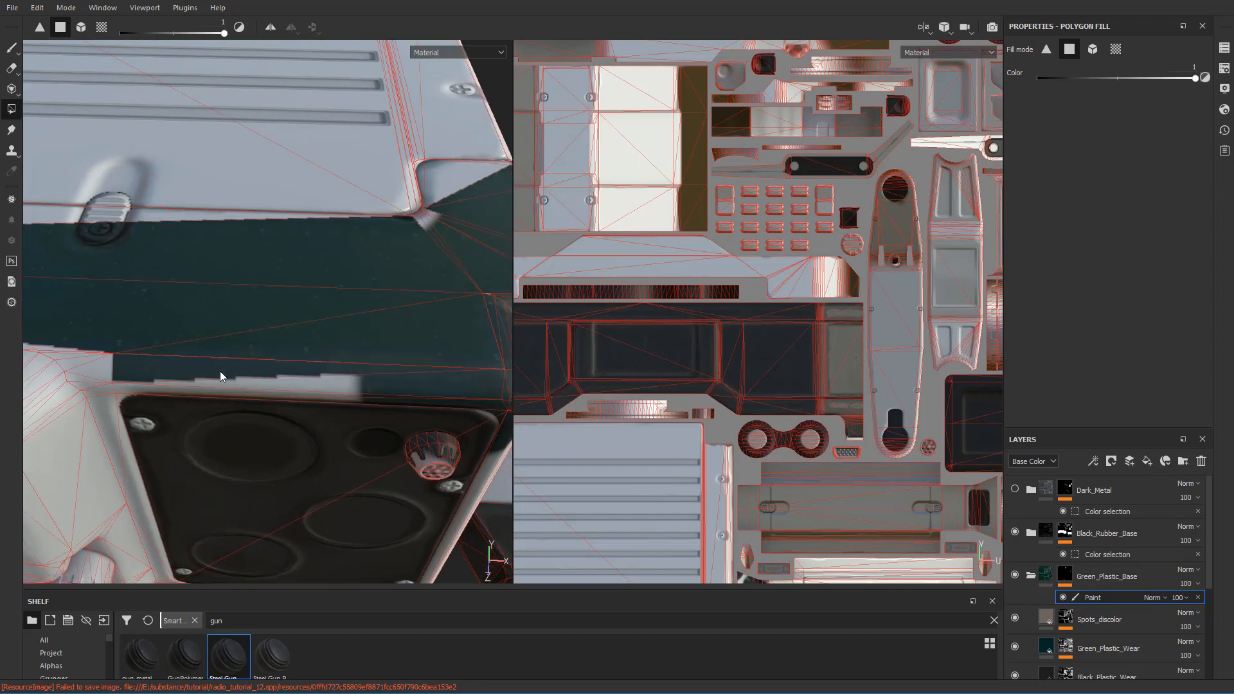
{"action": "right_click_drag", "start_coordinate": [220, 371], "coordinate": [241, 360], "text": "alt"}
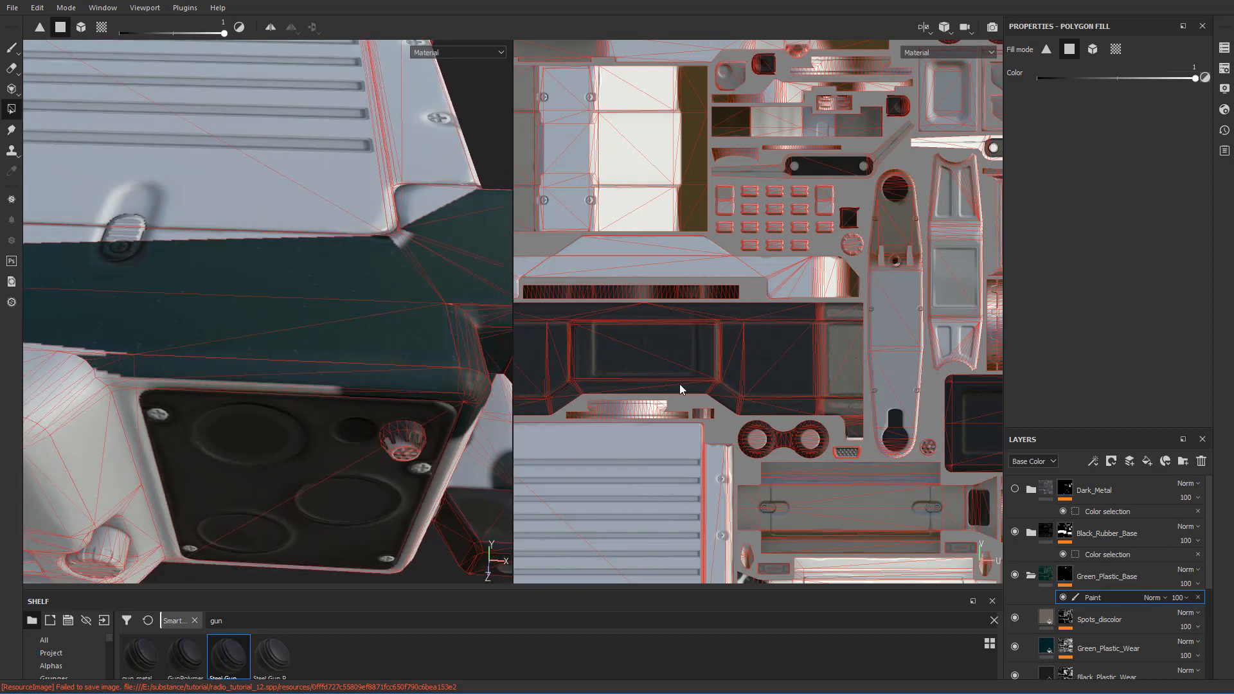
- Fill the ribbed top cover's UV island and the narrow strip on one side of it in the 2D view
{"action": "scroll", "coordinate": [679, 414], "scroll_direction": "down", "scroll_amount": 6}
{"action": "middle_click_drag", "start_coordinate": [618, 458], "coordinate": [662, 367], "text": "alt"}
{"action": "scroll", "coordinate": [630, 396], "scroll_direction": "up", "scroll_amount": 5}
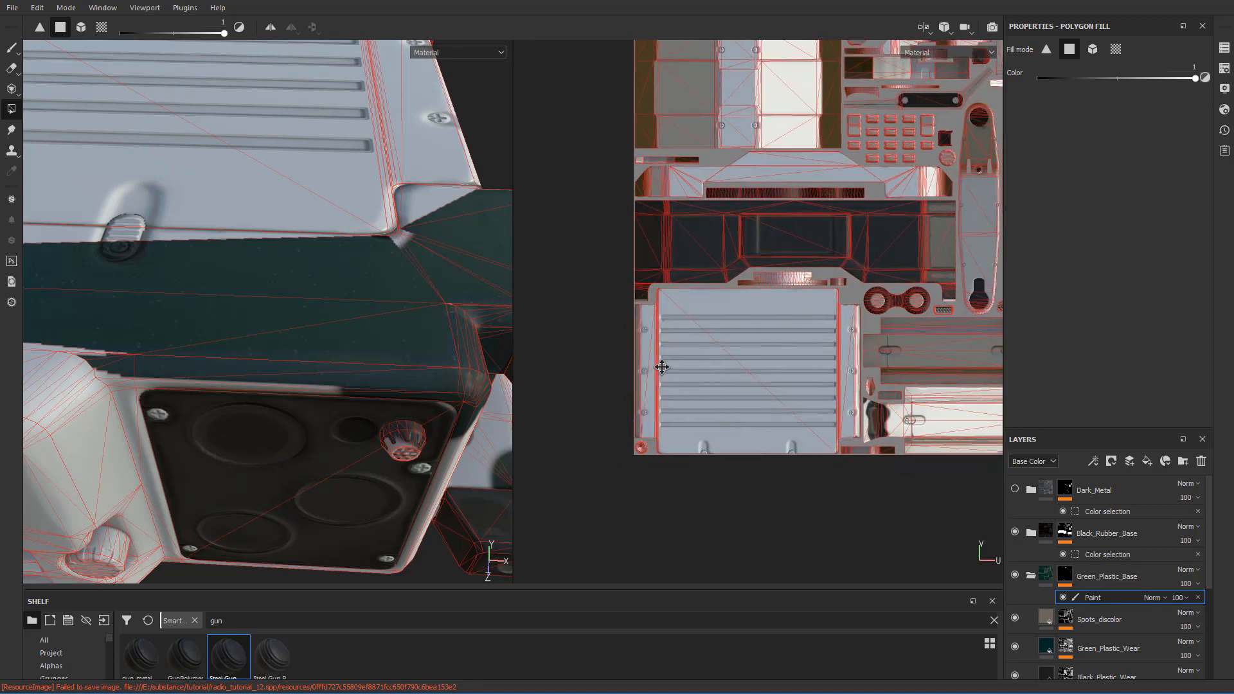
{"action": "scroll", "coordinate": [662, 367], "scroll_direction": "up", "scroll_amount": 3}
{"action": "left_click_drag", "start_coordinate": [607, 265], "coordinate": [834, 464]}
{"action": "middle_click_drag", "start_coordinate": [903, 387], "coordinate": [797, 405], "text": "alt"}
{"action": "scroll", "coordinate": [804, 400], "scroll_direction": "down", "scroll_amount": 2}
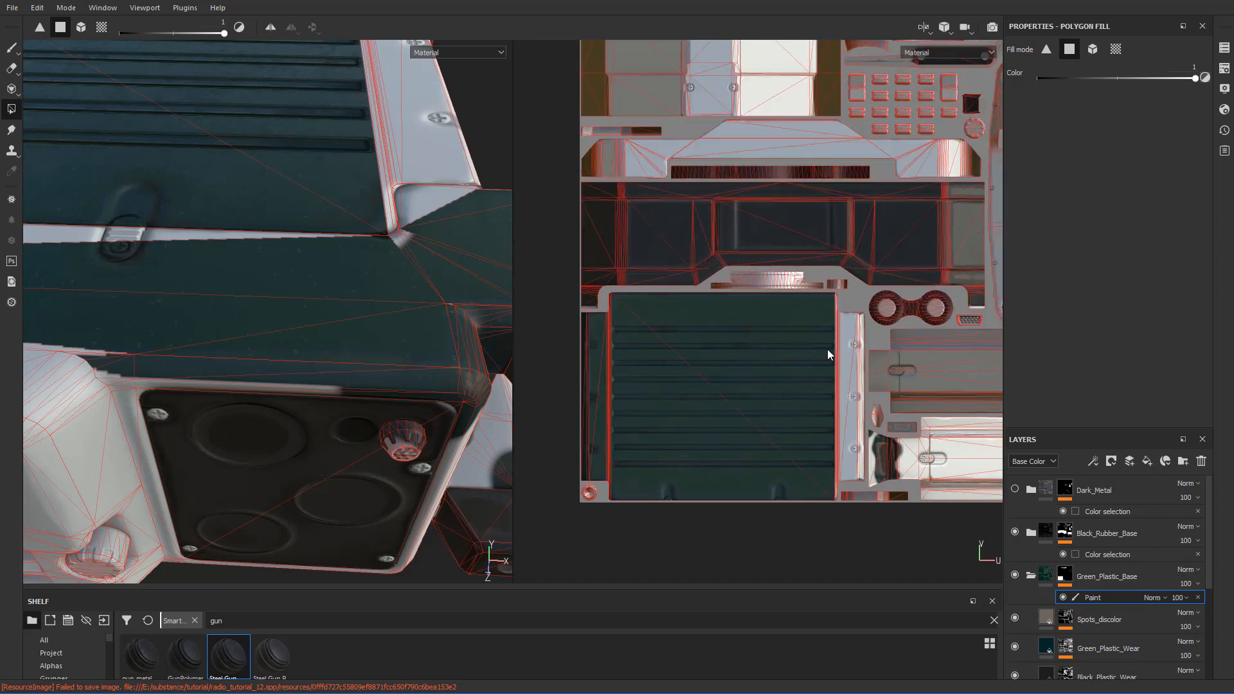
- Fill the screw-lined strip on the other side of the ribbed cover's UV island
{"action": "scroll", "coordinate": [813, 359], "scroll_direction": "up", "scroll_amount": 4}
{"action": "middle_click_drag", "start_coordinate": [813, 359], "coordinate": [585, 352], "text": "alt"}
{"action": "scroll", "coordinate": [586, 350], "scroll_direction": "up", "scroll_amount": 3}
{"action": "left_click_drag", "start_coordinate": [604, 276], "coordinate": [754, 387]}
{"action": "mouse_move", "coordinate": [693, 397]}
{"action": "middle_mouse_down", "text": "alt"}
{"action": "mouse_move", "coordinate": [676, 235]}
{"action": "mouse_move", "coordinate": [706, 428]}
{"action": "mouse_move", "coordinate": [703, 384]}
{"action": "middle_mouse_up", "text": "alt"}
{"action": "scroll", "coordinate": [718, 279], "scroll_direction": "up", "scroll_amount": 2}
{"action": "scroll", "coordinate": [703, 360], "scroll_direction": "down", "scroll_amount": 2}
{"action": "scroll", "coordinate": [702, 290], "scroll_direction": "down", "scroll_amount": 2}
{"action": "middle_click_drag", "start_coordinate": [649, 244], "coordinate": [639, 25], "text": "alt"}
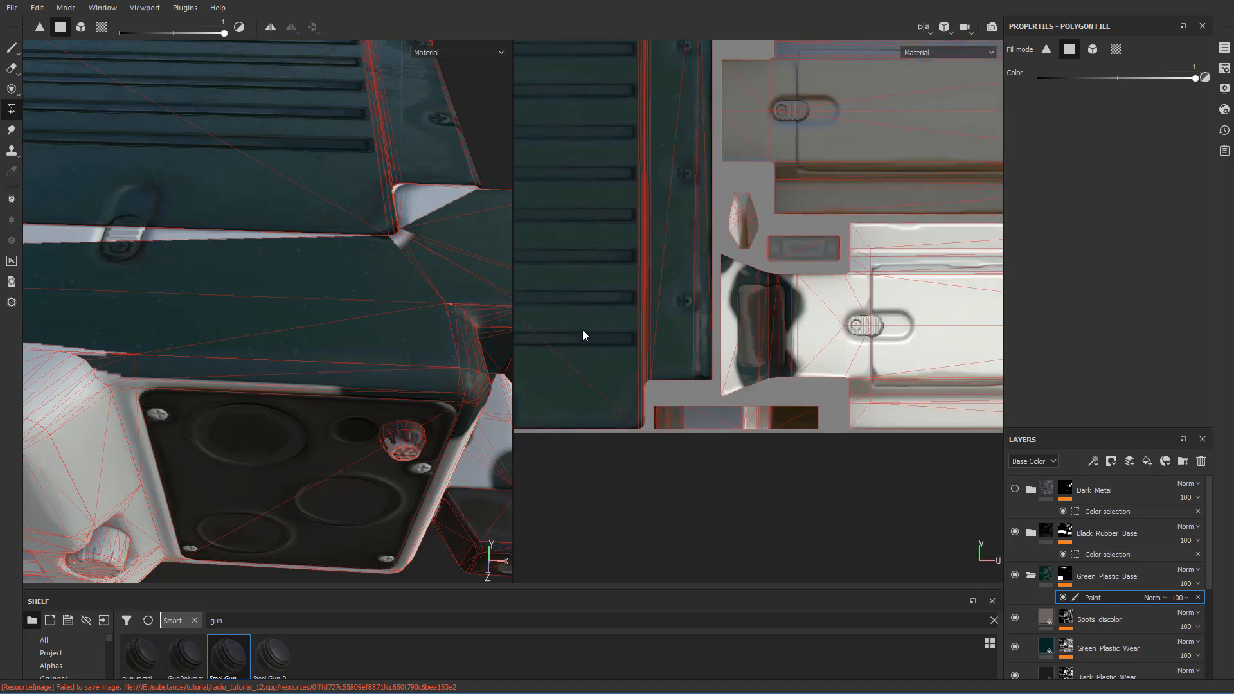
- Fill the UV islands of the radio's two side panels in the 2D view of the Green_Plastic_Base mask
{"action": "scroll", "coordinate": [656, 380], "scroll_direction": "down", "scroll_amount": 4}
{"action": "middle_click_drag", "start_coordinate": [621, 255], "coordinate": [665, 347], "text": "alt"}
{"action": "scroll", "coordinate": [700, 341], "scroll_direction": "up", "scroll_amount": 2}
{"action": "left_click_drag", "start_coordinate": [718, 319], "coordinate": [841, 399]}
{"action": "scroll", "coordinate": [409, 283], "scroll_direction": "down", "scroll_amount": 3}
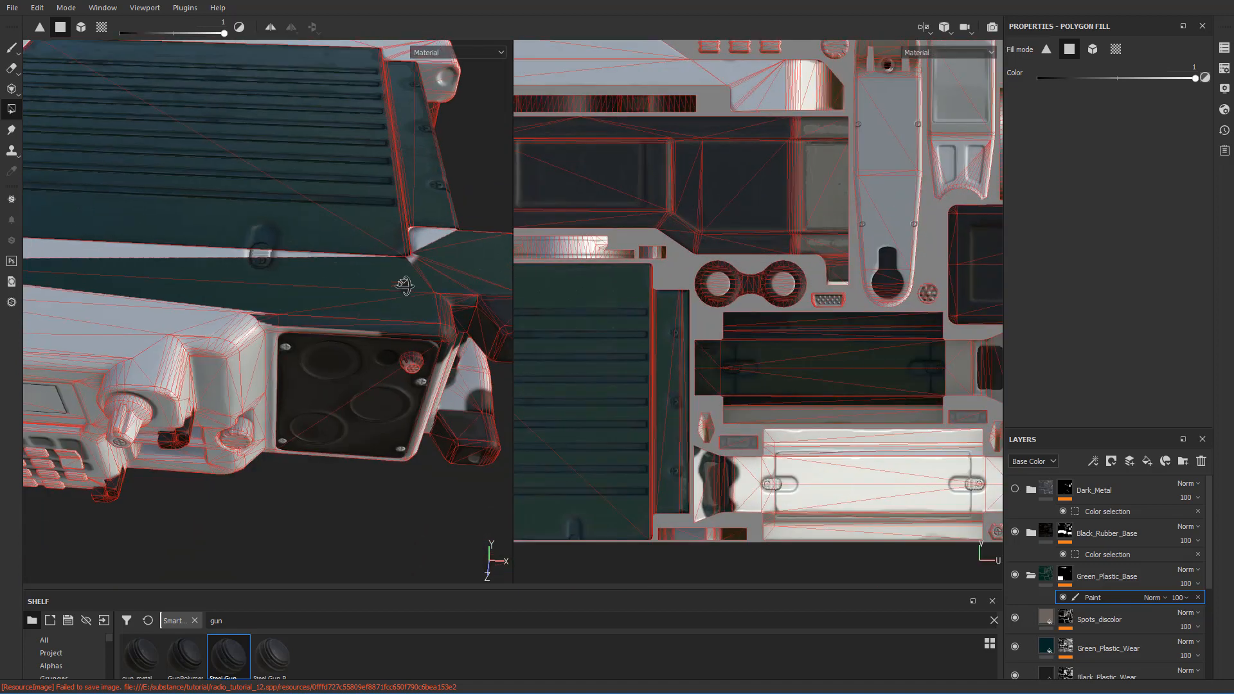
{"action": "left_click_drag", "start_coordinate": [406, 282], "coordinate": [4, 201], "text": "alt"}
{"action": "scroll", "coordinate": [876, 390], "scroll_direction": "down", "scroll_amount": 3}
{"action": "left_click_drag", "start_coordinate": [827, 427], "coordinate": [902, 468]}
{"action": "left_click_drag", "start_coordinate": [364, 289], "coordinate": [354, 346]}
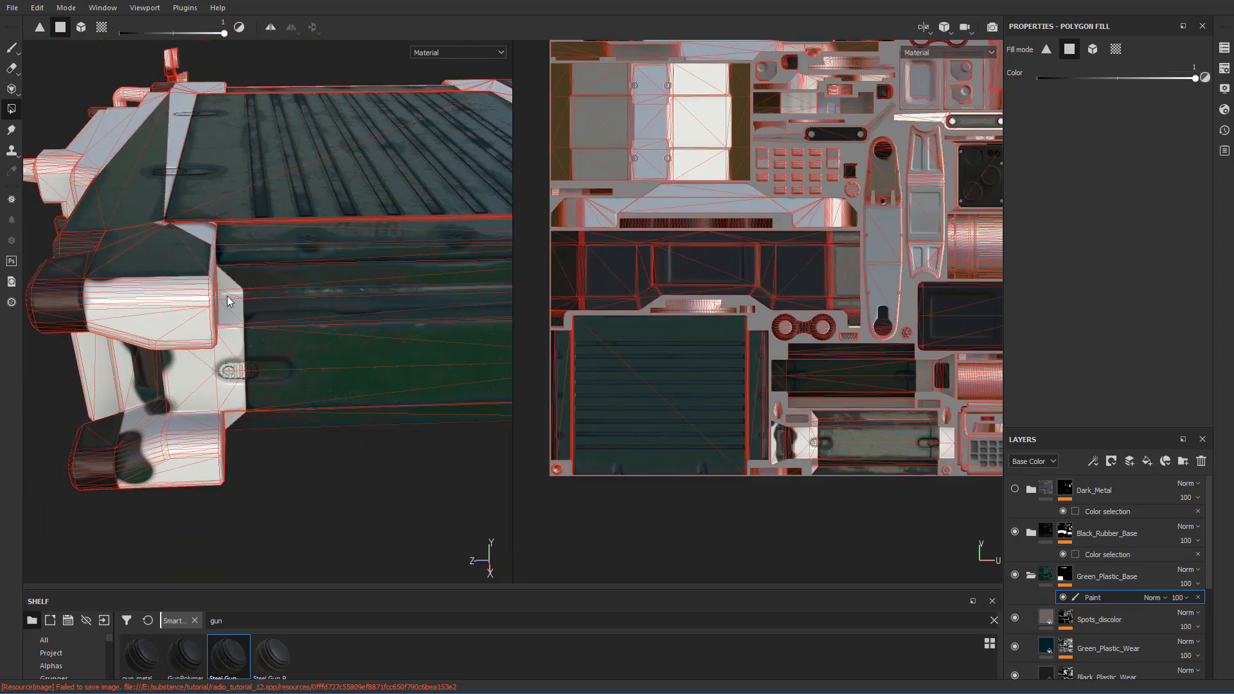
- Fill the side polygons of the front corner and the remaining gap beside the ribbed cover in the Green_Plastic_Base mask
{"action": "left_click_drag", "start_coordinate": [227, 295], "coordinate": [278, 399]}
{"action": "scroll", "coordinate": [274, 333], "scroll_direction": "up", "scroll_amount": 3}
{"action": "left_click_drag", "start_coordinate": [260, 168], "coordinate": [321, 414]}
{"action": "scroll", "coordinate": [315, 405], "scroll_direction": "up", "scroll_amount": 3}
{"action": "left_click_drag", "start_coordinate": [220, 212], "coordinate": [281, 364], "text": "alt"}
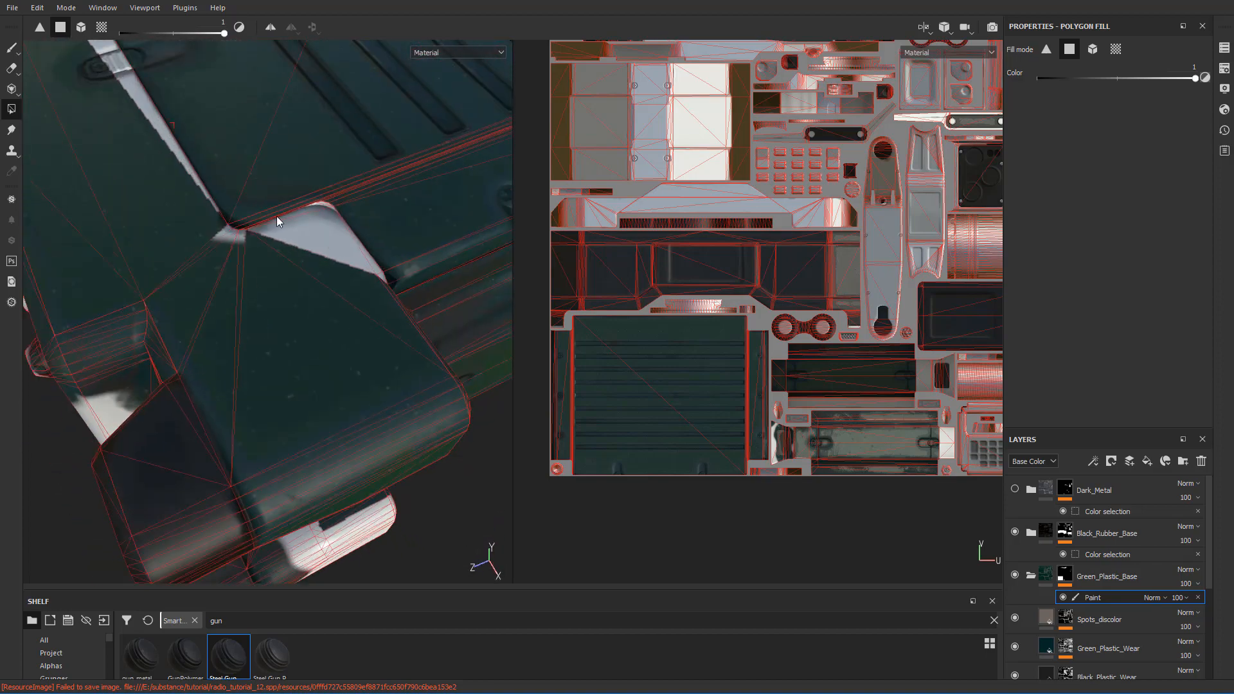
{"action": "left_click_drag", "start_coordinate": [276, 216], "coordinate": [372, 261]}
{"action": "scroll", "coordinate": [346, 328], "scroll_direction": "down", "scroll_amount": 4}
{"action": "left_click_drag", "start_coordinate": [345, 327], "coordinate": [364, 356], "text": "alt"}
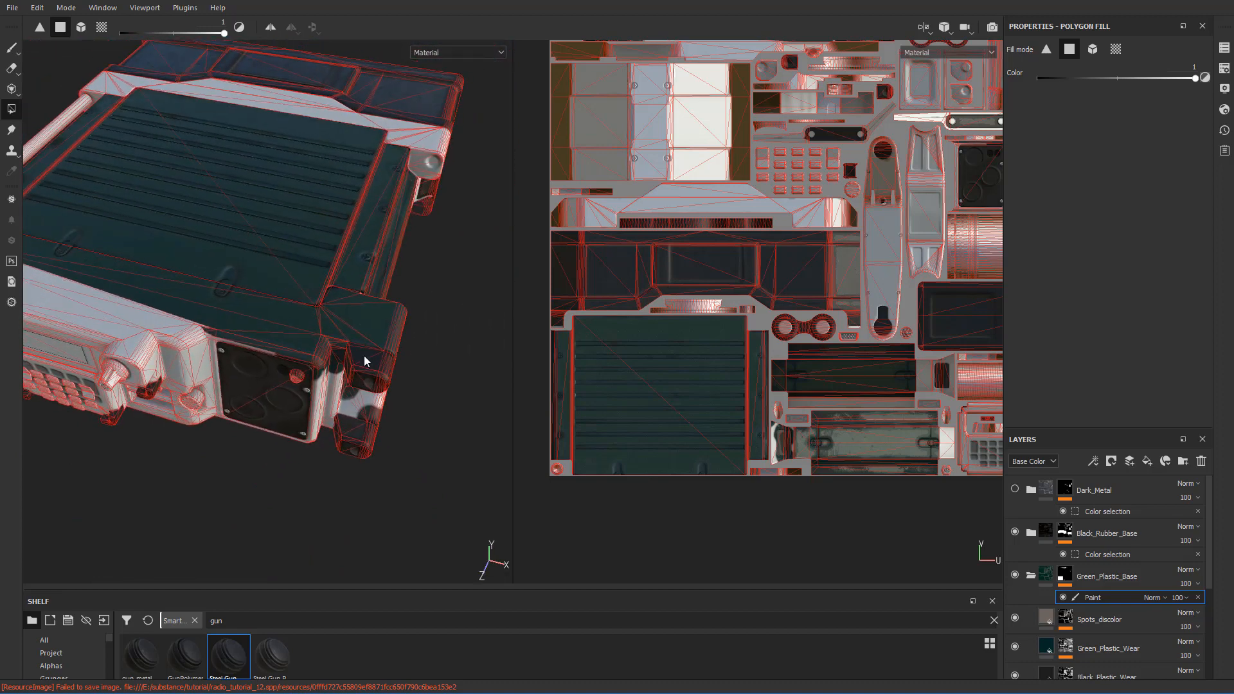
- Show only the 3D view and remove the Paint effect from the Green_Plastic_Base mask
{"action": "left_click", "coordinate": [11, 48]}
{"action": "mouse_move", "coordinate": [337, 249]}
{"action": "left_mouse_down", "text": "alt"}
{"action": "mouse_move", "coordinate": [391, 229]}
{"action": "mouse_move", "coordinate": [532, 322]}
{"action": "mouse_move", "coordinate": [857, 383]}
{"action": "left_mouse_up", "text": "alt"}
{"action": "key", "text": "F2"}
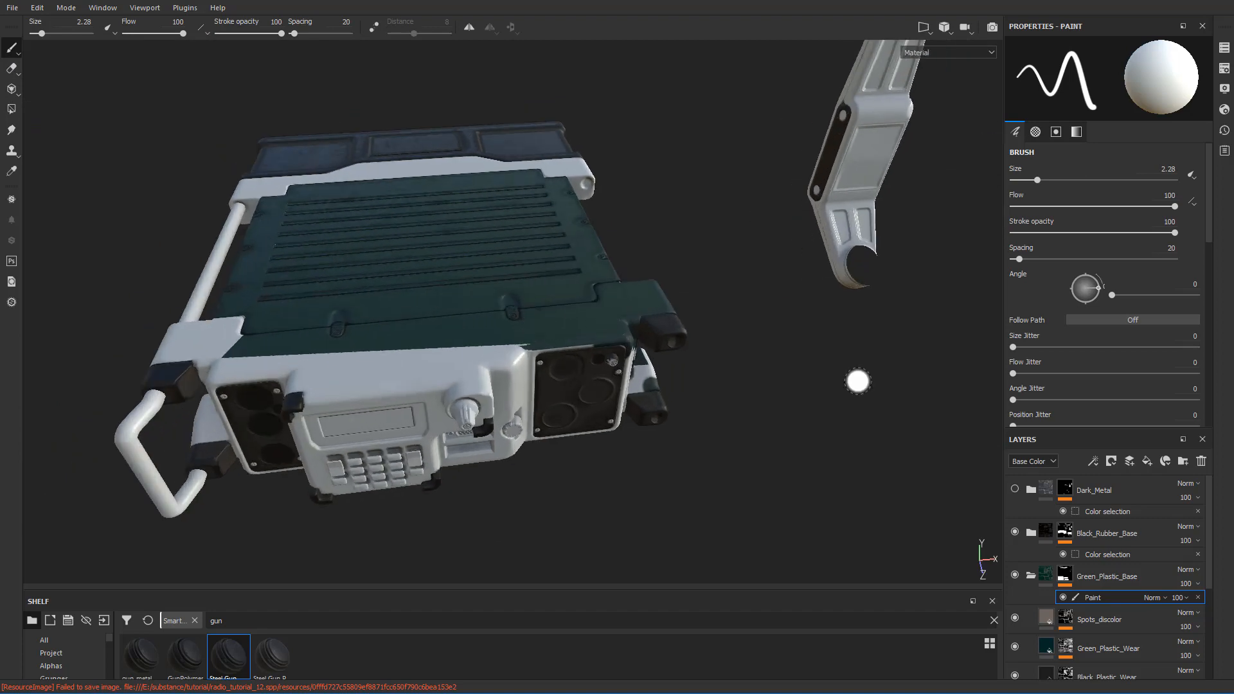
{"action": "left_click", "coordinate": [1199, 599]}
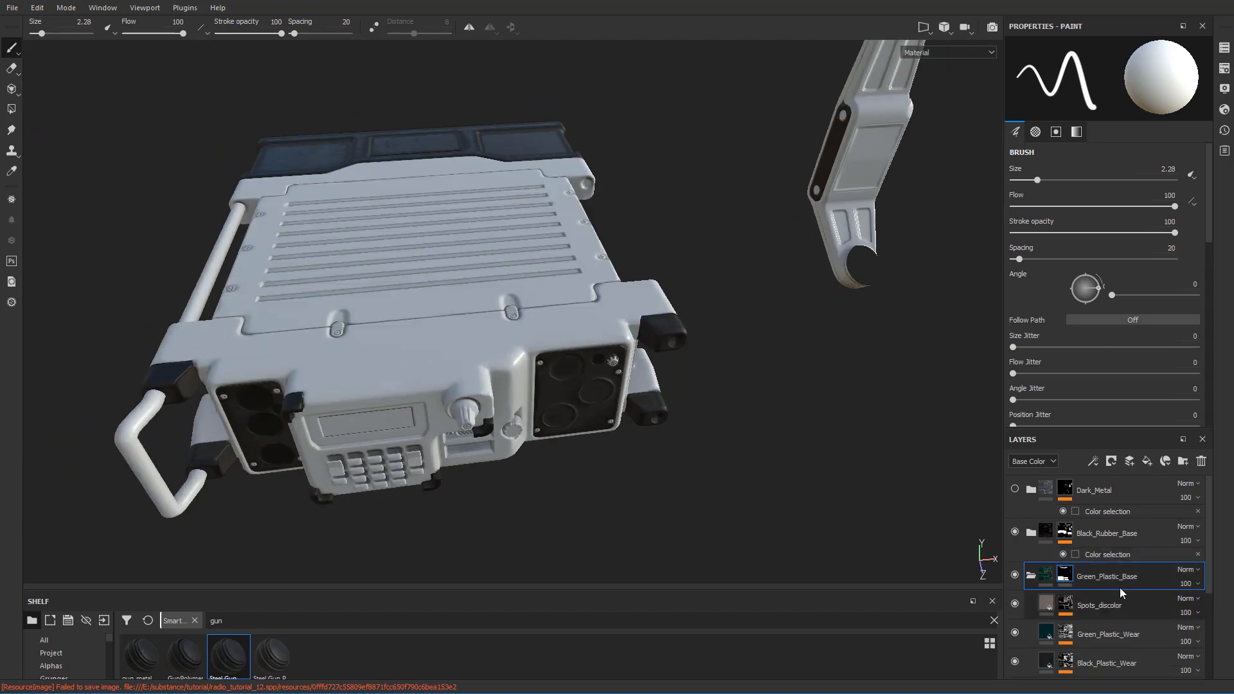
- Add a color selection to the Green_Plastic_Base mask, pick the green ID color and set Tolerance to 0.8
{"action": "right_click", "coordinate": [1089, 572]}
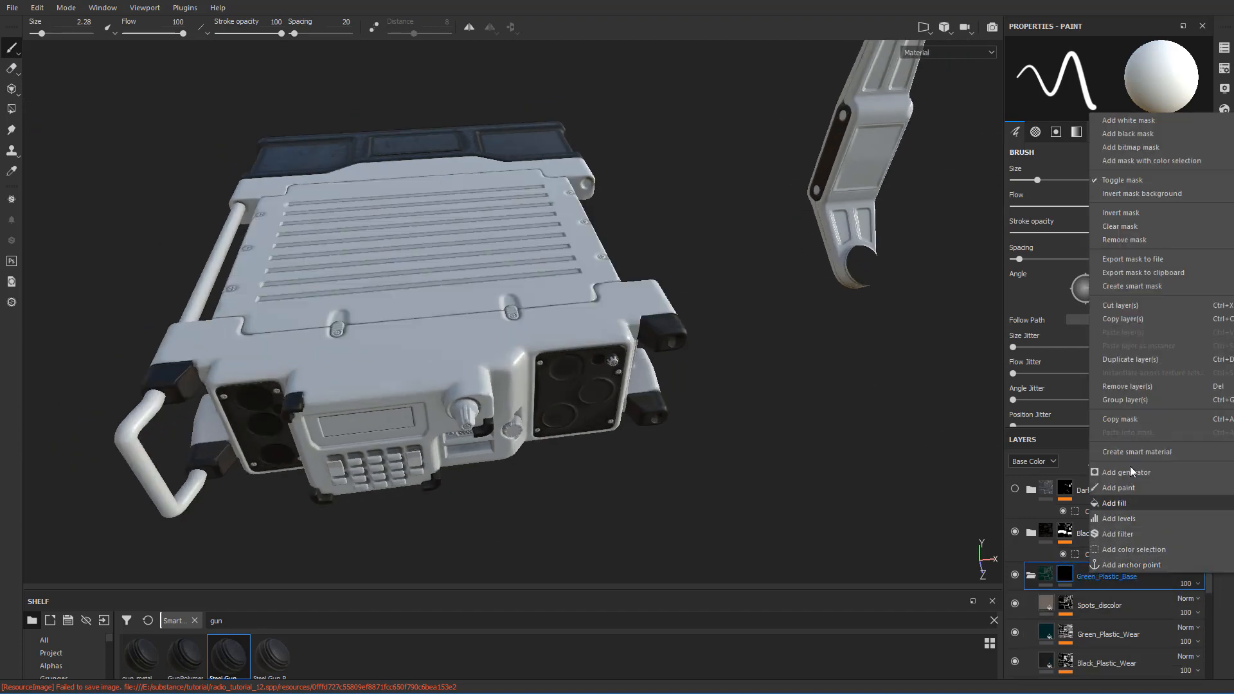
{"action": "left_click", "coordinate": [1120, 161]}
{"action": "left_click", "coordinate": [1180, 180]}
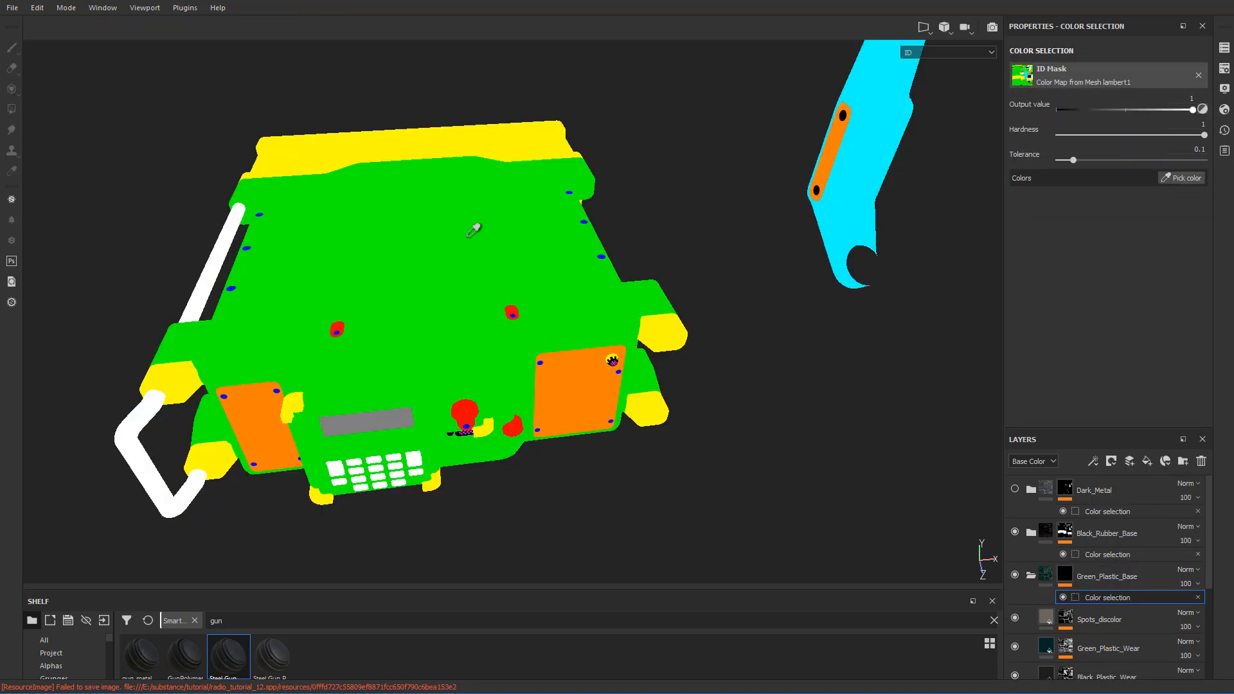
{"action": "left_click", "coordinate": [477, 228]}
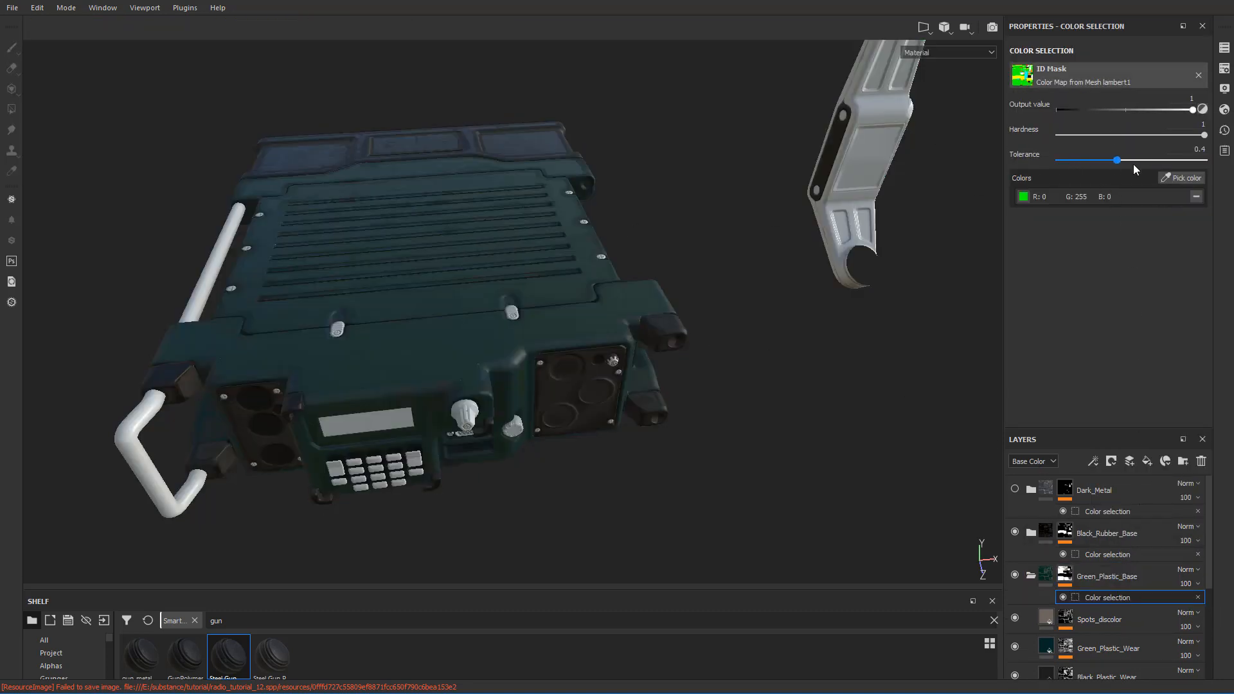
{"action": "left_click_drag", "start_coordinate": [1134, 169], "coordinate": [1165, 169]}
- Examine the green plastic coverage on the radio's top cover, corners and front panel
{"action": "scroll", "coordinate": [678, 286], "scroll_direction": "up", "scroll_amount": 10}
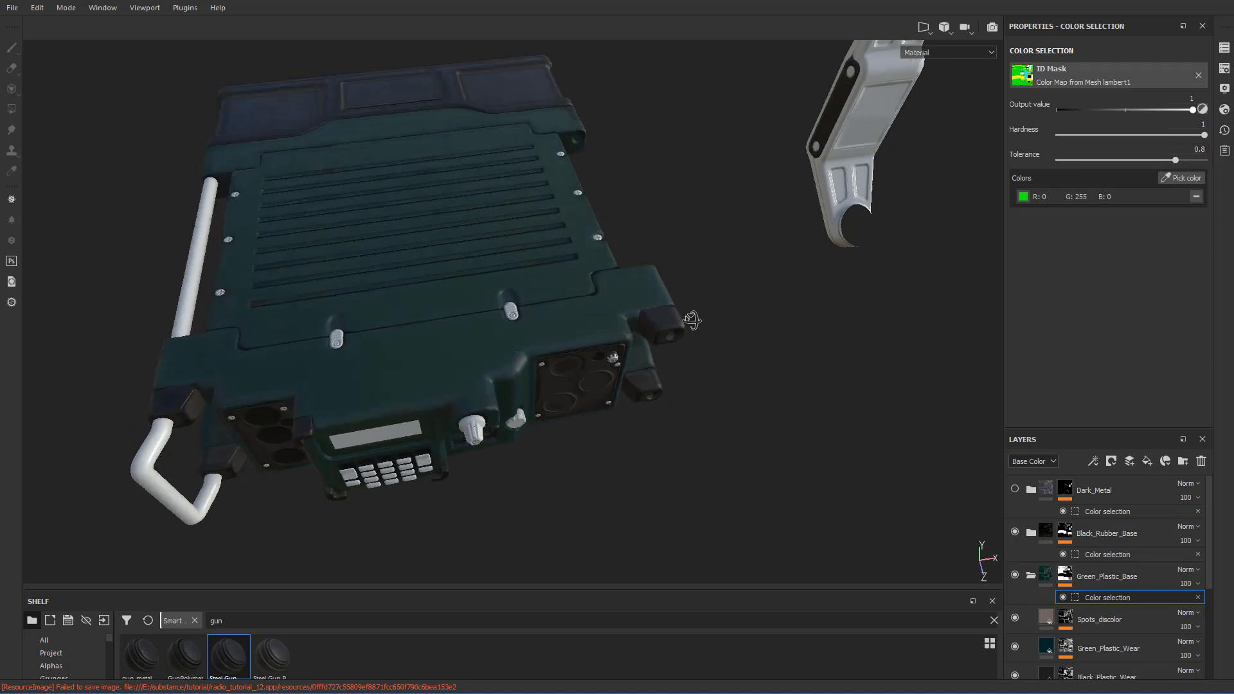
{"action": "left_click_drag", "start_coordinate": [673, 320], "coordinate": [674, 404], "text": "alt"}
{"action": "scroll", "coordinate": [653, 403], "scroll_direction": "down", "scroll_amount": 7}
{"action": "middle_click_drag", "start_coordinate": [579, 412], "coordinate": [600, 384], "text": "alt"}
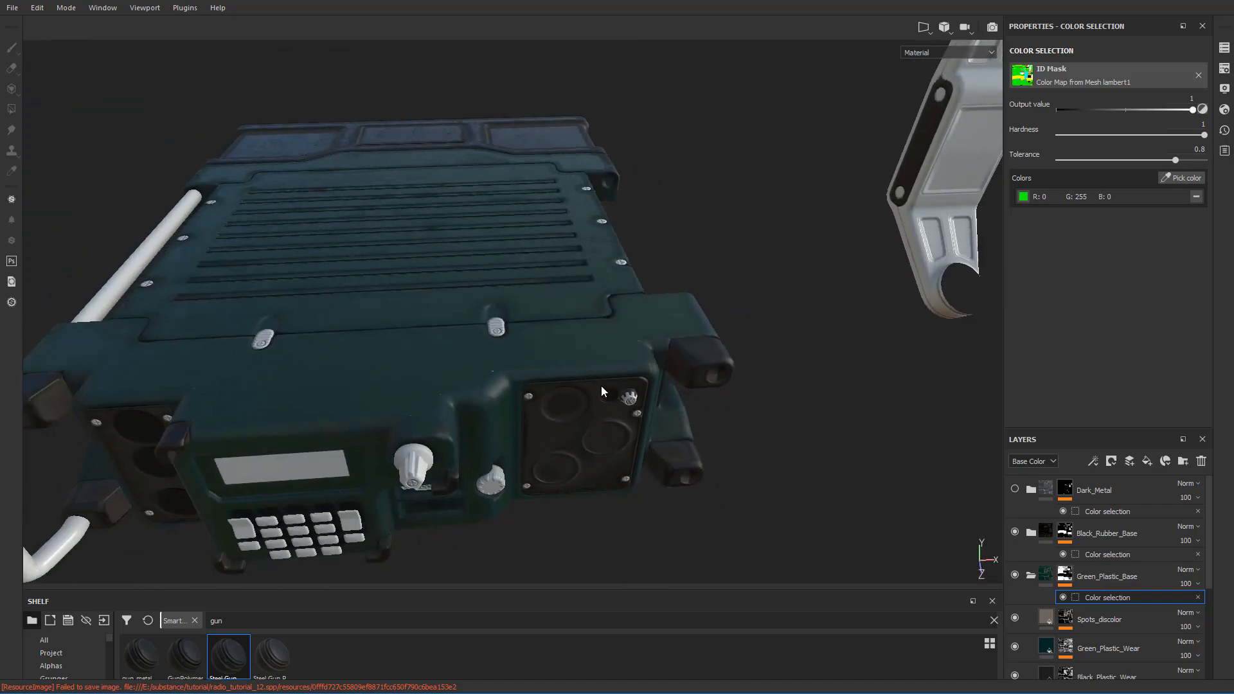
{"action": "left_click_drag", "start_coordinate": [711, 471], "coordinate": [738, 297], "text": "alt"}
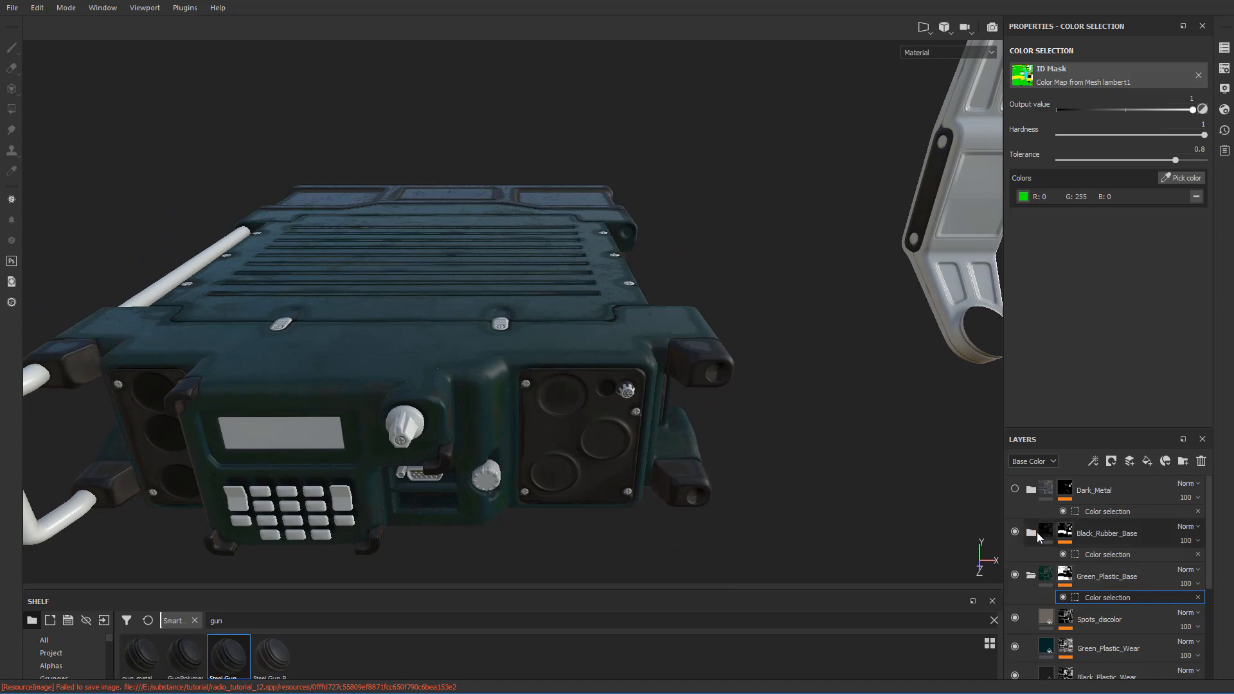
{"action": "scroll", "coordinate": [700, 306], "scroll_direction": "up", "scroll_amount": 2}
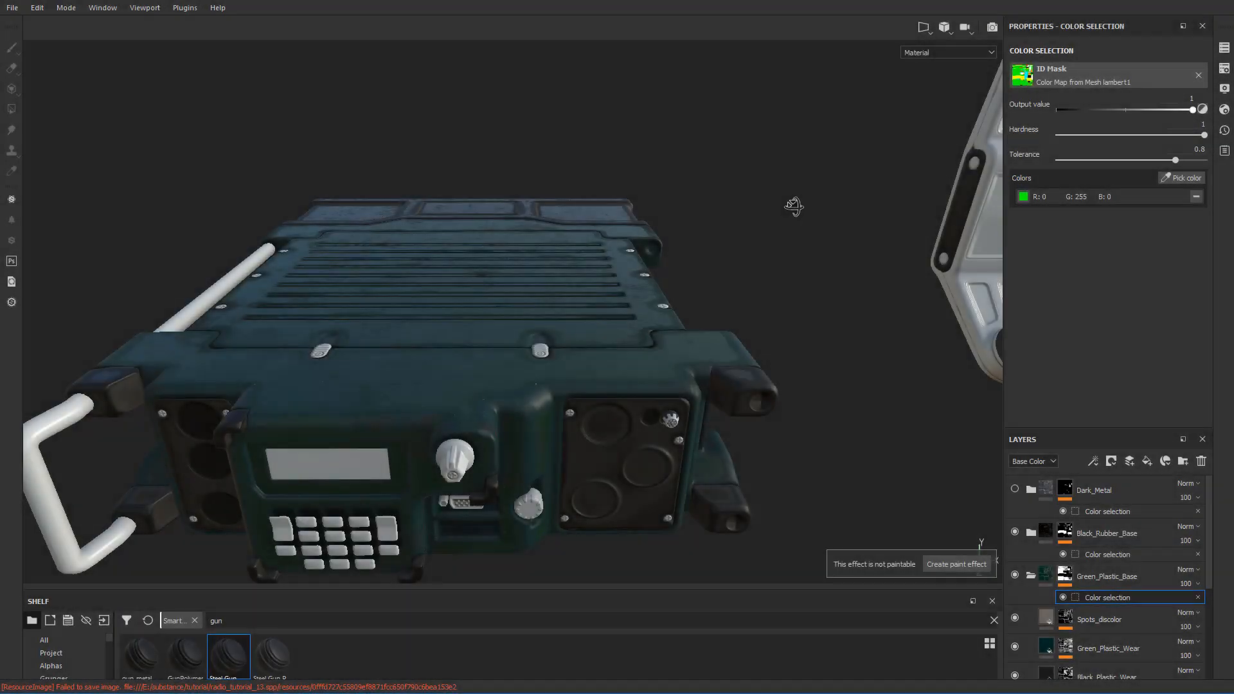
{"action": "mouse_move", "coordinate": [793, 204]}
{"action": "left_mouse_down", "text": "alt"}
{"action": "mouse_move", "coordinate": [787, 256]}
{"action": "mouse_move", "coordinate": [801, 197]}
{"action": "left_mouse_up", "text": "alt"}
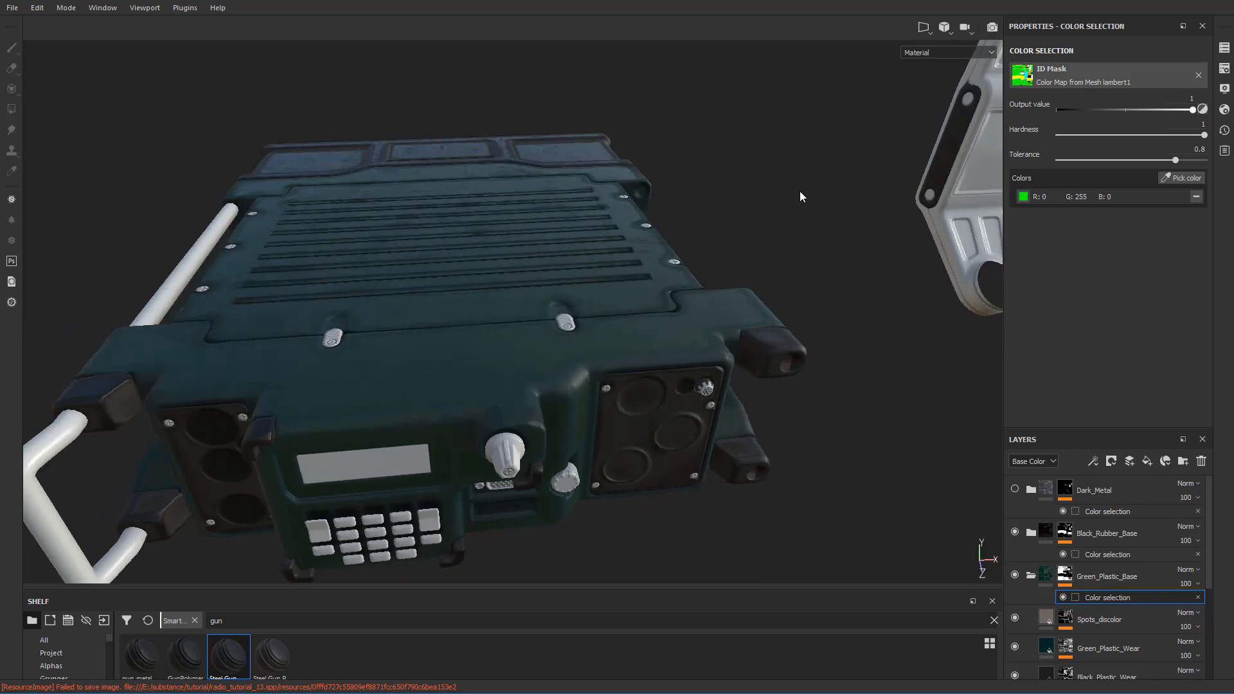
- Display the ID mesh map and examine the color regions on the radio body and its separate parts
{"action": "left_click", "coordinate": [962, 52]}
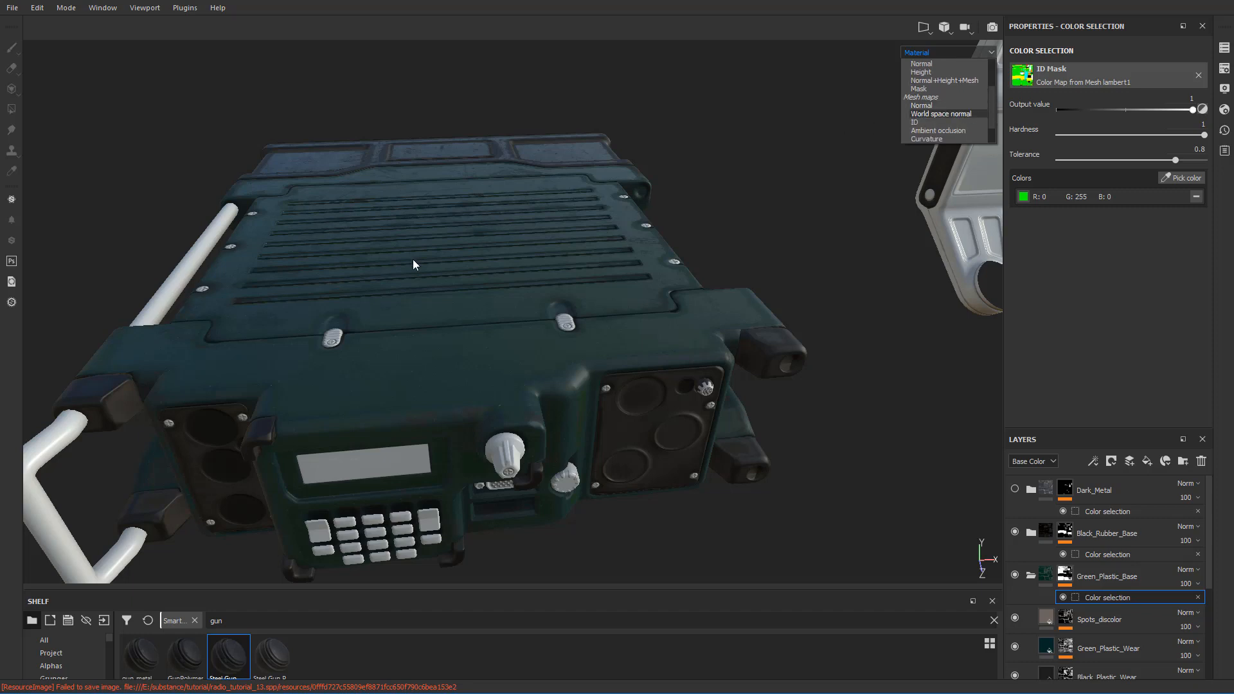
{"action": "scroll", "coordinate": [947, 142], "scroll_direction": "down", "scroll_amount": 1}
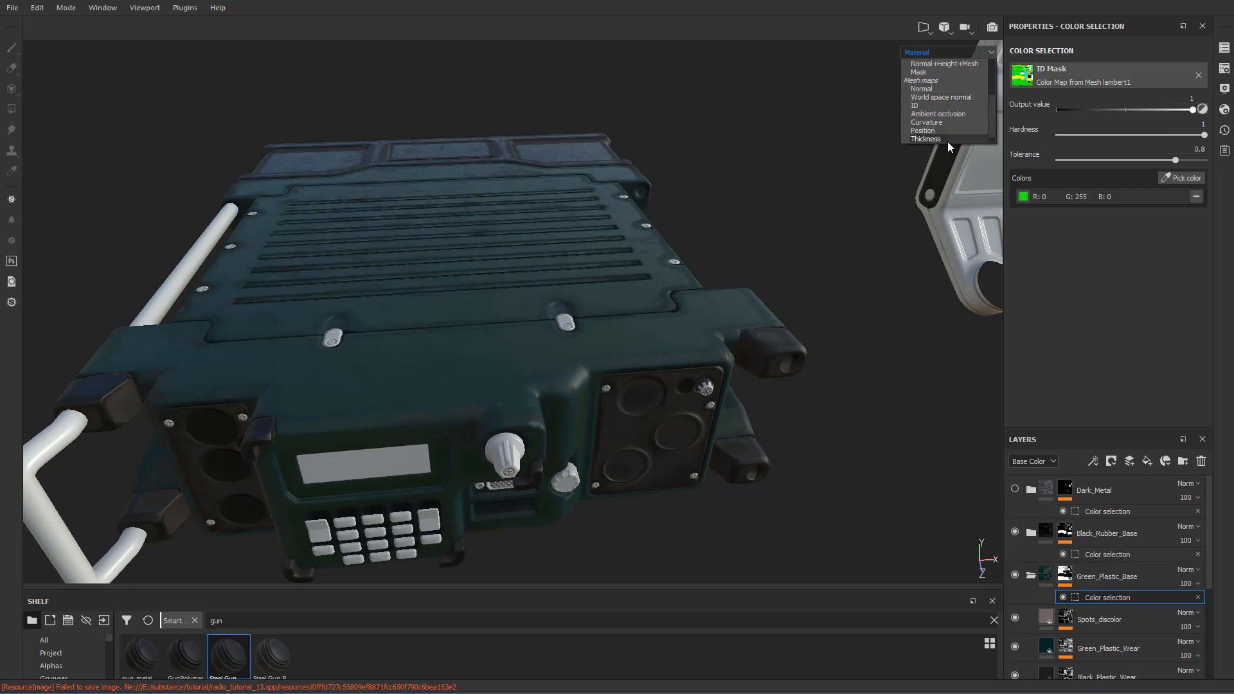
{"action": "left_click", "coordinate": [915, 106]}
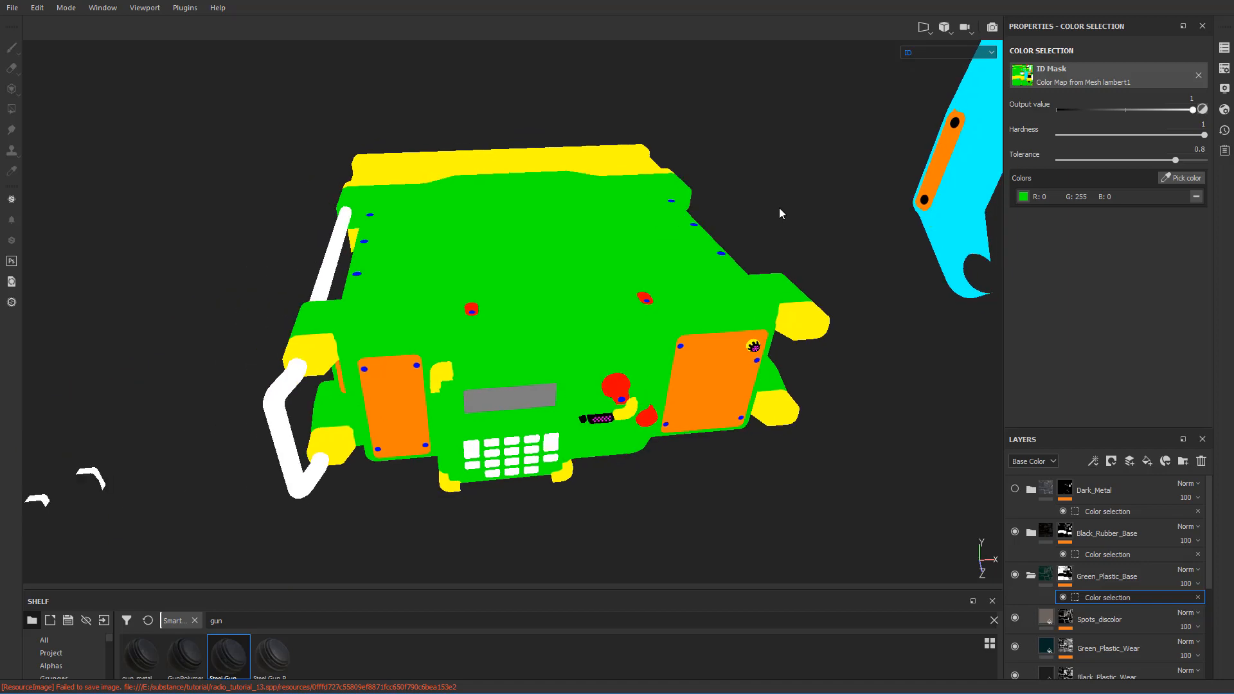
{"action": "scroll", "coordinate": [808, 188], "scroll_direction": "down", "scroll_amount": 2}
{"action": "scroll", "coordinate": [810, 186], "scroll_direction": "up", "scroll_amount": 4}
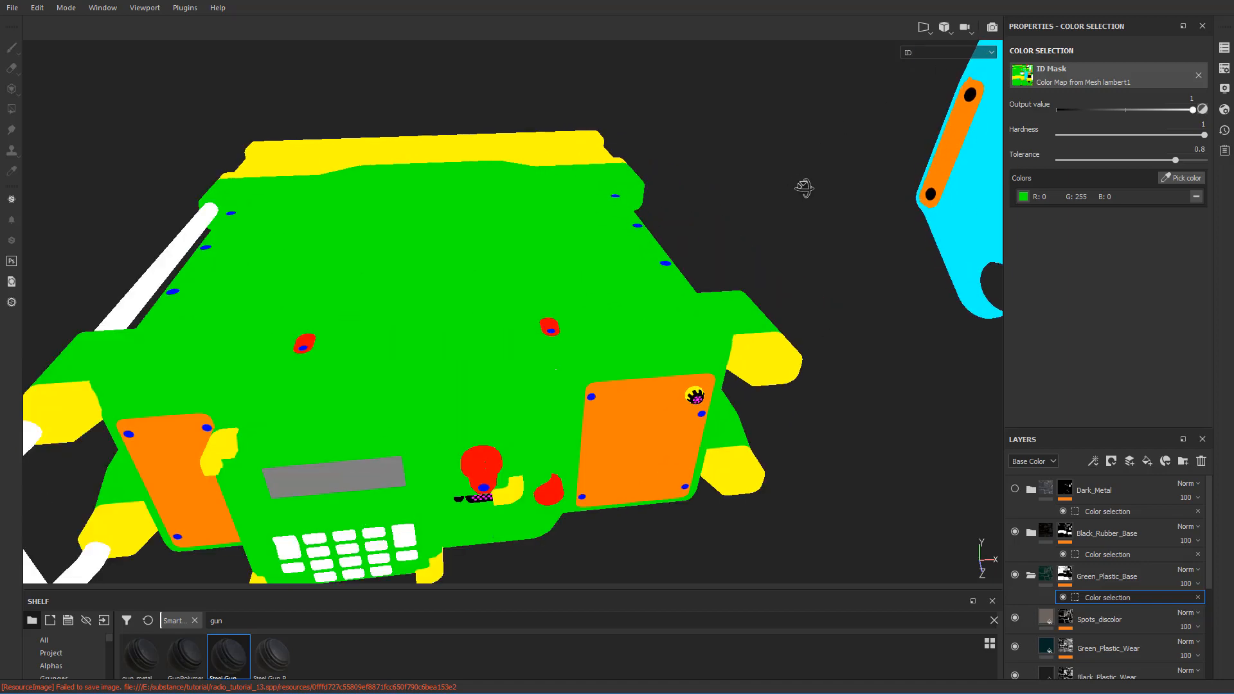
{"action": "left_click_drag", "start_coordinate": [804, 189], "coordinate": [639, 258], "text": "alt"}
{"action": "scroll", "coordinate": [639, 257], "scroll_direction": "down", "scroll_amount": 3}
{"action": "scroll", "coordinate": [592, 300], "scroll_direction": "down", "scroll_amount": 3}
{"action": "left_click_drag", "start_coordinate": [602, 296], "coordinate": [611, 271], "text": "alt"}
{"action": "scroll", "coordinate": [611, 271], "scroll_direction": "up", "scroll_amount": 1}
{"action": "scroll", "coordinate": [611, 268], "scroll_direction": "up", "scroll_amount": 2}
{"action": "scroll", "coordinate": [610, 268], "scroll_direction": "down", "scroll_amount": 2}
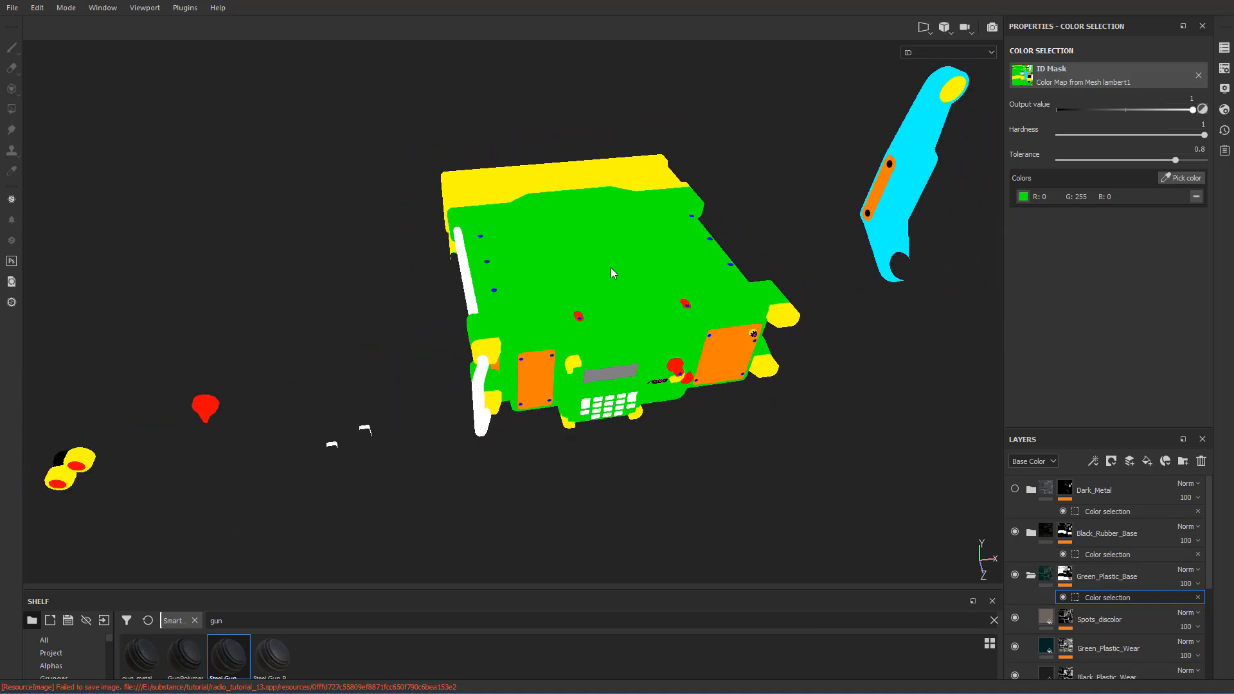
{"action": "scroll", "coordinate": [610, 267], "scroll_direction": "up", "scroll_amount": 4}
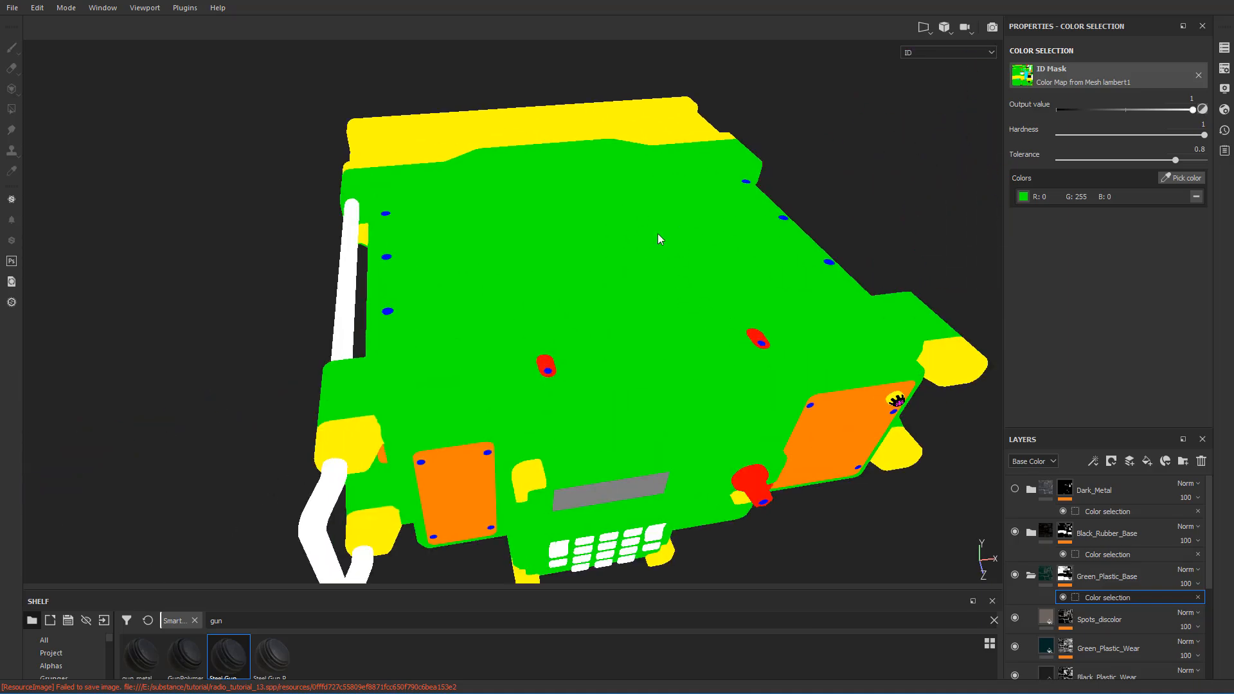
{"action": "scroll", "coordinate": [828, 319], "scroll_direction": "down", "scroll_amount": 4}
{"action": "middle_click_drag", "start_coordinate": [643, 321], "coordinate": [155, 383], "text": "alt"}
{"action": "scroll", "coordinate": [534, 330], "scroll_direction": "up", "scroll_amount": 3}
{"action": "middle_click_drag", "start_coordinate": [305, 321], "coordinate": [695, 303], "text": "alt"}
{"action": "scroll", "coordinate": [471, 330], "scroll_direction": "down", "scroll_amount": 1}
{"action": "middle_click_drag", "start_coordinate": [471, 331], "coordinate": [673, 237], "text": "alt"}
{"action": "scroll", "coordinate": [673, 236], "scroll_direction": "up", "scroll_amount": 3}
- Return the viewport to the Material display and check the radio's textured top cover
{"action": "left_click", "coordinate": [939, 54]}
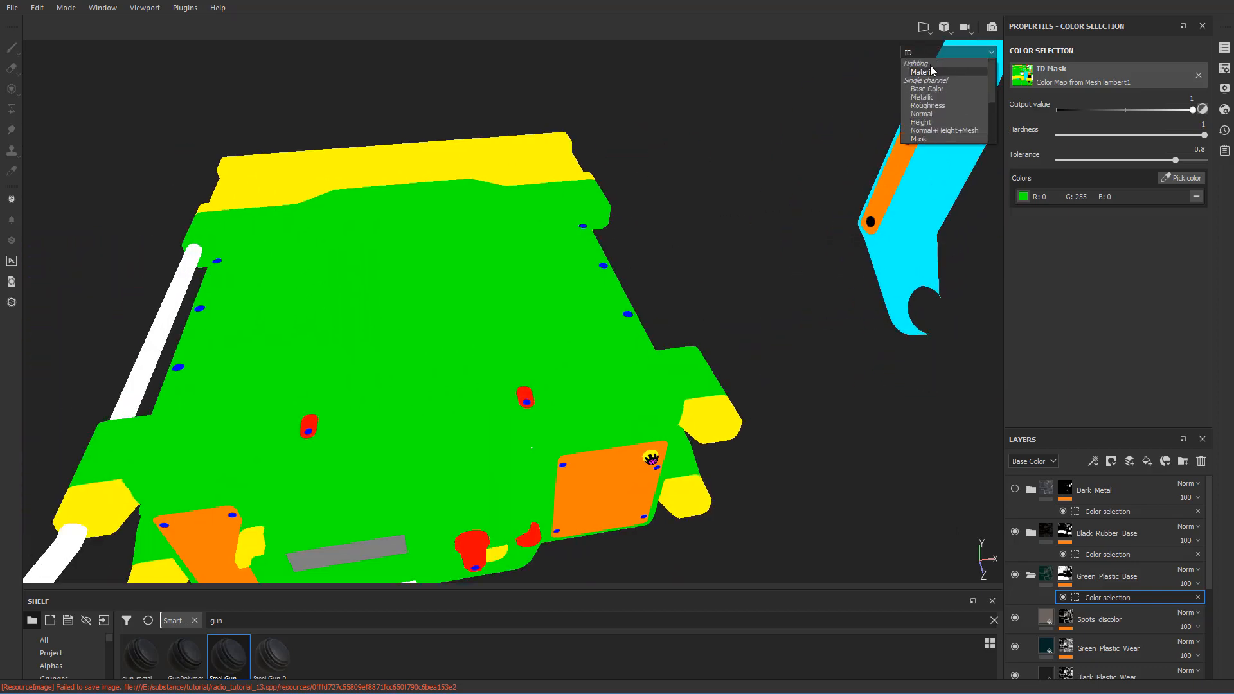
{"action": "left_click", "coordinate": [928, 74]}
{"action": "scroll", "coordinate": [609, 279], "scroll_direction": "down", "scroll_amount": 3}
{"action": "scroll", "coordinate": [607, 279], "scroll_direction": "up", "scroll_amount": 3}
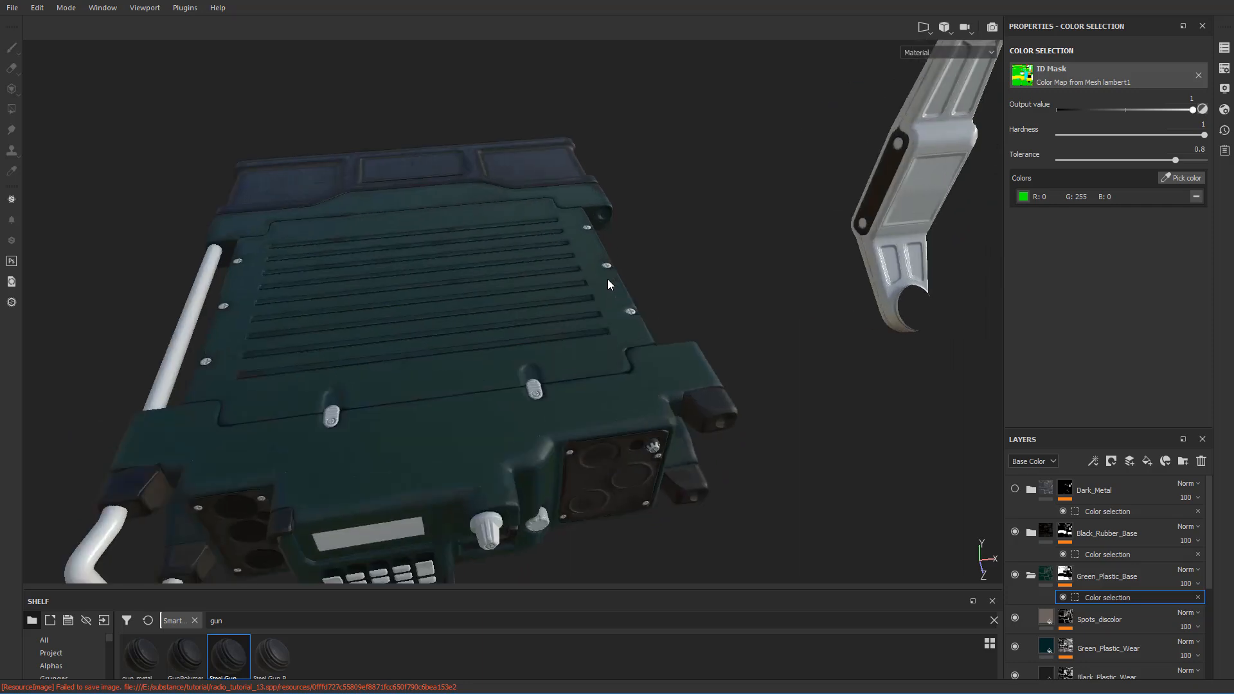
{"action": "scroll", "coordinate": [607, 283], "scroll_direction": "down", "scroll_amount": 3}
{"action": "scroll", "coordinate": [607, 283], "scroll_direction": "up", "scroll_amount": 2}
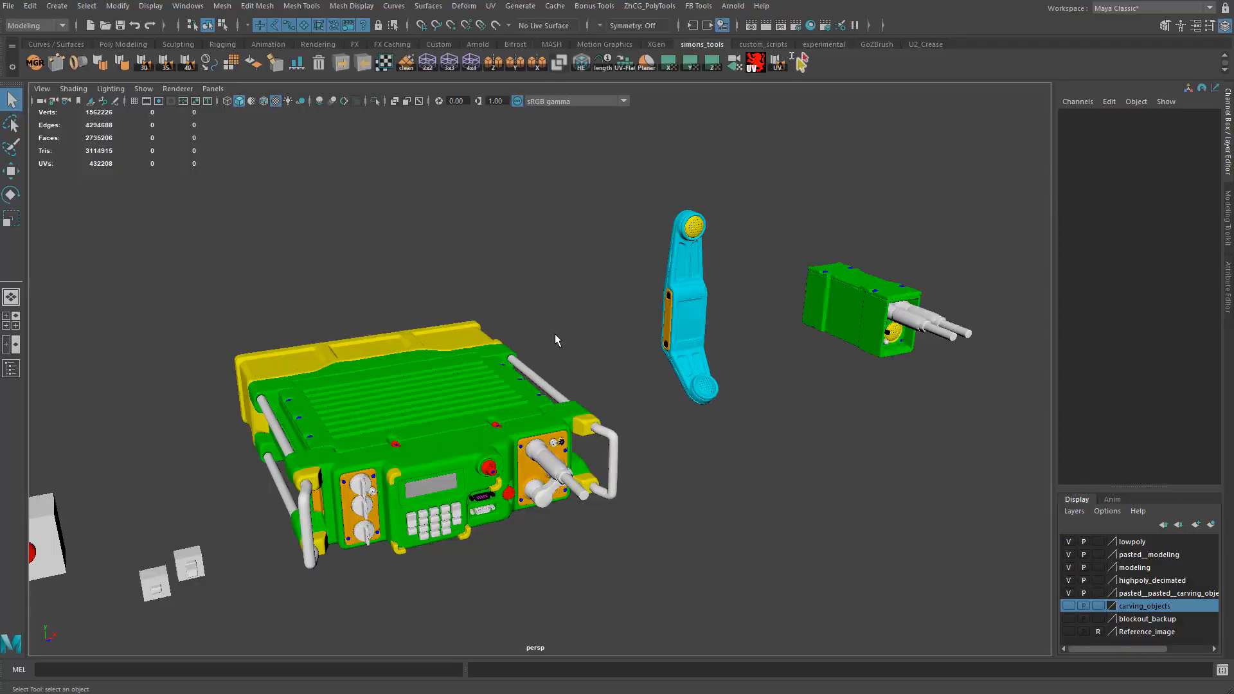
- Switch to Maya and examine the ID-colored high-poly radio, including its ribbed top cover
{"action": "scroll", "coordinate": [555, 334], "scroll_direction": "up", "scroll_amount": 3}
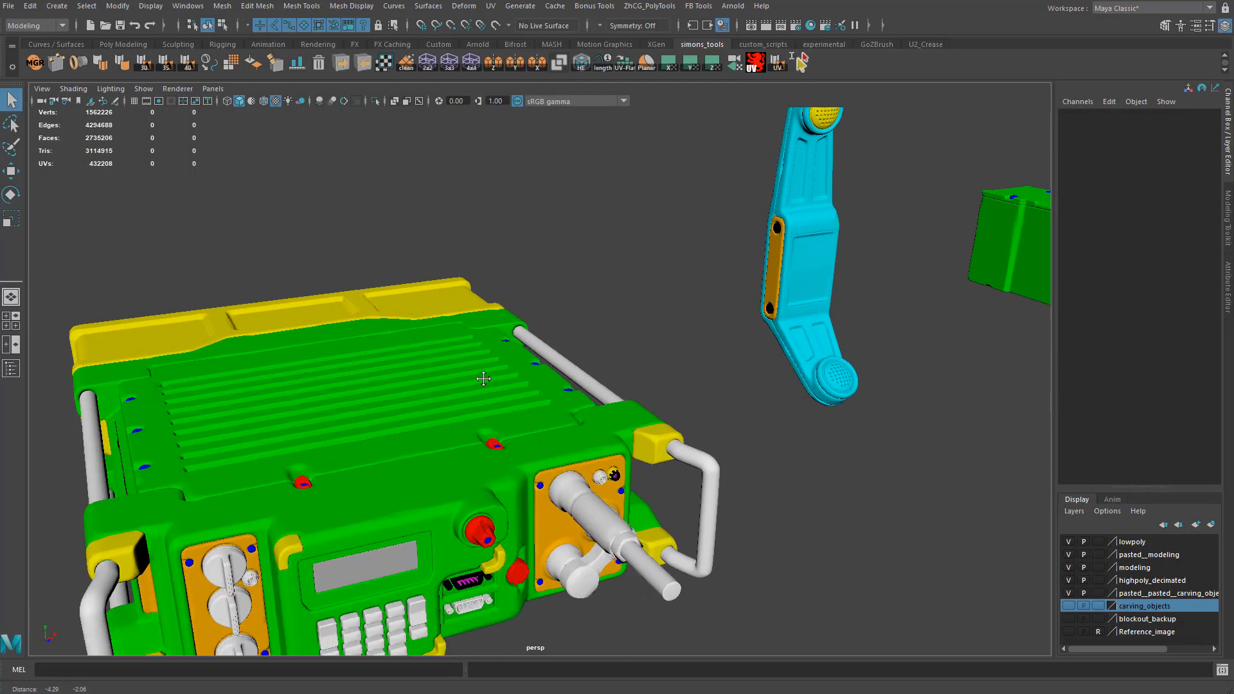
{"action": "scroll", "coordinate": [593, 332], "scroll_direction": "down", "scroll_amount": 5}
{"action": "left_click_drag", "start_coordinate": [593, 332], "coordinate": [581, 353], "text": "alt"}
{"action": "left_click", "coordinate": [540, 379]}
{"action": "scroll", "coordinate": [514, 347], "scroll_direction": "down", "scroll_amount": 3}
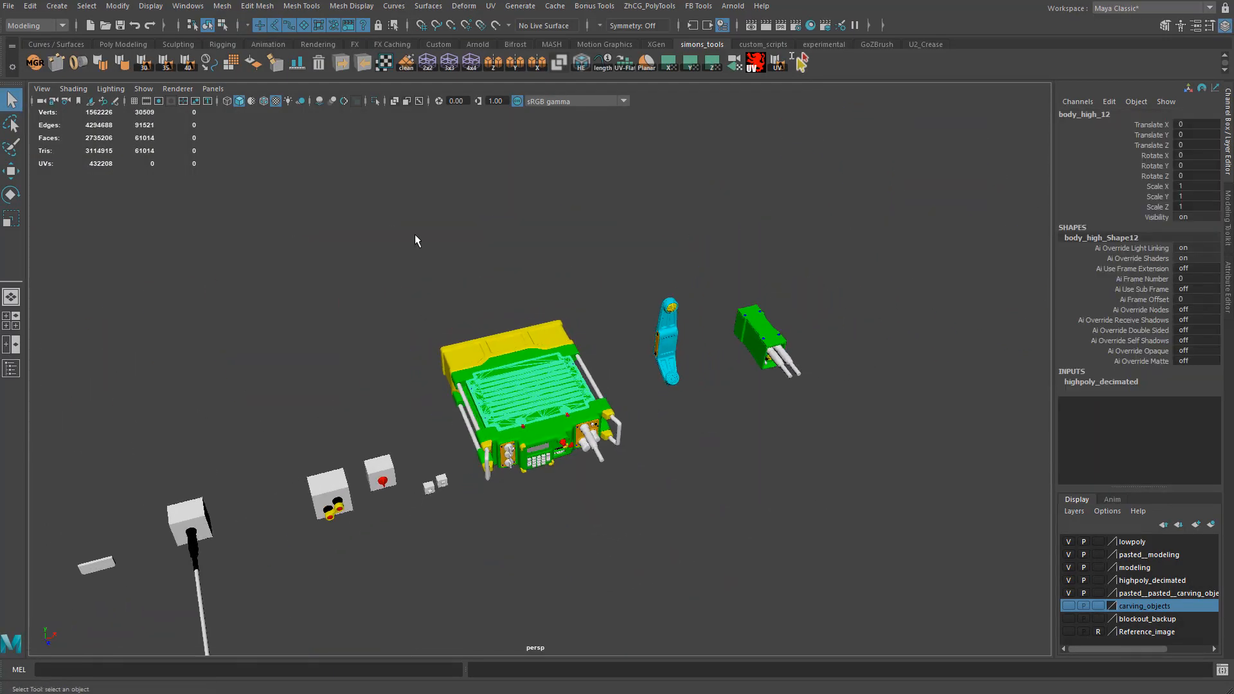
{"action": "left_click", "coordinate": [415, 240]}
{"action": "middle_click_drag", "start_coordinate": [406, 387], "coordinate": [425, 328], "text": "alt"}
{"action": "scroll", "coordinate": [579, 377], "scroll_direction": "up", "scroll_amount": 5}
{"action": "left_click", "coordinate": [614, 277]}
{"action": "middle_click_drag", "start_coordinate": [602, 311], "coordinate": [542, 369], "text": "alt"}
{"action": "scroll", "coordinate": [565, 289], "scroll_direction": "down", "scroll_amount": 2}
{"action": "left_click", "coordinate": [578, 140]}
{"action": "right_click_drag", "start_coordinate": [502, 282], "coordinate": [493, 317], "text": "alt"}
{"action": "middle_click_drag", "start_coordinate": [554, 331], "coordinate": [489, 375], "text": "alt"}
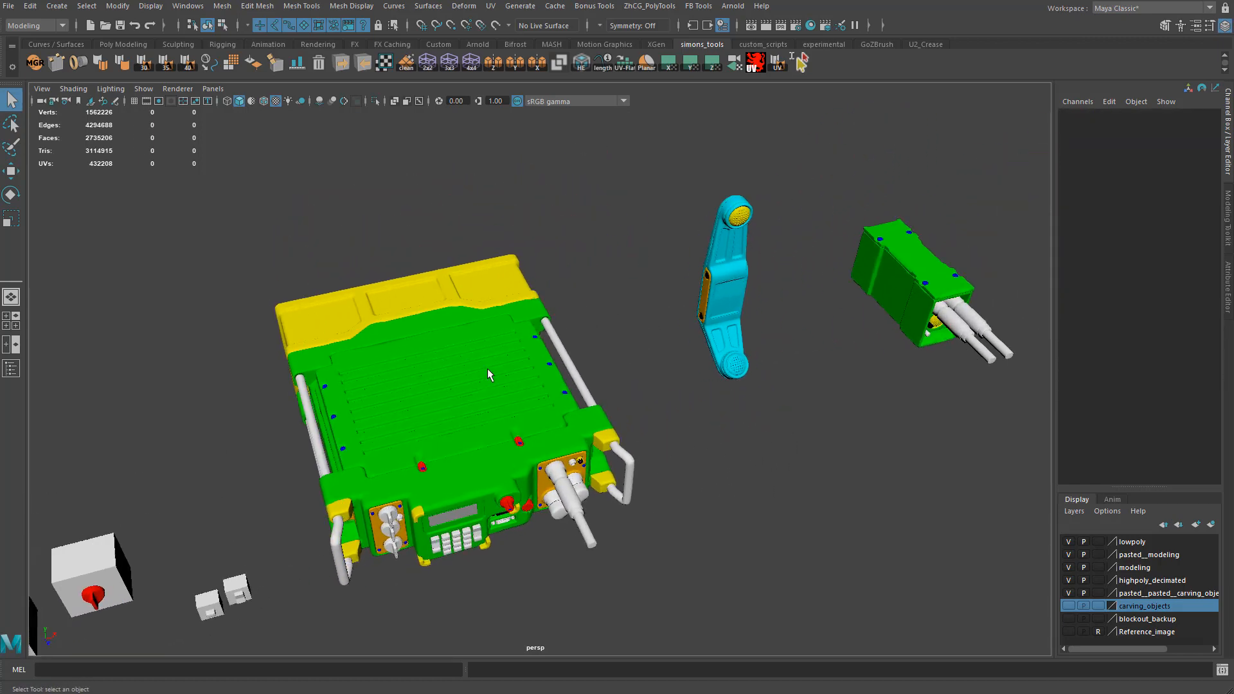
- Inspect the radio's ribbed top cover and the separate green box as individual high-poly parts
{"action": "left_click", "coordinate": [489, 375]}
{"action": "left_click", "coordinate": [923, 253]}
{"action": "right_click_drag", "start_coordinate": [790, 279], "coordinate": [828, 291], "text": "alt"}
{"action": "right_click_drag", "start_coordinate": [668, 290], "coordinate": [624, 302], "text": "alt"}
{"action": "middle_click_drag", "start_coordinate": [552, 315], "coordinate": [572, 262], "text": "alt"}
{"action": "left_click", "coordinate": [470, 324]}
{"action": "left_click_drag", "start_coordinate": [470, 325], "coordinate": [477, 152], "text": "alt"}
{"action": "left_click", "coordinate": [477, 147]}
- Assign the orange metal_plate material to the radio's ribbed top cover through the Hypershade
{"action": "left_click", "coordinate": [507, 323]}
{"action": "right_click_drag", "start_coordinate": [507, 322], "coordinate": [558, 323], "text": "alt"}
{"action": "key", "text": "h"}
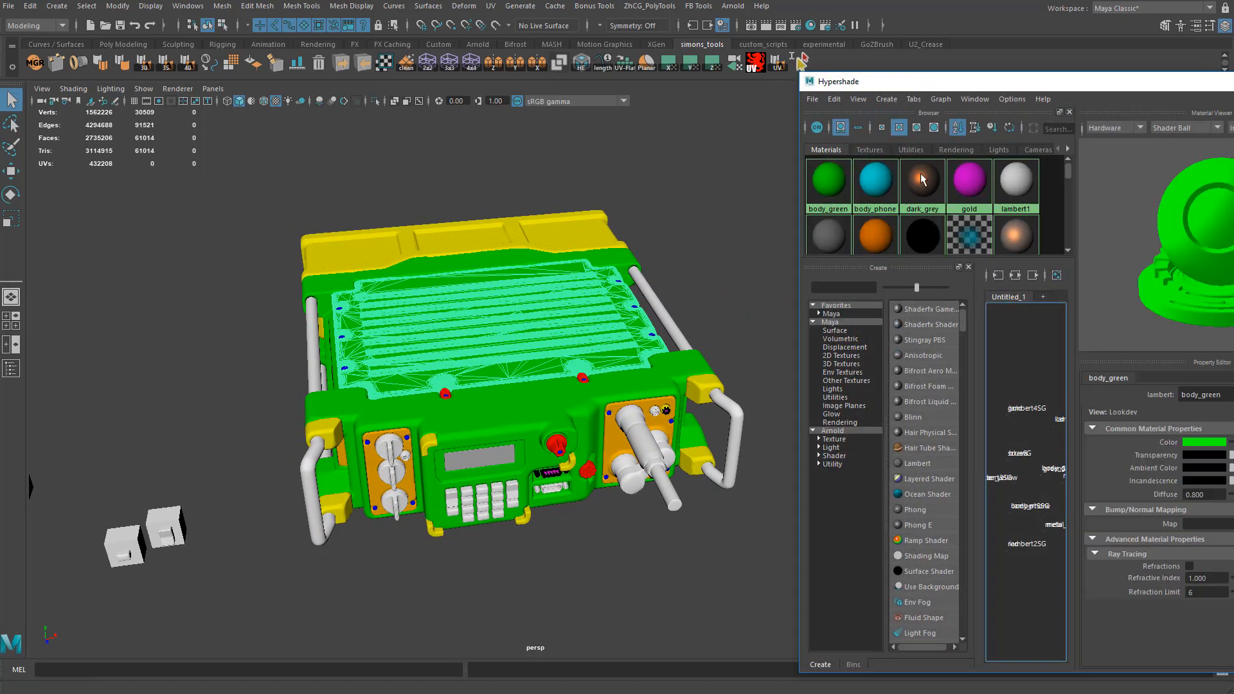
{"action": "right_click_drag", "start_coordinate": [874, 236], "coordinate": [873, 205]}
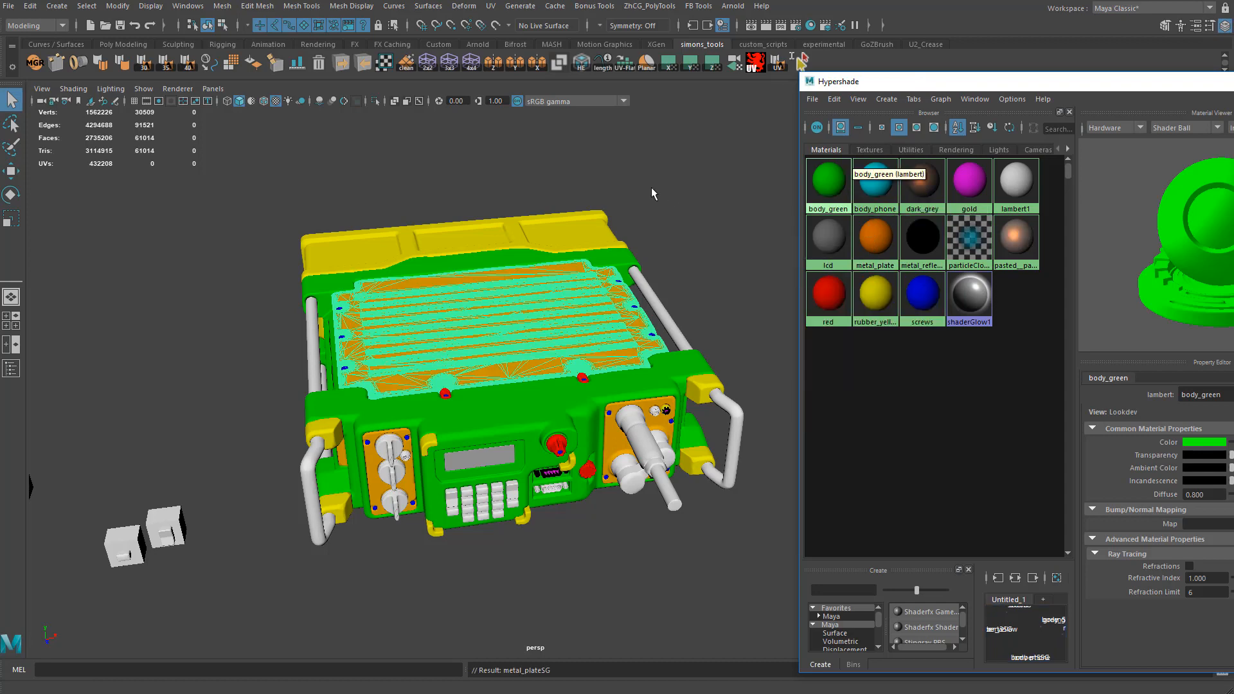
{"action": "left_click", "coordinate": [665, 188]}
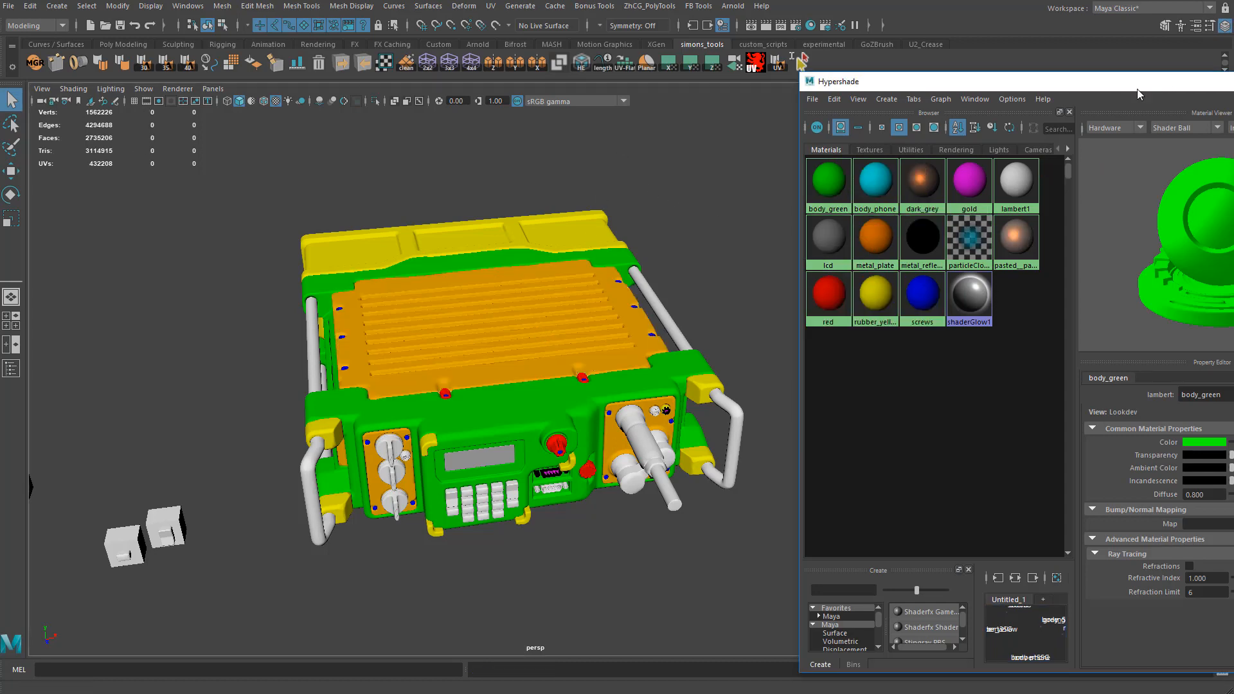
{"action": "left_click_drag", "start_coordinate": [1138, 88], "coordinate": [919, 143]}
{"action": "left_click", "coordinate": [1135, 136]}
- Select a top face on the green cable box and grow the face selection repeatedly across its upper surface
{"action": "middle_click_drag", "start_coordinate": [887, 231], "coordinate": [628, 322], "text": "alt"}
{"action": "left_click", "coordinate": [794, 283]}
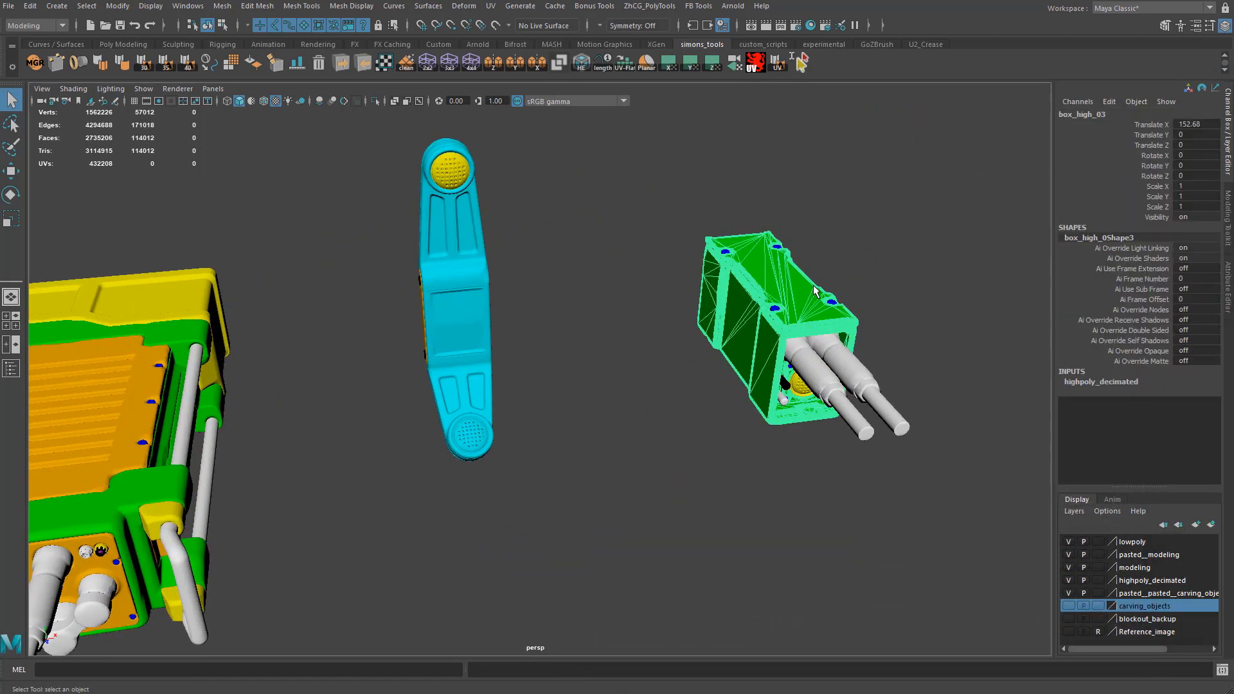
{"action": "middle_click_drag", "start_coordinate": [794, 283], "coordinate": [683, 325], "text": "alt"}
{"action": "right_click_drag", "start_coordinate": [682, 325], "coordinate": [750, 337], "text": "alt"}
{"action": "key", "text": "F9"}
{"action": "key", "text": "F11"}
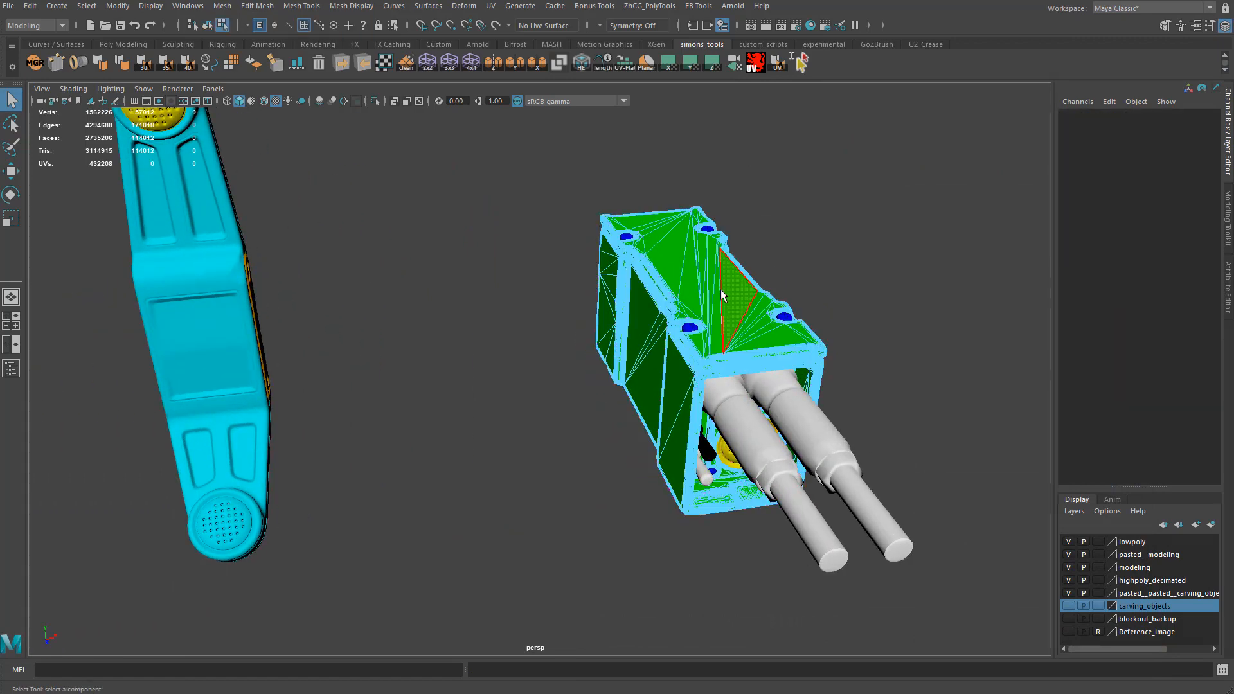
{"action": "left_click", "coordinate": [723, 289]}
{"action": "key", "text": "shift+period"}
{"action": "key", "text": "shift+period"}
{"action": "key", "text": "shift+period"}
{"action": "key", "text": "shift+period"}
{"action": "key", "text": "shift+period"}
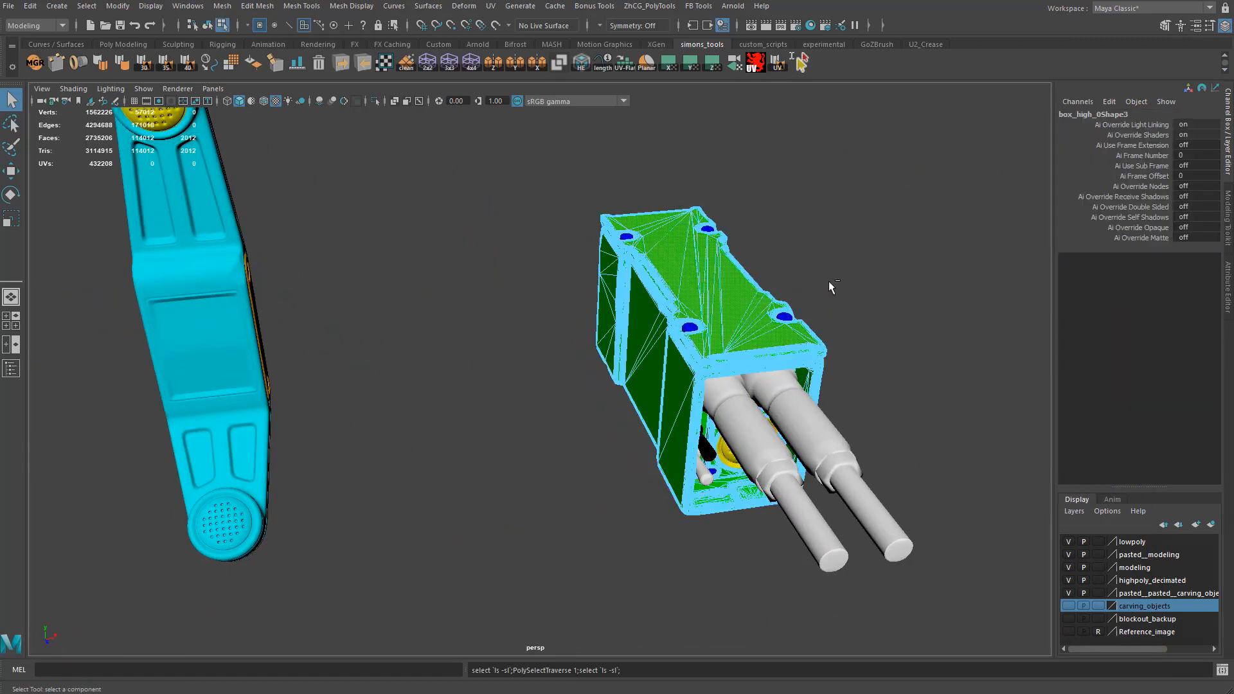
{"action": "left_click_drag", "start_coordinate": [828, 280], "coordinate": [846, 218], "text": "alt"}
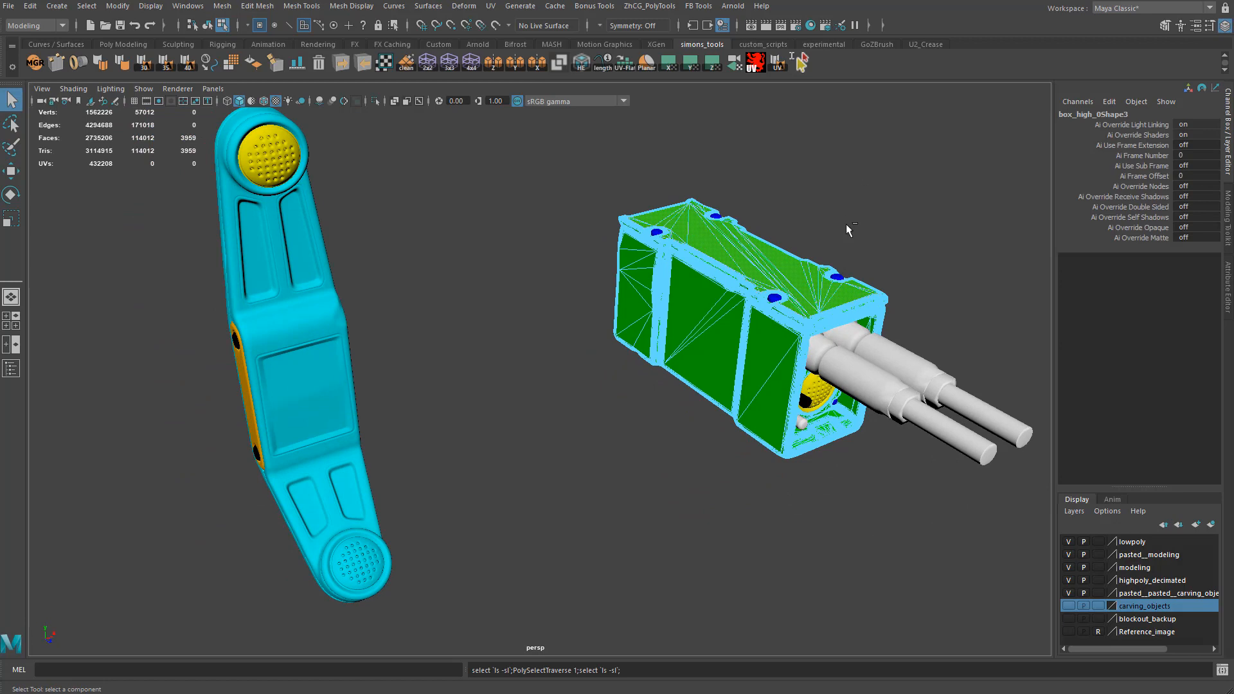
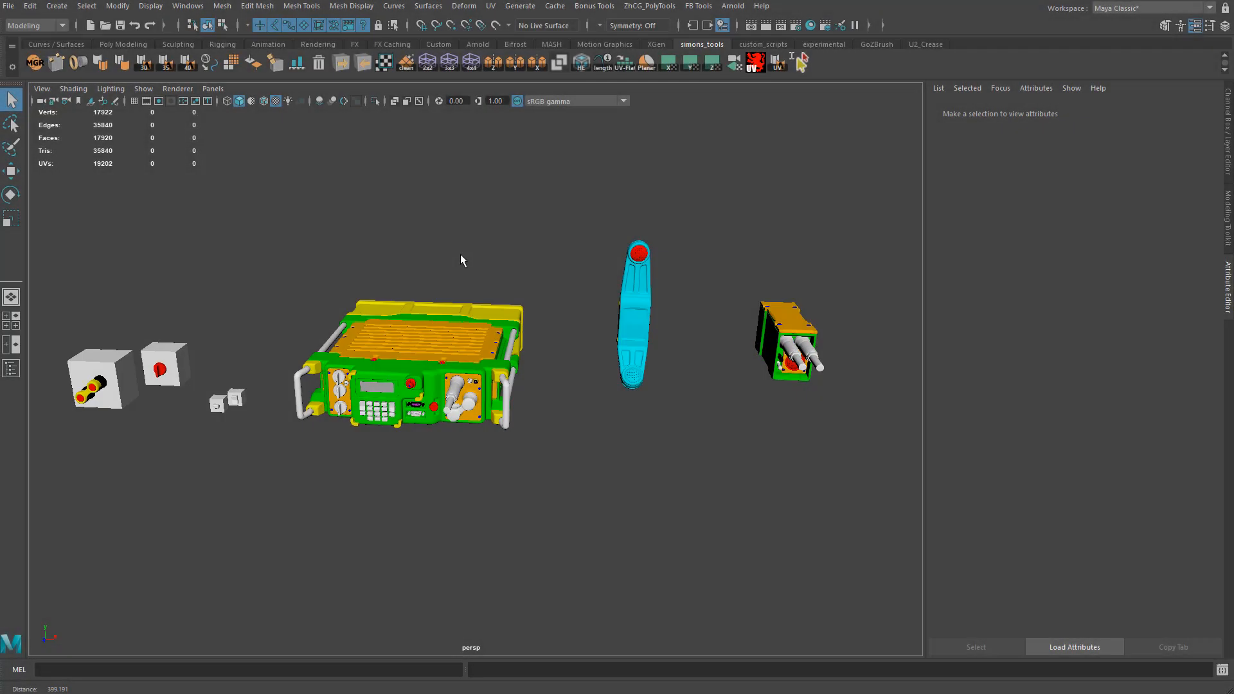
- Check the orange ribbed cover on the radio model from above
{"action": "left_click_drag", "start_coordinate": [461, 262], "coordinate": [502, 350], "text": "alt"}
{"action": "left_click", "coordinate": [443, 352]}
{"action": "left_click", "coordinate": [573, 223]}
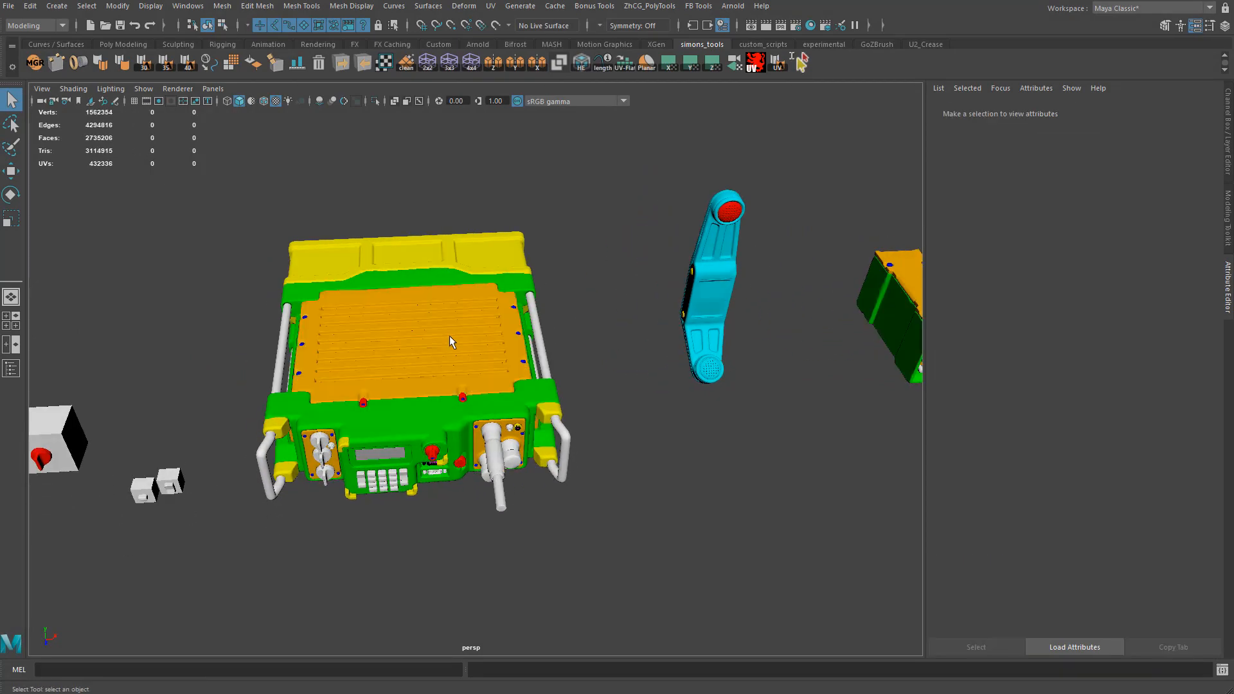
- Inspect the high-poly cover plate on the radio and the round inserts on the handset and the green cable box
{"action": "right_click_drag", "start_coordinate": [494, 325], "coordinate": [813, 301], "text": "alt"}
{"action": "left_click", "coordinate": [462, 325]}
{"action": "left_click", "coordinate": [916, 291]}
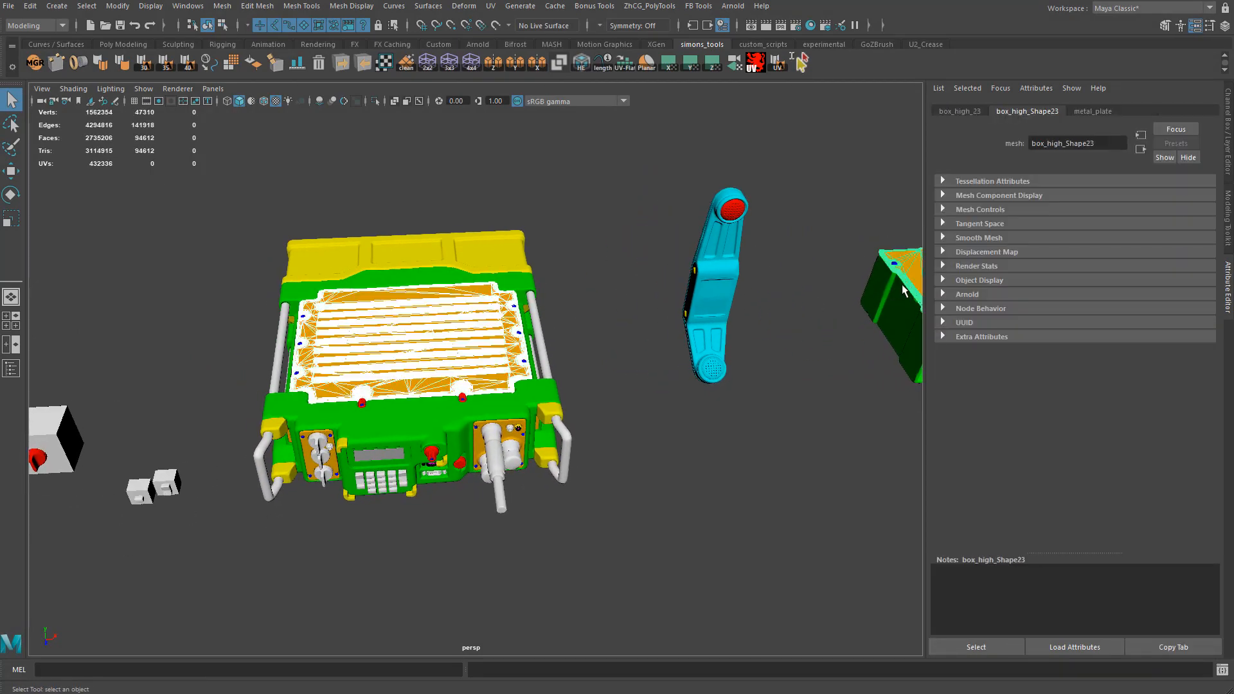
{"action": "left_click_drag", "start_coordinate": [916, 291], "coordinate": [315, 455], "text": "alt"}
{"action": "left_click", "coordinate": [659, 262]}
{"action": "left_click", "coordinate": [315, 455]}
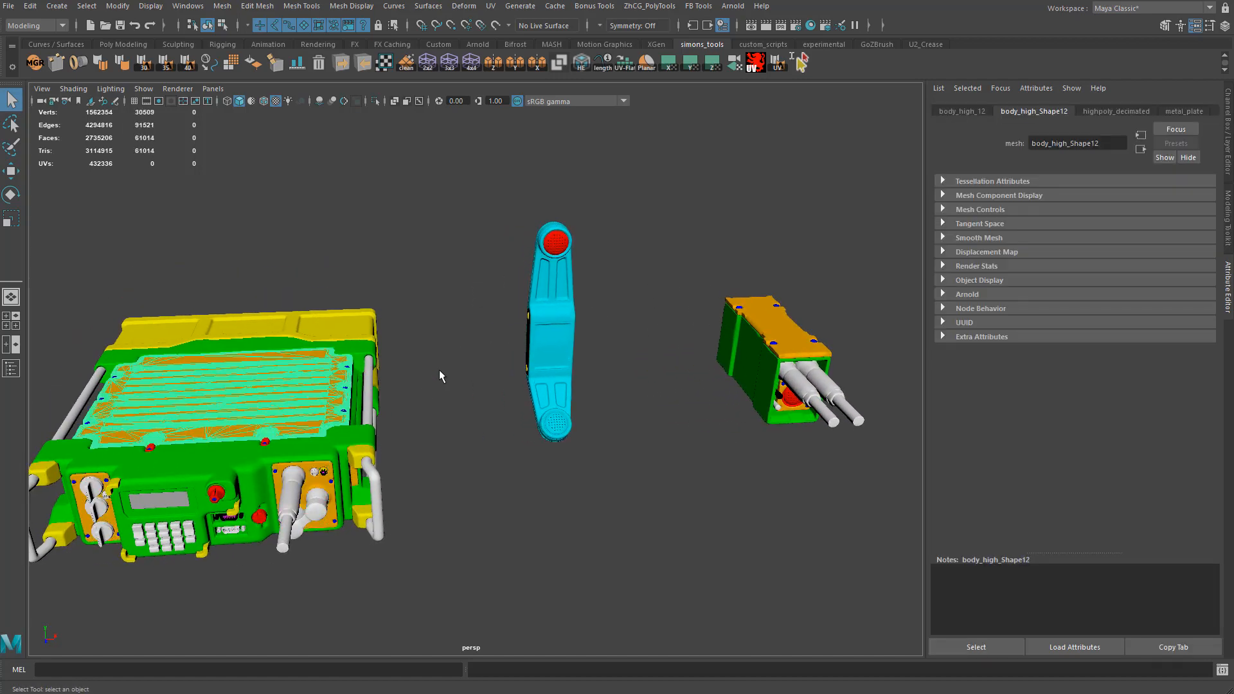
{"action": "left_click", "coordinate": [449, 347]}
{"action": "scroll", "coordinate": [449, 347], "scroll_direction": "up", "scroll_amount": 2}
{"action": "left_click", "coordinate": [582, 218]}
{"action": "left_click_drag", "start_coordinate": [583, 218], "coordinate": [631, 412], "text": "alt"}
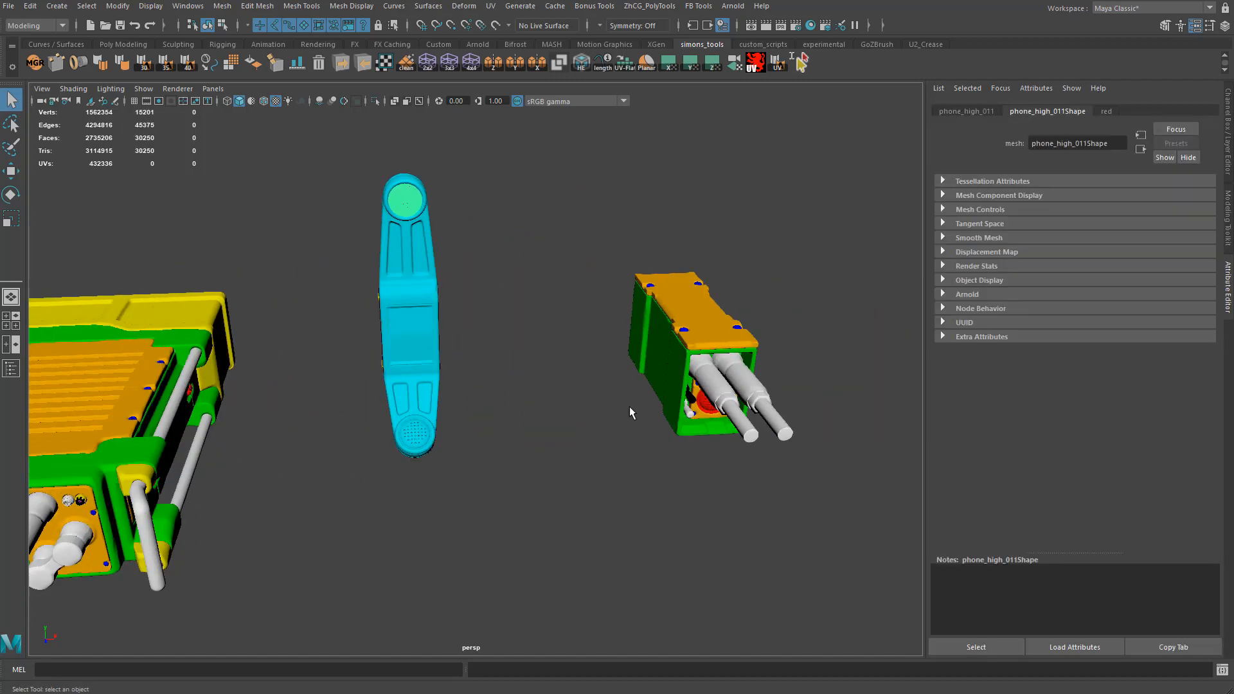
{"action": "left_click", "coordinate": [706, 411]}
{"action": "left_click_drag", "start_coordinate": [706, 411], "coordinate": [423, 252], "text": "alt"}
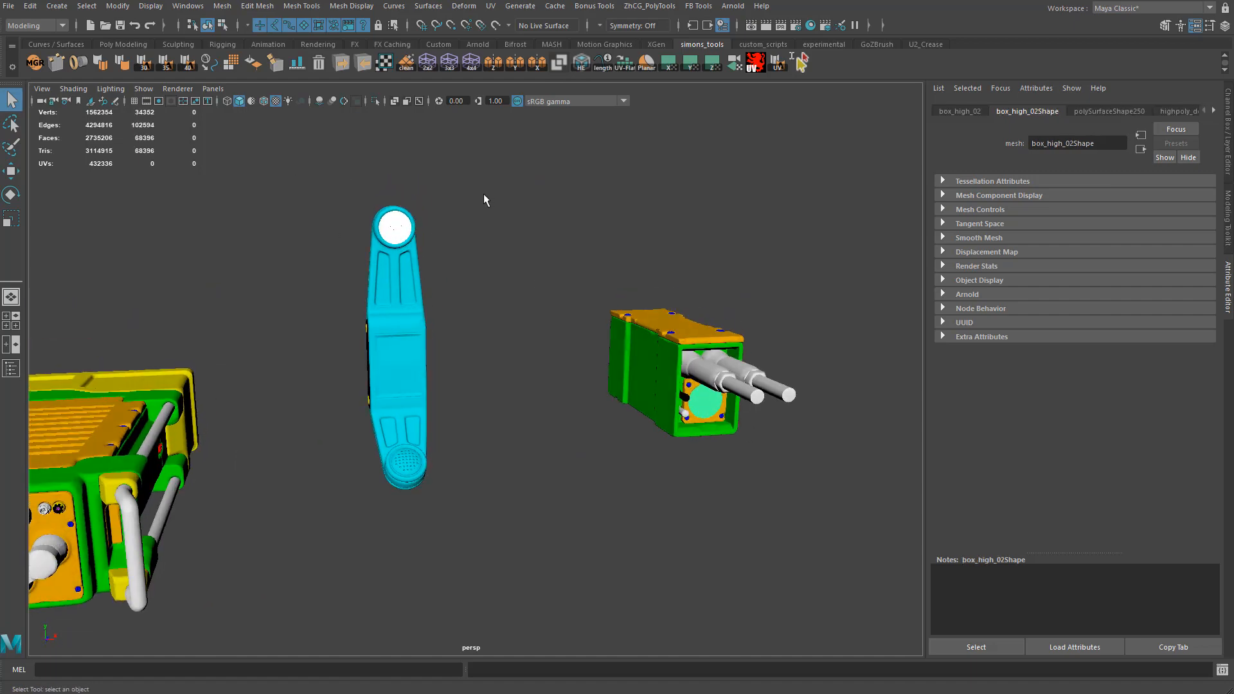
- Inspect the ID colors of the serial port and the small round connector on the radio's front
{"action": "left_click", "coordinate": [532, 223]}
{"action": "left_click_drag", "start_coordinate": [532, 223], "coordinate": [557, 277], "text": "alt"}
{"action": "scroll", "coordinate": [437, 405], "scroll_direction": "up", "scroll_amount": 5}
{"action": "middle_click_drag", "start_coordinate": [380, 431], "coordinate": [480, 394], "text": "alt"}
{"action": "scroll", "coordinate": [479, 394], "scroll_direction": "up", "scroll_amount": 8}
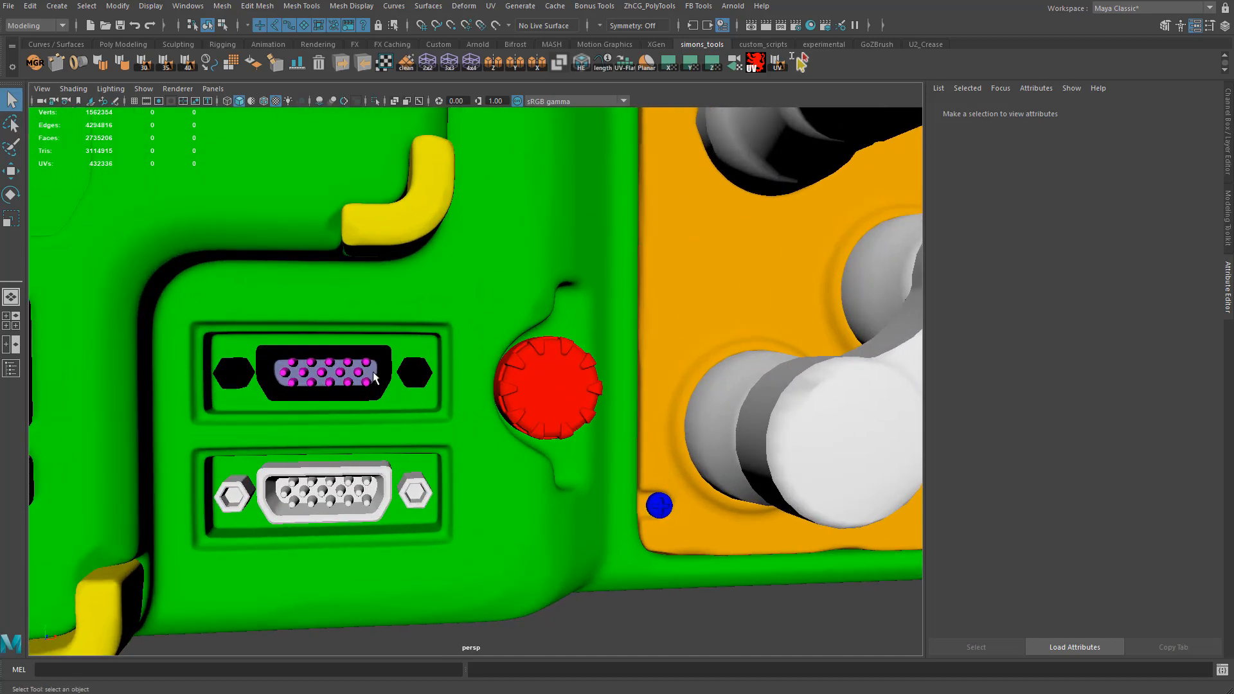
{"action": "left_click", "coordinate": [373, 374]}
{"action": "scroll", "coordinate": [438, 366], "scroll_direction": "down", "scroll_amount": 5}
{"action": "middle_click_drag", "start_coordinate": [479, 341], "coordinate": [225, 395], "text": "alt"}
{"action": "scroll", "coordinate": [404, 362], "scroll_direction": "up", "scroll_amount": 2}
{"action": "scroll", "coordinate": [421, 232], "scroll_direction": "up", "scroll_amount": 3}
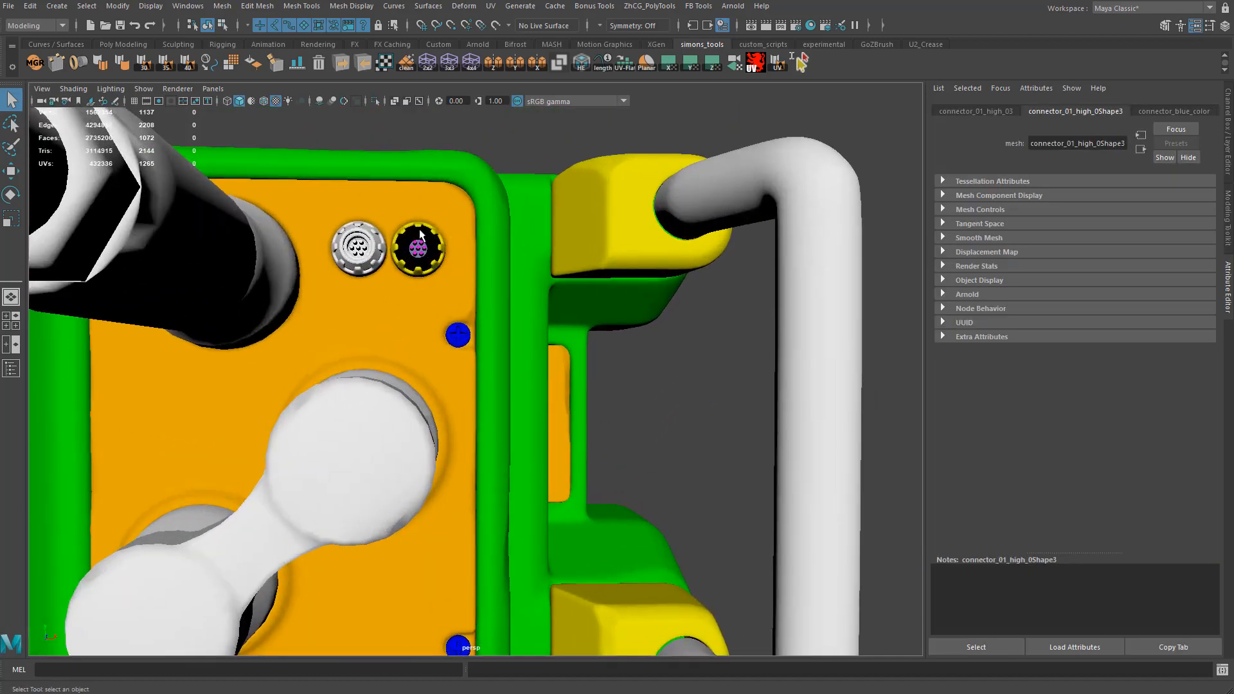
{"action": "left_click", "coordinate": [419, 231]}
{"action": "left_click", "coordinate": [522, 145]}
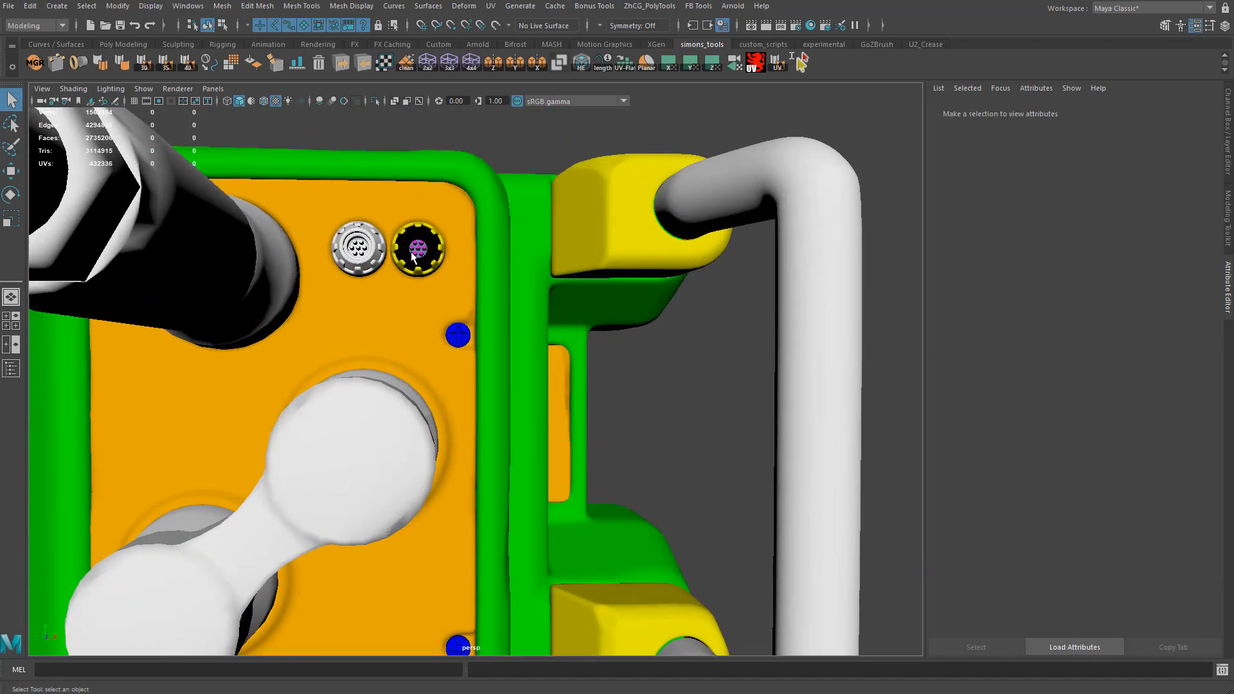
{"action": "scroll", "coordinate": [411, 252], "scroll_direction": "up", "scroll_amount": 3}
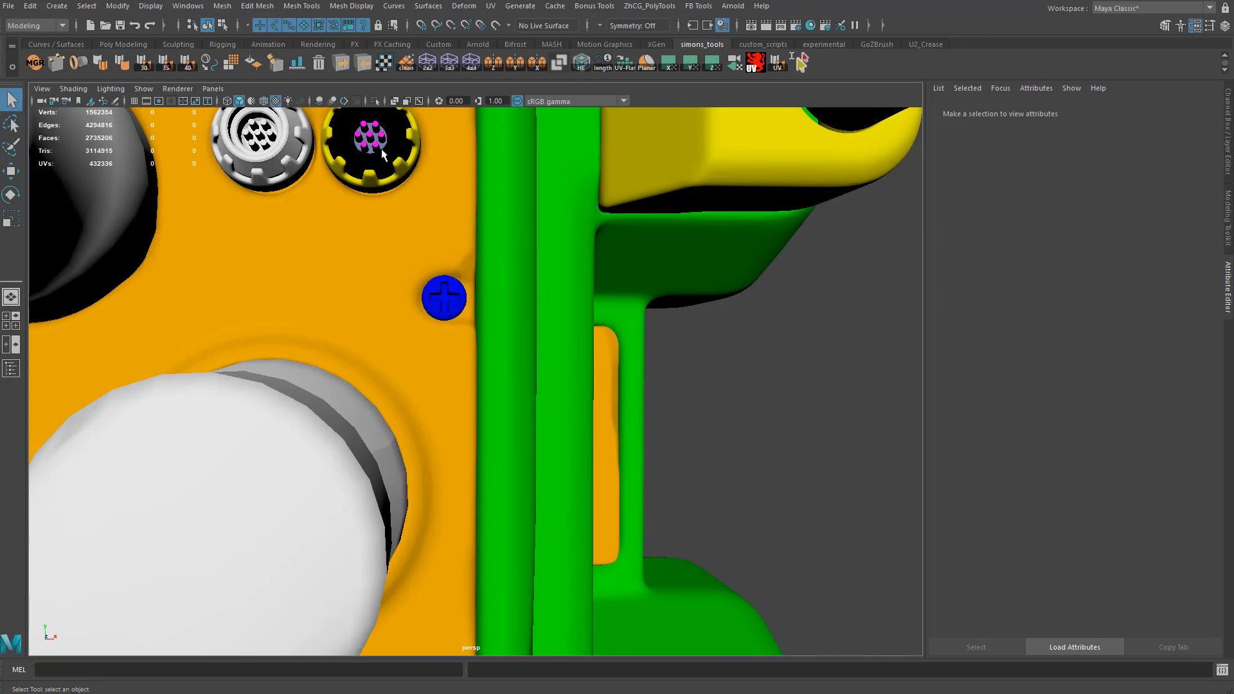
- Examine the small round connector's outer ring and its group of pins as separate high-poly parts
{"action": "right_click_drag", "start_coordinate": [538, 191], "coordinate": [450, 193], "text": "alt"}
{"action": "left_click_drag", "start_coordinate": [450, 192], "coordinate": [401, 185], "text": "alt"}
{"action": "middle_click_drag", "start_coordinate": [401, 185], "coordinate": [455, 268], "text": "alt"}
{"action": "mouse_move", "coordinate": [454, 268]}
{"action": "right_mouse_down", "text": "alt"}
{"action": "mouse_move", "coordinate": [493, 248]}
{"action": "mouse_move", "coordinate": [474, 259]}
{"action": "right_mouse_up", "text": "alt"}
{"action": "left_click", "coordinate": [493, 248]}
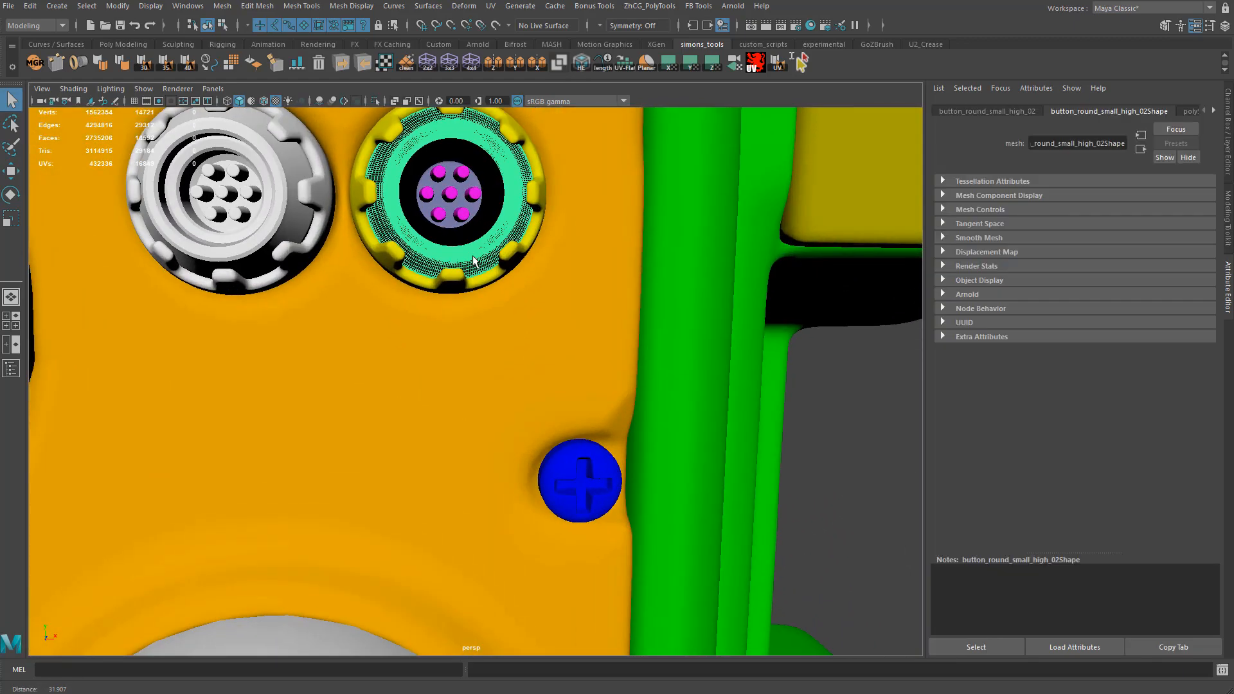
{"action": "left_click_drag", "start_coordinate": [474, 261], "coordinate": [479, 187], "text": "alt"}
{"action": "middle_click_drag", "start_coordinate": [479, 186], "coordinate": [478, 207], "text": "alt"}
{"action": "left_click", "coordinate": [477, 206]}
{"action": "right_click_drag", "start_coordinate": [477, 207], "coordinate": [490, 205], "text": "alt"}
{"action": "left_click_drag", "start_coordinate": [490, 204], "coordinate": [435, 166], "text": "alt"}
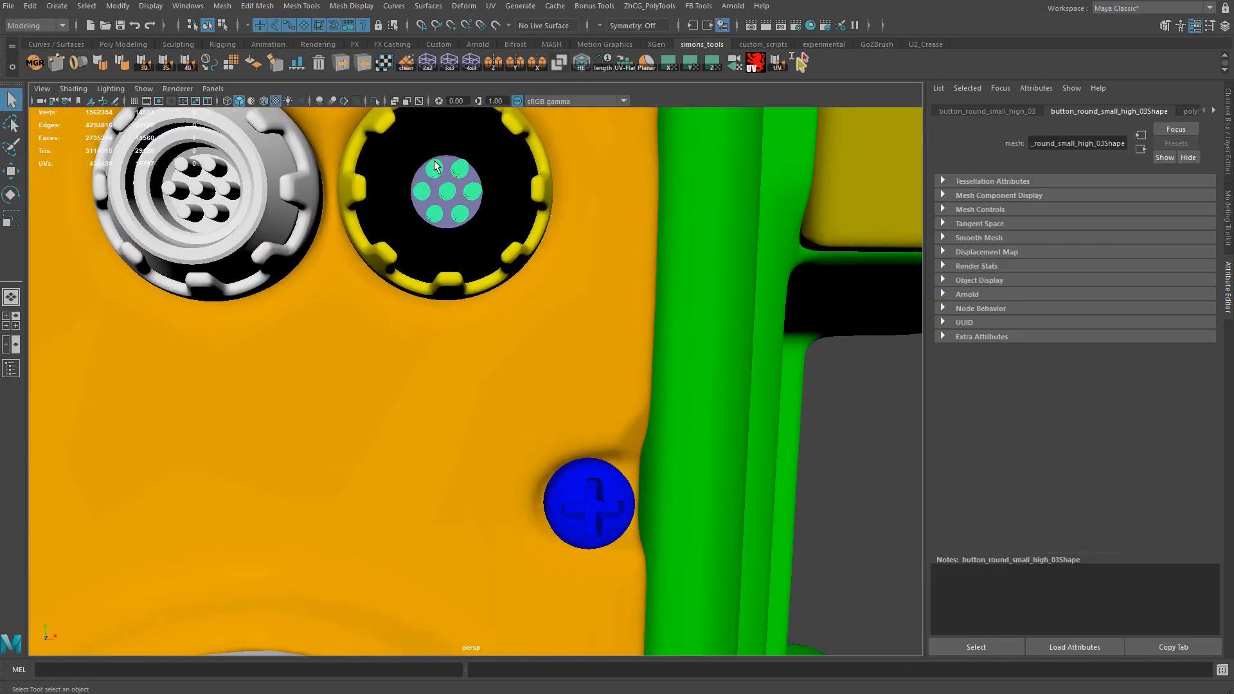
- Select a face on the floor of the small round connector's inner socket and grow the selection across the floor and lower wall
{"action": "left_click", "coordinate": [416, 164]}
{"action": "key", "text": "f"}
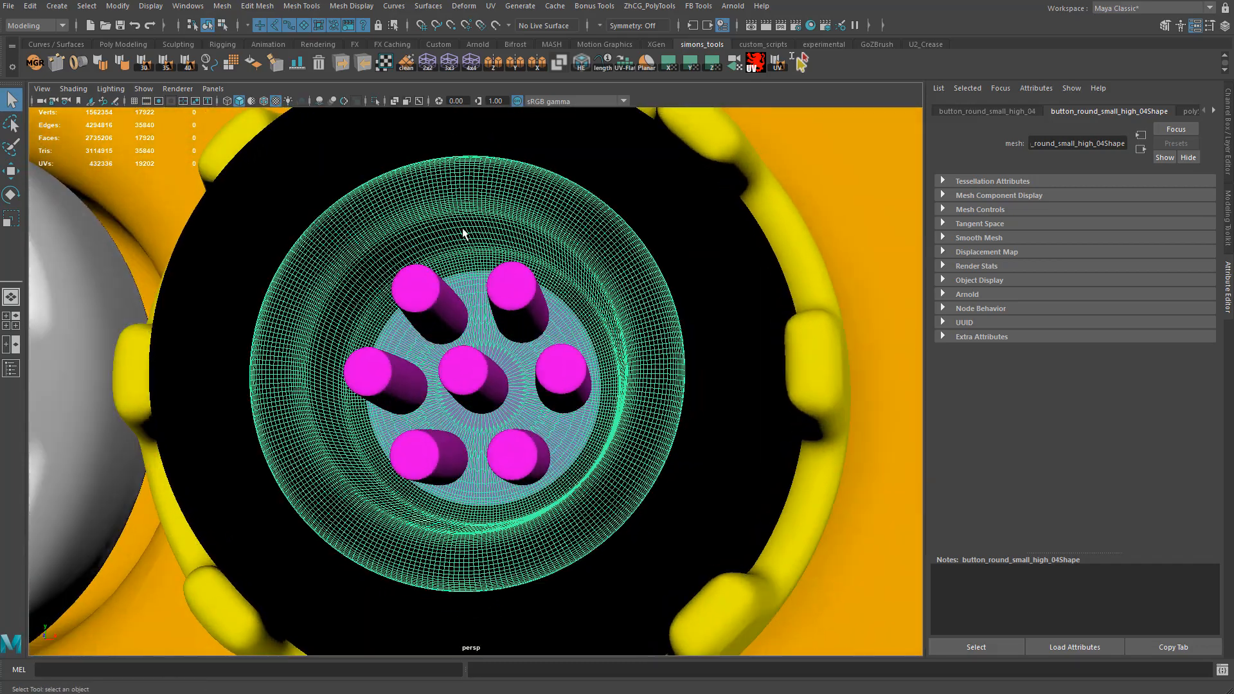
{"action": "key", "text": "F9"}
{"action": "key", "text": "4"}
{"action": "left_click", "coordinate": [487, 389]}
{"action": "key", "text": "5"}
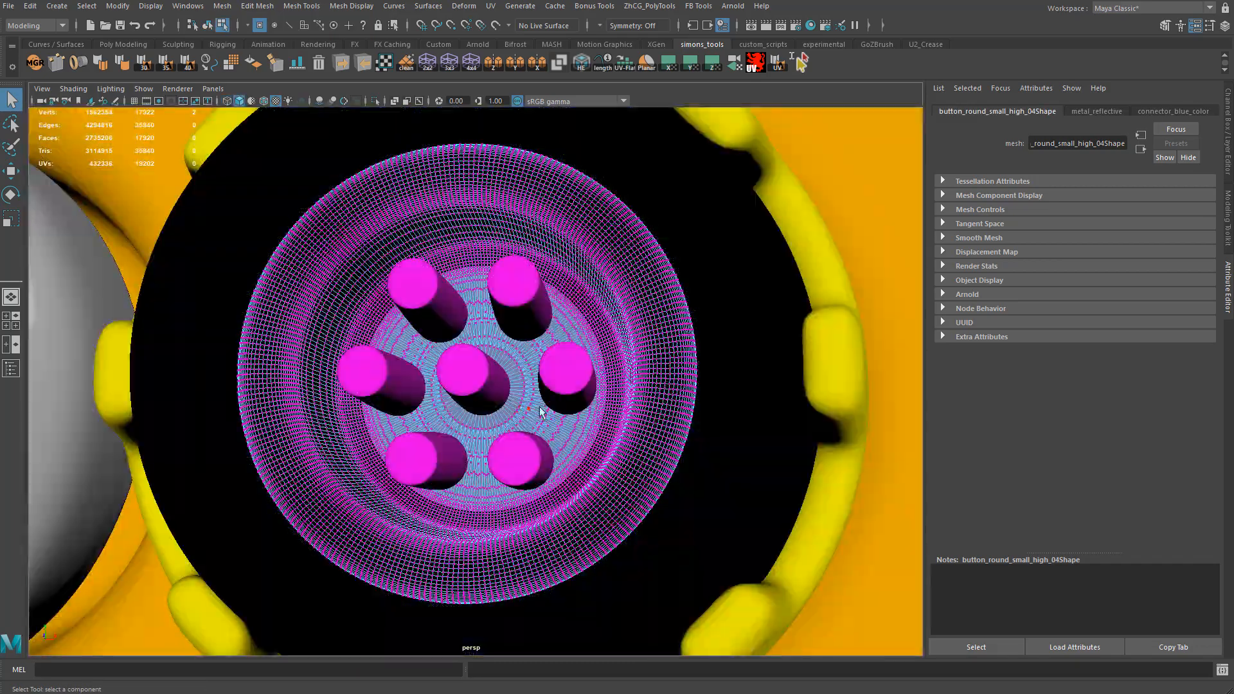
{"action": "scroll", "coordinate": [494, 398], "scroll_direction": "down", "scroll_amount": 1}
{"action": "key", "text": "ctrl+F11"}
{"action": "key", "text": "shift+period"}
{"action": "key", "text": "shift+period"}
{"action": "key", "text": "shift+period"}
{"action": "key", "text": "shift+period"}
{"action": "key", "text": "shift+period"}
{"action": "key", "text": "shift+period"}
{"action": "key", "text": "shift+period"}
{"action": "key", "text": "shift+period"}
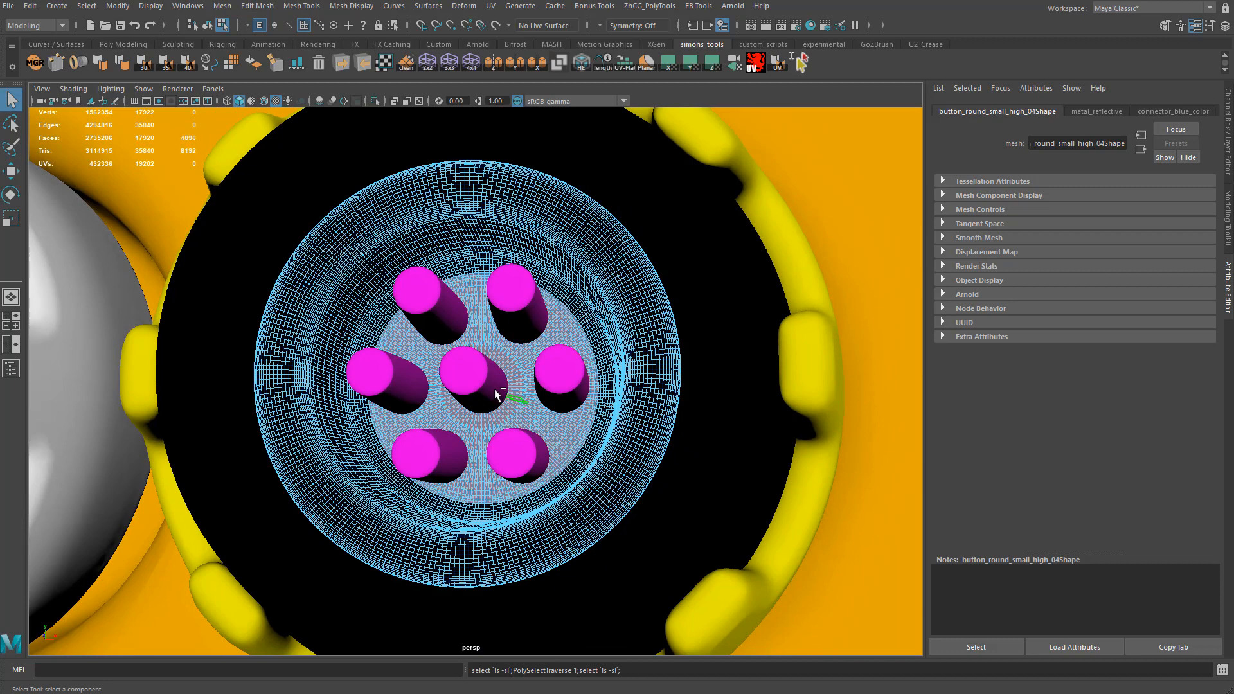
{"action": "key", "text": "shift+period"}
{"action": "key", "text": "shift+period"}
{"action": "key", "text": "shift+period"}
{"action": "key", "text": "shift+period"}
{"action": "key", "text": "shift+period"}
{"action": "key", "text": "shift+period"}
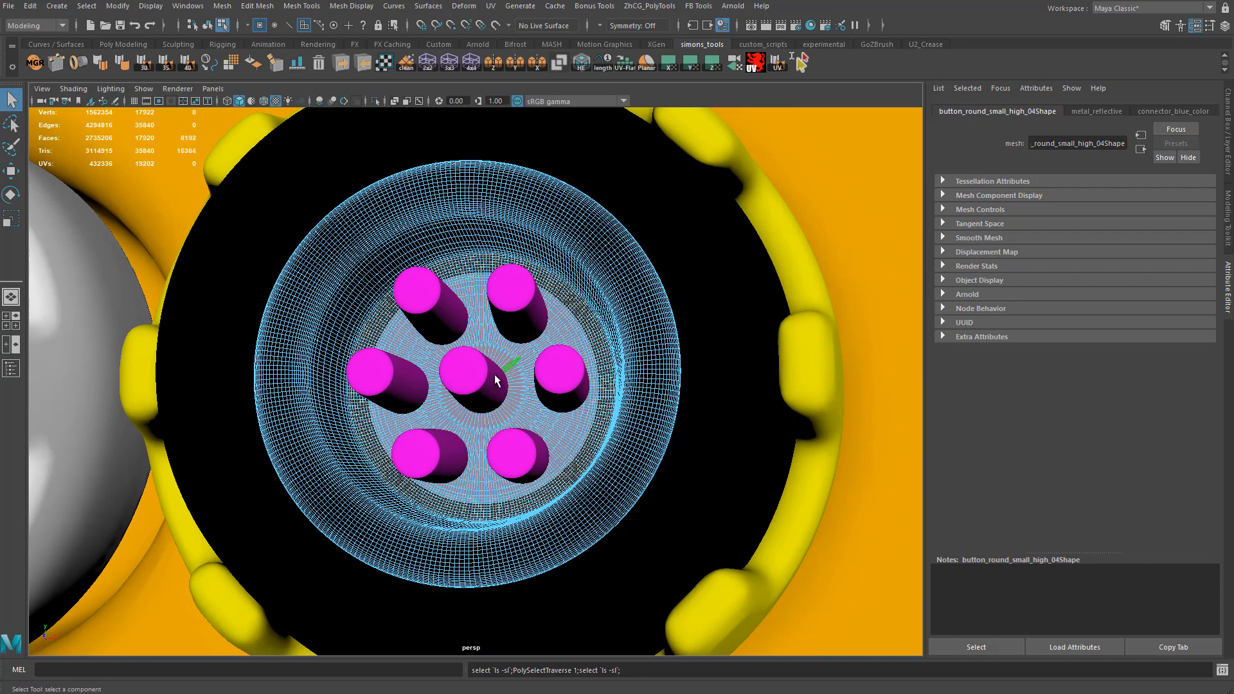
- Assign the connector_blue_color material to the selected socket faces through the Hypershade and return to object selection
{"action": "key", "text": "shift+t"}
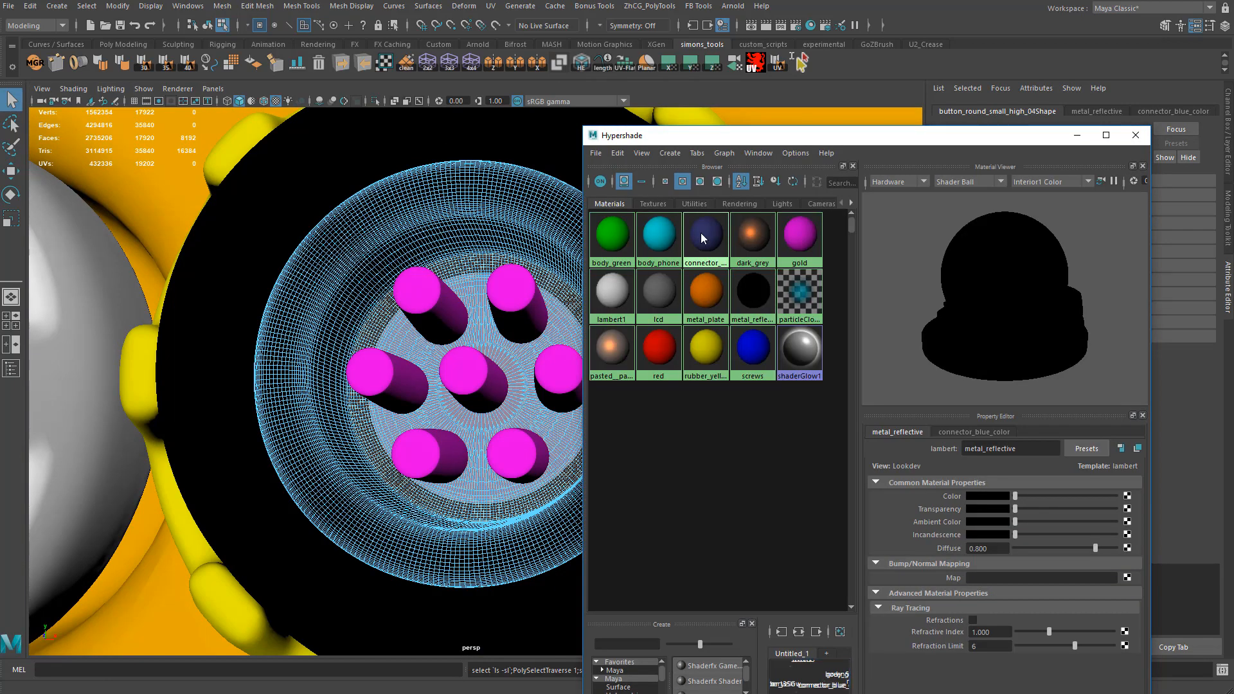
{"action": "right_click_drag", "start_coordinate": [702, 238], "coordinate": [700, 204]}
{"action": "right_click_drag", "start_coordinate": [471, 237], "coordinate": [193, 244], "text": "alt"}
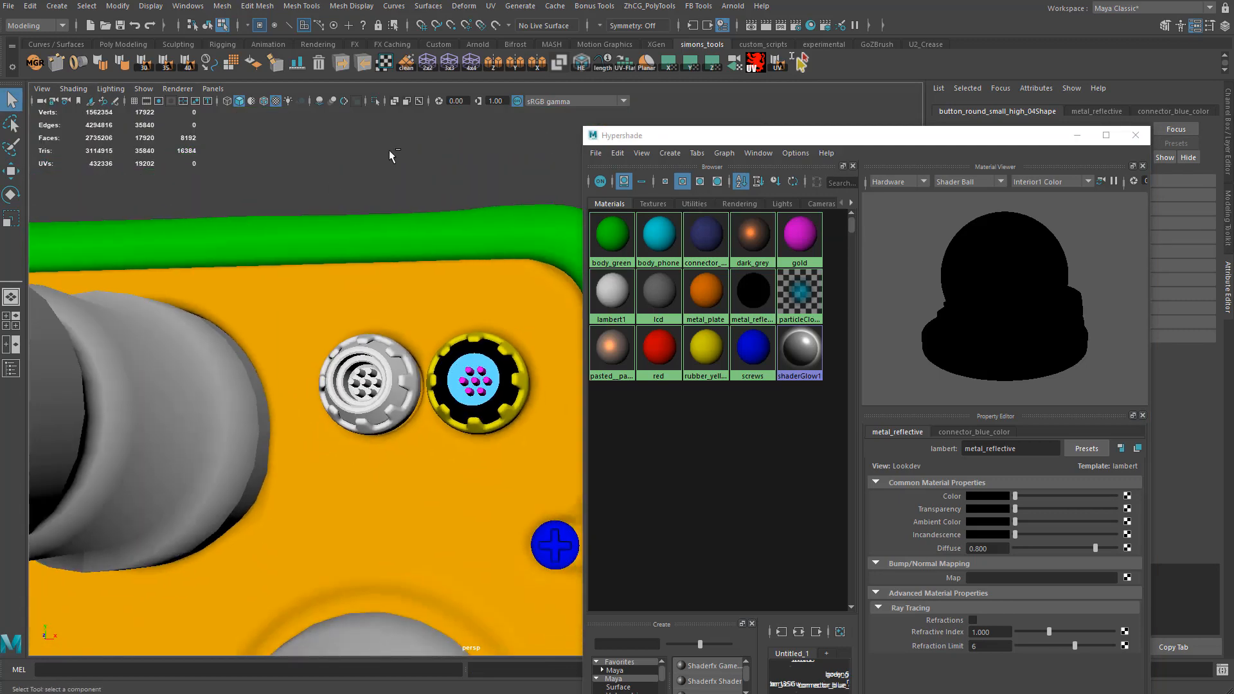
{"action": "key", "text": "F8"}
{"action": "left_click", "coordinate": [389, 157]}
{"action": "right_click_drag", "start_coordinate": [432, 239], "coordinate": [154, 283], "text": "alt"}
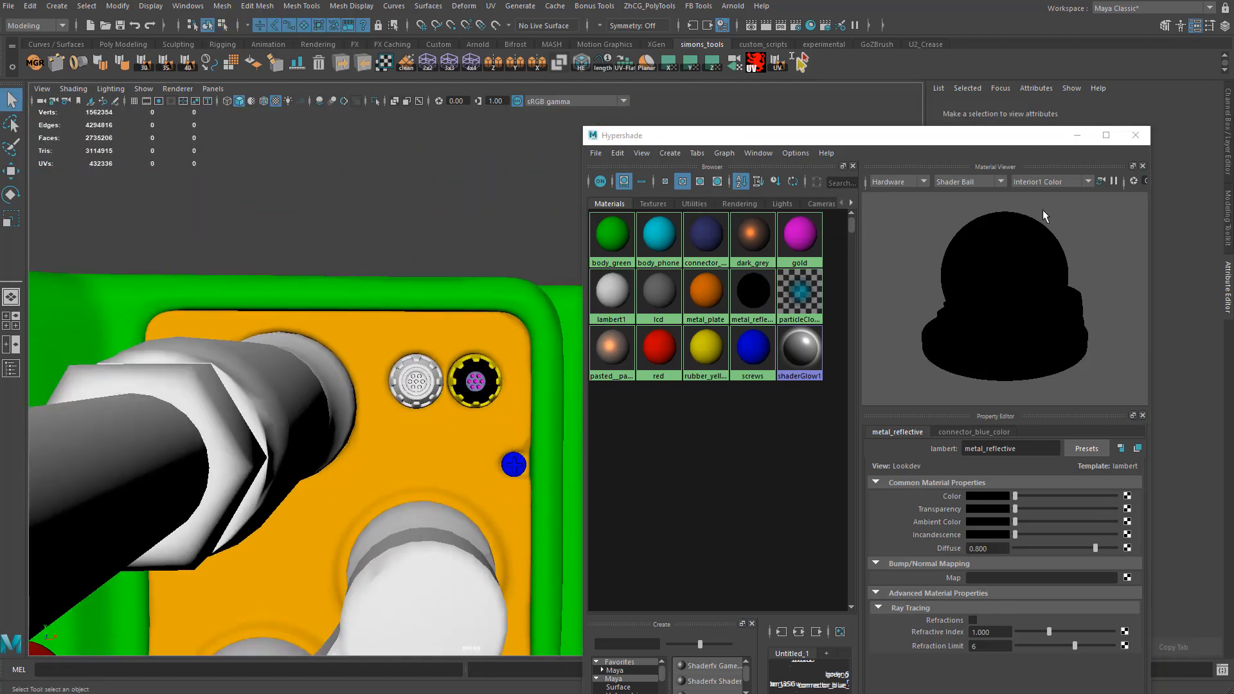
{"action": "left_click", "coordinate": [1136, 135]}
- Select all high-poly meshes in the high group of the Outliner, from ao_high_01 to switch_high_01
{"action": "left_click_drag", "start_coordinate": [215, 309], "coordinate": [396, 337], "text": "alt"}
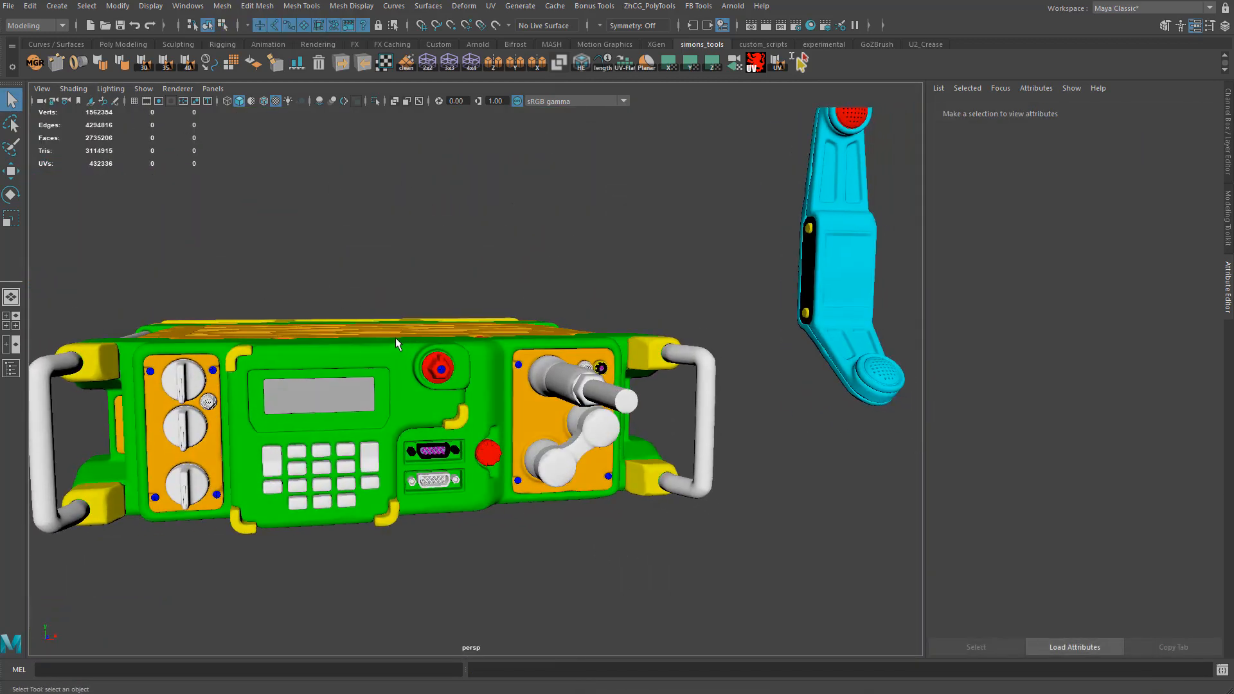
{"action": "right_click_drag", "start_coordinate": [396, 339], "coordinate": [347, 341], "text": "alt"}
{"action": "middle_click_drag", "start_coordinate": [347, 340], "coordinate": [449, 337], "text": "alt"}
{"action": "left_click_drag", "start_coordinate": [450, 338], "coordinate": [485, 367], "text": "alt"}
{"action": "right_click_drag", "start_coordinate": [486, 367], "coordinate": [261, 373], "text": "alt"}
{"action": "left_click", "coordinate": [11, 368]}
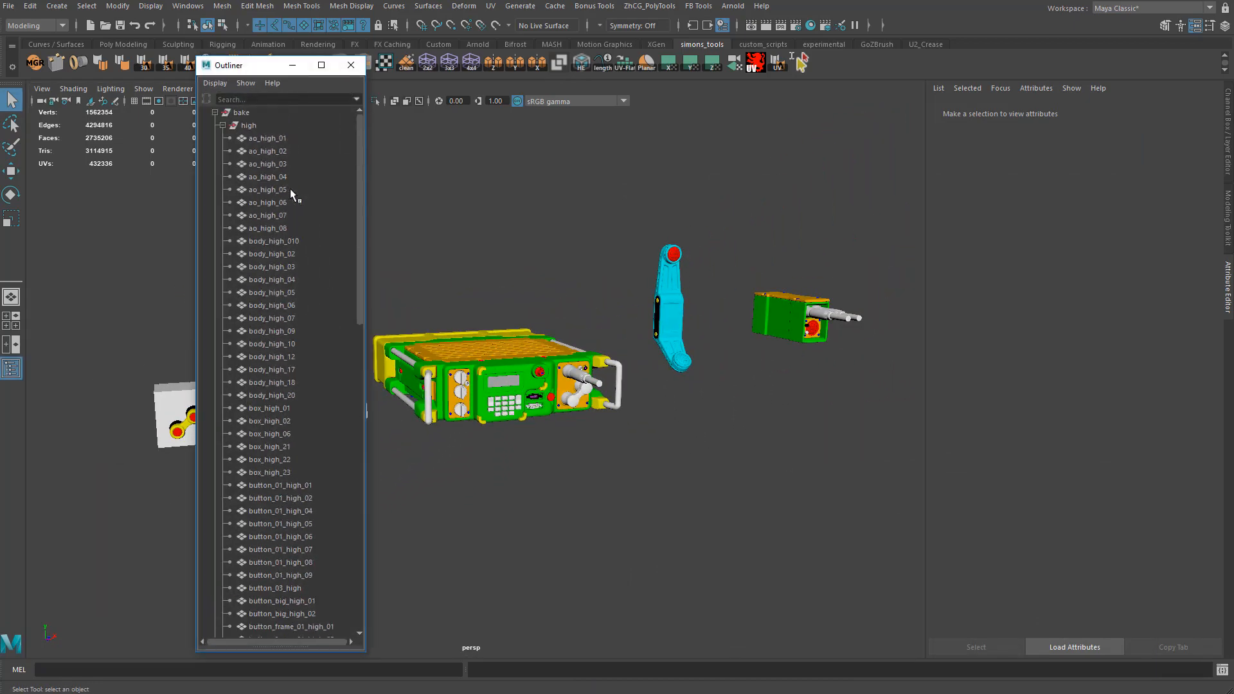
{"action": "left_click", "coordinate": [254, 139]}
{"action": "scroll", "coordinate": [318, 410], "scroll_direction": "down", "scroll_amount": 10}
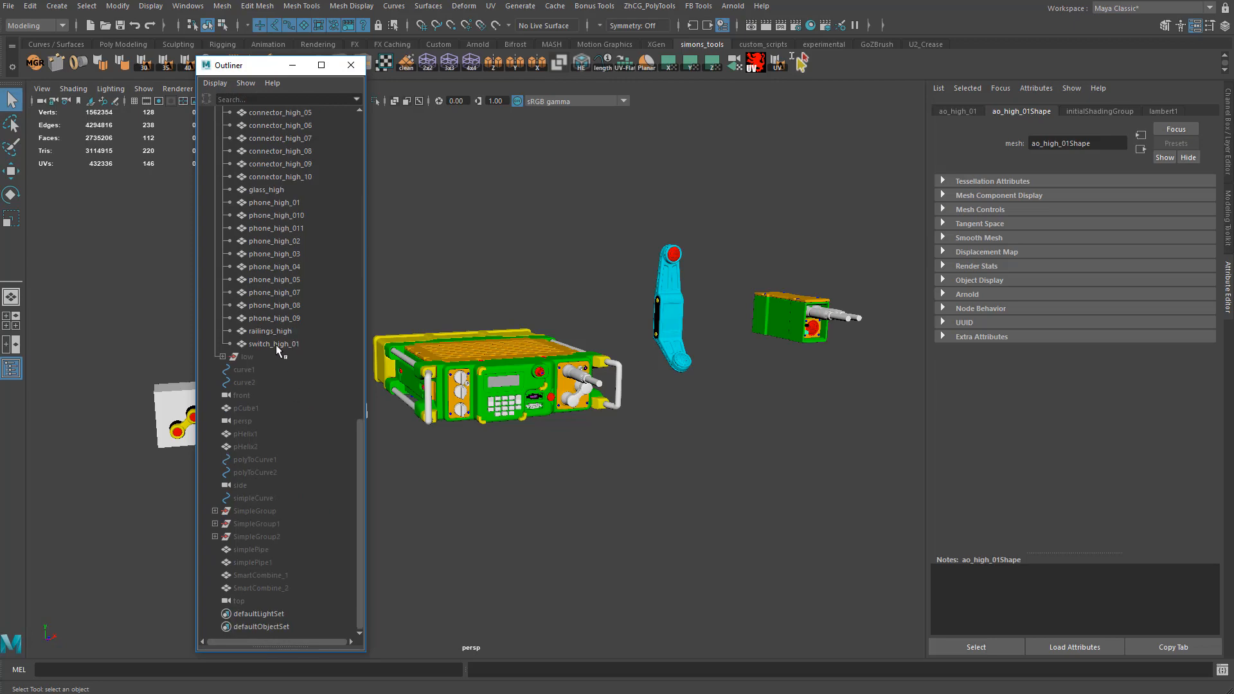
{"action": "left_click", "coordinate": [276, 344], "text": "shift"}
{"action": "left_click", "coordinate": [351, 65]}
- Export the selected high-poly meshes as FBX to E:\bake, overwriting radio_high.fbx, and dismiss the export report
{"action": "right_click_drag", "start_coordinate": [436, 261], "coordinate": [354, 266], "text": "alt"}
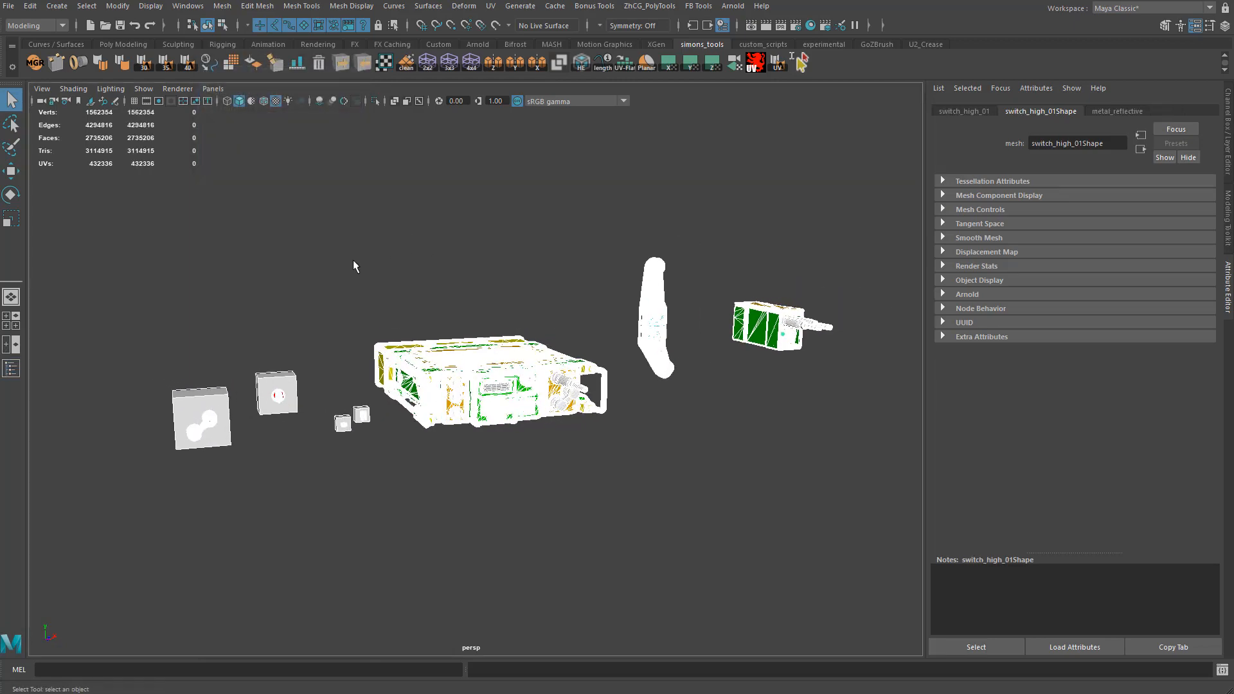
{"action": "left_click", "coordinate": [18, 7]}
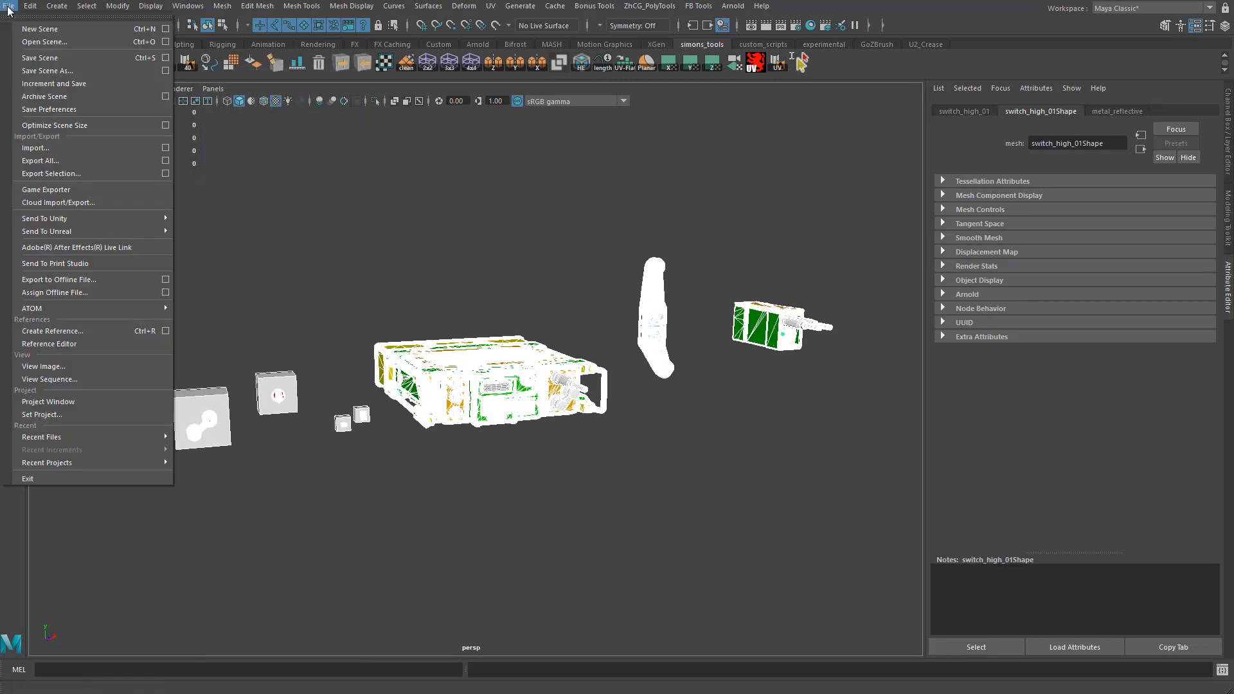
{"action": "left_click", "coordinate": [83, 174]}
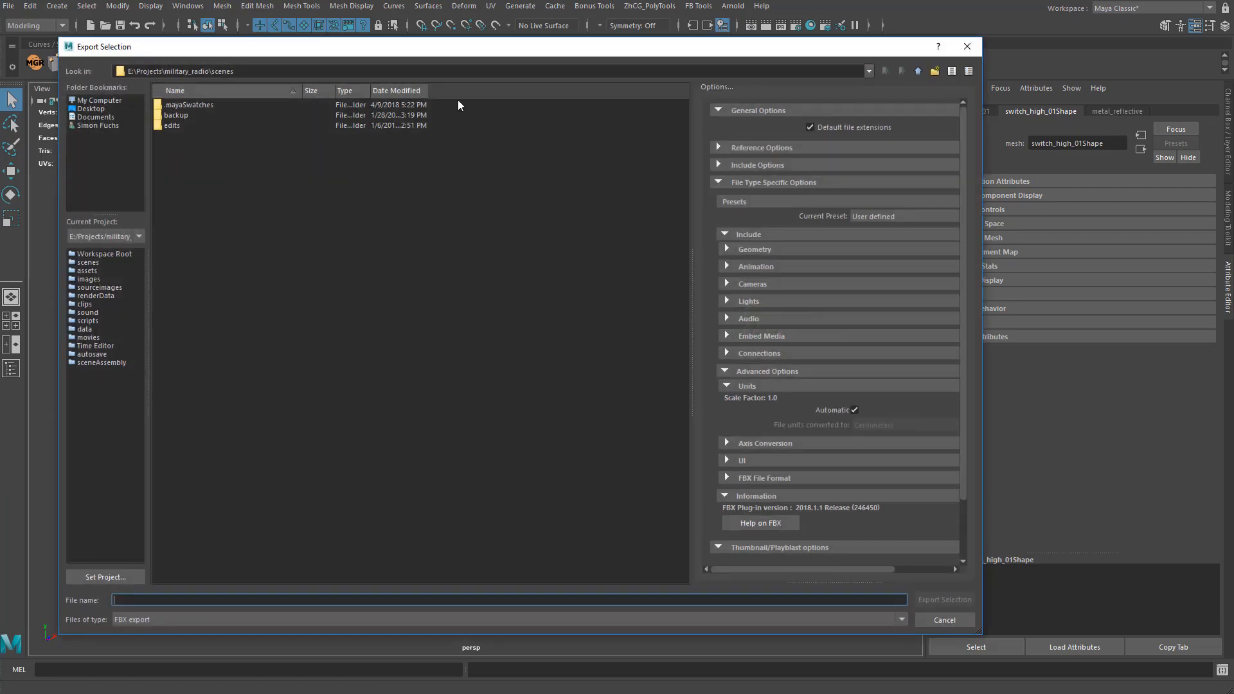
{"action": "left_click", "coordinate": [99, 100]}
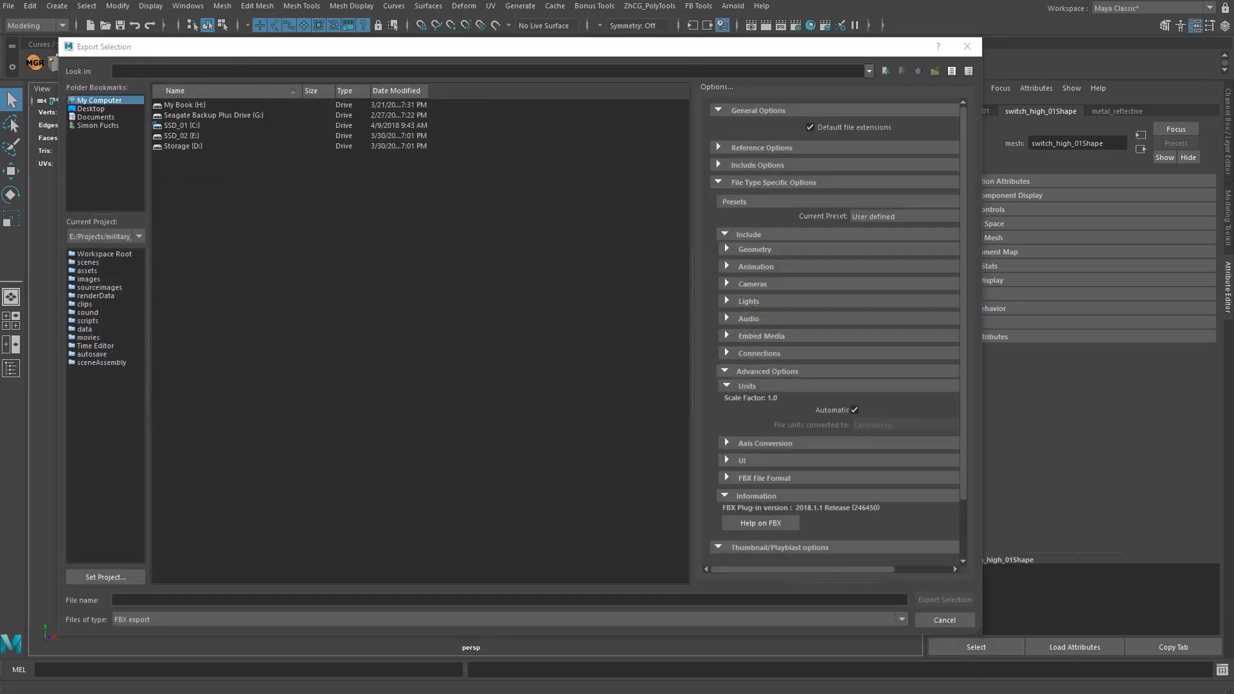
{"action": "double_click", "coordinate": [181, 135]}
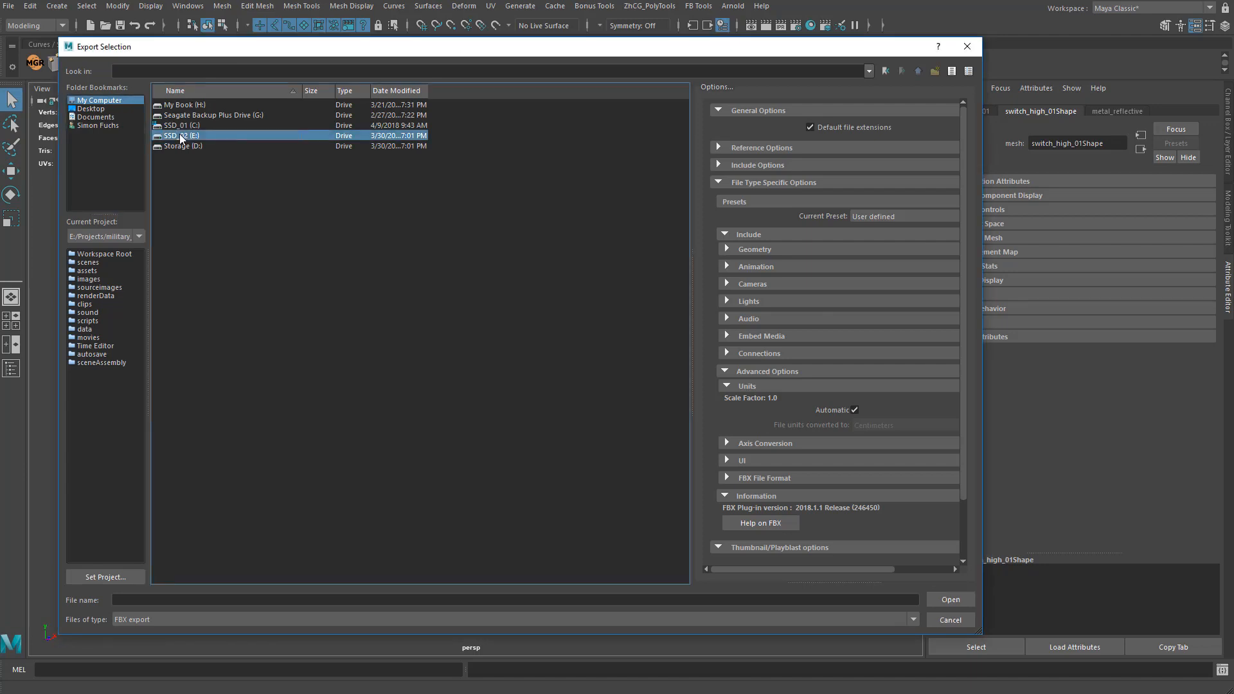
{"action": "double_click", "coordinate": [186, 106]}
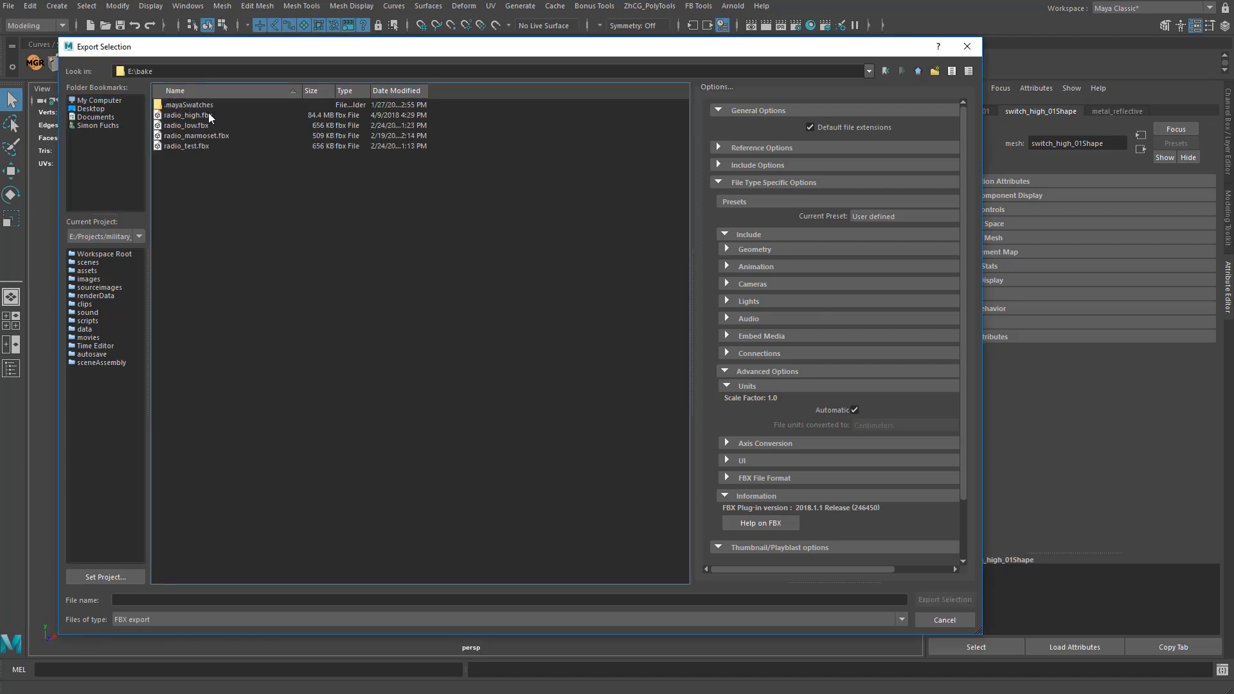
{"action": "left_click", "coordinate": [187, 115]}
{"action": "key", "text": "Return"}
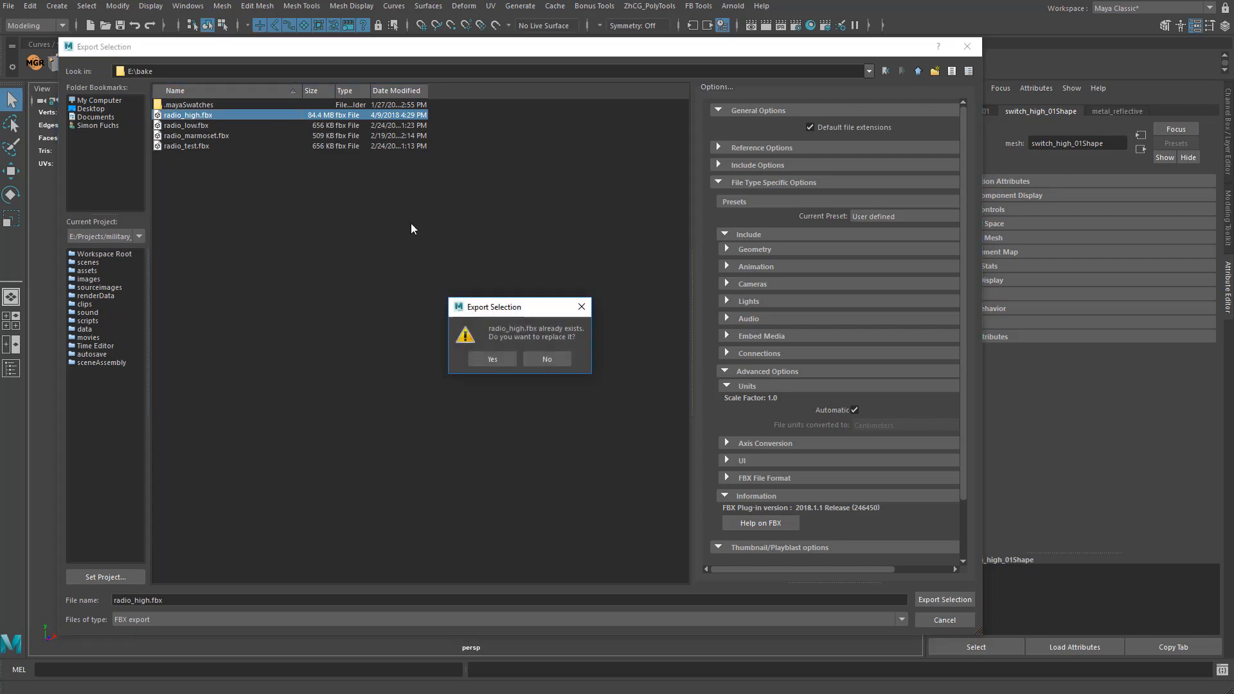
{"action": "left_click", "coordinate": [483, 356]}
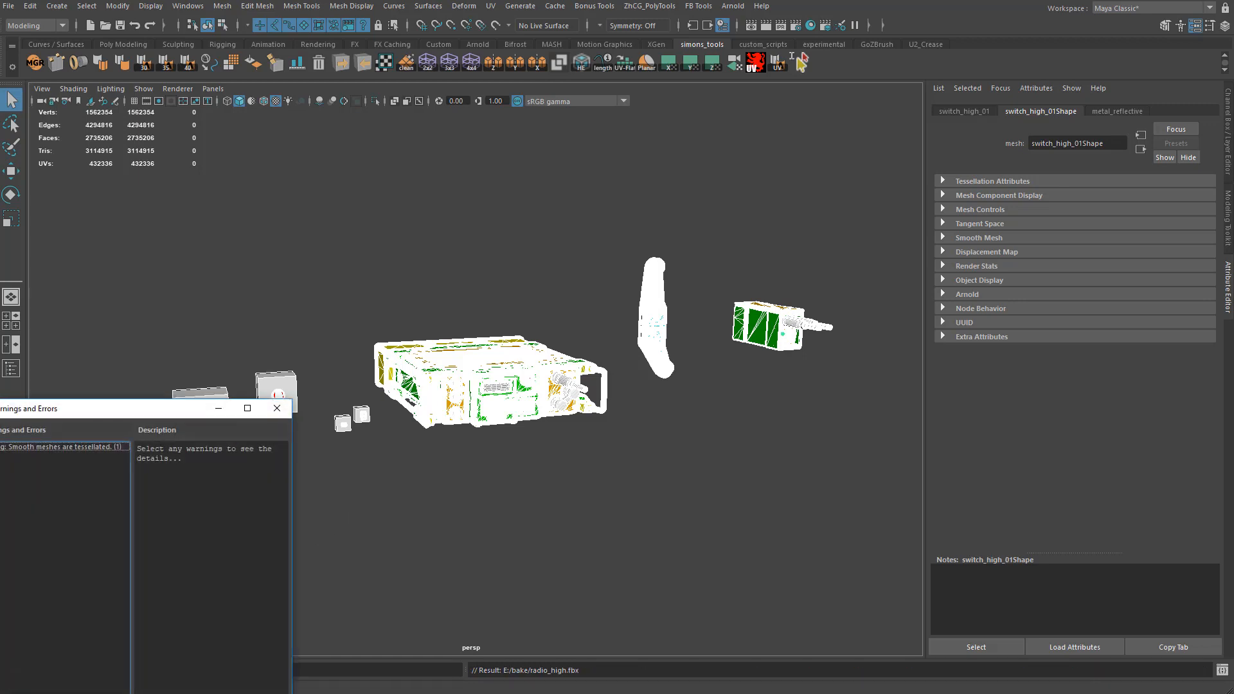
{"action": "left_click", "coordinate": [277, 408]}
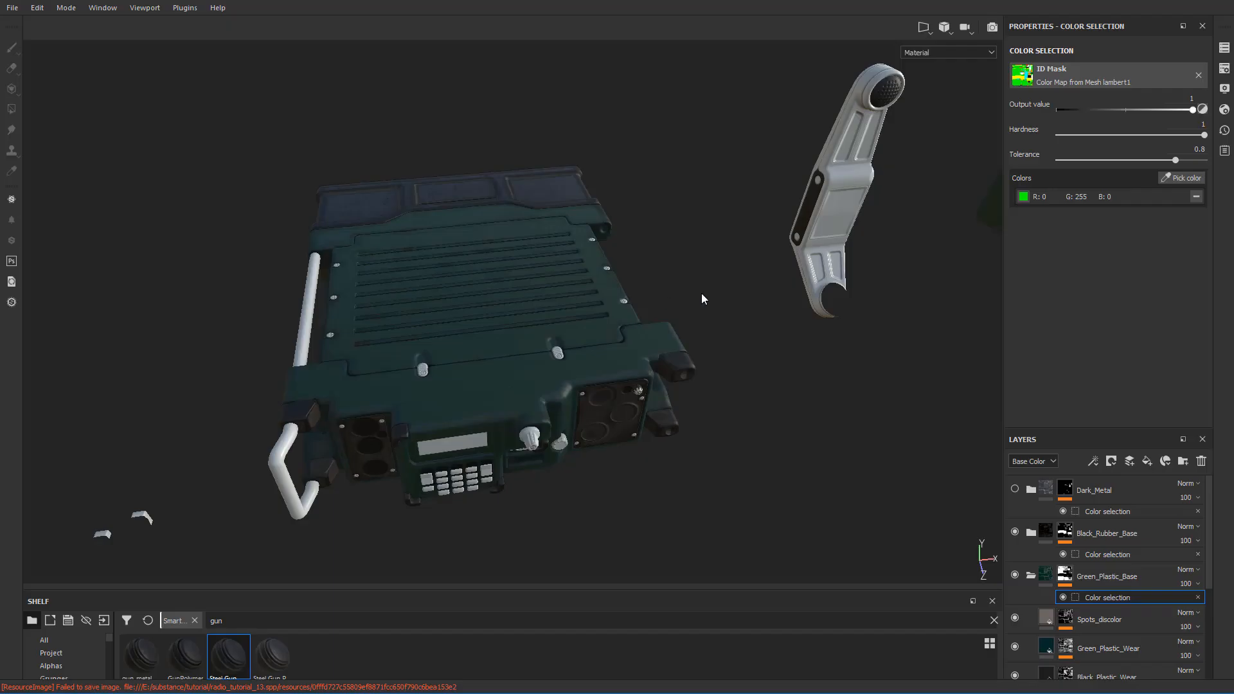
- Switch to Substance Painter and display the ID mesh map on the radio to check its current color areas
{"action": "left_click", "coordinate": [926, 52]}
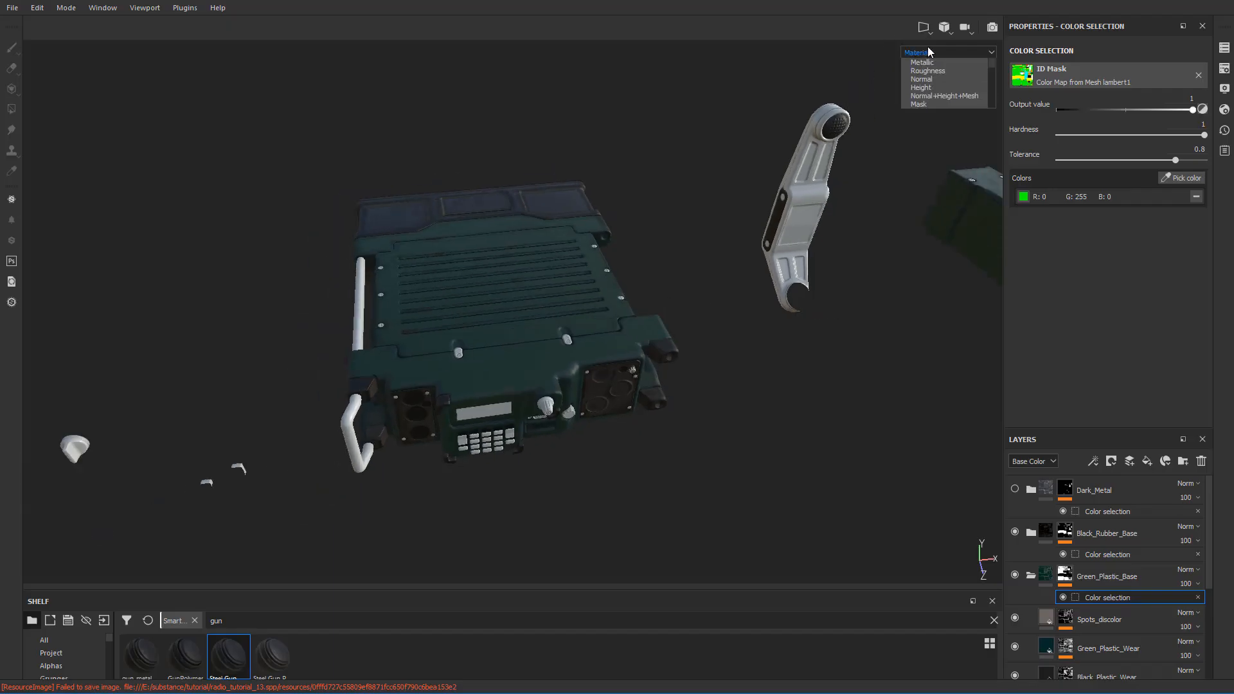
{"action": "scroll", "coordinate": [937, 115], "scroll_direction": "down", "scroll_amount": 3}
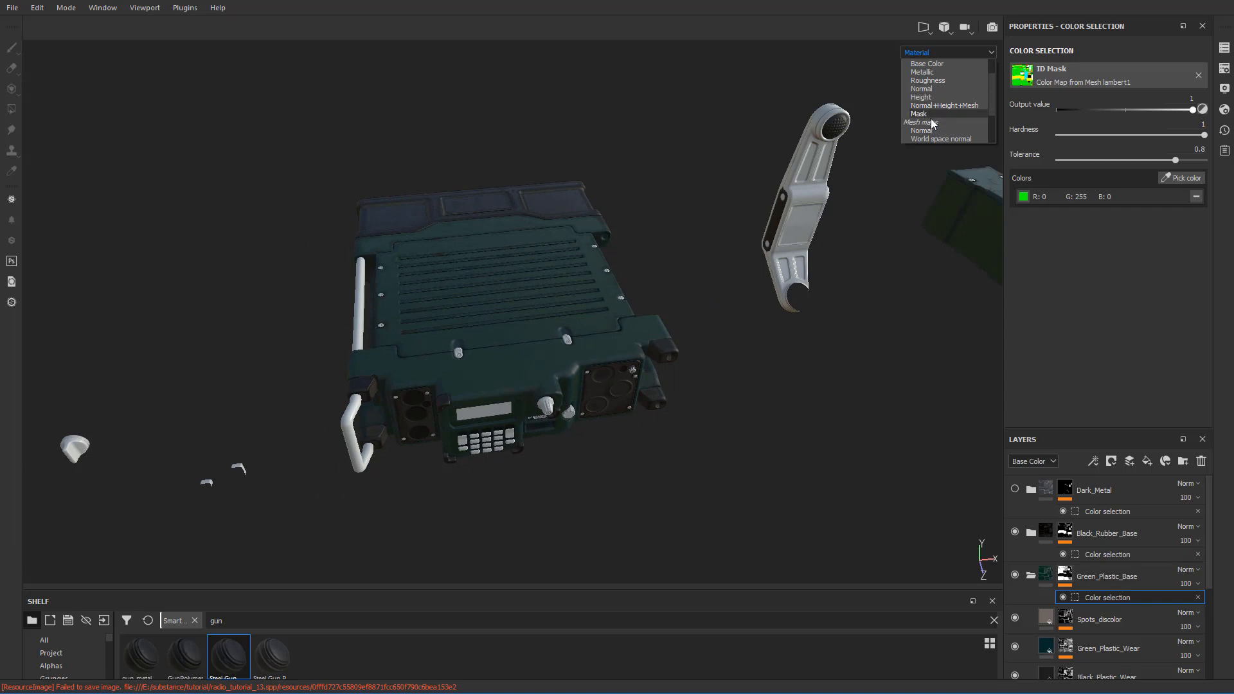
{"action": "left_click", "coordinate": [914, 96]}
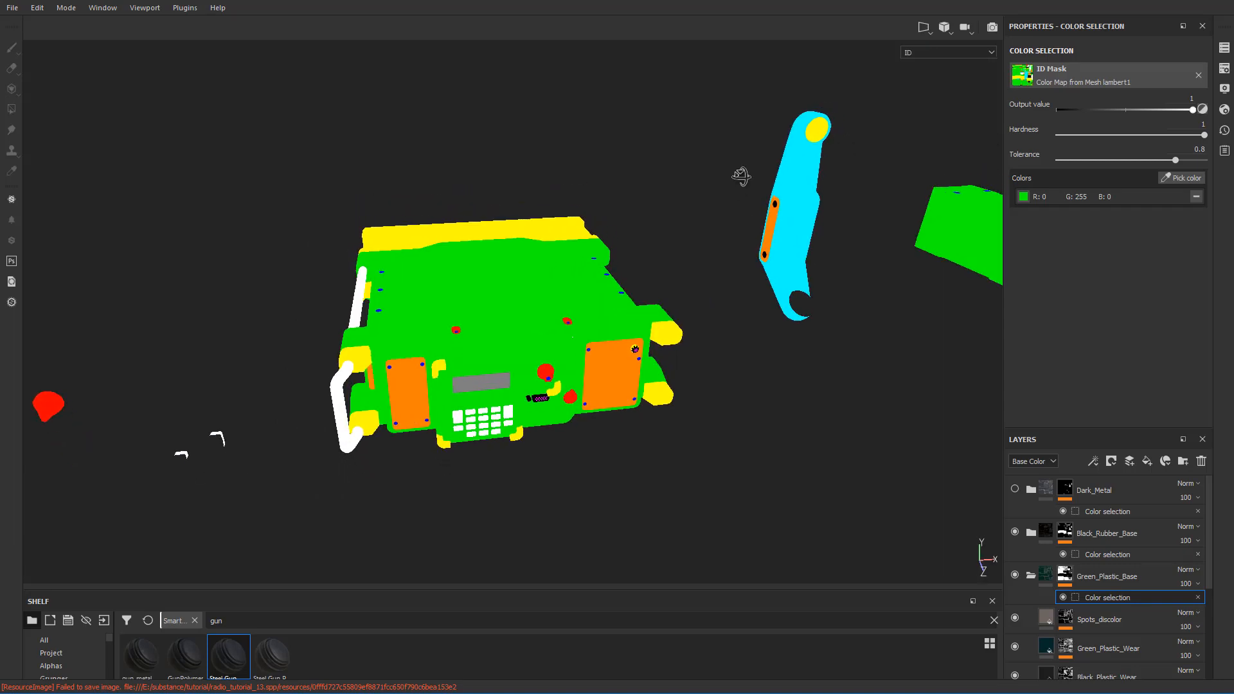
{"action": "left_click_drag", "start_coordinate": [738, 174], "coordinate": [748, 199], "text": "alt"}
{"action": "left_click_drag", "start_coordinate": [708, 242], "coordinate": [558, 339], "text": "alt"}
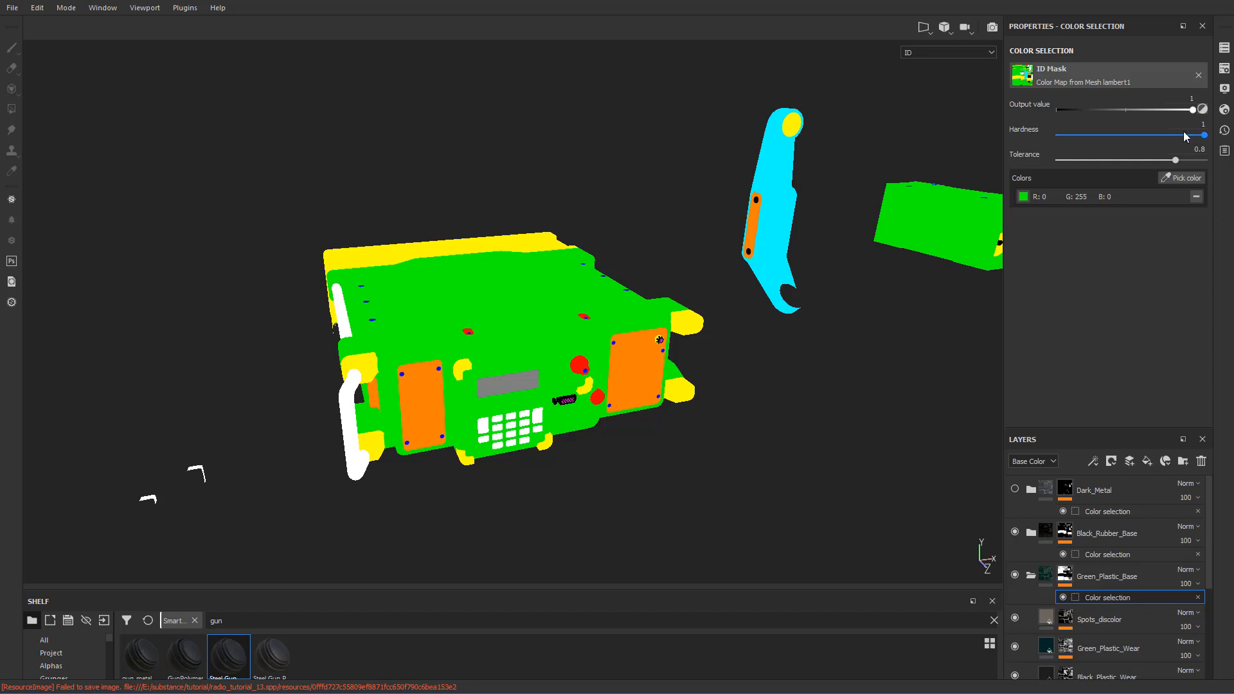
- Set up mesh map baking from the texture set settings with only the ID map enabled
{"action": "left_click", "coordinate": [1224, 67]}
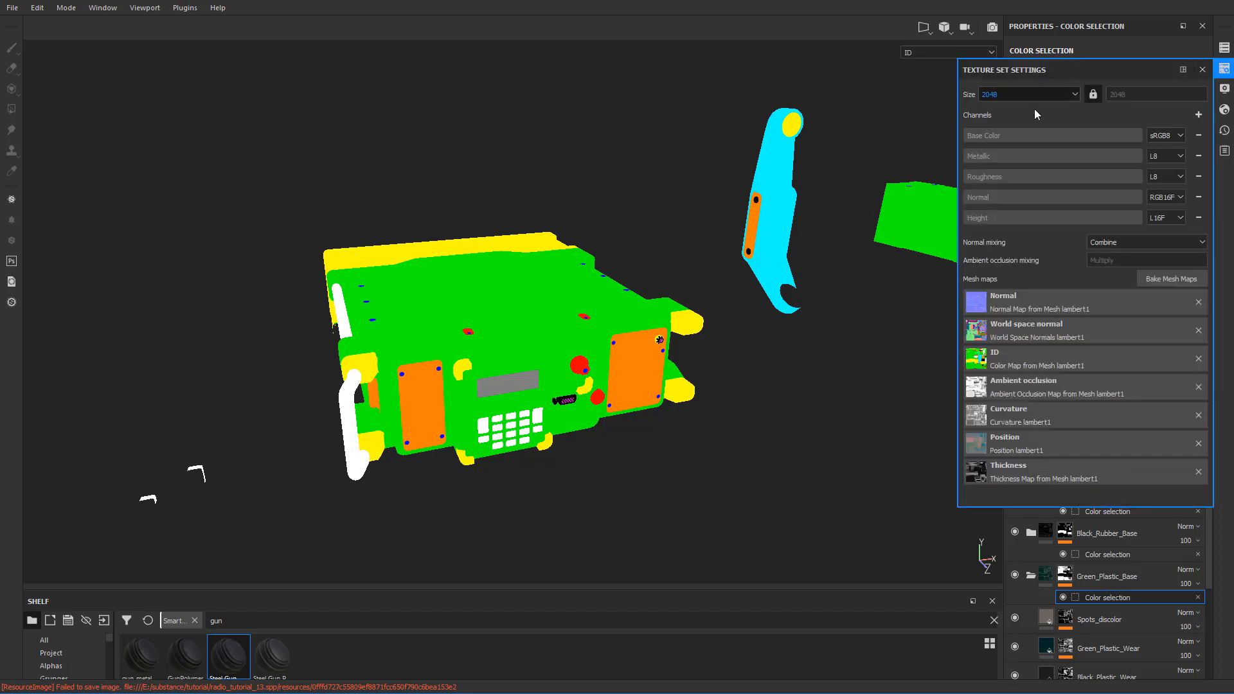
{"action": "left_click", "coordinate": [1164, 279]}
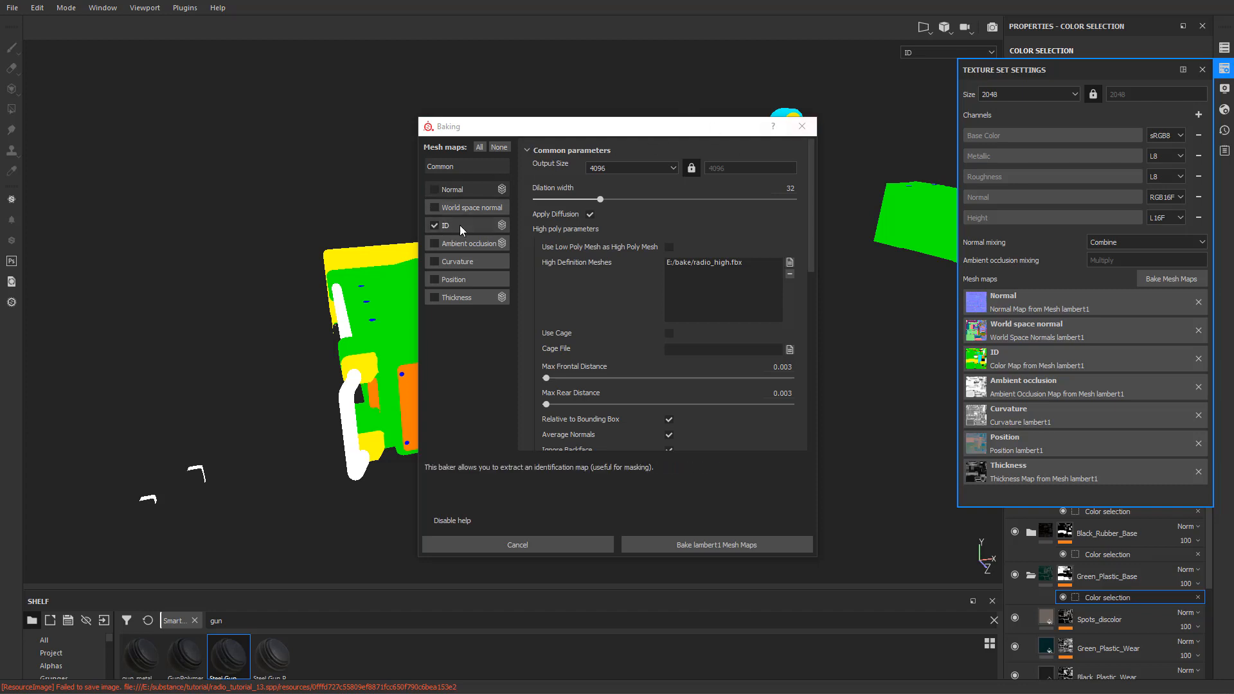
{"action": "left_click", "coordinate": [432, 209]}
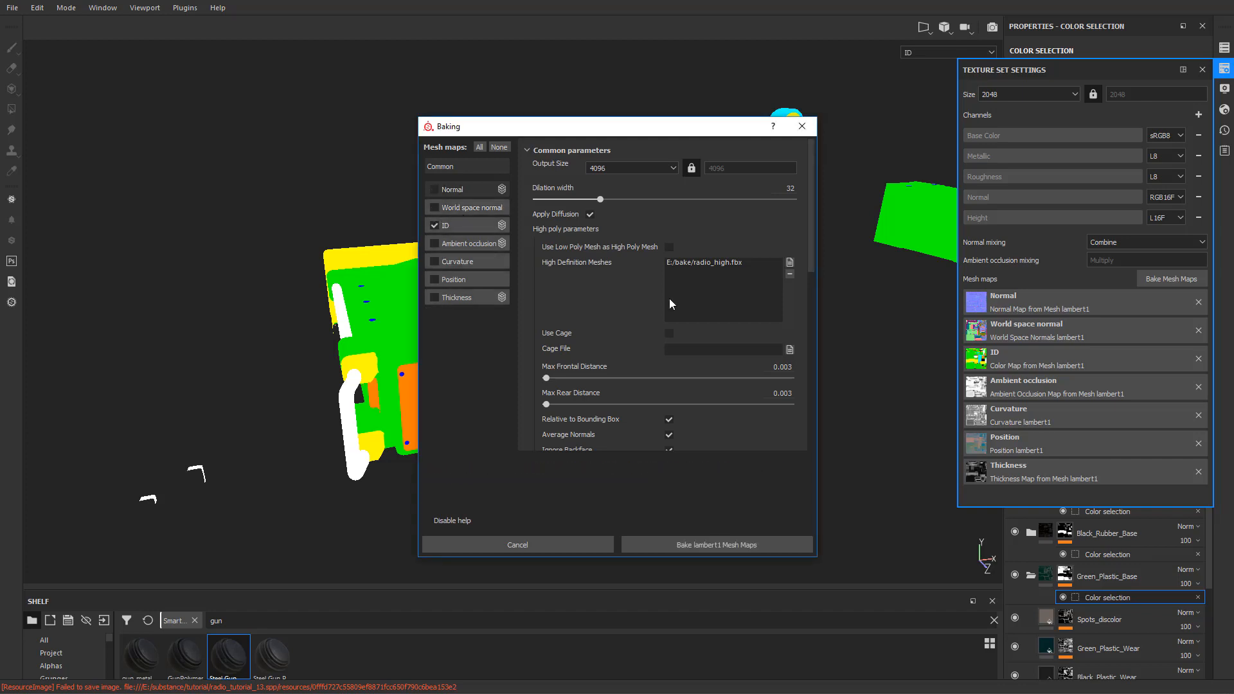
- Reload radio_high.fbx as the high definition mesh and bake only the ID map at 4096
{"action": "left_click", "coordinate": [720, 261]}
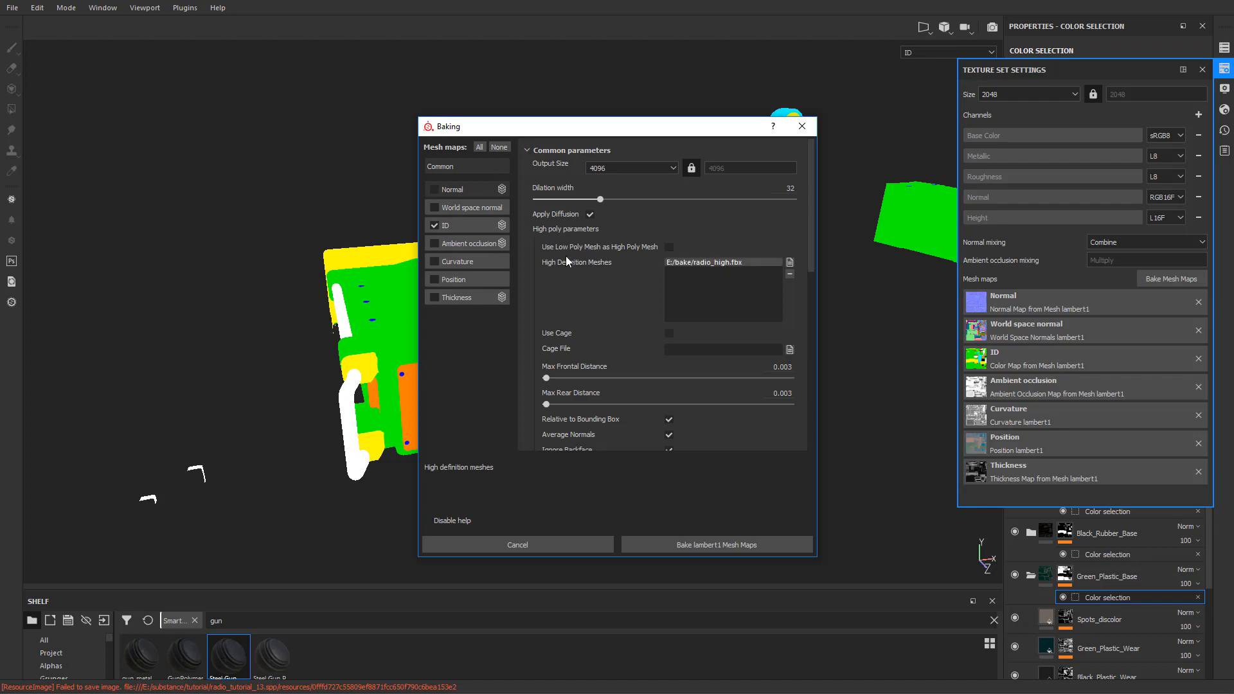
{"action": "left_click", "coordinate": [789, 275]}
{"action": "left_click", "coordinate": [788, 262]}
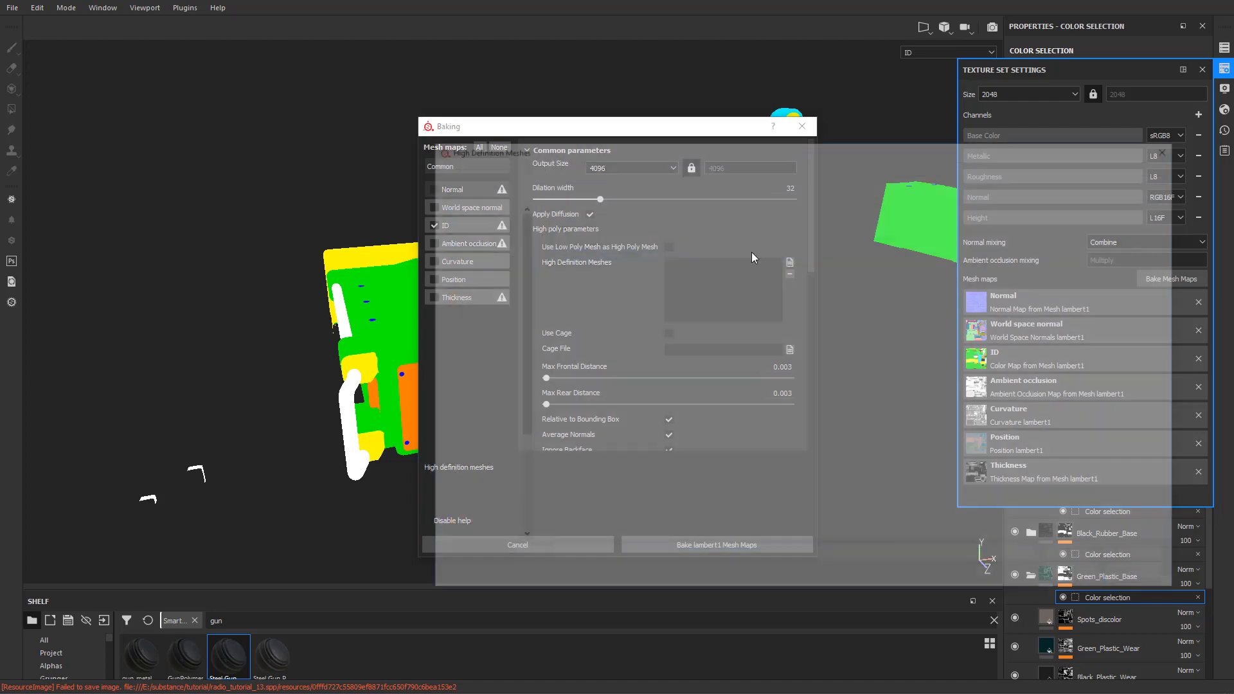
{"action": "double_click", "coordinate": [578, 239]}
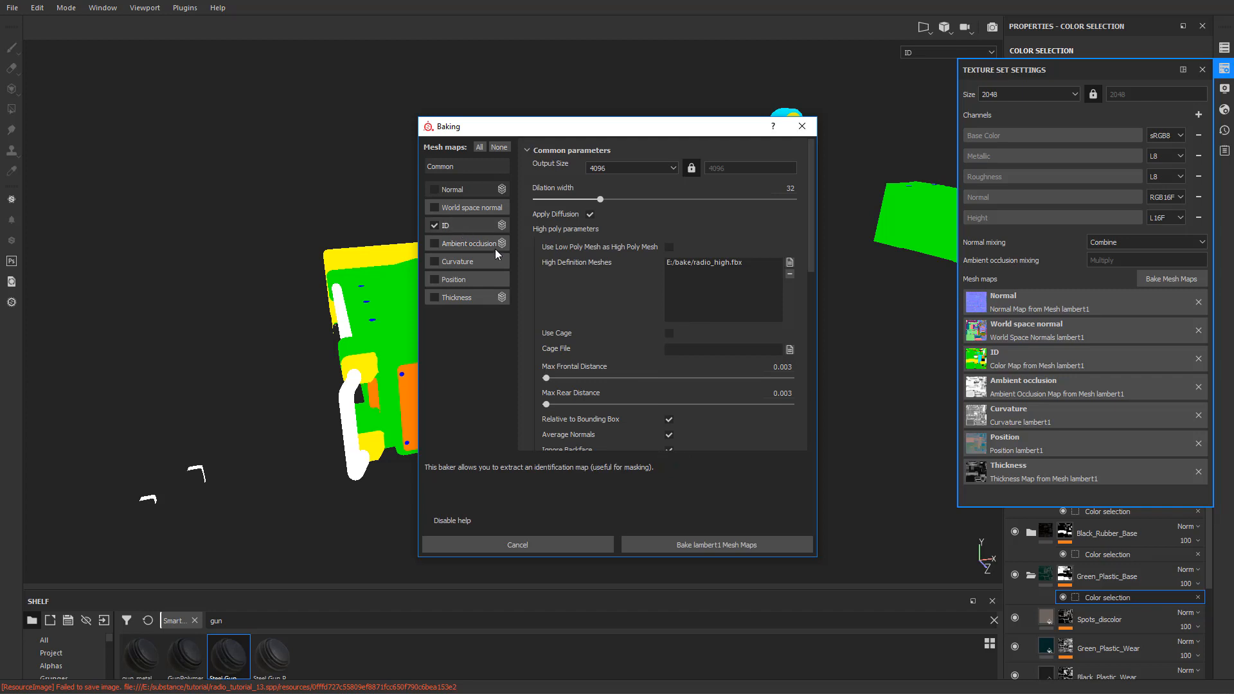
{"action": "left_click", "coordinate": [735, 545]}
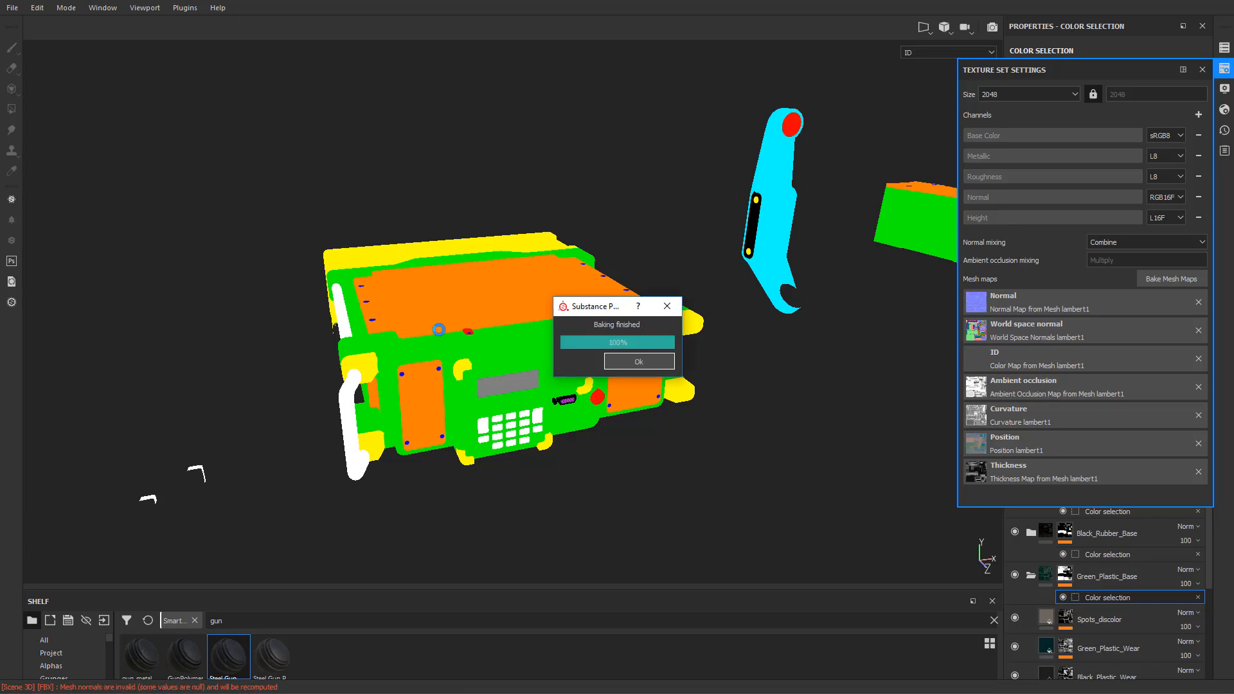
{"action": "left_click_drag", "start_coordinate": [631, 246], "coordinate": [876, 300], "text": "alt"}
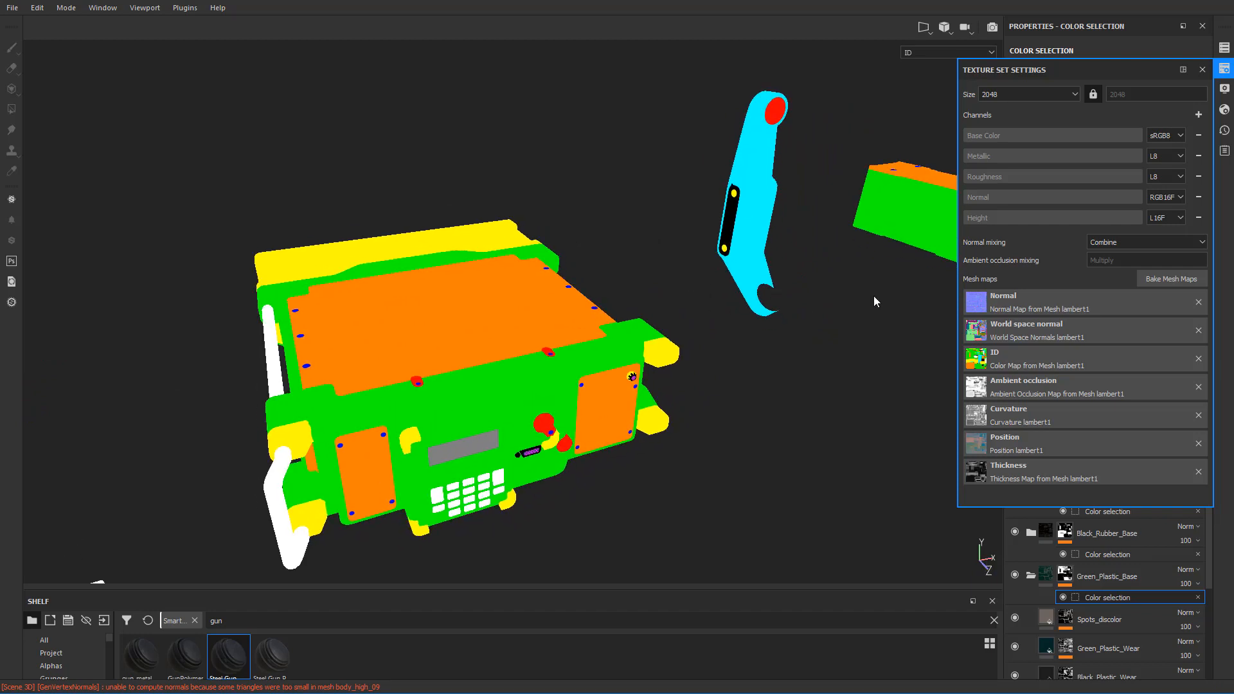
- Close the texture set settings, return the viewport to Material display and make the Dark_Metal folder visible
{"action": "left_click", "coordinate": [1203, 69]}
{"action": "left_click", "coordinate": [907, 53]}
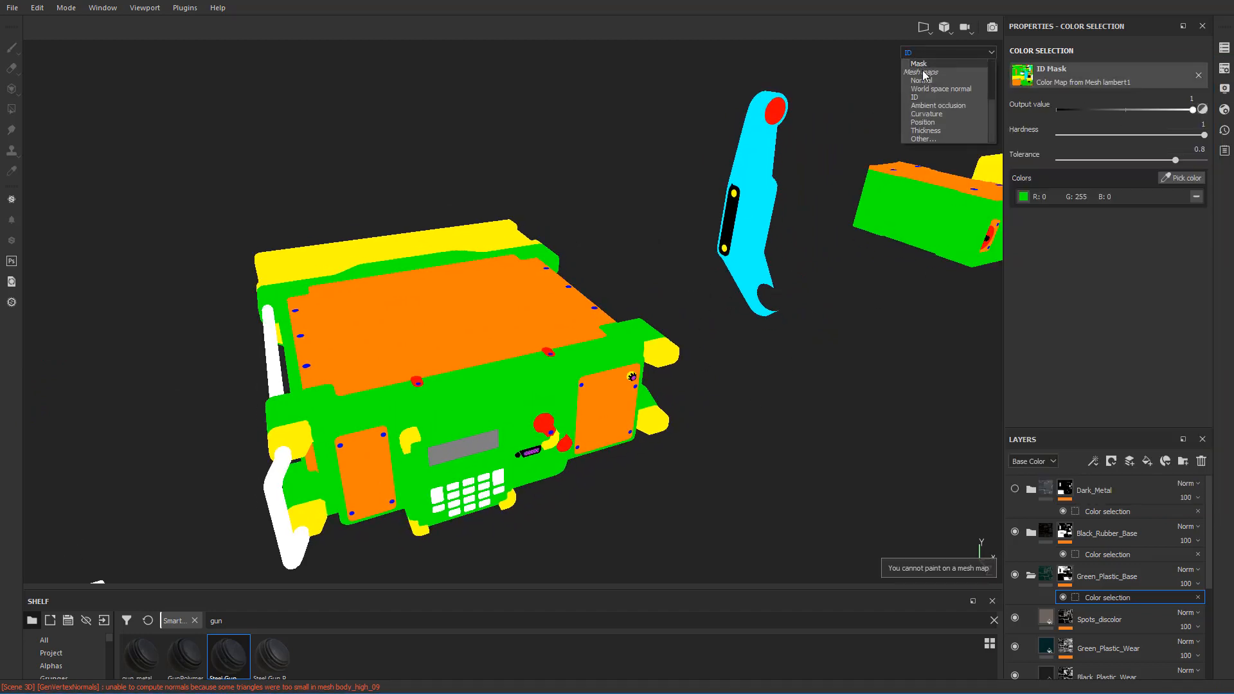
{"action": "left_click", "coordinate": [923, 73]}
{"action": "left_click_drag", "start_coordinate": [684, 242], "coordinate": [622, 300], "text": "alt"}
{"action": "scroll", "coordinate": [622, 299], "scroll_direction": "up", "scroll_amount": 5}
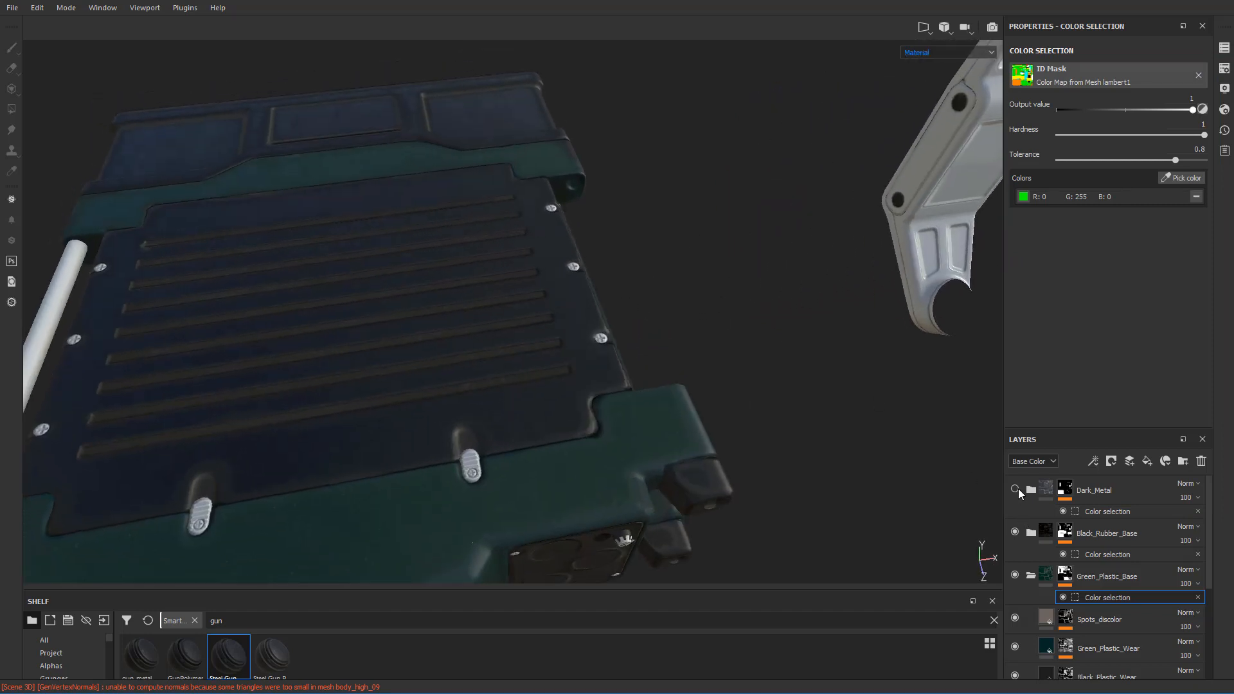
{"action": "left_click", "coordinate": [1014, 490]}
- Examine the dark metal on the radio's top cover and the neighbouring handset and box parts from several angles
{"action": "scroll", "coordinate": [738, 364], "scroll_direction": "down", "scroll_amount": 2}
{"action": "scroll", "coordinate": [738, 361], "scroll_direction": "up", "scroll_amount": 6}
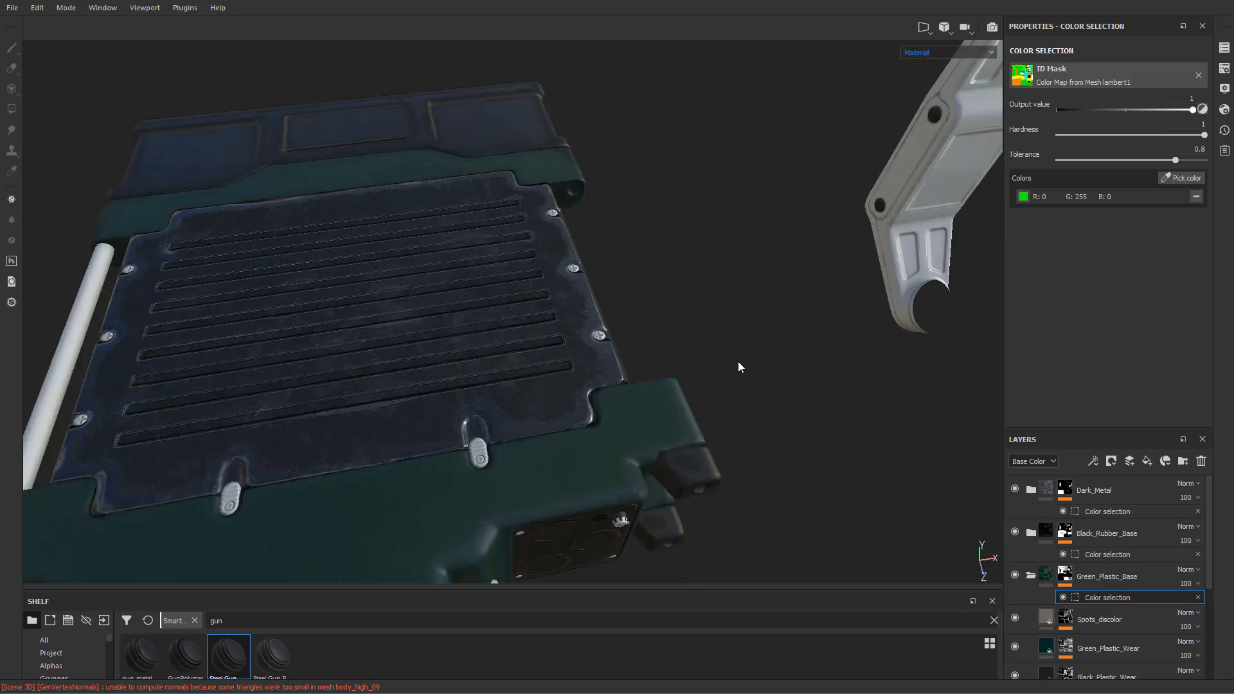
{"action": "left_click_drag", "start_coordinate": [738, 362], "coordinate": [631, 303], "text": "alt"}
{"action": "scroll", "coordinate": [733, 345], "scroll_direction": "down", "scroll_amount": 6}
{"action": "scroll", "coordinate": [630, 302], "scroll_direction": "down", "scroll_amount": 2}
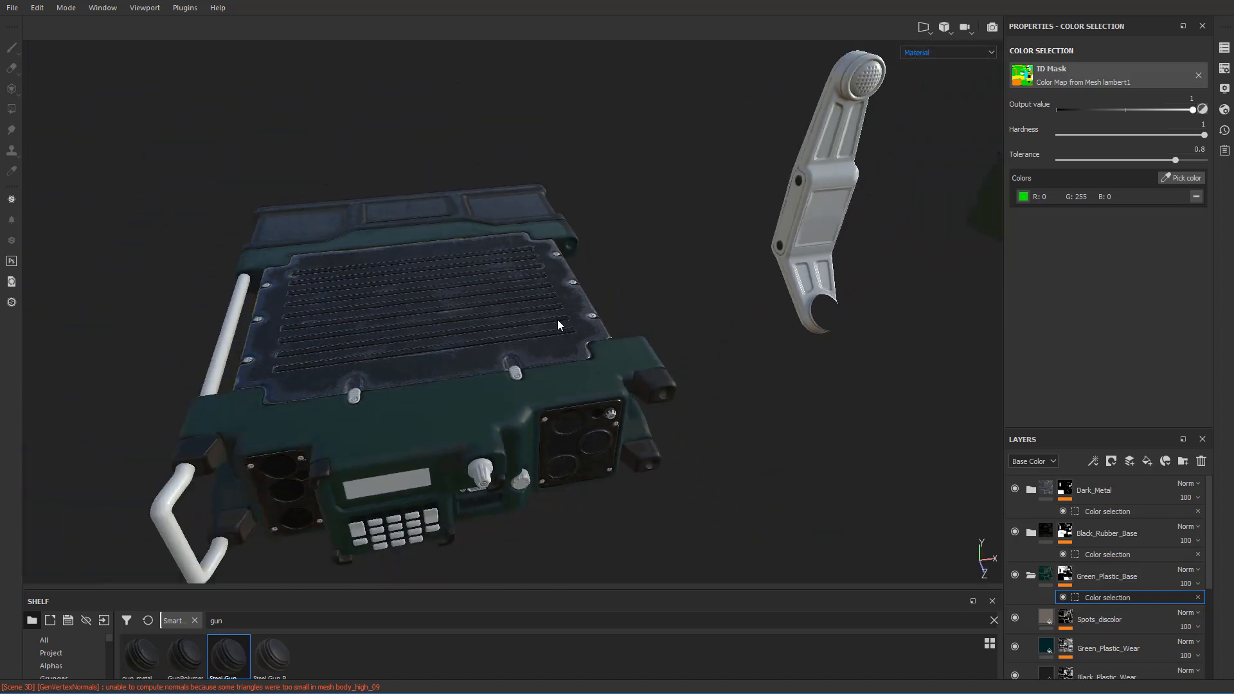
{"action": "left_click_drag", "start_coordinate": [557, 321], "coordinate": [518, 335], "text": "alt"}
{"action": "scroll", "coordinate": [375, 295], "scroll_direction": "up", "scroll_amount": 3}
{"action": "scroll", "coordinate": [664, 341], "scroll_direction": "down", "scroll_amount": 5}
{"action": "middle_click_drag", "start_coordinate": [664, 342], "coordinate": [583, 326], "text": "alt"}
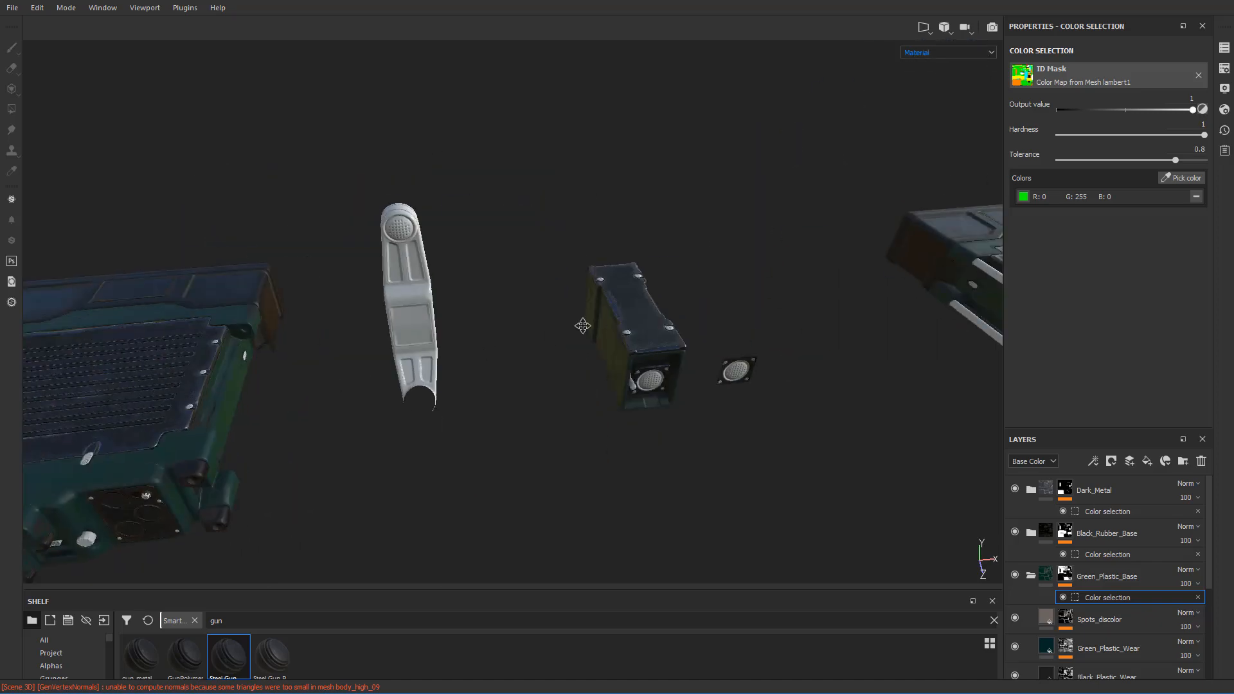
{"action": "scroll", "coordinate": [698, 323], "scroll_direction": "up", "scroll_amount": 4}
{"action": "middle_click_drag", "start_coordinate": [765, 278], "coordinate": [654, 296], "text": "alt"}
{"action": "scroll", "coordinate": [648, 315], "scroll_direction": "down", "scroll_amount": 4}
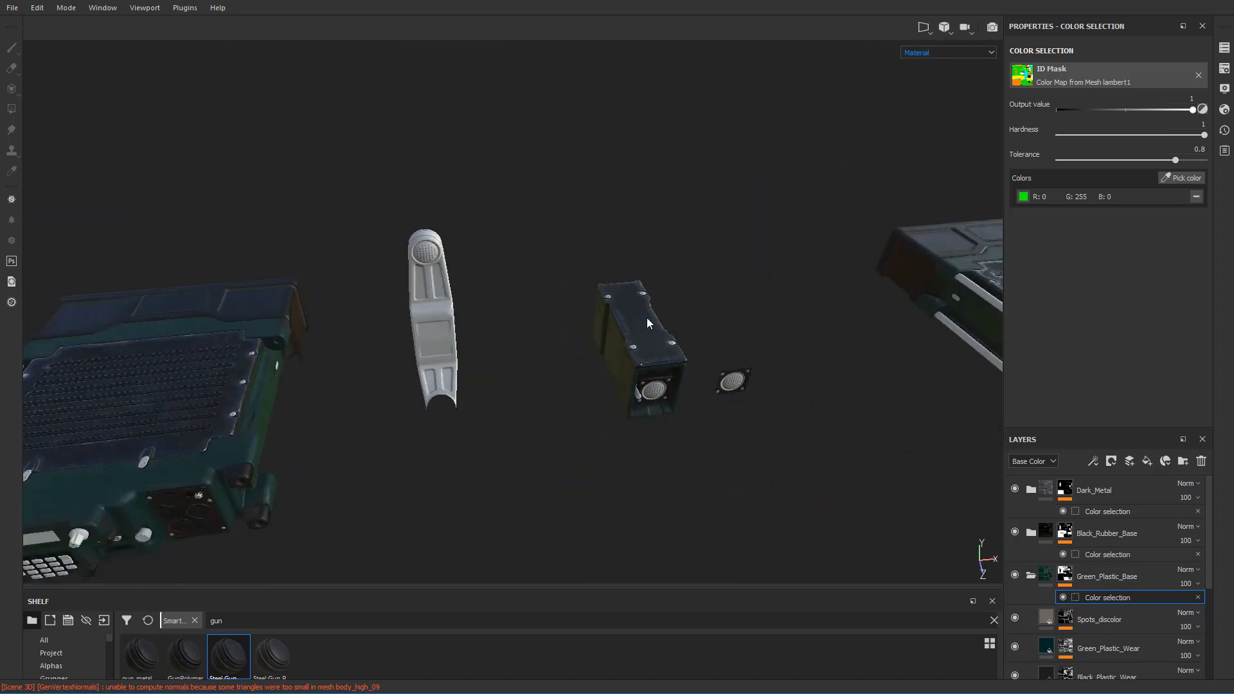
{"action": "middle_click_drag", "start_coordinate": [474, 334], "coordinate": [576, 344], "text": "alt"}
{"action": "left_click_drag", "start_coordinate": [575, 344], "coordinate": [599, 315], "text": "alt"}
{"action": "scroll", "coordinate": [604, 319], "scroll_direction": "up", "scroll_amount": 3}
{"action": "scroll", "coordinate": [599, 315], "scroll_direction": "down", "scroll_amount": 5}
{"action": "left_click_drag", "start_coordinate": [501, 327], "coordinate": [474, 397], "text": "alt"}
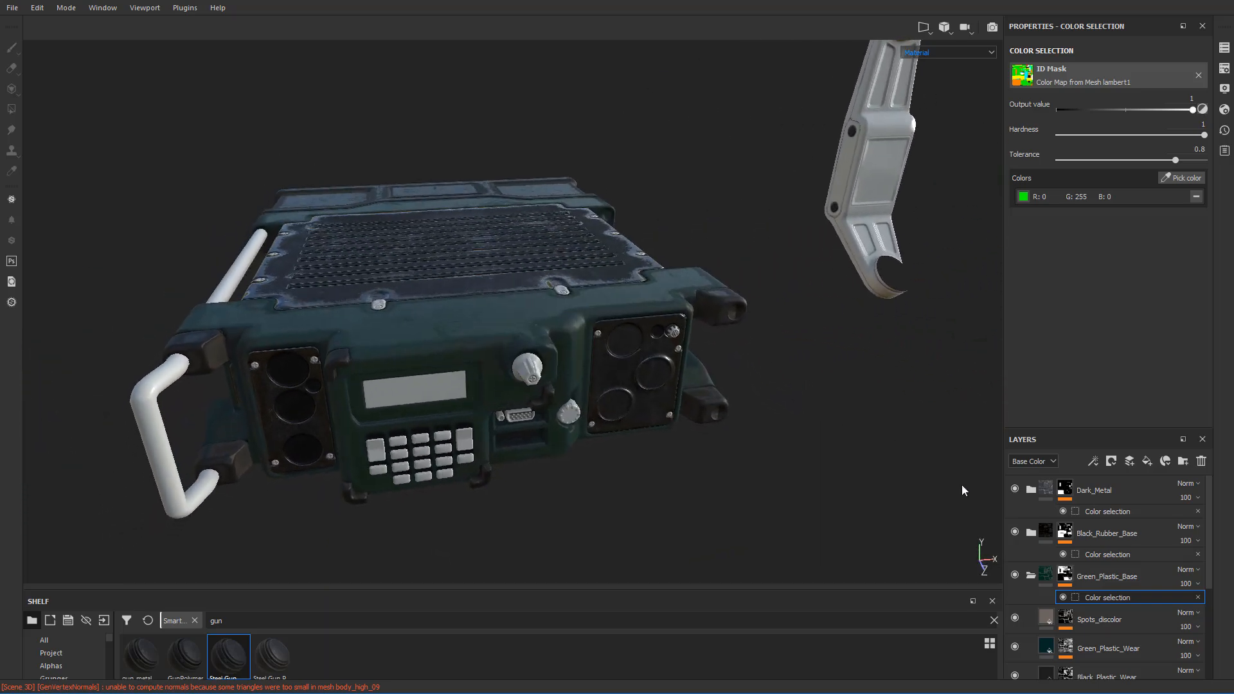
{"action": "scroll", "coordinate": [480, 391], "scroll_direction": "down", "scroll_amount": 3}
{"action": "middle_click_drag", "start_coordinate": [481, 391], "coordinate": [633, 383], "text": "alt"}
{"action": "left_click_drag", "start_coordinate": [632, 382], "coordinate": [563, 370], "text": "alt"}
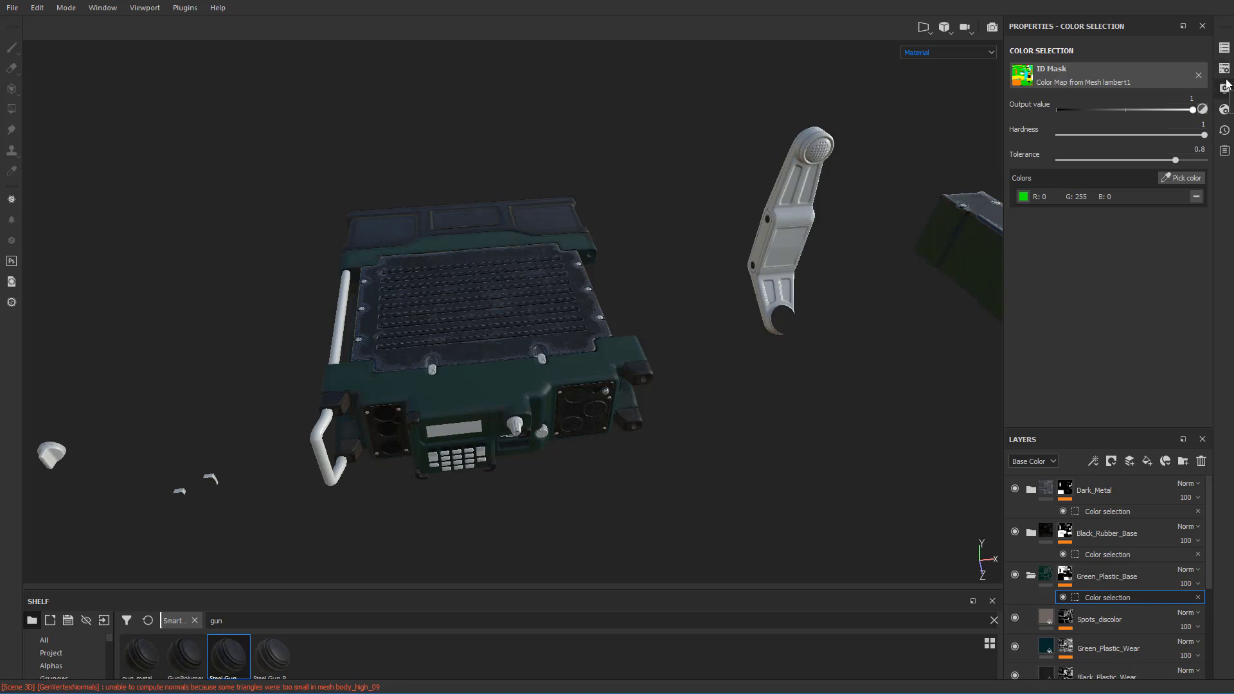
- Review the mesh map baking settings without starting a bake, and close the texture set settings
{"action": "left_click", "coordinate": [1225, 74]}
{"action": "left_click", "coordinate": [1177, 278]}
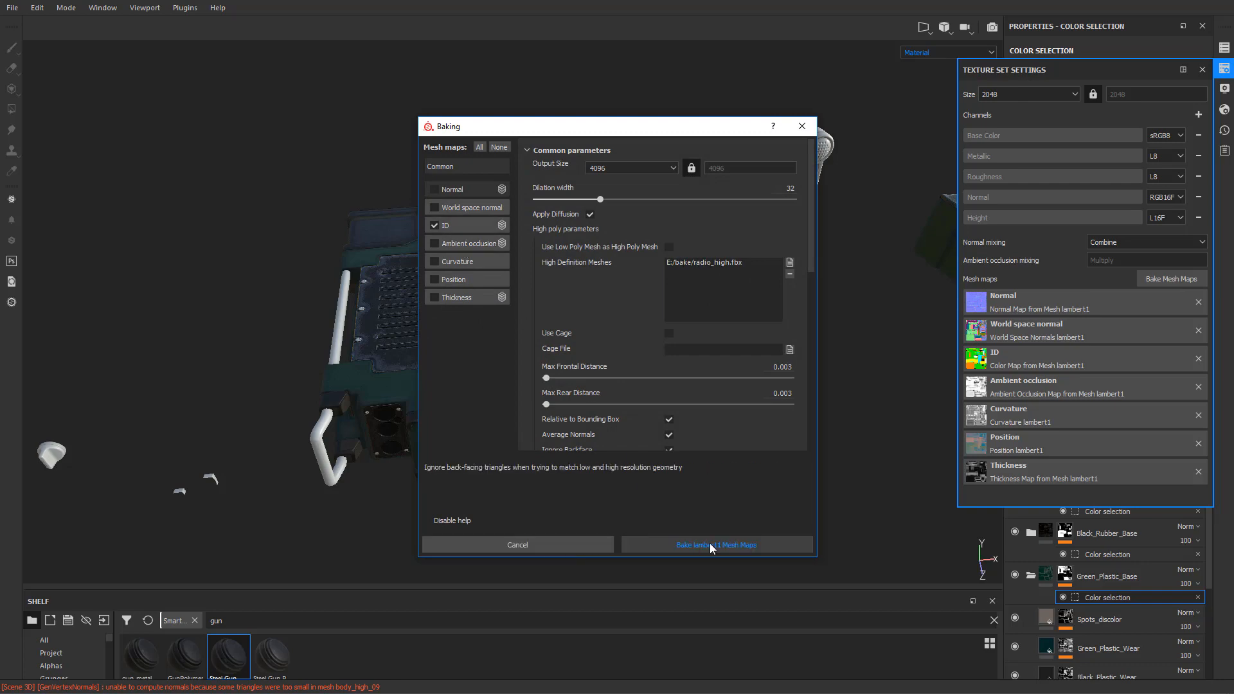
{"action": "left_click", "coordinate": [802, 127]}
{"action": "left_click_drag", "start_coordinate": [691, 215], "coordinate": [755, 233], "text": "alt"}
{"action": "scroll", "coordinate": [655, 221], "scroll_direction": "up", "scroll_amount": 5}
{"action": "left_click", "coordinate": [1205, 71]}
- Examine the radio body and the detached parts around it, including those without an assigned material
{"action": "scroll", "coordinate": [755, 233], "scroll_direction": "down", "scroll_amount": 5}
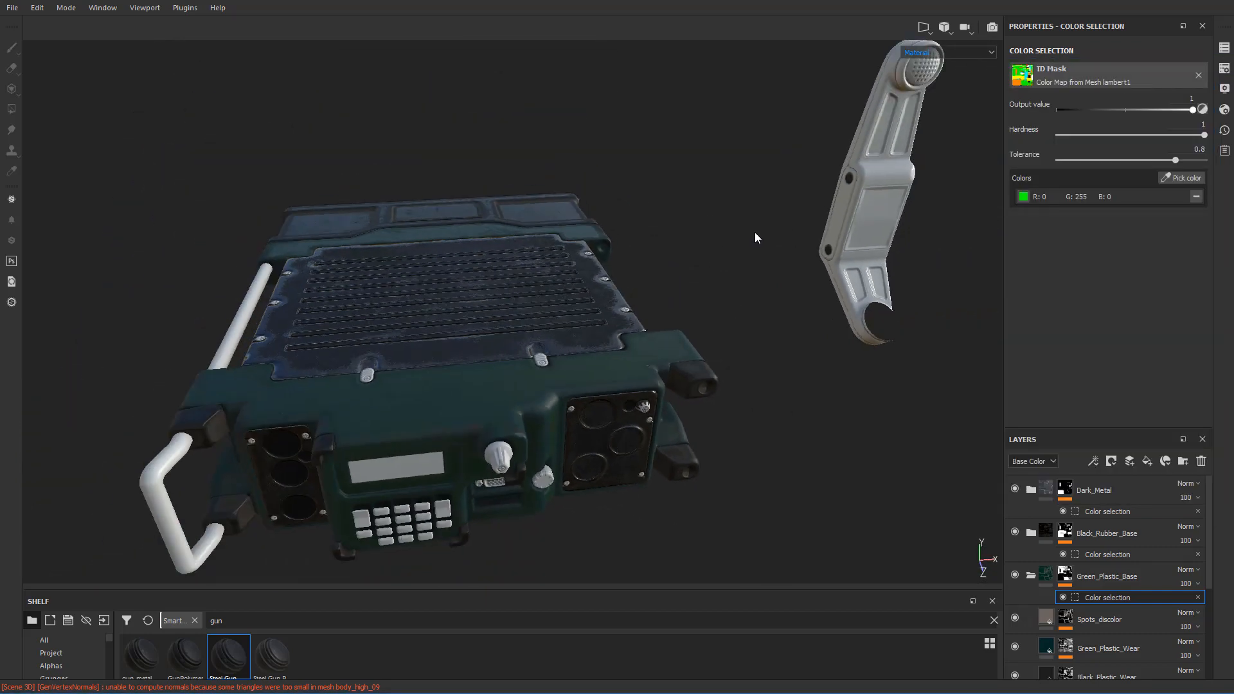
{"action": "scroll", "coordinate": [722, 218], "scroll_direction": "down", "scroll_amount": 3}
{"action": "scroll", "coordinate": [696, 260], "scroll_direction": "up", "scroll_amount": 4}
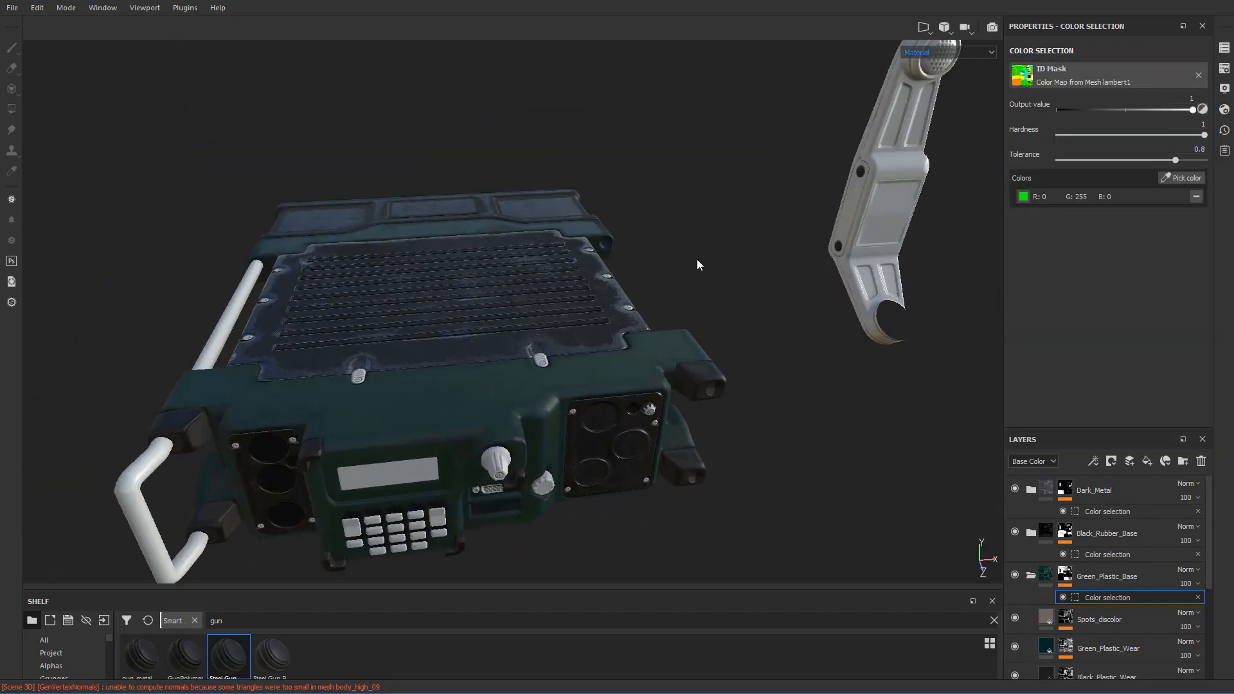
{"action": "scroll", "coordinate": [707, 256], "scroll_direction": "down", "scroll_amount": 7}
{"action": "left_click_drag", "start_coordinate": [634, 241], "coordinate": [612, 220], "text": "alt"}
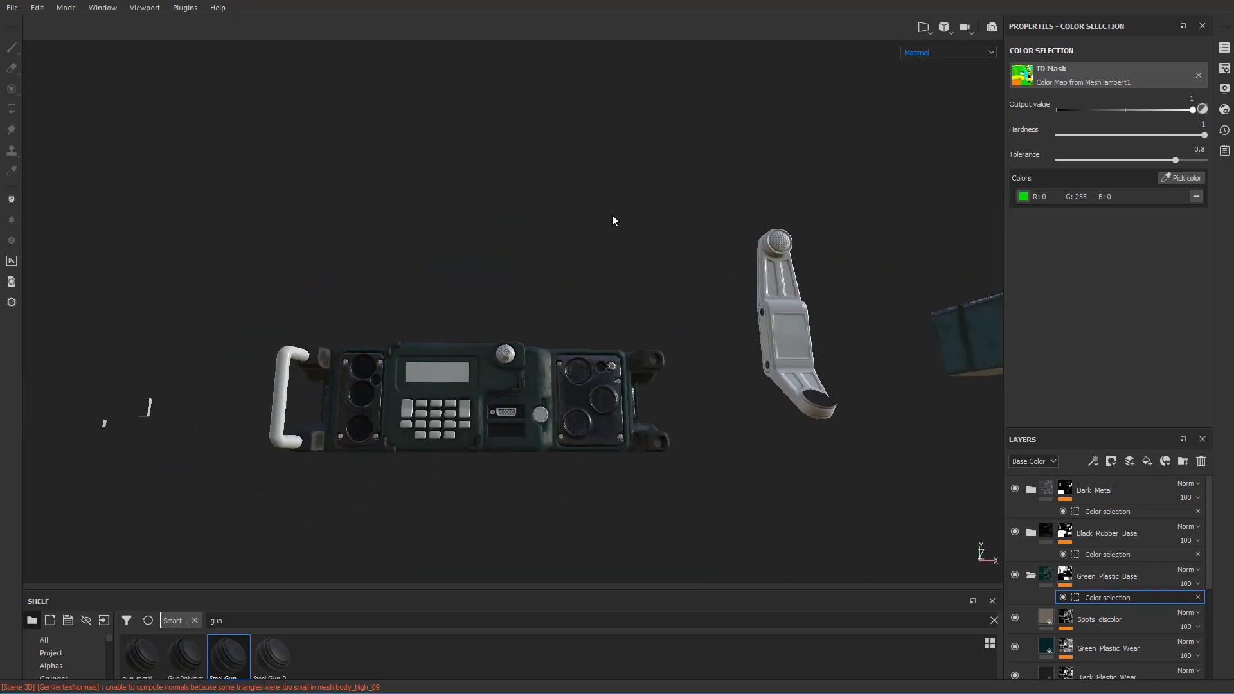
{"action": "scroll", "coordinate": [612, 225], "scroll_direction": "up", "scroll_amount": 6}
{"action": "mouse_move", "coordinate": [630, 269]}
{"action": "left_mouse_down", "text": "alt"}
{"action": "mouse_move", "coordinate": [669, 303]}
{"action": "mouse_move", "coordinate": [619, 253]}
{"action": "mouse_move", "coordinate": [620, 290]}
{"action": "mouse_move", "coordinate": [662, 270]}
{"action": "mouse_move", "coordinate": [609, 265]}
{"action": "mouse_move", "coordinate": [643, 261]}
{"action": "mouse_move", "coordinate": [649, 283]}
{"action": "left_mouse_up", "text": "alt"}
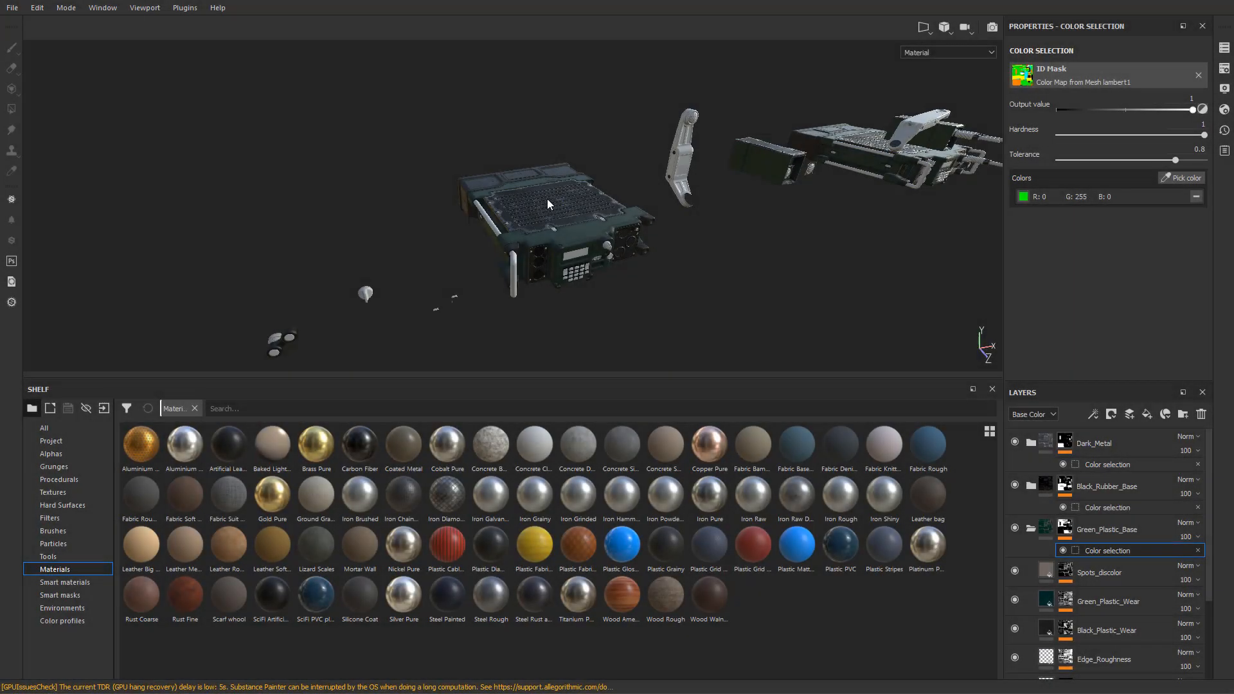
{"action": "left_click_drag", "start_coordinate": [547, 199], "coordinate": [459, 249], "text": "alt"}
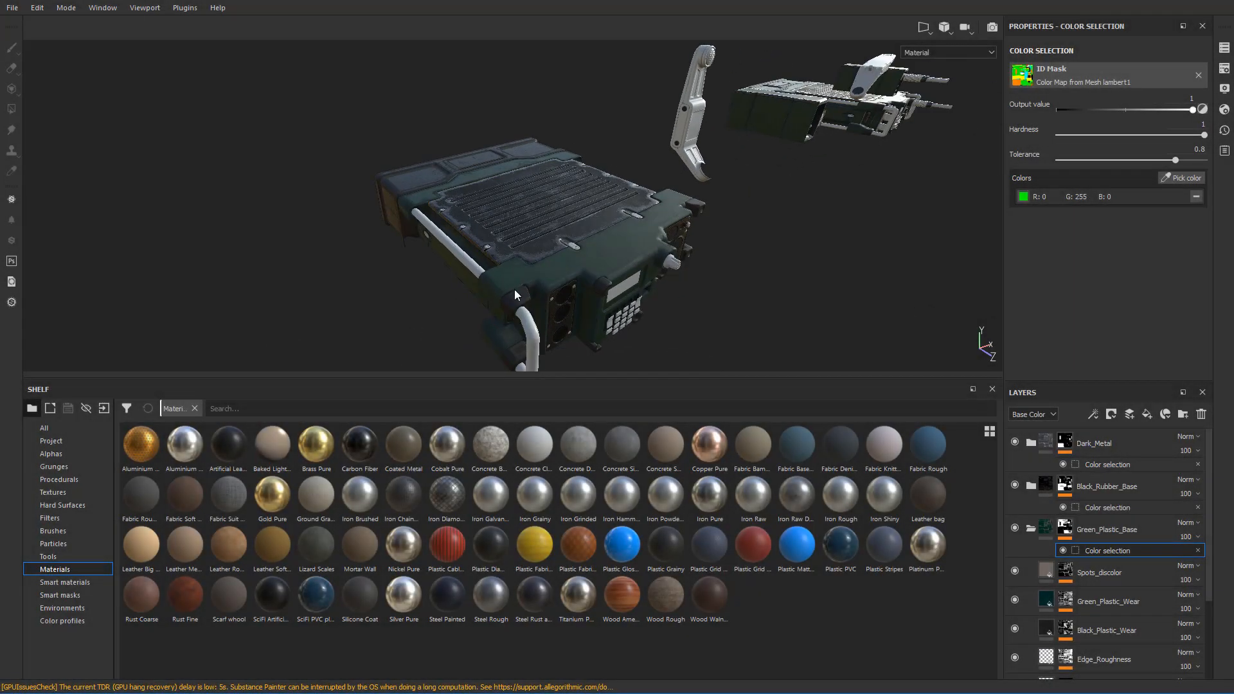
{"action": "right_click_drag", "start_coordinate": [551, 327], "coordinate": [444, 364], "text": "alt"}
{"action": "middle_click_drag", "start_coordinate": [450, 363], "coordinate": [699, 270], "text": "alt"}
{"action": "left_click_drag", "start_coordinate": [738, 238], "coordinate": [563, 305], "text": "alt"}
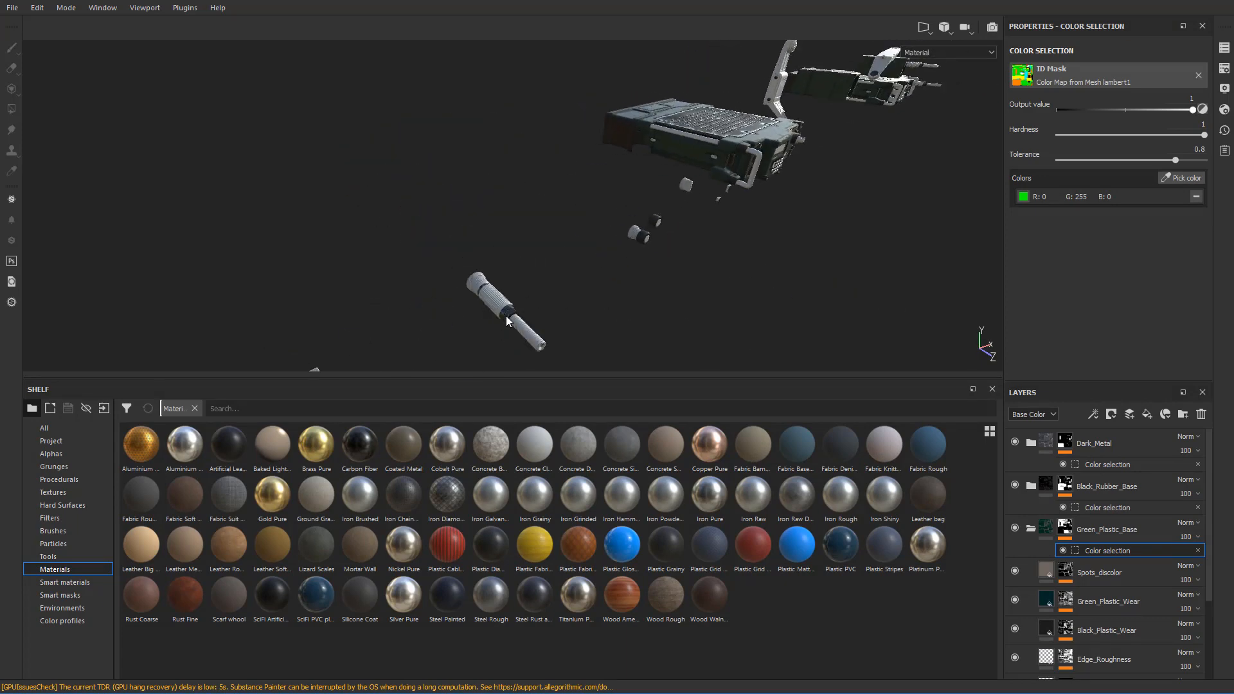
{"action": "right_click_drag", "start_coordinate": [503, 302], "coordinate": [597, 254], "text": "alt"}
{"action": "left_click_drag", "start_coordinate": [631, 233], "coordinate": [540, 247], "text": "alt"}
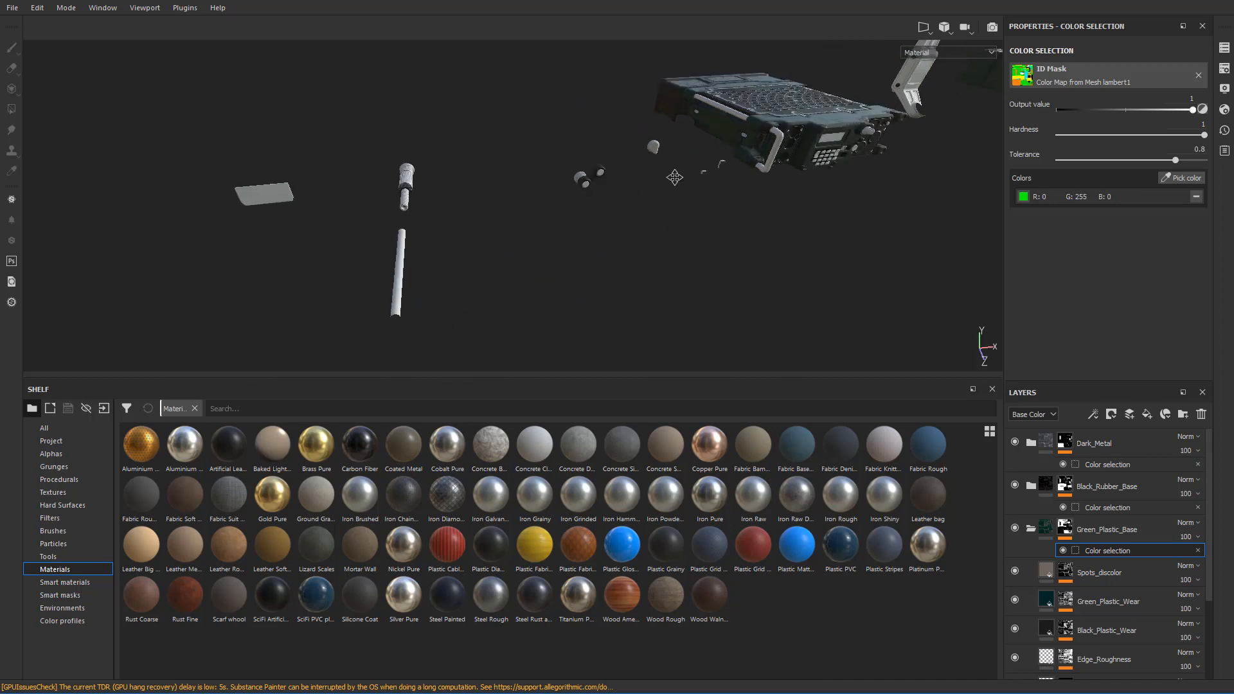
{"action": "middle_click_drag", "start_coordinate": [668, 161], "coordinate": [566, 235], "text": "alt"}
{"action": "right_click_drag", "start_coordinate": [566, 235], "coordinate": [621, 170], "text": "alt"}
{"action": "left_click_drag", "start_coordinate": [621, 170], "coordinate": [407, 253], "text": "alt"}
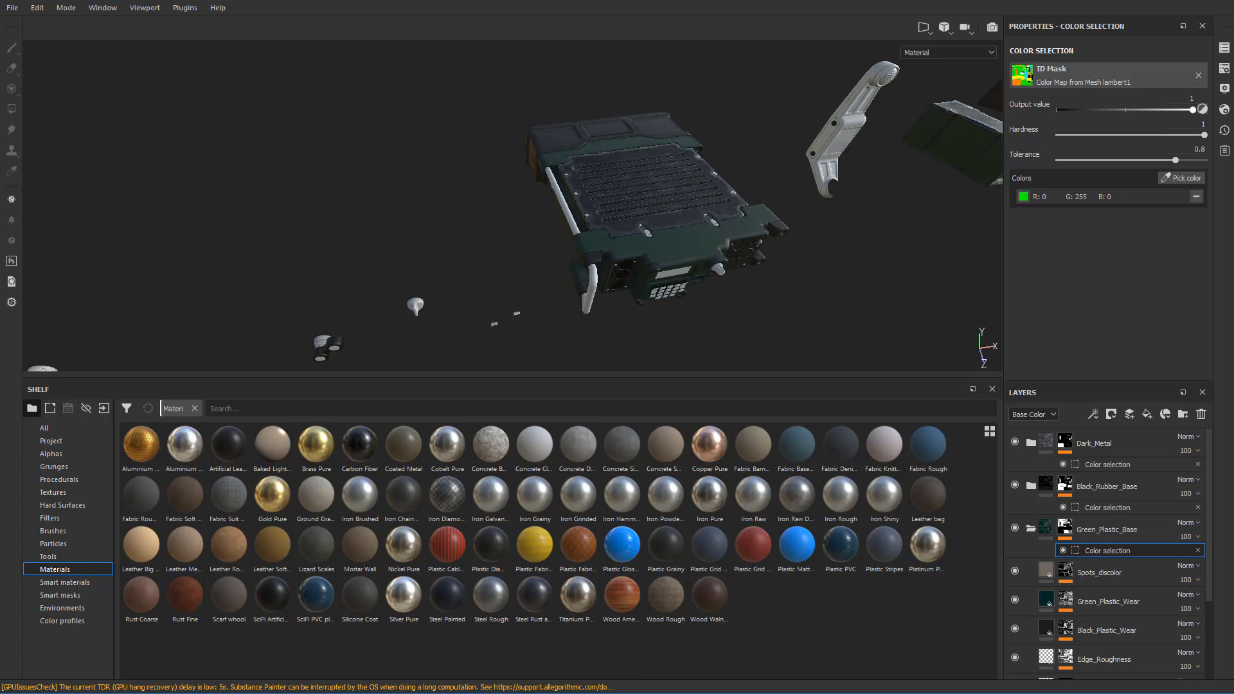
- Switch to the web browser, find the Substance Share site with a search for "substance share", and list its Metal materials
{"action": "key", "text": "alt+Tab"}
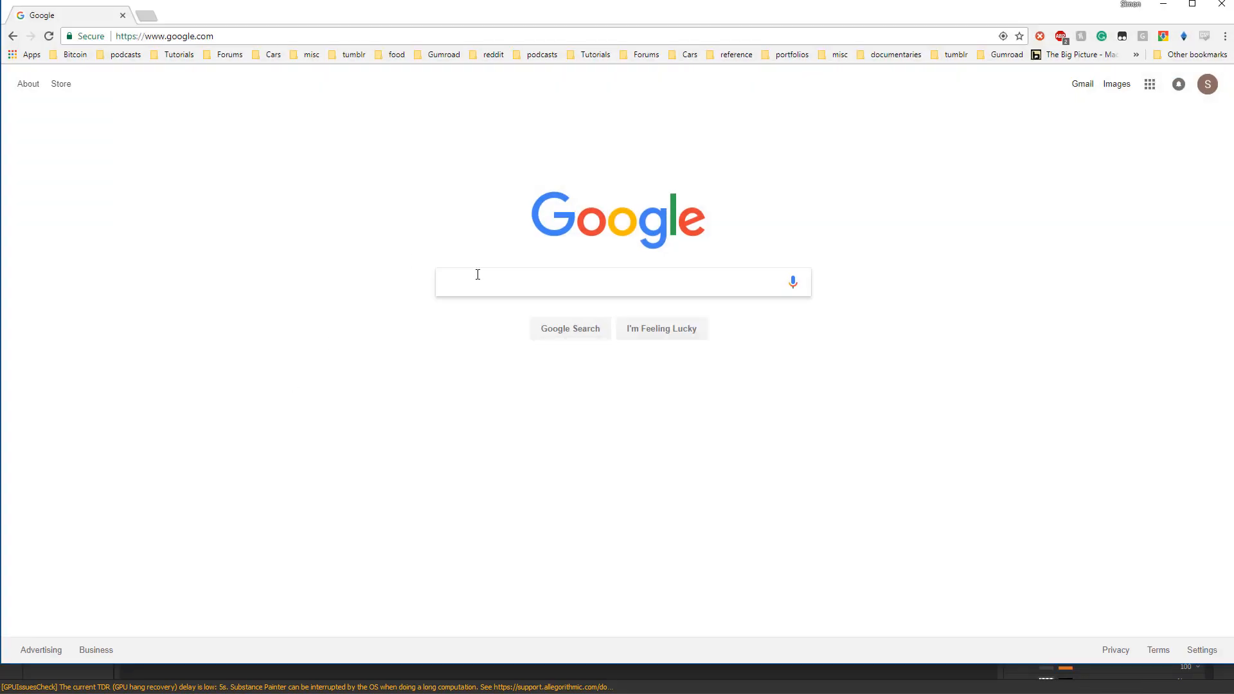
{"action": "left_click", "coordinate": [477, 274]}
{"action": "type", "text": "substance share"}
{"action": "key", "text": "Return"}
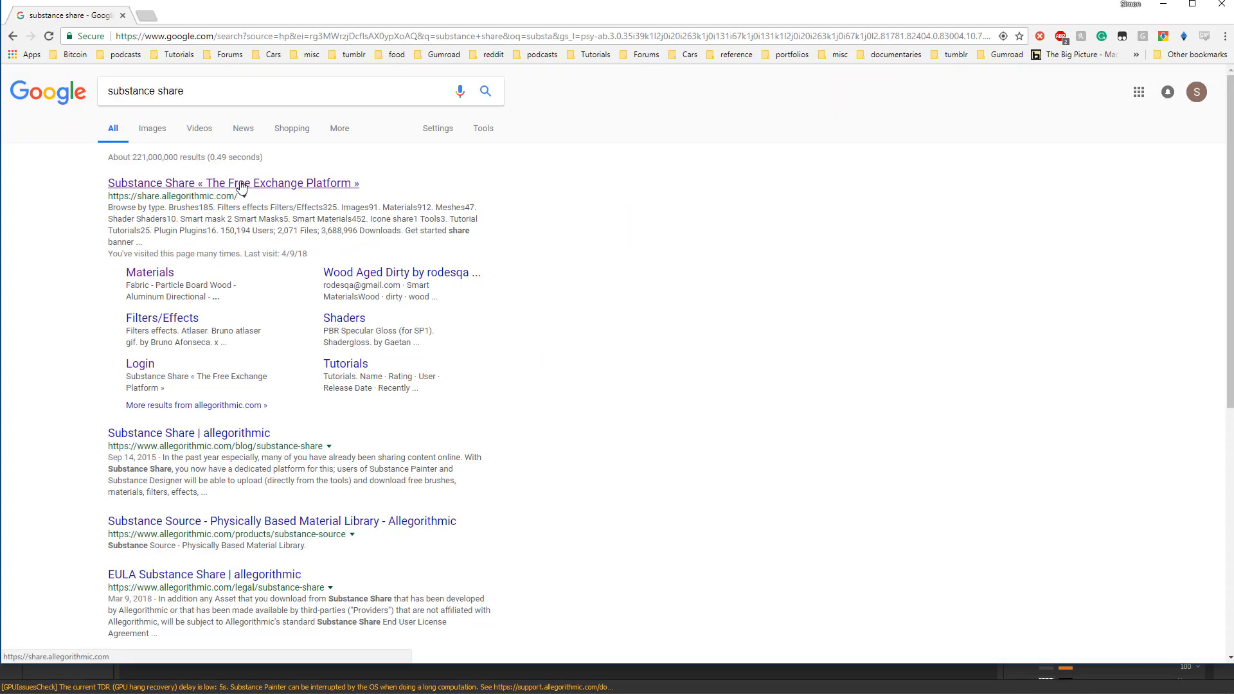
{"action": "left_click", "coordinate": [242, 186]}
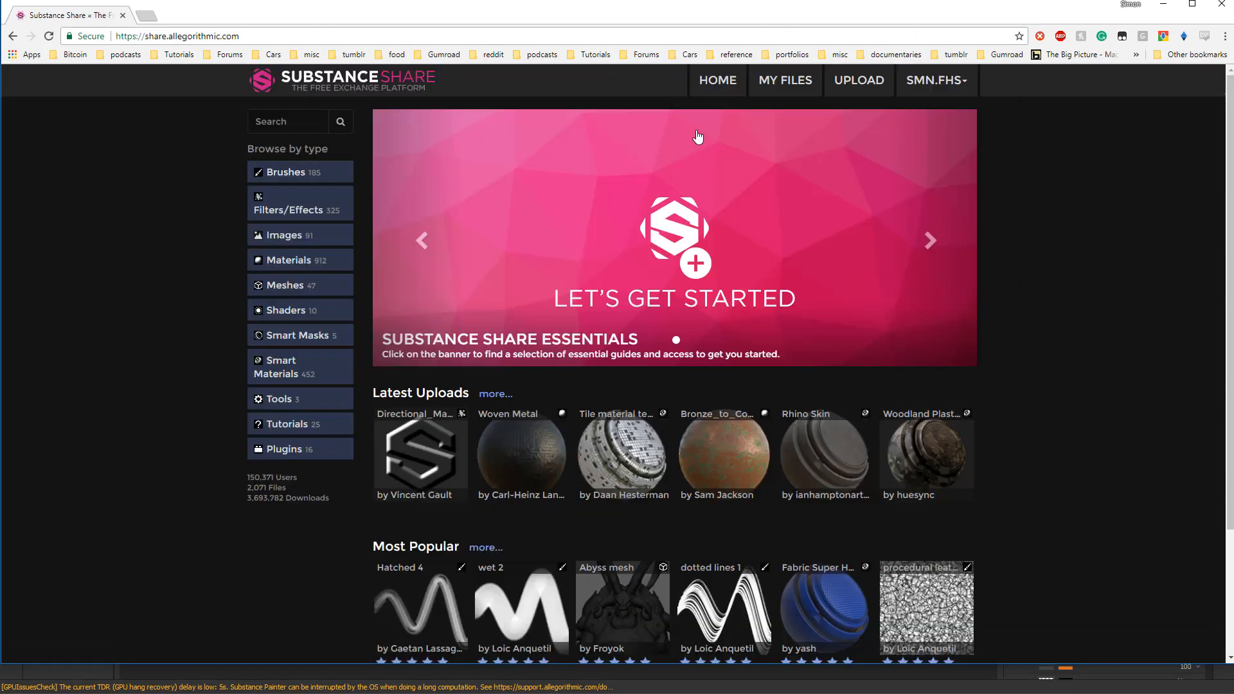
{"action": "left_click", "coordinate": [286, 263]}
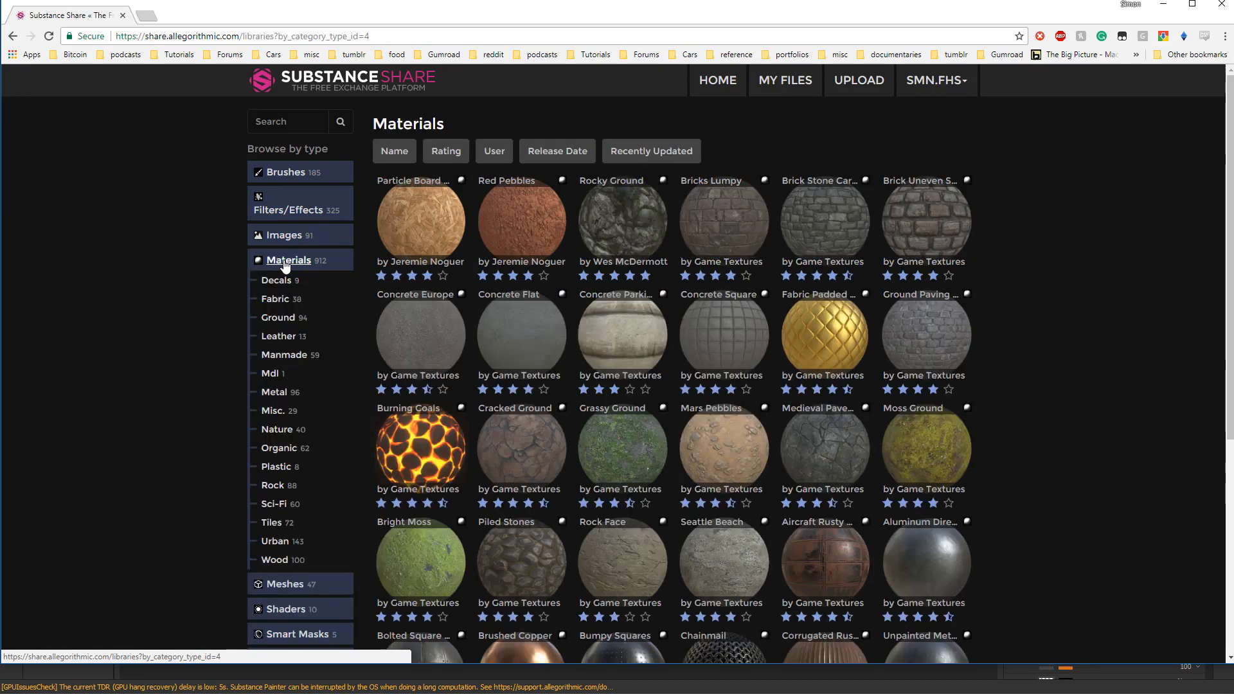
{"action": "left_click", "coordinate": [275, 392]}
- Search Substance Share for "metal armor" and open the page of the Metal armor smart material
{"action": "left_click", "coordinate": [299, 123]}
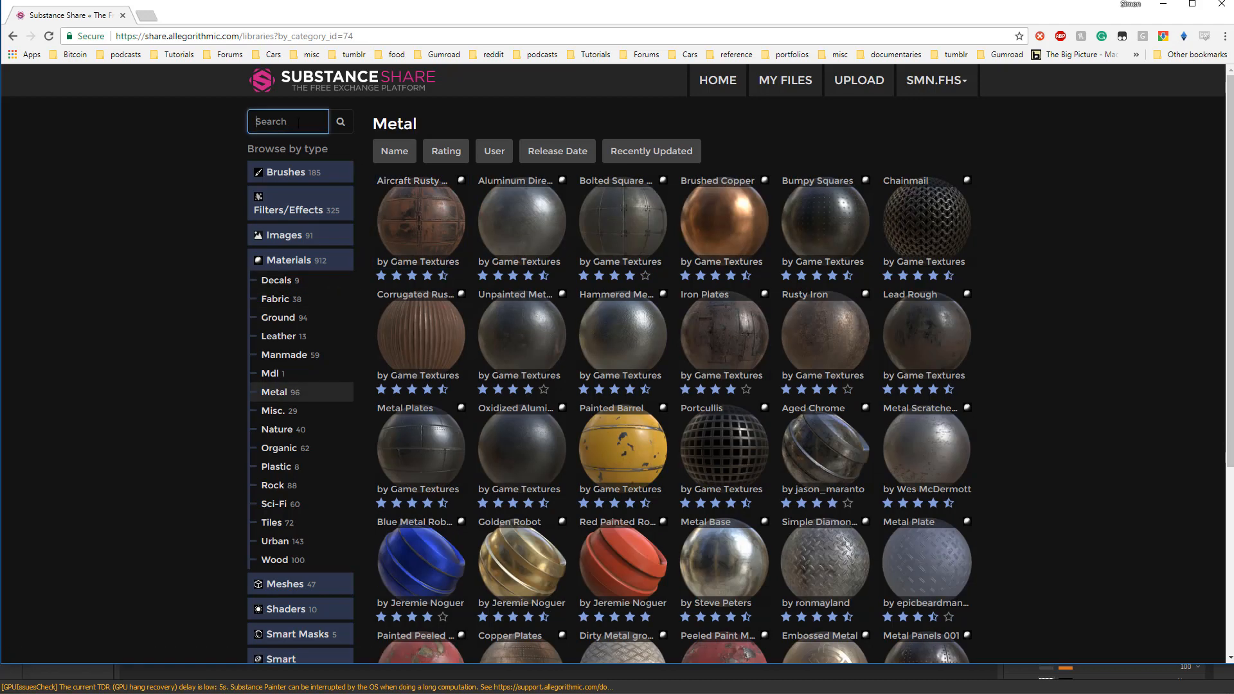
{"action": "type", "text": "metal armor"}
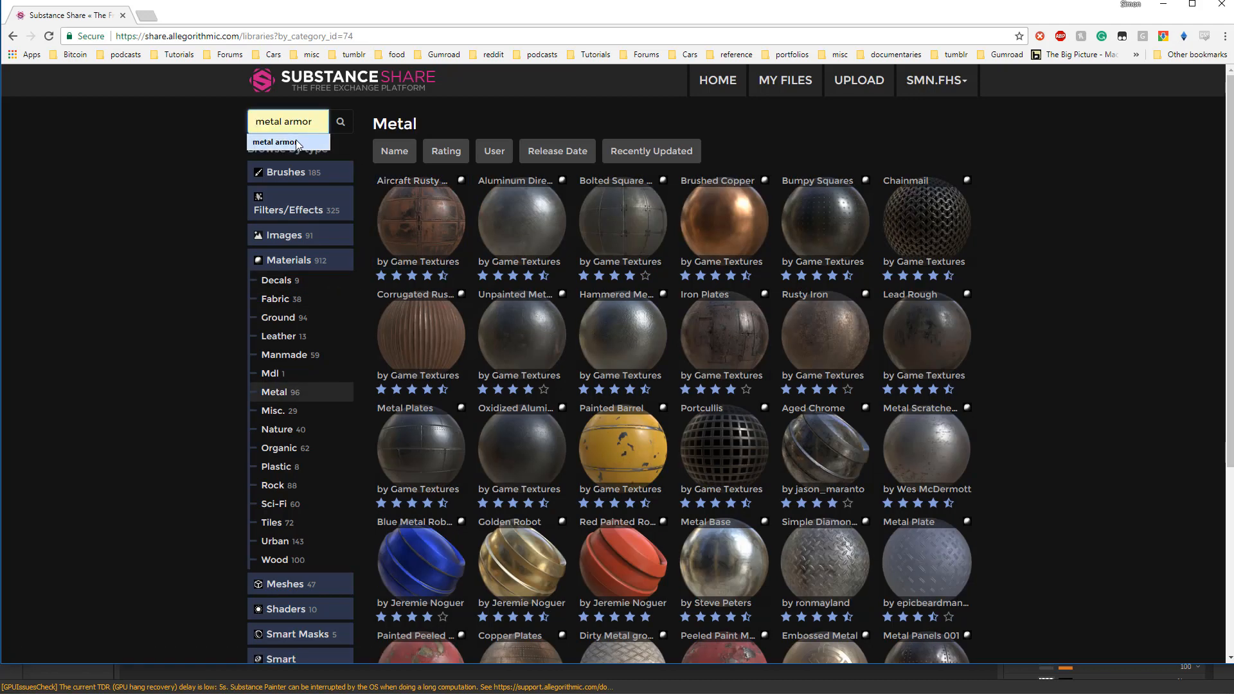
{"action": "left_click", "coordinate": [275, 142]}
{"action": "left_click", "coordinate": [342, 123]}
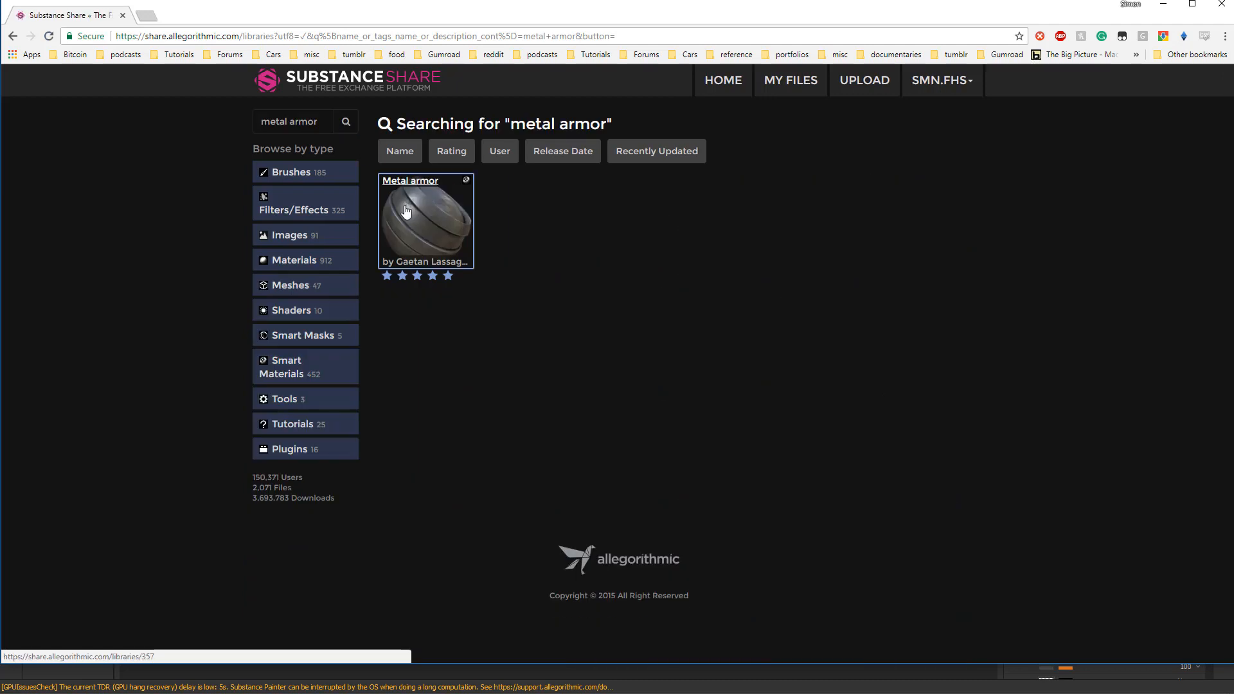
{"action": "left_click", "coordinate": [405, 211]}
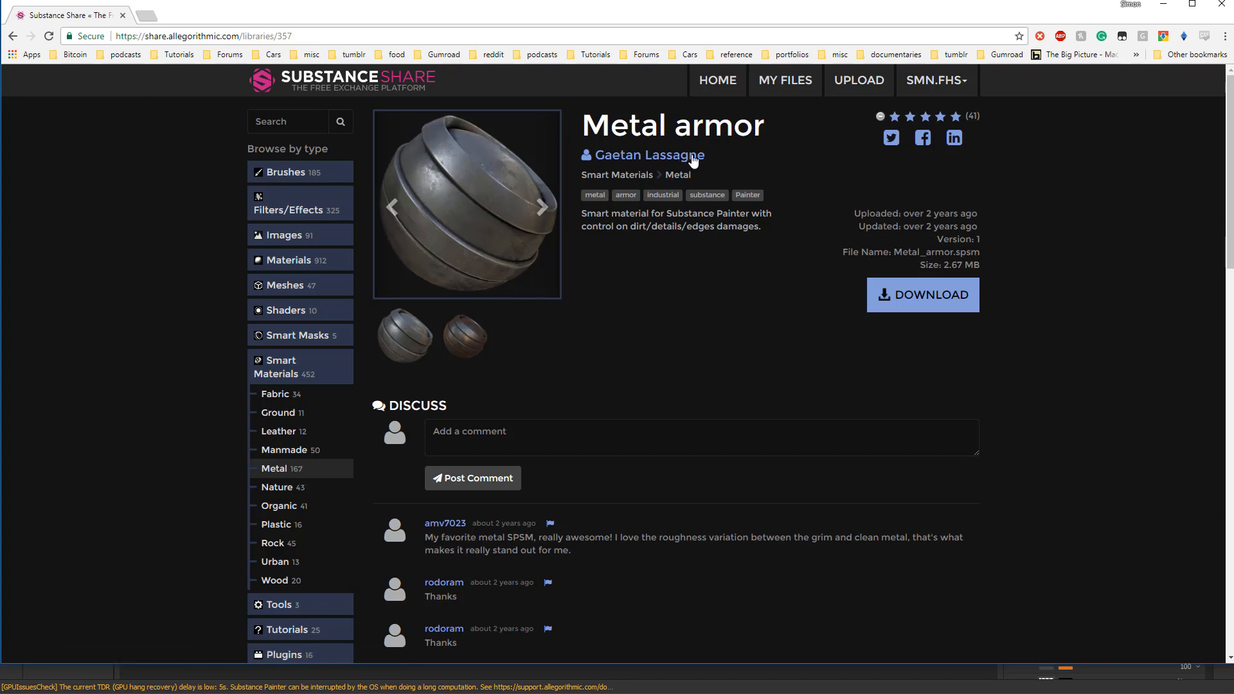
- Look through the author's other uploads in a separate tab, and download the Metal armor smart material
{"action": "middle_click", "coordinate": [617, 156]}
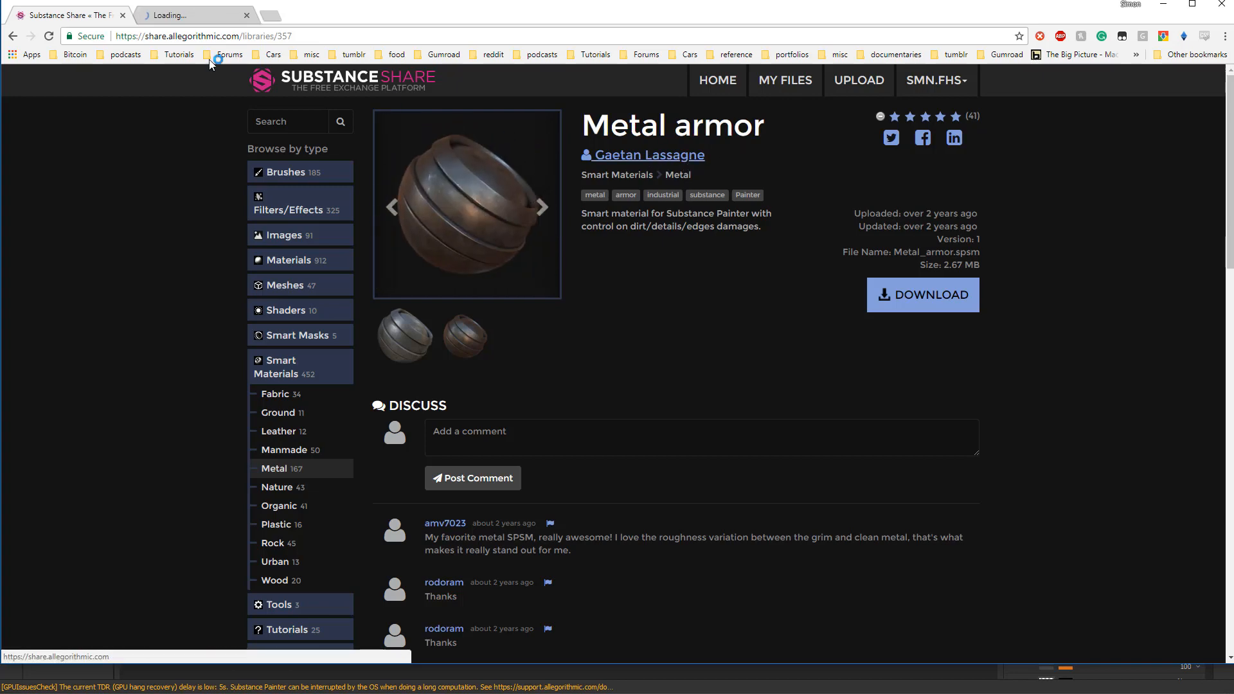
{"action": "left_click", "coordinate": [193, 15]}
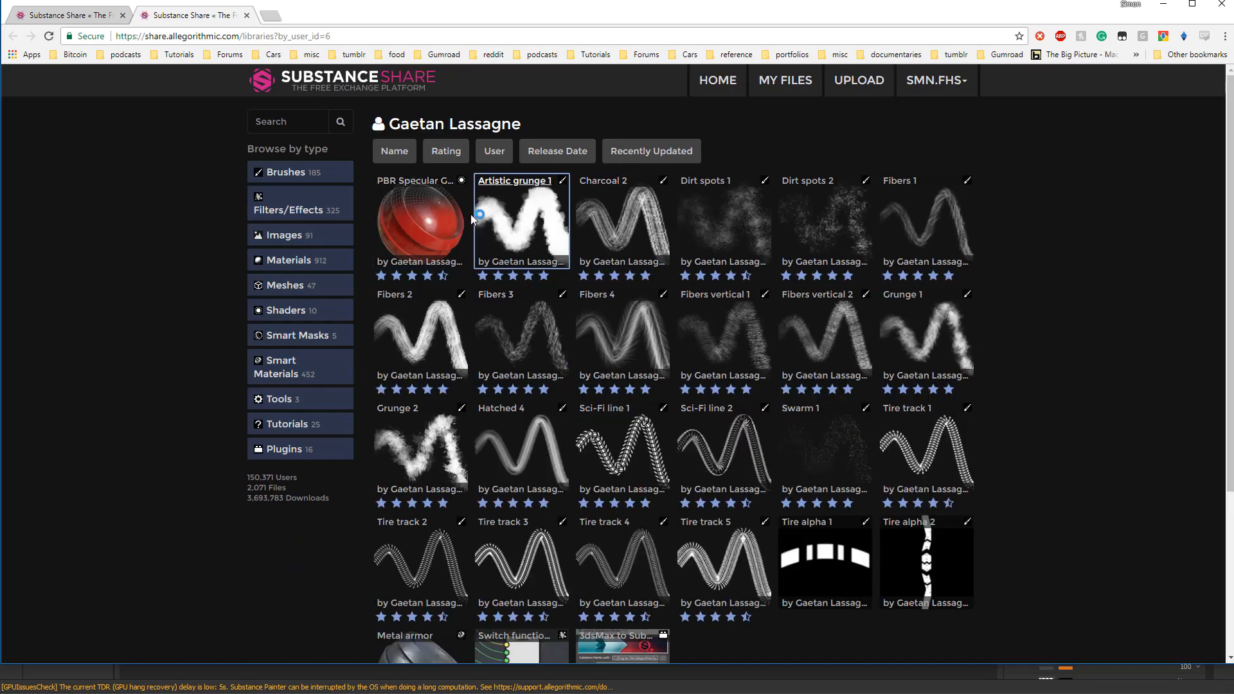
{"action": "scroll", "coordinate": [571, 394], "scroll_direction": "down", "scroll_amount": 4}
{"action": "scroll", "coordinate": [527, 424], "scroll_direction": "up", "scroll_amount": 4}
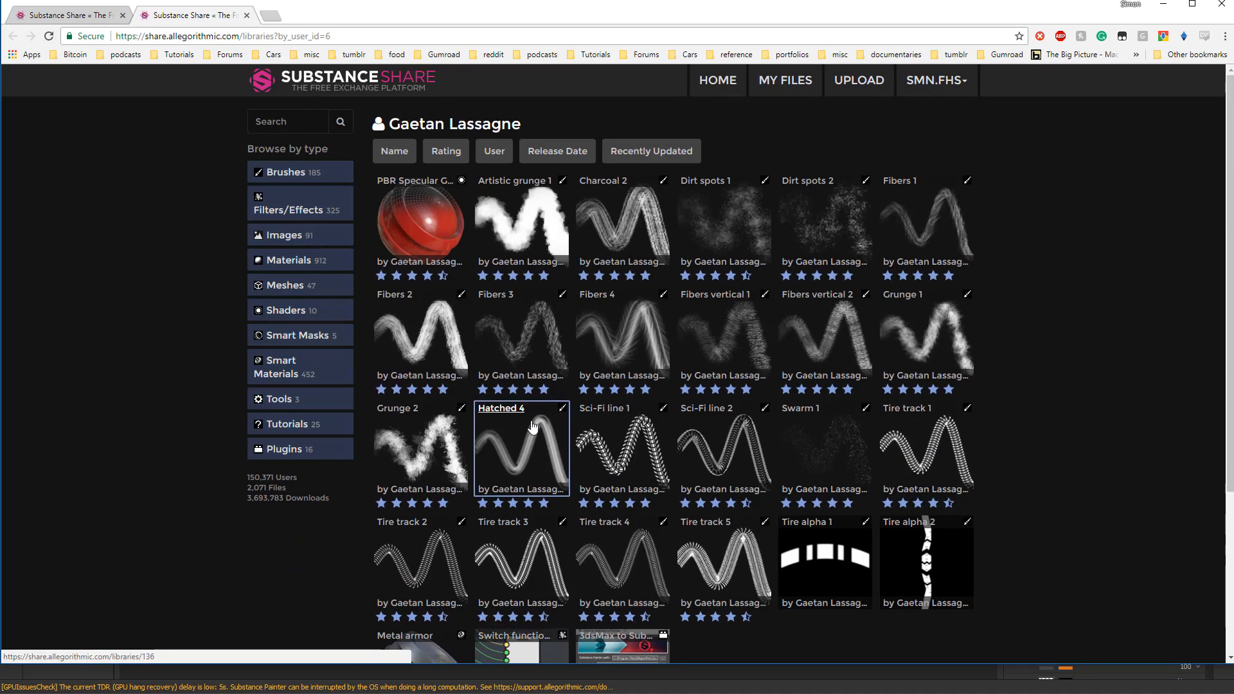
{"action": "left_click", "coordinate": [247, 15]}
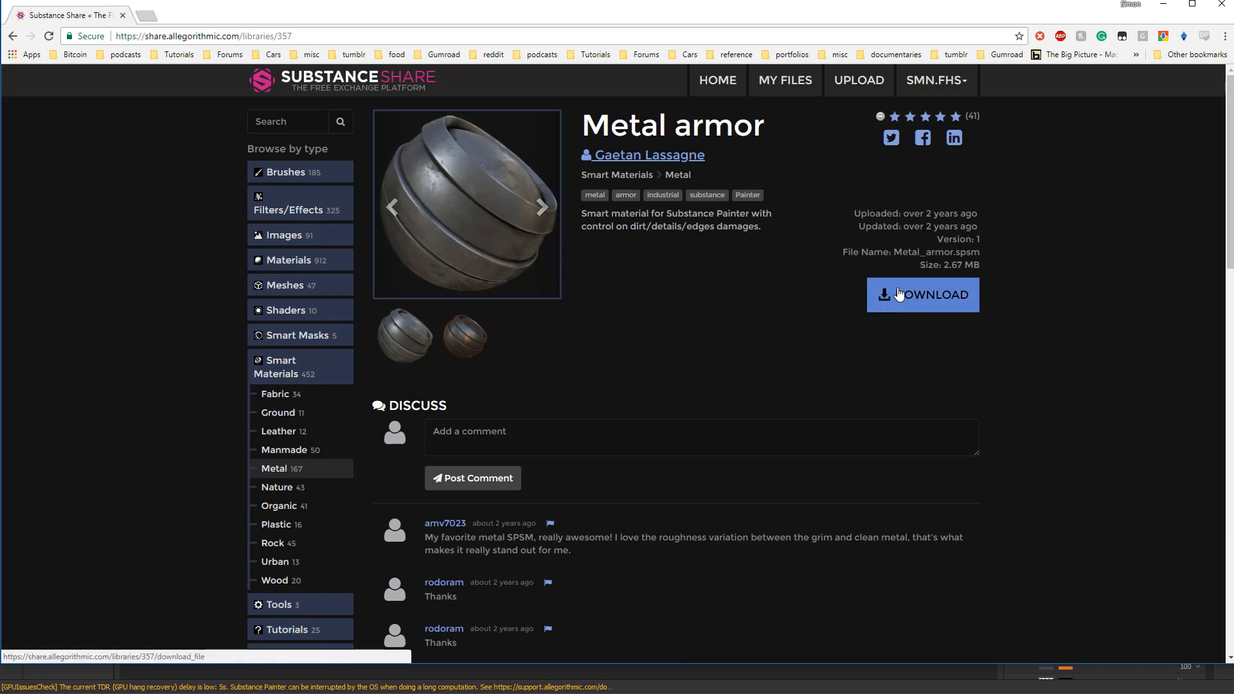
{"action": "left_click", "coordinate": [915, 294]}
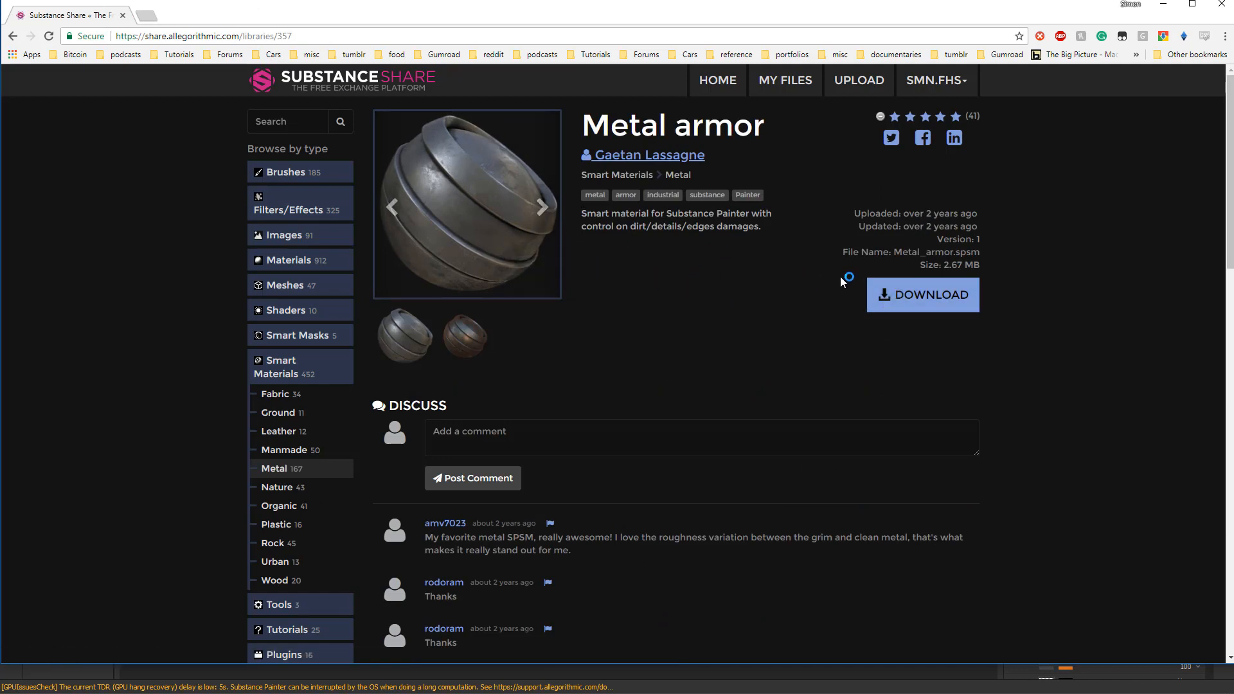
- Download the Metal armor smart material, leave the browser, and find Metal_armor.spsm in the Downloads folder
{"action": "left_click", "coordinate": [924, 300]}
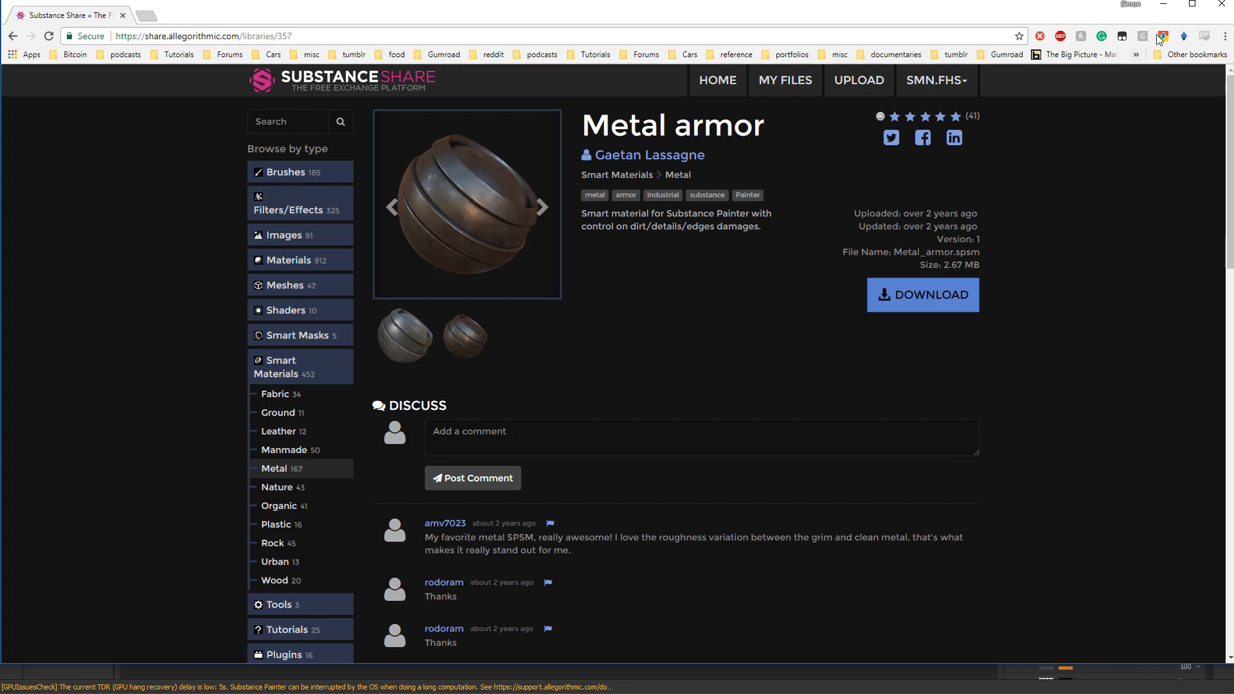
{"action": "left_click", "coordinate": [1165, 7]}
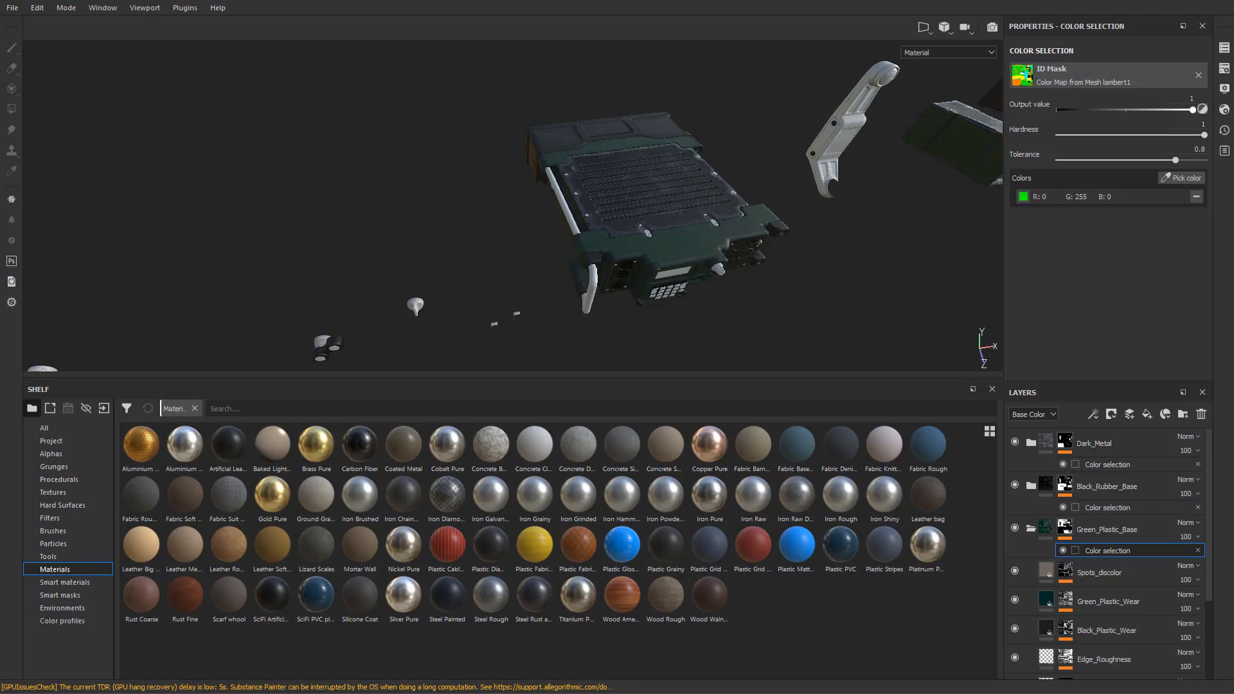
{"action": "left_click", "coordinate": [83, 691]}
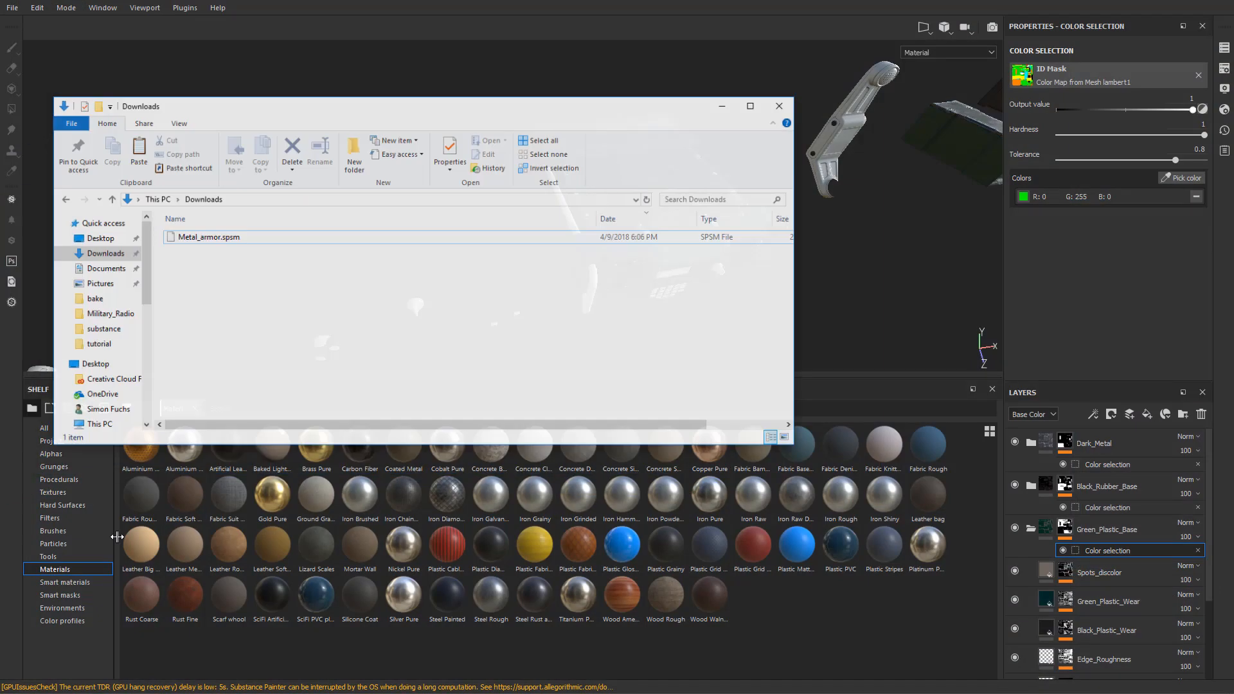
{"action": "left_click", "coordinate": [232, 221]}
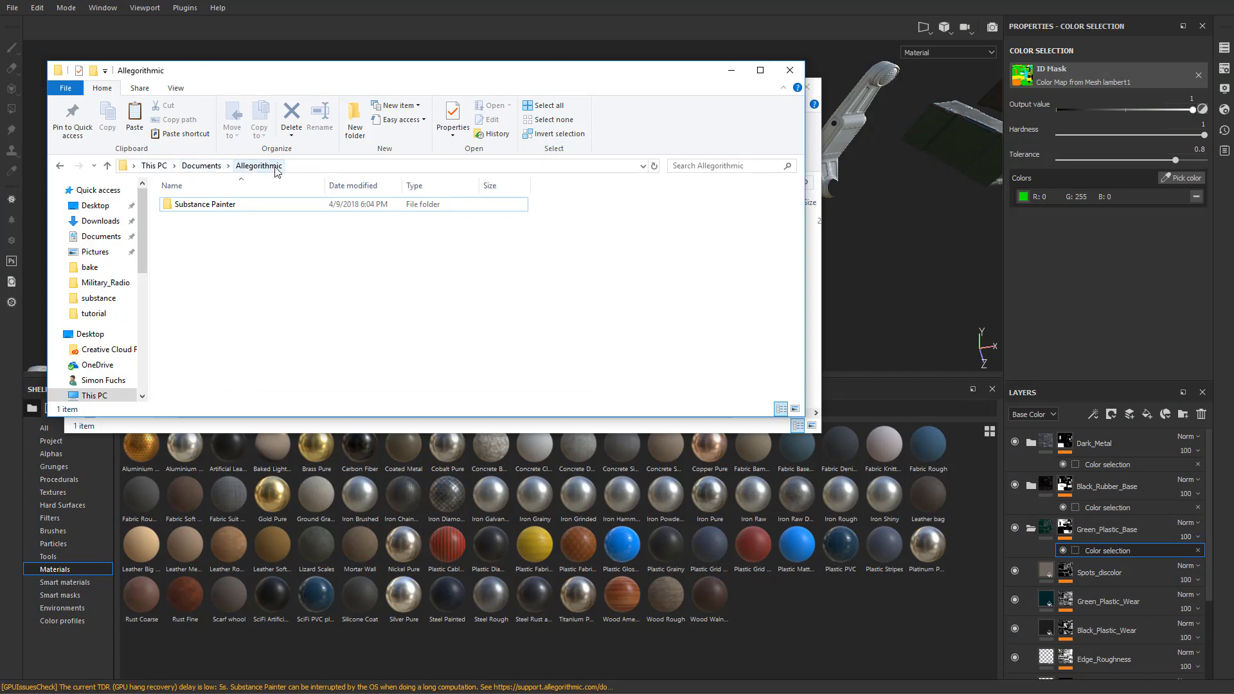
- Open the shelf's smart-materials folder within Documents, Allegorithmic, Substance Painter
{"action": "double_click", "coordinate": [215, 204]}
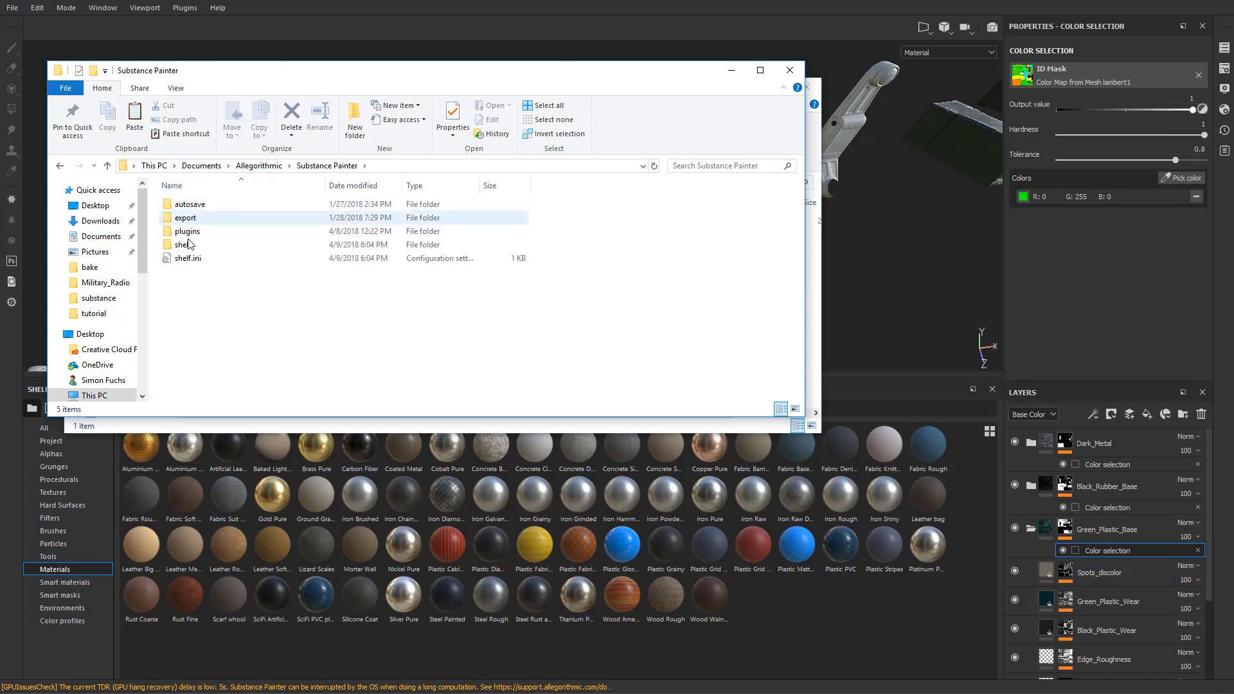
{"action": "double_click", "coordinate": [190, 245]}
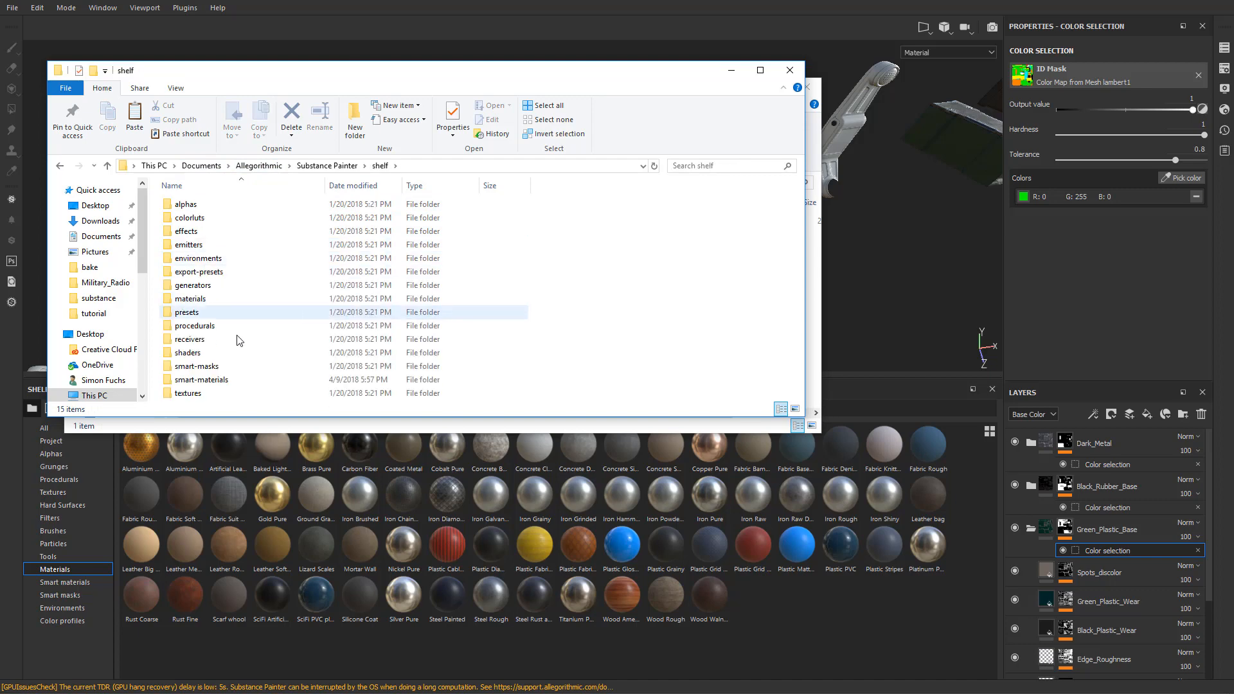
{"action": "left_click", "coordinate": [217, 383]}
{"action": "double_click", "coordinate": [216, 381]}
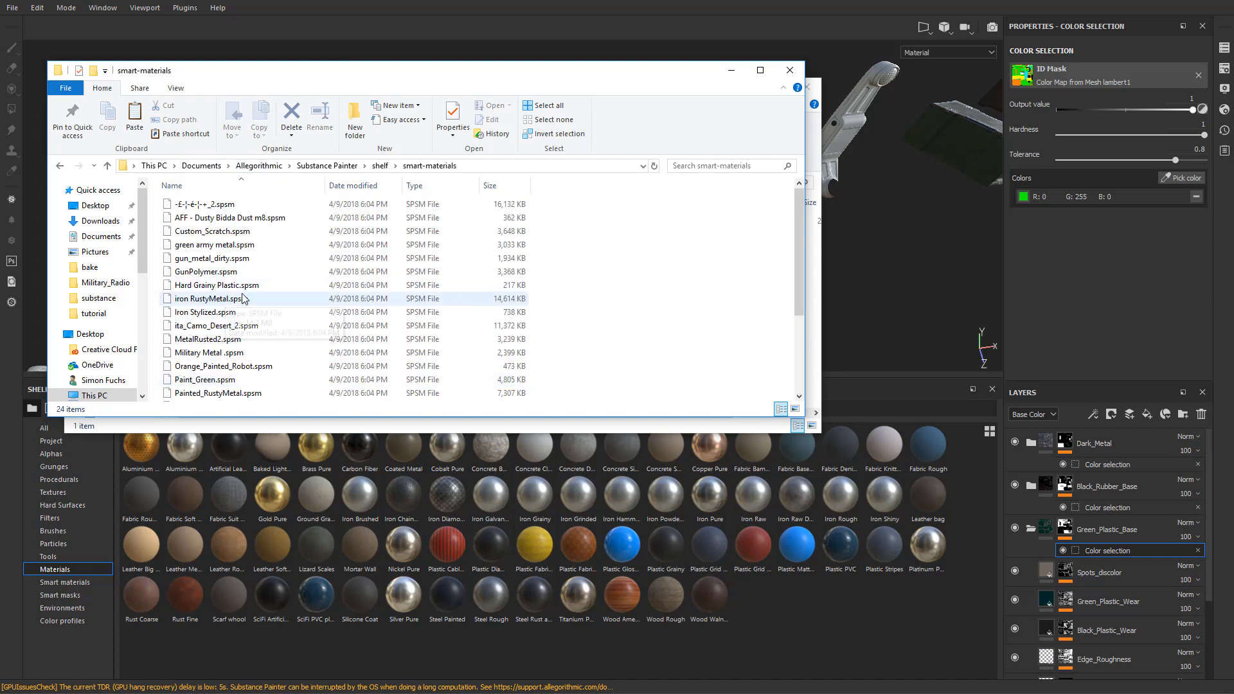
- Look through the smart material files stored in the smart-materials folder, enlarging the folder window, and put the window away
{"action": "scroll", "coordinate": [277, 322], "scroll_direction": "down", "scroll_amount": 3}
{"action": "left_click", "coordinate": [225, 259]}
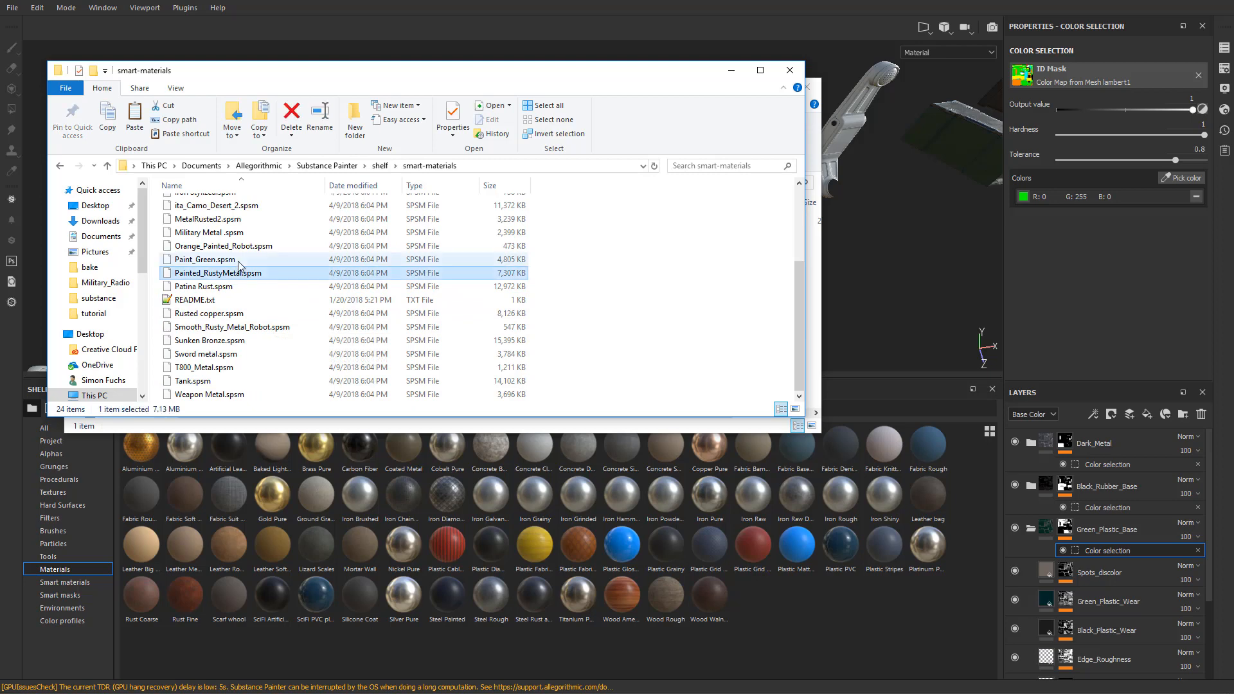
{"action": "left_click", "coordinate": [237, 273]}
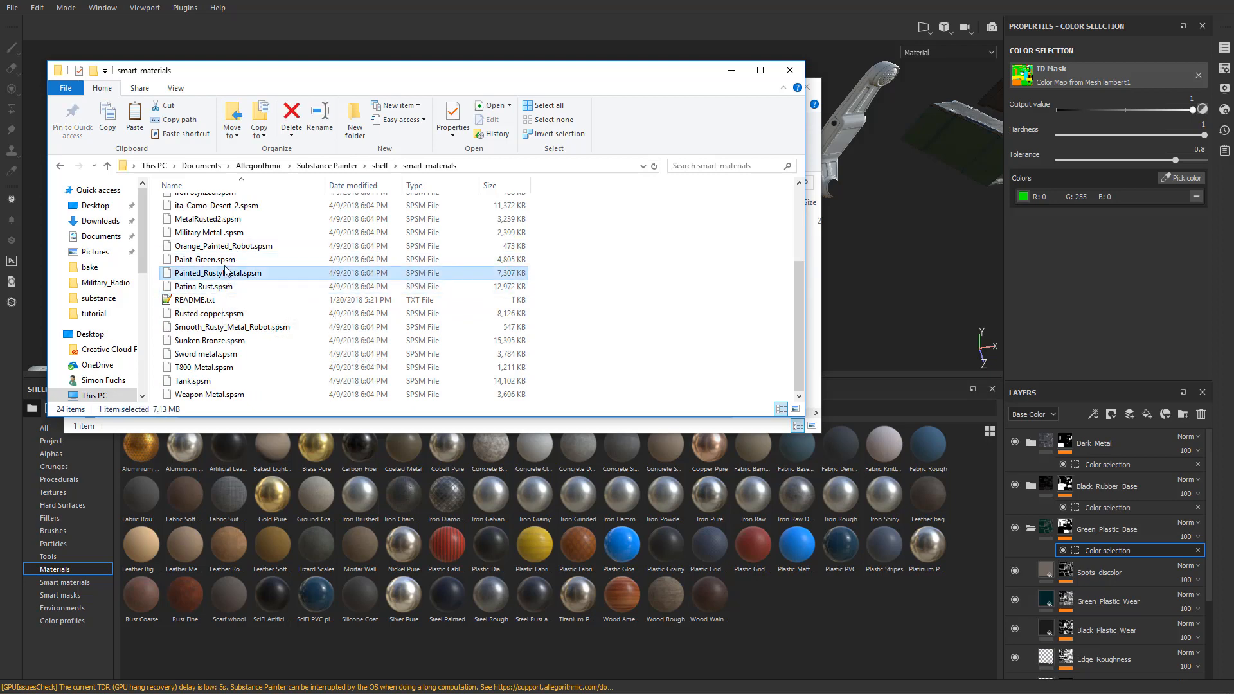
{"action": "left_click", "coordinate": [222, 286]}
{"action": "left_click", "coordinate": [239, 275]}
{"action": "scroll", "coordinate": [252, 308], "scroll_direction": "up", "scroll_amount": 3}
{"action": "scroll", "coordinate": [251, 306], "scroll_direction": "down", "scroll_amount": 3}
{"action": "left_click_drag", "start_coordinate": [801, 417], "coordinate": [846, 465]}
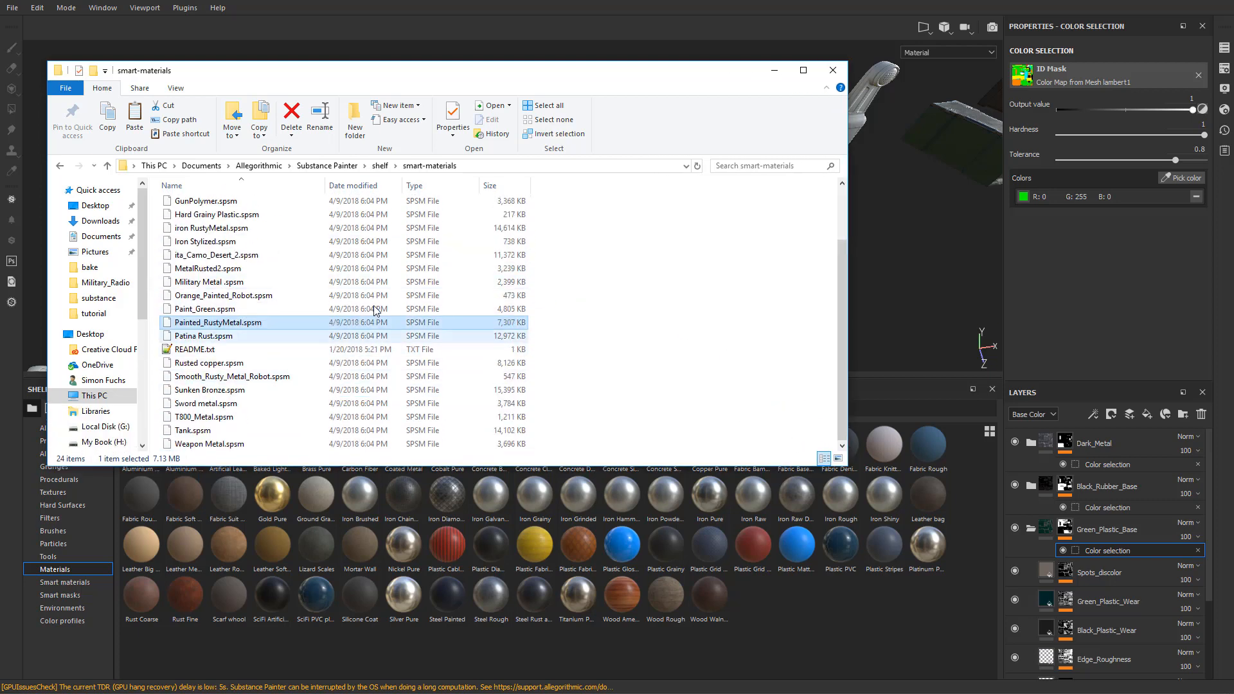
{"action": "left_click", "coordinate": [777, 73]}
- Bring Metal_armor.spsm from the Downloads folder into Substance Painter's shelf to start the resource import
{"action": "left_click", "coordinate": [251, 222]}
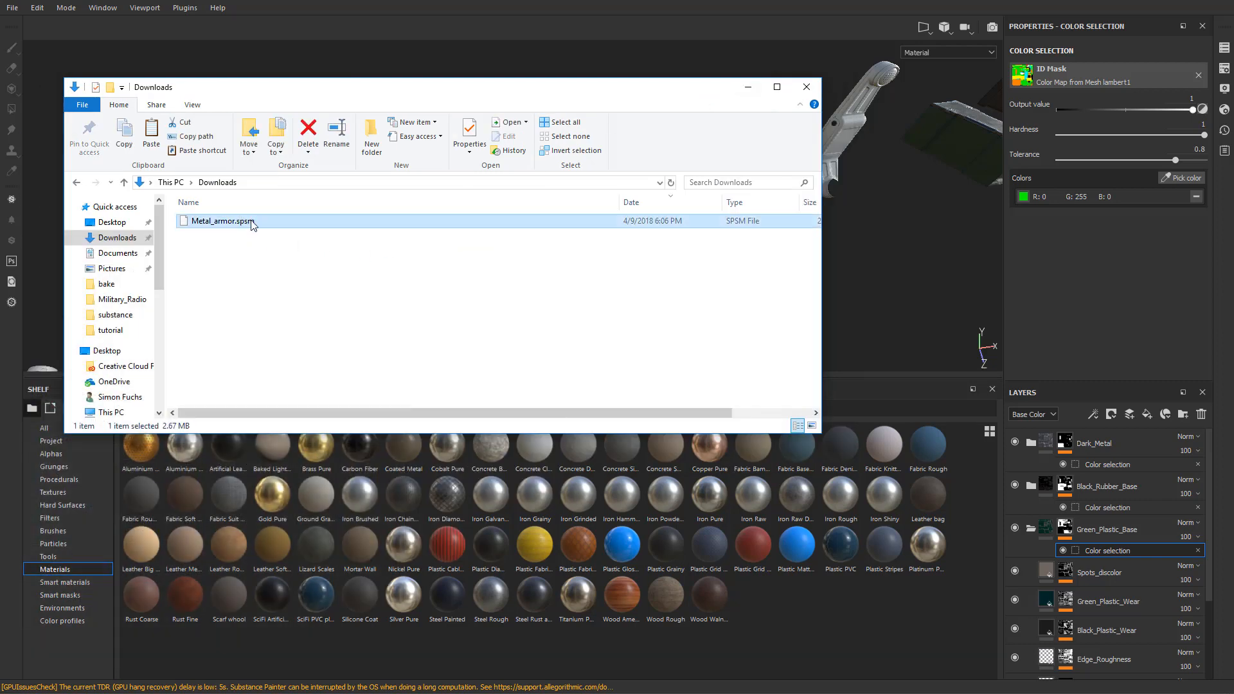
{"action": "mouse_move", "coordinate": [250, 223]}
{"action": "left_mouse_down"}
{"action": "mouse_move", "coordinate": [887, 340]}
{"action": "mouse_move", "coordinate": [850, 633]}
{"action": "left_mouse_up"}
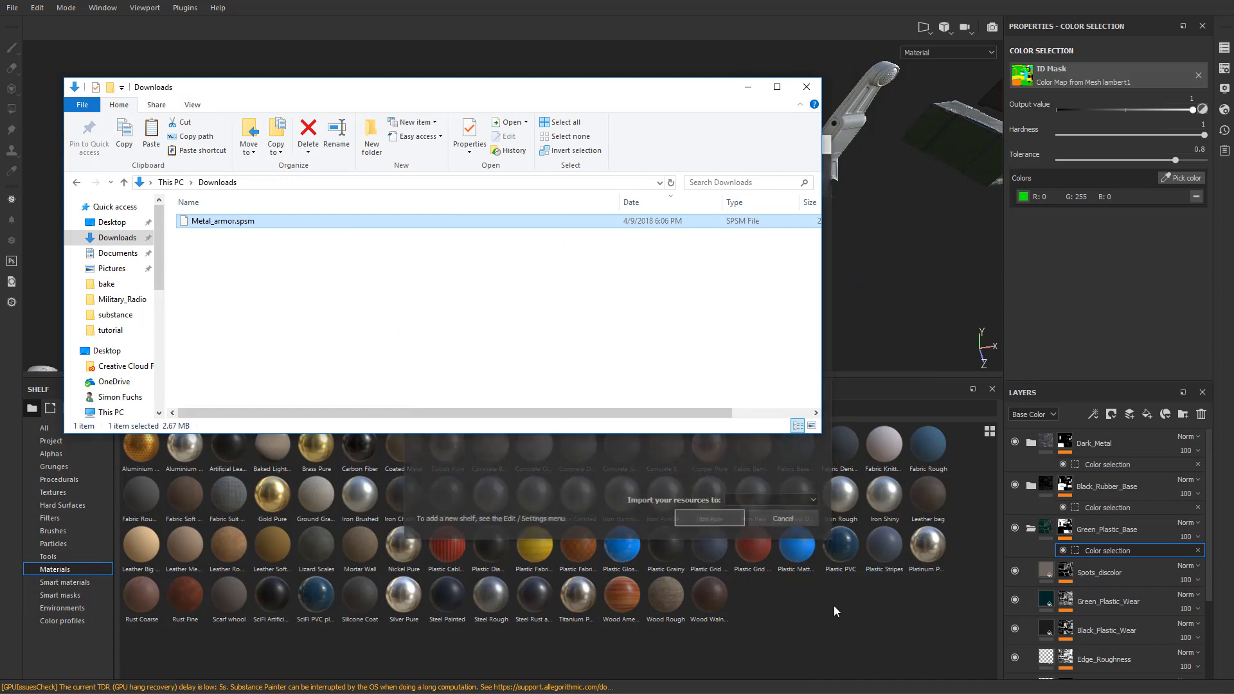
{"action": "left_click", "coordinate": [747, 86]}
{"action": "left_click_drag", "start_coordinate": [481, 151], "coordinate": [376, 138]}
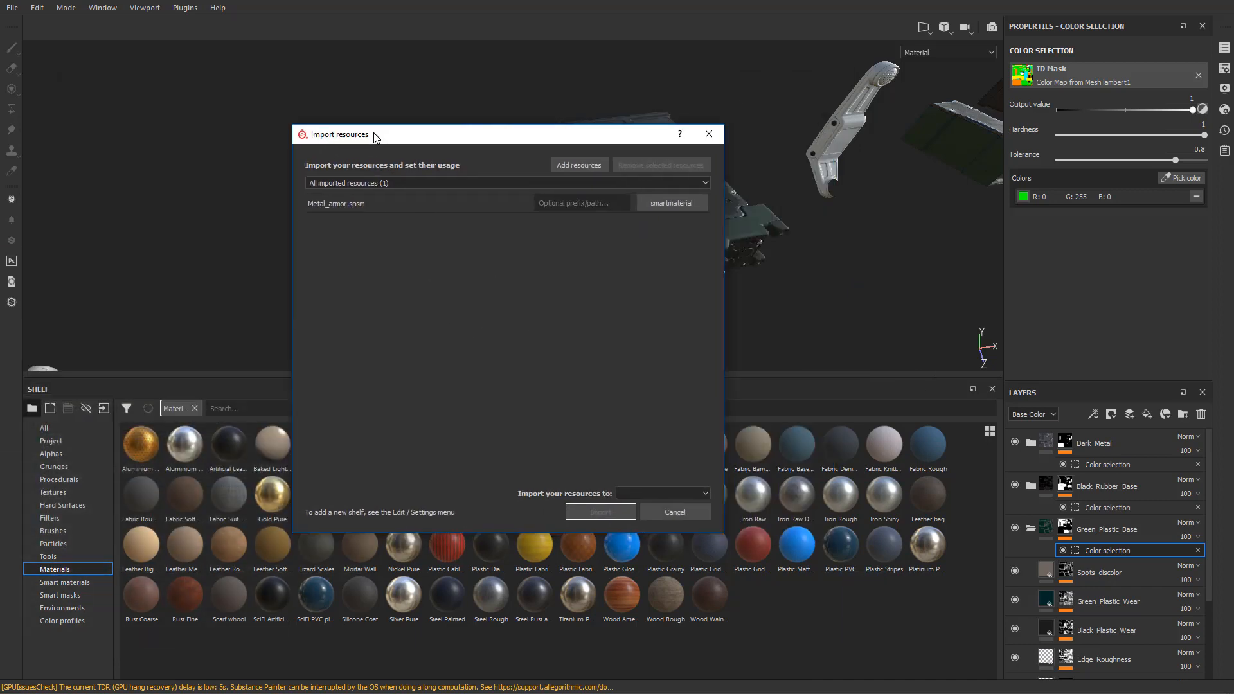
- Filter the import list to smartmaterial and import Metal_armor.spsm into the shelf 'shelf'
{"action": "left_click", "coordinate": [403, 183]}
{"action": "left_click", "coordinate": [345, 202]}
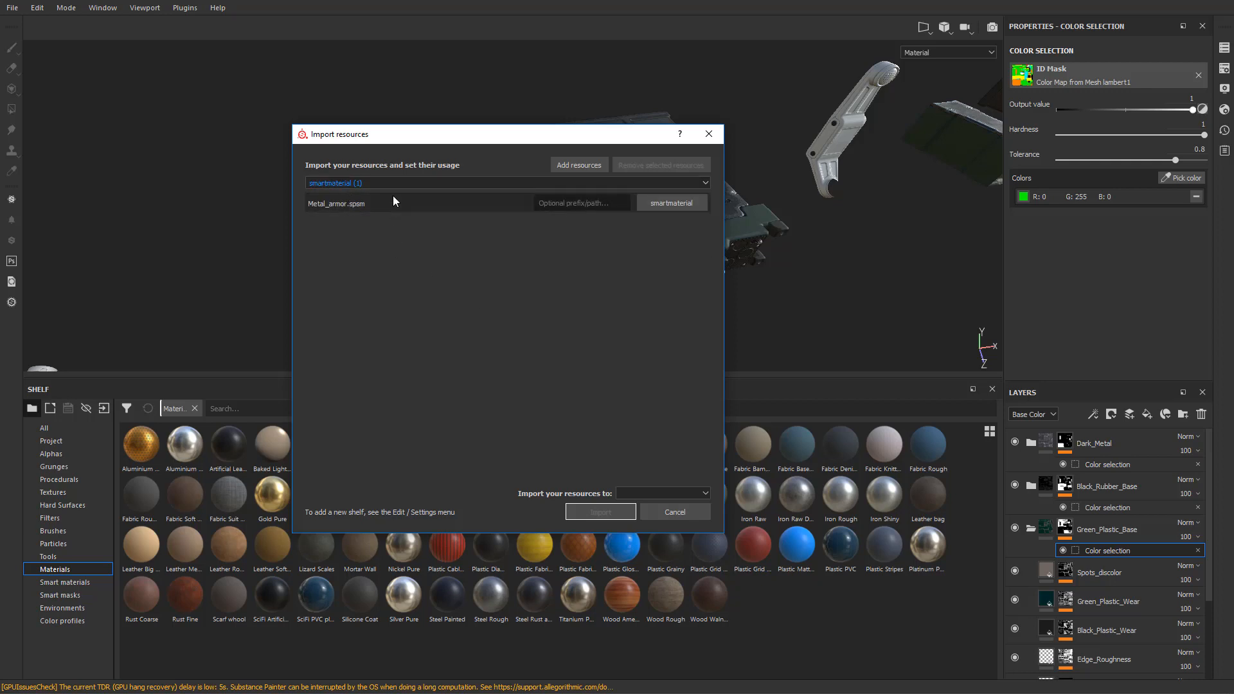
{"action": "left_click", "coordinate": [650, 491]}
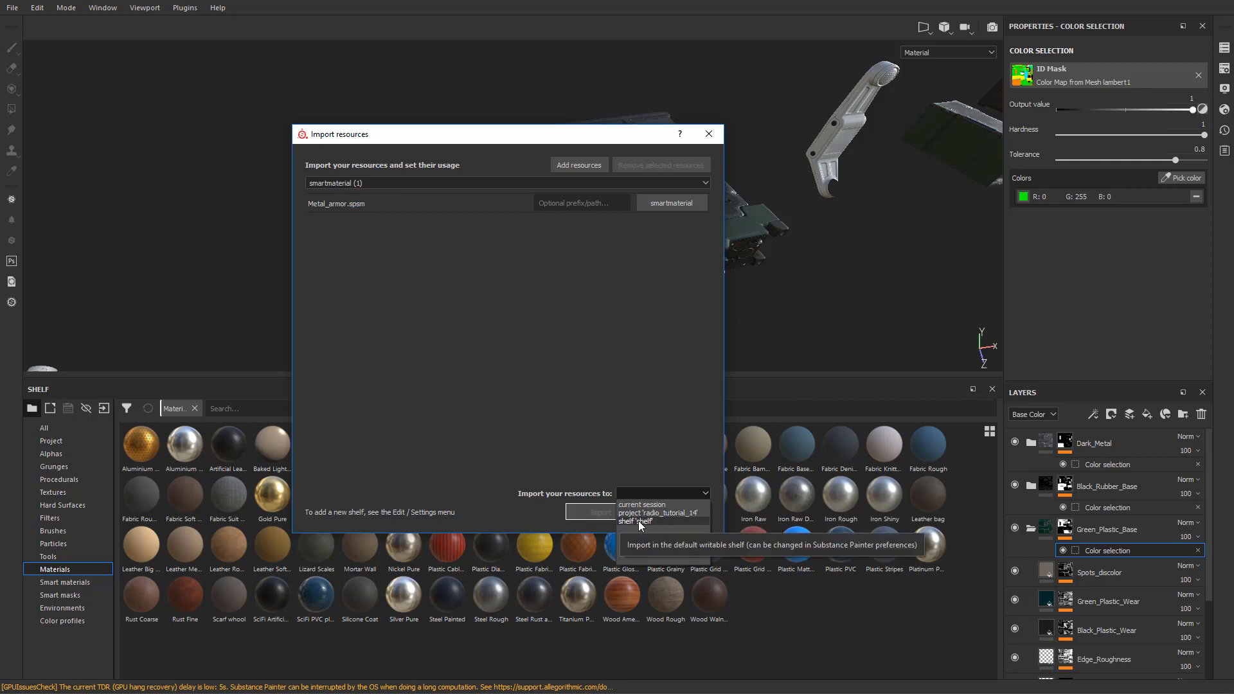
{"action": "left_click", "coordinate": [652, 522]}
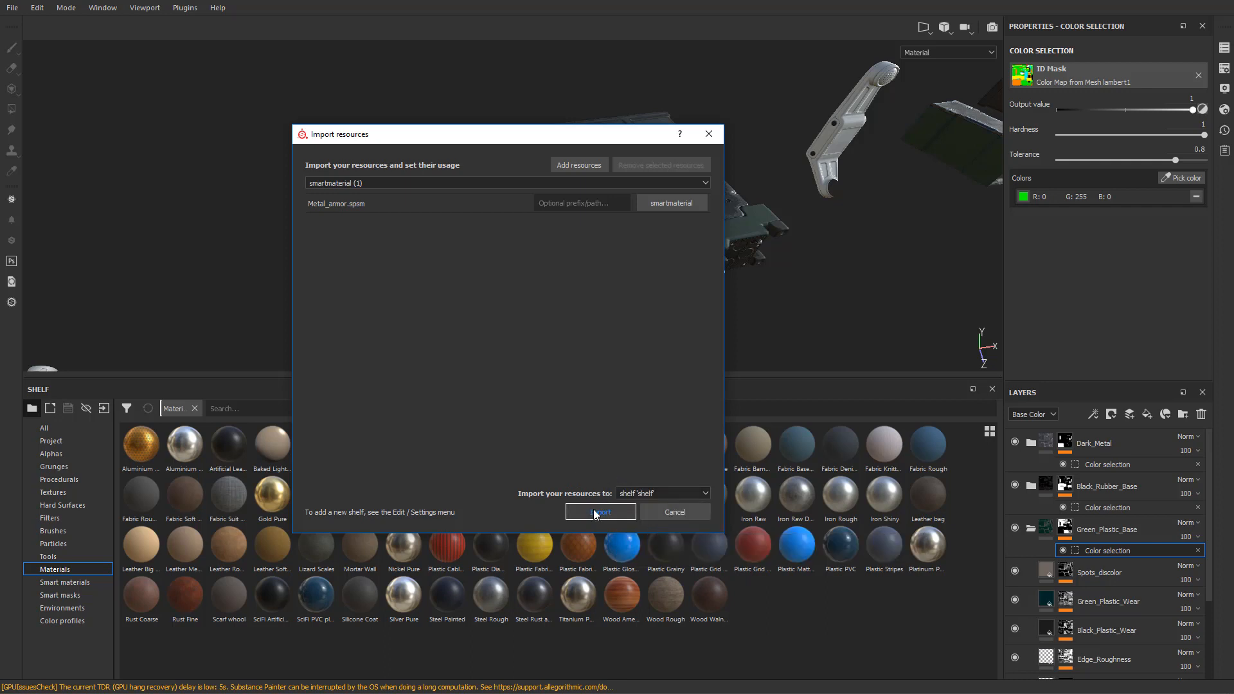
{"action": "left_click_drag", "start_coordinate": [564, 138], "coordinate": [502, 100]}
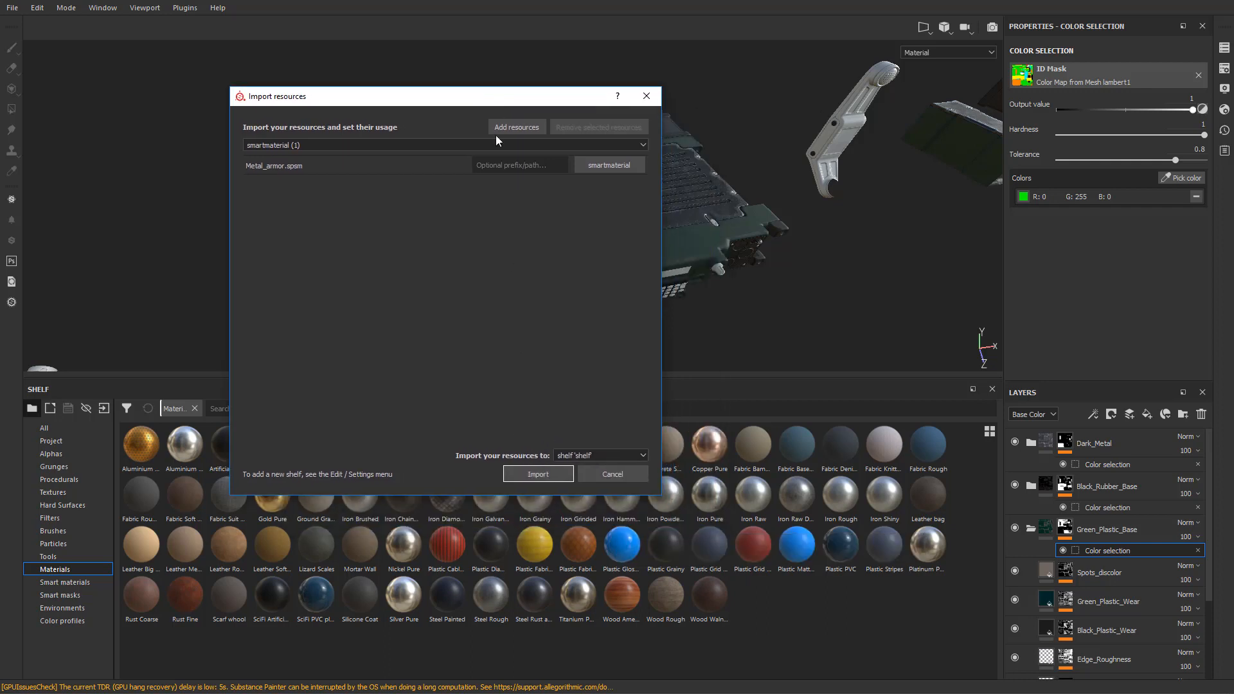
{"action": "left_click", "coordinate": [533, 475]}
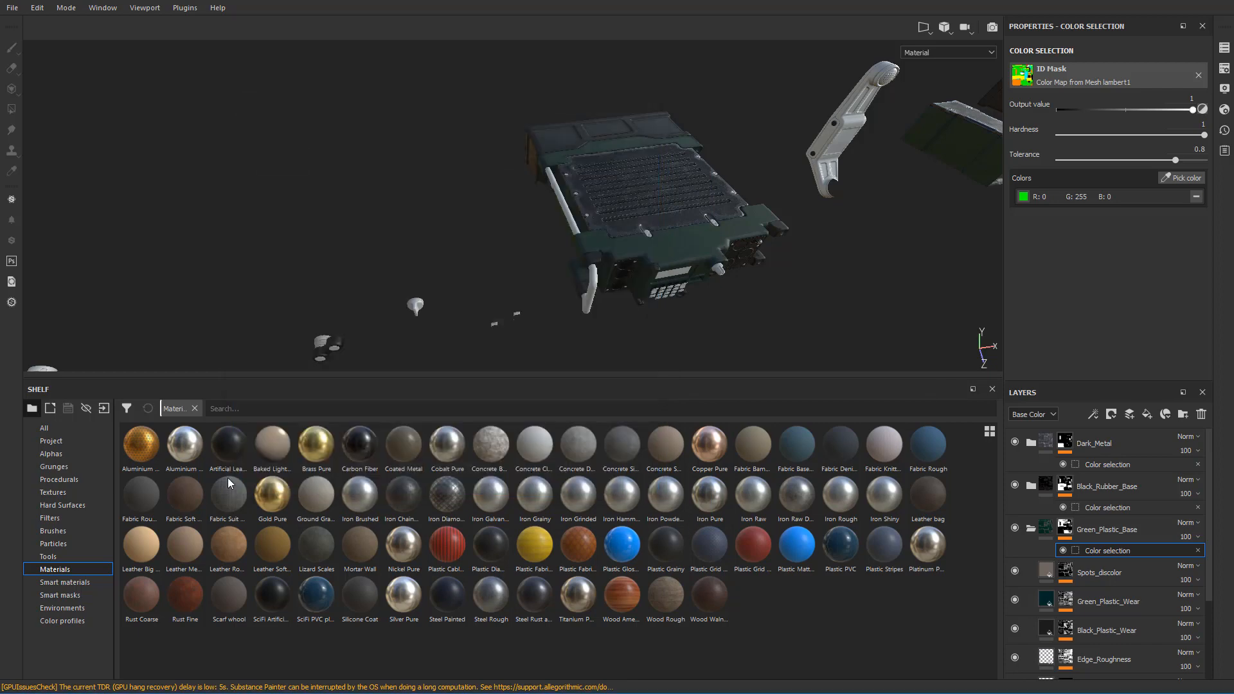
- Display the shelf's smart materials and check the smart-materials folder on disk for Metal_armor.spsm
{"action": "left_click", "coordinate": [69, 582]}
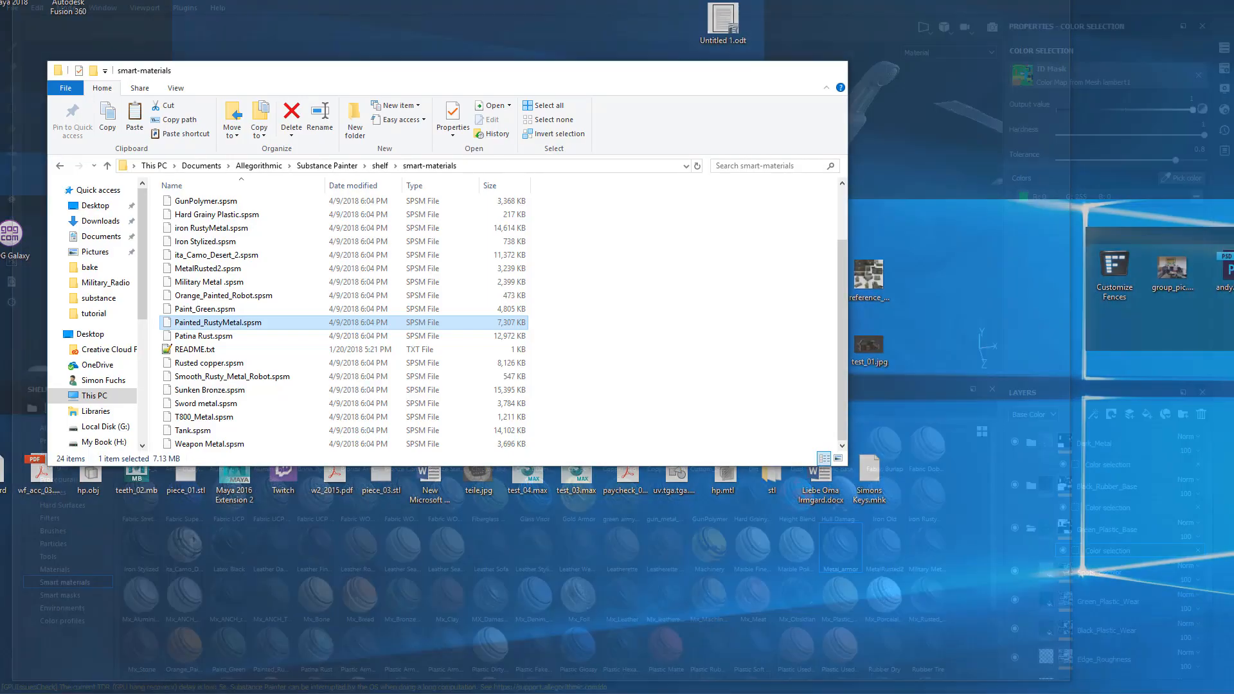
{"action": "key", "text": "alt+Tab"}
{"action": "left_click", "coordinate": [699, 343]}
{"action": "scroll", "coordinate": [542, 331], "scroll_direction": "up", "scroll_amount": 2}
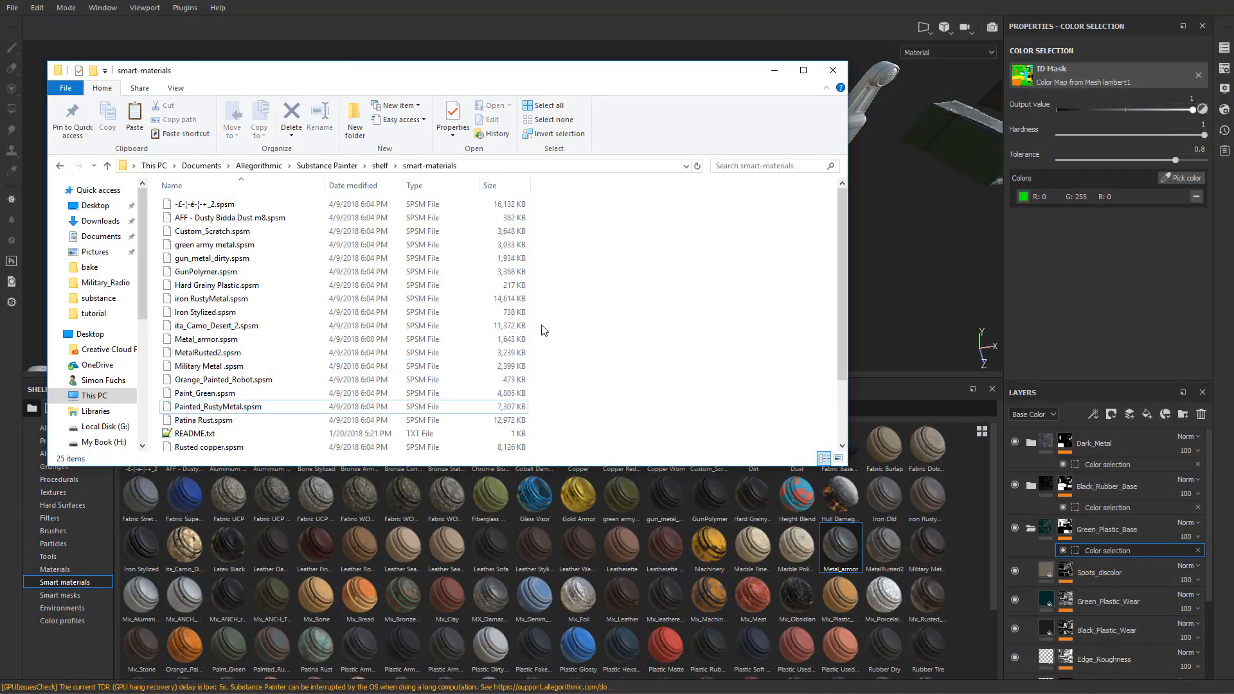
{"action": "left_click", "coordinate": [205, 341]}
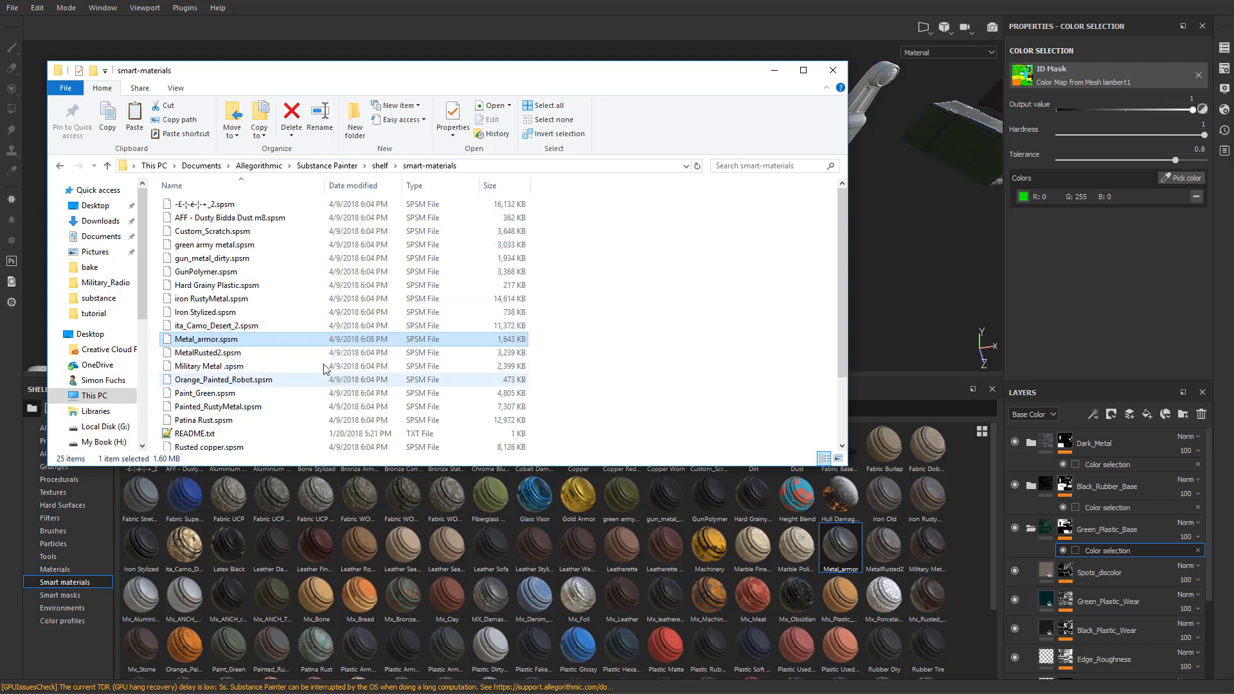
{"action": "left_click", "coordinate": [775, 70]}
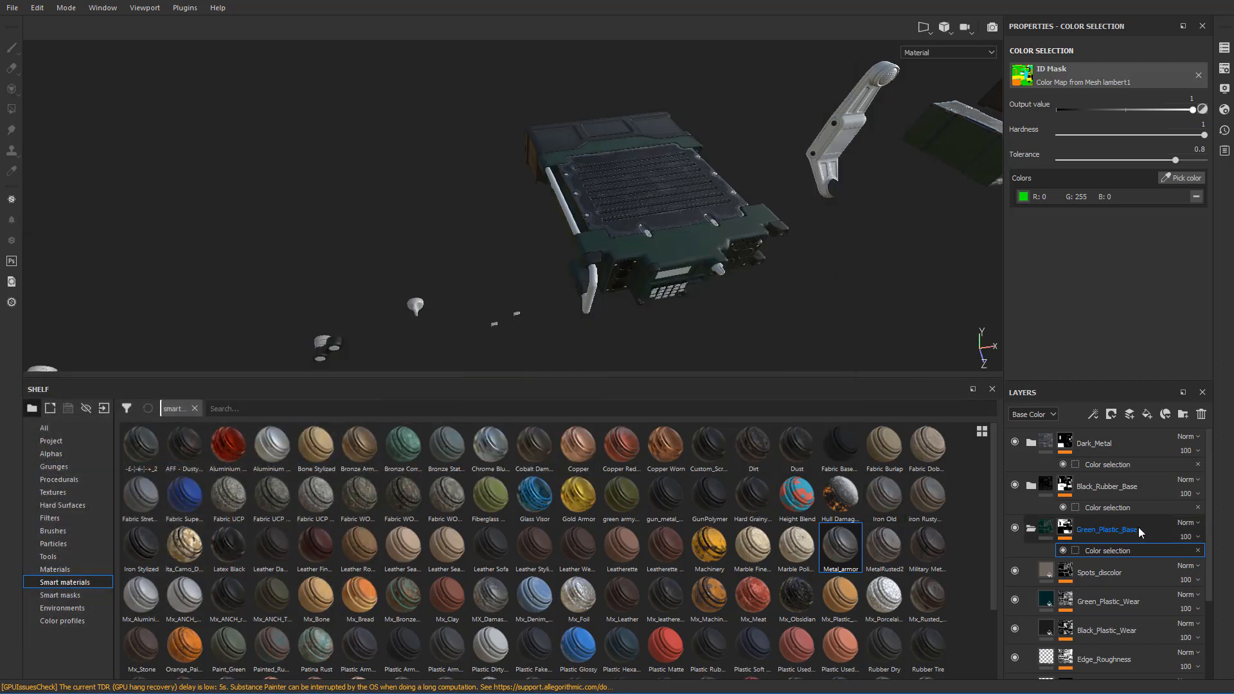
- Collapse the Green_Plastic_Base group, add the Metal_armor smart material above Dark_Metal, and reduce the shelf's height to enlarge the viewport
{"action": "left_click", "coordinate": [1031, 528]}
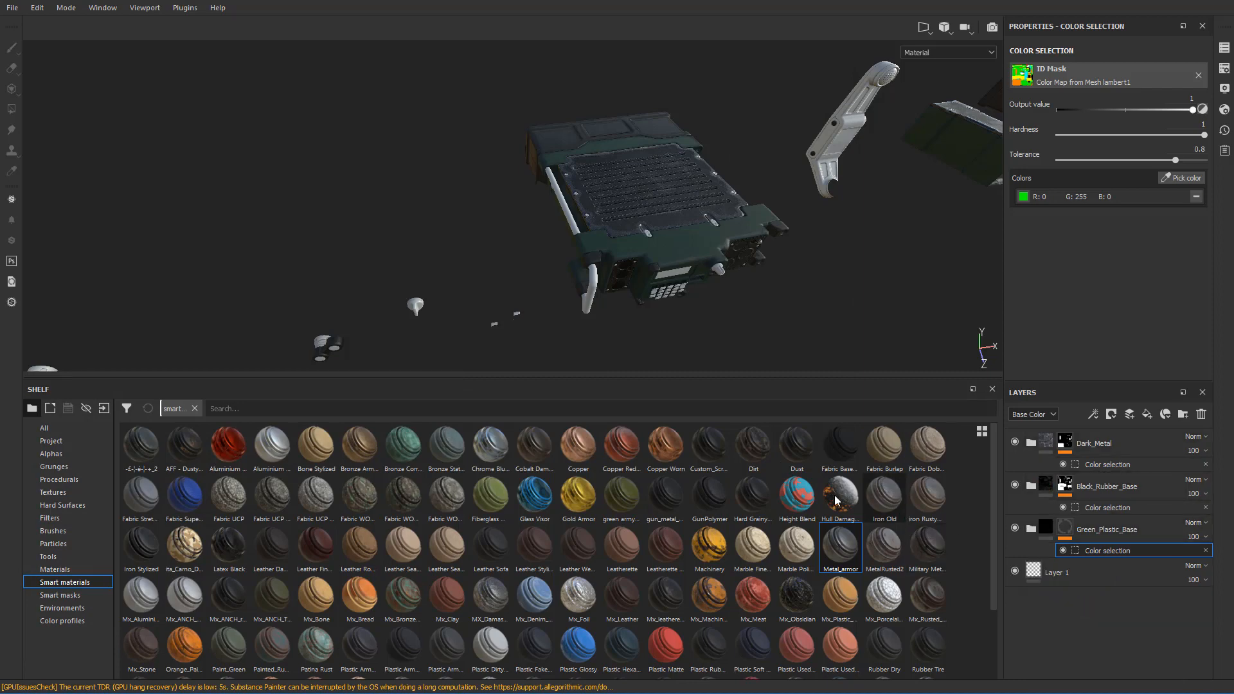
{"action": "left_click_drag", "start_coordinate": [840, 546], "coordinate": [1101, 437]}
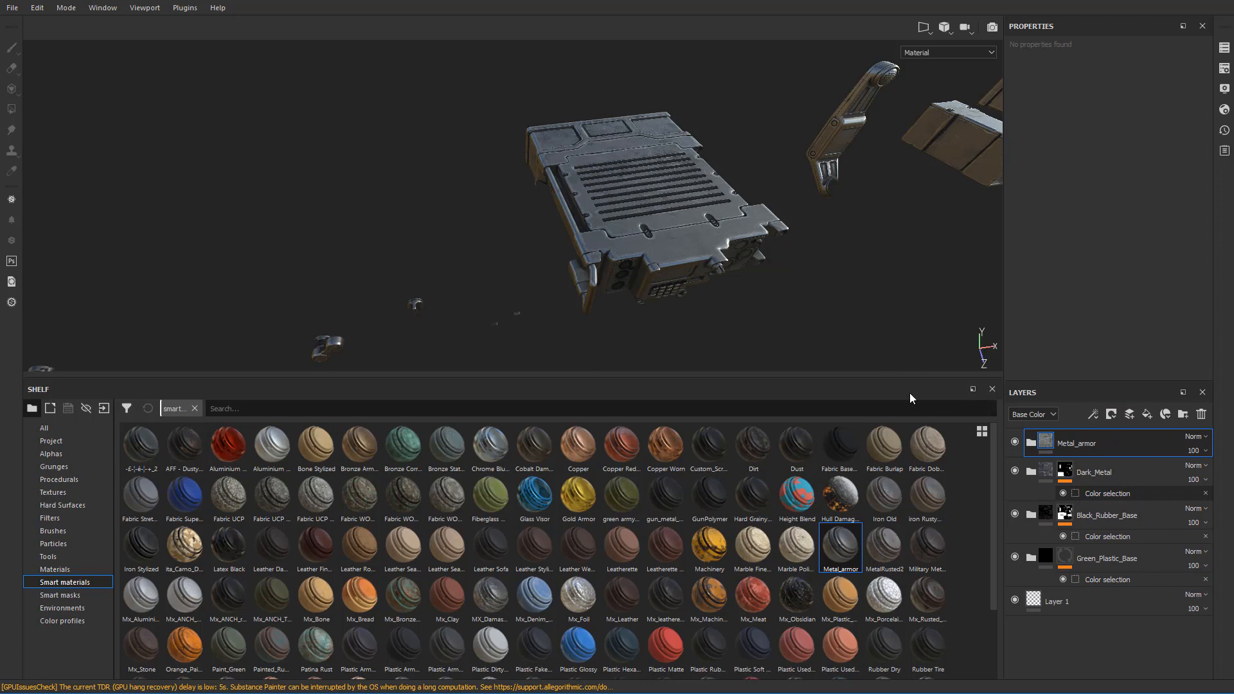
{"action": "left_click_drag", "start_coordinate": [939, 375], "coordinate": [927, 649]}
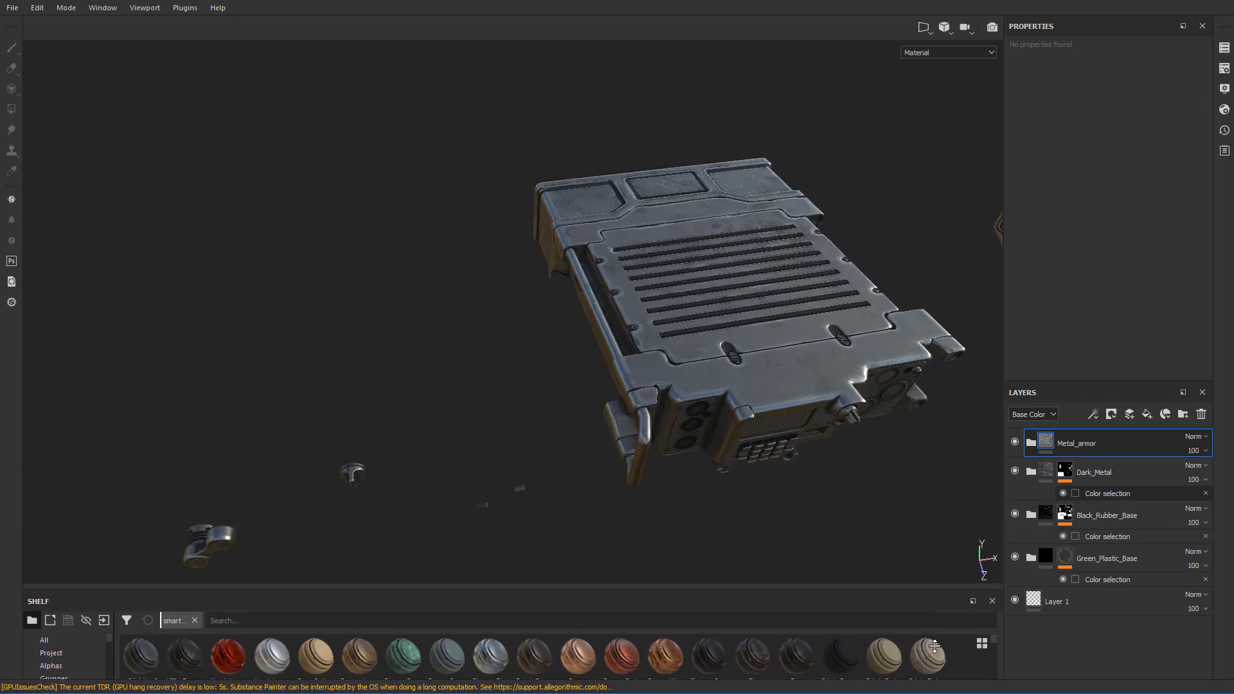
- Examine the Metal_armor material on the radio from several angles and inspect the layers inside its group
{"action": "left_click_drag", "start_coordinate": [554, 330], "coordinate": [354, 313], "text": "alt"}
{"action": "middle_click_drag", "start_coordinate": [353, 313], "coordinate": [161, 304], "text": "alt"}
{"action": "right_click_drag", "start_coordinate": [160, 303], "coordinate": [350, 313], "text": "alt"}
{"action": "left_click_drag", "start_coordinate": [350, 314], "coordinate": [443, 283], "text": "alt"}
{"action": "left_click", "coordinate": [1031, 442]}
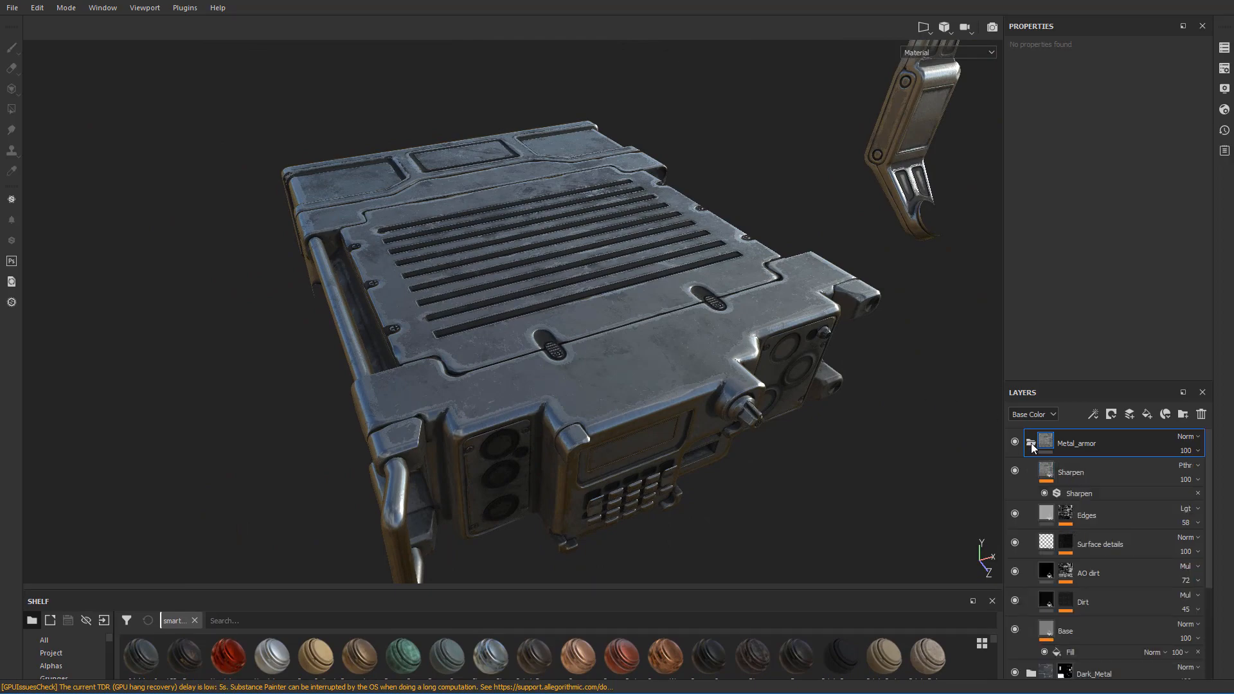
{"action": "left_click", "coordinate": [1031, 442]}
{"action": "mouse_move", "coordinate": [821, 221]}
{"action": "left_mouse_down", "text": "alt"}
{"action": "mouse_move", "coordinate": [799, 284]}
{"action": "mouse_move", "coordinate": [768, 198]}
{"action": "mouse_move", "coordinate": [805, 203]}
{"action": "left_mouse_up", "text": "alt"}
{"action": "key", "text": "f"}
{"action": "scroll", "coordinate": [840, 226], "scroll_direction": "down", "scroll_amount": 3}
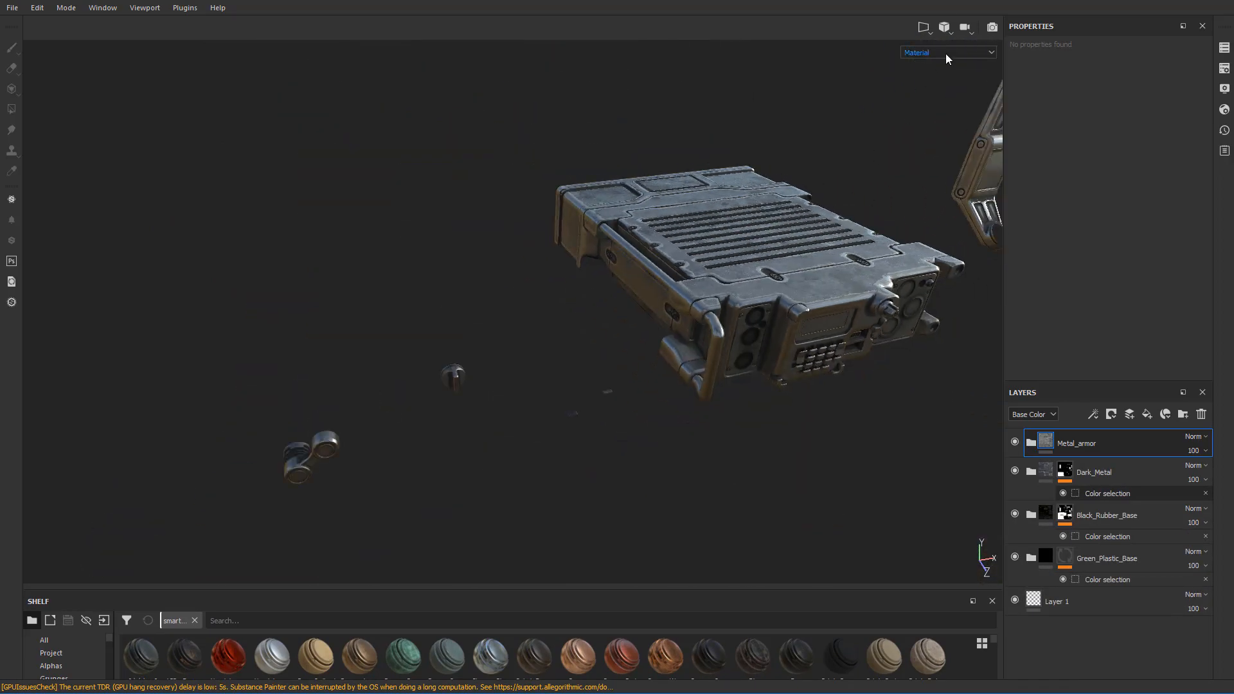
- Display the ID mesh map to examine the color regions of the radio and its detached parts, and return to the Material view
{"action": "left_click", "coordinate": [946, 53]}
{"action": "left_click", "coordinate": [920, 138]}
{"action": "left_click_drag", "start_coordinate": [581, 212], "coordinate": [544, 216], "text": "alt"}
{"action": "scroll", "coordinate": [578, 218], "scroll_direction": "down", "scroll_amount": 2}
{"action": "scroll", "coordinate": [577, 217], "scroll_direction": "up", "scroll_amount": 2}
{"action": "scroll", "coordinate": [544, 216], "scroll_direction": "up", "scroll_amount": 2}
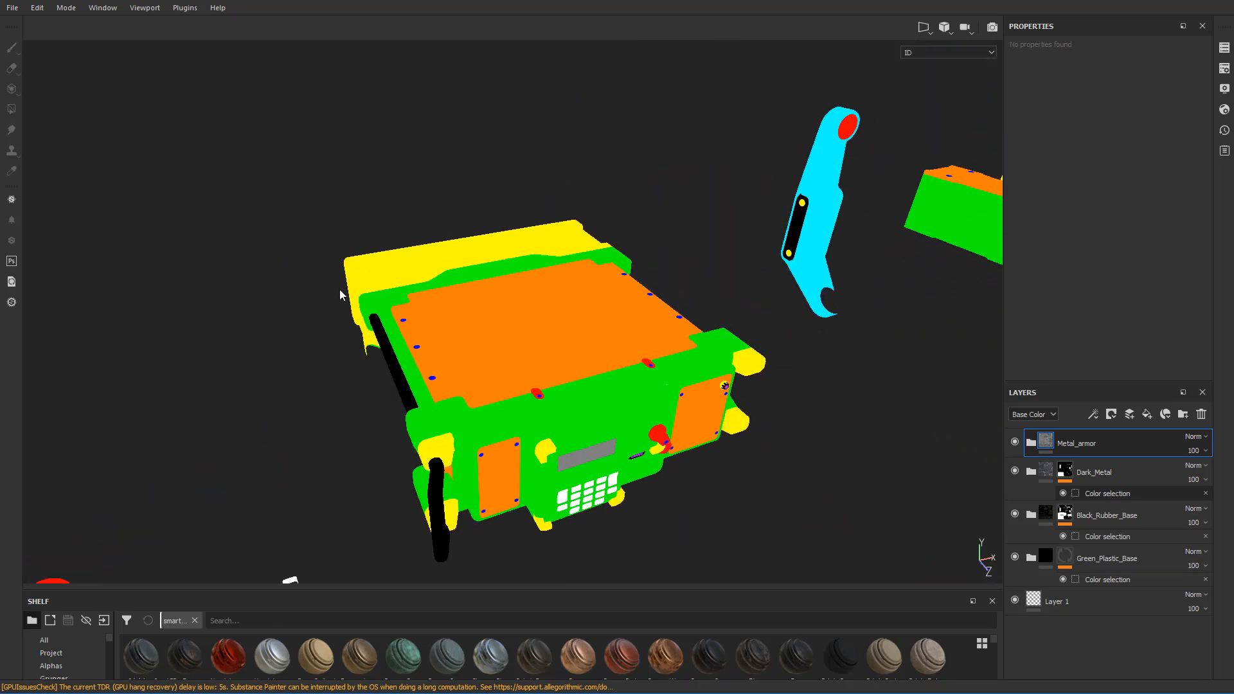
{"action": "left_click_drag", "start_coordinate": [339, 294], "coordinate": [441, 327], "text": "alt"}
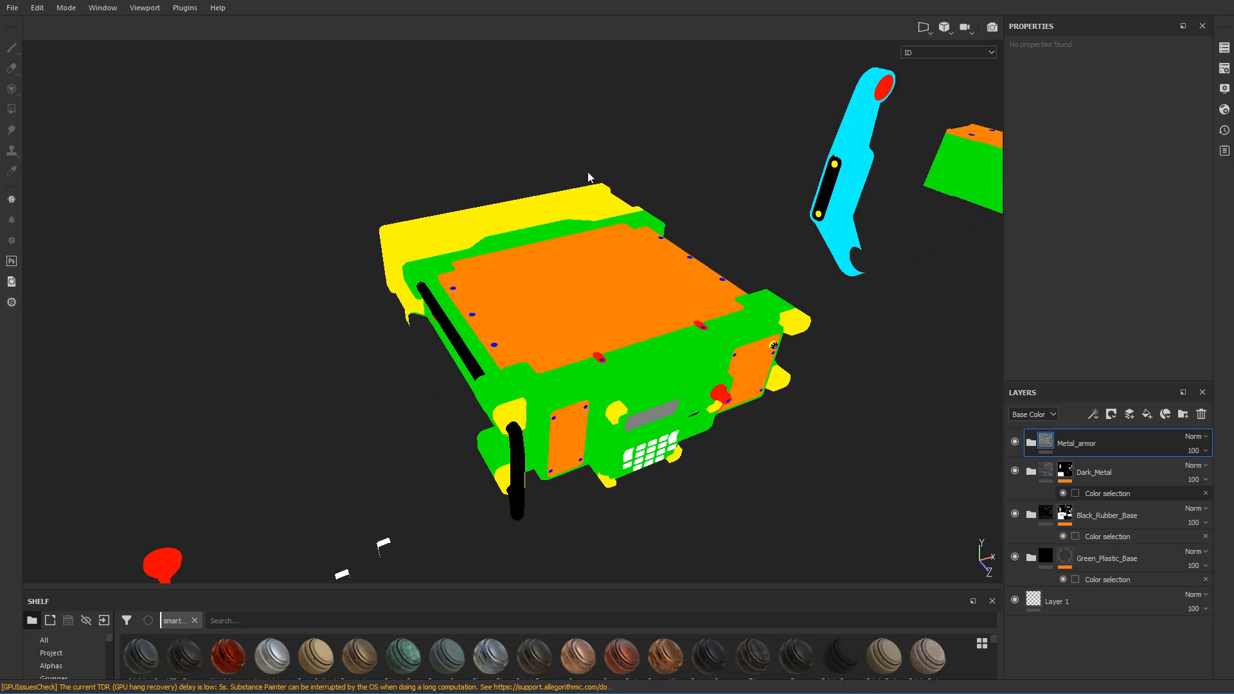
{"action": "mouse_move", "coordinate": [756, 156]}
{"action": "left_mouse_down", "text": "alt"}
{"action": "mouse_move", "coordinate": [733, 167]}
{"action": "mouse_move", "coordinate": [755, 161]}
{"action": "left_mouse_up", "text": "alt"}
{"action": "scroll", "coordinate": [755, 161], "scroll_direction": "down", "scroll_amount": 4}
{"action": "scroll", "coordinate": [495, 219], "scroll_direction": "up", "scroll_amount": 2}
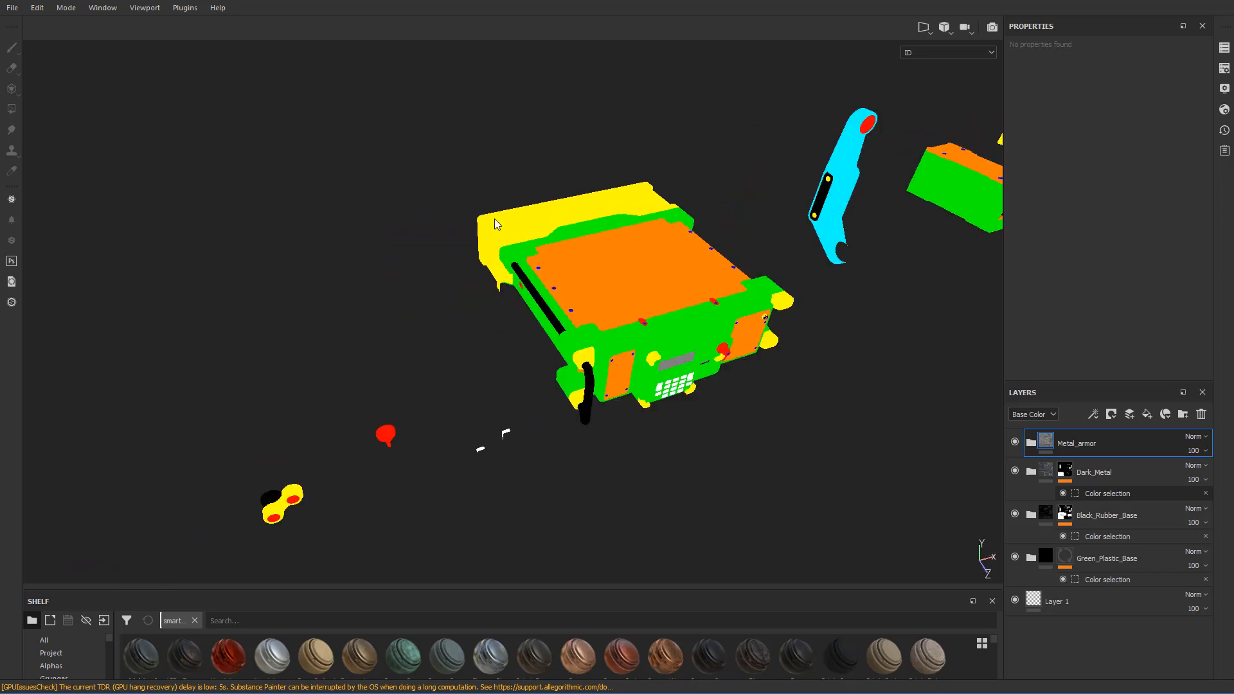
{"action": "scroll", "coordinate": [515, 244], "scroll_direction": "down", "scroll_amount": 3}
{"action": "scroll", "coordinate": [553, 283], "scroll_direction": "up", "scroll_amount": 3}
{"action": "scroll", "coordinate": [578, 312], "scroll_direction": "up", "scroll_amount": 1}
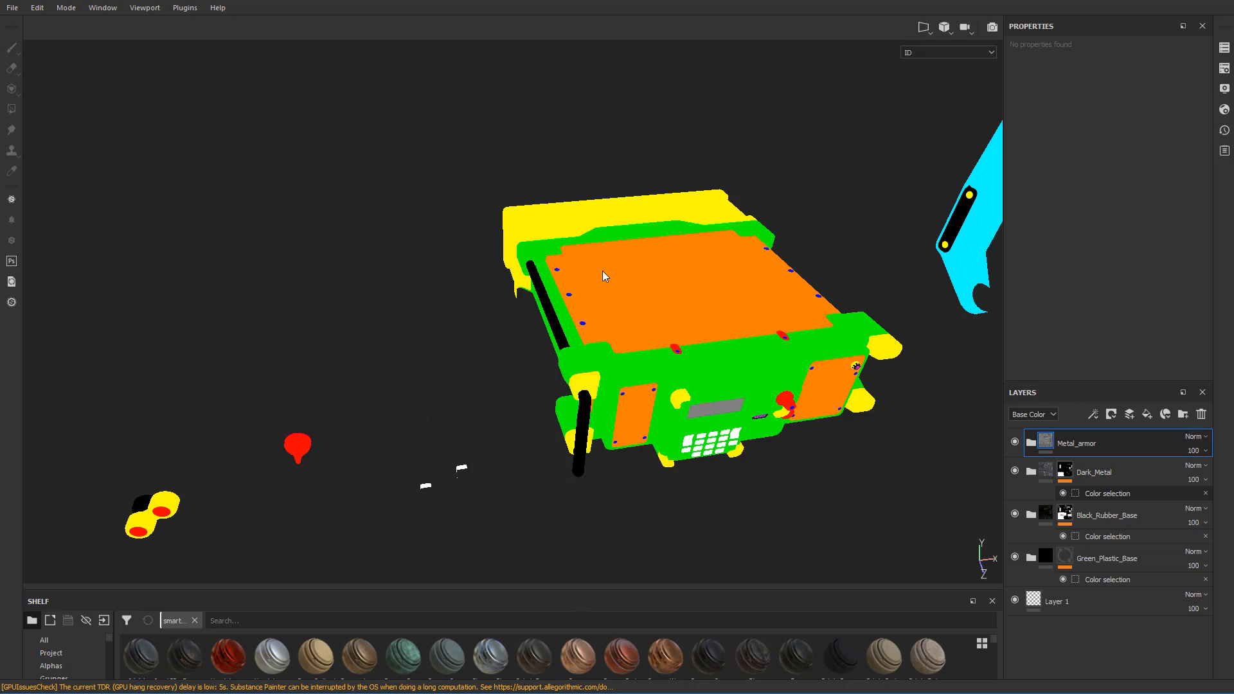
{"action": "scroll", "coordinate": [601, 275], "scroll_direction": "down", "scroll_amount": 2}
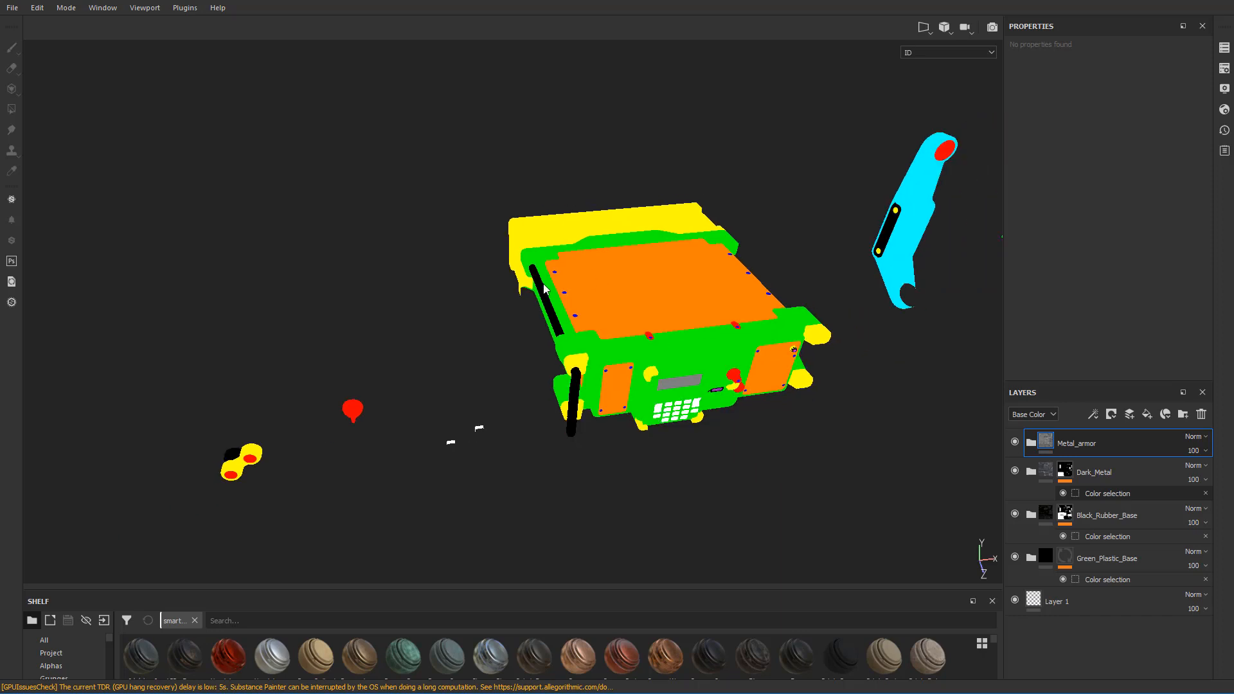
{"action": "scroll", "coordinate": [543, 290], "scroll_direction": "up", "scroll_amount": 3}
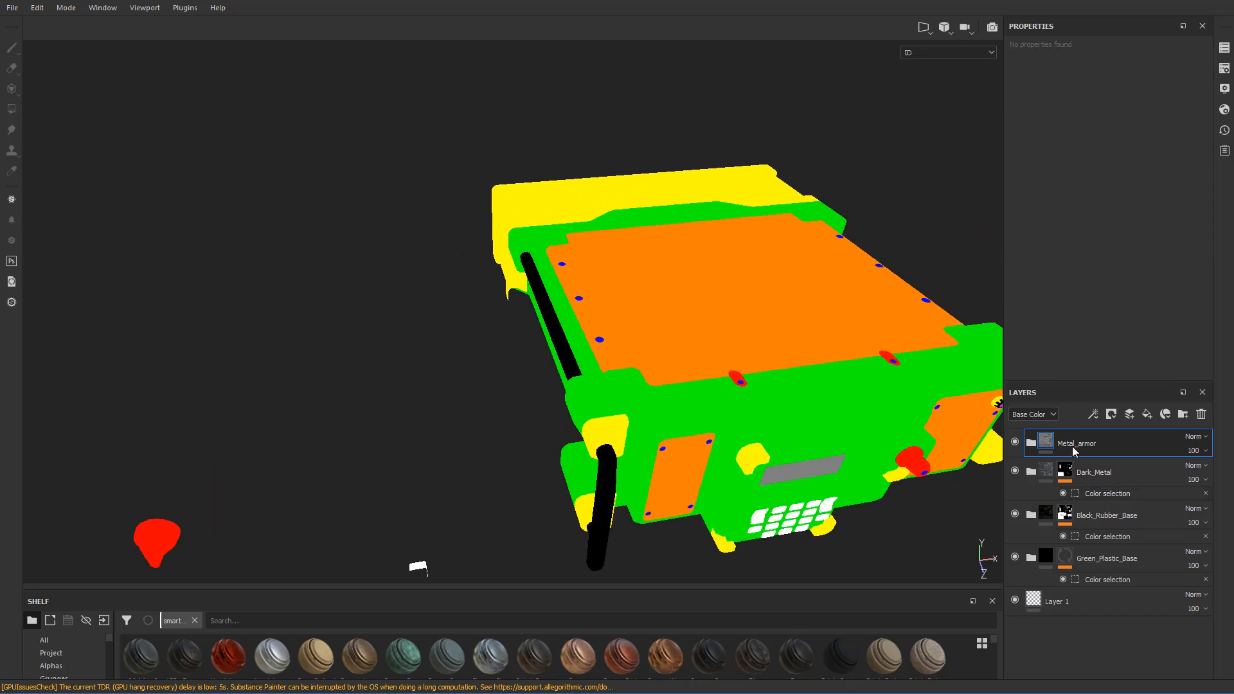
{"action": "left_click", "coordinate": [970, 52]}
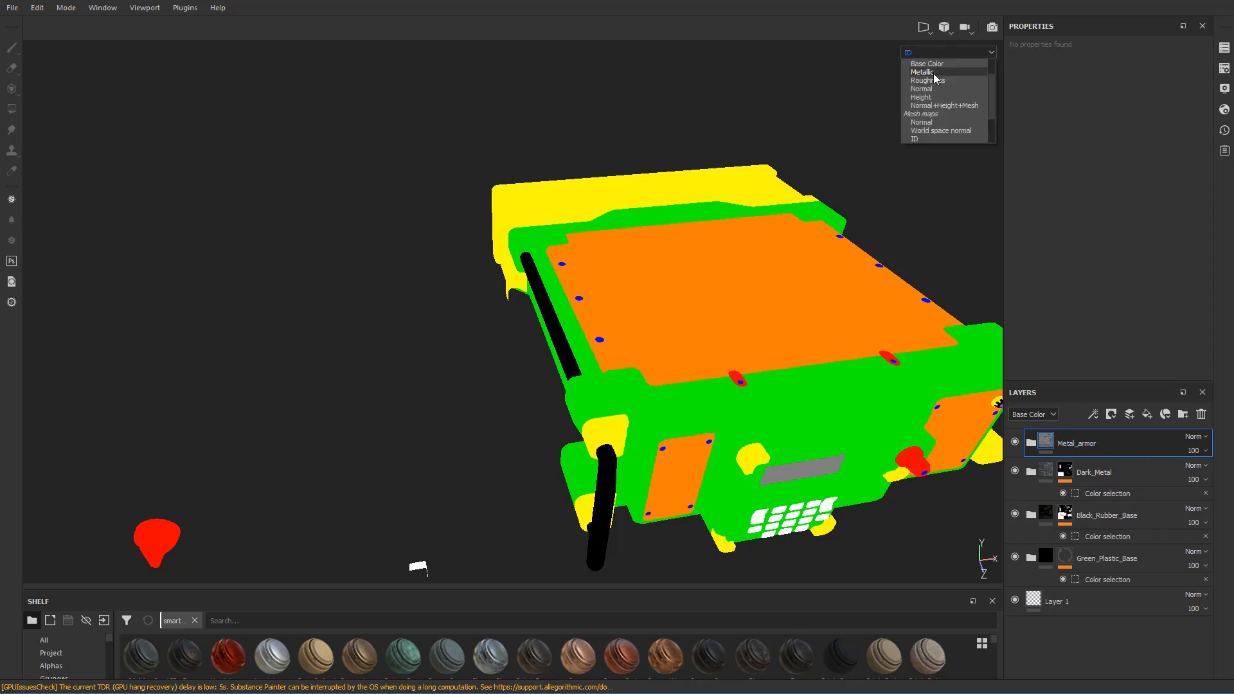
{"action": "left_click", "coordinate": [927, 72]}
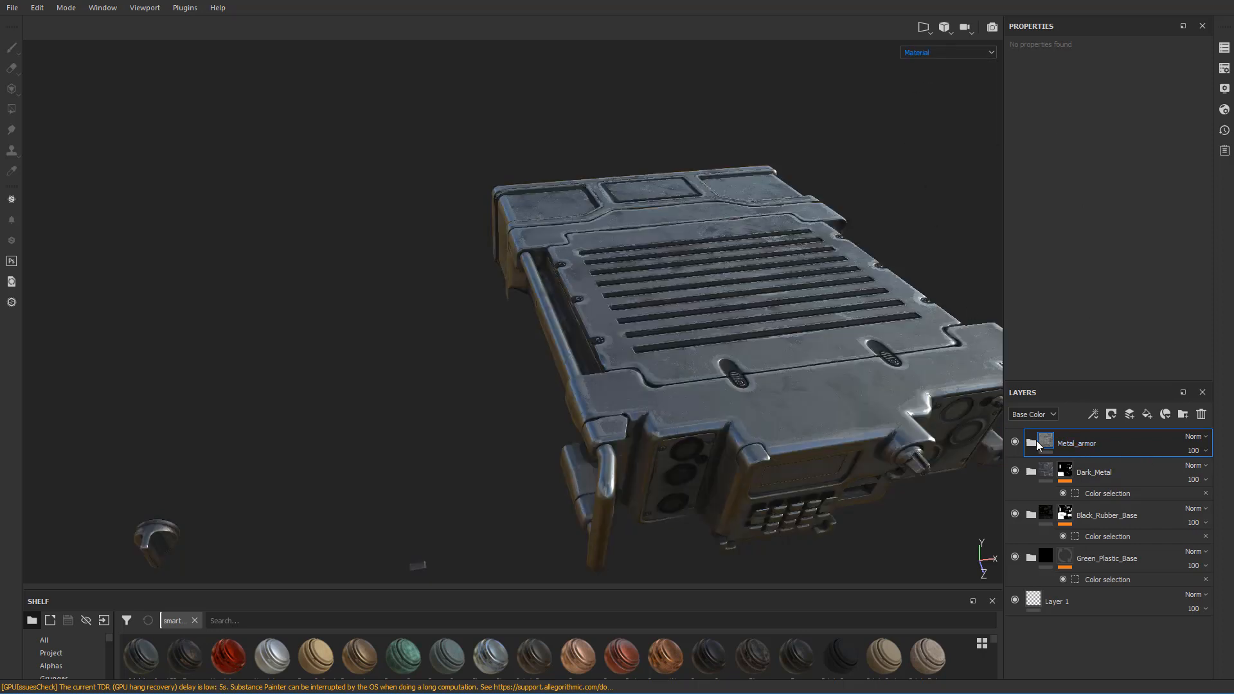
- Mask the Metal_armor group with a color selection, picking the black ID color of the handles
{"action": "right_click", "coordinate": [1074, 445]}
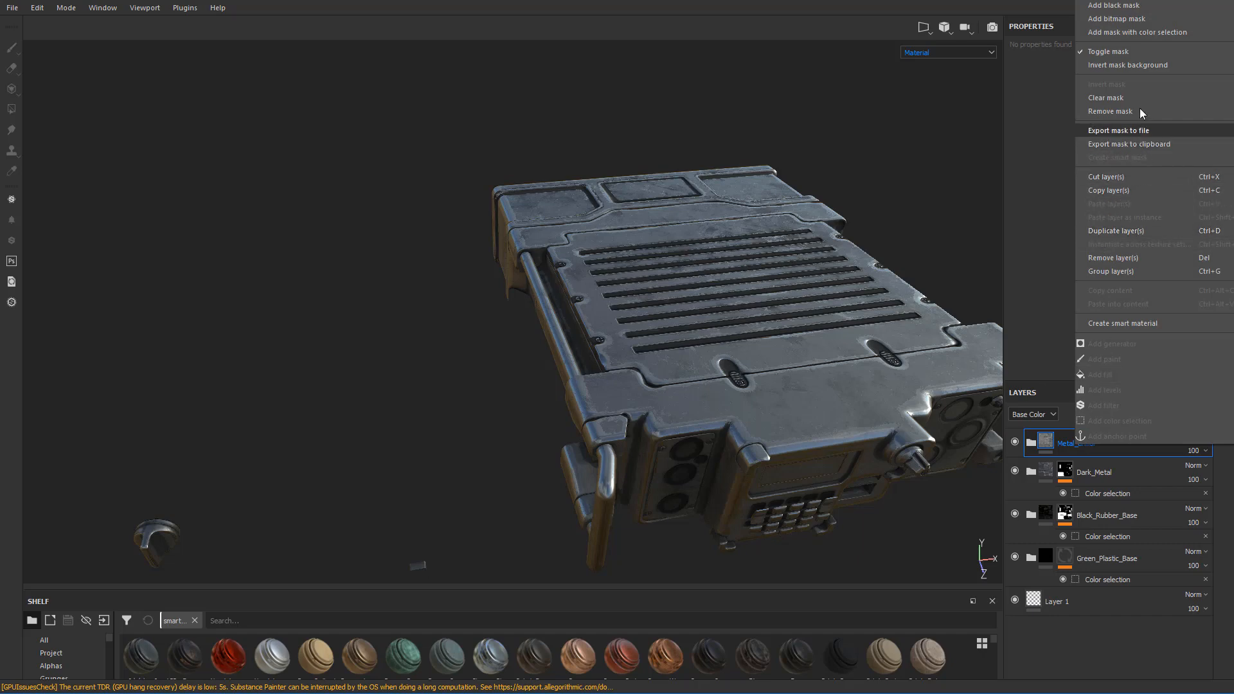
{"action": "left_click", "coordinate": [1141, 38]}
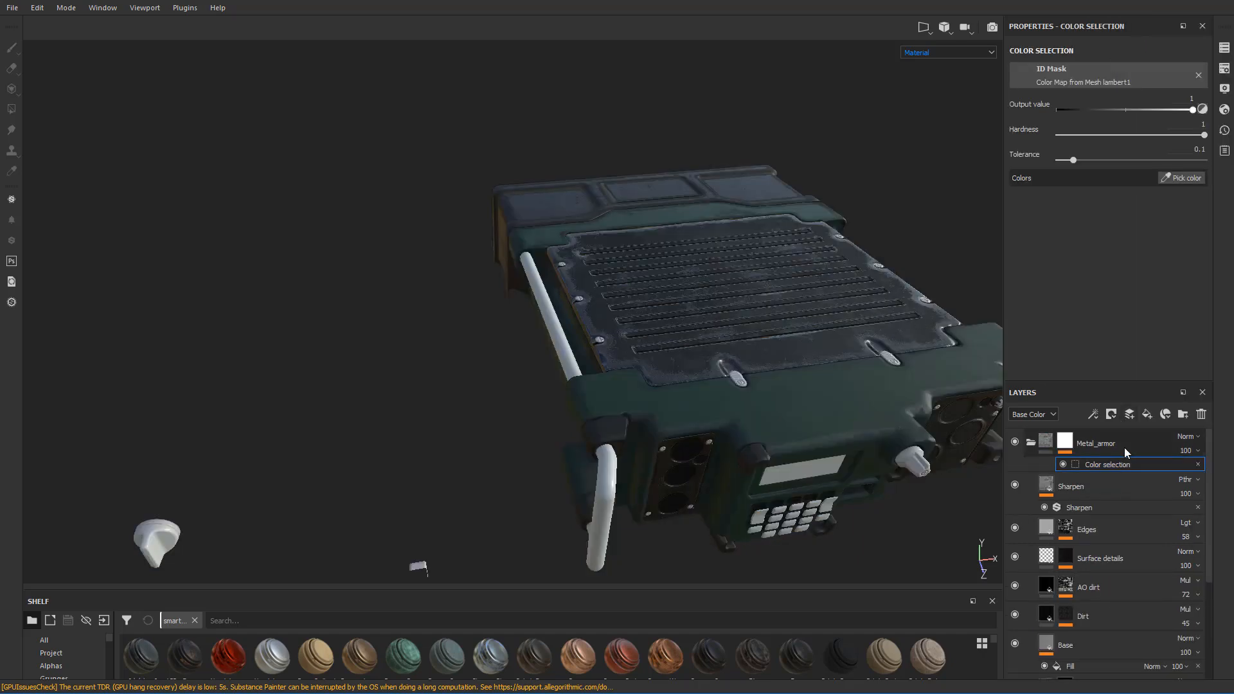
{"action": "left_click", "coordinate": [1178, 176]}
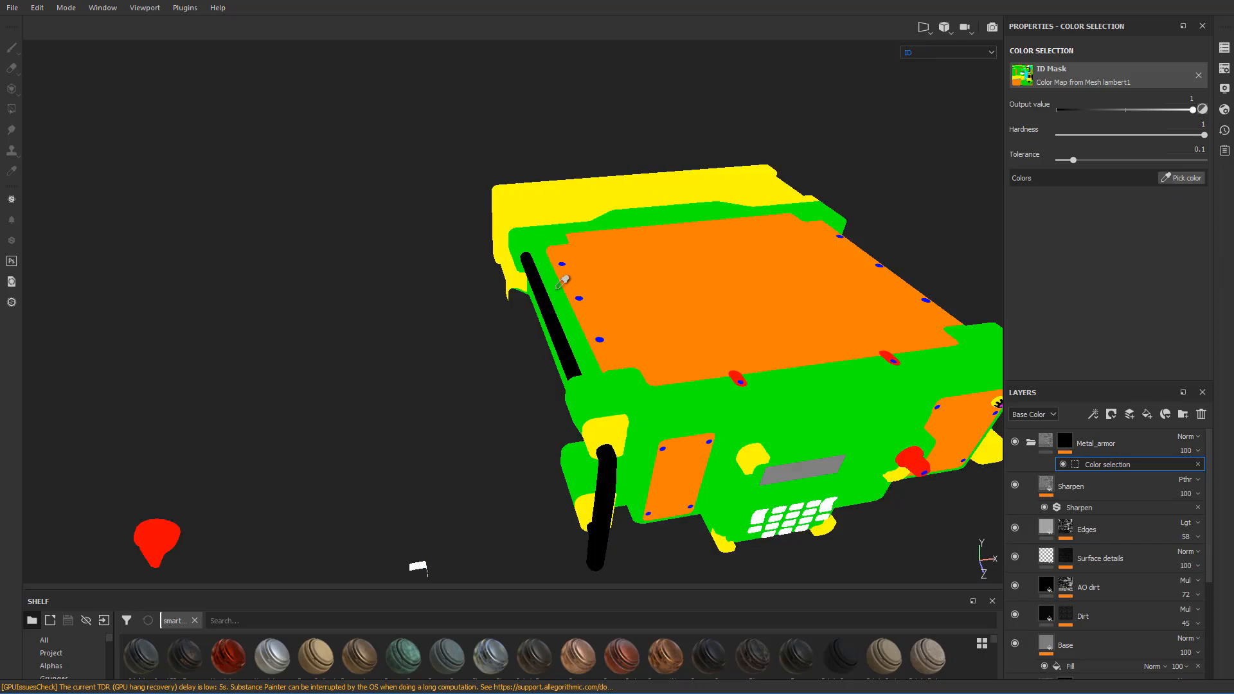
{"action": "left_click", "coordinate": [545, 283]}
{"action": "left_click_drag", "start_coordinate": [508, 332], "coordinate": [378, 345], "text": "alt"}
{"action": "scroll", "coordinate": [669, 301], "scroll_direction": "down", "scroll_amount": 4}
{"action": "left_click_drag", "start_coordinate": [689, 301], "coordinate": [110, 391], "text": "alt"}
{"action": "scroll", "coordinate": [323, 341], "scroll_direction": "up", "scroll_amount": 4}
{"action": "left_click_drag", "start_coordinate": [324, 343], "coordinate": [476, 354], "text": "alt"}
{"action": "scroll", "coordinate": [351, 373], "scroll_direction": "down", "scroll_amount": 2}
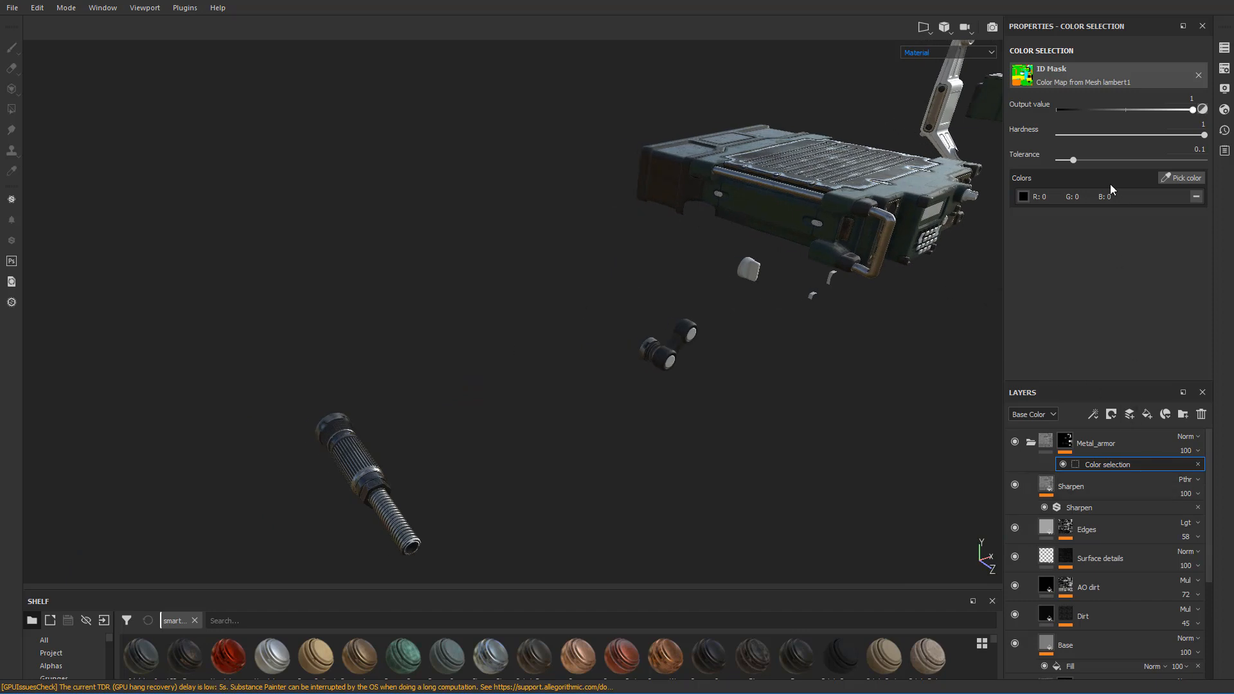
- Set the color selection's tolerance to 0.8 and check the masked metal on the radio's handles
{"action": "left_click_drag", "start_coordinate": [1073, 160], "coordinate": [1182, 172]}
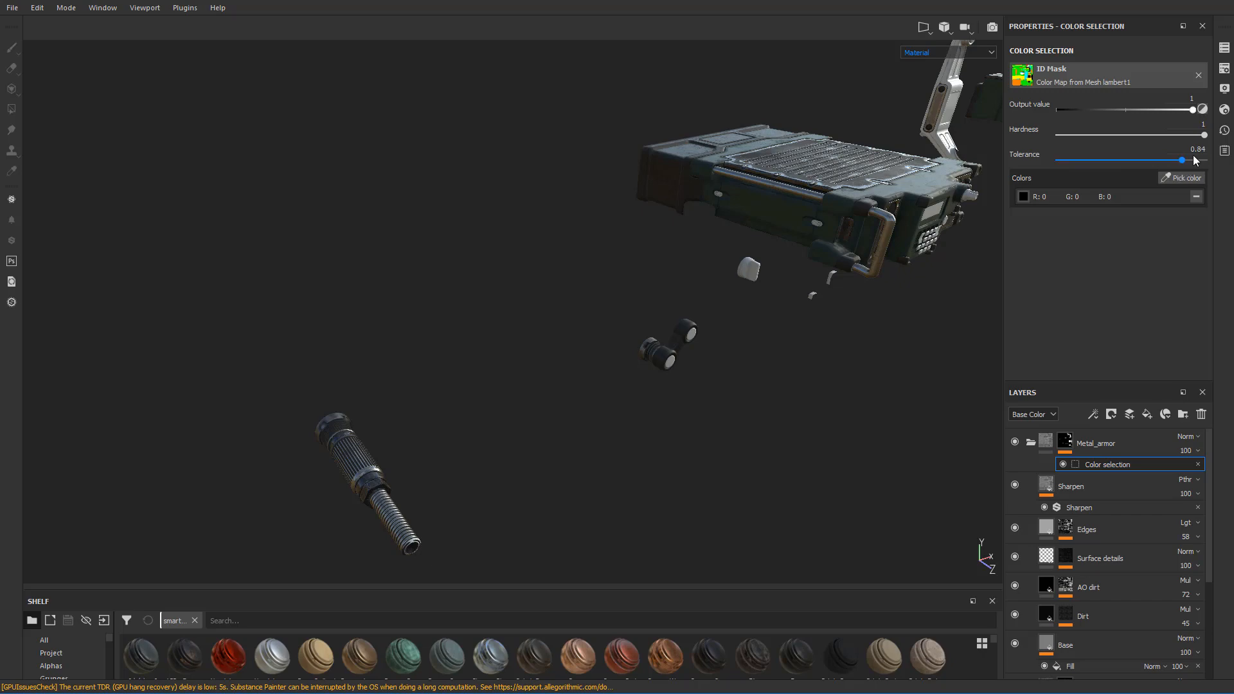
{"action": "key", "text": "Return"}
{"action": "scroll", "coordinate": [703, 224], "scroll_direction": "down", "scroll_amount": 6}
{"action": "left_click_drag", "start_coordinate": [703, 223], "coordinate": [554, 262], "text": "alt"}
{"action": "scroll", "coordinate": [578, 267], "scroll_direction": "up", "scroll_amount": 6}
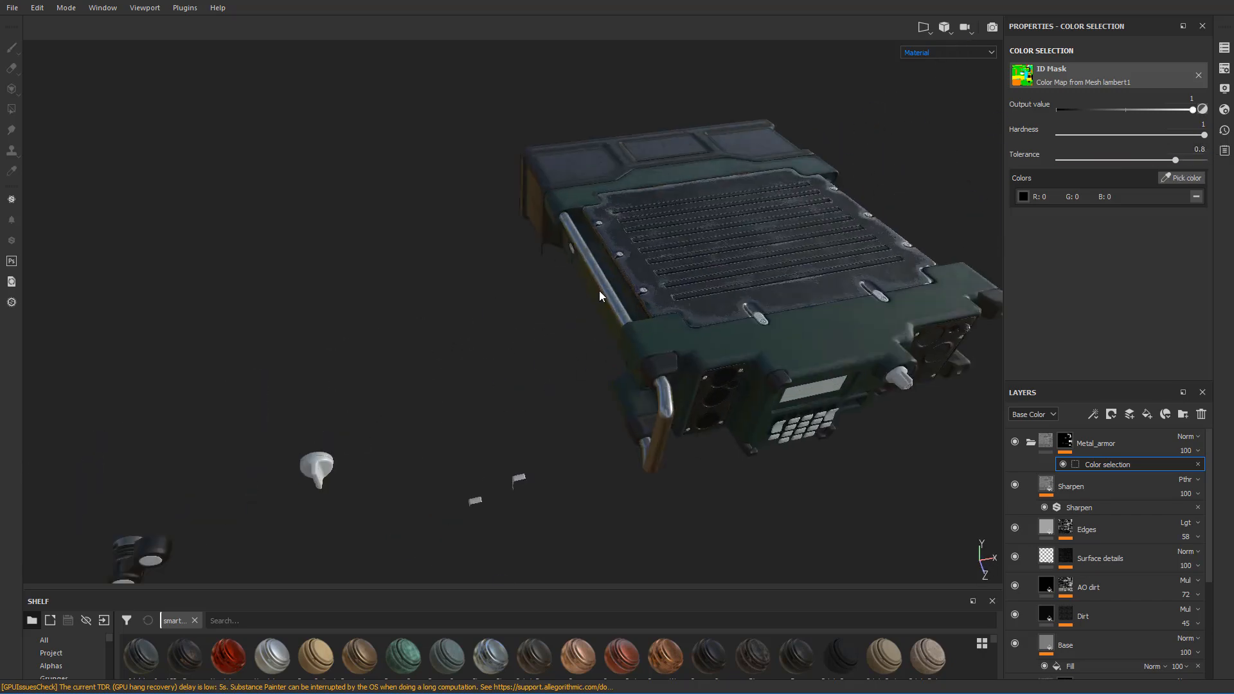
{"action": "left_click_drag", "start_coordinate": [652, 315], "coordinate": [582, 300], "text": "alt"}
{"action": "scroll", "coordinate": [612, 323], "scroll_direction": "up", "scroll_amount": 2}
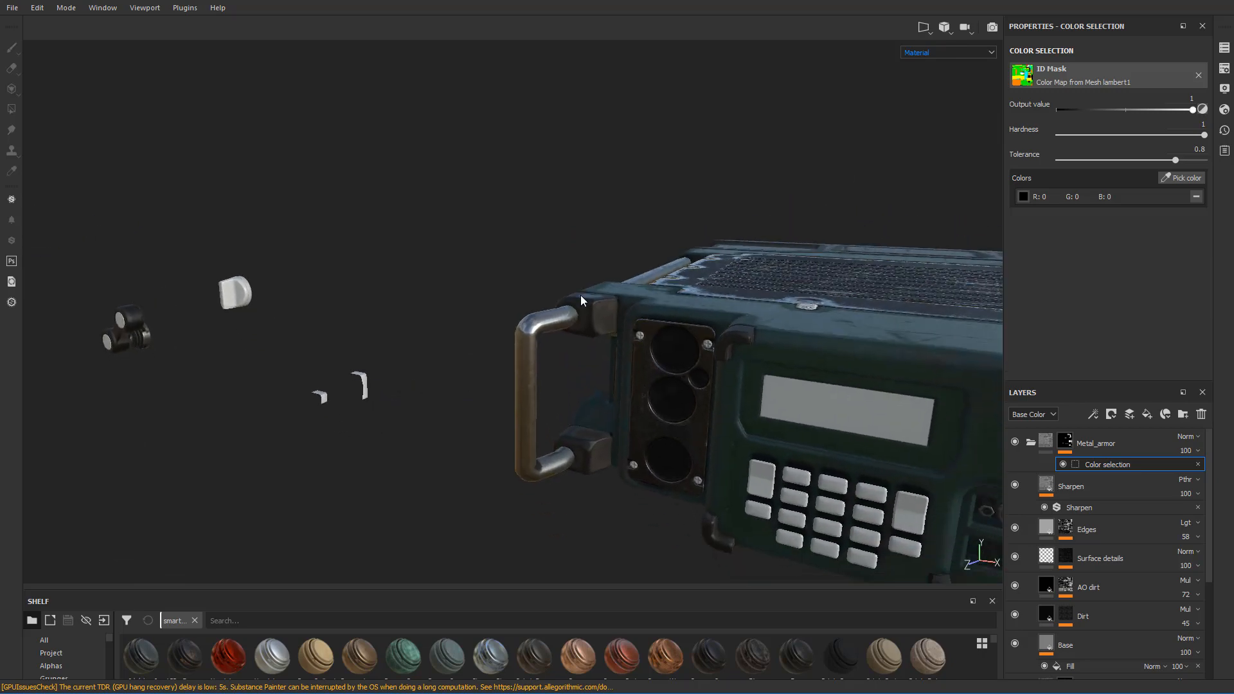
- Enlarge the layer stack area and select the Edges layer inside the Metal_armor group
{"action": "left_click", "coordinate": [1031, 443]}
{"action": "left_click", "coordinate": [1031, 442]}
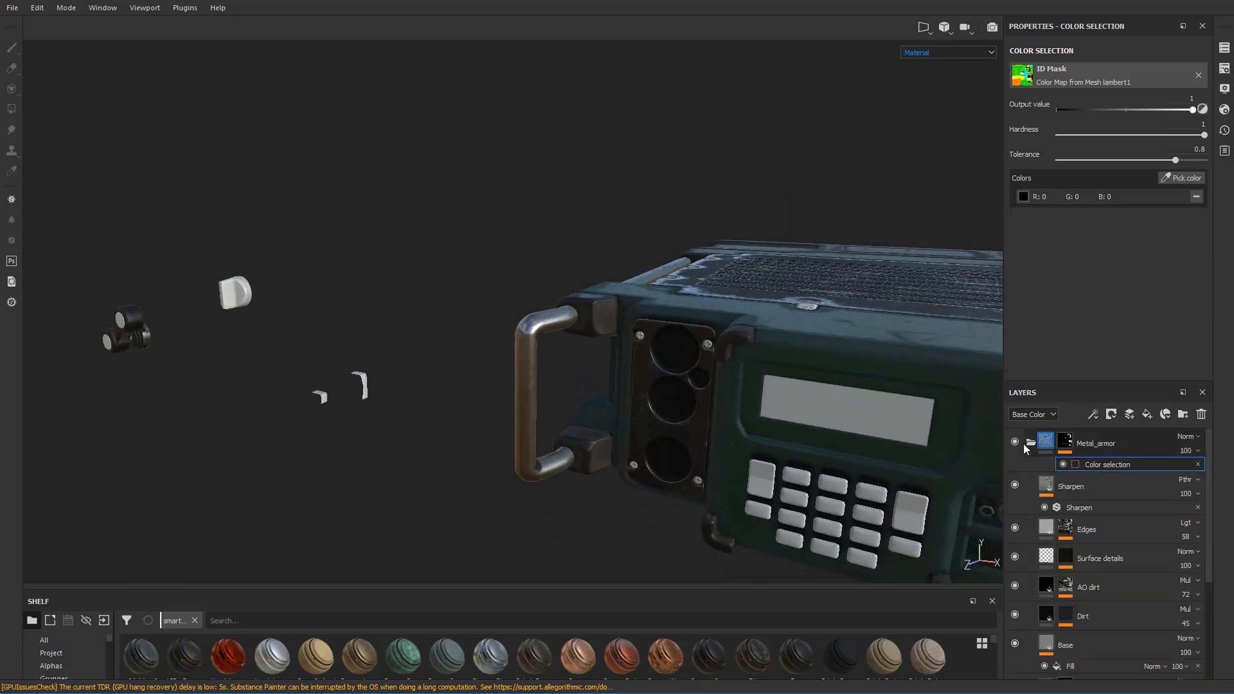
{"action": "left_click_drag", "start_coordinate": [1066, 384], "coordinate": [1080, 249]}
{"action": "left_click", "coordinate": [1016, 347]}
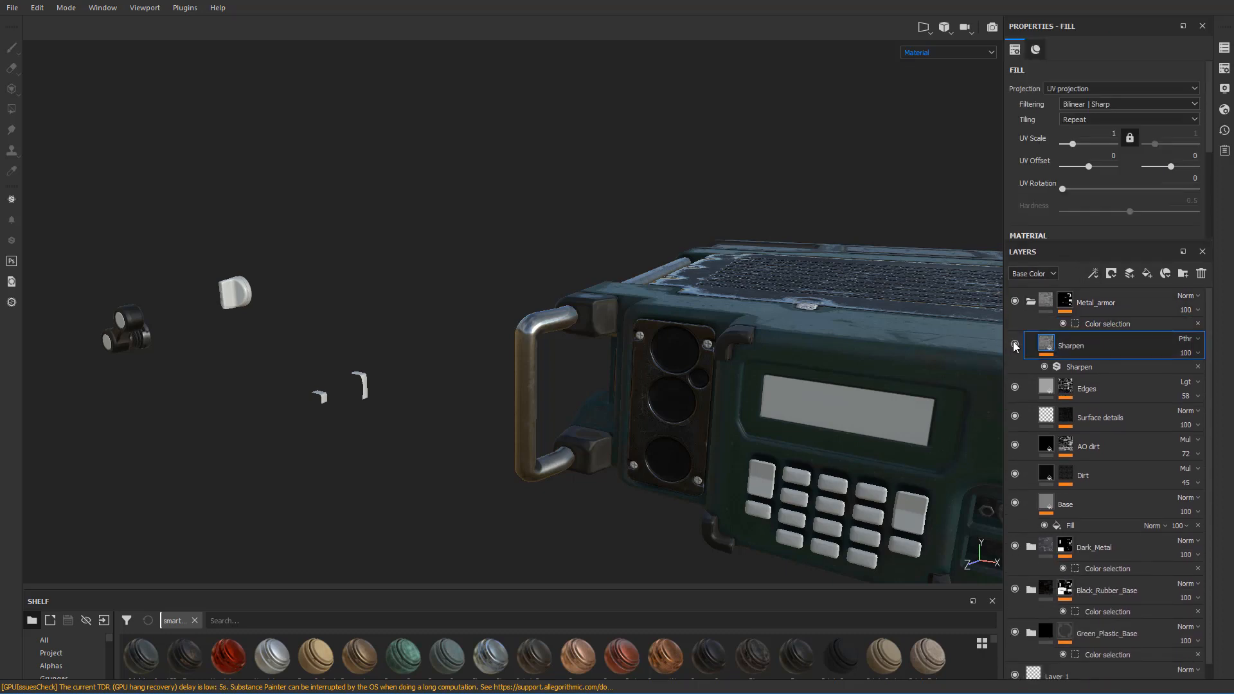
{"action": "left_click", "coordinate": [1016, 389]}
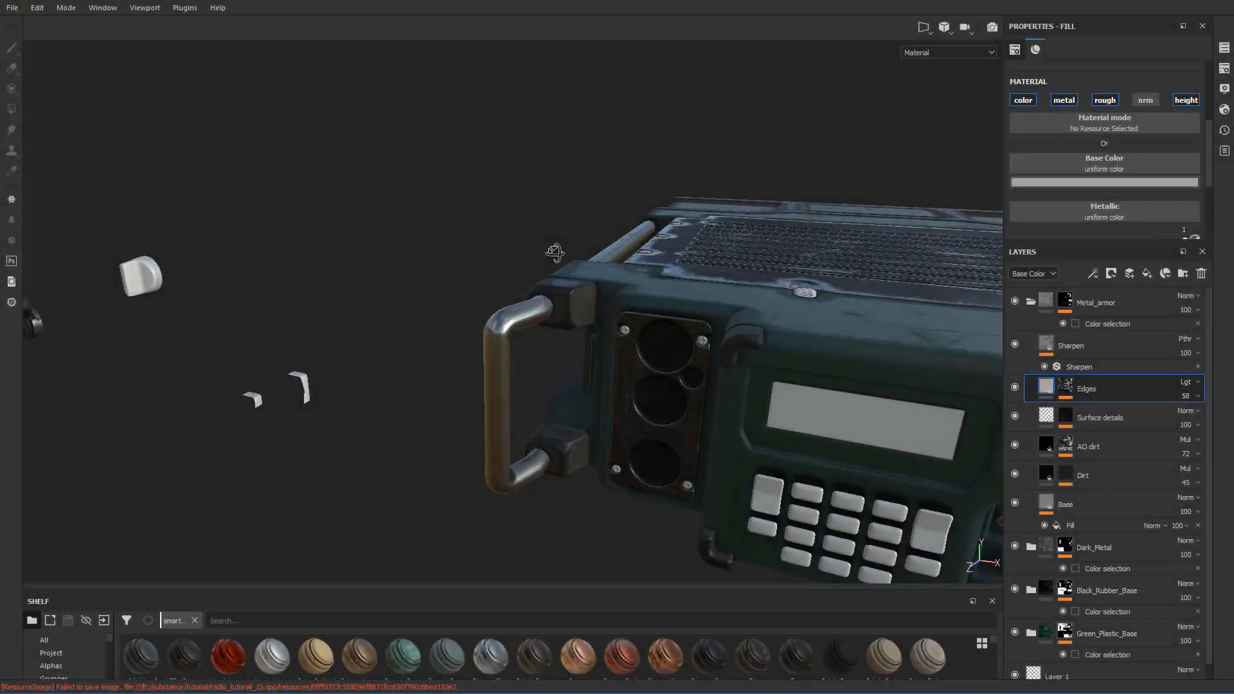
{"action": "left_click_drag", "start_coordinate": [511, 274], "coordinate": [521, 330], "text": "alt"}
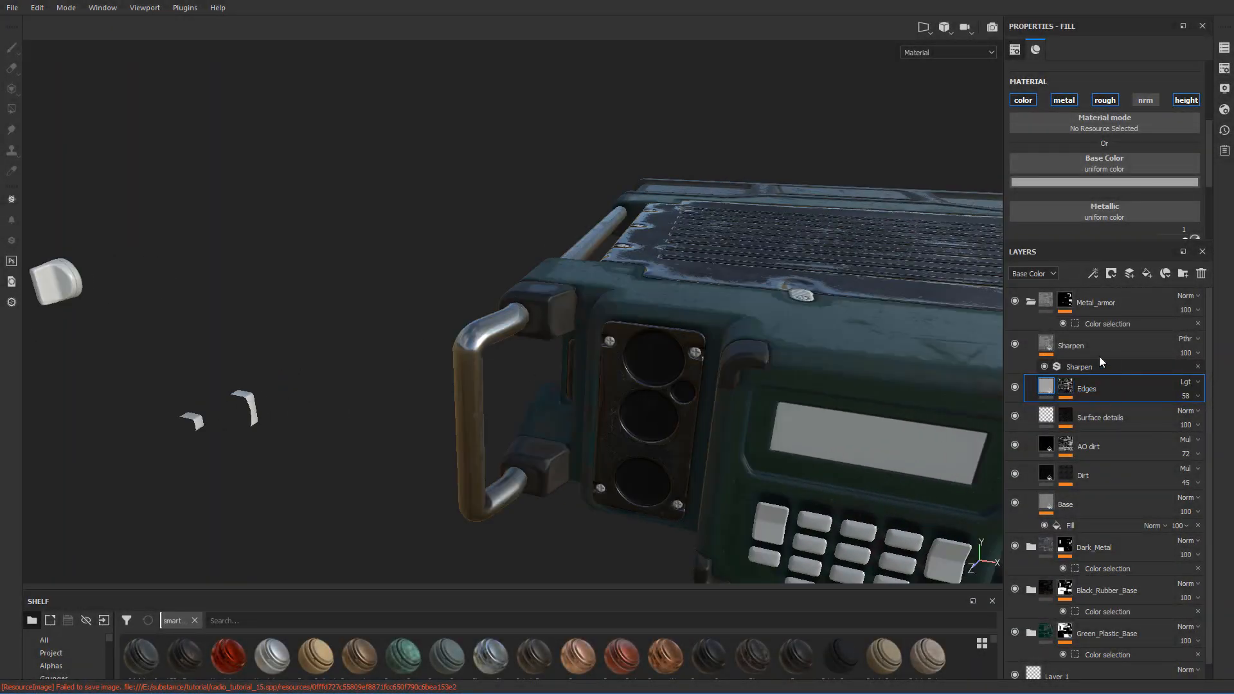
- Add a fill layer above Edges in the Metal_armor group and disable its normal and height channels
{"action": "left_click", "coordinate": [1147, 274]}
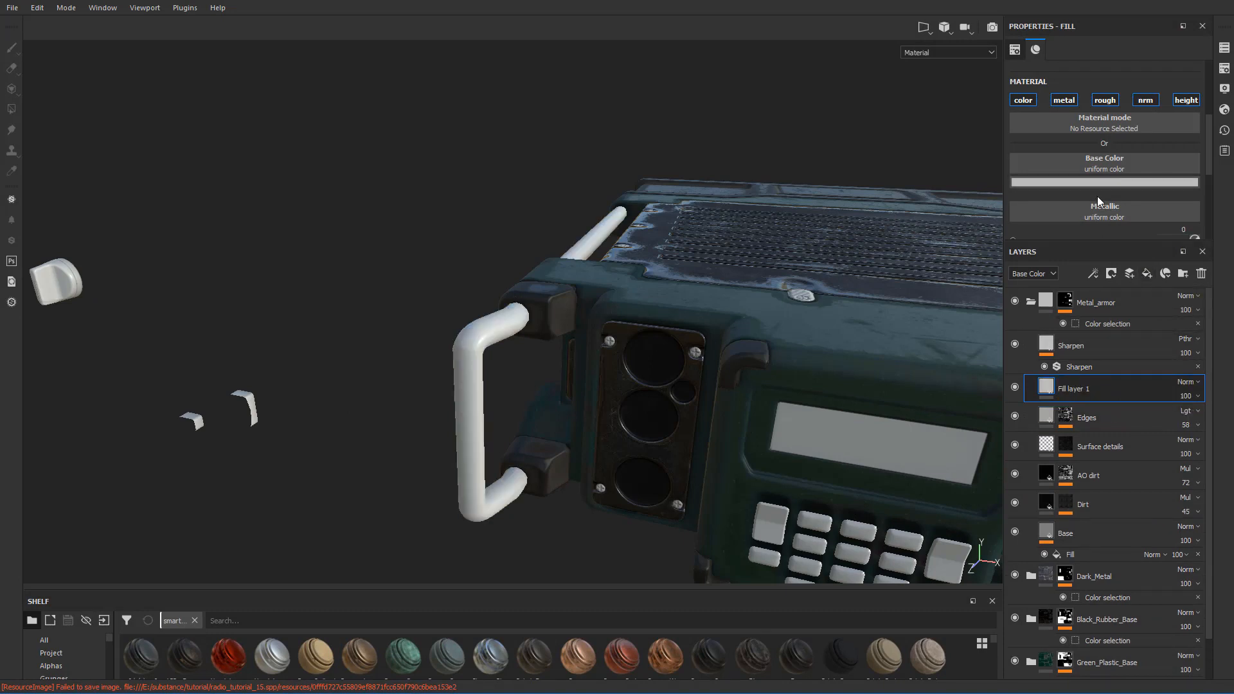
{"action": "scroll", "coordinate": [1098, 200], "scroll_direction": "down", "scroll_amount": 2}
{"action": "scroll", "coordinate": [1098, 204], "scroll_direction": "up", "scroll_amount": 2}
{"action": "left_click", "coordinate": [1145, 101]}
{"action": "left_click", "coordinate": [1185, 97]}
{"action": "mouse_move", "coordinate": [1048, 390]}
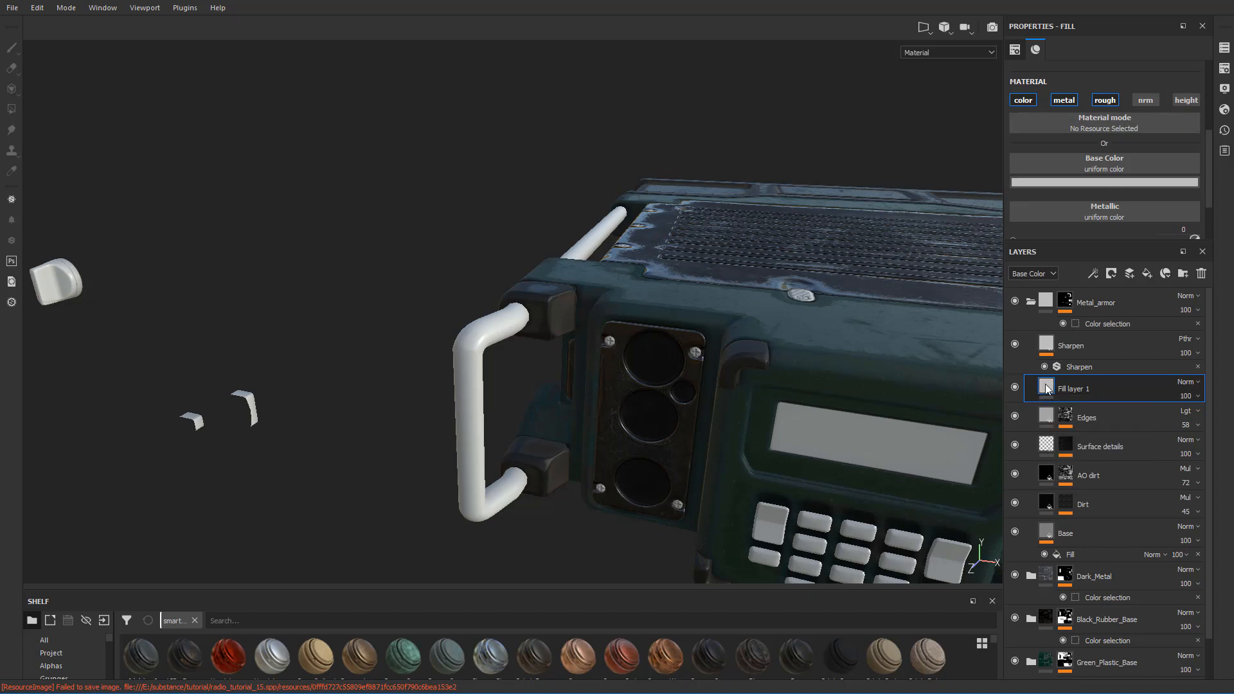
- Set the new fill layer's base color to dark brown with R 0.024, G 0.008 and B 0
{"action": "left_click", "coordinate": [1077, 183]}
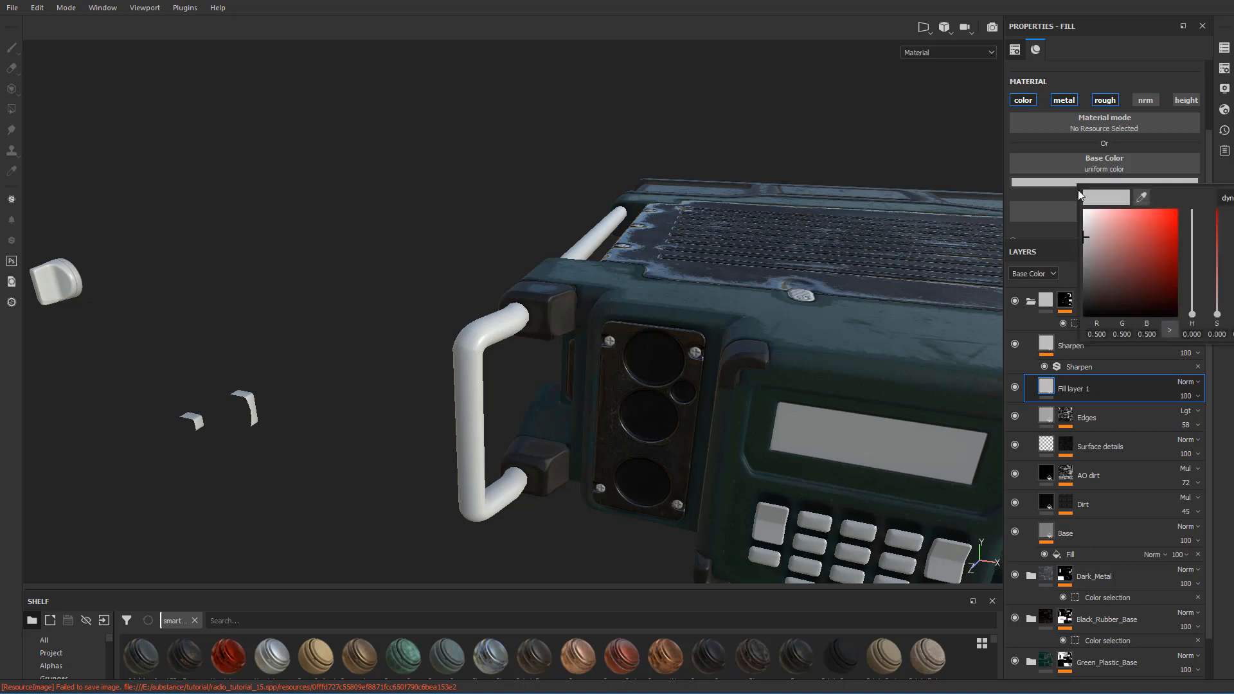
{"action": "double_click", "coordinate": [1098, 336]}
{"action": "type", "text": "024"}
{"action": "key", "text": "Return"}
{"action": "double_click", "coordinate": [1125, 333]}
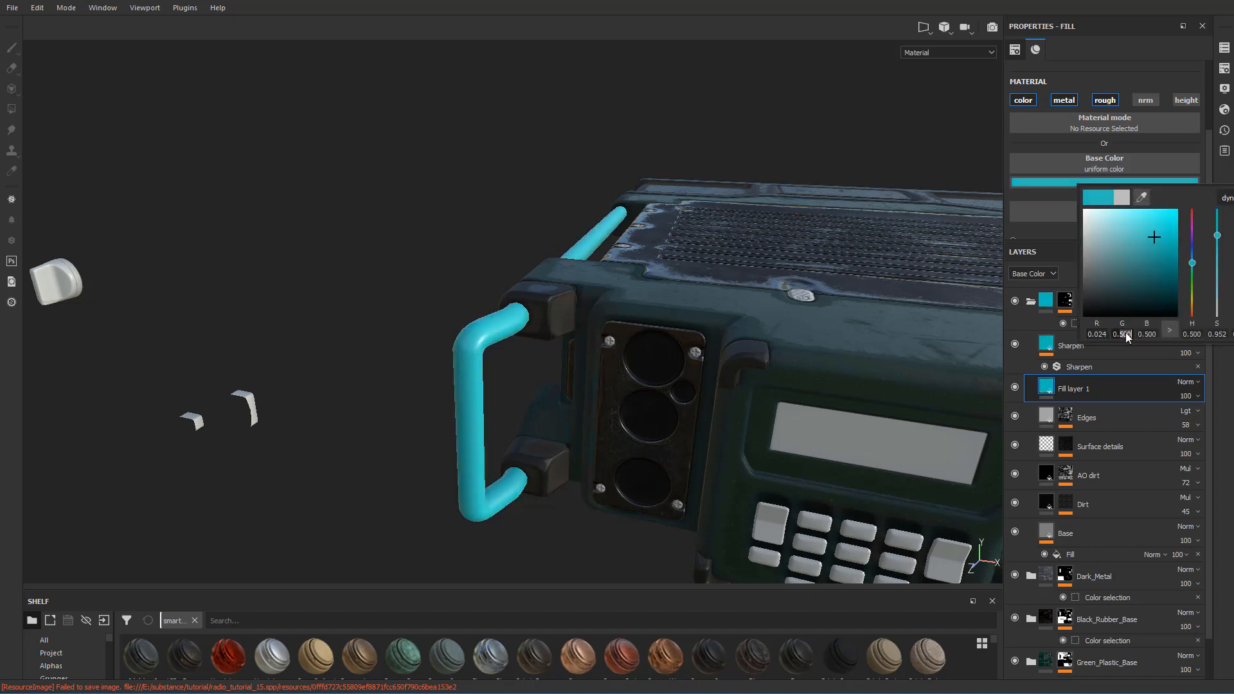
{"action": "type", "text": "008"}
{"action": "key", "text": "Return"}
{"action": "double_click", "coordinate": [1126, 333]}
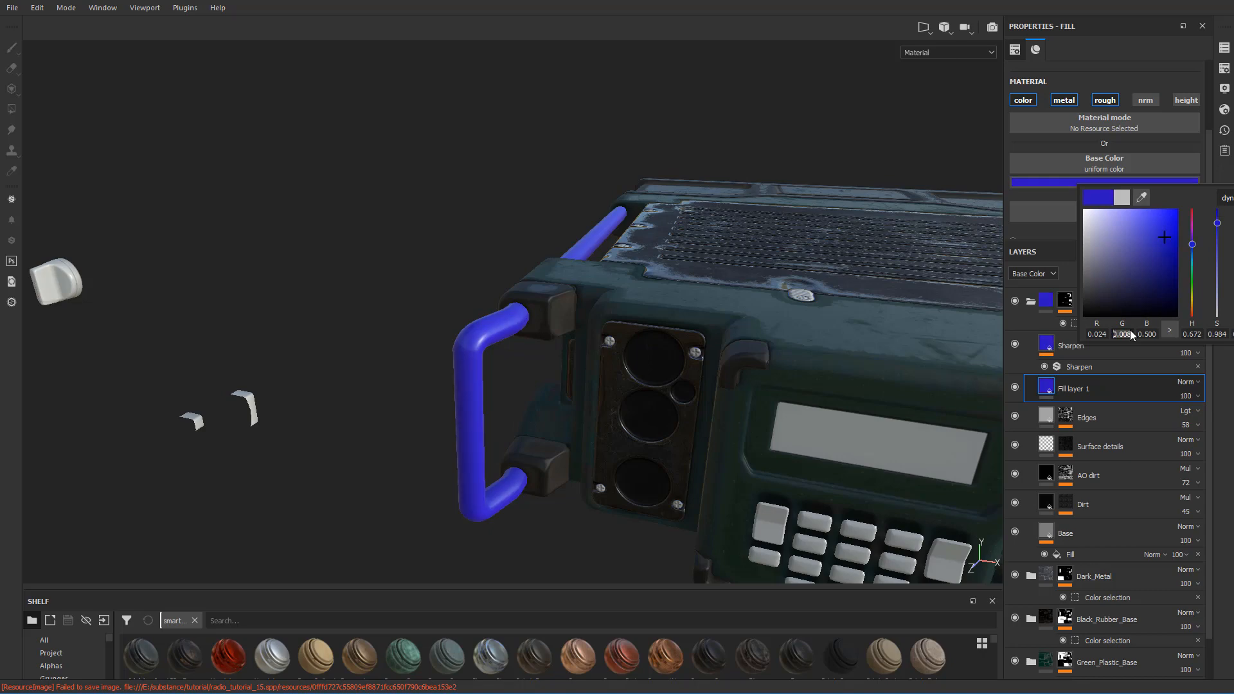
{"action": "double_click", "coordinate": [1152, 335]}
{"action": "type", "text": "0"}
{"action": "key", "text": "Return"}
{"action": "left_click_drag", "start_coordinate": [578, 278], "coordinate": [537, 297], "text": "alt"}
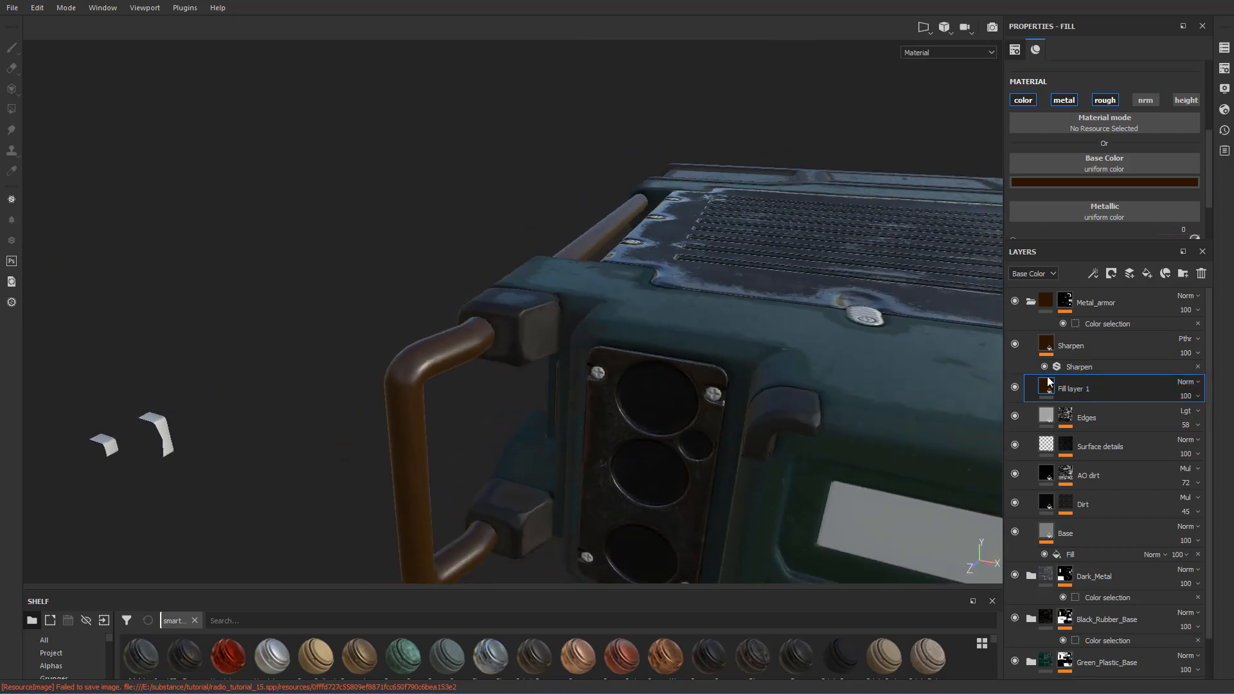
- Add a black mask to the brown fill layer
{"action": "right_click", "coordinate": [1077, 384]}
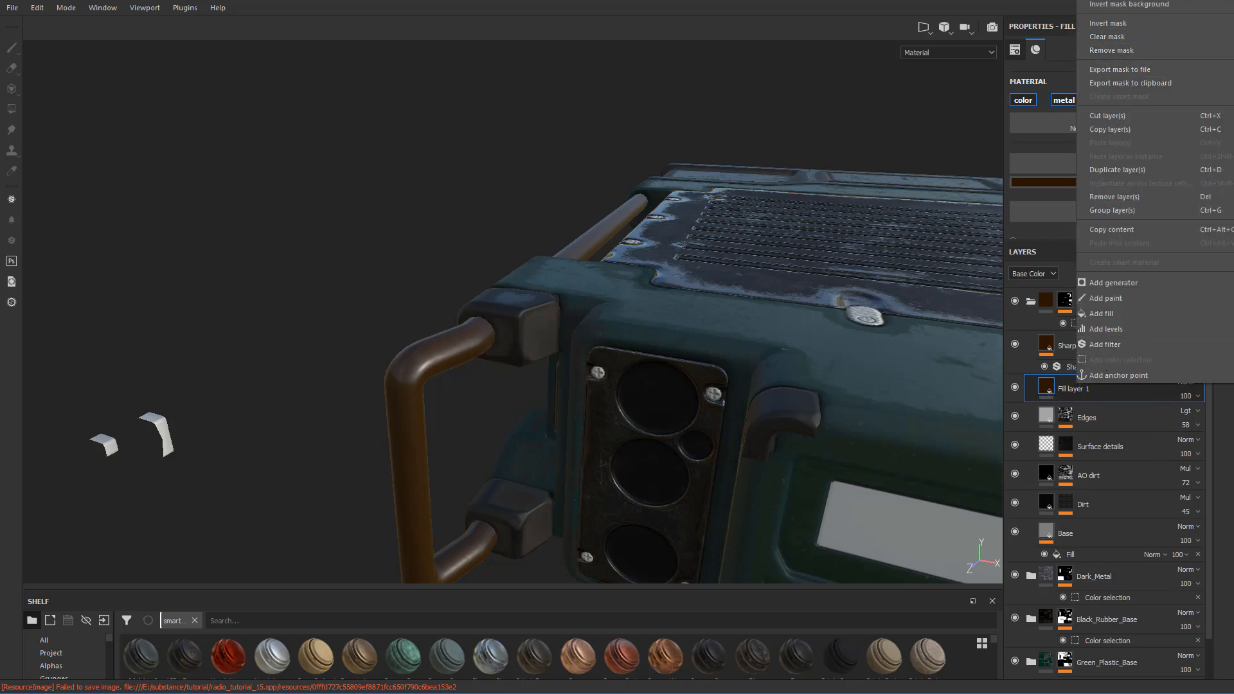
{"action": "key", "text": "Escape"}
{"action": "right_click", "coordinate": [1073, 392]}
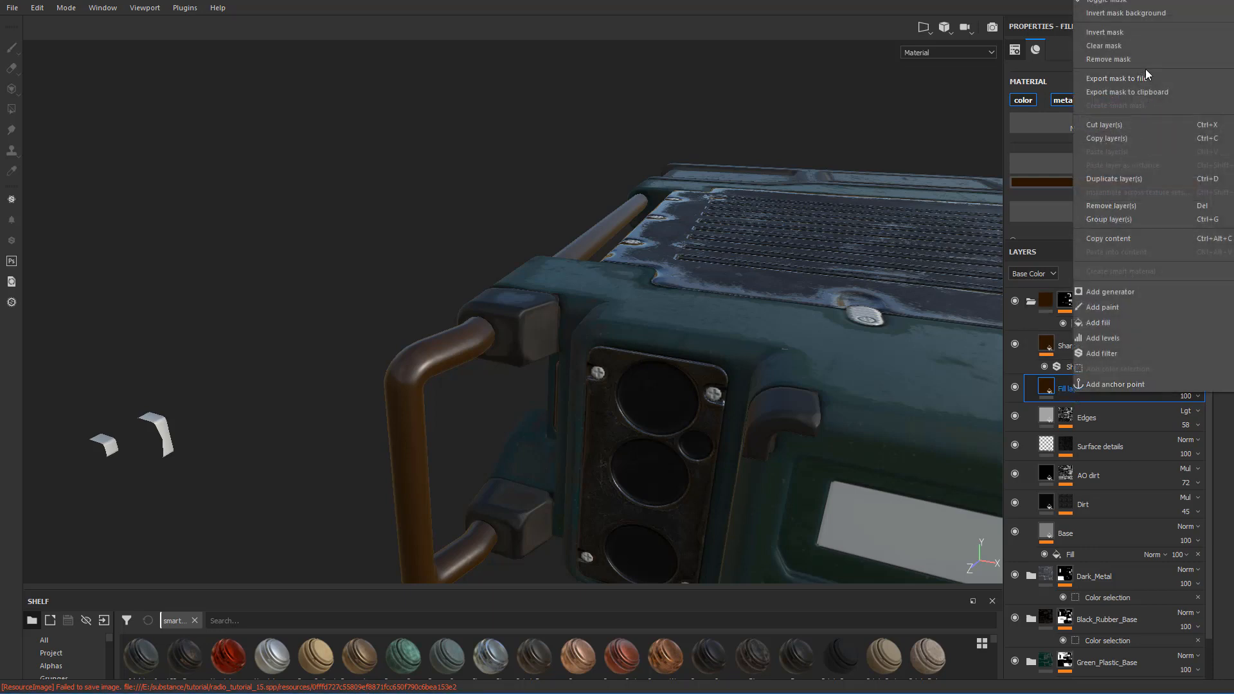
{"action": "left_click", "coordinate": [1102, 307]}
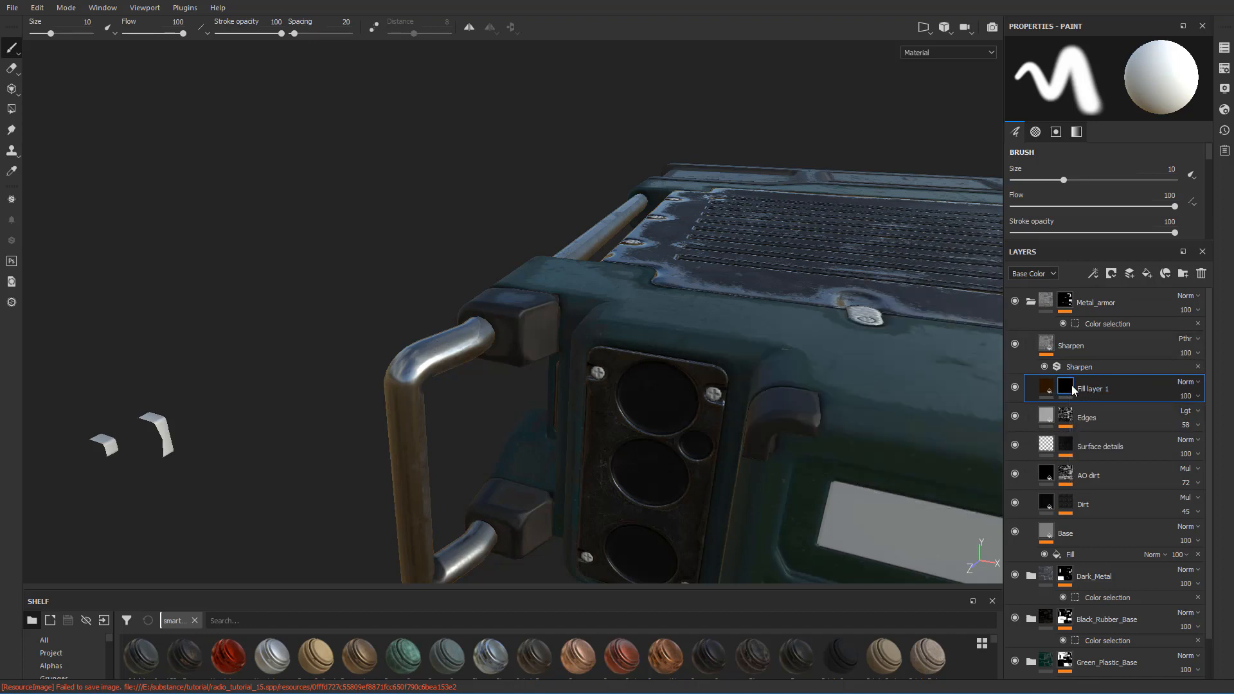
- Add a generator to the brown fill layer's mask and assign Dripping Rust to it
{"action": "right_click", "coordinate": [1066, 386]}
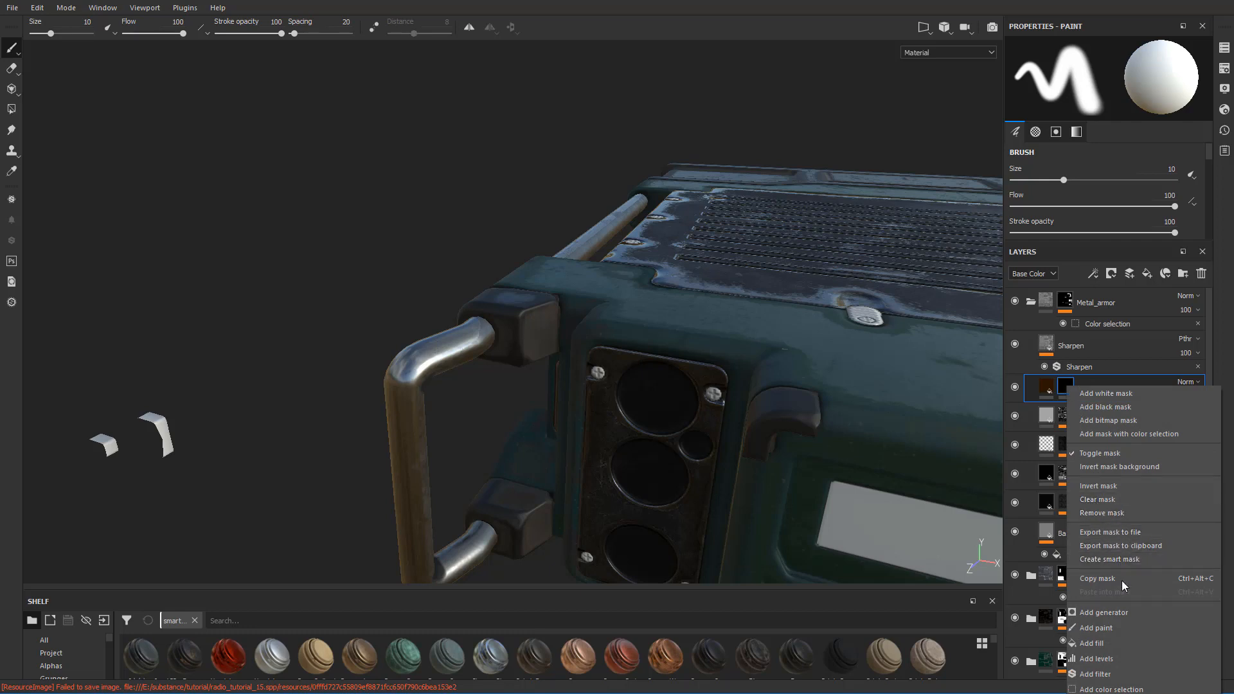
{"action": "left_click", "coordinate": [1124, 610]}
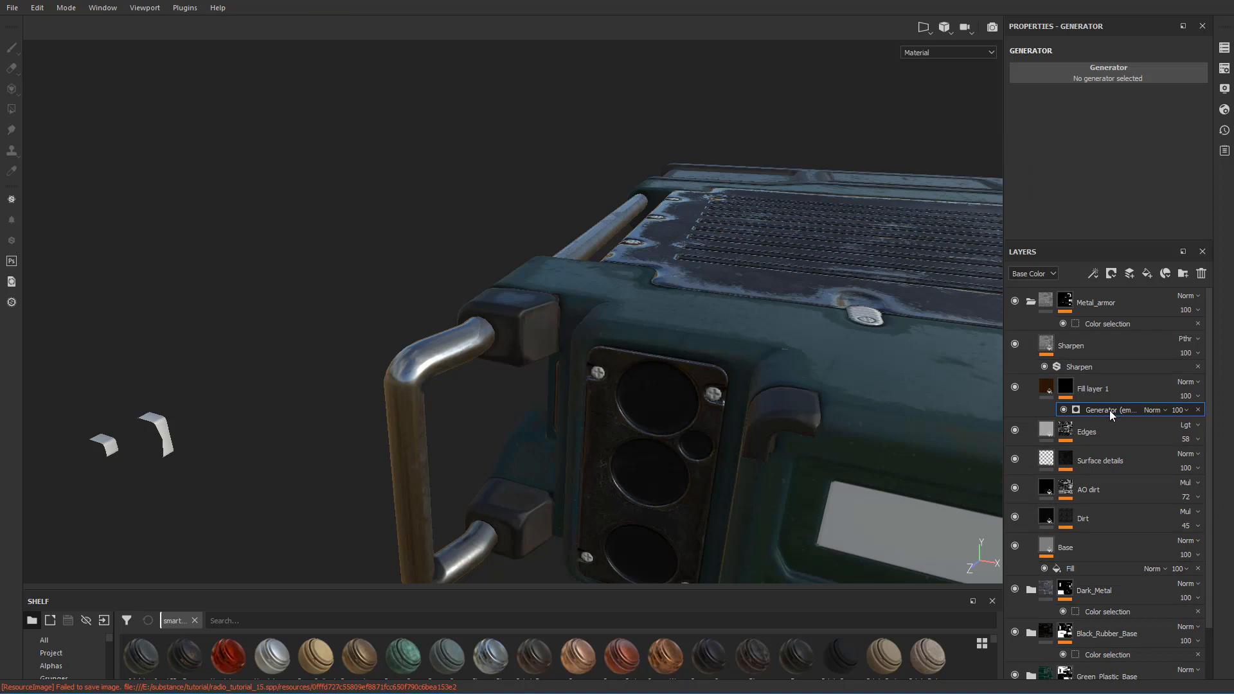
{"action": "left_click", "coordinate": [1121, 72]}
{"action": "type", "text": "r"}
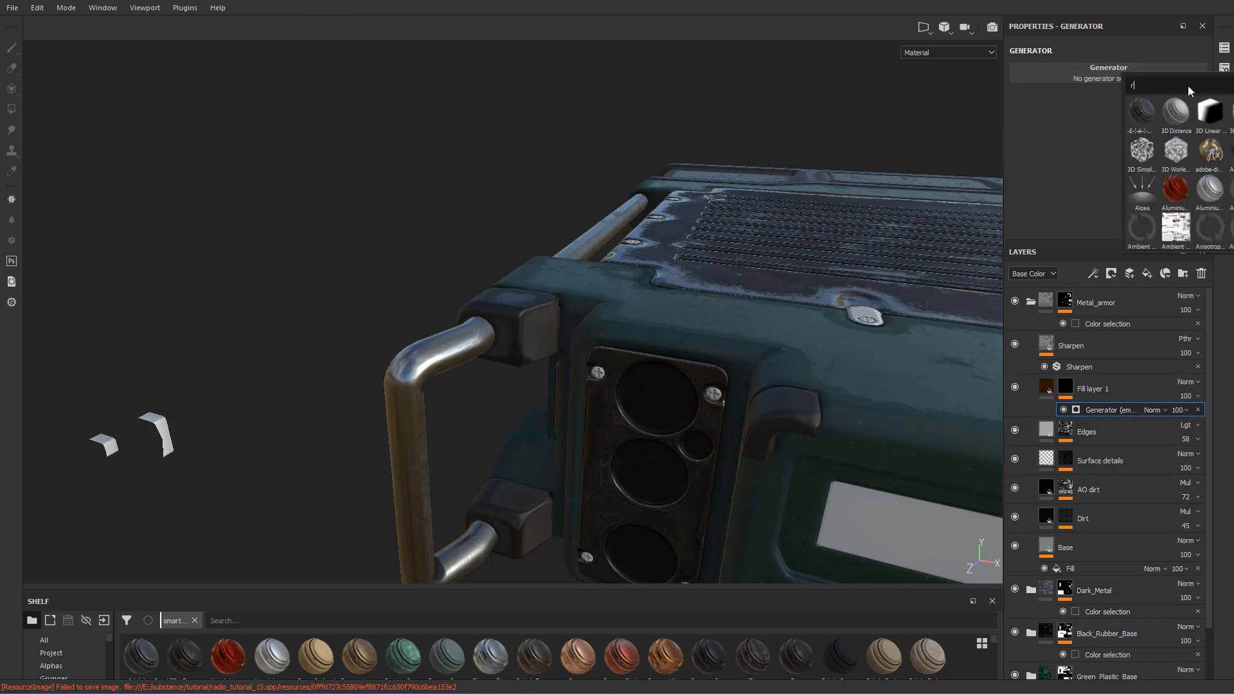
{"action": "type", "text": "ust drip"}
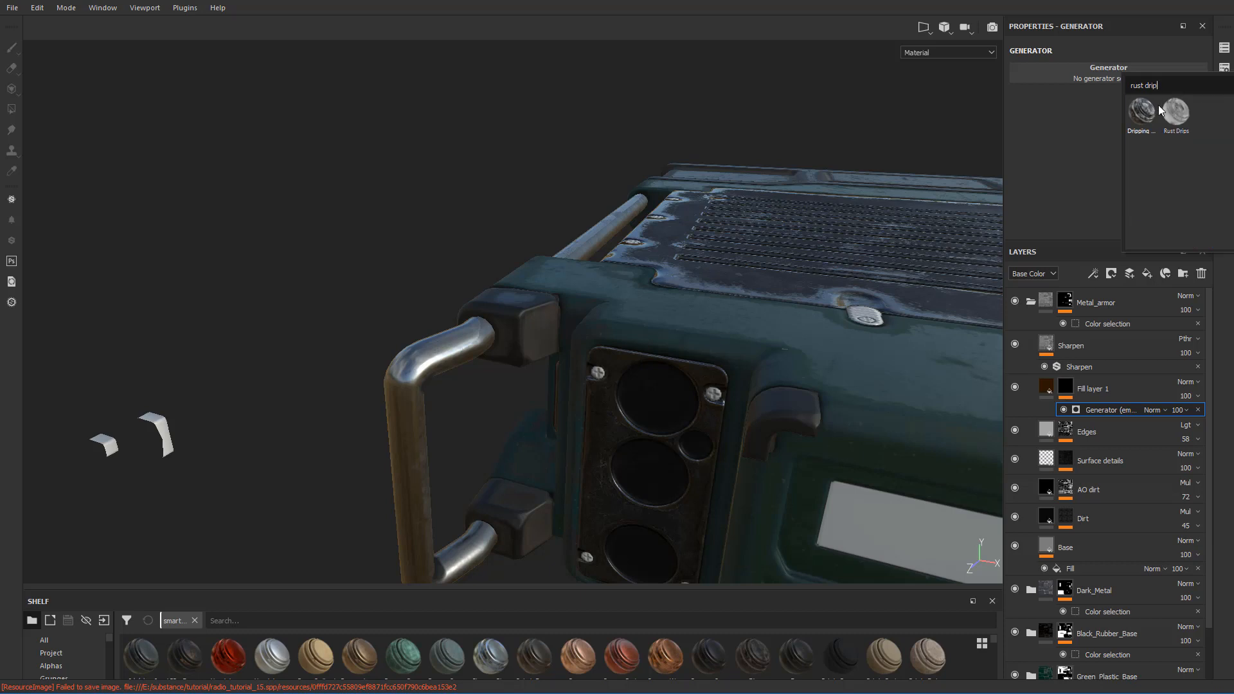
{"action": "left_click", "coordinate": [1141, 110]}
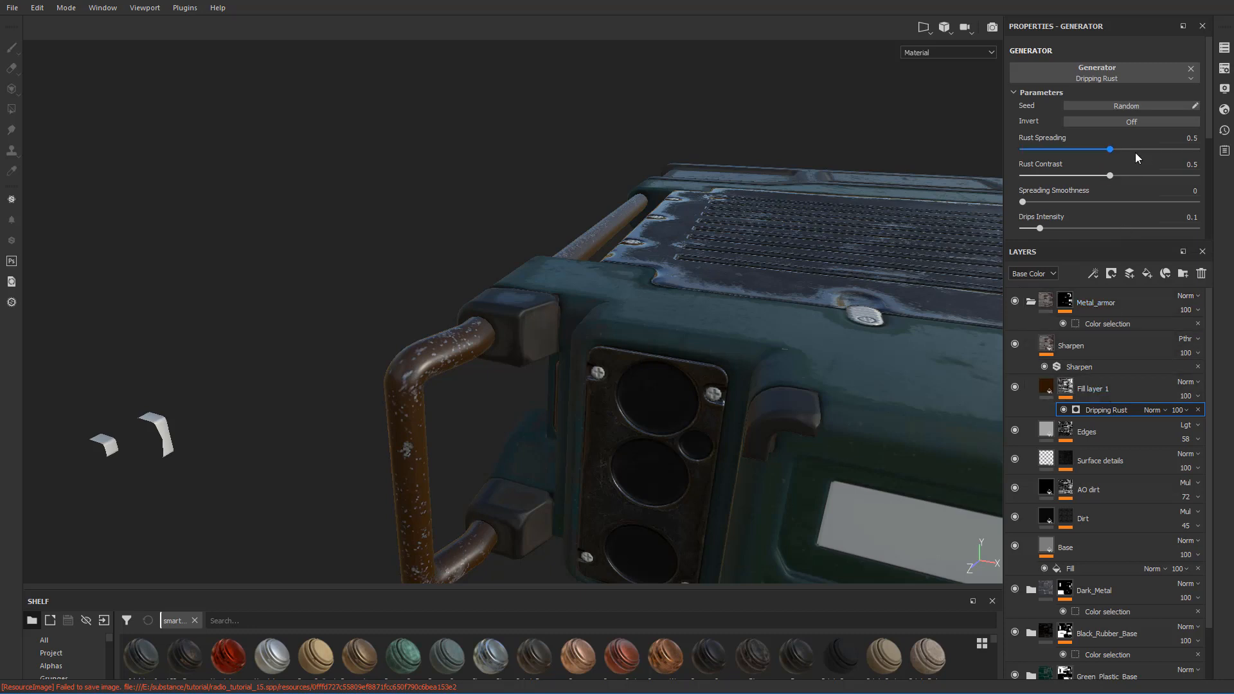
- Set the Dripping Rust generator's Rust Spreading to 0.17, Rust Contrast and Drips Intensity to 0, and Drips Smoothness to 1
{"action": "left_click_drag", "start_coordinate": [1110, 149], "coordinate": [1052, 149]}
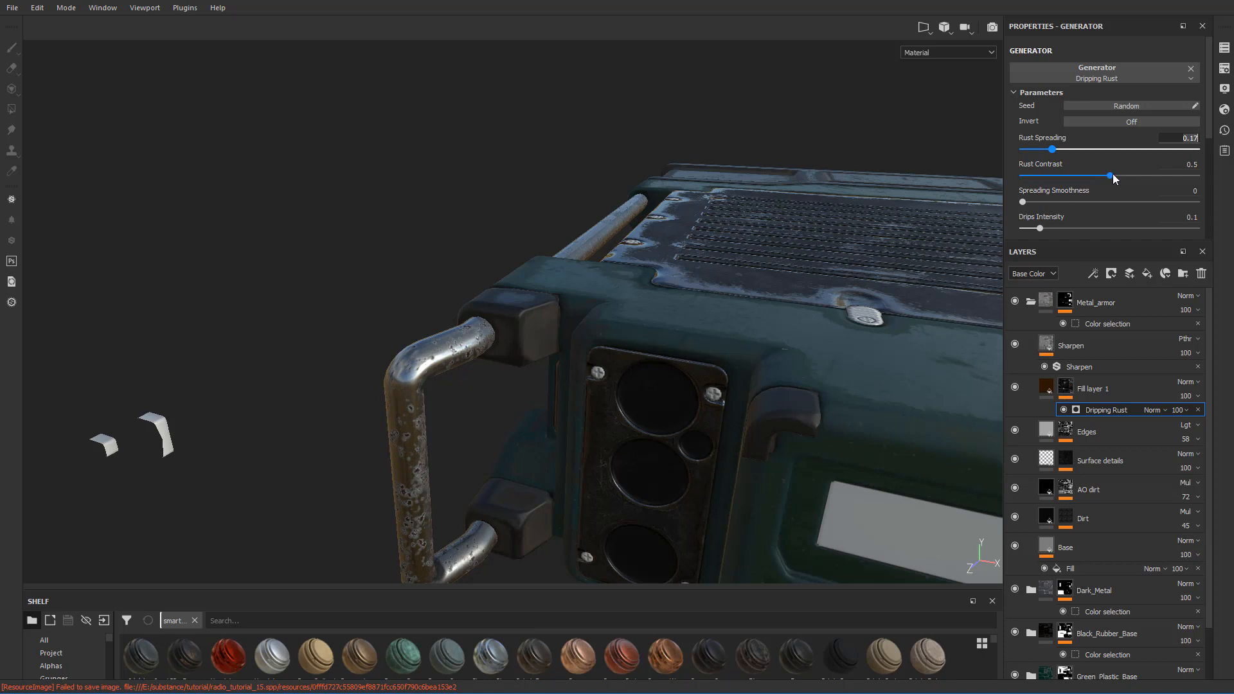
{"action": "left_click_drag", "start_coordinate": [1113, 175], "coordinate": [956, 176]}
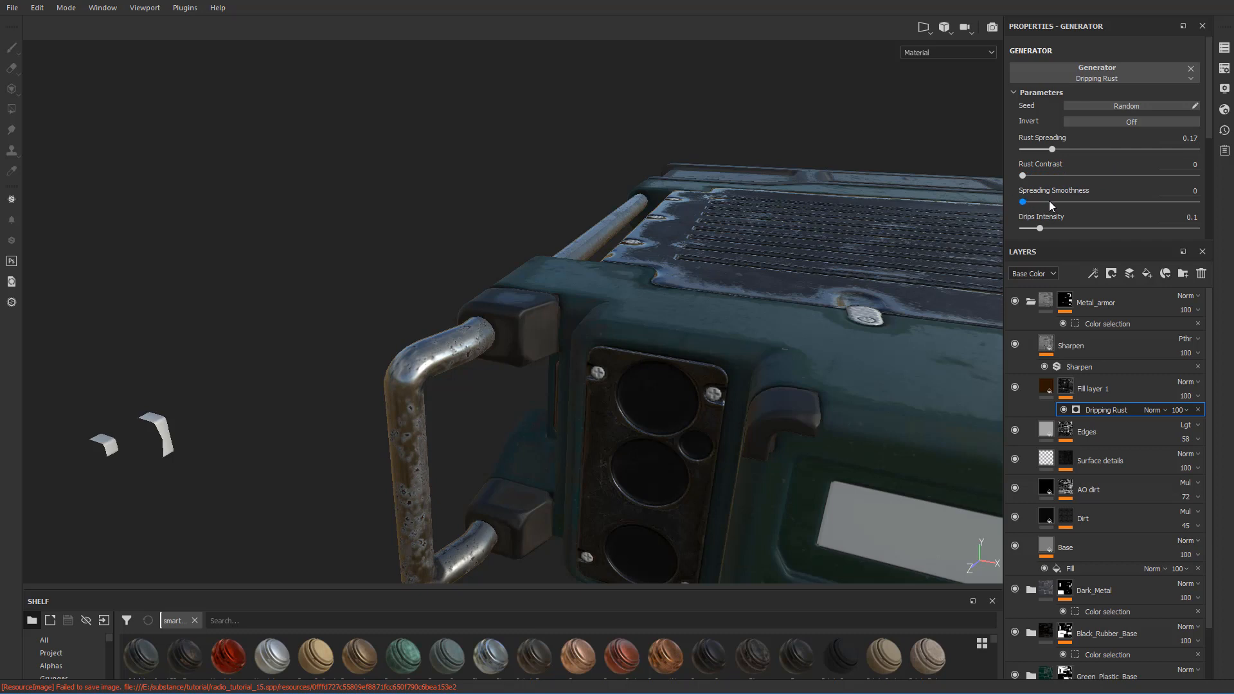
{"action": "scroll", "coordinate": [1049, 201], "scroll_direction": "down", "scroll_amount": 1}
{"action": "left_click_drag", "start_coordinate": [1041, 189], "coordinate": [1200, 188]}
{"action": "scroll", "coordinate": [1052, 193], "scroll_direction": "down", "scroll_amount": 1}
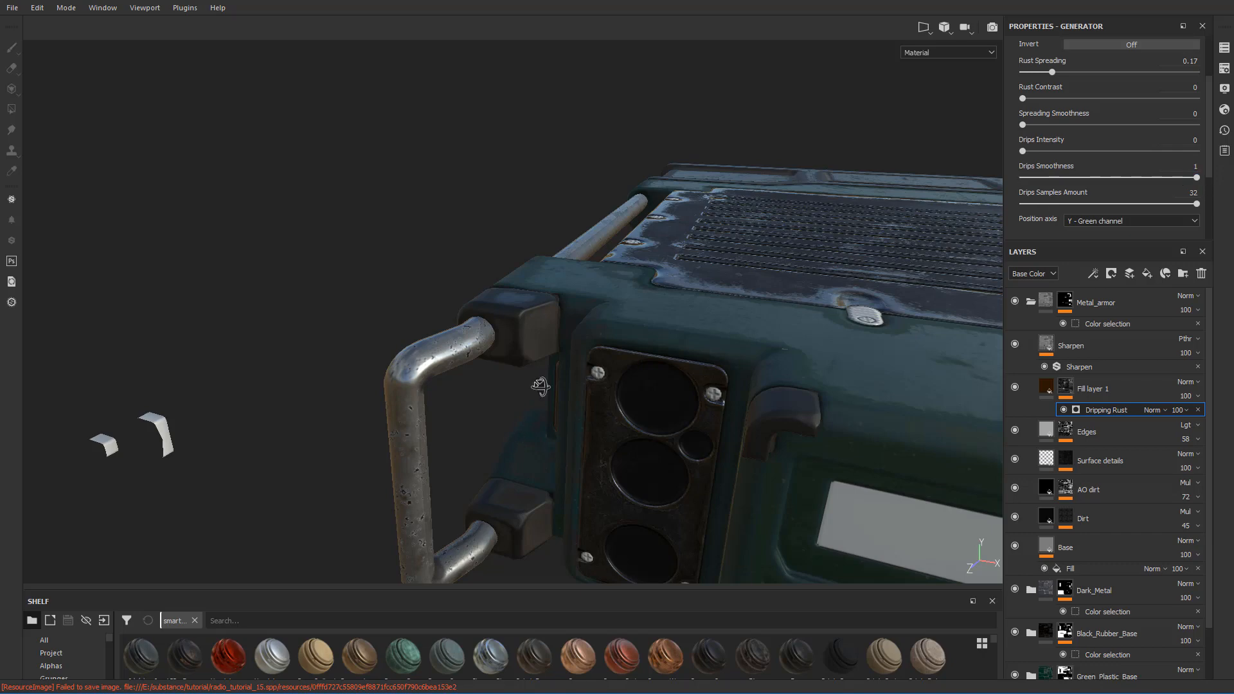
{"action": "left_click_drag", "start_coordinate": [540, 386], "coordinate": [514, 376], "text": "alt"}
{"action": "scroll", "coordinate": [352, 335], "scroll_direction": "up", "scroll_amount": 1}
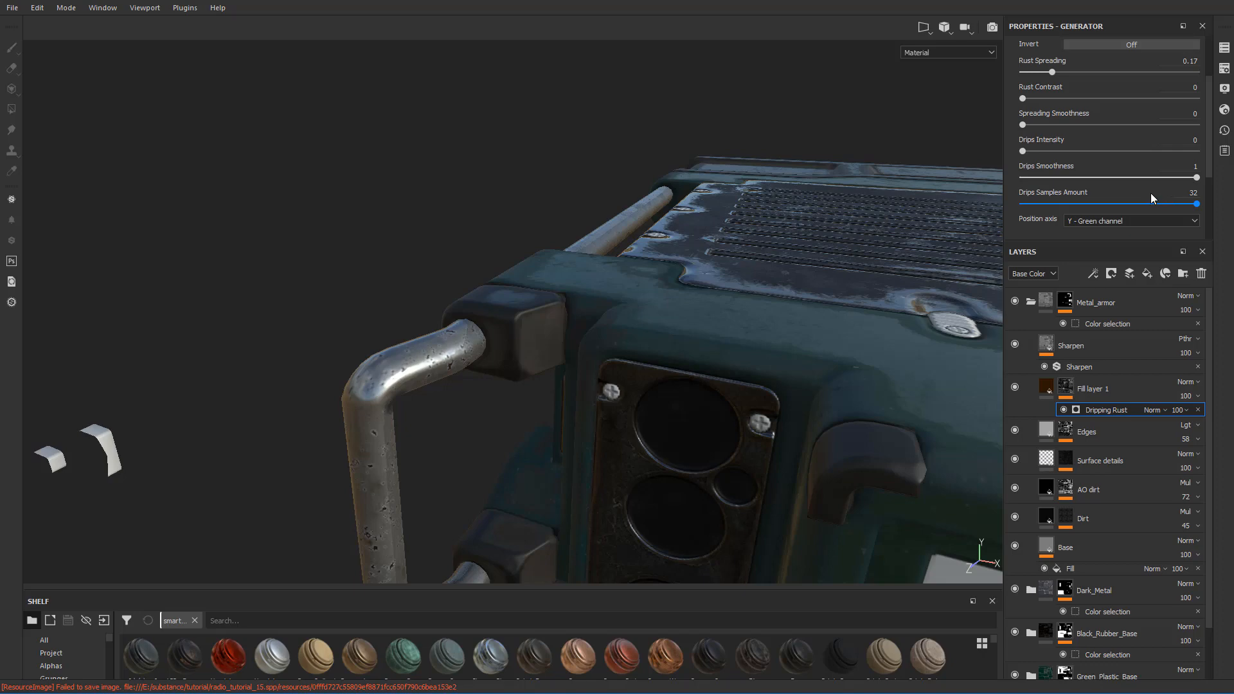
- Add a Levels adjustment to the rust mask, set its black input point to 0.739, and check the rust on the handles
{"action": "left_click_drag", "start_coordinate": [684, 241], "coordinate": [921, 366], "text": "alt"}
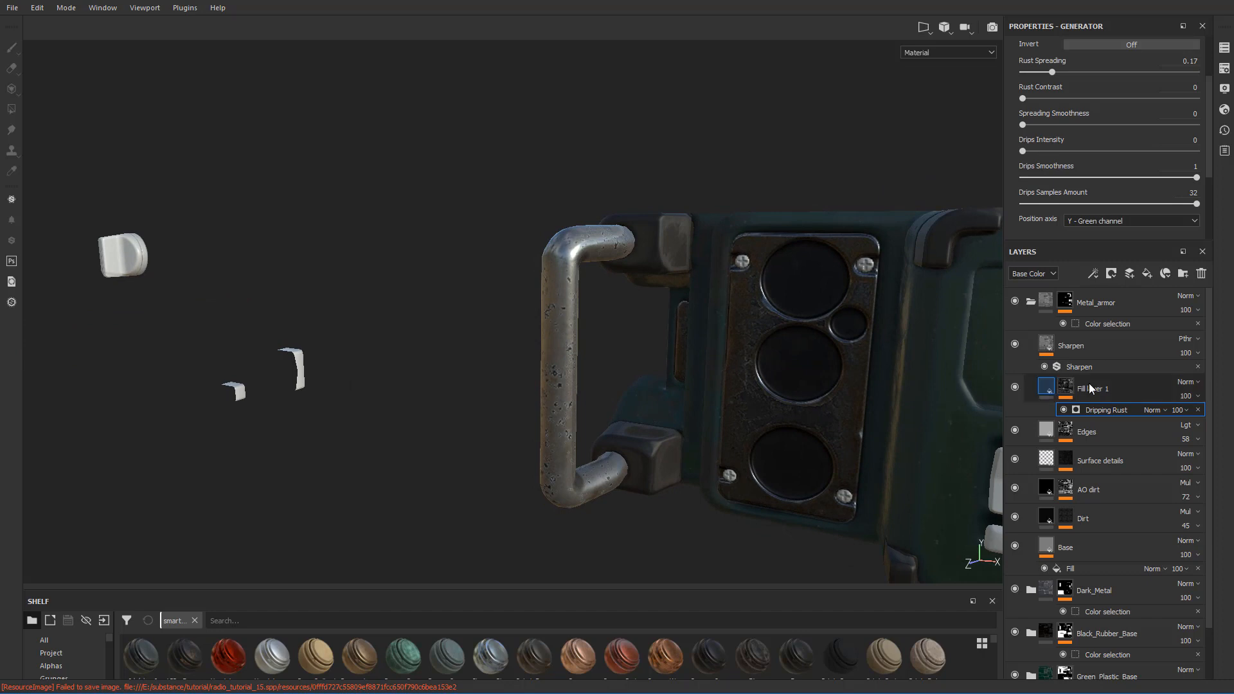
{"action": "right_click", "coordinate": [1066, 385]}
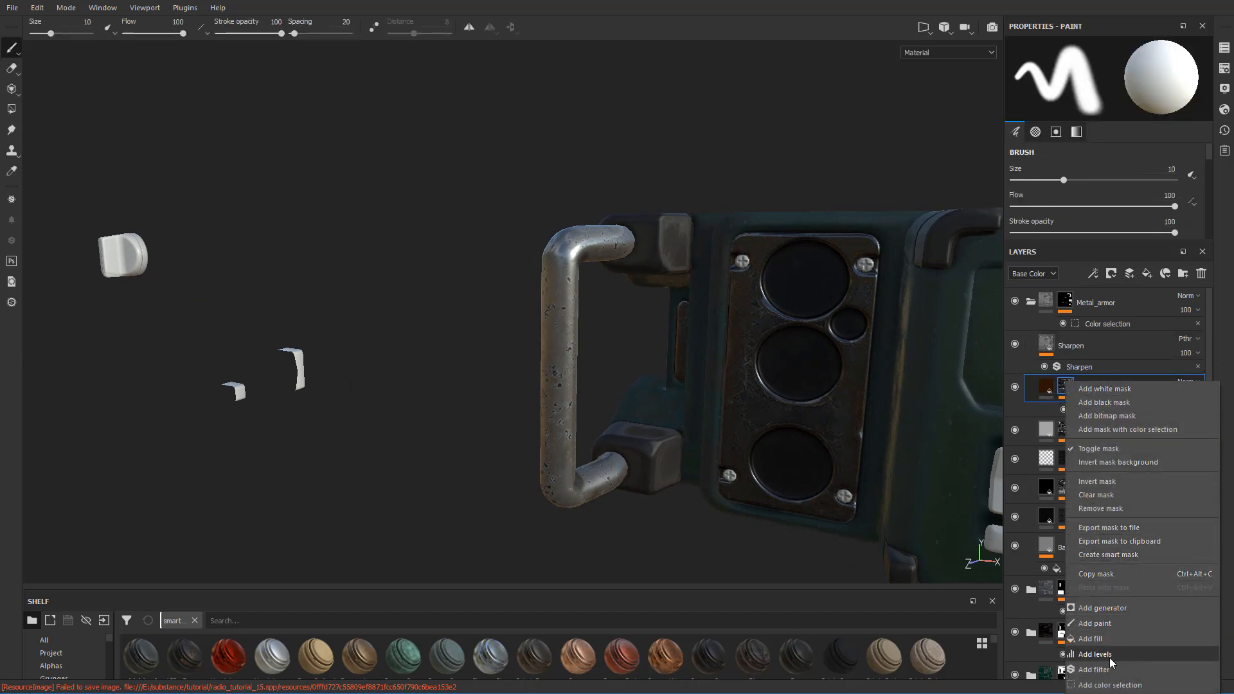
{"action": "left_click", "coordinate": [1110, 656]}
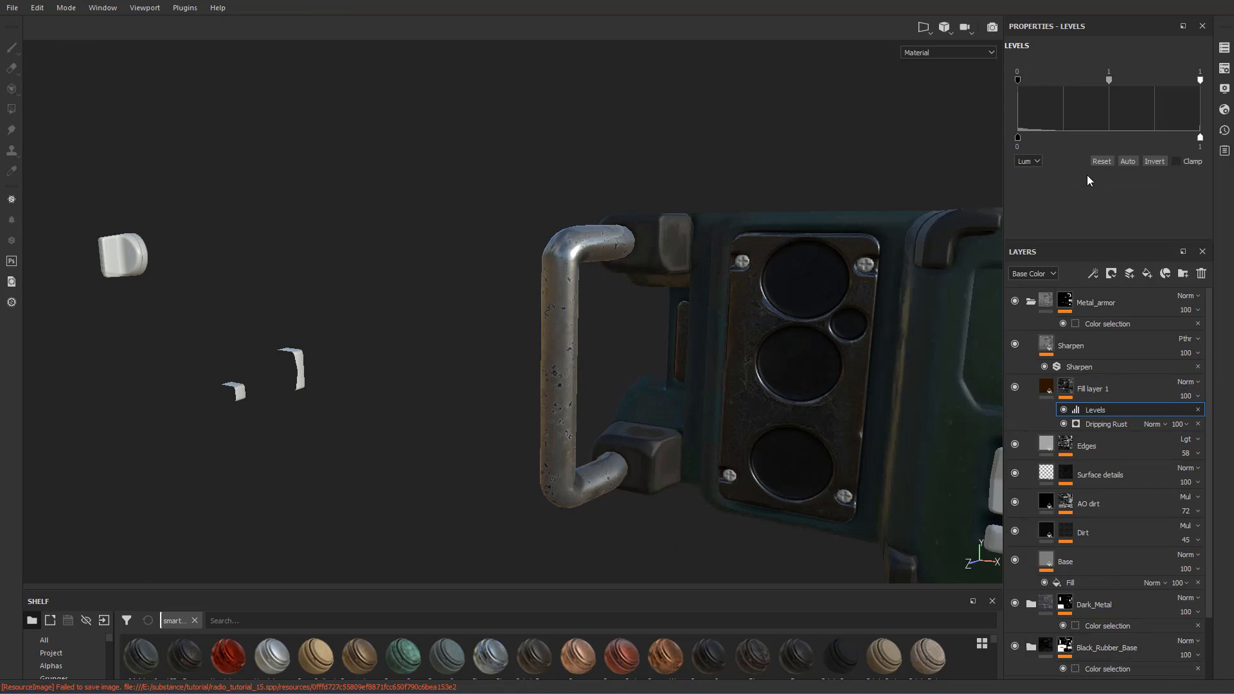
{"action": "left_click_drag", "start_coordinate": [1018, 82], "coordinate": [1116, 83]}
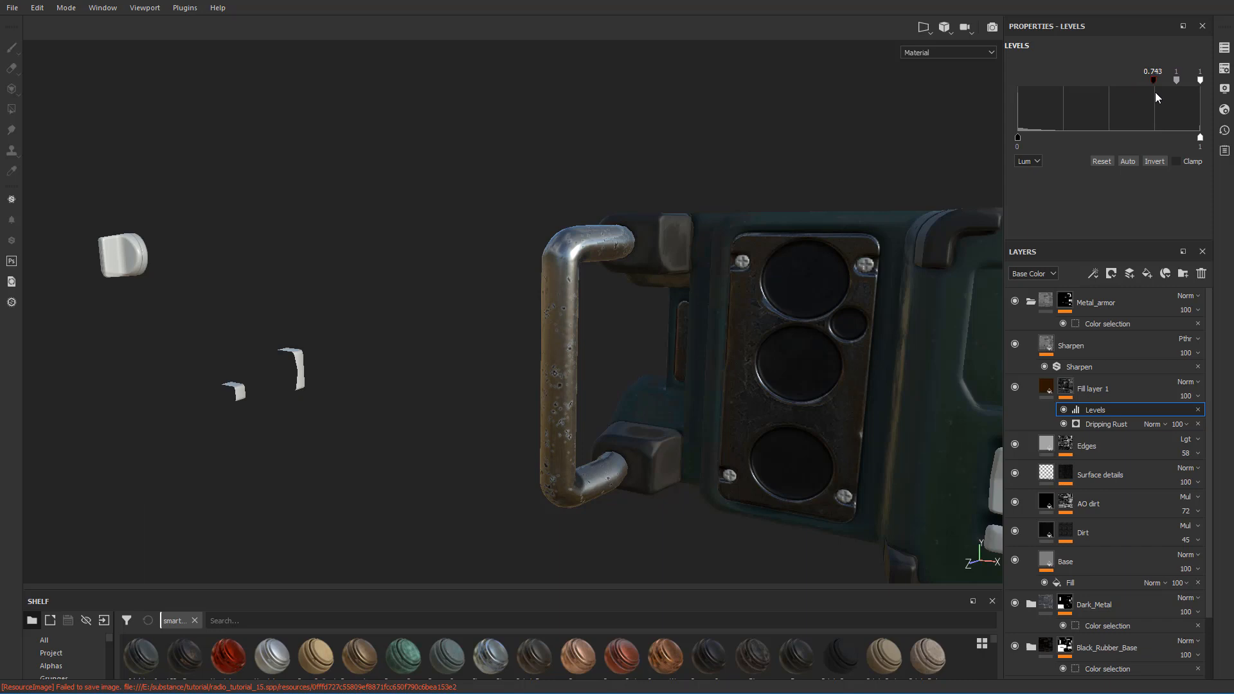
{"action": "left_click_drag", "start_coordinate": [1152, 94], "coordinate": [1154, 92]}
{"action": "left_click_drag", "start_coordinate": [771, 116], "coordinate": [1036, 154], "text": "alt"}
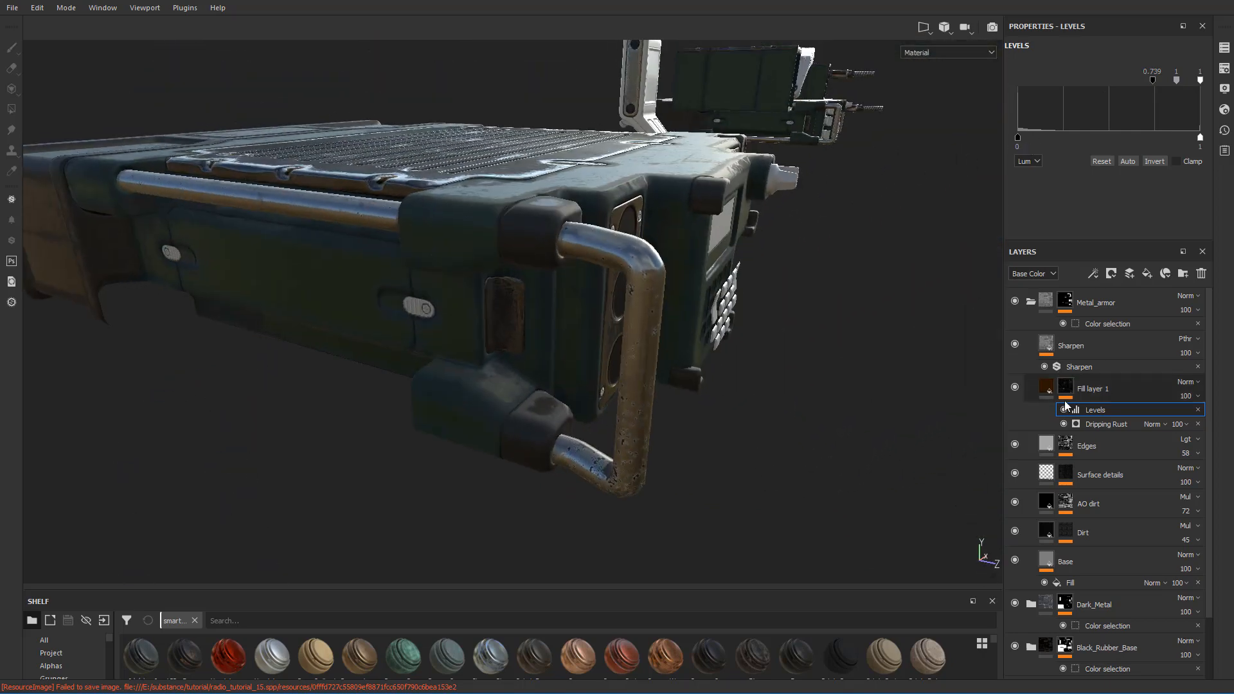
{"action": "left_click_drag", "start_coordinate": [944, 408], "coordinate": [446, 394], "text": "alt"}
{"action": "left_click_drag", "start_coordinate": [558, 318], "coordinate": [684, 333], "text": "alt"}
{"action": "middle_click_drag", "start_coordinate": [684, 334], "coordinate": [533, 328], "text": "alt"}
{"action": "right_click_drag", "start_coordinate": [533, 328], "coordinate": [582, 324], "text": "alt"}
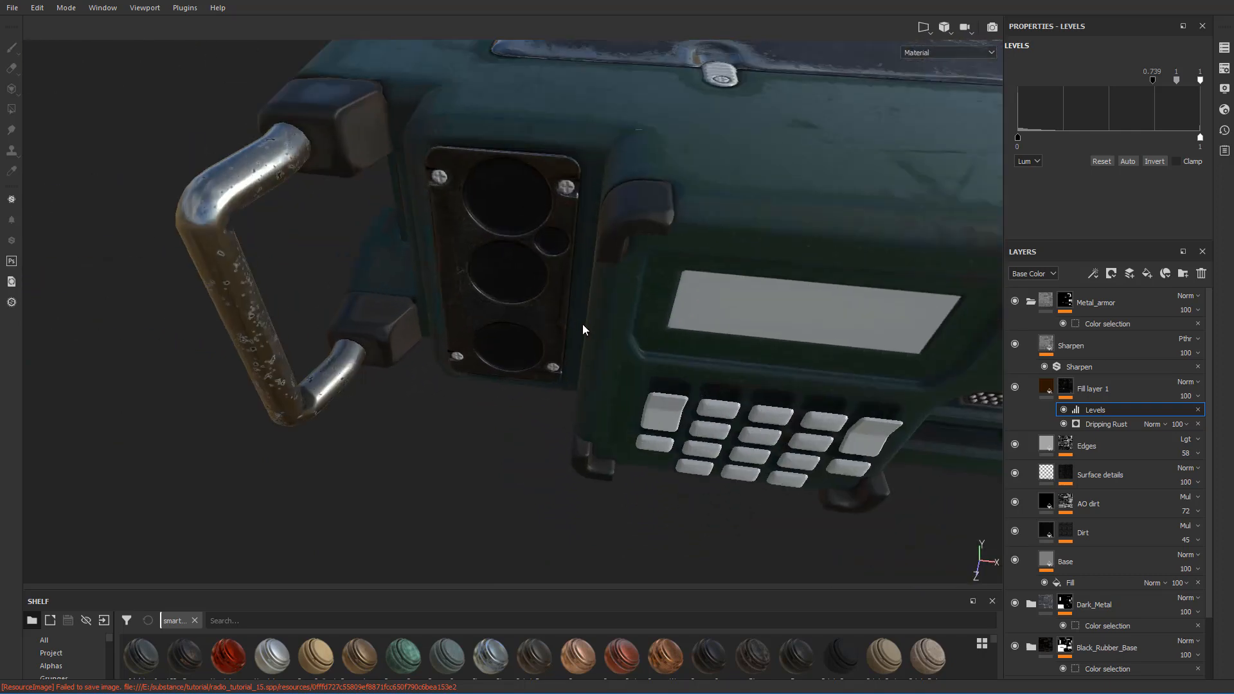
- Randomize the seed of the Dripping Rust generator on the brown fill layer's mask
{"action": "left_click", "coordinate": [1109, 420]}
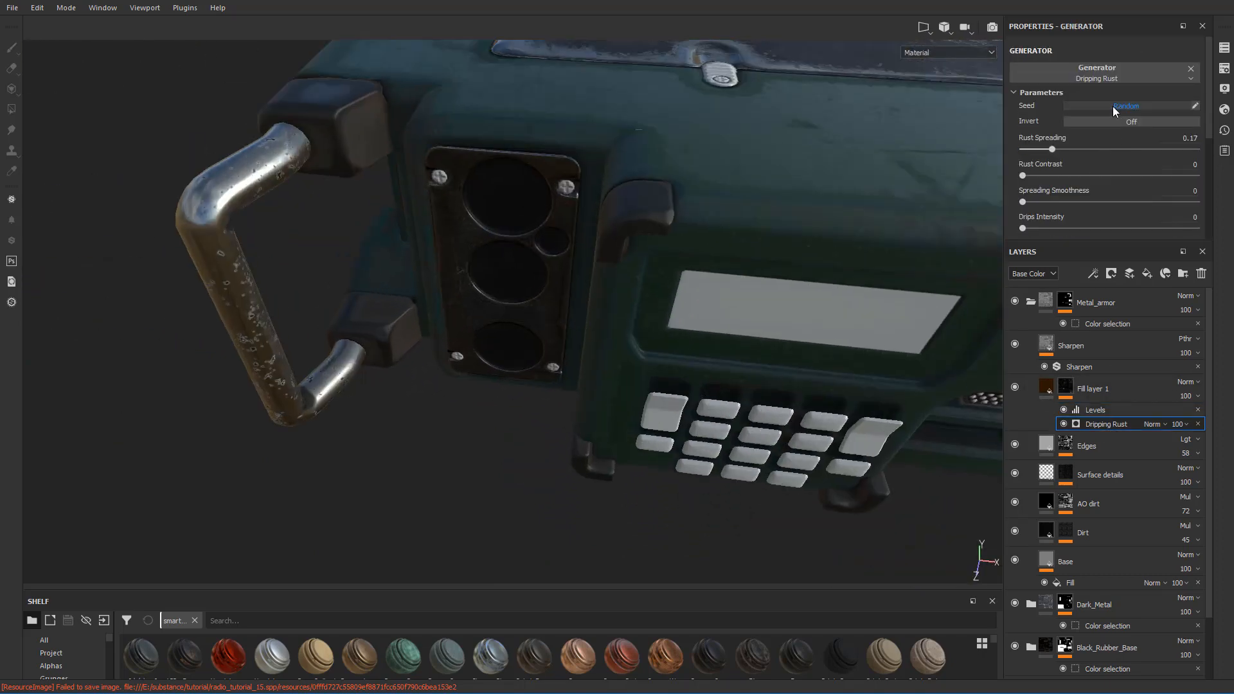
{"action": "left_click", "coordinate": [1113, 107]}
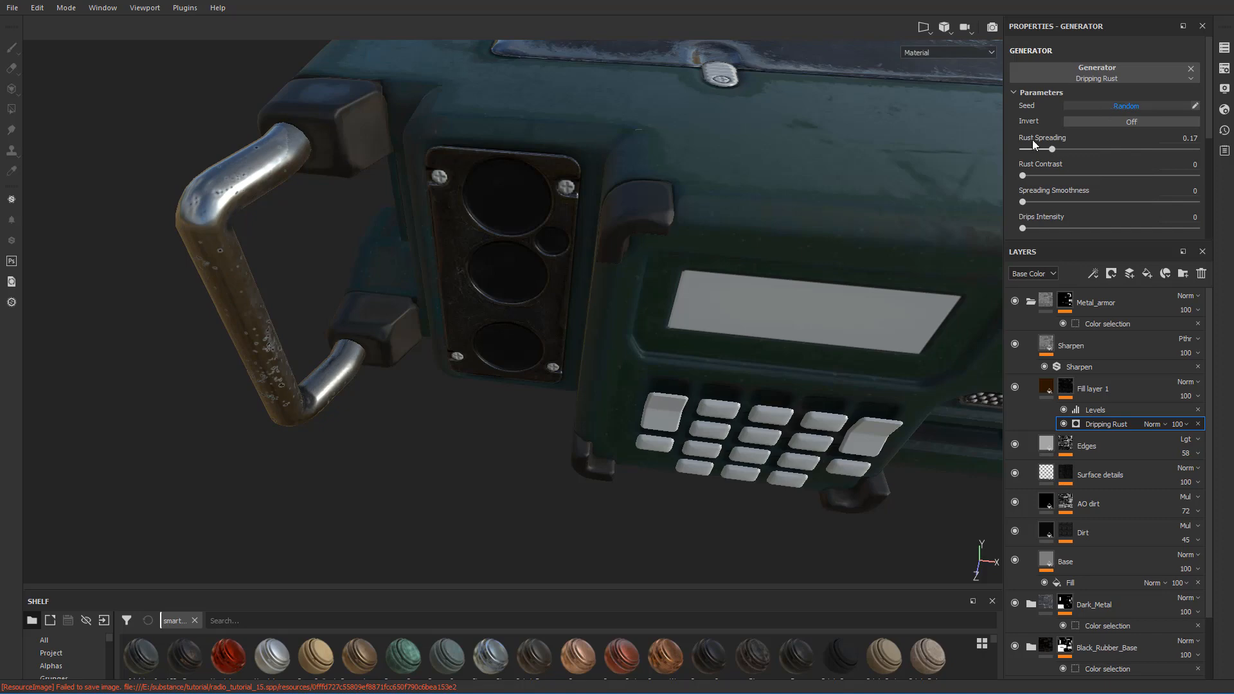
- Inspect the whole radio and the detached cable connector from several angles to judge the randomized rust
{"action": "left_click_drag", "start_coordinate": [437, 247], "coordinate": [611, 343], "text": "alt"}
{"action": "scroll", "coordinate": [579, 340], "scroll_direction": "down", "scroll_amount": 4}
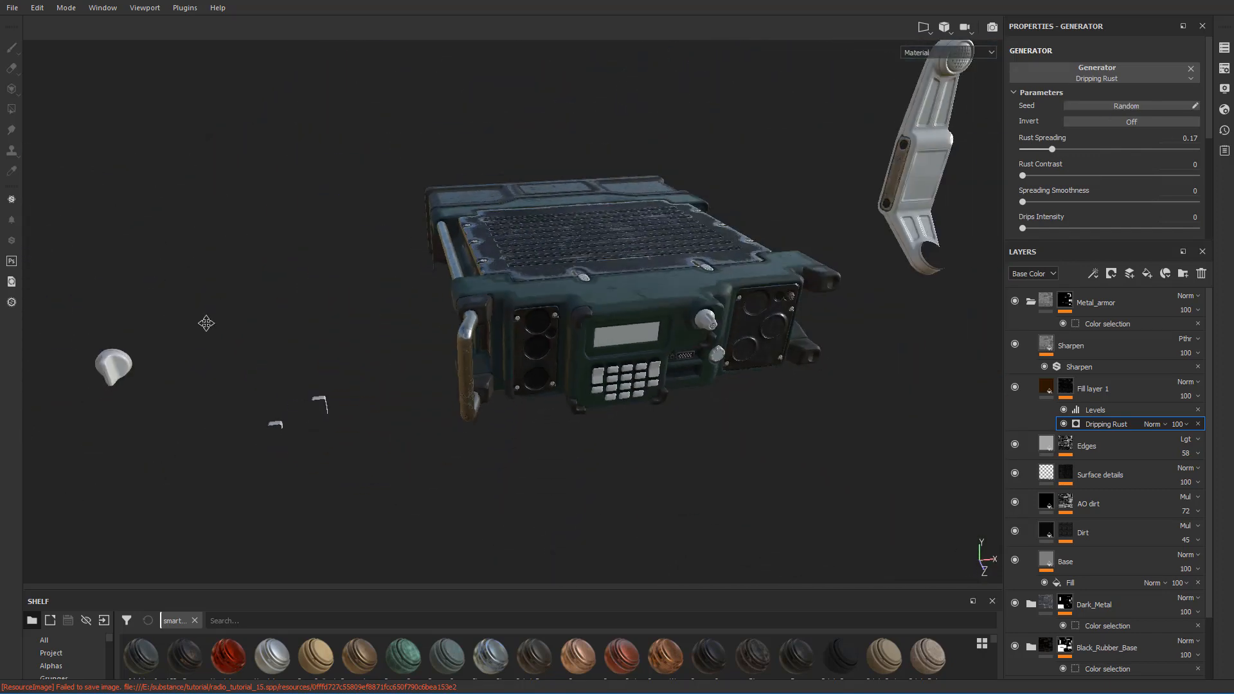
{"action": "middle_click_drag", "start_coordinate": [206, 322], "coordinate": [594, 256], "text": "alt"}
{"action": "scroll", "coordinate": [594, 256], "scroll_direction": "up", "scroll_amount": 5}
{"action": "left_click_drag", "start_coordinate": [594, 256], "coordinate": [383, 289], "text": "alt"}
{"action": "scroll", "coordinate": [383, 290], "scroll_direction": "up", "scroll_amount": 3}
{"action": "middle_click_drag", "start_coordinate": [383, 289], "coordinate": [425, 322], "text": "alt"}
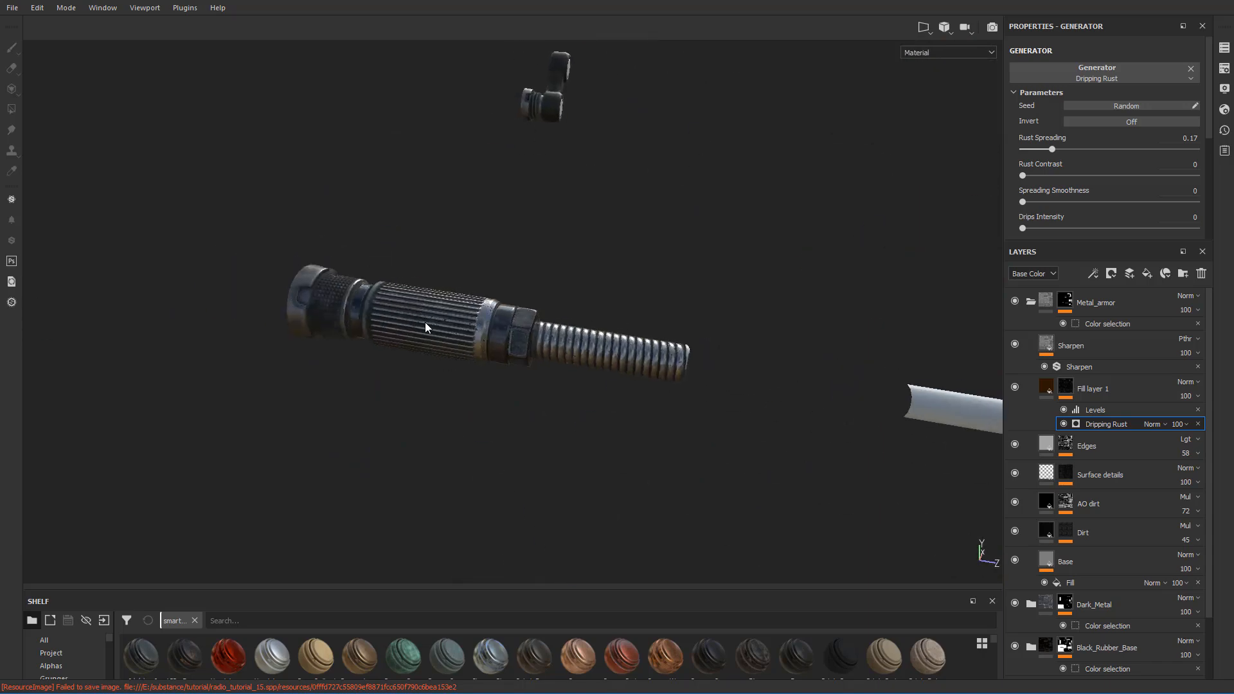
{"action": "scroll", "coordinate": [425, 322], "scroll_direction": "up", "scroll_amount": 4}
{"action": "left_click_drag", "start_coordinate": [425, 322], "coordinate": [696, 234], "text": "alt"}
{"action": "scroll", "coordinate": [413, 316], "scroll_direction": "down", "scroll_amount": 5}
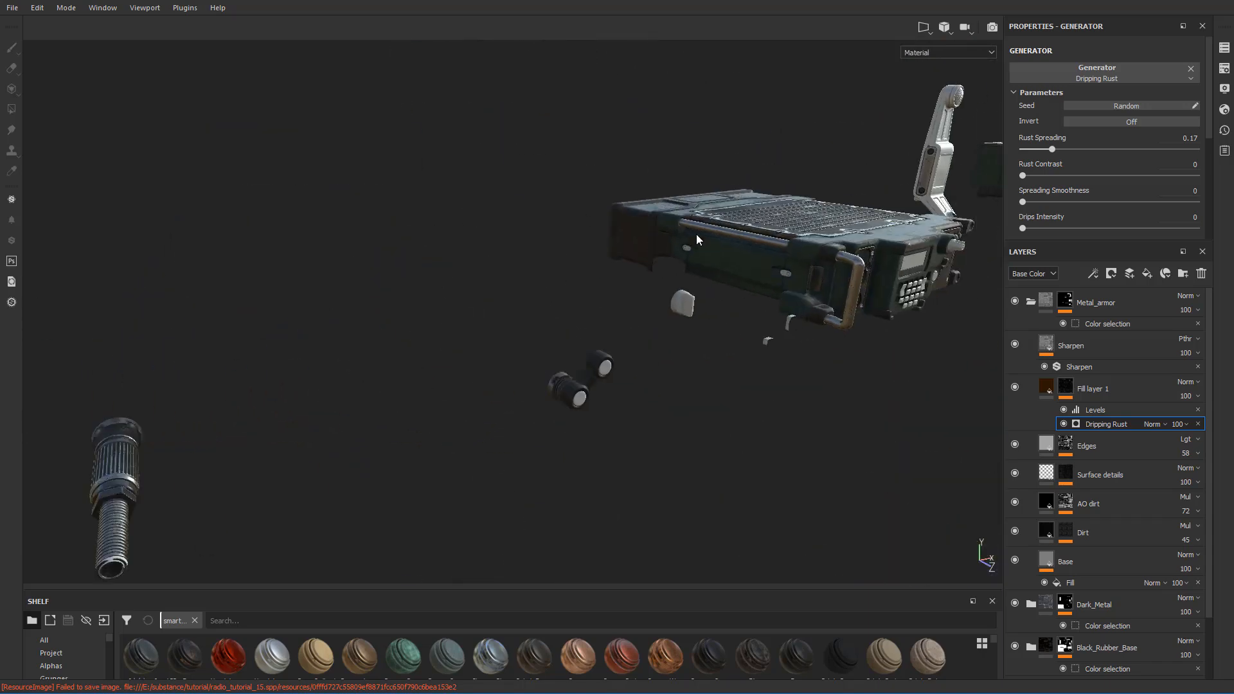
{"action": "middle_click_drag", "start_coordinate": [696, 234], "coordinate": [471, 334], "text": "alt"}
{"action": "scroll", "coordinate": [782, 226], "scroll_direction": "up", "scroll_amount": 6}
- Examine the radio's front face and the rust on the metal handle up close
{"action": "left_click_drag", "start_coordinate": [782, 226], "coordinate": [543, 248], "text": "alt"}
{"action": "scroll", "coordinate": [798, 197], "scroll_direction": "down", "scroll_amount": 5}
{"action": "scroll", "coordinate": [730, 191], "scroll_direction": "up", "scroll_amount": 2}
{"action": "scroll", "coordinate": [730, 190], "scroll_direction": "down", "scroll_amount": 6}
{"action": "middle_click_drag", "start_coordinate": [543, 248], "coordinate": [596, 306], "text": "alt"}
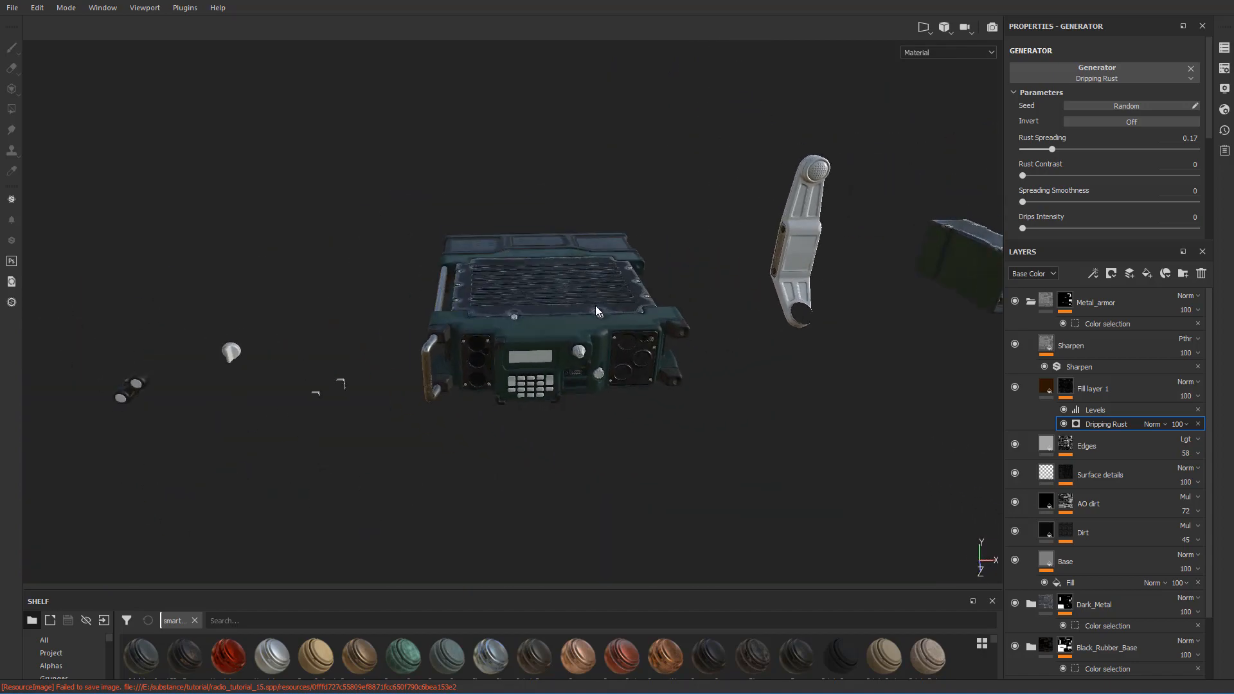
{"action": "scroll", "coordinate": [596, 306], "scroll_direction": "up", "scroll_amount": 7}
{"action": "left_click_drag", "start_coordinate": [513, 306], "coordinate": [566, 328], "text": "alt"}
{"action": "left_click_drag", "start_coordinate": [713, 334], "coordinate": [649, 341], "text": "alt"}
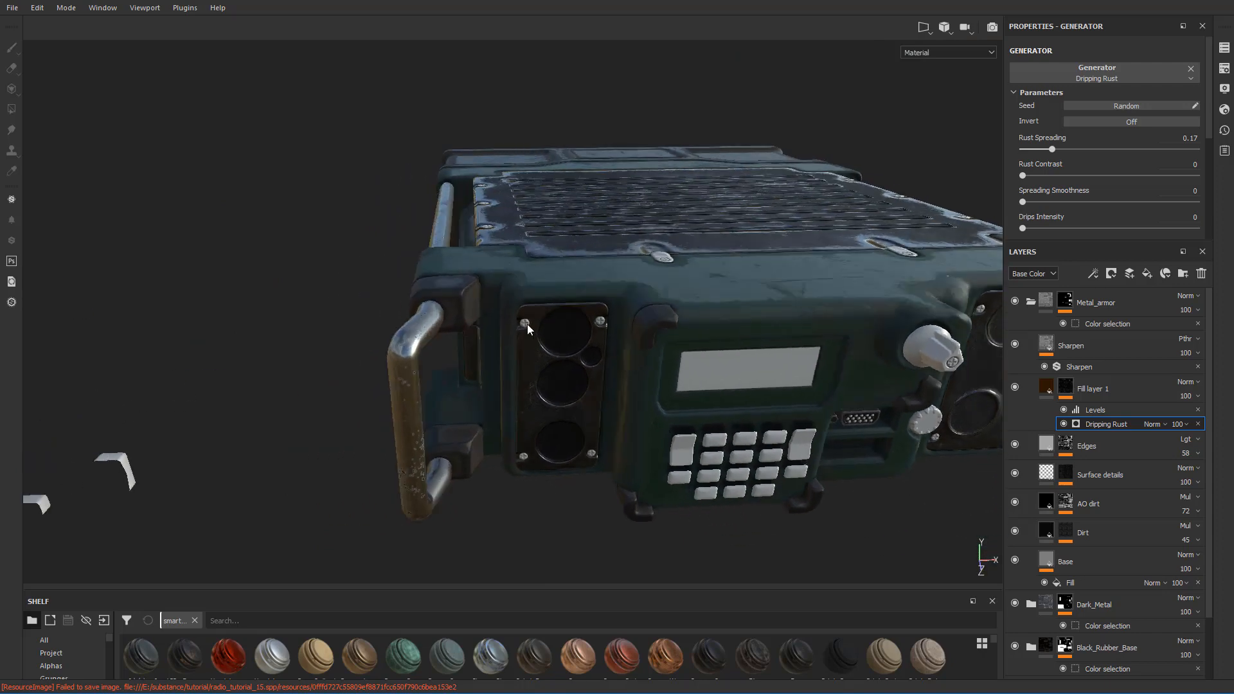
{"action": "scroll", "coordinate": [530, 327], "scroll_direction": "up", "scroll_amount": 3}
{"action": "left_click_drag", "start_coordinate": [531, 327], "coordinate": [508, 283], "text": "alt"}
{"action": "middle_click_drag", "start_coordinate": [385, 396], "coordinate": [450, 315], "text": "alt"}
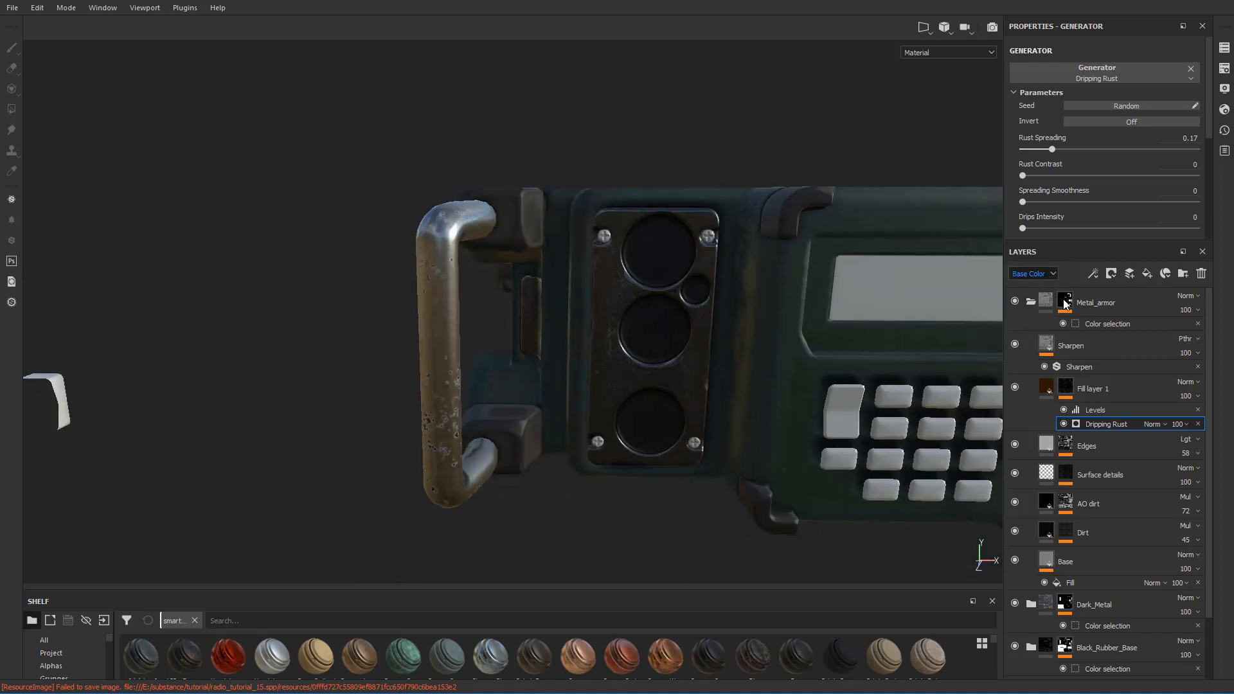
- Enable the height channel on the brown rust fill layer and set its height to -0.0075
{"action": "left_click", "coordinate": [1047, 384]}
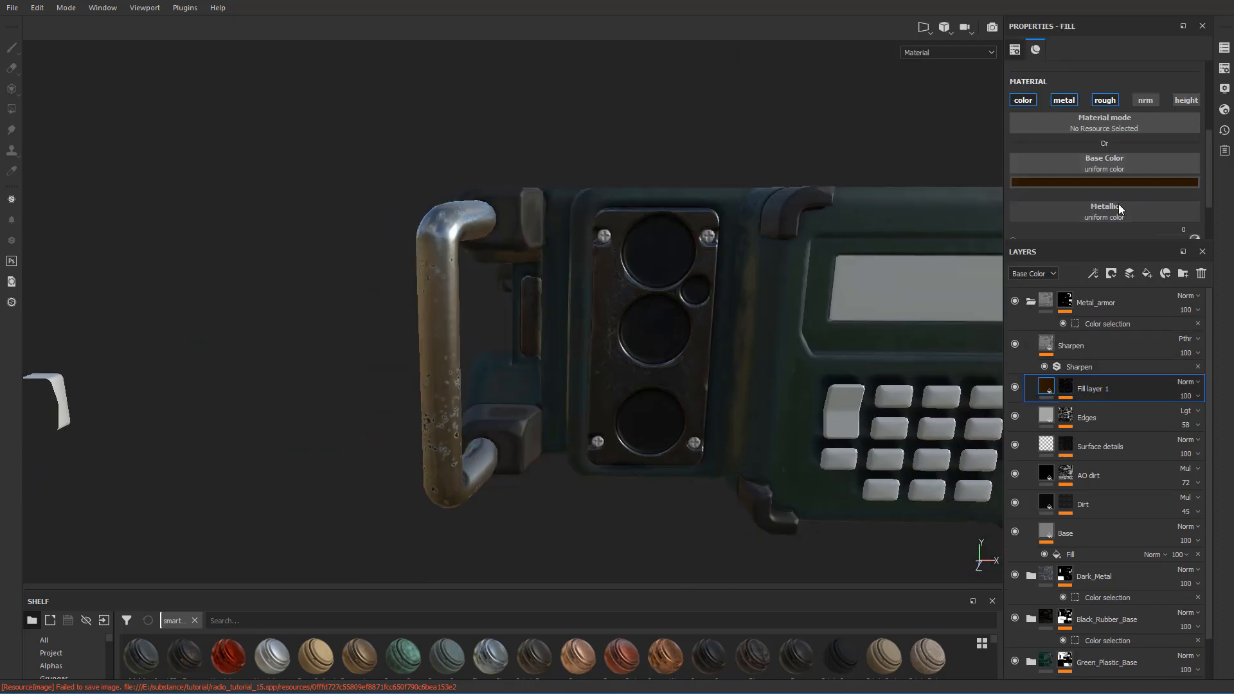
{"action": "scroll", "coordinate": [1122, 202], "scroll_direction": "down", "scroll_amount": 3}
{"action": "scroll", "coordinate": [1137, 187], "scroll_direction": "up", "scroll_amount": 6}
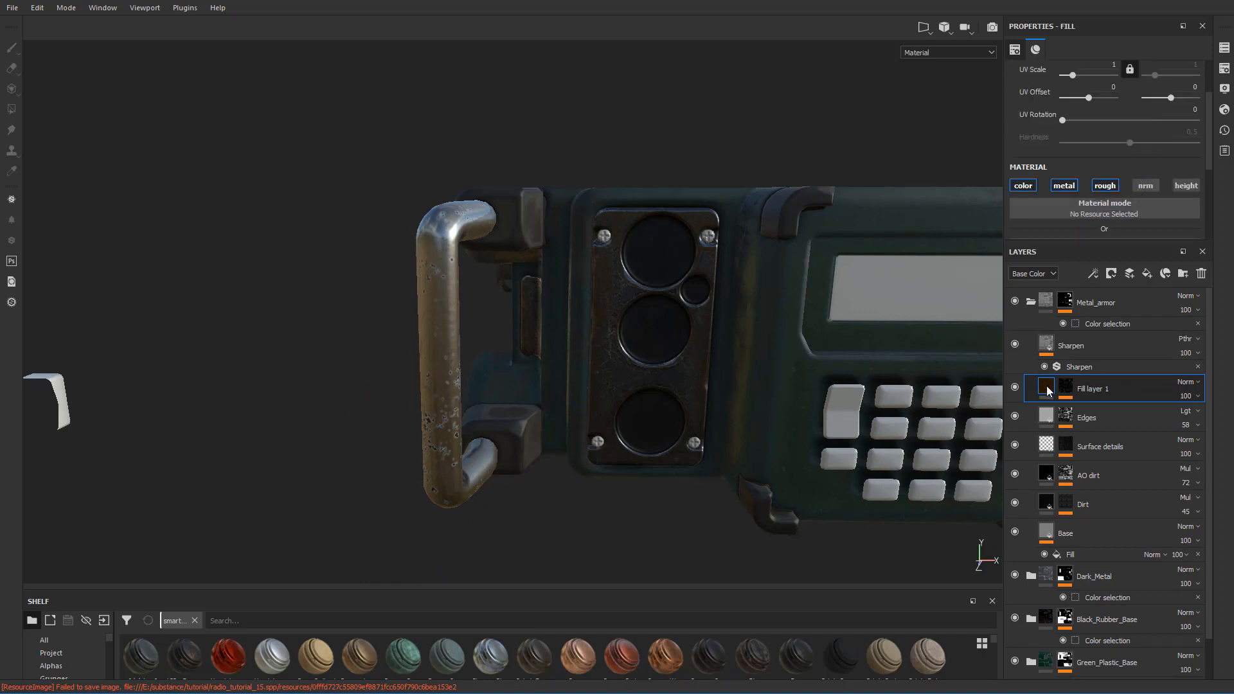
{"action": "left_click", "coordinate": [1184, 186]}
{"action": "scroll", "coordinate": [1172, 201], "scroll_direction": "down", "scroll_amount": 2}
{"action": "scroll", "coordinate": [1121, 223], "scroll_direction": "down", "scroll_amount": 4}
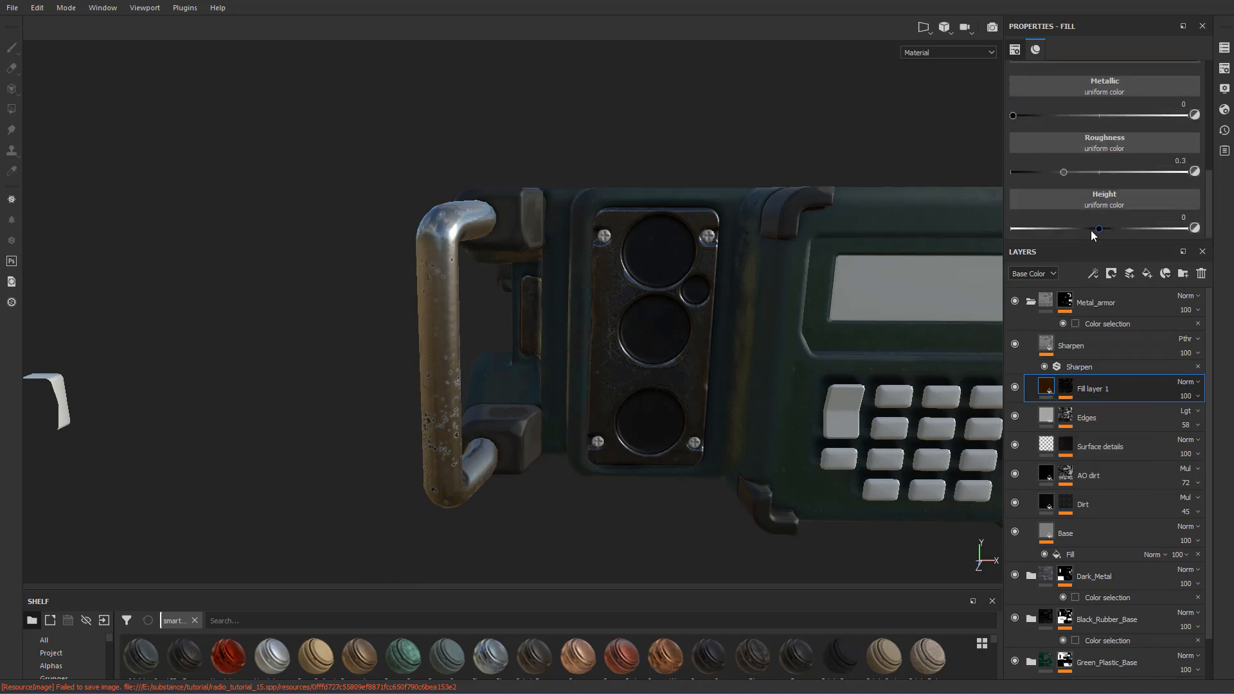
{"action": "mouse_move", "coordinate": [1094, 228]}
{"action": "left_mouse_down"}
{"action": "mouse_move", "coordinate": [1025, 231]}
{"action": "mouse_move", "coordinate": [1116, 239]}
{"action": "mouse_move", "coordinate": [1081, 235]}
{"action": "left_mouse_up"}
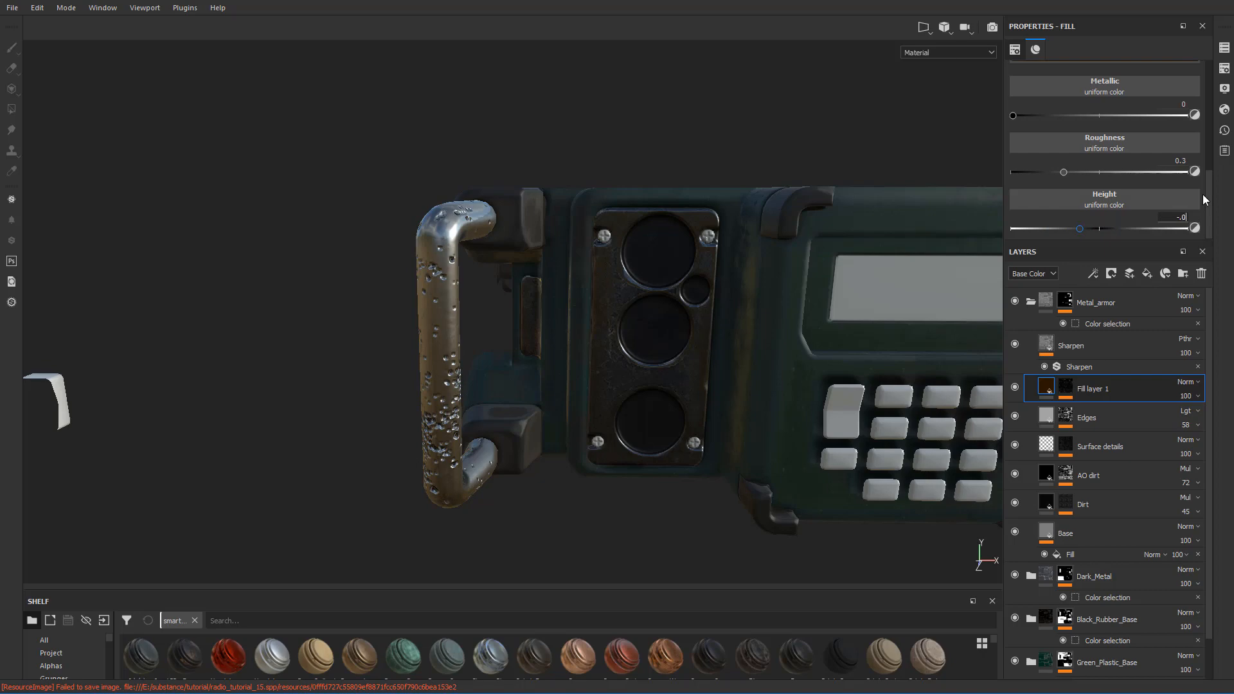
{"action": "type", "text": "5"}
{"action": "key", "text": "Return"}
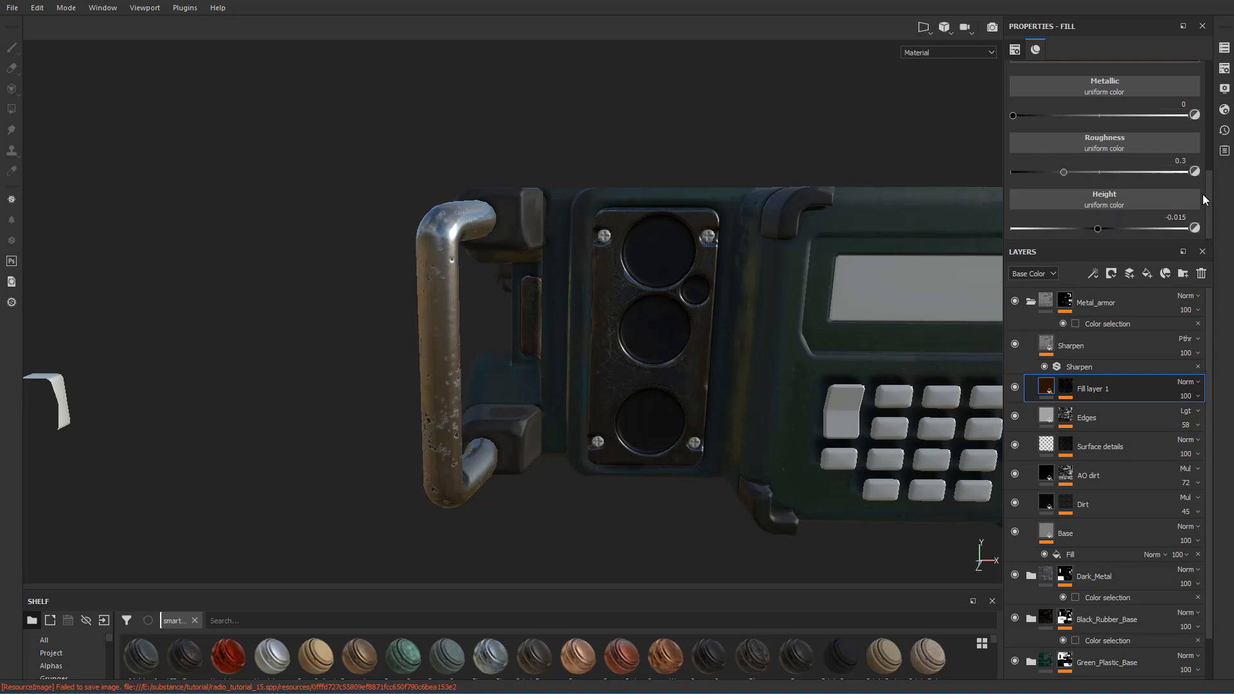
{"action": "left_click_drag", "start_coordinate": [777, 244], "coordinate": [652, 240], "text": "alt"}
{"action": "middle_click_drag", "start_coordinate": [652, 240], "coordinate": [501, 311], "text": "alt"}
{"action": "right_click_drag", "start_coordinate": [501, 312], "coordinate": [465, 337], "text": "alt"}
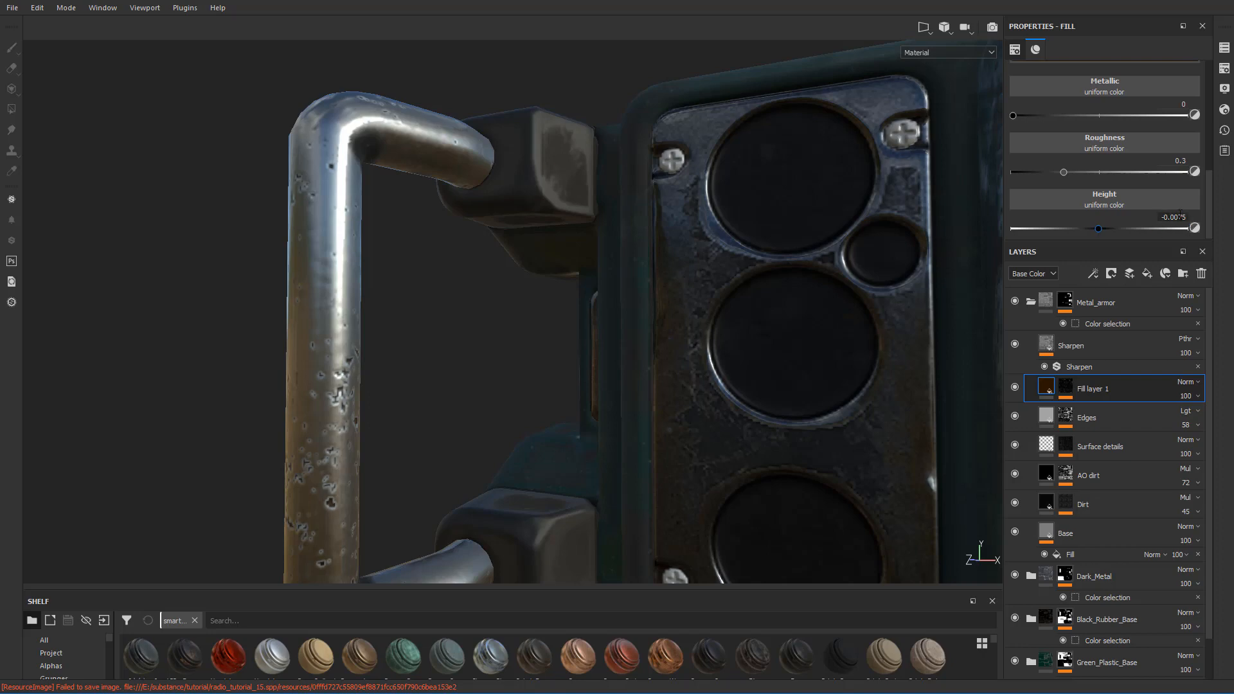
- Check the depth of the rust pitting on the front handle from different angles and distances
{"action": "scroll", "coordinate": [433, 365], "scroll_direction": "down", "scroll_amount": 5}
{"action": "left_click_drag", "start_coordinate": [433, 365], "coordinate": [674, 442], "text": "alt"}
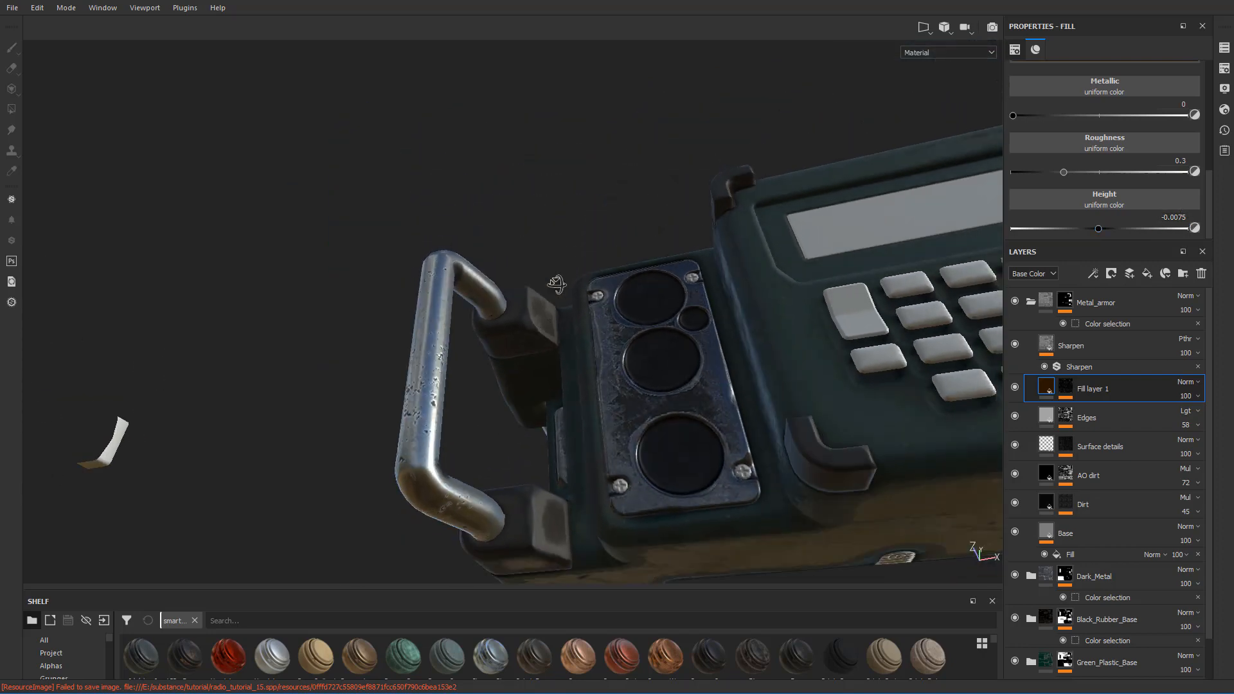
{"action": "left_click_drag", "start_coordinate": [522, 381], "coordinate": [535, 353], "text": "alt"}
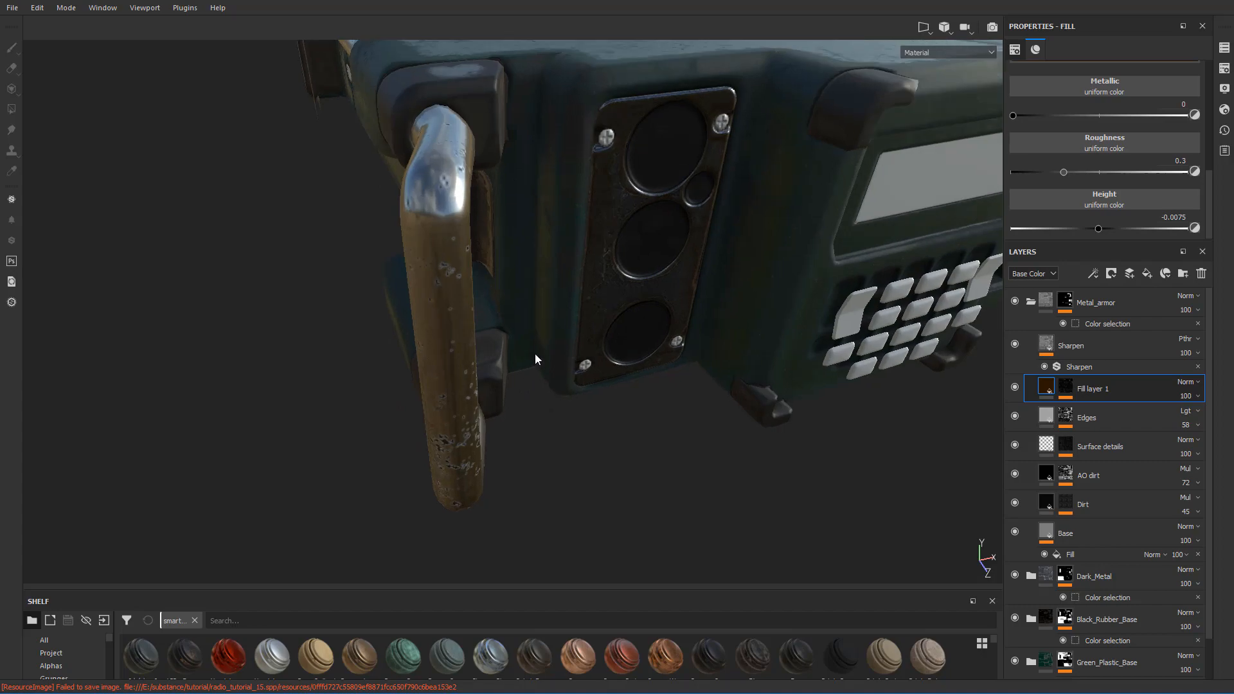
{"action": "right_click_drag", "start_coordinate": [535, 354], "coordinate": [443, 336], "text": "alt"}
{"action": "left_click_drag", "start_coordinate": [443, 336], "coordinate": [473, 341], "text": "alt"}
{"action": "right_click_drag", "start_coordinate": [473, 342], "coordinate": [540, 366], "text": "alt"}
{"action": "left_click_drag", "start_coordinate": [539, 365], "coordinate": [770, 345], "text": "alt"}
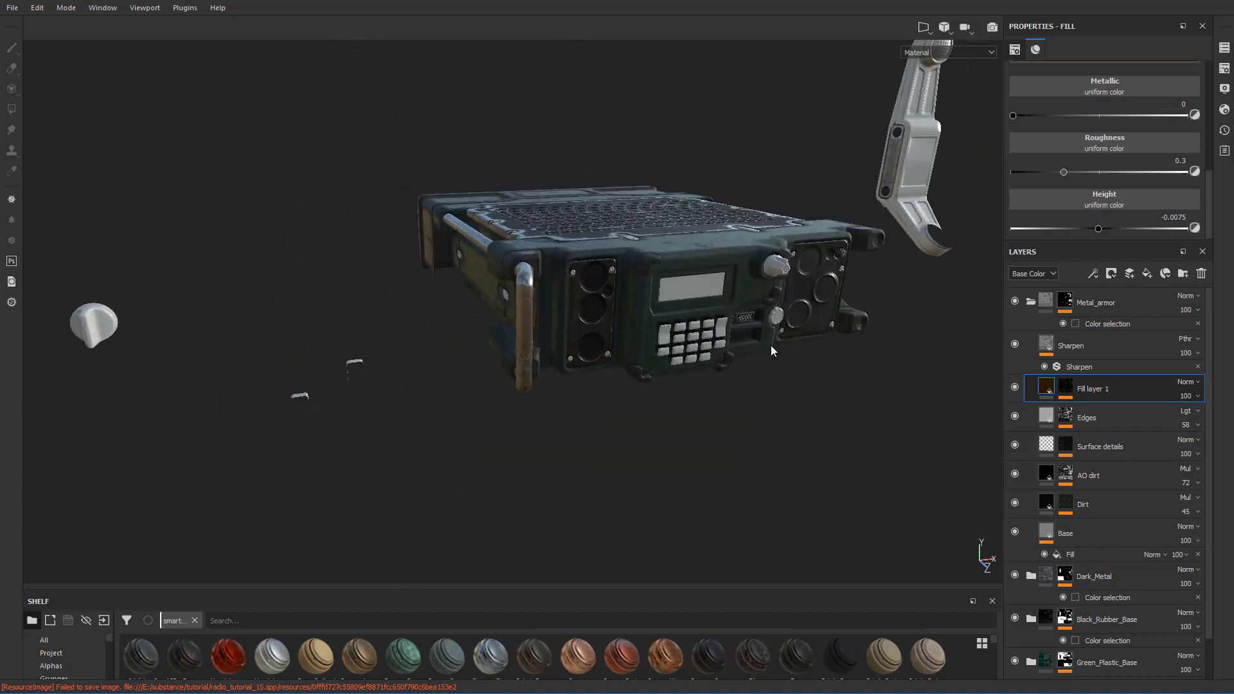
{"action": "right_click_drag", "start_coordinate": [770, 345], "coordinate": [681, 344], "text": "alt"}
{"action": "left_click_drag", "start_coordinate": [681, 345], "coordinate": [553, 355], "text": "alt"}
{"action": "middle_click_drag", "start_coordinate": [553, 355], "coordinate": [558, 373], "text": "alt"}
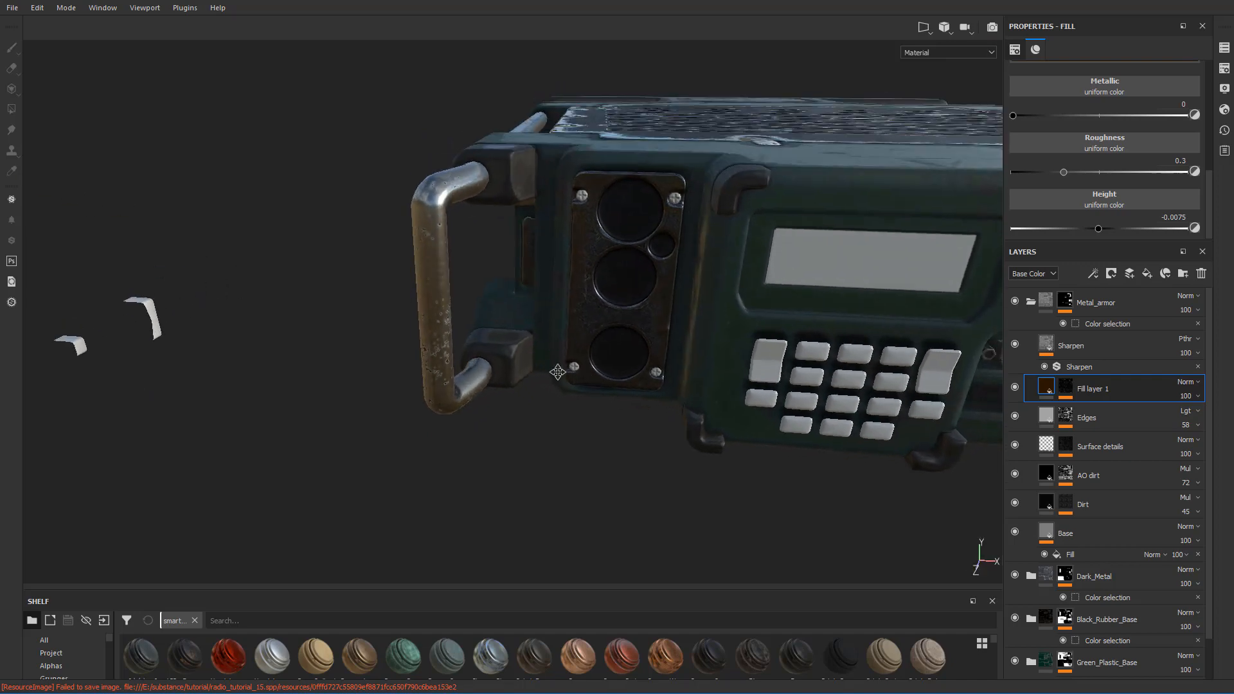
{"action": "left_click_drag", "start_coordinate": [558, 372], "coordinate": [699, 335], "text": "alt"}
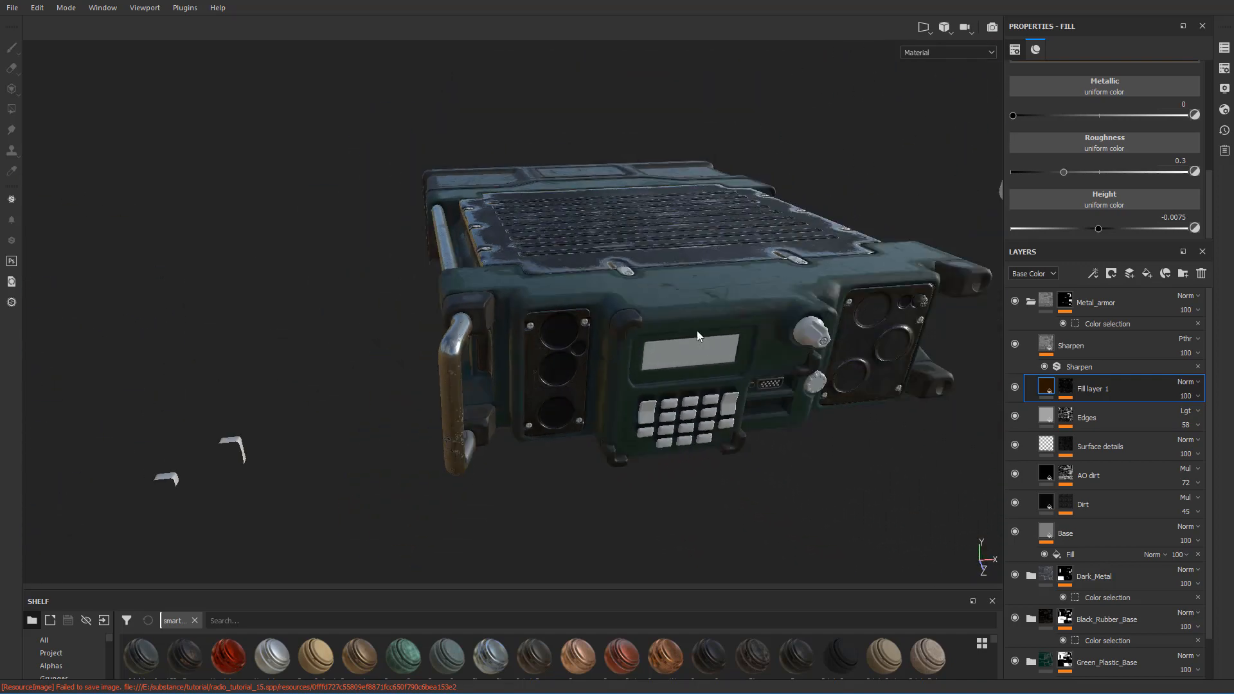
- Collapse the Metal_armor layer group and look over the radio and its untextured parts, including the handset
{"action": "left_click", "coordinate": [1030, 301]}
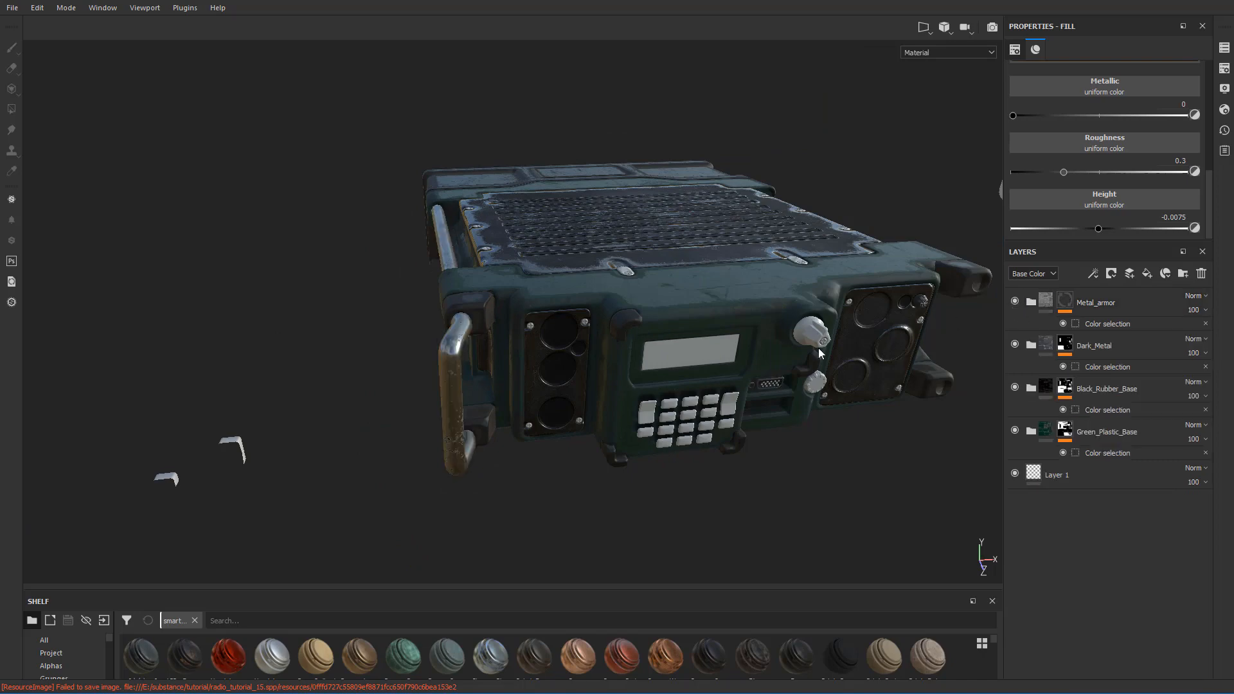
{"action": "left_click_drag", "start_coordinate": [819, 348], "coordinate": [504, 382], "text": "alt"}
{"action": "scroll", "coordinate": [504, 381], "scroll_direction": "up", "scroll_amount": 3}
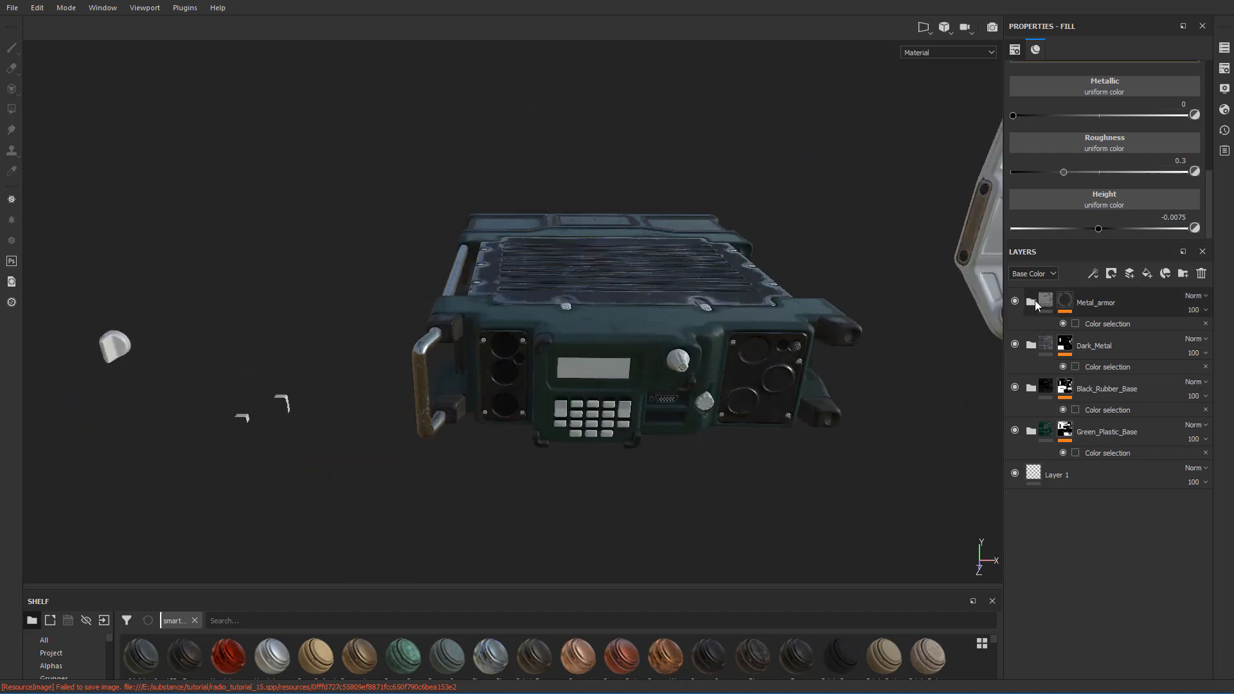
{"action": "scroll", "coordinate": [601, 289], "scroll_direction": "down", "scroll_amount": 2}
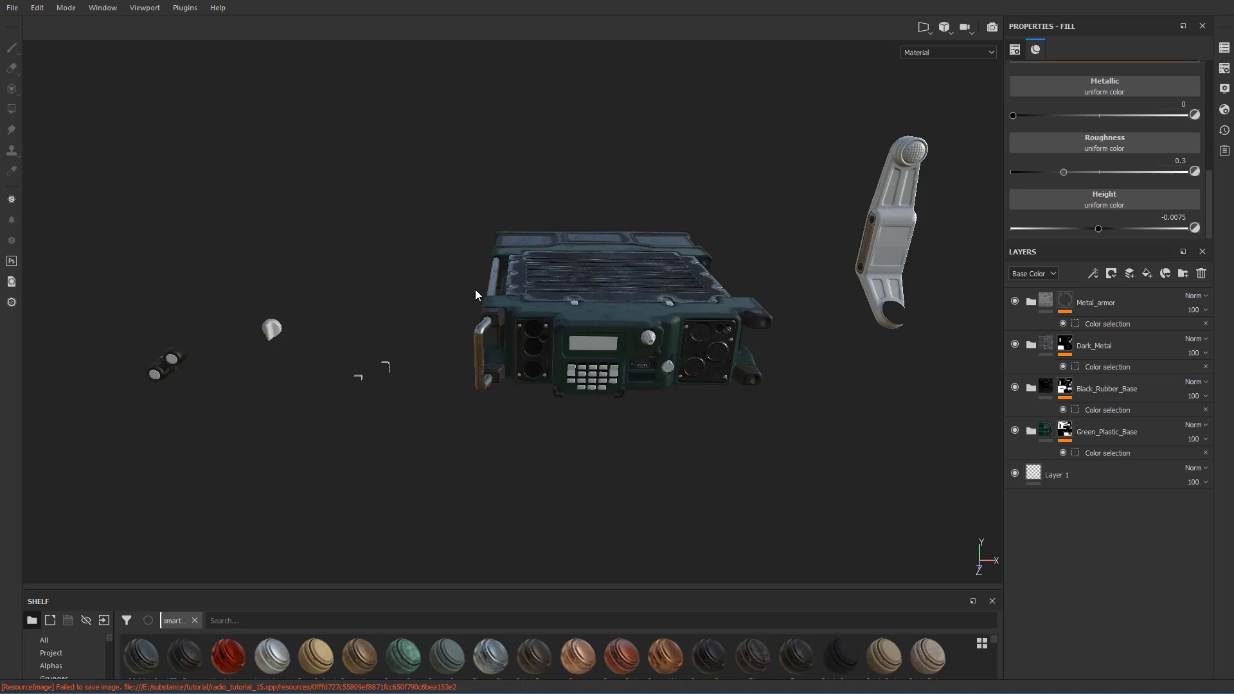
{"action": "scroll", "coordinate": [477, 293], "scroll_direction": "up", "scroll_amount": 2}
{"action": "left_click_drag", "start_coordinate": [480, 300], "coordinate": [448, 329], "text": "alt"}
{"action": "scroll", "coordinate": [551, 313], "scroll_direction": "up", "scroll_amount": 2}
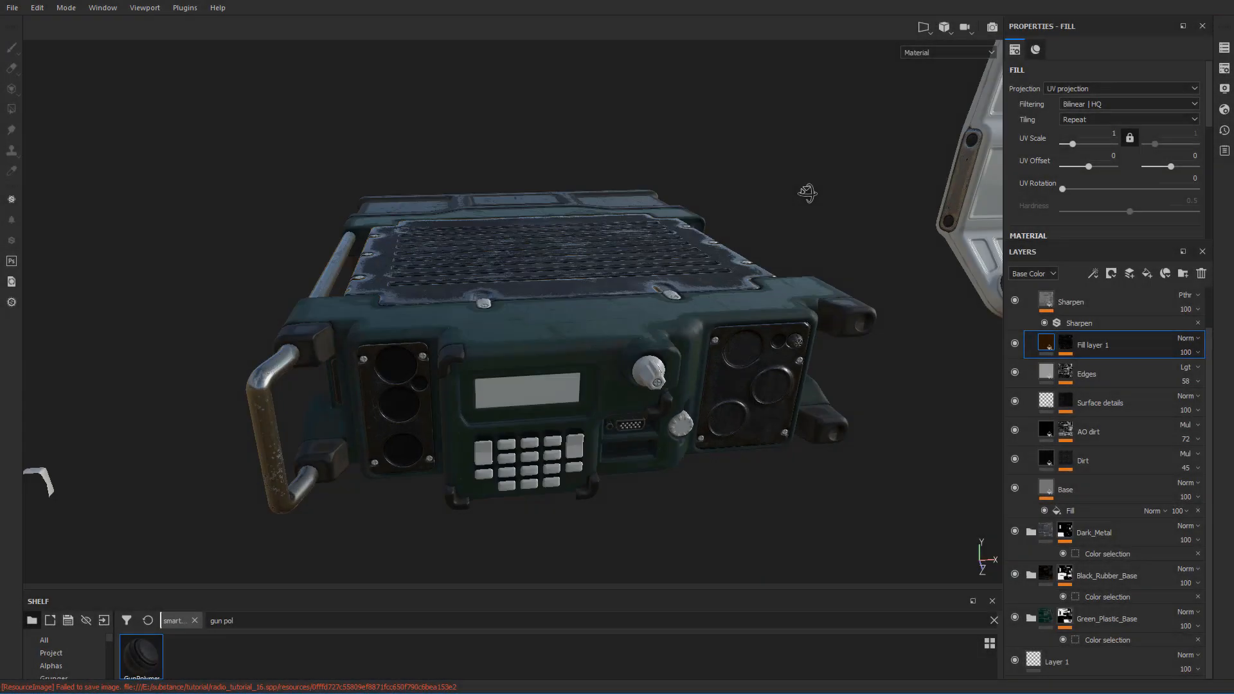
{"action": "left_click_drag", "start_coordinate": [807, 193], "coordinate": [589, 269], "text": "alt"}
{"action": "scroll", "coordinate": [669, 268], "scroll_direction": "up", "scroll_amount": 3}
{"action": "scroll", "coordinate": [489, 264], "scroll_direction": "up", "scroll_amount": 2}
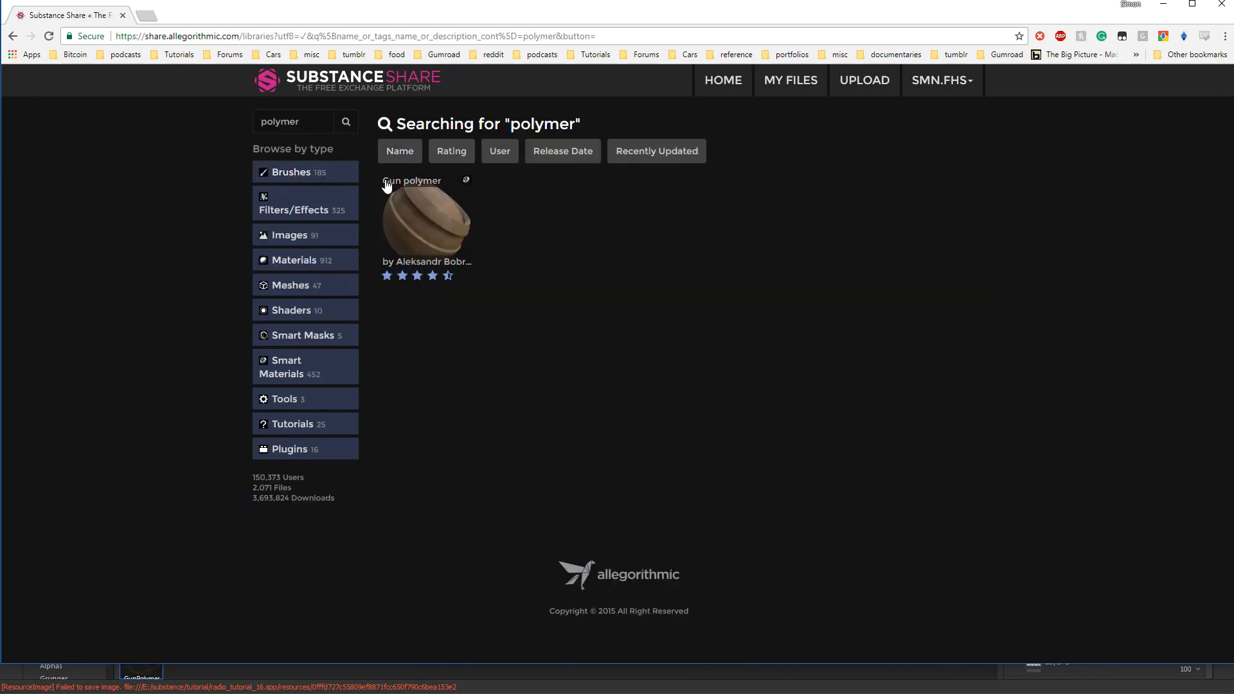
- On the Substance Share website, open the Gun polymer smart material and preview its black variant
{"action": "left_click", "coordinate": [416, 217]}
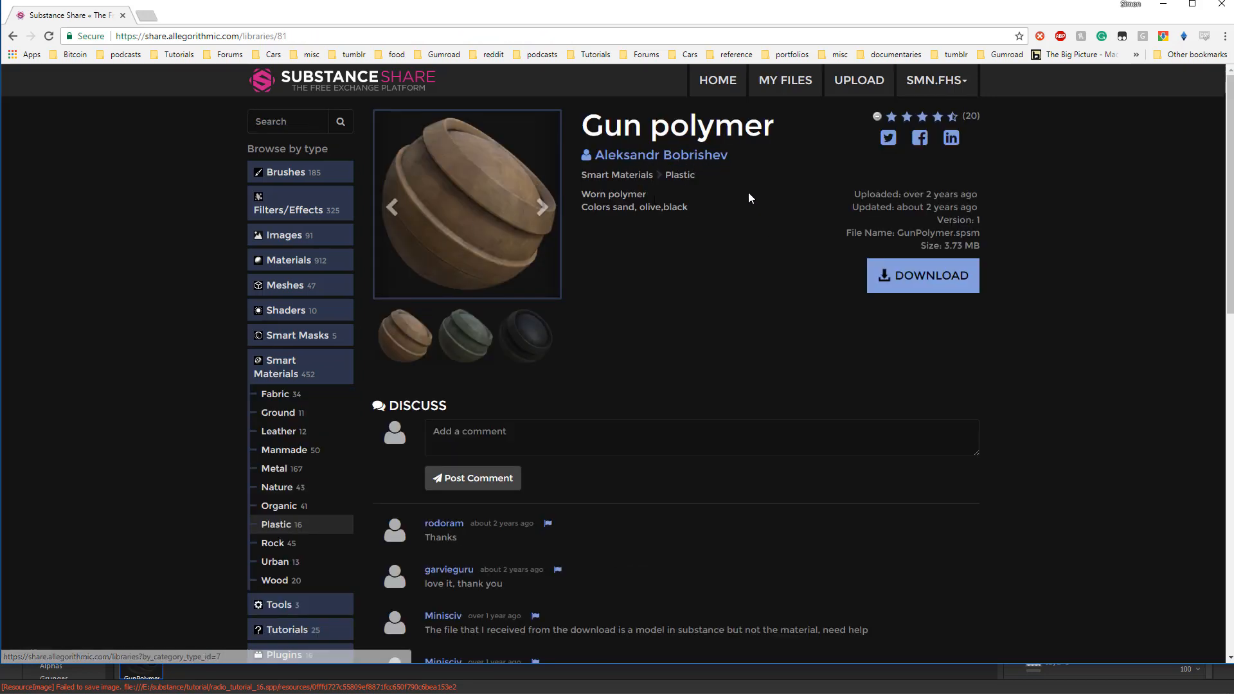
{"action": "left_click", "coordinate": [525, 342]}
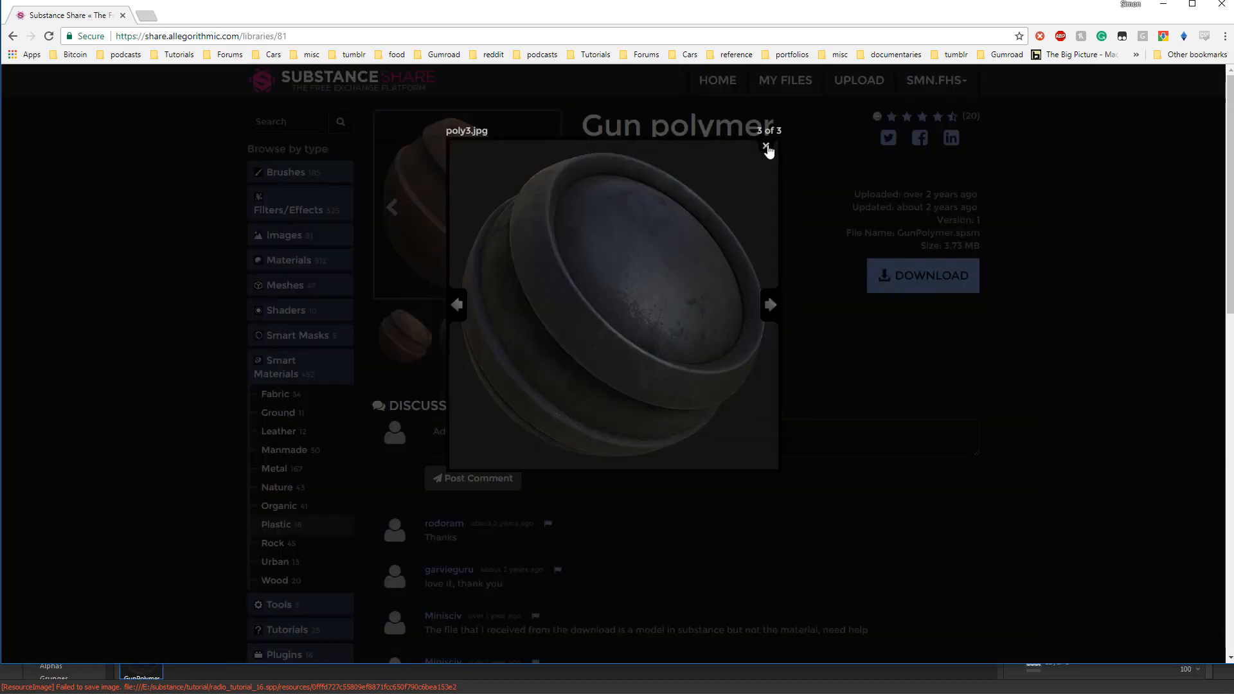
{"action": "left_click", "coordinate": [767, 147]}
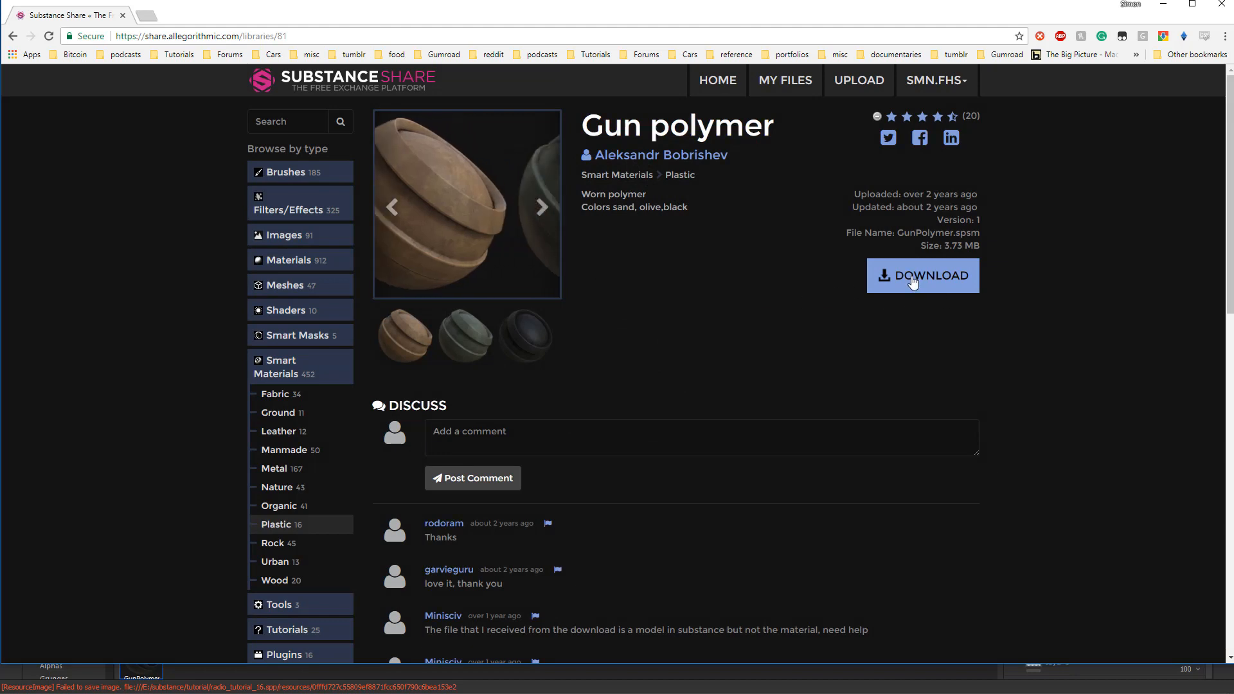
- View the Gun polymer author's other materials in a new browser tab and return to the Gun polymer page
{"action": "middle_click", "coordinate": [668, 157]}
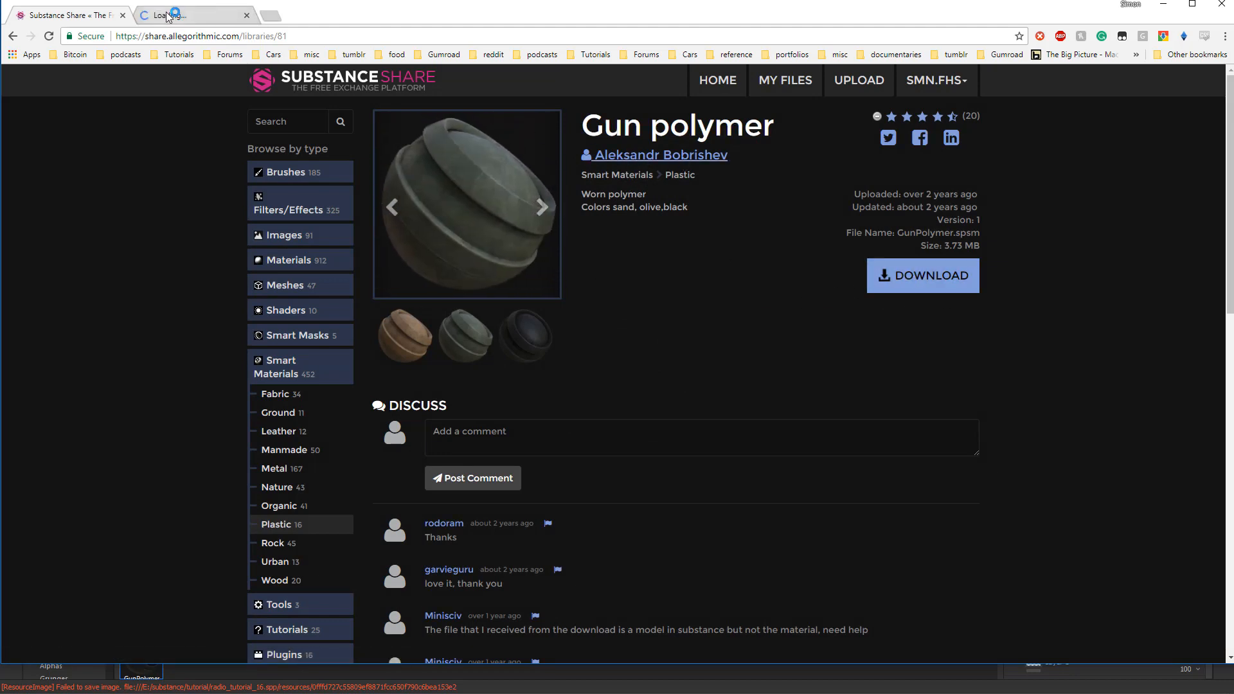
{"action": "left_click", "coordinate": [193, 15]}
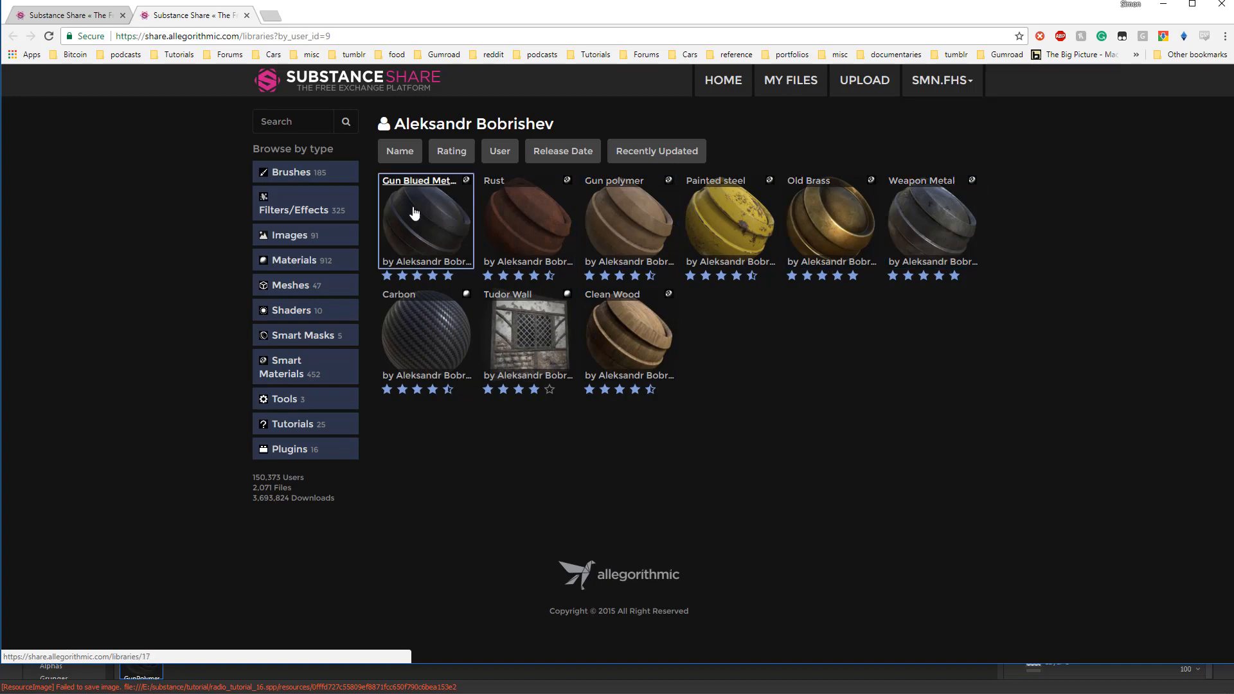
{"action": "left_click", "coordinate": [628, 219]}
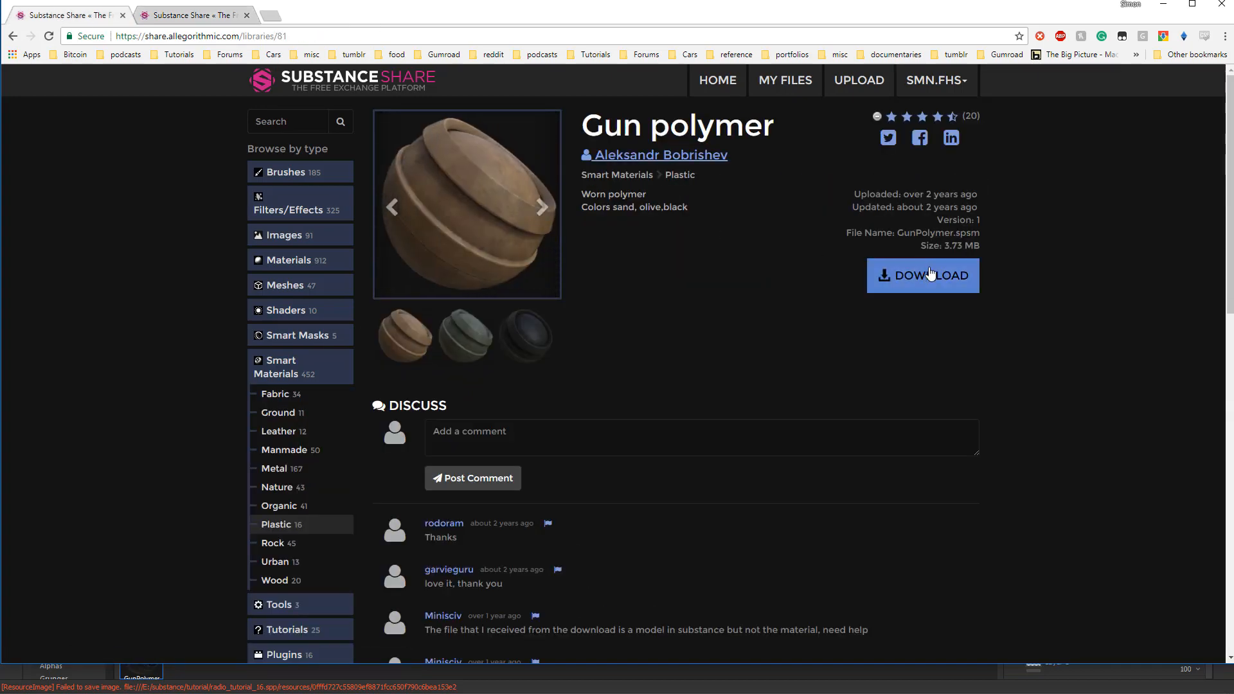
- Download the Gun polymer smart material and return to Substance Painter
{"action": "left_click", "coordinate": [921, 268]}
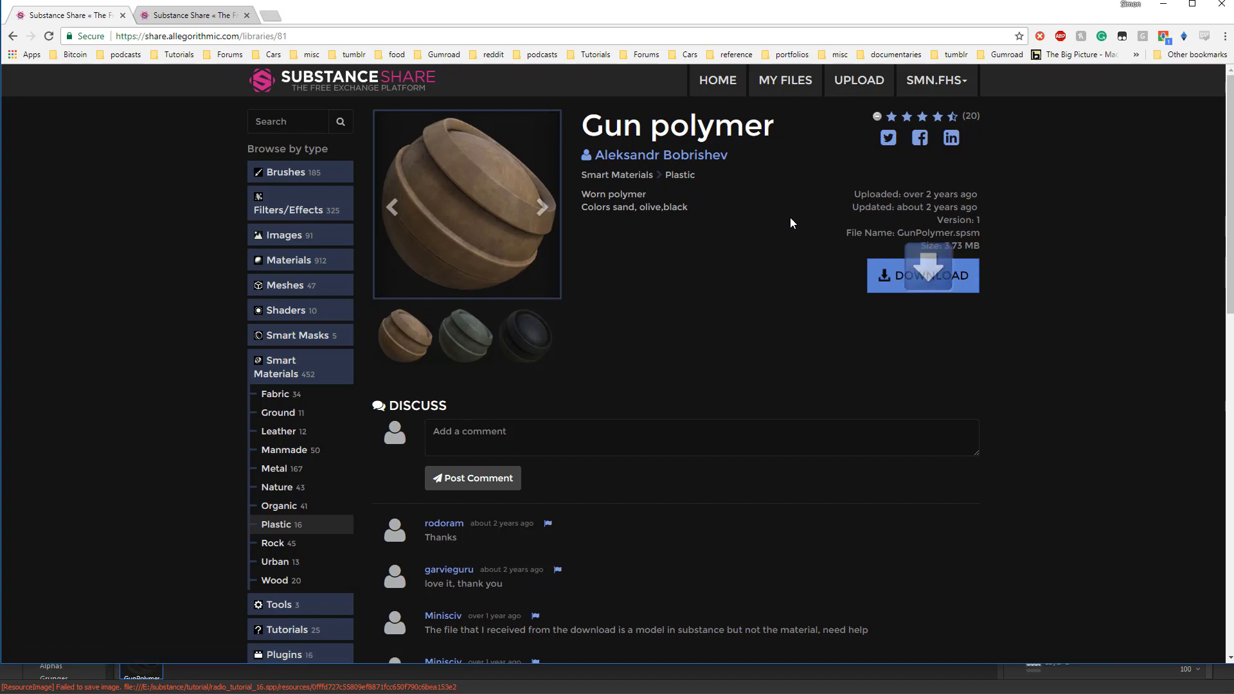
{"action": "left_click", "coordinate": [196, 16]}
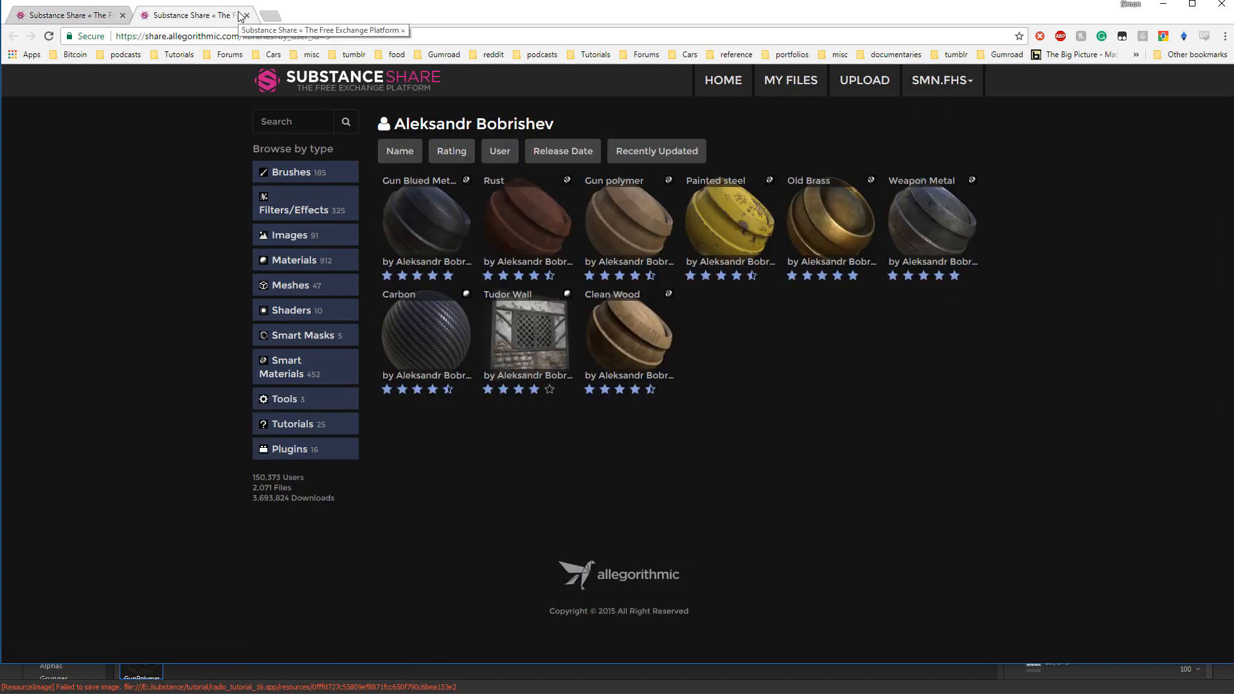
{"action": "left_click", "coordinate": [1164, 4]}
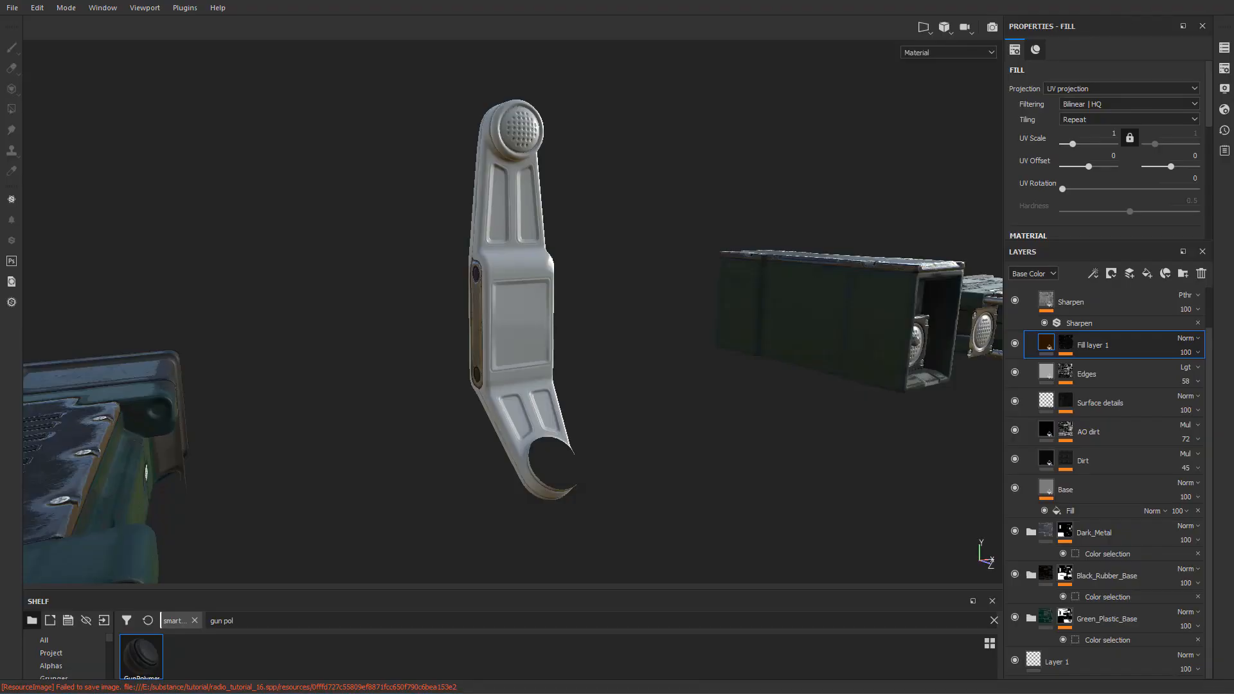
- Import the downloaded GunPolymer.spsm into the shelf as a smart material
{"action": "left_click_drag", "start_coordinate": [1233, 71], "coordinate": [458, 178]}
{"action": "left_click_drag", "start_coordinate": [269, 313], "coordinate": [562, 664]}
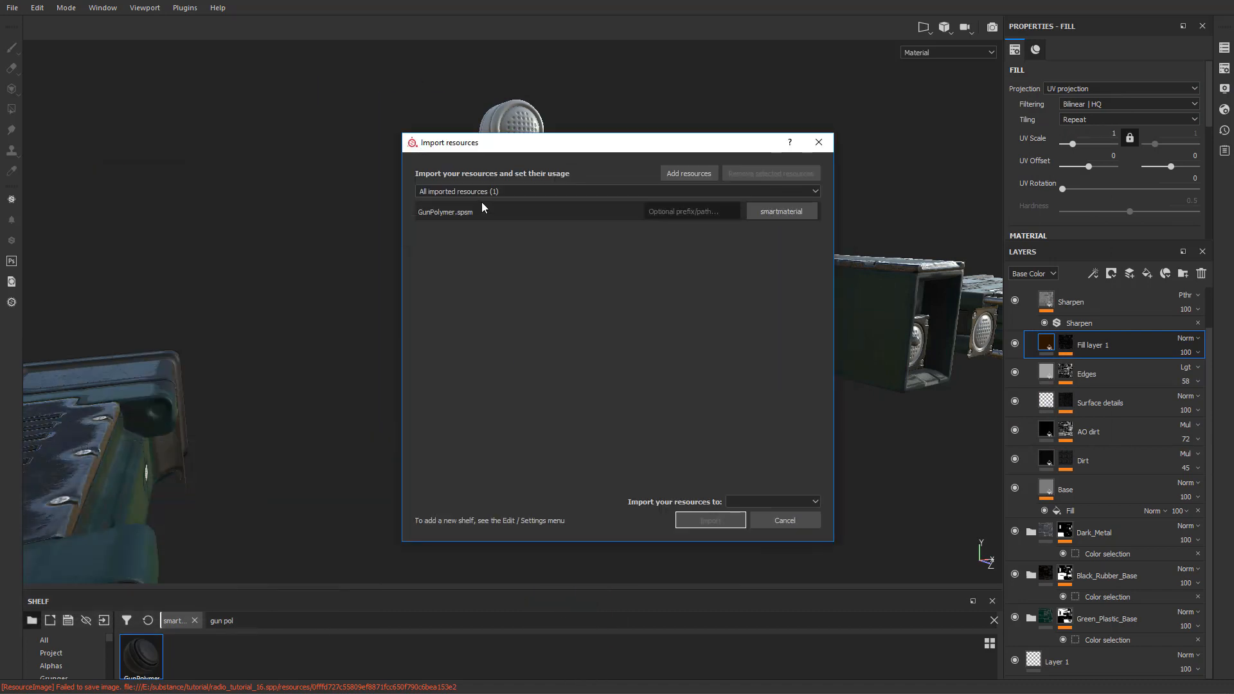
{"action": "left_click", "coordinate": [528, 186]}
{"action": "left_click", "coordinate": [484, 209]}
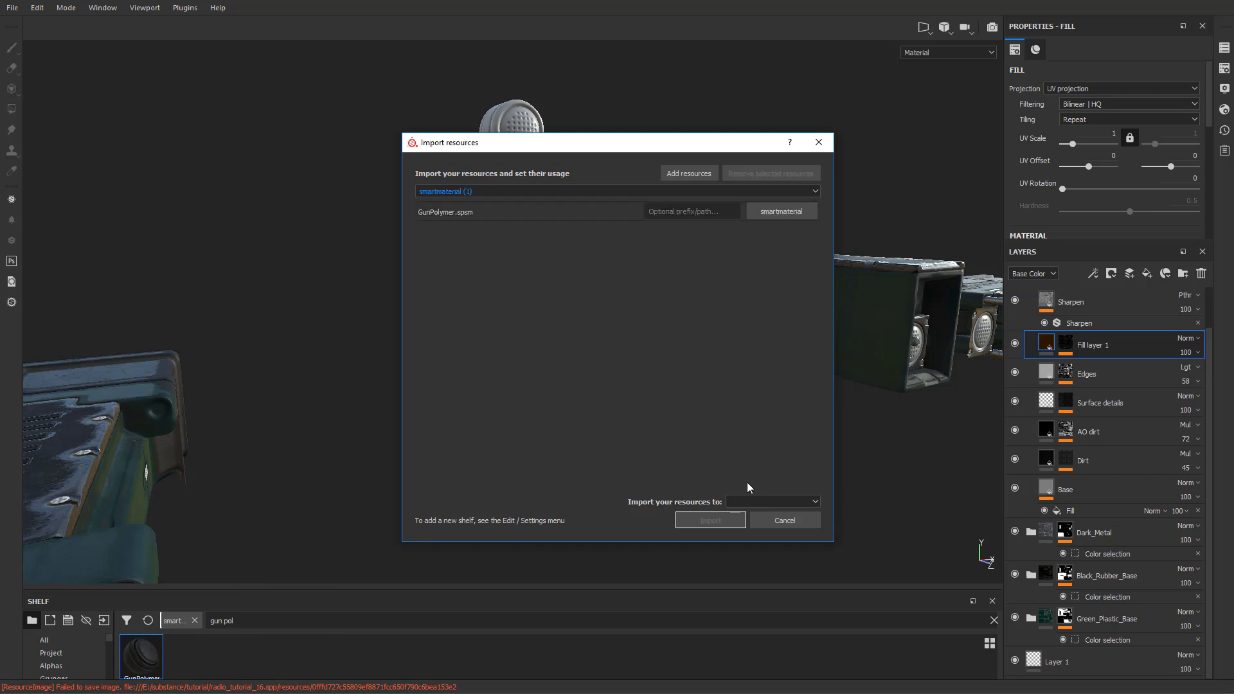
{"action": "left_click", "coordinate": [760, 500]}
{"action": "left_click", "coordinate": [754, 531]}
{"action": "left_click", "coordinate": [719, 521]}
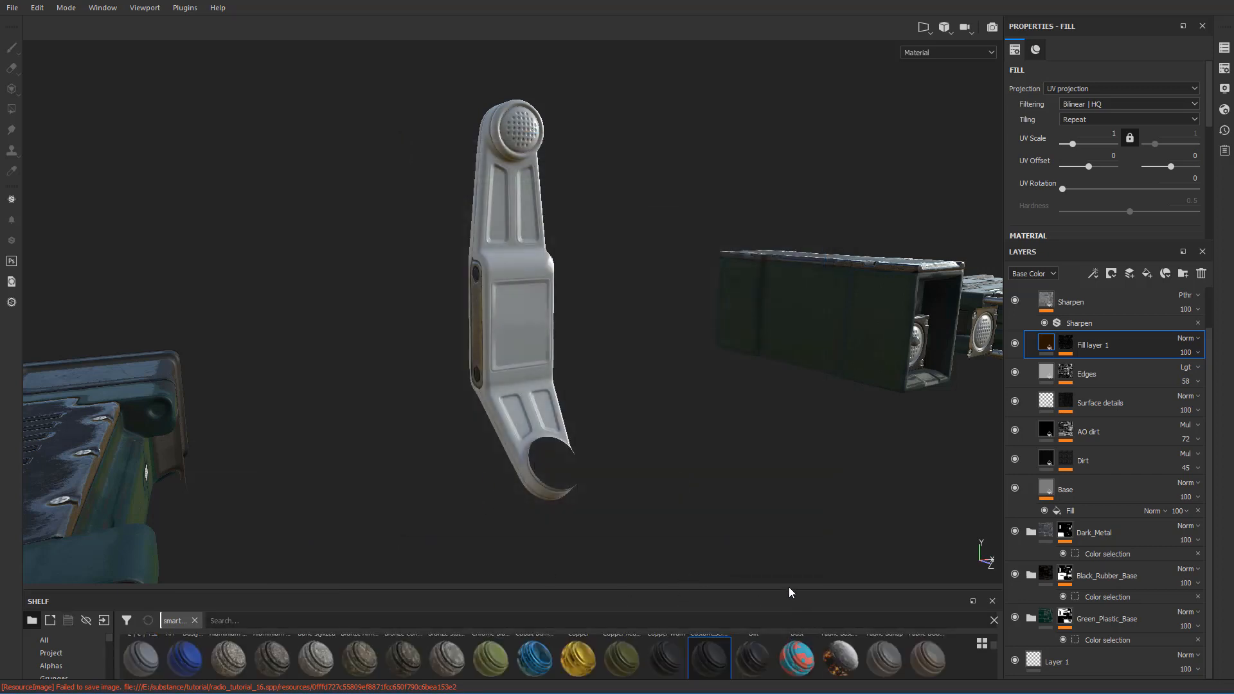
- Enlarge the shelf, collapse the Metal_armor group, and add the GunPolymer smart material at the very top of the layer stack
{"action": "left_click_drag", "start_coordinate": [787, 585], "coordinate": [809, 406]}
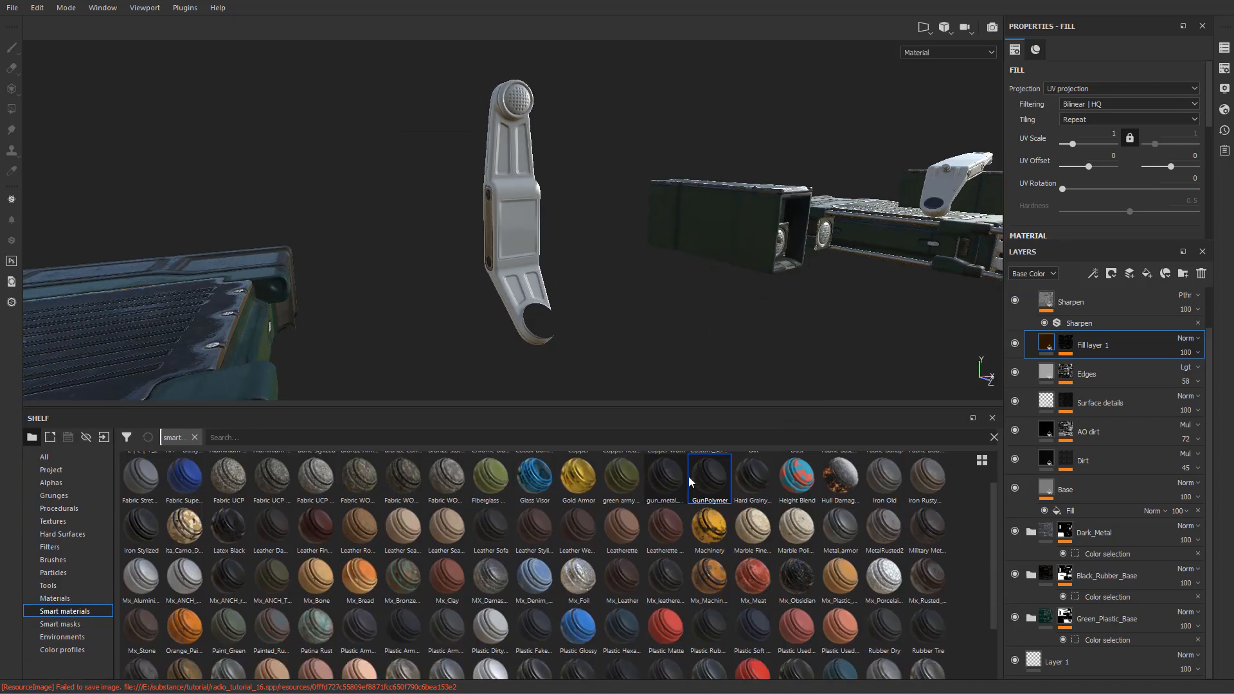
{"action": "scroll", "coordinate": [727, 484], "scroll_direction": "up", "scroll_amount": 1}
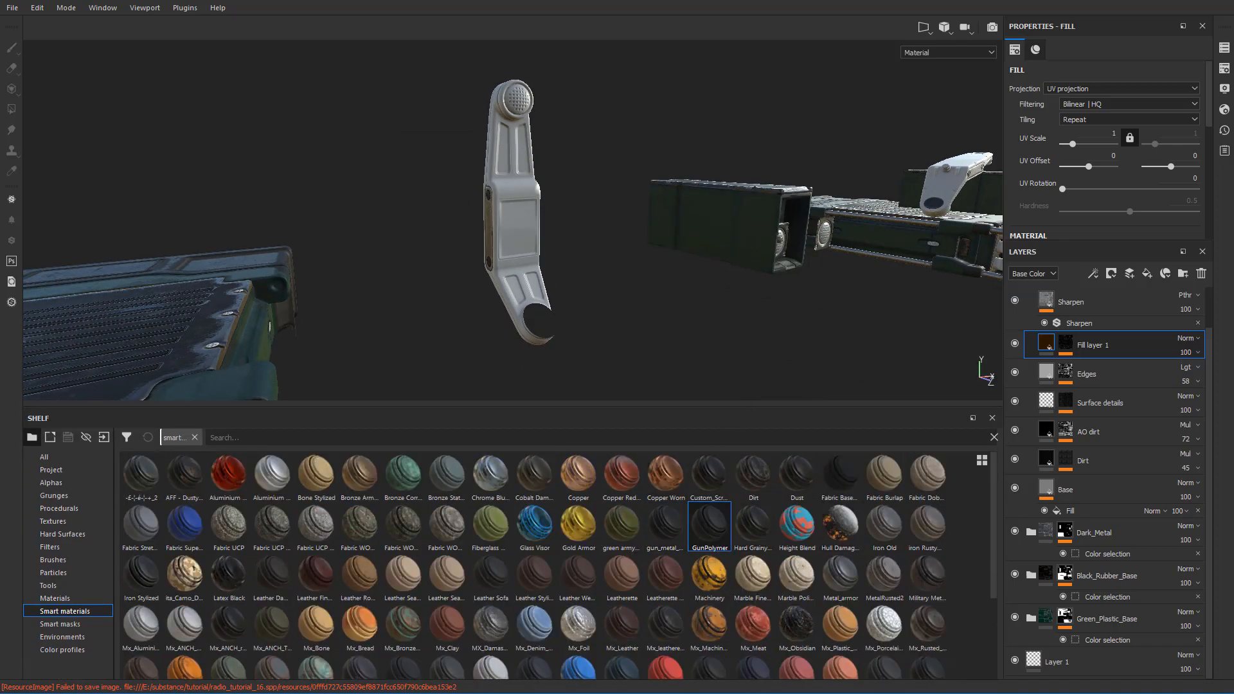
{"action": "left_click_drag", "start_coordinate": [666, 172], "coordinate": [548, 221], "text": "alt"}
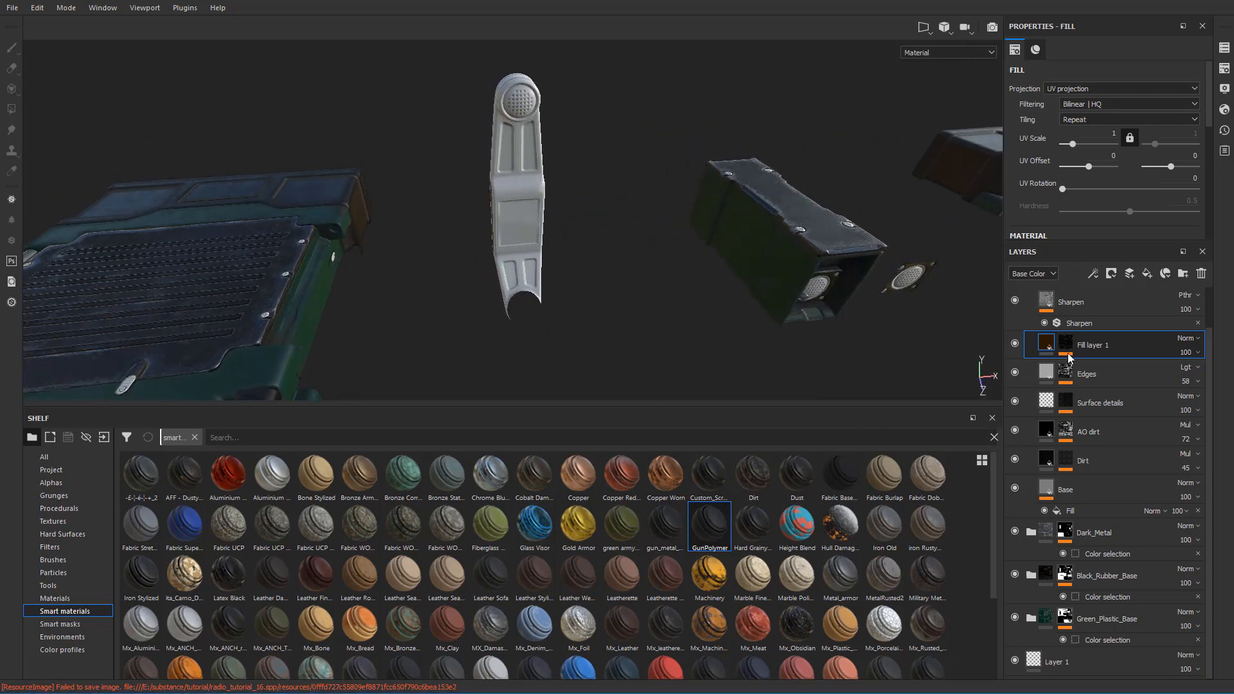
{"action": "scroll", "coordinate": [1069, 358], "scroll_direction": "up", "scroll_amount": 2}
{"action": "left_click", "coordinate": [1031, 302]}
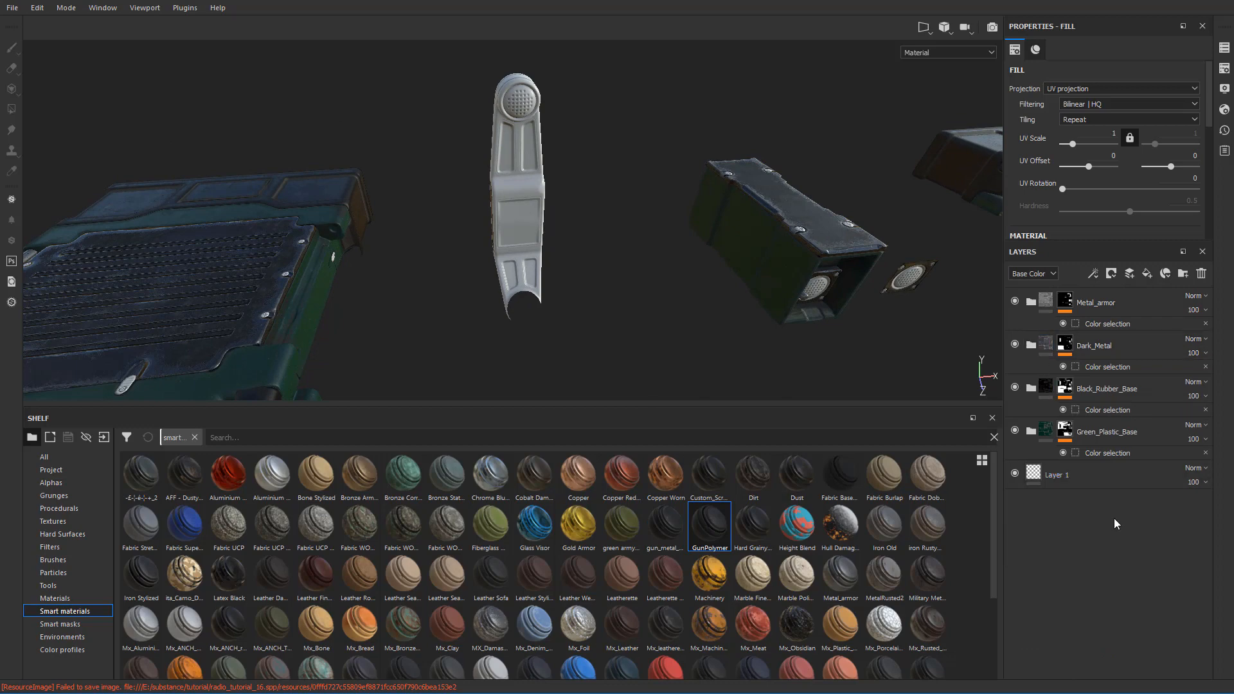
{"action": "left_click_drag", "start_coordinate": [729, 529], "coordinate": [1127, 288]}
{"action": "left_click_drag", "start_coordinate": [722, 279], "coordinate": [340, 286], "text": "alt"}
{"action": "middle_click_drag", "start_coordinate": [341, 286], "coordinate": [581, 277], "text": "alt"}
{"action": "left_click_drag", "start_coordinate": [580, 276], "coordinate": [553, 245], "text": "alt"}
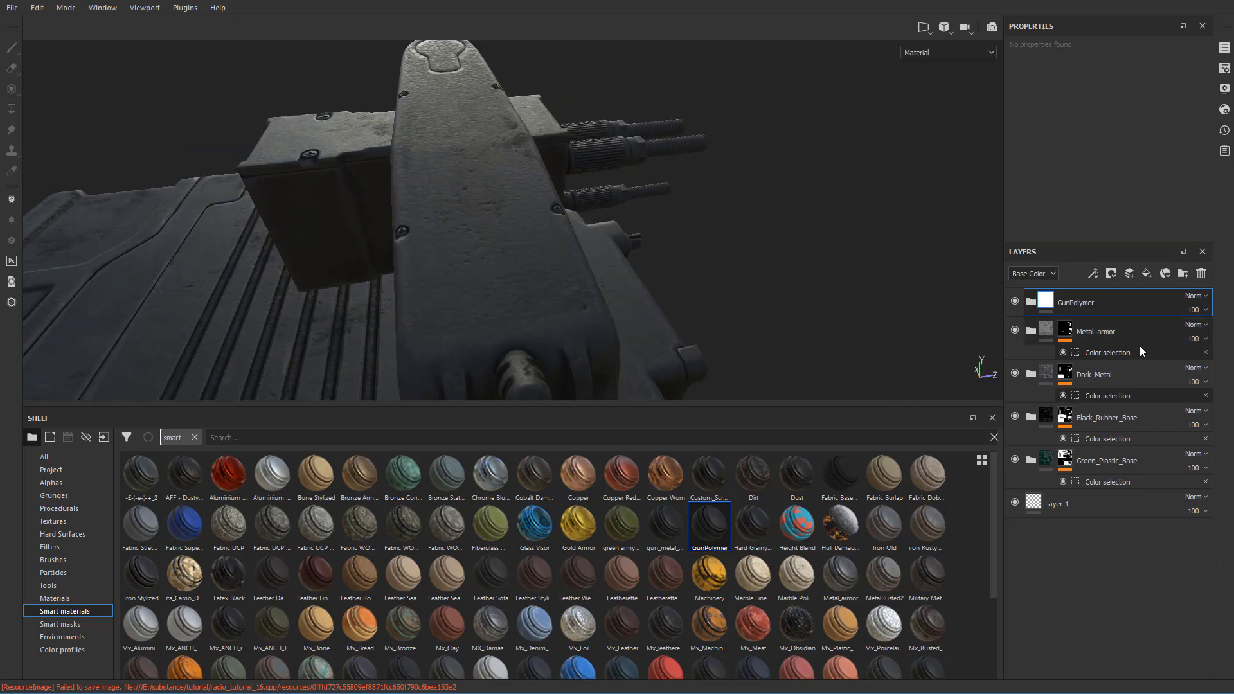
- Expand the GunPolymer group, collapse its Black variant, and delete the Olive and Sand variant folders
{"action": "left_click", "coordinate": [1032, 301]}
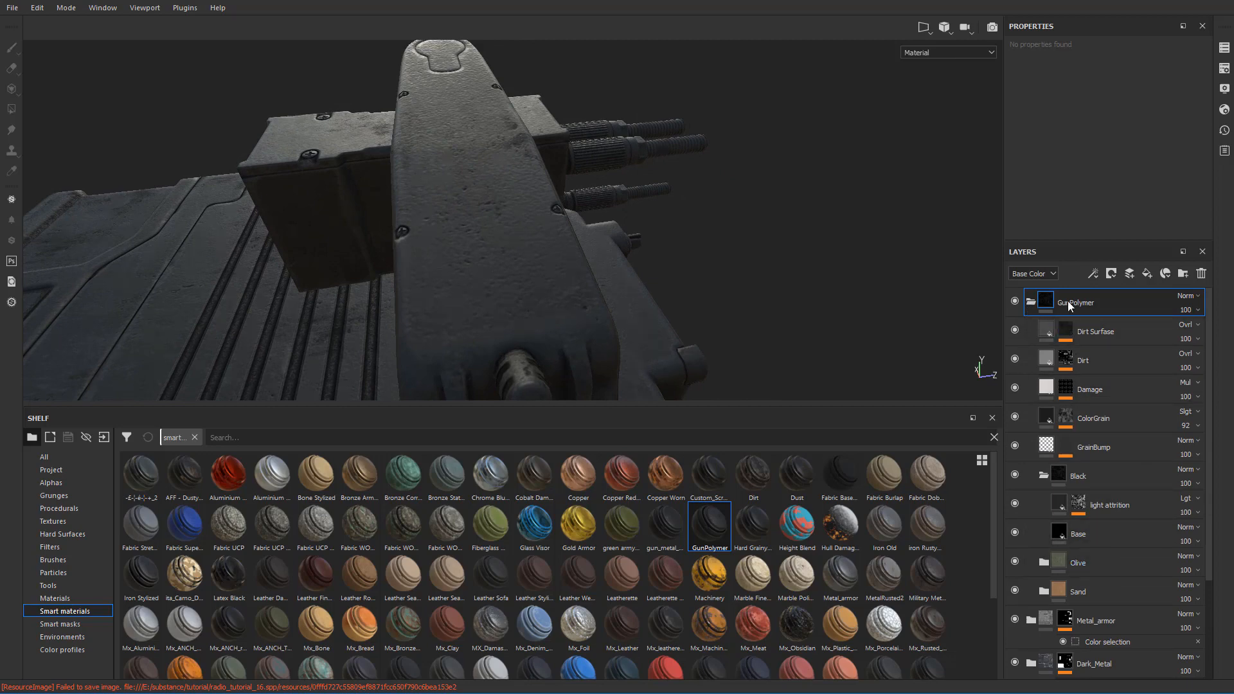
{"action": "left_click", "coordinate": [1039, 477]}
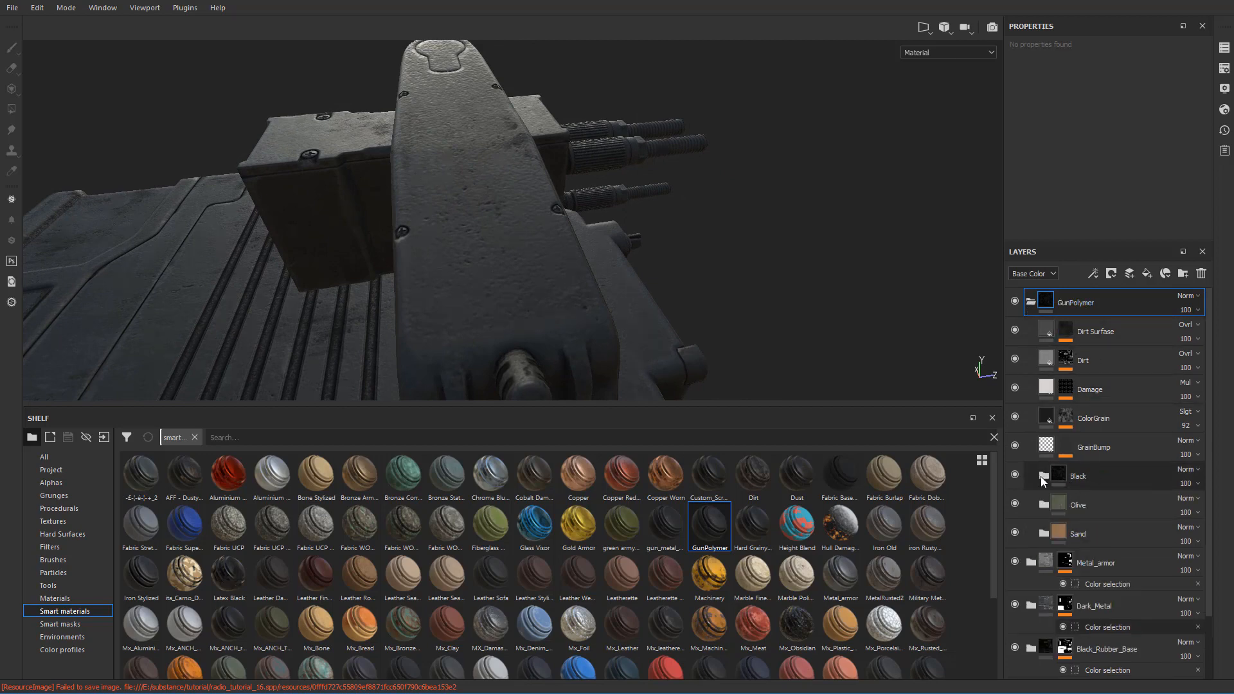
{"action": "left_click", "coordinate": [1101, 503]}
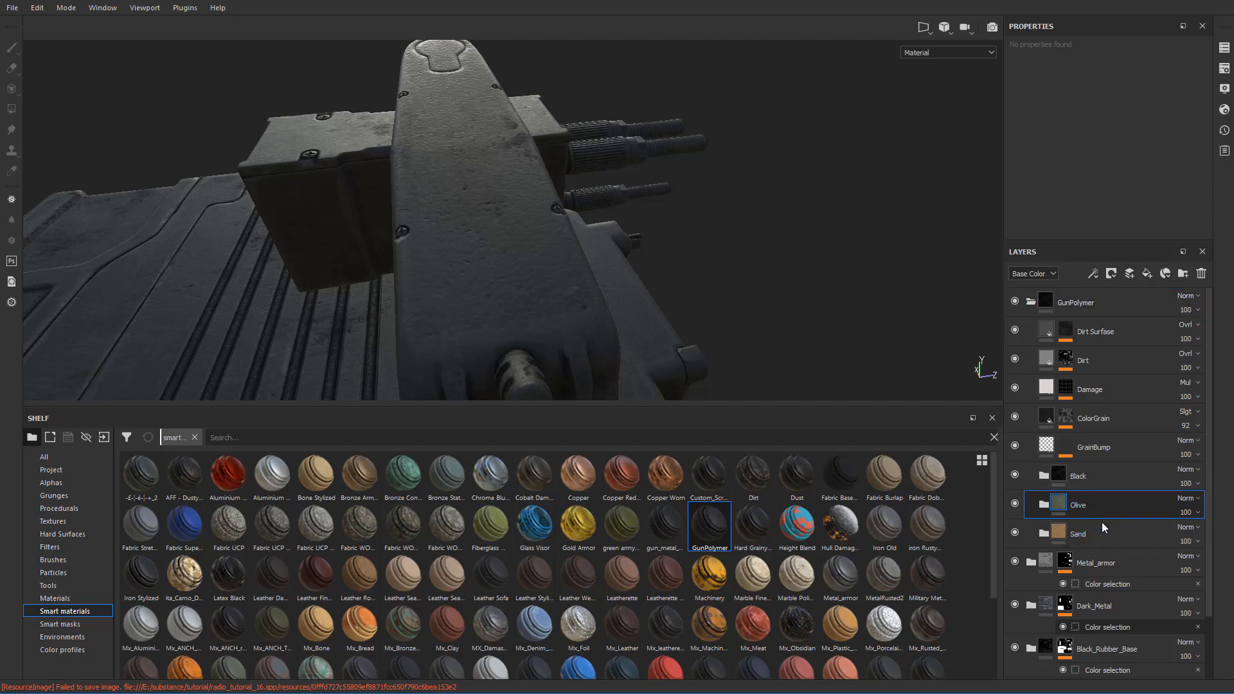
{"action": "left_click", "coordinate": [1102, 530], "text": "shift"}
{"action": "left_click", "coordinate": [1202, 273]}
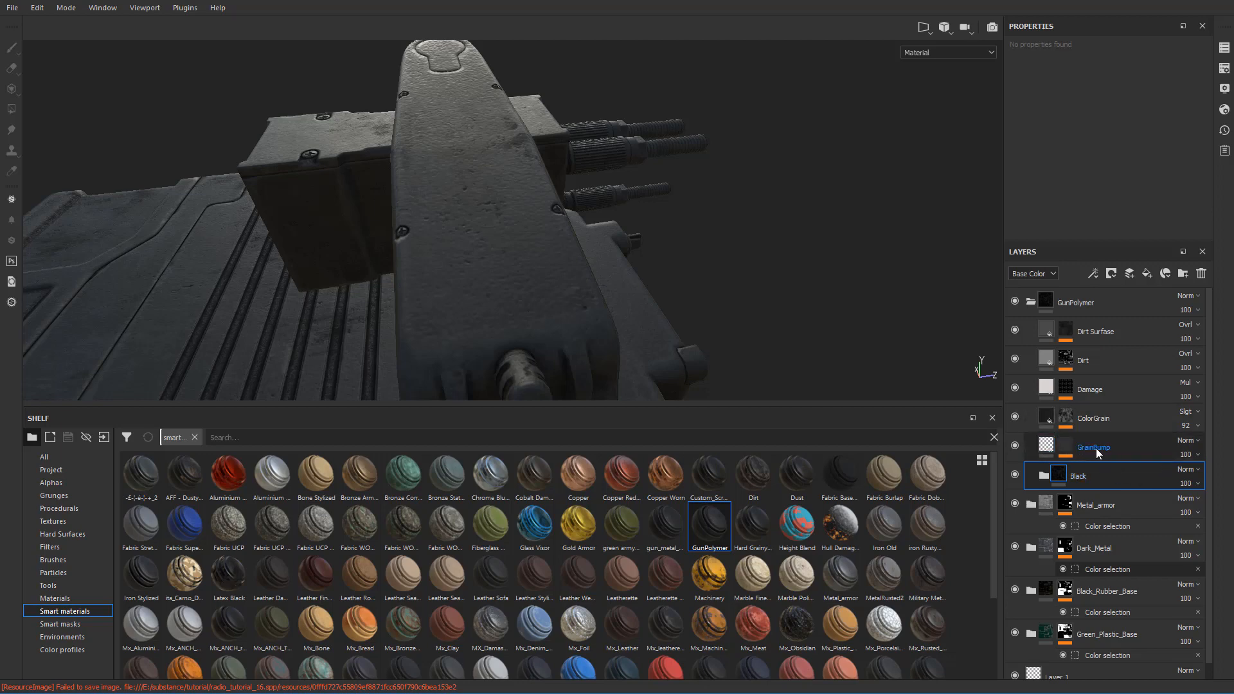
- Set the UV scale of the Dirt 4 fill in the GrainBump layer's mask to 3
{"action": "left_click", "coordinate": [1049, 451]}
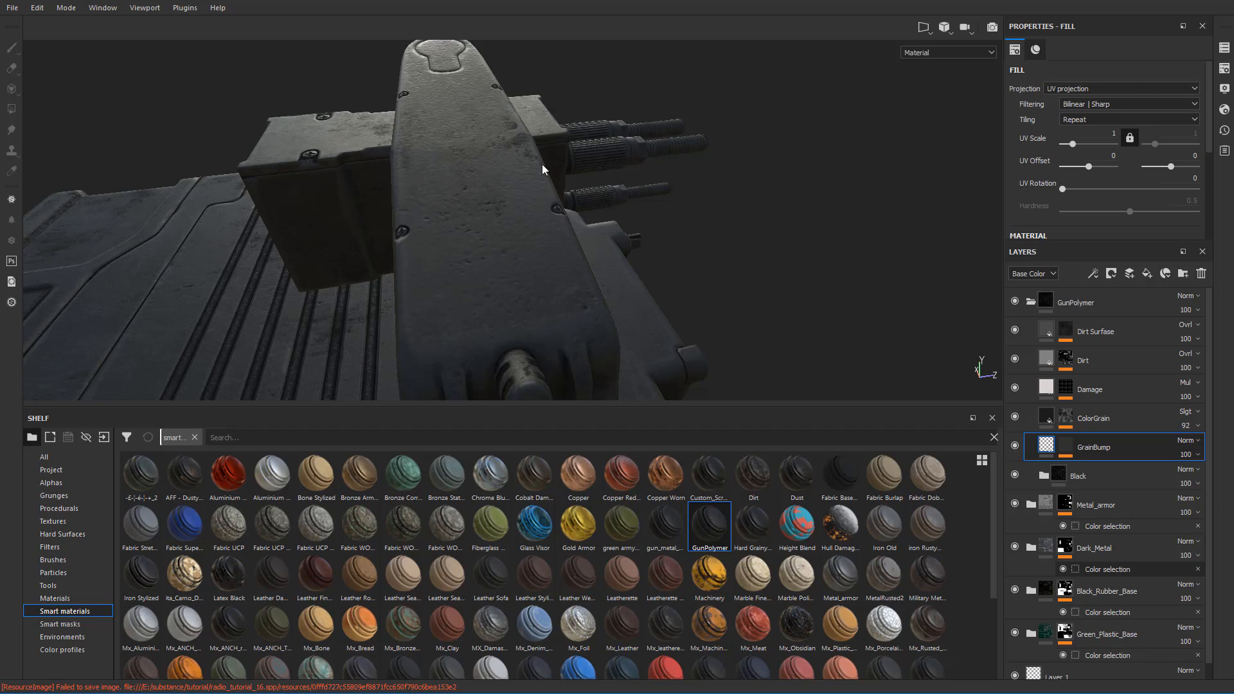
{"action": "left_click", "coordinate": [1064, 448]}
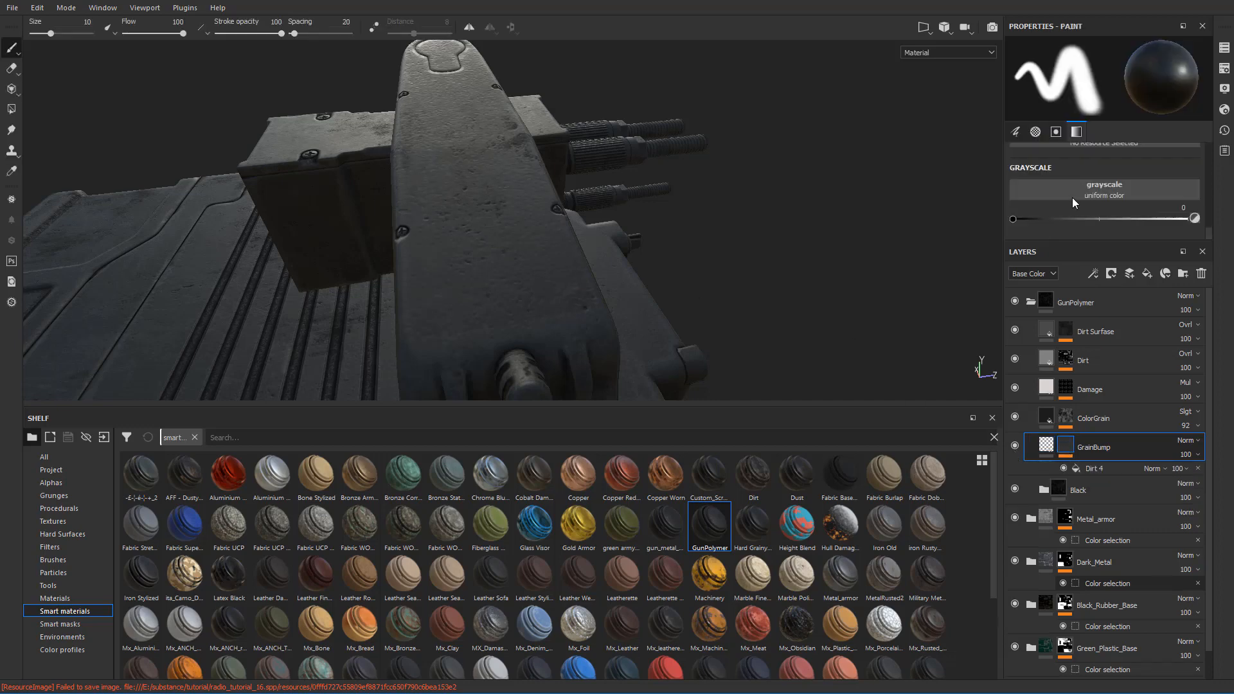
{"action": "left_click", "coordinate": [1045, 445]}
{"action": "left_click", "coordinate": [1064, 446]}
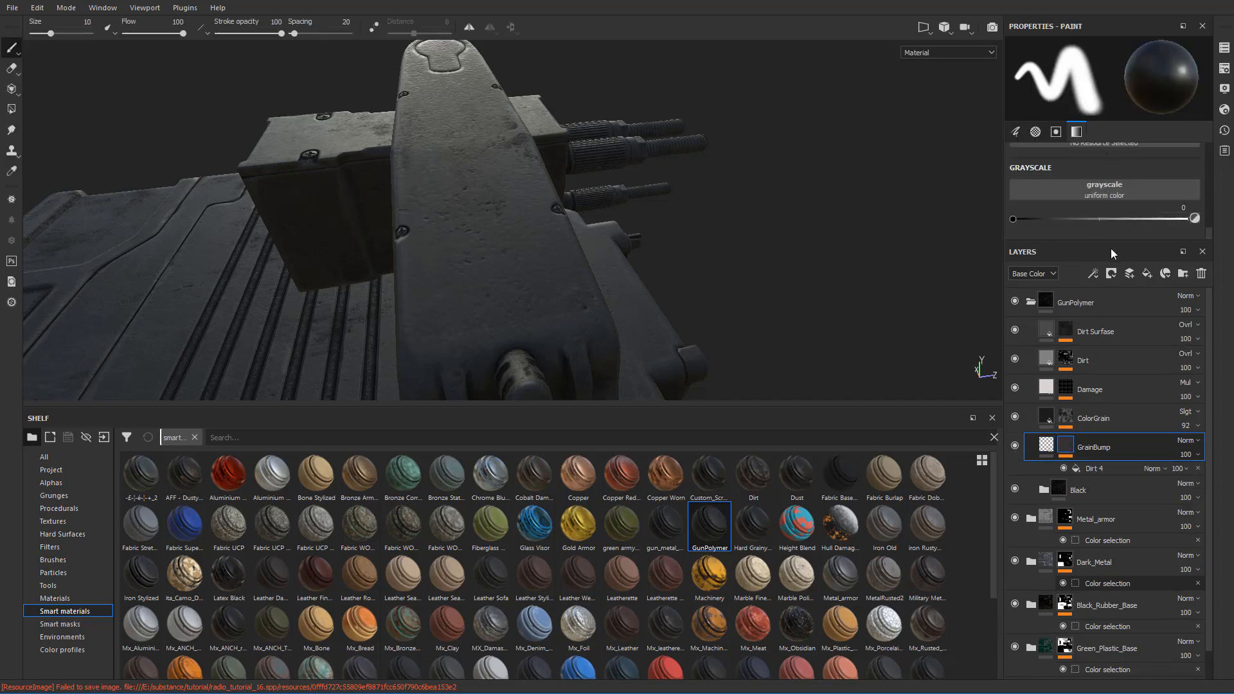
{"action": "left_click", "coordinate": [1101, 466]}
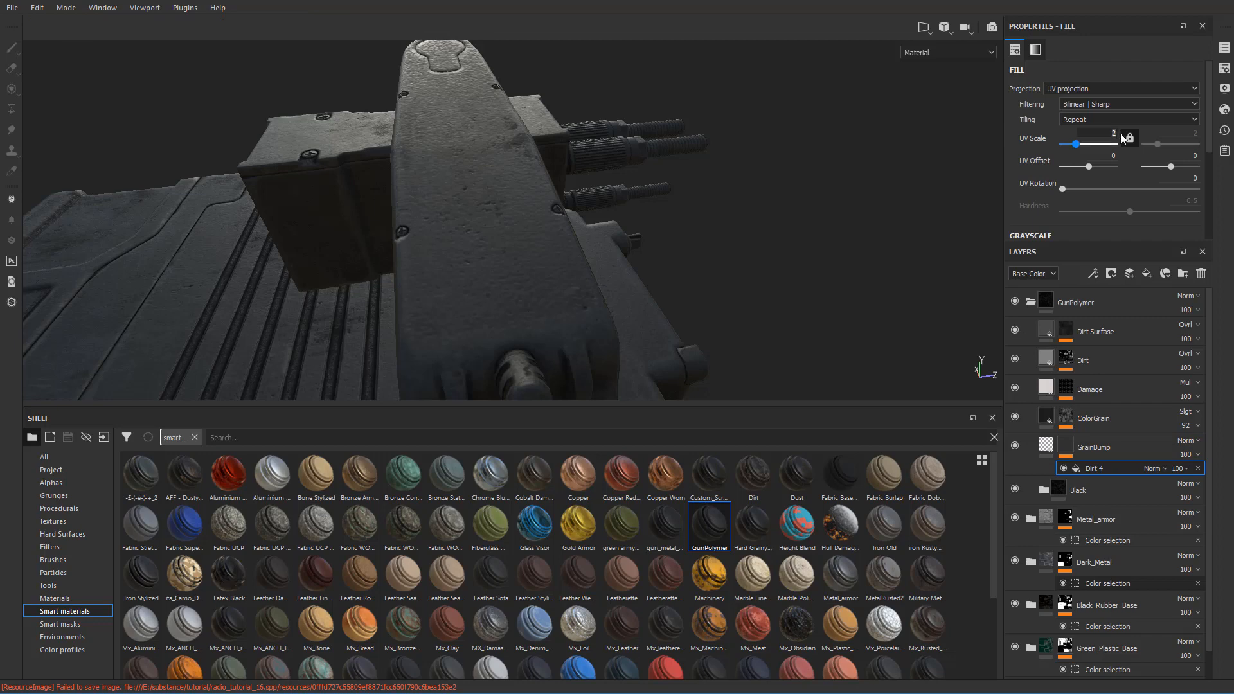
{"action": "type", "text": "3"}
{"action": "key", "text": "Return"}
{"action": "left_click_drag", "start_coordinate": [676, 230], "coordinate": [643, 226], "text": "alt"}
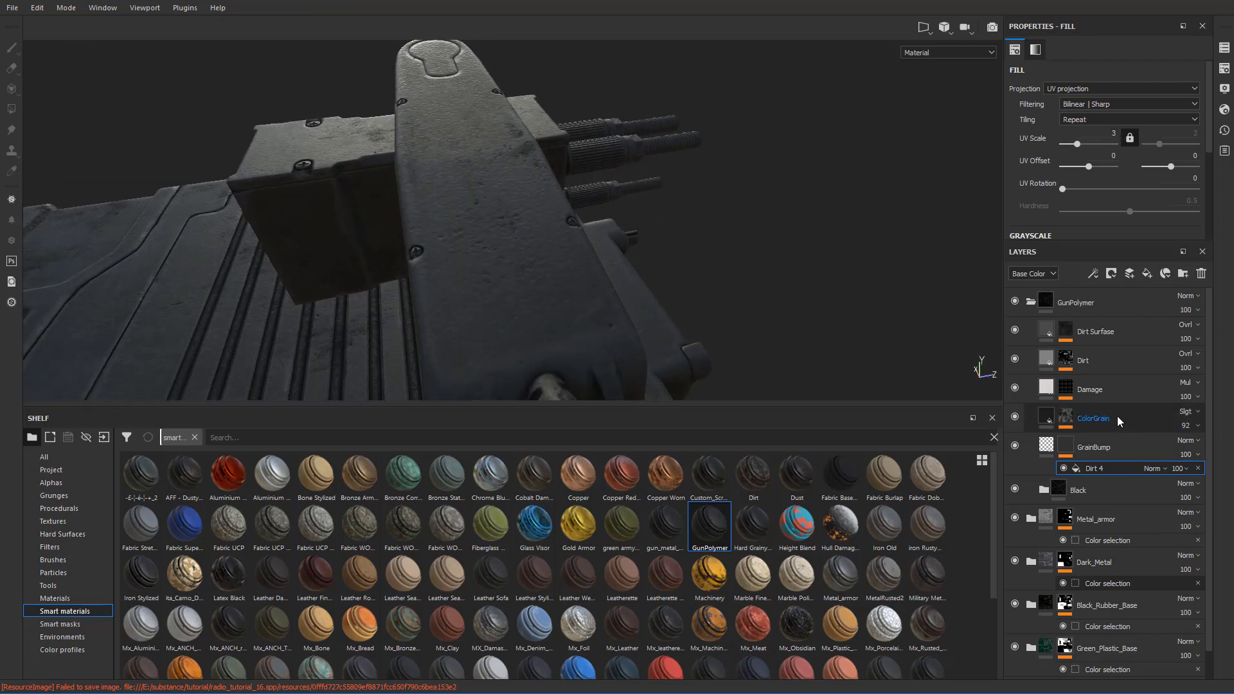
- Switch the GrungeMap_015 fill in the Damage layer's mask to tri-planar projection with a scale of 10, and check the model
{"action": "left_click", "coordinate": [1055, 389]}
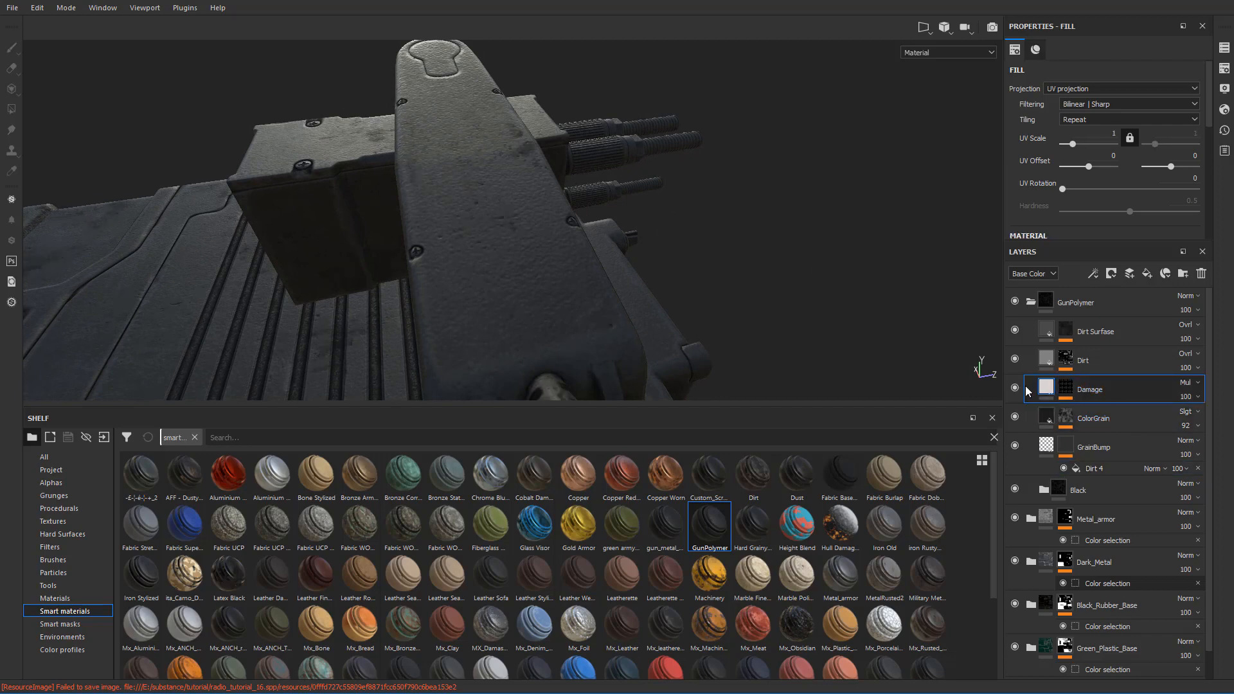
{"action": "left_click", "coordinate": [1066, 389]}
{"action": "left_click", "coordinate": [1093, 410]}
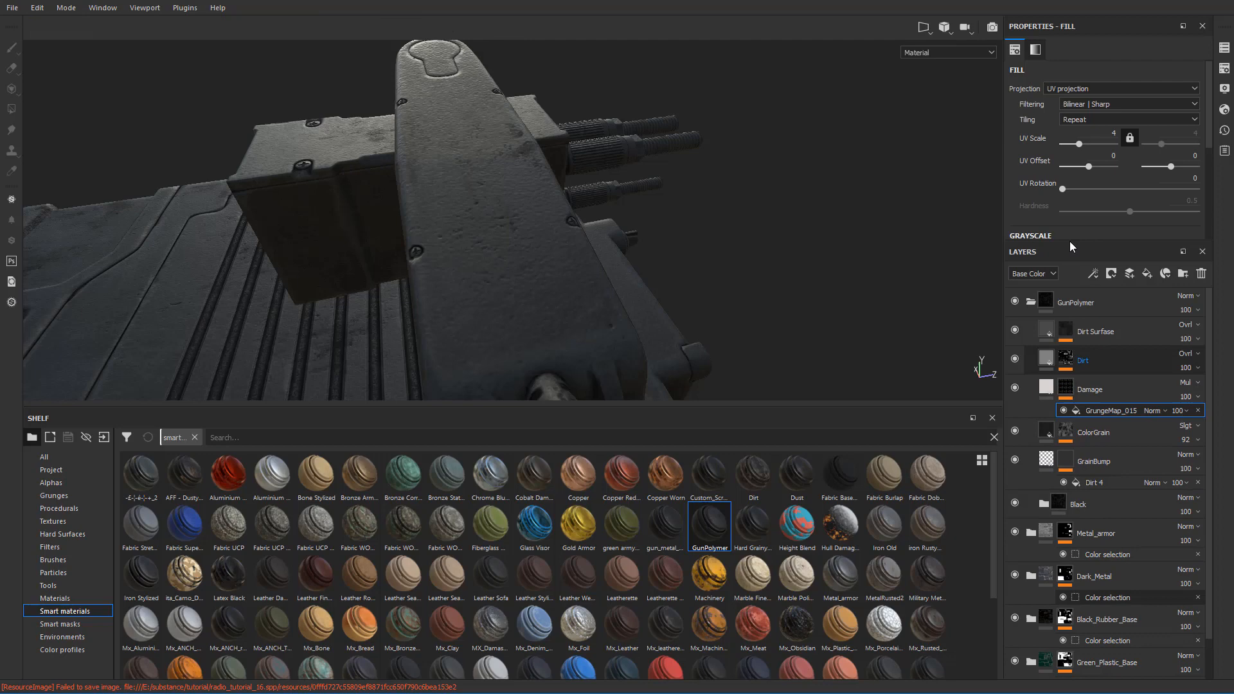
{"action": "left_click", "coordinate": [1082, 89]}
{"action": "left_click", "coordinate": [1088, 108]}
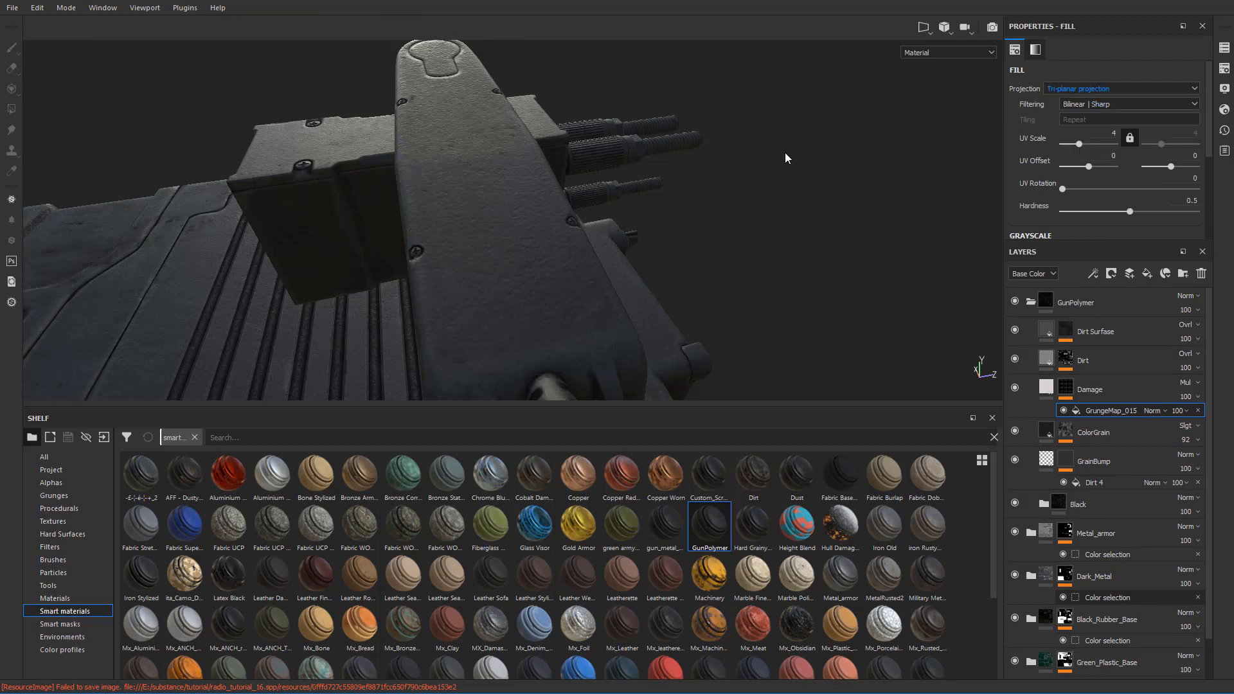
{"action": "mouse_move", "coordinate": [1082, 146]}
{"action": "left_mouse_down"}
{"action": "mouse_move", "coordinate": [1070, 142]}
{"action": "mouse_move", "coordinate": [1091, 143]}
{"action": "left_mouse_up"}
{"action": "left_click", "coordinate": [1112, 132]}
{"action": "type", "text": "10"}
{"action": "key", "text": "Return"}
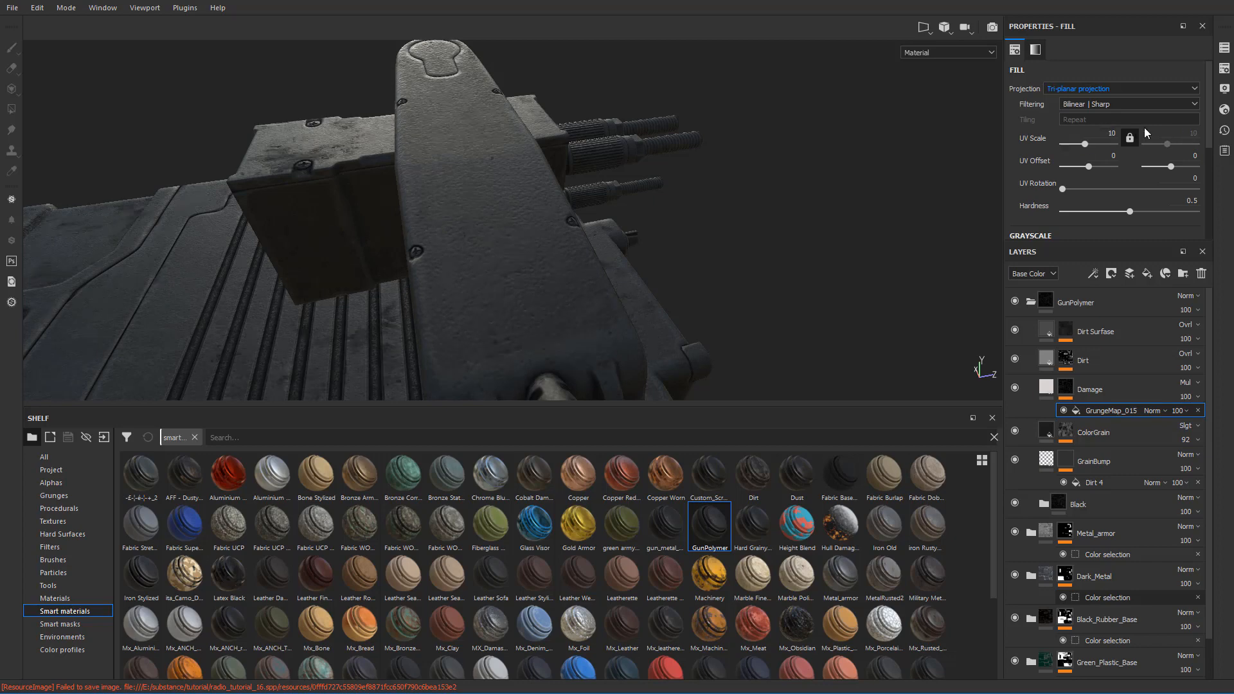
{"action": "left_click_drag", "start_coordinate": [570, 175], "coordinate": [936, 166], "text": "alt"}
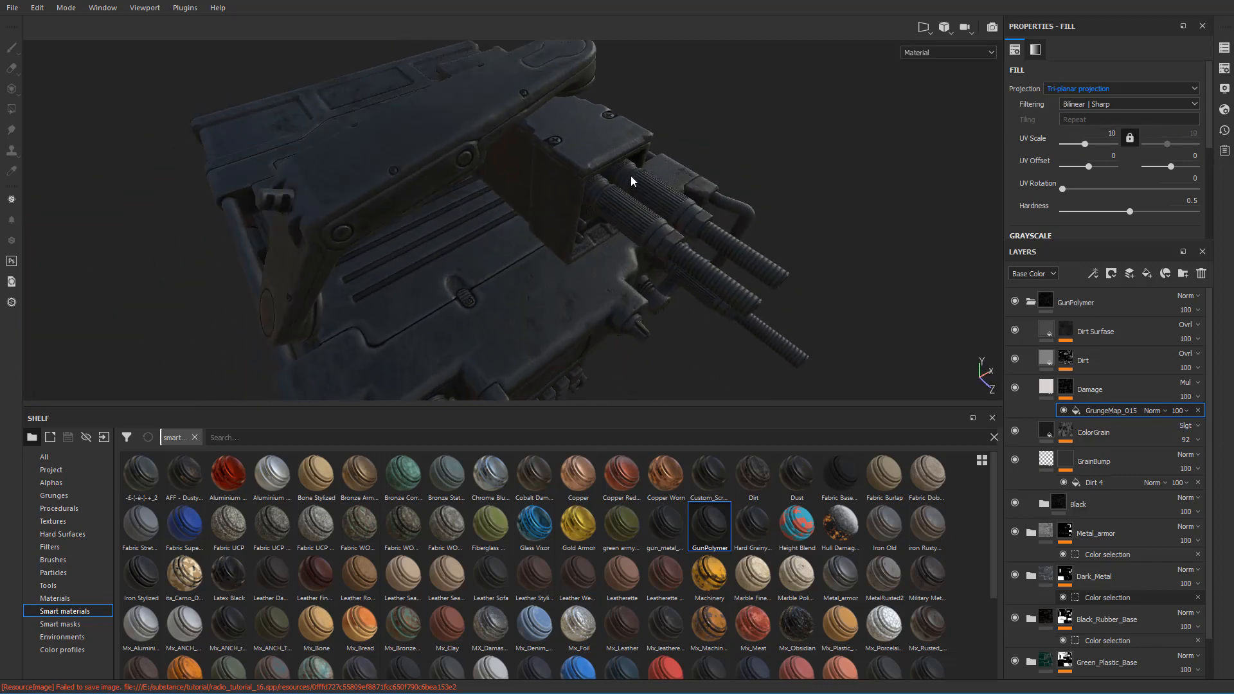
{"action": "left_click_drag", "start_coordinate": [630, 176], "coordinate": [711, 212], "text": "alt"}
- Randomize the seed of the Damage mask's GrungeMap_015 fill several times and set its UV scale to 5
{"action": "scroll", "coordinate": [1150, 204], "scroll_direction": "down", "scroll_amount": 3}
{"action": "left_click", "coordinate": [1125, 167]}
{"action": "left_click", "coordinate": [1125, 169]}
{"action": "left_click", "coordinate": [1125, 169]}
{"action": "scroll", "coordinate": [1100, 200], "scroll_direction": "up", "scroll_amount": 3}
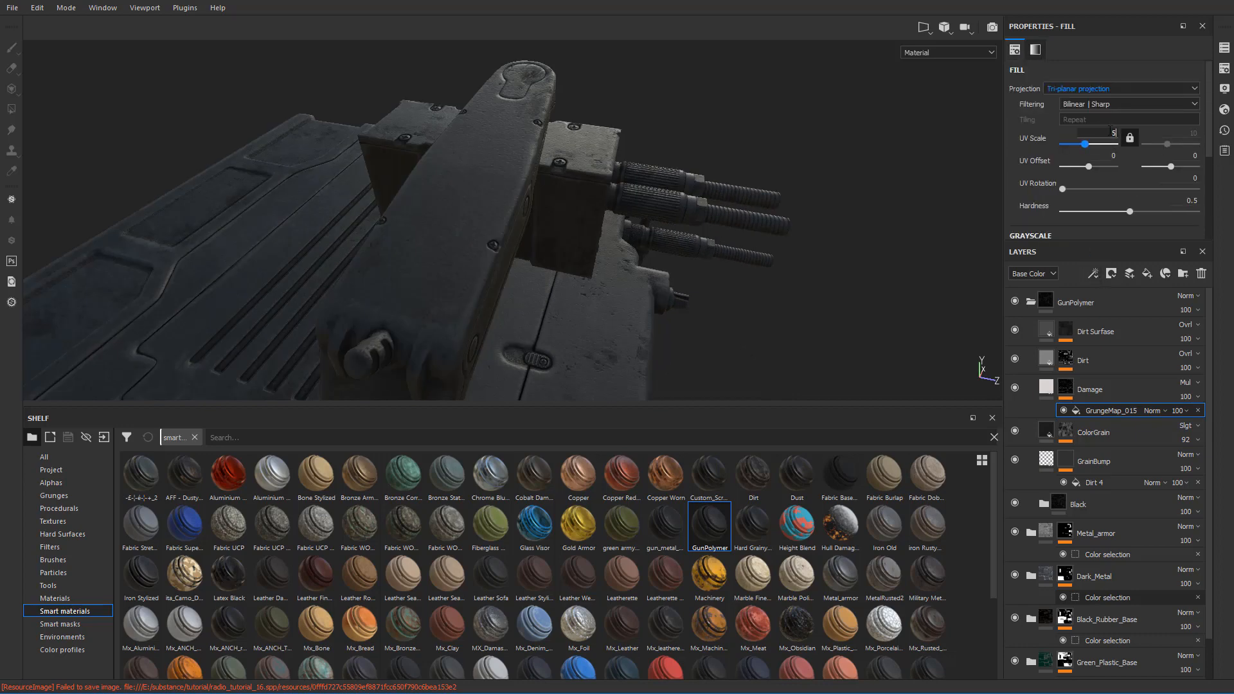
{"action": "key", "text": "Return"}
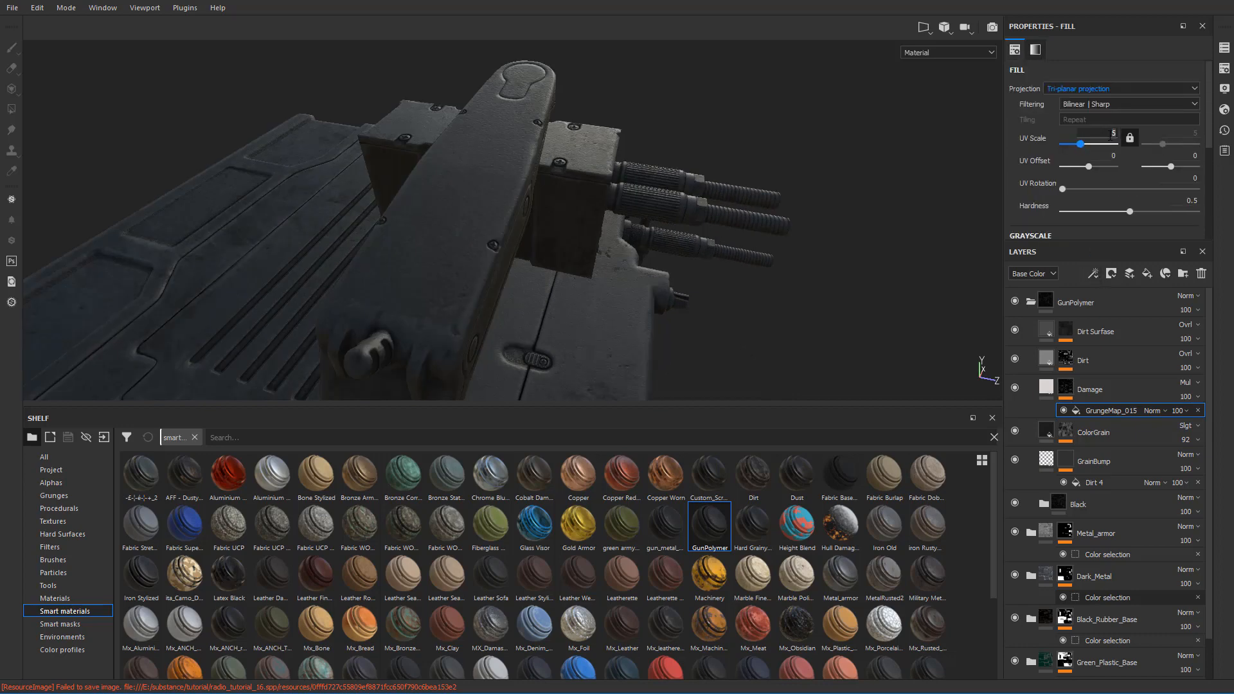
{"action": "scroll", "coordinate": [1101, 206], "scroll_direction": "down", "scroll_amount": 3}
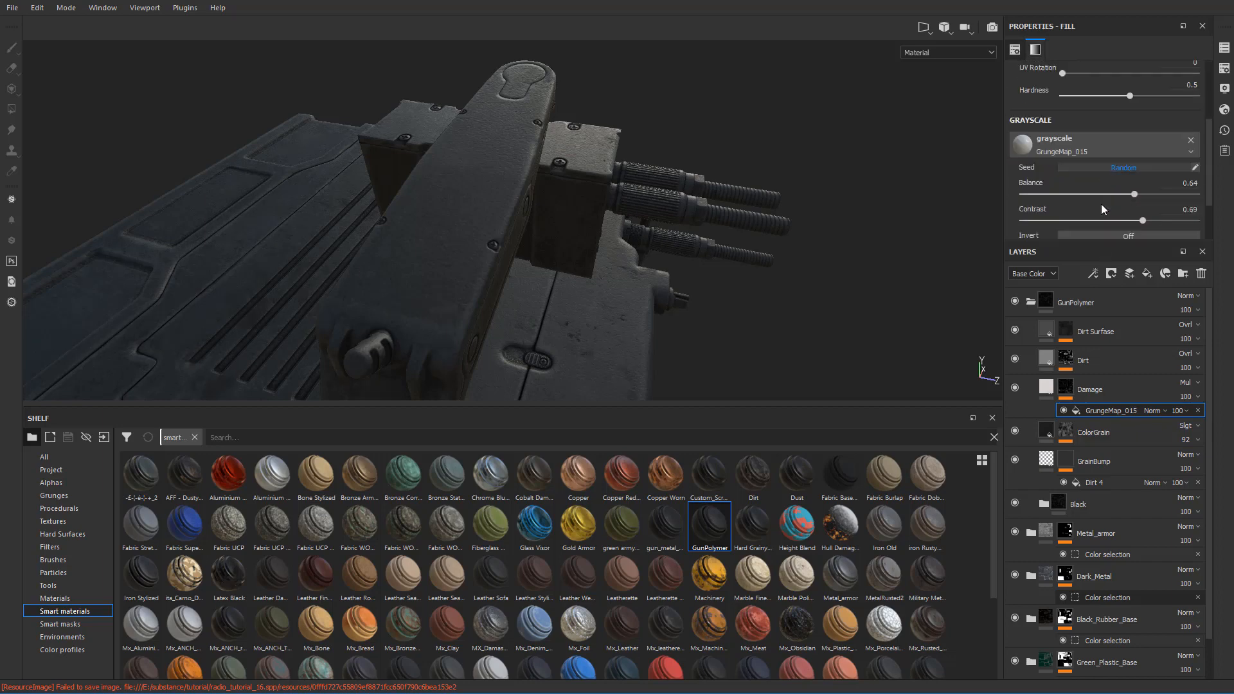
{"action": "left_click", "coordinate": [1110, 167]}
- Check the Damage layer on the handset and return its GrungeMap_015 fill to UV projection with a UV scale of 7
{"action": "left_click_drag", "start_coordinate": [680, 172], "coordinate": [391, 231], "text": "alt"}
{"action": "middle_click_drag", "start_coordinate": [391, 231], "coordinate": [550, 279], "text": "alt"}
{"action": "left_click_drag", "start_coordinate": [549, 279], "coordinate": [601, 209], "text": "alt"}
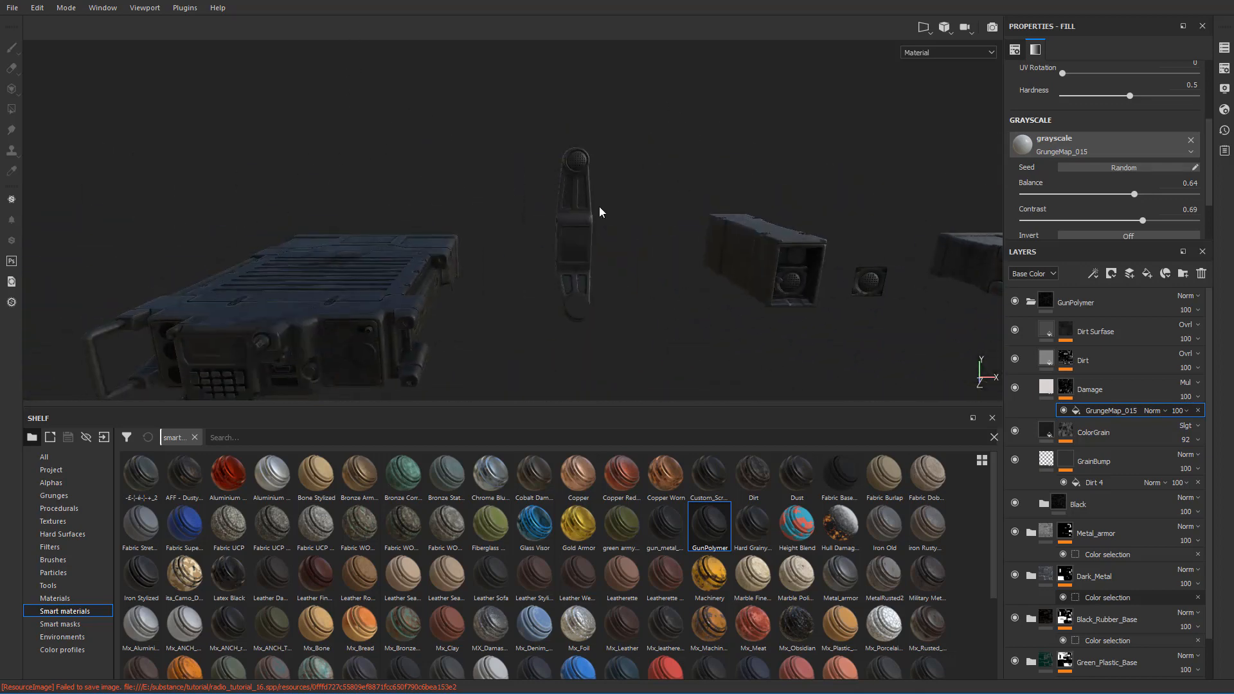
{"action": "scroll", "coordinate": [579, 225], "scroll_direction": "up", "scroll_amount": 5}
{"action": "left_click_drag", "start_coordinate": [540, 254], "coordinate": [582, 240], "text": "alt"}
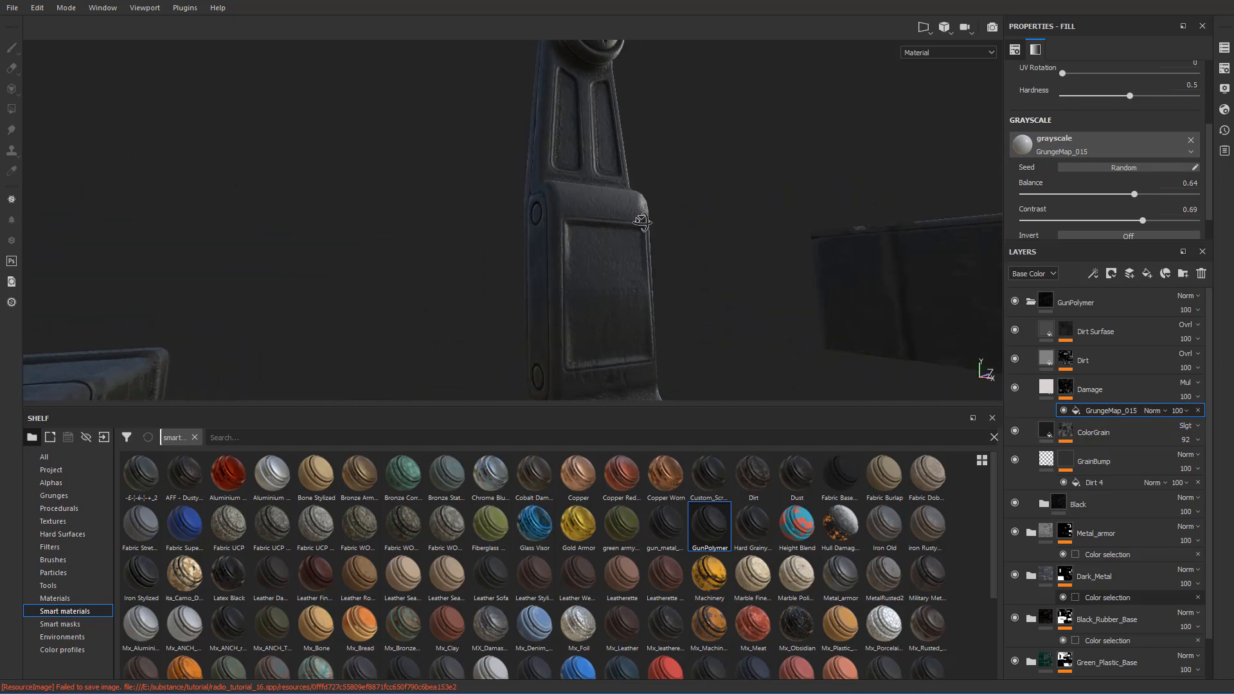
{"action": "left_click", "coordinate": [1015, 389]}
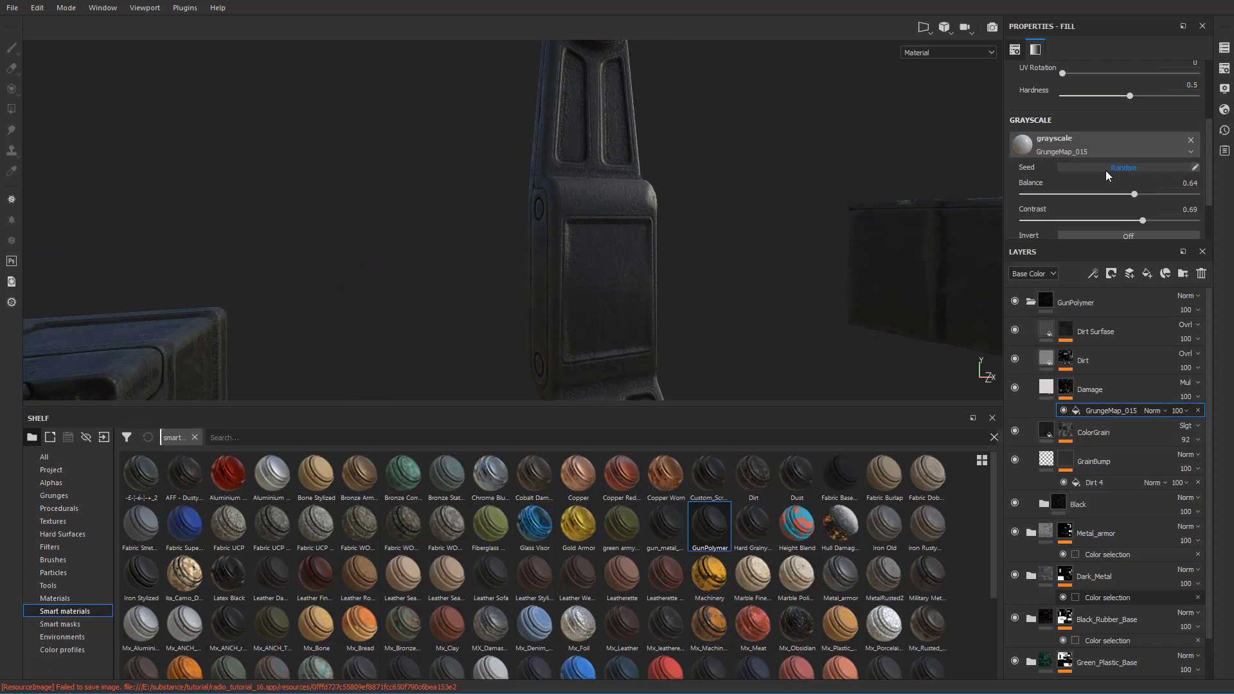
{"action": "scroll", "coordinate": [1103, 148], "scroll_direction": "up", "scroll_amount": 3}
{"action": "left_click", "coordinate": [1086, 91]}
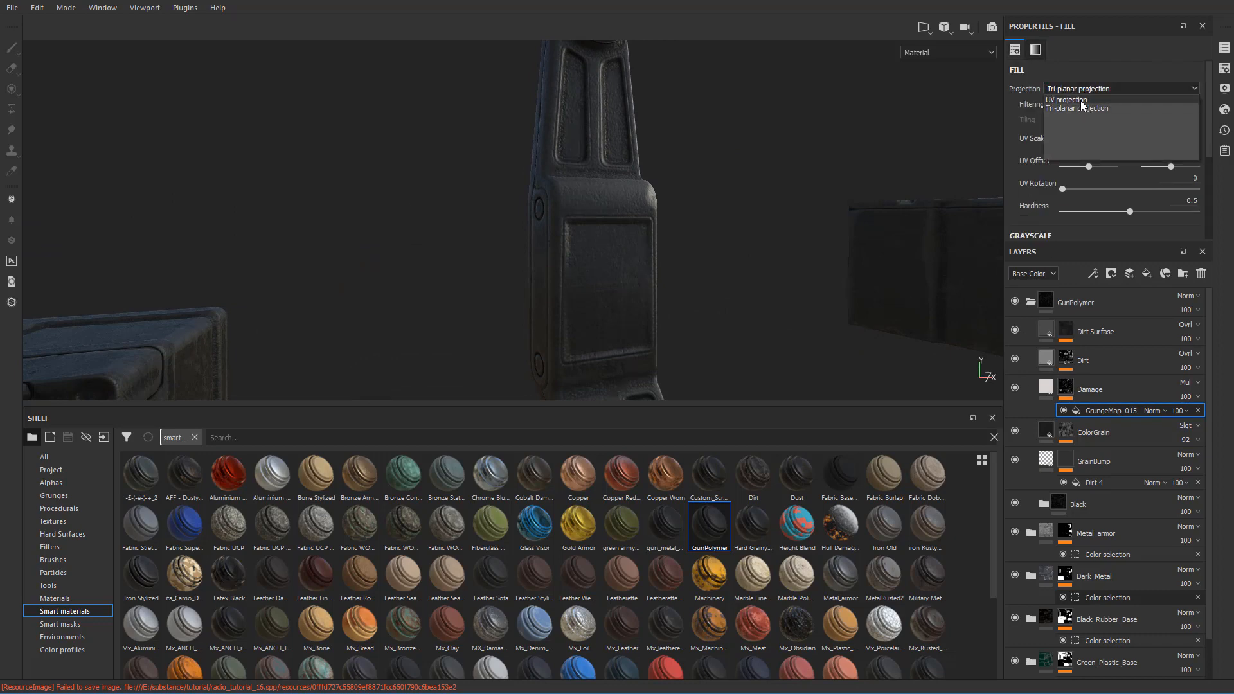
{"action": "left_click", "coordinate": [1081, 100]}
{"action": "left_click_drag", "start_coordinate": [839, 199], "coordinate": [531, 588], "text": "alt"}
{"action": "left_click_drag", "start_coordinate": [531, 335], "coordinate": [855, 397], "text": "alt"}
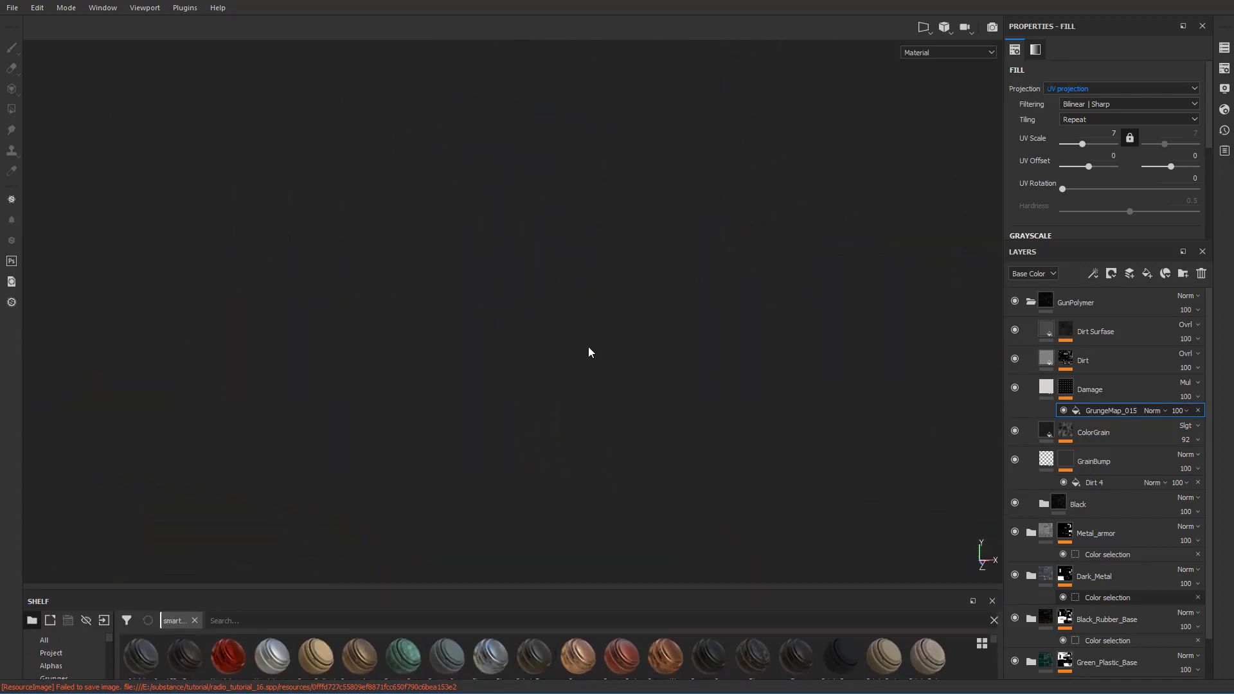
- Set the UV scale of the Damage mask's GrungeMap_015 fill to 2.5 and check the wear on the handset
{"action": "left_click_drag", "start_coordinate": [455, 312], "coordinate": [694, 294], "text": "alt"}
{"action": "scroll", "coordinate": [707, 293], "scroll_direction": "down", "scroll_amount": 10}
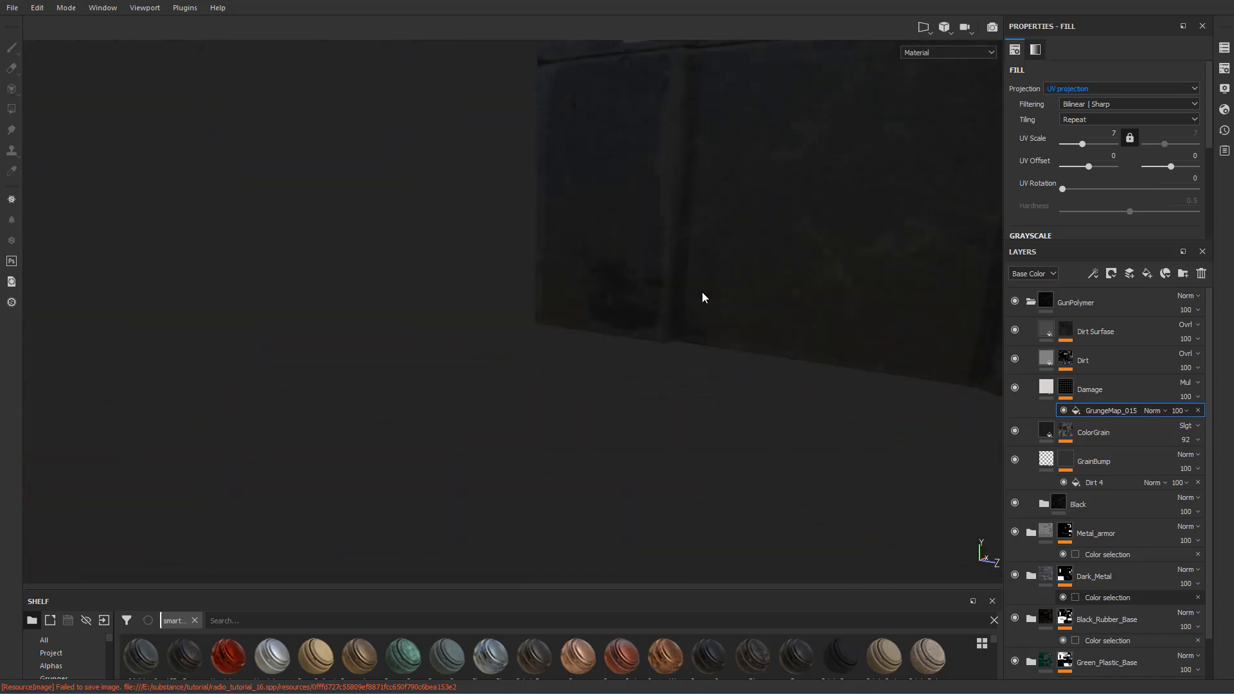
{"action": "middle_click_drag", "start_coordinate": [702, 292], "coordinate": [665, 374], "text": "alt"}
{"action": "left_click_drag", "start_coordinate": [665, 375], "coordinate": [696, 391], "text": "alt"}
{"action": "middle_click_drag", "start_coordinate": [575, 308], "coordinate": [559, 534], "text": "alt"}
{"action": "scroll", "coordinate": [608, 221], "scroll_direction": "up", "scroll_amount": 6}
{"action": "middle_click_drag", "start_coordinate": [611, 209], "coordinate": [601, 270], "text": "alt"}
{"action": "left_click_drag", "start_coordinate": [600, 270], "coordinate": [764, 235], "text": "alt"}
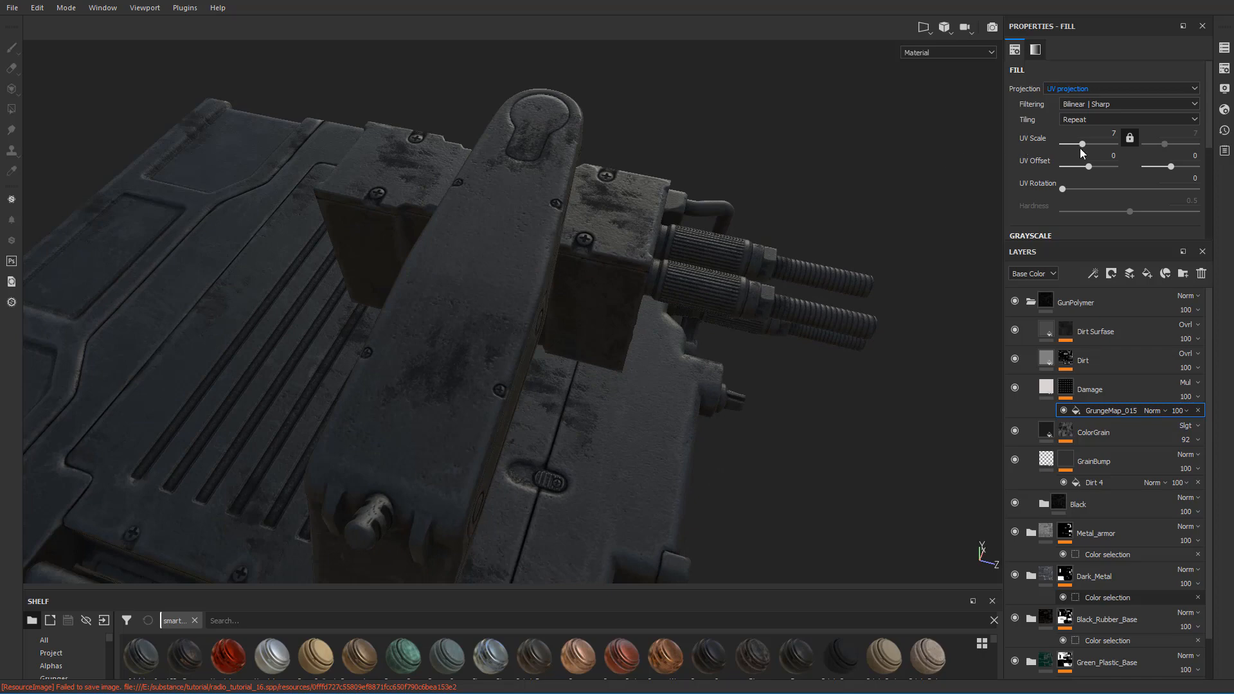
{"action": "left_click_drag", "start_coordinate": [1080, 151], "coordinate": [1079, 150]}
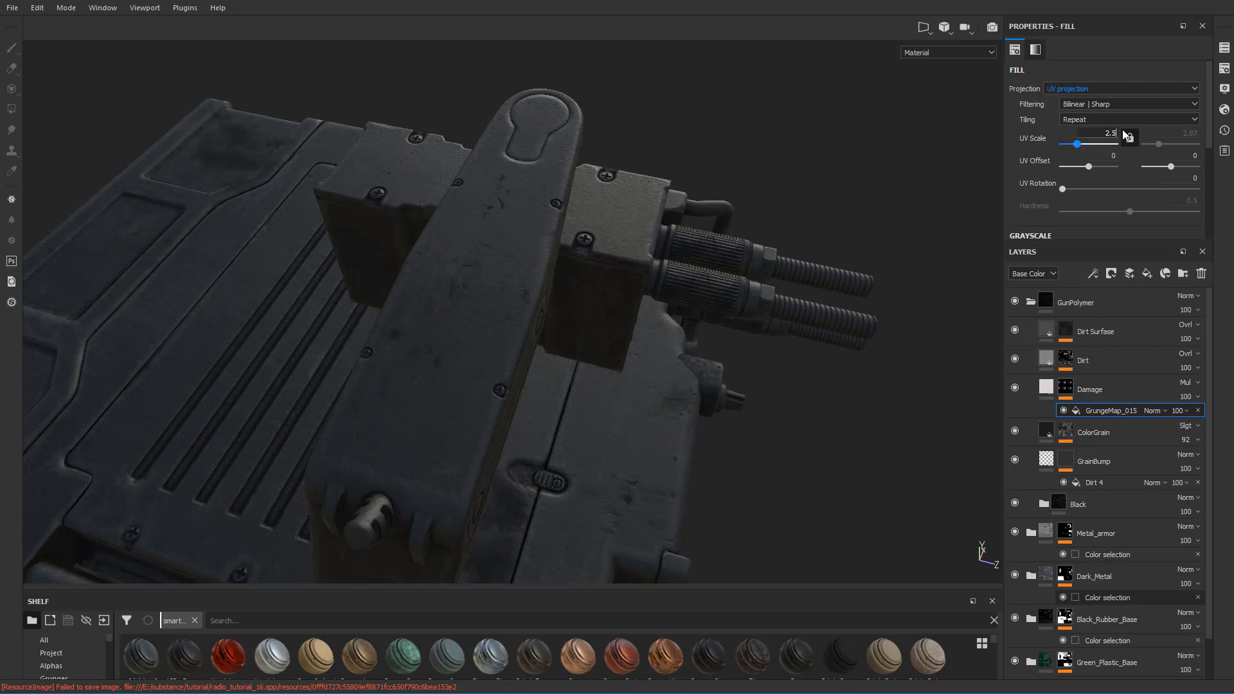
{"action": "key", "text": "Return"}
{"action": "left_click_drag", "start_coordinate": [827, 226], "coordinate": [386, 295], "text": "alt"}
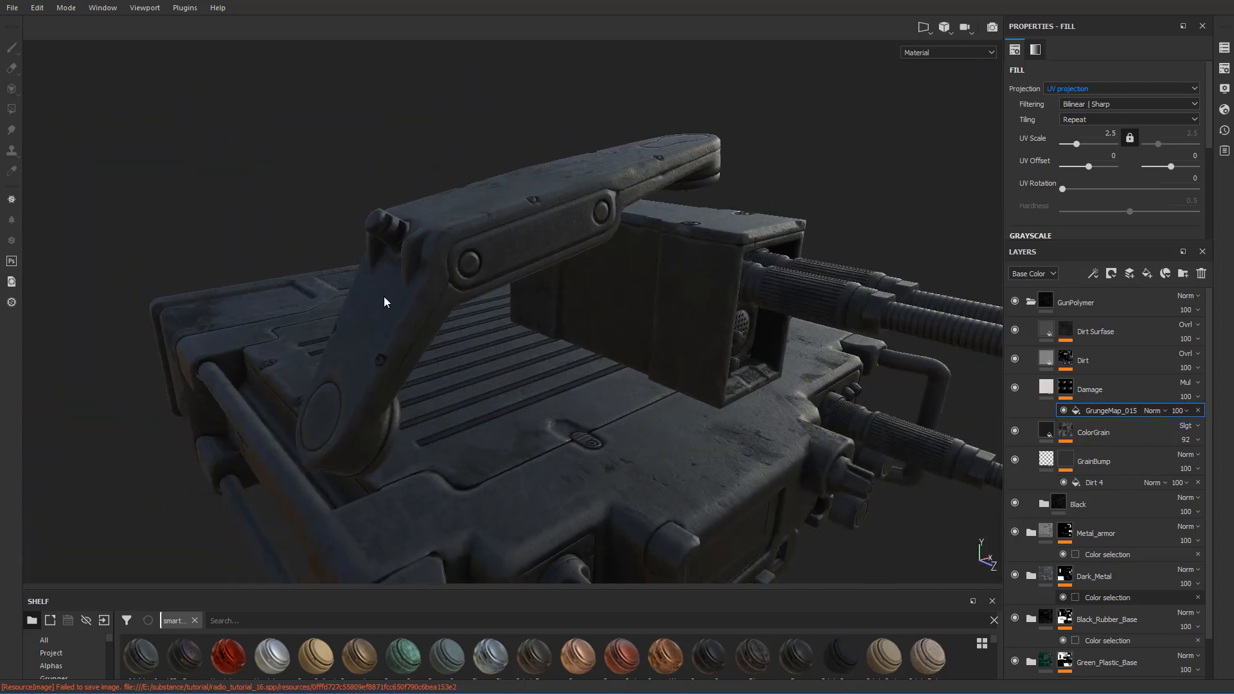
- Collapse the GunPolymer folder and add a color selection mask to it, picking the handset's cyan from the ID map
{"action": "left_click", "coordinate": [1044, 360]}
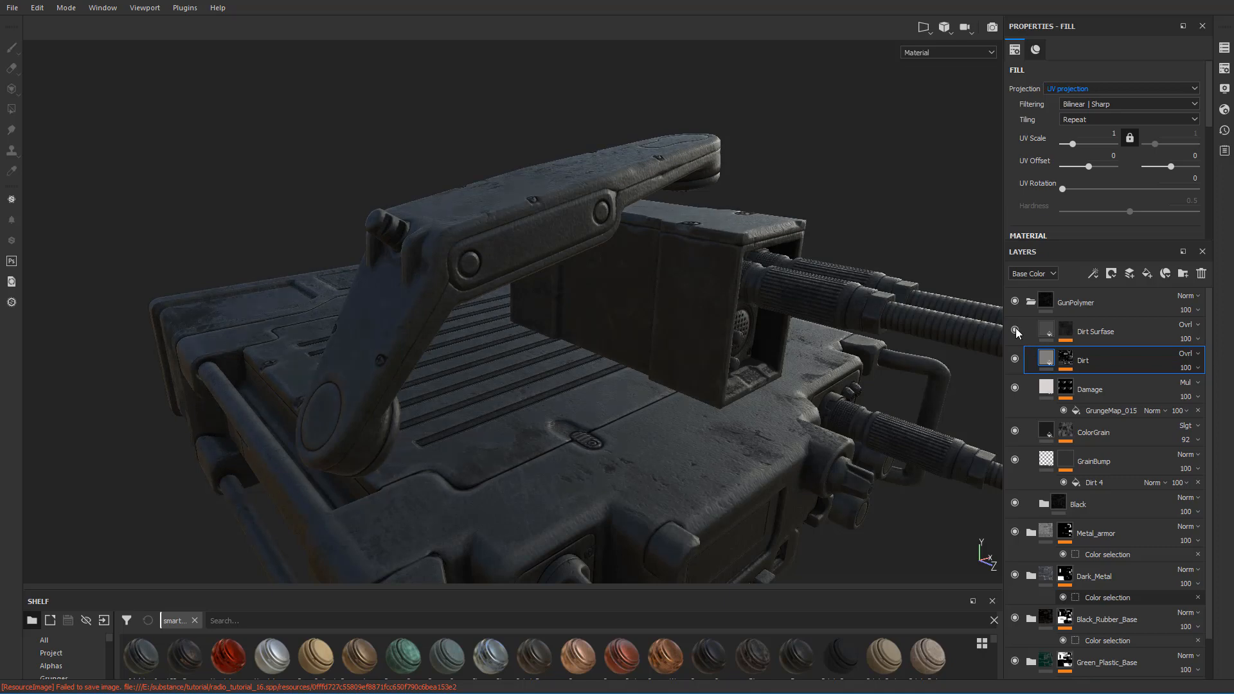
{"action": "mouse_move", "coordinate": [983, 331]}
{"action": "left_mouse_down", "text": "alt"}
{"action": "mouse_move", "coordinate": [875, 332]}
{"action": "mouse_move", "coordinate": [984, 315]}
{"action": "left_mouse_up", "text": "alt"}
{"action": "left_click", "coordinate": [1032, 302]}
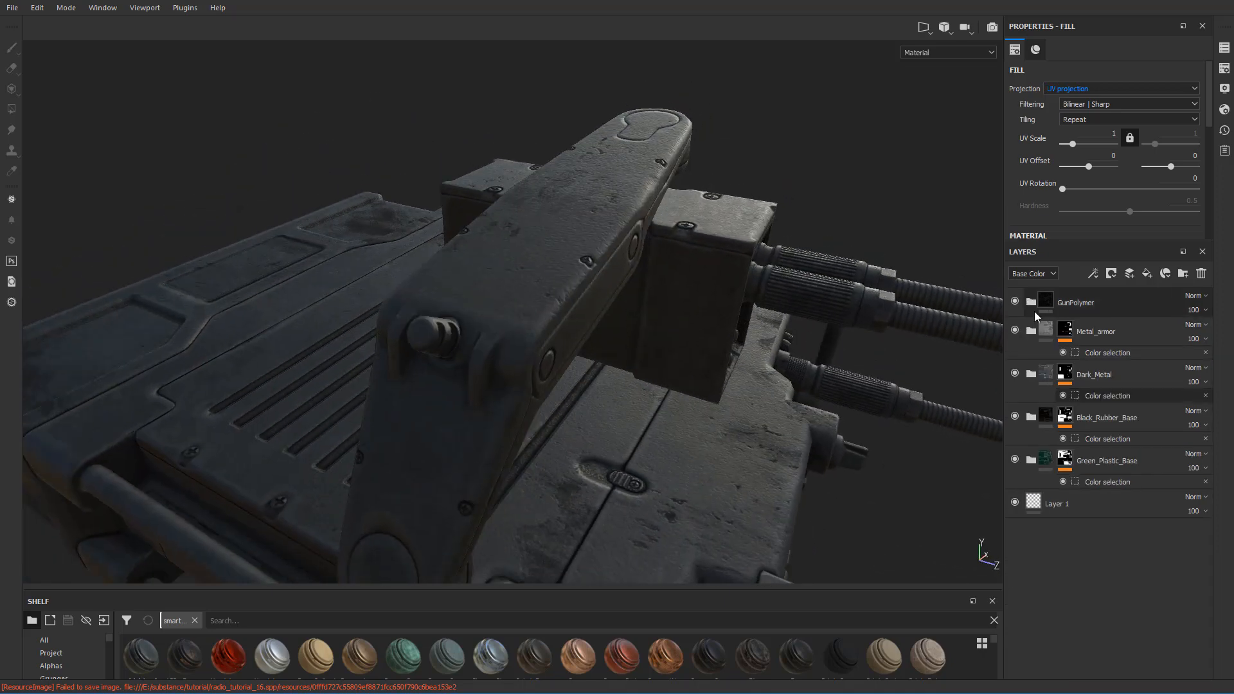
{"action": "left_click", "coordinate": [1094, 302]}
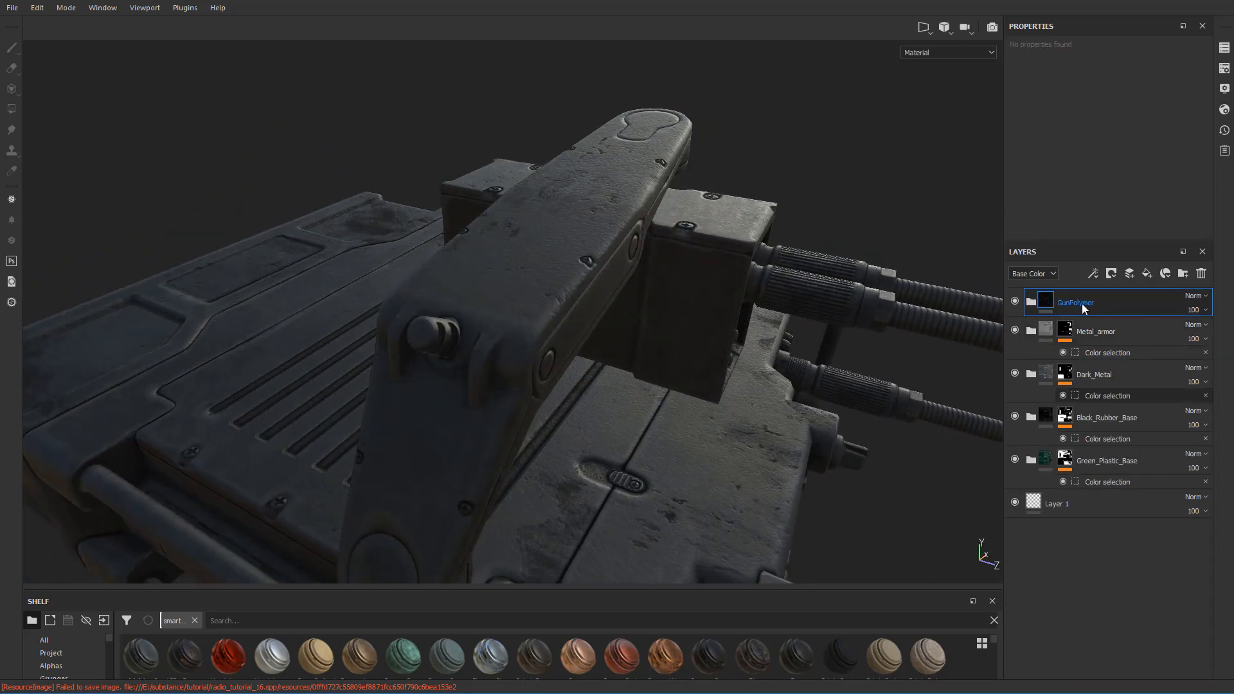
{"action": "right_click", "coordinate": [1077, 304]}
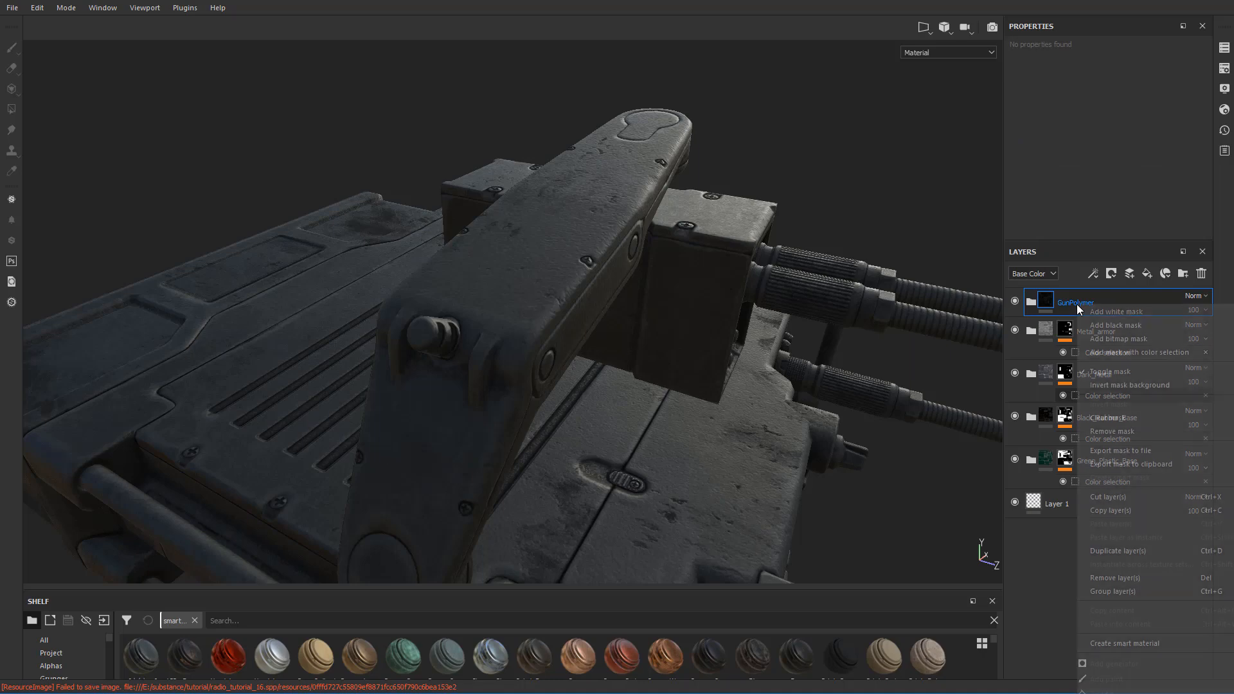
{"action": "left_click", "coordinate": [1140, 352]}
{"action": "left_click", "coordinate": [1180, 178]}
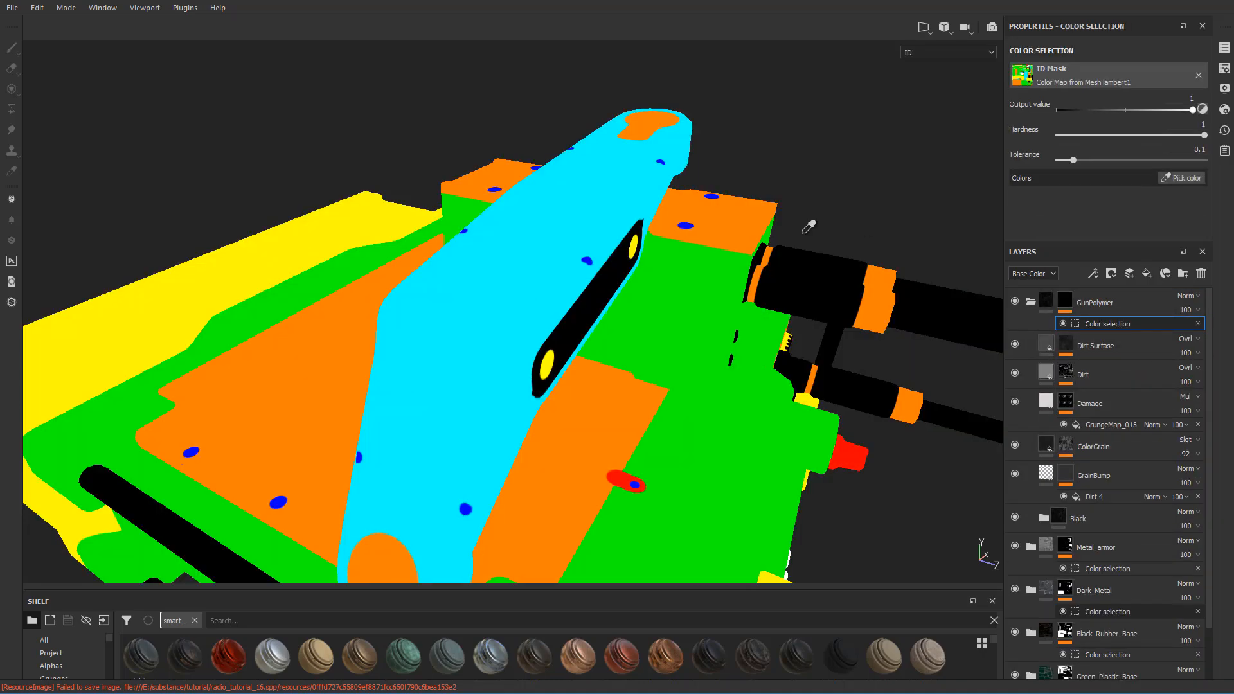
{"action": "left_click", "coordinate": [590, 186]}
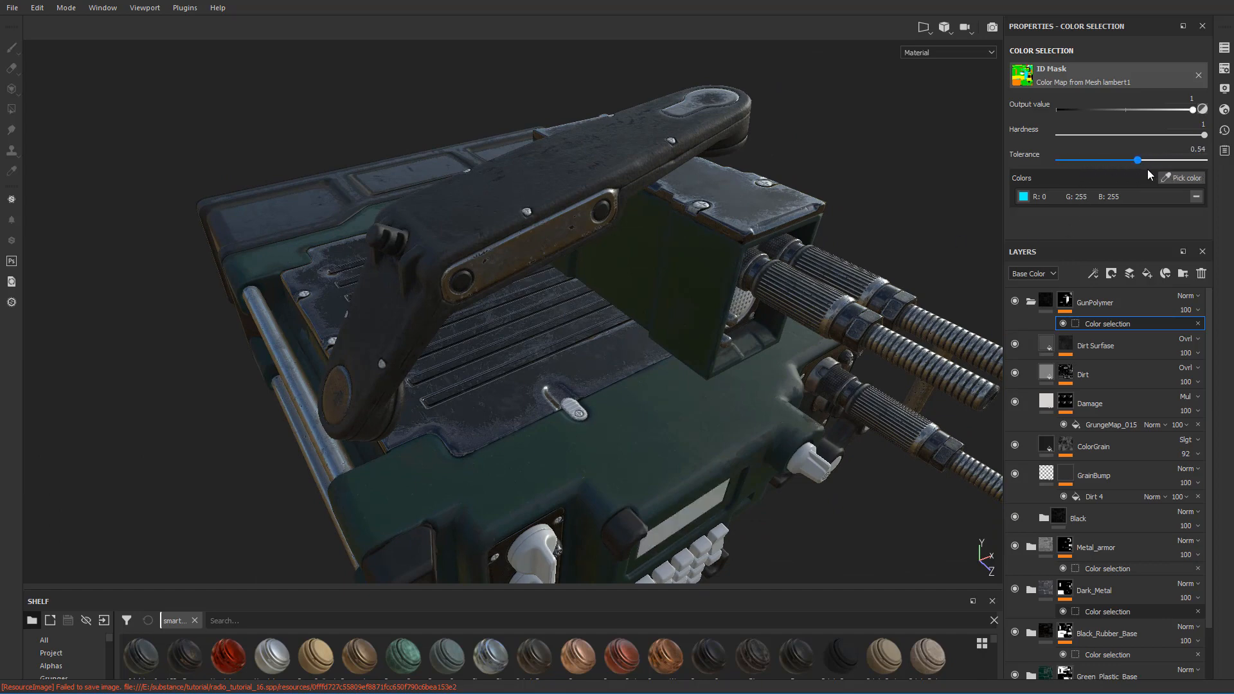
- Set the tolerance of the GunPolymer folder's color selection to 0.8 and check the masked handset
{"action": "left_click_drag", "start_coordinate": [1137, 159], "coordinate": [1185, 159]}
{"action": "left_click_drag", "start_coordinate": [819, 240], "coordinate": [661, 396], "text": "alt"}
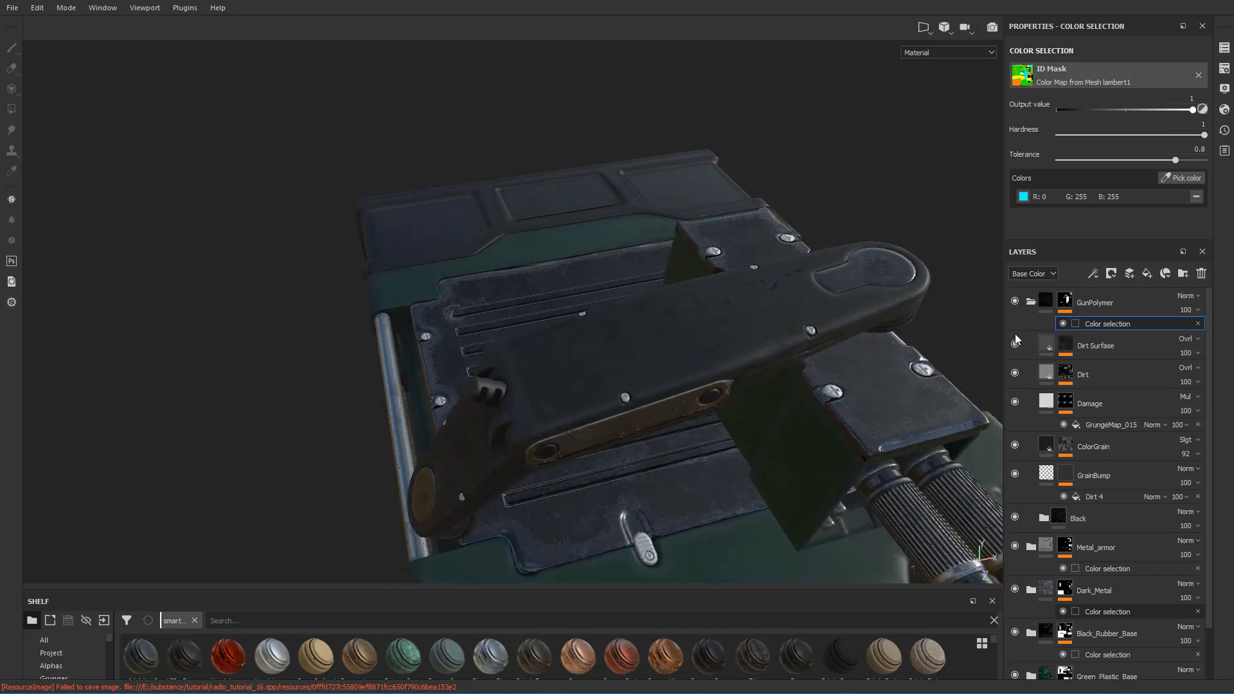
{"action": "left_click", "coordinate": [1031, 301]}
{"action": "left_click", "coordinate": [1031, 301]}
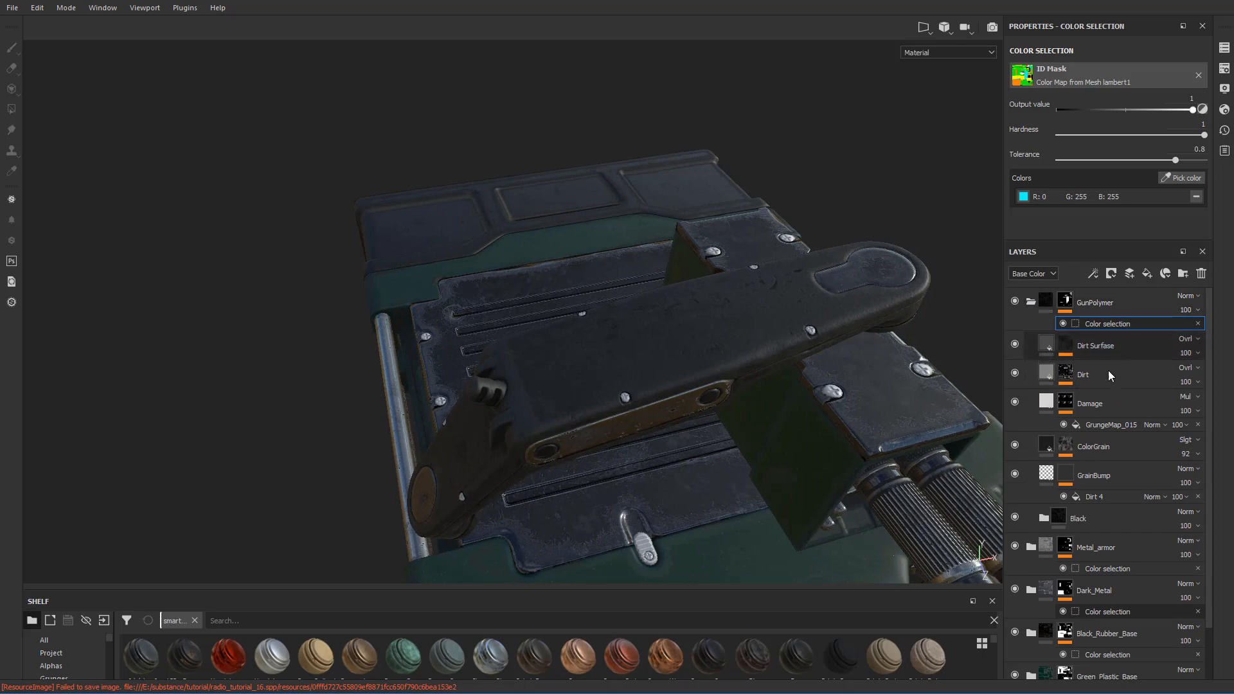
- Set the UV scale of the Damage mask's GrungeMap_015 fill to 1, randomize its seed, and check the handset
{"action": "left_click", "coordinate": [1032, 406]}
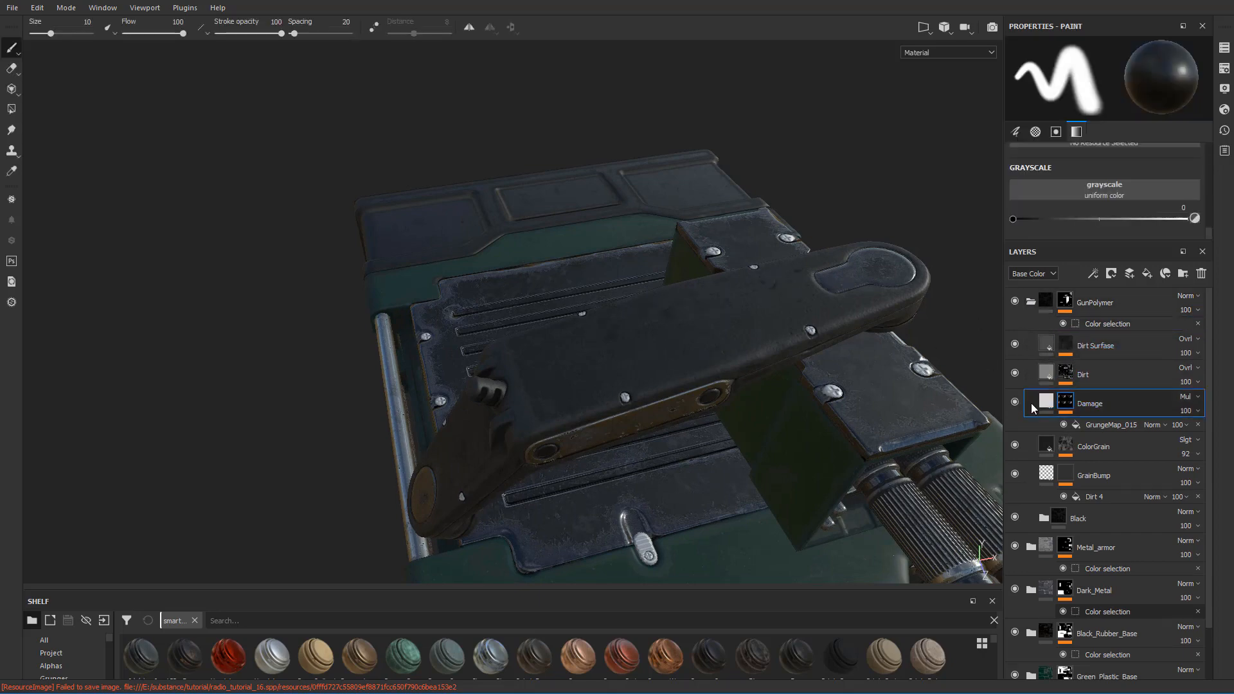
{"action": "left_click", "coordinate": [1044, 408]}
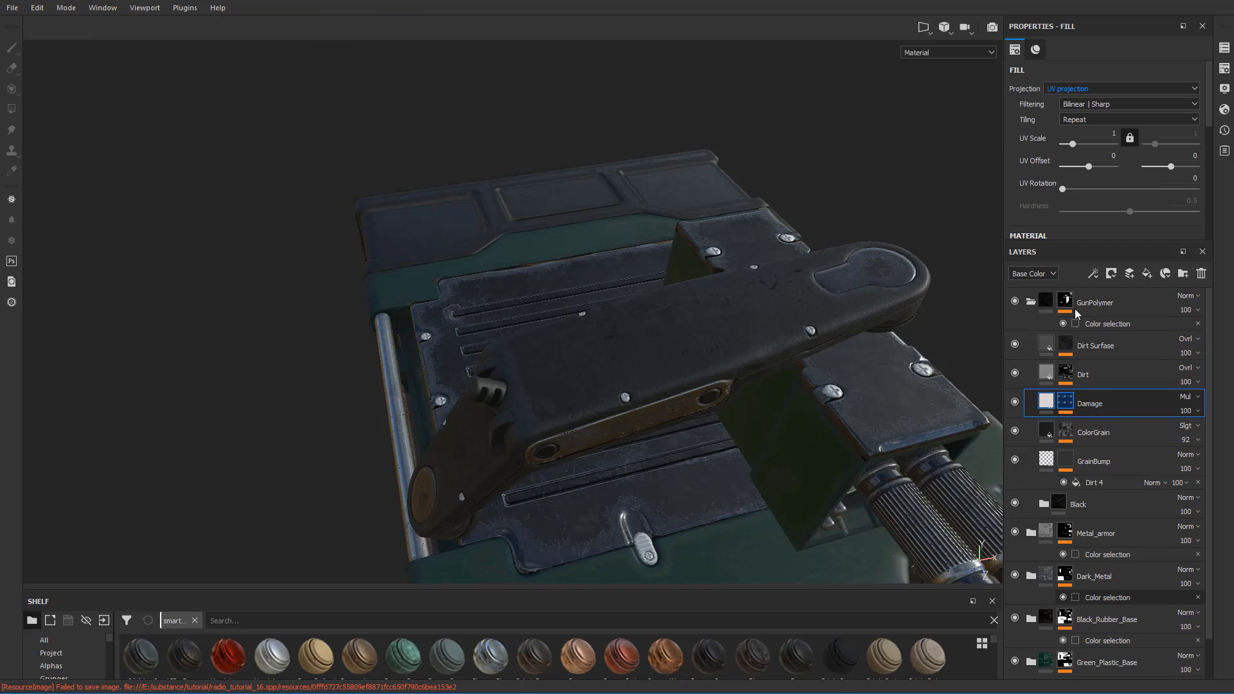
{"action": "left_click", "coordinate": [1067, 403]}
{"action": "left_click", "coordinate": [1102, 424]}
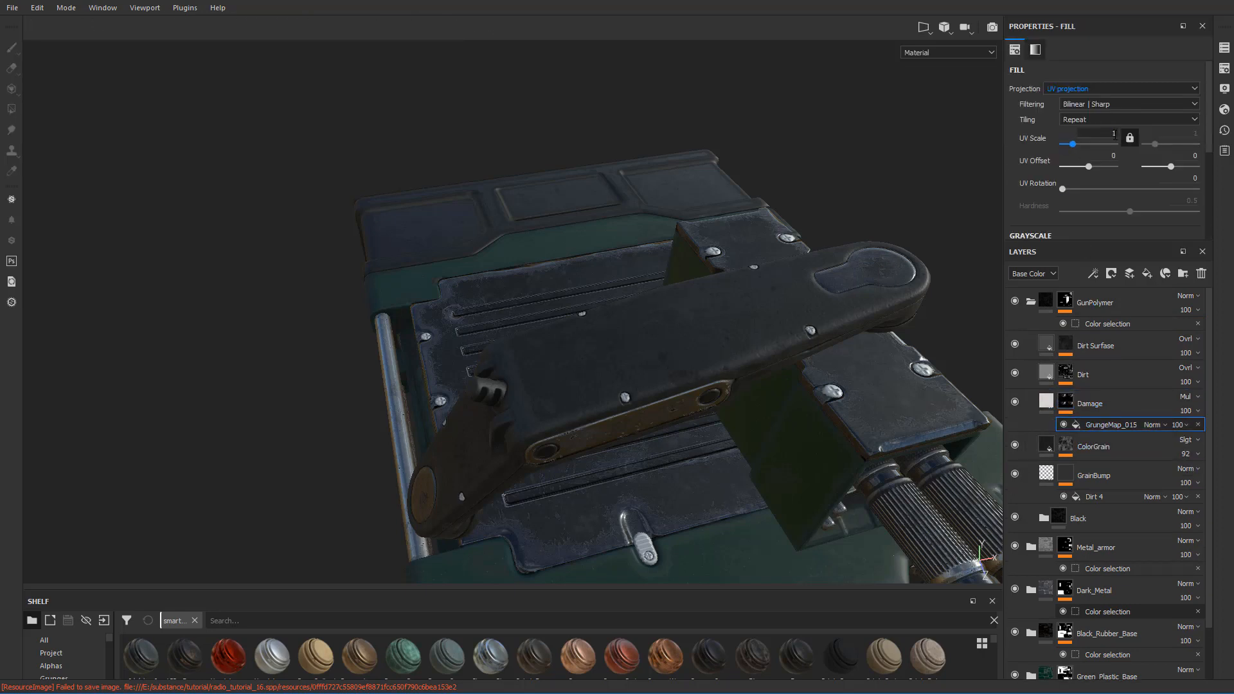
{"action": "left_click_drag", "start_coordinate": [738, 310], "coordinate": [859, 287], "text": "alt"}
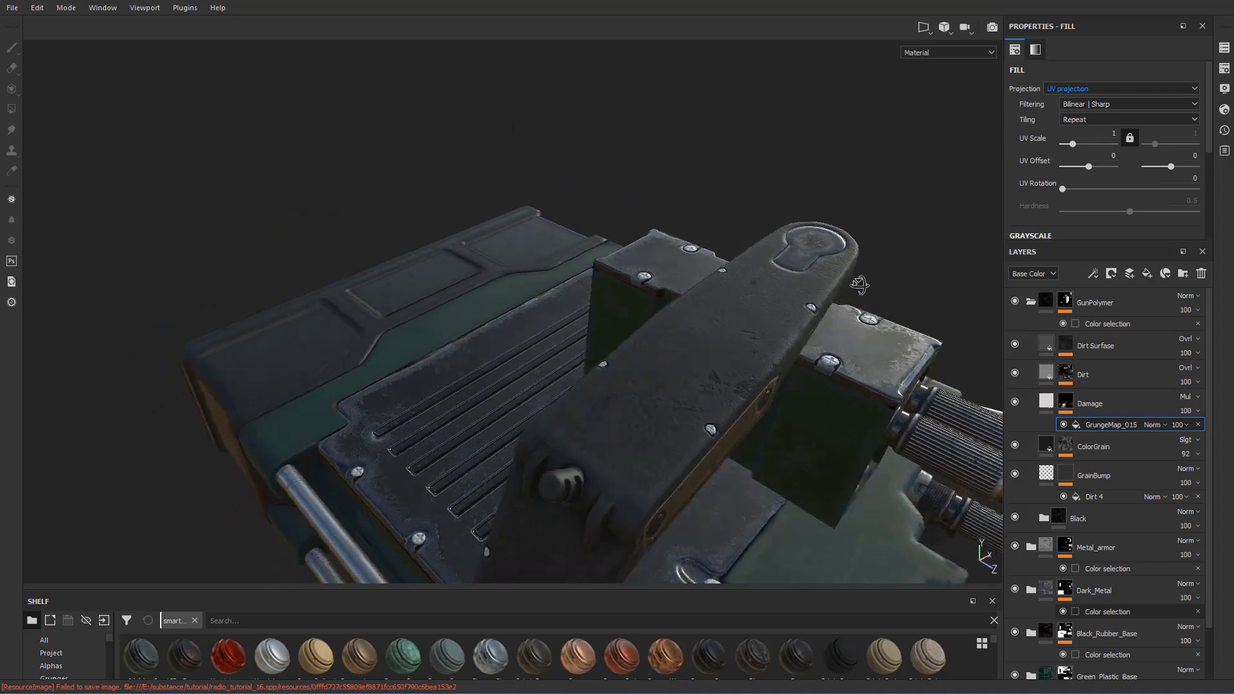
{"action": "scroll", "coordinate": [1151, 167], "scroll_direction": "down", "scroll_amount": 2}
{"action": "left_click", "coordinate": [1159, 205]}
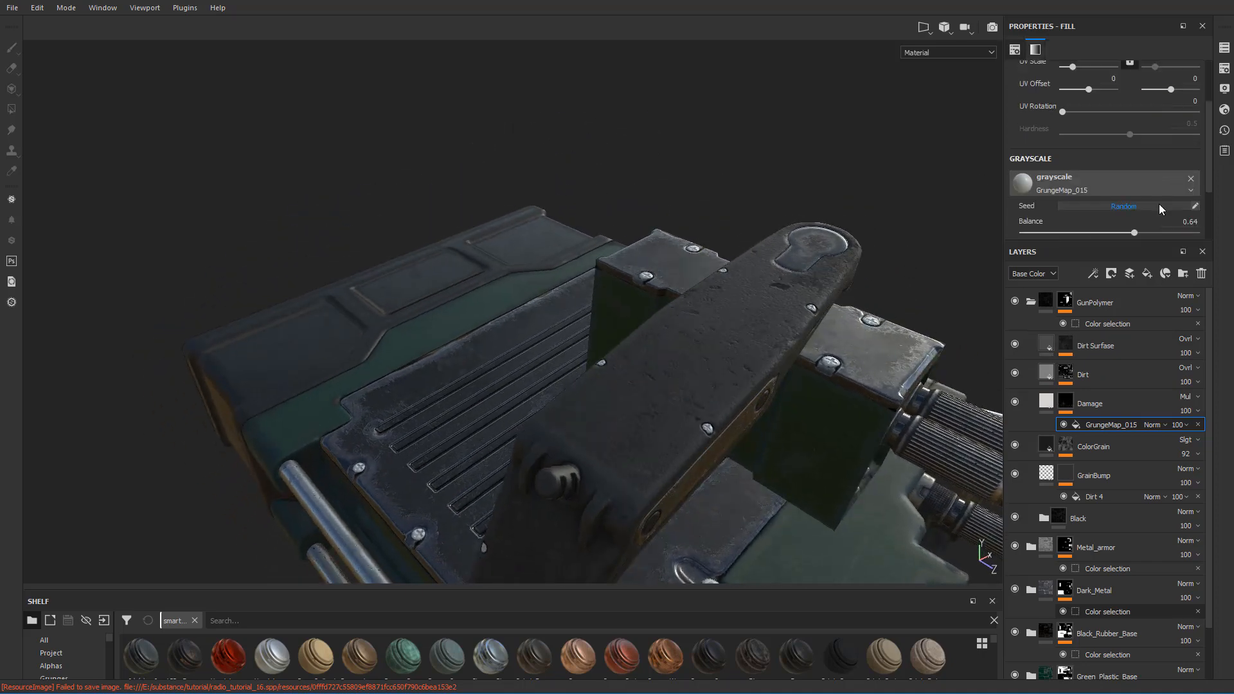
{"action": "left_click_drag", "start_coordinate": [853, 283], "coordinate": [754, 388], "text": "alt"}
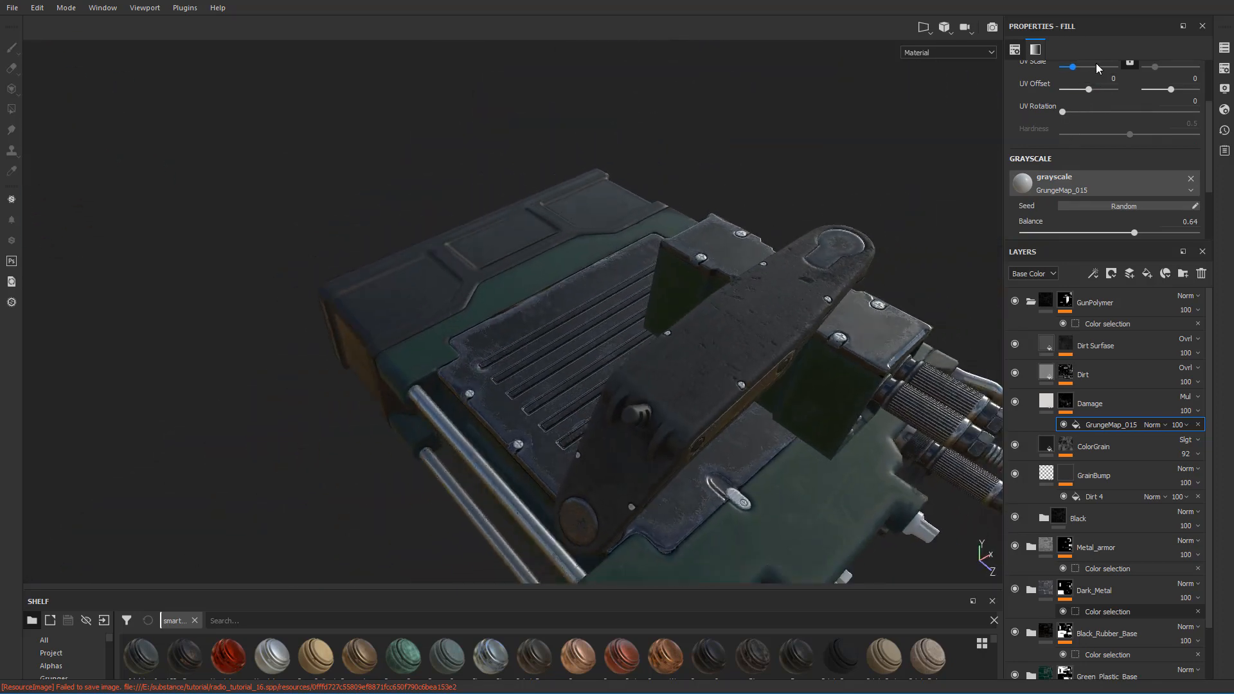
- Set the UV scale of the Damage mask's GrungeMap_015 fill to 2 and inspect the radio from several angles
{"action": "scroll", "coordinate": [1097, 63], "scroll_direction": "up", "scroll_amount": 1}
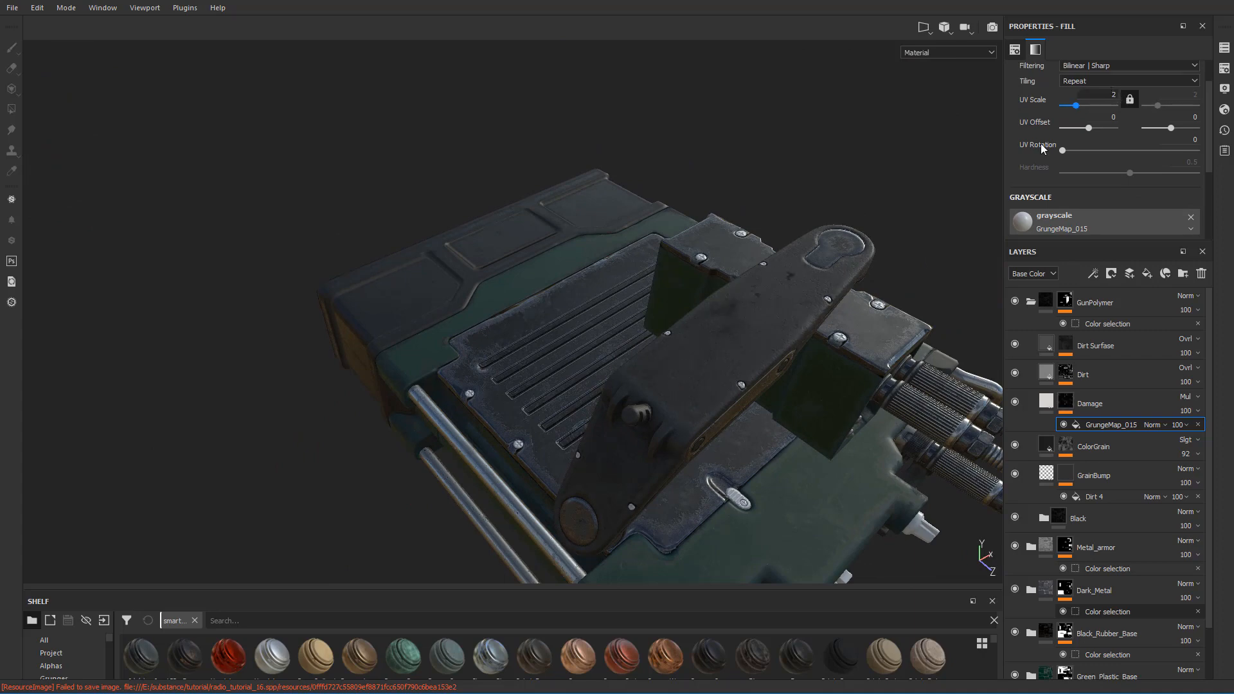
{"action": "mouse_move", "coordinate": [988, 283]}
{"action": "left_mouse_down", "text": "alt"}
{"action": "mouse_move", "coordinate": [981, 322]}
{"action": "mouse_move", "coordinate": [901, 284]}
{"action": "mouse_move", "coordinate": [964, 270]}
{"action": "mouse_move", "coordinate": [860, 262]}
{"action": "mouse_move", "coordinate": [724, 321]}
{"action": "mouse_move", "coordinate": [626, 340]}
{"action": "mouse_move", "coordinate": [551, 206]}
{"action": "mouse_move", "coordinate": [604, 278]}
{"action": "mouse_move", "coordinate": [519, 227]}
{"action": "mouse_move", "coordinate": [677, 368]}
{"action": "mouse_move", "coordinate": [672, 359]}
{"action": "mouse_move", "coordinate": [608, 376]}
{"action": "mouse_move", "coordinate": [863, 376]}
{"action": "left_mouse_up", "text": "alt"}
{"action": "scroll", "coordinate": [1132, 186], "scroll_direction": "down", "scroll_amount": 3}
{"action": "left_click", "coordinate": [1031, 302]}
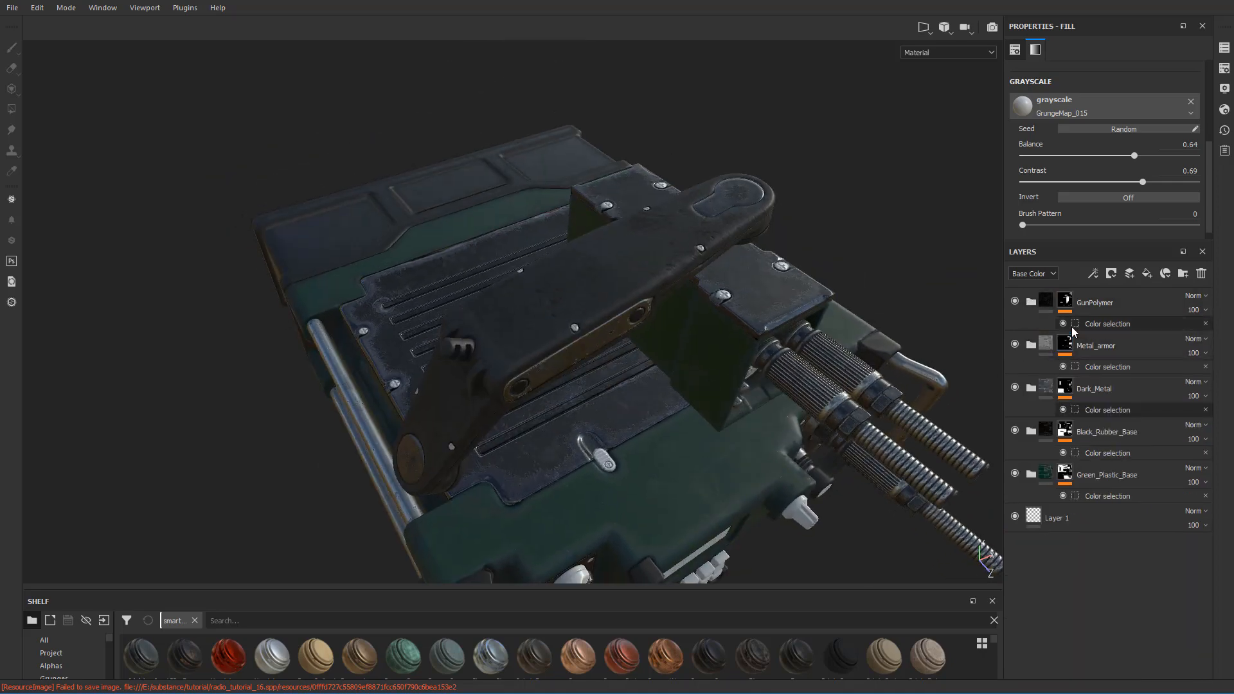
{"action": "left_click_drag", "start_coordinate": [845, 255], "coordinate": [935, 166], "text": "alt"}
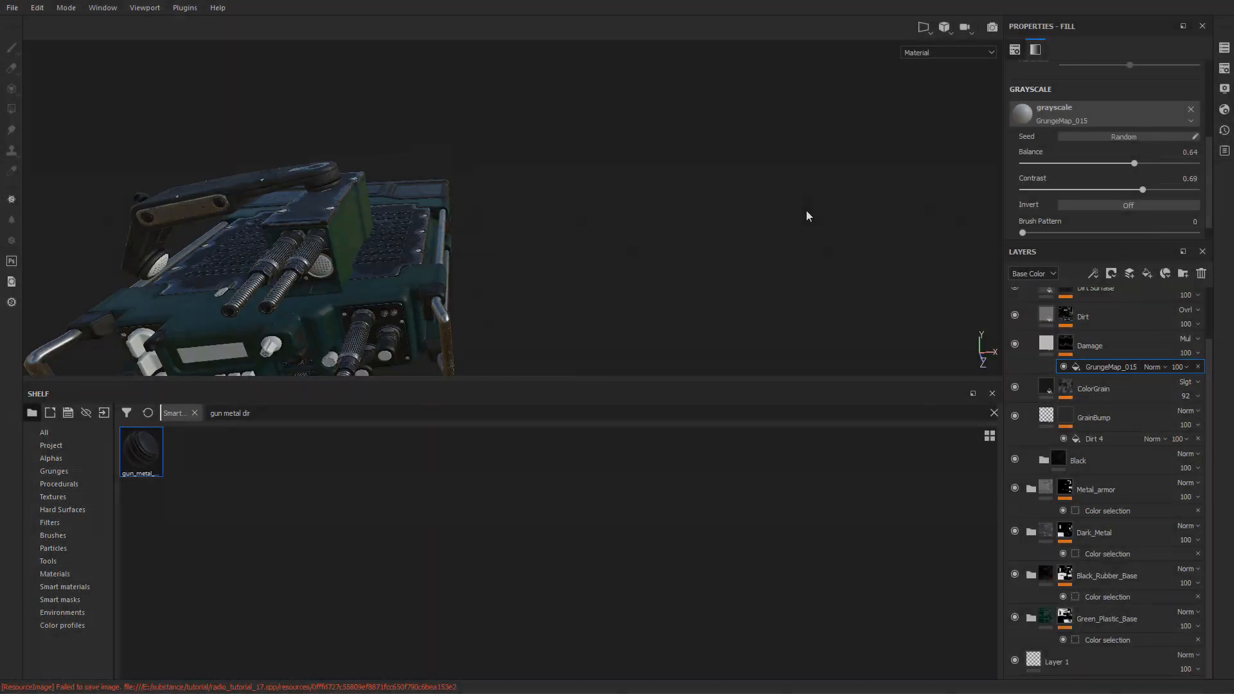
{"action": "left_click_drag", "start_coordinate": [806, 213], "coordinate": [537, 259], "text": "alt"}
{"action": "middle_click_drag", "start_coordinate": [536, 259], "coordinate": [525, 182], "text": "alt"}
{"action": "scroll", "coordinate": [543, 206], "scroll_direction": "up", "scroll_amount": 6}
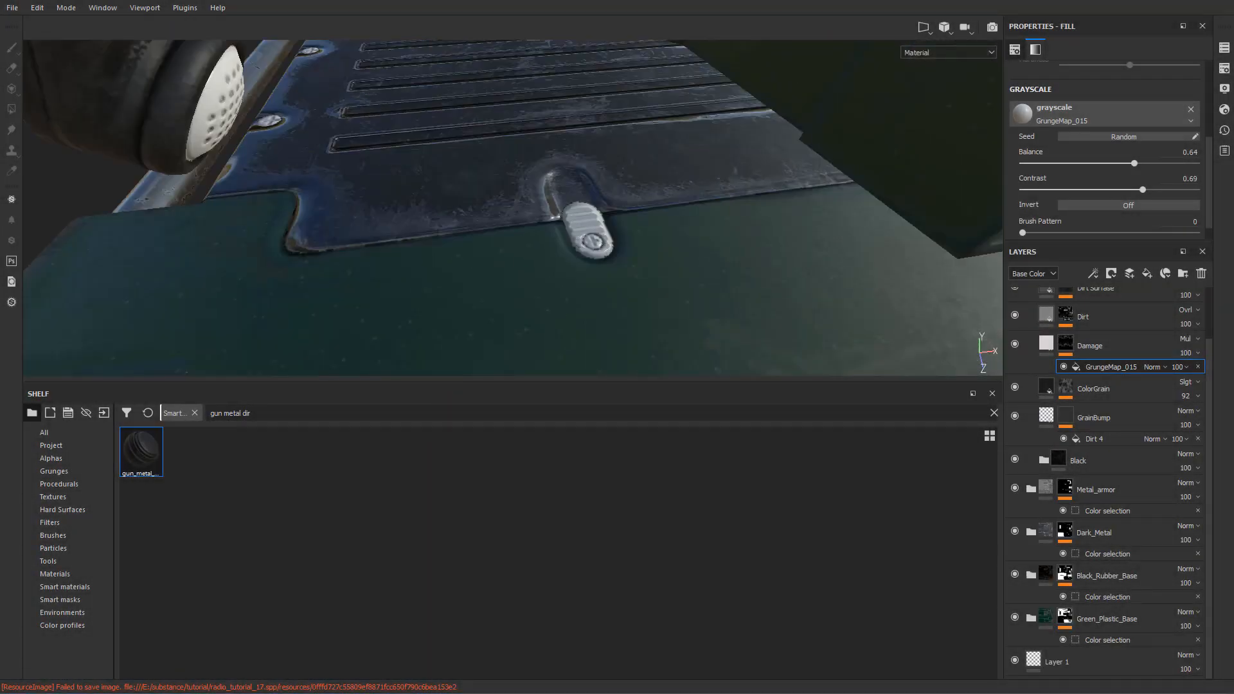
- Switch to the browser and search Substance Share for "gun metal dirty"
{"action": "key", "text": "alt+Tab"}
{"action": "left_click", "coordinate": [307, 120]}
{"action": "type", "text": "gun metal dirty"}
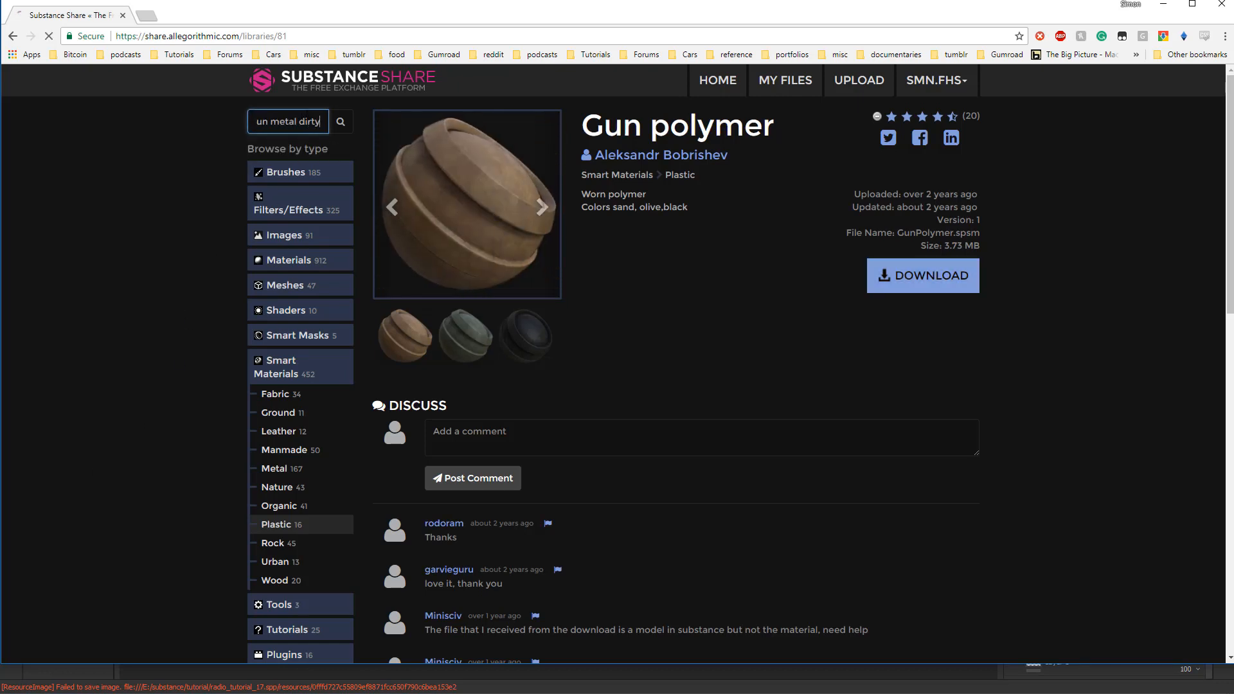
{"action": "key", "text": "Return"}
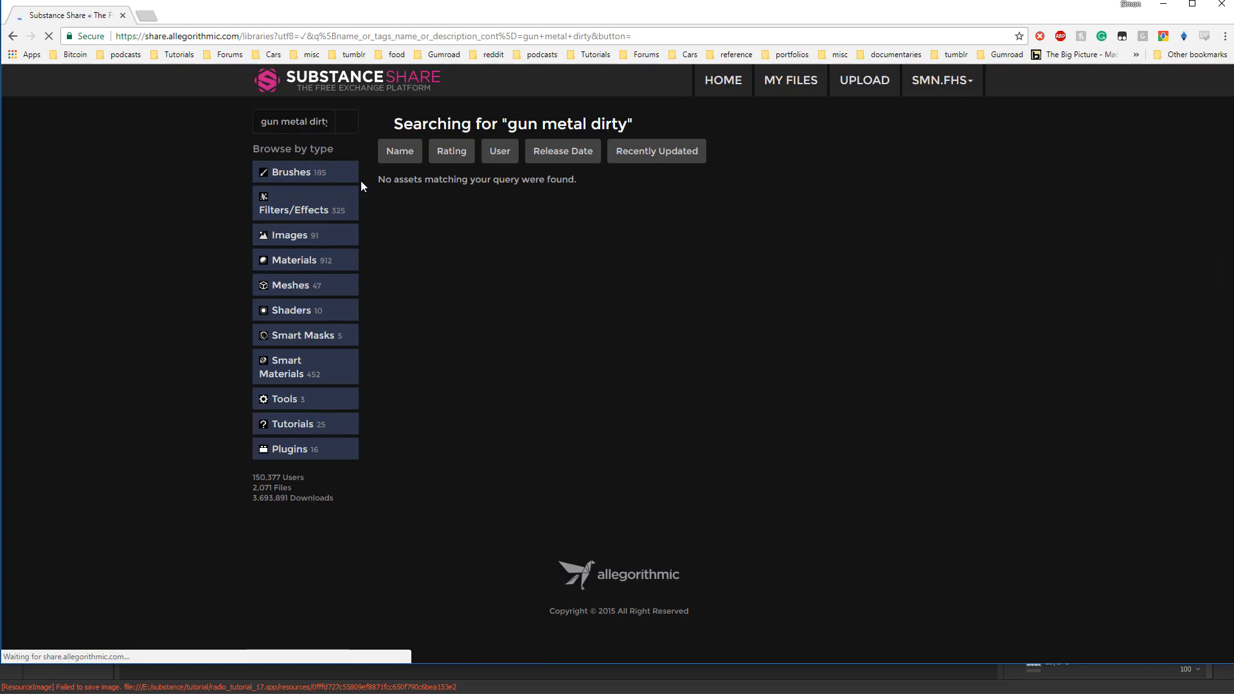
- Search Substance Share for "gun metal", open the gun_metal_dirty smart material page, and close the extra author listing
{"action": "triple_click", "coordinate": [310, 121]}
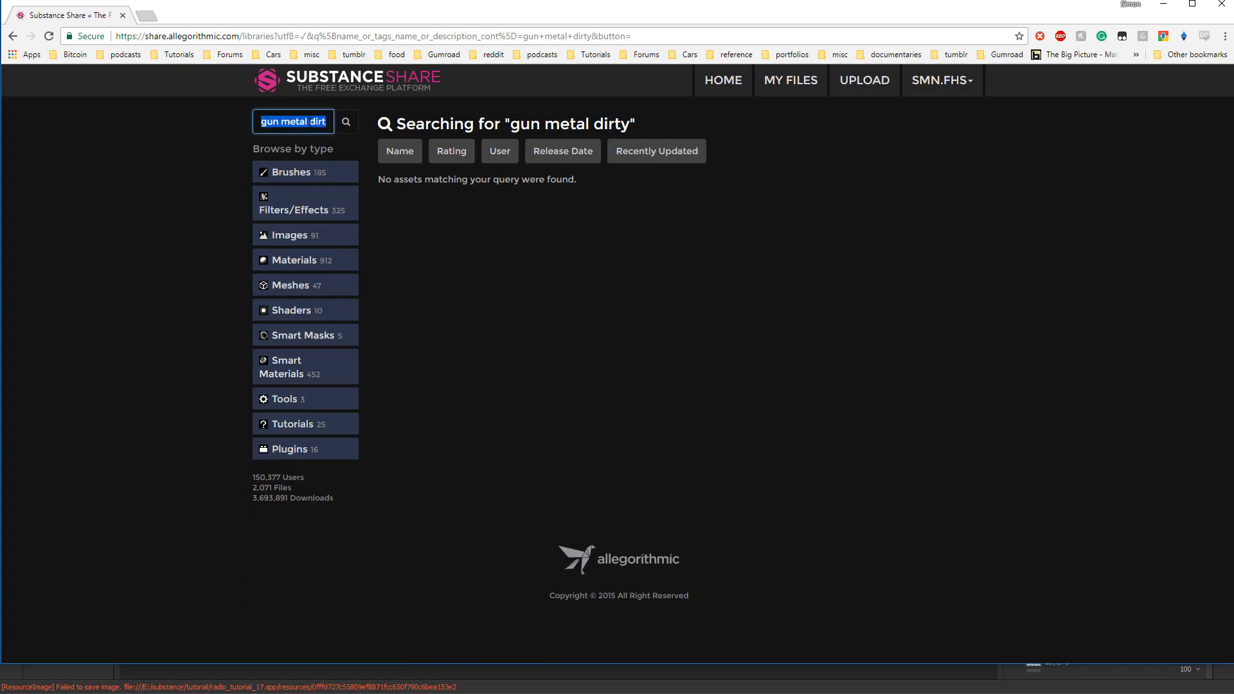
{"action": "type", "text": "gun metal"}
{"action": "key", "text": "Return"}
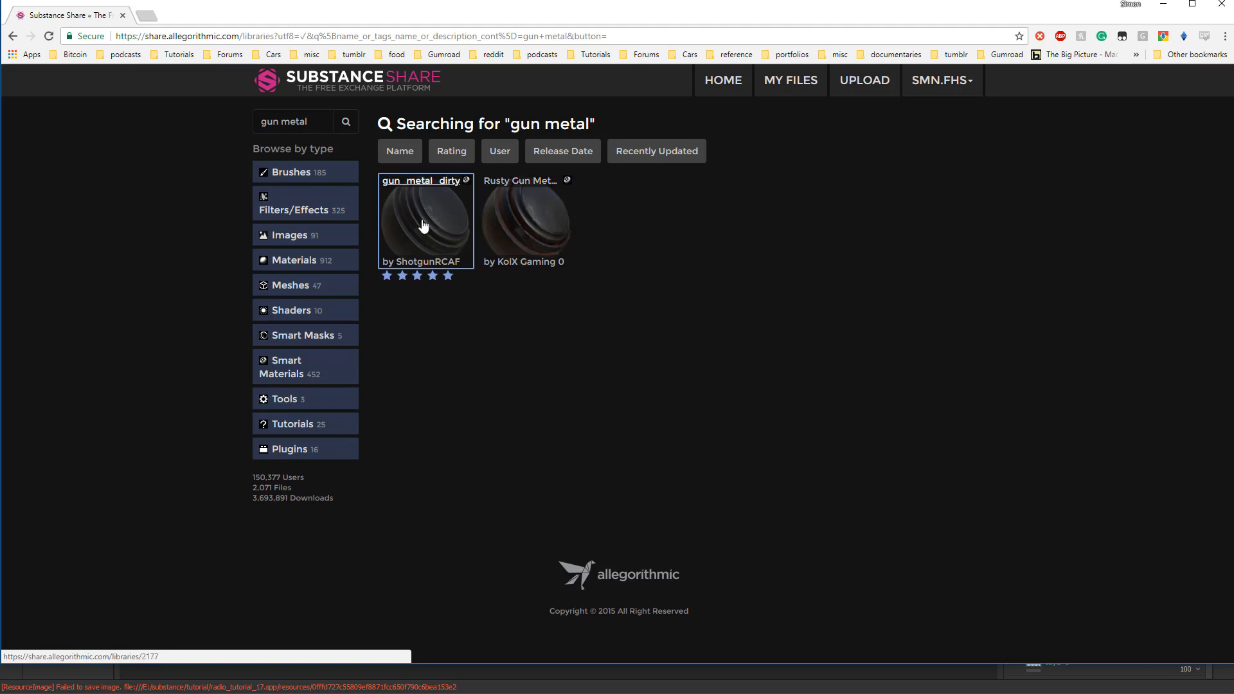
{"action": "left_click", "coordinate": [426, 223]}
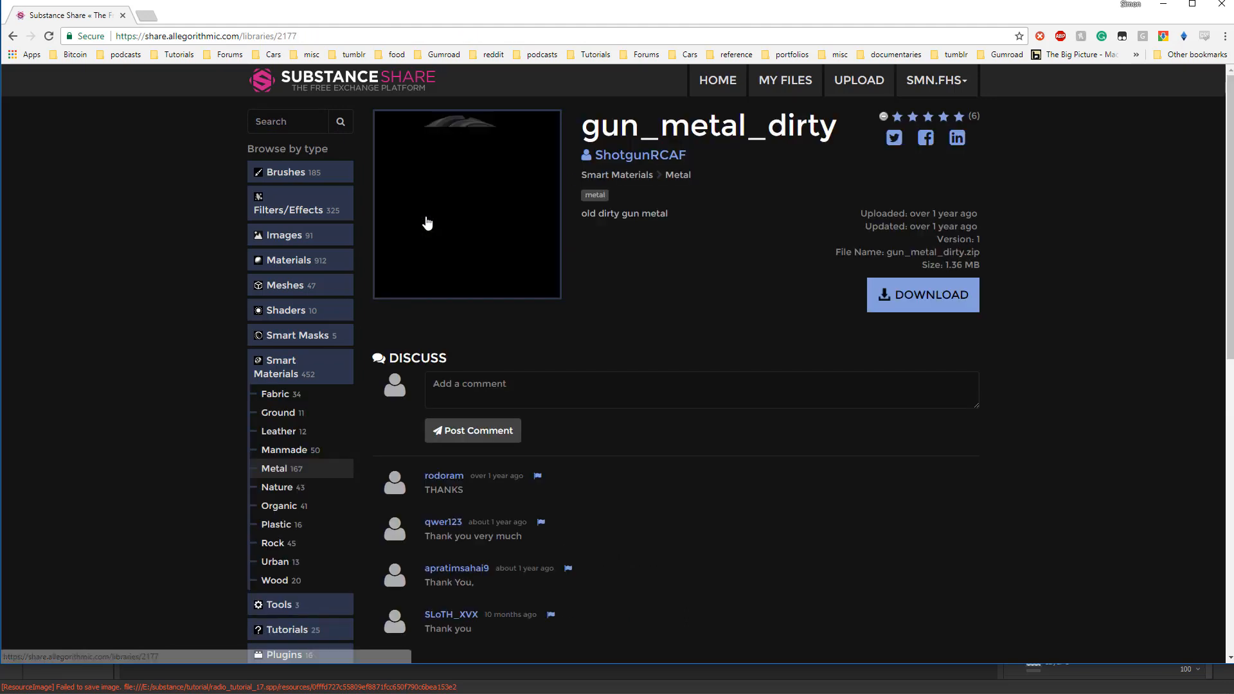
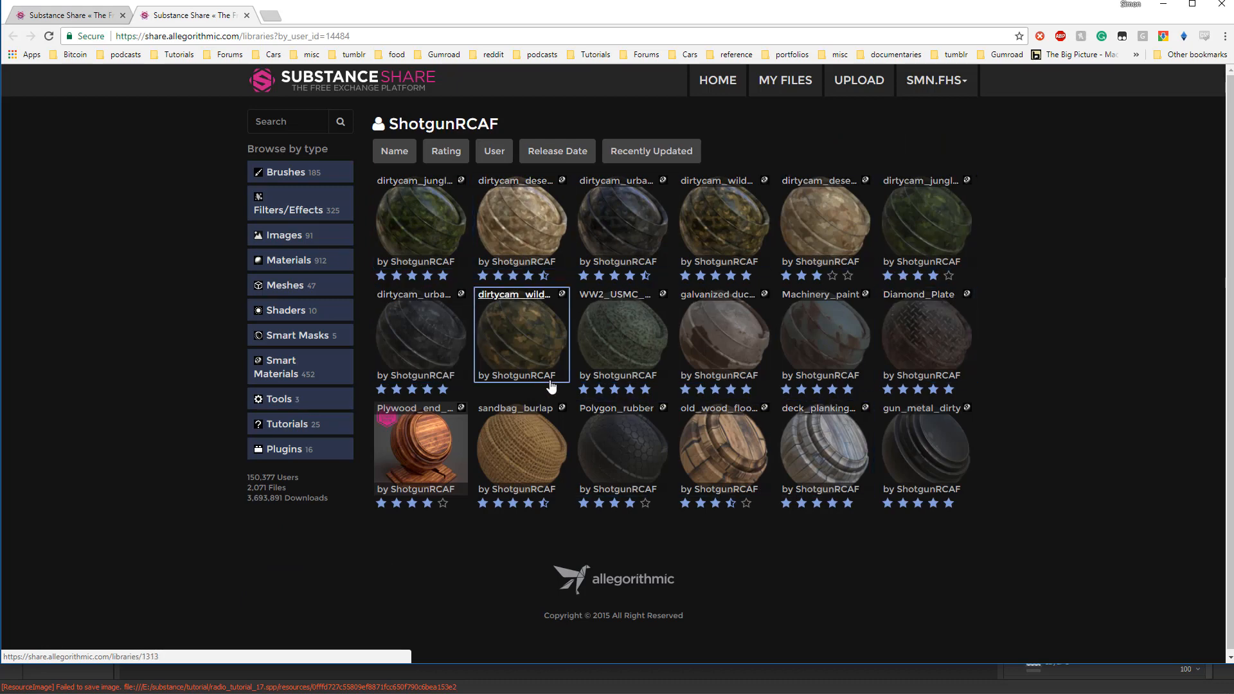
{"action": "left_click", "coordinate": [247, 15]}
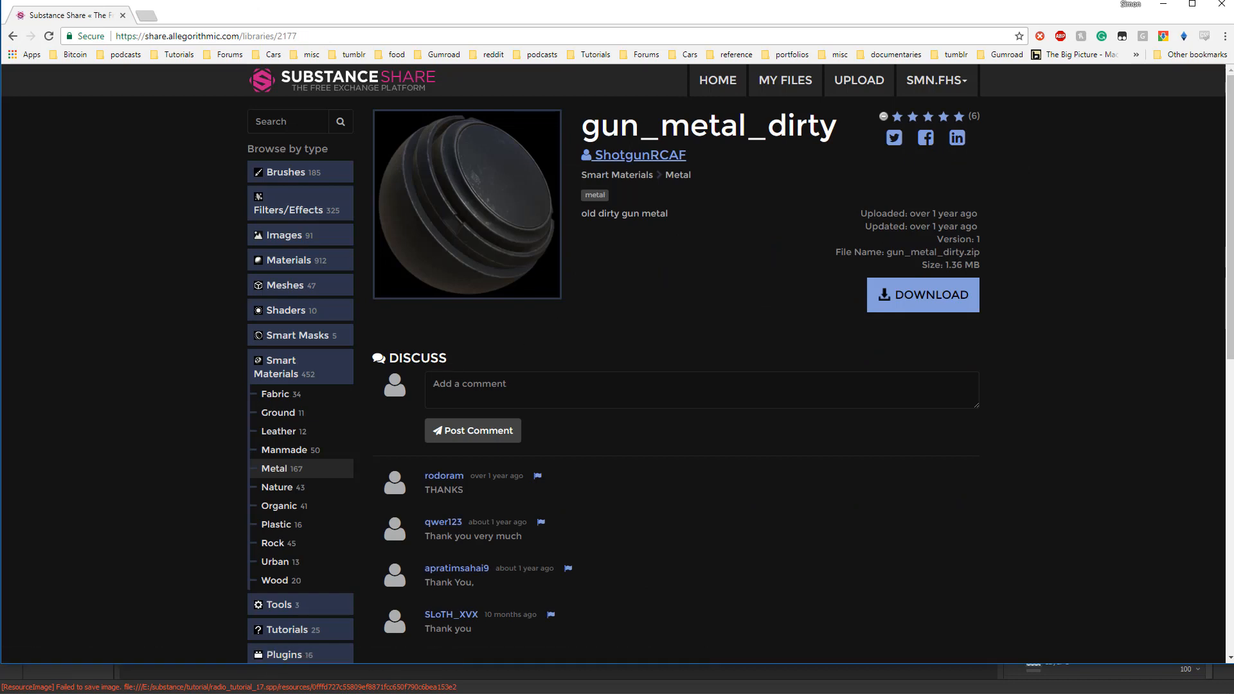
- Switch to File Explorer and extract gun_metal_dirty.spsm from gun_metal_dirty.zip into the Downloads folder
{"action": "key", "text": "alt+Tab"}
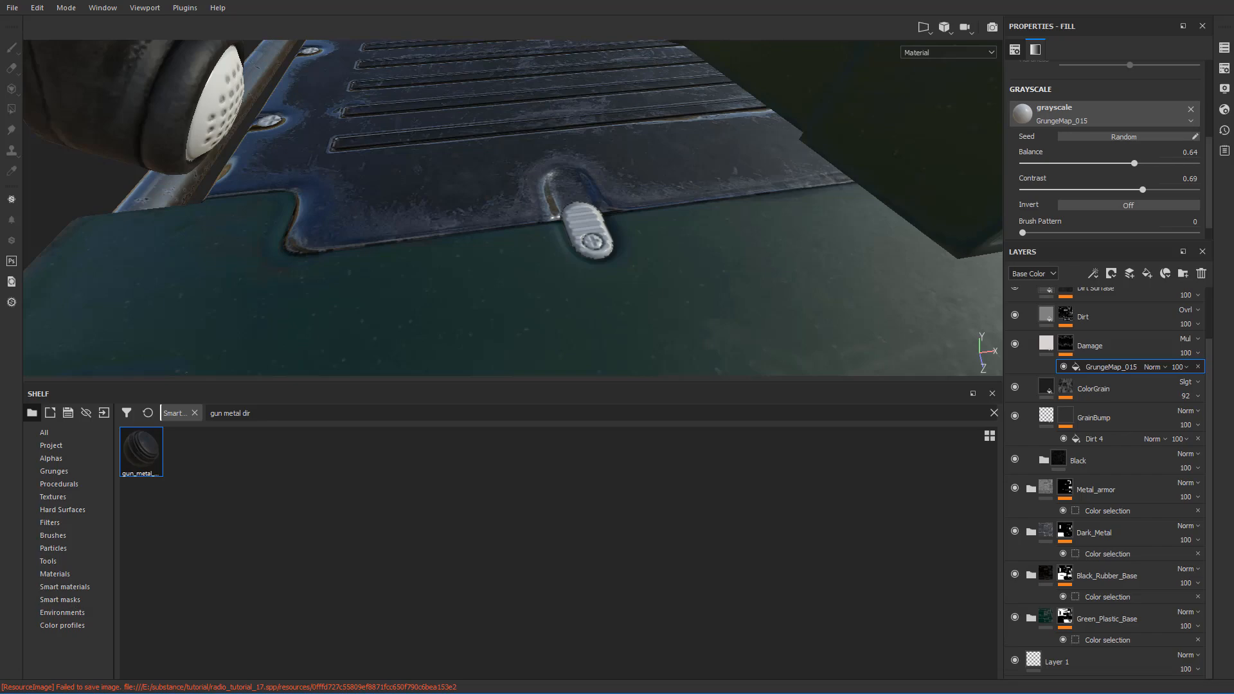
{"action": "key", "text": "alt+Tab"}
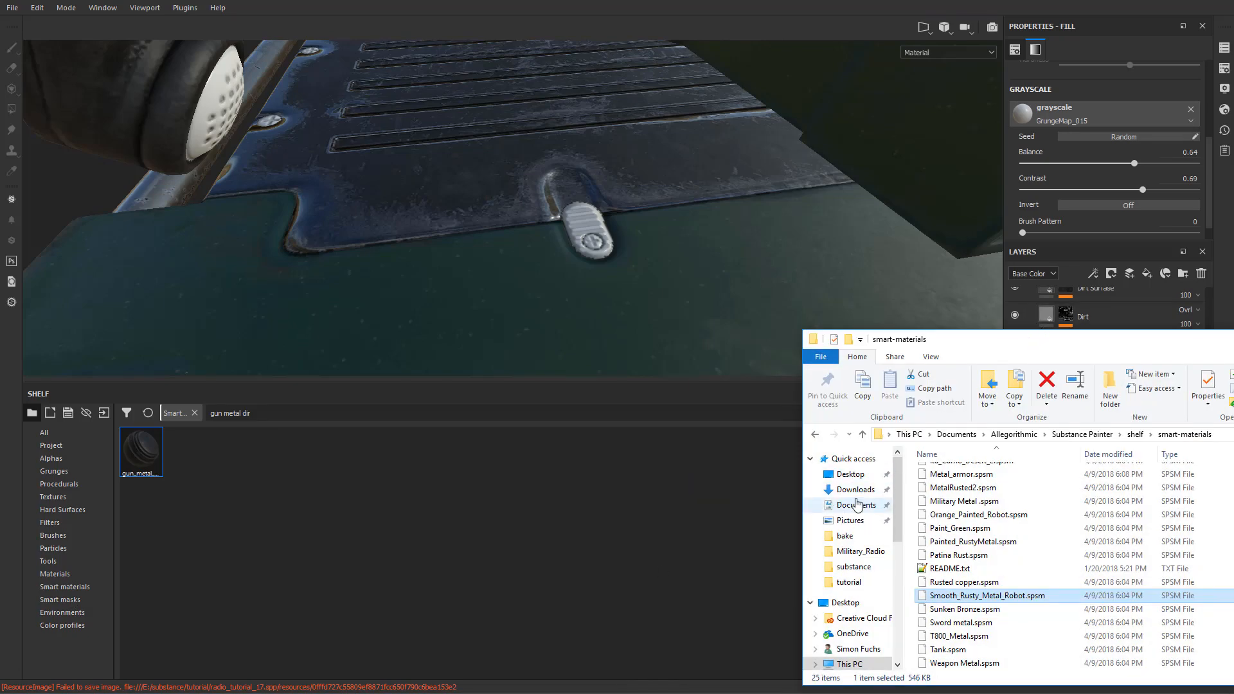
{"action": "left_click", "coordinate": [856, 489]}
{"action": "double_click", "coordinate": [962, 473]}
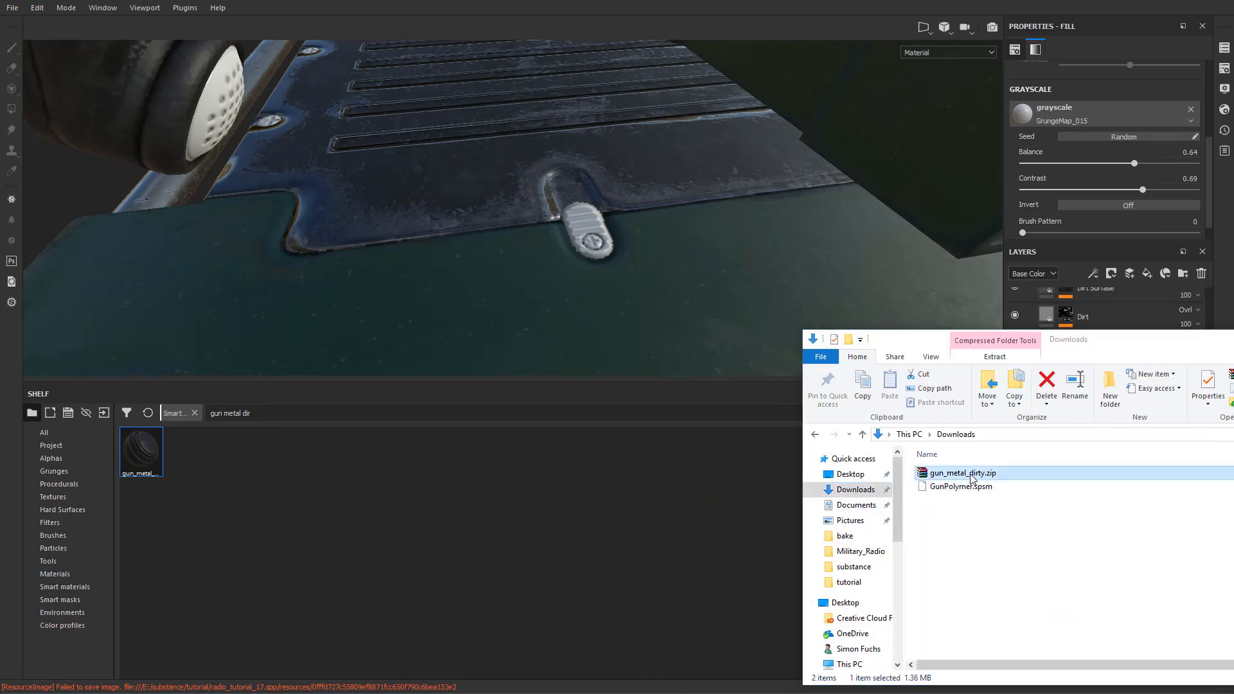
{"action": "left_click_drag", "start_coordinate": [677, 241], "coordinate": [1091, 565]}
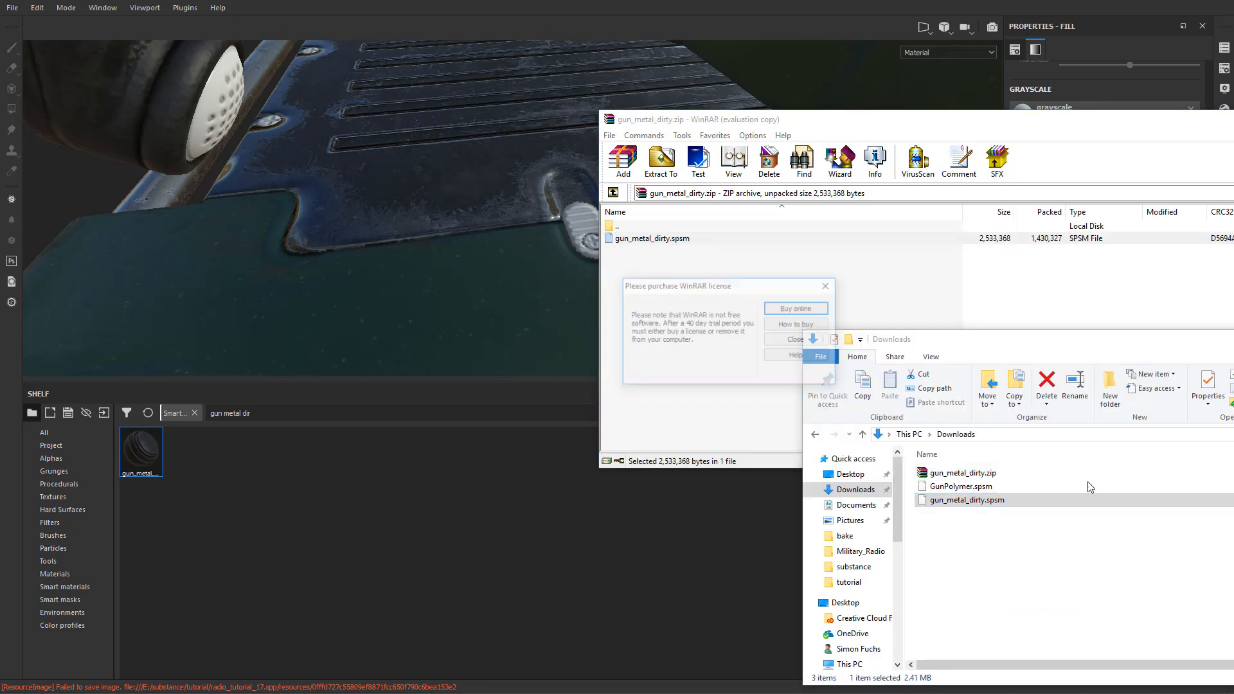
{"action": "left_click", "coordinate": [796, 339]}
{"action": "left_click", "coordinate": [1233, 119]}
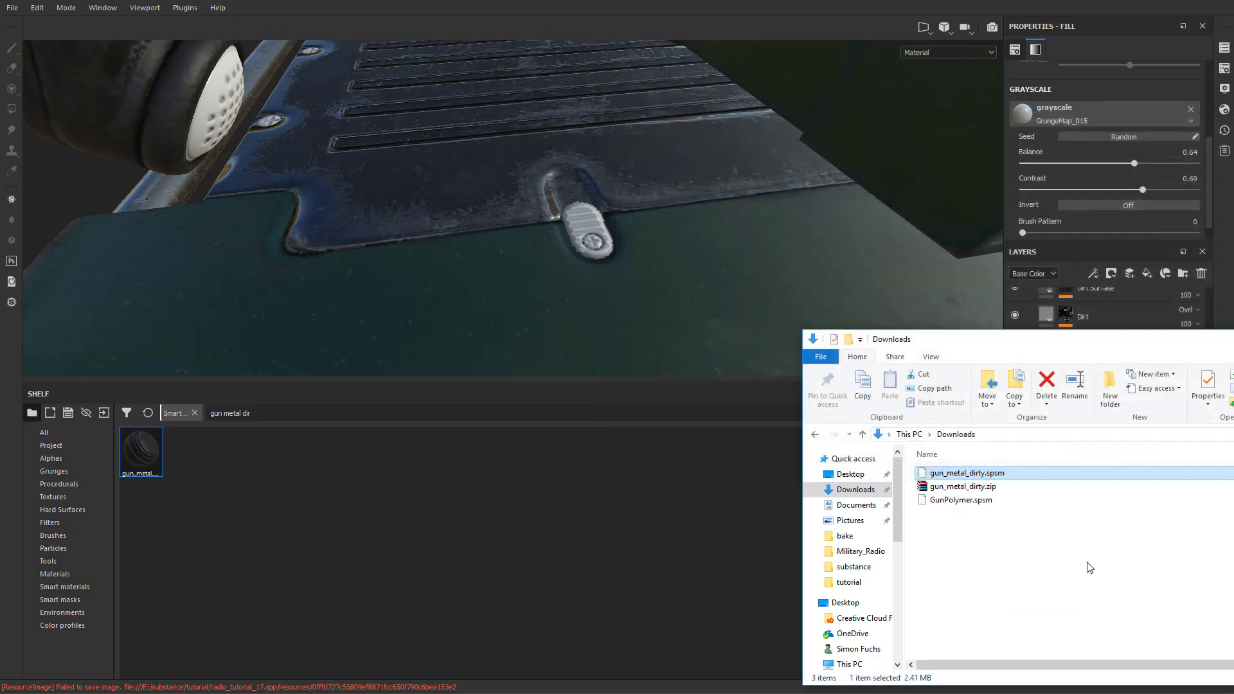
- Import gun_metal_dirty.spsm from Downloads into Substance Painter's shelf as a smart material
{"action": "left_click", "coordinate": [1086, 563]}
{"action": "left_click_drag", "start_coordinate": [1073, 346], "coordinate": [950, 360]}
{"action": "left_click_drag", "start_coordinate": [842, 487], "coordinate": [309, 491]}
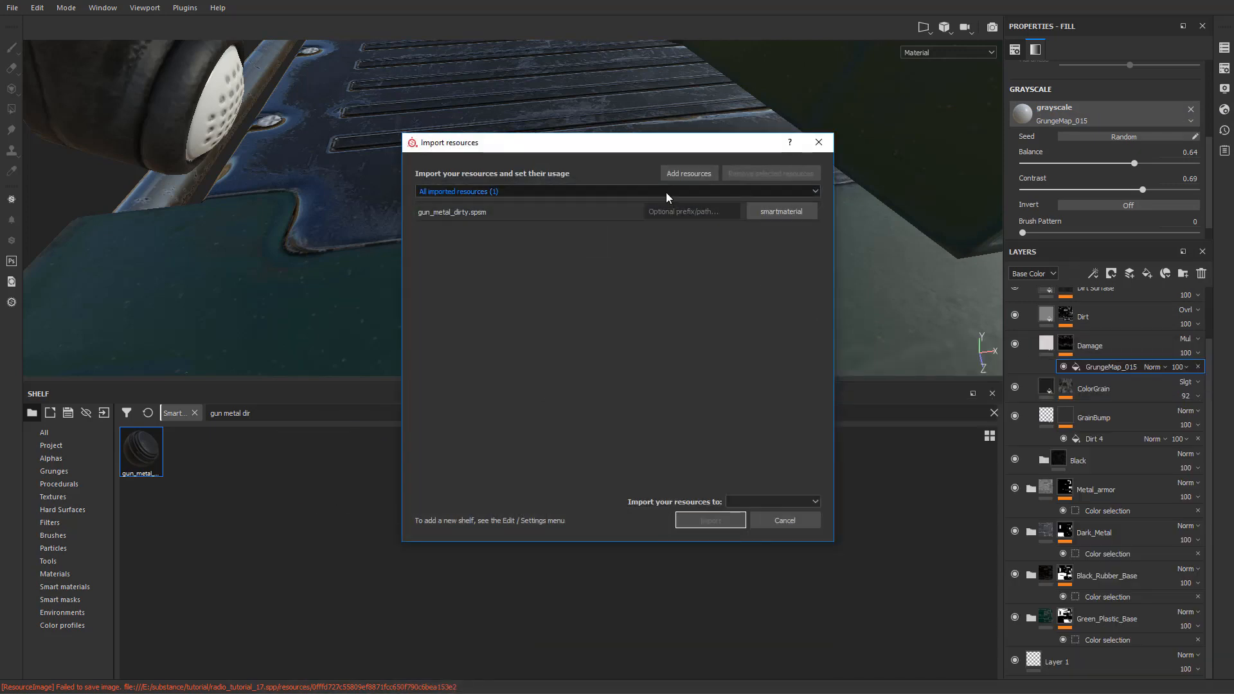
{"action": "left_click", "coordinate": [666, 191]}
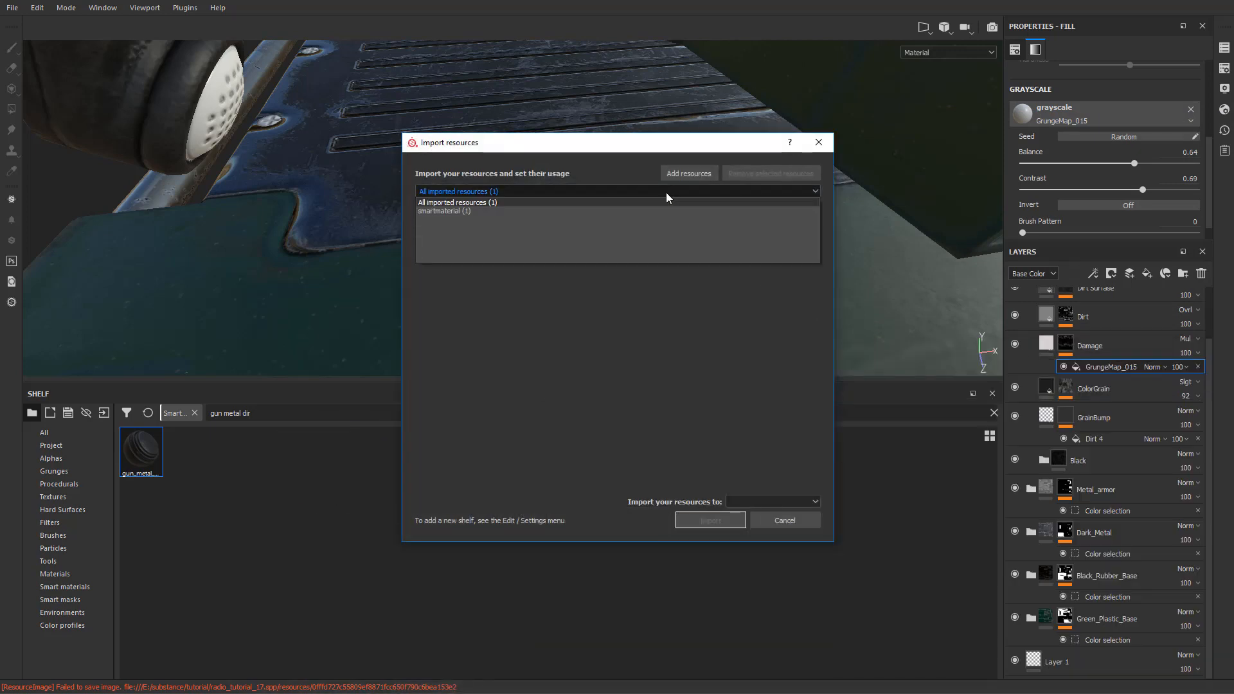
{"action": "left_click", "coordinate": [494, 210]}
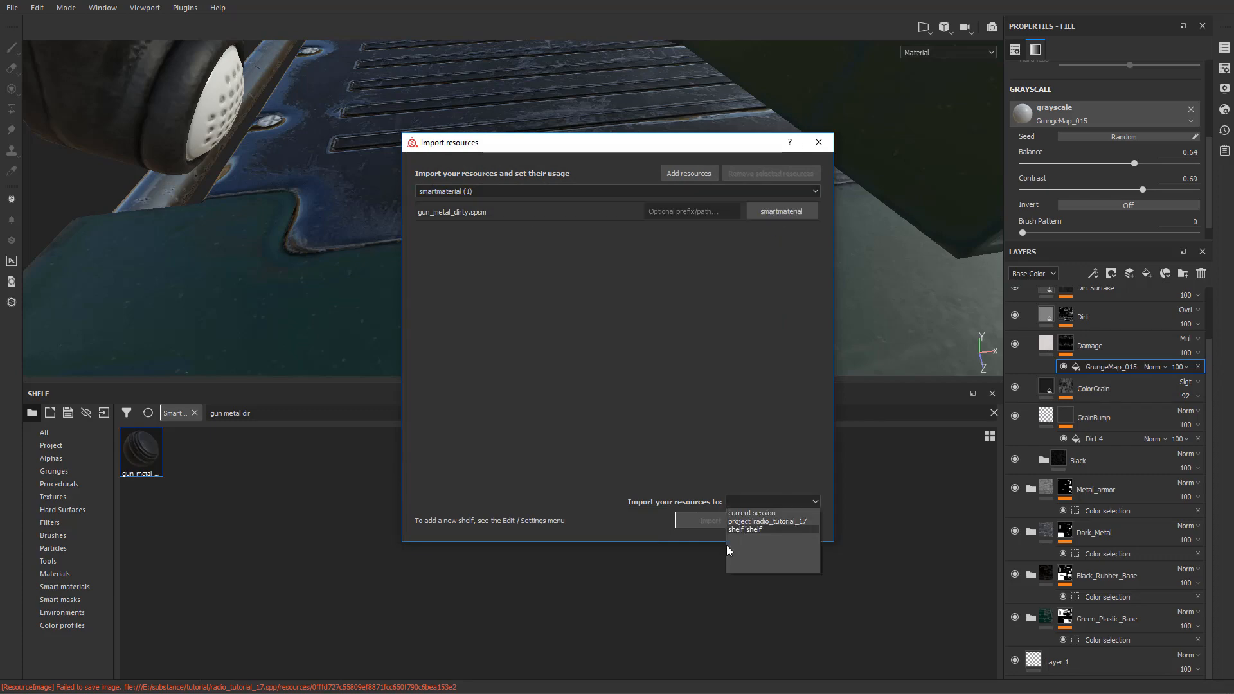
{"action": "left_click", "coordinate": [709, 521]}
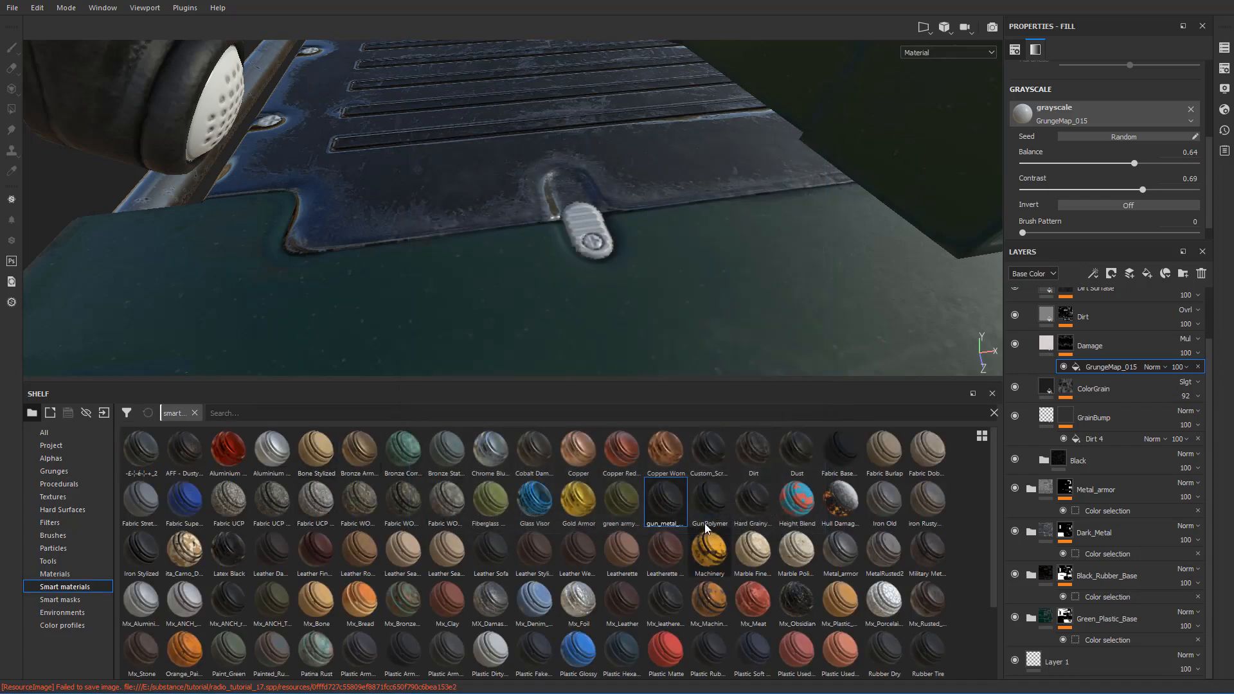
- Rename the GunPolymer folder to Telephone and add the gun_metal_dirty smart material above it in the layer stack
{"action": "left_click_drag", "start_coordinate": [673, 501], "coordinate": [1066, 321]}
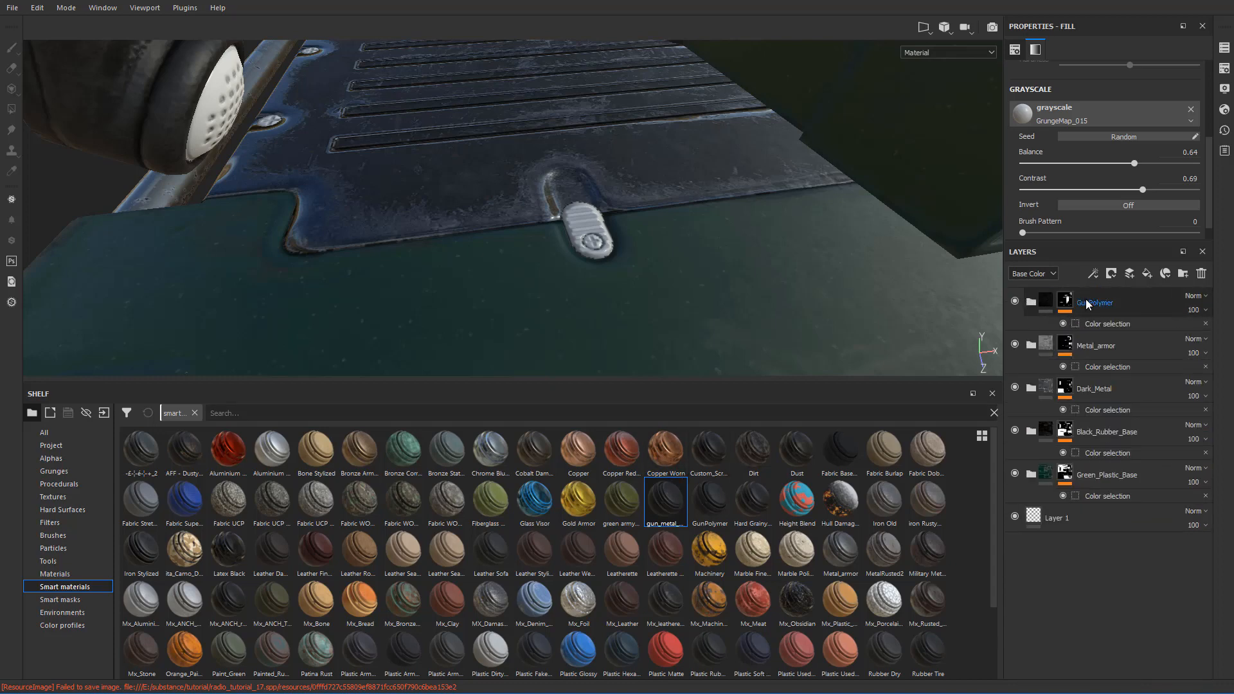
{"action": "double_click", "coordinate": [1090, 299]}
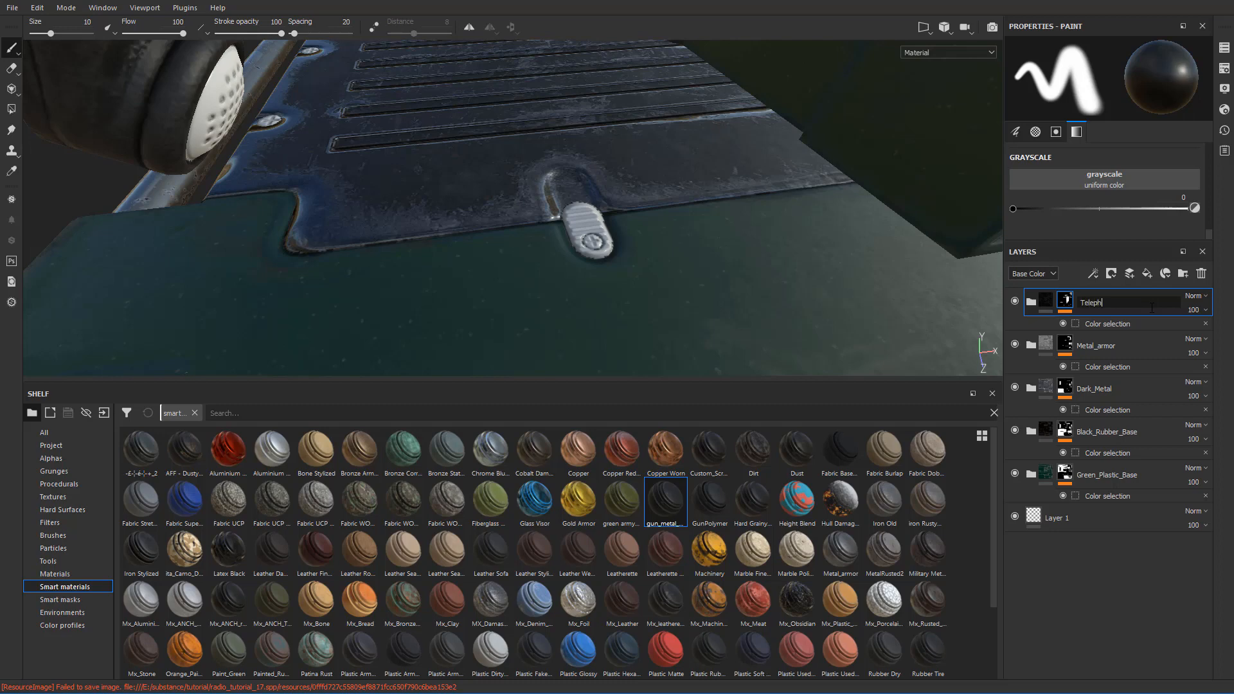
{"action": "left_click_drag", "start_coordinate": [665, 501], "coordinate": [1124, 290]}
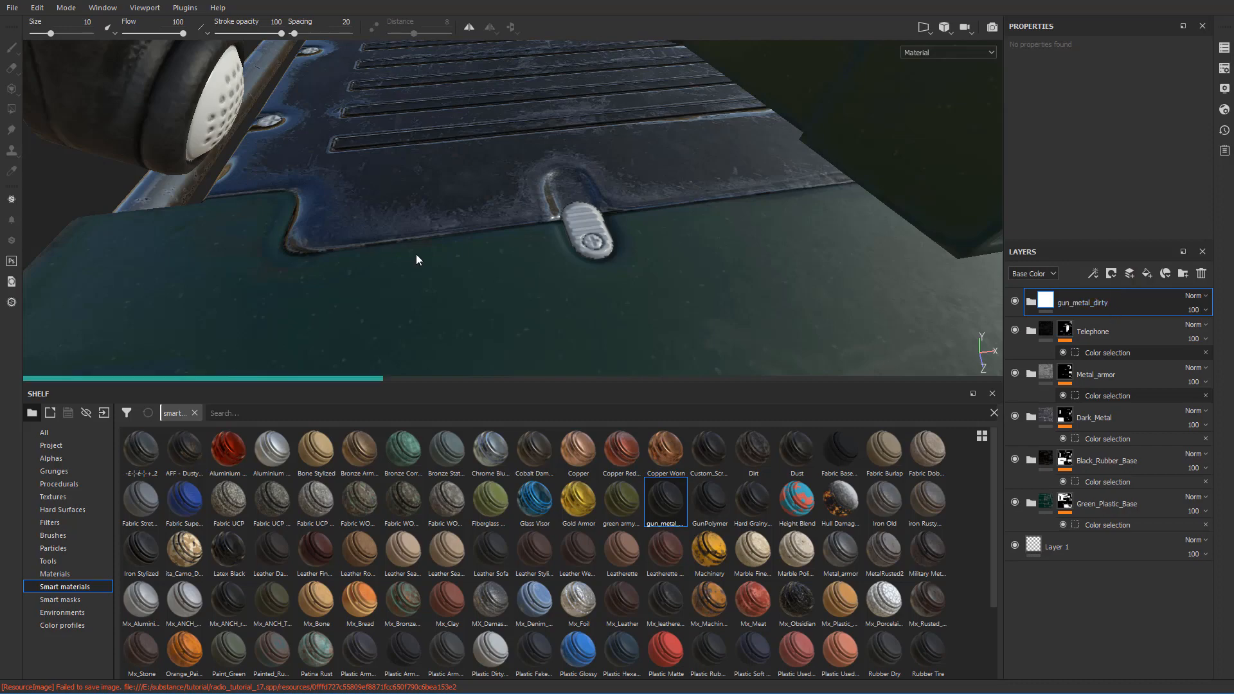
- Examine how the gun_metal_dirty material looks on the radio's frame edges, panel seam and latch
{"action": "scroll", "coordinate": [423, 256], "scroll_direction": "down", "scroll_amount": 8}
{"action": "left_click_drag", "start_coordinate": [501, 169], "coordinate": [501, 225], "text": "alt"}
{"action": "scroll", "coordinate": [512, 215], "scroll_direction": "up", "scroll_amount": 6}
{"action": "middle_click_drag", "start_coordinate": [501, 225], "coordinate": [472, 192], "text": "alt"}
{"action": "left_click_drag", "start_coordinate": [472, 192], "coordinate": [546, 287], "text": "alt"}
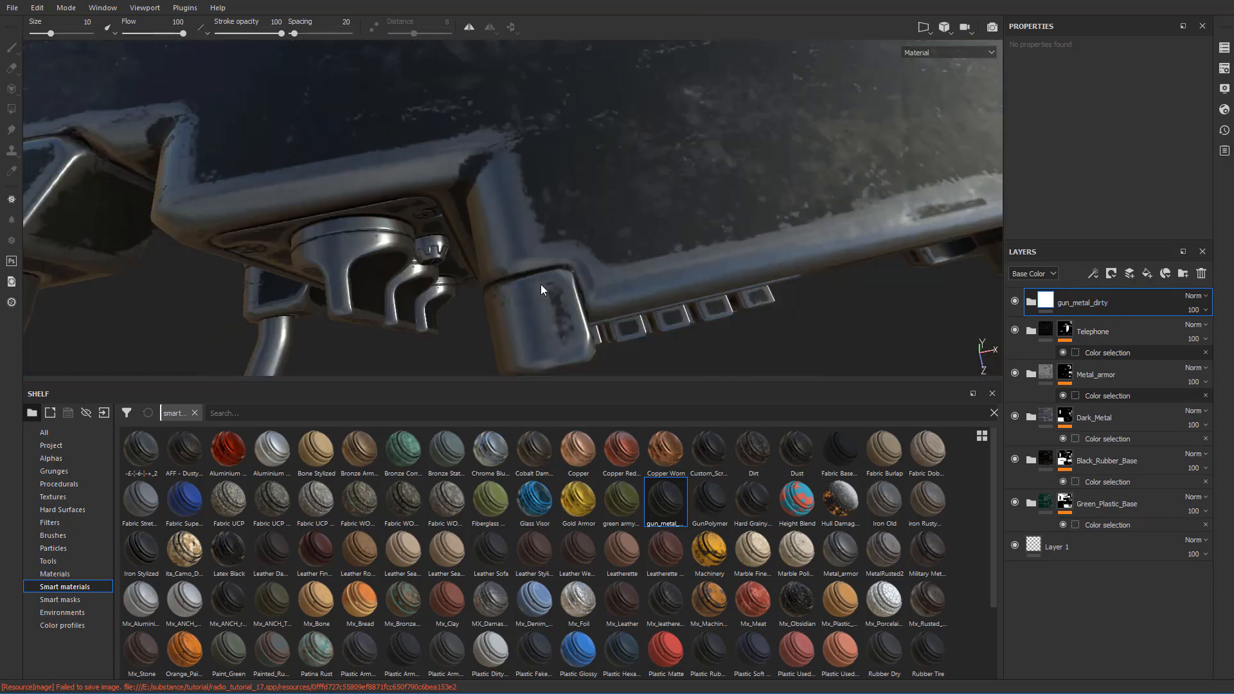
{"action": "middle_click_drag", "start_coordinate": [542, 51], "coordinate": [553, 161], "text": "alt"}
{"action": "scroll", "coordinate": [549, 231], "scroll_direction": "up", "scroll_amount": 3}
{"action": "left_click_drag", "start_coordinate": [548, 240], "coordinate": [609, 178], "text": "alt"}
{"action": "middle_click_drag", "start_coordinate": [609, 178], "coordinate": [581, 209], "text": "alt"}
{"action": "scroll", "coordinate": [580, 209], "scroll_direction": "down", "scroll_amount": 4}
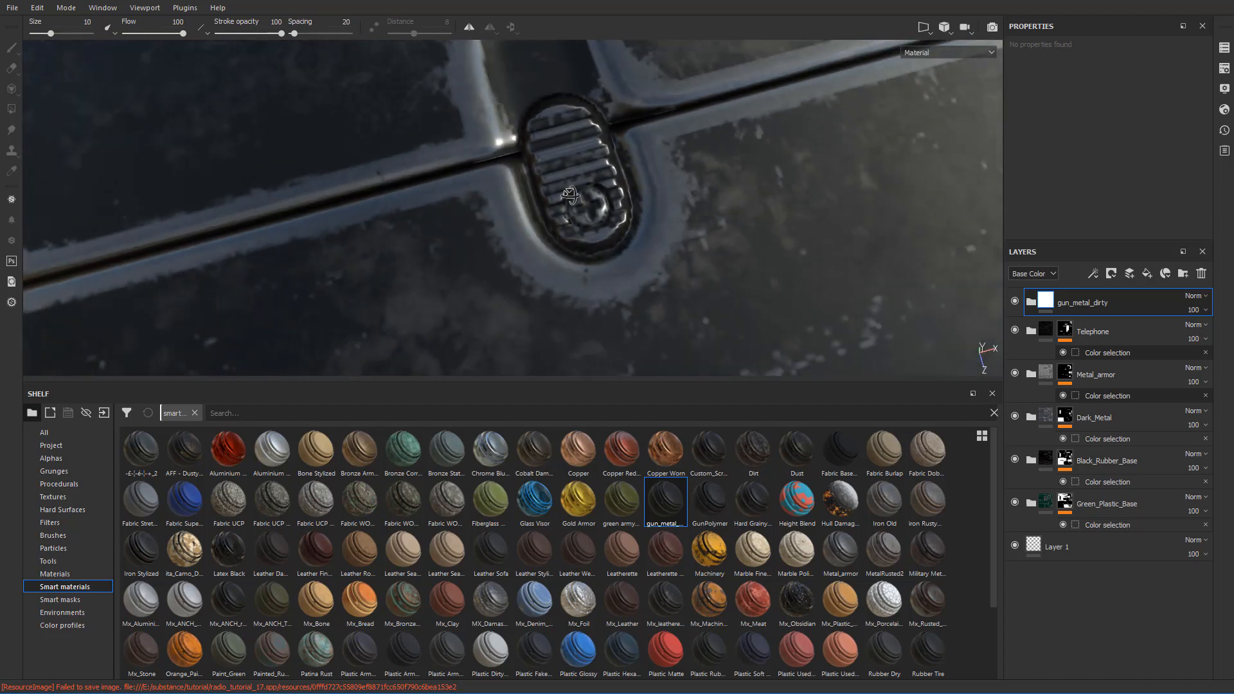
- Mask gun_metal_dirty with a color selection of the screws' blue ID (0, 0, 255) at tolerance 0.8
{"action": "right_click", "coordinate": [1080, 299]}
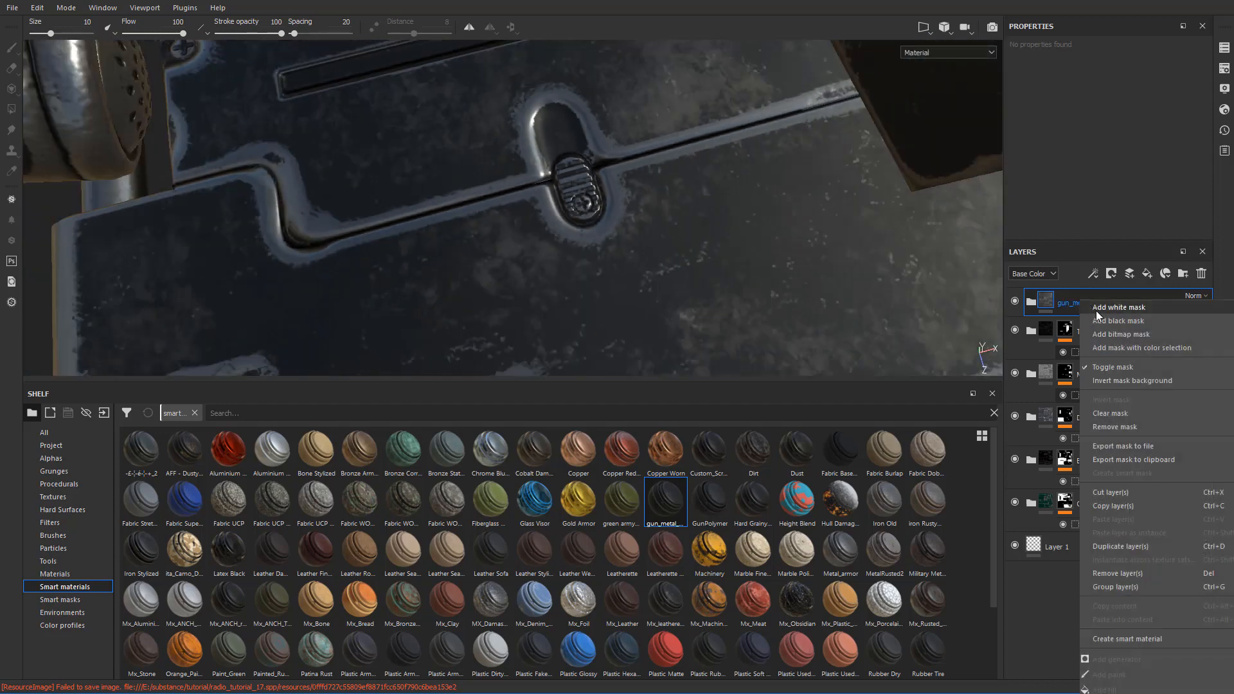
{"action": "left_click", "coordinate": [1151, 349]}
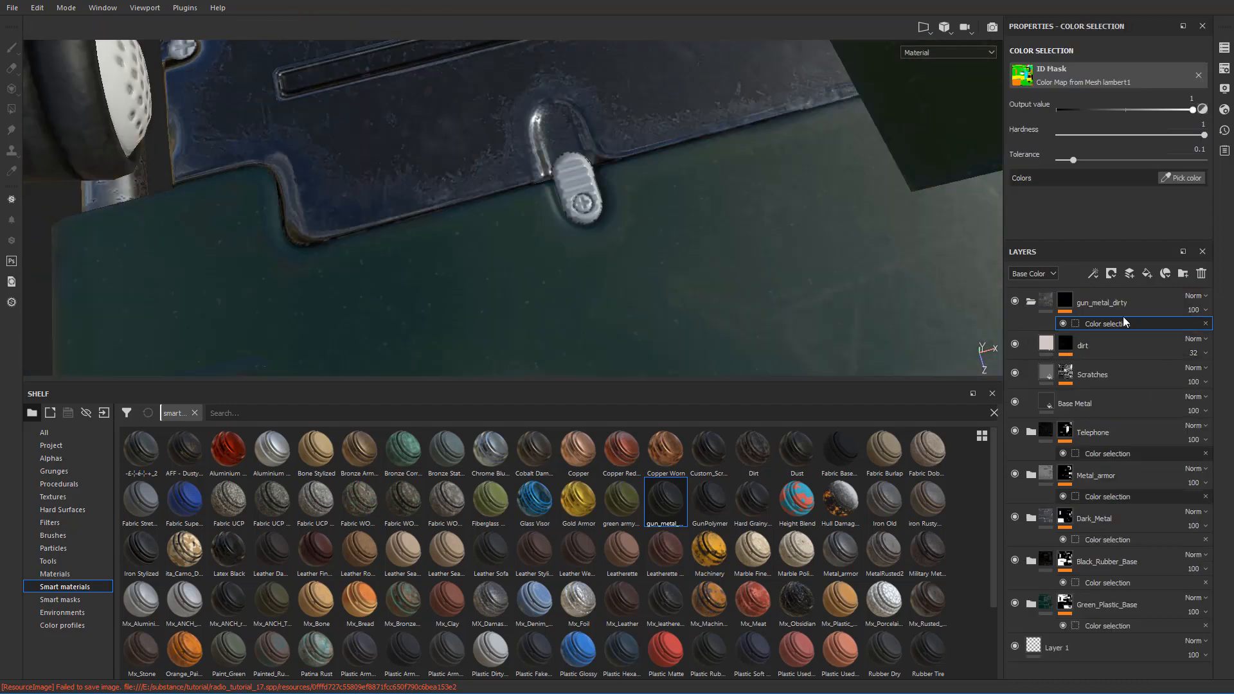
{"action": "left_click", "coordinate": [1186, 178]}
{"action": "scroll", "coordinate": [588, 189], "scroll_direction": "up", "scroll_amount": 2}
{"action": "left_click", "coordinate": [589, 187]}
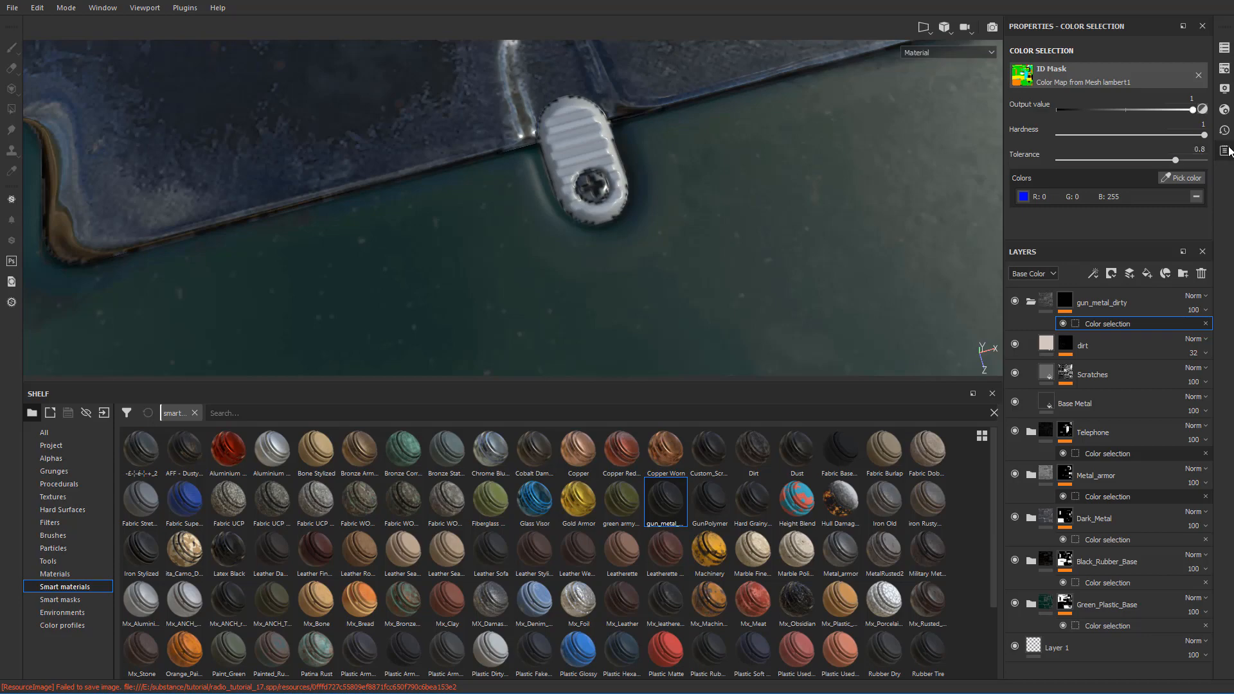
- Examine the masked screws around the radio's front panel, round connectors, knobs and cable sockets
{"action": "scroll", "coordinate": [781, 175], "scroll_direction": "down", "scroll_amount": 3}
{"action": "left_click_drag", "start_coordinate": [782, 175], "coordinate": [358, 227], "text": "alt"}
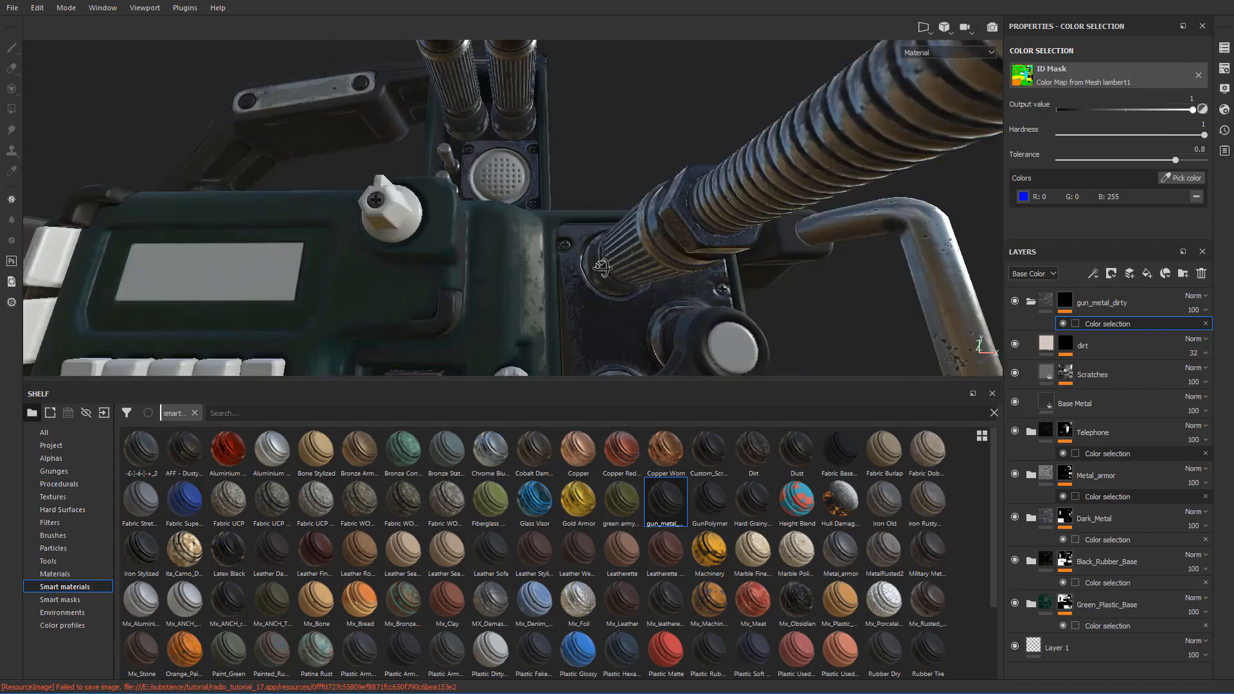
{"action": "scroll", "coordinate": [600, 273], "scroll_direction": "up", "scroll_amount": 3}
{"action": "left_click_drag", "start_coordinate": [598, 277], "coordinate": [478, 289], "text": "alt"}
{"action": "scroll", "coordinate": [610, 322], "scroll_direction": "up", "scroll_amount": 2}
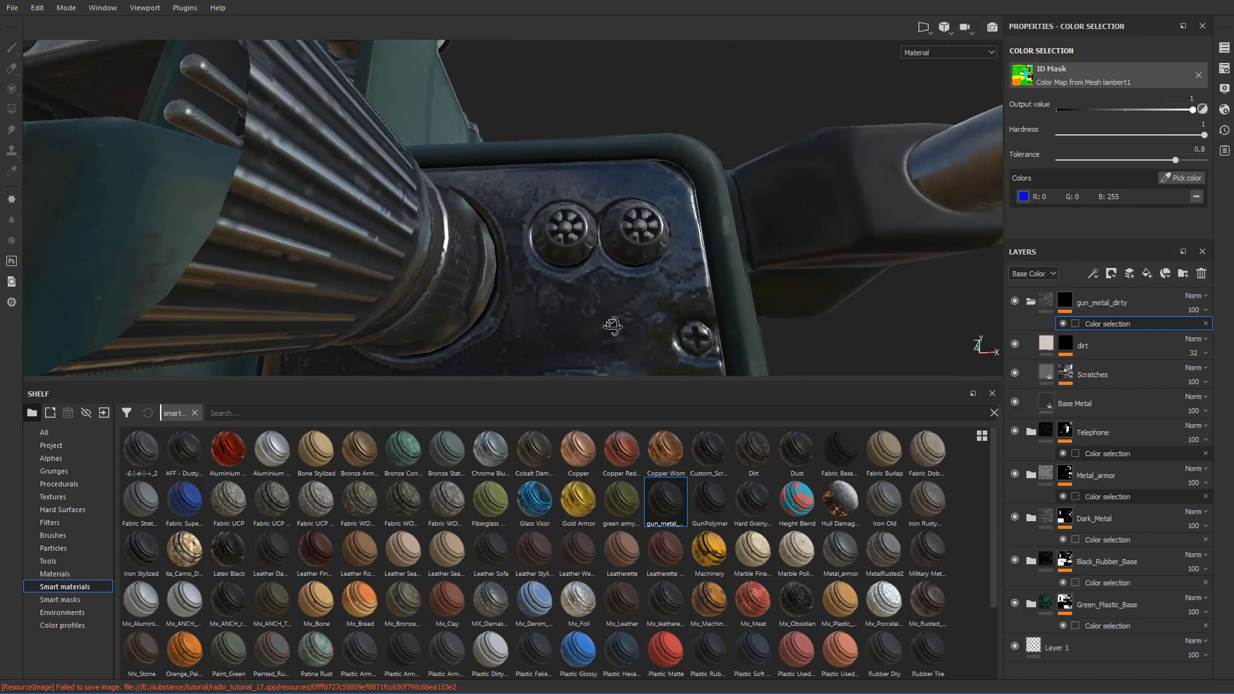
{"action": "left_click_drag", "start_coordinate": [613, 326], "coordinate": [485, 199], "text": "alt"}
{"action": "scroll", "coordinate": [608, 307], "scroll_direction": "up", "scroll_amount": 4}
{"action": "scroll", "coordinate": [515, 235], "scroll_direction": "down", "scroll_amount": 4}
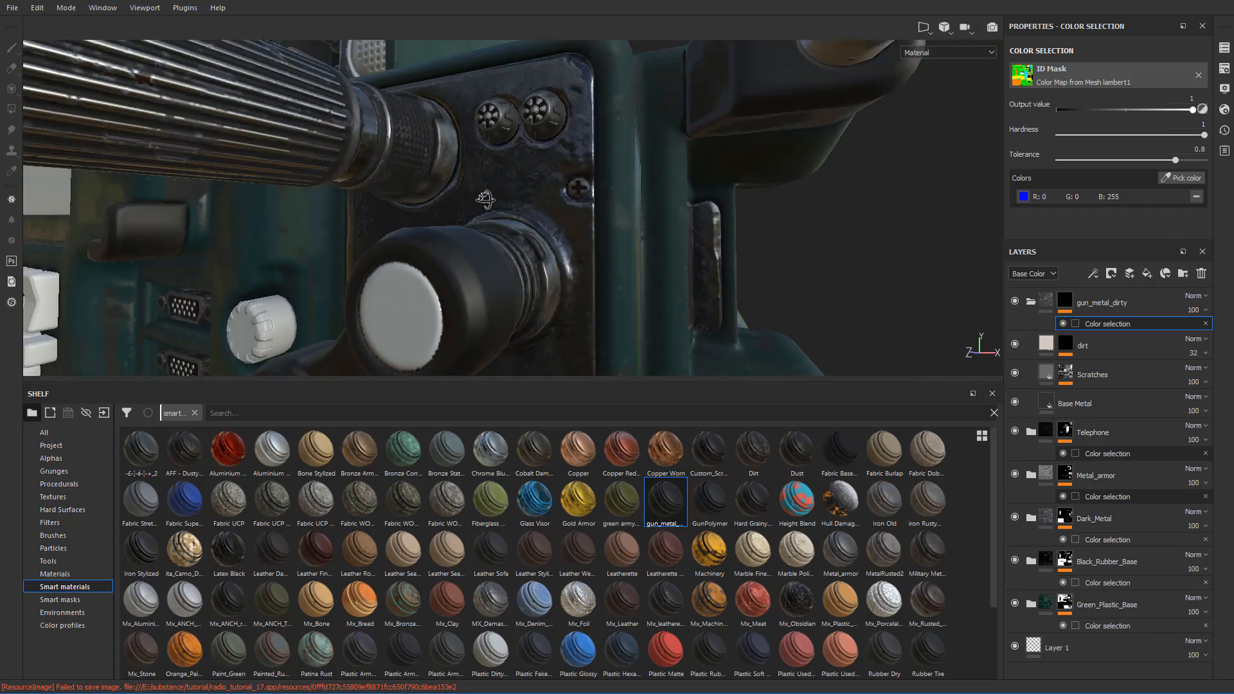
{"action": "right_click_drag", "start_coordinate": [485, 200], "coordinate": [405, 225], "text": "alt"}
{"action": "left_click_drag", "start_coordinate": [405, 225], "coordinate": [493, 192], "text": "alt"}
{"action": "scroll", "coordinate": [495, 253], "scroll_direction": "up", "scroll_amount": 3}
{"action": "middle_click_drag", "start_coordinate": [493, 193], "coordinate": [520, 240], "text": "alt"}
{"action": "mouse_move", "coordinate": [520, 240]}
{"action": "left_mouse_down", "text": "alt"}
{"action": "mouse_move", "coordinate": [531, 251]}
{"action": "mouse_move", "coordinate": [578, 222]}
{"action": "mouse_move", "coordinate": [646, 238]}
{"action": "mouse_move", "coordinate": [721, 192]}
{"action": "mouse_move", "coordinate": [398, 230]}
{"action": "mouse_move", "coordinate": [366, 185]}
{"action": "mouse_move", "coordinate": [423, 215]}
{"action": "mouse_move", "coordinate": [391, 205]}
{"action": "mouse_move", "coordinate": [436, 207]}
{"action": "mouse_move", "coordinate": [446, 187]}
{"action": "mouse_move", "coordinate": [528, 240]}
{"action": "left_mouse_up", "text": "alt"}
{"action": "scroll", "coordinate": [539, 259], "scroll_direction": "up", "scroll_amount": 3}
{"action": "scroll", "coordinate": [539, 262], "scroll_direction": "down", "scroll_amount": 4}
- Collapse the gun_metal_dirty folder, rename it Screws, and enlarge the viewport above the shelf
{"action": "left_click", "coordinate": [1032, 302]}
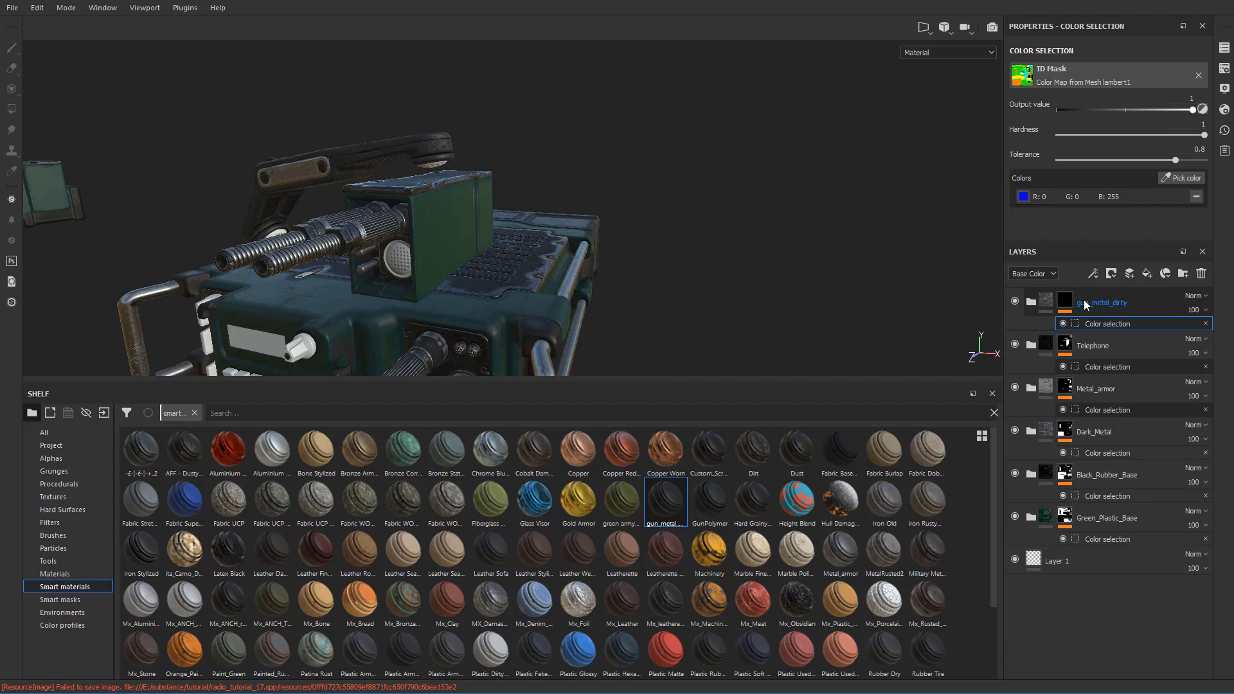
{"action": "double_click", "coordinate": [1087, 304]}
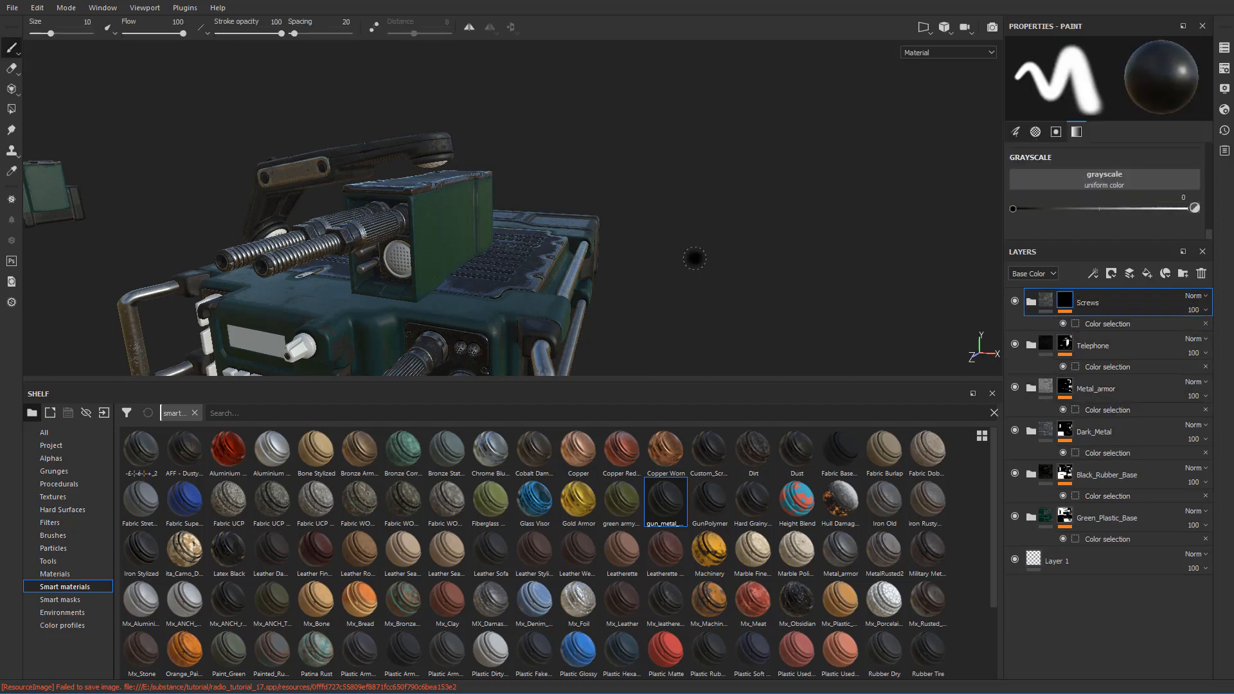
{"action": "left_click_drag", "start_coordinate": [642, 238], "coordinate": [640, 252], "text": "alt"}
{"action": "scroll", "coordinate": [640, 252], "scroll_direction": "up", "scroll_amount": 5}
{"action": "scroll", "coordinate": [639, 252], "scroll_direction": "down", "scroll_amount": 5}
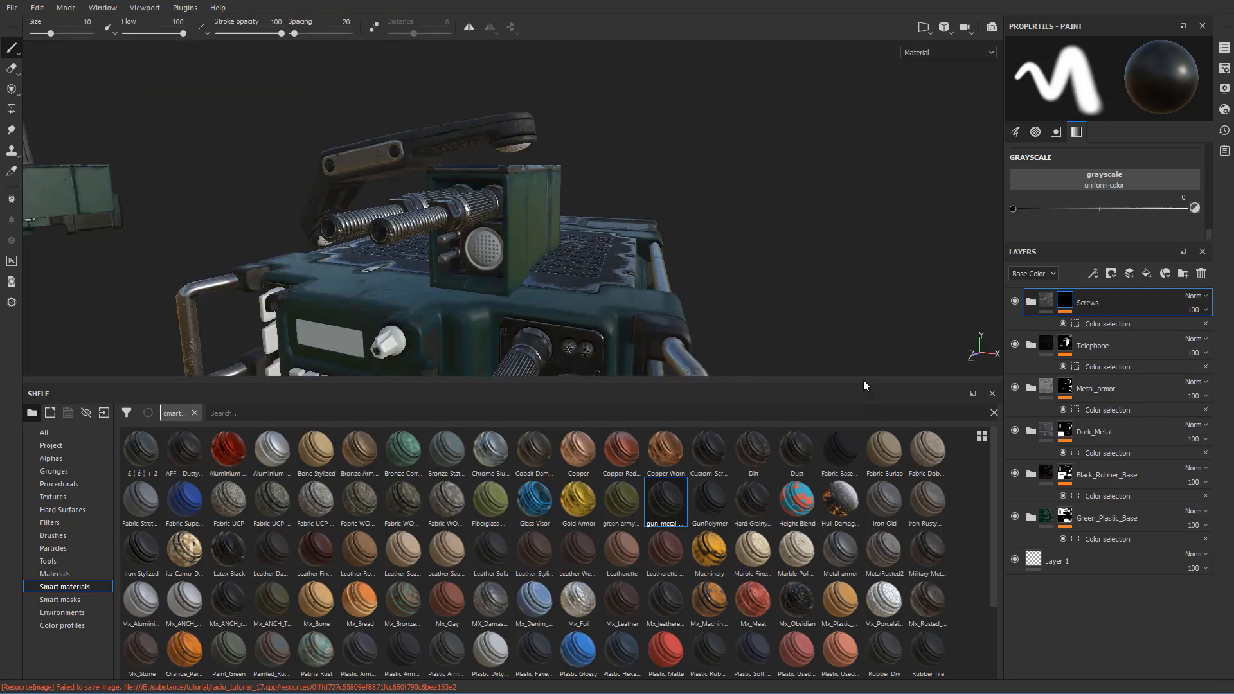
{"action": "left_click_drag", "start_coordinate": [863, 384], "coordinate": [863, 592]}
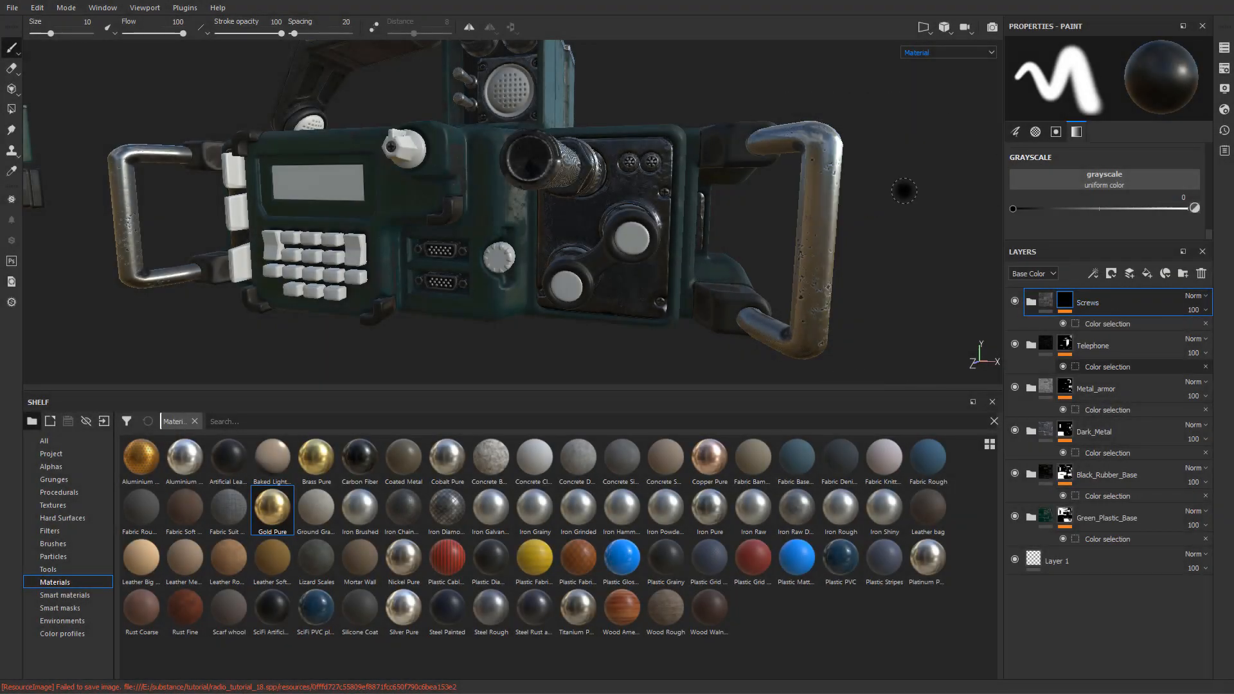
- Search the shelf's materials for "gold pure" and add Gold Pure as a layer above the Screws folder
{"action": "left_click", "coordinate": [56, 582]}
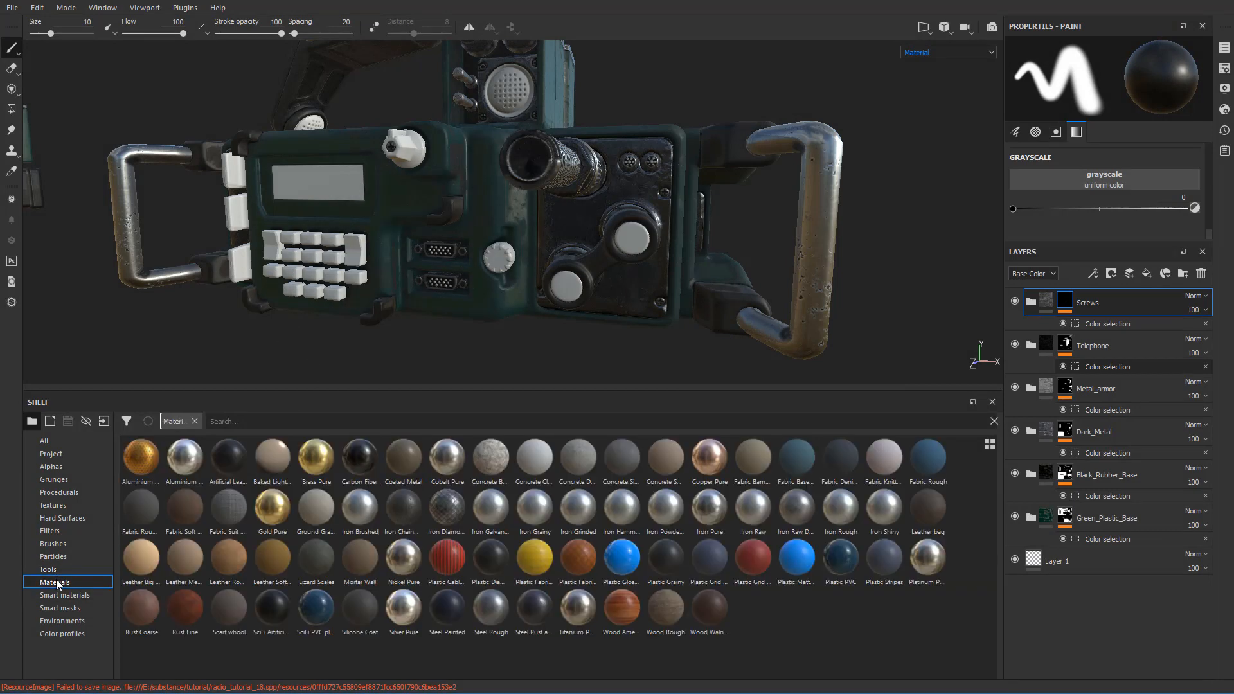
{"action": "left_click", "coordinate": [75, 594]}
{"action": "left_click", "coordinate": [64, 583]}
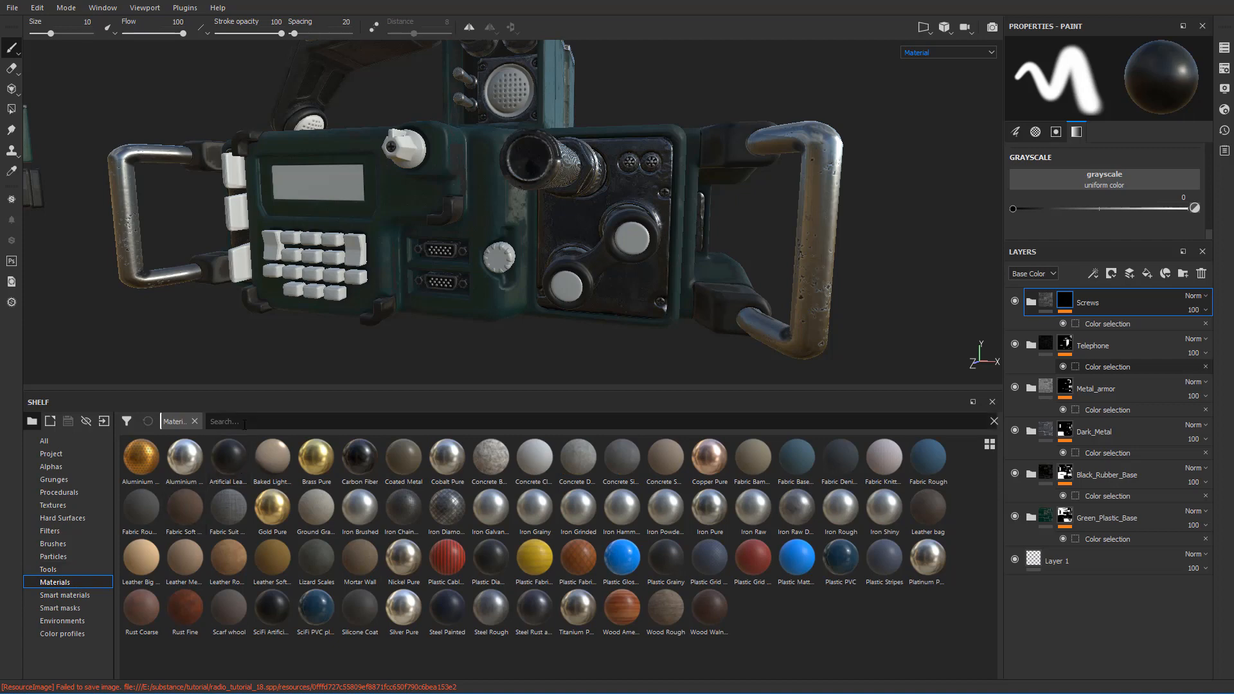
{"action": "left_click", "coordinate": [246, 422]}
{"action": "type", "text": "gold pure"}
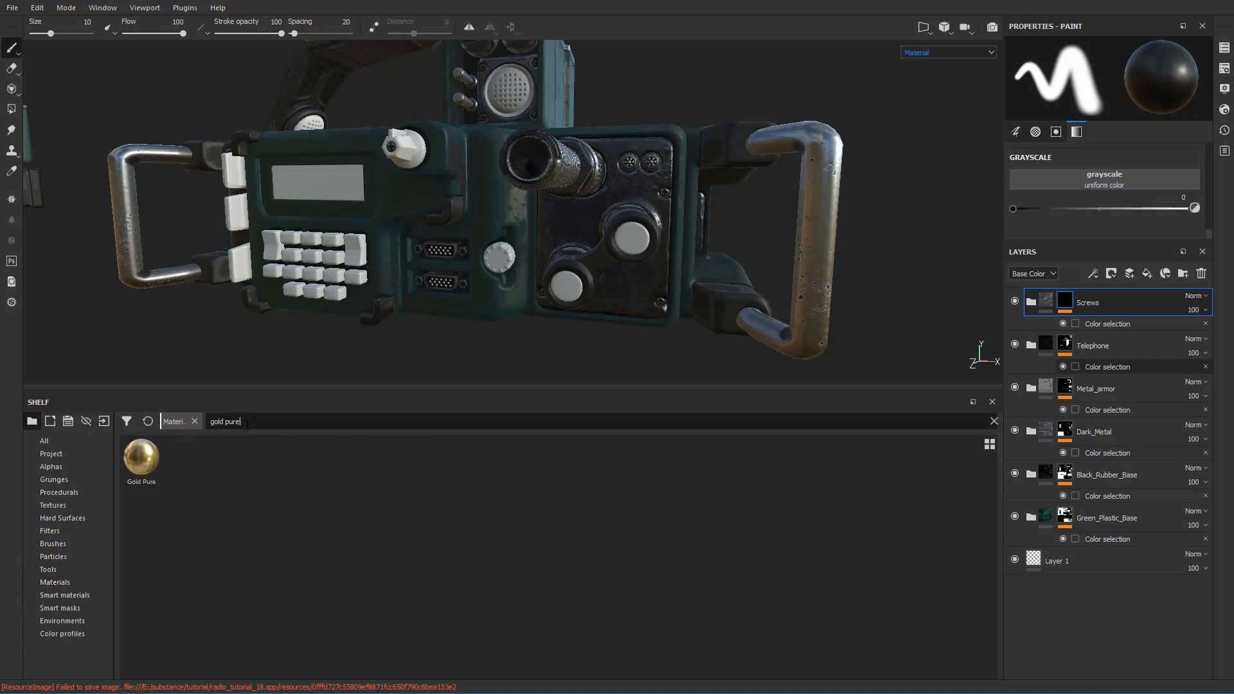
{"action": "left_click_drag", "start_coordinate": [142, 467], "coordinate": [1091, 313]}
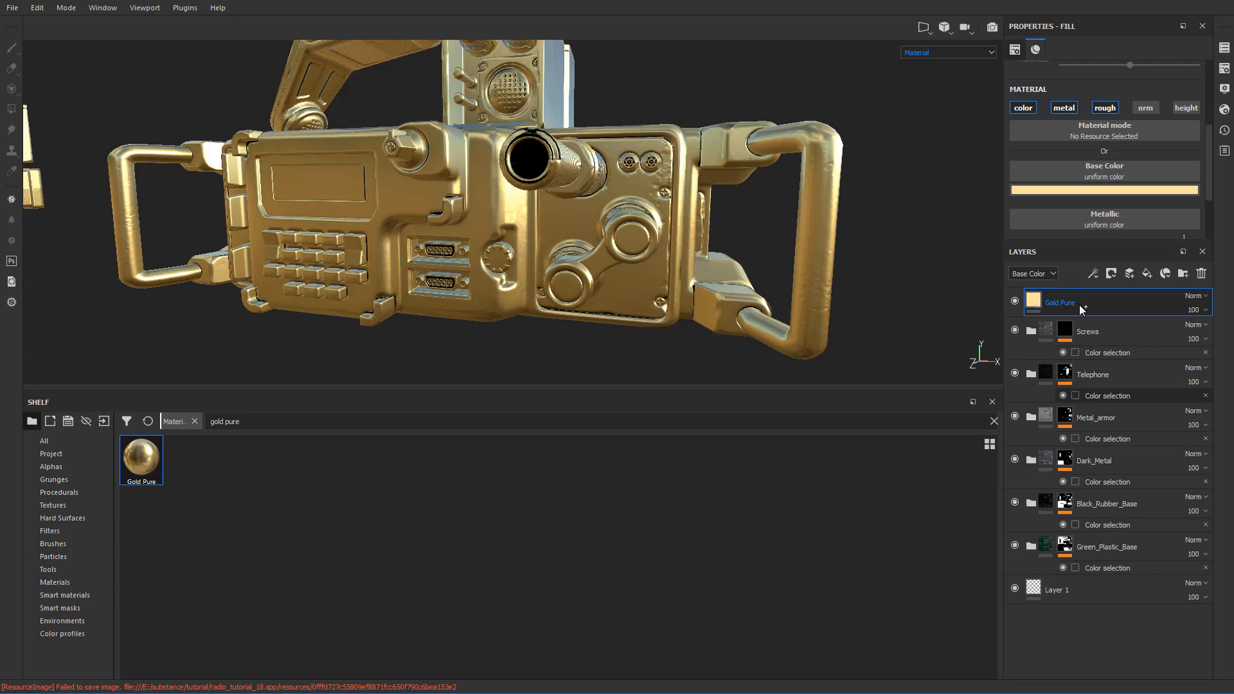
- Group the Gold Pure layer as Pins_Gold and mask the folder with a color selection of the pins' magenta ID (255, 0, 255)
{"action": "key", "text": "ctrl+g"}
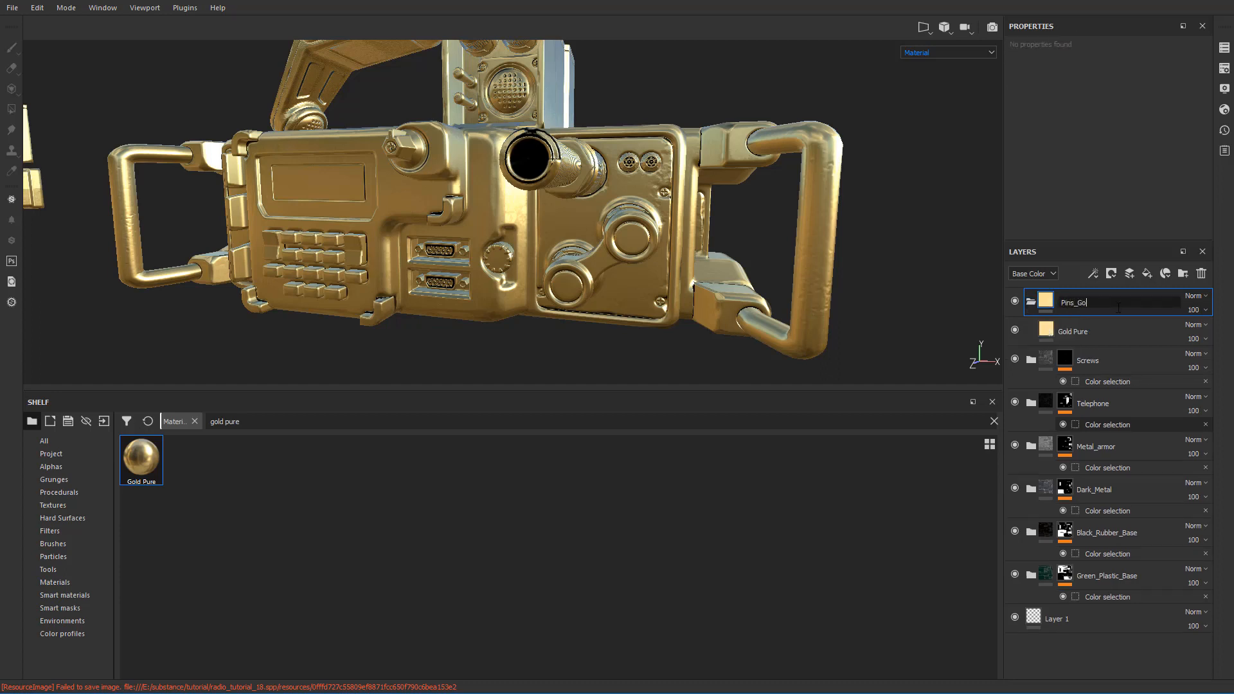
{"action": "right_click", "coordinate": [1077, 307]}
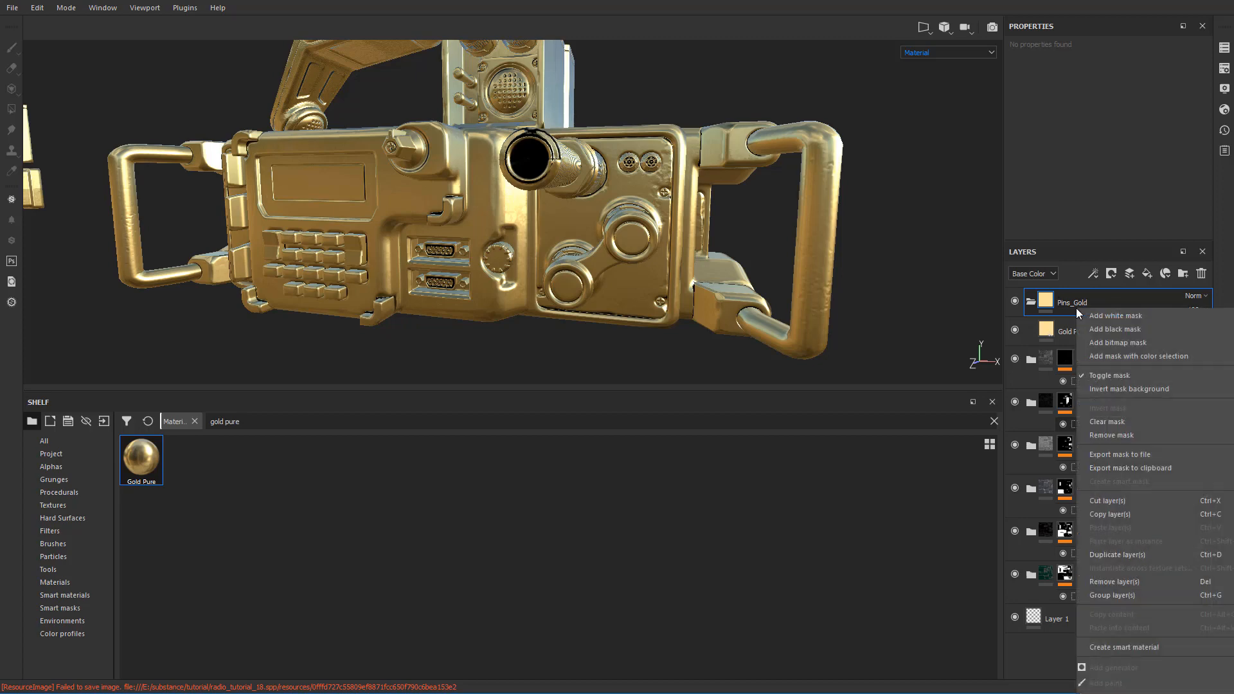
{"action": "left_click", "coordinate": [1123, 357]}
{"action": "left_click", "coordinate": [1185, 179]}
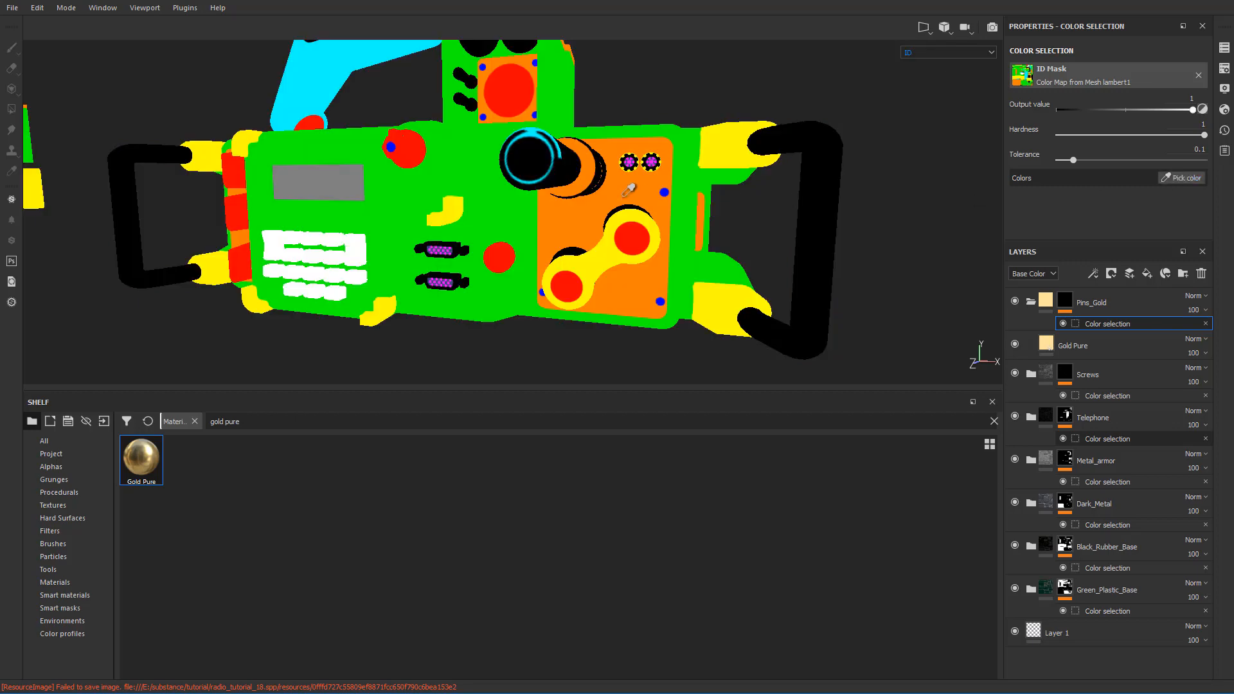
{"action": "scroll", "coordinate": [448, 257], "scroll_direction": "up", "scroll_amount": 5}
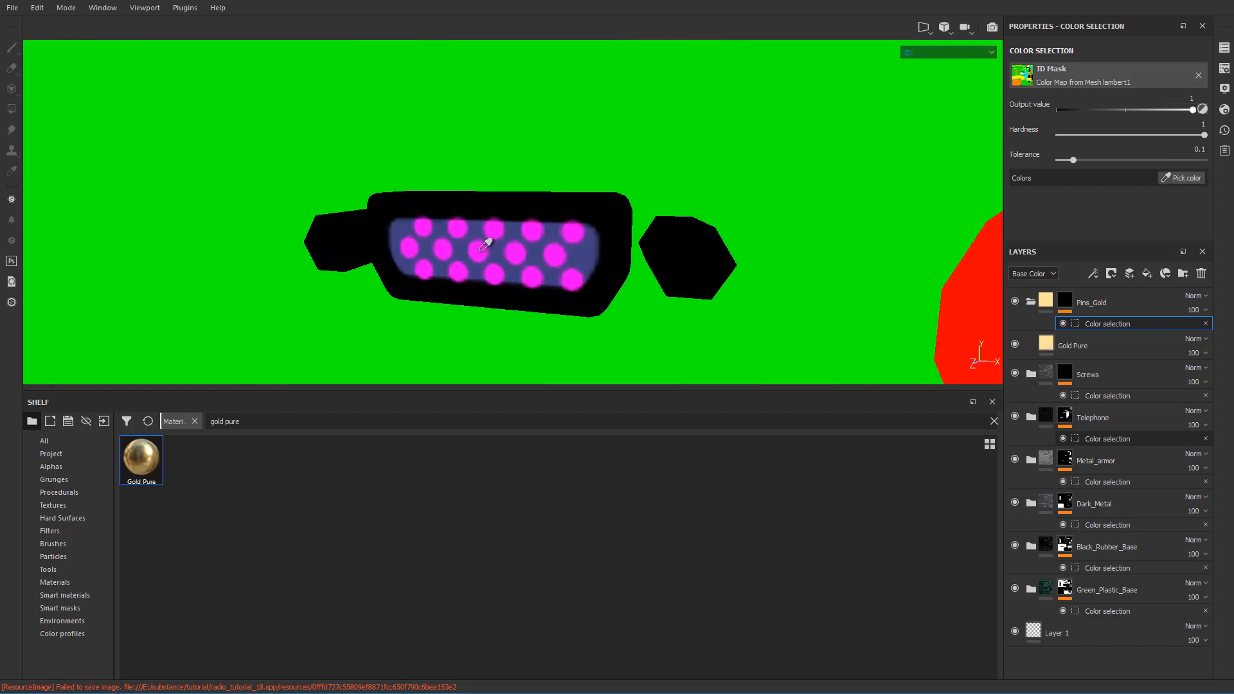
{"action": "left_click", "coordinate": [481, 250]}
- Try tolerances of 0.75 and 0.61 on the Pins_Gold color selection, comparing the round connectors' pins with the folder hidden and shown
{"action": "scroll", "coordinate": [519, 263], "scroll_direction": "down", "scroll_amount": 6}
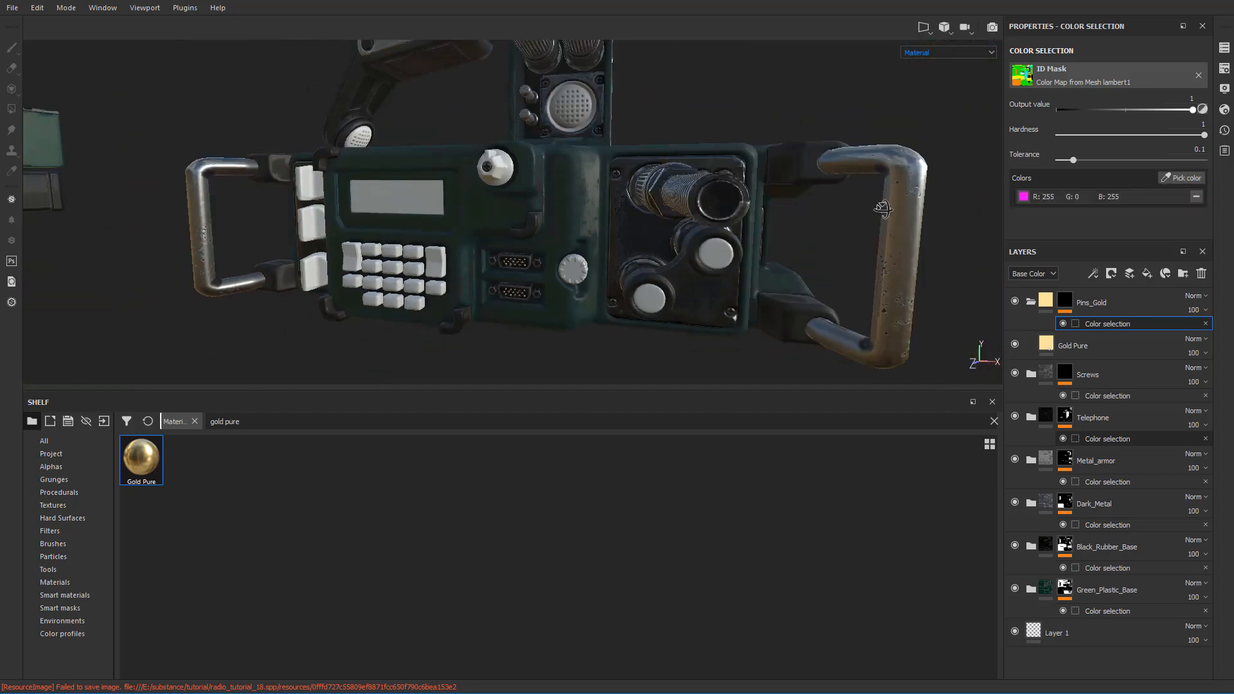
{"action": "left_click_drag", "start_coordinate": [883, 208], "coordinate": [645, 273], "text": "alt"}
{"action": "right_click_drag", "start_coordinate": [645, 273], "coordinate": [959, 241], "text": "alt"}
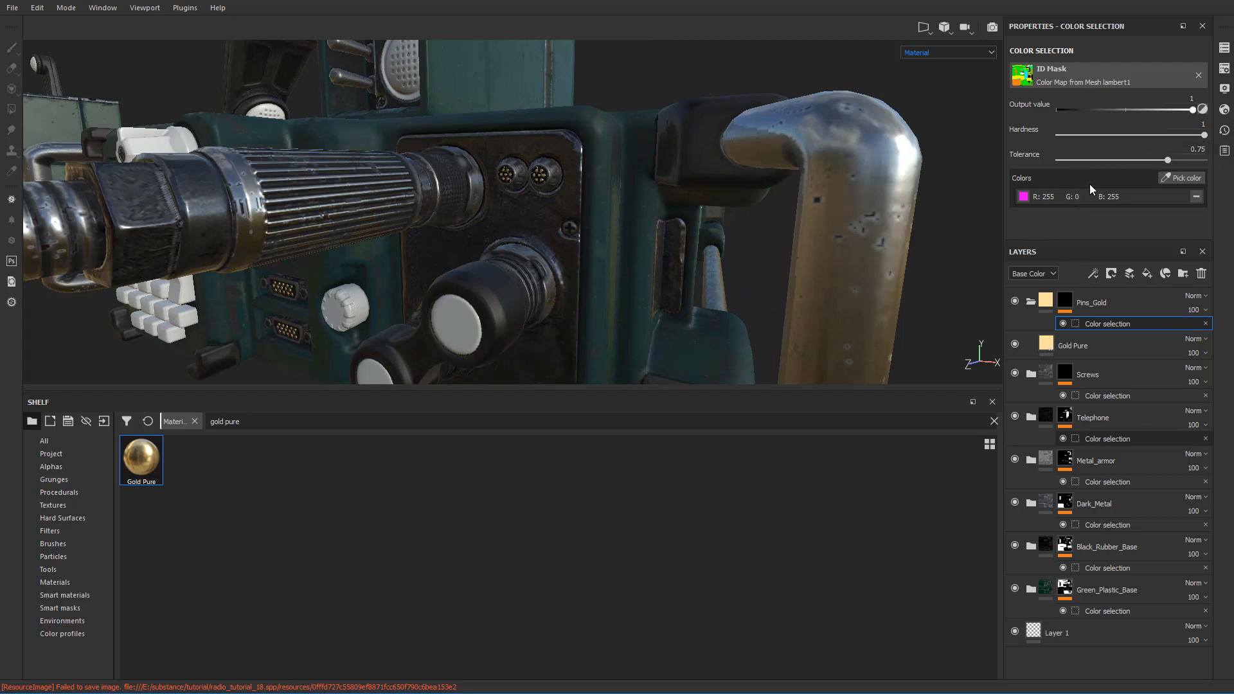
{"action": "left_click_drag", "start_coordinate": [703, 196], "coordinate": [733, 206], "text": "alt"}
{"action": "right_click_drag", "start_coordinate": [733, 206], "coordinate": [730, 225], "text": "alt"}
{"action": "middle_click_drag", "start_coordinate": [730, 225], "coordinate": [609, 220], "text": "alt"}
{"action": "right_click_drag", "start_coordinate": [609, 220], "coordinate": [691, 237], "text": "alt"}
{"action": "left_click_drag", "start_coordinate": [691, 237], "coordinate": [630, 207], "text": "alt"}
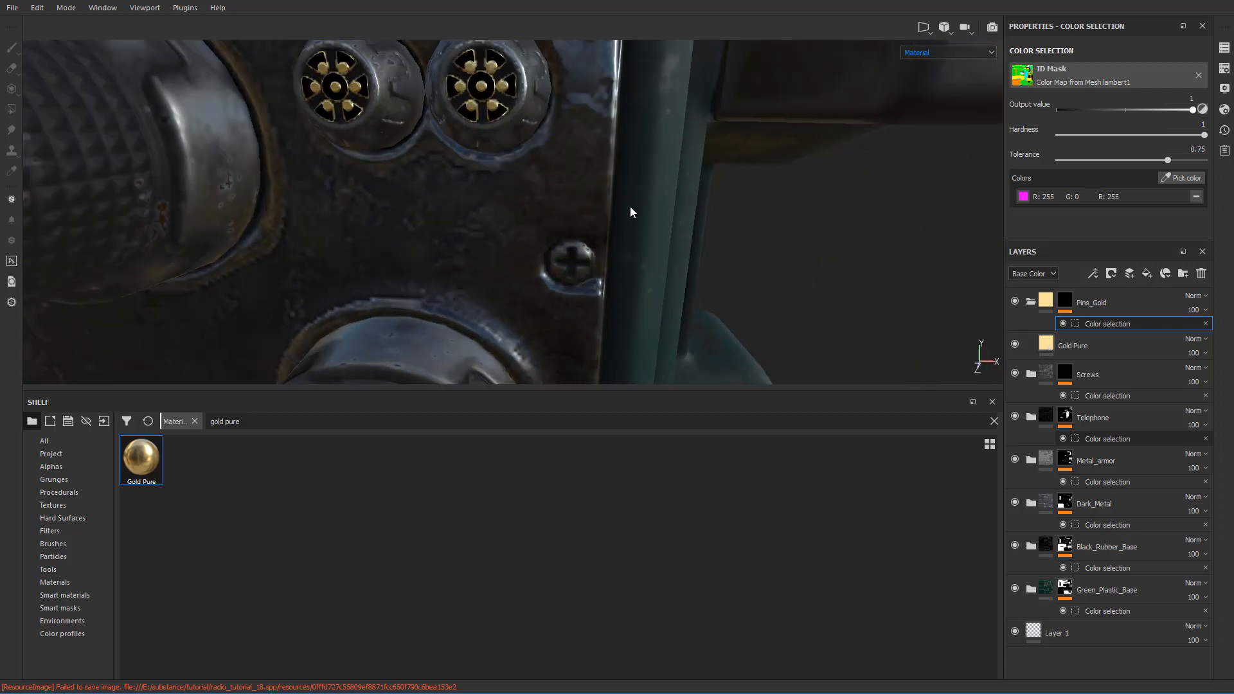
{"action": "middle_click_drag", "start_coordinate": [631, 207], "coordinate": [697, 277], "text": "alt"}
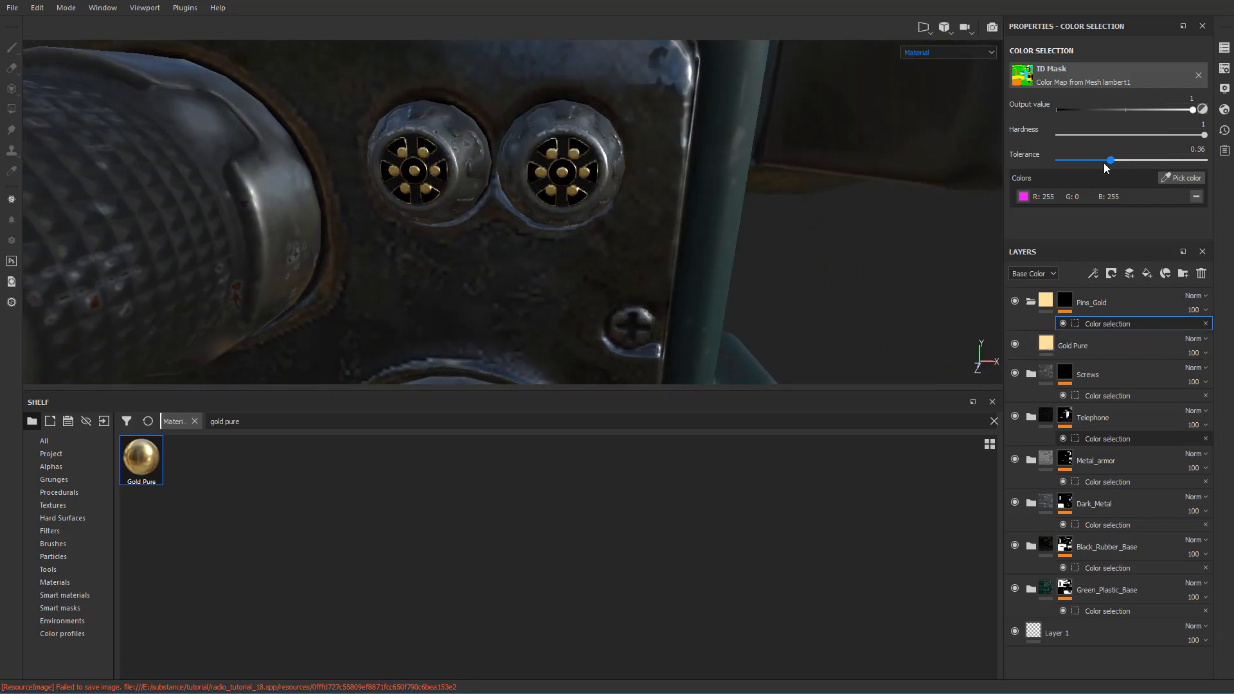
{"action": "left_click_drag", "start_coordinate": [1146, 174], "coordinate": [1148, 174]}
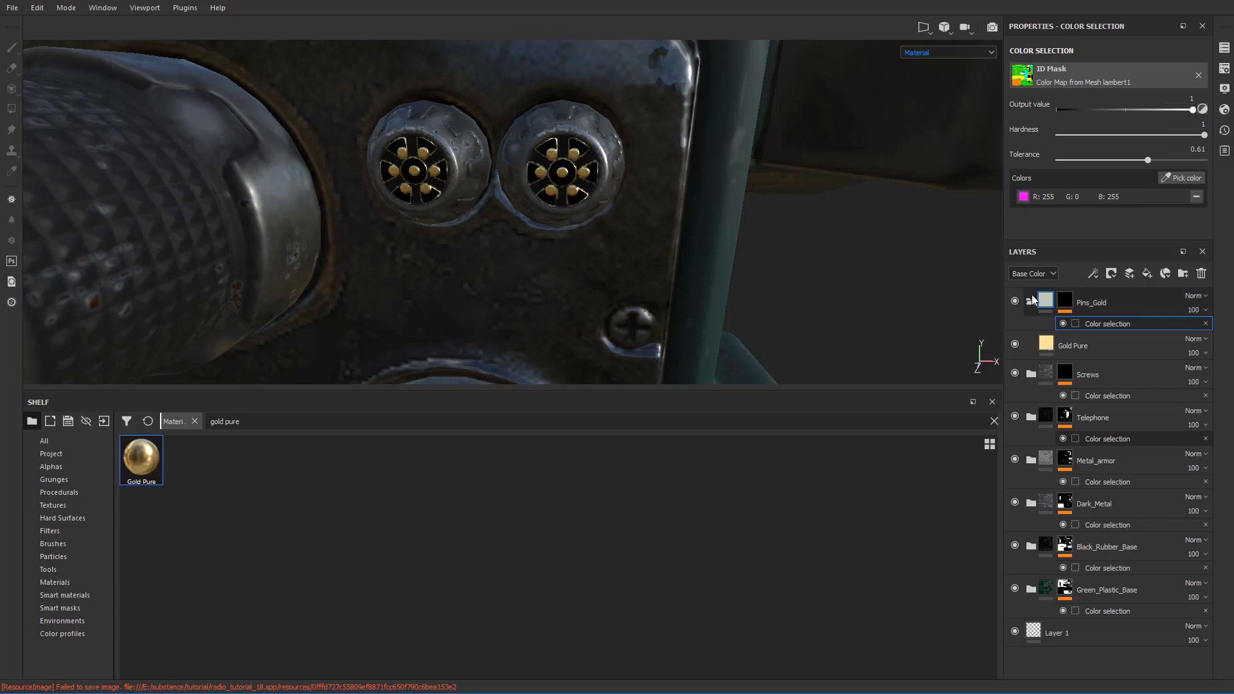
{"action": "left_click", "coordinate": [1016, 301]}
{"action": "left_click", "coordinate": [1015, 302]}
- Set the tolerance of the Pins_Gold color selection to 0.5 while checking the pins of the rectangular port
{"action": "left_click_drag", "start_coordinate": [672, 260], "coordinate": [645, 255], "text": "alt"}
{"action": "right_click_drag", "start_coordinate": [646, 254], "coordinate": [315, 277], "text": "alt"}
{"action": "middle_click_drag", "start_coordinate": [315, 276], "coordinate": [518, 322], "text": "alt"}
{"action": "right_click_drag", "start_coordinate": [518, 322], "coordinate": [542, 315], "text": "alt"}
{"action": "left_click_drag", "start_coordinate": [542, 315], "coordinate": [507, 299], "text": "alt"}
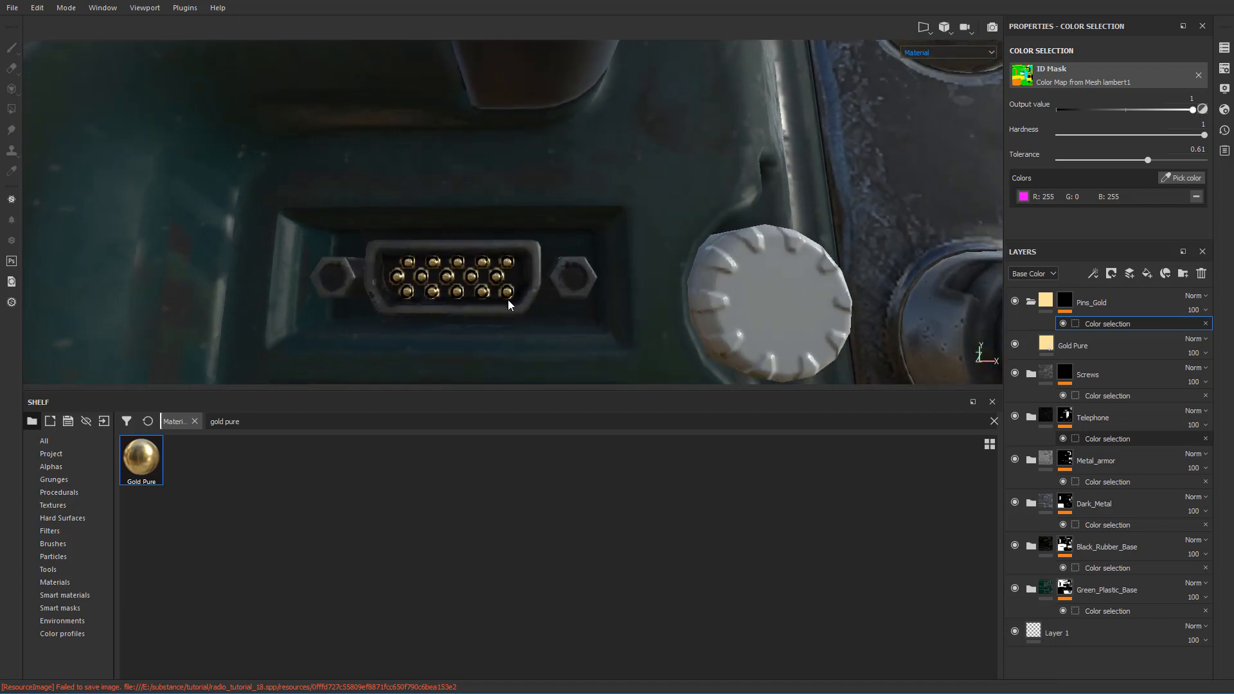
{"action": "right_click_drag", "start_coordinate": [508, 300], "coordinate": [572, 282], "text": "alt"}
{"action": "mouse_move", "coordinate": [1125, 161]}
{"action": "left_mouse_down"}
{"action": "mouse_move", "coordinate": [1107, 159]}
{"action": "mouse_move", "coordinate": [1128, 159]}
{"action": "left_mouse_up"}
{"action": "left_click", "coordinate": [1192, 149]}
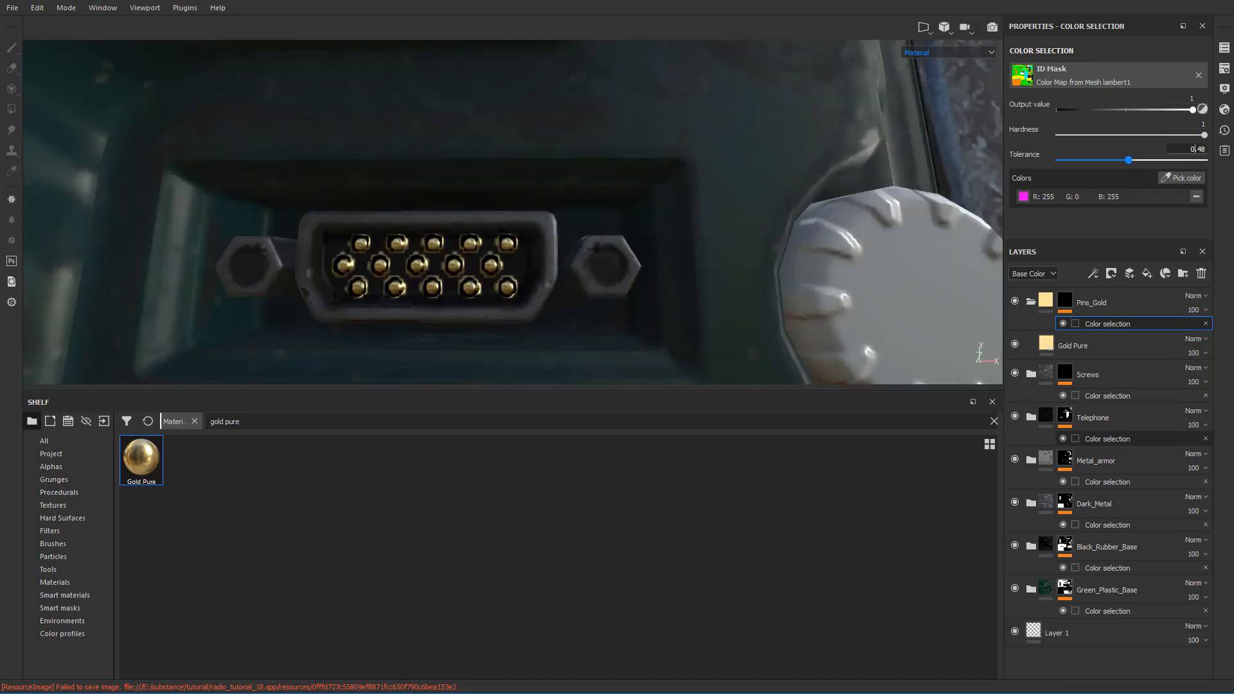
{"action": "mouse_move", "coordinate": [1155, 157]}
{"action": "left_mouse_down"}
{"action": "mouse_move", "coordinate": [1192, 161]}
{"action": "mouse_move", "coordinate": [1173, 166]}
{"action": "left_mouse_up"}
- Collapse the Pins_Gold folder and toggle its visibility to compare the connectors with and without gold pins
{"action": "scroll", "coordinate": [689, 229], "scroll_direction": "down", "scroll_amount": 8}
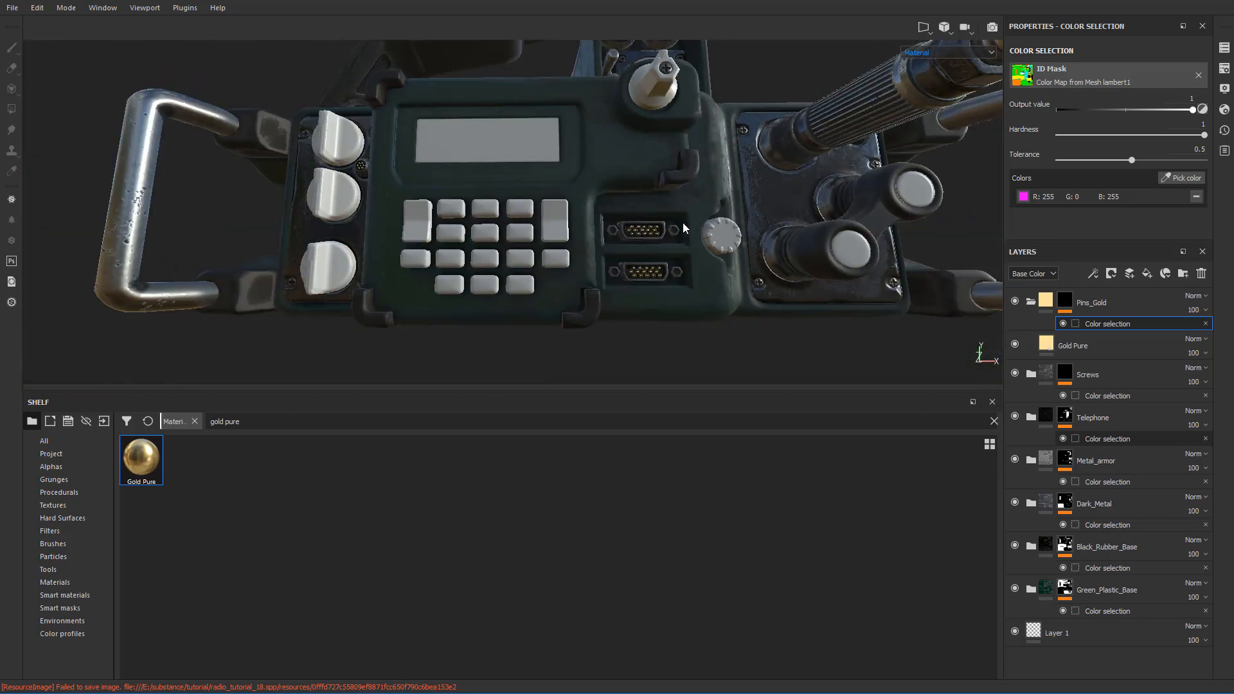
{"action": "left_click_drag", "start_coordinate": [686, 229], "coordinate": [437, 260], "text": "alt"}
{"action": "left_click", "coordinate": [1030, 303]}
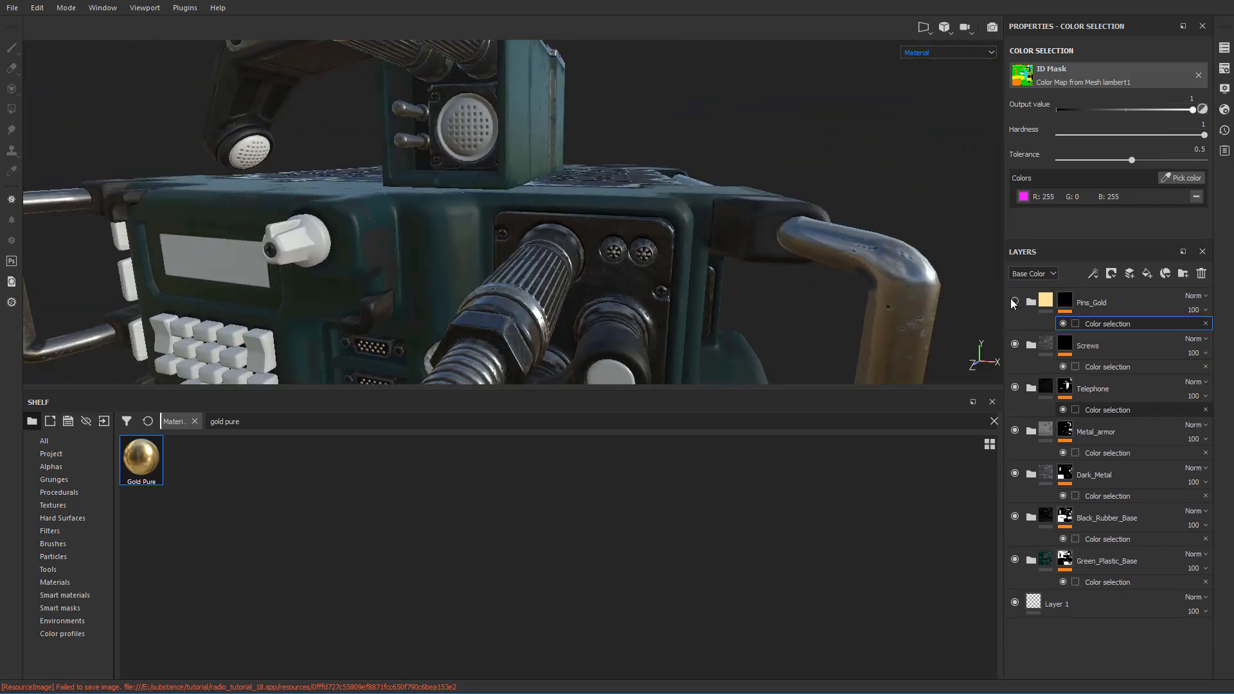
{"action": "left_click", "coordinate": [1015, 302]}
{"action": "left_click_drag", "start_coordinate": [923, 285], "coordinate": [692, 197], "text": "alt"}
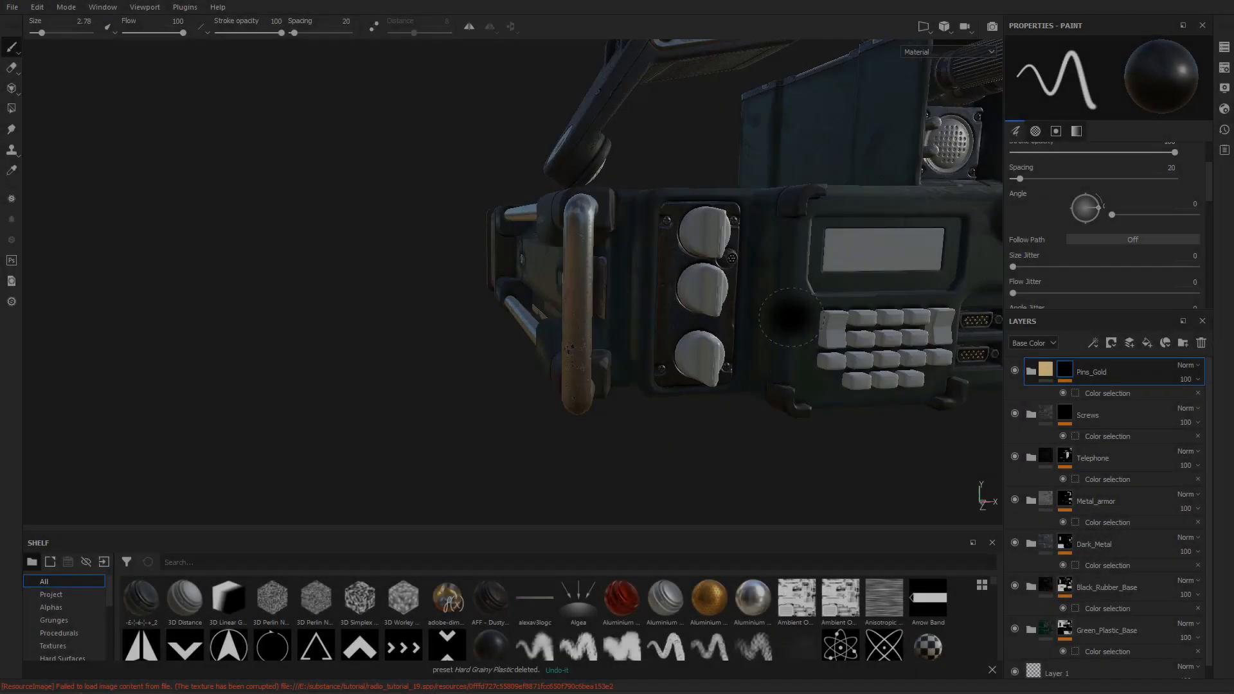
{"action": "scroll", "coordinate": [799, 290], "scroll_direction": "up", "scroll_amount": 5}
{"action": "scroll", "coordinate": [599, 335], "scroll_direction": "down", "scroll_amount": 3}
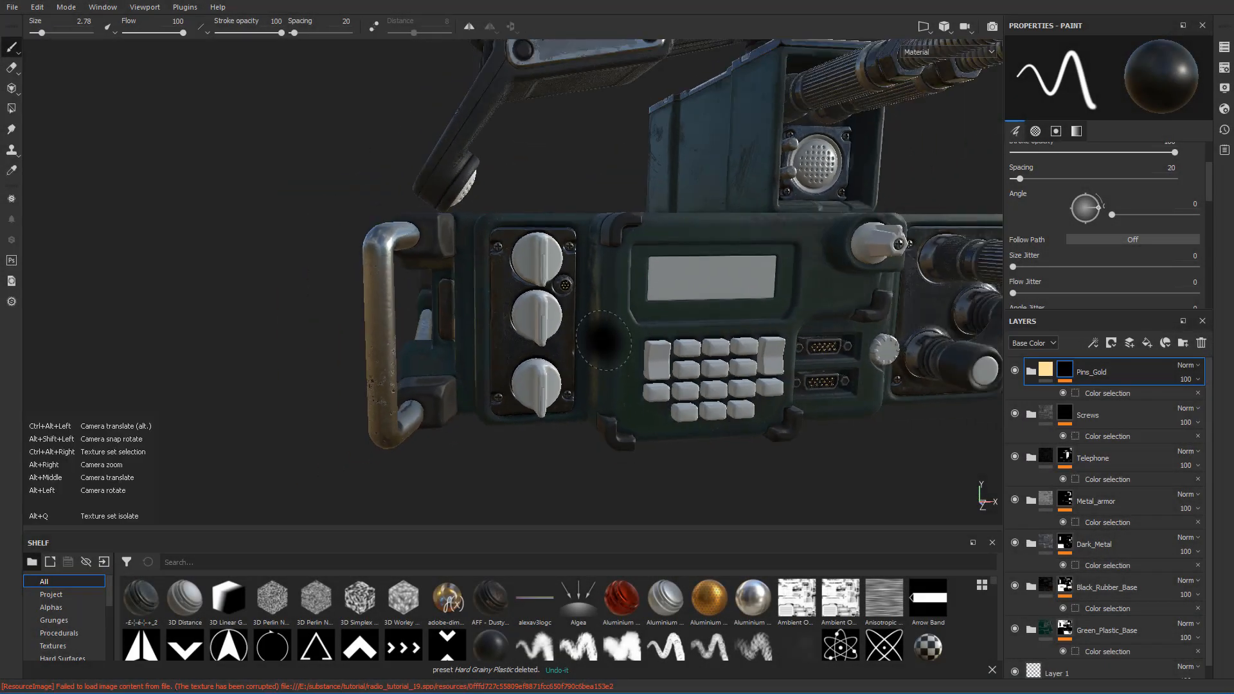
{"action": "left_click_drag", "start_coordinate": [600, 336], "coordinate": [607, 313], "text": "alt"}
{"action": "scroll", "coordinate": [598, 308], "scroll_direction": "up", "scroll_amount": 4}
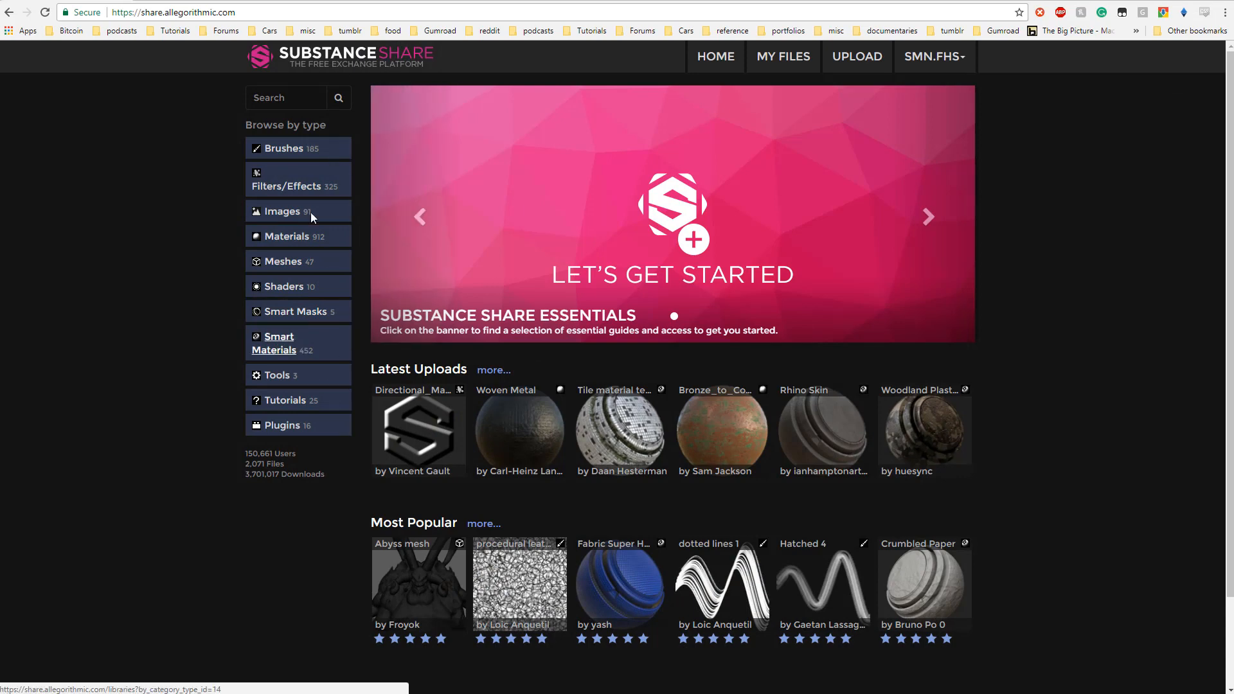
- Browse Substance Share's plastic smart materials, look through the uploads of Toolbox Plastic's creator, and open the Toolbox Plastic page
{"action": "left_click", "coordinate": [286, 353]}
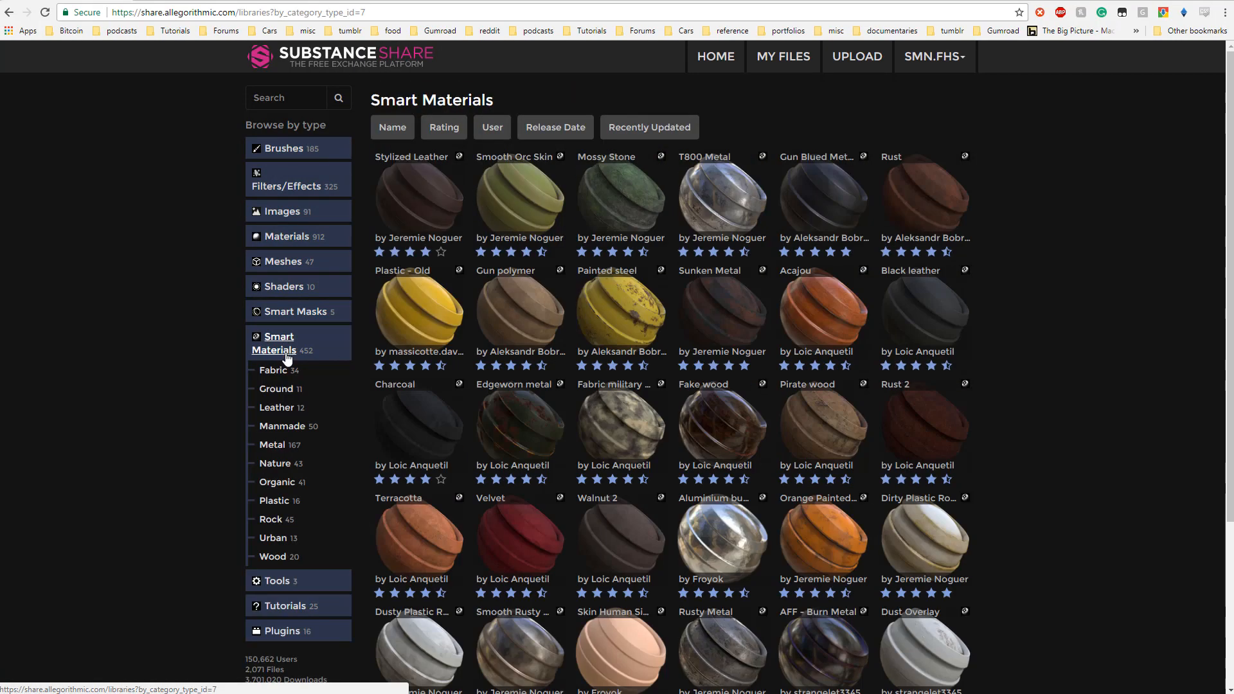
{"action": "left_click", "coordinate": [275, 505]}
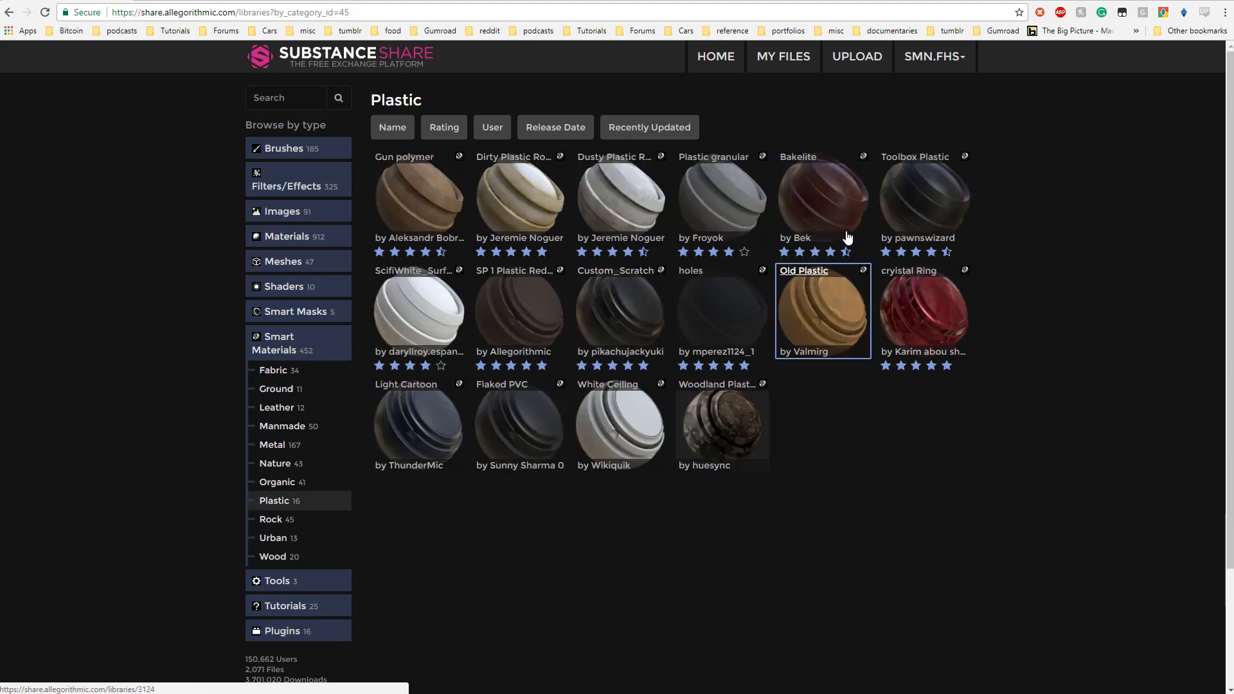
{"action": "left_click", "coordinate": [945, 201]}
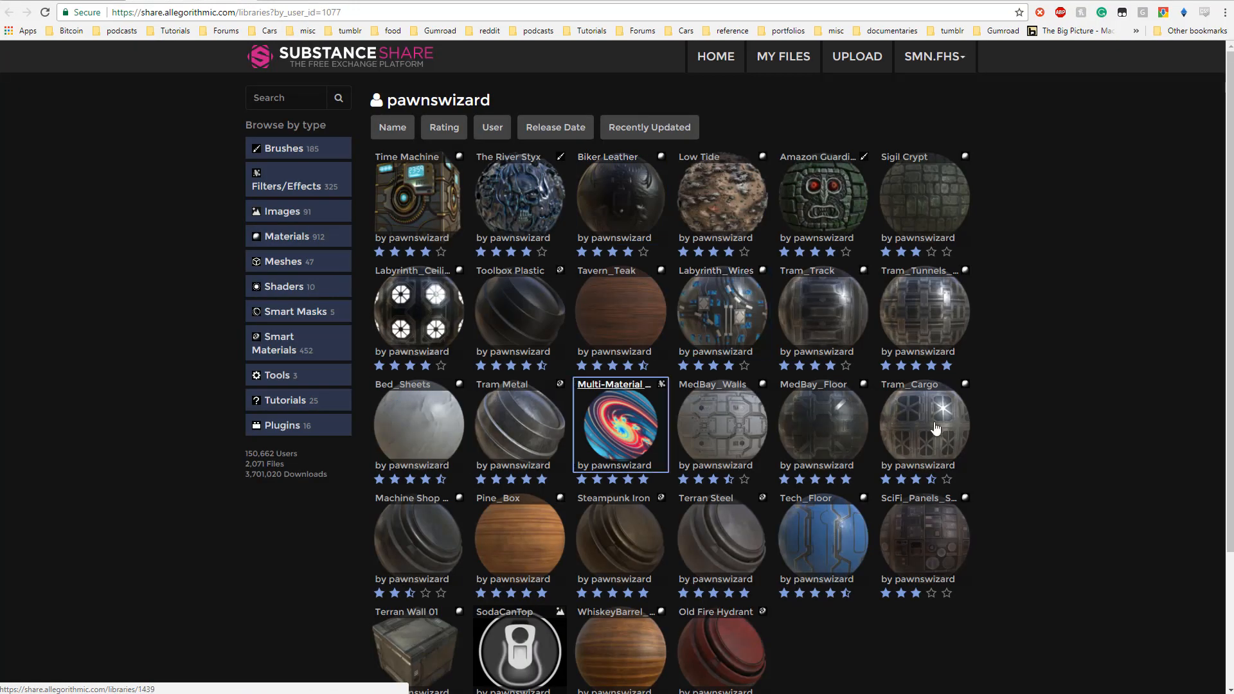
{"action": "scroll", "coordinate": [780, 395], "scroll_direction": "down", "scroll_amount": 3}
{"action": "scroll", "coordinate": [617, 366], "scroll_direction": "up", "scroll_amount": 3}
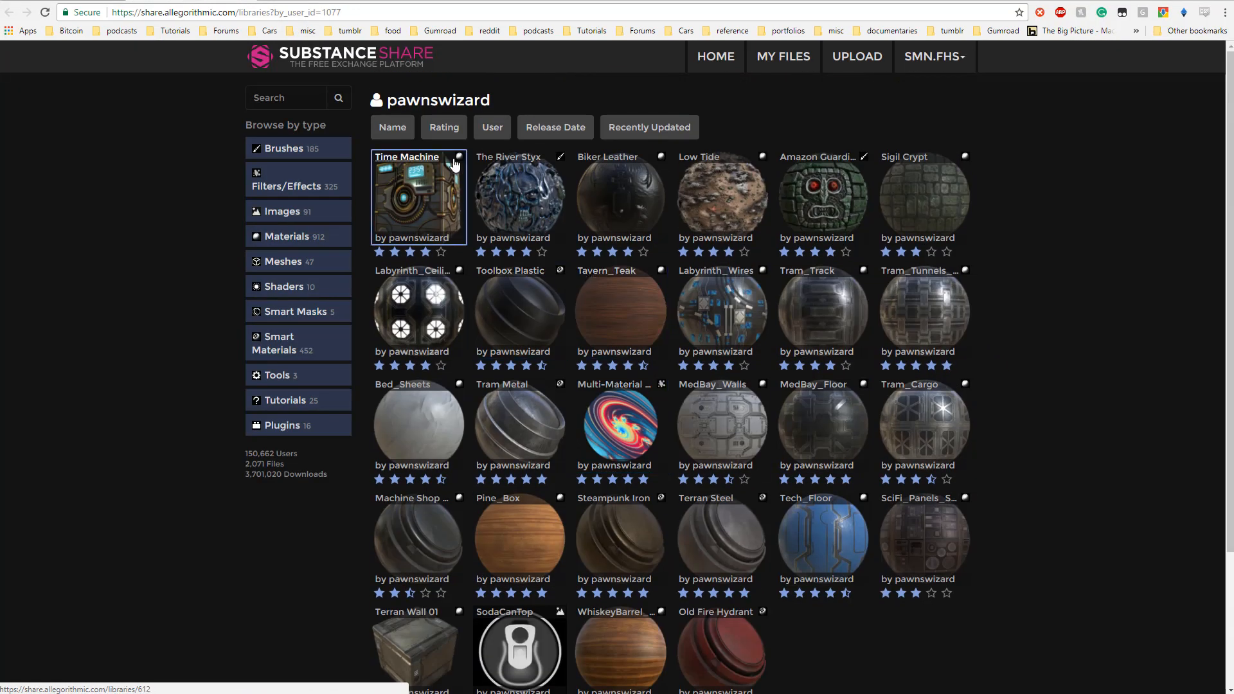
{"action": "left_click", "coordinate": [520, 309]}
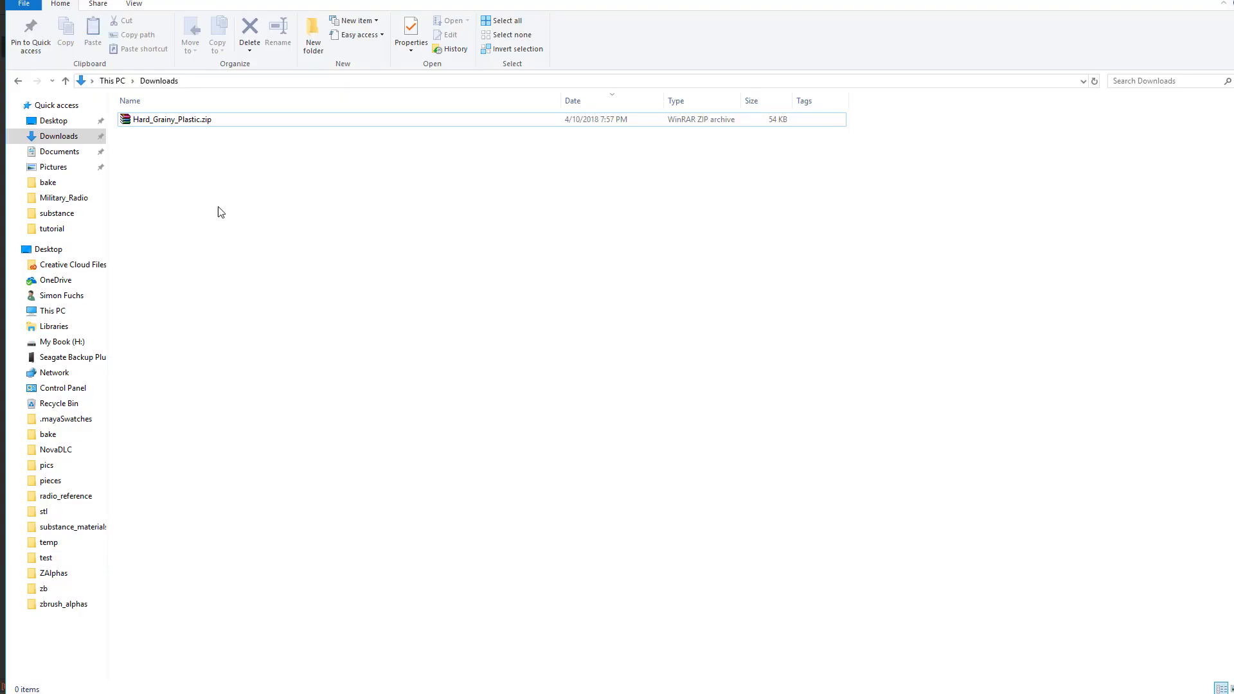
- Extract Hard_Grainy_Plastic.zip in the Downloads folder and delete the archive
{"action": "left_click", "coordinate": [170, 123]}
{"action": "right_click", "coordinate": [171, 123]}
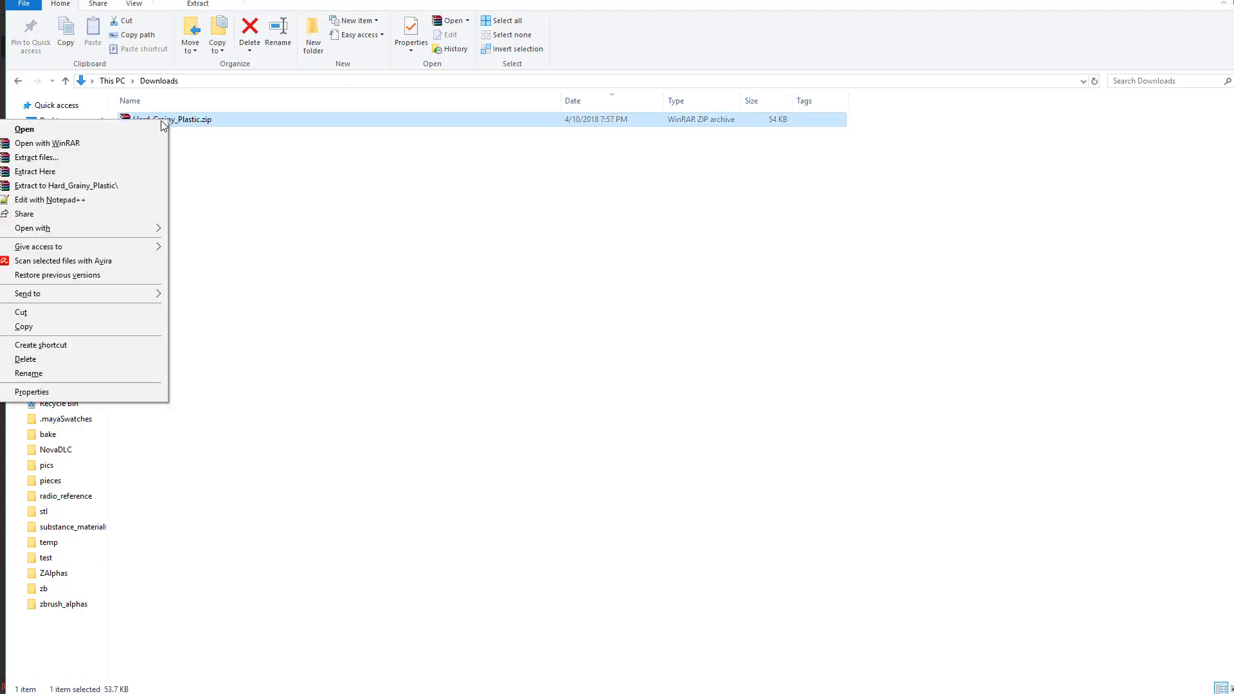
{"action": "left_click", "coordinate": [108, 157]}
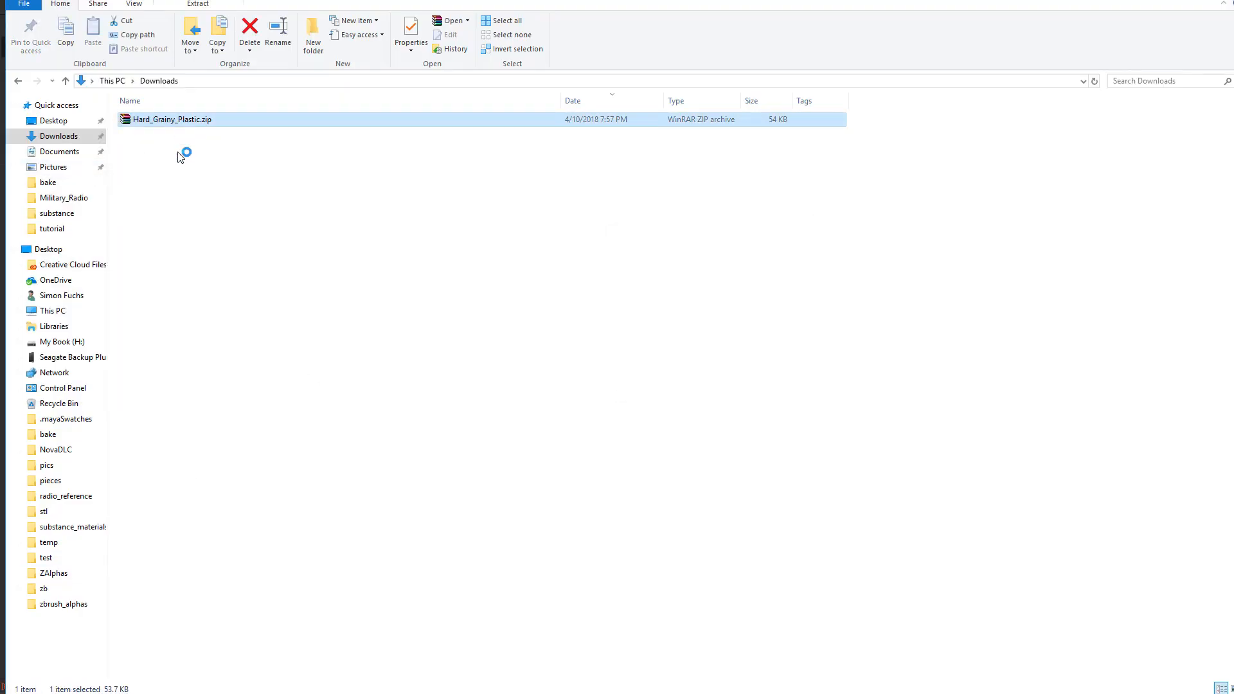
{"action": "key", "text": "Delete"}
- Import Hard Grainy Plastic.spsm from Downloads into Substance Painter's shelf as a smartmaterial
{"action": "mouse_move", "coordinate": [389, 0]}
{"action": "left_mouse_down"}
{"action": "mouse_move", "coordinate": [920, 219]}
{"action": "mouse_move", "coordinate": [943, 216]}
{"action": "left_mouse_up"}
{"action": "left_click_drag", "start_coordinate": [761, 345], "coordinate": [473, 608]}
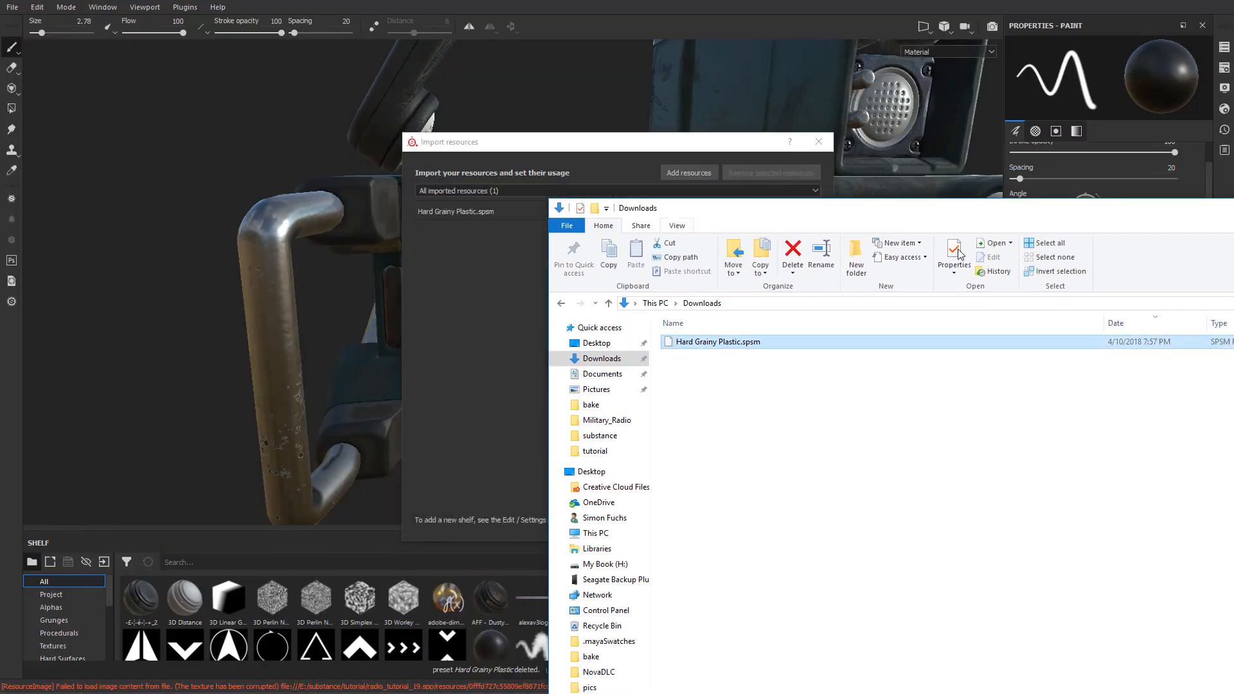
{"action": "left_click", "coordinate": [1233, 209]}
{"action": "left_click", "coordinate": [797, 192]}
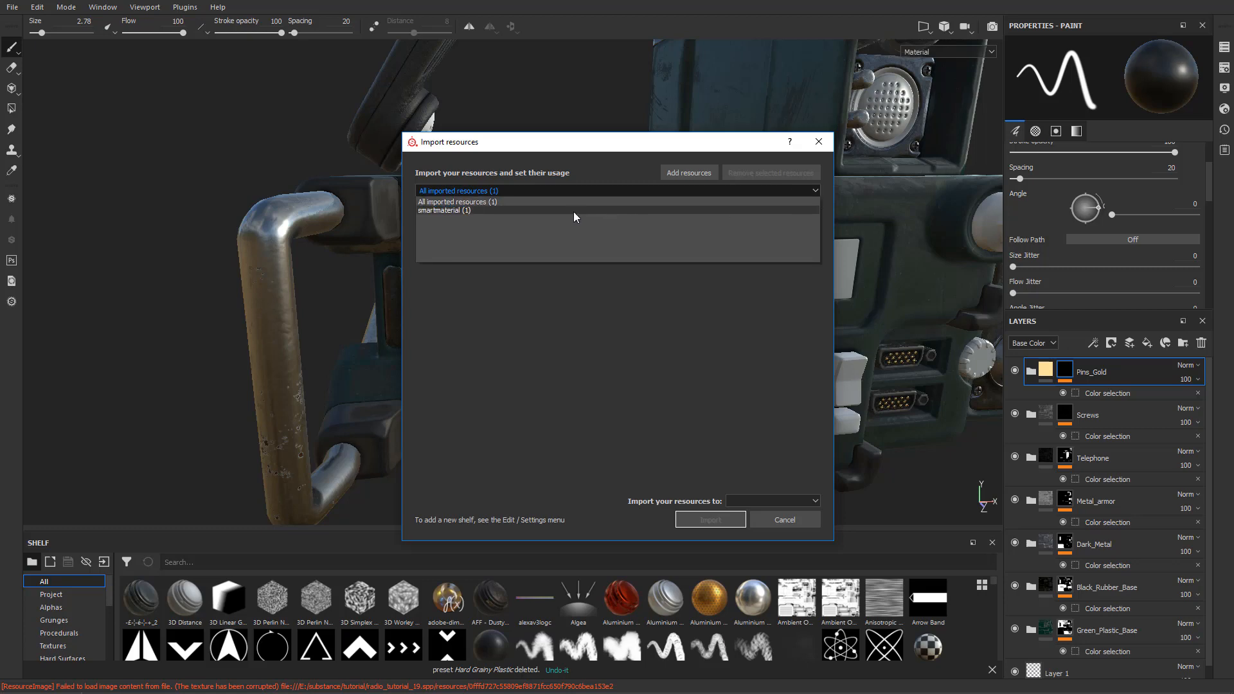
{"action": "left_click", "coordinate": [574, 211]}
{"action": "left_click", "coordinate": [772, 501]}
{"action": "left_click", "coordinate": [771, 523]}
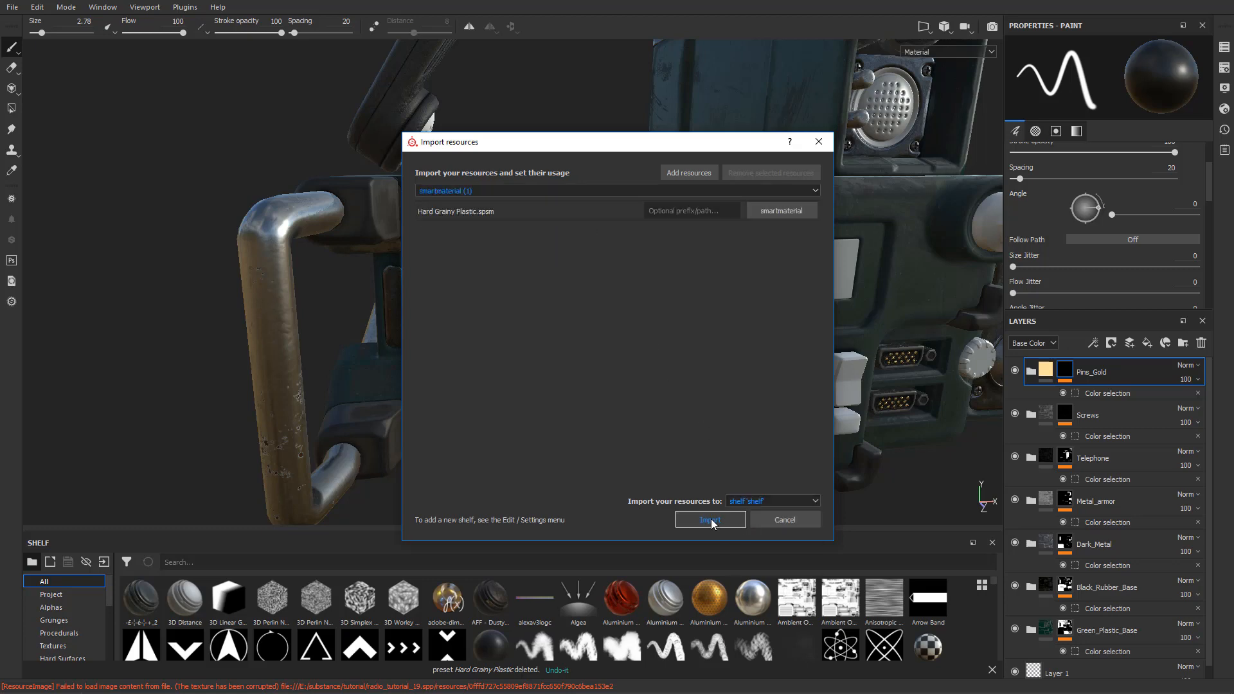
{"action": "left_click", "coordinate": [712, 520]}
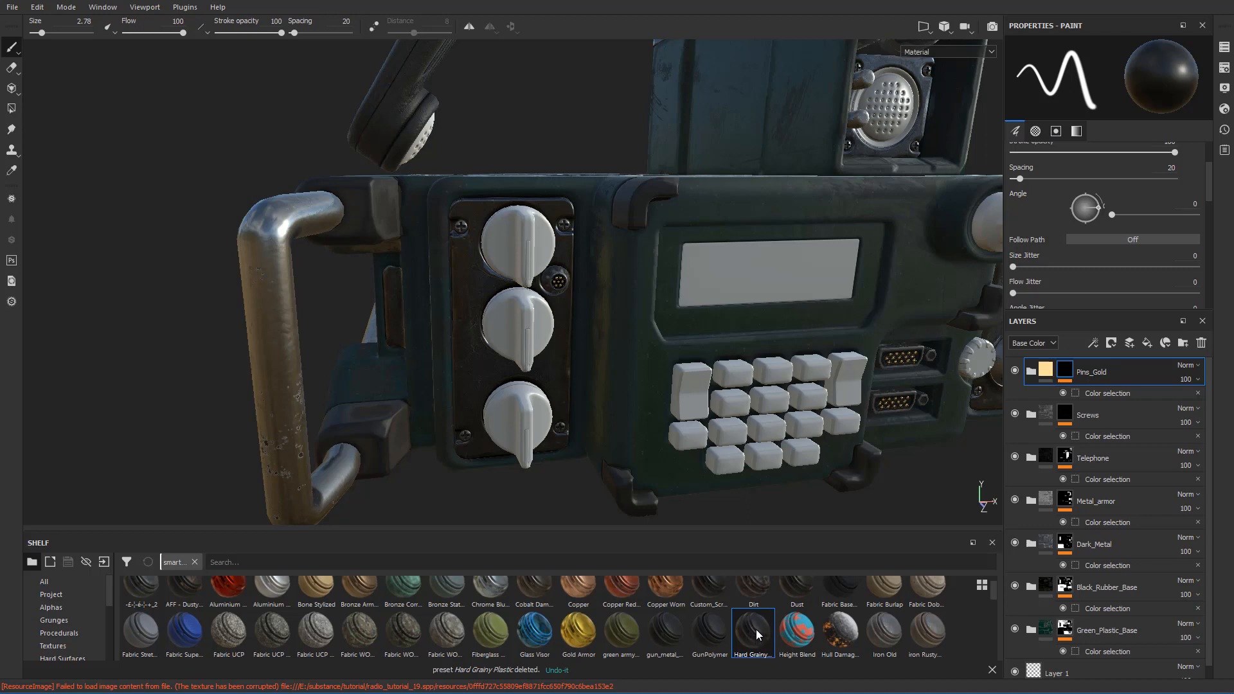
- Add the Hard Grainy Plastic smart material above the Pins_Gold folder and give it a color selection mask
{"action": "left_click_drag", "start_coordinate": [750, 632], "coordinate": [1108, 361]}
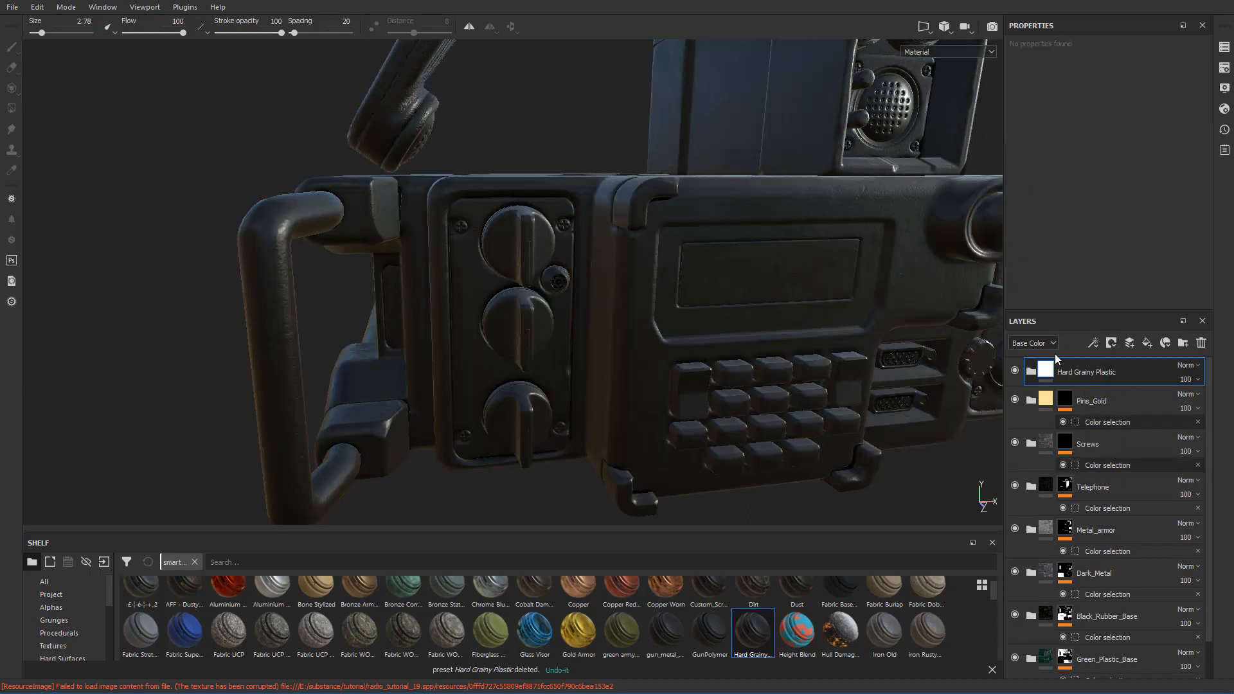
{"action": "right_click", "coordinate": [1101, 375]}
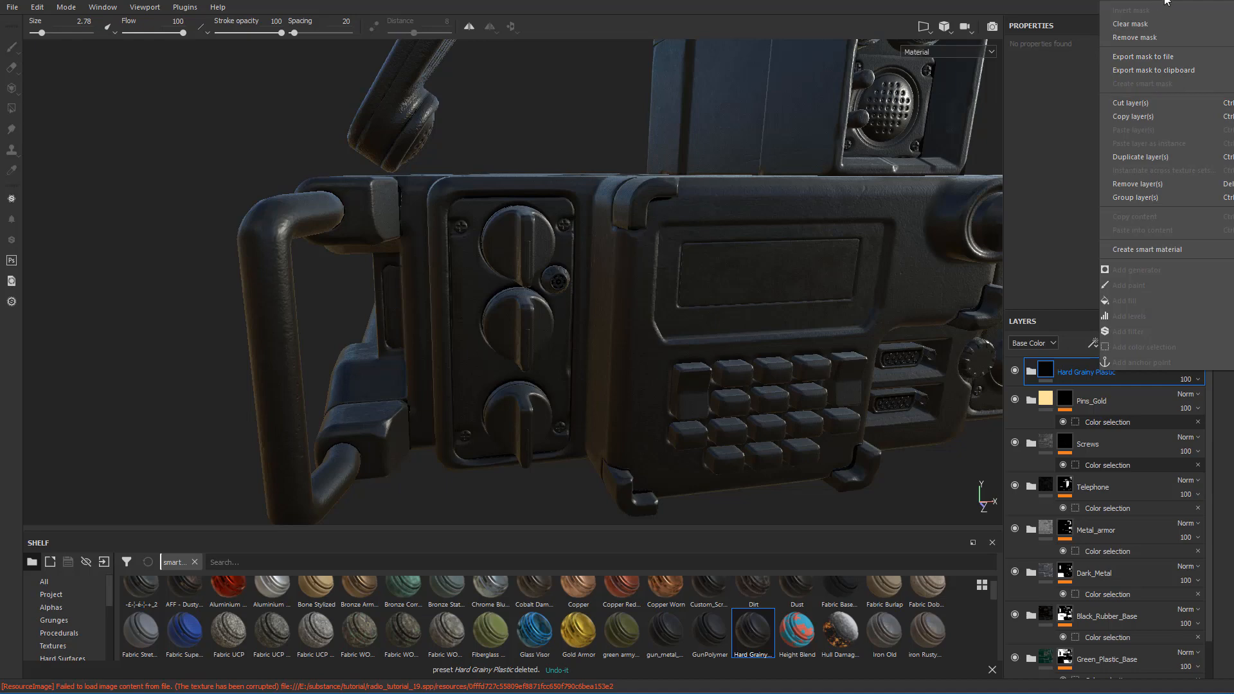
{"action": "left_click", "coordinate": [1135, 1]}
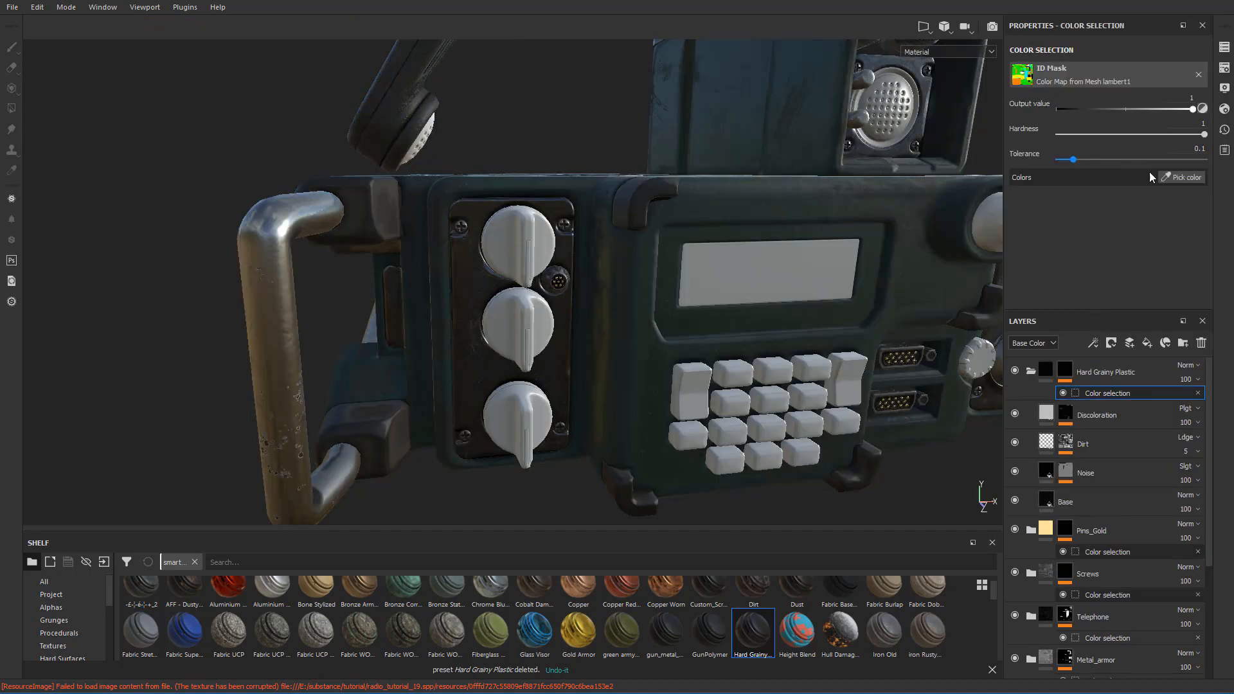
- Pick the knobs' red ID color (255, 0, 0) for the Hard Grainy Plastic mask and set its tolerance to 0.48
{"action": "left_click", "coordinate": [1187, 178]}
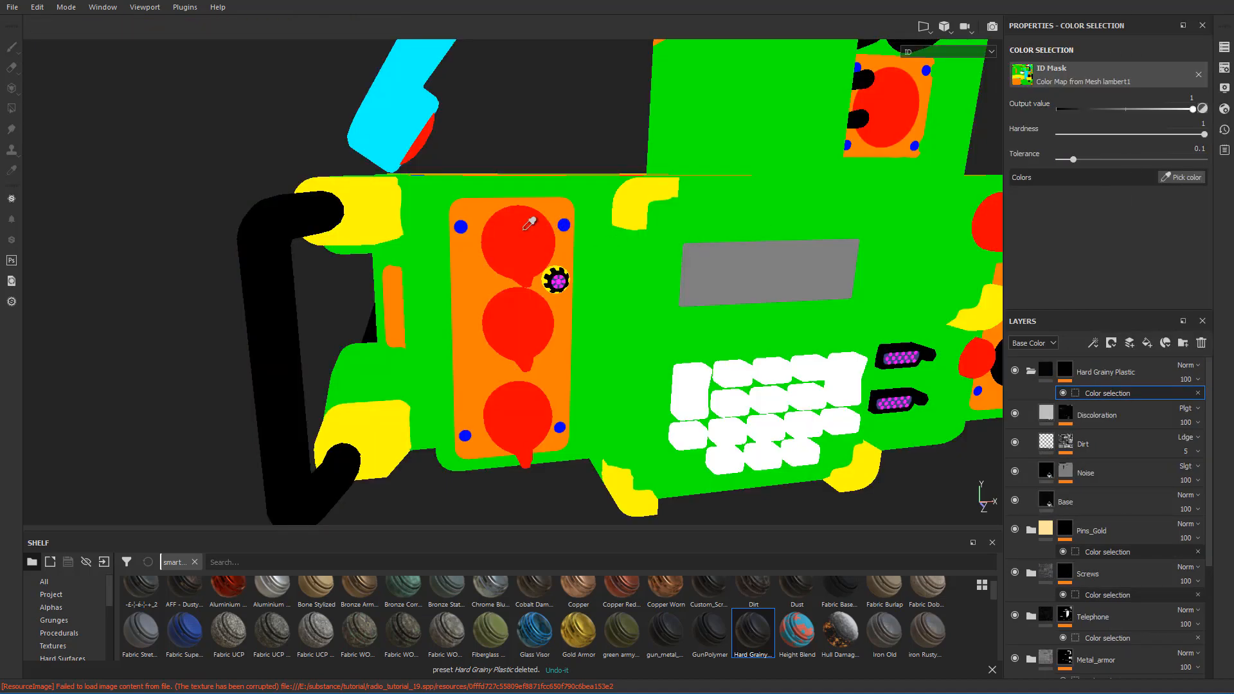
{"action": "left_click", "coordinate": [525, 229]}
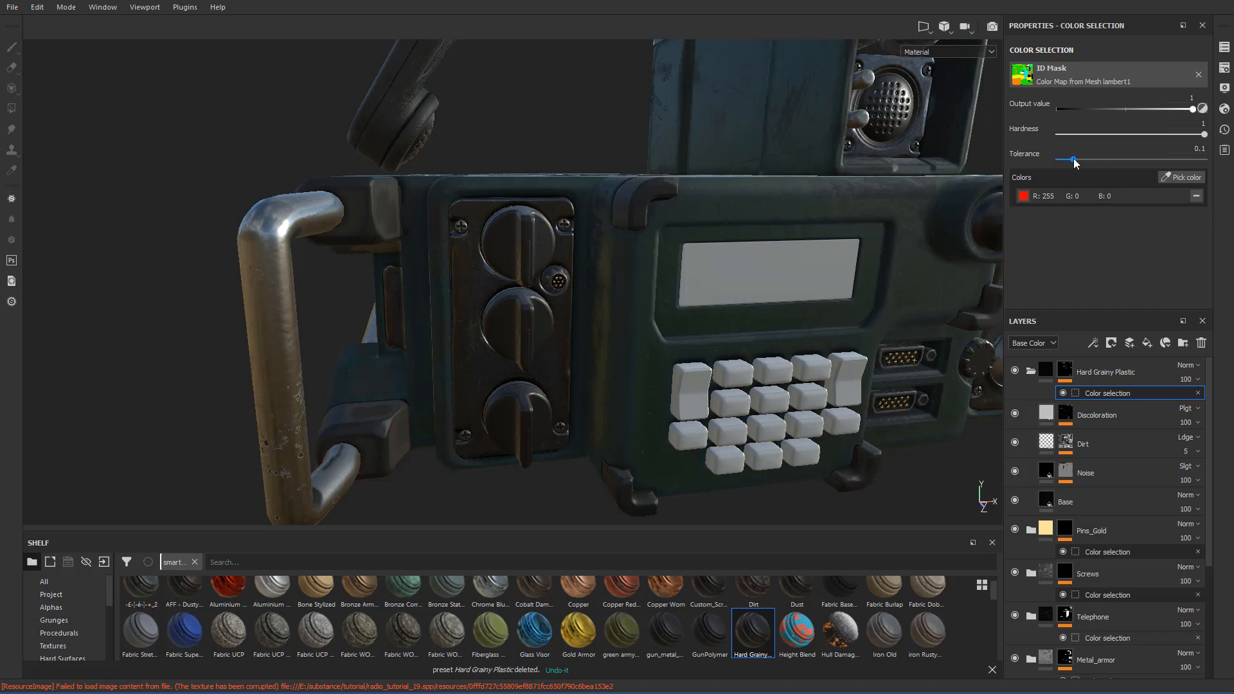
{"action": "left_click_drag", "start_coordinate": [1071, 158], "coordinate": [1130, 174]}
{"action": "left_click_drag", "start_coordinate": [800, 198], "coordinate": [520, 229], "text": "alt"}
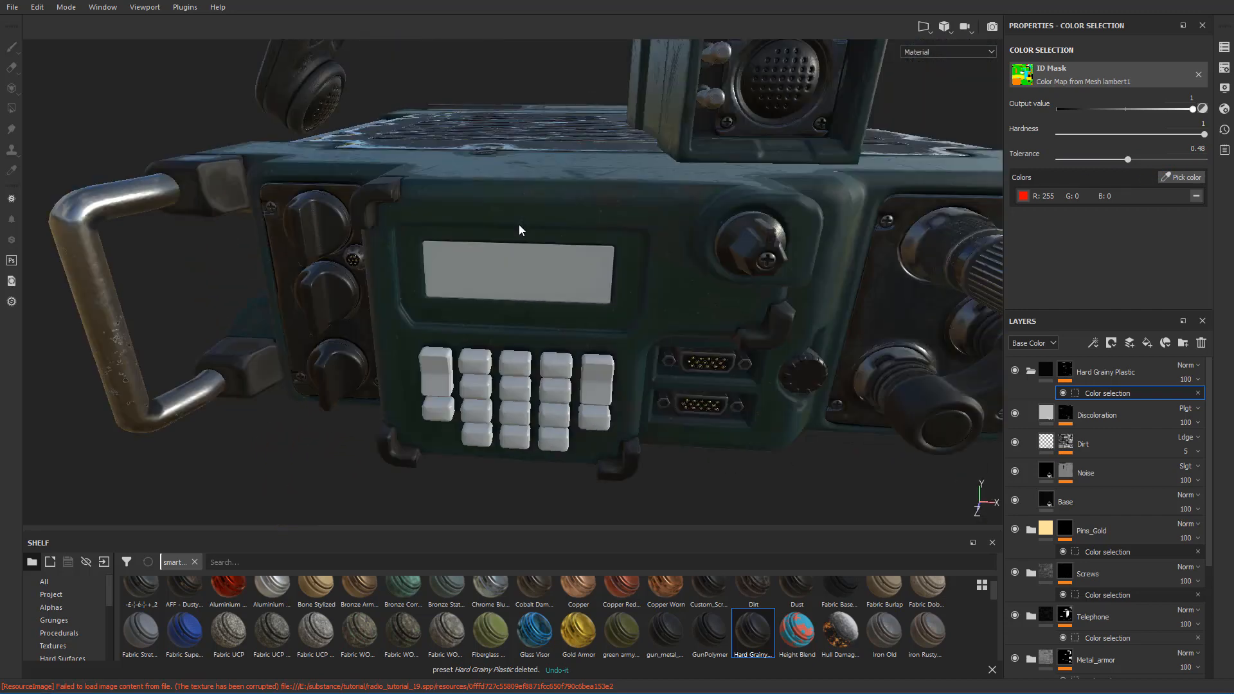
{"action": "left_click_drag", "start_coordinate": [727, 270], "coordinate": [710, 309], "text": "alt"}
{"action": "right_click_drag", "start_coordinate": [663, 313], "coordinate": [742, 332], "text": "alt"}
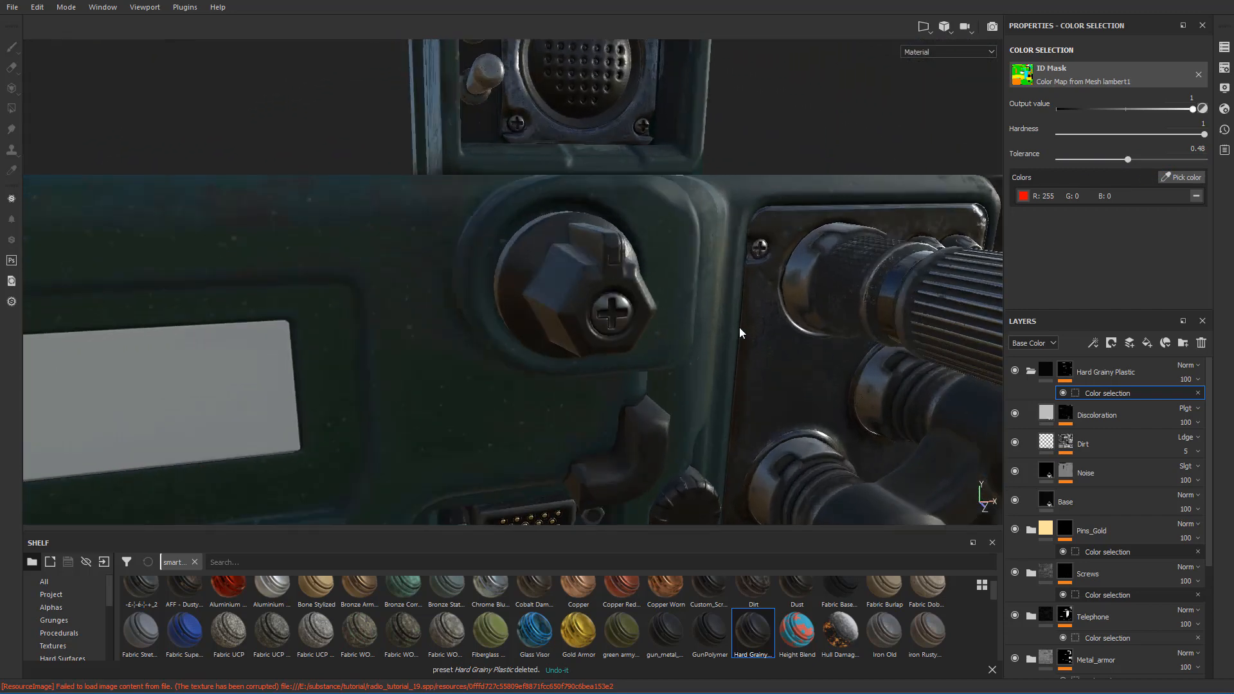
- Toggle the visibility of the Base layer inside Hard Grainy Plastic to compare the front knob with and without it
{"action": "left_click", "coordinate": [1031, 374]}
{"action": "left_click", "coordinate": [1031, 371]}
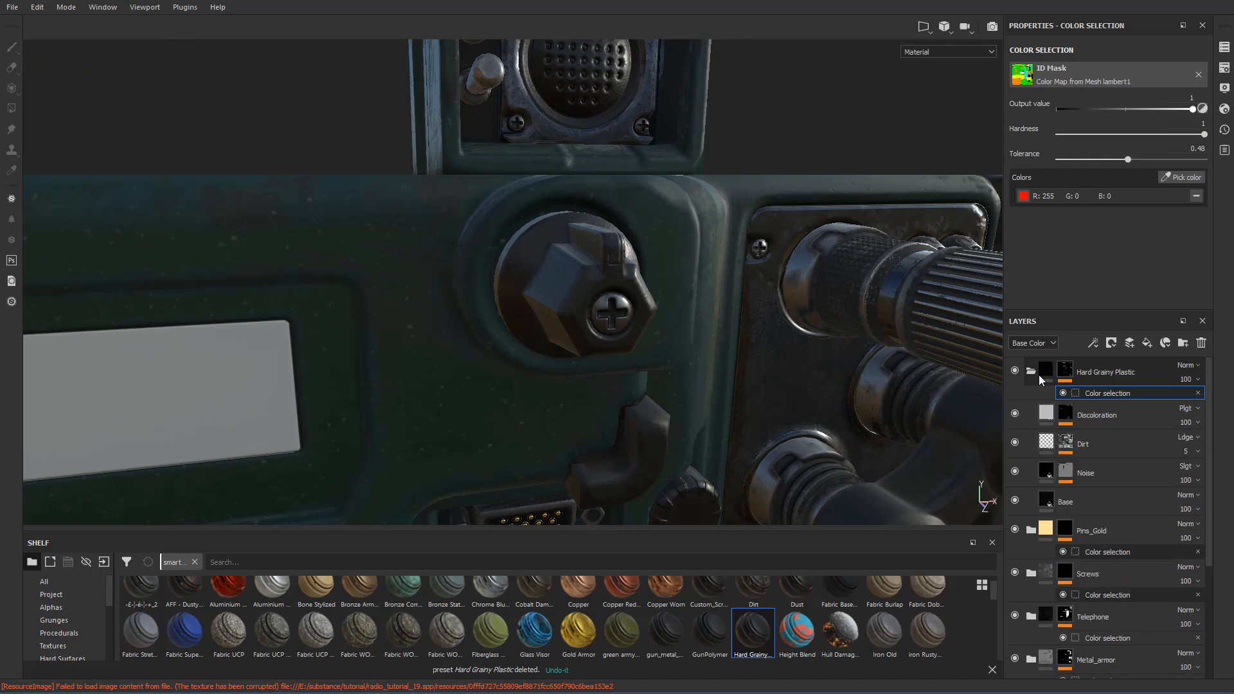
{"action": "left_click", "coordinate": [1112, 502]}
{"action": "left_click_drag", "start_coordinate": [719, 426], "coordinate": [771, 379], "text": "alt"}
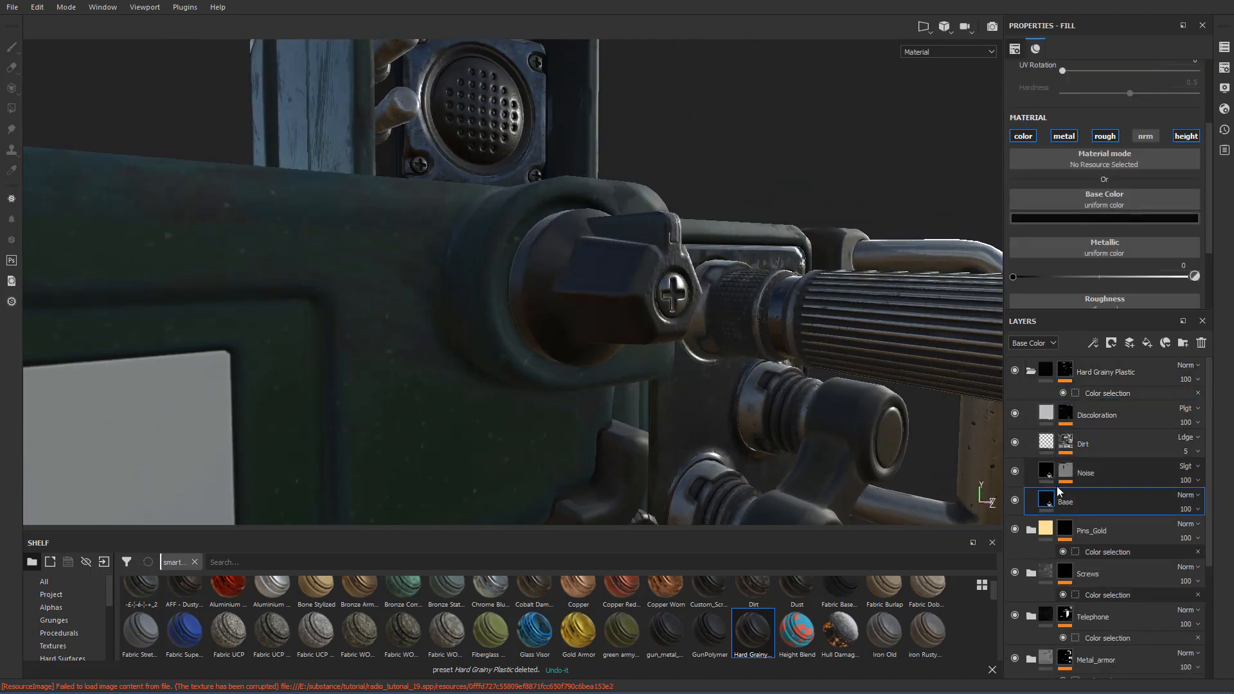
{"action": "left_click", "coordinate": [1014, 499]}
{"action": "left_click", "coordinate": [1014, 499]}
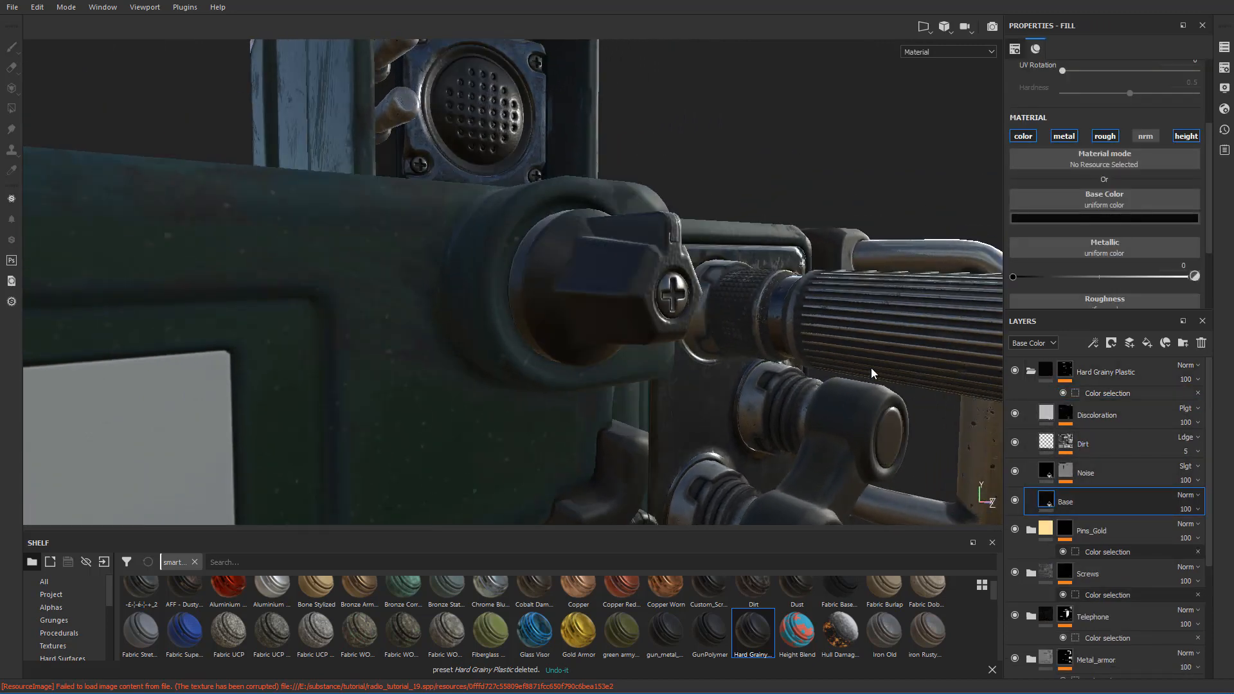
{"action": "left_click_drag", "start_coordinate": [871, 368], "coordinate": [576, 320], "text": "alt"}
{"action": "scroll", "coordinate": [576, 320], "scroll_direction": "up", "scroll_amount": 3}
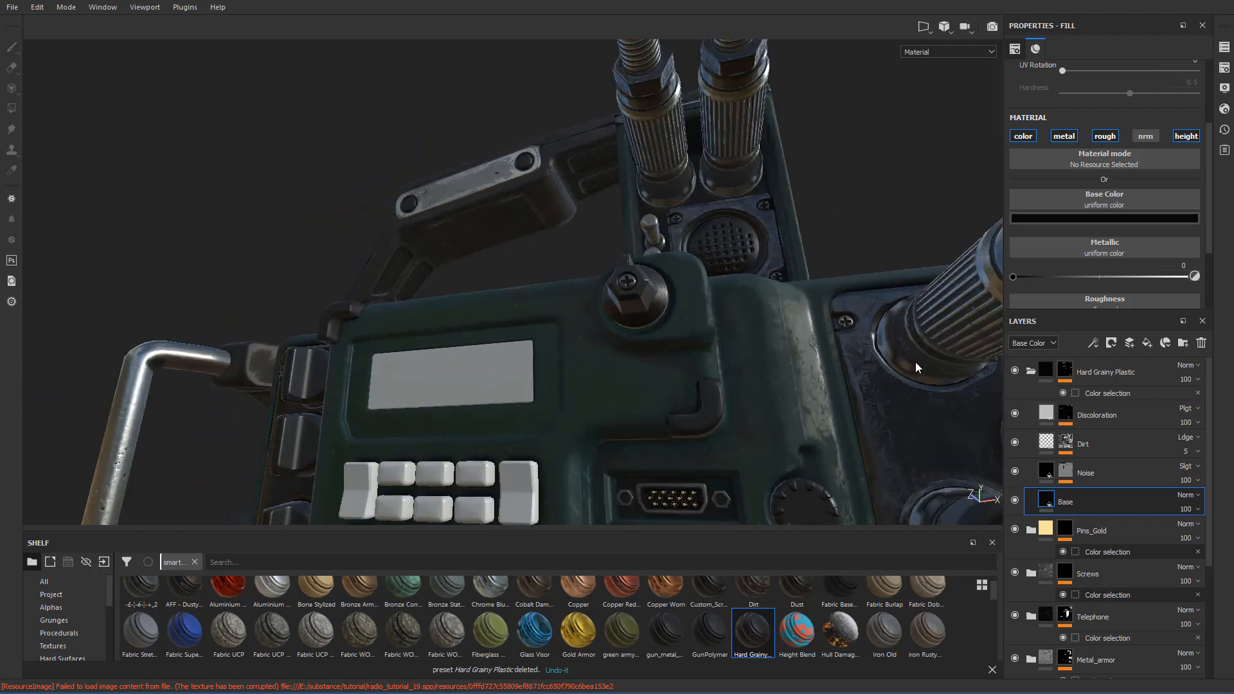
{"action": "left_click", "coordinate": [1015, 499]}
{"action": "left_click_drag", "start_coordinate": [624, 351], "coordinate": [855, 398], "text": "alt"}
{"action": "left_click", "coordinate": [1016, 500]}
{"action": "left_click", "coordinate": [1016, 500]}
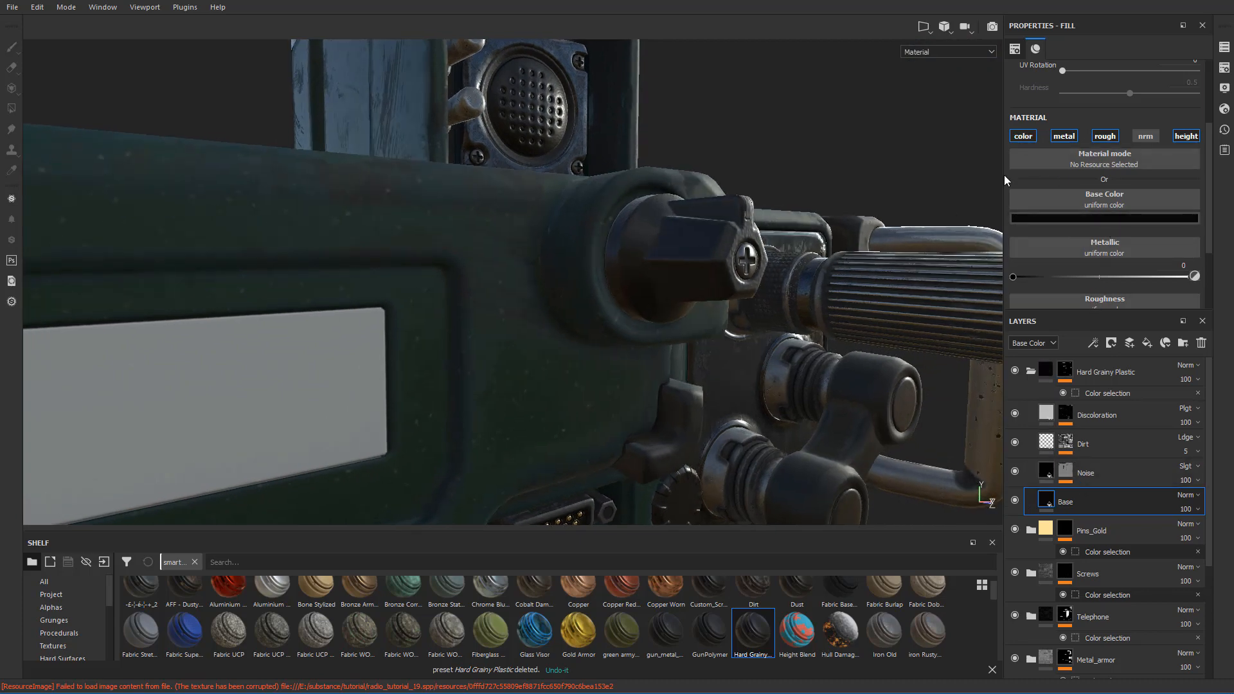
- Change the Base layer's base color to a very dark blue (0.009, 0.013, 0.018)
{"action": "left_click", "coordinate": [1121, 218]}
{"action": "left_click", "coordinate": [1135, 340]}
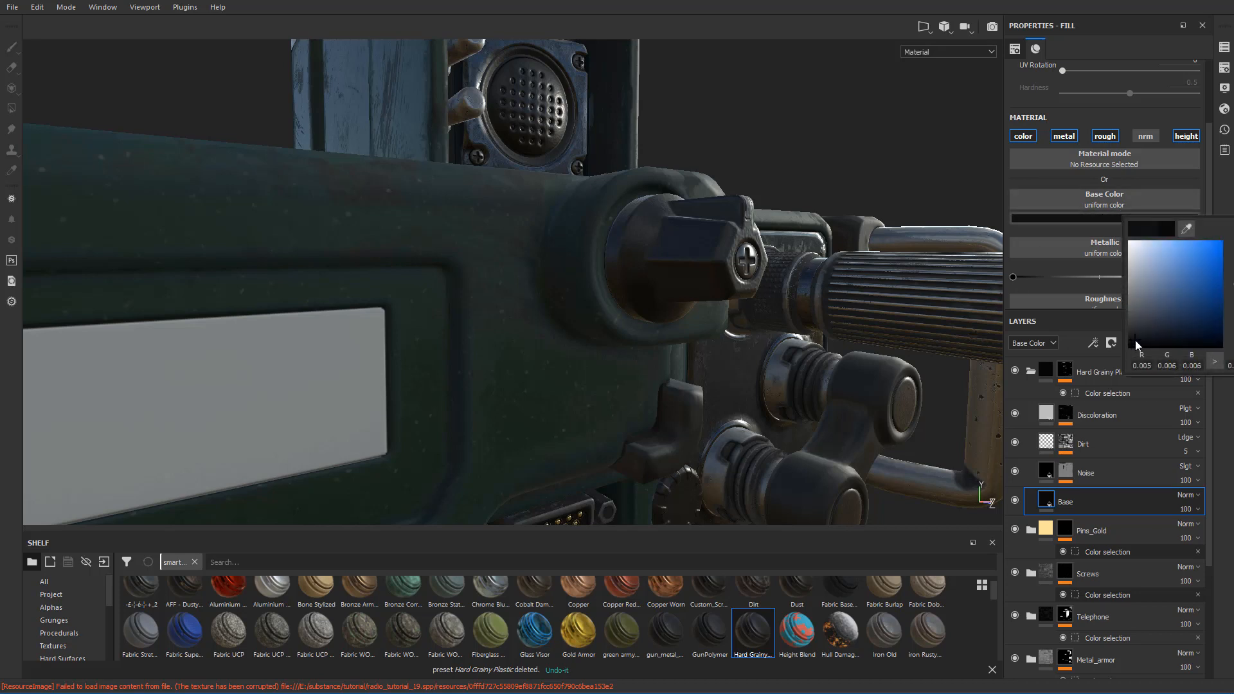
{"action": "mouse_move", "coordinate": [1135, 338]}
{"action": "left_mouse_down"}
{"action": "mouse_move", "coordinate": [1136, 319]}
{"action": "mouse_move", "coordinate": [1136, 335]}
{"action": "left_mouse_up"}
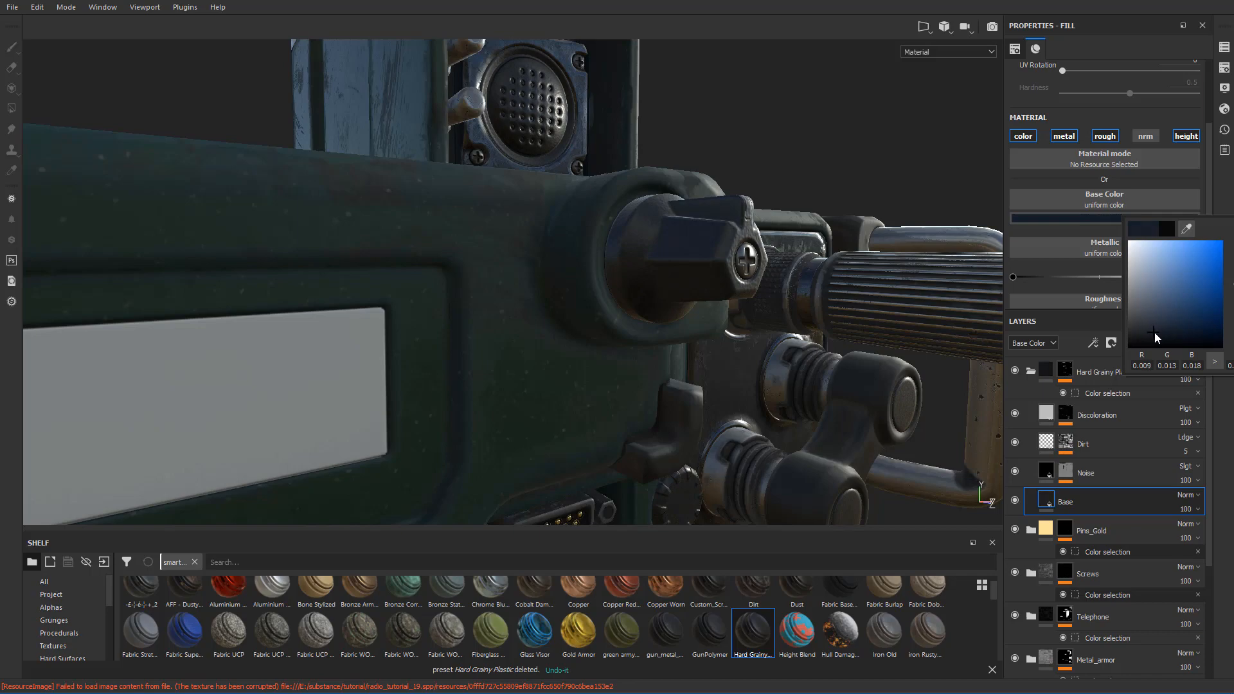
- Examine the recolored plastic knob on the radio's front from several angles and distances
{"action": "left_click_drag", "start_coordinate": [688, 311], "coordinate": [576, 229], "text": "alt"}
{"action": "scroll", "coordinate": [663, 276], "scroll_direction": "down", "scroll_amount": 3}
{"action": "scroll", "coordinate": [722, 299], "scroll_direction": "down", "scroll_amount": 4}
{"action": "scroll", "coordinate": [725, 321], "scroll_direction": "up", "scroll_amount": 4}
{"action": "scroll", "coordinate": [774, 295], "scroll_direction": "up", "scroll_amount": 4}
{"action": "scroll", "coordinate": [773, 295], "scroll_direction": "down", "scroll_amount": 4}
{"action": "scroll", "coordinate": [720, 302], "scroll_direction": "up", "scroll_amount": 5}
{"action": "scroll", "coordinate": [576, 229], "scroll_direction": "down", "scroll_amount": 4}
{"action": "scroll", "coordinate": [662, 267], "scroll_direction": "up", "scroll_amount": 3}
{"action": "left_click_drag", "start_coordinate": [662, 267], "coordinate": [855, 341], "text": "alt"}
- Try a lower height value on the Noise layer of Hard Grainy Plastic and undo the change
{"action": "left_click", "coordinate": [1027, 473]}
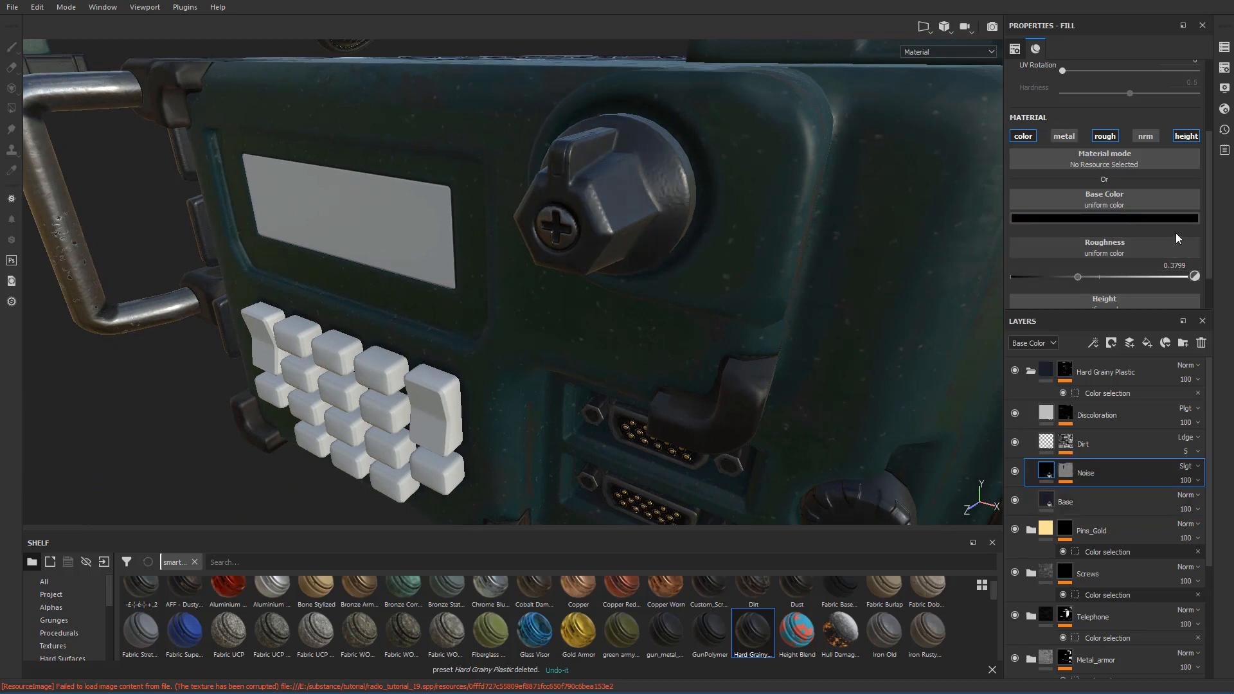
{"action": "scroll", "coordinate": [1159, 241], "scroll_direction": "down", "scroll_amount": 2}
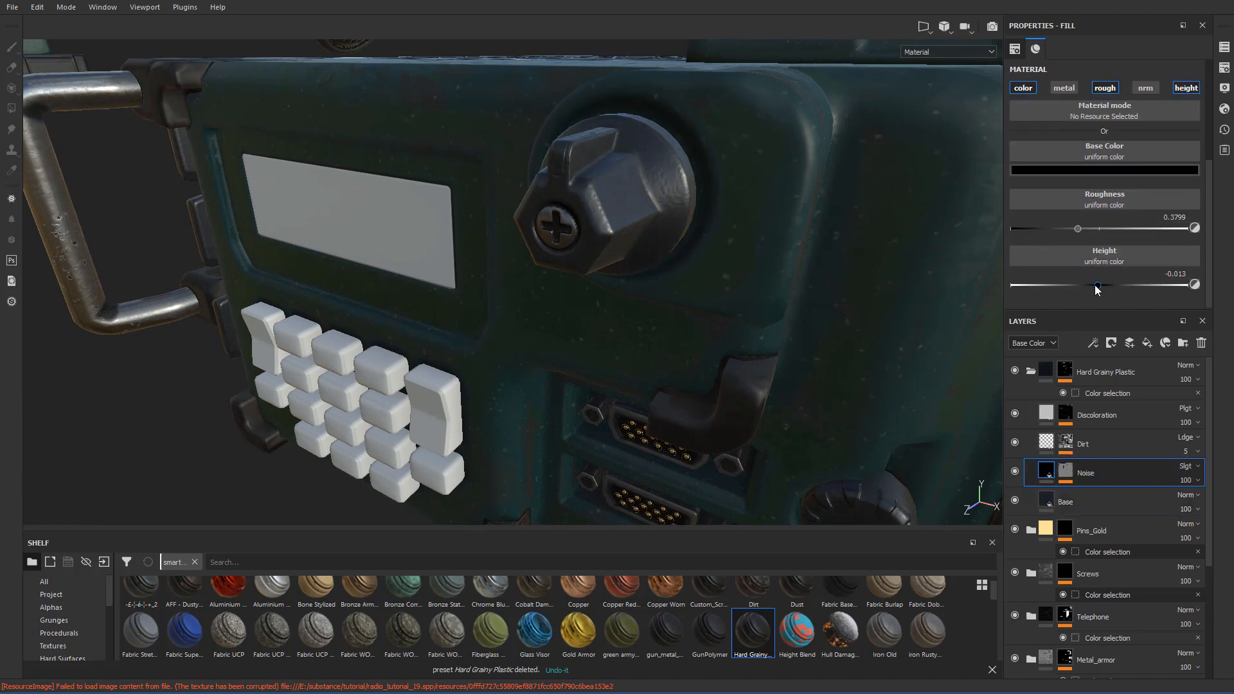
{"action": "left_click_drag", "start_coordinate": [1096, 287], "coordinate": [1087, 286]}
{"action": "key", "text": "ctrl+z"}
- Try opacities of 100 and 33 on the Dirt layer of Hard Grainy Plastic, and return it to 5
{"action": "left_click", "coordinate": [1087, 449]}
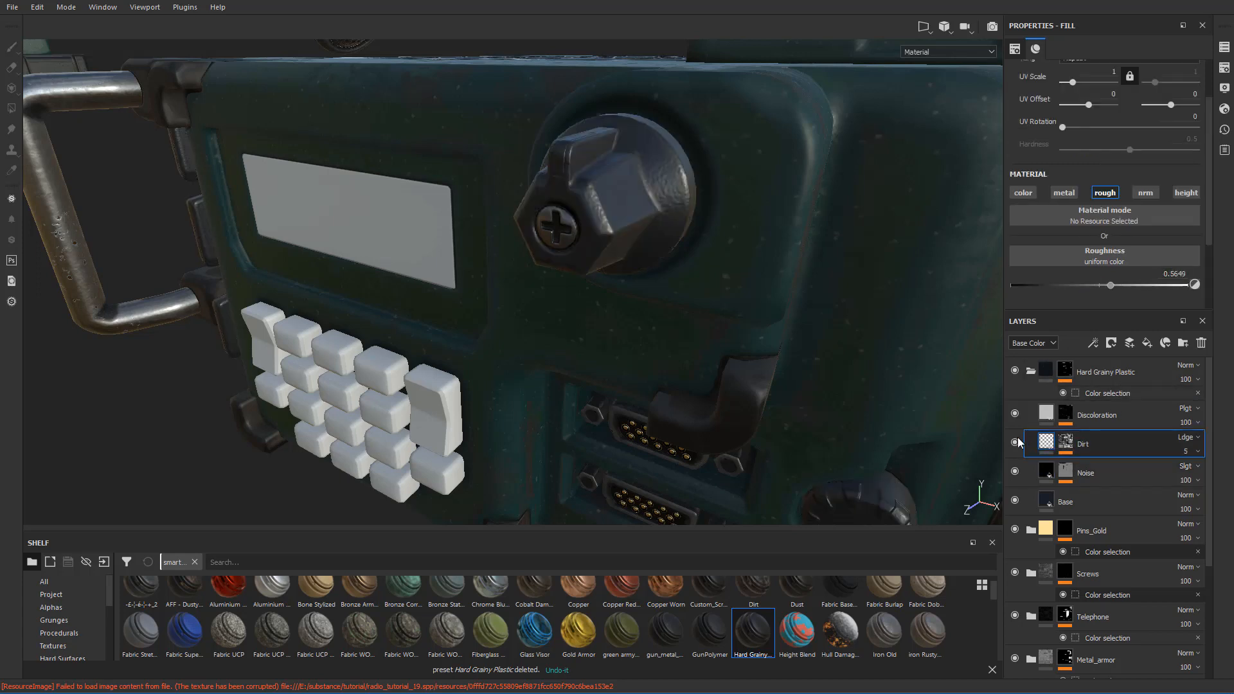
{"action": "left_click", "coordinate": [1199, 451]}
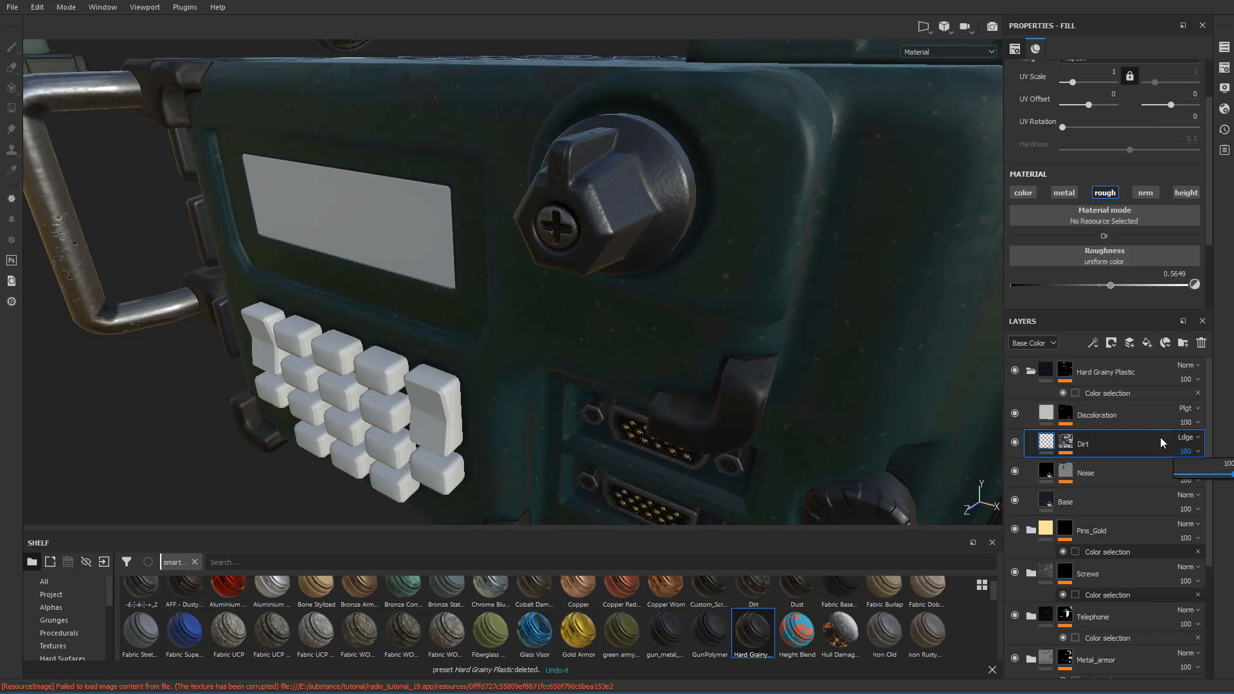
{"action": "left_click_drag", "start_coordinate": [735, 284], "coordinate": [802, 317], "text": "alt"}
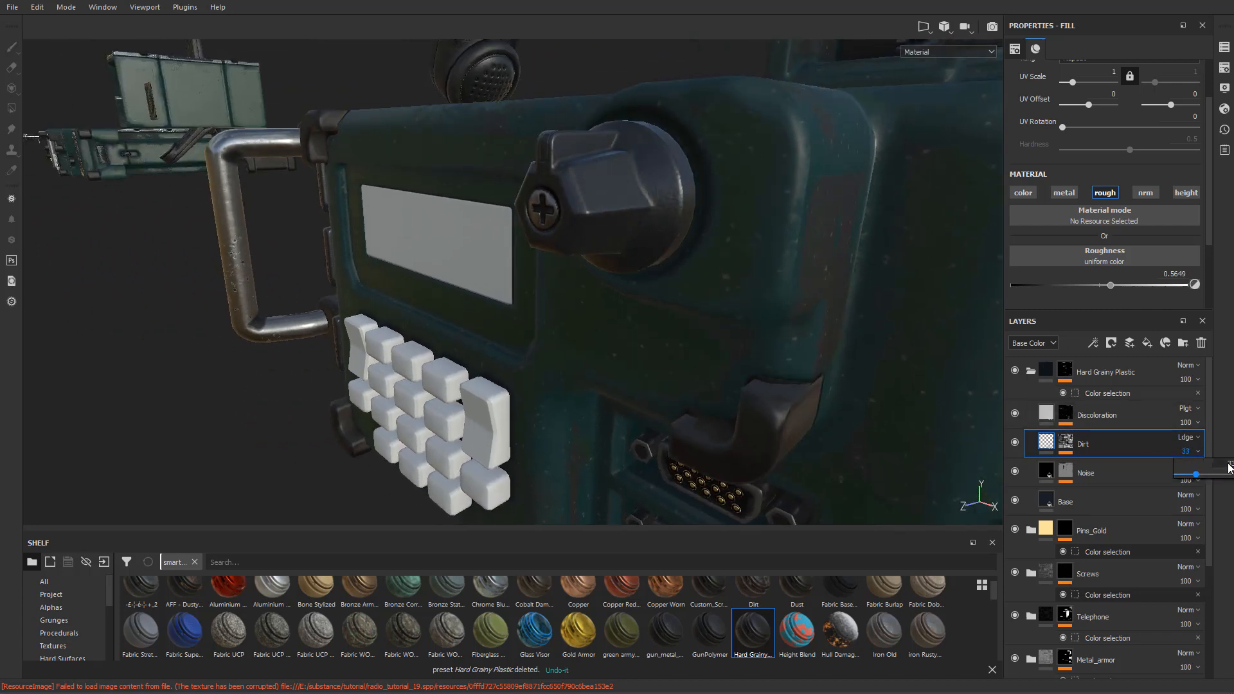
{"action": "left_click_drag", "start_coordinate": [1196, 473], "coordinate": [1179, 474]}
- Enable the color channel on the Dirt layer and raise the layer's opacity to 100 to judge the brown dirt
{"action": "left_click", "coordinate": [1023, 193]}
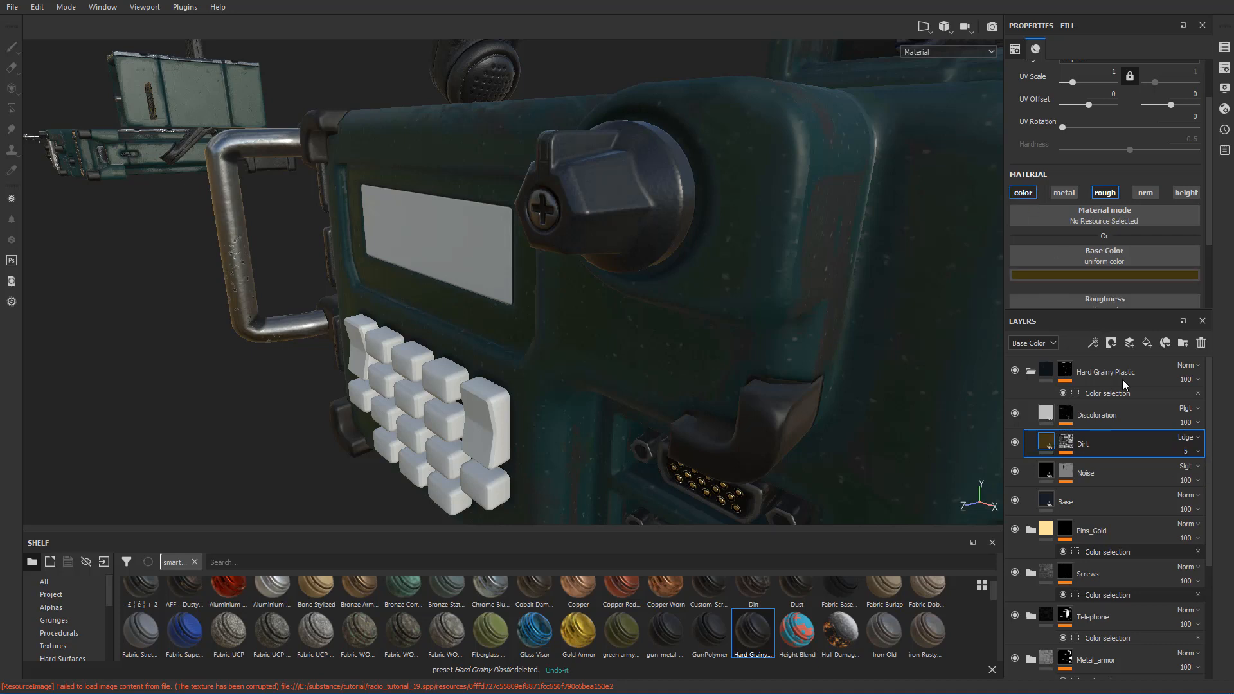
{"action": "left_click", "coordinate": [1200, 453]}
{"action": "left_click_drag", "start_coordinate": [1196, 473], "coordinate": [1231, 474]}
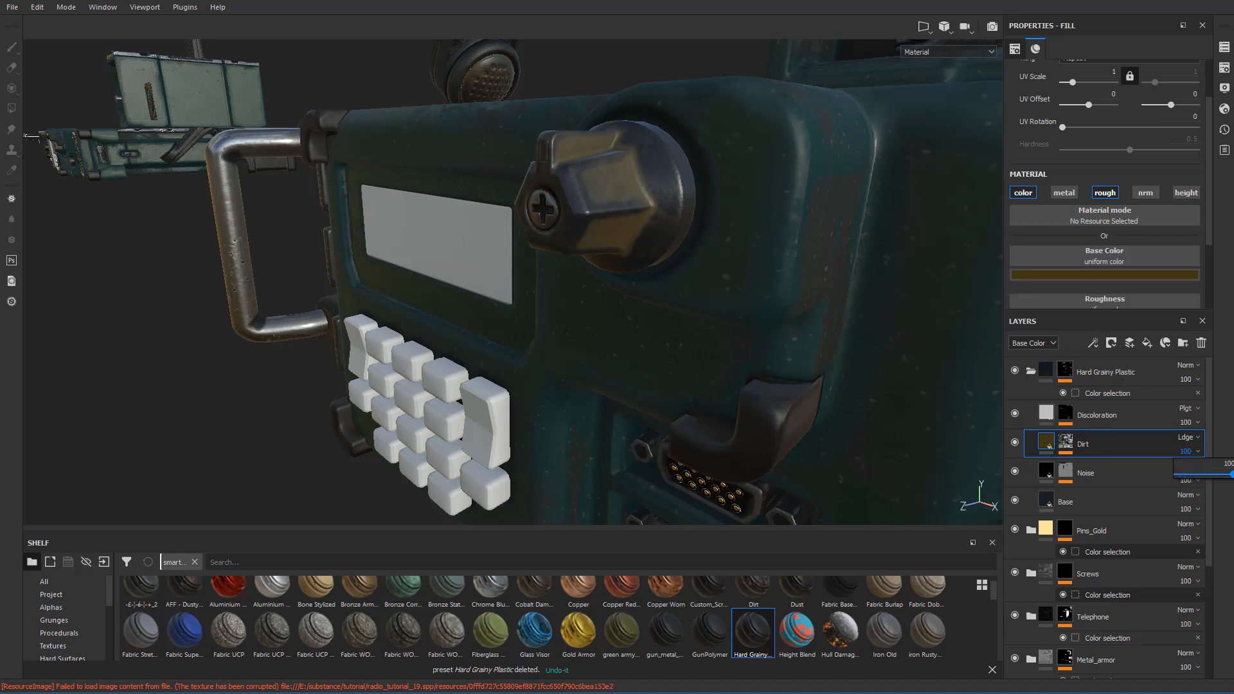
{"action": "left_click_drag", "start_coordinate": [720, 290], "coordinate": [683, 252], "text": "alt"}
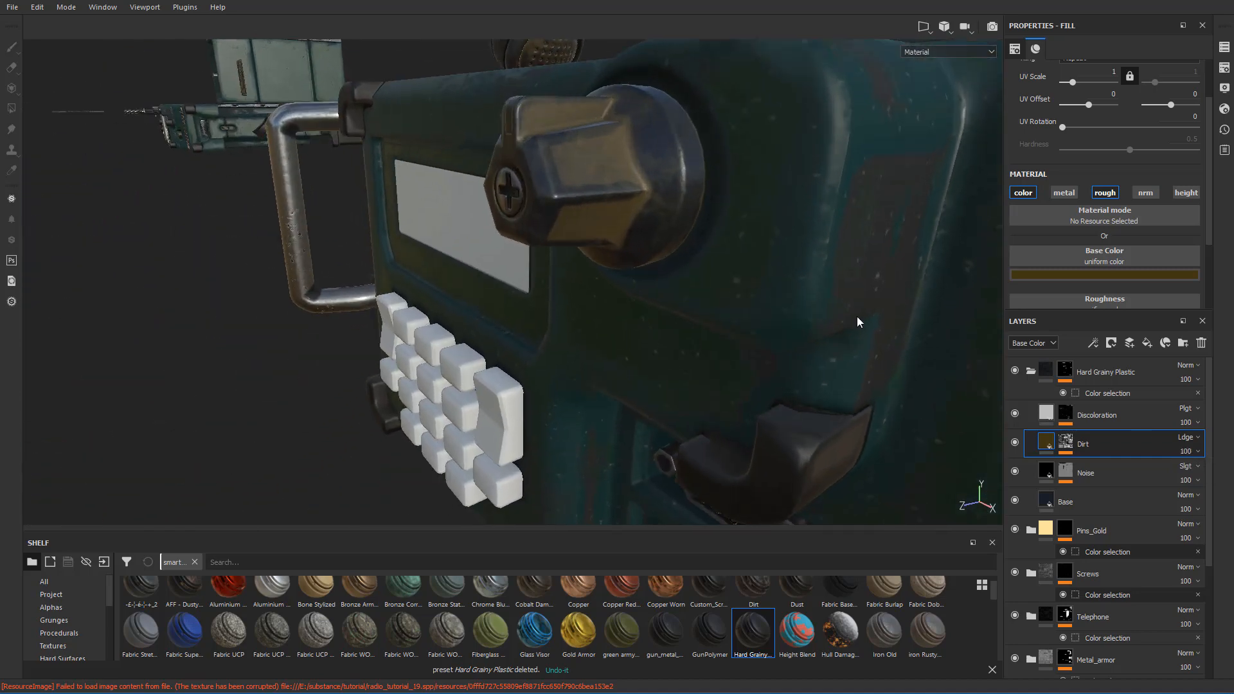
- Lower the Dirt layer's opacity to 49 and check the knob against the rest of the radio
{"action": "left_click", "coordinate": [1200, 452]}
{"action": "left_click_drag", "start_coordinate": [1214, 474], "coordinate": [1187, 476]}
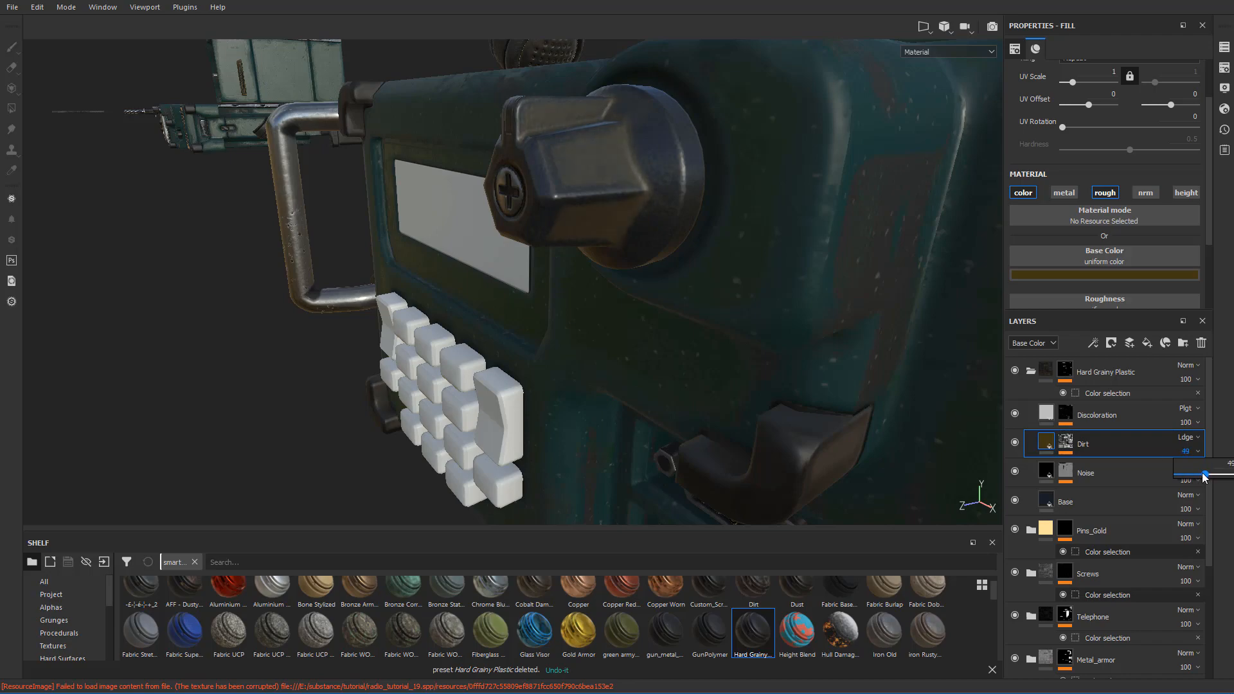
{"action": "left_click_drag", "start_coordinate": [628, 232], "coordinate": [610, 294], "text": "alt"}
{"action": "scroll", "coordinate": [674, 241], "scroll_direction": "down", "scroll_amount": 5}
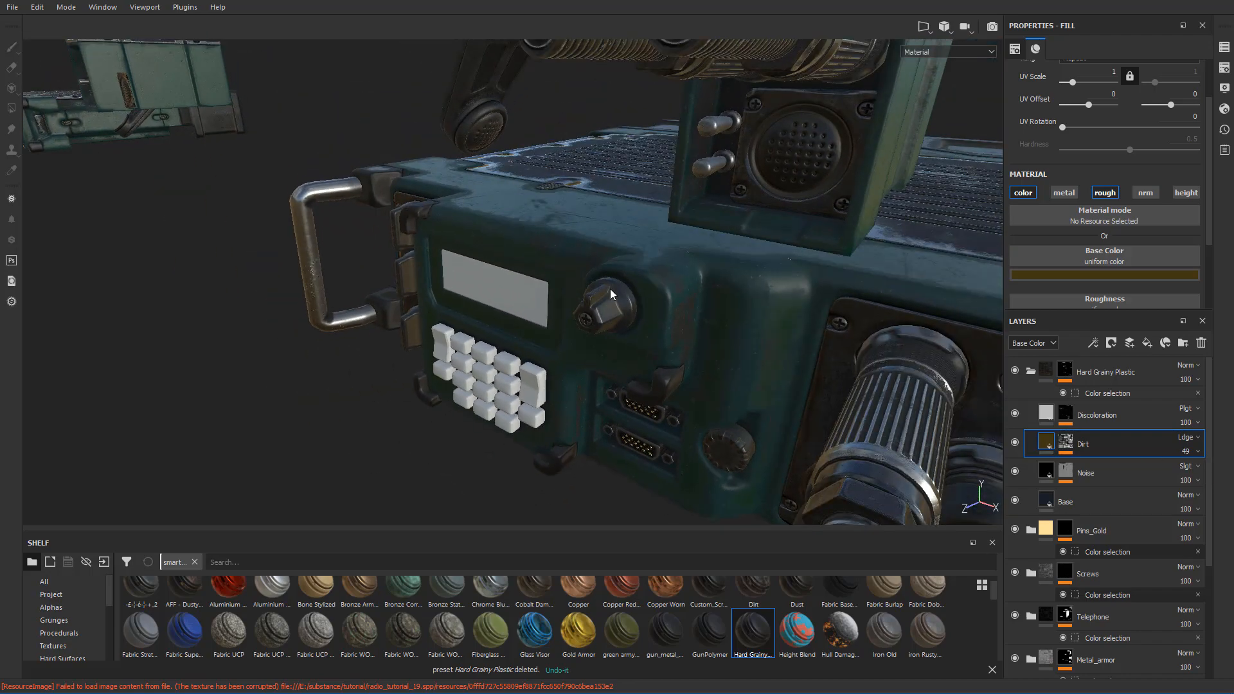
- Lower the opacity of the Dirt layer in Hard Grainy Plastic to 5
{"action": "mouse_move", "coordinate": [716, 293]}
{"action": "left_mouse_down", "text": "alt"}
{"action": "mouse_move", "coordinate": [774, 275]}
{"action": "mouse_move", "coordinate": [653, 311]}
{"action": "mouse_move", "coordinate": [640, 305]}
{"action": "mouse_move", "coordinate": [706, 312]}
{"action": "left_mouse_up", "text": "alt"}
{"action": "scroll", "coordinate": [653, 311], "scroll_direction": "up", "scroll_amount": 5}
{"action": "left_click", "coordinate": [1197, 451]}
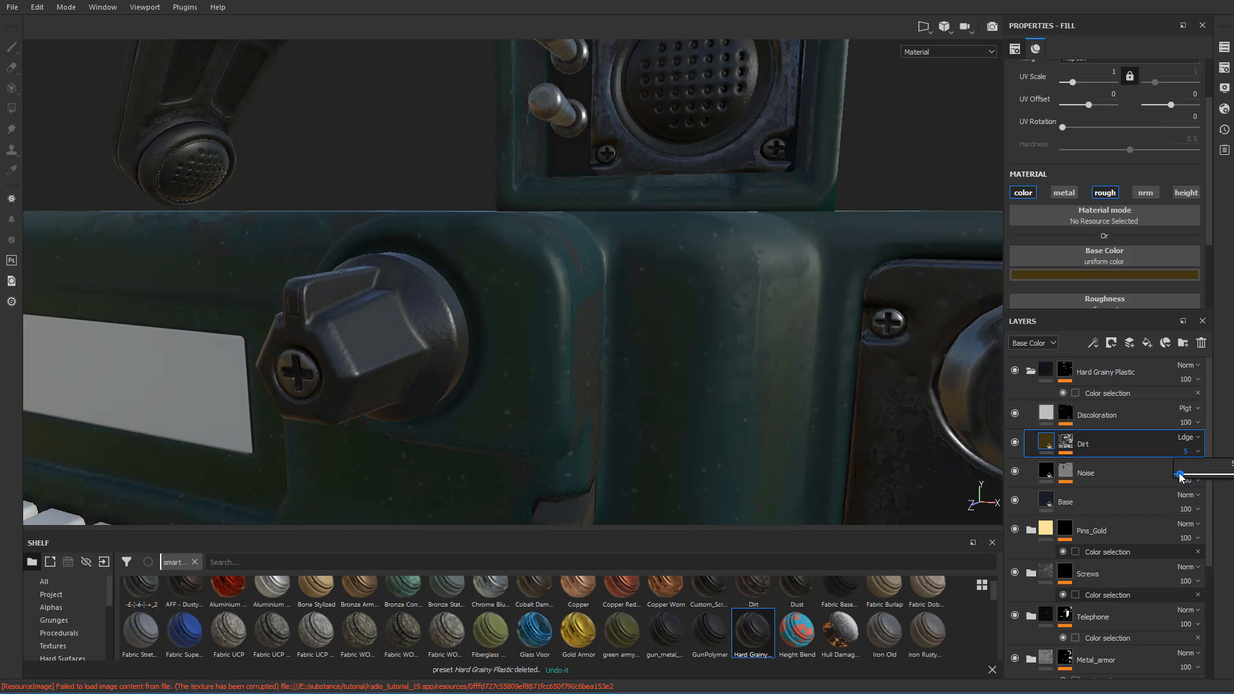
- Set the Dirt layer's base color to dark gray (R 0.024, G 0.023, B 0.022) and compare its color channel off and on
{"action": "left_click", "coordinate": [1023, 274]}
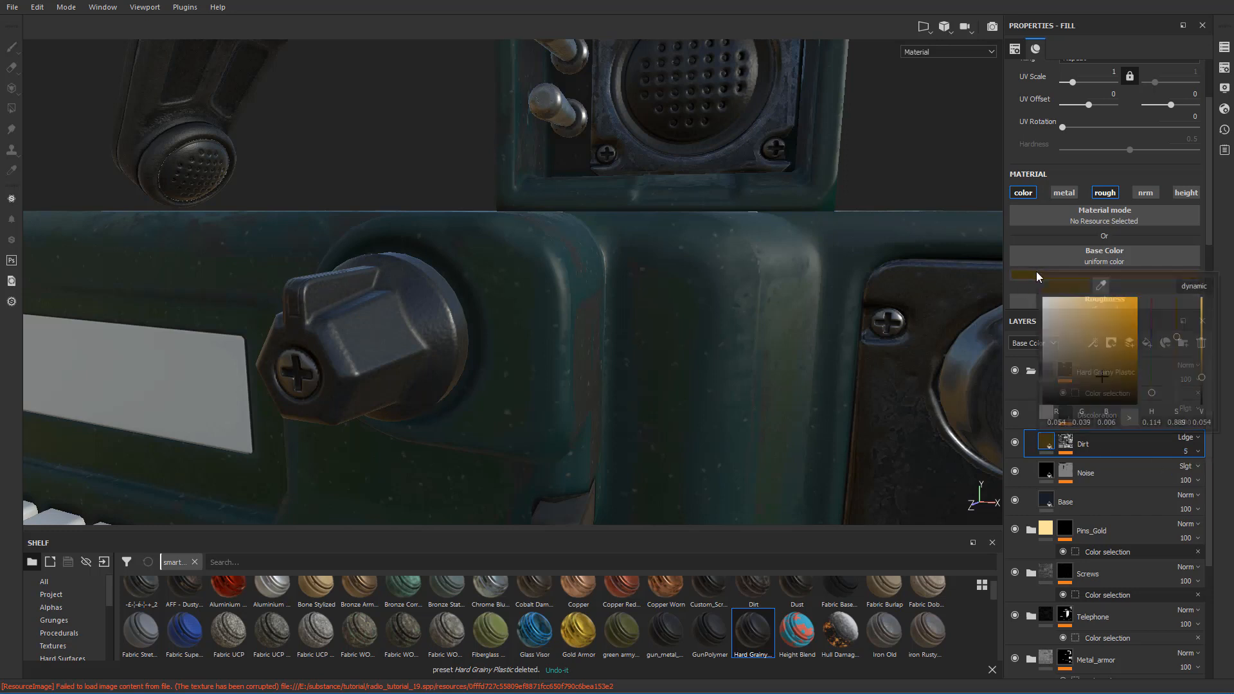
{"action": "mouse_move", "coordinate": [1065, 383]}
{"action": "left_mouse_down"}
{"action": "mouse_move", "coordinate": [1043, 367]}
{"action": "mouse_move", "coordinate": [1057, 392]}
{"action": "mouse_move", "coordinate": [1040, 409]}
{"action": "mouse_move", "coordinate": [1055, 377]}
{"action": "mouse_move", "coordinate": [1046, 398]}
{"action": "mouse_move", "coordinate": [1046, 384]}
{"action": "left_mouse_up"}
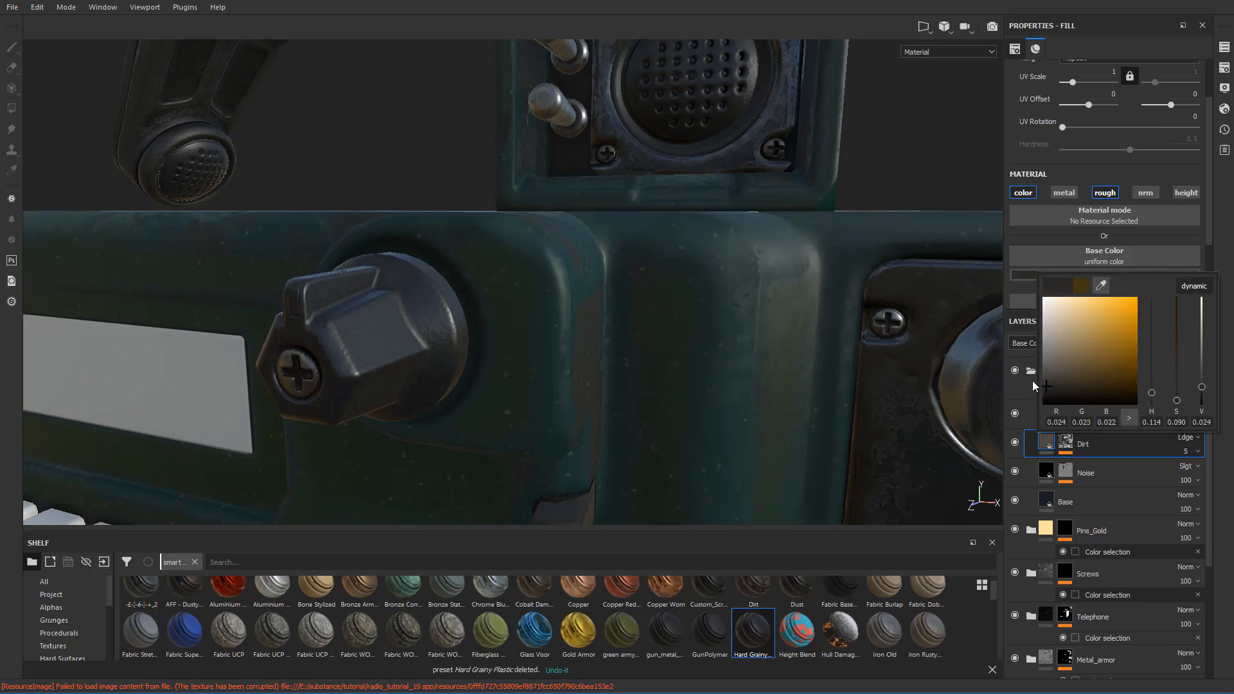
{"action": "mouse_move", "coordinate": [713, 335]}
{"action": "left_mouse_down", "text": "alt"}
{"action": "mouse_move", "coordinate": [598, 276]}
{"action": "mouse_move", "coordinate": [475, 283]}
{"action": "mouse_move", "coordinate": [721, 352]}
{"action": "left_mouse_up", "text": "alt"}
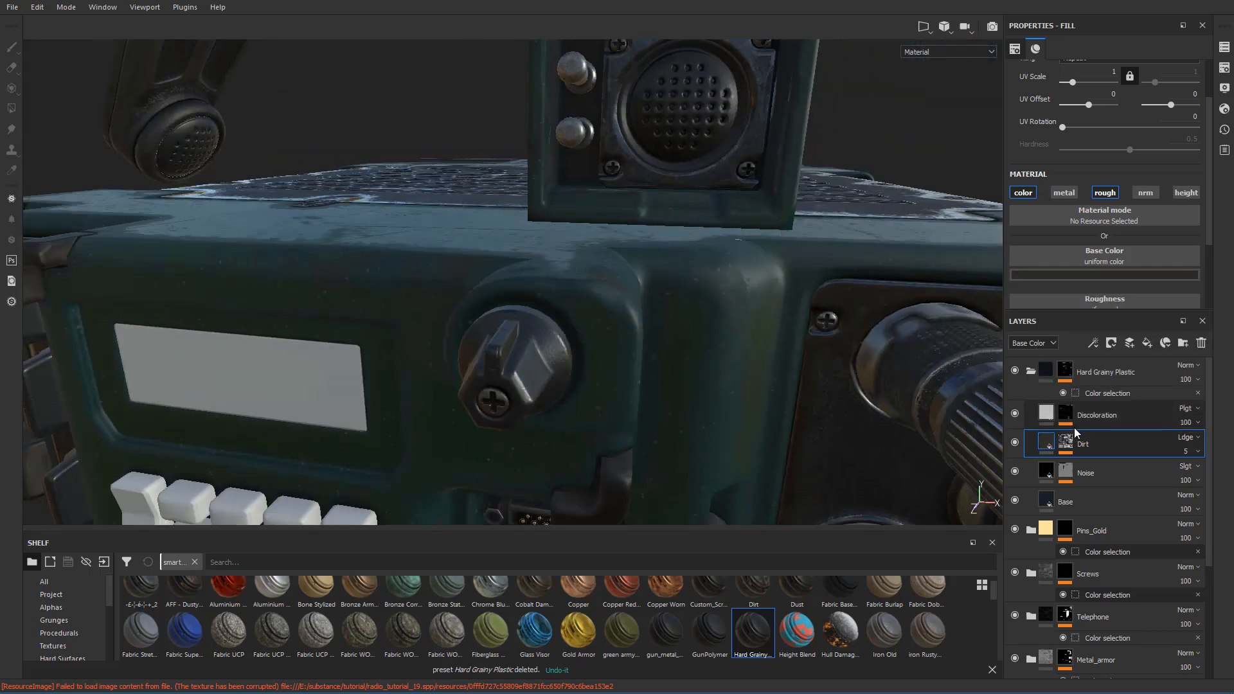
{"action": "left_click", "coordinate": [1022, 192]}
{"action": "left_click", "coordinate": [1022, 193]}
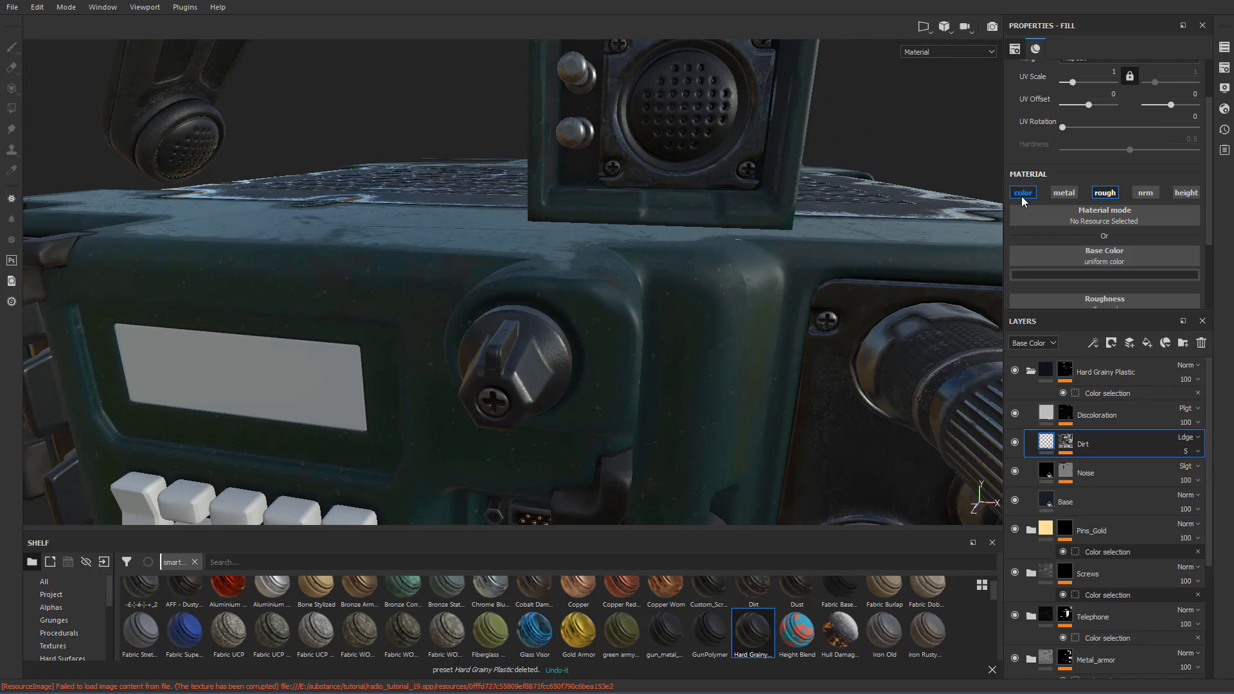
- Inspect the plastic surface of the upper knob up close from several angles
{"action": "left_click_drag", "start_coordinate": [716, 330], "coordinate": [903, 307], "text": "alt"}
{"action": "right_click_drag", "start_coordinate": [903, 307], "coordinate": [720, 283], "text": "alt"}
{"action": "mouse_move", "coordinate": [720, 283]}
{"action": "left_mouse_down", "text": "alt"}
{"action": "mouse_move", "coordinate": [890, 185]}
{"action": "mouse_move", "coordinate": [771, 297]}
{"action": "left_mouse_up", "text": "alt"}
{"action": "middle_click_drag", "start_coordinate": [817, 314], "coordinate": [623, 325], "text": "alt"}
{"action": "right_click_drag", "start_coordinate": [623, 325], "coordinate": [788, 334], "text": "alt"}
{"action": "left_click", "coordinate": [788, 335]}
{"action": "middle_click_drag", "start_coordinate": [808, 334], "coordinate": [617, 325], "text": "alt"}
{"action": "right_click_drag", "start_coordinate": [617, 325], "coordinate": [829, 360], "text": "alt"}
{"action": "left_click_drag", "start_coordinate": [829, 360], "coordinate": [711, 358], "text": "alt"}
{"action": "middle_click_drag", "start_coordinate": [711, 358], "coordinate": [610, 329], "text": "alt"}
{"action": "right_click_drag", "start_coordinate": [611, 329], "coordinate": [572, 325], "text": "alt"}
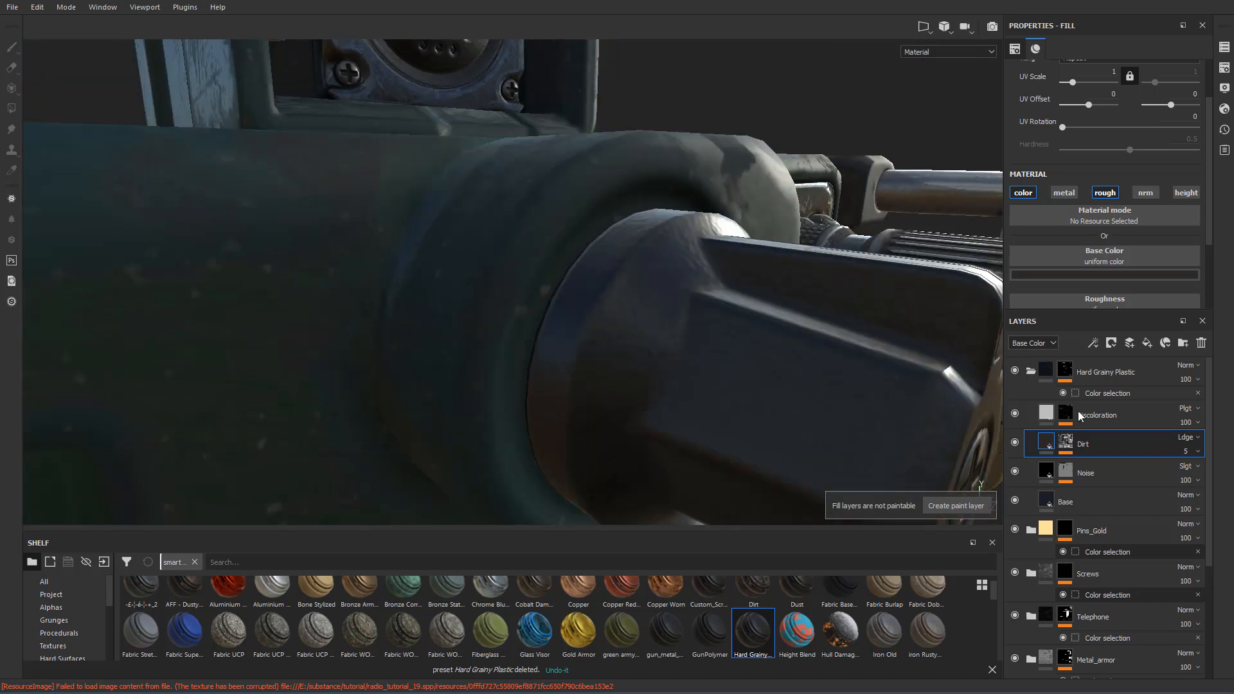
- Toggle the Discoloration layer's visibility and examine its effect on the knobs
{"action": "left_click", "coordinate": [1051, 416]}
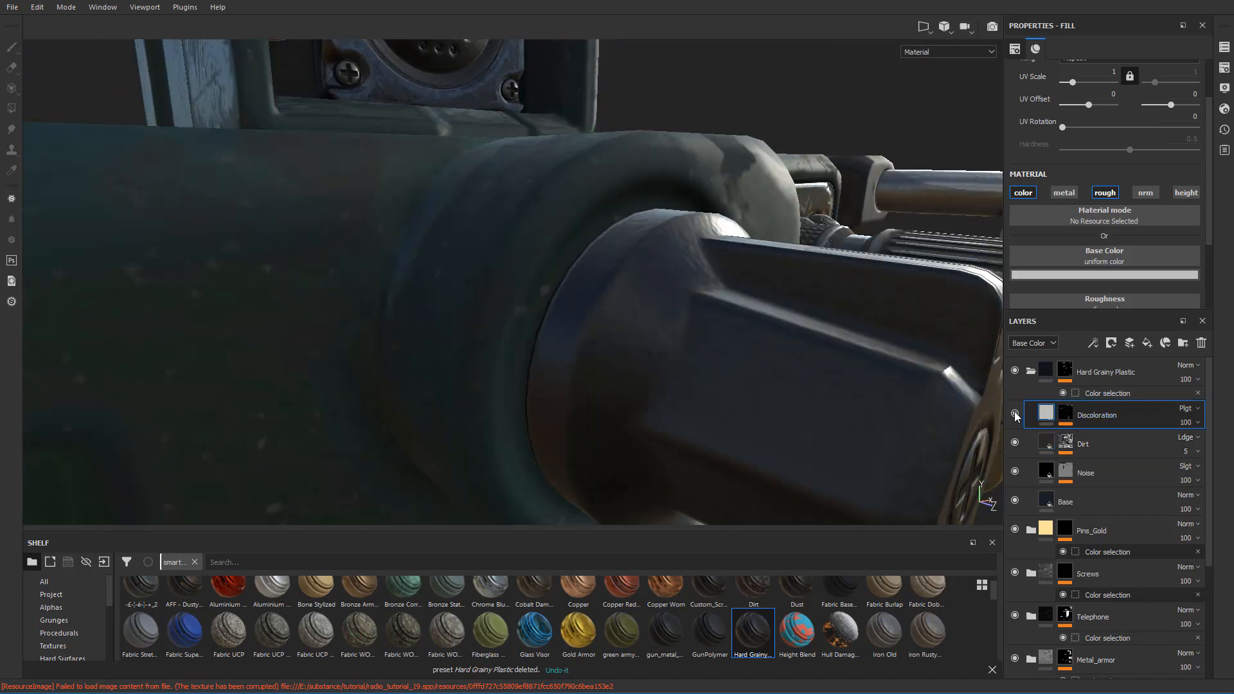
{"action": "right_click_drag", "start_coordinate": [779, 387], "coordinate": [537, 424], "text": "alt"}
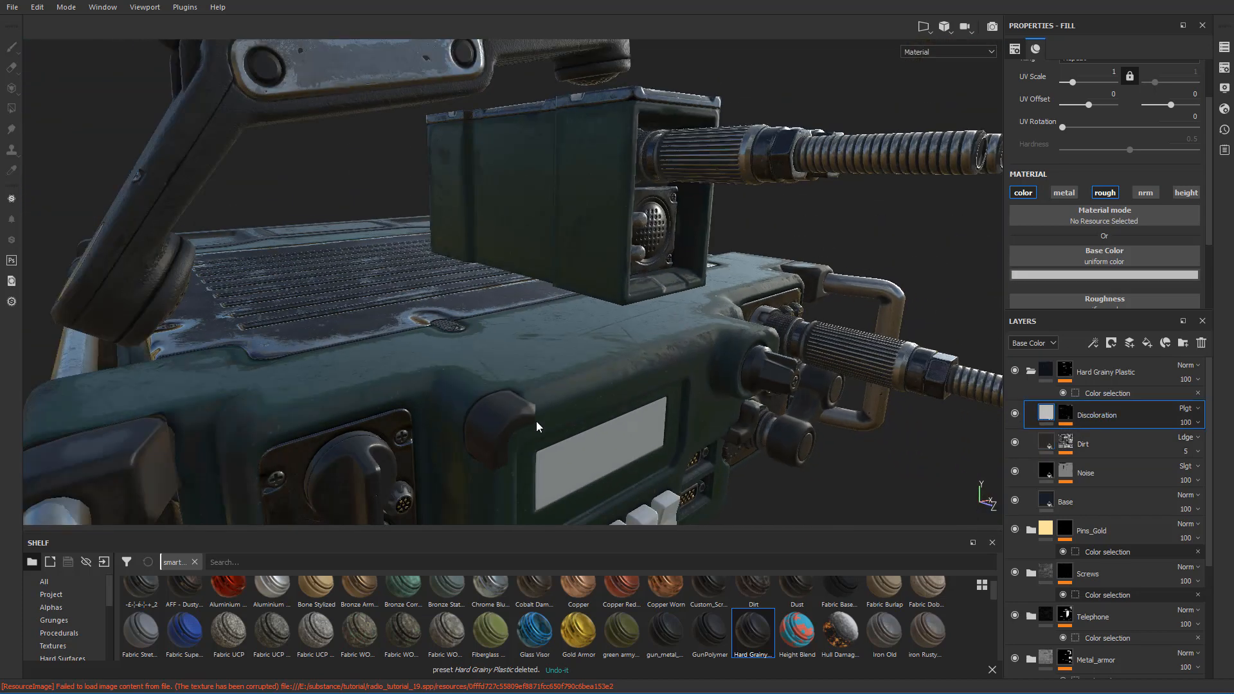
{"action": "left_click_drag", "start_coordinate": [538, 424], "coordinate": [643, 324], "text": "alt"}
{"action": "middle_click_drag", "start_coordinate": [643, 324], "coordinate": [546, 302], "text": "alt"}
{"action": "right_click_drag", "start_coordinate": [546, 302], "coordinate": [592, 388], "text": "alt"}
{"action": "left_click_drag", "start_coordinate": [592, 388], "coordinate": [515, 295], "text": "alt"}
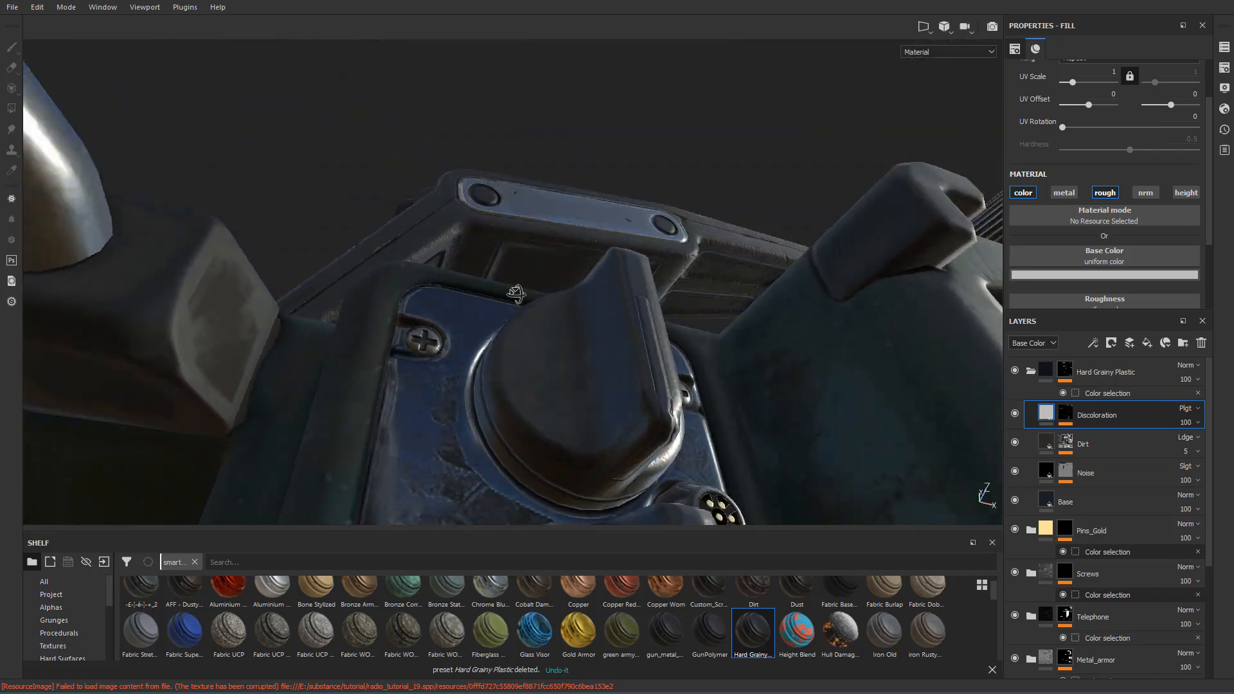
{"action": "middle_click_drag", "start_coordinate": [515, 295], "coordinate": [592, 306], "text": "alt"}
{"action": "left_click_drag", "start_coordinate": [592, 306], "coordinate": [607, 385], "text": "alt"}
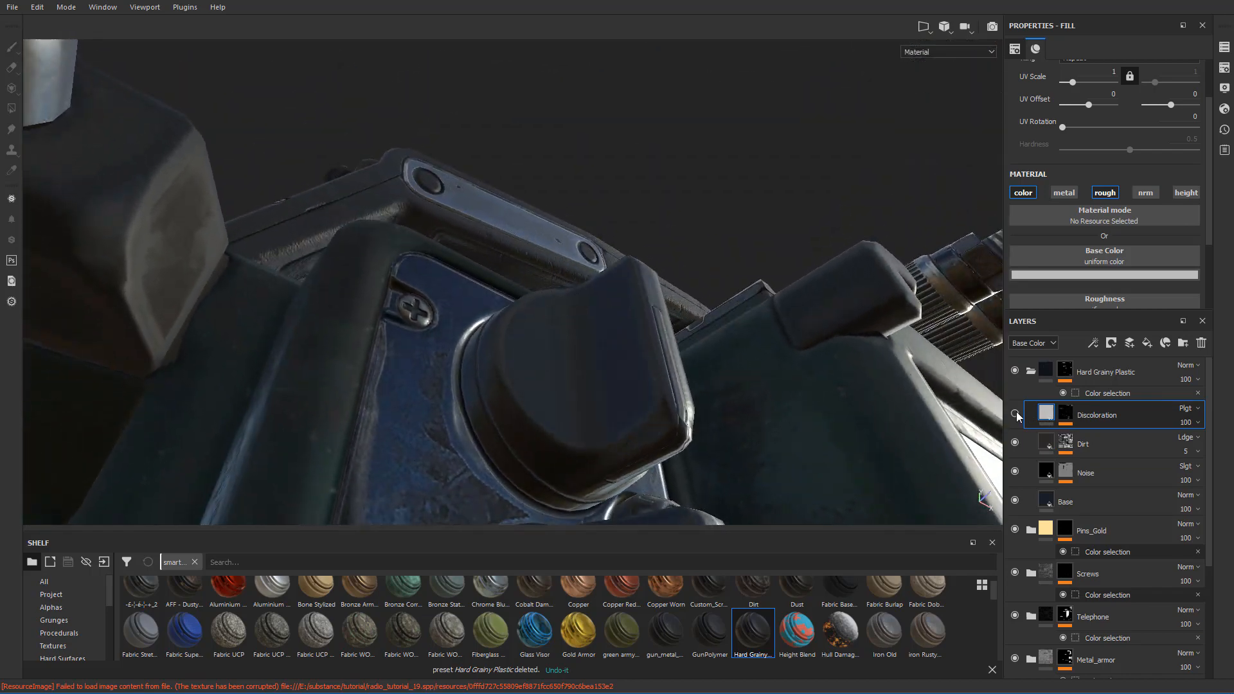
{"action": "right_click_drag", "start_coordinate": [724, 350], "coordinate": [514, 335], "text": "alt"}
{"action": "left_click_drag", "start_coordinate": [514, 335], "coordinate": [456, 321], "text": "alt"}
- Try a higher Level on the MG Grease generator of the Discoloration mask and undo the change
{"action": "left_click", "coordinate": [1065, 415]}
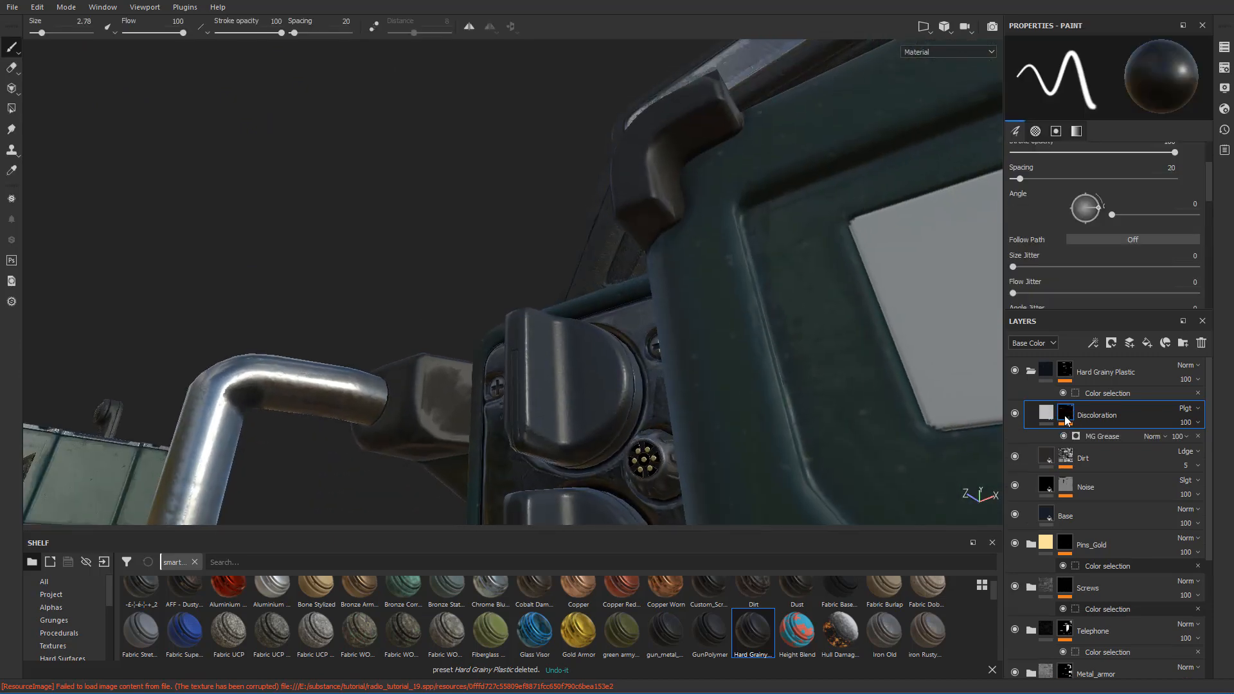
{"action": "left_click", "coordinate": [1104, 437]}
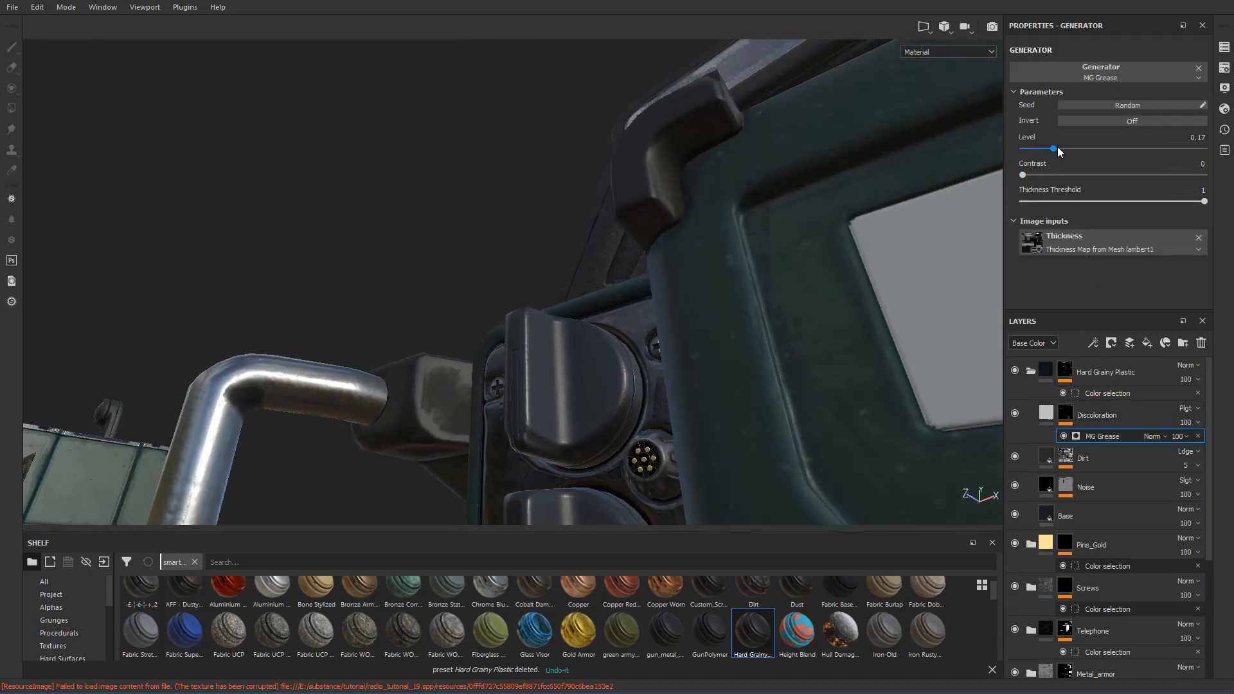
{"action": "left_click_drag", "start_coordinate": [1055, 148], "coordinate": [1229, 178]}
{"action": "left_click_drag", "start_coordinate": [749, 288], "coordinate": [982, 272], "text": "alt"}
{"action": "key", "text": "ctrl+z"}
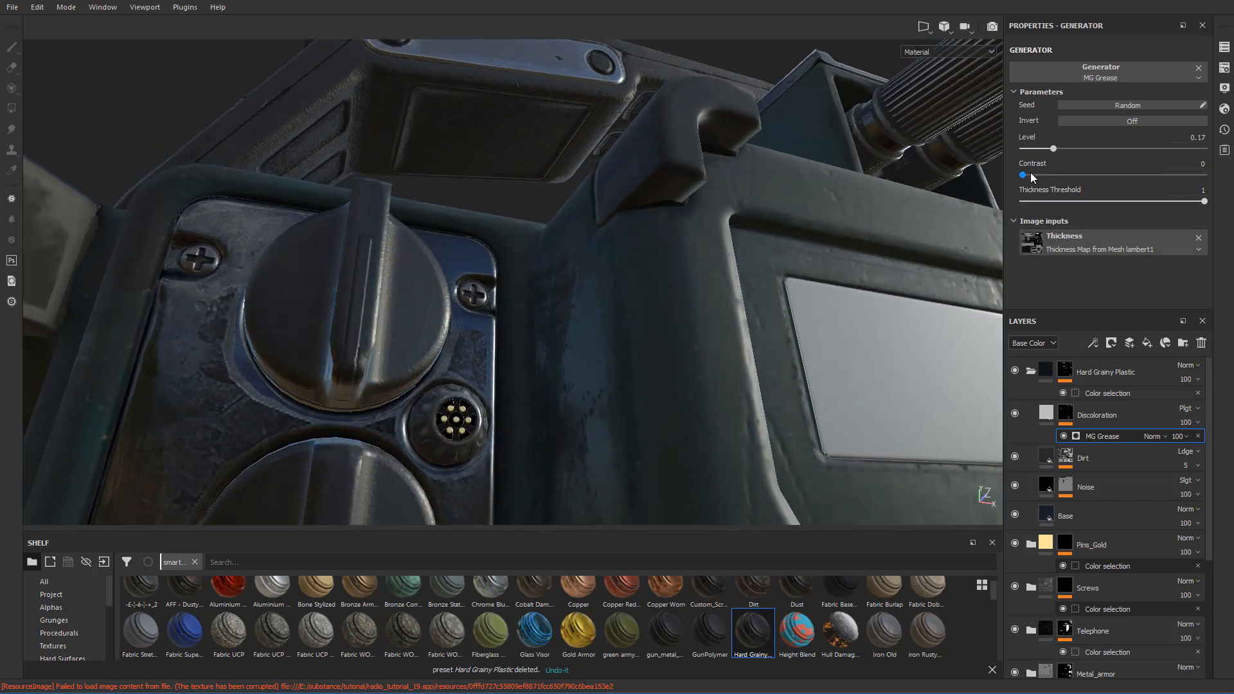
- Examine the knobs, display and keypad on the radio's front from several distances and angles
{"action": "left_click_drag", "start_coordinate": [732, 221], "coordinate": [558, 366], "text": "alt"}
{"action": "scroll", "coordinate": [540, 325], "scroll_direction": "down", "scroll_amount": 5}
{"action": "scroll", "coordinate": [554, 322], "scroll_direction": "up", "scroll_amount": 3}
{"action": "left_click_drag", "start_coordinate": [553, 319], "coordinate": [494, 292], "text": "alt"}
{"action": "scroll", "coordinate": [507, 279], "scroll_direction": "up", "scroll_amount": 5}
{"action": "scroll", "coordinate": [557, 307], "scroll_direction": "down", "scroll_amount": 5}
{"action": "scroll", "coordinate": [585, 288], "scroll_direction": "up", "scroll_amount": 3}
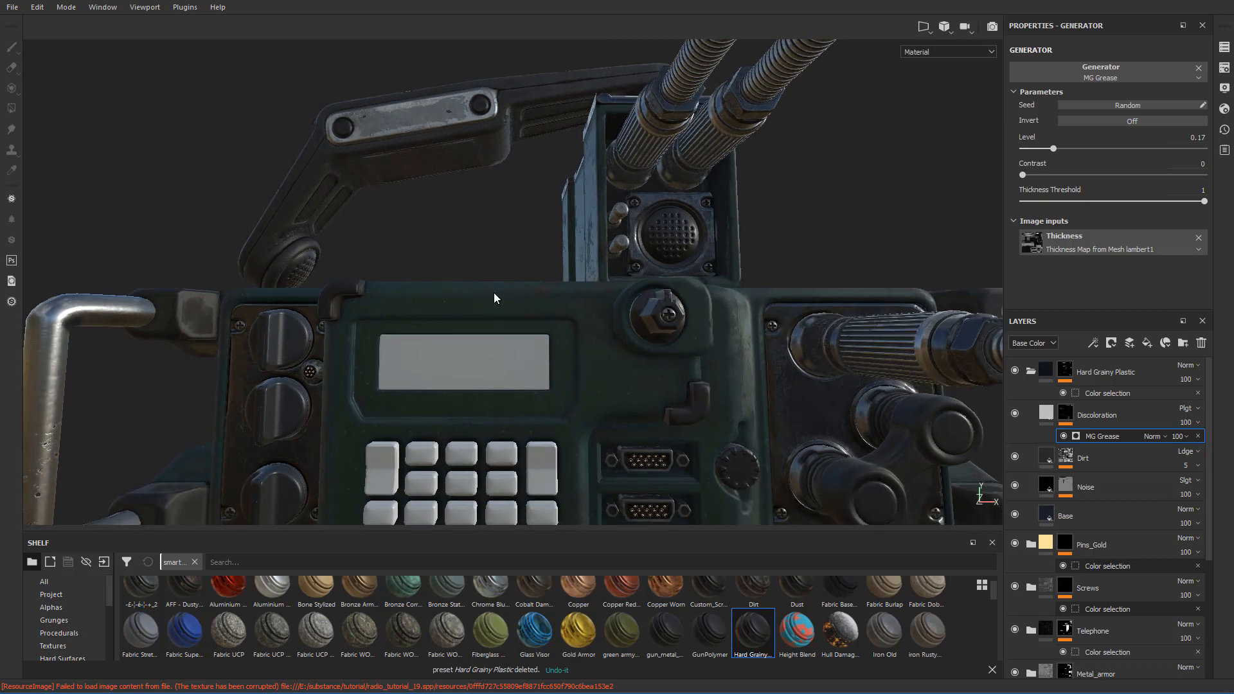
{"action": "left_click_drag", "start_coordinate": [493, 293], "coordinate": [489, 301], "text": "alt"}
{"action": "left_click_drag", "start_coordinate": [557, 285], "coordinate": [619, 345], "text": "alt"}
{"action": "scroll", "coordinate": [611, 346], "scroll_direction": "down", "scroll_amount": 4}
{"action": "scroll", "coordinate": [619, 345], "scroll_direction": "up", "scroll_amount": 5}
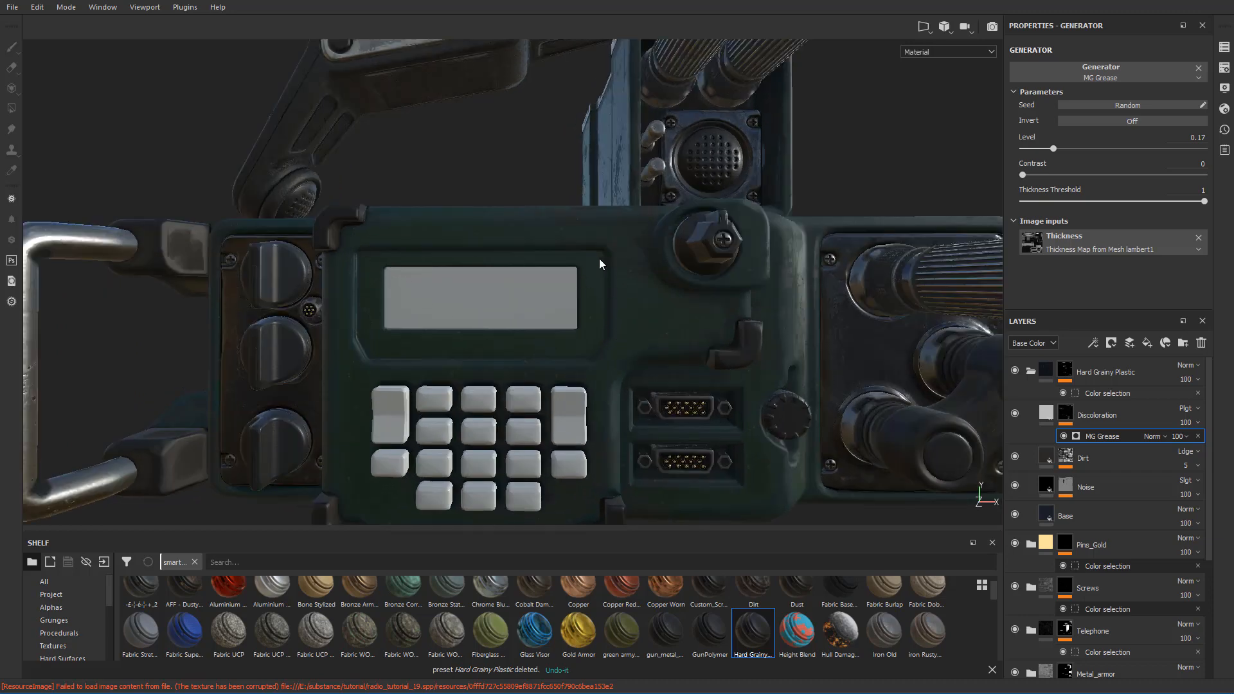
{"action": "scroll", "coordinate": [597, 277], "scroll_direction": "down", "scroll_amount": 4}
{"action": "scroll", "coordinate": [588, 277], "scroll_direction": "up", "scroll_amount": 4}
{"action": "left_click_drag", "start_coordinate": [553, 276], "coordinate": [565, 283], "text": "alt"}
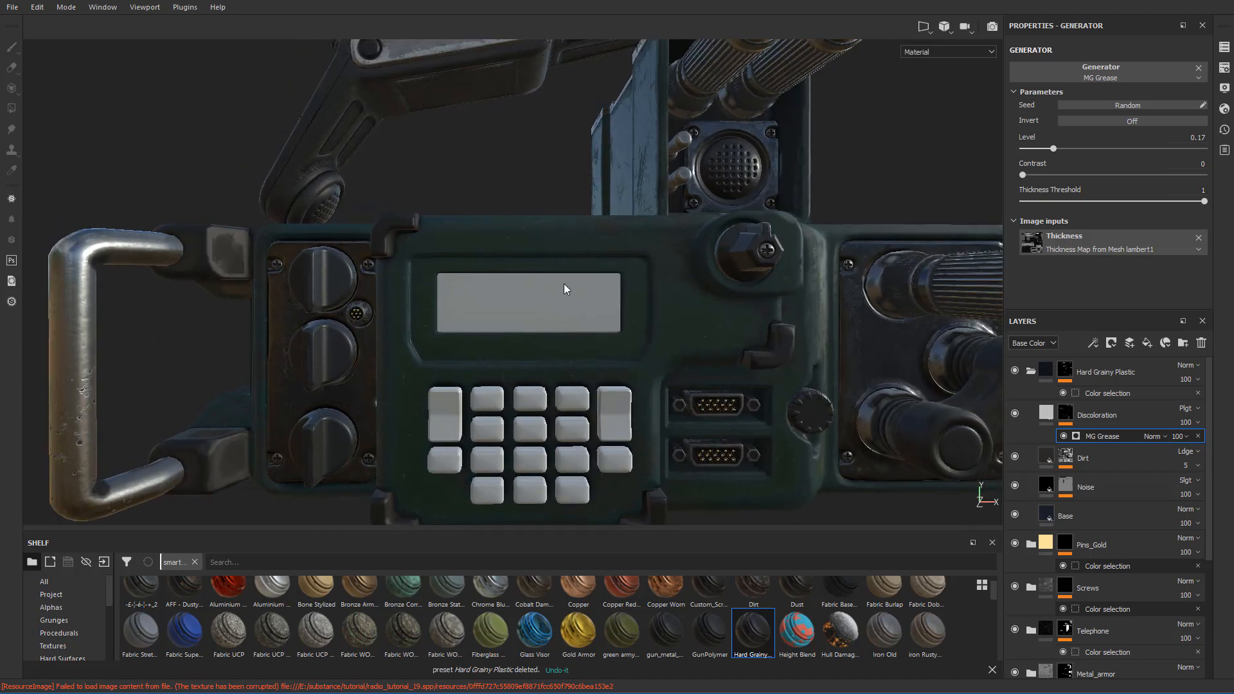
{"action": "scroll", "coordinate": [565, 284], "scroll_direction": "down", "scroll_amount": 2}
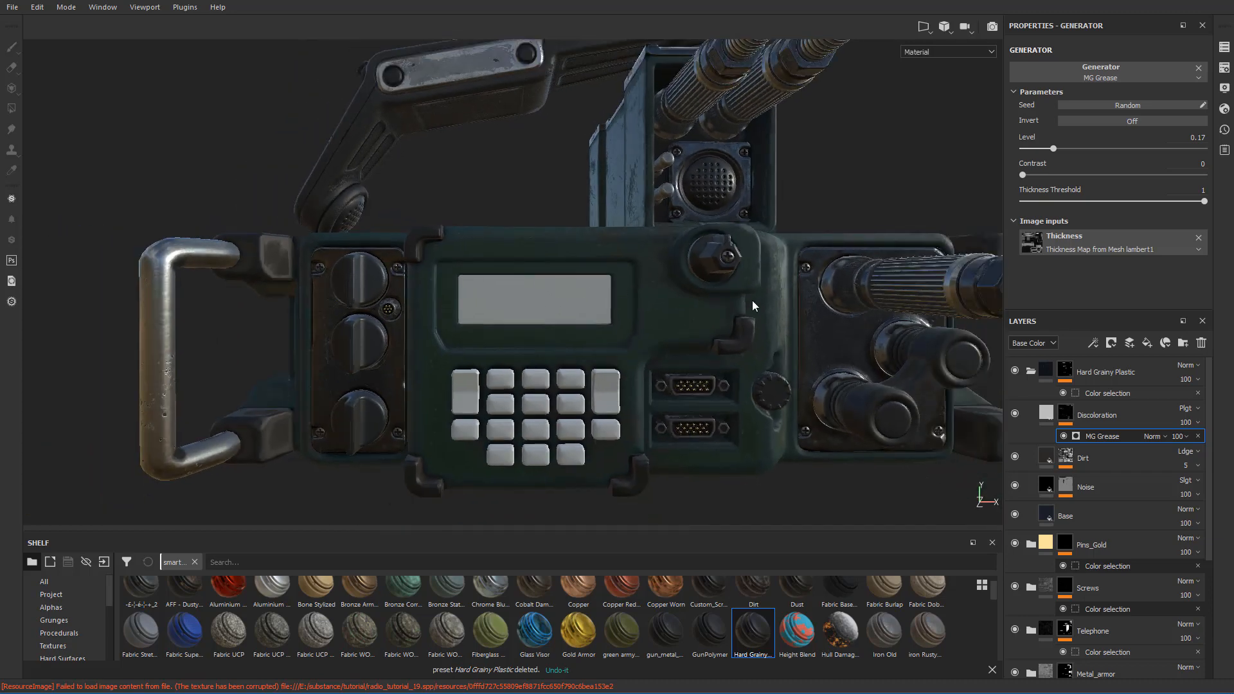
- Add a paint effect to the mask of the Hard Grainy Plastic folder
{"action": "left_click", "coordinate": [1030, 375]}
{"action": "left_click", "coordinate": [1112, 373]}
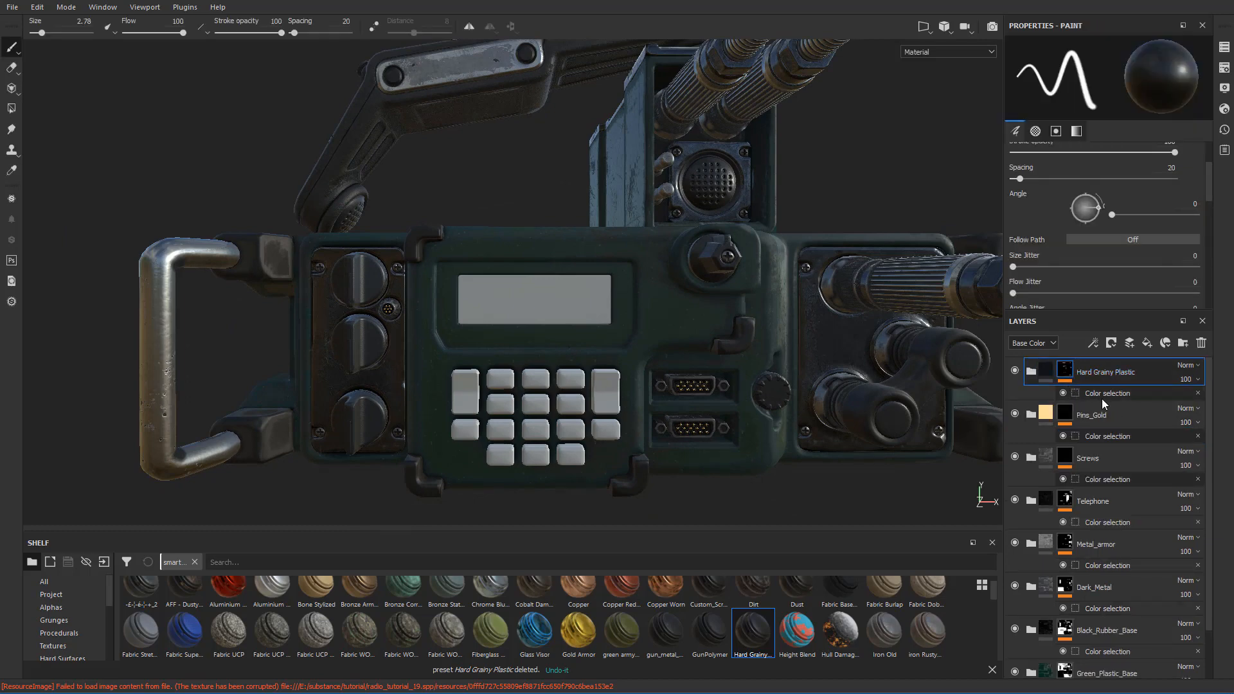
{"action": "right_click", "coordinate": [1097, 372]}
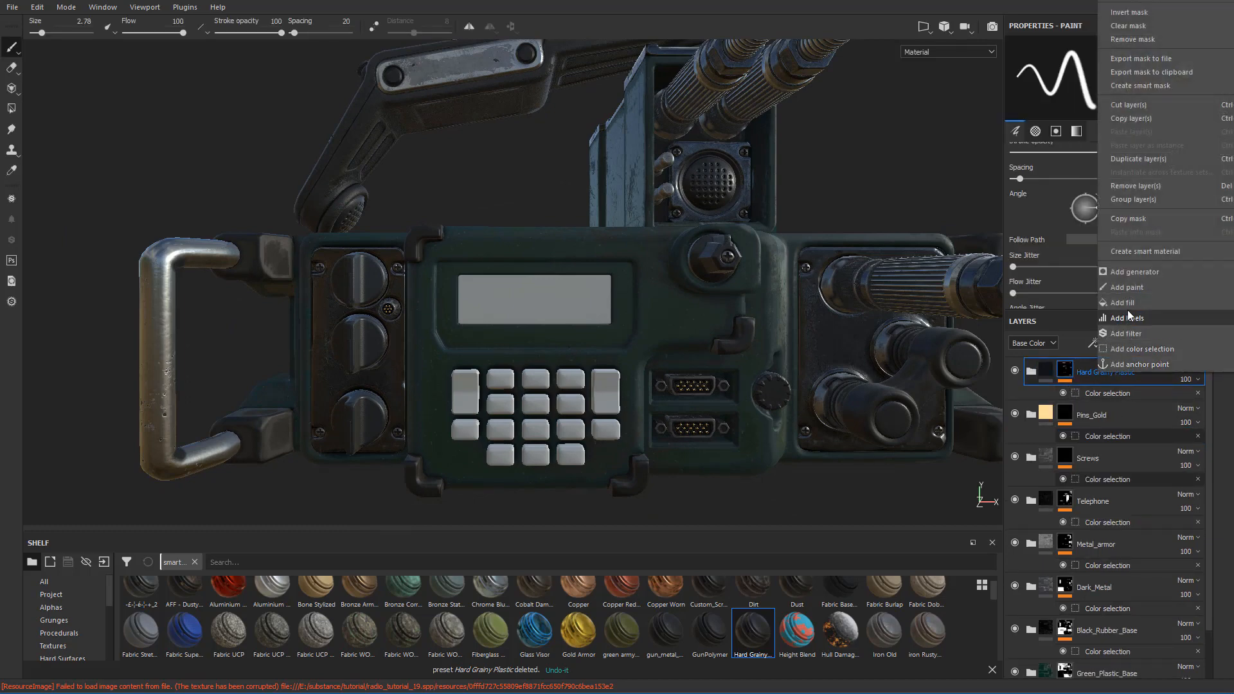
{"action": "left_click", "coordinate": [1136, 287]}
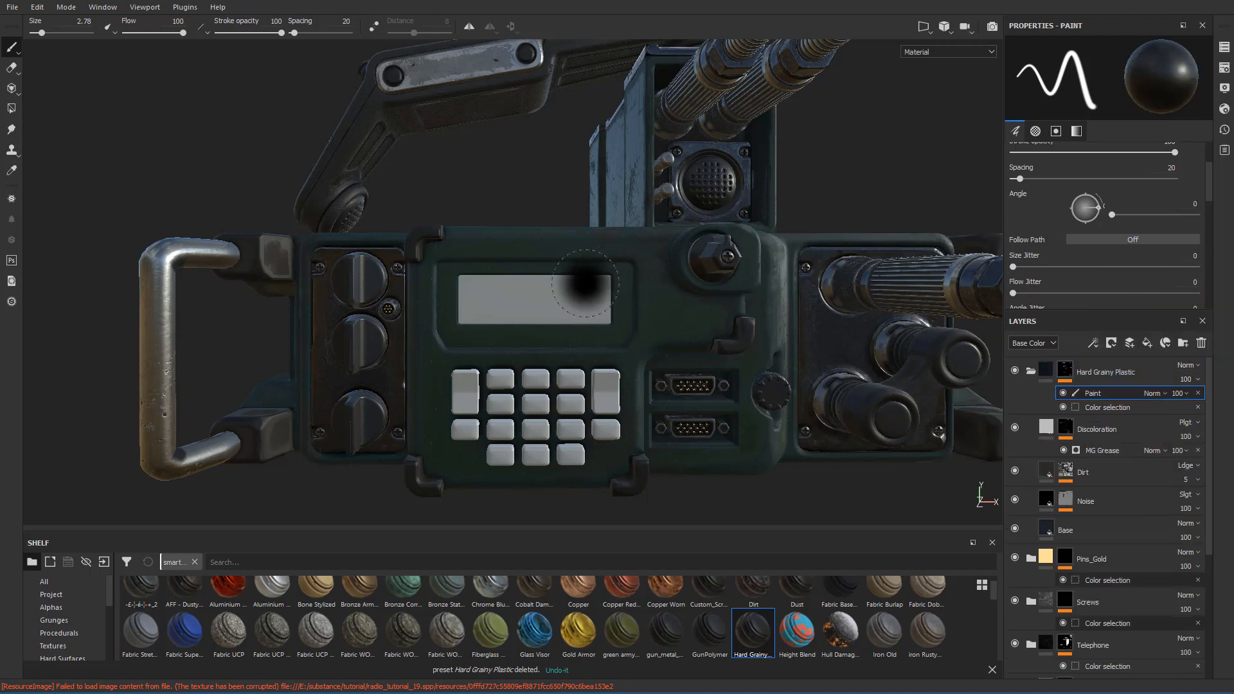
- Polygon-fill the display frame's whole UV island into the Hard Grainy Plastic mask and check it on the 3D model
{"action": "scroll", "coordinate": [580, 292], "scroll_direction": "up", "scroll_amount": 2}
{"action": "key", "text": "F3"}
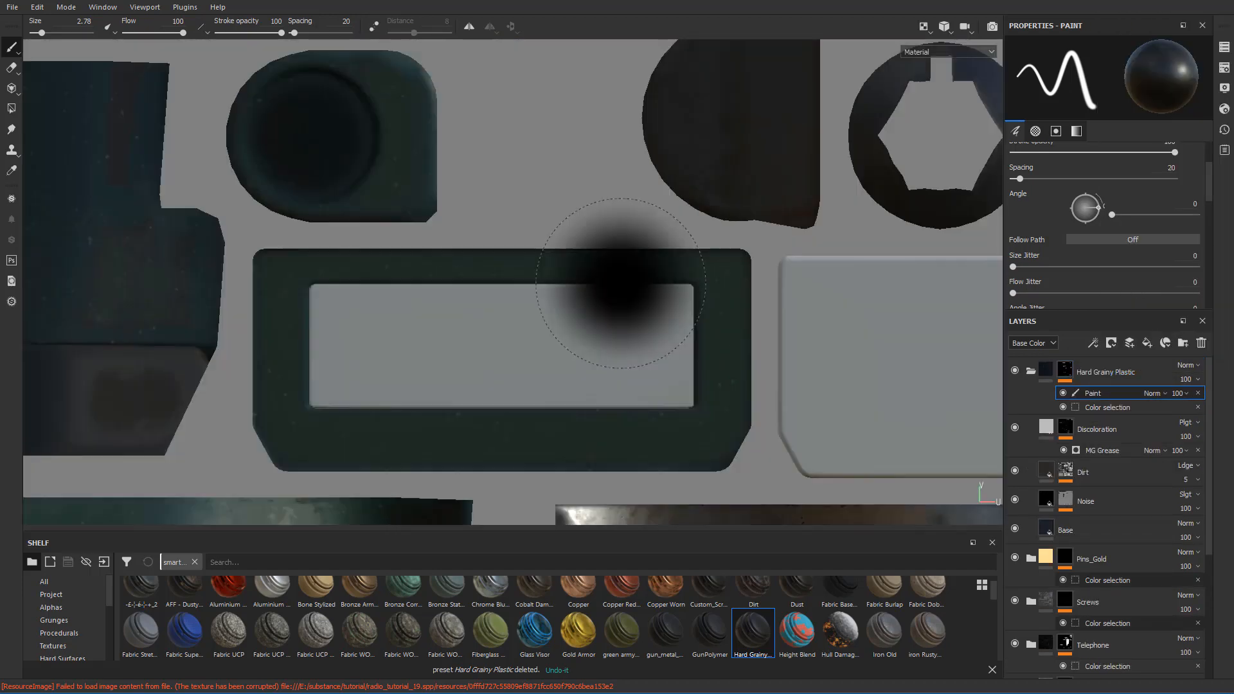
{"action": "left_click", "coordinate": [12, 109]}
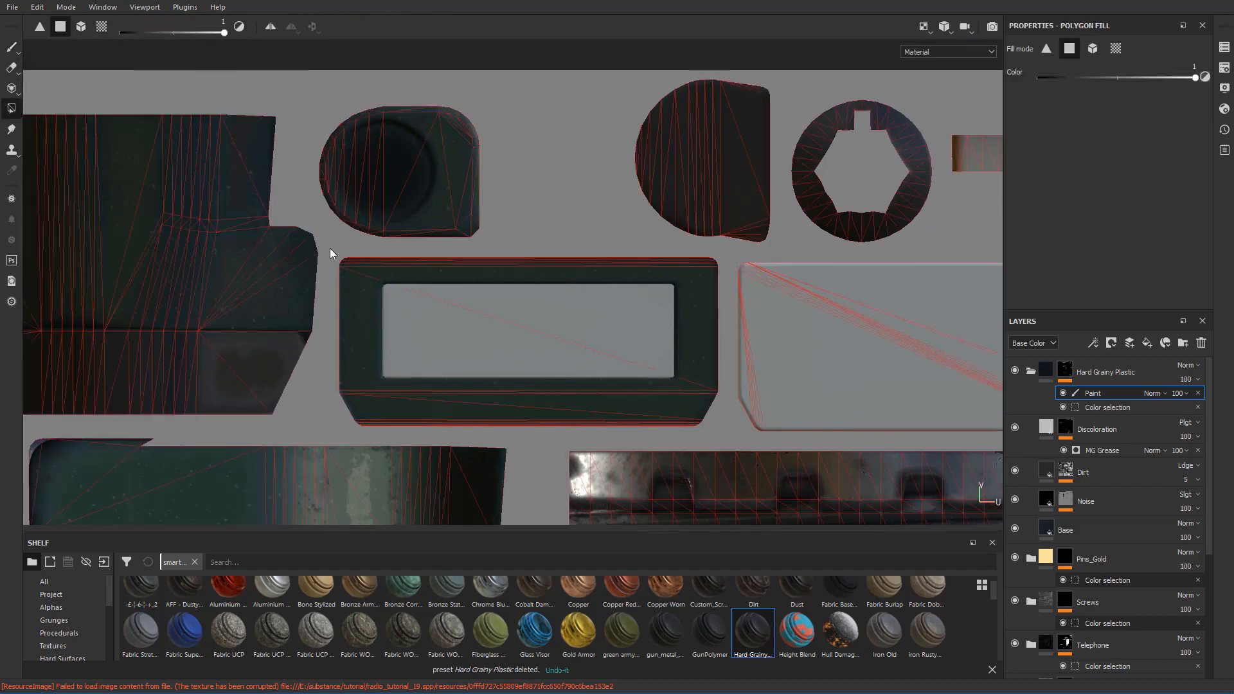
{"action": "left_click_drag", "start_coordinate": [329, 249], "coordinate": [726, 431]}
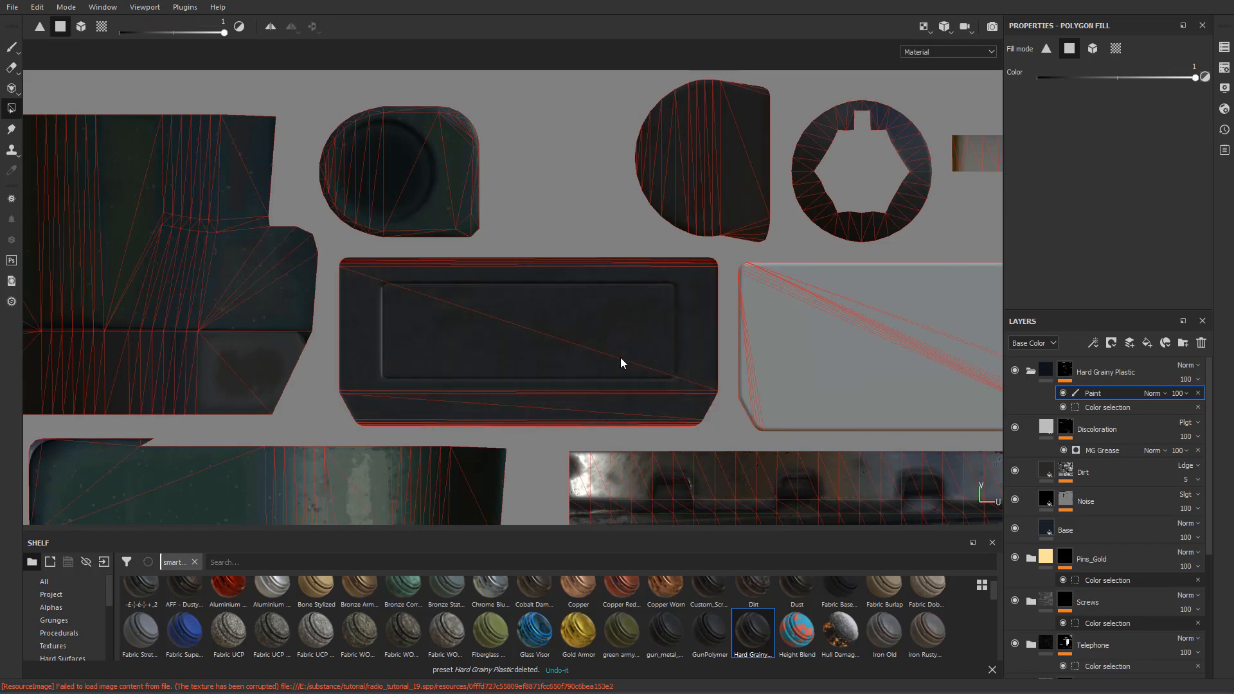
{"action": "key", "text": "F2"}
{"action": "scroll", "coordinate": [497, 270], "scroll_direction": "up", "scroll_amount": 4}
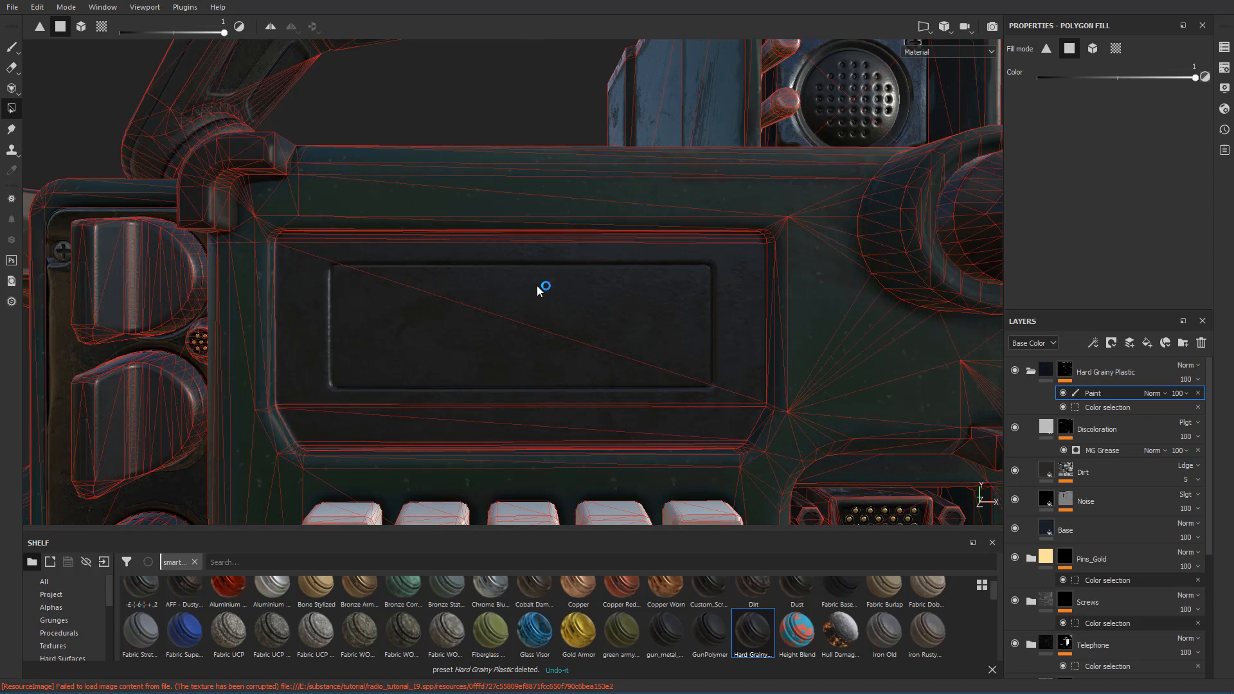
- Mask the plastic out of the center of the display in the UV view with a soft round brush of size 1.76
{"action": "key", "text": "F3"}
{"action": "scroll", "coordinate": [483, 280], "scroll_direction": "up", "scroll_amount": 3}
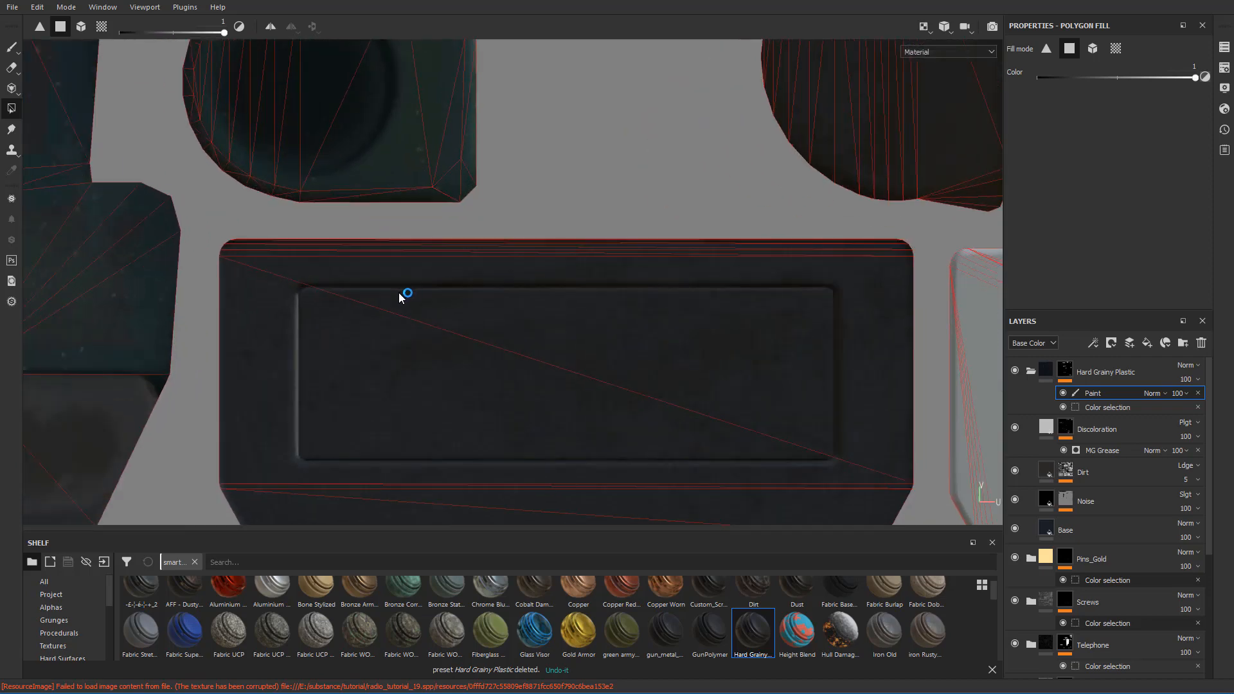
{"action": "scroll", "coordinate": [411, 308], "scroll_direction": "down", "scroll_amount": 2}
{"action": "scroll", "coordinate": [386, 328], "scroll_direction": "up", "scroll_amount": 2}
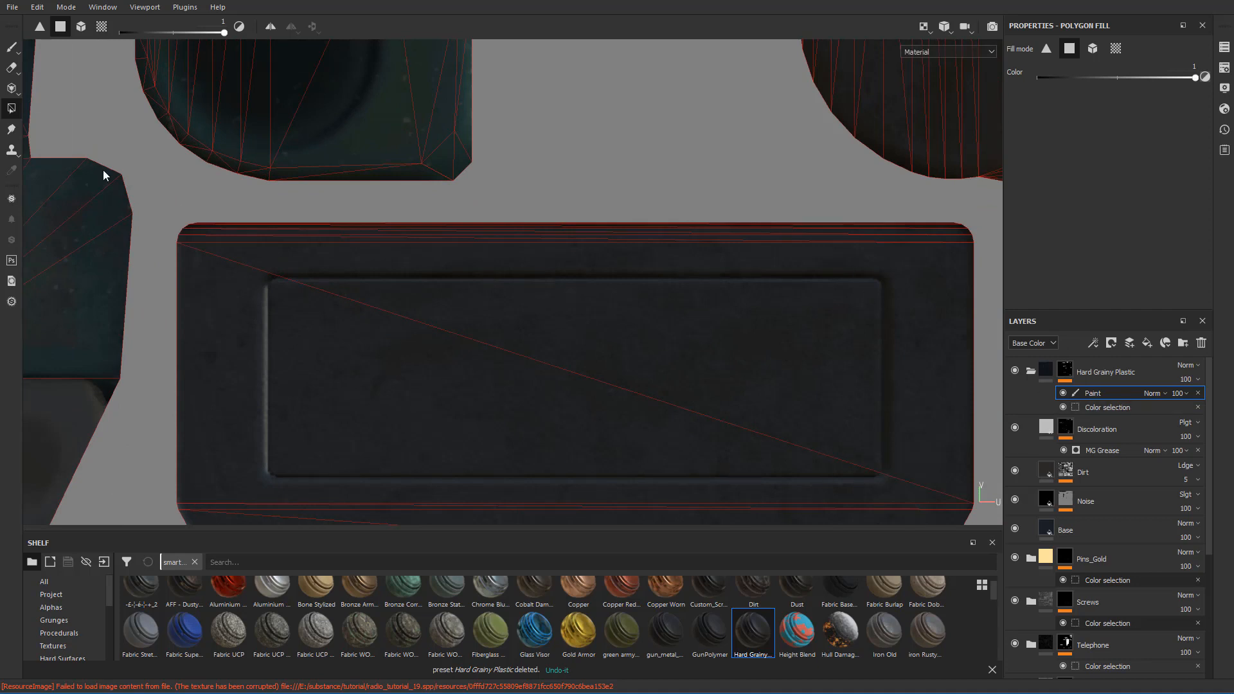
{"action": "left_click", "coordinate": [13, 47]}
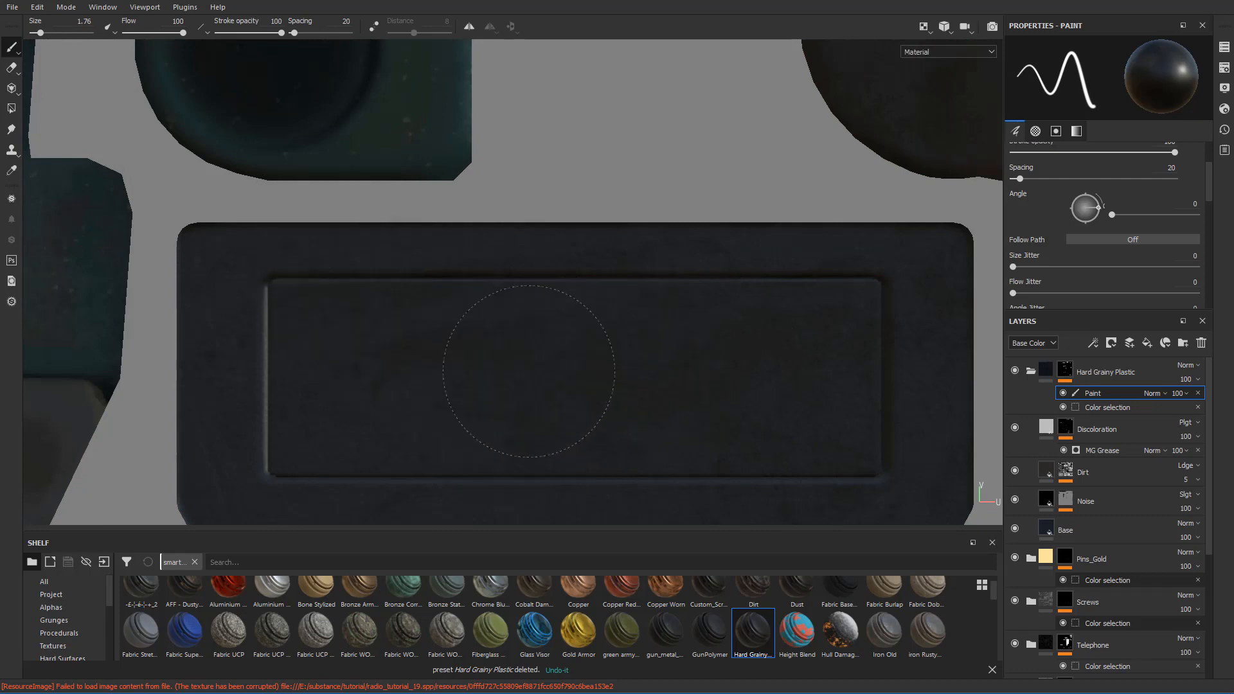
{"action": "mouse_move", "coordinate": [519, 371]}
{"action": "left_mouse_down"}
{"action": "mouse_move", "coordinate": [549, 397]}
{"action": "mouse_move", "coordinate": [673, 372]}
{"action": "mouse_move", "coordinate": [580, 359]}
{"action": "mouse_move", "coordinate": [618, 325]}
{"action": "mouse_move", "coordinate": [631, 368]}
{"action": "left_mouse_up"}
{"action": "key", "text": "ctrl+z"}
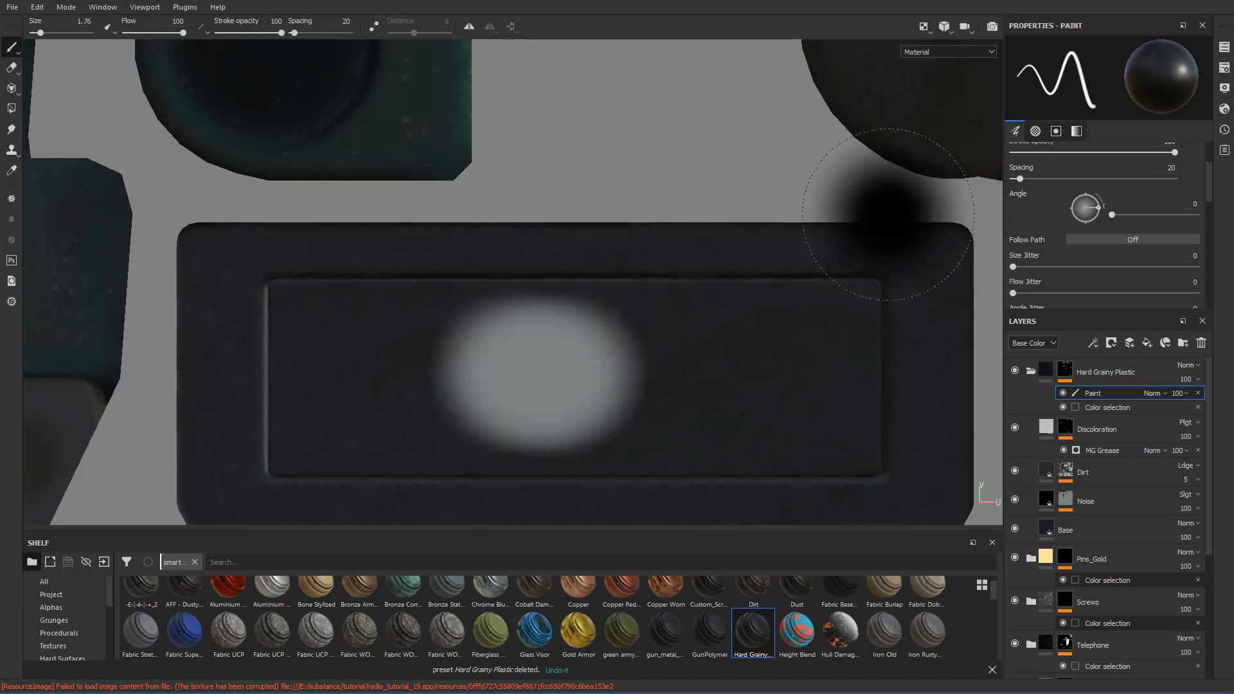
- Bring up the brush's alpha settings and show the Alphas category in an enlarged shelf
{"action": "scroll", "coordinate": [1050, 223], "scroll_direction": "up", "scroll_amount": 2}
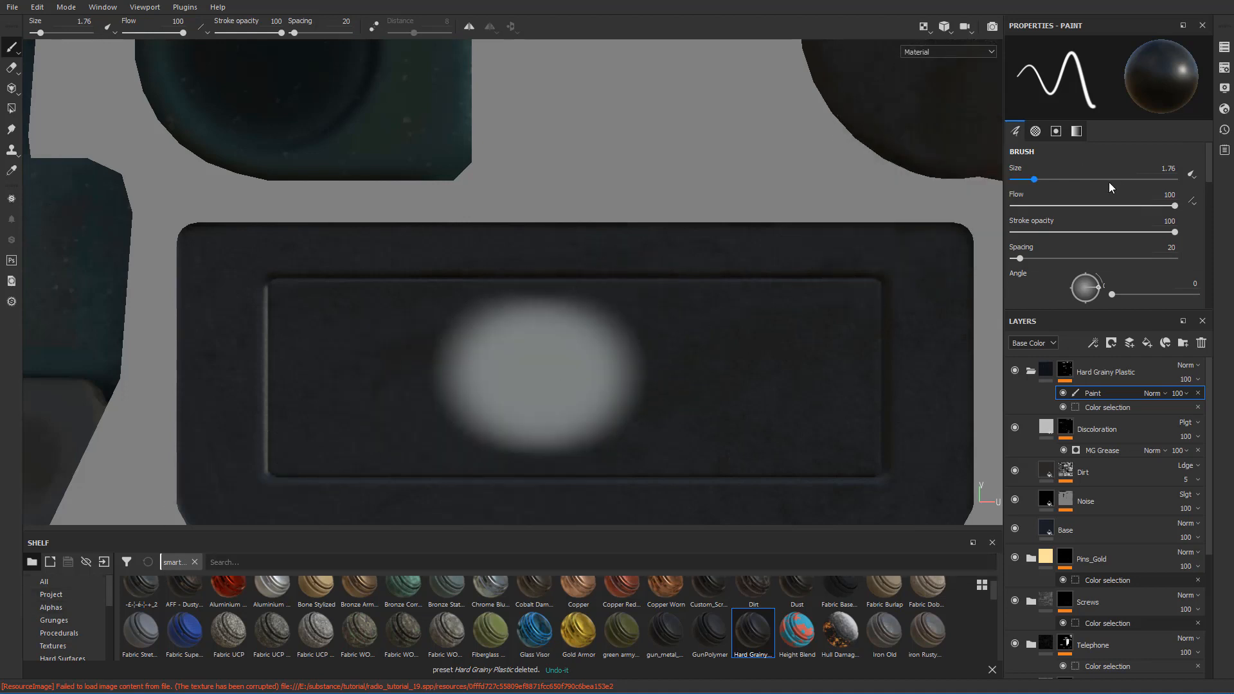
{"action": "scroll", "coordinate": [1116, 248], "scroll_direction": "down", "scroll_amount": 1}
{"action": "scroll", "coordinate": [1051, 203], "scroll_direction": "down", "scroll_amount": 2}
{"action": "scroll", "coordinate": [1051, 203], "scroll_direction": "up", "scroll_amount": 3}
{"action": "scroll", "coordinate": [1102, 203], "scroll_direction": "down", "scroll_amount": 5}
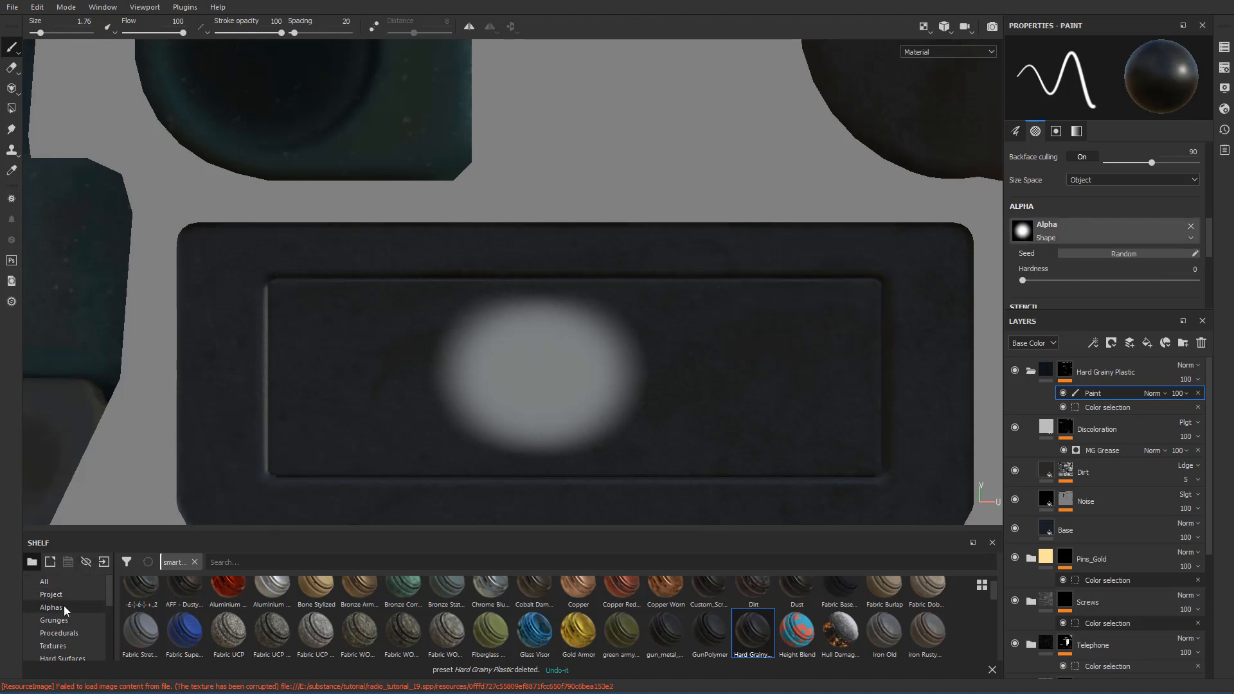
{"action": "left_click_drag", "start_coordinate": [137, 530], "coordinate": [137, 479]}
{"action": "left_click", "coordinate": [64, 543]}
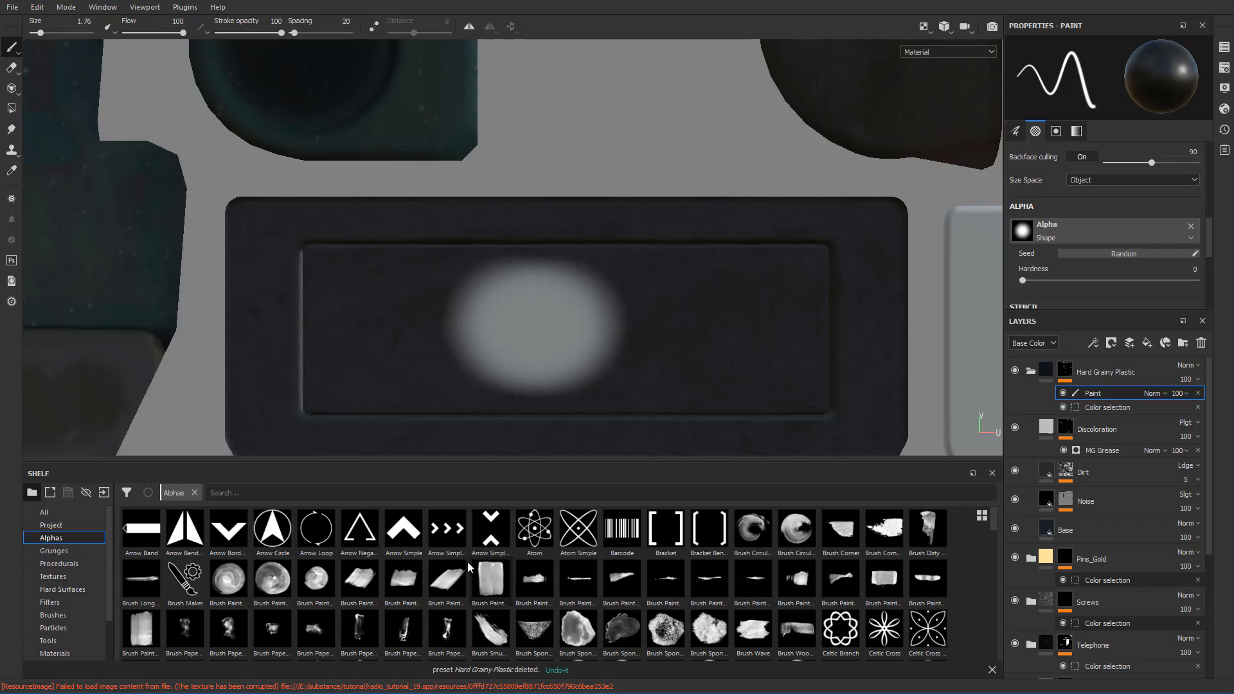
- Search the alphas for "square" and assign Square Rectangle as the brush alpha
{"action": "scroll", "coordinate": [733, 564], "scroll_direction": "down", "scroll_amount": 10}
{"action": "left_click", "coordinate": [317, 492]}
{"action": "type", "text": "s"}
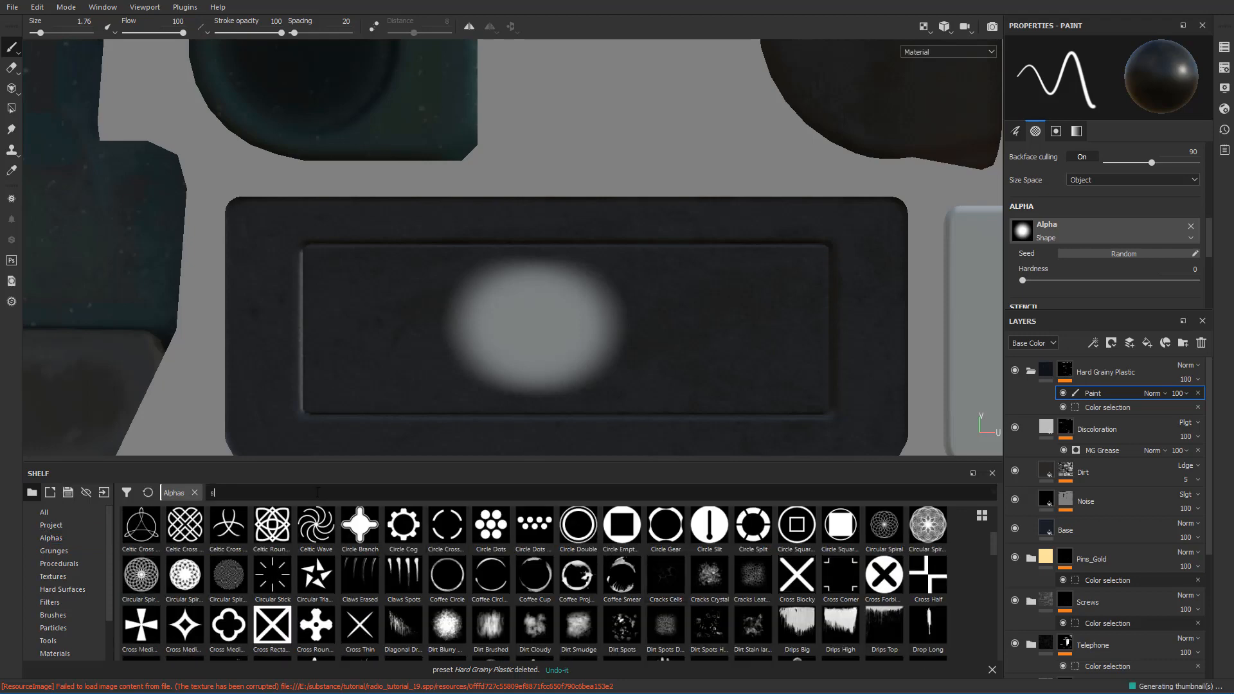
{"action": "type", "text": "quare"}
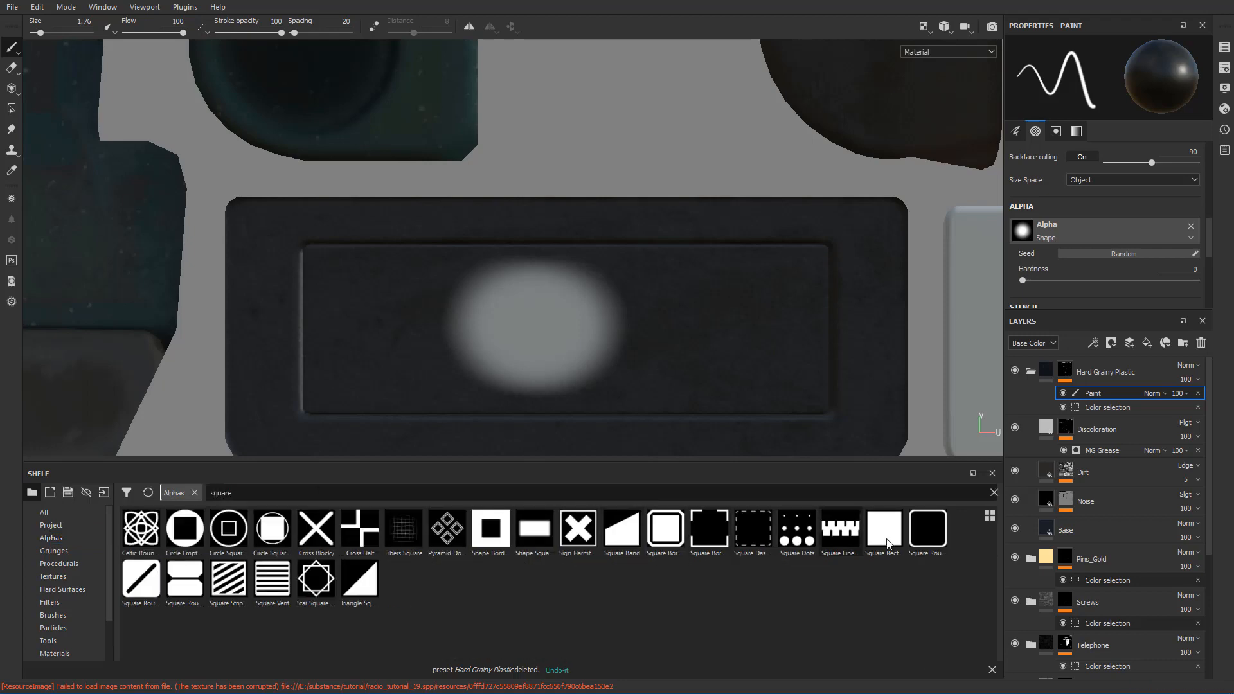
{"action": "left_click_drag", "start_coordinate": [885, 533], "coordinate": [1065, 233]}
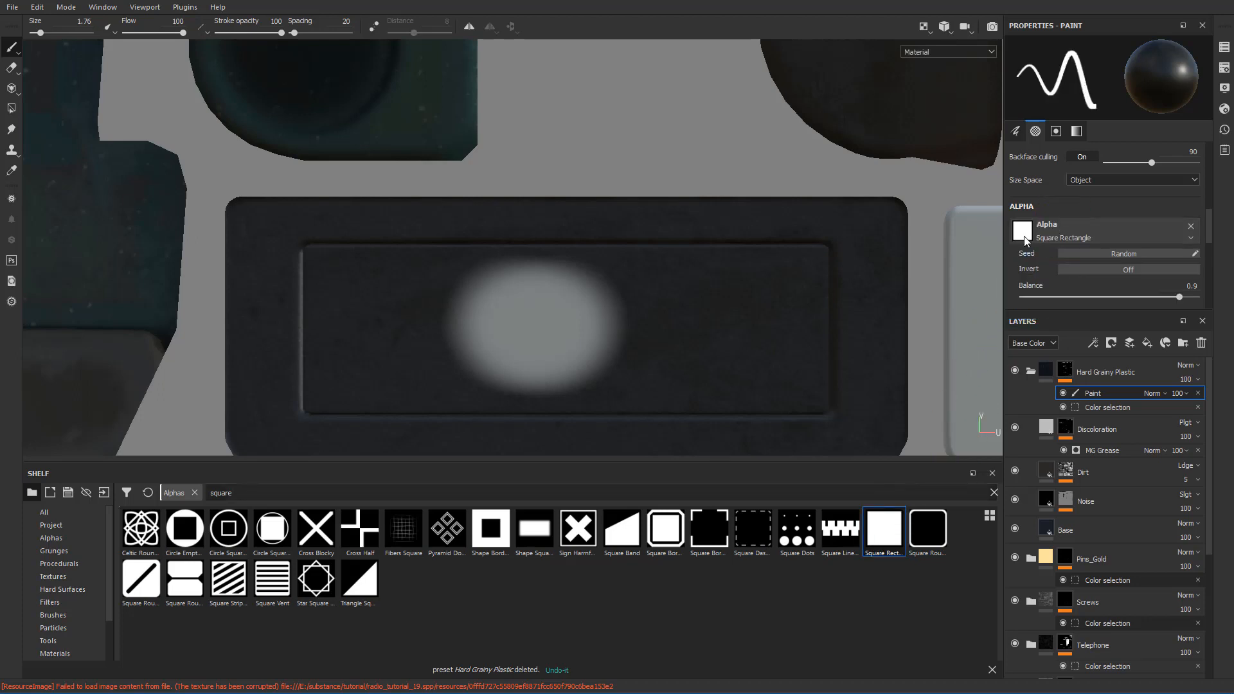
- Mask the plastic out of most of the display's screen area with the square brush at size 1.76
{"action": "mouse_move", "coordinate": [598, 320]}
{"action": "left_mouse_down"}
{"action": "mouse_move", "coordinate": [700, 321]}
{"action": "mouse_move", "coordinate": [518, 325]}
{"action": "mouse_move", "coordinate": [752, 317]}
{"action": "mouse_move", "coordinate": [460, 319]}
{"action": "left_mouse_up"}
{"action": "key", "text": "ctrl+z"}
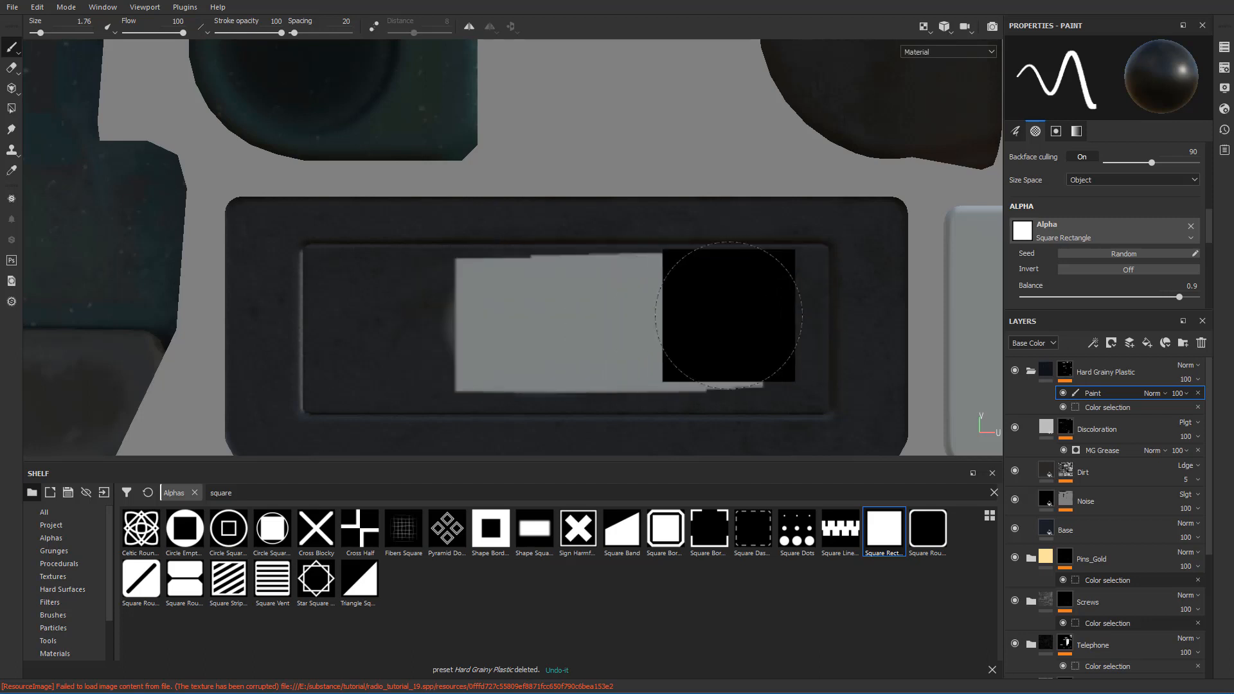
{"action": "left_click", "coordinate": [757, 312]}
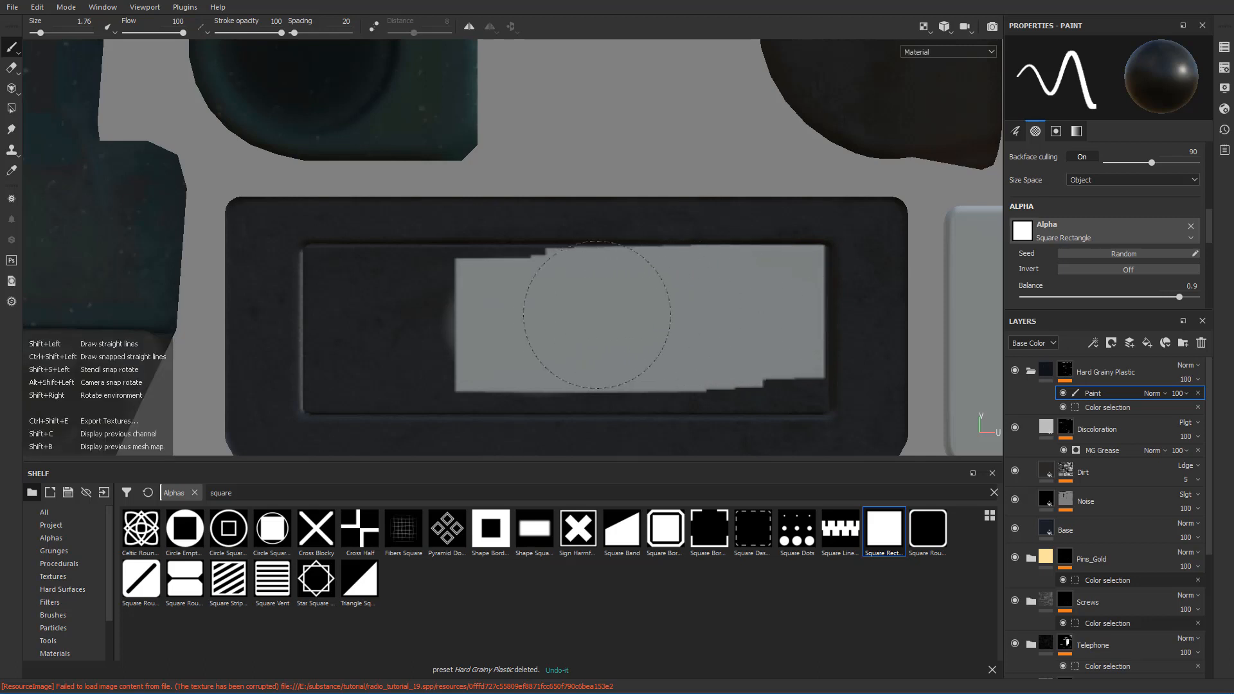
{"action": "left_click", "coordinate": [750, 314]}
{"action": "mouse_move", "coordinate": [750, 313]}
{"action": "left_mouse_down"}
{"action": "mouse_move", "coordinate": [344, 315]}
{"action": "mouse_move", "coordinate": [367, 315]}
{"action": "left_mouse_up"}
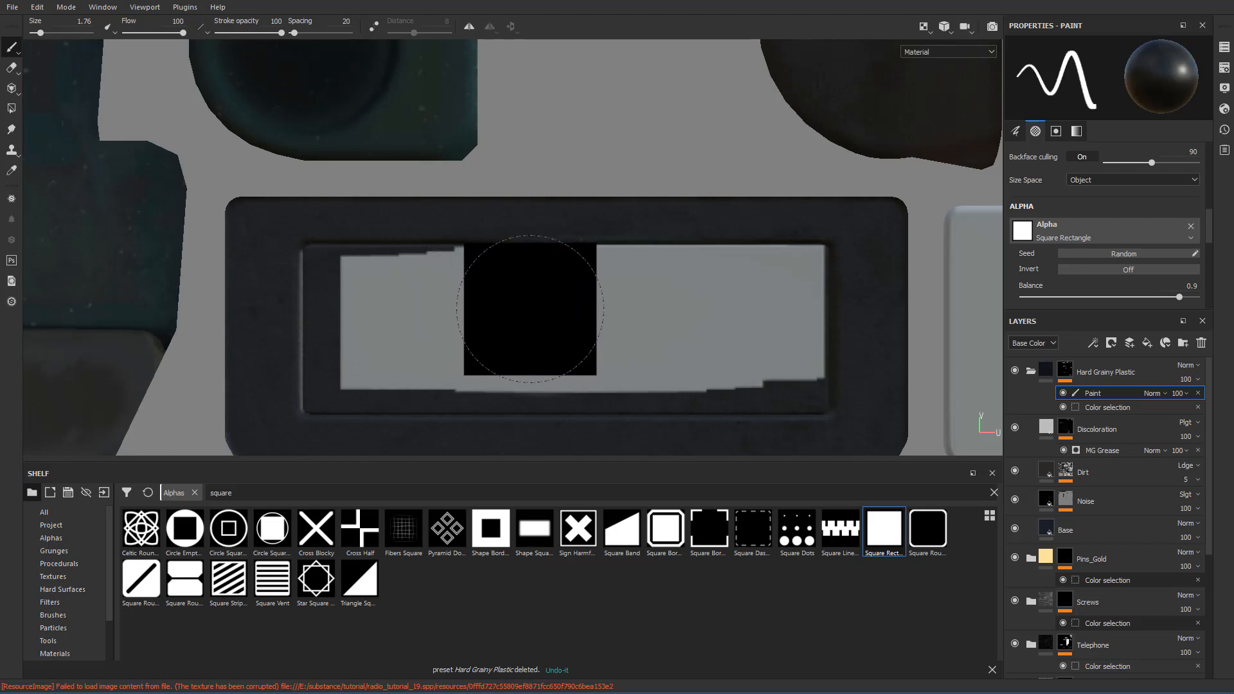
{"action": "left_click_drag", "start_coordinate": [530, 308], "coordinate": [376, 313]}
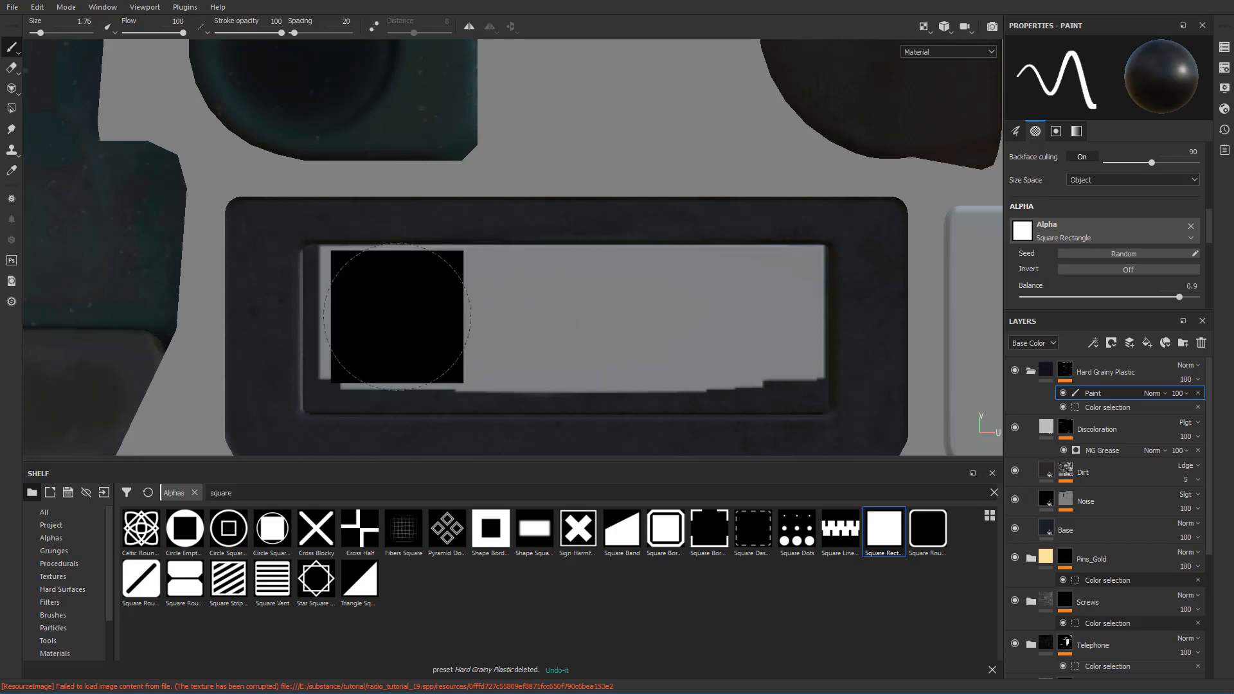
- Reduce the brush size to 0.33 and mask out the remaining plastic along the screen's lower edge in straight strokes
{"action": "right_click_drag", "start_coordinate": [468, 319], "coordinate": [415, 320], "text": "ctrl"}
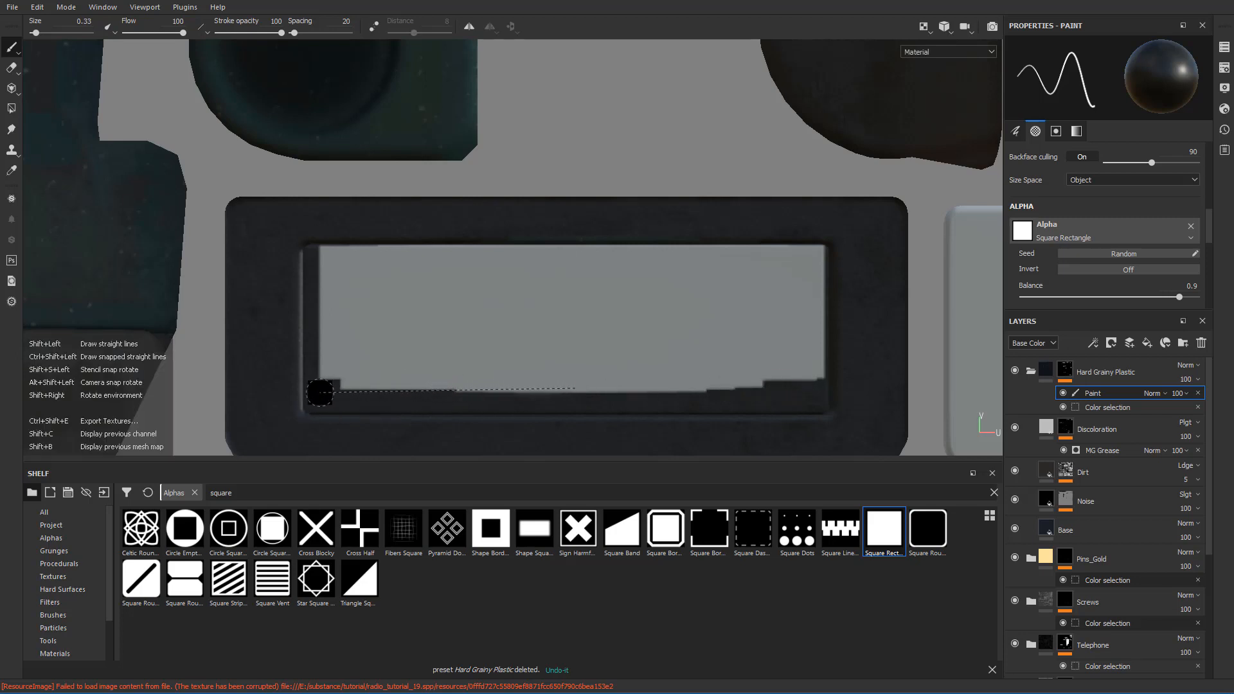
{"action": "left_click", "coordinate": [320, 392], "text": "shift"}
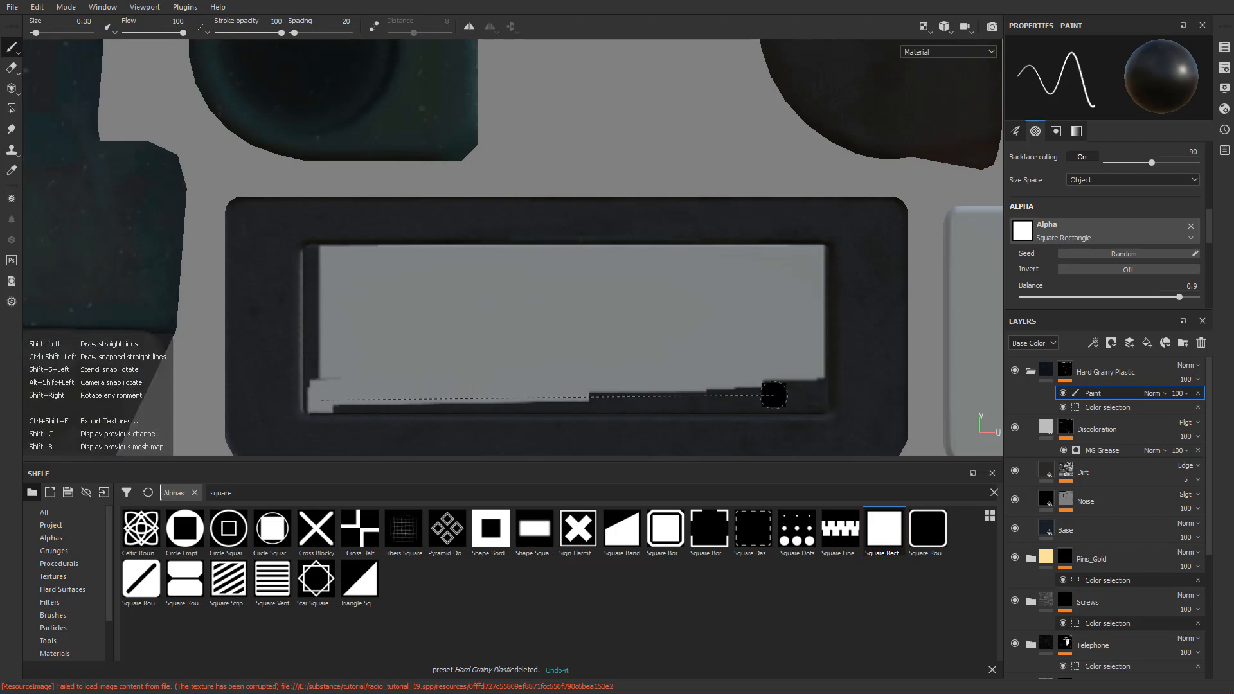
{"action": "left_click", "coordinate": [813, 397], "text": "shift"}
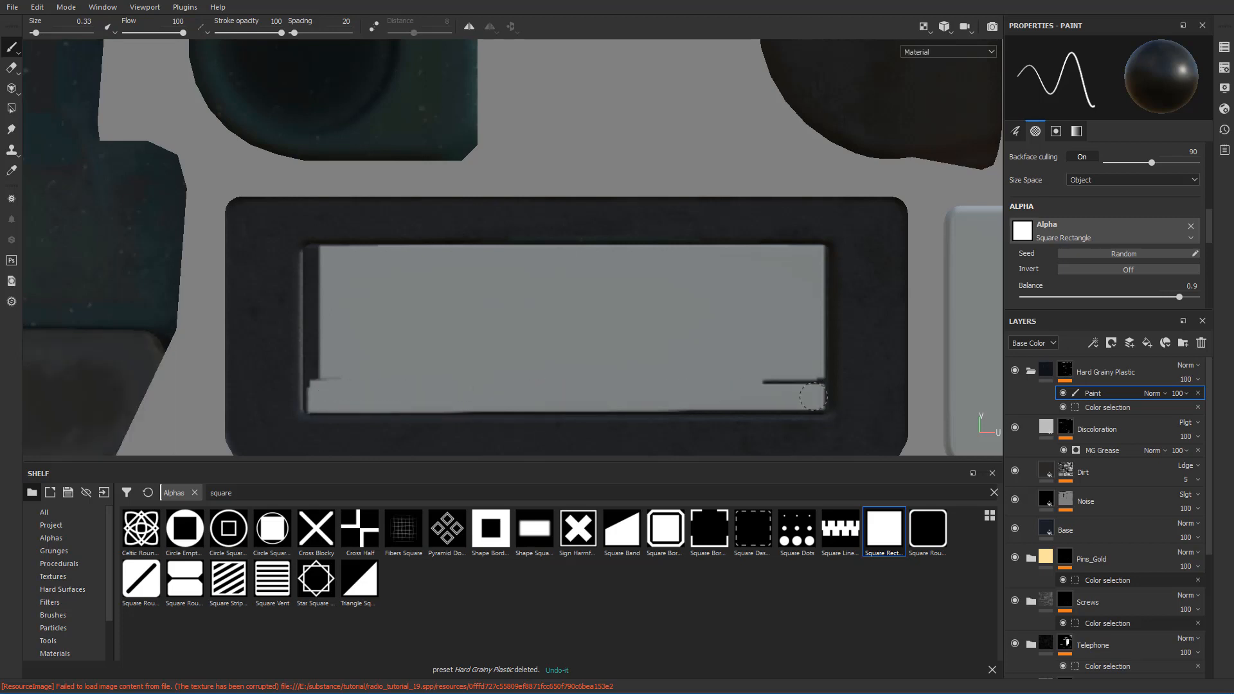
{"action": "key", "text": "ctrl+z"}
{"action": "key", "text": "ctrl+z"}
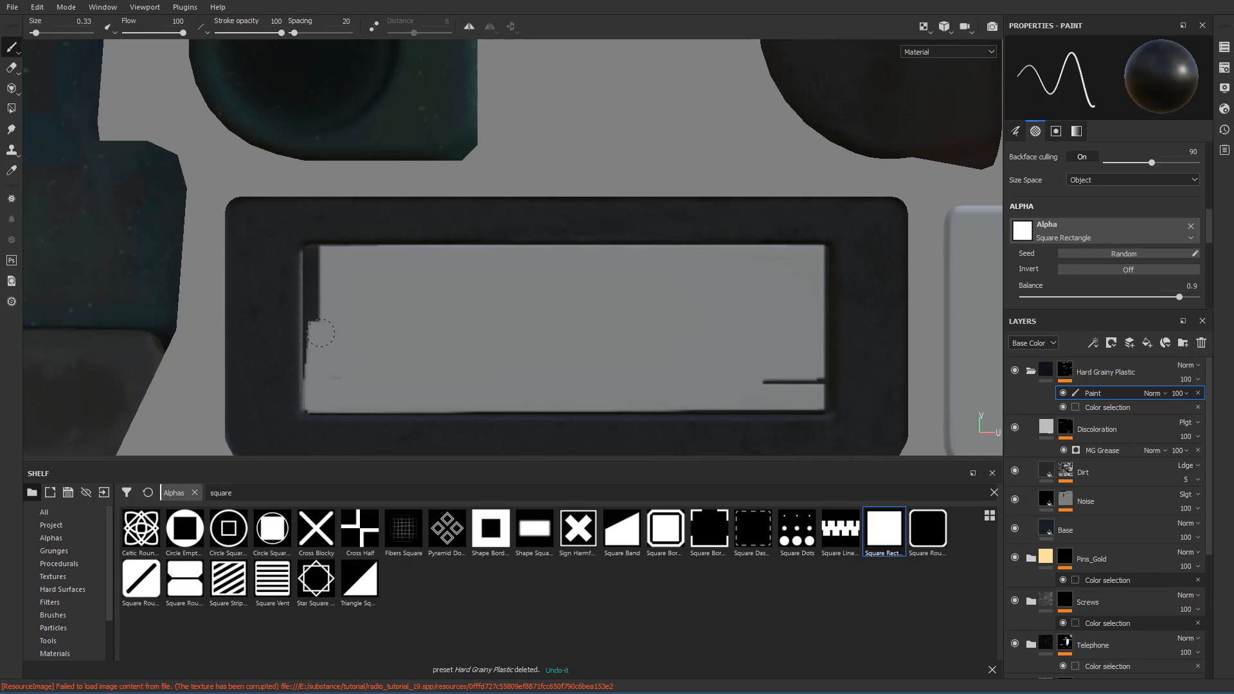
- Mask out the strip of plastic left along the screen's left edge with the small square brush
{"action": "left_click_drag", "start_coordinate": [319, 347], "coordinate": [315, 398]}
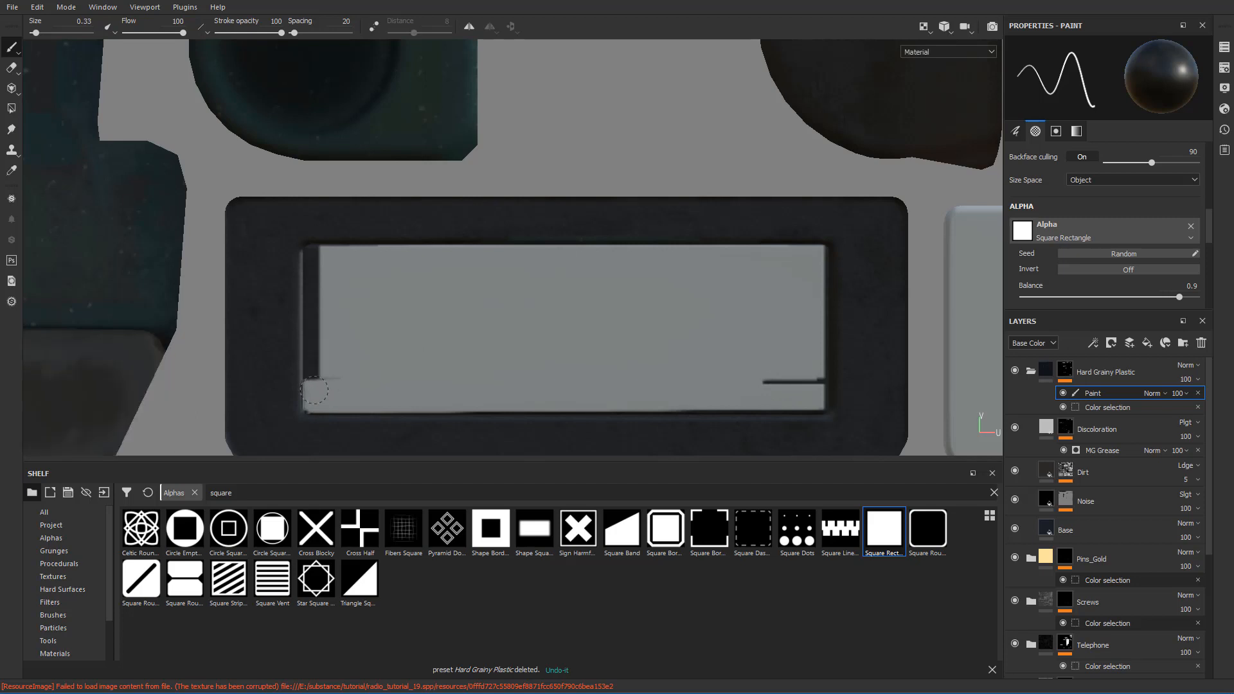
{"action": "key", "text": "ctrl+z"}
{"action": "key", "text": "shift"}
{"action": "key", "text": "shift"}
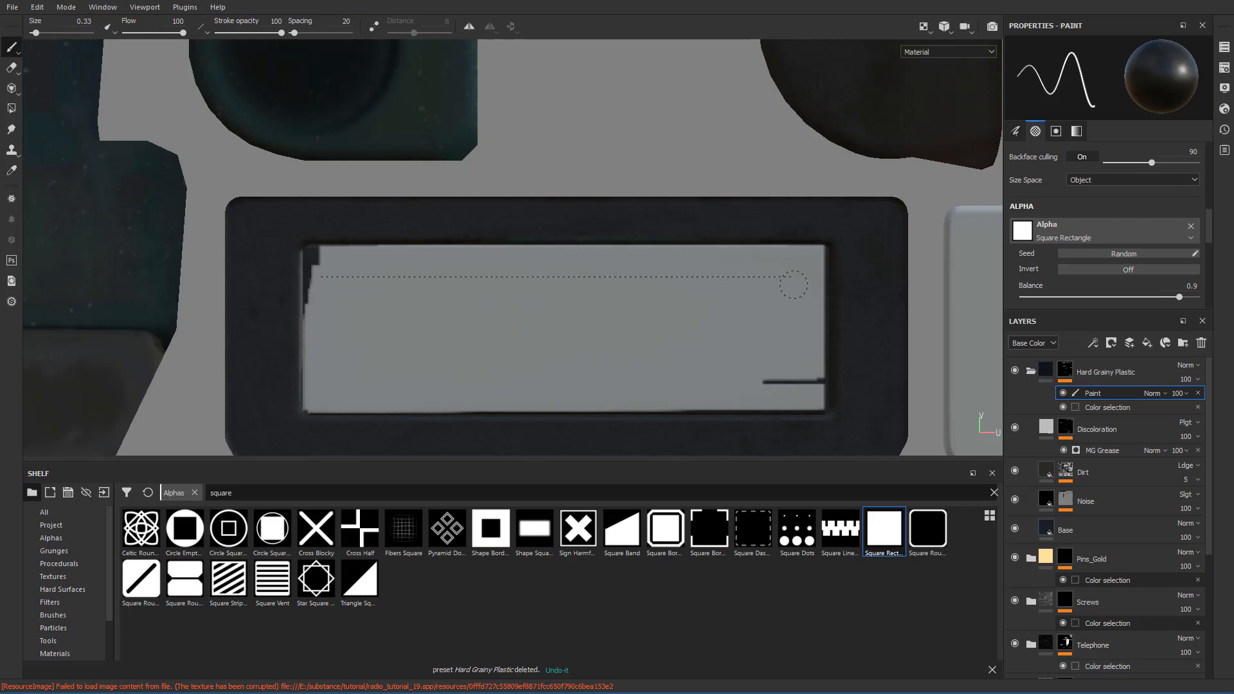
{"action": "left_click", "coordinate": [319, 263]}
{"action": "left_click", "coordinate": [322, 264]}
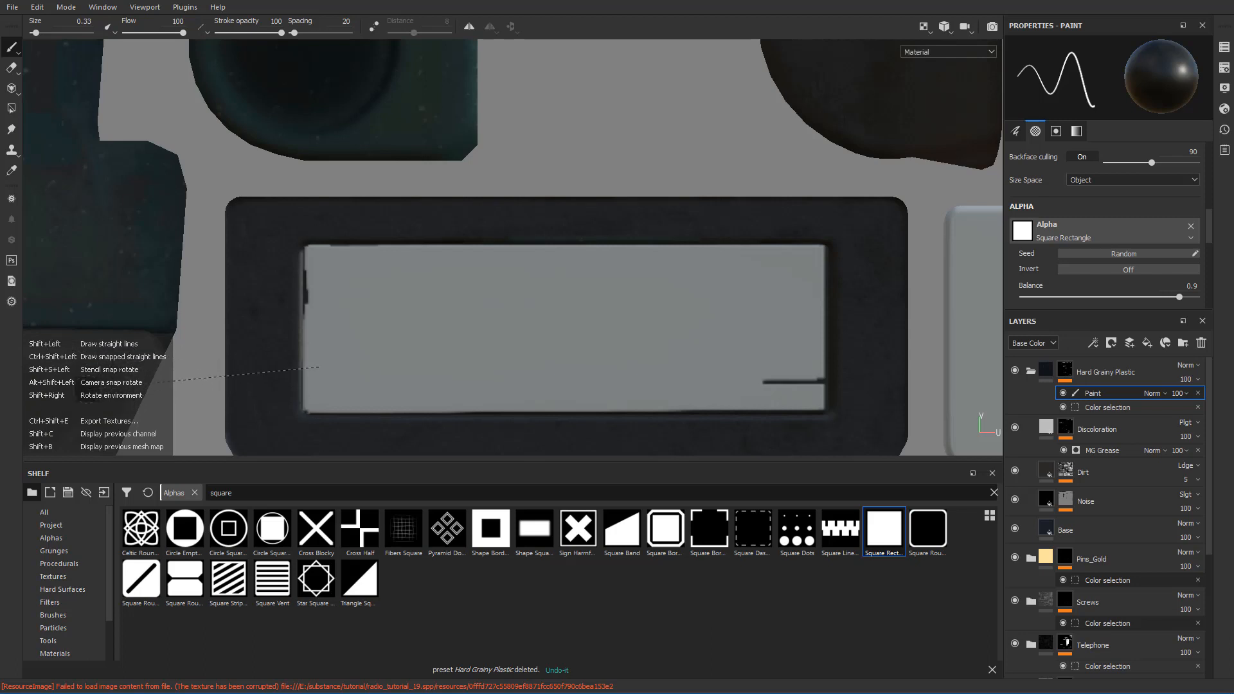
{"action": "left_click", "coordinate": [315, 275]}
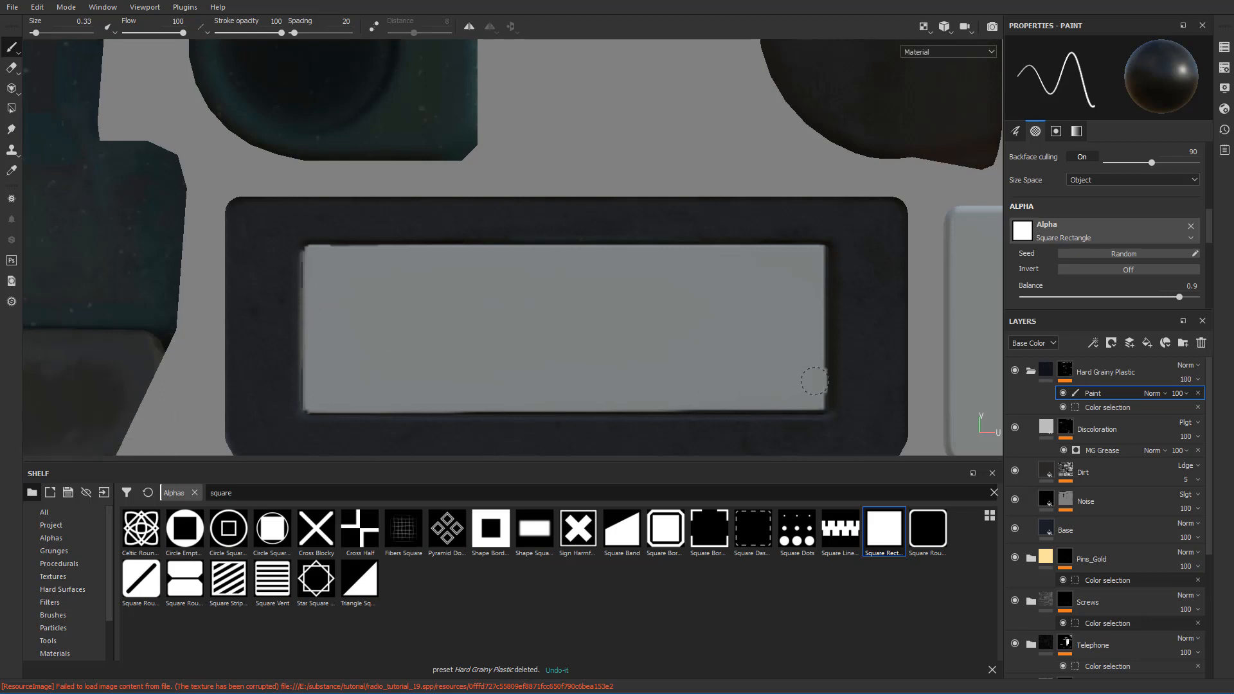
- Straighten the right edge of the masked-out screen with snapped vertical strokes of the small square brush
{"action": "key", "text": "ctrl+z"}
{"action": "key", "text": "ctrl+shift"}
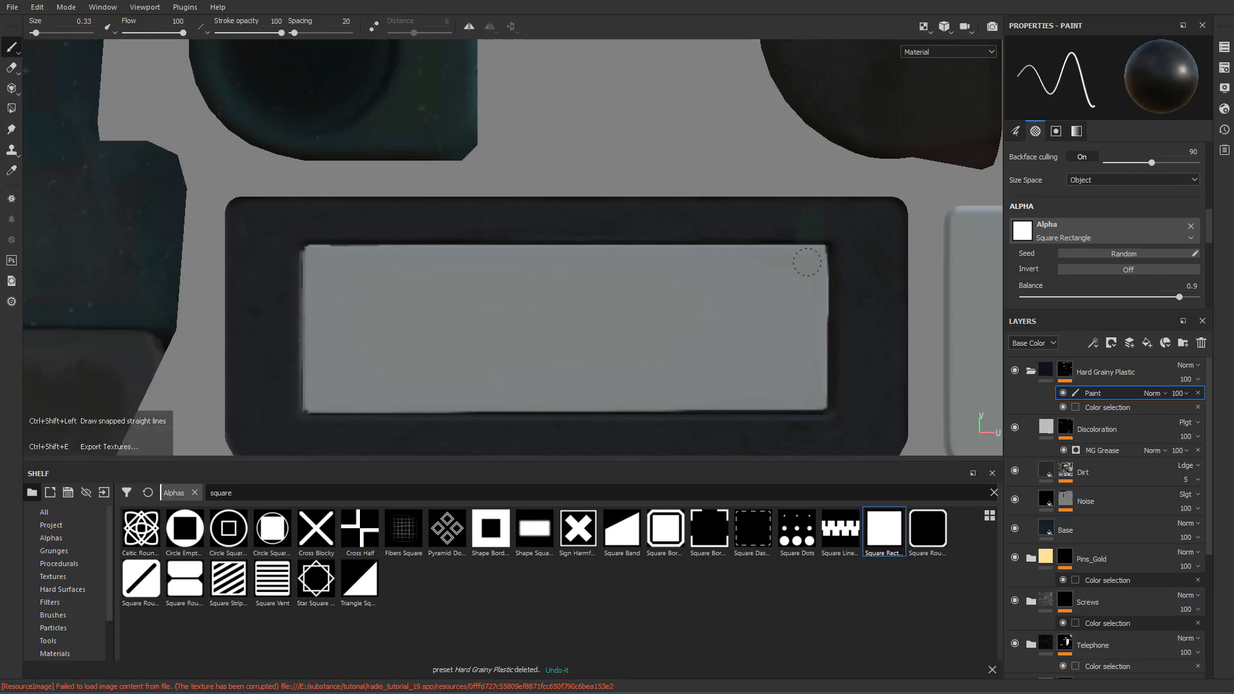
{"action": "left_click", "coordinate": [817, 396], "text": "ctrl+shift"}
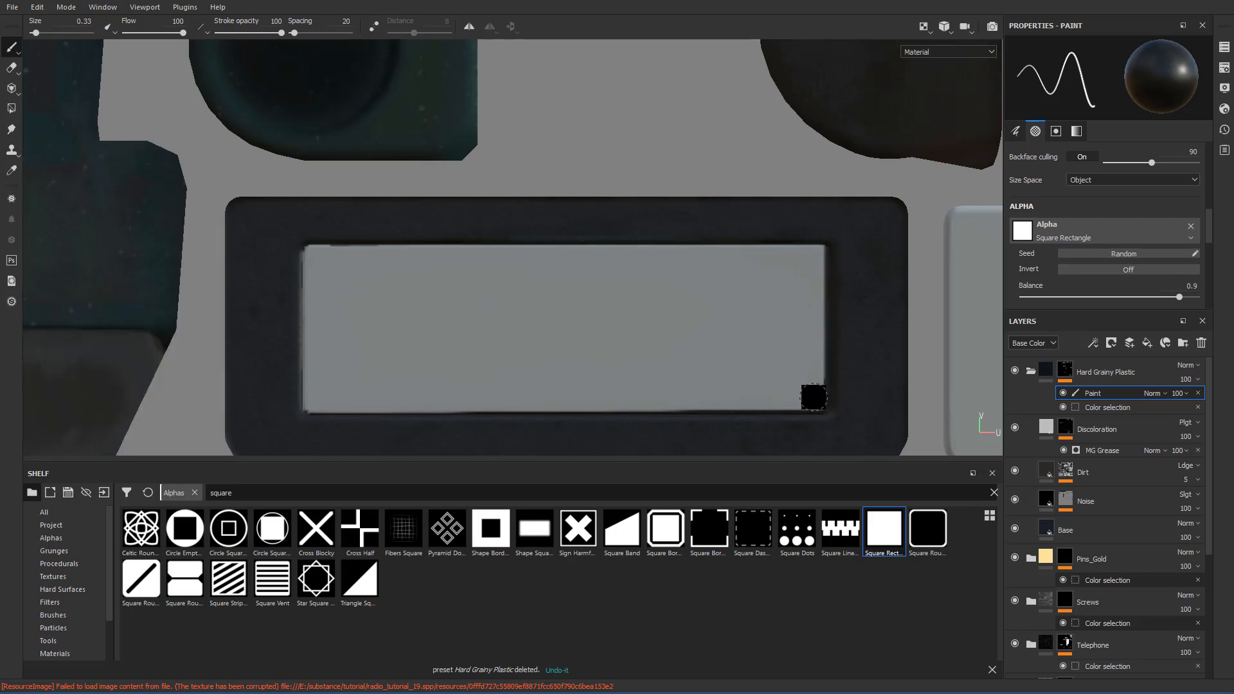
{"action": "left_click_drag", "start_coordinate": [811, 376], "coordinate": [814, 325], "text": "ctrl+shift"}
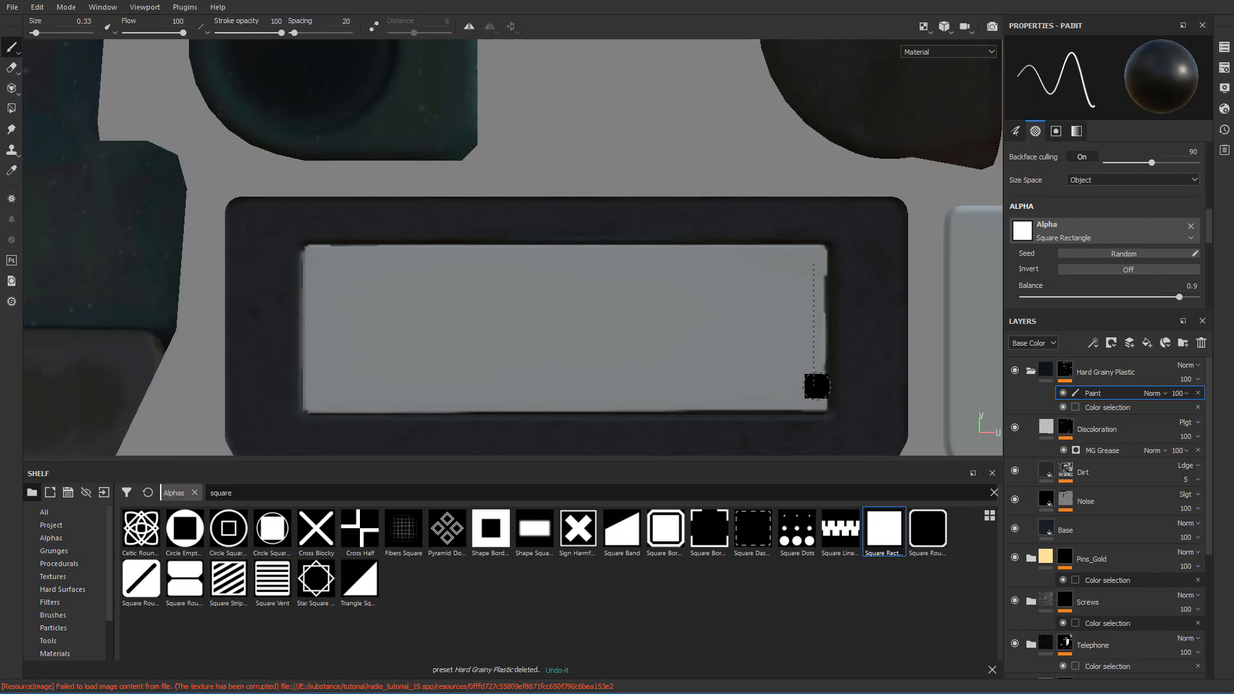
{"action": "left_click", "coordinate": [814, 399], "text": "shift"}
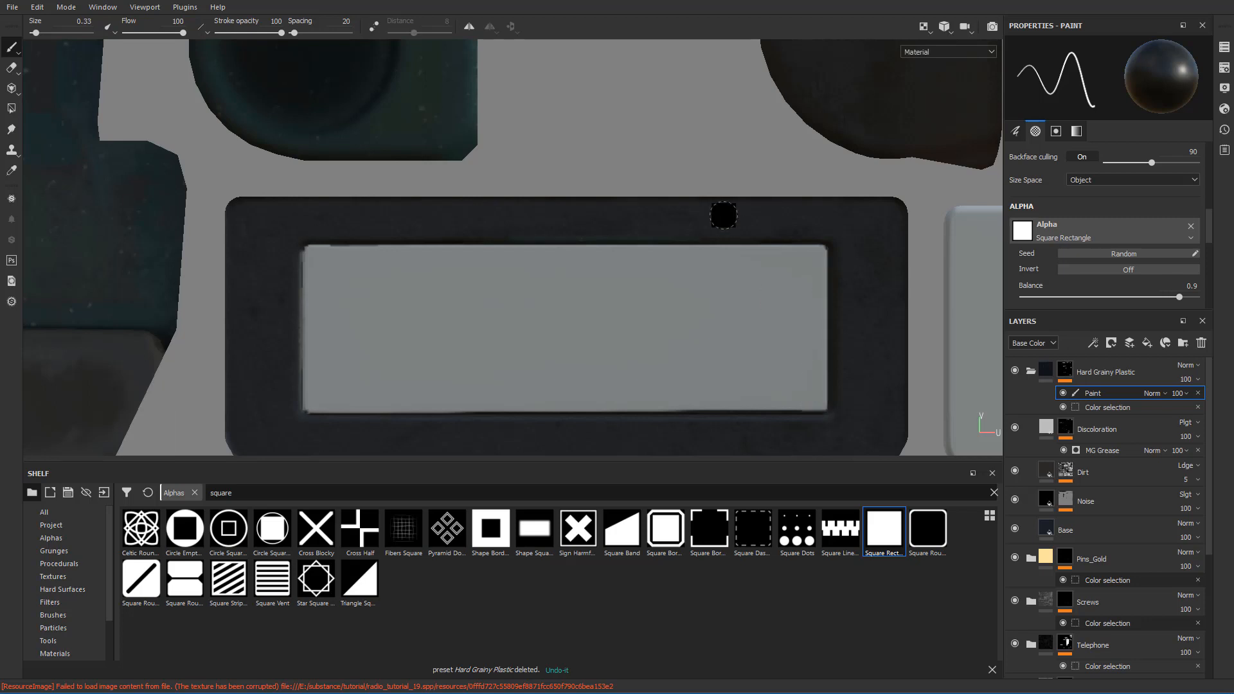
- Check the masked-out screen and its plastic frame in the UV view and on the 3D model
{"action": "scroll", "coordinate": [297, 289], "scroll_direction": "down", "scroll_amount": 5}
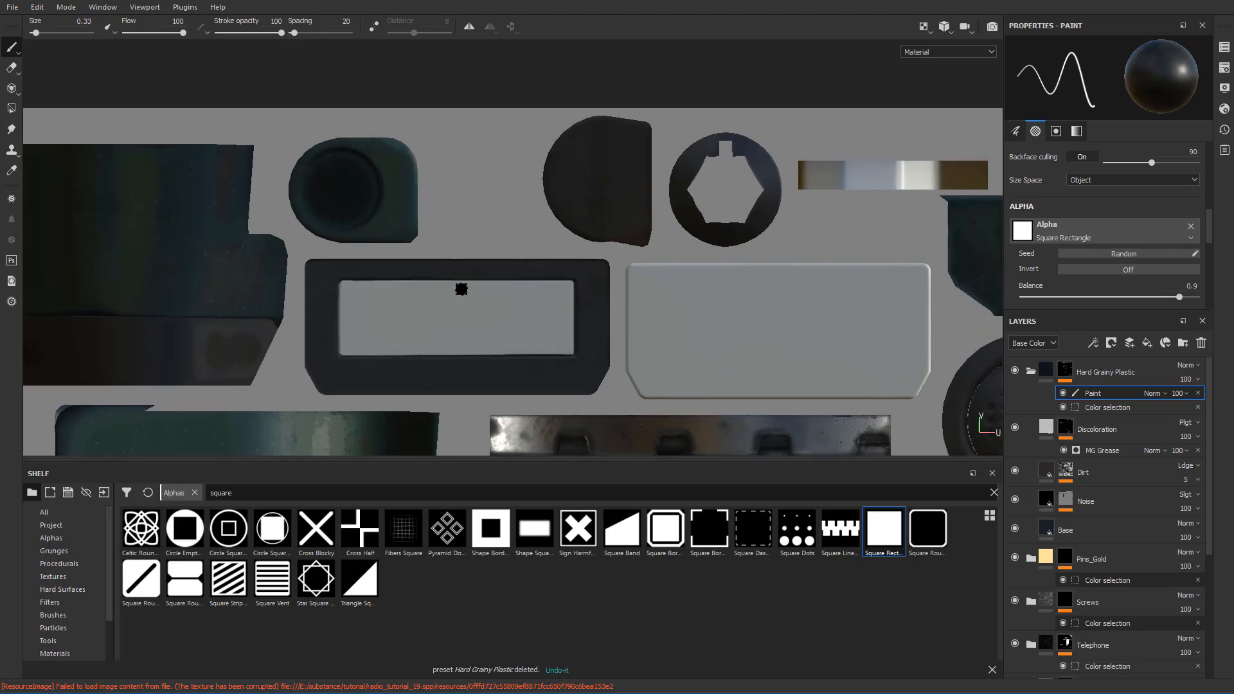
{"action": "scroll", "coordinate": [464, 286], "scroll_direction": "up", "scroll_amount": 2}
{"action": "scroll", "coordinate": [471, 282], "scroll_direction": "down", "scroll_amount": 3}
{"action": "scroll", "coordinate": [457, 288], "scroll_direction": "up", "scroll_amount": 3}
{"action": "scroll", "coordinate": [448, 296], "scroll_direction": "down", "scroll_amount": 1}
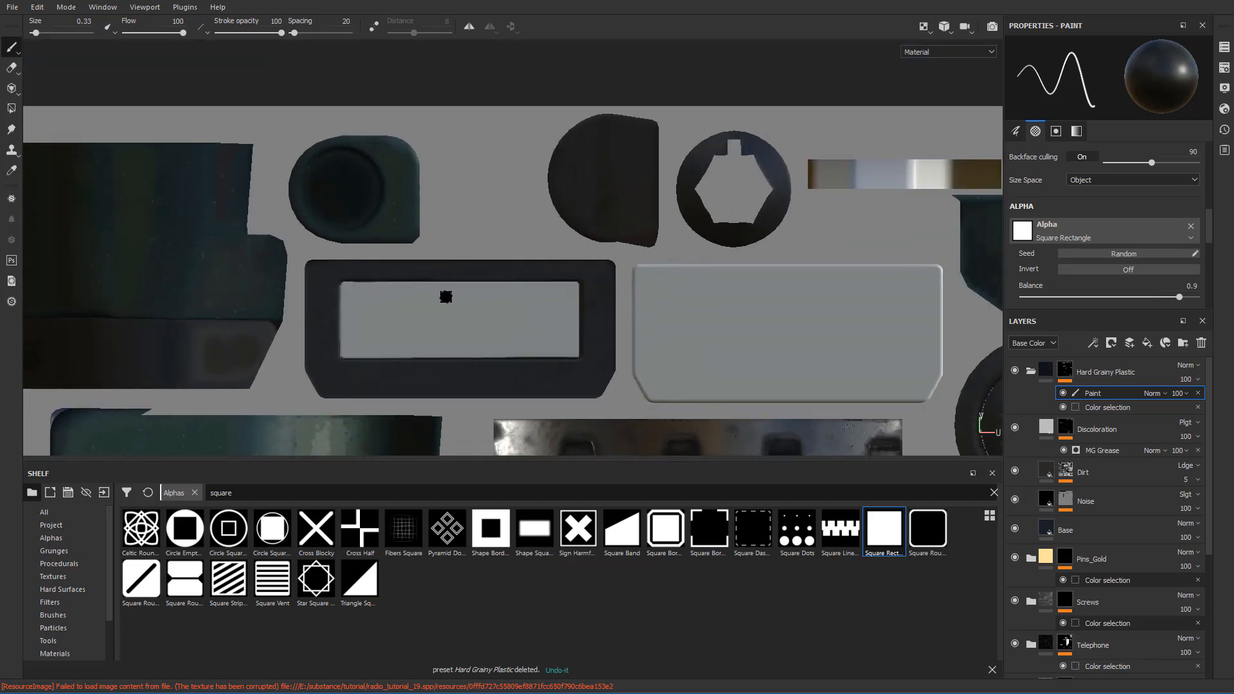
{"action": "key", "text": "F2"}
{"action": "scroll", "coordinate": [442, 296], "scroll_direction": "up", "scroll_amount": 5}
{"action": "scroll", "coordinate": [440, 296], "scroll_direction": "down", "scroll_amount": 1}
{"action": "mouse_move", "coordinate": [440, 295]}
{"action": "left_mouse_down", "text": "alt"}
{"action": "mouse_move", "coordinate": [459, 192]}
{"action": "mouse_move", "coordinate": [469, 275]}
{"action": "mouse_move", "coordinate": [454, 275]}
{"action": "mouse_move", "coordinate": [463, 286]}
{"action": "mouse_move", "coordinate": [524, 276]}
{"action": "mouse_move", "coordinate": [466, 278]}
{"action": "left_mouse_up", "text": "alt"}
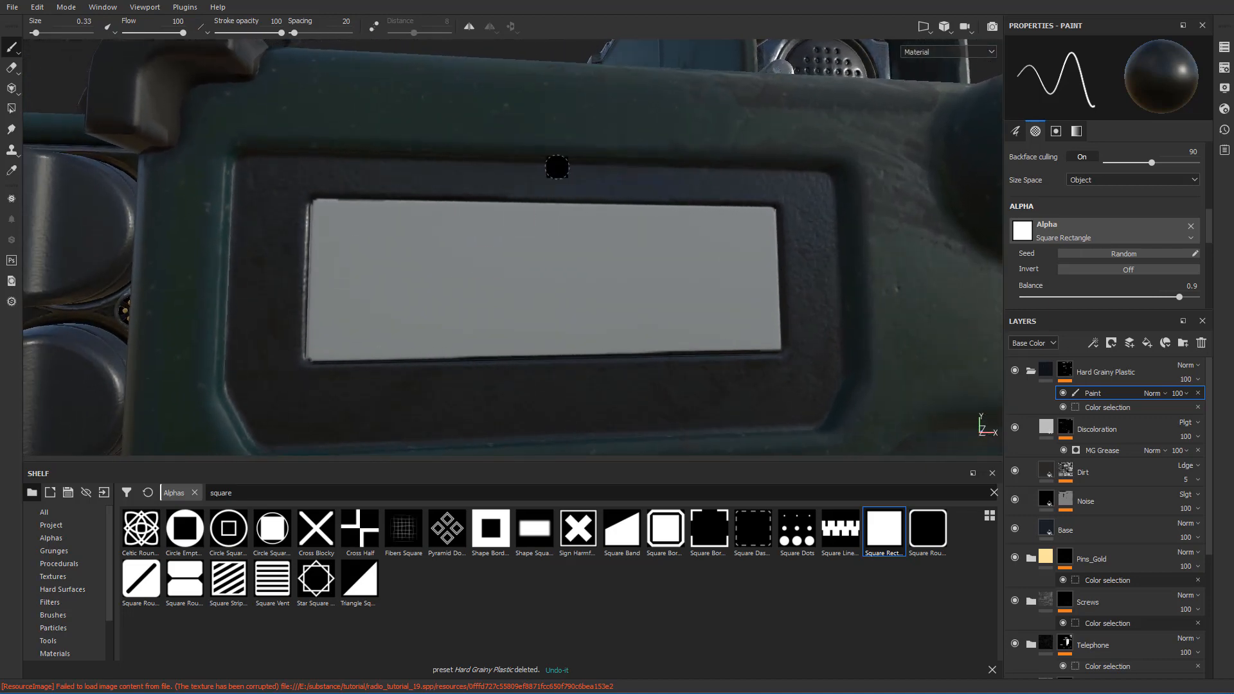
{"action": "key", "text": "F3"}
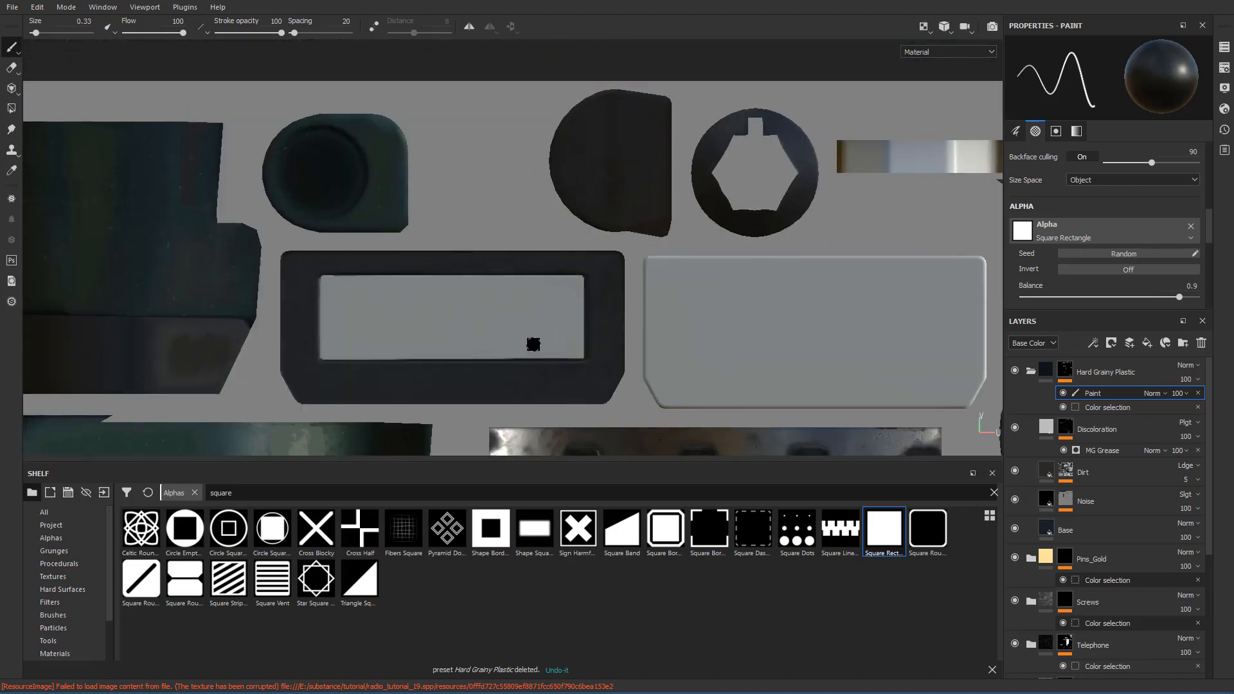
- Show the 3D and UV views side by side and compare the screen mask's edges and corners
{"action": "scroll", "coordinate": [533, 344], "scroll_direction": "up", "scroll_amount": 5}
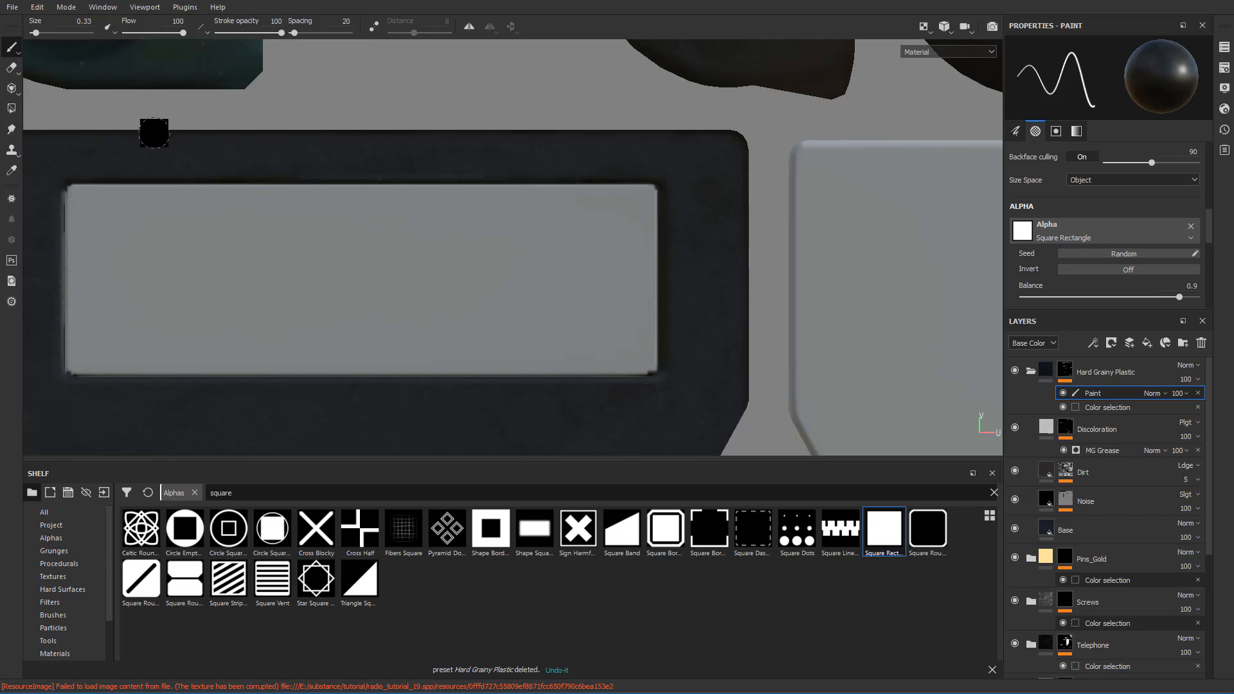
{"action": "key", "text": "F1"}
{"action": "scroll", "coordinate": [278, 221], "scroll_direction": "down", "scroll_amount": 4}
{"action": "left_click_drag", "start_coordinate": [244, 233], "coordinate": [314, 226], "text": "alt"}
{"action": "scroll", "coordinate": [308, 231], "scroll_direction": "up", "scroll_amount": 2}
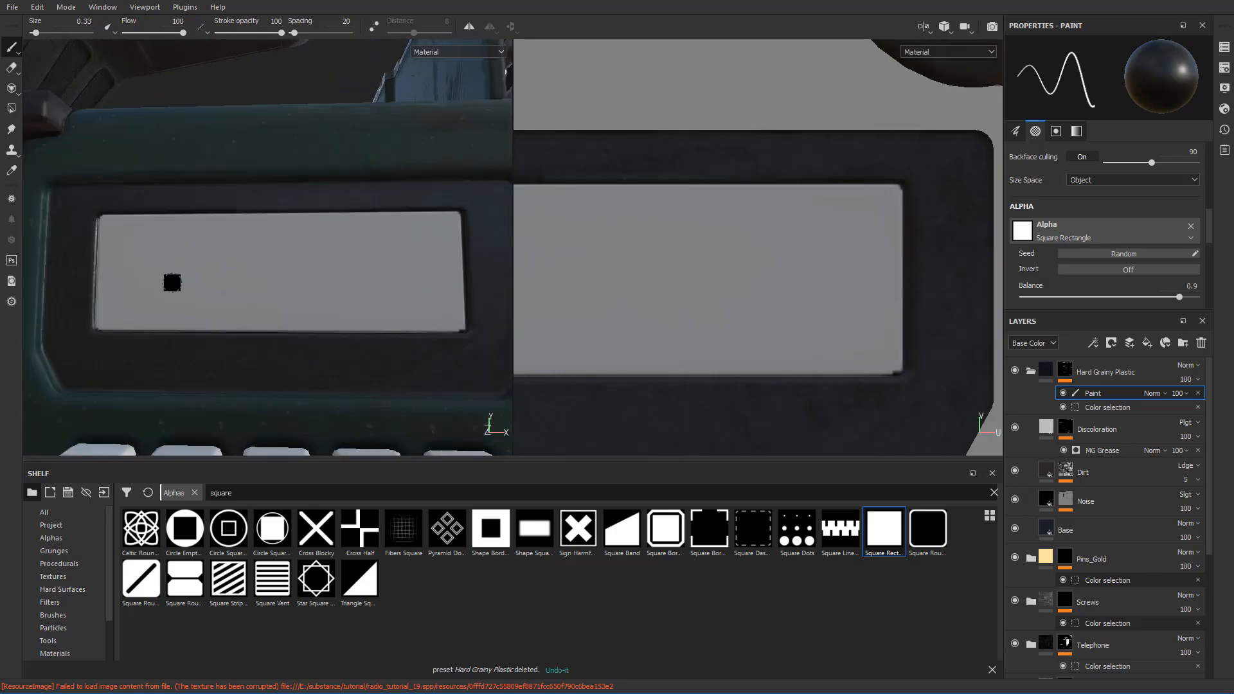
{"action": "scroll", "coordinate": [870, 353], "scroll_direction": "up", "scroll_amount": 4}
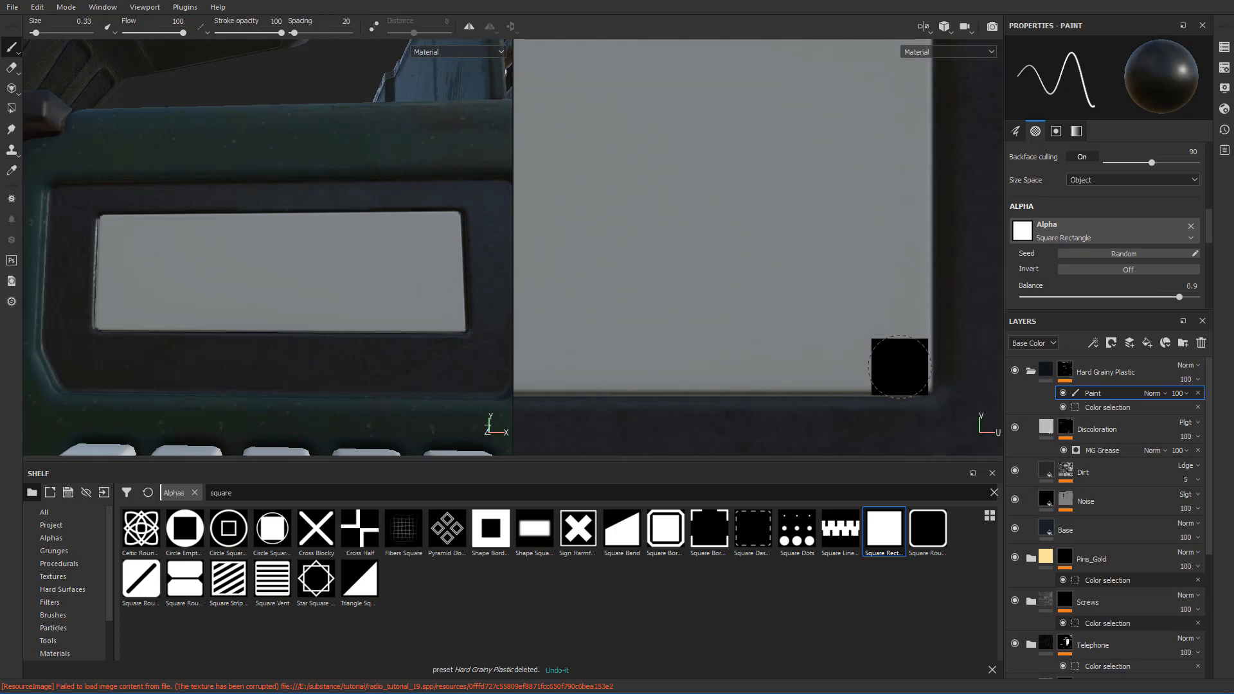
{"action": "scroll", "coordinate": [731, 312], "scroll_direction": "down", "scroll_amount": 3}
{"action": "scroll", "coordinate": [722, 287], "scroll_direction": "up", "scroll_amount": 3}
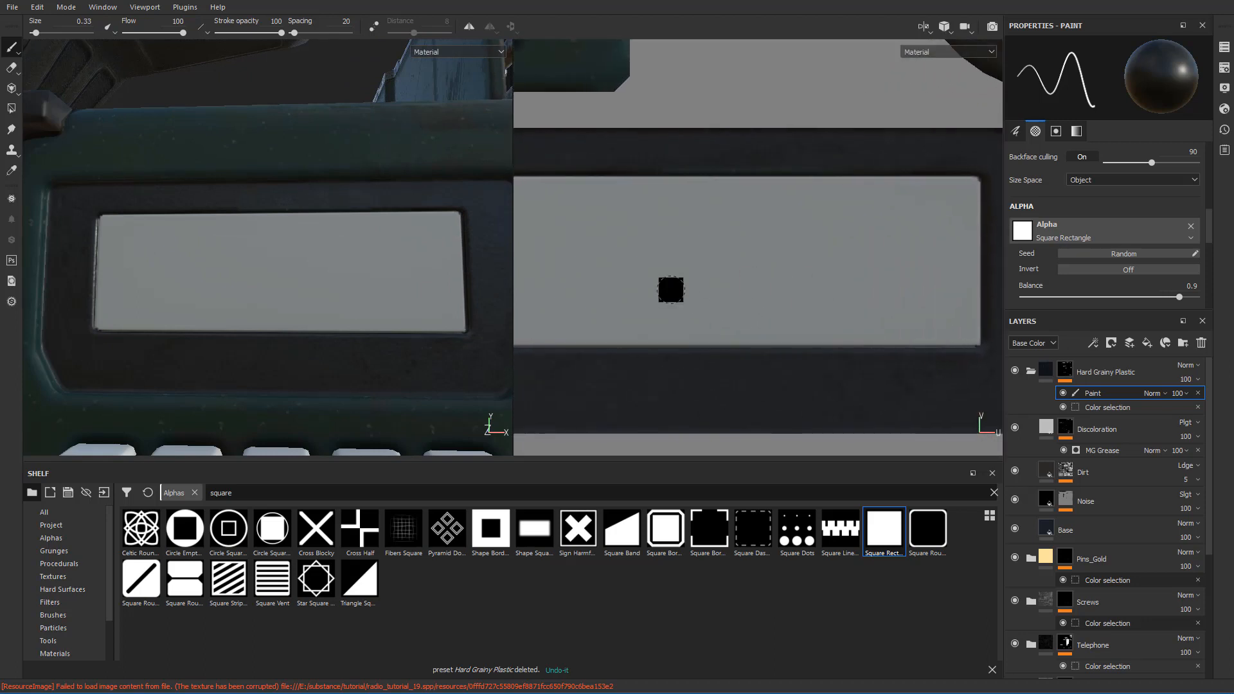
{"action": "scroll", "coordinate": [733, 267], "scroll_direction": "up", "scroll_amount": 2}
{"action": "scroll", "coordinate": [322, 256], "scroll_direction": "down", "scroll_amount": 5}
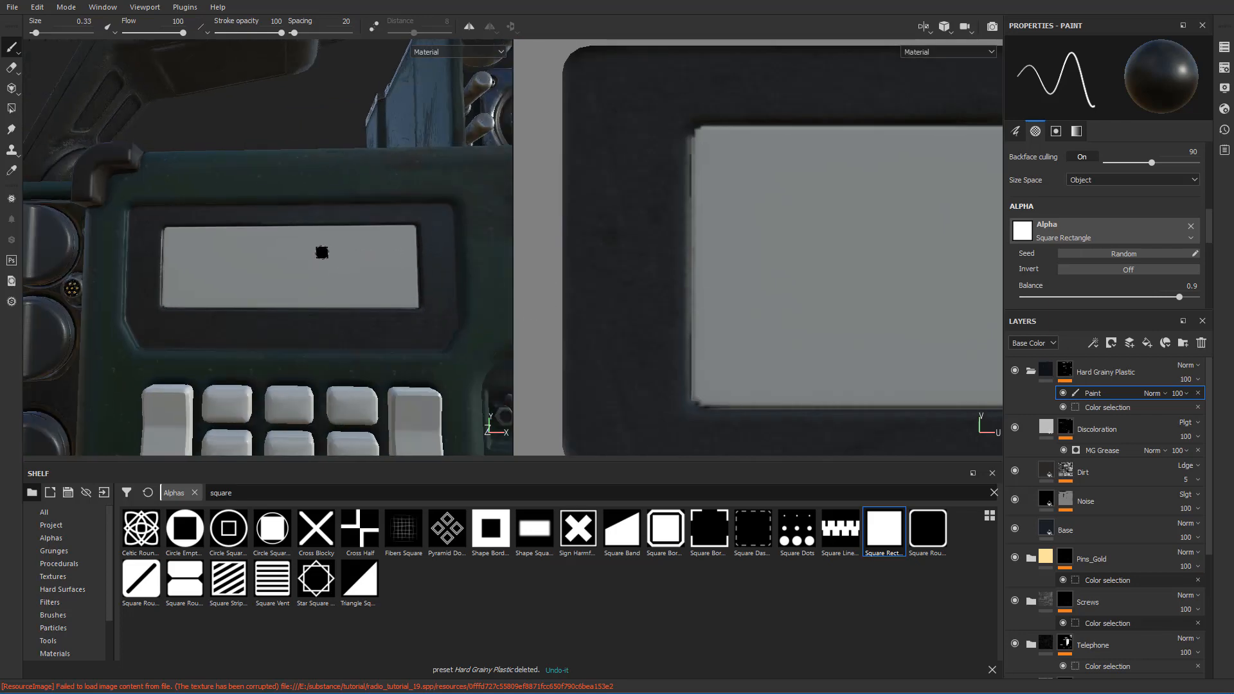
{"action": "scroll", "coordinate": [299, 259], "scroll_direction": "up", "scroll_amount": 5}
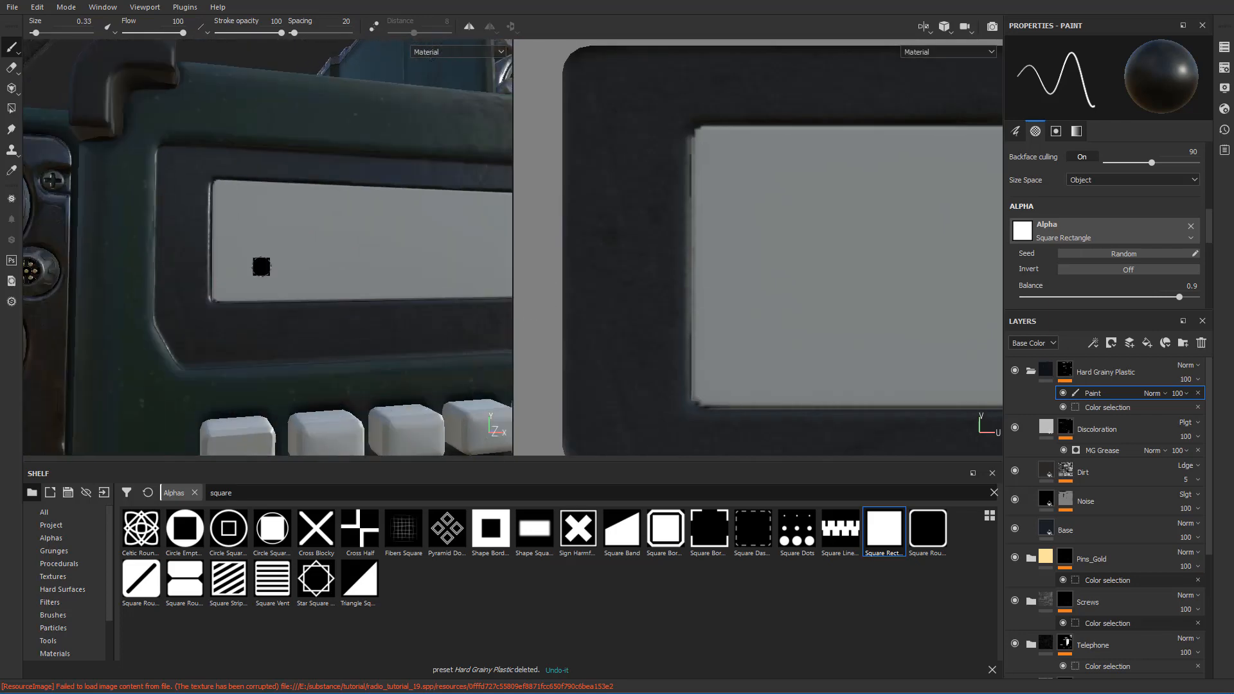
- Examine the left border of the display's screen close up on the 3D model
{"action": "mouse_move", "coordinate": [288, 220]}
{"action": "left_mouse_down", "text": "alt"}
{"action": "mouse_move", "coordinate": [304, 258]}
{"action": "mouse_move", "coordinate": [291, 270]}
{"action": "mouse_move", "coordinate": [300, 232]}
{"action": "mouse_move", "coordinate": [309, 270]}
{"action": "mouse_move", "coordinate": [339, 267]}
{"action": "mouse_move", "coordinate": [306, 237]}
{"action": "mouse_move", "coordinate": [341, 276]}
{"action": "mouse_move", "coordinate": [379, 225]}
{"action": "mouse_move", "coordinate": [354, 283]}
{"action": "mouse_move", "coordinate": [265, 269]}
{"action": "mouse_move", "coordinate": [166, 350]}
{"action": "mouse_move", "coordinate": [270, 353]}
{"action": "mouse_move", "coordinate": [248, 216]}
{"action": "mouse_move", "coordinate": [193, 228]}
{"action": "left_mouse_up", "text": "alt"}
{"action": "scroll", "coordinate": [312, 270], "scroll_direction": "up", "scroll_amount": 2}
{"action": "scroll", "coordinate": [339, 267], "scroll_direction": "down", "scroll_amount": 3}
{"action": "scroll", "coordinate": [306, 237], "scroll_direction": "up", "scroll_amount": 2}
{"action": "scroll", "coordinate": [341, 276], "scroll_direction": "down", "scroll_amount": 2}
{"action": "scroll", "coordinate": [342, 275], "scroll_direction": "down", "scroll_amount": 5}
{"action": "scroll", "coordinate": [342, 276], "scroll_direction": "up", "scroll_amount": 6}
{"action": "scroll", "coordinate": [354, 283], "scroll_direction": "down", "scroll_amount": 5}
{"action": "scroll", "coordinate": [353, 283], "scroll_direction": "up", "scroll_amount": 4}
{"action": "scroll", "coordinate": [175, 250], "scroll_direction": "up", "scroll_amount": 6}
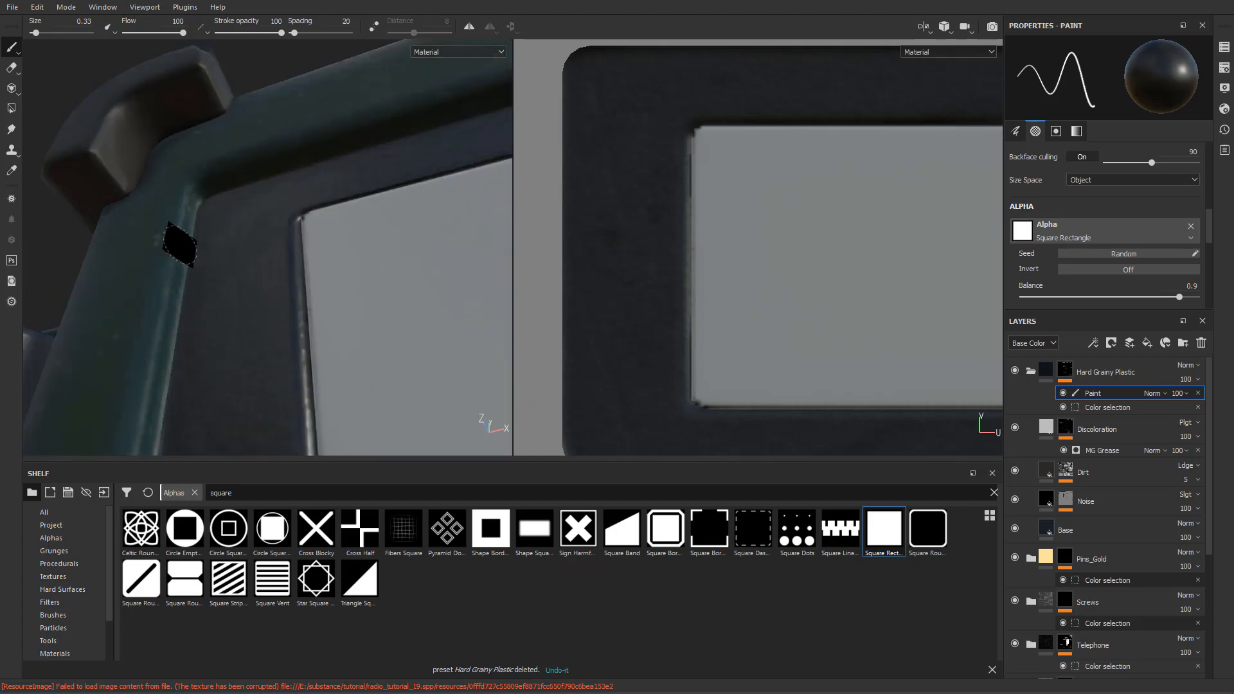
- Show only the 3D view and examine the radio's front, speaker grille and knobs from several angles
{"action": "scroll", "coordinate": [184, 219], "scroll_direction": "down", "scroll_amount": 8}
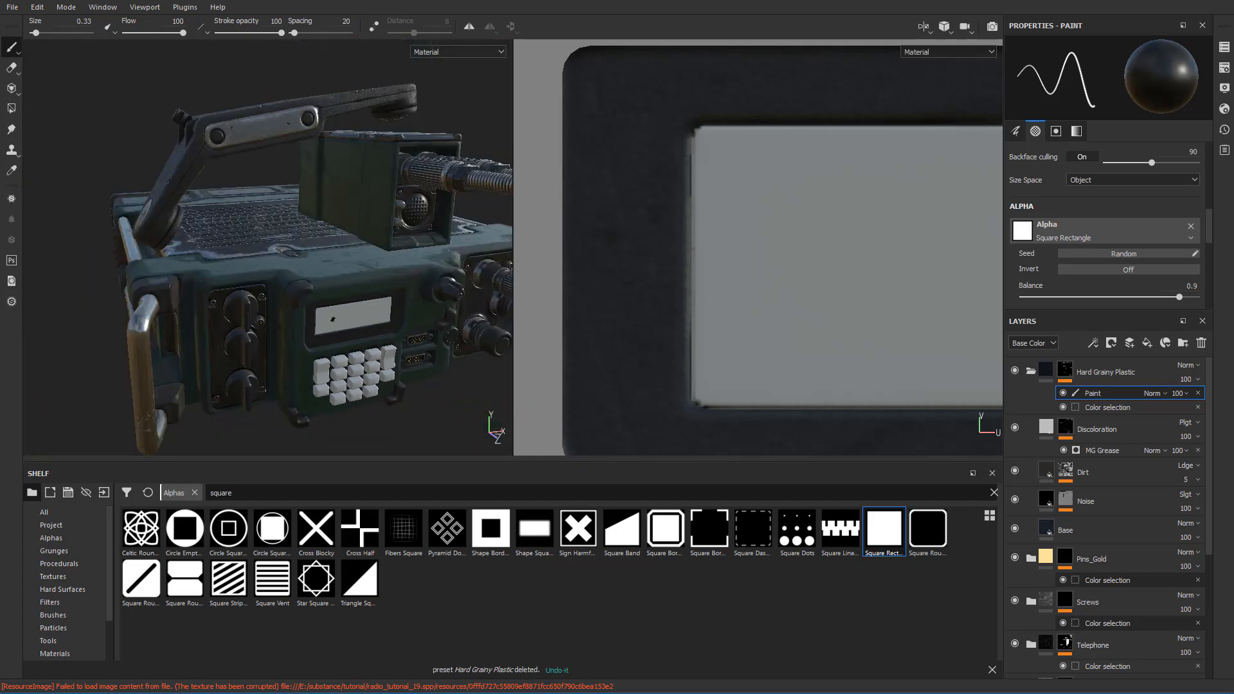
{"action": "scroll", "coordinate": [193, 225], "scroll_direction": "up", "scroll_amount": 3}
{"action": "left_click_drag", "start_coordinate": [206, 238], "coordinate": [223, 262], "text": "alt"}
{"action": "key", "text": "F2"}
{"action": "scroll", "coordinate": [595, 200], "scroll_direction": "up", "scroll_amount": 8}
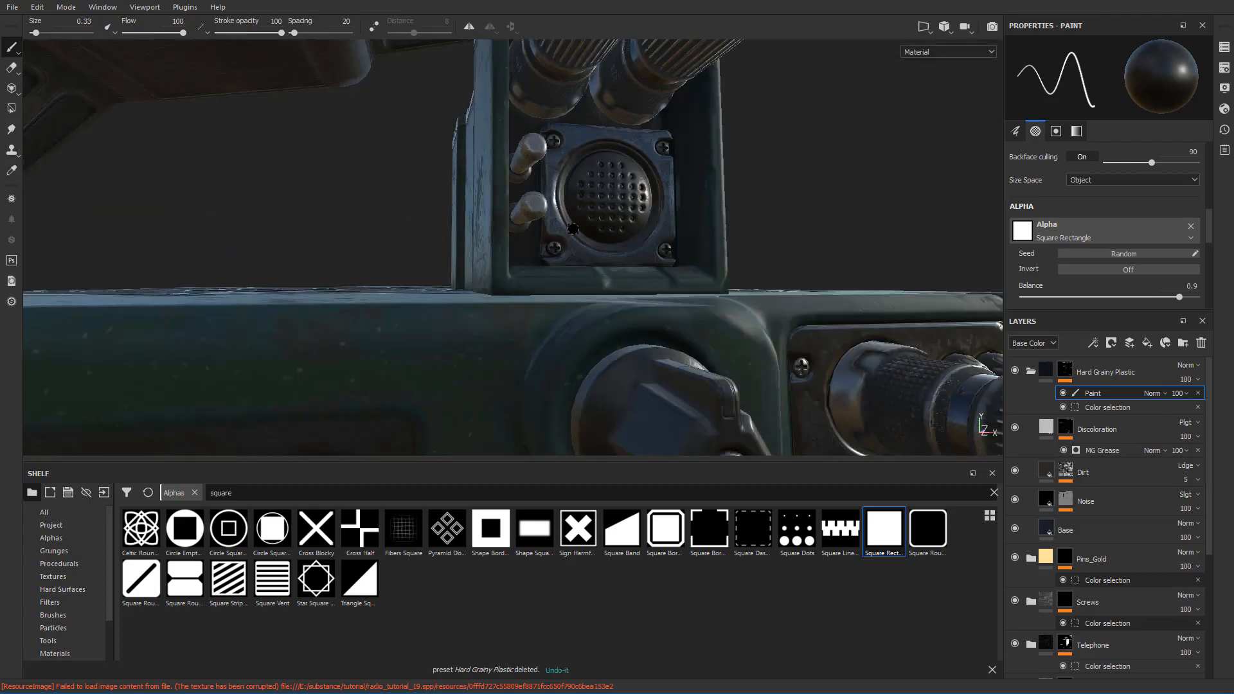
{"action": "scroll", "coordinate": [614, 197], "scroll_direction": "down", "scroll_amount": 5}
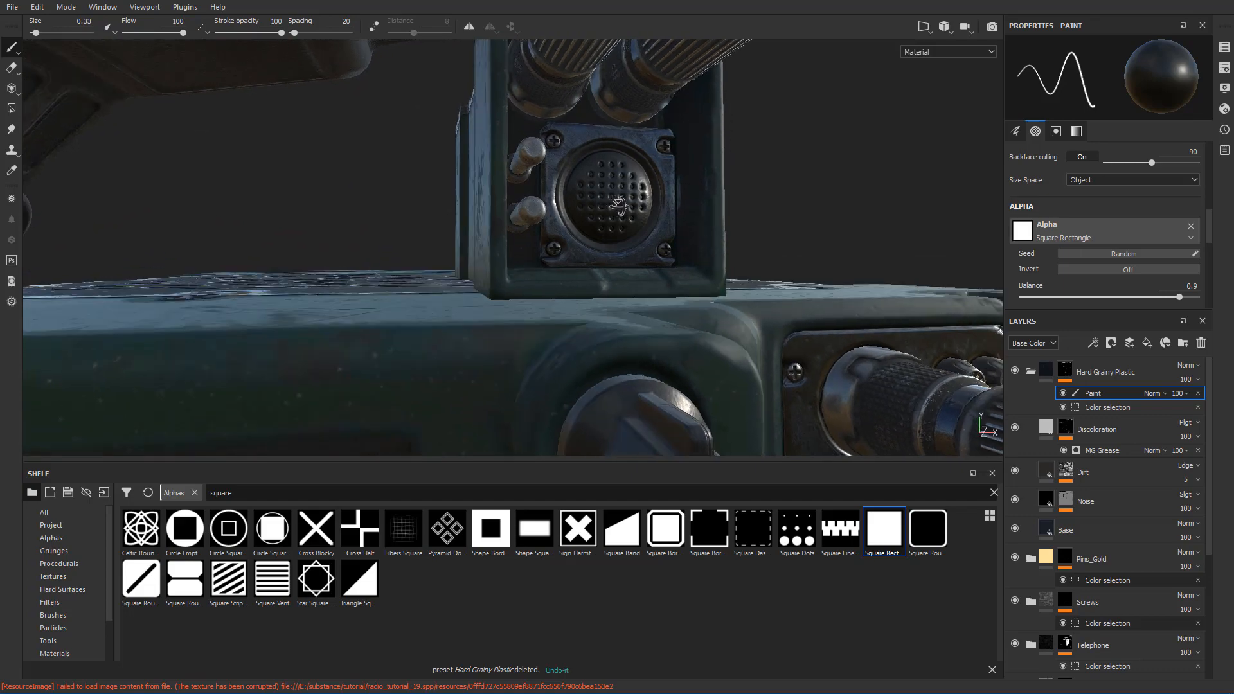
{"action": "scroll", "coordinate": [637, 209], "scroll_direction": "down", "scroll_amount": 3}
{"action": "mouse_move", "coordinate": [515, 212]}
{"action": "left_mouse_down", "text": "alt"}
{"action": "mouse_move", "coordinate": [468, 240]}
{"action": "mouse_move", "coordinate": [555, 237]}
{"action": "mouse_move", "coordinate": [531, 223]}
{"action": "left_mouse_up", "text": "alt"}
{"action": "scroll", "coordinate": [469, 239], "scroll_direction": "up", "scroll_amount": 5}
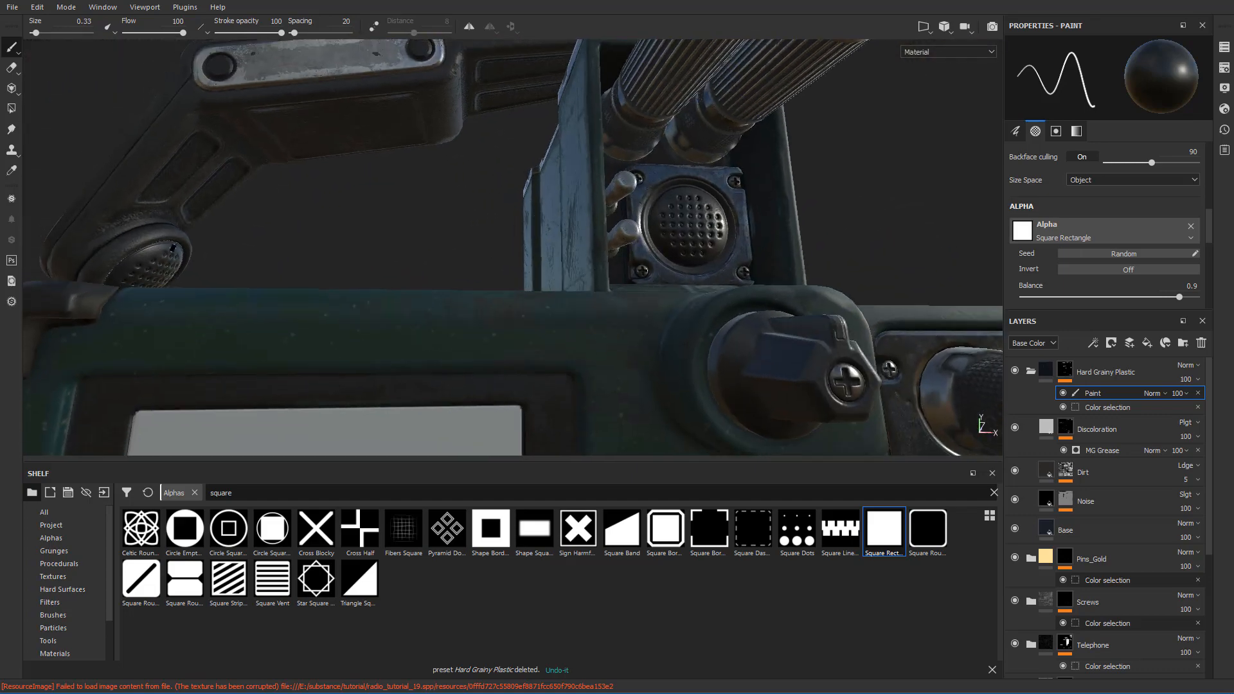
{"action": "left_click_drag", "start_coordinate": [195, 270], "coordinate": [199, 297], "text": "alt"}
{"action": "scroll", "coordinate": [258, 283], "scroll_direction": "down", "scroll_amount": 5}
{"action": "left_click_drag", "start_coordinate": [303, 270], "coordinate": [371, 211], "text": "alt"}
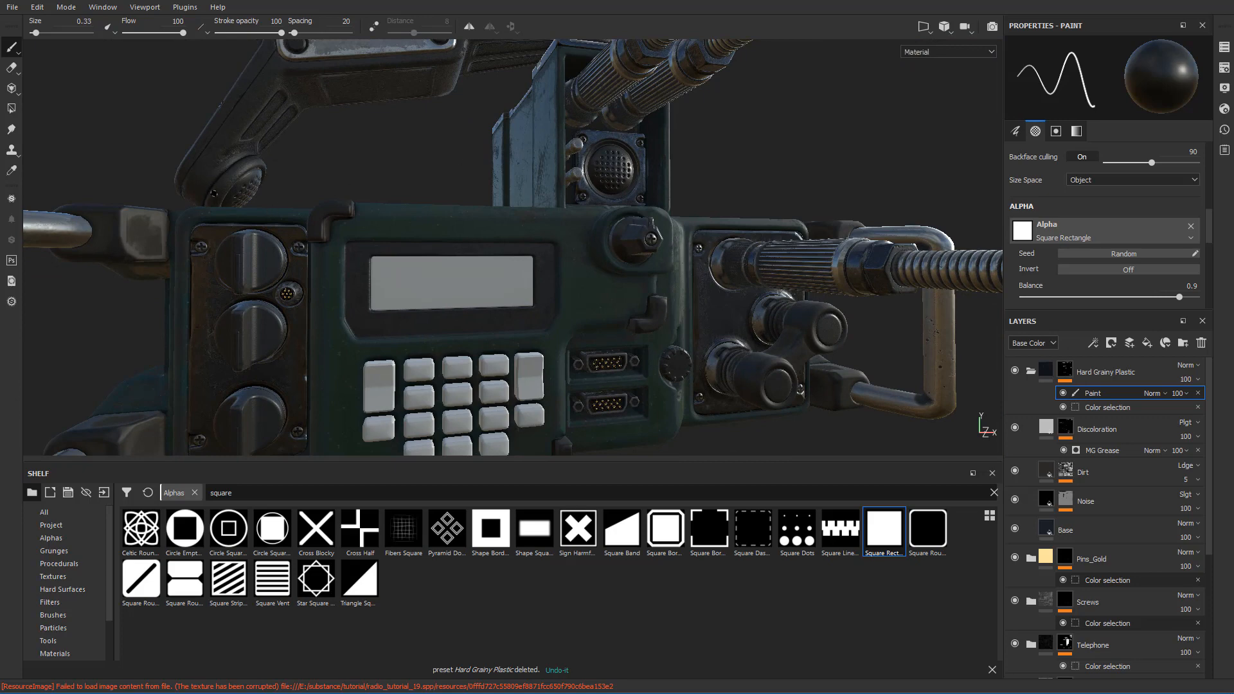
- Switch to Maya and examine the ID colors on the radio's front, the handset and the separate box
{"action": "left_click_drag", "start_coordinate": [214, 193], "coordinate": [404, 302], "text": "alt"}
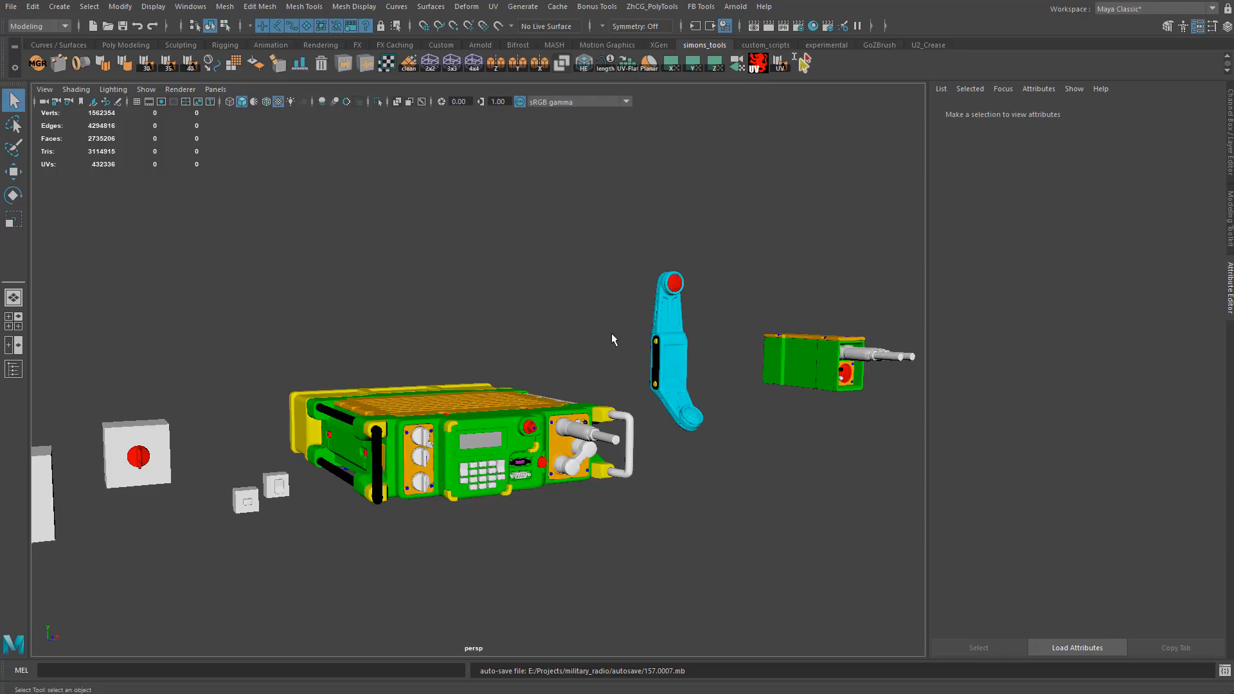
{"action": "left_click_drag", "start_coordinate": [587, 353], "coordinate": [572, 411], "text": "alt"}
{"action": "scroll", "coordinate": [579, 418], "scroll_direction": "up", "scroll_amount": 5}
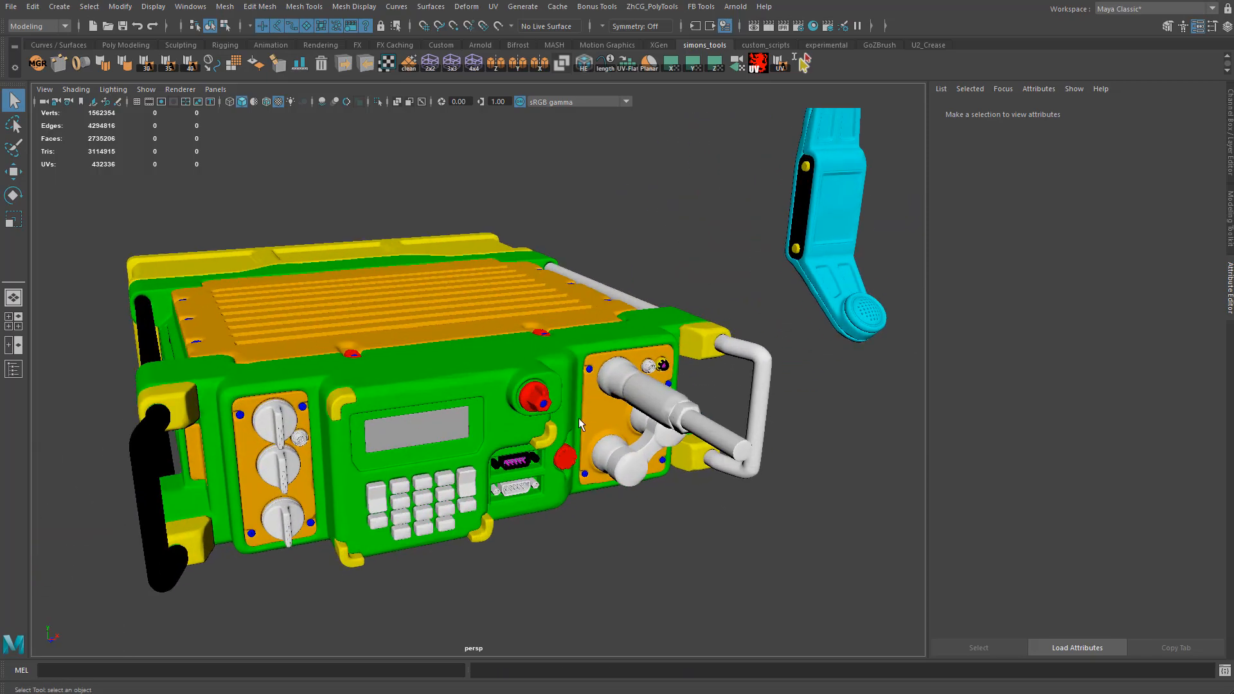
{"action": "scroll", "coordinate": [578, 417], "scroll_direction": "down", "scroll_amount": 2}
{"action": "middle_click_drag", "start_coordinate": [559, 379], "coordinate": [504, 365], "text": "alt"}
{"action": "scroll", "coordinate": [502, 363], "scroll_direction": "up", "scroll_amount": 2}
{"action": "left_click_drag", "start_coordinate": [502, 364], "coordinate": [598, 286], "text": "alt"}
{"action": "middle_click_drag", "start_coordinate": [598, 286], "coordinate": [553, 334], "text": "alt"}
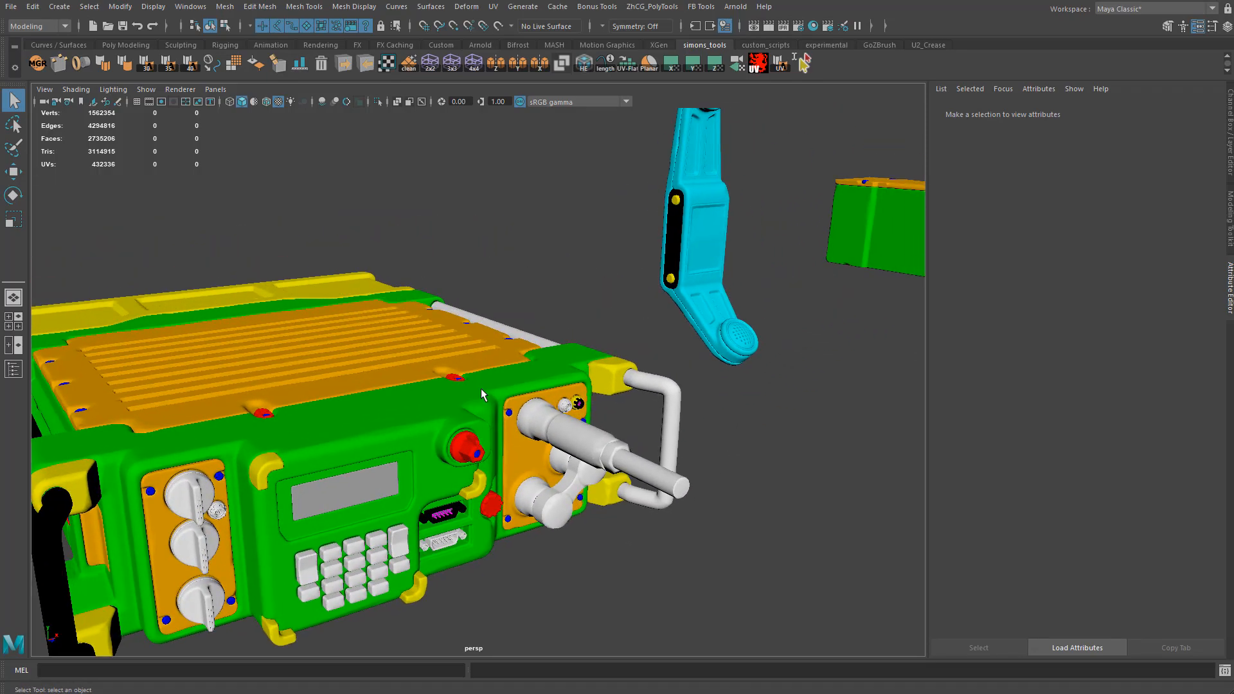
{"action": "middle_click_drag", "start_coordinate": [484, 395], "coordinate": [464, 336], "text": "alt"}
{"action": "left_click_drag", "start_coordinate": [464, 337], "coordinate": [478, 350], "text": "alt"}
{"action": "middle_click_drag", "start_coordinate": [684, 245], "coordinate": [642, 386], "text": "alt"}
{"action": "right_click_drag", "start_coordinate": [643, 386], "coordinate": [634, 390], "text": "alt"}
{"action": "left_click_drag", "start_coordinate": [635, 390], "coordinate": [450, 388], "text": "alt"}
- Assign the rubber_yellow material to the selected red parts, including the handset's upper grille and the box's speaker
{"action": "left_click", "coordinate": [400, 374]}
{"action": "left_click", "coordinate": [521, 393]}
{"action": "right_click_drag", "start_coordinate": [449, 388], "coordinate": [398, 393], "text": "alt"}
{"action": "middle_click_drag", "start_coordinate": [620, 318], "coordinate": [411, 321], "text": "alt"}
{"action": "right_click_drag", "start_coordinate": [578, 360], "coordinate": [699, 368], "text": "alt"}
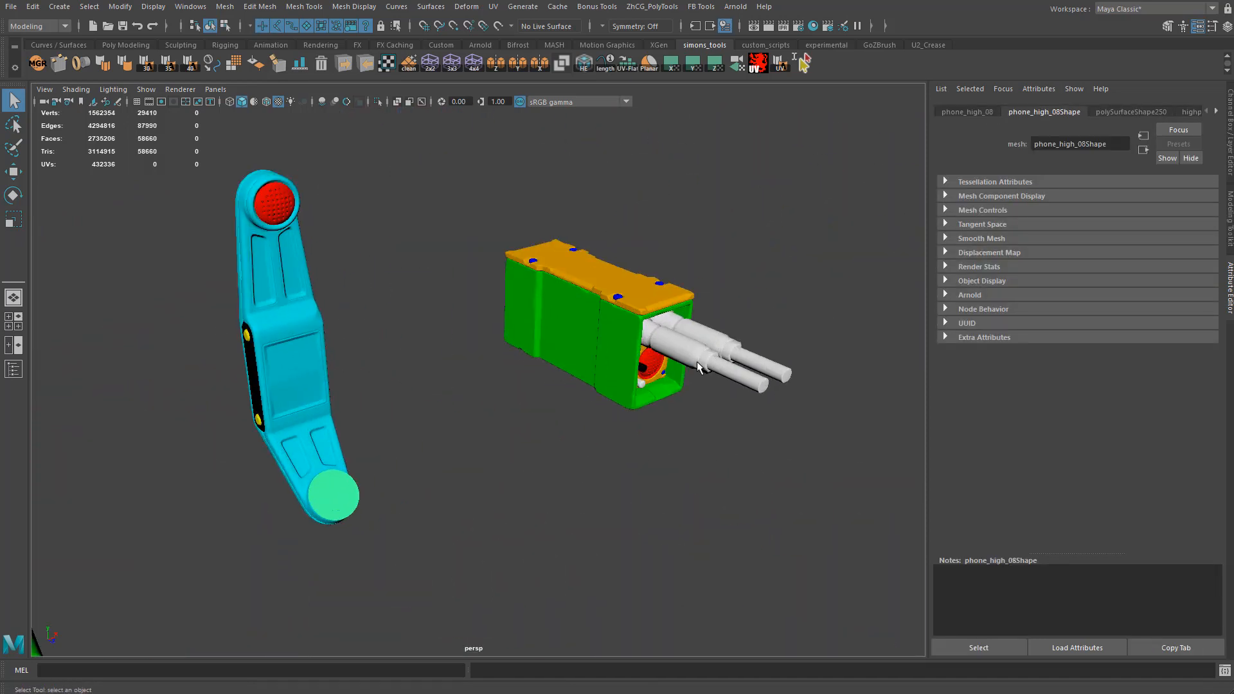
{"action": "left_click", "coordinate": [658, 367]}
{"action": "left_click", "coordinate": [274, 203]}
{"action": "left_click", "coordinate": [657, 365], "text": "shift"}
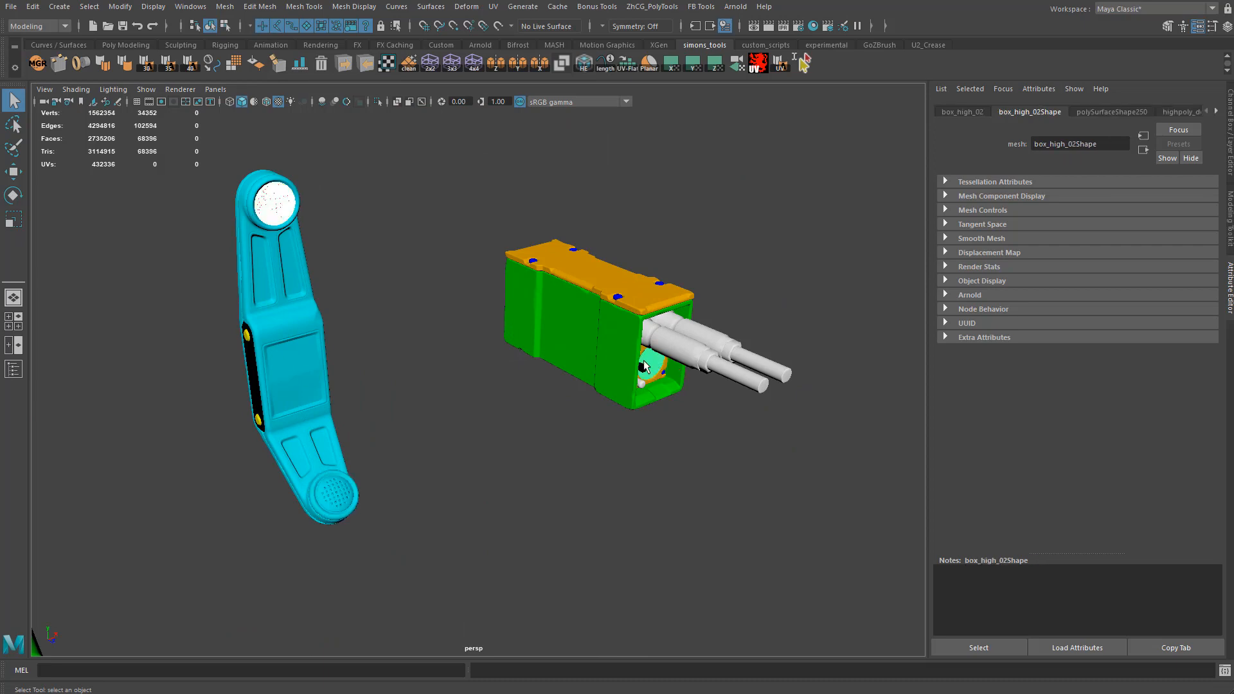
{"action": "left_click_drag", "start_coordinate": [341, 351], "coordinate": [503, 308], "text": "alt"}
{"action": "key", "text": "shift+h"}
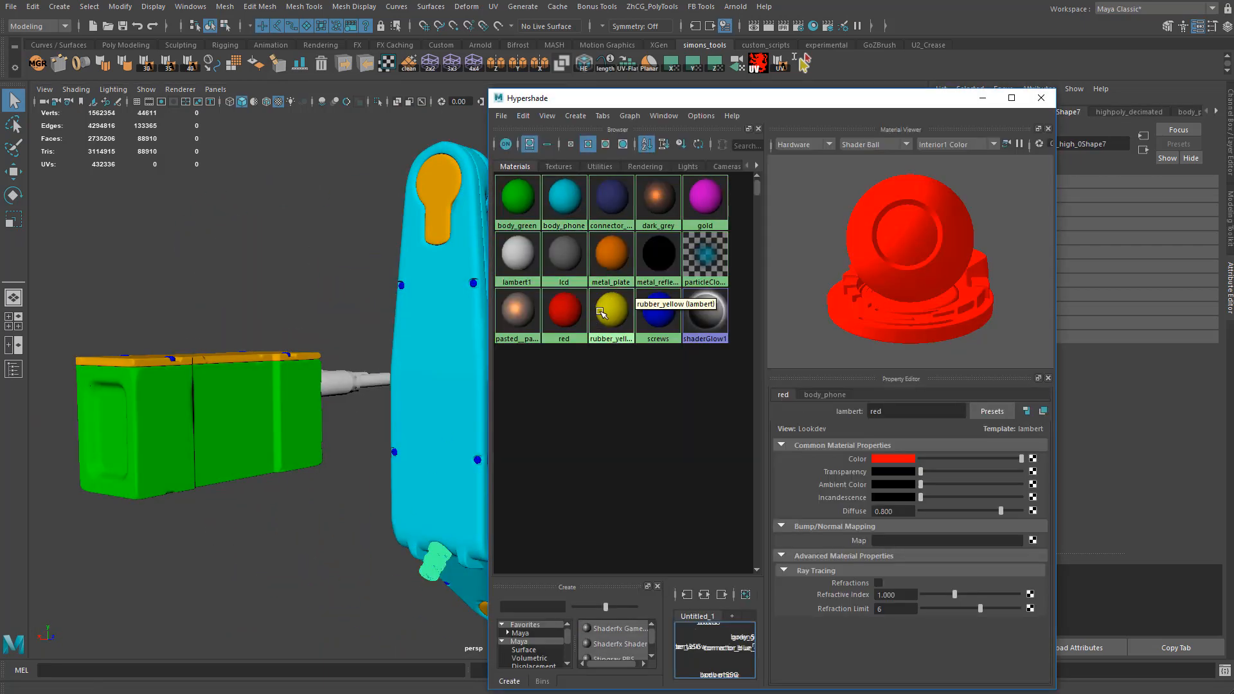
{"action": "right_click_drag", "start_coordinate": [602, 311], "coordinate": [605, 279]}
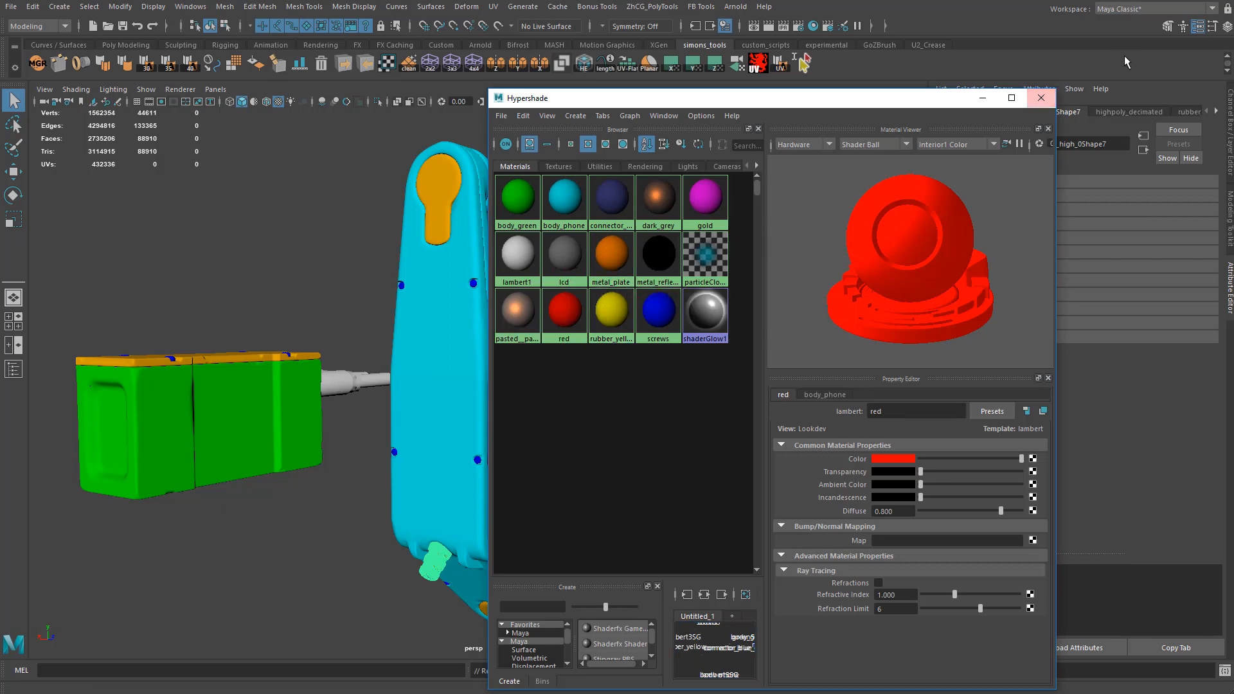
{"action": "left_click", "coordinate": [985, 99]}
{"action": "left_click", "coordinate": [605, 251]}
- Select all high-poly meshes in the high group, from ao_high_01 through switch_high_01
{"action": "scroll", "coordinate": [673, 302], "scroll_direction": "down", "scroll_amount": 5}
{"action": "left_click_drag", "start_coordinate": [675, 304], "coordinate": [287, 323], "text": "alt"}
{"action": "scroll", "coordinate": [287, 323], "scroll_direction": "down", "scroll_amount": 4}
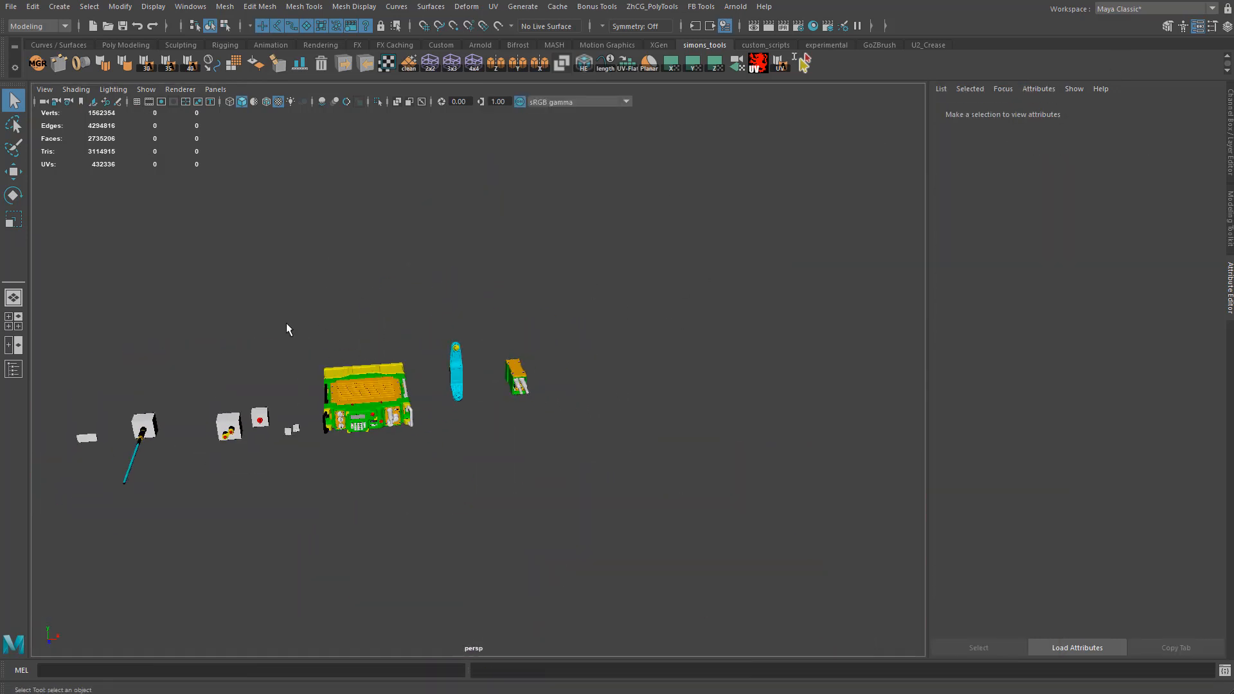
{"action": "scroll", "coordinate": [396, 296], "scroll_direction": "up", "scroll_amount": 1}
{"action": "key", "text": "shift+o"}
{"action": "left_click", "coordinate": [251, 332]}
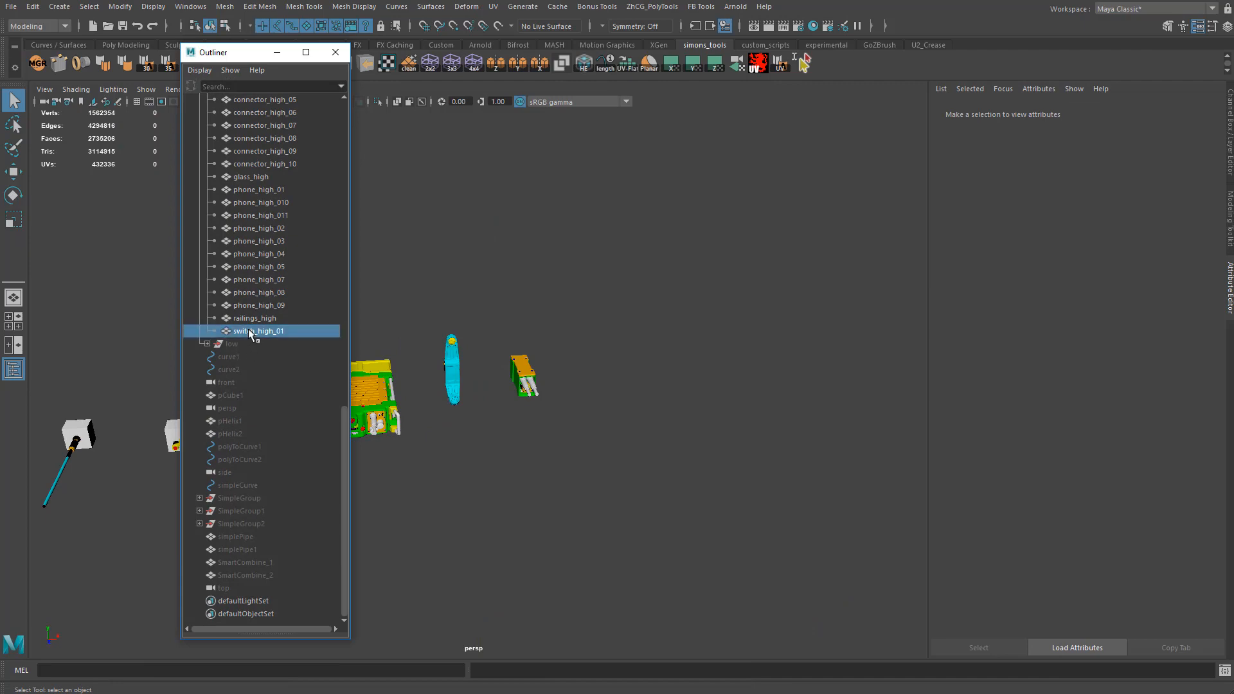
{"action": "scroll", "coordinate": [256, 275], "scroll_direction": "up", "scroll_amount": 15}
{"action": "left_click", "coordinate": [260, 128], "text": "shift"}
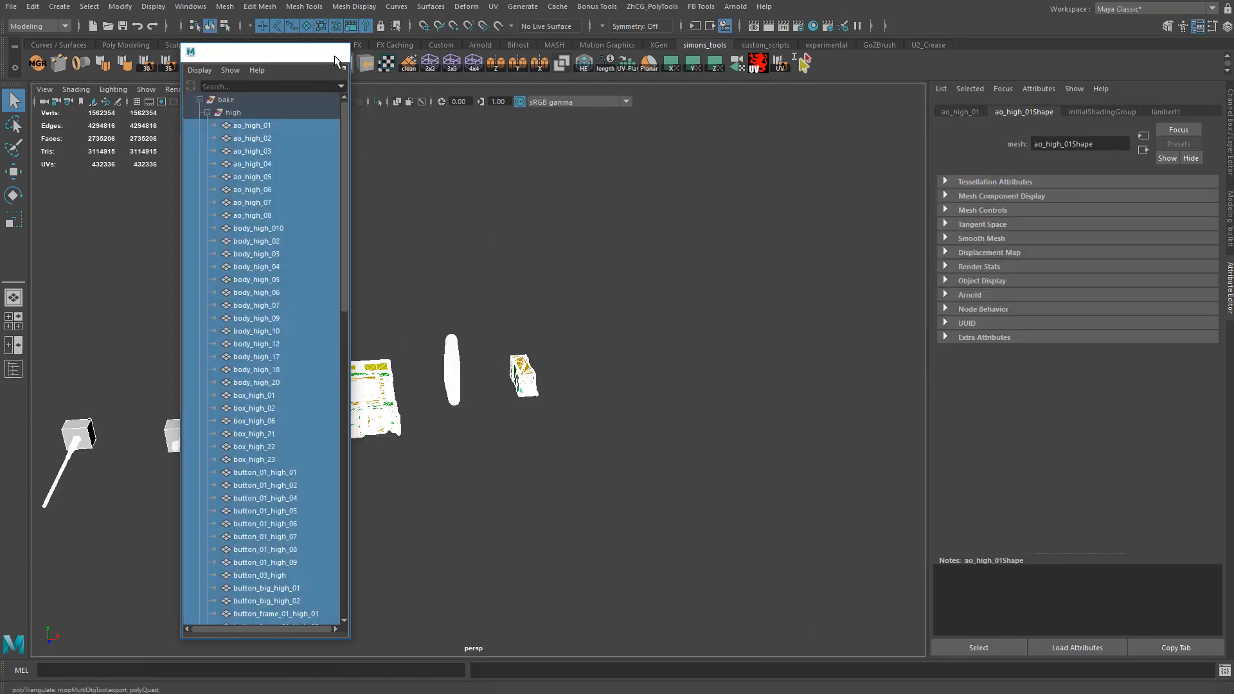
{"action": "left_click", "coordinate": [335, 52]}
- Export the selected meshes as FBX over the existing radio_high.fbx in E:\bake and dismiss the export warnings
{"action": "left_click", "coordinate": [11, 6]}
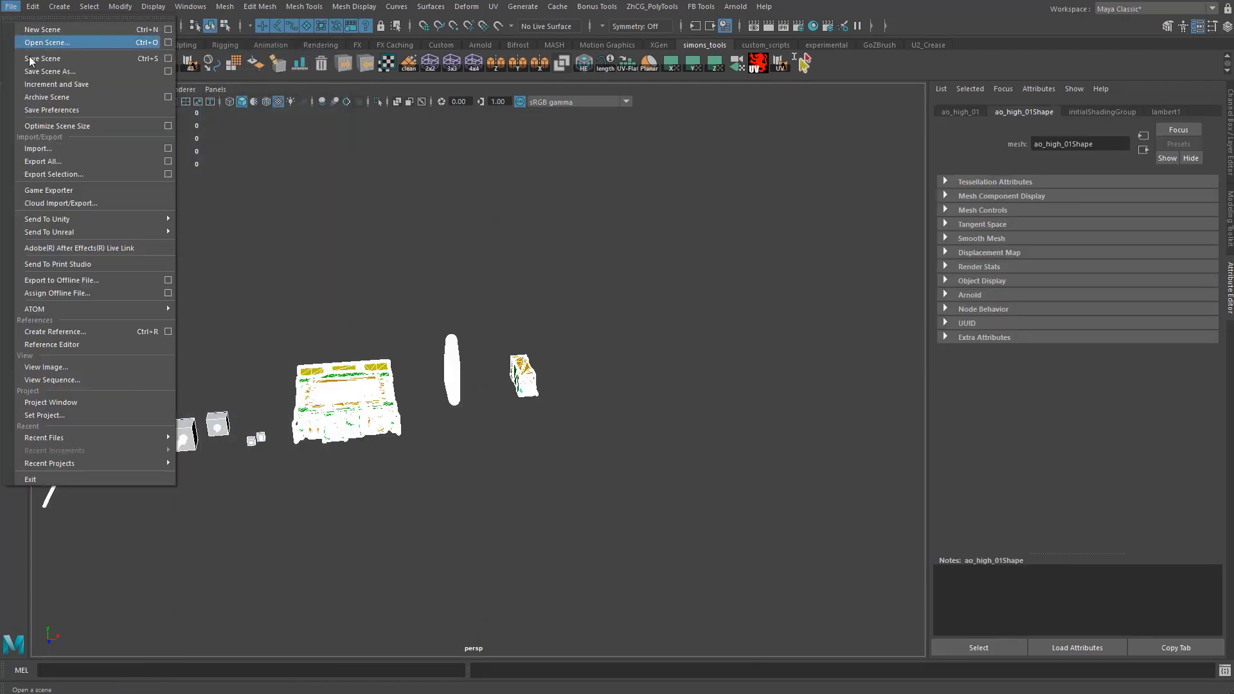
{"action": "left_click", "coordinate": [72, 171]}
{"action": "double_click", "coordinate": [191, 102]}
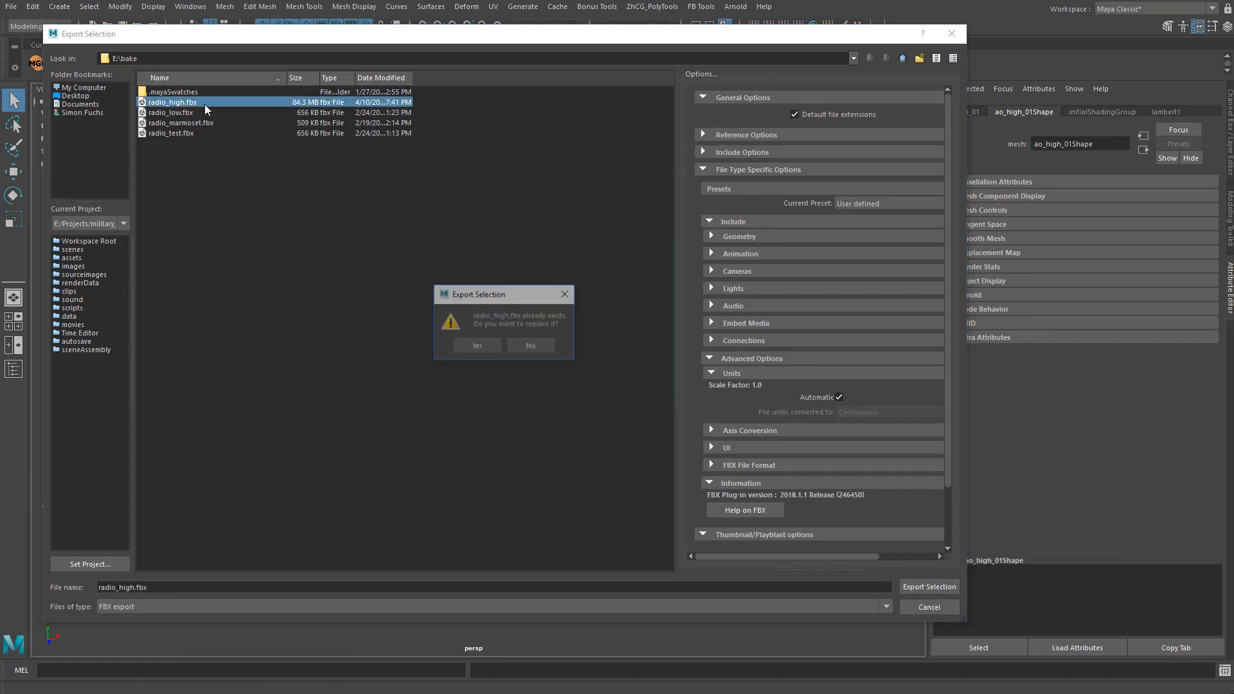
{"action": "left_click", "coordinate": [484, 343]}
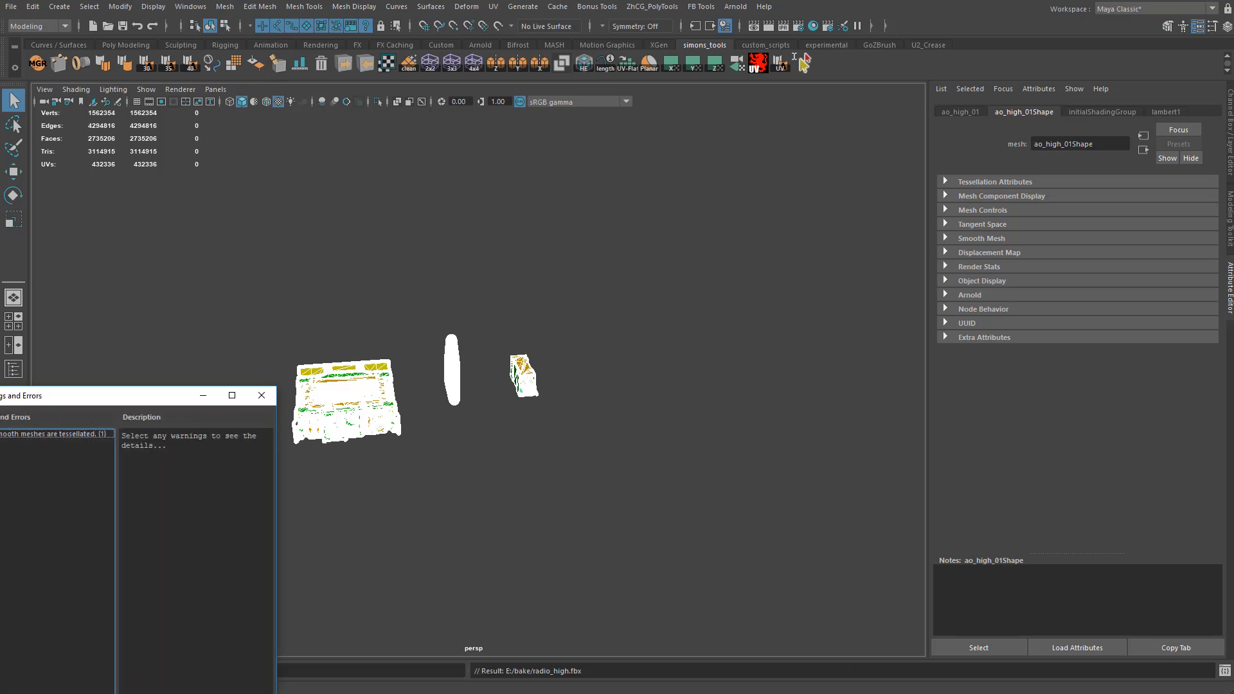
{"action": "left_click", "coordinate": [262, 395]}
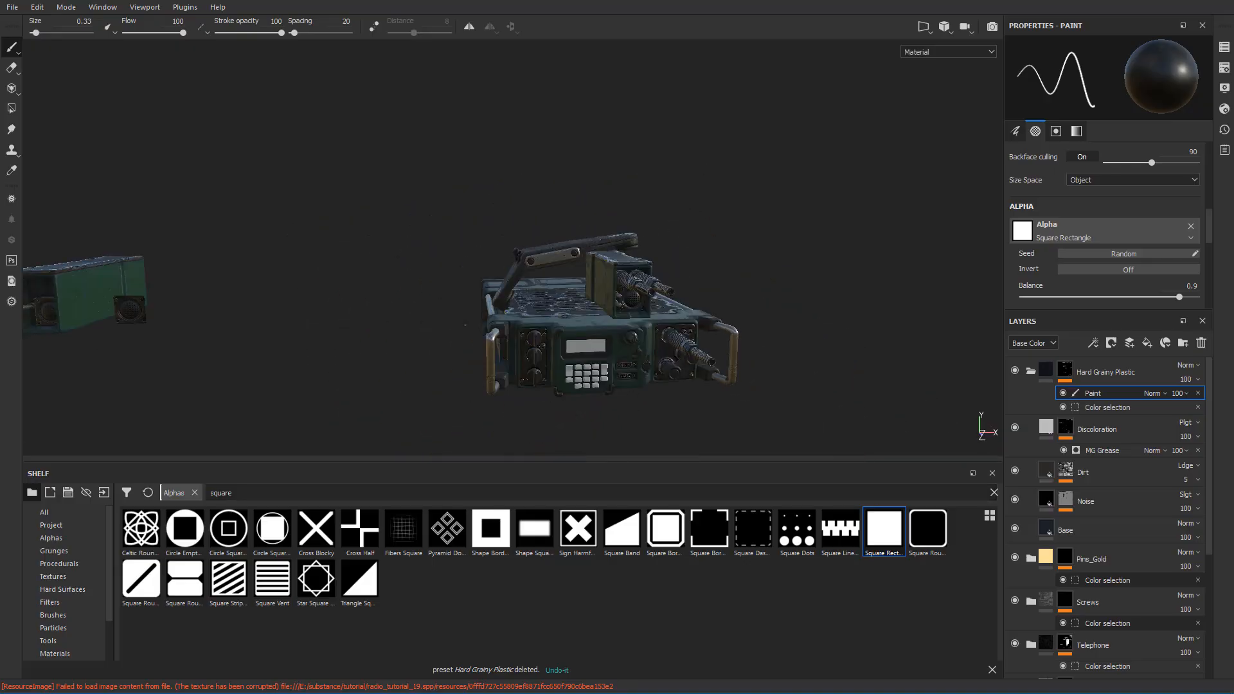
- Switch to Substance Painter and rebake only the ID map of lambert1 at 4096 from E:/bake/radio_high.fbx
{"action": "left_click_drag", "start_coordinate": [465, 325], "coordinate": [472, 293], "text": "alt"}
{"action": "right_click_drag", "start_coordinate": [472, 292], "coordinate": [546, 299], "text": "alt"}
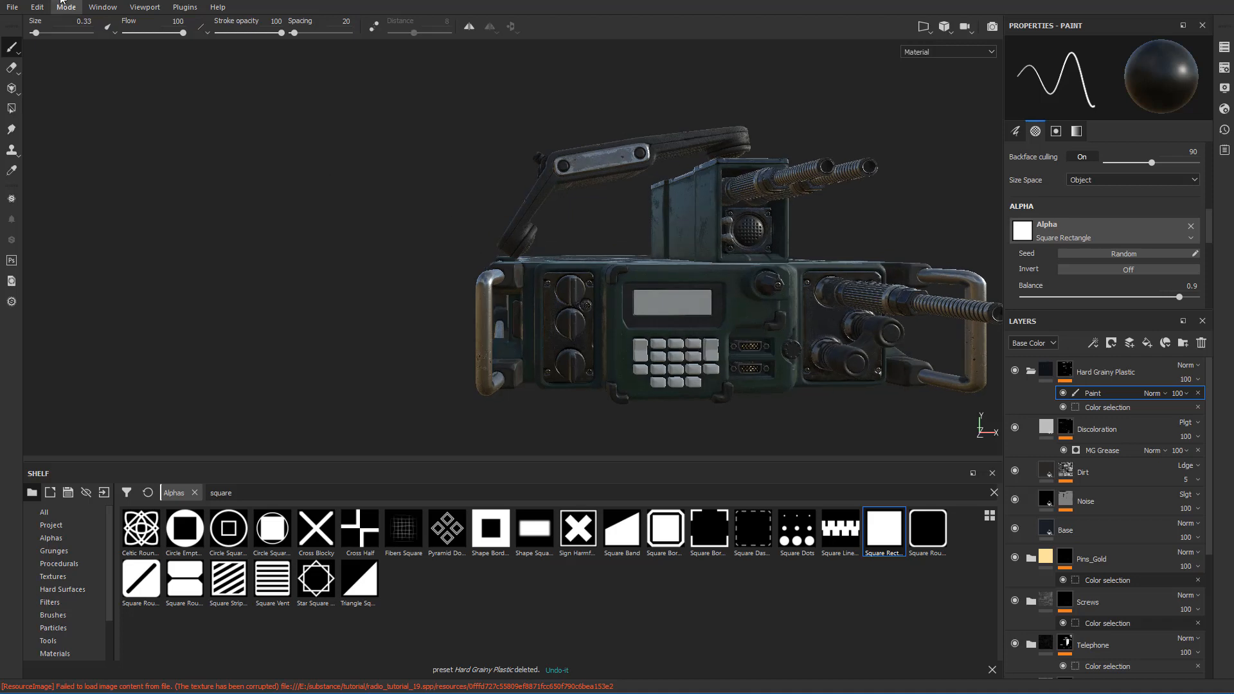
{"action": "left_click", "coordinate": [1224, 88]}
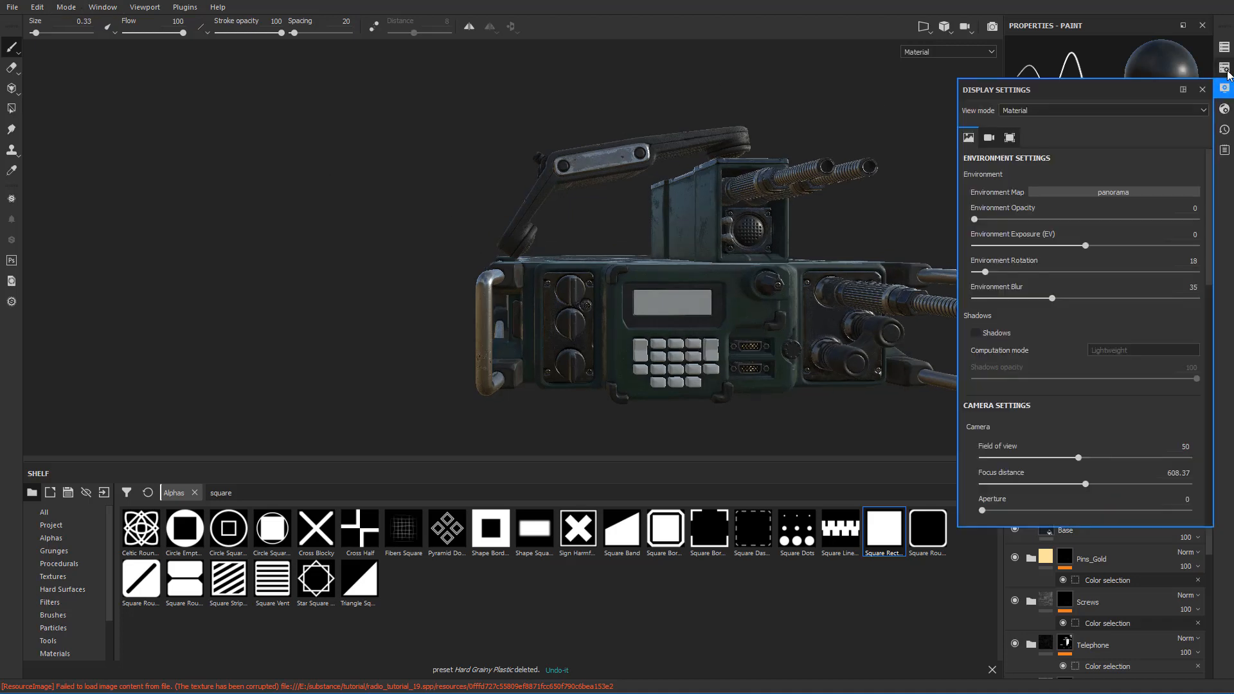
{"action": "left_click", "coordinate": [1224, 71]}
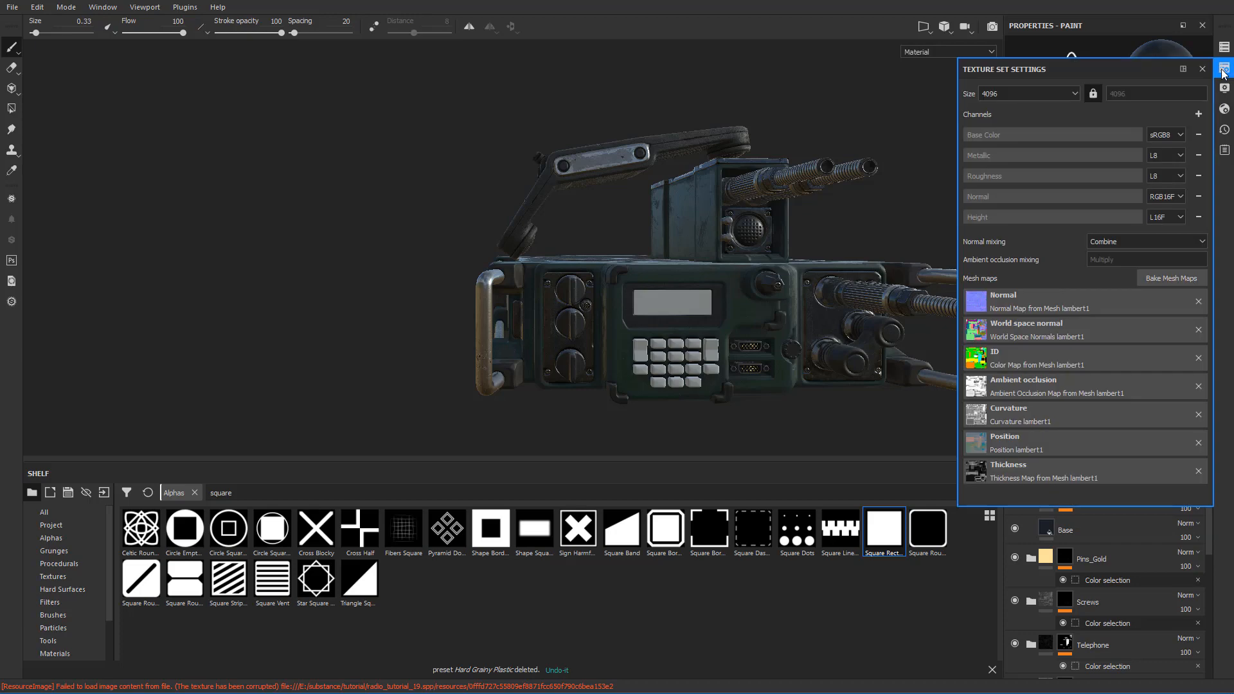
{"action": "left_click", "coordinate": [1171, 278]}
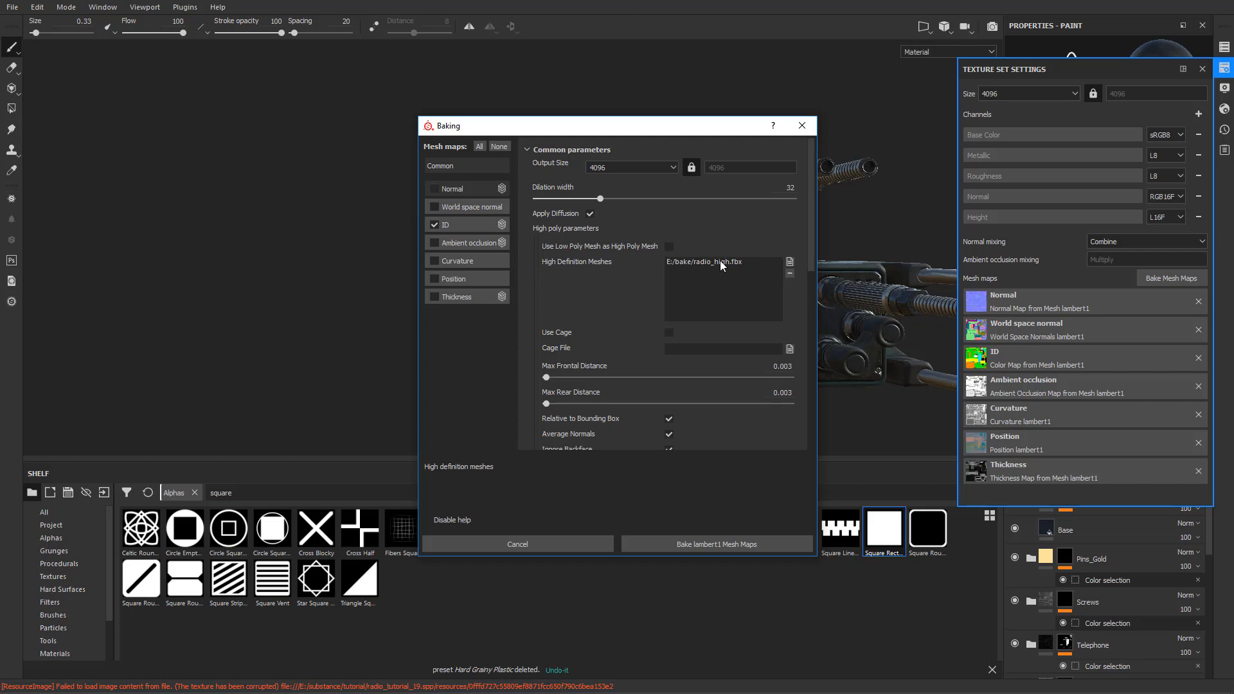
{"action": "left_click", "coordinate": [739, 543]}
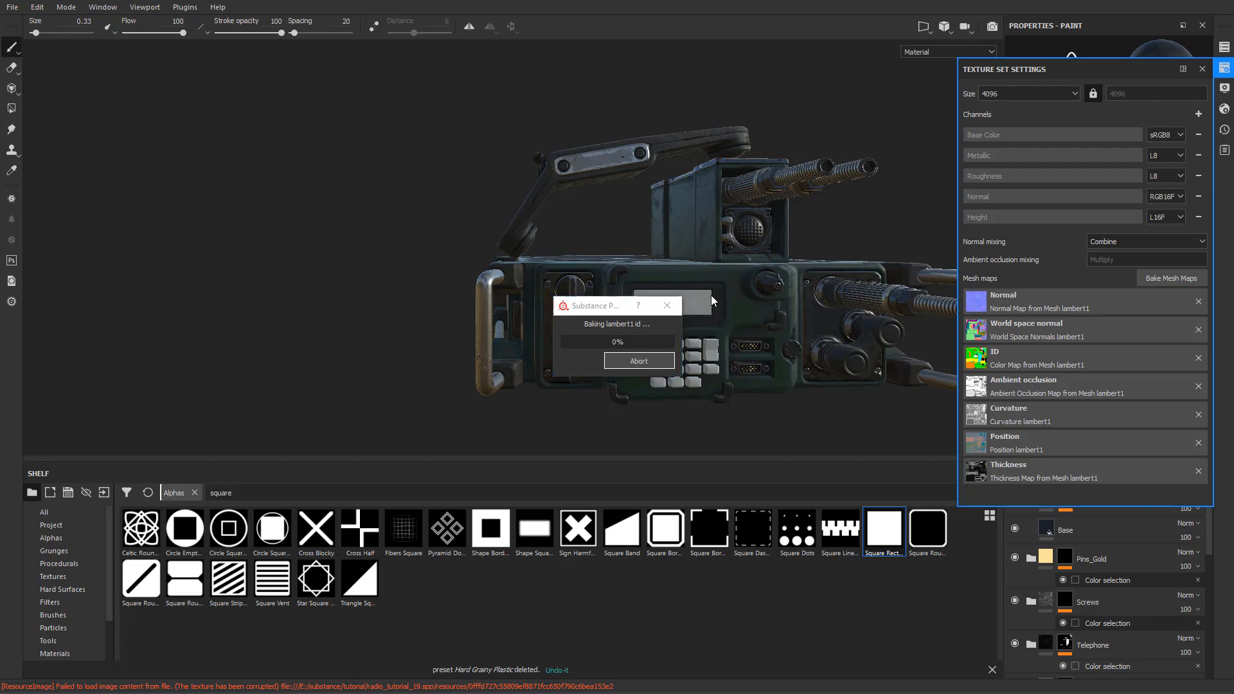
- Examine the box's speaker grille, its screws and toggle switches close up on the 3D model
{"action": "left_click_drag", "start_coordinate": [669, 221], "coordinate": [601, 252], "text": "alt"}
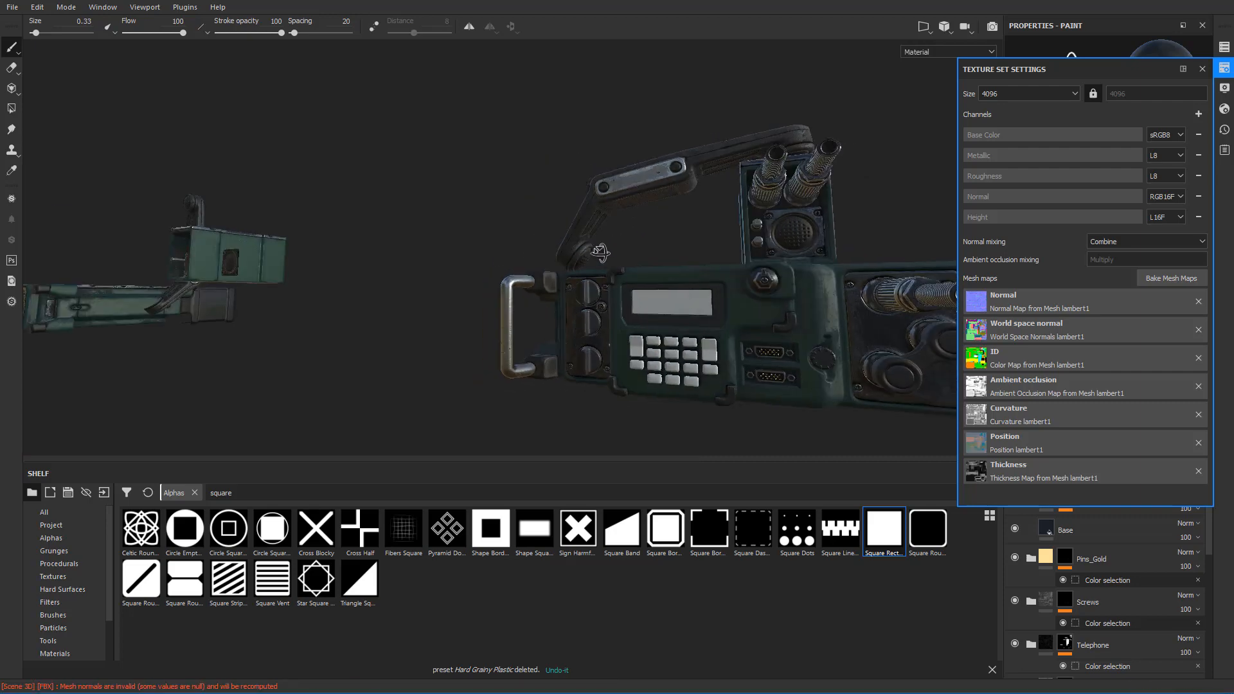
{"action": "right_click_drag", "start_coordinate": [601, 252], "coordinate": [650, 258], "text": "alt"}
{"action": "middle_click_drag", "start_coordinate": [649, 258], "coordinate": [540, 264], "text": "alt"}
{"action": "left_click_drag", "start_coordinate": [540, 263], "coordinate": [566, 254], "text": "alt"}
{"action": "middle_click_drag", "start_coordinate": [565, 254], "coordinate": [509, 264], "text": "alt"}
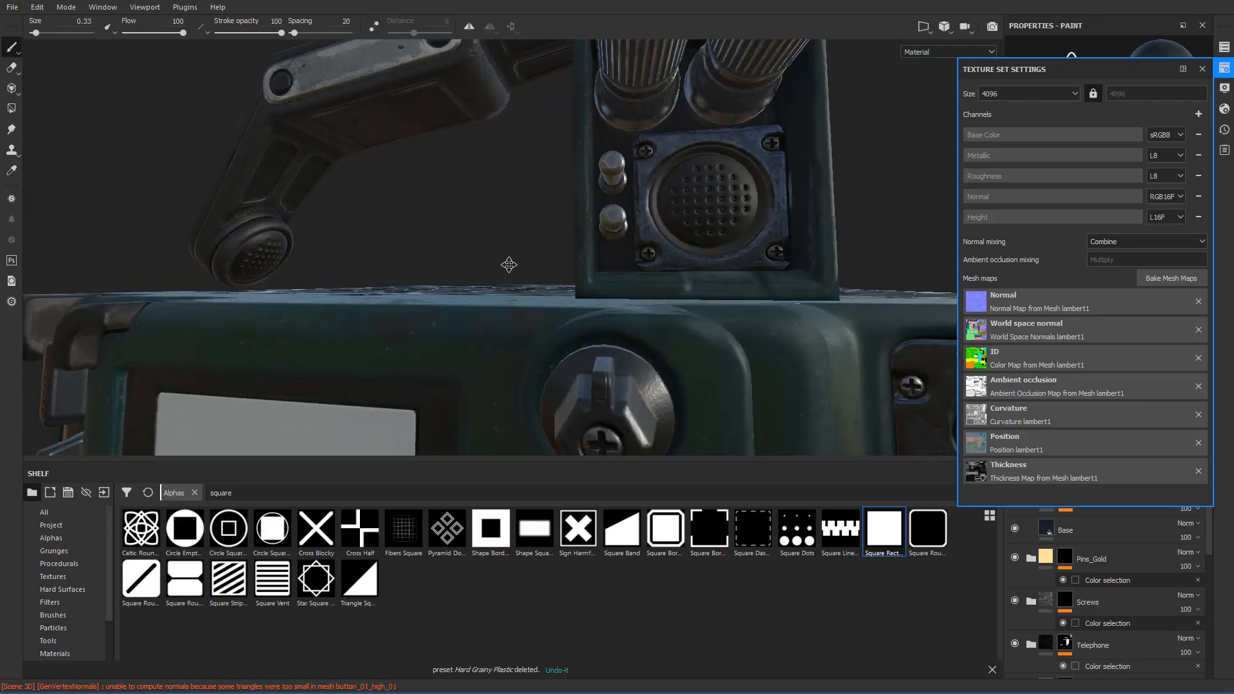
{"action": "right_click_drag", "start_coordinate": [509, 265], "coordinate": [552, 265], "text": "alt"}
{"action": "mouse_move", "coordinate": [552, 265]}
{"action": "left_mouse_down", "text": "alt"}
{"action": "mouse_move", "coordinate": [558, 283]}
{"action": "mouse_move", "coordinate": [560, 257]}
{"action": "left_mouse_up", "text": "alt"}
{"action": "right_click_drag", "start_coordinate": [559, 258], "coordinate": [501, 260], "text": "alt"}
{"action": "left_click_drag", "start_coordinate": [501, 260], "coordinate": [430, 299], "text": "alt"}
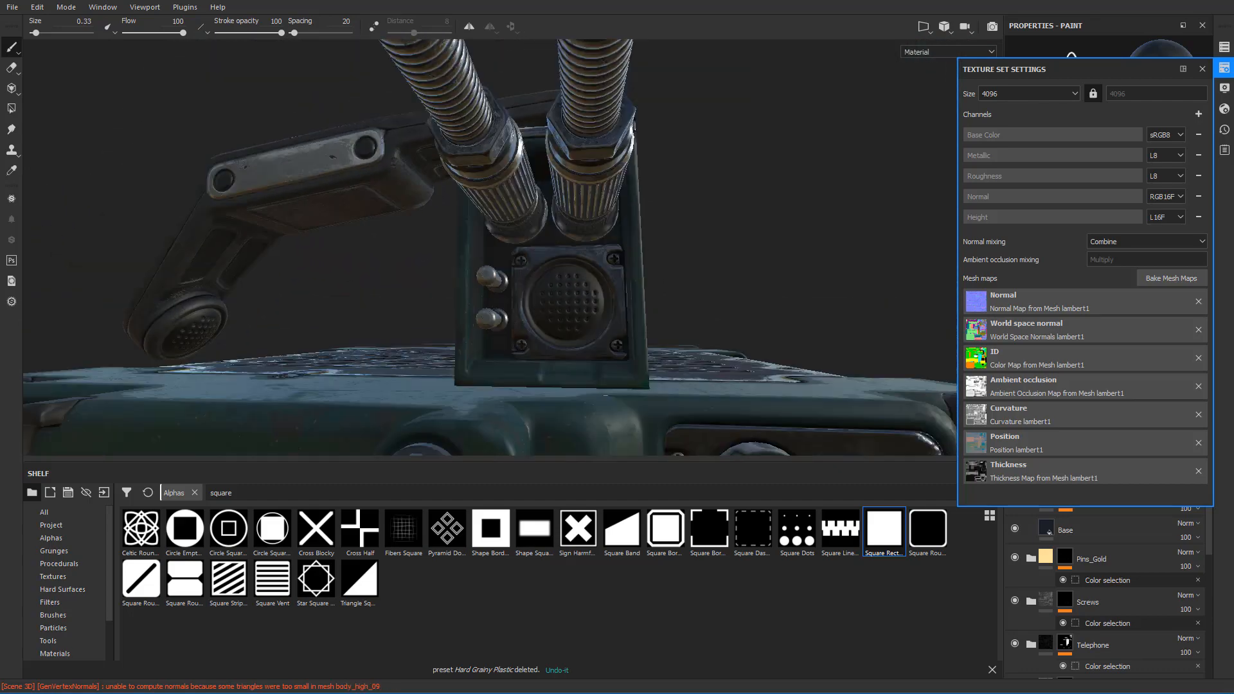
{"action": "right_click_drag", "start_coordinate": [431, 299], "coordinate": [482, 299], "text": "alt"}
{"action": "left_click_drag", "start_coordinate": [482, 299], "coordinate": [534, 289], "text": "alt"}
{"action": "right_click_drag", "start_coordinate": [534, 289], "coordinate": [592, 290], "text": "alt"}
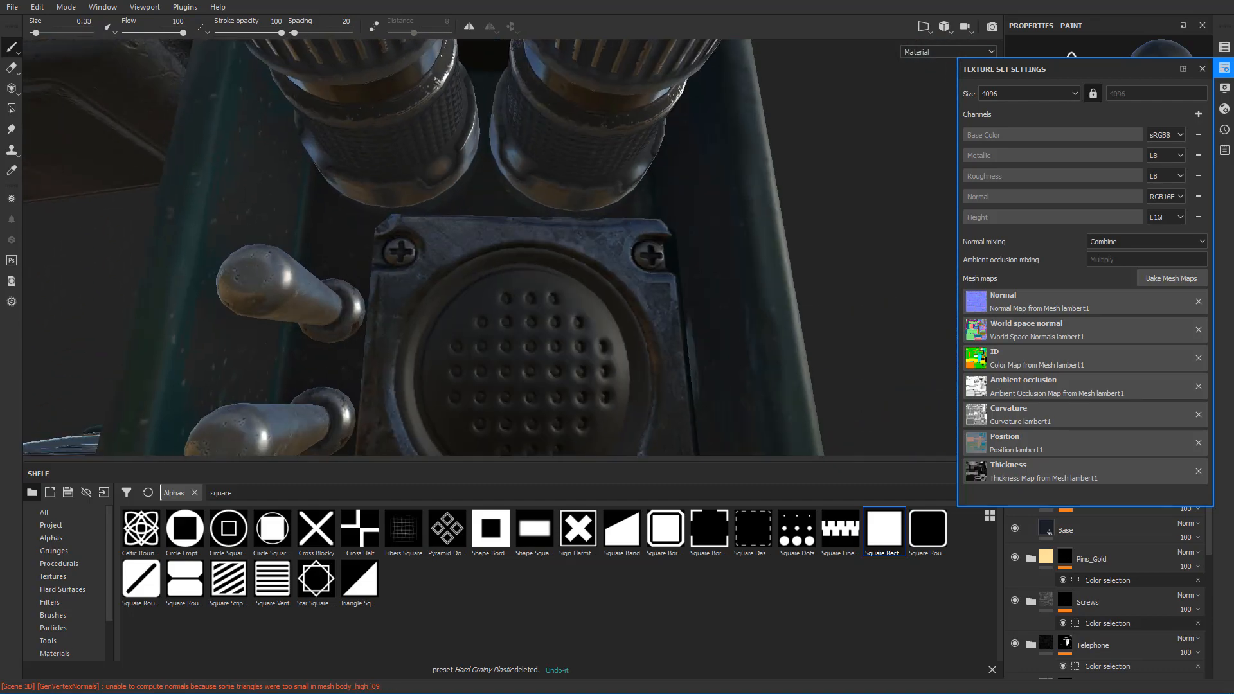
{"action": "scroll", "coordinate": [550, 278], "scroll_direction": "up", "scroll_amount": 4}
{"action": "scroll", "coordinate": [550, 279], "scroll_direction": "down", "scroll_amount": 6}
{"action": "scroll", "coordinate": [544, 257], "scroll_direction": "up", "scroll_amount": 4}
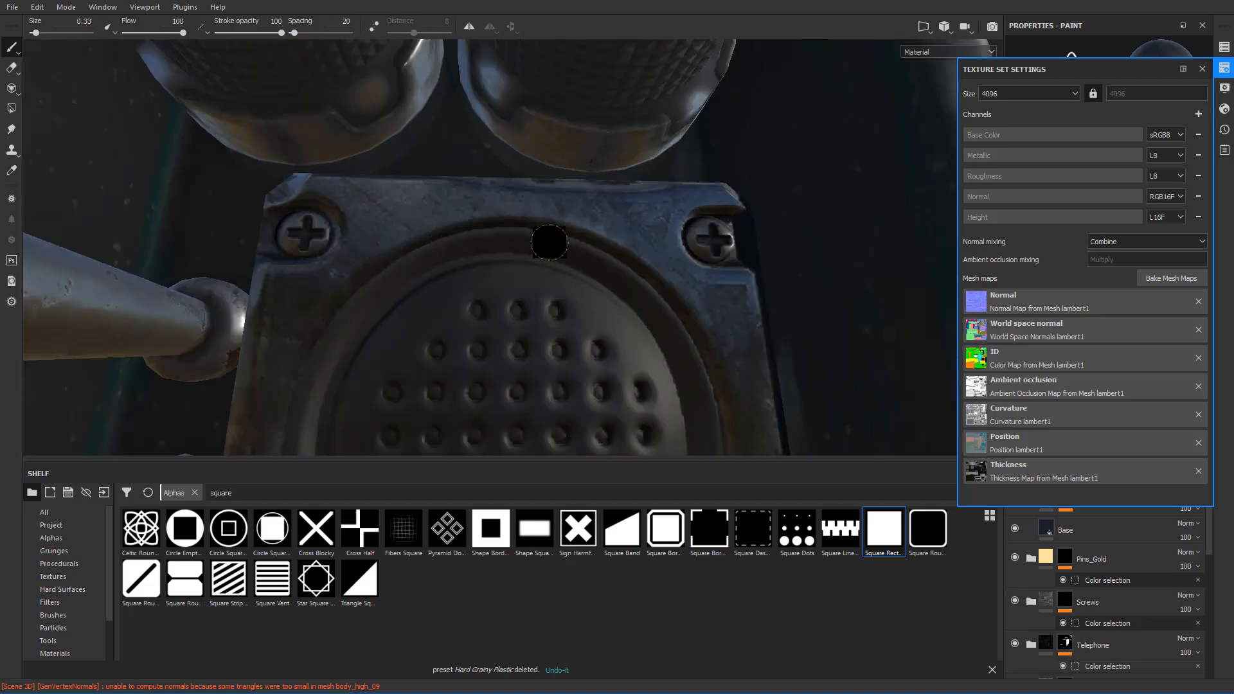
{"action": "scroll", "coordinate": [608, 263], "scroll_direction": "down", "scroll_amount": 5}
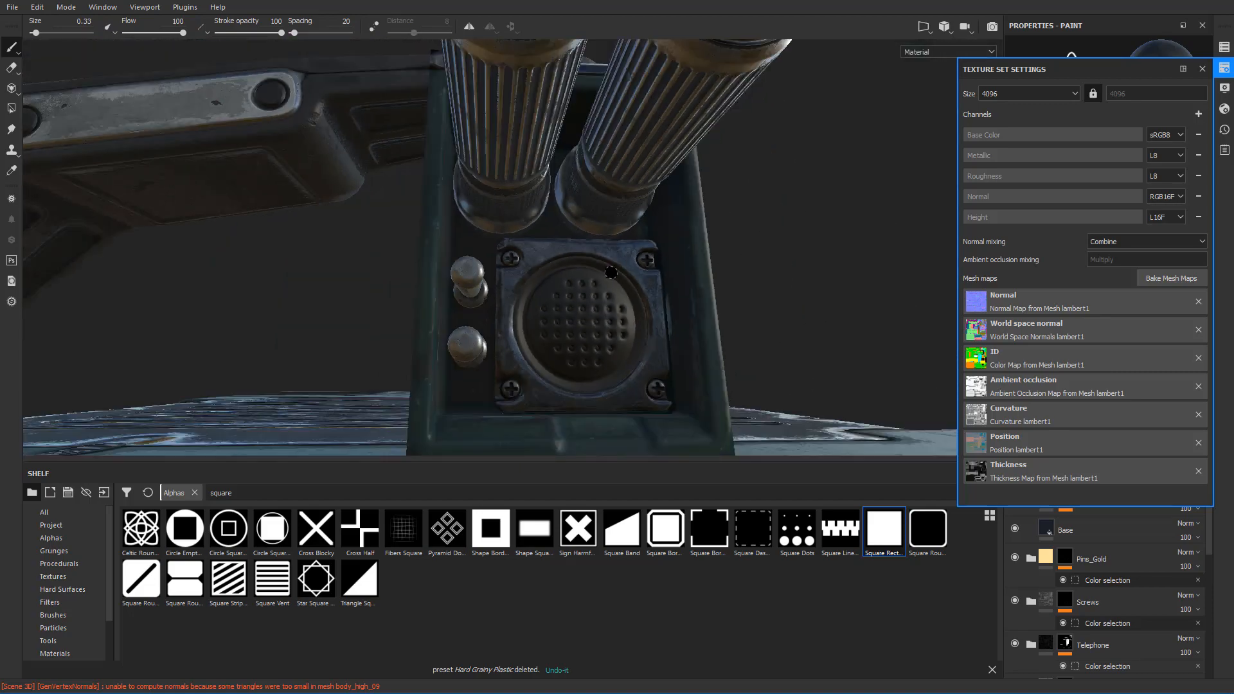
- Close the texture set settings and examine the whole radio from the front and above
{"action": "scroll", "coordinate": [610, 272], "scroll_direction": "down", "scroll_amount": 6}
{"action": "left_click_drag", "start_coordinate": [607, 270], "coordinate": [564, 253], "text": "alt"}
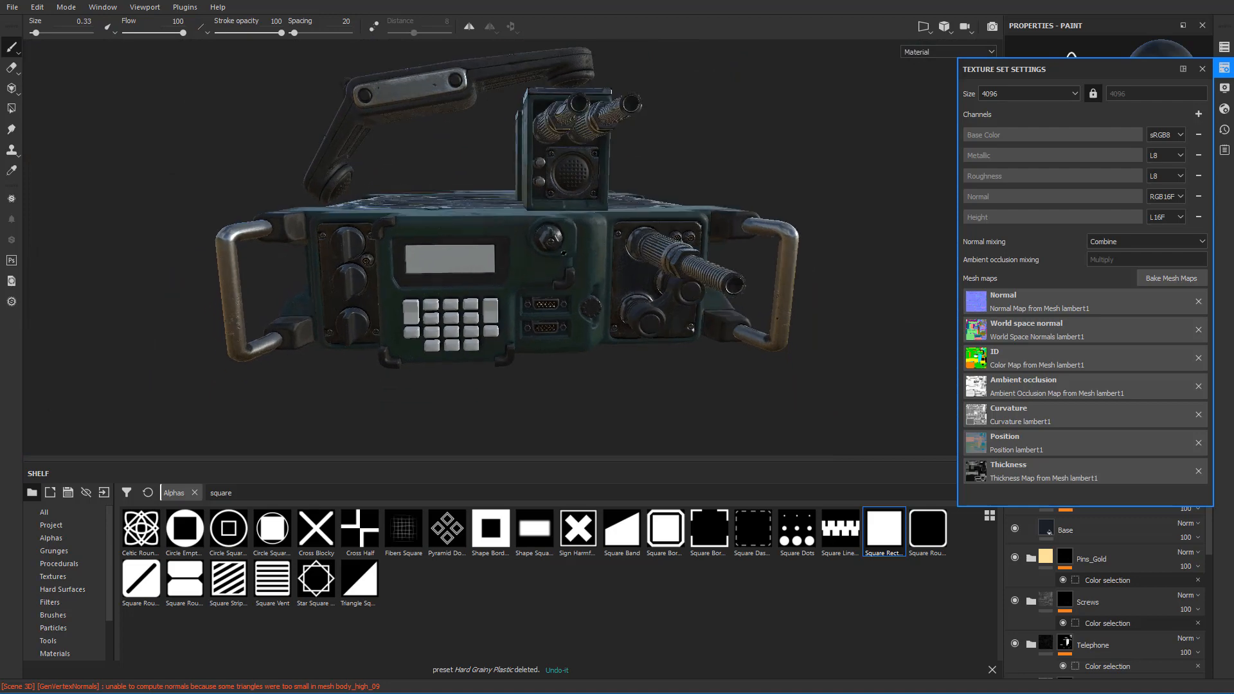
{"action": "scroll", "coordinate": [564, 253], "scroll_direction": "down", "scroll_amount": 1}
{"action": "left_click", "coordinate": [1202, 69]}
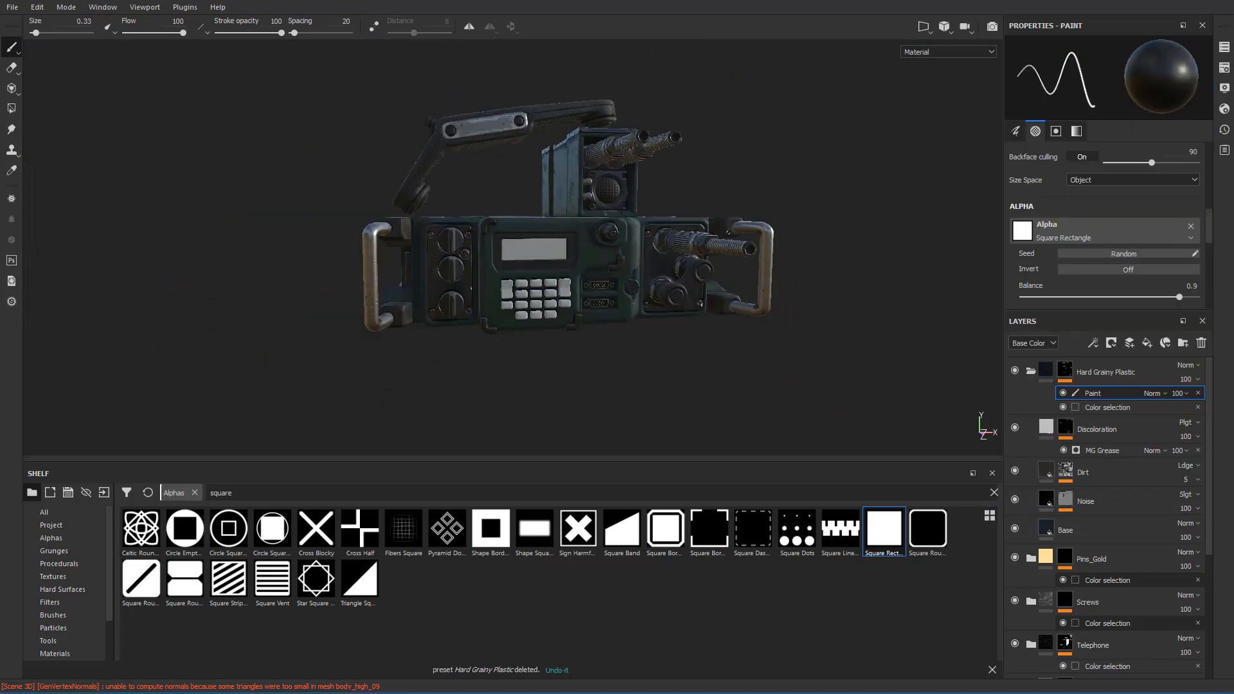
{"action": "scroll", "coordinate": [501, 257], "scroll_direction": "up", "scroll_amount": 6}
{"action": "left_click_drag", "start_coordinate": [588, 218], "coordinate": [620, 273], "text": "alt"}
{"action": "scroll", "coordinate": [489, 277], "scroll_direction": "down", "scroll_amount": 2}
{"action": "scroll", "coordinate": [553, 267], "scroll_direction": "down", "scroll_amount": 2}
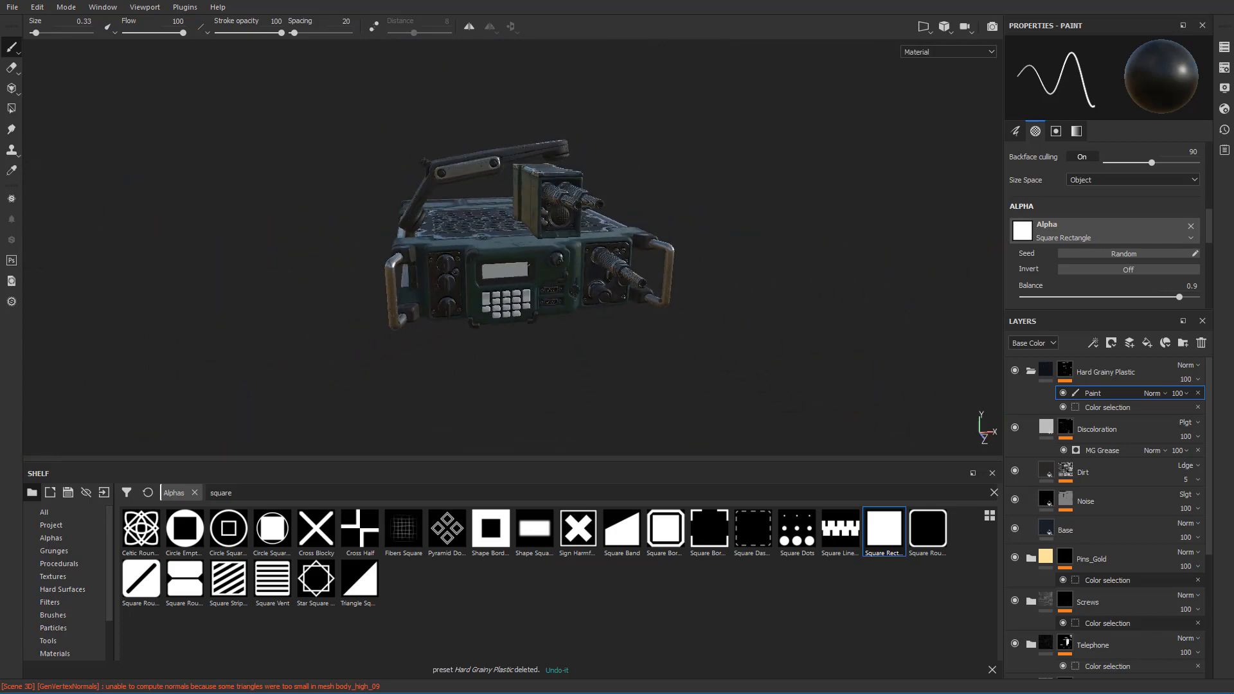
{"action": "scroll", "coordinate": [526, 262], "scroll_direction": "up", "scroll_amount": 6}
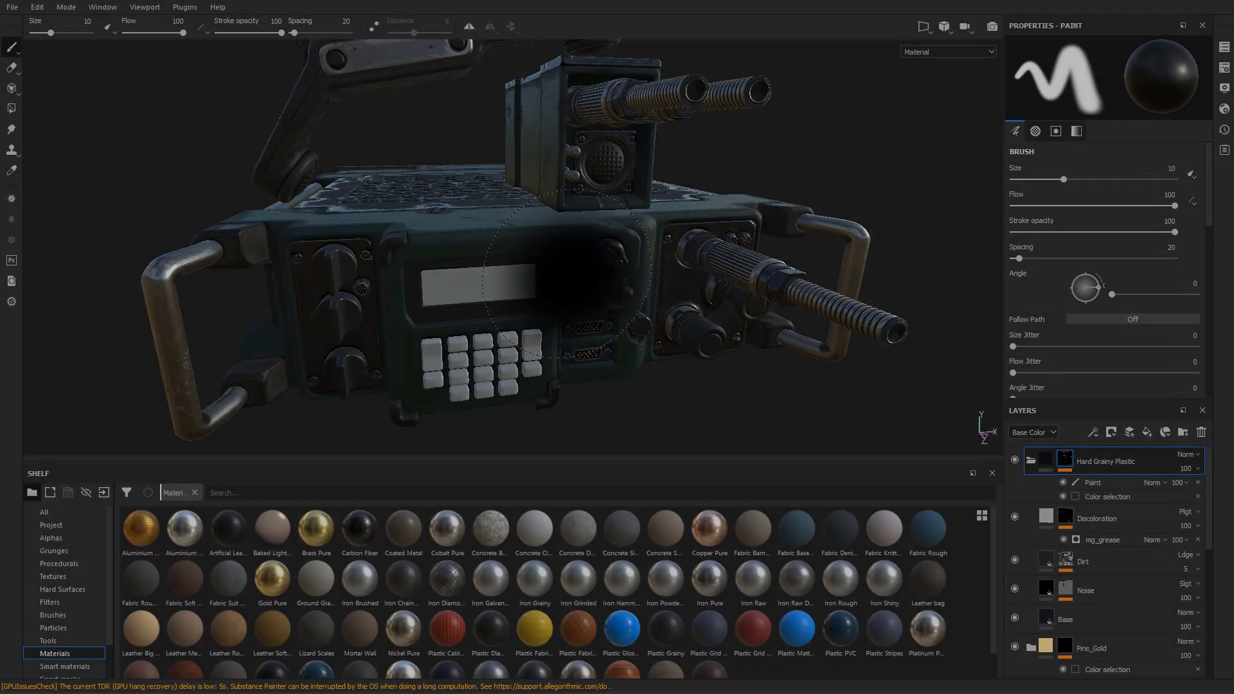
- Reduce the brush size to 3.47 and add a fill layer above the Hard Grainy Plastic folder
{"action": "mouse_move", "coordinate": [551, 275]}
{"action": "left_mouse_down", "text": "alt"}
{"action": "mouse_move", "coordinate": [546, 328]}
{"action": "mouse_move", "coordinate": [533, 315]}
{"action": "left_mouse_up", "text": "alt"}
{"action": "scroll", "coordinate": [534, 313], "scroll_direction": "up", "scroll_amount": 4}
{"action": "right_click_drag", "start_coordinate": [760, 309], "coordinate": [434, 286], "text": "ctrl"}
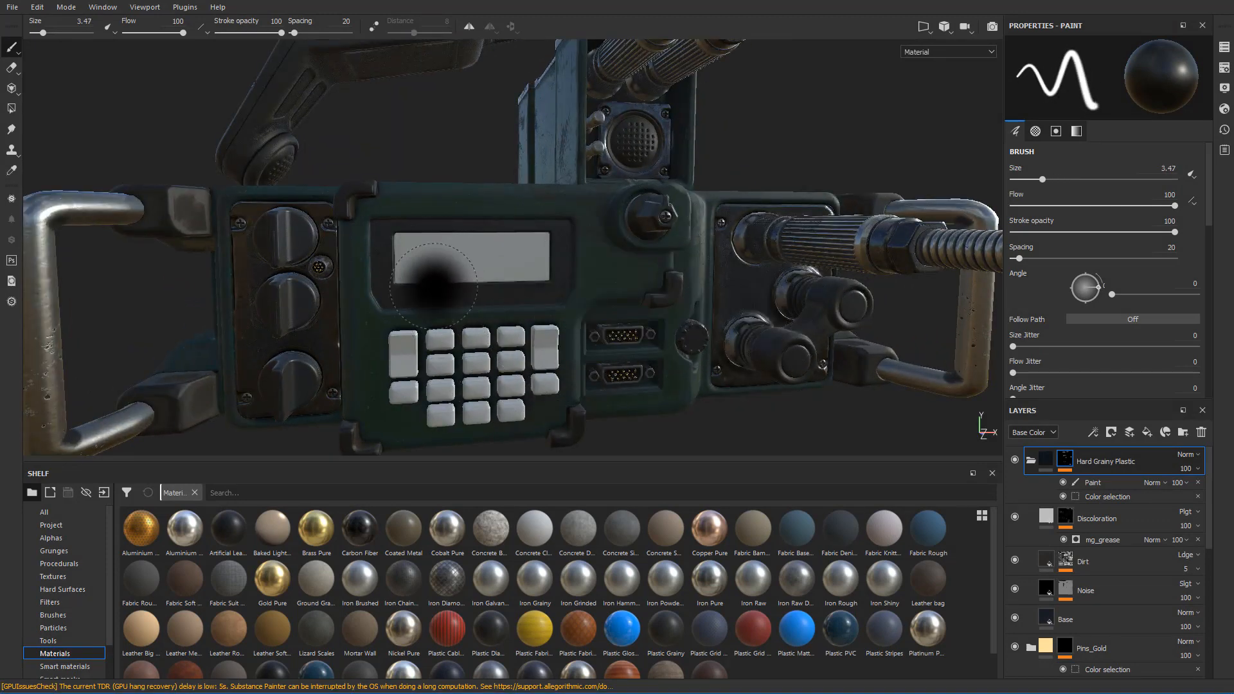
{"action": "left_click", "coordinate": [1147, 436]}
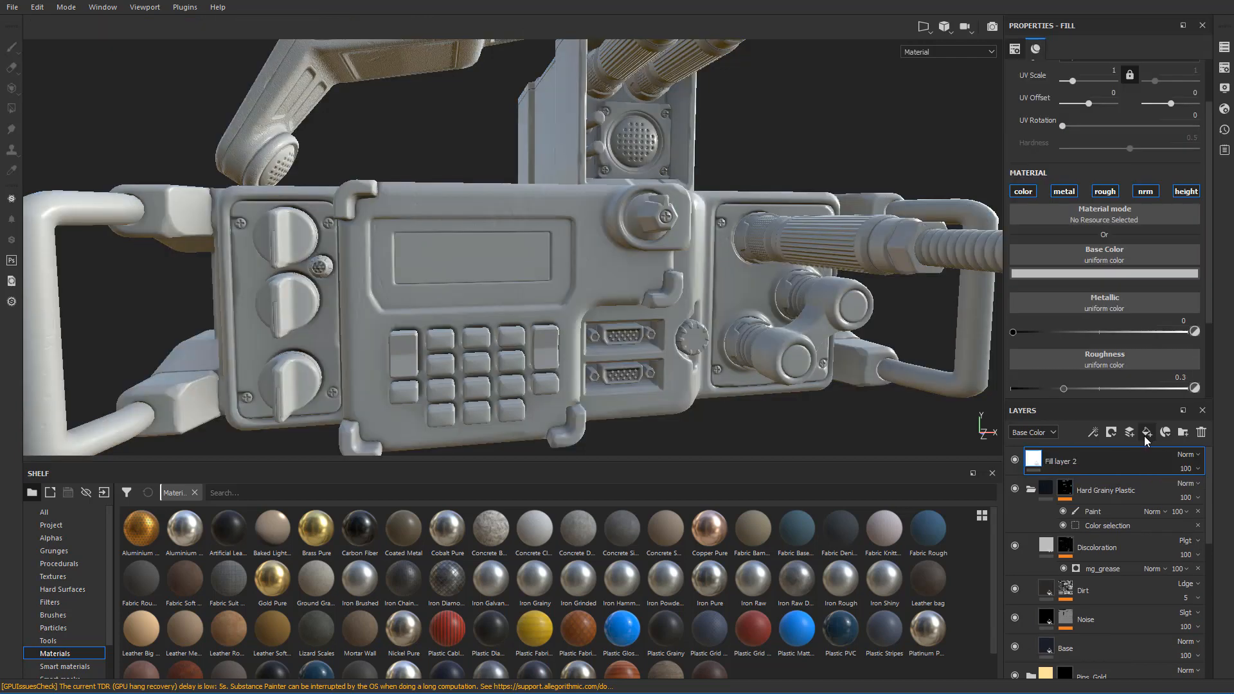
- Group Fill layer 2 into a new folder and name the folder Display
{"action": "key", "text": "ctrl+g"}
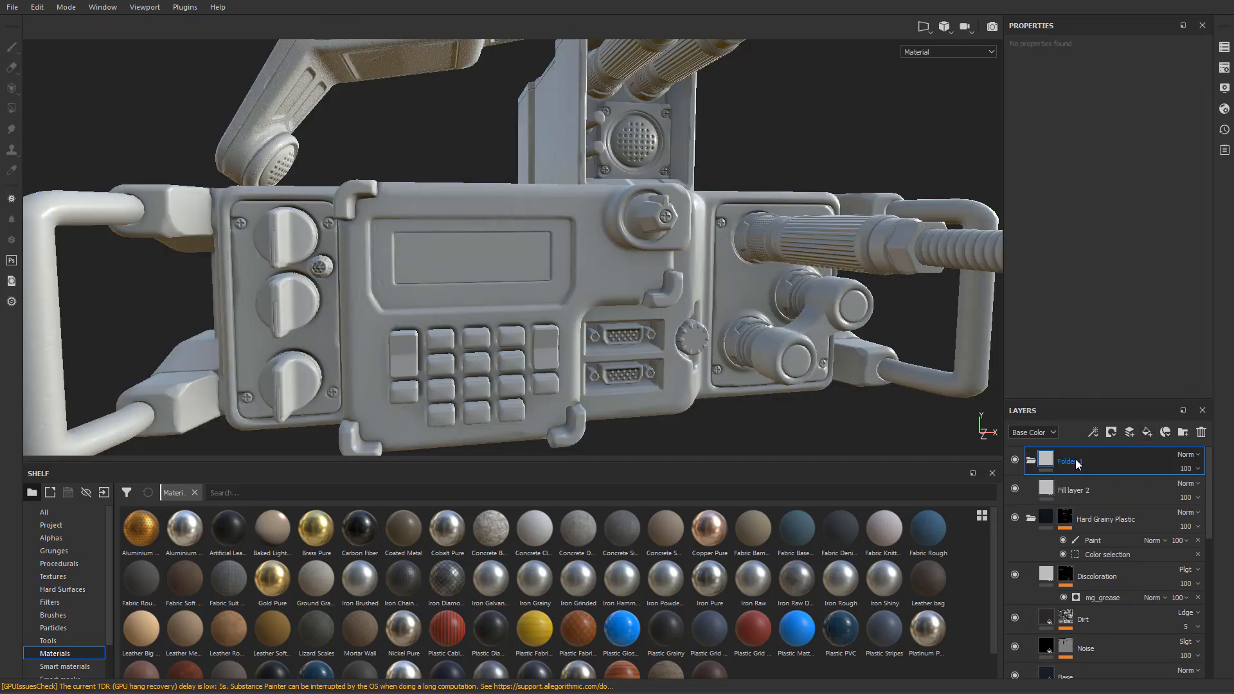
{"action": "double_click", "coordinate": [1075, 463]}
{"action": "type", "text": "Display"}
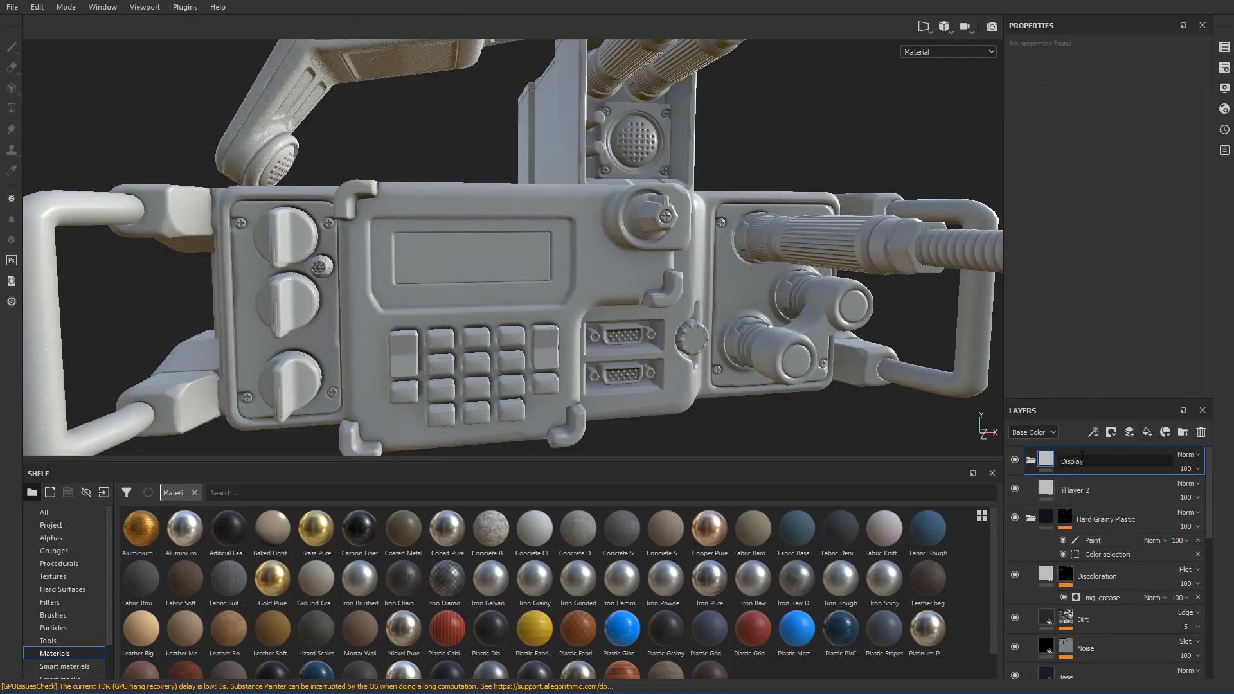
{"action": "key", "text": "Return"}
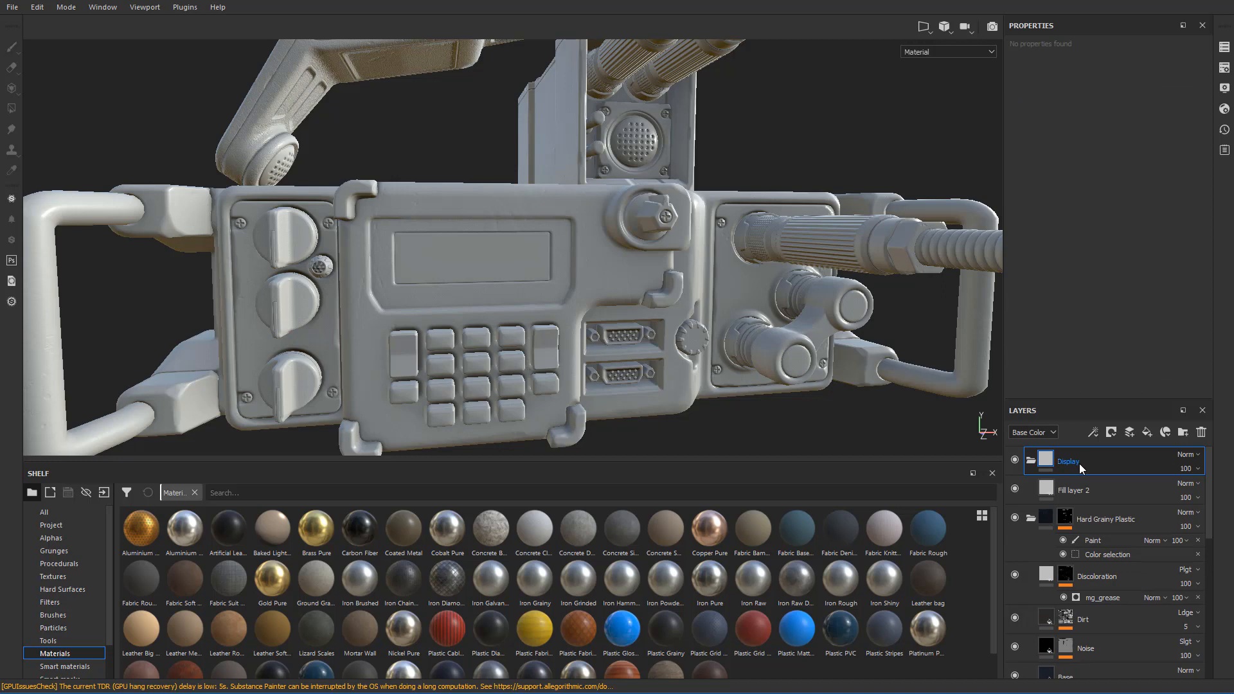
- Mask the Display folder by color selection, picking the grey display ID color with a tolerance of 0.2
{"action": "right_click", "coordinate": [1079, 464]}
{"action": "left_click", "coordinate": [1125, 52]}
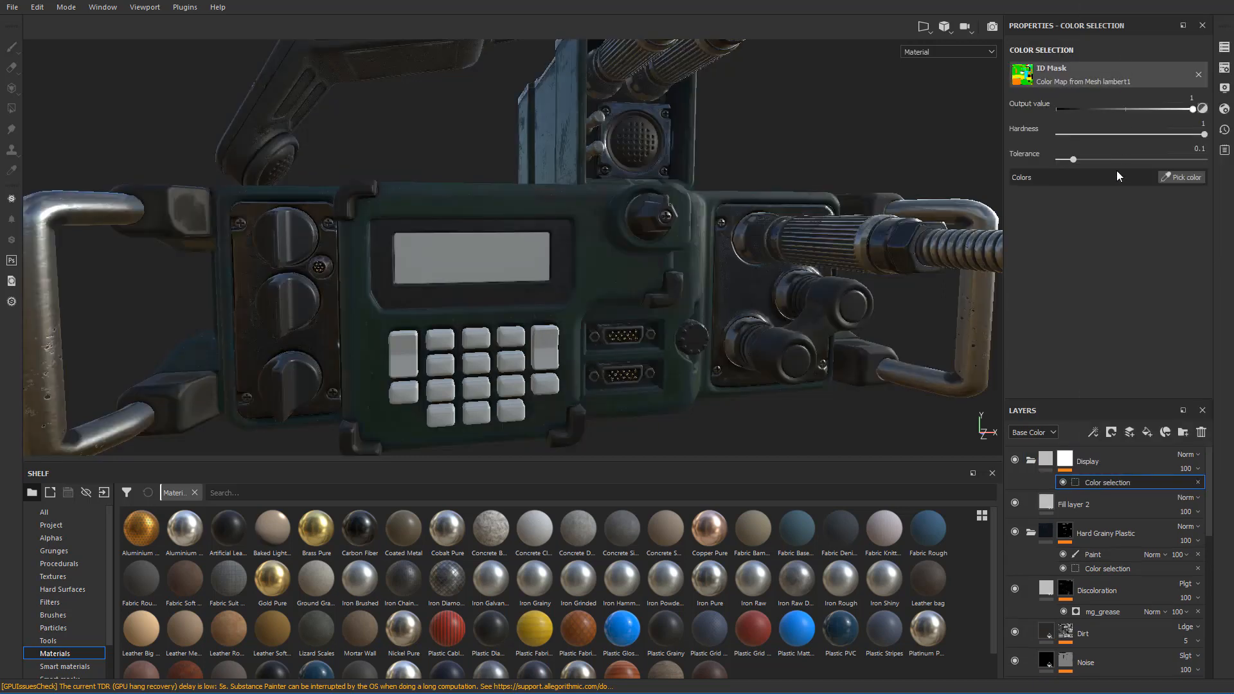
{"action": "left_click", "coordinate": [1178, 179]}
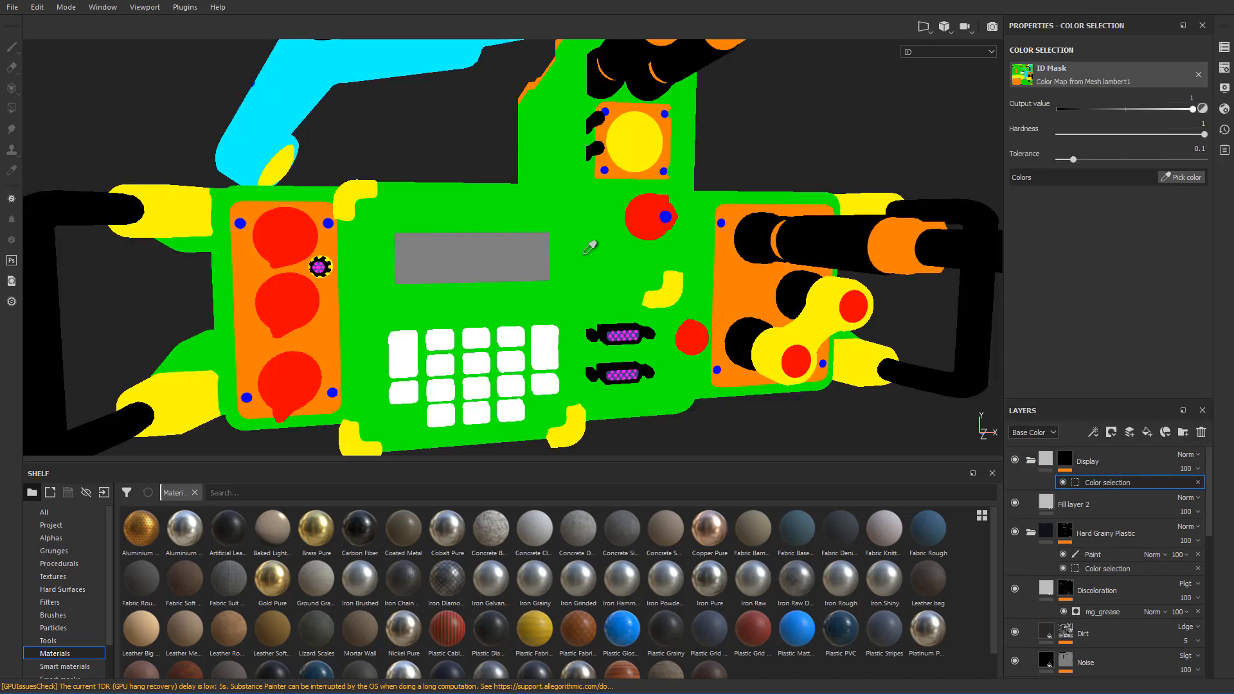
{"action": "left_click", "coordinate": [499, 252]}
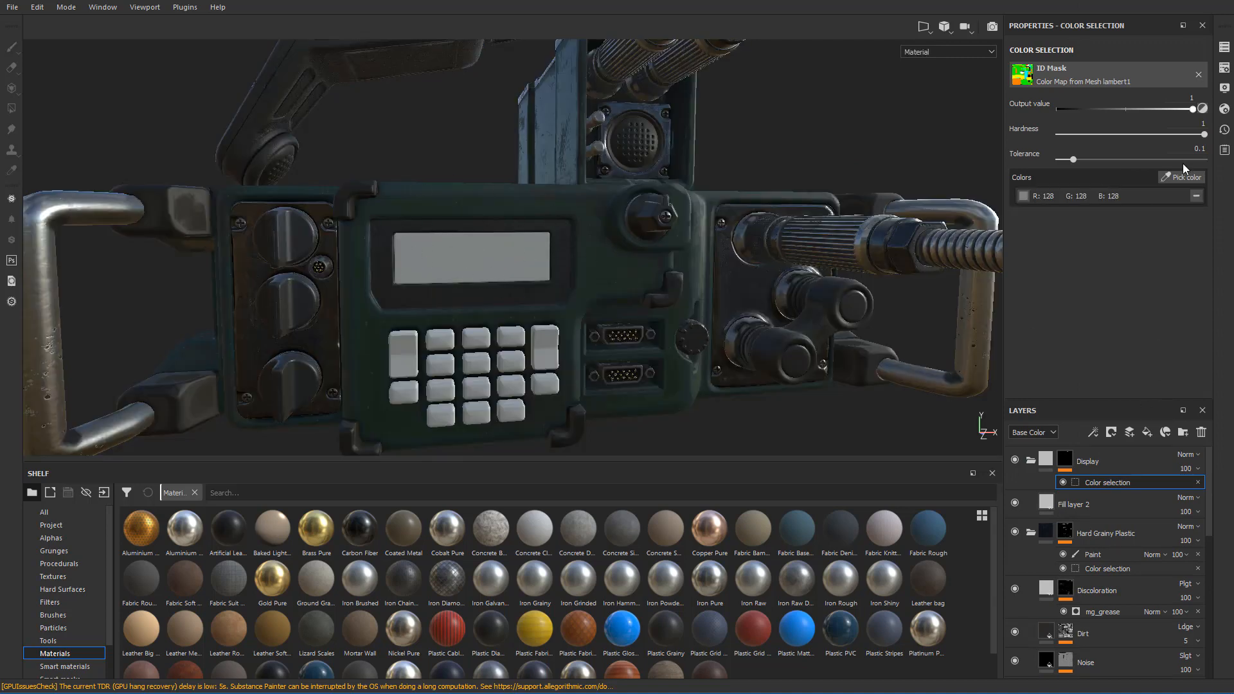
{"action": "left_click_drag", "start_coordinate": [1073, 159], "coordinate": [1201, 153]}
{"action": "type", "text": "2"}
{"action": "key", "text": "Return"}
- Rename Fill layer 2 to Display_Base
{"action": "left_click_drag", "start_coordinate": [617, 187], "coordinate": [591, 228], "text": "alt"}
{"action": "double_click", "coordinate": [1088, 505]}
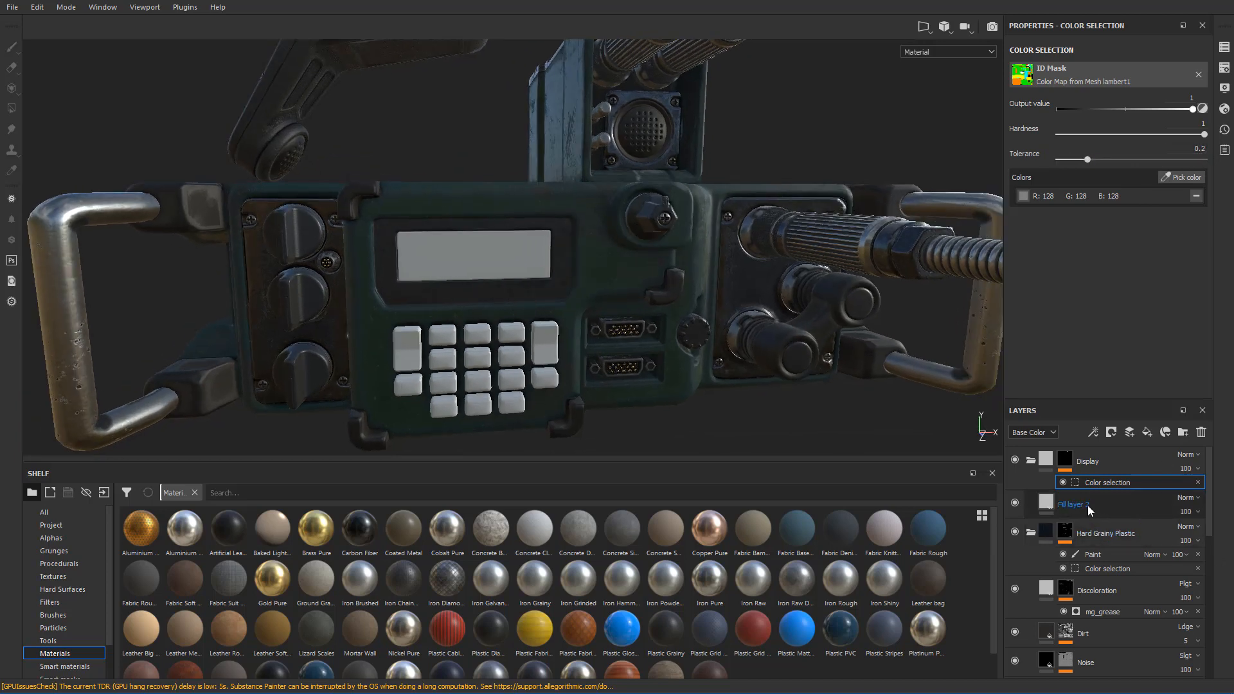
{"action": "type", "text": "Displa"}
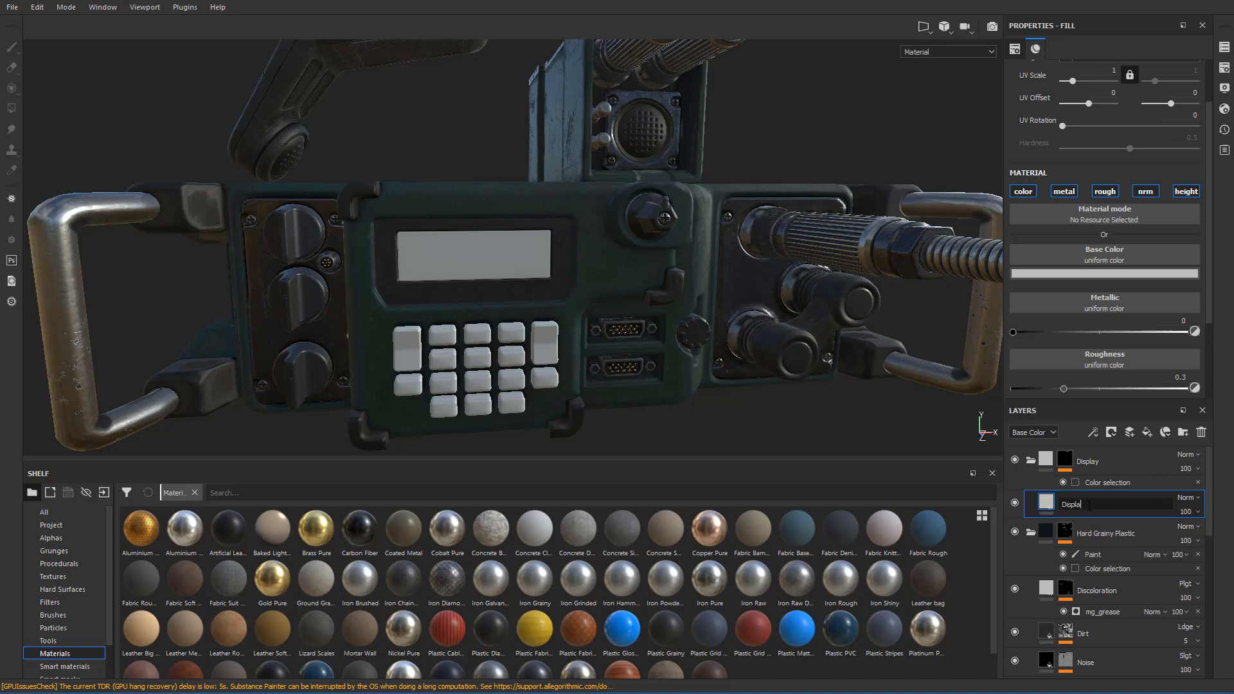
{"action": "type", "text": "y_Base"}
{"action": "key", "text": "Return"}
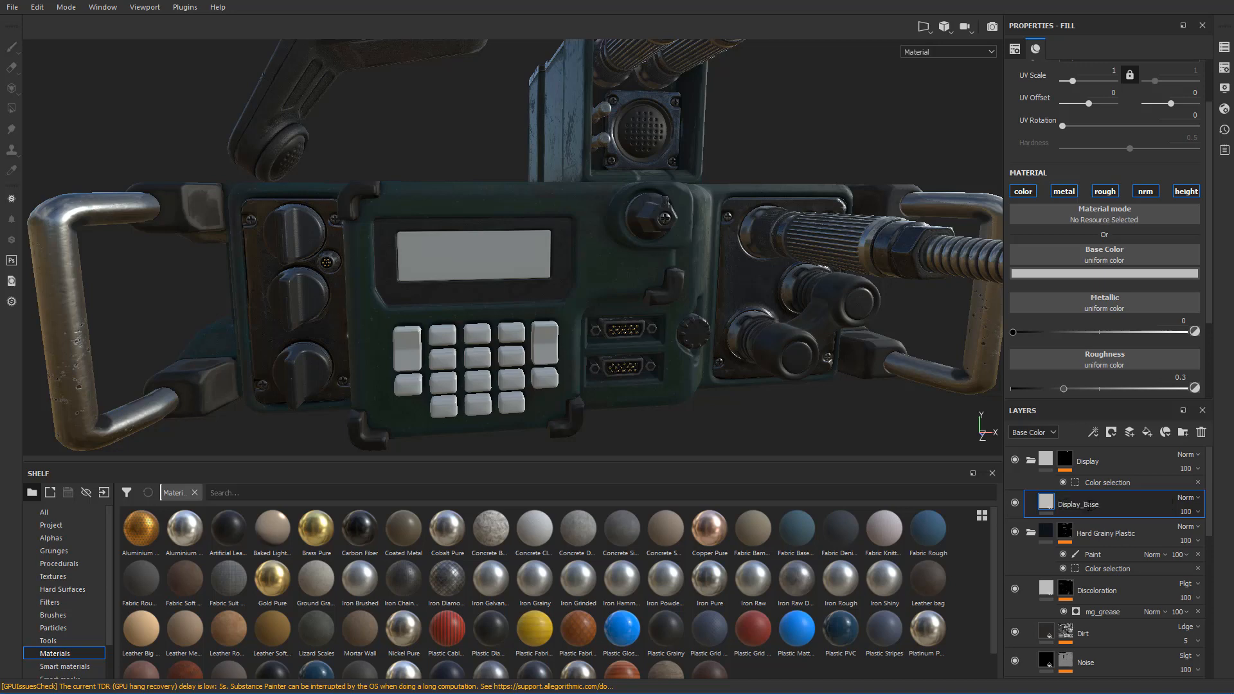
- Set the base color of Display_Base to R 0.3, G 0.6, B 0
{"action": "left_click", "coordinate": [1077, 275]}
{"action": "double_click", "coordinate": [1101, 424]}
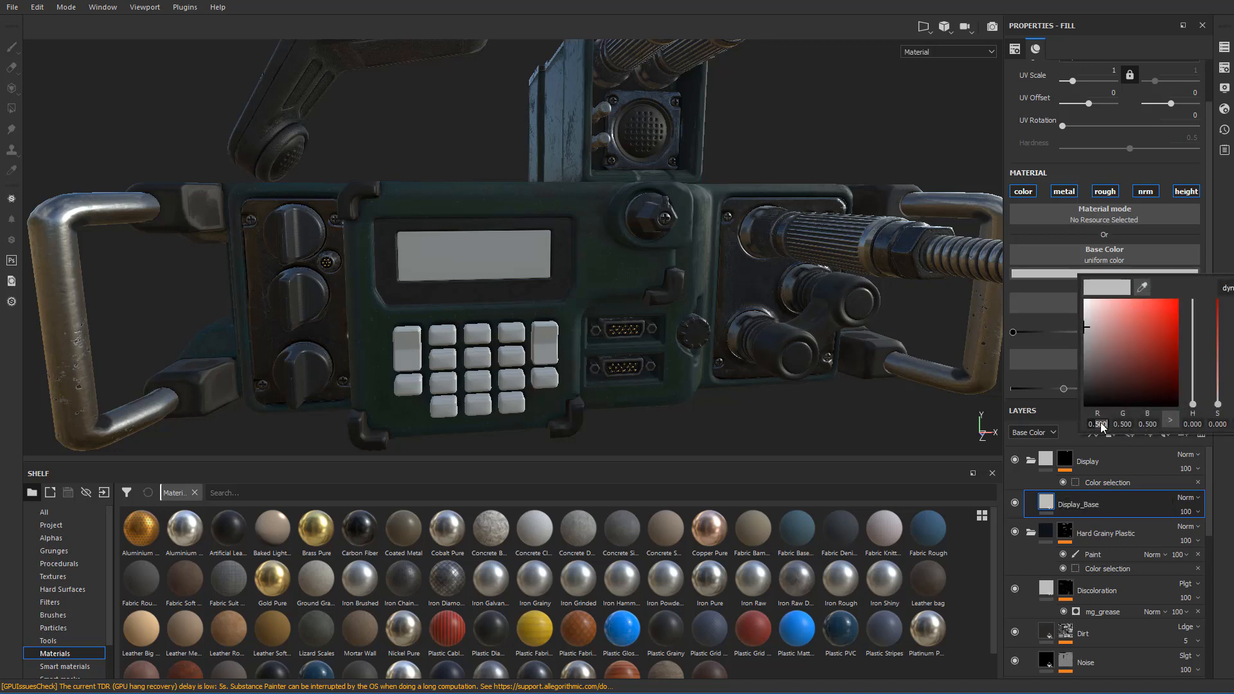
{"action": "type", "text": "3"}
{"action": "double_click", "coordinate": [1125, 426]}
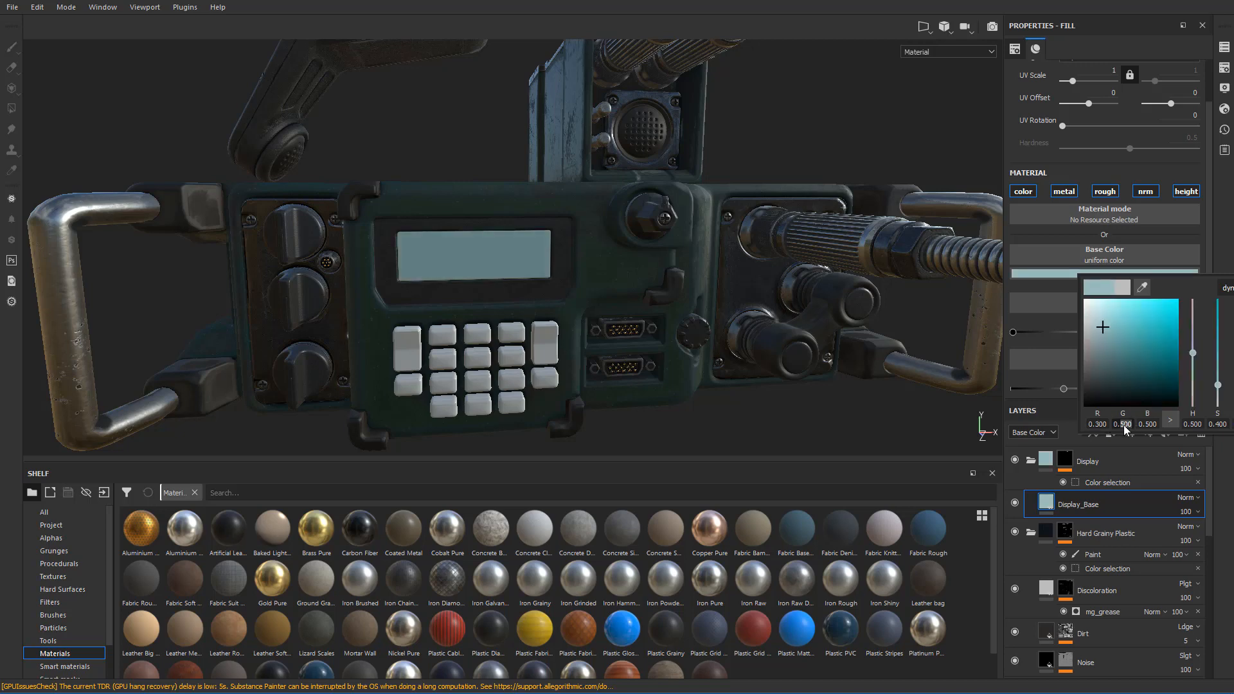
{"action": "type", "text": "6"}
{"action": "double_click", "coordinate": [1148, 424]}
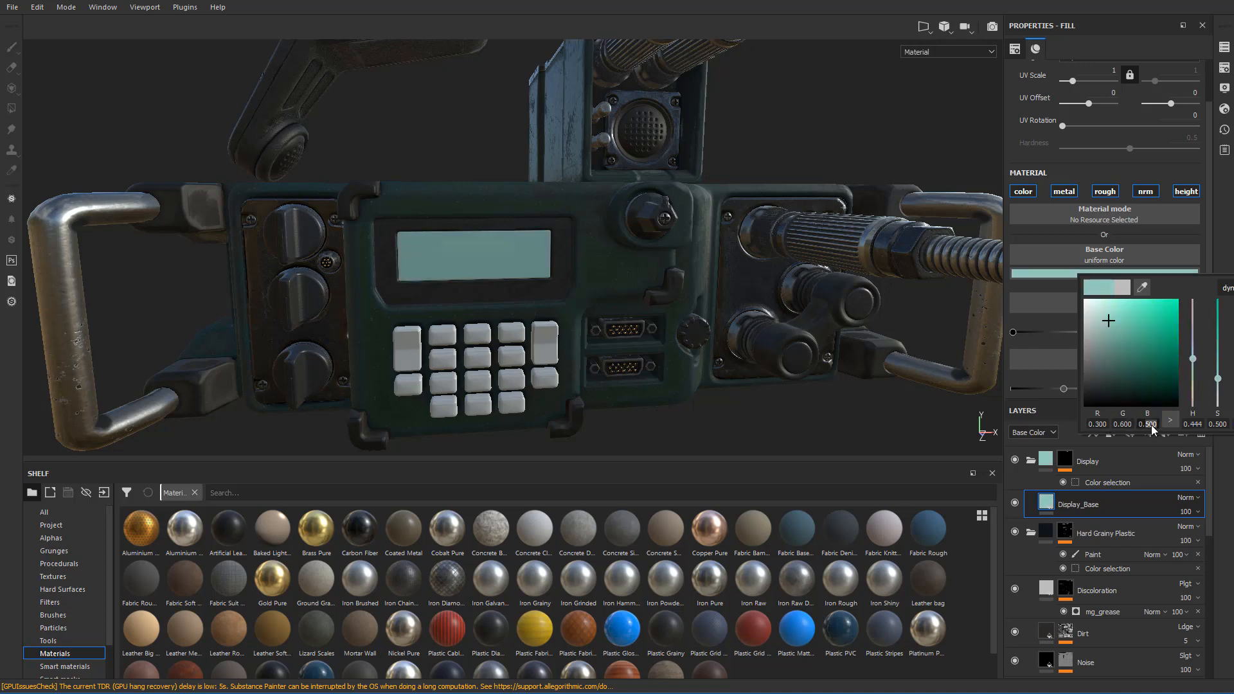
{"action": "type", "text": "0"}
{"action": "left_click", "coordinate": [828, 425]}
- Add an Emissive channel to the texture set
{"action": "left_click_drag", "start_coordinate": [828, 426], "coordinate": [806, 392], "text": "alt"}
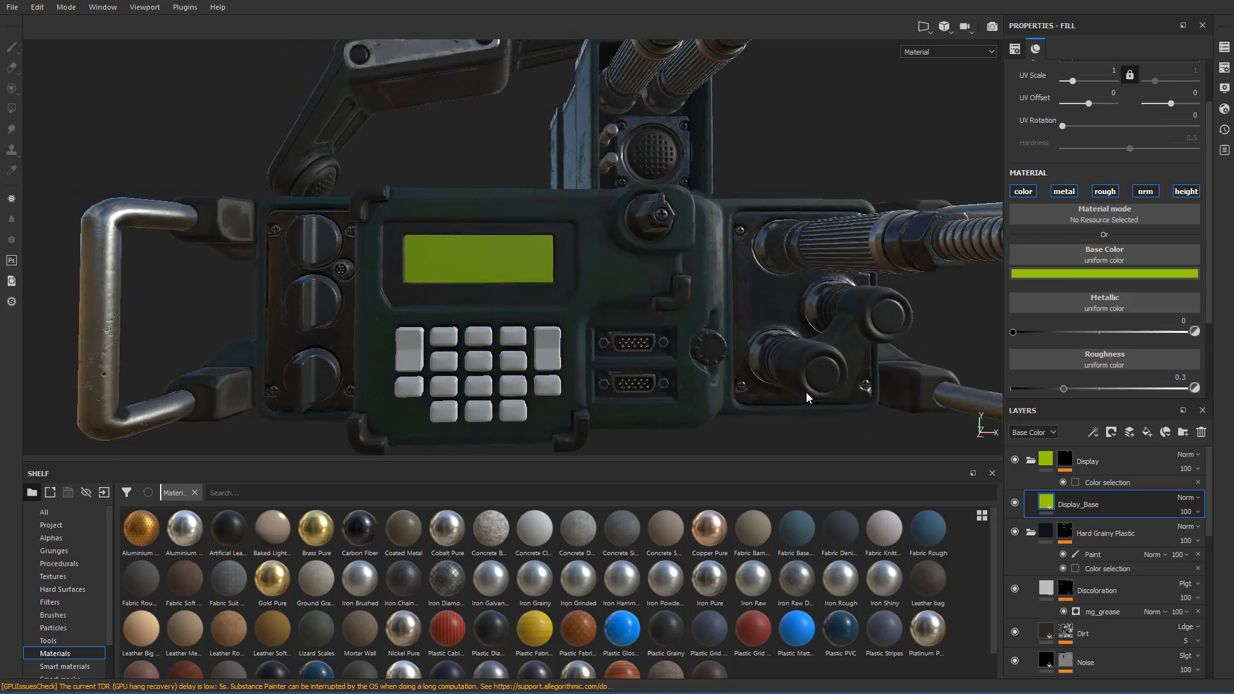
{"action": "scroll", "coordinate": [541, 292], "scroll_direction": "up", "scroll_amount": 3}
{"action": "scroll", "coordinate": [396, 219], "scroll_direction": "down", "scroll_amount": 1}
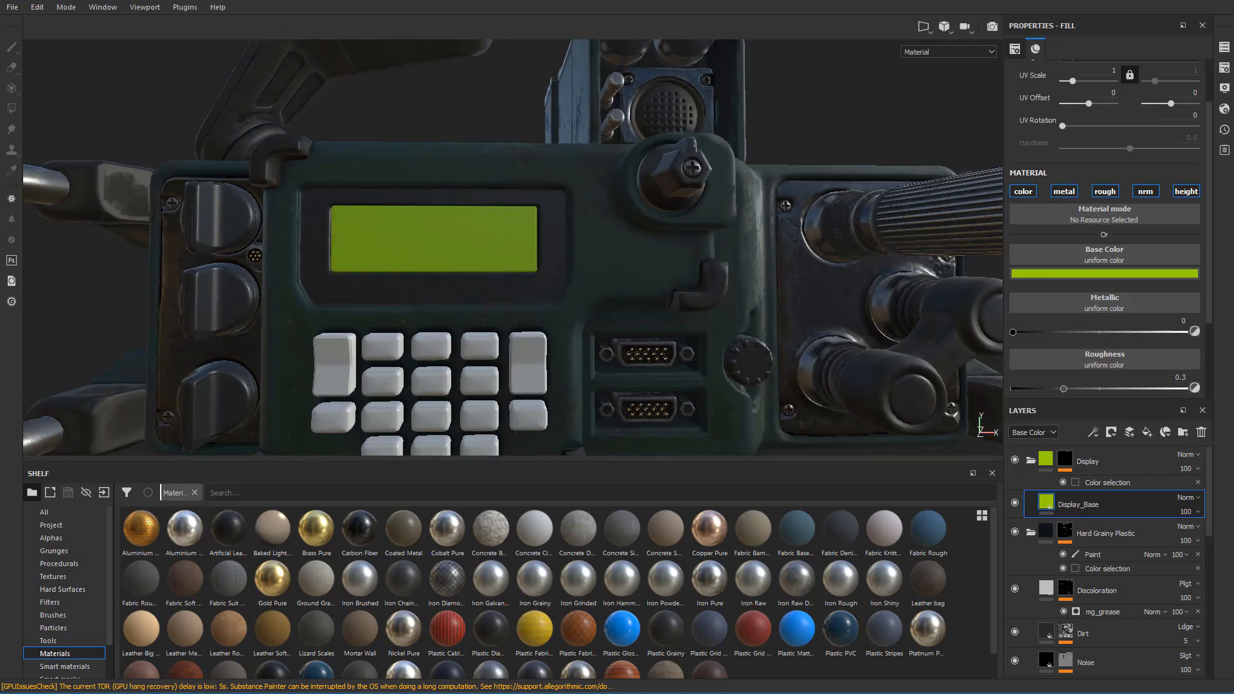
{"action": "scroll", "coordinate": [1071, 228], "scroll_direction": "down", "scroll_amount": 3}
{"action": "scroll", "coordinate": [1094, 256], "scroll_direction": "up", "scroll_amount": 4}
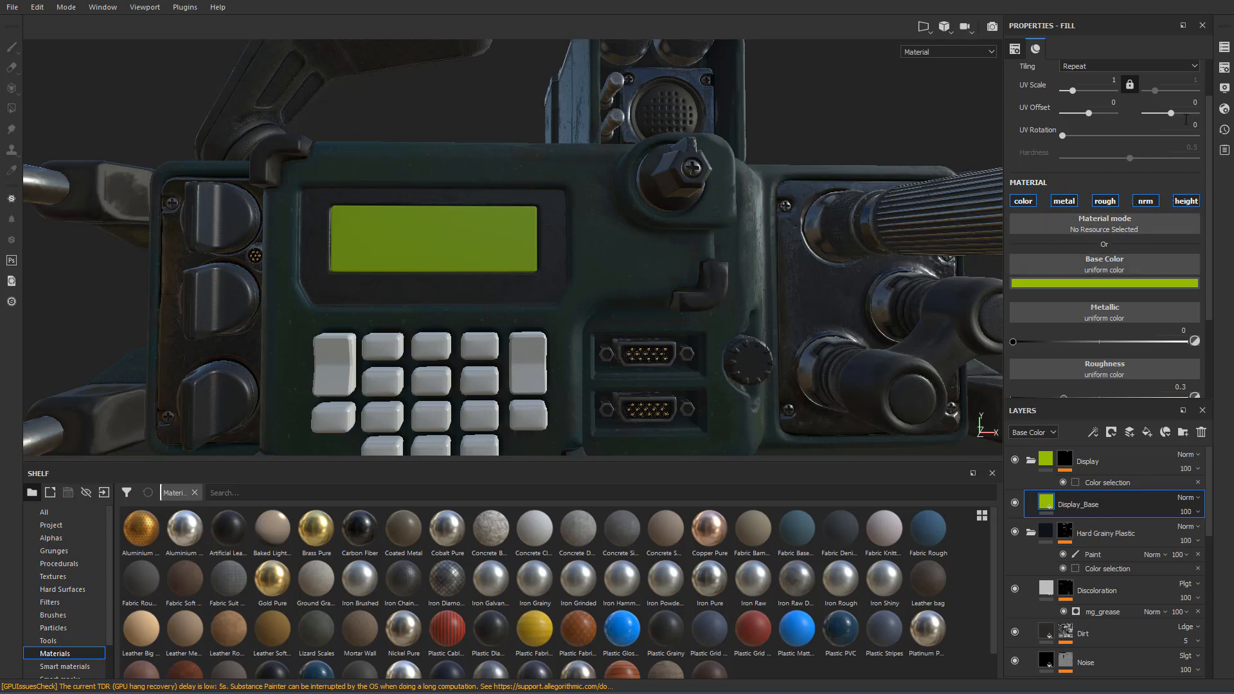
{"action": "left_click", "coordinate": [1225, 67]}
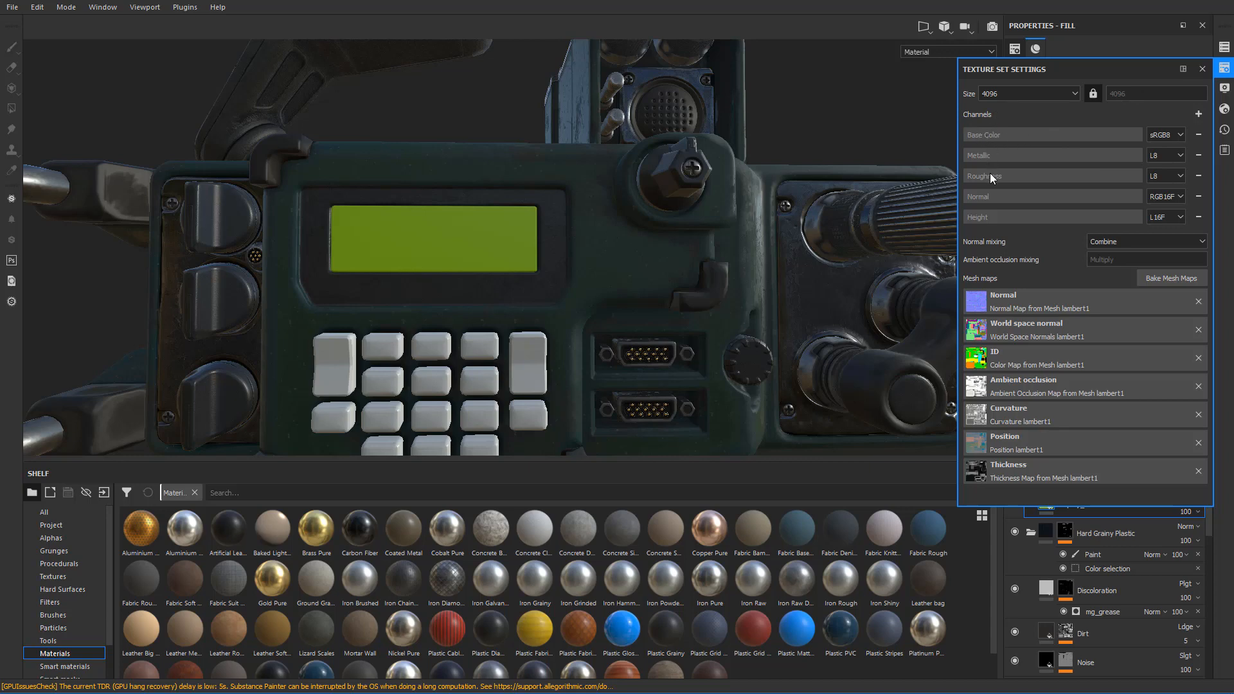
{"action": "left_click", "coordinate": [1200, 113]}
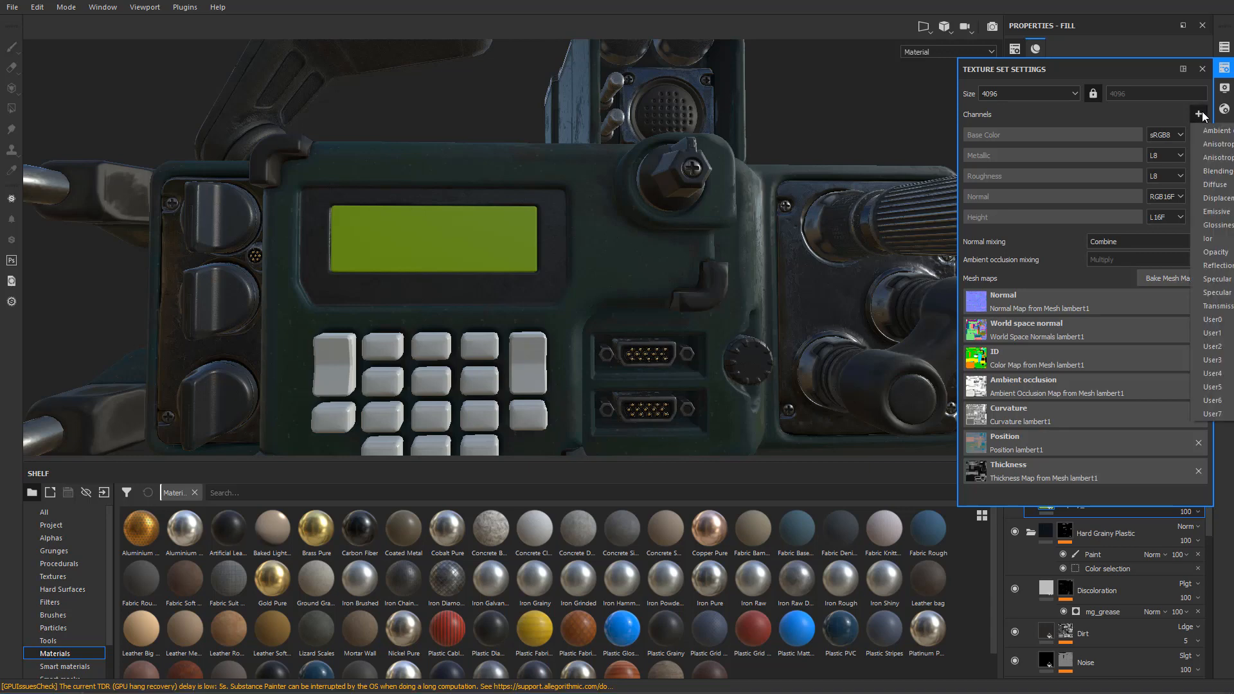
{"action": "left_click", "coordinate": [1217, 213]}
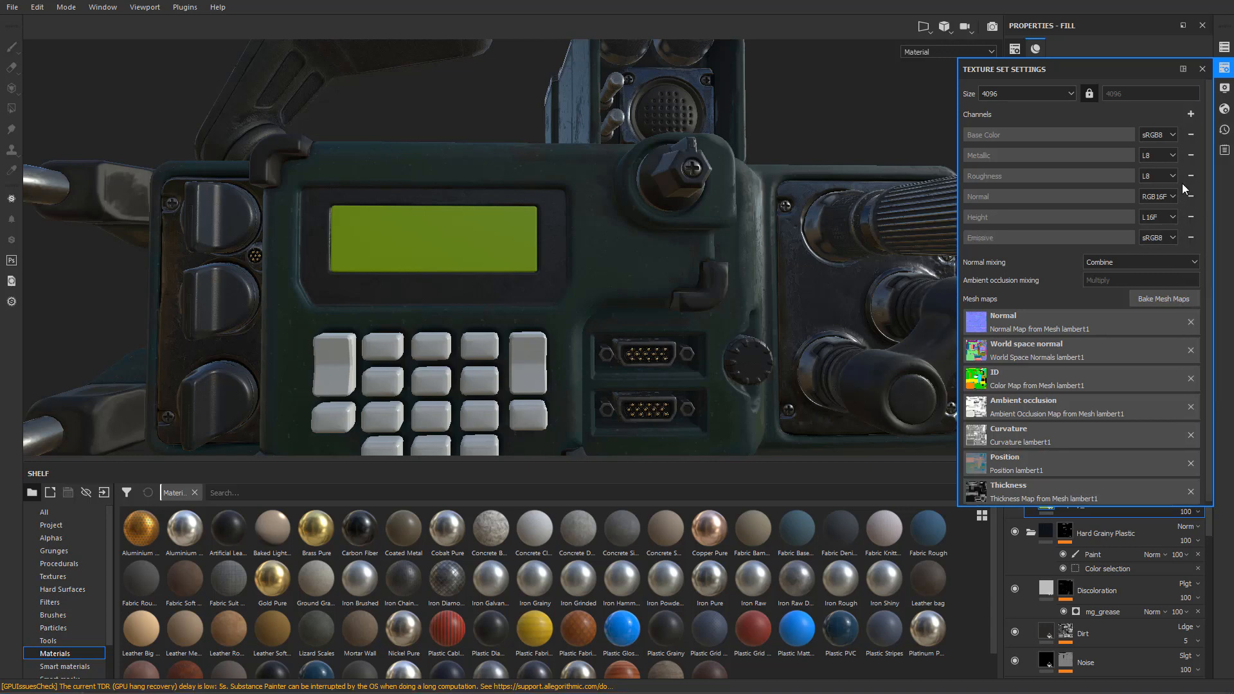
{"action": "left_click", "coordinate": [1201, 68]}
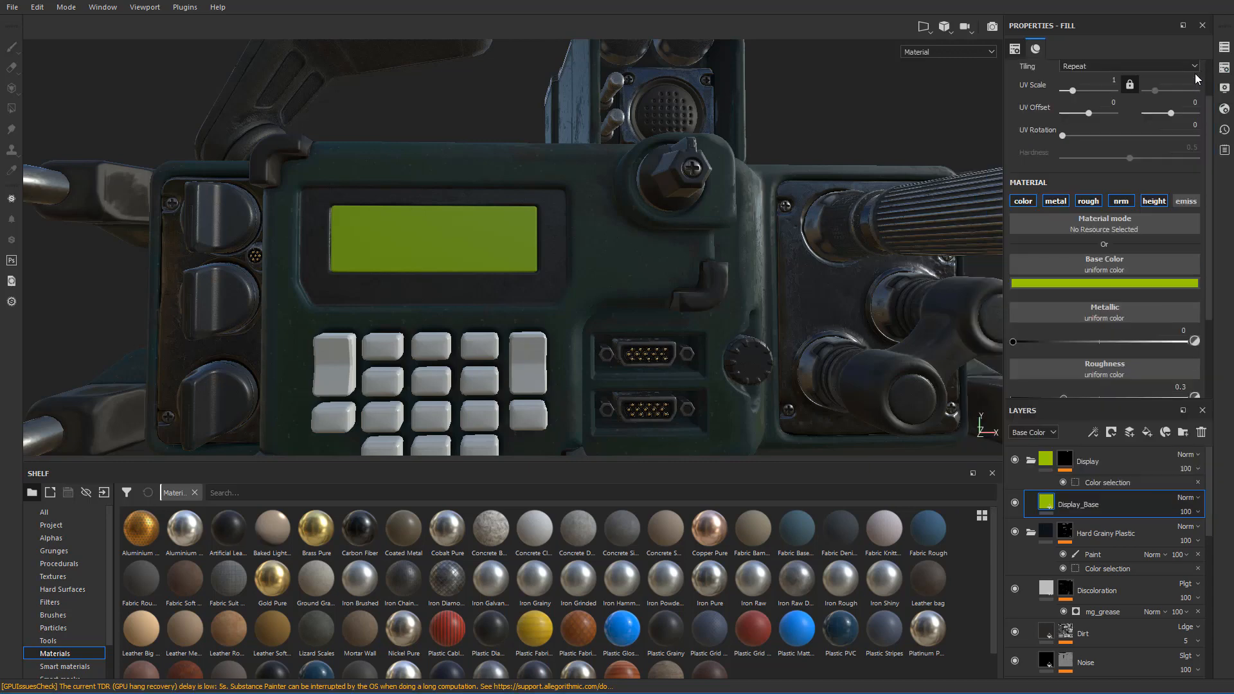
- Enable the emissive channel on Display_Base and set its emissive color to R 0.3, G 0.6, B 0
{"action": "left_click", "coordinate": [1186, 201]}
{"action": "scroll", "coordinate": [1161, 251], "scroll_direction": "down", "scroll_amount": 3}
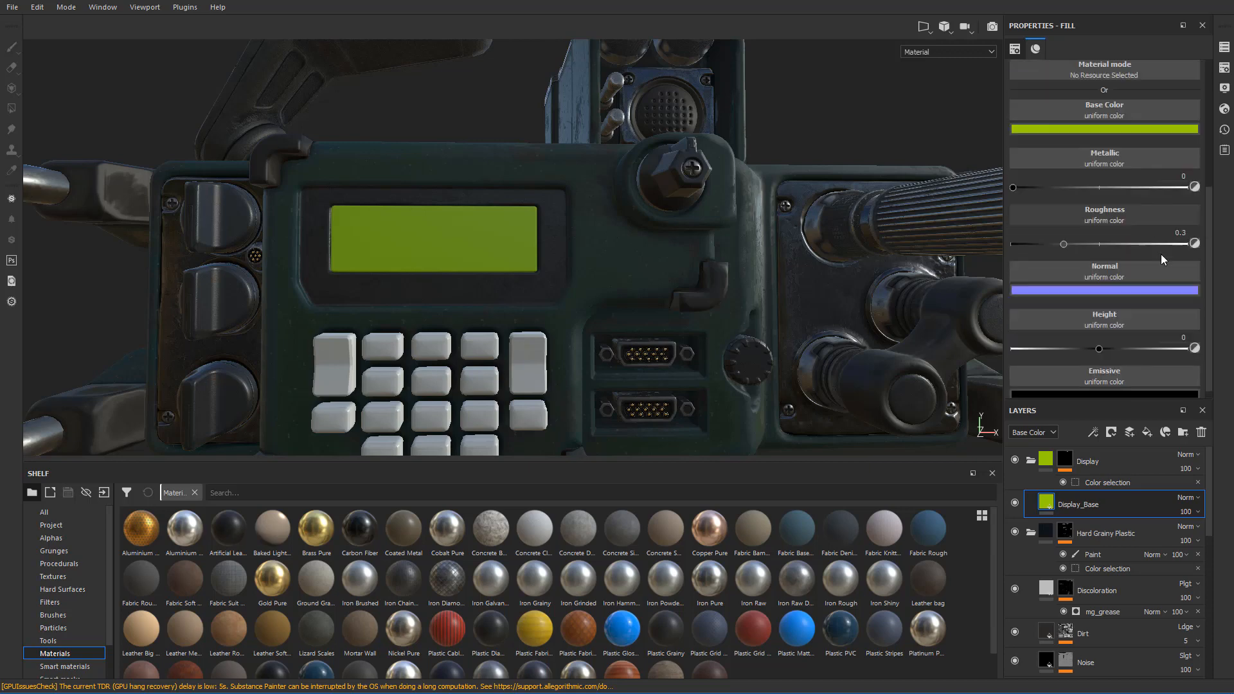
{"action": "left_click", "coordinate": [1097, 386]}
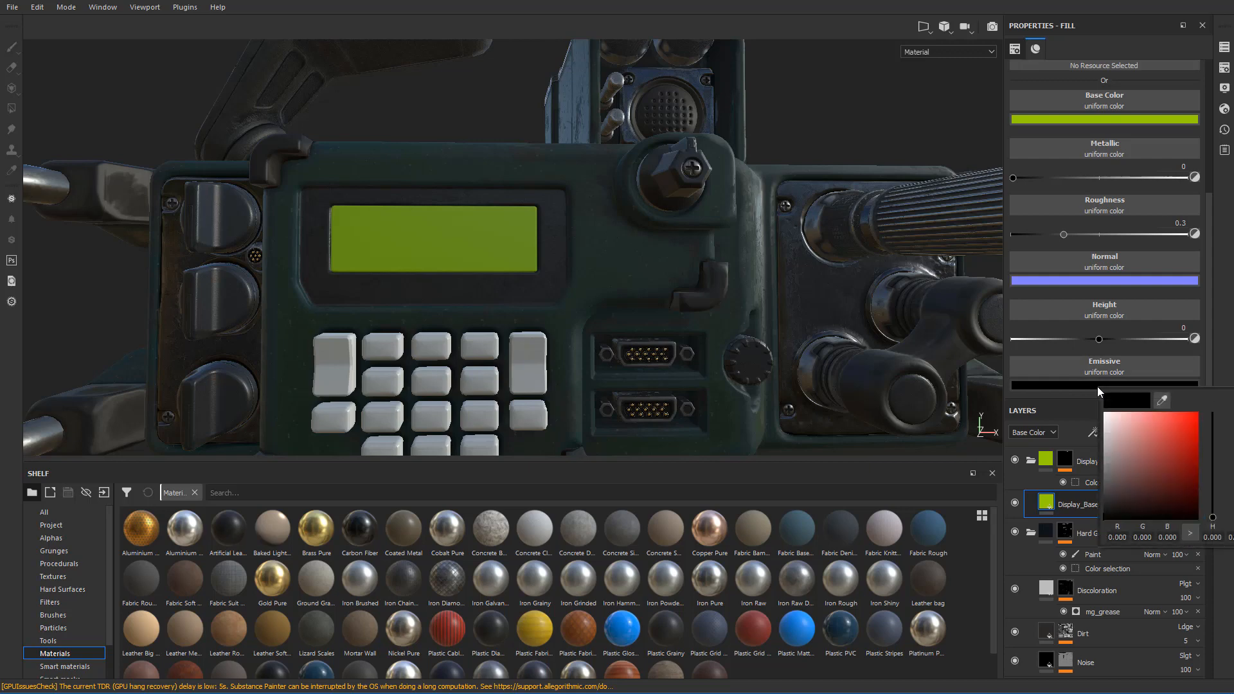
{"action": "double_click", "coordinate": [1118, 537]}
{"action": "type", "text": "0.3"}
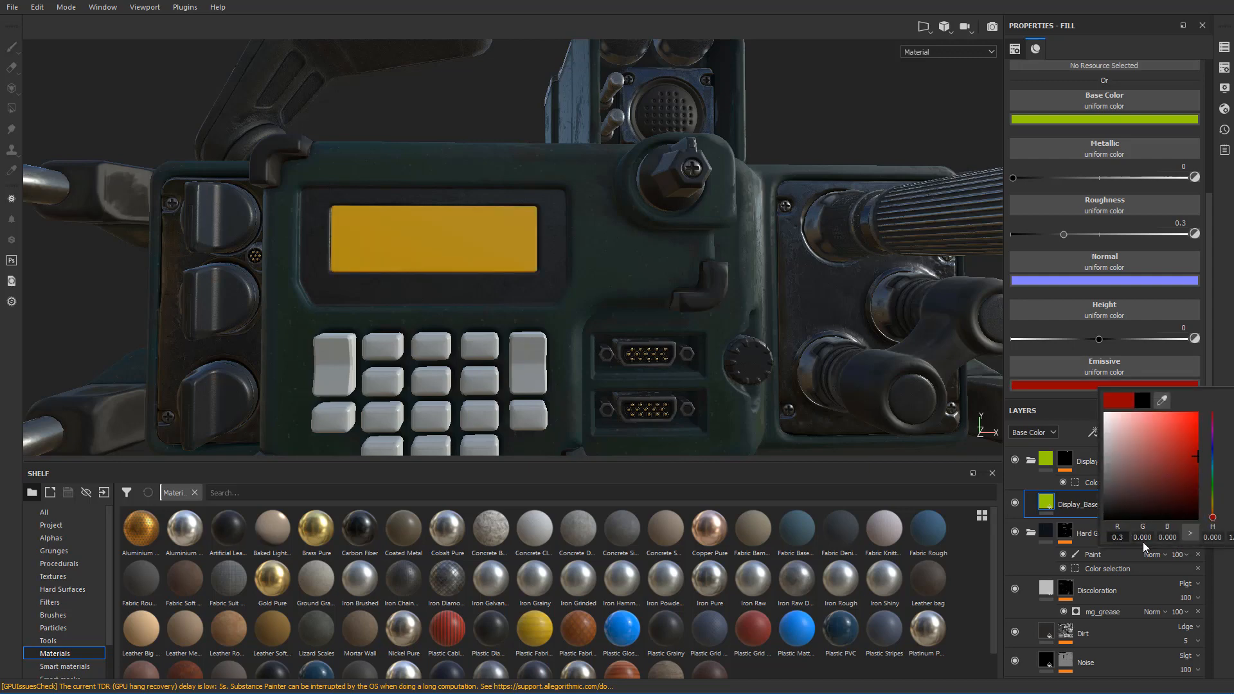
{"action": "type", "text": "0.6"}
{"action": "key", "text": "Return"}
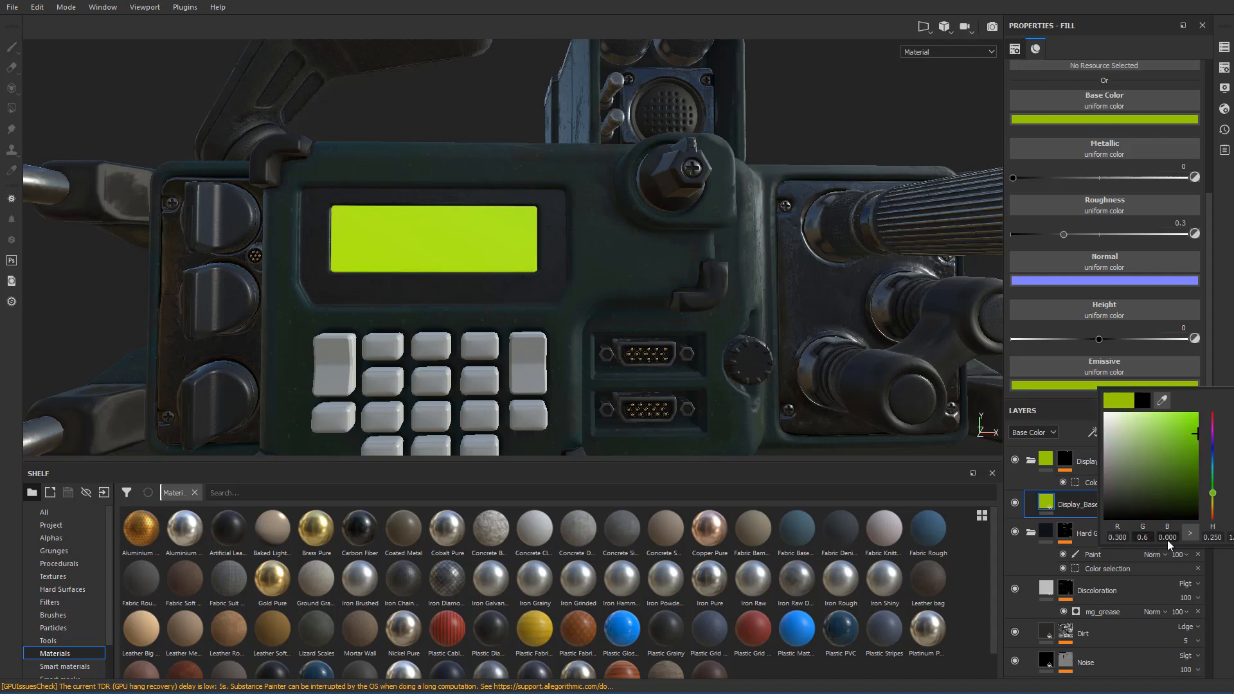
{"action": "double_click", "coordinate": [1174, 538]}
{"action": "left_click", "coordinate": [545, 142]}
- Compare the radio's display with the Display_Base layer hidden and shown, and inspect the glow up close
{"action": "left_click_drag", "start_coordinate": [544, 141], "coordinate": [539, 147], "text": "alt"}
{"action": "scroll", "coordinate": [452, 217], "scroll_direction": "up", "scroll_amount": 4}
{"action": "scroll", "coordinate": [452, 217], "scroll_direction": "down", "scroll_amount": 3}
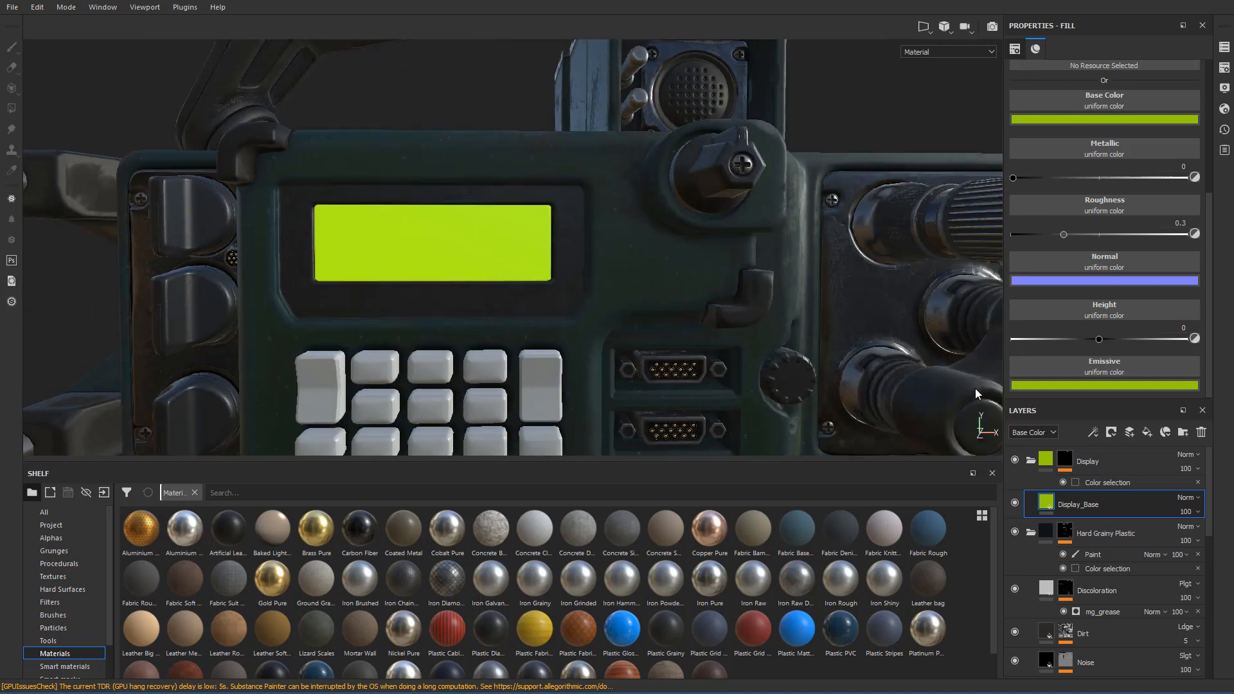
{"action": "left_click", "coordinate": [1015, 502]}
{"action": "left_click", "coordinate": [1015, 502]}
{"action": "left_click", "coordinate": [1015, 503]}
{"action": "left_click", "coordinate": [1015, 503]}
{"action": "mouse_move", "coordinate": [702, 333]}
{"action": "left_mouse_down", "text": "alt"}
{"action": "mouse_move", "coordinate": [662, 304]}
{"action": "mouse_move", "coordinate": [701, 331]}
{"action": "left_mouse_up", "text": "alt"}
{"action": "left_click", "coordinate": [1015, 502]}
{"action": "left_click", "coordinate": [1015, 503]}
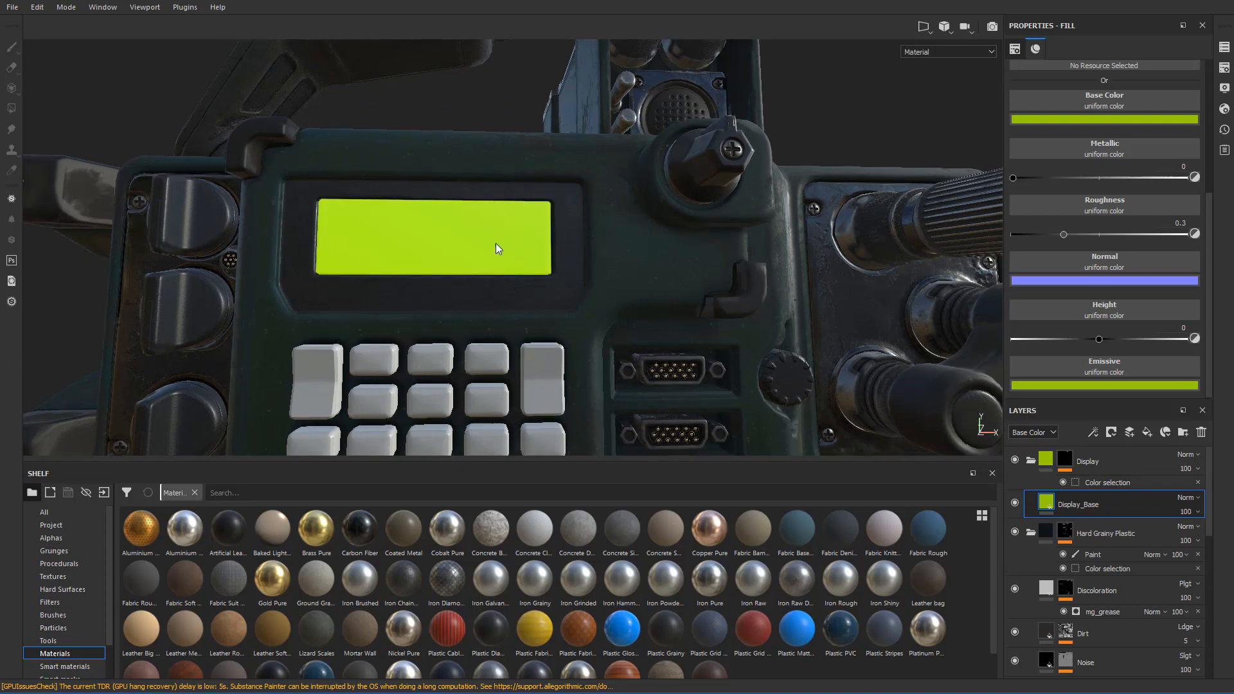
{"action": "right_click_drag", "start_coordinate": [457, 232], "coordinate": [404, 192], "text": "alt"}
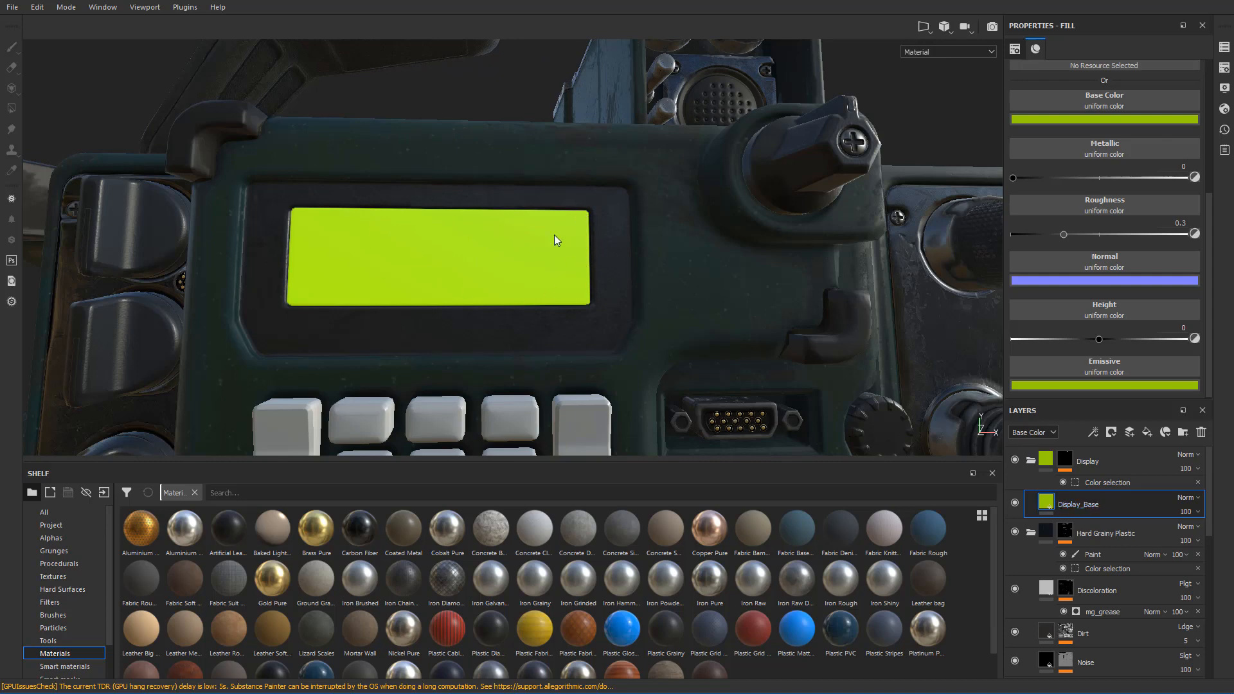
{"action": "right_click_drag", "start_coordinate": [554, 235], "coordinate": [591, 254], "text": "alt"}
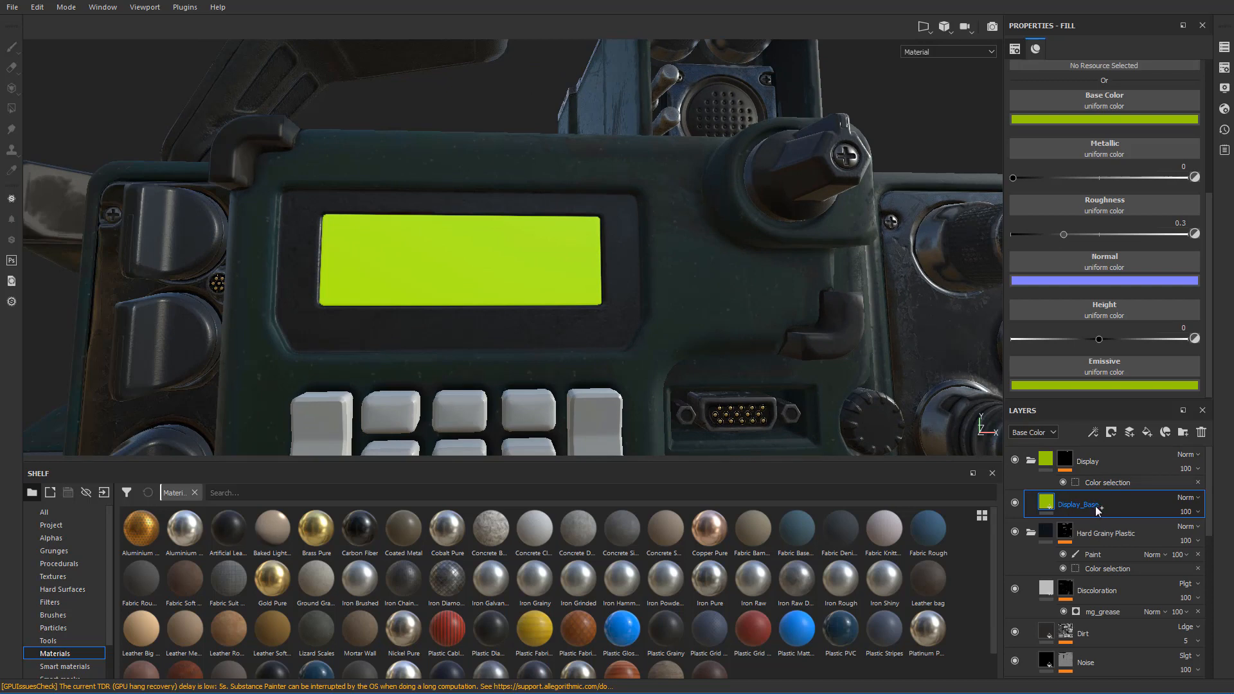
- Duplicate the Display_Base layer with the copy hidden, and disable the emissive channel on the original
{"action": "key", "text": "ctrl+d"}
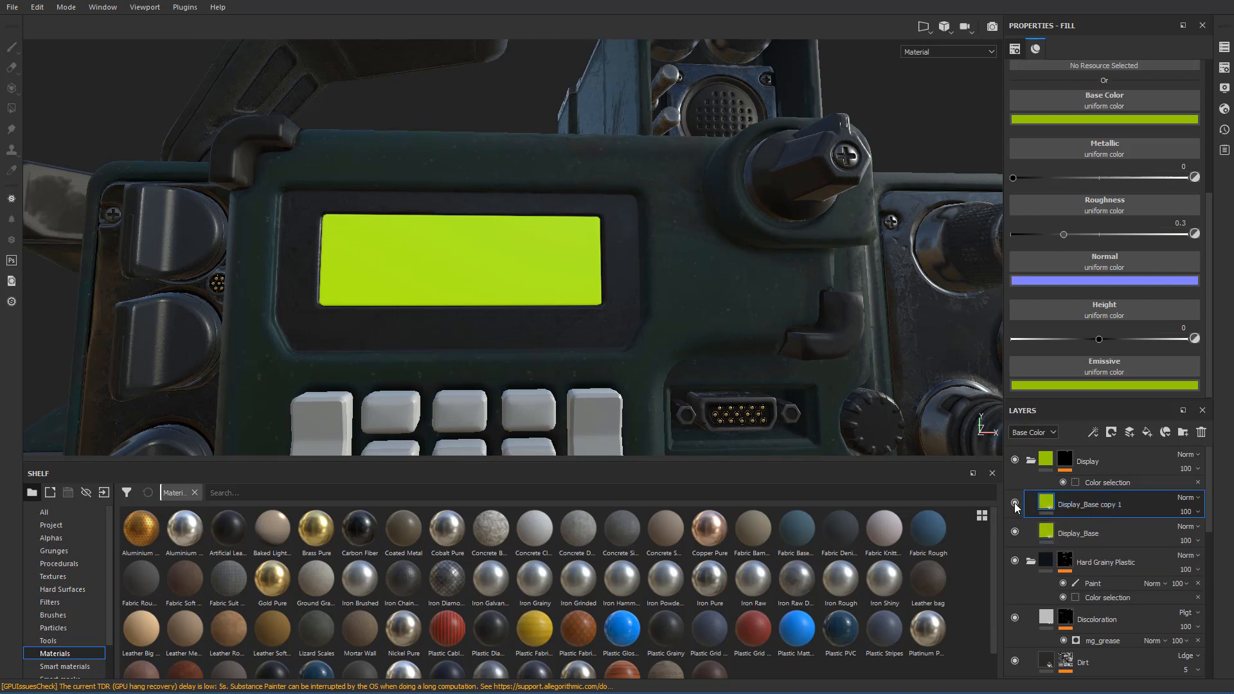
{"action": "left_click", "coordinate": [1015, 504]}
{"action": "left_click", "coordinate": [1084, 536]}
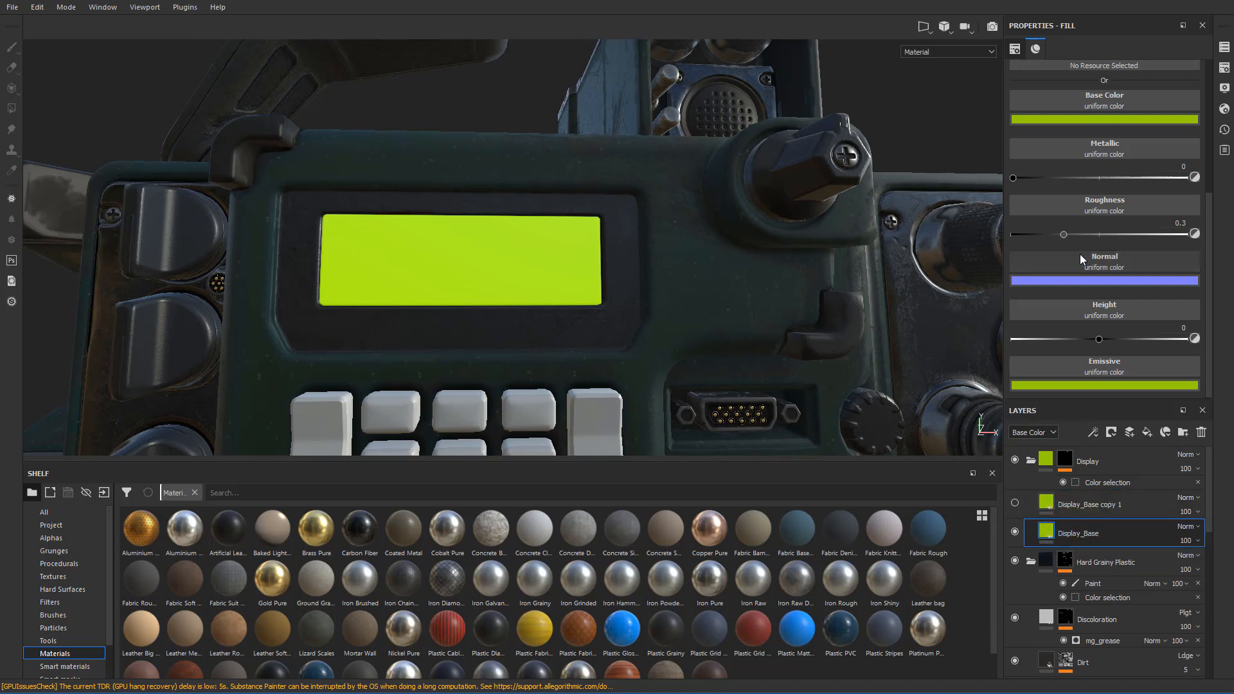
{"action": "scroll", "coordinate": [1135, 144], "scroll_direction": "up", "scroll_amount": 2}
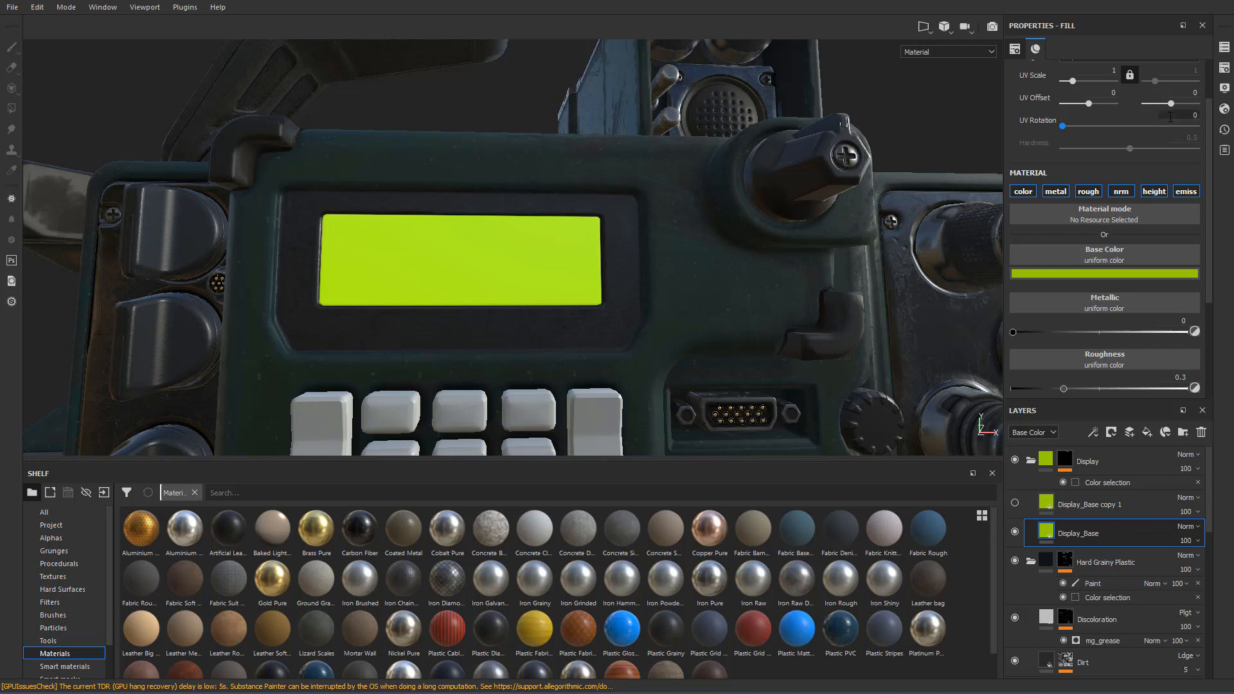
{"action": "left_click", "coordinate": [1189, 193]}
- Show the duplicated display layer again and rename it Display_Glow
{"action": "left_click", "coordinate": [1062, 510]}
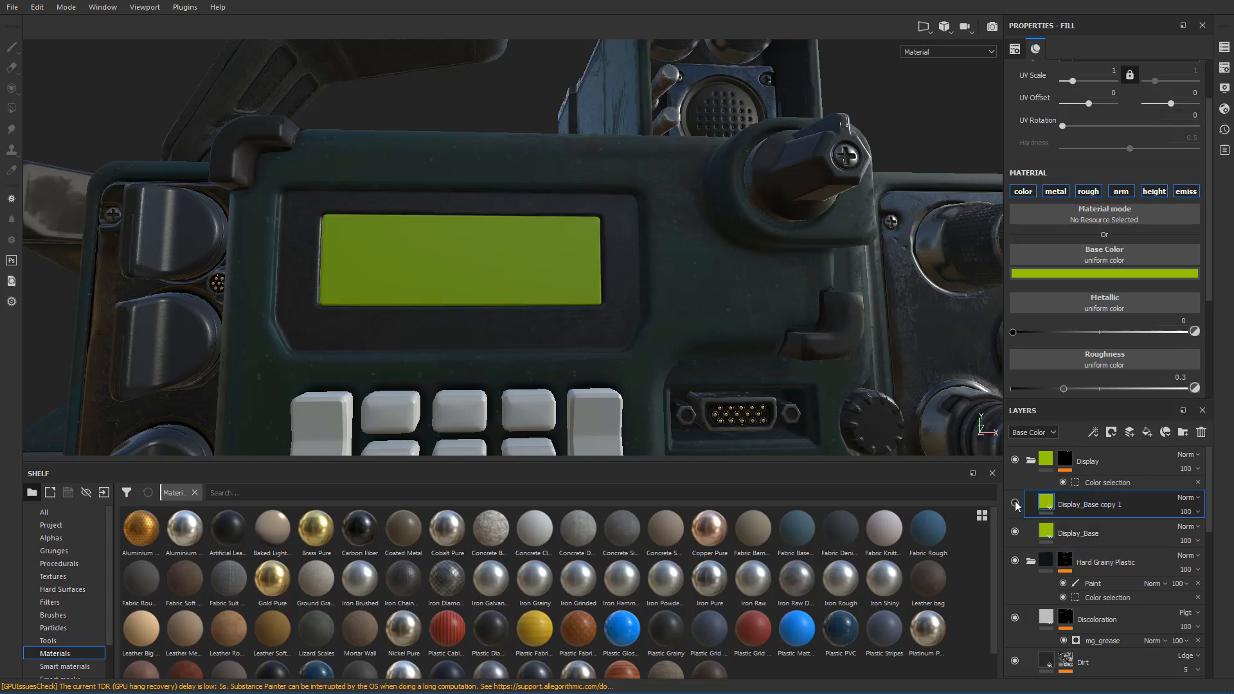
{"action": "left_click", "coordinate": [1016, 504]}
{"action": "double_click", "coordinate": [1105, 505]}
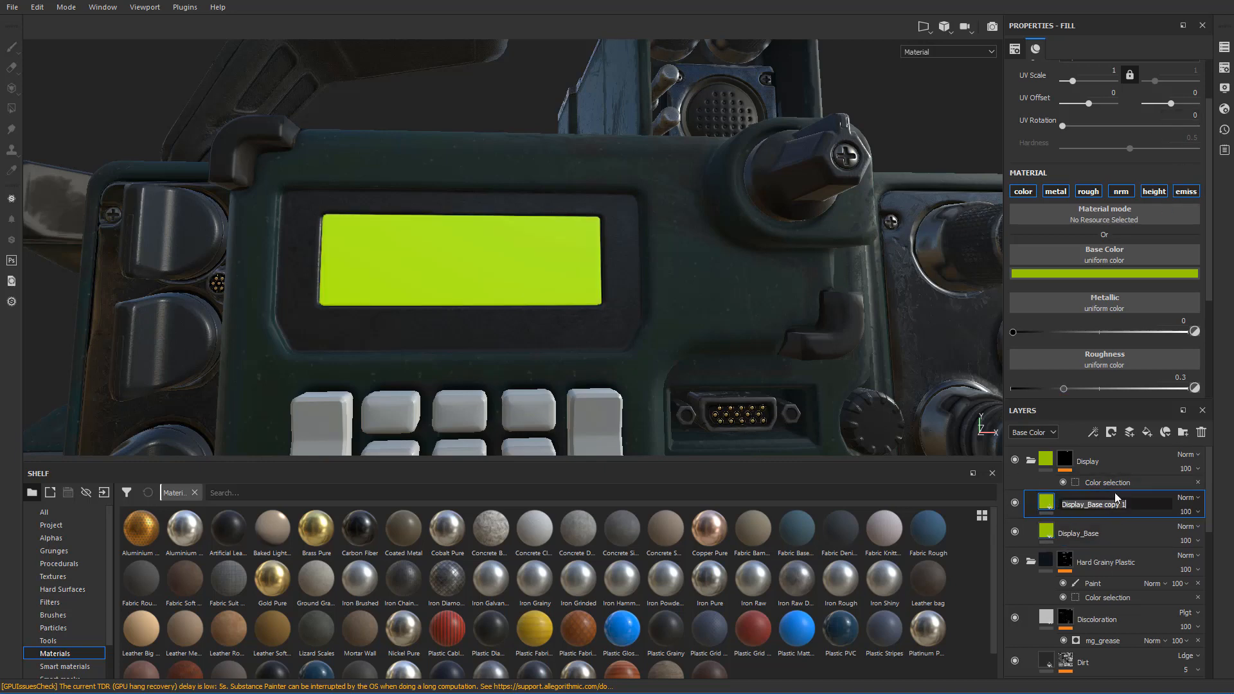
{"action": "type", "text": "Display_Glow"}
{"action": "key", "text": "Return"}
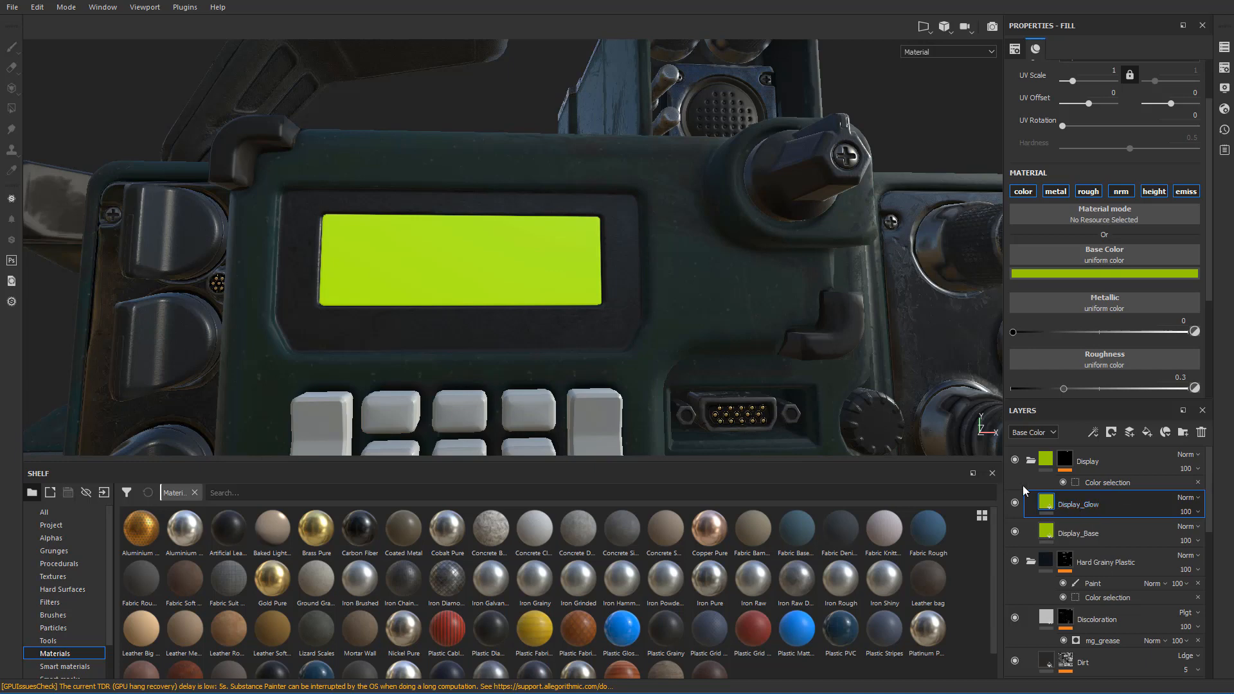
- Add a color selection mask to Display_Glow and pick the display's grey ID color (R 128, G 128, B 128)
{"action": "right_click", "coordinate": [1082, 504]}
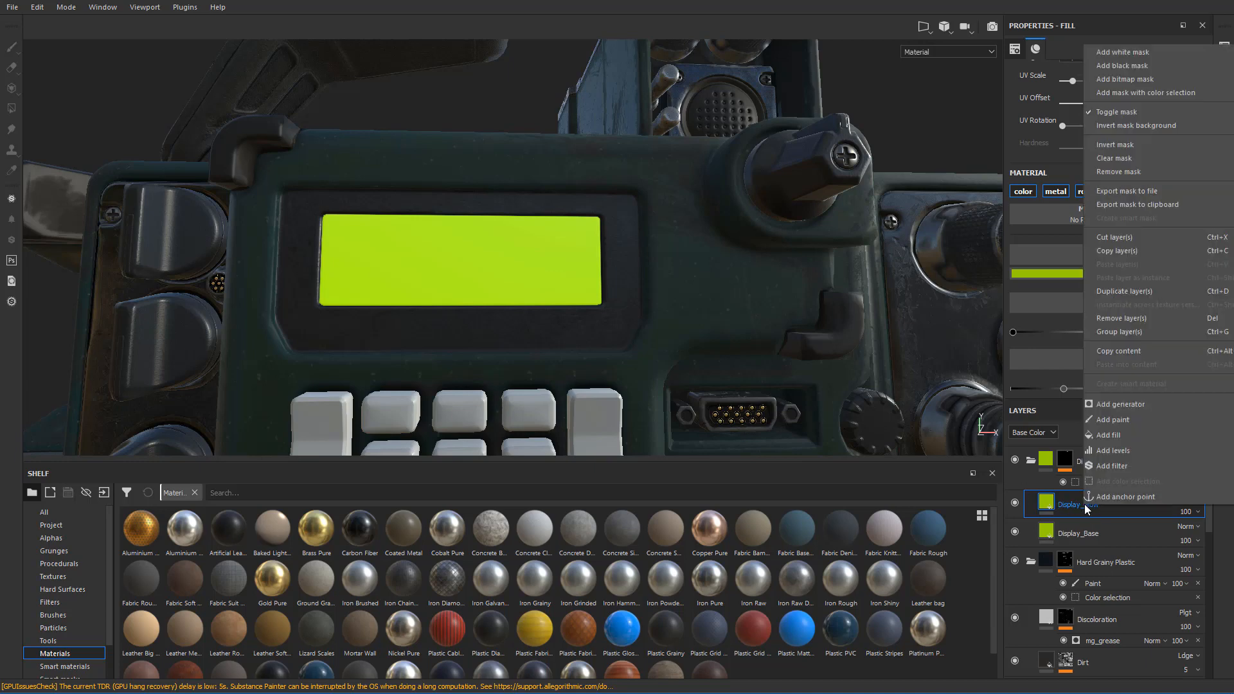
{"action": "left_click", "coordinate": [1142, 92]}
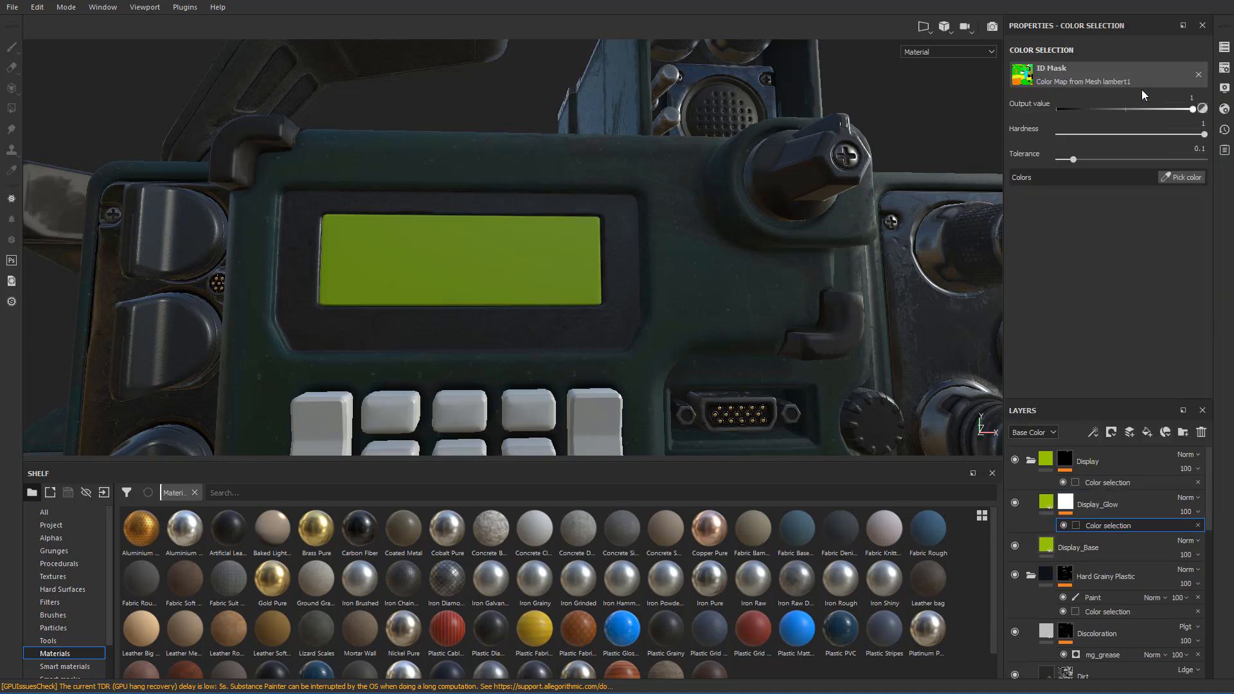
{"action": "left_click", "coordinate": [1189, 180]}
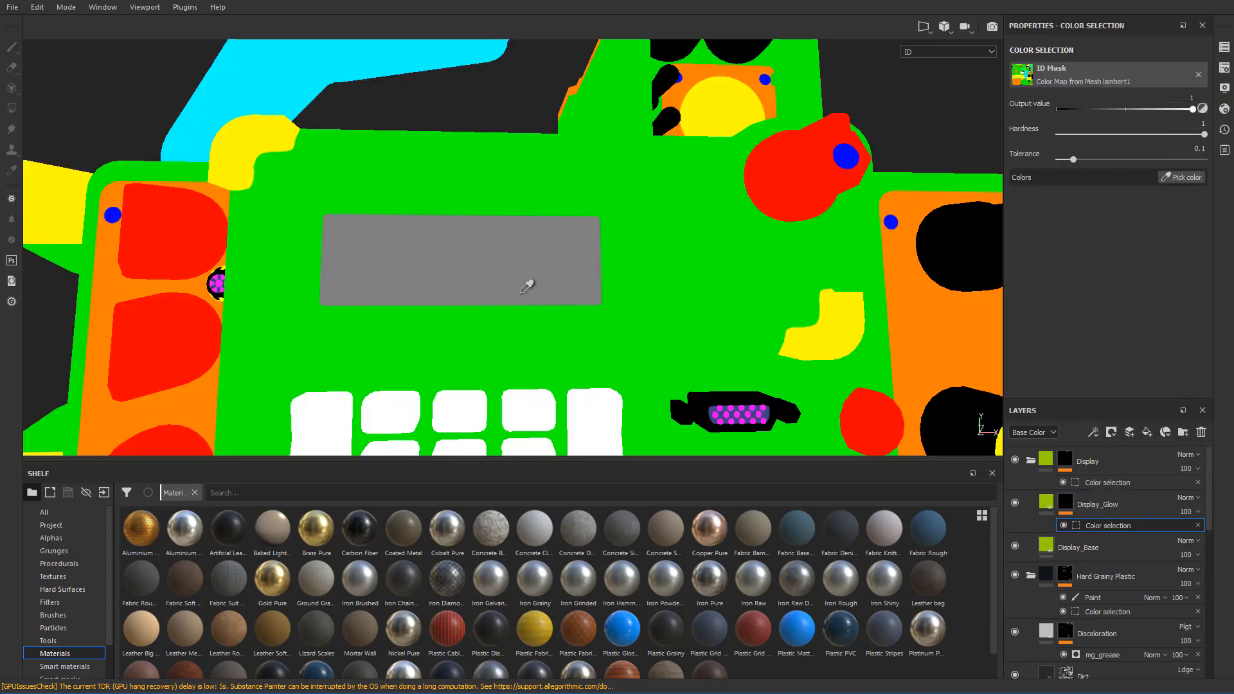
{"action": "left_click", "coordinate": [500, 252]}
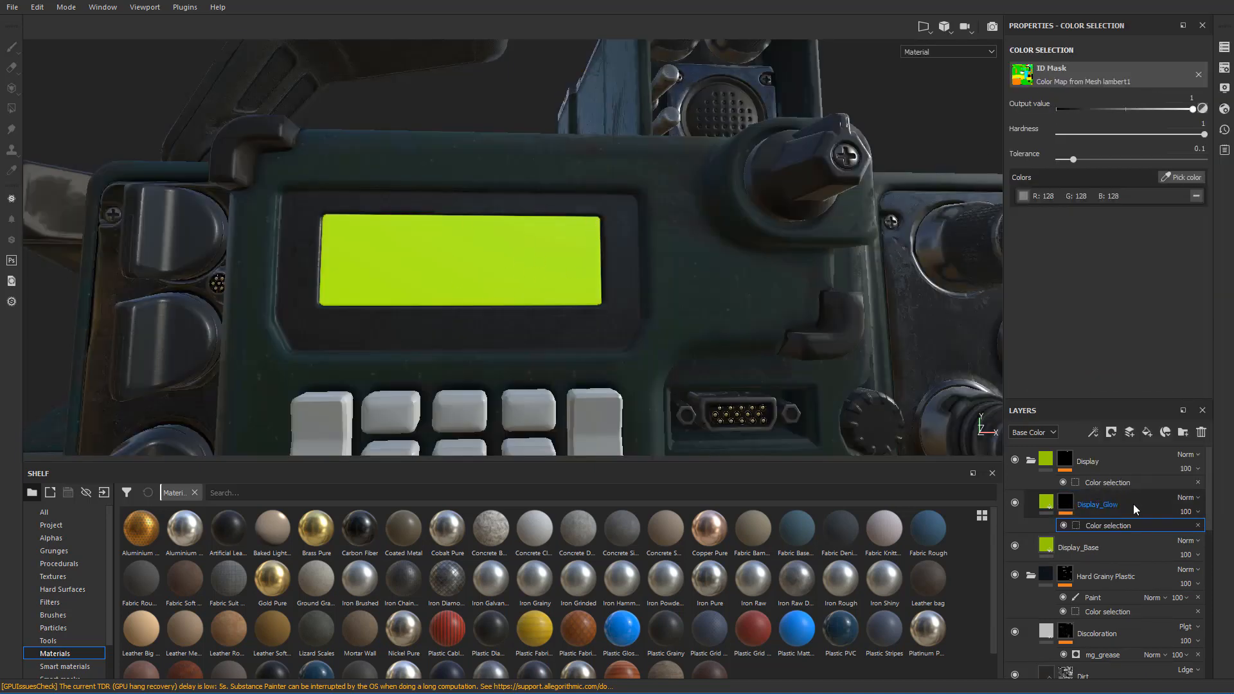
- Examine the display up close in the ID map and mask views, and return to the material view
{"action": "left_click_drag", "start_coordinate": [561, 310], "coordinate": [552, 243], "text": "alt"}
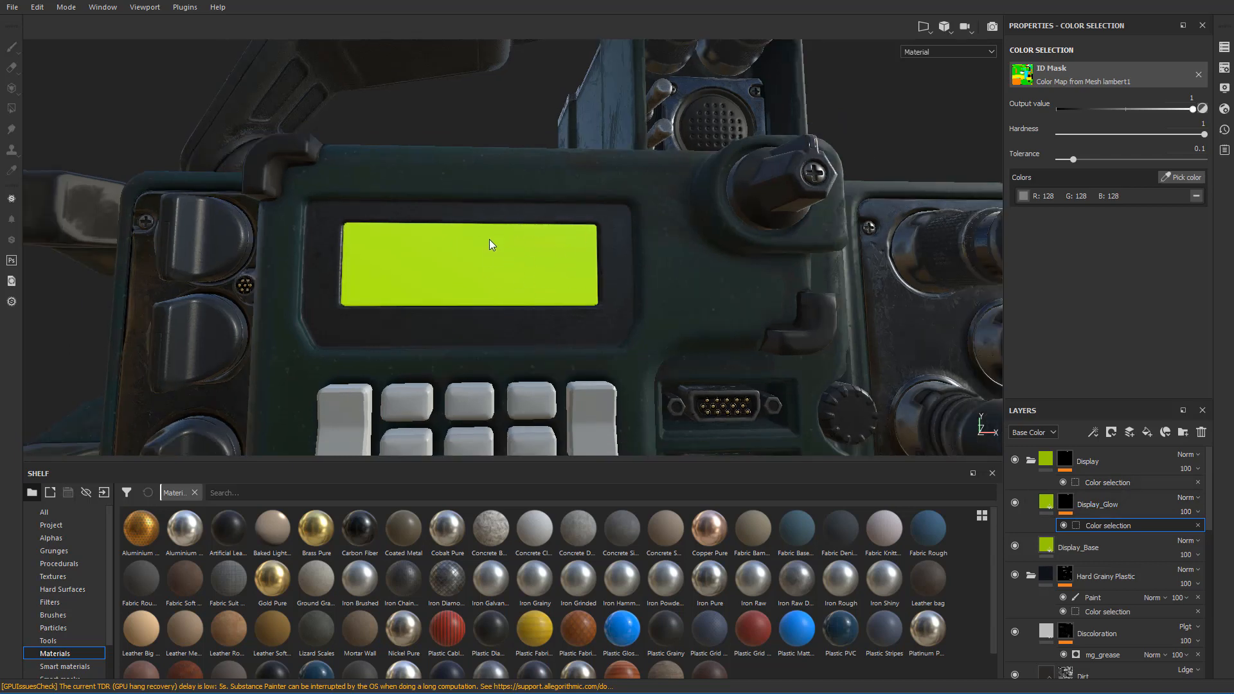
{"action": "scroll", "coordinate": [499, 257], "scroll_direction": "down", "scroll_amount": 2}
{"action": "scroll", "coordinate": [499, 258], "scroll_direction": "up", "scroll_amount": 4}
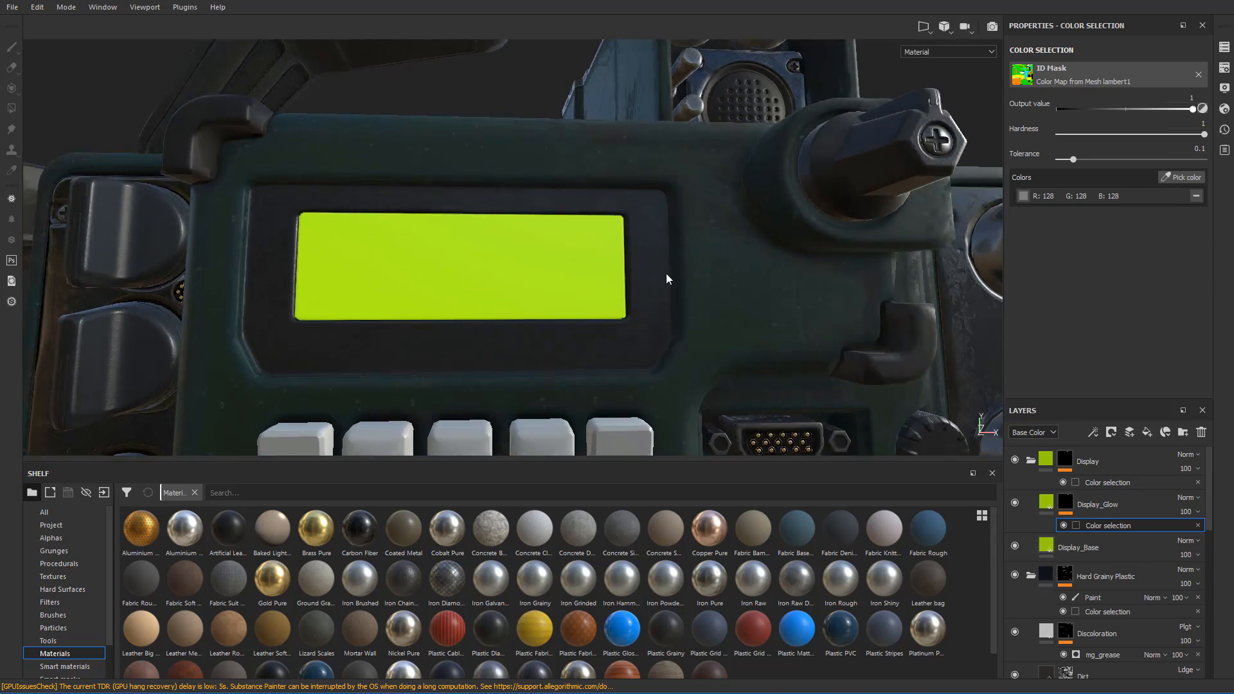
{"action": "key", "text": "b"}
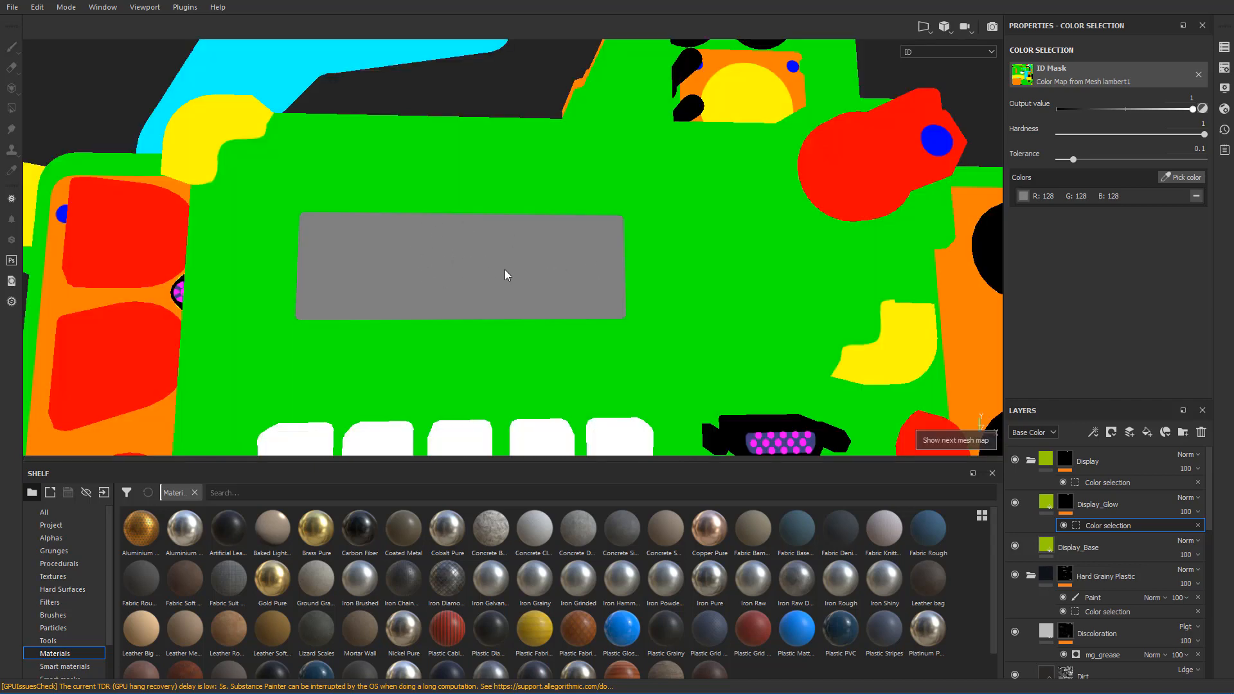
{"action": "key", "text": "c"}
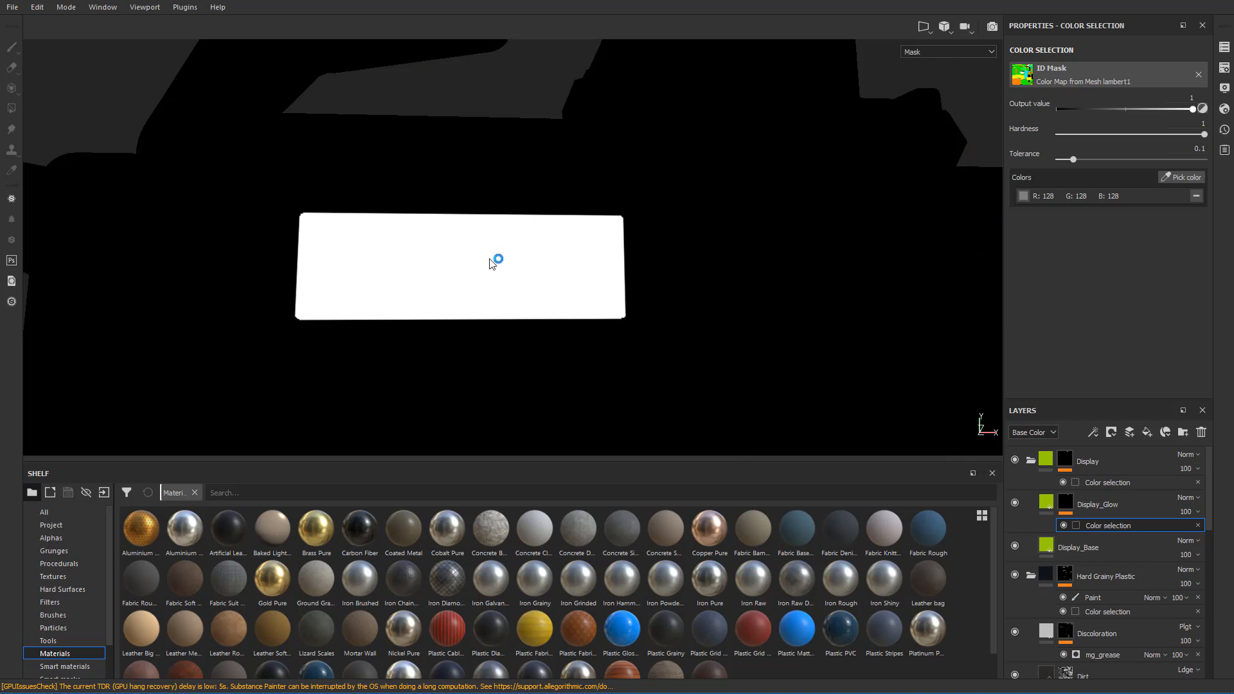
{"action": "key", "text": "b"}
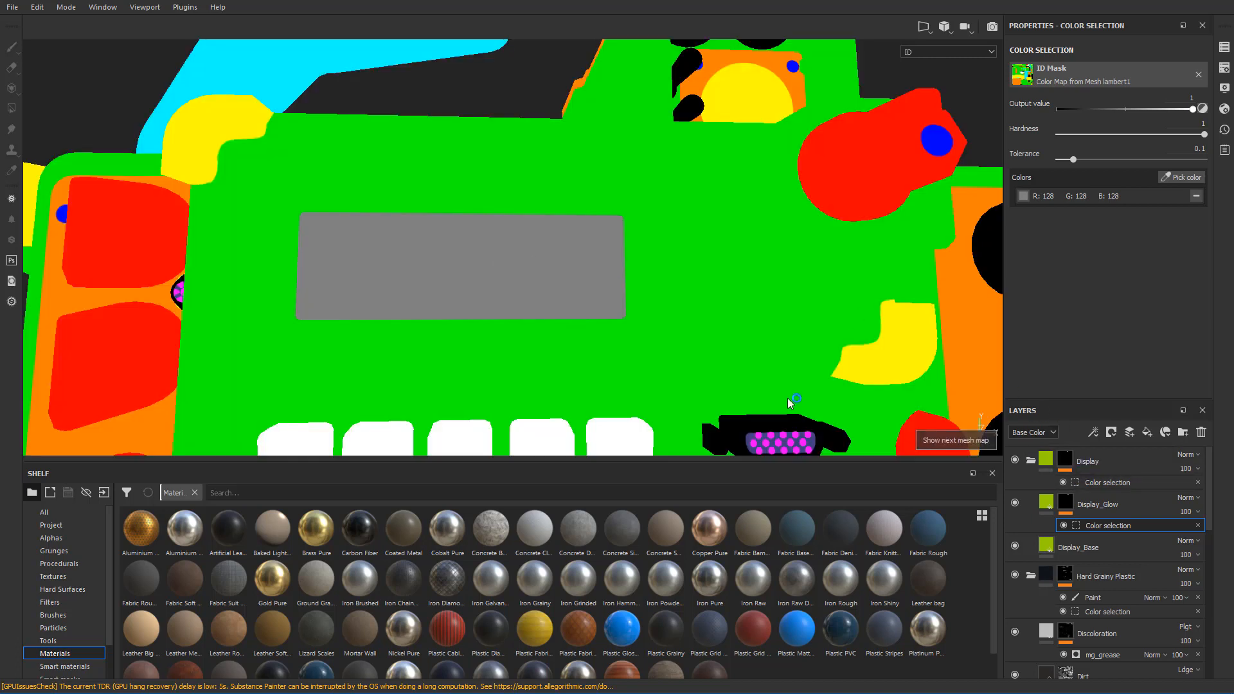
{"action": "key", "text": "m"}
- Add a Blur filter to the Display_Glow mask and set its blur intensity to 1.08
{"action": "left_click", "coordinate": [1066, 505]}
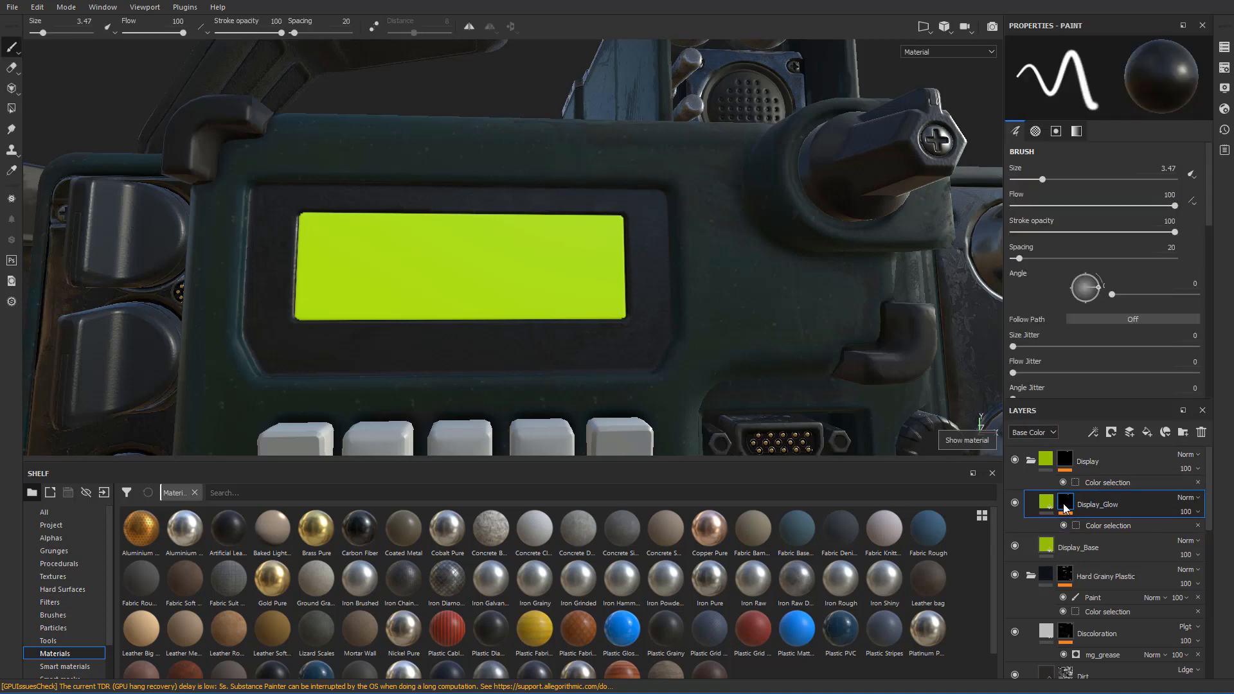
{"action": "right_click", "coordinate": [1065, 508]}
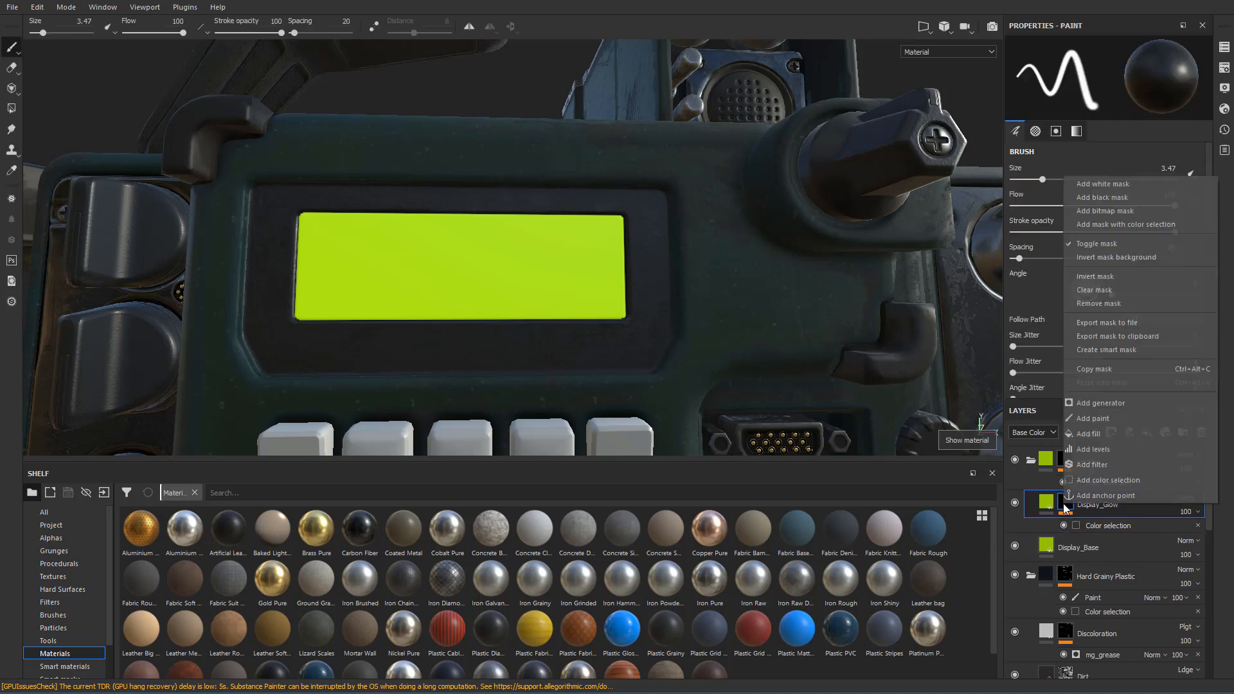
{"action": "left_click", "coordinate": [1093, 464]}
{"action": "left_click", "coordinate": [1130, 73]}
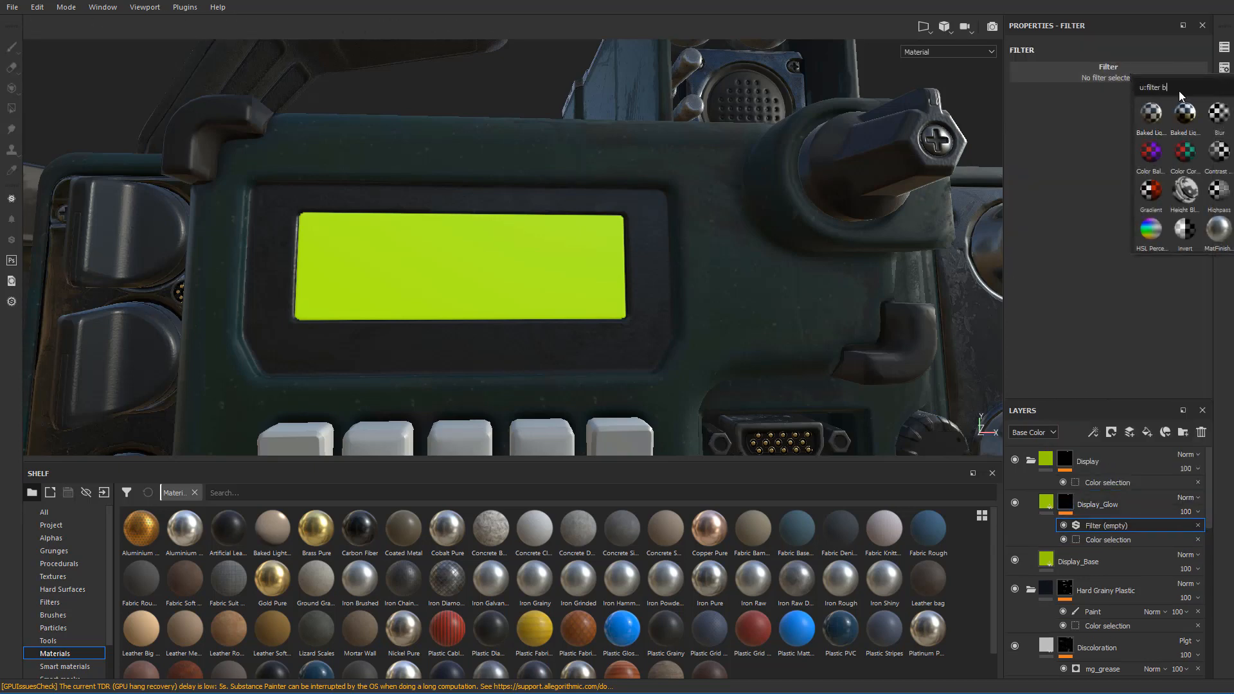
{"action": "type", "text": "blur"}
{"action": "left_click", "coordinate": [1150, 112]}
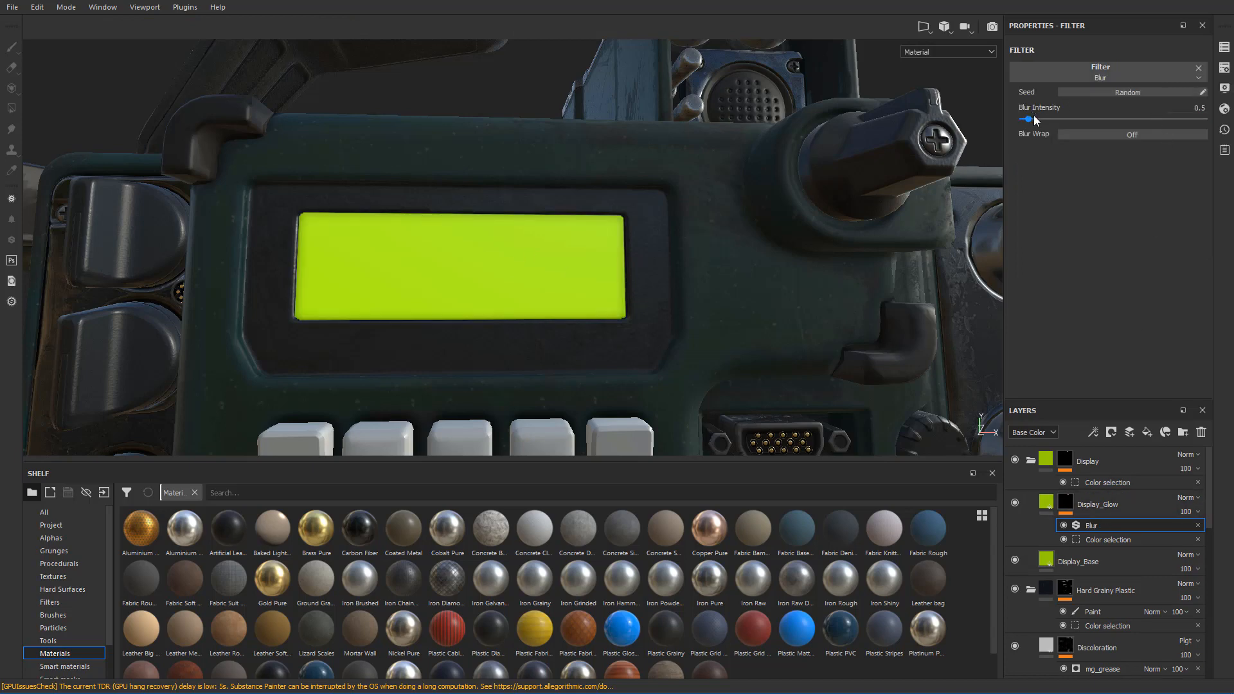
{"action": "mouse_move", "coordinate": [1035, 120]}
{"action": "left_mouse_down"}
{"action": "mouse_move", "coordinate": [1060, 120]}
{"action": "mouse_move", "coordinate": [1001, 121]}
{"action": "mouse_move", "coordinate": [1048, 120]}
{"action": "mouse_move", "coordinate": [1034, 119]}
{"action": "left_mouse_up"}
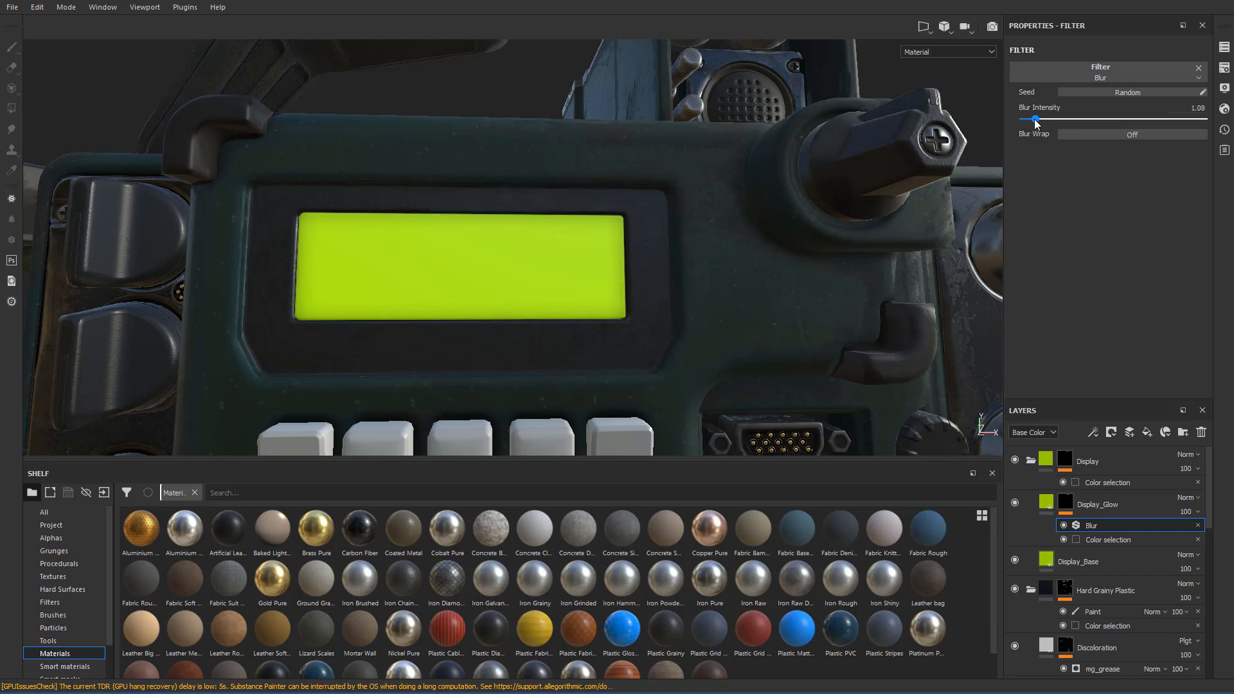
- Add a Levels effect to the Display_Glow mask with the black input at 0.57 and the midtone at 1.246
{"action": "right_click_drag", "start_coordinate": [581, 219], "coordinate": [722, 229], "text": "alt"}
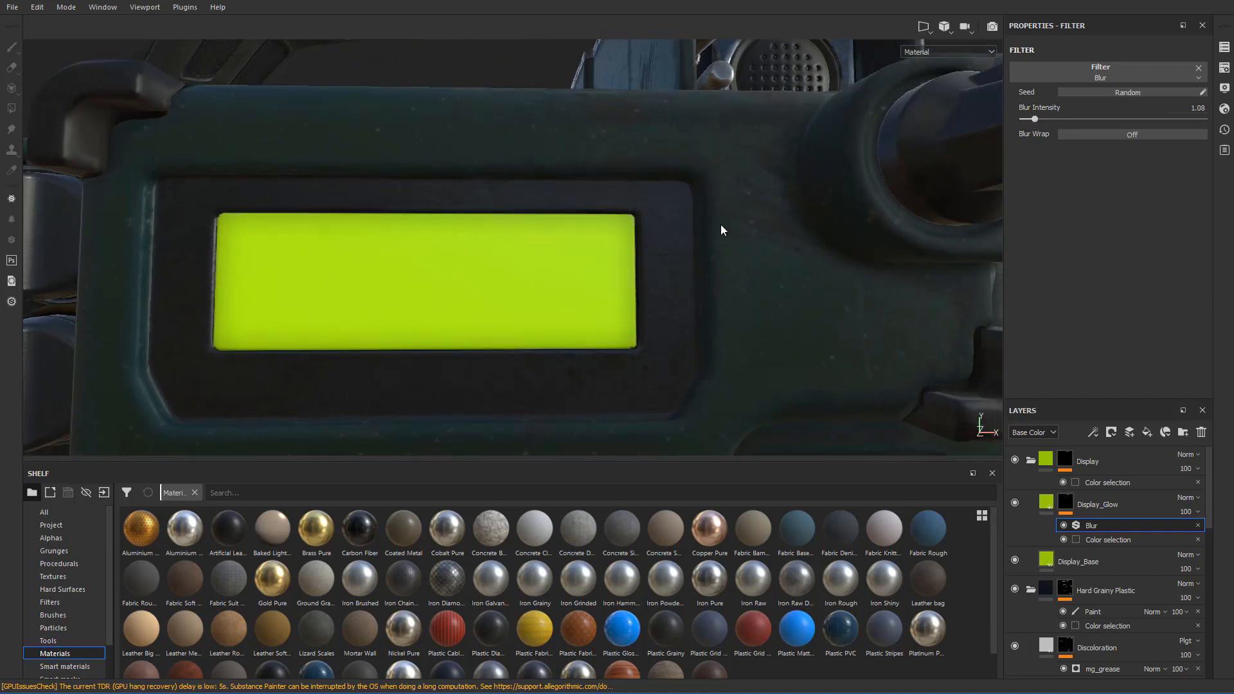
{"action": "left_click", "coordinate": [1071, 508]}
{"action": "right_click", "coordinate": [1071, 508]}
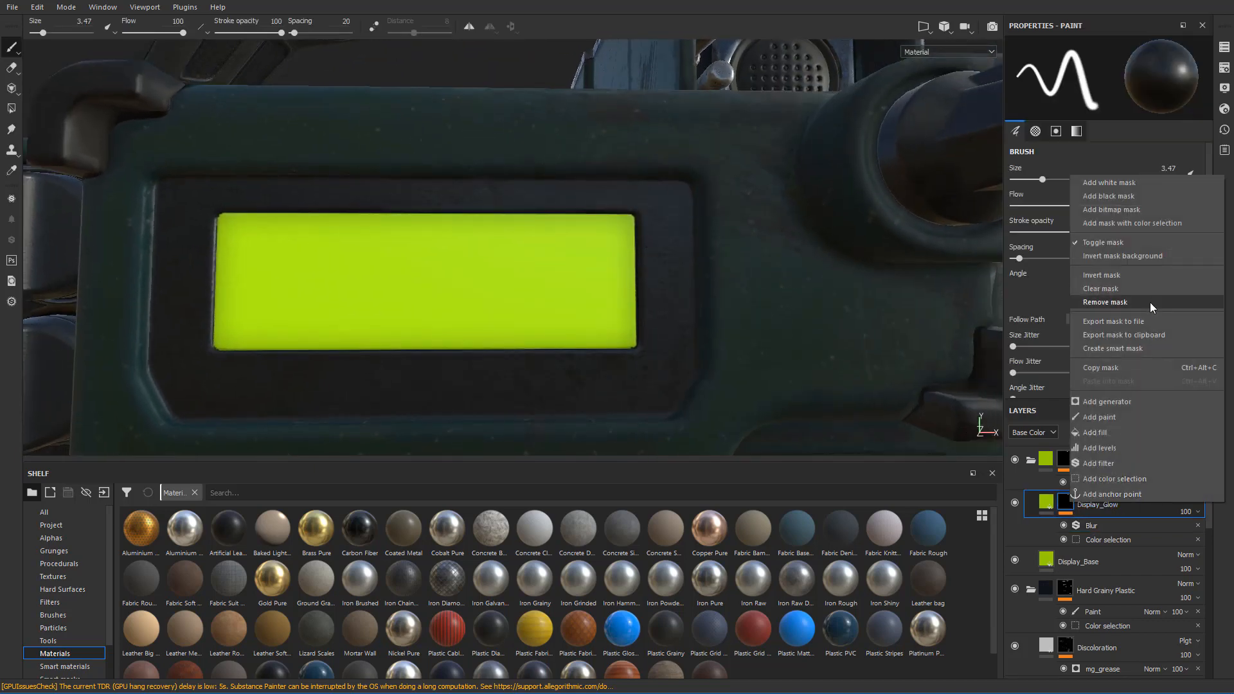
{"action": "left_click", "coordinate": [1128, 448]}
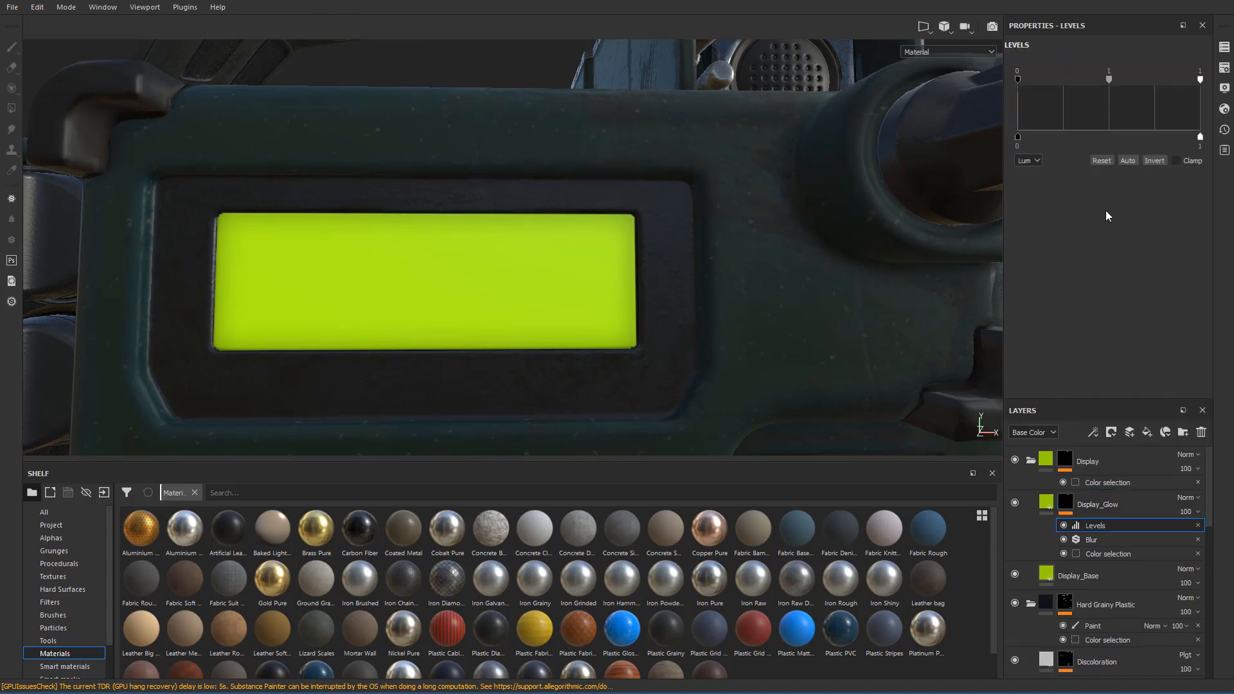
{"action": "left_click_drag", "start_coordinate": [1035, 84], "coordinate": [1128, 102]}
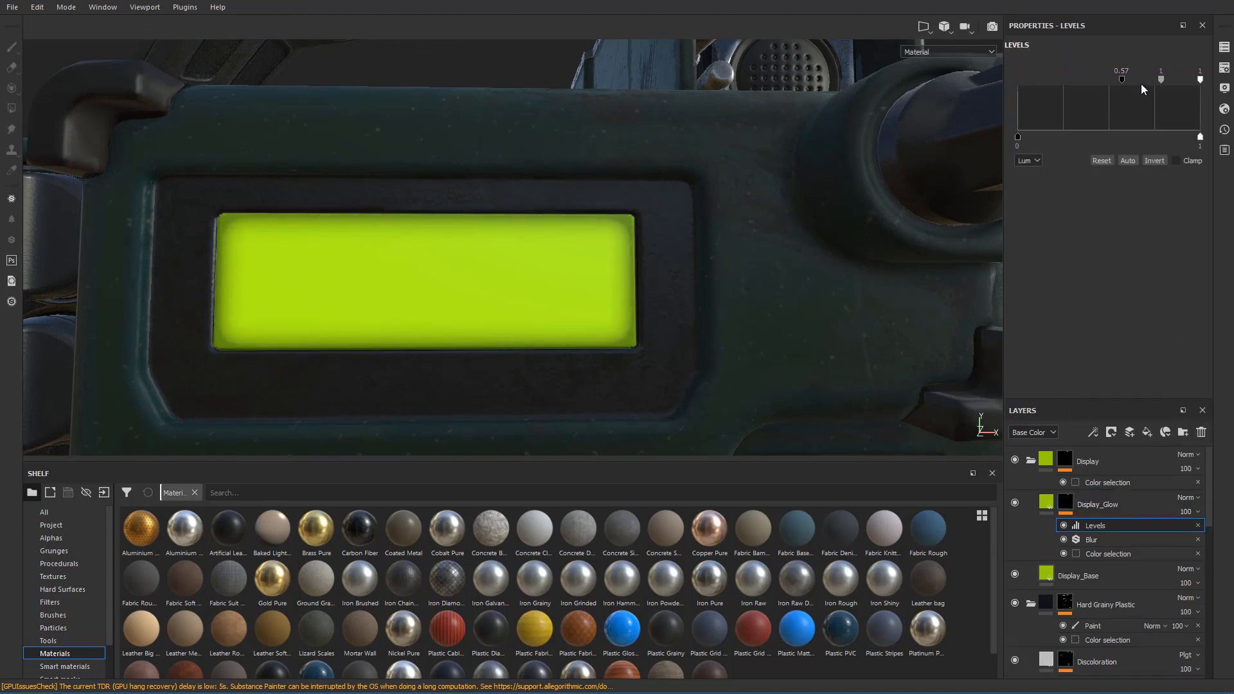
{"action": "mouse_move", "coordinate": [1160, 79]}
{"action": "left_mouse_down"}
{"action": "mouse_move", "coordinate": [1130, 79]}
{"action": "mouse_move", "coordinate": [1190, 80]}
{"action": "mouse_move", "coordinate": [1162, 79]}
{"action": "left_mouse_up"}
- Set the mask's blur intensity to 1.25, and its Levels midtone to about 2.97 with the white input at 0.919
{"action": "left_click", "coordinate": [1093, 539]}
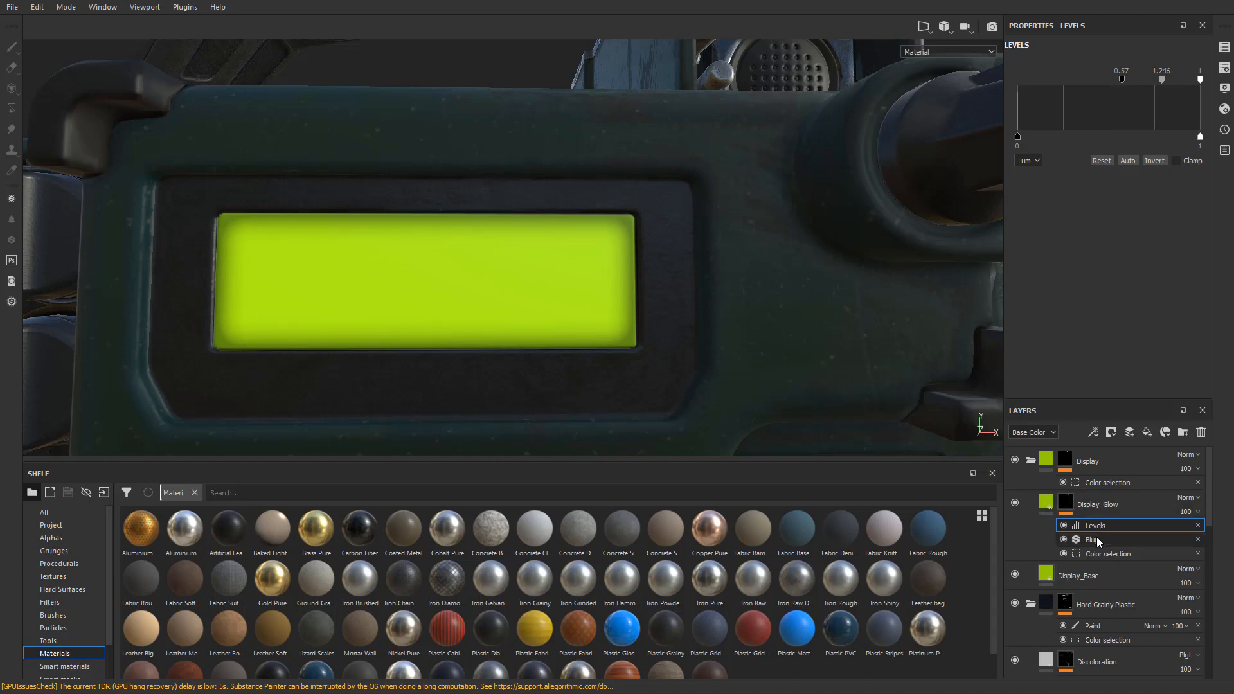
{"action": "left_click_drag", "start_coordinate": [1035, 120], "coordinate": [1036, 116]}
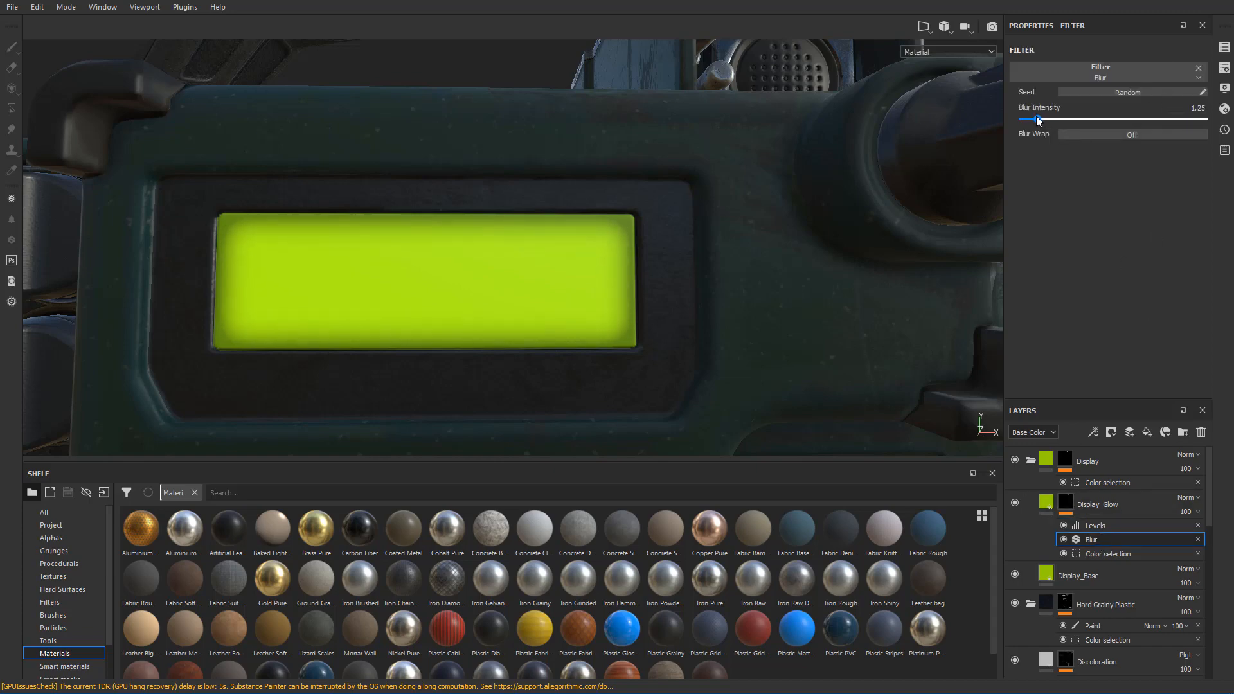
{"action": "scroll", "coordinate": [498, 257], "scroll_direction": "down", "scroll_amount": 5}
{"action": "left_click_drag", "start_coordinate": [498, 257], "coordinate": [622, 315], "text": "alt"}
{"action": "scroll", "coordinate": [477, 243], "scroll_direction": "up", "scroll_amount": 5}
{"action": "scroll", "coordinate": [734, 319], "scroll_direction": "up", "scroll_amount": 2}
{"action": "left_click", "coordinate": [1095, 526]}
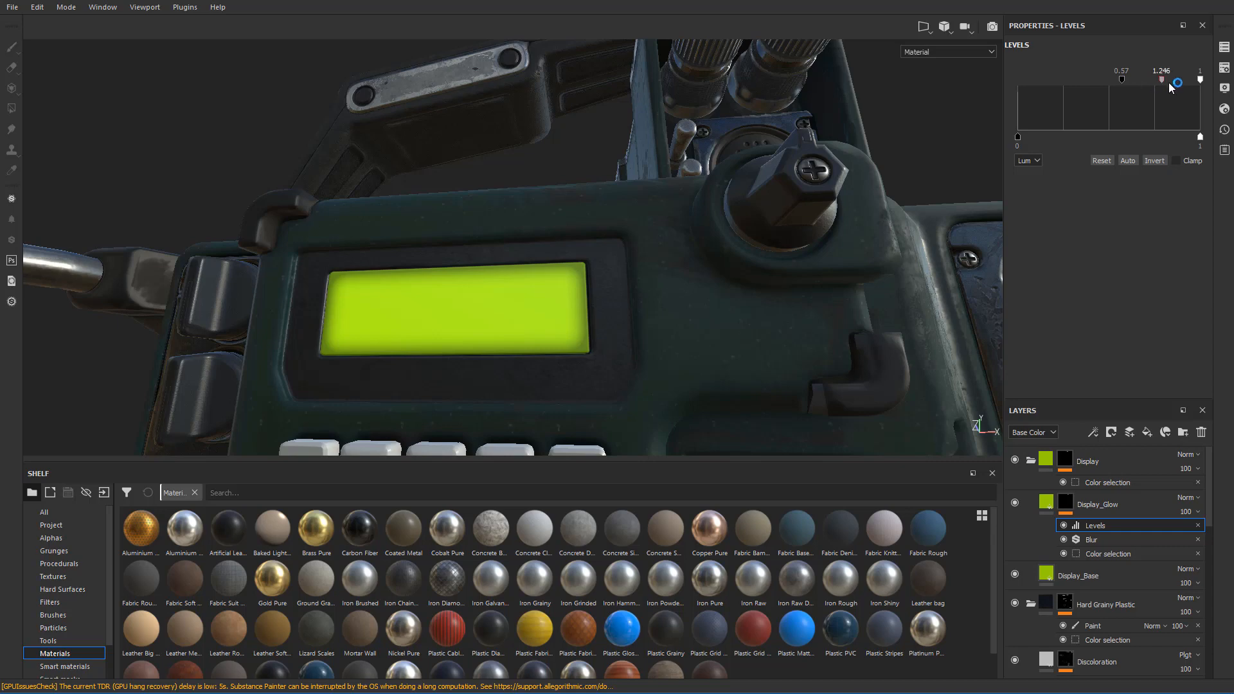
{"action": "mouse_move", "coordinate": [1160, 82]}
{"action": "left_mouse_down"}
{"action": "mouse_move", "coordinate": [1137, 82]}
{"action": "mouse_move", "coordinate": [1183, 83]}
{"action": "mouse_move", "coordinate": [1148, 79]}
{"action": "mouse_move", "coordinate": [1160, 79]}
{"action": "left_mouse_up"}
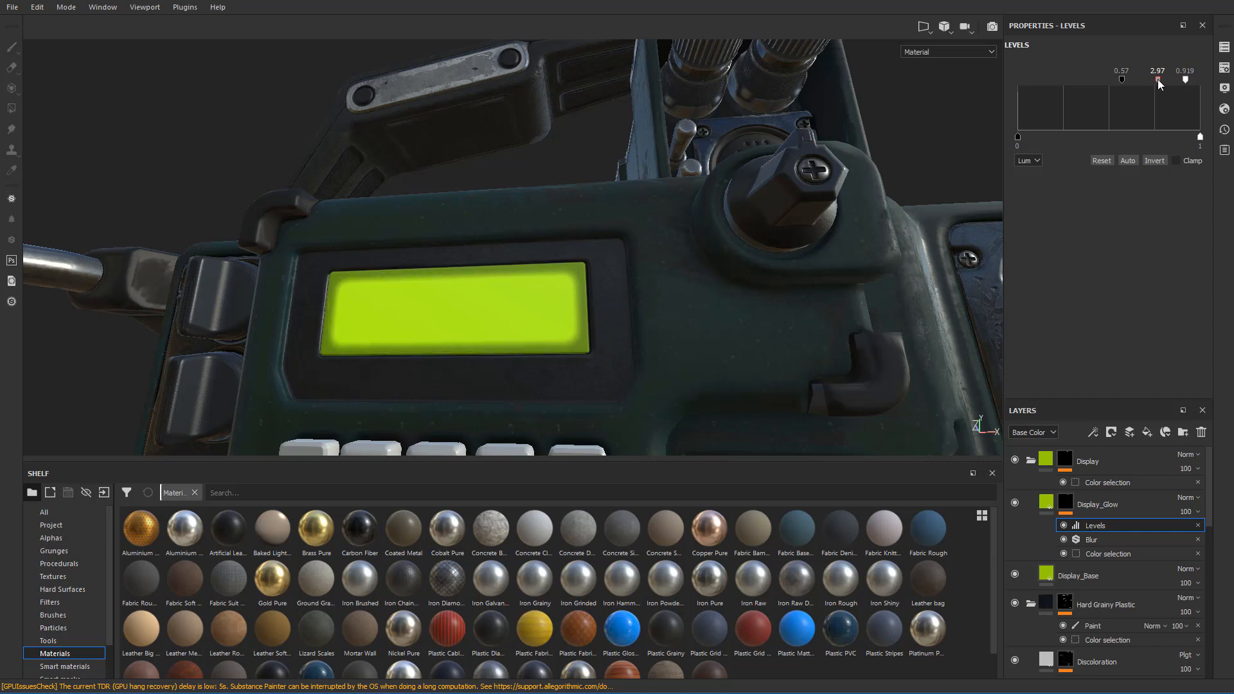
- Set the Display_Glow mask's blur intensity to 0.97 and check the glow from near and far
{"action": "left_click", "coordinate": [1091, 539]}
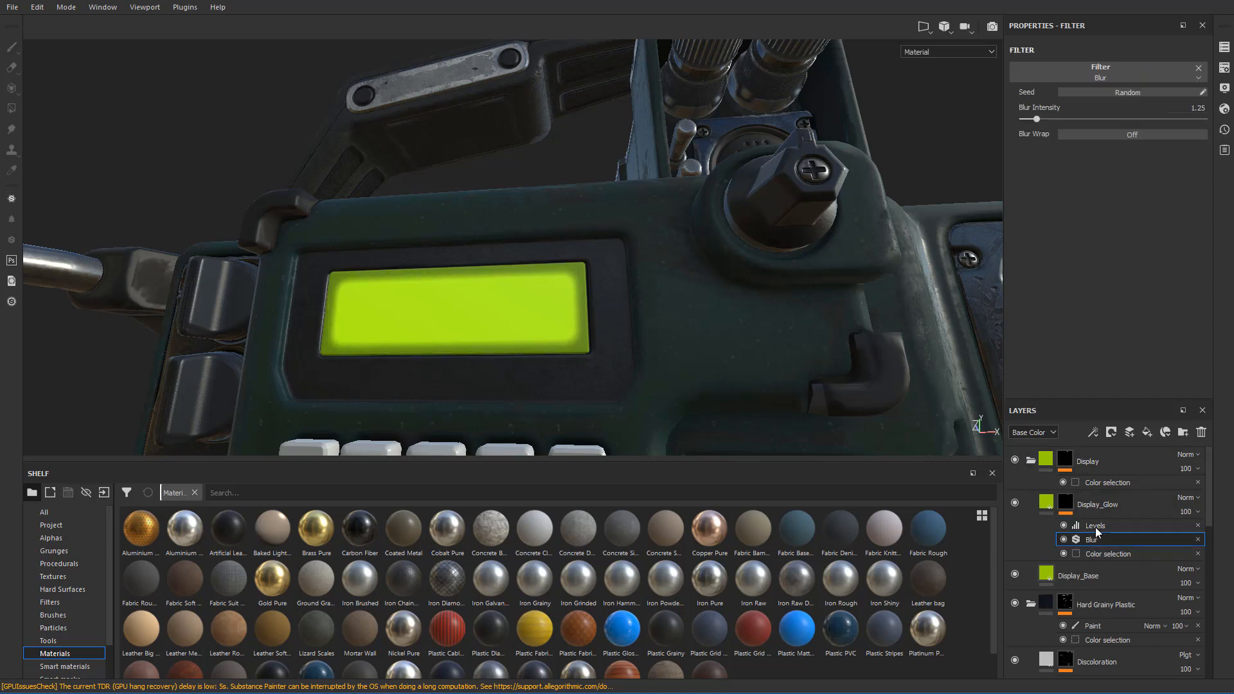
{"action": "mouse_move", "coordinate": [1036, 116]}
{"action": "left_mouse_down"}
{"action": "mouse_move", "coordinate": [1074, 115]}
{"action": "mouse_move", "coordinate": [1033, 118]}
{"action": "left_mouse_up"}
{"action": "scroll", "coordinate": [488, 257], "scroll_direction": "down", "scroll_amount": 8}
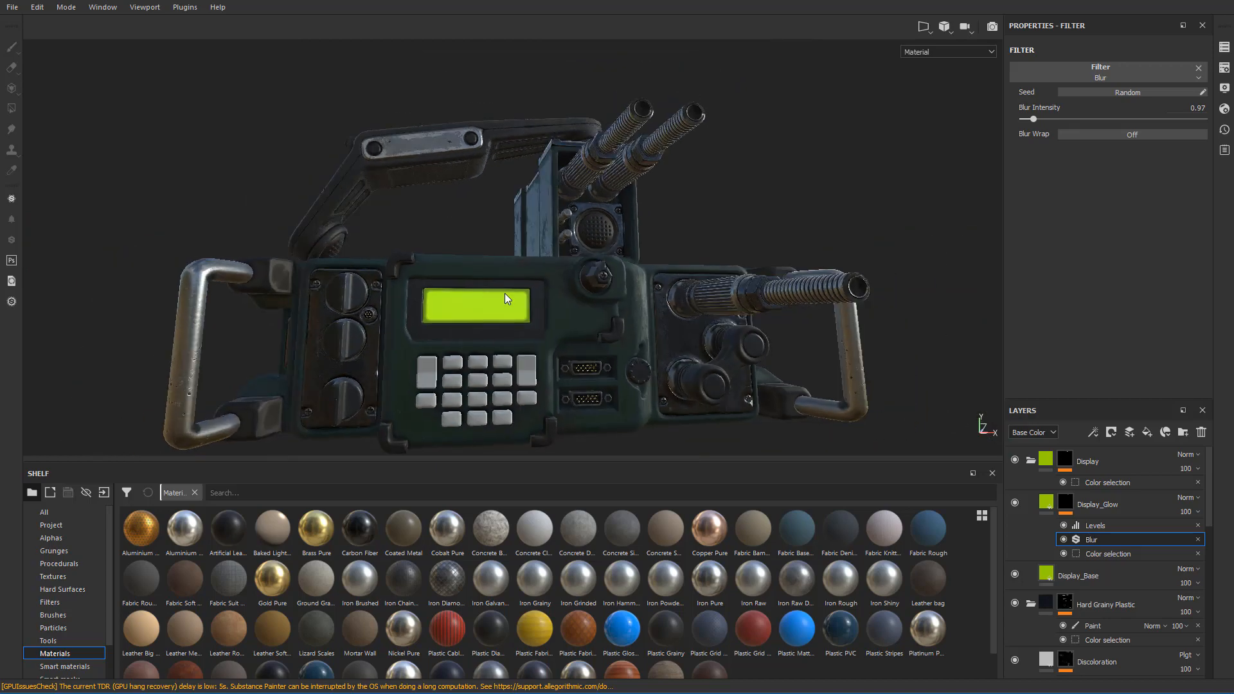
{"action": "scroll", "coordinate": [504, 296], "scroll_direction": "up", "scroll_amount": 8}
{"action": "left_click_drag", "start_coordinate": [481, 308], "coordinate": [656, 328], "text": "alt"}
{"action": "scroll", "coordinate": [543, 365], "scroll_direction": "down", "scroll_amount": 2}
{"action": "scroll", "coordinate": [566, 318], "scroll_direction": "down", "scroll_amount": 6}
{"action": "scroll", "coordinate": [631, 329], "scroll_direction": "up", "scroll_amount": 5}
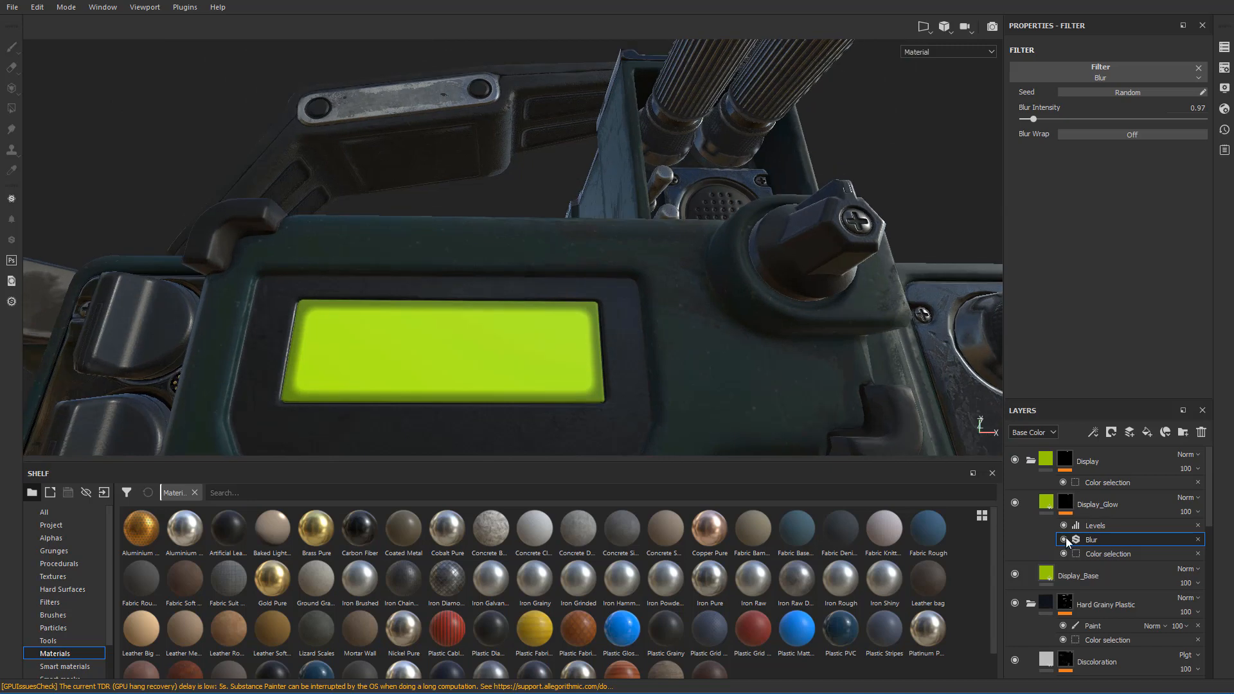
- Compare the glow with the Levels effect off and on, and set the Levels black input to 0.194
{"action": "left_click", "coordinate": [1065, 527]}
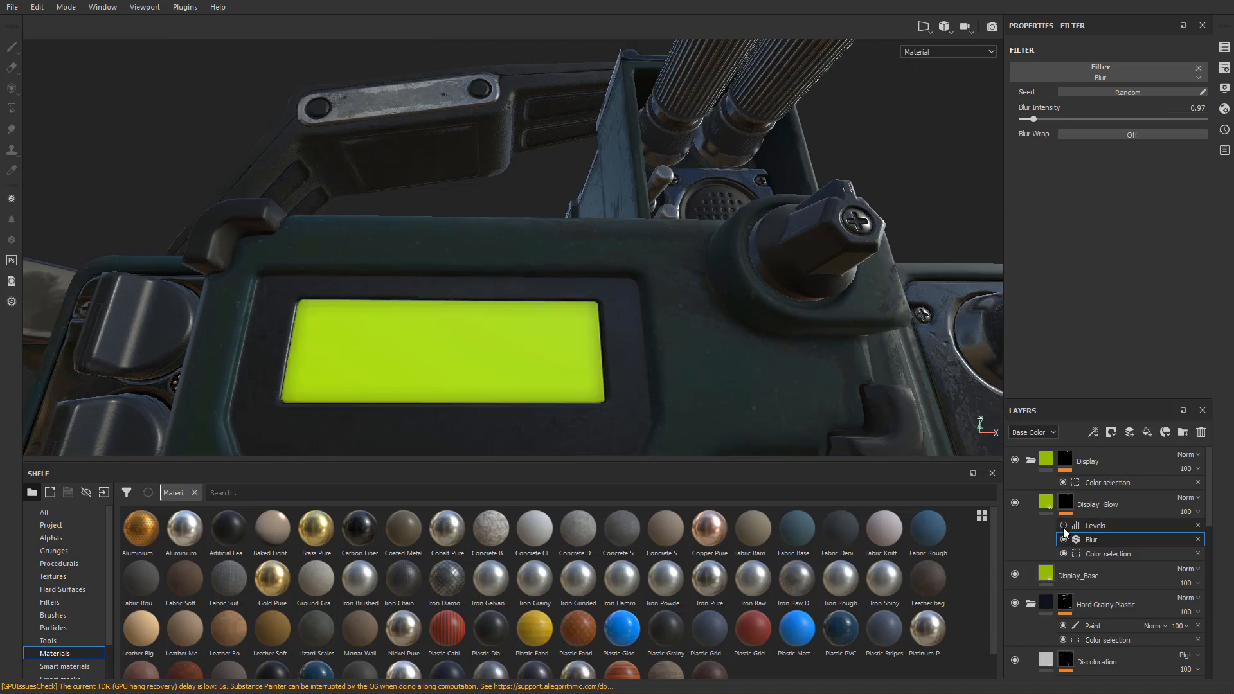
{"action": "left_click", "coordinate": [1064, 526]}
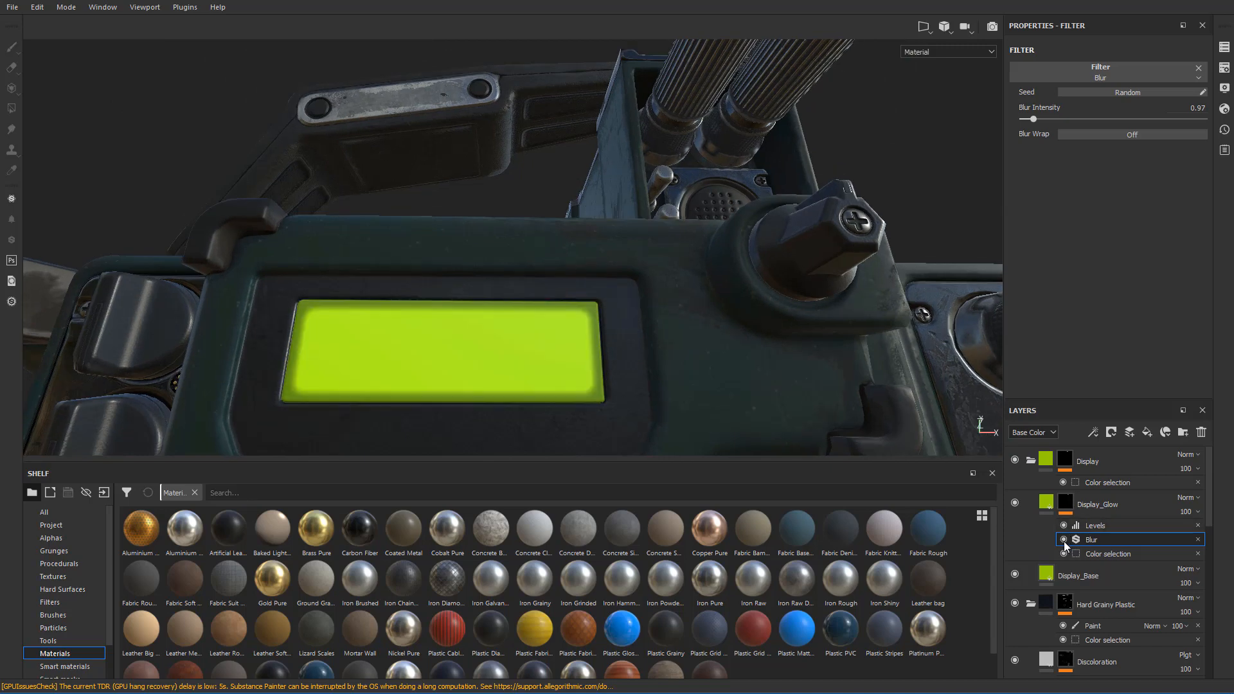
{"action": "left_click", "coordinate": [1086, 527]}
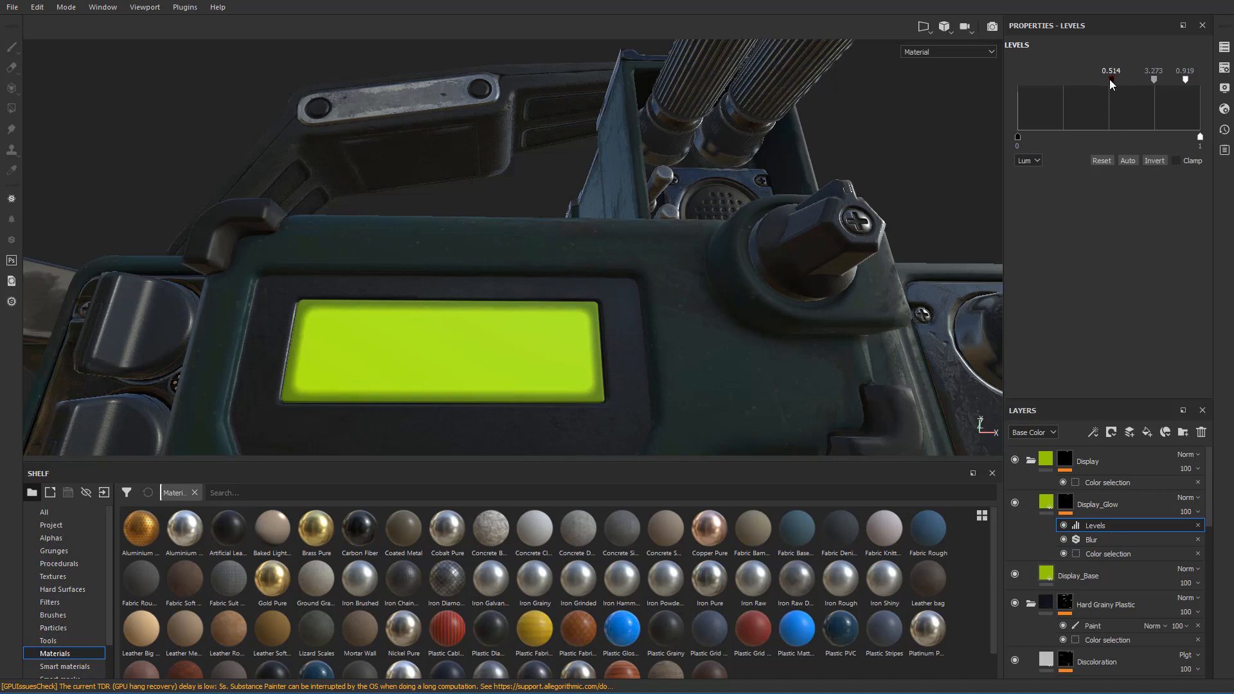
{"action": "left_click_drag", "start_coordinate": [1109, 79], "coordinate": [1052, 83]}
{"action": "left_click_drag", "start_coordinate": [617, 277], "coordinate": [552, 333], "text": "alt"}
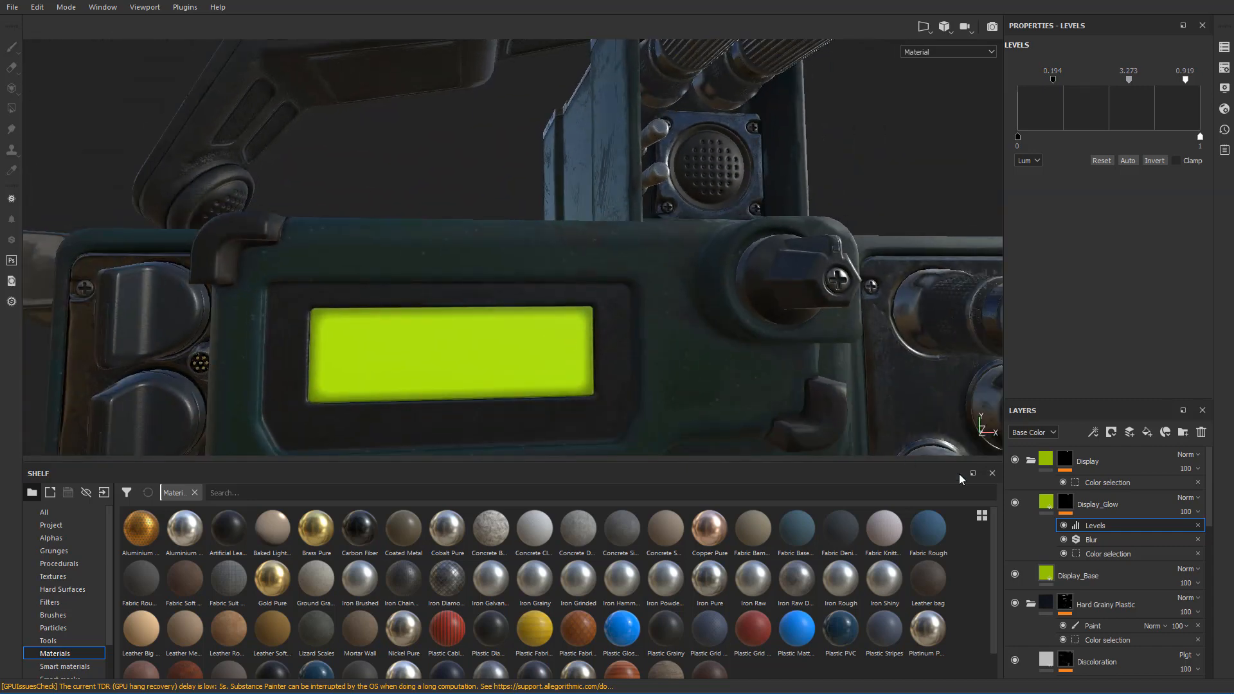
- Set the mask's blur intensity to 0.74 and inspect the display's glowing edges from several angles
{"action": "left_click", "coordinate": [1095, 541]}
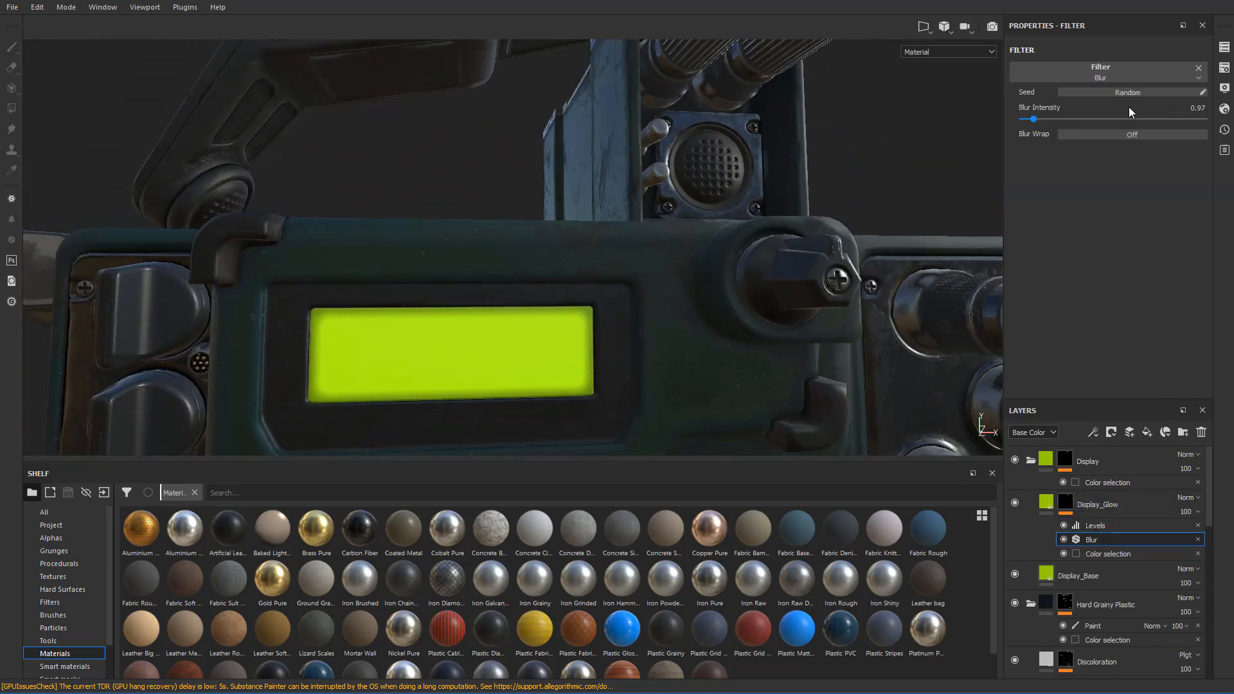
{"action": "mouse_move", "coordinate": [1035, 118]}
{"action": "left_mouse_down"}
{"action": "mouse_move", "coordinate": [1049, 119]}
{"action": "mouse_move", "coordinate": [1031, 120]}
{"action": "left_mouse_up"}
{"action": "left_click_drag", "start_coordinate": [711, 259], "coordinate": [651, 238], "text": "alt"}
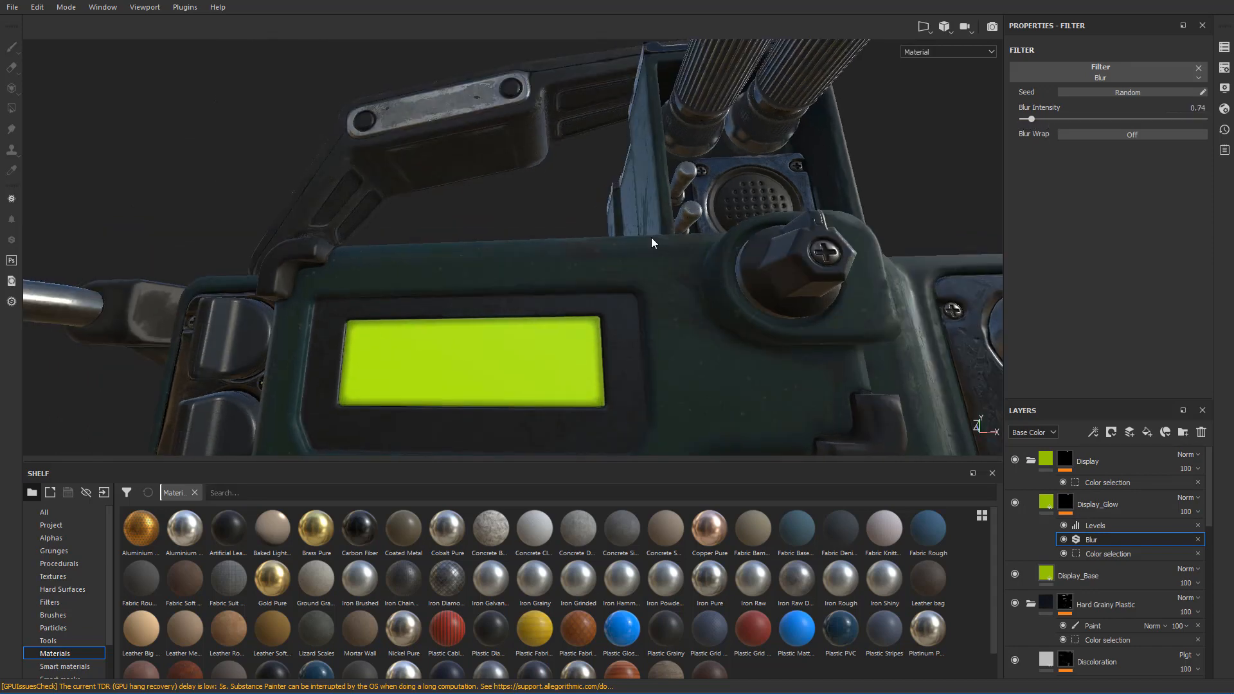
{"action": "scroll", "coordinate": [572, 264], "scroll_direction": "down", "scroll_amount": 5}
{"action": "scroll", "coordinate": [572, 248], "scroll_direction": "up", "scroll_amount": 7}
{"action": "left_click_drag", "start_coordinate": [568, 297], "coordinate": [703, 279], "text": "alt"}
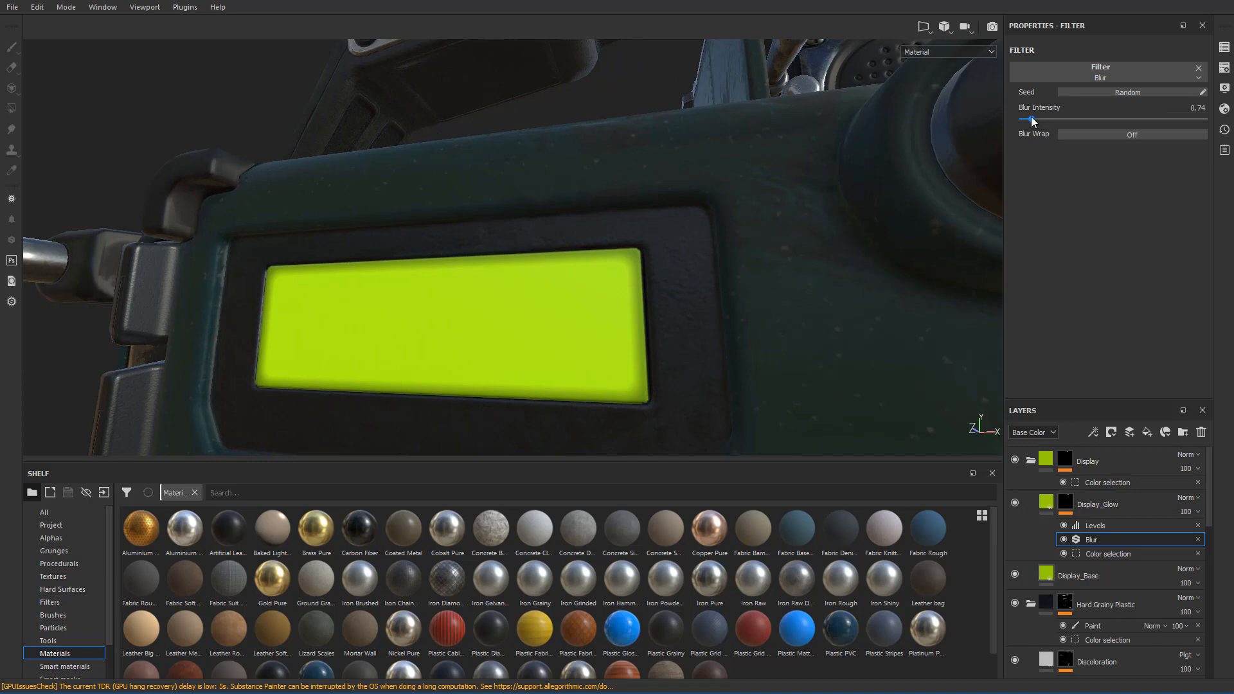
- Try blur intensities of 0.1 and 11 on the Display_Glow mask, and set the intensity to 1
{"action": "type", "text": "0.1"}
{"action": "key", "text": "Return"}
{"action": "left_click", "coordinate": [1199, 107]}
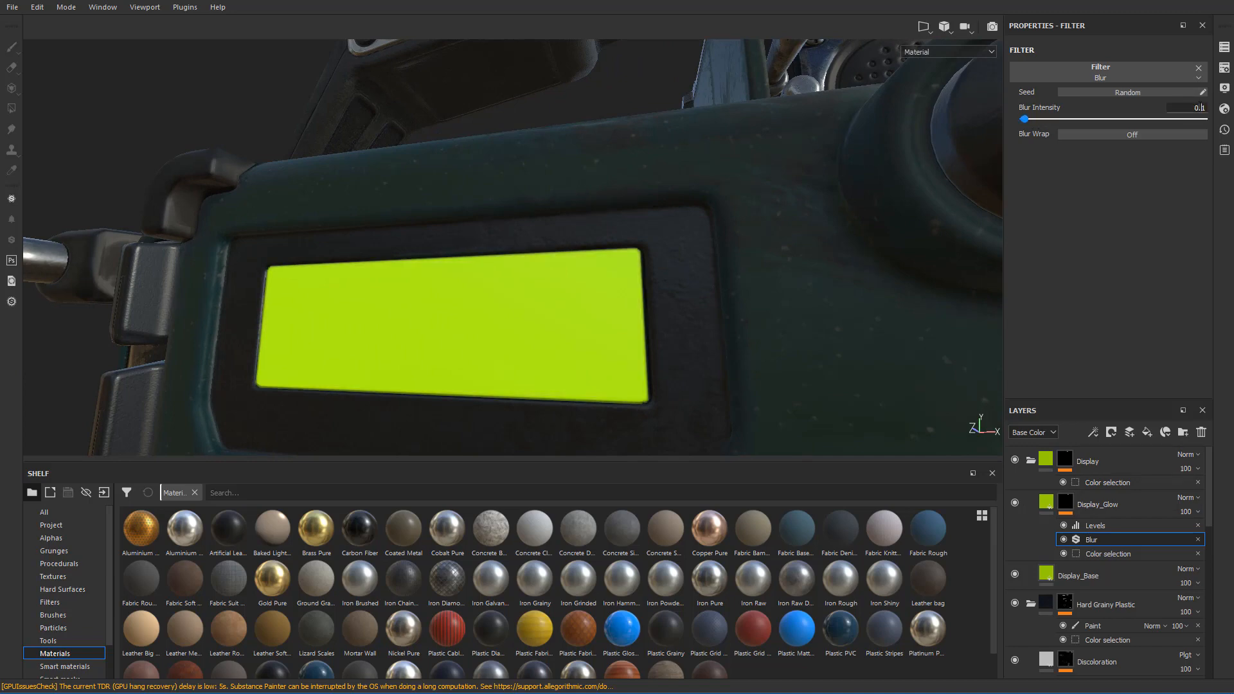
{"action": "type", "text": "11"}
{"action": "key", "text": "Return"}
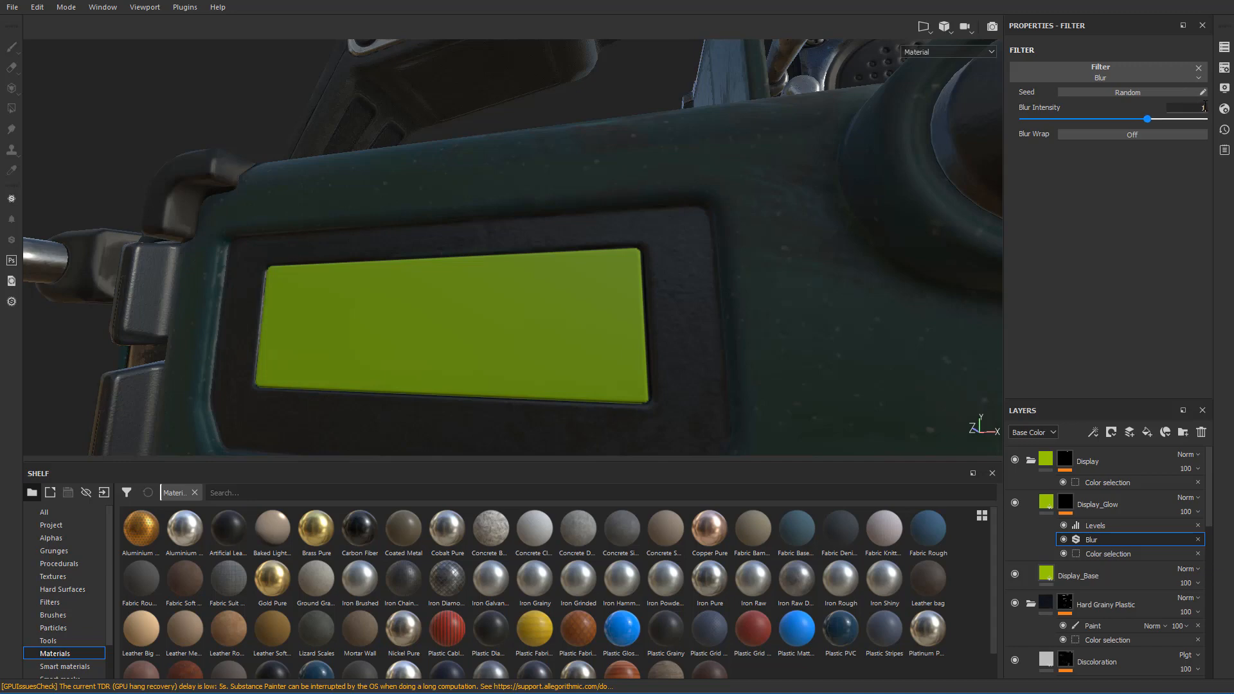
{"action": "key", "text": "Return"}
{"action": "scroll", "coordinate": [599, 161], "scroll_direction": "down", "scroll_amount": 4}
{"action": "left_click_drag", "start_coordinate": [547, 186], "coordinate": [669, 222], "text": "alt"}
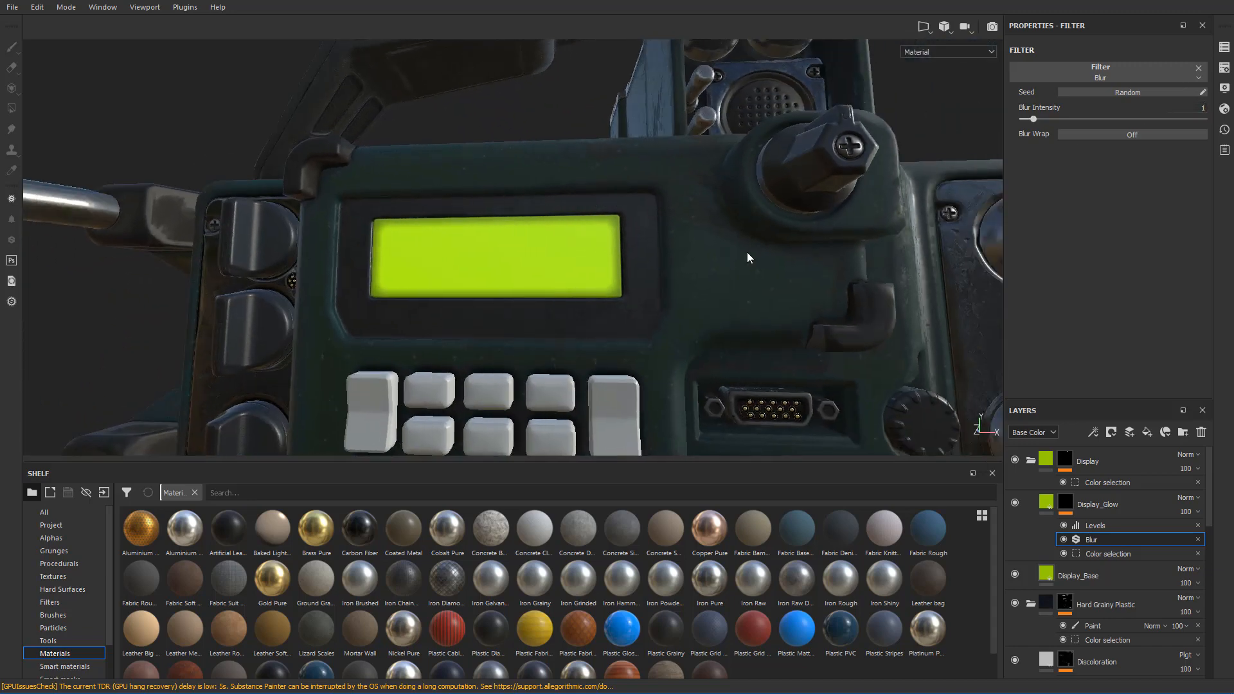
- Set the black input of the Display_Glow mask's Levels to 0.092 and check the glow from far and near
{"action": "left_click", "coordinate": [1105, 524]}
{"action": "left_click_drag", "start_coordinate": [1053, 78], "coordinate": [1034, 77]}
{"action": "scroll", "coordinate": [495, 193], "scroll_direction": "down", "scroll_amount": 5}
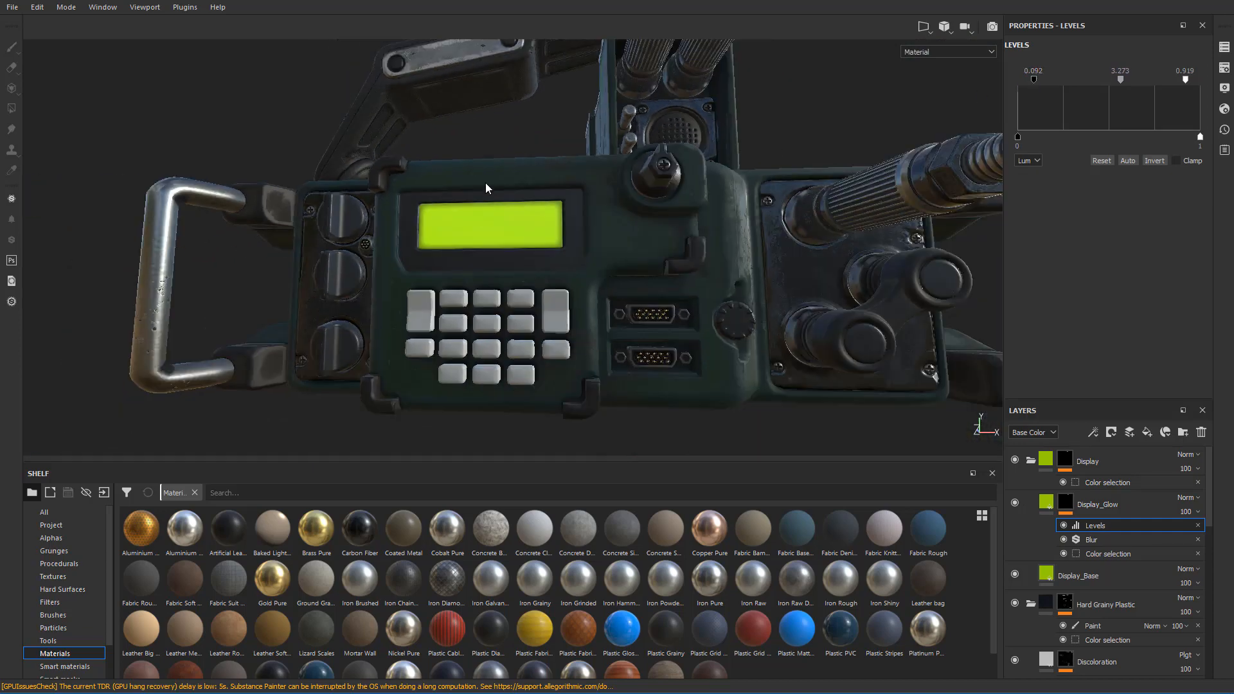
{"action": "scroll", "coordinate": [503, 201], "scroll_direction": "down", "scroll_amount": 2}
{"action": "scroll", "coordinate": [488, 206], "scroll_direction": "up", "scroll_amount": 5}
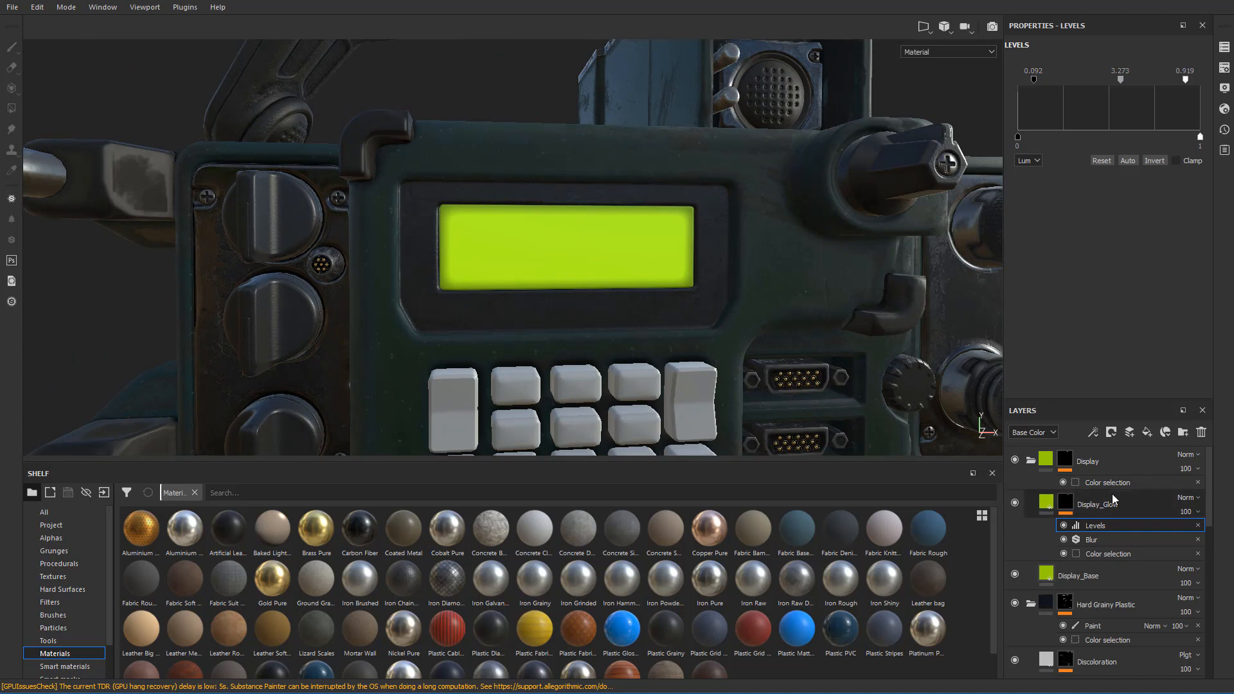
- Add a fill layer named darken above Display_Glow and set its base color to black
{"action": "left_click", "coordinate": [1100, 505]}
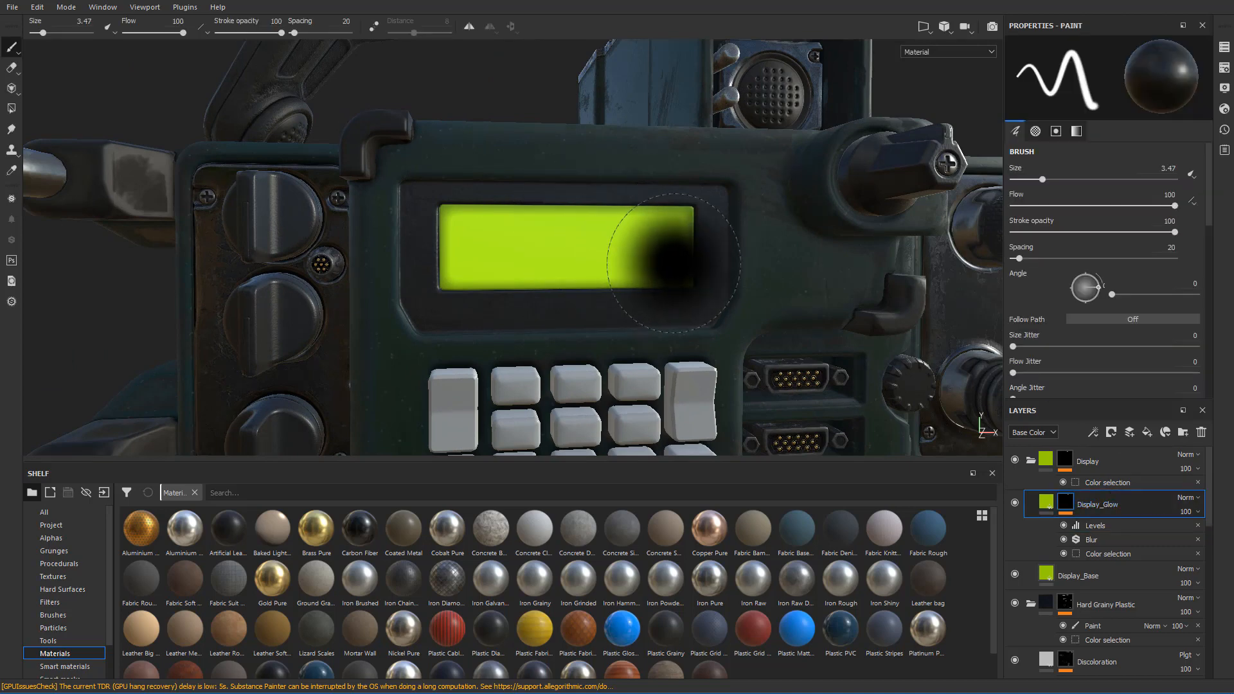
{"action": "mouse_move", "coordinate": [701, 288]}
{"action": "right_mouse_down", "text": "ctrl"}
{"action": "mouse_move", "coordinate": [579, 257]}
{"action": "mouse_move", "coordinate": [465, 178]}
{"action": "right_mouse_up", "text": "ctrl"}
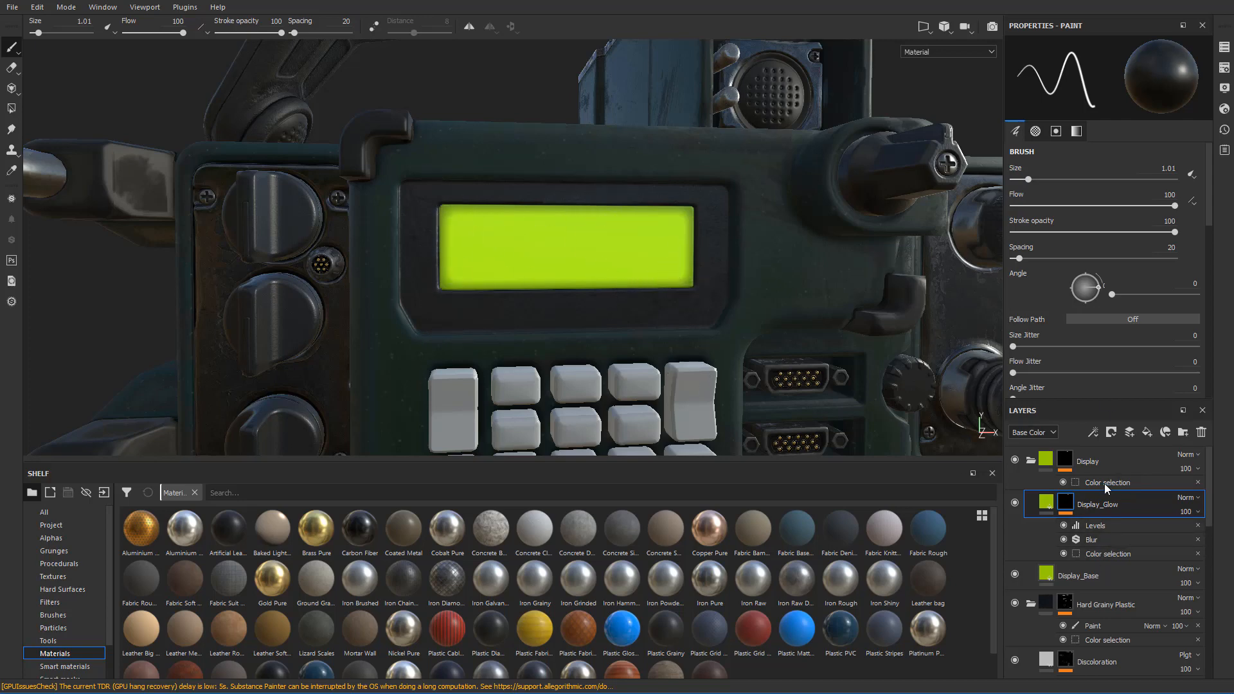
{"action": "left_click", "coordinate": [1148, 427]}
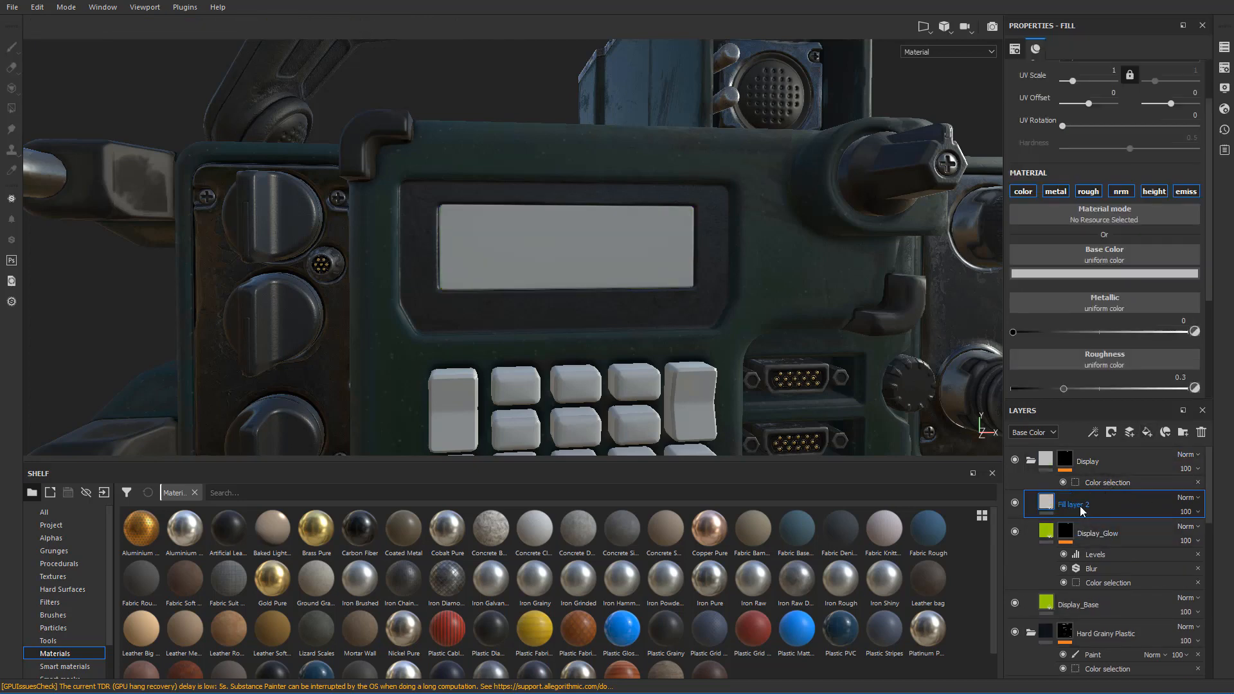
{"action": "double_click", "coordinate": [1080, 506]}
{"action": "type", "text": "darken"}
{"action": "key", "text": "Return"}
{"action": "left_click", "coordinate": [1055, 275]}
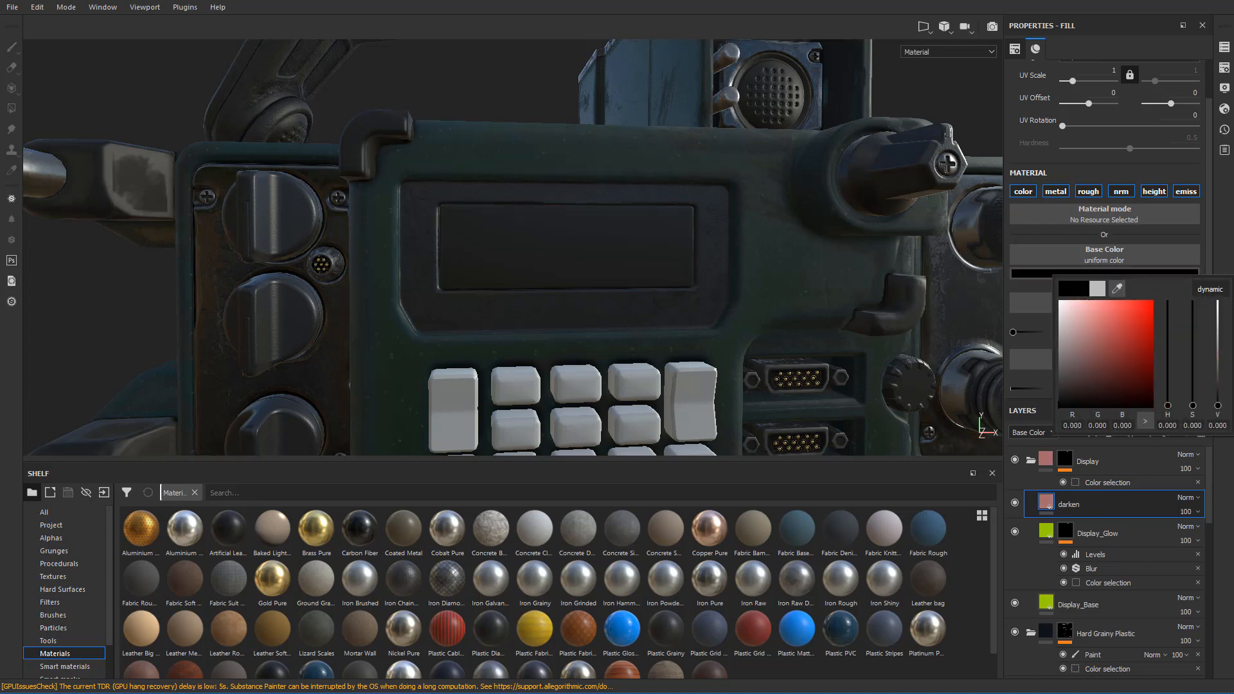
- Mask the darken layer with a color selection that picks the display's ID color
{"action": "right_click", "coordinate": [1075, 498]}
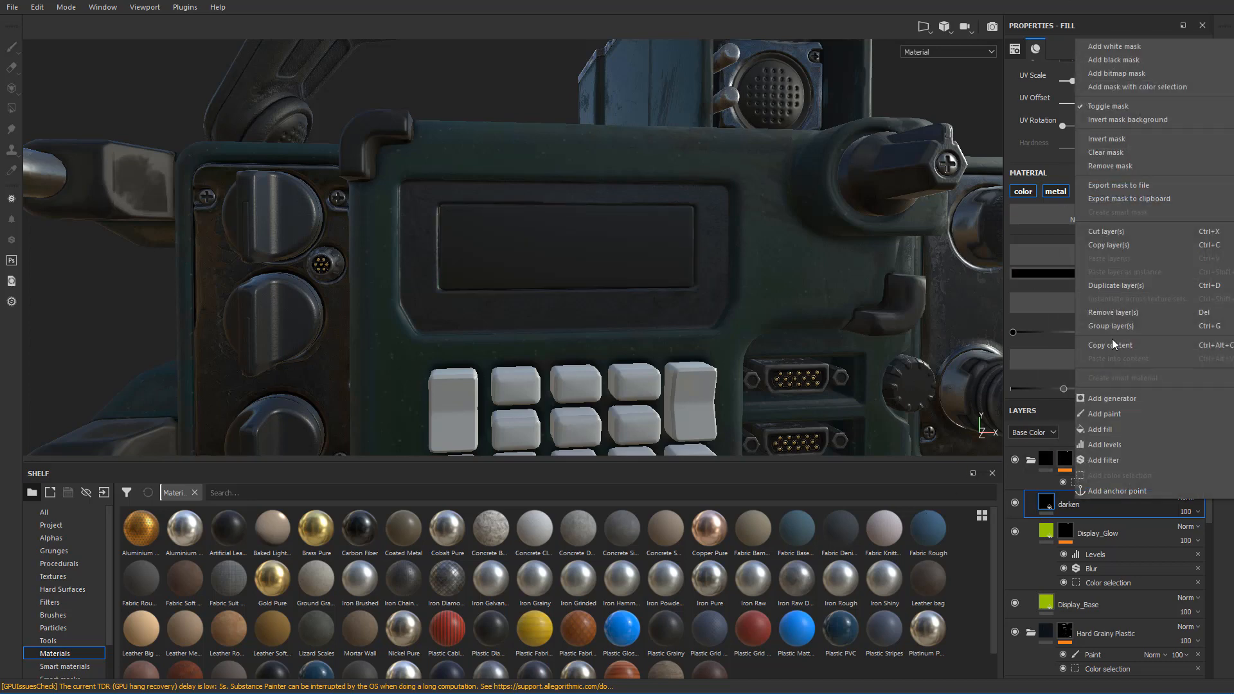
{"action": "left_click", "coordinate": [1145, 87]}
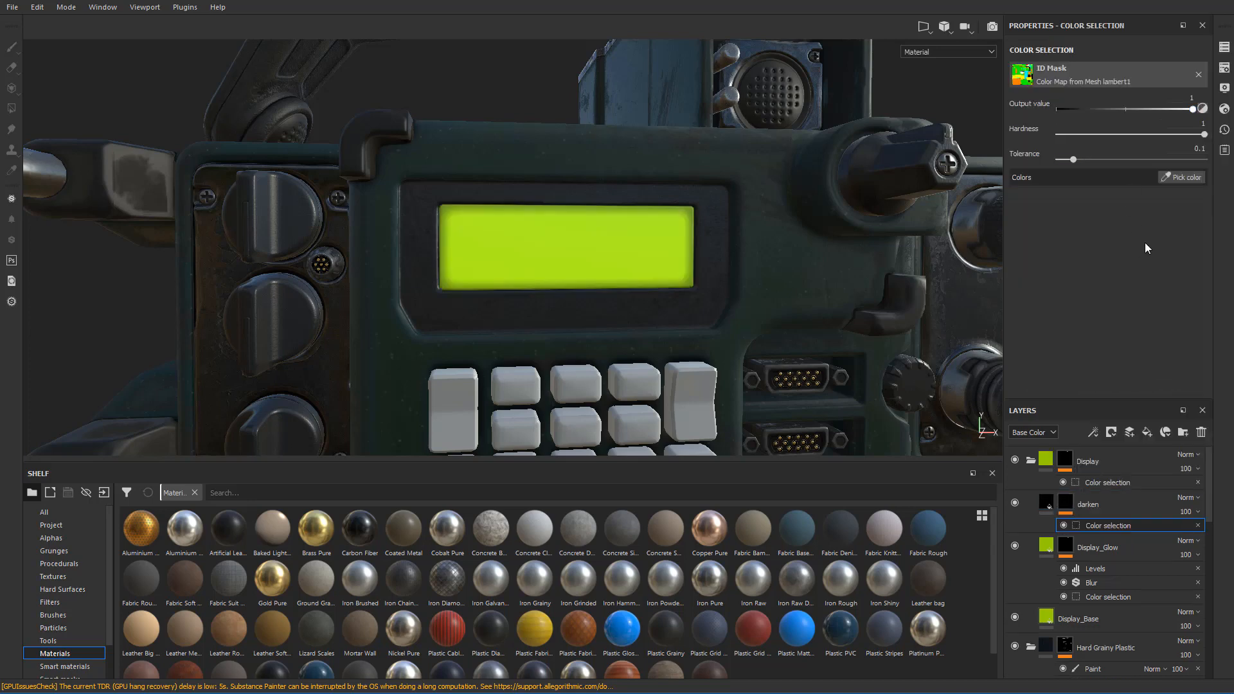
{"action": "left_click", "coordinate": [1170, 180]}
{"action": "left_click", "coordinate": [659, 235]}
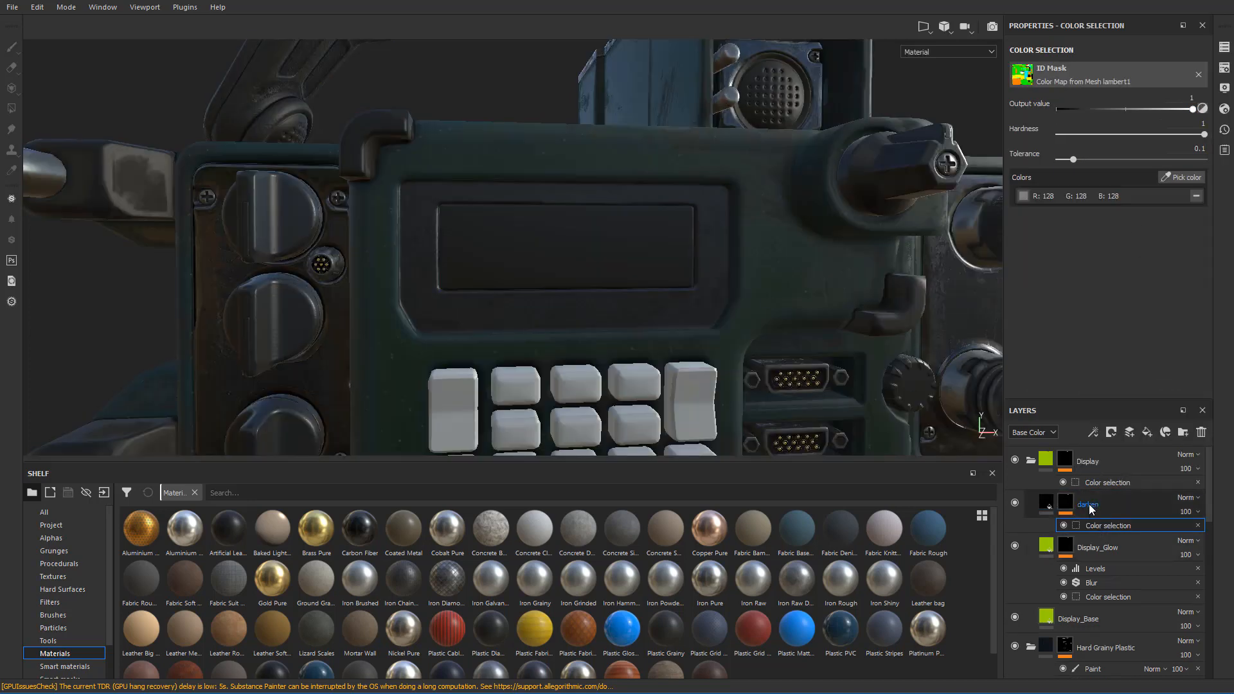
- Add a Blur filter to the darken layer's mask
{"action": "right_click", "coordinate": [1091, 509]}
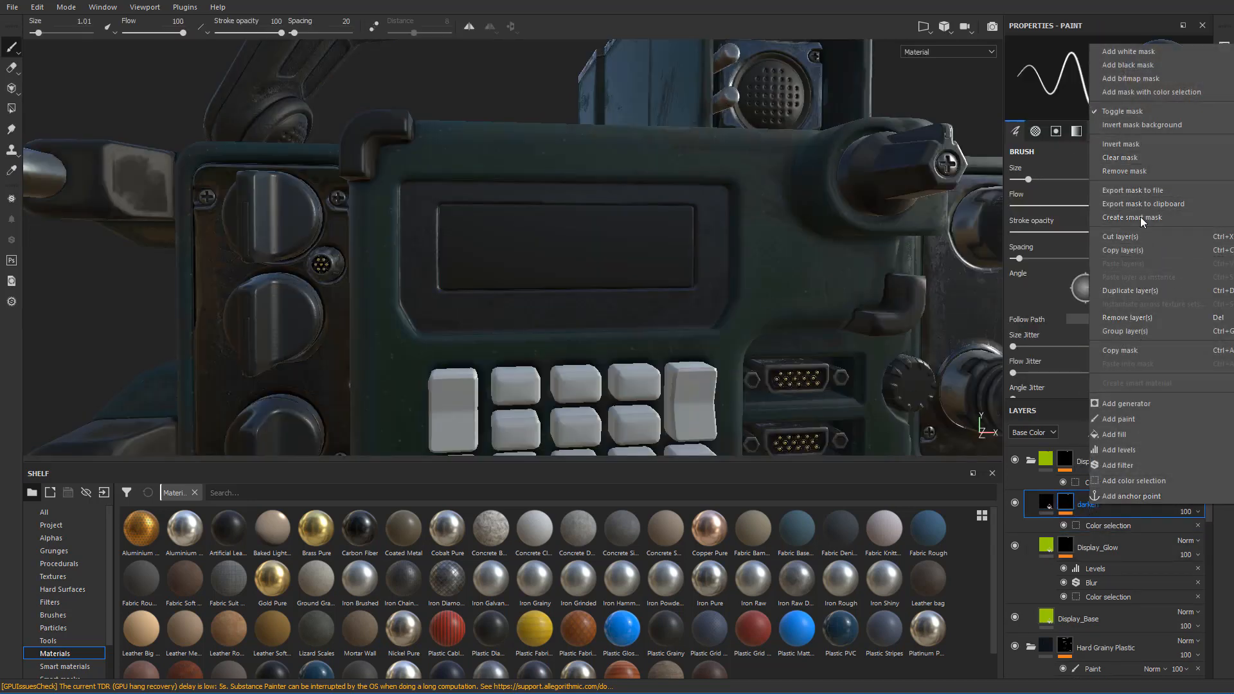
{"action": "left_click", "coordinate": [1139, 461]}
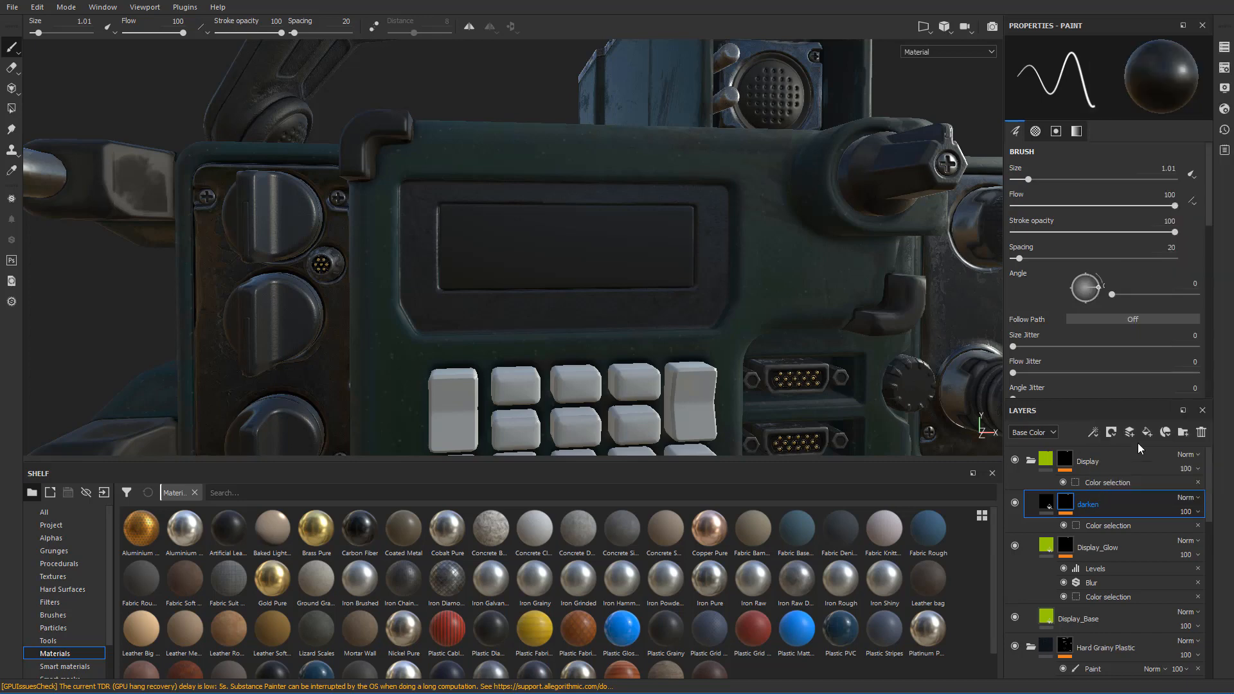
{"action": "left_click", "coordinate": [1106, 79]}
{"action": "left_click", "coordinate": [1127, 118]}
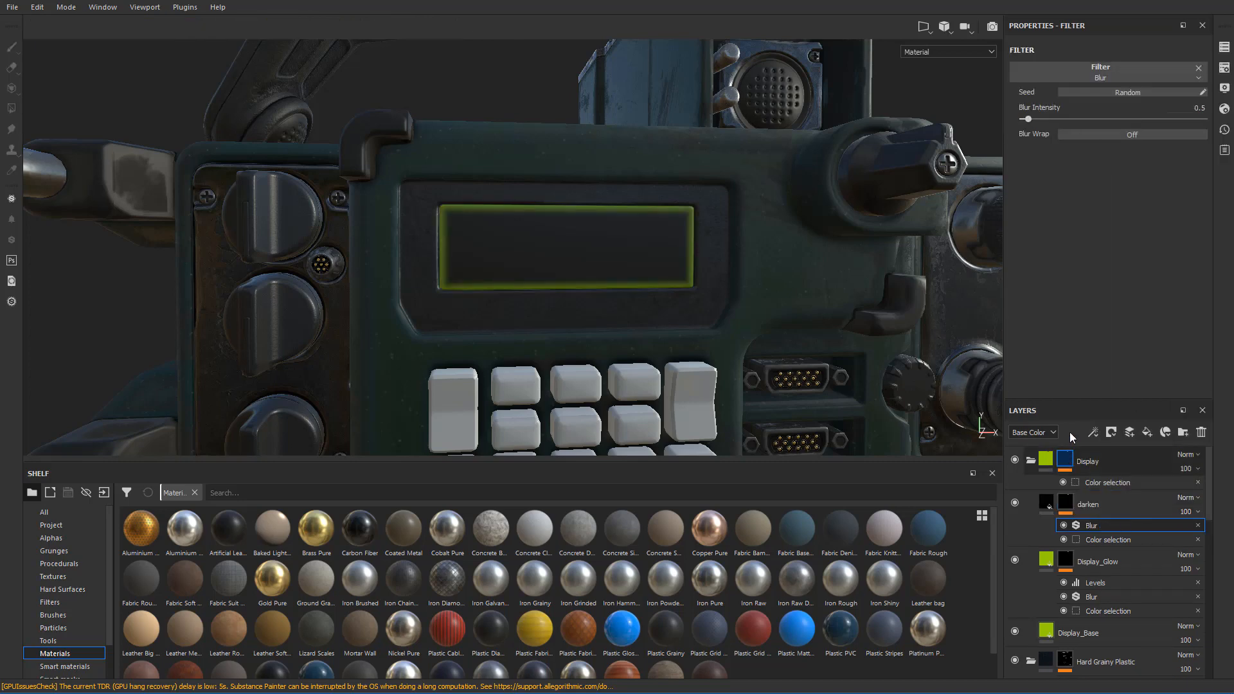
- Add an inverted Levels effect to the darken mask and compare the display with the layer hidden and shown
{"action": "left_click", "coordinate": [1089, 508]}
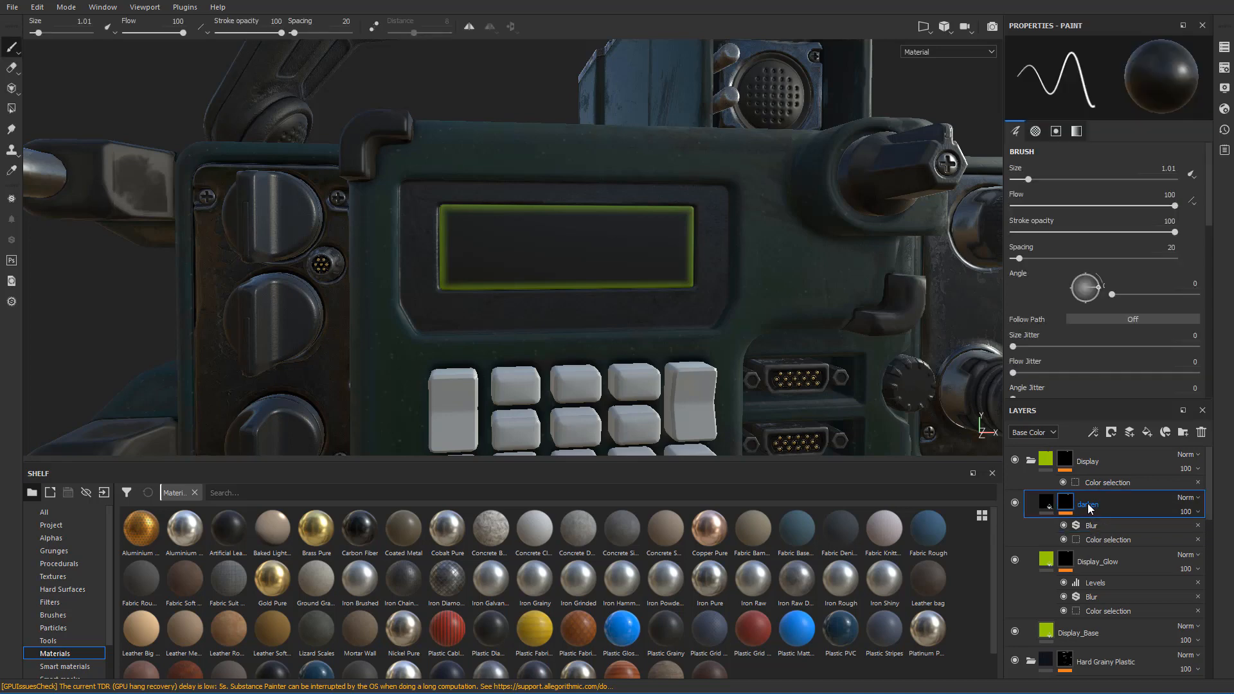
{"action": "right_click", "coordinate": [1090, 507]}
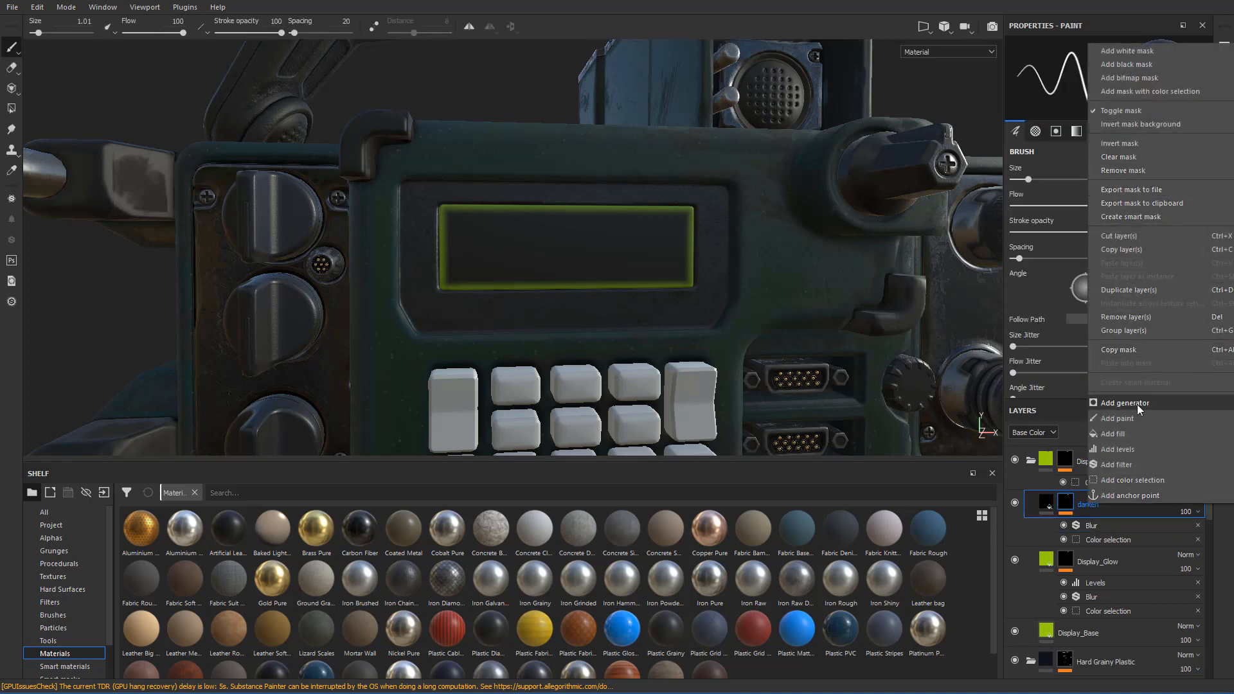
{"action": "left_click", "coordinate": [1132, 449]}
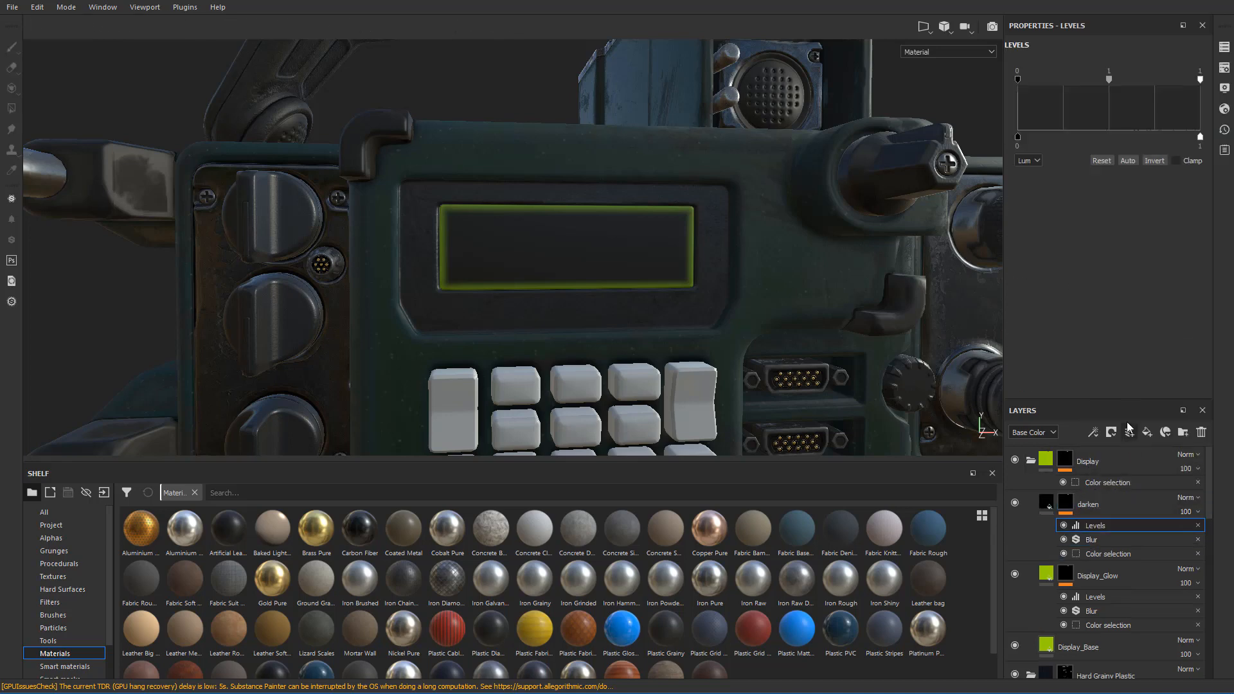
{"action": "left_click", "coordinate": [1155, 161]}
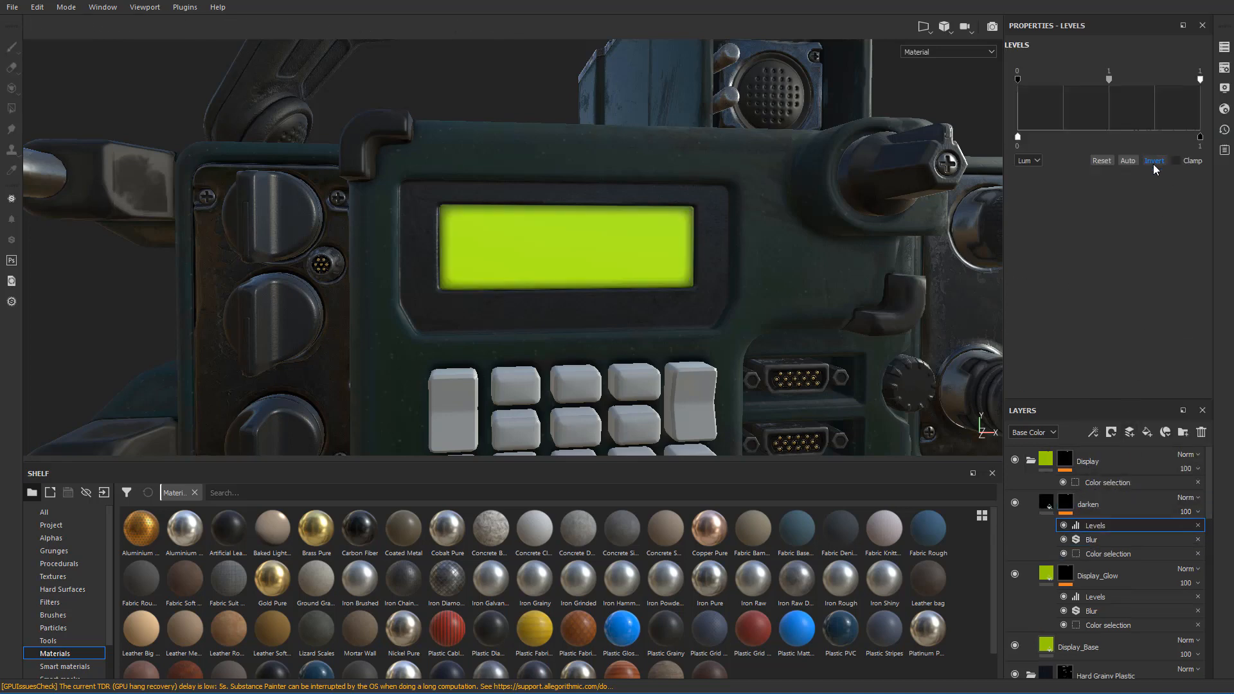
{"action": "left_click", "coordinate": [1014, 502]}
{"action": "left_click", "coordinate": [1014, 503]}
- Review the darken fill's emissive color and compare the display's edges with its emissive channel off and on
{"action": "left_click", "coordinate": [1045, 505]}
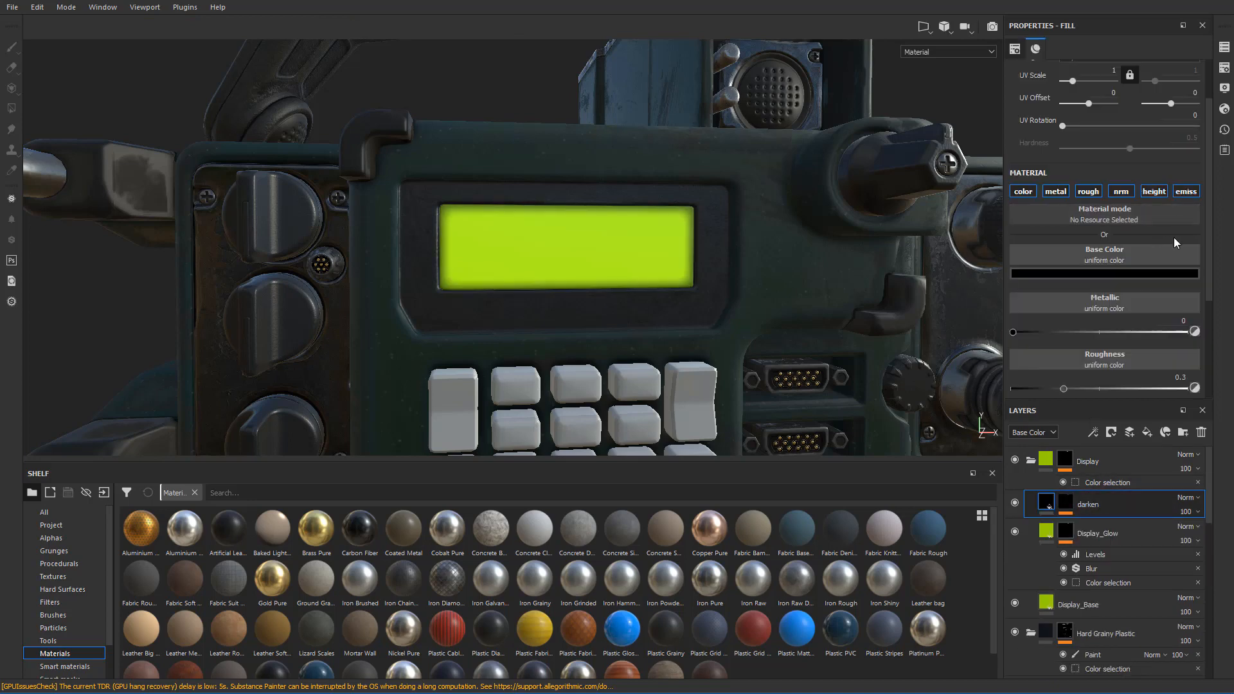
{"action": "left_click", "coordinate": [1185, 192]}
{"action": "scroll", "coordinate": [1166, 275], "scroll_direction": "down", "scroll_amount": 4}
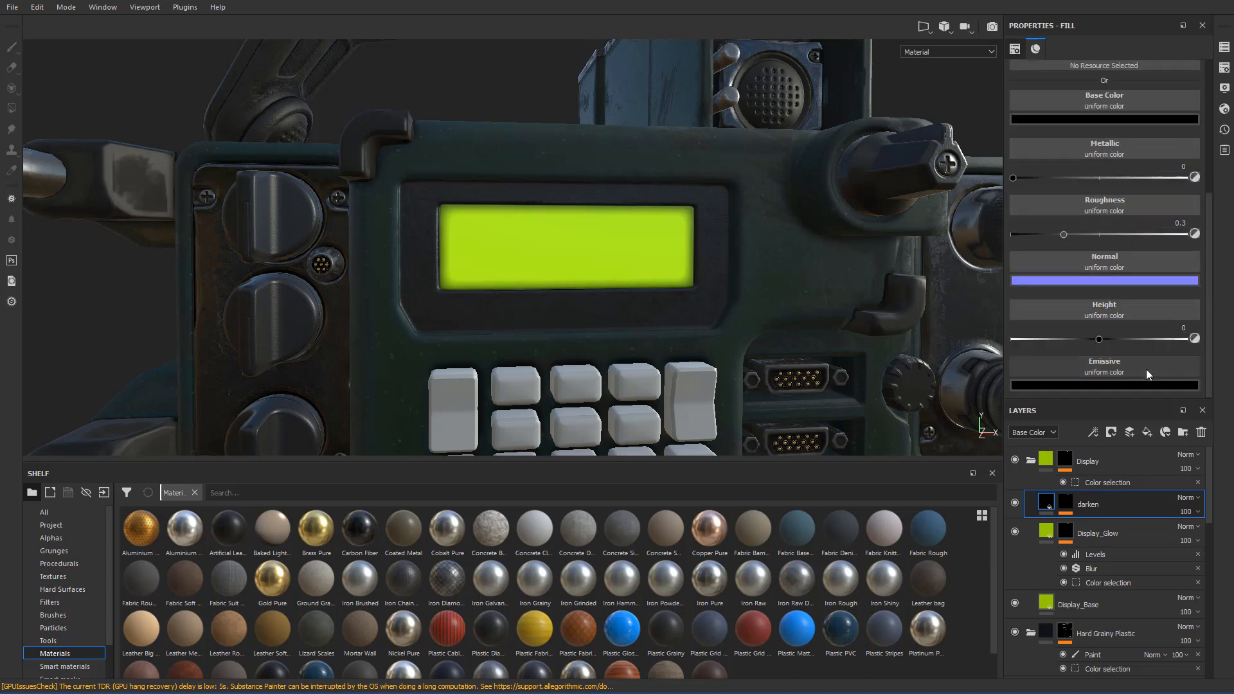
{"action": "scroll", "coordinate": [603, 298], "scroll_direction": "down", "scroll_amount": 2}
{"action": "scroll", "coordinate": [603, 296], "scroll_direction": "up", "scroll_amount": 3}
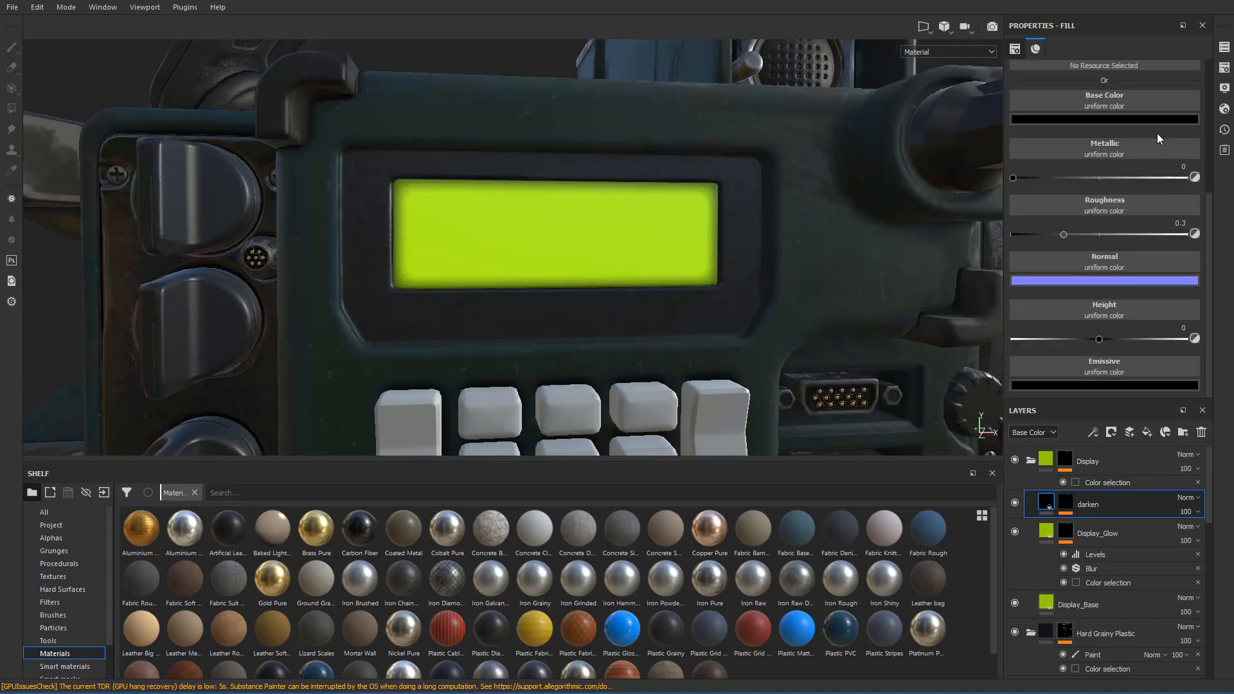
{"action": "scroll", "coordinate": [1167, 126], "scroll_direction": "up", "scroll_amount": 3}
{"action": "left_click", "coordinate": [1186, 153]}
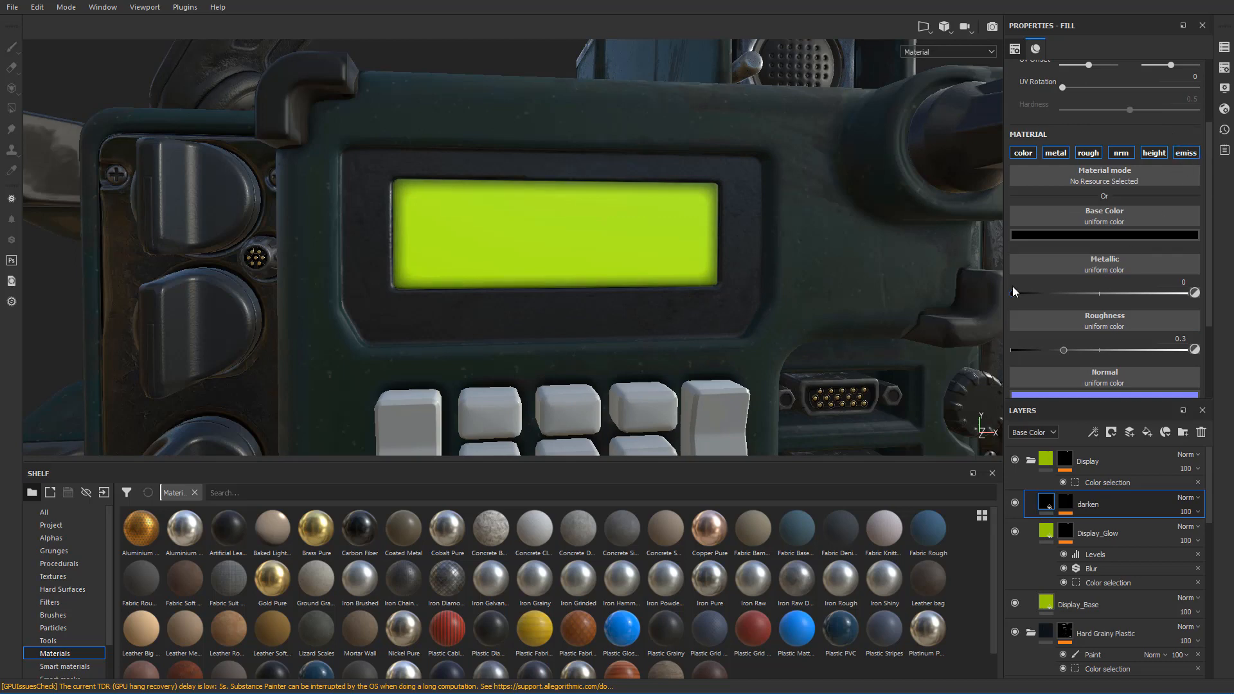
{"action": "scroll", "coordinate": [685, 235], "scroll_direction": "down", "scroll_amount": 2}
{"action": "scroll", "coordinate": [684, 235], "scroll_direction": "up", "scroll_amount": 1}
- View the display in the Emissive channel alone, check the darken layer's effect there, and return to the Material view
{"action": "left_click", "coordinate": [956, 52]}
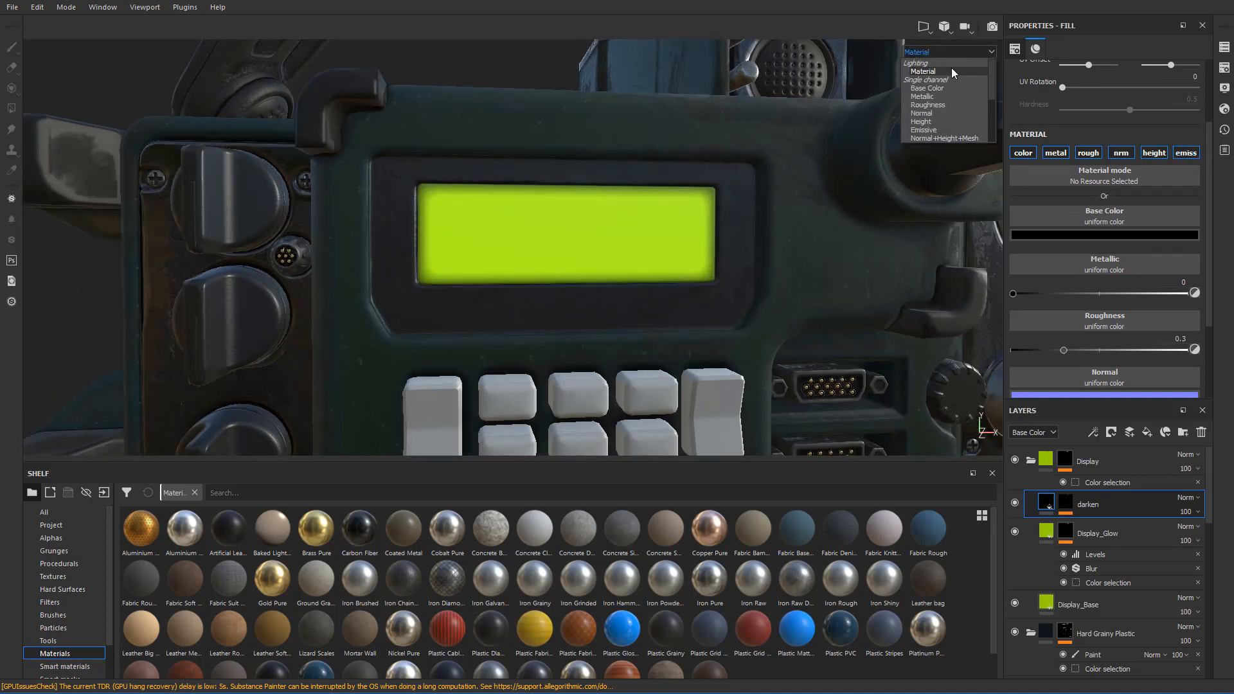
{"action": "left_click", "coordinate": [939, 129]}
{"action": "scroll", "coordinate": [757, 187], "scroll_direction": "down", "scroll_amount": 1}
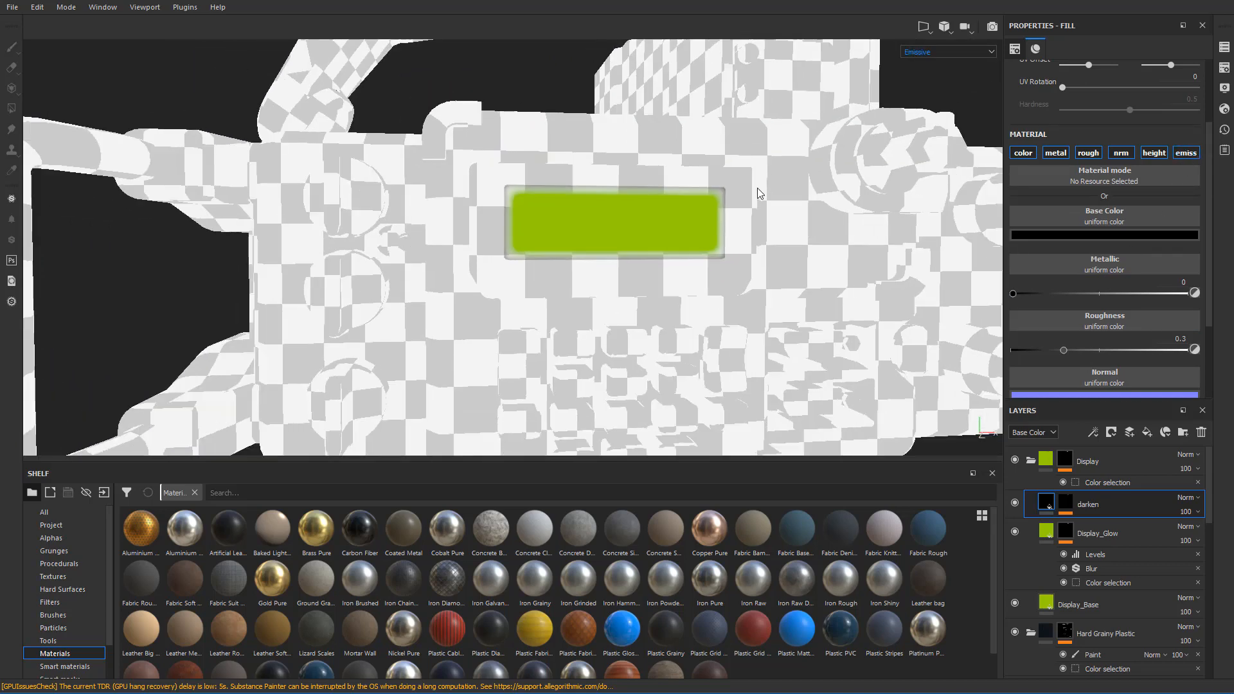
{"action": "scroll", "coordinate": [758, 187], "scroll_direction": "up", "scroll_amount": 2}
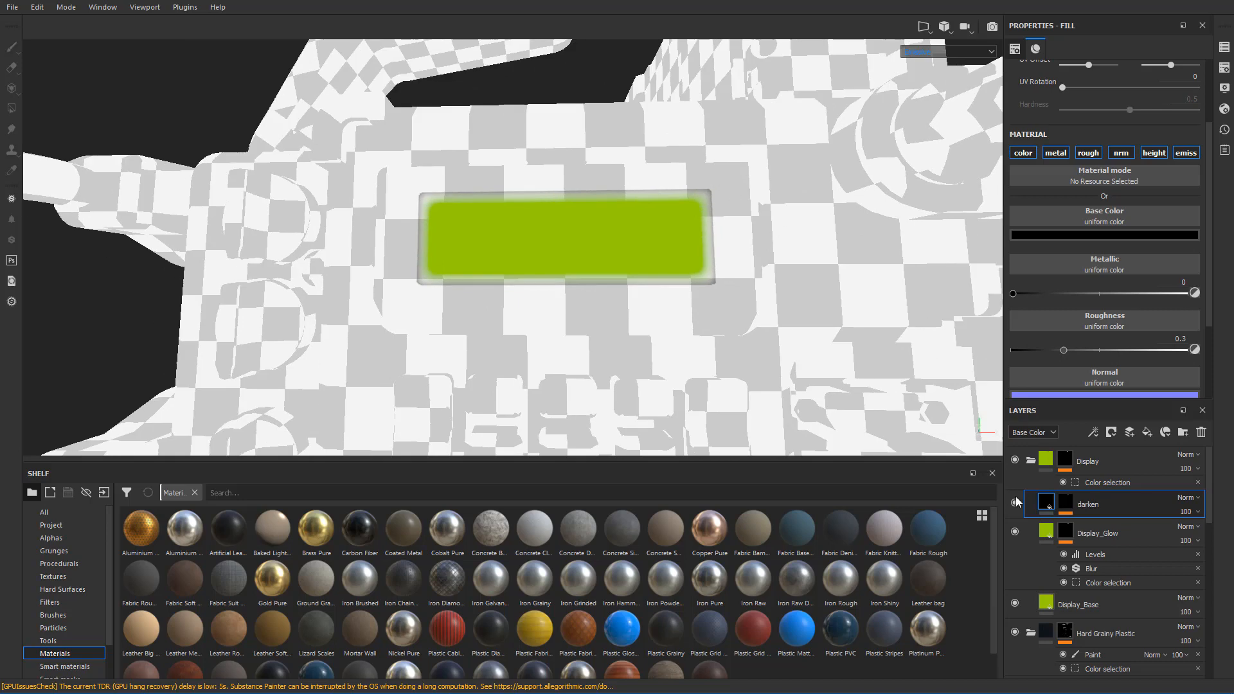
{"action": "left_click", "coordinate": [1016, 503]}
{"action": "left_click", "coordinate": [941, 58]}
{"action": "left_click", "coordinate": [934, 69]}
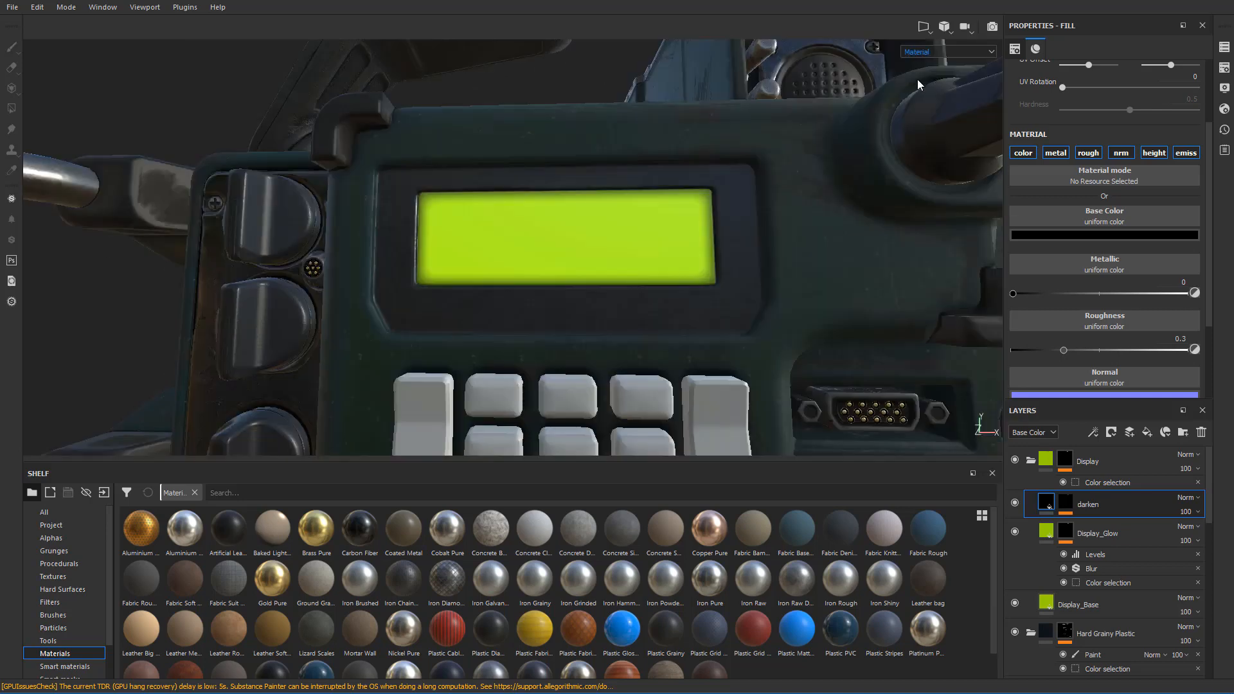
{"action": "scroll", "coordinate": [694, 231], "scroll_direction": "up", "scroll_amount": 3}
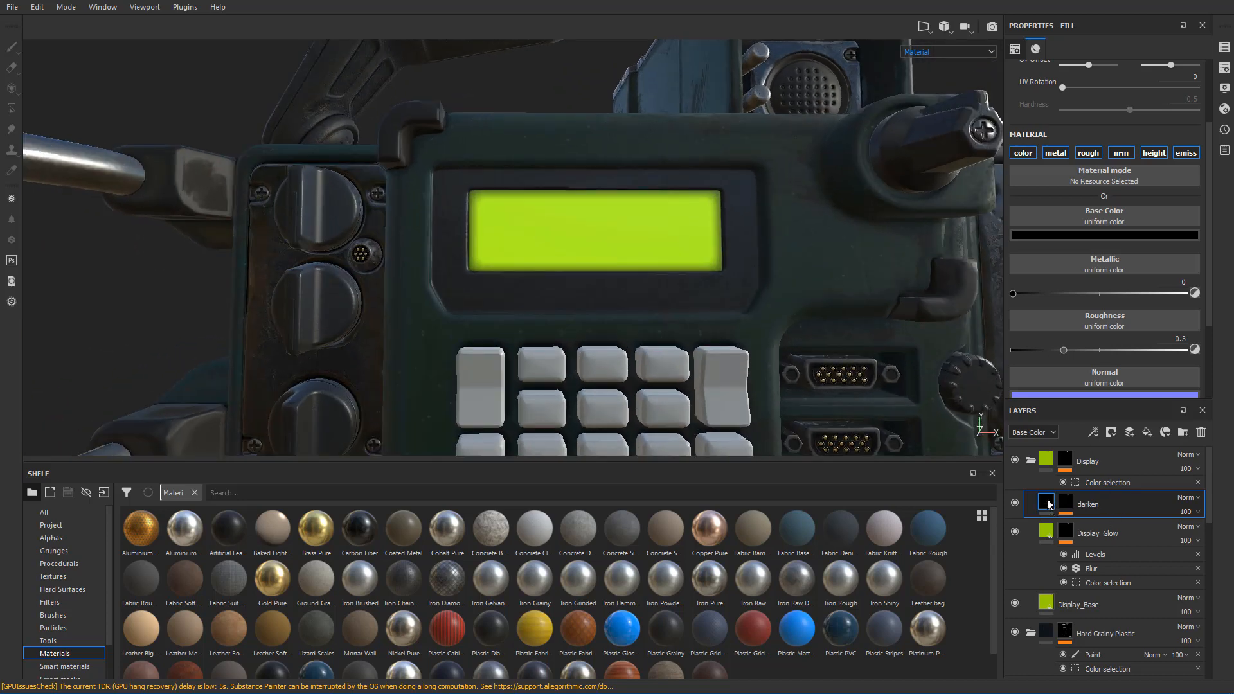
- Set the darken mask's Levels black input to 0.363 and its blur intensity to 0.5
{"action": "left_click", "coordinate": [1065, 512]}
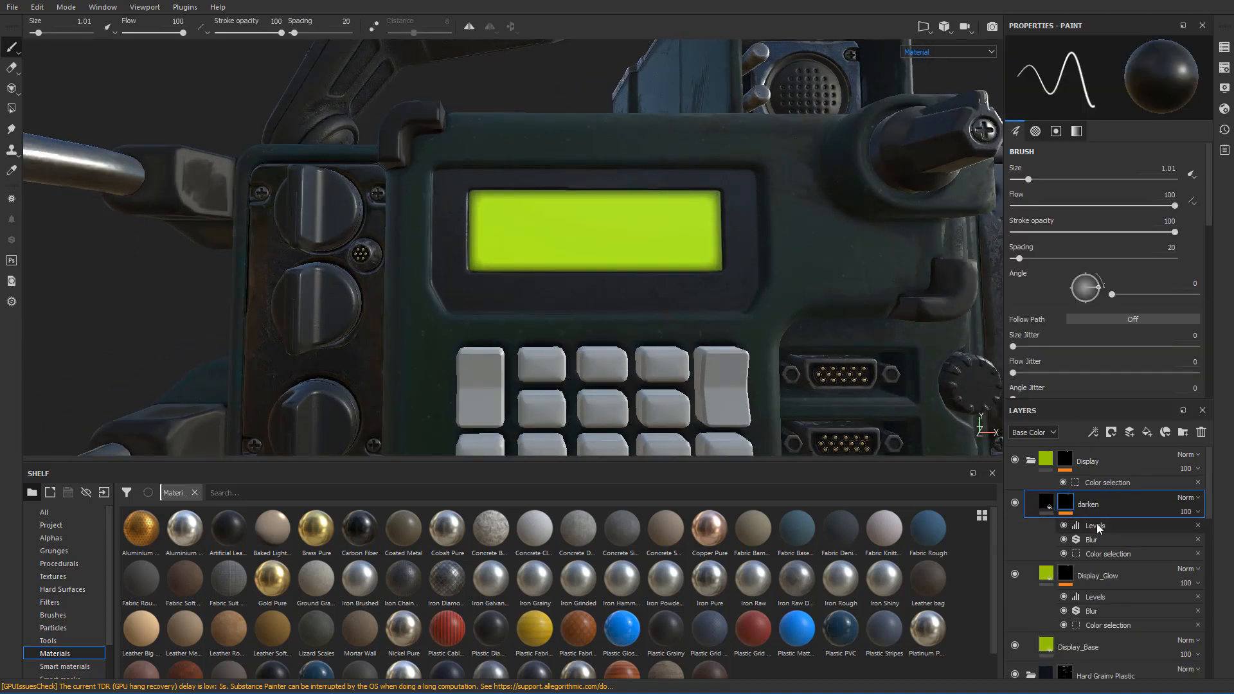
{"action": "left_click", "coordinate": [1096, 525]}
{"action": "left_click_drag", "start_coordinate": [1020, 79], "coordinate": [1089, 94]}
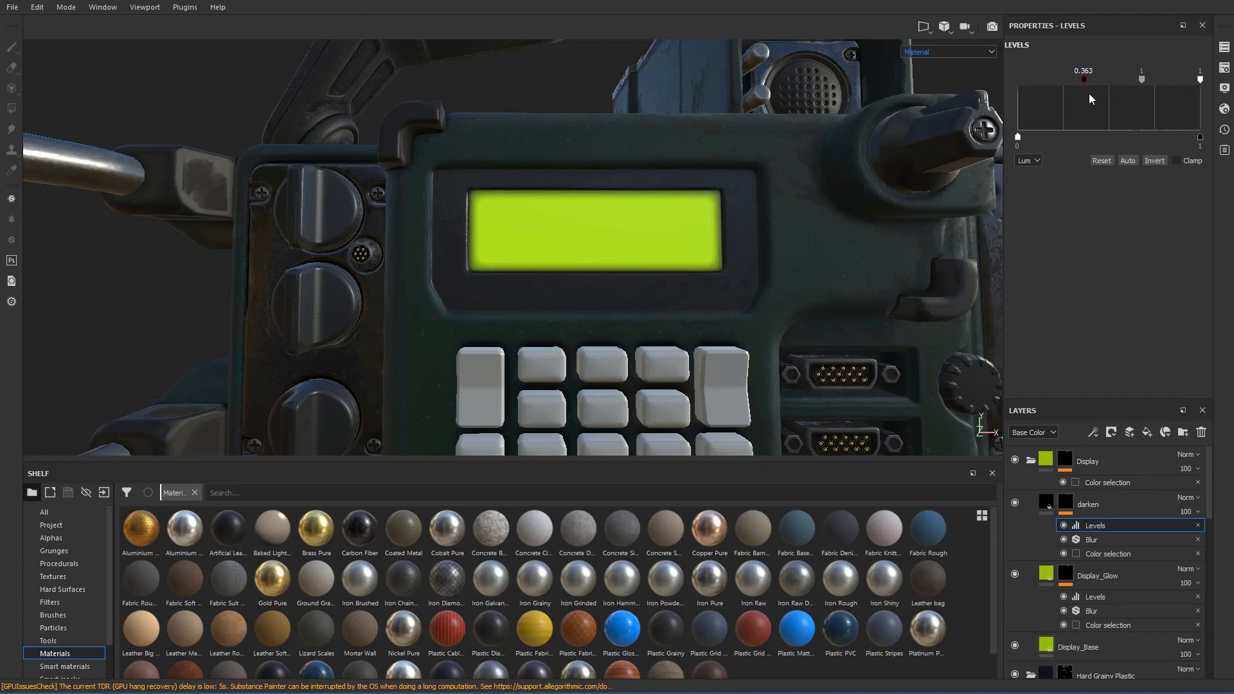
{"action": "left_click", "coordinate": [1094, 538]}
{"action": "mouse_move", "coordinate": [1031, 117]}
{"action": "left_mouse_down"}
{"action": "mouse_move", "coordinate": [1058, 115]}
{"action": "mouse_move", "coordinate": [1028, 118]}
{"action": "left_mouse_up"}
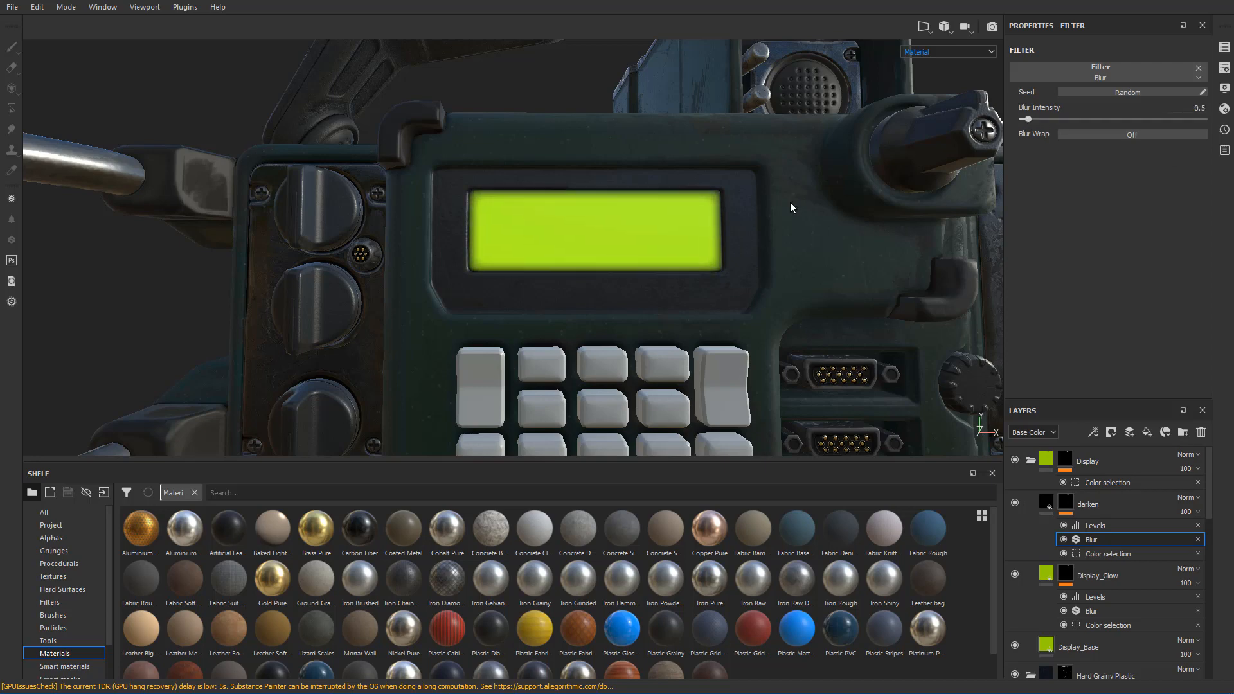
{"action": "scroll", "coordinate": [790, 202], "scroll_direction": "down", "scroll_amount": 1}
- Set the darken layer's opacity to 72
{"action": "left_click", "coordinate": [1101, 508]}
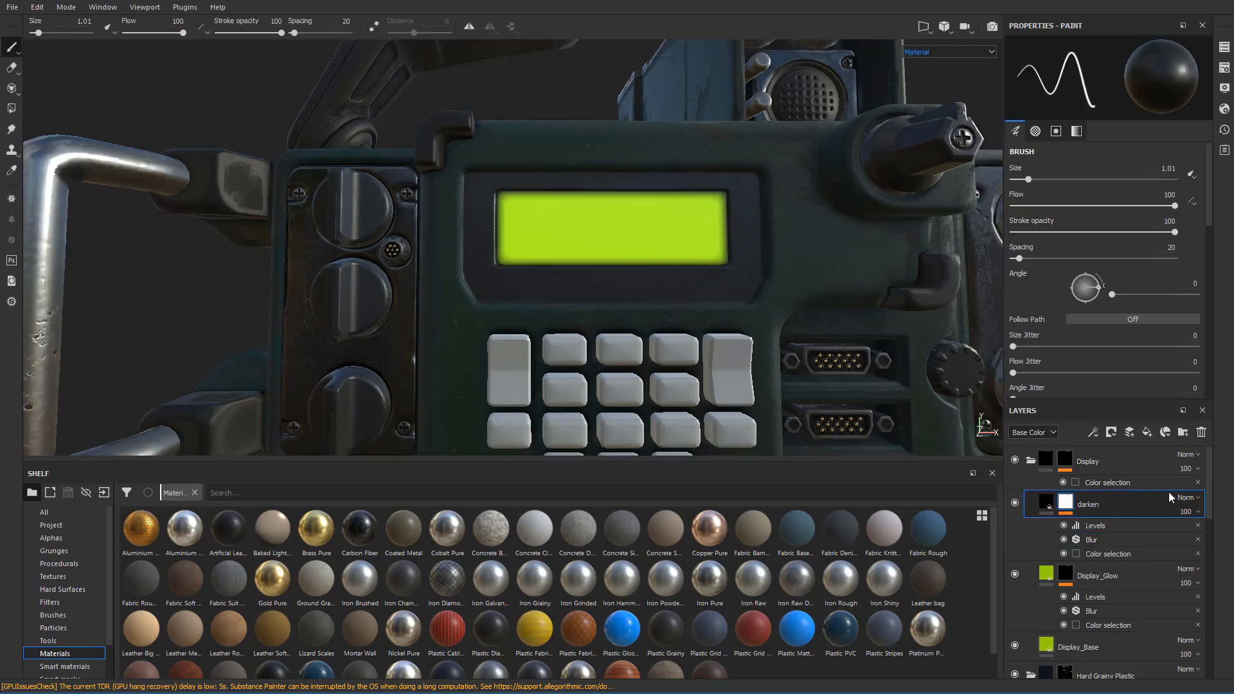
{"action": "left_click", "coordinate": [1197, 513]}
{"action": "left_click_drag", "start_coordinate": [1229, 538], "coordinate": [1222, 535]}
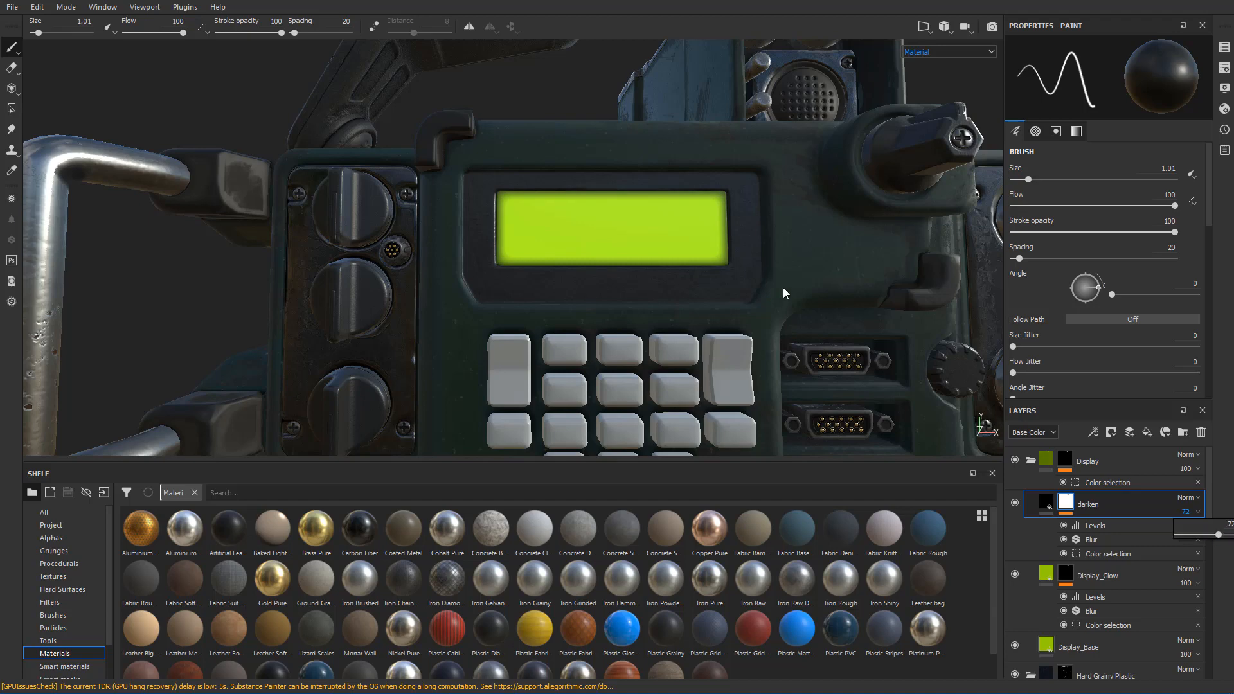
- Inspect the display's edges from far and near, and compare them with the darken layer hidden and shown
{"action": "left_click_drag", "start_coordinate": [766, 289], "coordinate": [656, 285], "text": "alt"}
{"action": "scroll", "coordinate": [617, 279], "scroll_direction": "down", "scroll_amount": 5}
{"action": "mouse_move", "coordinate": [585, 264]}
{"action": "left_mouse_down", "text": "alt"}
{"action": "mouse_move", "coordinate": [601, 264]}
{"action": "mouse_move", "coordinate": [633, 222]}
{"action": "mouse_move", "coordinate": [570, 226]}
{"action": "mouse_move", "coordinate": [592, 311]}
{"action": "mouse_move", "coordinate": [609, 237]}
{"action": "mouse_move", "coordinate": [604, 270]}
{"action": "left_mouse_up", "text": "alt"}
{"action": "scroll", "coordinate": [595, 260], "scroll_direction": "up", "scroll_amount": 4}
{"action": "scroll", "coordinate": [570, 227], "scroll_direction": "up", "scroll_amount": 3}
{"action": "left_click", "coordinate": [1015, 501]}
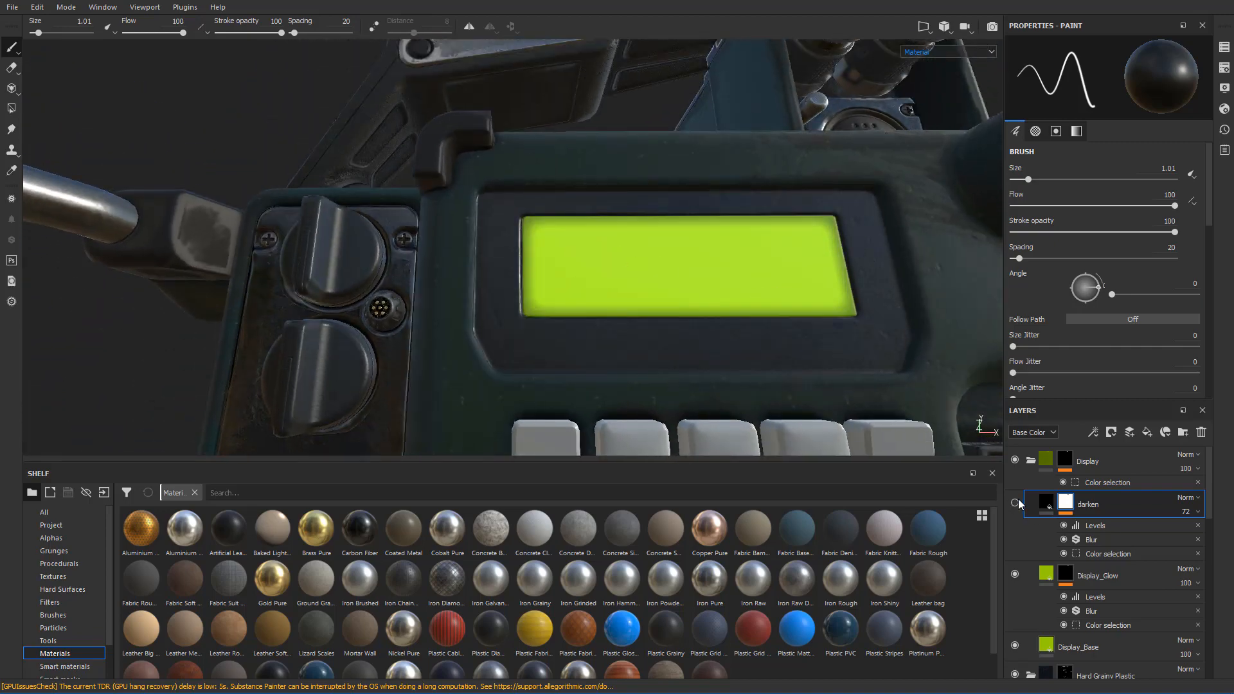
{"action": "left_click", "coordinate": [1015, 501]}
- Examine the darkened display border on the whole radio and in close-up from different angles
{"action": "left_click_drag", "start_coordinate": [687, 257], "coordinate": [721, 280], "text": "alt"}
{"action": "scroll", "coordinate": [675, 292], "scroll_direction": "down", "scroll_amount": 3}
{"action": "scroll", "coordinate": [691, 286], "scroll_direction": "down", "scroll_amount": 4}
{"action": "scroll", "coordinate": [720, 283], "scroll_direction": "up", "scroll_amount": 2}
{"action": "scroll", "coordinate": [720, 283], "scroll_direction": "down", "scroll_amount": 3}
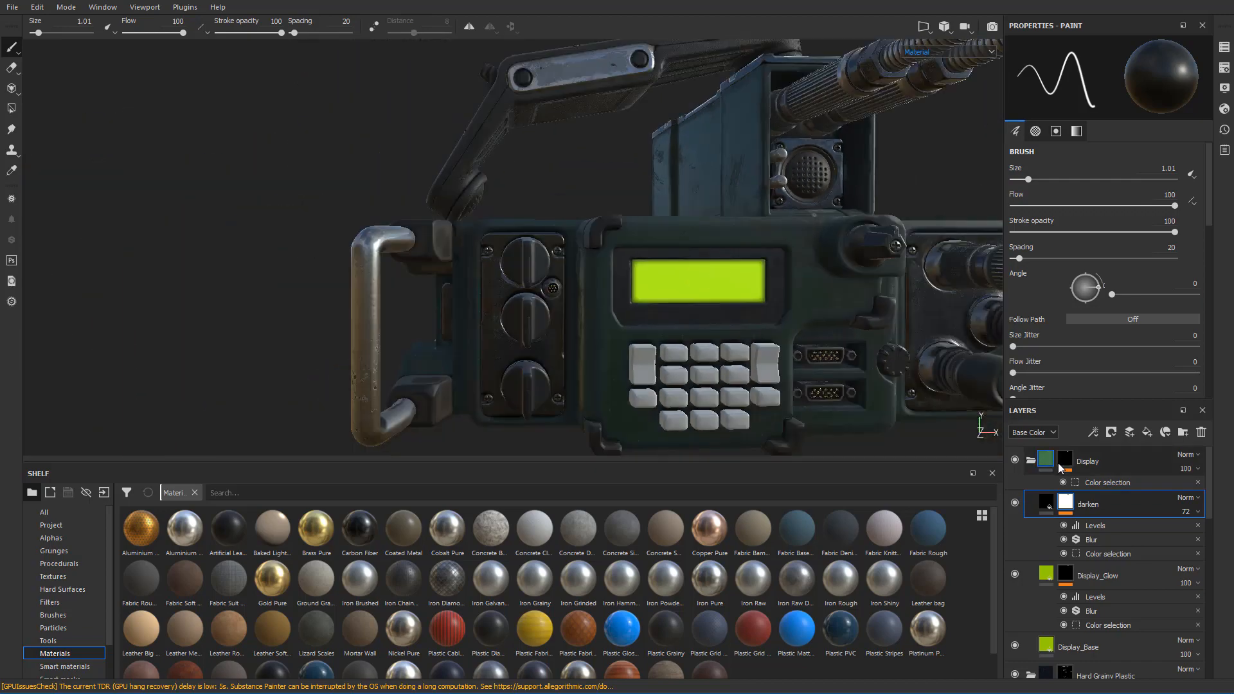
{"action": "scroll", "coordinate": [766, 317], "scroll_direction": "down", "scroll_amount": 2}
{"action": "left_click_drag", "start_coordinate": [766, 317], "coordinate": [705, 283], "text": "alt"}
{"action": "scroll", "coordinate": [733, 300], "scroll_direction": "up", "scroll_amount": 3}
{"action": "scroll", "coordinate": [706, 284], "scroll_direction": "up", "scroll_amount": 3}
{"action": "scroll", "coordinate": [706, 284], "scroll_direction": "down", "scroll_amount": 2}
{"action": "scroll", "coordinate": [705, 283], "scroll_direction": "up", "scroll_amount": 2}
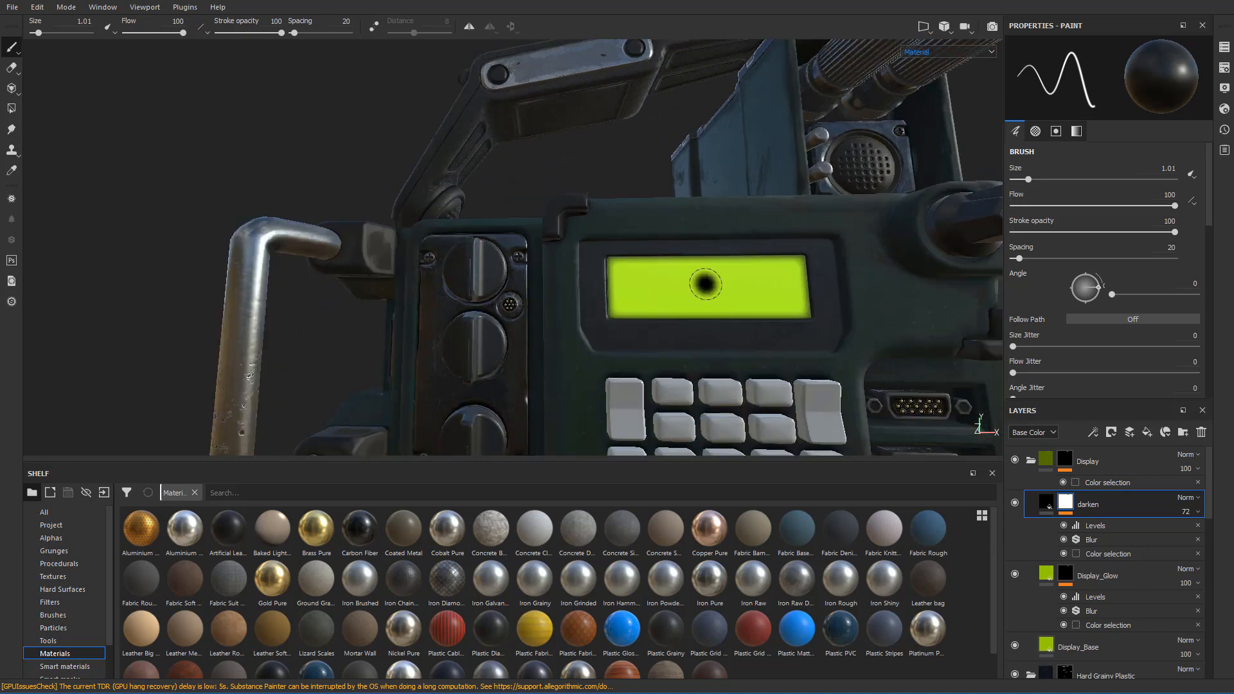
- Compare the display with the darken layer hidden and shown, and set the layer's opacity to 50
{"action": "left_click", "coordinate": [1015, 502]}
{"action": "left_click", "coordinate": [1016, 501]}
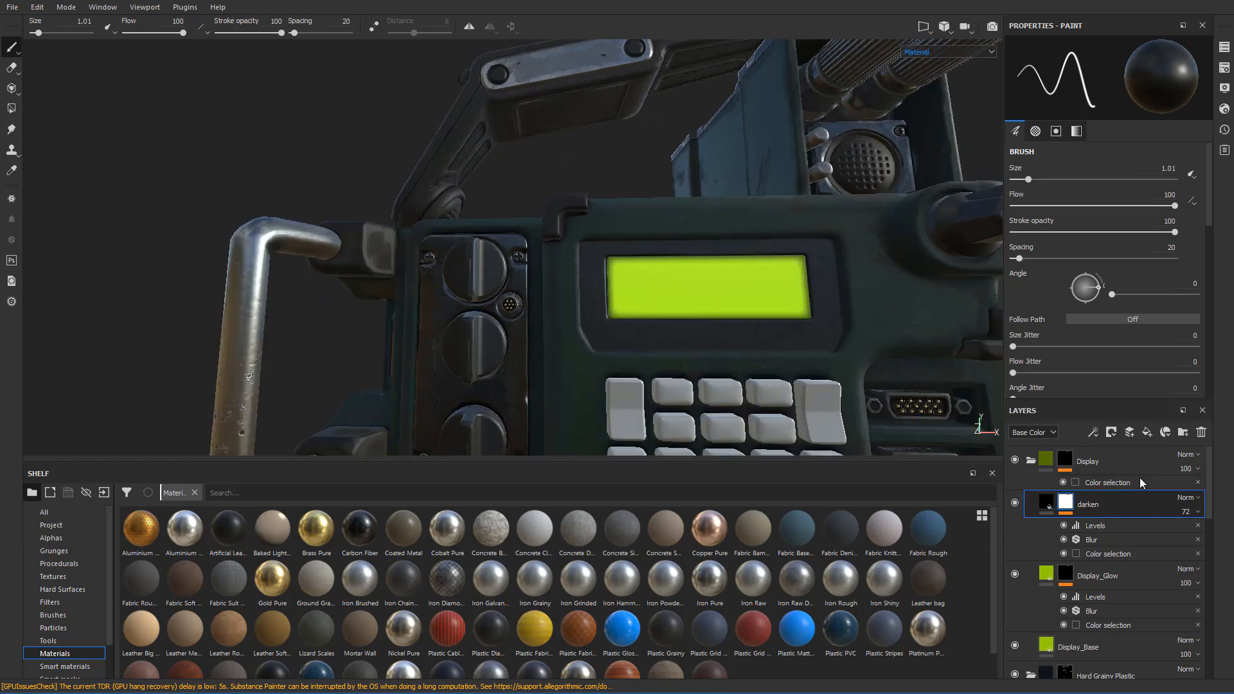
{"action": "left_click", "coordinate": [1185, 512]}
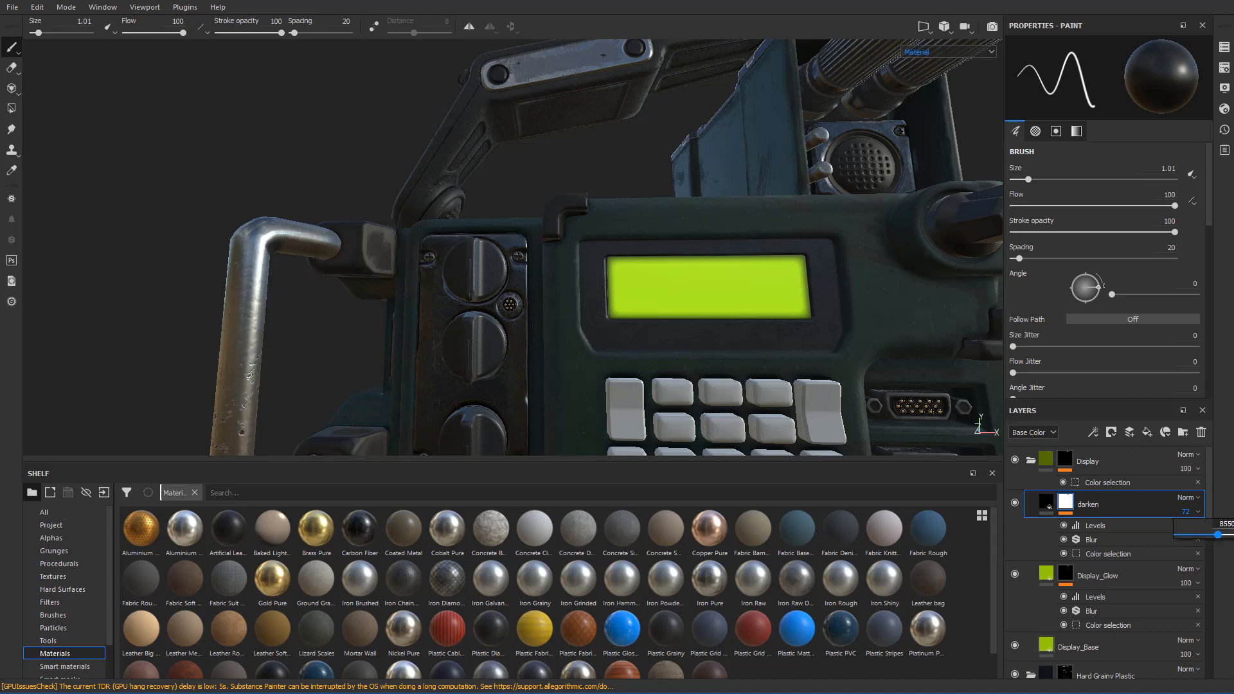
{"action": "left_click", "coordinate": [662, 281]}
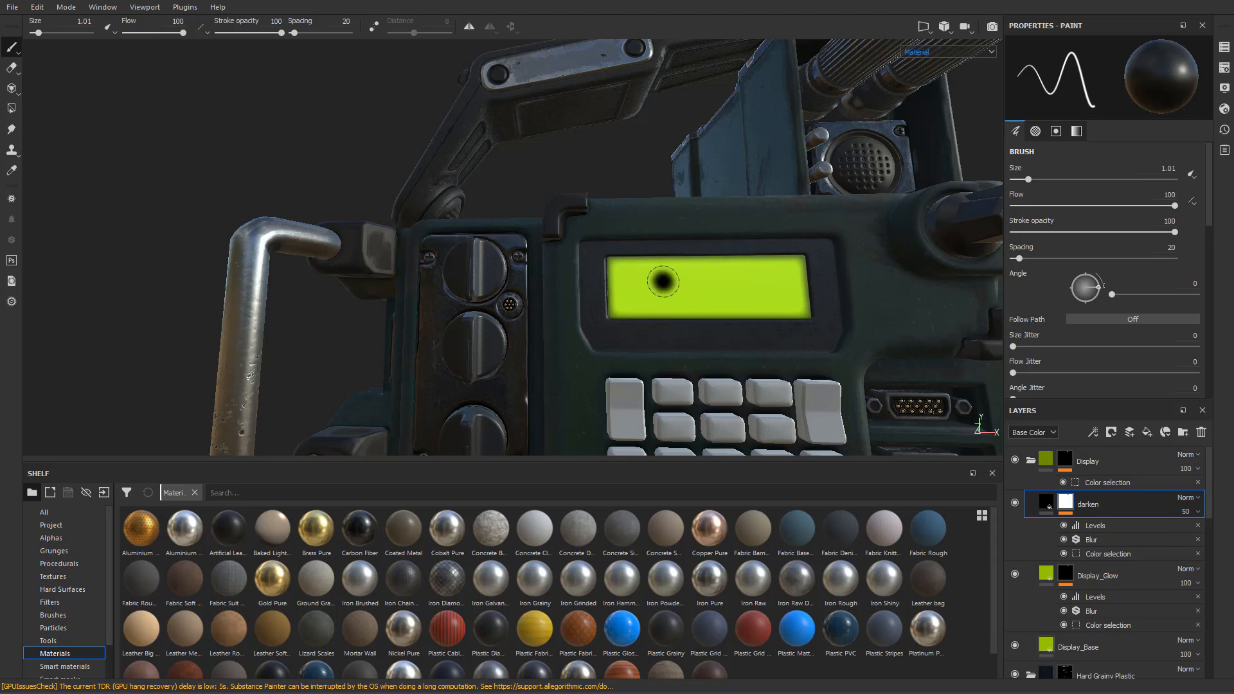
- Examine the softened dark border of the display in close-up, from a distance and from different angles
{"action": "scroll", "coordinate": [662, 281], "scroll_direction": "down", "scroll_amount": 4}
{"action": "left_click_drag", "start_coordinate": [662, 281], "coordinate": [614, 273], "text": "alt"}
{"action": "scroll", "coordinate": [614, 273], "scroll_direction": "up", "scroll_amount": 5}
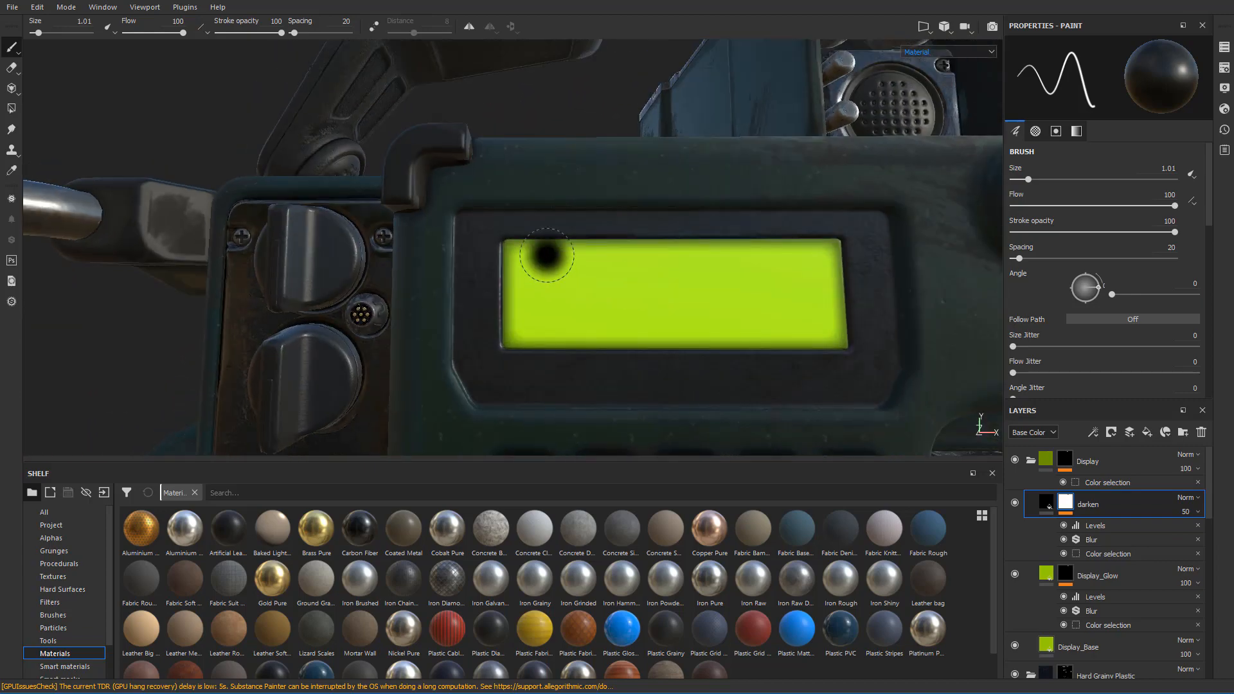
{"action": "scroll", "coordinate": [550, 251], "scroll_direction": "down", "scroll_amount": 2}
{"action": "scroll", "coordinate": [549, 251], "scroll_direction": "down", "scroll_amount": 4}
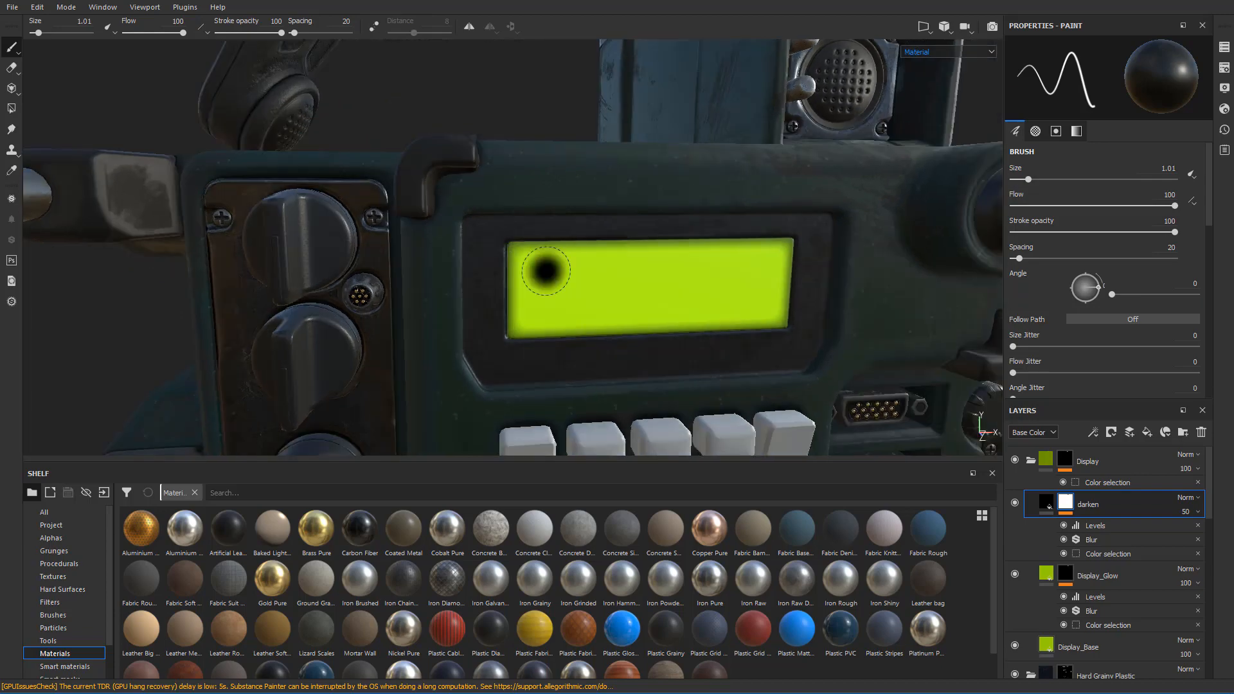
{"action": "scroll", "coordinate": [531, 248], "scroll_direction": "down", "scroll_amount": 3}
{"action": "scroll", "coordinate": [531, 247], "scroll_direction": "up", "scroll_amount": 3}
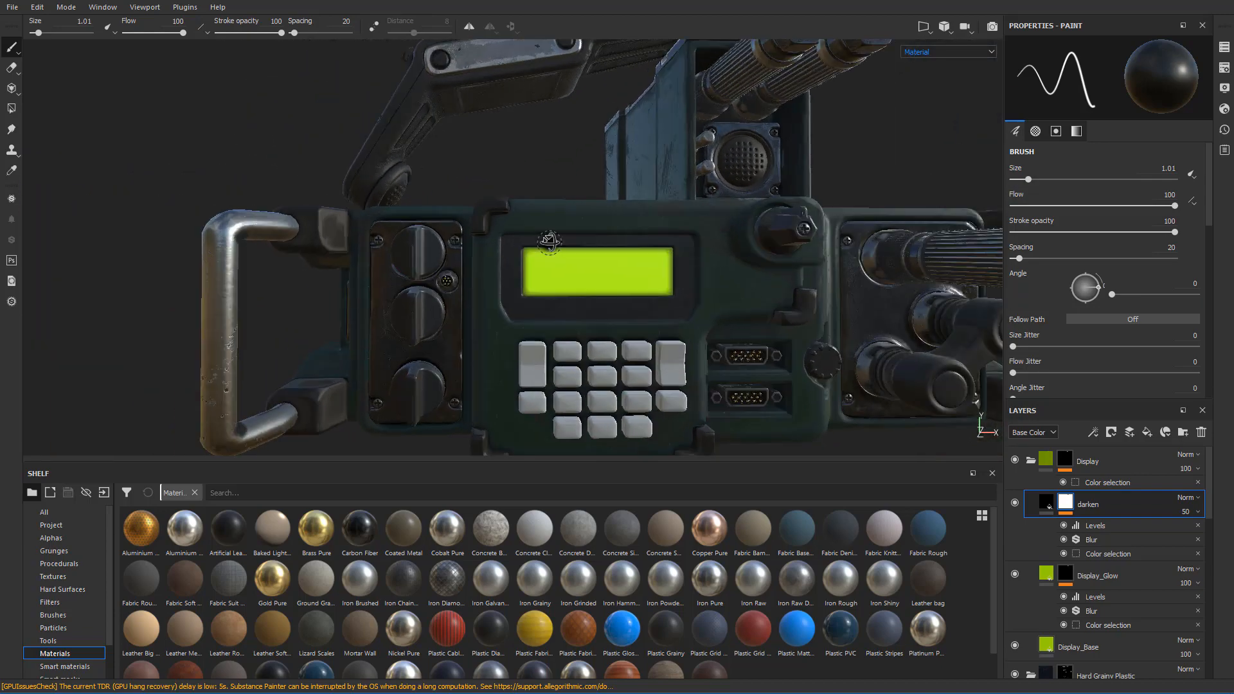
{"action": "mouse_move", "coordinate": [551, 240]}
{"action": "left_mouse_down", "text": "alt"}
{"action": "mouse_move", "coordinate": [553, 221]}
{"action": "mouse_move", "coordinate": [630, 270]}
{"action": "left_mouse_up", "text": "alt"}
{"action": "scroll", "coordinate": [577, 233], "scroll_direction": "up", "scroll_amount": 3}
{"action": "scroll", "coordinate": [585, 242], "scroll_direction": "down", "scroll_amount": 2}
{"action": "middle_click_drag", "start_coordinate": [614, 268], "coordinate": [576, 237], "text": "alt"}
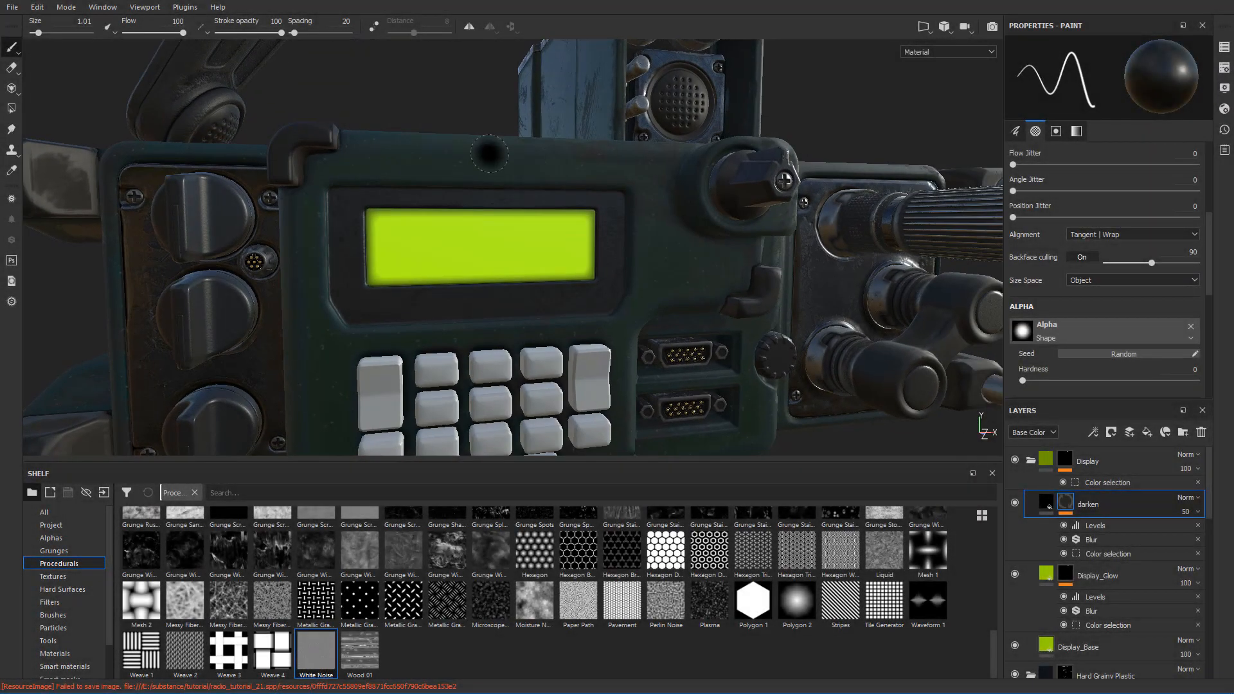
{"action": "scroll", "coordinate": [490, 154], "scroll_direction": "up", "scroll_amount": 3}
{"action": "scroll", "coordinate": [490, 155], "scroll_direction": "down", "scroll_amount": 3}
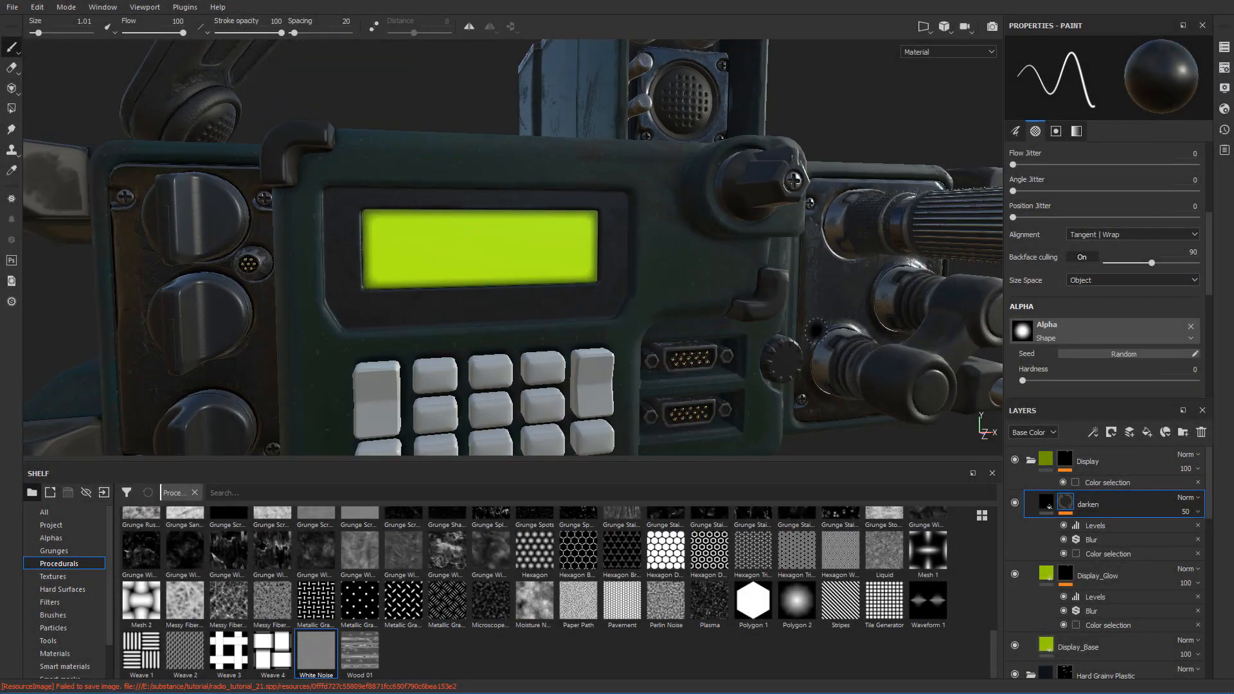
{"action": "scroll", "coordinate": [572, 249], "scroll_direction": "up", "scroll_amount": 2}
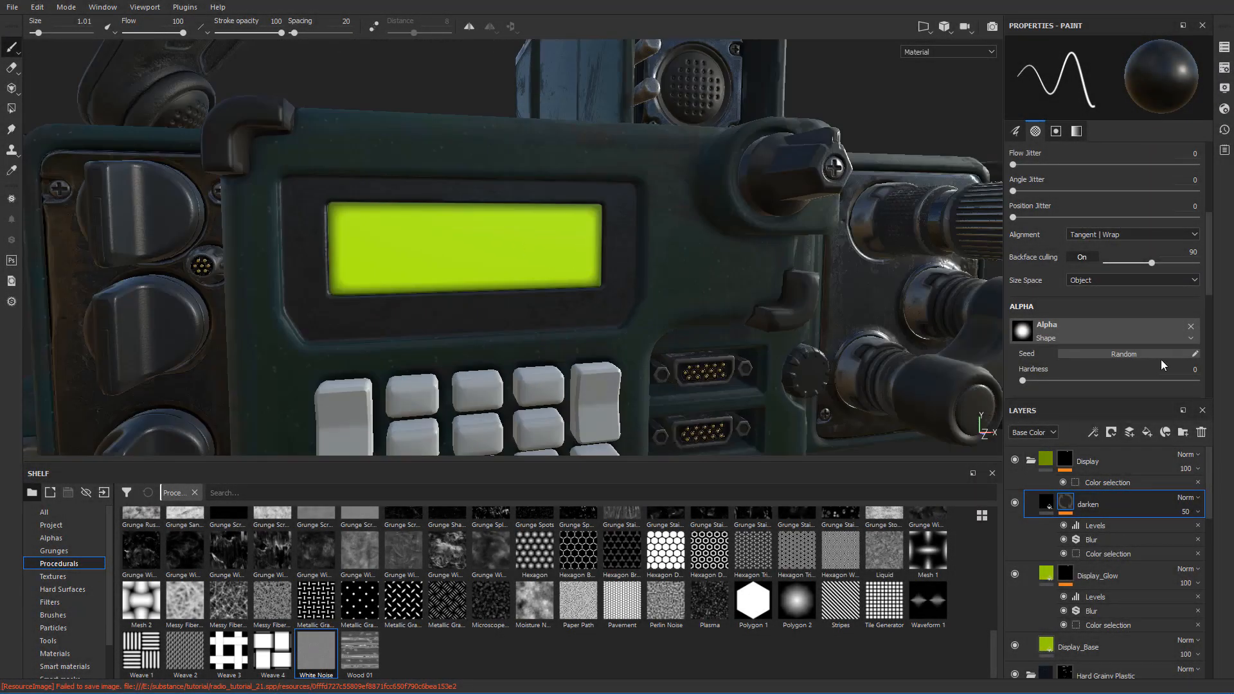
- Add a black fill layer above the darken layer in the Display folder, with only the color channel enabled
{"action": "left_click", "coordinate": [1148, 433]}
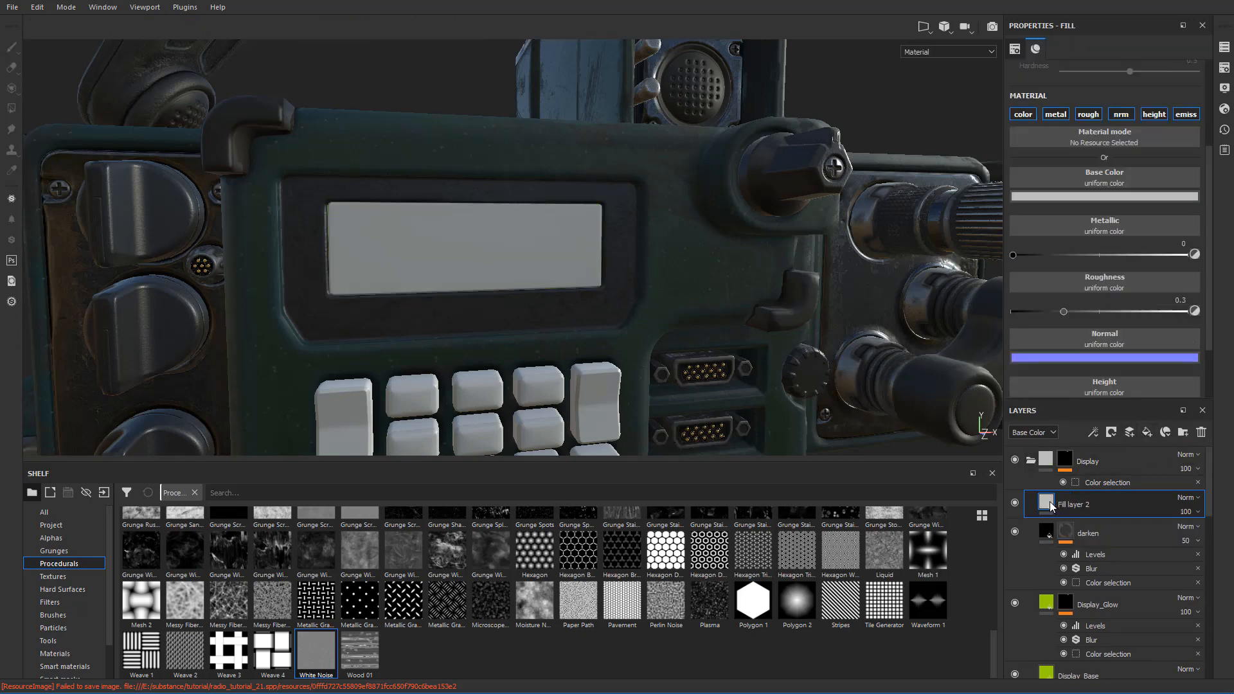
{"action": "left_click", "coordinate": [1094, 198]}
{"action": "left_click_drag", "start_coordinate": [1117, 297], "coordinate": [1022, 405]}
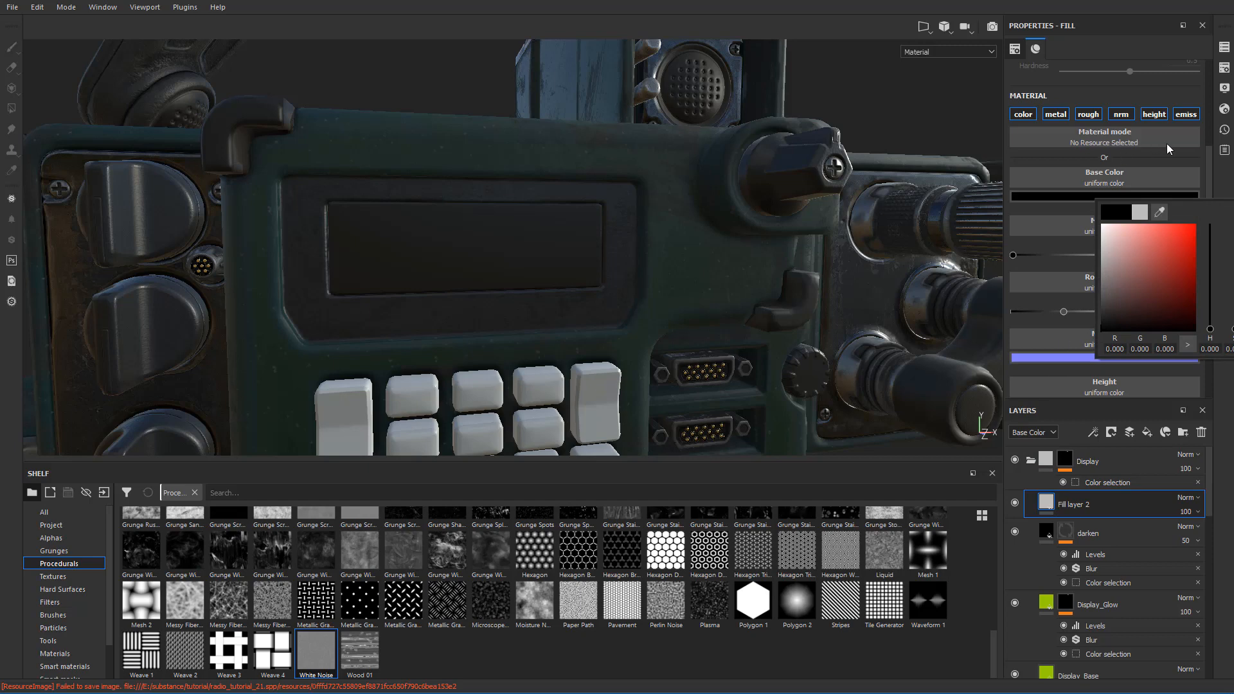
{"action": "left_click", "coordinate": [1192, 118]}
{"action": "left_click", "coordinate": [1151, 118]}
{"action": "left_click", "coordinate": [1121, 142]}
{"action": "left_click", "coordinate": [1085, 145]}
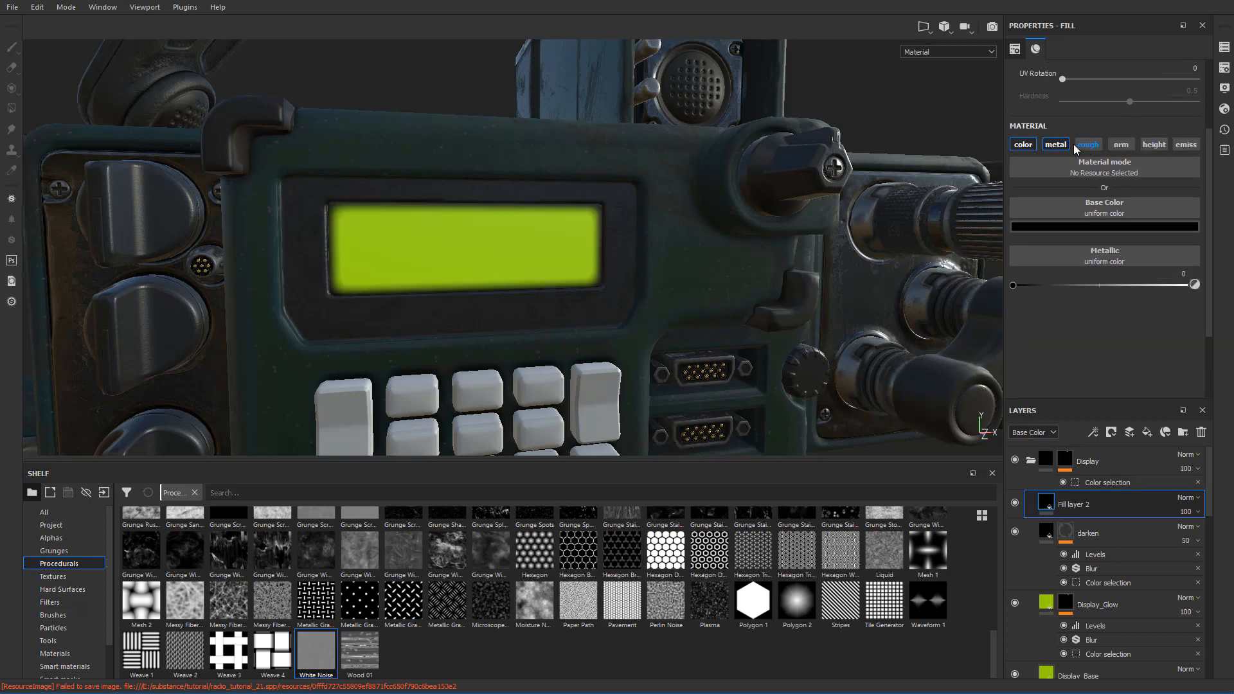
{"action": "left_click", "coordinate": [1056, 145]}
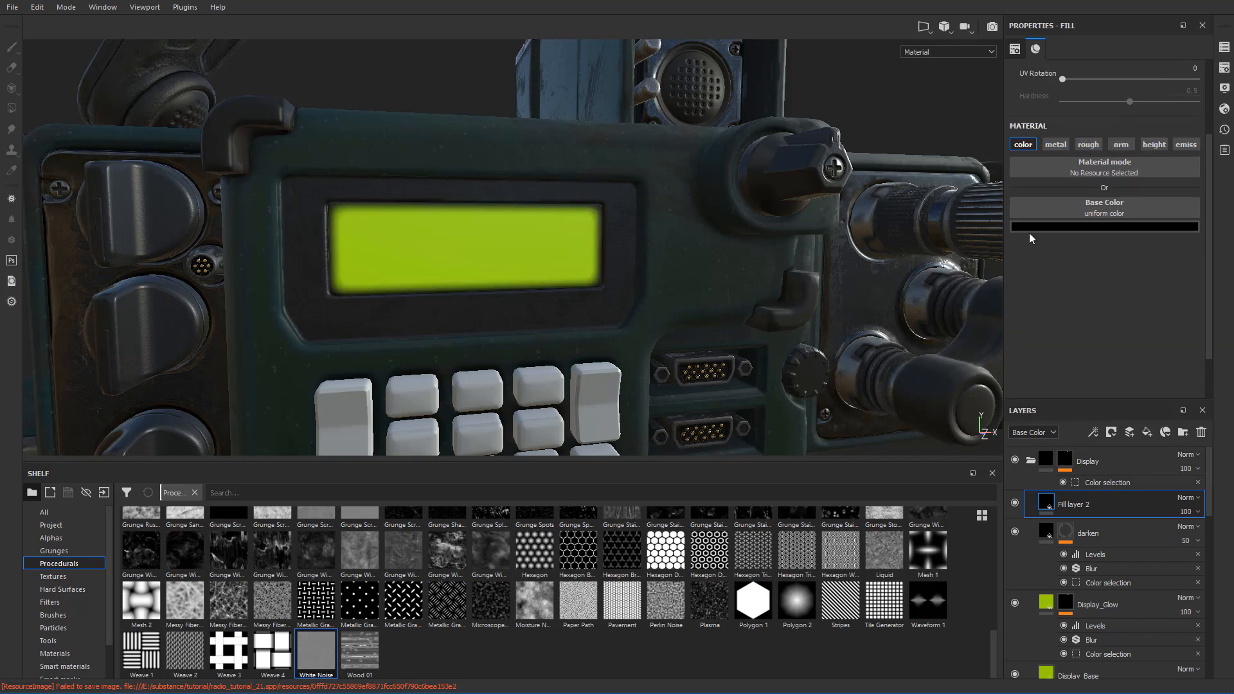
- Add a white mask to Fill layer 2 and put an empty generator on that mask
{"action": "right_click", "coordinate": [1080, 505]}
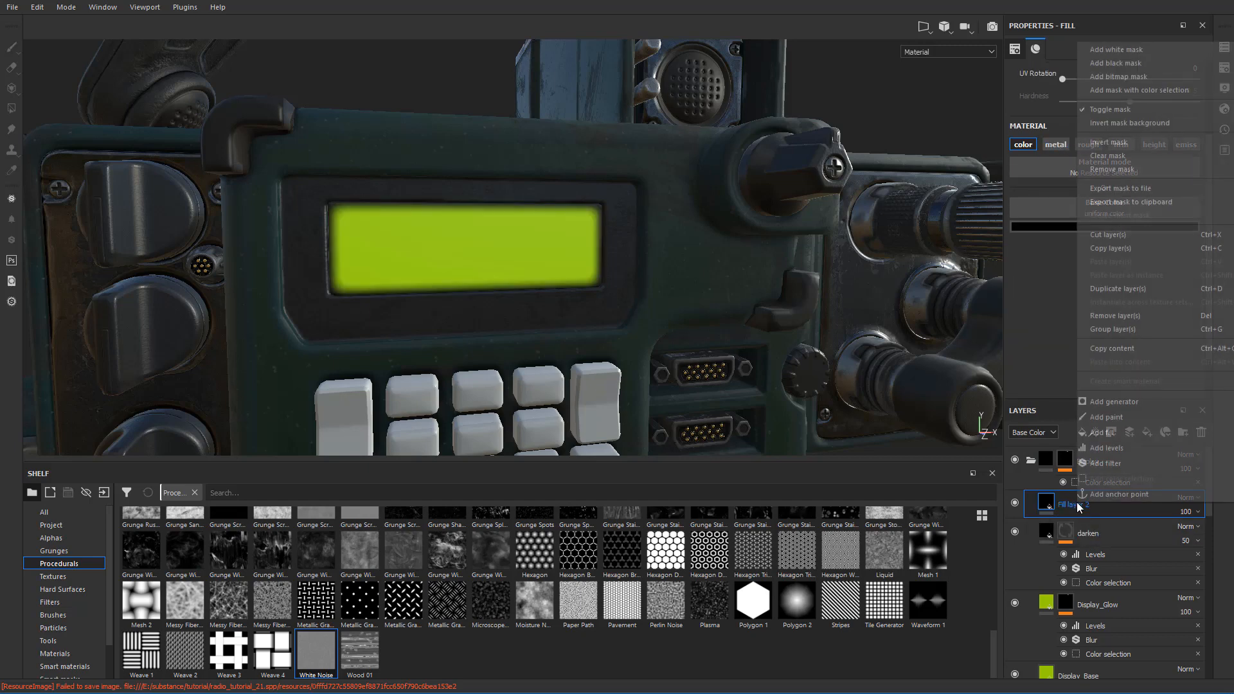
{"action": "left_click", "coordinate": [1131, 77]}
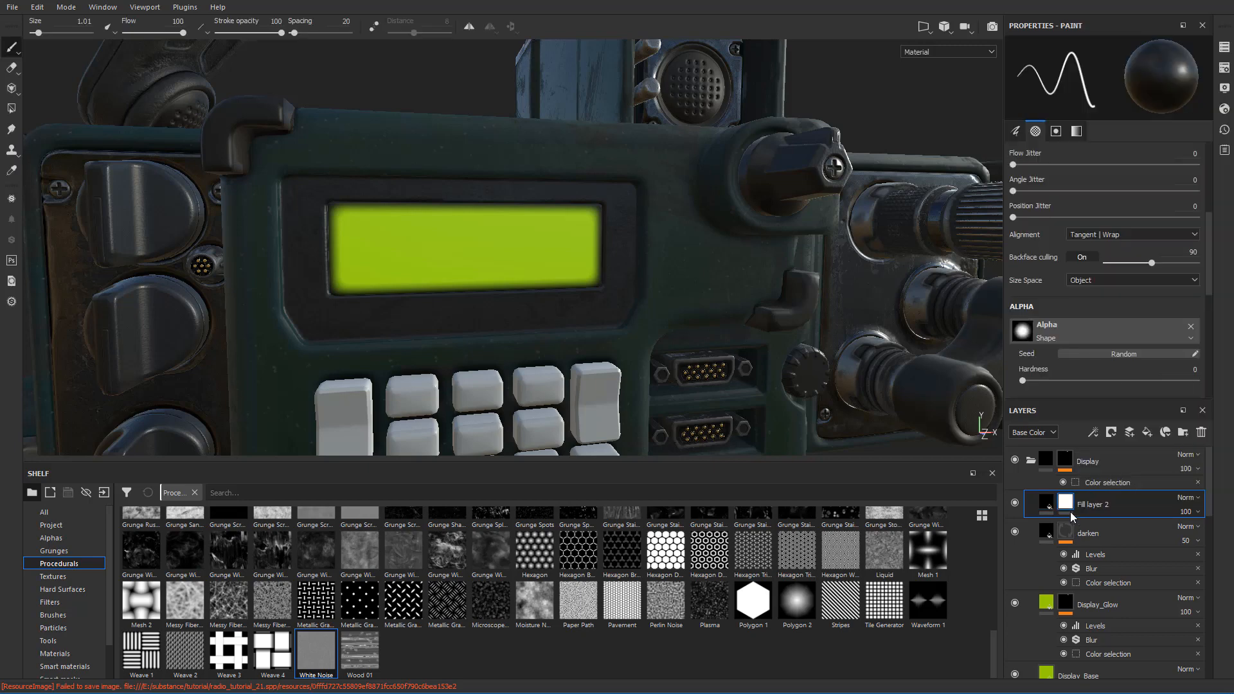
{"action": "right_click", "coordinate": [1065, 503]}
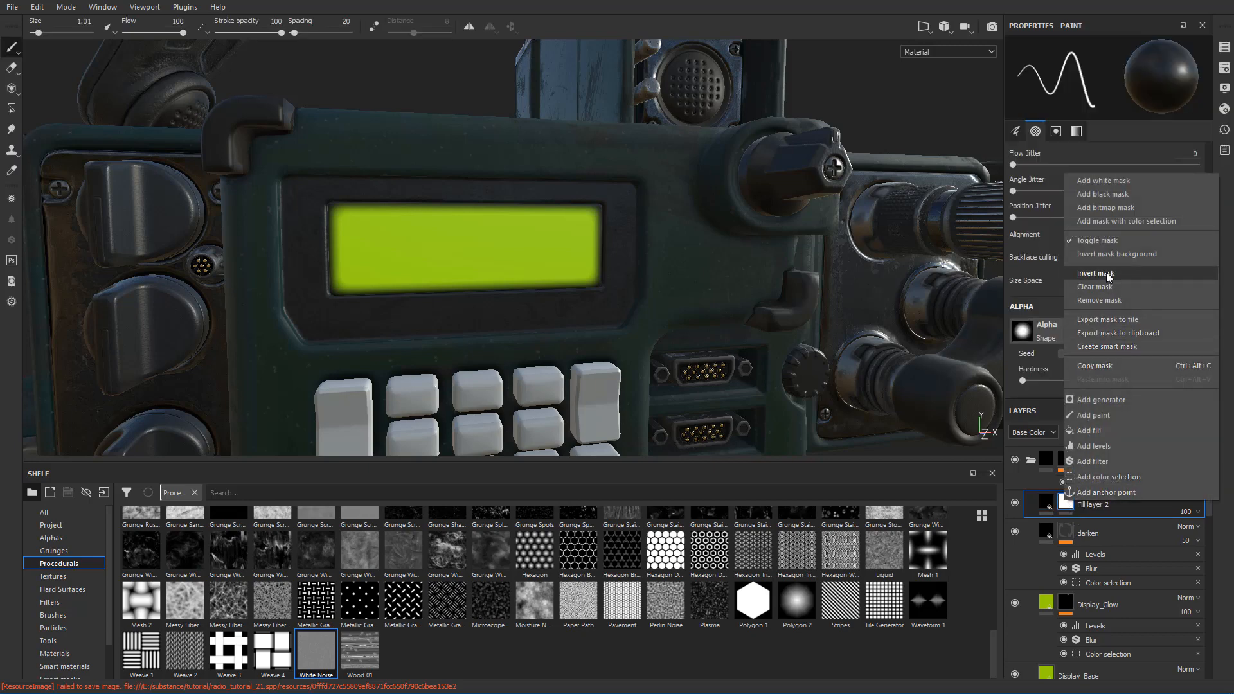
{"action": "left_click", "coordinate": [1131, 399]}
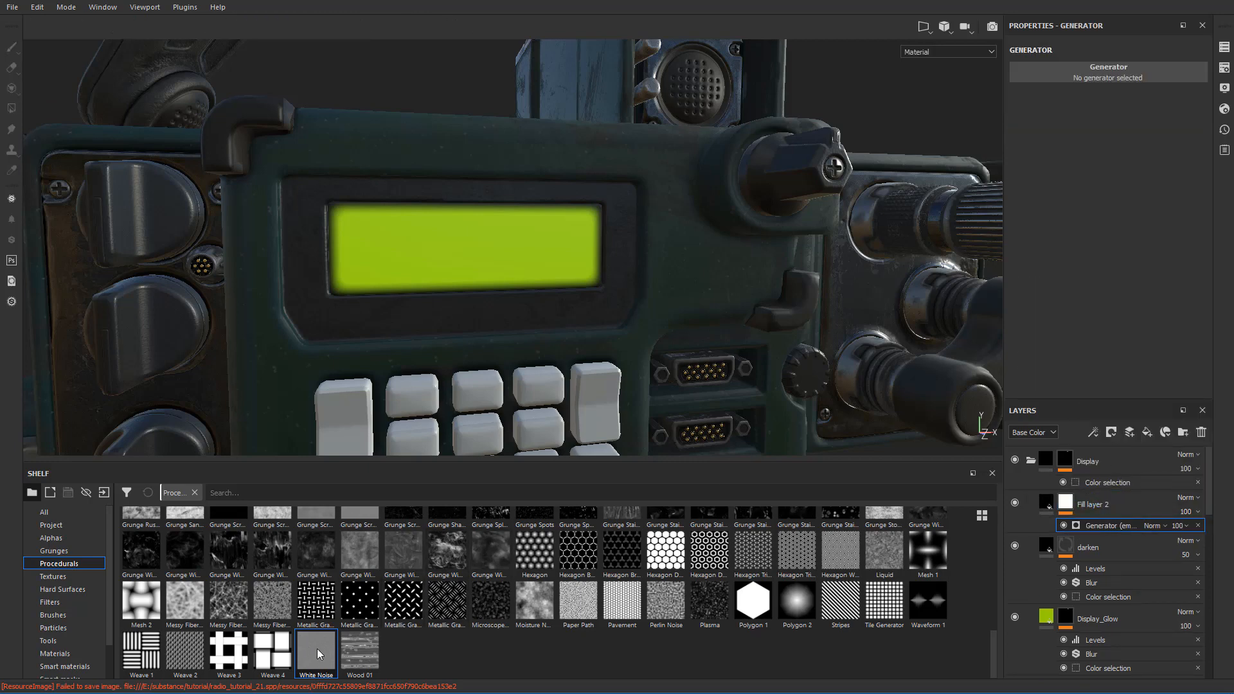
- Assign White Noise as the generator on Fill layer 2's mask
{"action": "left_click_drag", "start_coordinate": [317, 650], "coordinate": [1071, 72]}
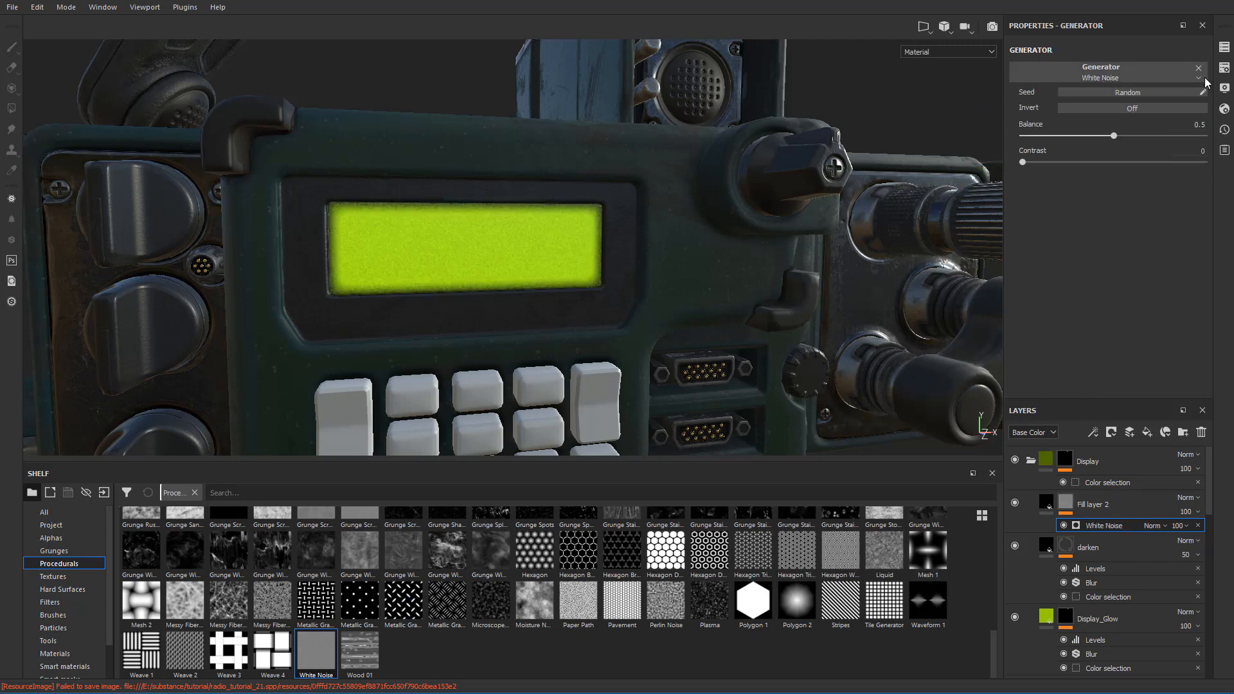
{"action": "left_click", "coordinate": [1134, 76]}
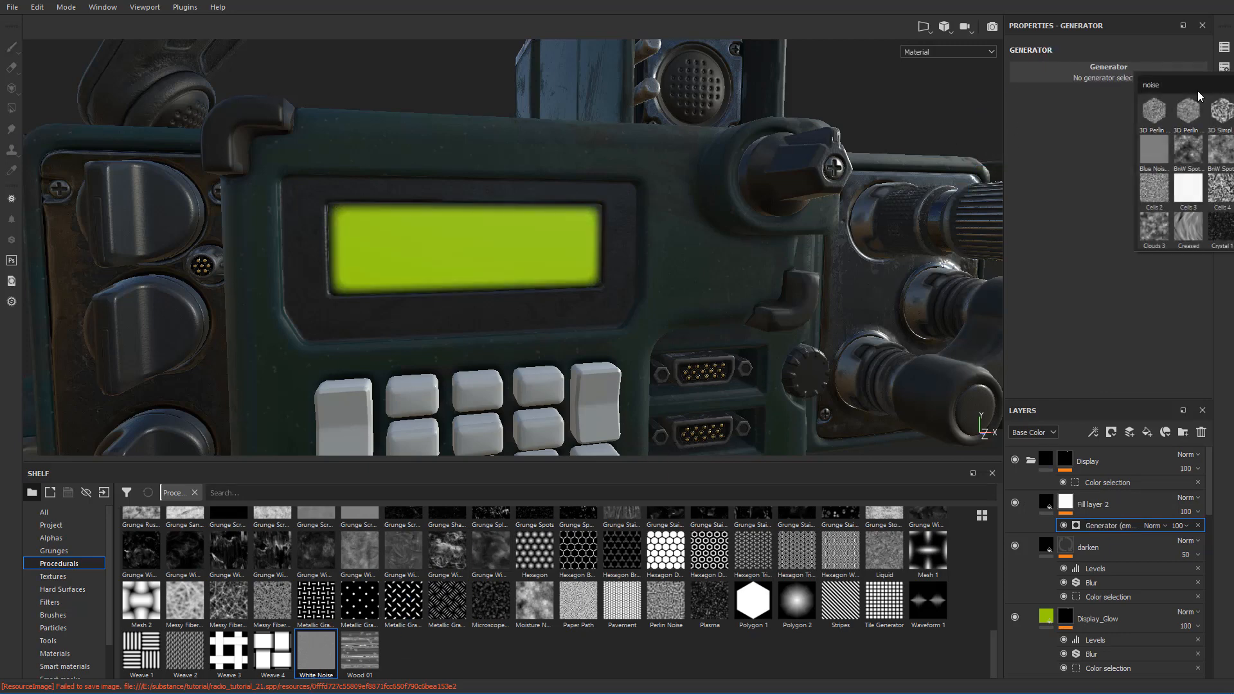
{"action": "type", "text": "white no"}
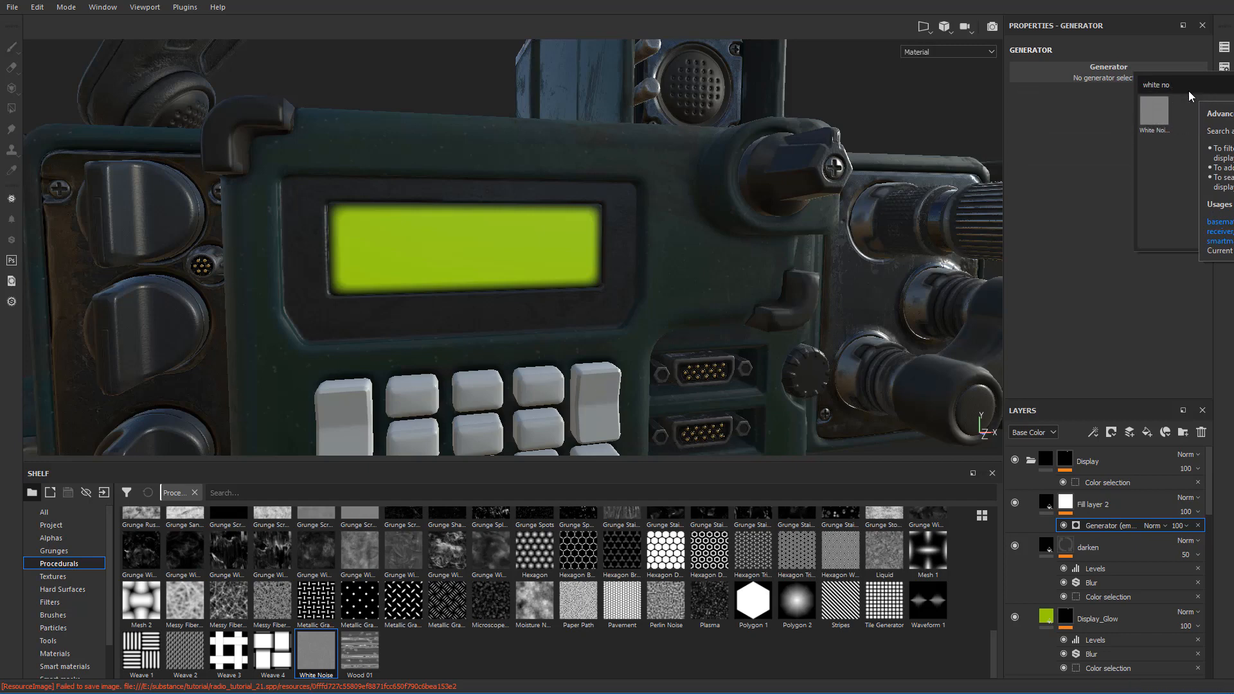
{"action": "left_click", "coordinate": [1185, 110]}
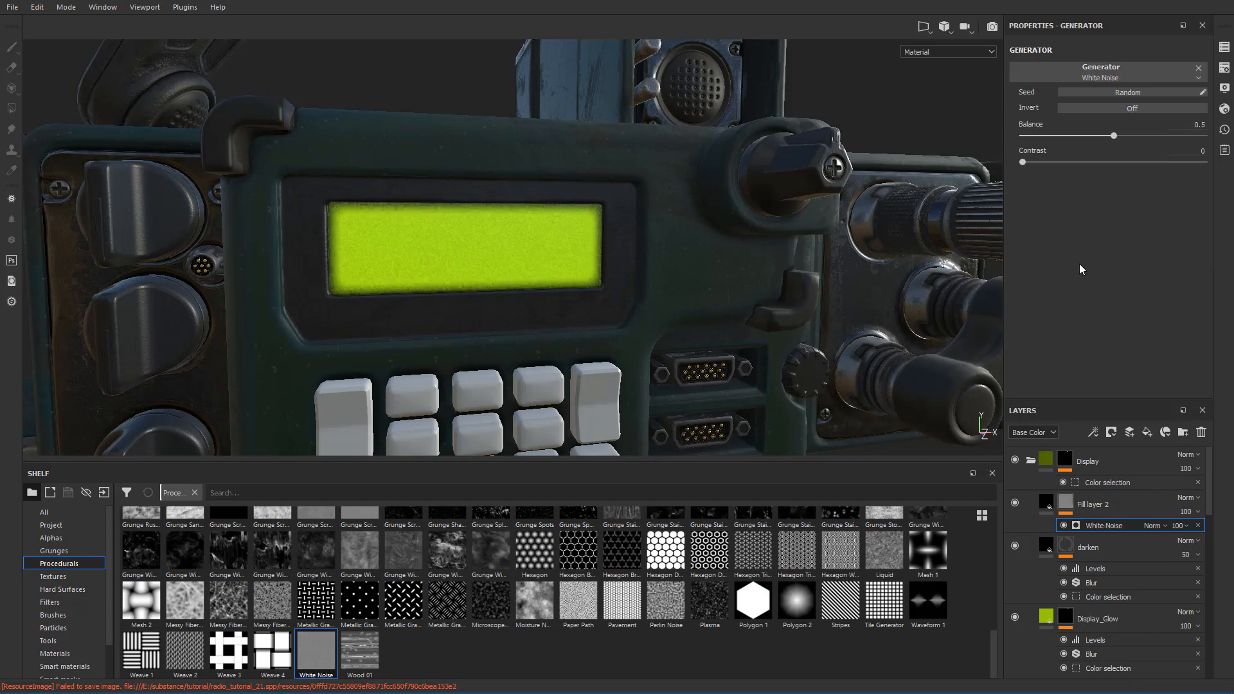
- Set the opacity of the white noise layer, Fill layer 2, to 30
{"action": "scroll", "coordinate": [557, 234], "scroll_direction": "up", "scroll_amount": 2}
{"action": "mouse_move", "coordinate": [558, 234]}
{"action": "left_mouse_down", "text": "alt"}
{"action": "mouse_move", "coordinate": [600, 253]}
{"action": "mouse_move", "coordinate": [545, 243]}
{"action": "left_mouse_up", "text": "alt"}
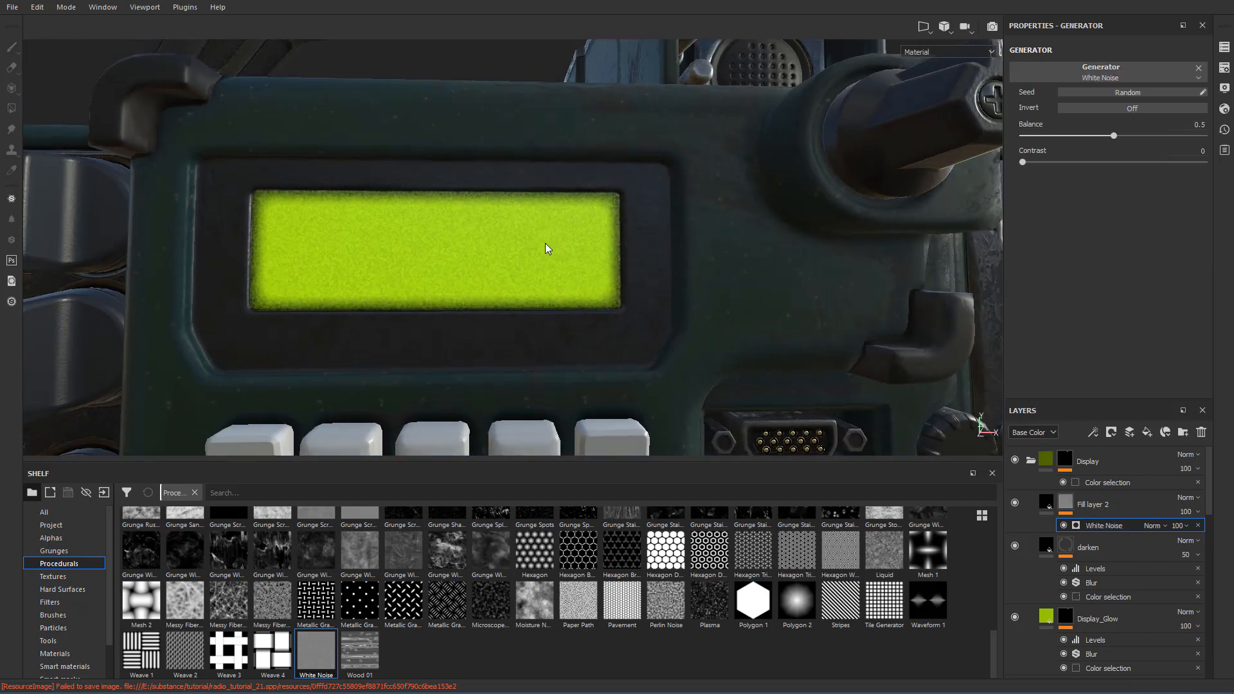
{"action": "scroll", "coordinate": [545, 244], "scroll_direction": "up", "scroll_amount": 3}
{"action": "scroll", "coordinate": [546, 244], "scroll_direction": "down", "scroll_amount": 2}
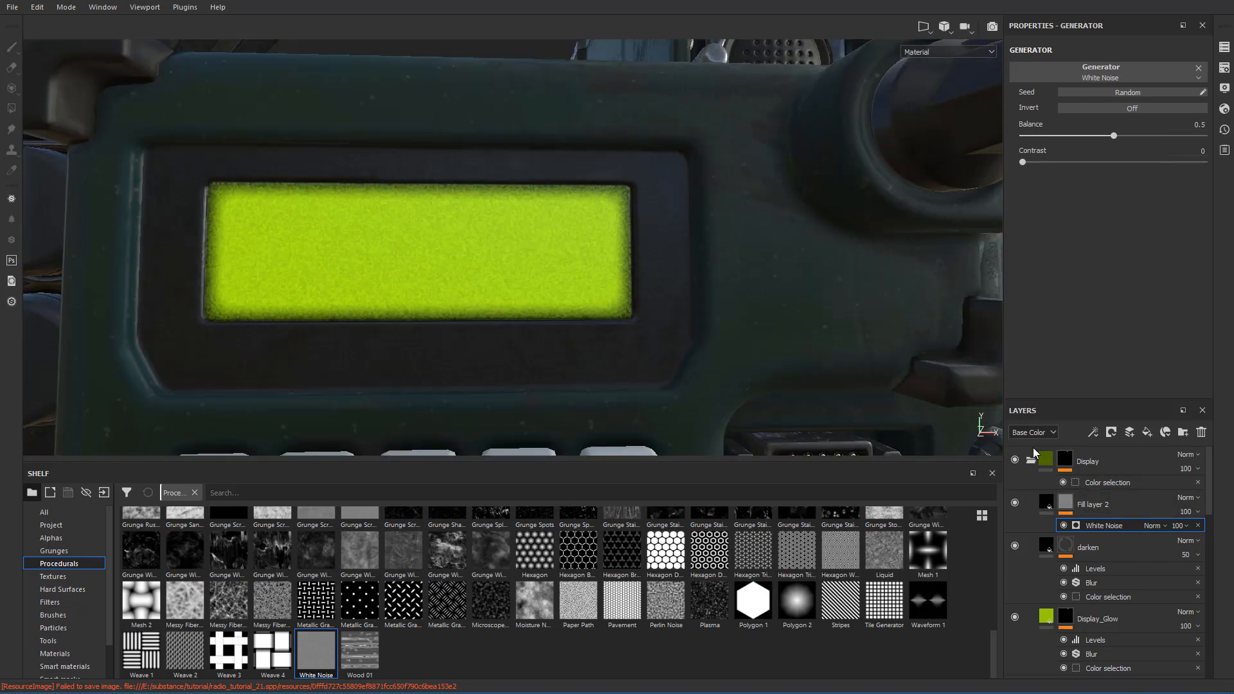
{"action": "left_click", "coordinate": [1118, 505]}
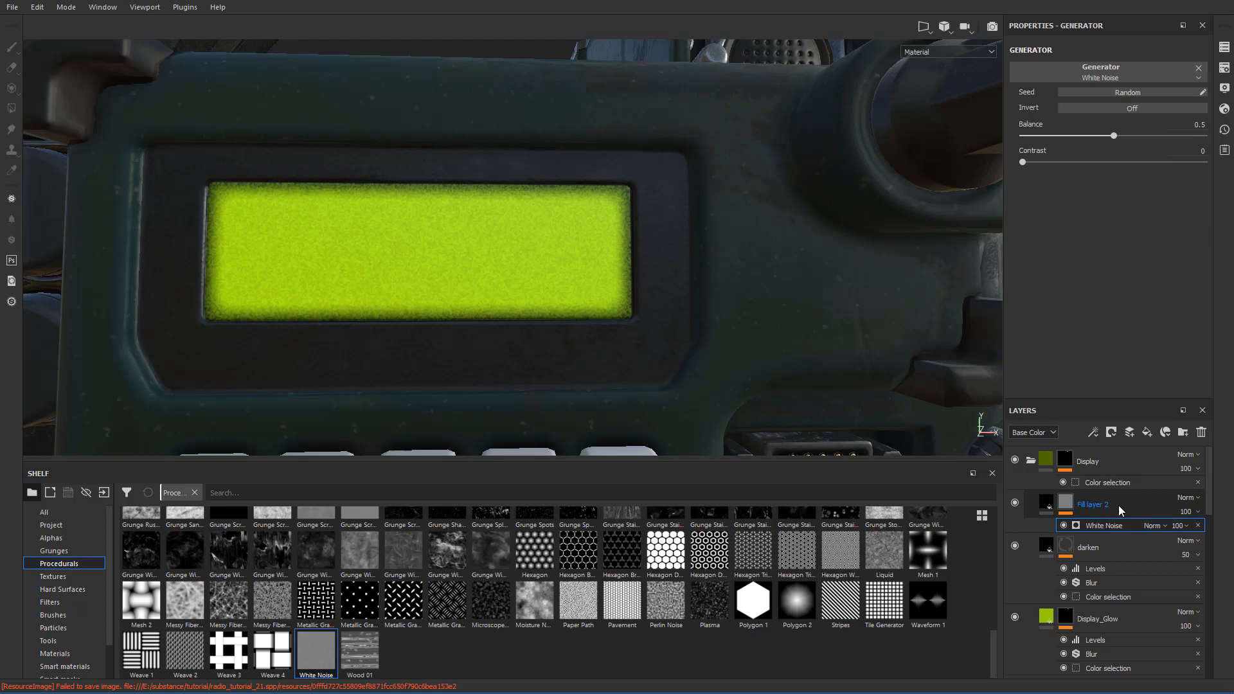
{"action": "left_click", "coordinate": [1181, 512]}
{"action": "left_click_drag", "start_coordinate": [1229, 539], "coordinate": [1193, 537]}
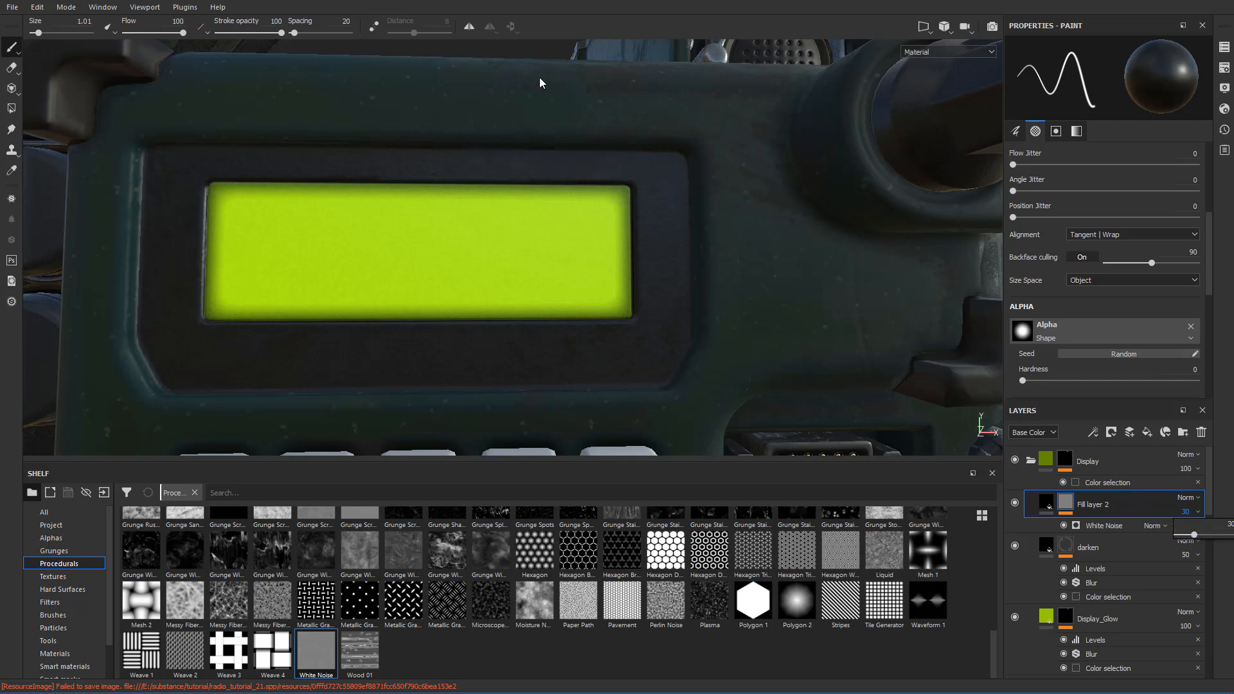
{"action": "left_click", "coordinate": [528, 49]}
- Examine the noise texture on the display from a distance and in close-up
{"action": "scroll", "coordinate": [542, 132], "scroll_direction": "down", "scroll_amount": 5}
{"action": "scroll", "coordinate": [375, 144], "scroll_direction": "up", "scroll_amount": 8}
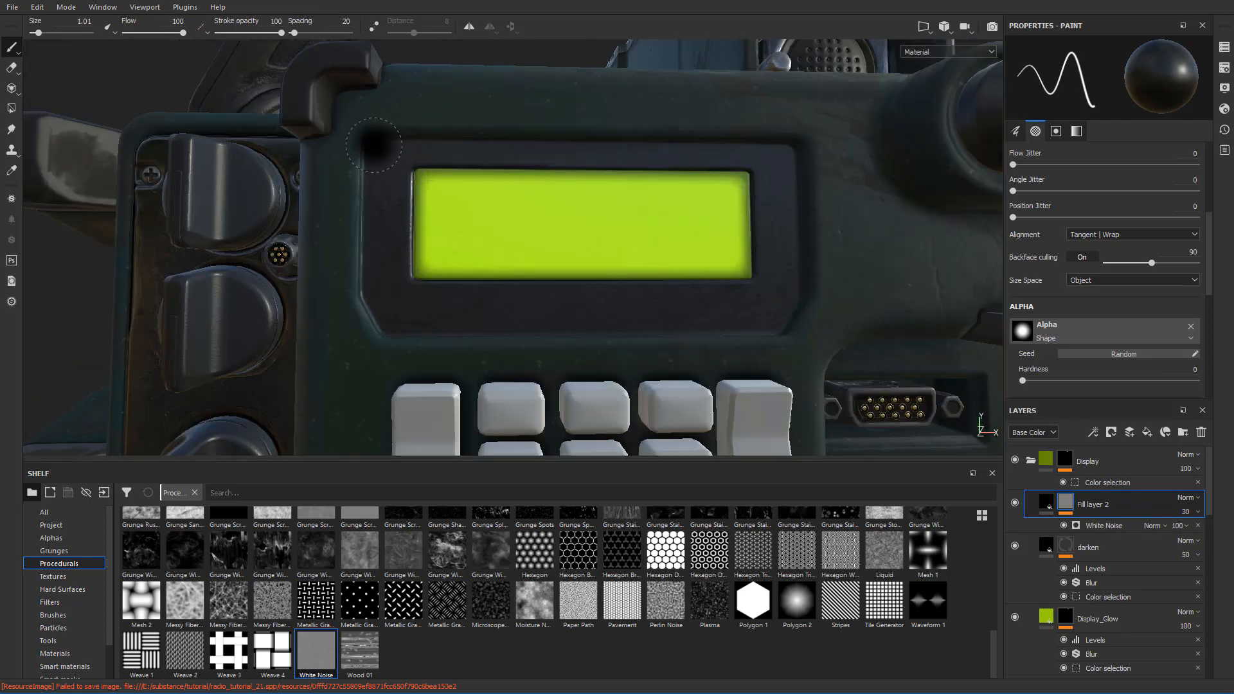
{"action": "scroll", "coordinate": [418, 161], "scroll_direction": "down", "scroll_amount": 4}
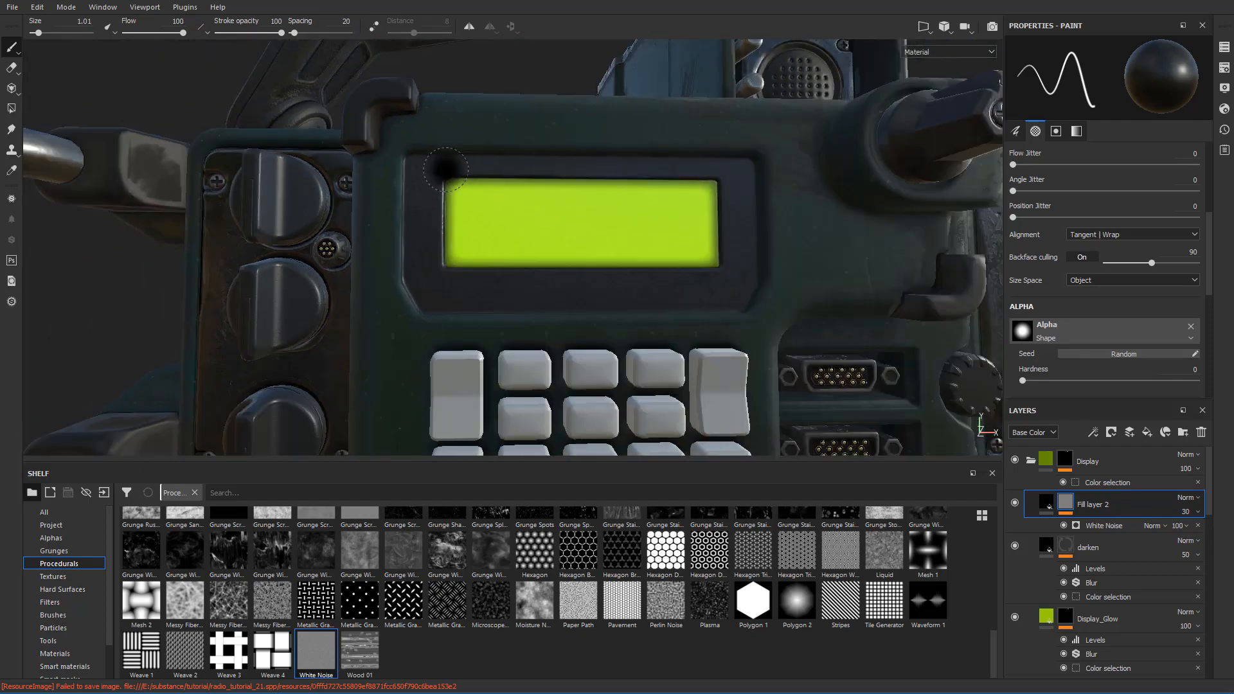
{"action": "scroll", "coordinate": [585, 166], "scroll_direction": "up", "scroll_amount": 5}
{"action": "scroll", "coordinate": [715, 175], "scroll_direction": "down", "scroll_amount": 3}
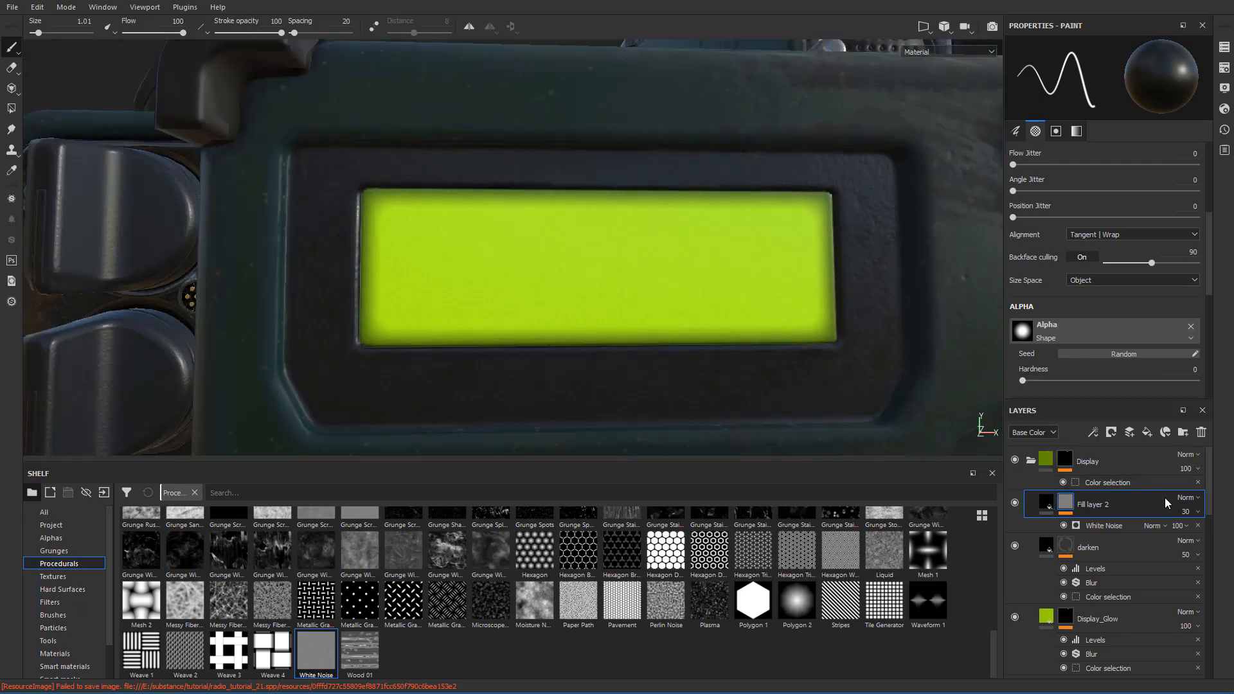
{"action": "scroll", "coordinate": [622, 295], "scroll_direction": "up", "scroll_amount": 1}
{"action": "scroll", "coordinate": [699, 309], "scroll_direction": "down", "scroll_amount": 2}
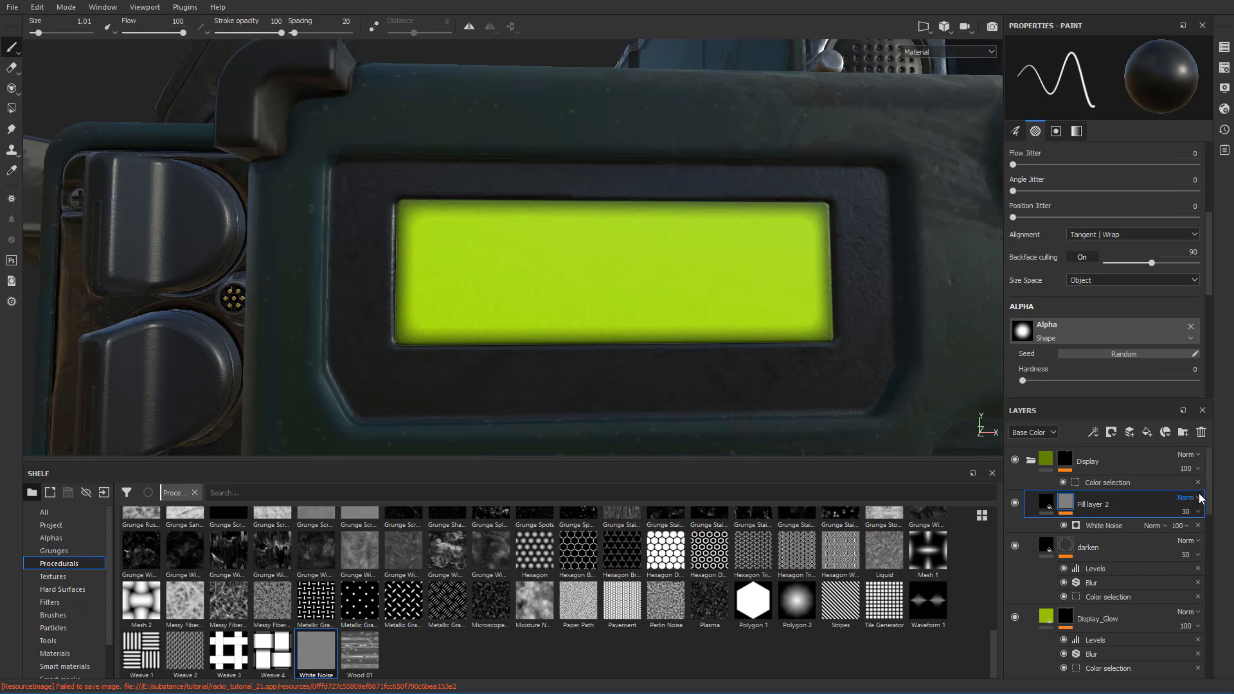
- Try the Multiply blend mode on Fill layer 2 and return it to Normal
{"action": "left_click", "coordinate": [1199, 498]}
{"action": "left_click", "coordinate": [1189, 172]}
{"action": "scroll", "coordinate": [863, 225], "scroll_direction": "up", "scroll_amount": 4}
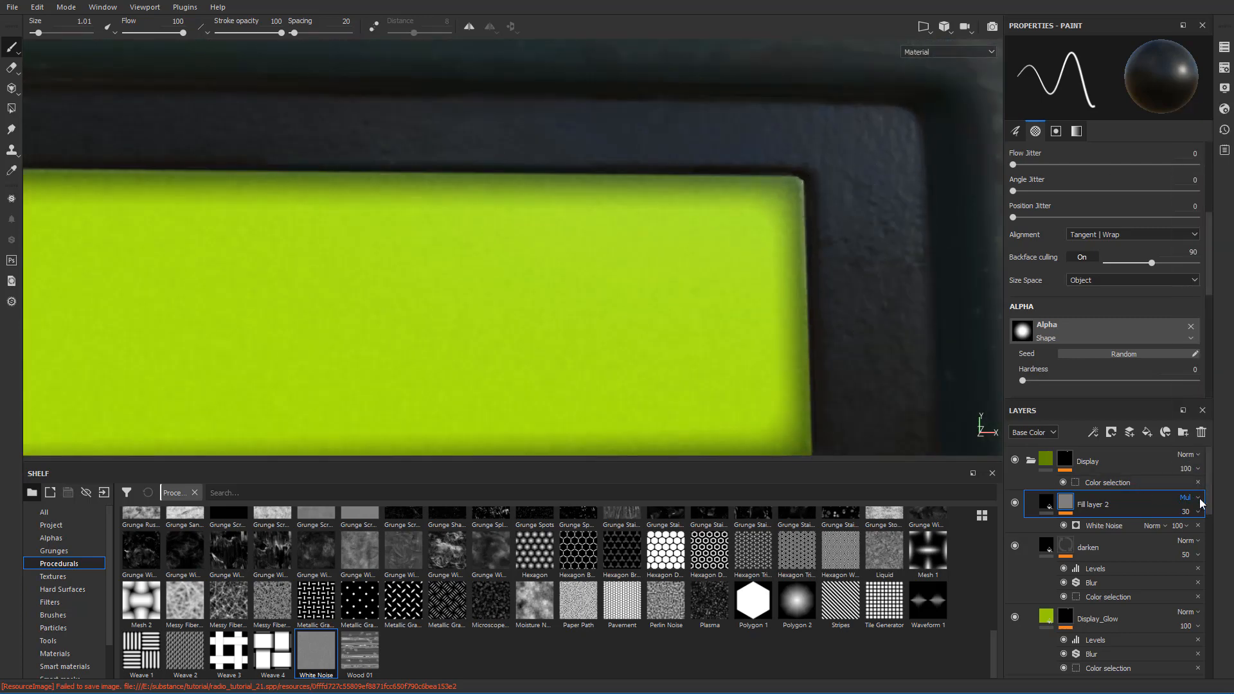
{"action": "left_click", "coordinate": [1200, 500]}
{"action": "left_click", "coordinate": [1178, 113]}
{"action": "scroll", "coordinate": [674, 248], "scroll_direction": "down", "scroll_amount": 6}
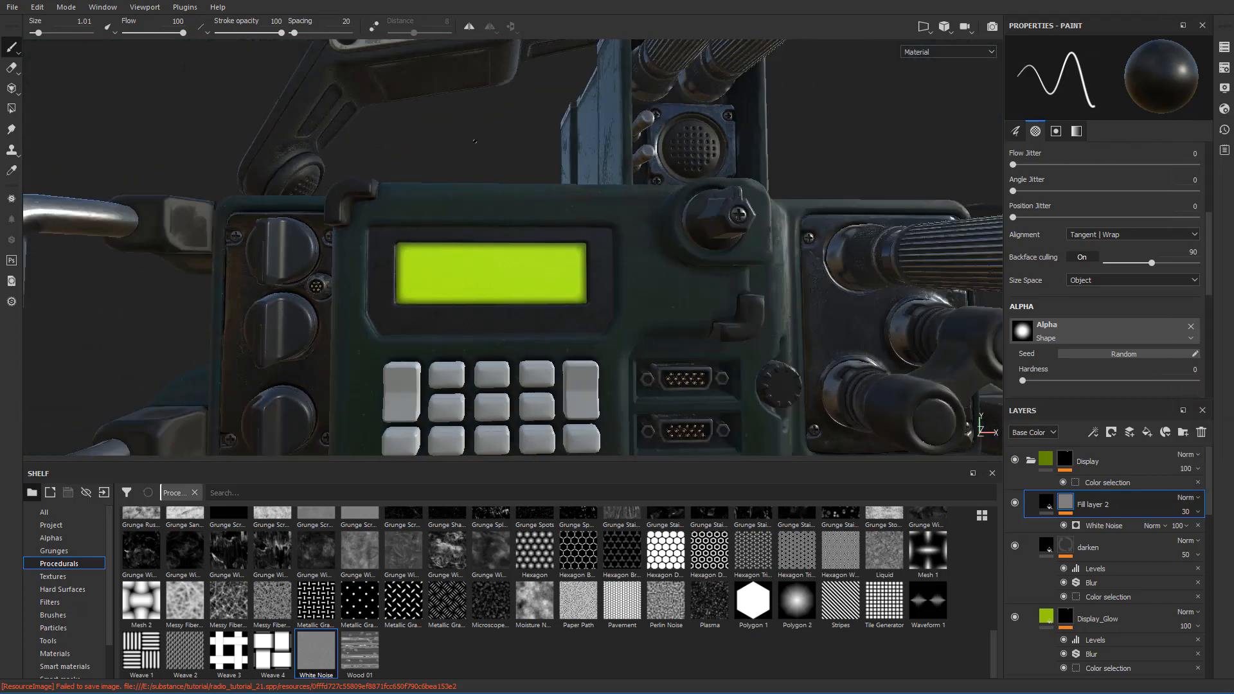
- Rename Fill layer 2 as grain
{"action": "scroll", "coordinate": [475, 141], "scroll_direction": "down", "scroll_amount": 3}
{"action": "scroll", "coordinate": [492, 207], "scroll_direction": "up", "scroll_amount": 4}
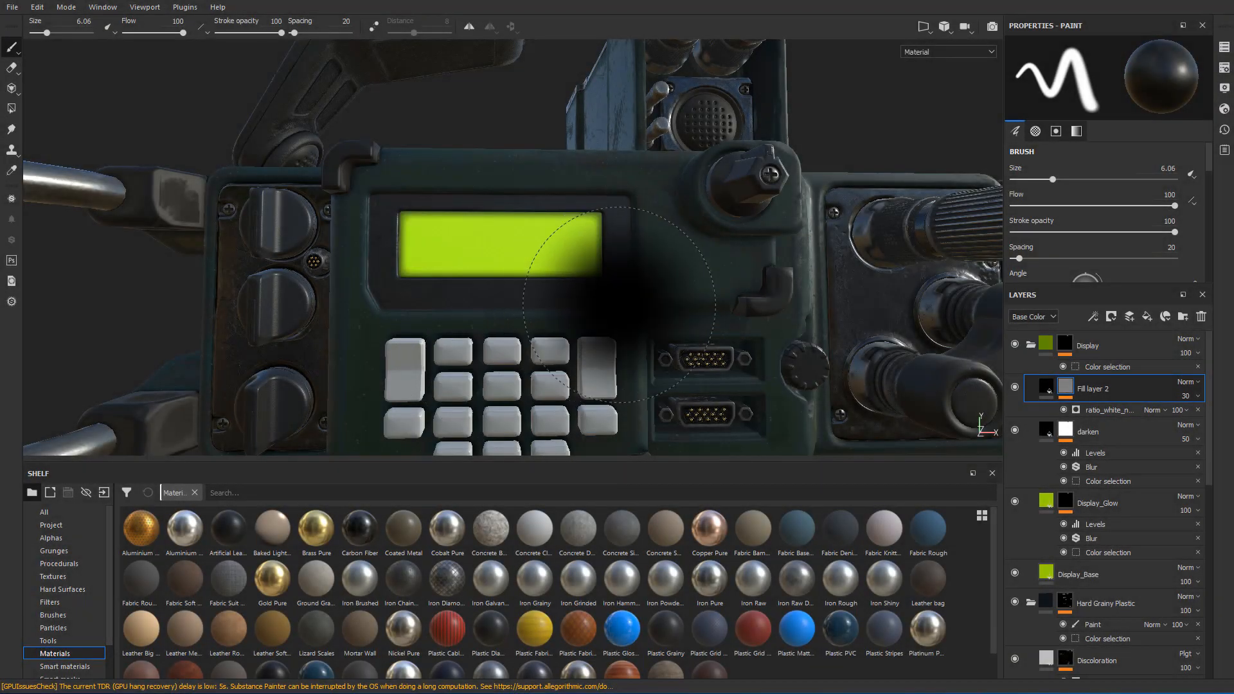
{"action": "right_click_drag", "start_coordinate": [619, 305], "coordinate": [449, 287], "text": "ctrl"}
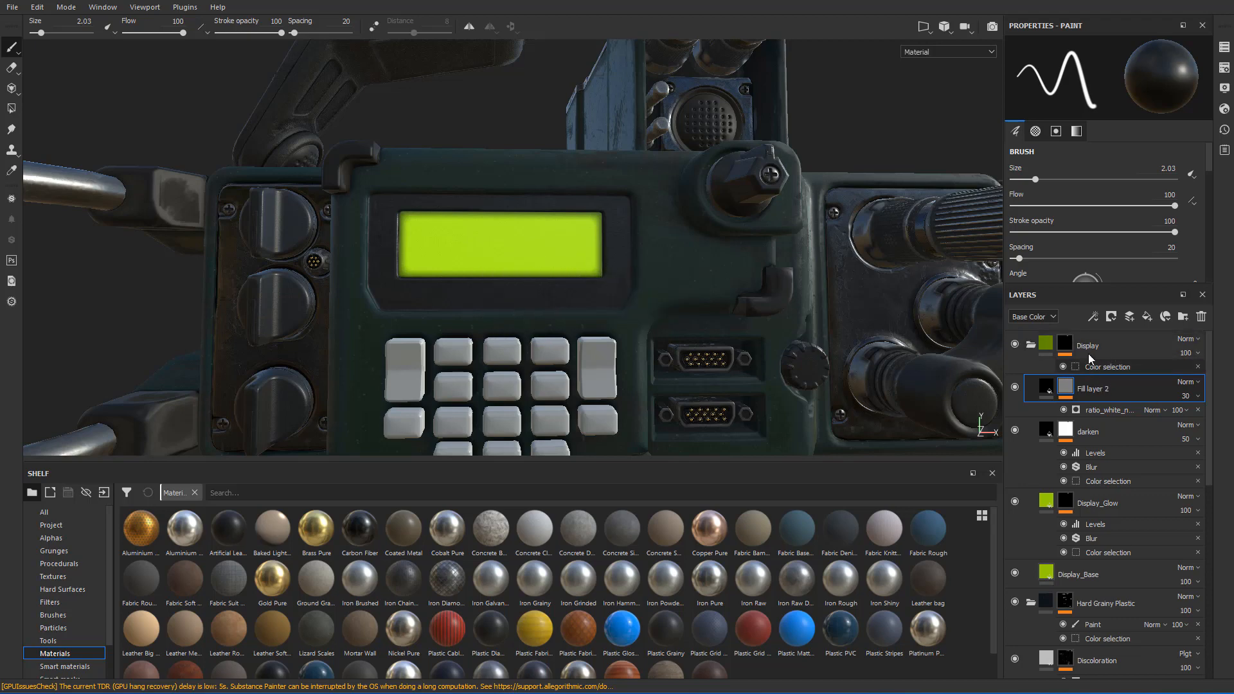
{"action": "double_click", "coordinate": [1092, 389]}
{"action": "type", "text": "grain"}
{"action": "key", "text": "Return"}
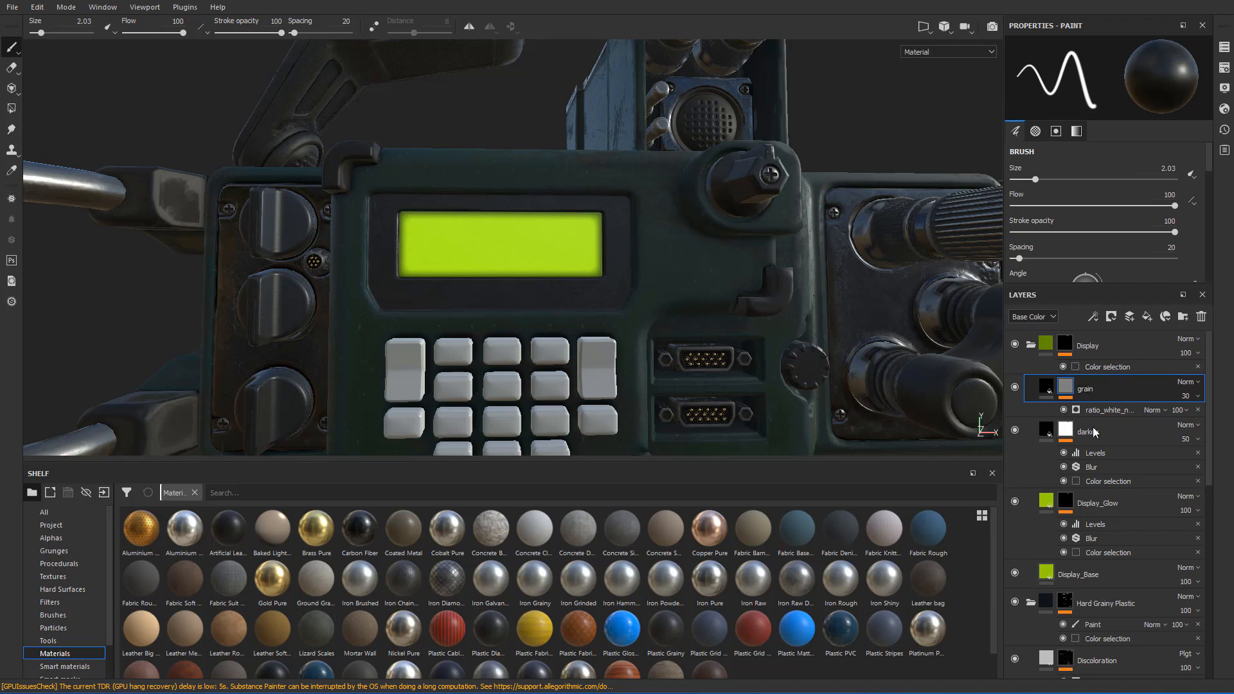
- Group the grain, darken, Display_Glow and Display_Base layers into a folder named glow inside Display
{"action": "left_click", "coordinate": [1117, 575], "text": "shift"}
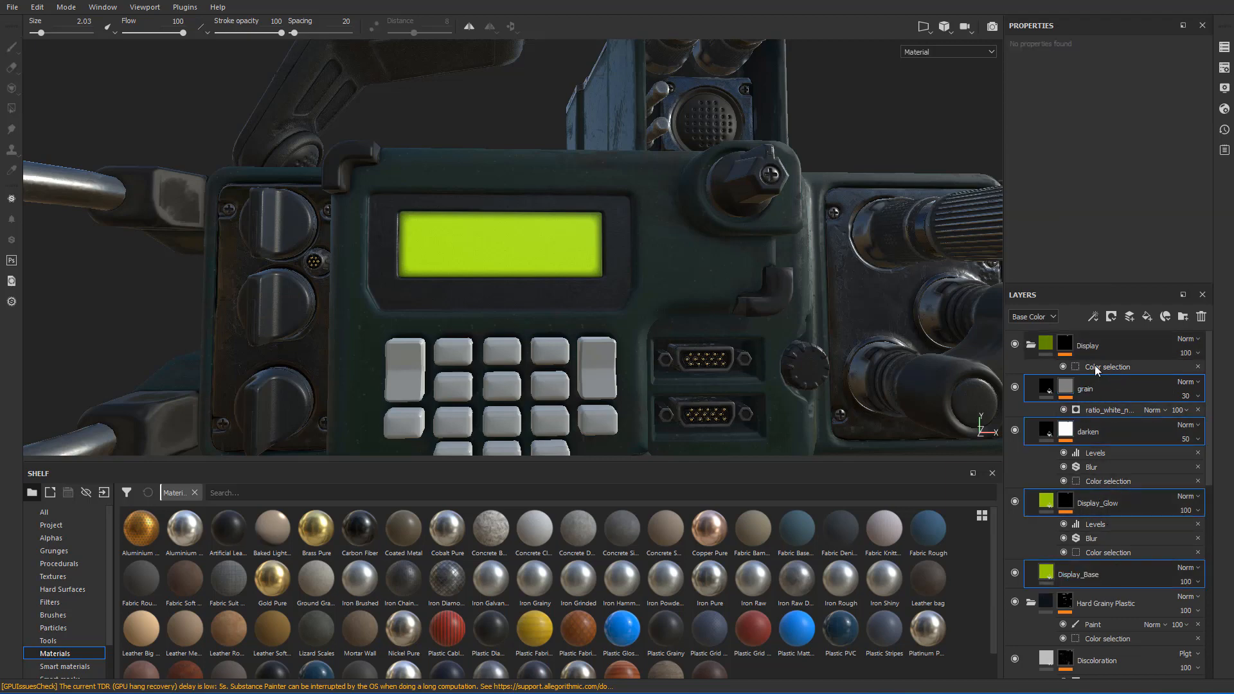
{"action": "key", "text": "ctrl+g"}
{"action": "double_click", "coordinate": [1086, 389]}
{"action": "type", "text": "glow"}
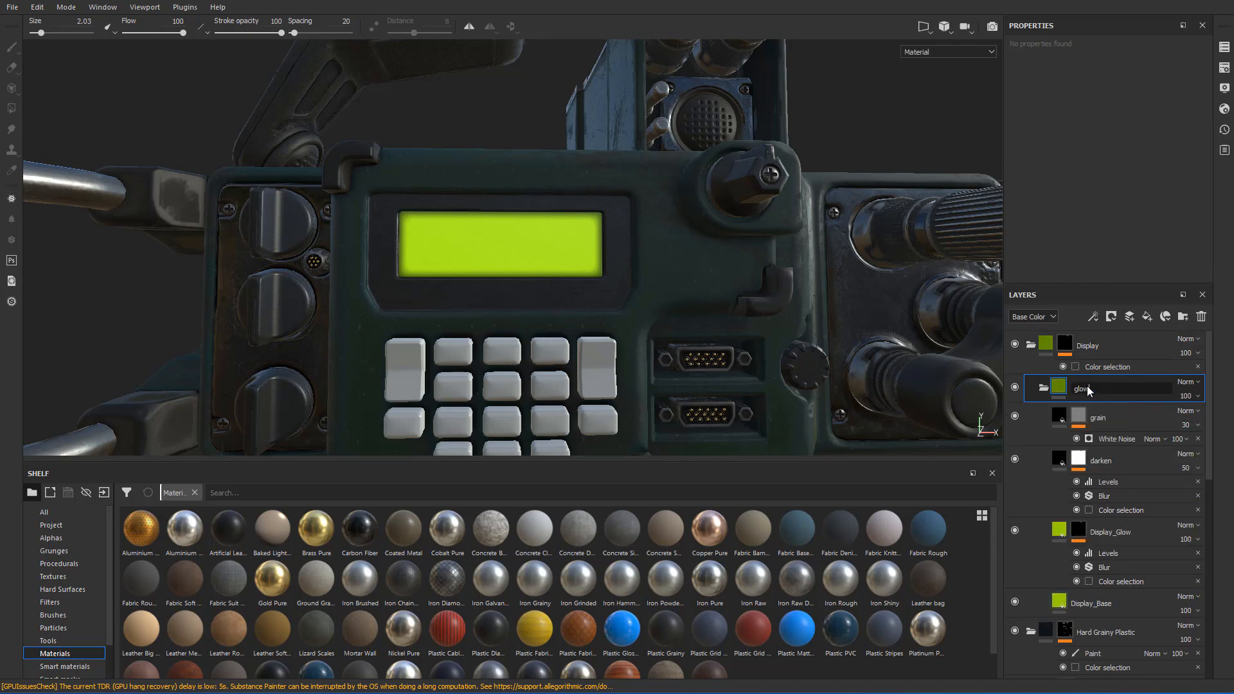
{"action": "key", "text": "Return"}
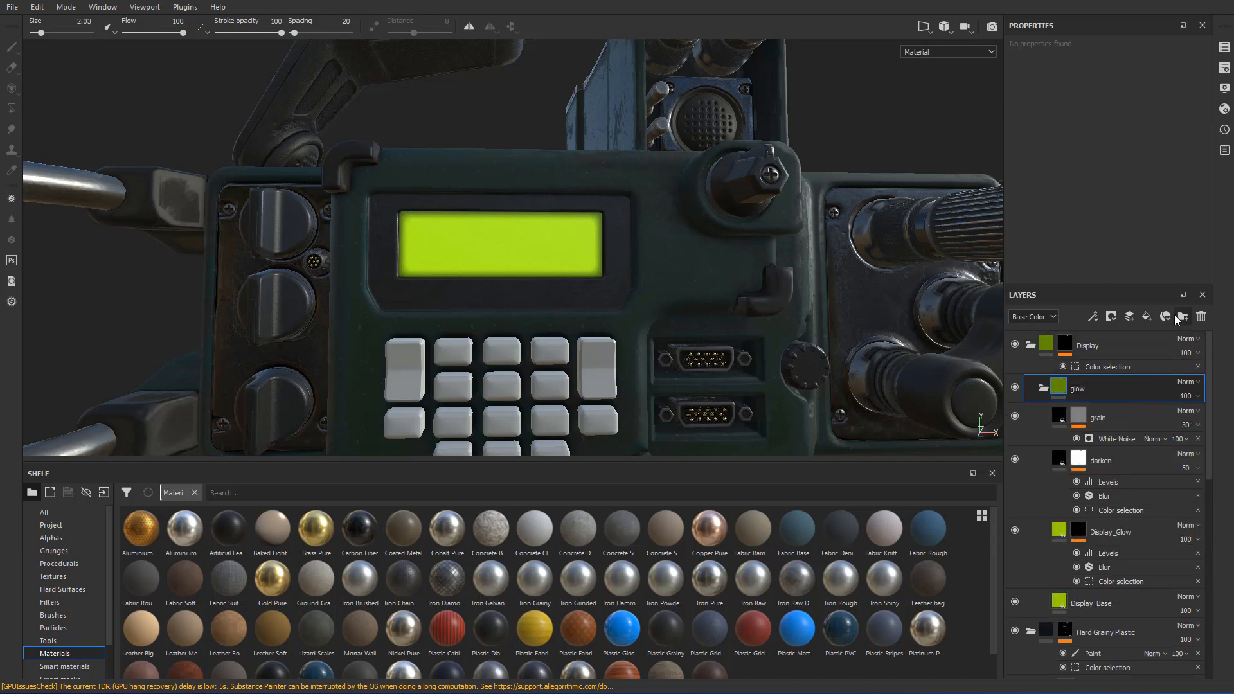
- Add a fill layer above the glow folder with only the color and emissive channels enabled
{"action": "left_click", "coordinate": [1148, 316]}
{"action": "left_click_drag", "start_coordinate": [1076, 283], "coordinate": [1009, 528]}
{"action": "left_click", "coordinate": [1064, 335]}
{"action": "left_click", "coordinate": [1015, 4]}
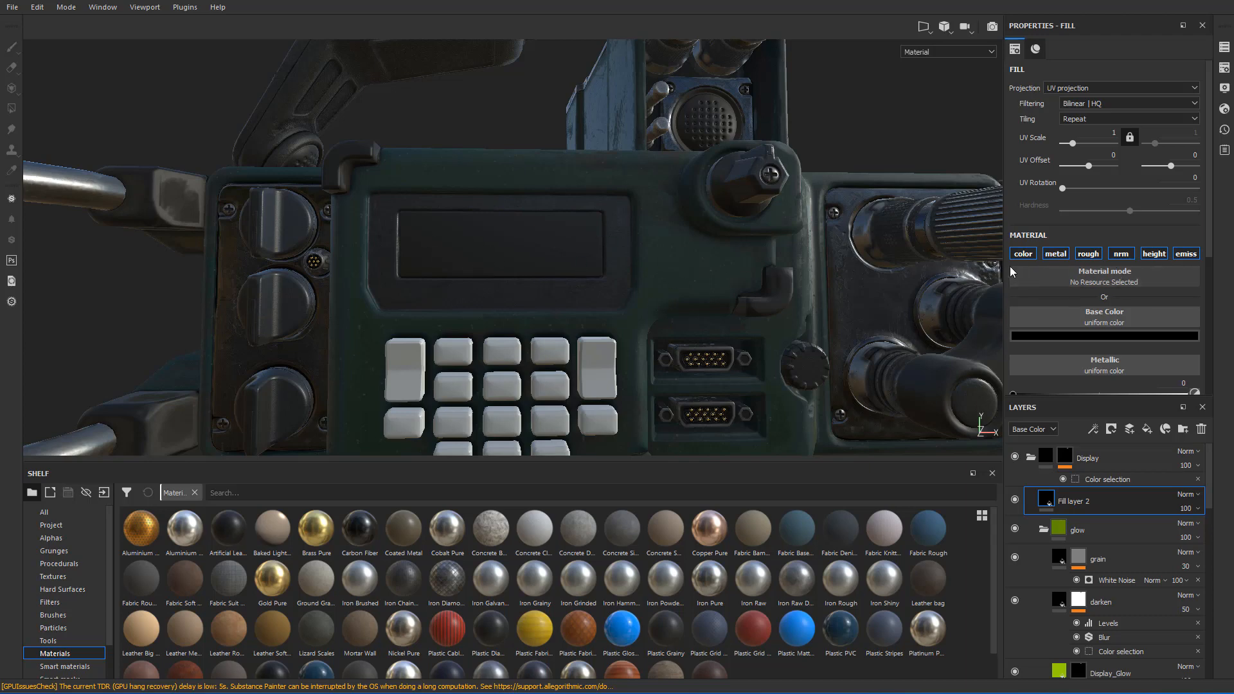
{"action": "left_click", "coordinate": [1058, 255]}
{"action": "left_click", "coordinate": [1088, 254]}
{"action": "left_click", "coordinate": [1121, 254]}
{"action": "left_click", "coordinate": [1154, 254]}
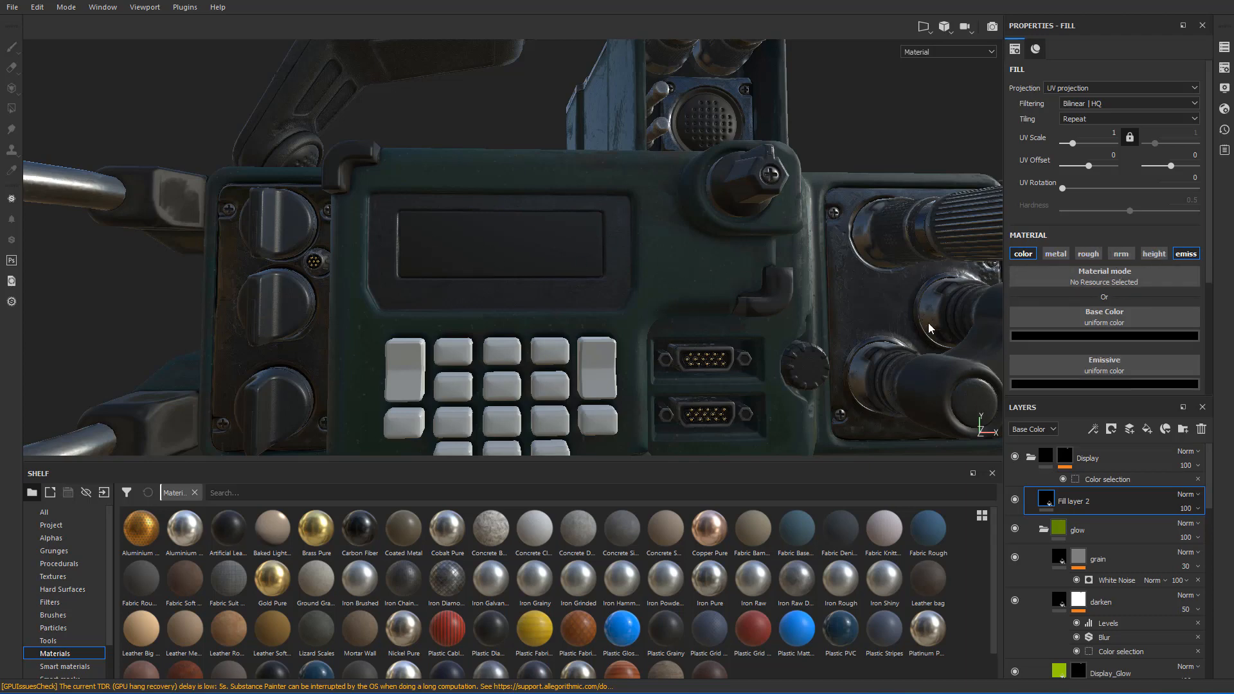
- Rename the new fill layer as glowtext
{"action": "double_click", "coordinate": [1078, 506]}
{"action": "type", "text": "d"}
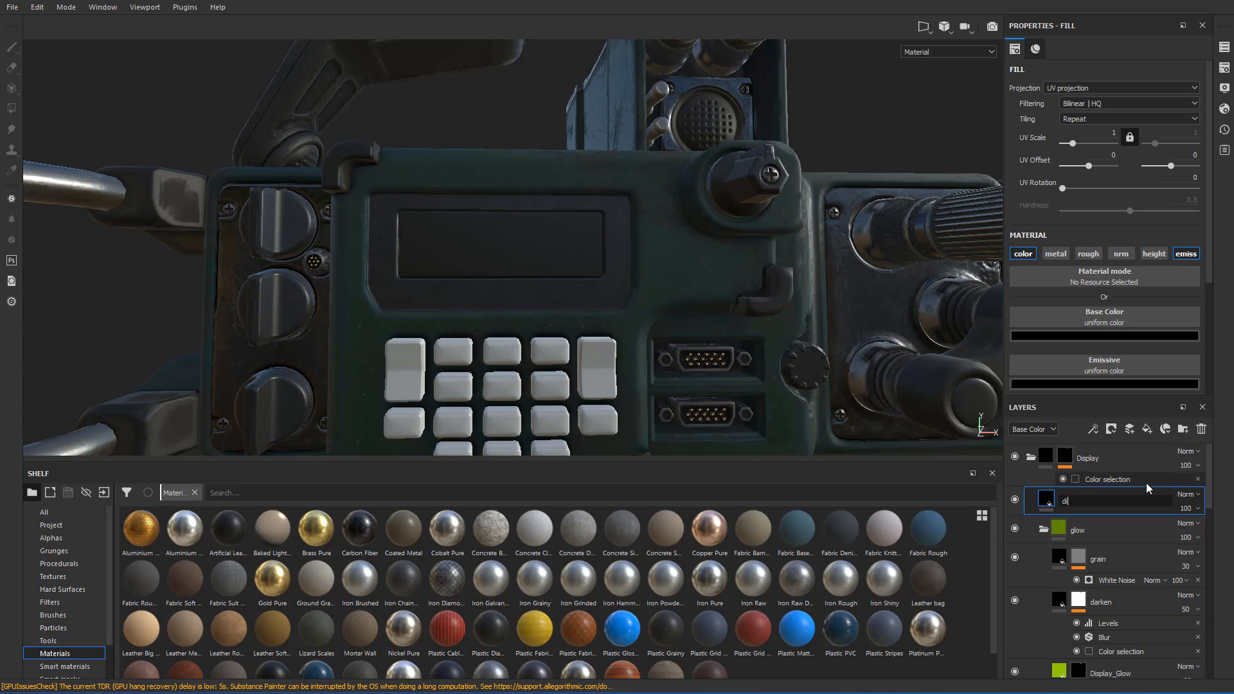
{"action": "type", "text": "i"}
{"action": "key", "text": "BackSpace"}
{"action": "key", "text": "BackSpace"}
{"action": "type", "text": "glowtext"}
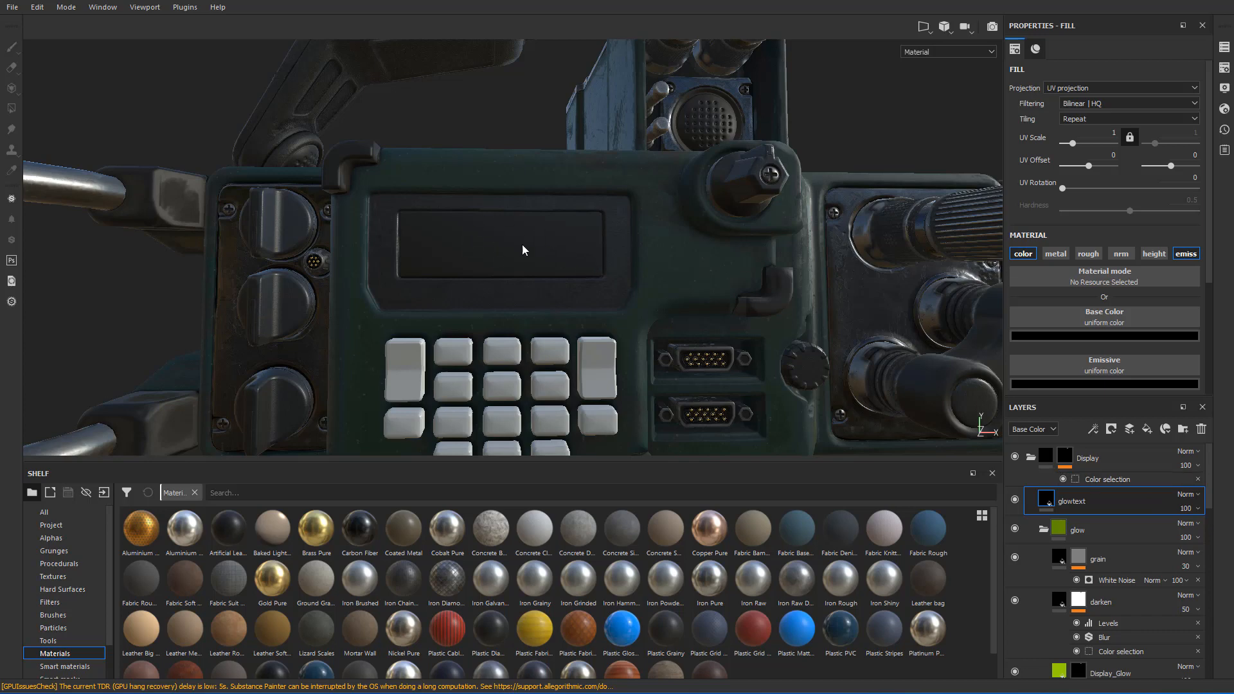
- Group the glowtext layer into a folder named text and reselect glowtext inside it
{"action": "key", "text": "ctrl+g"}
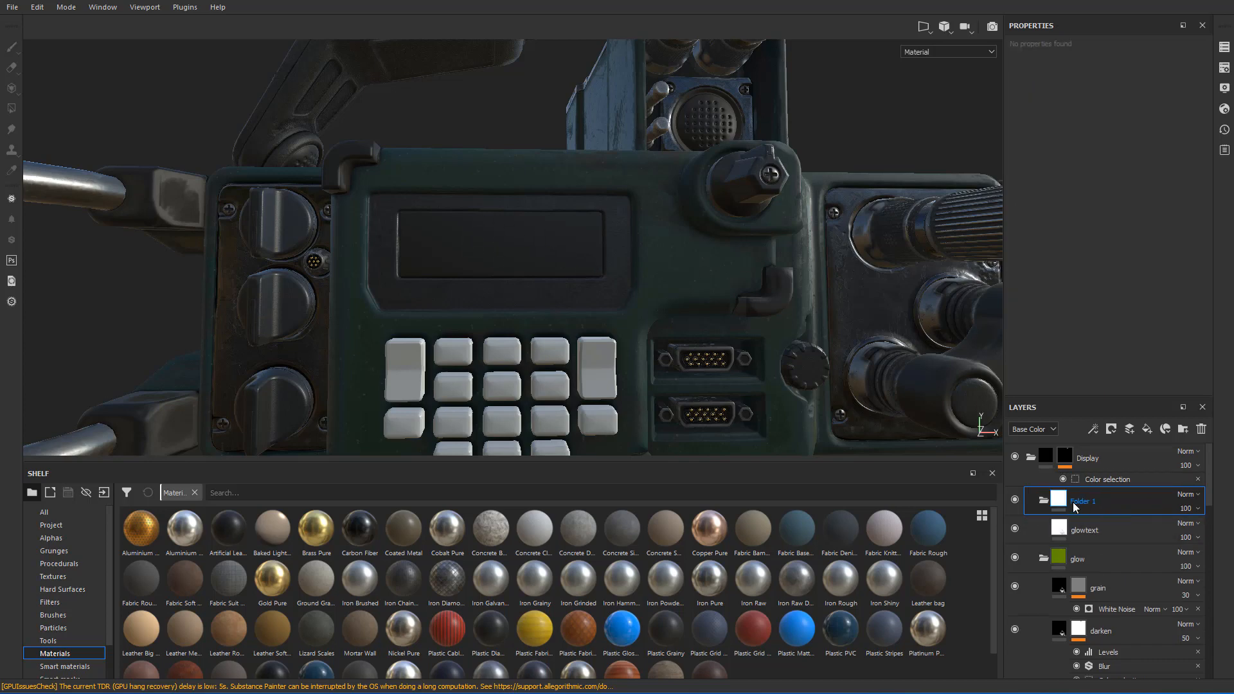
{"action": "double_click", "coordinate": [1080, 502]}
{"action": "type", "text": "text"}
{"action": "key", "text": "Return"}
{"action": "left_click", "coordinate": [1097, 529]}
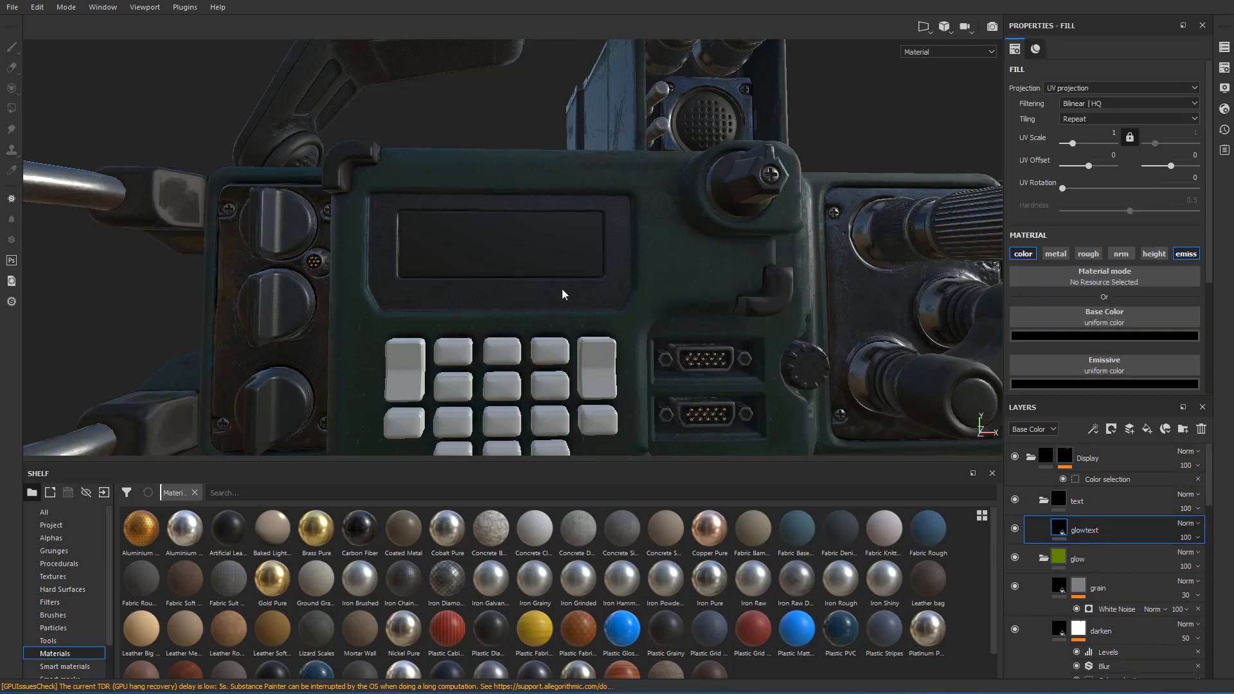
{"action": "right_click", "coordinate": [1086, 534]}
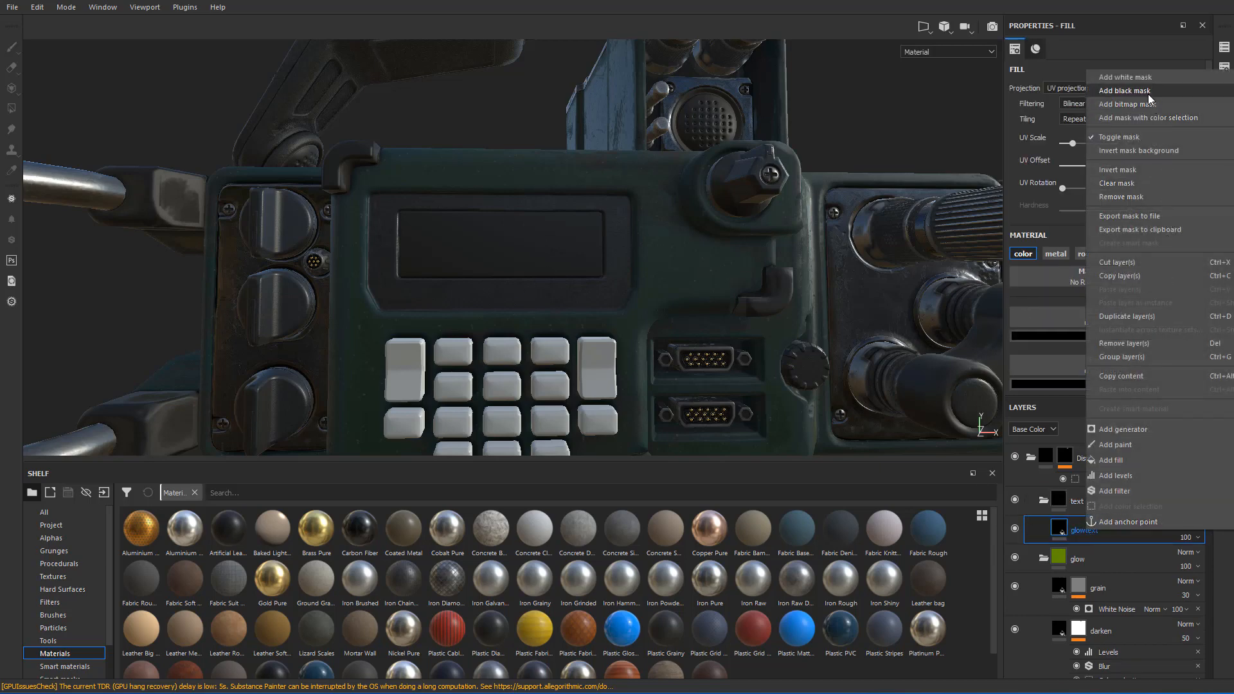
{"action": "left_click", "coordinate": [1148, 76]}
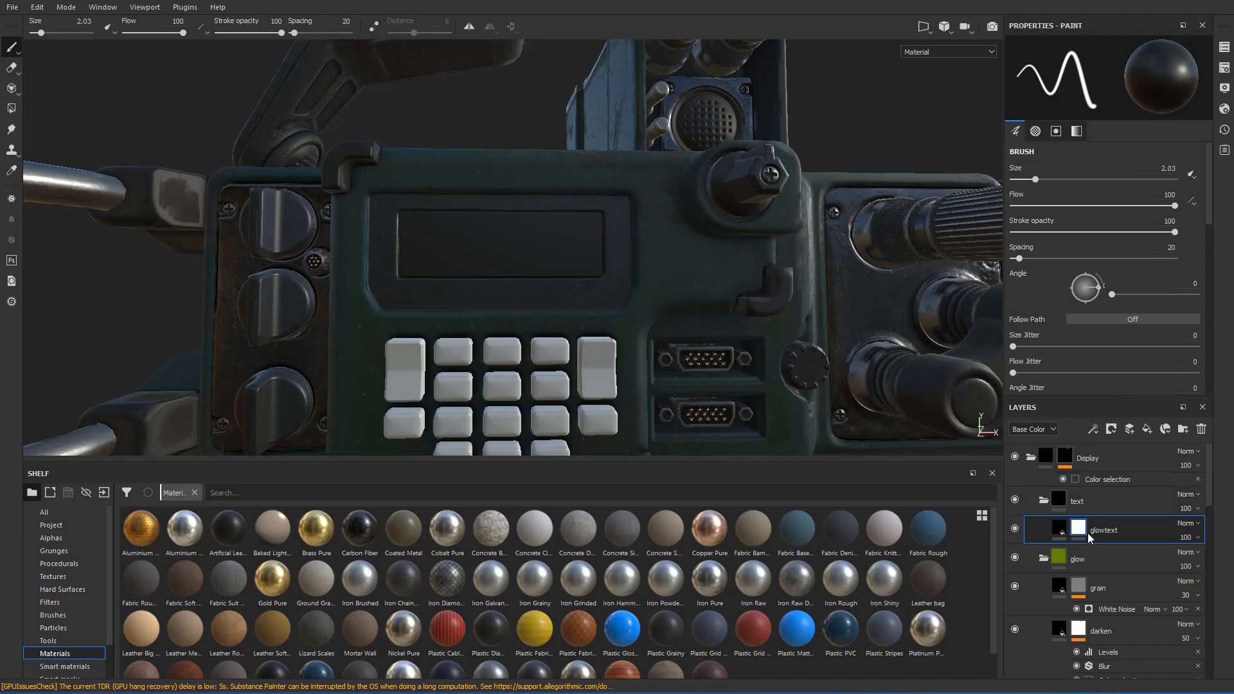
{"action": "key", "text": "ctrl+z"}
- Add a black mask to the glowtext layer
{"action": "right_click", "coordinate": [1083, 523]}
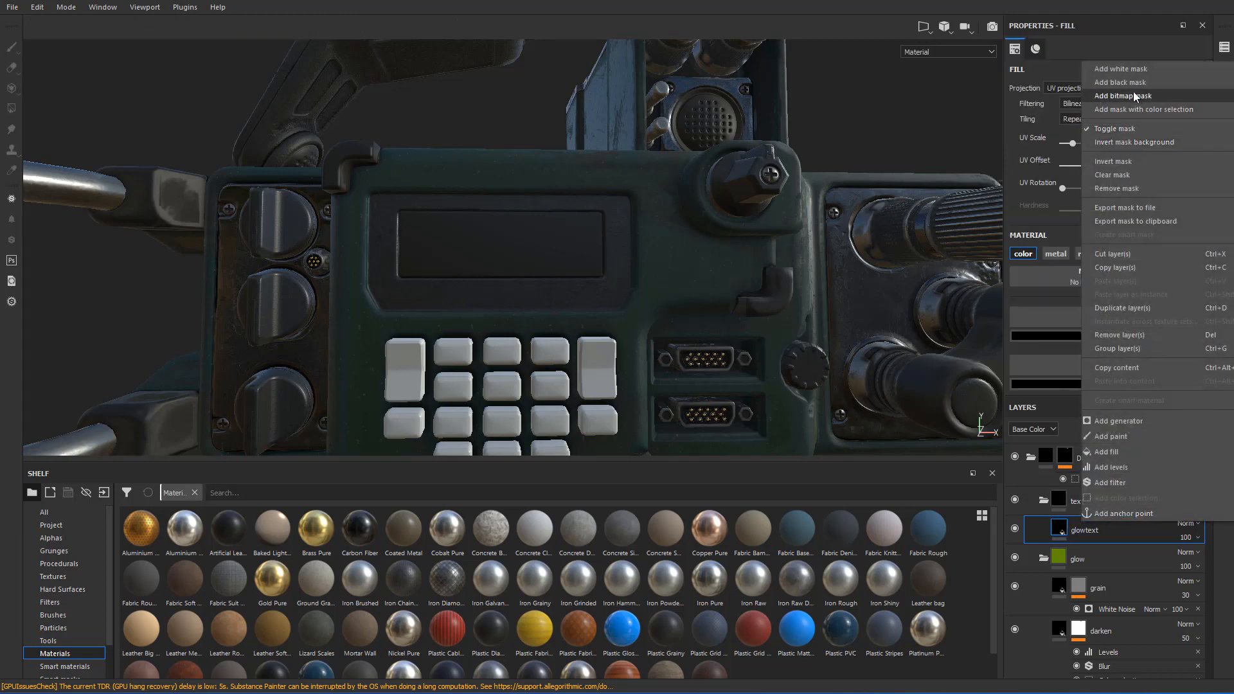
{"action": "left_click", "coordinate": [1132, 69]}
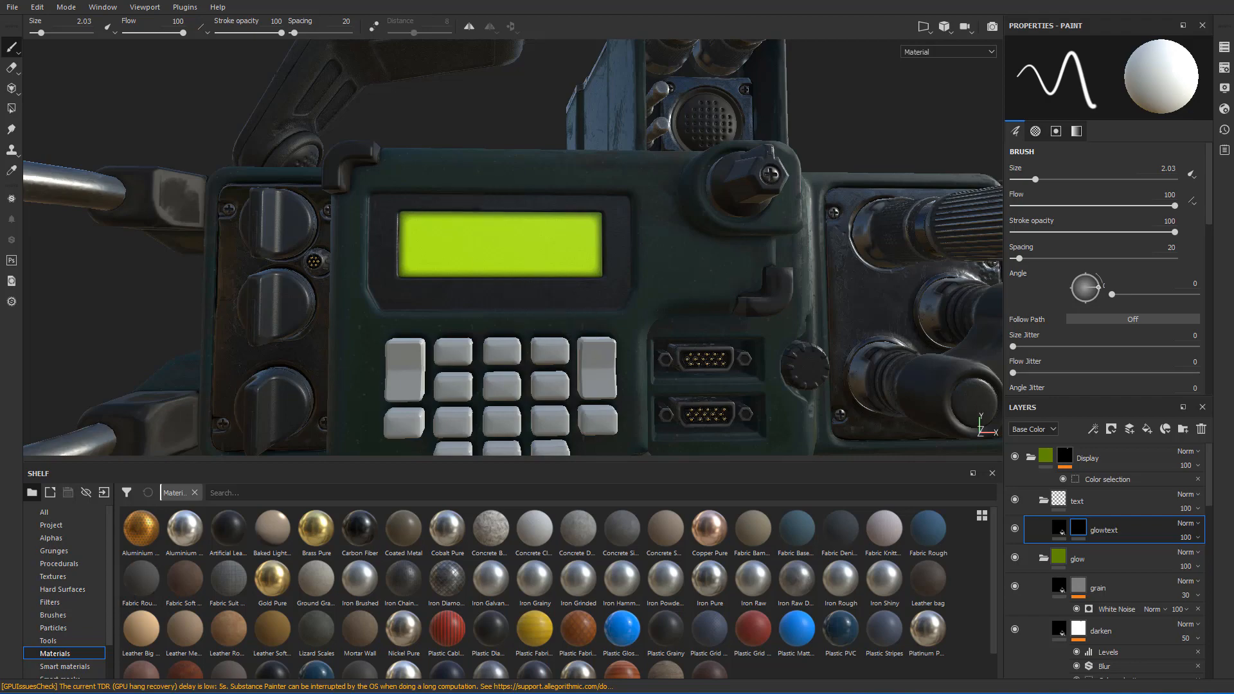
- Switch to File Explorer and bring alpha_01.tif, alpha_02.tif and alpha_03.tif from the alphas folder into Substance Painter's shelf for import
{"action": "key", "text": "alt+Tab"}
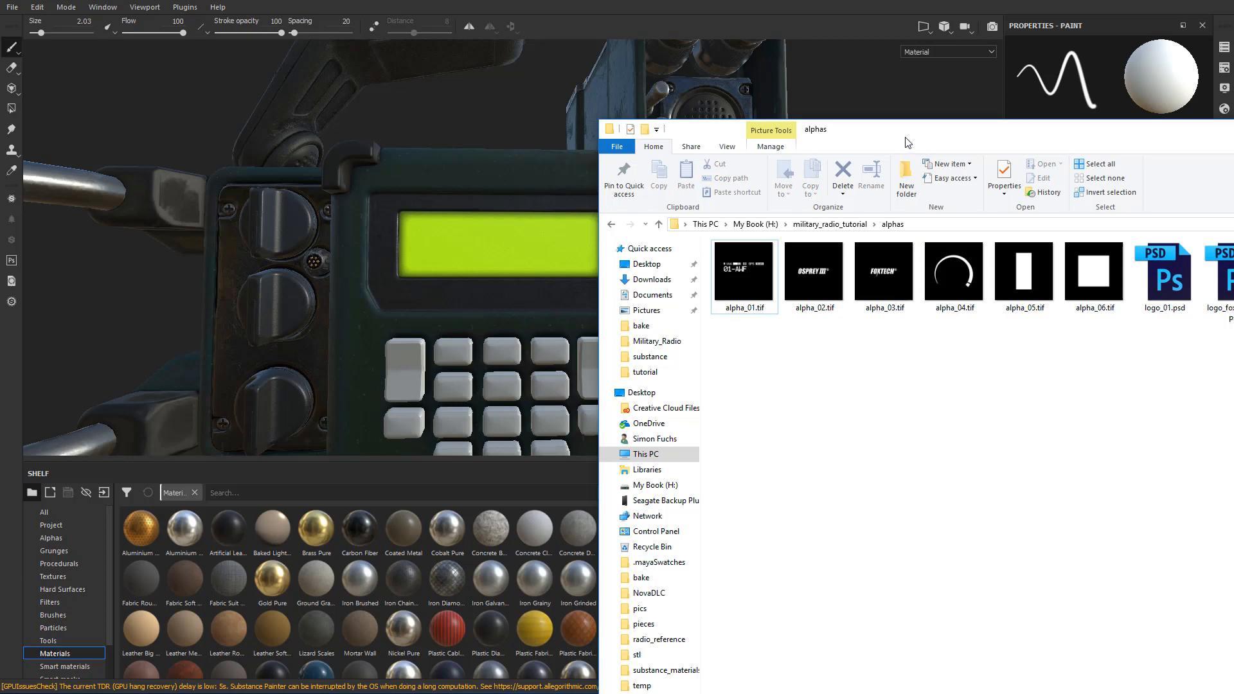
{"action": "left_click_drag", "start_coordinate": [902, 129], "coordinate": [826, 93]}
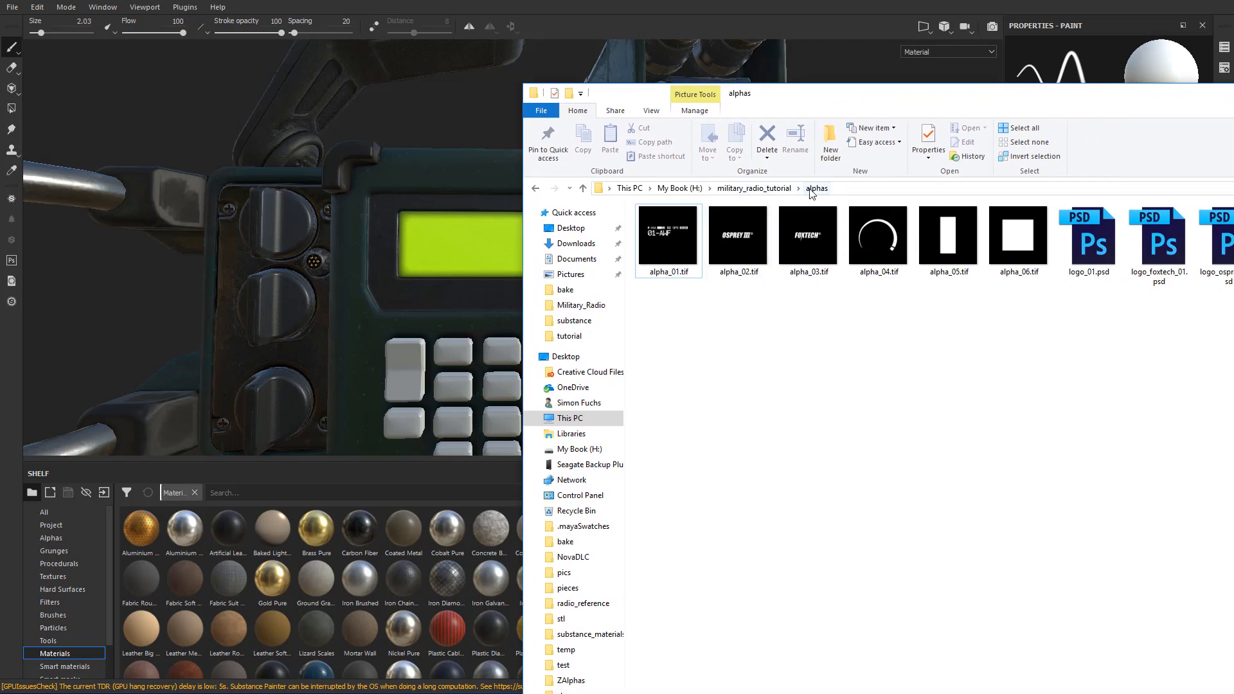
{"action": "left_click", "coordinate": [664, 235]}
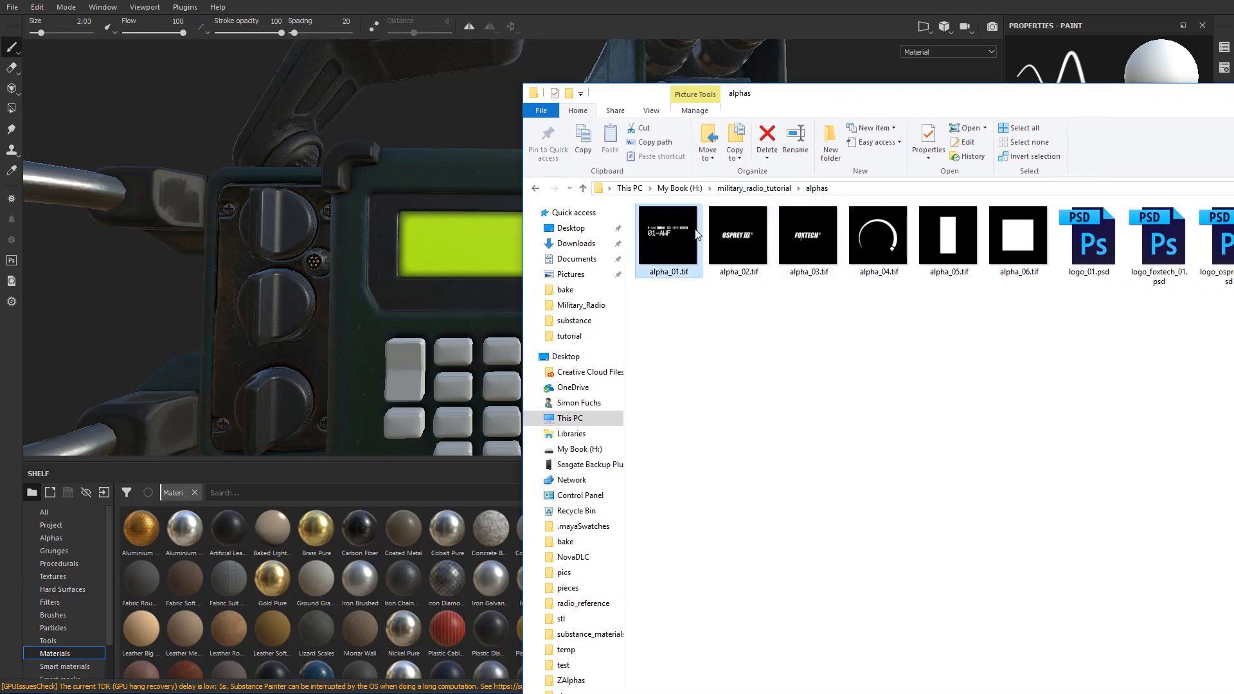
{"action": "left_click", "coordinate": [720, 236]}
{"action": "left_click", "coordinate": [782, 233]}
{"action": "left_click", "coordinate": [838, 307]}
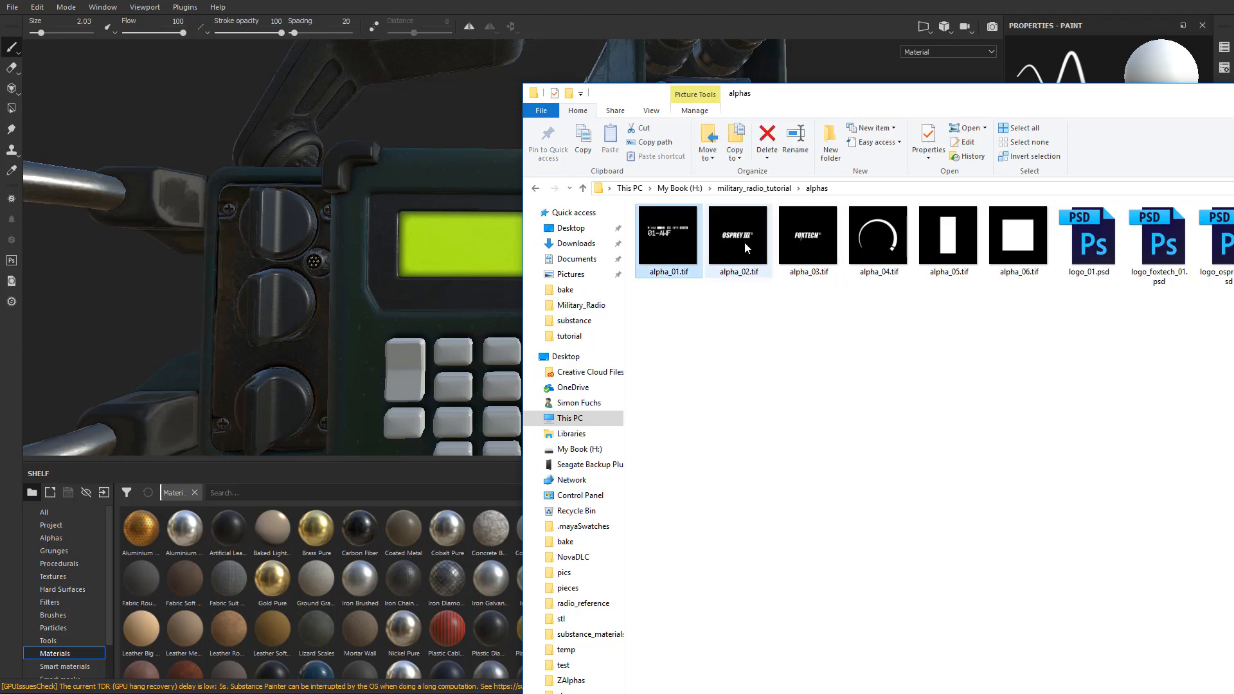
{"action": "left_click_drag", "start_coordinate": [836, 344], "coordinate": [653, 203]}
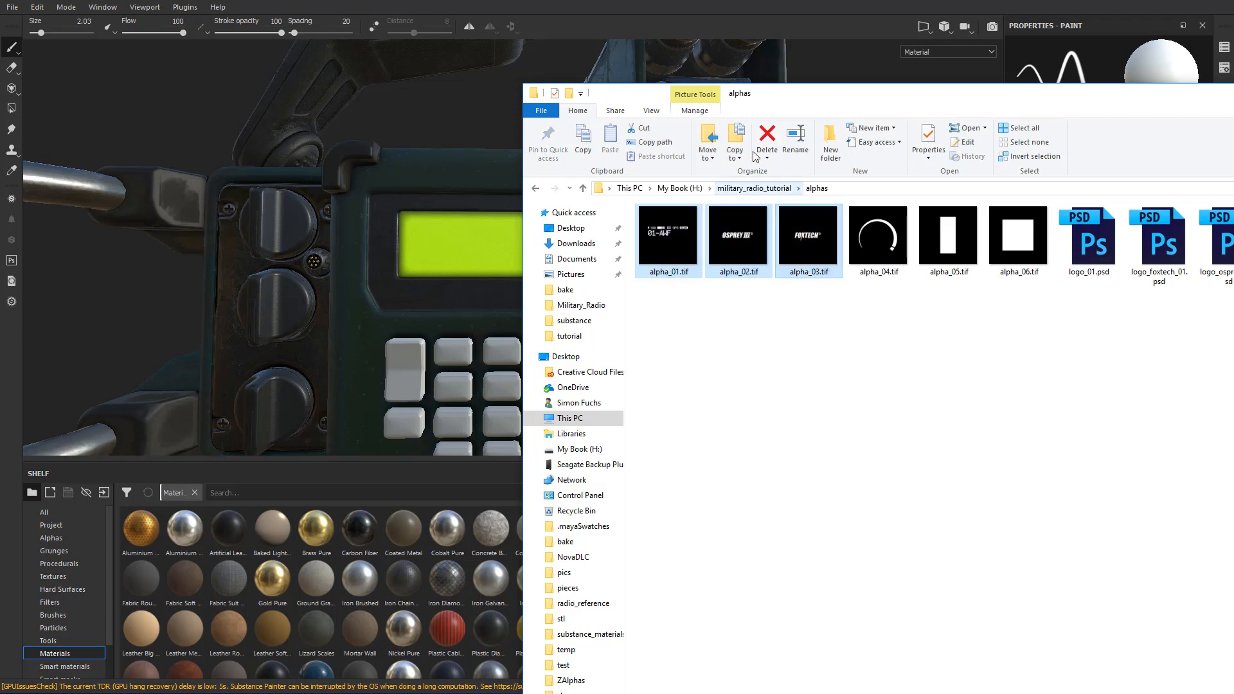
{"action": "left_click_drag", "start_coordinate": [783, 101], "coordinate": [866, 120]}
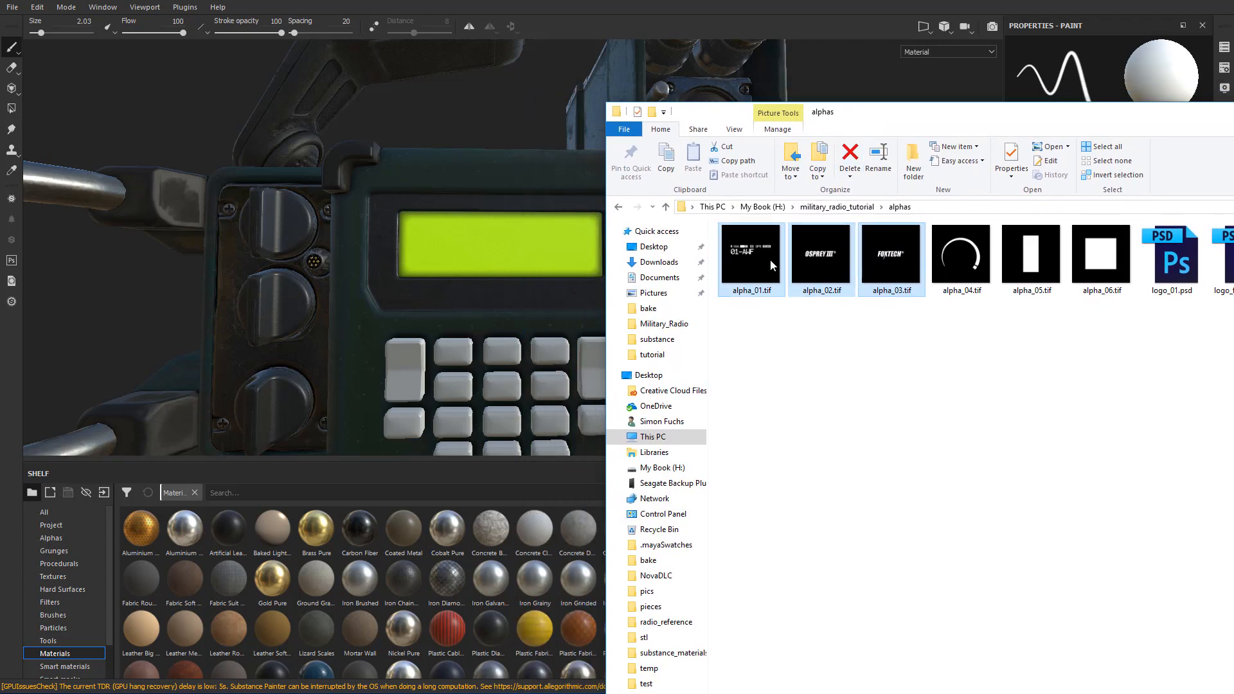
{"action": "left_click_drag", "start_coordinate": [750, 257], "coordinate": [293, 594]}
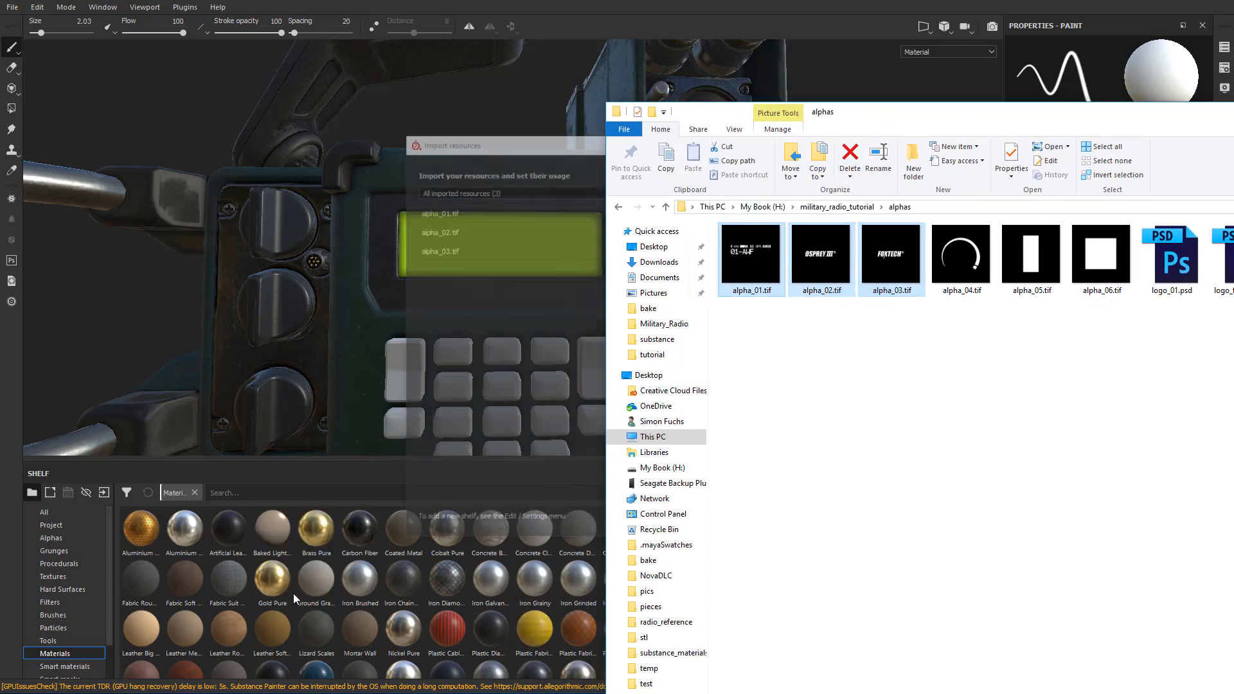
{"action": "left_click", "coordinate": [1233, 110]}
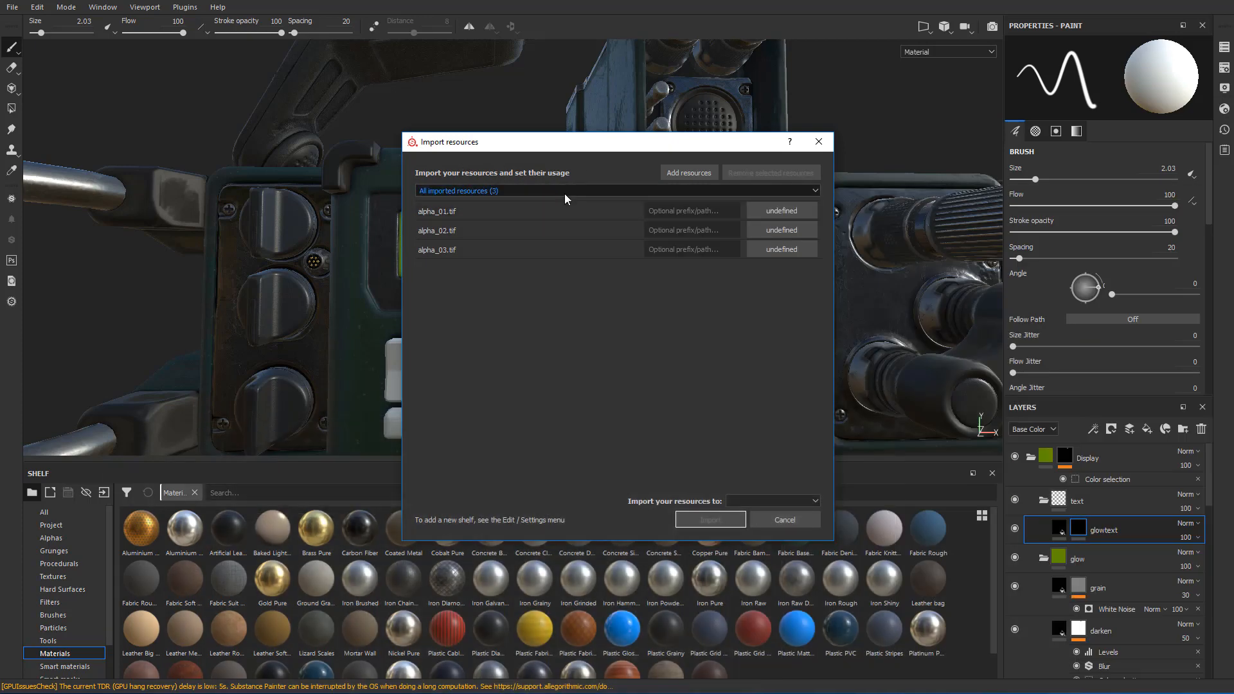
- Set the usage of alpha_01.tif, alpha_02.tif and alpha_03.tif to alpha
{"action": "left_click", "coordinate": [792, 215]}
{"action": "left_click", "coordinate": [807, 222]}
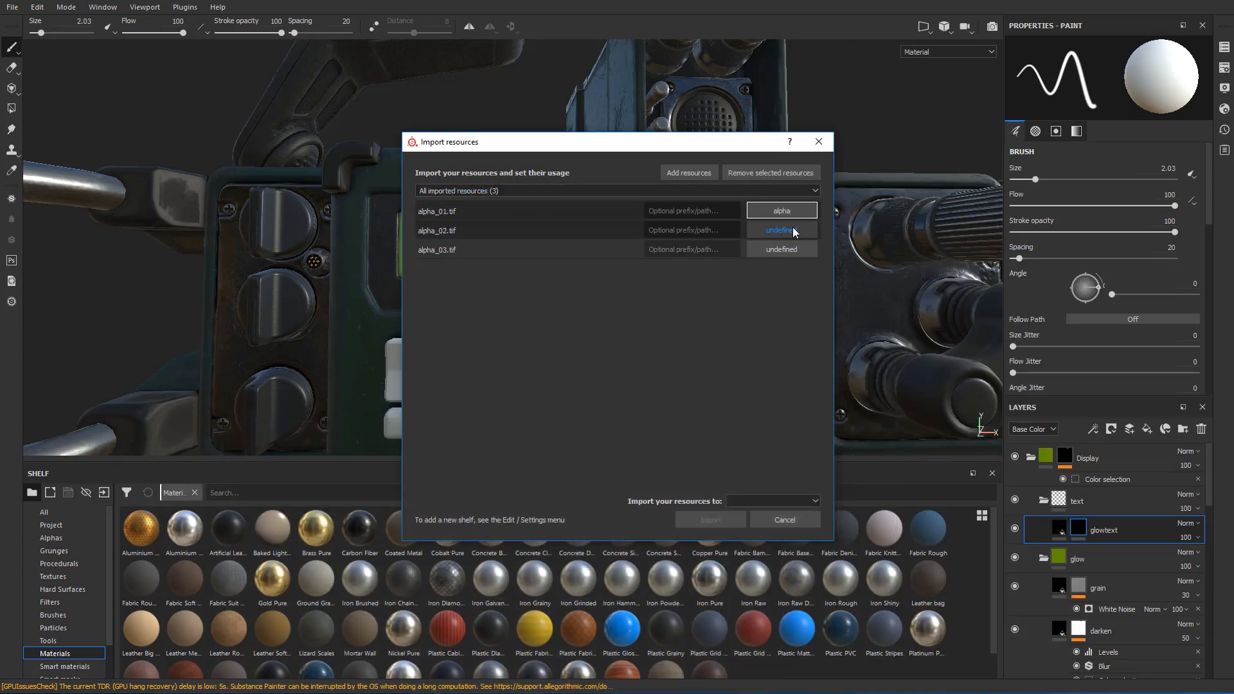
{"action": "left_click", "coordinate": [778, 232]}
{"action": "left_click", "coordinate": [789, 241]}
{"action": "left_click", "coordinate": [781, 253]}
{"action": "left_click", "coordinate": [799, 263]}
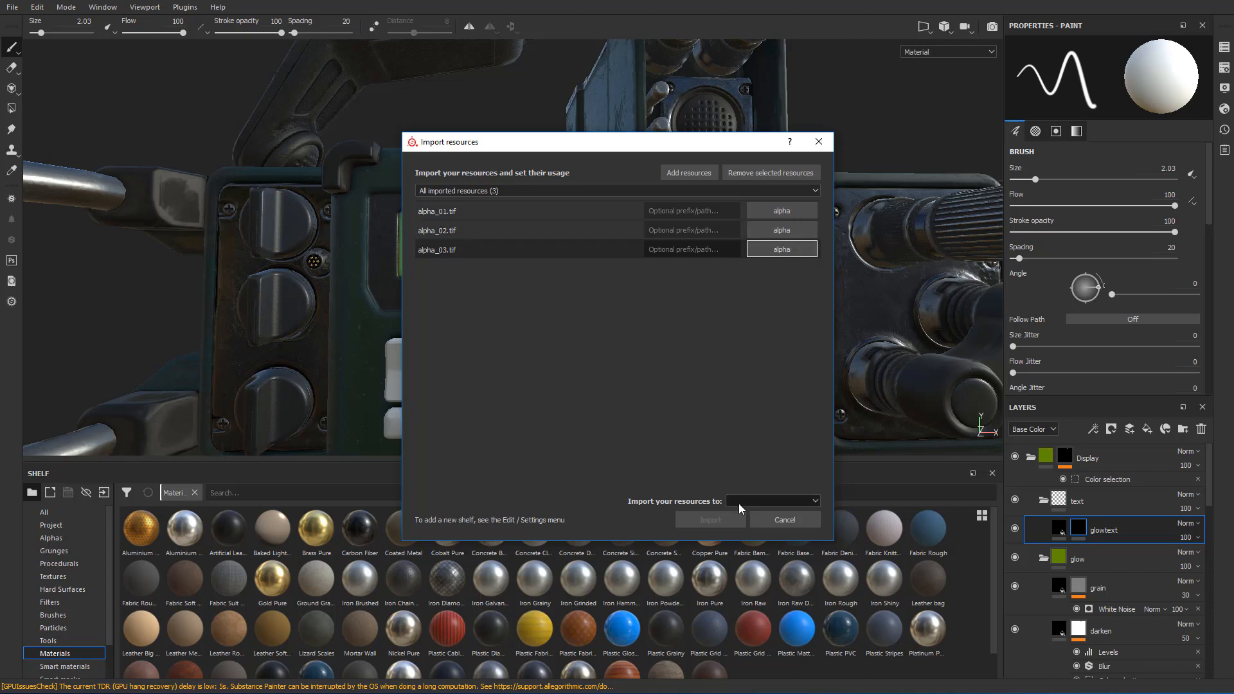
- Choose shelf 'shelf' as the destination and import the three alpha resources
{"action": "left_click", "coordinate": [740, 503]}
{"action": "left_click", "coordinate": [748, 529]}
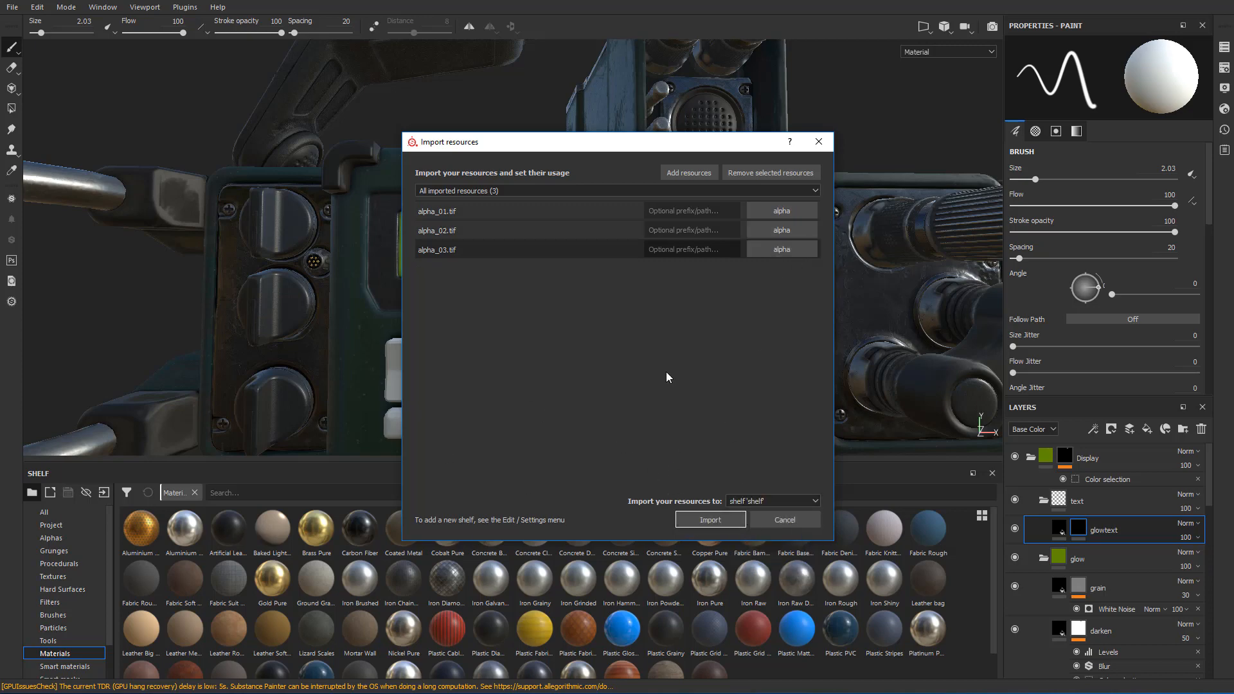
{"action": "left_click_drag", "start_coordinate": [689, 145], "coordinate": [619, 106]}
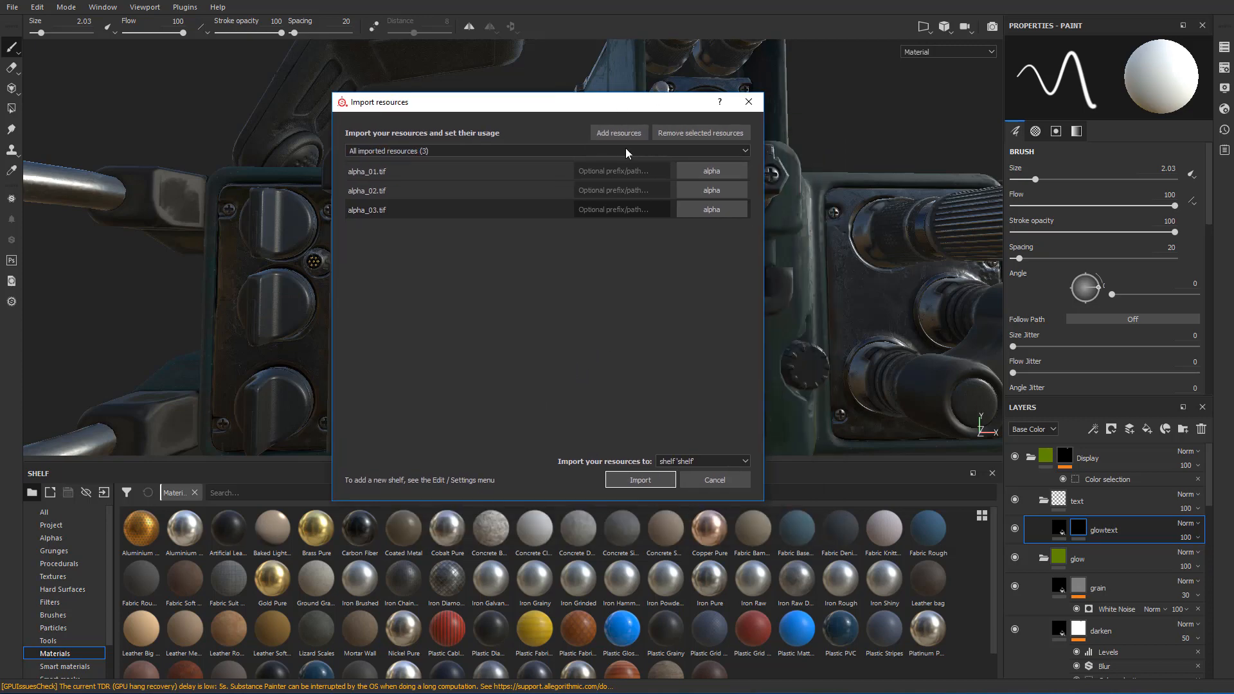
{"action": "left_click", "coordinate": [652, 480]}
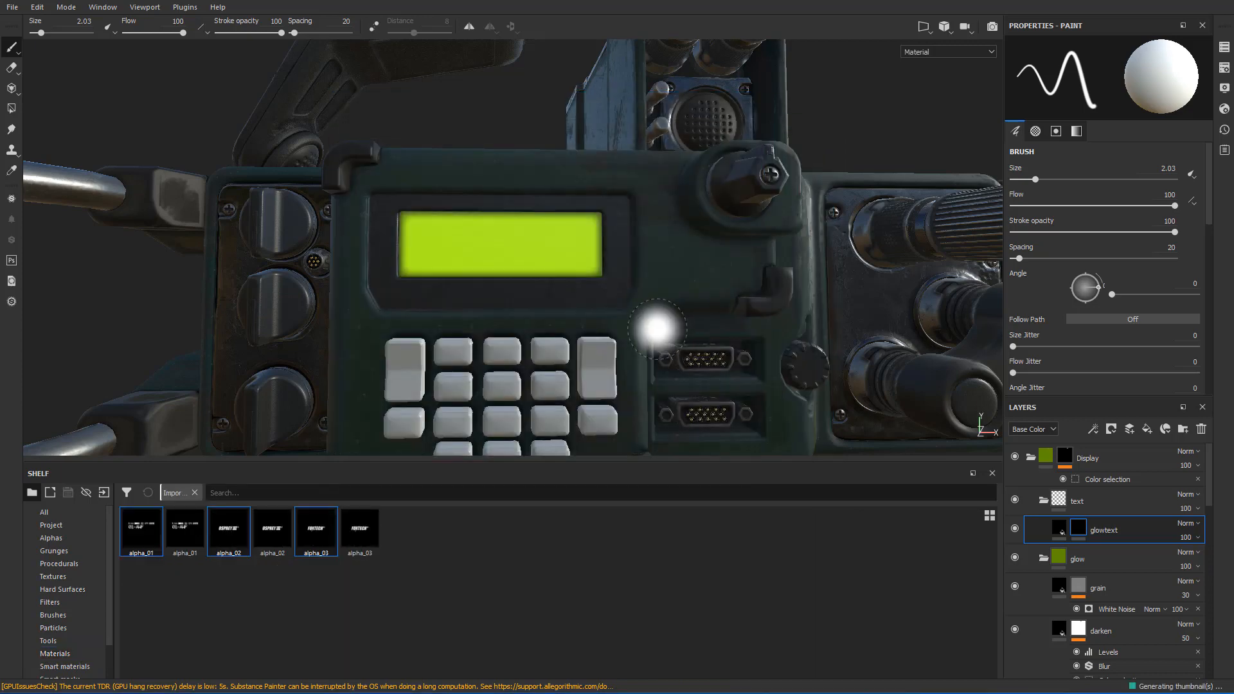
- Look through the imported alphas and their duplicates, and load alpha_01 as the brush alpha
{"action": "left_click", "coordinate": [196, 525]}
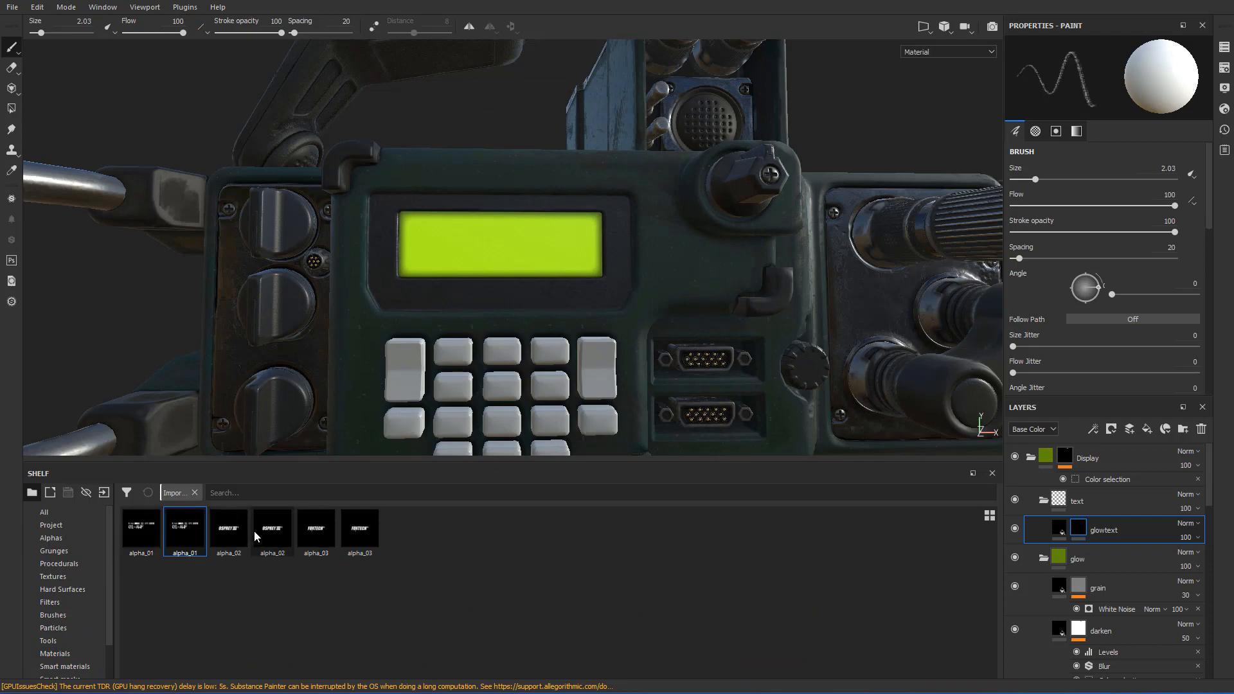
{"action": "left_click", "coordinate": [258, 531]}
{"action": "left_click", "coordinate": [360, 531]}
{"action": "left_click", "coordinate": [271, 527]}
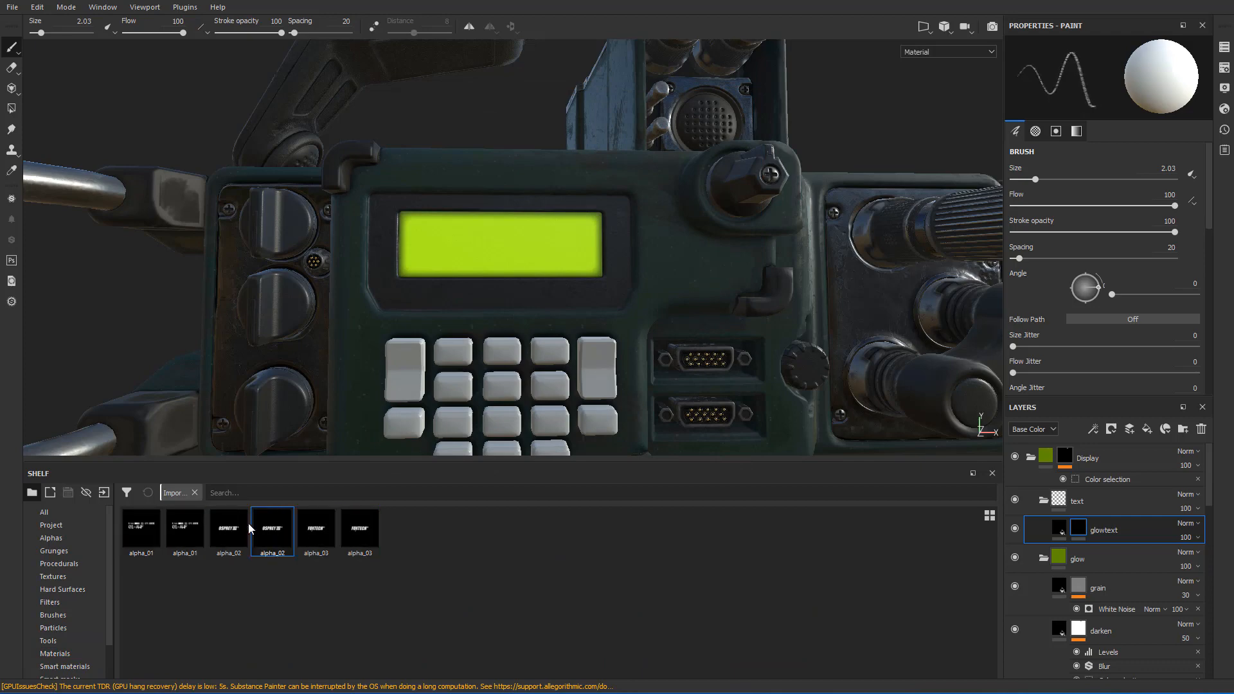
{"action": "right_click", "coordinate": [194, 529]}
{"action": "left_click", "coordinate": [417, 564]}
{"action": "left_click", "coordinate": [333, 525]}
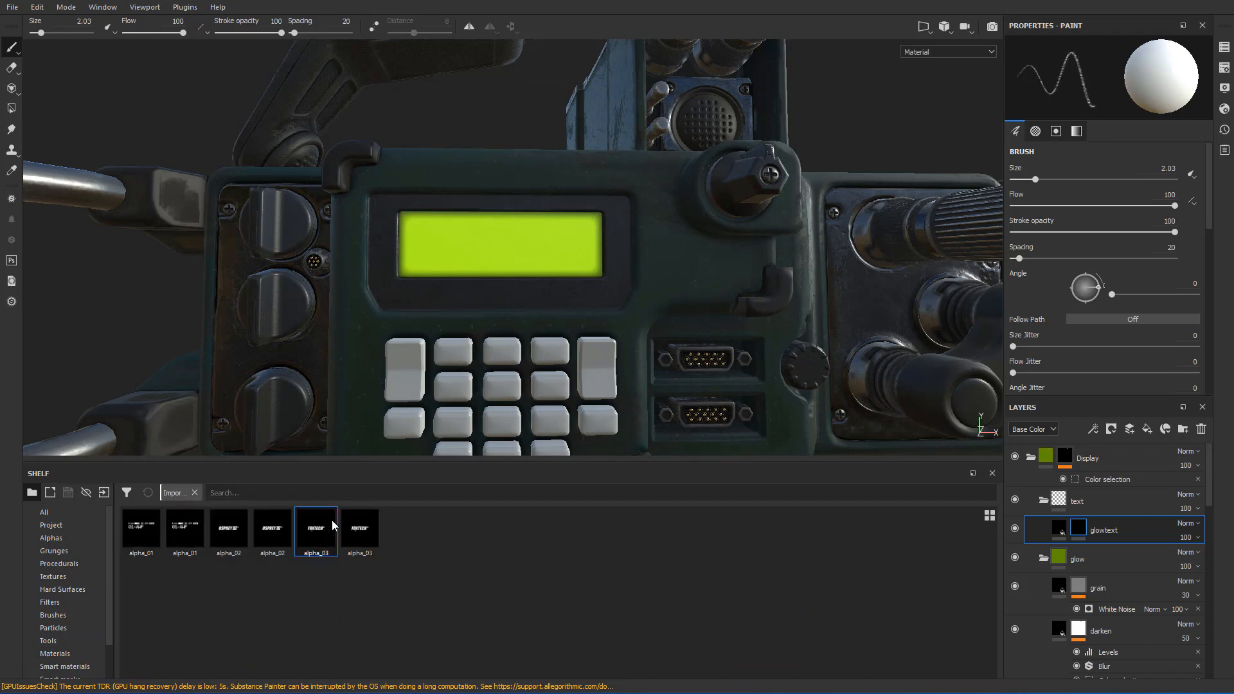
{"action": "right_click", "coordinate": [333, 525]}
{"action": "left_click", "coordinate": [559, 570]}
{"action": "left_click", "coordinate": [161, 527]}
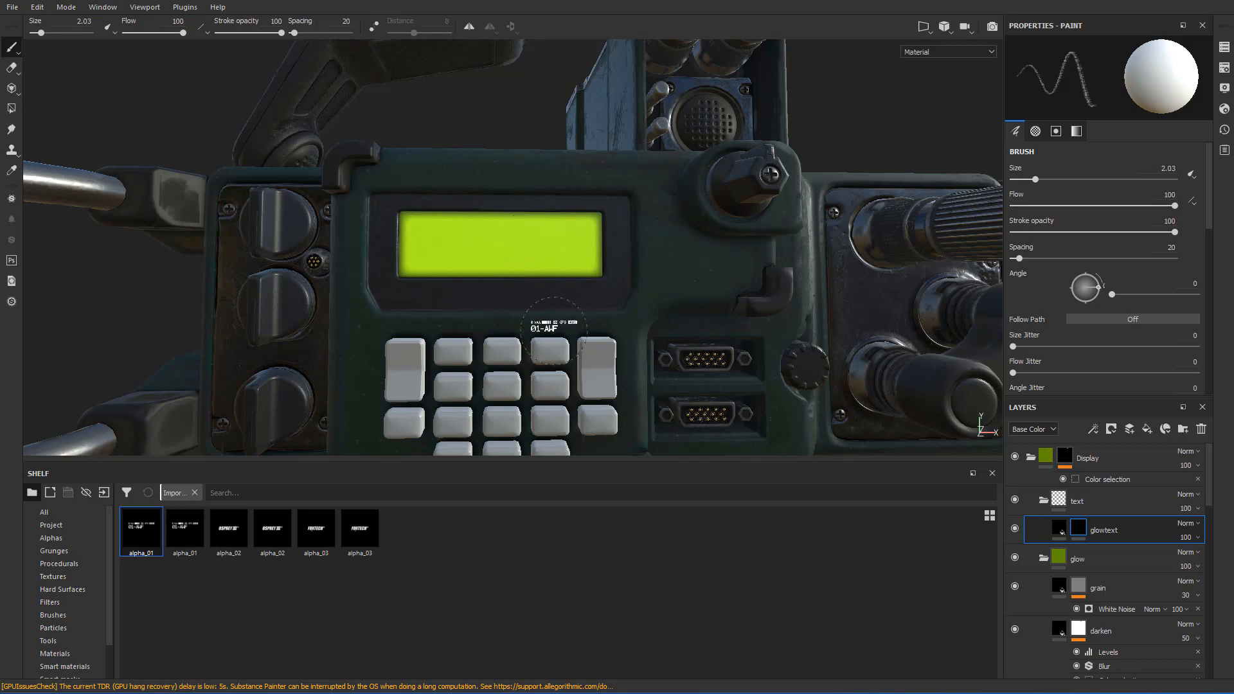
- Enlarge the brush to size 7.97 and stamp the alpha_01 text onto the green display in the UV layout, painting in the glowtext mask
{"action": "scroll", "coordinate": [522, 246], "scroll_direction": "up", "scroll_amount": 5}
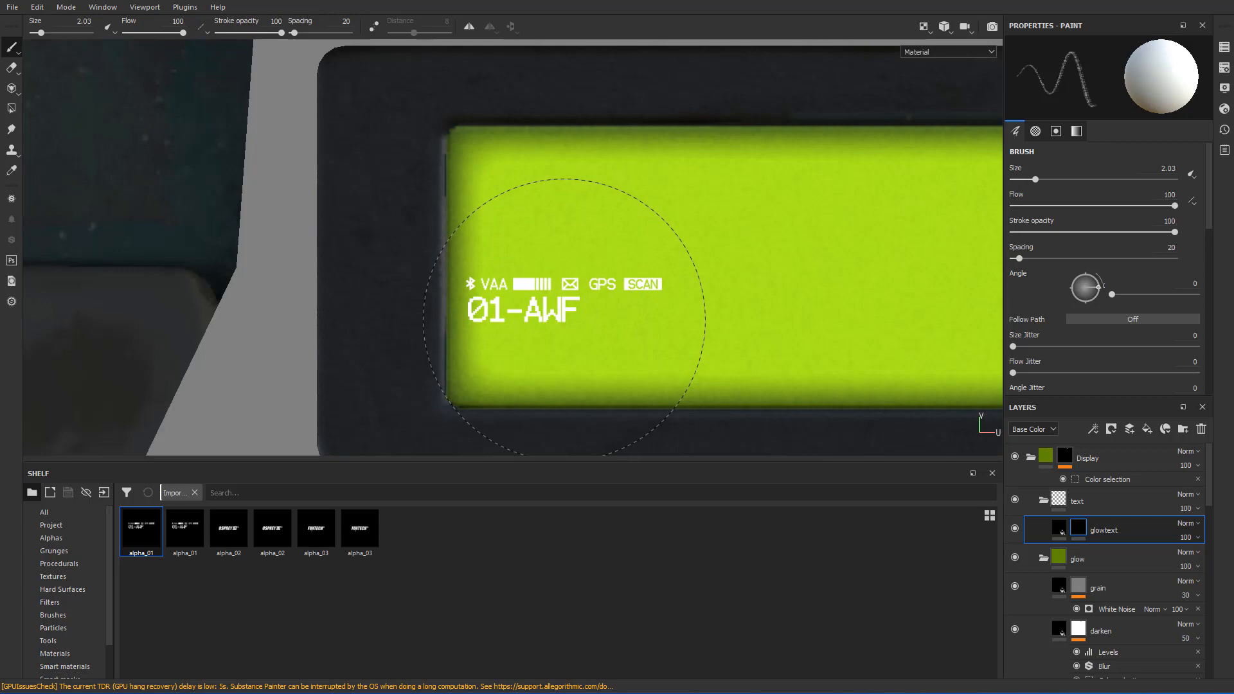
{"action": "scroll", "coordinate": [564, 317], "scroll_direction": "down", "scroll_amount": 8}
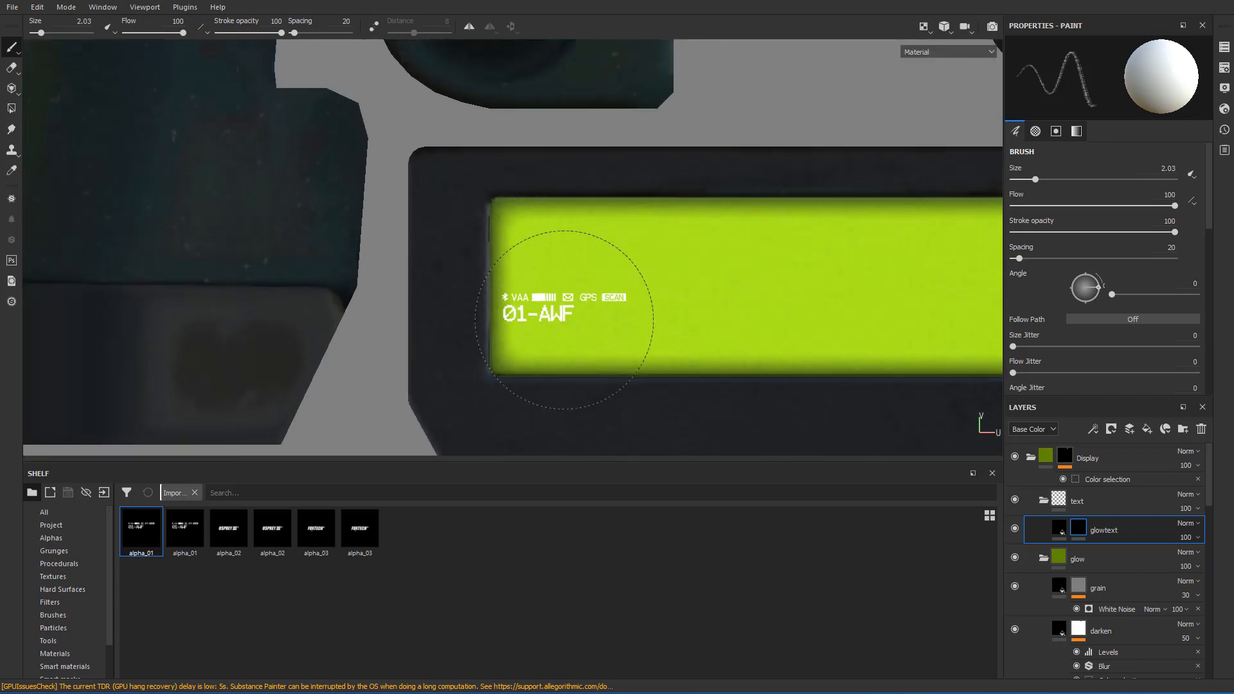
{"action": "scroll", "coordinate": [681, 310], "scroll_direction": "up", "scroll_amount": 6}
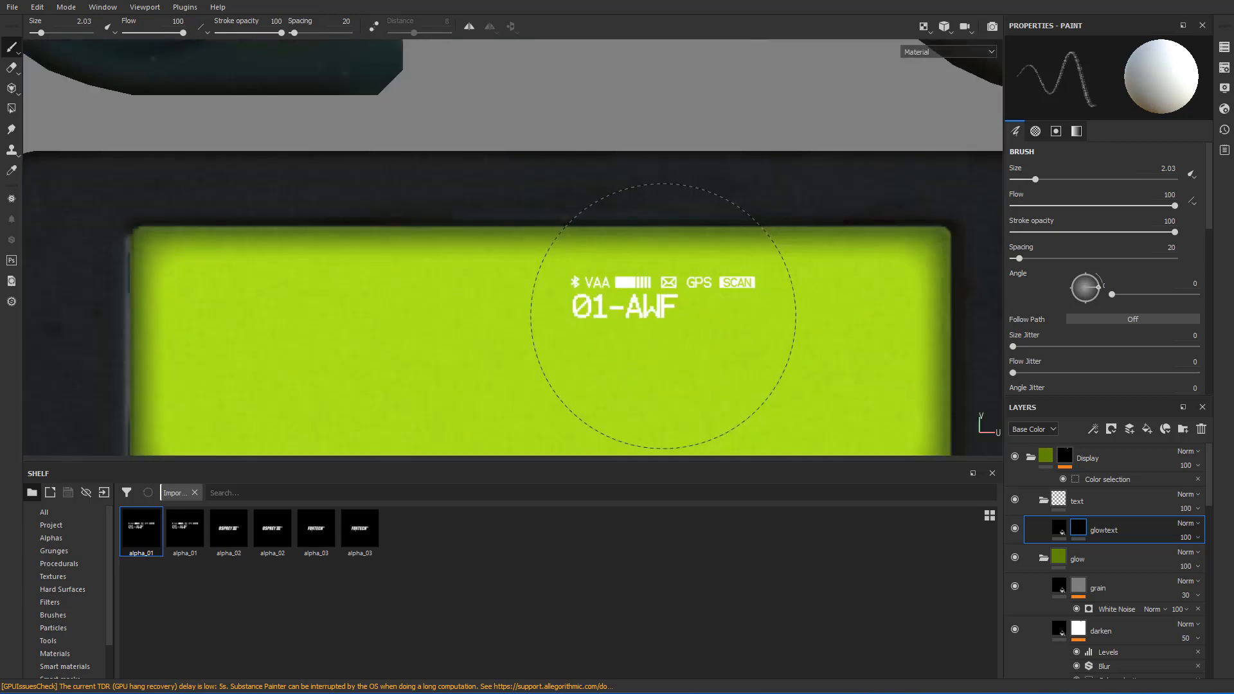
{"action": "scroll", "coordinate": [661, 319], "scroll_direction": "down", "scroll_amount": 12}
{"action": "middle_click_drag", "start_coordinate": [675, 336], "coordinate": [656, 265], "text": "alt"}
{"action": "scroll", "coordinate": [646, 254], "scroll_direction": "up", "scroll_amount": 10}
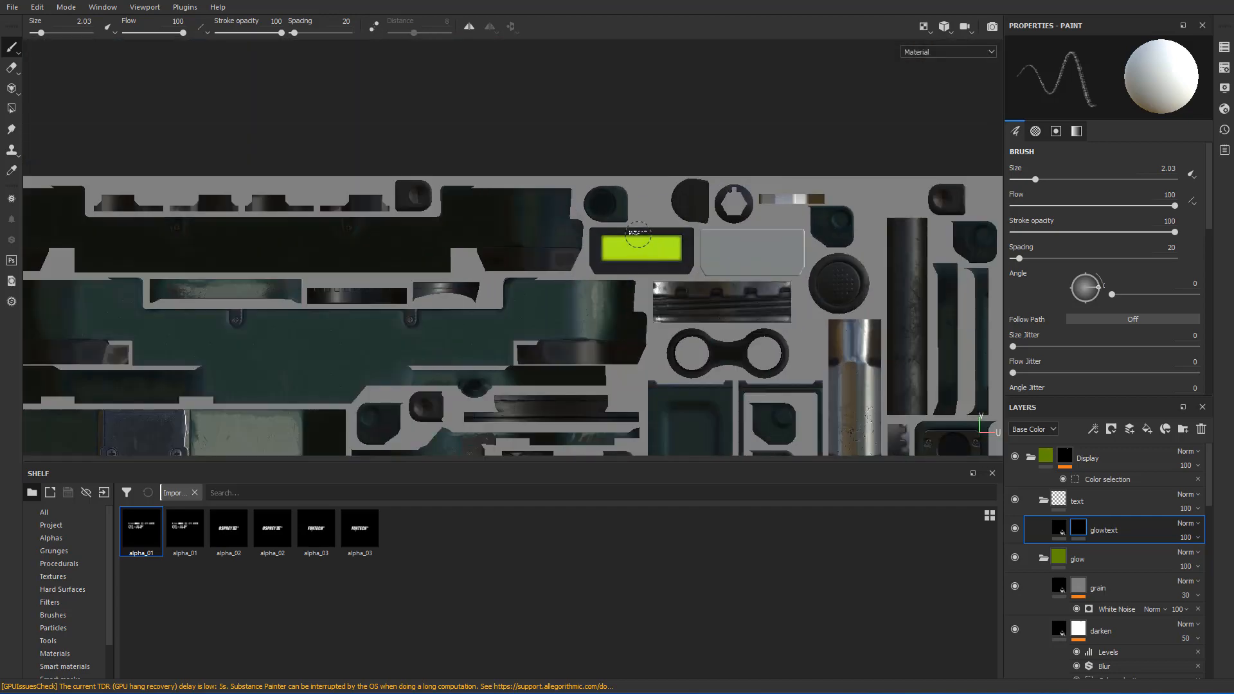
{"action": "scroll", "coordinate": [643, 315], "scroll_direction": "down", "scroll_amount": 3}
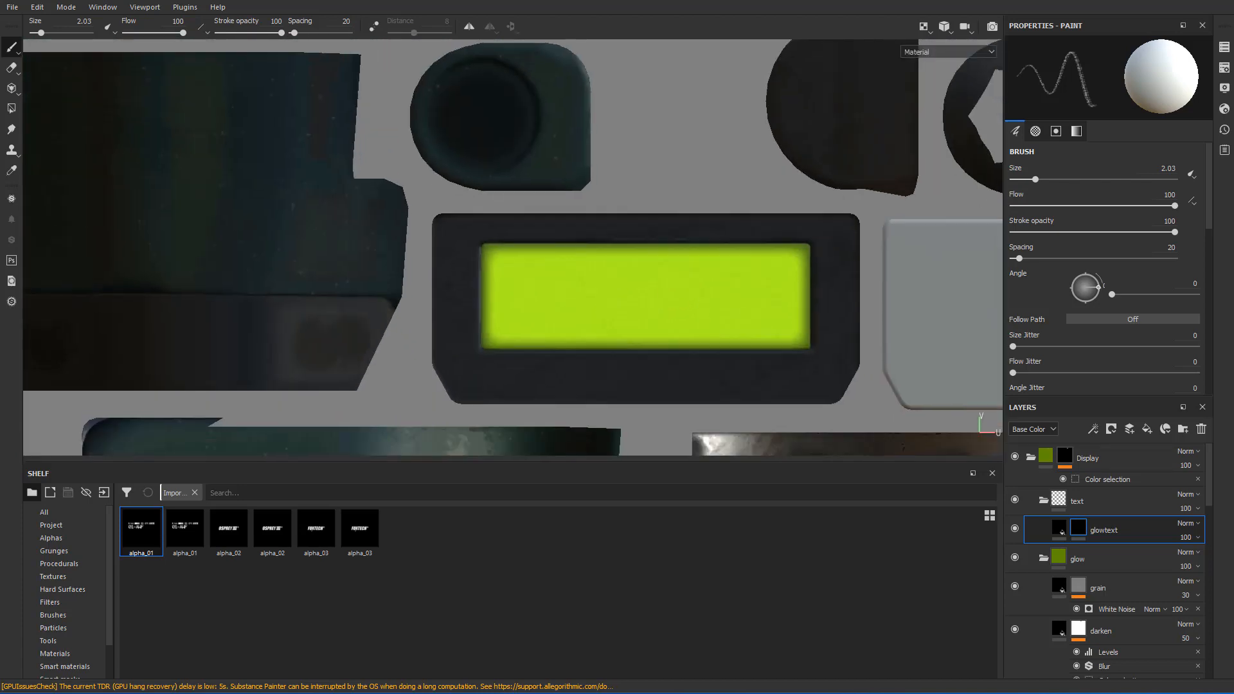
{"action": "scroll", "coordinate": [643, 305], "scroll_direction": "up", "scroll_amount": 3}
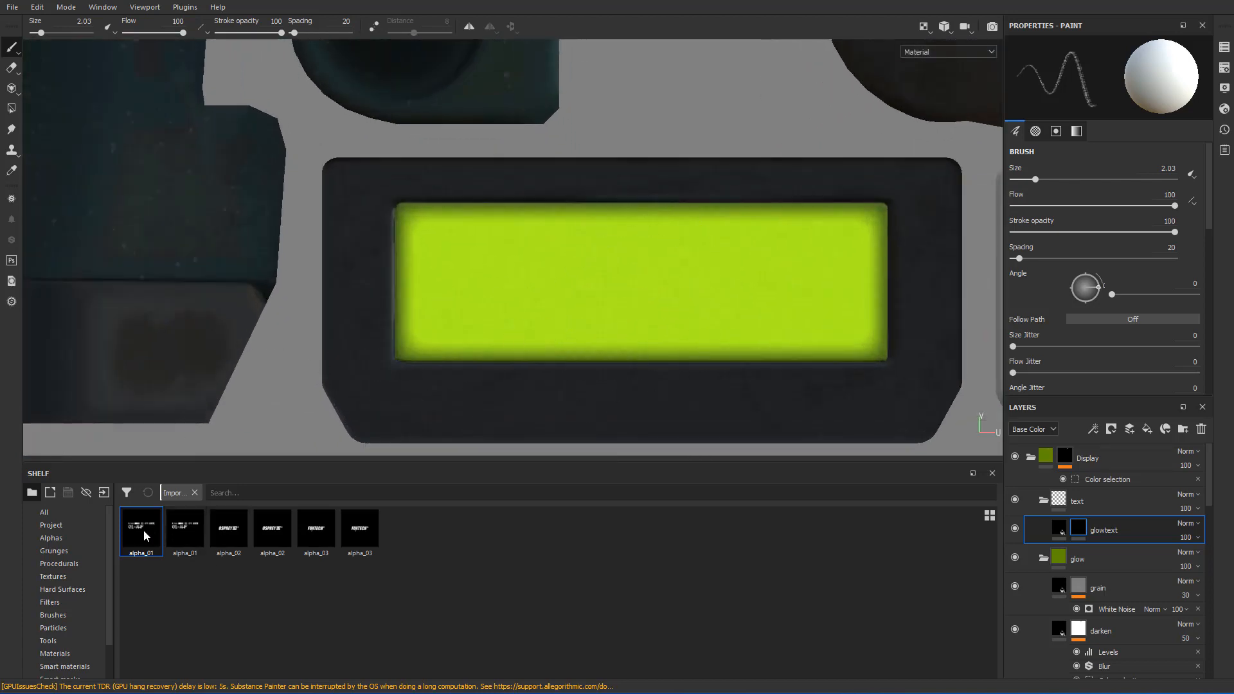
{"action": "key", "text": "ctrl"}
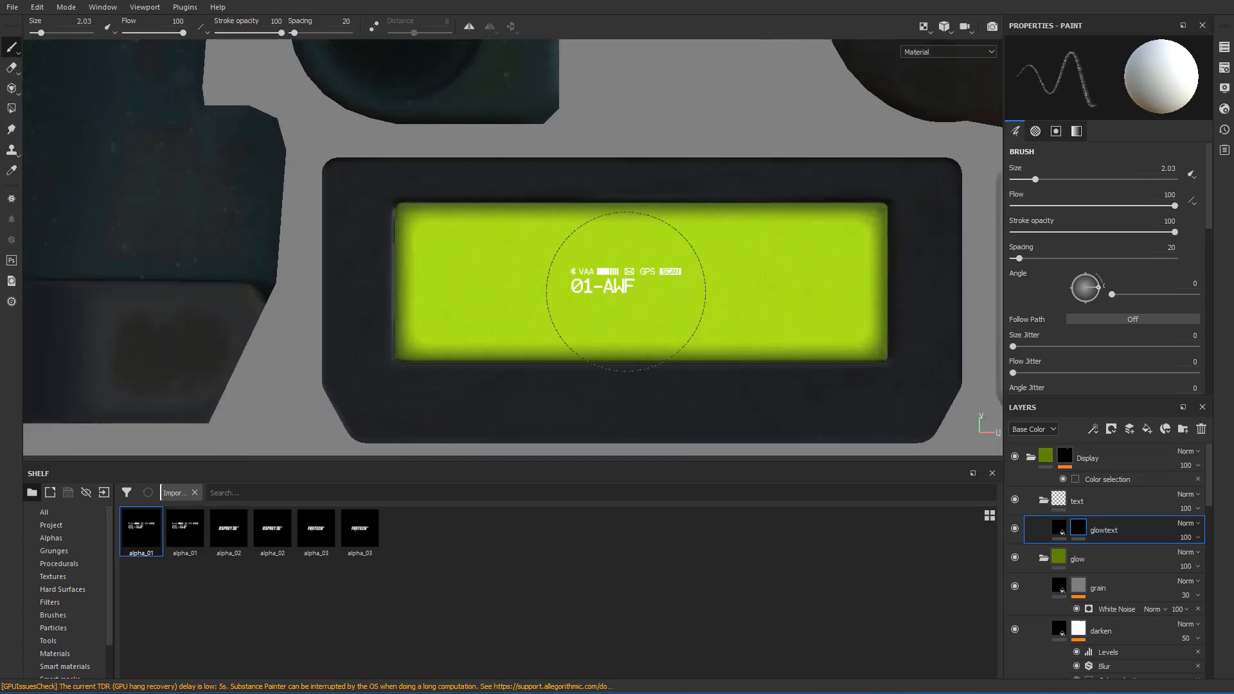
{"action": "right_click_drag", "start_coordinate": [610, 295], "coordinate": [687, 295], "text": "ctrl"}
{"action": "right_click_drag", "start_coordinate": [622, 314], "coordinate": [643, 323], "text": "ctrl"}
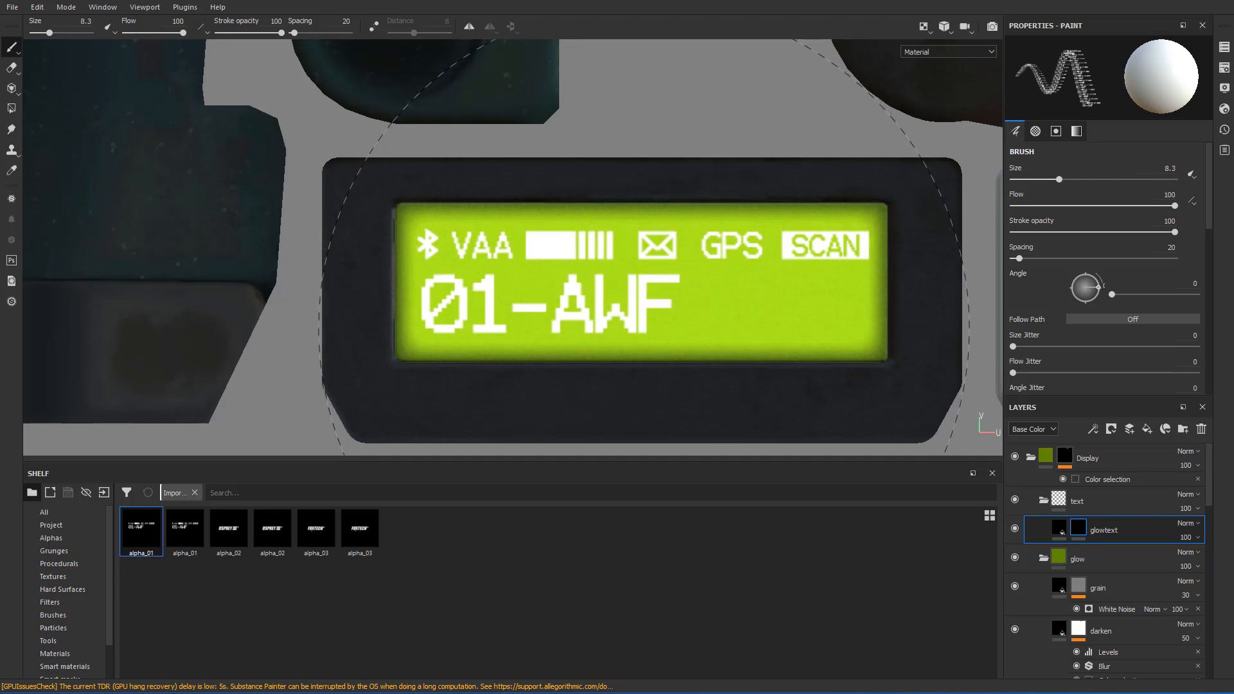
{"action": "right_click_drag", "start_coordinate": [644, 323], "coordinate": [637, 323], "text": "ctrl"}
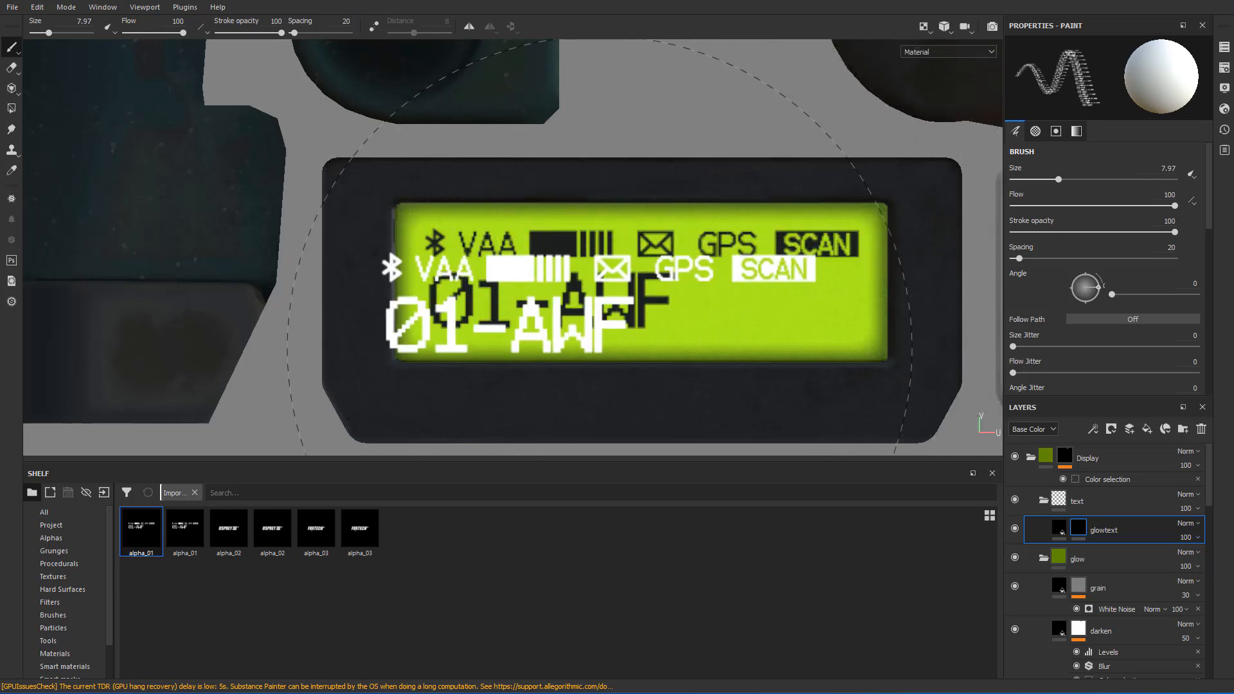
- Switch to the 3D view and inspect the stamped text on the radio's display from different distances
{"action": "key", "text": "F2"}
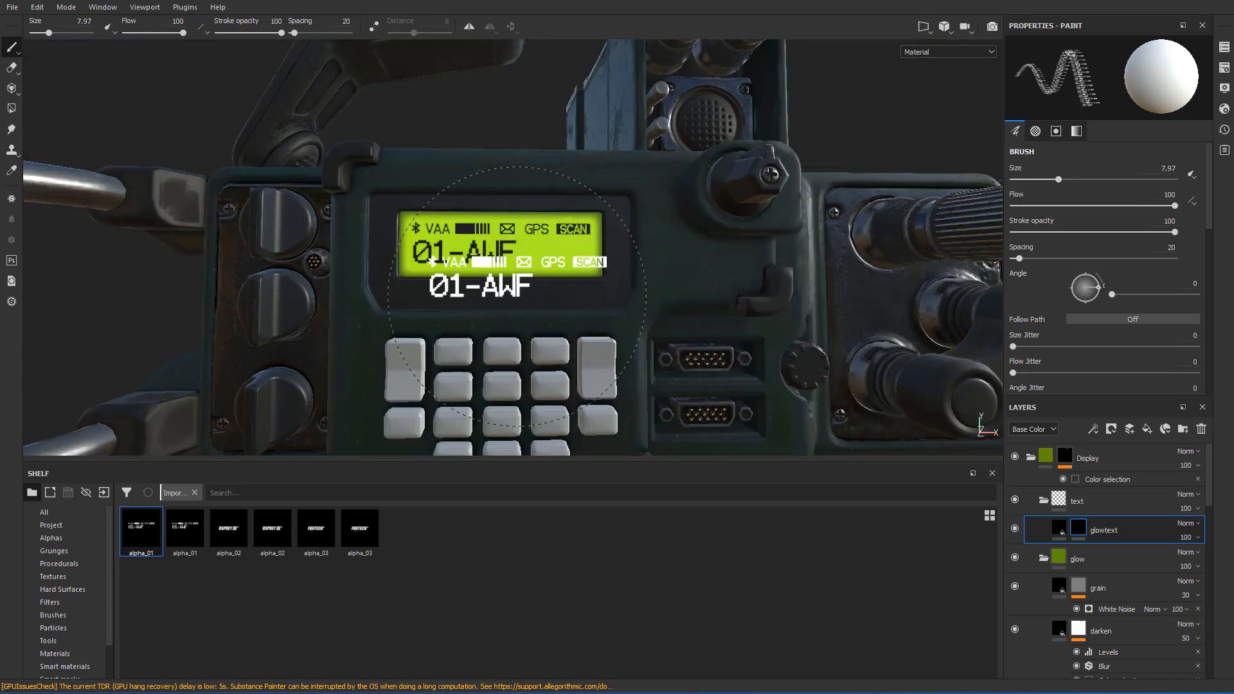
{"action": "scroll", "coordinate": [527, 293], "scroll_direction": "down", "scroll_amount": 3}
{"action": "mouse_move", "coordinate": [530, 291]}
{"action": "left_mouse_down", "text": "alt"}
{"action": "mouse_move", "coordinate": [469, 341]}
{"action": "mouse_move", "coordinate": [595, 281]}
{"action": "mouse_move", "coordinate": [634, 292]}
{"action": "left_mouse_up", "text": "alt"}
{"action": "scroll", "coordinate": [500, 261], "scroll_direction": "up", "scroll_amount": 5}
{"action": "scroll", "coordinate": [499, 254], "scroll_direction": "up", "scroll_amount": 3}
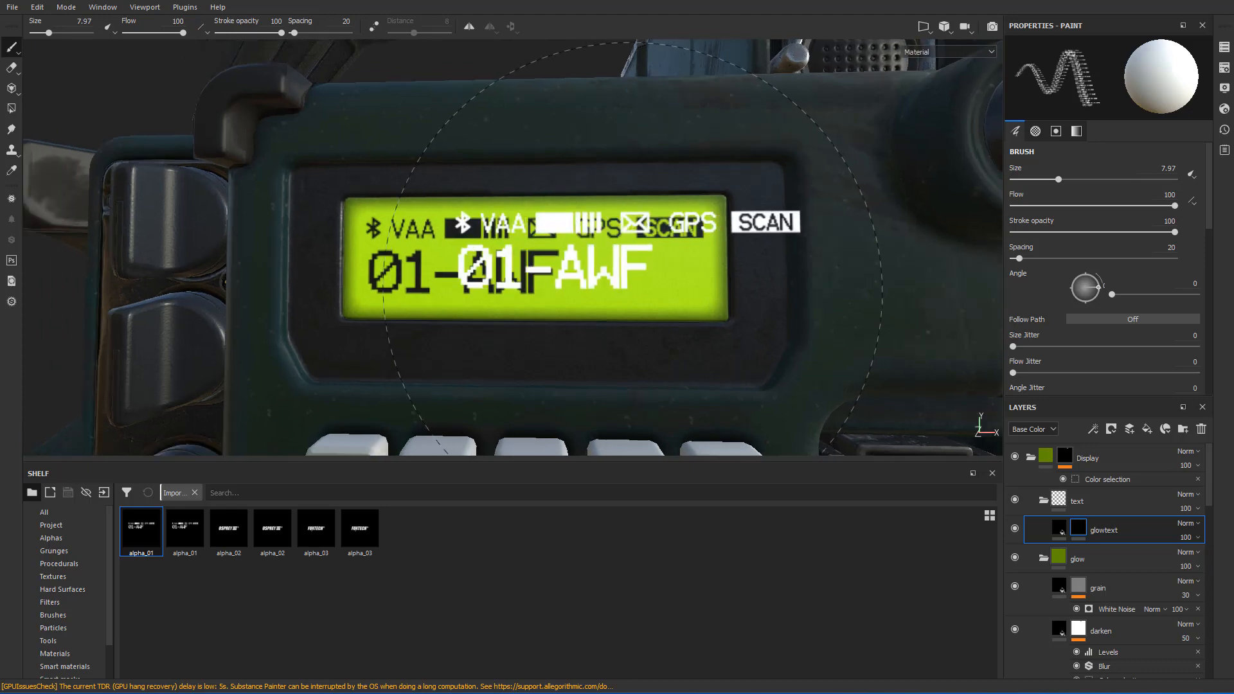
{"action": "scroll", "coordinate": [627, 291], "scroll_direction": "down", "scroll_amount": 3}
{"action": "scroll", "coordinate": [595, 286], "scroll_direction": "up", "scroll_amount": 5}
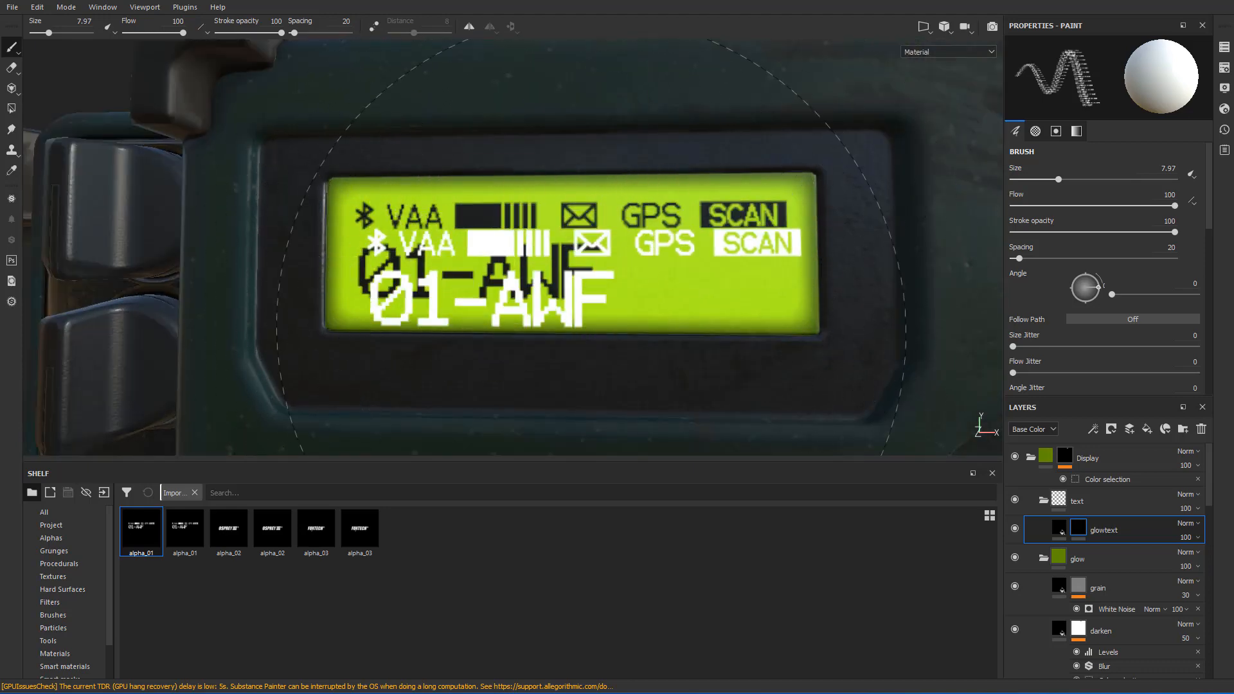
{"action": "scroll", "coordinate": [594, 323], "scroll_direction": "down", "scroll_amount": 2}
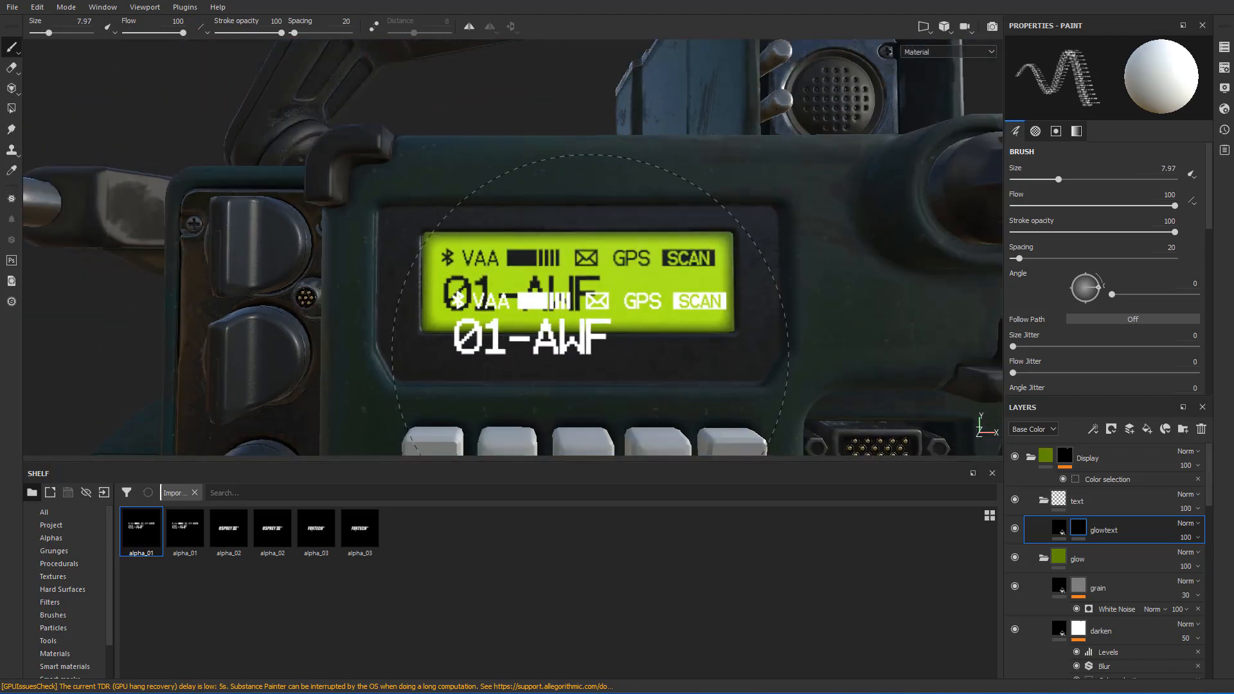
- Inspect the stamped text in the Emissive channel, return to the material view and toggle the glowtext layer's visibility for comparison
{"action": "key", "text": "c"}
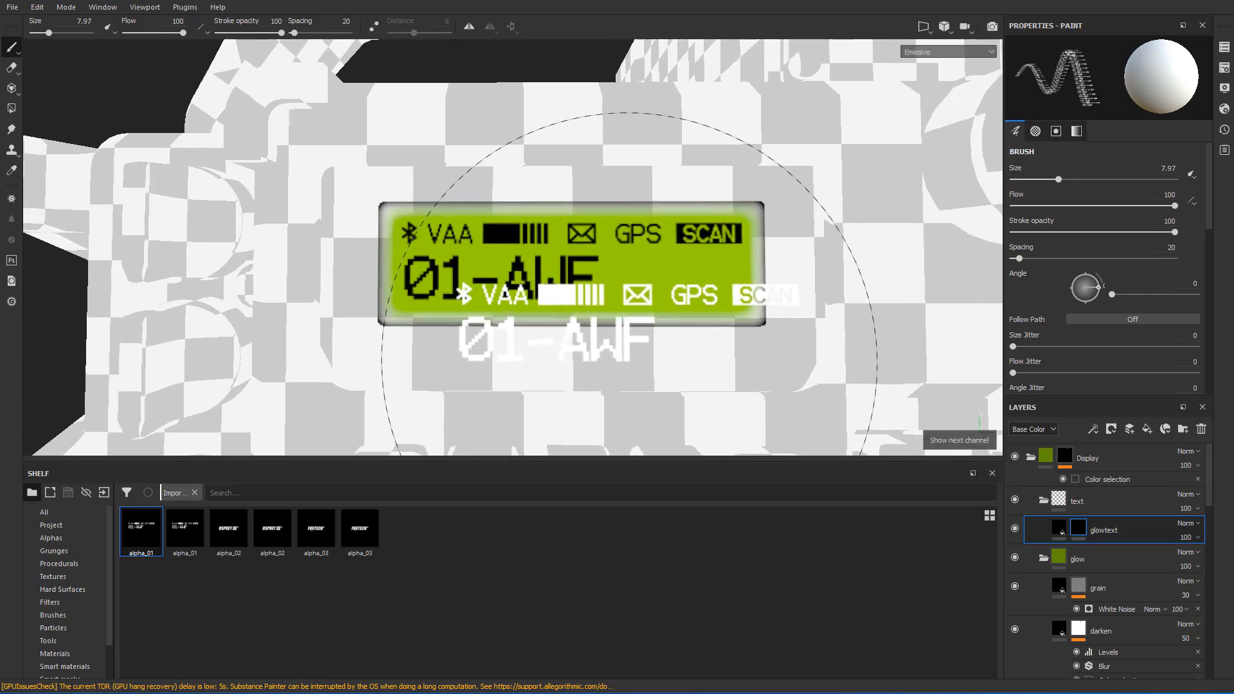
{"action": "scroll", "coordinate": [633, 360], "scroll_direction": "down", "scroll_amount": 2}
{"action": "scroll", "coordinate": [636, 359], "scroll_direction": "up", "scroll_amount": 1}
{"action": "scroll", "coordinate": [613, 280], "scroll_direction": "up", "scroll_amount": 1}
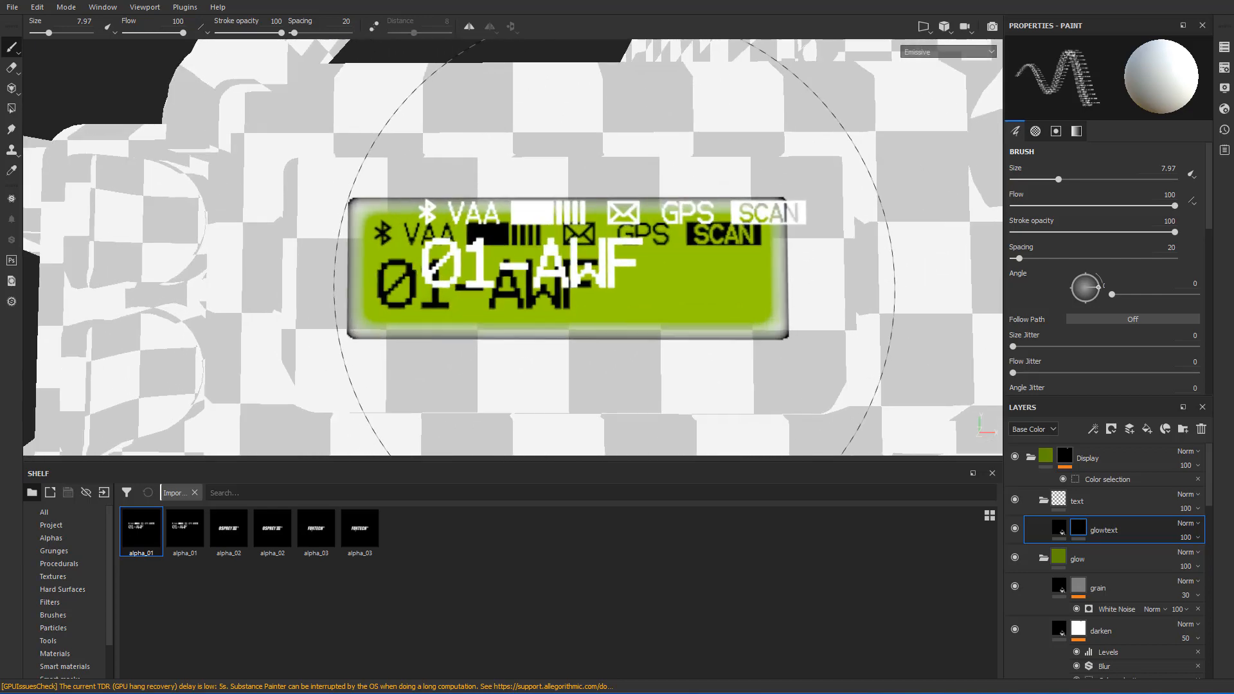
{"action": "scroll", "coordinate": [1071, 367], "scroll_direction": "down", "scroll_amount": 1}
{"action": "scroll", "coordinate": [1080, 347], "scroll_direction": "down", "scroll_amount": 5}
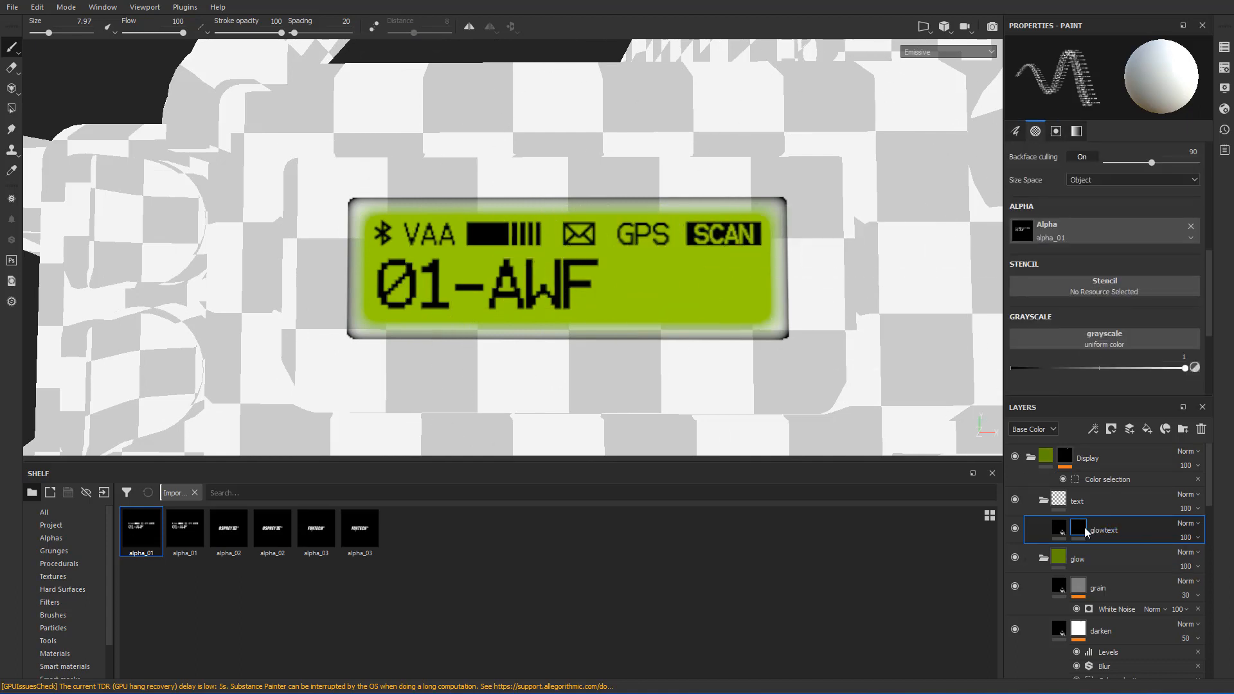
{"action": "key", "text": "m"}
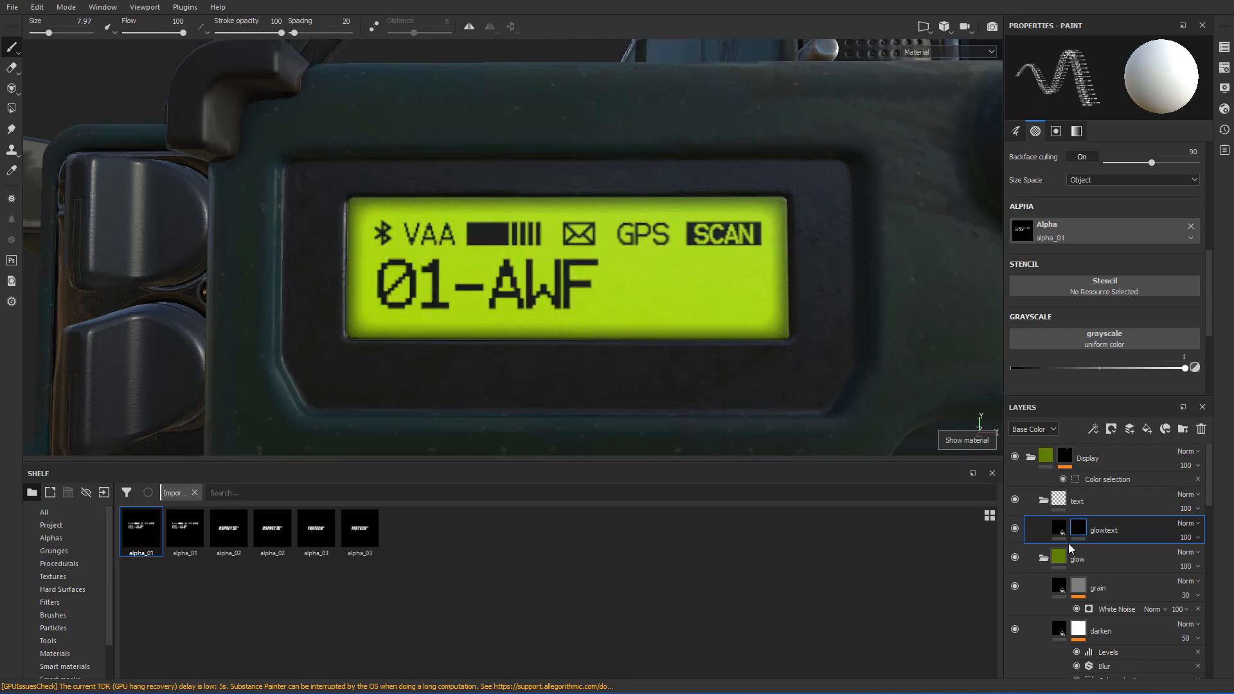
{"action": "left_click", "coordinate": [1017, 529]}
{"action": "left_click", "coordinate": [1017, 529]}
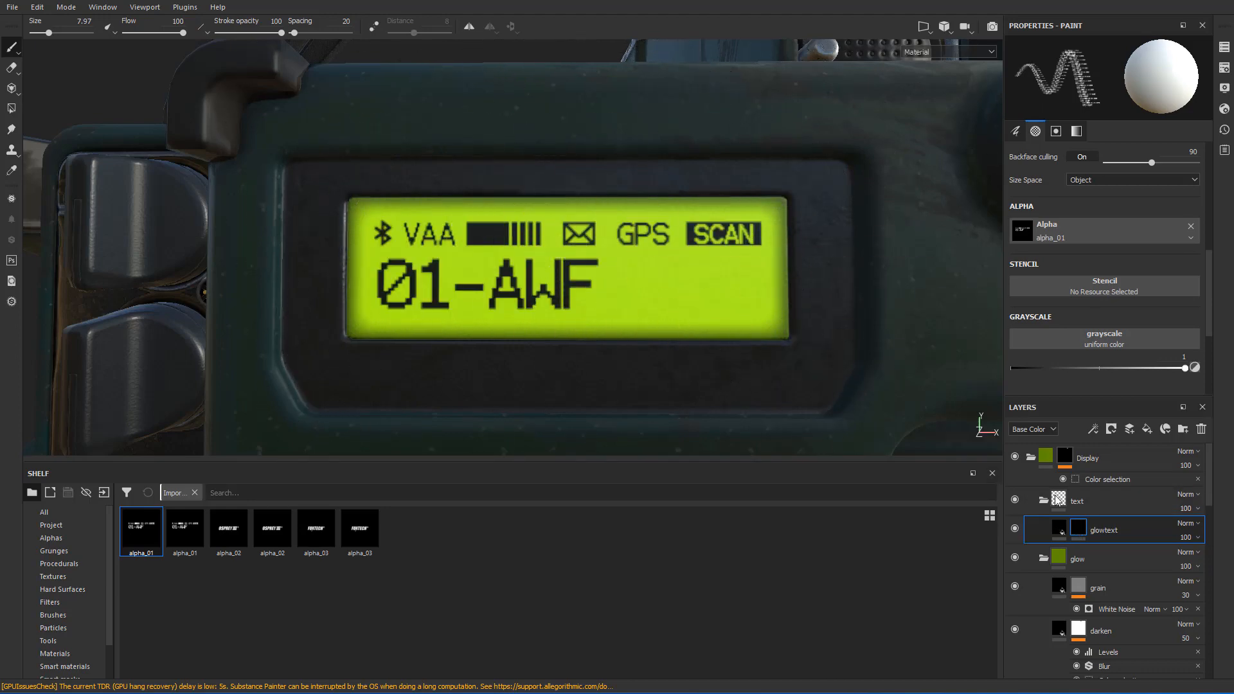
{"action": "right_click_drag", "start_coordinate": [687, 274], "coordinate": [654, 276], "text": "alt"}
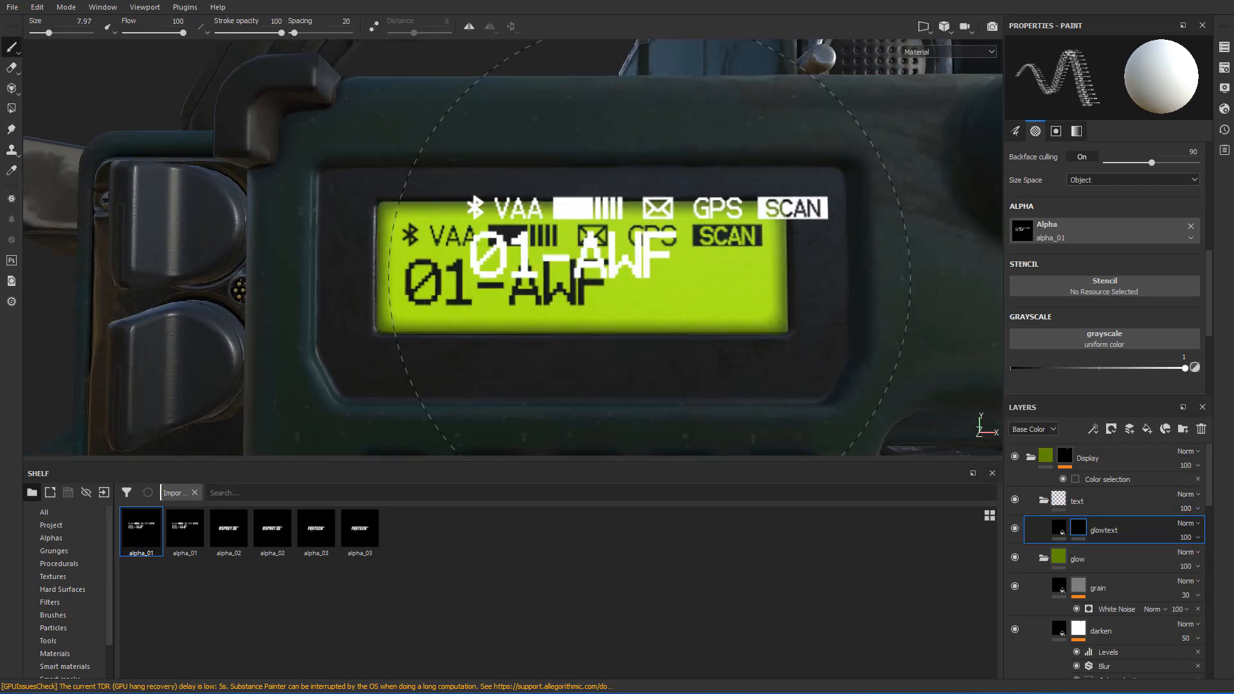
- Set the glowtext fill's emissive color to R 0.3, G 0.6 and darken that green to about R 0.007, G 0.014
{"action": "left_click", "coordinate": [1061, 531]}
{"action": "scroll", "coordinate": [1107, 231], "scroll_direction": "down", "scroll_amount": 5}
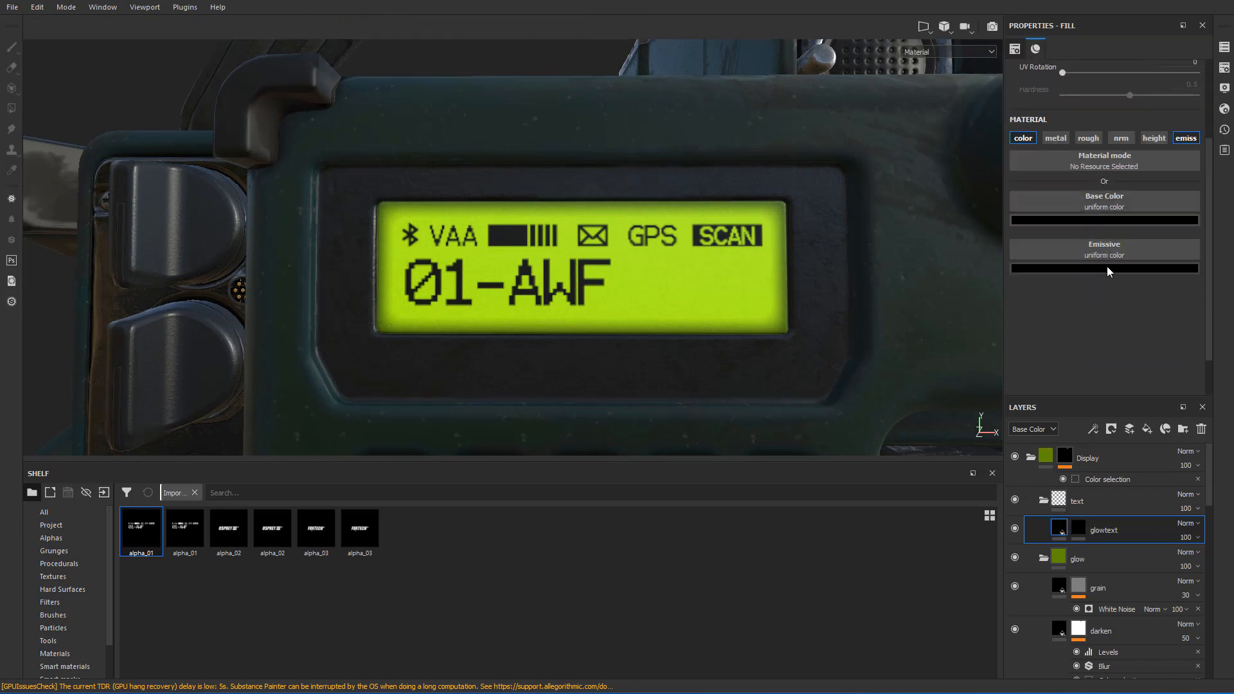
{"action": "left_click", "coordinate": [1107, 270]}
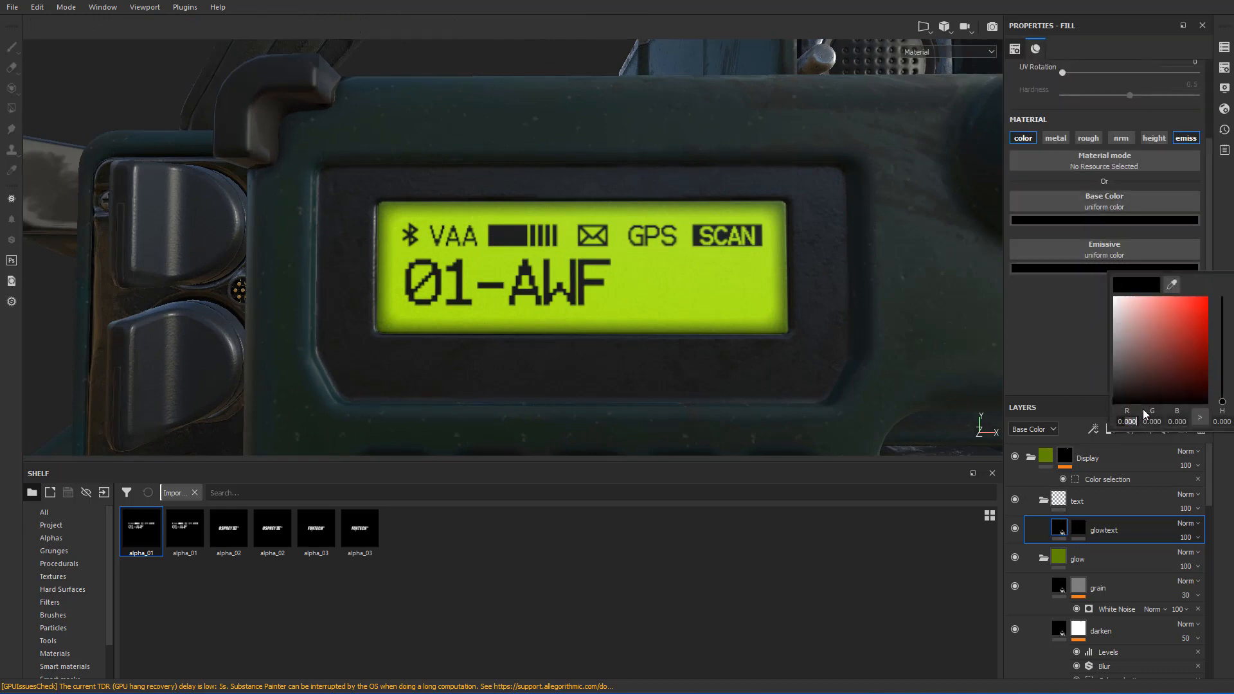
{"action": "type", "text": "0.3"}
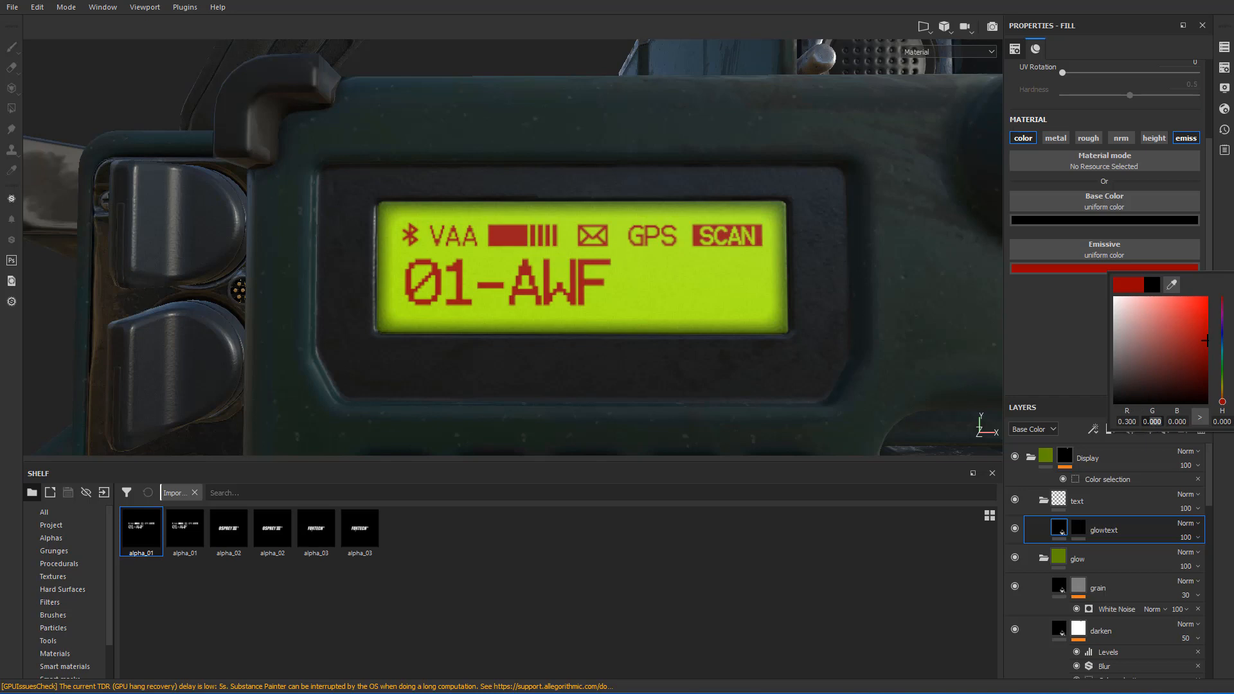
{"action": "type", "text": "0.6"}
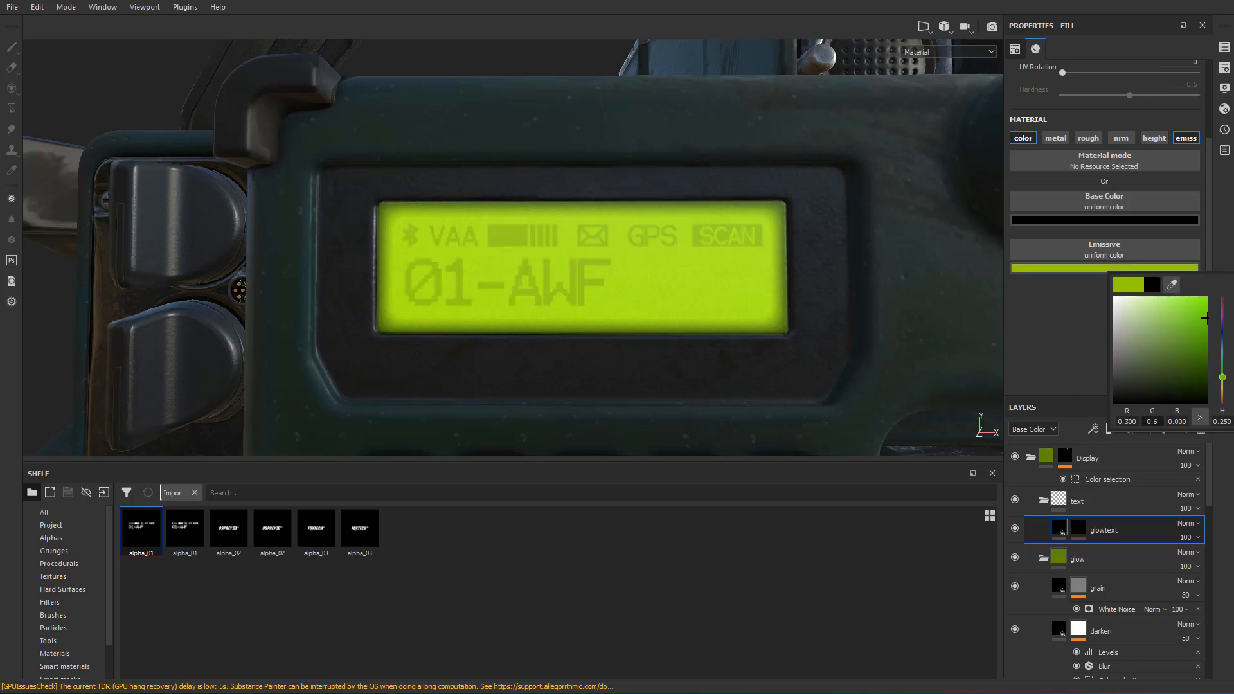
{"action": "left_click_drag", "start_coordinate": [1205, 317], "coordinate": [1205, 376]}
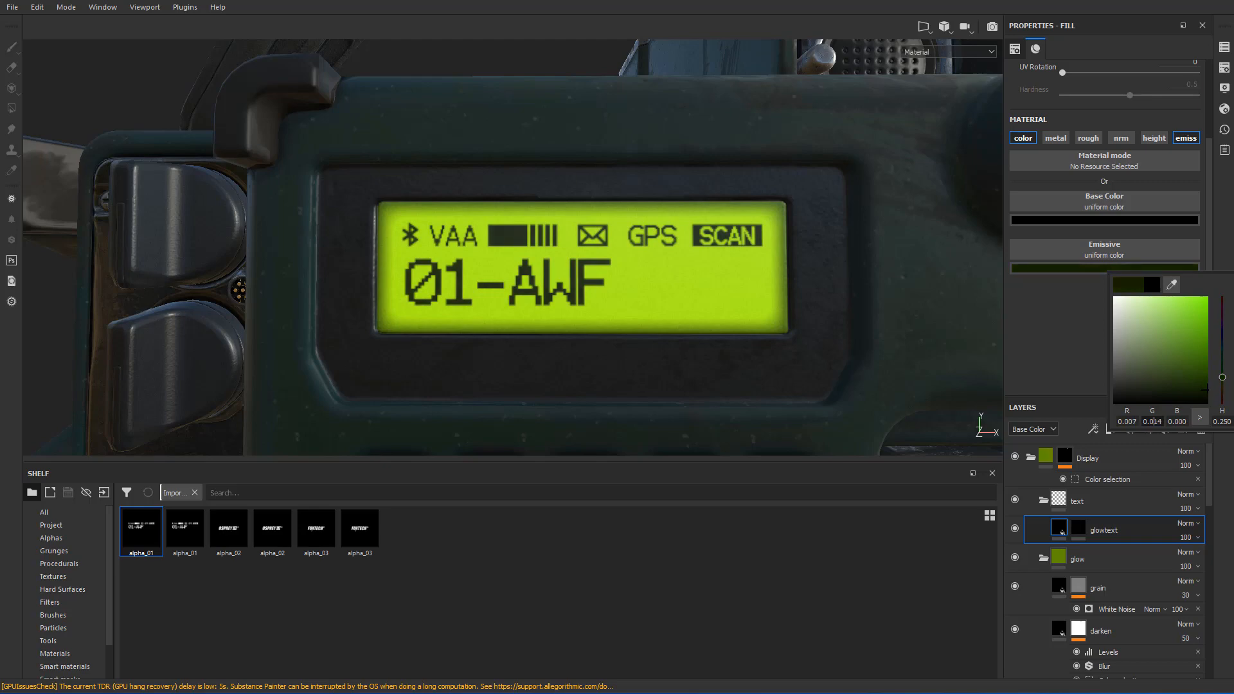
- Show the Emissive channel and compare the display text by undoing and redoing the emissive color change
{"action": "left_click", "coordinate": [947, 52]}
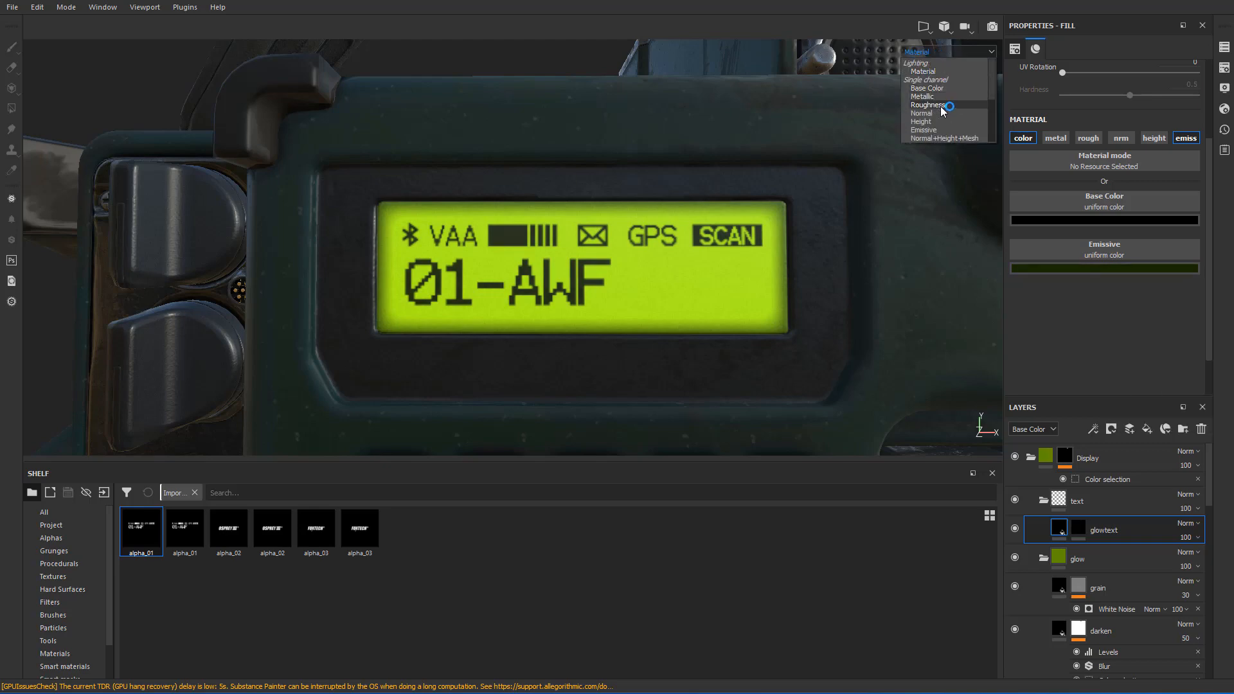
{"action": "left_click", "coordinate": [924, 130]}
{"action": "left_click_drag", "start_coordinate": [648, 251], "coordinate": [800, 333], "text": "alt"}
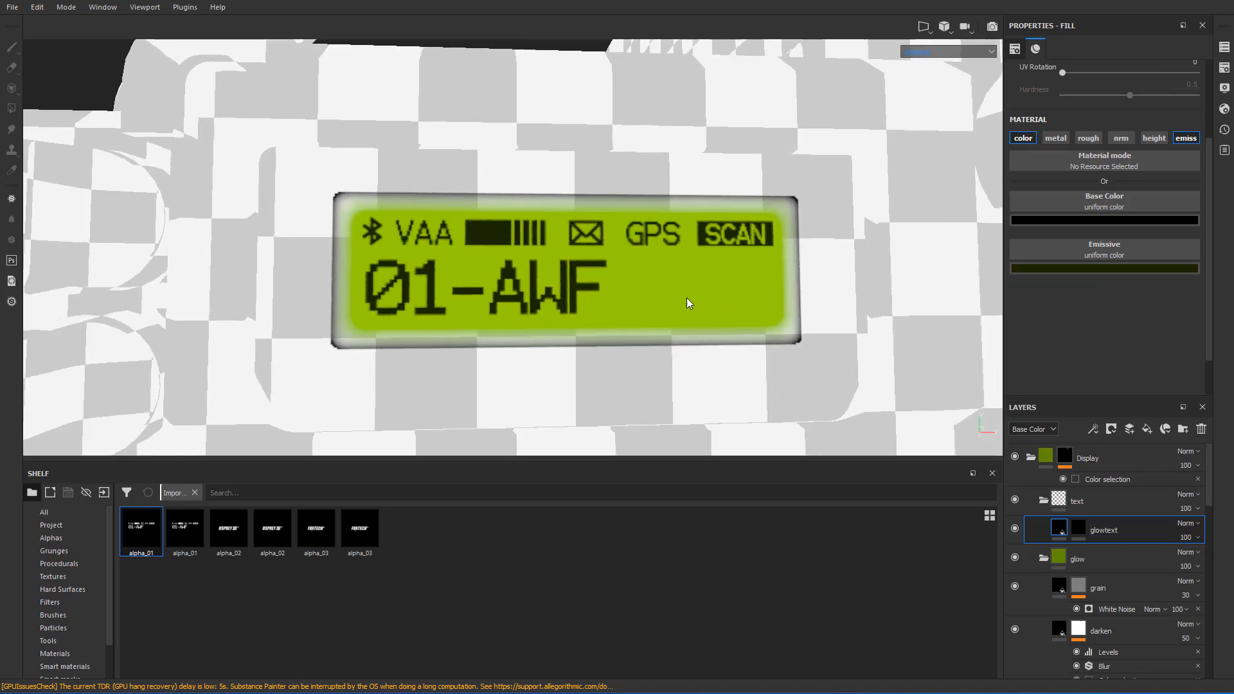
{"action": "key", "text": "ctrl+z"}
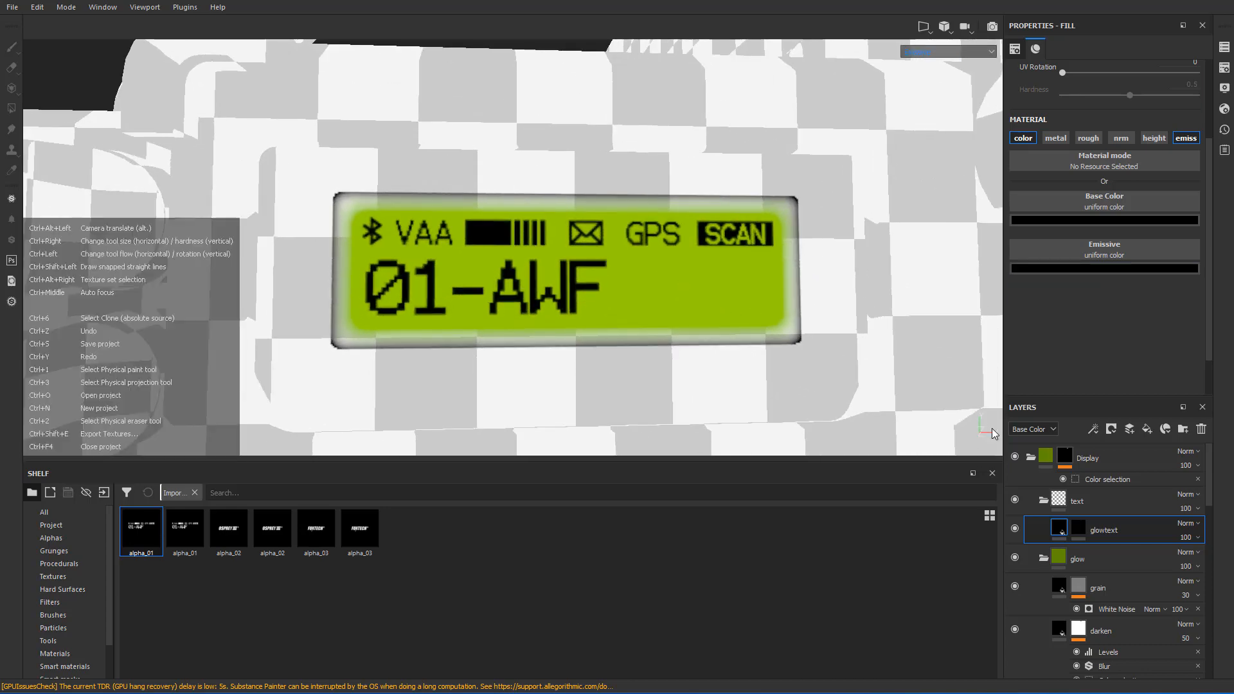
{"action": "left_click", "coordinate": [37, 7]}
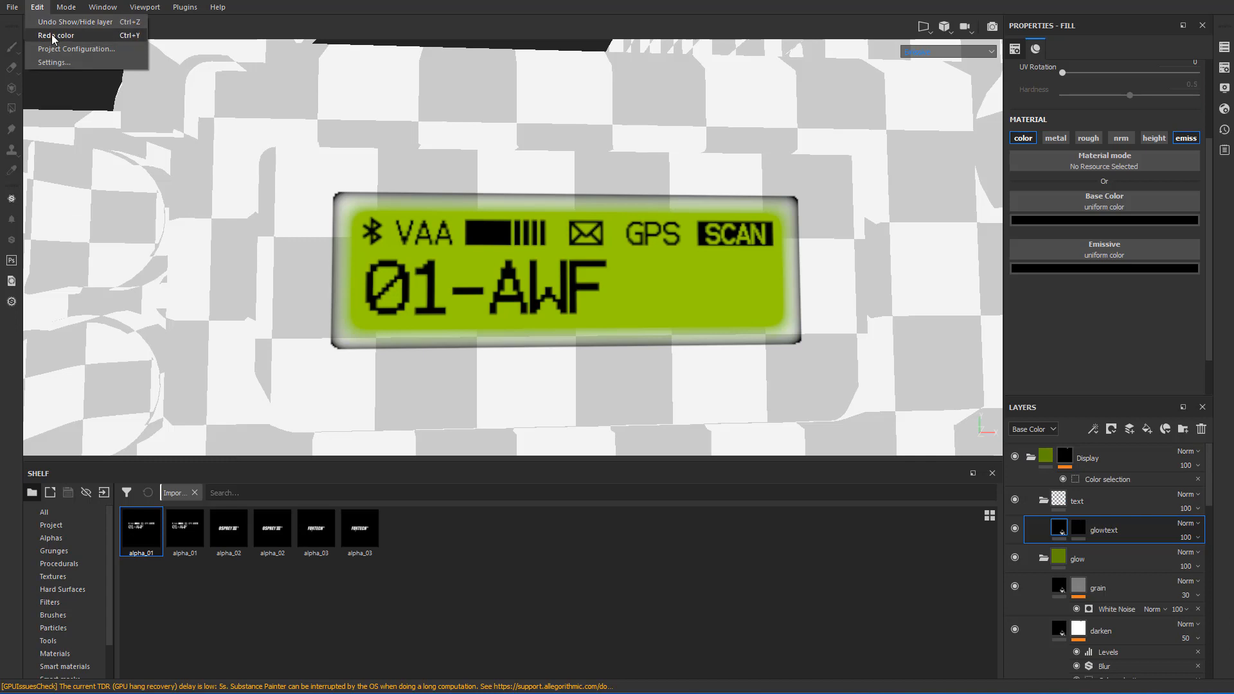
{"action": "left_click", "coordinate": [53, 36]}
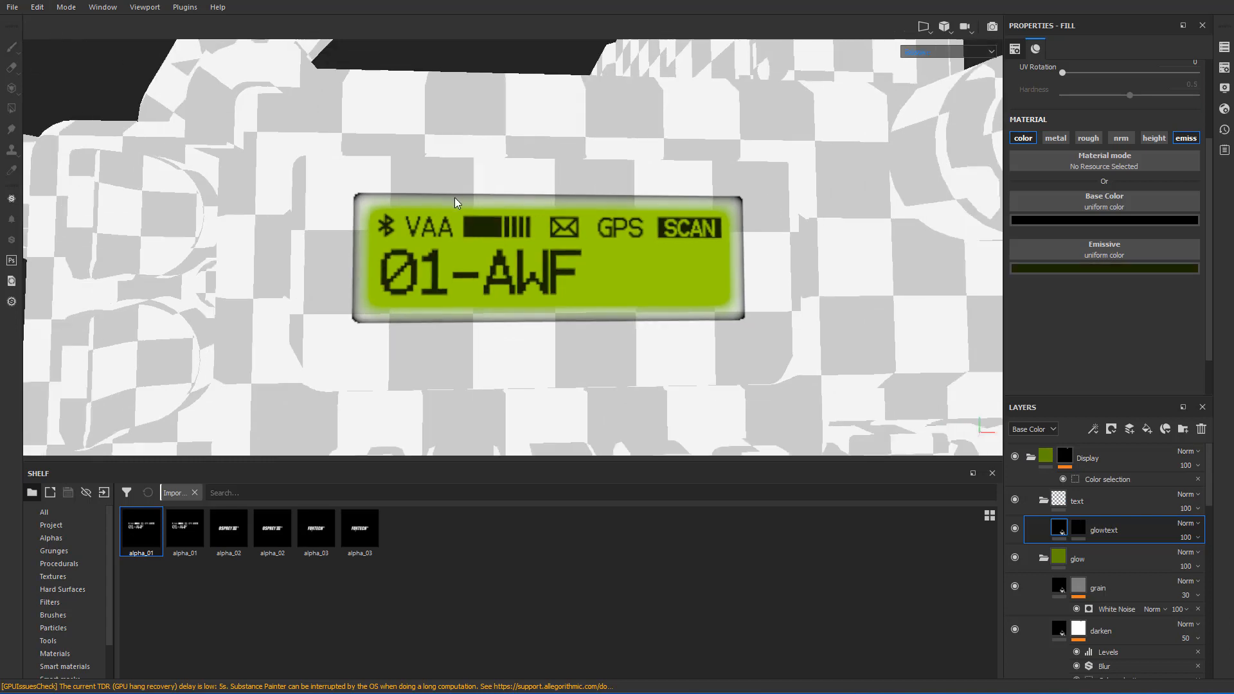
- Brighten the glowtext fill's emissive green to about R 0.034, G 0.067 and return to the material view of the radio
{"action": "left_click", "coordinate": [1107, 269]}
{"action": "left_click_drag", "start_coordinate": [1204, 381], "coordinate": [1205, 364]}
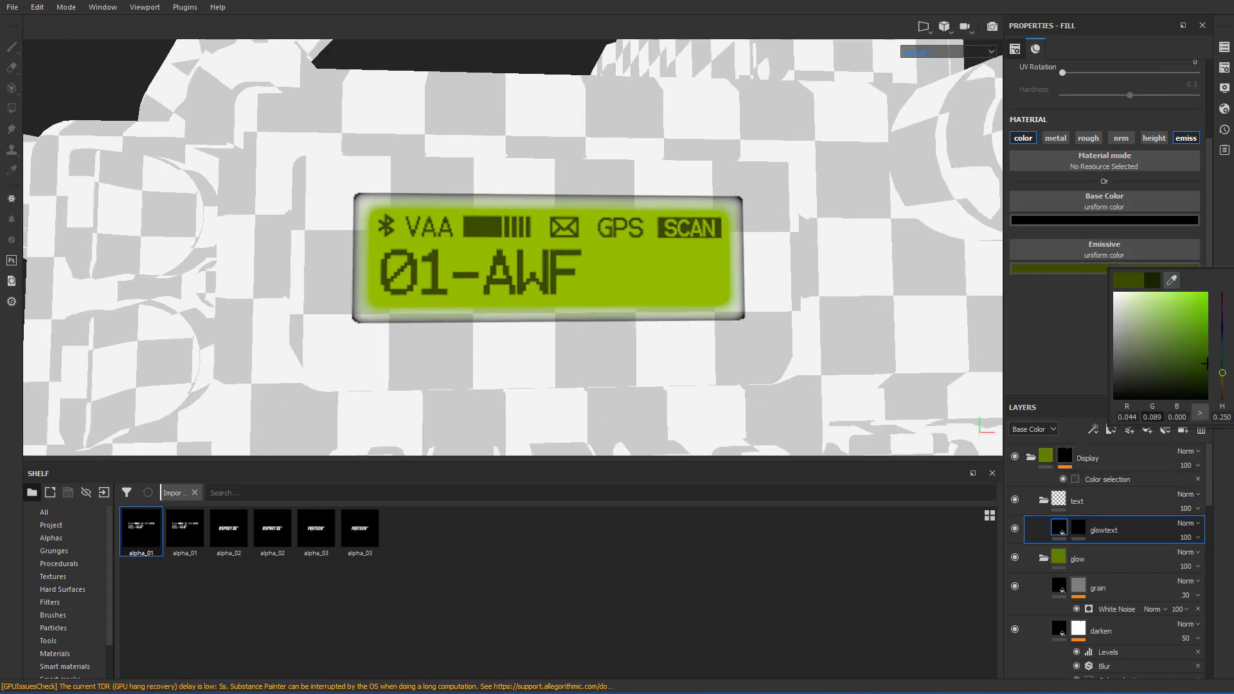
{"action": "left_click", "coordinate": [928, 52]}
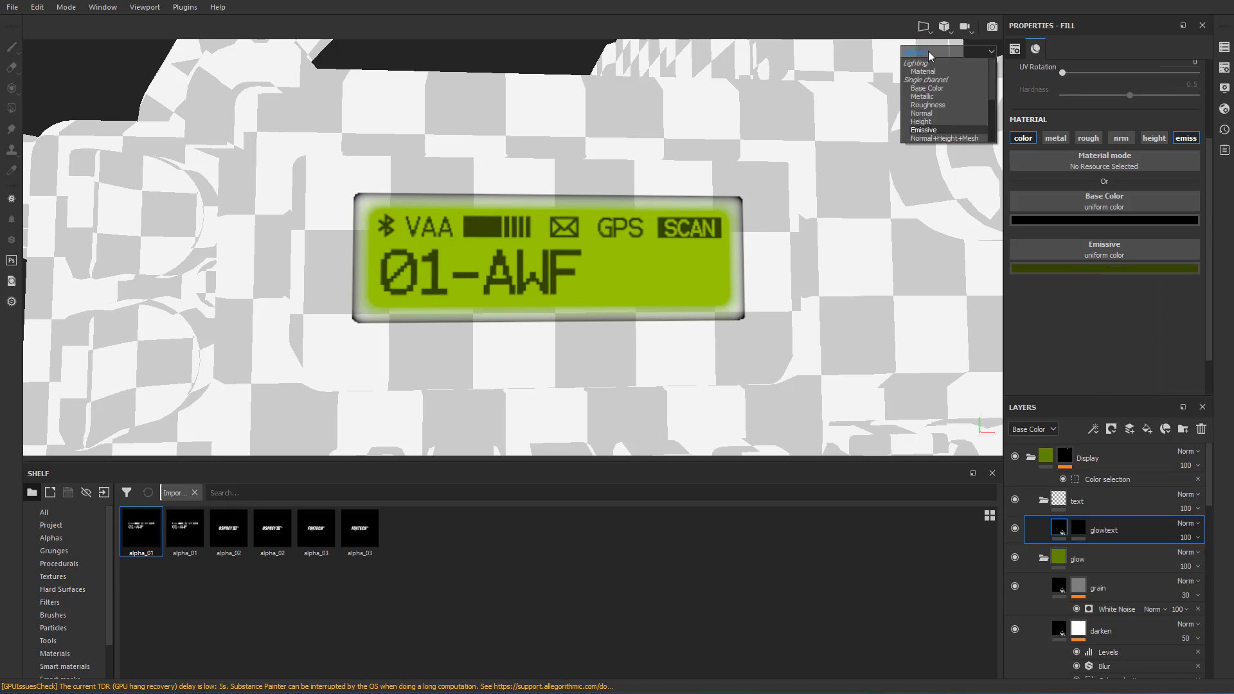
{"action": "left_click", "coordinate": [928, 72]}
{"action": "scroll", "coordinate": [569, 191], "scroll_direction": "down", "scroll_amount": 5}
{"action": "scroll", "coordinate": [631, 198], "scroll_direction": "up", "scroll_amount": 4}
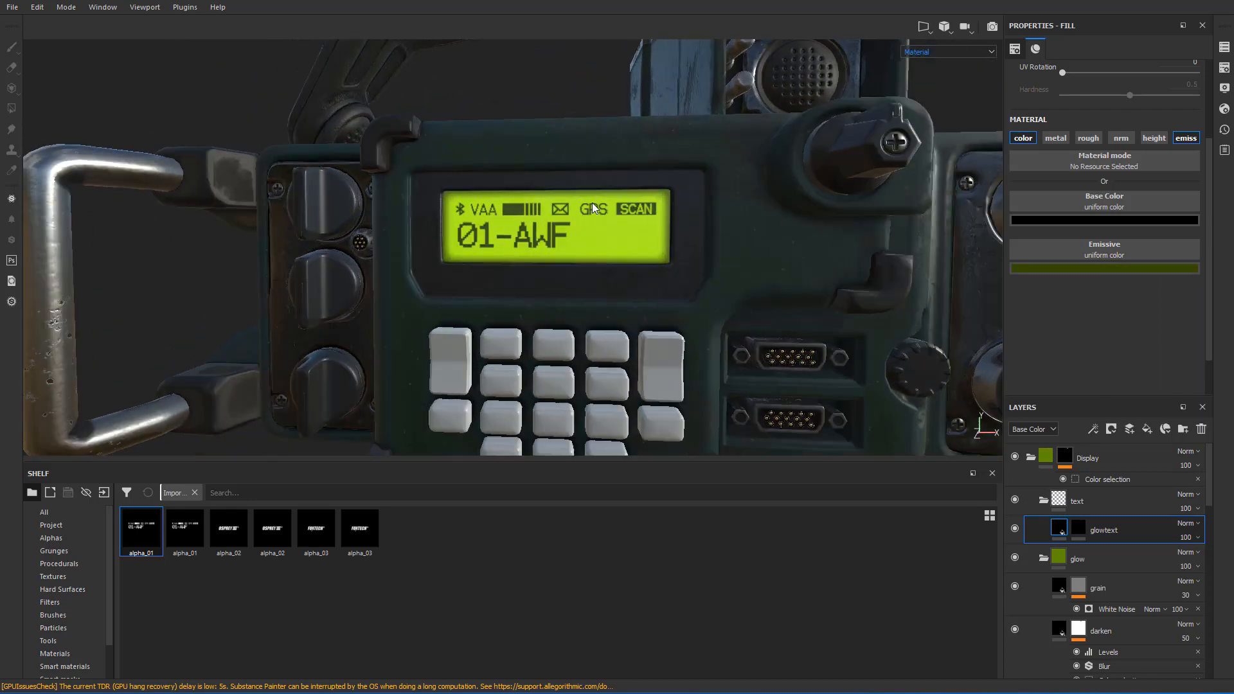
- Darken the glowtext fill's emissive green slightly and check the display text with the layer's visibility toggled
{"action": "left_click", "coordinate": [1098, 269]}
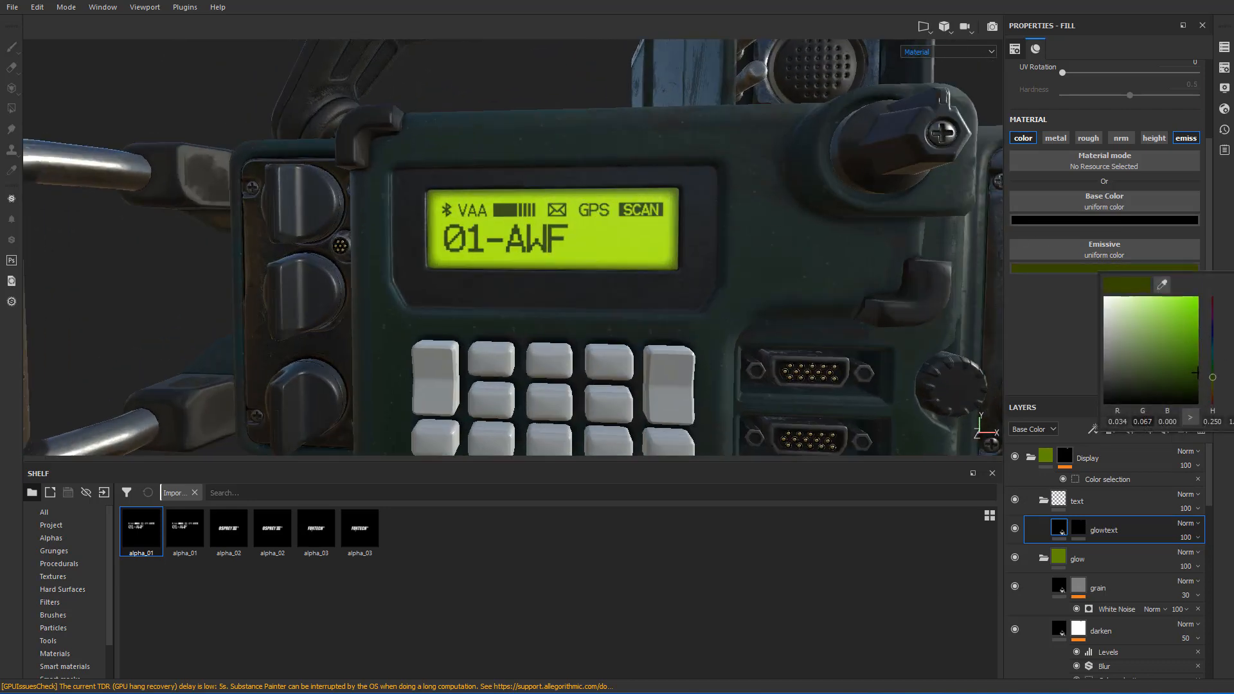
{"action": "left_click_drag", "start_coordinate": [1196, 372], "coordinate": [1195, 387]}
{"action": "left_click_drag", "start_coordinate": [853, 206], "coordinate": [844, 355], "text": "alt"}
{"action": "scroll", "coordinate": [634, 227], "scroll_direction": "up", "scroll_amount": 2}
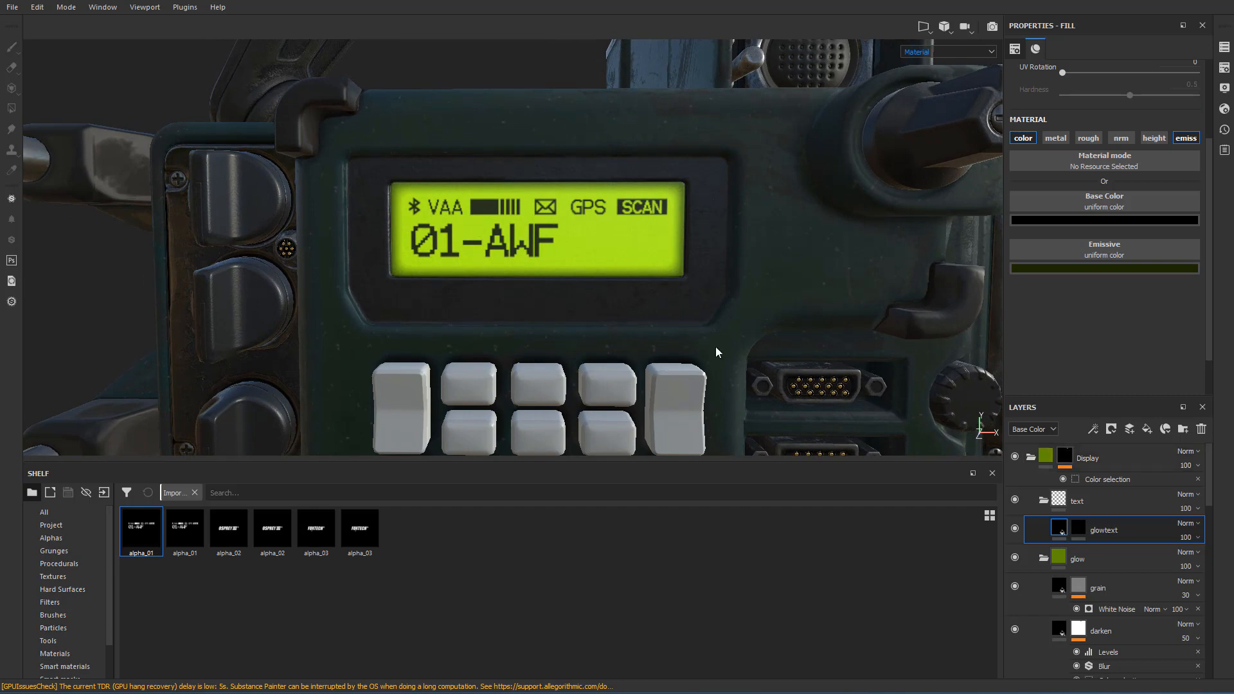
{"action": "left_click", "coordinate": [1015, 529]}
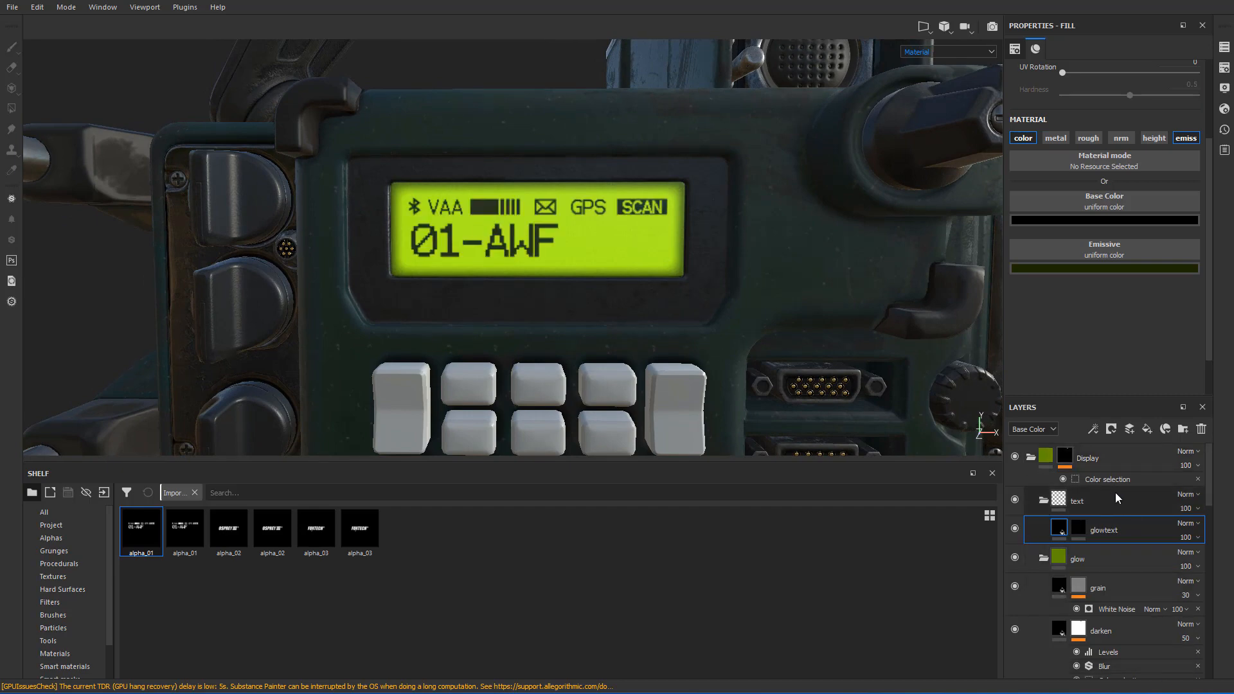
- Add a fill layer above glowtext with a pure white base color and name it frametext
{"action": "left_click", "coordinate": [1148, 428]}
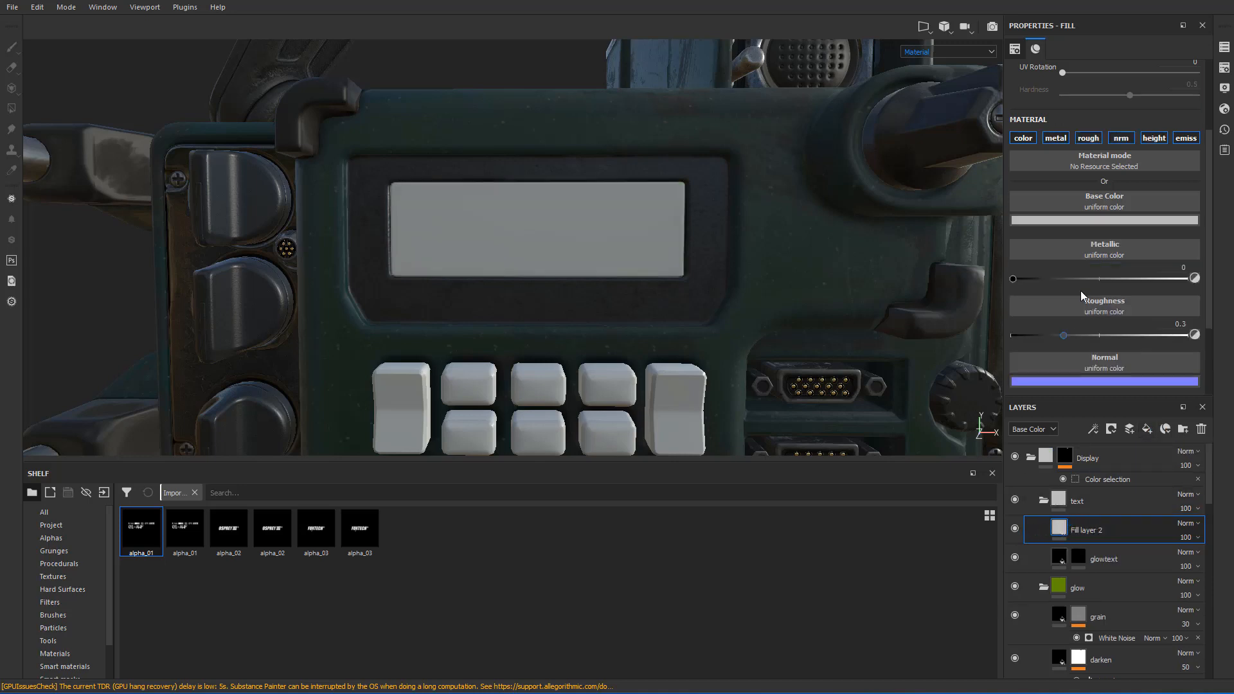
{"action": "left_click", "coordinate": [1081, 221]}
{"action": "left_click", "coordinate": [1085, 237]}
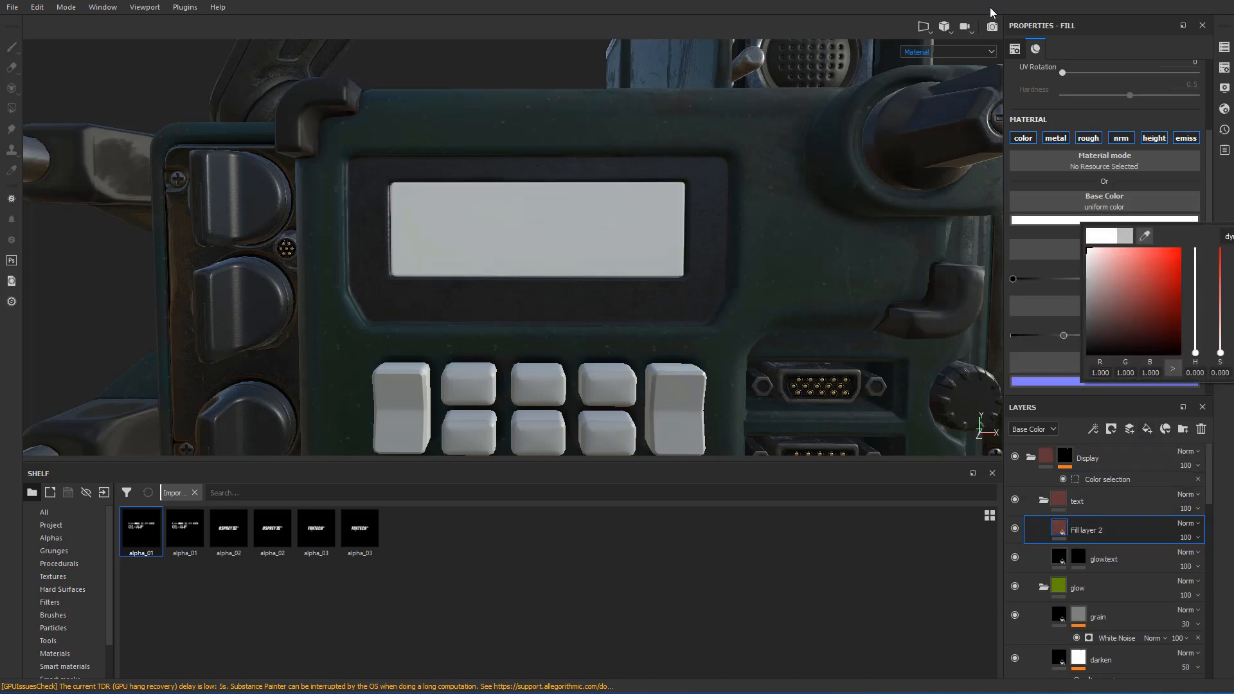
{"action": "double_click", "coordinate": [1086, 531]}
{"action": "type", "text": "frametext"}
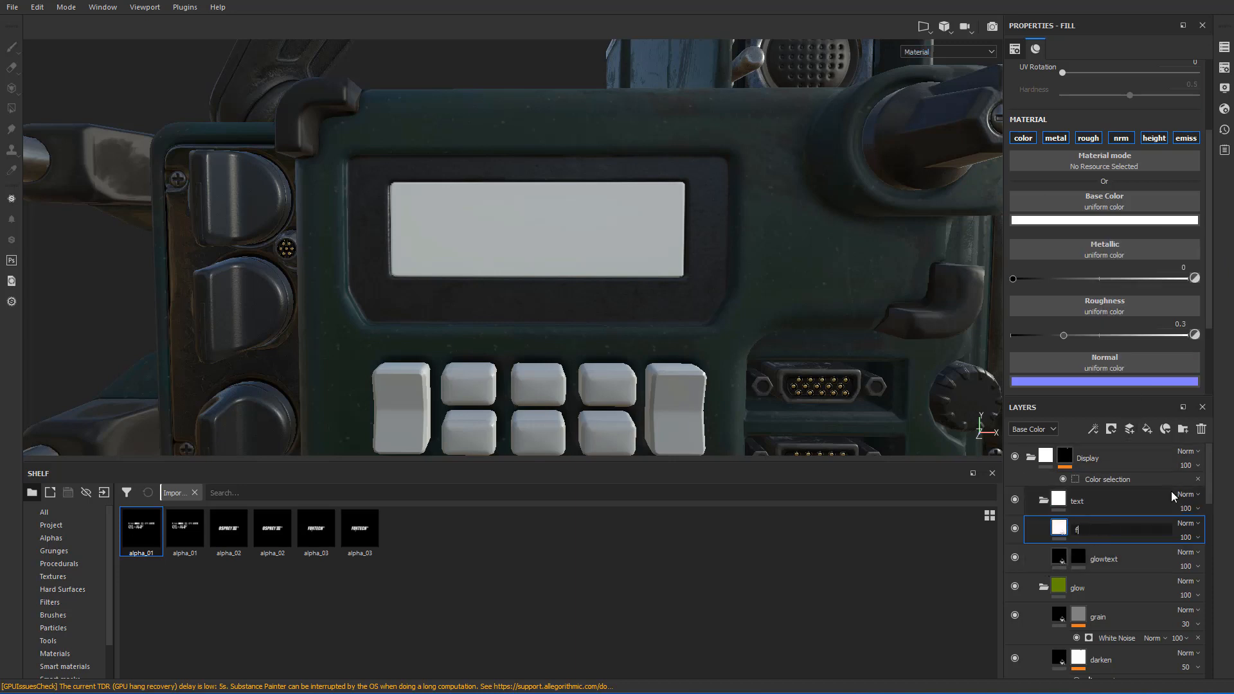
{"action": "key", "text": "Return"}
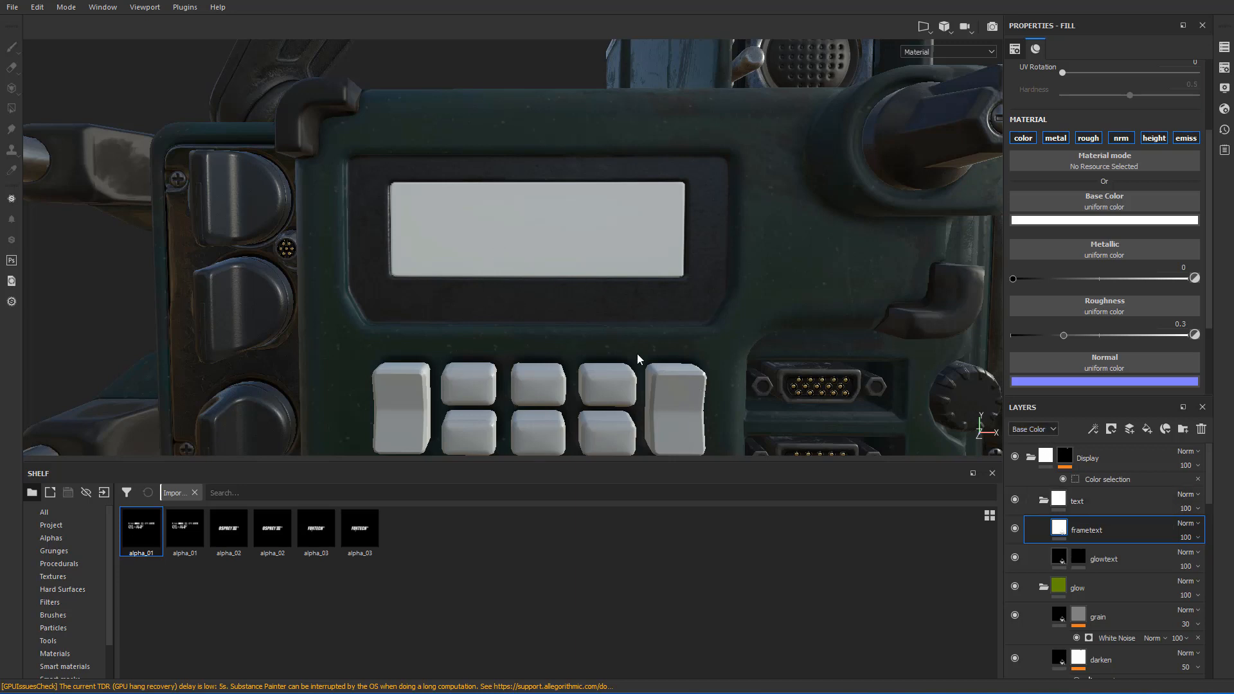
- Move the frametext layer out of the Display folder and into the Hard Grainy Plastic folder, directly above Discoloration
{"action": "mouse_move", "coordinate": [628, 310]}
{"action": "left_mouse_down", "text": "alt"}
{"action": "mouse_move", "coordinate": [634, 288]}
{"action": "mouse_move", "coordinate": [642, 310]}
{"action": "left_mouse_up", "text": "alt"}
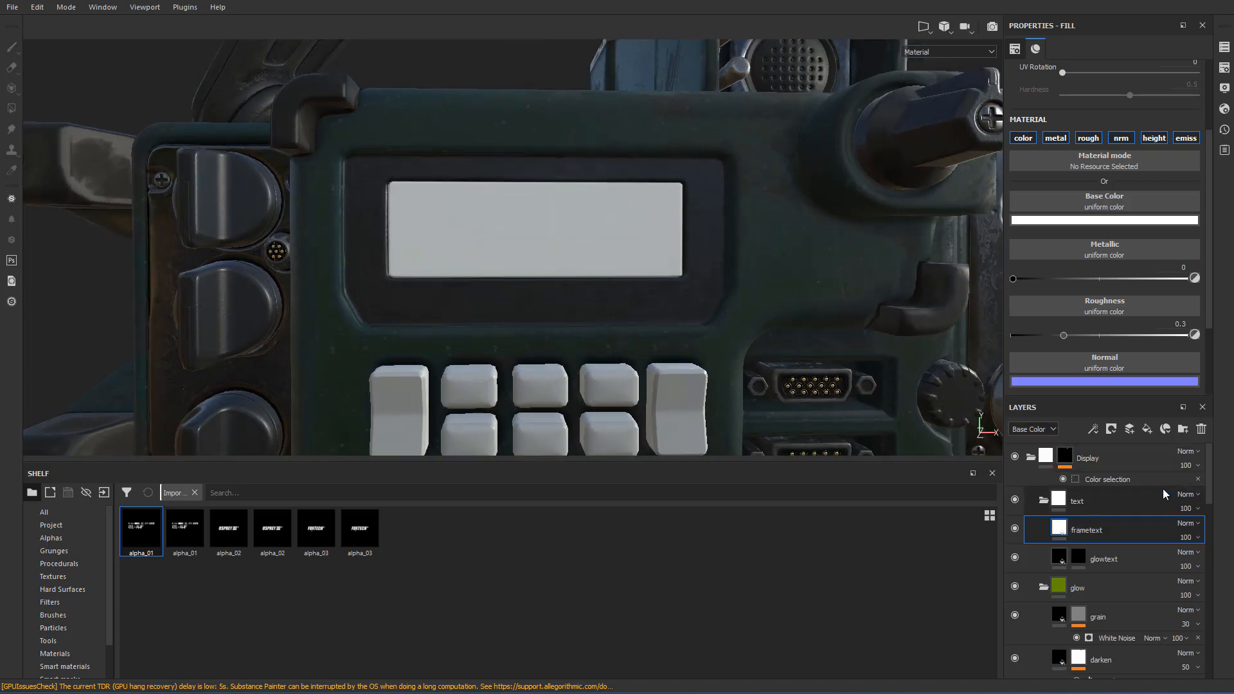
{"action": "scroll", "coordinate": [662, 252], "scroll_direction": "down", "scroll_amount": 3}
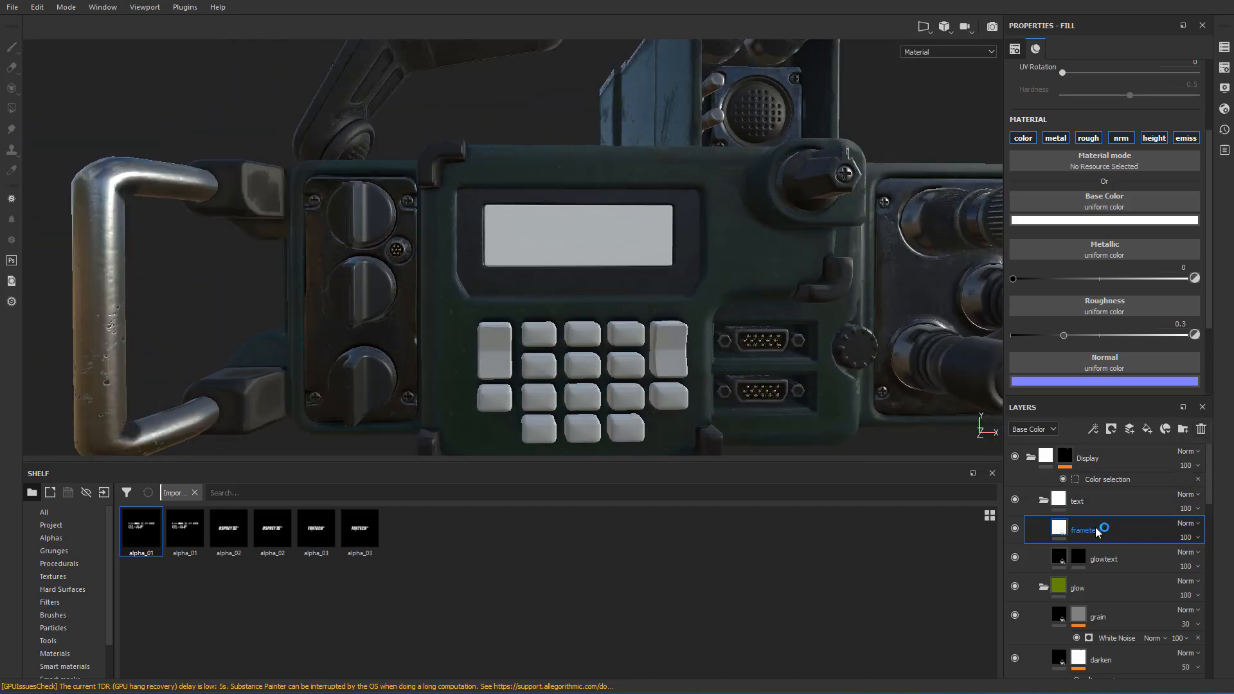
{"action": "left_click_drag", "start_coordinate": [1090, 529], "coordinate": [1091, 448]}
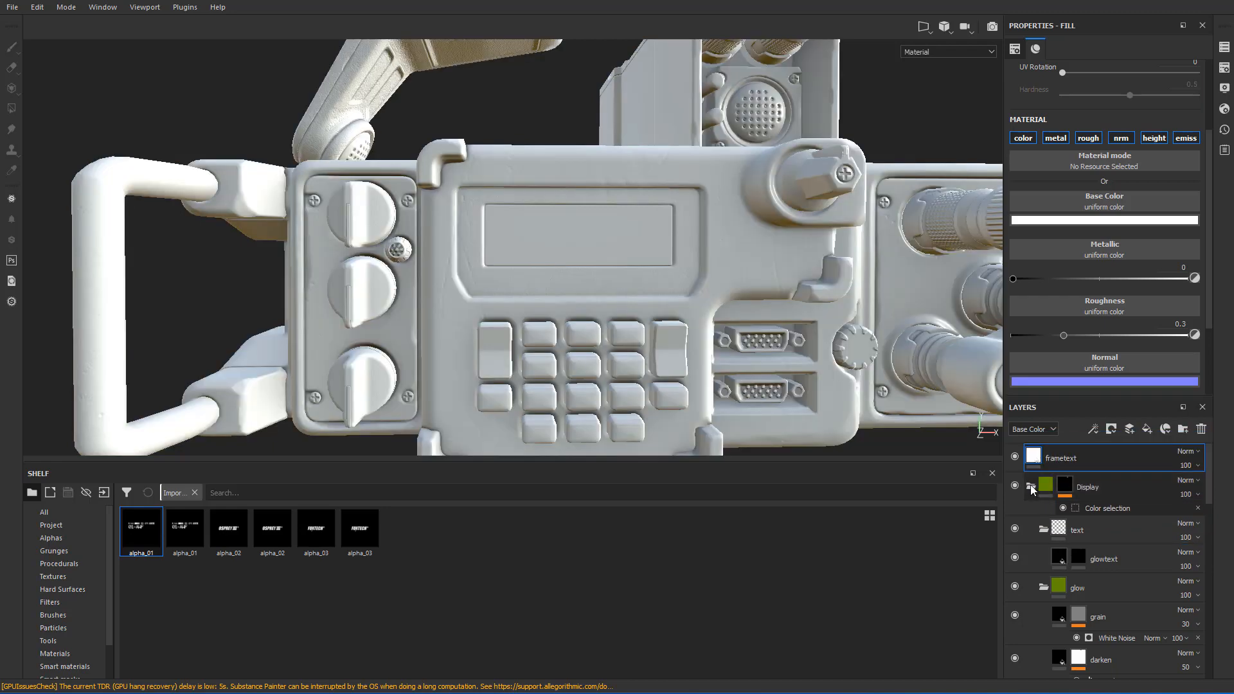
{"action": "left_click", "coordinate": [1031, 486]}
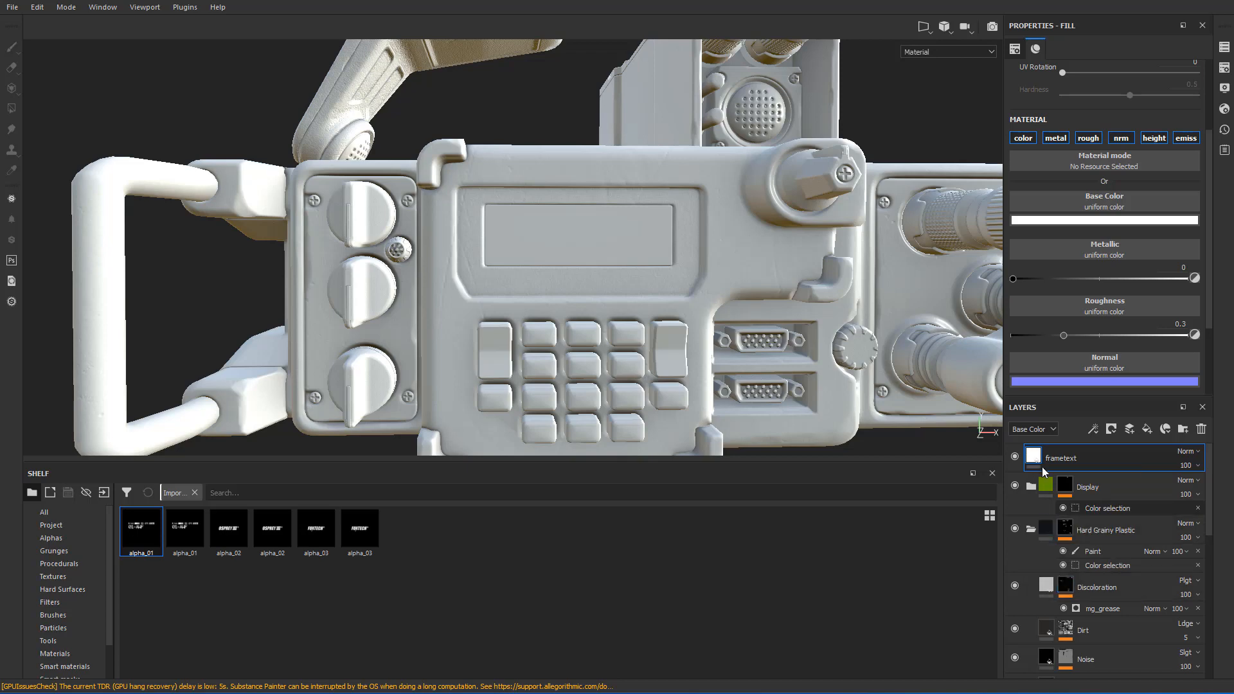
{"action": "left_click_drag", "start_coordinate": [1034, 455], "coordinate": [1090, 579]}
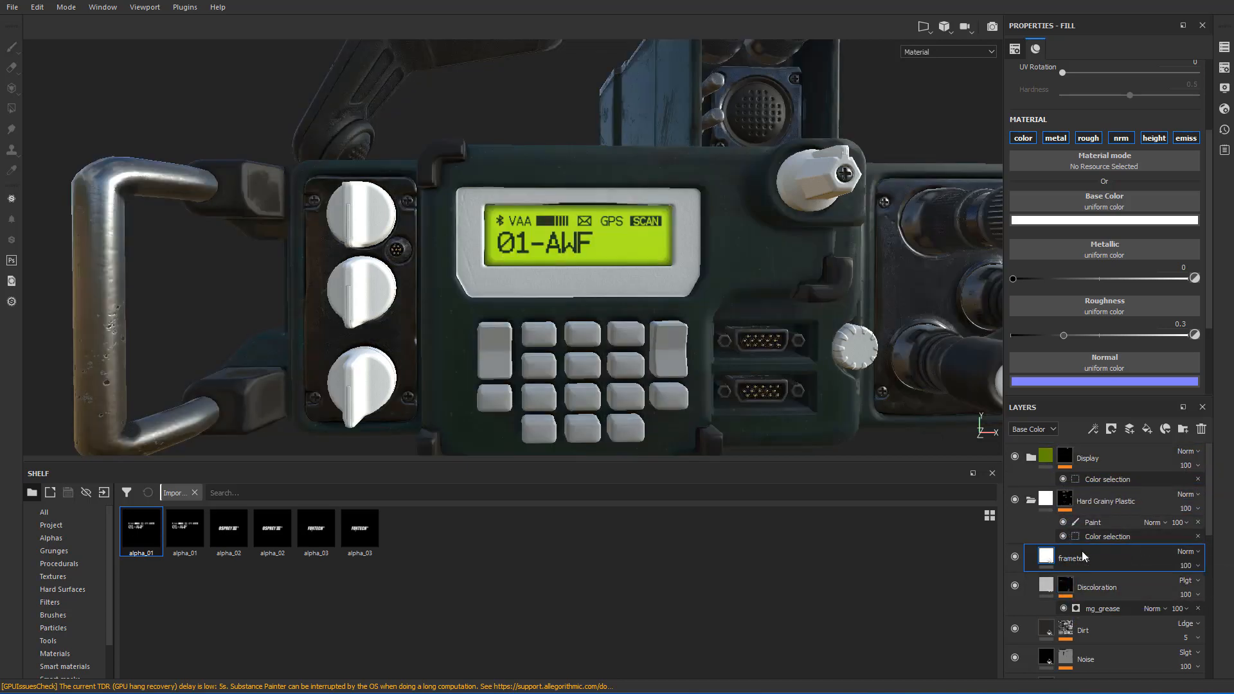
{"action": "left_click", "coordinate": [1014, 558]}
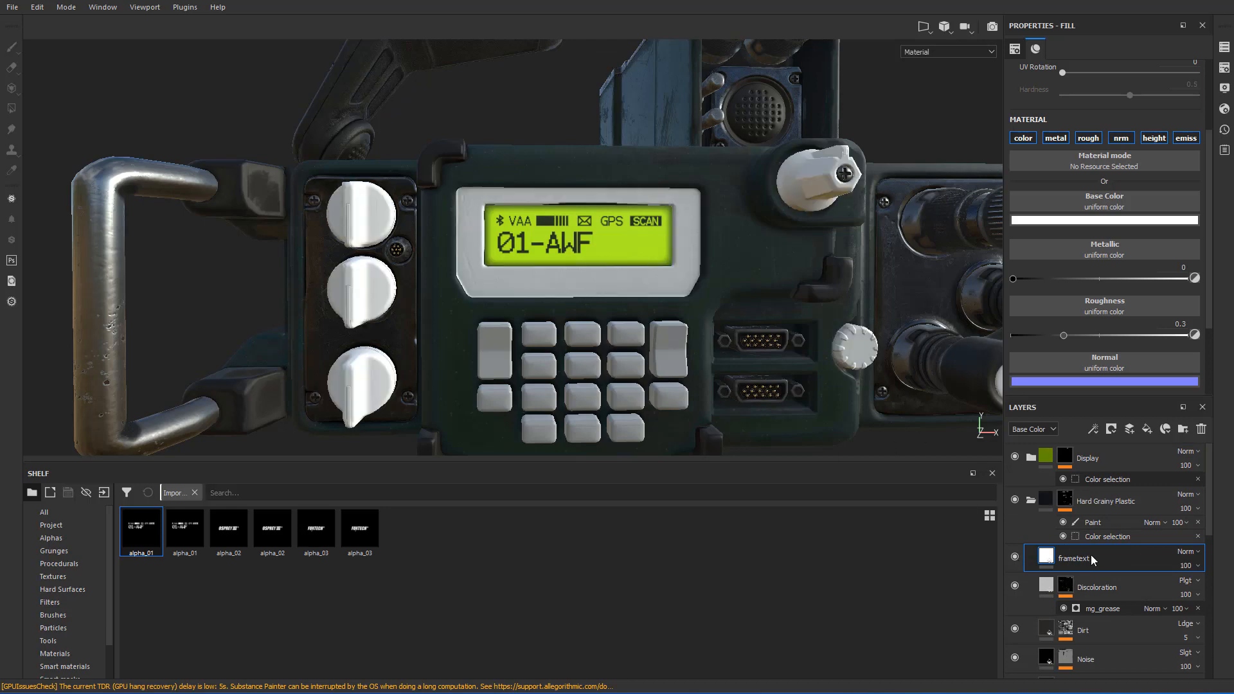
{"action": "scroll", "coordinate": [734, 331], "scroll_direction": "down", "scroll_amount": 3}
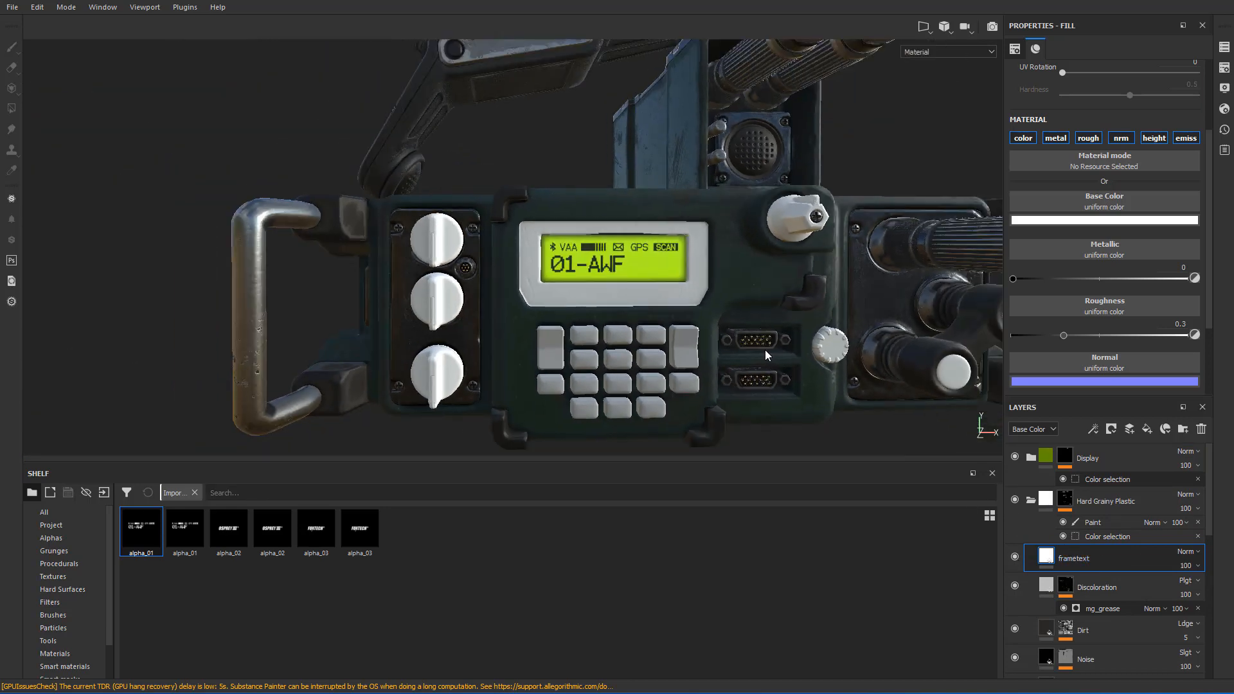
{"action": "scroll", "coordinate": [765, 350], "scroll_direction": "up", "scroll_amount": 5}
- Add a black mask to the frametext layer
{"action": "right_click", "coordinate": [1076, 557]}
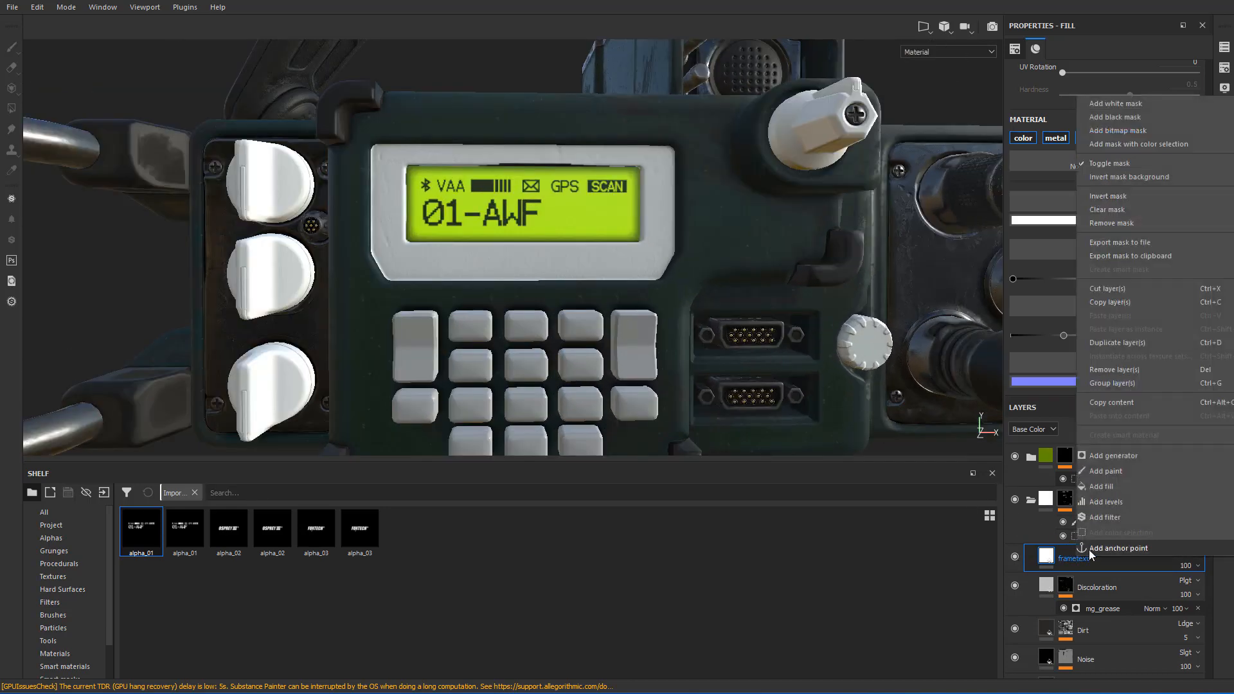
{"action": "left_click", "coordinate": [1156, 121]}
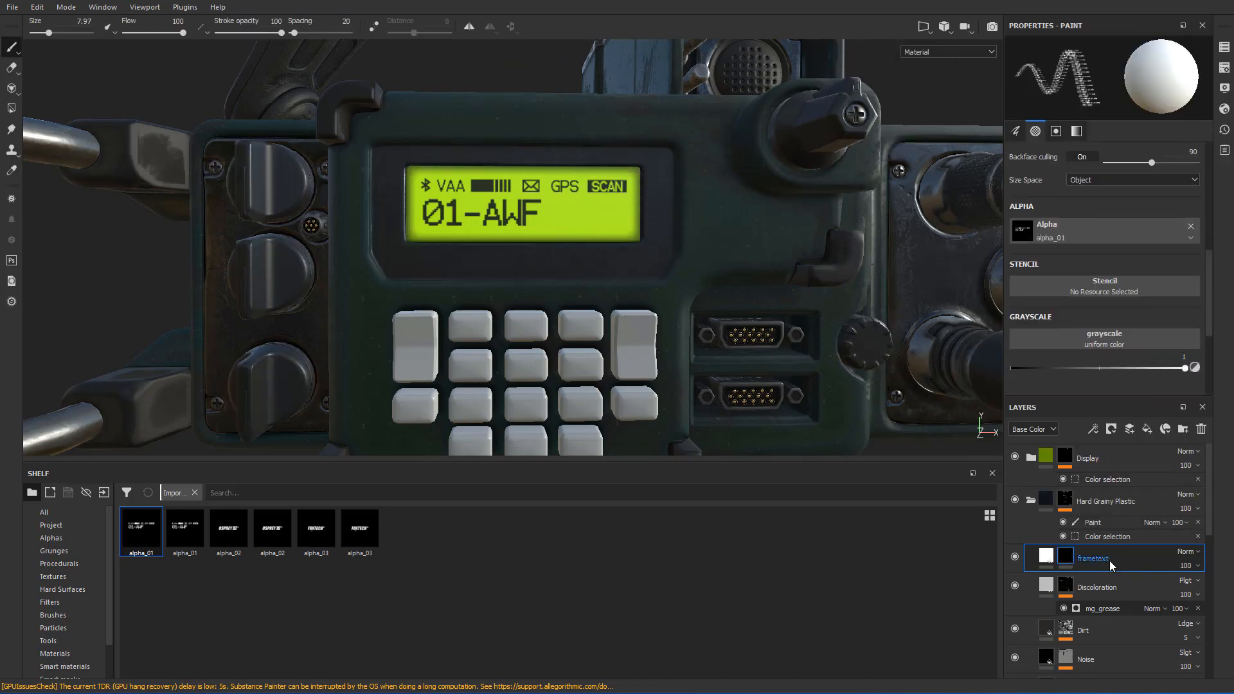
{"action": "left_click", "coordinate": [1015, 558]}
{"action": "scroll", "coordinate": [540, 235], "scroll_direction": "up", "scroll_amount": 2}
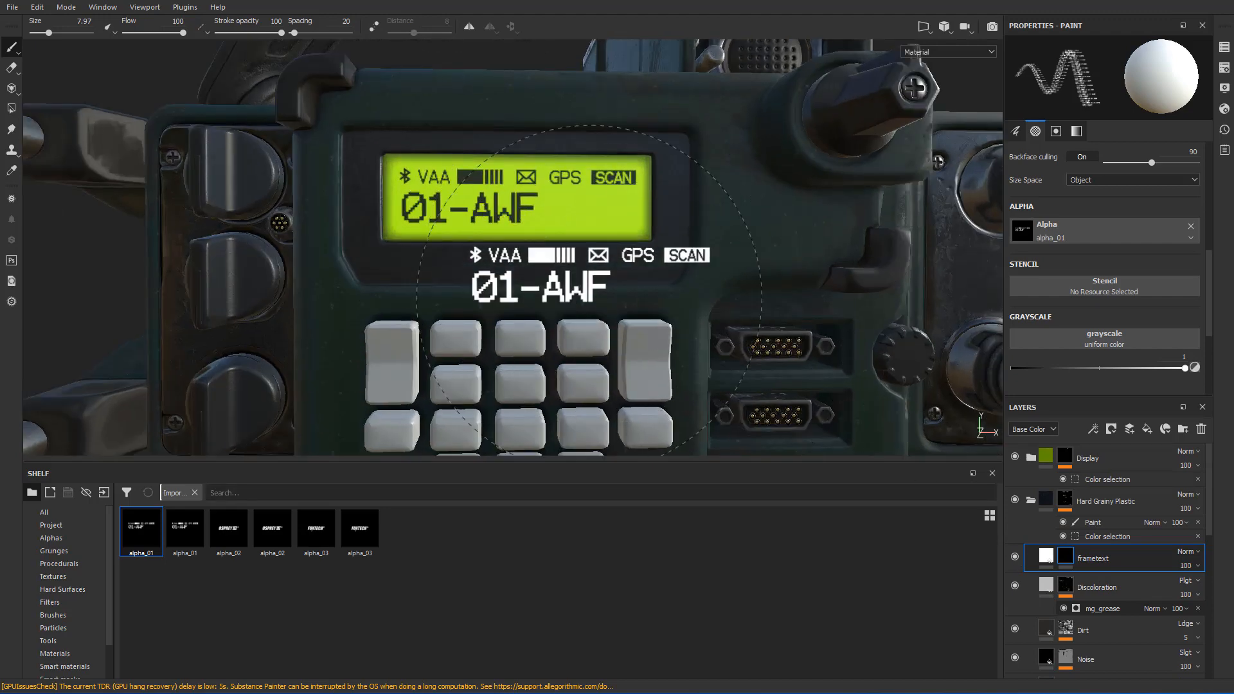
{"action": "scroll", "coordinate": [523, 267], "scroll_direction": "down", "scroll_amount": 3}
{"action": "scroll", "coordinate": [489, 275], "scroll_direction": "up", "scroll_amount": 1}
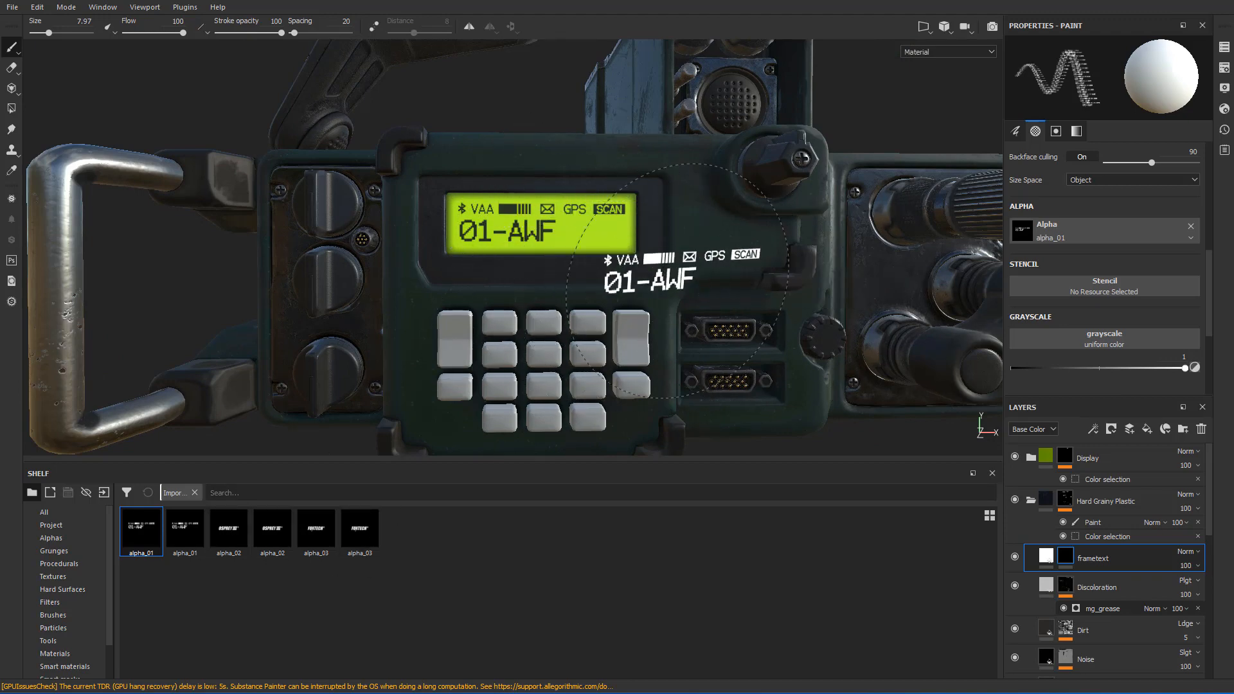
- Show only the 2D UV view around the display and load alpha_03, the FOXTECH logo, as the brush alpha
{"action": "key", "text": "F3"}
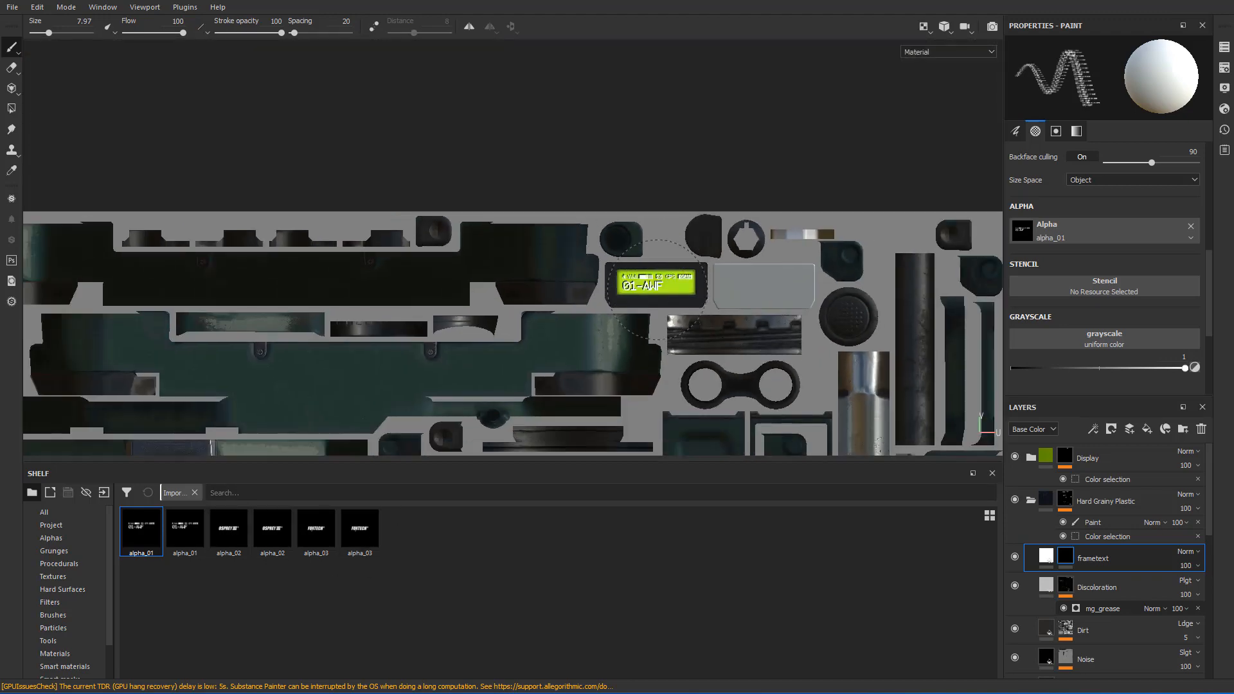
{"action": "scroll", "coordinate": [630, 303], "scroll_direction": "up", "scroll_amount": 5}
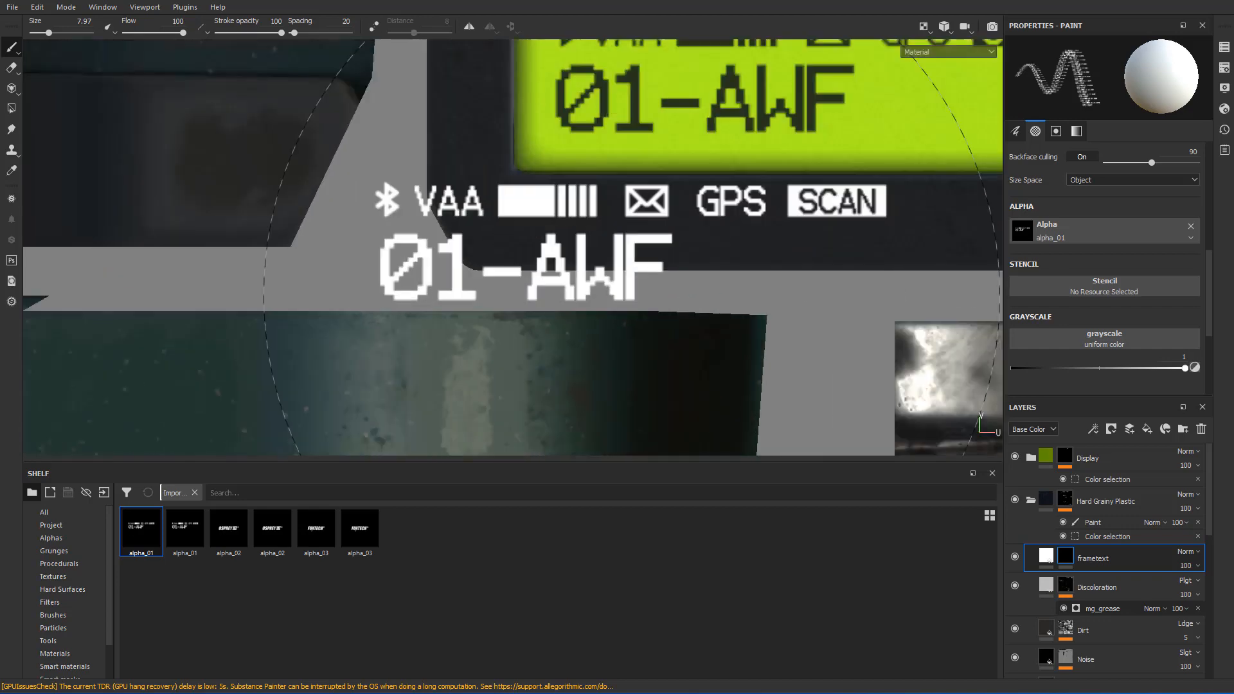
{"action": "left_click", "coordinate": [229, 531]}
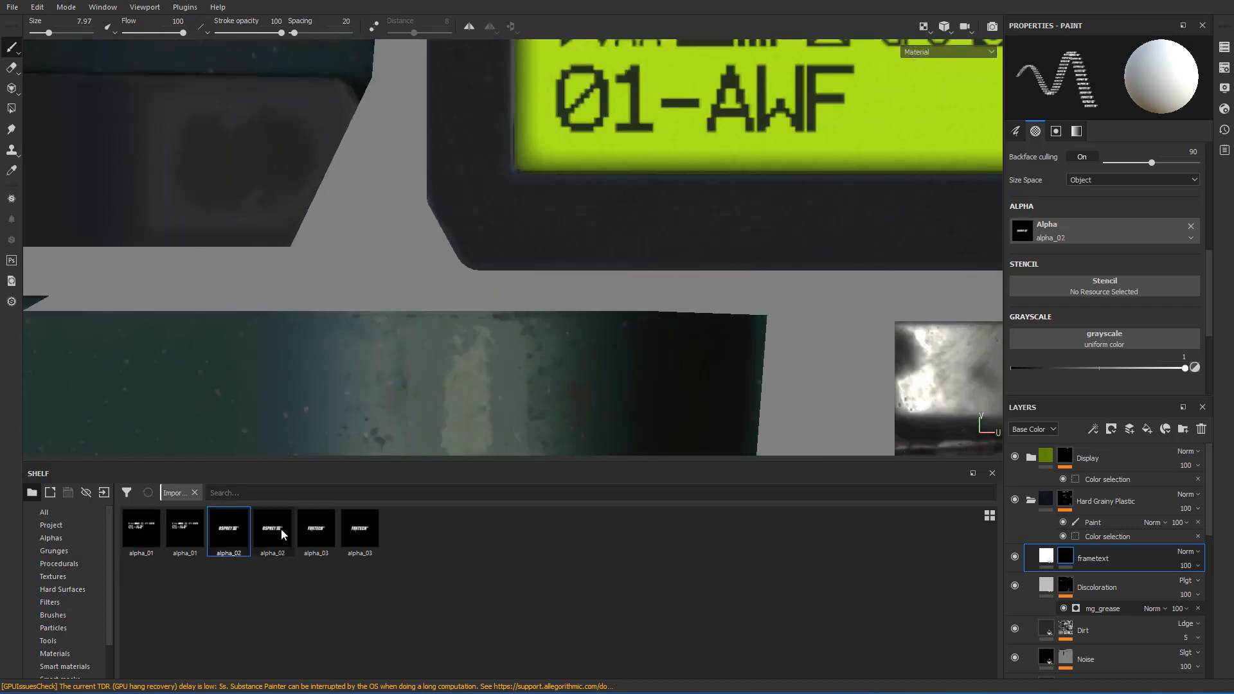
{"action": "left_click", "coordinate": [321, 531]}
{"action": "scroll", "coordinate": [675, 219], "scroll_direction": "up", "scroll_amount": 1}
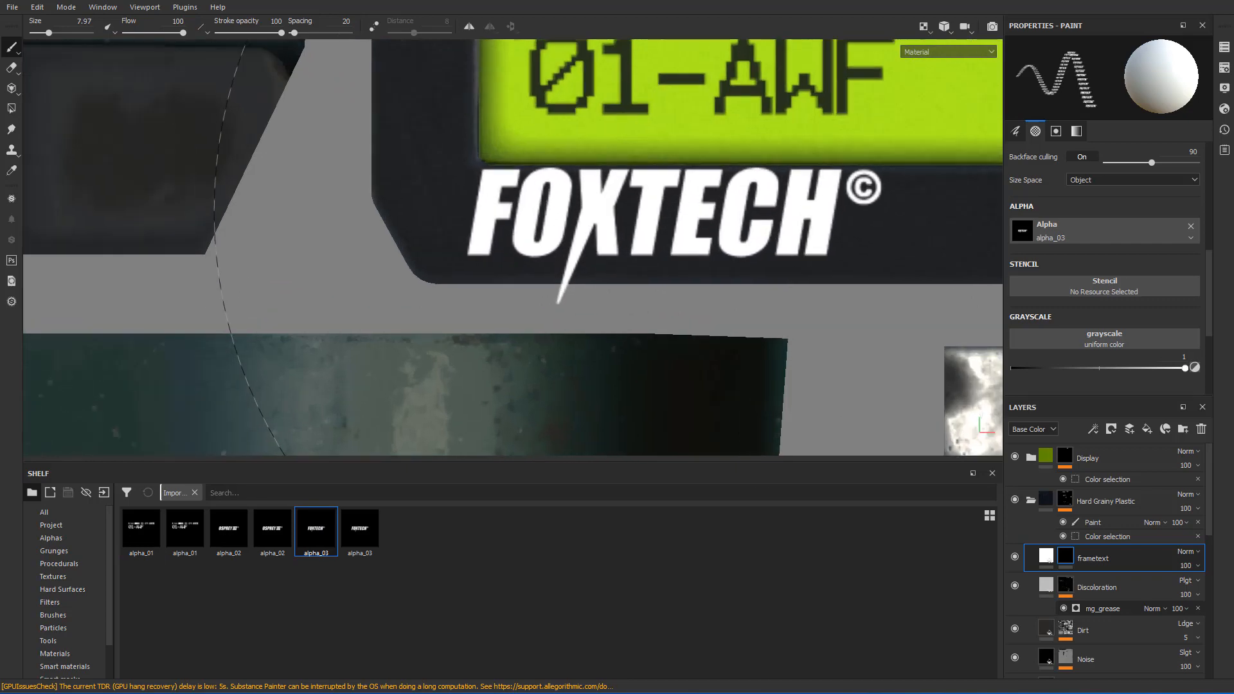
{"action": "scroll", "coordinate": [699, 216], "scroll_direction": "down", "scroll_amount": 1}
- Try stamping the FOXTECH logo on the frame below the display's left end at brush size 4.95
{"action": "right_click_drag", "start_coordinate": [706, 216], "coordinate": [655, 216], "text": "ctrl"}
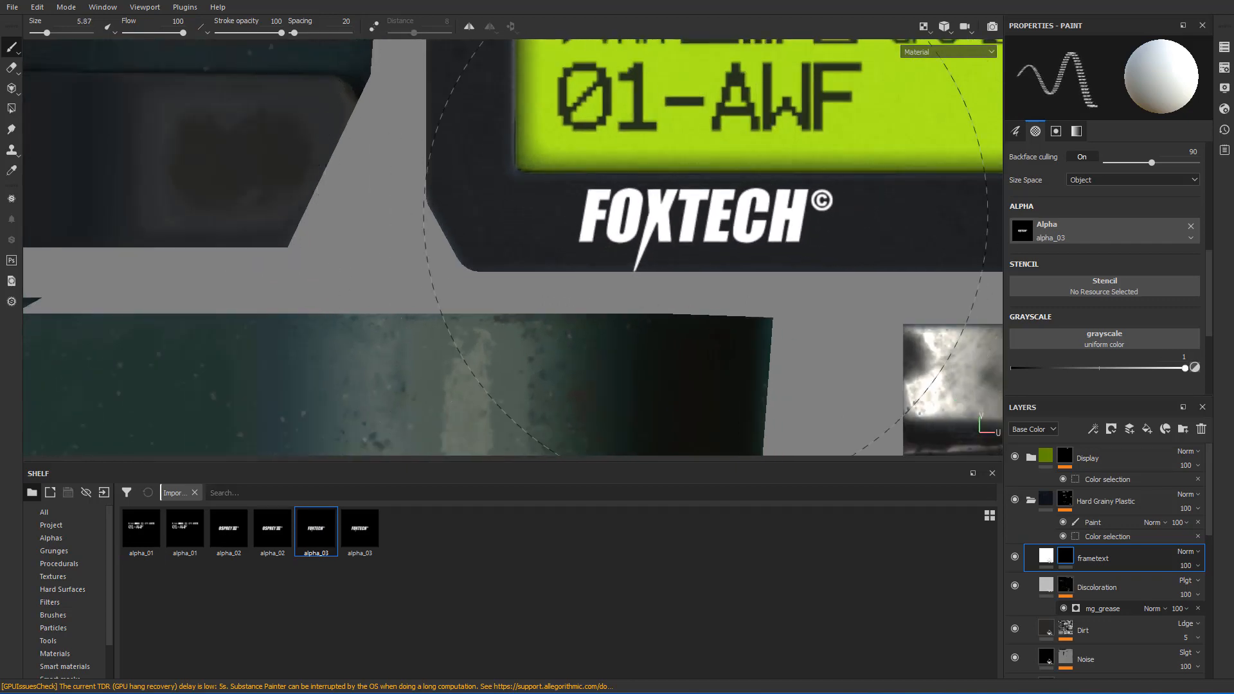
{"action": "scroll", "coordinate": [707, 215], "scroll_direction": "down", "scroll_amount": 2}
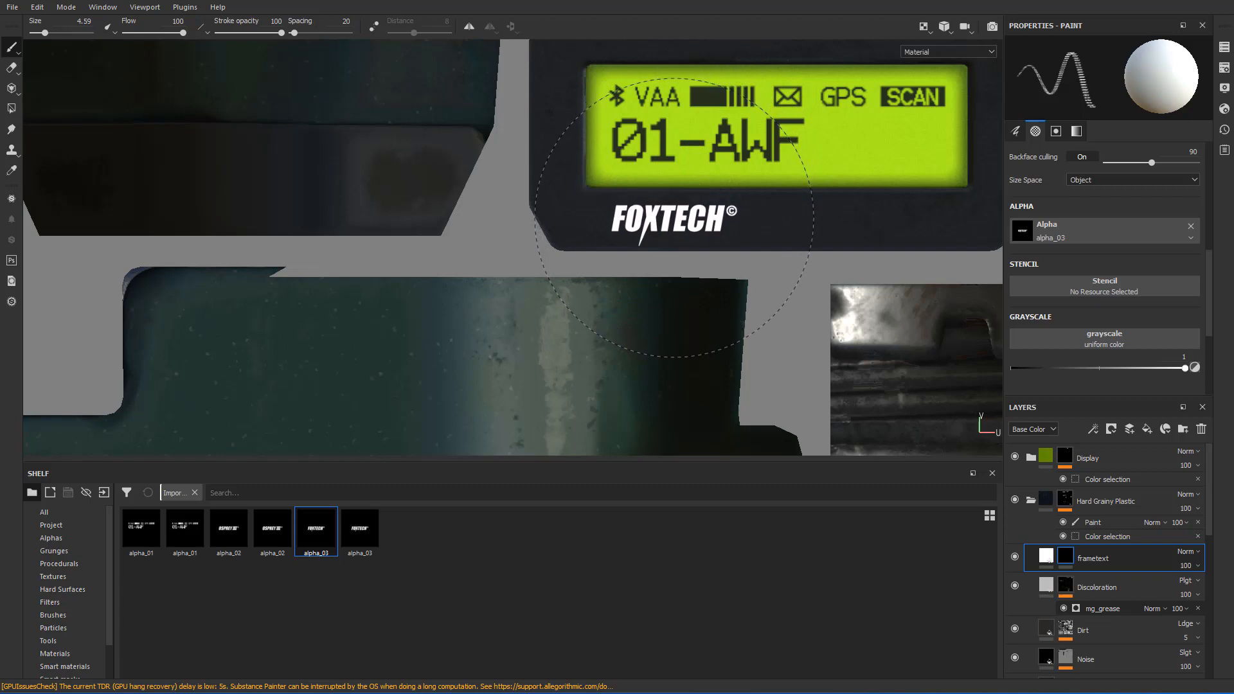
{"action": "right_click_drag", "start_coordinate": [674, 218], "coordinate": [685, 218], "text": "ctrl"}
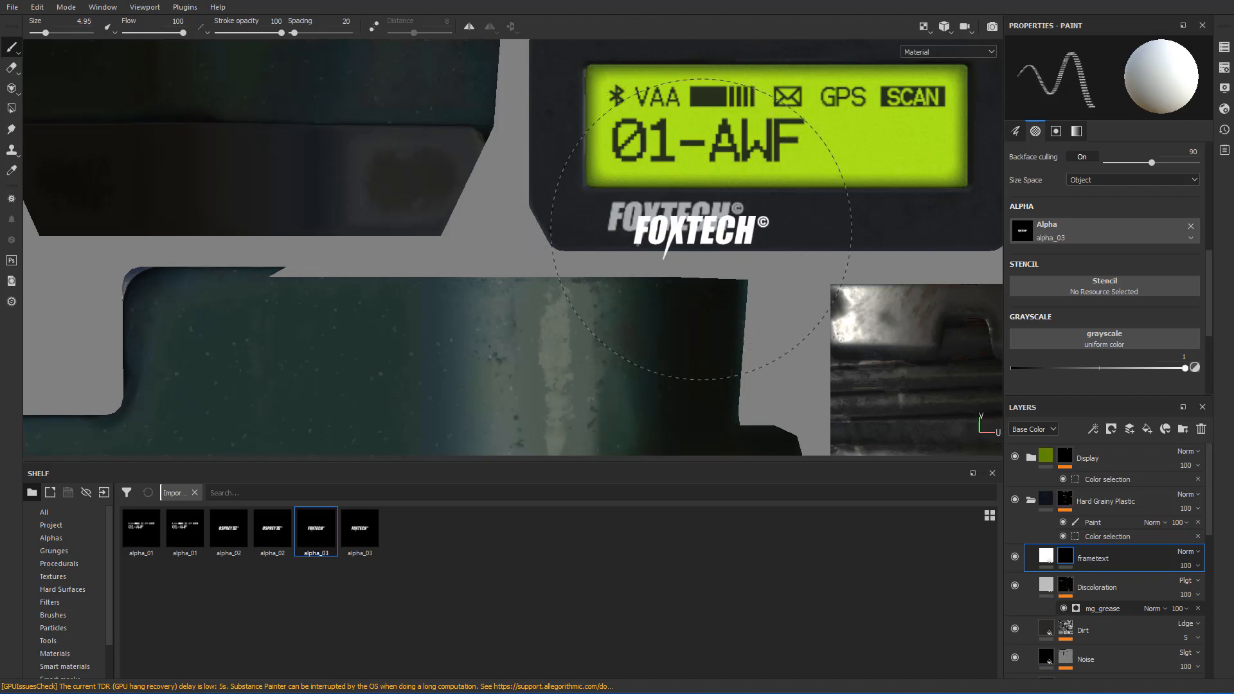
- Show the 3D and UV views side by side, check the FOXTECH logo on the radio and undo its stamp
{"action": "key", "text": "F1"}
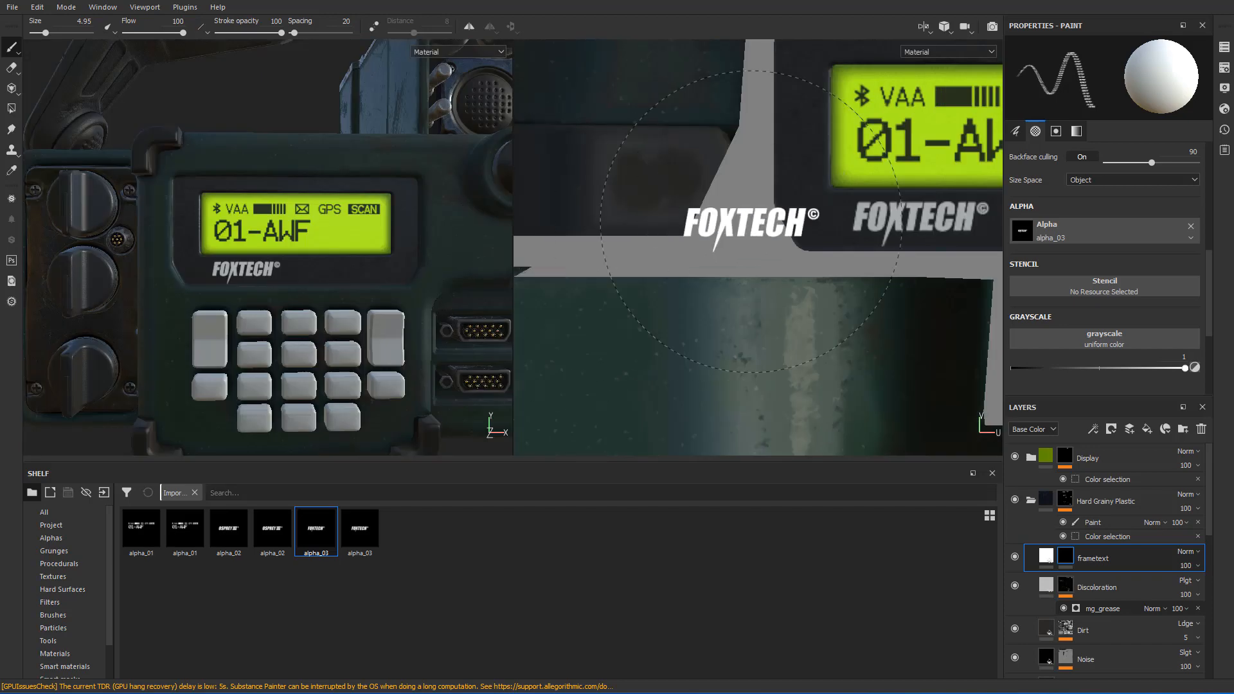
{"action": "scroll", "coordinate": [250, 222], "scroll_direction": "up", "scroll_amount": 3}
{"action": "scroll", "coordinate": [251, 223], "scroll_direction": "up", "scroll_amount": 2}
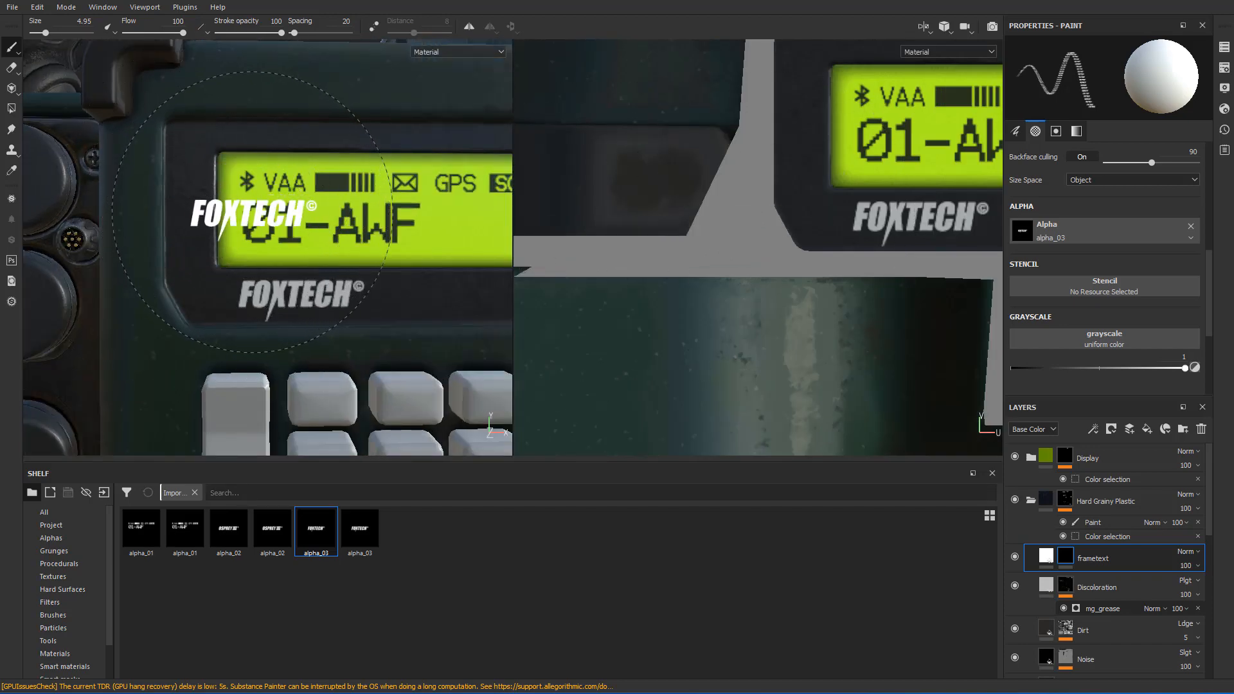
{"action": "scroll", "coordinate": [913, 220], "scroll_direction": "up", "scroll_amount": 2}
{"action": "scroll", "coordinate": [955, 217], "scroll_direction": "down", "scroll_amount": 3}
{"action": "scroll", "coordinate": [957, 218], "scroll_direction": "down", "scroll_amount": 1}
{"action": "middle_click_drag", "start_coordinate": [957, 218], "coordinate": [829, 228], "text": "alt"}
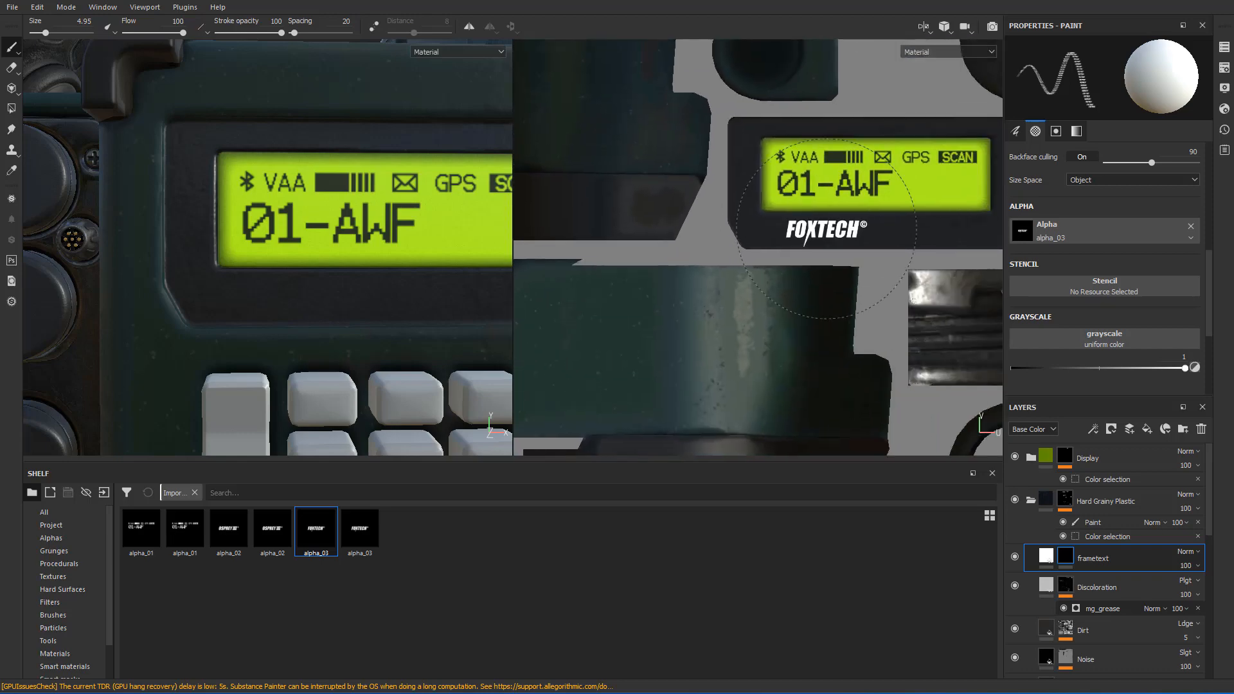
- Reduce the brush size to 4.59 and stamp the FOXTECH logo on the frame below the display's left end
{"action": "scroll", "coordinate": [829, 227], "scroll_direction": "up", "scroll_amount": 4}
{"action": "right_click_drag", "start_coordinate": [826, 225], "coordinate": [818, 225], "text": "ctrl"}
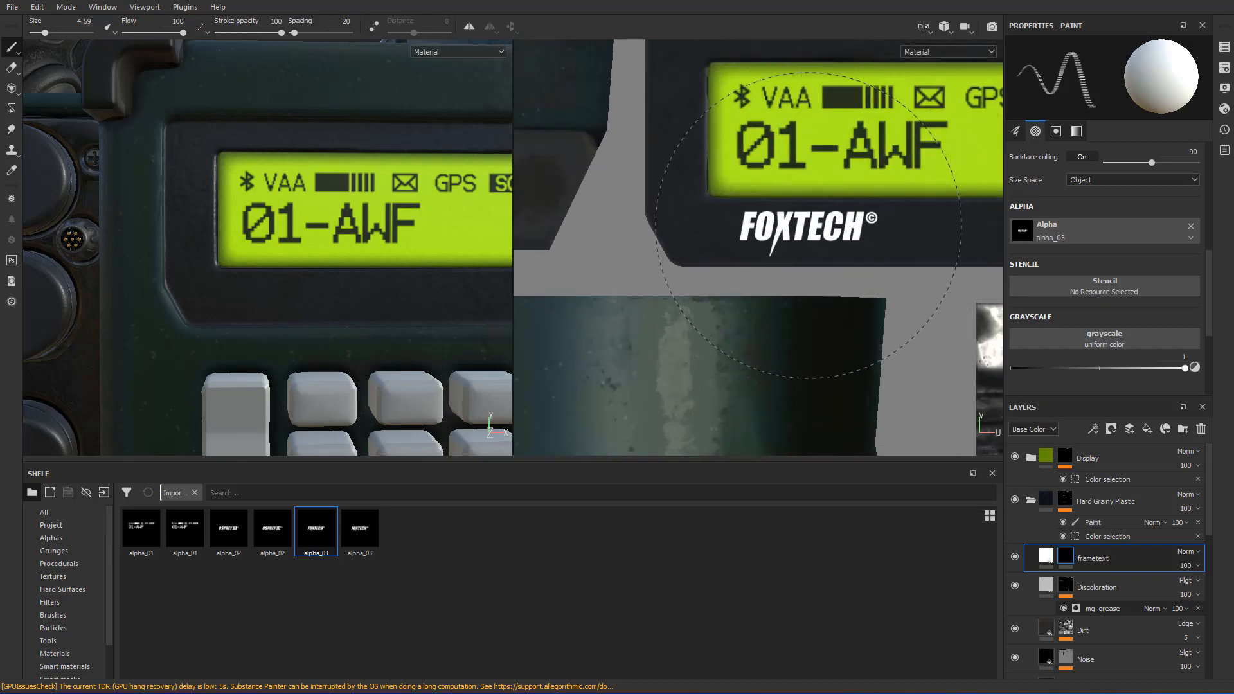
{"action": "scroll", "coordinate": [811, 223], "scroll_direction": "down", "scroll_amount": 1}
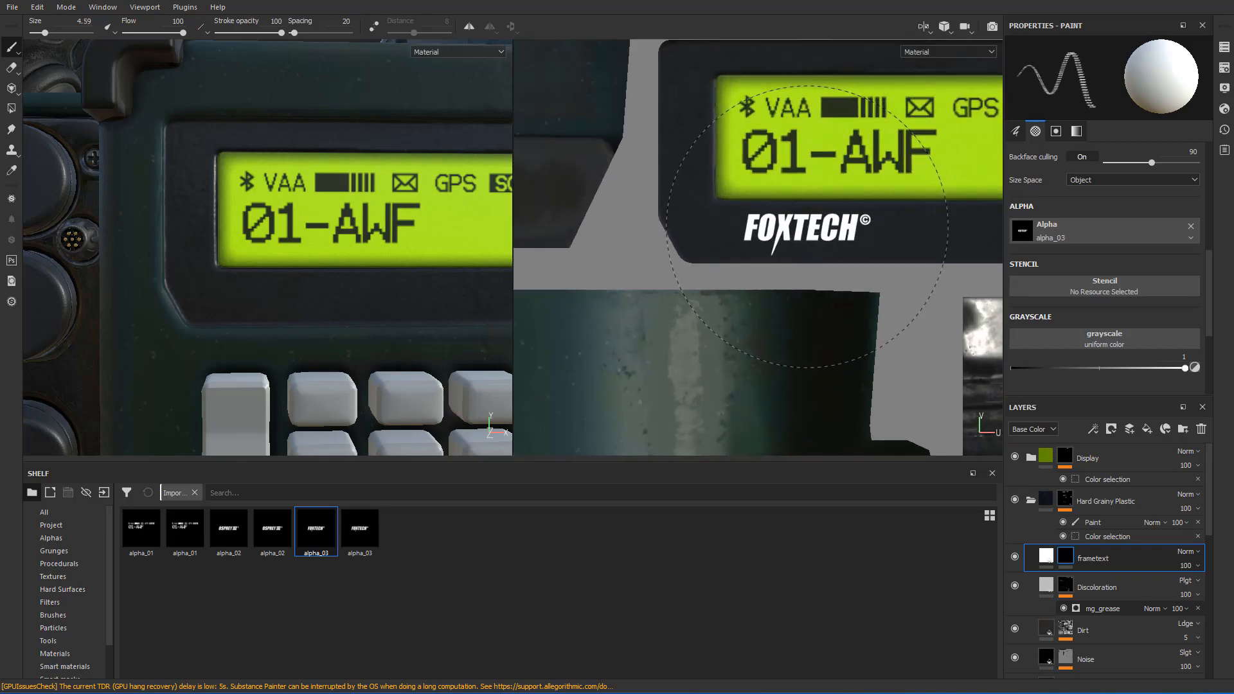
{"action": "left_click", "coordinate": [808, 228]}
{"action": "scroll", "coordinate": [804, 232], "scroll_direction": "down", "scroll_amount": 2}
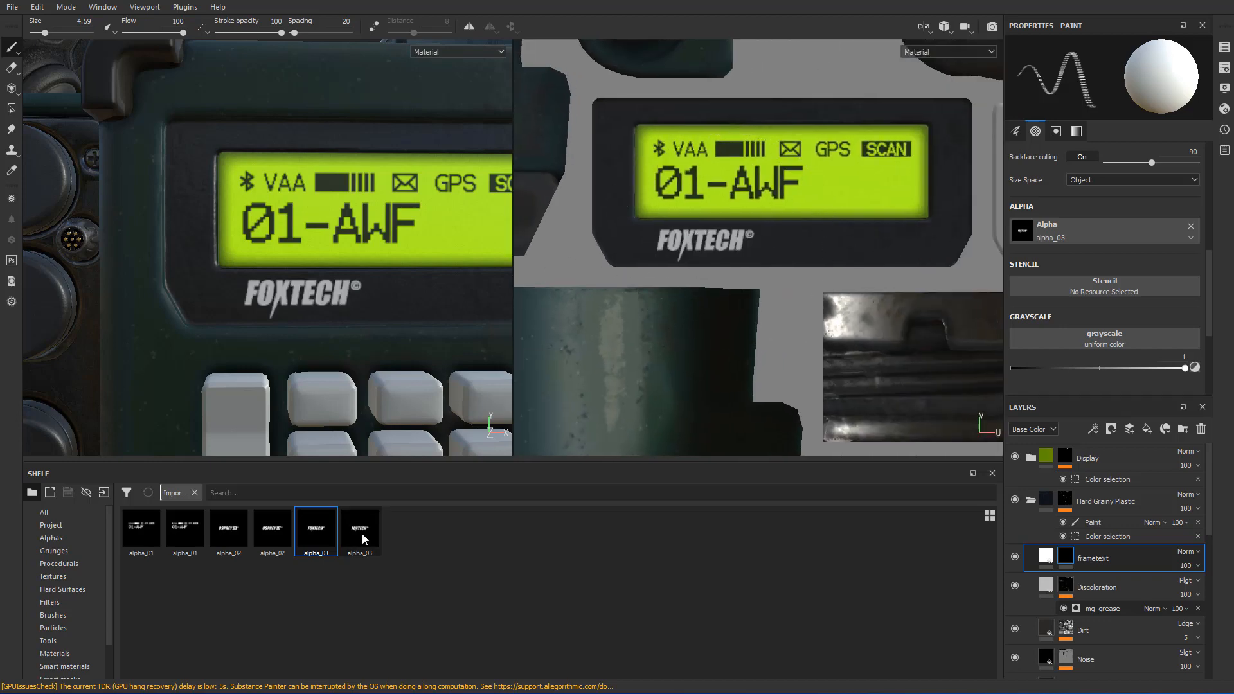
- Stamp the OSPREY III logo from alpha_02 on the frame below the display's right end at brush size 4.59
{"action": "scroll", "coordinate": [778, 255], "scroll_direction": "up", "scroll_amount": 3}
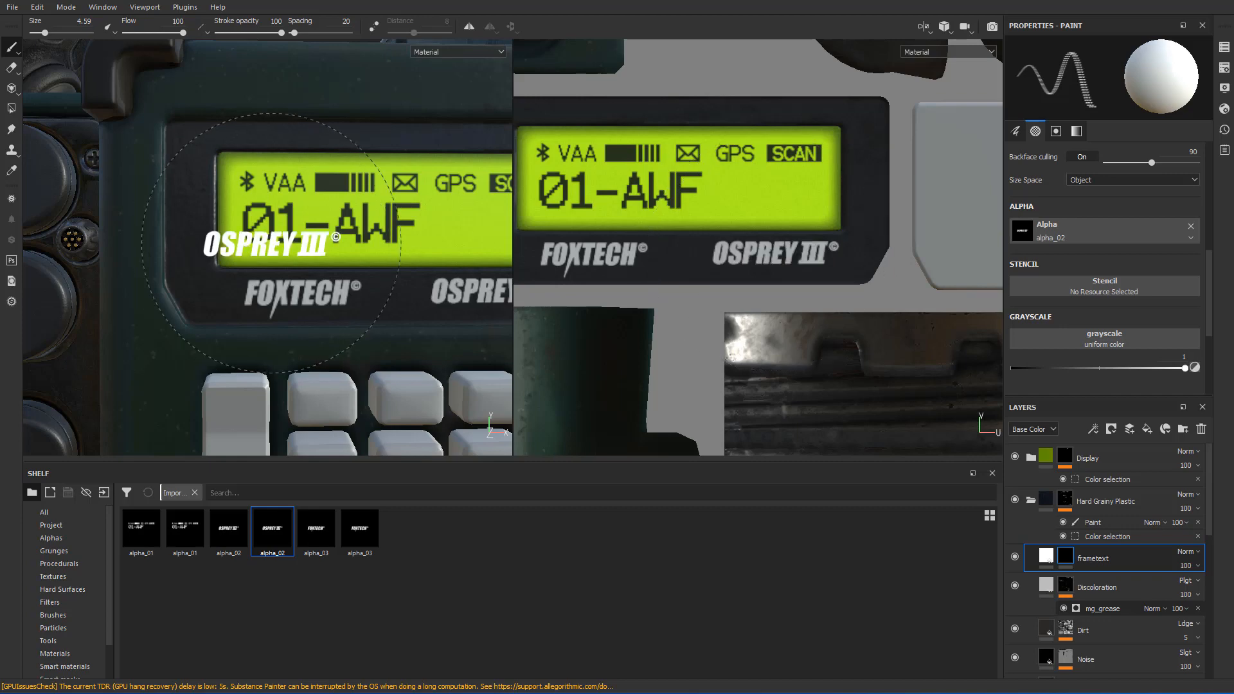
{"action": "scroll", "coordinate": [316, 218], "scroll_direction": "down", "scroll_amount": 10}
{"action": "left_click_drag", "start_coordinate": [317, 219], "coordinate": [342, 225], "text": "alt"}
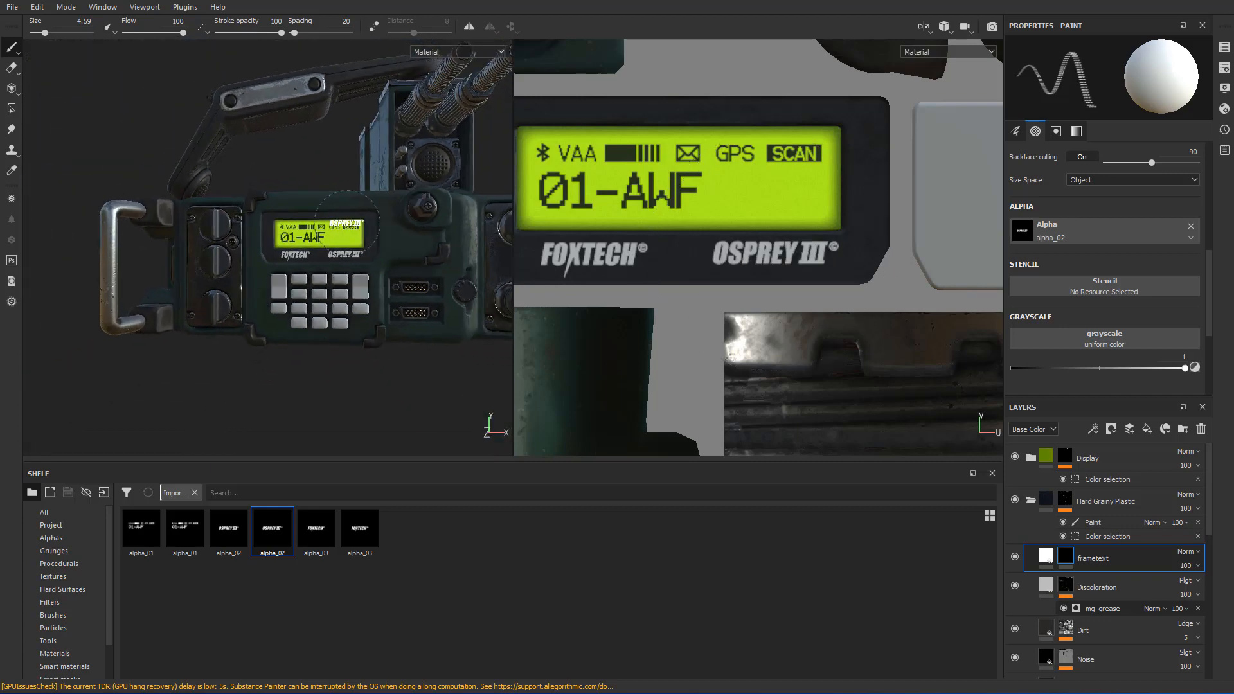
- Undo the OSPREY III stamp and stamp the logo smaller below the display's right end at brush size 3.4
{"action": "key", "text": "ctrl+z"}
{"action": "scroll", "coordinate": [765, 257], "scroll_direction": "up", "scroll_amount": 3}
{"action": "right_click_drag", "start_coordinate": [801, 244], "coordinate": [795, 244], "text": "ctrl"}
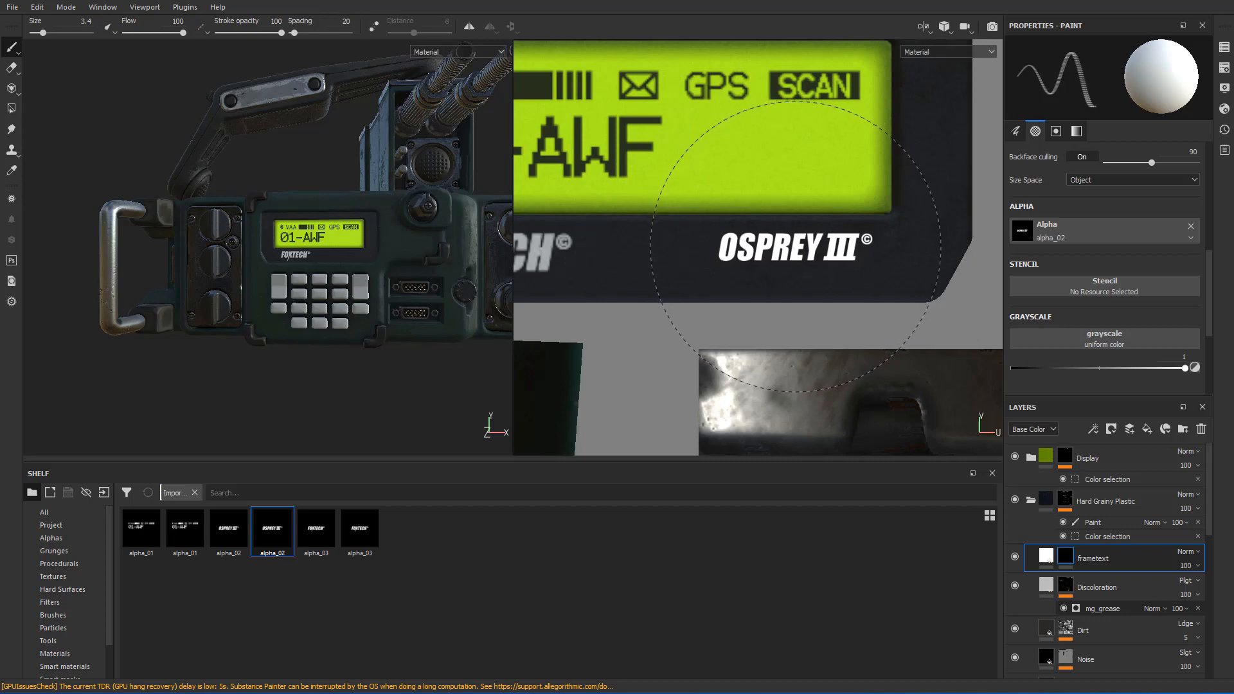
{"action": "left_click", "coordinate": [796, 246]}
{"action": "left_click", "coordinate": [795, 246]}
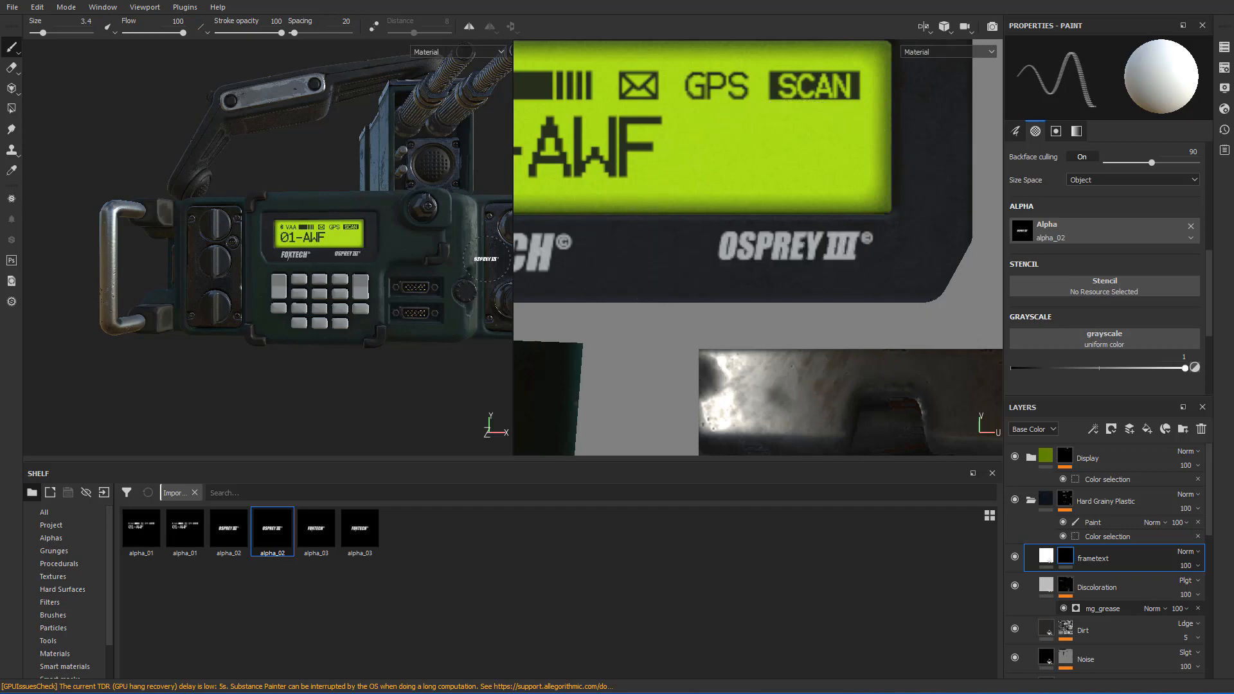
- Inspect the FOXTECH and OSPREY III logos on the radio's display frame from several distances and angles in 3D
{"action": "scroll", "coordinate": [273, 236], "scroll_direction": "down", "scroll_amount": 5}
{"action": "left_click_drag", "start_coordinate": [283, 236], "coordinate": [320, 240], "text": "alt"}
{"action": "scroll", "coordinate": [321, 239], "scroll_direction": "up", "scroll_amount": 3}
{"action": "scroll", "coordinate": [315, 237], "scroll_direction": "up", "scroll_amount": 6}
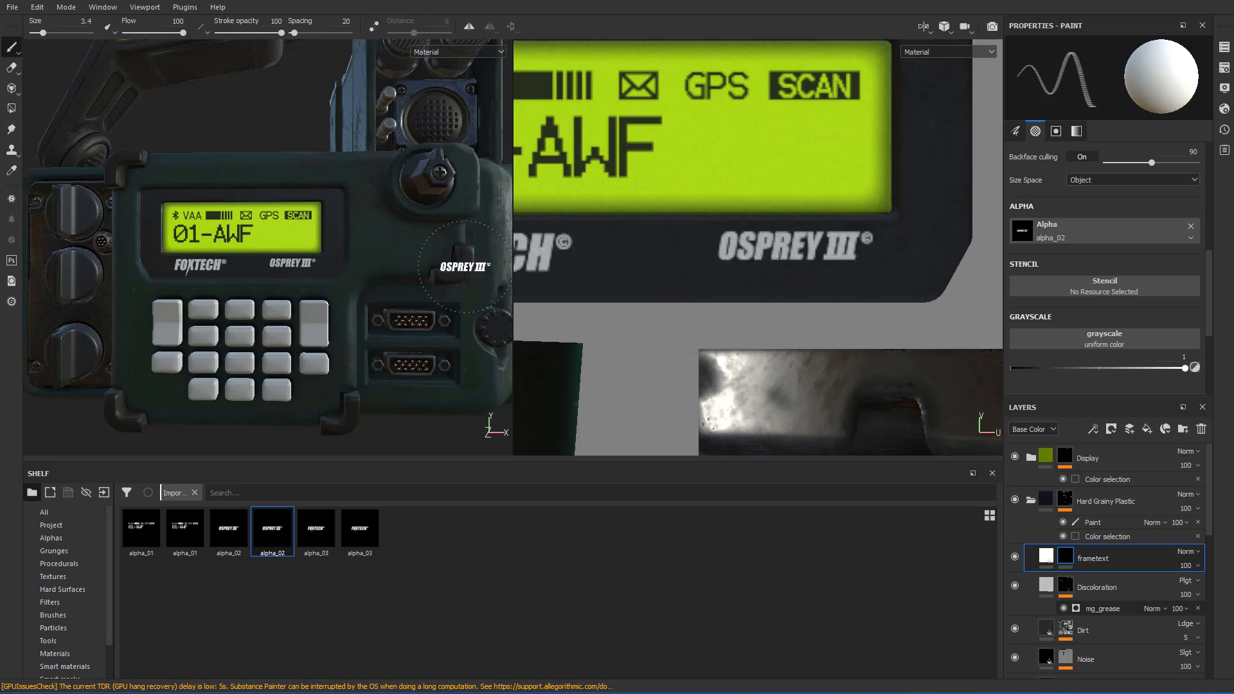
{"action": "scroll", "coordinate": [306, 264], "scroll_direction": "up", "scroll_amount": 5}
{"action": "scroll", "coordinate": [306, 263], "scroll_direction": "up", "scroll_amount": 6}
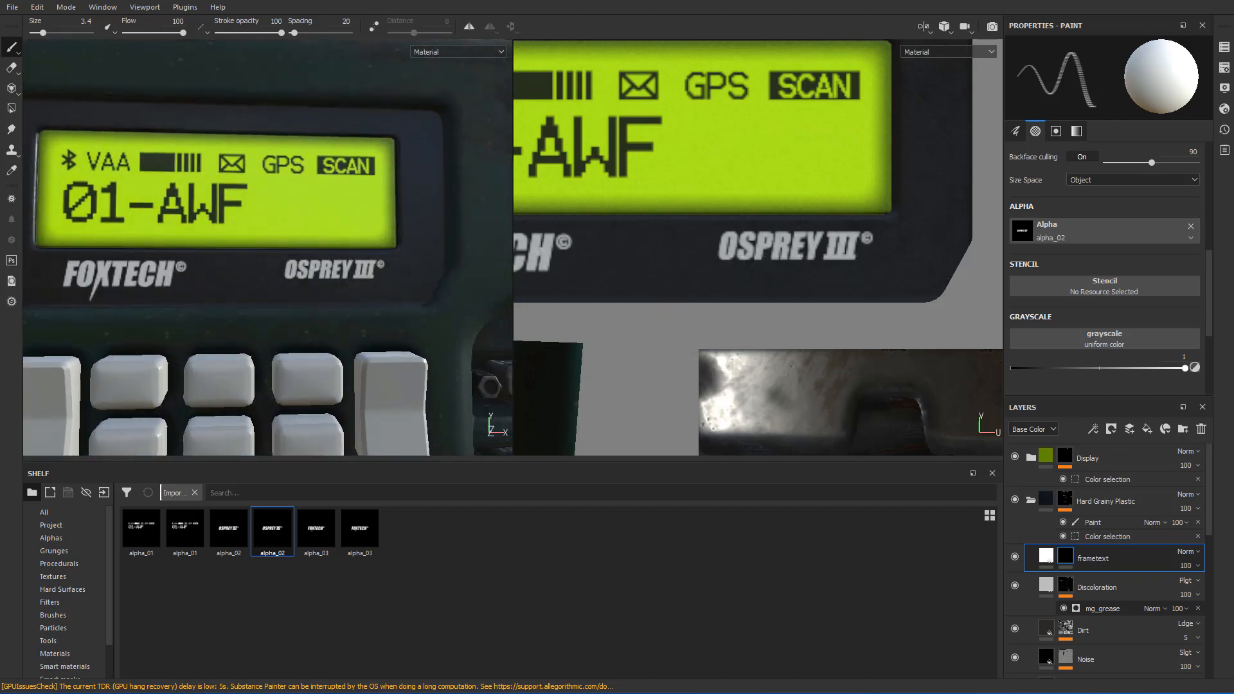
{"action": "scroll", "coordinate": [294, 252], "scroll_direction": "down", "scroll_amount": 8}
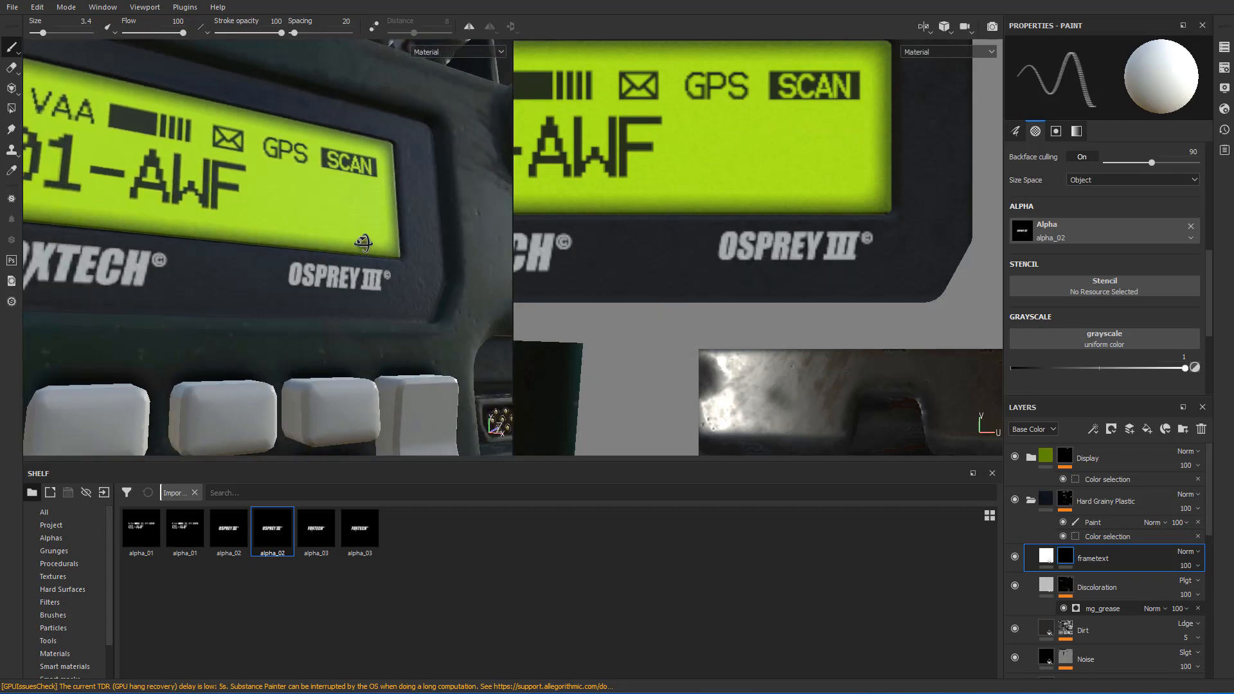
- Inspect the logos on the radio's front in the full 3D view, comparing the frame with the frametext layer hidden and shown
{"action": "left_click_drag", "start_coordinate": [291, 263], "coordinate": [151, 229], "text": "alt"}
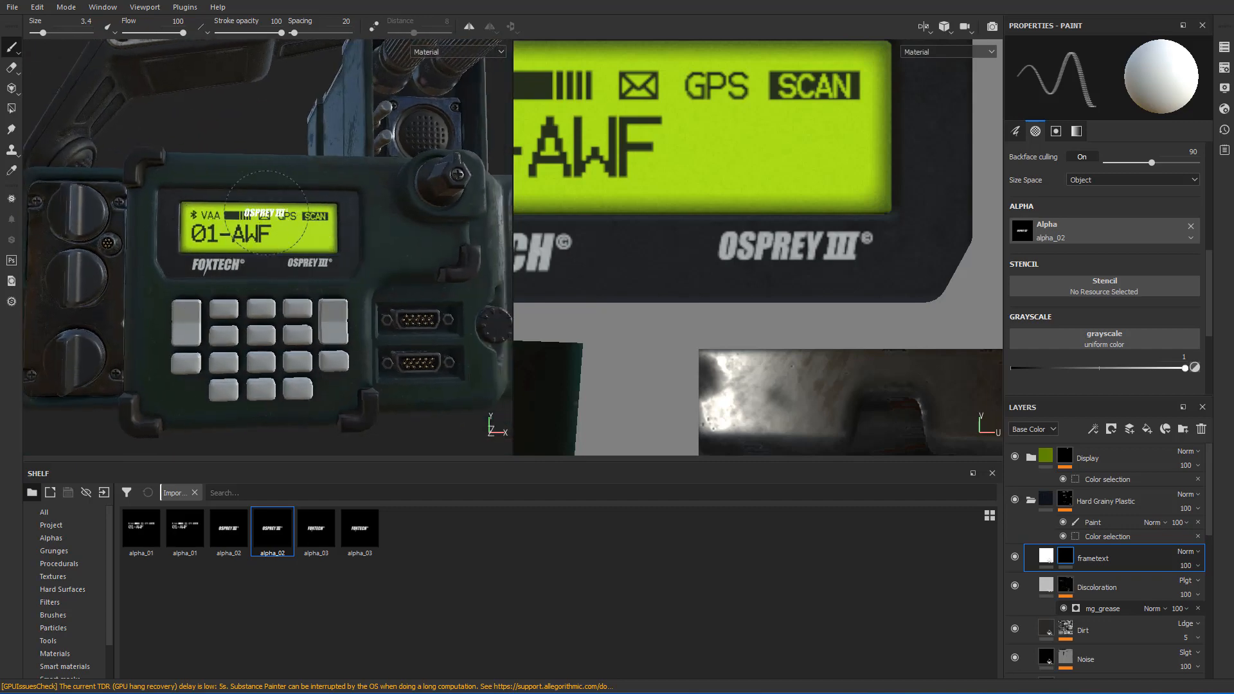
{"action": "left_click_drag", "start_coordinate": [266, 213], "coordinate": [325, 252], "text": "alt"}
{"action": "key", "text": "F2"}
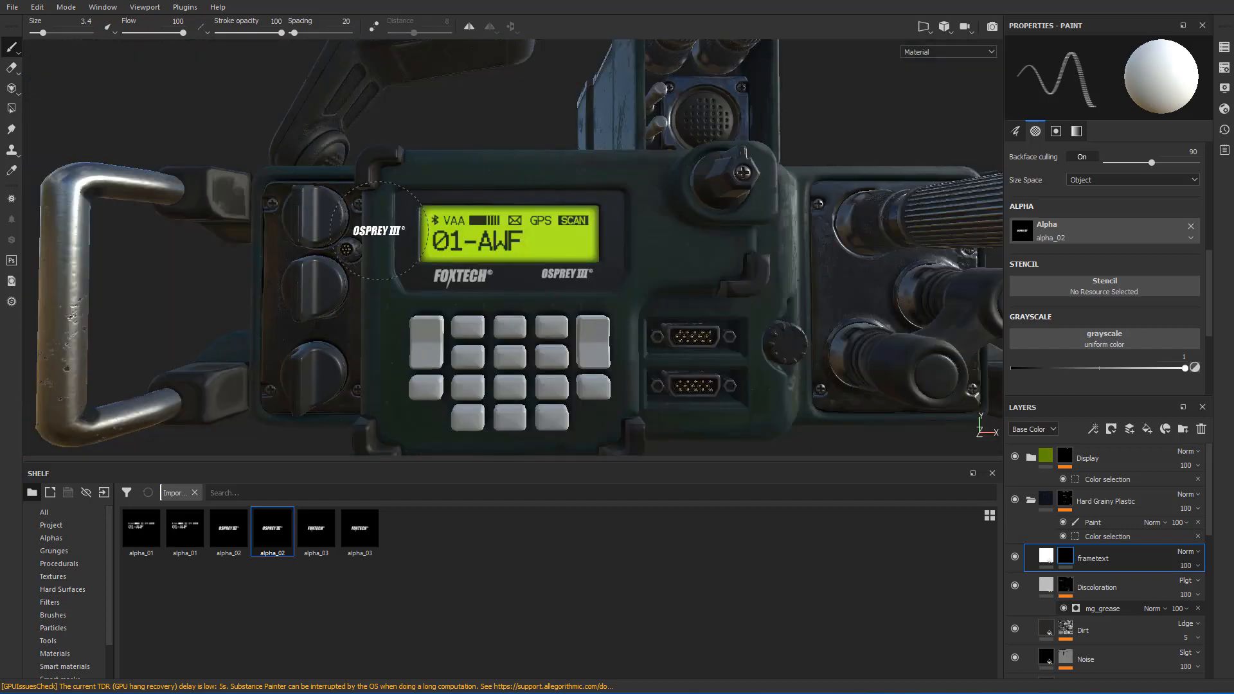
{"action": "scroll", "coordinate": [499, 229], "scroll_direction": "up", "scroll_amount": 6}
{"action": "left_click_drag", "start_coordinate": [512, 278], "coordinate": [505, 242], "text": "alt"}
{"action": "middle_click_drag", "start_coordinate": [505, 241], "coordinate": [506, 226], "text": "alt"}
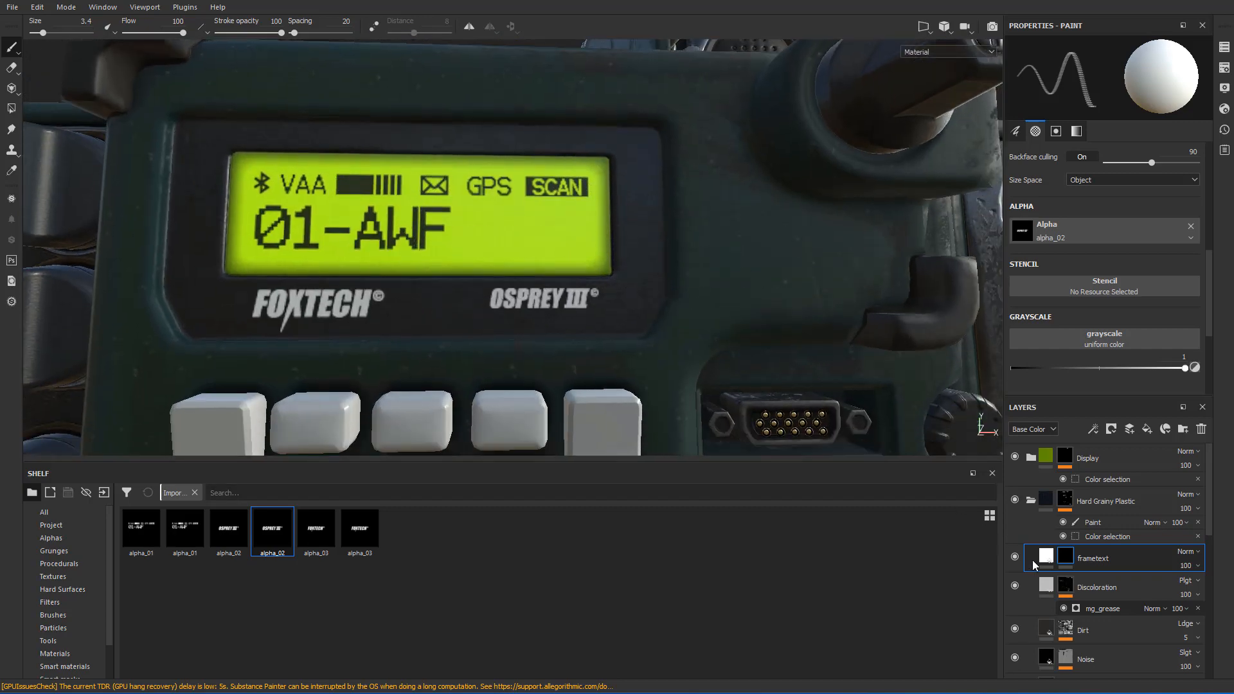
{"action": "left_click", "coordinate": [1015, 557]}
{"action": "left_click", "coordinate": [1015, 557]}
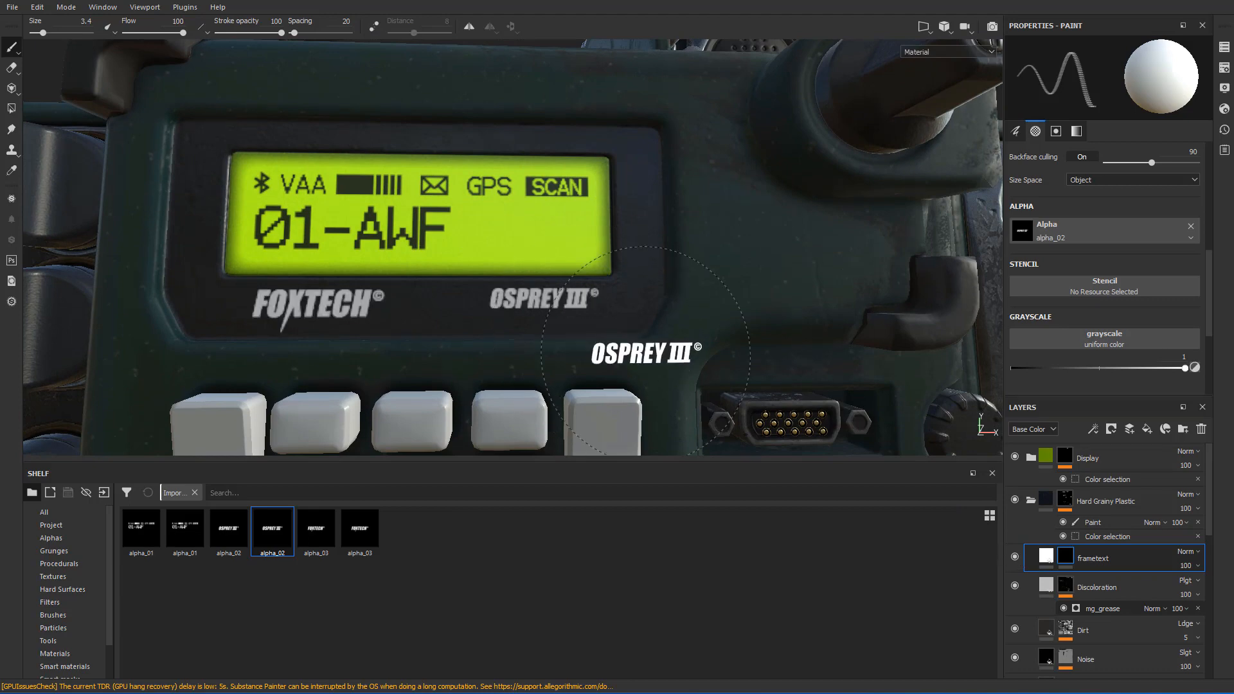
{"action": "scroll", "coordinate": [1130, 328], "scroll_direction": "down", "scroll_amount": 2}
{"action": "scroll", "coordinate": [1130, 328], "scroll_direction": "up", "scroll_amount": 2}
- Disable the metallic, roughness, normal and emissive channels on the frametext fill layer, leaving only color and height
{"action": "left_click", "coordinate": [1047, 556]}
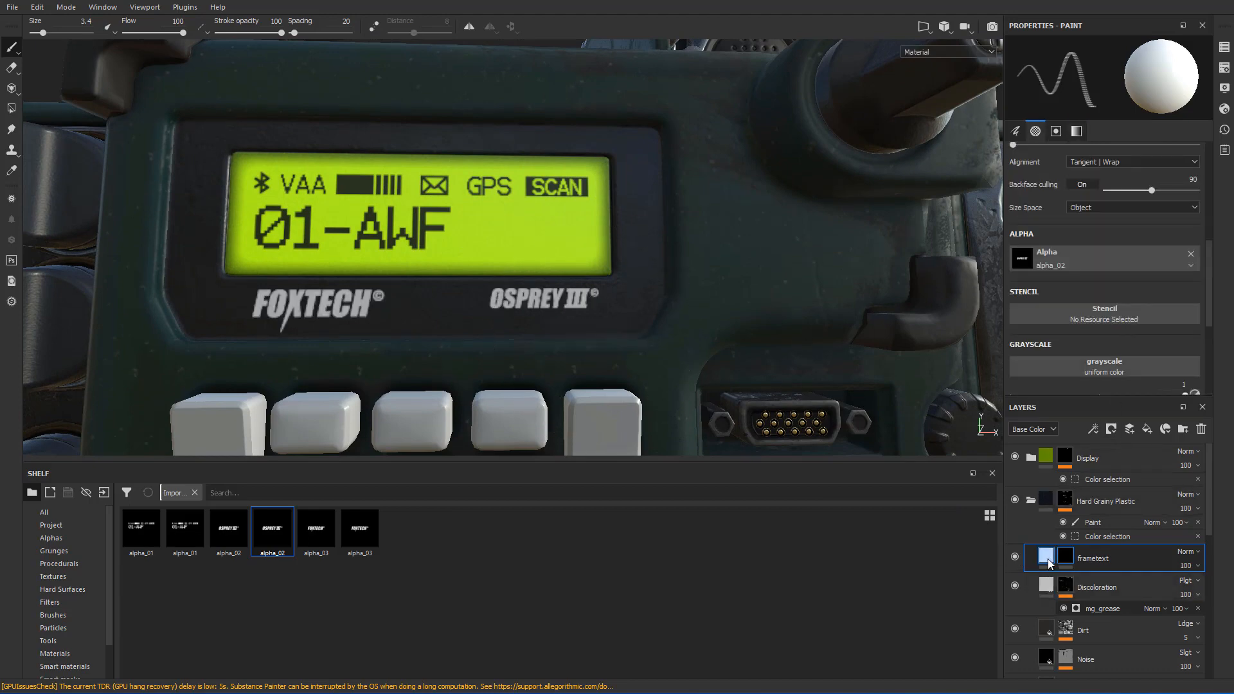
{"action": "left_click", "coordinate": [1055, 139]}
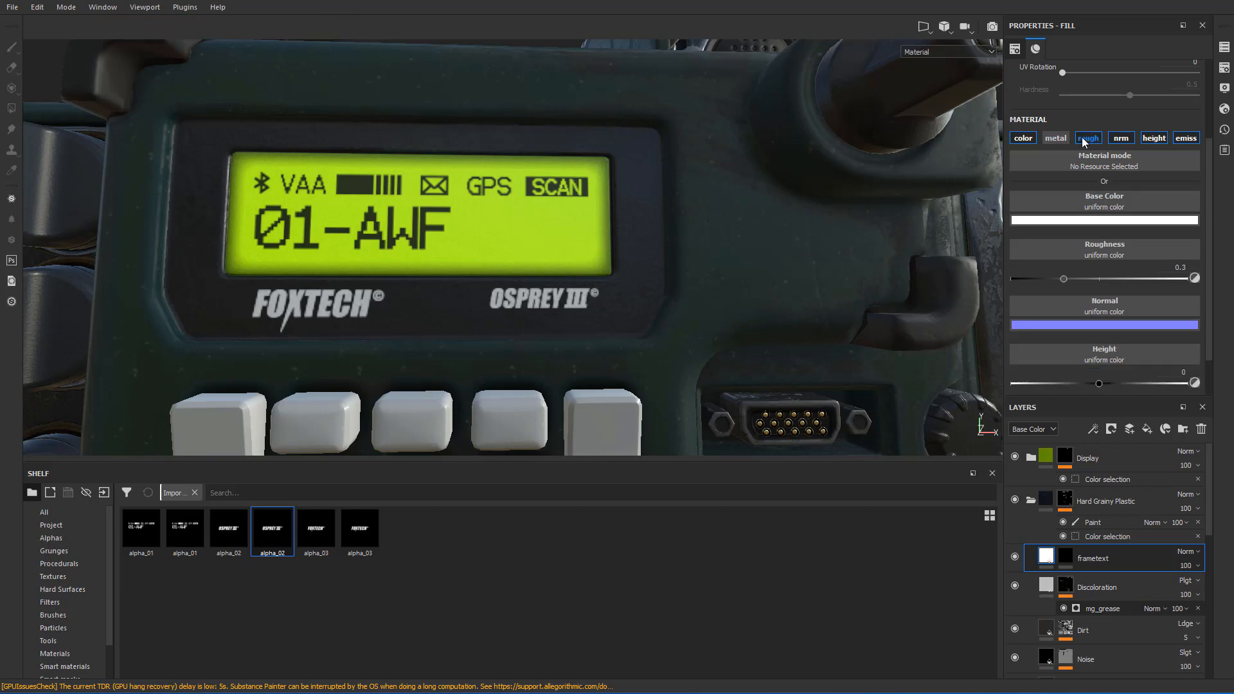
{"action": "left_click", "coordinate": [1088, 143]}
{"action": "left_click", "coordinate": [1121, 144]}
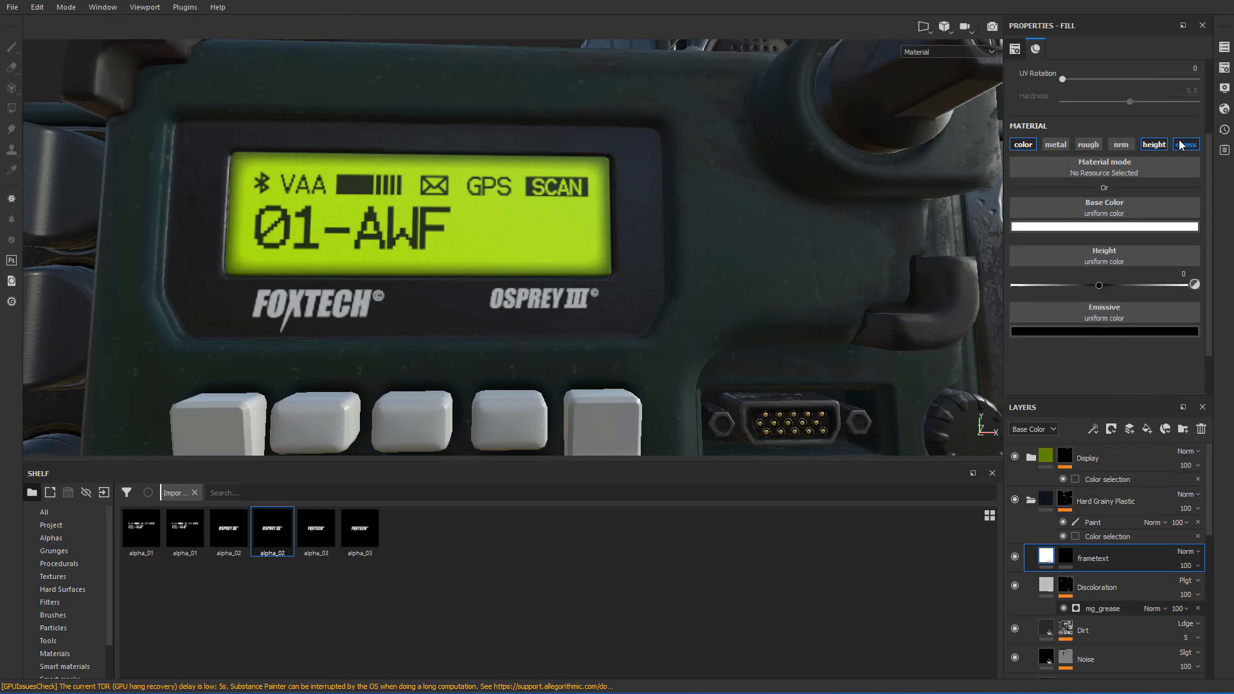
{"action": "left_click", "coordinate": [1181, 144]}
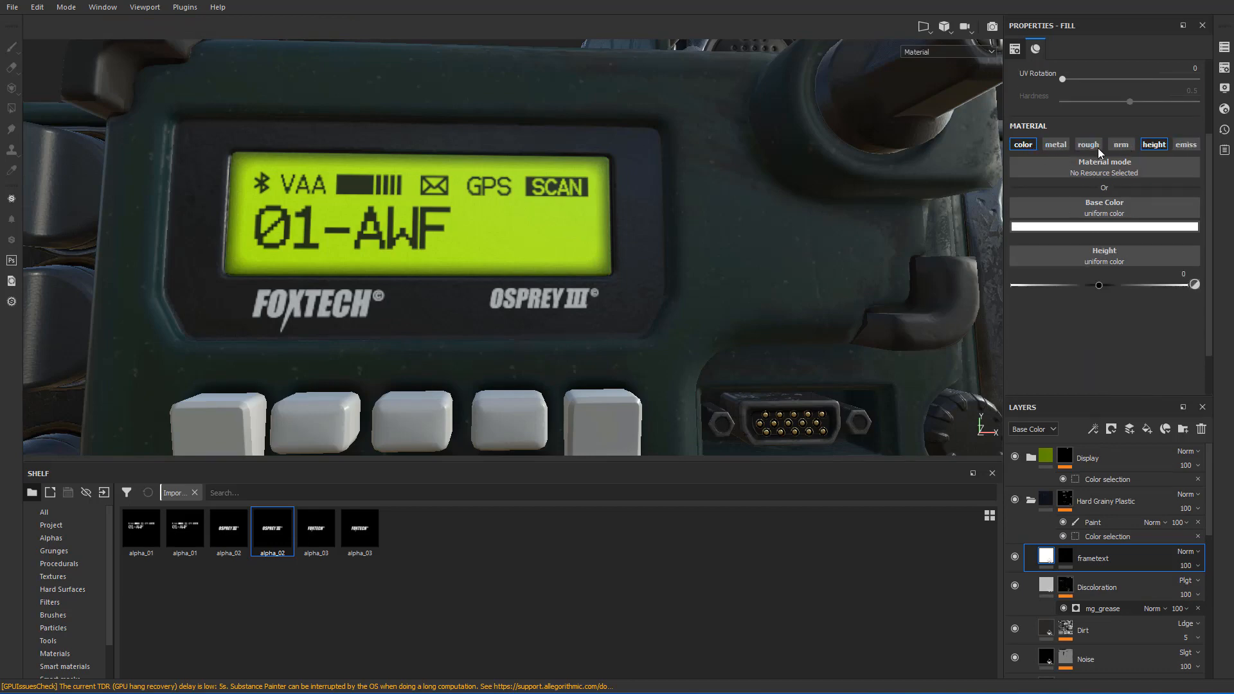
- Try a roughness of 0.5455 on the frametext fill, and disable its roughness channel again
{"action": "left_click", "coordinate": [1088, 145]}
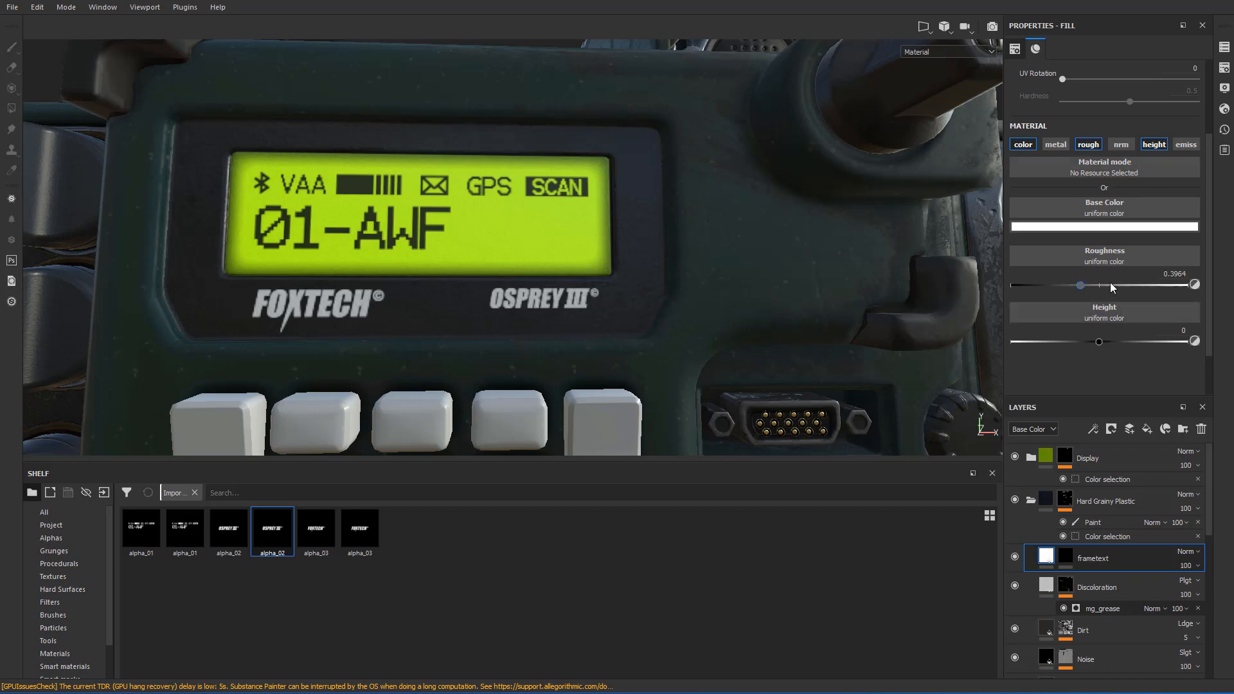
{"action": "left_click_drag", "start_coordinate": [1120, 292], "coordinate": [1118, 291]}
{"action": "left_click_drag", "start_coordinate": [588, 261], "coordinate": [795, 283], "text": "alt"}
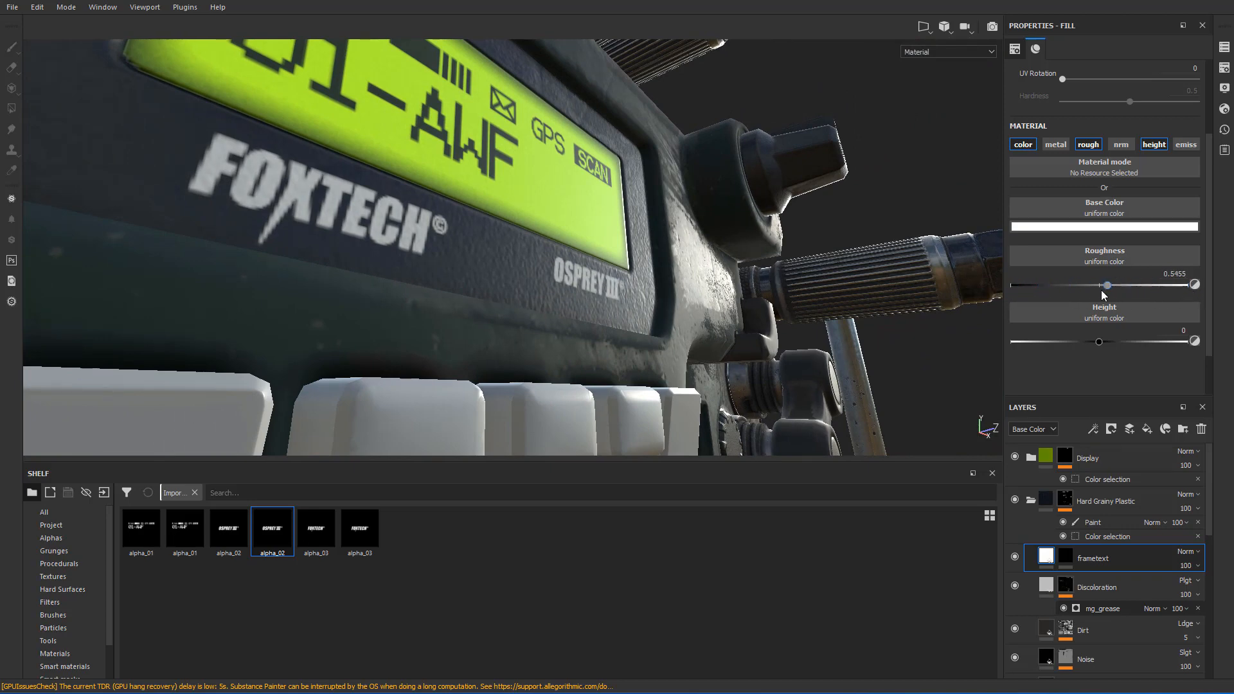
{"action": "left_click", "coordinate": [1089, 144]}
{"action": "left_click_drag", "start_coordinate": [808, 242], "coordinate": [641, 253], "text": "alt"}
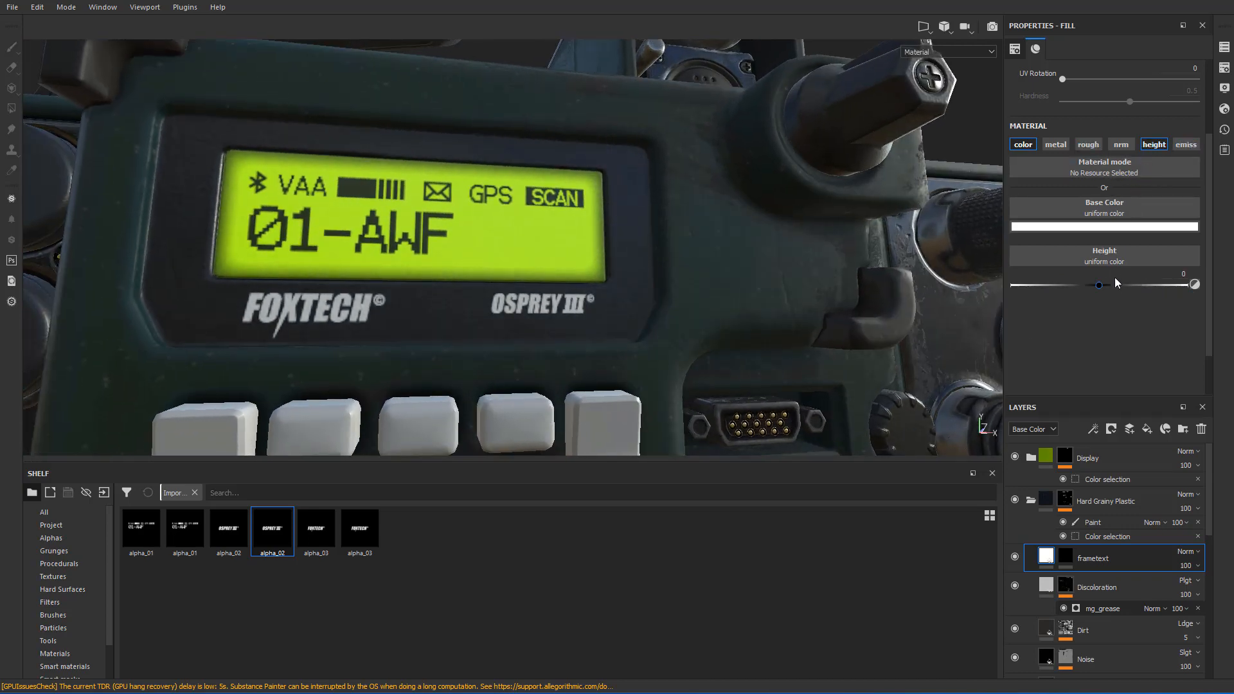
- Set the height of the frametext fill layer to -0.015
{"action": "left_click_drag", "start_coordinate": [1099, 285], "coordinate": [1098, 287]}
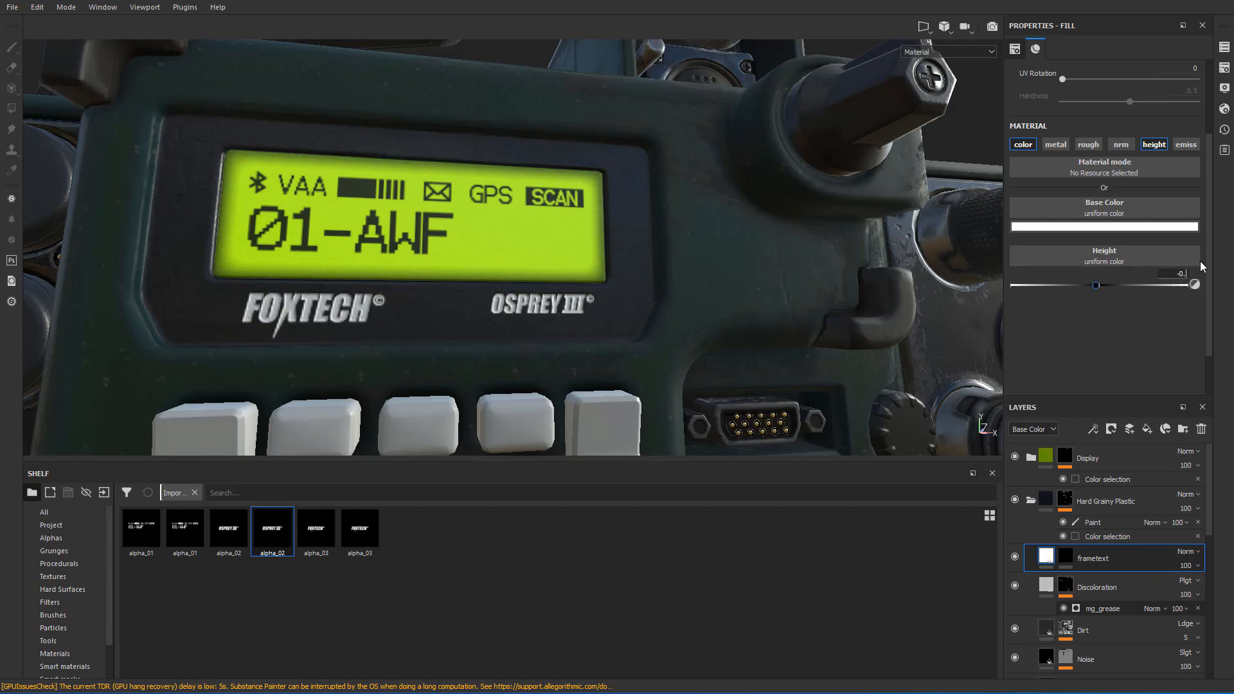
{"action": "type", "text": "15"}
{"action": "key", "text": "Return"}
- Examine the recessed frame logos from several distances and angles, checking them against the frametext layer's visibility
{"action": "left_click_drag", "start_coordinate": [617, 241], "coordinate": [554, 296], "text": "alt"}
{"action": "scroll", "coordinate": [532, 292], "scroll_direction": "up", "scroll_amount": 4}
{"action": "scroll", "coordinate": [542, 298], "scroll_direction": "down", "scroll_amount": 4}
{"action": "scroll", "coordinate": [530, 313], "scroll_direction": "down", "scroll_amount": 3}
{"action": "scroll", "coordinate": [574, 302], "scroll_direction": "up", "scroll_amount": 3}
{"action": "scroll", "coordinate": [748, 301], "scroll_direction": "up", "scroll_amount": 2}
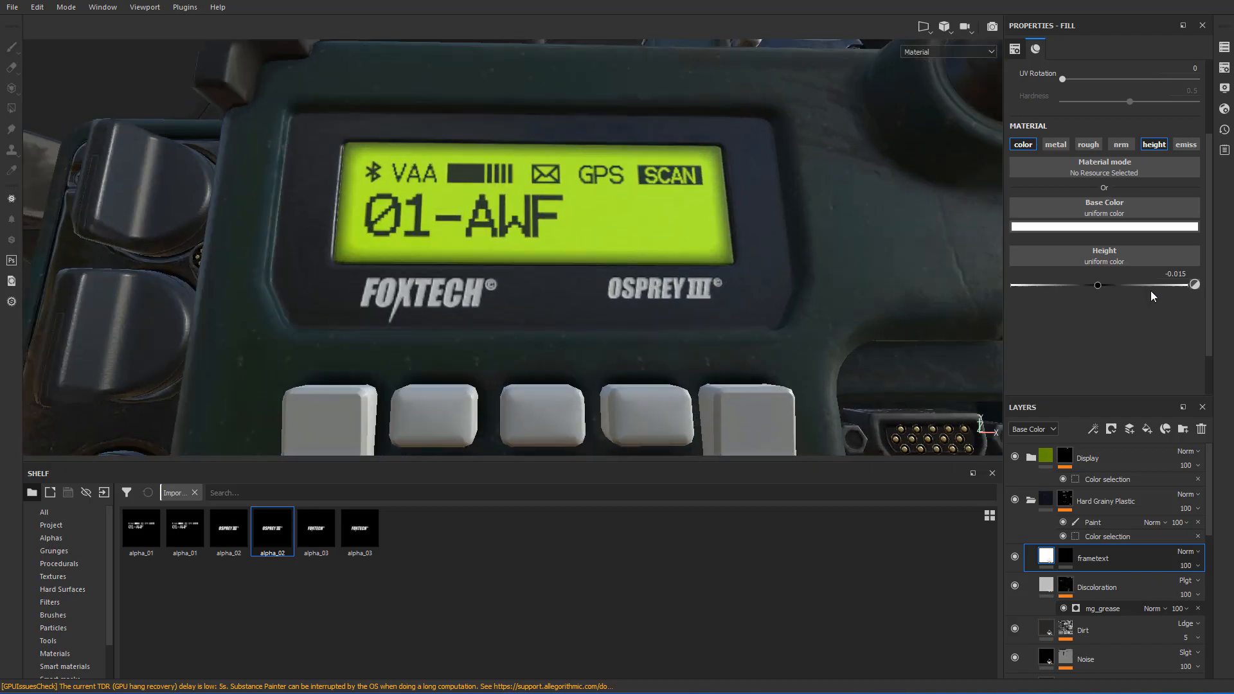
{"action": "left_click_drag", "start_coordinate": [751, 315], "coordinate": [684, 324], "text": "alt"}
{"action": "scroll", "coordinate": [780, 326], "scroll_direction": "down", "scroll_amount": 3}
{"action": "scroll", "coordinate": [706, 326], "scroll_direction": "down", "scroll_amount": 4}
{"action": "scroll", "coordinate": [688, 318], "scroll_direction": "up", "scroll_amount": 4}
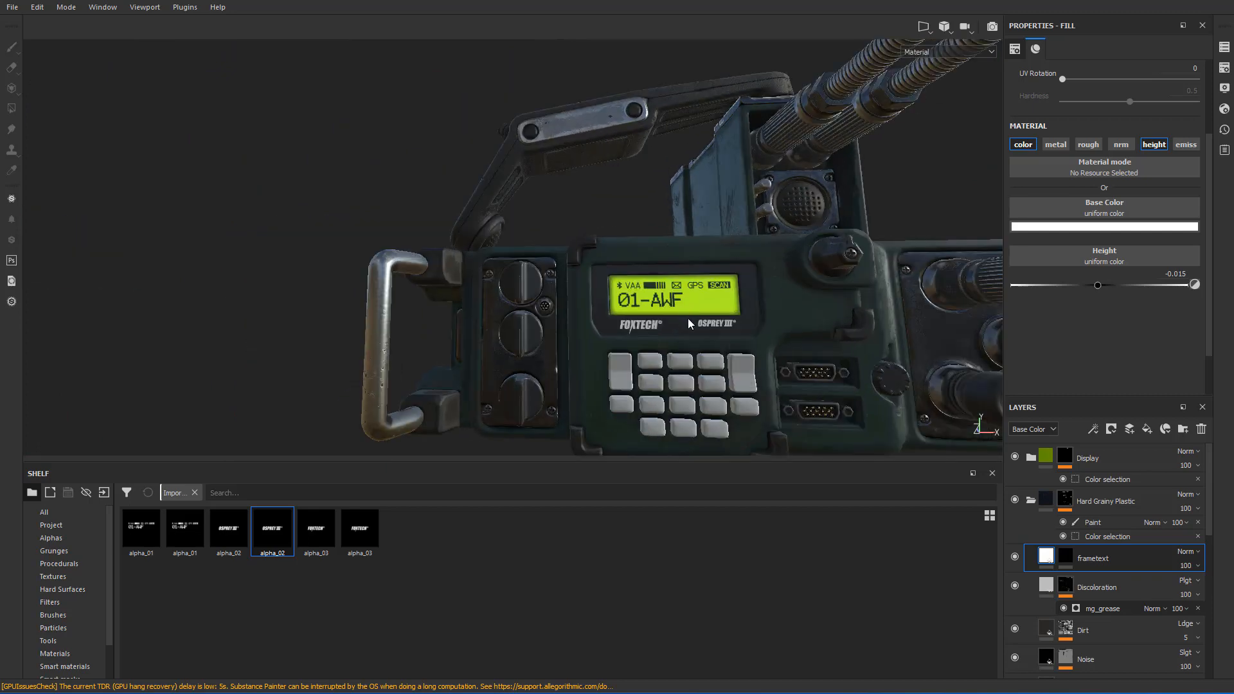
{"action": "scroll", "coordinate": [702, 330], "scroll_direction": "down", "scroll_amount": 3}
{"action": "scroll", "coordinate": [703, 331], "scroll_direction": "up", "scroll_amount": 5}
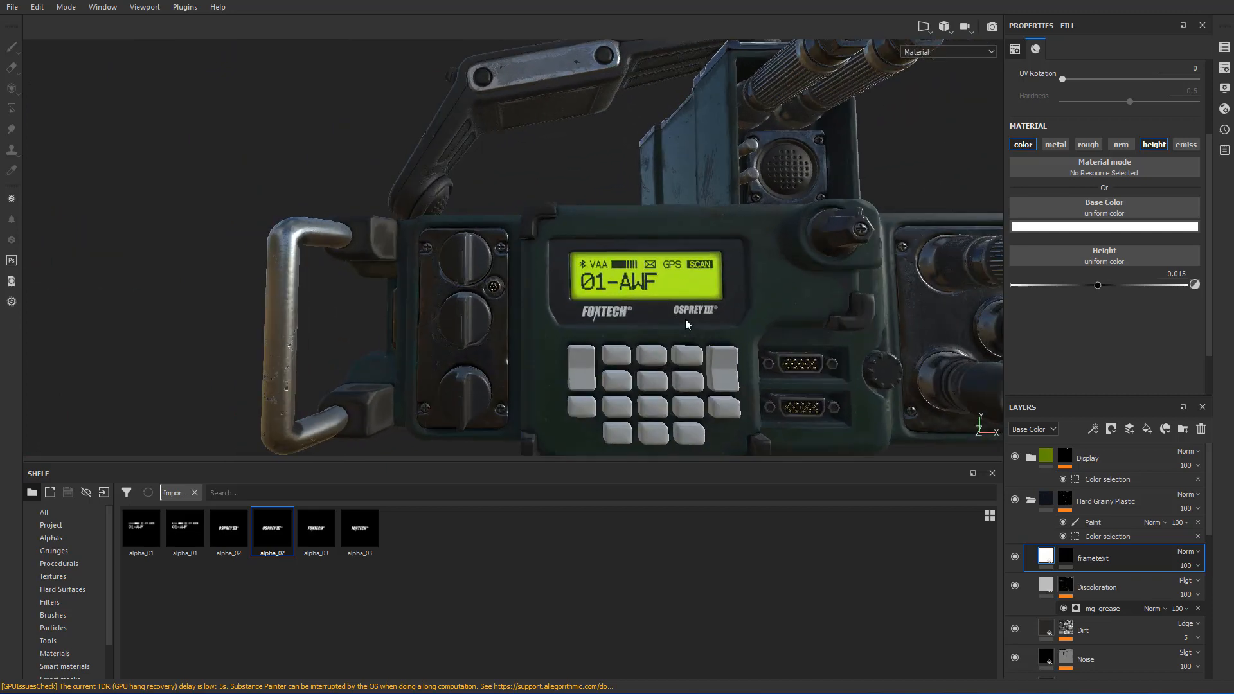
{"action": "left_click", "coordinate": [1016, 558]}
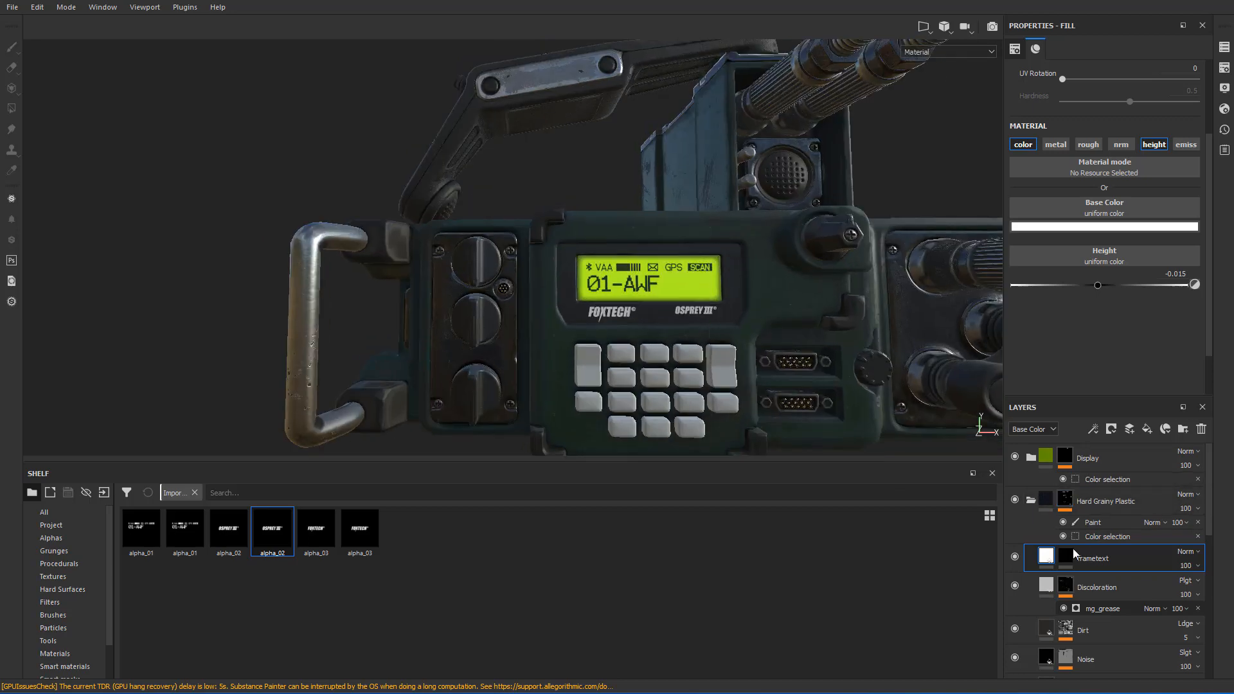
- Group the Discoloration, Dirt, Noise and Base layers of Hard Grainy Plastic into a folder named "material"
{"action": "scroll", "coordinate": [1096, 557], "scroll_direction": "down", "scroll_amount": 1}
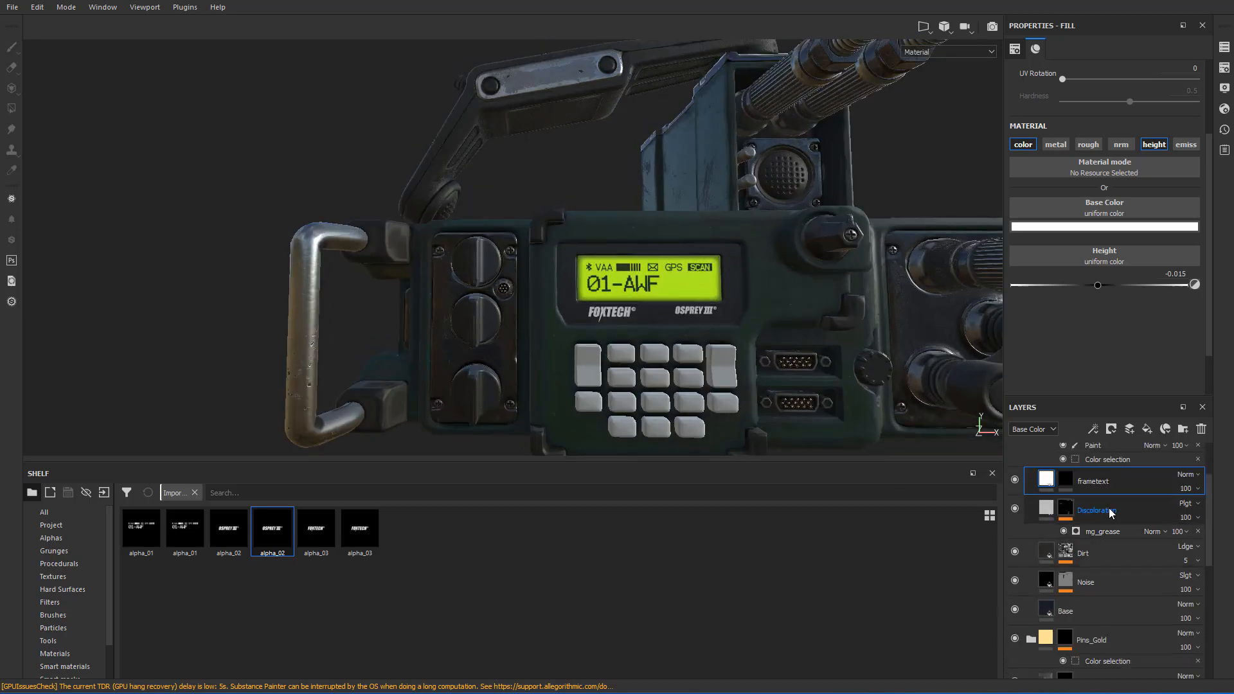
{"action": "left_click", "coordinate": [1105, 545]}
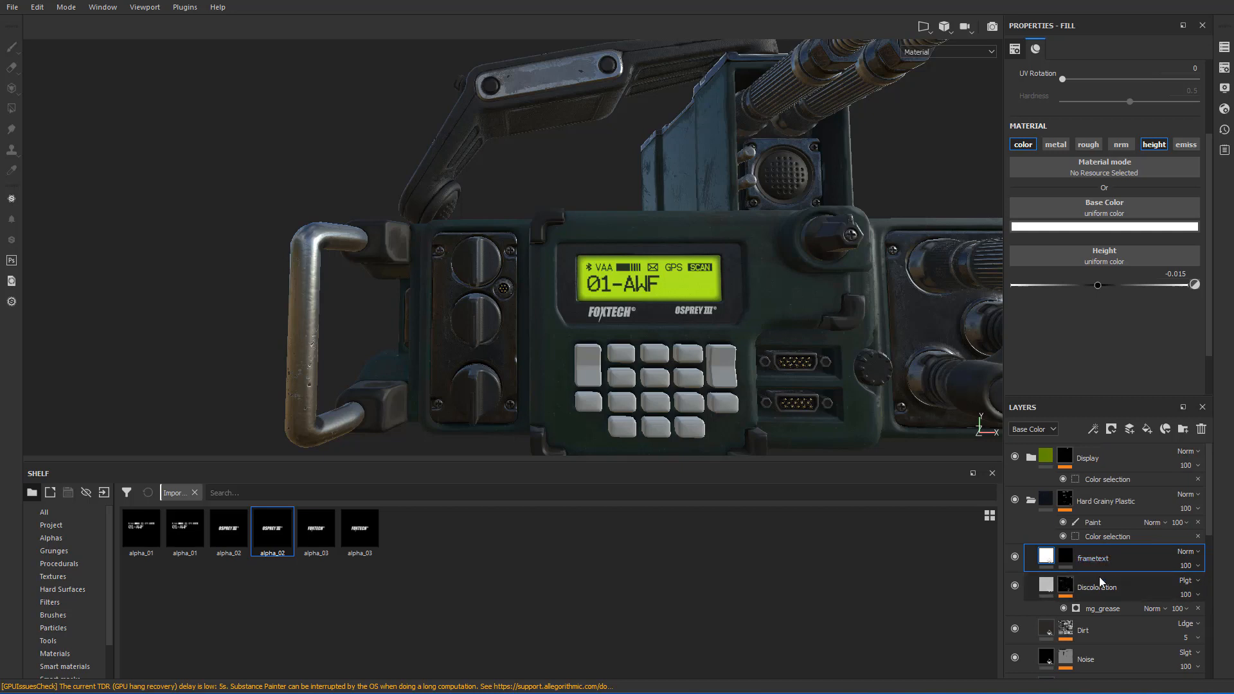
{"action": "scroll", "coordinate": [1112, 568], "scroll_direction": "down", "scroll_amount": 1}
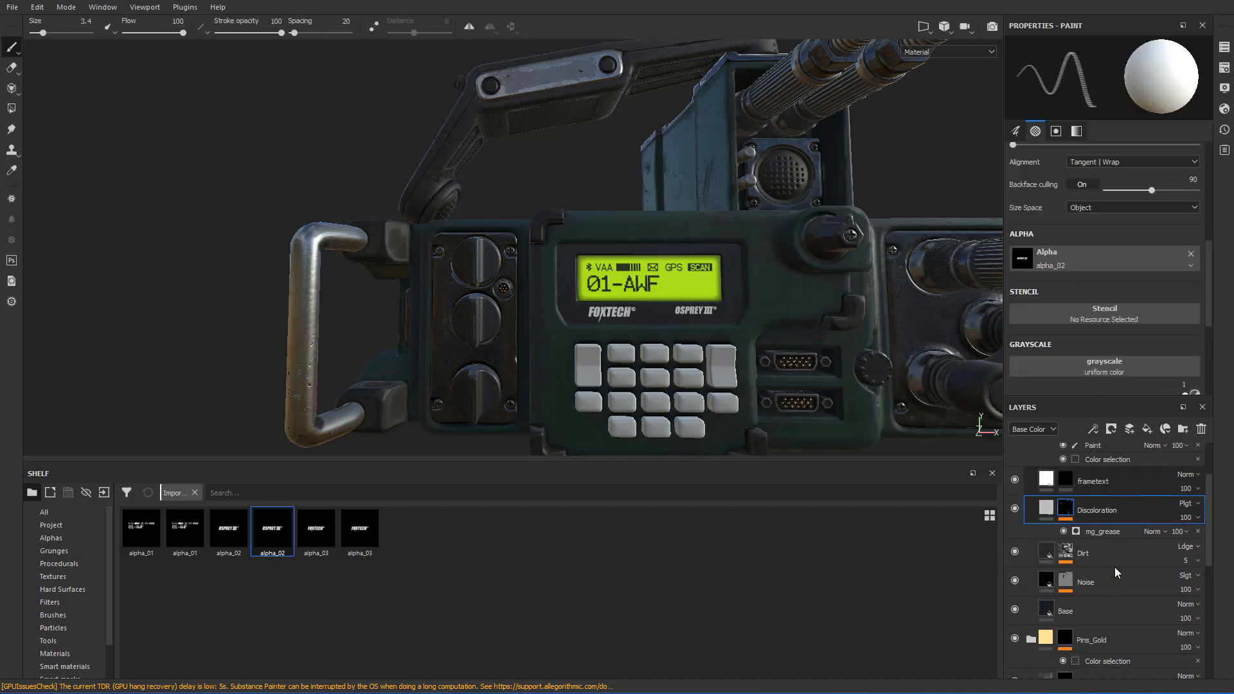
{"action": "left_click", "coordinate": [1120, 609], "text": "shift"}
{"action": "key", "text": "ctrl+g"}
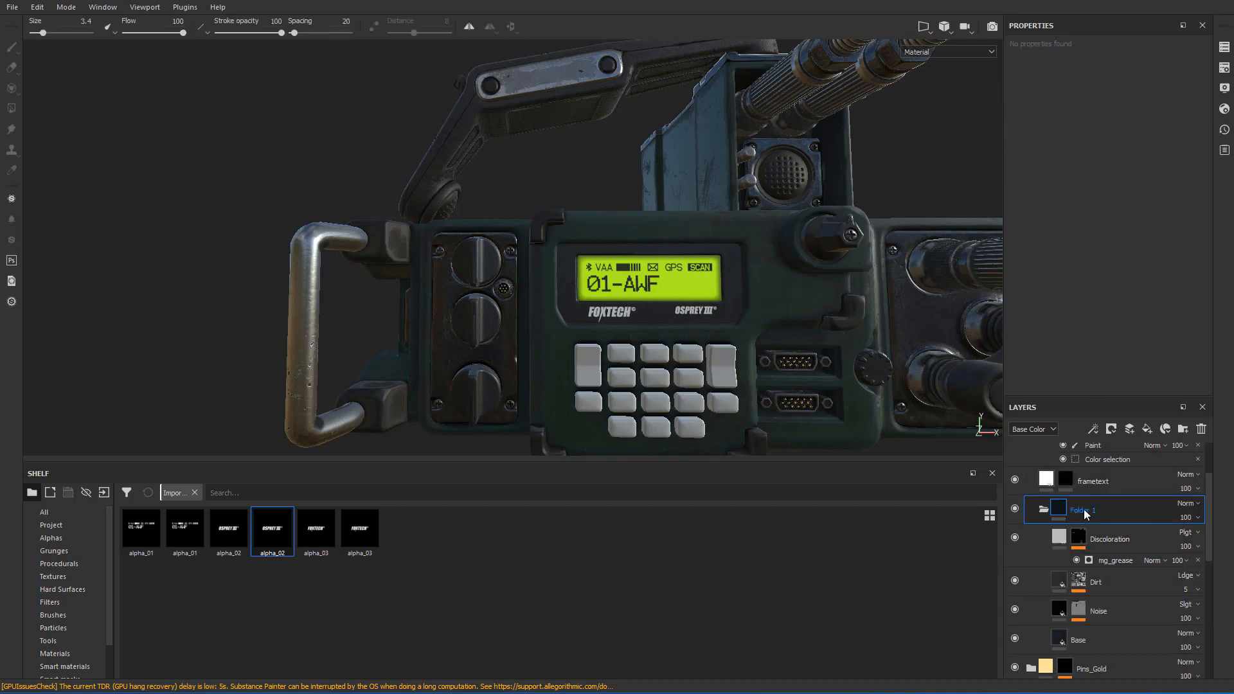
{"action": "left_click", "coordinate": [1092, 509]}
{"action": "type", "text": "material"}
{"action": "key", "text": "Return"}
- Group the frametext layer into its own folder named "text"
{"action": "left_click", "coordinate": [1114, 476]}
{"action": "key", "text": "ctrl+g"}
{"action": "double_click", "coordinate": [1088, 483]}
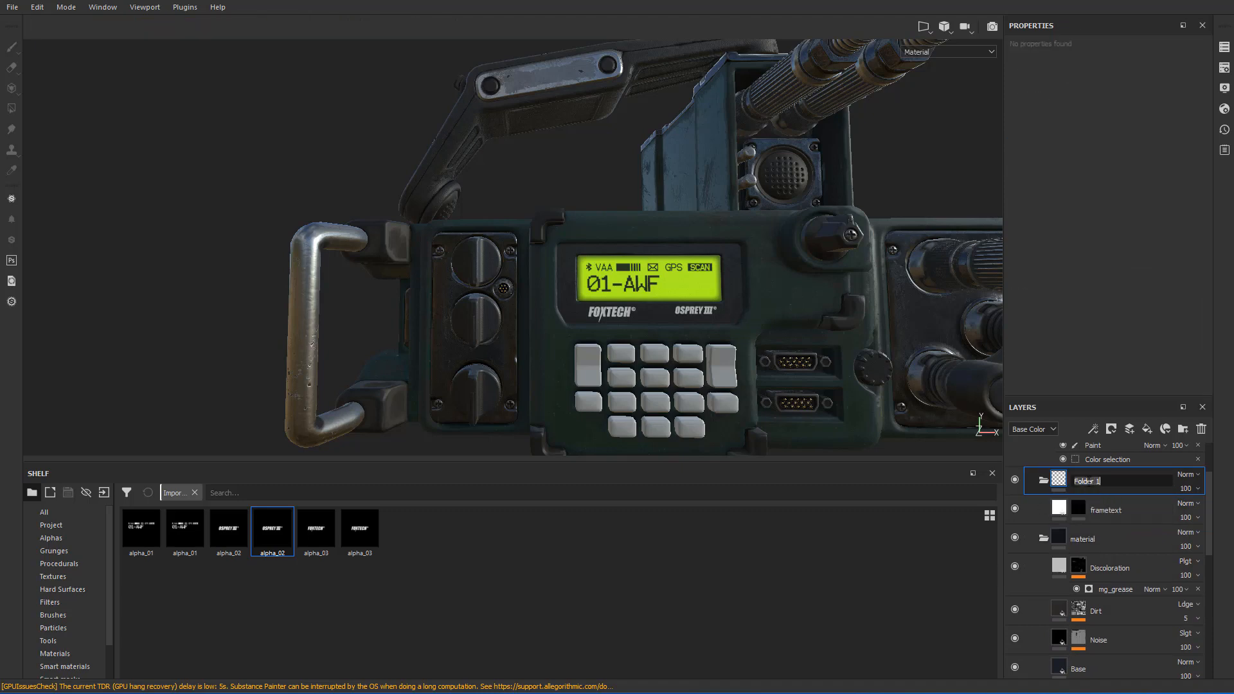
{"action": "type", "text": "text"}
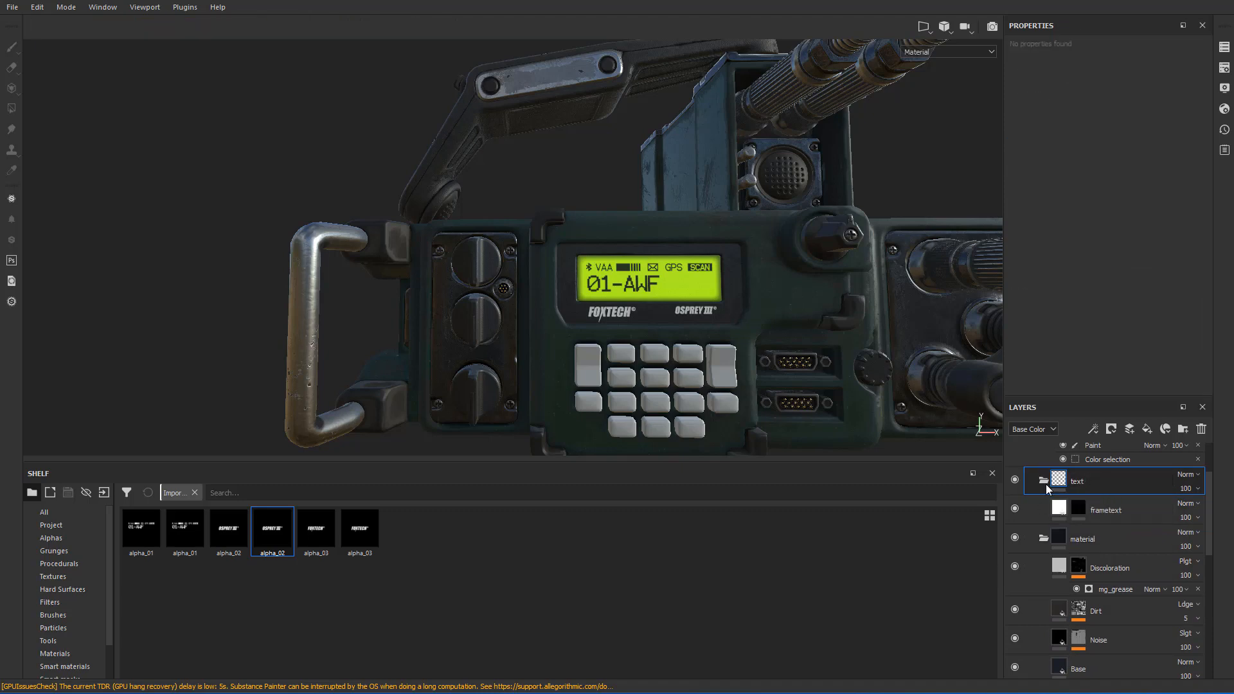
- Collapse the text folder and the Hard Grainy Plastic folder in the layer stack
{"action": "left_click", "coordinate": [1096, 517]}
{"action": "left_click", "coordinate": [1044, 481]}
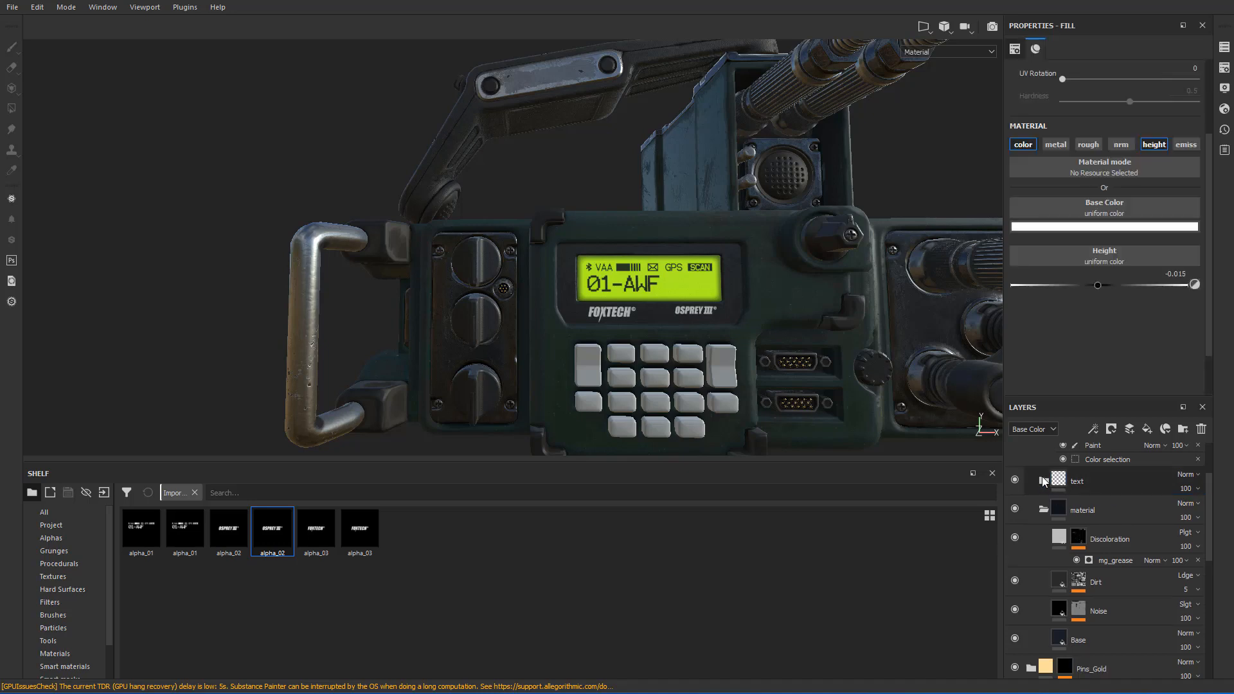
{"action": "scroll", "coordinate": [1042, 488], "scroll_direction": "up", "scroll_amount": 2}
{"action": "left_click", "coordinate": [1032, 502]}
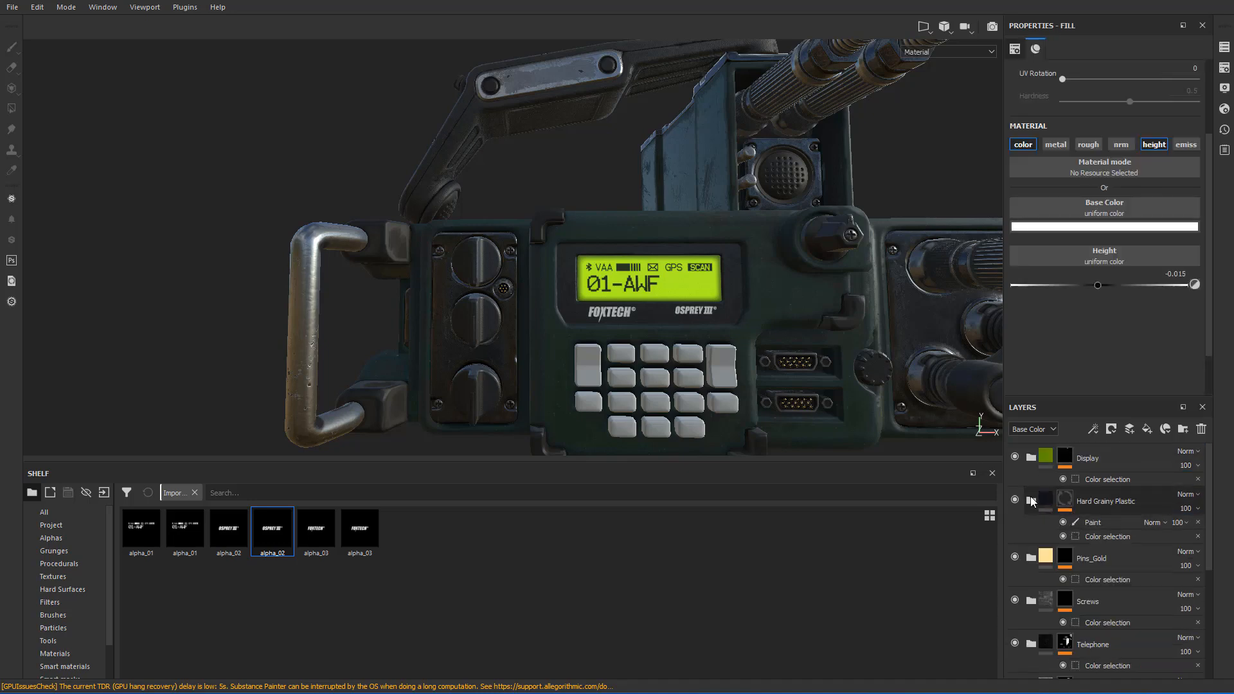
{"action": "left_click", "coordinate": [1032, 502]}
{"action": "left_click", "coordinate": [1031, 502]}
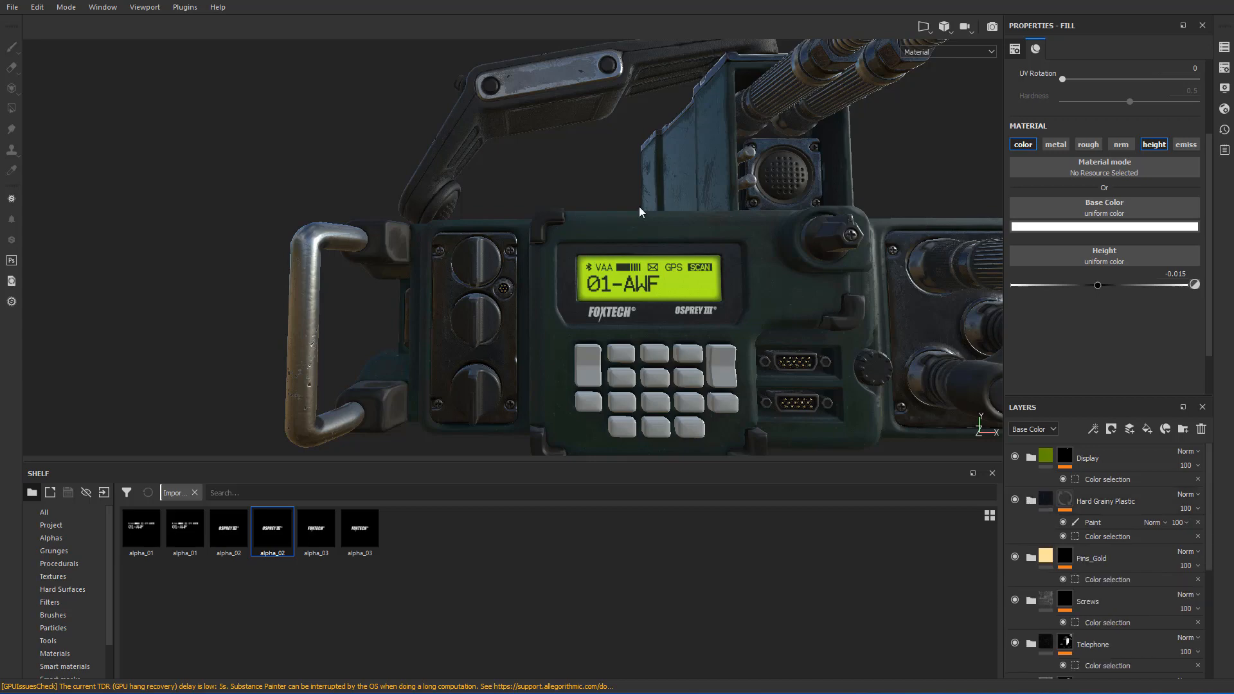
- Inspect the lit display and the frame logos on the radio's front from close up, from afar and from different angles
{"action": "right_click_drag", "start_coordinate": [639, 207], "coordinate": [702, 345], "text": "alt"}
{"action": "middle_click_drag", "start_coordinate": [670, 361], "coordinate": [697, 297], "text": "alt"}
{"action": "right_click_drag", "start_coordinate": [696, 298], "coordinate": [681, 293], "text": "alt"}
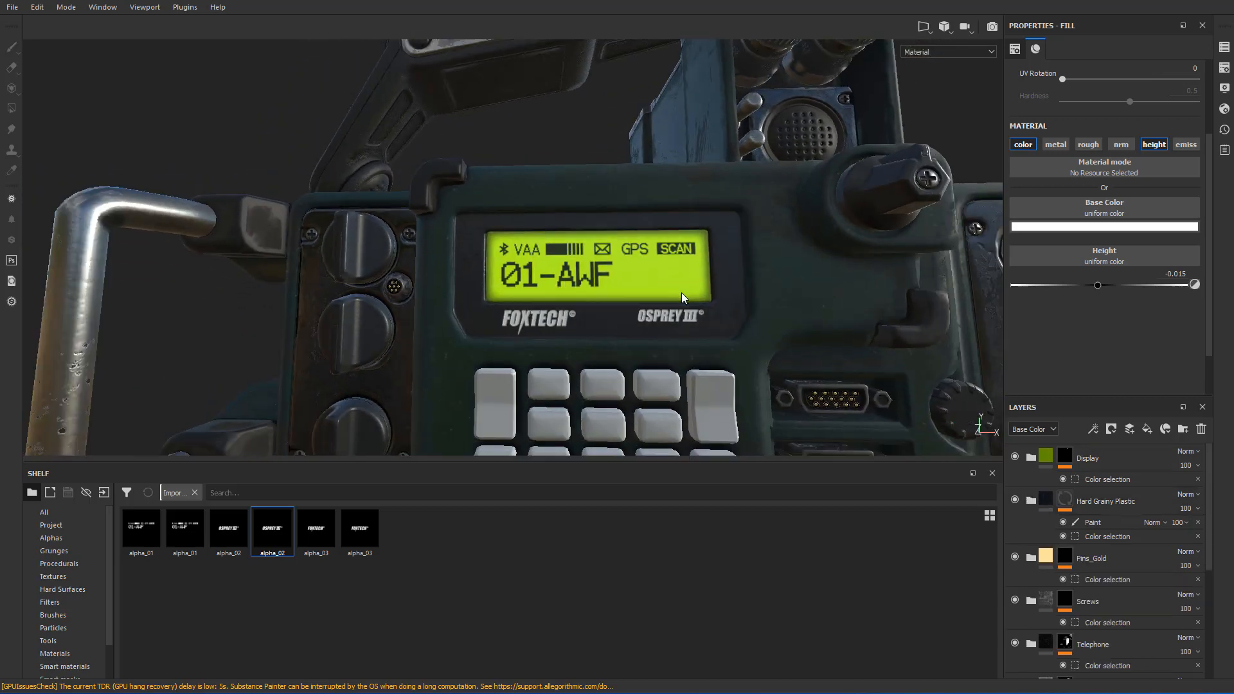
{"action": "left_click_drag", "start_coordinate": [682, 297], "coordinate": [677, 322], "text": "alt"}
{"action": "scroll", "coordinate": [693, 320], "scroll_direction": "down", "scroll_amount": 3}
{"action": "scroll", "coordinate": [692, 316], "scroll_direction": "down", "scroll_amount": 3}
{"action": "scroll", "coordinate": [682, 310], "scroll_direction": "up", "scroll_amount": 4}
{"action": "scroll", "coordinate": [677, 323], "scroll_direction": "down", "scroll_amount": 3}
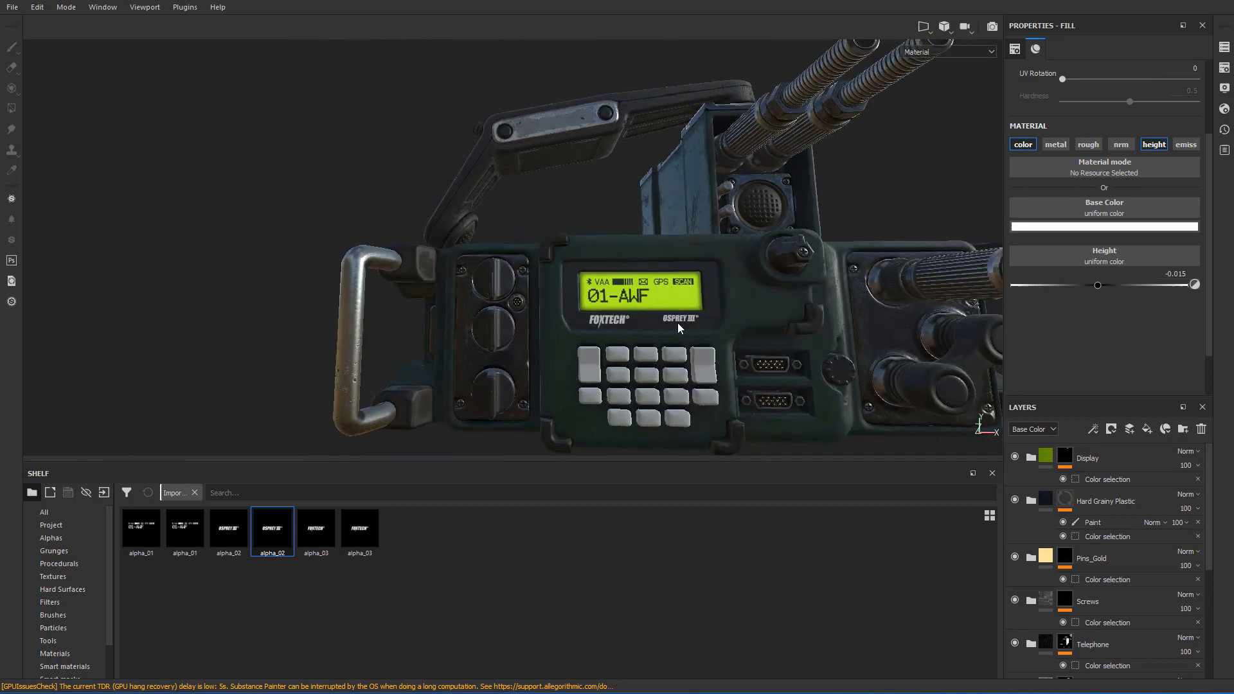
{"action": "scroll", "coordinate": [678, 327], "scroll_direction": "up", "scroll_amount": 5}
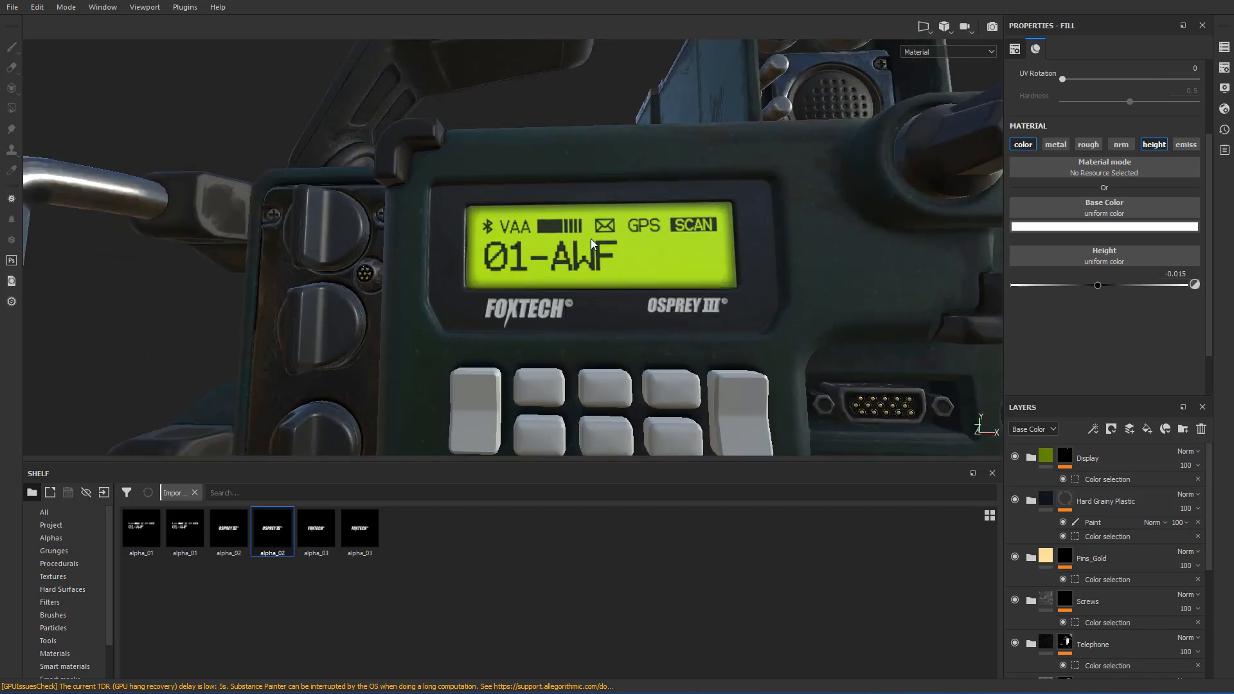
{"action": "left_click_drag", "start_coordinate": [592, 238], "coordinate": [614, 281], "text": "alt"}
{"action": "scroll", "coordinate": [634, 294], "scroll_direction": "up", "scroll_amount": 3}
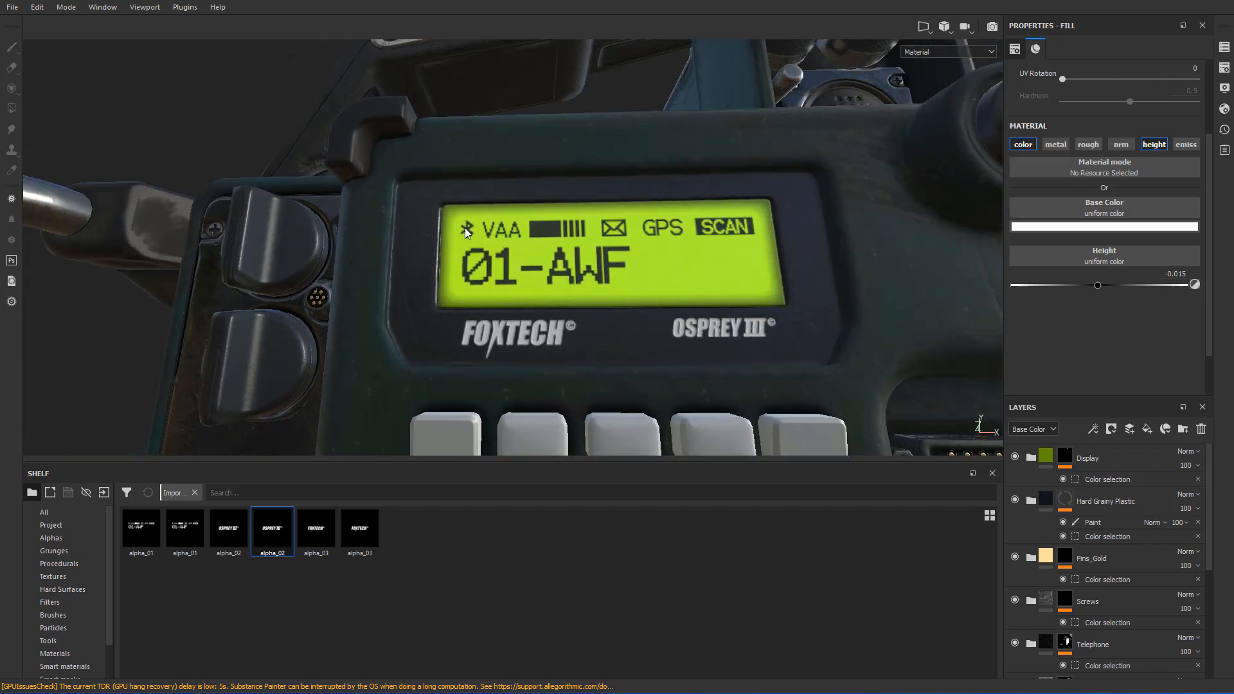
{"action": "left_click_drag", "start_coordinate": [466, 234], "coordinate": [384, 187], "text": "alt"}
{"action": "left_click_drag", "start_coordinate": [710, 291], "coordinate": [683, 278], "text": "alt"}
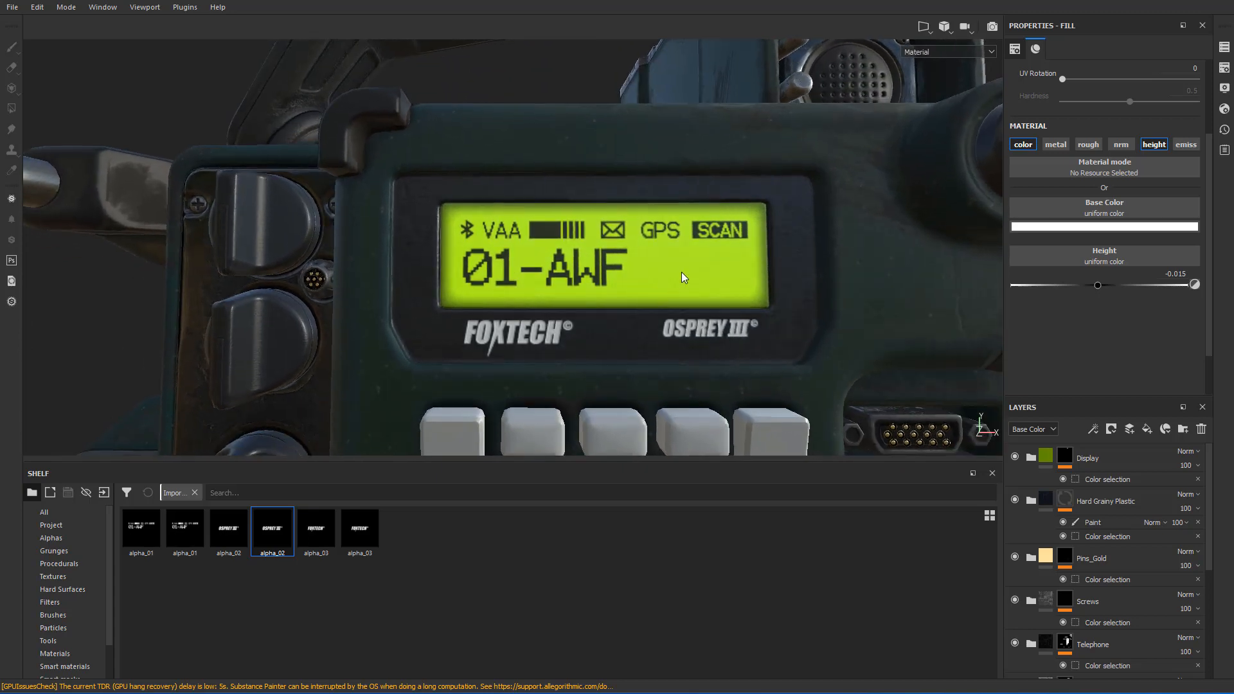
{"action": "scroll", "coordinate": [603, 261], "scroll_direction": "down", "scroll_amount": 5}
{"action": "left_click_drag", "start_coordinate": [604, 261], "coordinate": [605, 293], "text": "alt"}
{"action": "scroll", "coordinate": [596, 281], "scroll_direction": "up", "scroll_amount": 4}
{"action": "scroll", "coordinate": [608, 284], "scroll_direction": "down", "scroll_amount": 6}
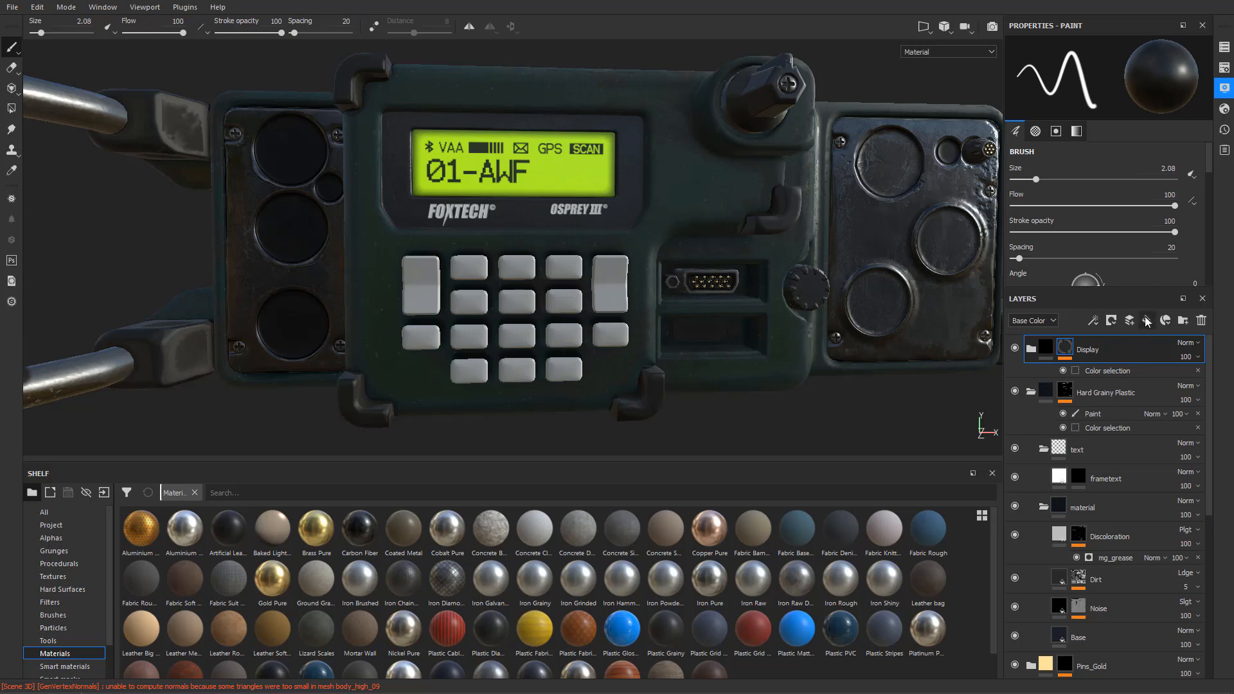
- Add a fill layer above the Display folder and group it into a folder named "Buttons"
{"action": "left_click", "coordinate": [1147, 322]}
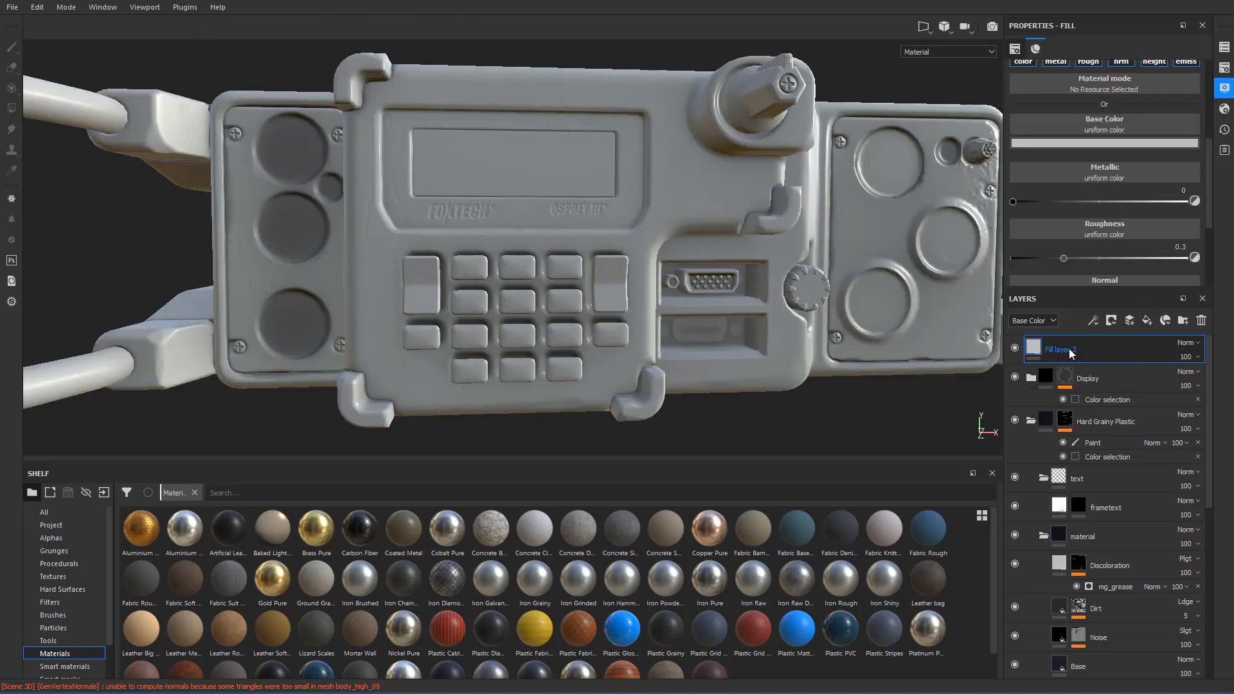
{"action": "key", "text": "ctrl+g"}
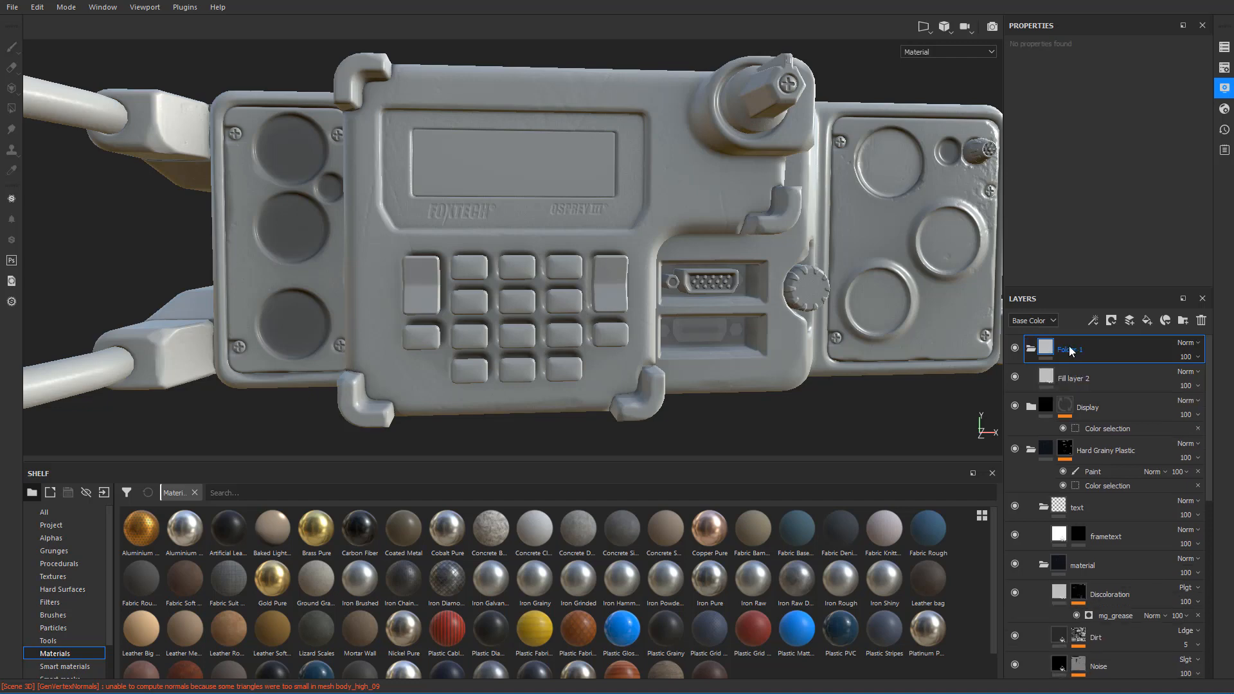
{"action": "double_click", "coordinate": [1070, 346]}
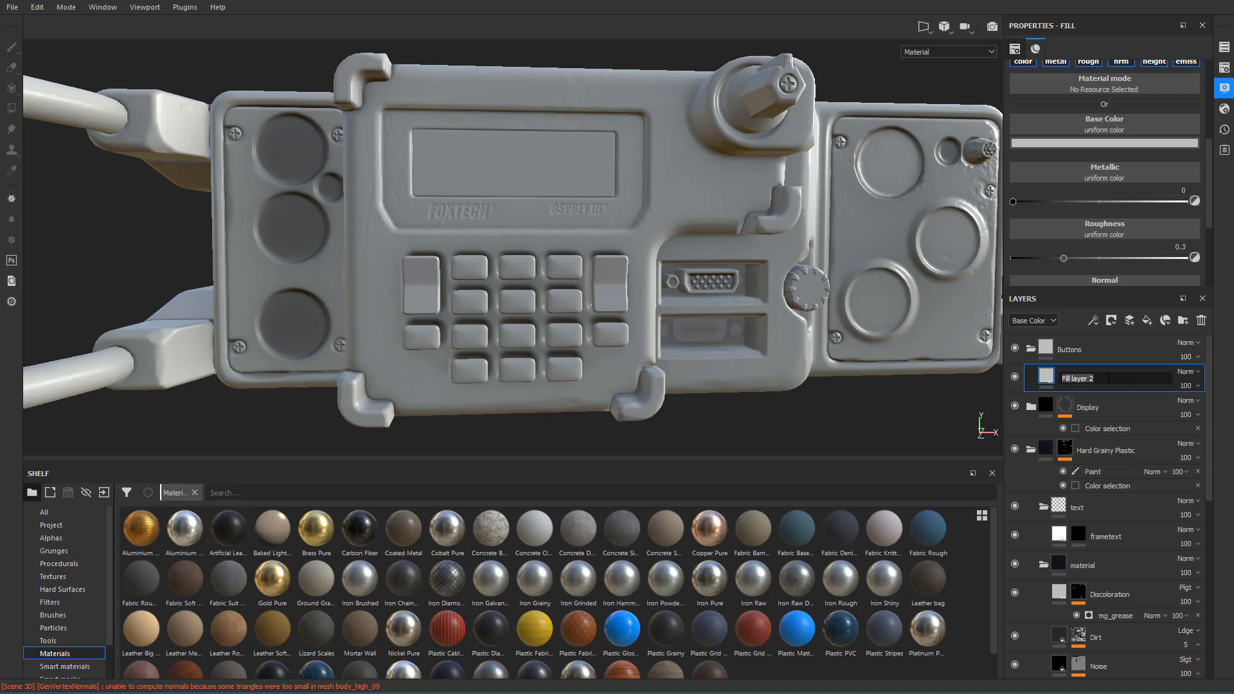
{"action": "left_click", "coordinate": [1071, 353]}
- Group the fill layer inside Buttons into a folder named "Glow" and rename the fill layer "Button_Base_Glow"
{"action": "left_click", "coordinate": [1090, 378]}
{"action": "key", "text": "ctrl+g"}
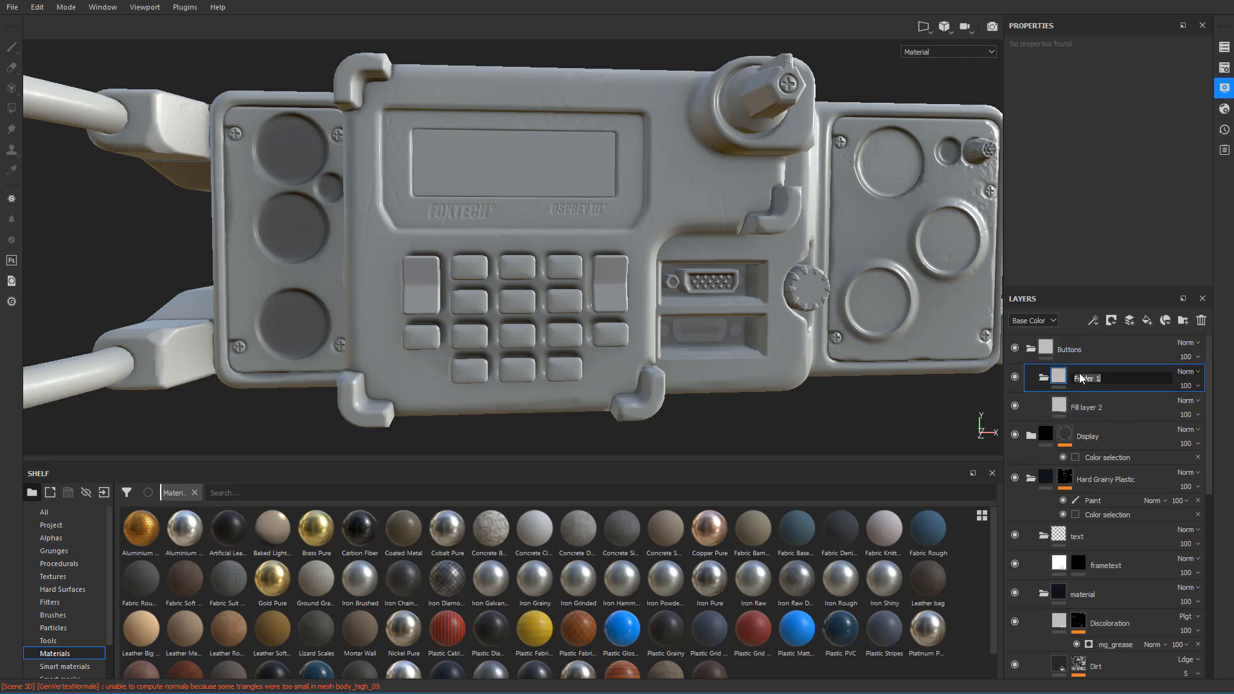
{"action": "type", "text": "Glow"}
{"action": "double_click", "coordinate": [1090, 406]}
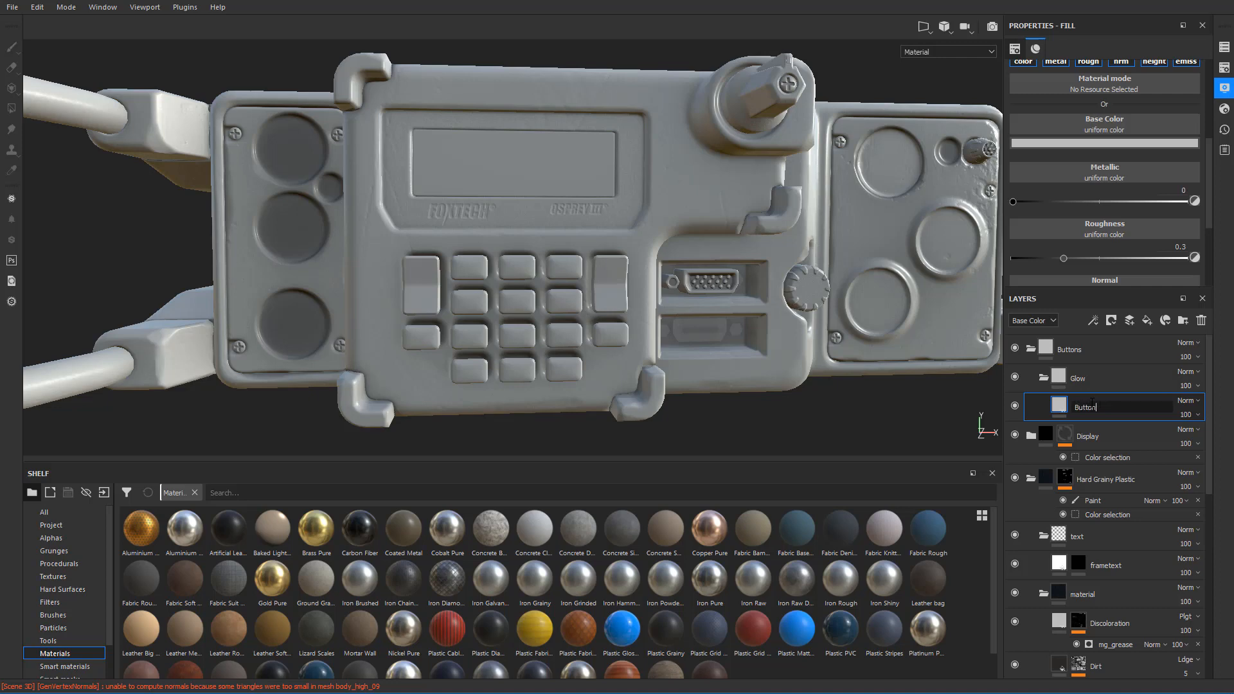
{"action": "type", "text": "Button_Base_Glow"}
{"action": "key", "text": "Return"}
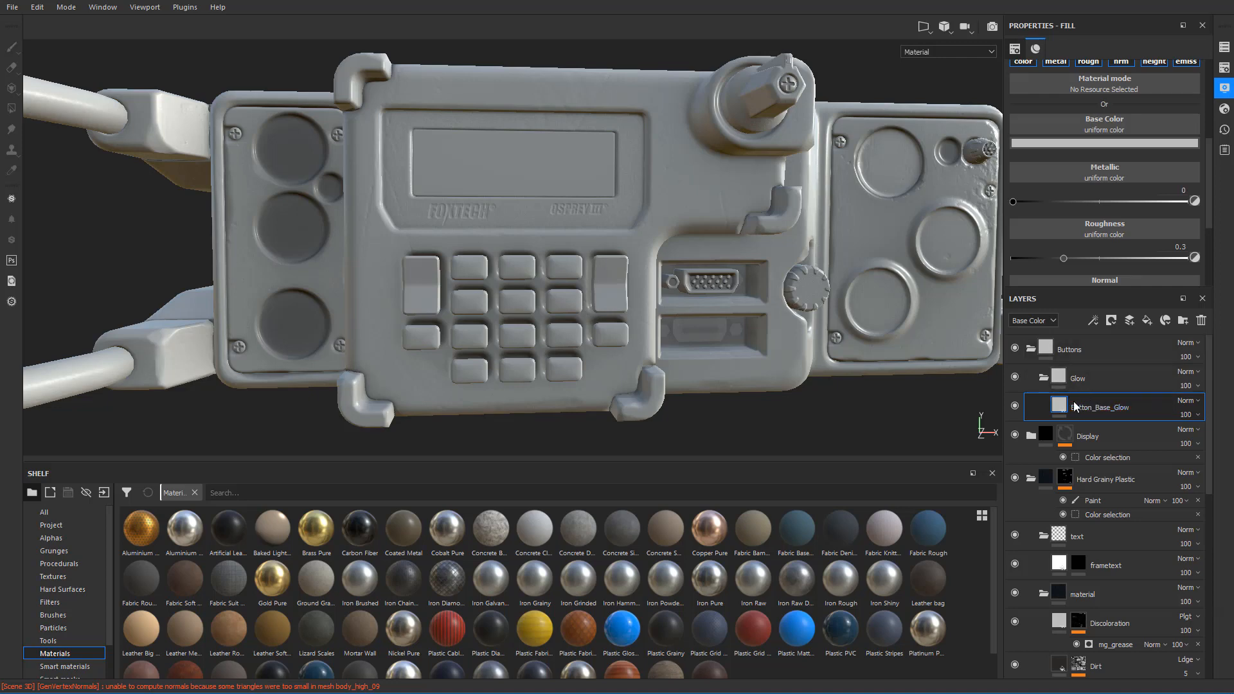
- Add a color selection mask to the Buttons folder and pick the white ID color of the keypad buttons
{"action": "scroll", "coordinate": [1066, 205], "scroll_direction": "up", "scroll_amount": 1}
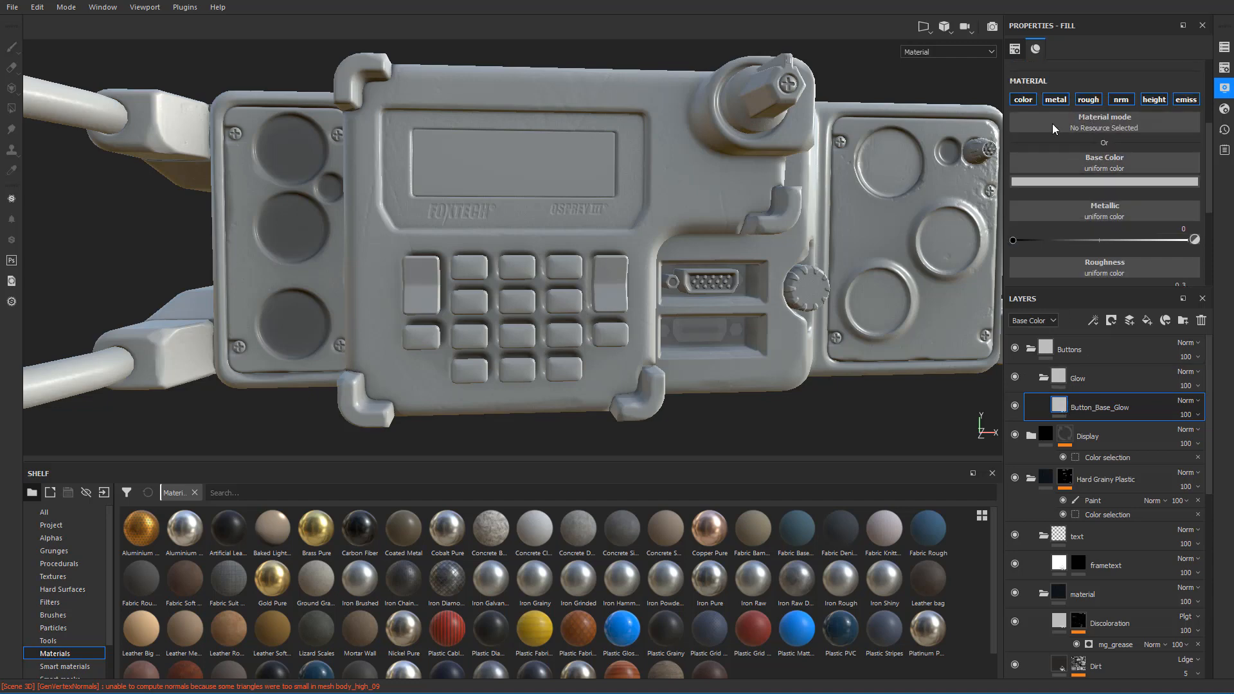
{"action": "scroll", "coordinate": [503, 287], "scroll_direction": "up", "scroll_amount": 1}
{"action": "scroll", "coordinate": [1095, 356], "scroll_direction": "down", "scroll_amount": 3}
{"action": "scroll", "coordinate": [1113, 372], "scroll_direction": "up", "scroll_amount": 3}
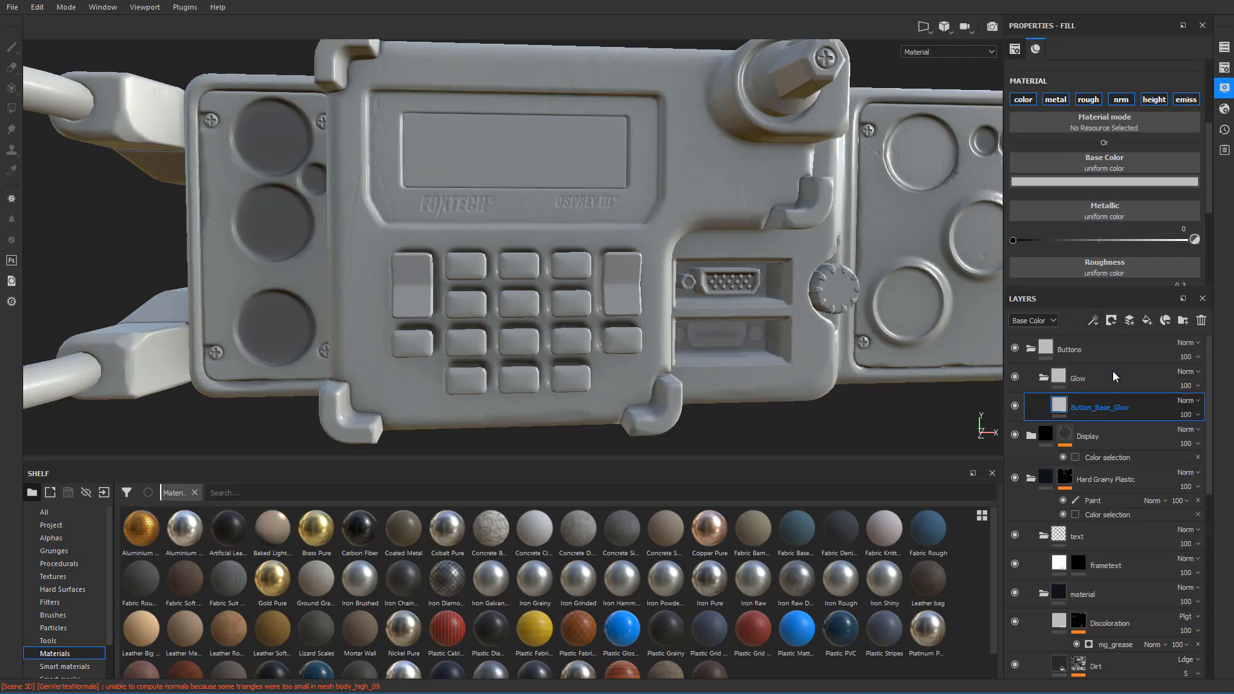
{"action": "left_click", "coordinate": [1065, 350]}
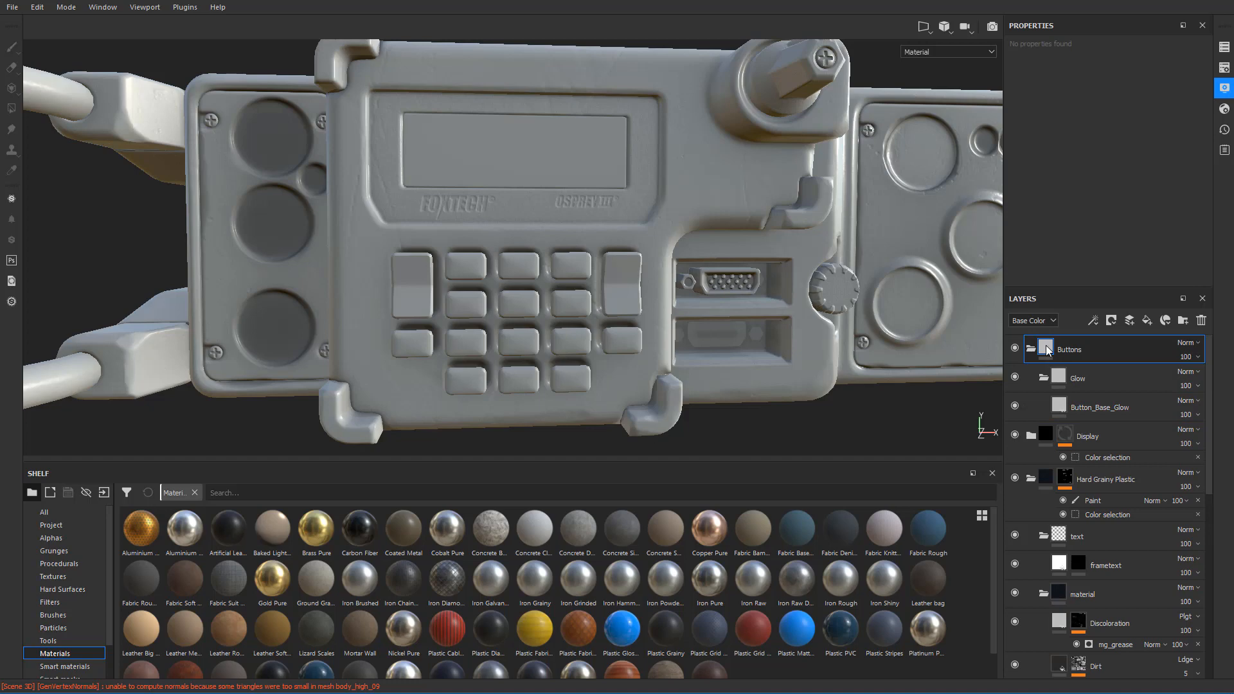
{"action": "right_click", "coordinate": [1046, 351]}
{"action": "left_click", "coordinate": [1092, 388]}
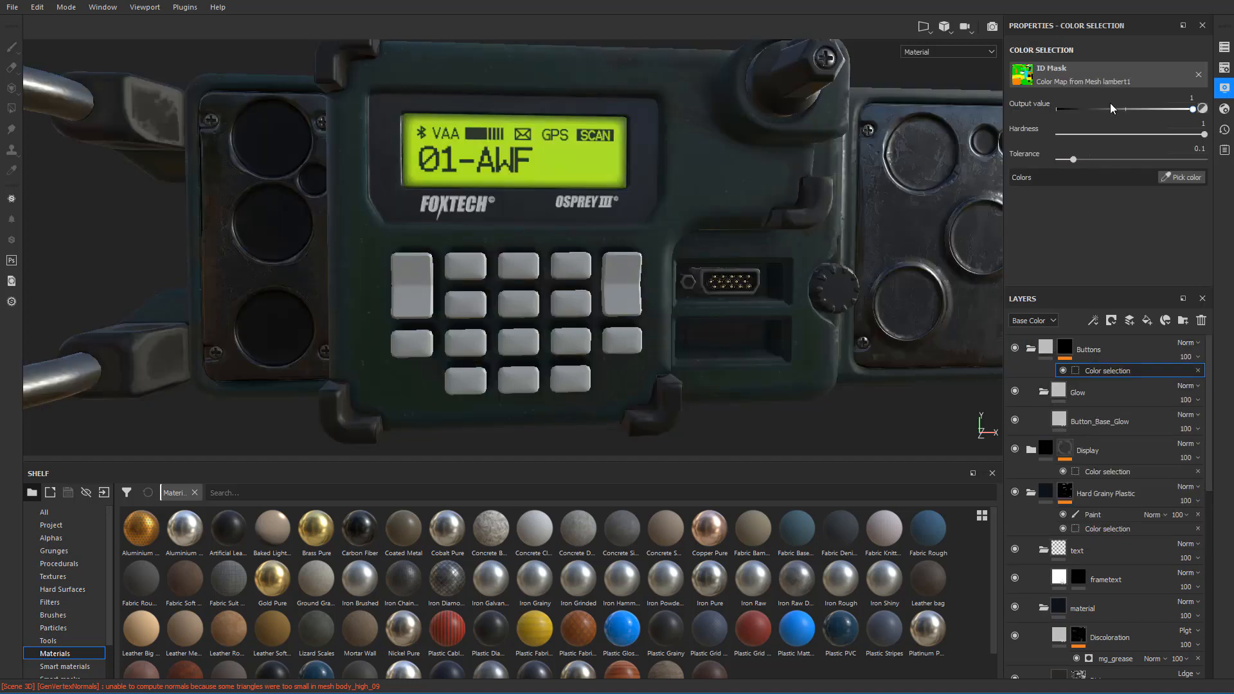
{"action": "left_click", "coordinate": [1179, 177]}
{"action": "scroll", "coordinate": [587, 243], "scroll_direction": "up", "scroll_amount": 2}
{"action": "left_click", "coordinate": [588, 248]}
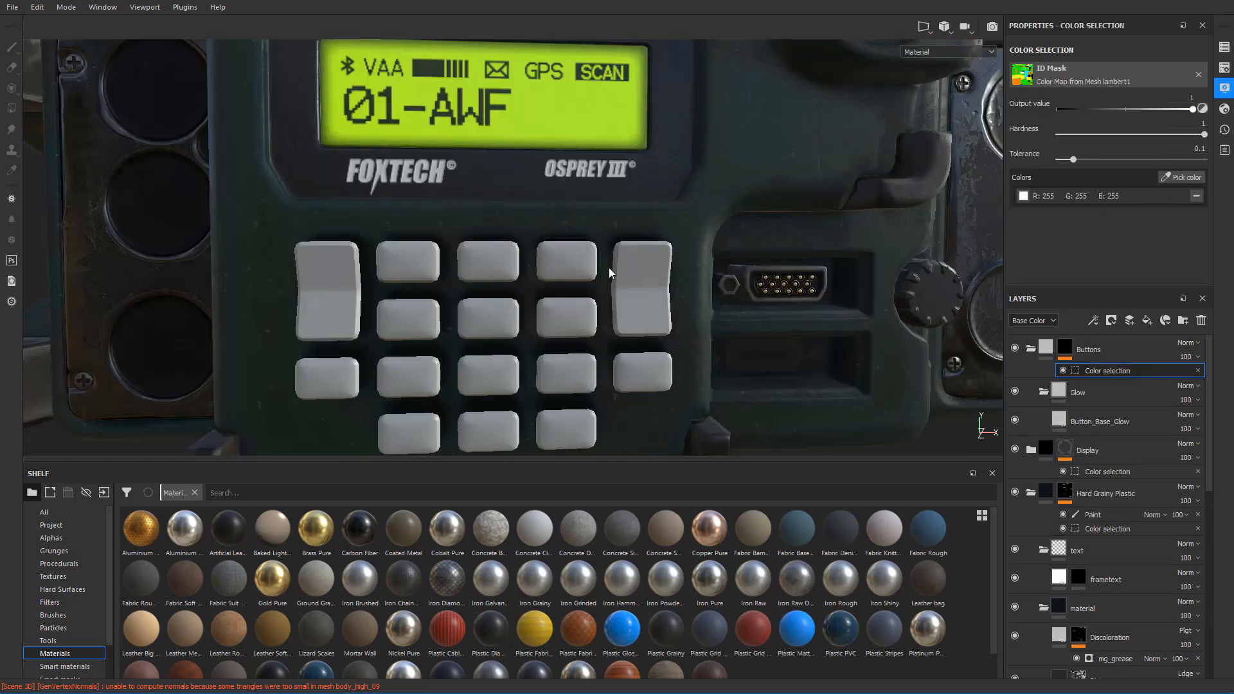
- Set the tolerance of the Buttons folder's color selection to 0.68, checking the mask around the keypad and display
{"action": "scroll", "coordinate": [611, 268], "scroll_direction": "down", "scroll_amount": 2}
{"action": "mouse_move", "coordinate": [520, 275]}
{"action": "left_mouse_down", "text": "alt"}
{"action": "mouse_move", "coordinate": [796, 272]}
{"action": "mouse_move", "coordinate": [530, 283]}
{"action": "left_mouse_up", "text": "alt"}
{"action": "scroll", "coordinate": [532, 286], "scroll_direction": "down", "scroll_amount": 5}
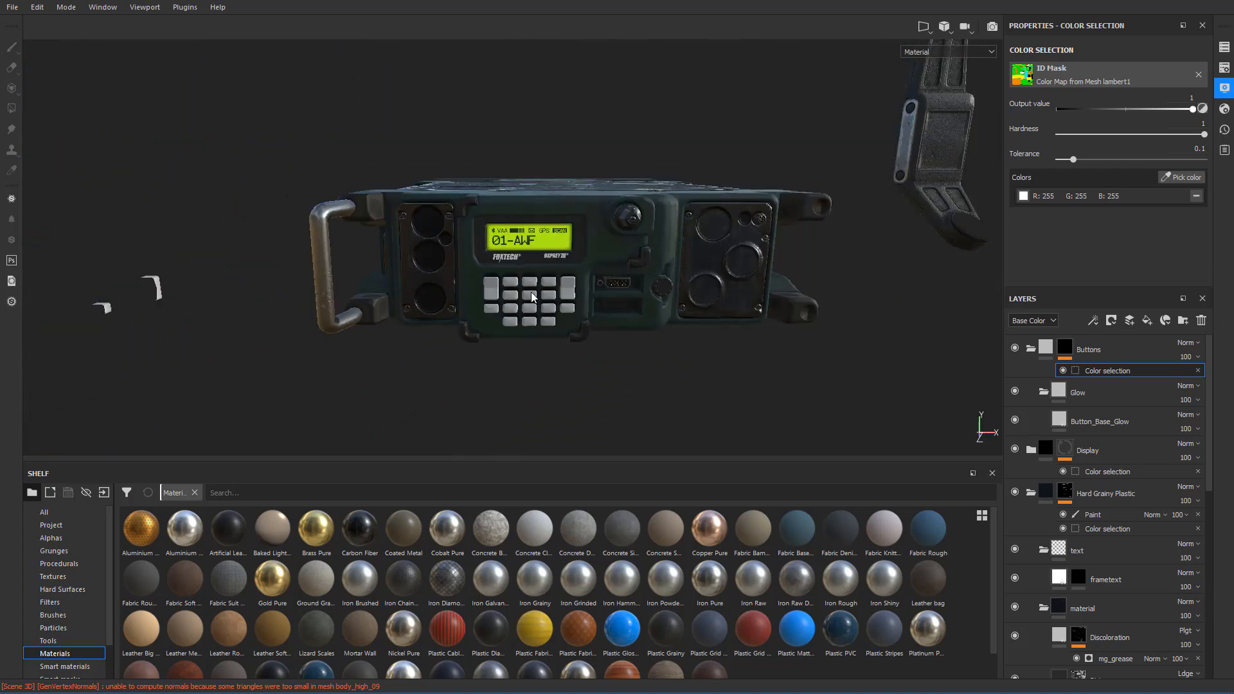
{"action": "middle_click_drag", "start_coordinate": [533, 283], "coordinate": [256, 278], "text": "alt"}
{"action": "left_click_drag", "start_coordinate": [255, 279], "coordinate": [774, 252], "text": "alt"}
{"action": "scroll", "coordinate": [541, 274], "scroll_direction": "up", "scroll_amount": 5}
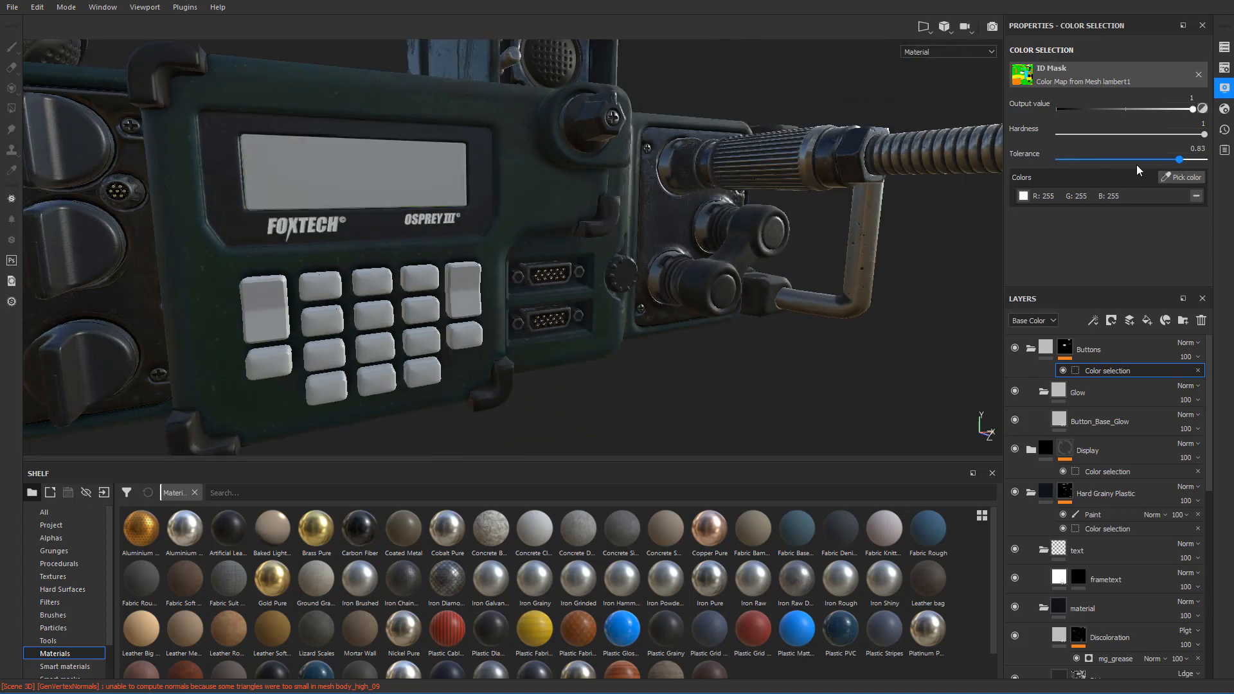
{"action": "left_click_drag", "start_coordinate": [1136, 161], "coordinate": [1169, 159]}
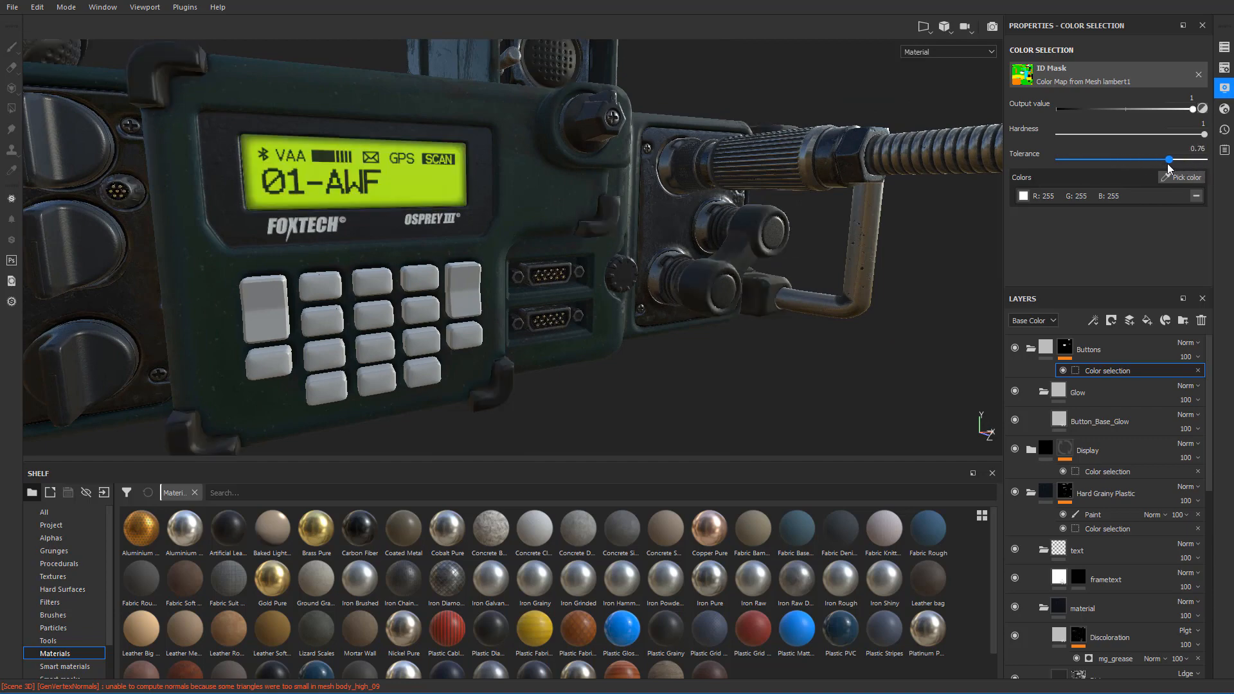
{"action": "middle_click_drag", "start_coordinate": [498, 345], "coordinate": [592, 256], "text": "alt"}
{"action": "scroll", "coordinate": [592, 256], "scroll_direction": "up", "scroll_amount": 4}
{"action": "left_click_drag", "start_coordinate": [592, 256], "coordinate": [619, 269], "text": "alt"}
{"action": "scroll", "coordinate": [571, 260], "scroll_direction": "up", "scroll_amount": 3}
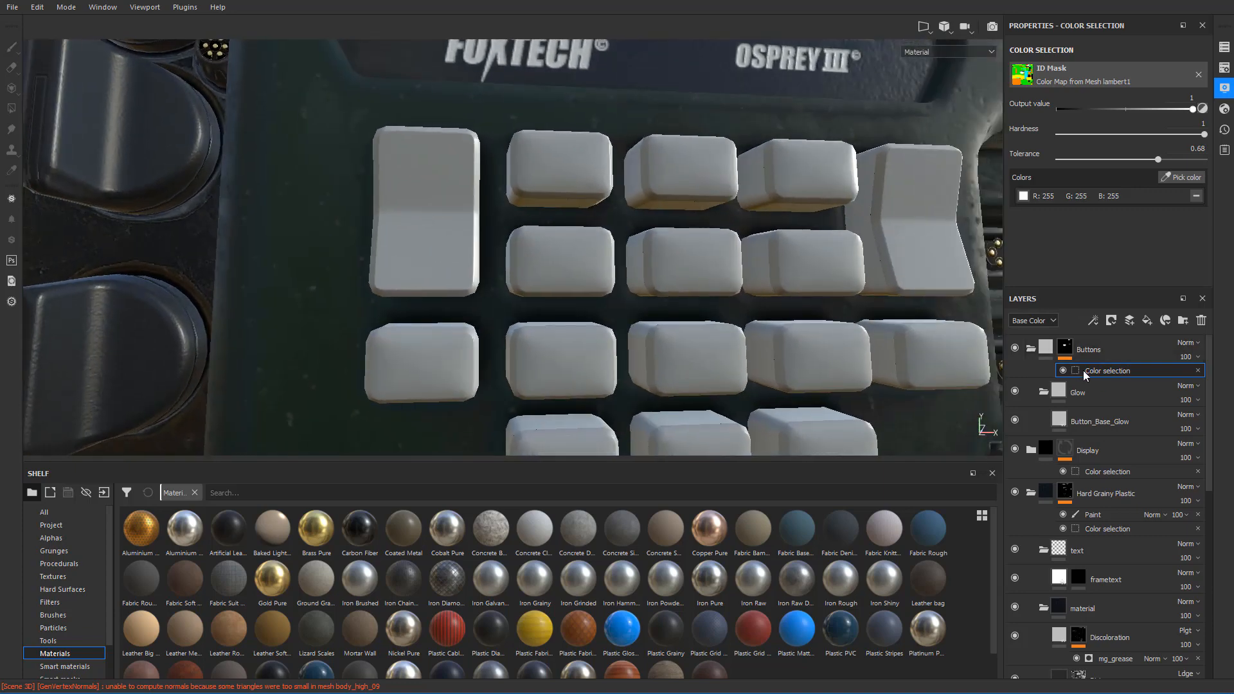
- Set the Button_Base_Glow layer's base color to a pale green with R 0.42, G 0.55 and B 0.27
{"action": "left_click", "coordinate": [1062, 419]}
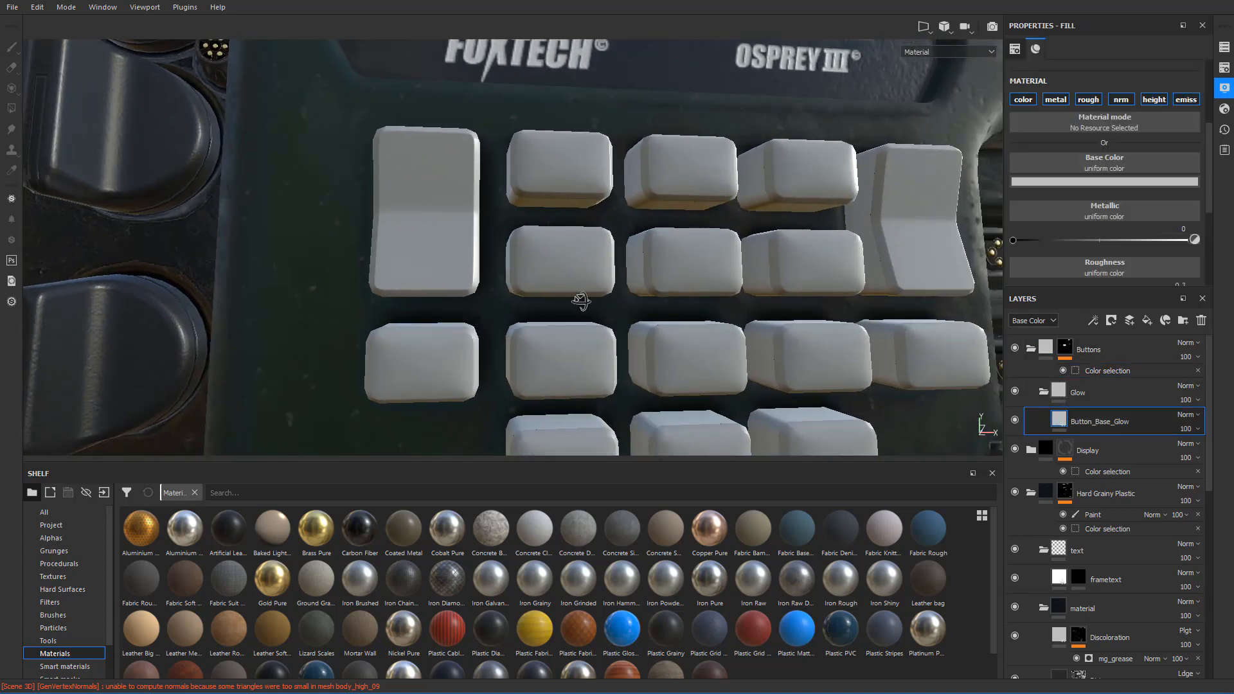
{"action": "left_click_drag", "start_coordinate": [581, 301], "coordinate": [546, 273], "text": "alt"}
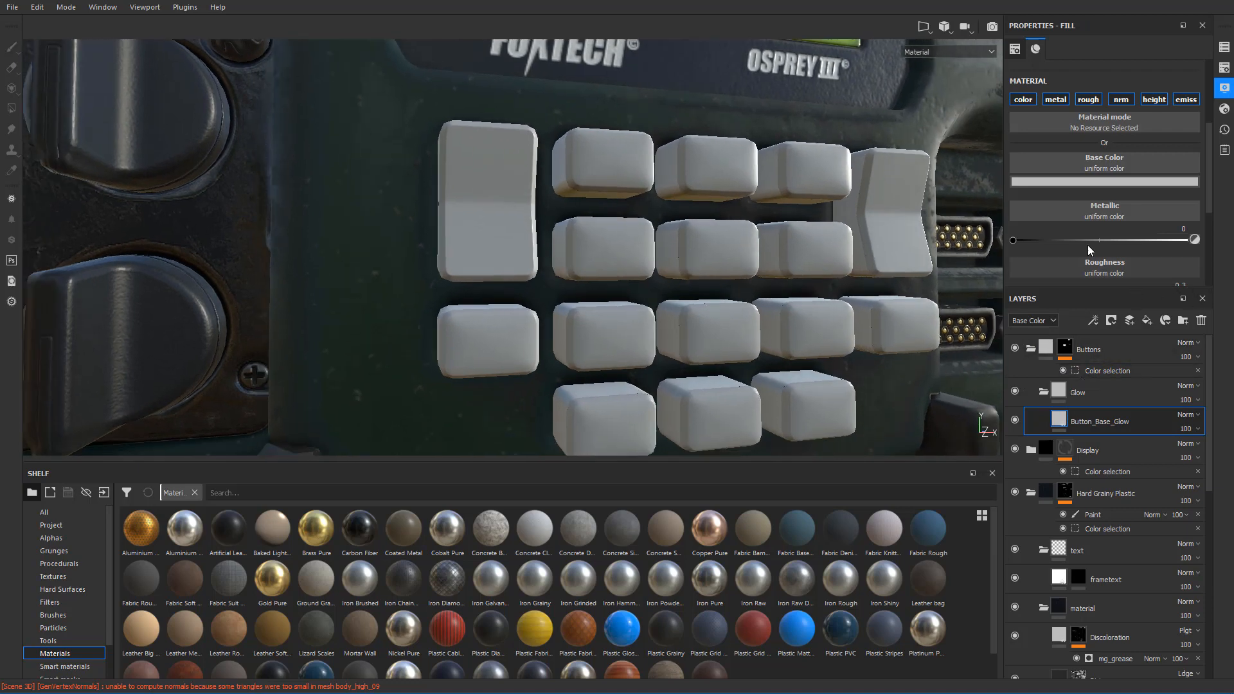
{"action": "left_click", "coordinate": [1075, 183]}
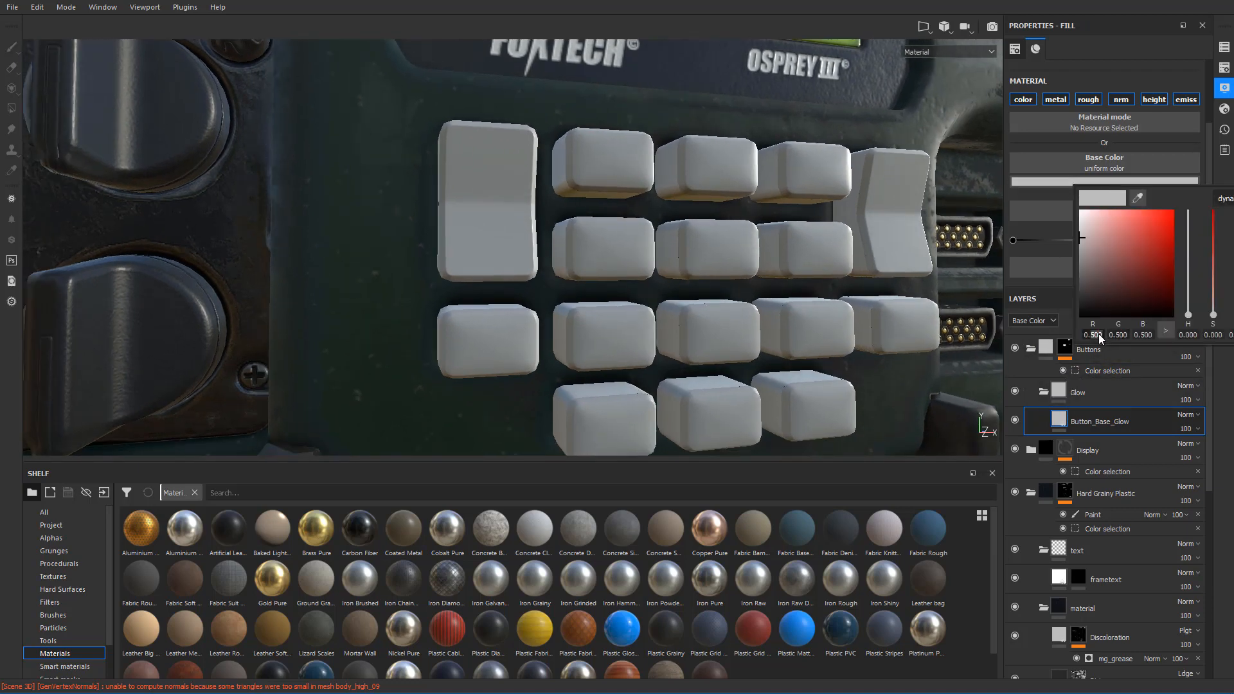
{"action": "type", "text": "42"}
{"action": "double_click", "coordinate": [1117, 333]}
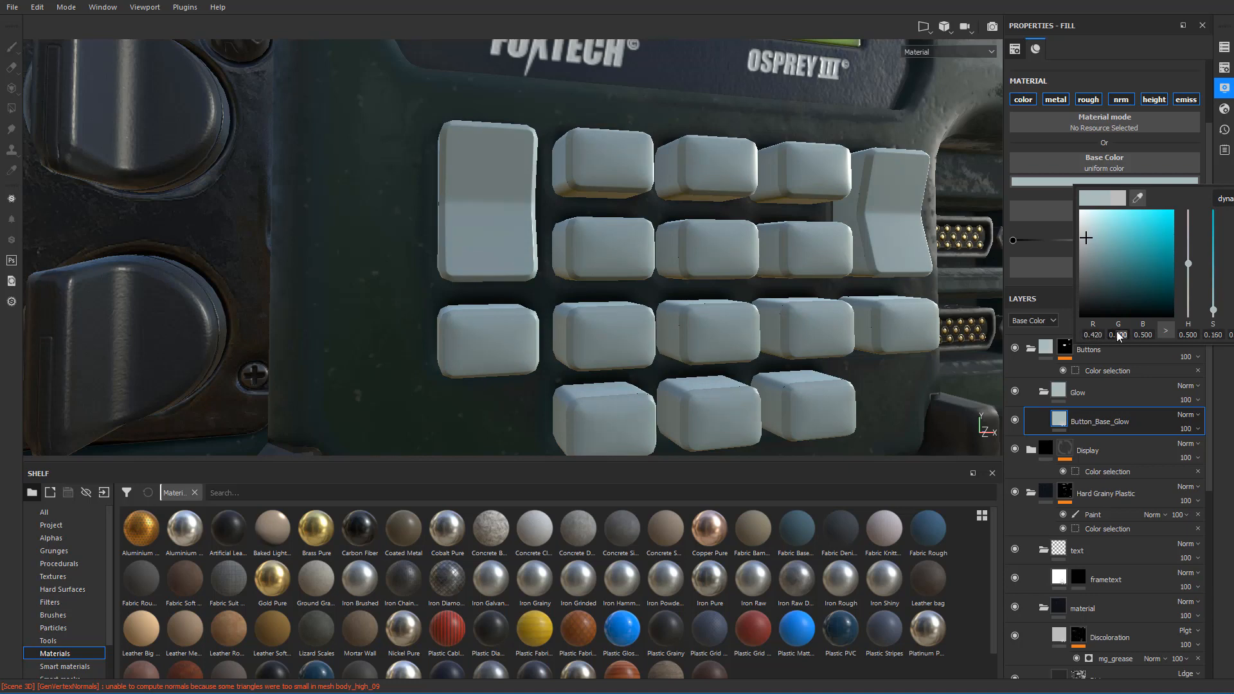
{"action": "type", "text": "55"}
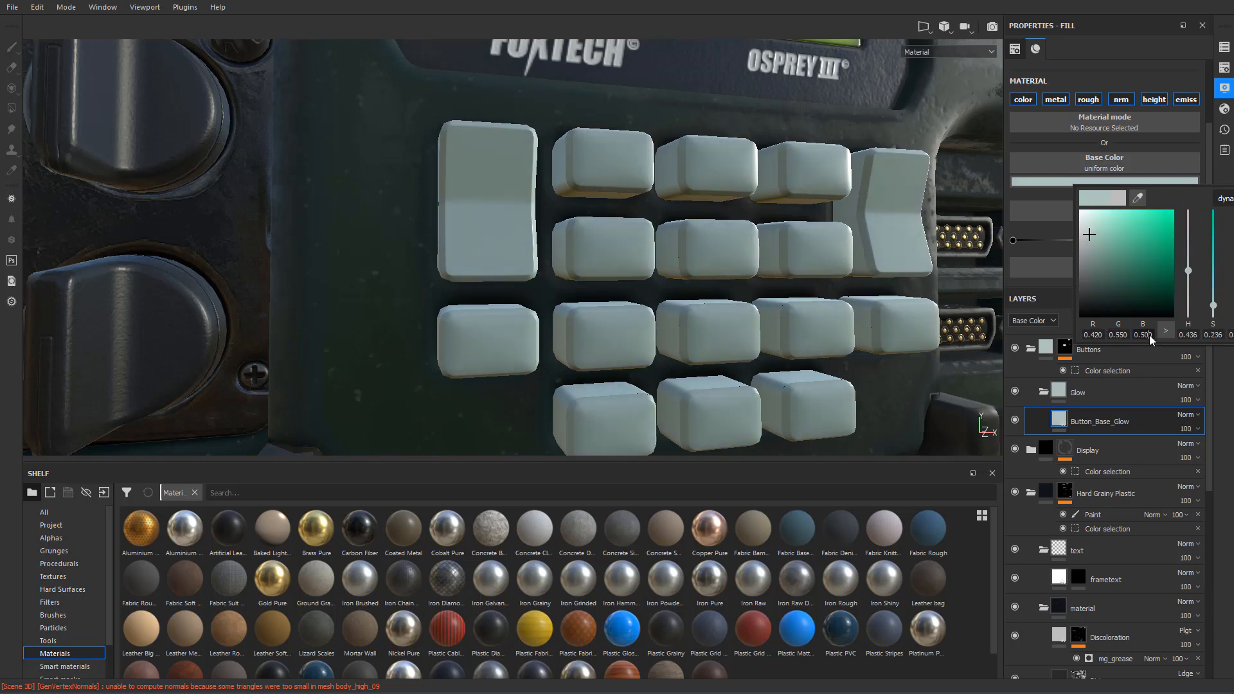
{"action": "type", "text": "27"}
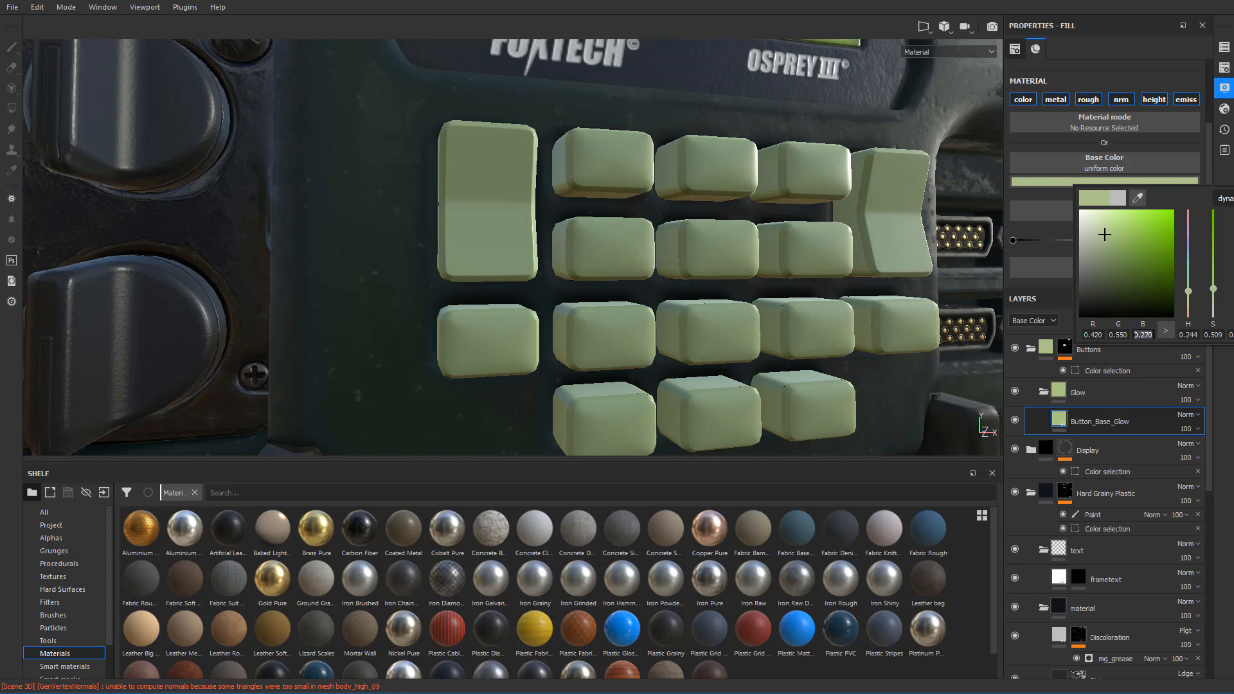
- Set the emissive color of Button_Base_Glow by sampling the layer's own pale green, and check the glowing keypad
{"action": "scroll", "coordinate": [1126, 270], "scroll_direction": "down", "scroll_amount": 4}
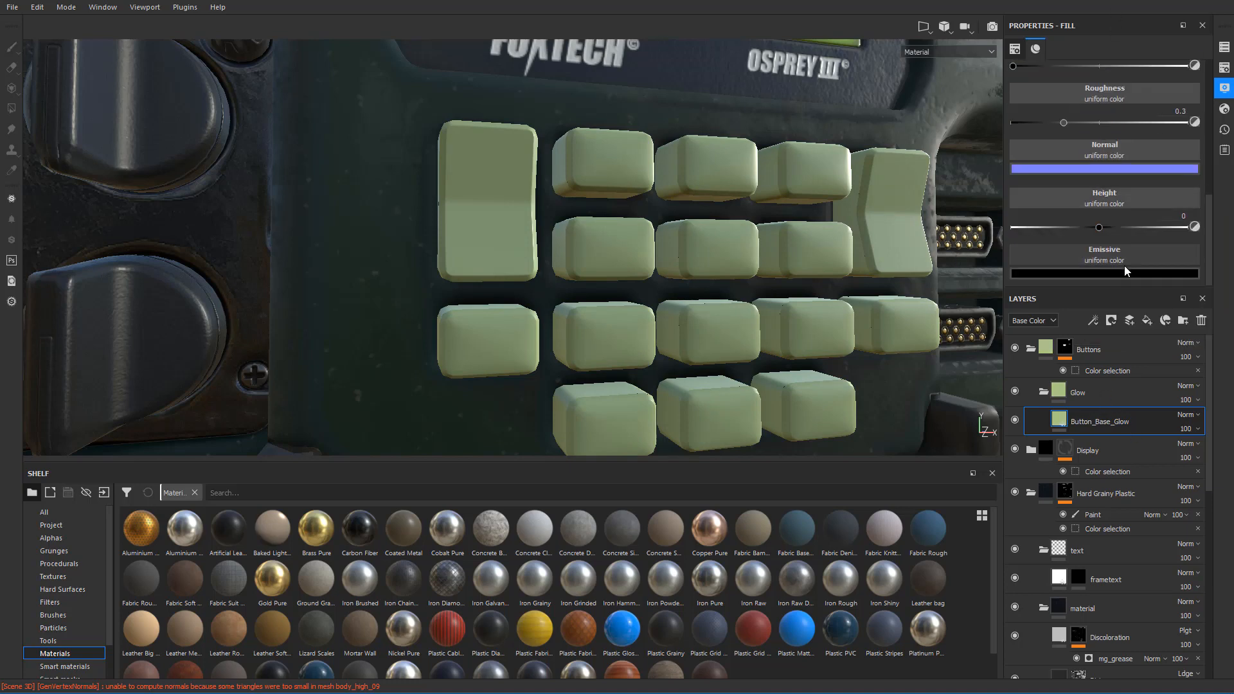
{"action": "left_click", "coordinate": [1127, 273]}
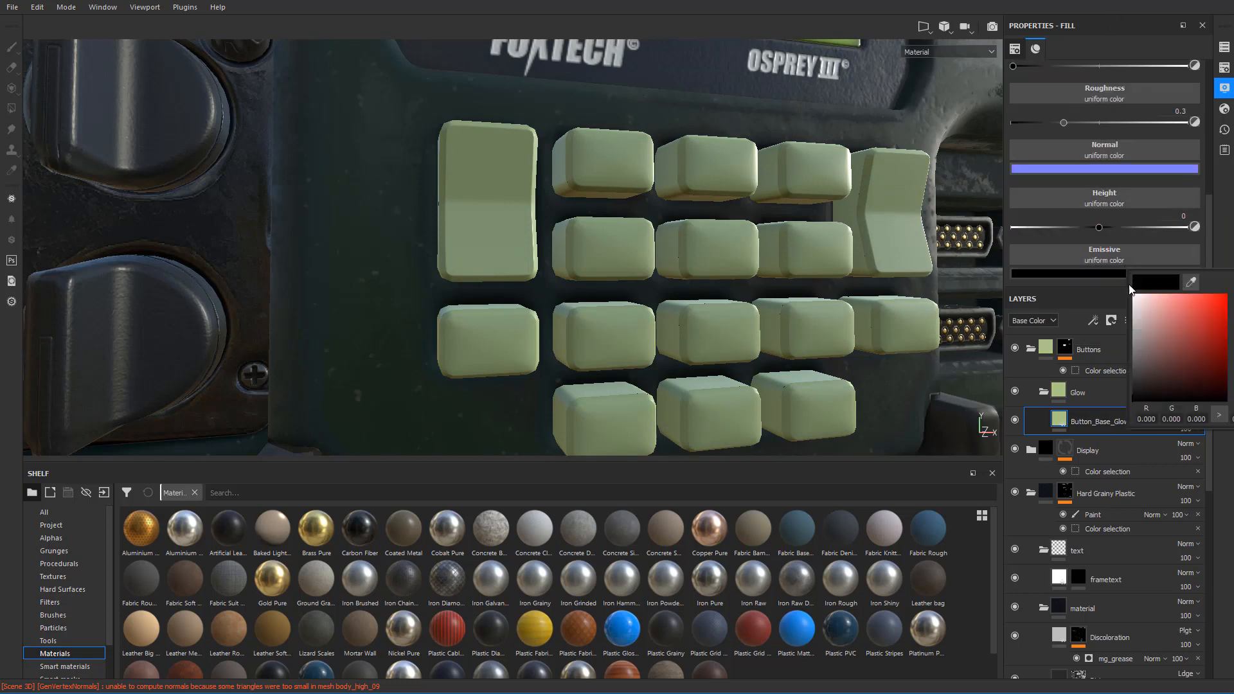
{"action": "left_click", "coordinate": [1191, 283]}
{"action": "left_click", "coordinate": [1059, 418]}
{"action": "left_click_drag", "start_coordinate": [785, 251], "coordinate": [686, 272], "text": "alt"}
{"action": "scroll", "coordinate": [686, 272], "scroll_direction": "up", "scroll_amount": 3}
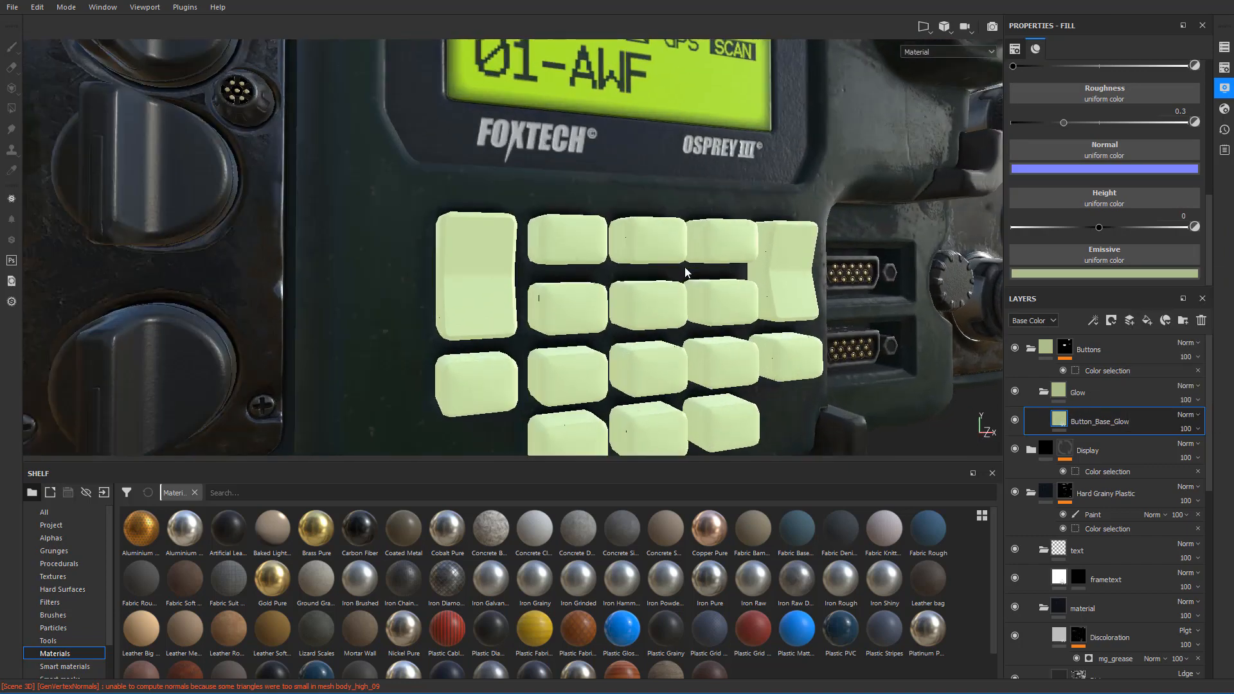
{"action": "left_click_drag", "start_coordinate": [689, 325], "coordinate": [639, 334], "text": "alt"}
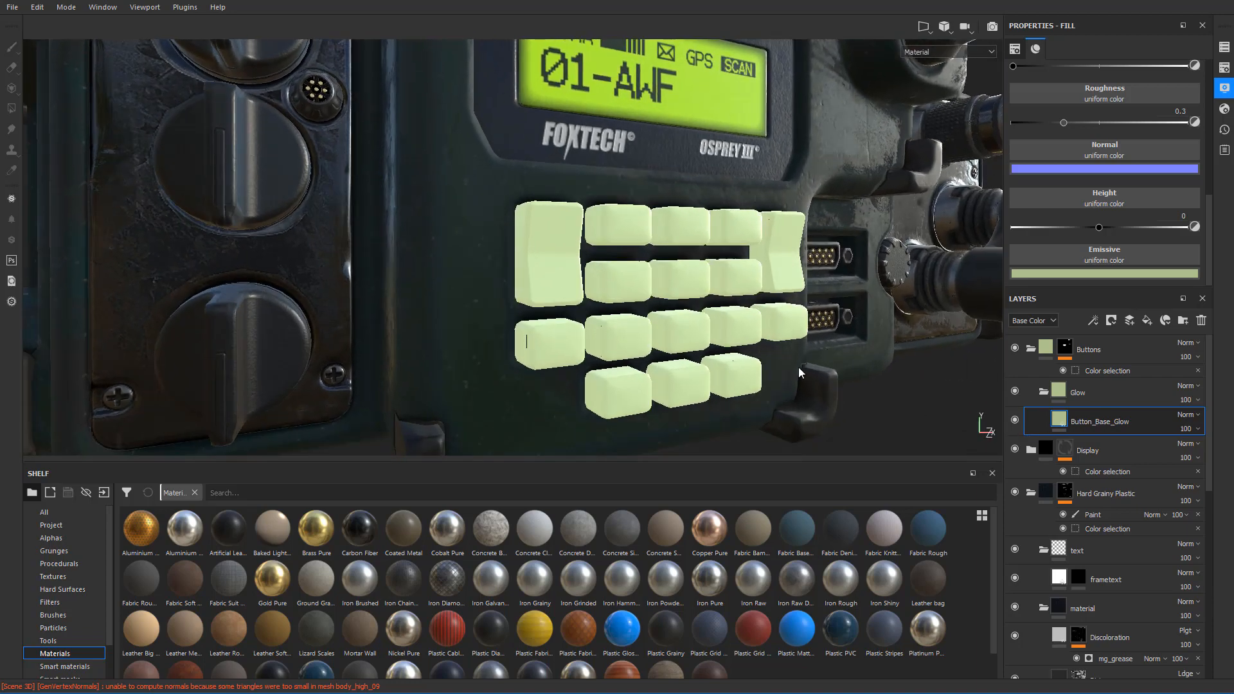
{"action": "left_click_drag", "start_coordinate": [800, 373], "coordinate": [679, 334], "text": "alt"}
{"action": "left_click_drag", "start_coordinate": [610, 275], "coordinate": [652, 290], "text": "alt"}
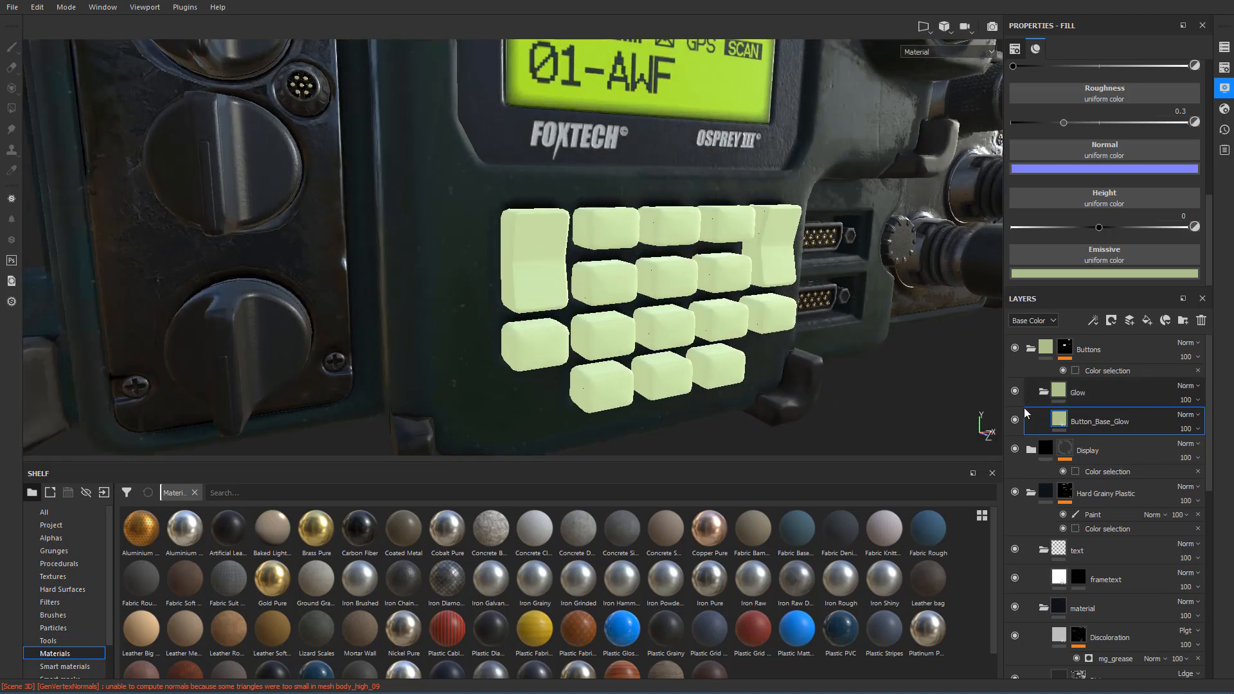
- Duplicate the Button_Base_Glow layer and hide the original
{"action": "key", "text": "ctrl+d"}
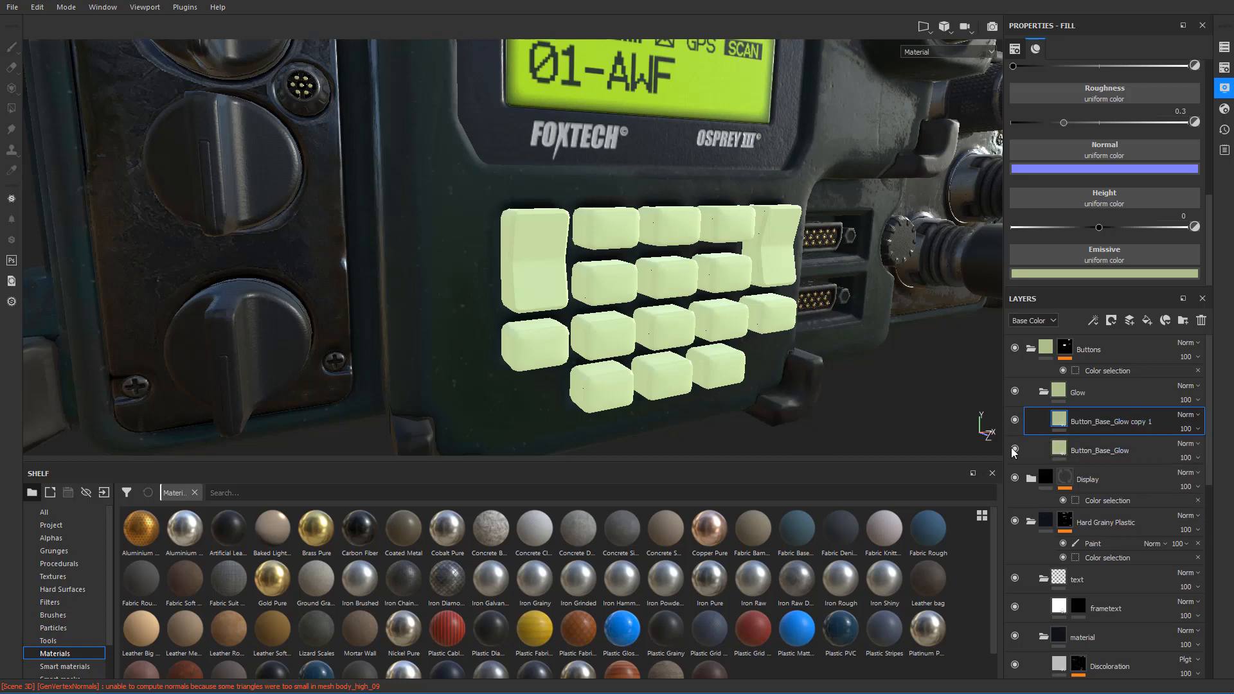
{"action": "left_click", "coordinate": [1015, 448]}
{"action": "left_click_drag", "start_coordinate": [688, 322], "coordinate": [672, 307], "text": "alt"}
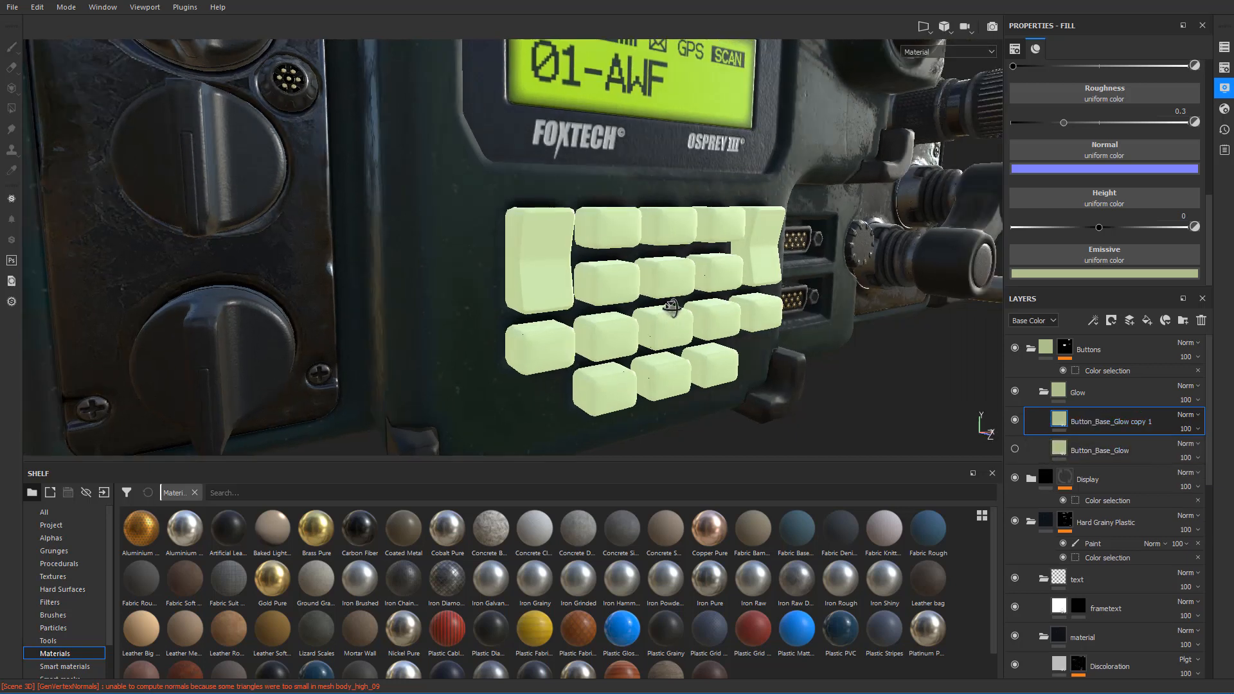
{"action": "right_click", "coordinate": [1087, 420]}
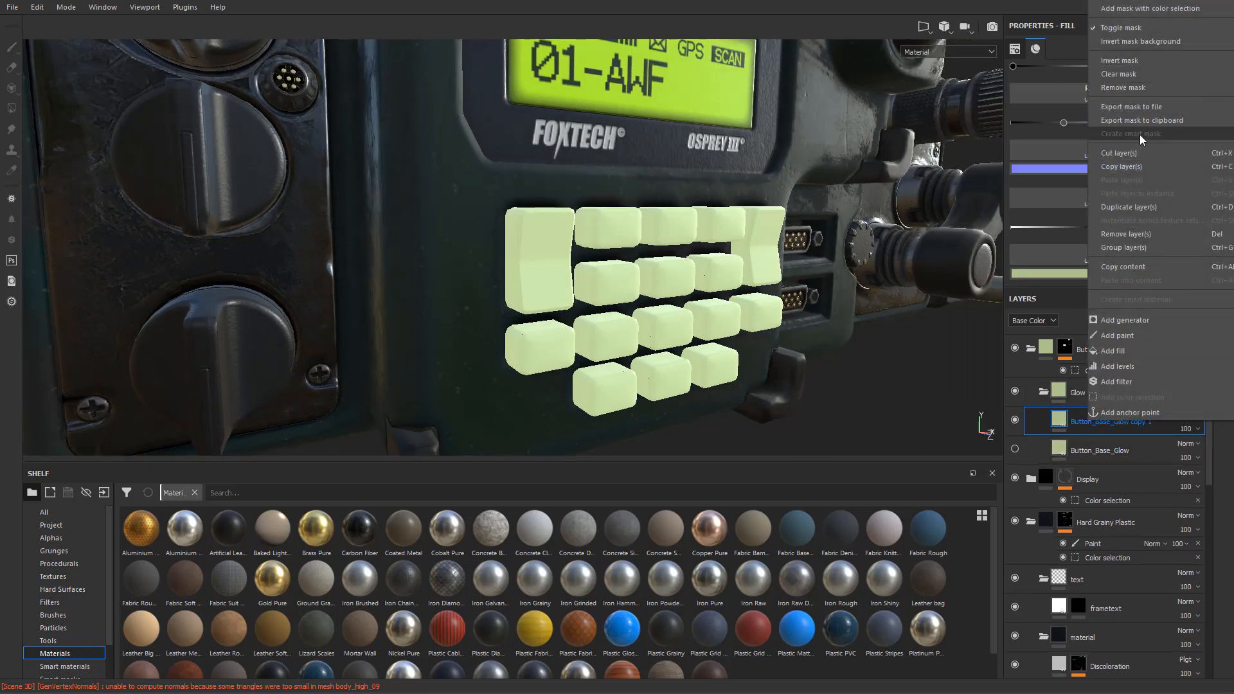
{"action": "left_click", "coordinate": [1121, 0]}
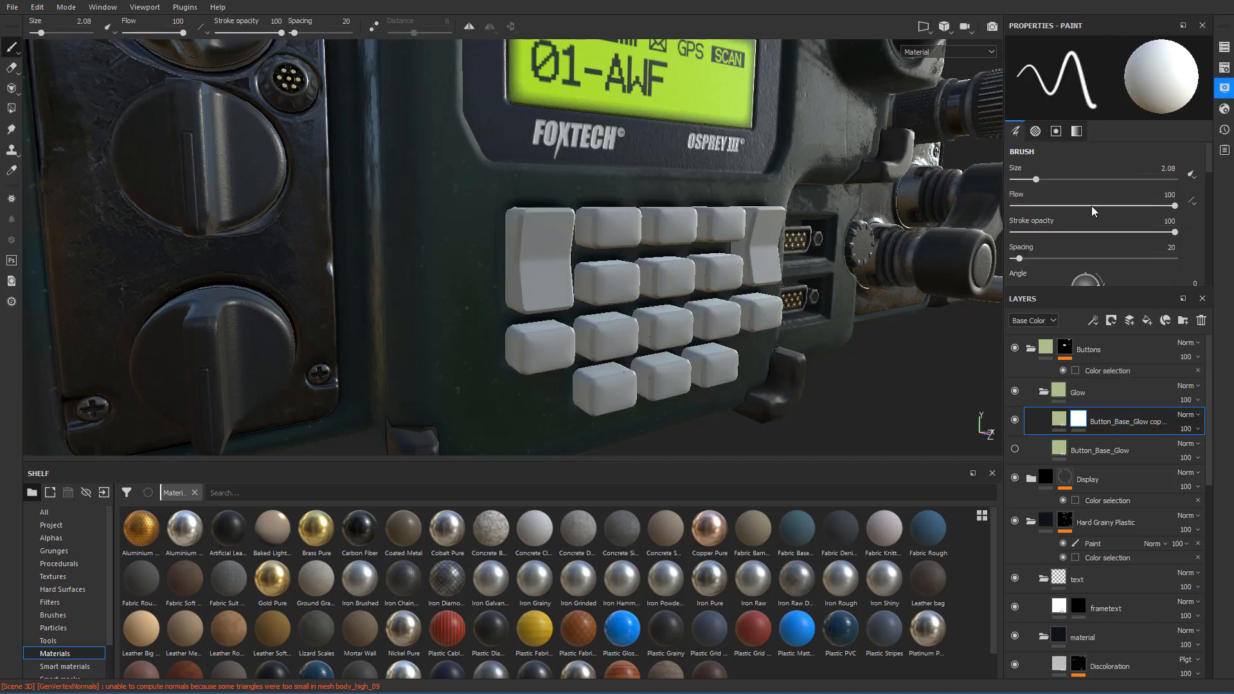
{"action": "key", "text": "ctrl+z"}
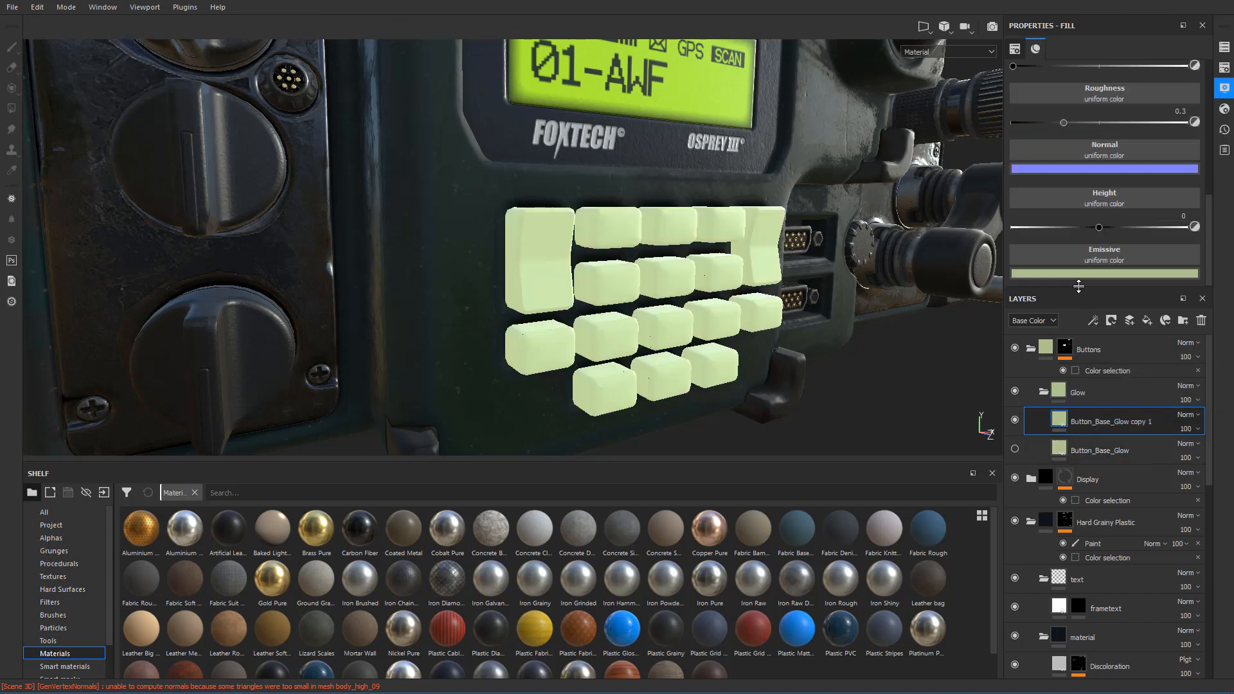
- Add a bitmap mask with the ambient occlusion texture to the duplicated Button_Base_Glow layer and check it on the keypad
{"action": "left_click_drag", "start_coordinate": [1083, 288], "coordinate": [1083, 378]}
{"action": "right_click", "coordinate": [1075, 511]}
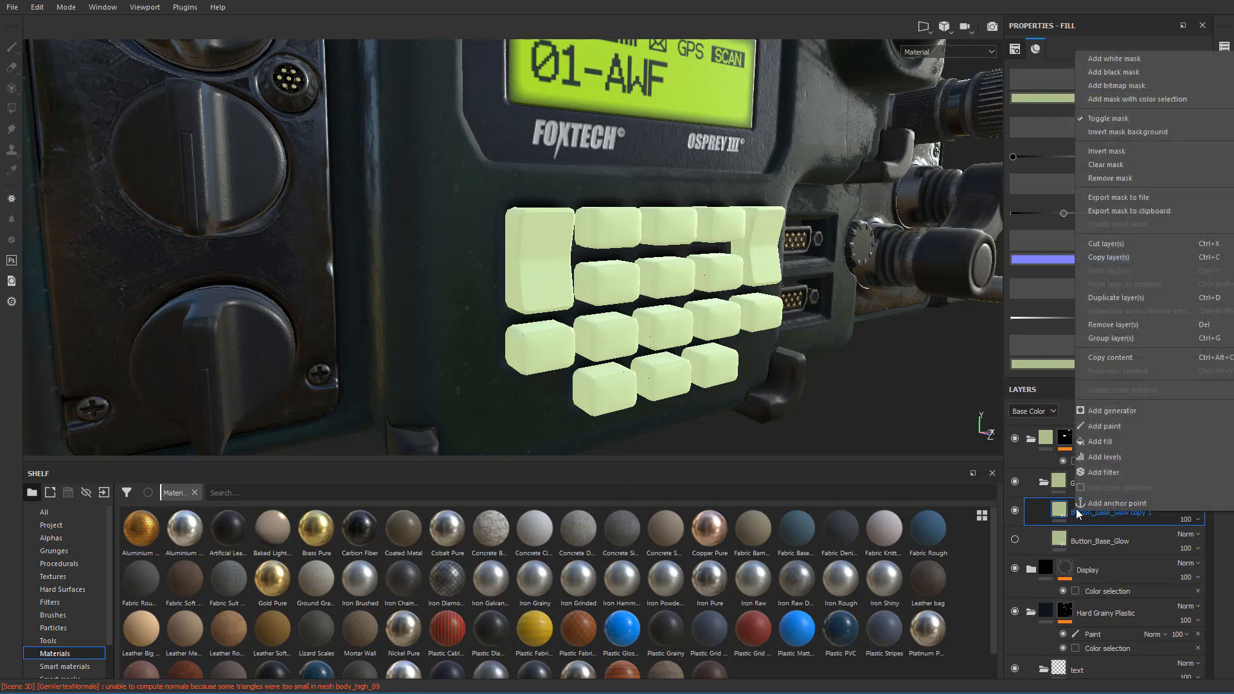
{"action": "left_click", "coordinate": [1132, 85]}
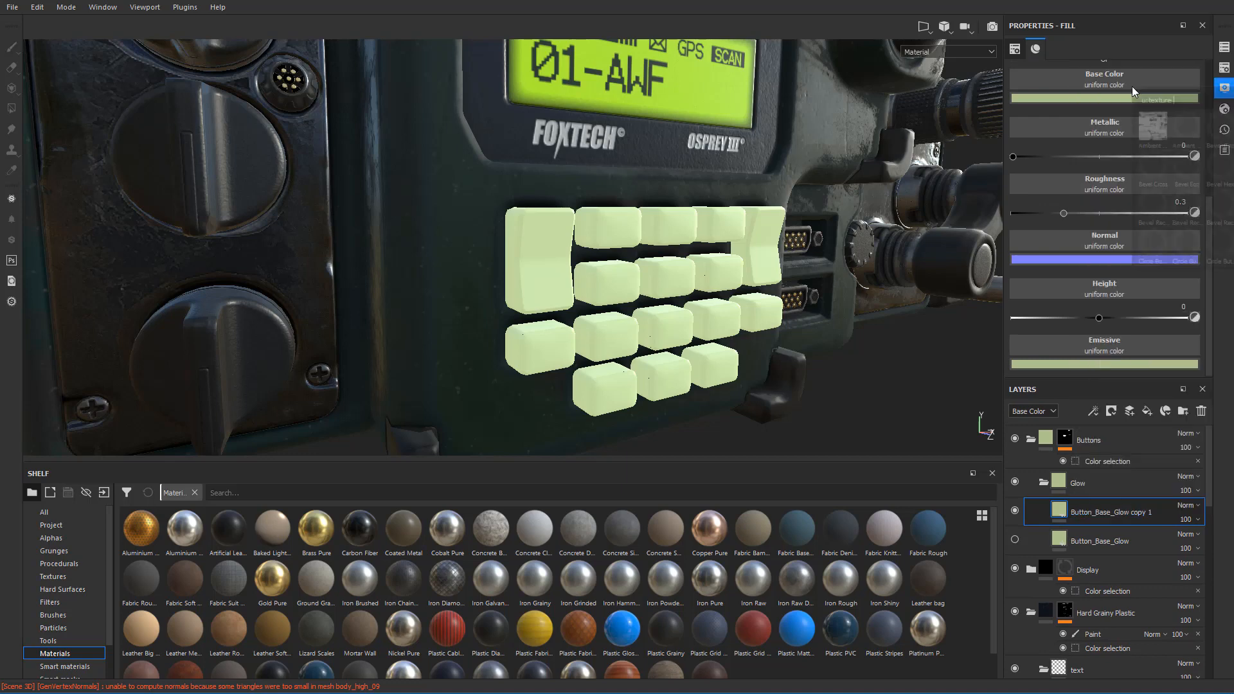
{"action": "type", "text": "ambien"}
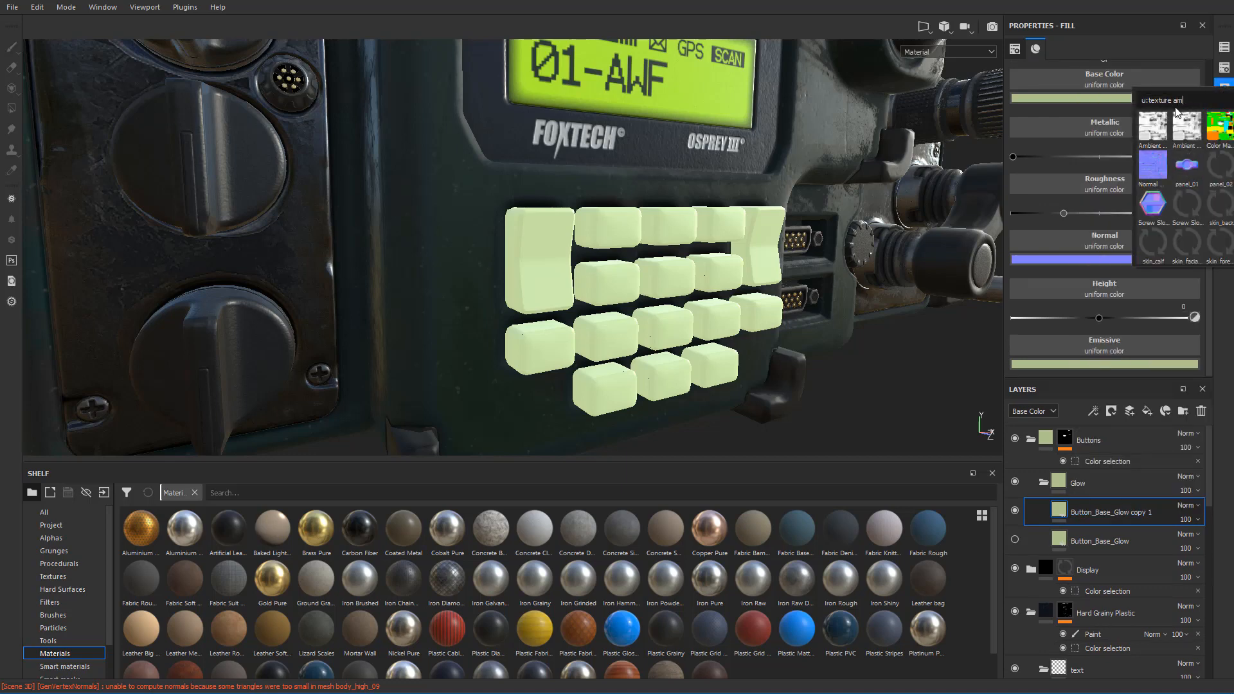
{"action": "left_click", "coordinate": [1152, 123]}
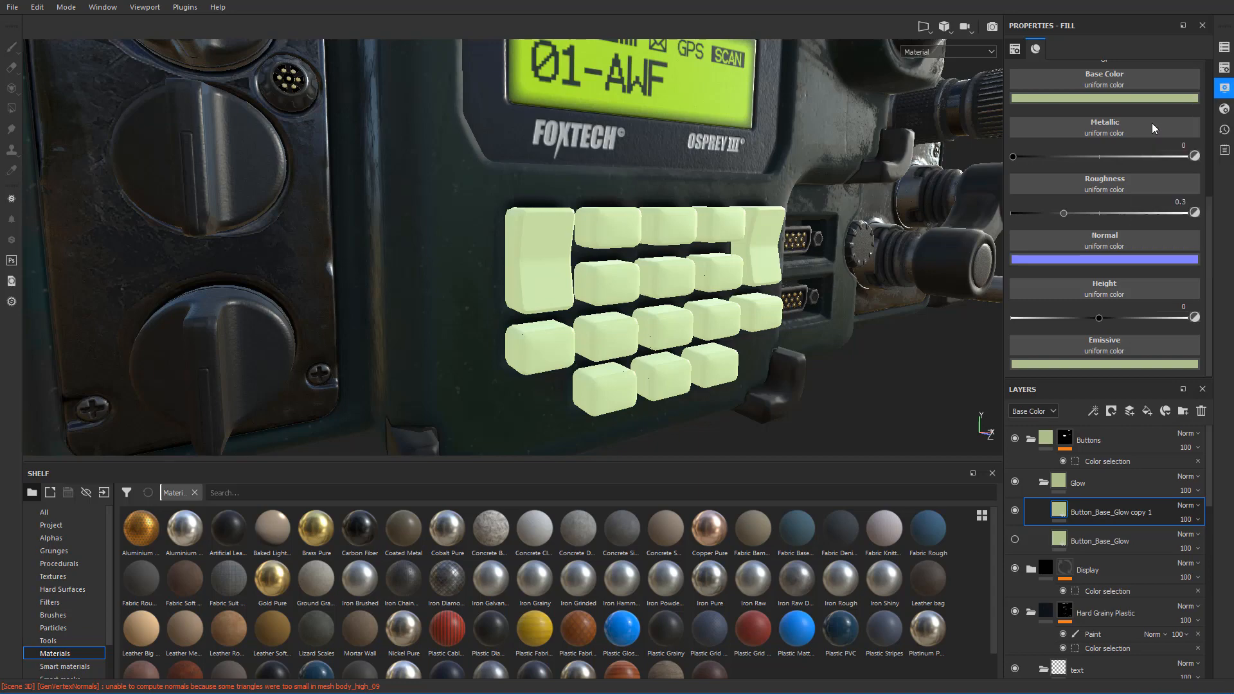
{"action": "left_click_drag", "start_coordinate": [755, 210], "coordinate": [713, 217], "text": "alt"}
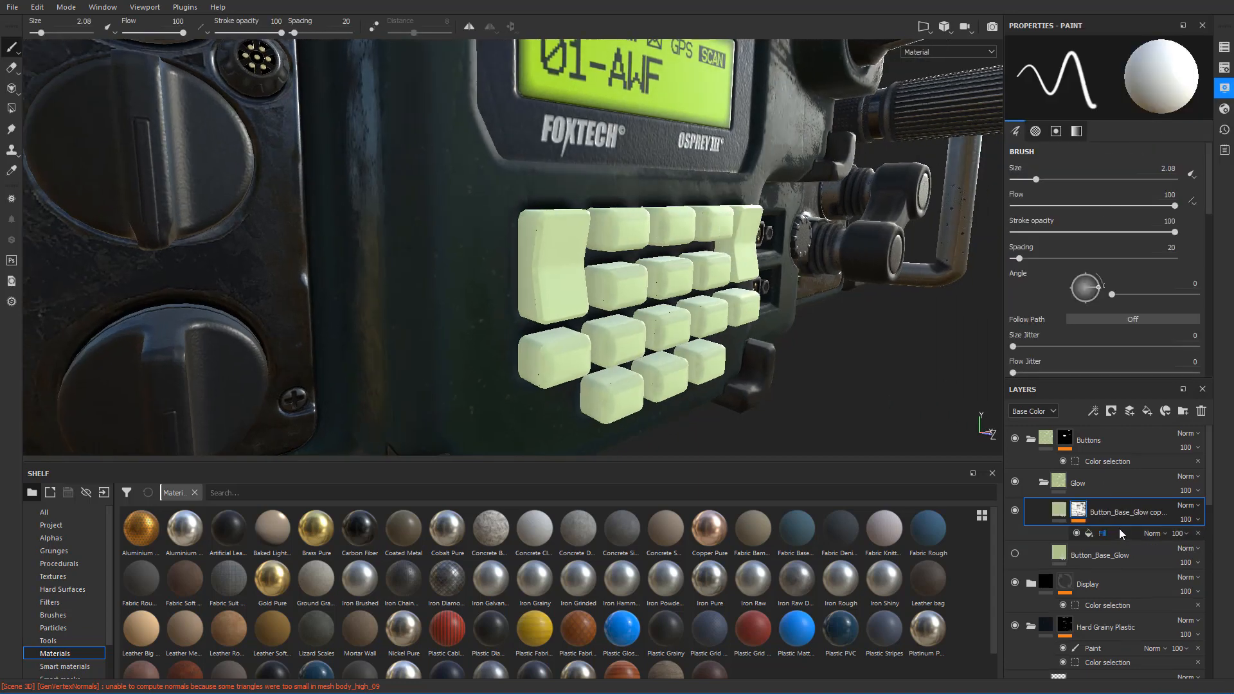
{"action": "mouse_move", "coordinate": [649, 322]}
{"action": "left_mouse_down", "text": "alt"}
{"action": "mouse_move", "coordinate": [735, 333]}
{"action": "mouse_move", "coordinate": [640, 315]}
{"action": "left_mouse_up", "text": "alt"}
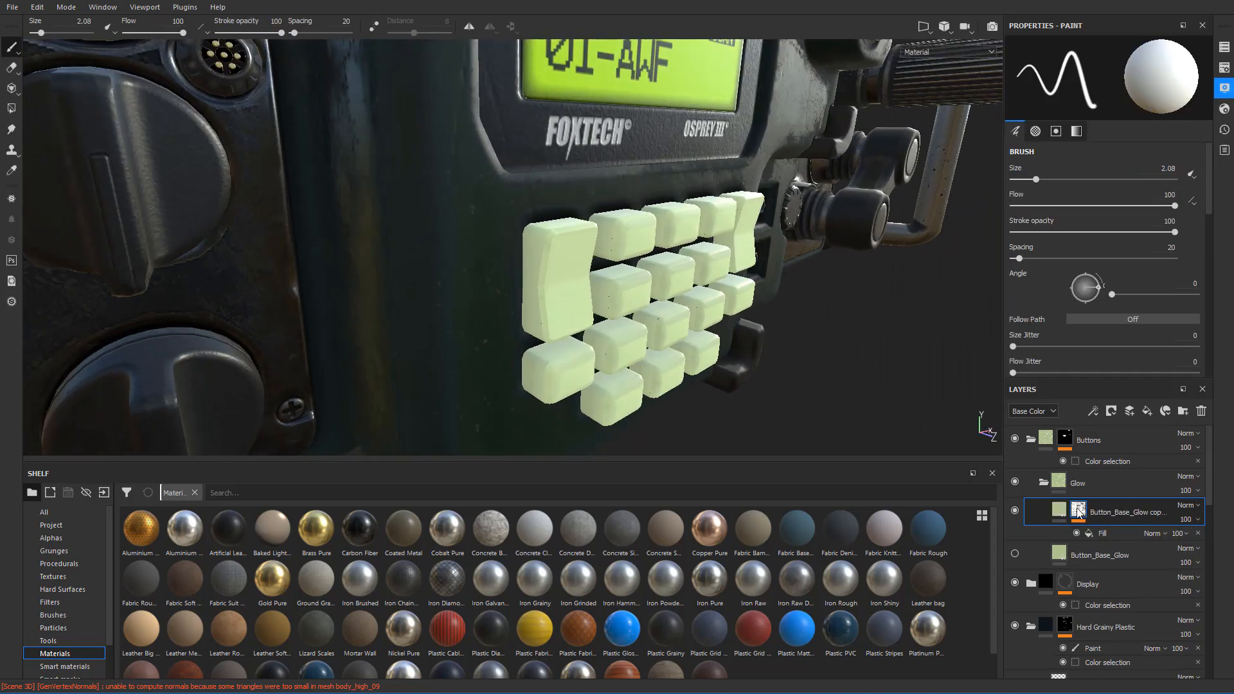
{"action": "key", "text": "m"}
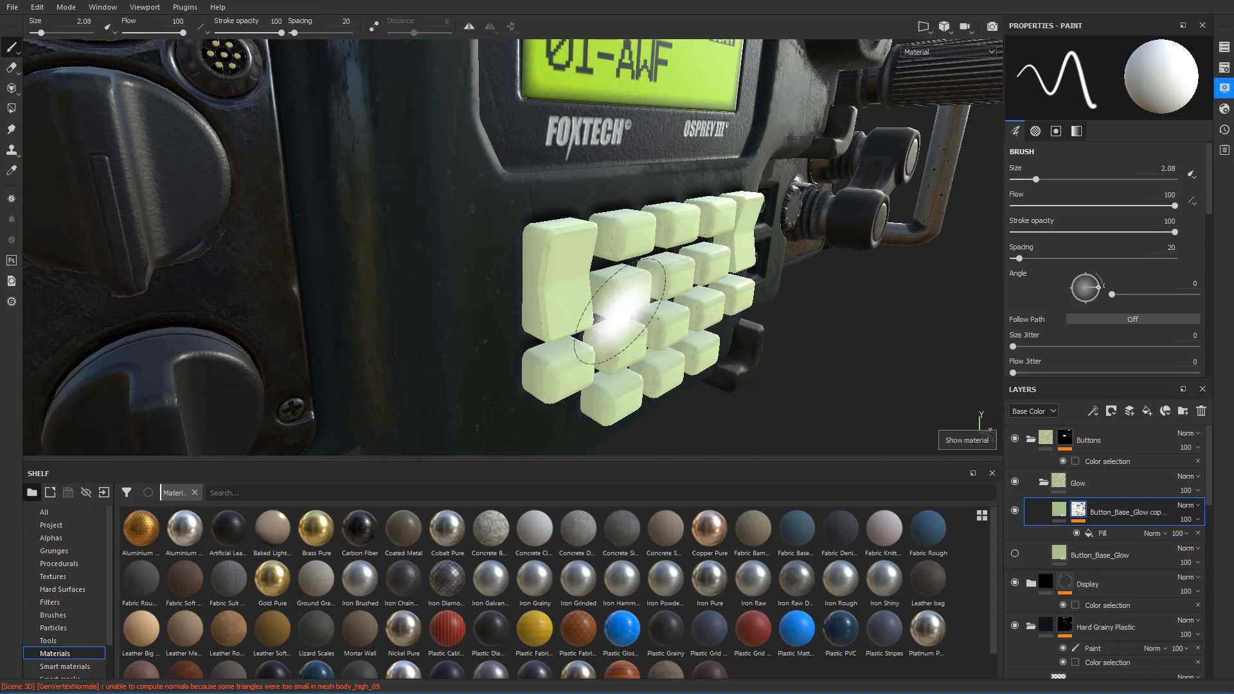
- Inspect the keypad in the emissive, base color and other single-channel views, and return to the material view
{"action": "scroll", "coordinate": [611, 283], "scroll_direction": "up", "scroll_amount": 3}
{"action": "scroll", "coordinate": [618, 287], "scroll_direction": "down", "scroll_amount": 2}
{"action": "key", "text": "c"}
{"action": "scroll", "coordinate": [622, 288], "scroll_direction": "down", "scroll_amount": 5}
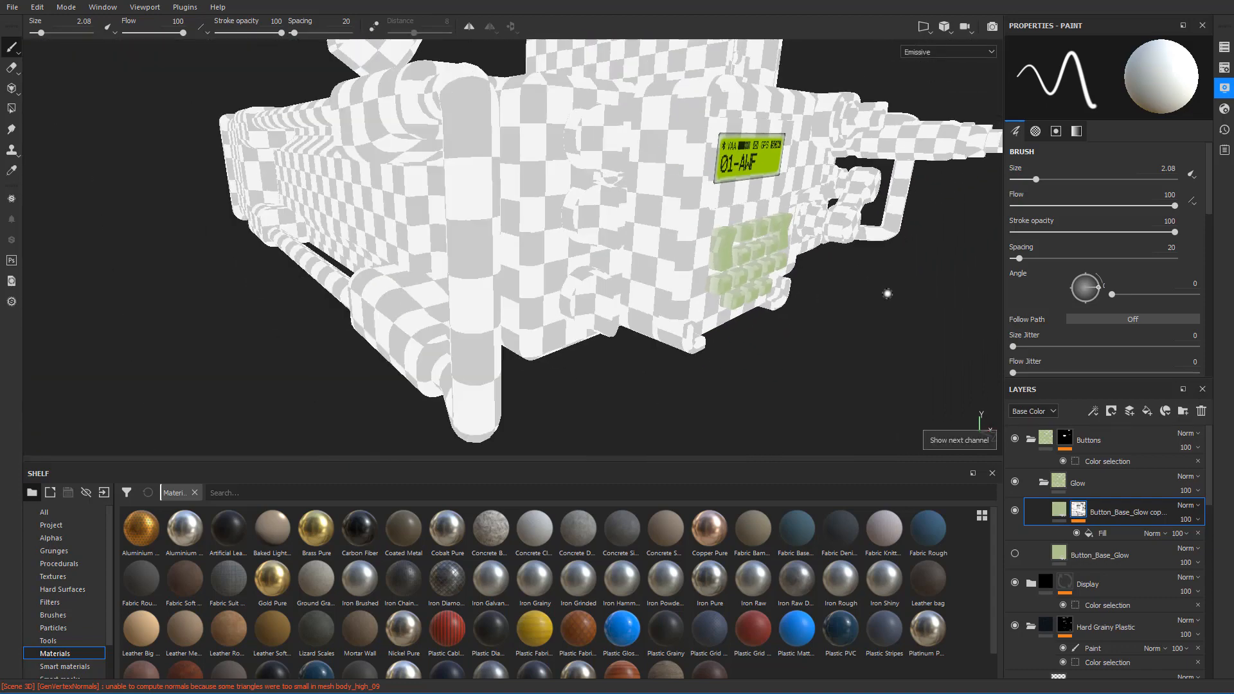
{"action": "scroll", "coordinate": [887, 293], "scroll_direction": "up", "scroll_amount": 4}
{"action": "left_click_drag", "start_coordinate": [860, 298], "coordinate": [860, 214], "text": "alt"}
{"action": "key", "text": "c"}
{"action": "key", "text": "c"}
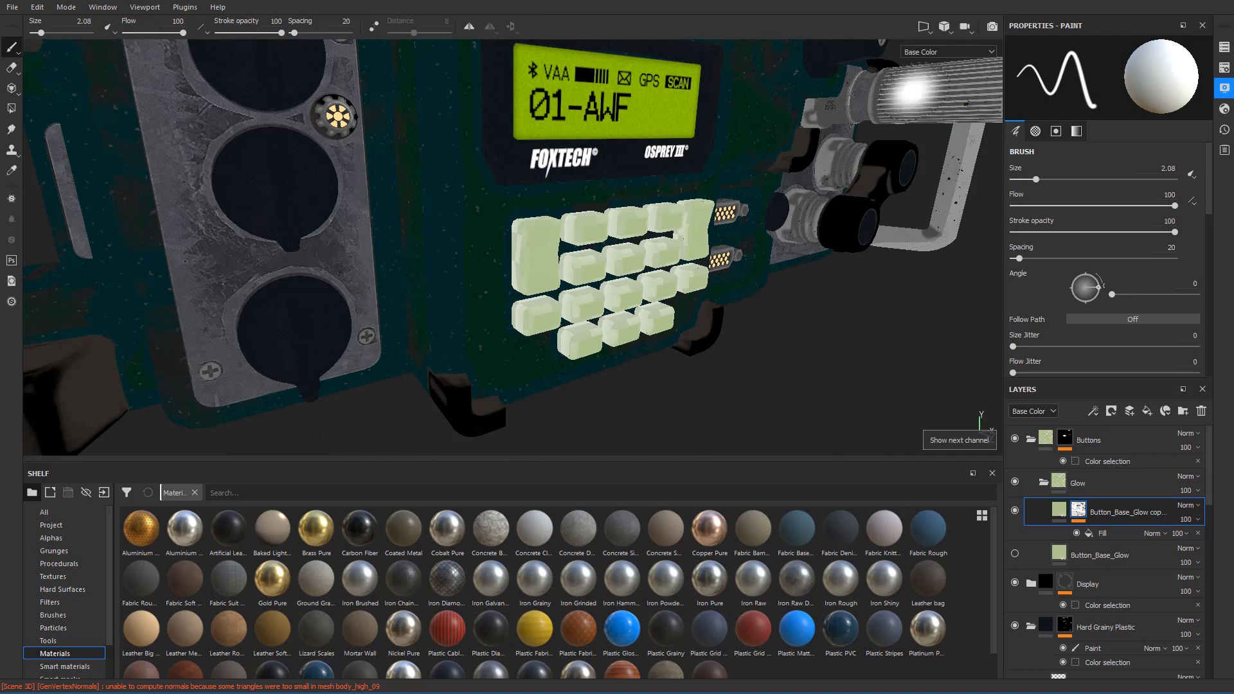
{"action": "key", "text": "c"}
{"action": "key", "text": "c"}
{"action": "key", "text": "c"}
{"action": "key", "text": "c"}
{"action": "key", "text": "c"}
{"action": "key", "text": "c"}
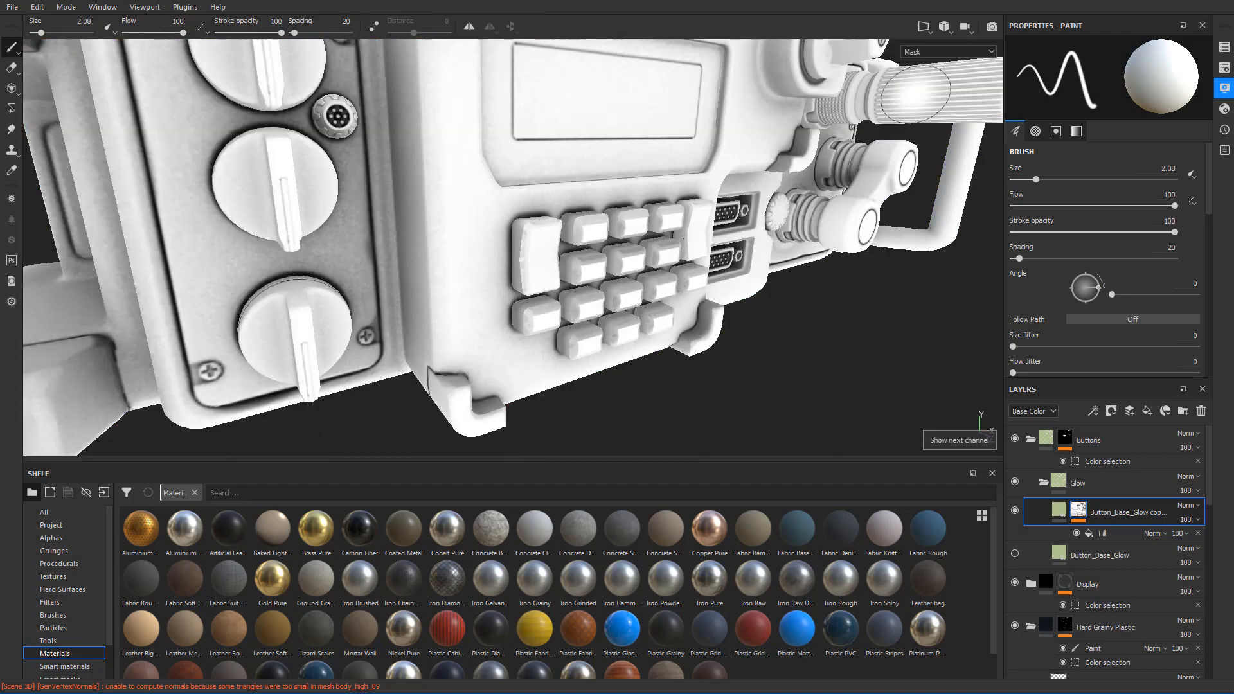
{"action": "left_click_drag", "start_coordinate": [853, 182], "coordinate": [762, 304], "text": "alt"}
{"action": "key", "text": "m"}
- Add a Levels adjustment to the duplicated glow layer's mask, raise its low input to about 0.567 and invert it
{"action": "scroll", "coordinate": [768, 295], "scroll_direction": "up", "scroll_amount": 5}
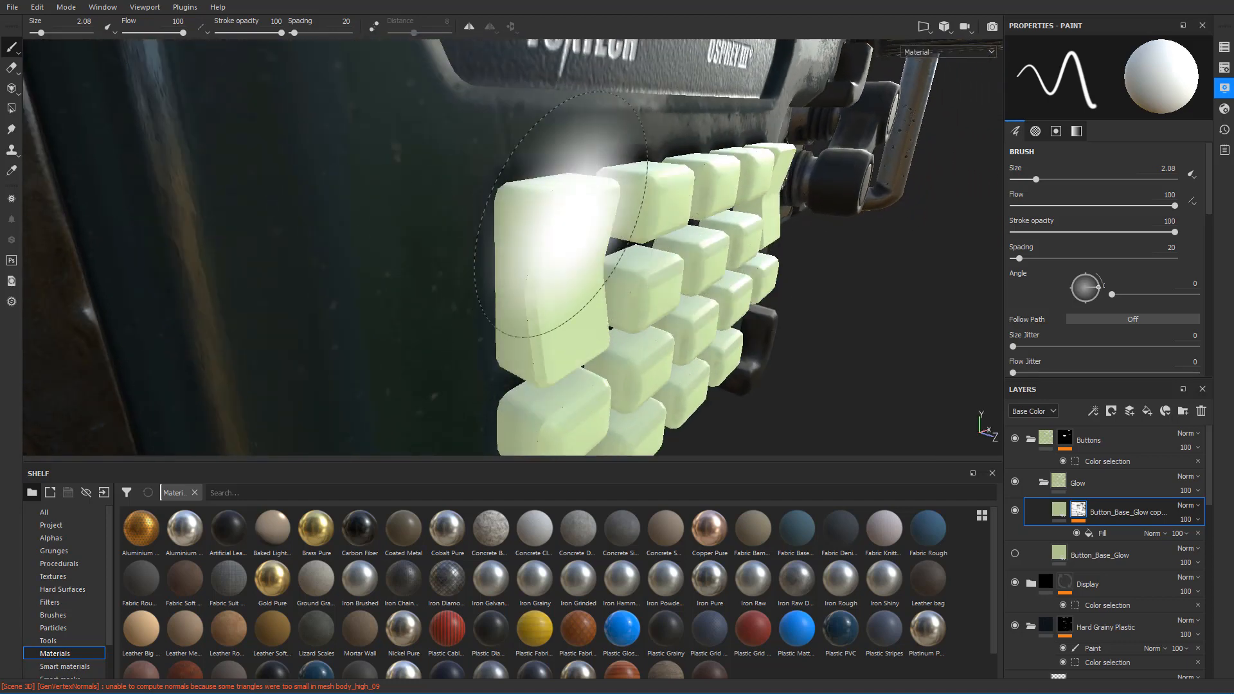
{"action": "left_click_drag", "start_coordinate": [579, 201], "coordinate": [584, 227], "text": "alt"}
{"action": "mouse_move", "coordinate": [720, 266]}
{"action": "right_mouse_down", "text": "ctrl"}
{"action": "mouse_move", "coordinate": [700, 266]}
{"action": "mouse_move", "coordinate": [725, 266]}
{"action": "right_mouse_up", "text": "ctrl"}
{"action": "left_click_drag", "start_coordinate": [720, 267], "coordinate": [707, 280], "text": "alt"}
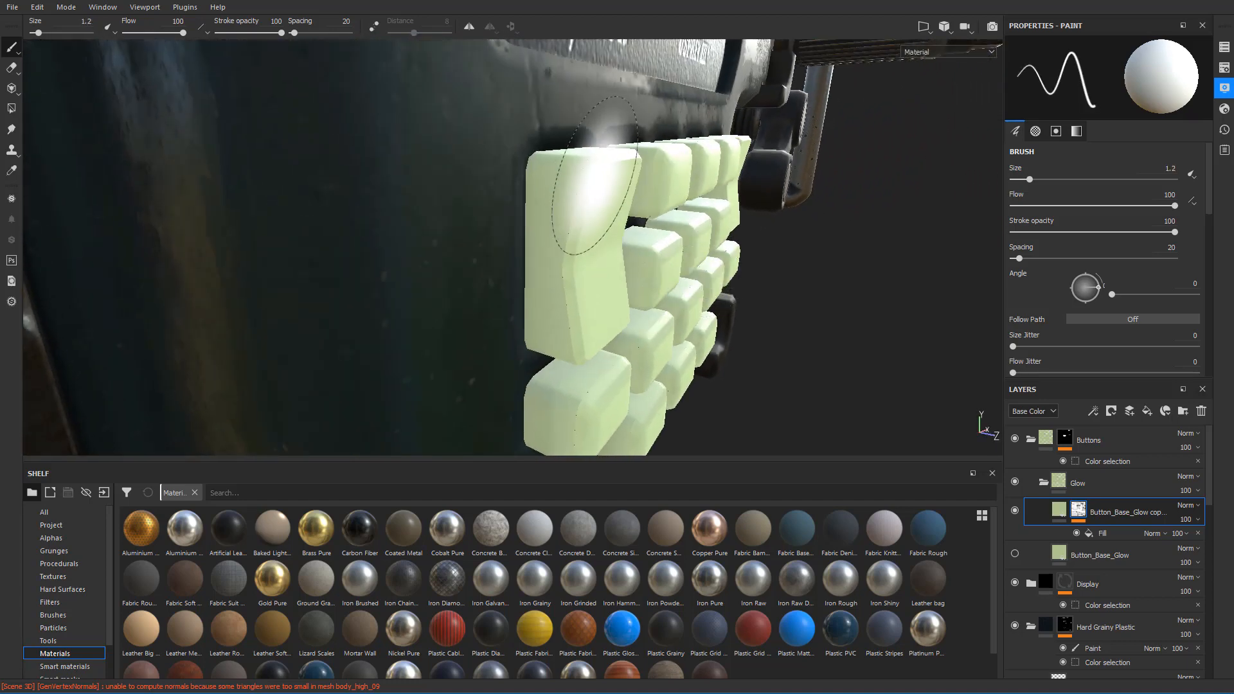
{"action": "left_click_drag", "start_coordinate": [595, 196], "coordinate": [627, 219], "text": "alt"}
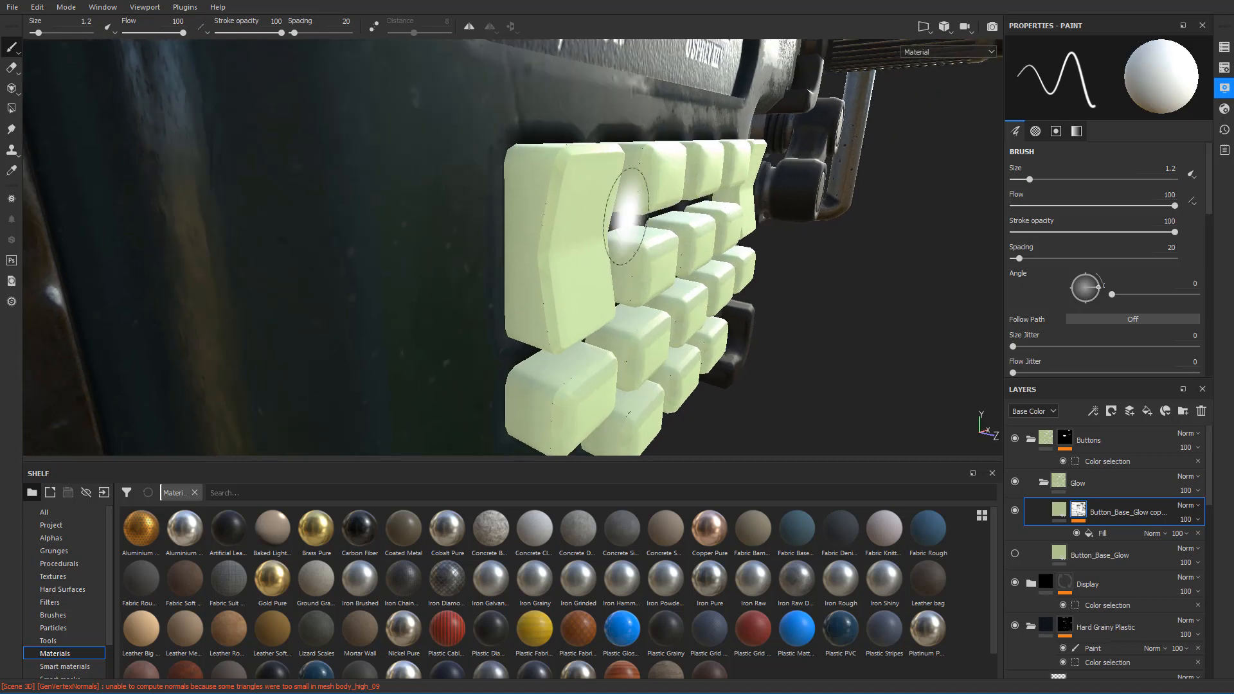
{"action": "right_click", "coordinate": [1080, 510]}
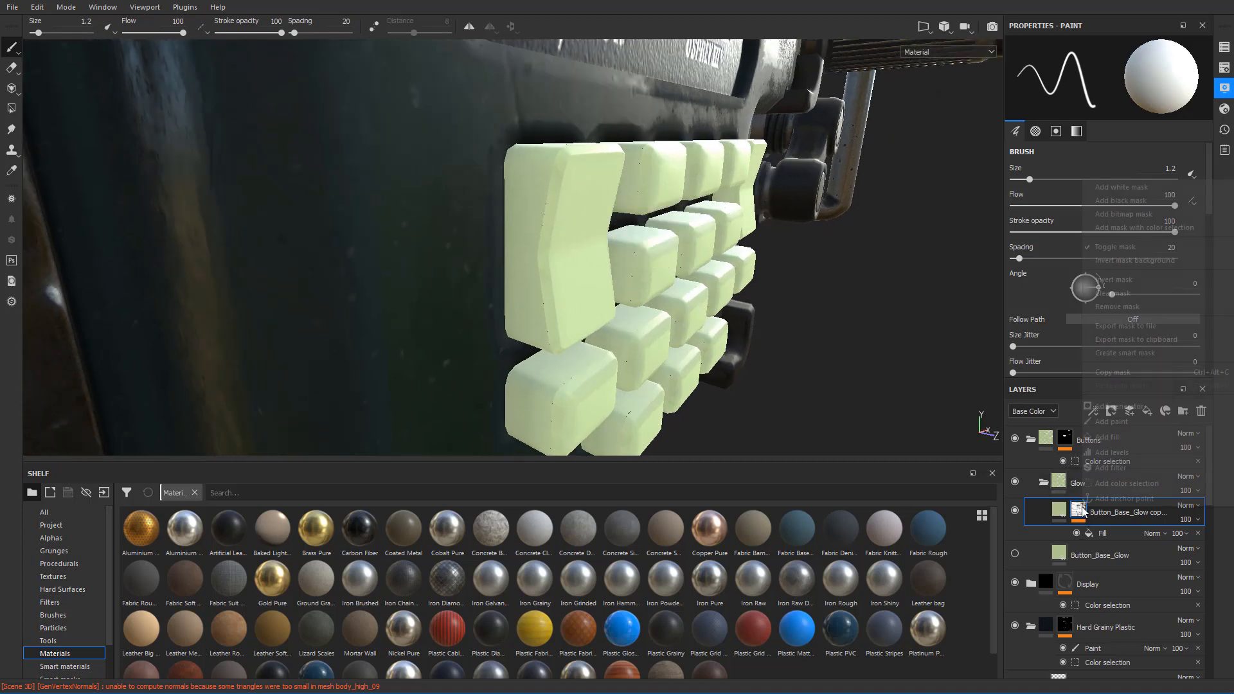
{"action": "left_click", "coordinate": [1129, 453]}
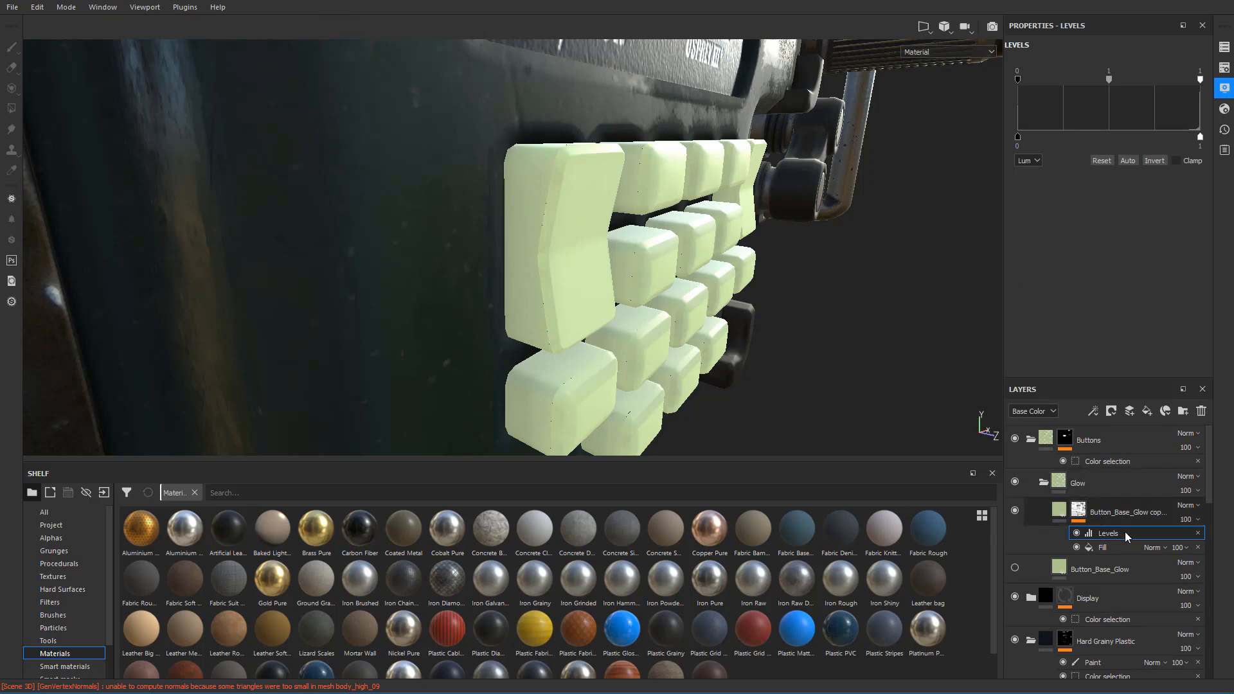
{"action": "left_click_drag", "start_coordinate": [1019, 75], "coordinate": [1121, 91]}
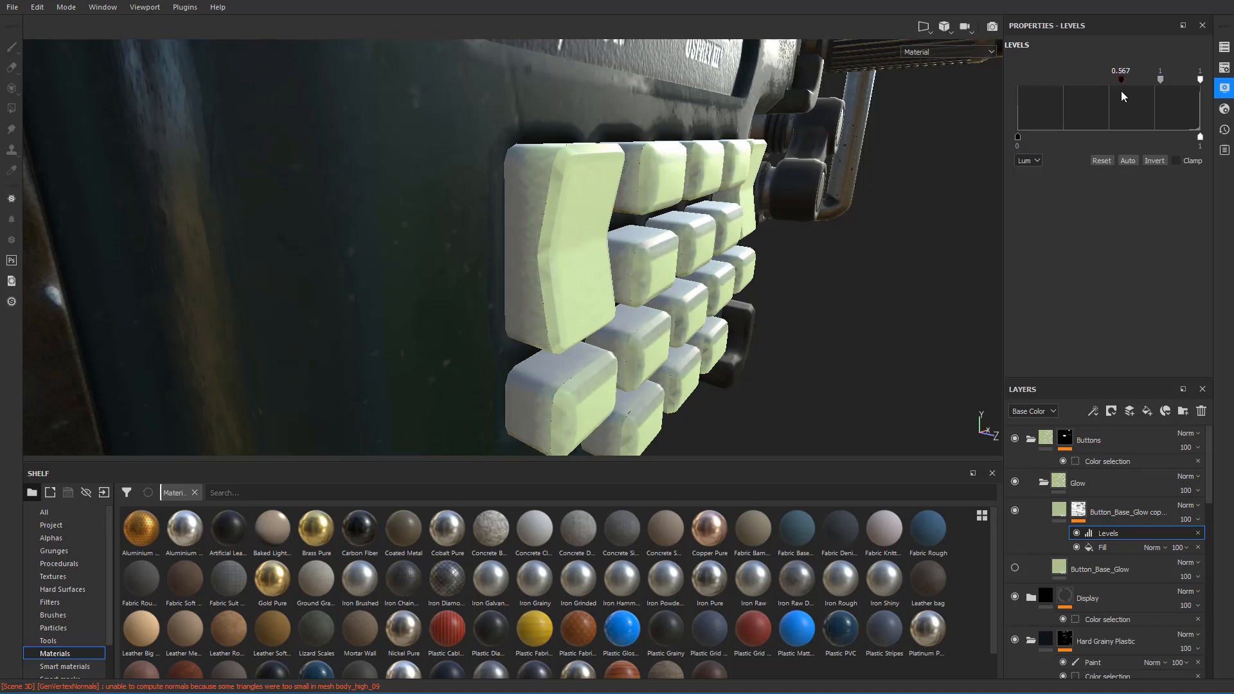
{"action": "left_click", "coordinate": [1153, 161]}
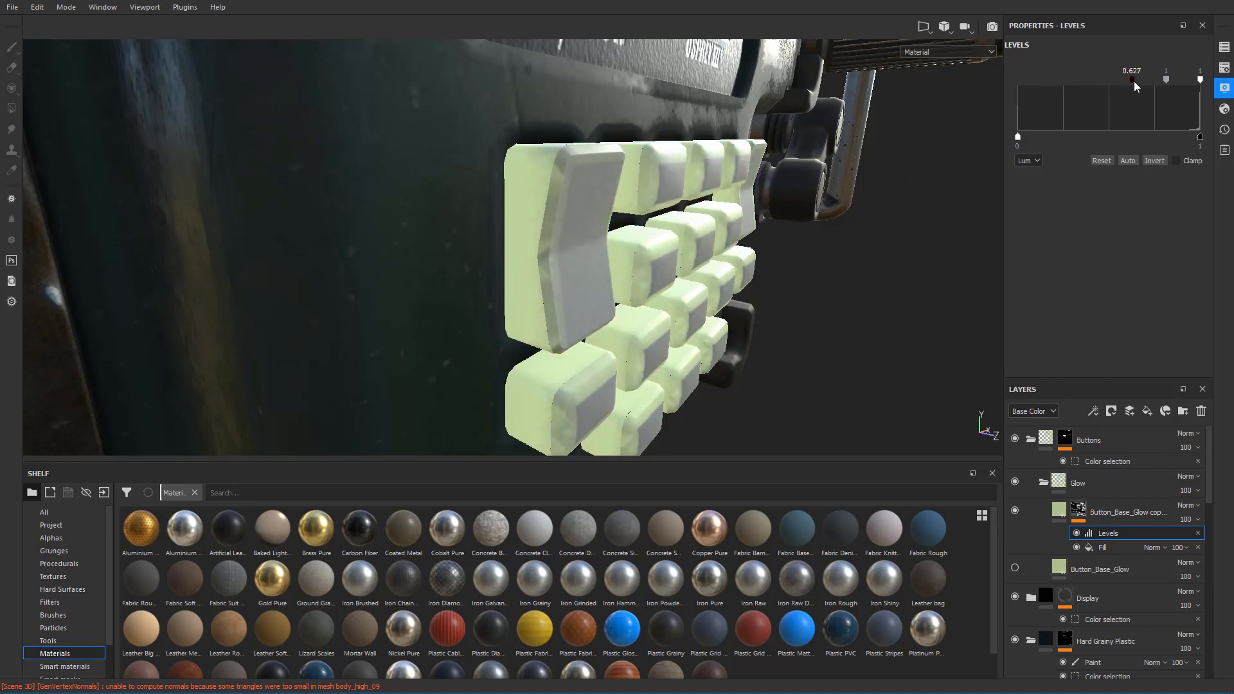
- Narrow the mask's Levels input range to 0.486 low and 0.662 high, with the midtone at 1
{"action": "mouse_move", "coordinate": [1134, 81]}
{"action": "left_mouse_down"}
{"action": "mouse_move", "coordinate": [1175, 86]}
{"action": "mouse_move", "coordinate": [1070, 79]}
{"action": "mouse_move", "coordinate": [1129, 80]}
{"action": "left_mouse_up"}
{"action": "left_click_drag", "start_coordinate": [816, 151], "coordinate": [753, 180], "text": "alt"}
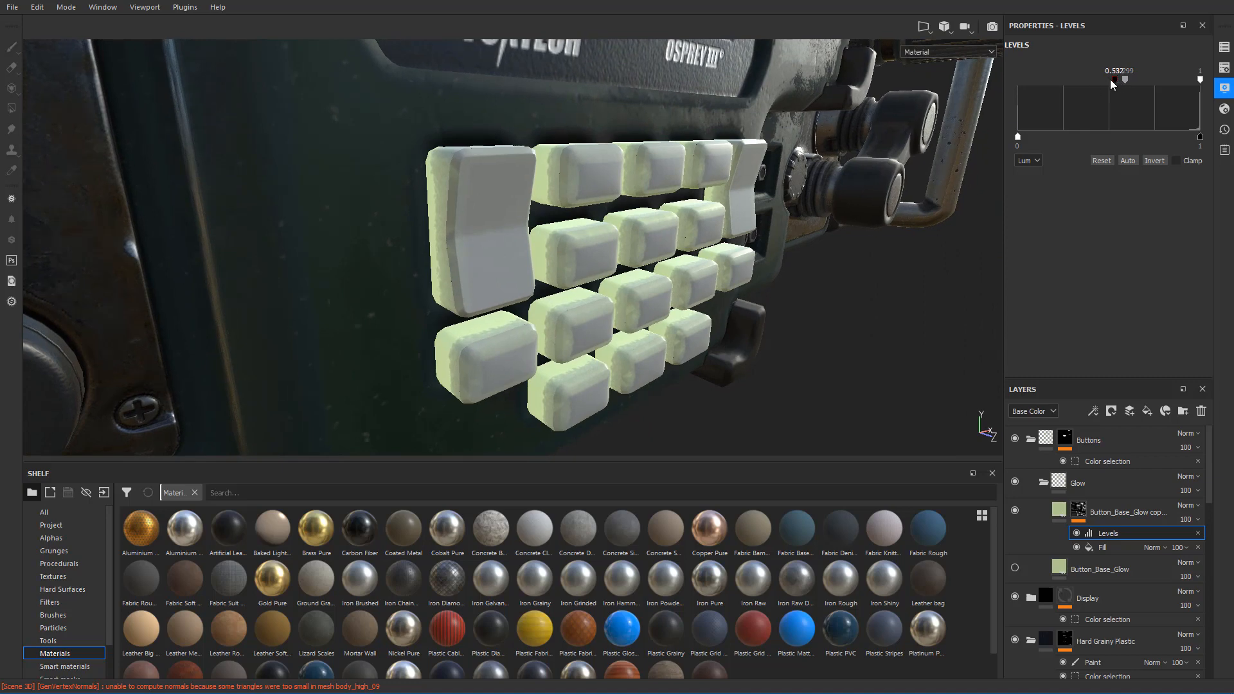
{"action": "mouse_move", "coordinate": [1110, 79]}
{"action": "left_mouse_down"}
{"action": "mouse_move", "coordinate": [1093, 78]}
{"action": "mouse_move", "coordinate": [1107, 79]}
{"action": "left_mouse_up"}
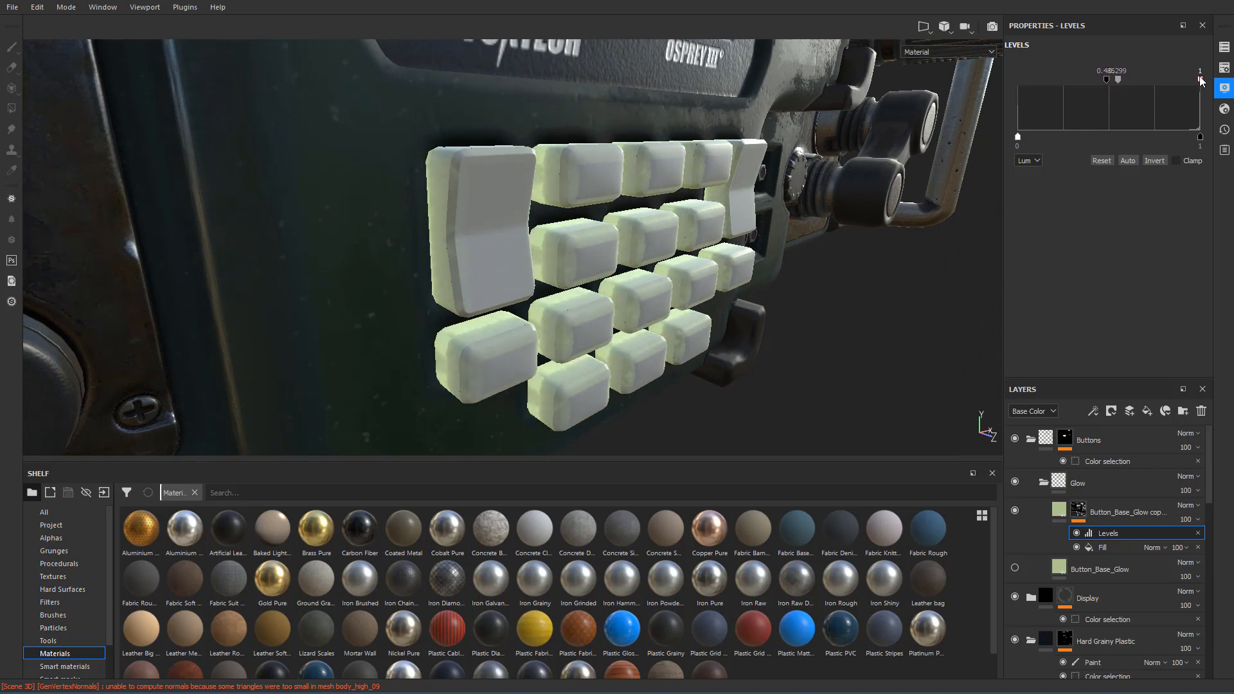
{"action": "left_click_drag", "start_coordinate": [1200, 80], "coordinate": [1114, 80]}
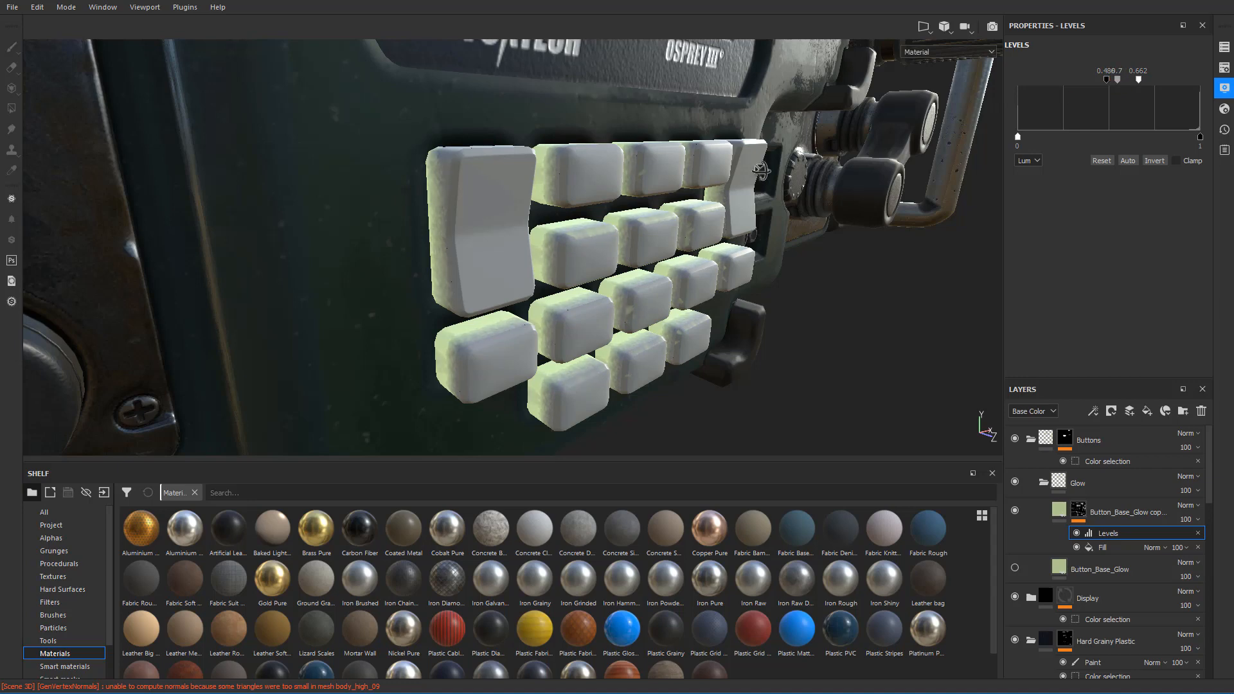
{"action": "left_click_drag", "start_coordinate": [761, 171], "coordinate": [785, 198], "text": "alt"}
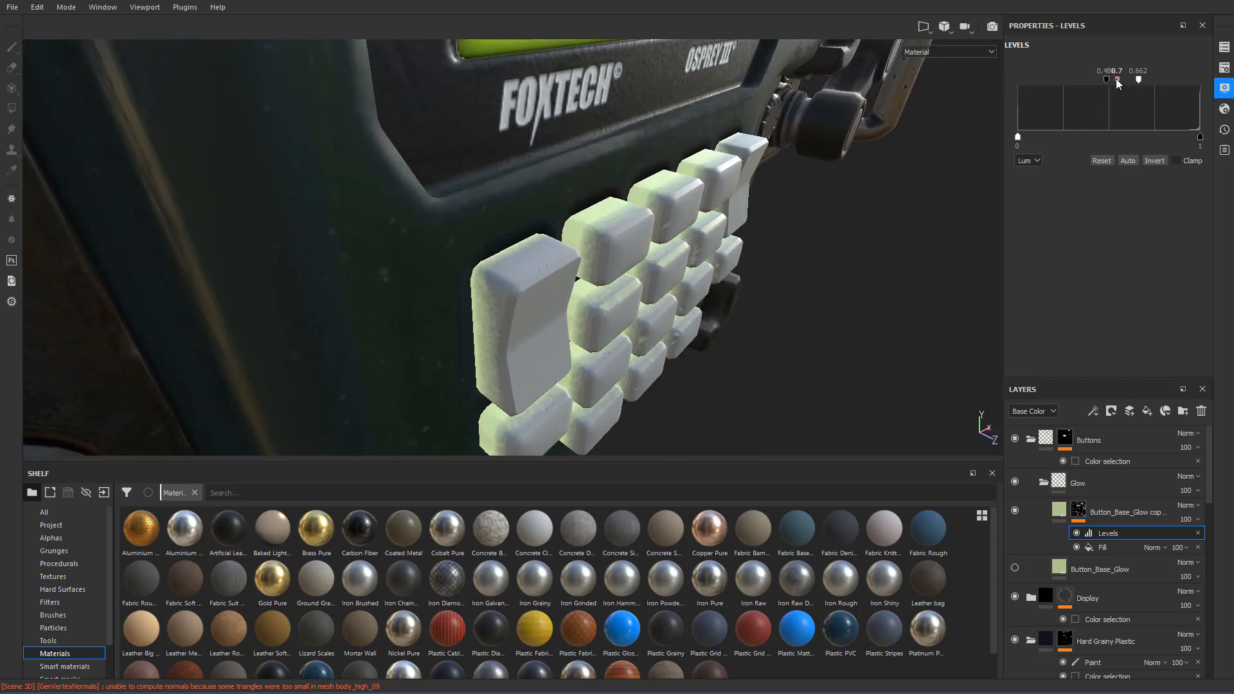
{"action": "left_click_drag", "start_coordinate": [1118, 81], "coordinate": [1121, 82]}
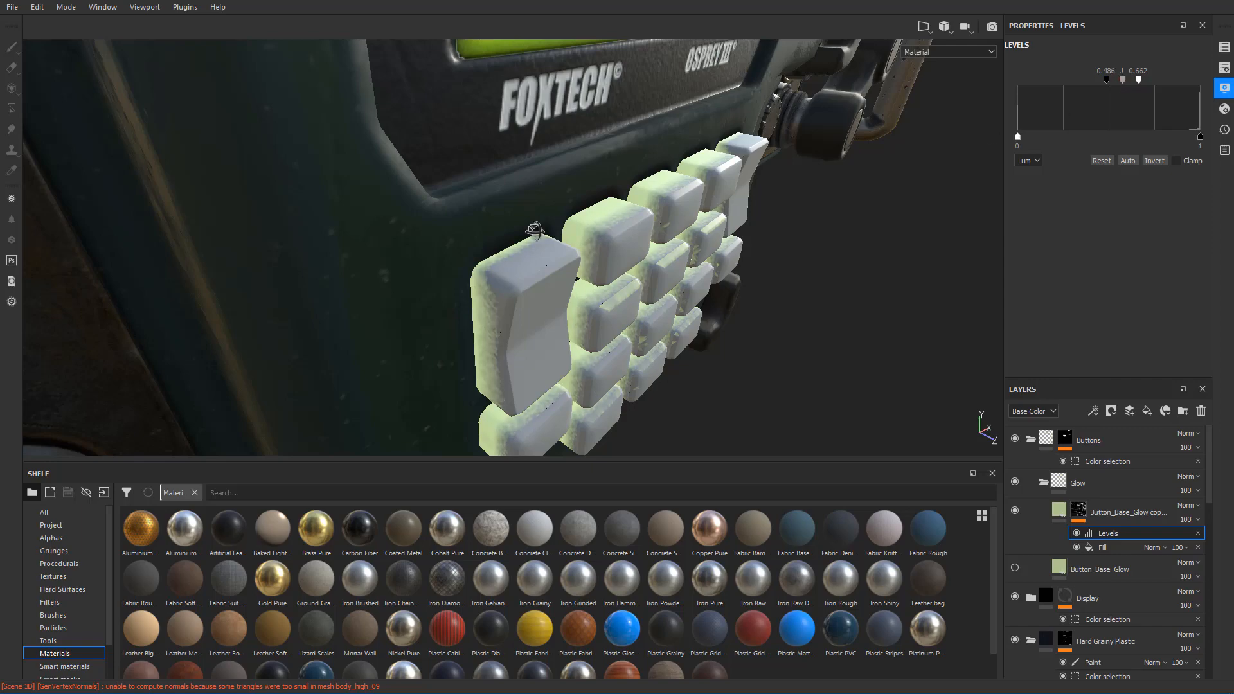
- Fine-tune the mask's Levels with the midtone at 0.678, high input at 0.711 and output limit at 0.651
{"action": "left_click_drag", "start_coordinate": [533, 230], "coordinate": [529, 198], "text": "alt"}
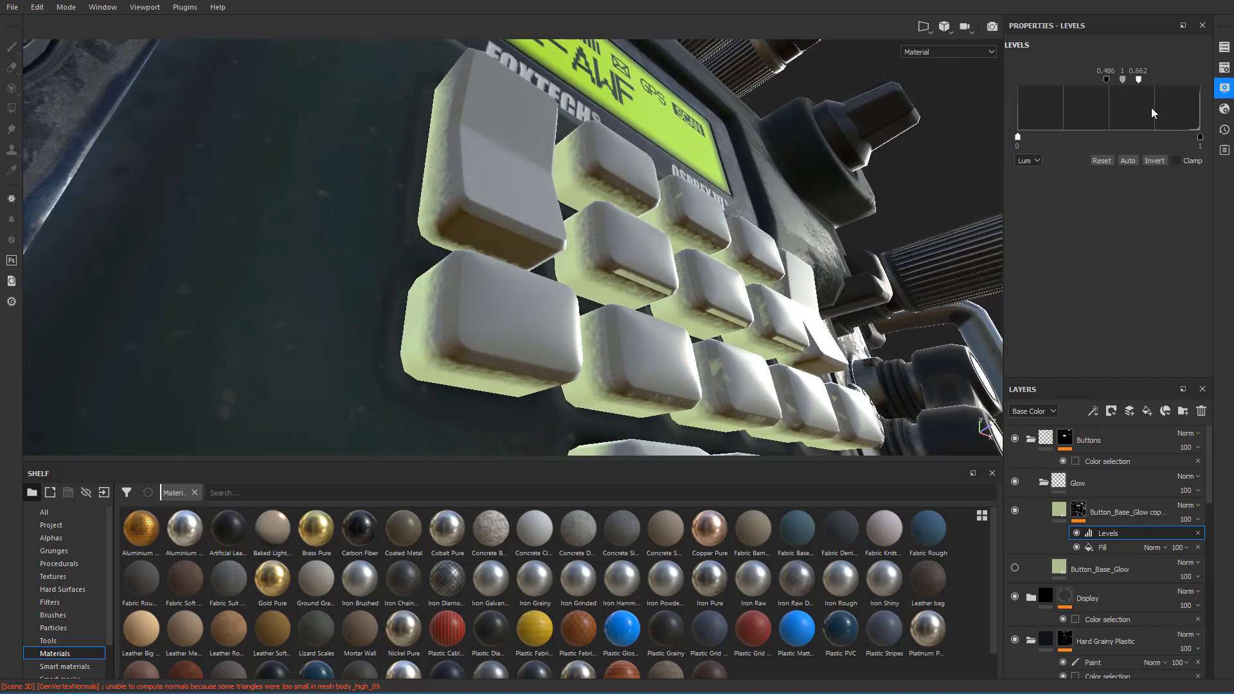
{"action": "mouse_move", "coordinate": [1119, 78]}
{"action": "left_mouse_down"}
{"action": "mouse_move", "coordinate": [1150, 79]}
{"action": "mouse_move", "coordinate": [1109, 79]}
{"action": "mouse_move", "coordinate": [1120, 79]}
{"action": "left_mouse_up"}
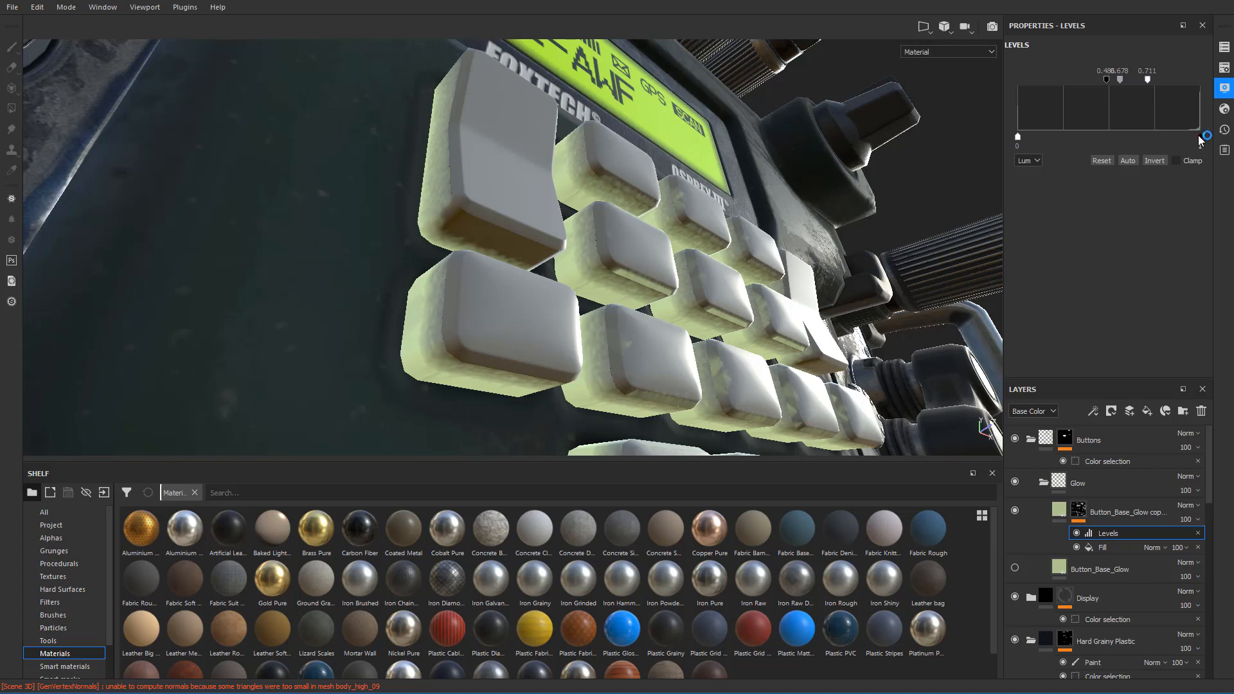
{"action": "left_click_drag", "start_coordinate": [1200, 131], "coordinate": [1126, 132]}
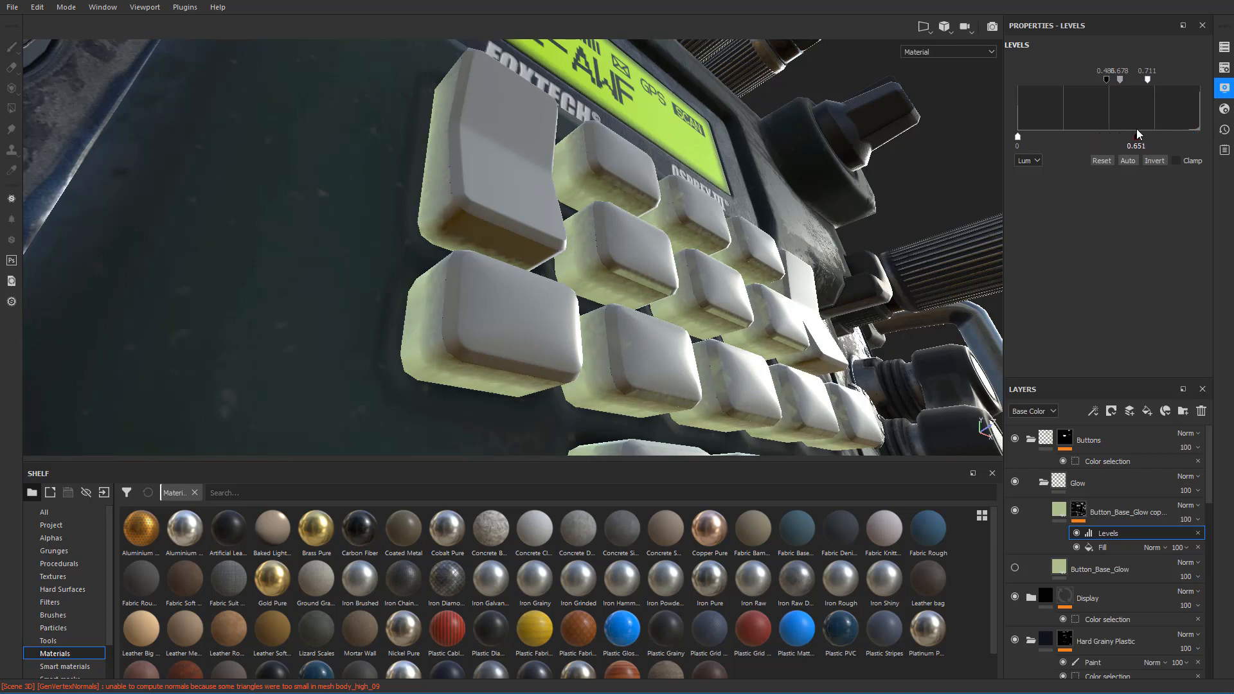
{"action": "left_click_drag", "start_coordinate": [726, 199], "coordinate": [897, 317], "text": "alt"}
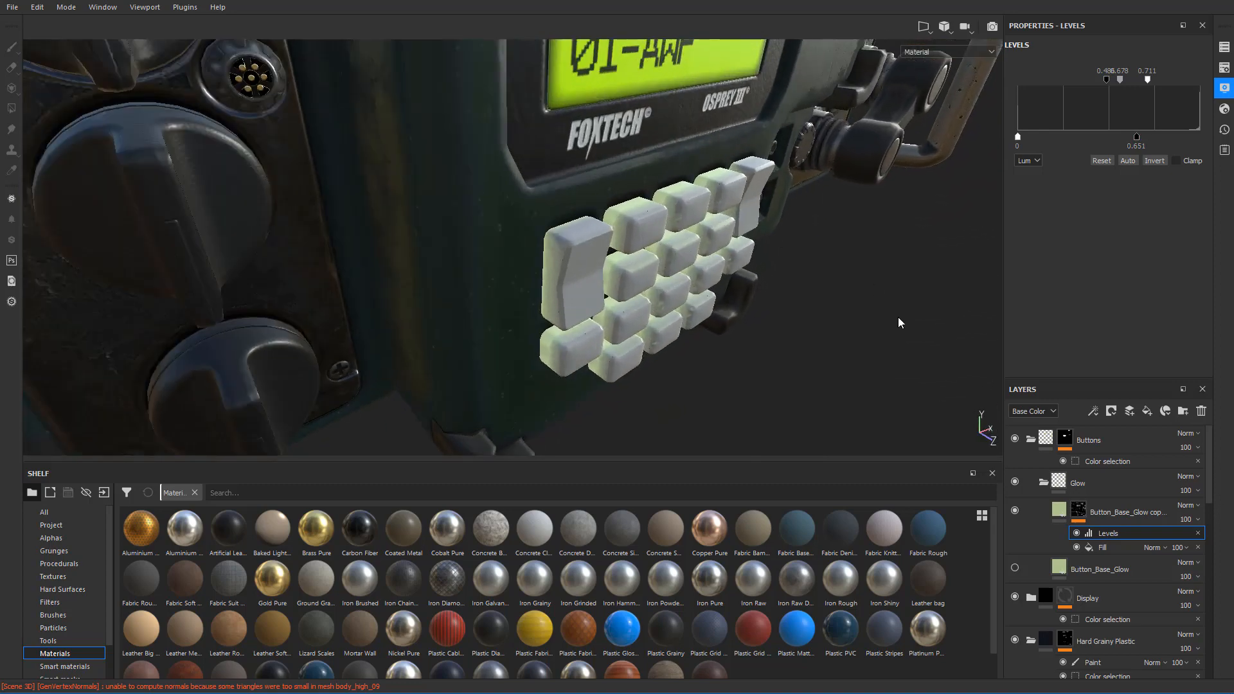
- Add a Blur filter with intensity 1 to the duplicated glow layer's mask
{"action": "right_click", "coordinate": [1081, 514]}
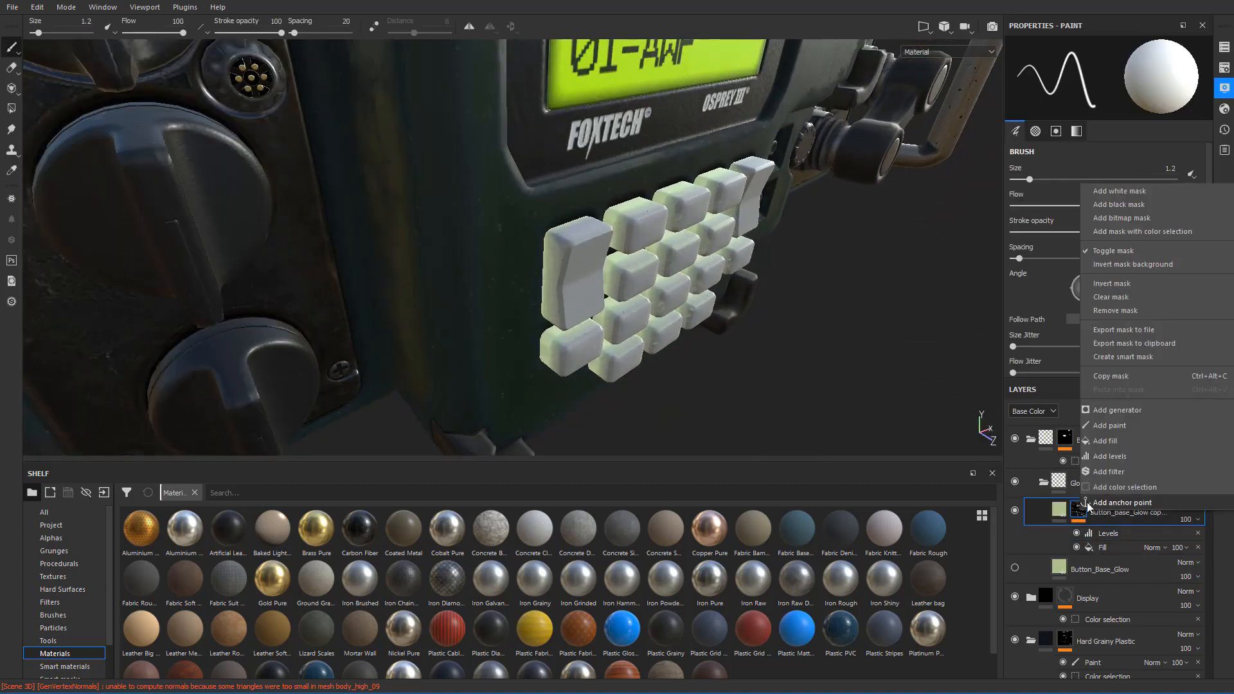
{"action": "left_click", "coordinate": [1121, 471]}
{"action": "left_click", "coordinate": [1116, 75]}
{"action": "type", "text": "b"}
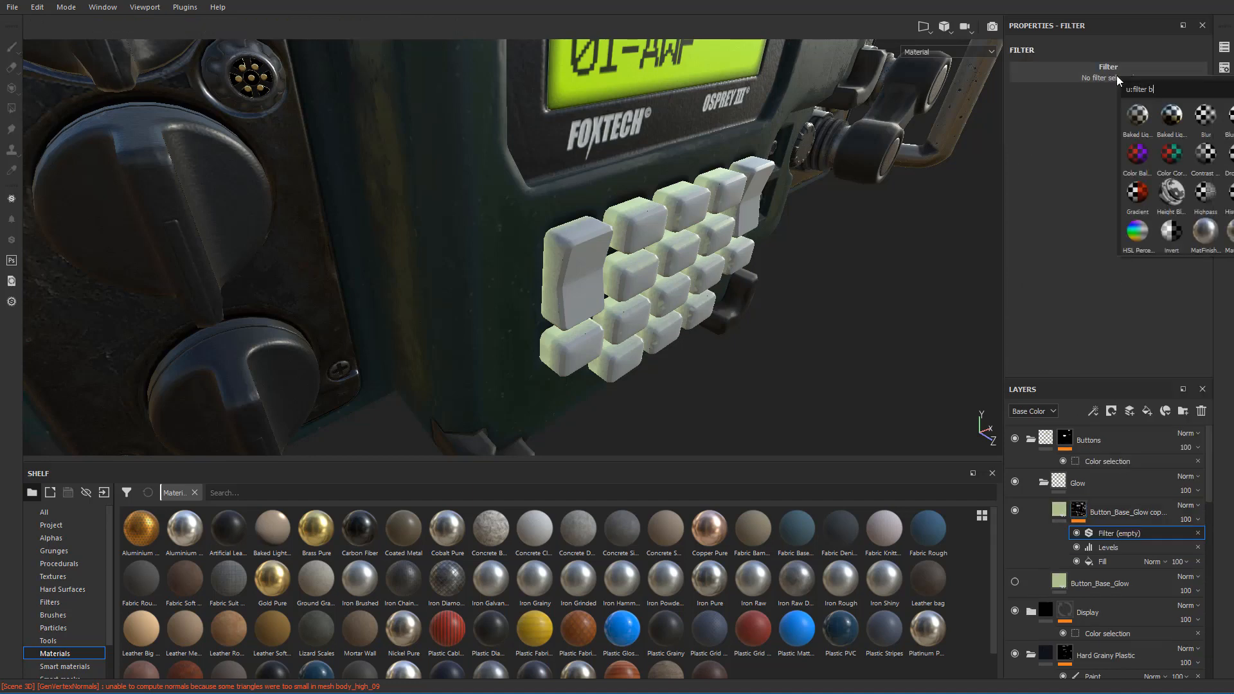
{"action": "type", "text": "lur"}
{"action": "left_click", "coordinate": [1135, 117]}
{"action": "scroll", "coordinate": [744, 187], "scroll_direction": "up", "scroll_amount": 2}
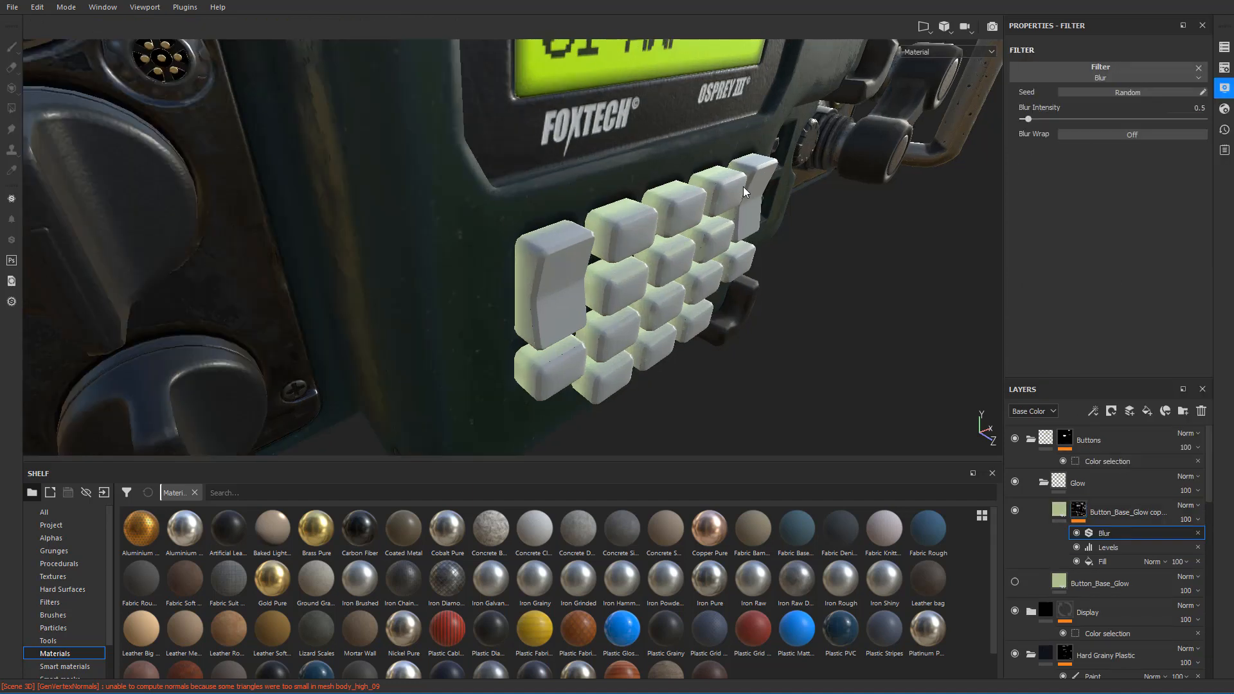
{"action": "left_click", "coordinate": [1197, 108]}
{"action": "key", "text": "Return"}
{"action": "left_click_drag", "start_coordinate": [716, 260], "coordinate": [596, 277], "text": "alt"}
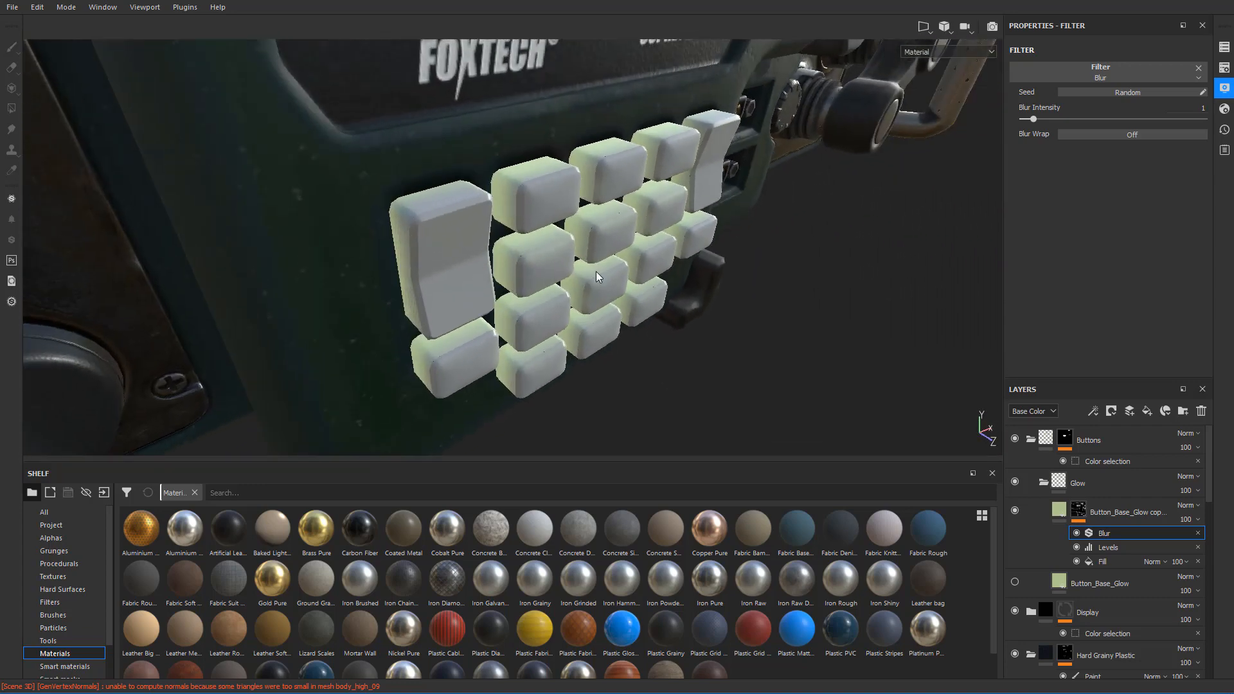
- Show the original Button_Base_Glow layer and switch off its emissive channel
{"action": "left_click", "coordinate": [1057, 511]}
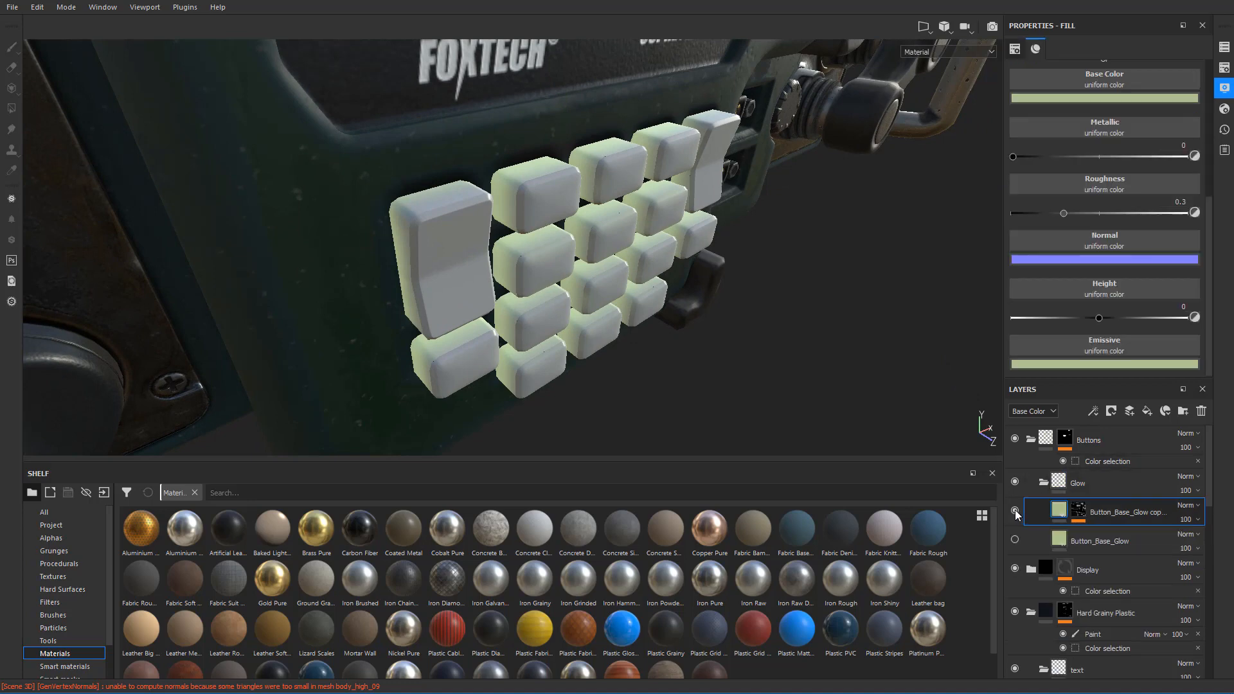
{"action": "left_click", "coordinate": [1016, 539]}
{"action": "left_click", "coordinate": [1093, 539]}
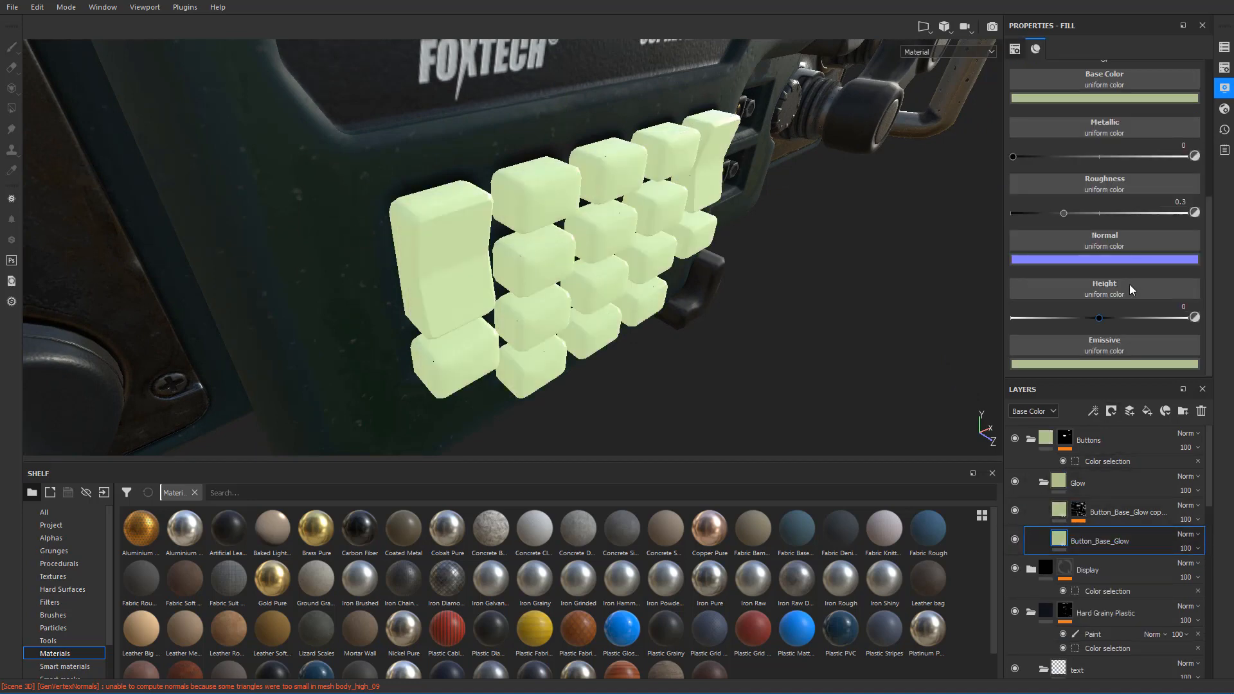
{"action": "scroll", "coordinate": [1159, 140], "scroll_direction": "up", "scroll_amount": 4}
{"action": "left_click", "coordinate": [1186, 170]}
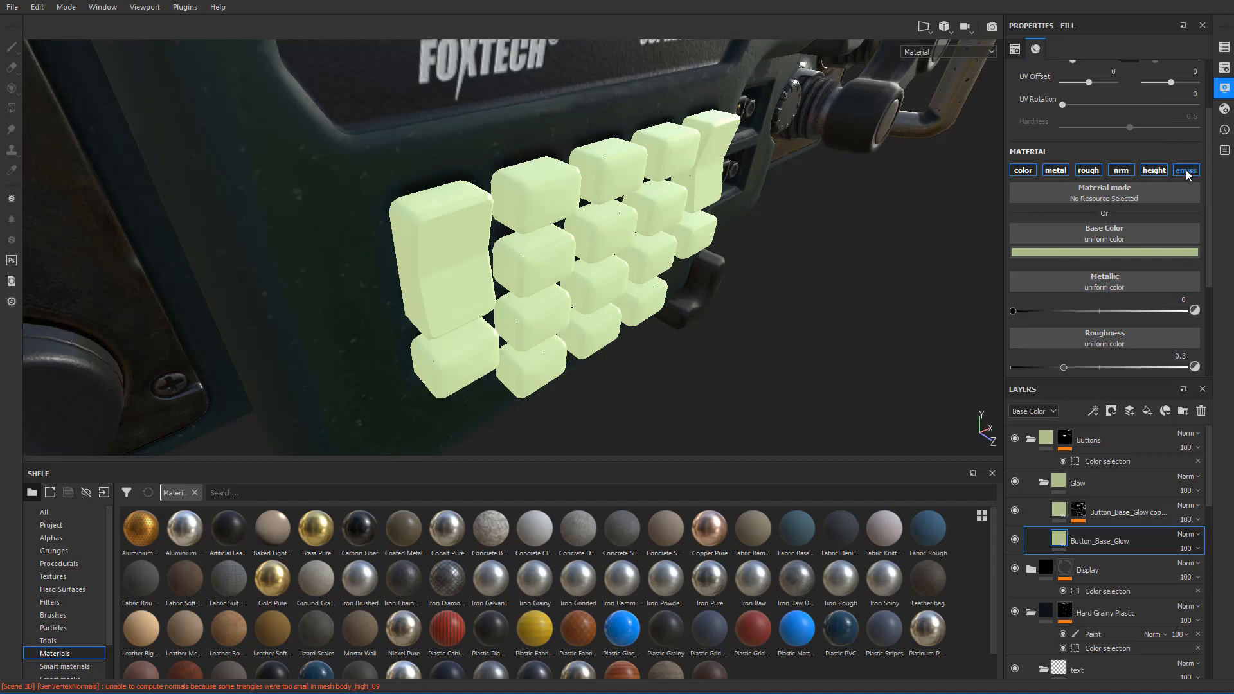
- Brighten the duplicated glow layer's emissive color to R 0.492, G 0.649 and B 0.318
{"action": "left_click", "coordinate": [1101, 511]}
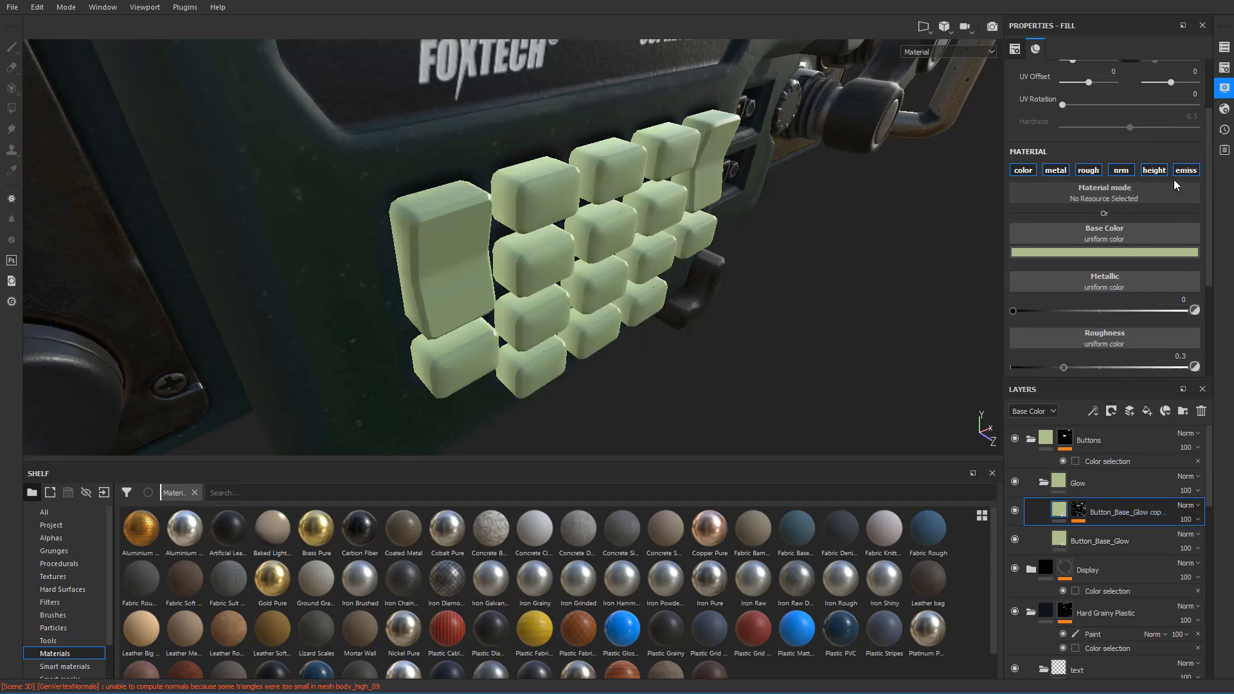
{"action": "left_click", "coordinate": [1186, 171]}
{"action": "left_click_drag", "start_coordinate": [669, 283], "coordinate": [696, 263], "text": "alt"}
{"action": "scroll", "coordinate": [1132, 290], "scroll_direction": "down", "scroll_amount": 4}
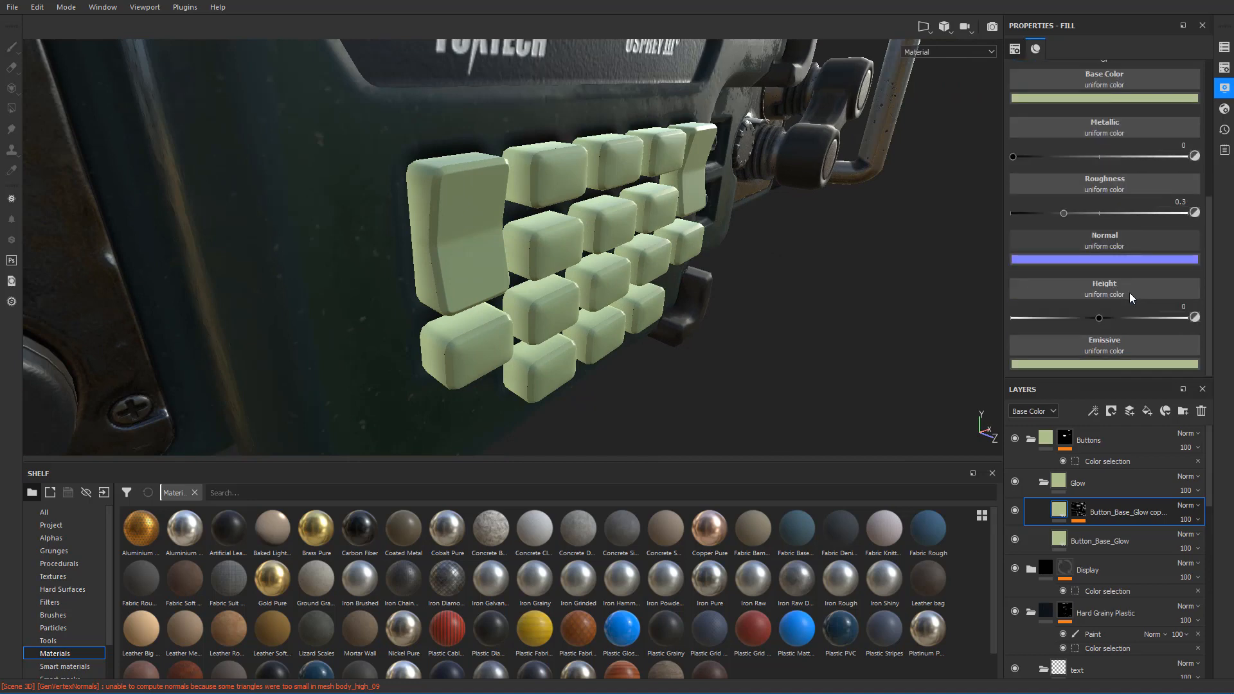
{"action": "left_click", "coordinate": [1128, 363]}
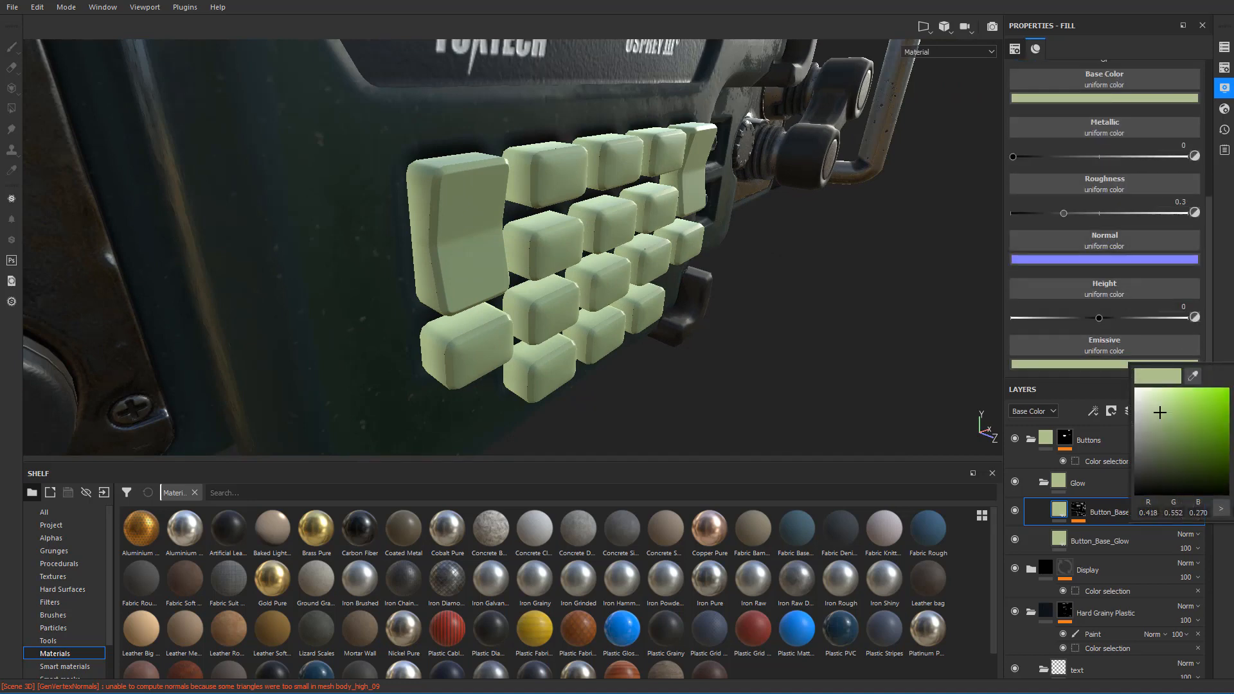
{"action": "left_click_drag", "start_coordinate": [1161, 412], "coordinate": [1160, 409]}
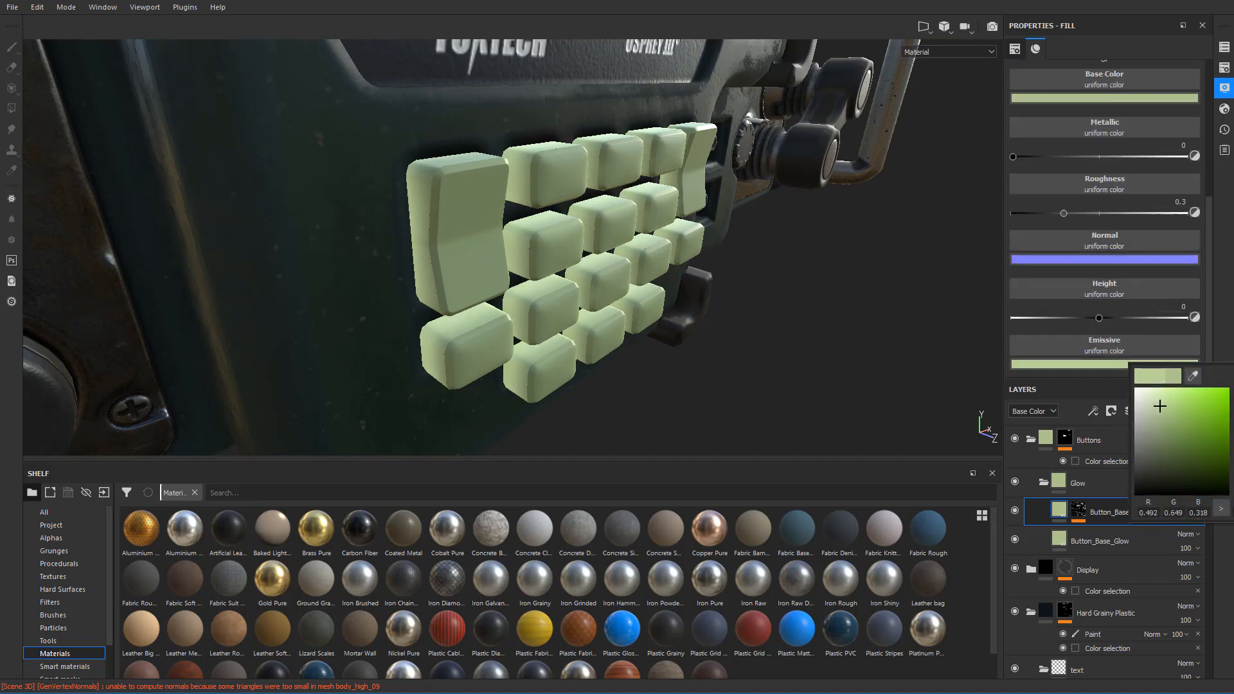
- Re-enable the emissive channel on the original Button_Base_Glow layer and darken its emissive color to R 0.023, G 0.031 and B 0.015
{"action": "left_click", "coordinate": [1105, 539]}
{"action": "left_click", "coordinate": [1105, 539]}
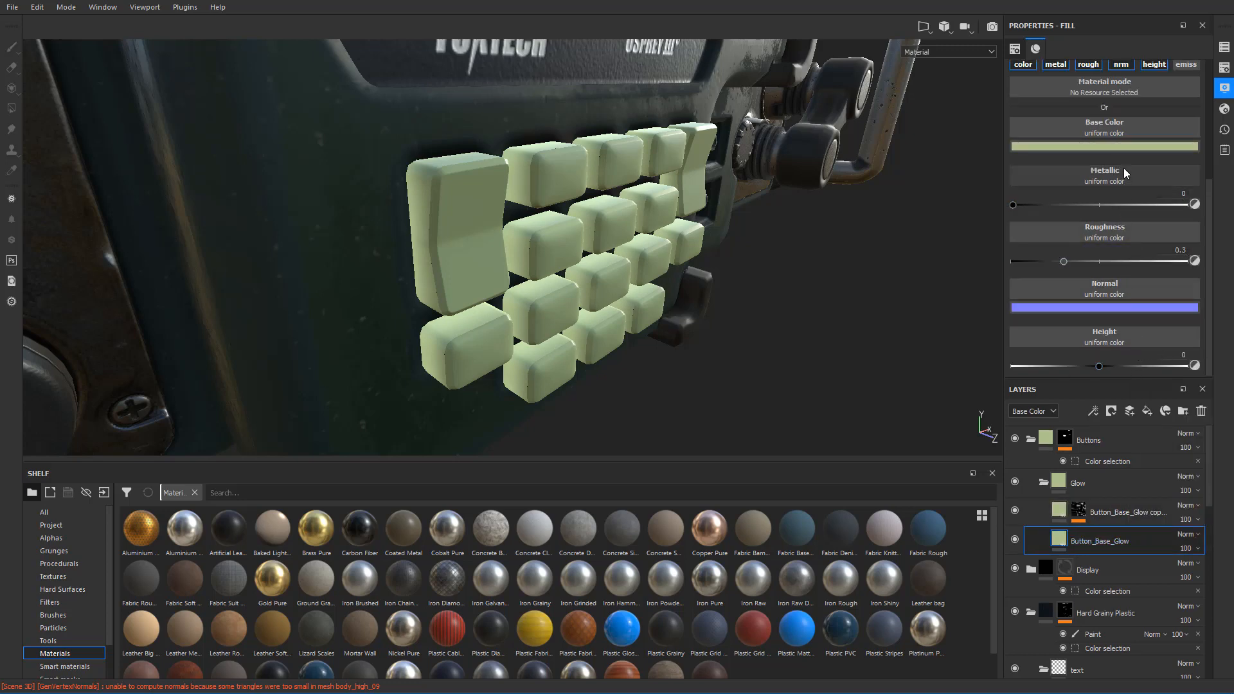
{"action": "scroll", "coordinate": [1124, 168], "scroll_direction": "up", "scroll_amount": 2}
{"action": "left_click", "coordinate": [1186, 103]}
{"action": "scroll", "coordinate": [1143, 257], "scroll_direction": "down", "scroll_amount": 3}
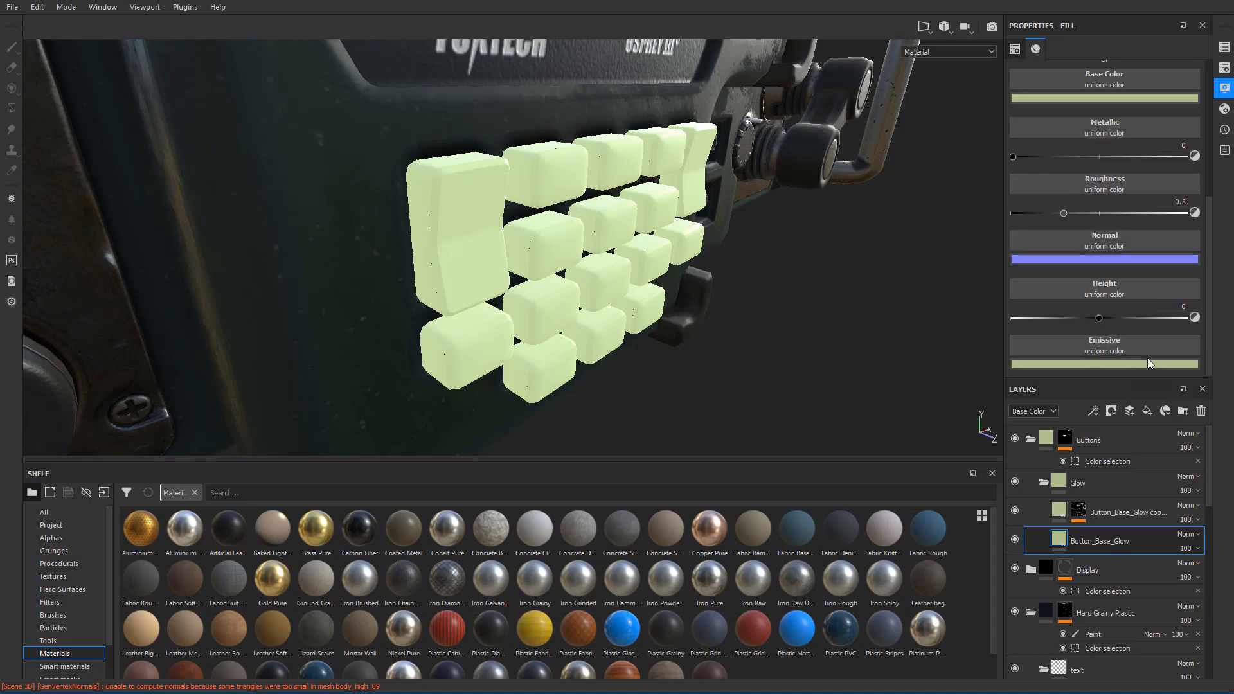
{"action": "left_click", "coordinate": [1159, 364]}
{"action": "left_click_drag", "start_coordinate": [1181, 416], "coordinate": [1181, 472]}
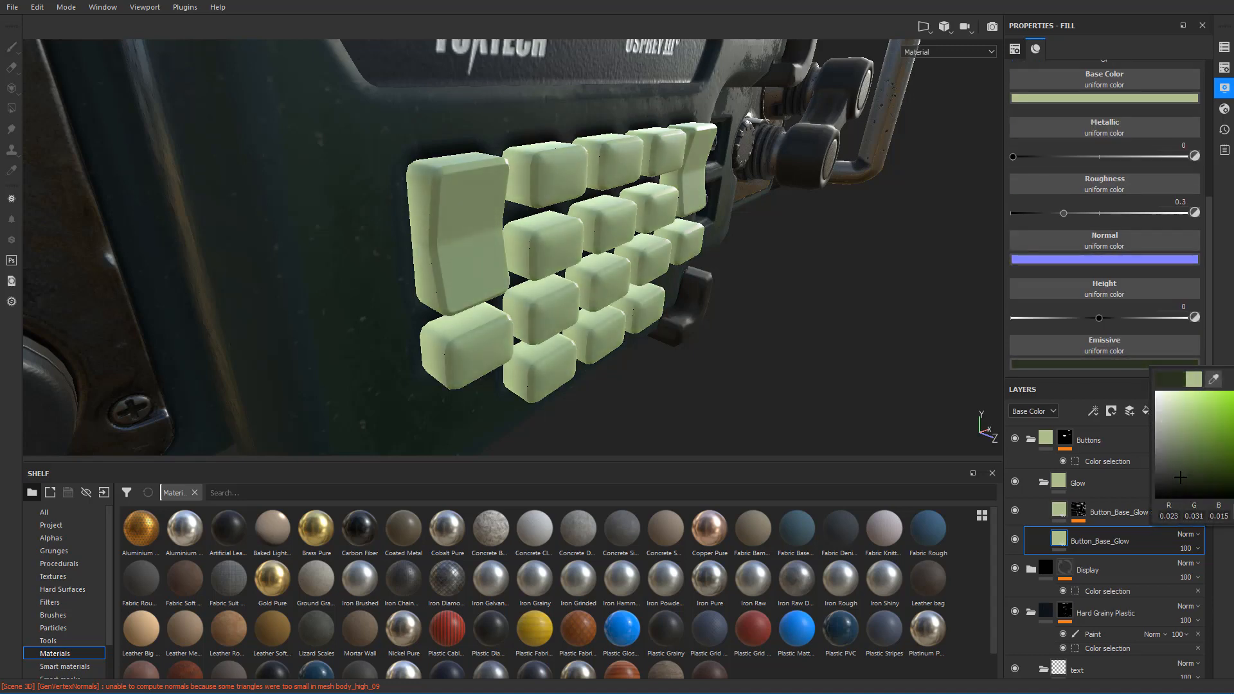
{"action": "left_click", "coordinate": [1120, 510]}
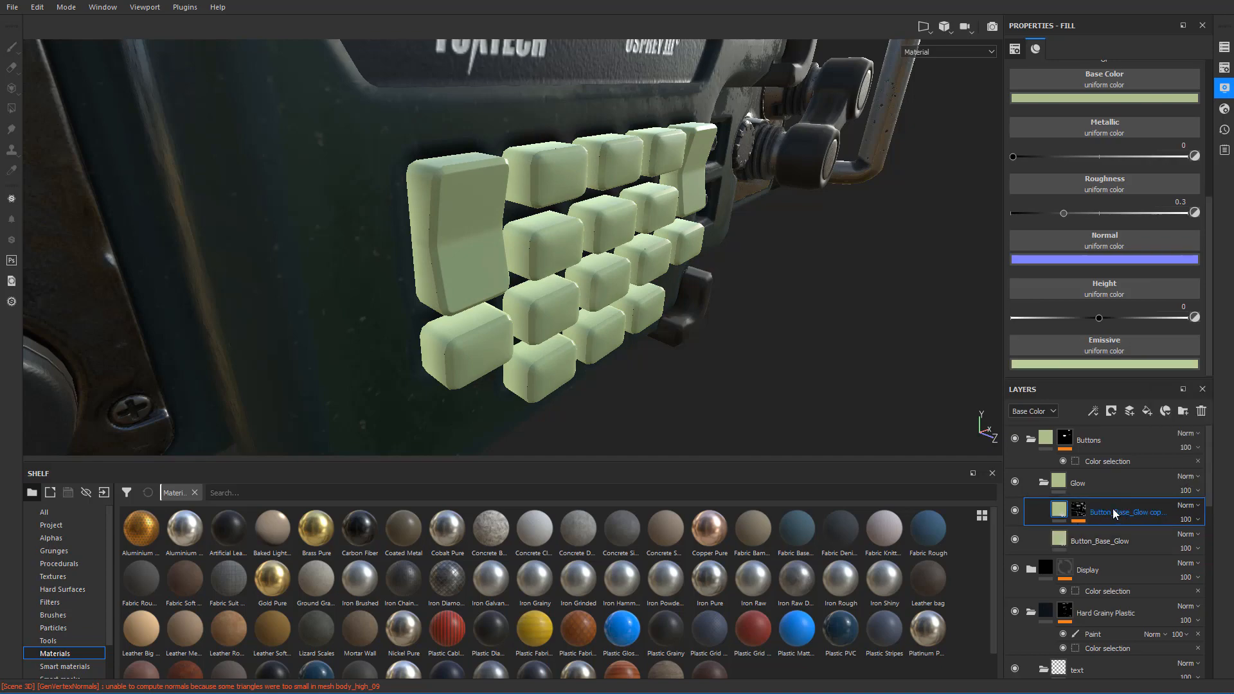
{"action": "mouse_move", "coordinate": [643, 334]}
{"action": "left_mouse_down", "text": "alt"}
{"action": "mouse_move", "coordinate": [681, 331]}
{"action": "mouse_move", "coordinate": [643, 325]}
{"action": "mouse_move", "coordinate": [659, 326]}
{"action": "left_mouse_up", "text": "alt"}
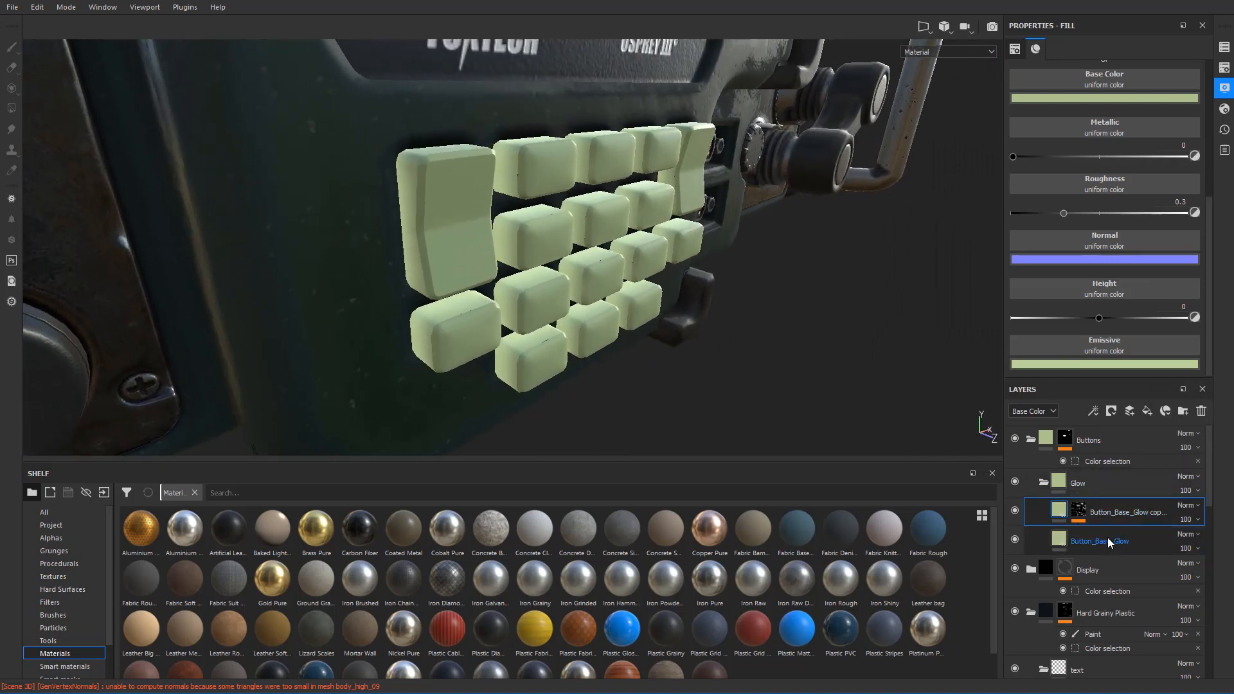
- Rename the duplicated glow layer Emissive_Strong and the original Button_Base_Glow layer Emissive_Weak
{"action": "double_click", "coordinate": [1120, 511]}
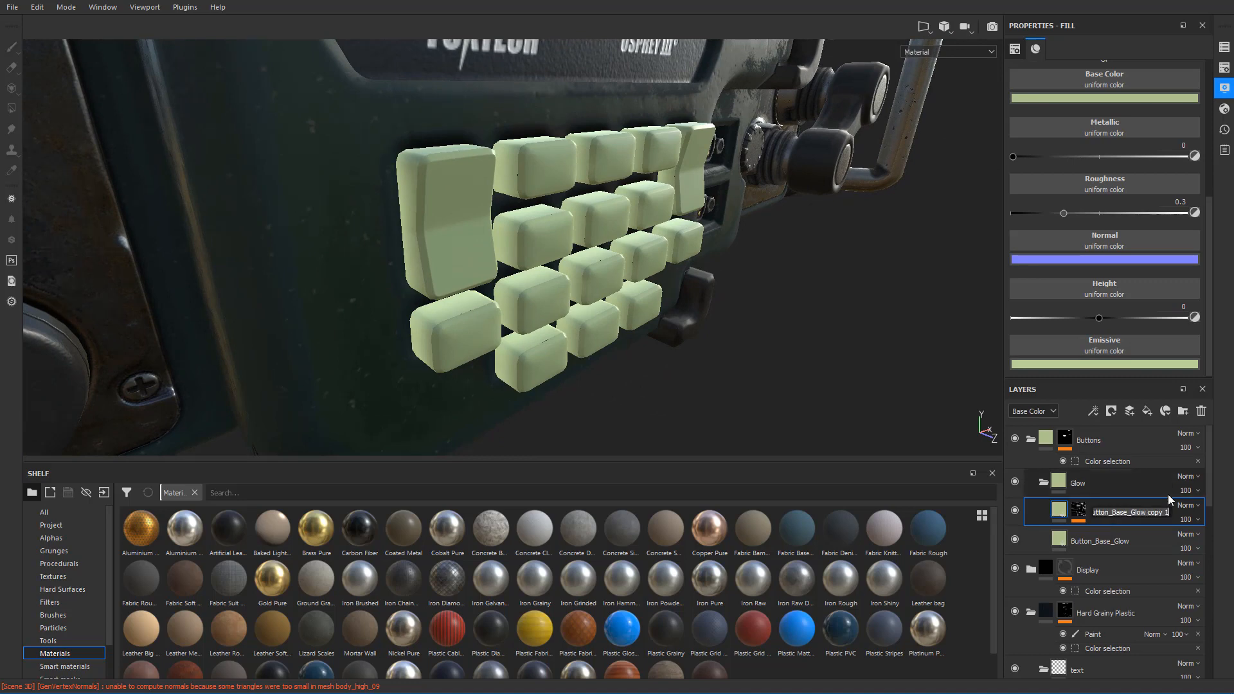
{"action": "type", "text": "Emissive_Strong"}
{"action": "key", "text": "Return"}
{"action": "double_click", "coordinate": [1109, 538]}
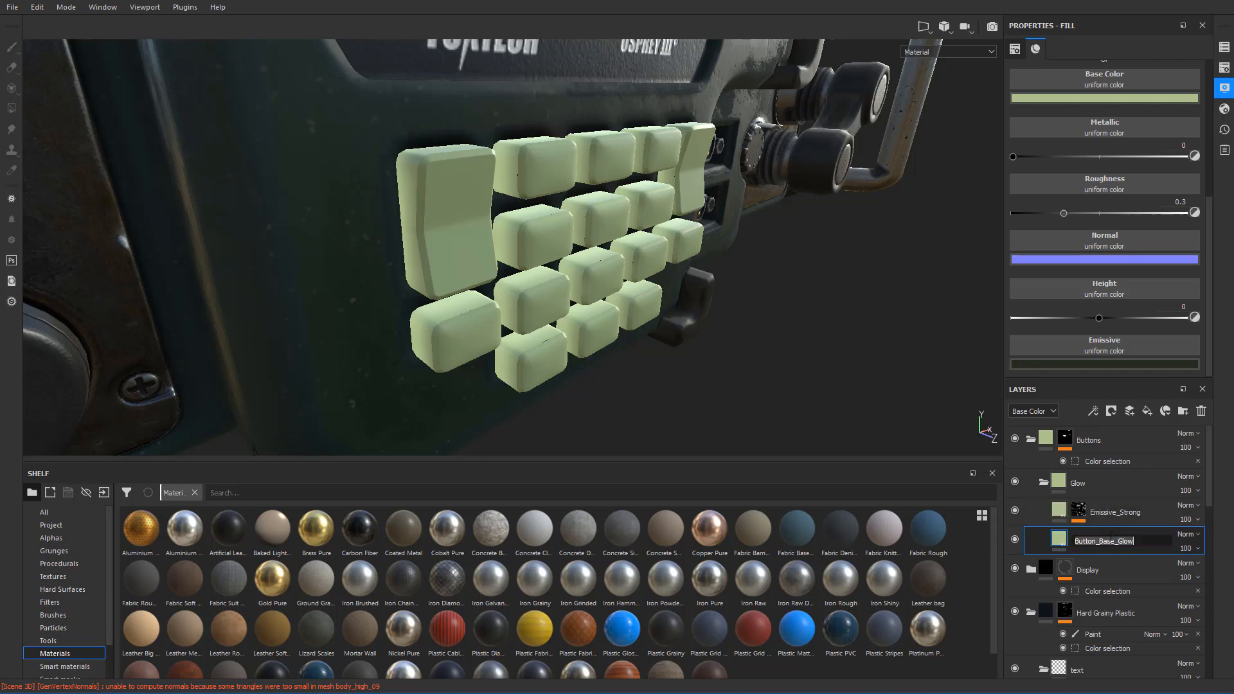
{"action": "type", "text": "Emissive_Weak"}
{"action": "key", "text": "Return"}
- Try a copy of Emissive_Strong named darken, with its emissive channel off and a black base color
{"action": "left_click", "coordinate": [1112, 515]}
{"action": "key", "text": "ctrl+d"}
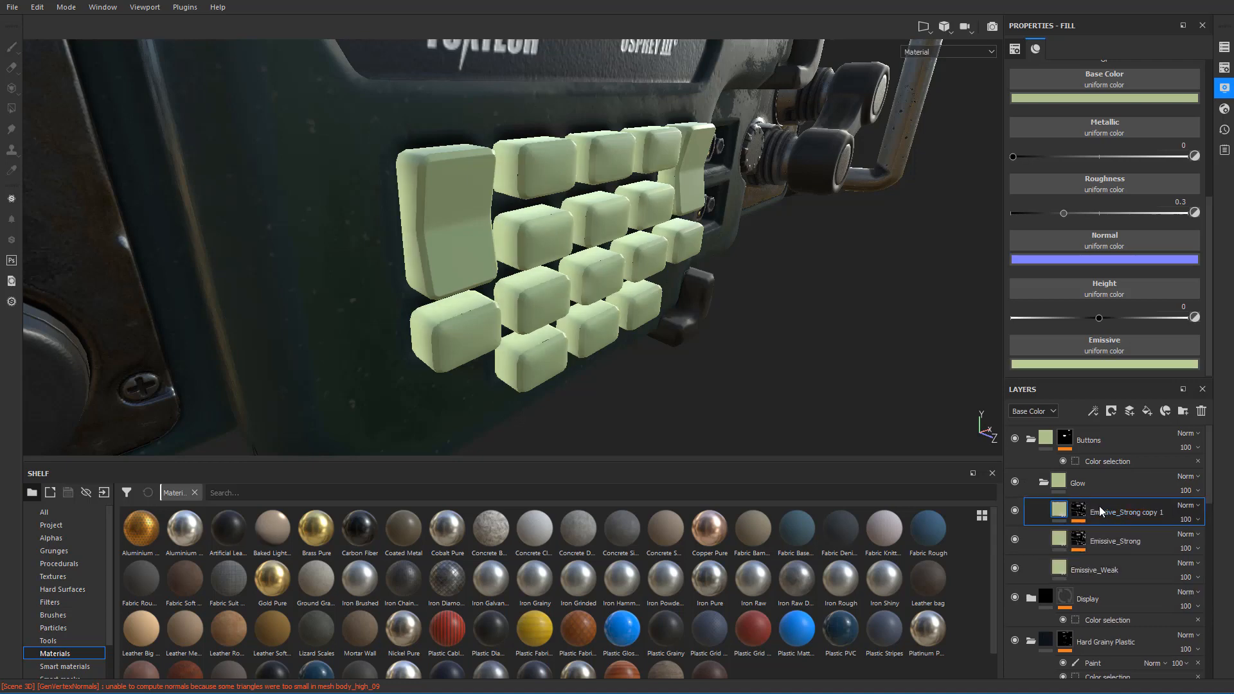
{"action": "double_click", "coordinate": [1119, 514]}
{"action": "type", "text": "darken"}
{"action": "key", "text": "Return"}
{"action": "scroll", "coordinate": [1142, 144], "scroll_direction": "up", "scroll_amount": 2}
{"action": "left_click", "coordinate": [1185, 131]}
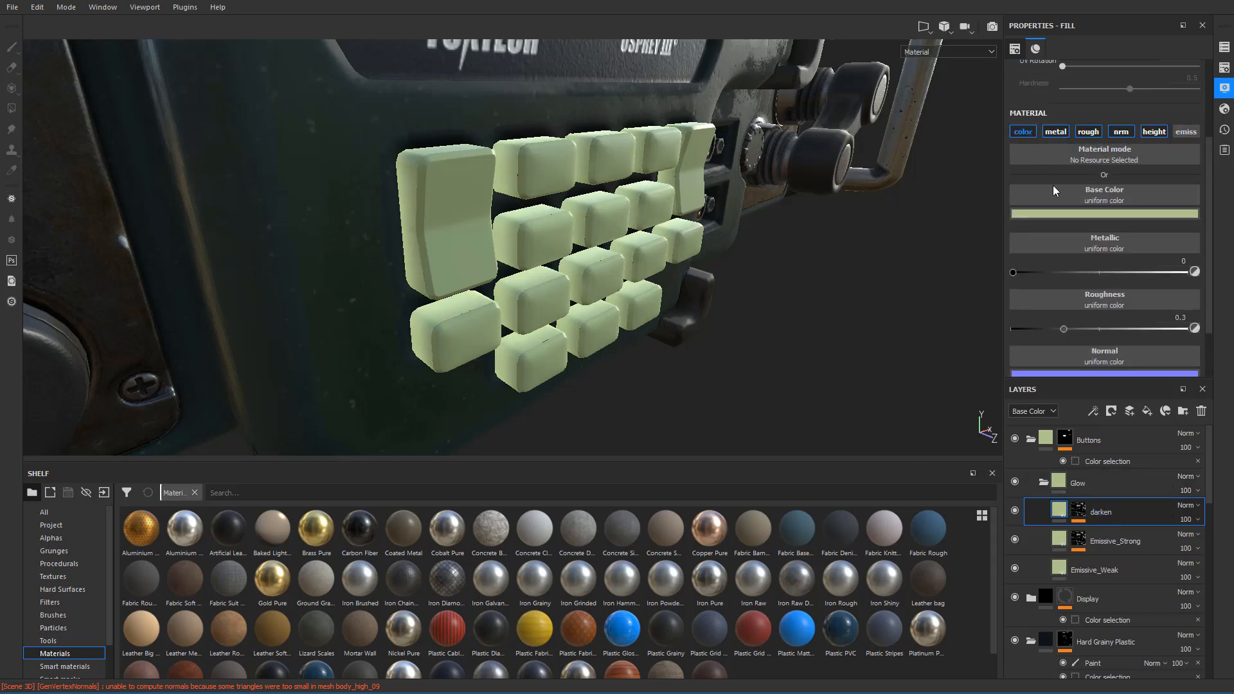
{"action": "left_click", "coordinate": [1068, 213]}
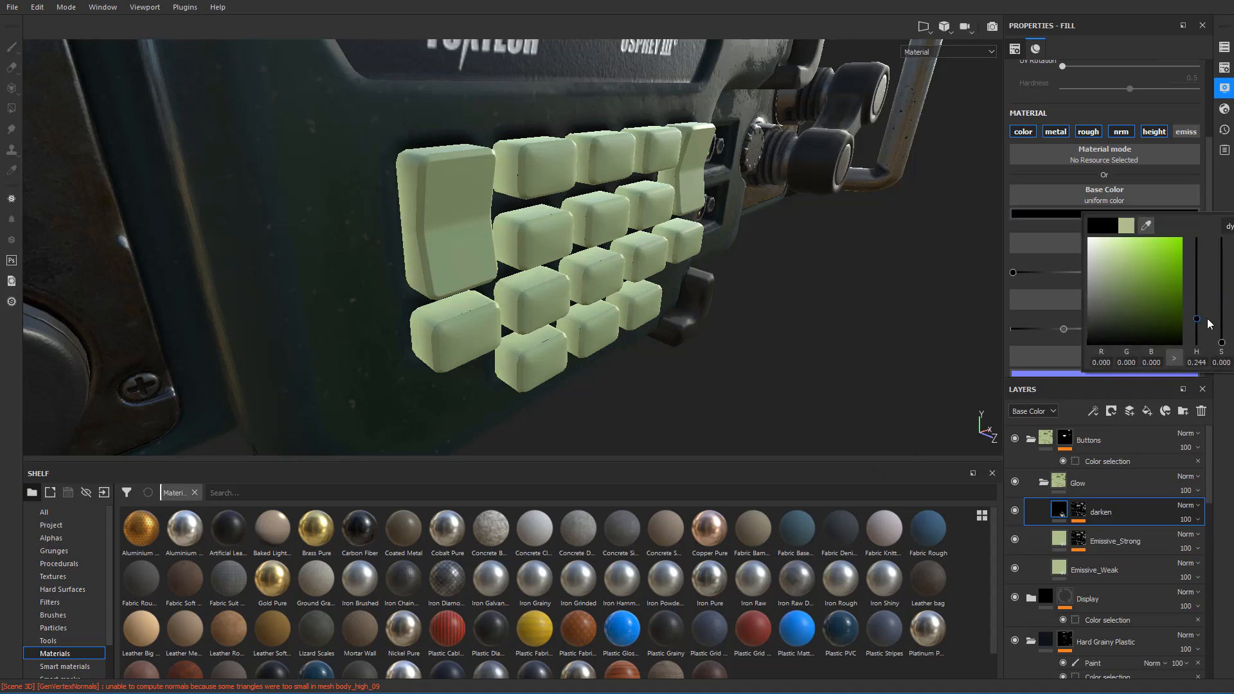
{"action": "left_click", "coordinate": [1151, 110]}
- Compare the buttons with the darken layer shown and hidden from several angles, and delete that layer
{"action": "left_click_drag", "start_coordinate": [603, 210], "coordinate": [648, 198], "text": "alt"}
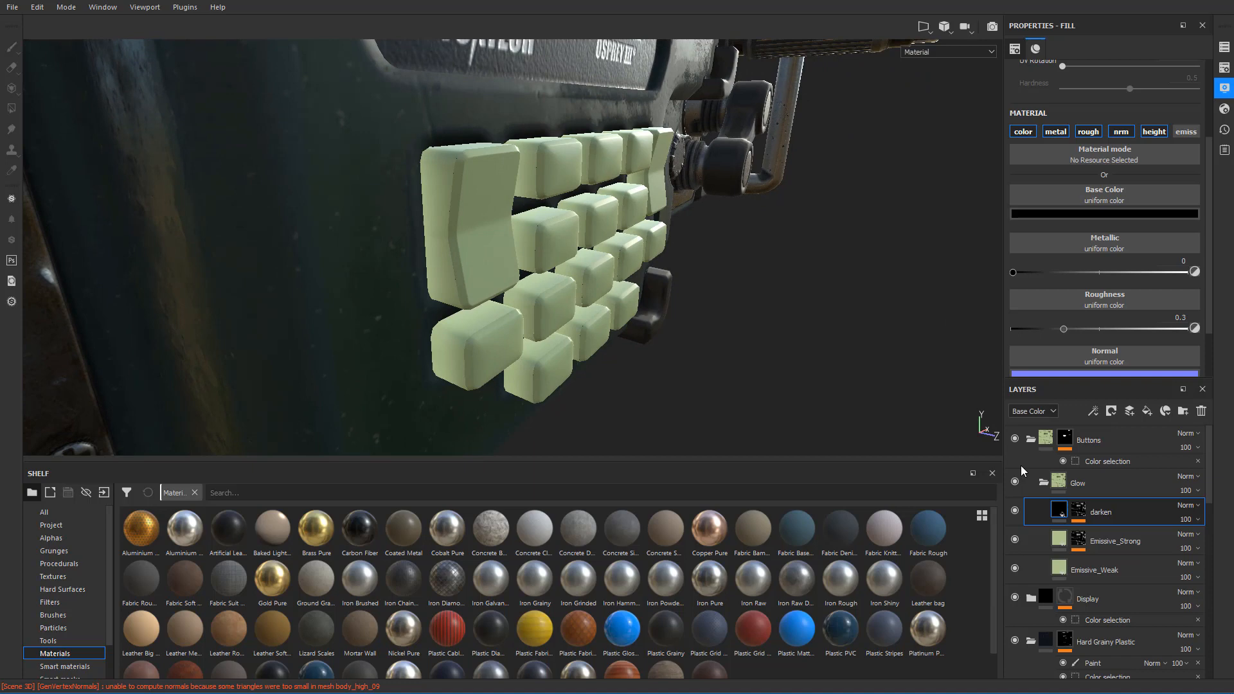
{"action": "left_click", "coordinate": [1015, 511]}
{"action": "left_click", "coordinate": [1016, 511]}
{"action": "left_click", "coordinate": [1015, 512]}
{"action": "left_click", "coordinate": [1016, 511]}
{"action": "left_click", "coordinate": [1015, 513]}
{"action": "left_click", "coordinate": [1015, 513]}
{"action": "left_click_drag", "start_coordinate": [504, 248], "coordinate": [483, 207], "text": "alt"}
{"action": "left_click", "coordinate": [1016, 512]}
{"action": "left_click", "coordinate": [1016, 512]}
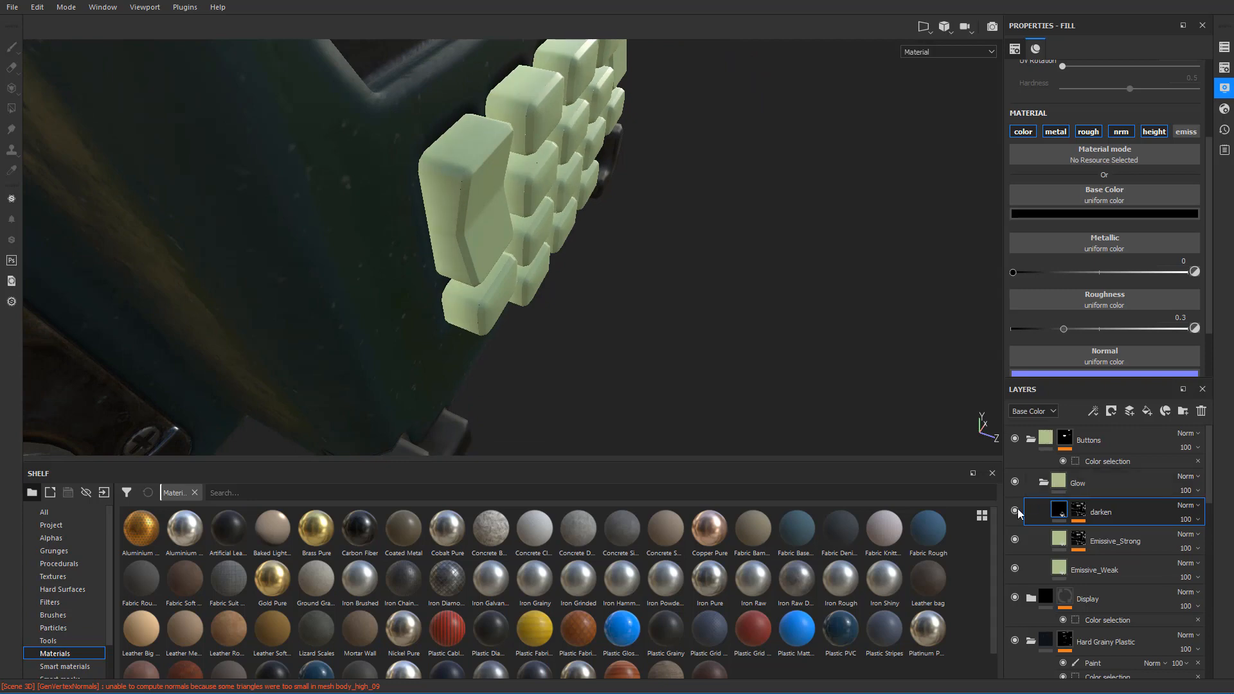
{"action": "left_click", "coordinate": [1015, 512]}
{"action": "left_click", "coordinate": [1016, 511]}
{"action": "left_click", "coordinate": [1016, 512]}
{"action": "left_click_drag", "start_coordinate": [724, 363], "coordinate": [1022, 435], "text": "alt"}
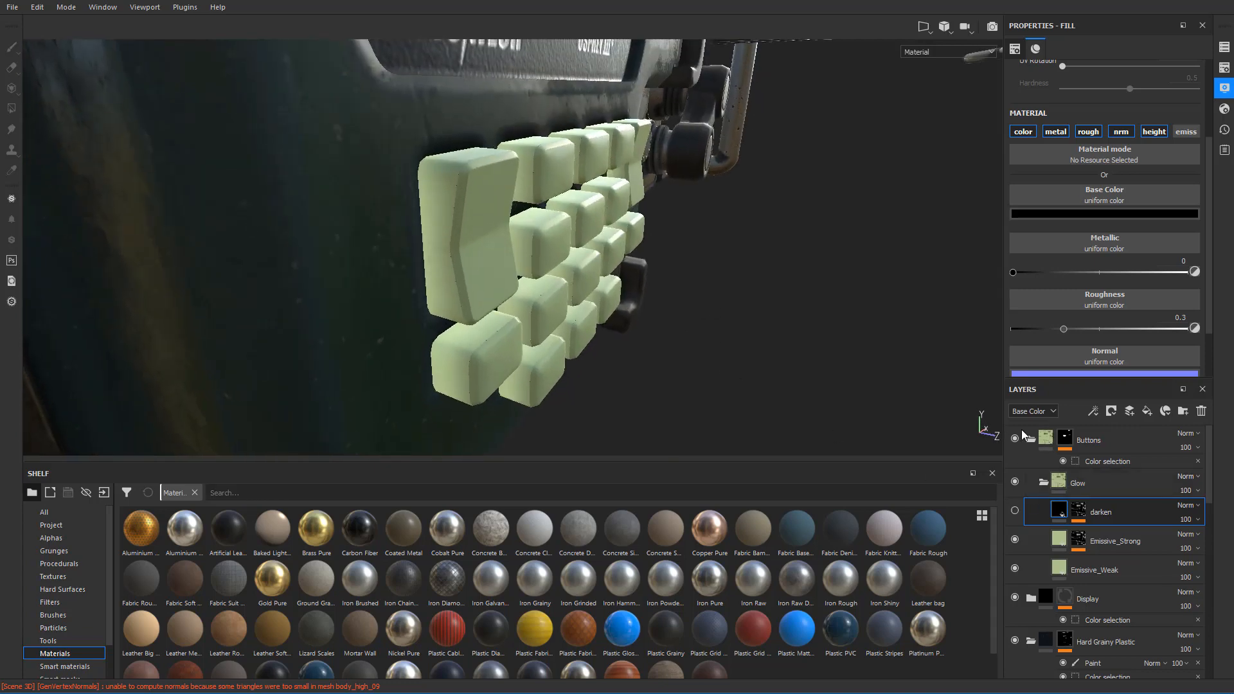
{"action": "left_click", "coordinate": [1016, 513]}
{"action": "left_click", "coordinate": [1202, 412]}
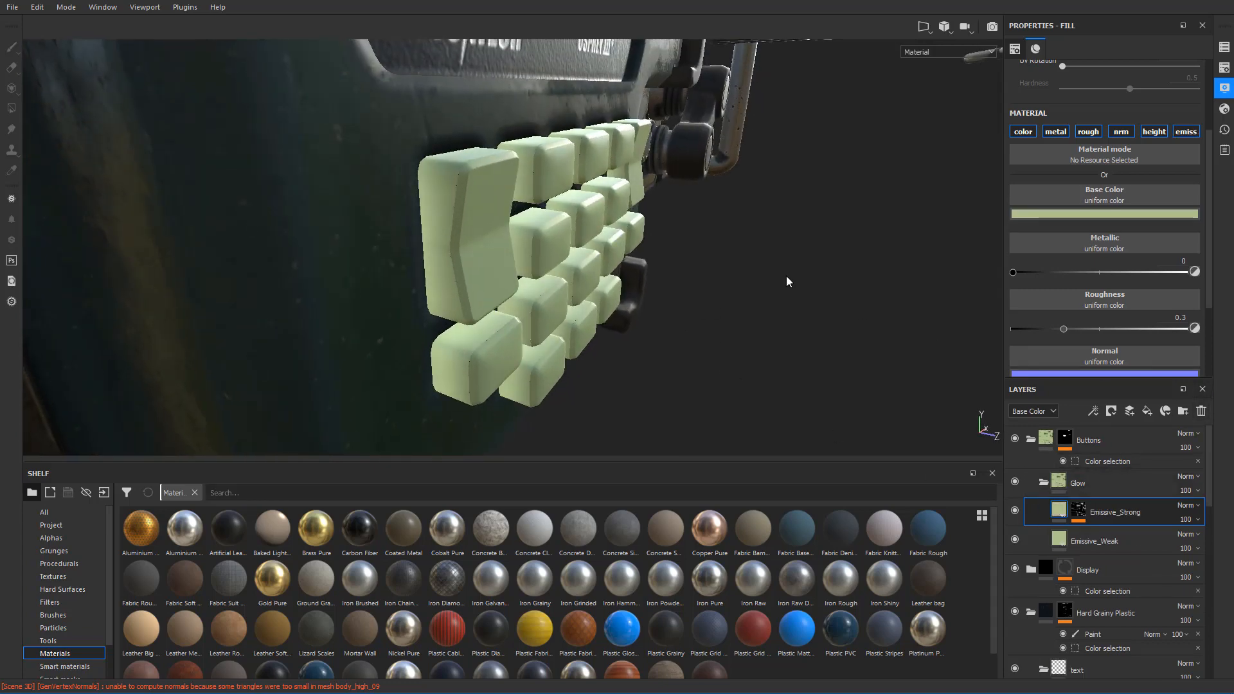
- Examine the glowing keypad buttons beside the display from several angles and distances
{"action": "left_click_drag", "start_coordinate": [785, 280], "coordinate": [576, 231], "text": "alt"}
{"action": "scroll", "coordinate": [611, 281], "scroll_direction": "down", "scroll_amount": 5}
{"action": "scroll", "coordinate": [657, 312], "scroll_direction": "up", "scroll_amount": 3}
{"action": "scroll", "coordinate": [649, 208], "scroll_direction": "up", "scroll_amount": 2}
{"action": "middle_click_drag", "start_coordinate": [576, 231], "coordinate": [574, 273], "text": "alt"}
{"action": "left_click_drag", "start_coordinate": [575, 273], "coordinate": [574, 270], "text": "alt"}
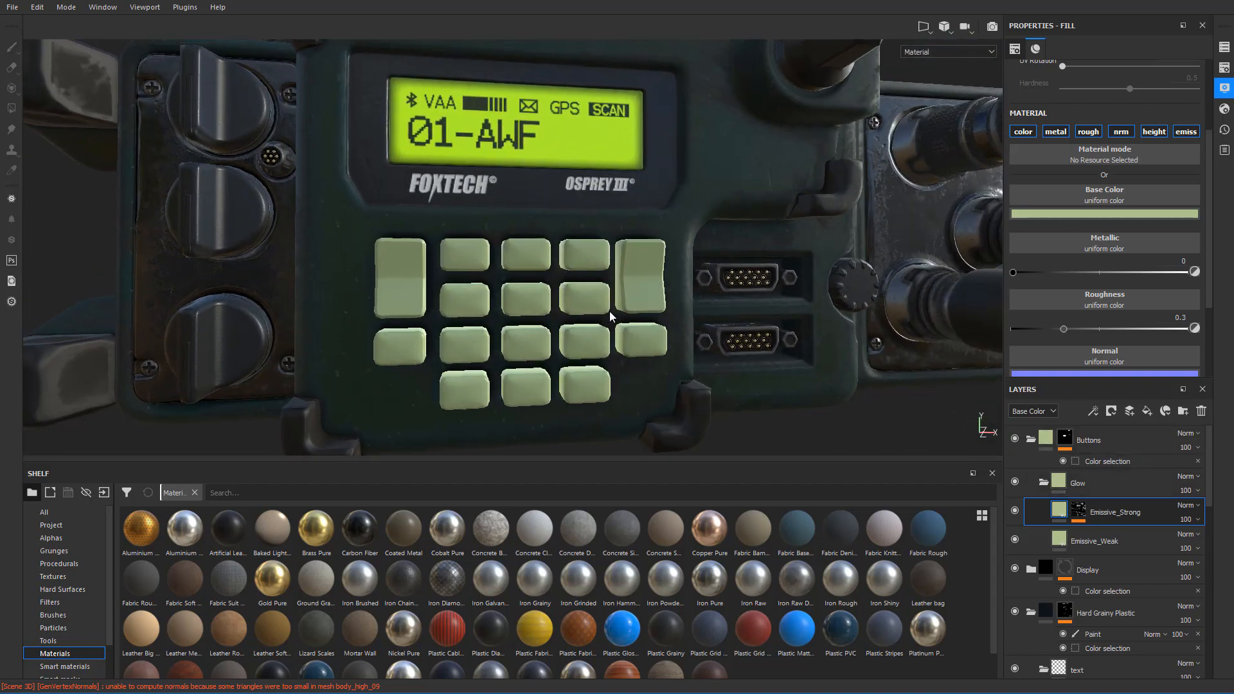
{"action": "mouse_move", "coordinate": [609, 312]}
{"action": "left_mouse_down", "text": "alt"}
{"action": "mouse_move", "coordinate": [576, 311]}
{"action": "mouse_move", "coordinate": [601, 313]}
{"action": "mouse_move", "coordinate": [590, 295]}
{"action": "mouse_move", "coordinate": [608, 293]}
{"action": "left_mouse_up", "text": "alt"}
{"action": "scroll", "coordinate": [590, 295], "scroll_direction": "up", "scroll_amount": 2}
{"action": "middle_click_drag", "start_coordinate": [517, 290], "coordinate": [567, 289], "text": "alt"}
{"action": "left_click_drag", "start_coordinate": [568, 294], "coordinate": [610, 283], "text": "alt"}
{"action": "left_click_drag", "start_coordinate": [676, 224], "coordinate": [620, 225], "text": "alt"}
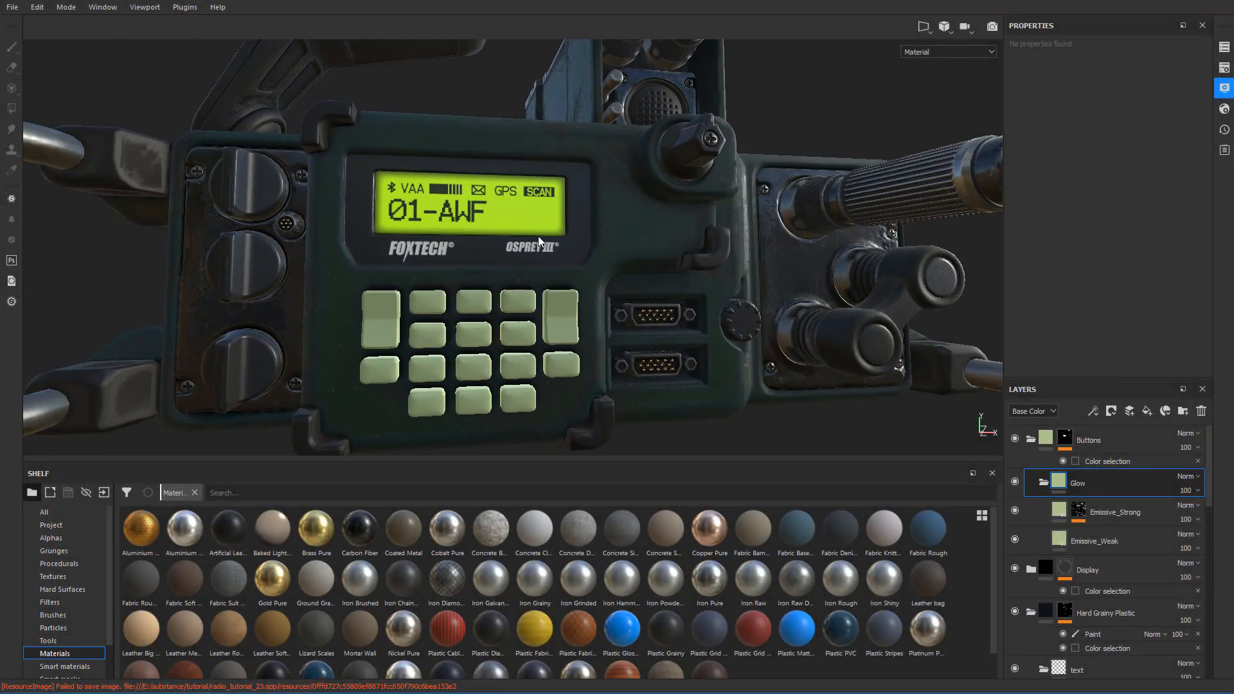
{"action": "scroll", "coordinate": [401, 275], "scroll_direction": "up", "scroll_amount": 5}
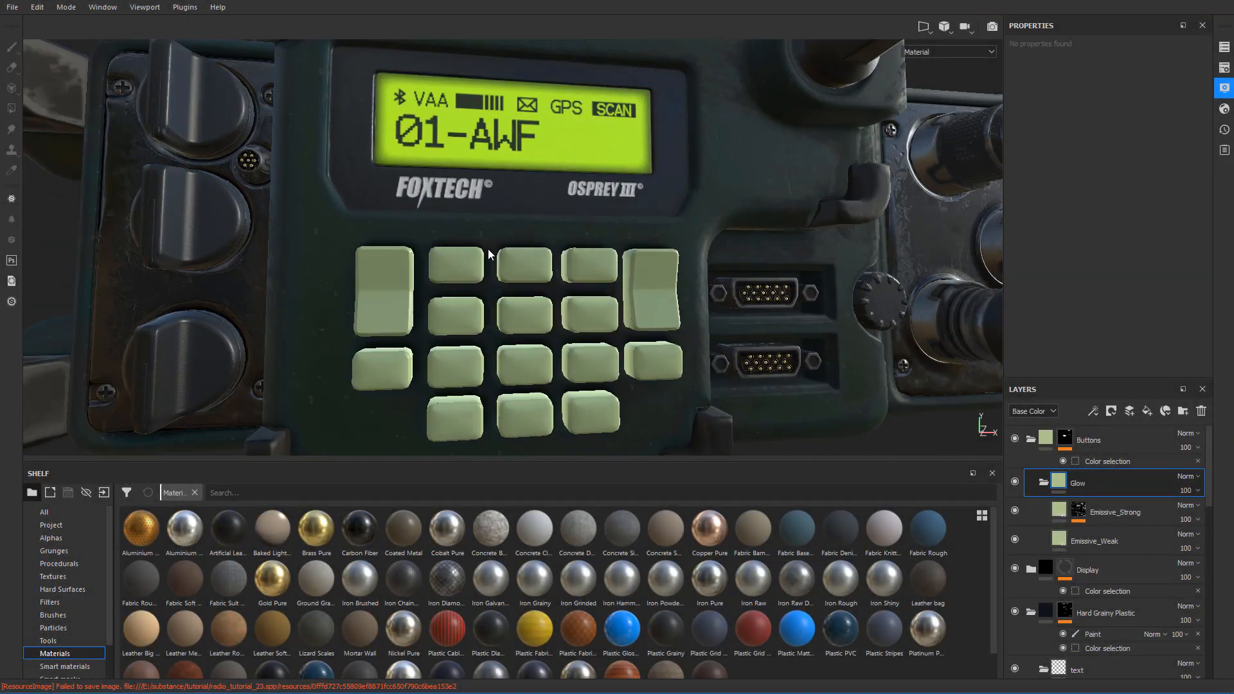
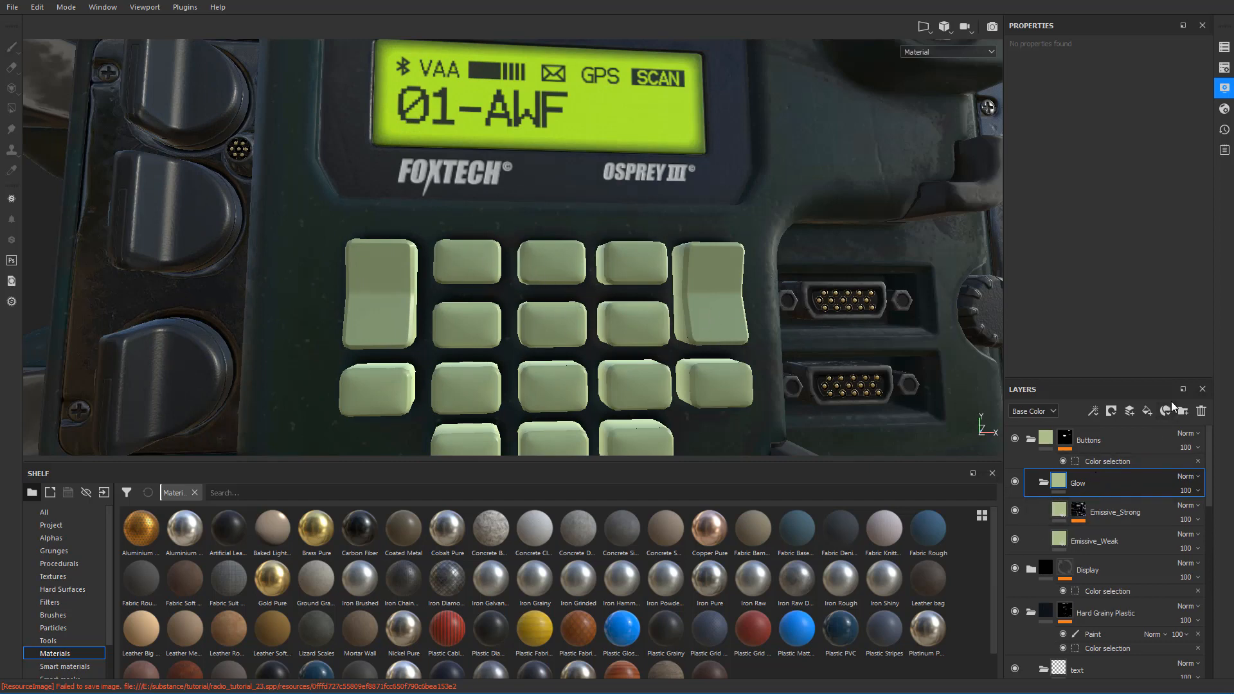
- Add a fill layer above the Glow folder, group it in a folder named text, and rename the layer text_Base
{"action": "left_click", "coordinate": [1147, 411]}
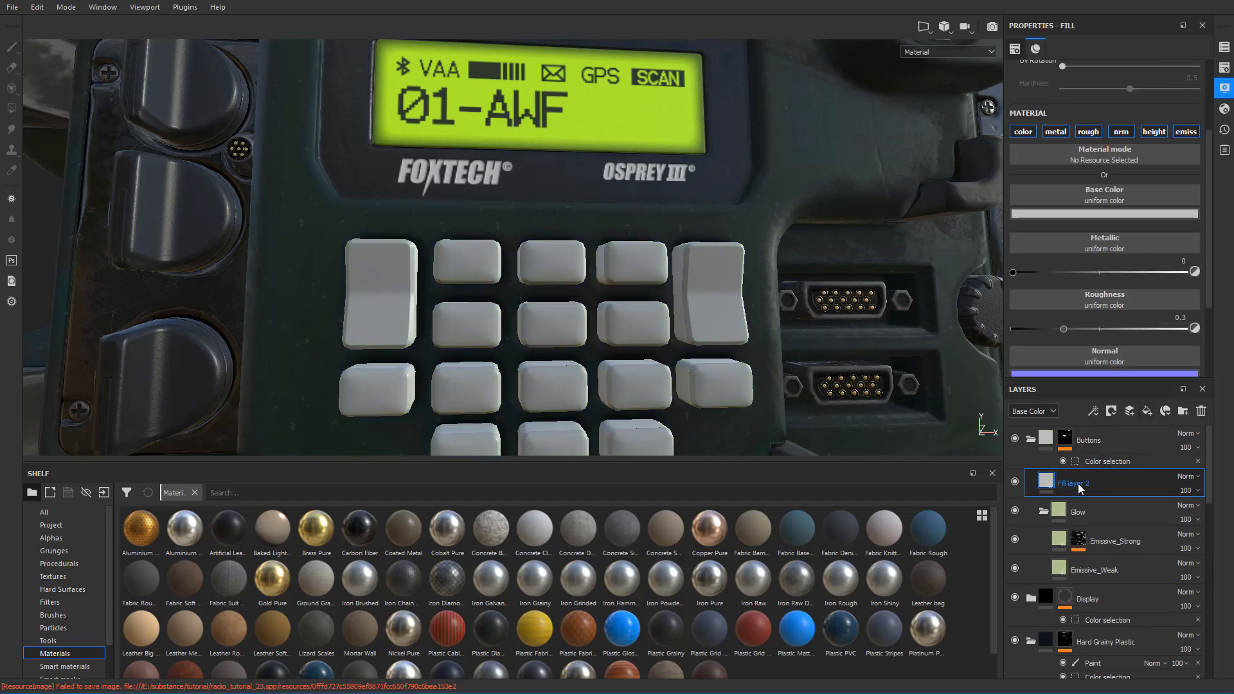
{"action": "key", "text": "ctrl+g"}
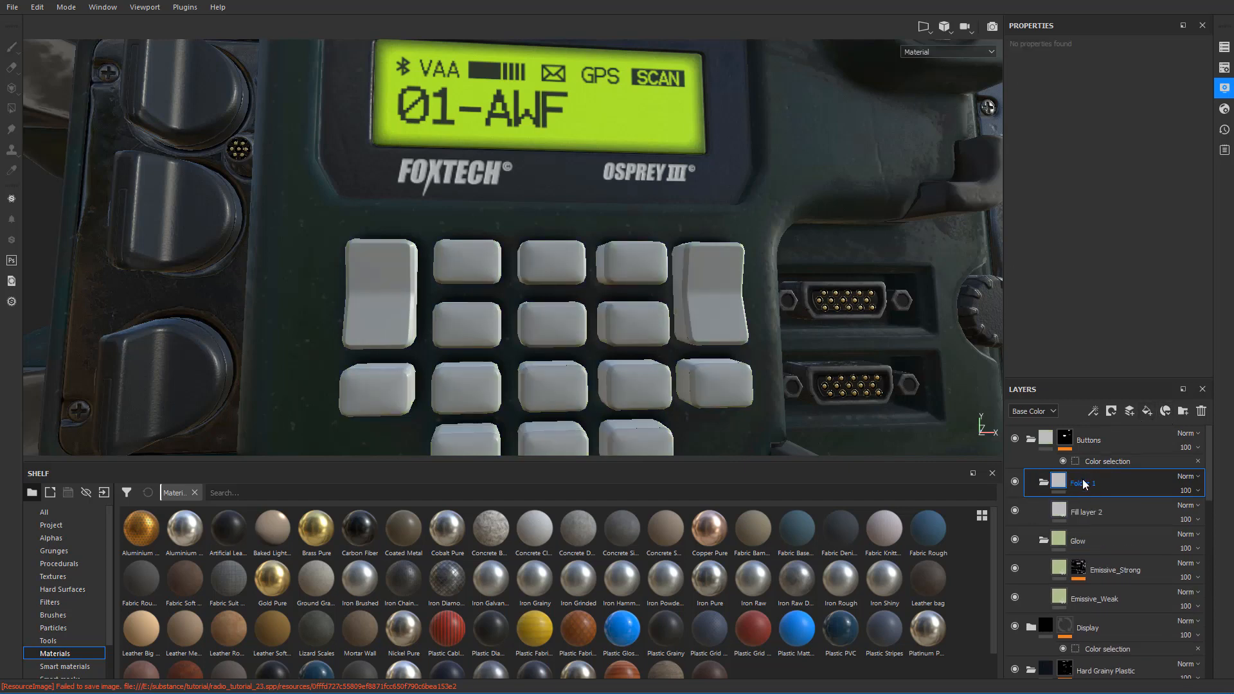
{"action": "double_click", "coordinate": [1103, 482]}
{"action": "type", "text": "text"}
{"action": "double_click", "coordinate": [1105, 512]}
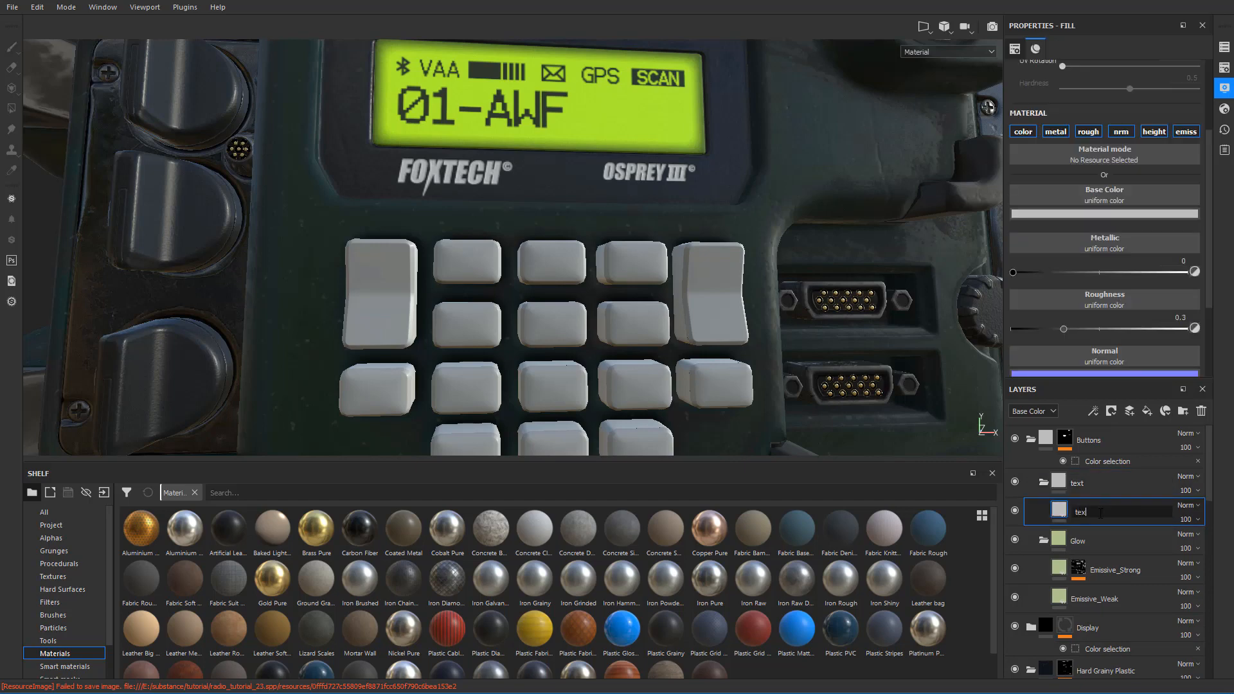
{"action": "type", "text": "text_Base"}
{"action": "key", "text": "Return"}
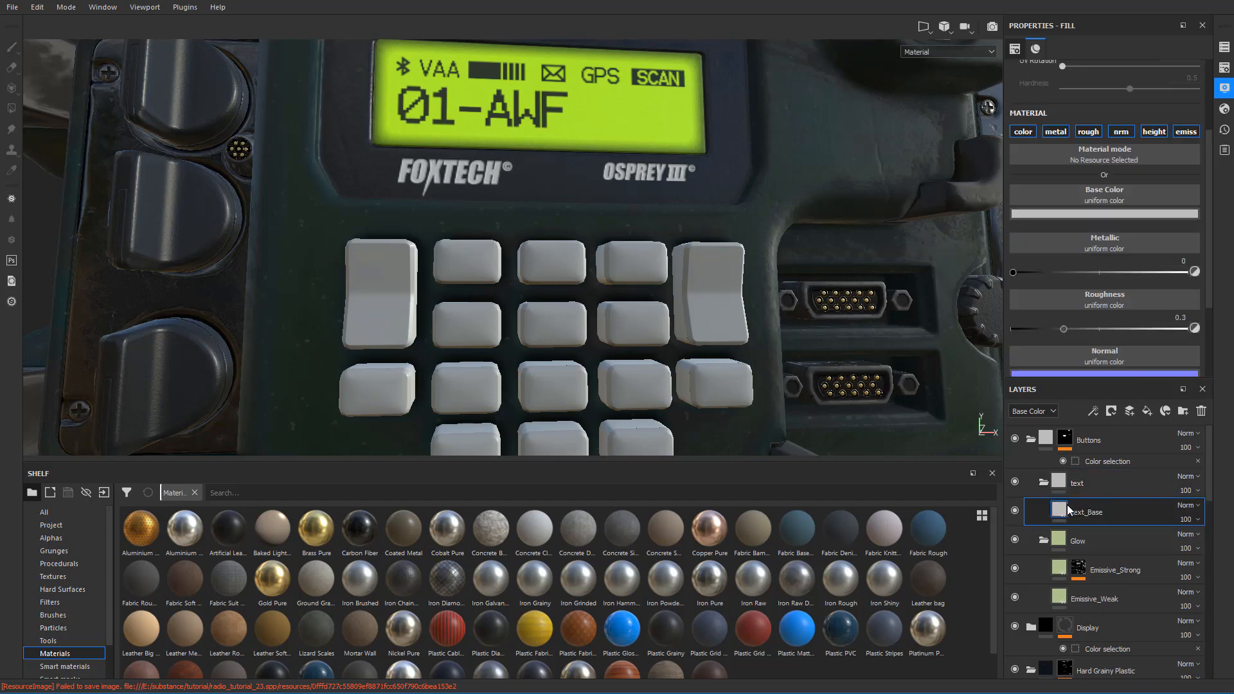
- Set the text_Base layer's base color to black and add a black mask to it
{"action": "scroll", "coordinate": [1087, 289], "scroll_direction": "down", "scroll_amount": 2}
{"action": "scroll", "coordinate": [1074, 221], "scroll_direction": "up", "scroll_amount": 2}
{"action": "left_click", "coordinate": [1080, 214]}
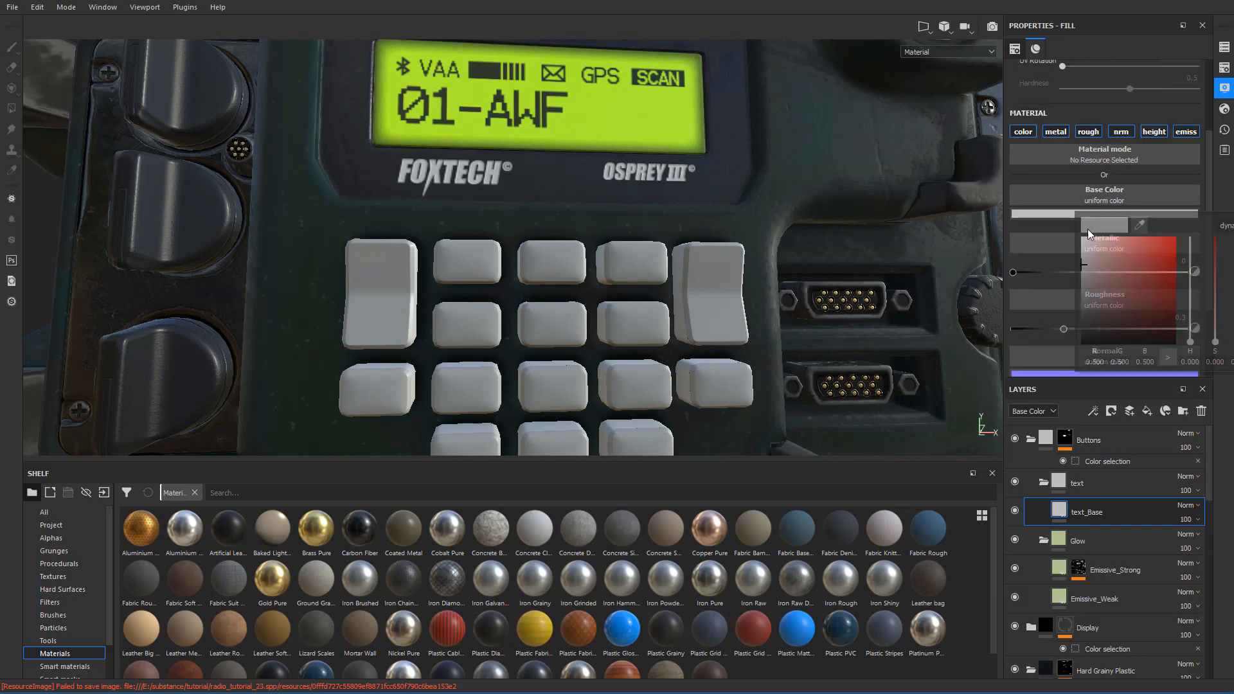
{"action": "left_click_drag", "start_coordinate": [1112, 274], "coordinate": [932, 451]}
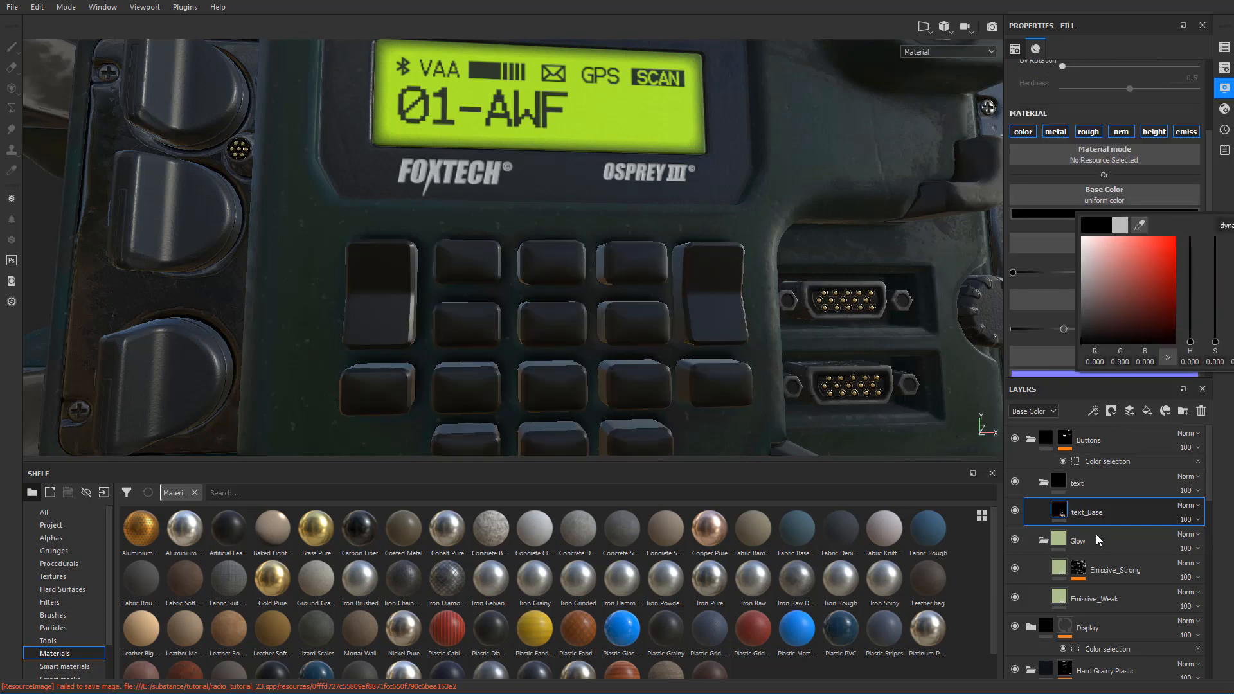
{"action": "right_click", "coordinate": [1088, 517]}
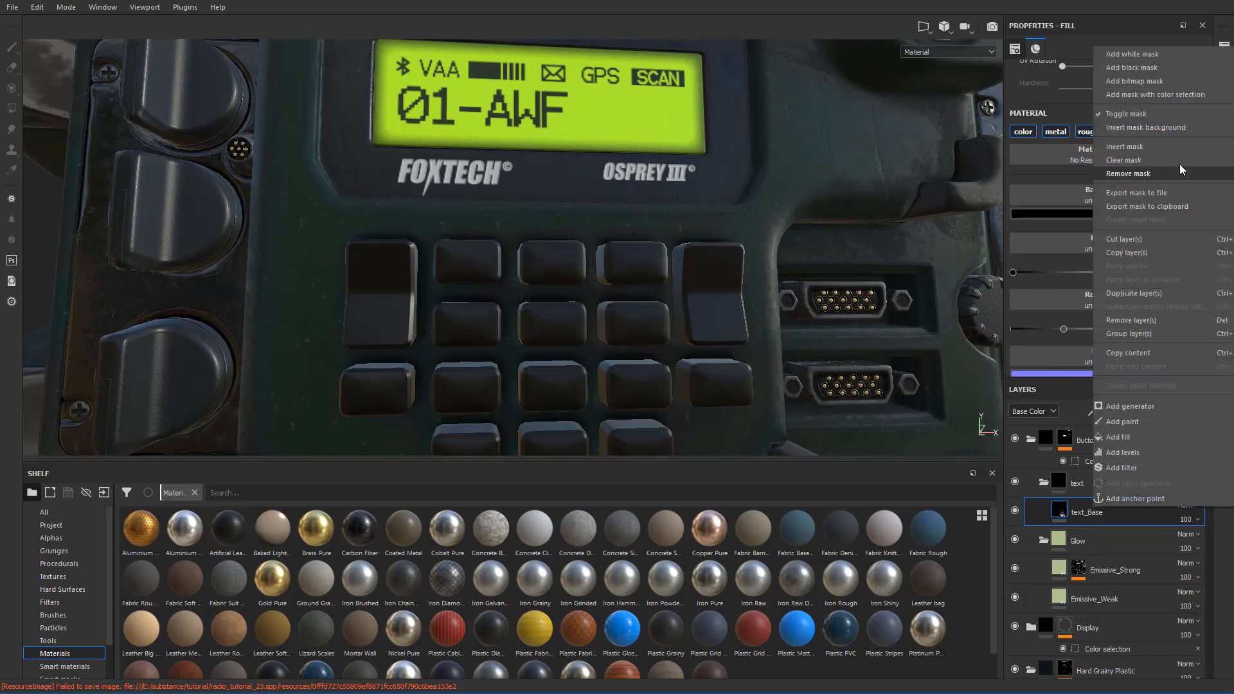
{"action": "left_click", "coordinate": [1166, 69]}
- In the 2D UV view, polygon-fill the text_Base mask on the left tall key's top face and the first small-button column's upper two buttons
{"action": "scroll", "coordinate": [617, 277], "scroll_direction": "down", "scroll_amount": 3}
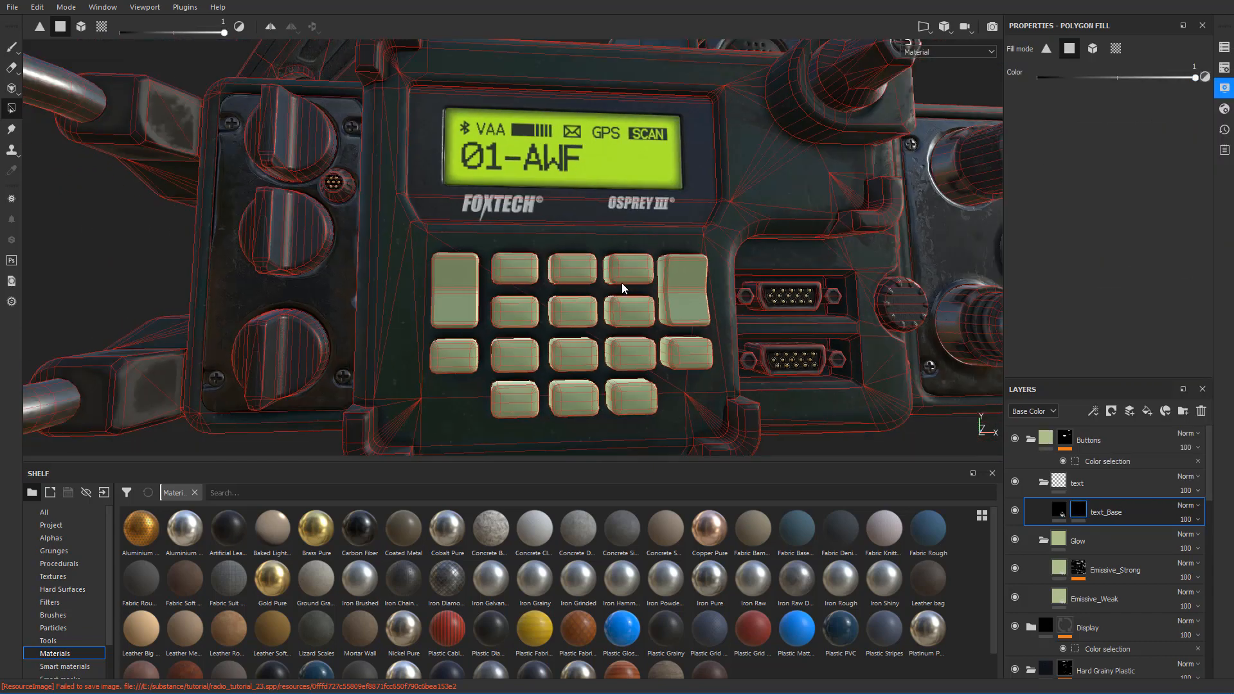
{"action": "scroll", "coordinate": [618, 283], "scroll_direction": "up", "scroll_amount": 4}
{"action": "left_click", "coordinate": [14, 49]}
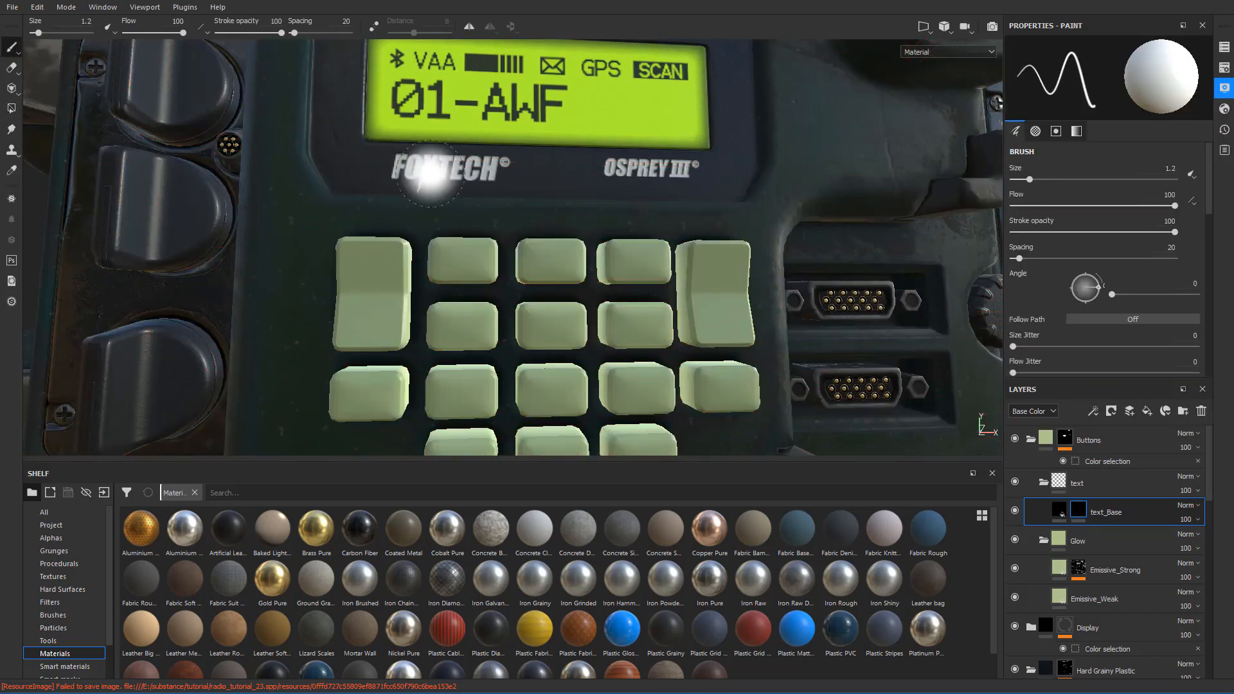
{"action": "key", "text": "F3"}
{"action": "scroll", "coordinate": [553, 219], "scroll_direction": "down", "scroll_amount": 2}
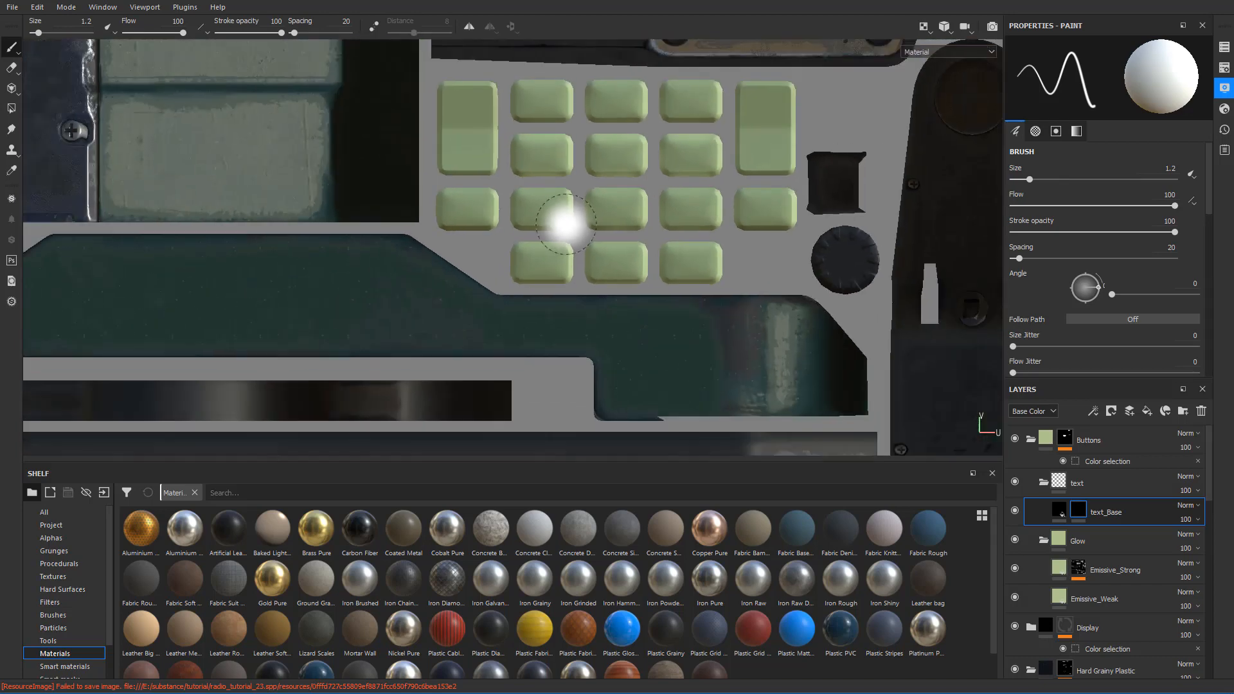
{"action": "scroll", "coordinate": [620, 221], "scroll_direction": "up", "scroll_amount": 3}
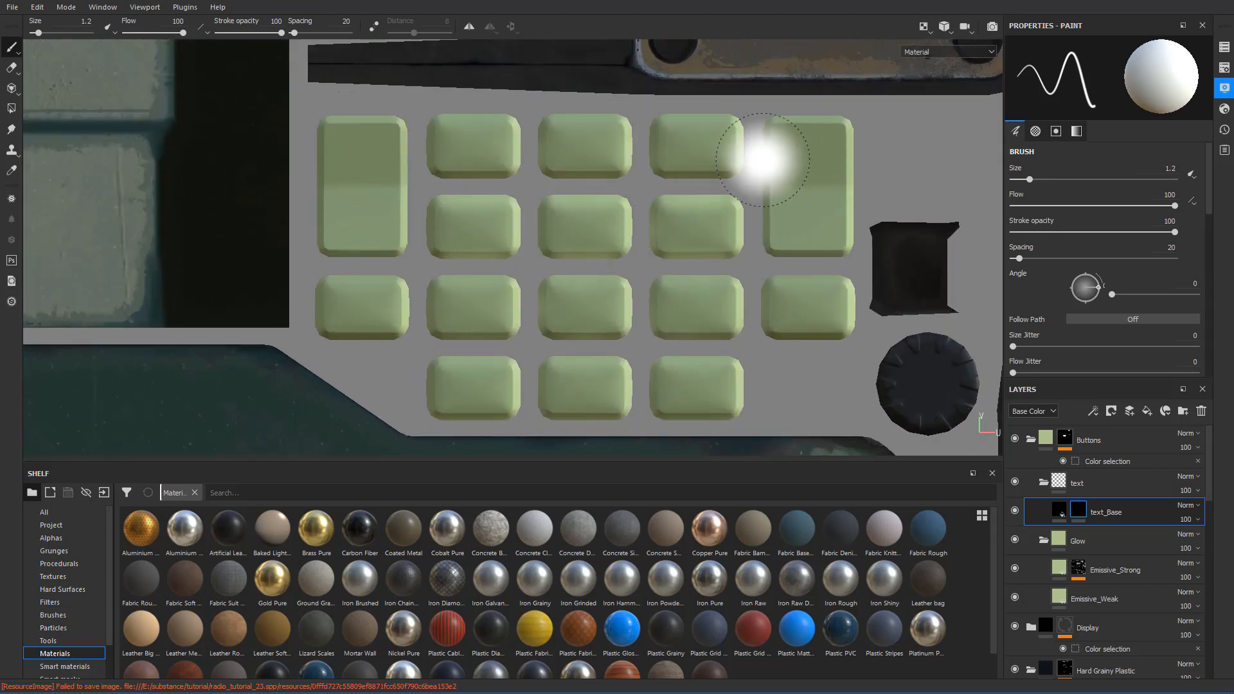
{"action": "left_click", "coordinate": [12, 109]}
{"action": "scroll", "coordinate": [328, 185], "scroll_direction": "up", "scroll_amount": 5}
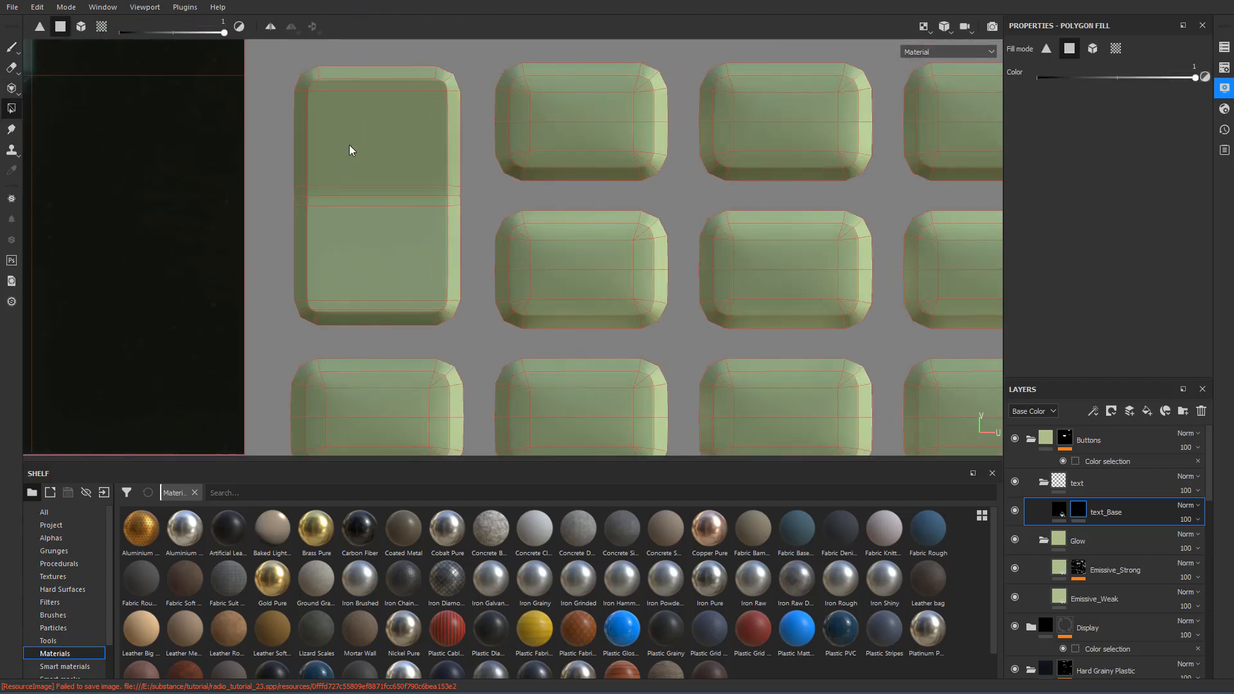
{"action": "left_click", "coordinate": [355, 52]}
{"action": "left_click_drag", "start_coordinate": [394, 252], "coordinate": [426, 394]}
{"action": "left_click_drag", "start_coordinate": [612, 60], "coordinate": [788, 160]}
{"action": "left_click_drag", "start_coordinate": [604, 281], "coordinate": [803, 322]}
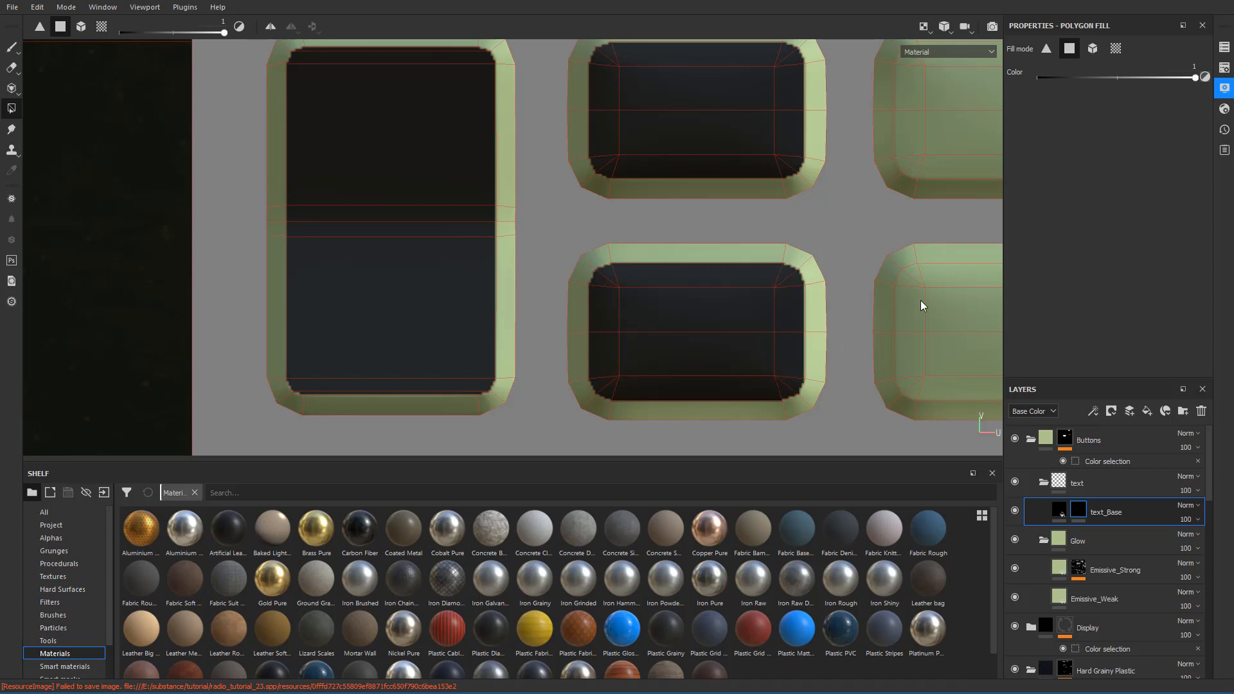
- Polygon-fill the mask on the top faces of the second and third small buttons in the keypad's top row
{"action": "middle_click_drag", "start_coordinate": [920, 299], "coordinate": [642, 345]}
{"action": "left_click_drag", "start_coordinate": [700, 147], "coordinate": [804, 206]}
{"action": "middle_click_drag", "start_coordinate": [863, 200], "coordinate": [689, 208]}
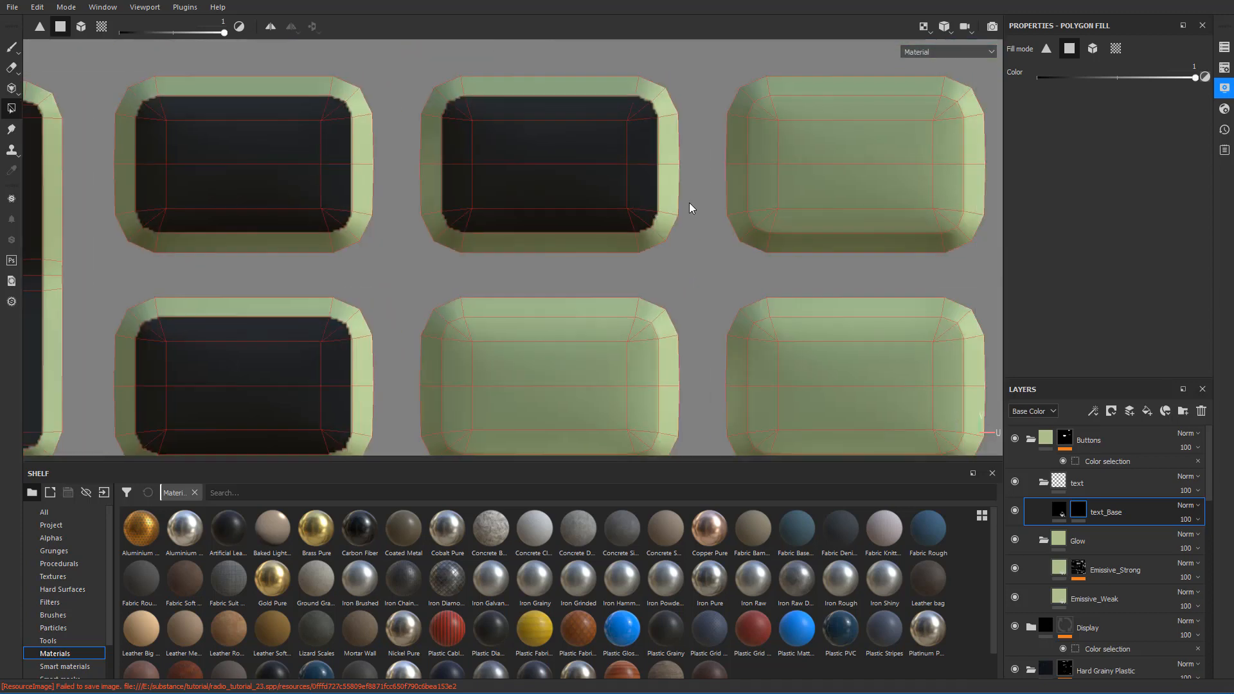
{"action": "left_click_drag", "start_coordinate": [772, 116], "coordinate": [951, 220]}
{"action": "middle_click_drag", "start_coordinate": [951, 220], "coordinate": [707, 156]}
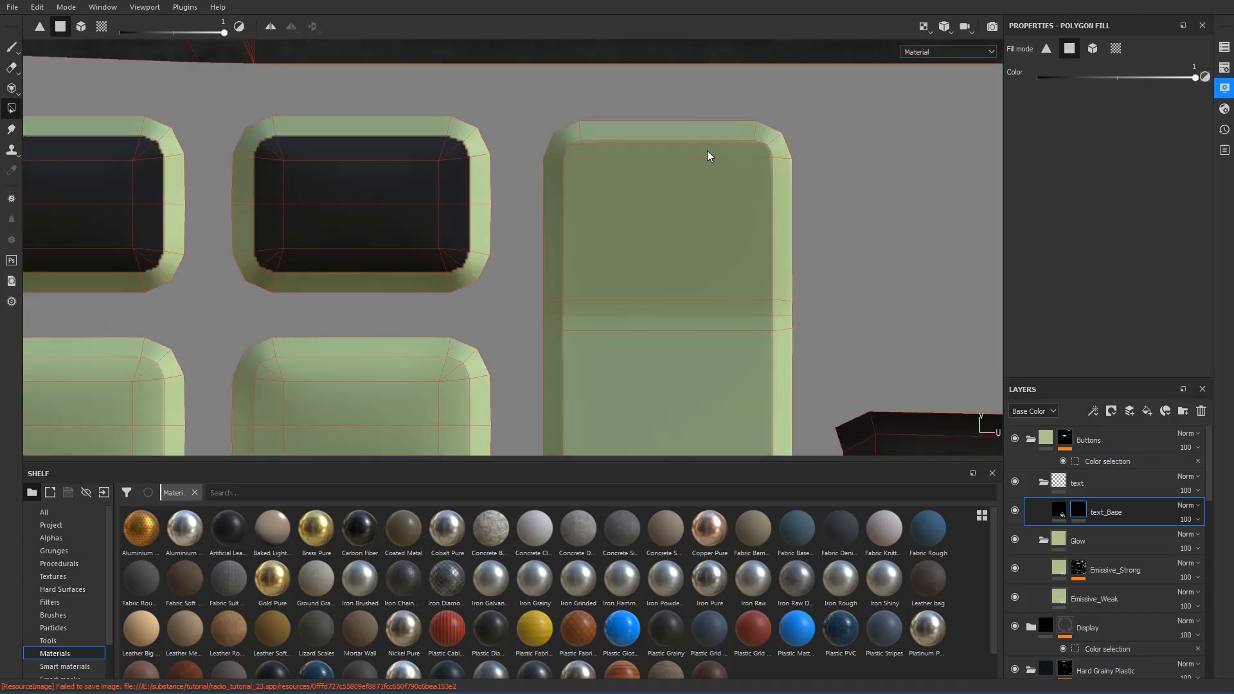
- Polygon-fill the mask over both halves of the right tall key's top face
{"action": "left_click_drag", "start_coordinate": [626, 149], "coordinate": [644, 257]}
{"action": "middle_click_drag", "start_coordinate": [645, 257], "coordinate": [630, 137]}
{"action": "left_click_drag", "start_coordinate": [630, 137], "coordinate": [650, 357]}
{"action": "middle_click_drag", "start_coordinate": [650, 357], "coordinate": [628, 222]}
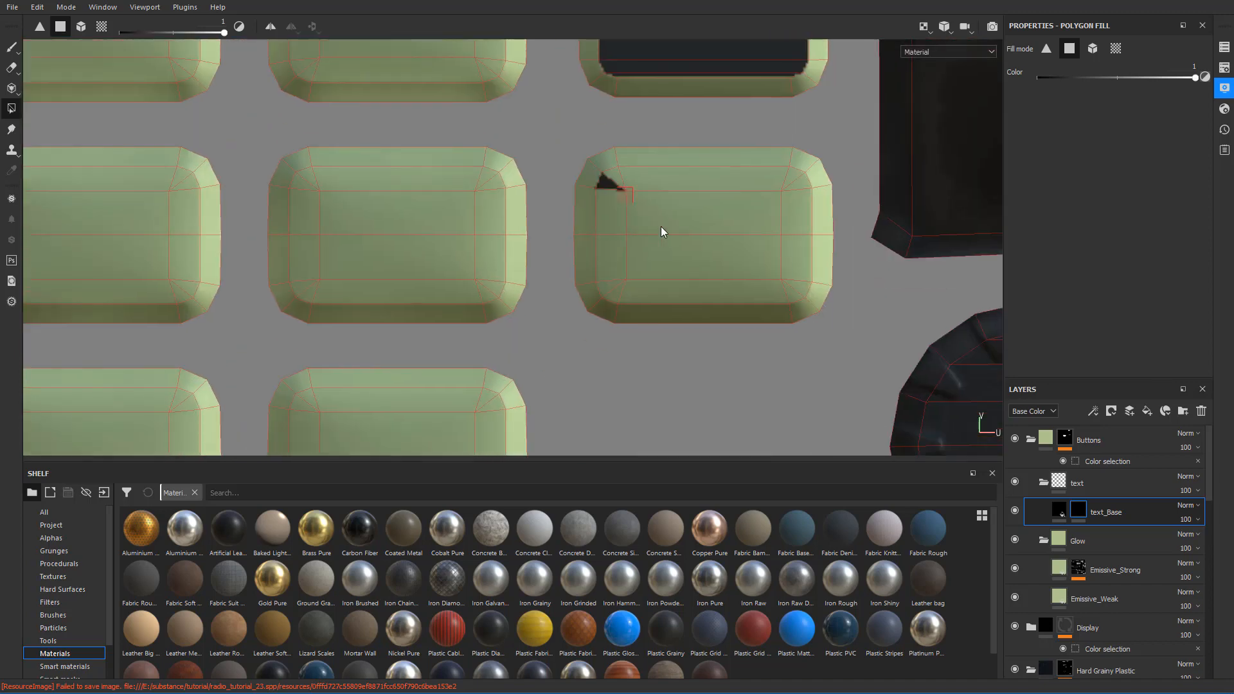
- Polygon-fill the mask on the third row's rightmost button and the third small-button column's second- and third-row buttons
{"action": "left_click_drag", "start_coordinate": [660, 226], "coordinate": [616, 240]}
{"action": "middle_click_drag", "start_coordinate": [615, 240], "coordinate": [686, 307]}
{"action": "left_click_drag", "start_coordinate": [445, 107], "coordinate": [578, 257]}
{"action": "middle_click_drag", "start_coordinate": [472, 313], "coordinate": [512, 199]}
{"action": "left_click_drag", "start_coordinate": [512, 199], "coordinate": [596, 279]}
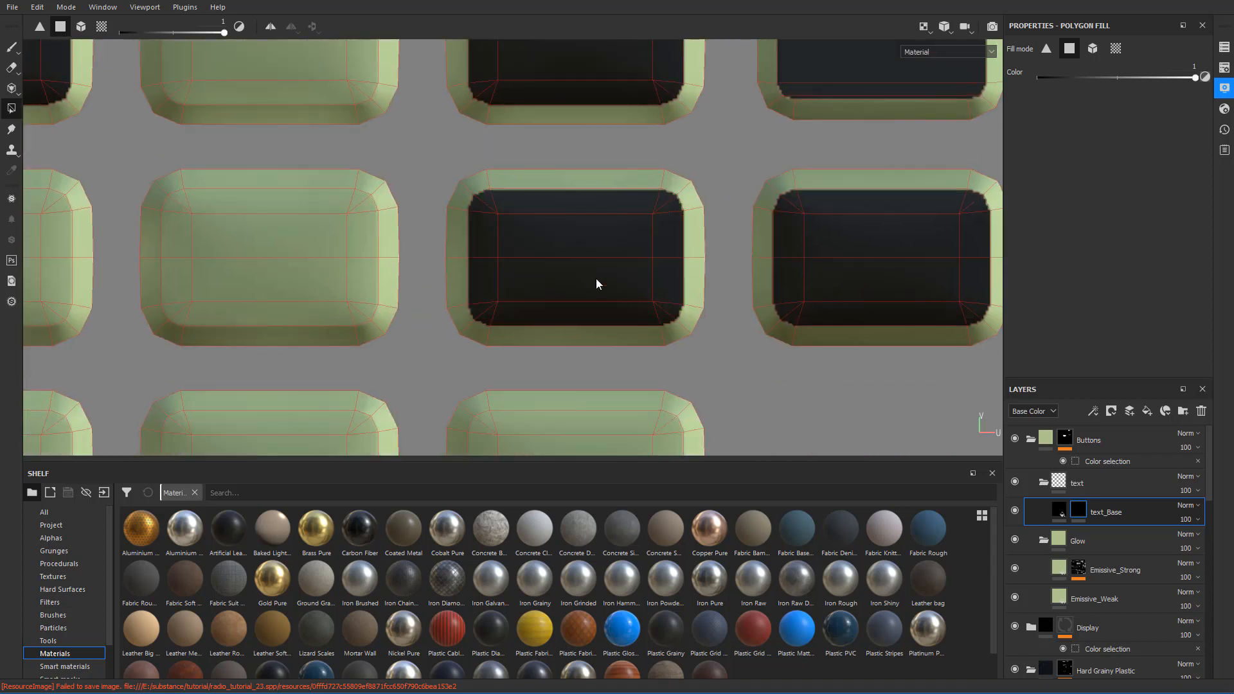
- Polygon-fill the mask on the top faces of the middle column's second- and third-row buttons
{"action": "middle_click_drag", "start_coordinate": [596, 279], "coordinate": [458, 179]}
{"action": "left_click_drag", "start_coordinate": [443, 184], "coordinate": [606, 275]}
{"action": "middle_click_drag", "start_coordinate": [459, 351], "coordinate": [472, 187]}
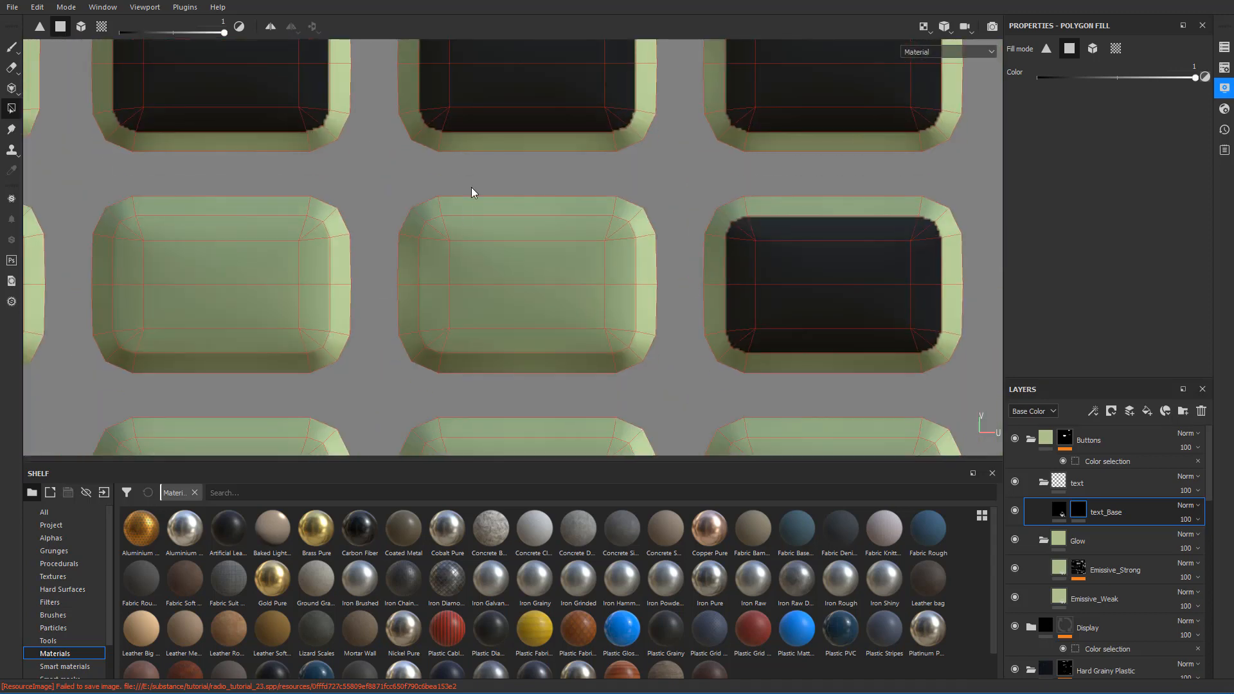
{"action": "left_click_drag", "start_coordinate": [444, 231], "coordinate": [626, 334]}
- Polygon-fill the mask on the top faces of all three bottom-row buttons
{"action": "middle_click_drag", "start_coordinate": [703, 454], "coordinate": [564, 210]}
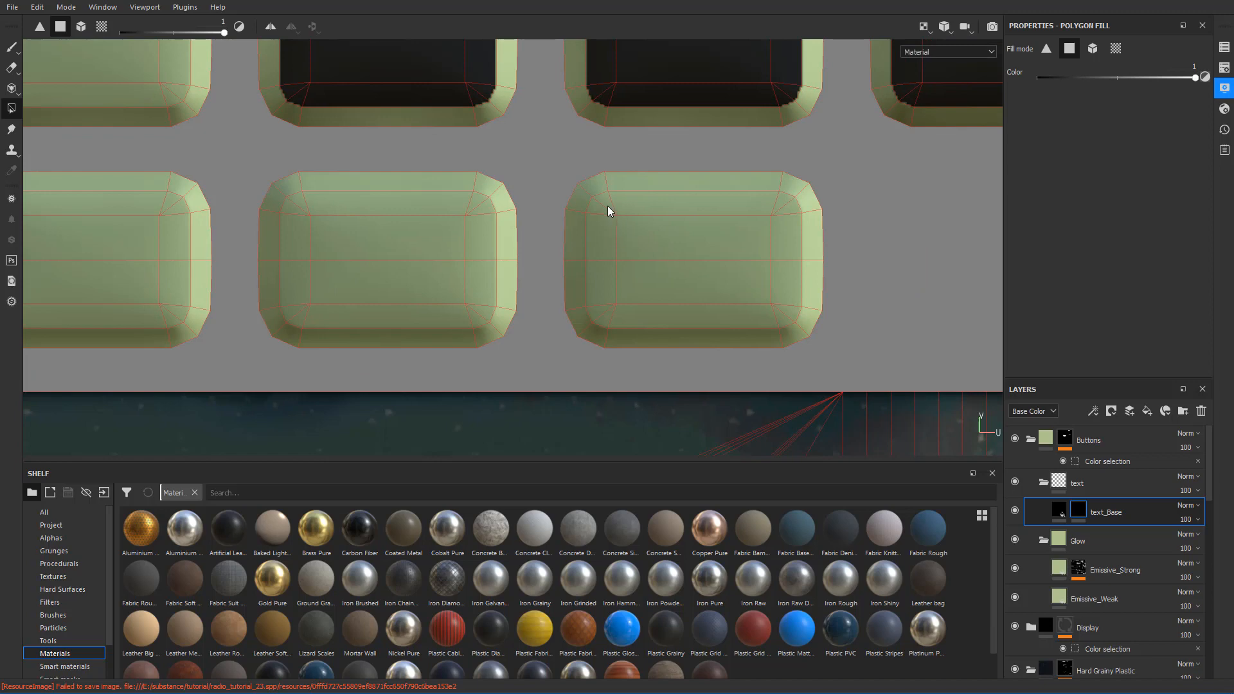
{"action": "left_click_drag", "start_coordinate": [608, 206], "coordinate": [766, 302]}
{"action": "middle_click_drag", "start_coordinate": [309, 199], "coordinate": [524, 224]}
{"action": "left_click_drag", "start_coordinate": [524, 224], "coordinate": [699, 333]}
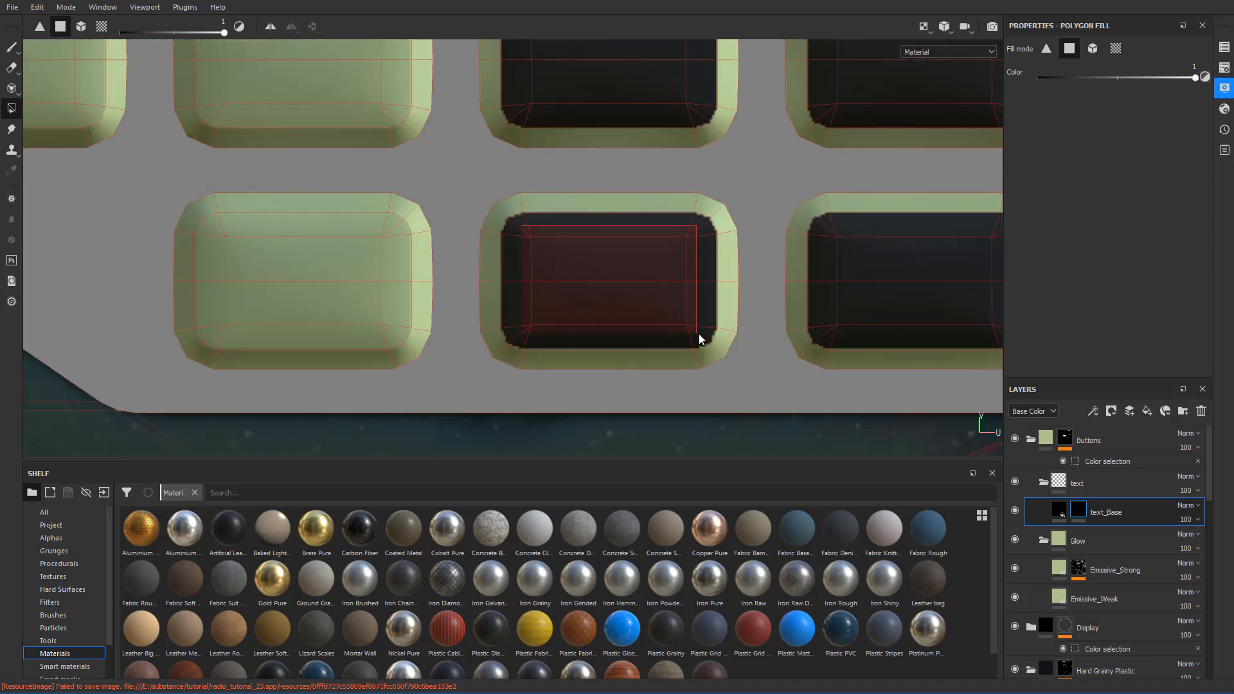
{"action": "middle_click_drag", "start_coordinate": [316, 221], "coordinate": [528, 235], "text": "alt"}
{"action": "left_click_drag", "start_coordinate": [427, 237], "coordinate": [598, 344]}
- Polygon-fill the mask on the top face of the third row's second button from the left
{"action": "middle_click_drag", "start_coordinate": [562, 192], "coordinate": [626, 333], "text": "alt"}
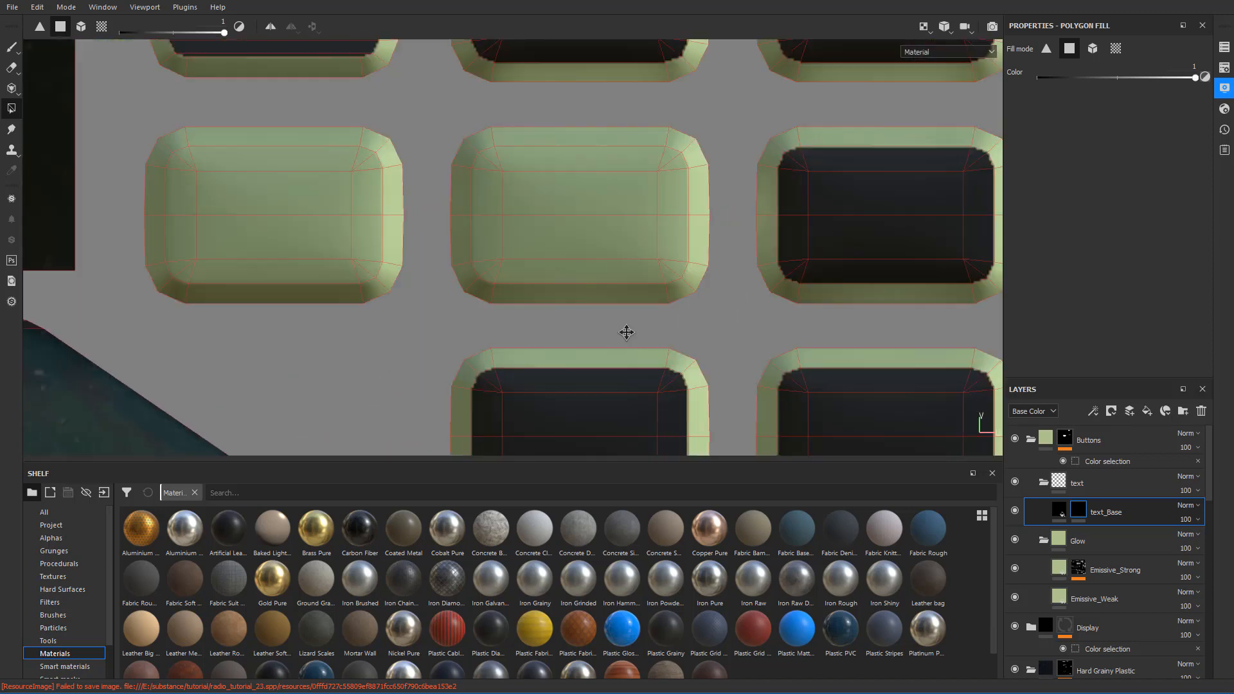
{"action": "left_click_drag", "start_coordinate": [510, 214], "coordinate": [680, 322]}
{"action": "middle_click_drag", "start_coordinate": [277, 239], "coordinate": [519, 247], "text": "alt"}
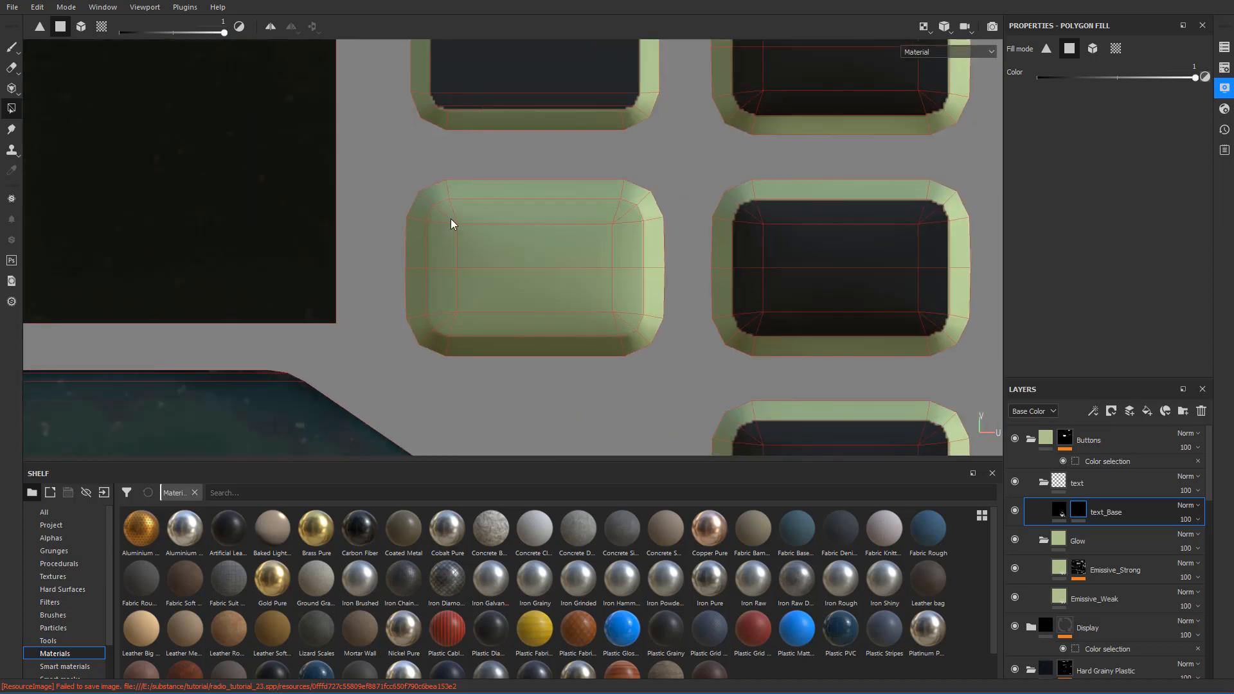
- Polygon-fill the front face of the last unfilled keypad button in the text_Base mask, and return to the Paint tool
{"action": "left_click_drag", "start_coordinate": [452, 224], "coordinate": [622, 309]}
{"action": "scroll", "coordinate": [617, 287], "scroll_direction": "down", "scroll_amount": 5}
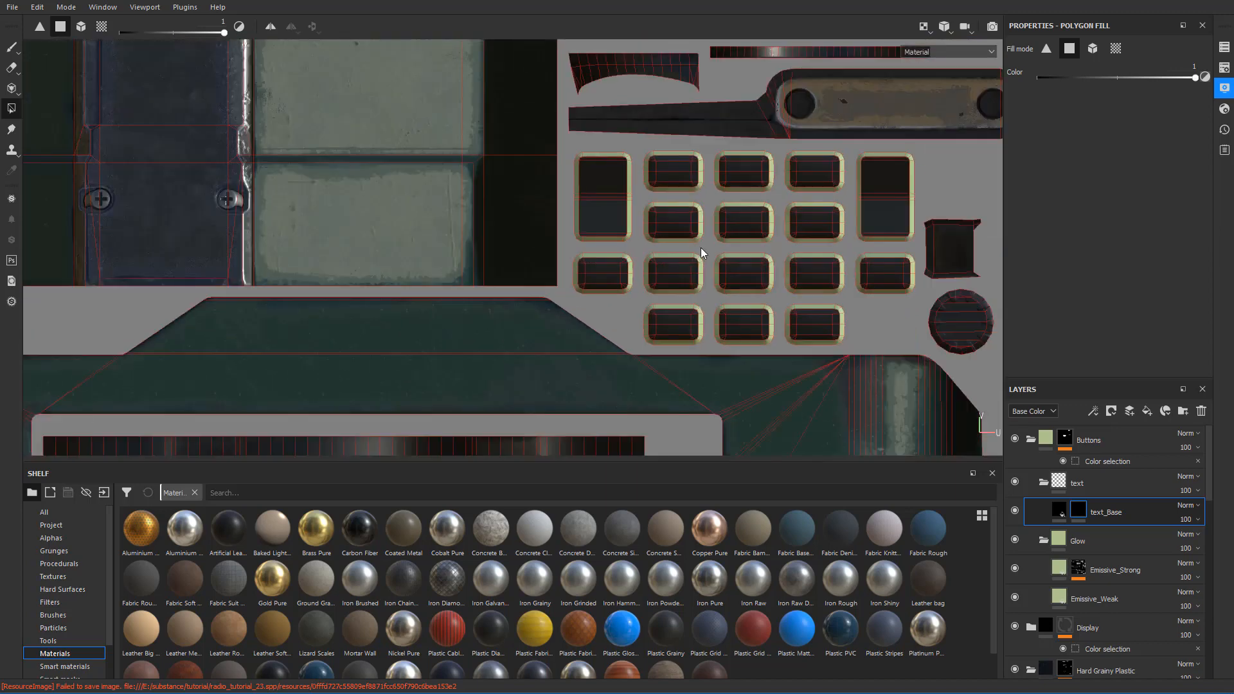
{"action": "scroll", "coordinate": [701, 249], "scroll_direction": "up", "scroll_amount": 3}
{"action": "key", "text": "F1"}
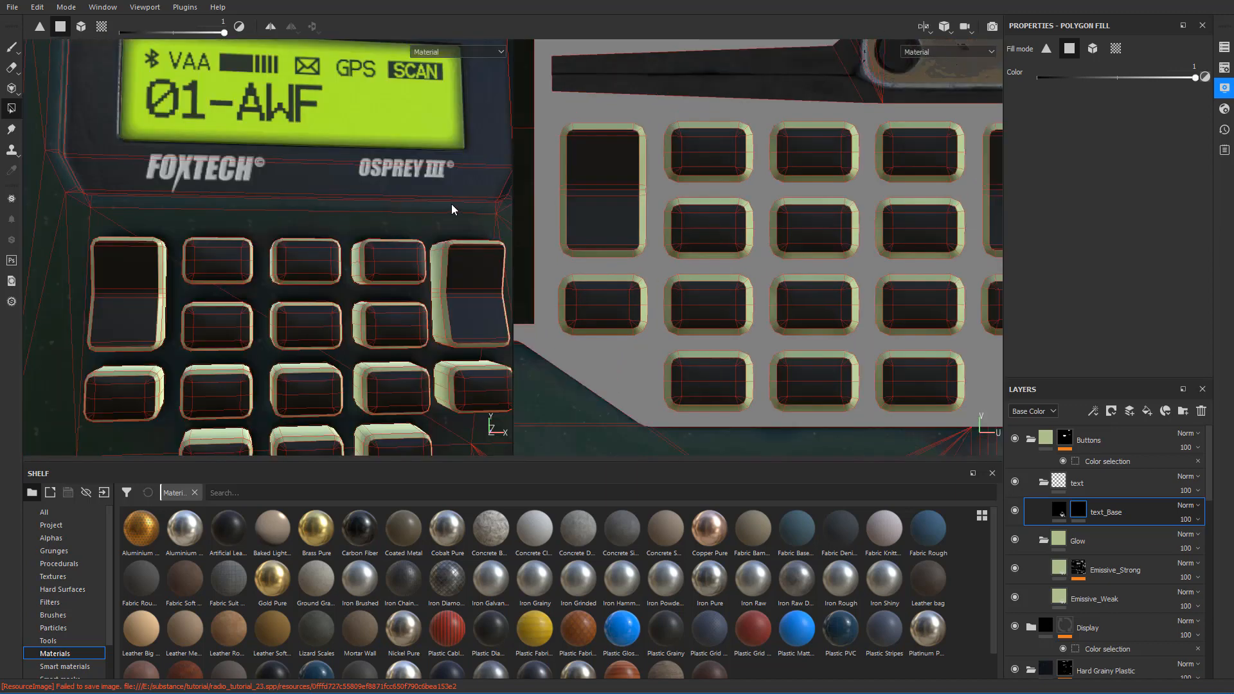
{"action": "key", "text": "F2"}
{"action": "scroll", "coordinate": [465, 230], "scroll_direction": "down", "scroll_amount": 4}
{"action": "scroll", "coordinate": [513, 236], "scroll_direction": "up", "scroll_amount": 3}
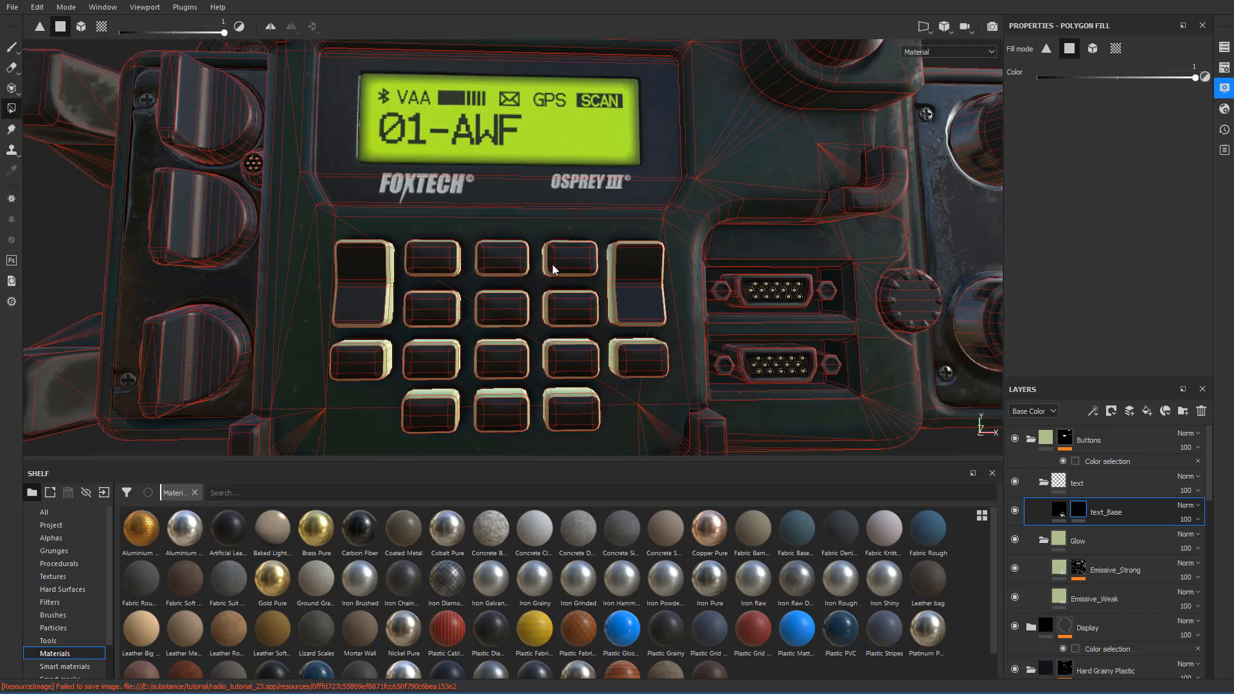
{"action": "scroll", "coordinate": [565, 268], "scroll_direction": "up", "scroll_amount": 2}
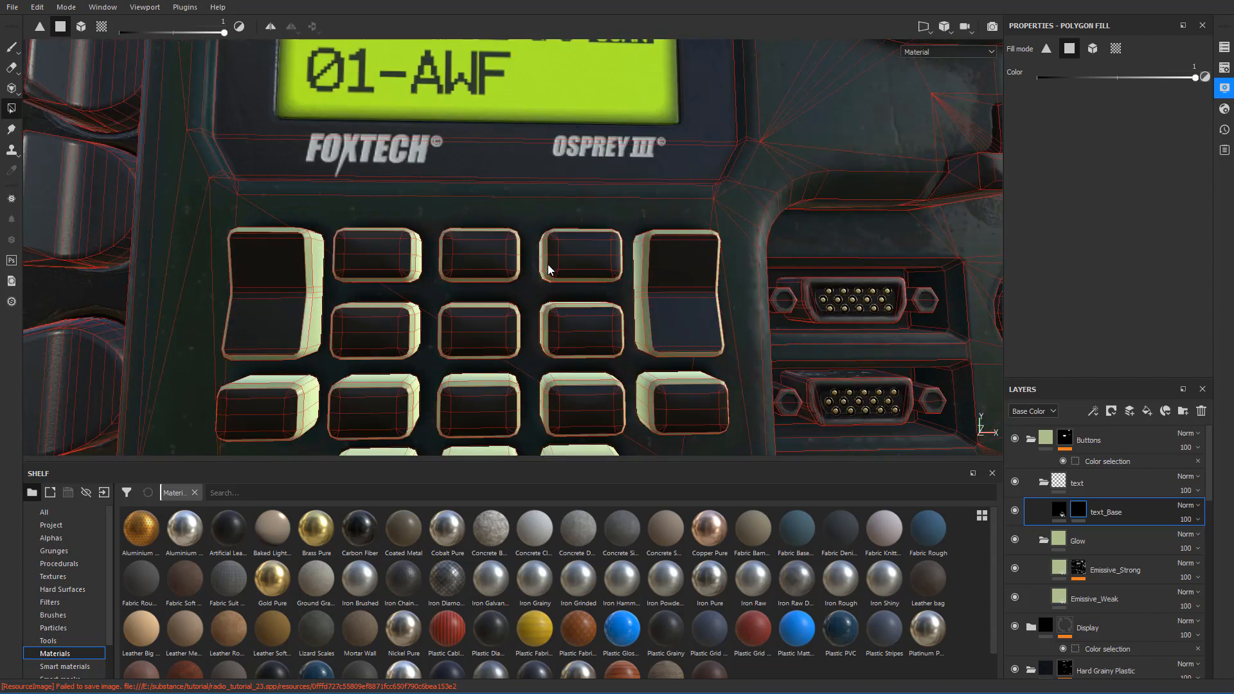
{"action": "left_click", "coordinate": [17, 51]}
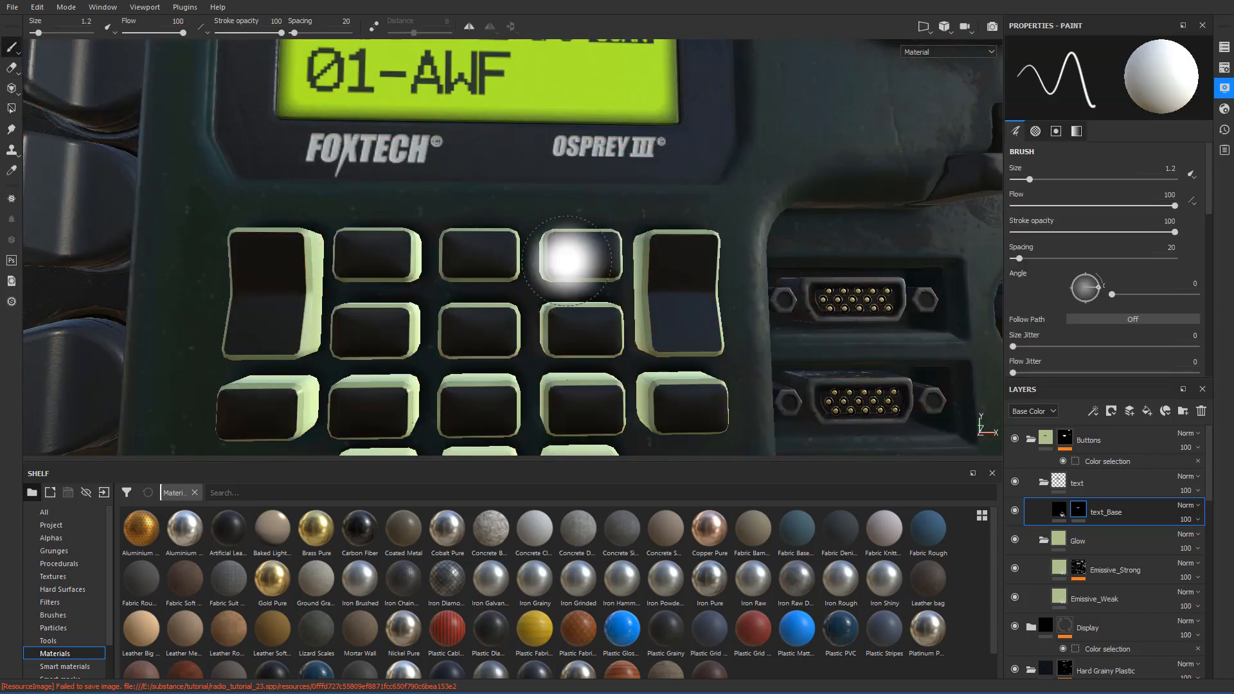
- Add a Blur filter to the text_Base layer's mask
{"action": "right_click", "coordinate": [1083, 512]}
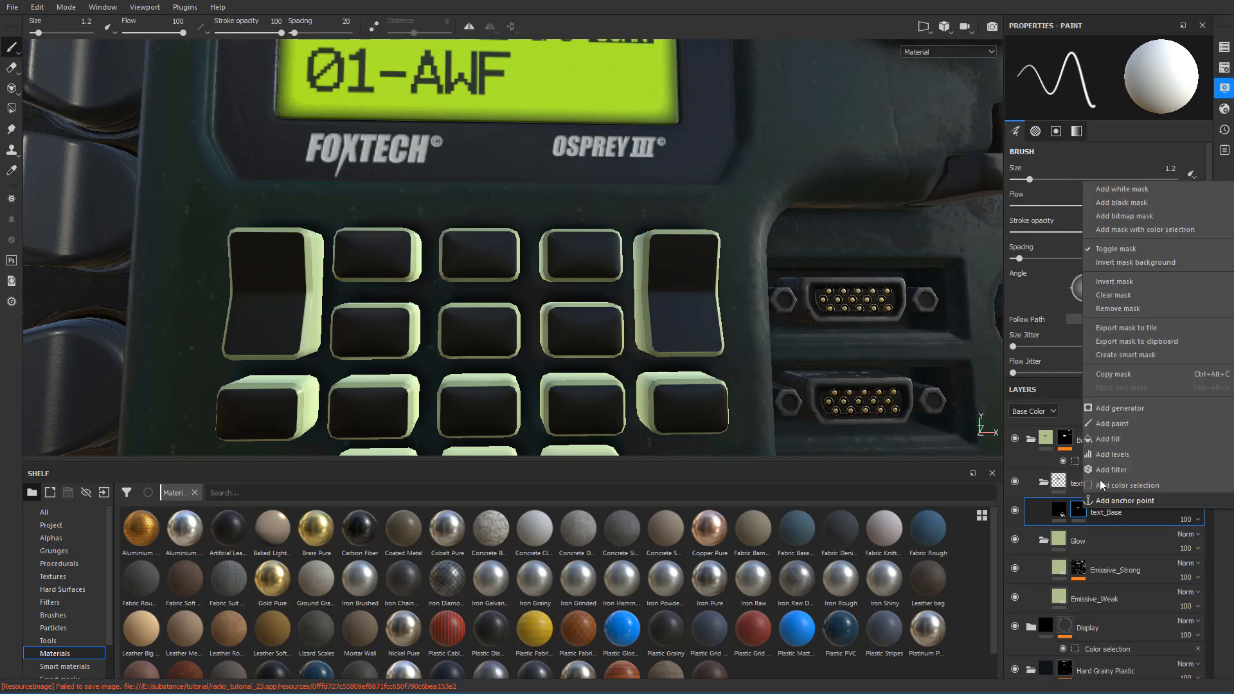
{"action": "left_click", "coordinate": [1128, 464]}
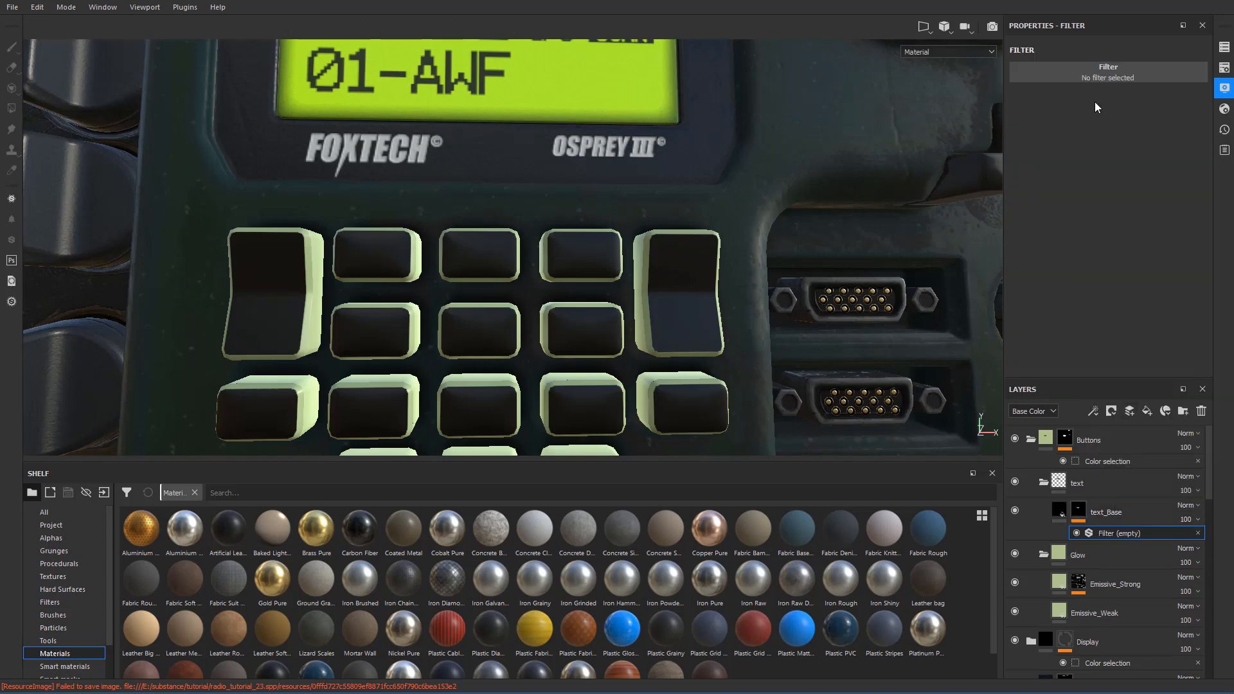
{"action": "left_click", "coordinate": [1093, 74]}
{"action": "left_click", "coordinate": [1119, 122]}
{"action": "scroll", "coordinate": [541, 254], "scroll_direction": "up", "scroll_amount": 5}
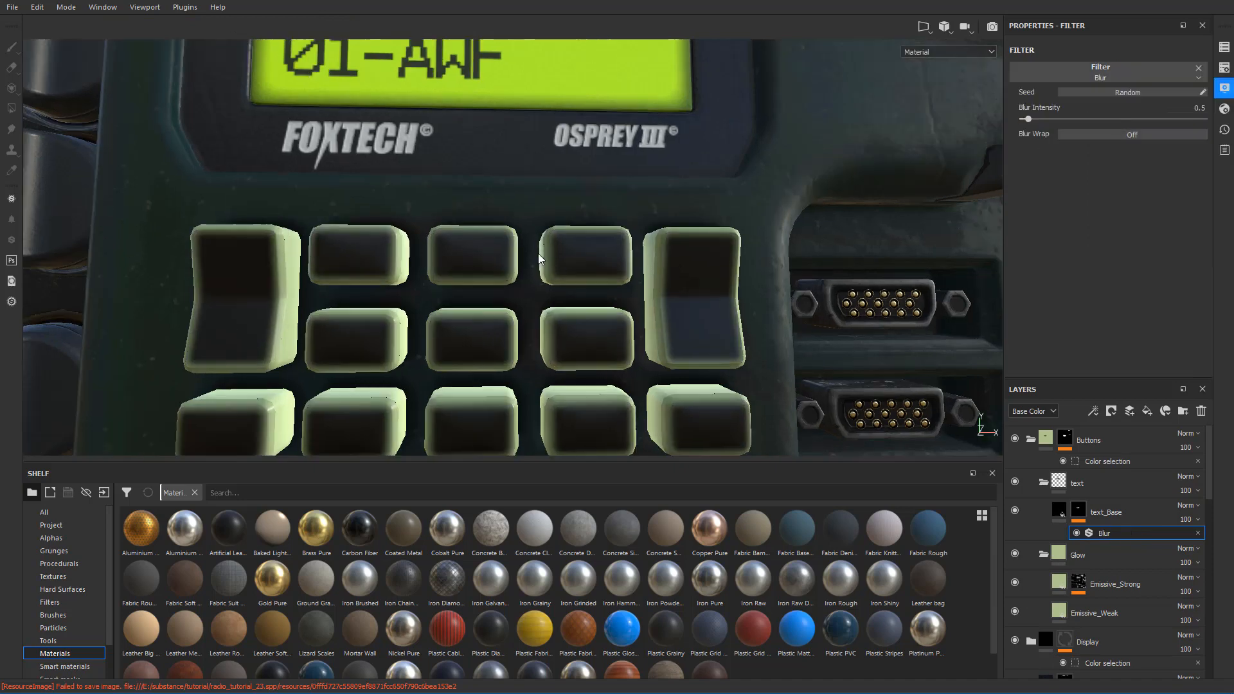
- Set the mask filter's Blur Intensity to 0.1
{"action": "left_click_drag", "start_coordinate": [1206, 111], "coordinate": [1200, 111]}
{"action": "type", "text": "0."}
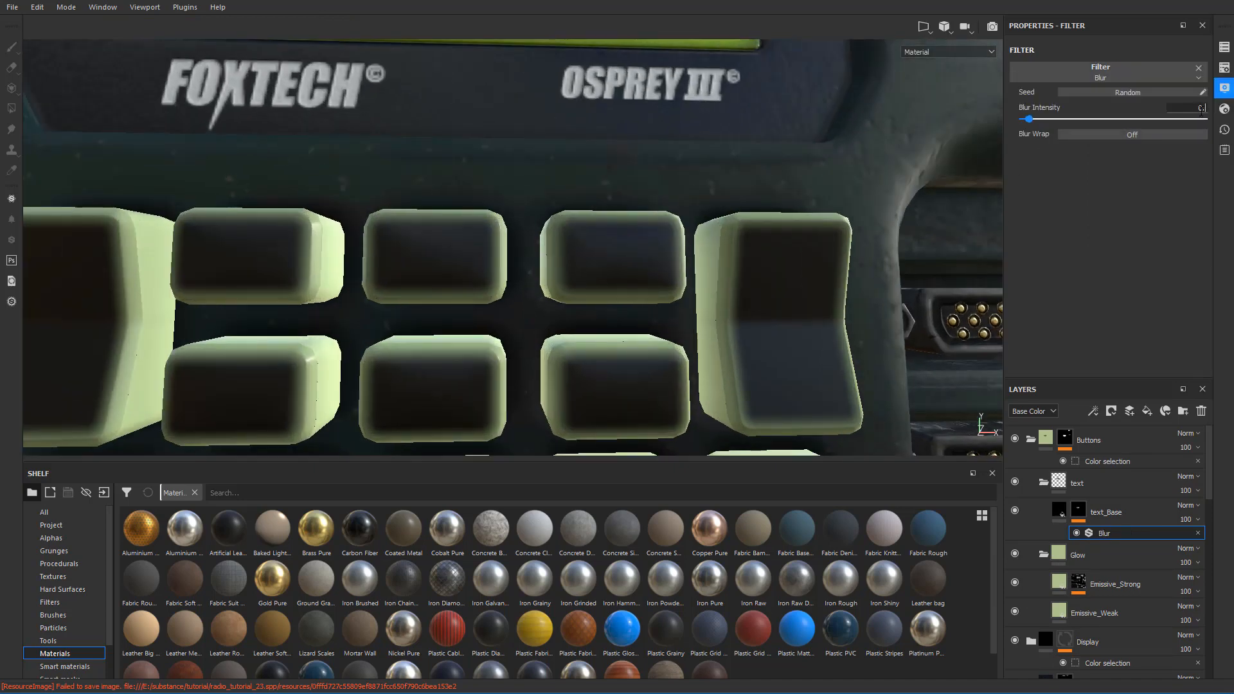
{"action": "type", "text": "1"}
{"action": "key", "text": "Return"}
{"action": "scroll", "coordinate": [569, 256], "scroll_direction": "down", "scroll_amount": 3}
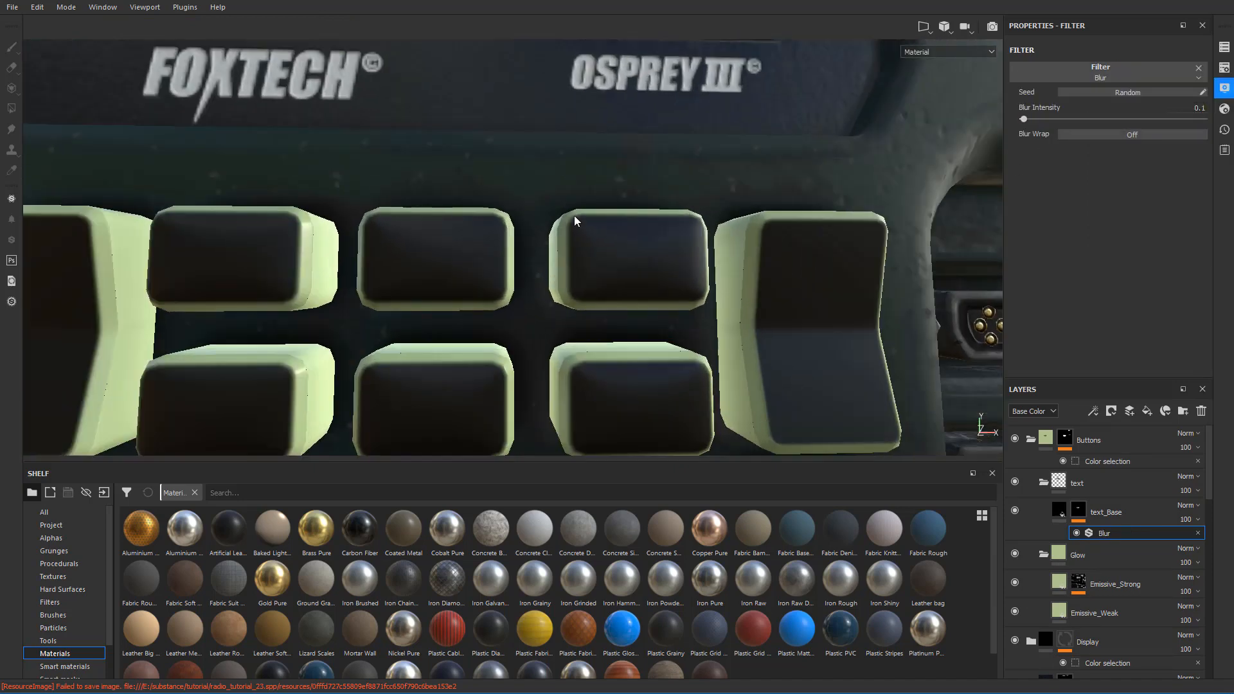
{"action": "scroll", "coordinate": [591, 274], "scroll_direction": "down", "scroll_amount": 3}
- Set the base color of the text_Base fill to a near-black grey, 0.008 in R, G and B
{"action": "left_click", "coordinate": [1059, 512]}
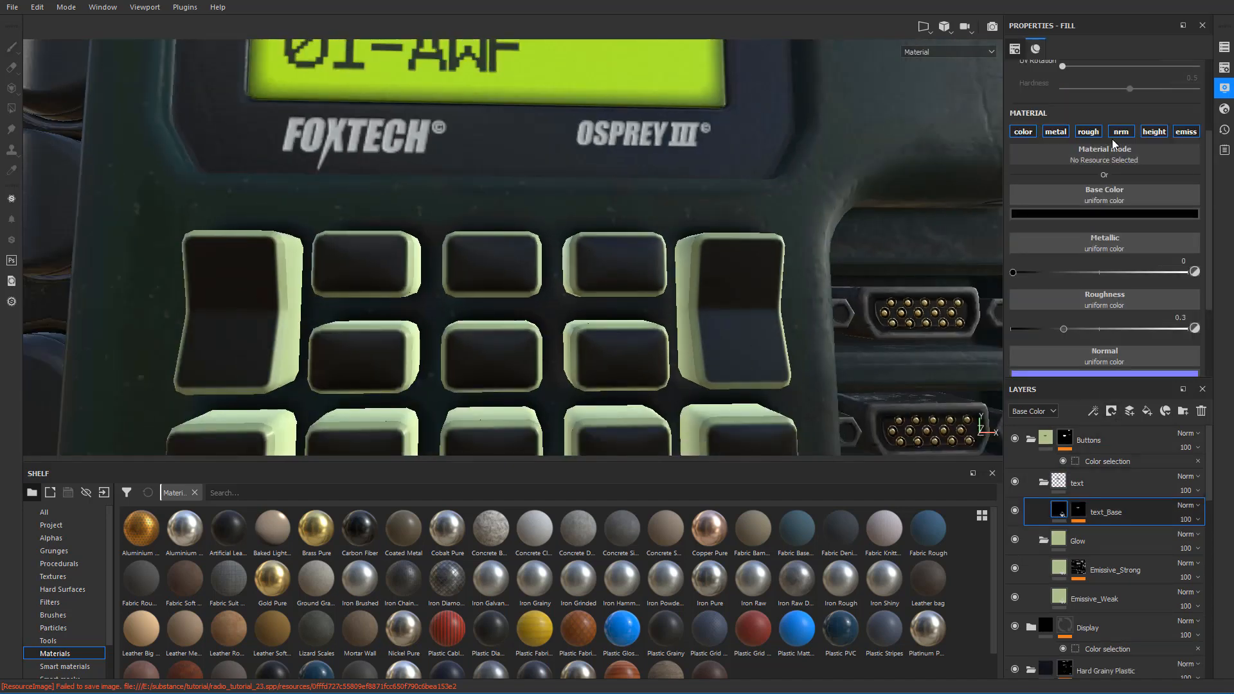
{"action": "left_click_drag", "start_coordinate": [630, 276], "coordinate": [638, 240], "text": "alt"}
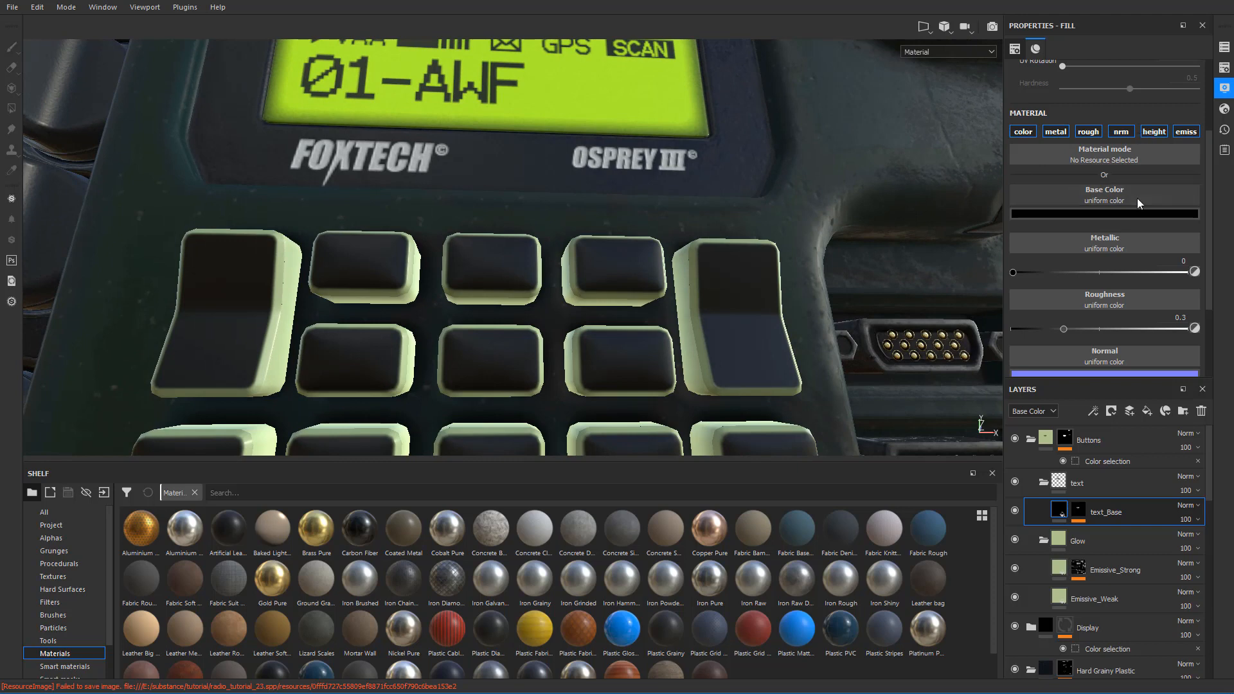
{"action": "mouse_move", "coordinate": [610, 262]}
{"action": "left_mouse_down", "text": "alt"}
{"action": "mouse_move", "coordinate": [610, 231]}
{"action": "mouse_move", "coordinate": [603, 242]}
{"action": "left_mouse_up", "text": "alt"}
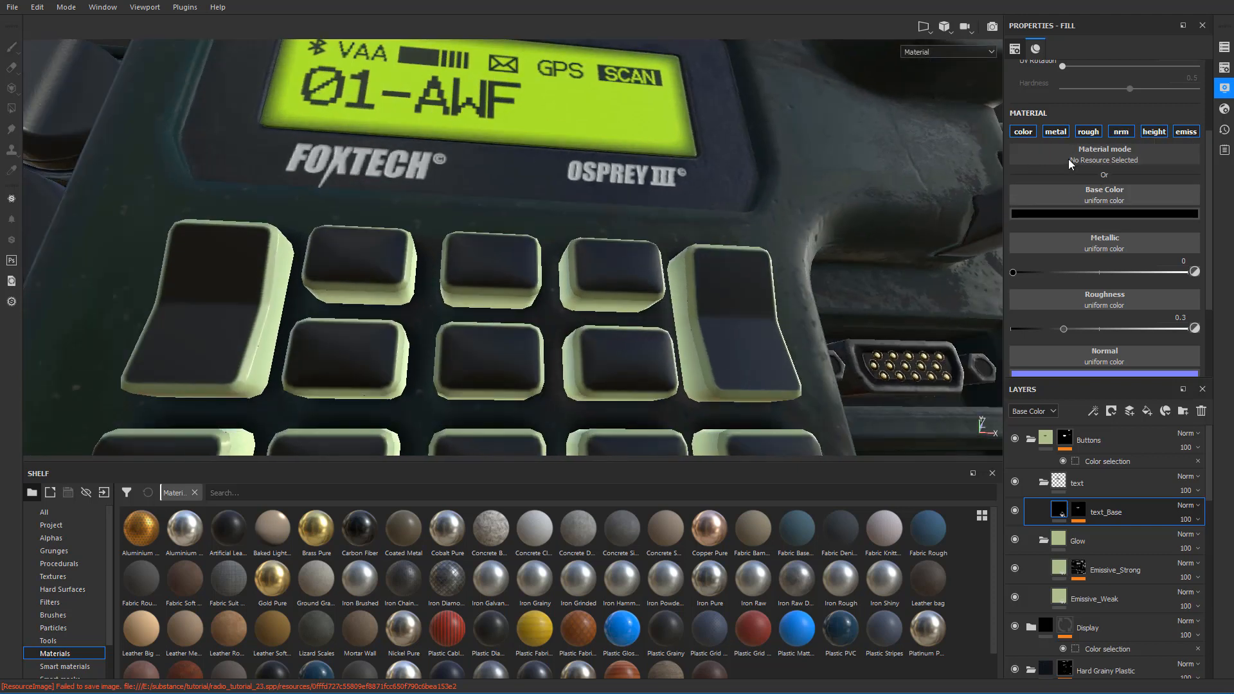
{"action": "left_click", "coordinate": [1186, 132]}
{"action": "left_click", "coordinate": [1181, 133]}
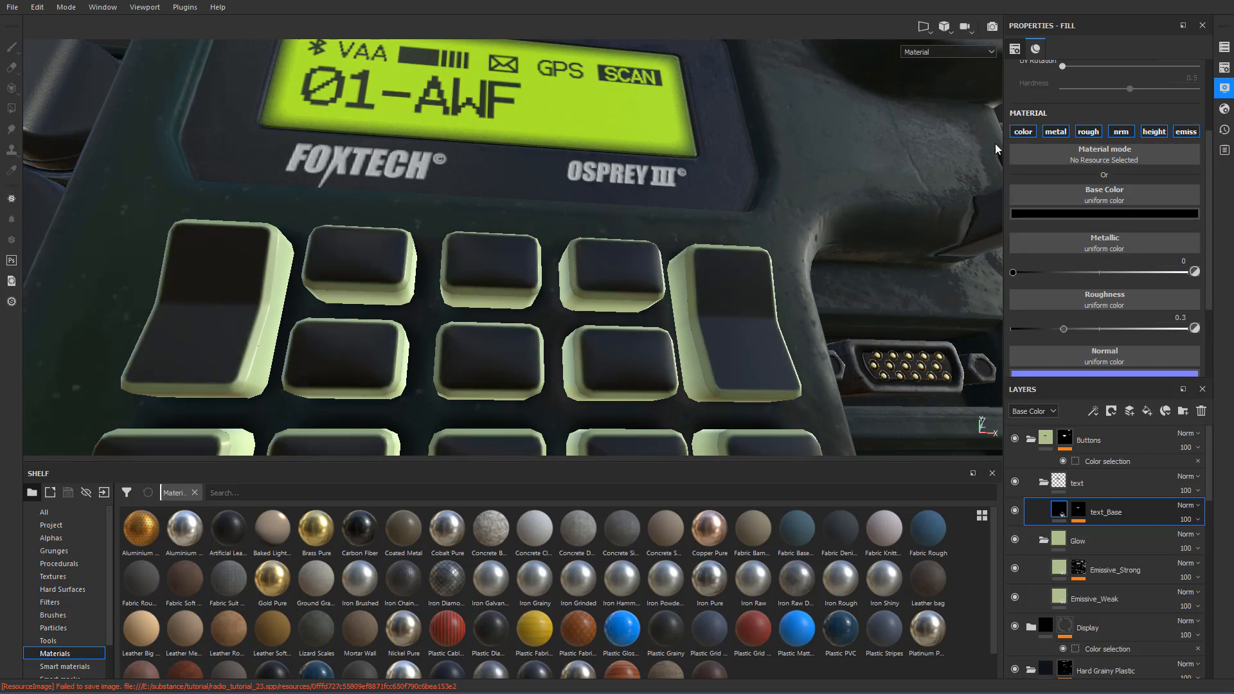
{"action": "left_click", "coordinate": [1084, 213]}
{"action": "left_click_drag", "start_coordinate": [1102, 332], "coordinate": [1077, 364]}
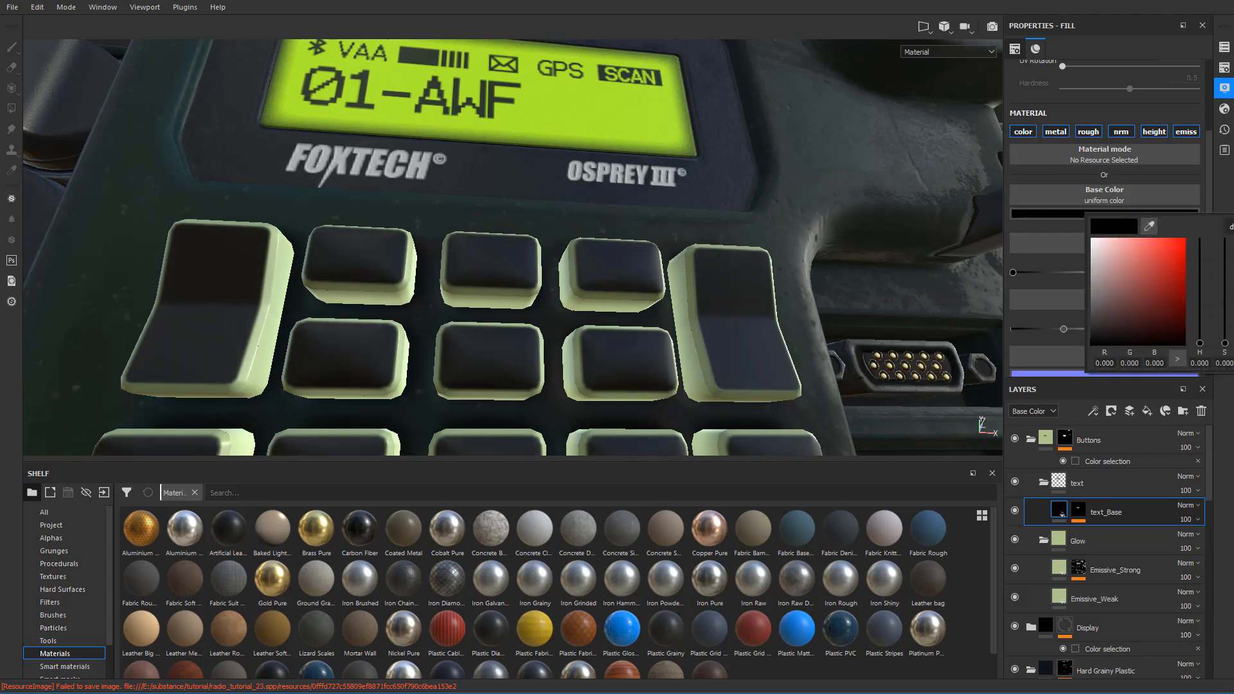
{"action": "left_click_drag", "start_coordinate": [1091, 341], "coordinate": [1091, 347]}
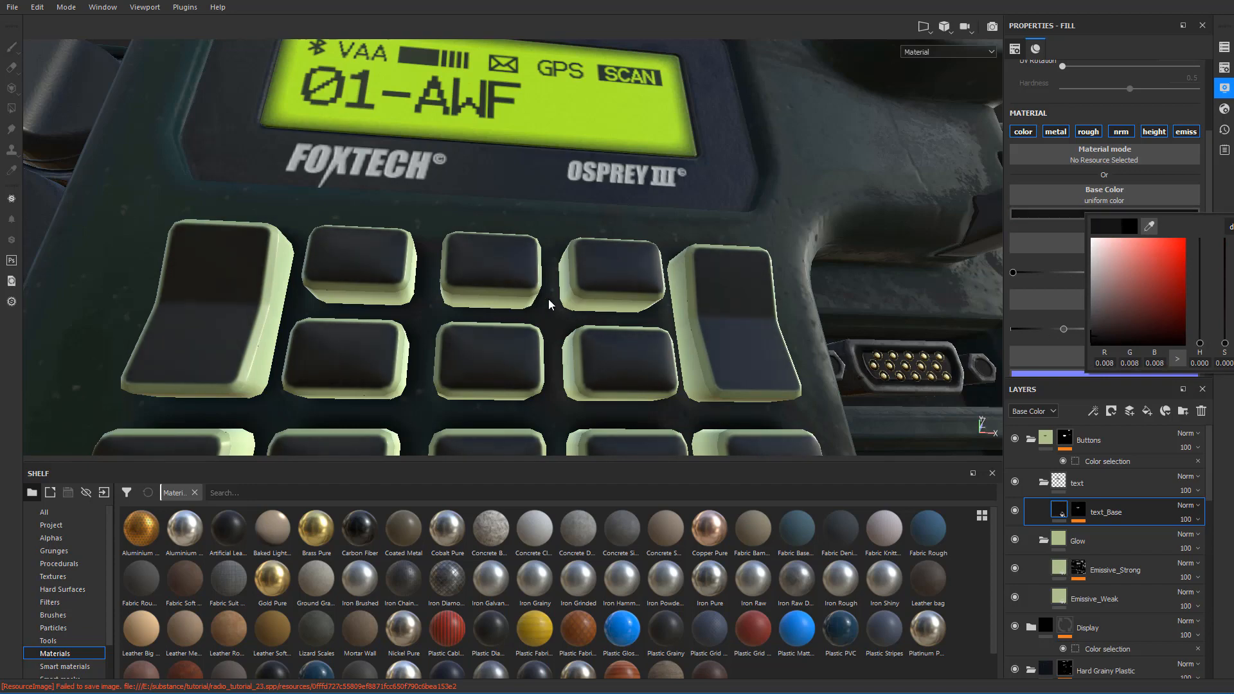
- Set the roughness of the text_Base fill to 0.3636
{"action": "left_click_drag", "start_coordinate": [551, 304], "coordinate": [772, 251], "text": "alt"}
{"action": "scroll", "coordinate": [542, 286], "scroll_direction": "down", "scroll_amount": 8}
{"action": "scroll", "coordinate": [549, 298], "scroll_direction": "down", "scroll_amount": 5}
{"action": "scroll", "coordinate": [550, 296], "scroll_direction": "up", "scroll_amount": 10}
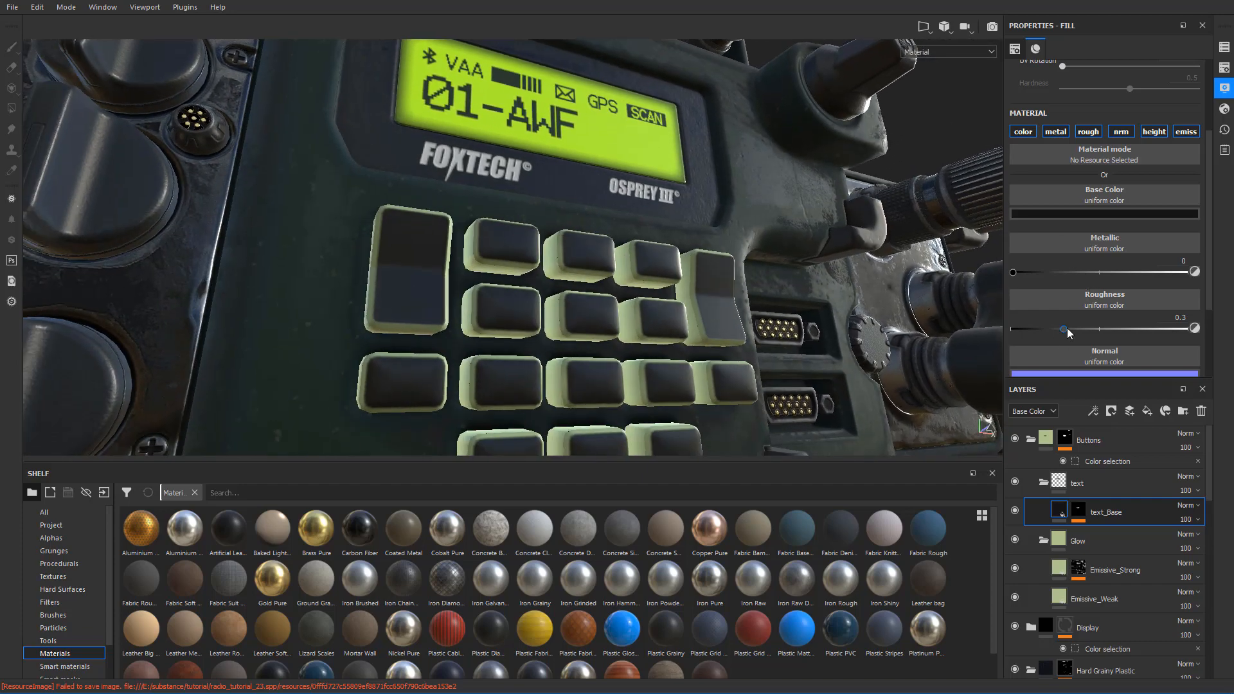
{"action": "mouse_move", "coordinate": [1064, 329]}
{"action": "left_mouse_down"}
{"action": "mouse_move", "coordinate": [1128, 332]}
{"action": "mouse_move", "coordinate": [1035, 331]}
{"action": "mouse_move", "coordinate": [1079, 336]}
{"action": "mouse_move", "coordinate": [1046, 333]}
{"action": "left_mouse_up"}
{"action": "mouse_move", "coordinate": [1081, 333]}
{"action": "left_mouse_down"}
{"action": "mouse_move", "coordinate": [1041, 333]}
{"action": "mouse_move", "coordinate": [1075, 333]}
{"action": "left_mouse_up"}
- Examine the dark keypad button faces and their light edges from several angles and distances
{"action": "left_click_drag", "start_coordinate": [800, 315], "coordinate": [714, 257], "text": "alt"}
{"action": "right_click_drag", "start_coordinate": [714, 257], "coordinate": [557, 257], "text": "alt"}
{"action": "left_click_drag", "start_coordinate": [557, 256], "coordinate": [562, 249], "text": "alt"}
{"action": "middle_click_drag", "start_coordinate": [562, 248], "coordinate": [582, 211], "text": "alt"}
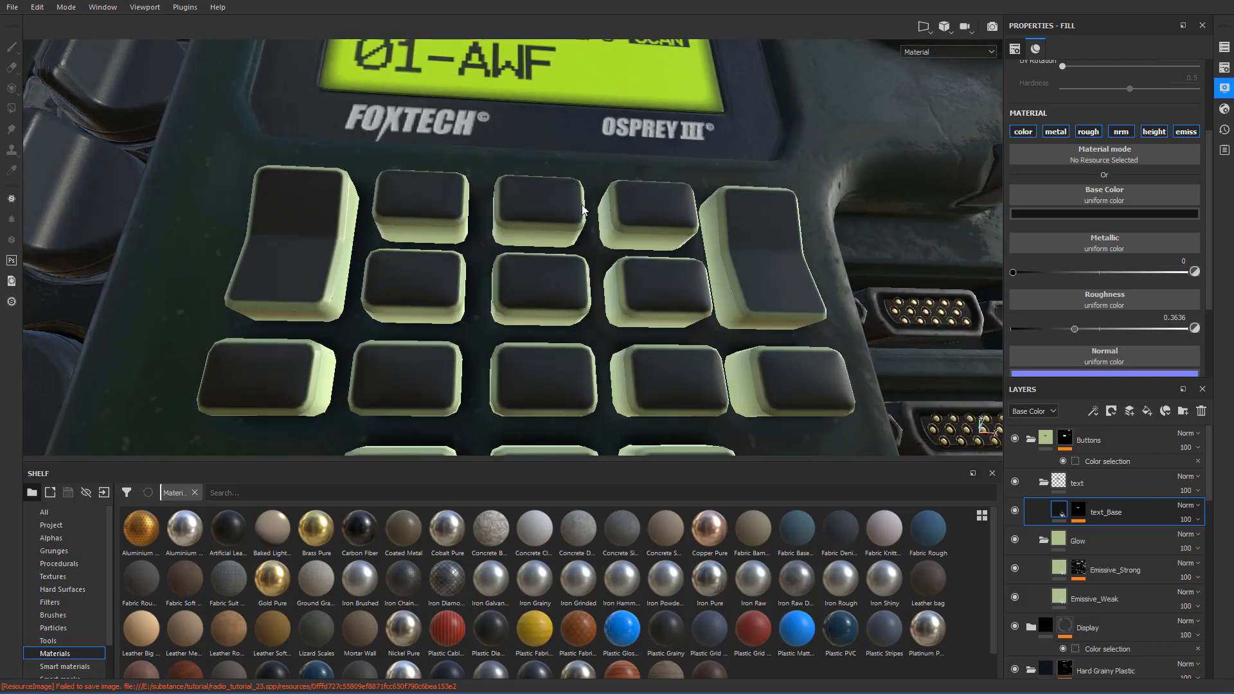
{"action": "right_click_drag", "start_coordinate": [582, 210], "coordinate": [579, 247], "text": "alt"}
{"action": "mouse_move", "coordinate": [579, 248]}
{"action": "left_mouse_down", "text": "alt"}
{"action": "mouse_move", "coordinate": [573, 190]}
{"action": "mouse_move", "coordinate": [581, 264]}
{"action": "left_mouse_up", "text": "alt"}
{"action": "right_click_drag", "start_coordinate": [581, 264], "coordinate": [581, 243], "text": "alt"}
{"action": "mouse_move", "coordinate": [581, 242]}
{"action": "left_mouse_down", "text": "alt"}
{"action": "mouse_move", "coordinate": [573, 150]}
{"action": "mouse_move", "coordinate": [485, 237]}
{"action": "mouse_move", "coordinate": [575, 243]}
{"action": "left_mouse_up", "text": "alt"}
{"action": "right_click_drag", "start_coordinate": [575, 243], "coordinate": [569, 267], "text": "alt"}
{"action": "mouse_move", "coordinate": [569, 266]}
{"action": "left_mouse_down", "text": "alt"}
{"action": "mouse_move", "coordinate": [546, 185]}
{"action": "mouse_move", "coordinate": [555, 277]}
{"action": "left_mouse_up", "text": "alt"}
{"action": "right_click_drag", "start_coordinate": [554, 277], "coordinate": [611, 268], "text": "alt"}
{"action": "left_click_drag", "start_coordinate": [611, 267], "coordinate": [620, 256], "text": "alt"}
{"action": "mouse_move", "coordinate": [620, 256]}
{"action": "right_mouse_down", "text": "alt"}
{"action": "mouse_move", "coordinate": [620, 278]}
{"action": "mouse_move", "coordinate": [618, 252]}
{"action": "right_mouse_up", "text": "alt"}
{"action": "mouse_move", "coordinate": [619, 252]}
{"action": "left_mouse_down", "text": "alt"}
{"action": "mouse_move", "coordinate": [614, 222]}
{"action": "mouse_move", "coordinate": [605, 270]}
{"action": "left_mouse_up", "text": "alt"}
{"action": "right_click_drag", "start_coordinate": [605, 270], "coordinate": [607, 253], "text": "alt"}
{"action": "left_click_drag", "start_coordinate": [607, 254], "coordinate": [633, 278], "text": "alt"}
{"action": "right_click_drag", "start_coordinate": [634, 278], "coordinate": [614, 272], "text": "alt"}
{"action": "left_click_drag", "start_coordinate": [614, 271], "coordinate": [622, 245], "text": "alt"}
{"action": "right_click_drag", "start_coordinate": [622, 245], "coordinate": [657, 252], "text": "alt"}
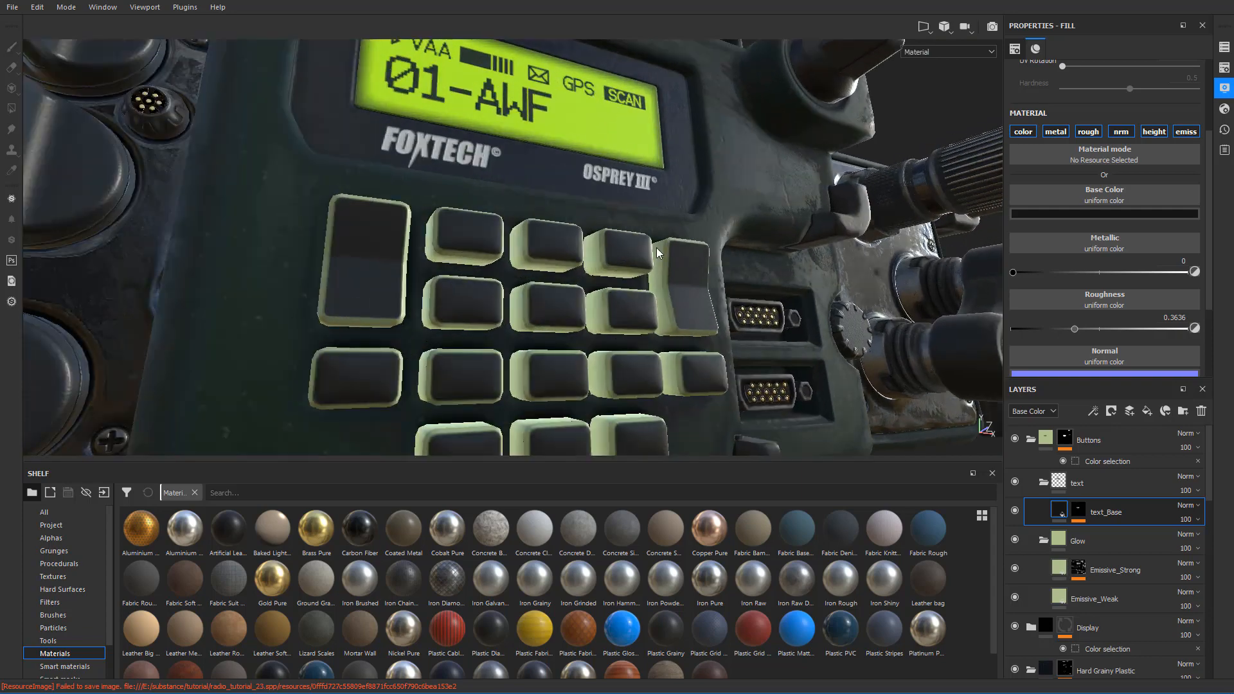
{"action": "left_click_drag", "start_coordinate": [657, 253], "coordinate": [553, 262], "text": "alt"}
{"action": "right_click_drag", "start_coordinate": [553, 262], "coordinate": [542, 238], "text": "alt"}
{"action": "left_click_drag", "start_coordinate": [512, 247], "coordinate": [529, 261], "text": "alt"}
{"action": "right_click_drag", "start_coordinate": [529, 261], "coordinate": [519, 238], "text": "alt"}
{"action": "middle_click_drag", "start_coordinate": [519, 237], "coordinate": [523, 193], "text": "alt"}
{"action": "left_click_drag", "start_coordinate": [524, 239], "coordinate": [501, 229], "text": "alt"}
{"action": "right_click_drag", "start_coordinate": [500, 229], "coordinate": [506, 224], "text": "alt"}
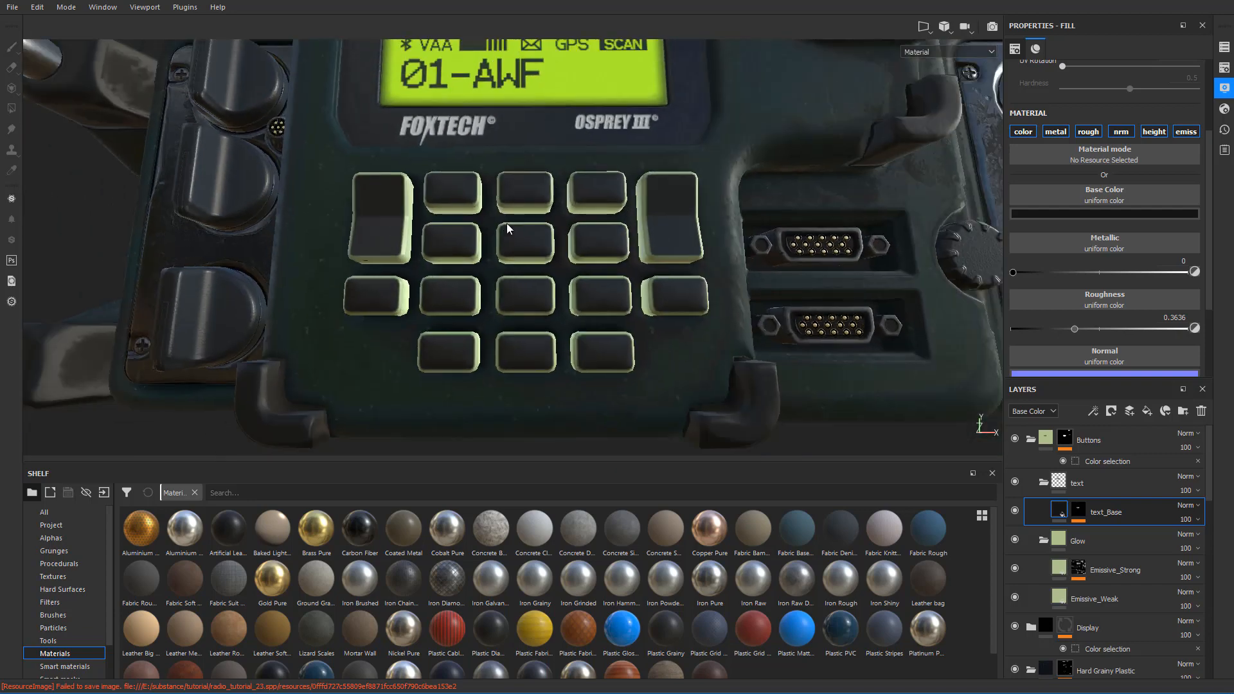
{"action": "middle_click_drag", "start_coordinate": [506, 223], "coordinate": [512, 240], "text": "alt"}
{"action": "right_click_drag", "start_coordinate": [513, 240], "coordinate": [570, 241], "text": "alt"}
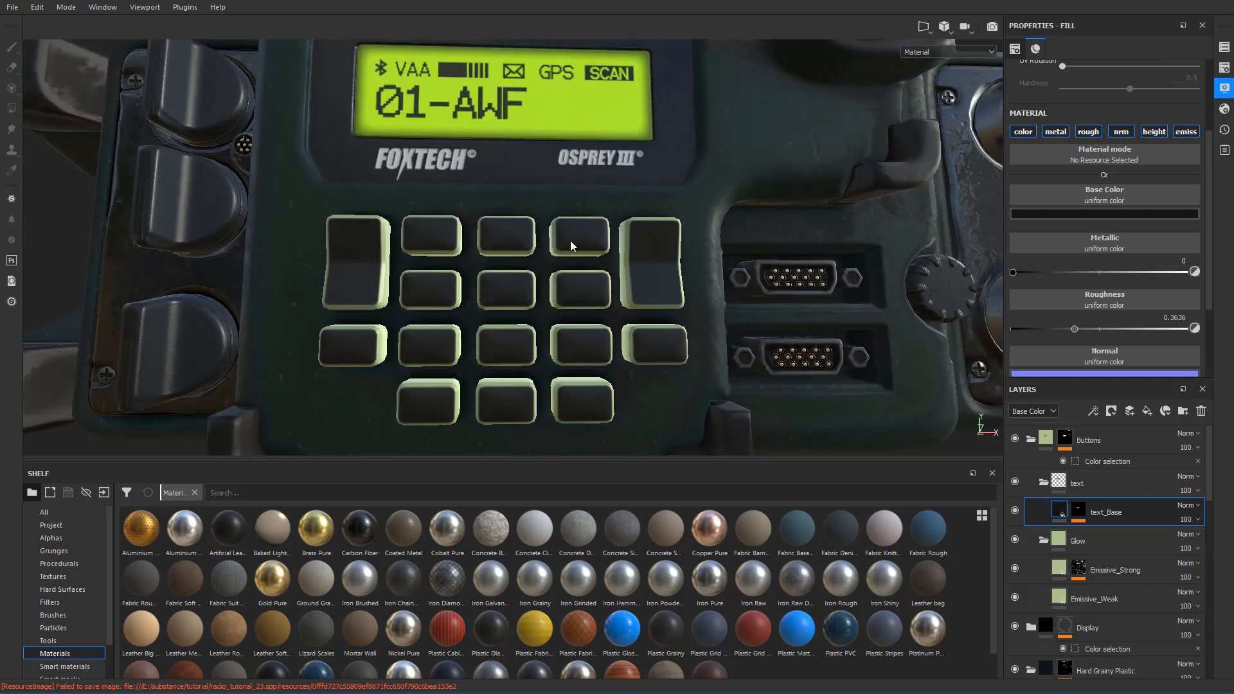
{"action": "left_click_drag", "start_coordinate": [507, 235], "coordinate": [477, 249], "text": "alt"}
{"action": "mouse_move", "coordinate": [385, 264]}
{"action": "right_mouse_down", "text": "alt"}
{"action": "mouse_move", "coordinate": [370, 269]}
{"action": "mouse_move", "coordinate": [407, 267]}
{"action": "right_mouse_up", "text": "alt"}
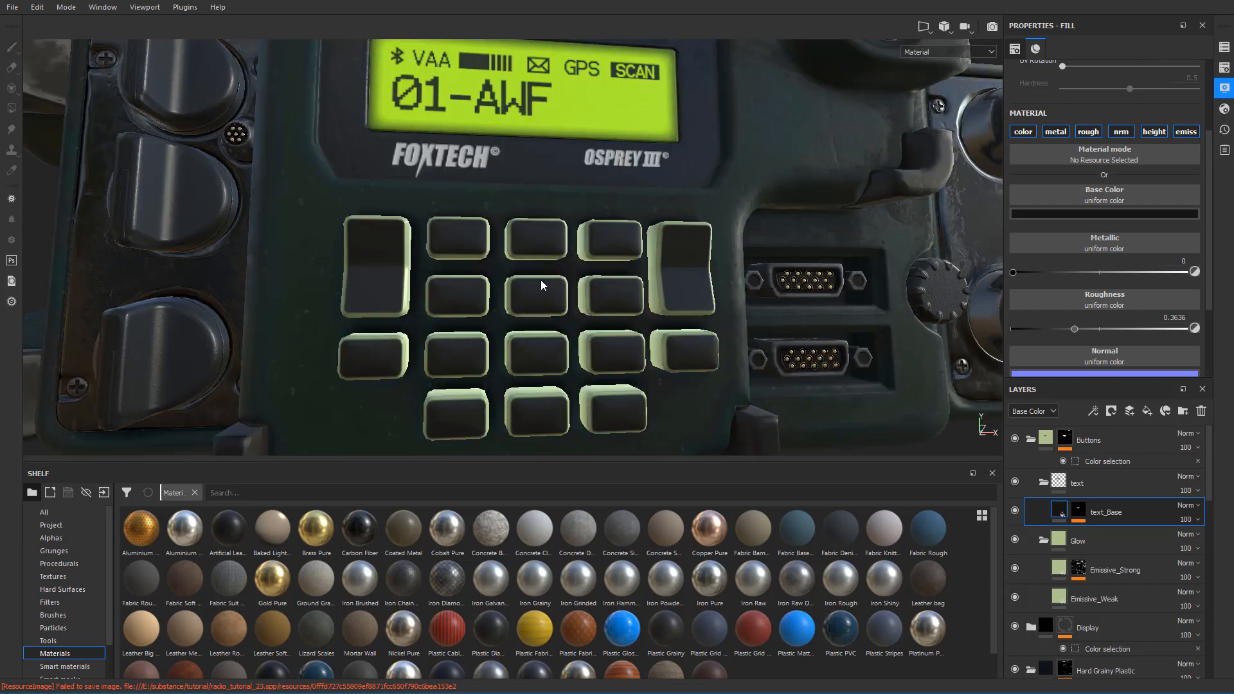
{"action": "left_click_drag", "start_coordinate": [540, 281], "coordinate": [499, 259], "text": "alt"}
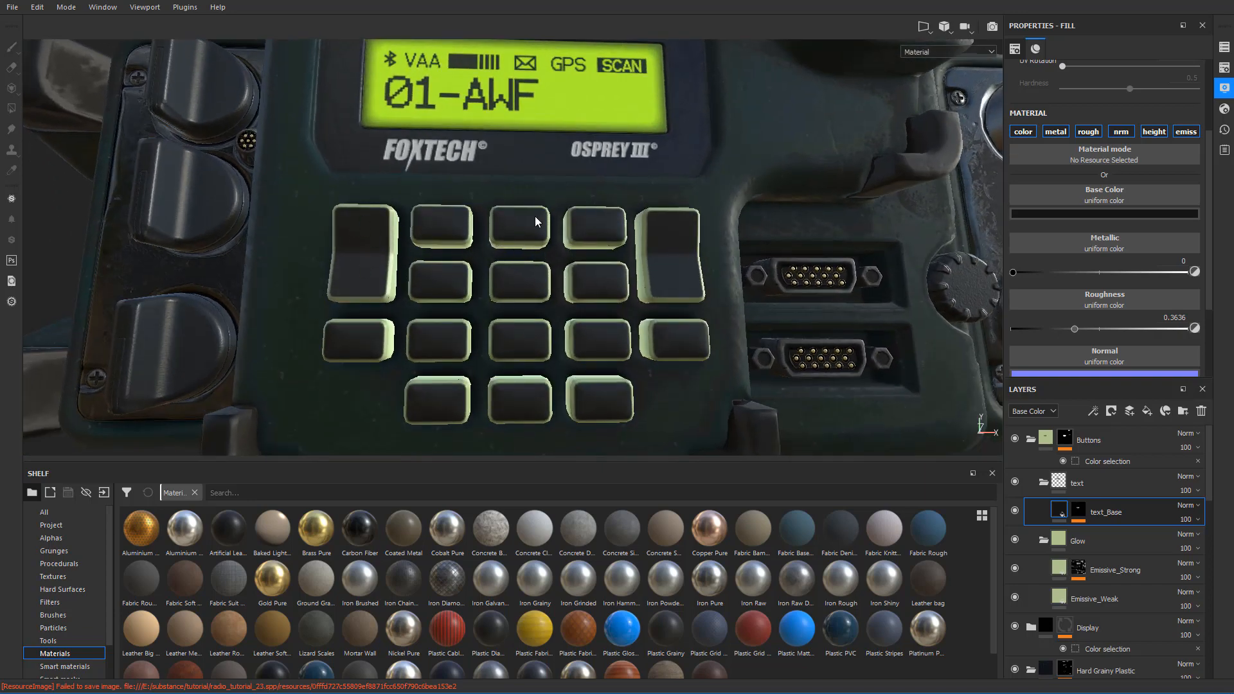
{"action": "left_click_drag", "start_coordinate": [533, 257], "coordinate": [609, 255], "text": "alt"}
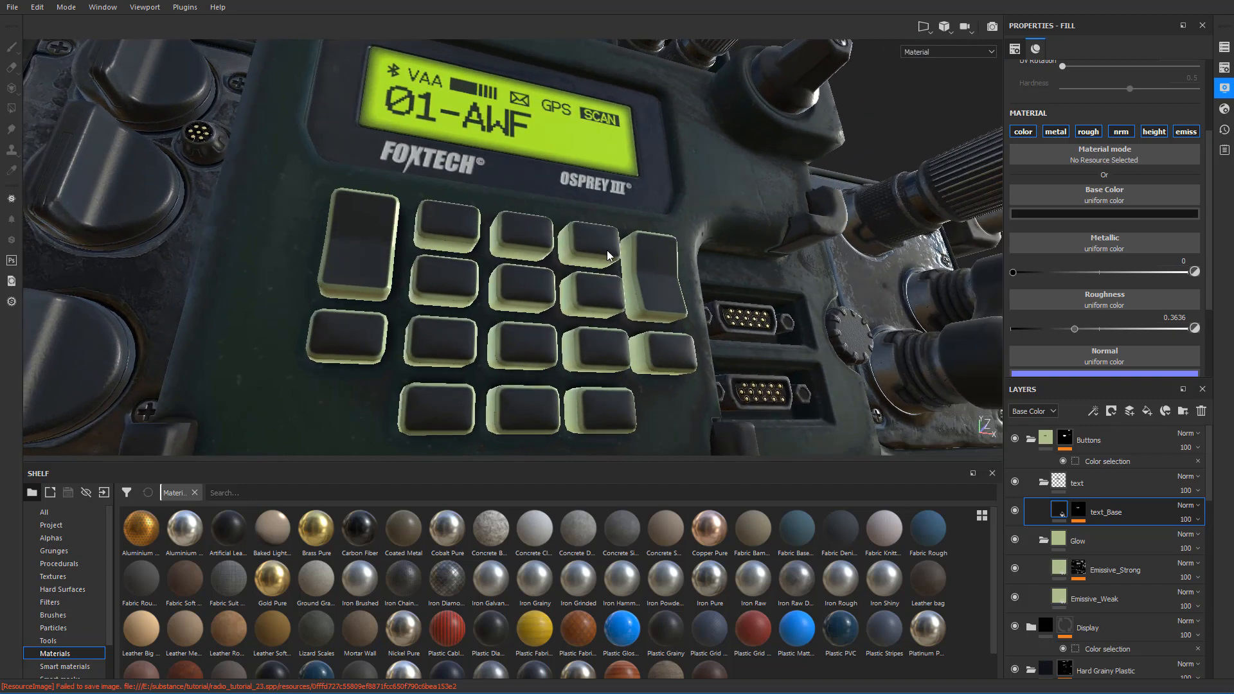
{"action": "right_click_drag", "start_coordinate": [609, 255], "coordinate": [597, 262], "text": "alt"}
{"action": "mouse_move", "coordinate": [597, 263]}
{"action": "left_mouse_down", "text": "alt"}
{"action": "mouse_move", "coordinate": [590, 276]}
{"action": "mouse_move", "coordinate": [574, 272]}
{"action": "left_mouse_up", "text": "alt"}
{"action": "right_click_drag", "start_coordinate": [575, 271], "coordinate": [599, 275], "text": "alt"}
{"action": "left_click_drag", "start_coordinate": [599, 275], "coordinate": [604, 243], "text": "alt"}
{"action": "middle_click_drag", "start_coordinate": [604, 243], "coordinate": [584, 255], "text": "alt"}
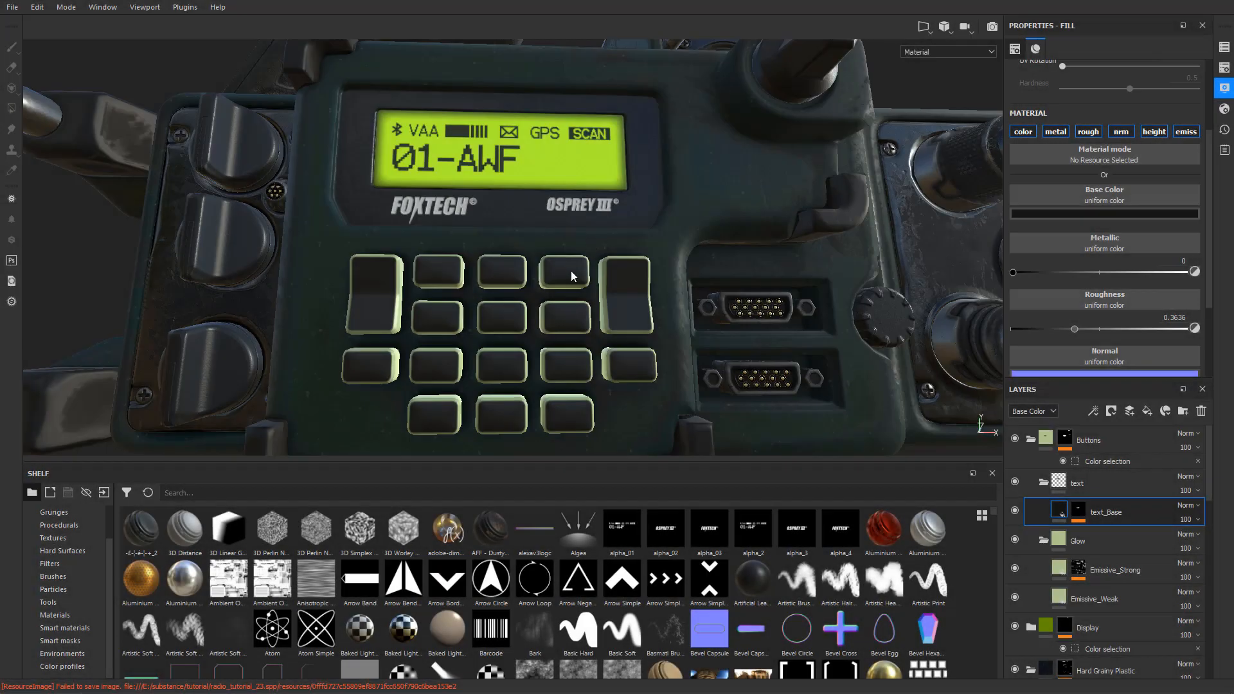
{"action": "left_click_drag", "start_coordinate": [570, 271], "coordinate": [548, 276], "text": "alt"}
{"action": "right_click_drag", "start_coordinate": [548, 275], "coordinate": [534, 261], "text": "alt"}
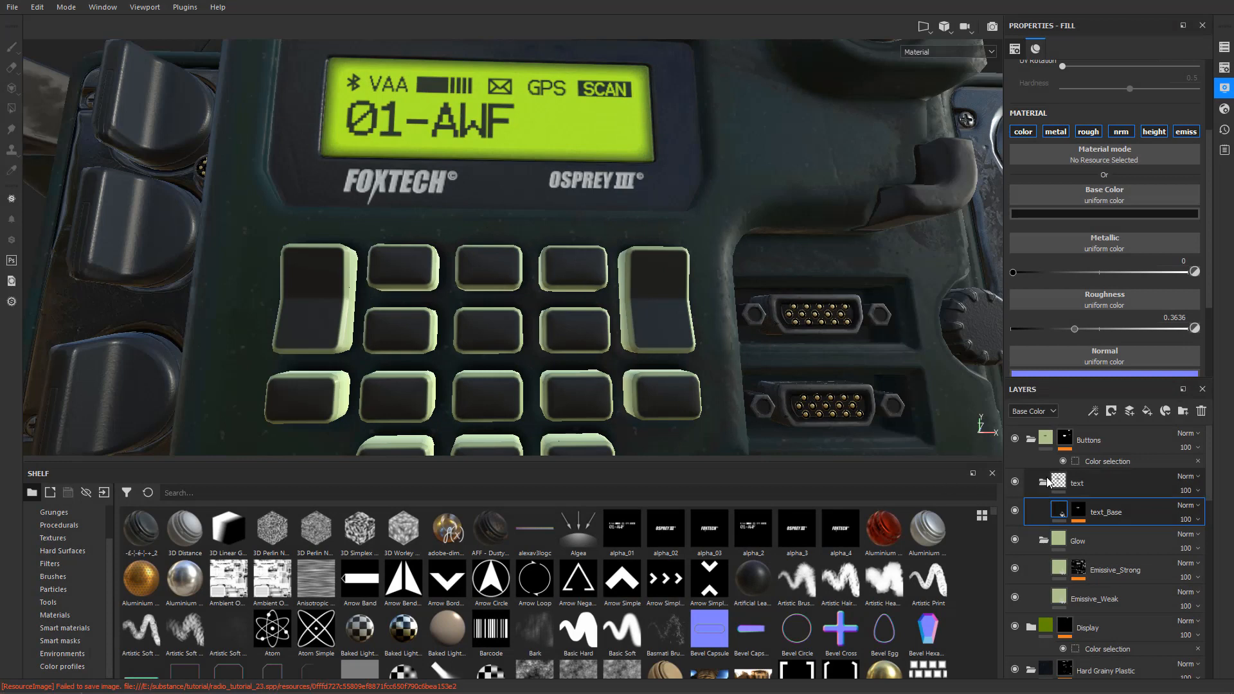
- Add a fill layer above text_Base, rename it text, and give it a black mask
{"action": "left_click", "coordinate": [1147, 411]}
{"action": "double_click", "coordinate": [1097, 512]}
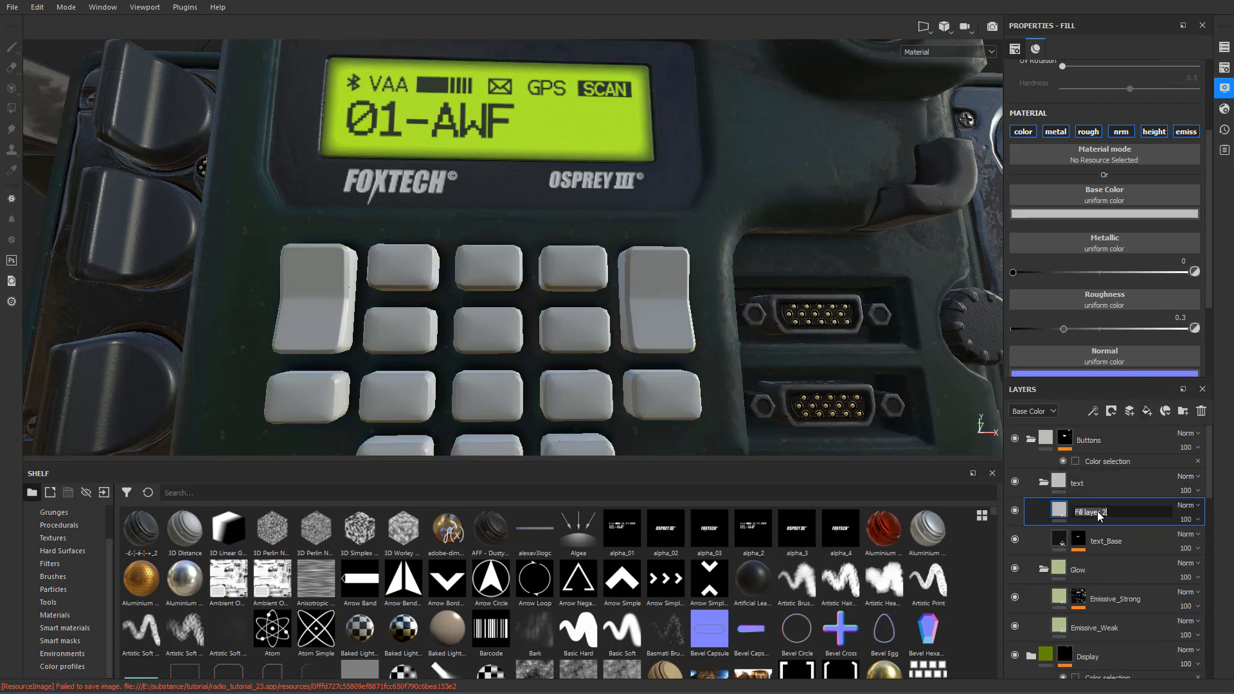
{"action": "key", "text": "Return"}
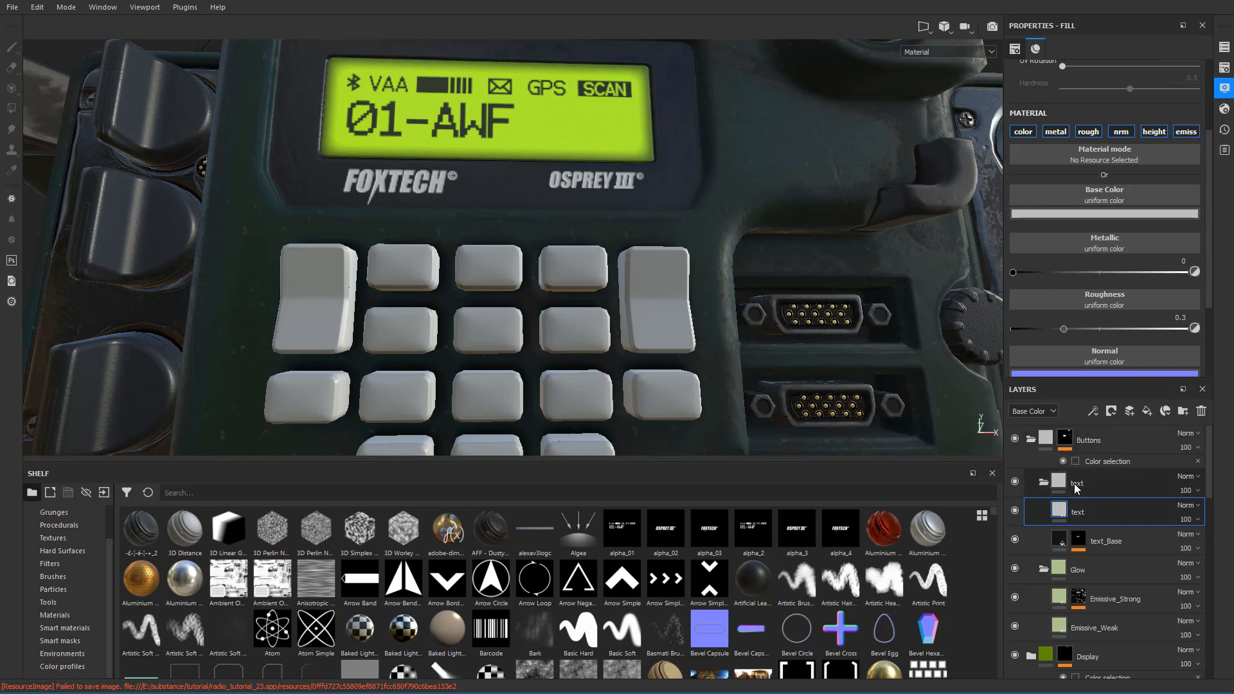
{"action": "right_click", "coordinate": [1085, 508]}
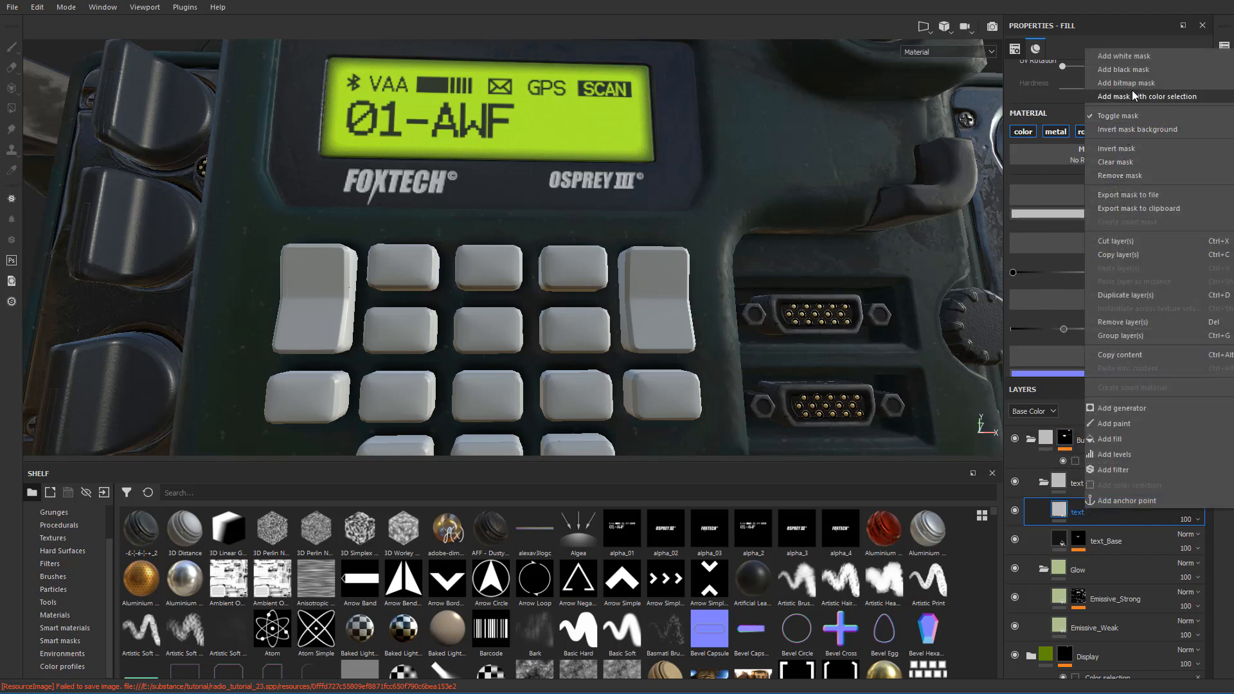
{"action": "left_click", "coordinate": [1133, 70]}
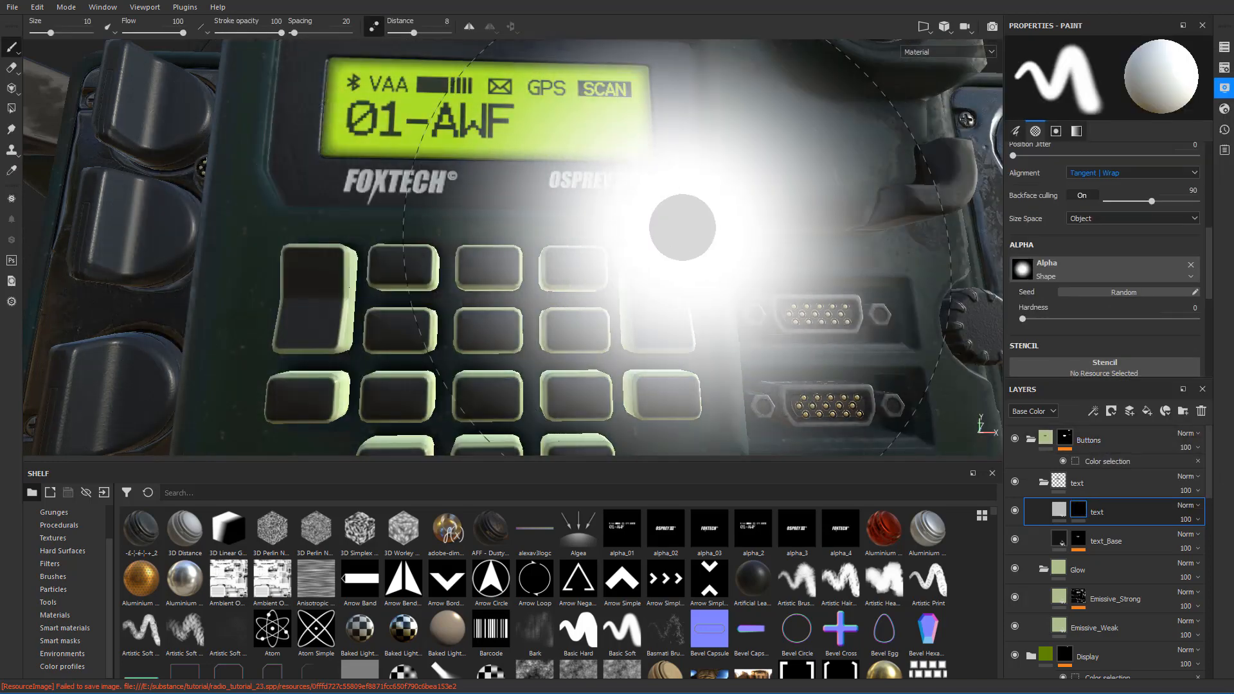
- Show only the 2D UV layout around the keypad and reduce the brush size to 1.24
{"action": "scroll", "coordinate": [629, 234], "scroll_direction": "down", "scroll_amount": 2}
{"action": "scroll", "coordinate": [628, 234], "scroll_direction": "up", "scroll_amount": 1}
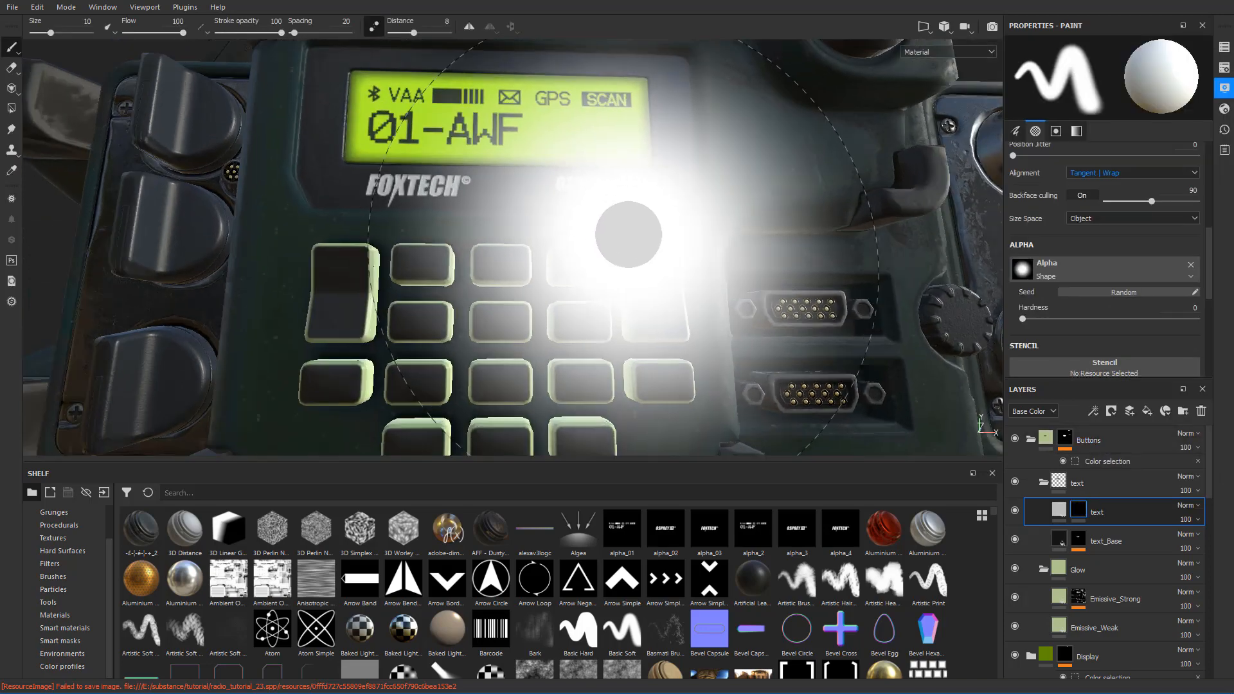
{"action": "key", "text": "F3"}
{"action": "scroll", "coordinate": [511, 232], "scroll_direction": "down", "scroll_amount": 2}
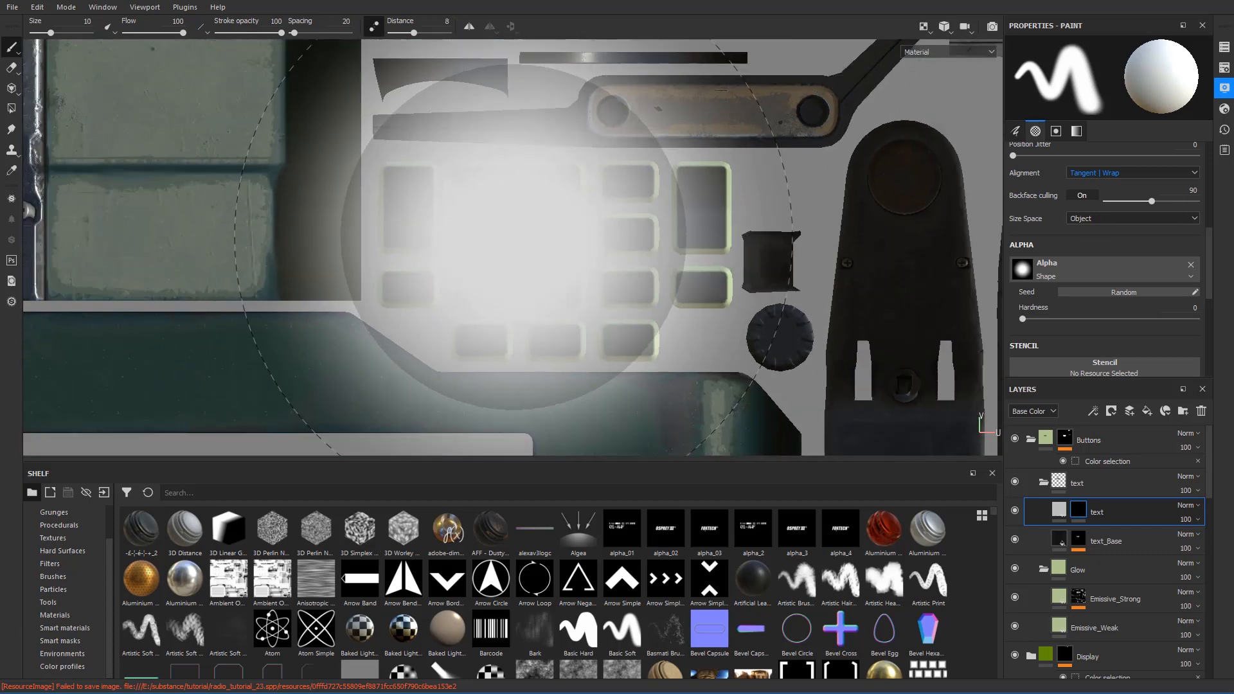
{"action": "right_click_drag", "start_coordinate": [582, 232], "coordinate": [514, 232], "text": "ctrl"}
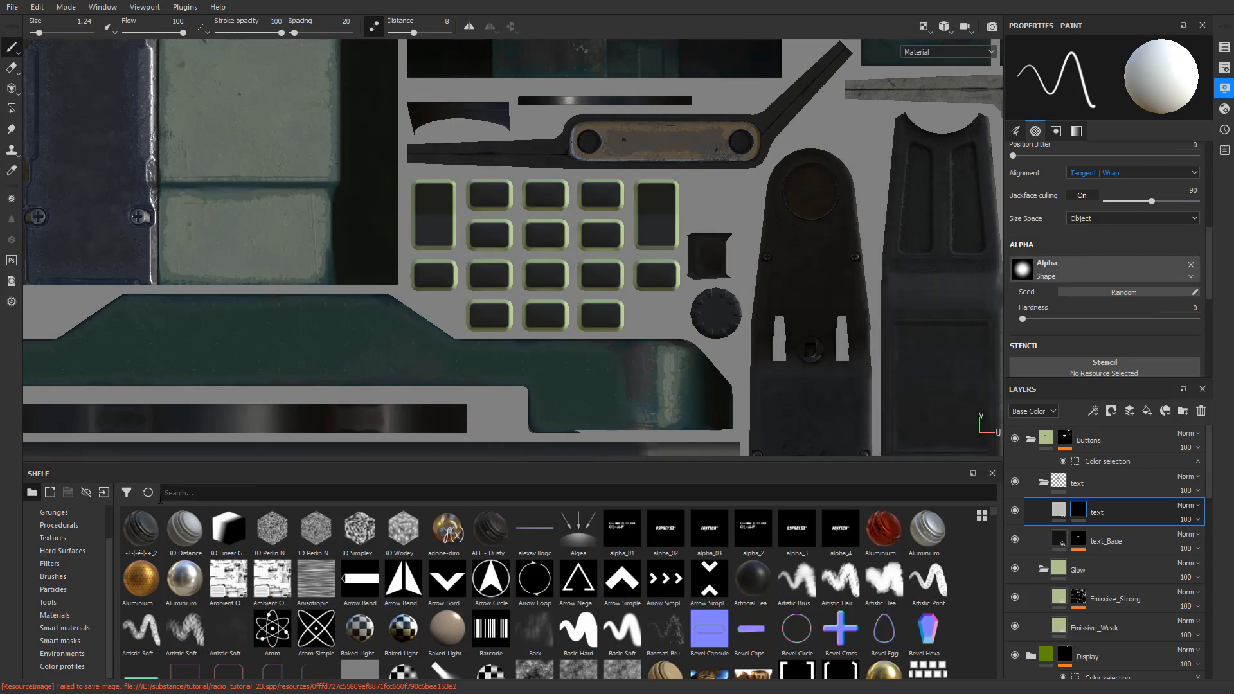
- Search the shelf for "typ" and assign Font Chathura as the brush alpha
{"action": "scroll", "coordinate": [80, 517], "scroll_direction": "up", "scroll_amount": 2}
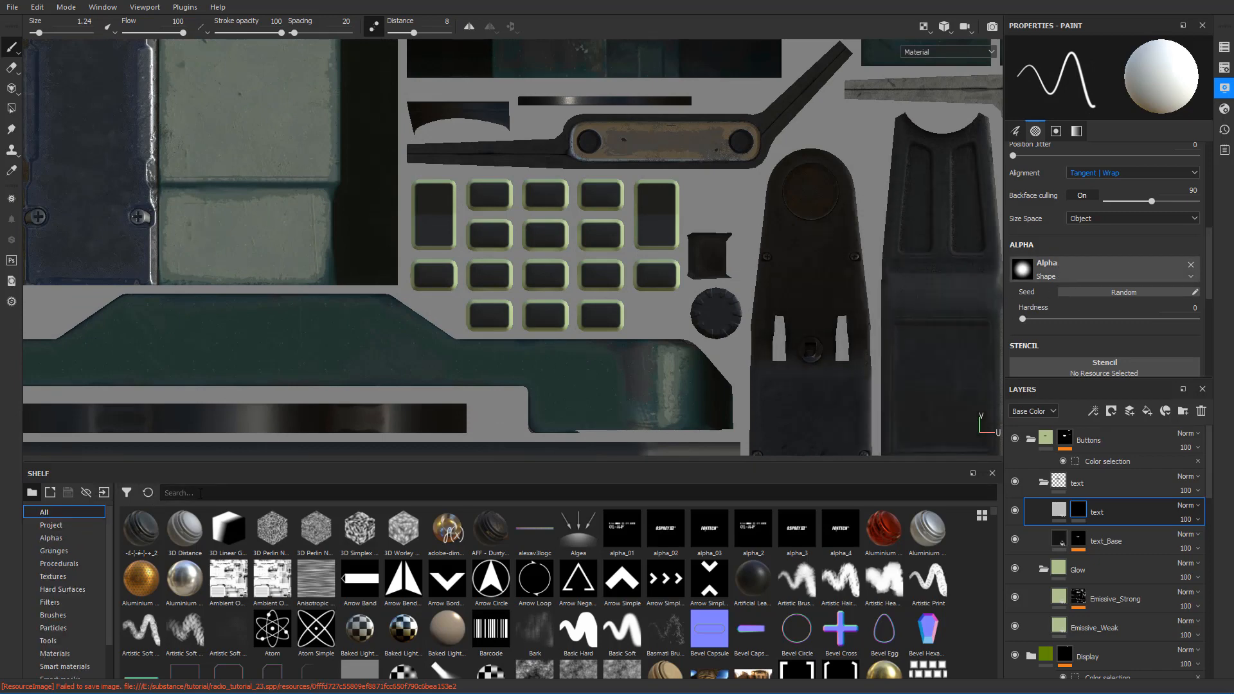
{"action": "type", "text": "text"}
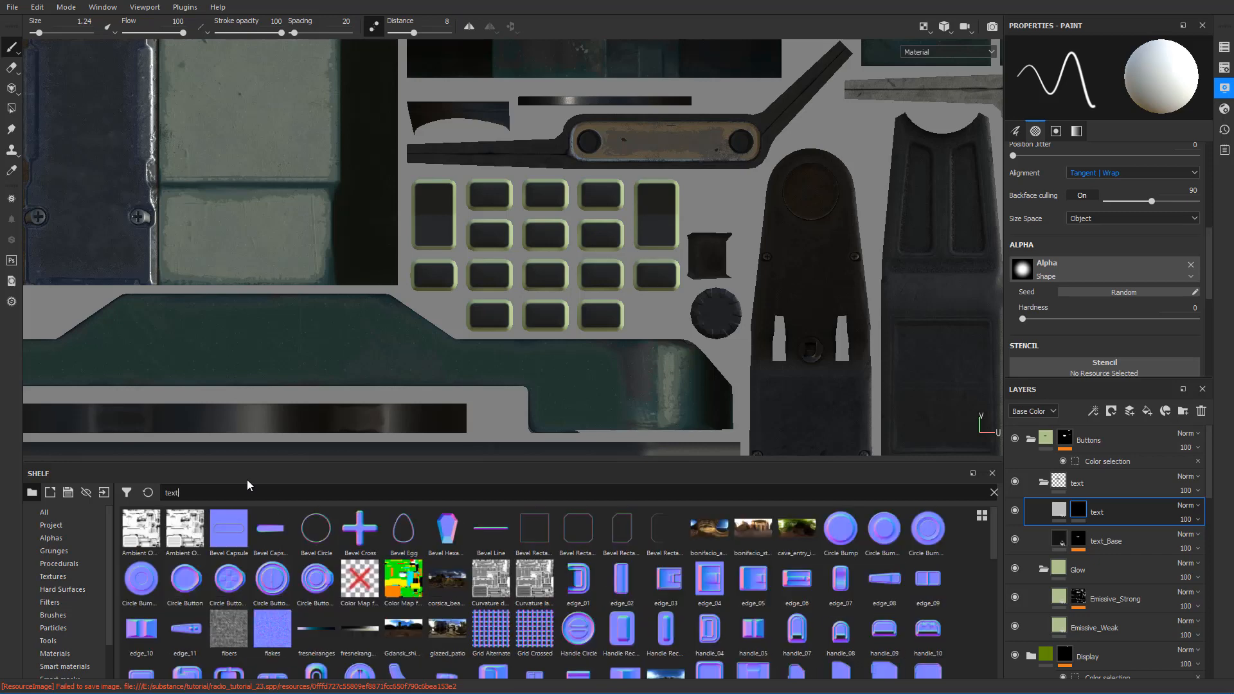
{"action": "key", "text": "ctrl+a"}
{"action": "type", "text": "typ"}
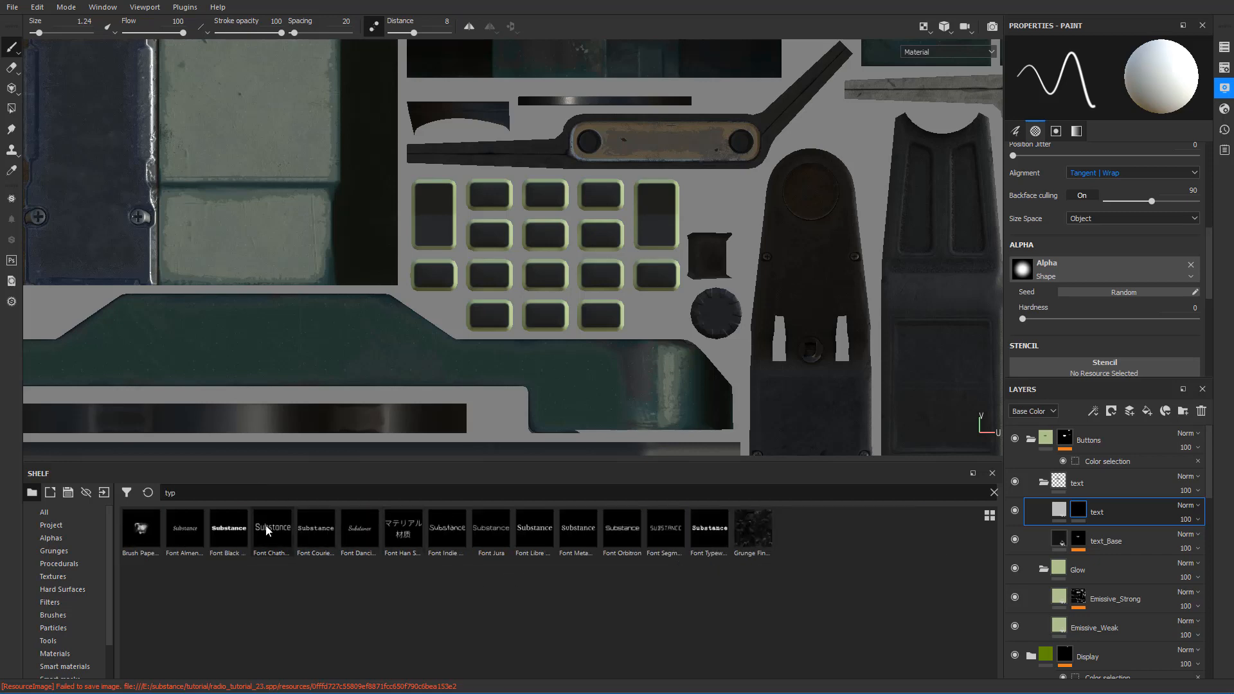
{"action": "mouse_move", "coordinate": [201, 533]}
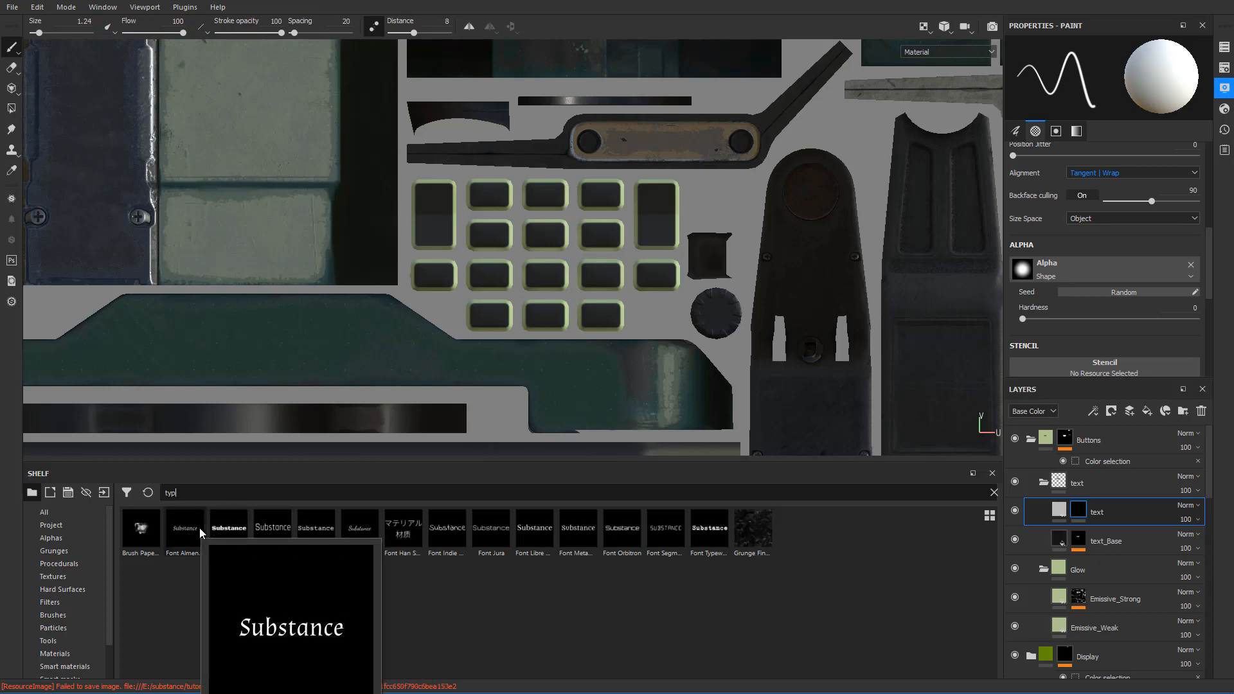
{"action": "mouse_move", "coordinate": [264, 533]}
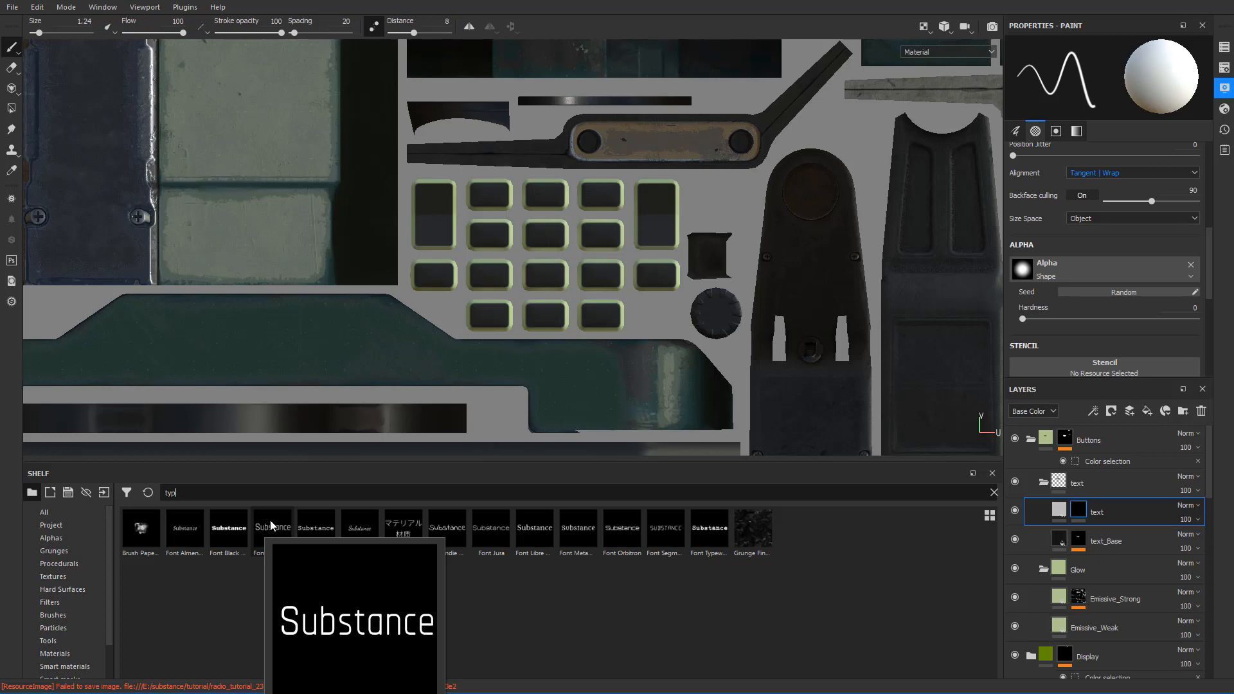
{"action": "left_click_drag", "start_coordinate": [271, 525], "coordinate": [1085, 274]}
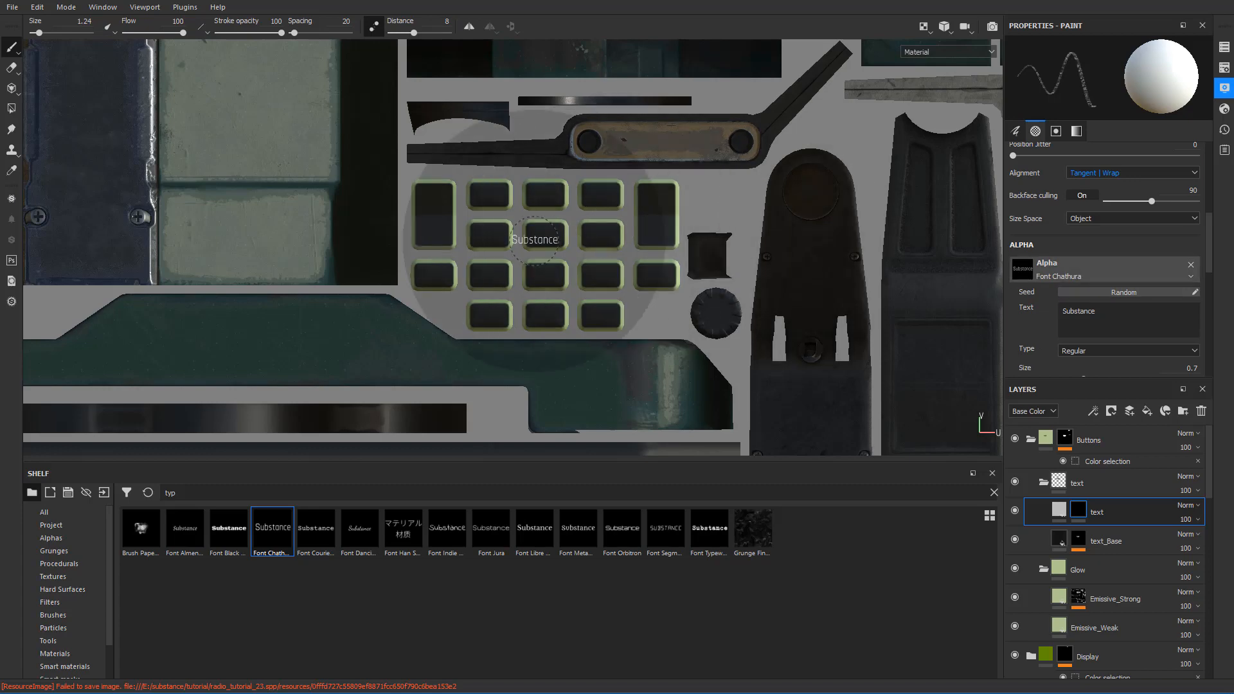
{"action": "scroll", "coordinate": [508, 232], "scroll_direction": "up", "scroll_amount": 4}
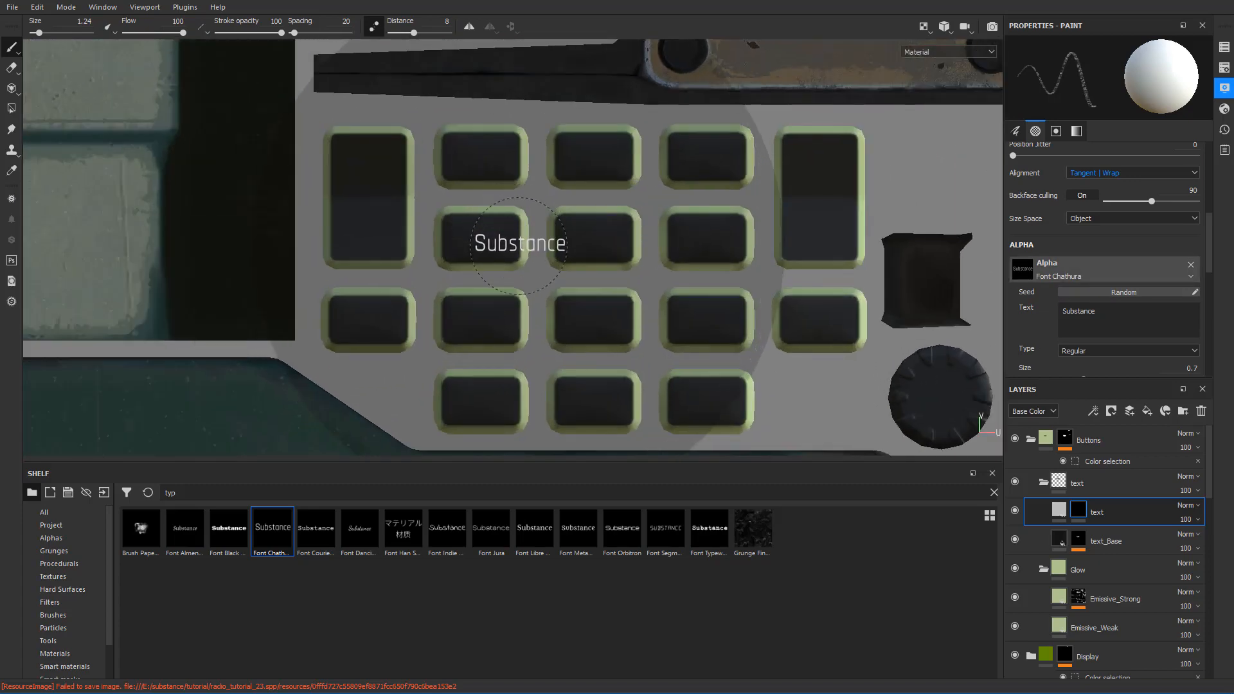
- Try stamping STU on the tall button beside the upper keypad rows with brush size 1.04, and undo the stamp
{"action": "scroll", "coordinate": [521, 243], "scroll_direction": "up", "scroll_amount": 5}
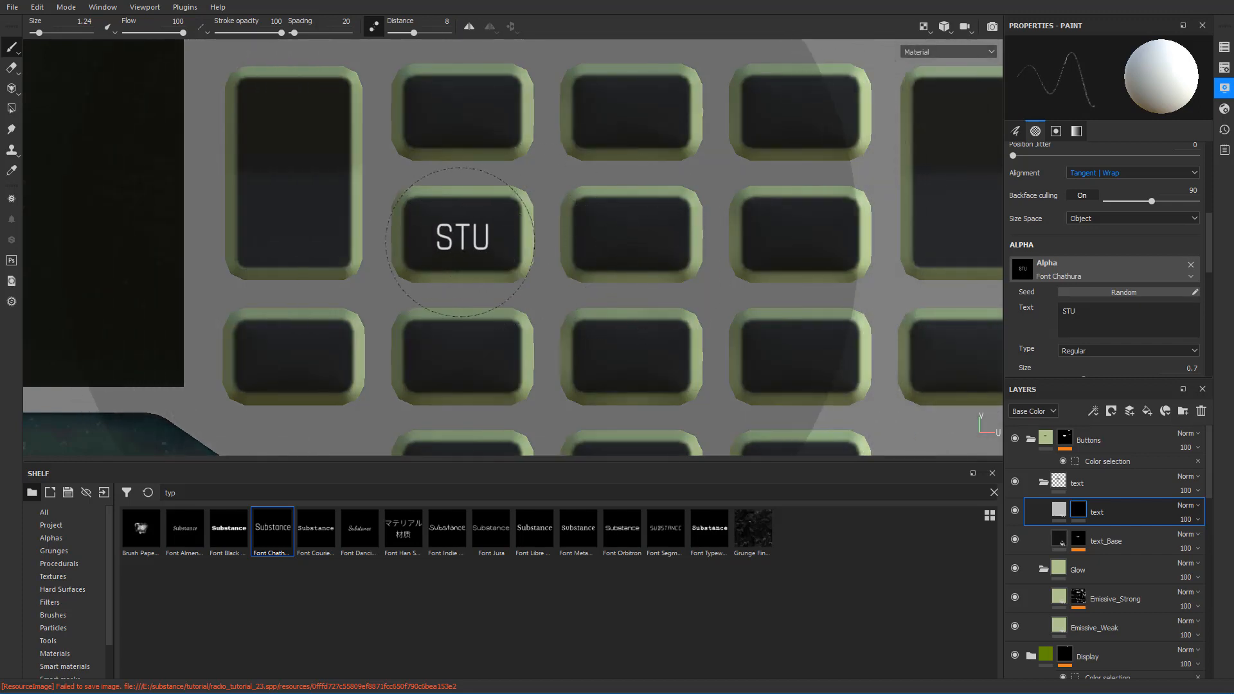
{"action": "right_click_drag", "start_coordinate": [460, 242], "coordinate": [438, 242], "text": "ctrl"}
{"action": "left_click", "coordinate": [293, 169]}
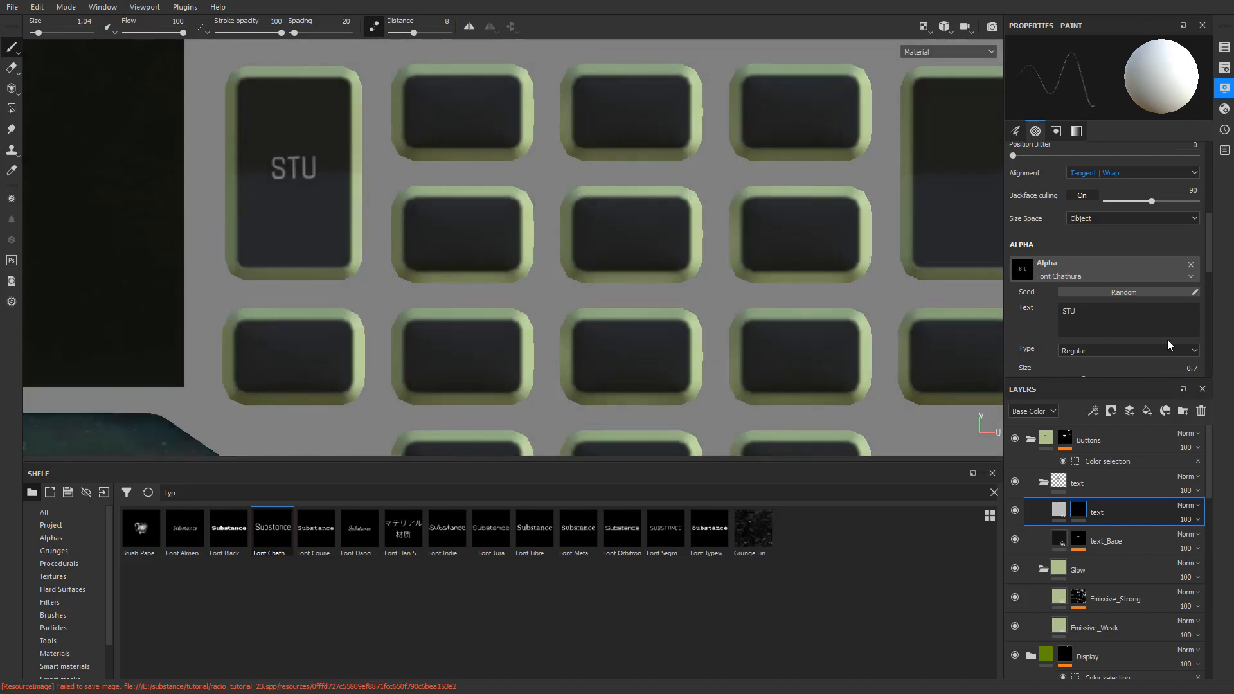
{"action": "scroll", "coordinate": [1113, 311], "scroll_direction": "down", "scroll_amount": 1}
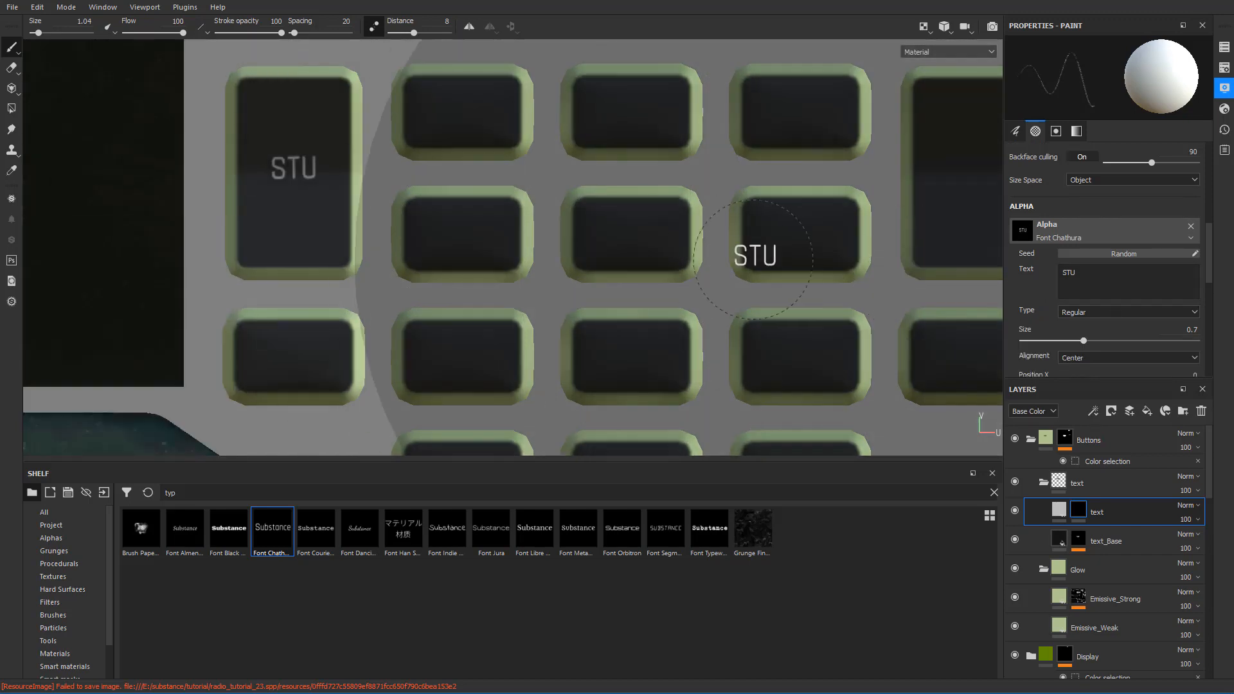
{"action": "key", "text": "ctrl+z"}
- Set the font alpha's type to Bold and try an STU stamp on a small keypad button with brush size 2.19
{"action": "left_click", "coordinate": [1096, 313]}
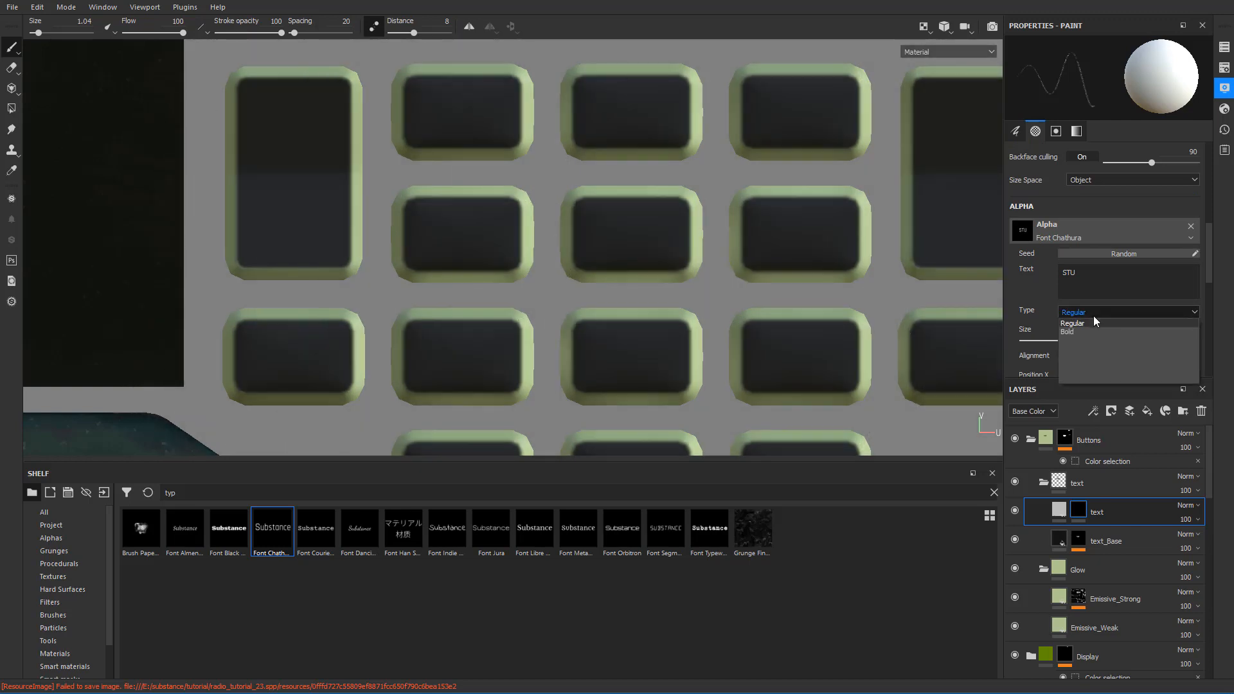
{"action": "left_click", "coordinate": [1083, 333]}
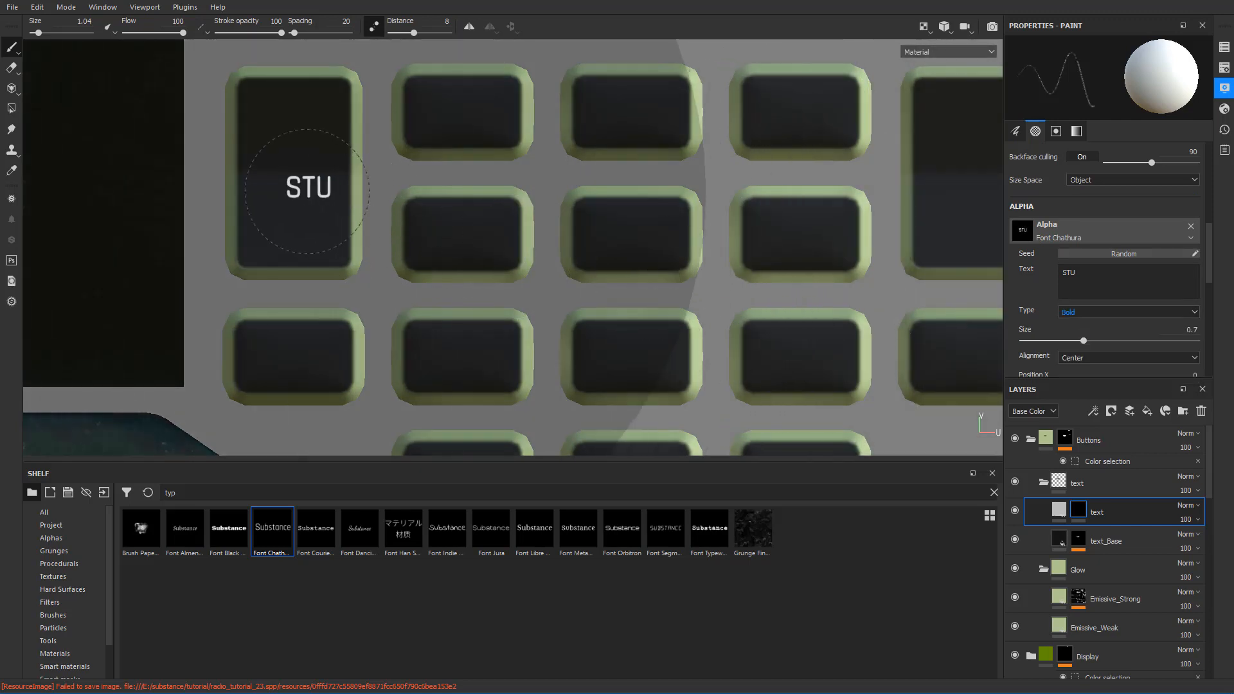
{"action": "right_click_drag", "start_coordinate": [486, 240], "coordinate": [524, 240], "text": "ctrl"}
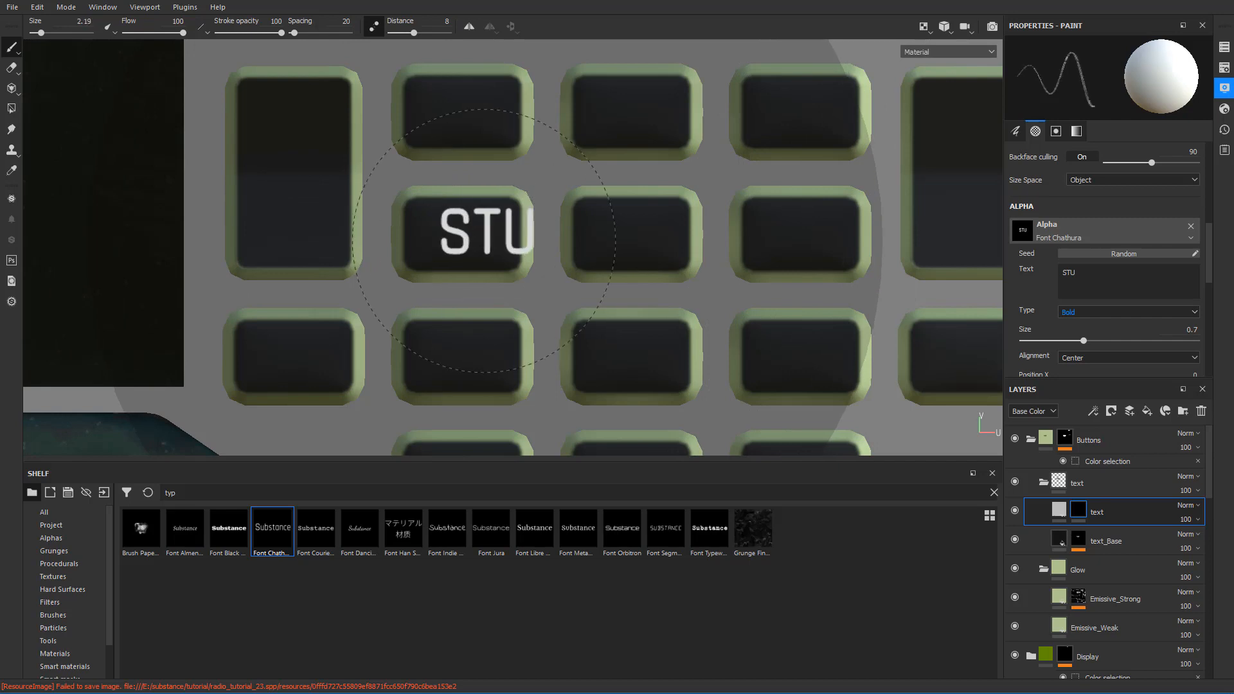
{"action": "left_click", "coordinate": [461, 237]}
{"action": "key", "text": "ctrl+z"}
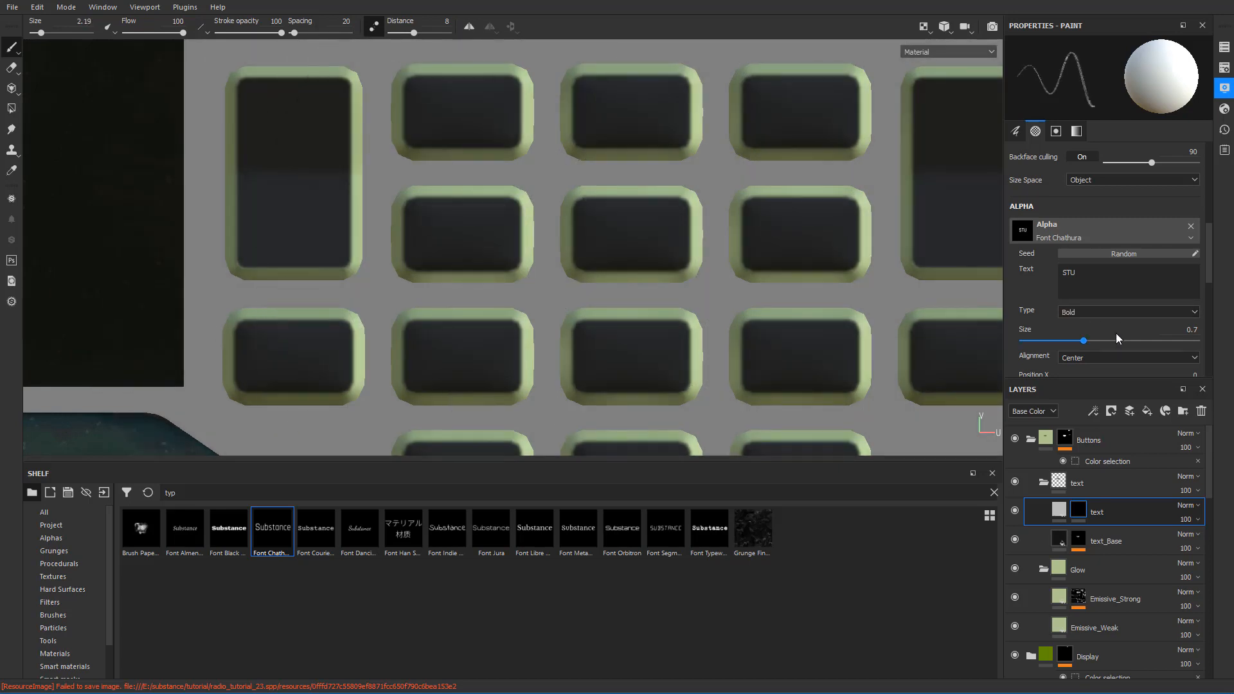
- Set the alpha text to VOL and stamp it on the keypad's tall left button with brush size 1.84
{"action": "scroll", "coordinate": [1116, 333], "scroll_direction": "down", "scroll_amount": 1}
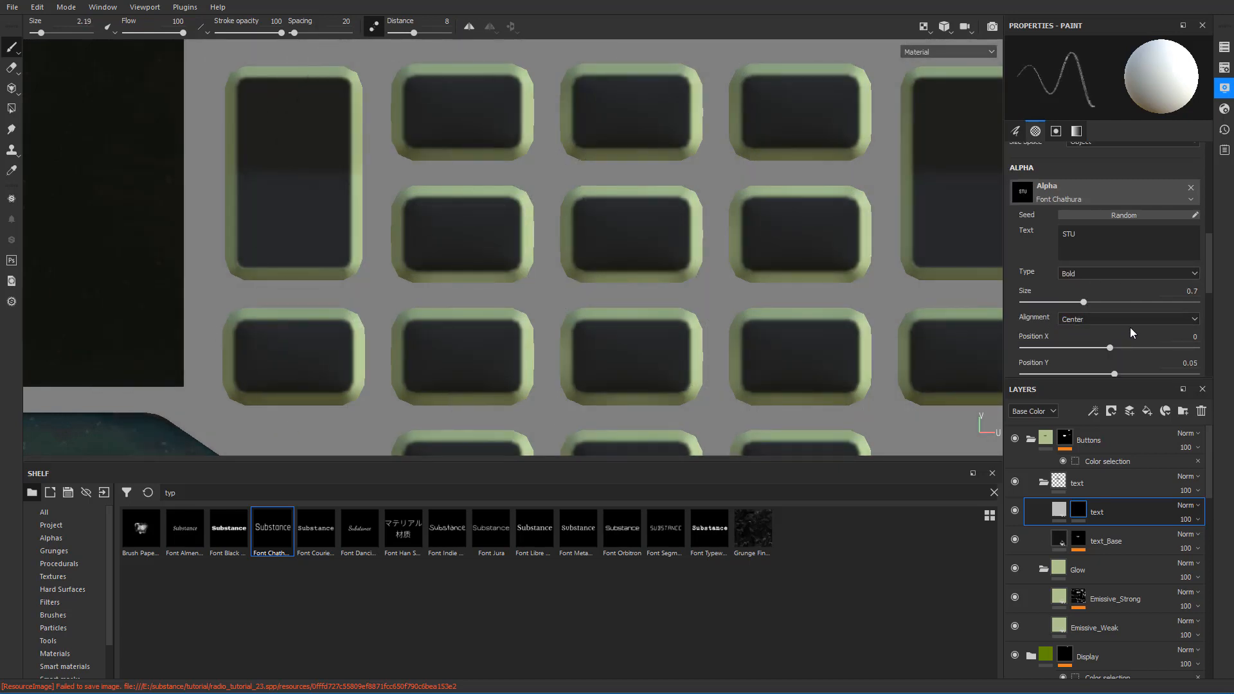
{"action": "scroll", "coordinate": [1130, 327], "scroll_direction": "down", "scroll_amount": 1}
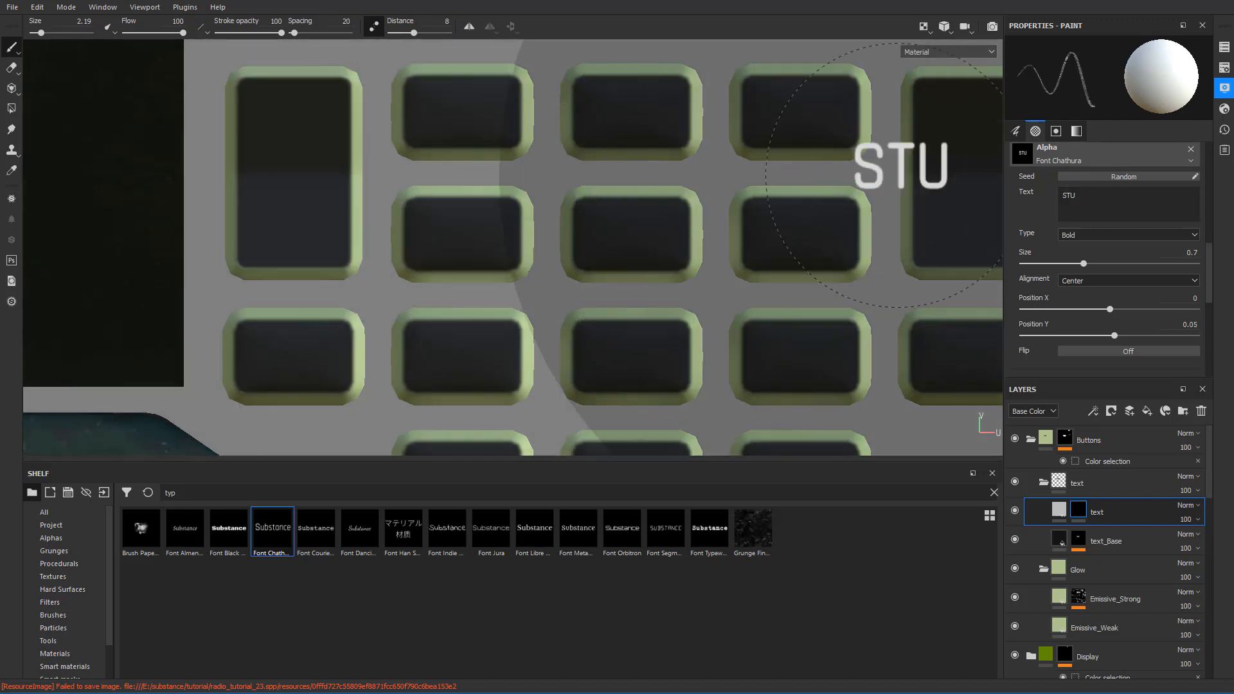
{"action": "scroll", "coordinate": [912, 197], "scroll_direction": "down", "scroll_amount": 2}
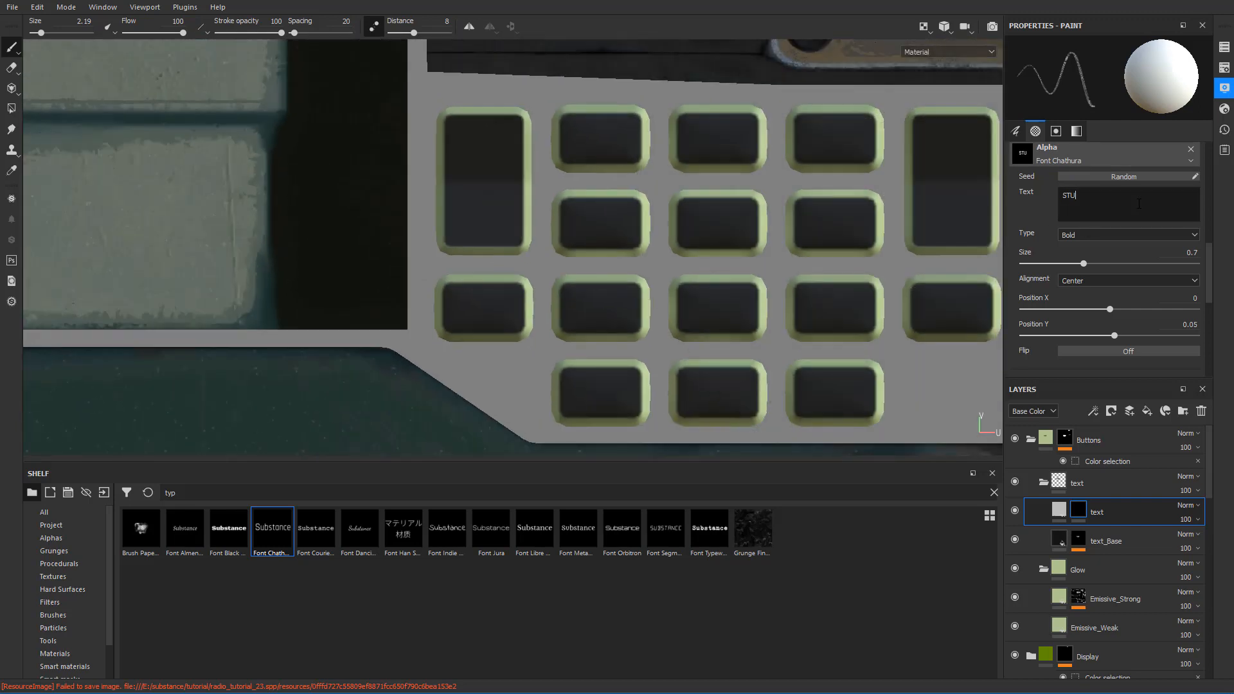
{"action": "type", "text": "VOL"}
{"action": "scroll", "coordinate": [542, 206], "scroll_direction": "up", "scroll_amount": 3}
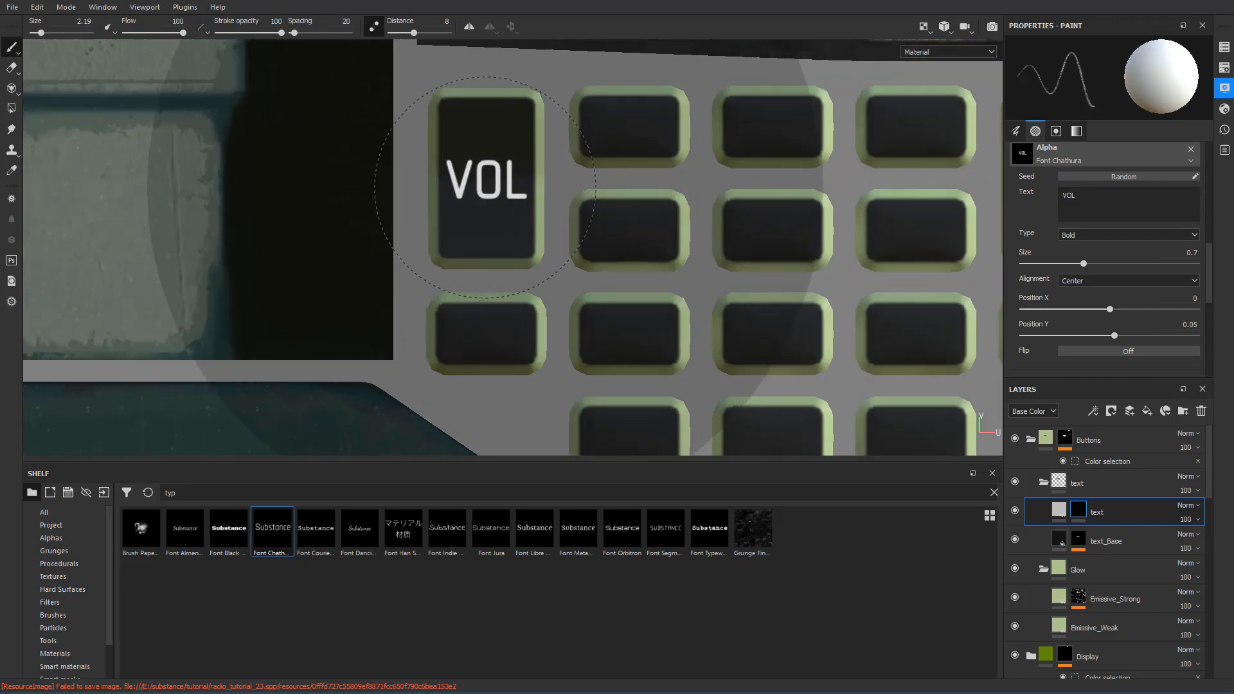
{"action": "right_click_drag", "start_coordinate": [493, 197], "coordinate": [485, 196], "text": "ctrl"}
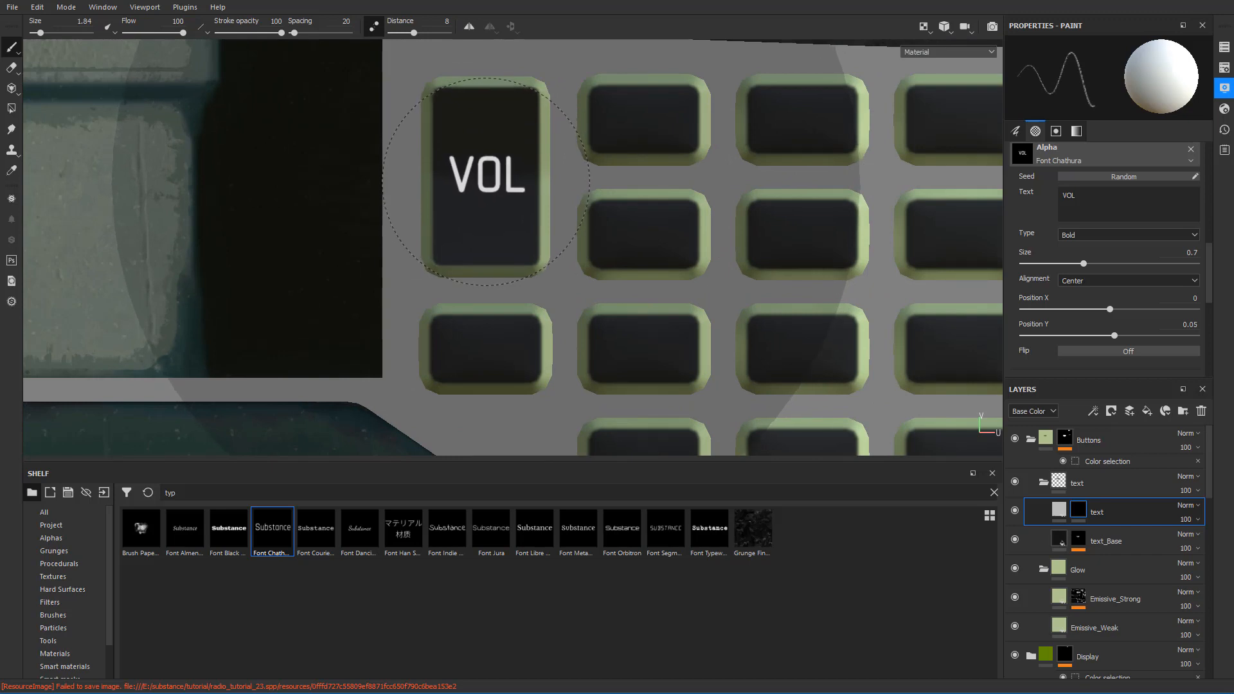
{"action": "left_click", "coordinate": [487, 182]}
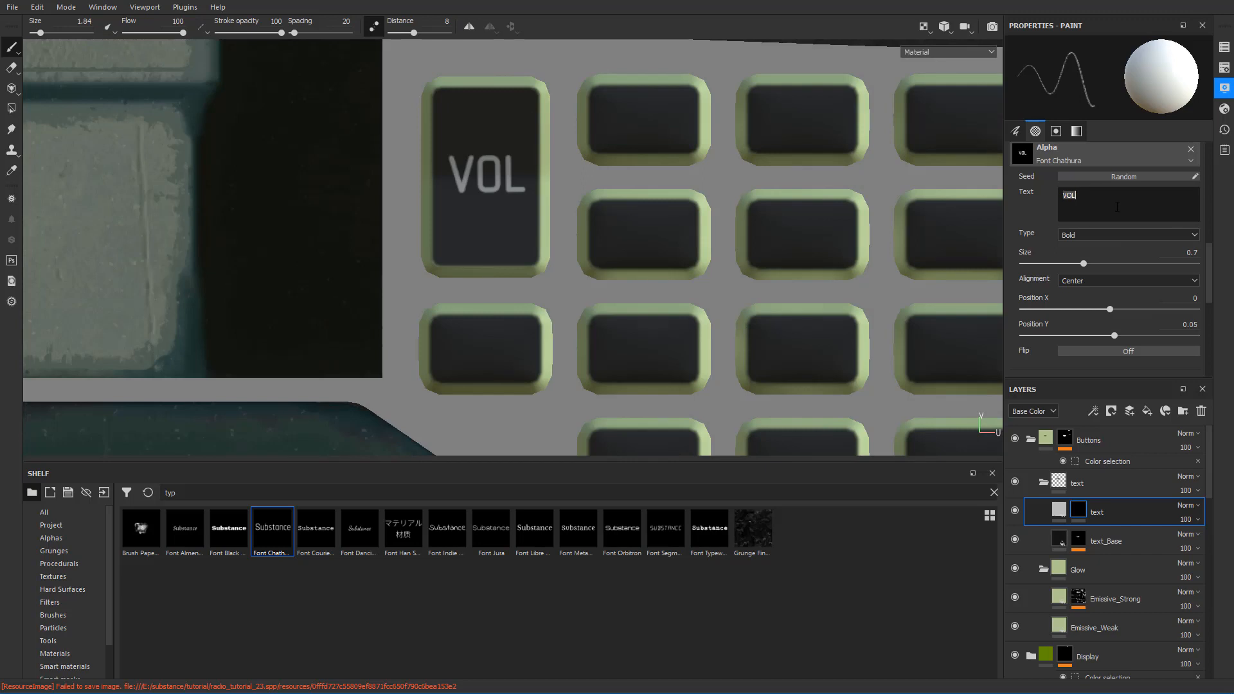
- Set the alpha text to PRE and stamp it centred on the keypad's tall right button
{"action": "scroll", "coordinate": [777, 250], "scroll_direction": "down", "scroll_amount": 2}
{"action": "middle_click_drag", "start_coordinate": [761, 248], "coordinate": [515, 251], "text": "alt"}
{"action": "scroll", "coordinate": [815, 188], "scroll_direction": "up", "scroll_amount": 1}
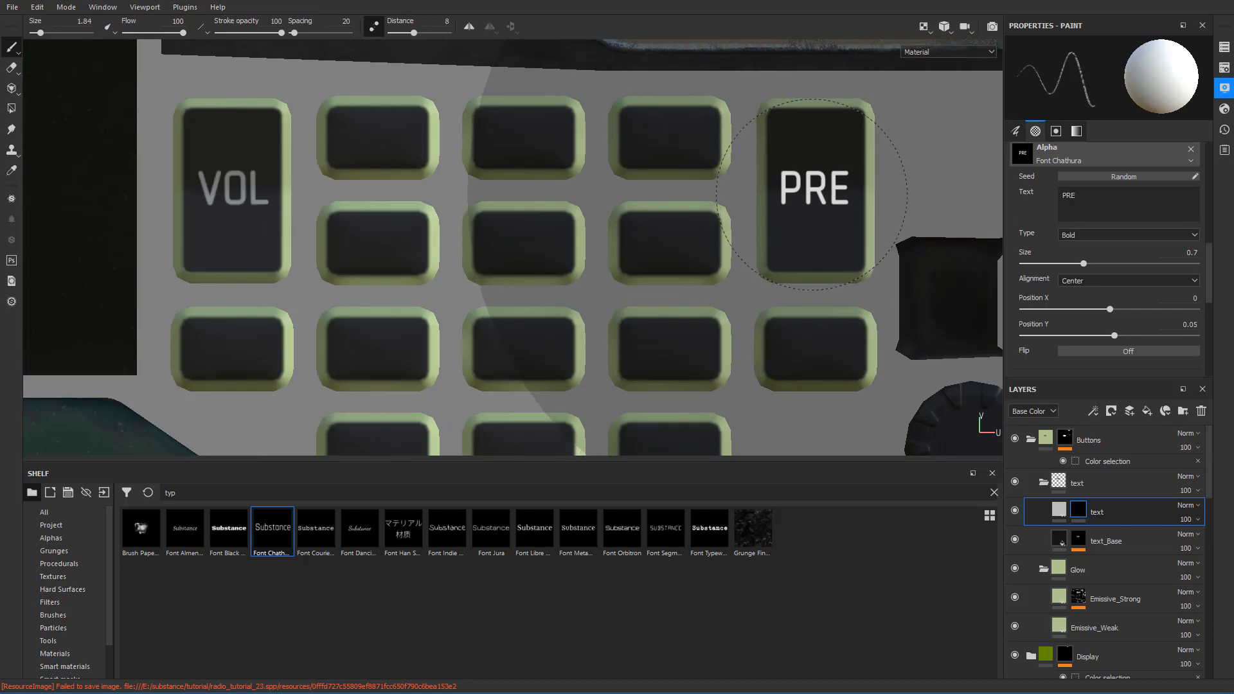
{"action": "left_click", "coordinate": [811, 194]}
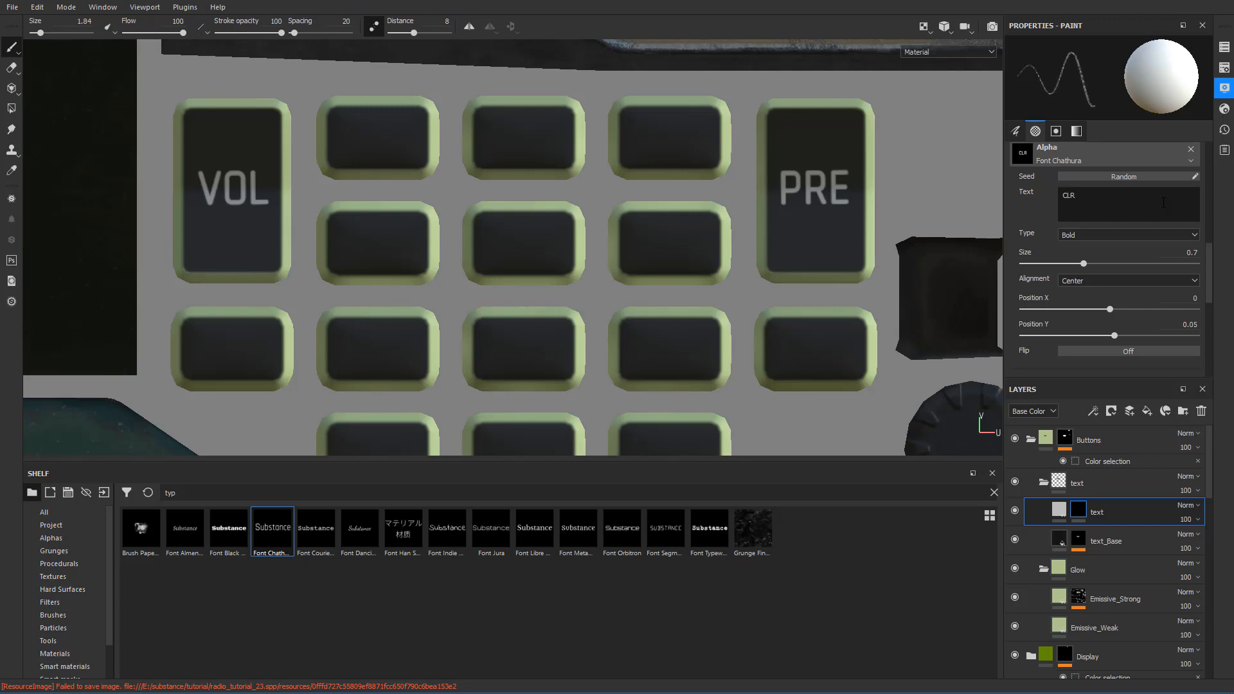
- Stamp CLR on the small button below VOL and ENT on the small button below PRE
{"action": "left_click", "coordinate": [1164, 202]}
{"action": "type", "text": "CLR"}
{"action": "left_click", "coordinate": [230, 351]}
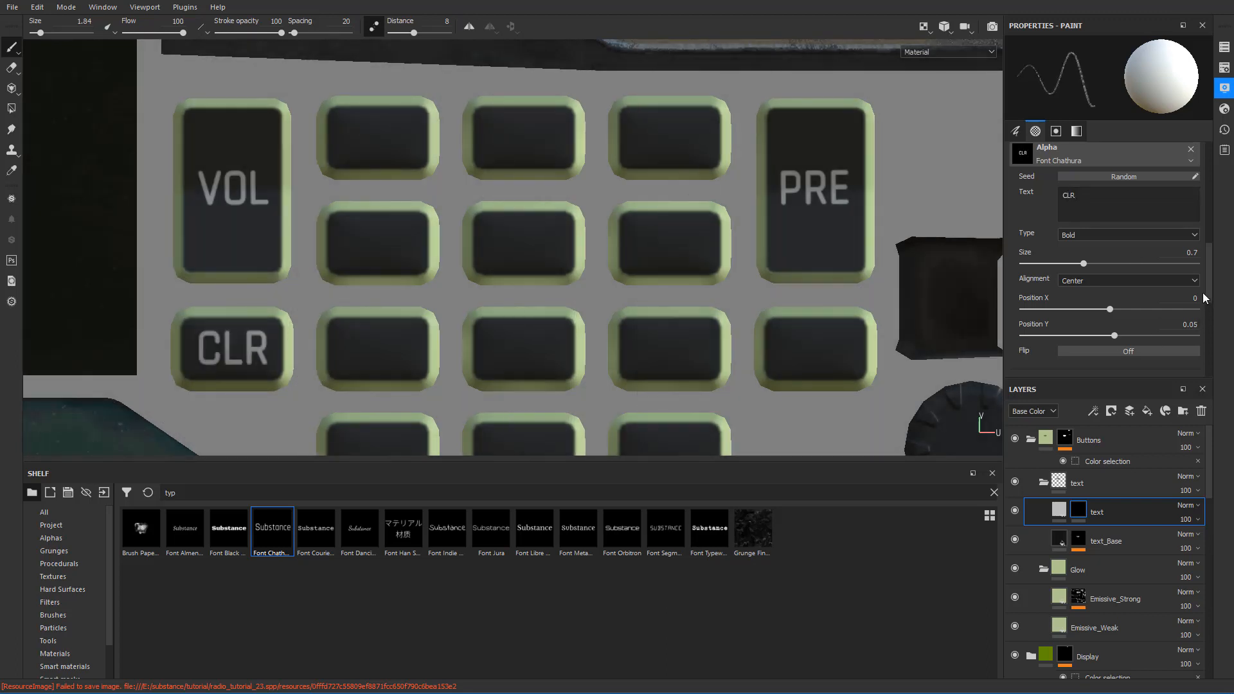
{"action": "left_click", "coordinate": [1148, 192]}
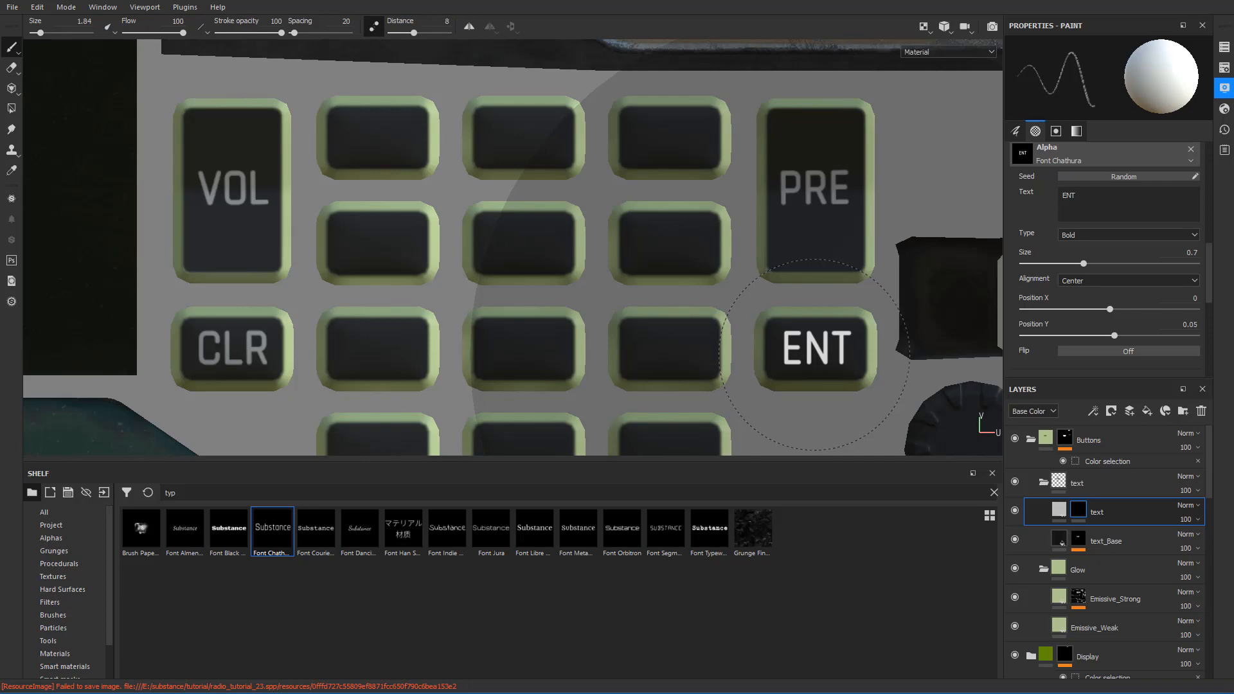
{"action": "left_click", "coordinate": [815, 354]}
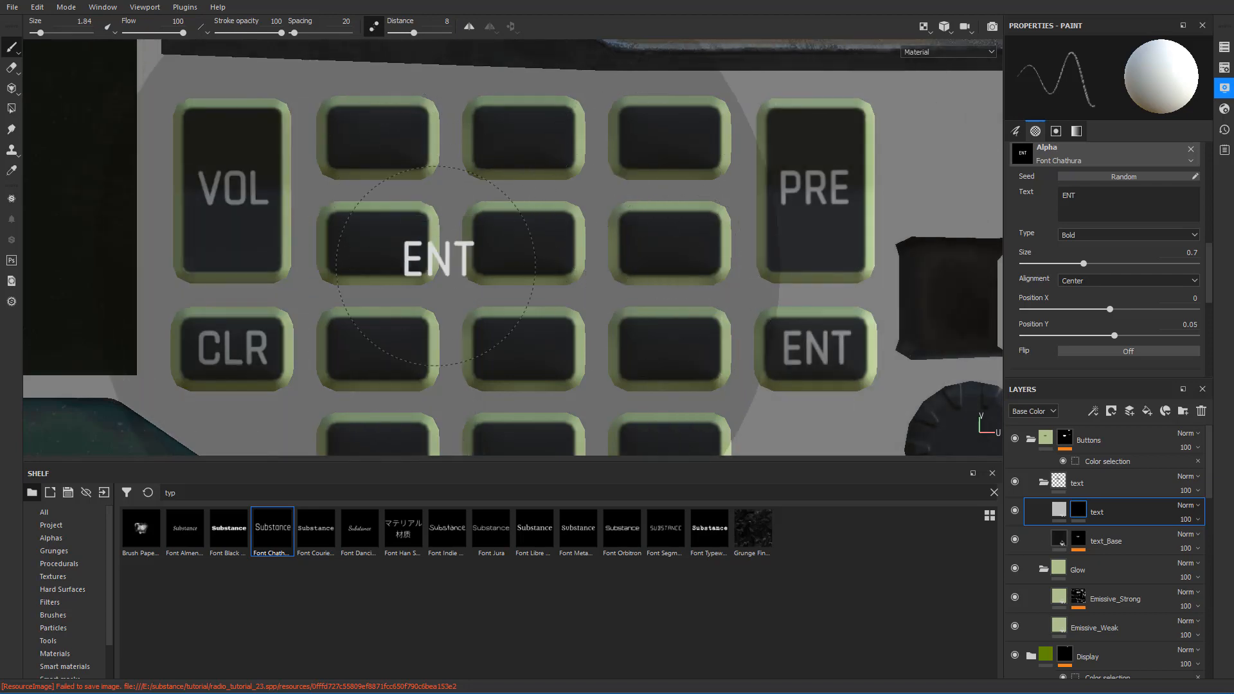
- Show only the 3D view and examine the stamped keypad labels on the radio from several angles and distances
{"action": "key", "text": "F2"}
{"action": "scroll", "coordinate": [436, 270], "scroll_direction": "down", "scroll_amount": 2}
{"action": "scroll", "coordinate": [650, 145], "scroll_direction": "down", "scroll_amount": 4}
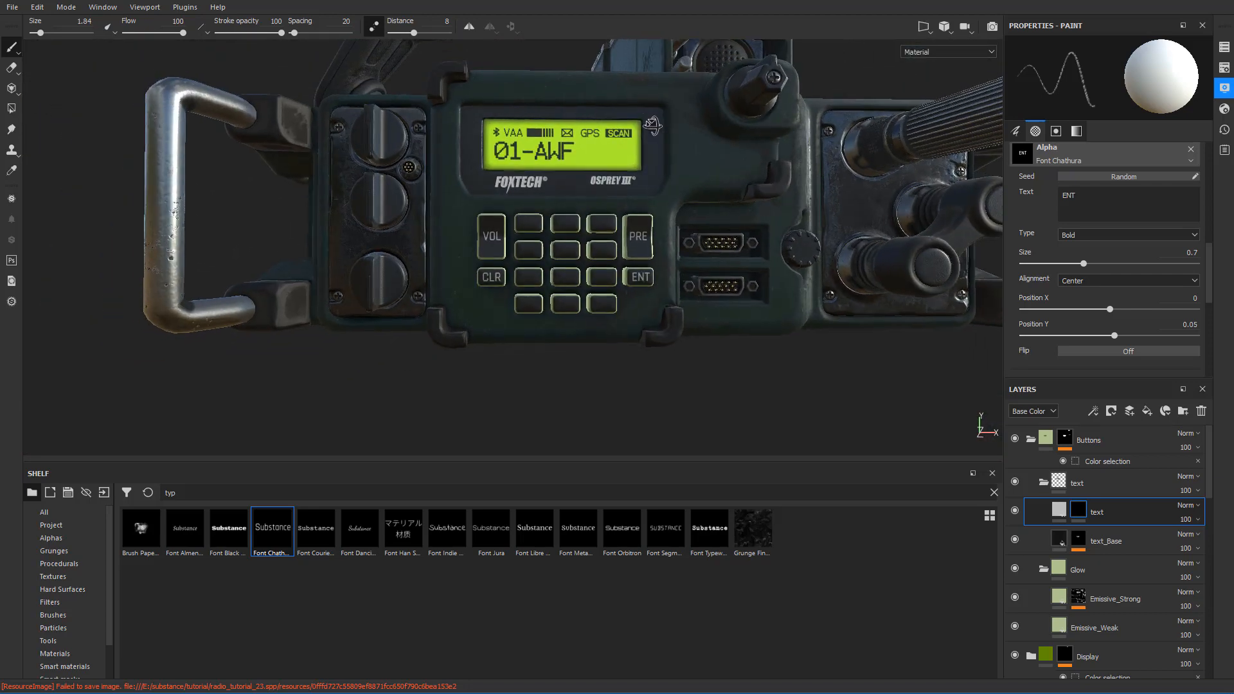
{"action": "scroll", "coordinate": [653, 126], "scroll_direction": "up", "scroll_amount": 5}
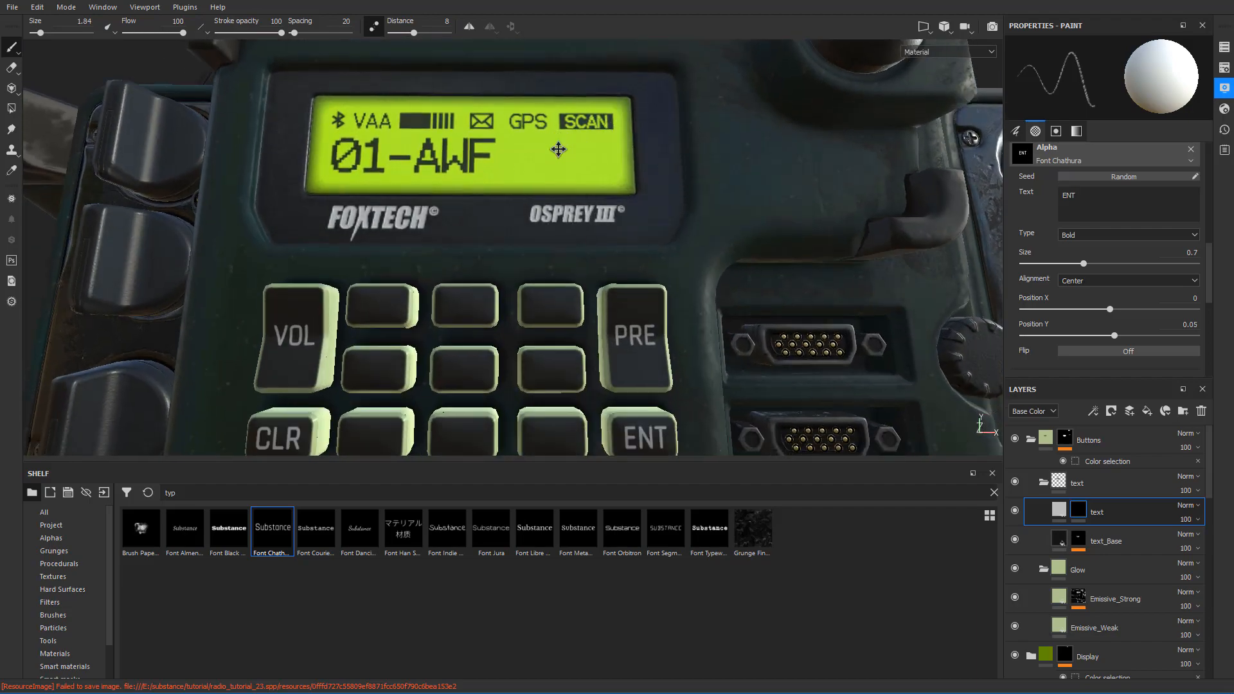
{"action": "middle_click_drag", "start_coordinate": [558, 149], "coordinate": [557, 119], "text": "alt"}
{"action": "middle_click_drag", "start_coordinate": [521, 254], "coordinate": [495, 129], "text": "alt"}
{"action": "left_click_drag", "start_coordinate": [496, 130], "coordinate": [485, 209], "text": "alt"}
{"action": "scroll", "coordinate": [519, 170], "scroll_direction": "down", "scroll_amount": 6}
{"action": "scroll", "coordinate": [487, 178], "scroll_direction": "up", "scroll_amount": 6}
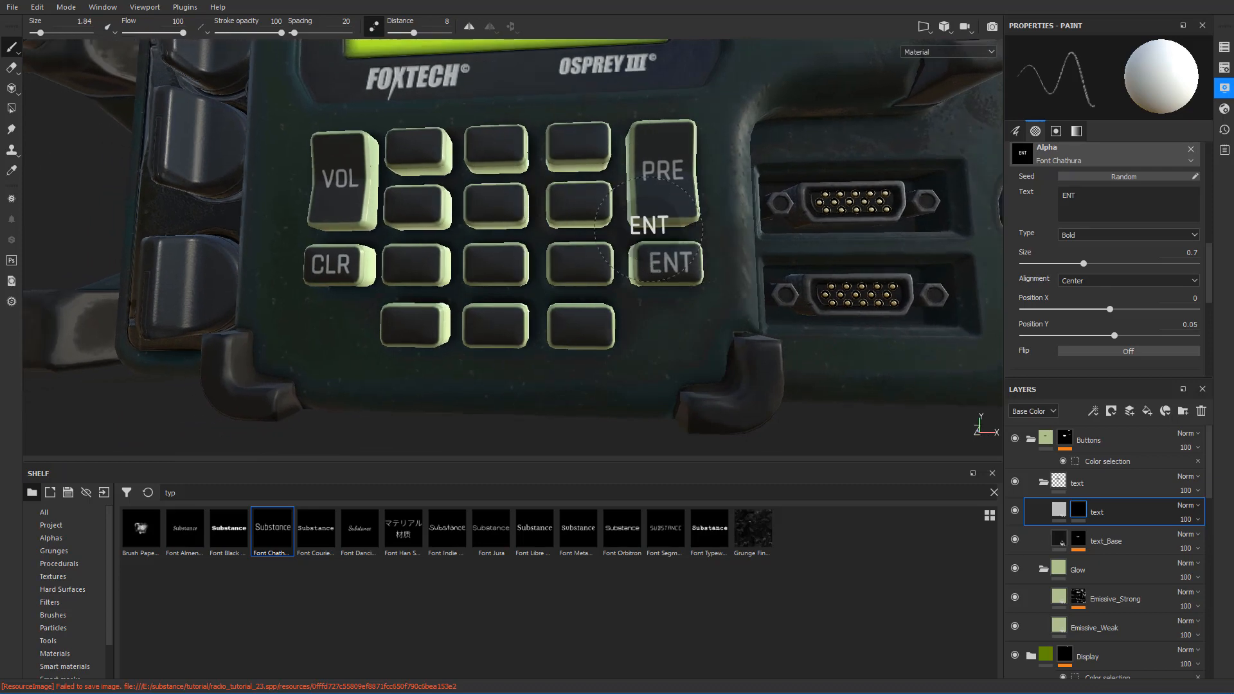
- Return to the 2D UV layout and stamp the text 1 near the upper-left corner of the top row's first small button
{"action": "key", "text": "F3"}
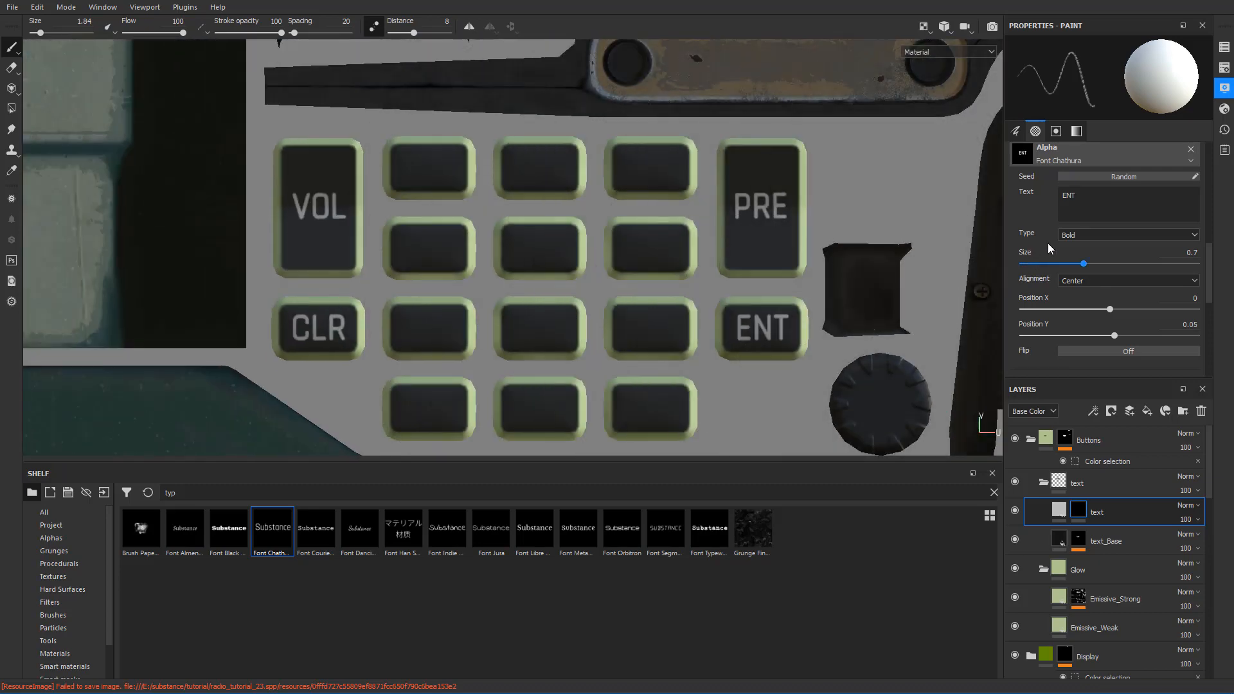
{"action": "left_click", "coordinate": [1089, 197]}
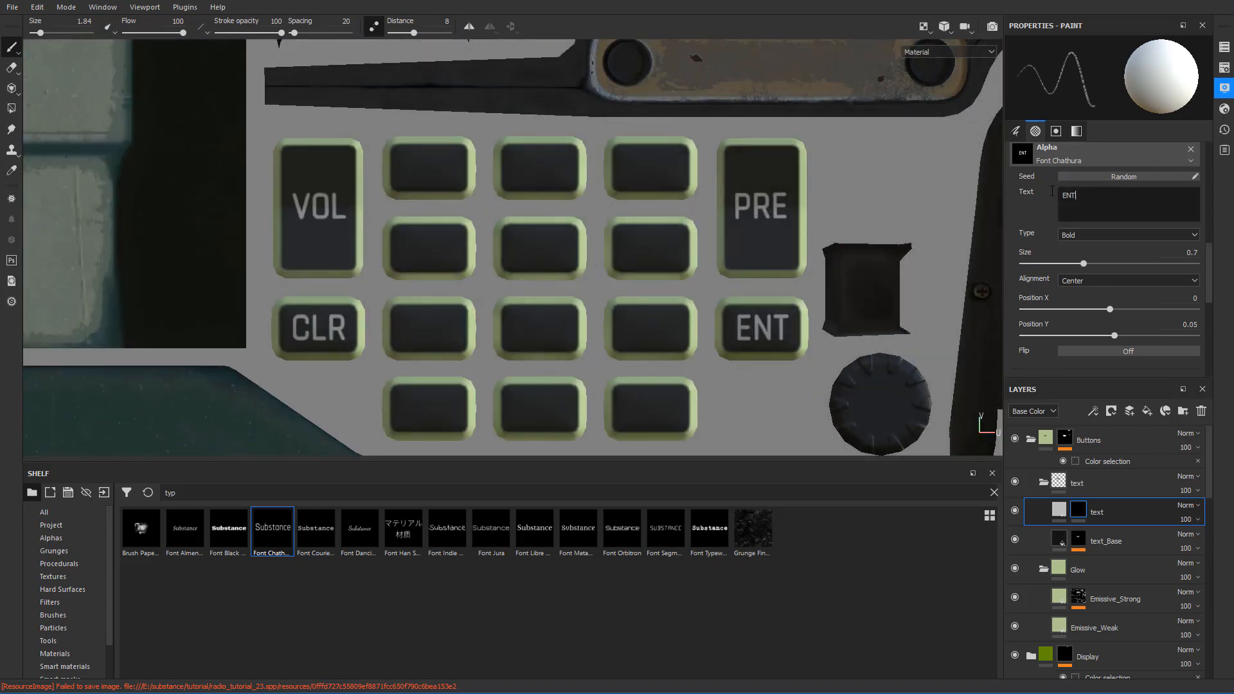
{"action": "type", "text": "1"}
{"action": "scroll", "coordinate": [409, 164], "scroll_direction": "up", "scroll_amount": 2}
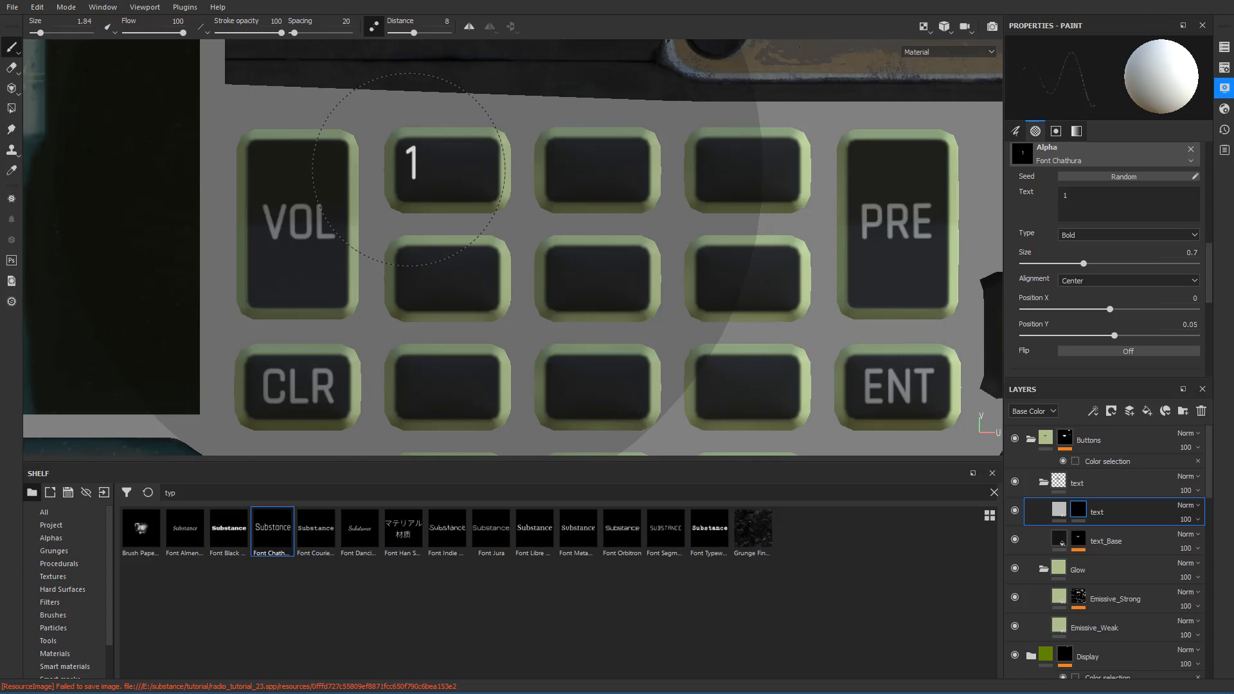
{"action": "left_click", "coordinate": [409, 169]}
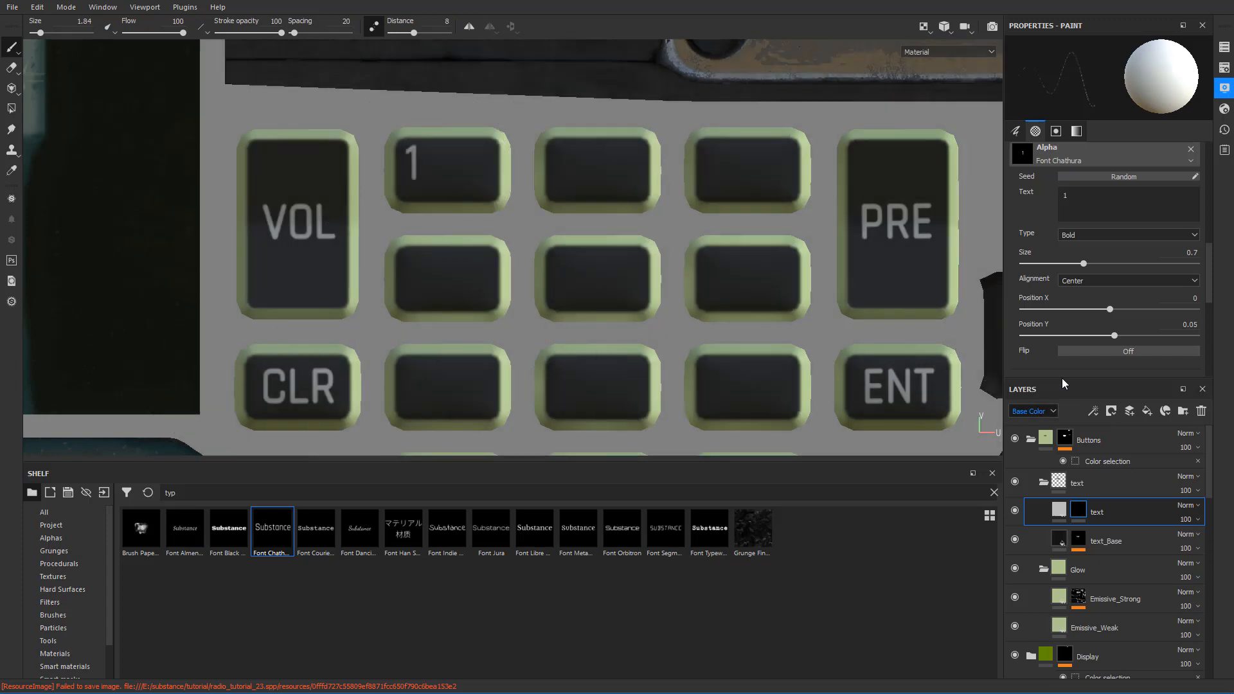
- Change the alpha text to 2 and stamp it near the upper-left corner of the top row's second small button
{"action": "key", "text": "BackSpace"}
{"action": "type", "text": "2"}
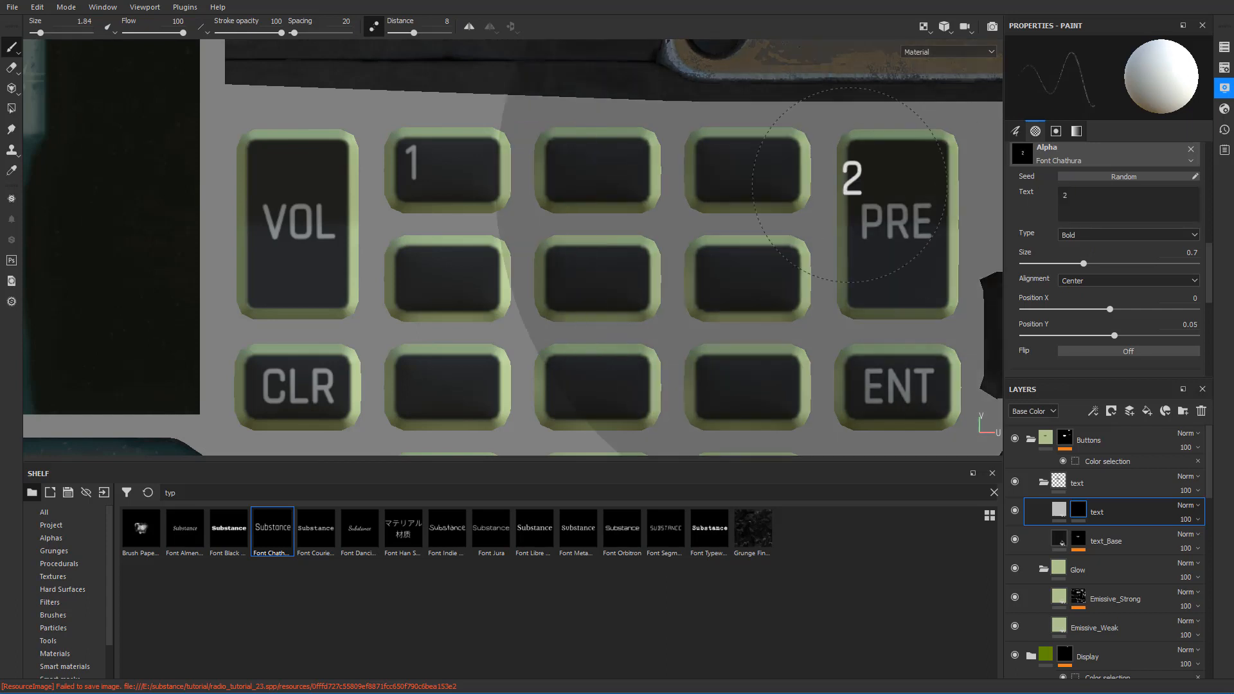
{"action": "left_click", "coordinate": [560, 165]}
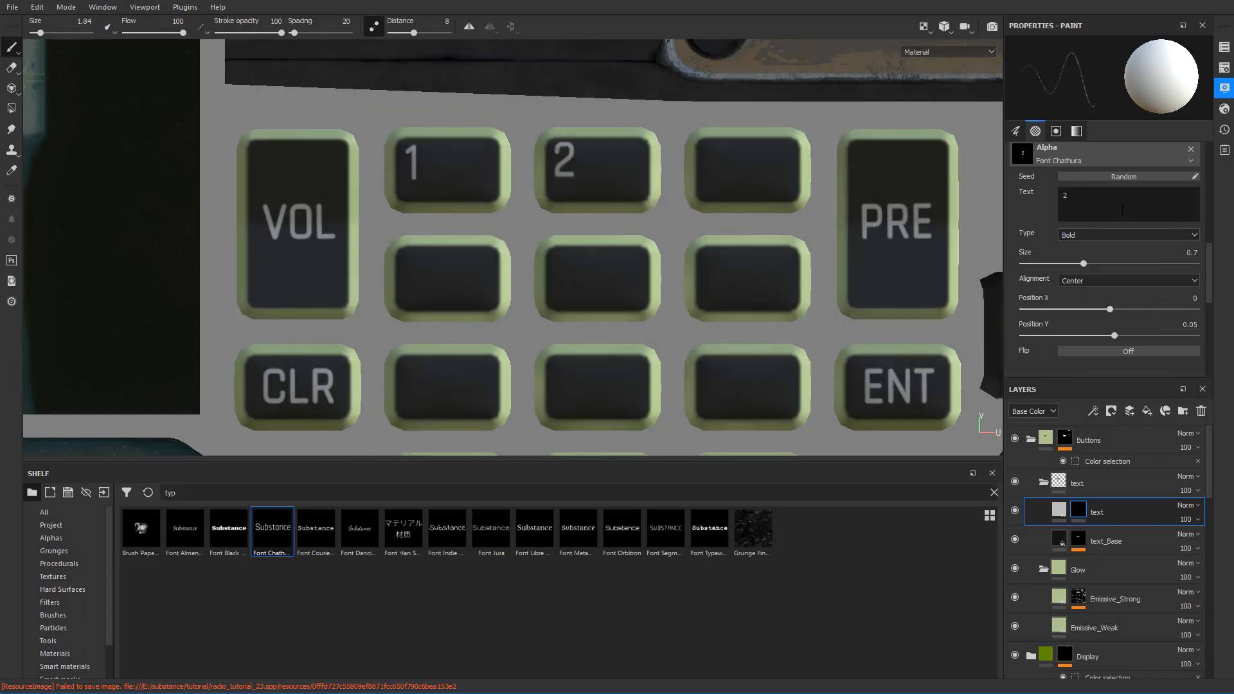
{"action": "key", "text": "3"}
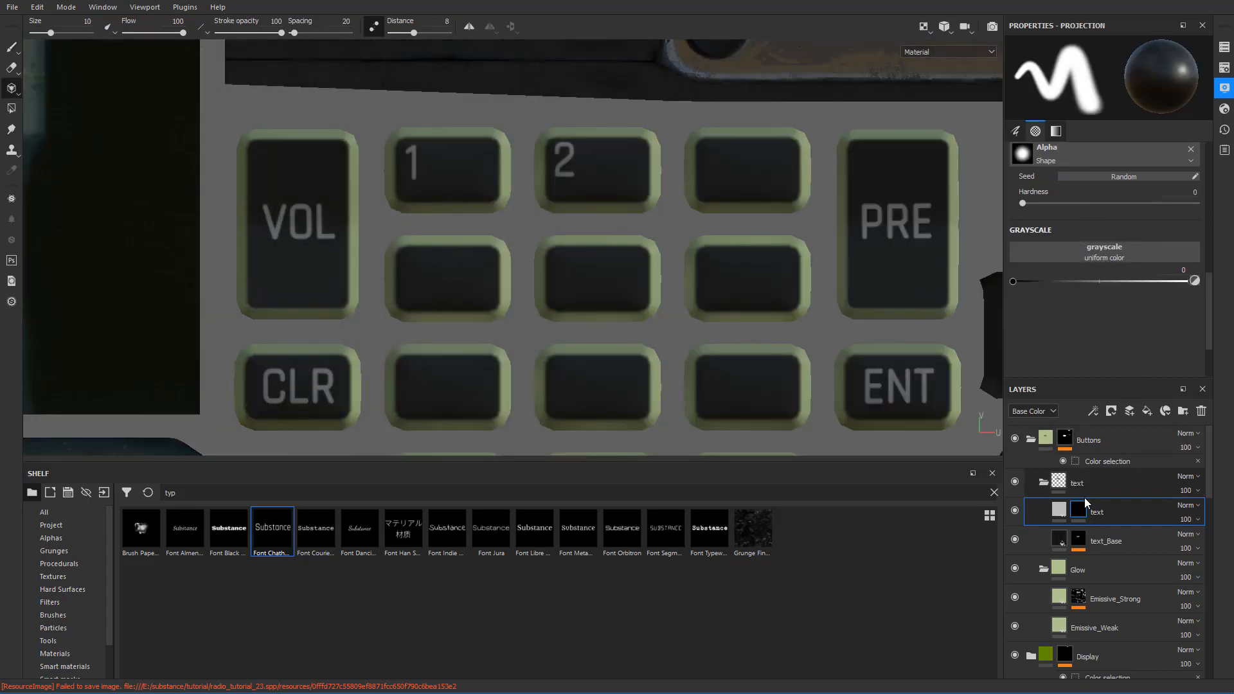
- Undo the stamped 2 and set the projection brush's alpha to Font Chathura with the bold text 3 at brush size 2.91
{"action": "key", "text": "ctrl+z"}
{"action": "scroll", "coordinate": [1074, 232], "scroll_direction": "up", "scroll_amount": 2}
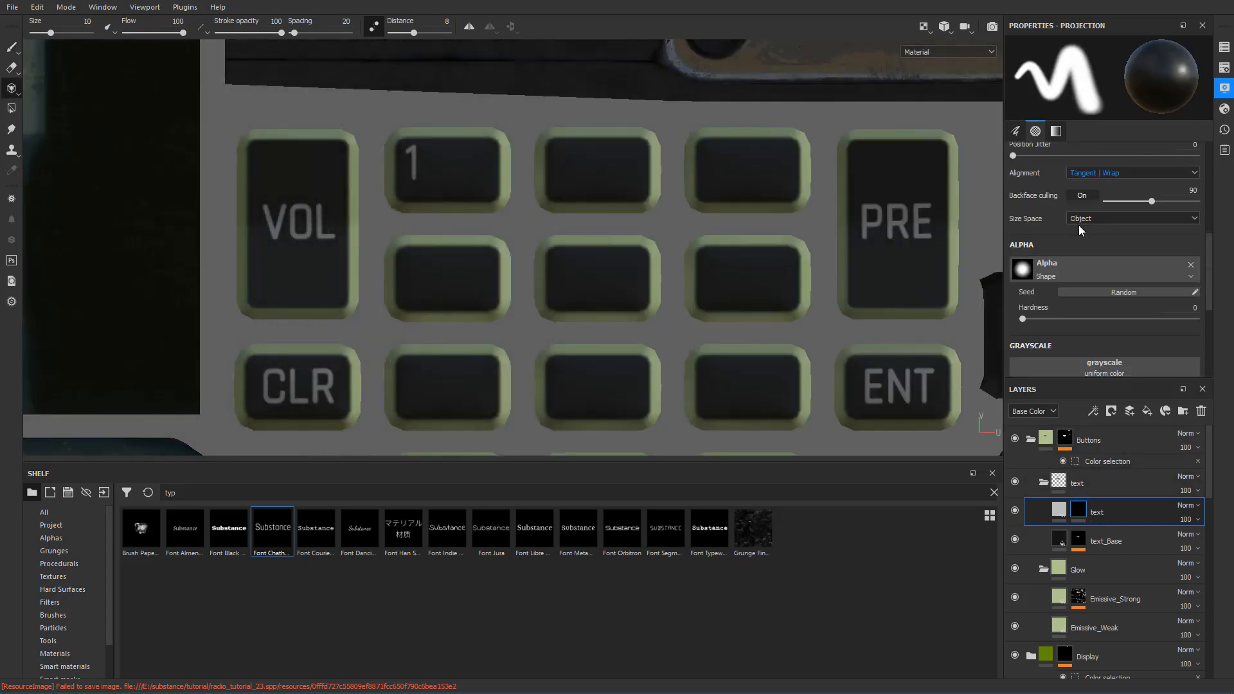
{"action": "scroll", "coordinate": [1083, 225], "scroll_direction": "down", "scroll_amount": 2}
{"action": "left_click_drag", "start_coordinate": [273, 530], "coordinate": [1093, 235]}
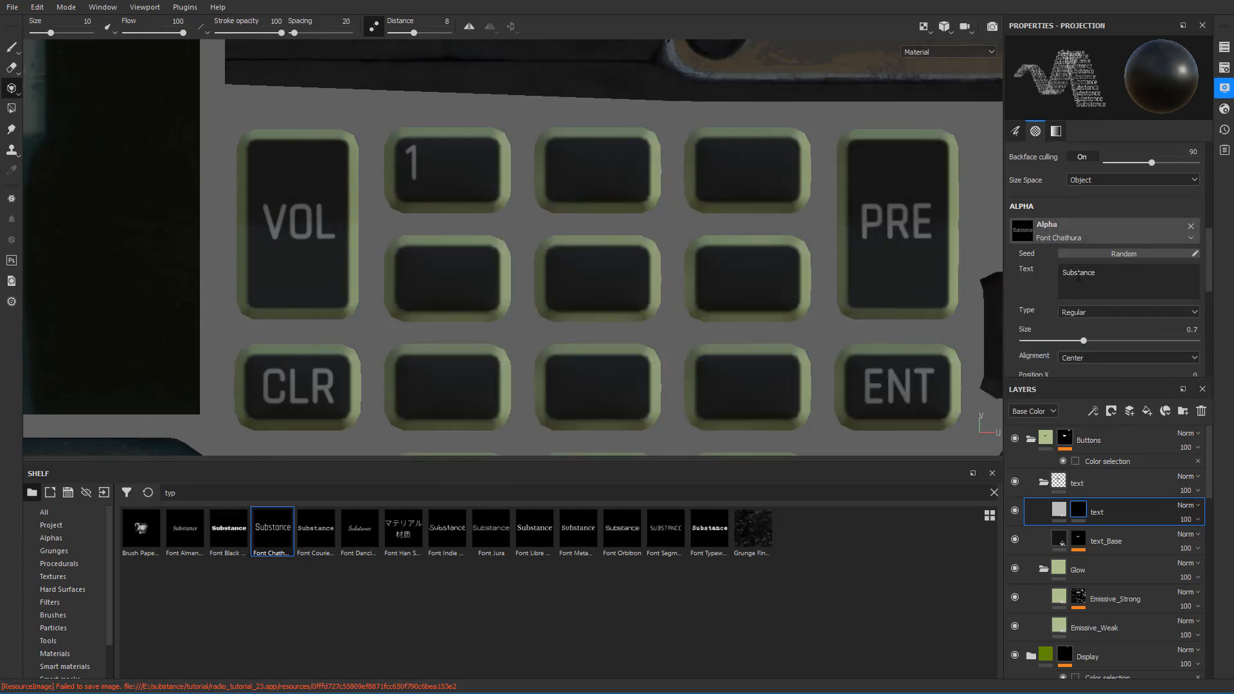
{"action": "type", "text": "3"}
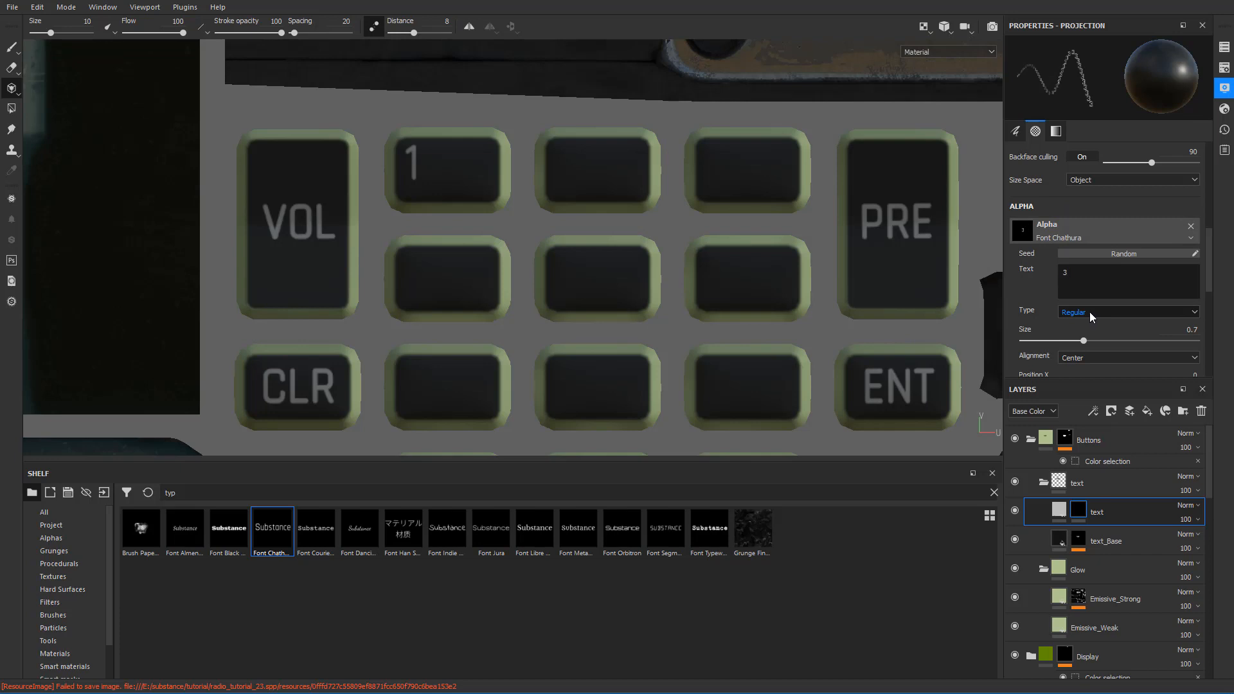
{"action": "left_click", "coordinate": [1090, 311]}
{"action": "left_click", "coordinate": [1083, 331]}
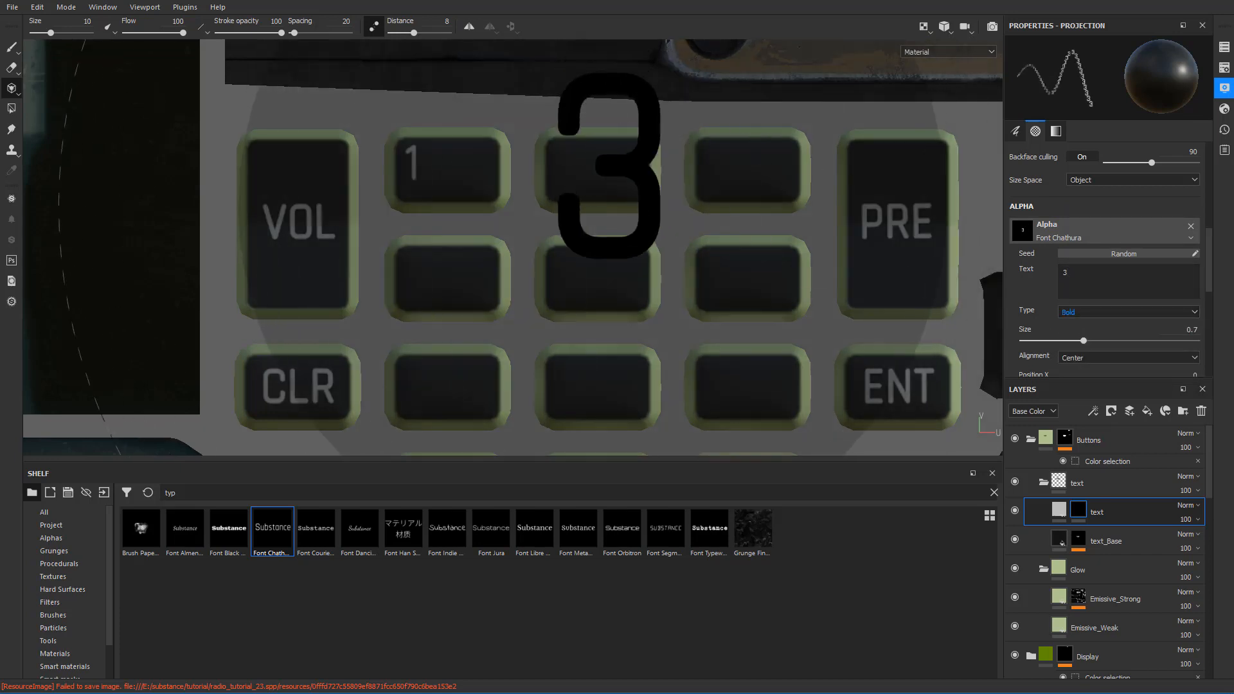
{"action": "right_click_drag", "start_coordinate": [593, 206], "coordinate": [507, 206], "text": "ctrl"}
{"action": "scroll", "coordinate": [765, 209], "scroll_direction": "down", "scroll_amount": 1}
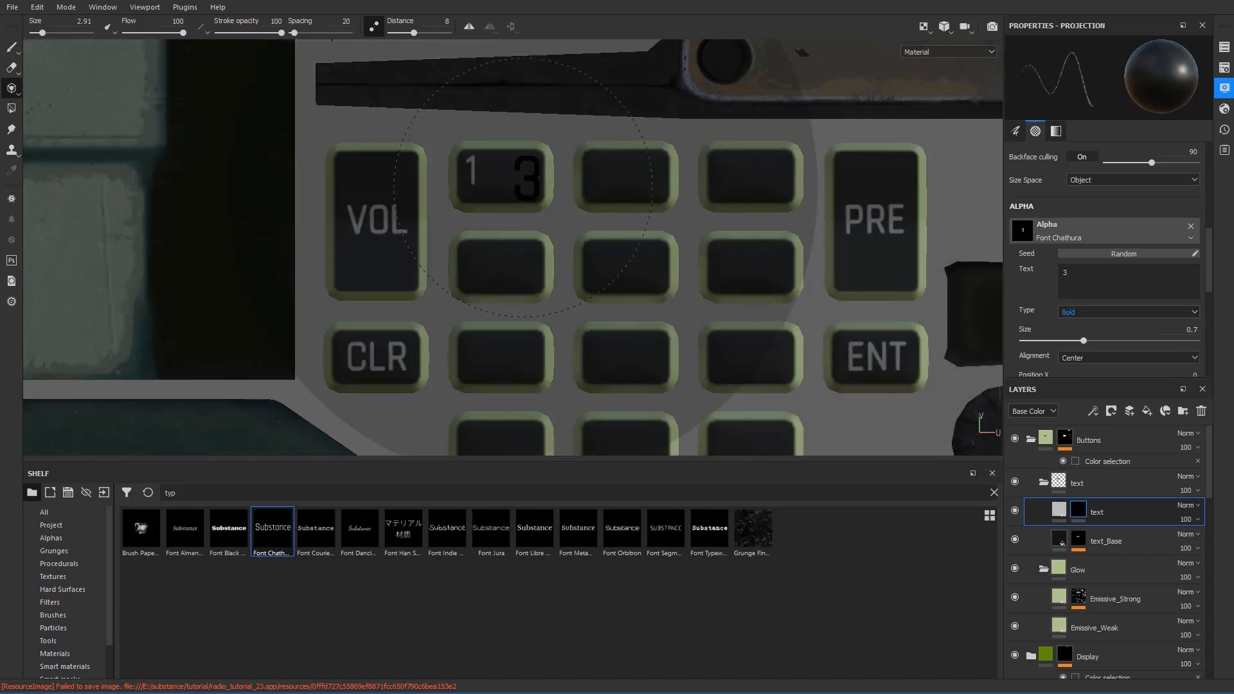
- Switch to the Paint tool and stamp 2 near the upper-left corner of the top row's second small button
{"action": "left_click", "coordinate": [11, 47]}
{"action": "scroll", "coordinate": [646, 225], "scroll_direction": "up", "scroll_amount": 1}
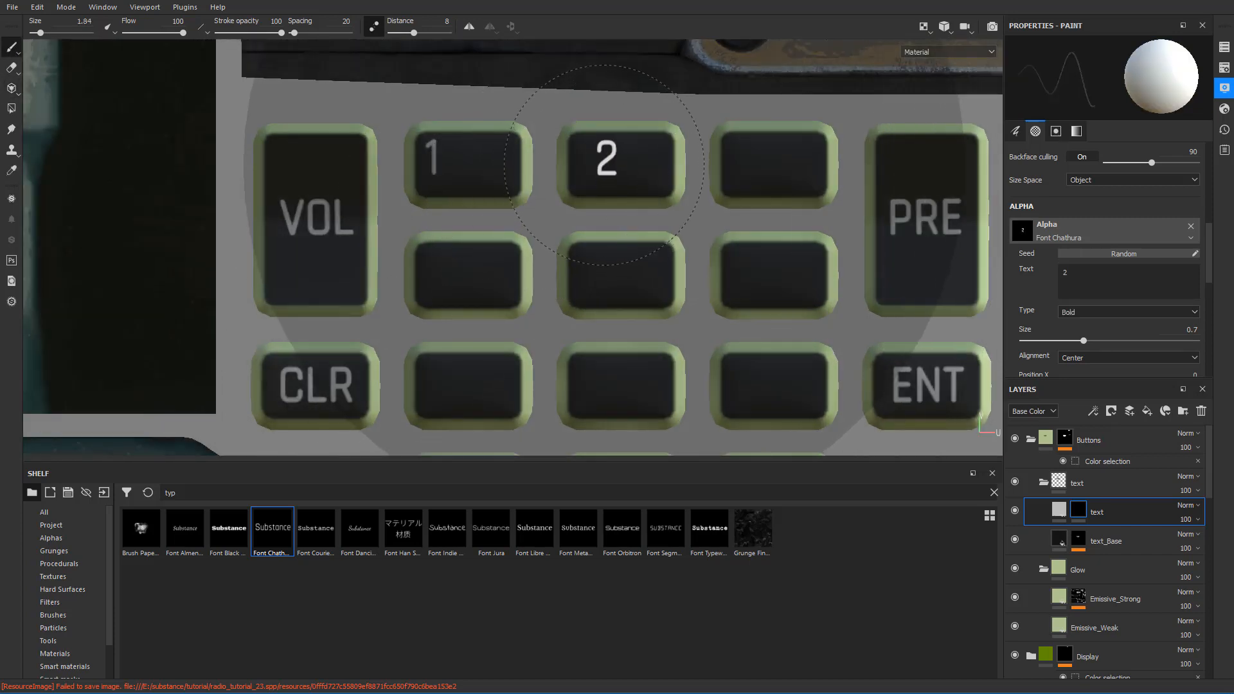
{"action": "scroll", "coordinate": [598, 164], "scroll_direction": "up", "scroll_amount": 1}
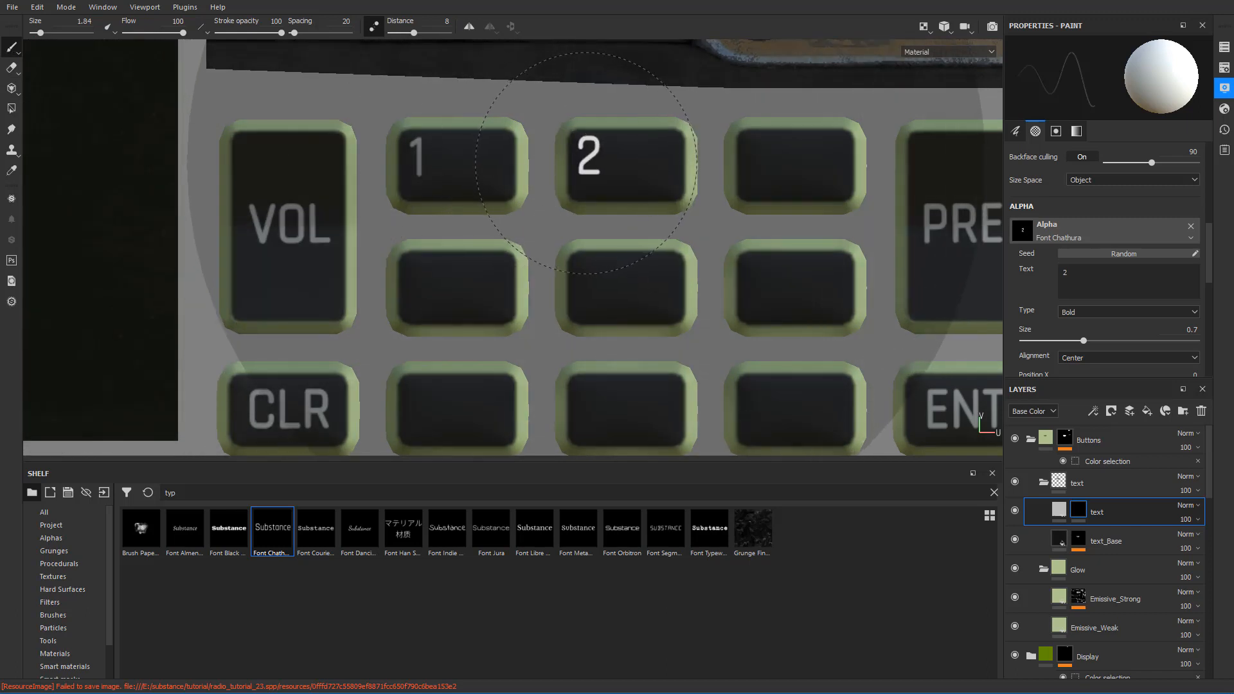
{"action": "left_click", "coordinate": [586, 163]}
- Change the alpha text to 3 and stamp it near the upper-left corner of the top row's third small button
{"action": "left_click", "coordinate": [1077, 268]}
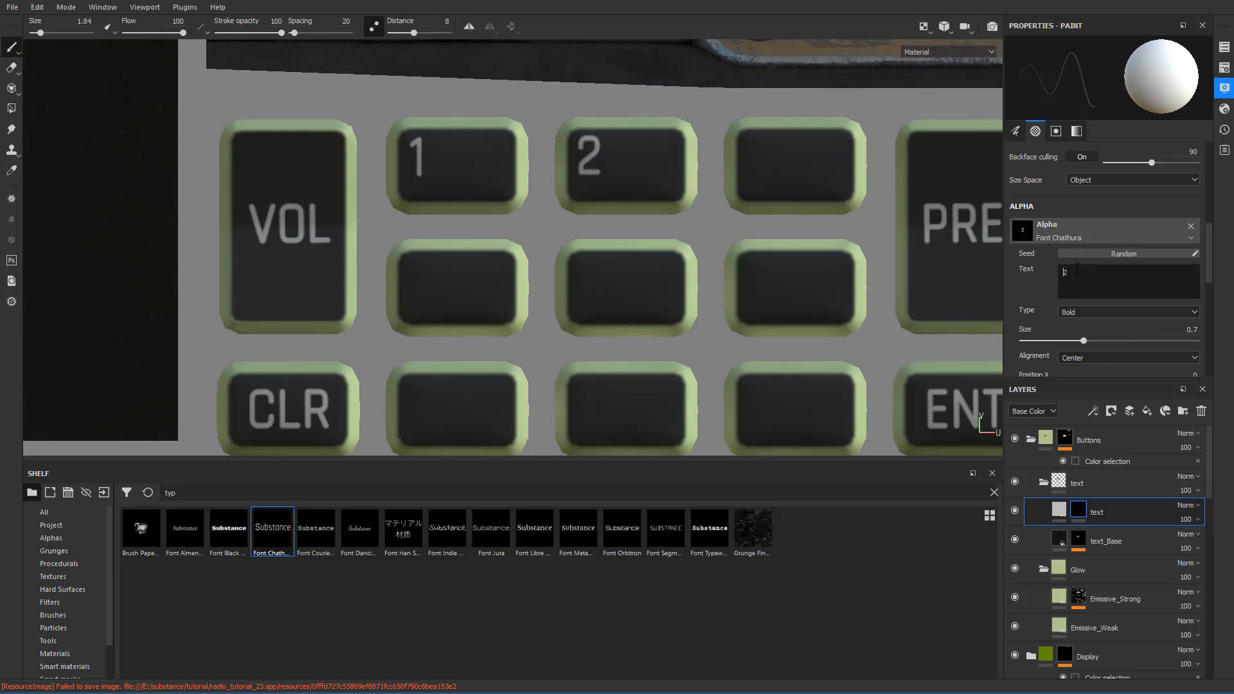
{"action": "type", "text": "3"}
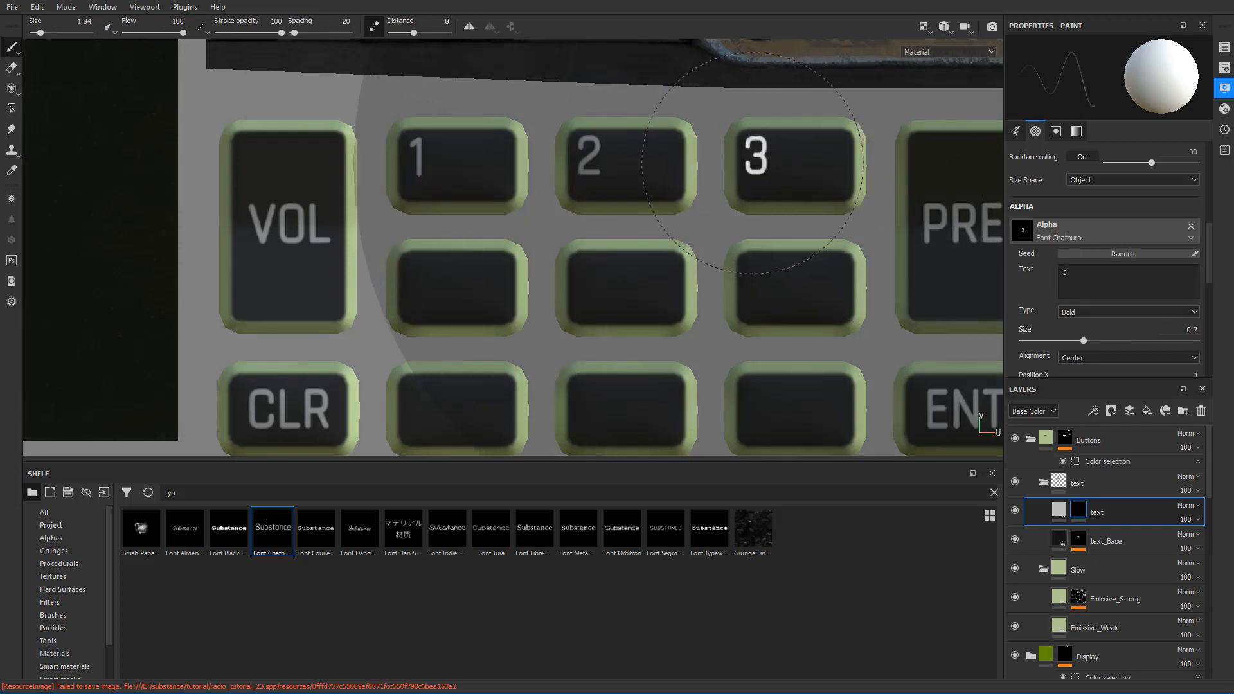
{"action": "left_click", "coordinate": [753, 164]}
{"action": "scroll", "coordinate": [660, 230], "scroll_direction": "down", "scroll_amount": 1}
{"action": "key", "text": "3"}
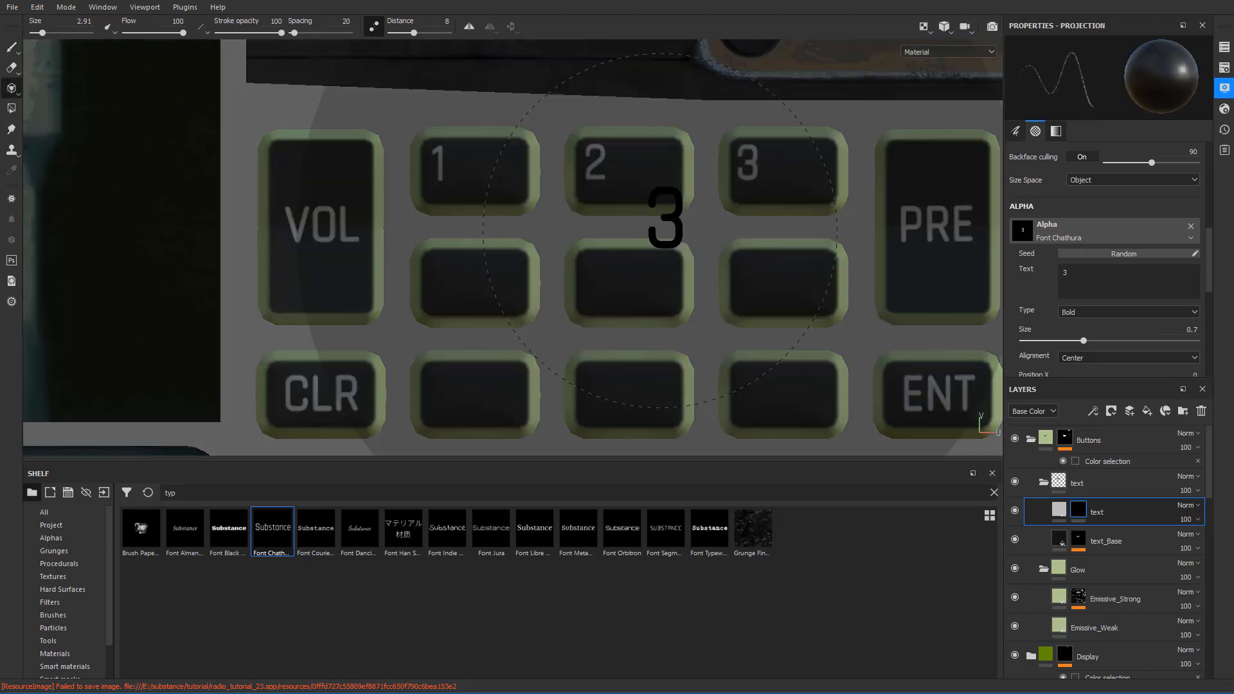
{"action": "key", "text": "2"}
{"action": "key", "text": "1"}
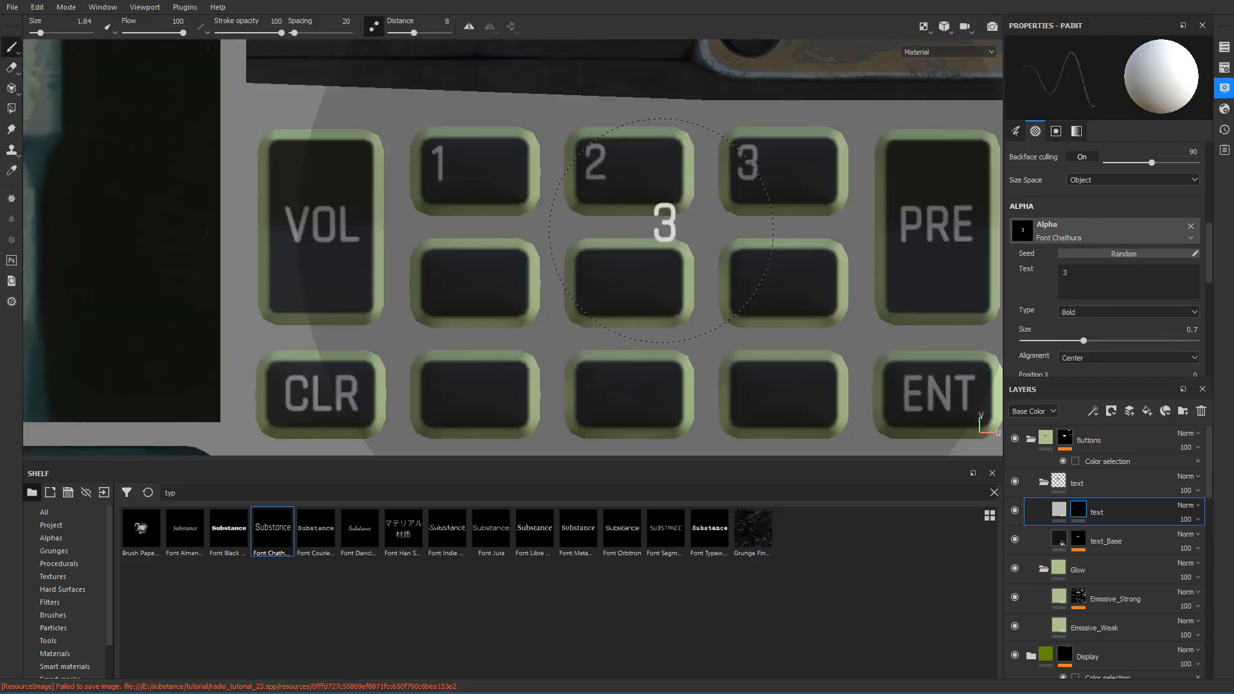
{"action": "key", "text": "3"}
{"action": "key", "text": "2"}
{"action": "key", "text": "1"}
{"action": "key", "text": "2"}
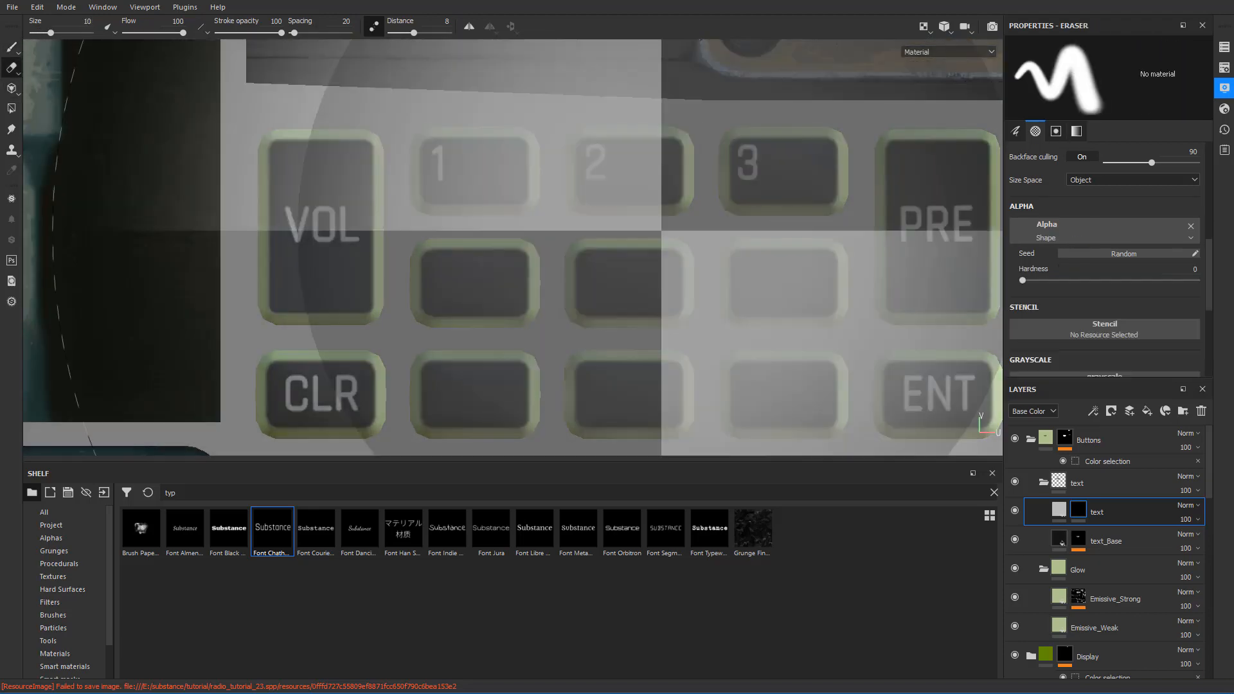
{"action": "key", "text": "1"}
{"action": "key", "text": "2"}
{"action": "key", "text": "3"}
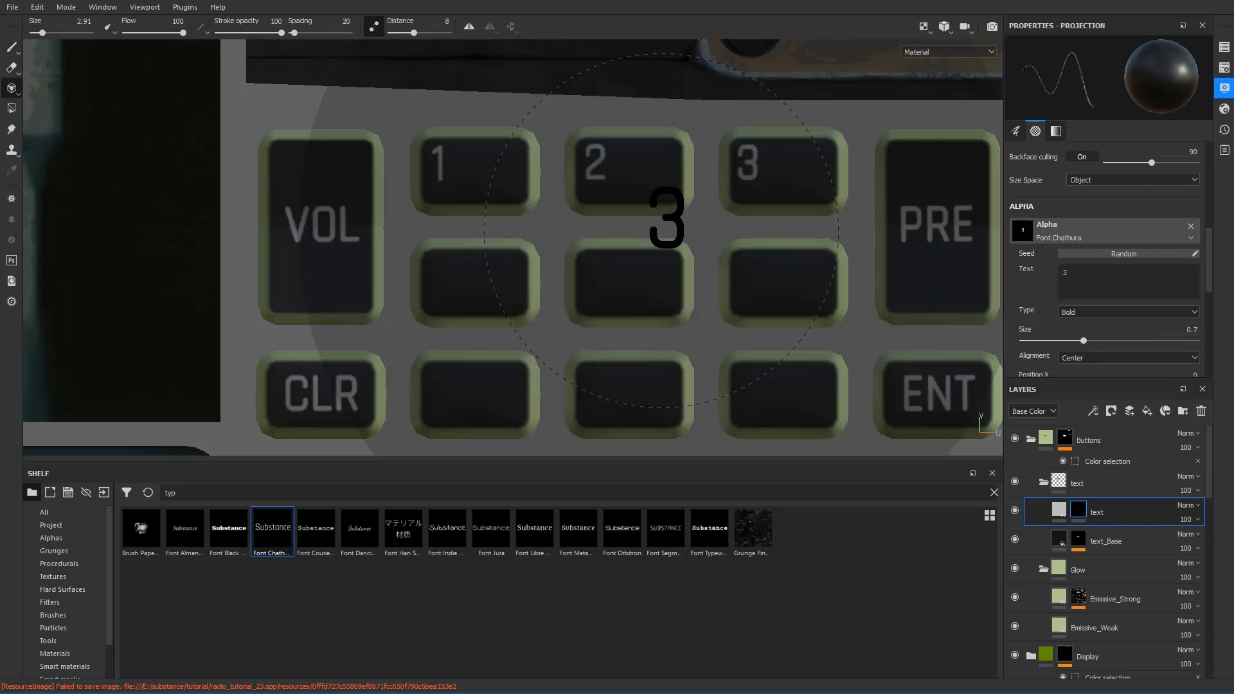
{"action": "key", "text": "1"}
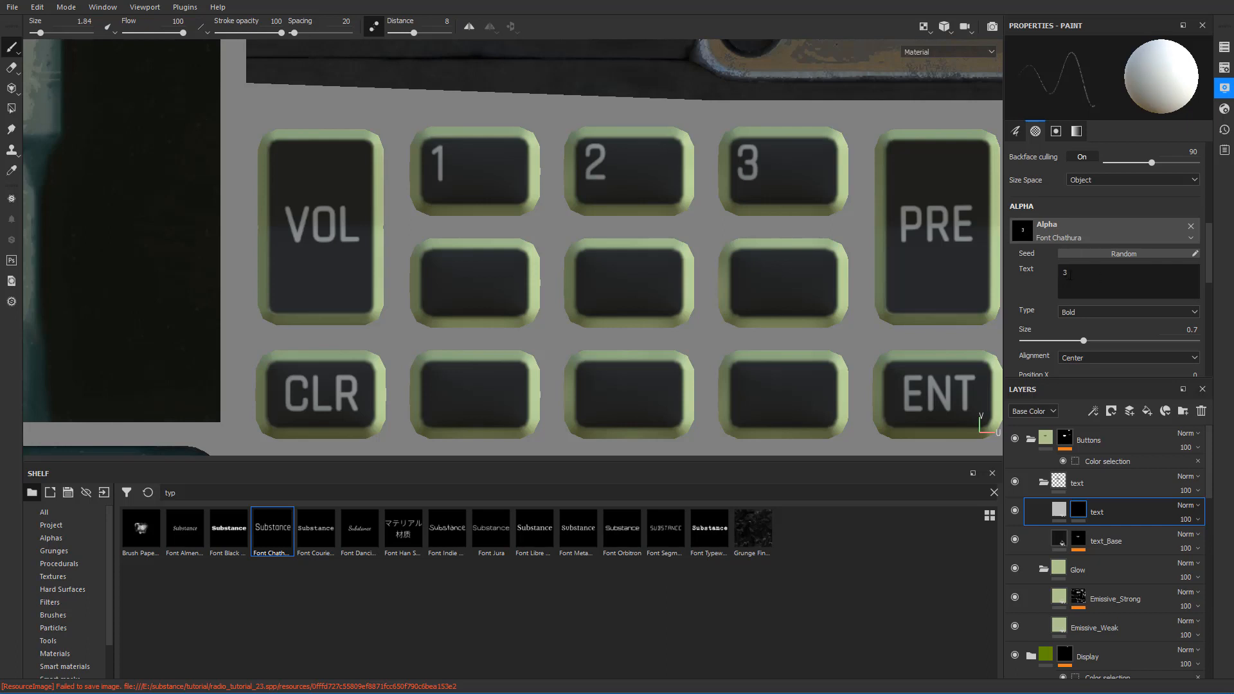
- Change the alpha text to 4 and stamp it on the second row's first small button, aligned under the 1
{"action": "type", "text": "4"}
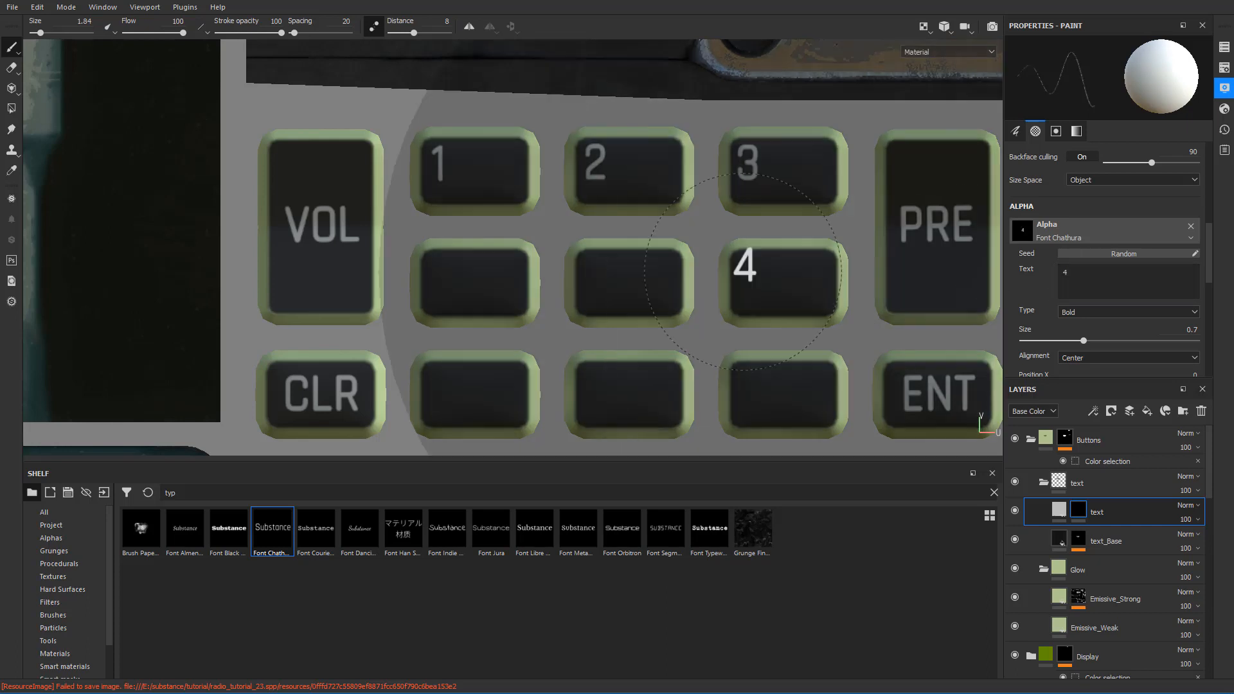
{"action": "scroll", "coordinate": [441, 283], "scroll_direction": "up", "scroll_amount": 2}
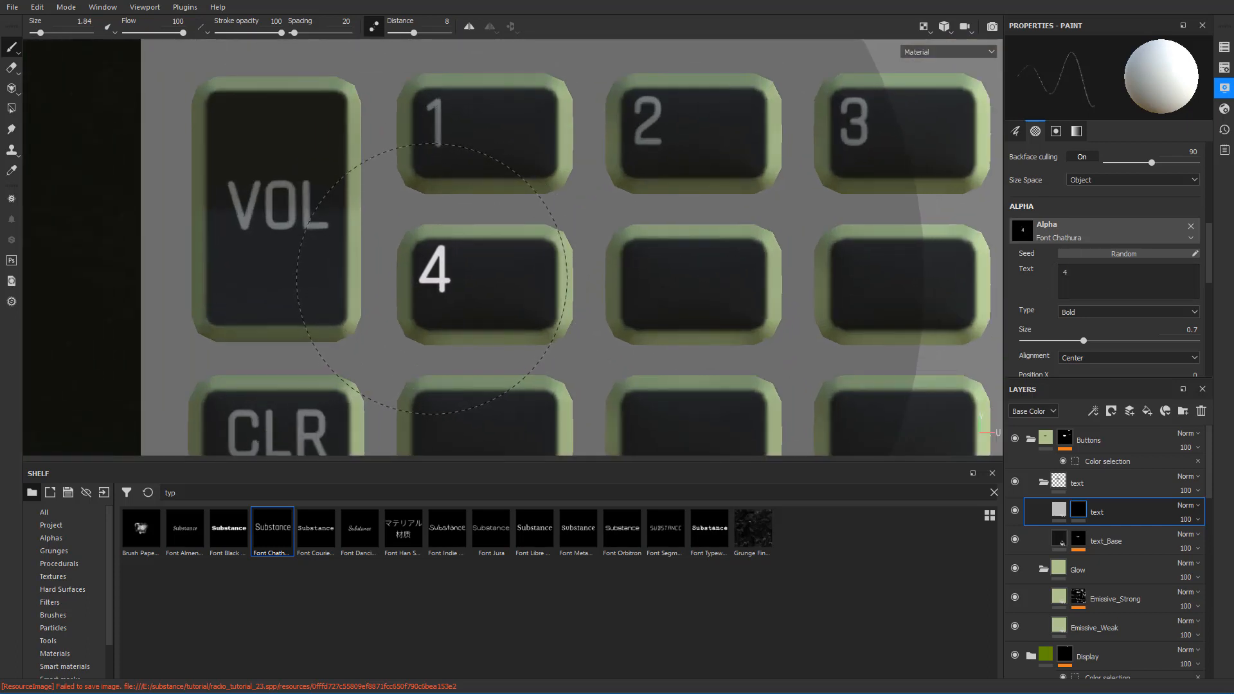
{"action": "left_click", "coordinate": [432, 279]}
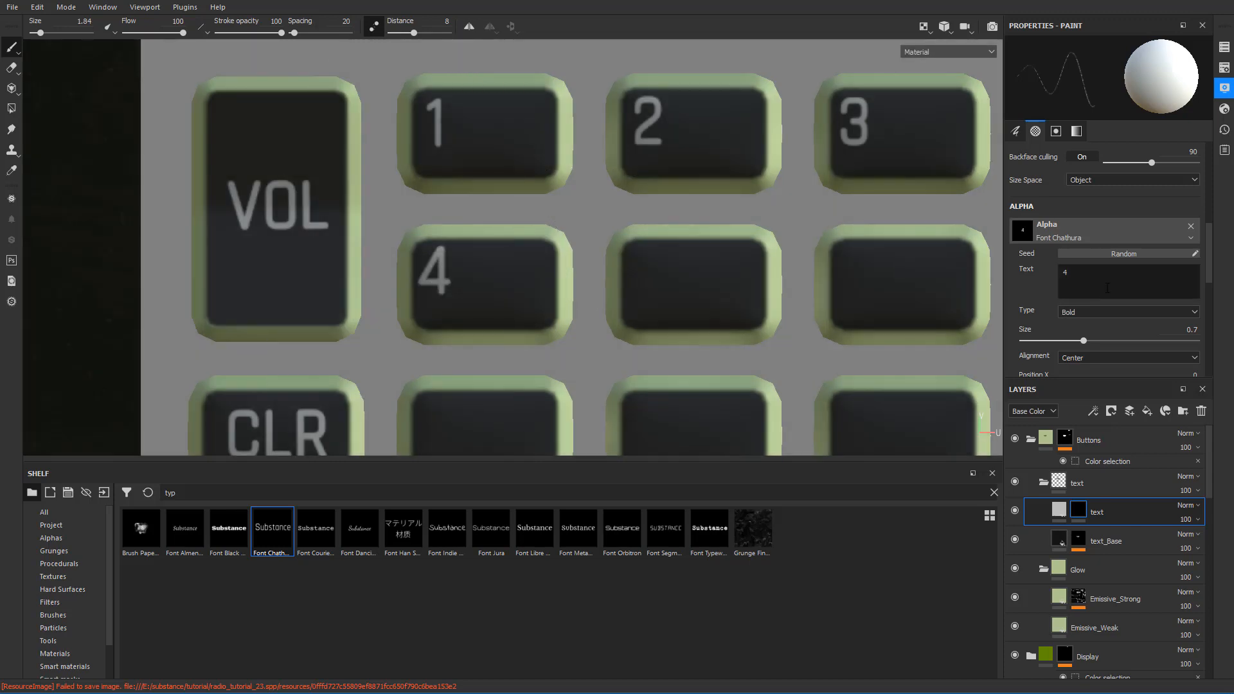
{"action": "left_click", "coordinate": [1067, 273]}
{"action": "key", "text": "4"}
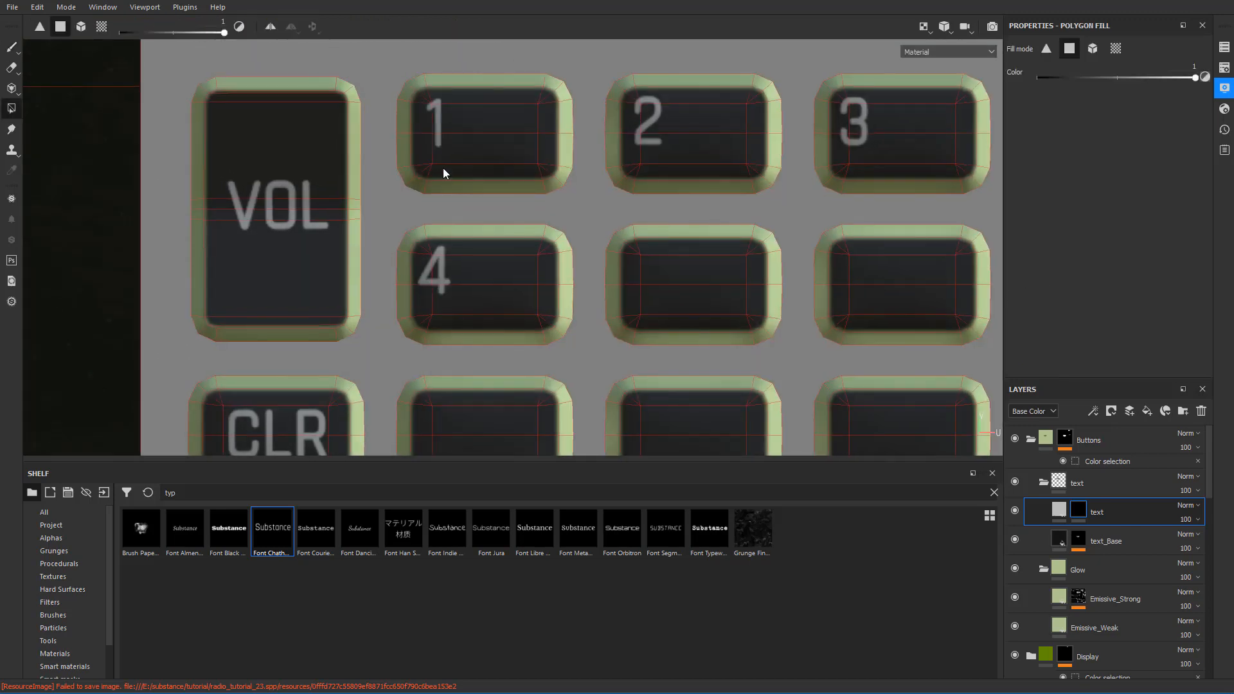
{"action": "scroll", "coordinate": [508, 202], "scroll_direction": "down", "scroll_amount": 1}
{"action": "scroll", "coordinate": [517, 204], "scroll_direction": "down", "scroll_amount": 4}
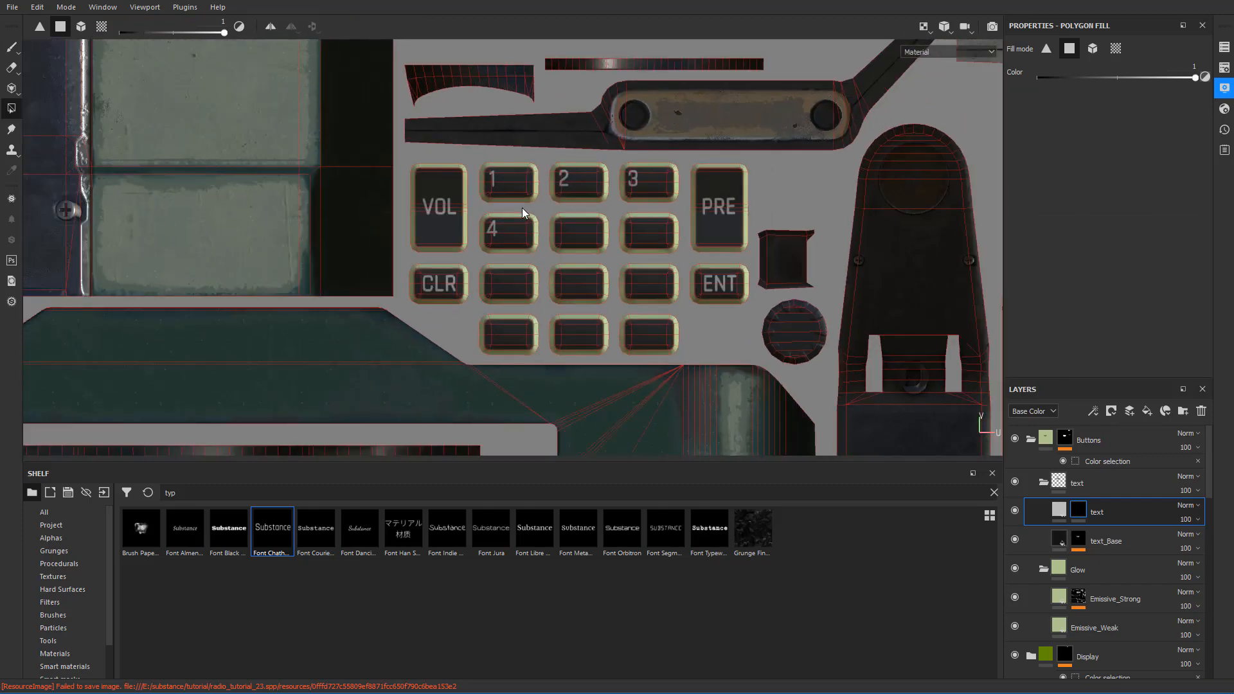
{"action": "scroll", "coordinate": [521, 207], "scroll_direction": "up", "scroll_amount": 5}
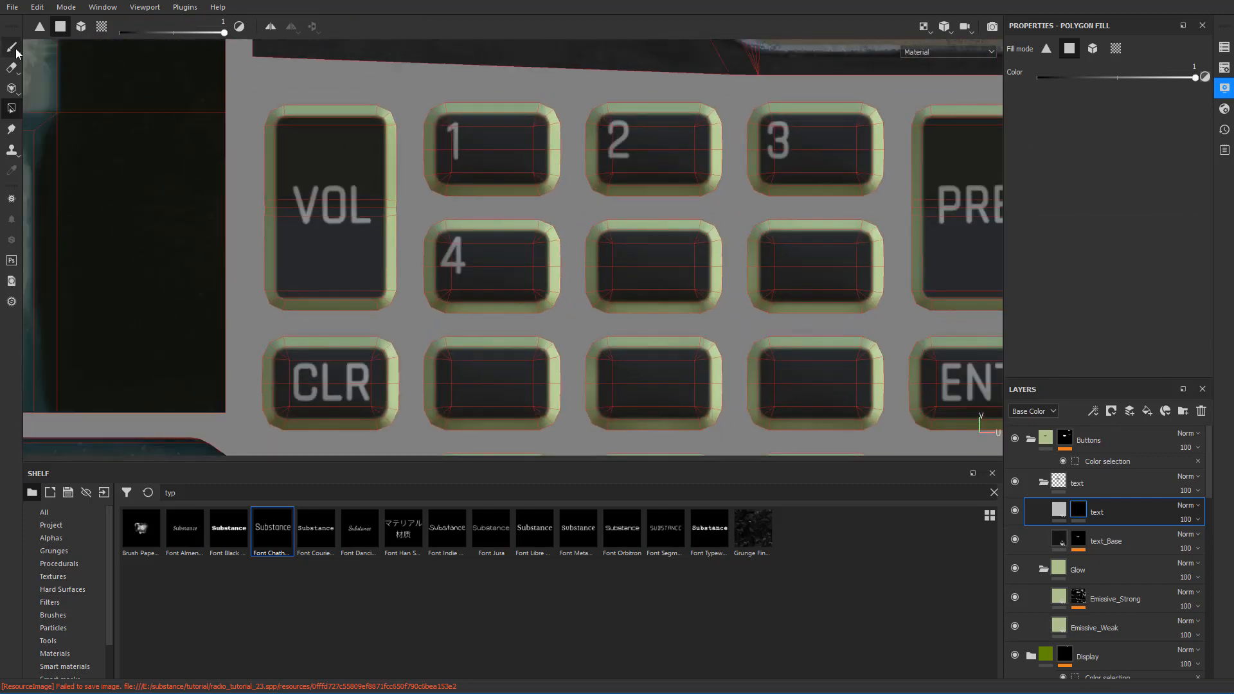
{"action": "left_click", "coordinate": [13, 49]}
- Stamp 5 and 6 near the upper-left corners of the second row's remaining two small buttons, changing the alpha text for each
{"action": "scroll", "coordinate": [633, 269], "scroll_direction": "up", "scroll_amount": 2}
{"action": "double_click", "coordinate": [1068, 276]}
{"action": "type", "text": "5"}
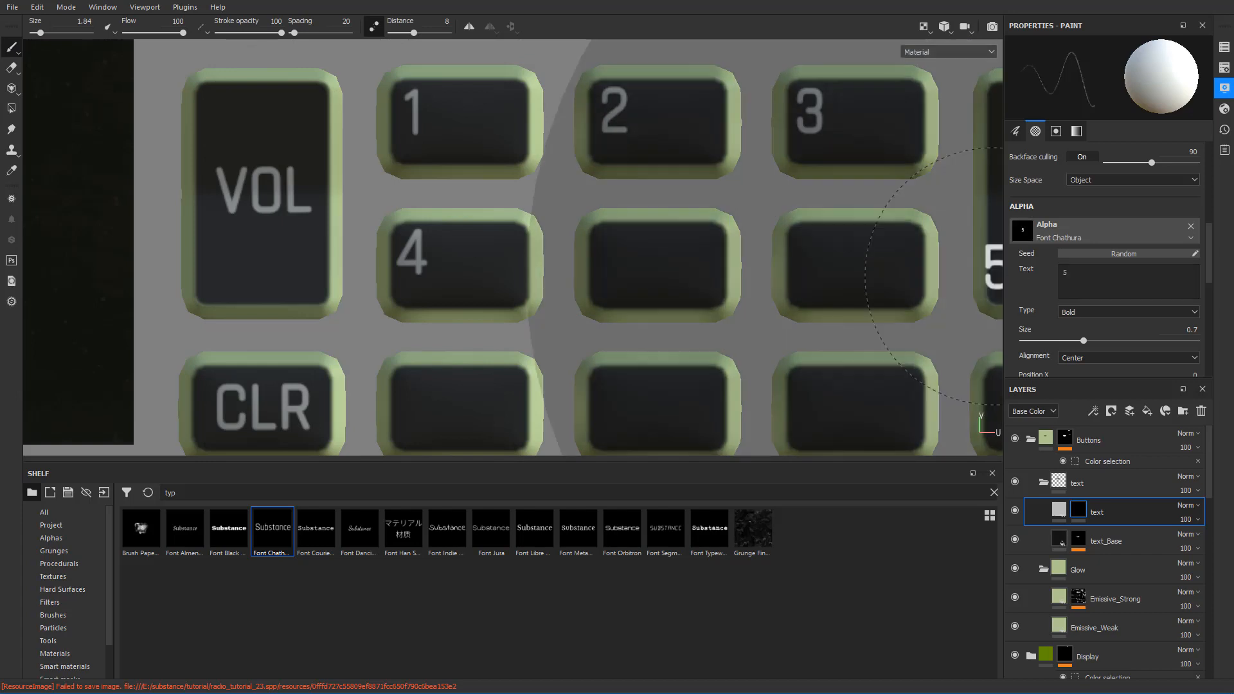
{"action": "left_click", "coordinate": [611, 252]}
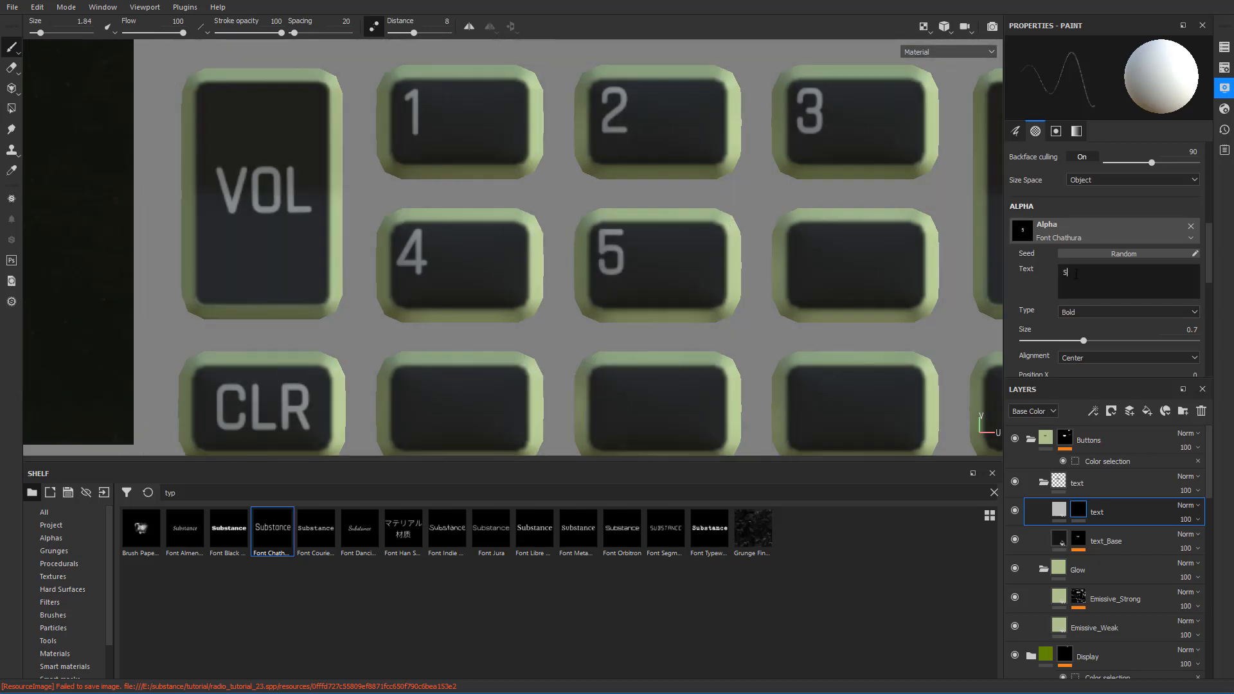
{"action": "type", "text": "6"}
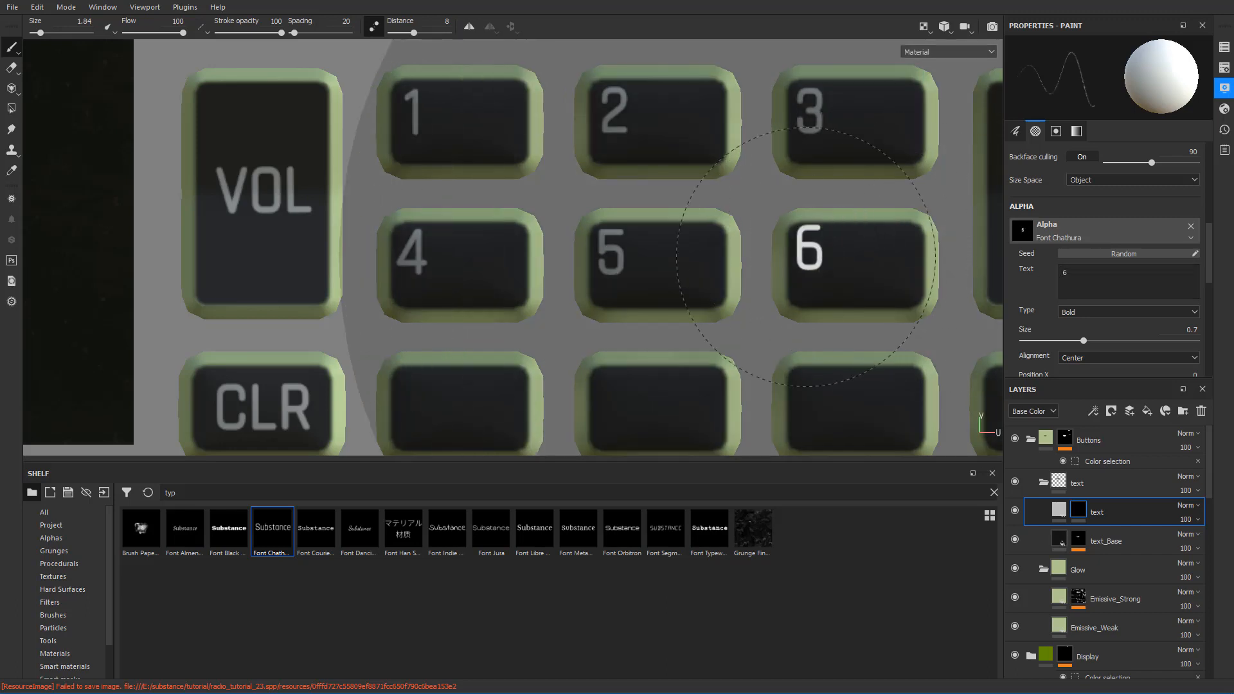
{"action": "left_click", "coordinate": [807, 261]}
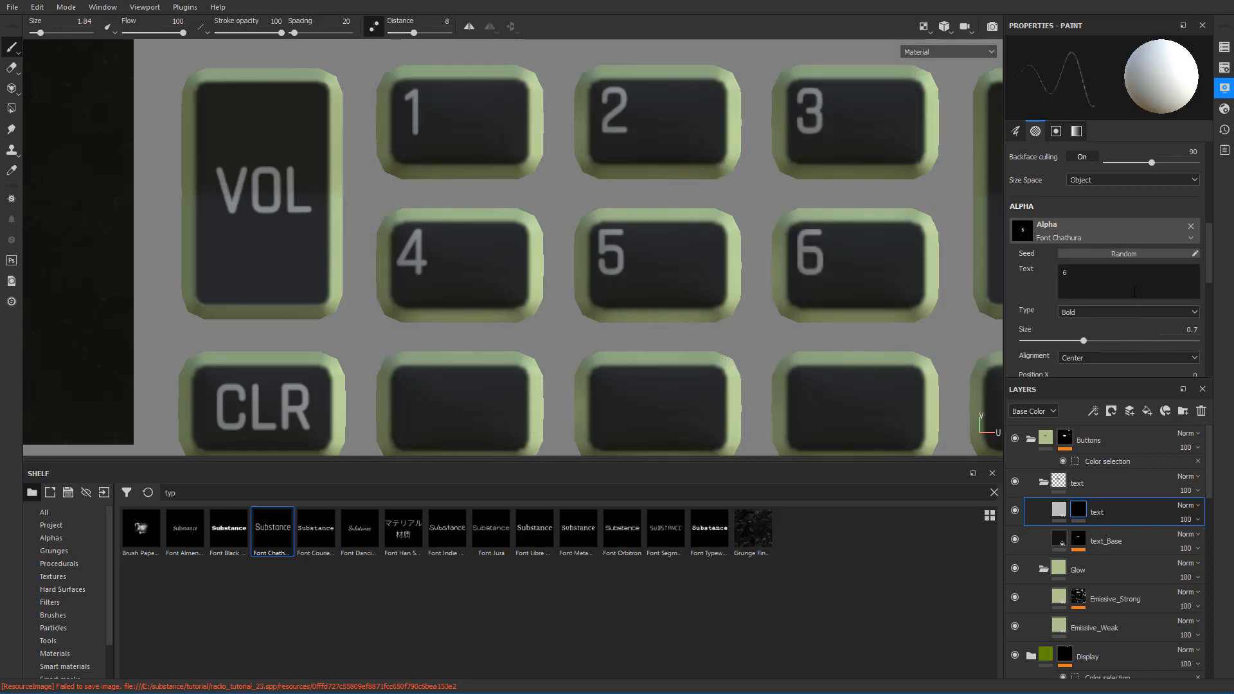
- Stamp 7, 8 and 9 on the three small buttons between CLR and ENT, changing the alpha text for each number
{"action": "type", "text": "7"}
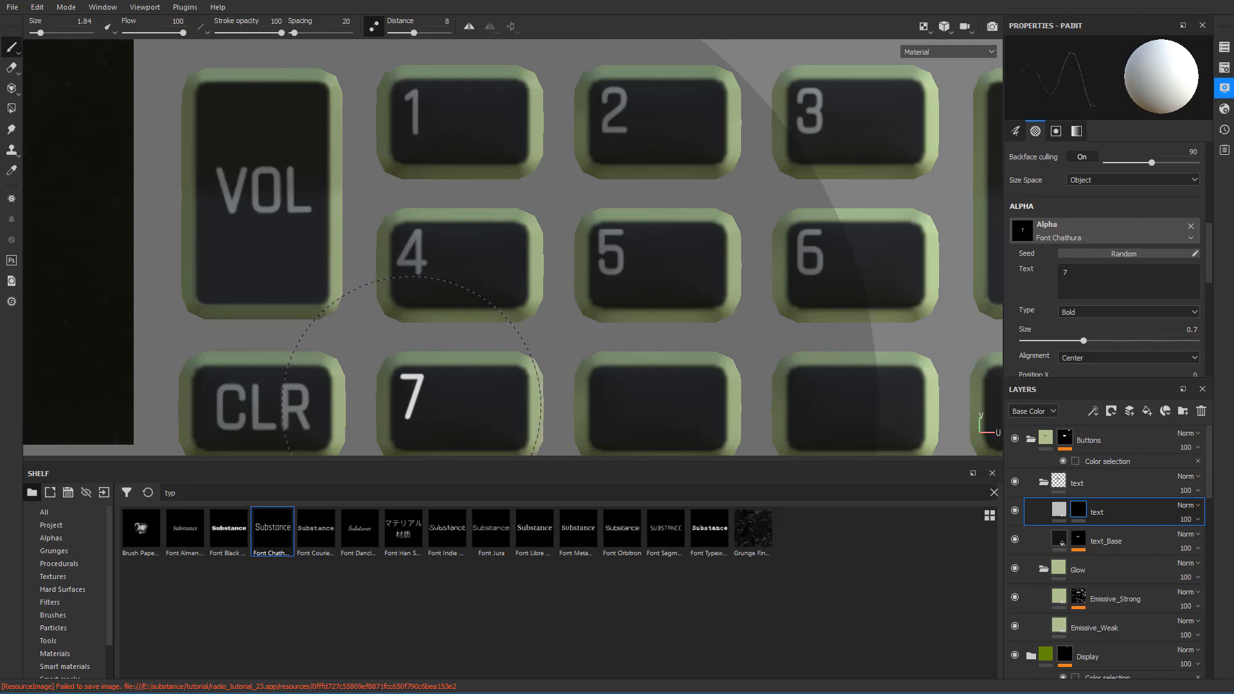
{"action": "left_click", "coordinate": [411, 405]}
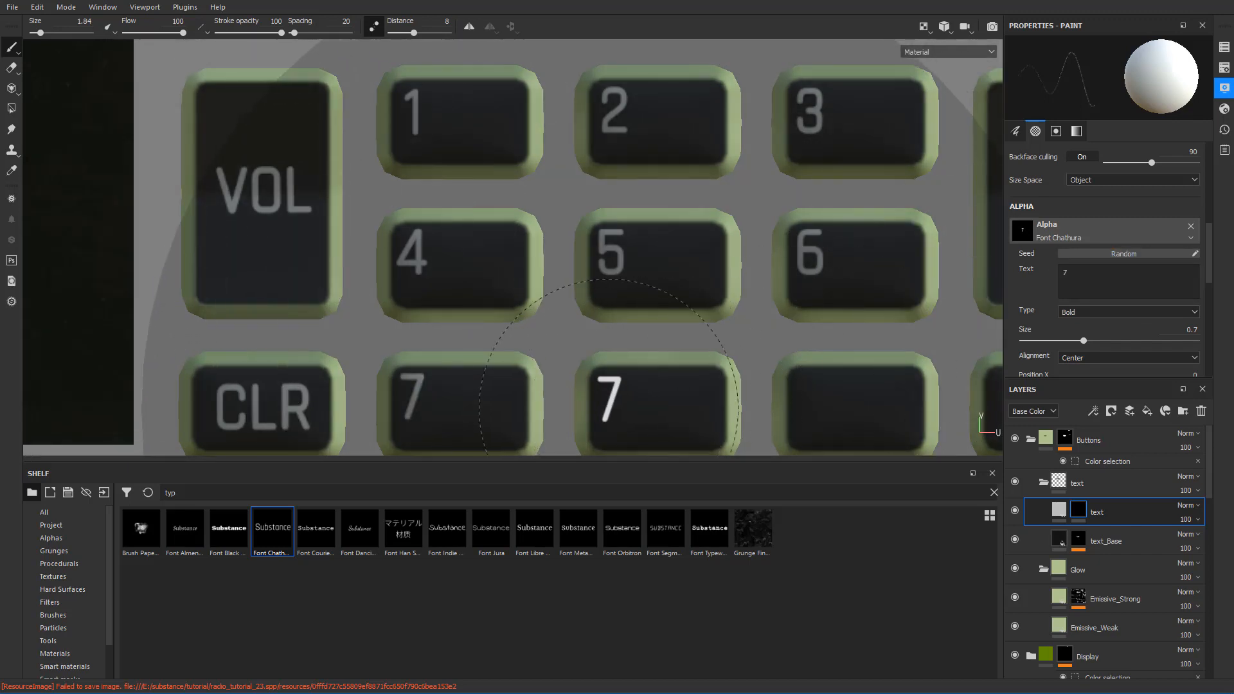
{"action": "left_click", "coordinate": [1132, 281]}
{"action": "type", "text": "8"}
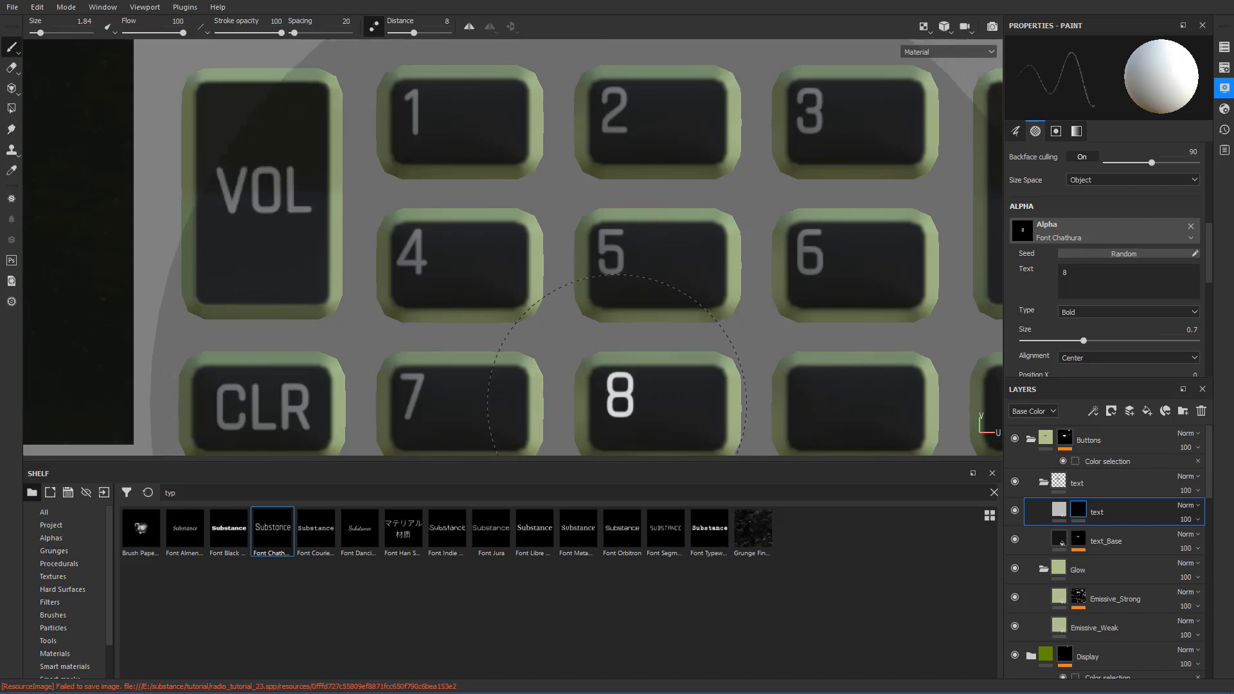
{"action": "left_click", "coordinate": [608, 405]}
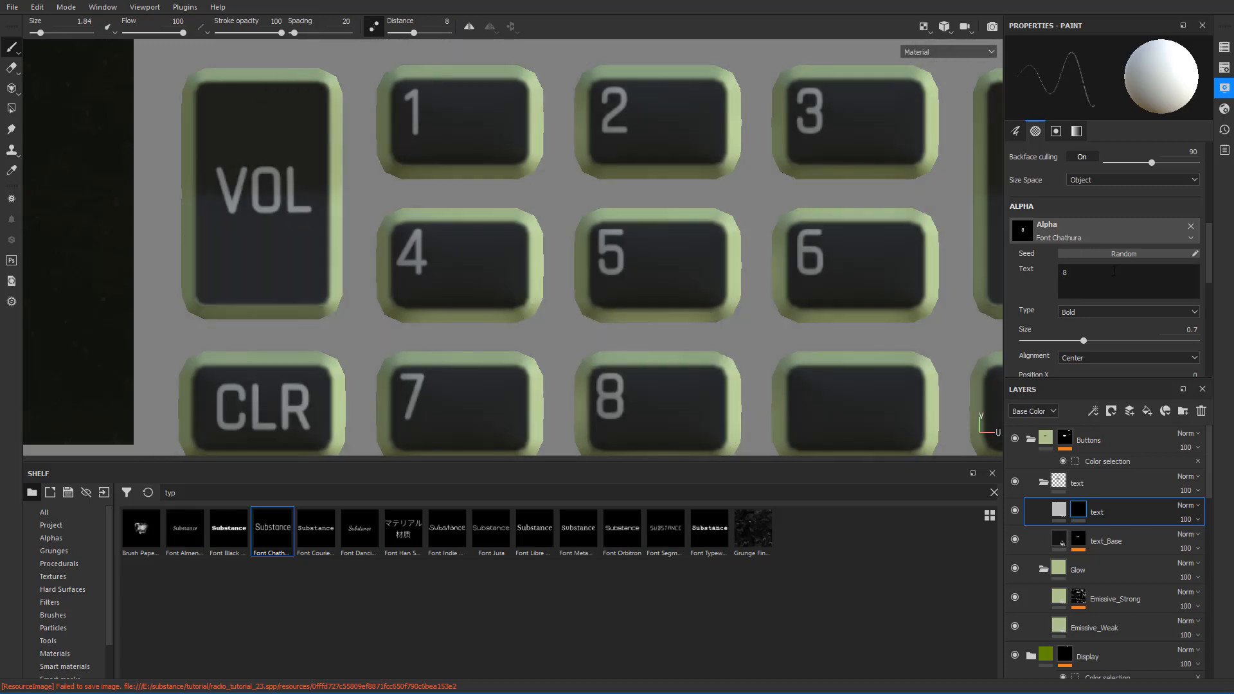
{"action": "type", "text": "9"}
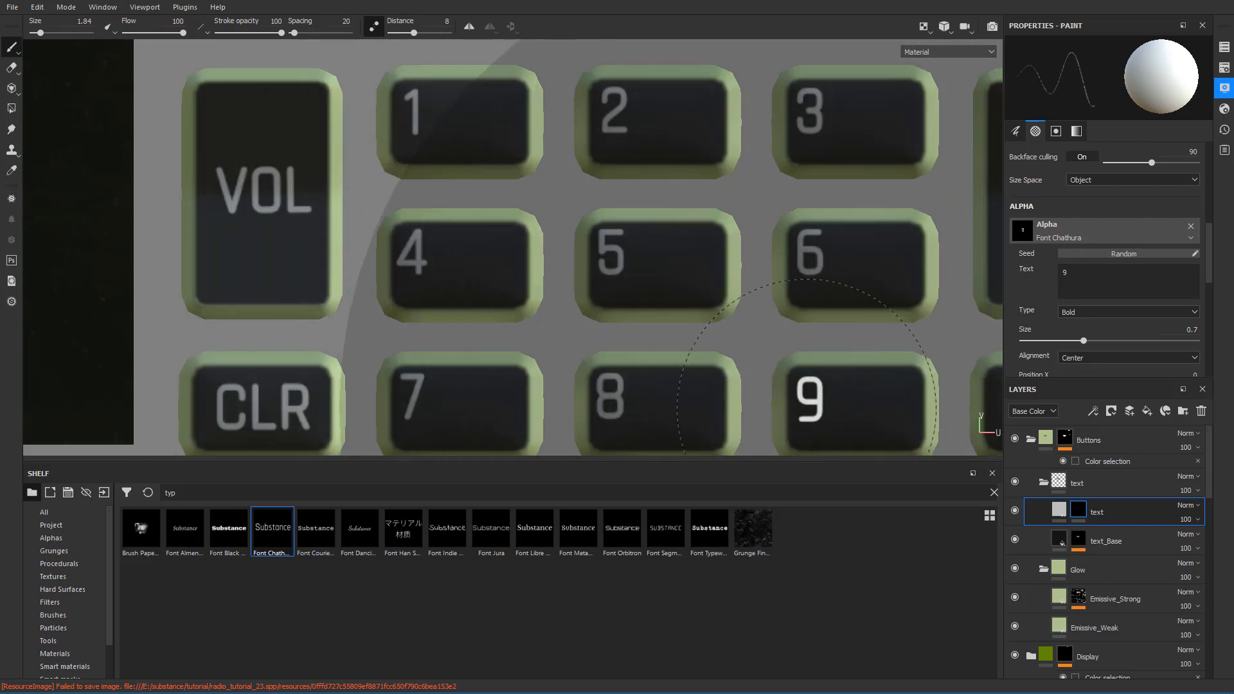
{"action": "left_click", "coordinate": [807, 404]}
{"action": "left_click", "coordinate": [806, 407]}
- Change the alpha text to 0 and stamp it near the upper-left corner of the lowest row's first small button
{"action": "scroll", "coordinate": [839, 405], "scroll_direction": "down", "scroll_amount": 2}
{"action": "middle_click_drag", "start_coordinate": [795, 407], "coordinate": [705, 250], "text": "alt"}
{"action": "scroll", "coordinate": [705, 265], "scroll_direction": "down", "scroll_amount": 2}
{"action": "scroll", "coordinate": [705, 266], "scroll_direction": "up", "scroll_amount": 4}
{"action": "left_click_drag", "start_coordinate": [1080, 275], "coordinate": [1032, 265]}
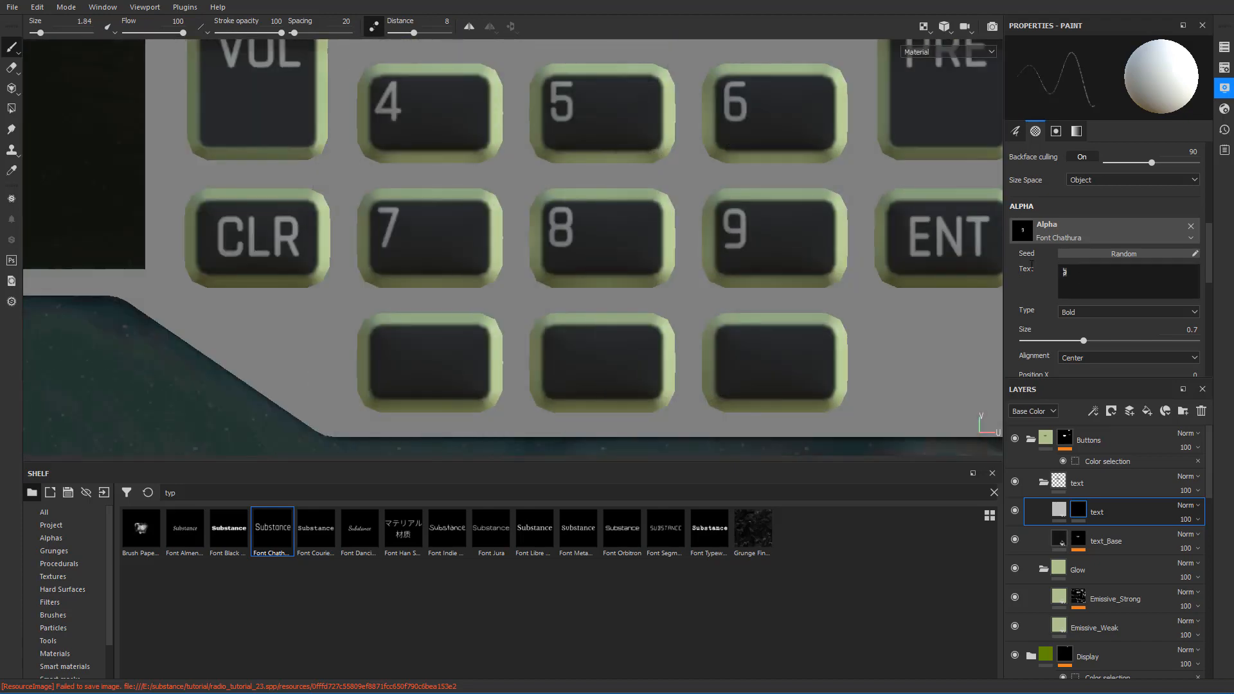
{"action": "type", "text": "0"}
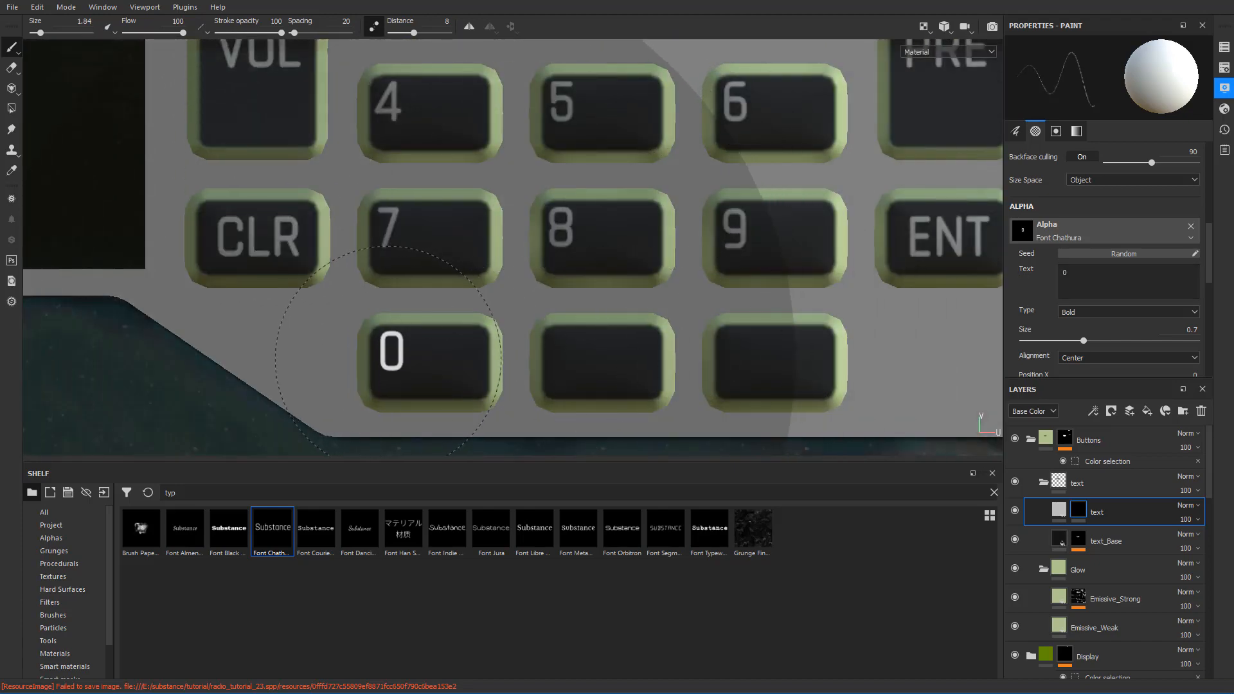
{"action": "left_click", "coordinate": [389, 354]}
- Search the shelf for arrow and set the brush alpha to Arrow Simple
{"action": "scroll", "coordinate": [543, 215], "scroll_direction": "down", "scroll_amount": 3}
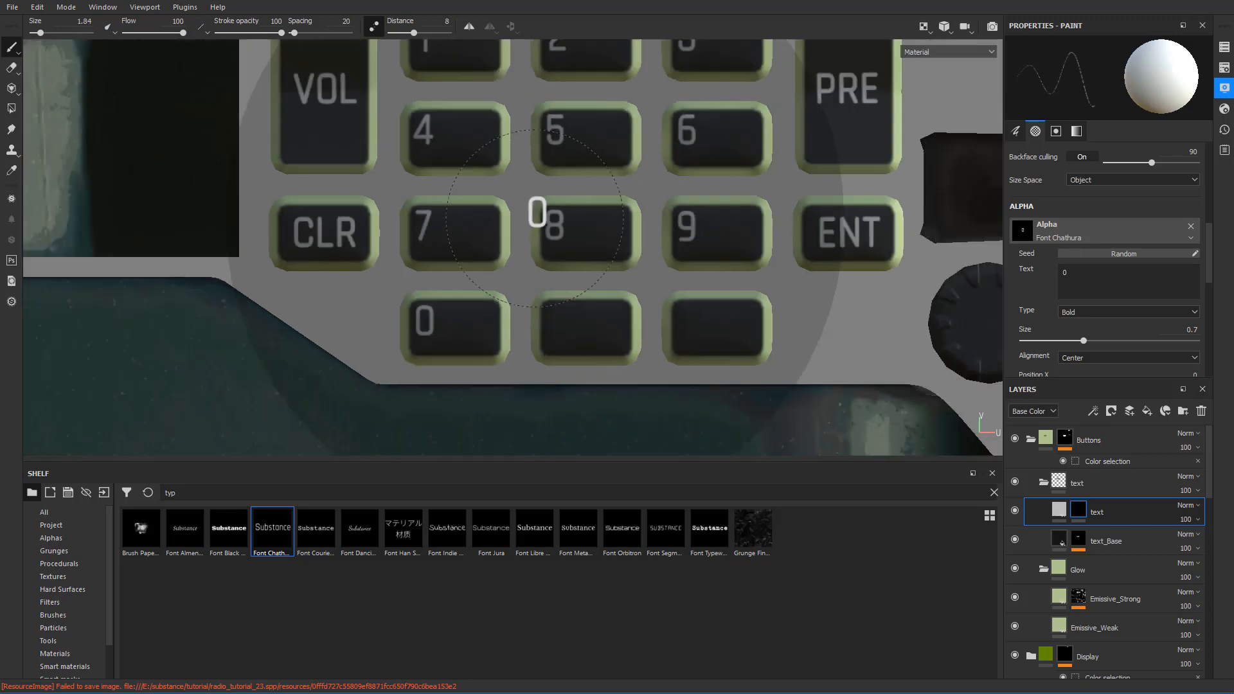
{"action": "scroll", "coordinate": [541, 216], "scroll_direction": "up", "scroll_amount": 3}
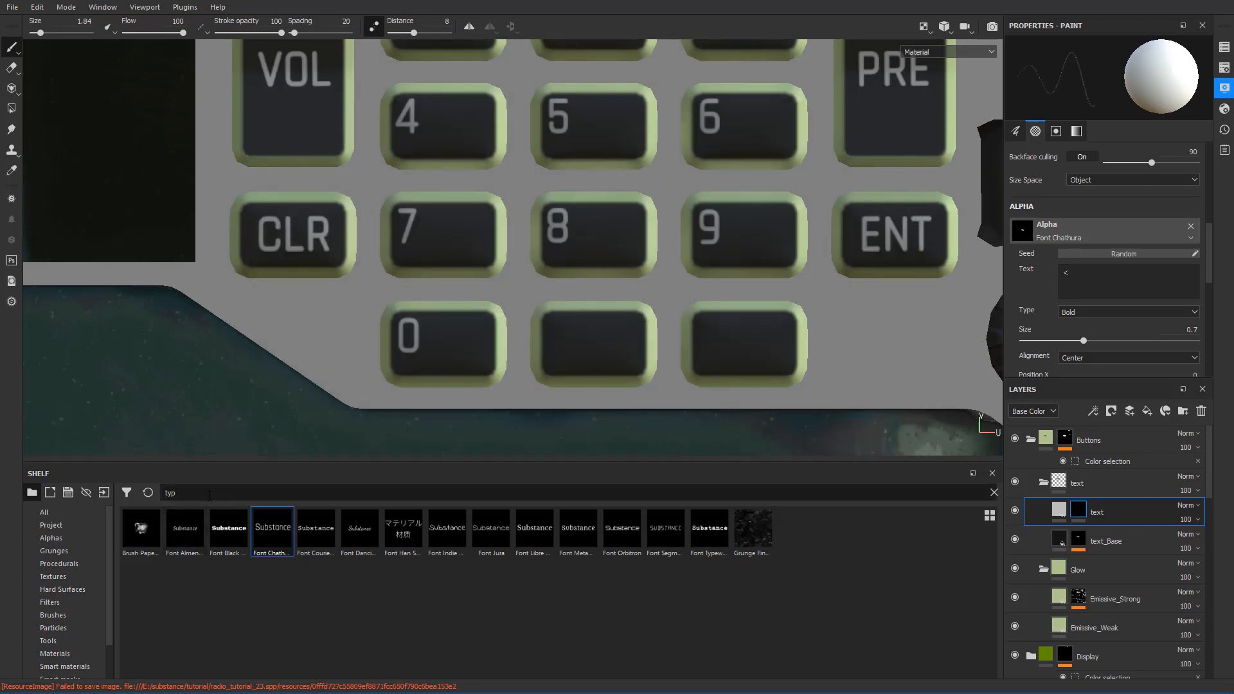
{"action": "type", "text": "arrow"}
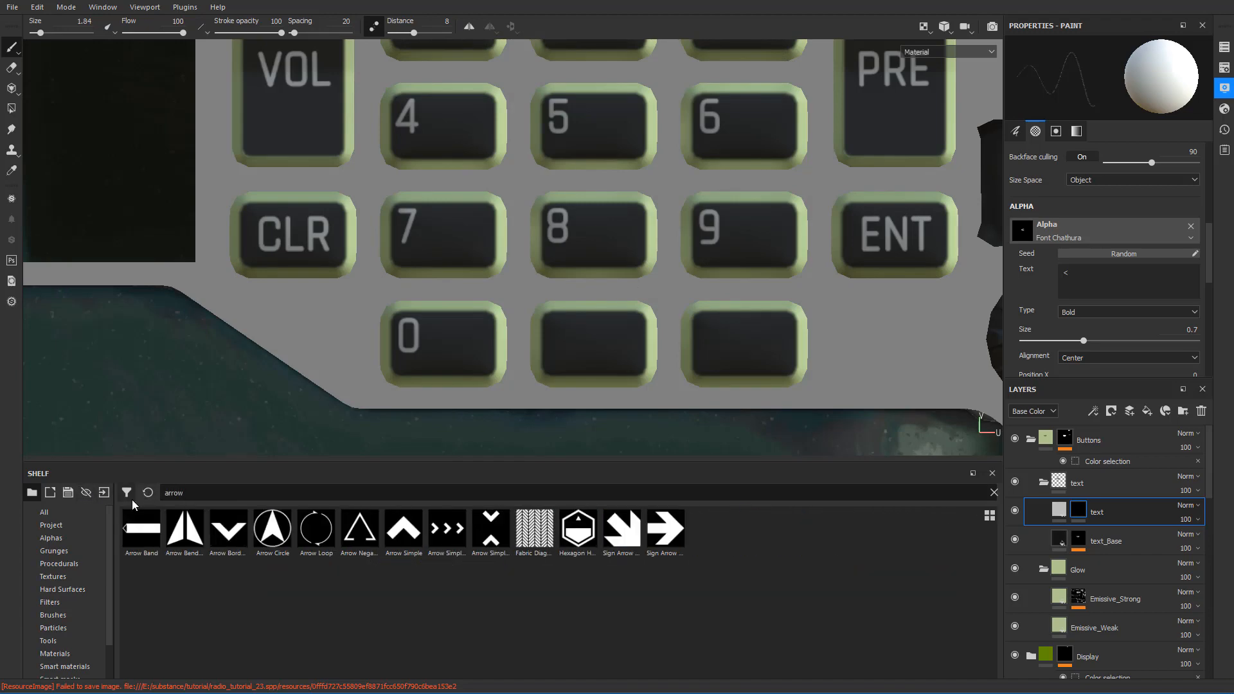
{"action": "left_click_drag", "start_coordinate": [404, 528], "coordinate": [1067, 234]}
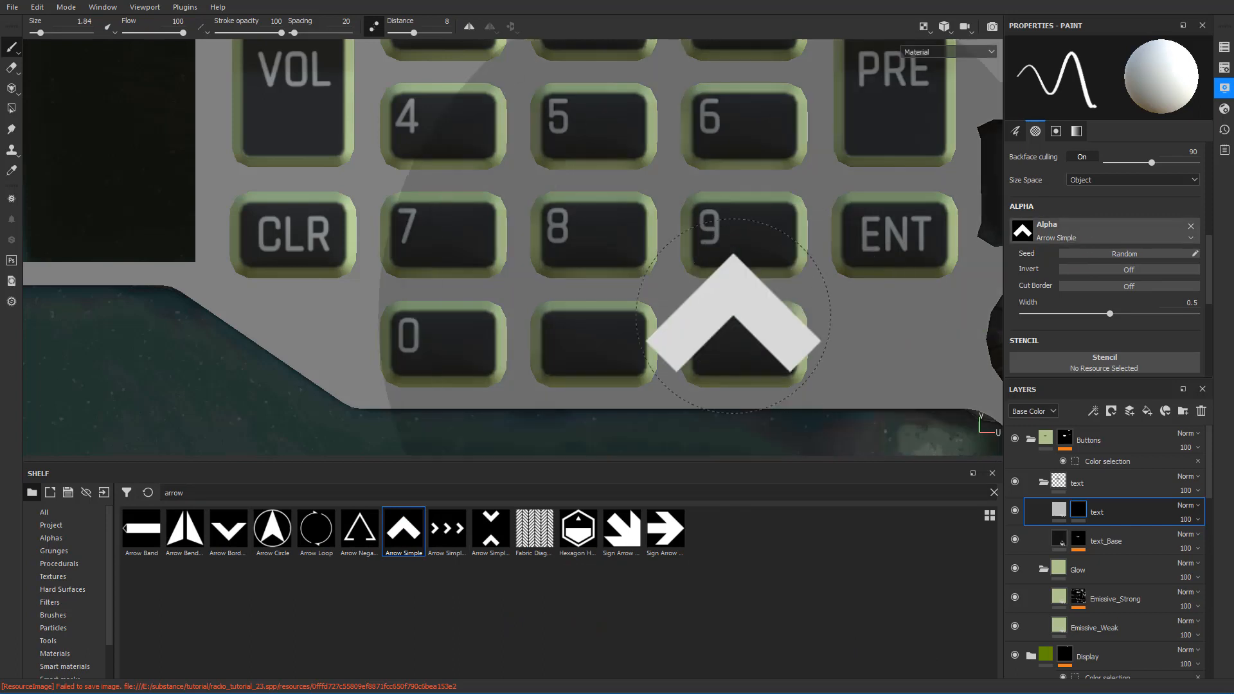
- Set the brush angle to 90 and size to 0.47, and stamp a right-pointing arrow on the lowest row's last button
{"action": "scroll", "coordinate": [566, 325], "scroll_direction": "up", "scroll_amount": 2}
{"action": "mouse_move", "coordinate": [639, 317]}
{"action": "right_mouse_down", "text": "ctrl"}
{"action": "mouse_move", "coordinate": [582, 318]}
{"action": "mouse_move", "coordinate": [594, 317]}
{"action": "right_mouse_up", "text": "ctrl"}
{"action": "mouse_move", "coordinate": [594, 317]}
{"action": "right_mouse_down", "text": "shift"}
{"action": "mouse_move", "coordinate": [662, 324]}
{"action": "mouse_move", "coordinate": [640, 336]}
{"action": "mouse_move", "coordinate": [661, 325]}
{"action": "mouse_move", "coordinate": [694, 252]}
{"action": "mouse_move", "coordinate": [677, 279]}
{"action": "mouse_move", "coordinate": [712, 284]}
{"action": "mouse_move", "coordinate": [667, 286]}
{"action": "mouse_move", "coordinate": [700, 284]}
{"action": "mouse_move", "coordinate": [703, 303]}
{"action": "mouse_move", "coordinate": [685, 296]}
{"action": "mouse_move", "coordinate": [1063, 304]}
{"action": "right_mouse_up", "text": "shift"}
{"action": "scroll", "coordinate": [1141, 293], "scroll_direction": "down", "scroll_amount": 3}
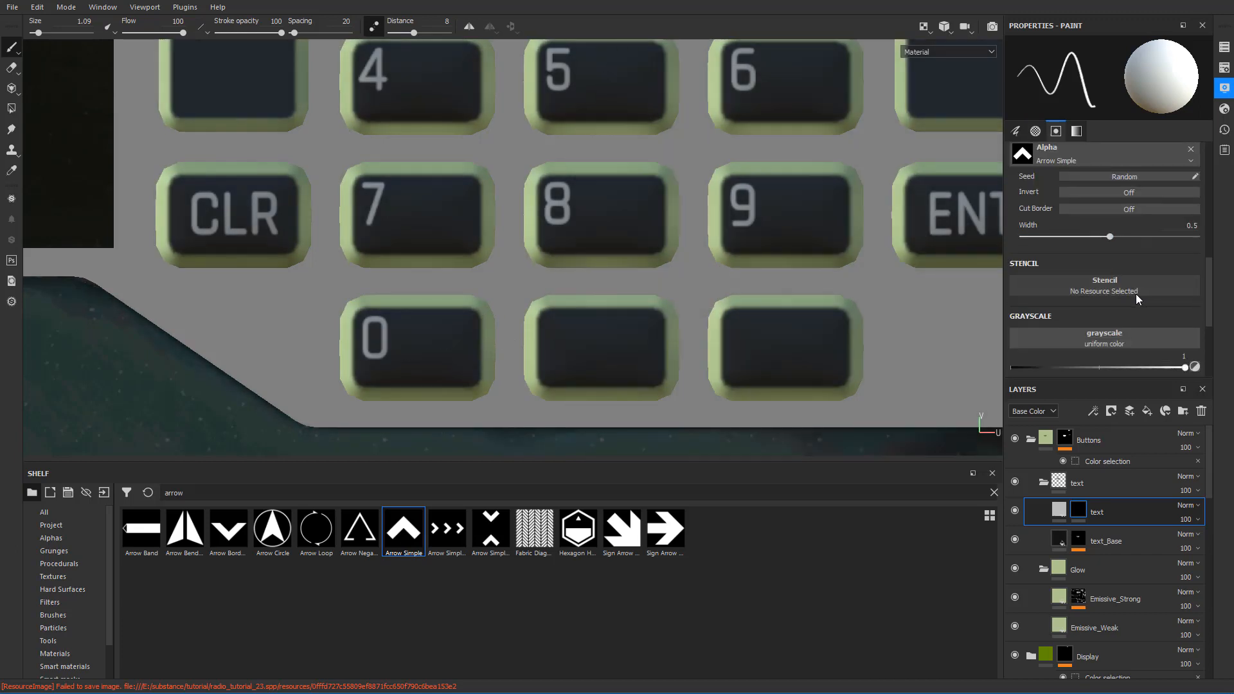
{"action": "scroll", "coordinate": [1136, 294], "scroll_direction": "down", "scroll_amount": 2}
{"action": "scroll", "coordinate": [1132, 296], "scroll_direction": "up", "scroll_amount": 4}
{"action": "scroll", "coordinate": [1132, 294], "scroll_direction": "up", "scroll_amount": 5}
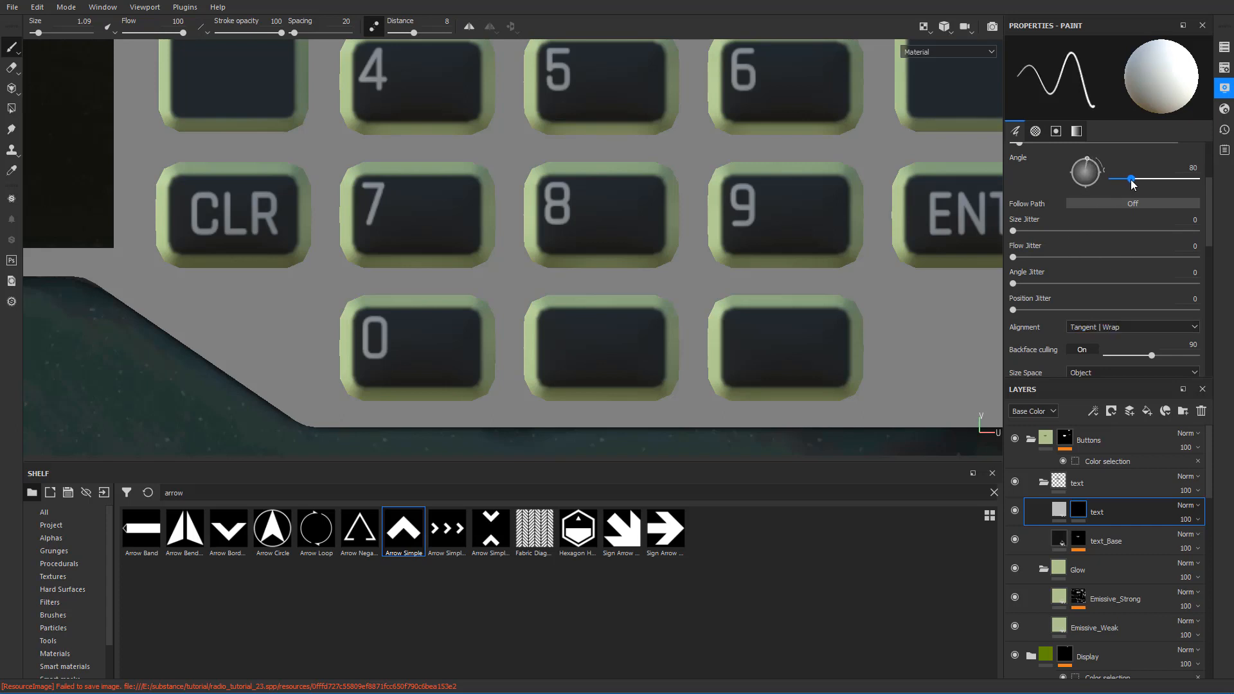
{"action": "type", "text": "0"}
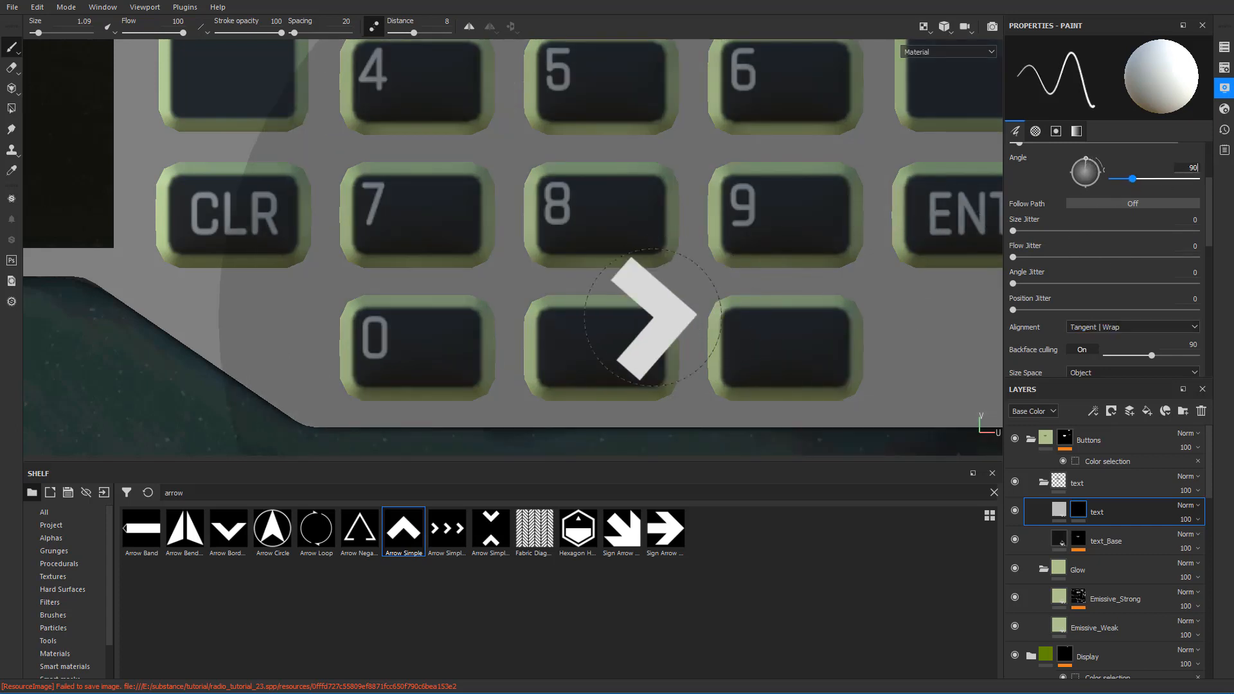
{"action": "mouse_move", "coordinate": [623, 345]}
{"action": "right_mouse_down", "text": "ctrl"}
{"action": "mouse_move", "coordinate": [578, 346]}
{"action": "mouse_move", "coordinate": [606, 346]}
{"action": "right_mouse_up", "text": "ctrl"}
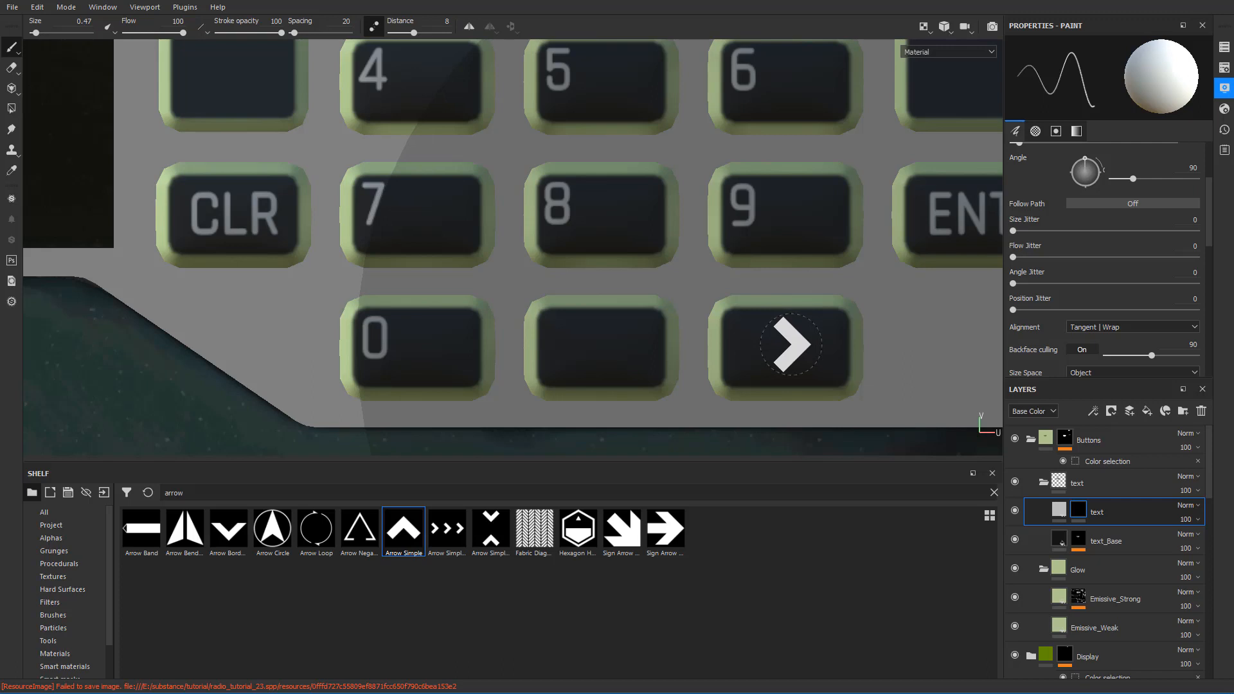
{"action": "left_click", "coordinate": [791, 346]}
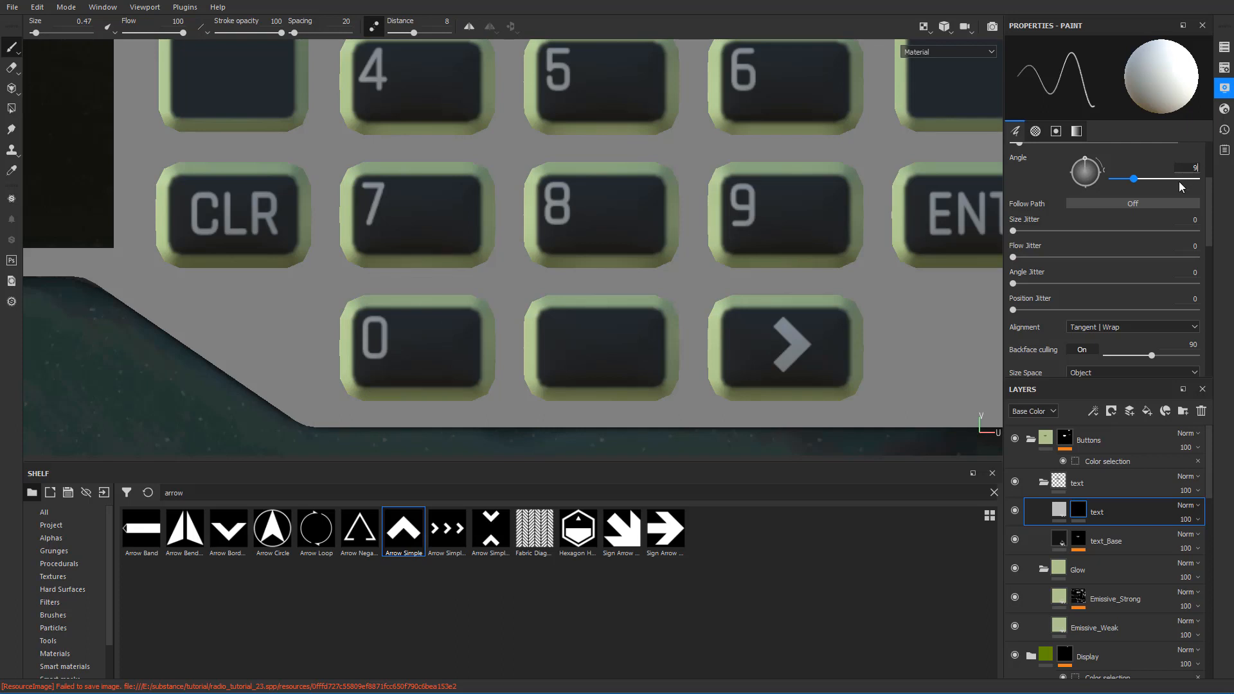
- Set the brush angle to 270 and stamp a left-pointing arrow on the lowest row's middle button
{"action": "key", "text": "BackSpace"}
{"action": "type", "text": "180"}
{"action": "key", "text": "Return"}
{"action": "key", "text": "Return"}
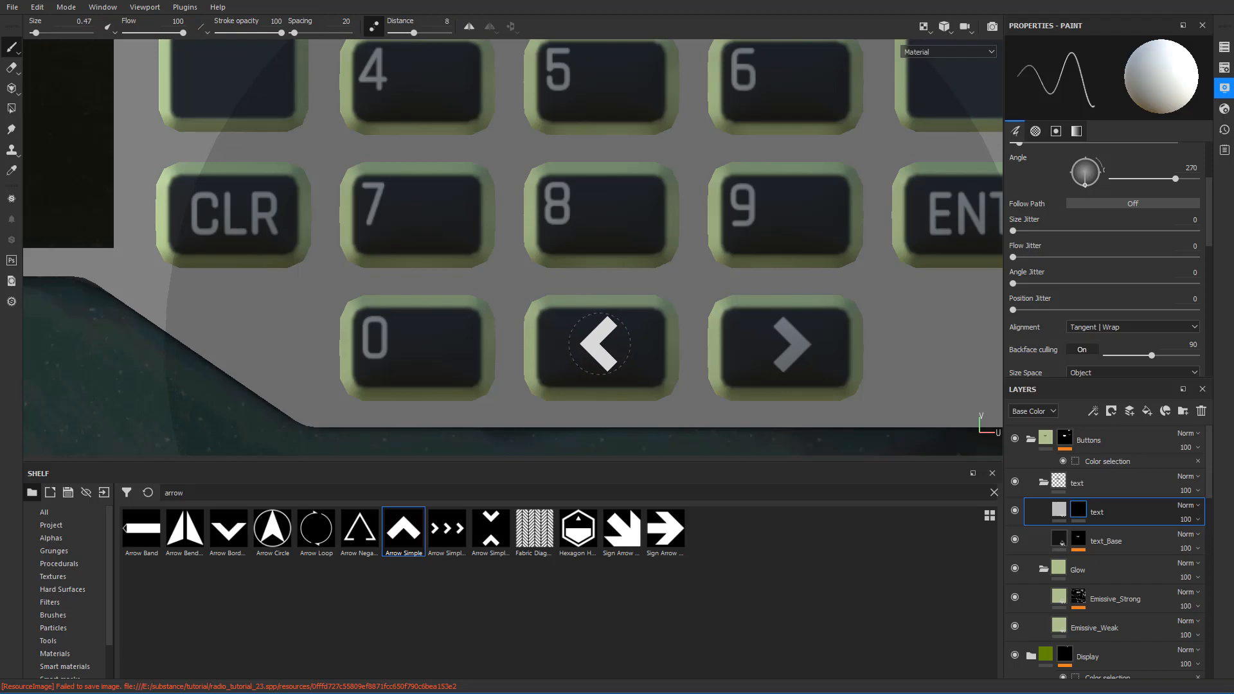
{"action": "left_click", "coordinate": [598, 344]}
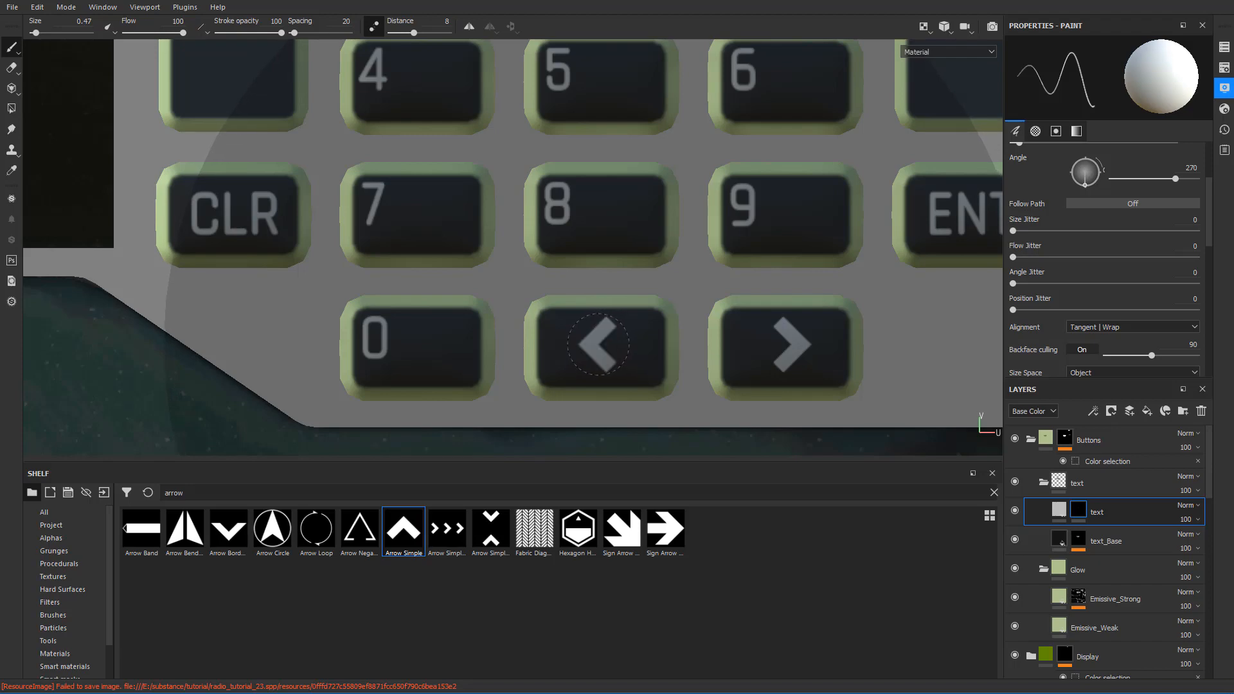
- Examine the labelled keypad on the radio in the 3D view from closer up and farther away
{"action": "scroll", "coordinate": [611, 238], "scroll_direction": "down", "scroll_amount": 5}
{"action": "scroll", "coordinate": [612, 243], "scroll_direction": "down", "scroll_amount": 5}
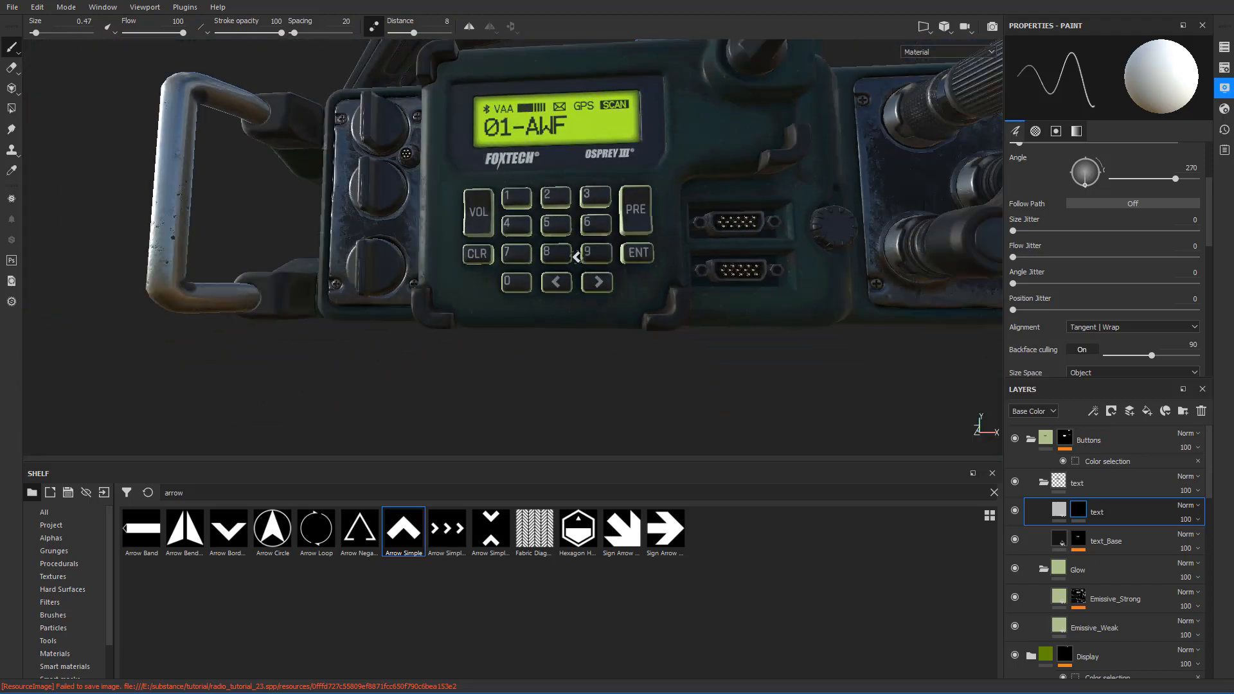
{"action": "mouse_move", "coordinate": [579, 253]}
{"action": "left_mouse_down", "text": "alt"}
{"action": "mouse_move", "coordinate": [606, 274]}
{"action": "mouse_move", "coordinate": [610, 222]}
{"action": "mouse_move", "coordinate": [579, 277]}
{"action": "mouse_move", "coordinate": [548, 286]}
{"action": "mouse_move", "coordinate": [531, 264]}
{"action": "mouse_move", "coordinate": [575, 243]}
{"action": "left_mouse_up", "text": "alt"}
{"action": "scroll", "coordinate": [608, 270], "scroll_direction": "up", "scroll_amount": 3}
{"action": "scroll", "coordinate": [607, 274], "scroll_direction": "down", "scroll_amount": 4}
{"action": "scroll", "coordinate": [612, 267], "scroll_direction": "up", "scroll_amount": 4}
{"action": "scroll", "coordinate": [553, 289], "scroll_direction": "up", "scroll_amount": 3}
{"action": "scroll", "coordinate": [574, 249], "scroll_direction": "down", "scroll_amount": 4}
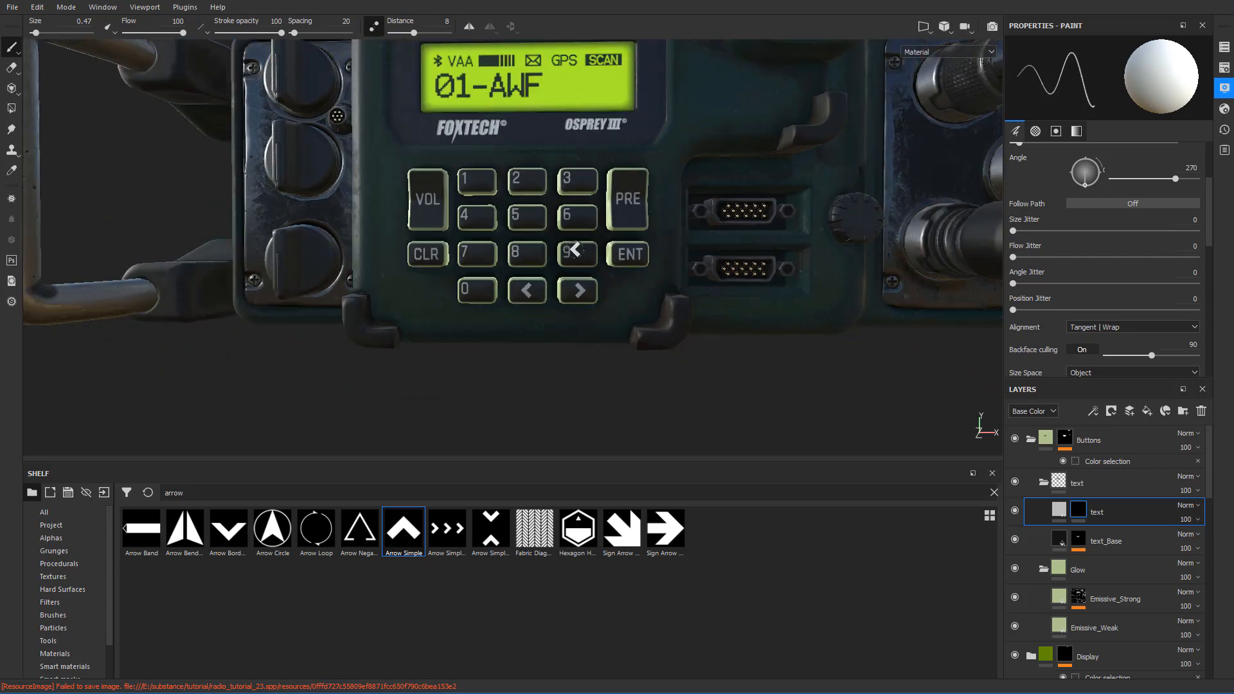
{"action": "scroll", "coordinate": [603, 249], "scroll_direction": "up", "scroll_amount": 2}
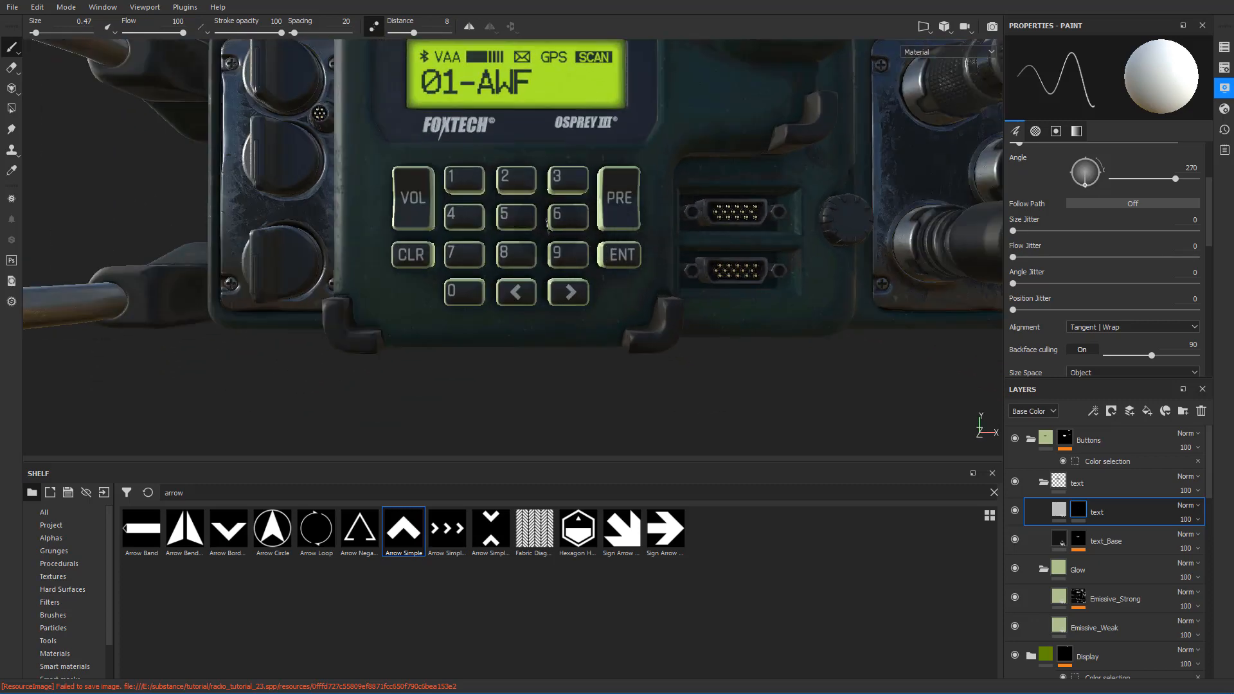
- In the 2D view, search the shelf for type and set the brush alpha to Font Chathura in Bold
{"action": "key", "text": "F3"}
{"action": "scroll", "coordinate": [552, 189], "scroll_direction": "up", "scroll_amount": 2}
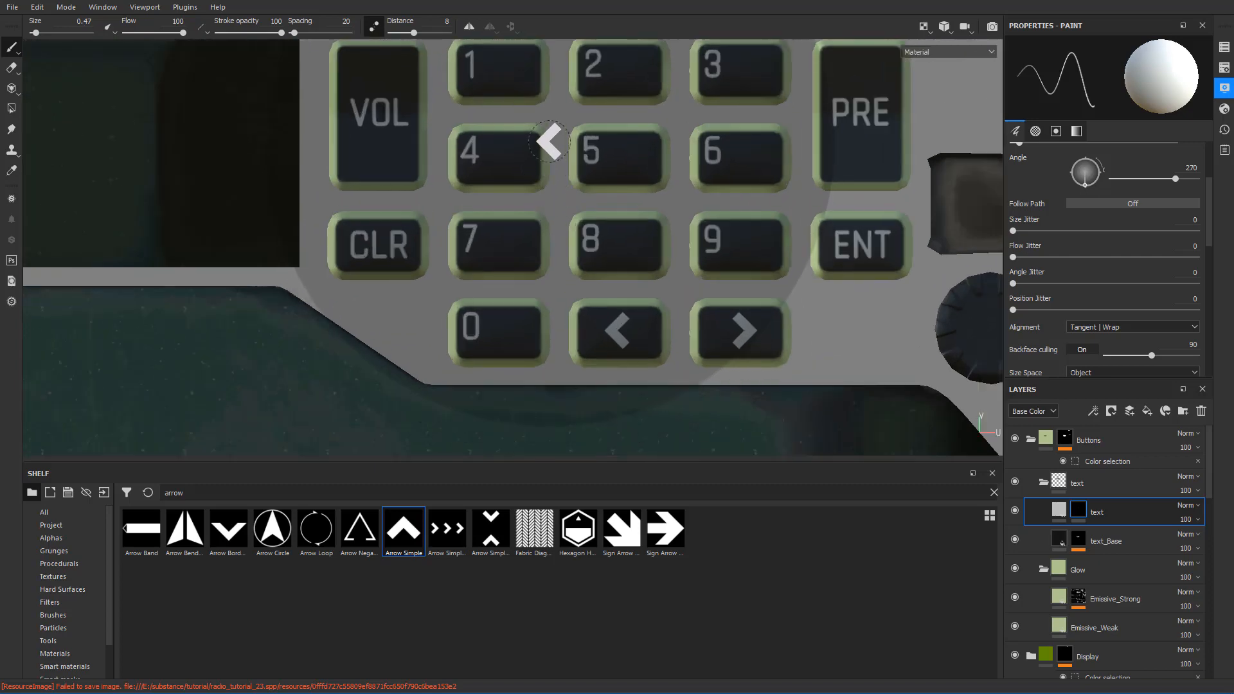
{"action": "scroll", "coordinate": [1126, 285], "scroll_direction": "up", "scroll_amount": 1}
{"action": "scroll", "coordinate": [1125, 279], "scroll_direction": "down", "scroll_amount": 3}
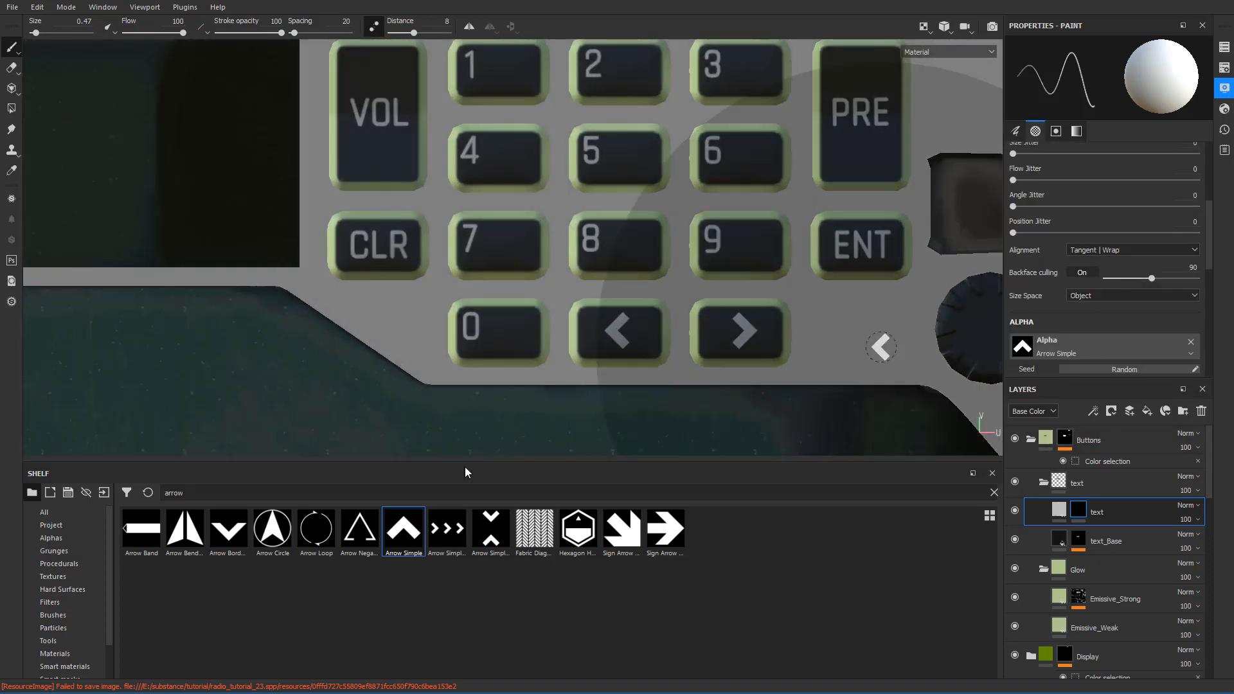
{"action": "key", "text": "BackSpace"}
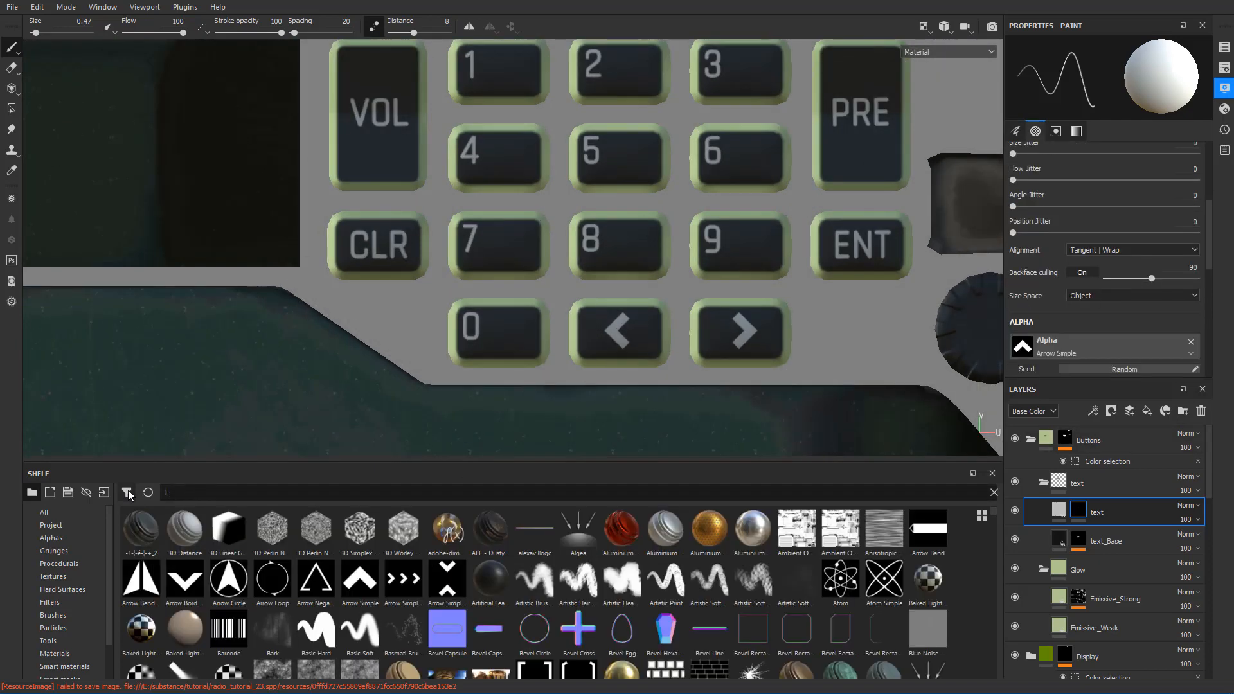
{"action": "type", "text": "type"}
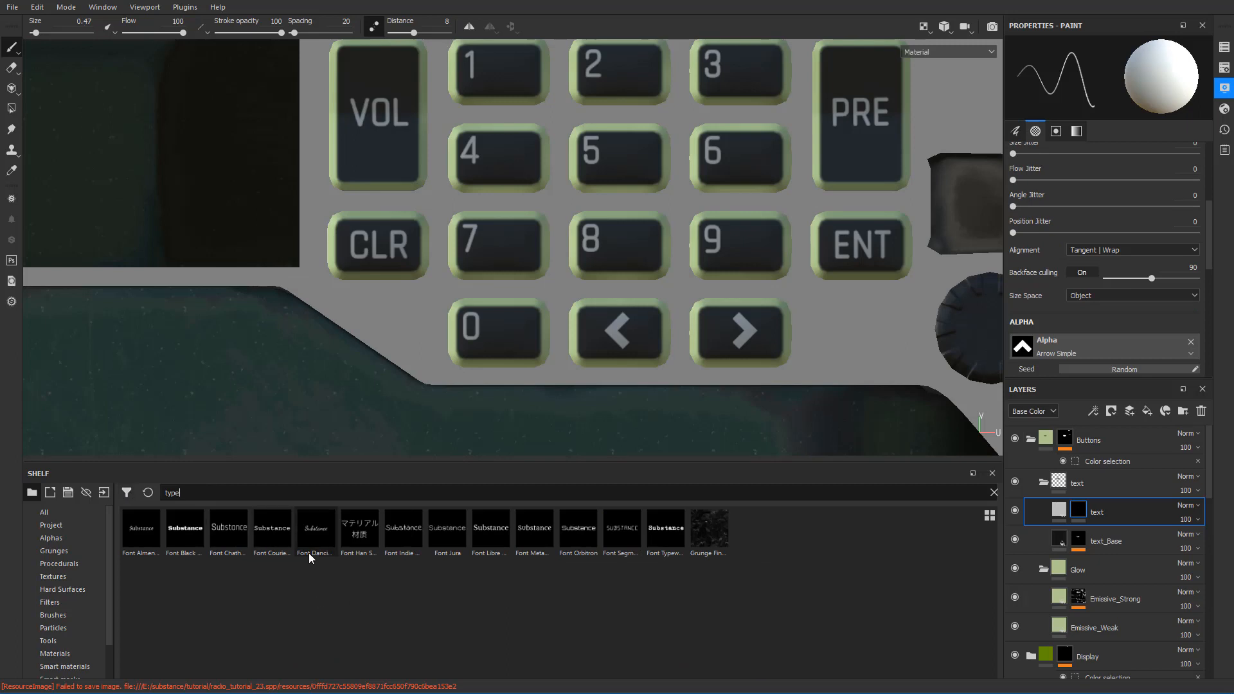
{"action": "mouse_move", "coordinate": [256, 534]}
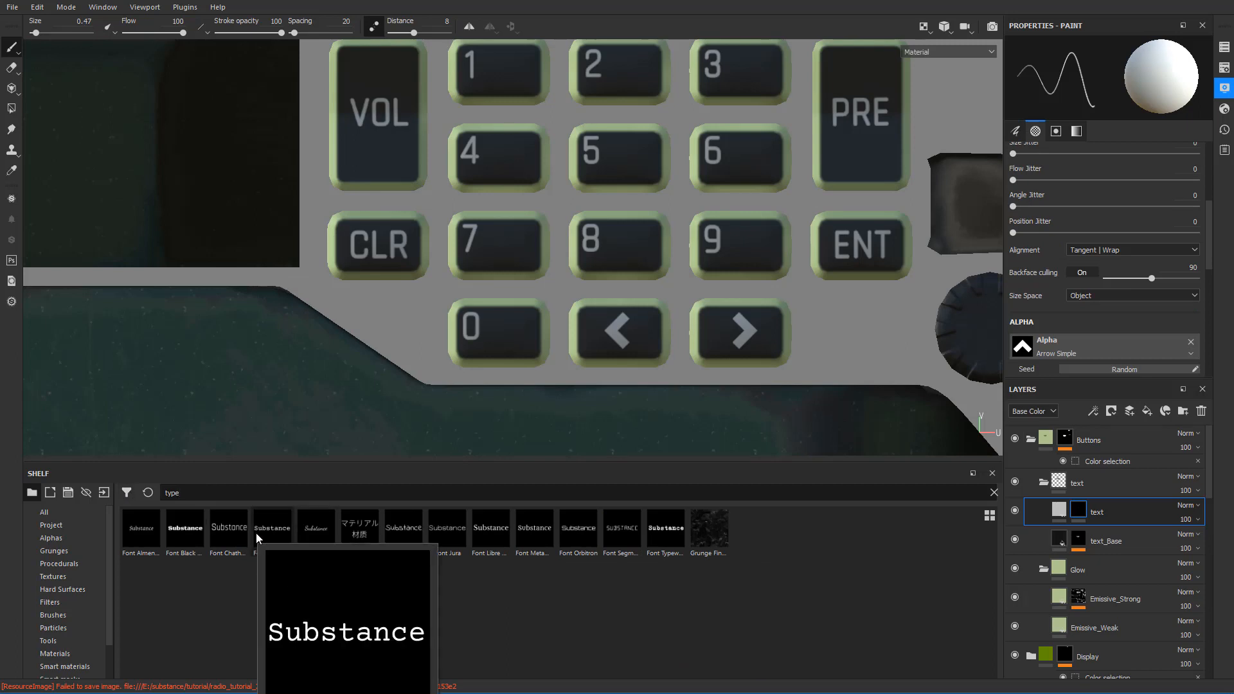
{"action": "left_click", "coordinate": [238, 525]}
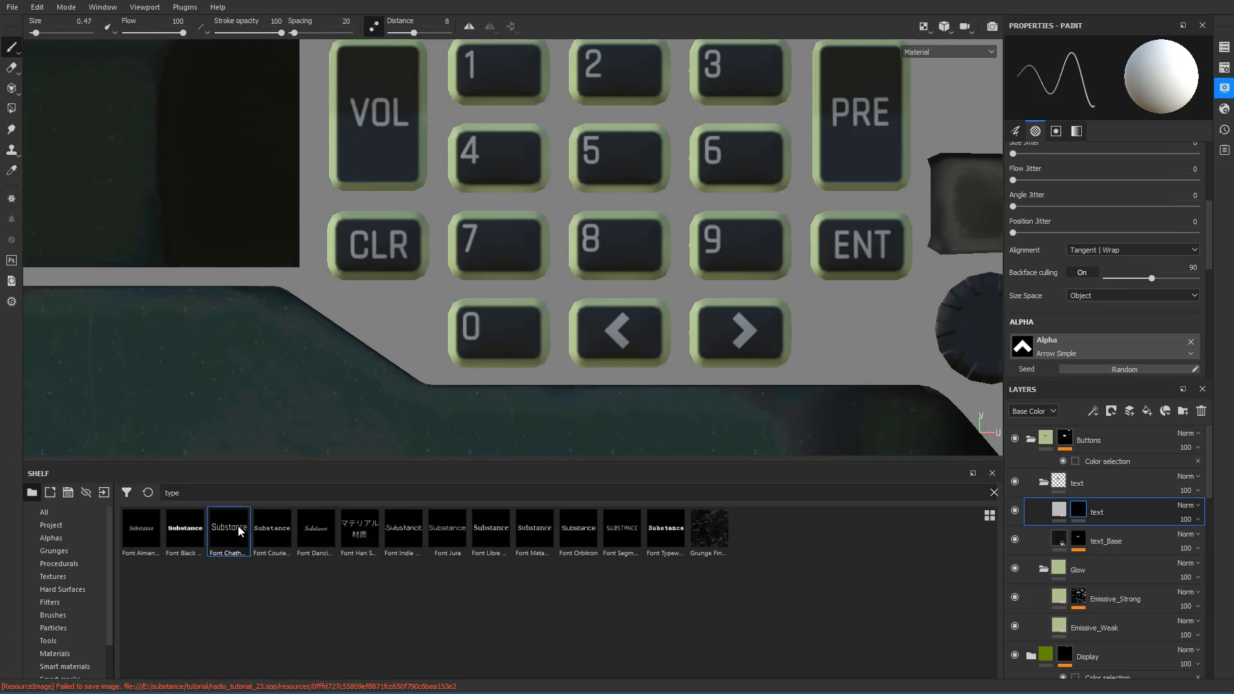
{"action": "left_click_drag", "start_coordinate": [238, 526], "coordinate": [1085, 349]}
{"action": "scroll", "coordinate": [1094, 340], "scroll_direction": "down", "scroll_amount": 2}
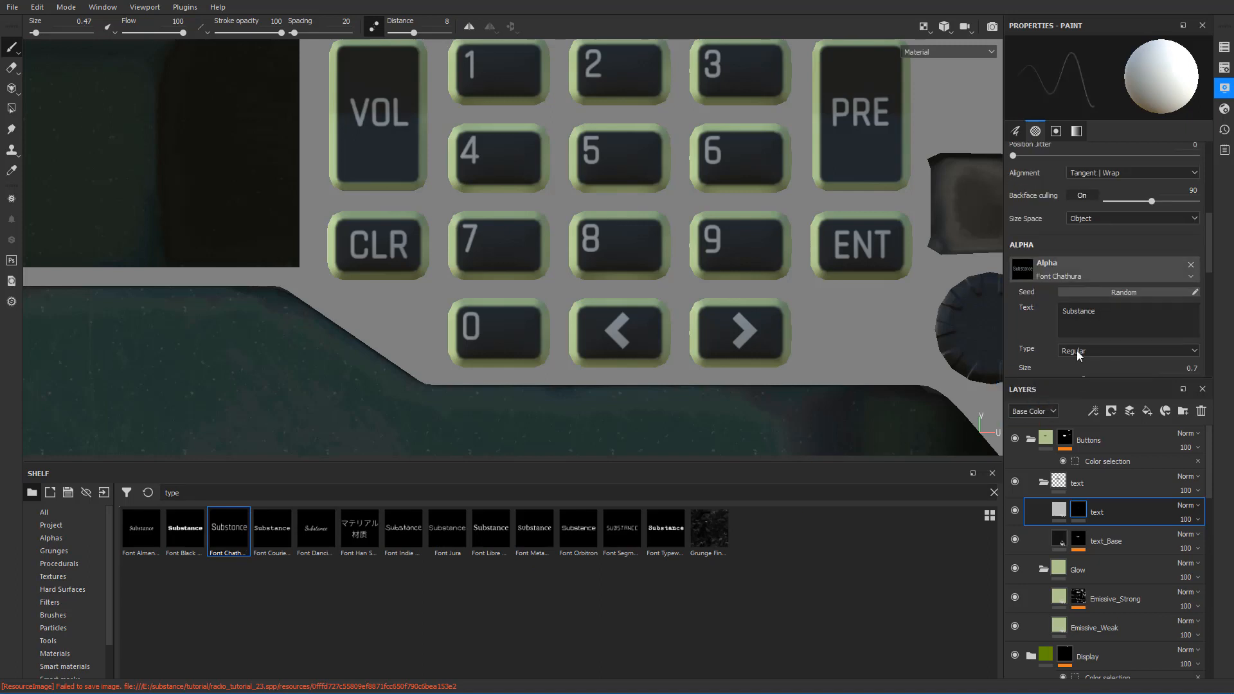
{"action": "left_click", "coordinate": [1079, 352]}
{"action": "left_click", "coordinate": [1087, 368]}
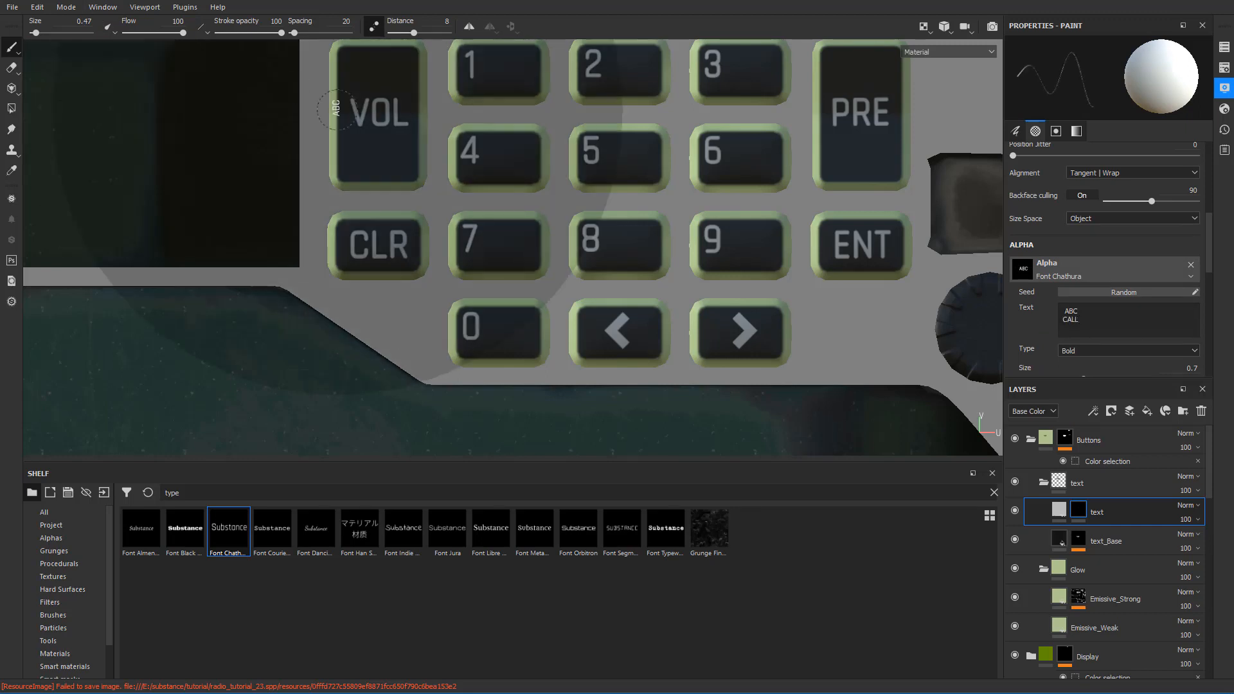
- Set the brush angle to 0, size to 0.98 and alpha text to ABC, and stamp it at the 1 button's upper right
{"action": "scroll", "coordinate": [495, 171], "scroll_direction": "down", "scroll_amount": 2}
{"action": "scroll", "coordinate": [510, 125], "scroll_direction": "up", "scroll_amount": 4}
{"action": "scroll", "coordinate": [1122, 219], "scroll_direction": "up", "scroll_amount": 5}
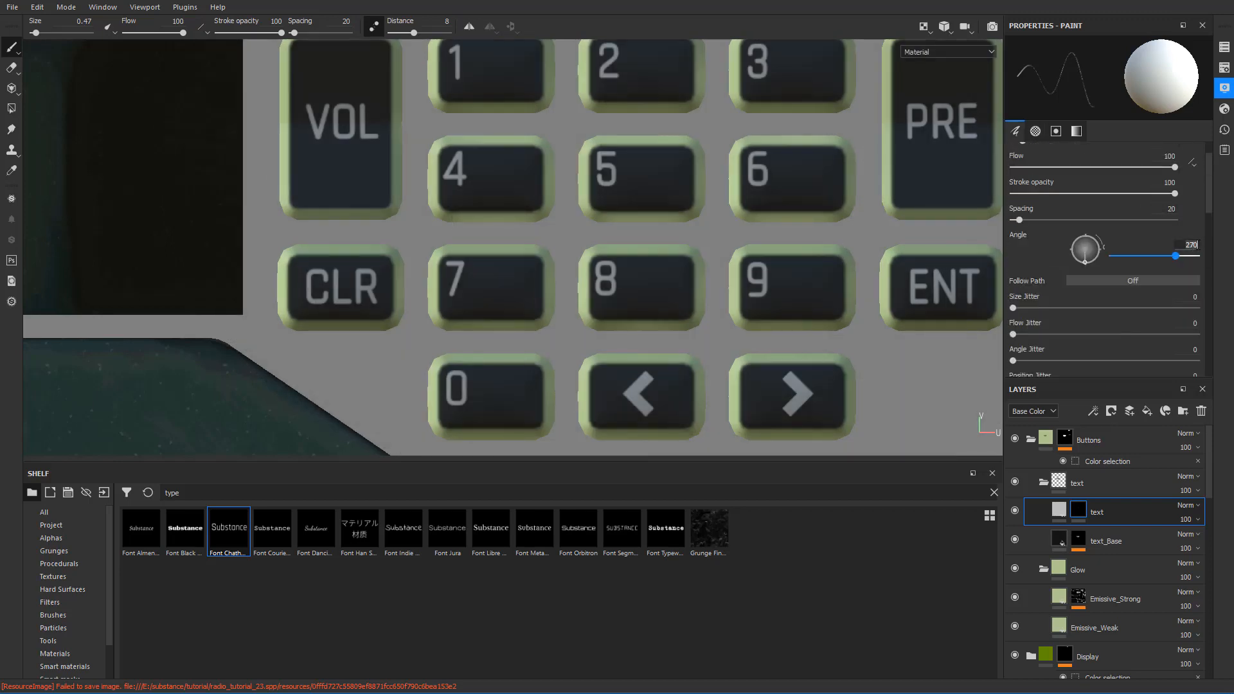
{"action": "scroll", "coordinate": [508, 120], "scroll_direction": "up", "scroll_amount": 4}
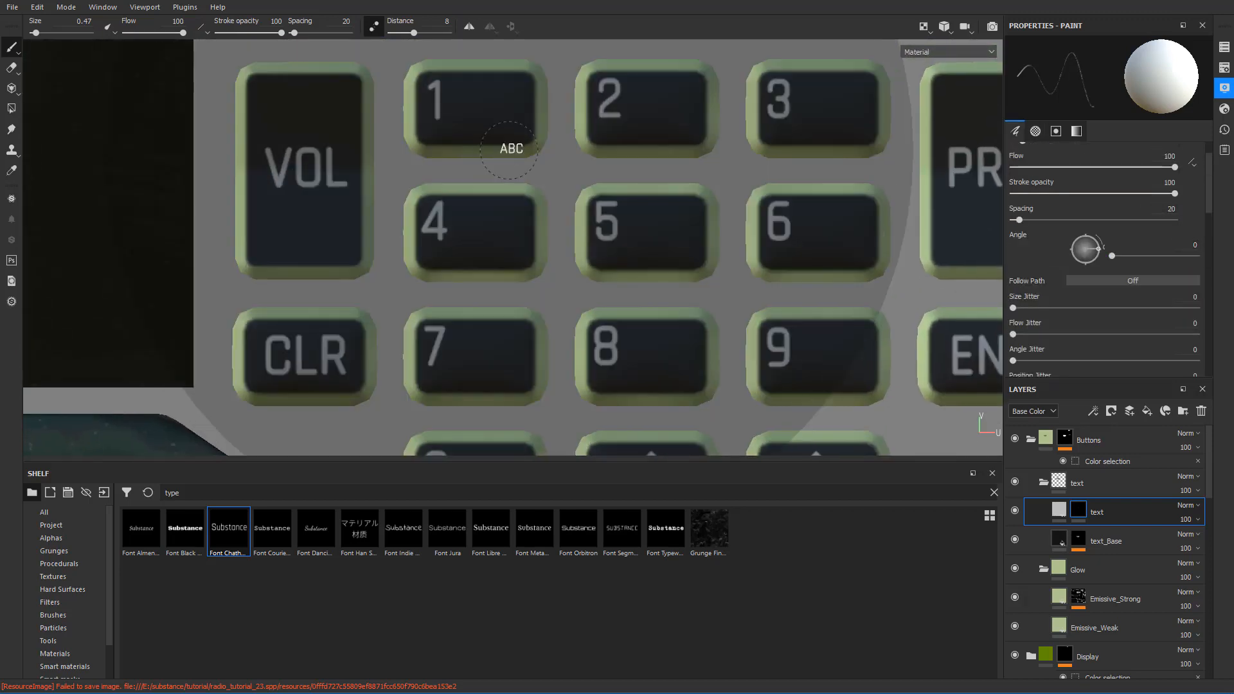
{"action": "scroll", "coordinate": [1119, 286], "scroll_direction": "down", "scroll_amount": 3}
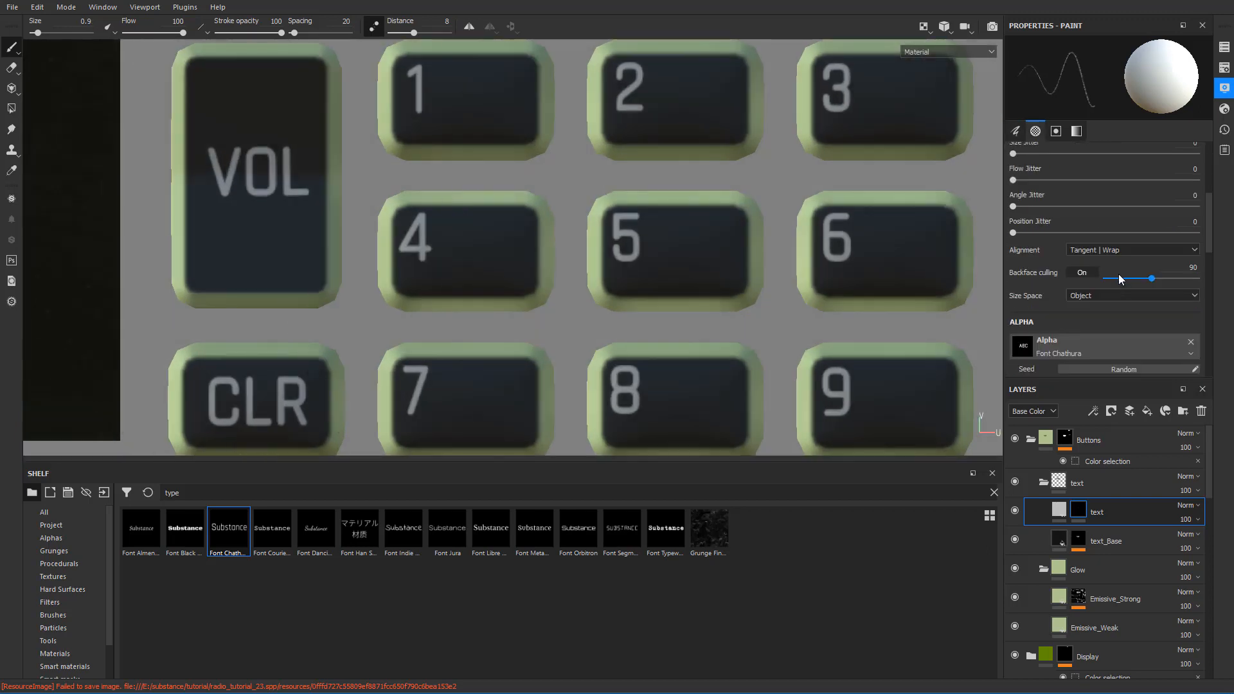
{"action": "scroll", "coordinate": [1119, 280], "scroll_direction": "down", "scroll_amount": 3}
{"action": "scroll", "coordinate": [578, 170], "scroll_direction": "up", "scroll_amount": 1}
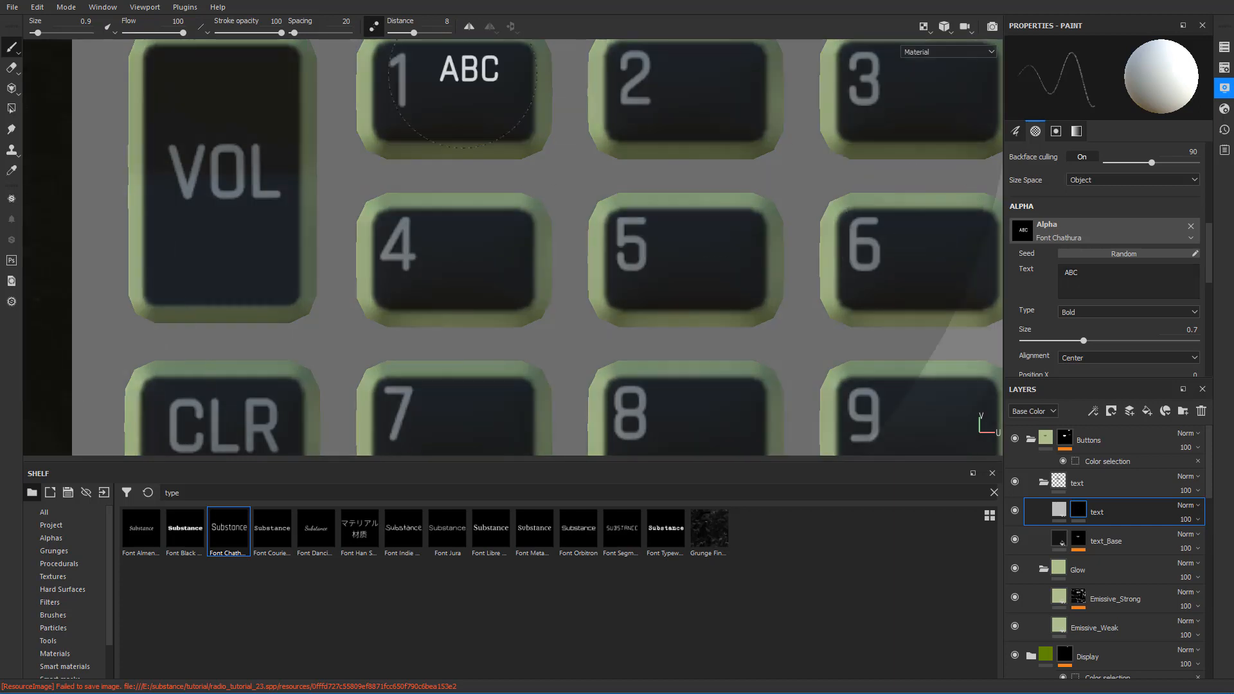
{"action": "middle_click_drag", "start_coordinate": [486, 78], "coordinate": [487, 107], "text": "alt"}
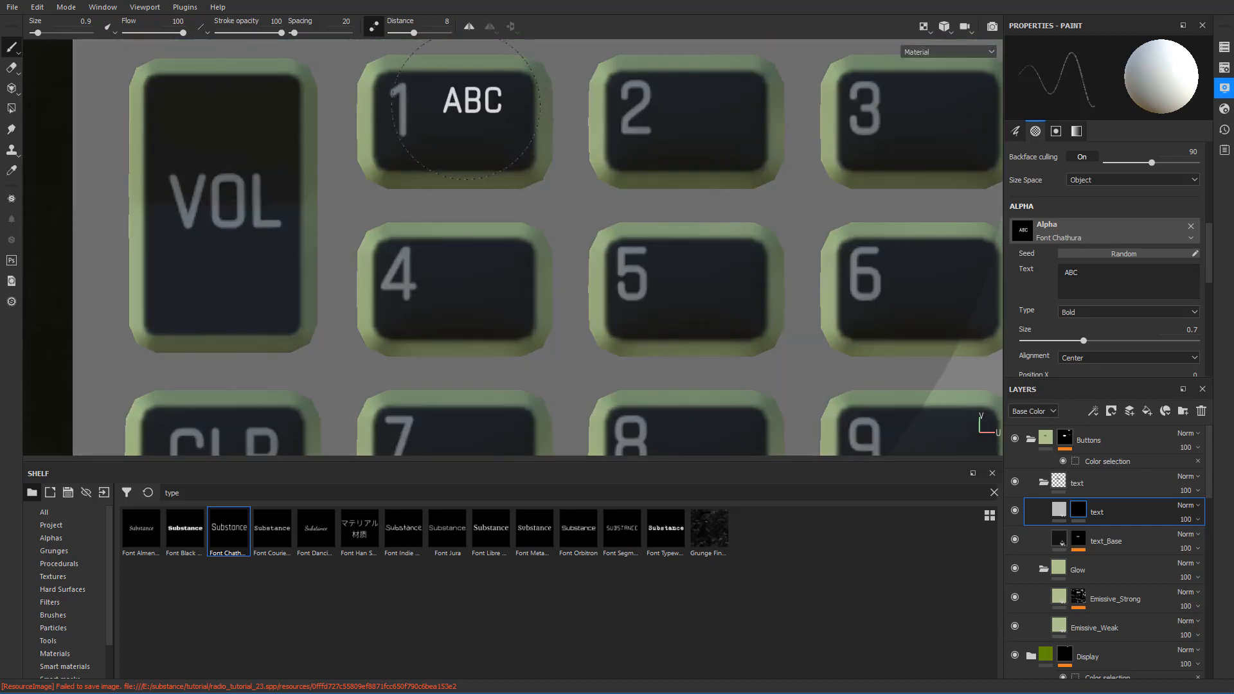
{"action": "right_click_drag", "start_coordinate": [466, 106], "coordinate": [473, 106], "text": "ctrl"}
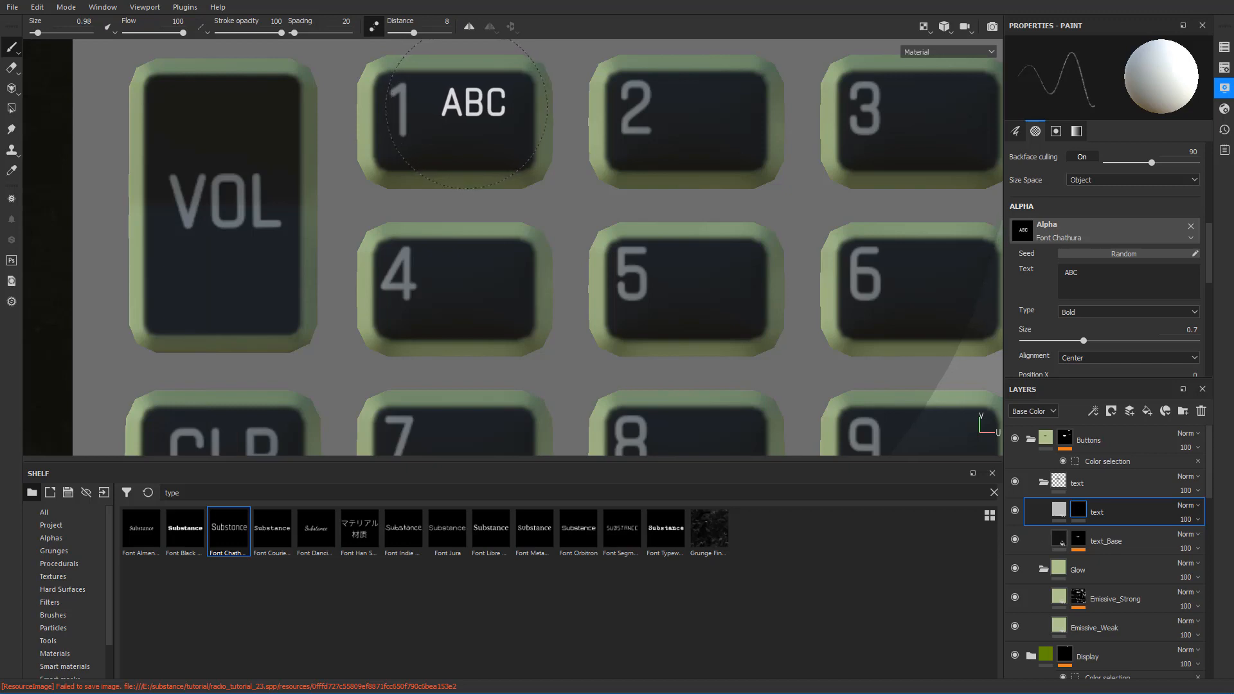
{"action": "left_click", "coordinate": [464, 110]}
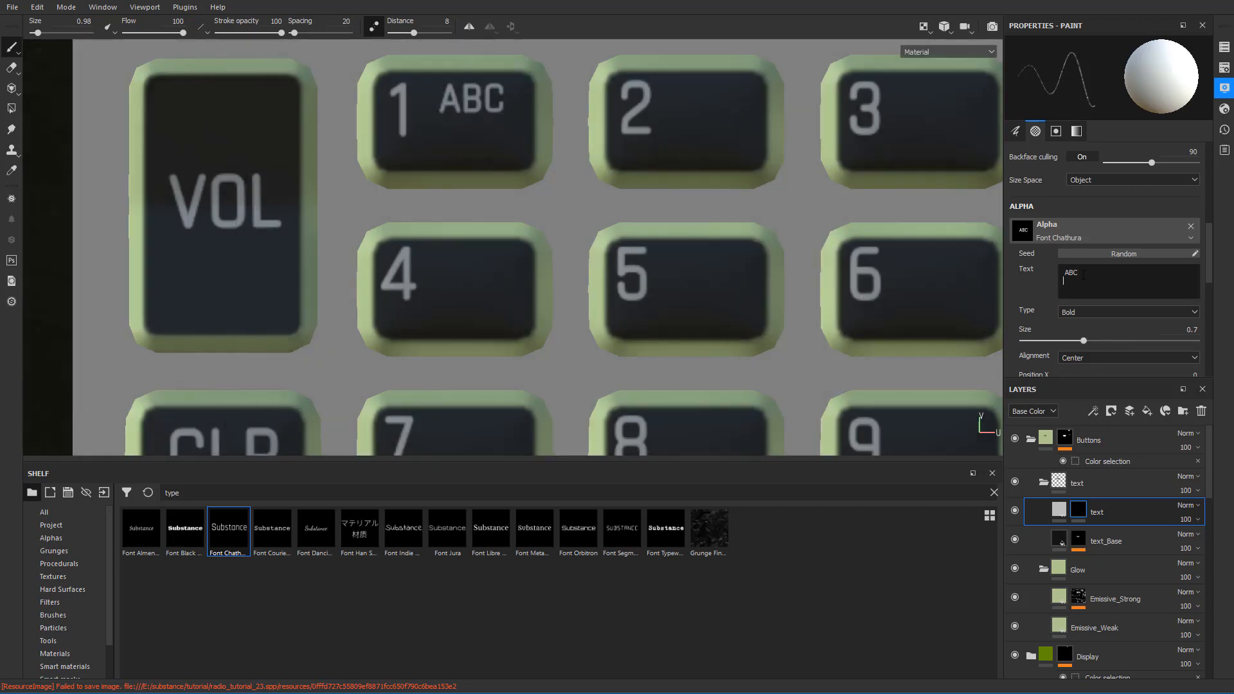
- Change the alpha text to CALL and stamp it below ABC on the 1 button
{"action": "left_click", "coordinate": [1146, 271]}
{"action": "key", "text": "BackSpace"}
{"action": "key", "text": "BackSpace"}
{"action": "key", "text": "BackSpace"}
{"action": "type", "text": "CALL"}
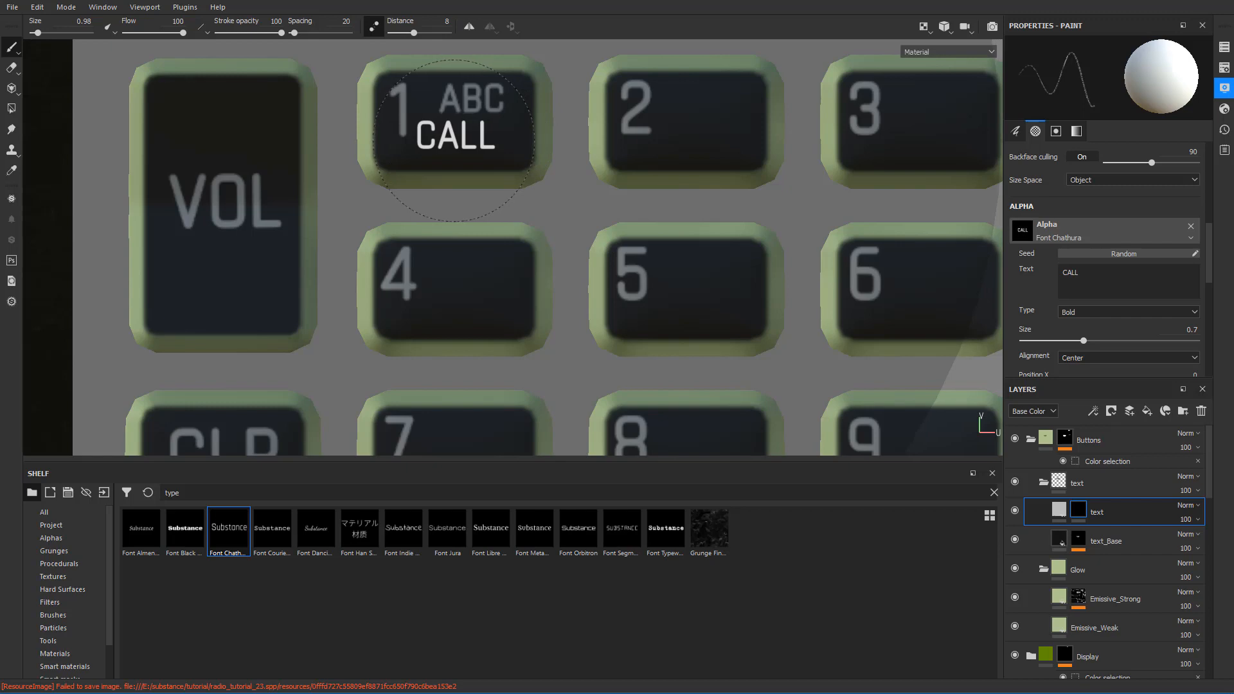
{"action": "left_click", "coordinate": [455, 141]}
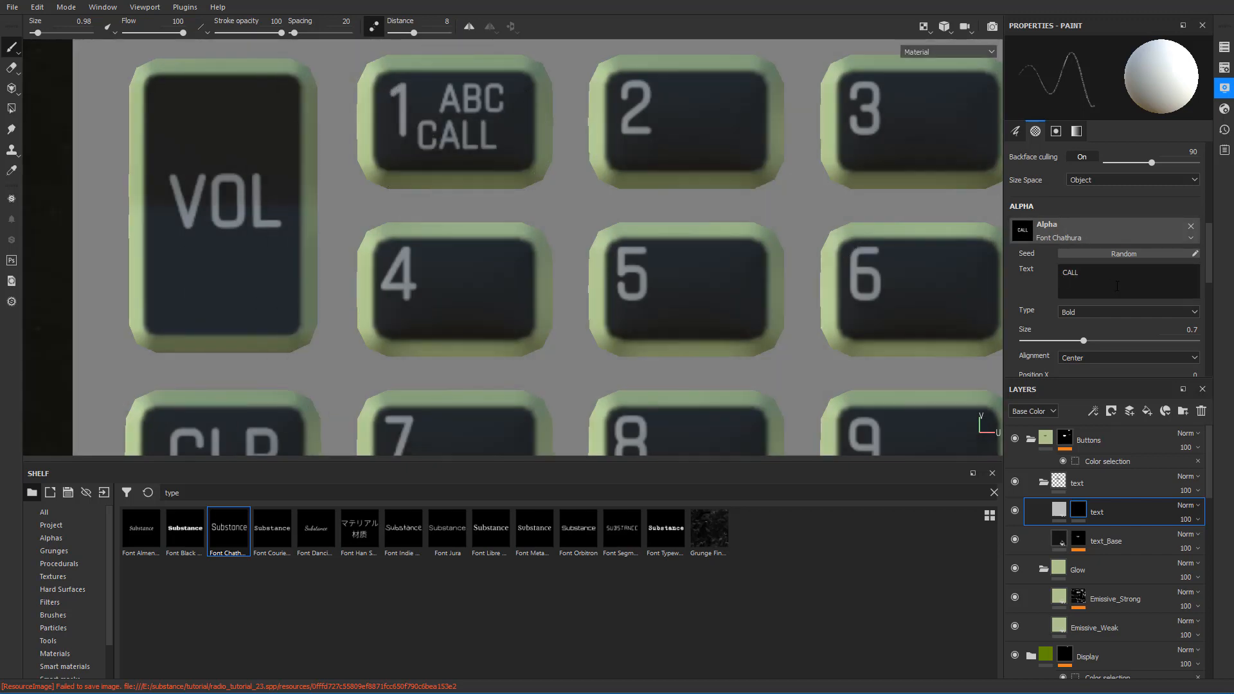
- Stamp DEF at the 2 button's upper right and LT below it, changing the alpha text for each
{"action": "key", "text": "BackSpace"}
{"action": "key", "text": "BackSpace"}
{"action": "type", "text": "DEF"}
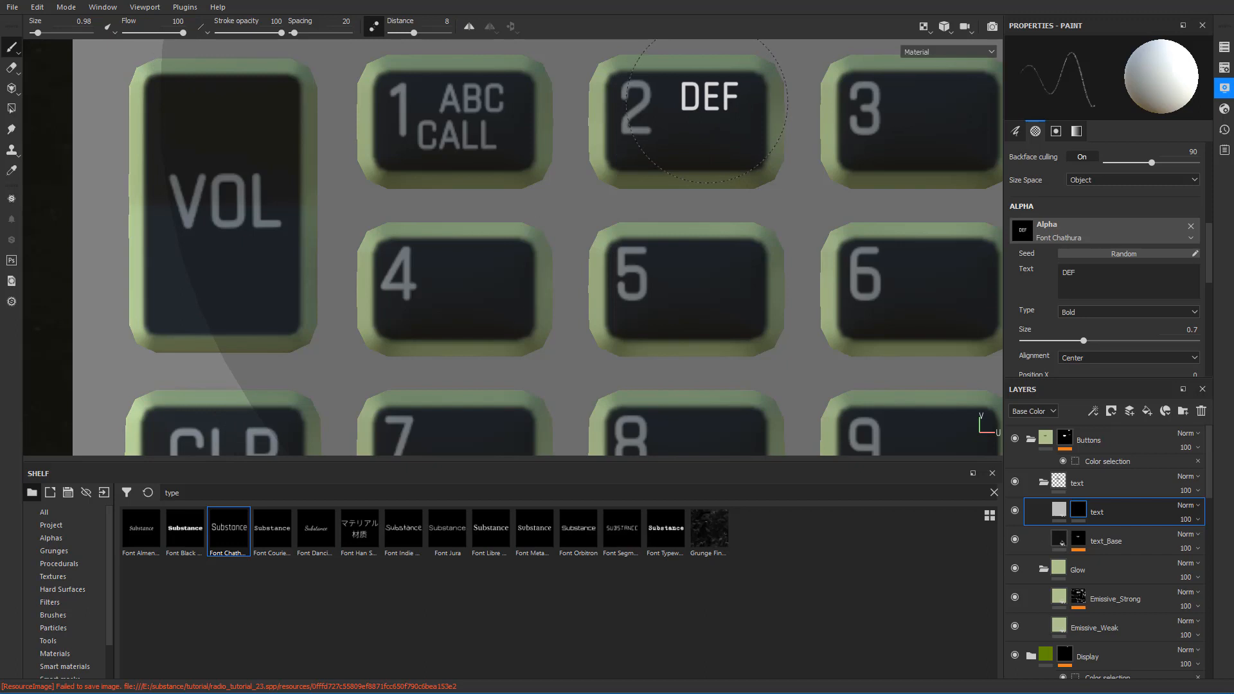
{"action": "left_click", "coordinate": [707, 110]}
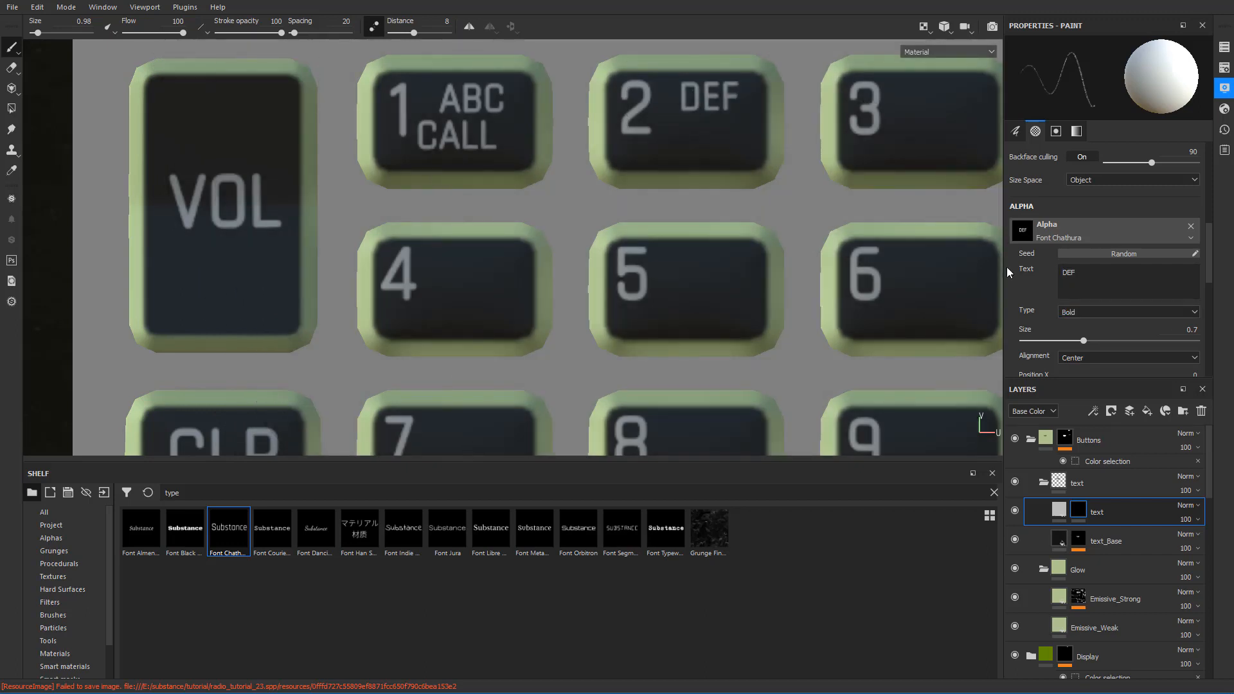
{"action": "left_click_drag", "start_coordinate": [1089, 274], "coordinate": [1044, 263]}
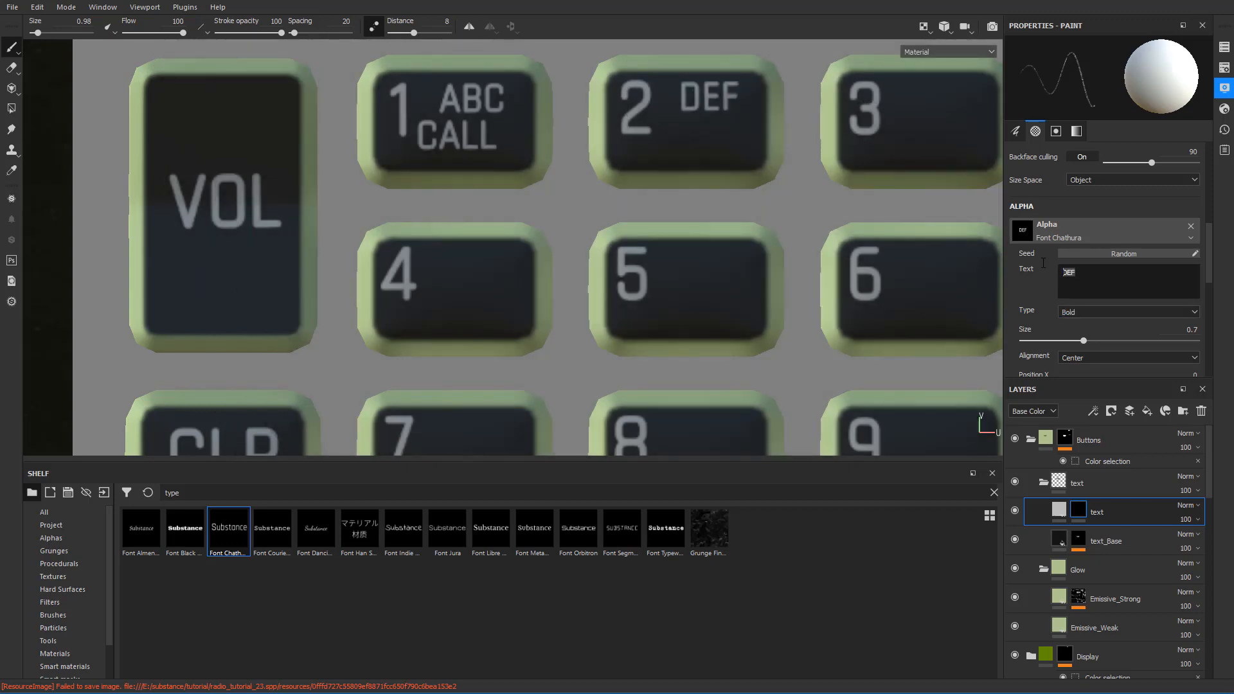
{"action": "type", "text": "LT"}
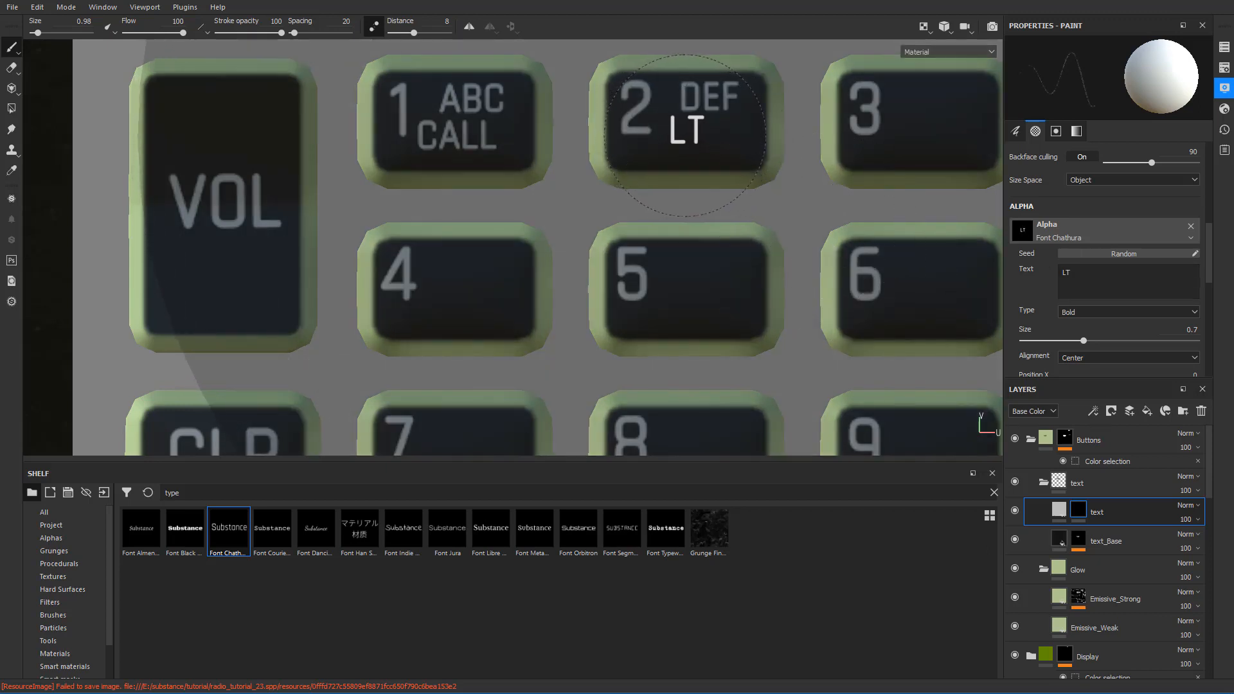
{"action": "left_click", "coordinate": [685, 135]}
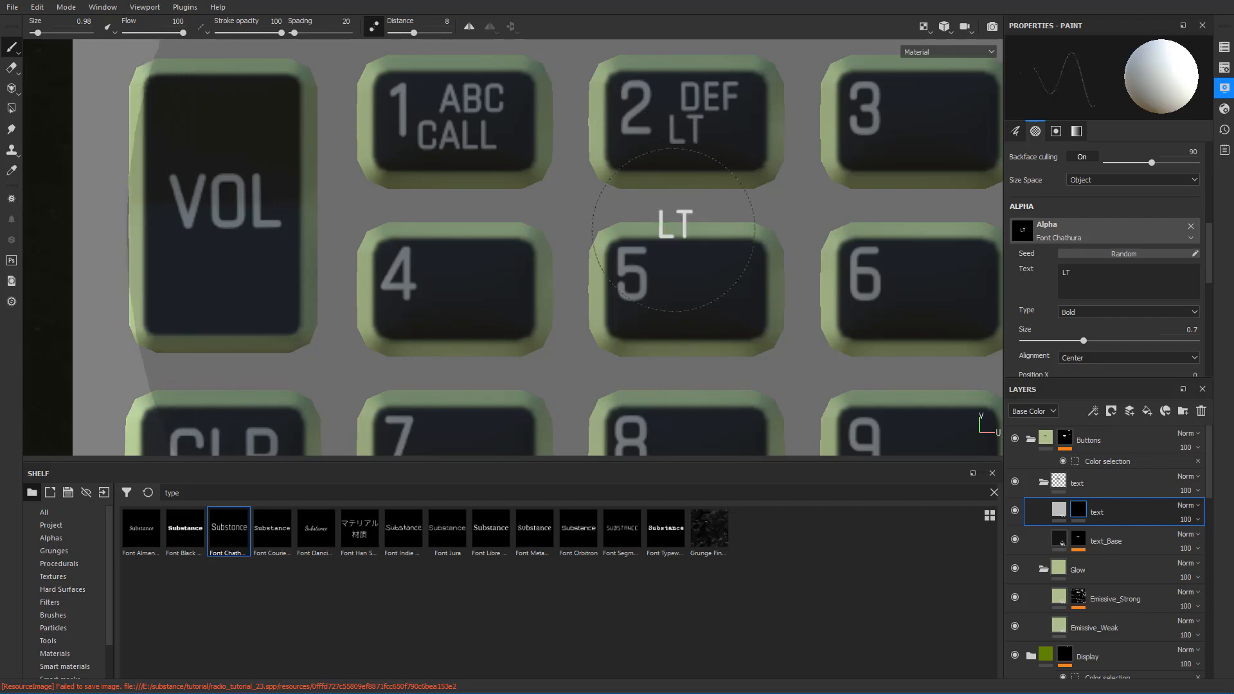
- Change the alpha text to GHI and stamp it at the 3 button's upper right
{"action": "scroll", "coordinate": [730, 164], "scroll_direction": "down", "scroll_amount": 3}
{"action": "scroll", "coordinate": [729, 169], "scroll_direction": "up", "scroll_amount": 2}
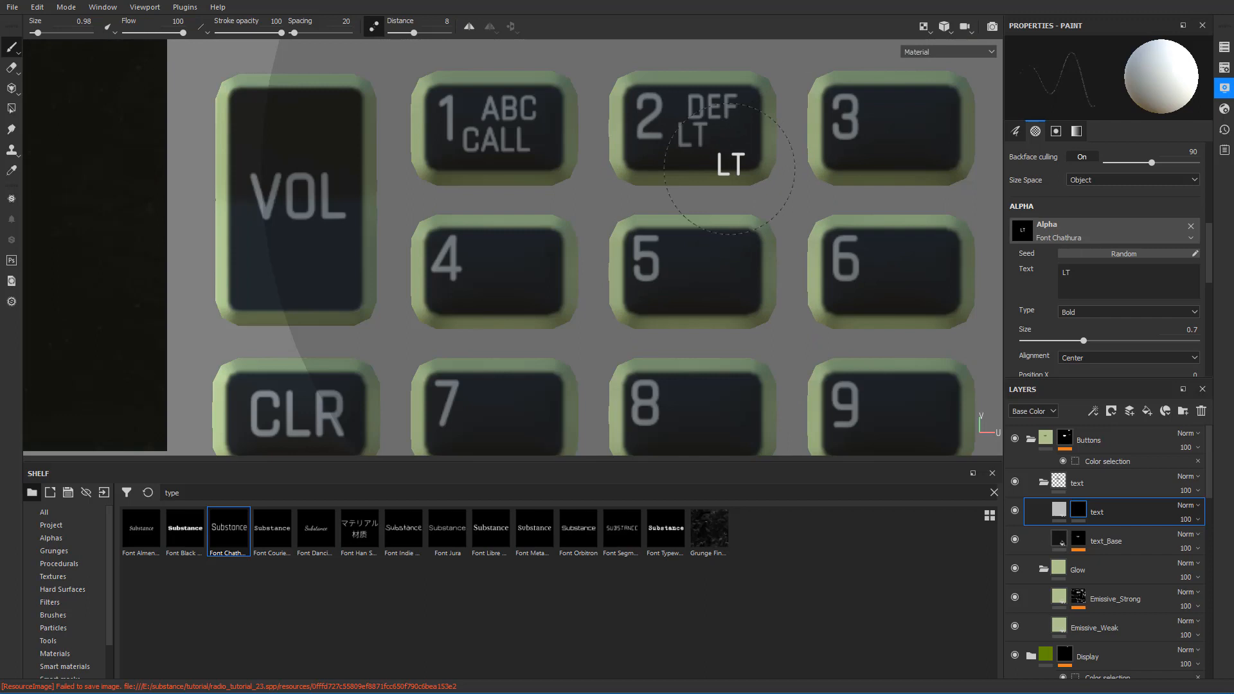
{"action": "left_click", "coordinate": [1068, 273]}
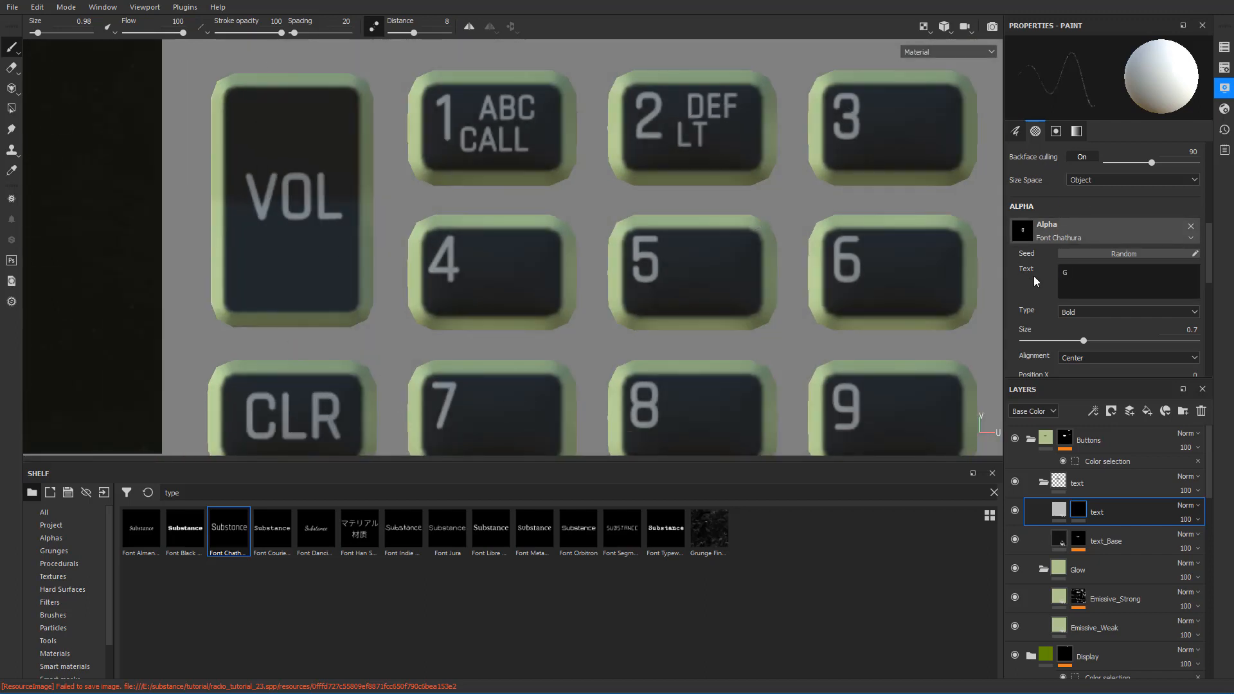
{"action": "type", "text": "GHI"}
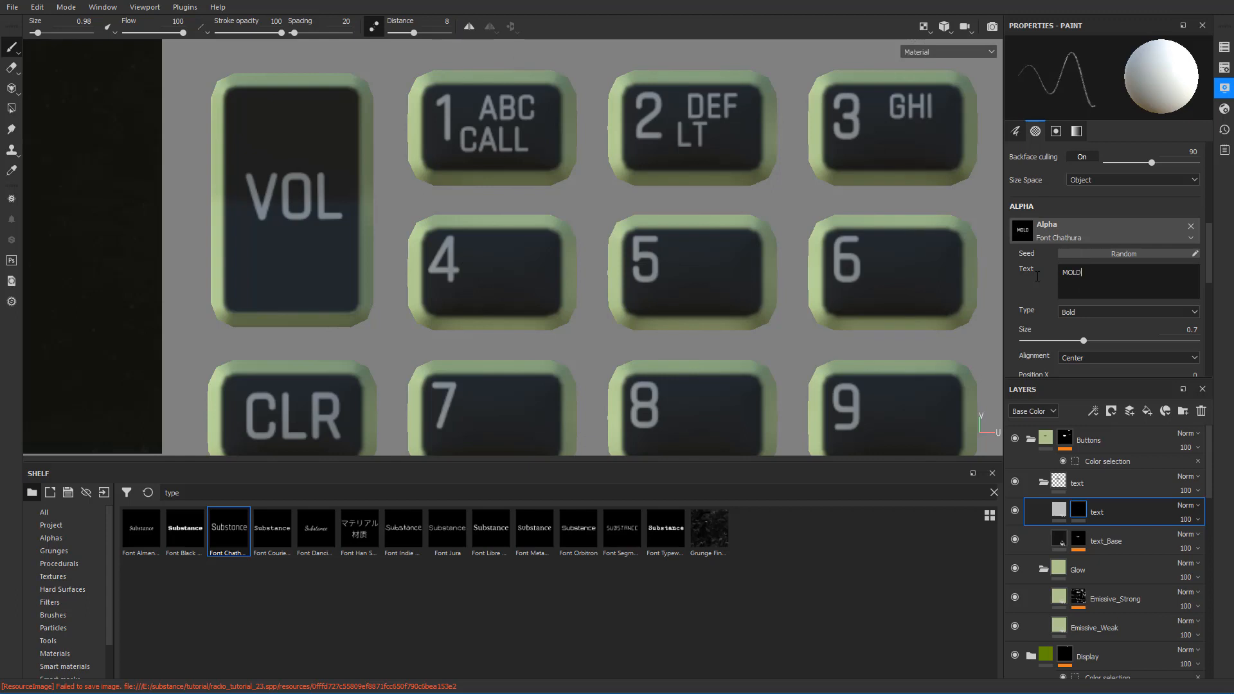
- Change the alpha text to MODE and stamp it below GHI on the 3 button
{"action": "key", "text": "BackSpace"}
{"action": "key", "text": "BackSpace"}
{"action": "type", "text": "DE"}
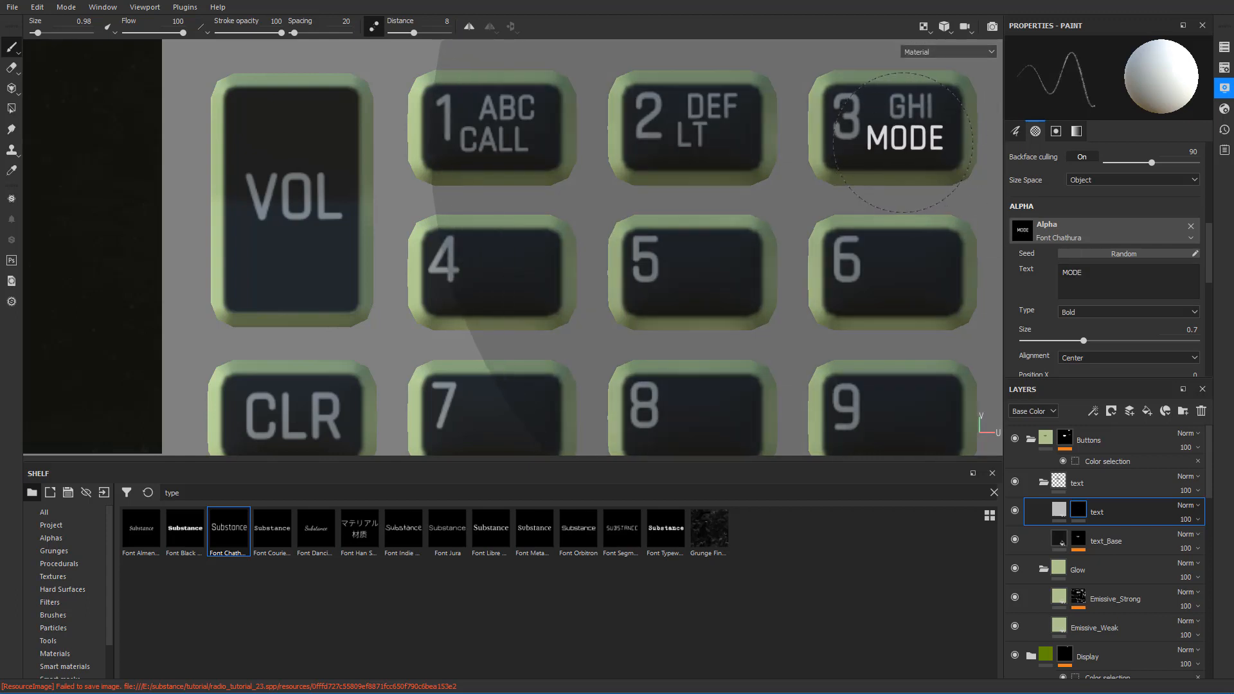
{"action": "left_click", "coordinate": [903, 142]}
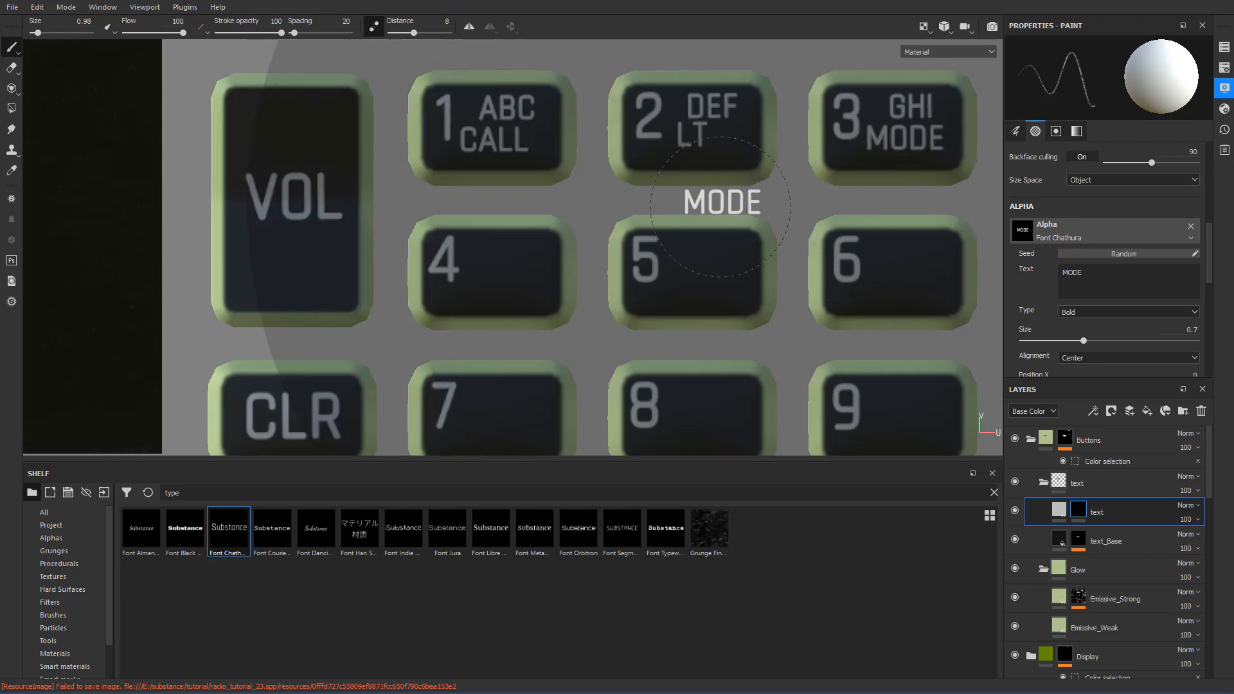
- Stamp JKL at the 4 button's upper right and SQL below it, changing the alpha text for each
{"action": "scroll", "coordinate": [725, 206], "scroll_direction": "down", "scroll_amount": 1}
{"action": "left_click", "coordinate": [1127, 276]}
{"action": "double_click", "coordinate": [1061, 272]}
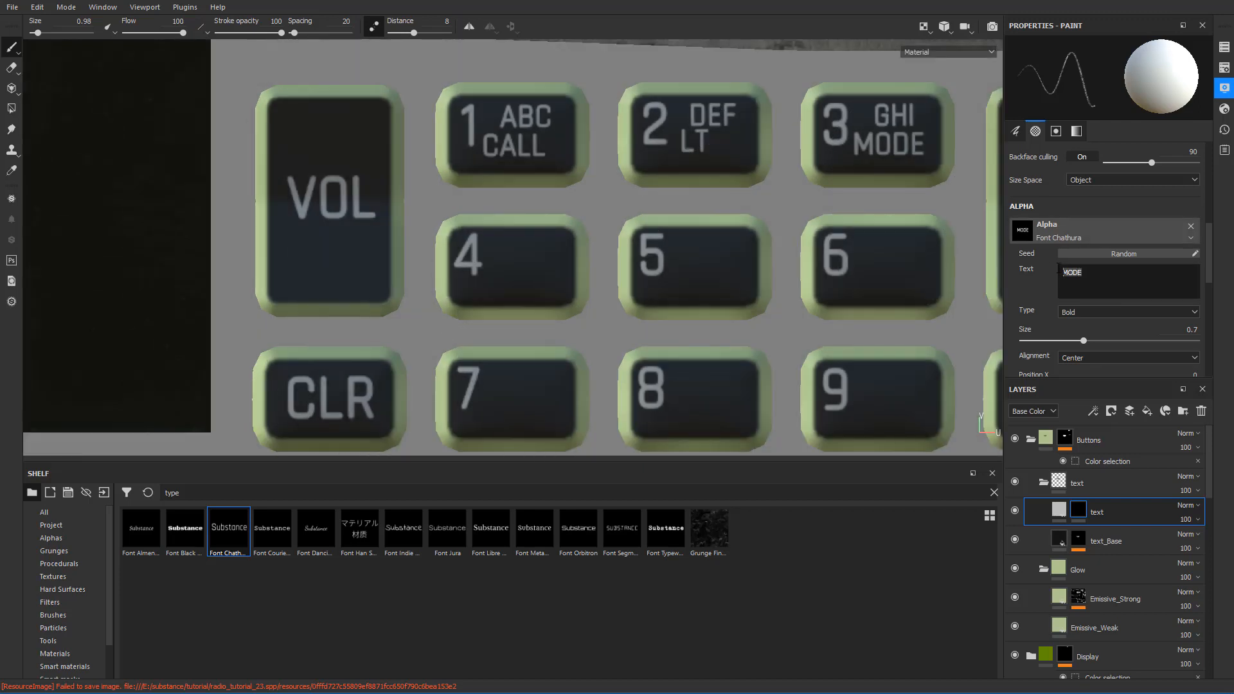
{"action": "type", "text": "JKL"}
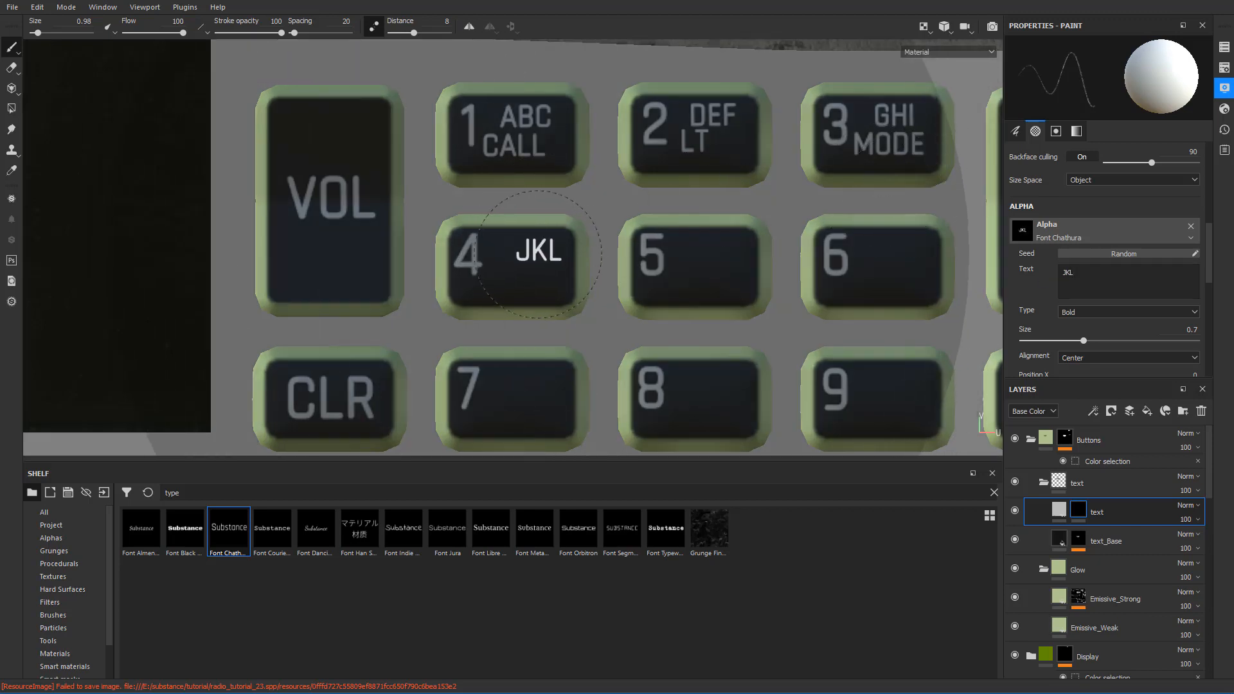
{"action": "left_click", "coordinate": [537, 254]}
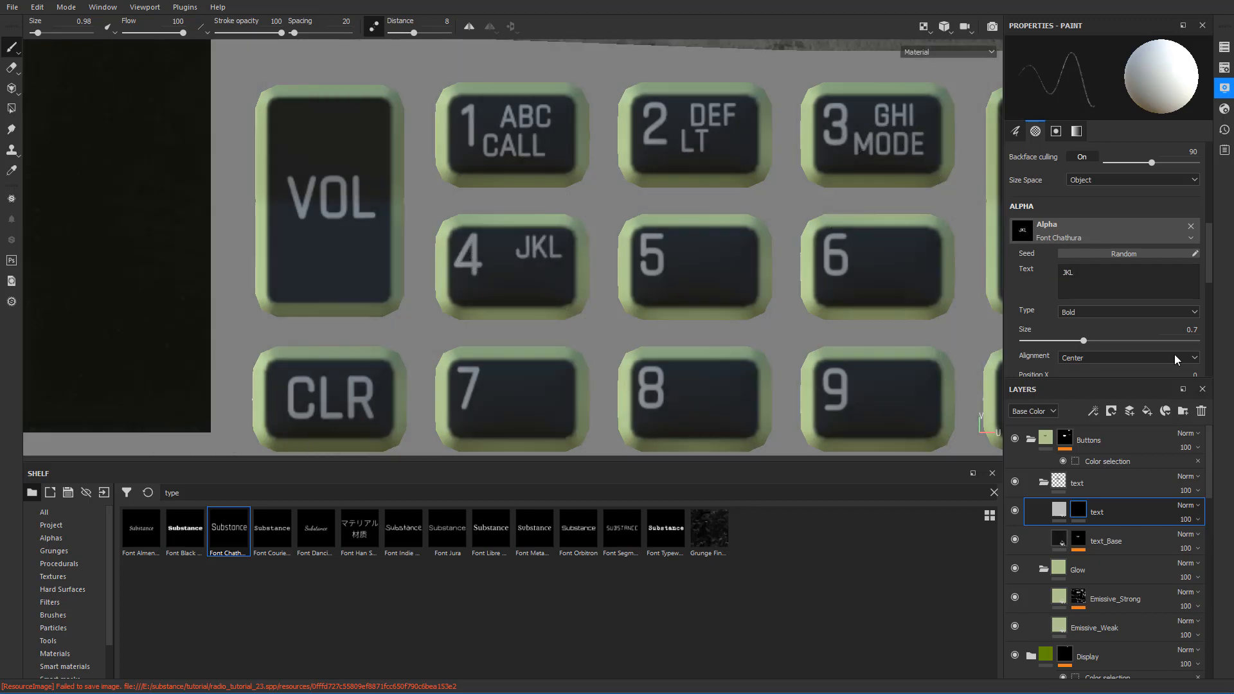
{"action": "left_click", "coordinate": [1103, 285]}
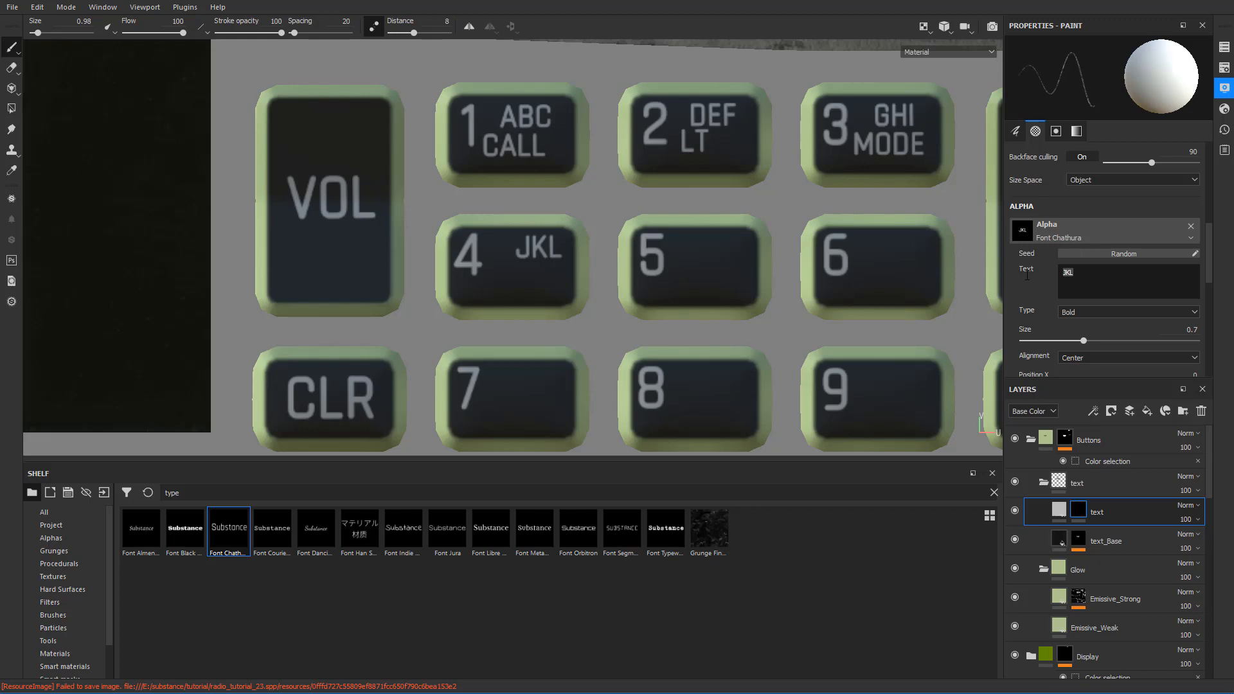
{"action": "type", "text": "SQL"}
{"action": "left_click", "coordinate": [523, 278]}
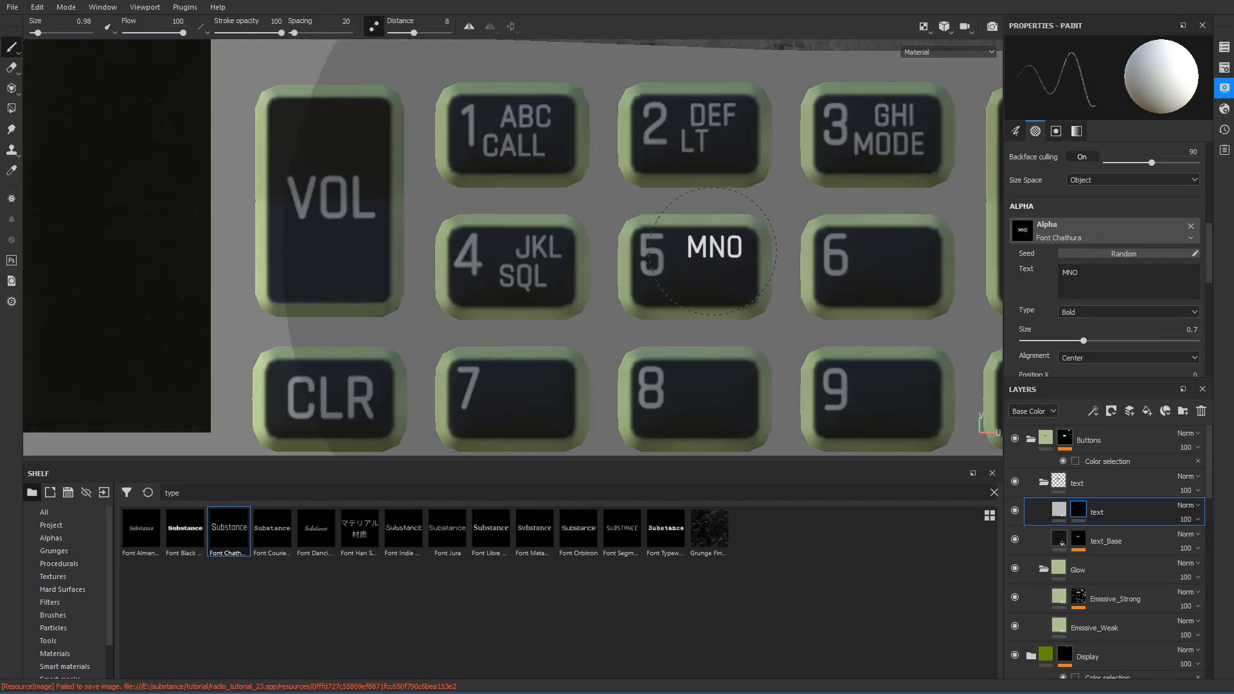
- Stamp MNO at the 5 button's upper right and ZERO below it, changing the alpha text for each
{"action": "left_click", "coordinate": [718, 251]}
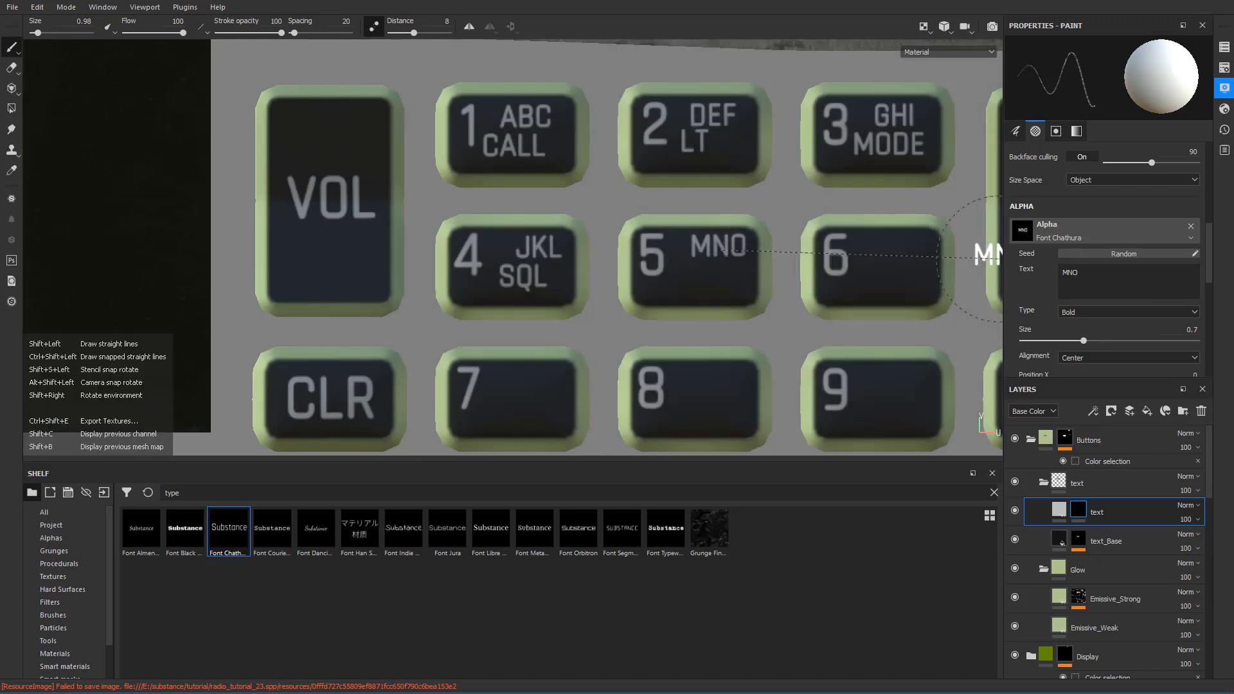
{"action": "left_click_drag", "start_coordinate": [1091, 273], "coordinate": [1039, 270]}
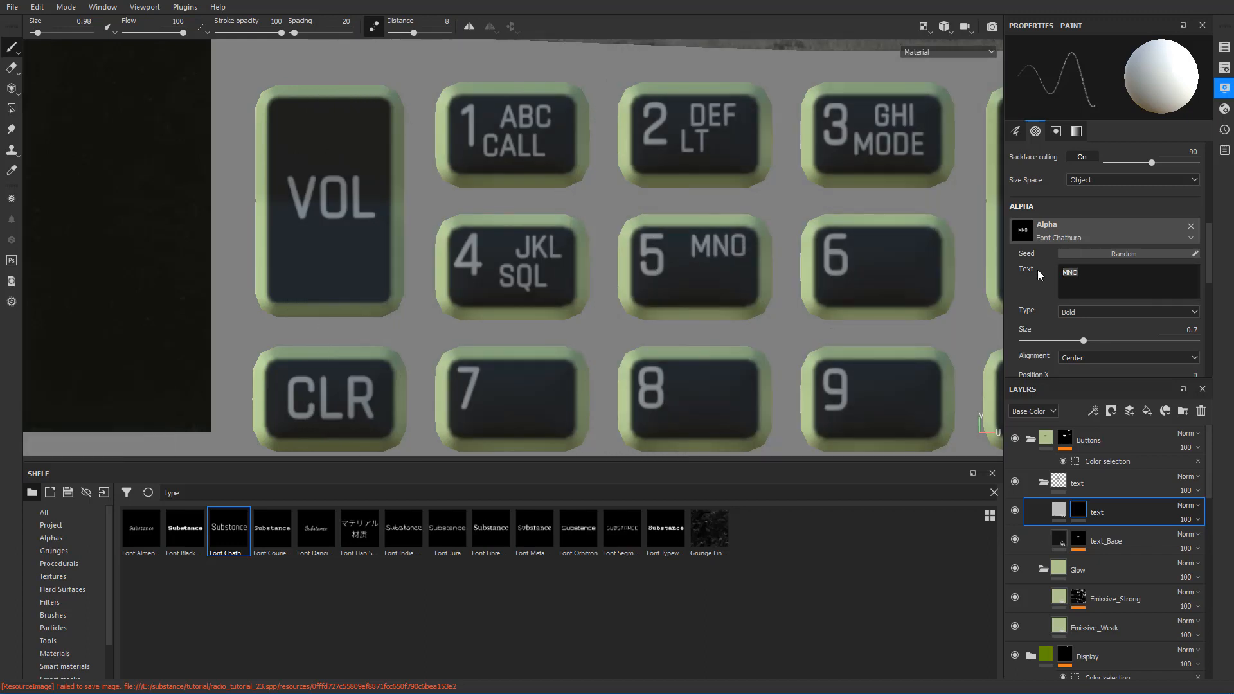
{"action": "type", "text": "ZERO"}
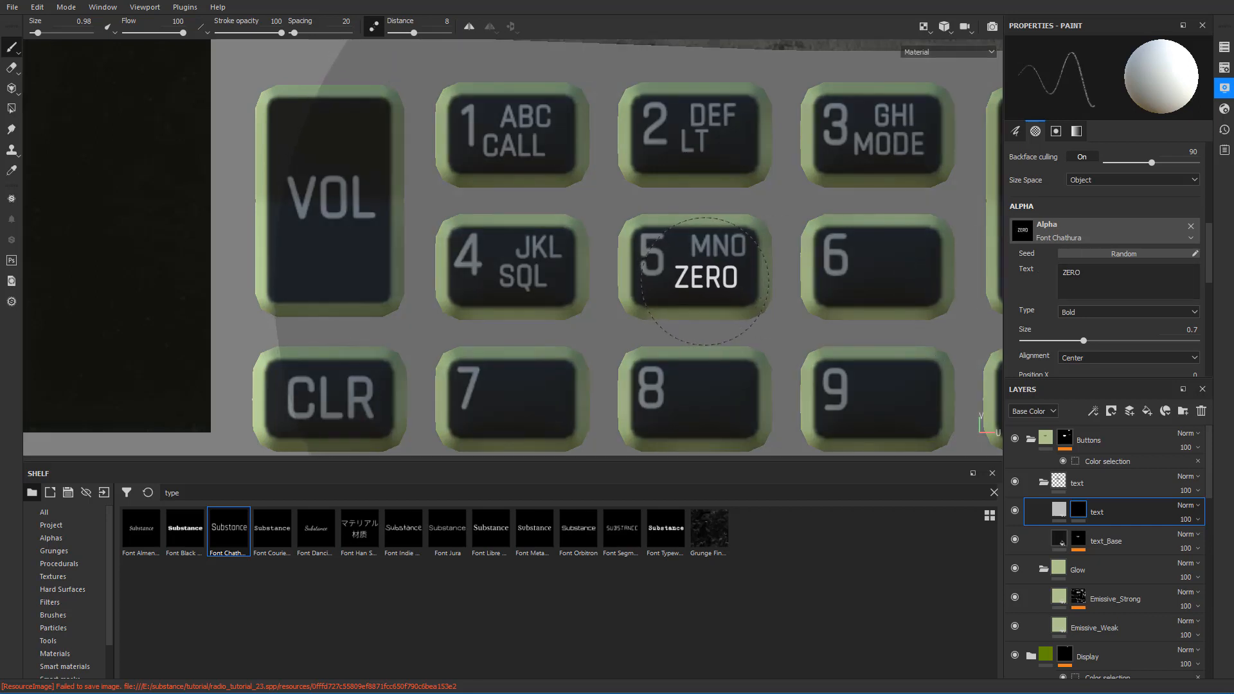
{"action": "left_click", "coordinate": [705, 281]}
- Change the alpha text to PQR and stamp it at the 6 button's upper right
{"action": "left_click_drag", "start_coordinate": [1085, 273], "coordinate": [1023, 274]}
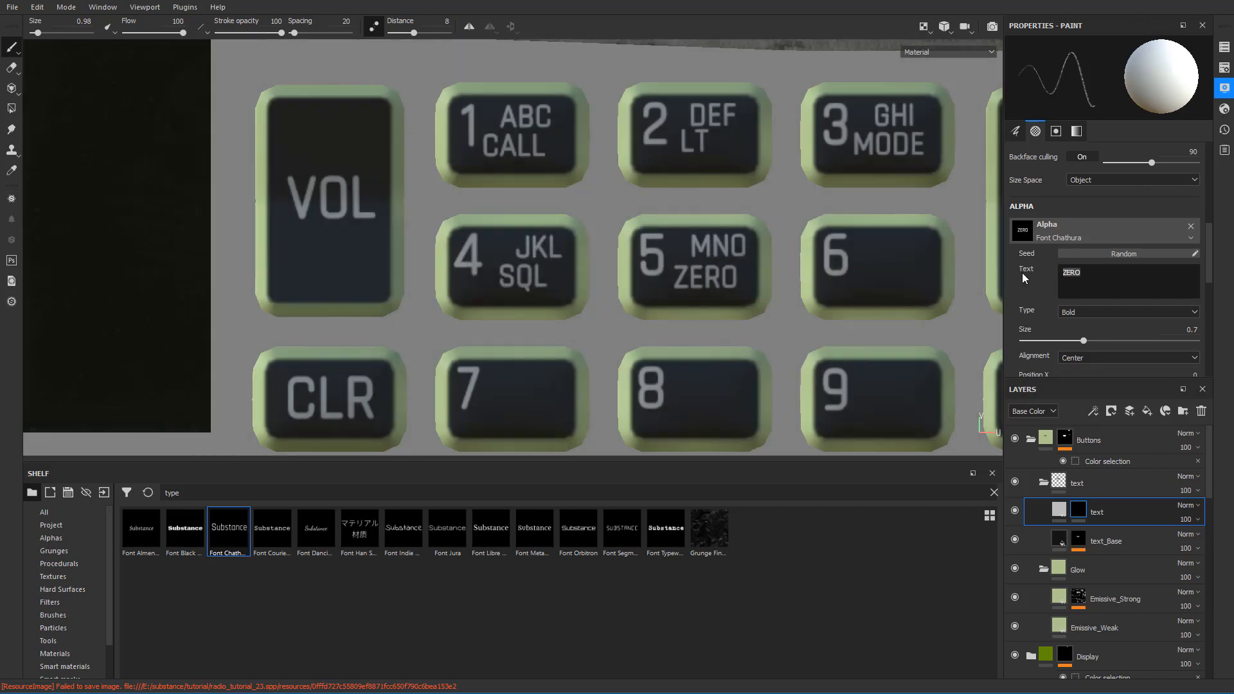
{"action": "type", "text": "PQR"}
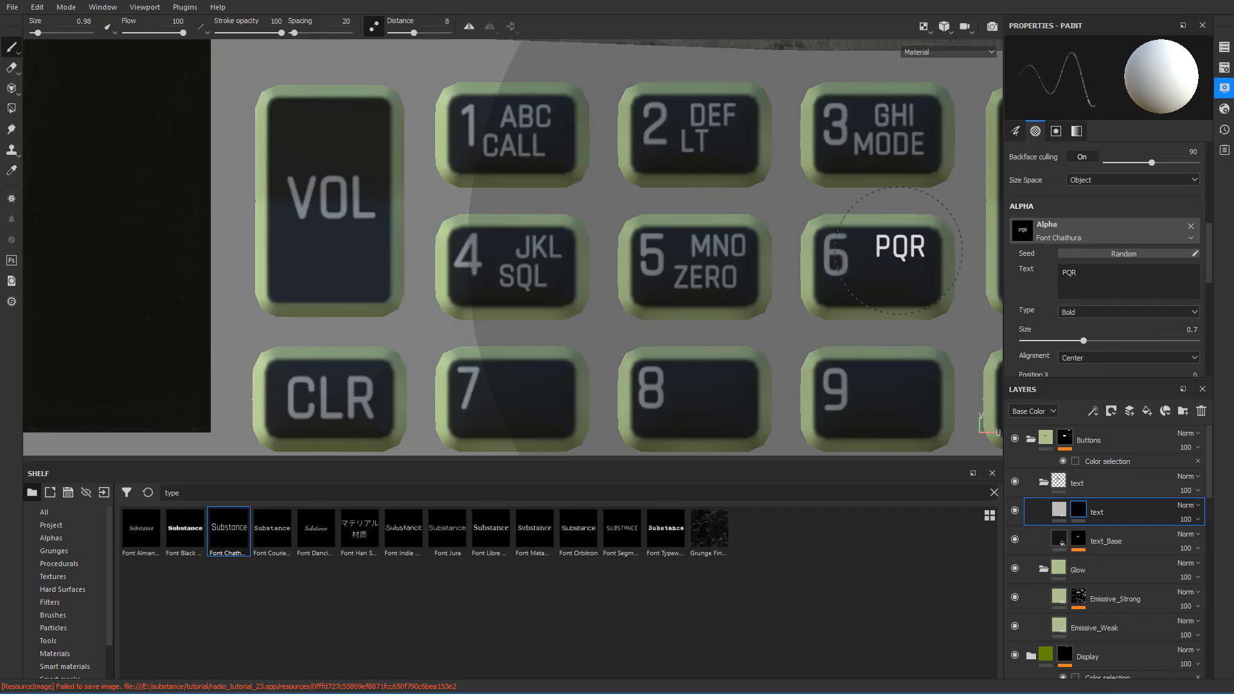
{"action": "left_click", "coordinate": [899, 250]}
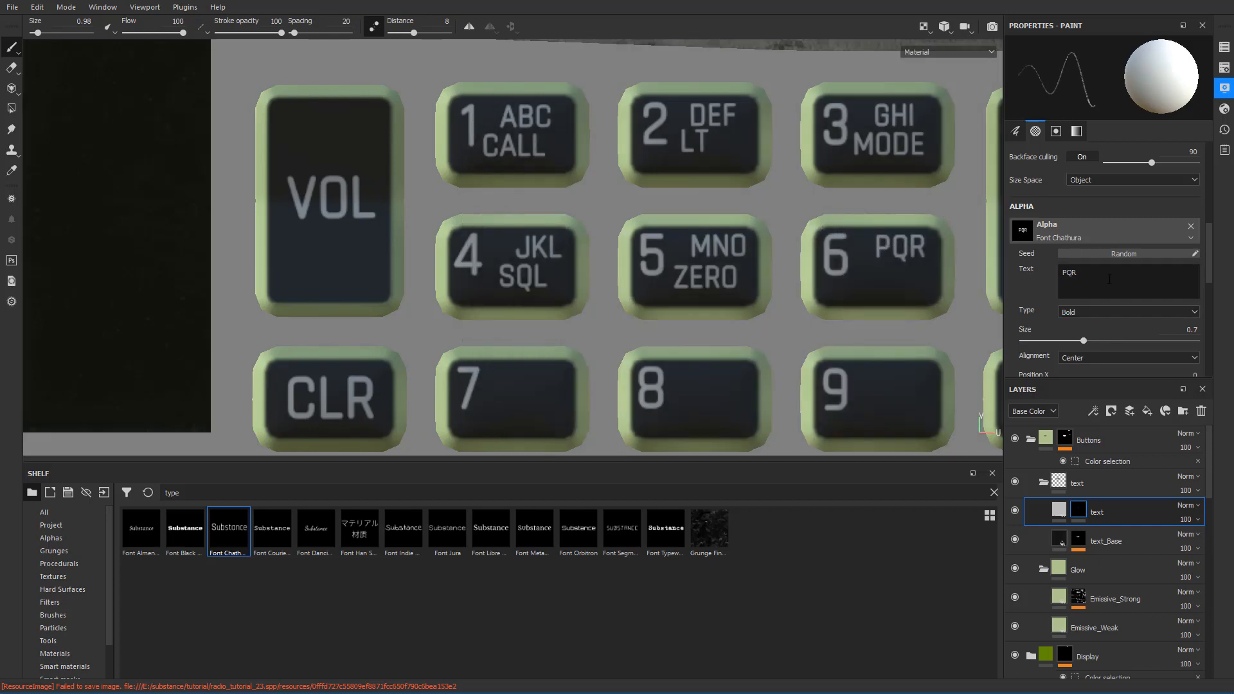
- Stamp STU at the 7 button's upper right and OPT below it, changing the alpha text for each
{"action": "left_click_drag", "start_coordinate": [1083, 274], "coordinate": [1041, 275]}
{"action": "type", "text": "STU"}
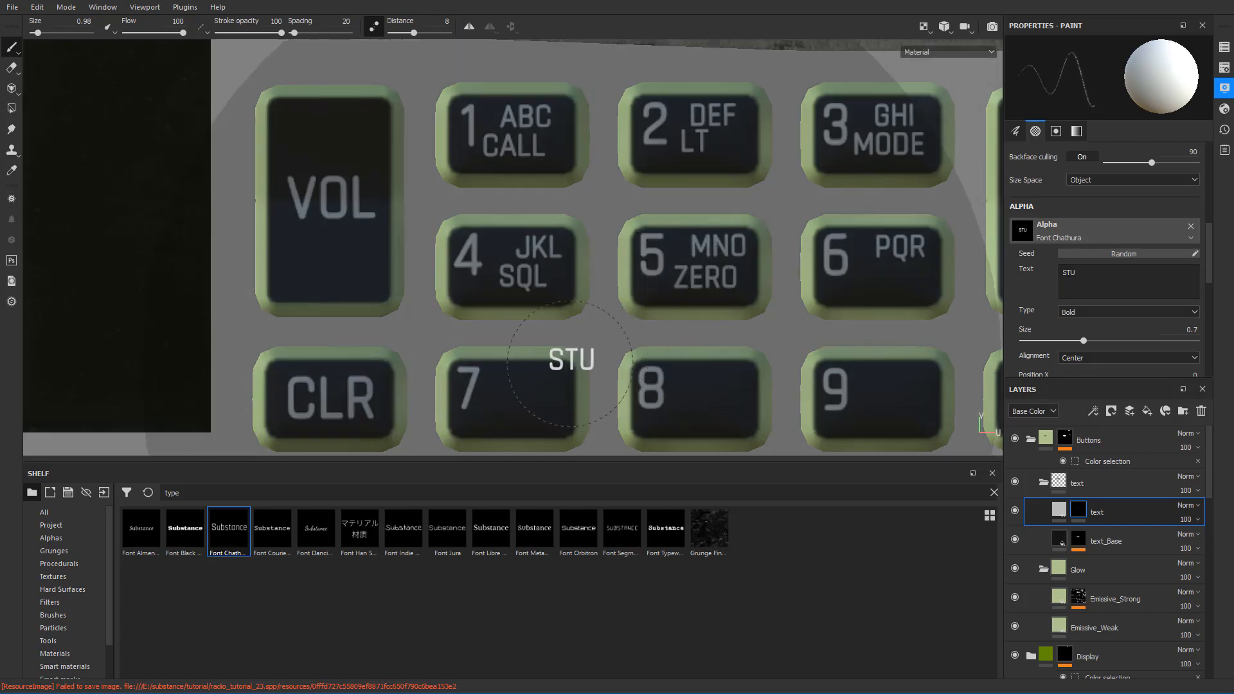
{"action": "left_click", "coordinate": [532, 385]}
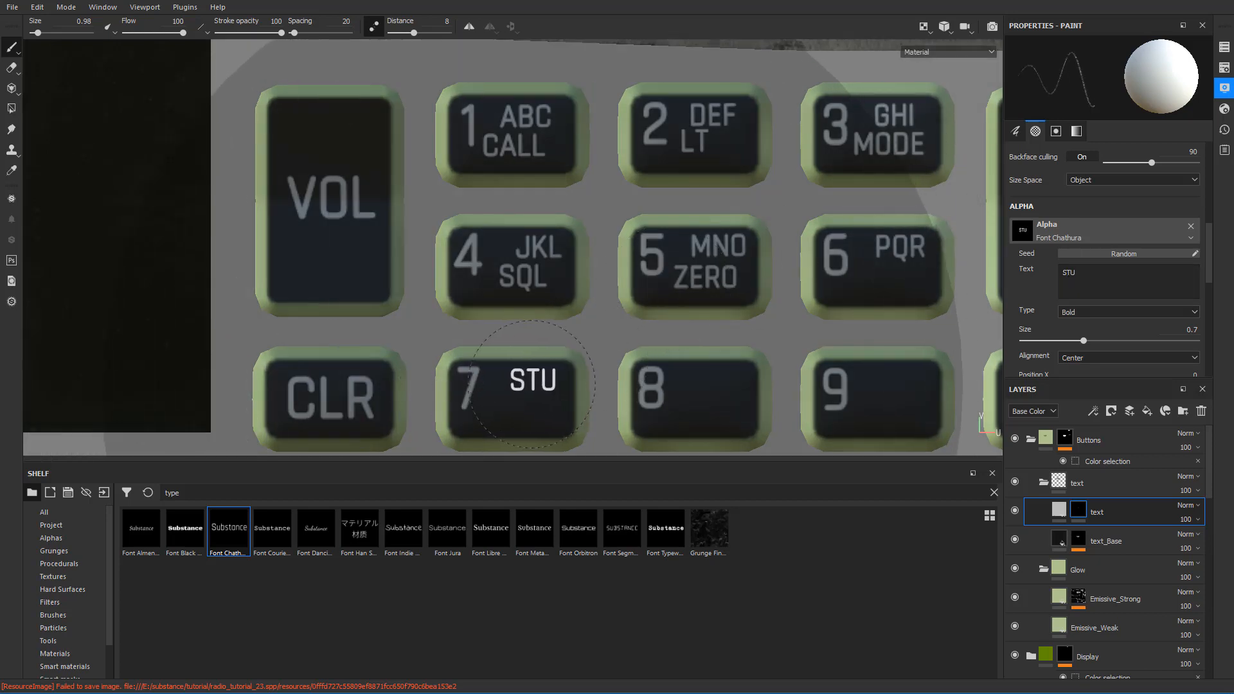
{"action": "left_click_drag", "start_coordinate": [1087, 274], "coordinate": [1062, 273]}
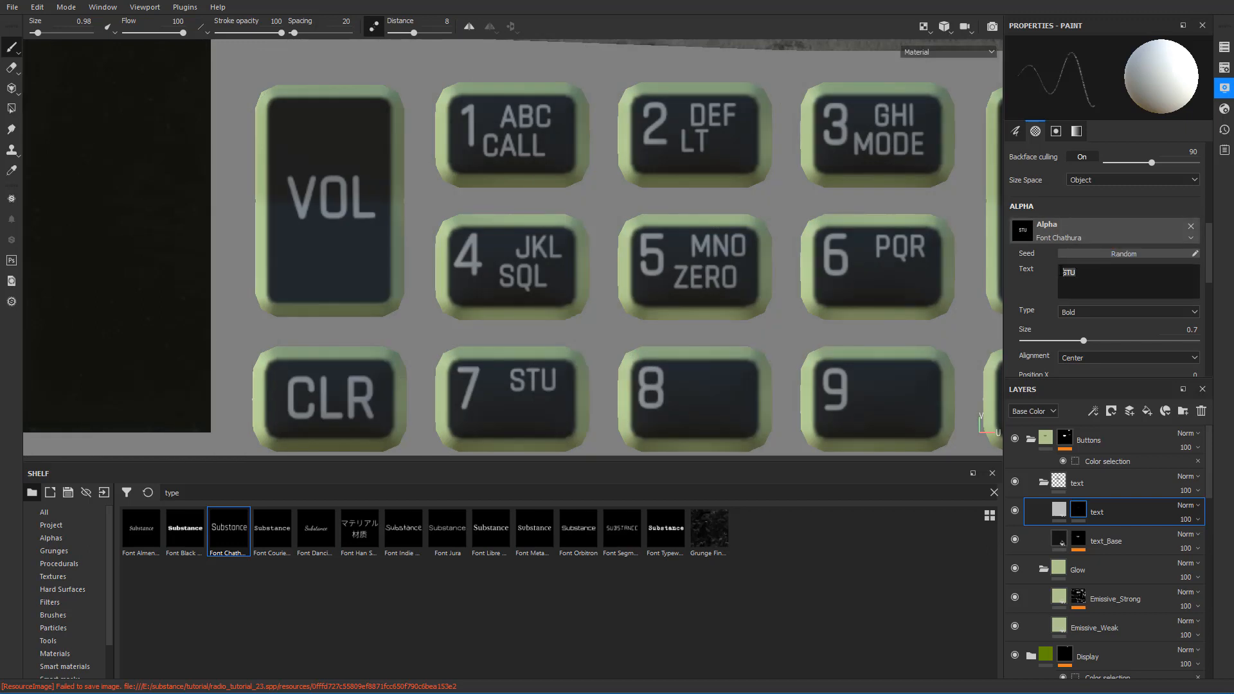
{"action": "type", "text": "OPT"}
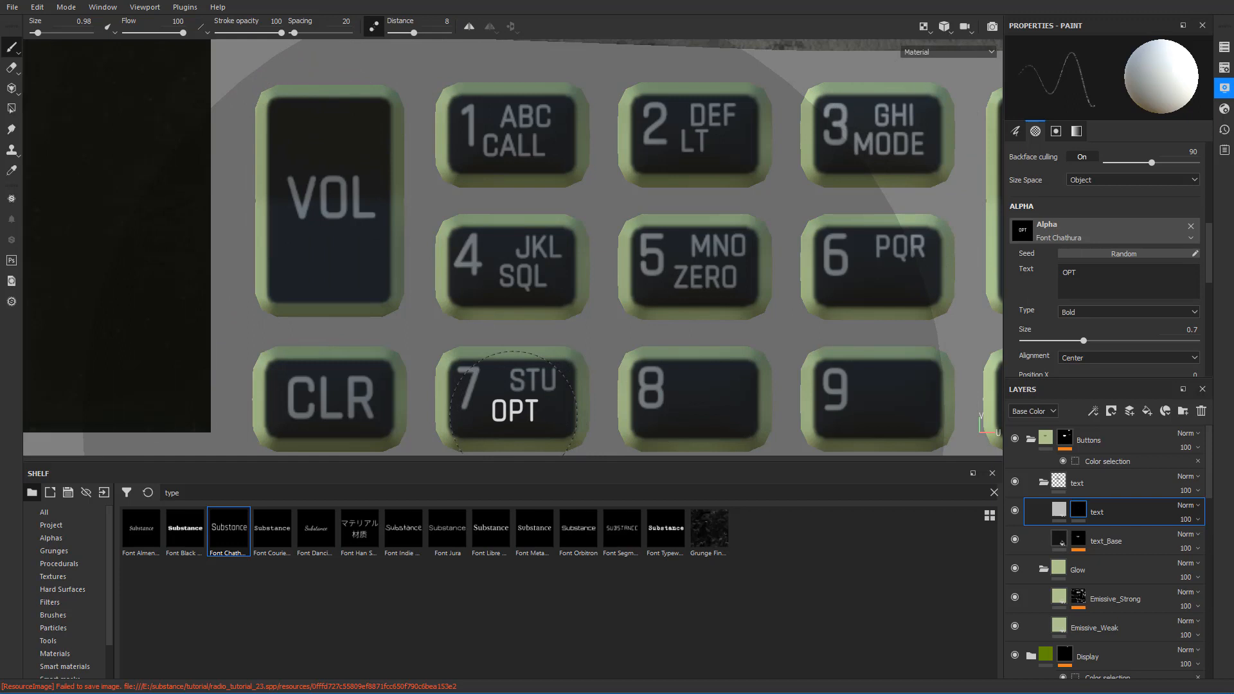
{"action": "left_click", "coordinate": [513, 401]}
- Stamp VWX at the 8 button's upper right and PGM below it, changing the alpha text for each
{"action": "left_click_drag", "start_coordinate": [1086, 273], "coordinate": [1043, 273]}
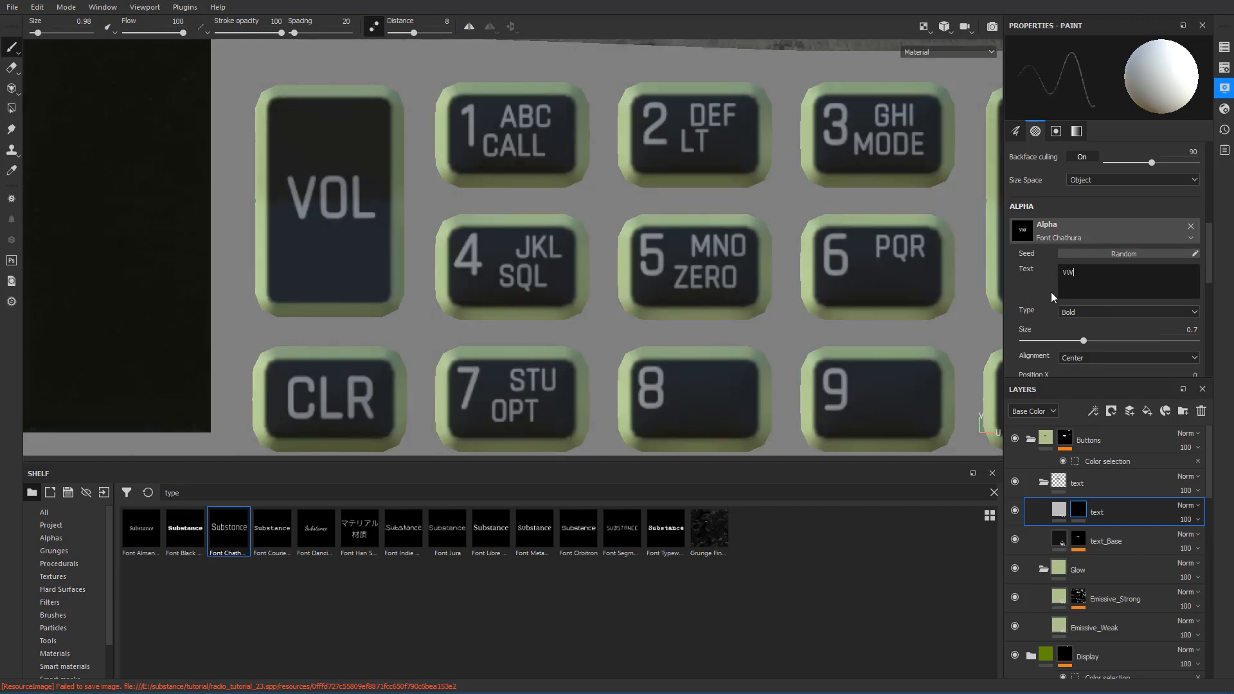
{"action": "type", "text": "VWX"}
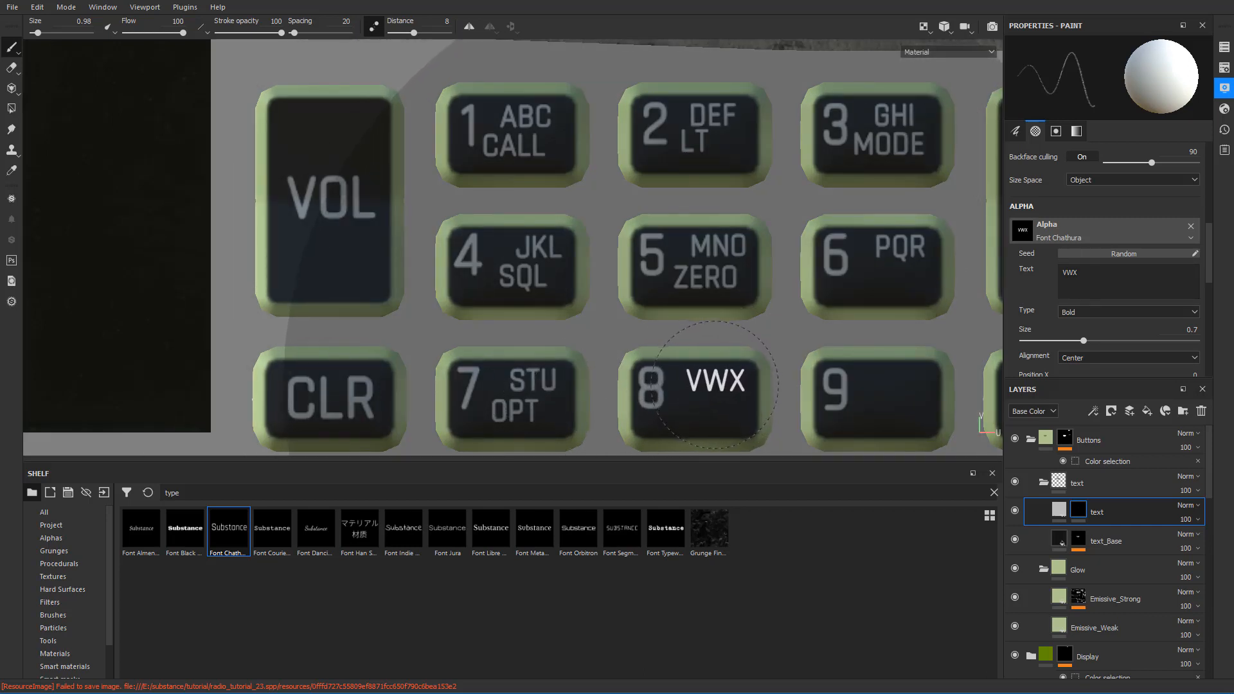
{"action": "left_click", "coordinate": [716, 384]}
{"action": "left_click_drag", "start_coordinate": [1086, 273], "coordinate": [1038, 278]}
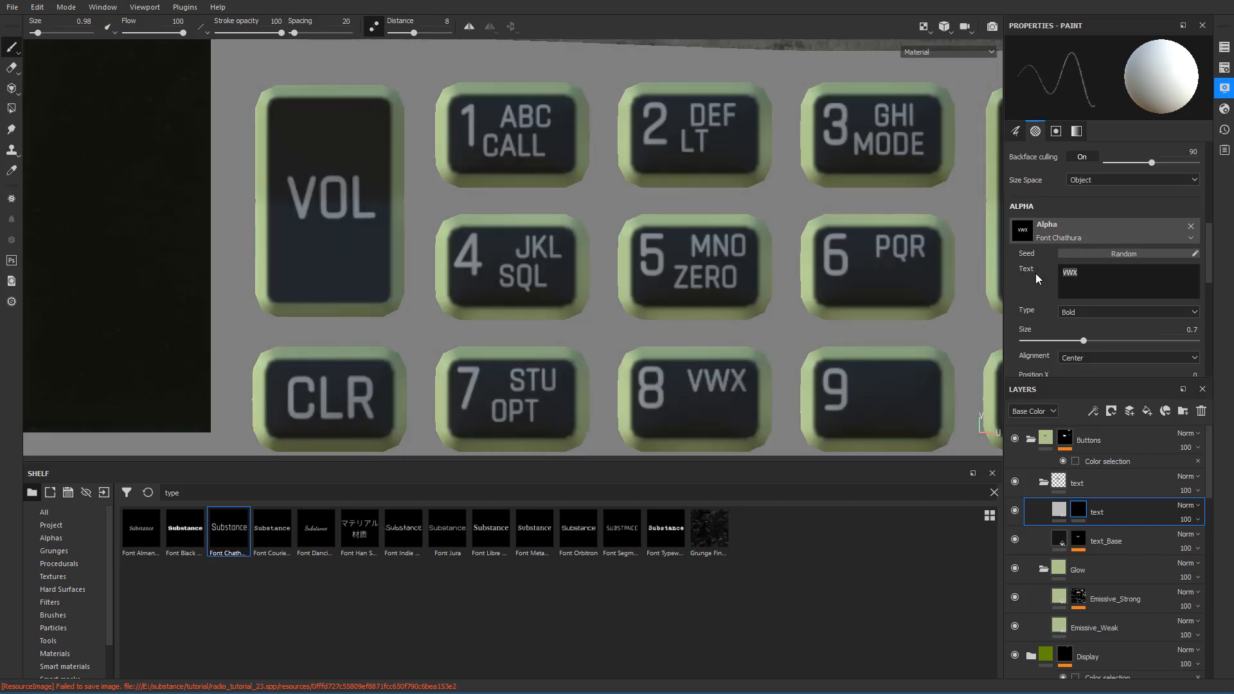
{"action": "type", "text": "PGM"}
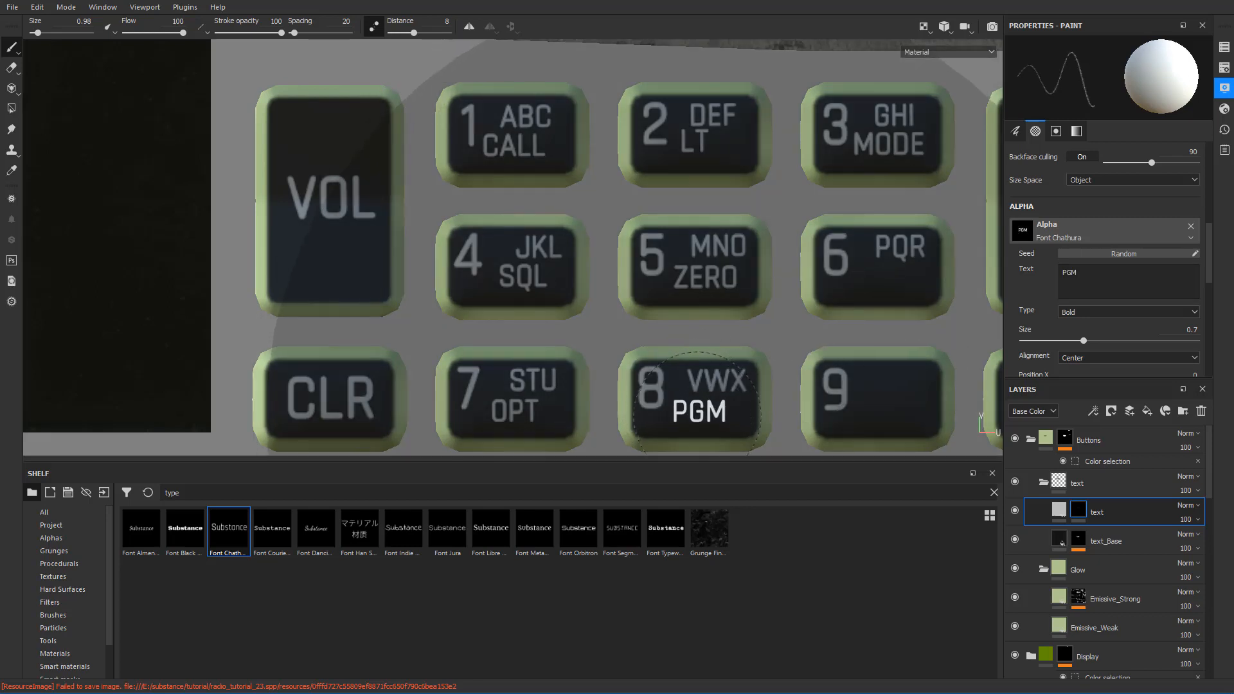
{"action": "left_click", "coordinate": [697, 402]}
- Change the alpha text to YZ and stamp it at the 9 button's upper right
{"action": "left_click_drag", "start_coordinate": [1080, 273], "coordinate": [1061, 274]}
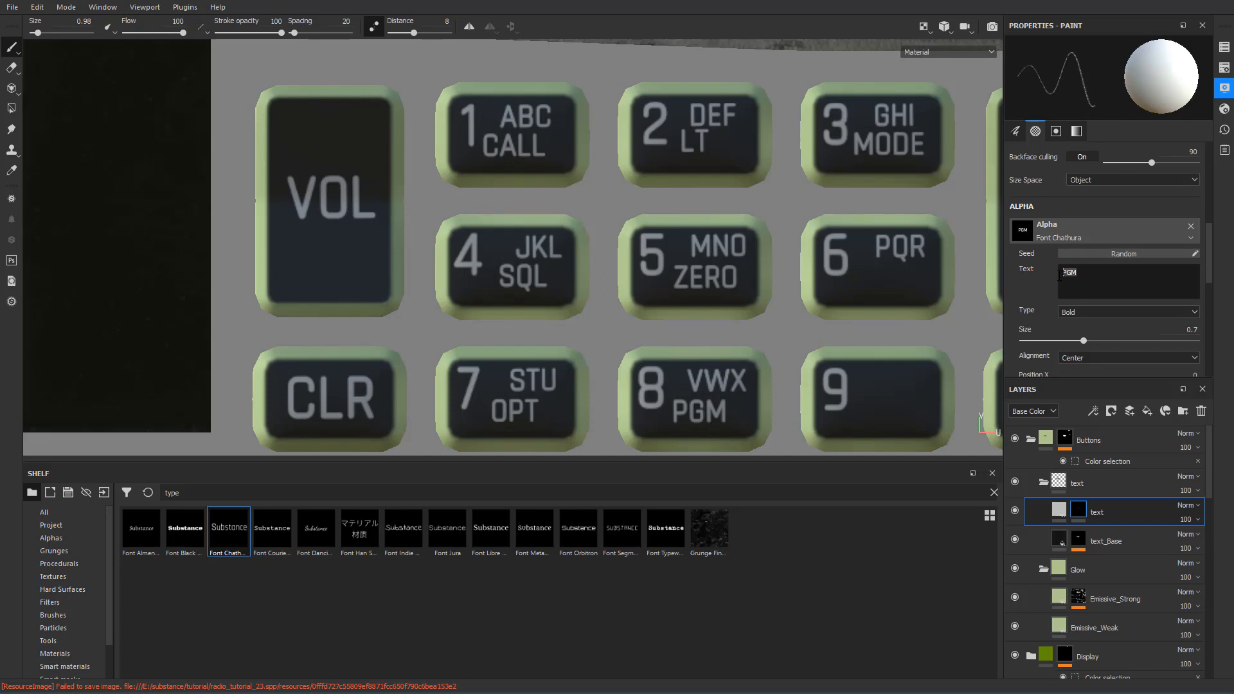
{"action": "type", "text": "Z"}
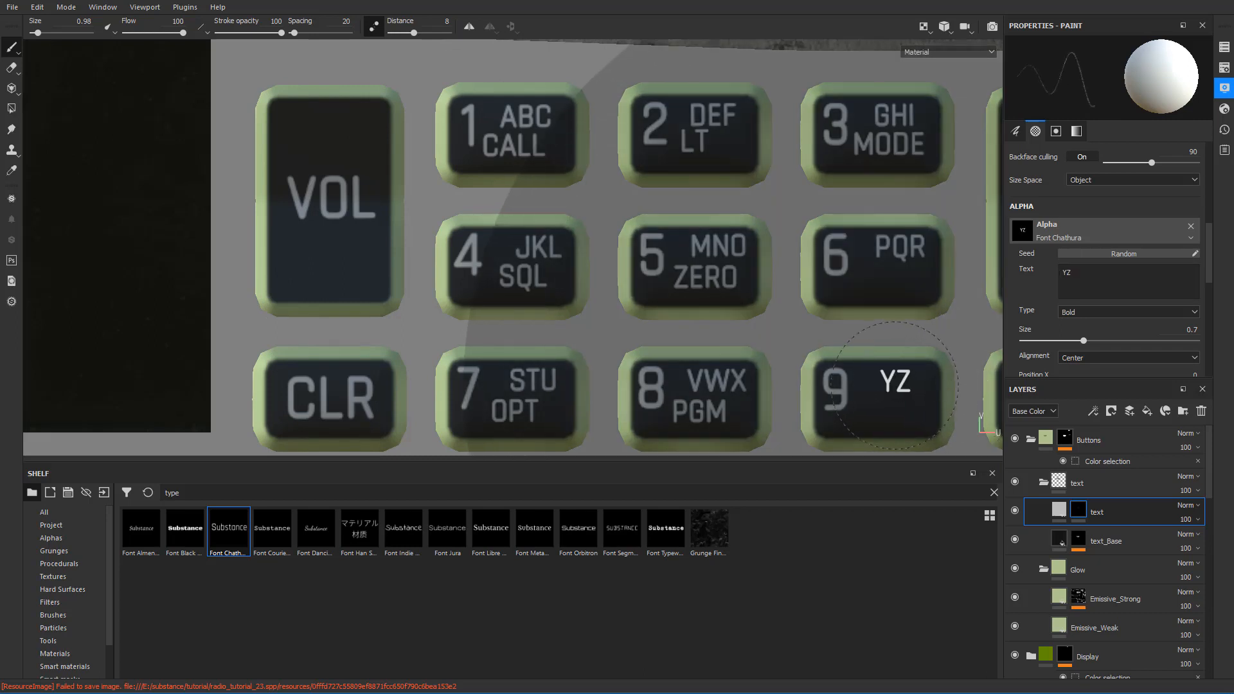
{"action": "left_click", "coordinate": [900, 384]}
- Find the Arrow Simple alpha, apply it to the brush at size 0.31, and stamp an up arrow below PQR on the 6 button
{"action": "scroll", "coordinate": [852, 355], "scroll_direction": "down", "scroll_amount": 3}
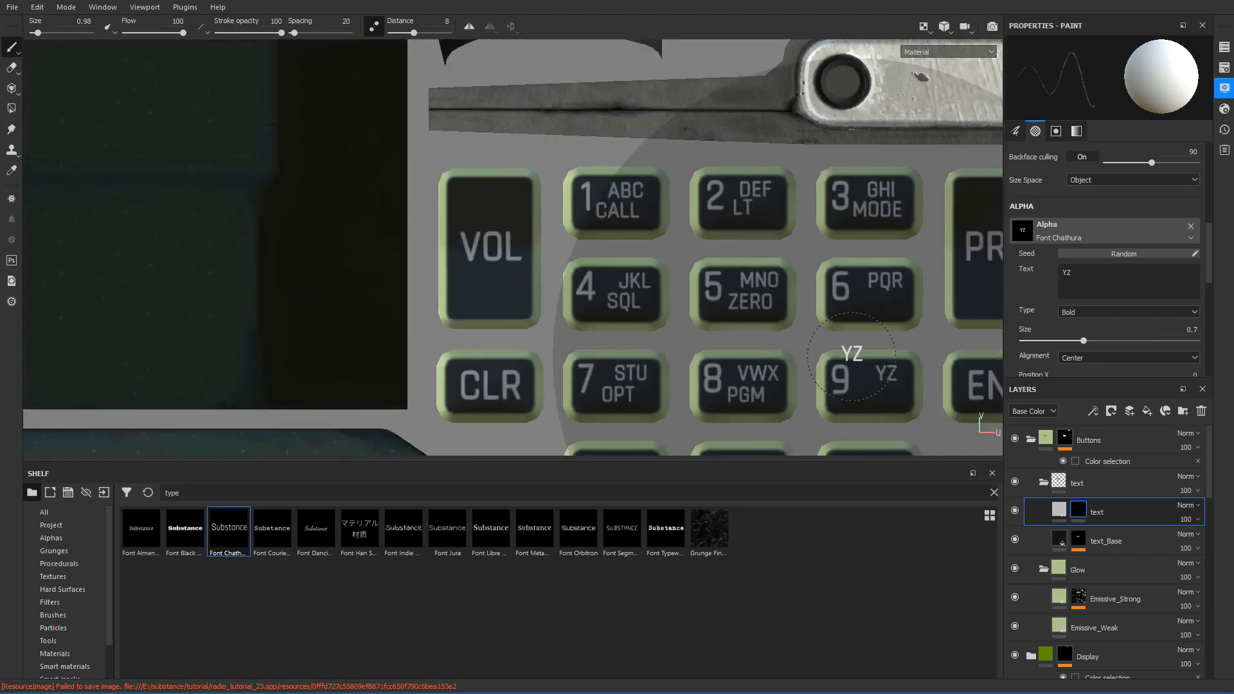
{"action": "scroll", "coordinate": [852, 356], "scroll_direction": "down", "scroll_amount": 2}
{"action": "middle_click_drag", "start_coordinate": [852, 356], "coordinate": [823, 275], "text": "alt"}
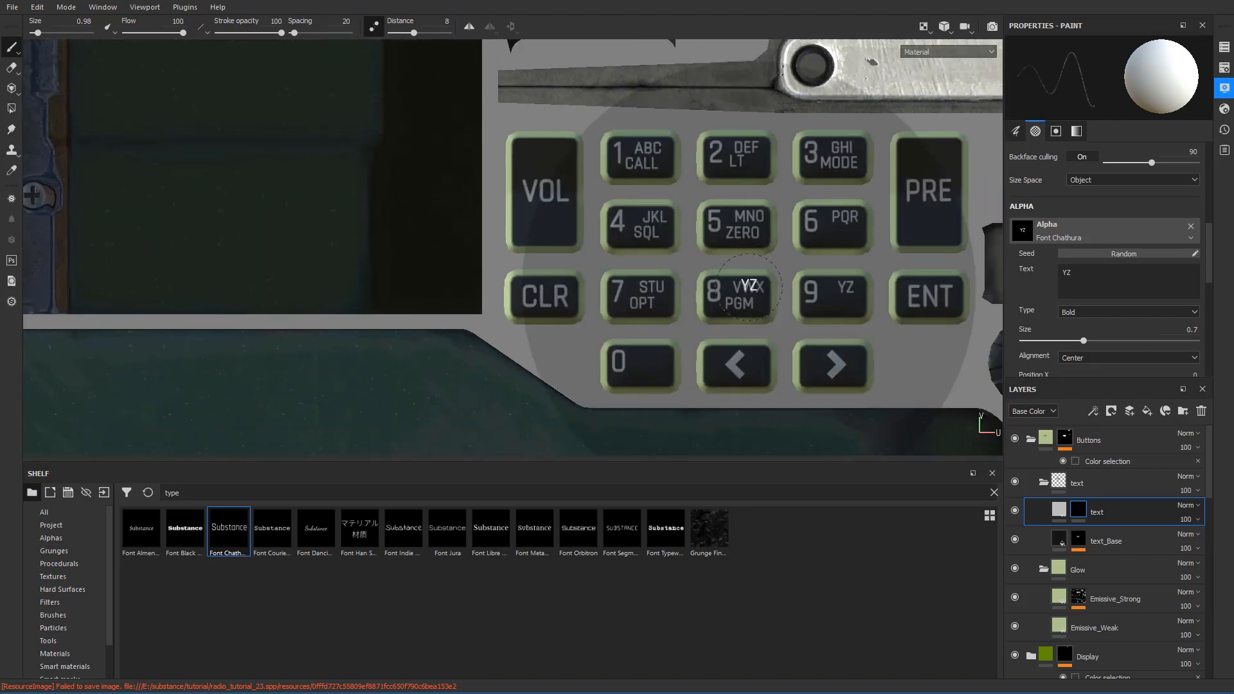
{"action": "scroll", "coordinate": [782, 289], "scroll_direction": "up", "scroll_amount": 2}
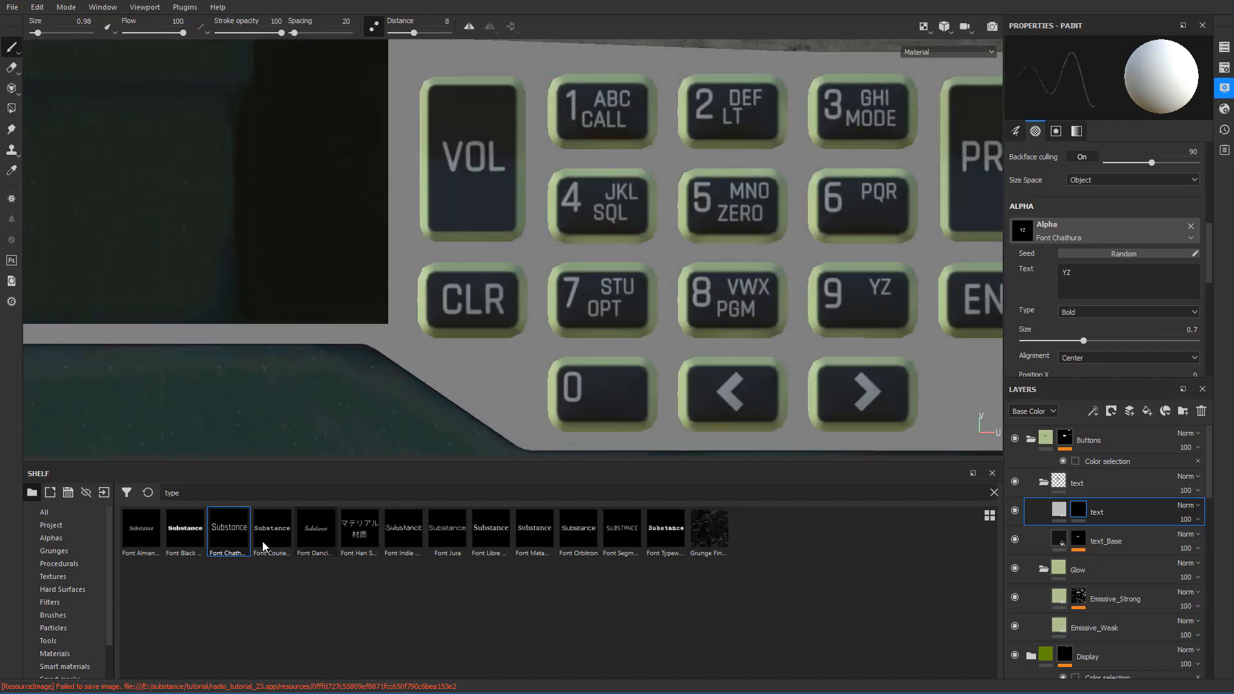
{"action": "double_click", "coordinate": [172, 492]}
{"action": "type", "text": "arrow"}
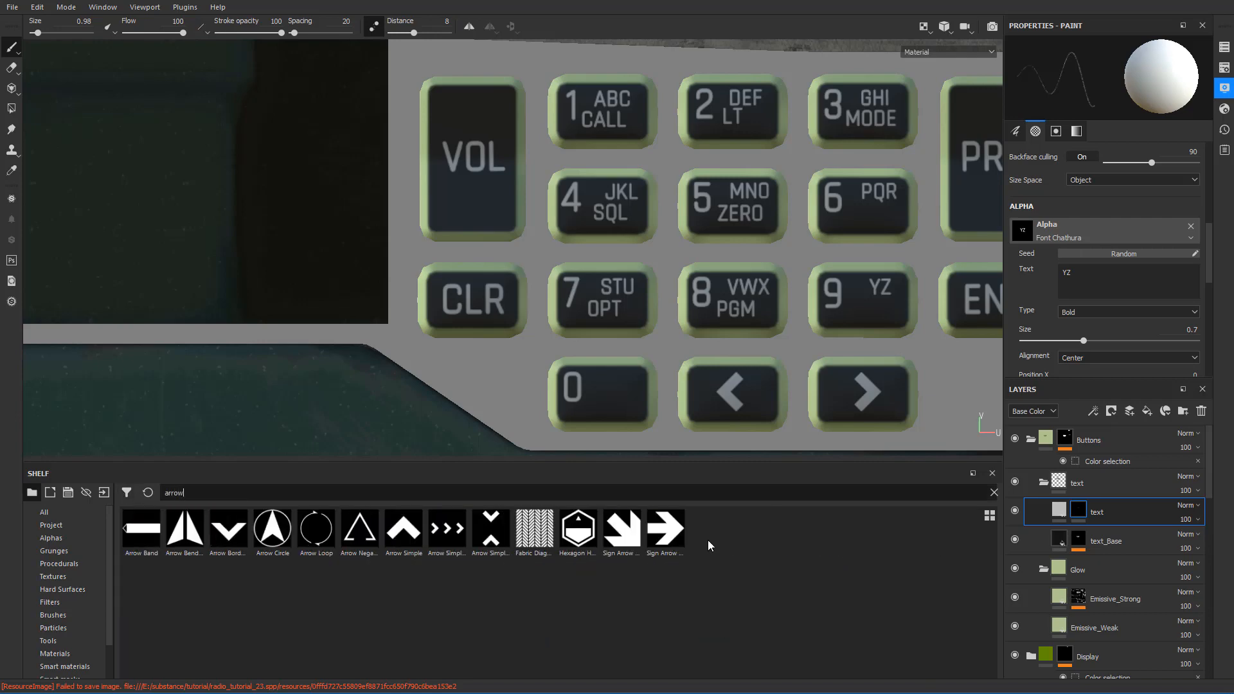
{"action": "left_click_drag", "start_coordinate": [414, 542], "coordinate": [1041, 232]}
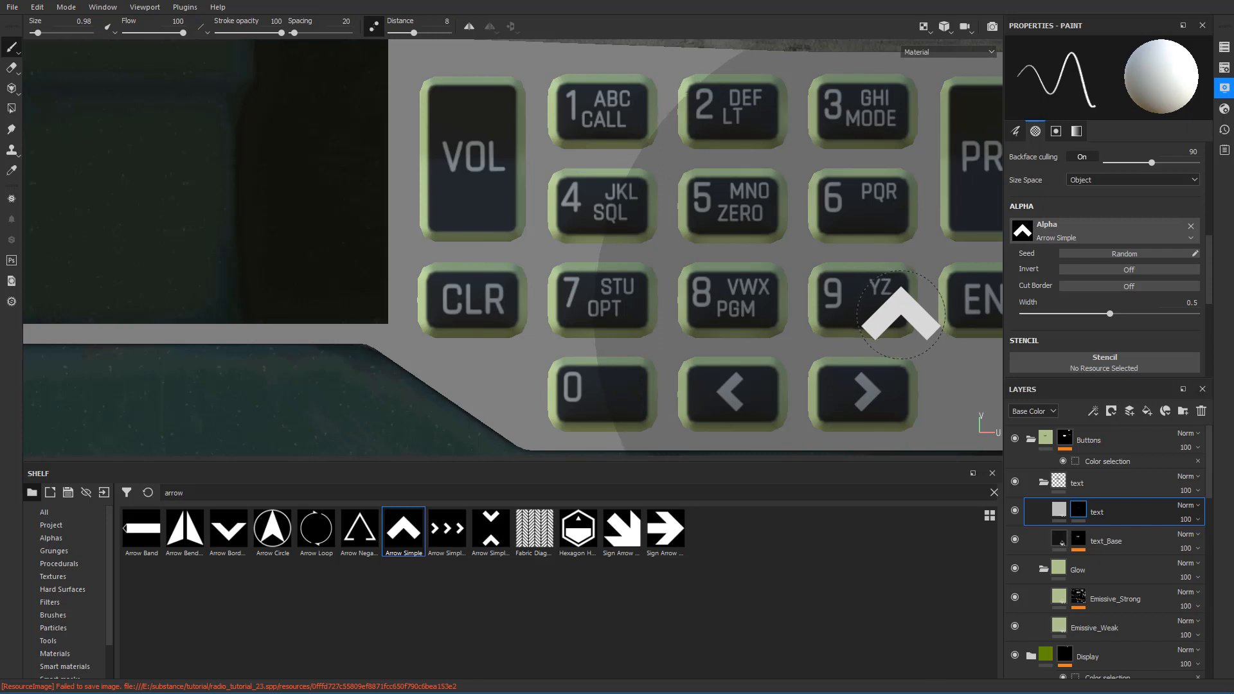
{"action": "middle_click_drag", "start_coordinate": [895, 314], "coordinate": [708, 308], "text": "alt"}
{"action": "mouse_move", "coordinate": [707, 309]}
{"action": "right_mouse_down", "text": "alt"}
{"action": "mouse_move", "coordinate": [710, 216]}
{"action": "mouse_move", "coordinate": [675, 217]}
{"action": "right_mouse_up", "text": "alt"}
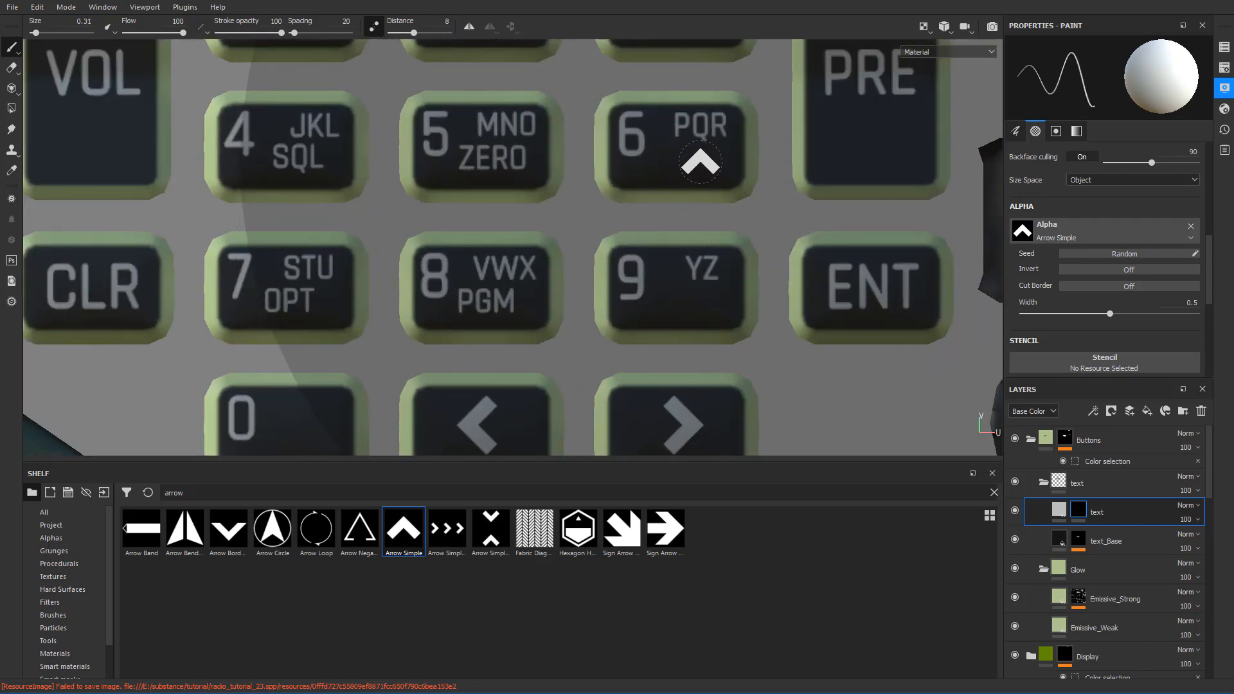
{"action": "left_click", "coordinate": [702, 163]}
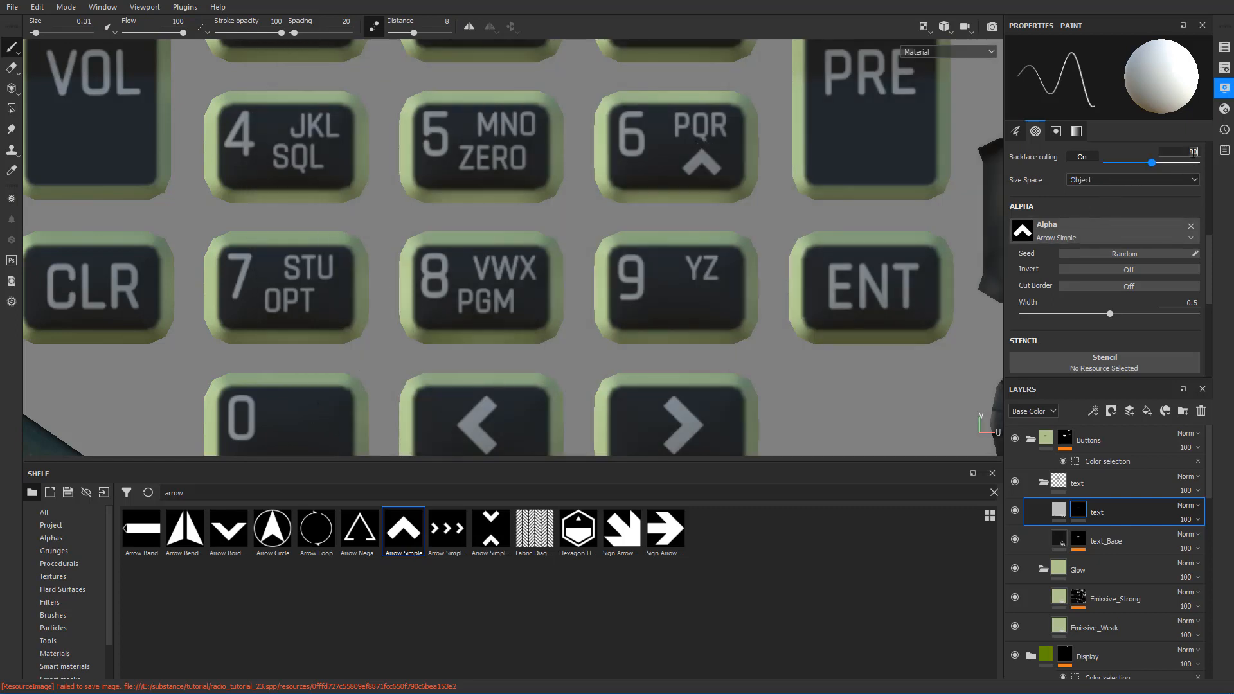
- Try backface culling angles of 270 and 90 for the arrow brush
{"action": "left_click", "coordinate": [1193, 153]}
{"action": "type", "text": "270"}
{"action": "key", "text": "Return"}
{"action": "left_click", "coordinate": [1188, 151]}
{"action": "type", "text": "90"}
{"action": "key", "text": "Return"}
- Try a brush angle of 90 for the Arrow Simple stamp
{"action": "scroll", "coordinate": [1159, 164], "scroll_direction": "up", "scroll_amount": 2}
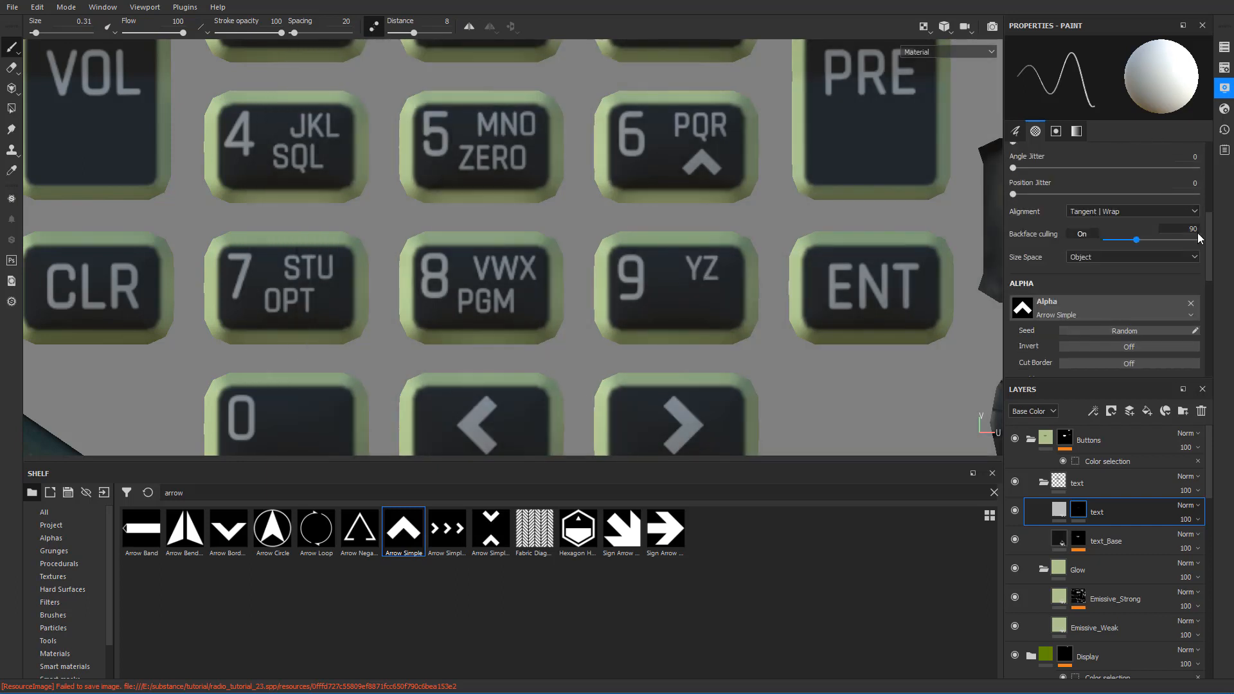
{"action": "scroll", "coordinate": [1154, 210], "scroll_direction": "up", "scroll_amount": 6}
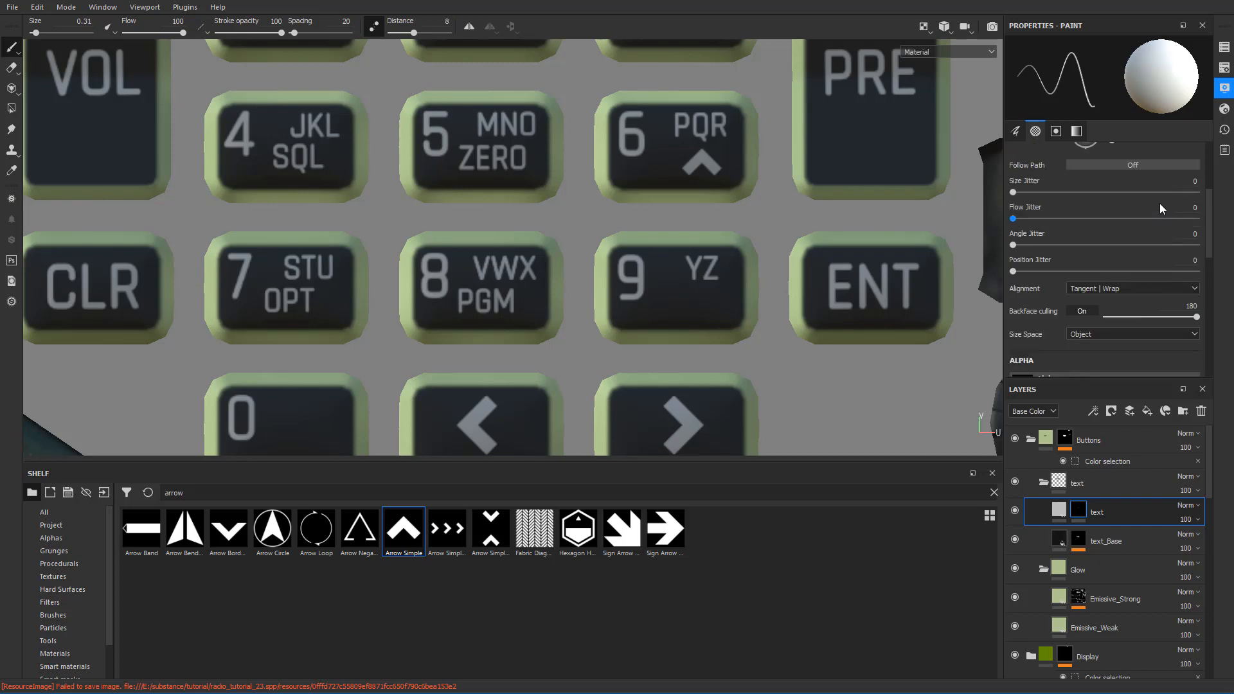
{"action": "scroll", "coordinate": [1167, 203], "scroll_direction": "up", "scroll_amount": 1}
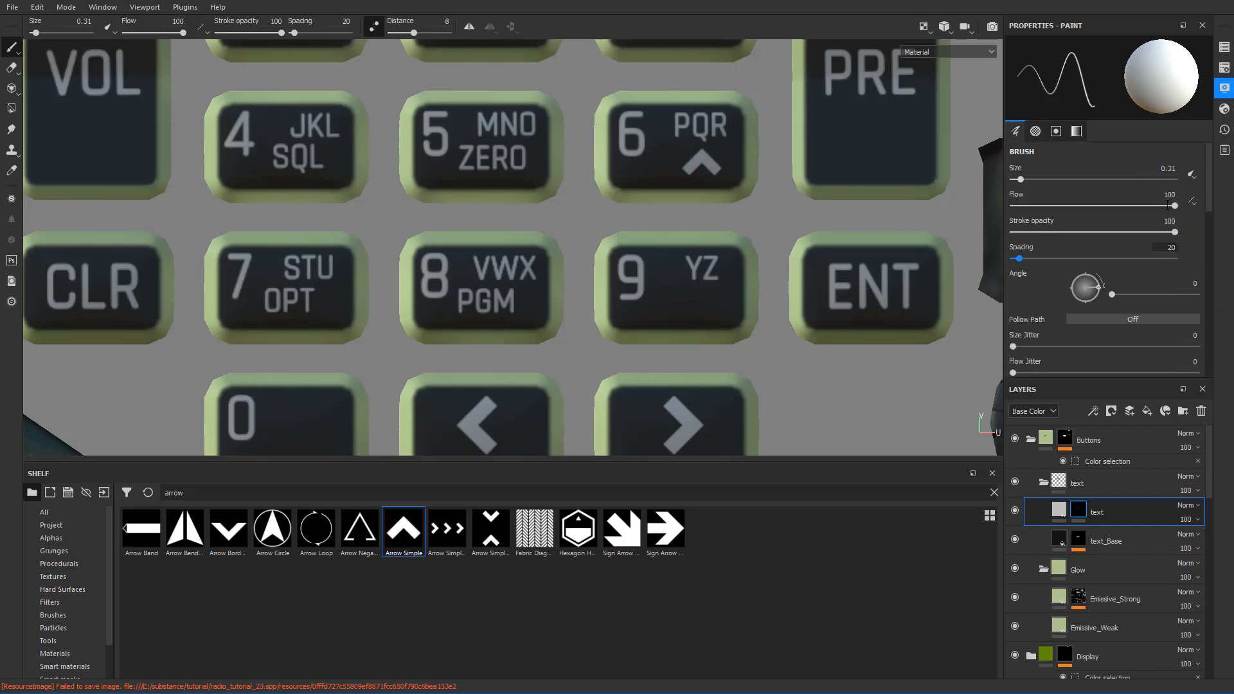
{"action": "scroll", "coordinate": [1167, 205], "scroll_direction": "down", "scroll_amount": 1}
{"action": "scroll", "coordinate": [1167, 205], "scroll_direction": "down", "scroll_amount": 1}
{"action": "left_click_drag", "start_coordinate": [1112, 217], "coordinate": [1087, 223]}
{"action": "left_click", "coordinate": [1187, 207]}
{"action": "left_click", "coordinate": [1188, 205]}
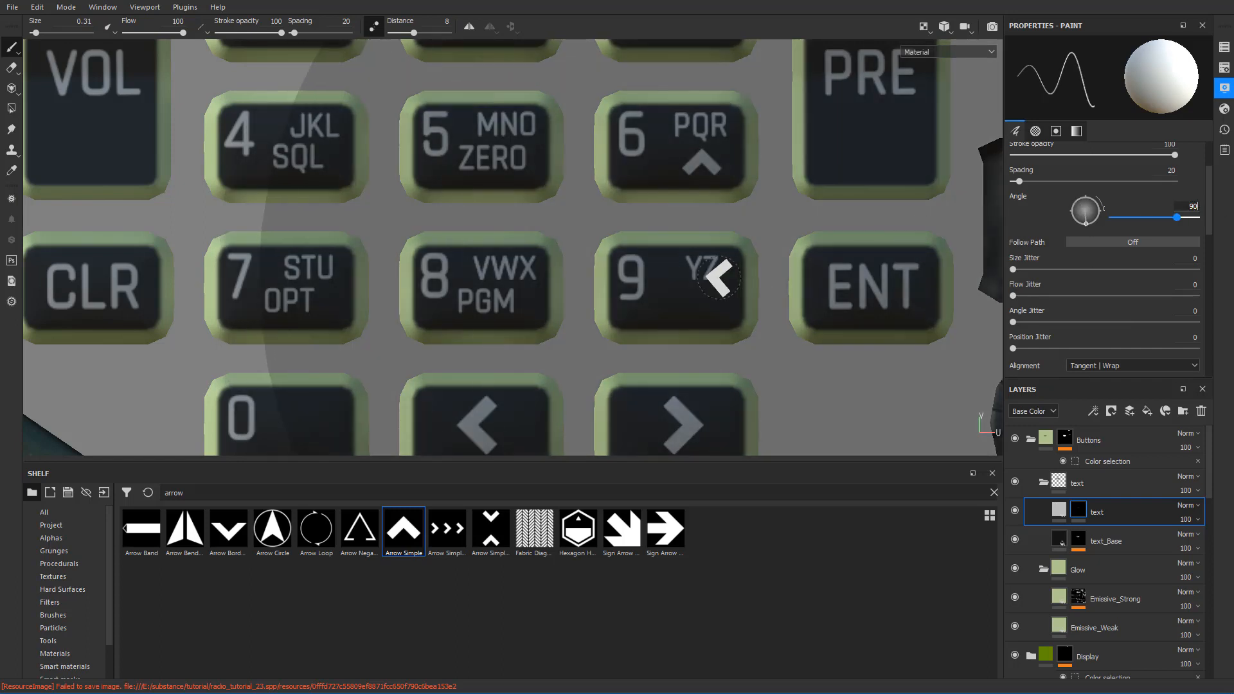
- Set the brush angle to 180 and stamp a down arrow below YZ on the 9 button
{"action": "double_click", "coordinate": [1197, 206]}
{"action": "type", "text": "180"}
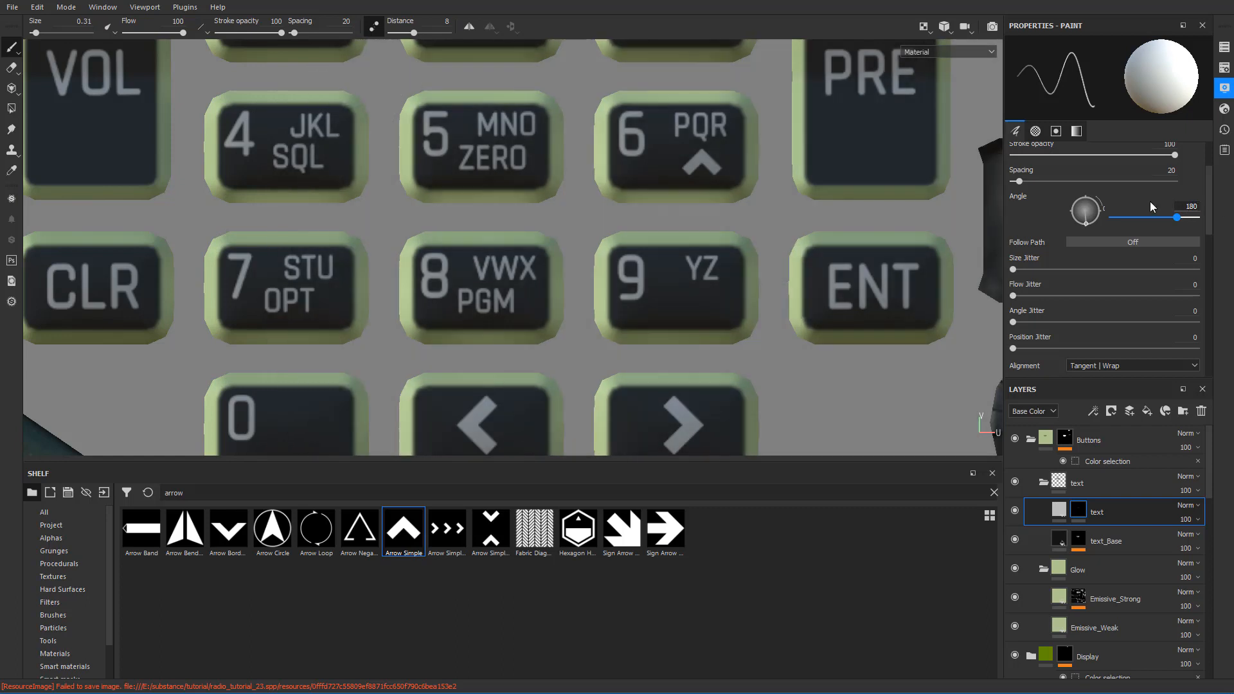
{"action": "key", "text": "Return"}
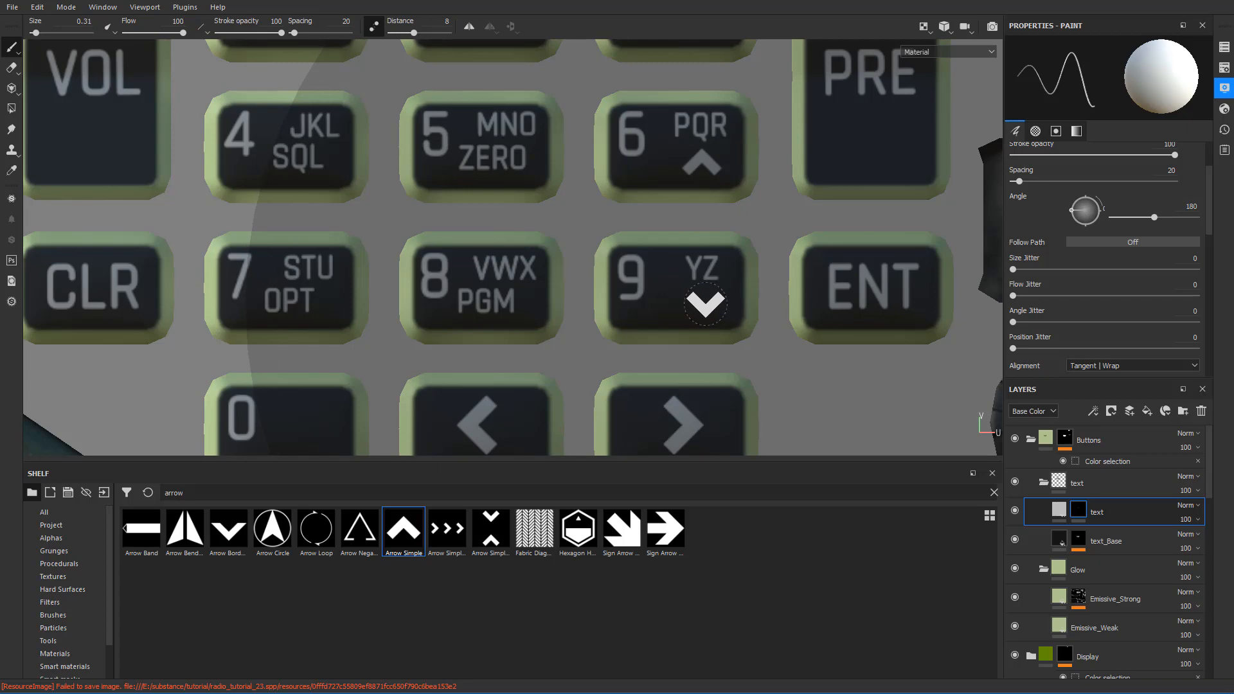
{"action": "left_click", "coordinate": [705, 304]}
- Examine the stamped keypad labels on the radio from several angles and distances
{"action": "scroll", "coordinate": [566, 262], "scroll_direction": "down", "scroll_amount": 5}
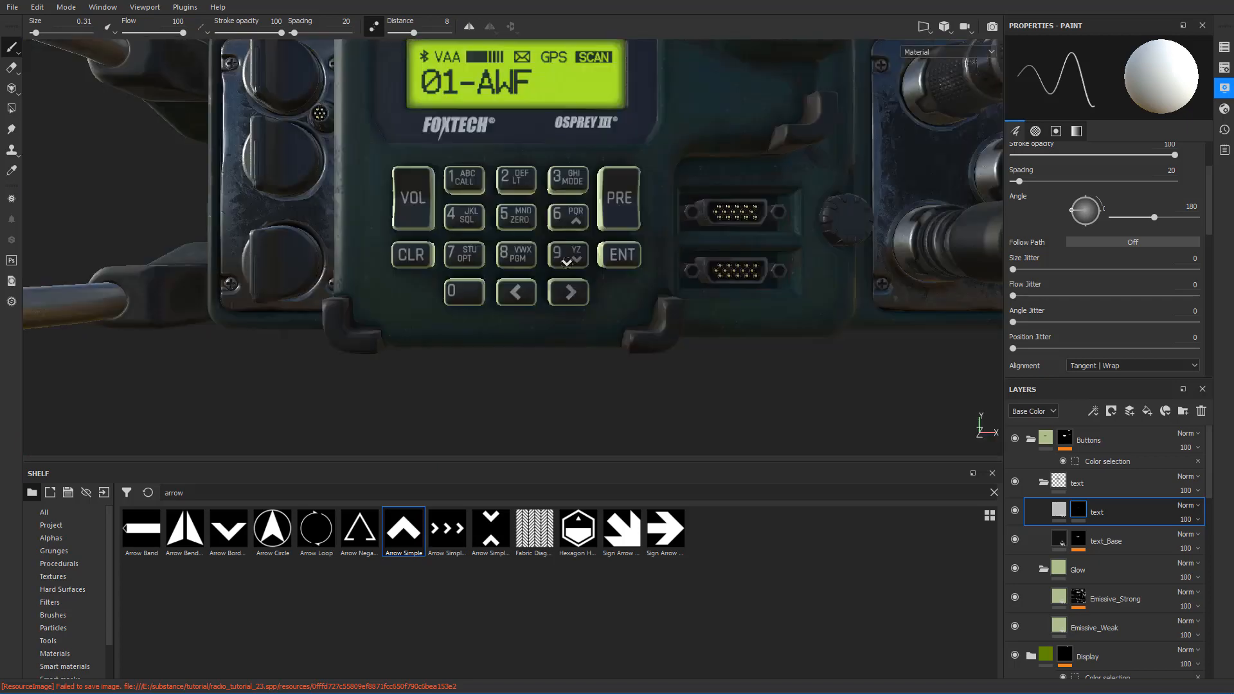
{"action": "scroll", "coordinate": [566, 262], "scroll_direction": "down", "scroll_amount": 3}
{"action": "scroll", "coordinate": [635, 322], "scroll_direction": "up", "scroll_amount": 3}
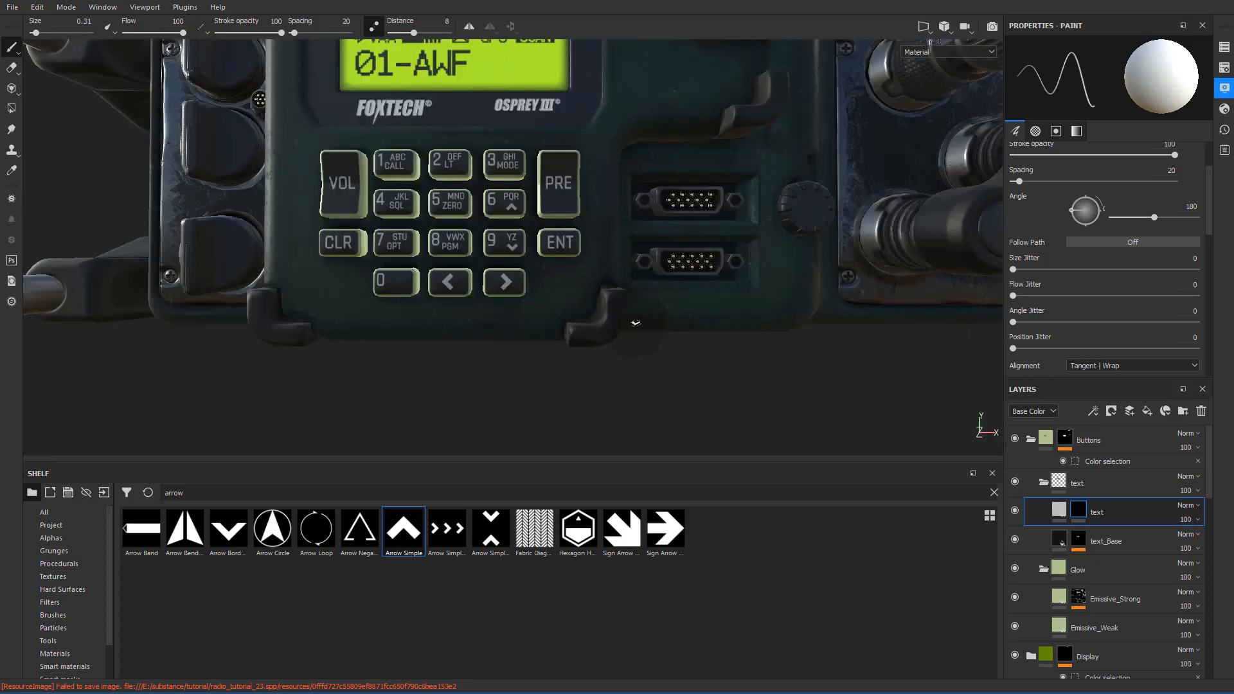
{"action": "left_click_drag", "start_coordinate": [635, 323], "coordinate": [693, 312], "text": "alt"}
{"action": "scroll", "coordinate": [658, 297], "scroll_direction": "down", "scroll_amount": 2}
{"action": "scroll", "coordinate": [657, 289], "scroll_direction": "up", "scroll_amount": 2}
{"action": "left_click_drag", "start_coordinate": [657, 288], "coordinate": [563, 260], "text": "alt"}
{"action": "middle_click_drag", "start_coordinate": [563, 261], "coordinate": [637, 295], "text": "alt"}
{"action": "scroll", "coordinate": [637, 295], "scroll_direction": "up", "scroll_amount": 1}
{"action": "left_click_drag", "start_coordinate": [637, 295], "coordinate": [538, 240], "text": "alt"}
{"action": "middle_click_drag", "start_coordinate": [539, 240], "coordinate": [571, 274], "text": "alt"}
{"action": "scroll", "coordinate": [574, 270], "scroll_direction": "down", "scroll_amount": 1}
{"action": "left_click_drag", "start_coordinate": [576, 267], "coordinate": [551, 266], "text": "alt"}
{"action": "scroll", "coordinate": [551, 265], "scroll_direction": "down", "scroll_amount": 4}
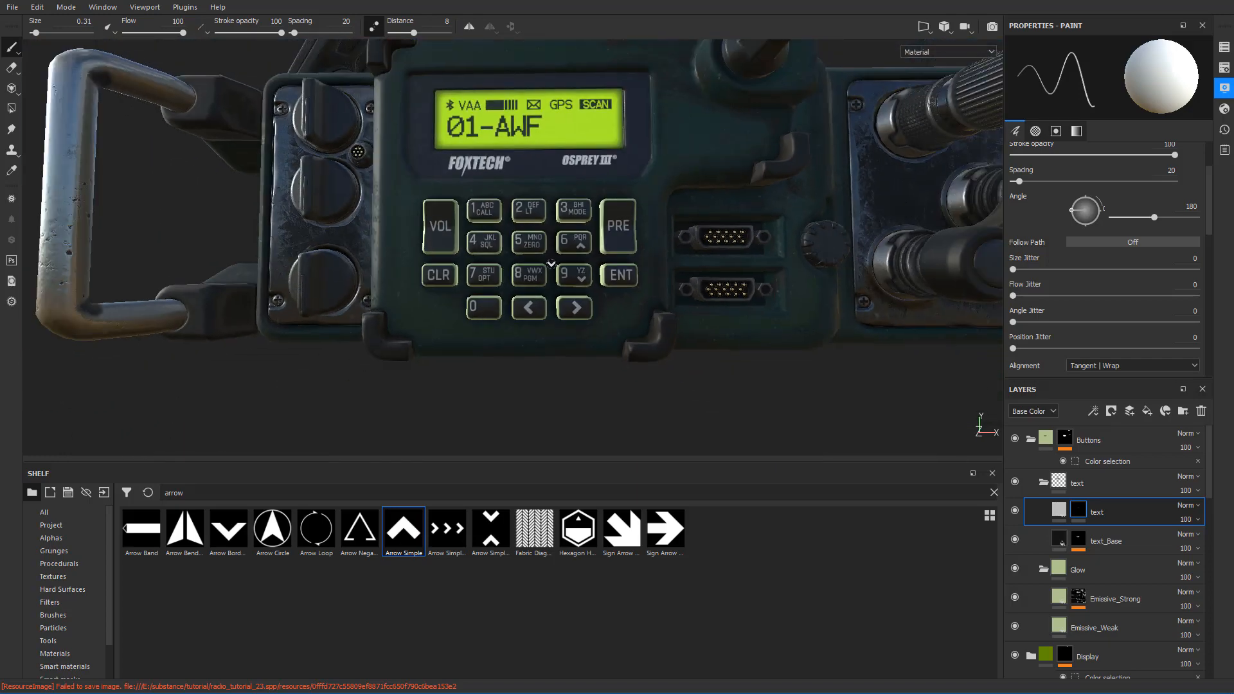
{"action": "scroll", "coordinate": [553, 267], "scroll_direction": "up", "scroll_amount": 2}
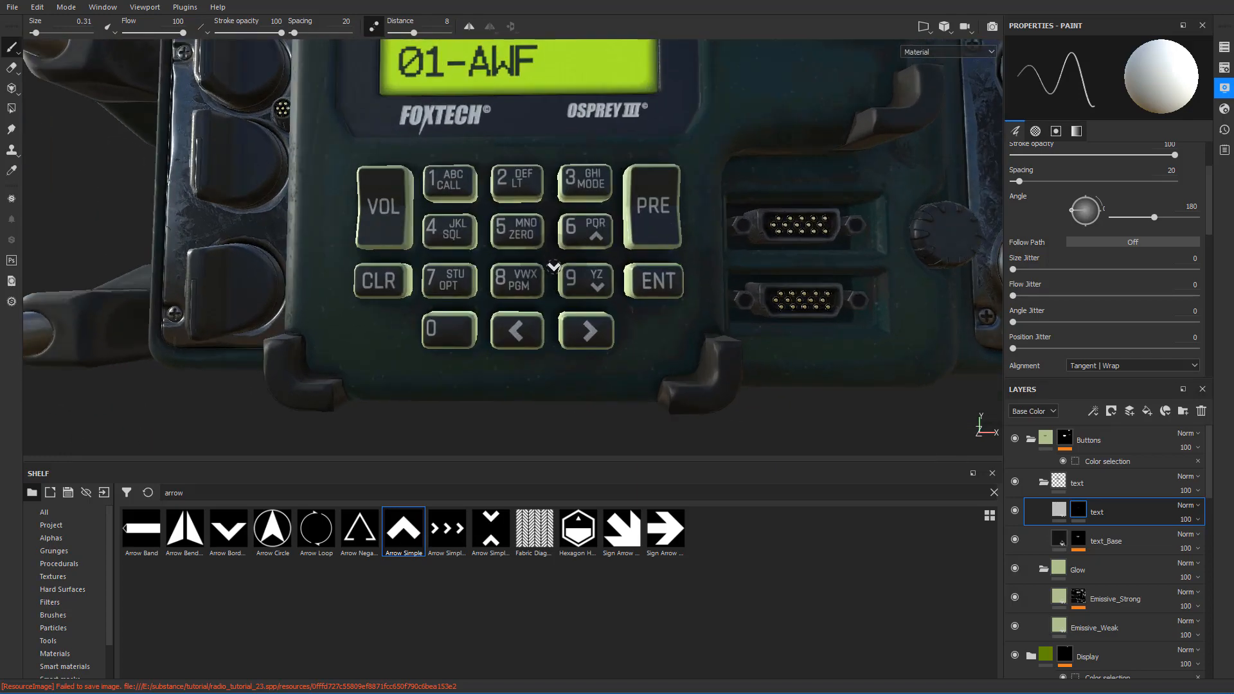
{"action": "scroll", "coordinate": [552, 265], "scroll_direction": "down", "scroll_amount": 1}
{"action": "scroll", "coordinate": [571, 270], "scroll_direction": "up", "scroll_amount": 5}
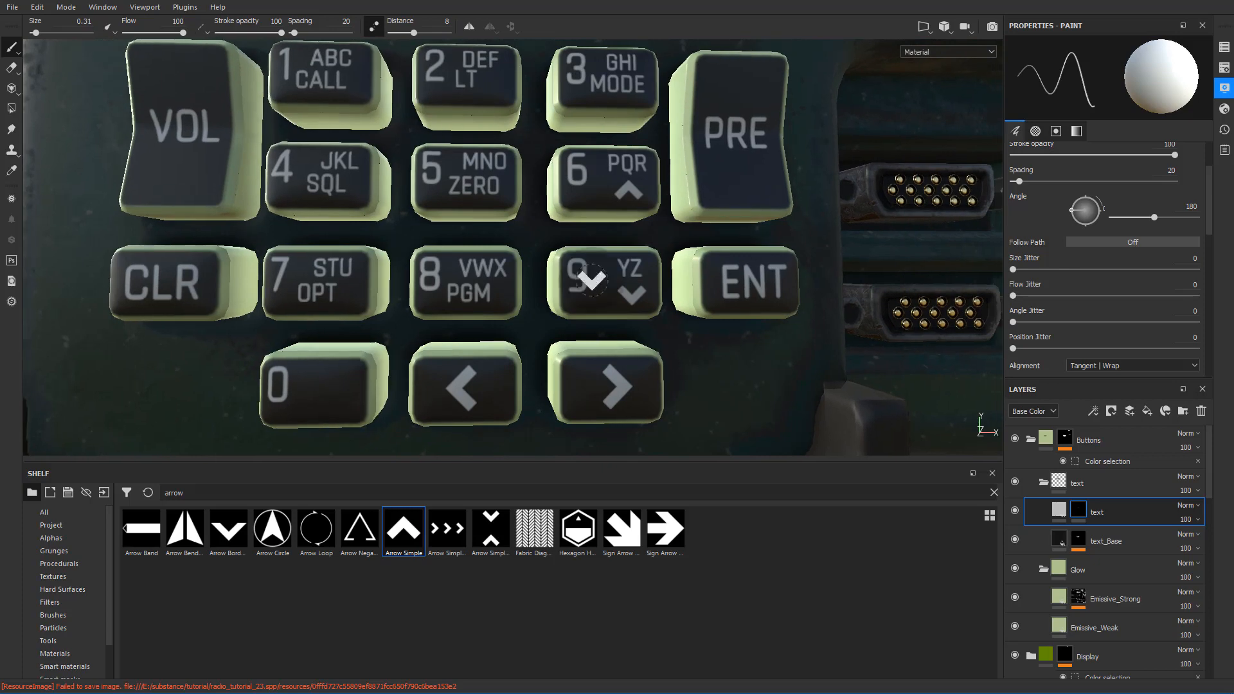
{"action": "scroll", "coordinate": [591, 280], "scroll_direction": "down", "scroll_amount": 3}
{"action": "scroll", "coordinate": [1085, 374], "scroll_direction": "up", "scroll_amount": 2}
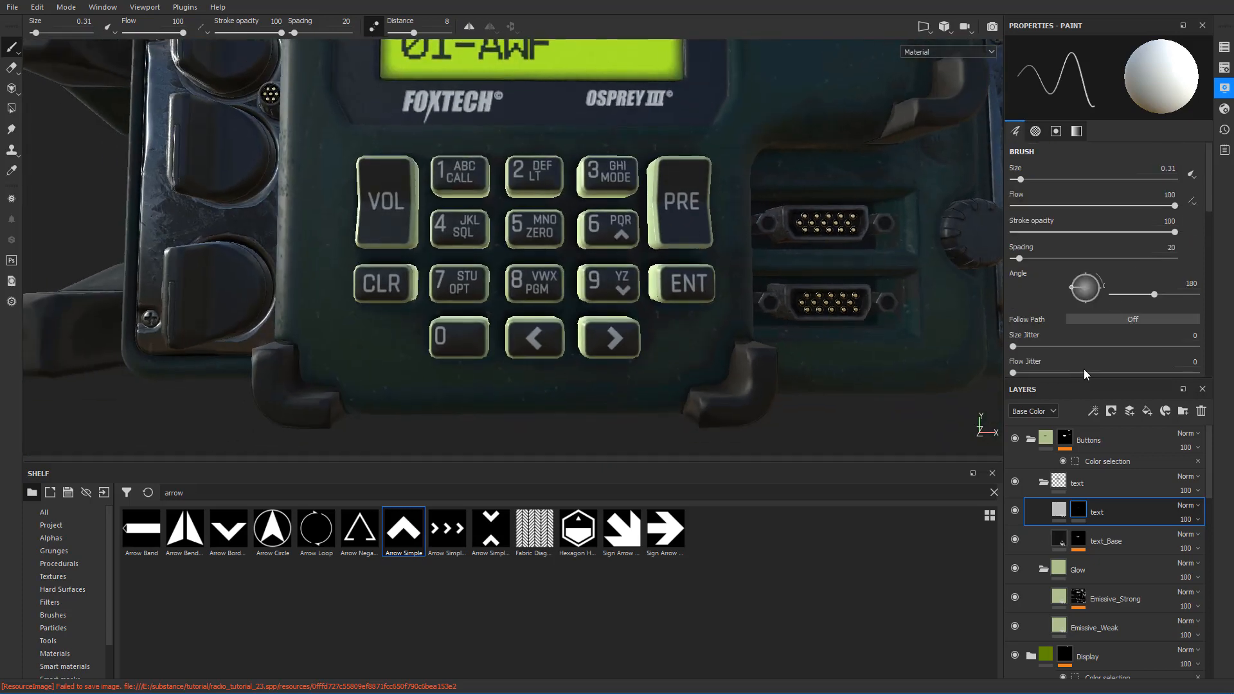
- Open the text layer's fill properties and lower its height to -0.015 to engrave the button labels
{"action": "left_click", "coordinate": [1059, 511]}
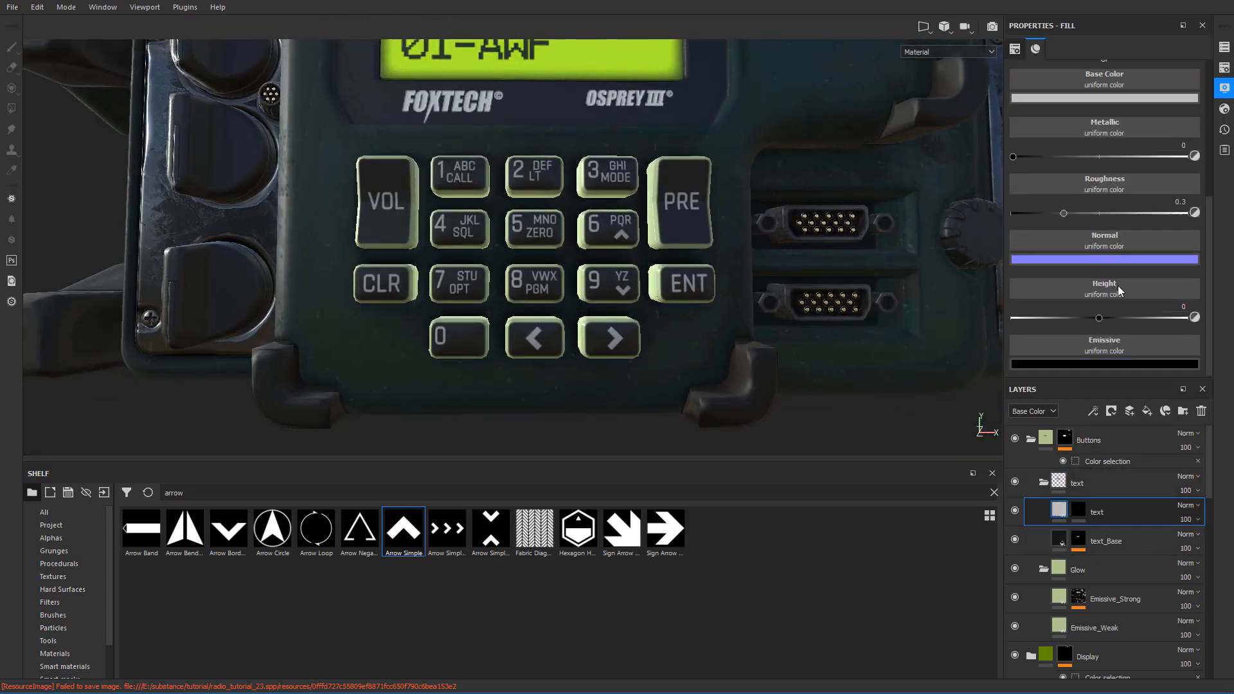
{"action": "left_click_drag", "start_coordinate": [1101, 322], "coordinate": [1089, 322]}
{"action": "right_click_drag", "start_coordinate": [502, 198], "coordinate": [592, 231], "text": "alt"}
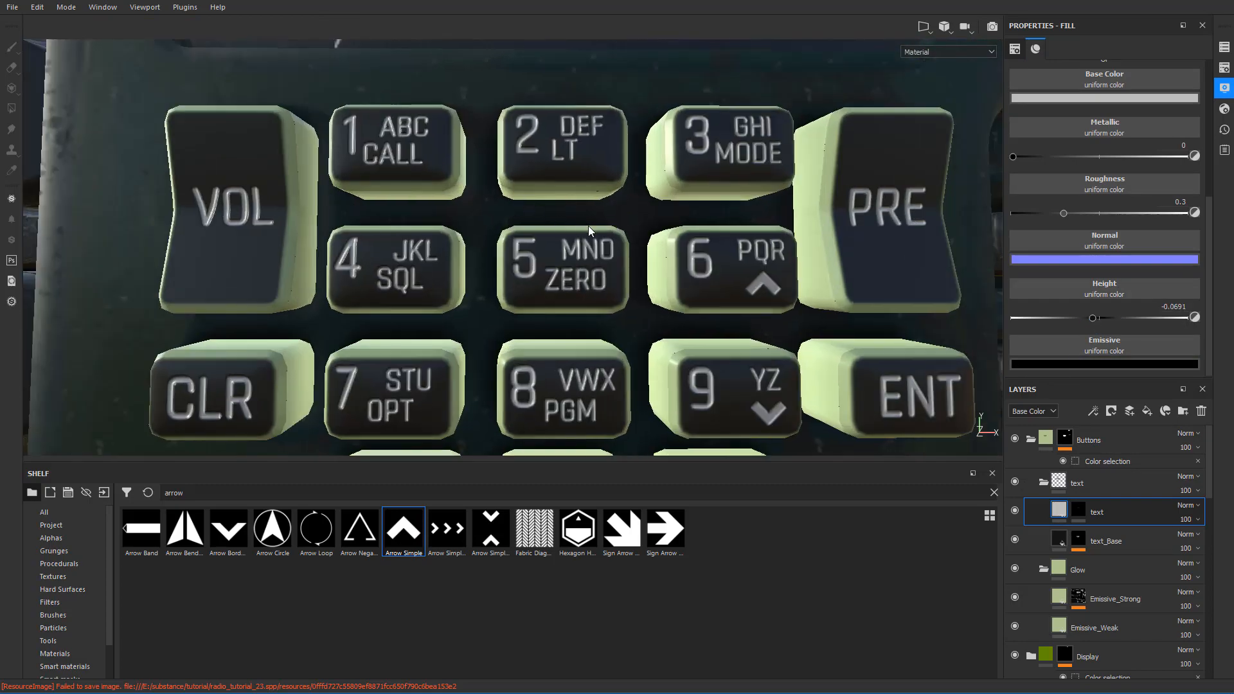
{"action": "mouse_move", "coordinate": [592, 231]}
{"action": "left_mouse_down", "text": "alt"}
{"action": "mouse_move", "coordinate": [596, 180]}
{"action": "mouse_move", "coordinate": [577, 222]}
{"action": "left_mouse_up", "text": "alt"}
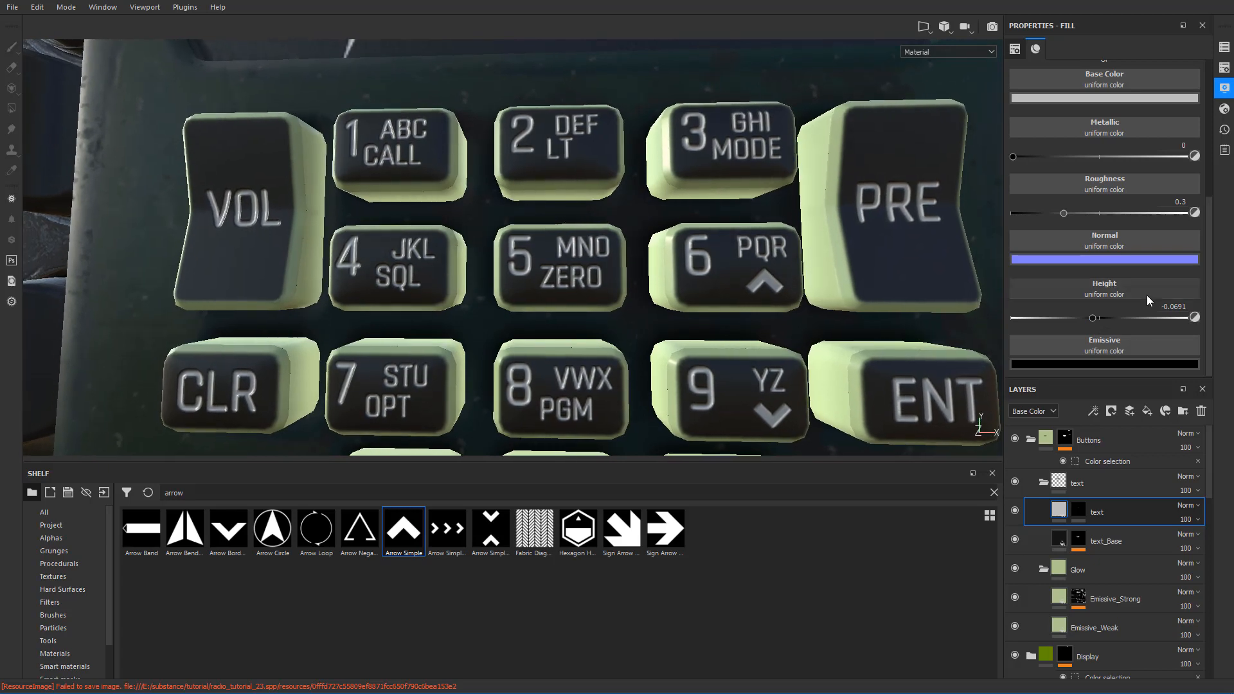
{"action": "left_click", "coordinate": [1174, 307]}
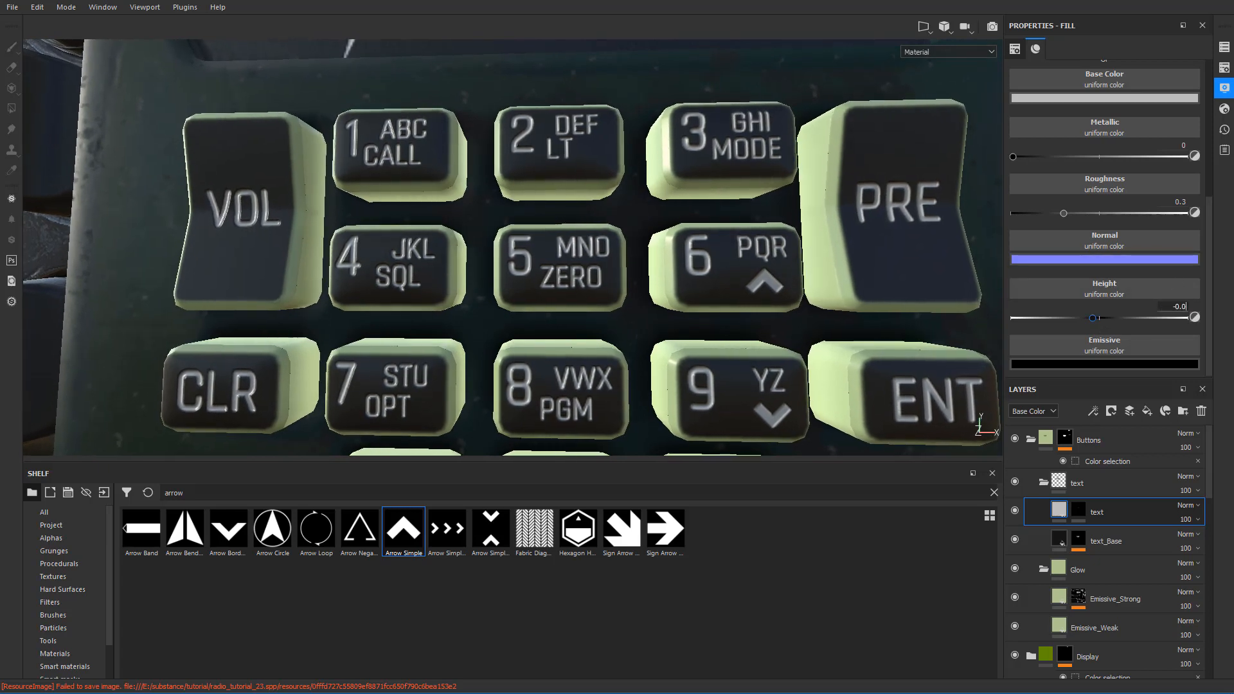
{"action": "key", "text": "Return"}
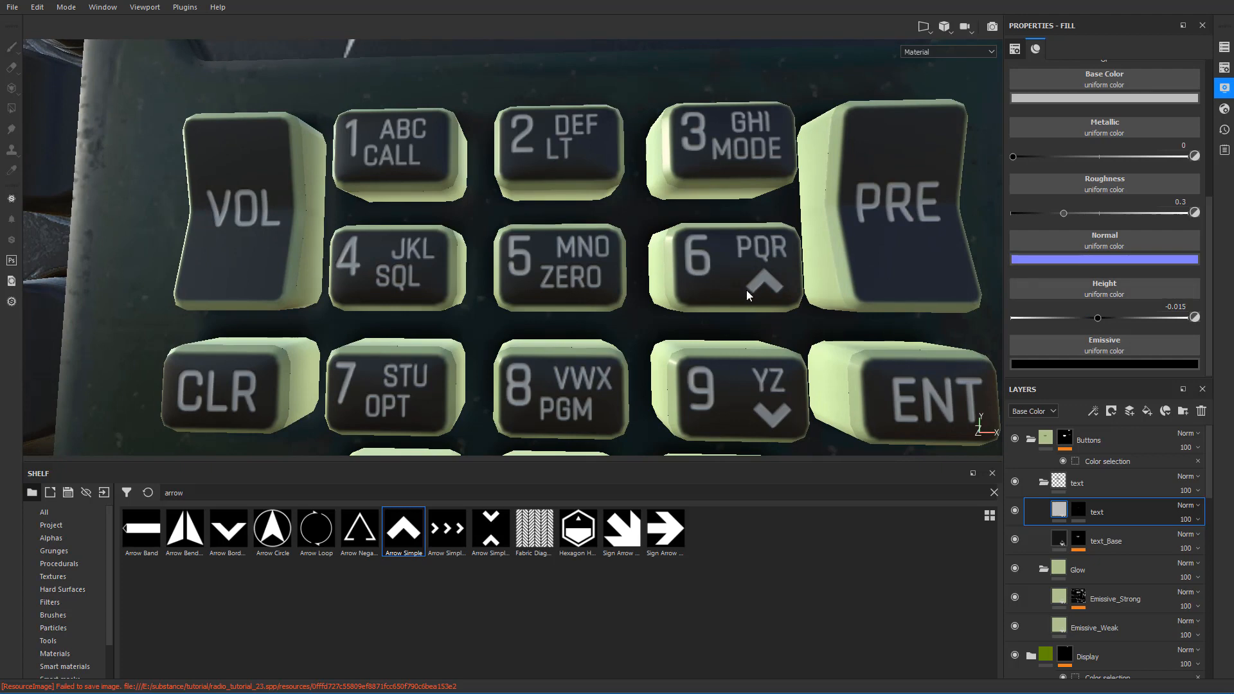
- Check the engraving at a low angle and set the text fill layer's height to -0.03
{"action": "left_click_drag", "start_coordinate": [637, 325], "coordinate": [619, 293], "text": "alt"}
{"action": "middle_click_drag", "start_coordinate": [619, 293], "coordinate": [608, 204], "text": "alt"}
{"action": "right_click_drag", "start_coordinate": [608, 205], "coordinate": [624, 252], "text": "alt"}
{"action": "left_click_drag", "start_coordinate": [602, 283], "coordinate": [621, 272], "text": "alt"}
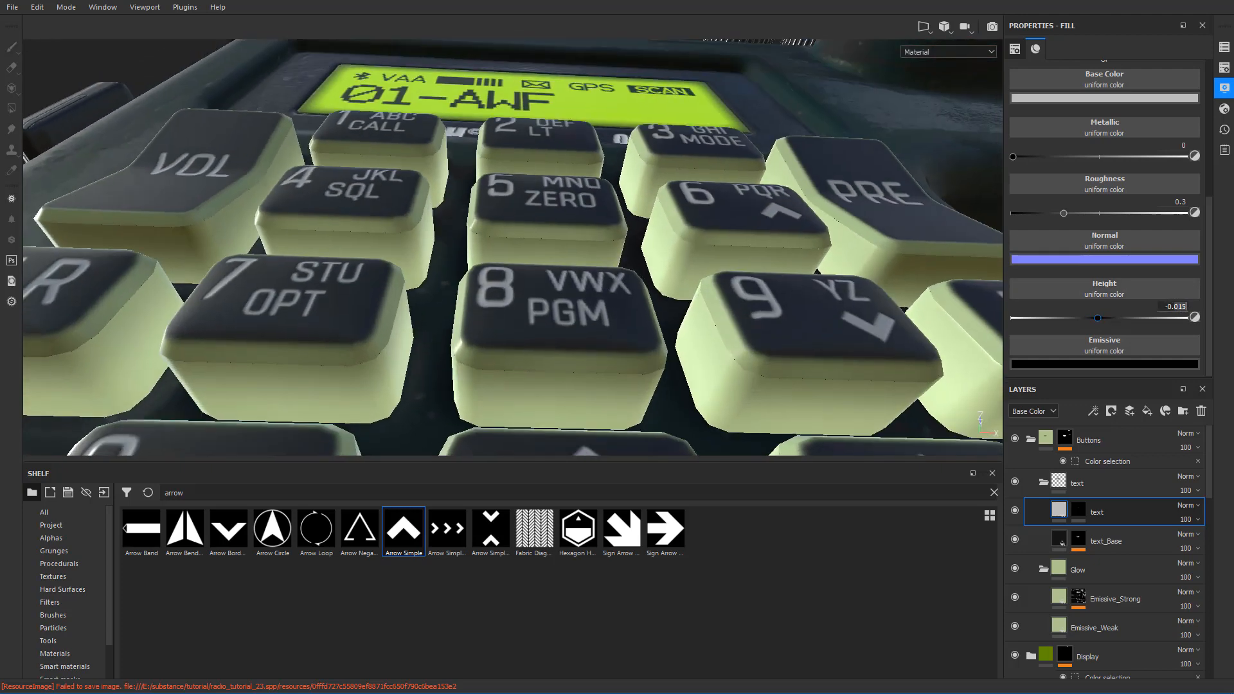
{"action": "type", "text": "2"}
{"action": "key", "text": "Return"}
{"action": "key", "text": "Return"}
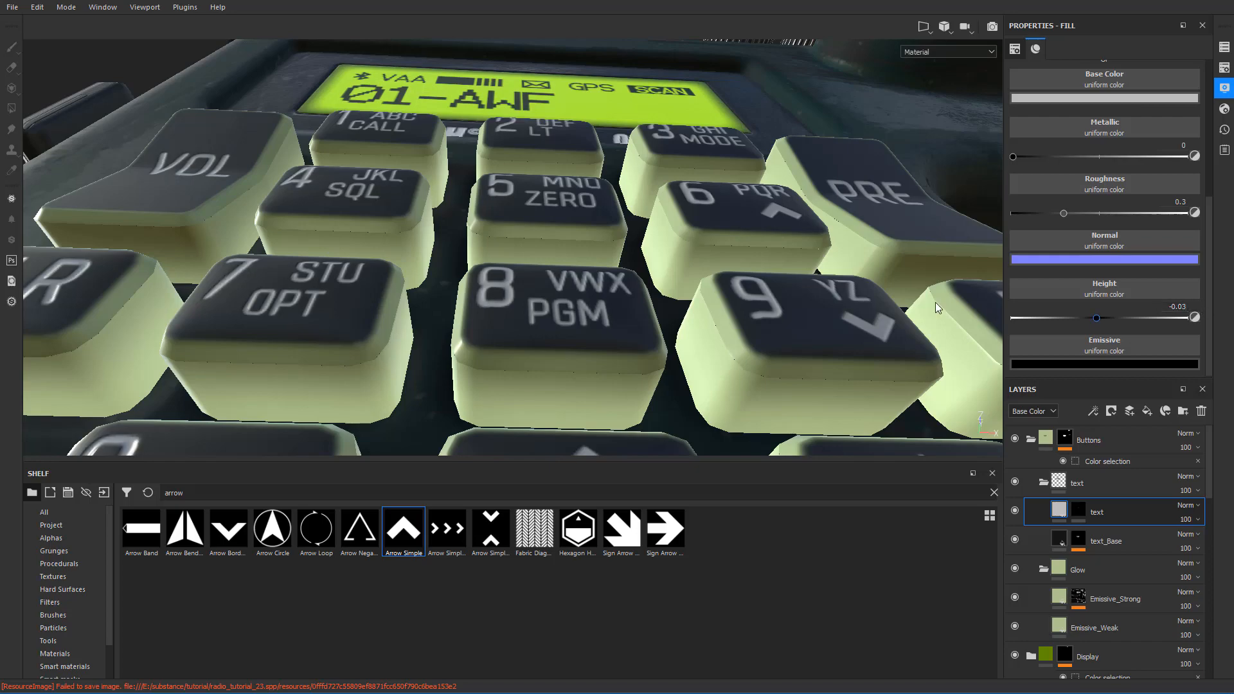
- Darken the text_Base layer's base color to near black, with R, G and B at 0.003
{"action": "left_click_drag", "start_coordinate": [678, 286], "coordinate": [653, 332], "text": "alt"}
{"action": "scroll", "coordinate": [655, 306], "scroll_direction": "down", "scroll_amount": 5}
{"action": "scroll", "coordinate": [652, 332], "scroll_direction": "down", "scroll_amount": 10}
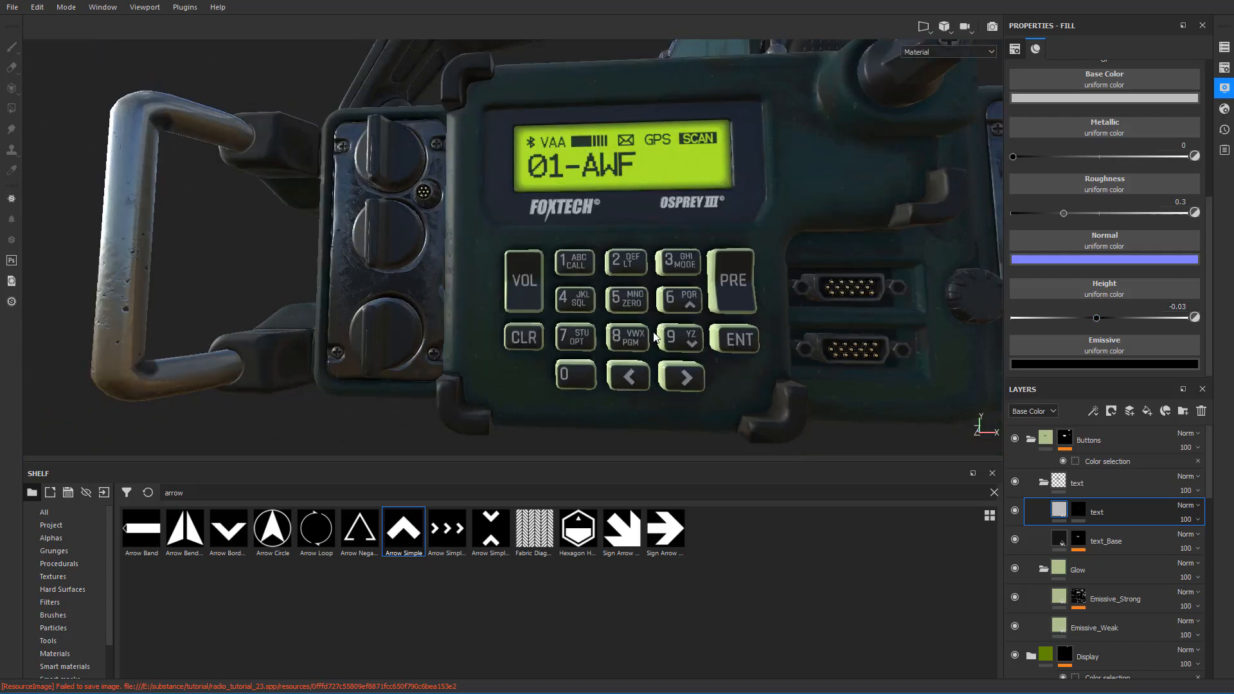
{"action": "scroll", "coordinate": [661, 336], "scroll_direction": "up", "scroll_amount": 10}
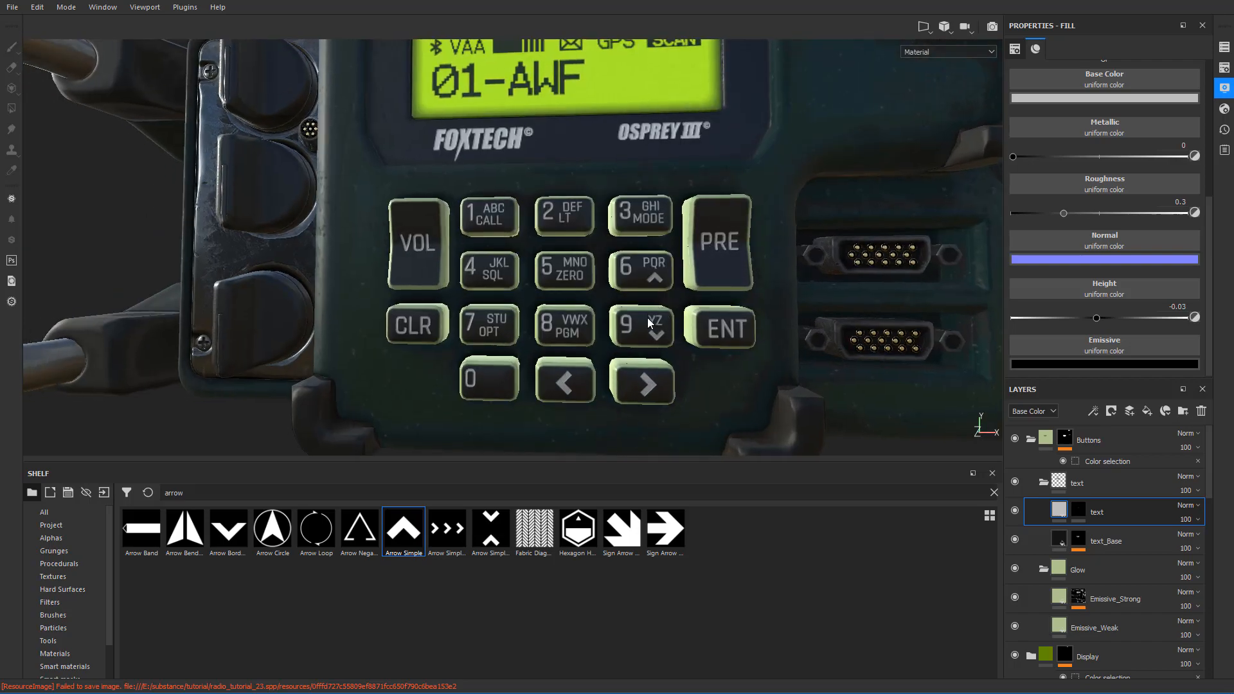
{"action": "scroll", "coordinate": [607, 298], "scroll_direction": "up", "scroll_amount": 5}
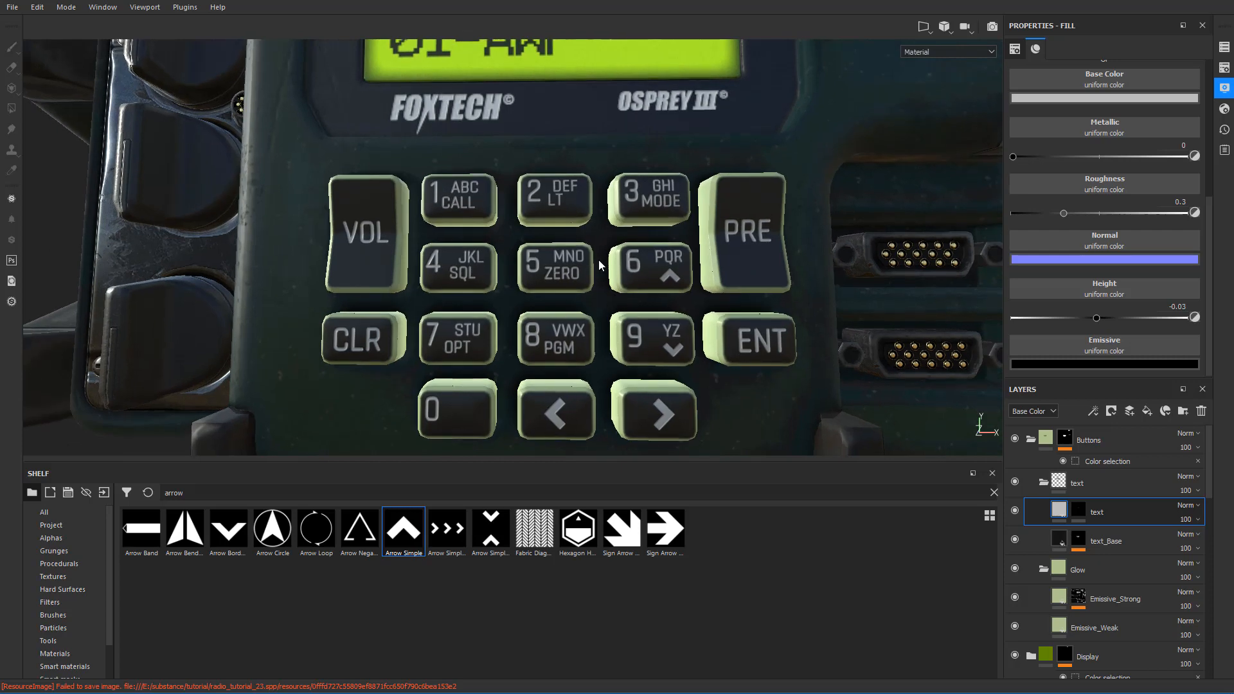
{"action": "scroll", "coordinate": [610, 296], "scroll_direction": "down", "scroll_amount": 5}
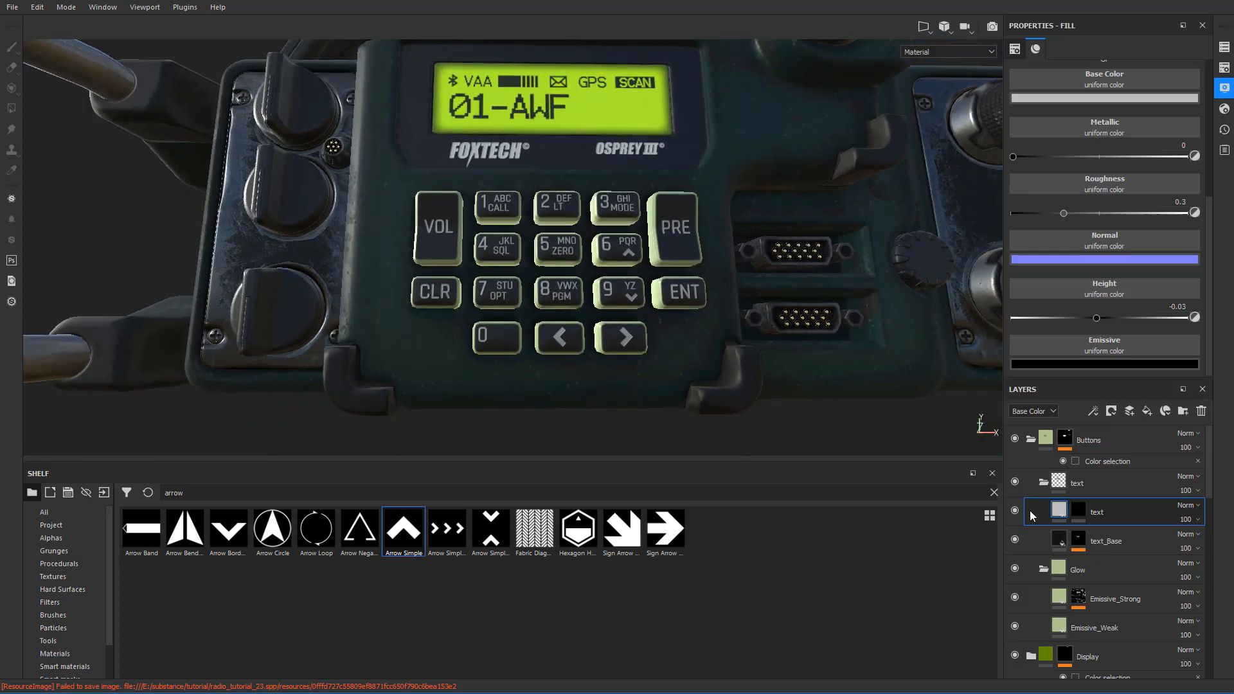
{"action": "left_click", "coordinate": [1060, 540]}
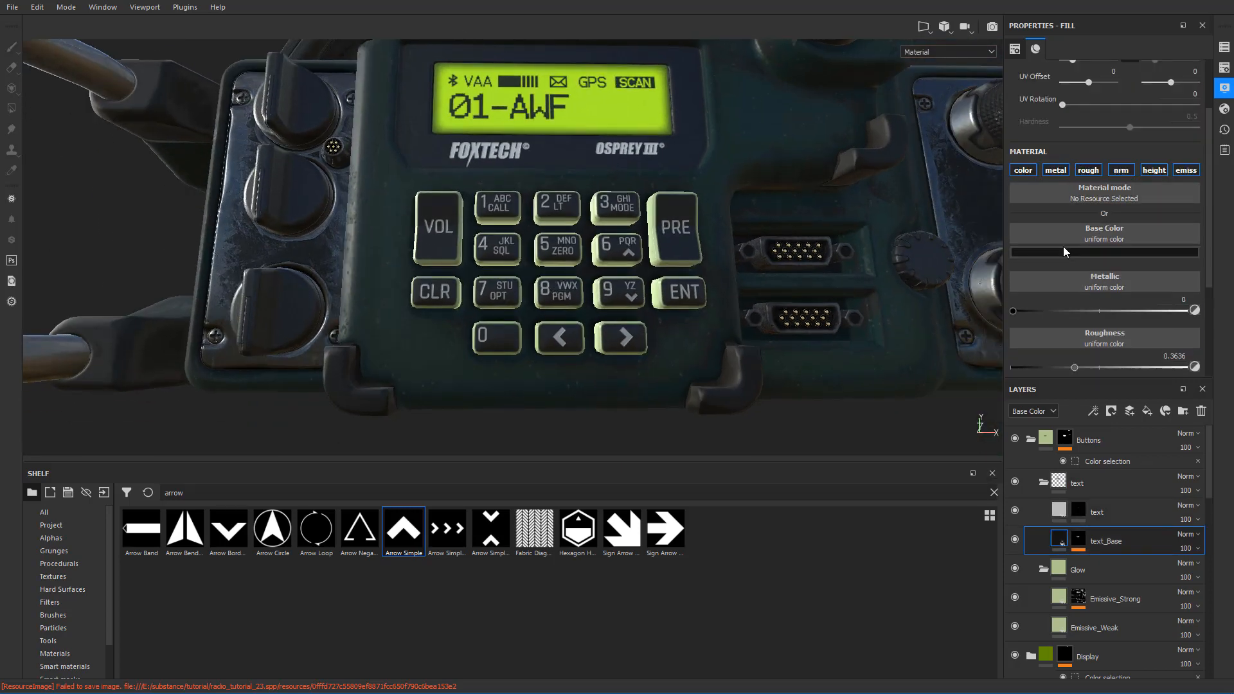
{"action": "left_click", "coordinate": [1064, 252]}
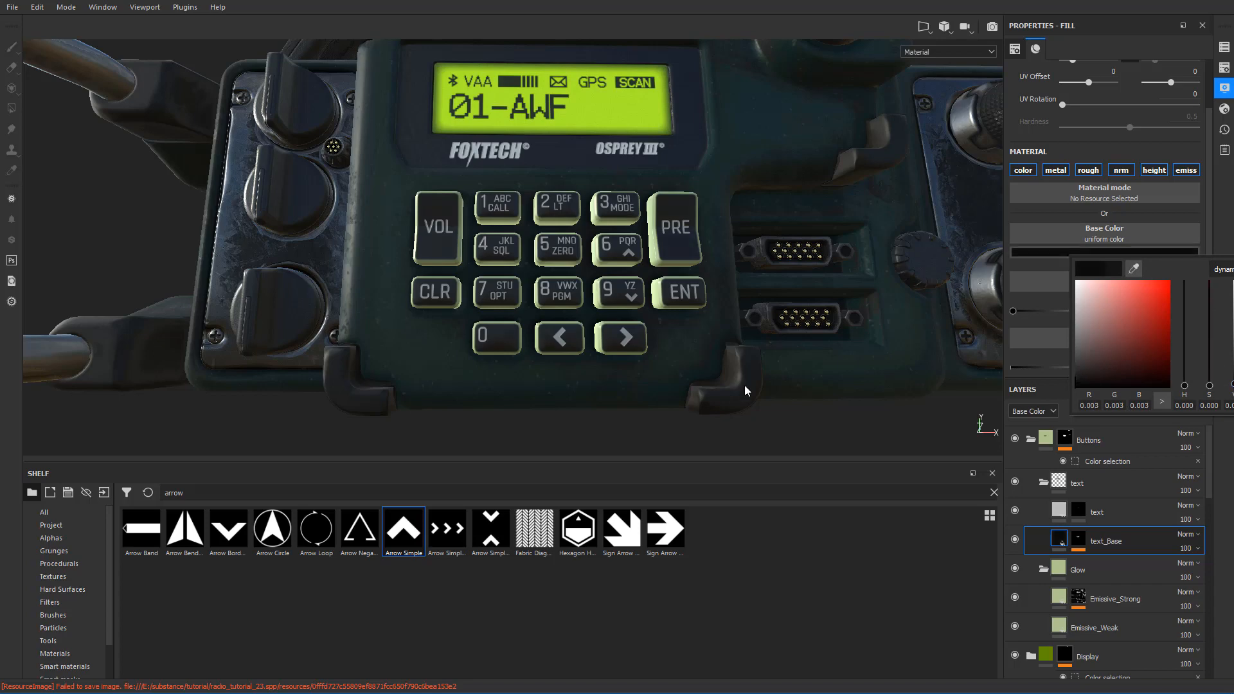
{"action": "left_click", "coordinate": [615, 417]}
- Examine the darkened keypad button faces against the rest of the radio
{"action": "scroll", "coordinate": [628, 333], "scroll_direction": "down", "scroll_amount": 3}
{"action": "scroll", "coordinate": [623, 325], "scroll_direction": "up", "scroll_amount": 2}
{"action": "scroll", "coordinate": [608, 311], "scroll_direction": "down", "scroll_amount": 4}
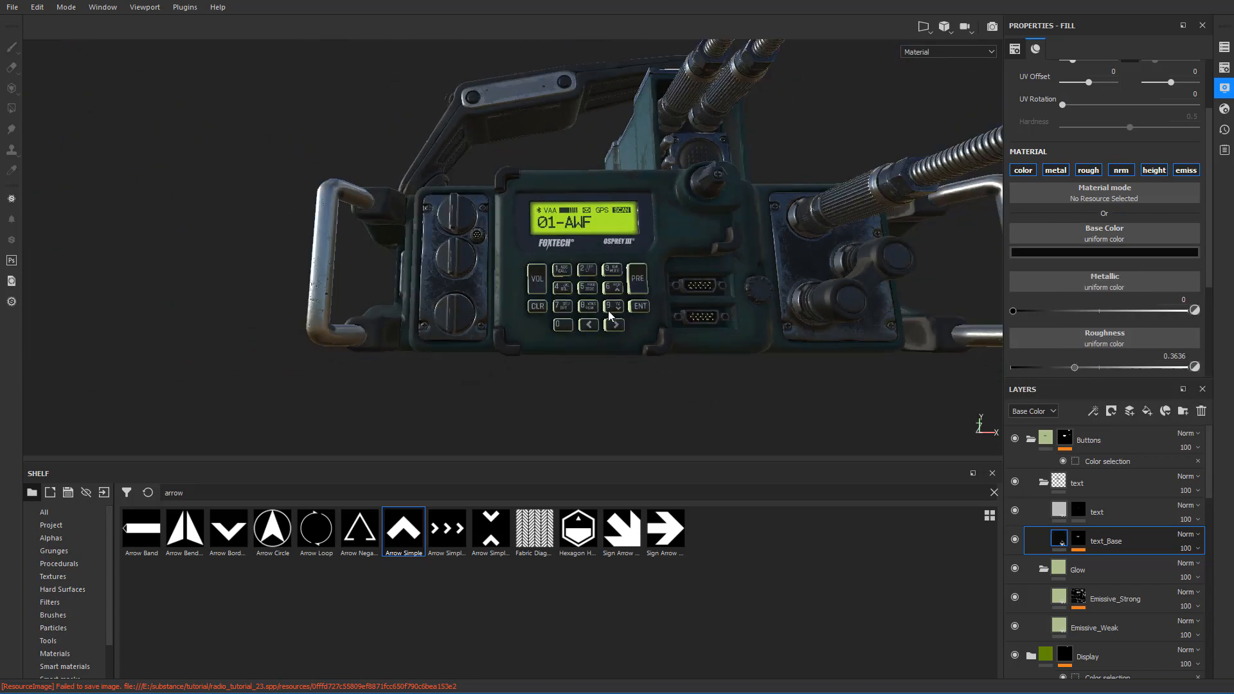
{"action": "scroll", "coordinate": [614, 310], "scroll_direction": "up", "scroll_amount": 6}
{"action": "mouse_move", "coordinate": [618, 310]}
{"action": "left_mouse_down", "text": "alt"}
{"action": "mouse_move", "coordinate": [588, 255]}
{"action": "mouse_move", "coordinate": [695, 299]}
{"action": "mouse_move", "coordinate": [839, 332]}
{"action": "mouse_move", "coordinate": [396, 293]}
{"action": "mouse_move", "coordinate": [588, 302]}
{"action": "mouse_move", "coordinate": [561, 321]}
{"action": "mouse_move", "coordinate": [541, 298]}
{"action": "mouse_move", "coordinate": [588, 280]}
{"action": "left_mouse_up", "text": "alt"}
{"action": "scroll", "coordinate": [579, 303], "scroll_direction": "up", "scroll_amount": 3}
{"action": "scroll", "coordinate": [575, 305], "scroll_direction": "down", "scroll_amount": 4}
{"action": "scroll", "coordinate": [560, 309], "scroll_direction": "up", "scroll_amount": 1}
{"action": "scroll", "coordinate": [550, 306], "scroll_direction": "up", "scroll_amount": 3}
{"action": "scroll", "coordinate": [542, 301], "scroll_direction": "down", "scroll_amount": 3}
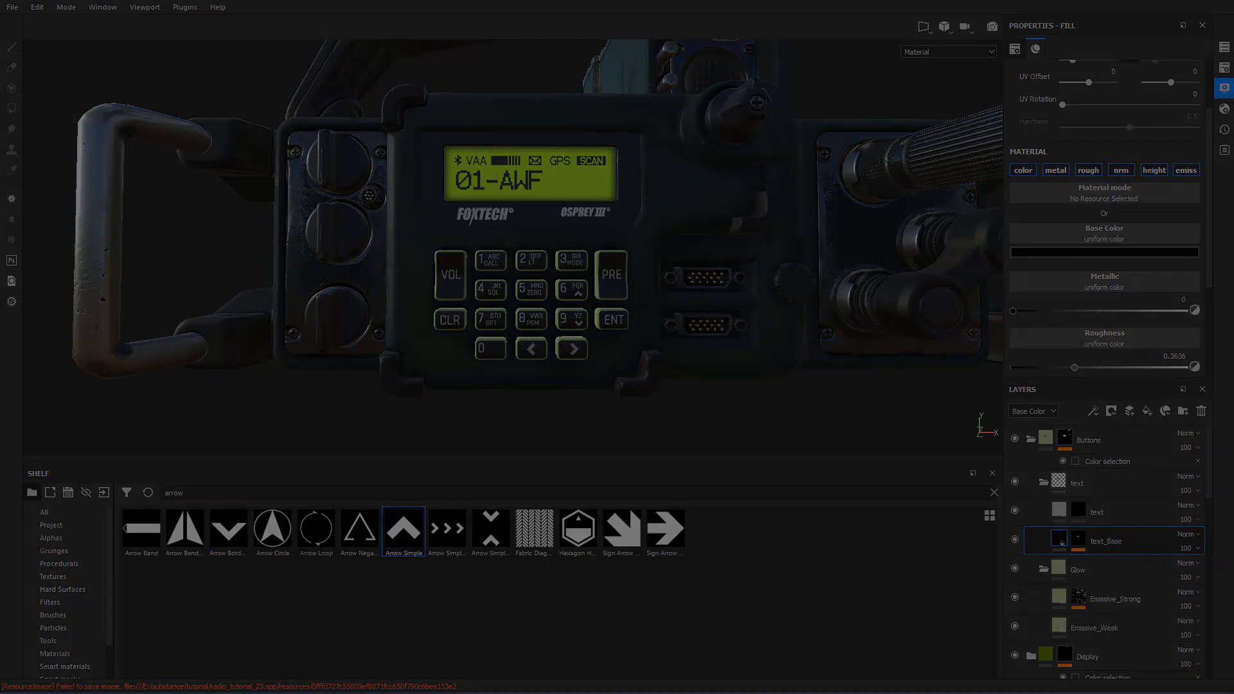
- Examine the radio's front panel, the small knobs and the plate with the three round sockets
{"action": "scroll", "coordinate": [534, 252], "scroll_direction": "up", "scroll_amount": 1}
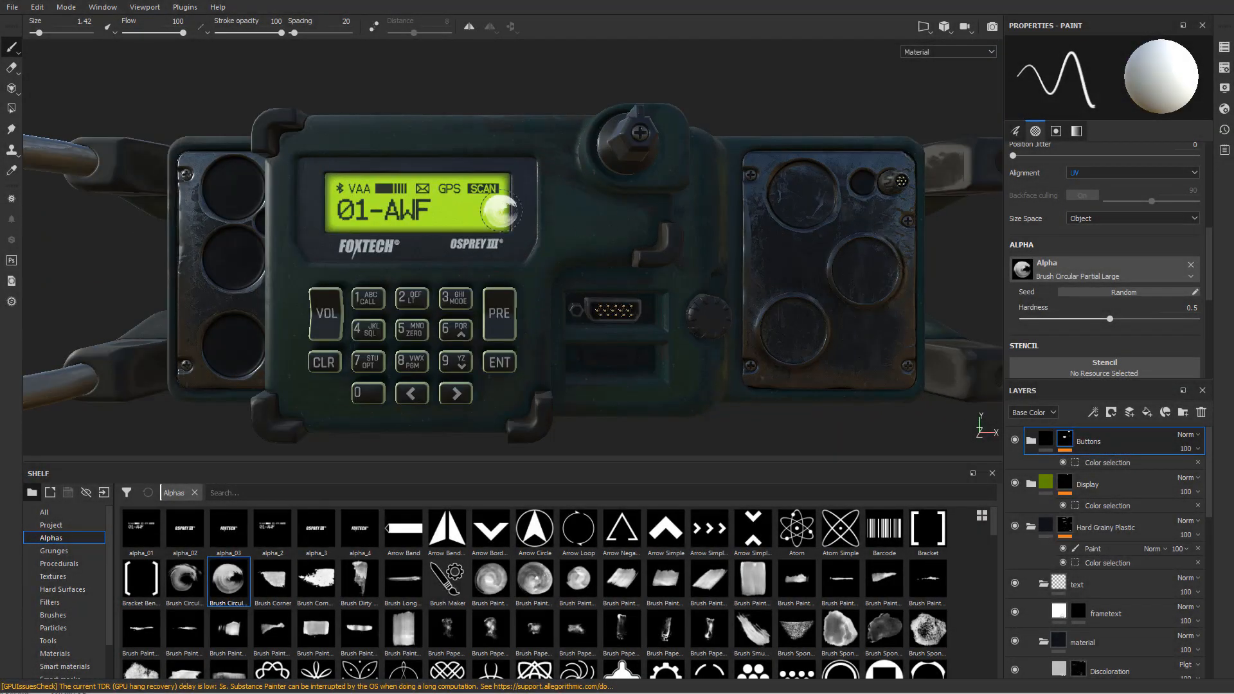
{"action": "scroll", "coordinate": [525, 257], "scroll_direction": "down", "scroll_amount": 2}
{"action": "scroll", "coordinate": [765, 251], "scroll_direction": "up", "scroll_amount": 3}
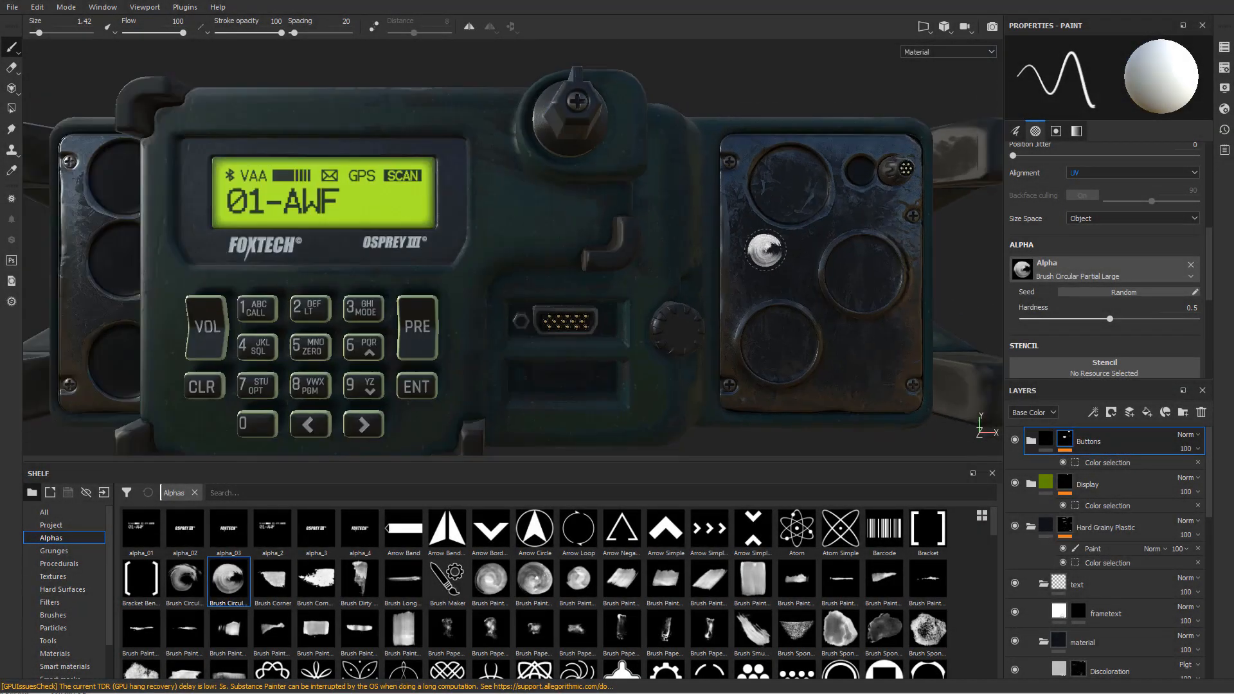
{"action": "scroll", "coordinate": [765, 251], "scroll_direction": "down", "scroll_amount": 3}
{"action": "middle_click_drag", "start_coordinate": [774, 251], "coordinate": [634, 265], "text": "alt"}
{"action": "scroll", "coordinate": [700, 253], "scroll_direction": "up", "scroll_amount": 3}
{"action": "scroll", "coordinate": [700, 253], "scroll_direction": "down", "scroll_amount": 2}
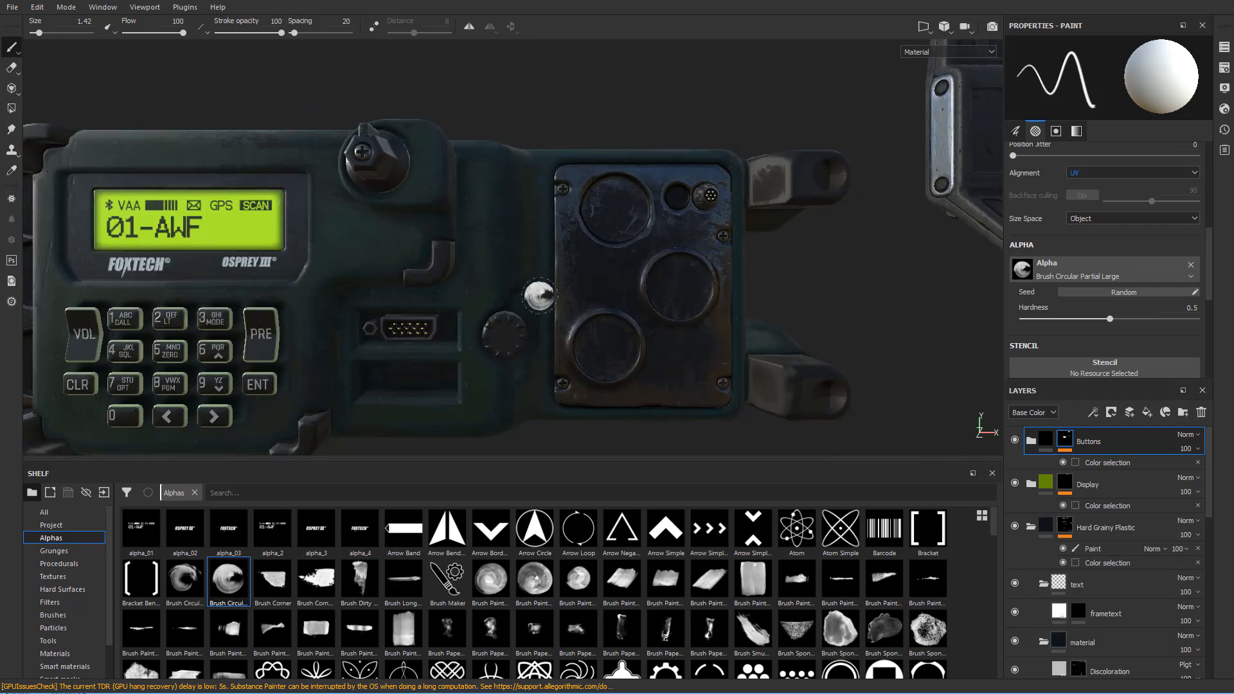
{"action": "scroll", "coordinate": [539, 290], "scroll_direction": "down", "scroll_amount": 3}
{"action": "middle_click_drag", "start_coordinate": [404, 260], "coordinate": [532, 253], "text": "alt"}
{"action": "scroll", "coordinate": [736, 265], "scroll_direction": "up", "scroll_amount": 3}
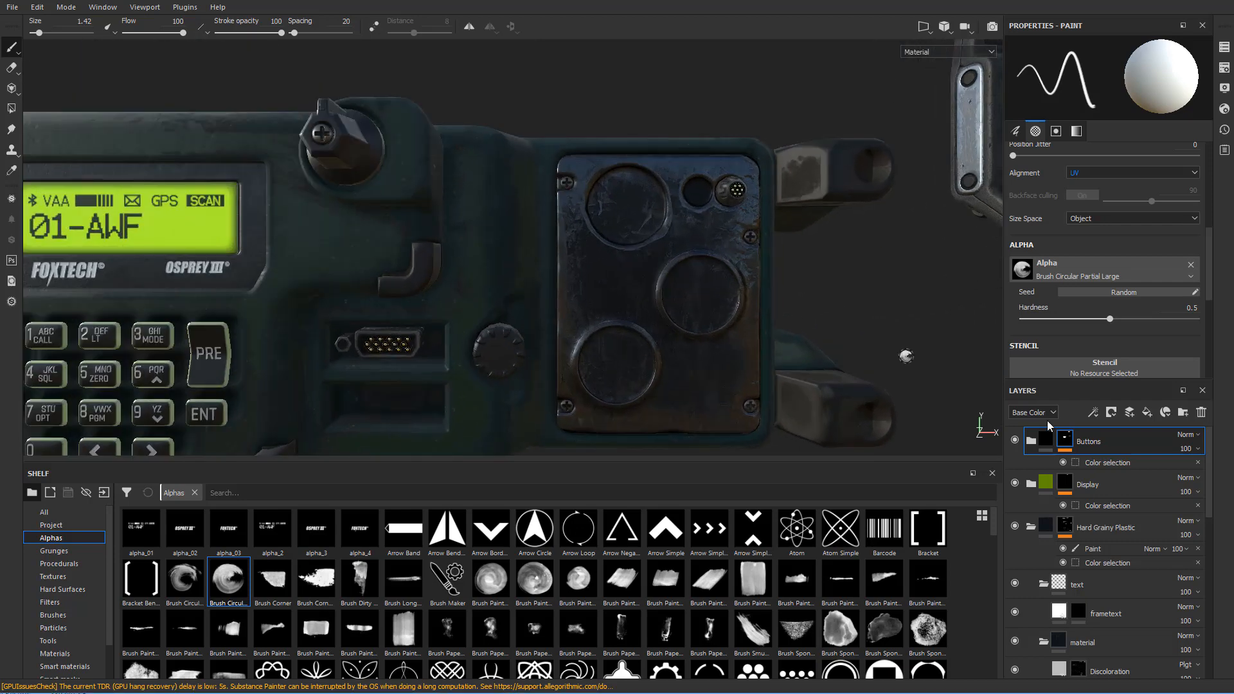
- Add a fill layer with a black mask above the Buttons folder and set its base color to white
{"action": "left_click", "coordinate": [1147, 412]}
{"action": "right_click", "coordinate": [1062, 441]}
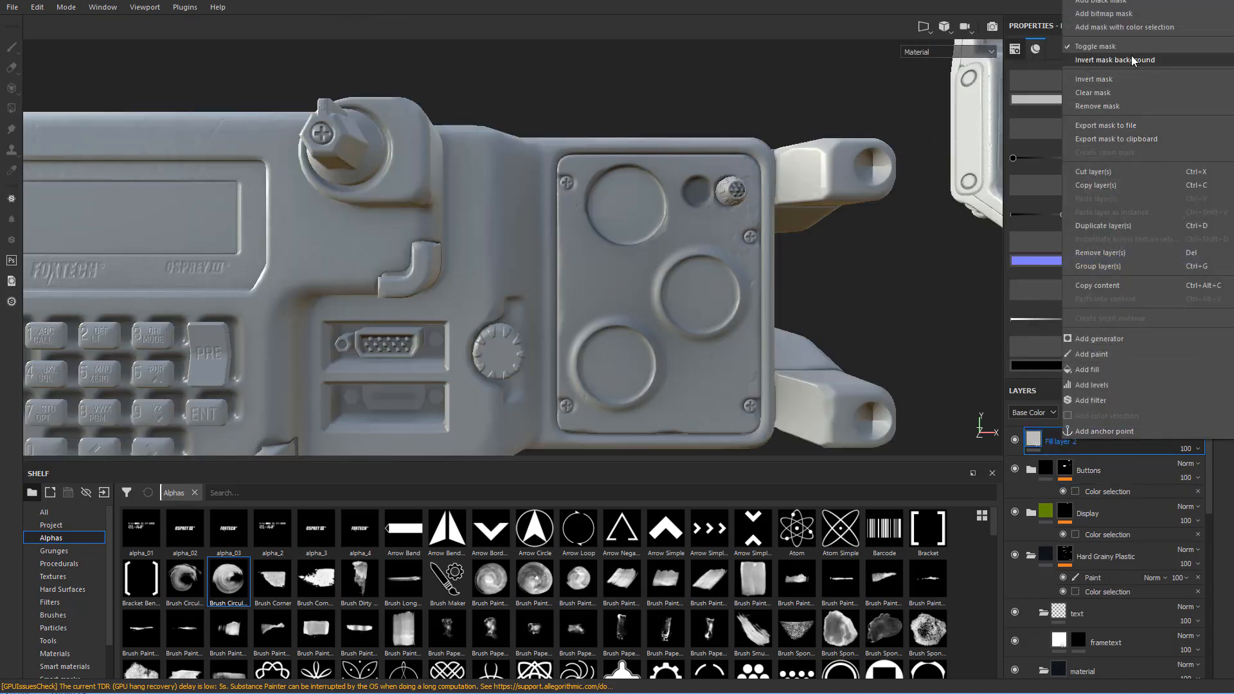
{"action": "left_click", "coordinate": [1120, 5]}
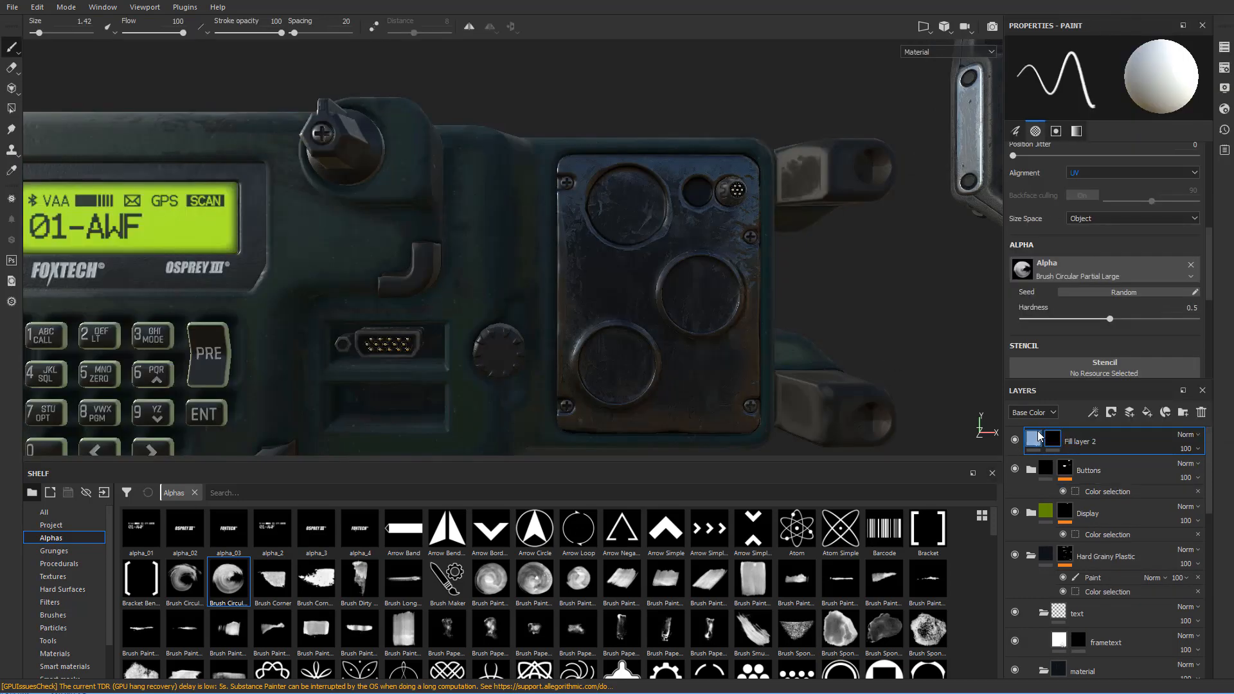
{"action": "left_click", "coordinate": [1035, 441]}
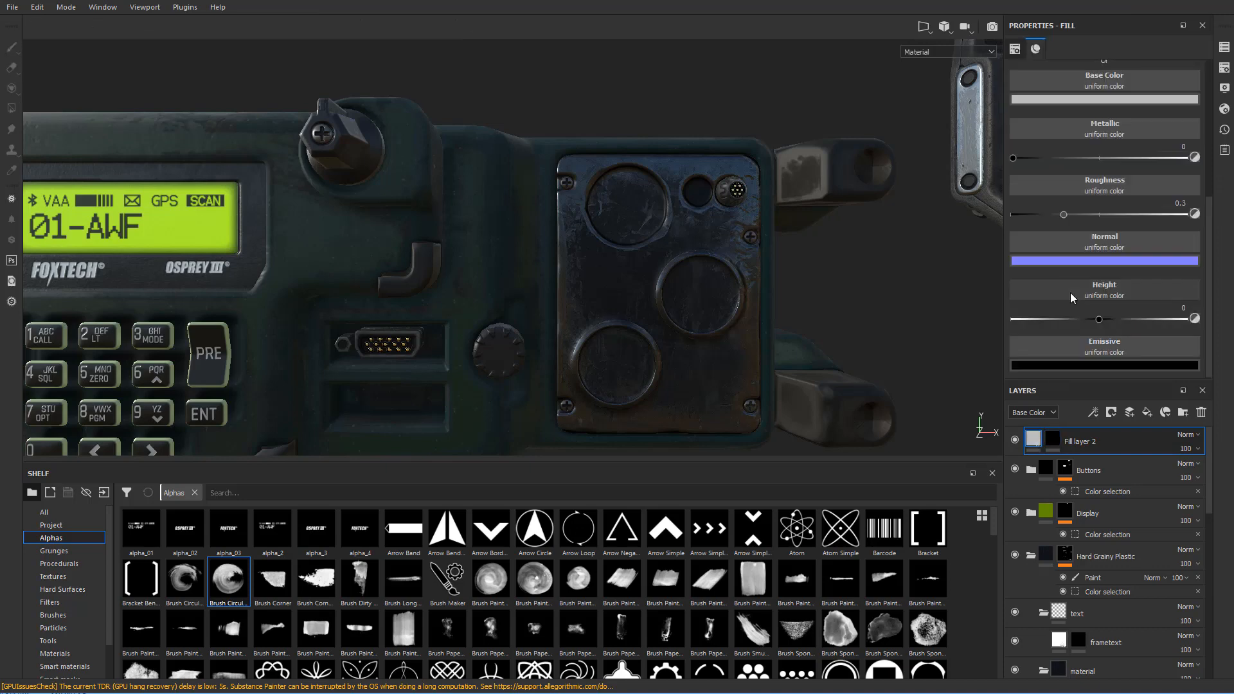
{"action": "left_click", "coordinate": [1102, 99]}
{"action": "left_click_drag", "start_coordinate": [1120, 211], "coordinate": [1039, 35]}
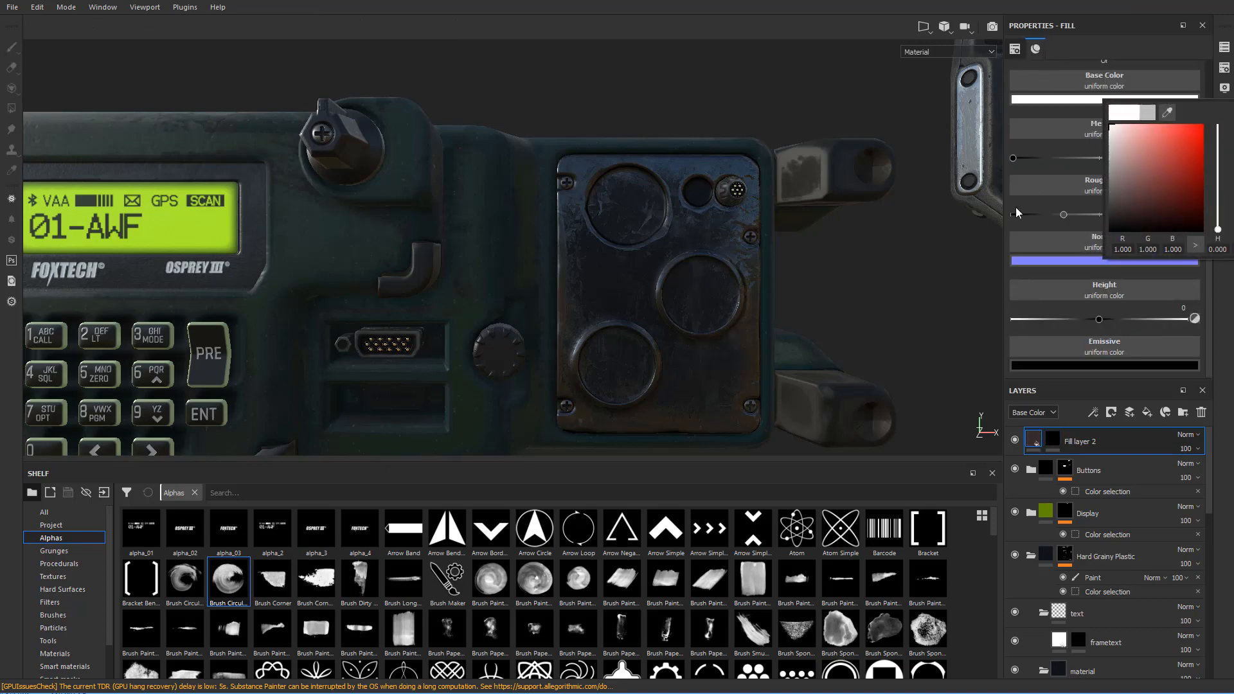
- Search the shelf for type alphas, load Font Orbitron as the brush alpha for Fill layer 2's mask, and set its type to Bold
{"action": "left_click", "coordinate": [894, 4]}
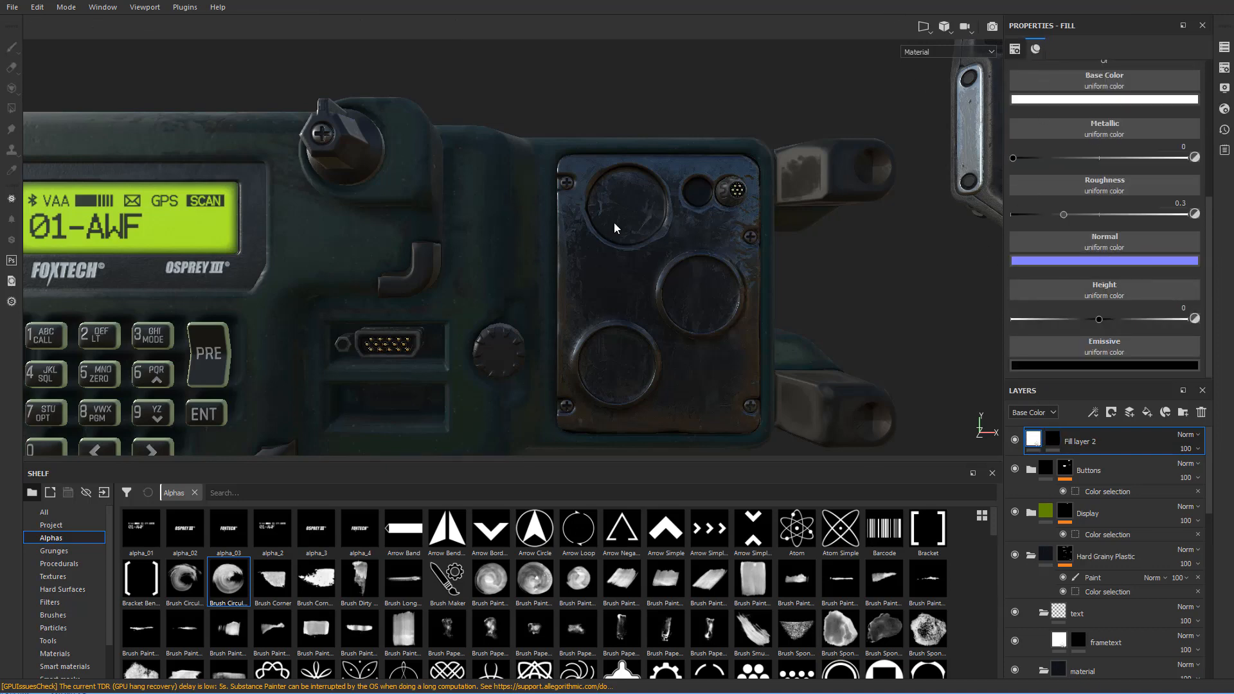
{"action": "left_click_drag", "start_coordinate": [595, 236], "coordinate": [627, 243], "text": "alt"}
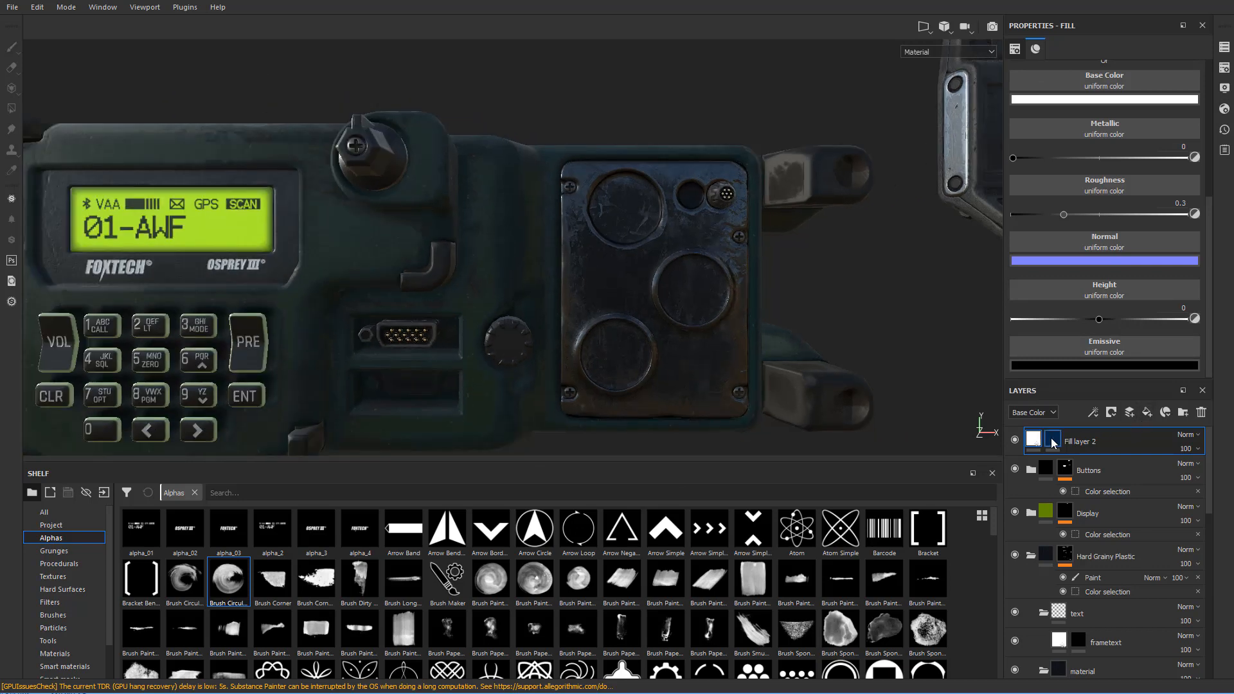
{"action": "key", "text": "1"}
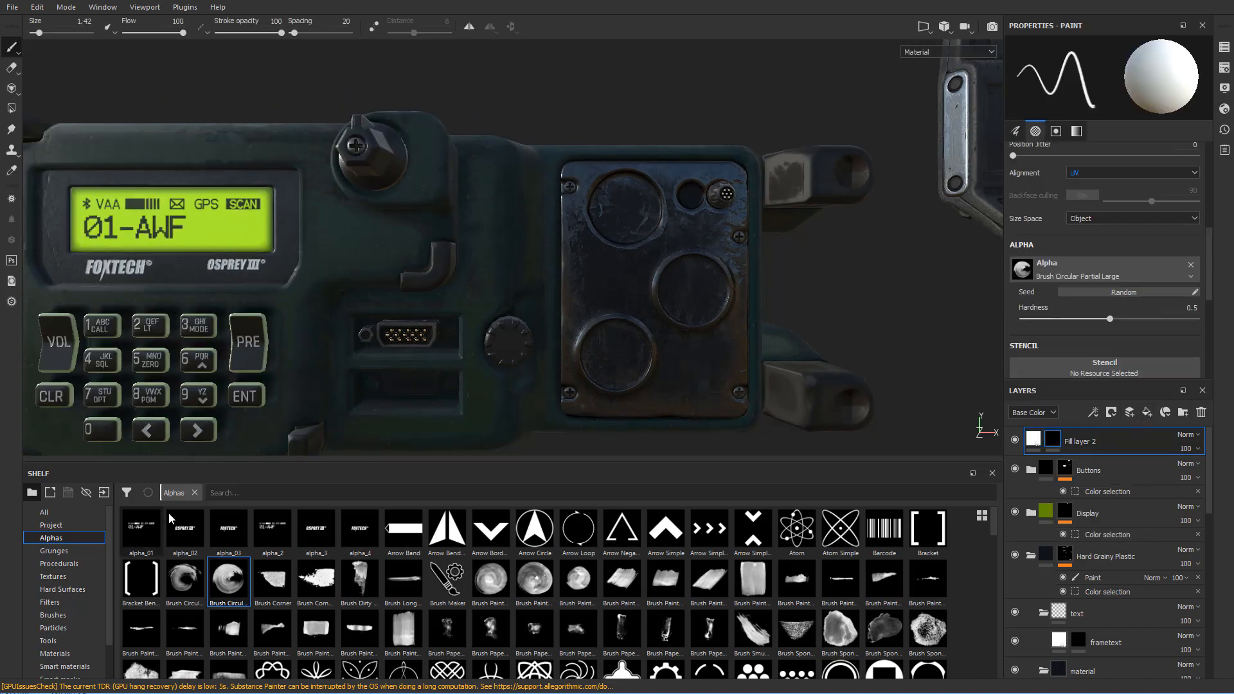
{"action": "left_click", "coordinate": [194, 492]}
{"action": "type", "text": "ty"}
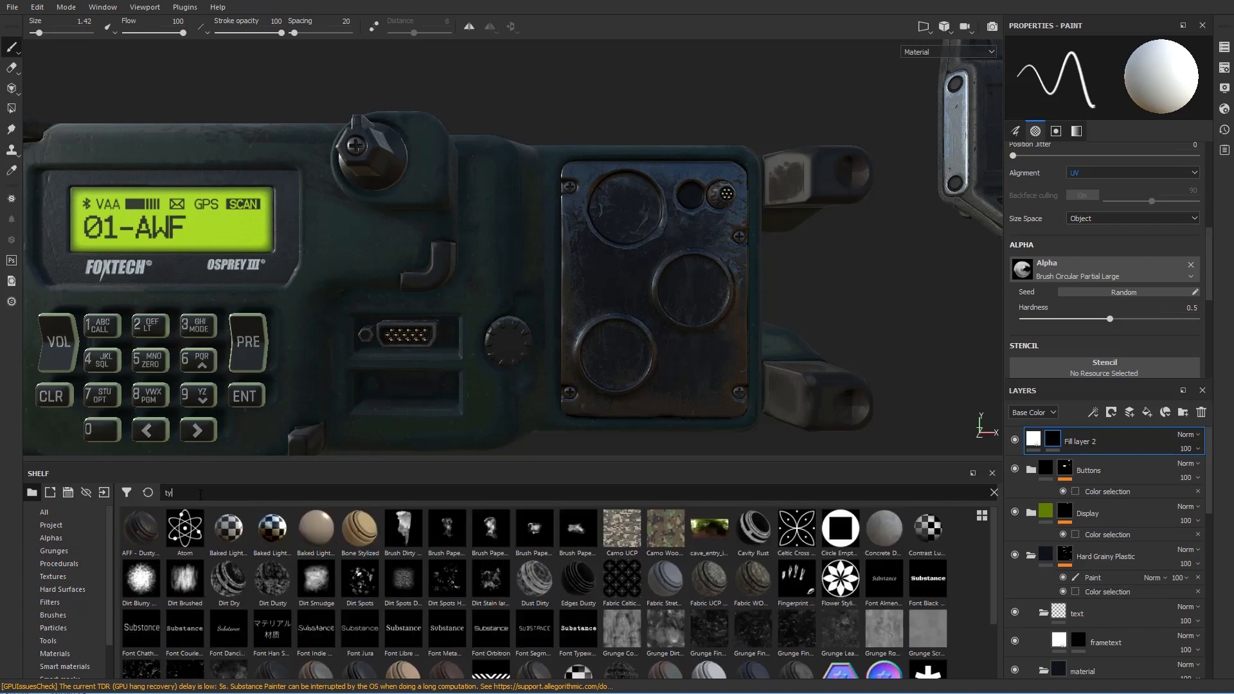
{"action": "type", "text": "pe"}
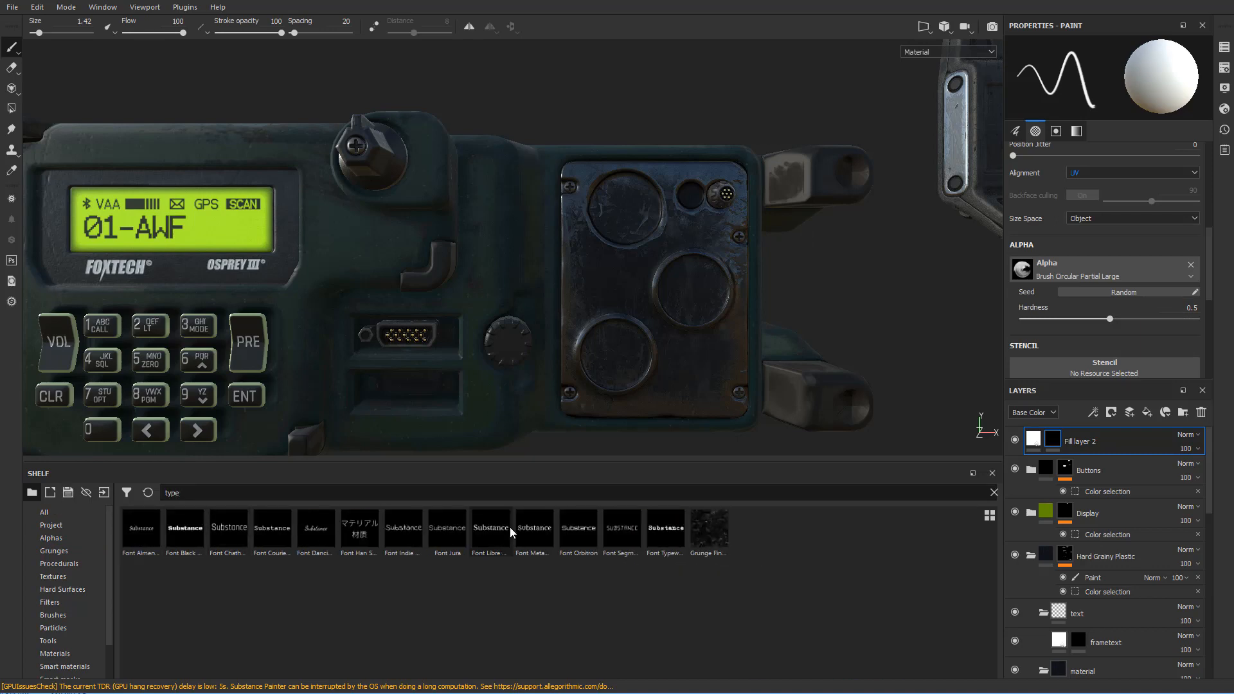
{"action": "mouse_move", "coordinate": [580, 539]}
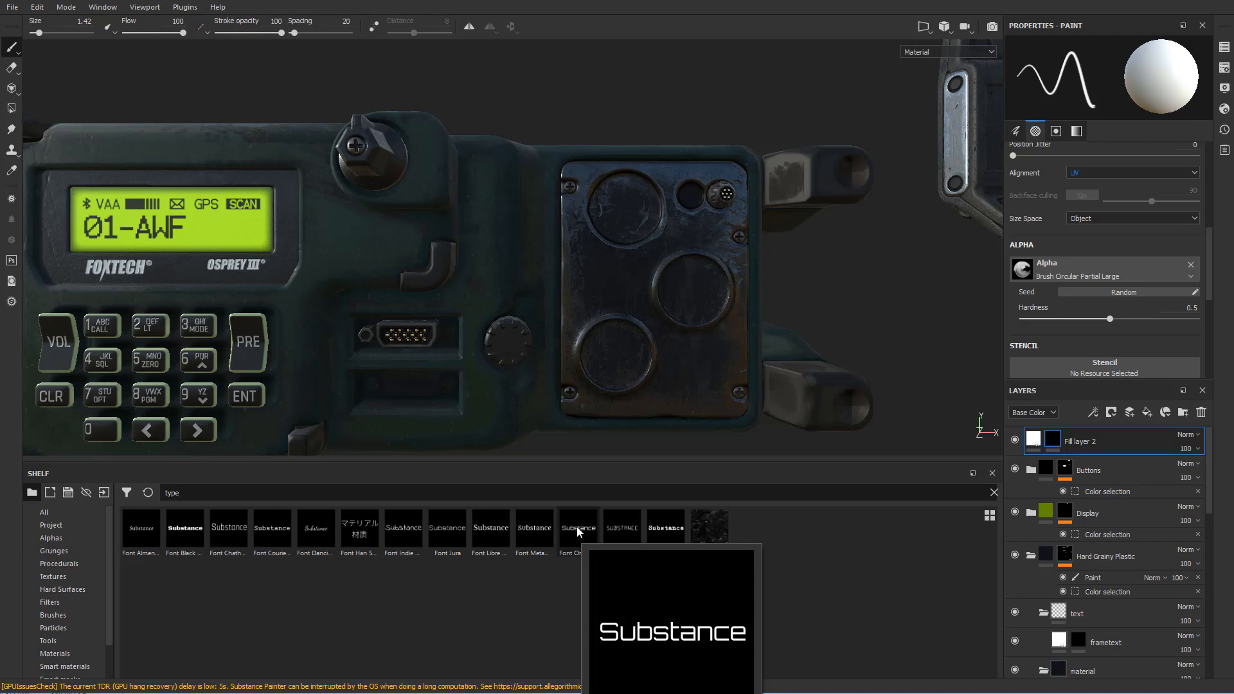
{"action": "left_click", "coordinate": [578, 532]}
{"action": "left_click", "coordinate": [1093, 350]}
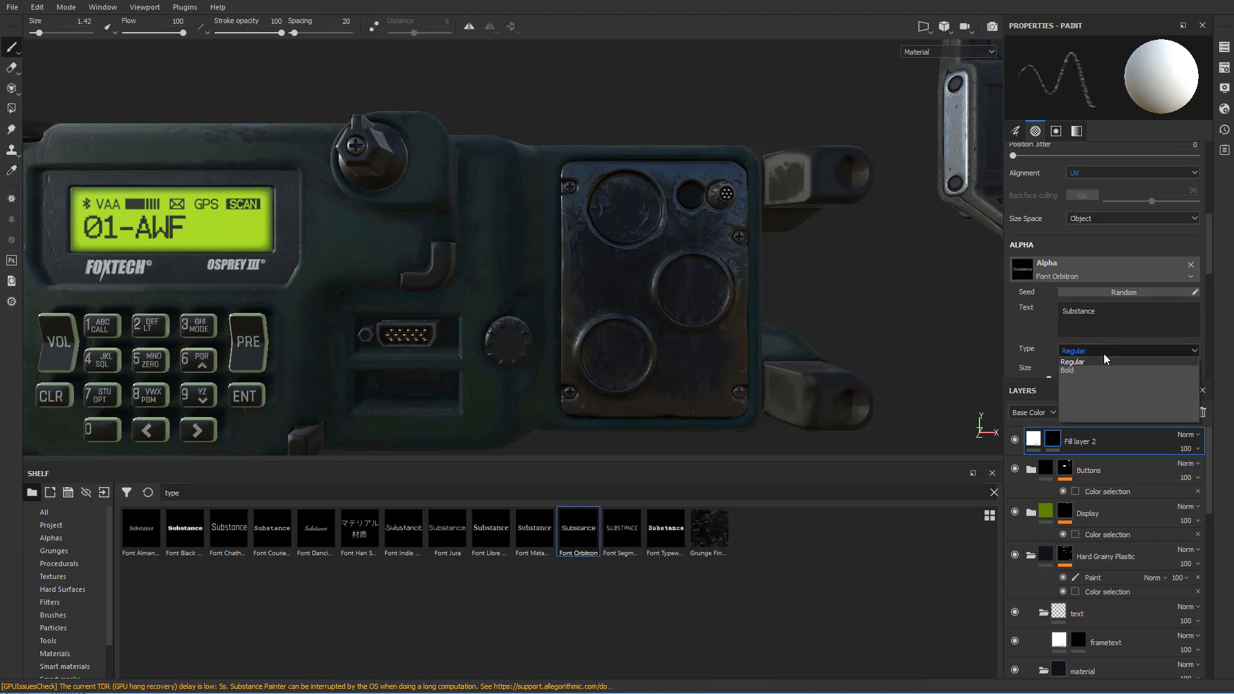
{"action": "left_click", "coordinate": [1086, 371]}
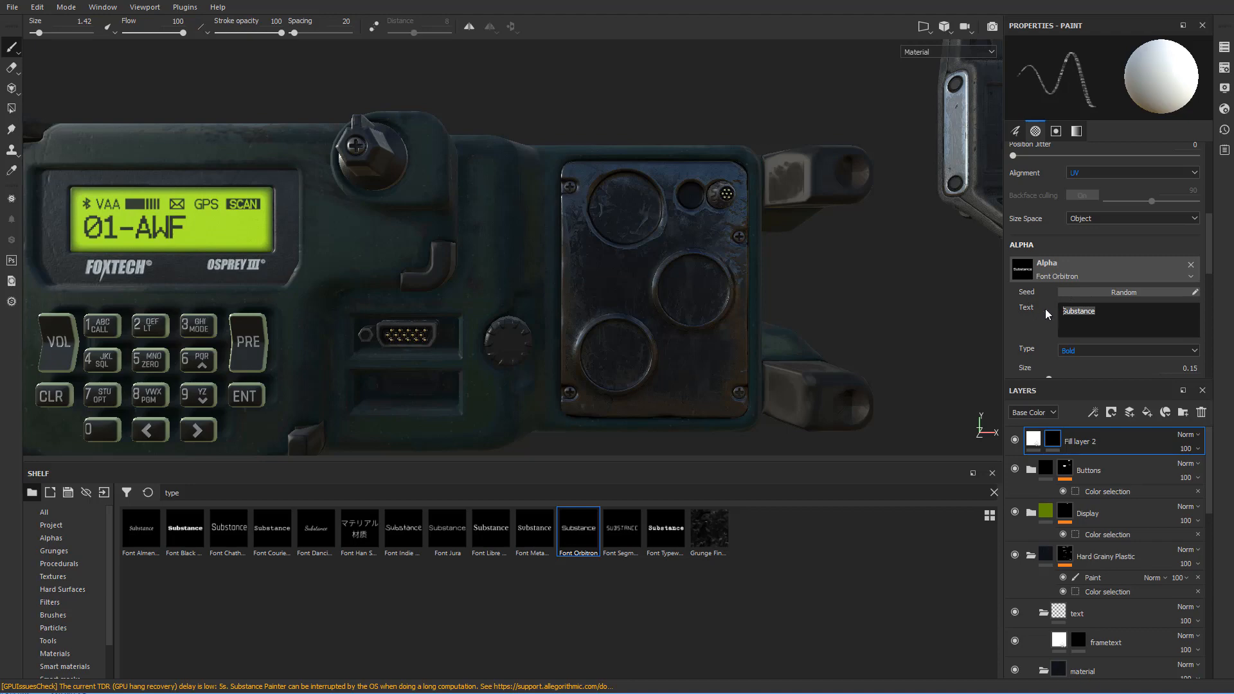
- Set the alpha text to 225-2000 and try it over the plate with the three round sockets
{"action": "scroll", "coordinate": [835, 313], "scroll_direction": "up", "scroll_amount": 5}
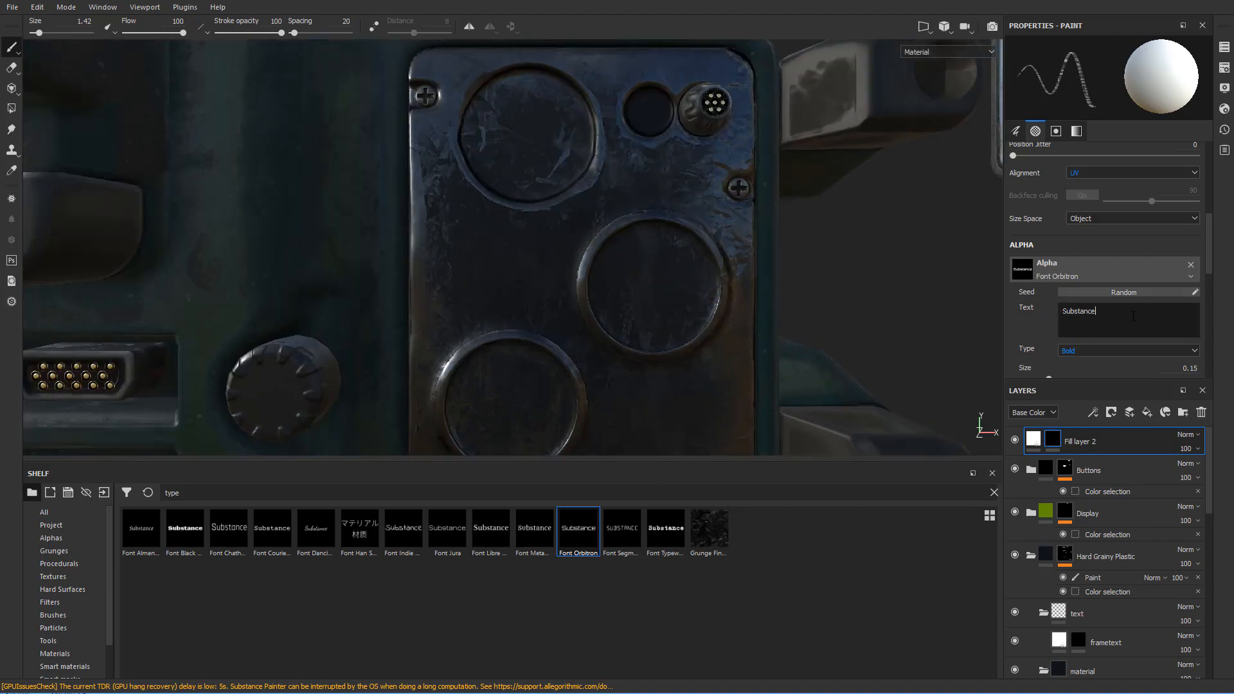
{"action": "type", "text": "225-2000"}
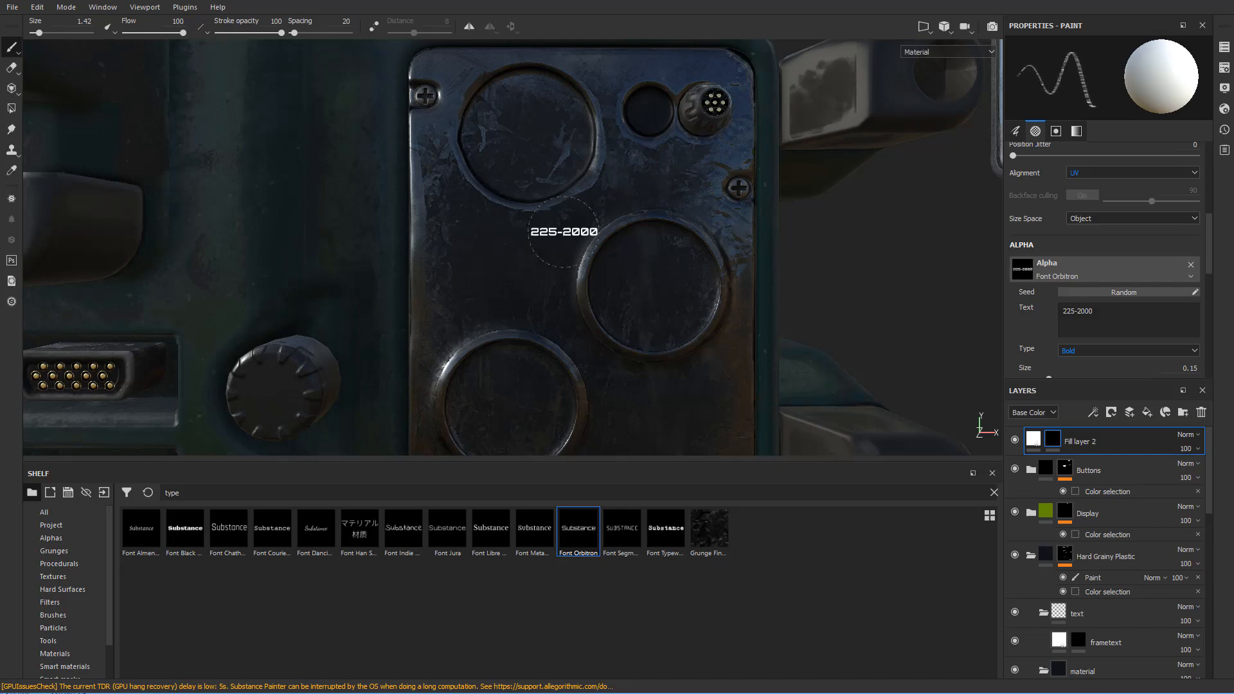
{"action": "scroll", "coordinate": [505, 237], "scroll_direction": "down", "scroll_amount": 2}
{"action": "scroll", "coordinate": [521, 244], "scroll_direction": "up", "scroll_amount": 5}
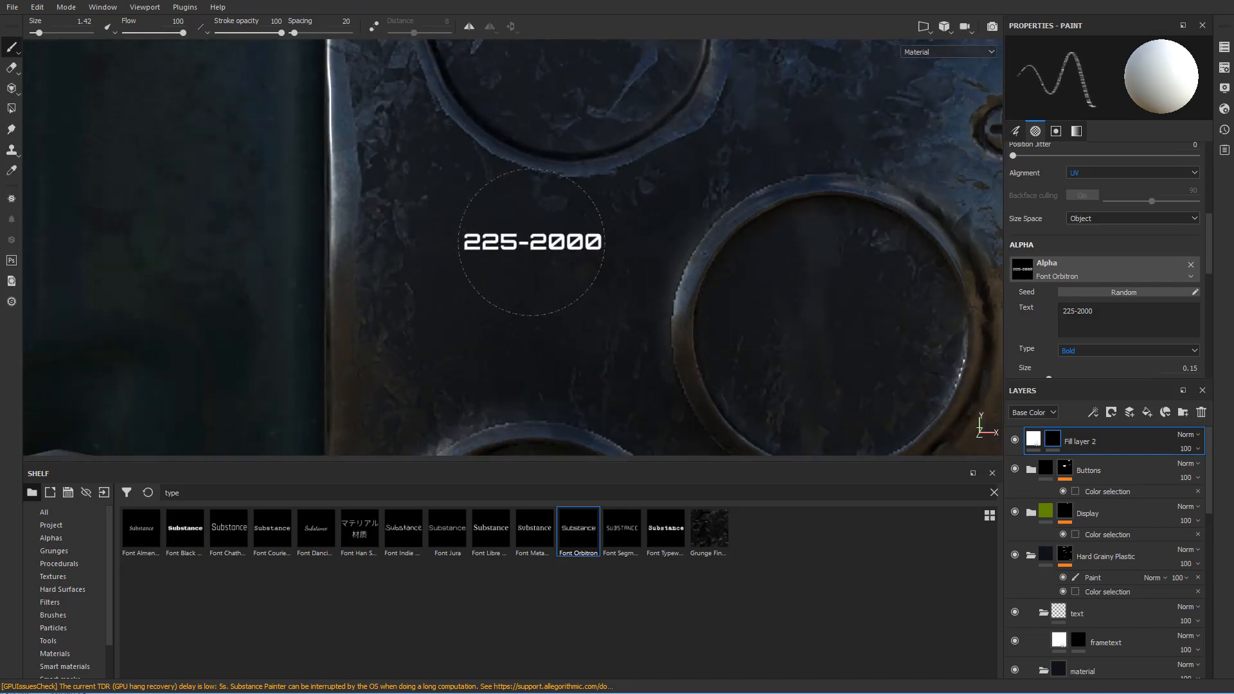
{"action": "scroll", "coordinate": [556, 256], "scroll_direction": "down", "scroll_amount": 2}
{"action": "scroll", "coordinate": [559, 253], "scroll_direction": "down", "scroll_amount": 2}
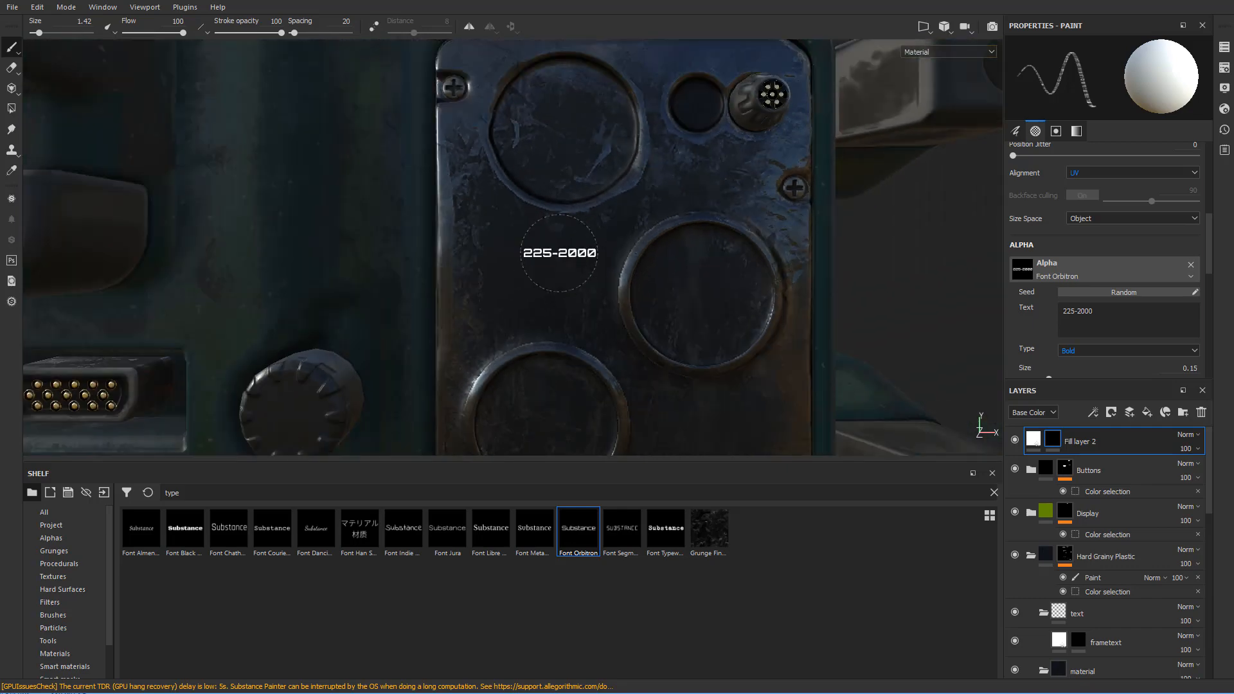
{"action": "scroll", "coordinate": [557, 251], "scroll_direction": "up", "scroll_amount": 2}
{"action": "scroll", "coordinate": [561, 251], "scroll_direction": "down", "scroll_amount": 5}
- Examine the radio's front panel and keypad lettering together with the socket plate
{"action": "scroll", "coordinate": [561, 251], "scroll_direction": "down", "scroll_amount": 3}
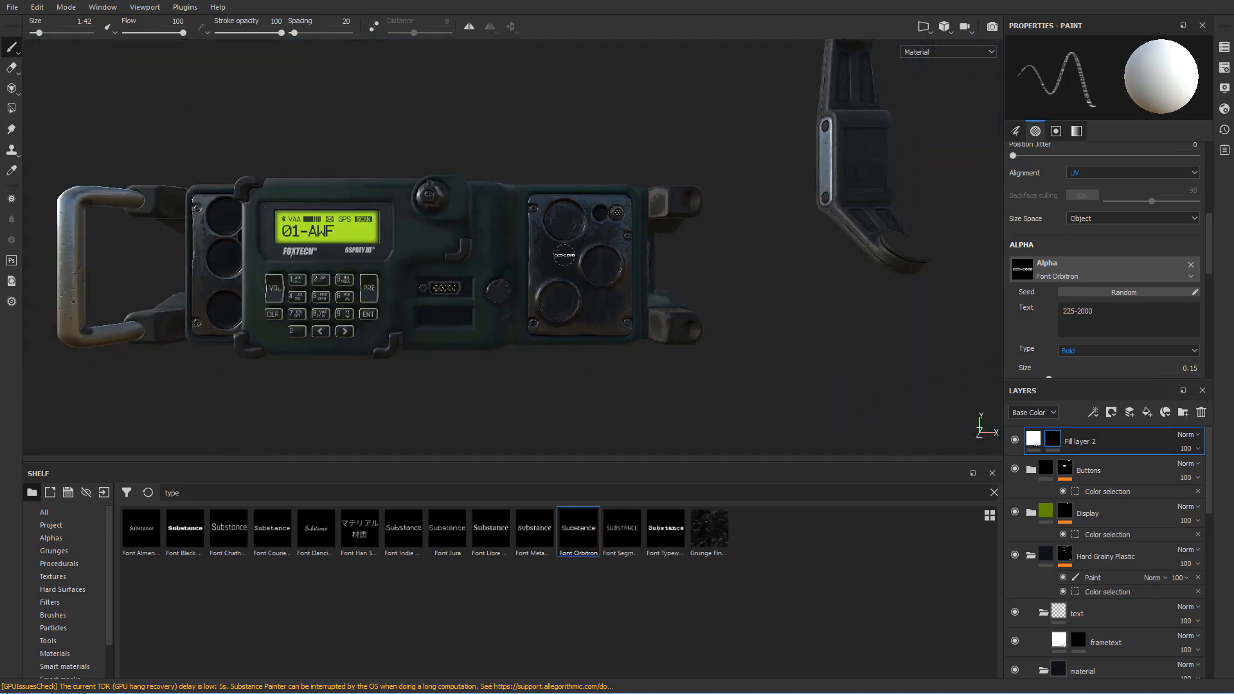
{"action": "scroll", "coordinate": [561, 252], "scroll_direction": "up", "scroll_amount": 3}
{"action": "scroll", "coordinate": [561, 252], "scroll_direction": "down", "scroll_amount": 3}
{"action": "scroll", "coordinate": [238, 299], "scroll_direction": "up", "scroll_amount": 4}
{"action": "scroll", "coordinate": [238, 299], "scroll_direction": "up", "scroll_amount": 3}
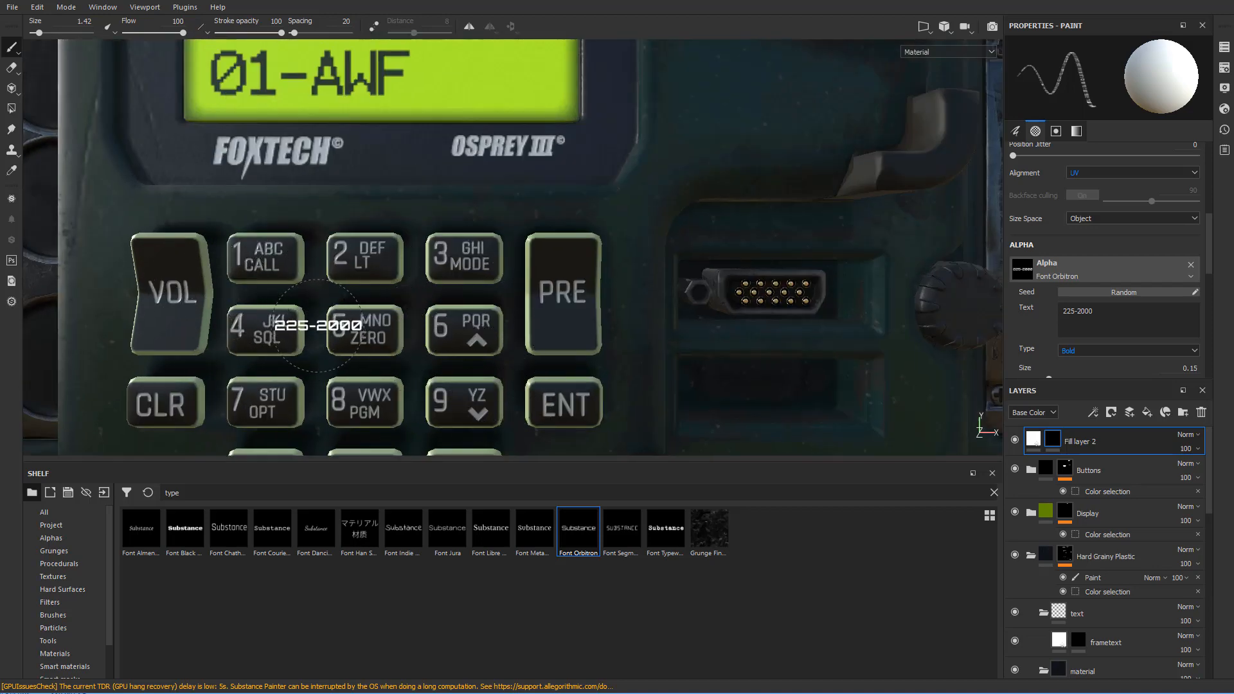
{"action": "scroll", "coordinate": [317, 322], "scroll_direction": "down", "scroll_amount": 3}
{"action": "scroll", "coordinate": [291, 315], "scroll_direction": "up", "scroll_amount": 1}
{"action": "scroll", "coordinate": [290, 314], "scroll_direction": "down", "scroll_amount": 2}
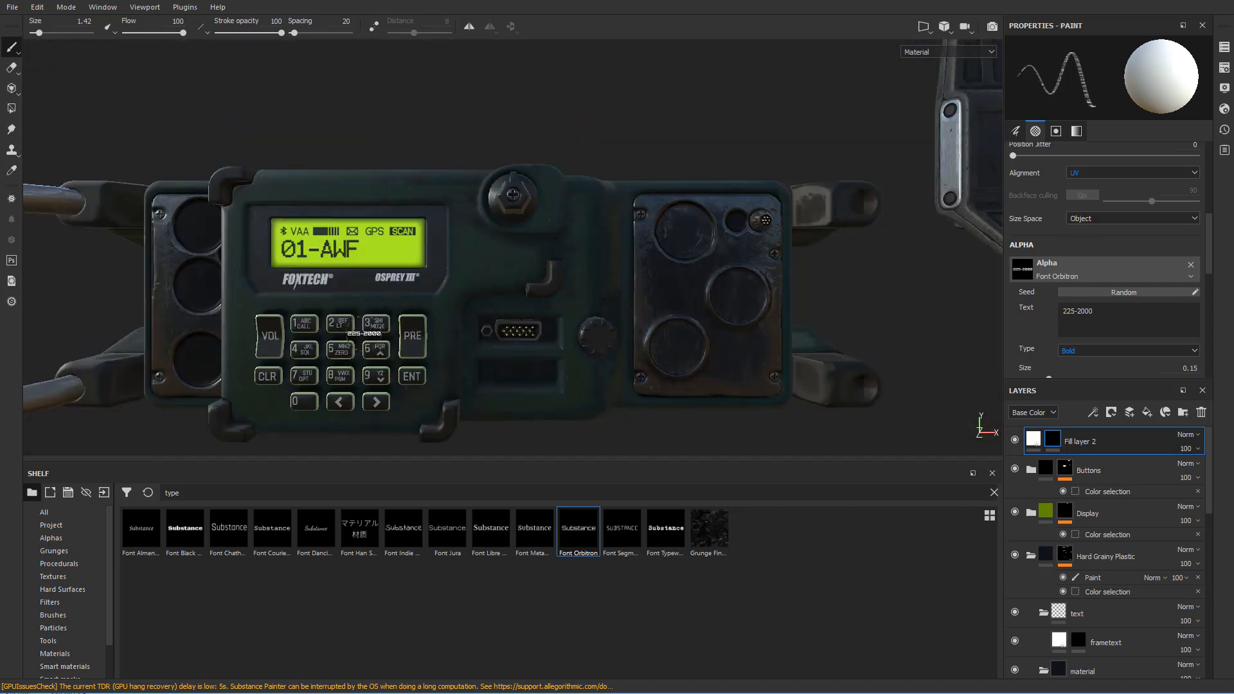
{"action": "scroll", "coordinate": [697, 286], "scroll_direction": "up", "scroll_amount": 2}
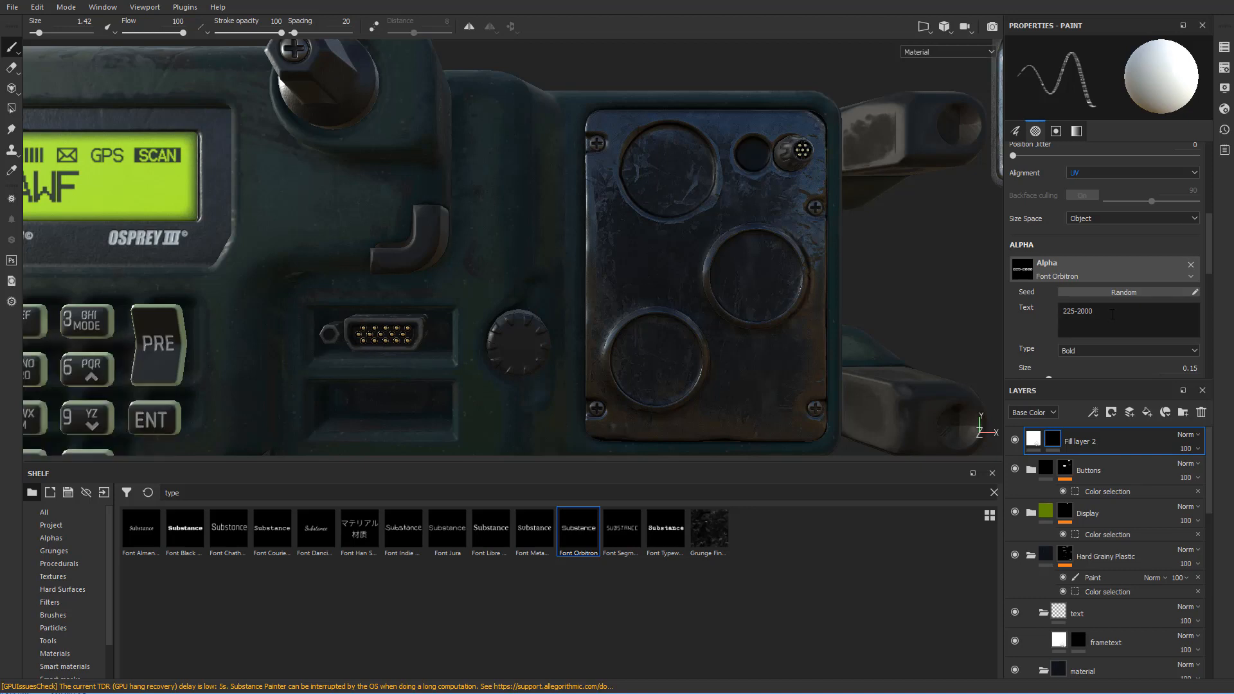
- Replace the alpha text with USB for labelling the small connectors on the socket plate
{"action": "key", "text": "BackSpace"}
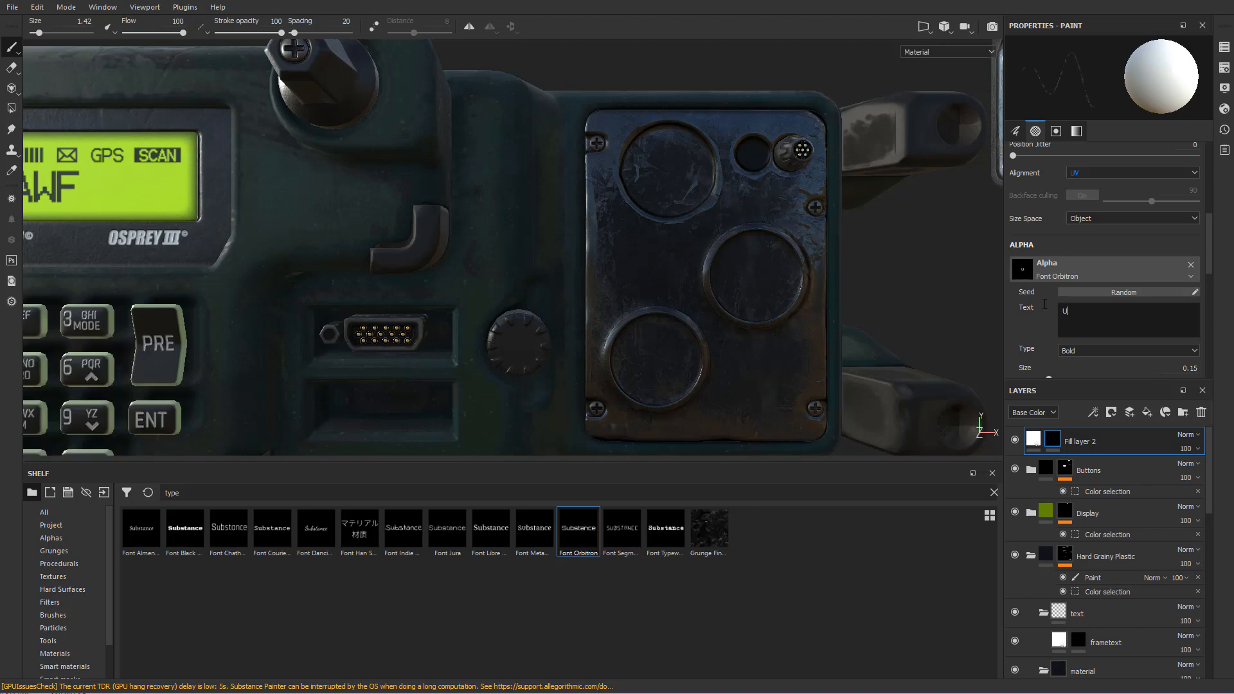
{"action": "scroll", "coordinate": [714, 225], "scroll_direction": "up", "scroll_amount": 2}
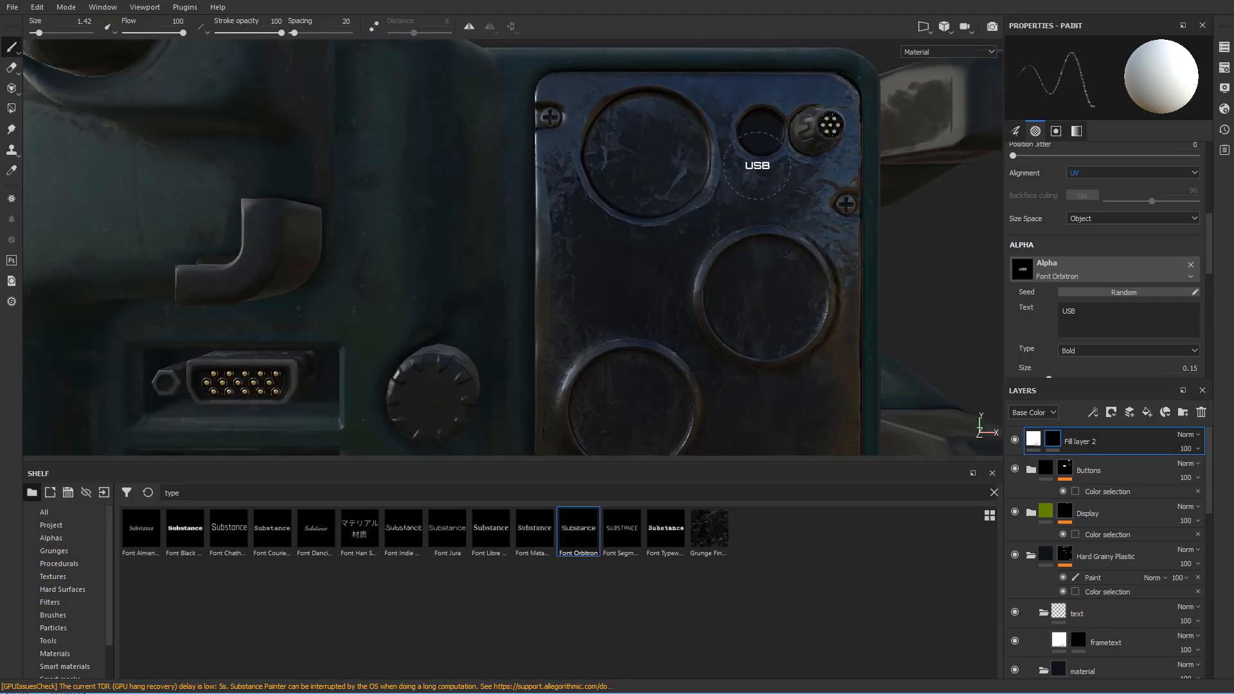
{"action": "scroll", "coordinate": [750, 182], "scroll_direction": "up", "scroll_amount": 1}
{"action": "middle_click_drag", "start_coordinate": [750, 181], "coordinate": [644, 218]}
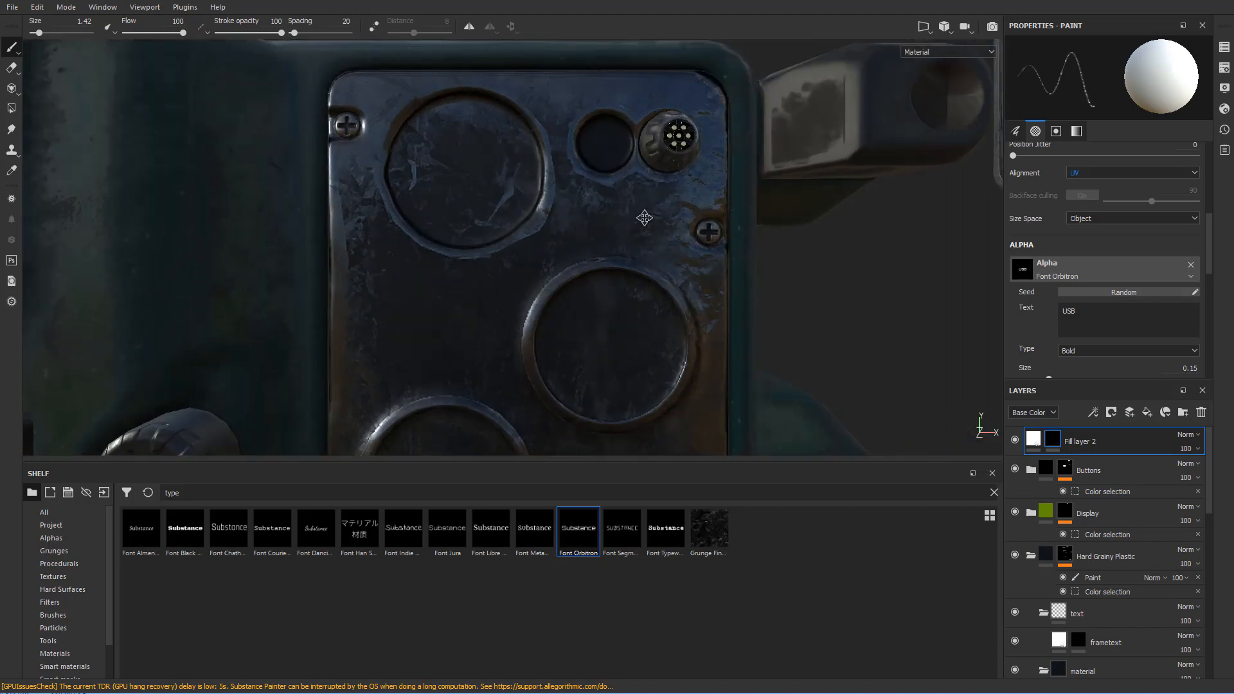
- Try stamping USB beneath the two small sockets in the 3D view, undoing each attempt
{"action": "left_click", "coordinate": [596, 203]}
{"action": "scroll", "coordinate": [649, 222], "scroll_direction": "up", "scroll_amount": 2}
{"action": "key", "text": "ctrl+z"}
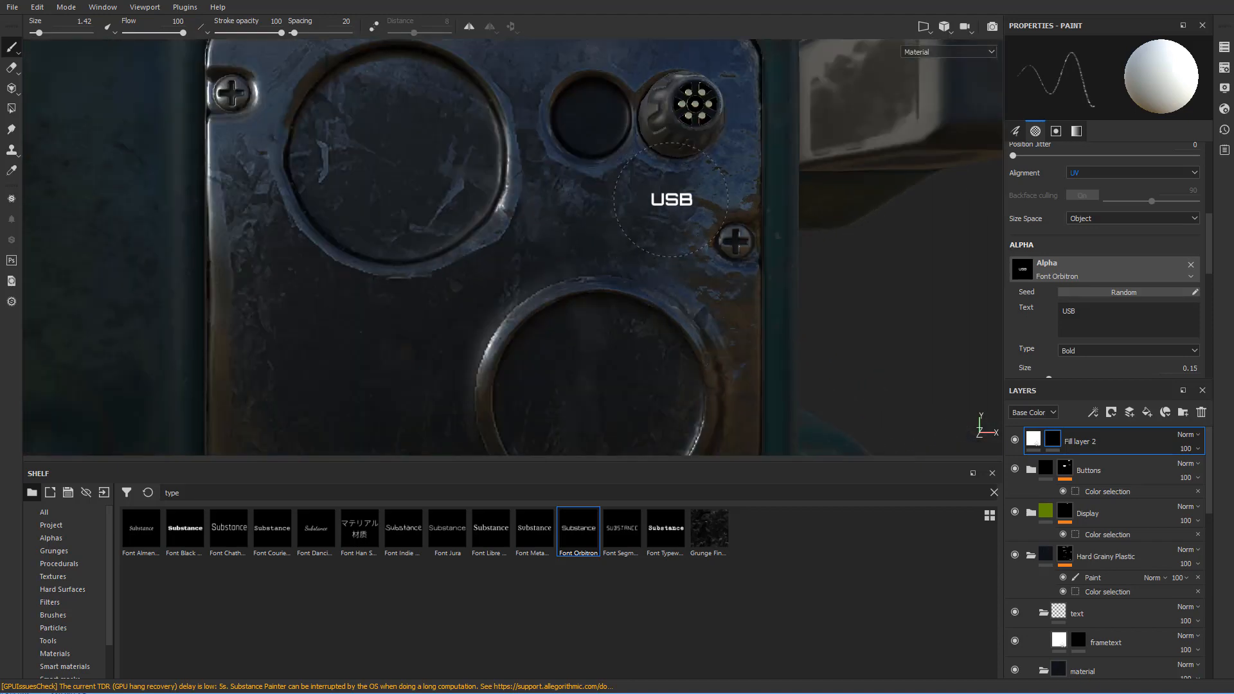
{"action": "left_click", "coordinate": [673, 199]}
{"action": "key", "text": "ctrl+z"}
{"action": "scroll", "coordinate": [677, 221], "scroll_direction": "down", "scroll_amount": 1}
- Locate the socket plate on the UV layout and compare it with the plate on the 3D model
{"action": "key", "text": "F3"}
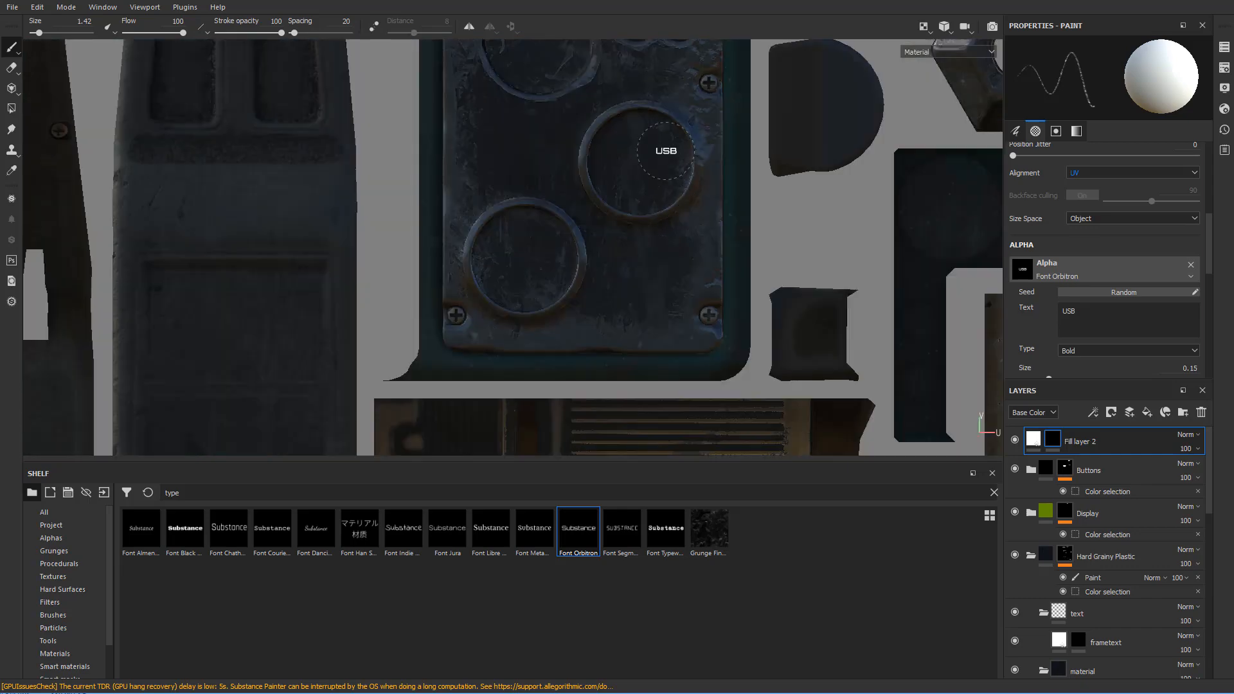
{"action": "middle_click_drag", "start_coordinate": [666, 150], "coordinate": [659, 253]}
{"action": "scroll", "coordinate": [655, 262], "scroll_direction": "up", "scroll_amount": 2}
{"action": "scroll", "coordinate": [656, 262], "scroll_direction": "down", "scroll_amount": 2}
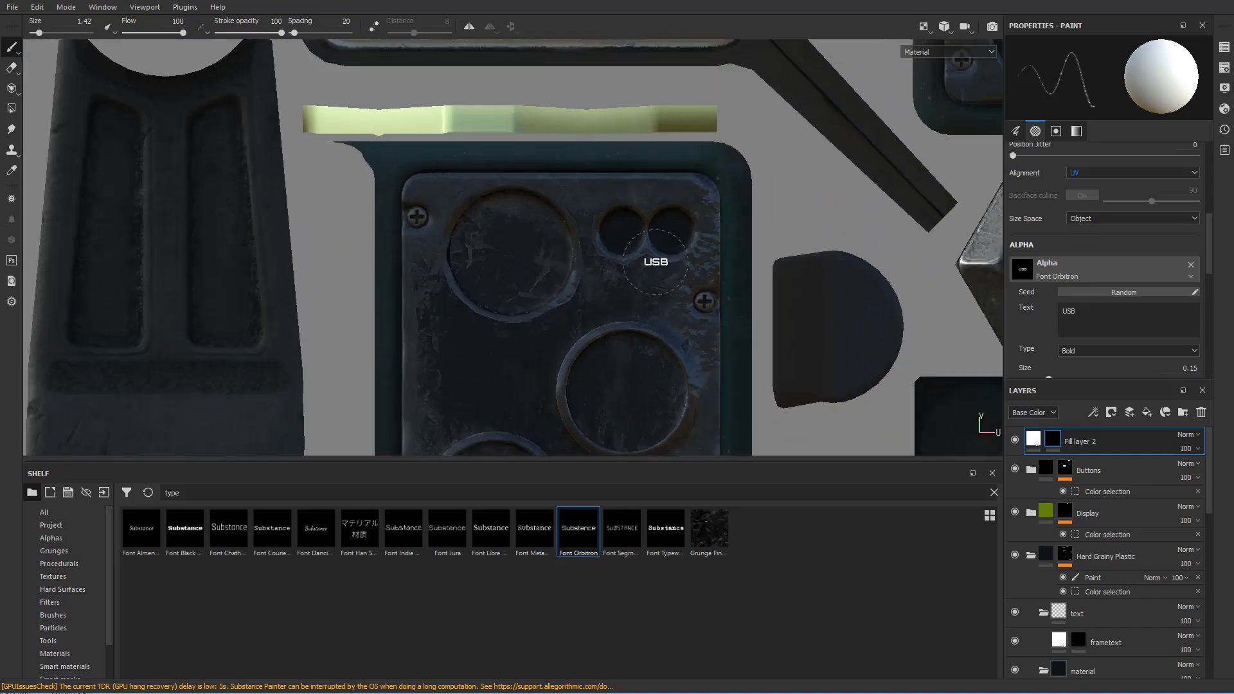
{"action": "key", "text": "F1"}
{"action": "key", "text": "F2"}
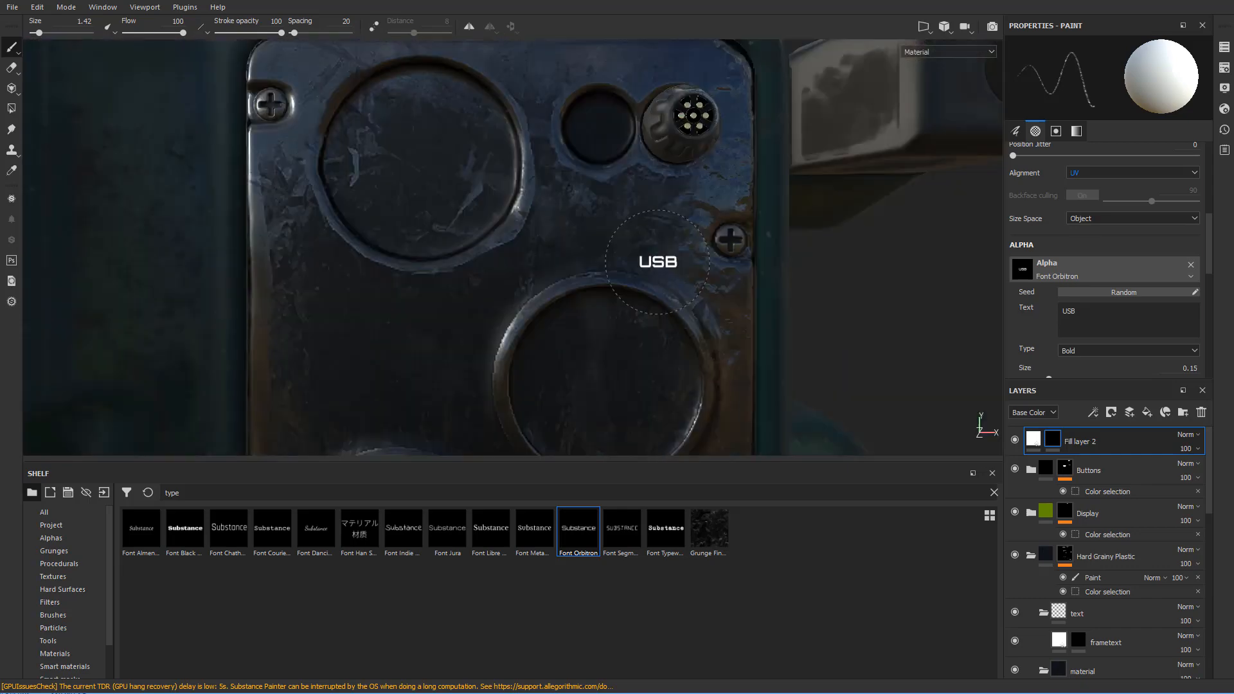
{"action": "scroll", "coordinate": [658, 261], "scroll_direction": "down", "scroll_amount": 3}
{"action": "scroll", "coordinate": [658, 262], "scroll_direction": "up", "scroll_amount": 2}
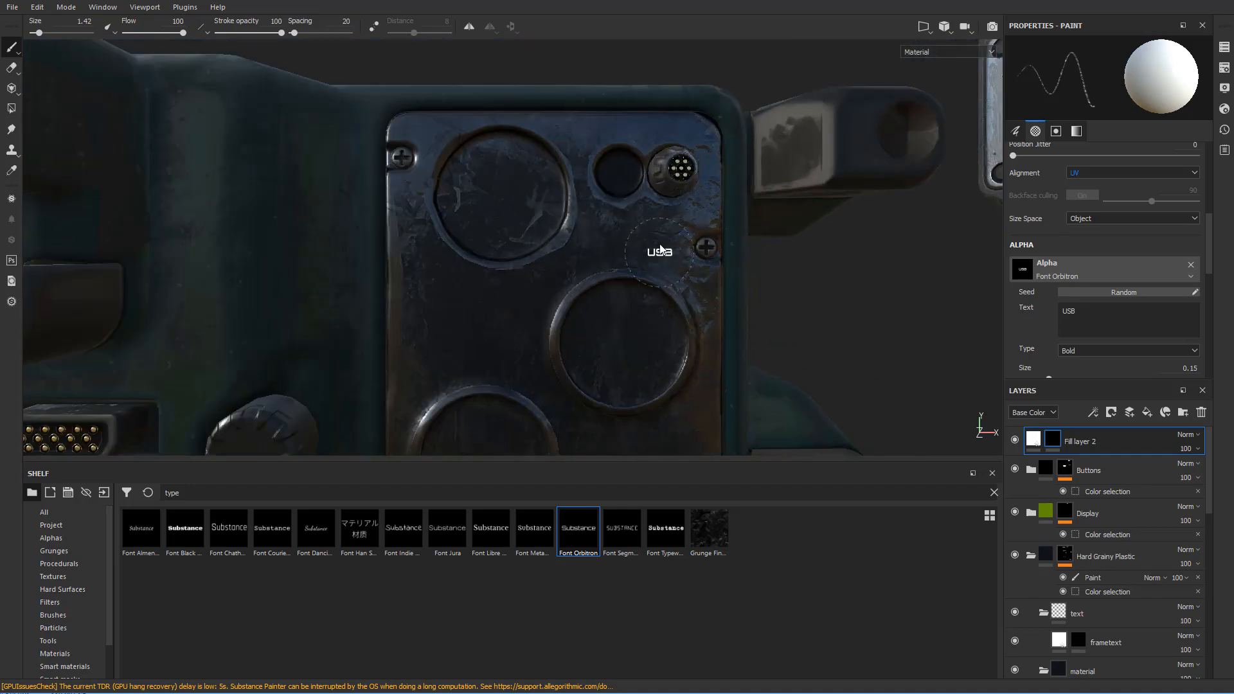
- Set the brush size to 1.72 and stamp USB below the right small socket in the 2D UV view
{"action": "key", "text": "F3"}
{"action": "scroll", "coordinate": [657, 238], "scroll_direction": "up", "scroll_amount": 5}
{"action": "scroll", "coordinate": [640, 276], "scroll_direction": "down", "scroll_amount": 1}
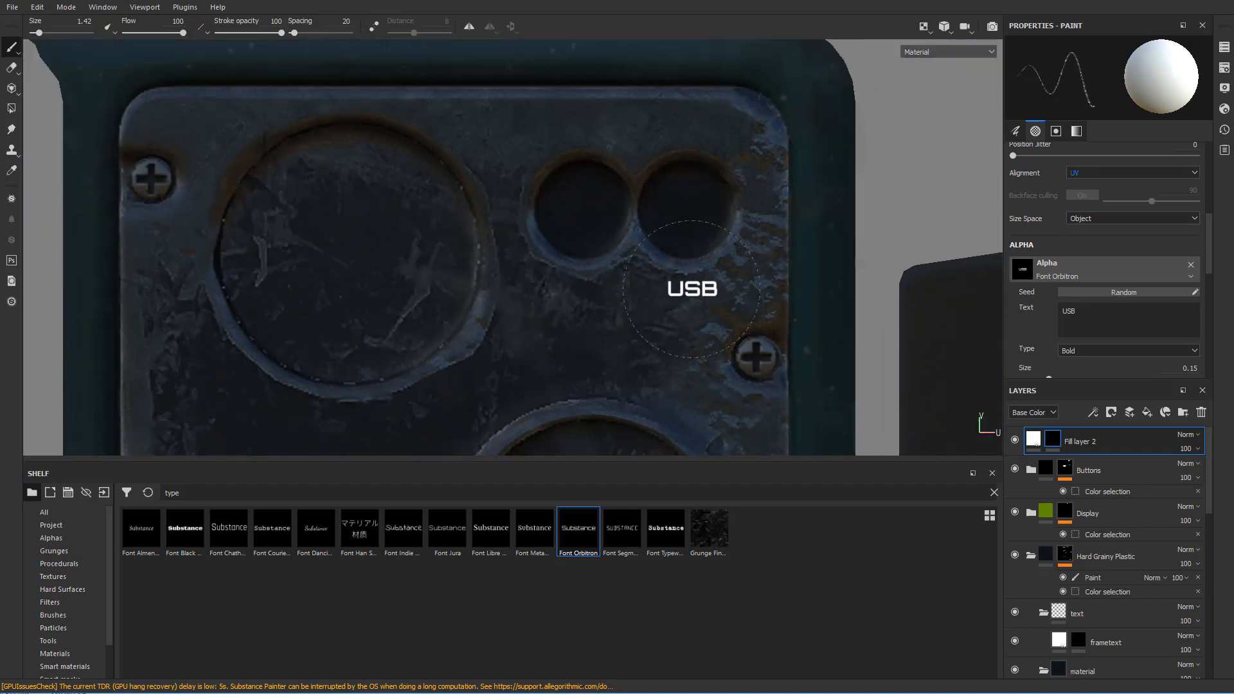
{"action": "right_click_drag", "start_coordinate": [693, 288], "coordinate": [699, 288], "text": "ctrl"}
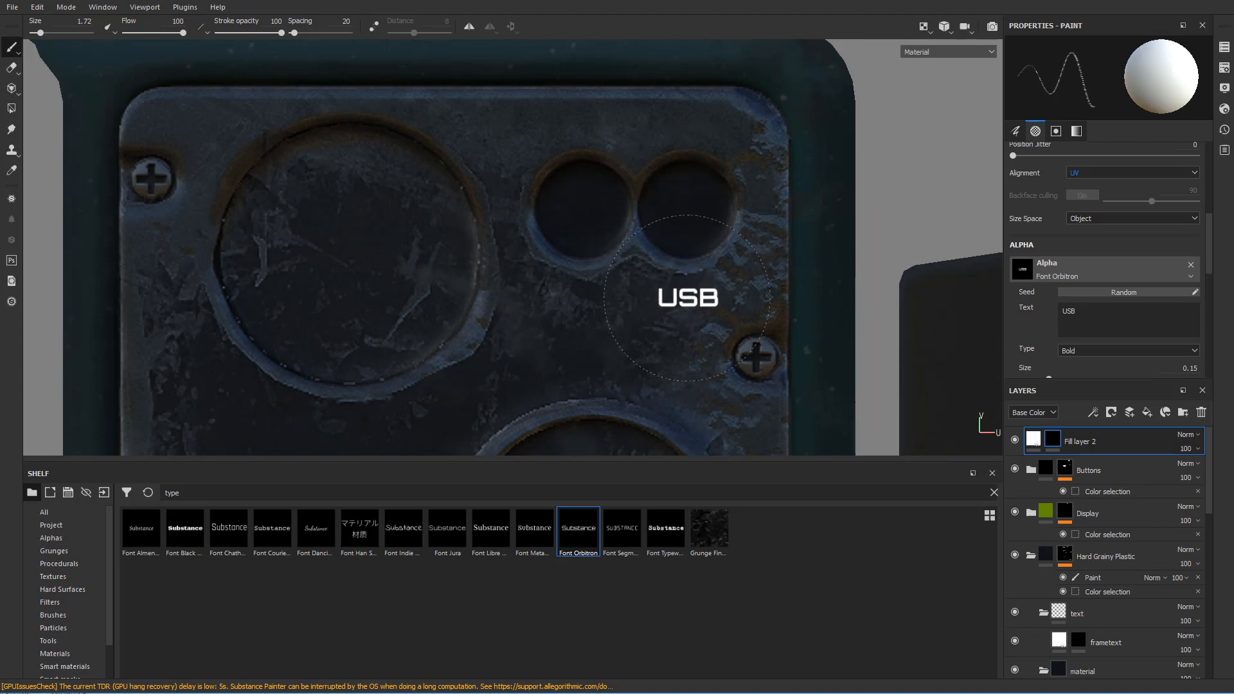
{"action": "left_click", "coordinate": [688, 297]}
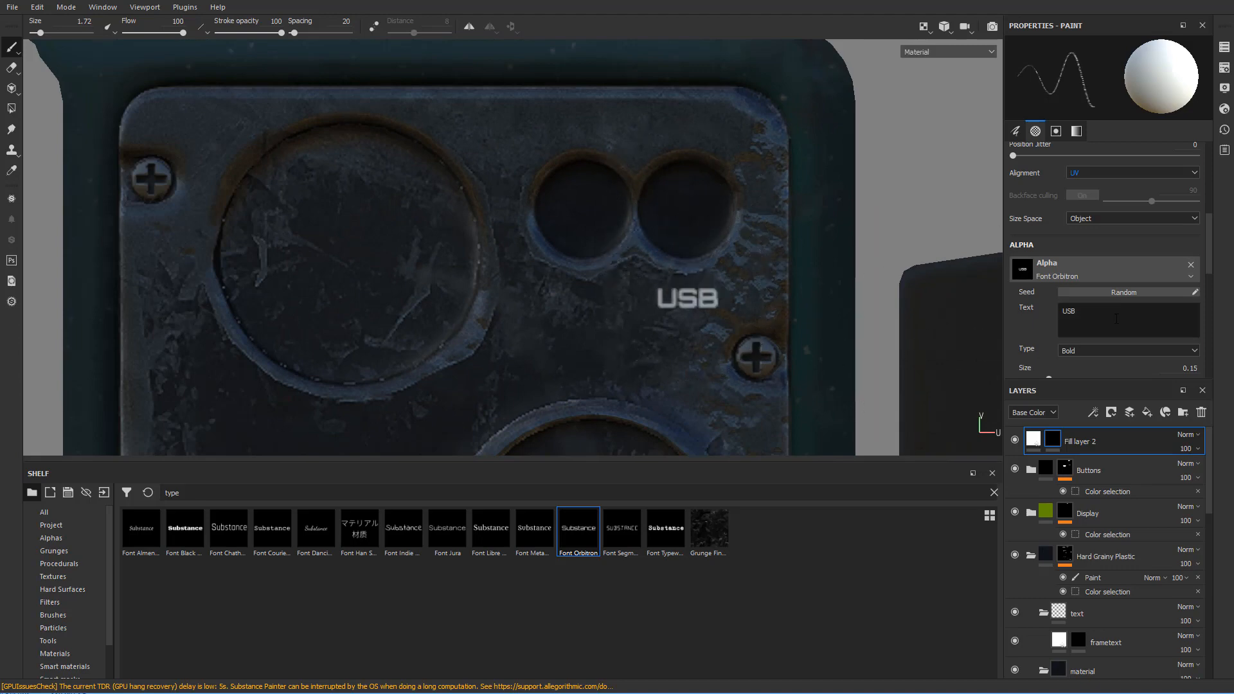
- Change the alpha text to GPS and stamp it below the left small socket, level with the USB label
{"action": "type", "text": "GPS"}
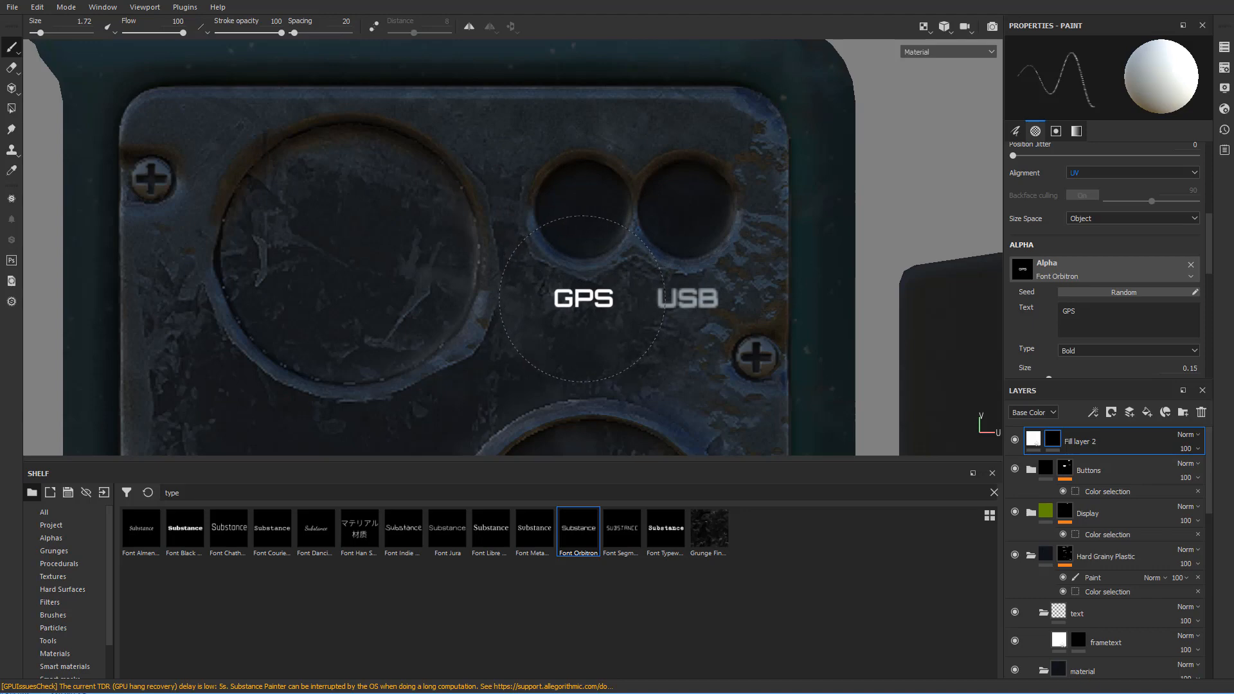
{"action": "left_click", "coordinate": [583, 299]}
{"action": "scroll", "coordinate": [856, 333], "scroll_direction": "down", "scroll_amount": 4}
- Examine the GPS and USB labels on the socket plate in the 3D view from near and far
{"action": "key", "text": "F2"}
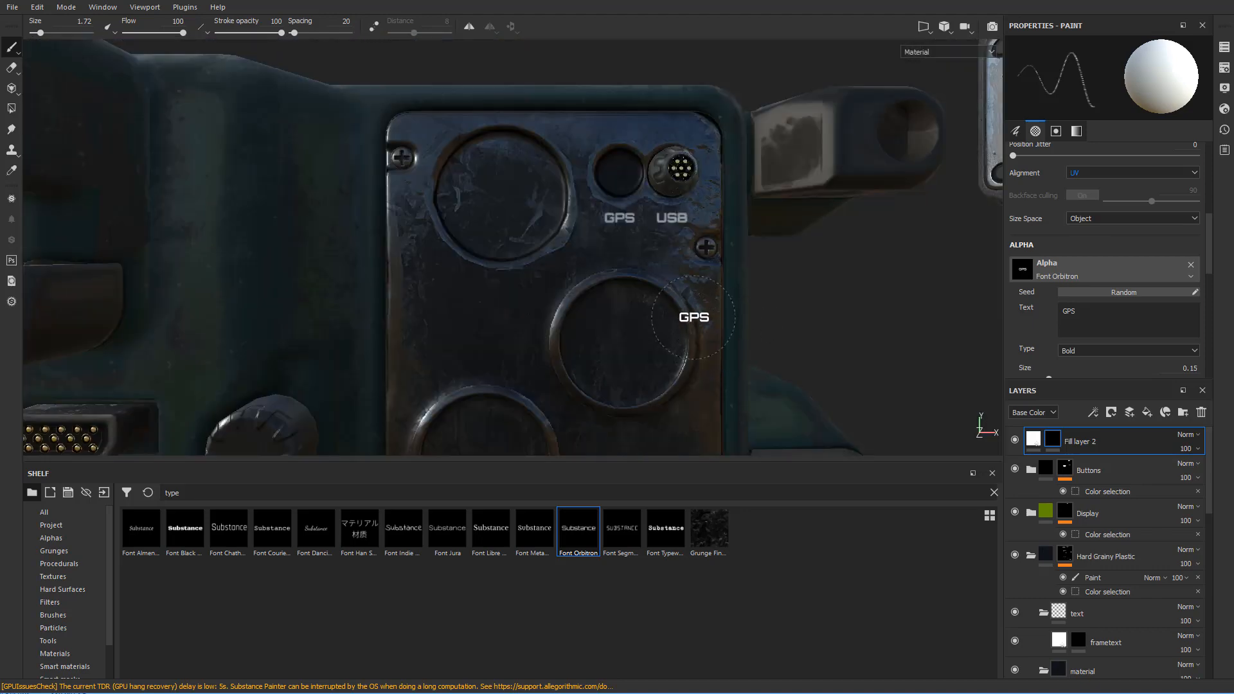
{"action": "scroll", "coordinate": [693, 317], "scroll_direction": "down", "scroll_amount": 5}
{"action": "left_click_drag", "start_coordinate": [912, 303], "coordinate": [871, 315], "text": "alt"}
{"action": "scroll", "coordinate": [889, 307], "scroll_direction": "up", "scroll_amount": 5}
{"action": "scroll", "coordinate": [890, 310], "scroll_direction": "up", "scroll_amount": 3}
{"action": "scroll", "coordinate": [886, 319], "scroll_direction": "down", "scroll_amount": 3}
{"action": "scroll", "coordinate": [870, 313], "scroll_direction": "down", "scroll_amount": 3}
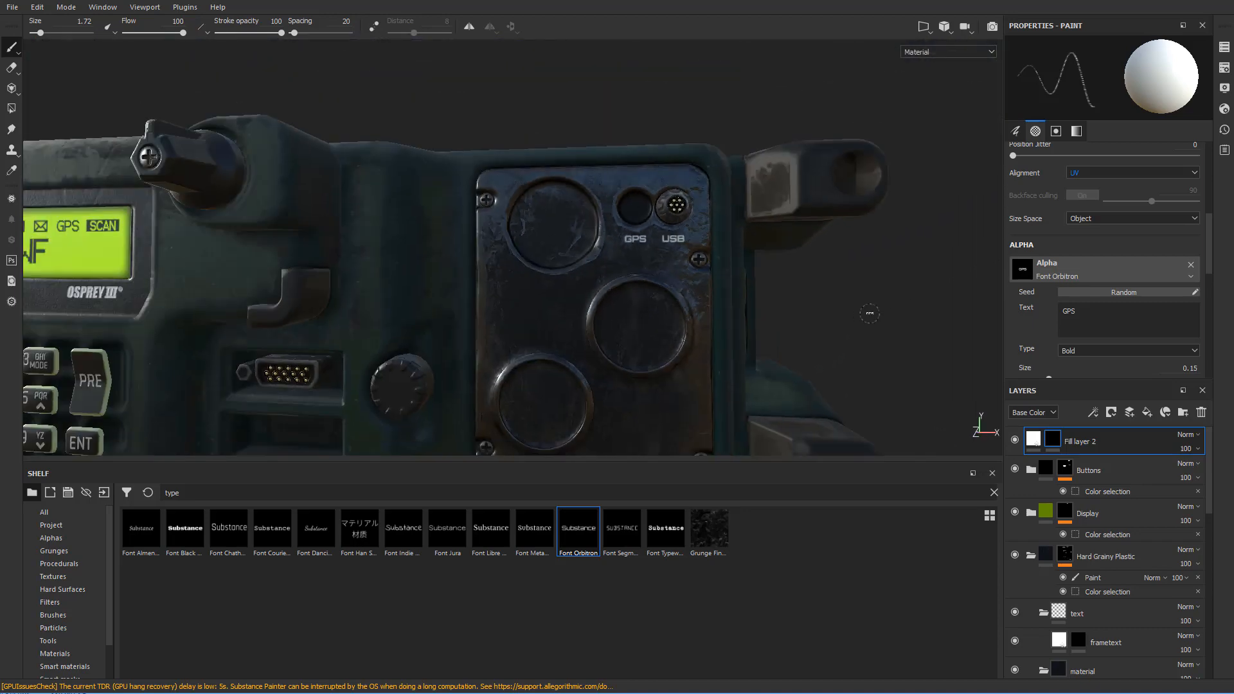
{"action": "scroll", "coordinate": [869, 313], "scroll_direction": "down", "scroll_amount": 3}
- Change the alpha text to AUDIO and stamp it below the plate's lowest large round socket in the 2D UV view
{"action": "key", "text": "F3"}
{"action": "scroll", "coordinate": [859, 308], "scroll_direction": "down", "scroll_amount": 2}
{"action": "scroll", "coordinate": [974, 281], "scroll_direction": "up", "scroll_amount": 4}
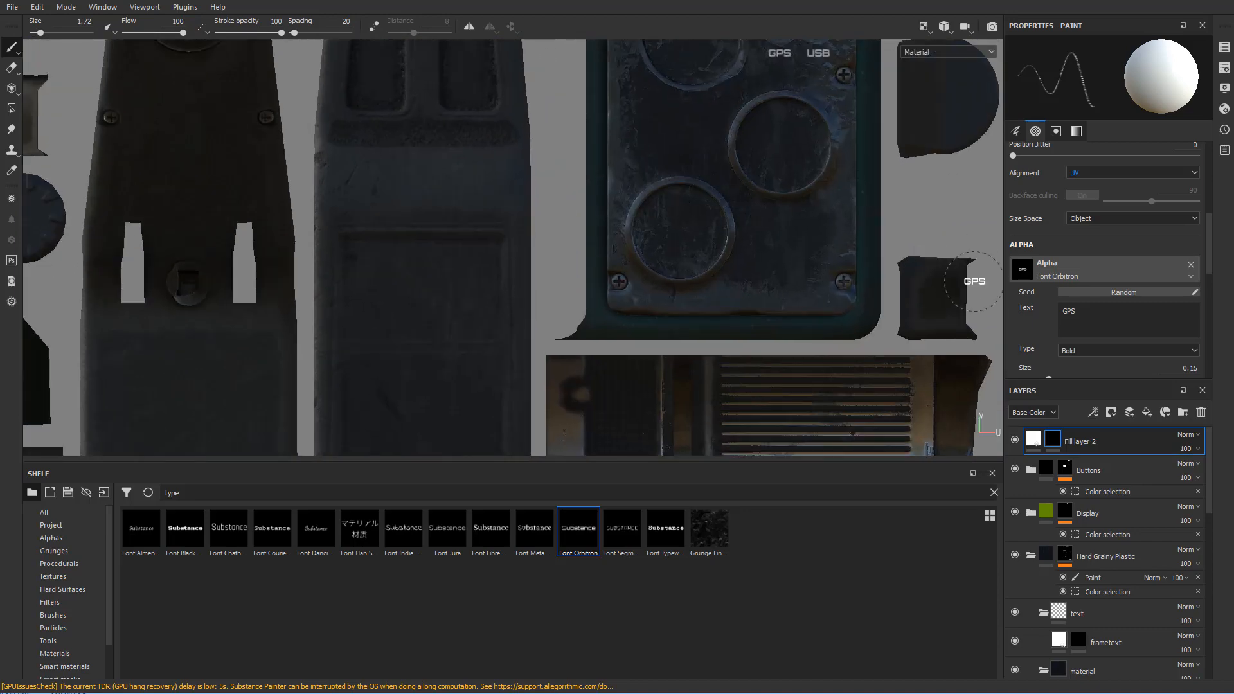
{"action": "left_click", "coordinate": [1117, 317]}
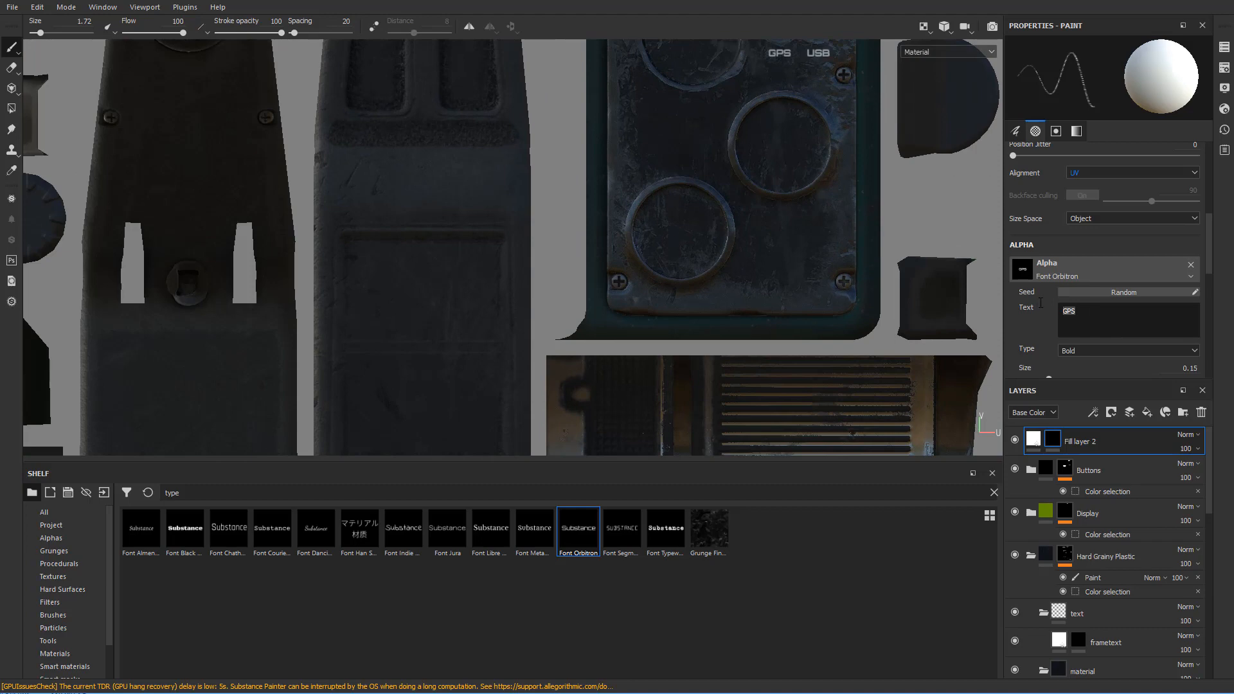
{"action": "scroll", "coordinate": [610, 369], "scroll_direction": "down", "scroll_amount": 2}
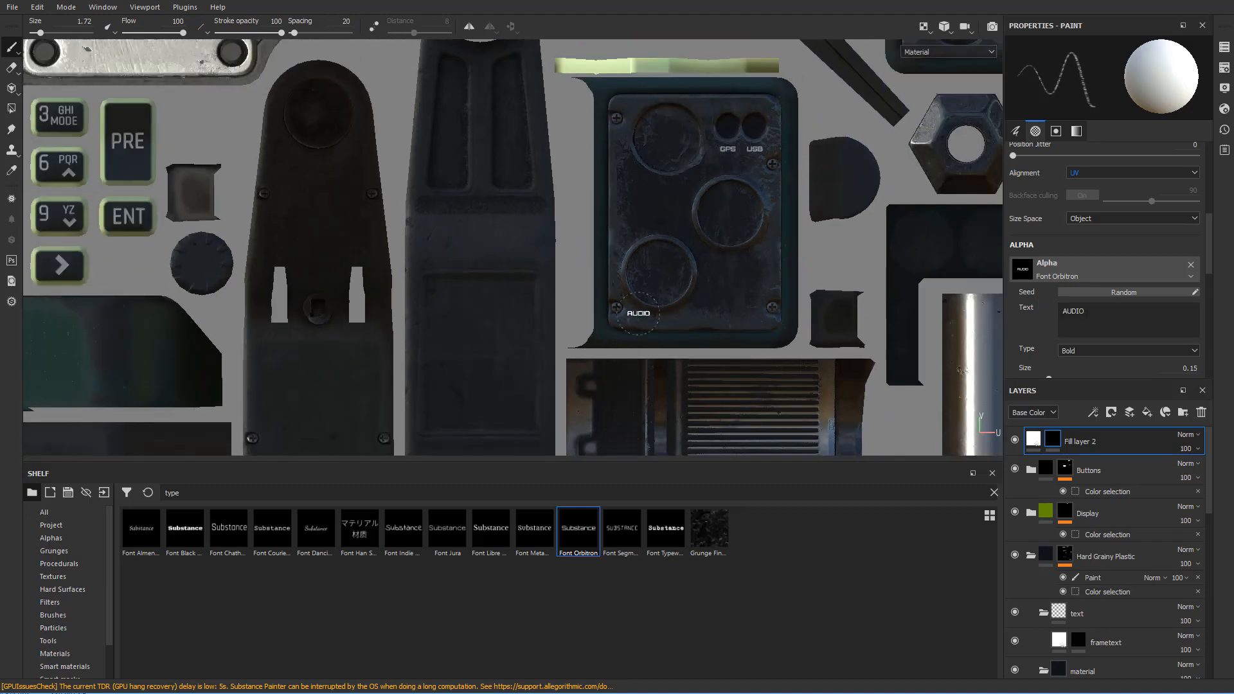
{"action": "scroll", "coordinate": [671, 314], "scroll_direction": "up", "scroll_amount": 5}
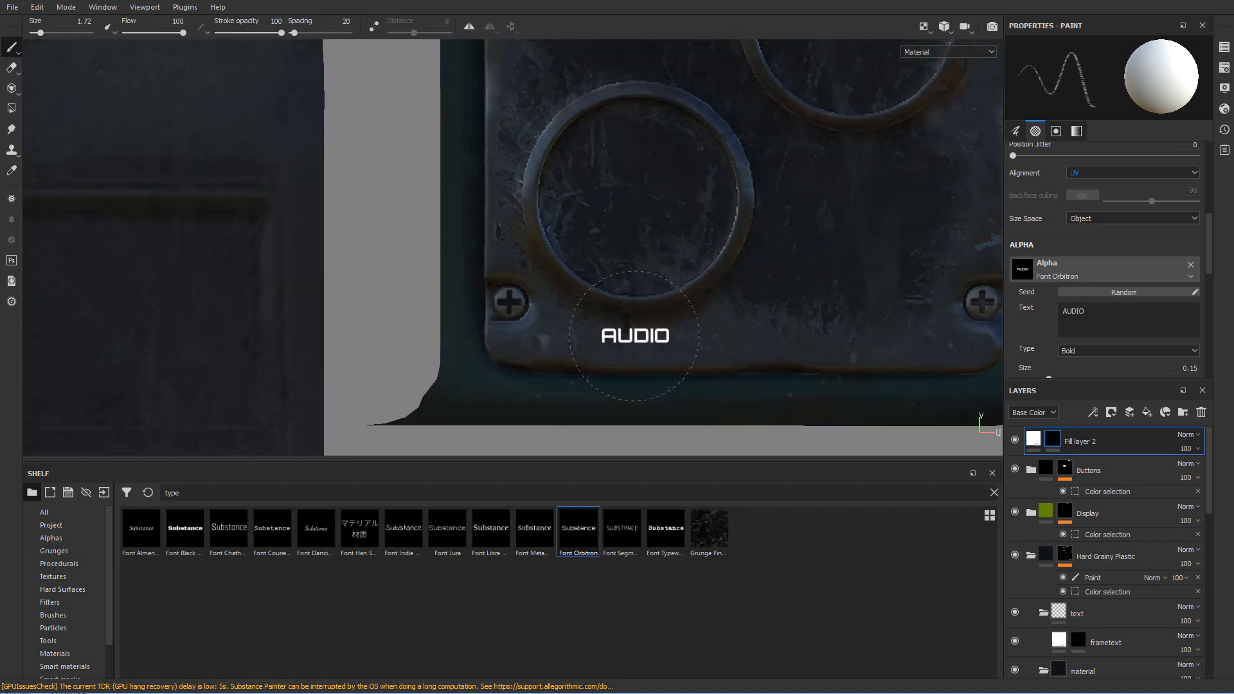
{"action": "left_click", "coordinate": [636, 336]}
{"action": "scroll", "coordinate": [763, 272], "scroll_direction": "down", "scroll_amount": 4}
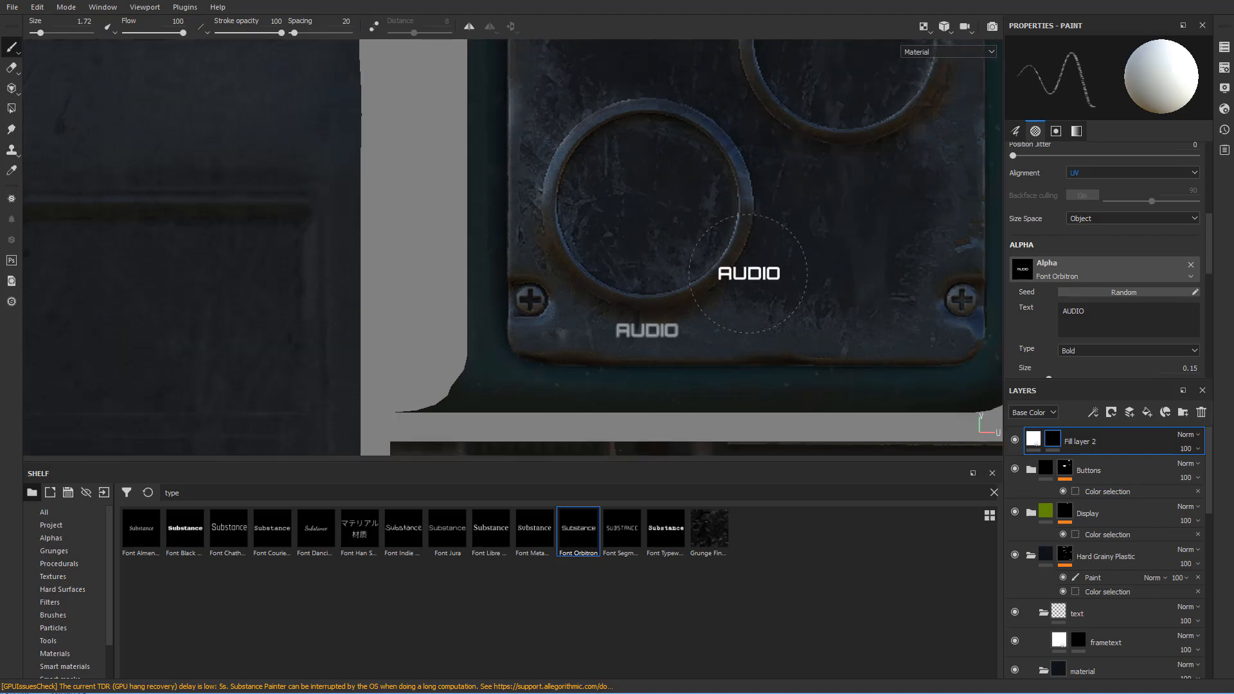
- Change the alpha text to JB and stamp it above the AUDIO socket and again below the middle large socket
{"action": "left_click", "coordinate": [1148, 309]}
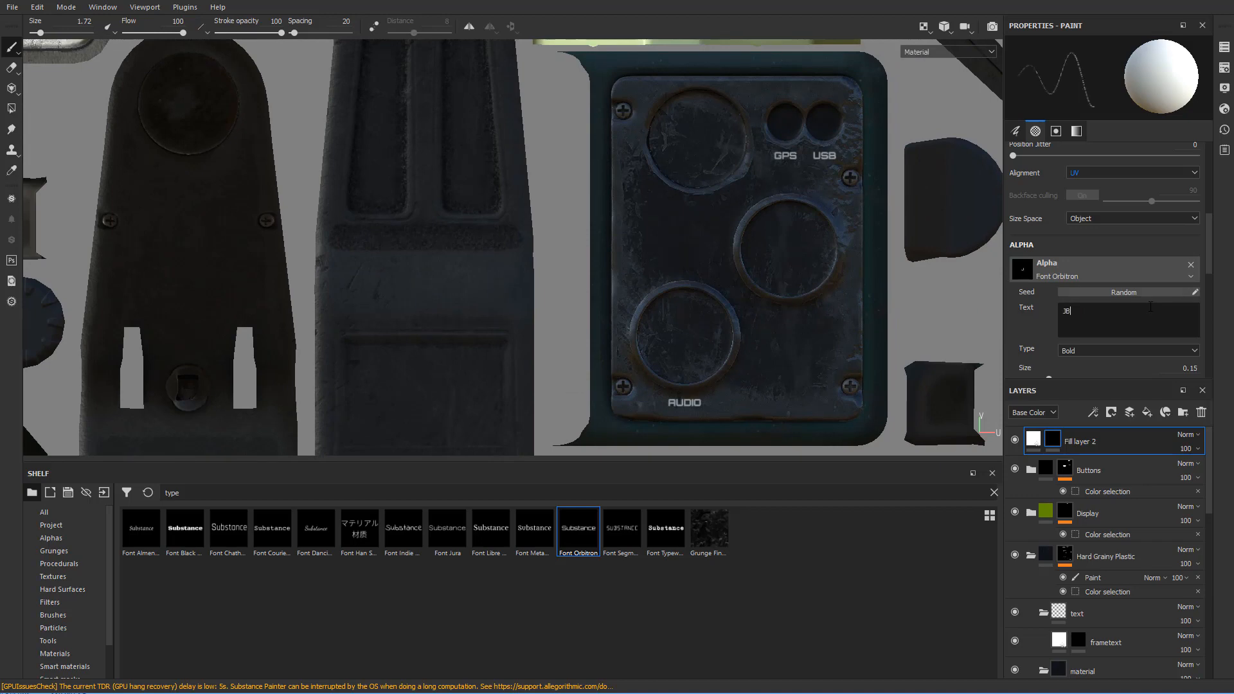
{"action": "scroll", "coordinate": [695, 230], "scroll_direction": "down", "scroll_amount": 1}
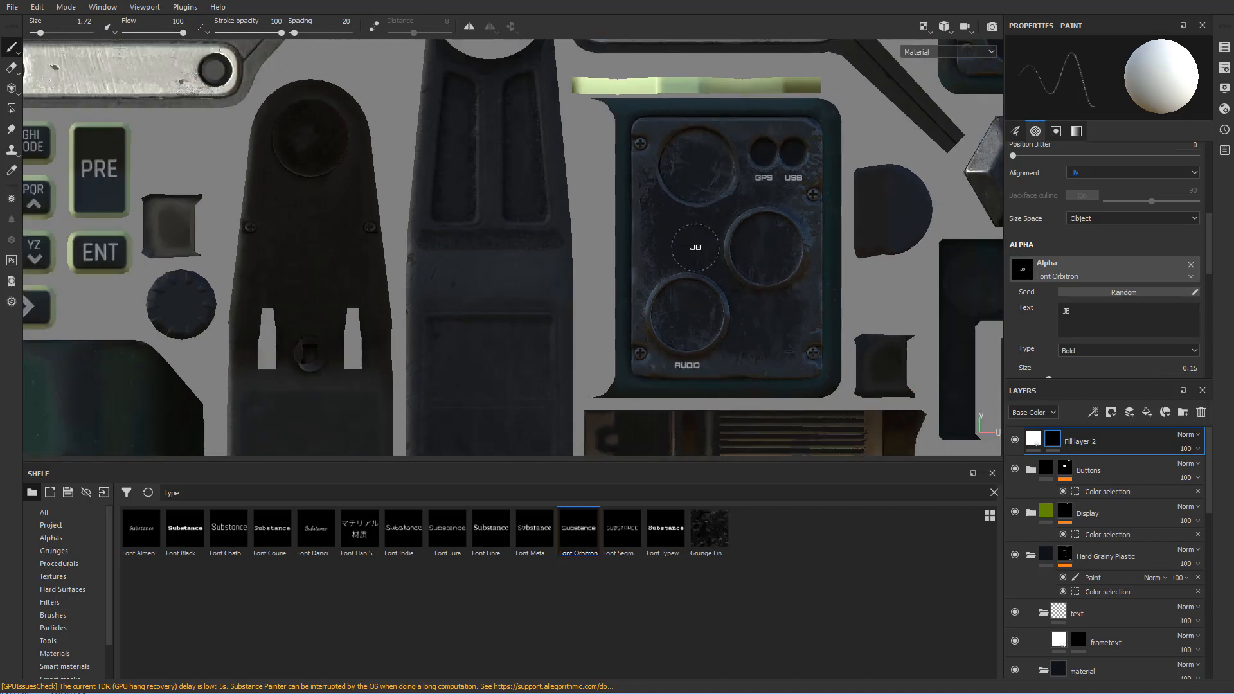
{"action": "scroll", "coordinate": [695, 229], "scroll_direction": "up", "scroll_amount": 4}
{"action": "scroll", "coordinate": [695, 230], "scroll_direction": "down", "scroll_amount": 1}
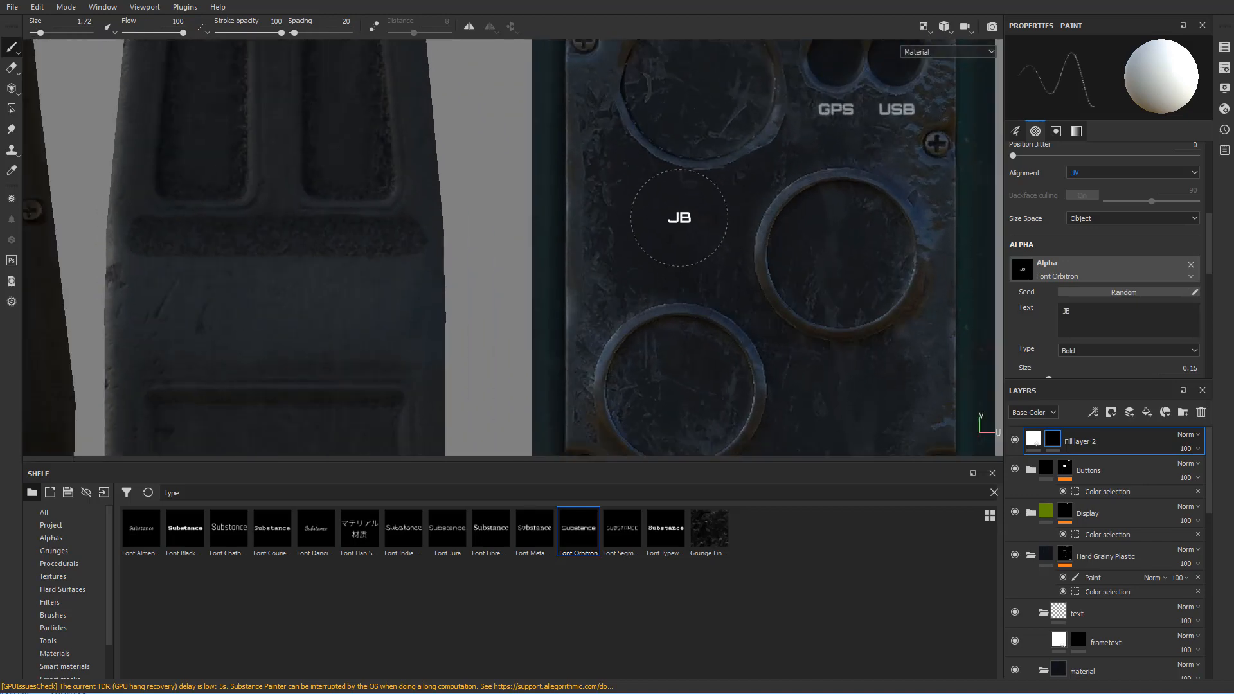
{"action": "scroll", "coordinate": [680, 218], "scroll_direction": "up", "scroll_amount": 1}
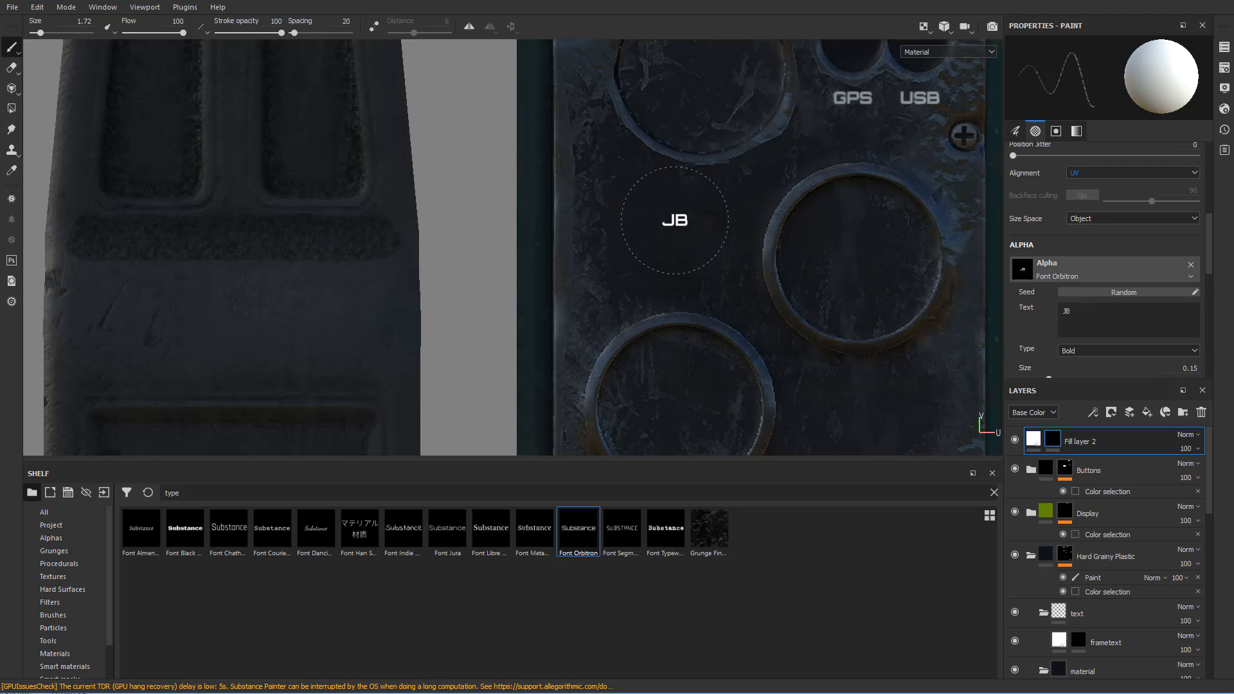
{"action": "middle_click_drag", "start_coordinate": [847, 363], "coordinate": [760, 286]}
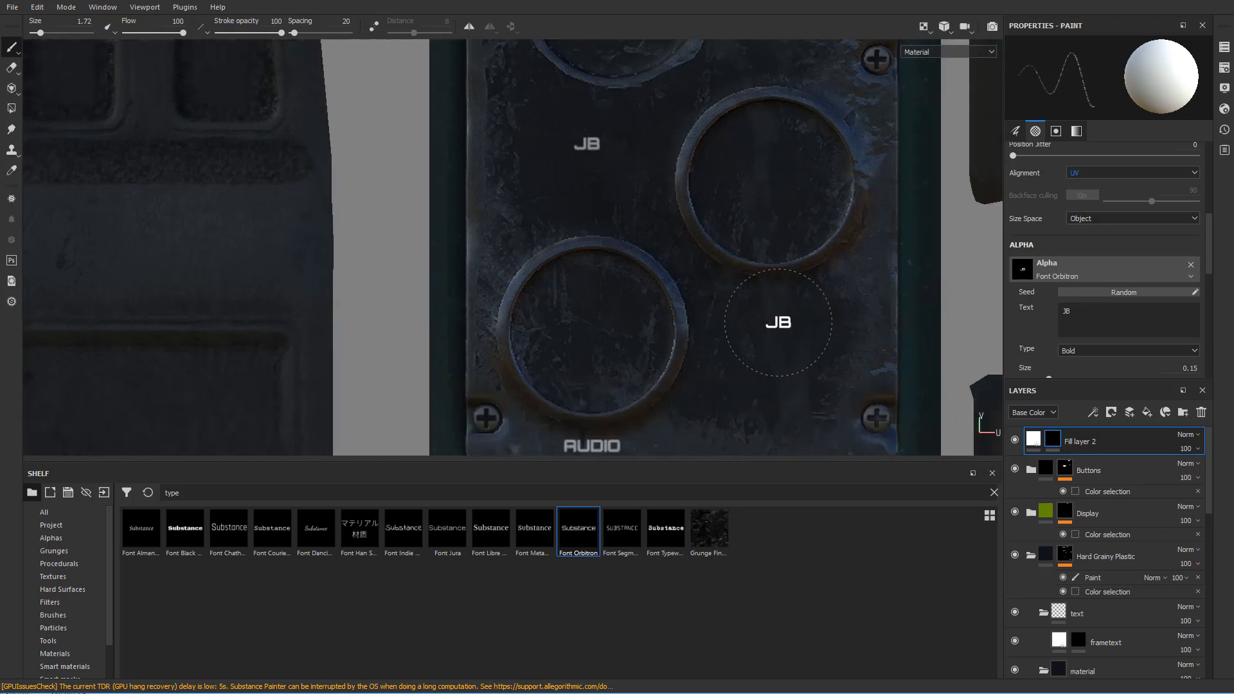
- Stamp the text 225- and, on the line below it, 2000 under the upper JB label, aligned to its left edge
{"action": "left_click", "coordinate": [1082, 310]}
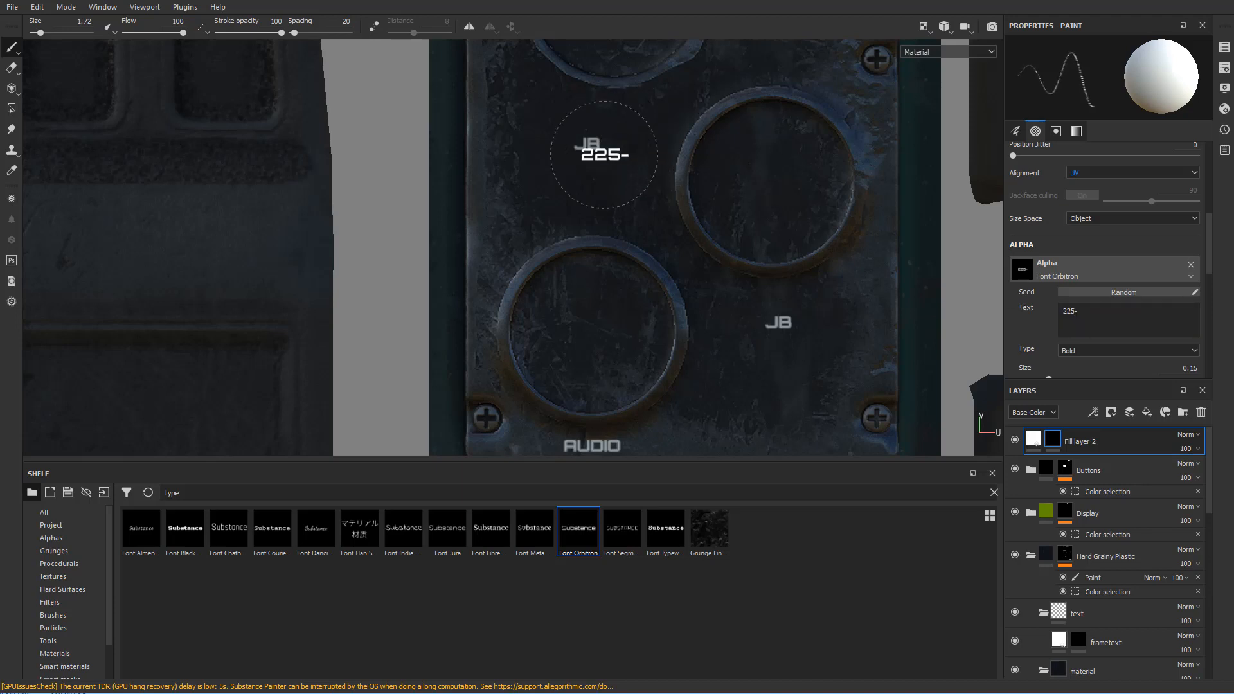
{"action": "scroll", "coordinate": [603, 161], "scroll_direction": "up", "scroll_amount": 2}
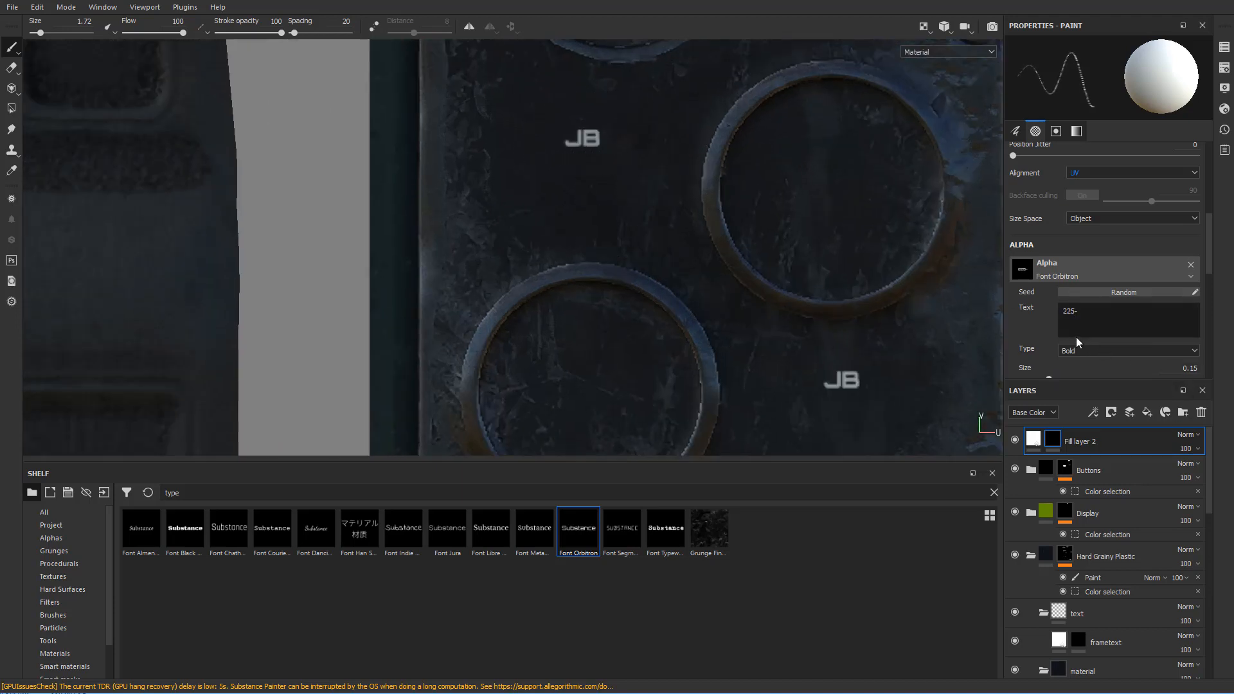
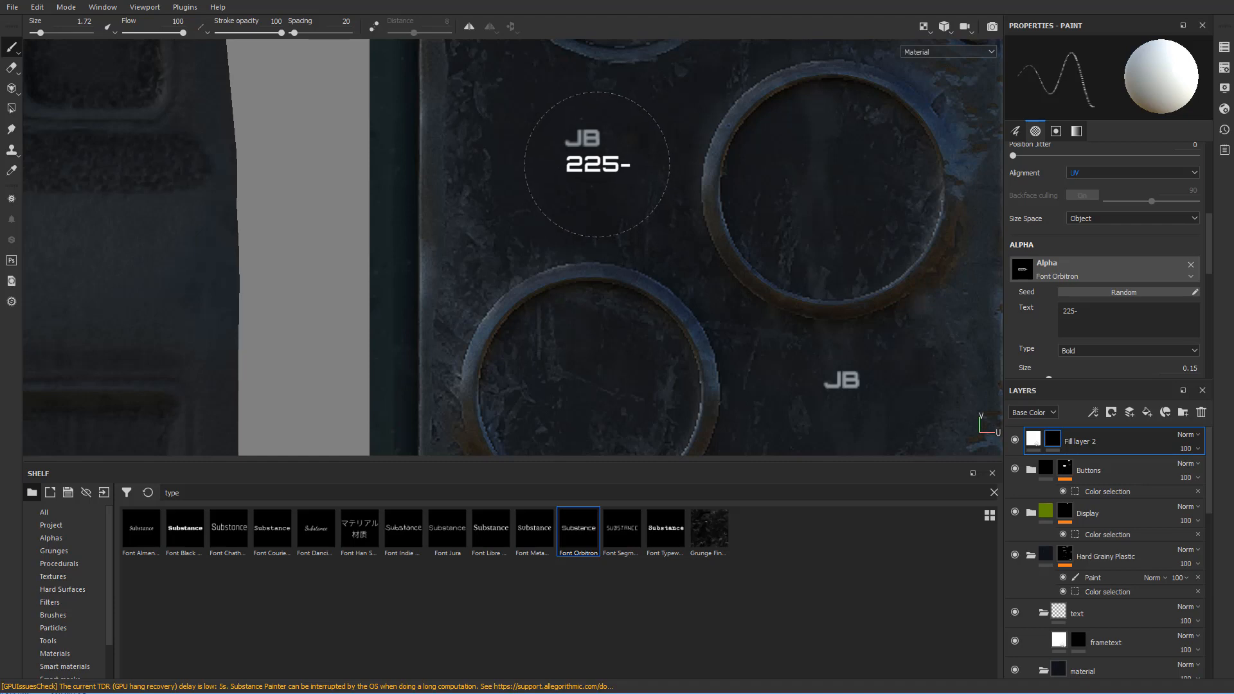
{"action": "left_click", "coordinate": [596, 164]}
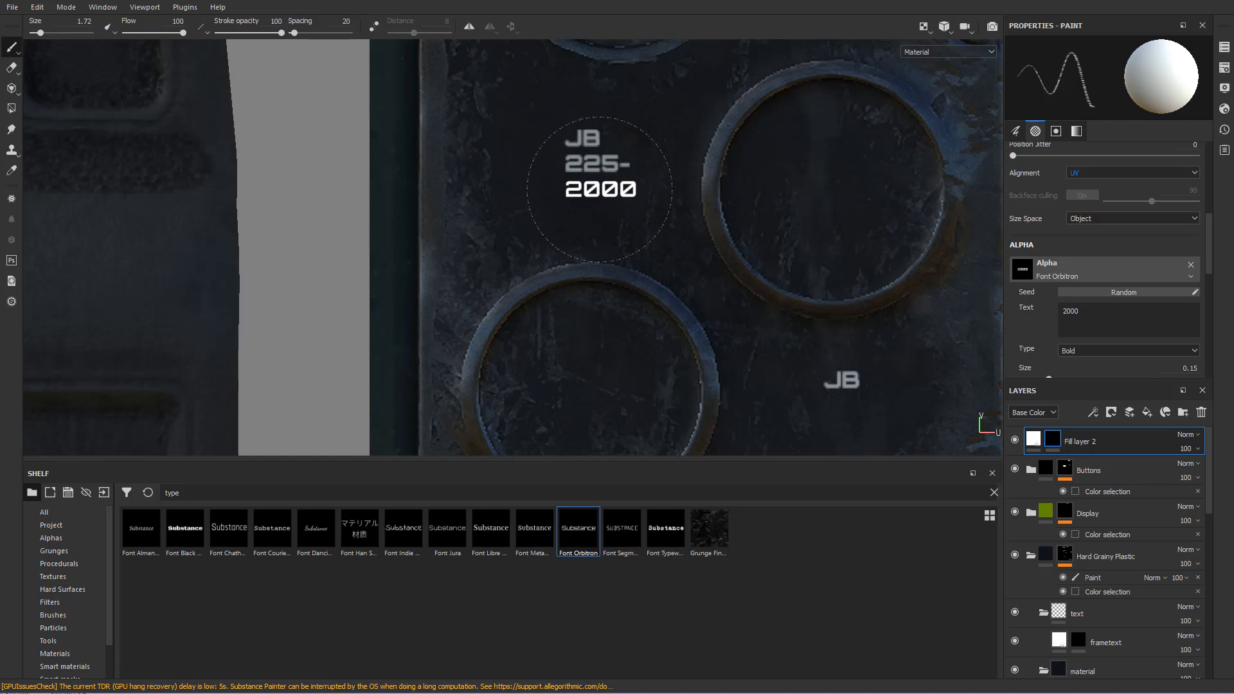
{"action": "left_click", "coordinate": [600, 189]}
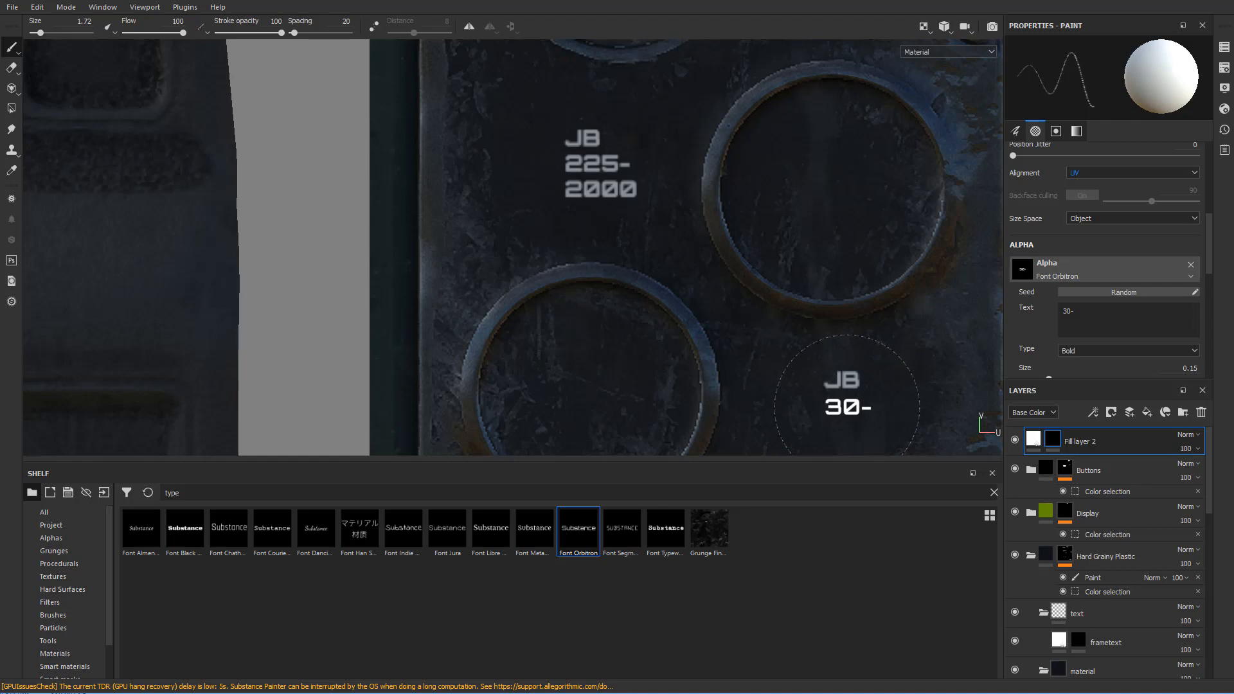
- Stamp the text 30- and, on the line below it, 512 under the lower JB label, aligned to its left edge
{"action": "left_click", "coordinate": [847, 407]}
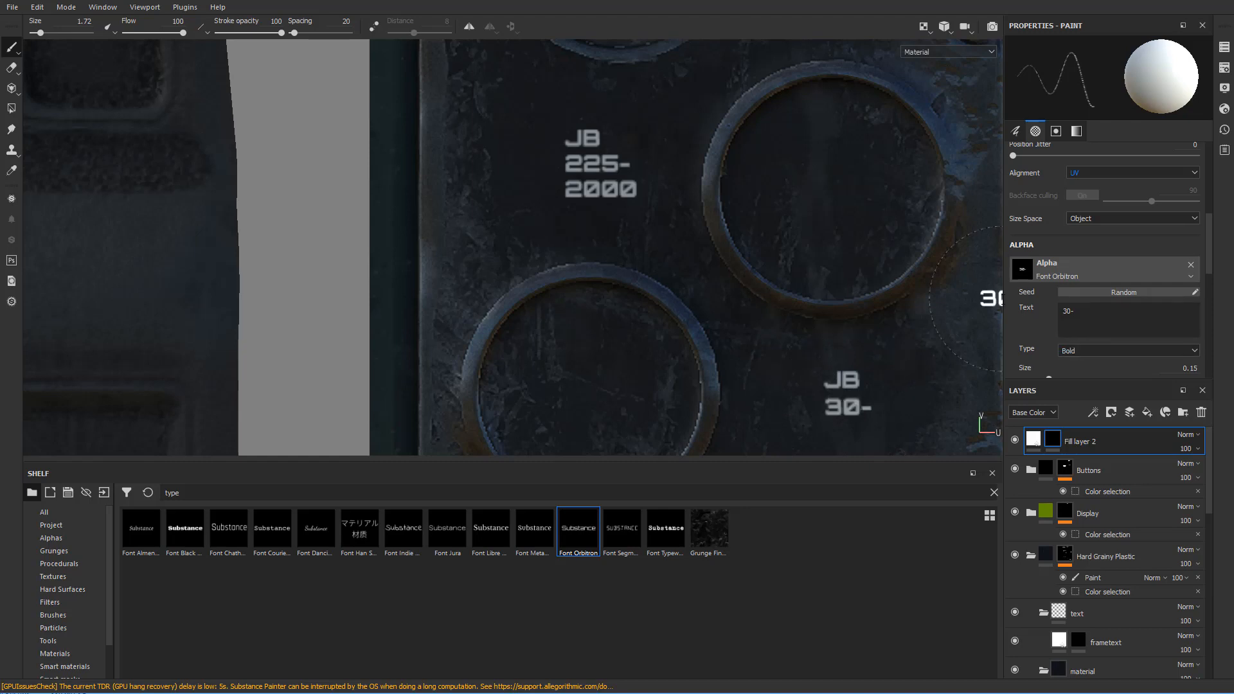
{"action": "left_click", "coordinate": [1135, 307]}
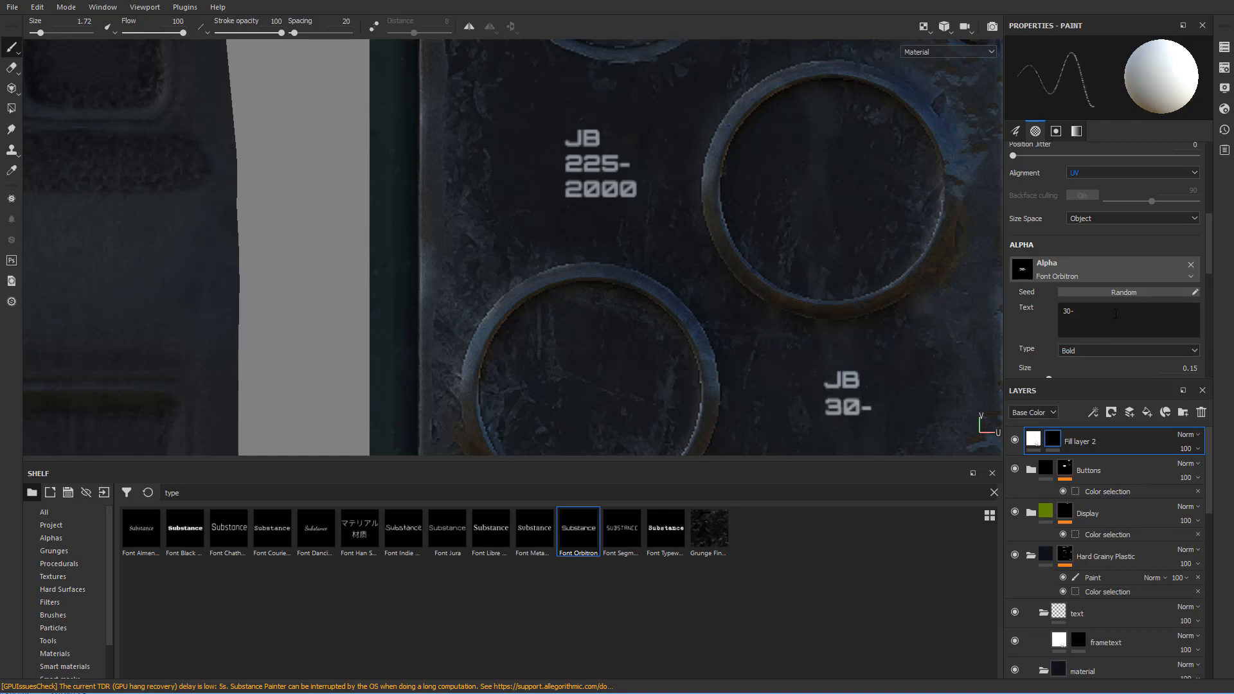
{"action": "type", "text": "512"}
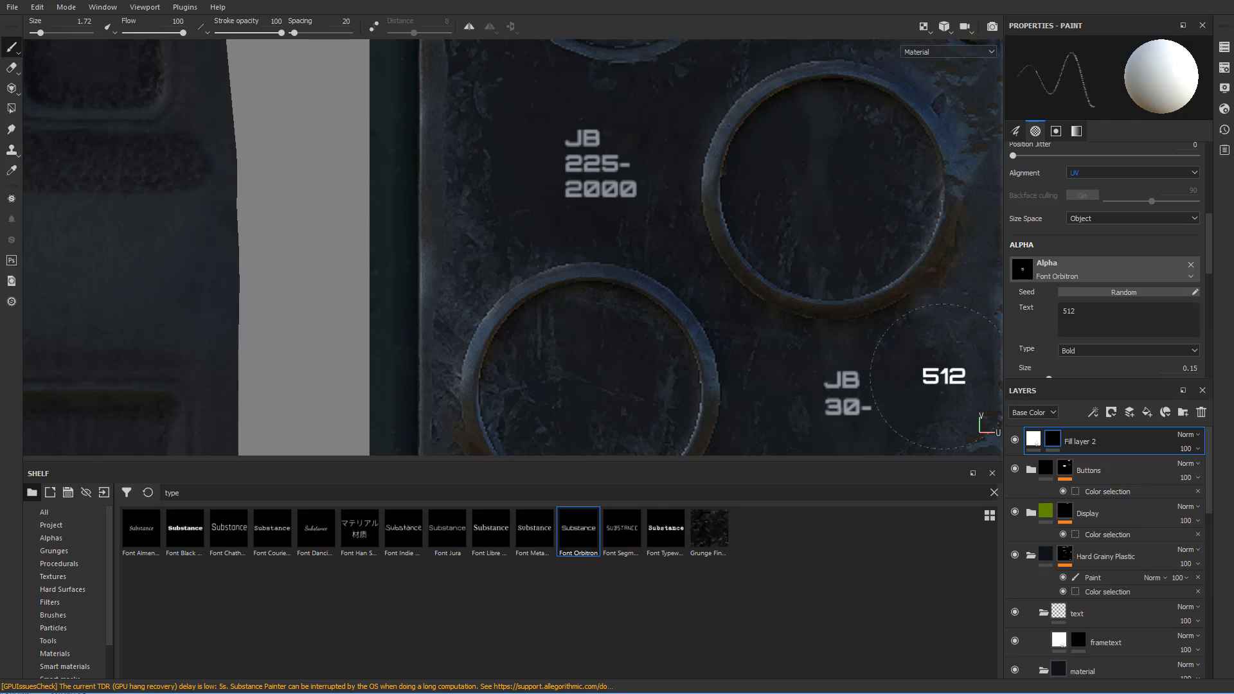
{"action": "scroll", "coordinate": [816, 365], "scroll_direction": "up", "scroll_amount": 3}
{"action": "middle_click_drag", "start_coordinate": [861, 404], "coordinate": [798, 303], "text": "alt"}
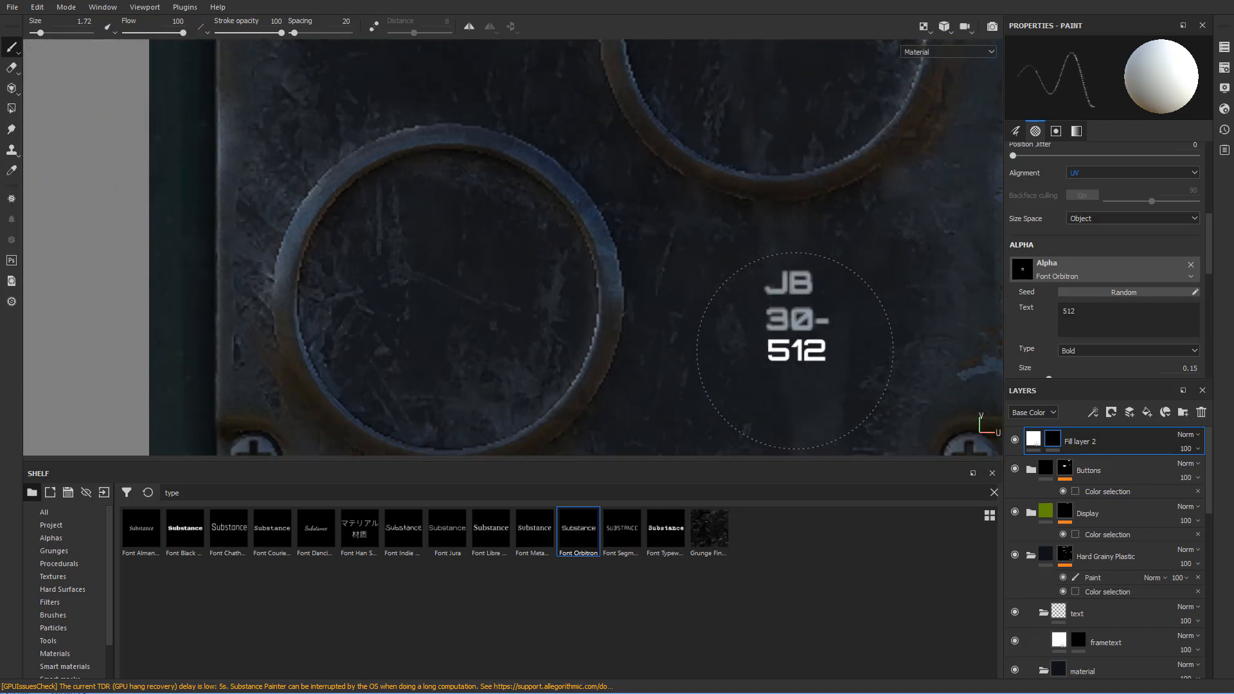
{"action": "left_click", "coordinate": [797, 352]}
- Examine the finished labels on the socket plate in the 3D view from several angles and distances, and the radio's opposite socket plate
{"action": "scroll", "coordinate": [797, 353], "scroll_direction": "down", "scroll_amount": 6}
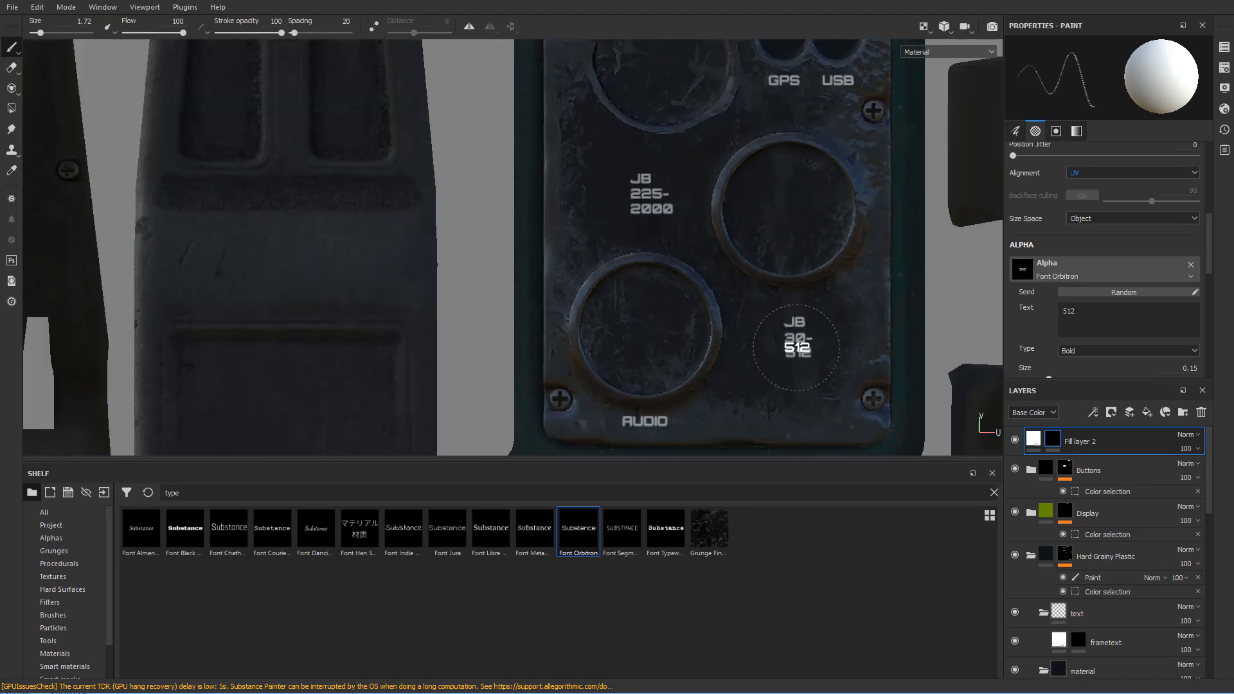
{"action": "left_click_drag", "start_coordinate": [505, 278], "coordinate": [579, 286], "text": "alt"}
{"action": "right_click_drag", "start_coordinate": [578, 286], "coordinate": [737, 338], "text": "alt"}
{"action": "middle_click_drag", "start_coordinate": [737, 338], "coordinate": [708, 254], "text": "alt"}
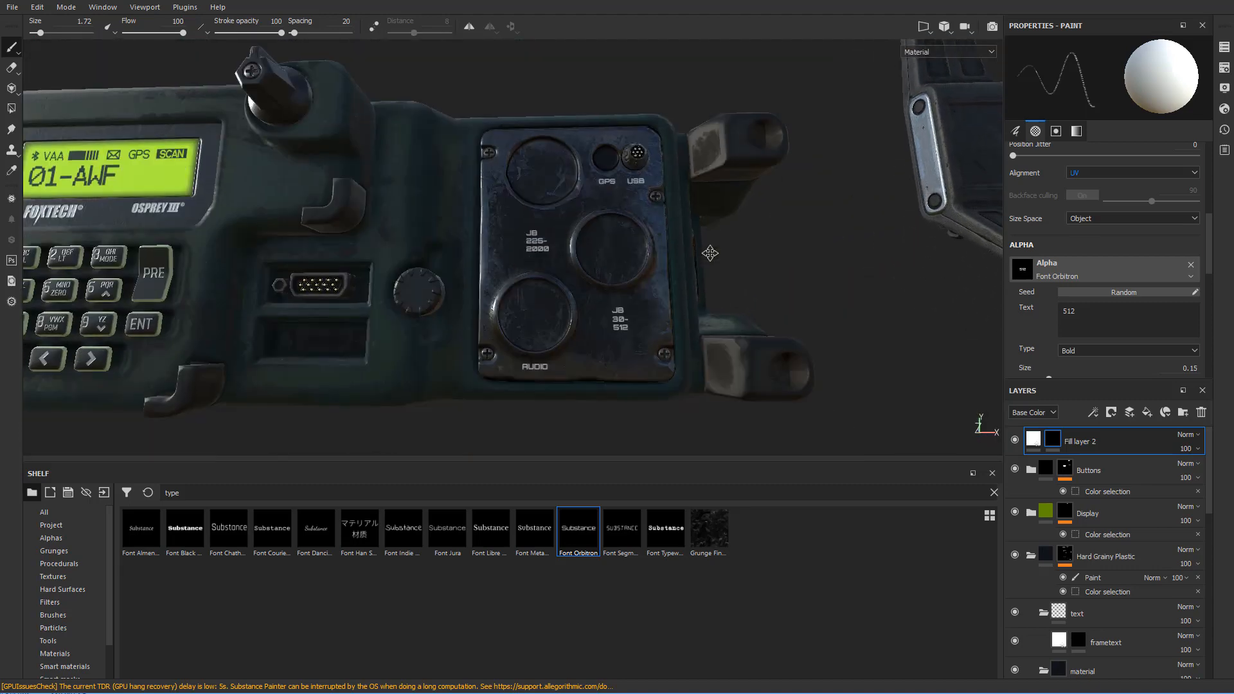
{"action": "mouse_move", "coordinate": [708, 253]}
{"action": "left_mouse_down", "text": "alt"}
{"action": "mouse_move", "coordinate": [763, 264]}
{"action": "mouse_move", "coordinate": [718, 264]}
{"action": "mouse_move", "coordinate": [781, 257]}
{"action": "mouse_move", "coordinate": [727, 275]}
{"action": "left_mouse_up", "text": "alt"}
{"action": "mouse_move", "coordinate": [727, 275]}
{"action": "right_mouse_down", "text": "alt"}
{"action": "mouse_move", "coordinate": [655, 287]}
{"action": "mouse_move", "coordinate": [675, 312]}
{"action": "right_mouse_up", "text": "alt"}
{"action": "middle_click_drag", "start_coordinate": [676, 312], "coordinate": [642, 278], "text": "alt"}
{"action": "middle_click_drag", "start_coordinate": [527, 246], "coordinate": [584, 259], "text": "alt"}
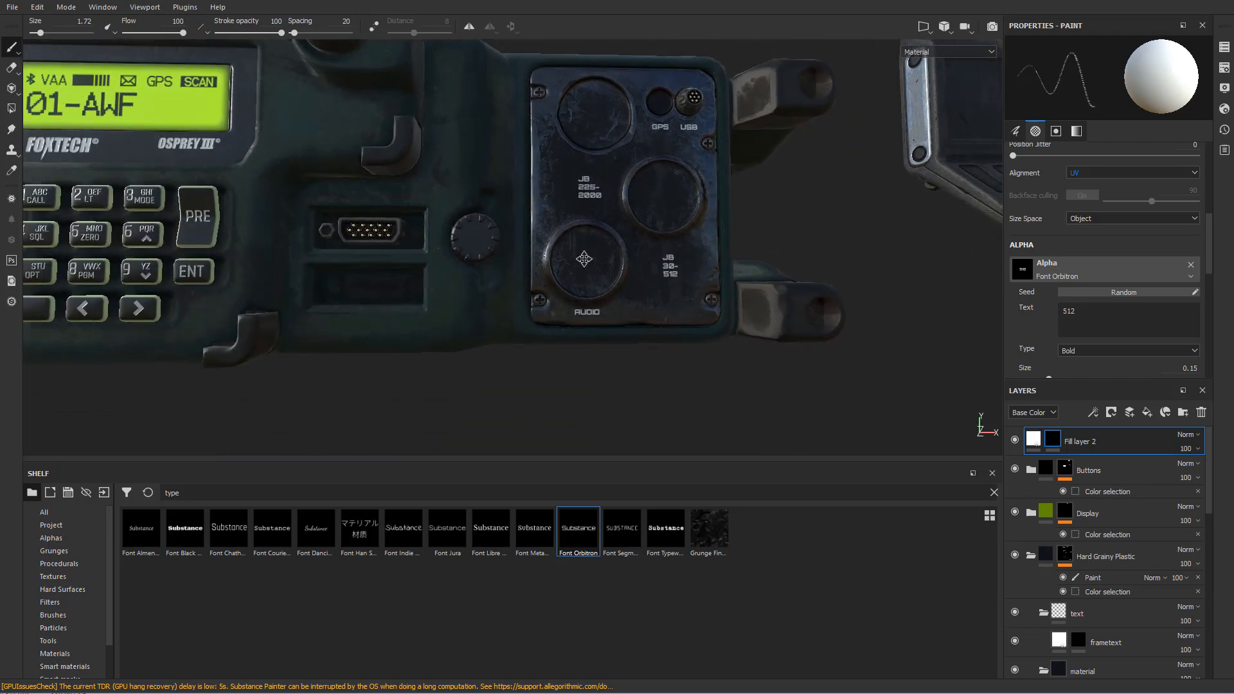
{"action": "left_click_drag", "start_coordinate": [584, 260], "coordinate": [572, 278], "text": "alt"}
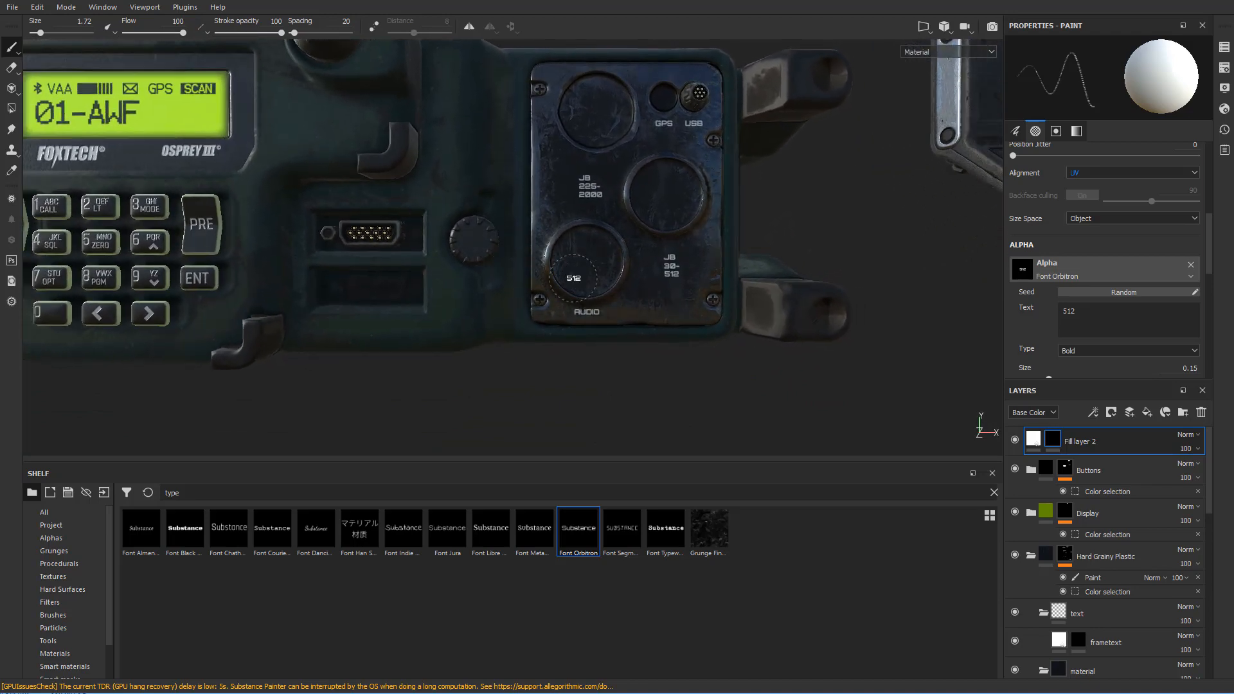
{"action": "right_click_drag", "start_coordinate": [574, 278], "coordinate": [539, 248], "text": "alt"}
{"action": "left_click_drag", "start_coordinate": [546, 251], "coordinate": [606, 265], "text": "alt"}
{"action": "right_click_drag", "start_coordinate": [606, 265], "coordinate": [606, 308], "text": "alt"}
{"action": "left_click_drag", "start_coordinate": [607, 309], "coordinate": [572, 302], "text": "alt"}
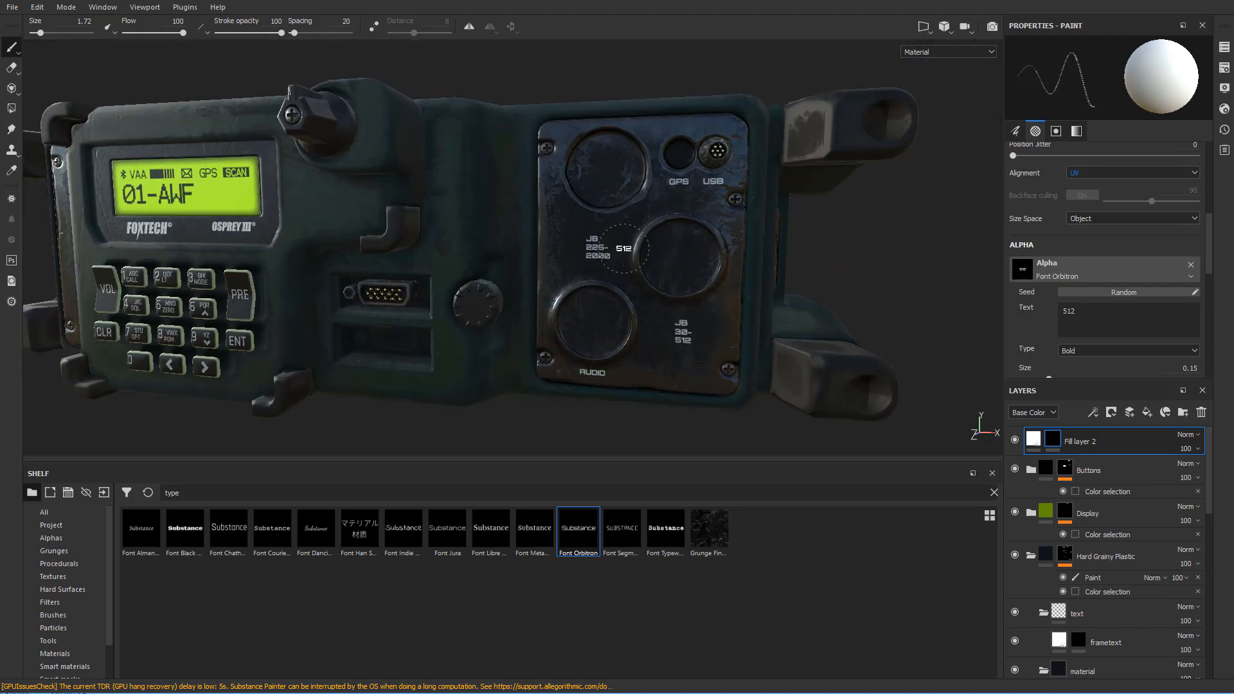
{"action": "left_click_drag", "start_coordinate": [624, 249], "coordinate": [609, 279], "text": "alt"}
{"action": "right_click_drag", "start_coordinate": [608, 278], "coordinate": [609, 253], "text": "alt"}
{"action": "left_click_drag", "start_coordinate": [609, 253], "coordinate": [607, 289], "text": "alt"}
{"action": "right_click_drag", "start_coordinate": [606, 289], "coordinate": [591, 280], "text": "alt"}
{"action": "mouse_move", "coordinate": [590, 280]}
{"action": "left_mouse_down", "text": "alt"}
{"action": "mouse_move", "coordinate": [603, 302]}
{"action": "mouse_move", "coordinate": [588, 262]}
{"action": "left_mouse_up", "text": "alt"}
{"action": "right_click_drag", "start_coordinate": [588, 263], "coordinate": [614, 276], "text": "alt"}
{"action": "left_click_drag", "start_coordinate": [614, 276], "coordinate": [606, 264], "text": "alt"}
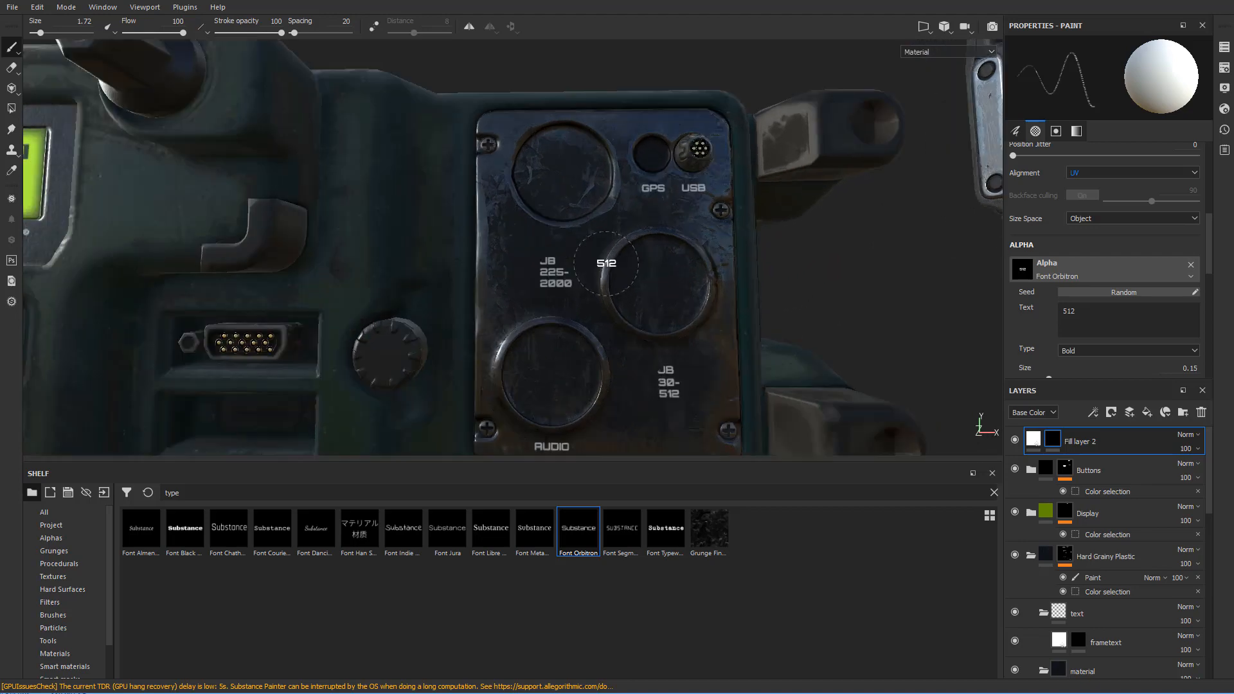
{"action": "right_click_drag", "start_coordinate": [606, 264], "coordinate": [527, 272], "text": "alt"}
{"action": "middle_click_drag", "start_coordinate": [526, 273], "coordinate": [817, 276], "text": "alt"}
{"action": "left_click_drag", "start_coordinate": [489, 263], "coordinate": [476, 262], "text": "alt"}
{"action": "right_click_drag", "start_coordinate": [437, 260], "coordinate": [456, 265], "text": "alt"}
{"action": "middle_click_drag", "start_coordinate": [456, 265], "coordinate": [479, 283], "text": "alt"}
{"action": "mouse_move", "coordinate": [483, 252]}
{"action": "right_mouse_down", "text": "alt"}
{"action": "mouse_move", "coordinate": [509, 261]}
{"action": "mouse_move", "coordinate": [486, 258]}
{"action": "right_mouse_up", "text": "alt"}
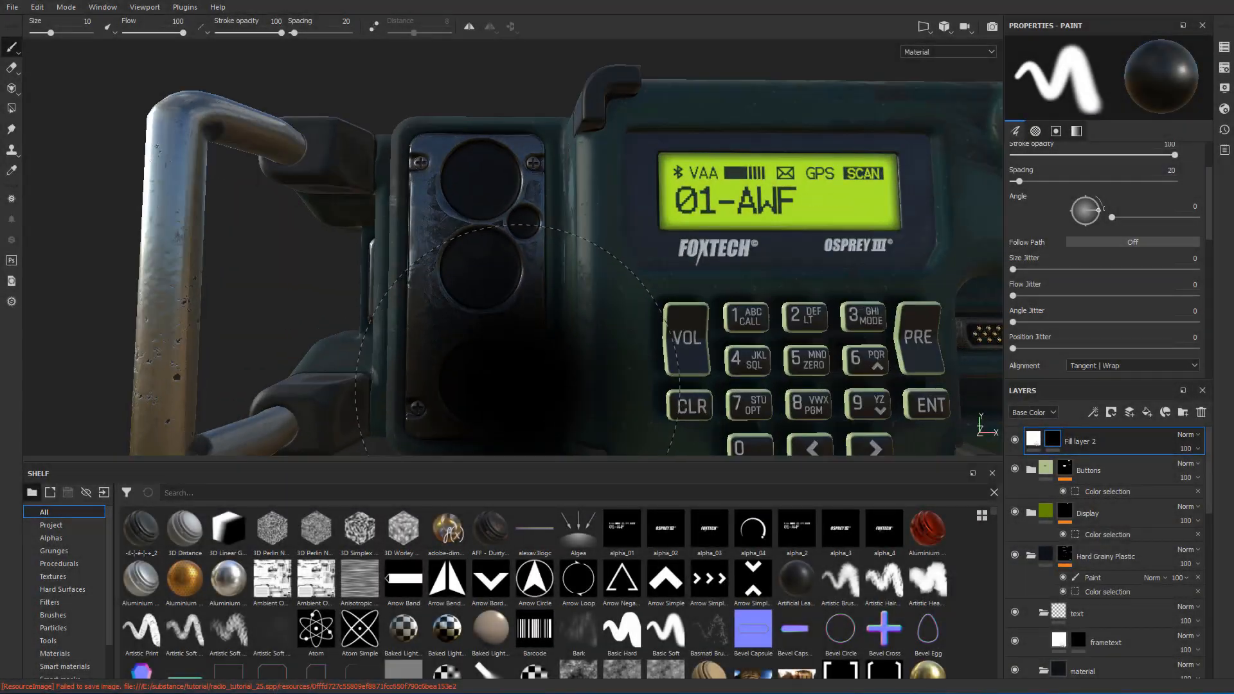
- Reduce the brush size to 7.86 and rename Fill layer 2 as text
{"action": "middle_click_drag", "start_coordinate": [457, 411], "coordinate": [456, 322], "text": "alt"}
{"action": "mouse_move", "coordinate": [512, 305]}
{"action": "right_mouse_down", "text": "ctrl"}
{"action": "mouse_move", "coordinate": [477, 313]}
{"action": "mouse_move", "coordinate": [503, 314]}
{"action": "right_mouse_up", "text": "ctrl"}
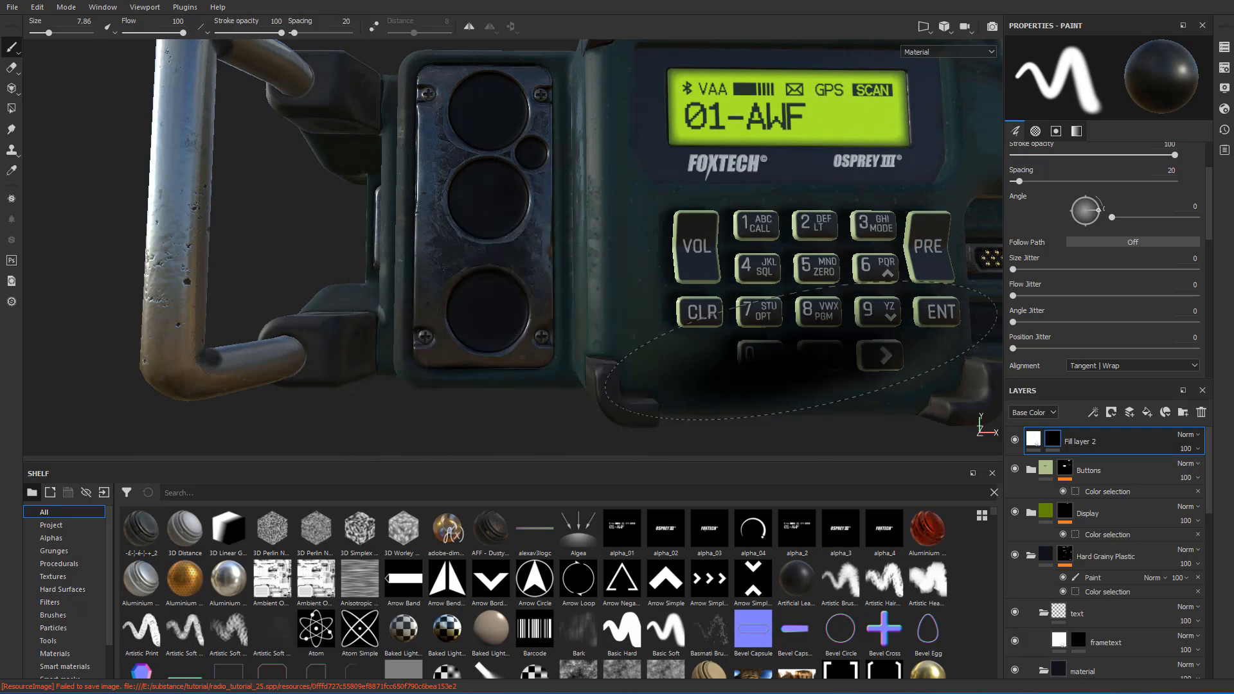
{"action": "double_click", "coordinate": [1086, 442]}
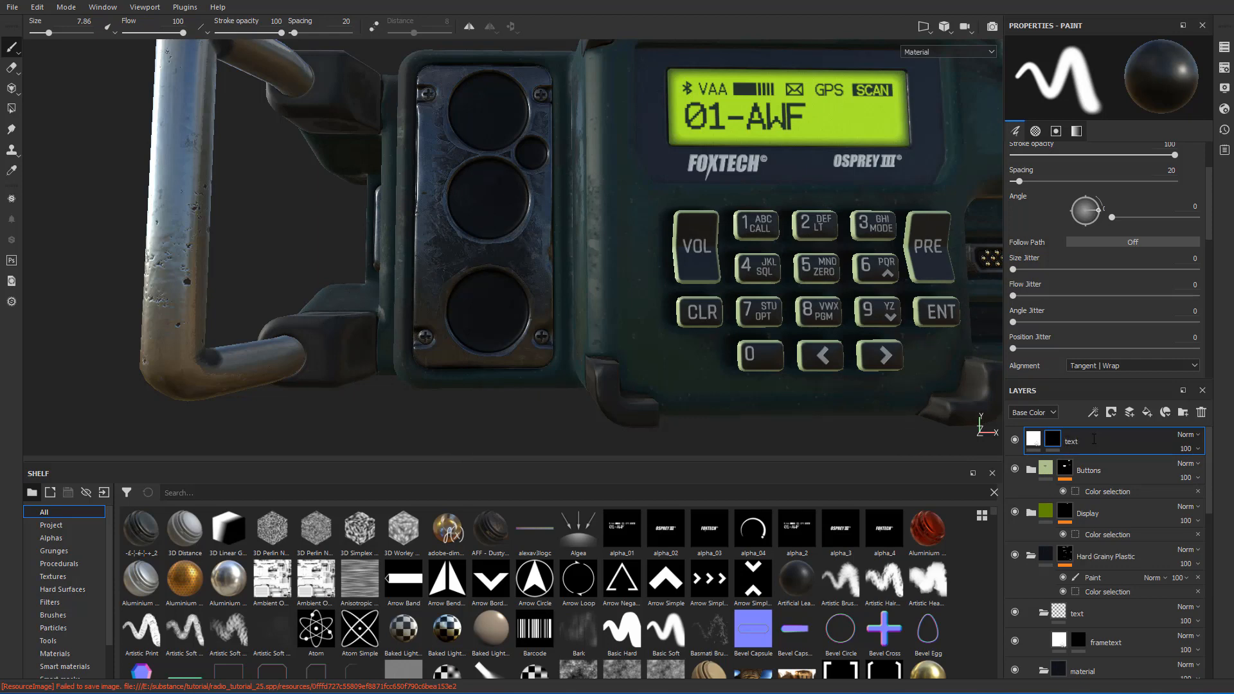
- Duplicate the text layer, naming the copy decals and giving it a new black mask
{"action": "key", "text": "ctrl+d"}
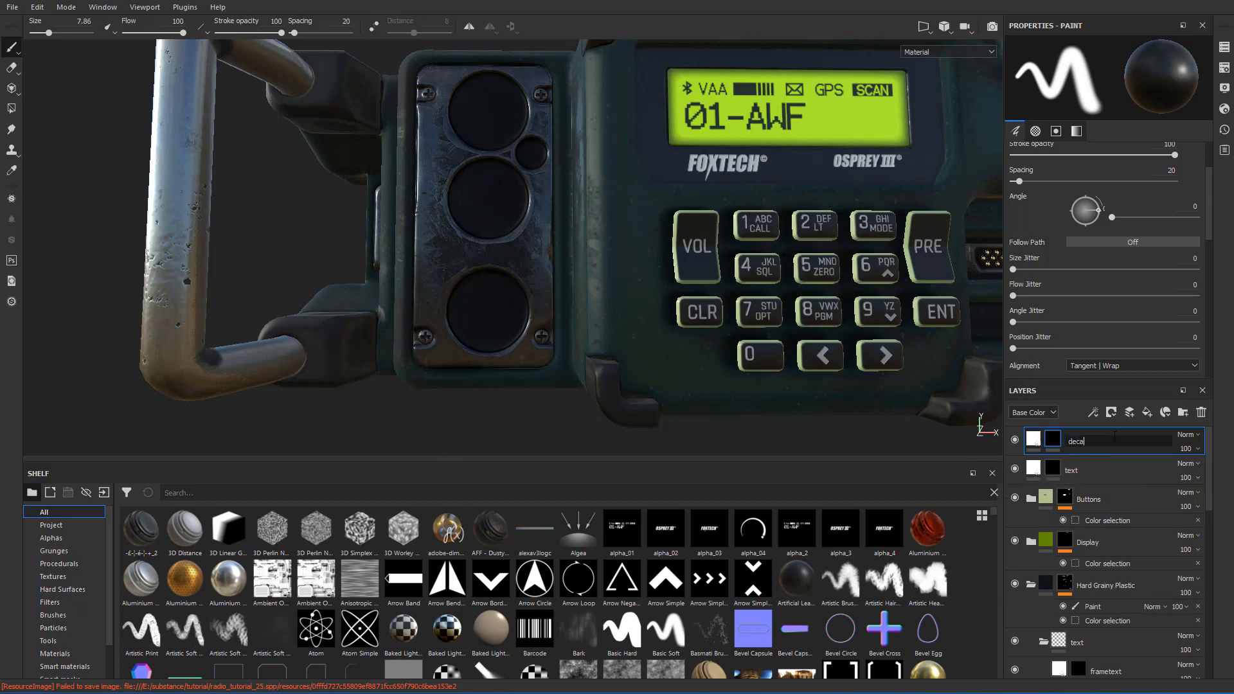
{"action": "key", "text": "f"}
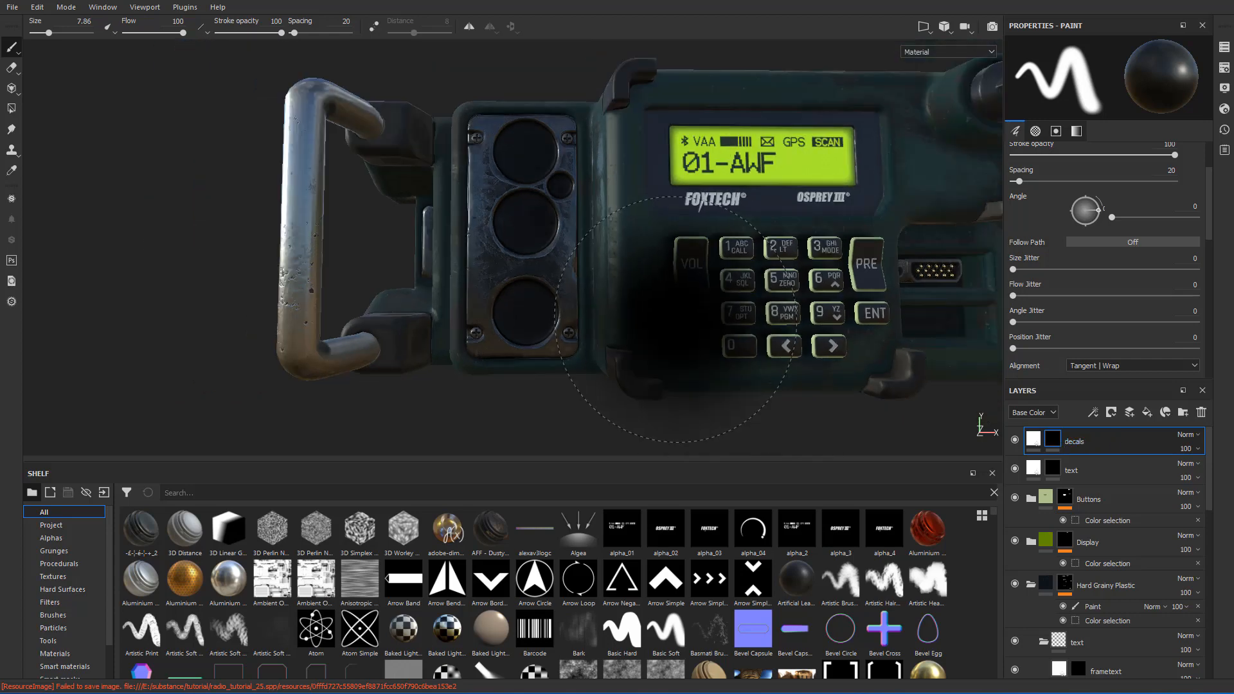
{"action": "right_click", "coordinate": [1059, 439]}
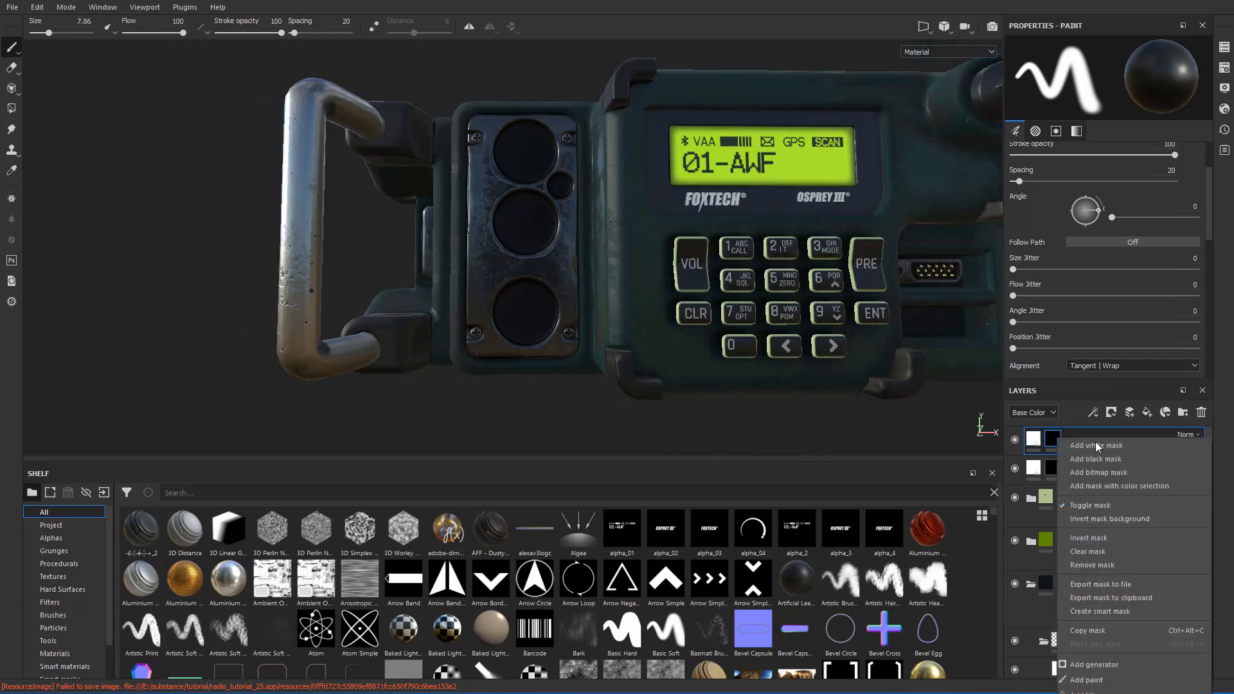
{"action": "left_click", "coordinate": [1125, 475]}
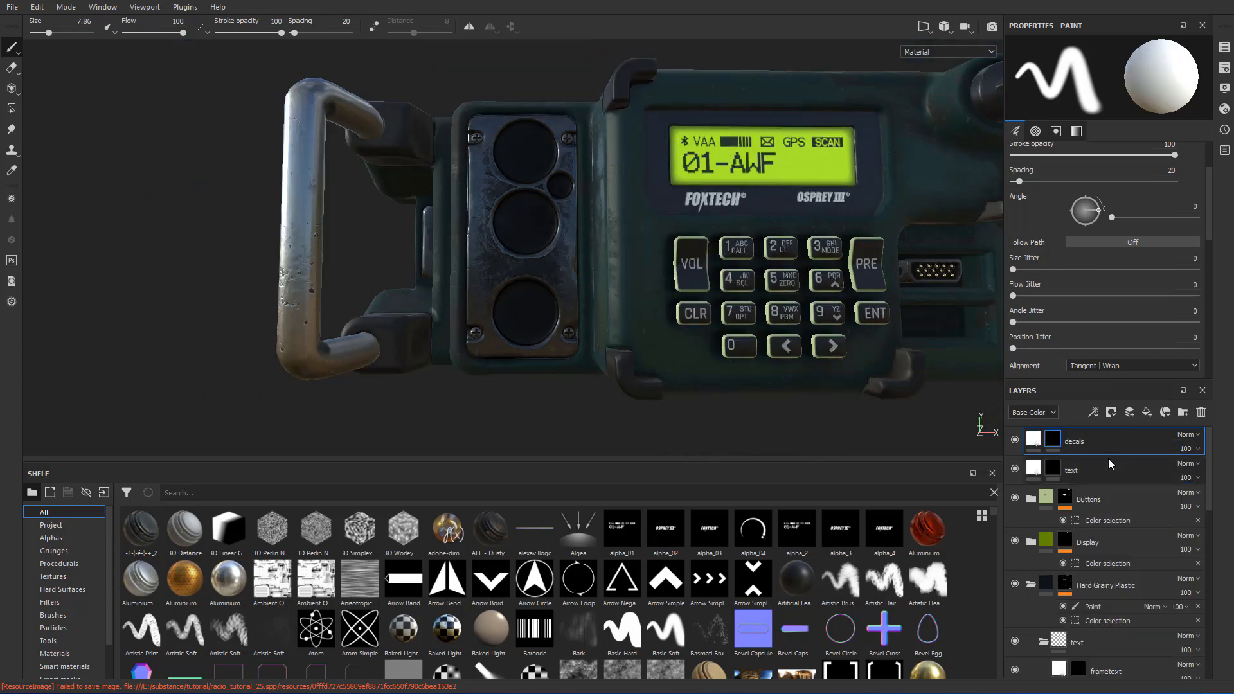
{"action": "right_click_drag", "start_coordinate": [916, 363], "coordinate": [842, 332], "text": "alt"}
{"action": "middle_click_drag", "start_coordinate": [843, 332], "coordinate": [598, 229], "text": "alt"}
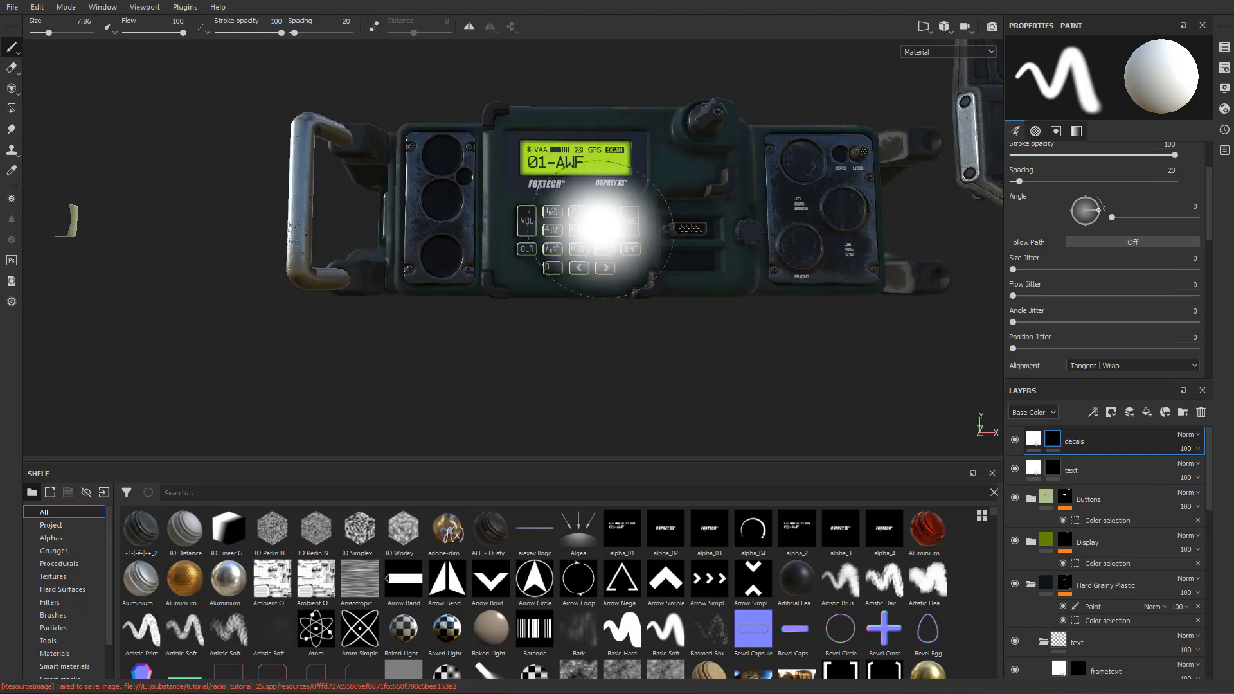
{"action": "right_click_drag", "start_coordinate": [598, 229], "coordinate": [643, 241], "text": "alt"}
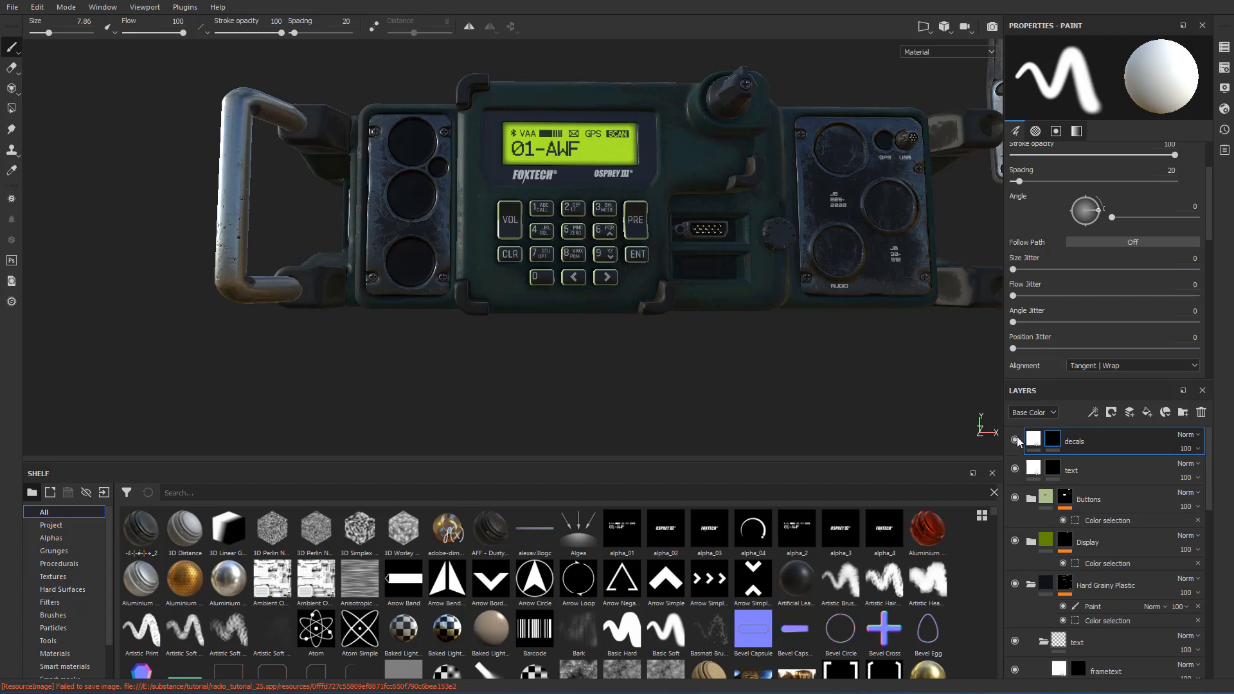
{"action": "scroll", "coordinate": [422, 229], "scroll_direction": "up", "scroll_amount": 5}
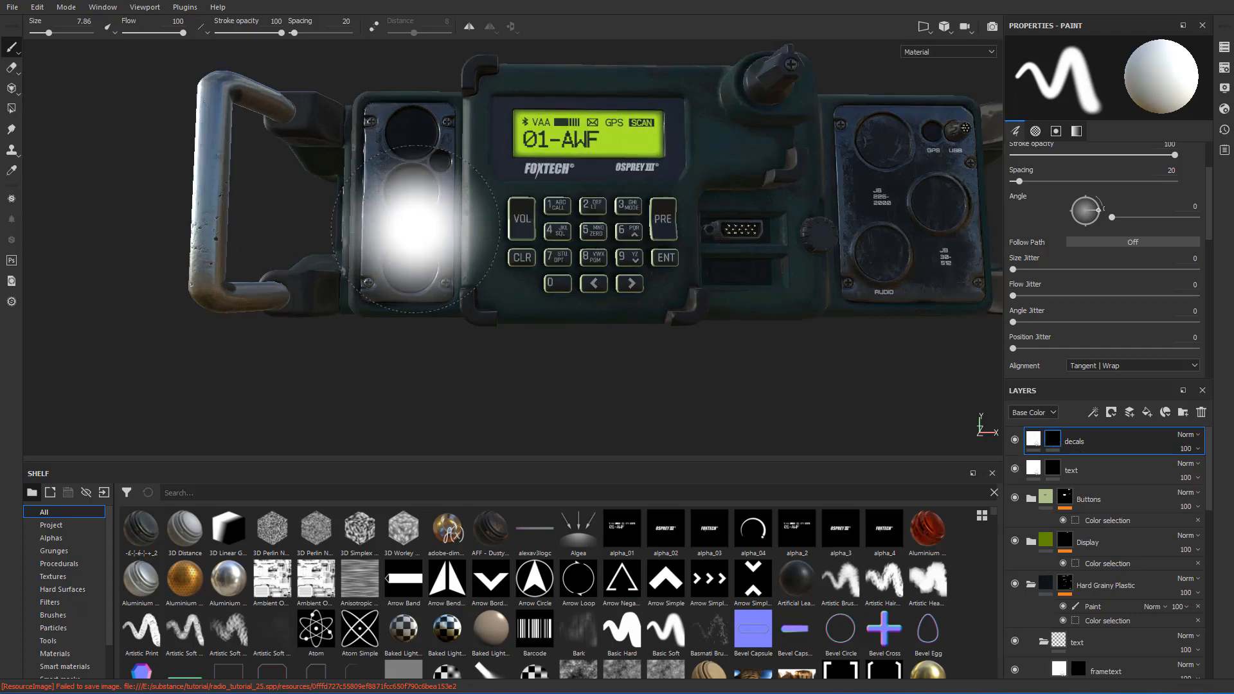
{"action": "scroll", "coordinate": [423, 248], "scroll_direction": "down", "scroll_amount": 6}
{"action": "scroll", "coordinate": [447, 254], "scroll_direction": "up", "scroll_amount": 2}
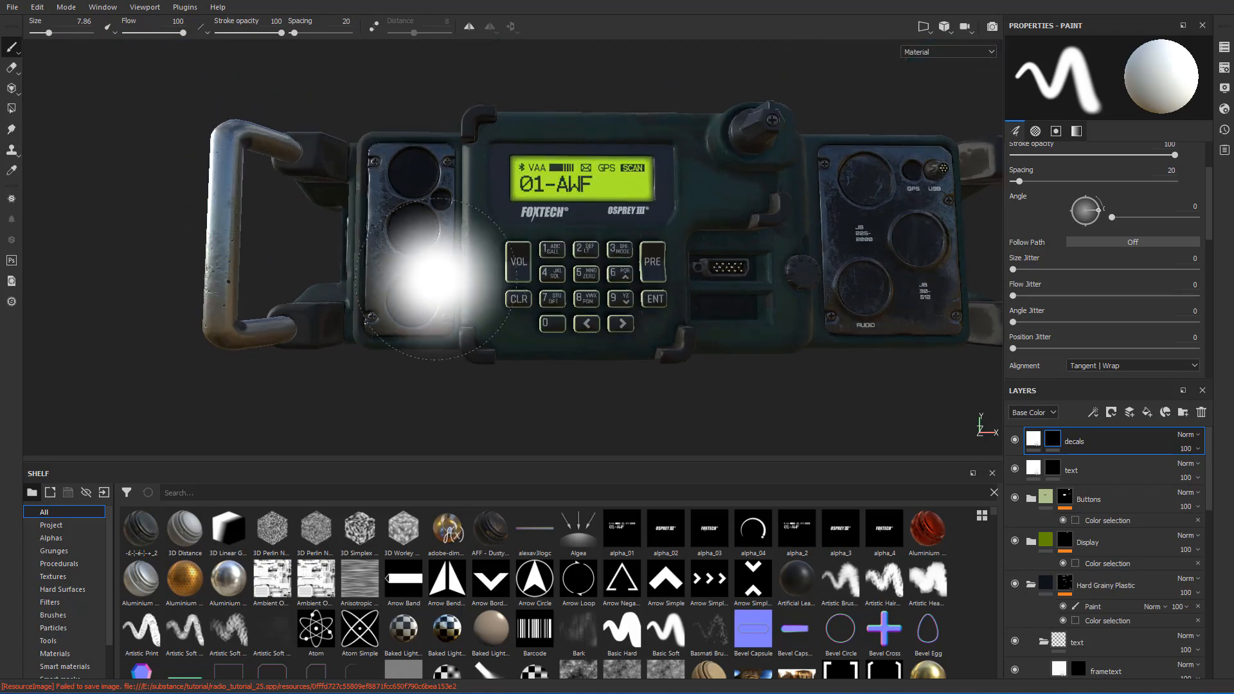
- Switch to File Explorer and bring alpha_04.tif from the alphas folder into Substance Painter's shelf for import
{"action": "key", "text": "alt+Tab"}
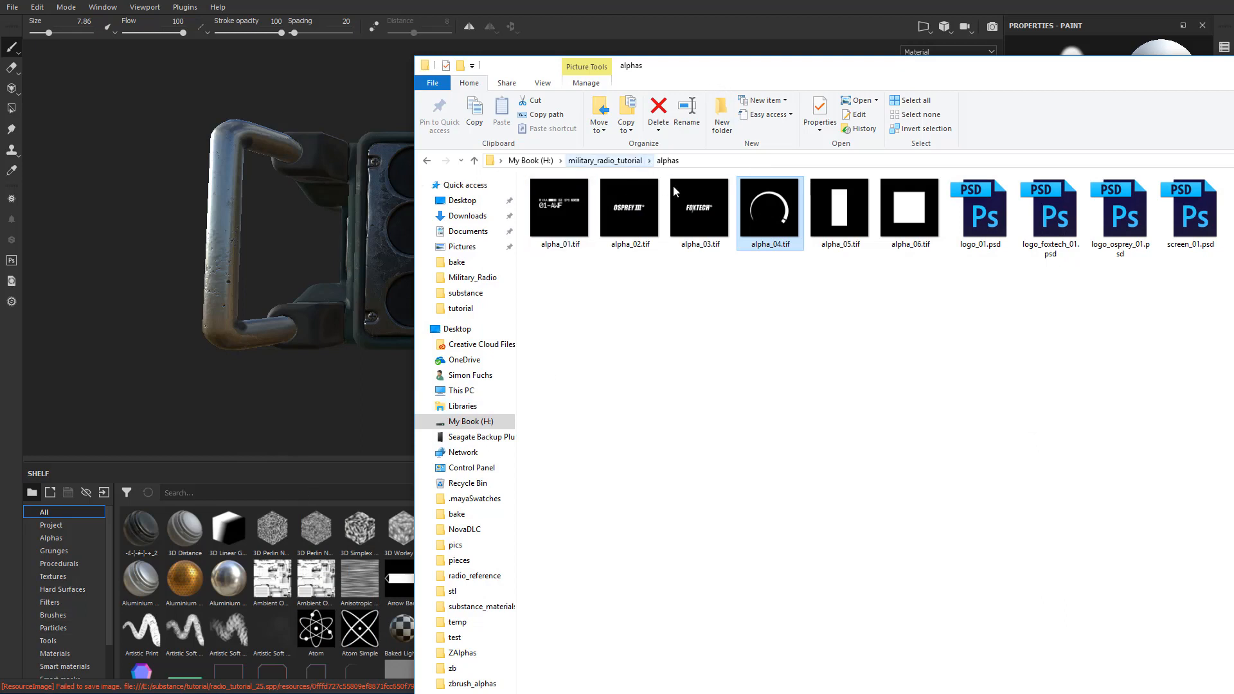
{"action": "left_click", "coordinate": [765, 245], "text": "ctrl"}
{"action": "mouse_move", "coordinate": [771, 224]}
{"action": "left_mouse_down"}
{"action": "mouse_move", "coordinate": [553, 334]}
{"action": "mouse_move", "coordinate": [246, 590]}
{"action": "left_mouse_up"}
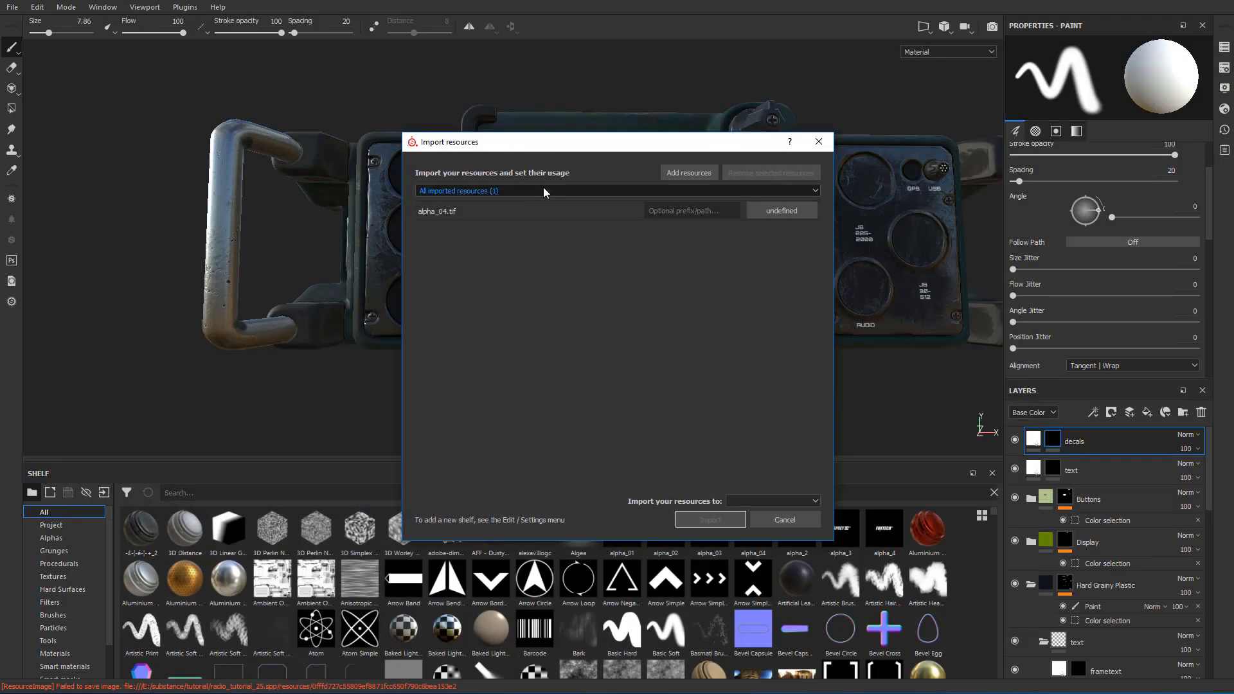
- Import alpha_04.tif as an alpha into the shelf library
{"action": "left_click", "coordinate": [543, 187]}
{"action": "left_click", "coordinate": [507, 199]}
{"action": "left_click", "coordinate": [798, 213]}
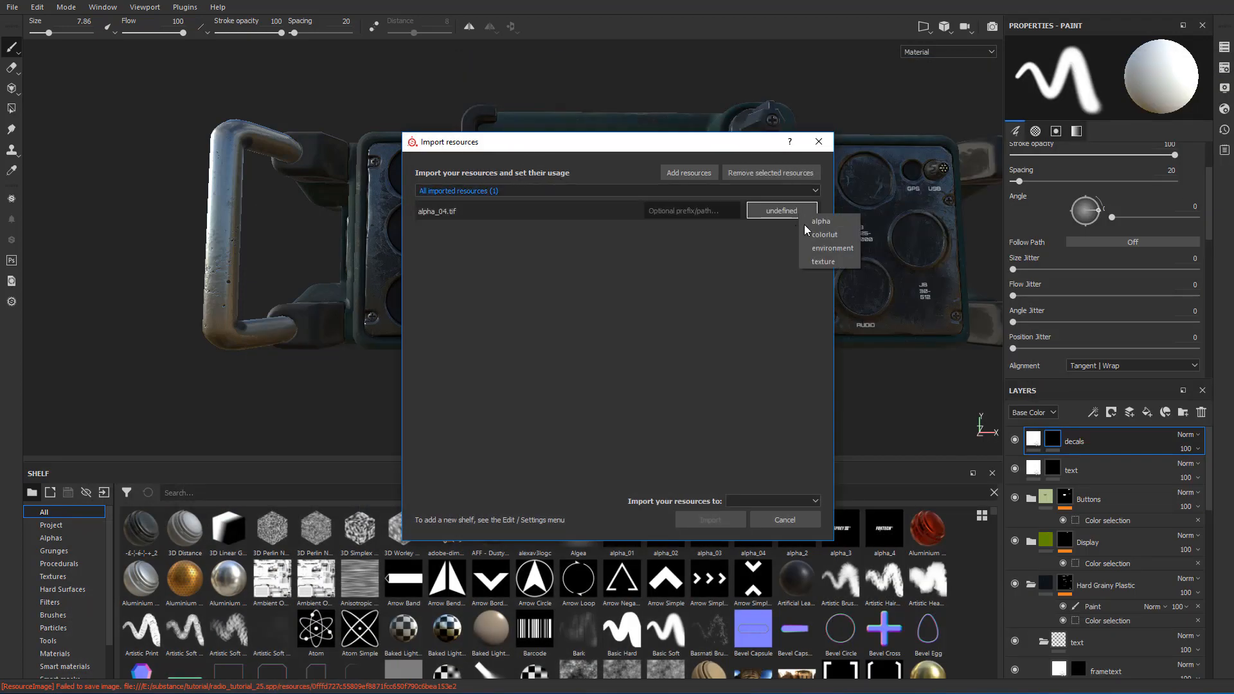
{"action": "left_click", "coordinate": [804, 225]}
{"action": "left_click", "coordinate": [758, 501]}
{"action": "left_click", "coordinate": [755, 529]}
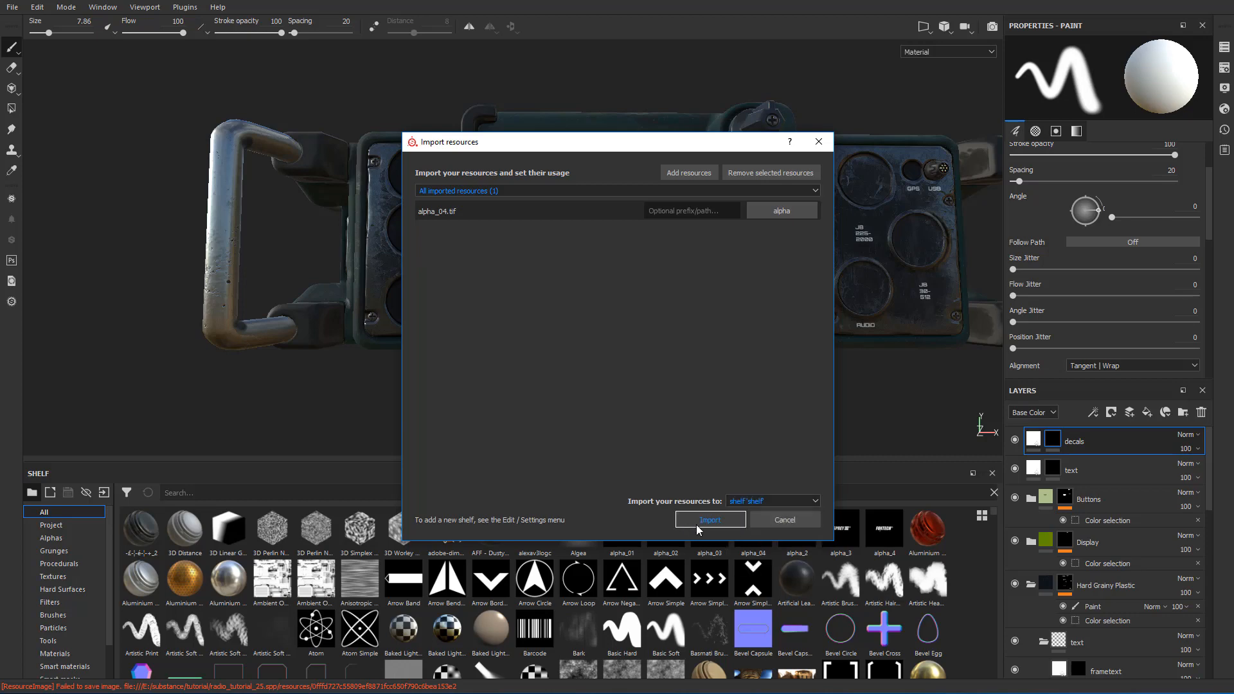
{"action": "left_click", "coordinate": [704, 522]}
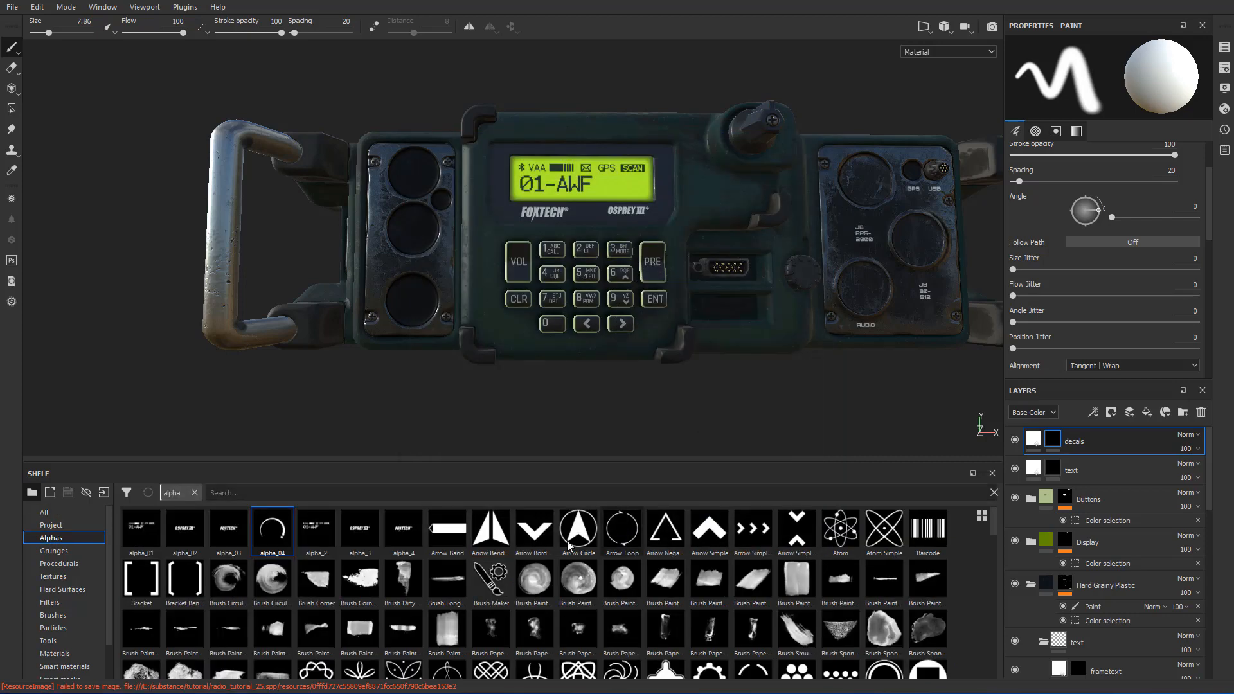
- Load the alpha_04 arc as the brush alpha, reduce the brush size to 5.77 and set its angle to 330
{"action": "mouse_move", "coordinate": [271, 539]}
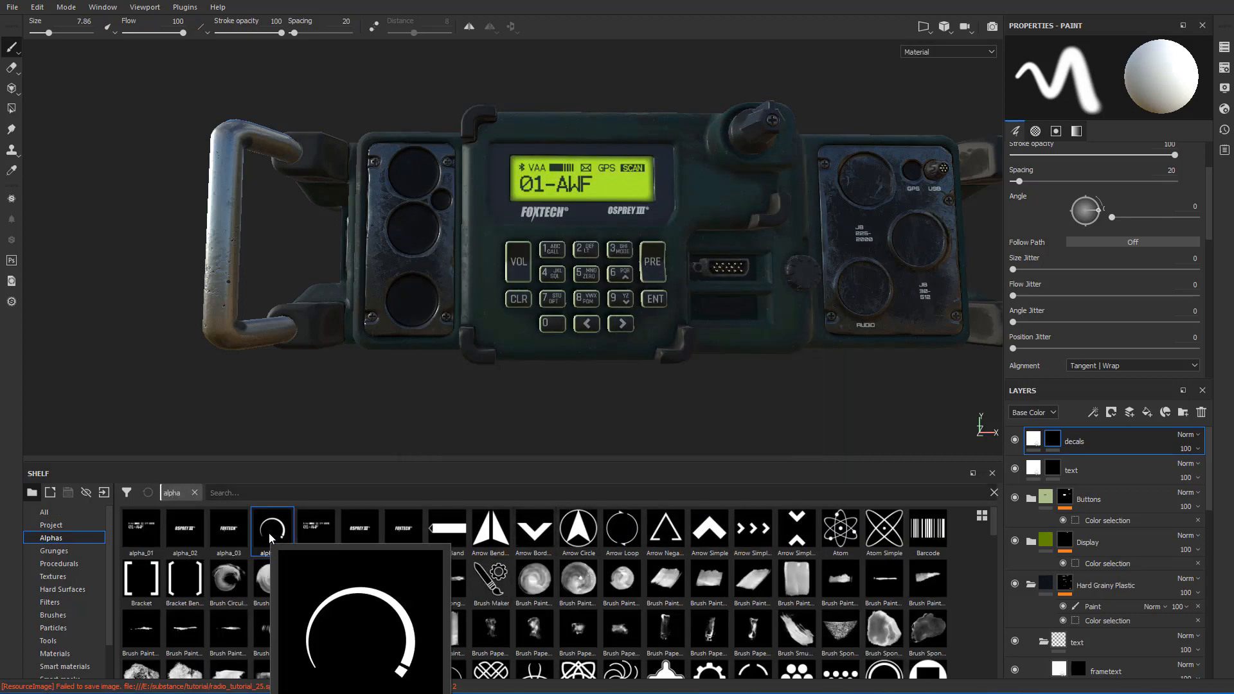
{"action": "scroll", "coordinate": [399, 321], "scroll_direction": "up", "scroll_amount": 4}
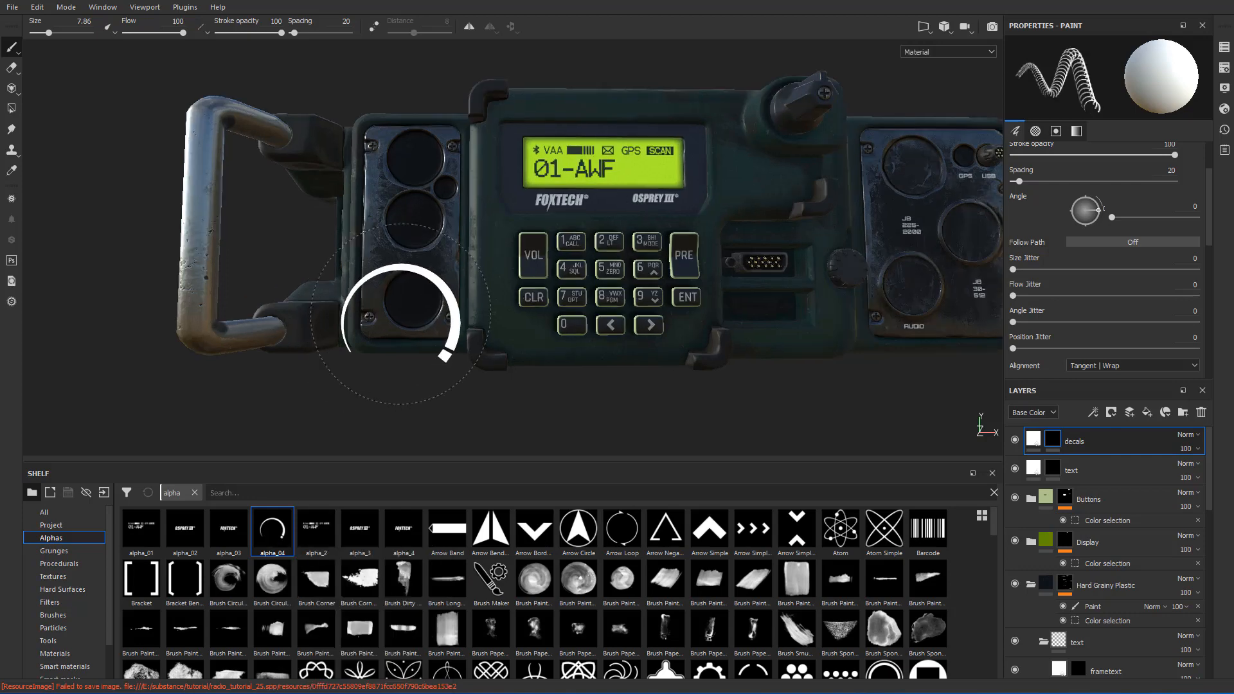
{"action": "scroll", "coordinate": [416, 293], "scroll_direction": "up", "scroll_amount": 5}
{"action": "right_click_drag", "start_coordinate": [417, 297], "coordinate": [392, 297], "text": "ctrl"}
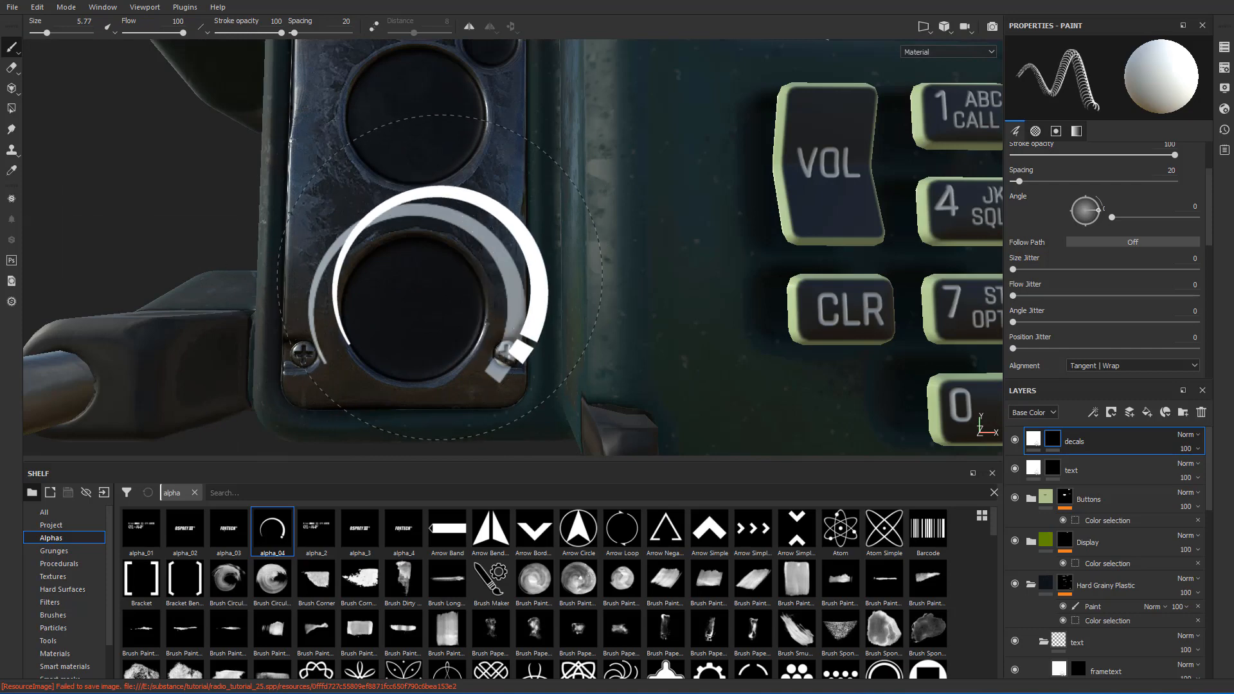
{"action": "key", "text": "ctrl"}
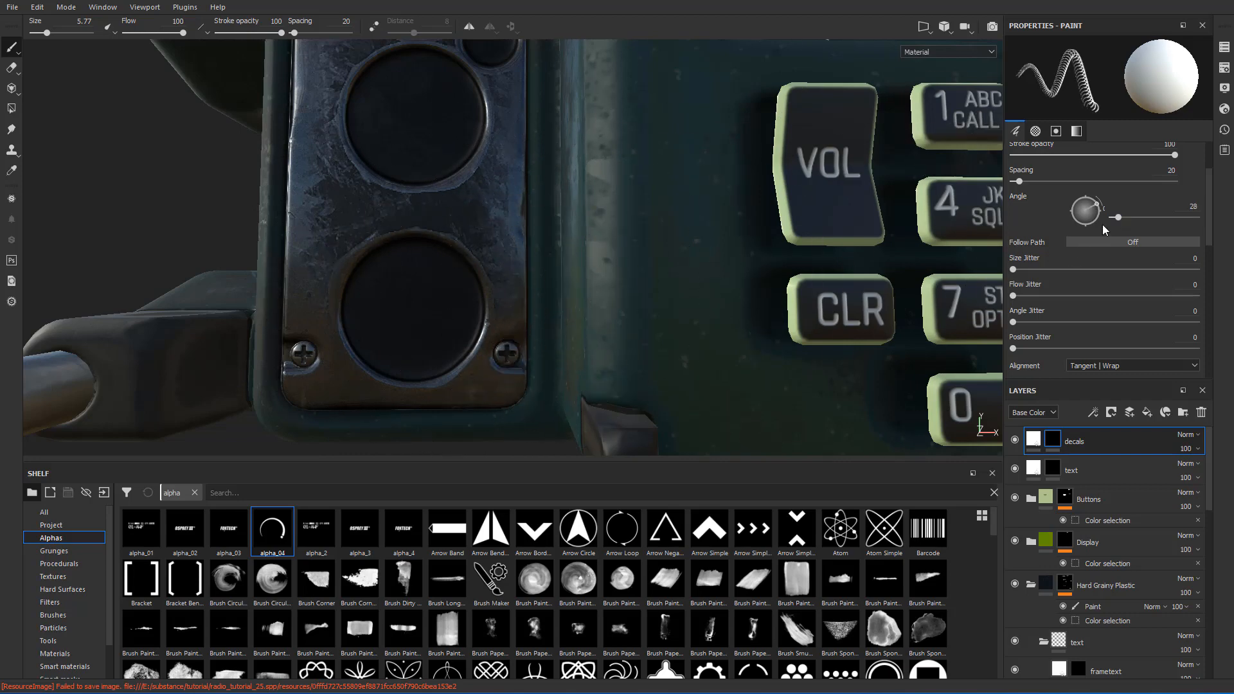
{"action": "left_click_drag", "start_coordinate": [1119, 220], "coordinate": [1186, 218]}
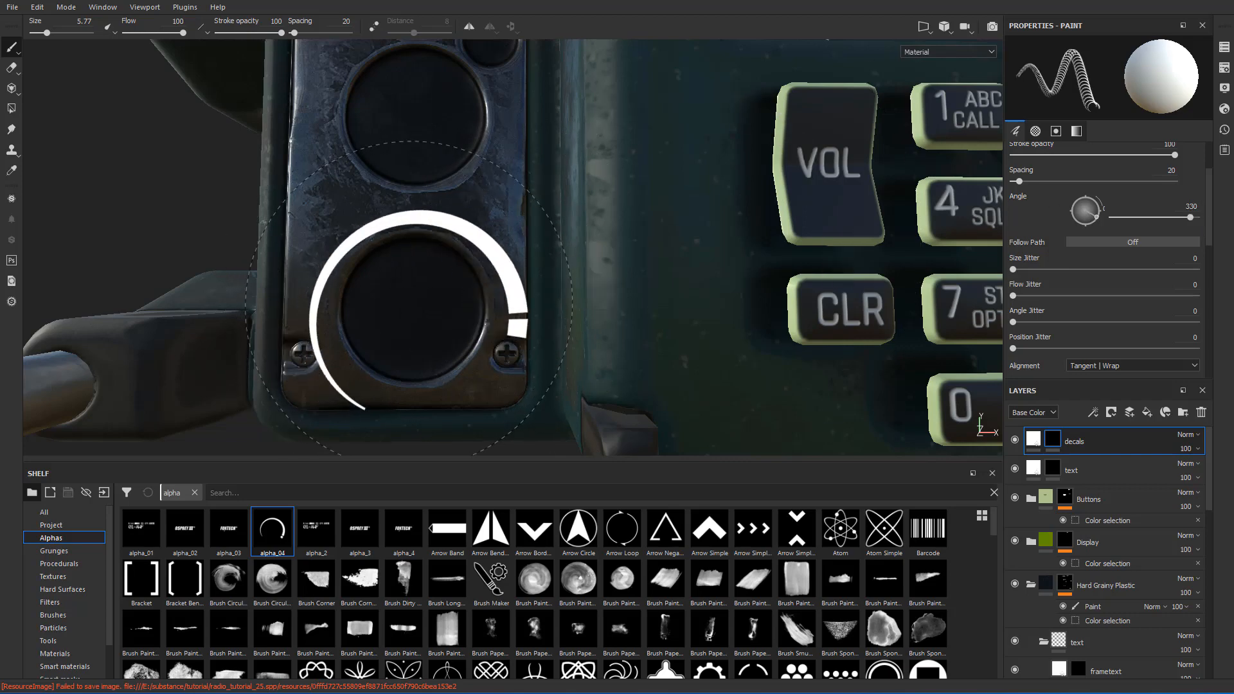
- In the 2D view, try stamping the arc around the lowest knob hole of the three-knob plate at brush size 5.31
{"action": "scroll", "coordinate": [410, 294], "scroll_direction": "down", "scroll_amount": 2}
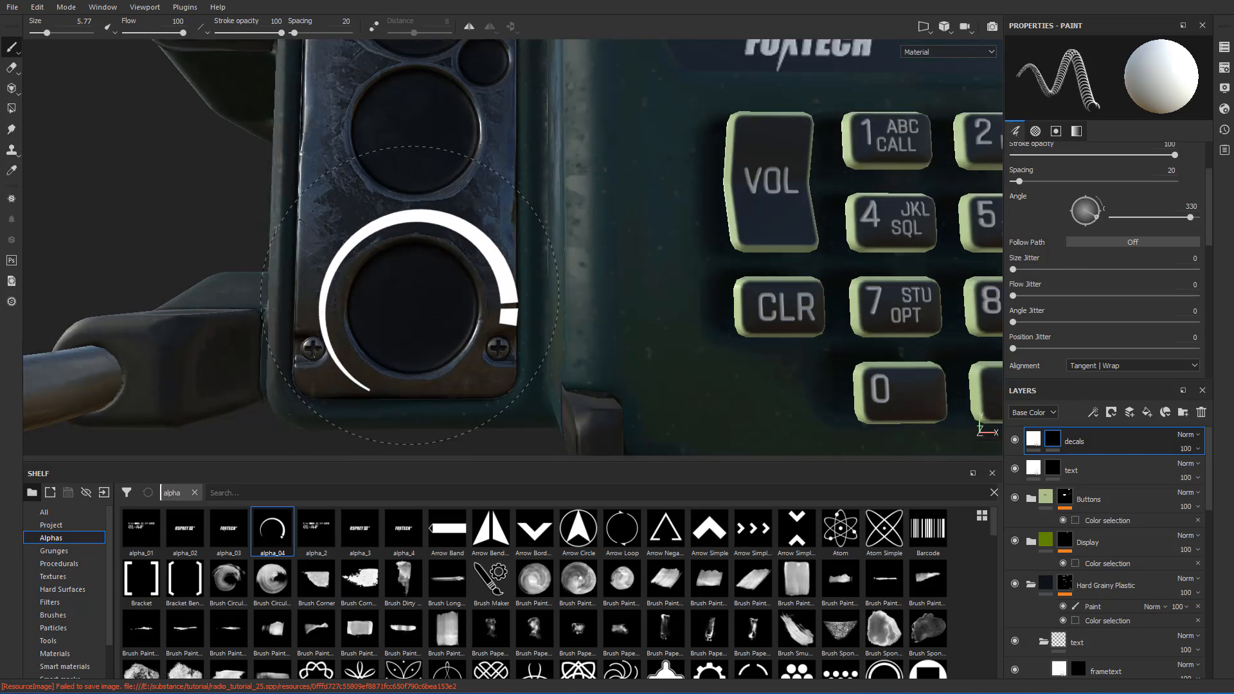
{"action": "scroll", "coordinate": [409, 294], "scroll_direction": "down", "scroll_amount": 4}
{"action": "key", "text": "F3"}
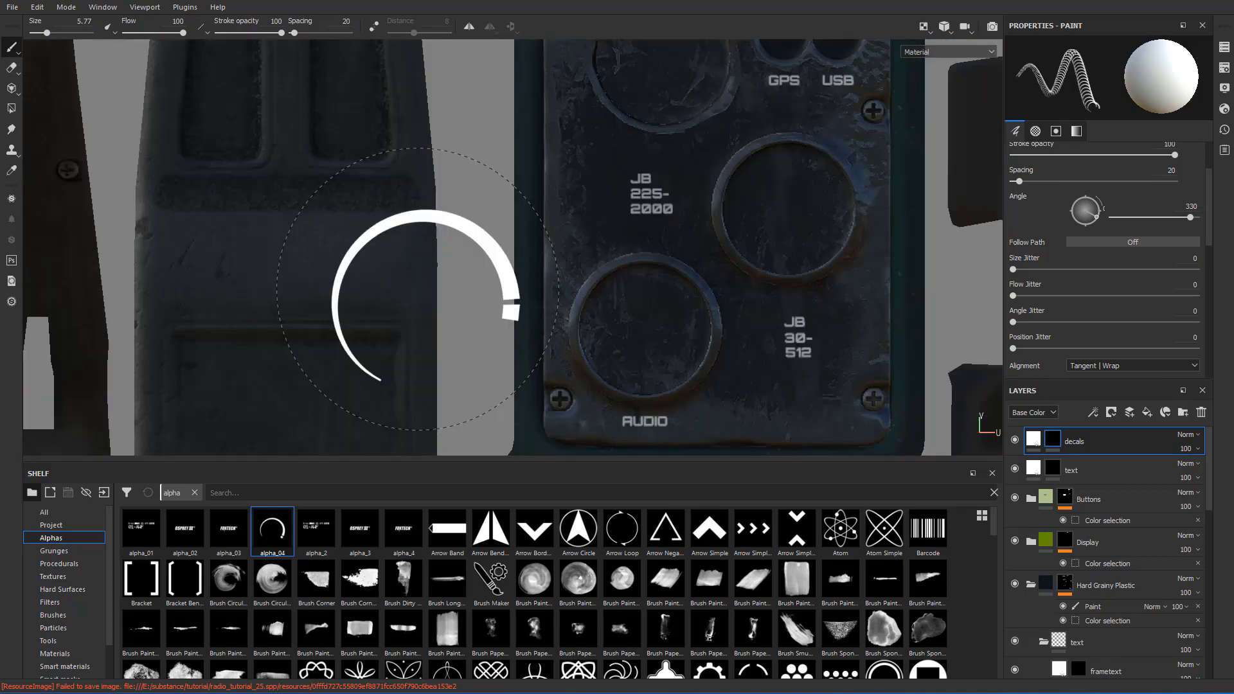
{"action": "scroll", "coordinate": [655, 287], "scroll_direction": "down", "scroll_amount": 5}
{"action": "middle_click_drag", "start_coordinate": [692, 273], "coordinate": [531, 396], "text": "alt"}
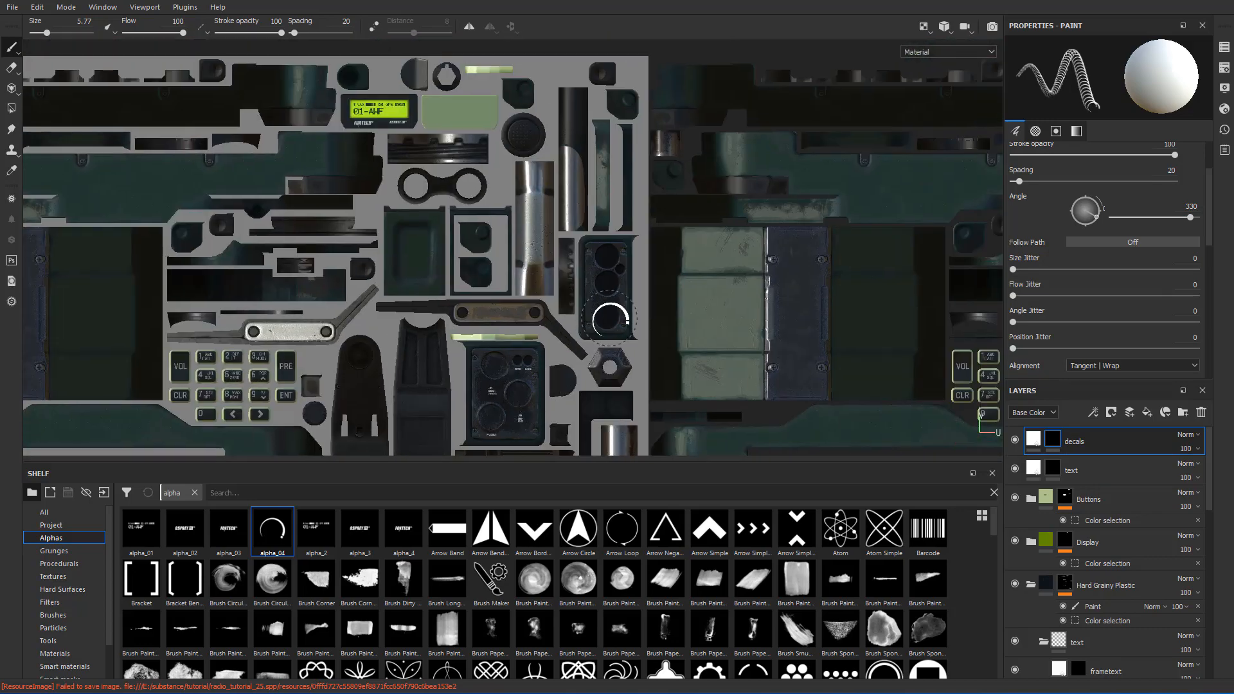
{"action": "scroll", "coordinate": [630, 300], "scroll_direction": "up", "scroll_amount": 8}
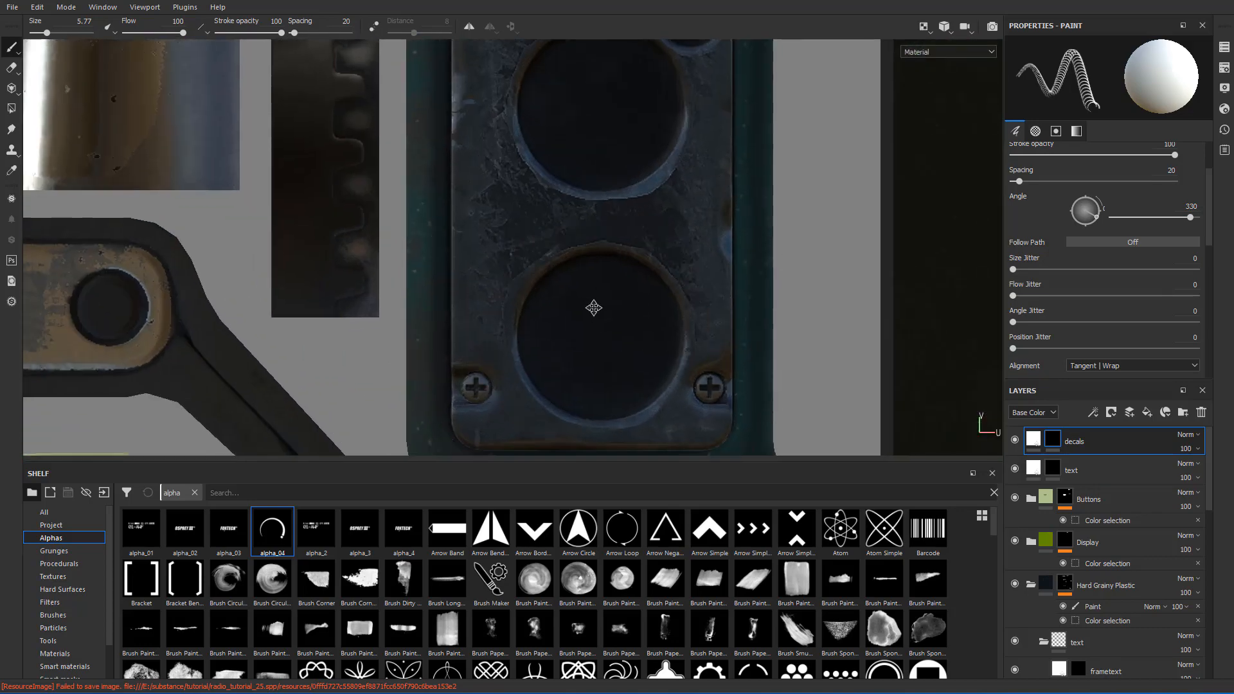
{"action": "scroll", "coordinate": [589, 260], "scroll_direction": "up", "scroll_amount": 2}
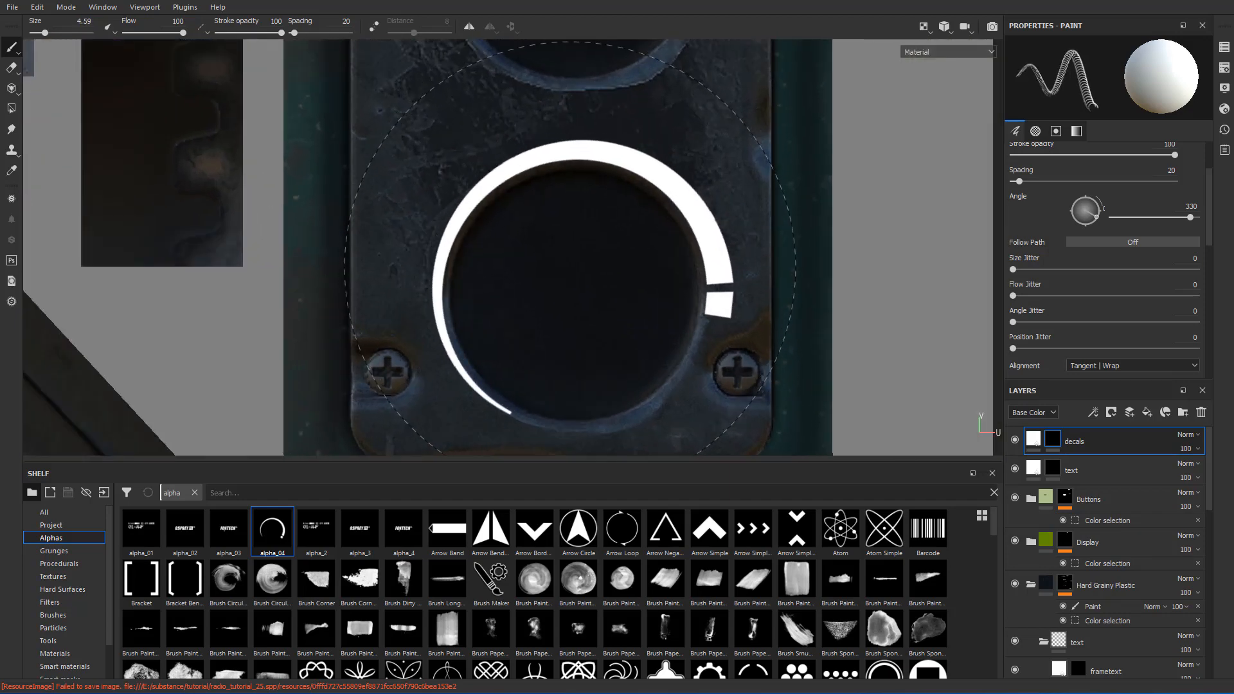
{"action": "right_click_drag", "start_coordinate": [570, 267], "coordinate": [590, 268], "text": "ctrl"}
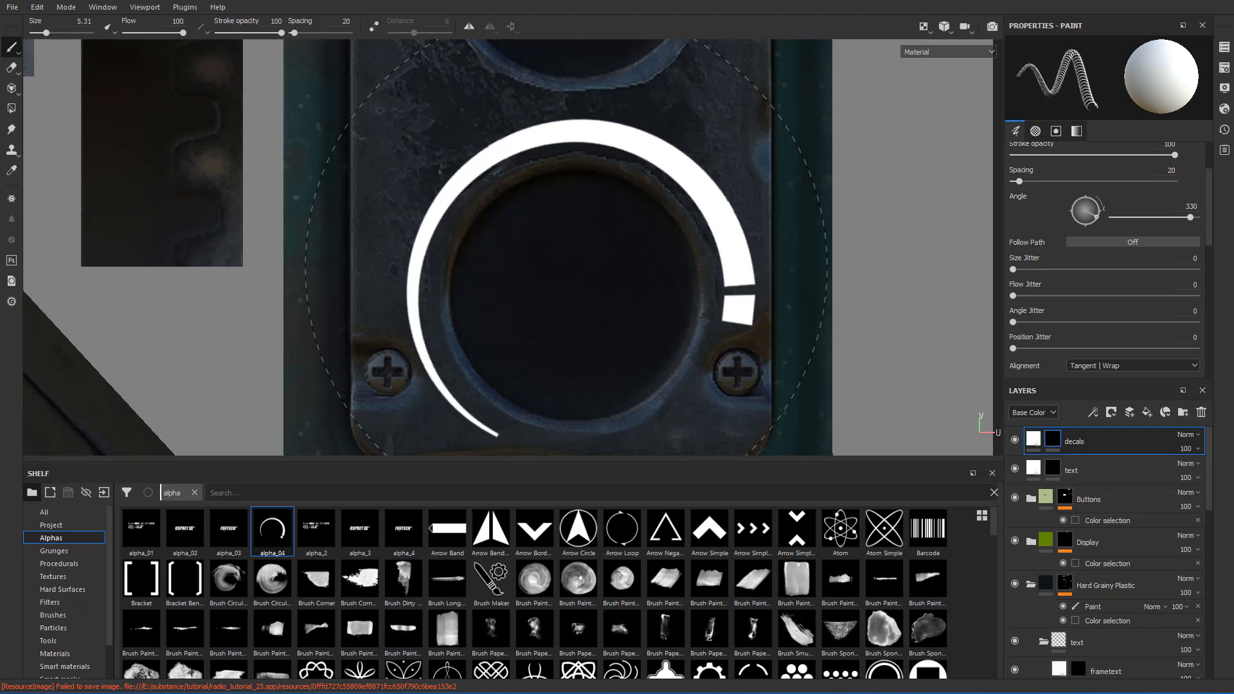
{"action": "scroll", "coordinate": [581, 257], "scroll_direction": "down", "scroll_amount": 3}
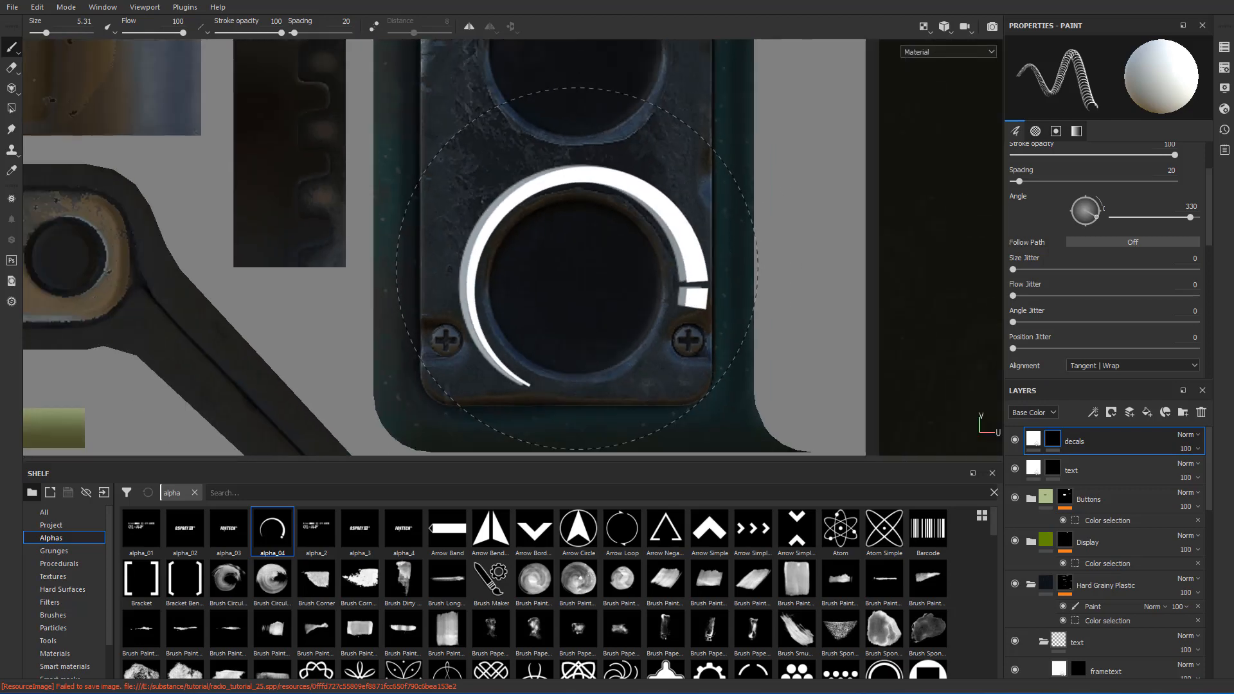
- Examine the stamped arc around the lowest knob in the 3D view from several angles and distances
{"action": "key", "text": "F2"}
{"action": "scroll", "coordinate": [535, 270], "scroll_direction": "down", "scroll_amount": 1}
{"action": "scroll", "coordinate": [534, 270], "scroll_direction": "up", "scroll_amount": 2}
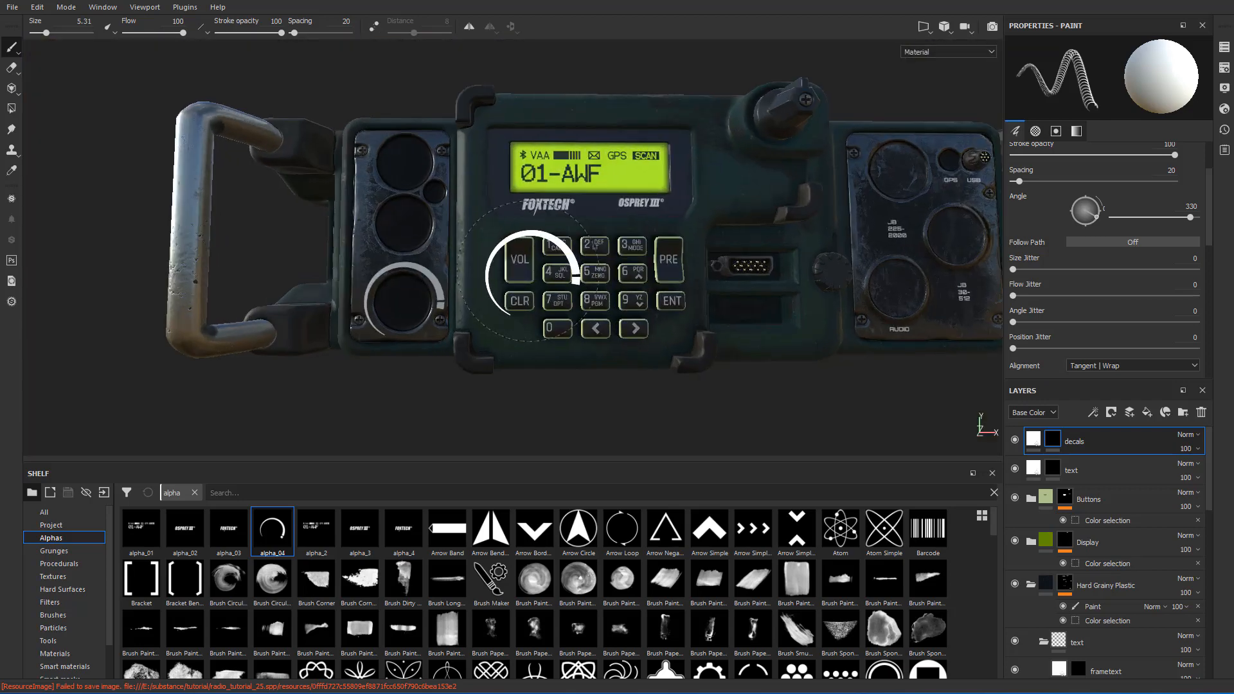
{"action": "scroll", "coordinate": [457, 358], "scroll_direction": "up", "scroll_amount": 2}
{"action": "scroll", "coordinate": [529, 357], "scroll_direction": "down", "scroll_amount": 4}
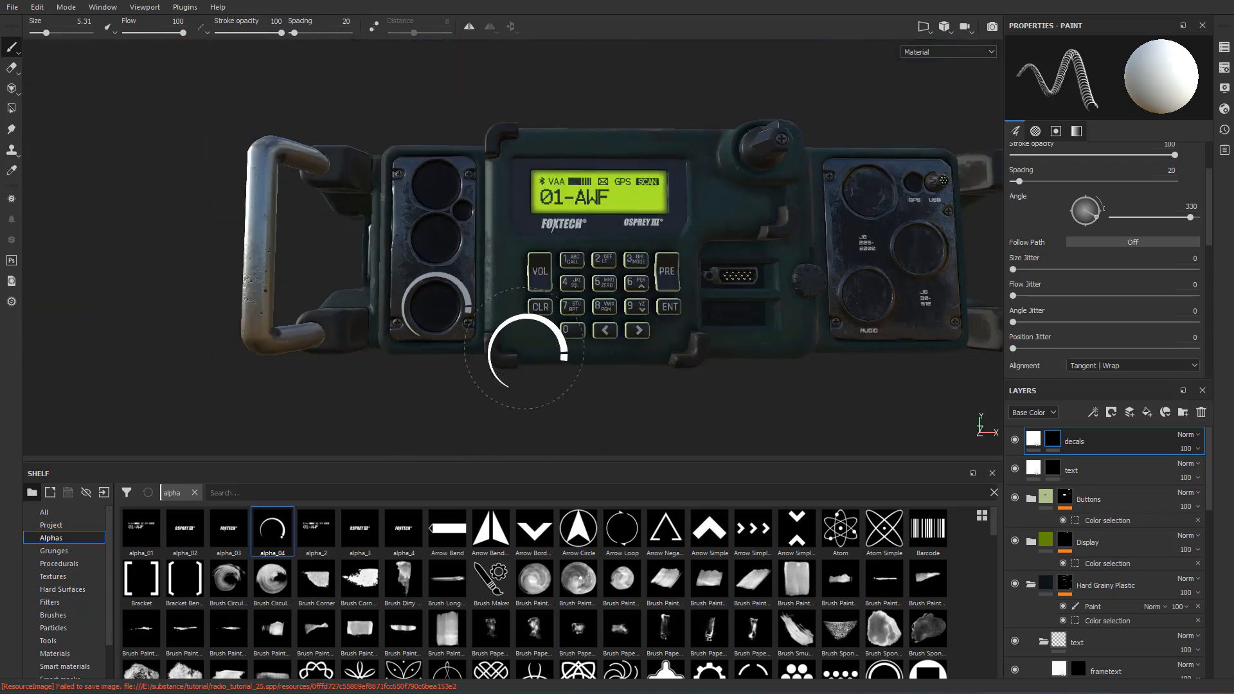
{"action": "middle_click_drag", "start_coordinate": [720, 288], "coordinate": [363, 279], "text": "alt"}
{"action": "middle_click_drag", "start_coordinate": [868, 283], "coordinate": [463, 272], "text": "alt"}
{"action": "scroll", "coordinate": [463, 273], "scroll_direction": "down", "scroll_amount": 5}
{"action": "scroll", "coordinate": [389, 276], "scroll_direction": "up", "scroll_amount": 5}
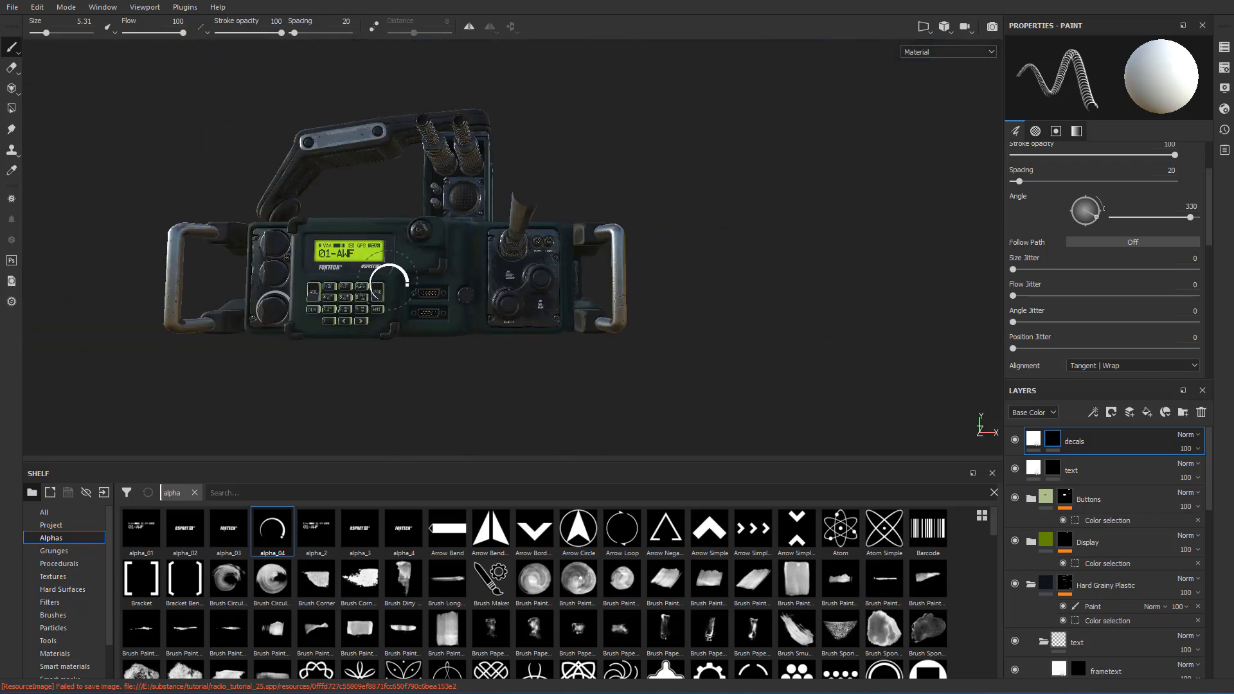
{"action": "middle_click_drag", "start_coordinate": [388, 276], "coordinate": [549, 267], "text": "alt"}
{"action": "scroll", "coordinate": [549, 267], "scroll_direction": "up", "scroll_amount": 2}
{"action": "scroll", "coordinate": [548, 266], "scroll_direction": "up", "scroll_amount": 4}
{"action": "mouse_move", "coordinate": [481, 282]}
{"action": "left_mouse_down", "text": "alt"}
{"action": "mouse_move", "coordinate": [483, 253]}
{"action": "mouse_move", "coordinate": [466, 255]}
{"action": "mouse_move", "coordinate": [484, 264]}
{"action": "left_mouse_up", "text": "alt"}
{"action": "scroll", "coordinate": [508, 273], "scroll_direction": "down", "scroll_amount": 2}
{"action": "scroll", "coordinate": [536, 291], "scroll_direction": "up", "scroll_amount": 4}
{"action": "left_click_drag", "start_coordinate": [547, 298], "coordinate": [563, 314], "text": "alt"}
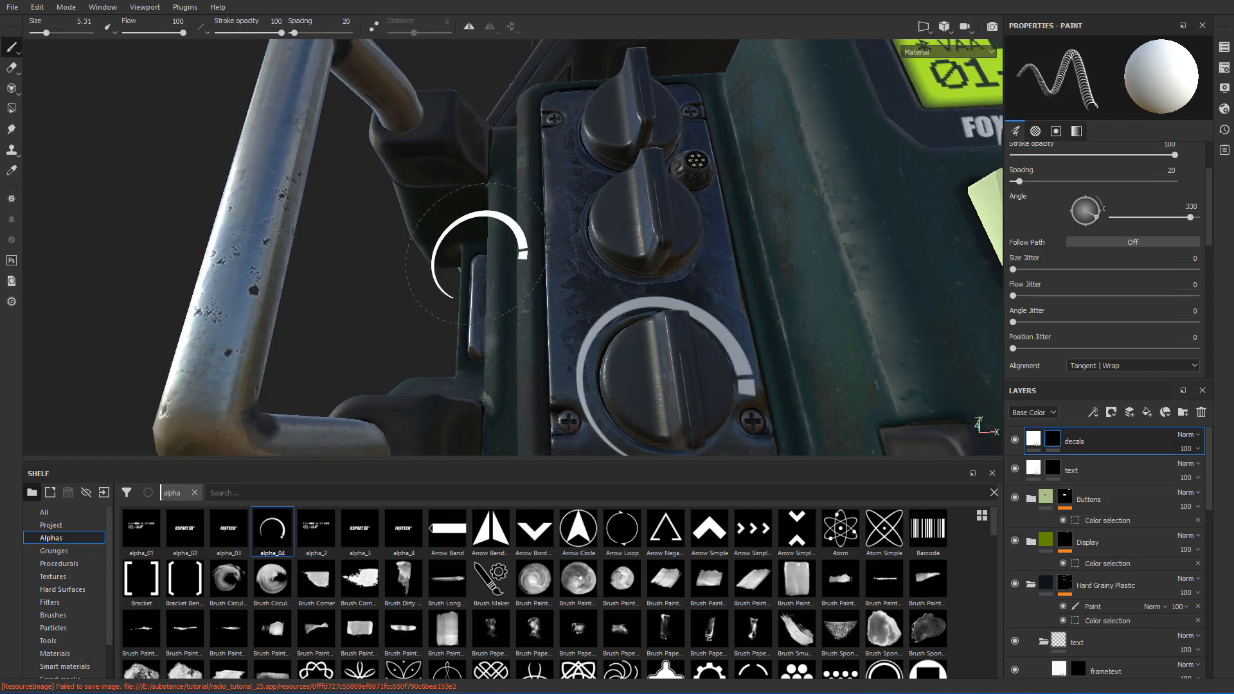
{"action": "scroll", "coordinate": [512, 279], "scroll_direction": "down", "scroll_amount": 3}
{"action": "scroll", "coordinate": [514, 289], "scroll_direction": "down", "scroll_amount": 3}
{"action": "left_click_drag", "start_coordinate": [515, 321], "coordinate": [1127, 261], "text": "alt"}
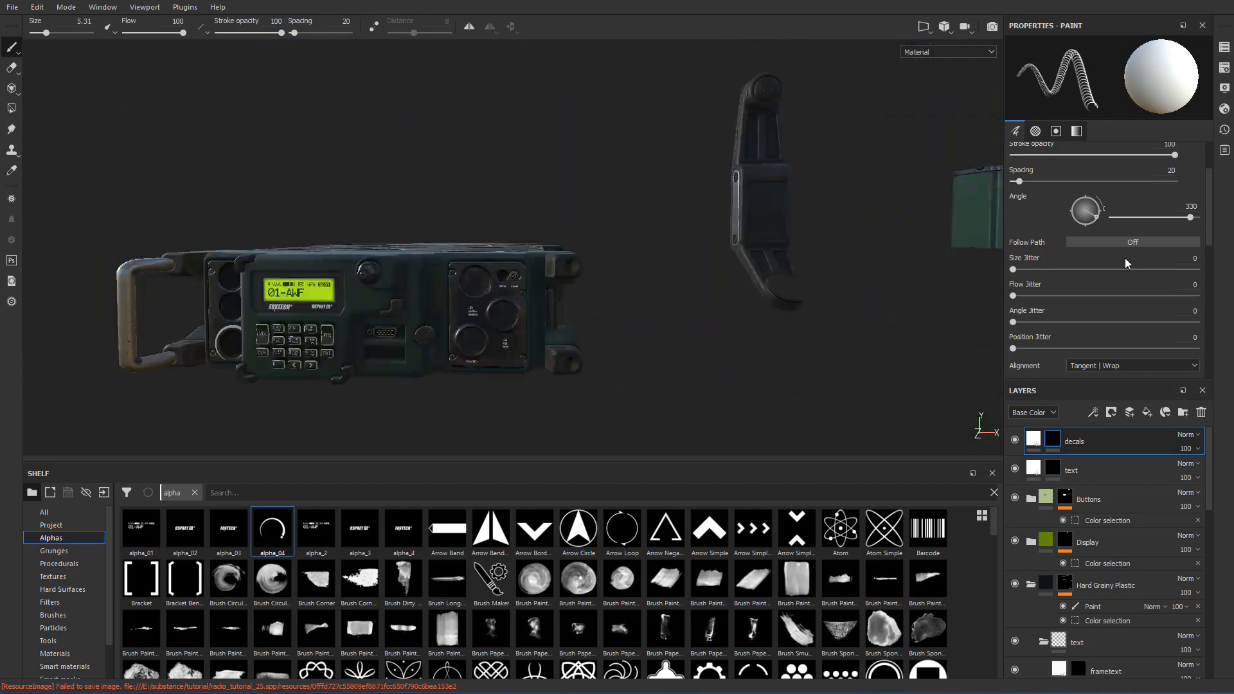
{"action": "middle_click_drag", "start_coordinate": [334, 340], "coordinate": [605, 299], "text": "alt"}
{"action": "scroll", "coordinate": [604, 297], "scroll_direction": "up", "scroll_amount": 5}
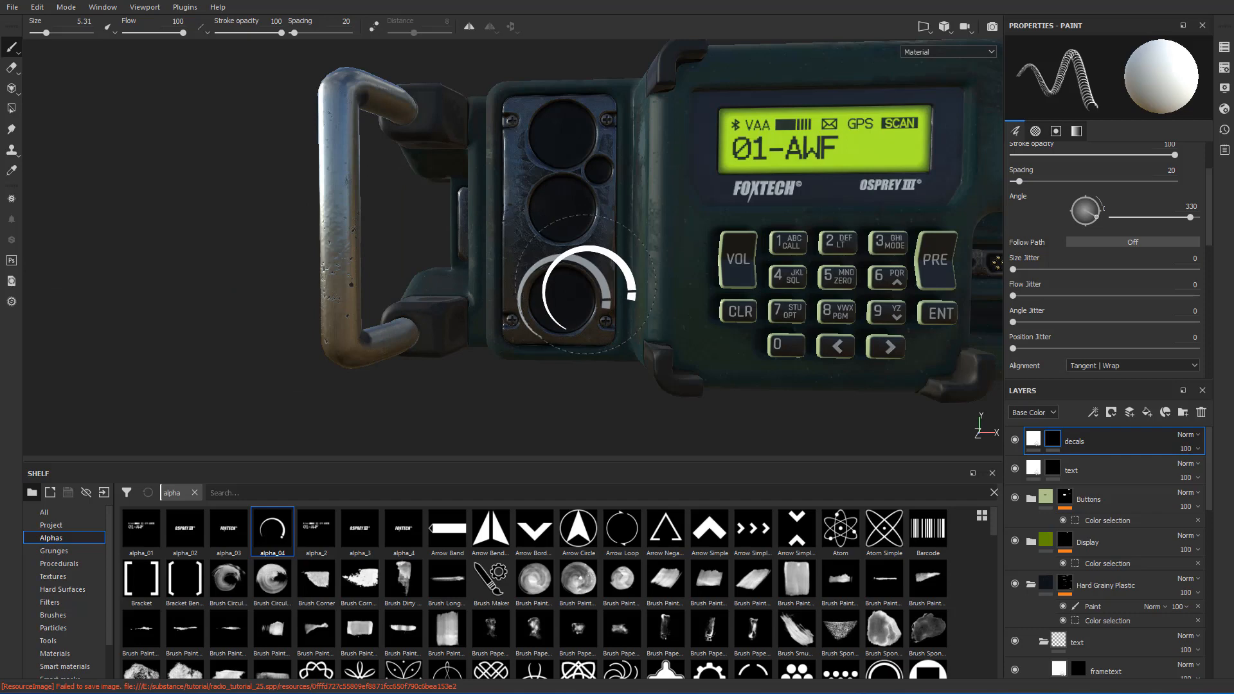
- Undo the arc stamp and set the brush angle to 325 and the brush size to 5.4
{"action": "scroll", "coordinate": [586, 290], "scroll_direction": "up", "scroll_amount": 5}
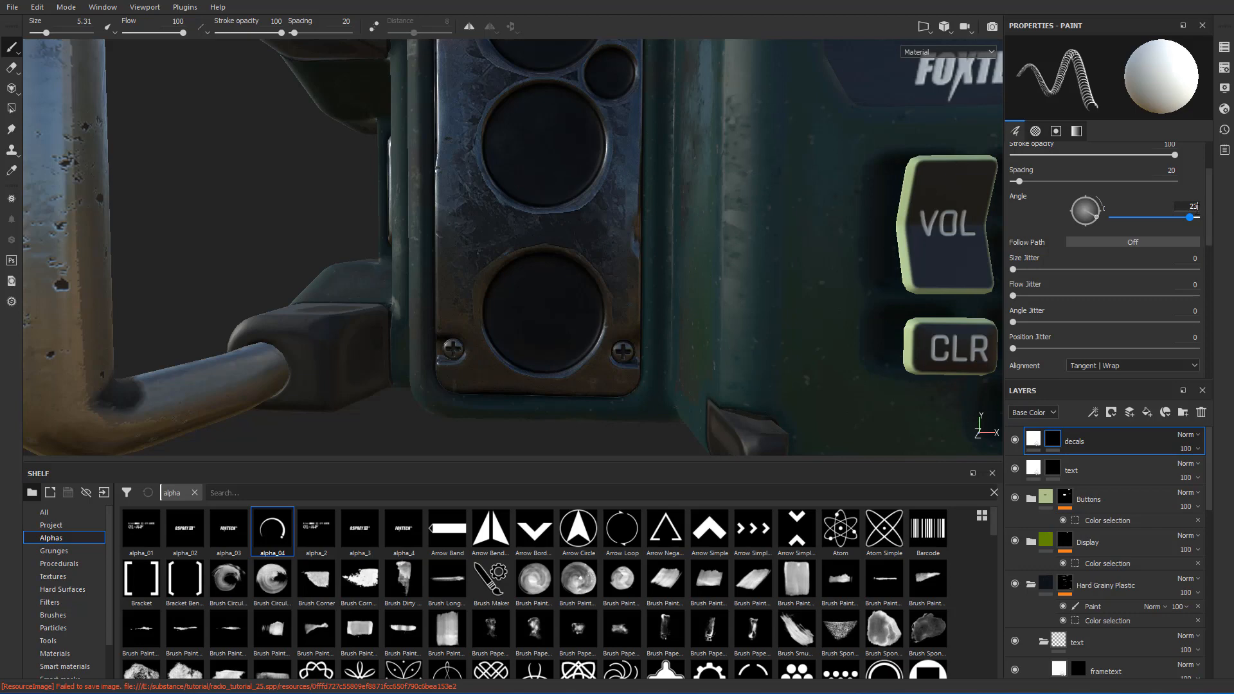
{"action": "type", "text": "20"}
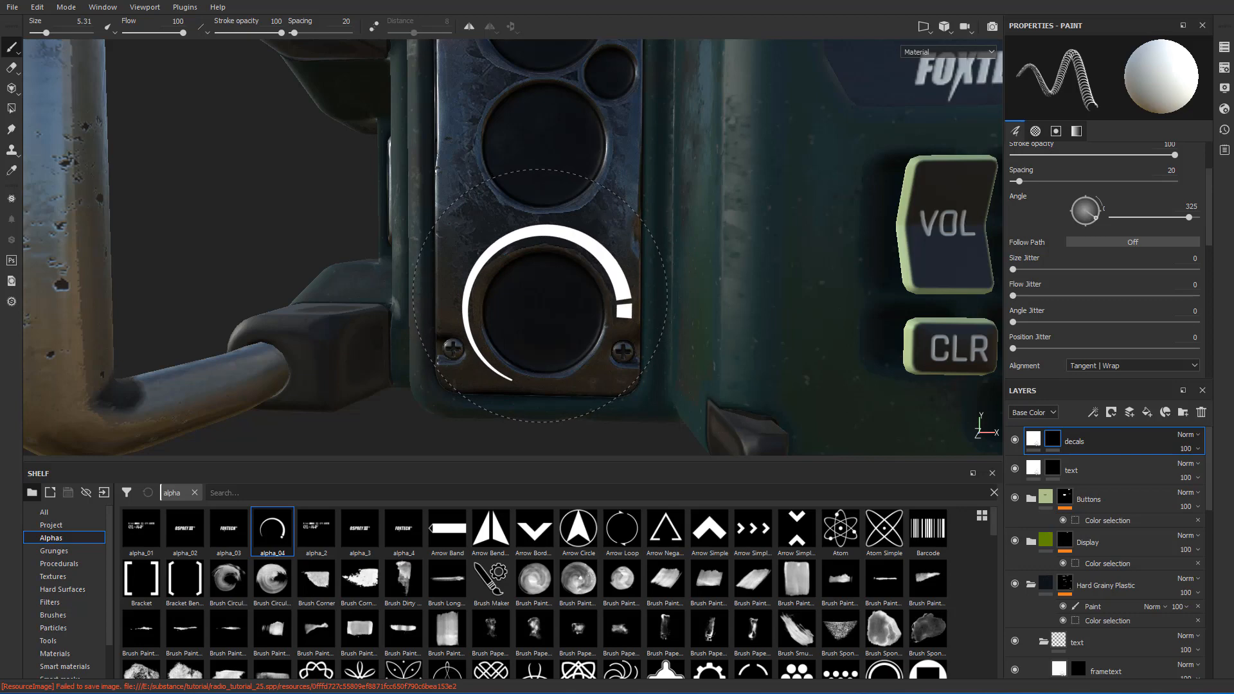
{"action": "key", "text": "F3"}
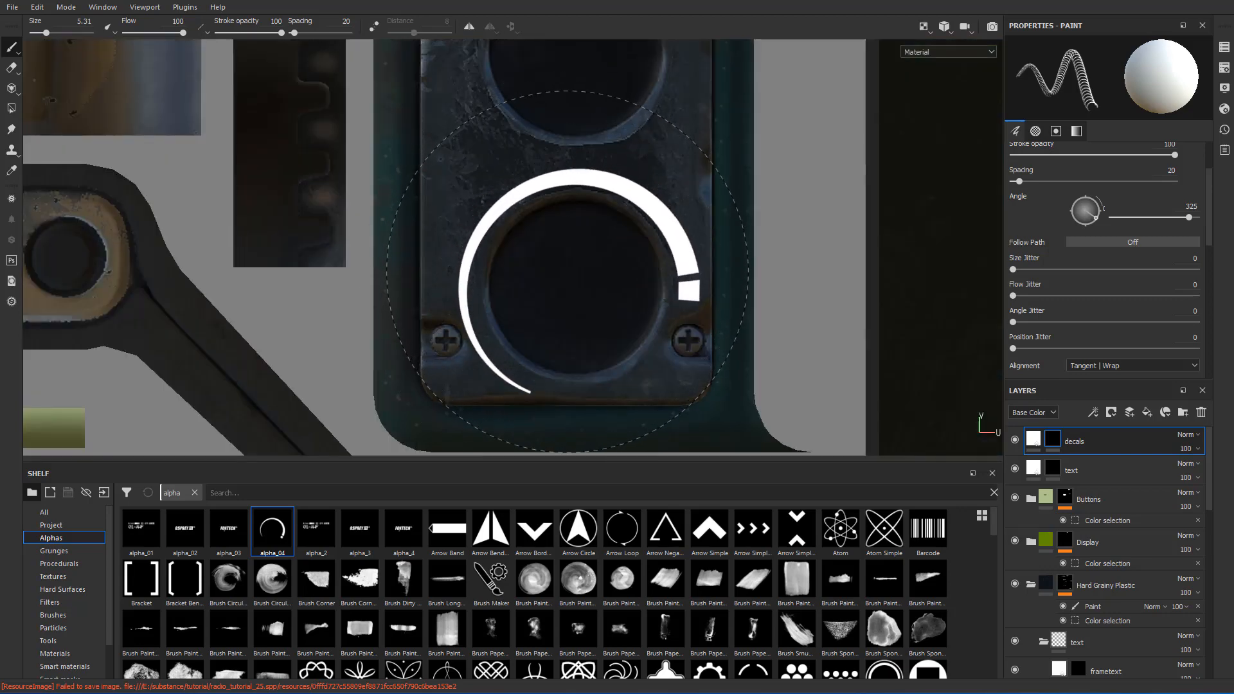
{"action": "scroll", "coordinate": [567, 271], "scroll_direction": "up", "scroll_amount": 3}
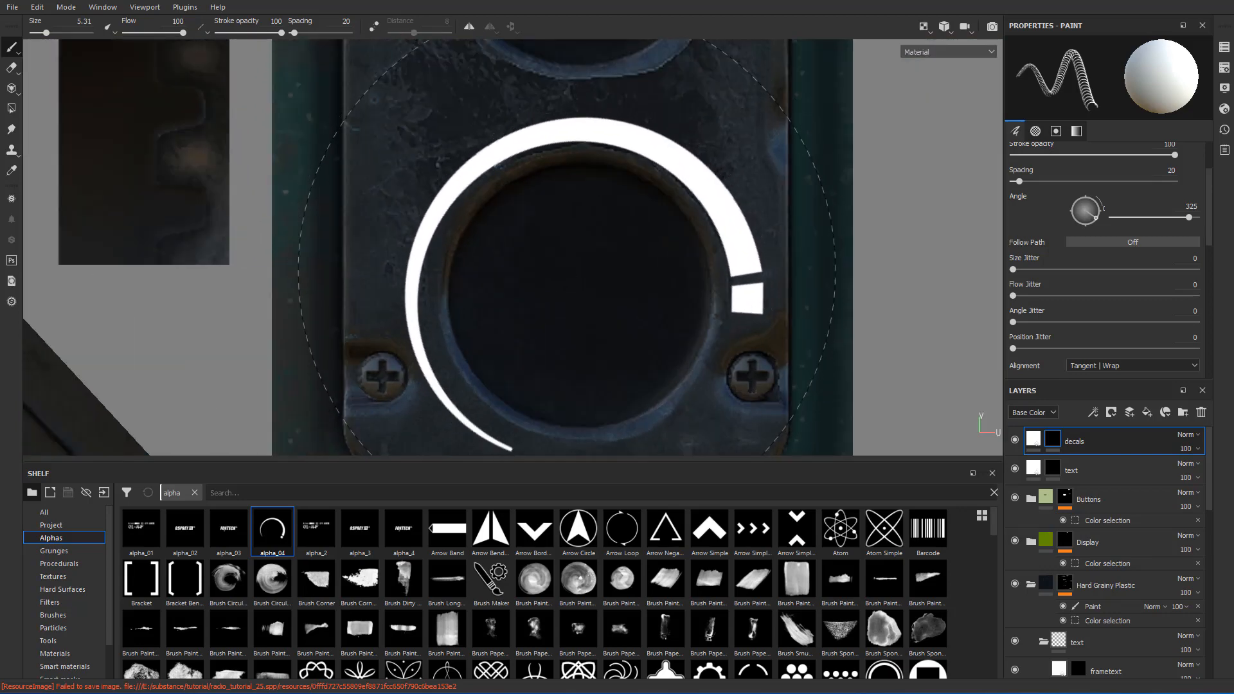
{"action": "right_click_drag", "start_coordinate": [573, 266], "coordinate": [571, 266], "text": "ctrl"}
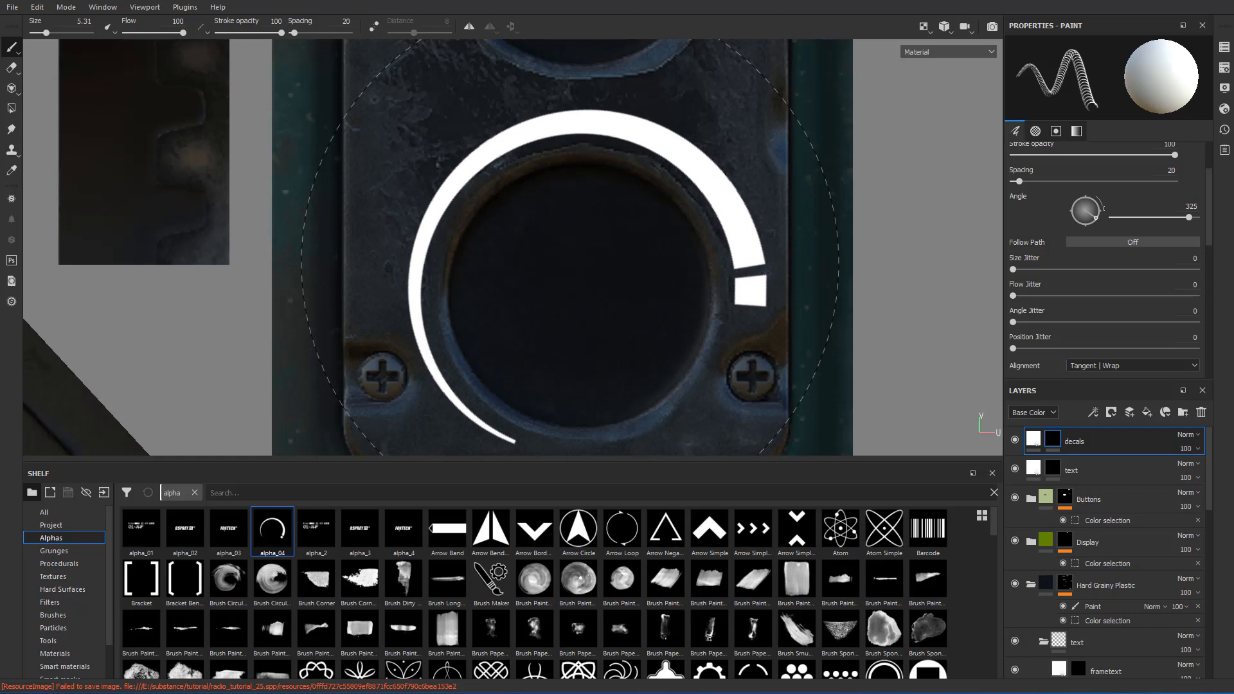
{"action": "right_click_drag", "start_coordinate": [570, 264], "coordinate": [574, 264], "text": "ctrl"}
{"action": "left_click", "coordinate": [570, 264]}
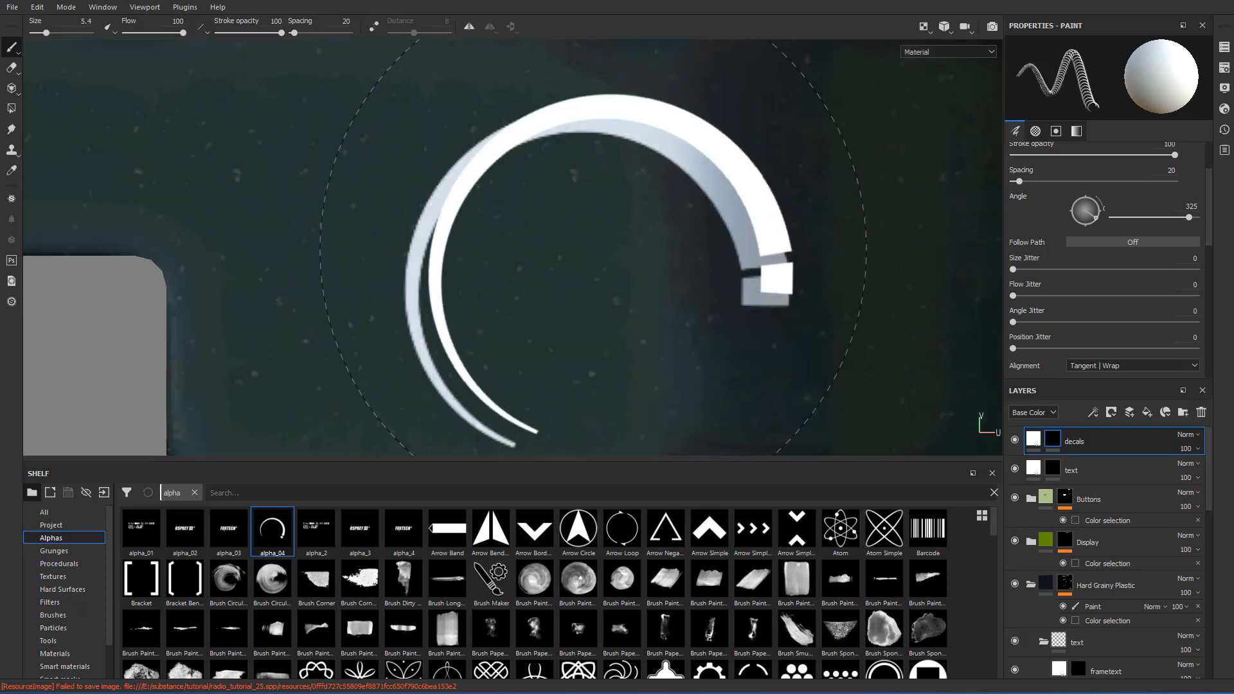
{"action": "scroll", "coordinate": [549, 255], "scroll_direction": "down", "scroll_amount": 7}
{"action": "key", "text": "ctrl+z"}
{"action": "scroll", "coordinate": [599, 257], "scroll_direction": "down", "scroll_amount": 6}
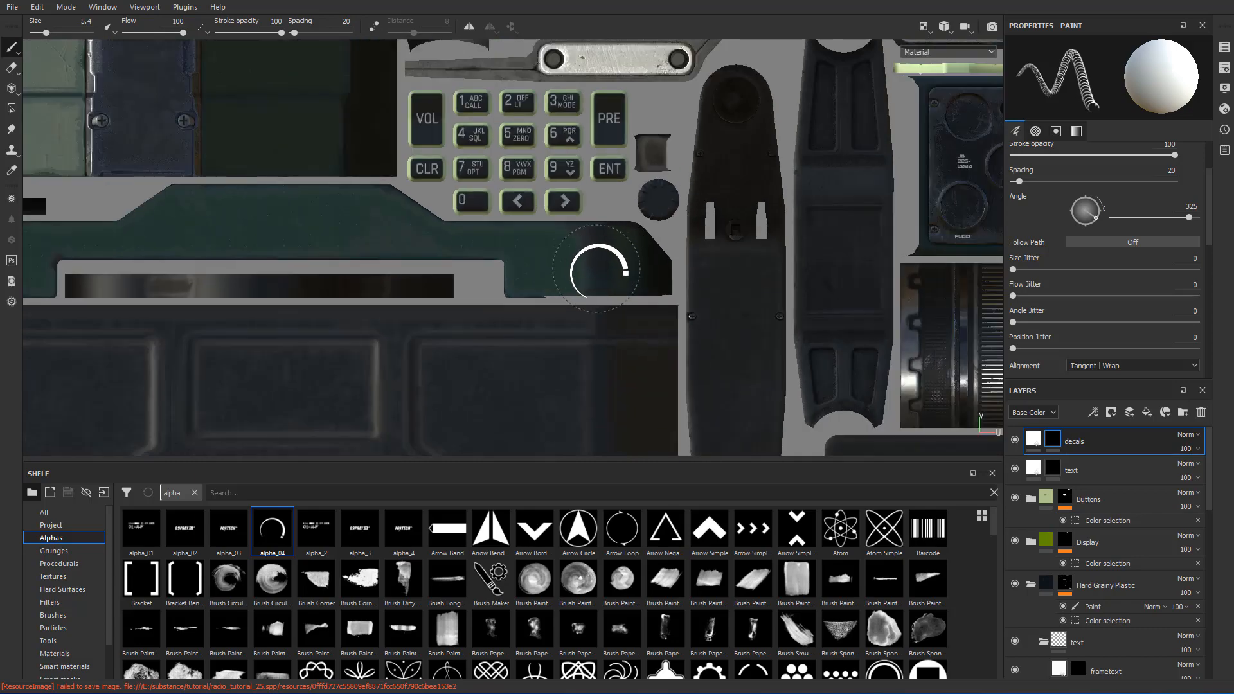
- Stamp the arc around the lowest knob hole of the three-knob plate in the 2D view, on the decals layer's mask
{"action": "middle_click_drag", "start_coordinate": [598, 268], "coordinate": [493, 227], "text": "alt"}
{"action": "middle_click_drag", "start_coordinate": [653, 237], "coordinate": [485, 324], "text": "alt"}
{"action": "scroll", "coordinate": [543, 277], "scroll_direction": "up", "scroll_amount": 4}
{"action": "scroll", "coordinate": [542, 277], "scroll_direction": "up", "scroll_amount": 4}
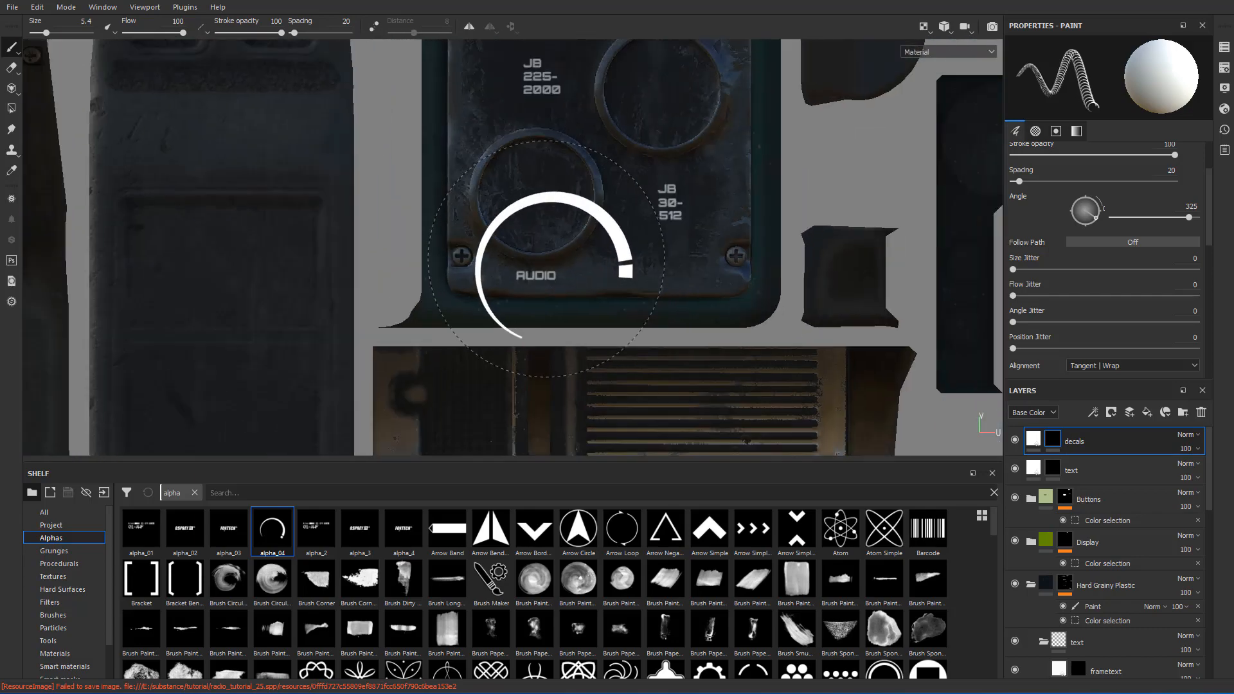
{"action": "scroll", "coordinate": [546, 261], "scroll_direction": "down", "scroll_amount": 5}
{"action": "middle_click_drag", "start_coordinate": [758, 58], "coordinate": [651, 208], "text": "alt"}
{"action": "scroll", "coordinate": [651, 207], "scroll_direction": "up", "scroll_amount": 9}
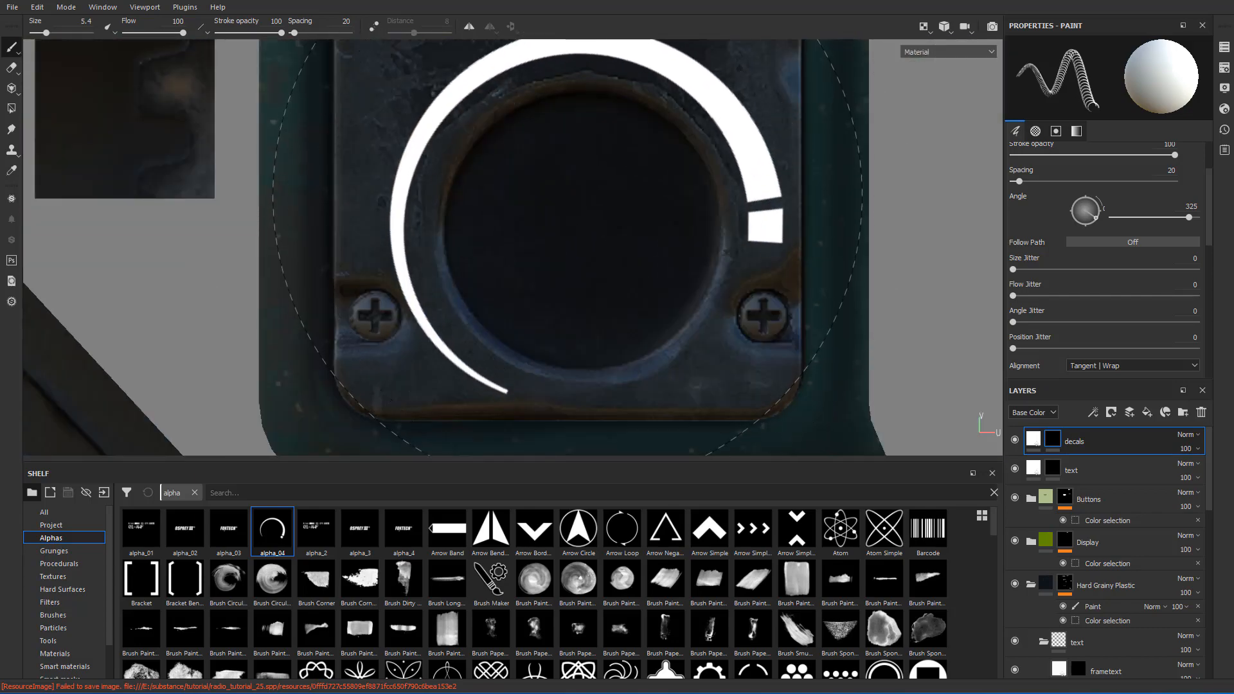
{"action": "scroll", "coordinate": [578, 202], "scroll_direction": "down", "scroll_amount": 1}
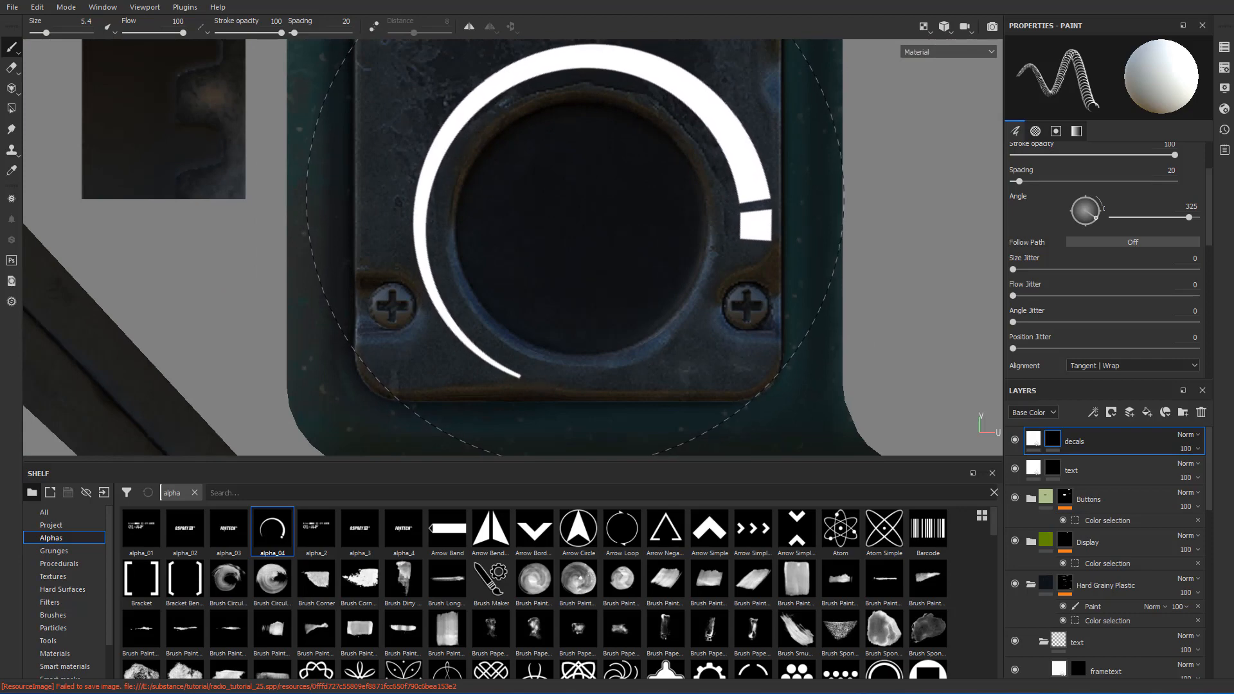
{"action": "left_click", "coordinate": [573, 186]}
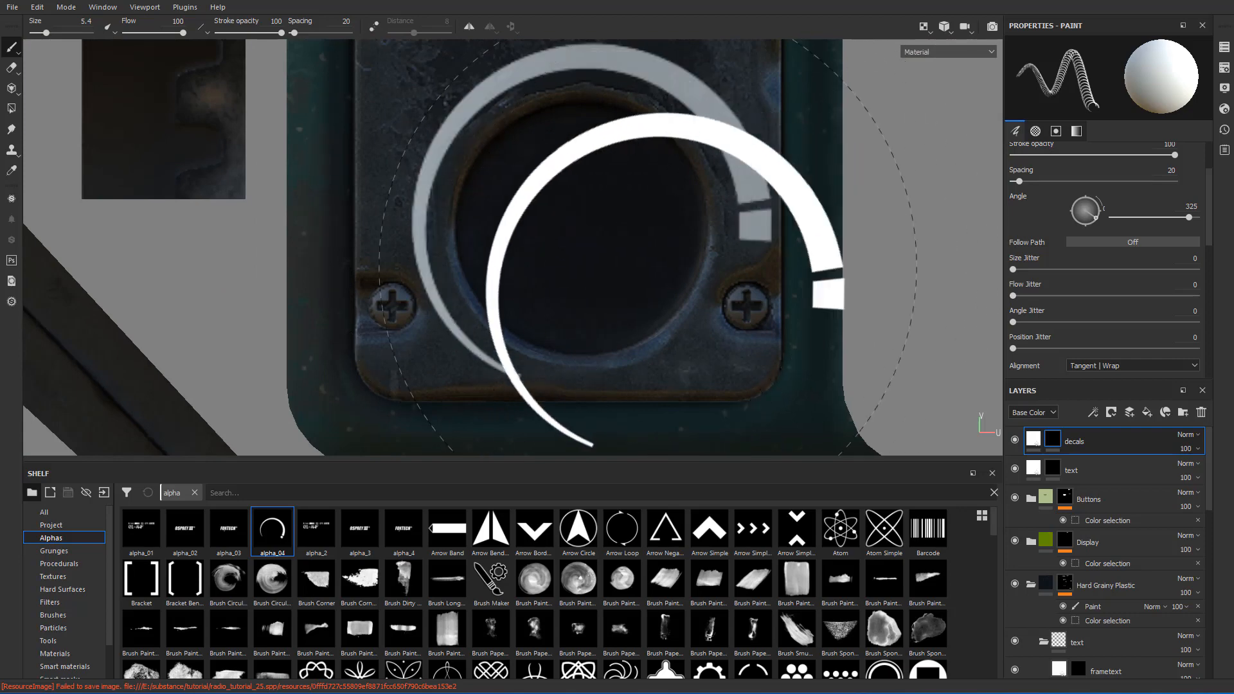
- Check how the newly stamped arc lines up with the lowest knob in the 3D view, from afar and close up
{"action": "scroll", "coordinate": [540, 216], "scroll_direction": "down", "scroll_amount": 2}
{"action": "key", "text": "F2"}
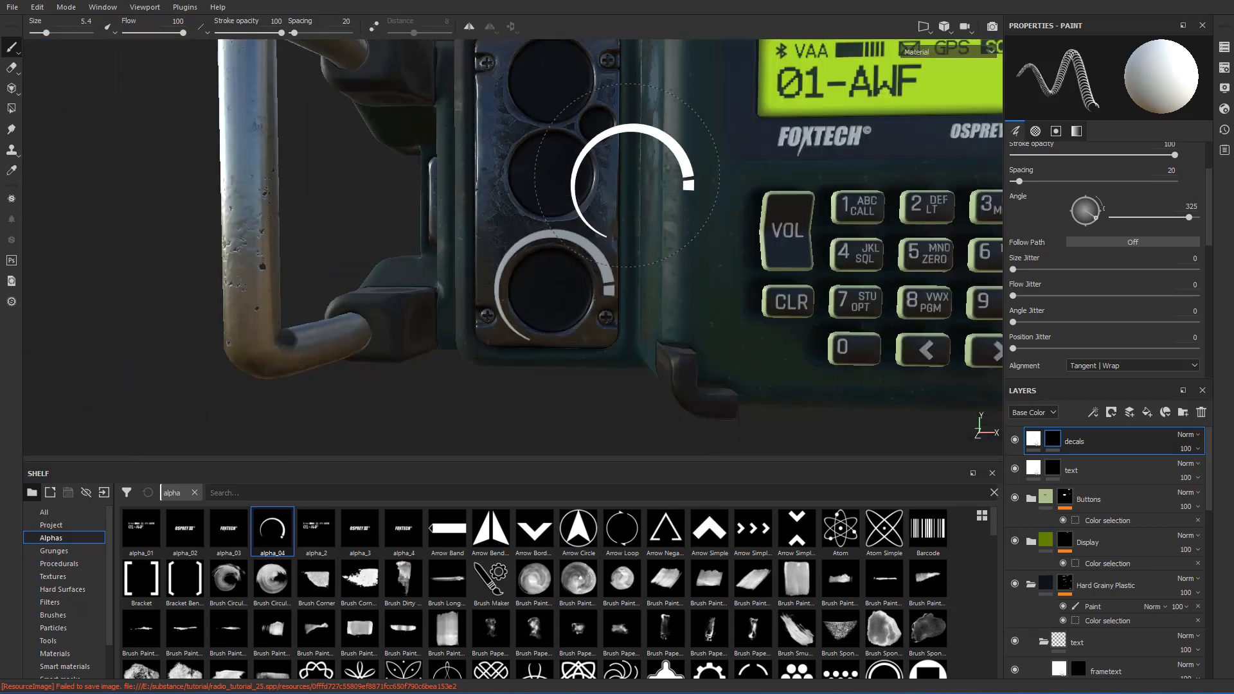
{"action": "scroll", "coordinate": [623, 162], "scroll_direction": "down", "scroll_amount": 5}
{"action": "left_click_drag", "start_coordinate": [768, 198], "coordinate": [378, 237], "text": "alt"}
{"action": "scroll", "coordinate": [372, 212], "scroll_direction": "up", "scroll_amount": 5}
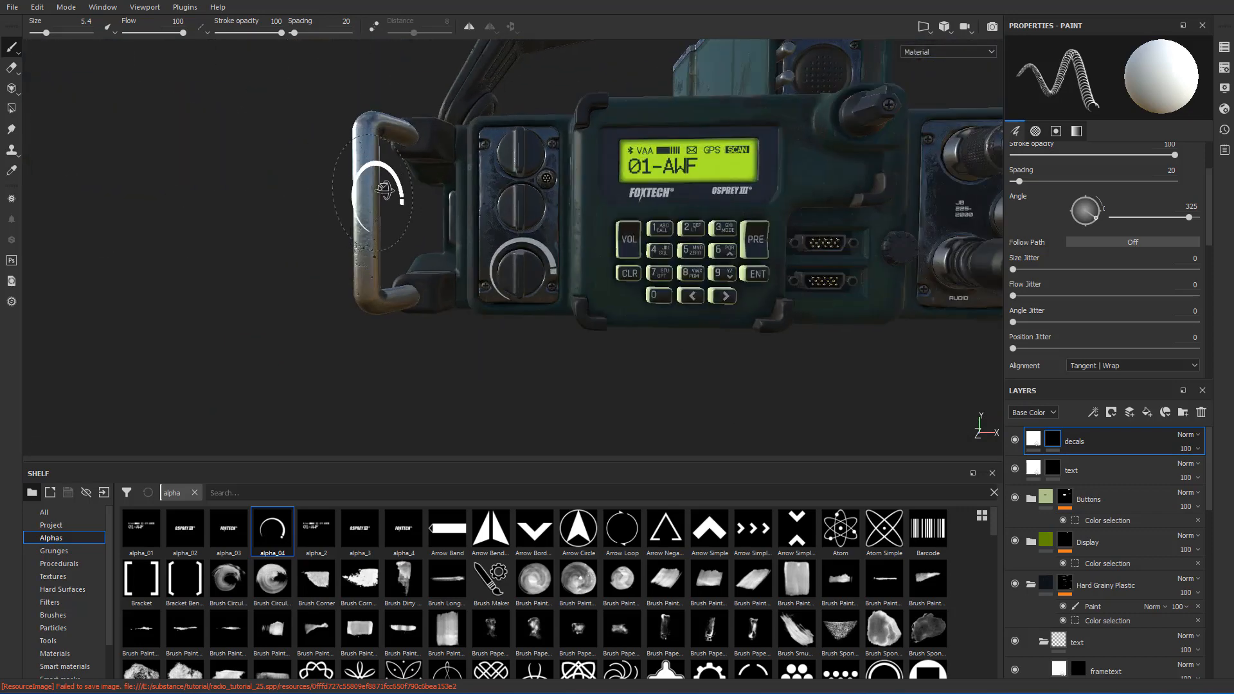
{"action": "scroll", "coordinate": [393, 186], "scroll_direction": "up", "scroll_amount": 5}
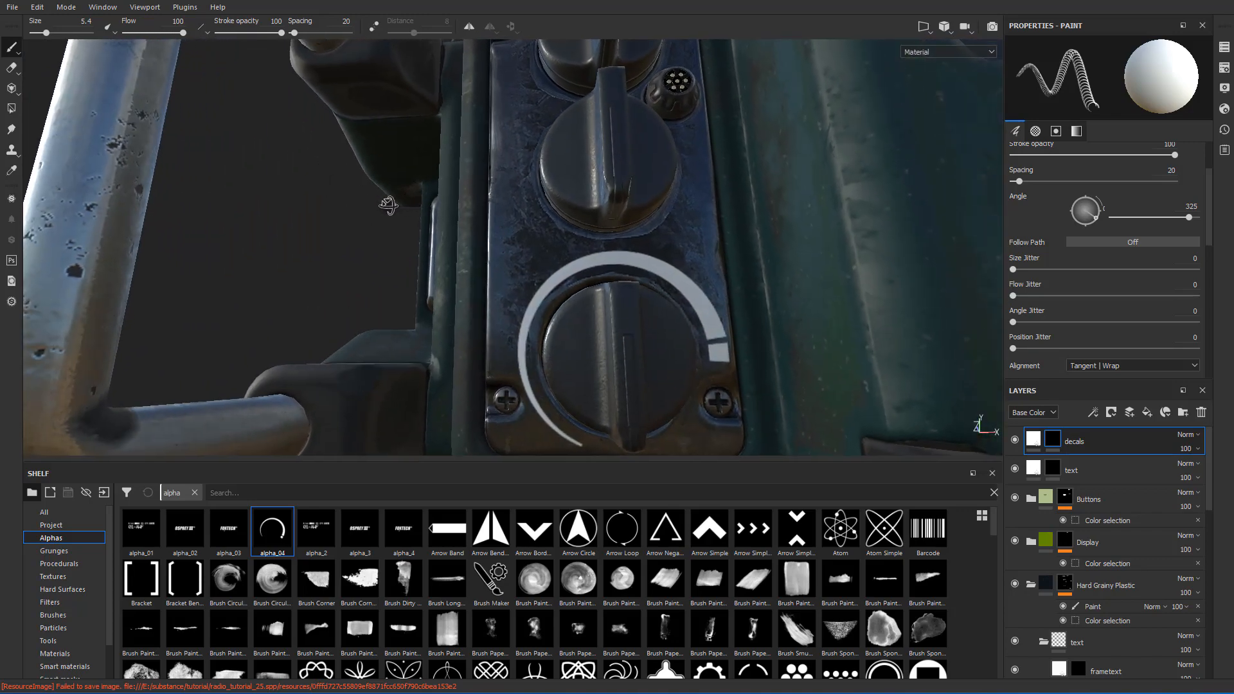
- Inspect the size and fit of the stamped arc around the lowest knob in the 3D view, near and far
{"action": "scroll", "coordinate": [425, 216], "scroll_direction": "down", "scroll_amount": 5}
{"action": "scroll", "coordinate": [426, 215], "scroll_direction": "up", "scroll_amount": 4}
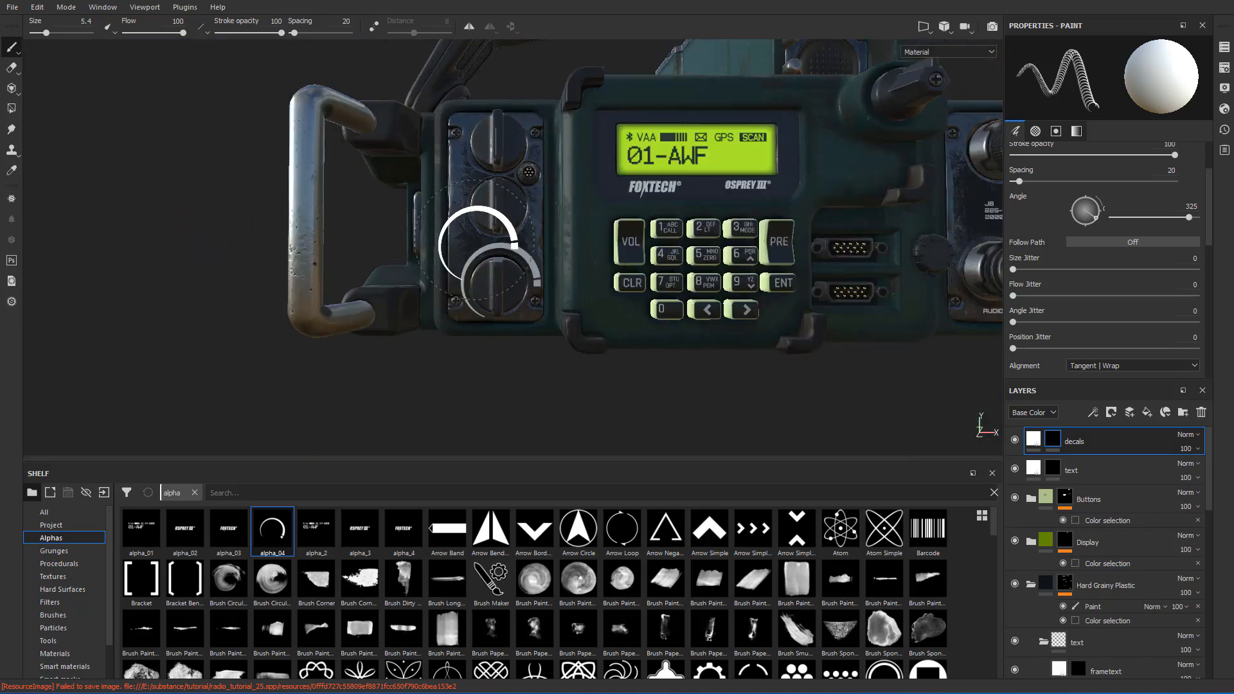
{"action": "scroll", "coordinate": [477, 248], "scroll_direction": "up", "scroll_amount": 2}
{"action": "scroll", "coordinate": [482, 257], "scroll_direction": "down", "scroll_amount": 4}
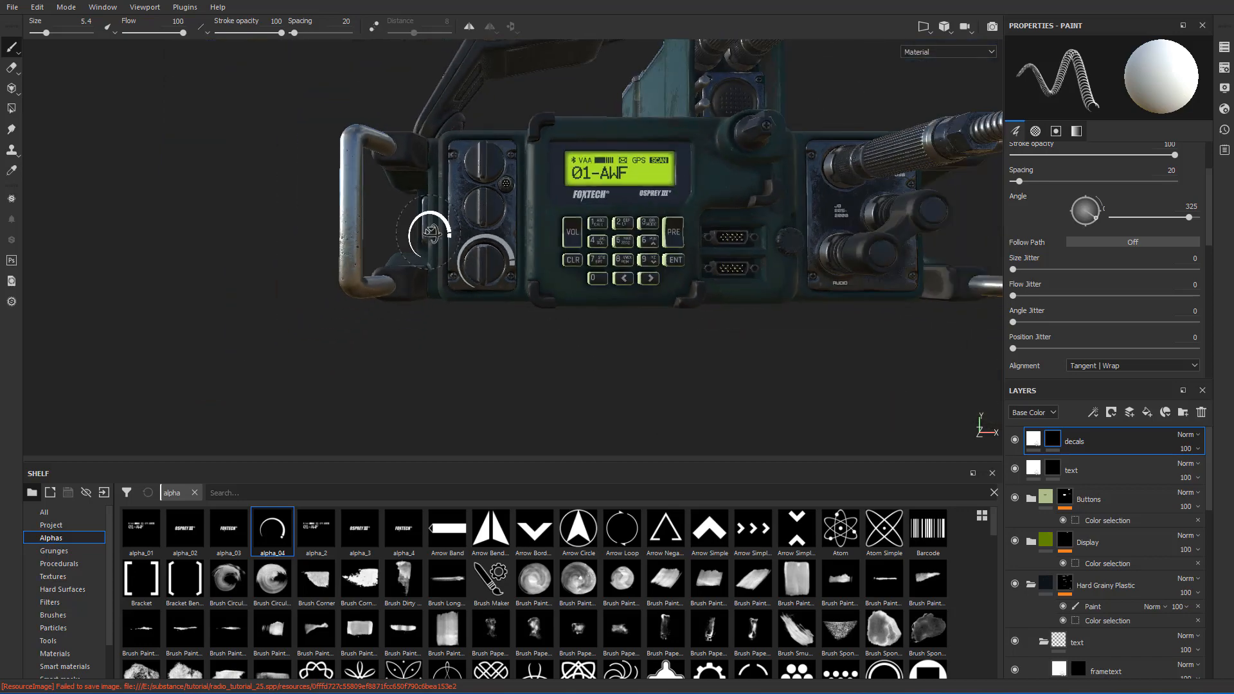
{"action": "scroll", "coordinate": [475, 254], "scroll_direction": "up", "scroll_amount": 4}
{"action": "scroll", "coordinate": [470, 244], "scroll_direction": "up", "scroll_amount": 3}
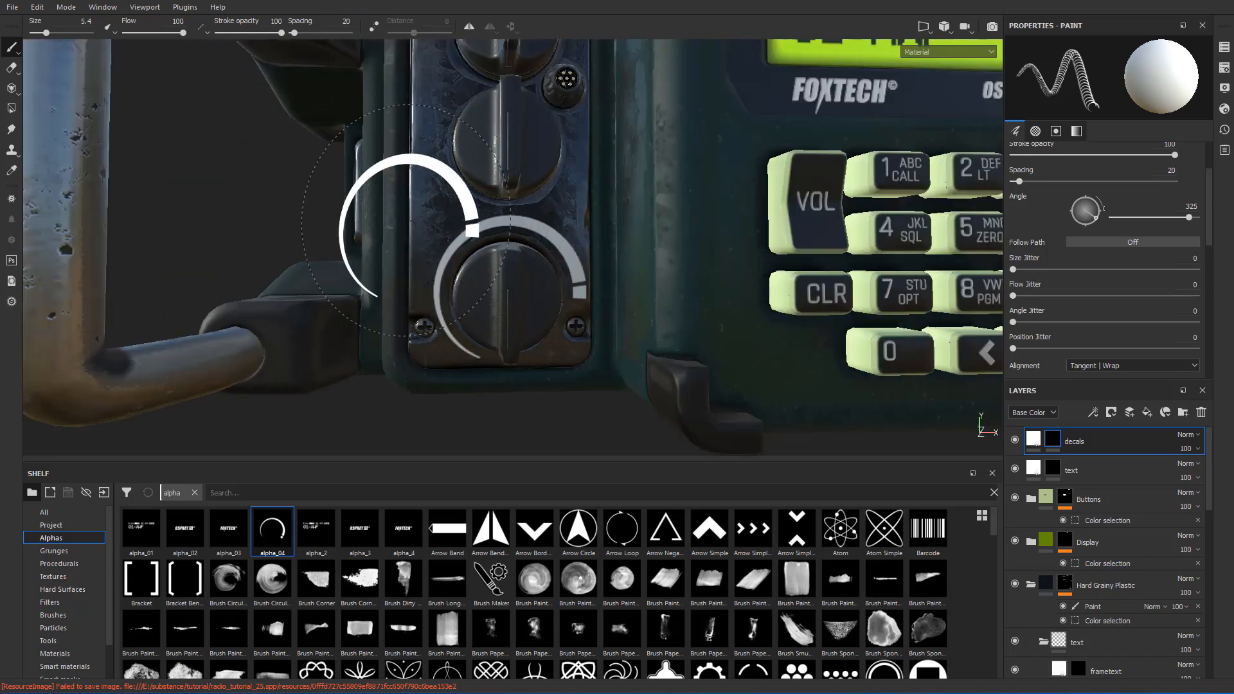
{"action": "scroll", "coordinate": [334, 267], "scroll_direction": "down", "scroll_amount": 4}
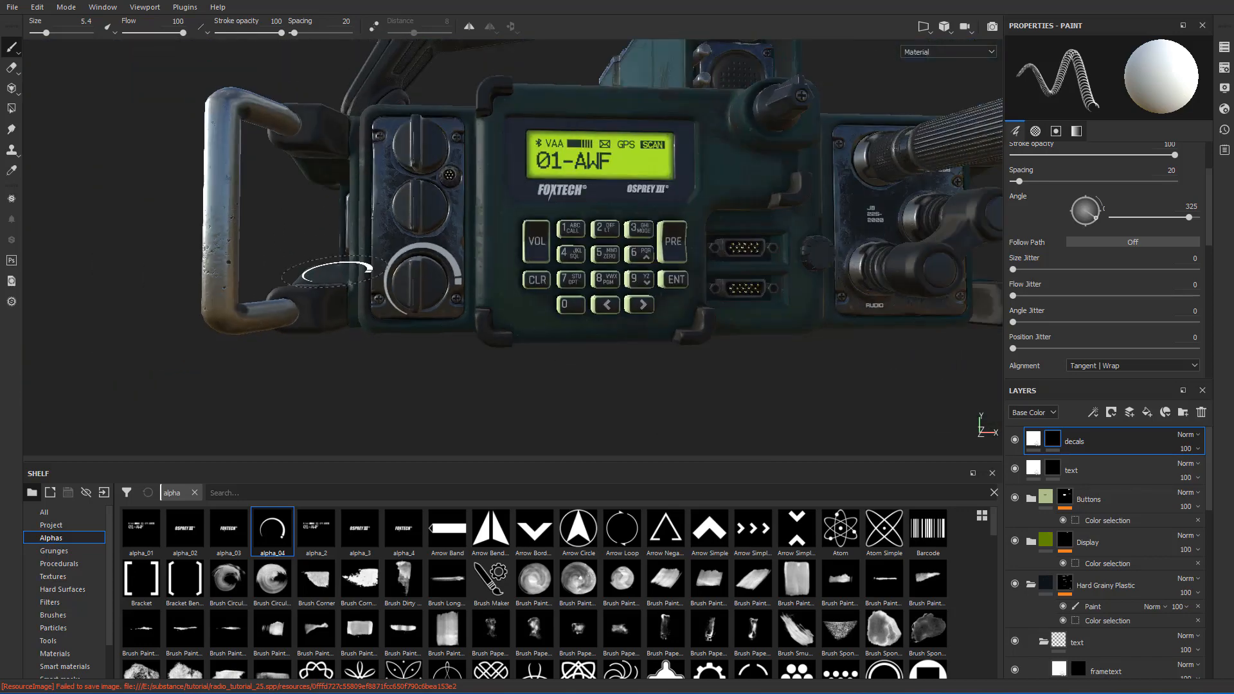
- Undo the arc stamp, reduce the brush size to 5.04 and restamp the arc around the lowest knob hole in the 2D view
{"action": "key", "text": "ctrl+z"}
{"action": "scroll", "coordinate": [368, 259], "scroll_direction": "down", "scroll_amount": 3}
{"action": "middle_click_drag", "start_coordinate": [367, 259], "coordinate": [685, 237], "text": "alt"}
{"action": "key", "text": "F3"}
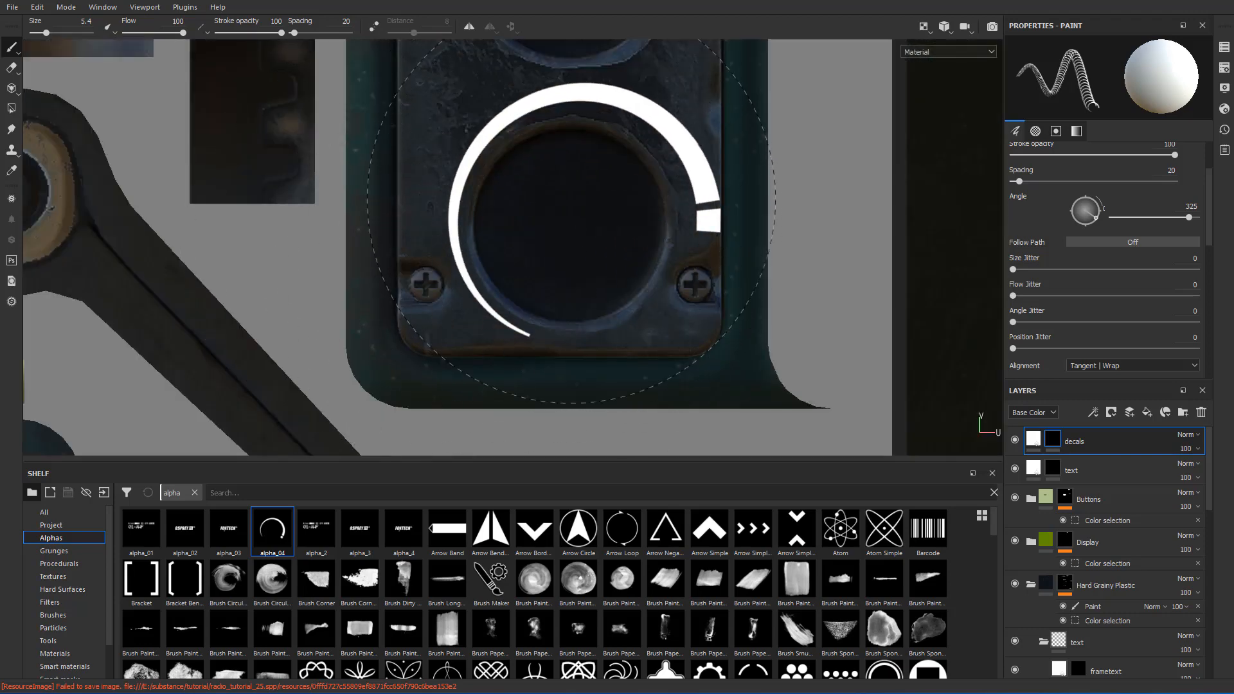
{"action": "right_click_drag", "start_coordinate": [563, 199], "coordinate": [563, 217], "text": "ctrl"}
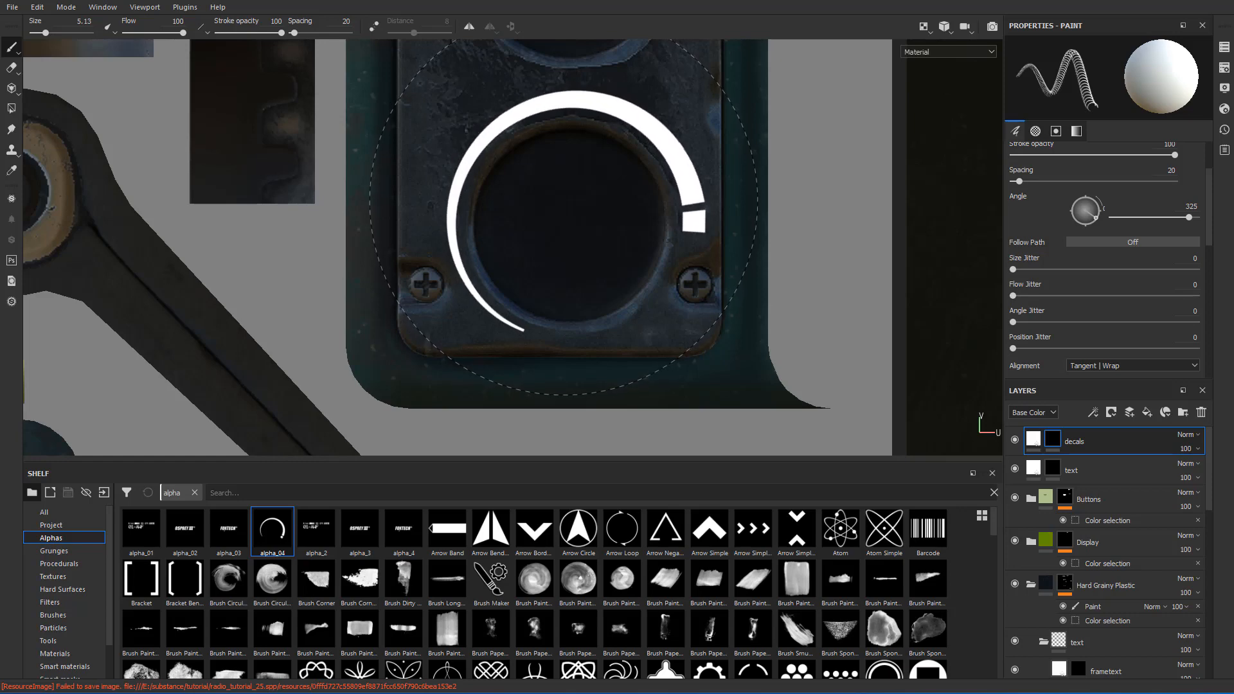
{"action": "right_click_drag", "start_coordinate": [564, 201], "coordinate": [562, 201], "text": "ctrl"}
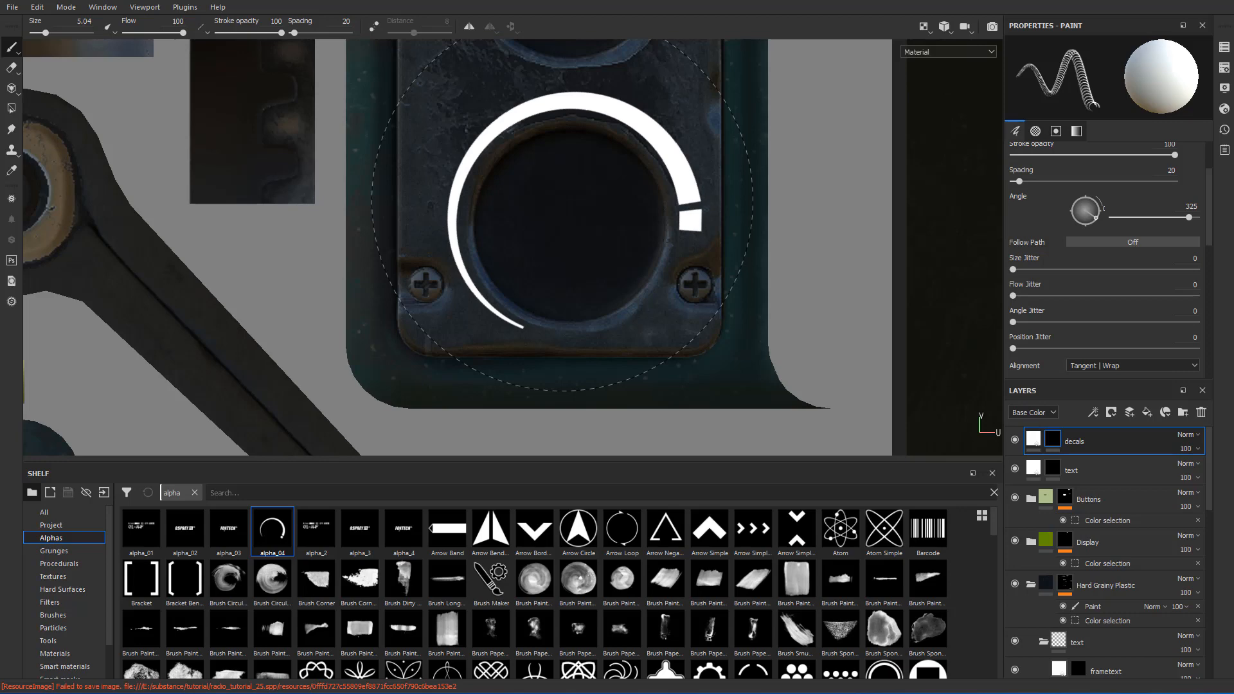
{"action": "left_click", "coordinate": [562, 199]}
- Check the smaller arc around the lowest knob in the 3D view at several zoom levels and angles
{"action": "key", "text": "F2"}
{"action": "scroll", "coordinate": [554, 215], "scroll_direction": "down", "scroll_amount": 3}
{"action": "middle_click_drag", "start_coordinate": [554, 216], "coordinate": [419, 242], "text": "alt"}
{"action": "scroll", "coordinate": [418, 242], "scroll_direction": "up", "scroll_amount": 8}
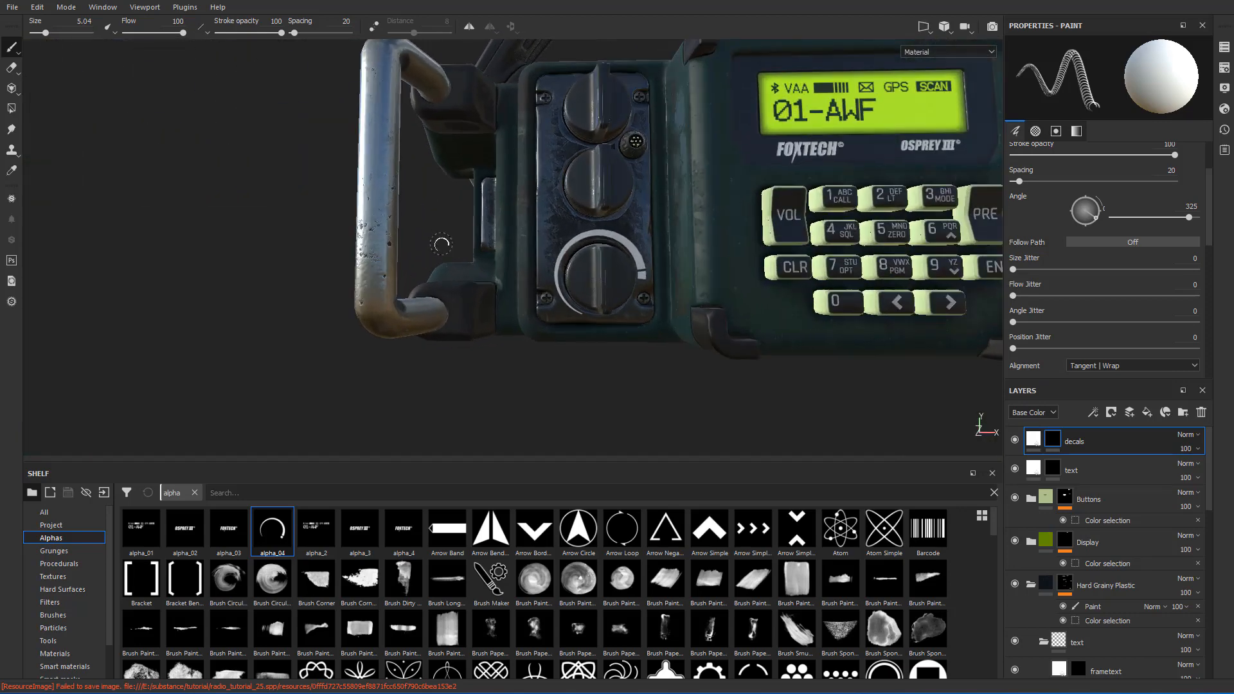
{"action": "scroll", "coordinate": [456, 246], "scroll_direction": "up", "scroll_amount": 2}
{"action": "middle_click_drag", "start_coordinate": [643, 269], "coordinate": [482, 254], "text": "alt"}
{"action": "left_click_drag", "start_coordinate": [450, 254], "coordinate": [481, 256], "text": "alt"}
{"action": "scroll", "coordinate": [481, 256], "scroll_direction": "down", "scroll_amount": 4}
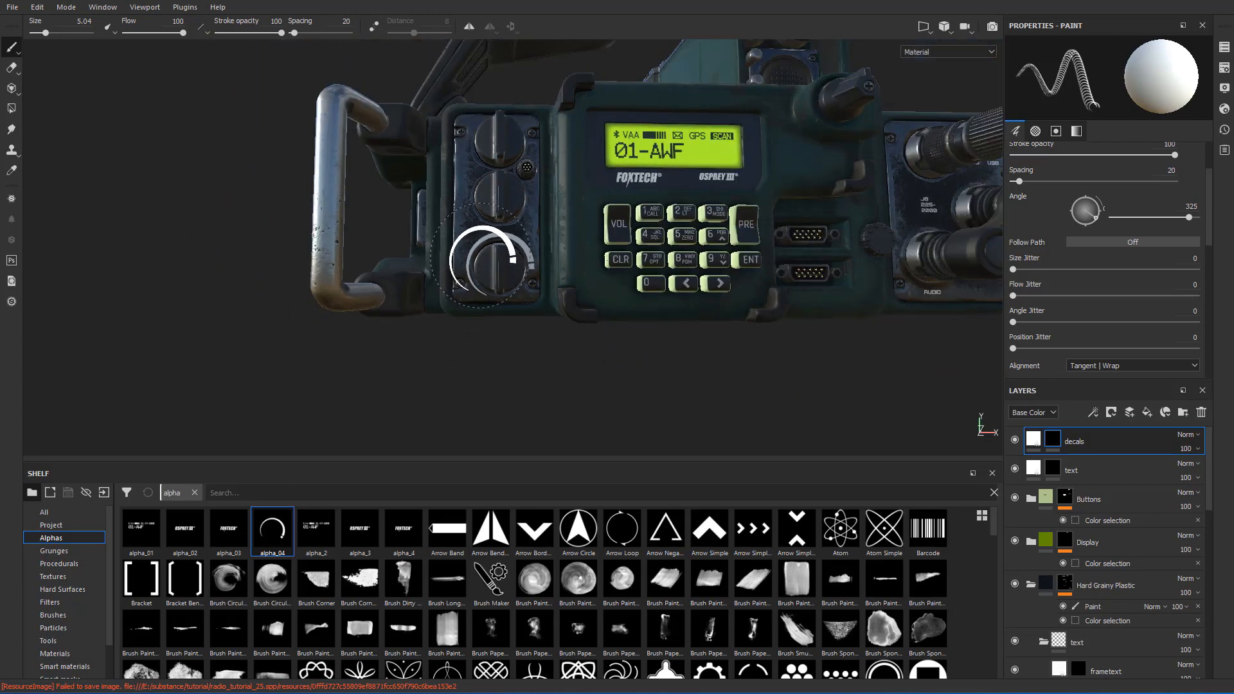
{"action": "scroll", "coordinate": [483, 259], "scroll_direction": "down", "scroll_amount": 1}
{"action": "scroll", "coordinate": [495, 294], "scroll_direction": "up", "scroll_amount": 3}
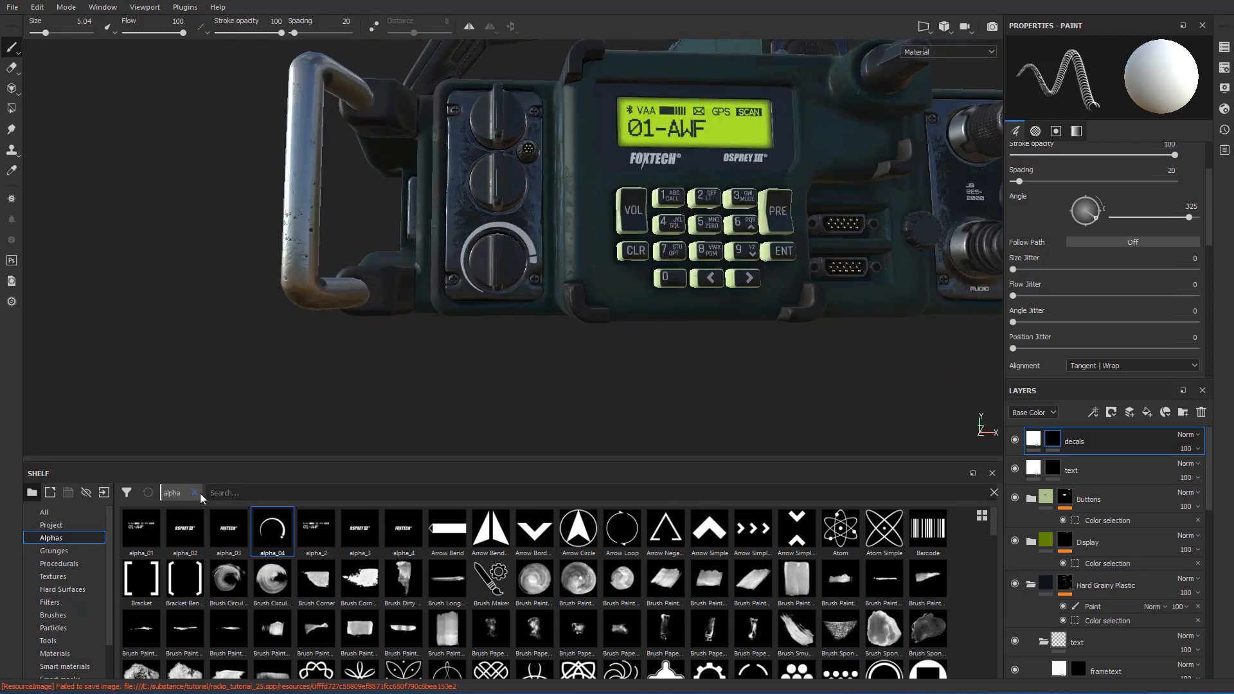
- Search the alphas for "type", load Font Orbitron with a brush angle of 0, and make the text layer's mask active
{"action": "type", "text": "type"}
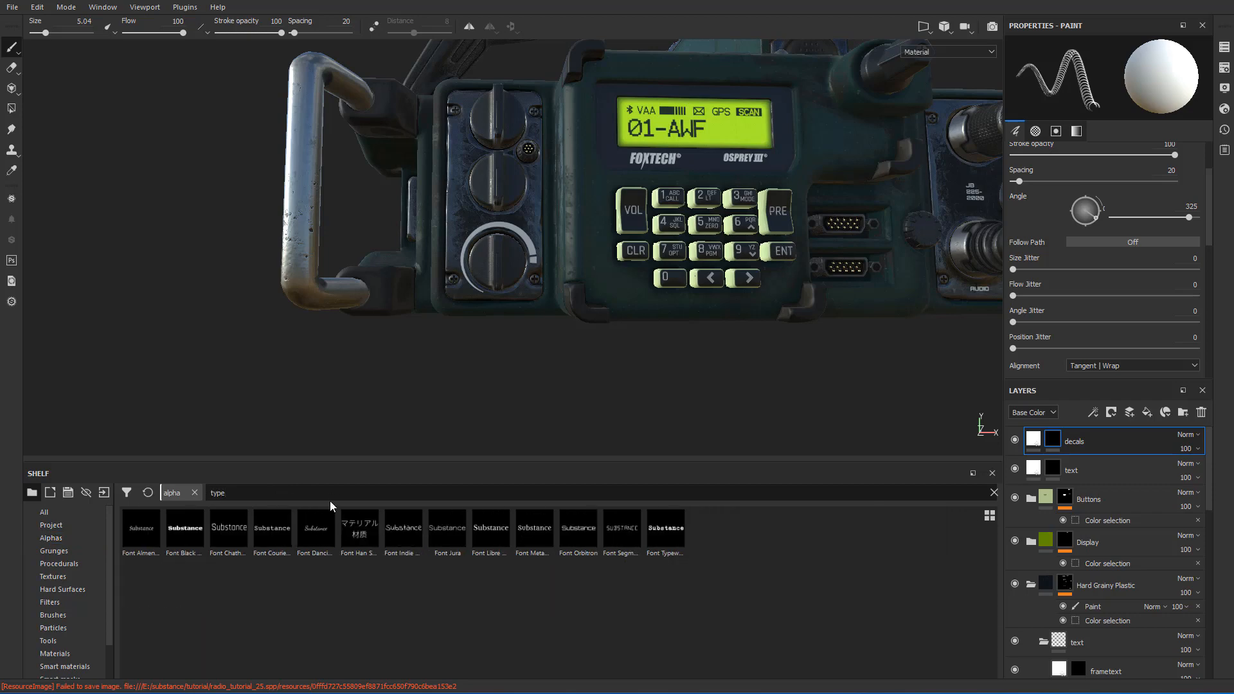
{"action": "left_click", "coordinate": [576, 534]}
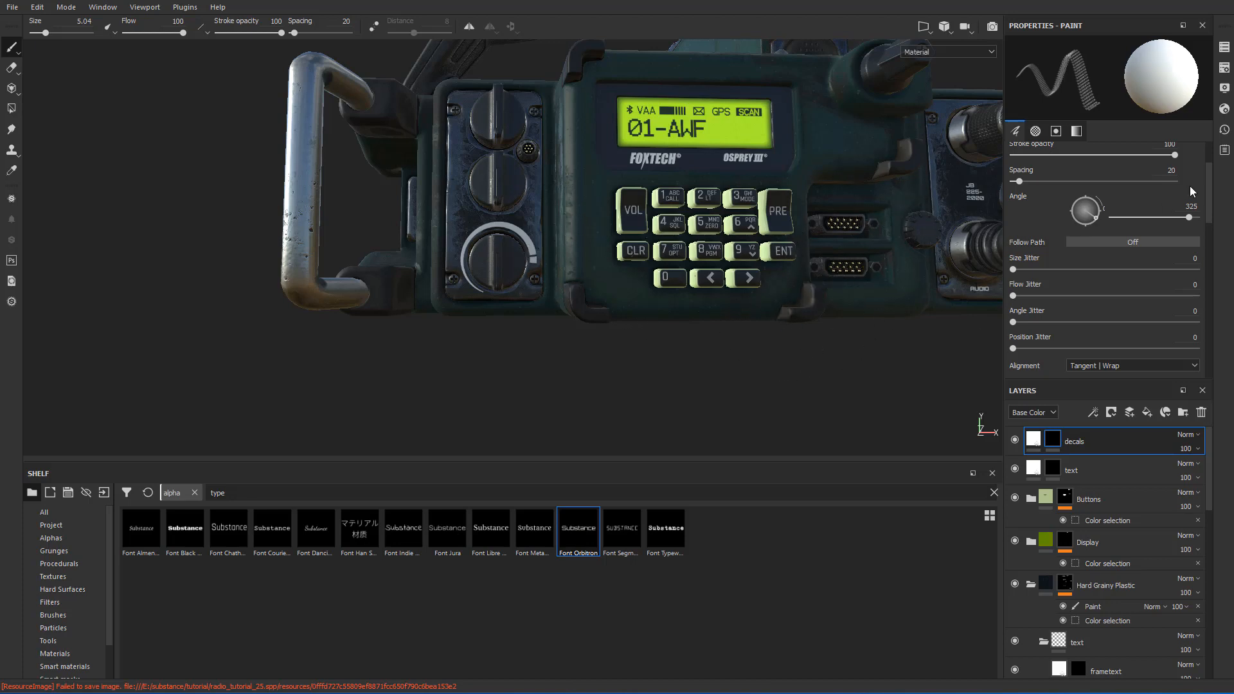
{"action": "key", "text": "Return"}
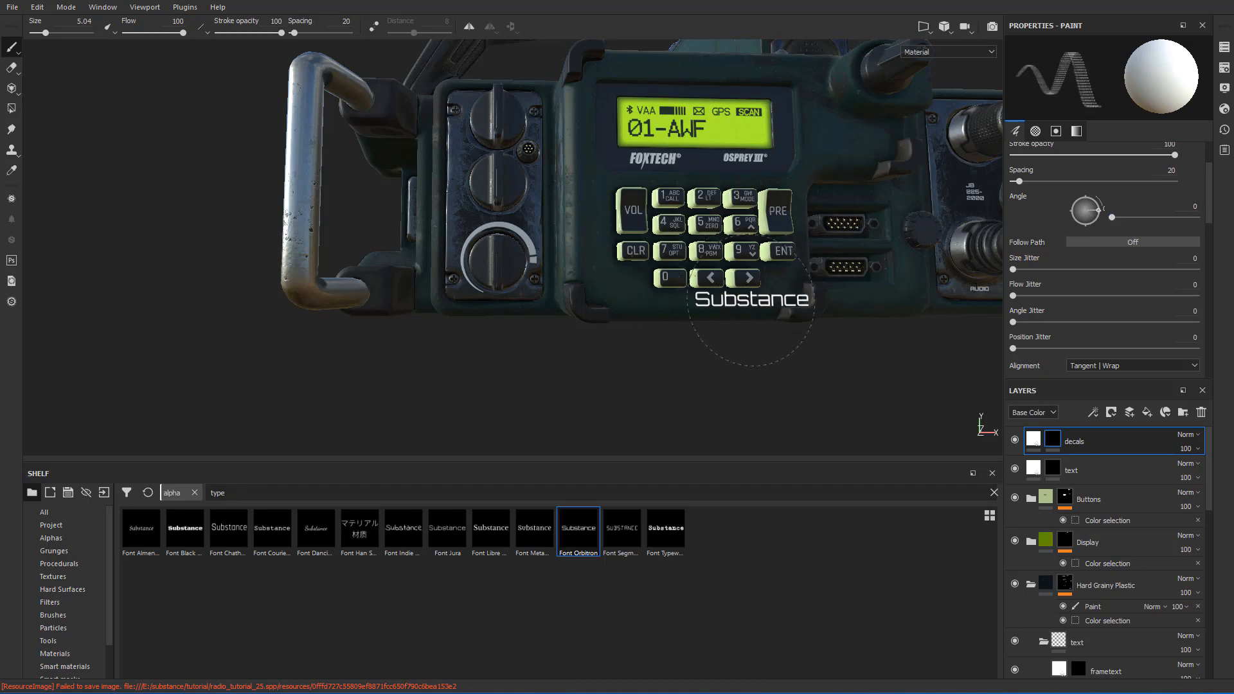
{"action": "left_click", "coordinate": [1052, 469]}
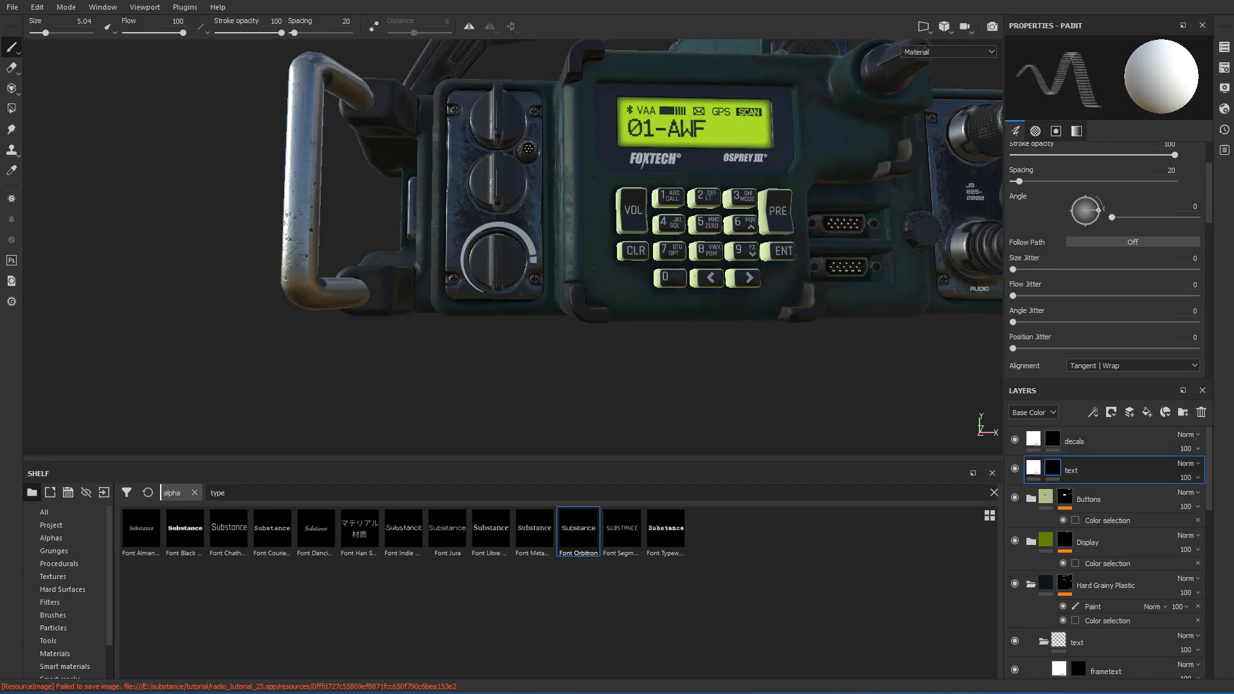
- Shrink the brush to 0.95 in the 2D view and set the font alpha to Bold with the text VOL
{"action": "scroll", "coordinate": [491, 311], "scroll_direction": "up", "scroll_amount": 5}
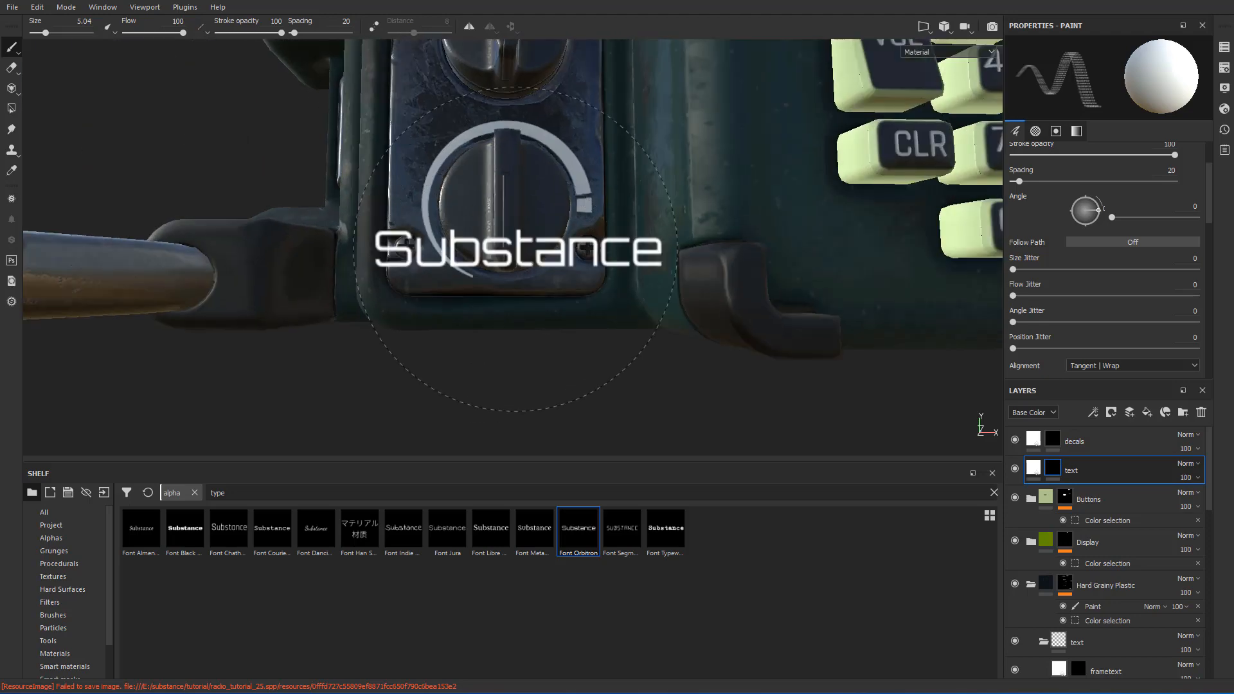
{"action": "key", "text": "F3"}
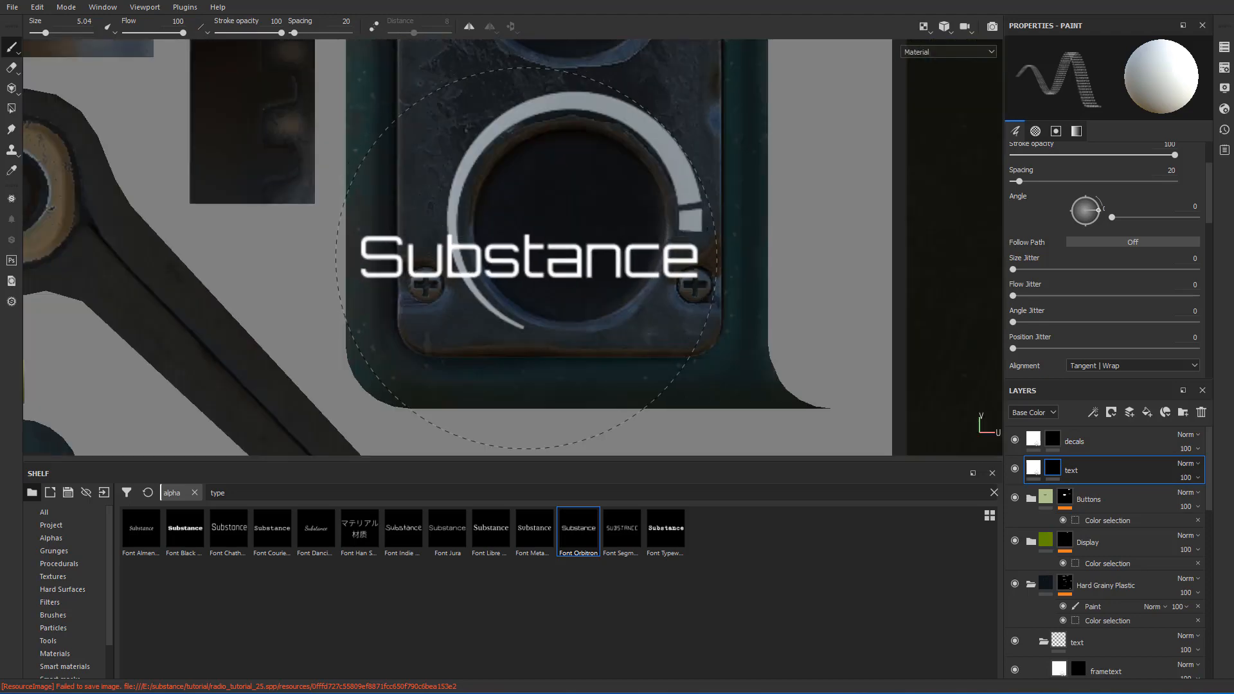
{"action": "scroll", "coordinate": [636, 323], "scroll_direction": "up", "scroll_amount": 3}
{"action": "mouse_move", "coordinate": [704, 324]}
{"action": "right_mouse_down", "text": "ctrl"}
{"action": "mouse_move", "coordinate": [617, 325]}
{"action": "mouse_move", "coordinate": [723, 302]}
{"action": "right_mouse_up", "text": "ctrl"}
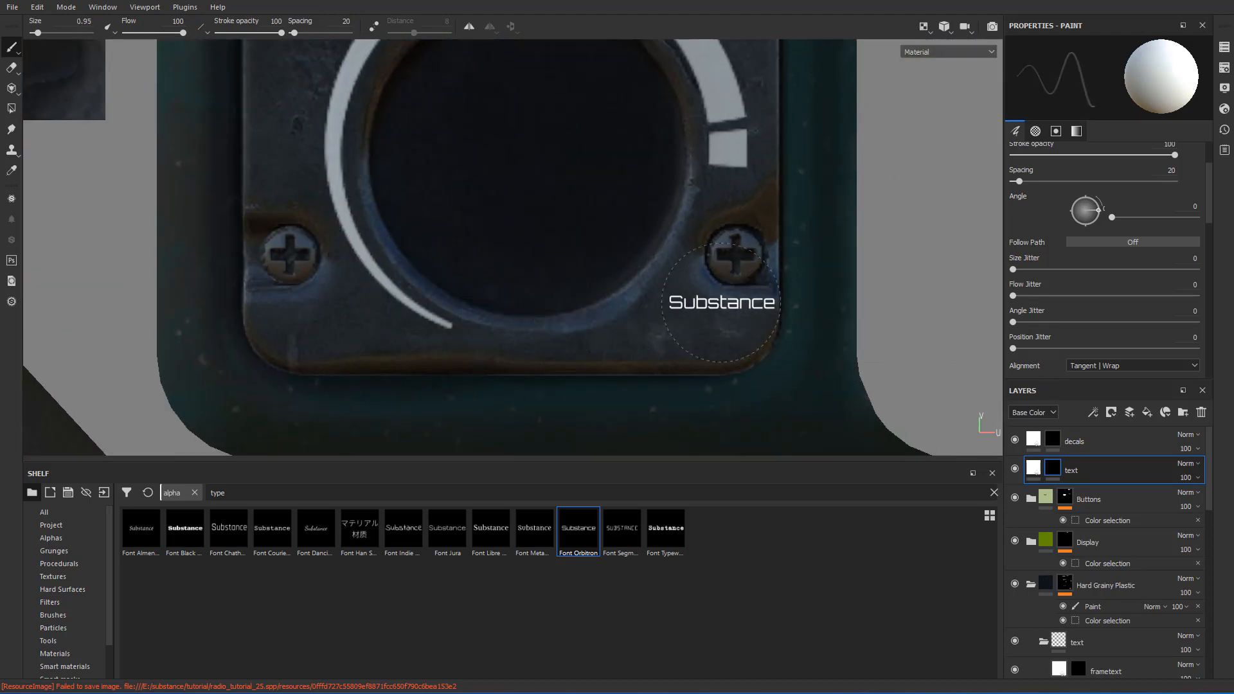
{"action": "scroll", "coordinate": [1134, 349], "scroll_direction": "down", "scroll_amount": 5}
{"action": "left_click", "coordinate": [1105, 350]}
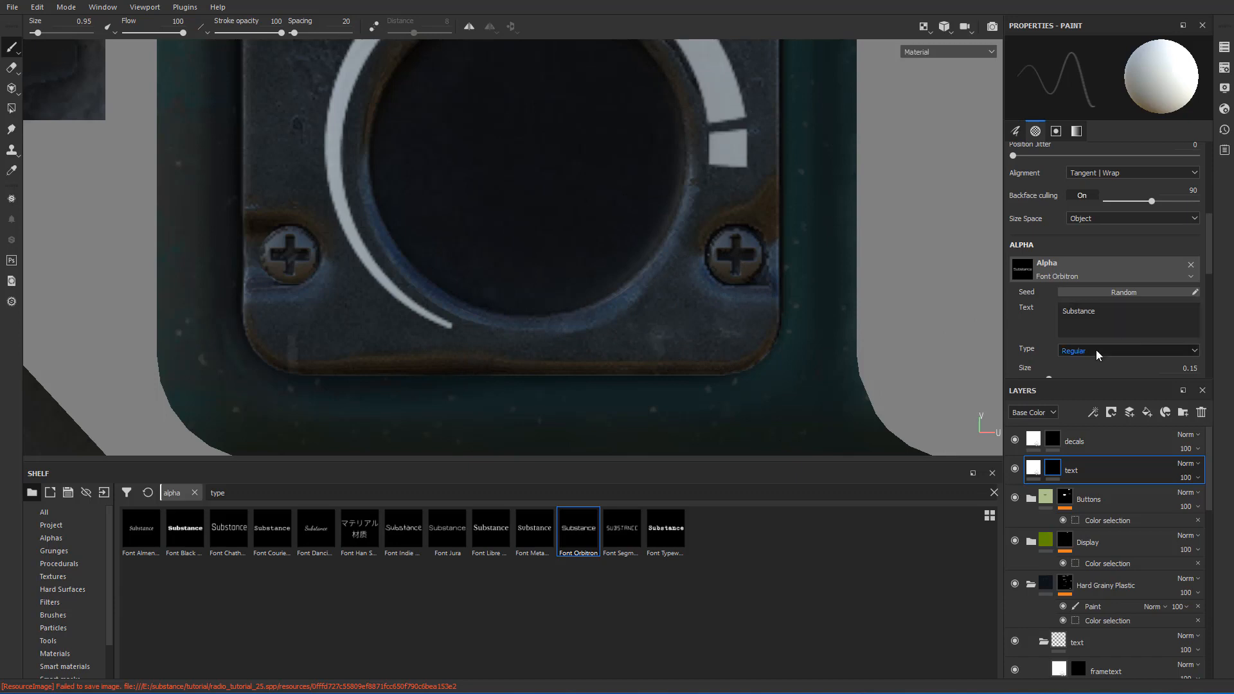
{"action": "left_click", "coordinate": [1089, 366]}
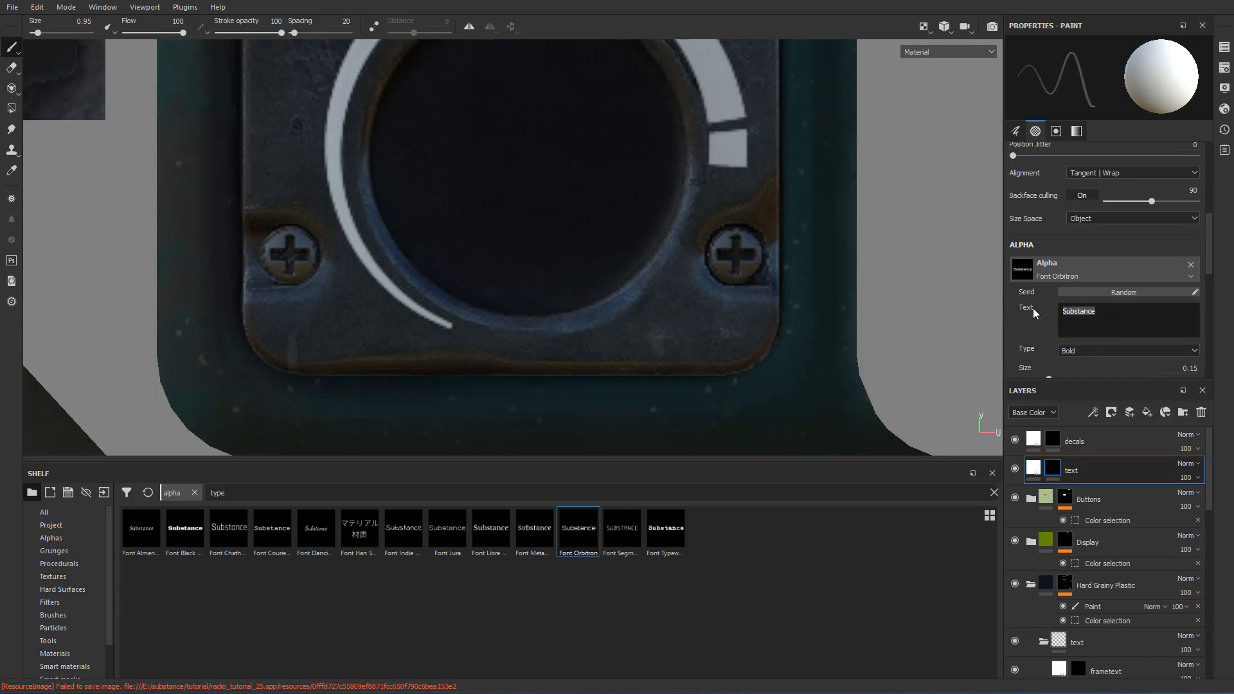
{"action": "type", "text": "VOL"}
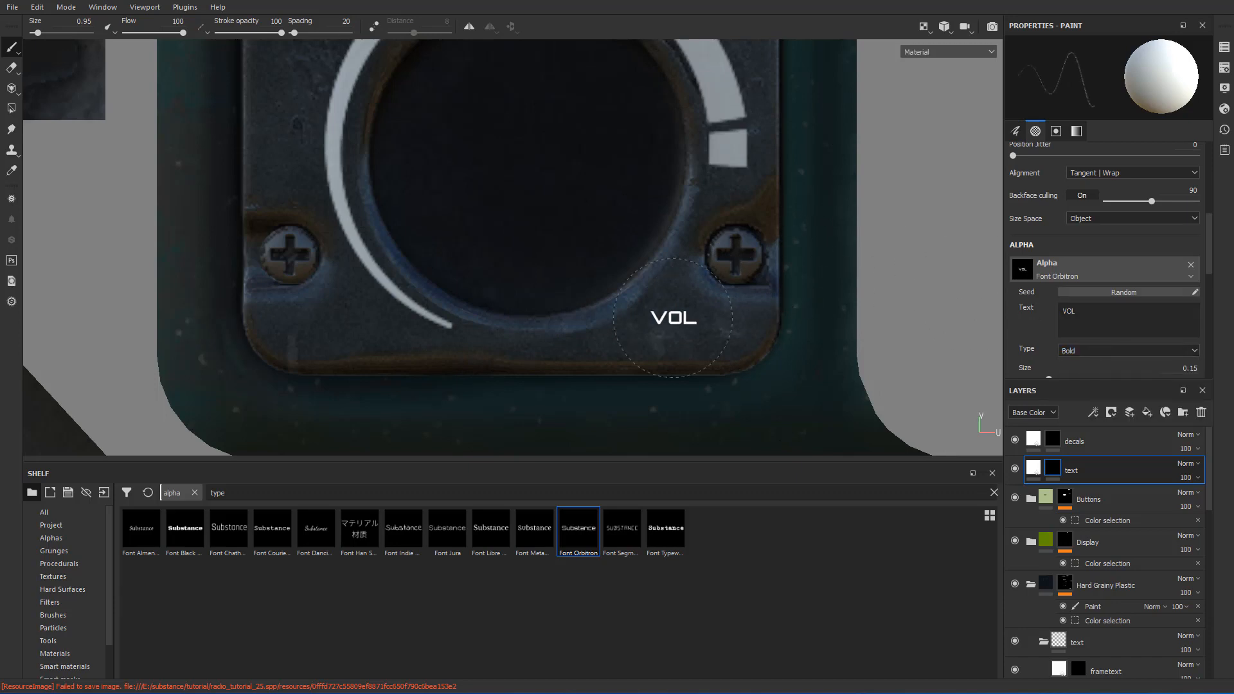
- Try stamping VOL below the plate's lower-right screw at brush size 1.57 and check it in the 3D view
{"action": "right_click_drag", "start_coordinate": [683, 319], "coordinate": [698, 320], "text": "ctrl"}
{"action": "scroll", "coordinate": [1080, 256], "scroll_direction": "up", "scroll_amount": 5}
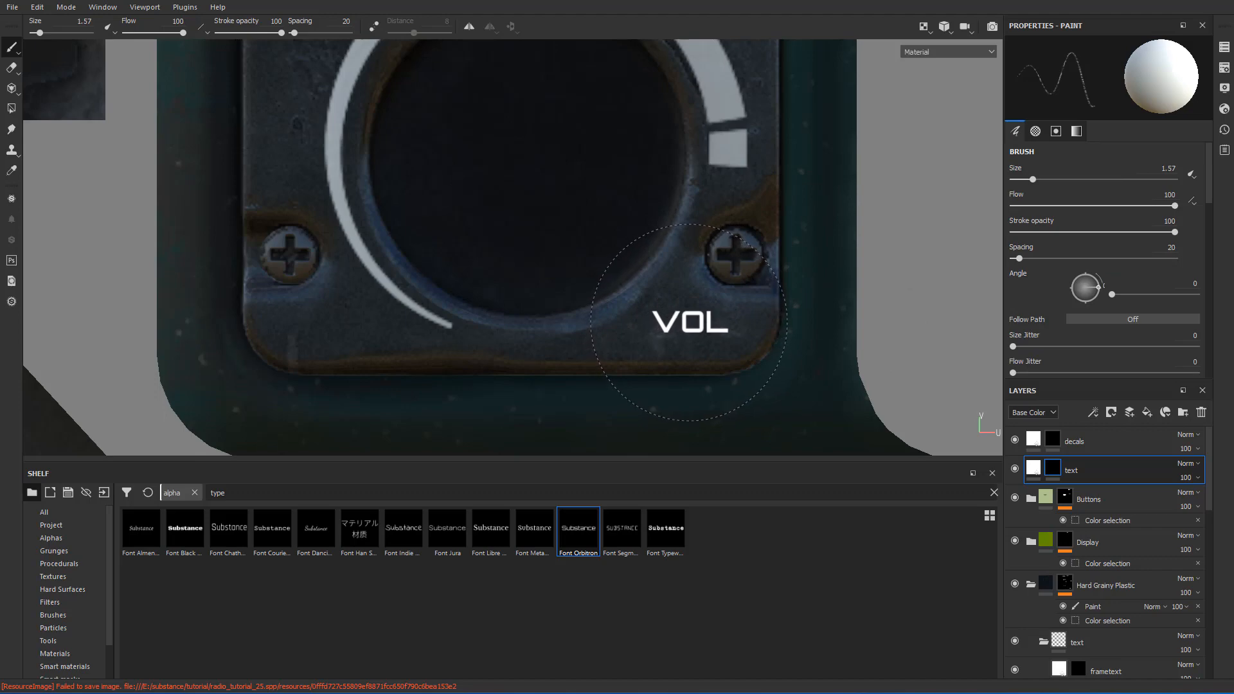
{"action": "left_click", "coordinate": [688, 324]}
{"action": "scroll", "coordinate": [707, 233], "scroll_direction": "down", "scroll_amount": 2}
{"action": "scroll", "coordinate": [706, 233], "scroll_direction": "down", "scroll_amount": 6}
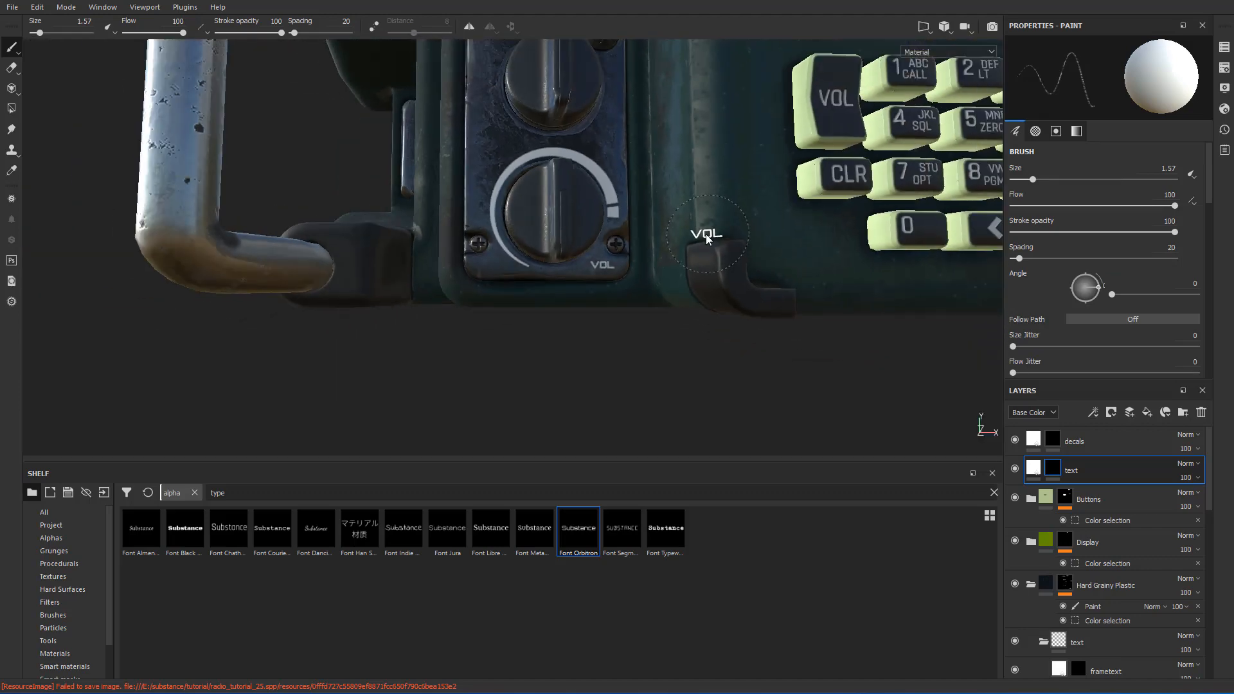
{"action": "scroll", "coordinate": [704, 243], "scroll_direction": "up", "scroll_amount": 6}
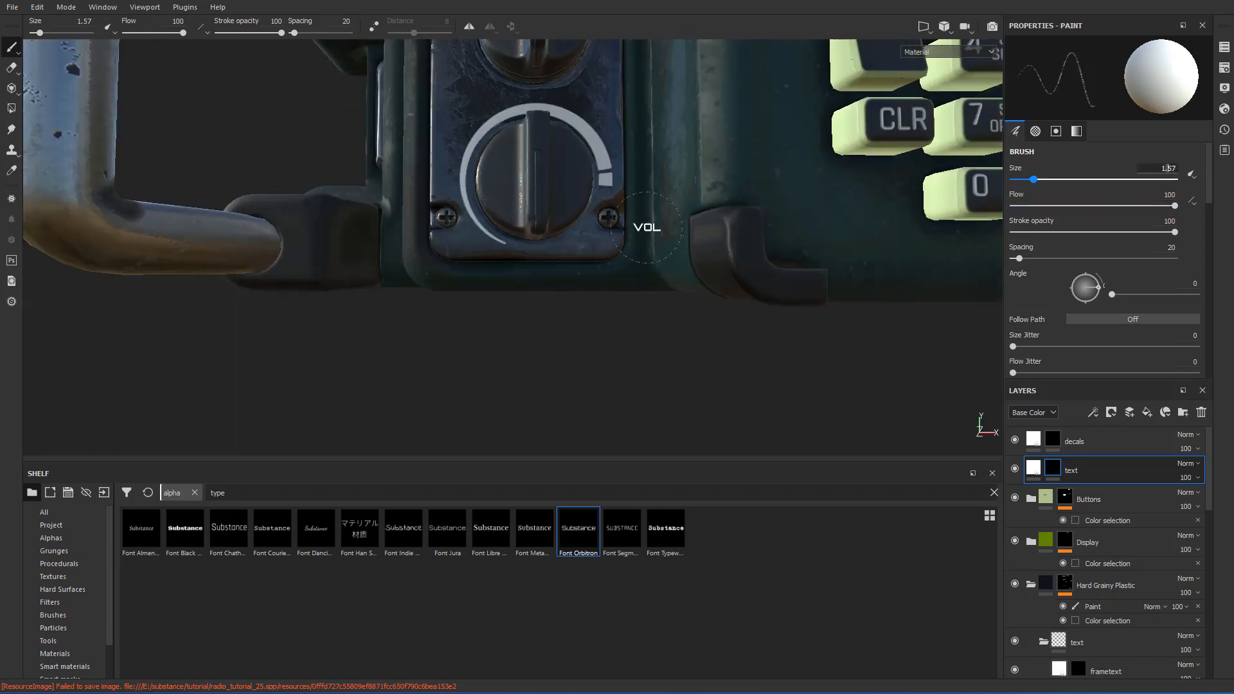
- Replace the VOL stamp below the plate's lower-right screw with a larger one at brush size 1.99, in the 2D view
{"action": "scroll", "coordinate": [565, 311], "scroll_direction": "up", "scroll_amount": 3}
{"action": "key", "text": "F2"}
{"action": "scroll", "coordinate": [570, 240], "scroll_direction": "up", "scroll_amount": 2}
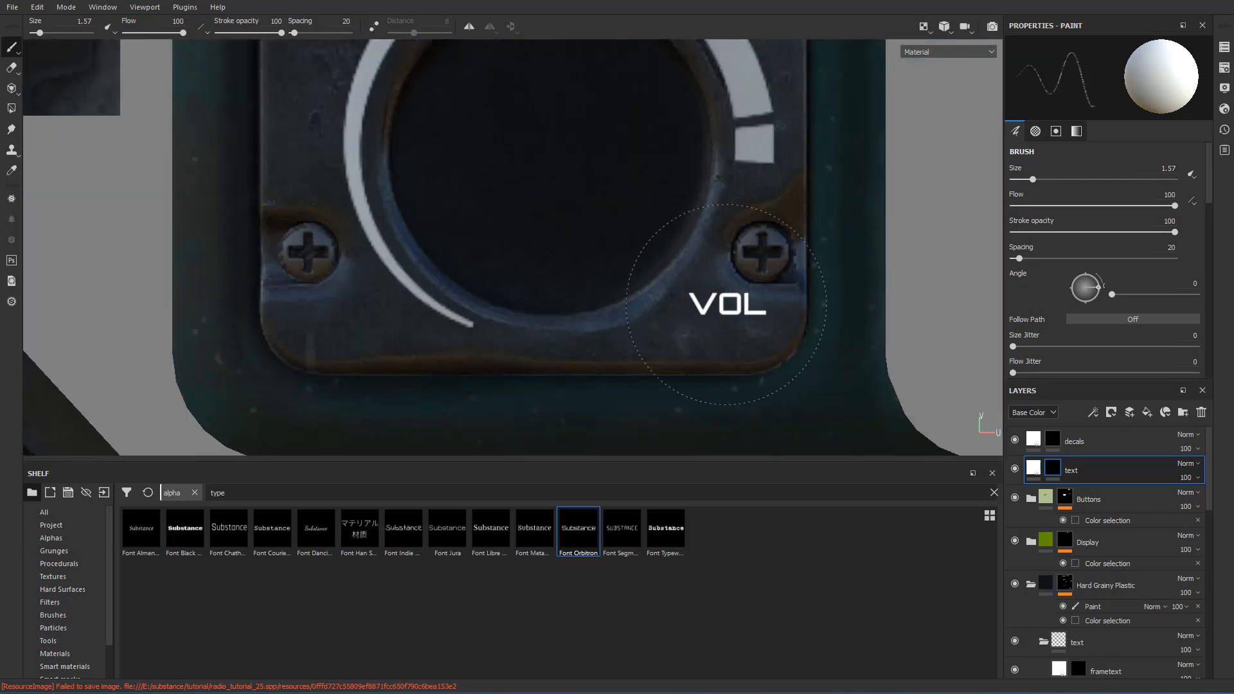
{"action": "right_click_drag", "start_coordinate": [727, 305], "coordinate": [736, 304], "text": "ctrl"}
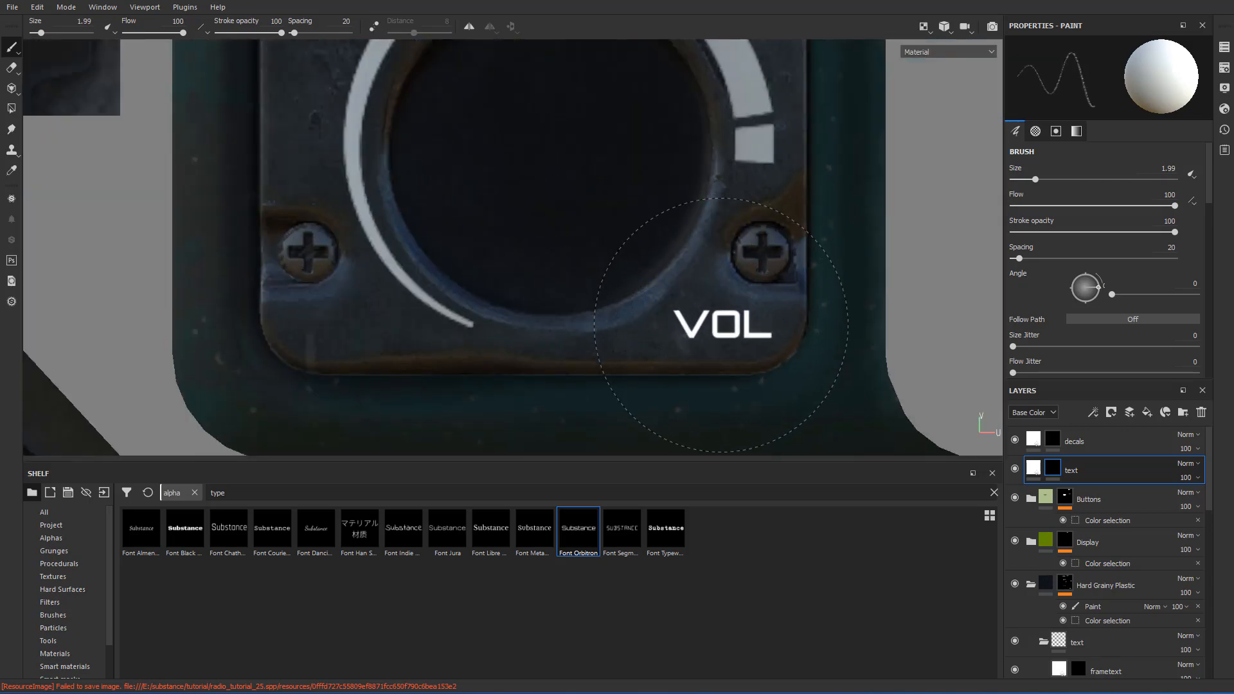
- Examine the larger VOL label and the free space beside the two upper knobs in the 3D view
{"action": "key", "text": "F2"}
{"action": "scroll", "coordinate": [809, 275], "scroll_direction": "down", "scroll_amount": 4}
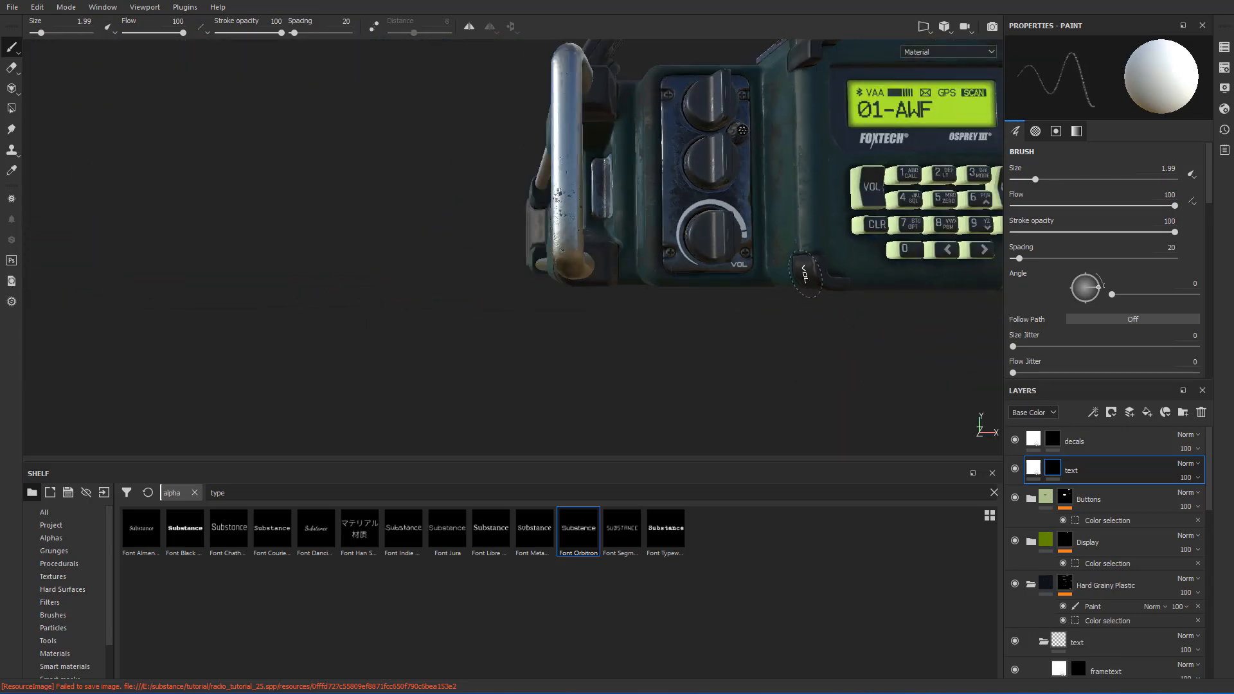
{"action": "left_click_drag", "start_coordinate": [806, 273], "coordinate": [772, 269], "text": "alt"}
{"action": "scroll", "coordinate": [868, 257], "scroll_direction": "up", "scroll_amount": 3}
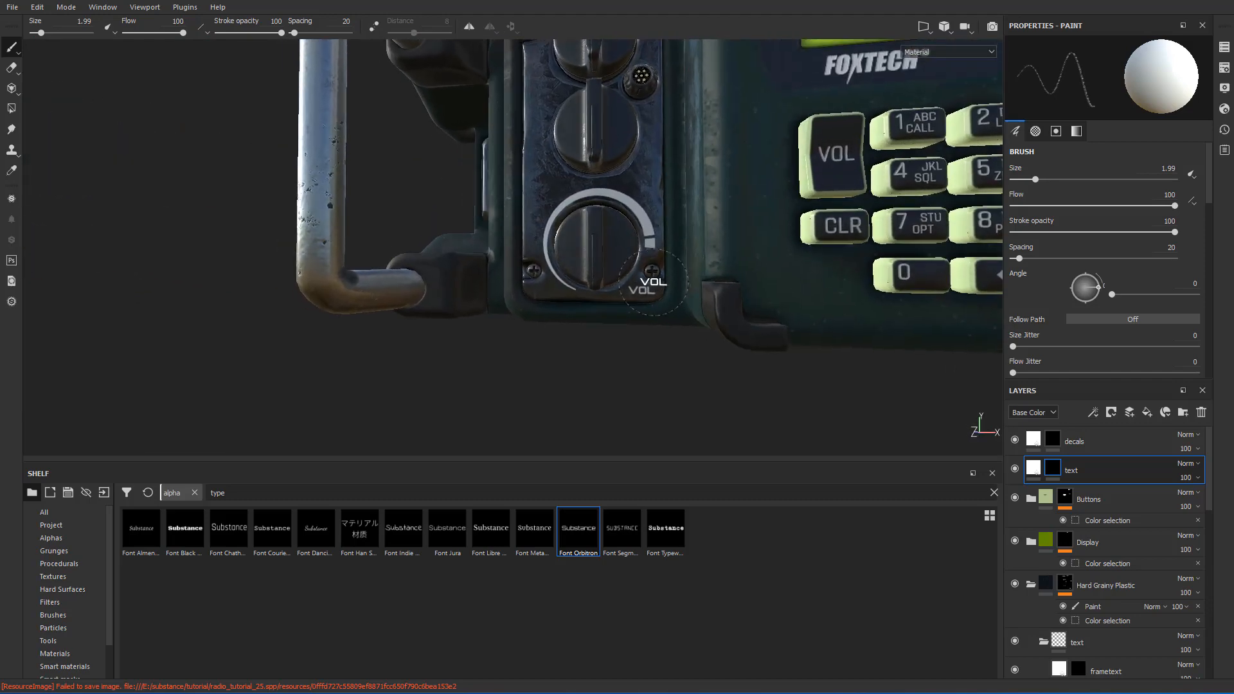
{"action": "scroll", "coordinate": [669, 283], "scroll_direction": "up", "scroll_amount": 2}
{"action": "middle_click_drag", "start_coordinate": [655, 236], "coordinate": [694, 308], "text": "alt"}
{"action": "scroll", "coordinate": [694, 308], "scroll_direction": "down", "scroll_amount": 1}
{"action": "middle_click_drag", "start_coordinate": [644, 268], "coordinate": [662, 332], "text": "alt"}
{"action": "scroll", "coordinate": [681, 321], "scroll_direction": "up", "scroll_amount": 1}
{"action": "scroll", "coordinate": [638, 287], "scroll_direction": "up", "scroll_amount": 1}
{"action": "left_click_drag", "start_coordinate": [595, 201], "coordinate": [609, 217], "text": "alt"}
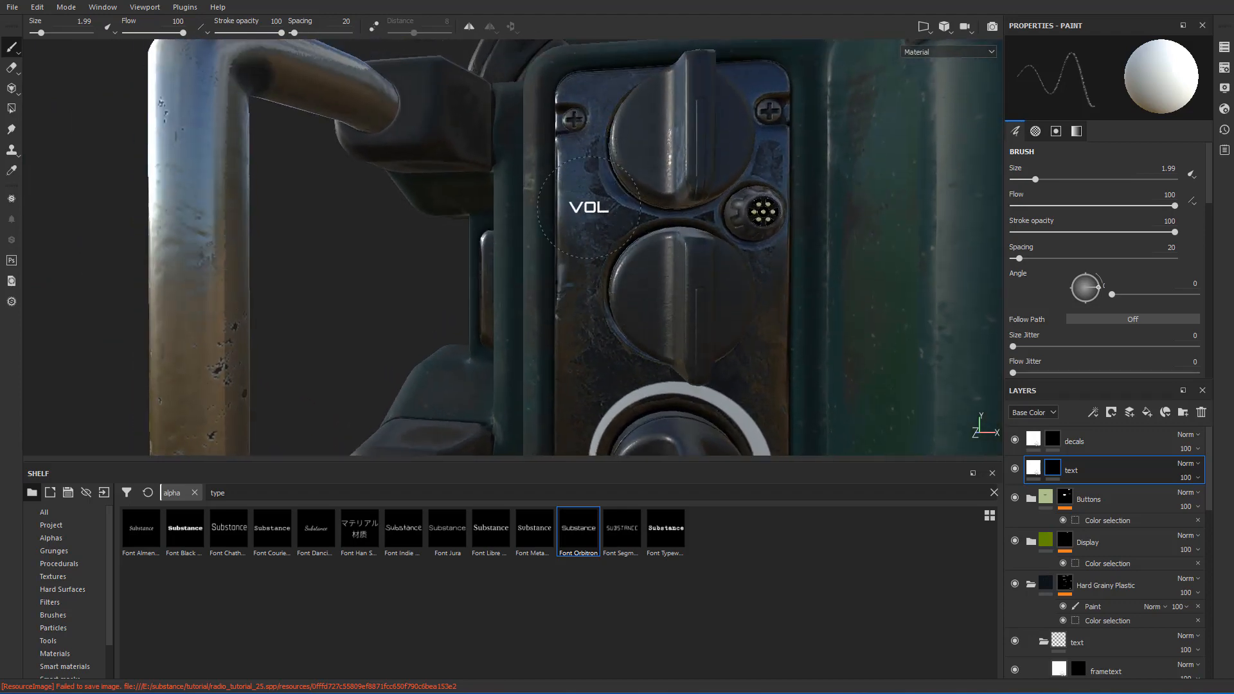
- Change the font alpha's text to ON and stamp it beside the top knob hole, below the plate's upper-left screw
{"action": "key", "text": "F3"}
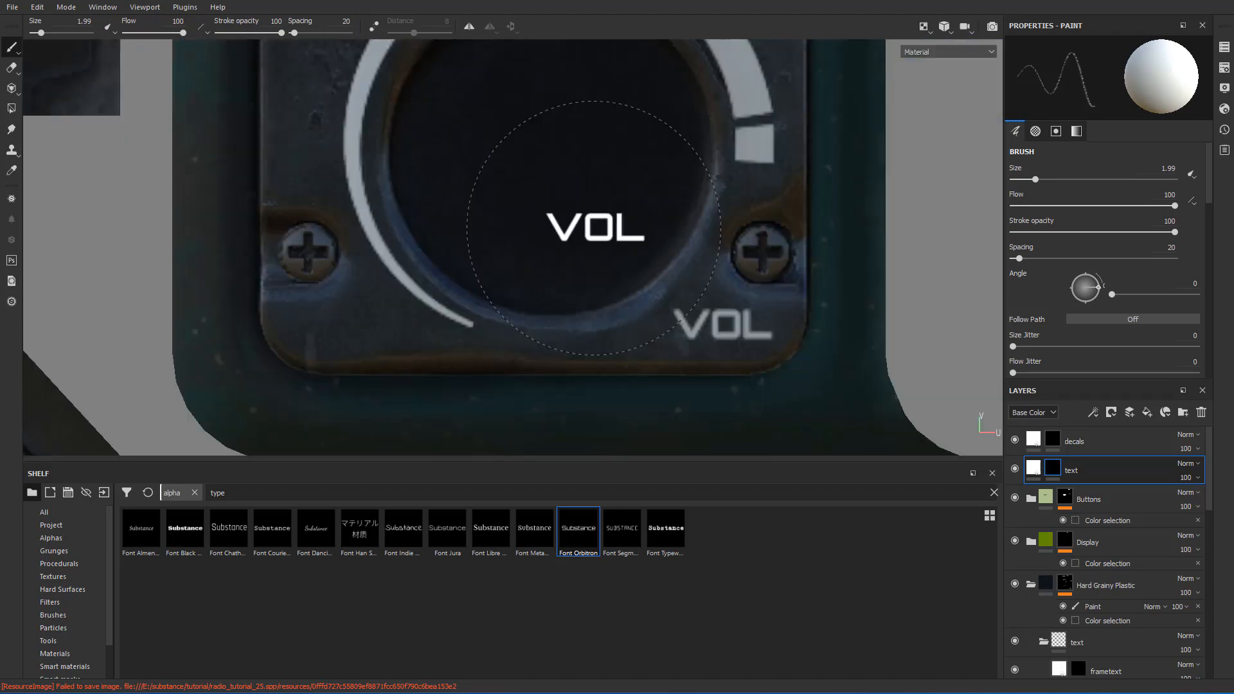
{"action": "scroll", "coordinate": [595, 225], "scroll_direction": "up", "scroll_amount": 3}
{"action": "middle_click_drag", "start_coordinate": [569, 172], "coordinate": [584, 249], "text": "alt"}
{"action": "scroll", "coordinate": [582, 248], "scroll_direction": "down", "scroll_amount": 5}
{"action": "mouse_move", "coordinate": [480, 190]}
{"action": "middle_mouse_down", "text": "alt"}
{"action": "mouse_move", "coordinate": [519, 194]}
{"action": "mouse_move", "coordinate": [583, 396]}
{"action": "middle_mouse_up", "text": "alt"}
{"action": "scroll", "coordinate": [523, 179], "scroll_direction": "down", "scroll_amount": 1}
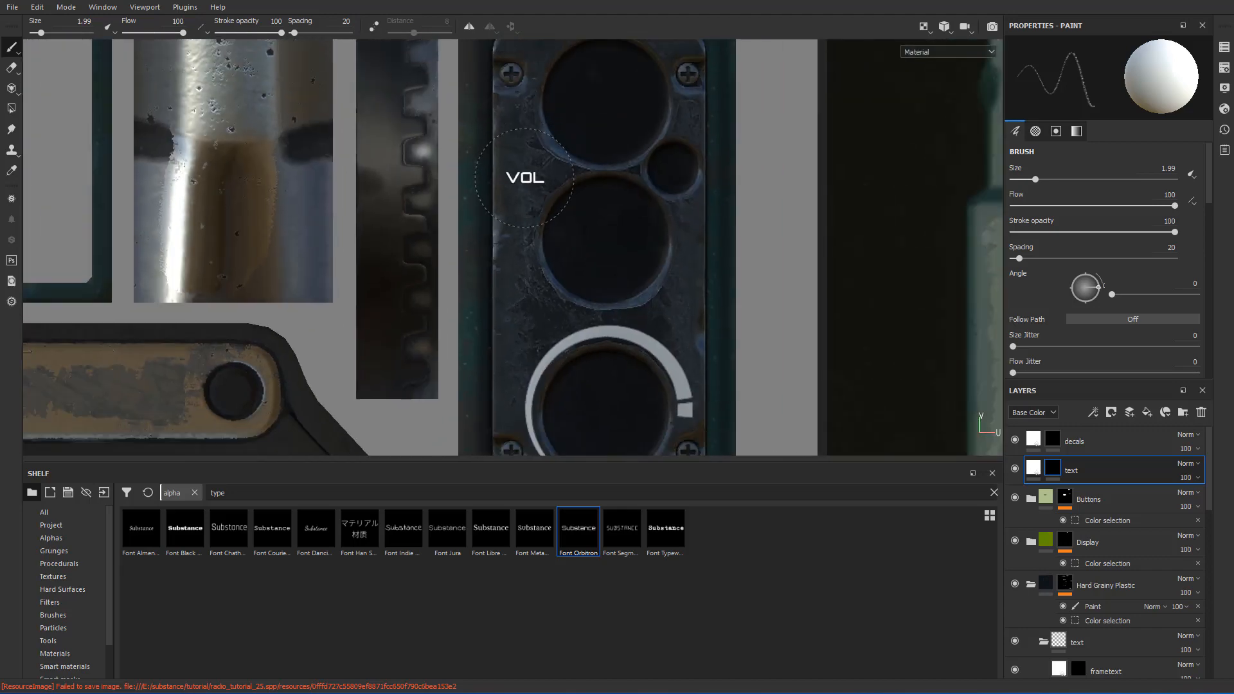
{"action": "middle_click_drag", "start_coordinate": [524, 161], "coordinate": [531, 231], "text": "alt"}
{"action": "scroll", "coordinate": [531, 231], "scroll_direction": "up", "scroll_amount": 1}
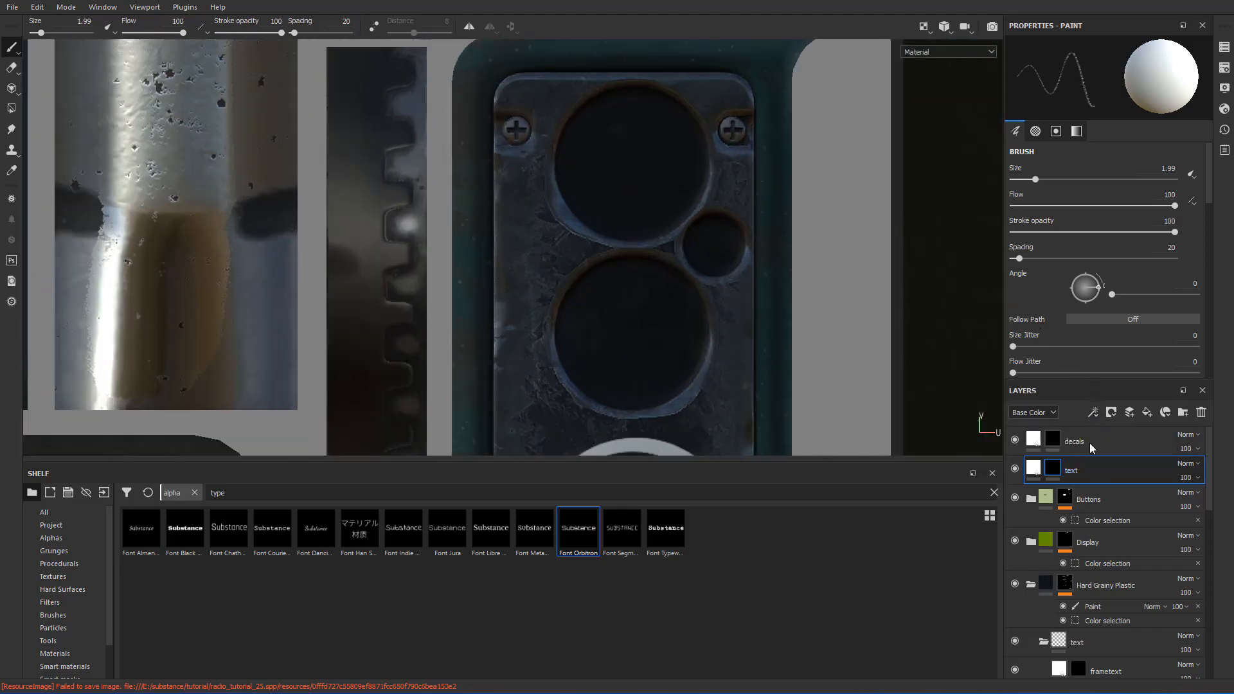
{"action": "scroll", "coordinate": [1088, 345], "scroll_direction": "down", "scroll_amount": 5}
{"action": "left_click_drag", "start_coordinate": [1076, 273], "coordinate": [1051, 275]}
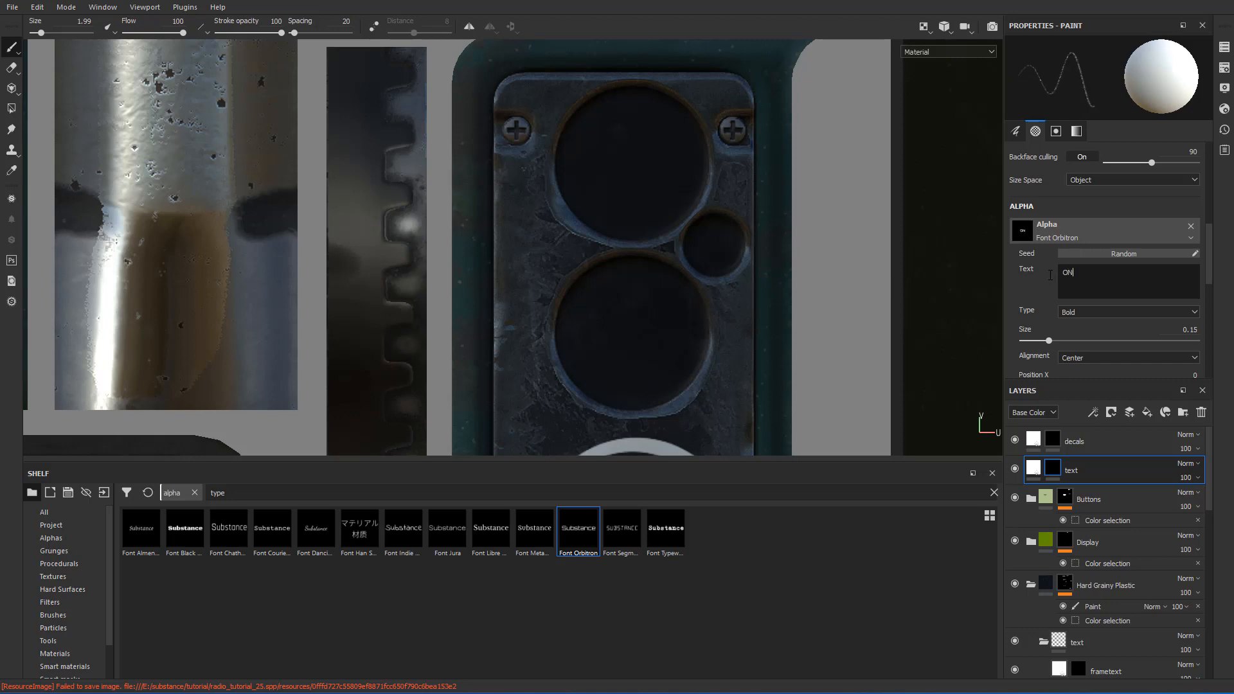
{"action": "scroll", "coordinate": [510, 167], "scroll_direction": "up", "scroll_amount": 1}
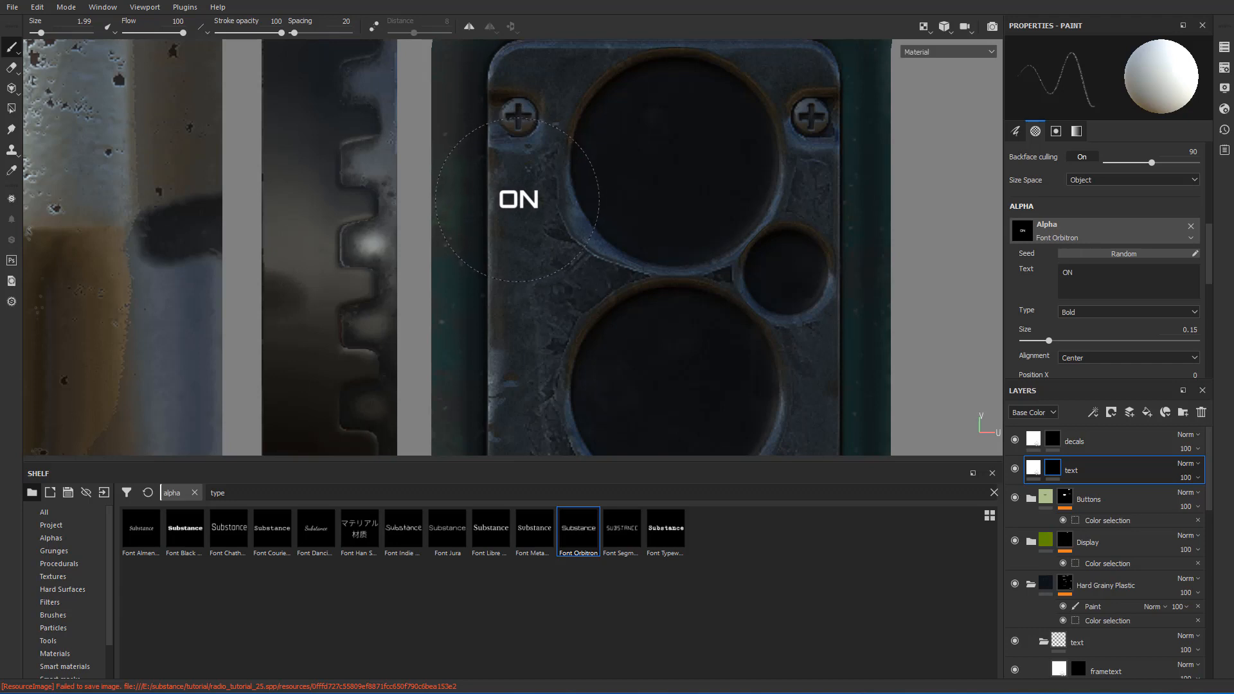
{"action": "left_click", "coordinate": [519, 198]}
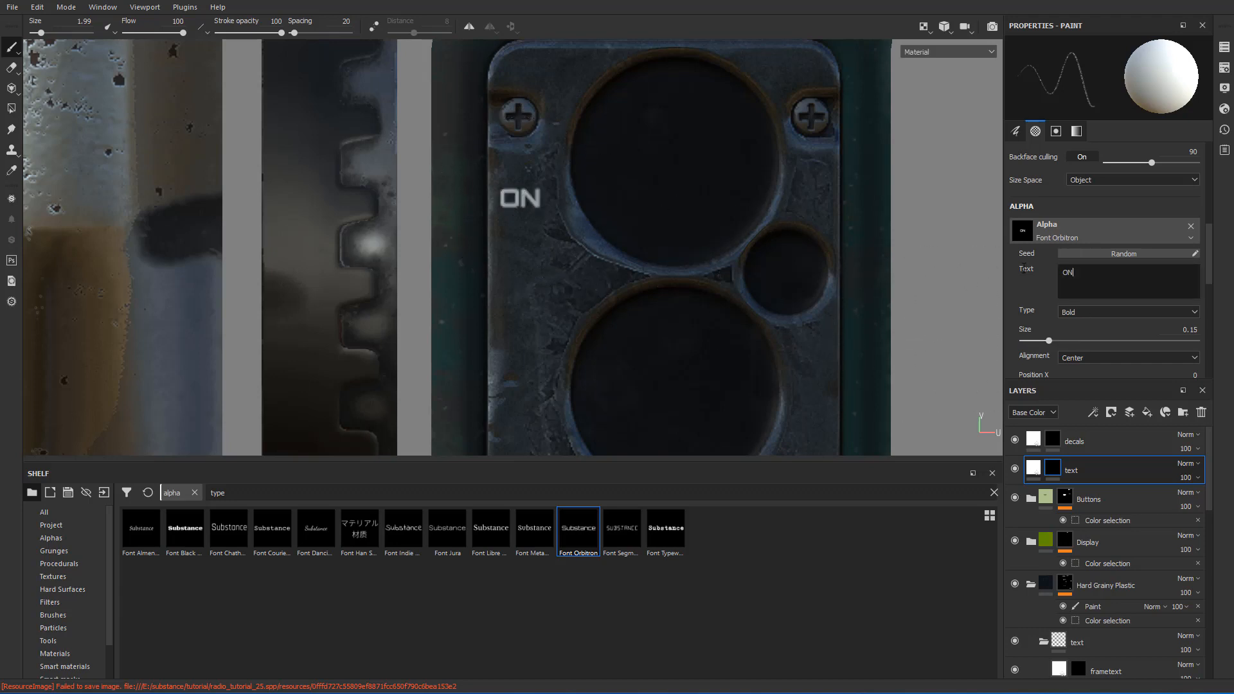
- Change the font alpha's text to OFF, stamp it below the ON label, and check both labels in the 3D view
{"action": "double_click", "coordinate": [1078, 282]}
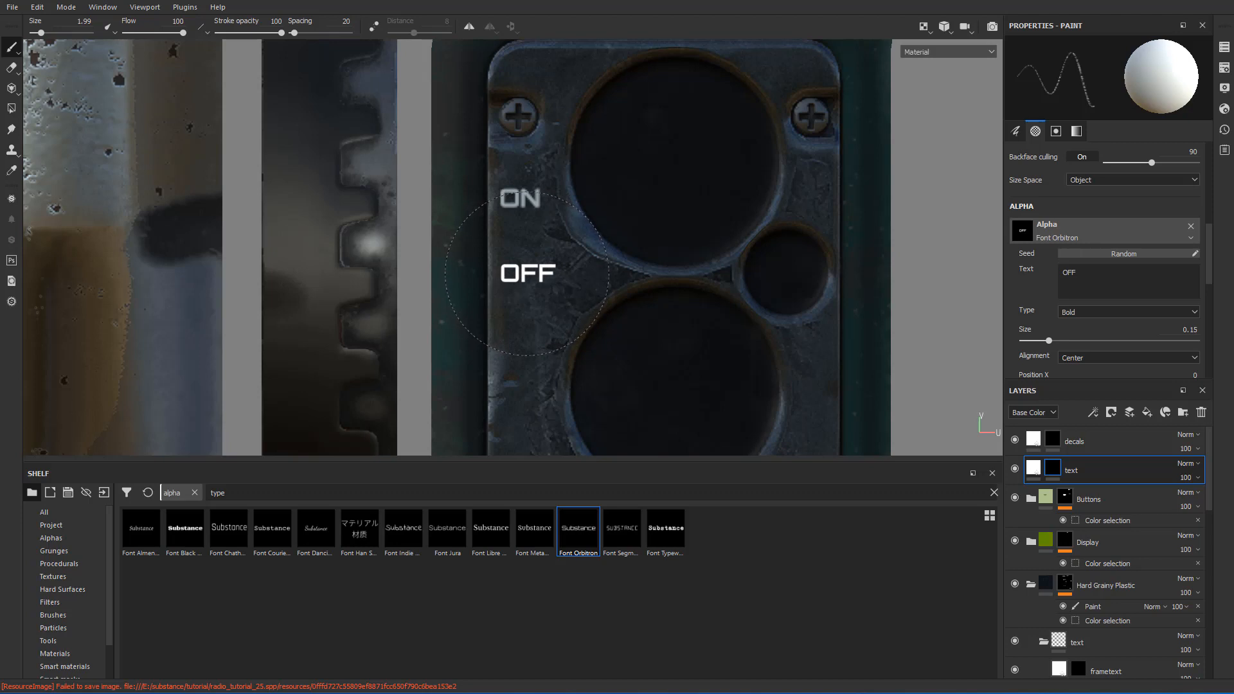
{"action": "left_click", "coordinate": [527, 274]}
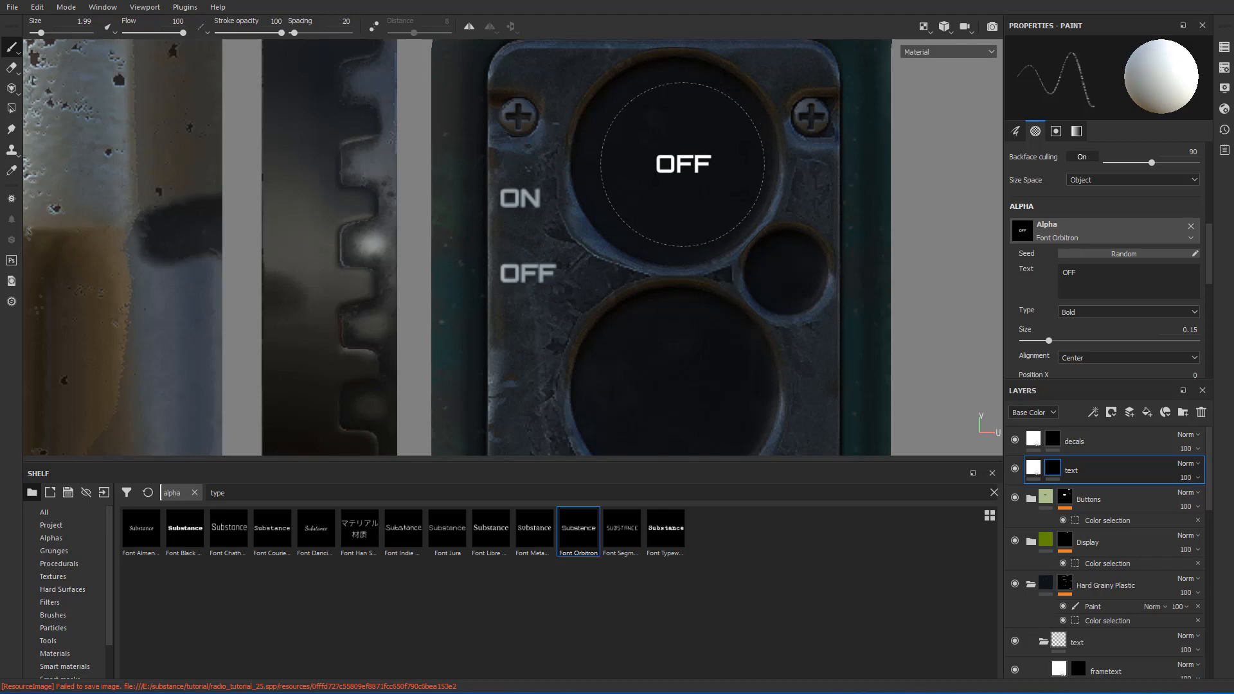
{"action": "key", "text": "F2"}
{"action": "scroll", "coordinate": [637, 177], "scroll_direction": "down", "scroll_amount": 4}
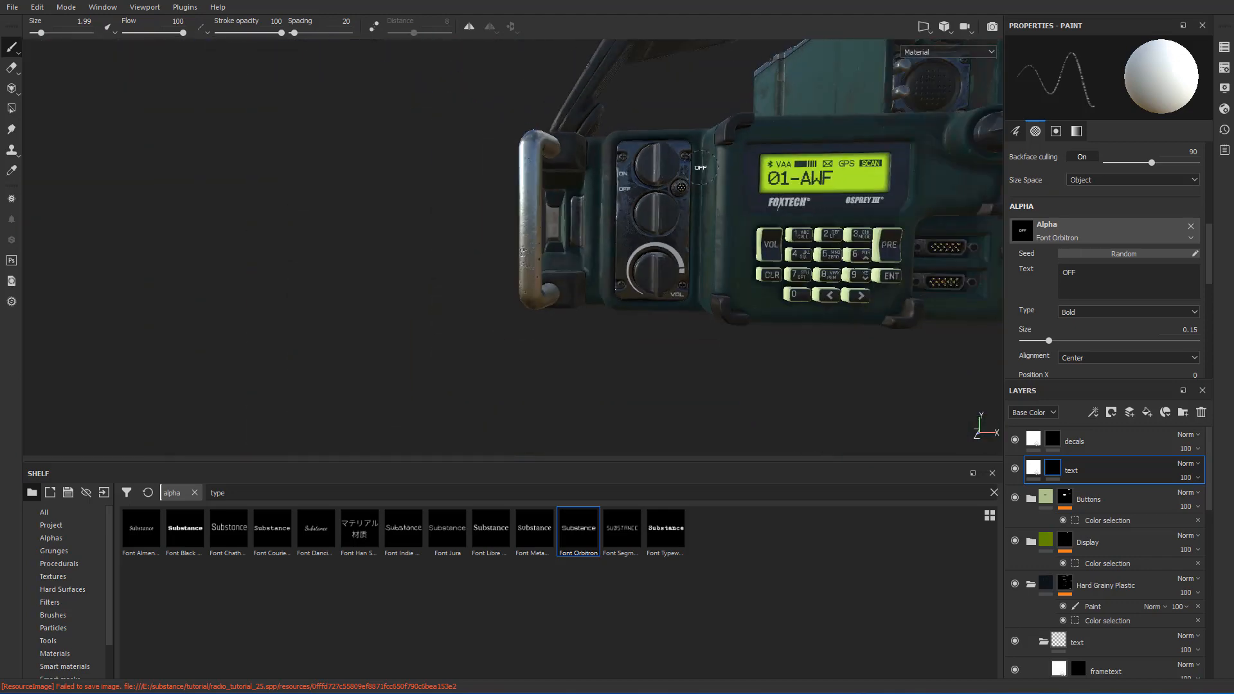
{"action": "scroll", "coordinate": [704, 165], "scroll_direction": "up", "scroll_amount": 5}
{"action": "left_click_drag", "start_coordinate": [472, 195], "coordinate": [498, 199], "text": "alt"}
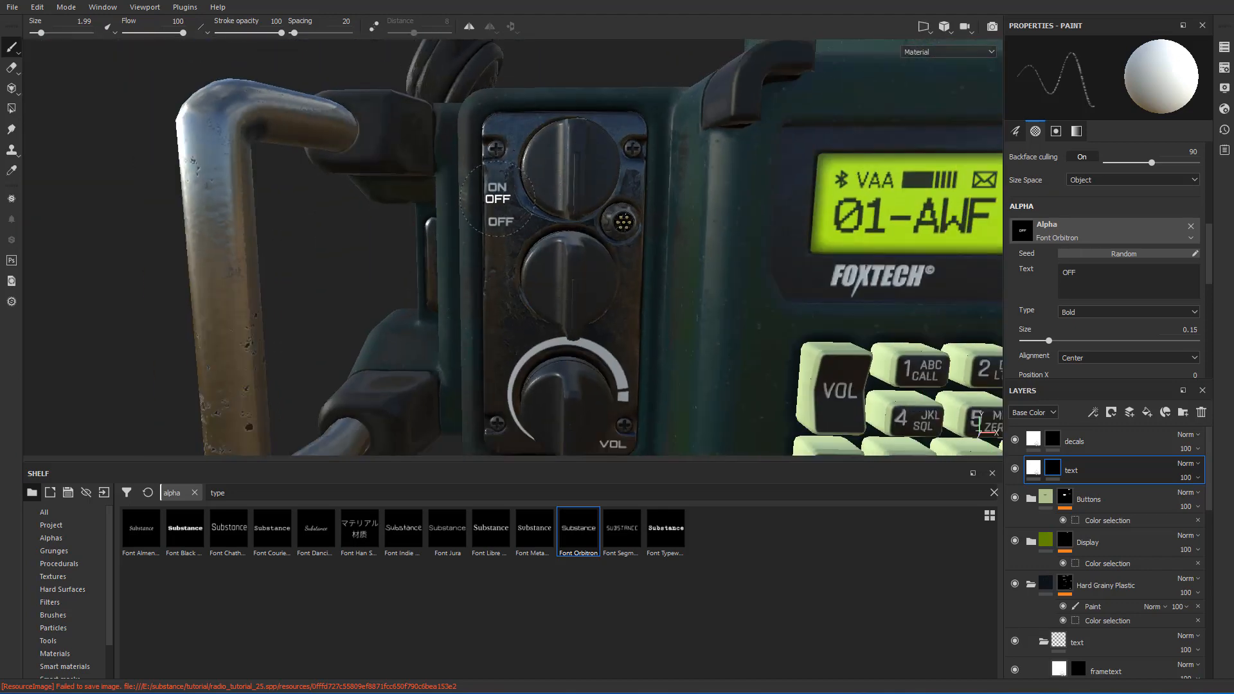
{"action": "key", "text": "F3"}
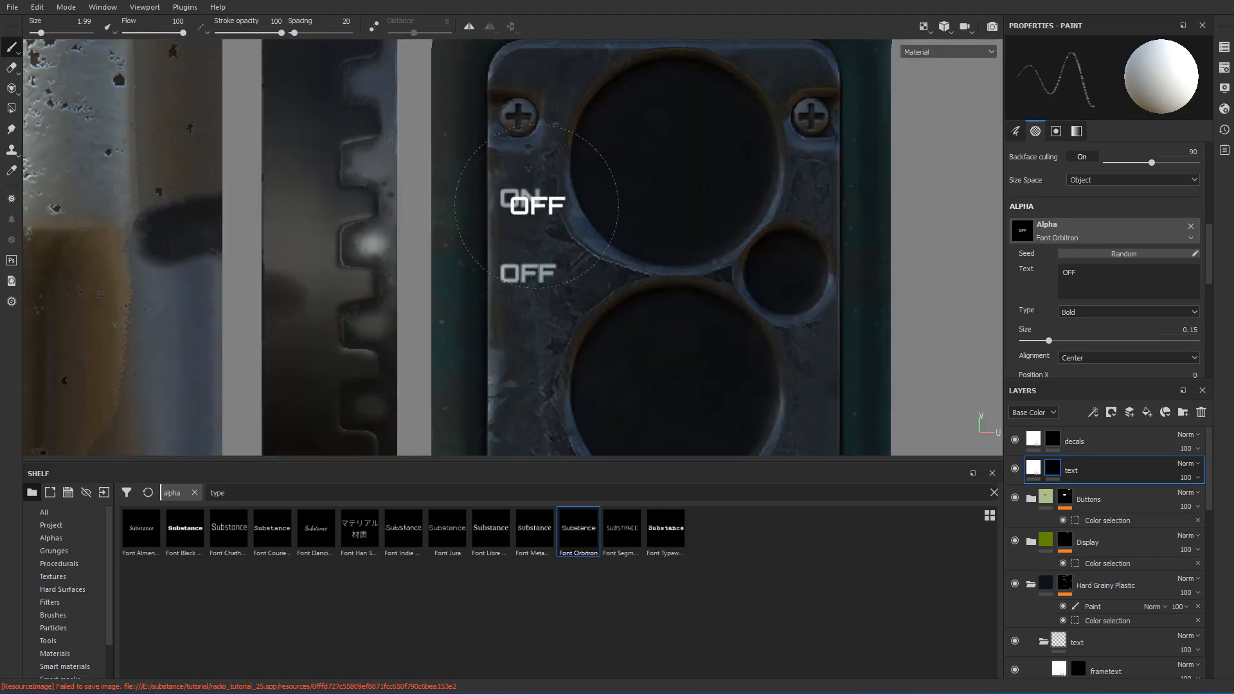
{"action": "left_click", "coordinate": [1057, 441]}
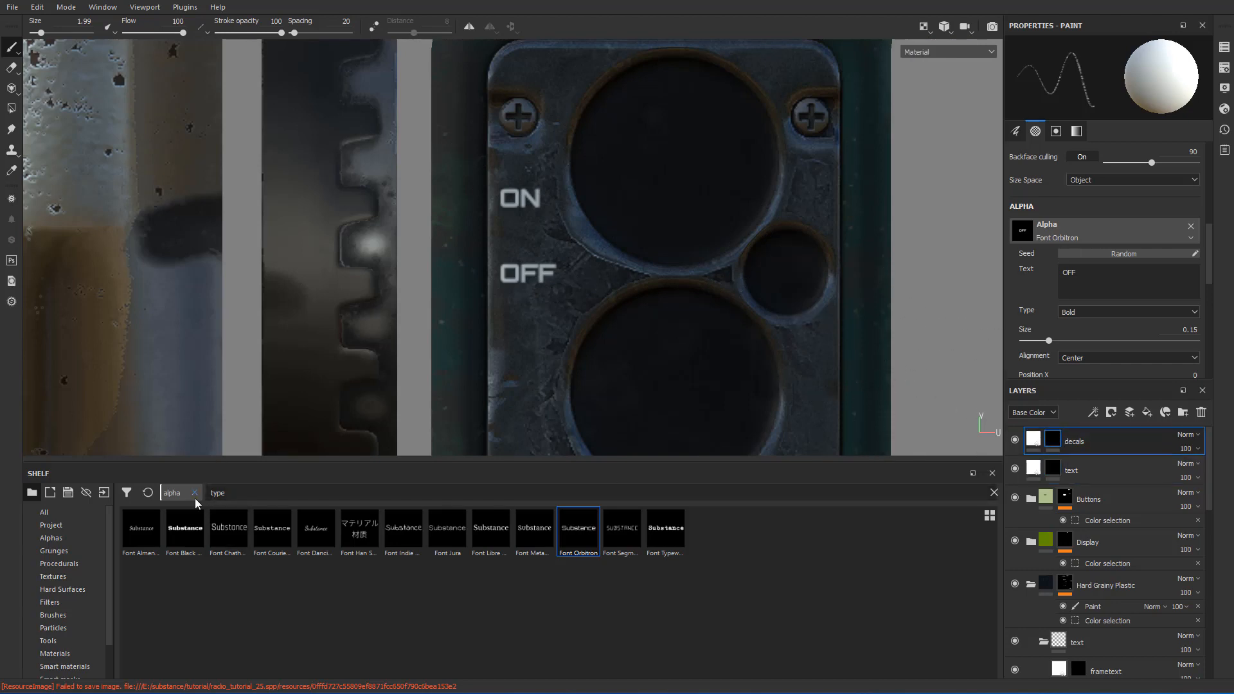
{"action": "scroll", "coordinate": [1101, 261], "scroll_direction": "up", "scroll_amount": 3}
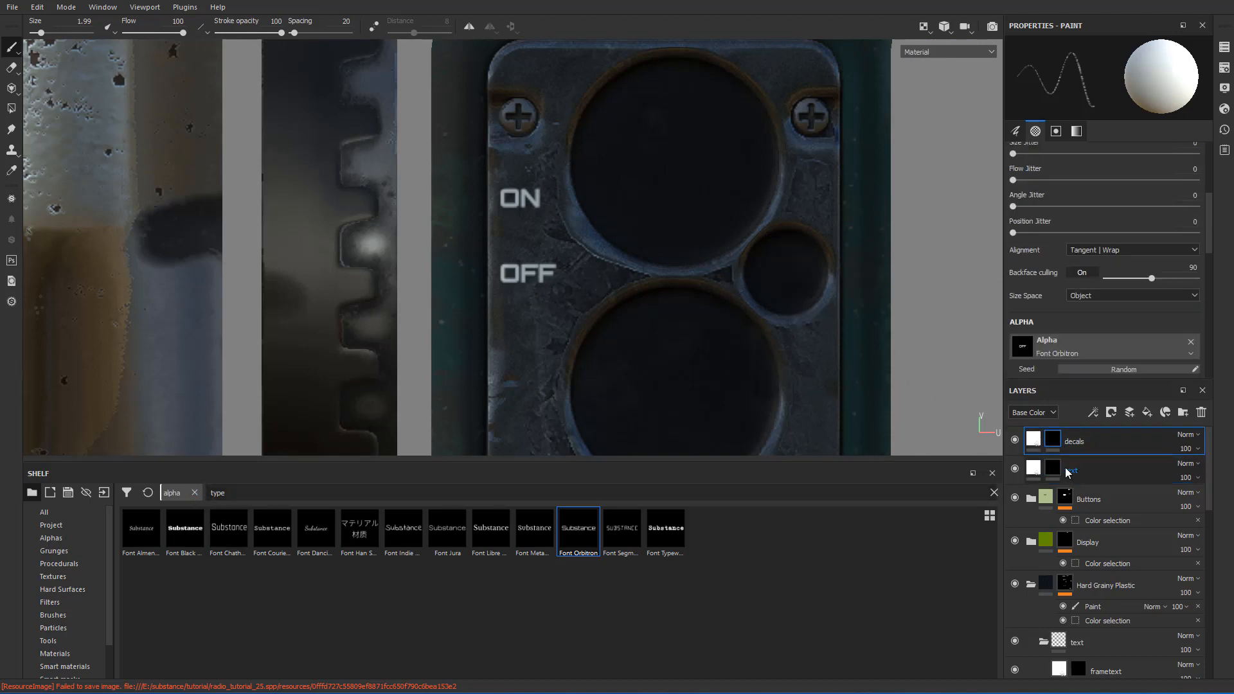
{"action": "scroll", "coordinate": [1118, 267], "scroll_direction": "up", "scroll_amount": 1}
{"action": "scroll", "coordinate": [1118, 266], "scroll_direction": "up", "scroll_amount": 5}
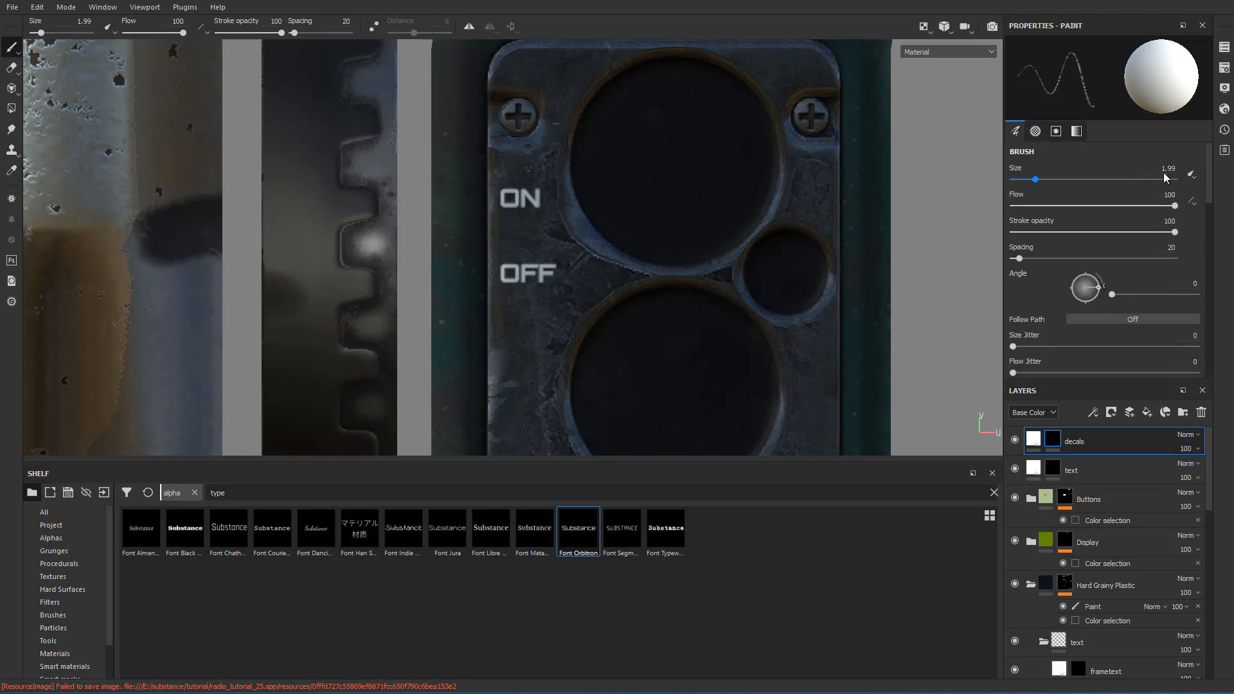
{"action": "scroll", "coordinate": [603, 262], "scroll_direction": "up", "scroll_amount": 1}
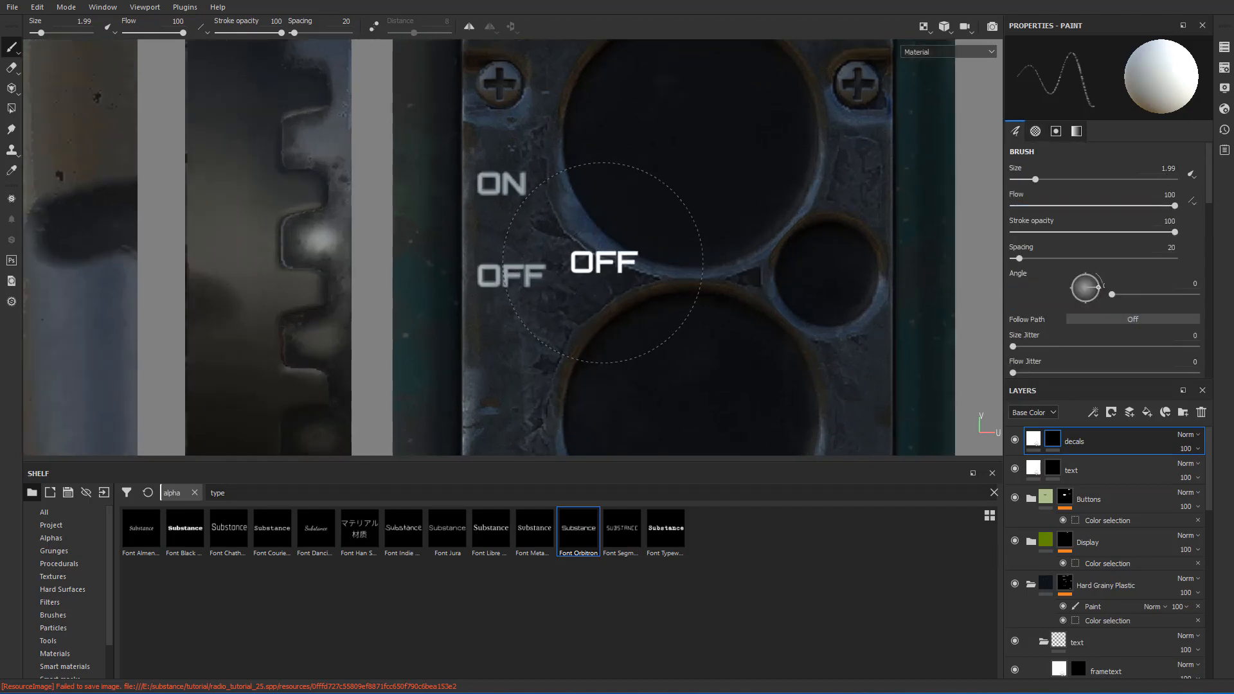
{"action": "scroll", "coordinate": [603, 263], "scroll_direction": "down", "scroll_amount": 3}
{"action": "scroll", "coordinate": [603, 263], "scroll_direction": "down", "scroll_amount": 1}
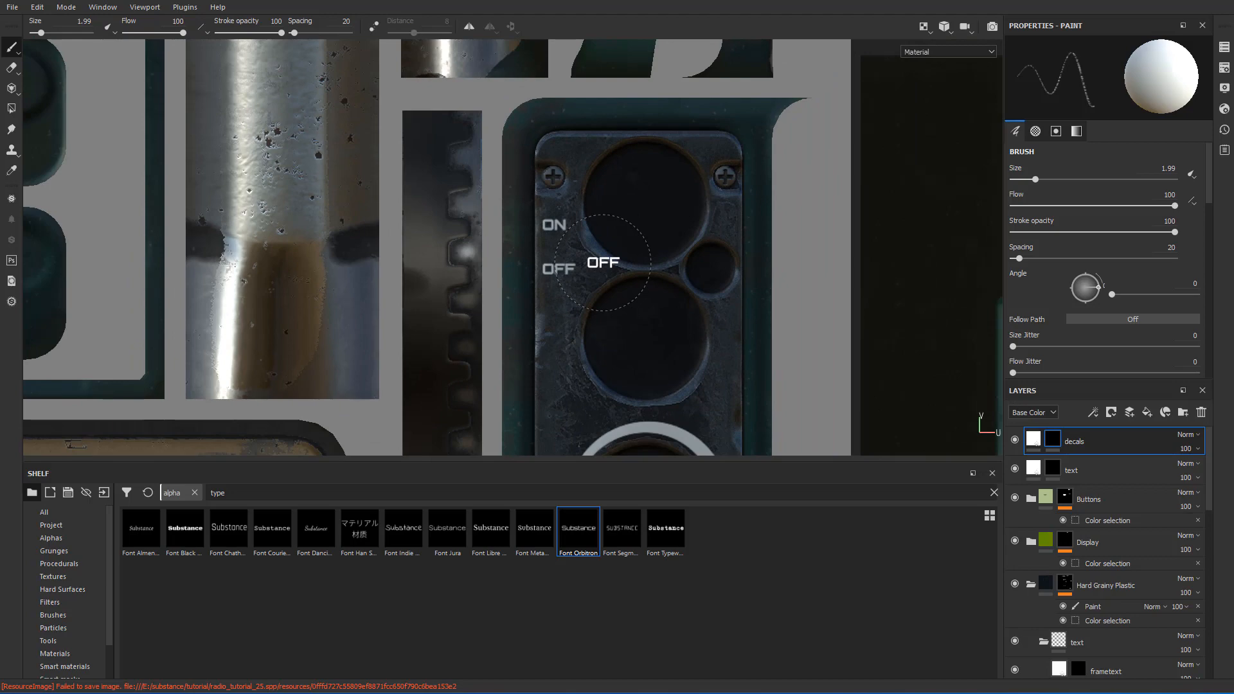
{"action": "scroll", "coordinate": [588, 315], "scroll_direction": "up", "scroll_amount": 3}
- On the text layer's mask, change the font alpha's text to 01 and stamp it just above-left of the dial arc at brush size 1.99
{"action": "left_click", "coordinate": [1052, 469]}
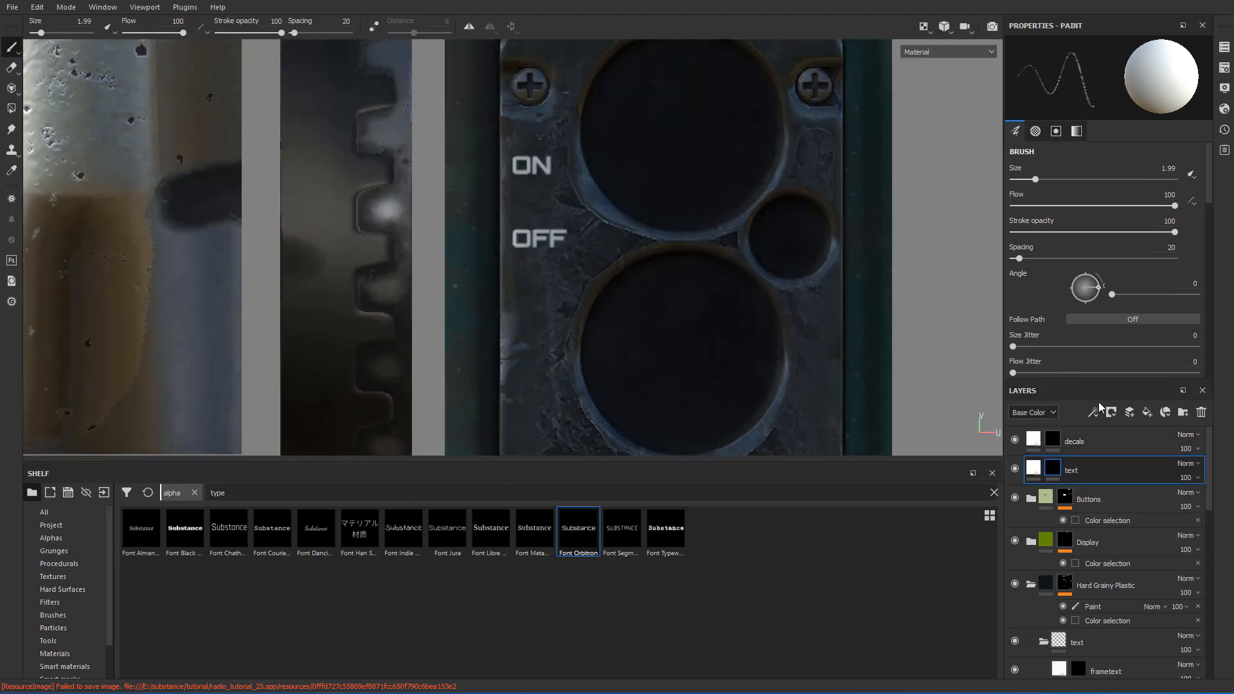
{"action": "scroll", "coordinate": [1144, 314], "scroll_direction": "down", "scroll_amount": 5}
{"action": "middle_click_drag", "start_coordinate": [606, 365], "coordinate": [621, 249]}
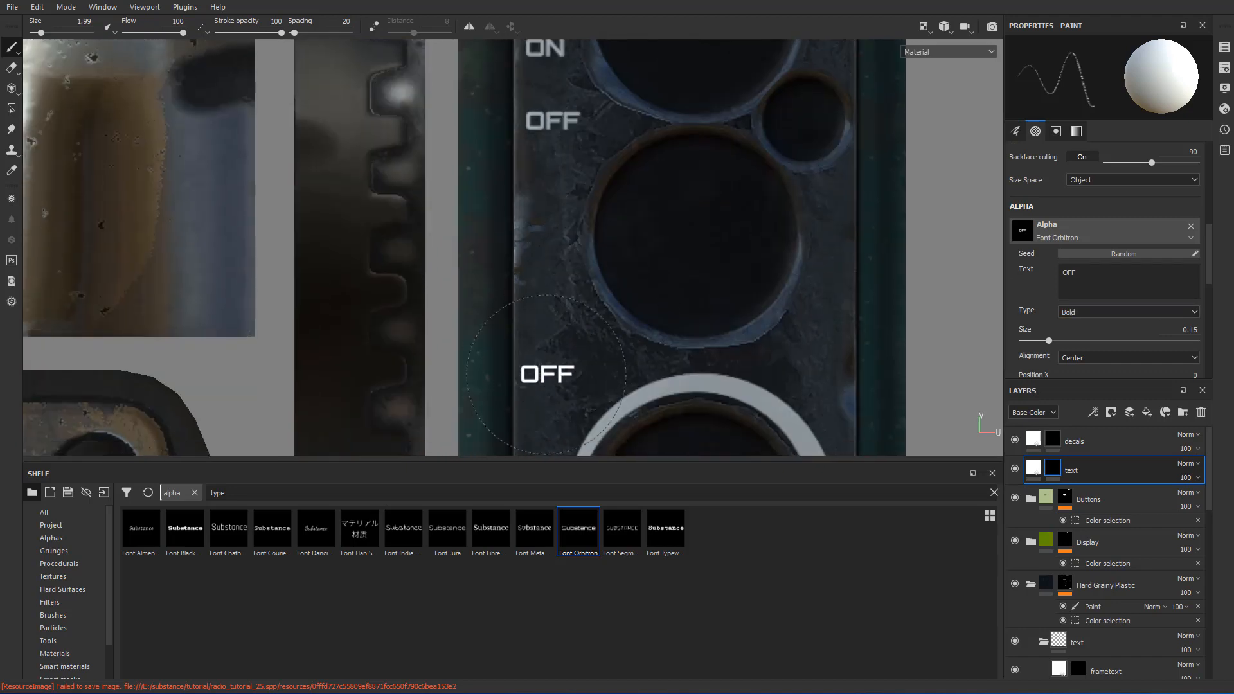
{"action": "left_click_drag", "start_coordinate": [1086, 273], "coordinate": [1001, 270]}
{"action": "double_click", "coordinate": [1133, 277]}
{"action": "type", "text": "01"}
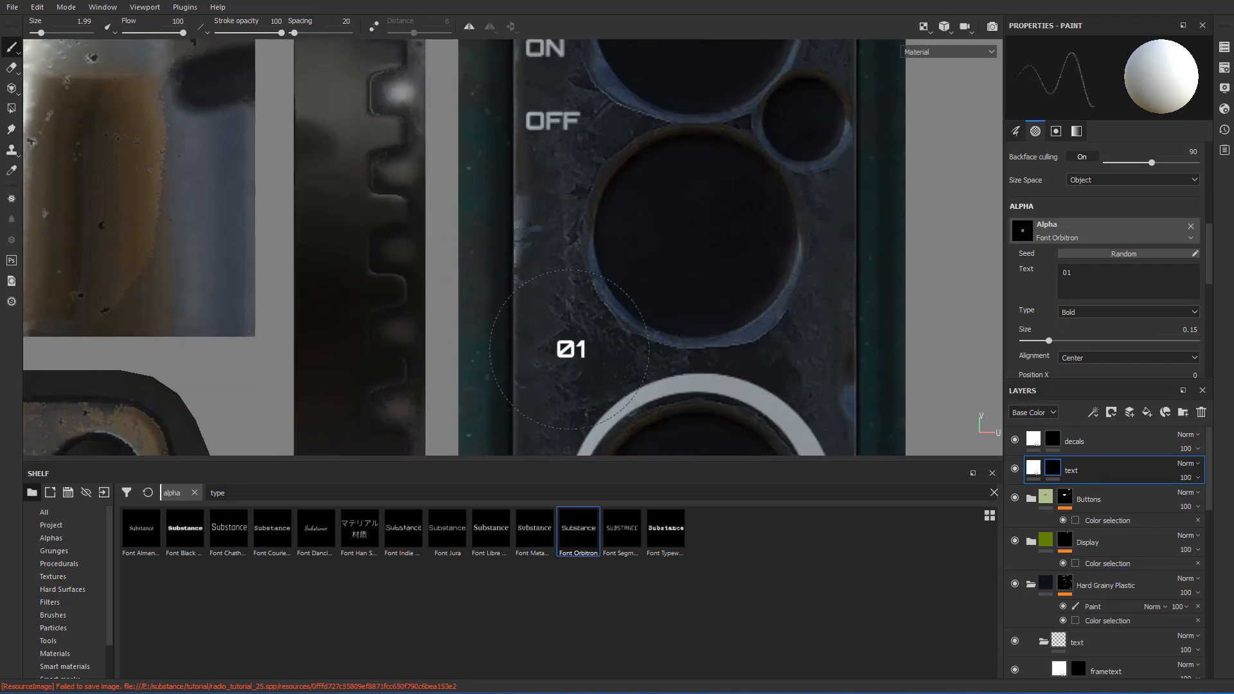
{"action": "scroll", "coordinate": [567, 358], "scroll_direction": "up", "scroll_amount": 1}
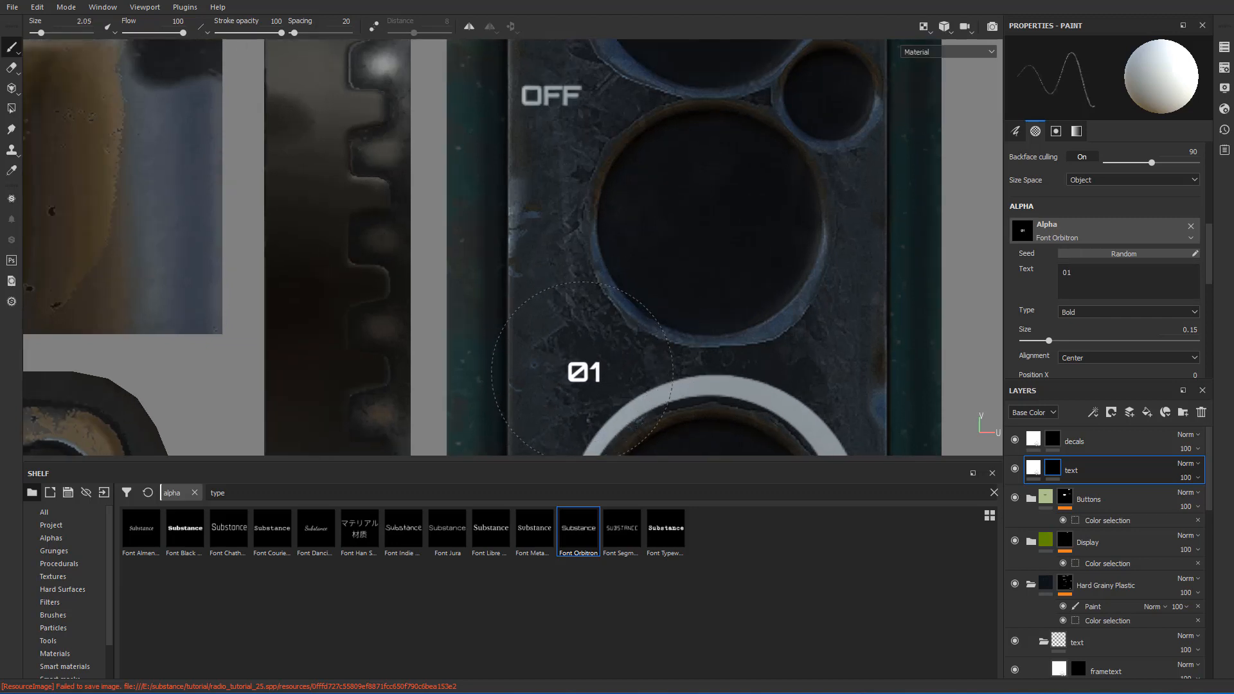
{"action": "scroll", "coordinate": [1139, 250], "scroll_direction": "up", "scroll_amount": 5}
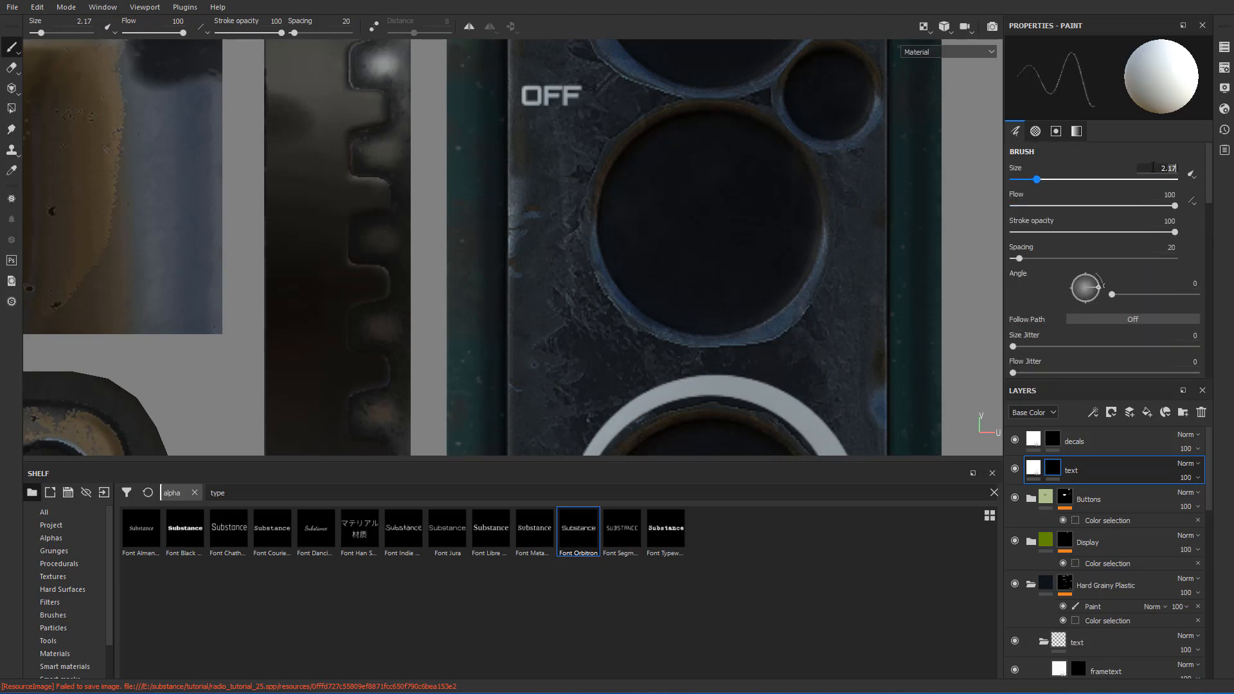
{"action": "key", "text": "Return"}
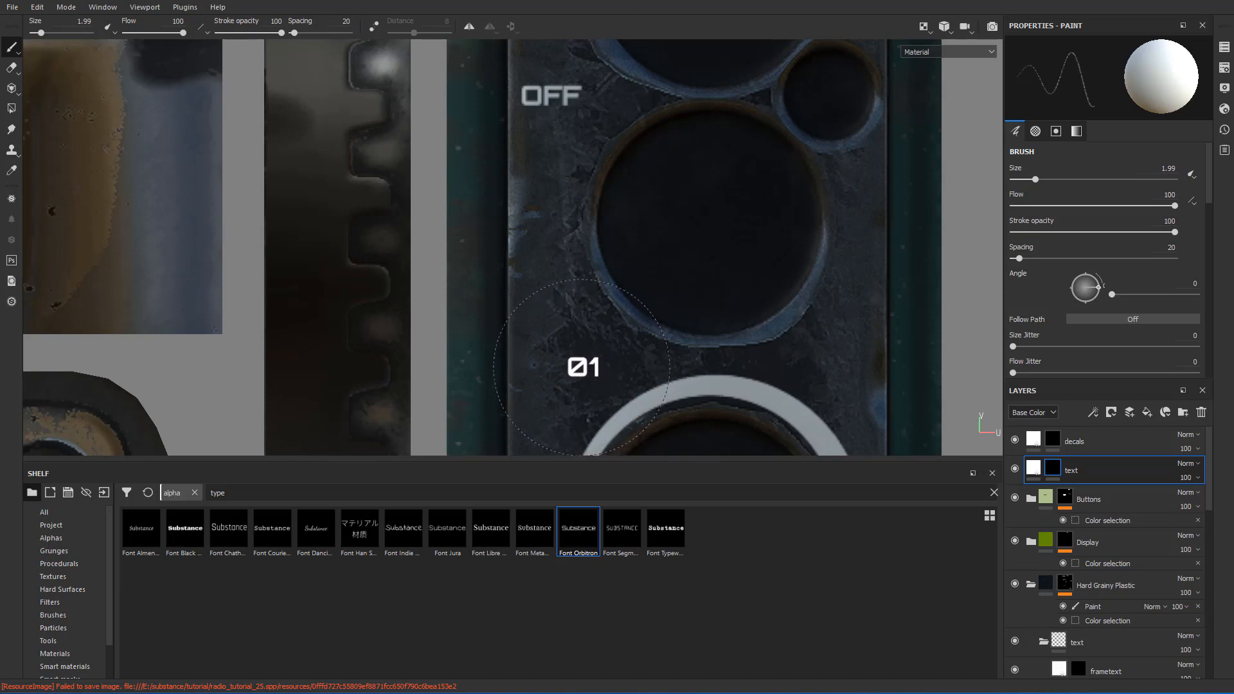
- Change the font alpha's text to 02 and stamp it above and slightly left of the 01 label
{"action": "scroll", "coordinate": [1123, 345], "scroll_direction": "down", "scroll_amount": 3}
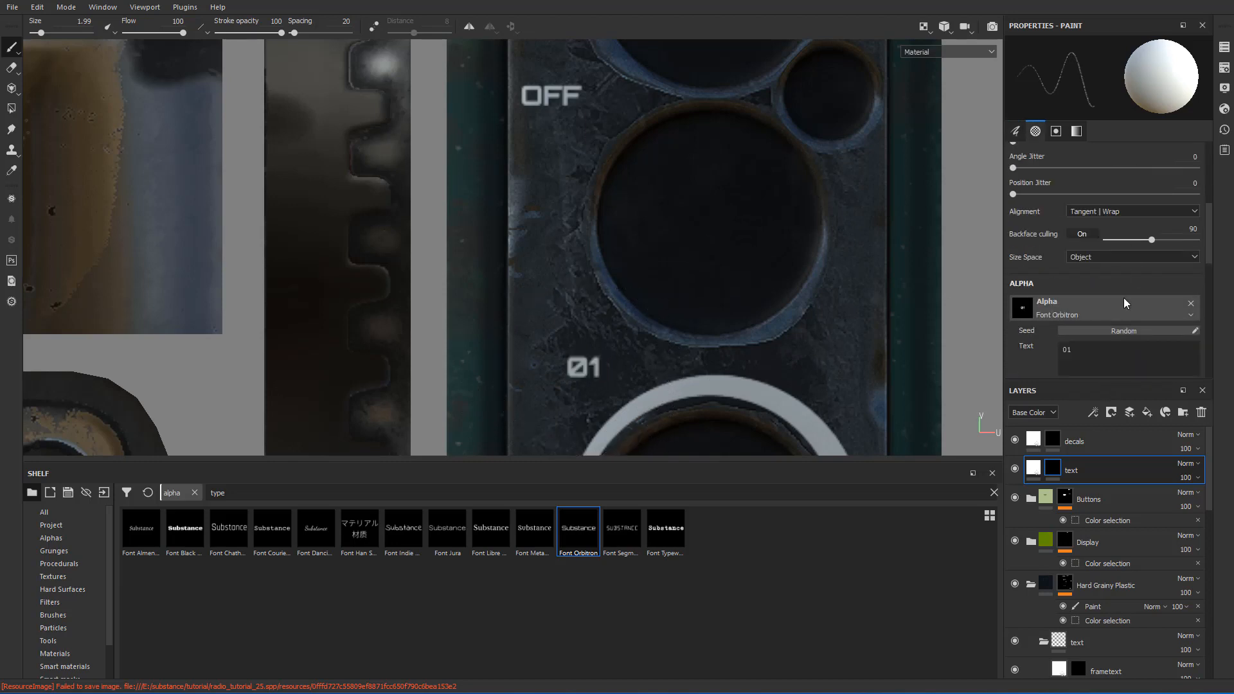
{"action": "left_click", "coordinate": [1102, 347]}
{"action": "type", "text": "2"}
- Change the font alpha's text to 03, stamp it above and slightly left of 02, and check the numbers in the 3D view
{"action": "left_click", "coordinate": [1127, 356]}
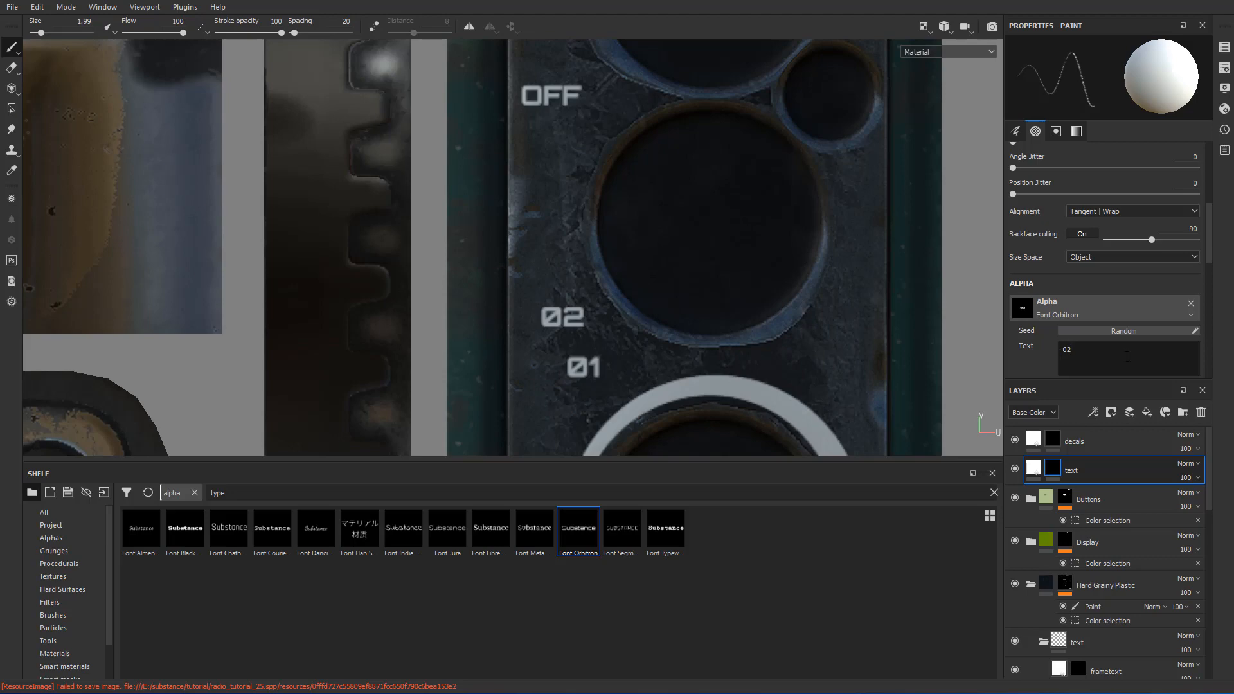
{"action": "key", "text": "3"}
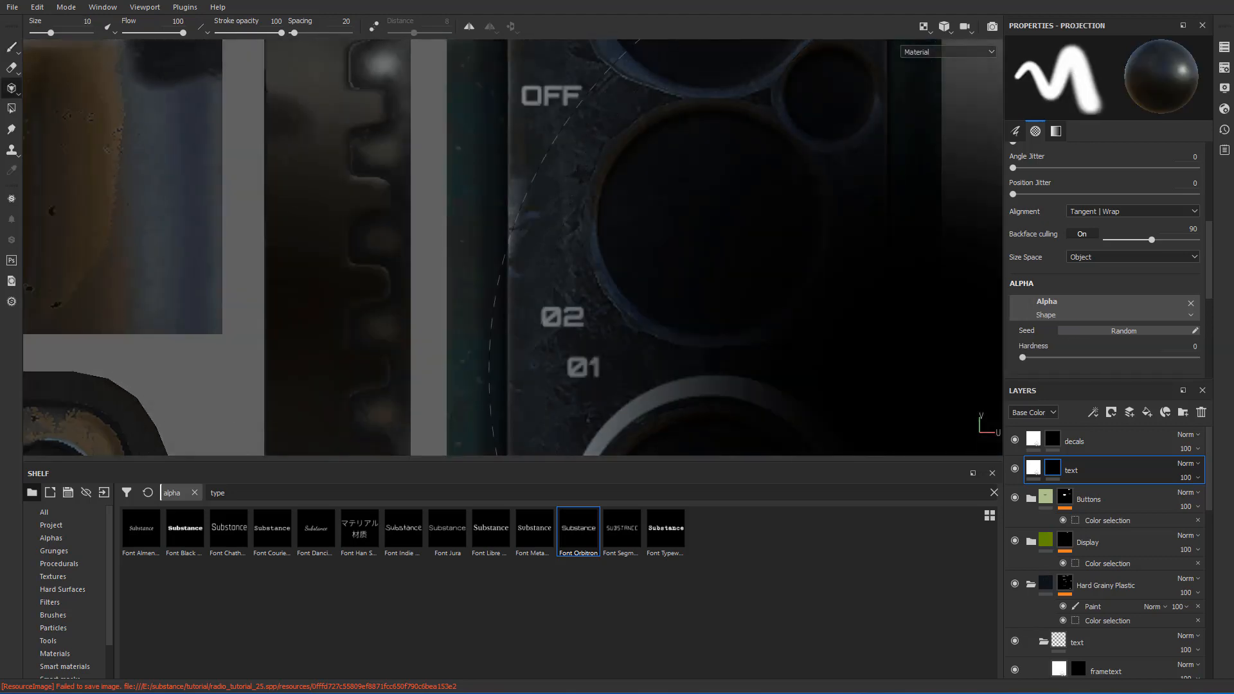
{"action": "type", "text": "1"}
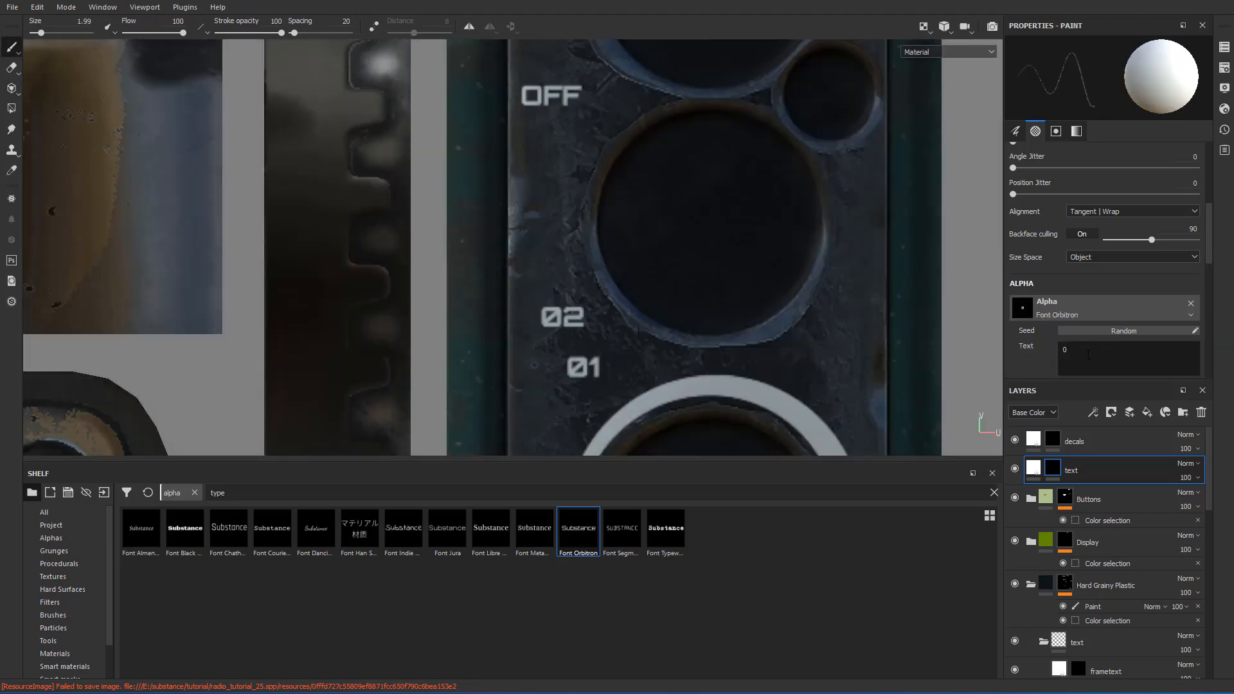
{"action": "type", "text": "3"}
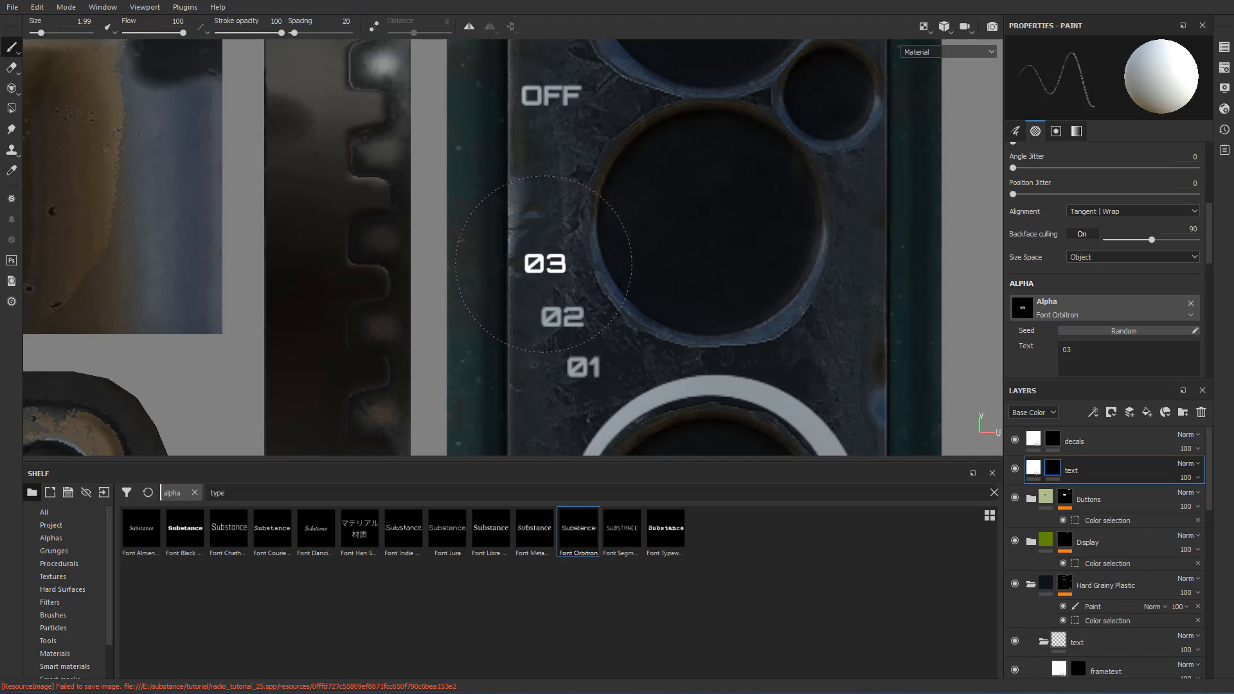
{"action": "key", "text": "F2"}
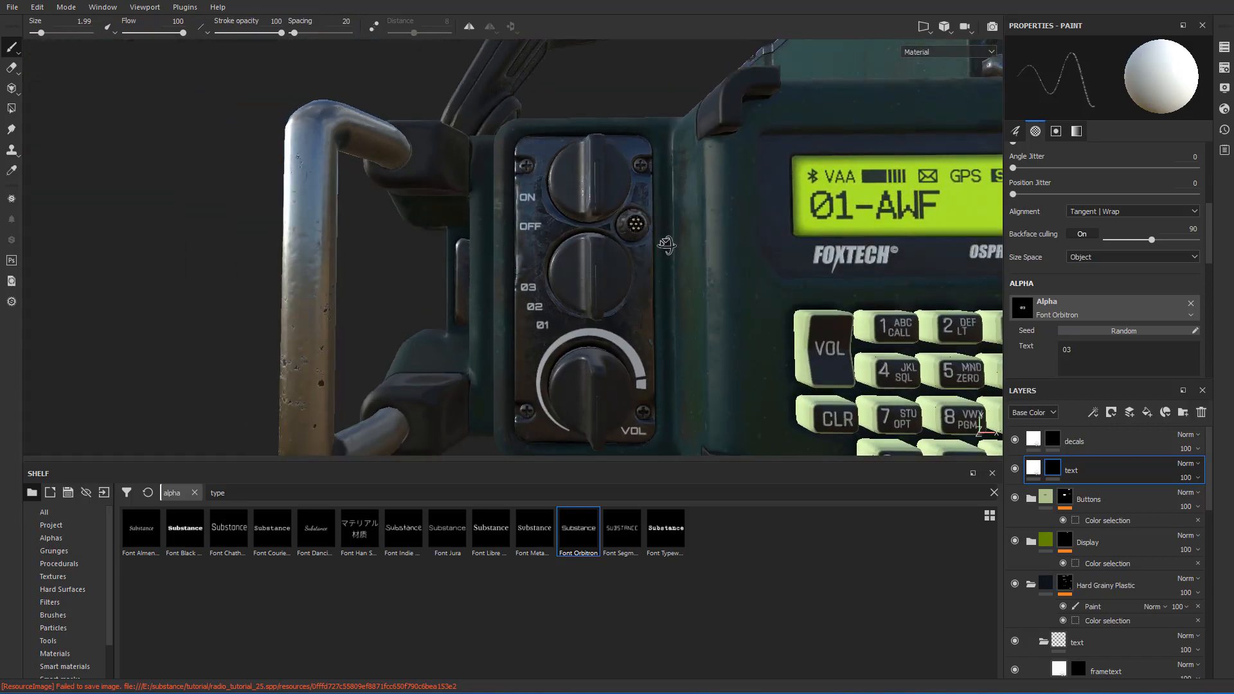
{"action": "mouse_move", "coordinate": [666, 244]}
{"action": "left_mouse_down", "text": "alt"}
{"action": "mouse_move", "coordinate": [592, 237]}
{"action": "mouse_move", "coordinate": [595, 380]}
{"action": "left_mouse_up", "text": "alt"}
{"action": "right_click_drag", "start_coordinate": [594, 380], "coordinate": [583, 273], "text": "alt"}
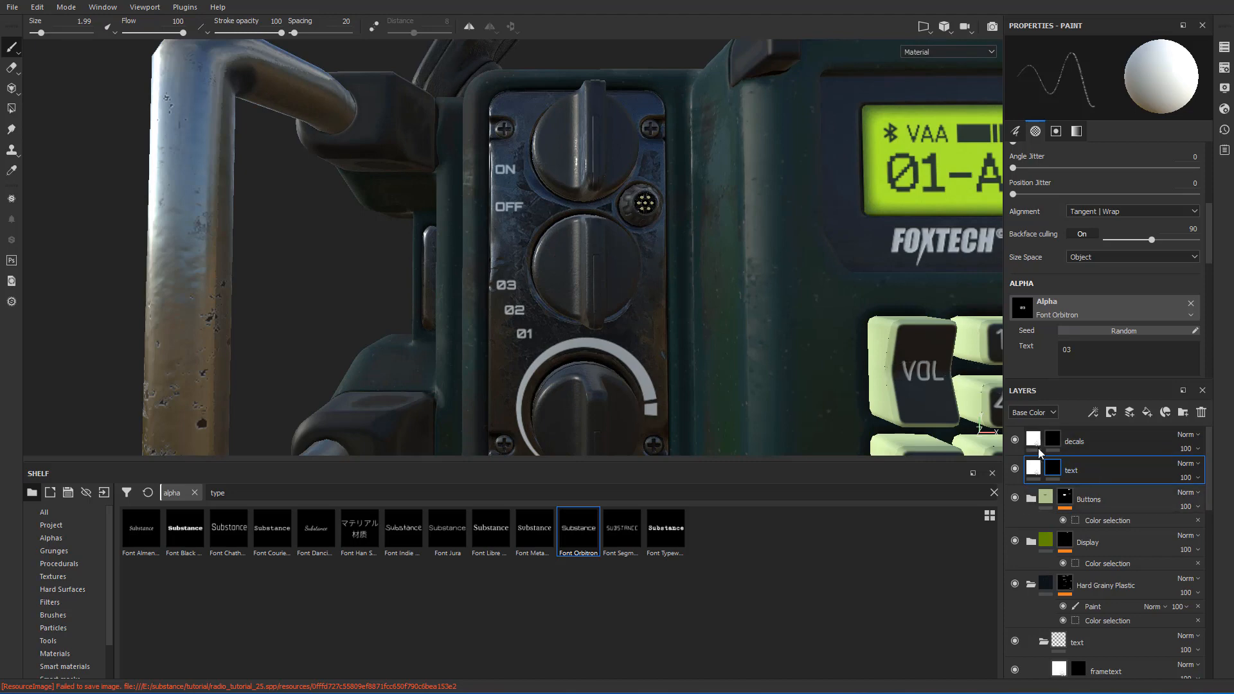
- Select the decals layer's mask, search the alphas for square, and load the Square Rectangle alpha into the brush
{"action": "left_click", "coordinate": [1067, 443]}
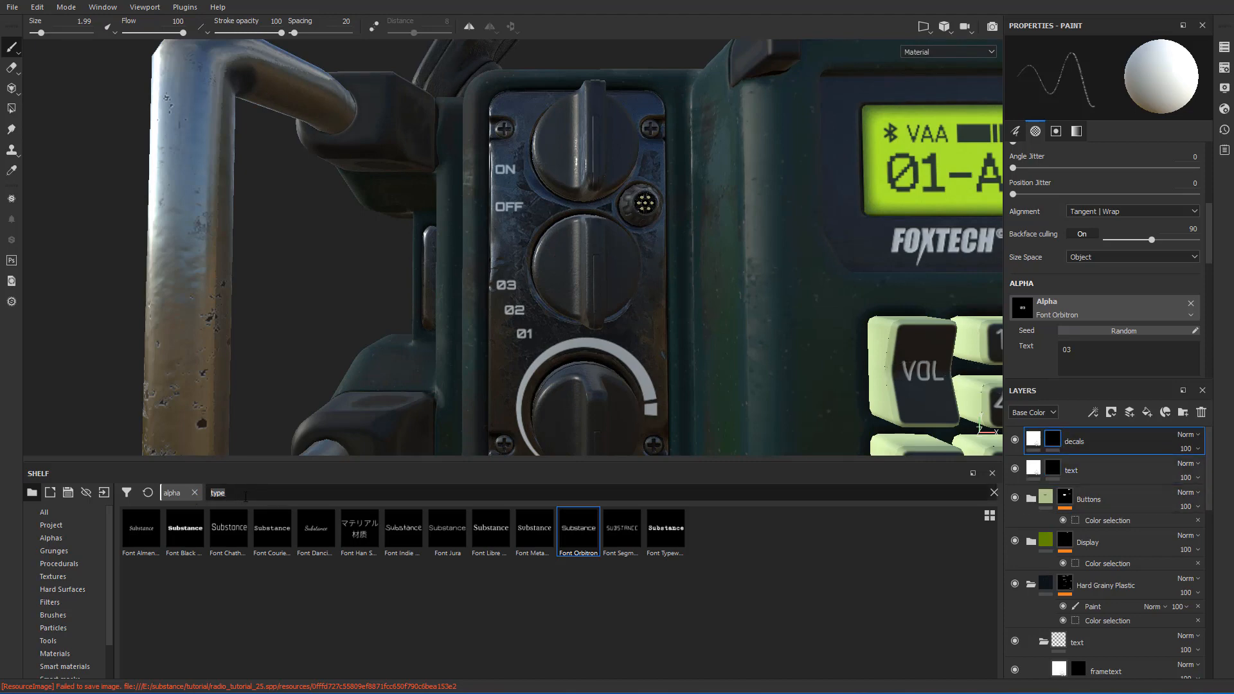
{"action": "type", "text": "square"}
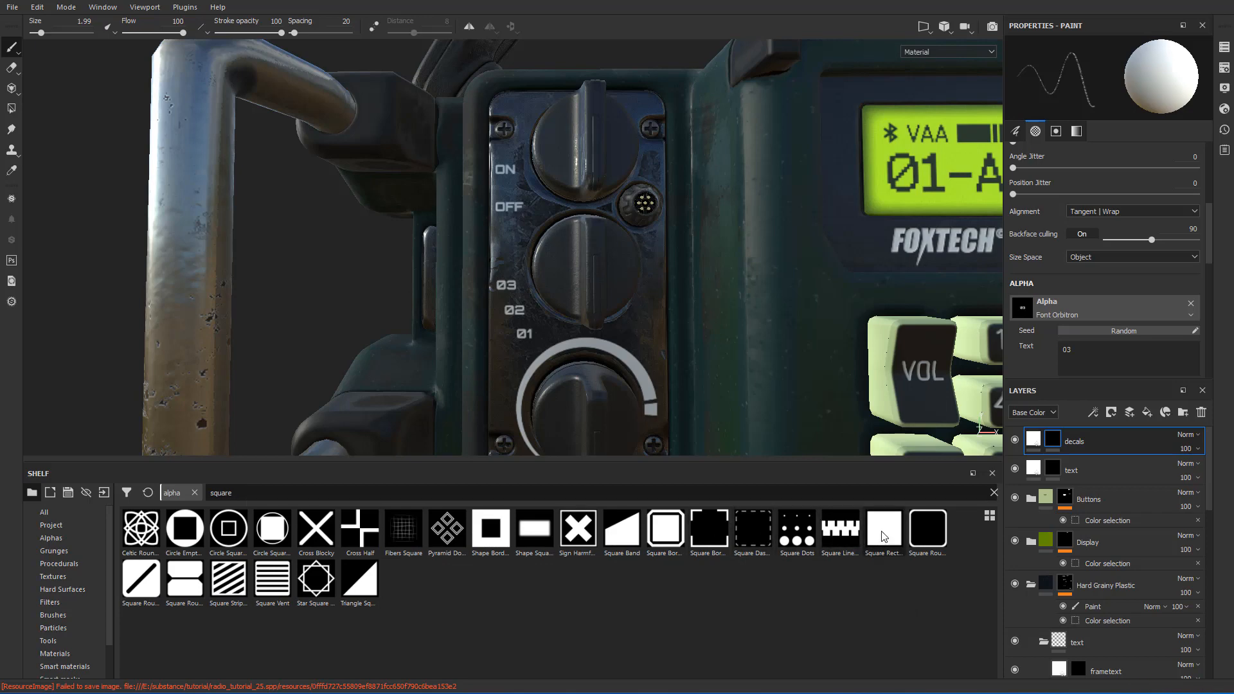
{"action": "left_click", "coordinate": [884, 537]}
- Shrink the square brush to 0.18 and try a short vertical stroke beside the middle knob hole in the 2D view
{"action": "scroll", "coordinate": [431, 246], "scroll_direction": "up", "scroll_amount": 3}
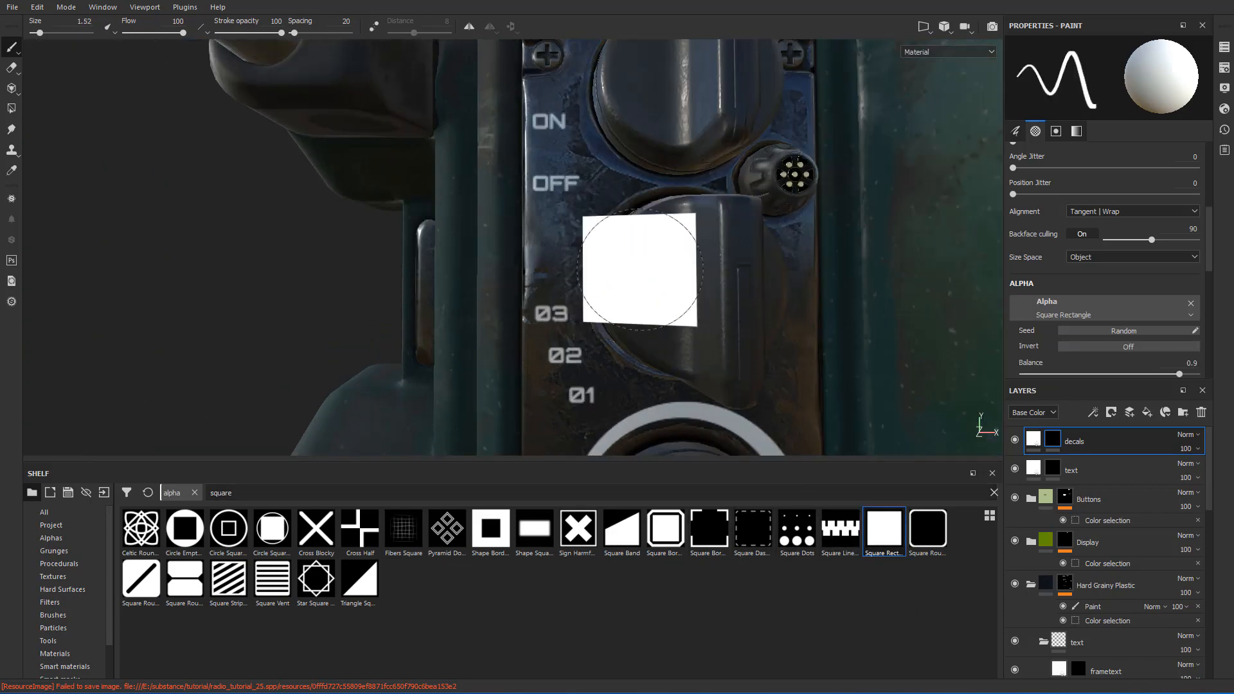
{"action": "right_click_drag", "start_coordinate": [640, 270], "coordinate": [627, 269], "text": "ctrl"}
{"action": "scroll", "coordinate": [622, 272], "scroll_direction": "up", "scroll_amount": 2}
{"action": "scroll", "coordinate": [622, 272], "scroll_direction": "down", "scroll_amount": 3}
{"action": "key", "text": "F3"}
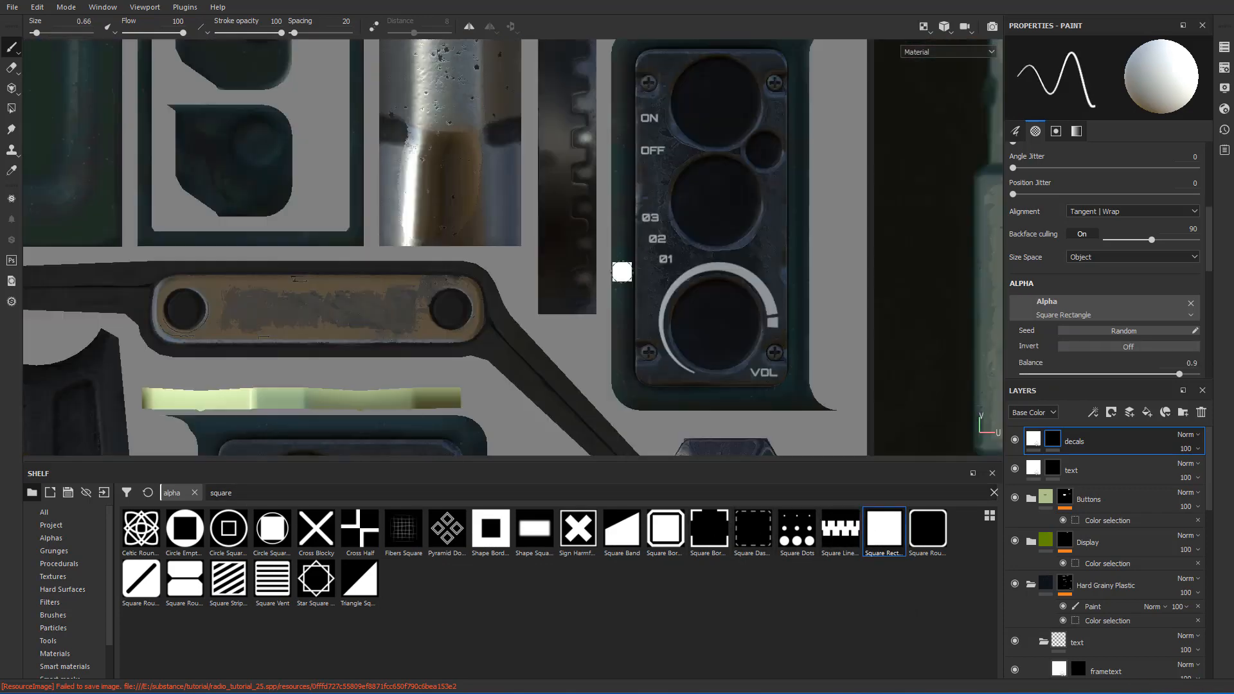
{"action": "scroll", "coordinate": [623, 272], "scroll_direction": "down", "scroll_amount": 2}
{"action": "scroll", "coordinate": [656, 250], "scroll_direction": "up", "scroll_amount": 5}
{"action": "mouse_move", "coordinate": [653, 281]}
{"action": "right_mouse_down", "text": "ctrl"}
{"action": "mouse_move", "coordinate": [642, 280]}
{"action": "mouse_move", "coordinate": [657, 281]}
{"action": "right_mouse_up", "text": "ctrl"}
{"action": "mouse_move", "coordinate": [551, 174]}
{"action": "left_mouse_down"}
{"action": "mouse_move", "coordinate": [599, 152]}
{"action": "mouse_move", "coordinate": [548, 191]}
{"action": "left_mouse_up"}
{"action": "key", "text": "ctrl+z"}
{"action": "scroll", "coordinate": [604, 184], "scroll_direction": "up", "scroll_amount": 3}
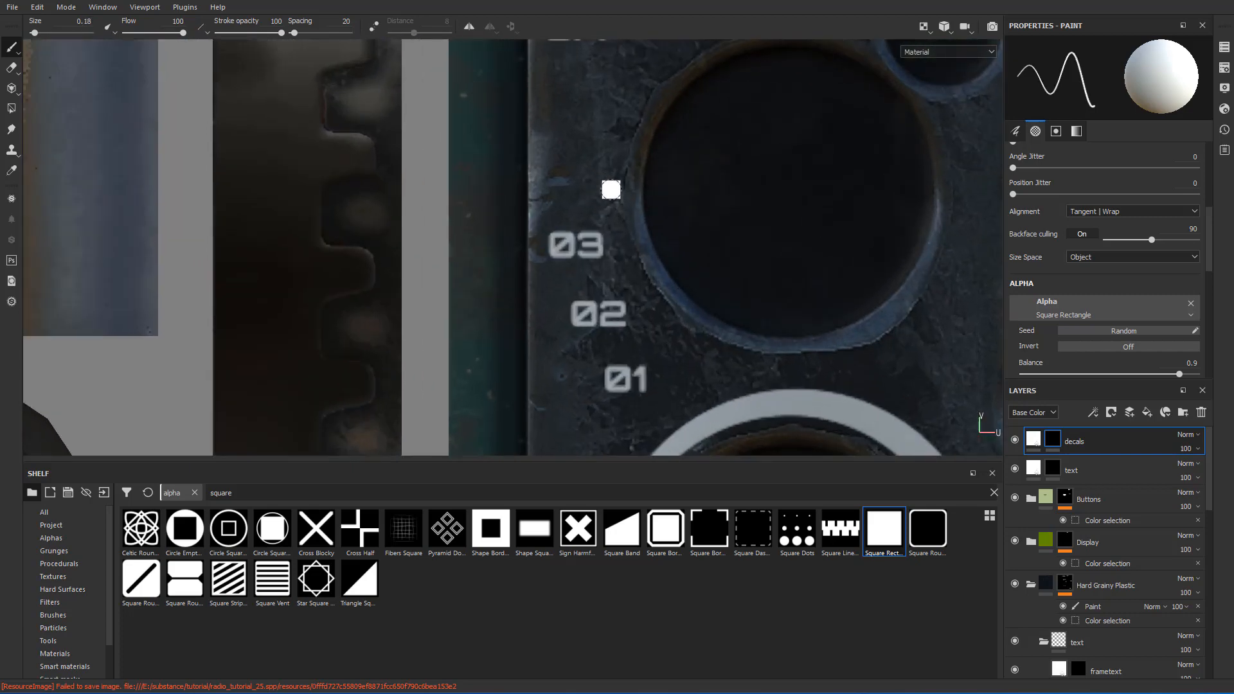
- Set the square brush's size to 0.125
{"action": "right_click_drag", "start_coordinate": [610, 189], "coordinate": [609, 189], "text": "ctrl"}
{"action": "scroll", "coordinate": [1078, 242], "scroll_direction": "up", "scroll_amount": 5}
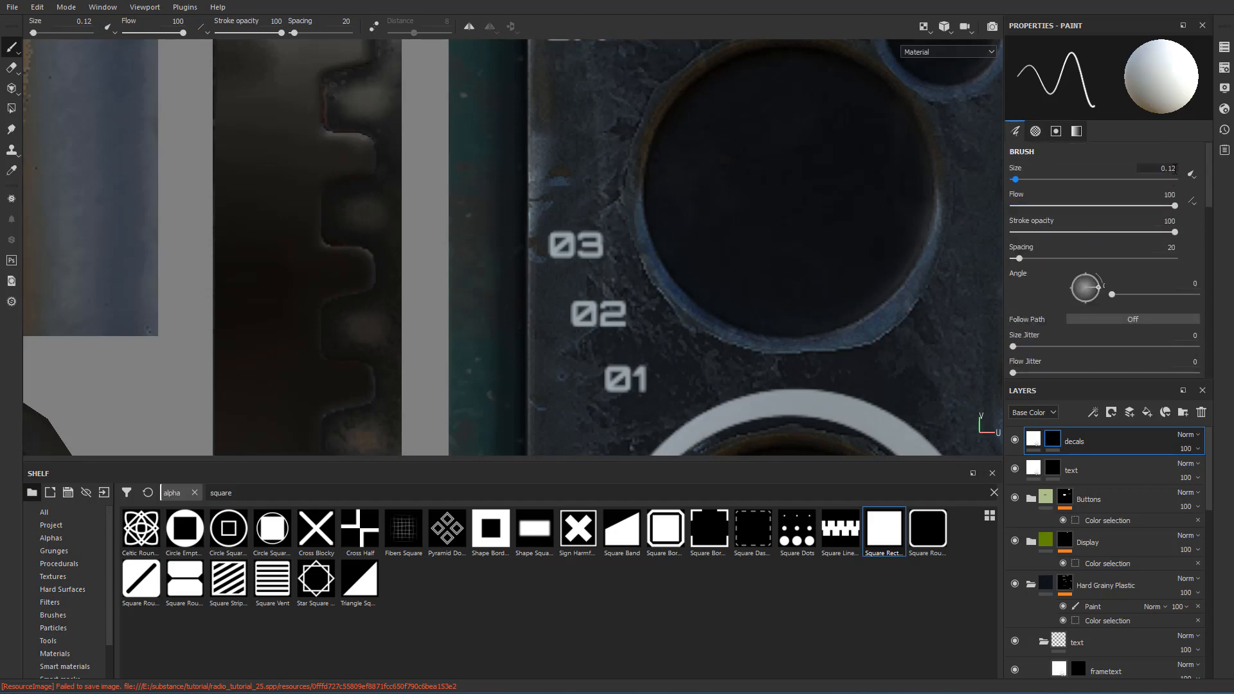
{"action": "type", "text": "5"}
{"action": "key", "text": "Return"}
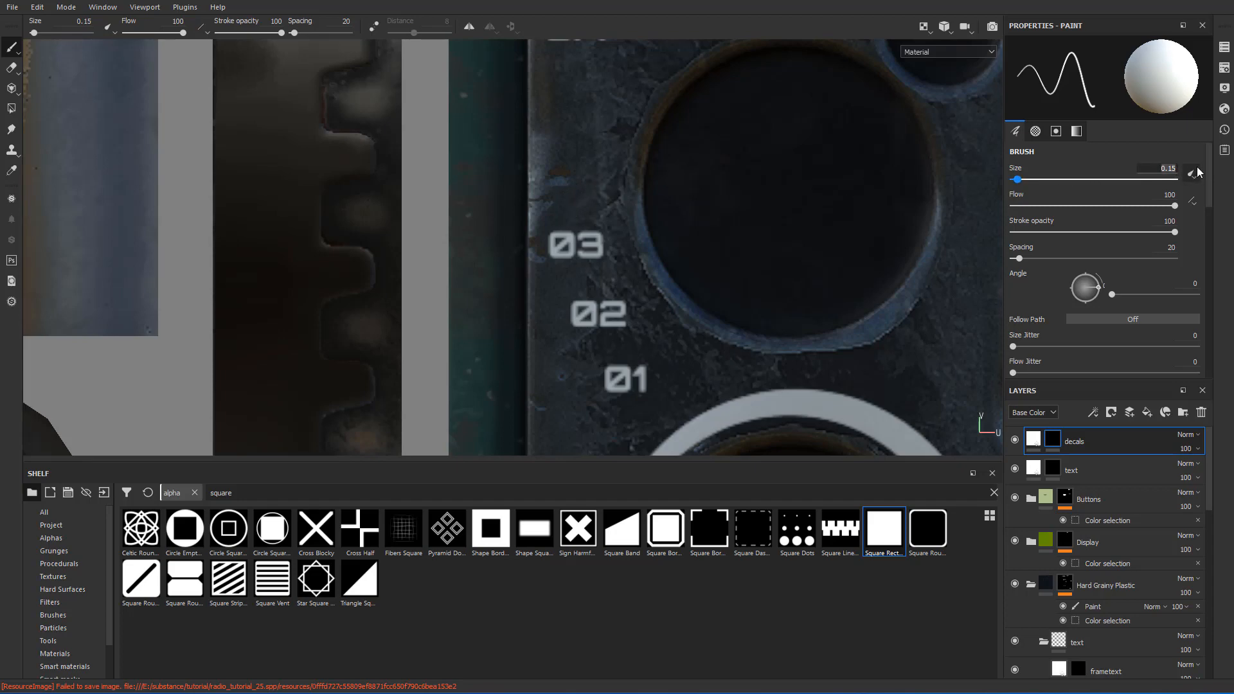
{"action": "type", "text": "5"}
{"action": "key", "text": "Return"}
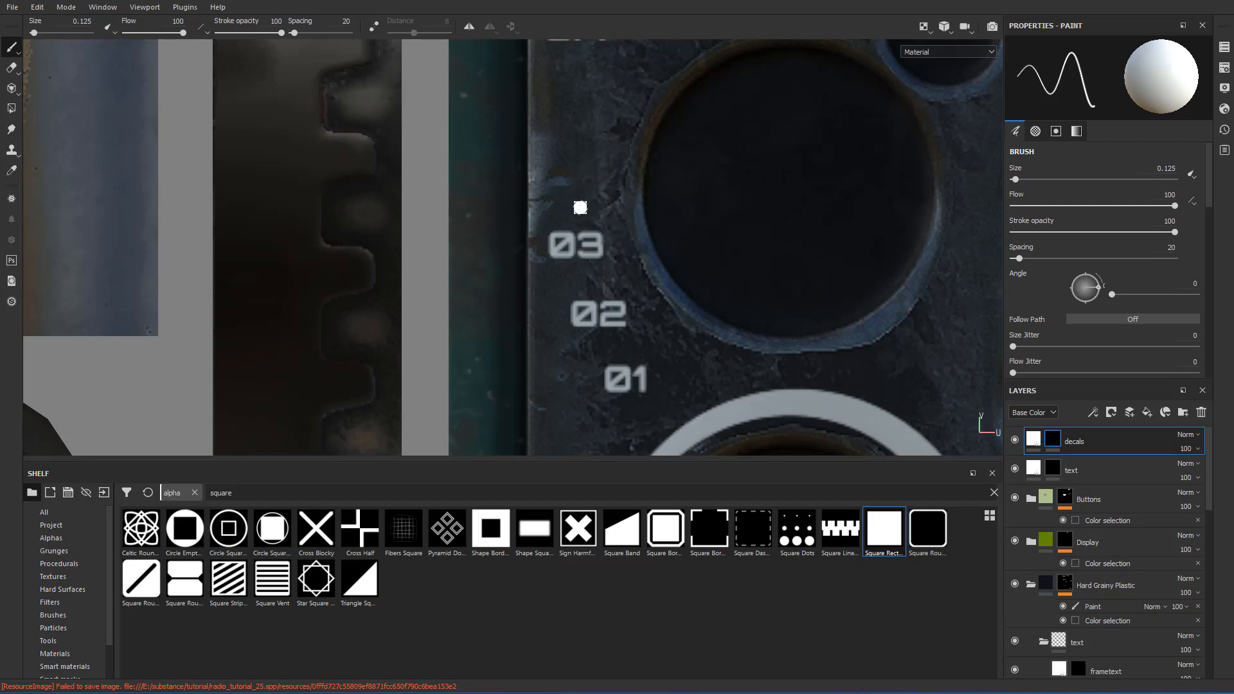
{"action": "scroll", "coordinate": [566, 207], "scroll_direction": "down", "scroll_amount": 4}
{"action": "scroll", "coordinate": [580, 224], "scroll_direction": "up", "scroll_amount": 2}
{"action": "scroll", "coordinate": [581, 223], "scroll_direction": "down", "scroll_amount": 4}
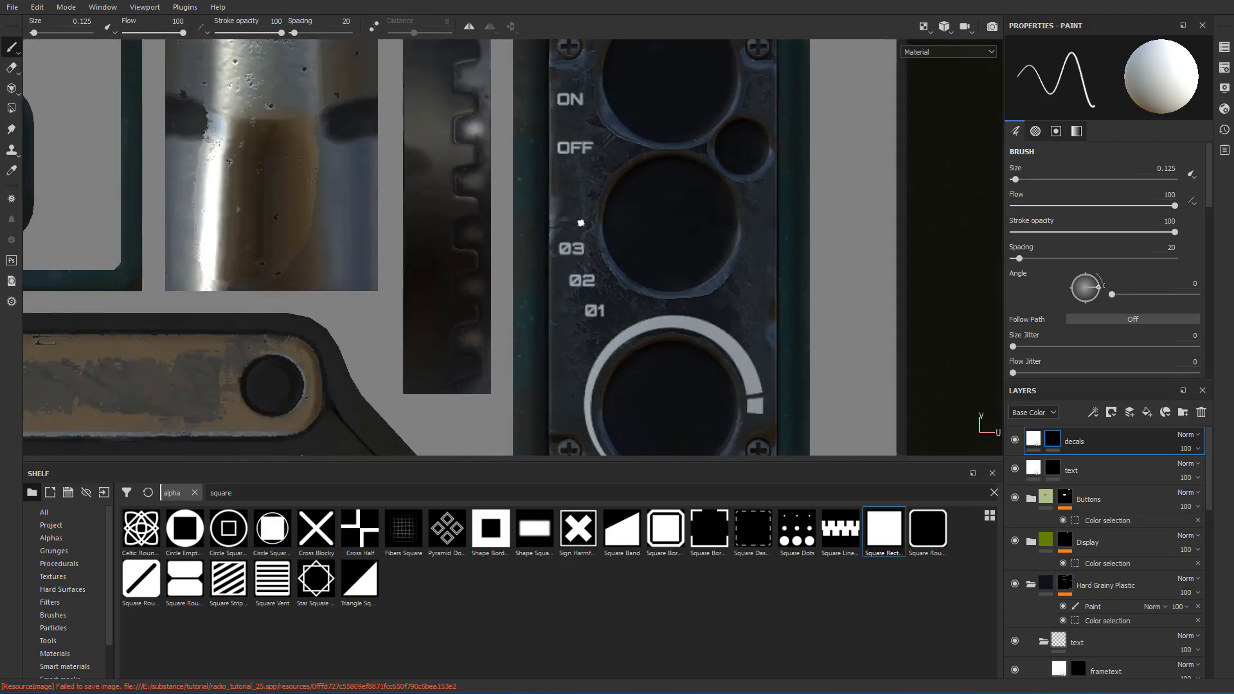
{"action": "middle_click_drag", "start_coordinate": [581, 223], "coordinate": [541, 215], "text": "alt"}
{"action": "scroll", "coordinate": [557, 206], "scroll_direction": "up", "scroll_amount": 3}
{"action": "scroll", "coordinate": [539, 181], "scroll_direction": "down", "scroll_amount": 3}
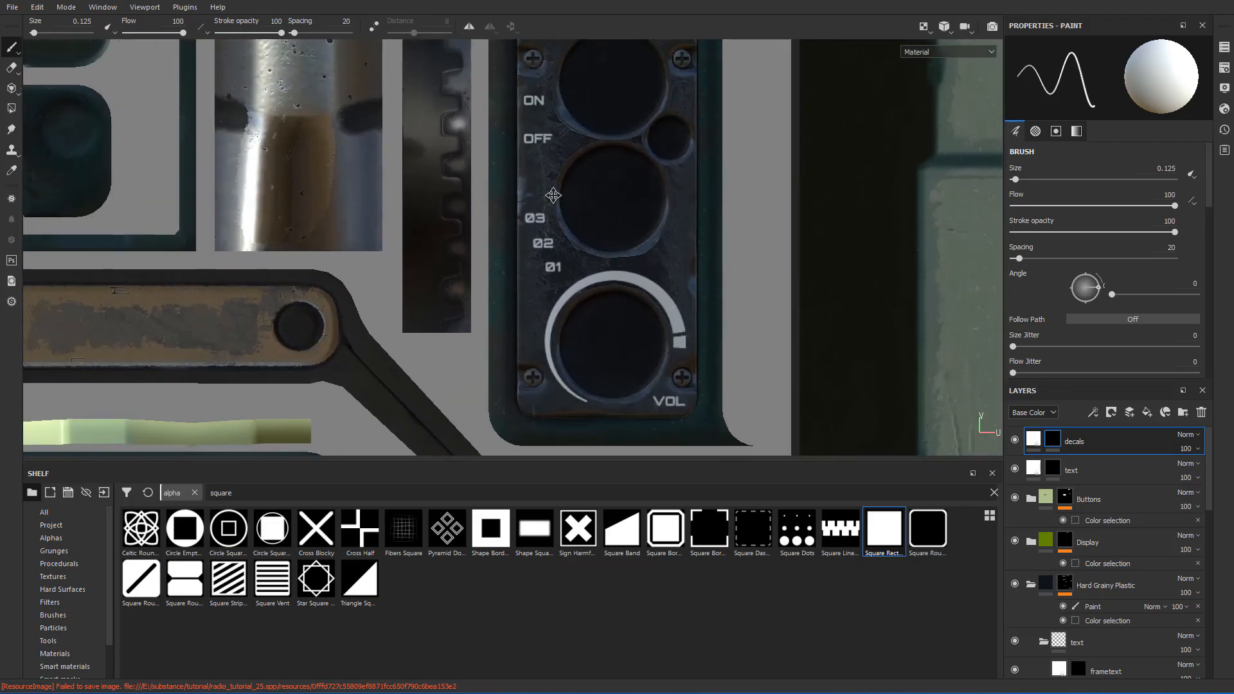